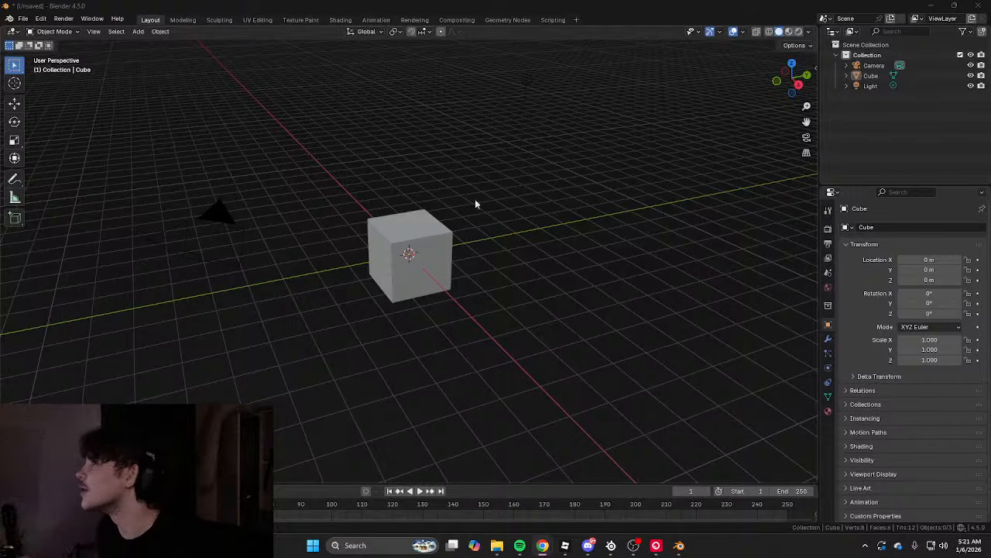
middle_click_drag(476, 203, 489, 215)
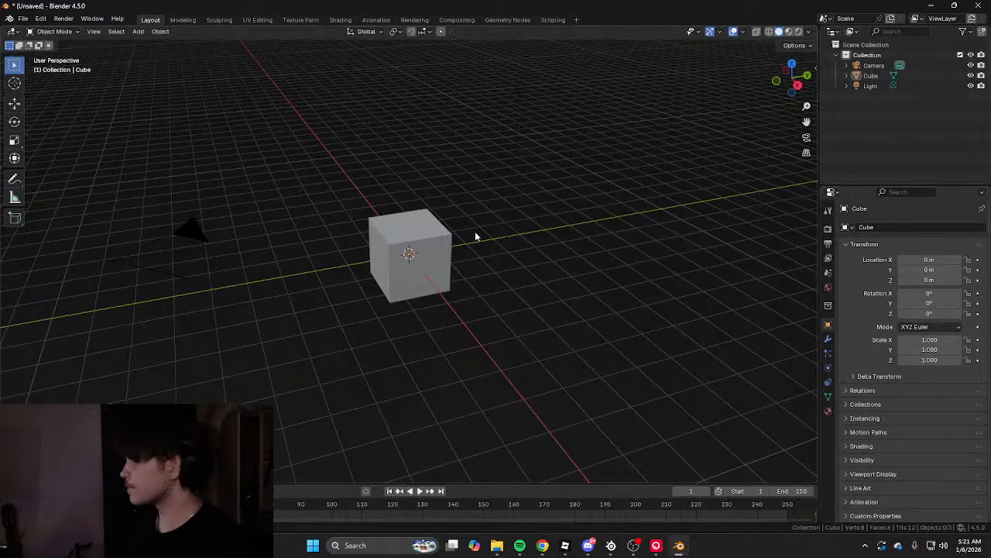
right_click(474, 237)
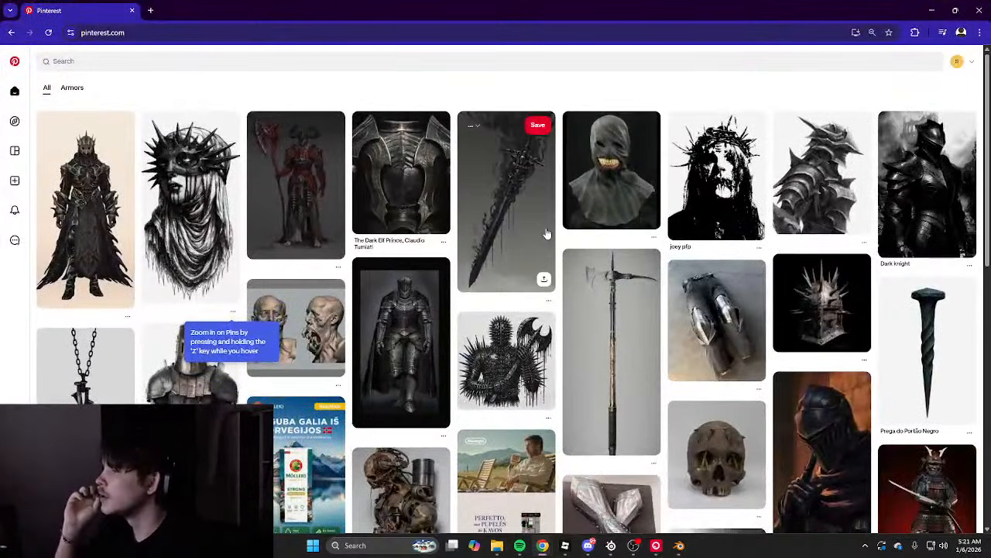
Look through the Pinterest home feed in the browser for dark-fantasy armor, helmet, mask and weapon images as modeling references
scroll(546, 233, "down", 15)
scroll(507, 287, "up", 8)
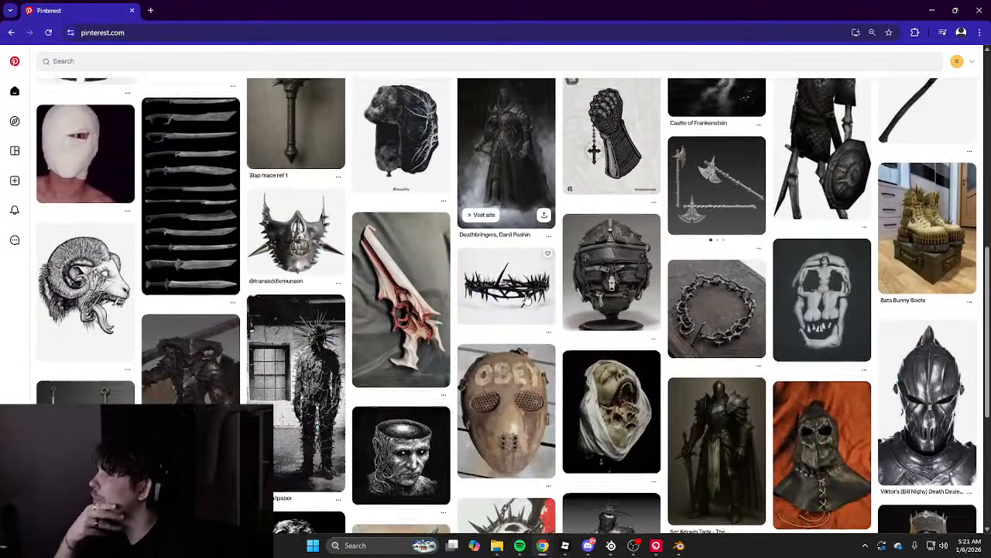
scroll(508, 293, "down", 3)
scroll(507, 293, "down", 12)
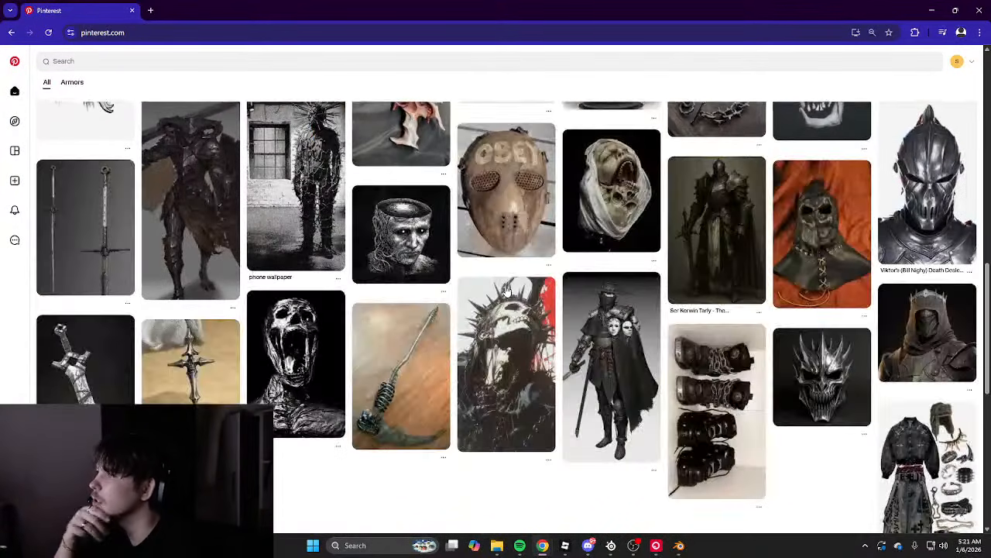
scroll(511, 292, "down", 6)
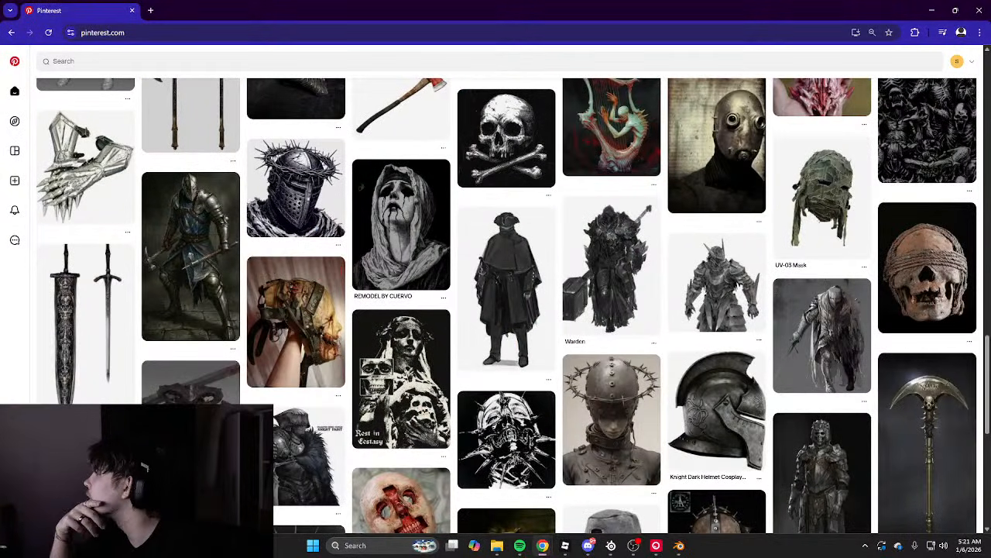
scroll(151, 311, "down", 3)
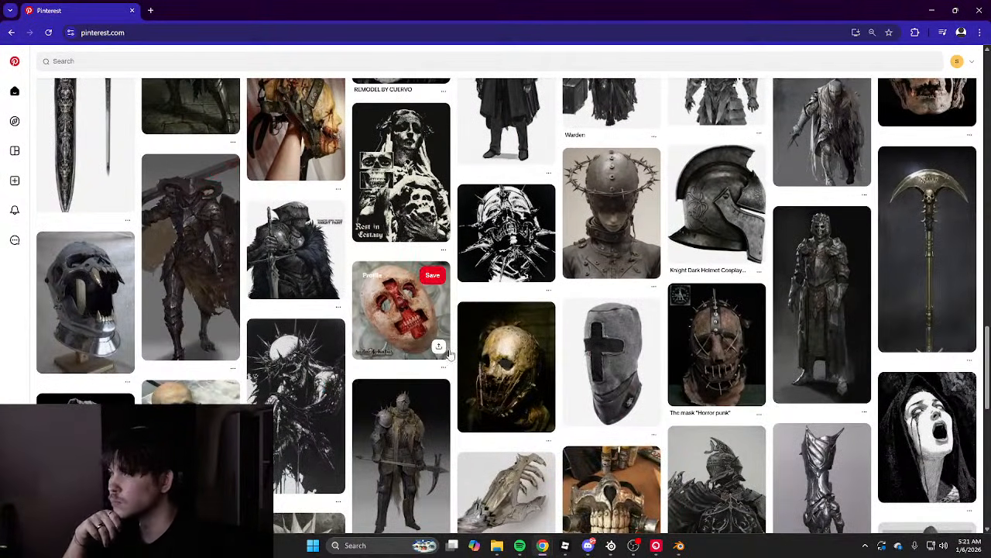
scroll(449, 354, "down", 20)
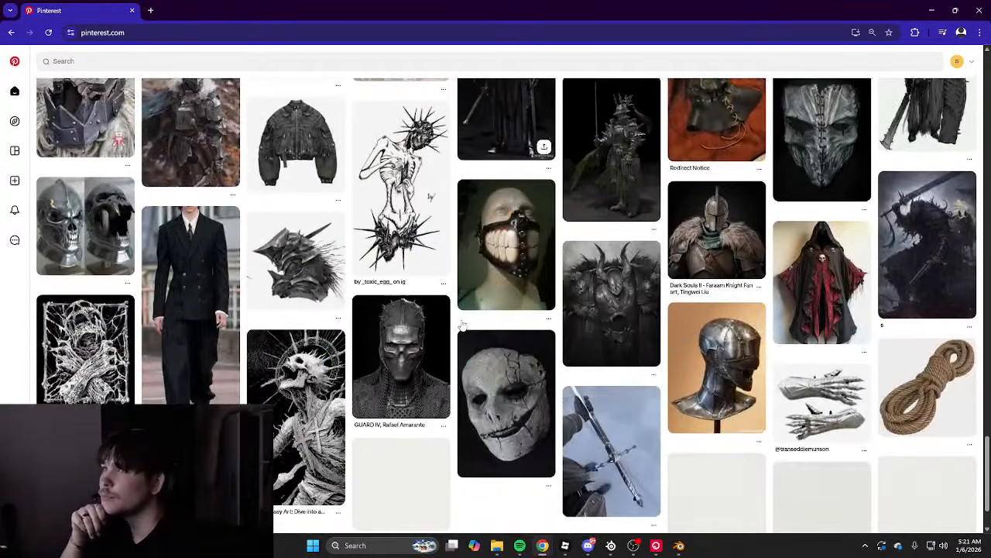
scroll(460, 325, "down", 4)
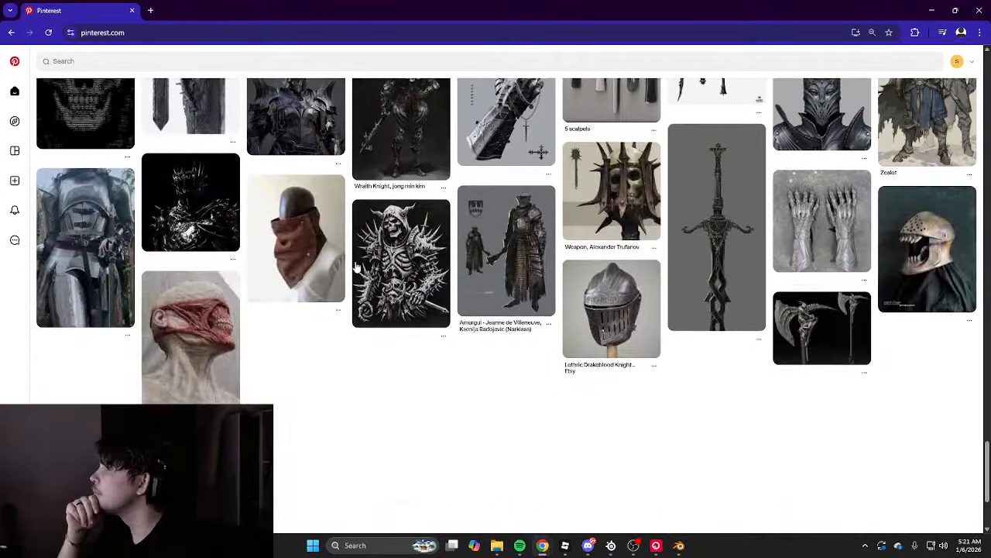
scroll(358, 269, "down", 6)
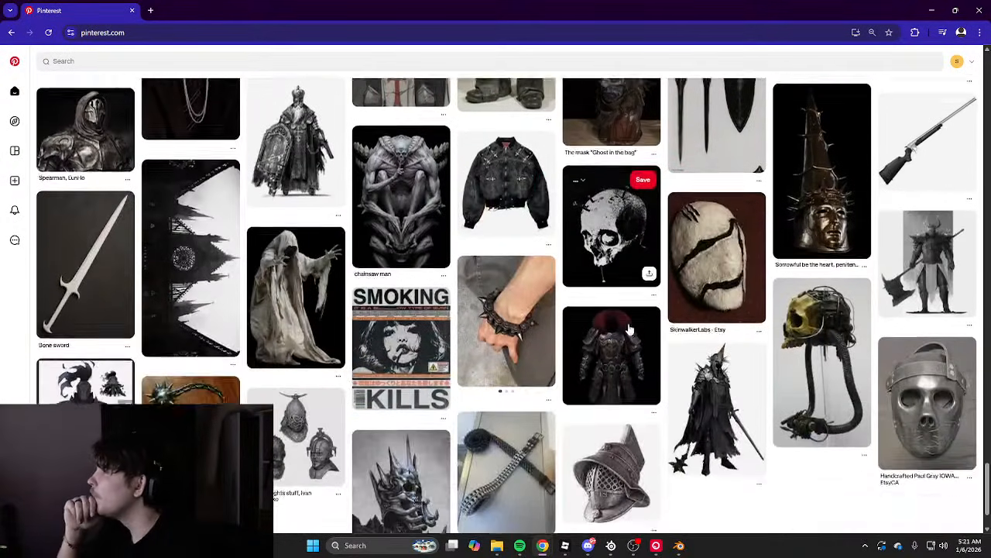
scroll(618, 350, "down", 3)
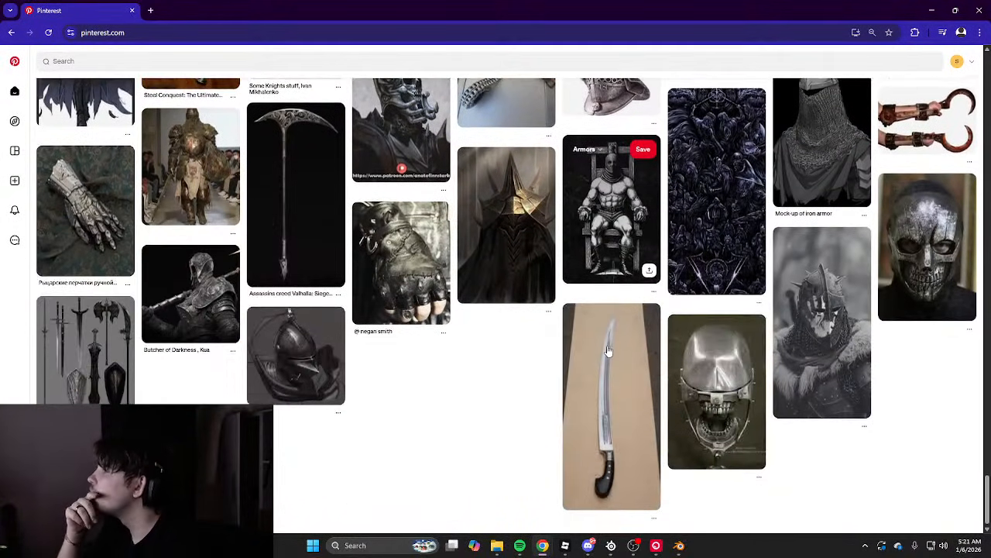
scroll(574, 354, "down", 3)
scroll(565, 355, "down", 1)
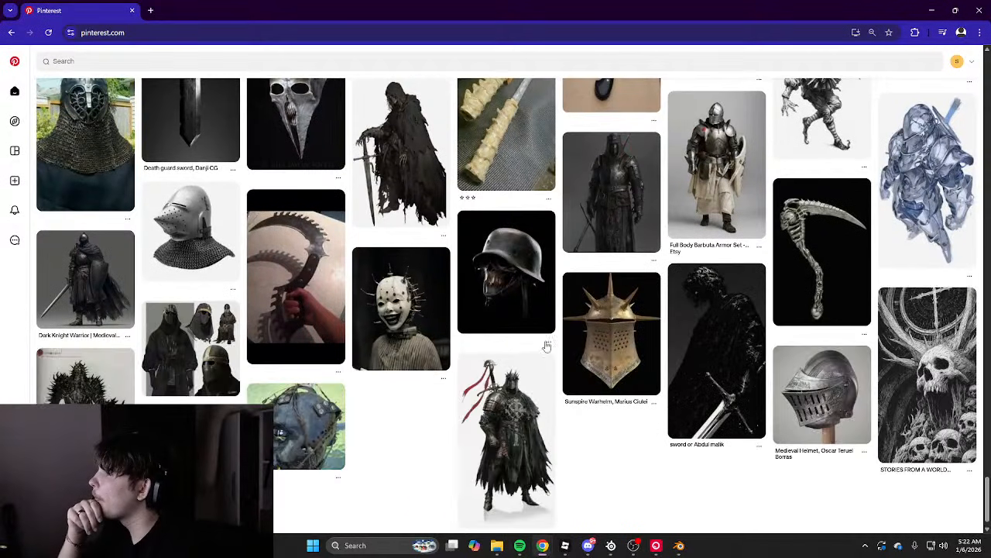
scroll(553, 352, "down", 3)
scroll(537, 346, "up", 2)
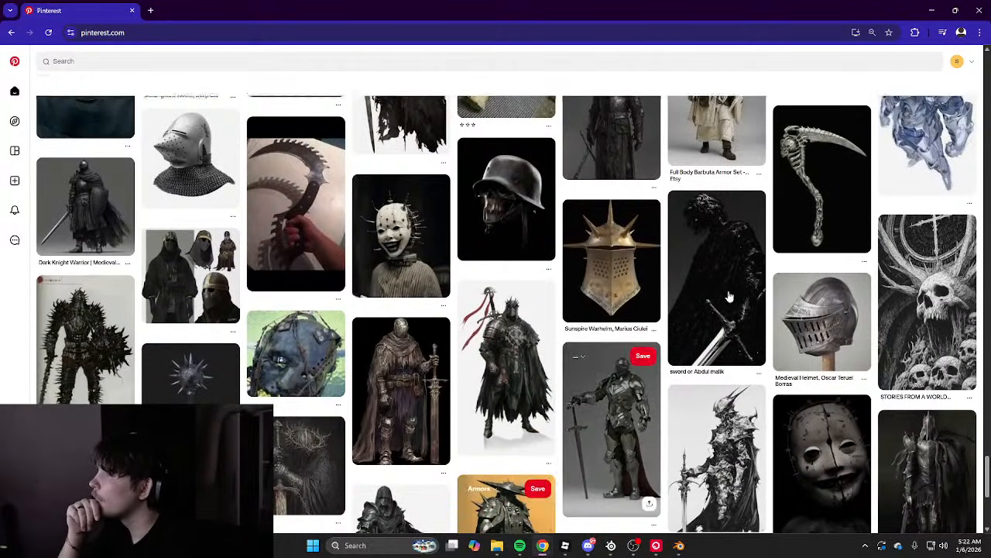
scroll(554, 331, "down", 8)
scroll(555, 331, "down", 5)
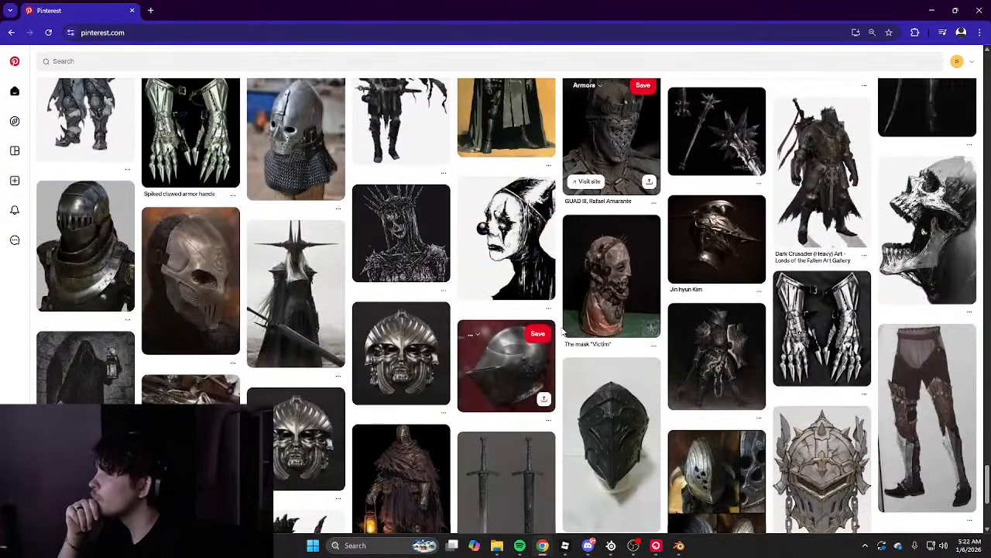
scroll(561, 330, "down", 3)
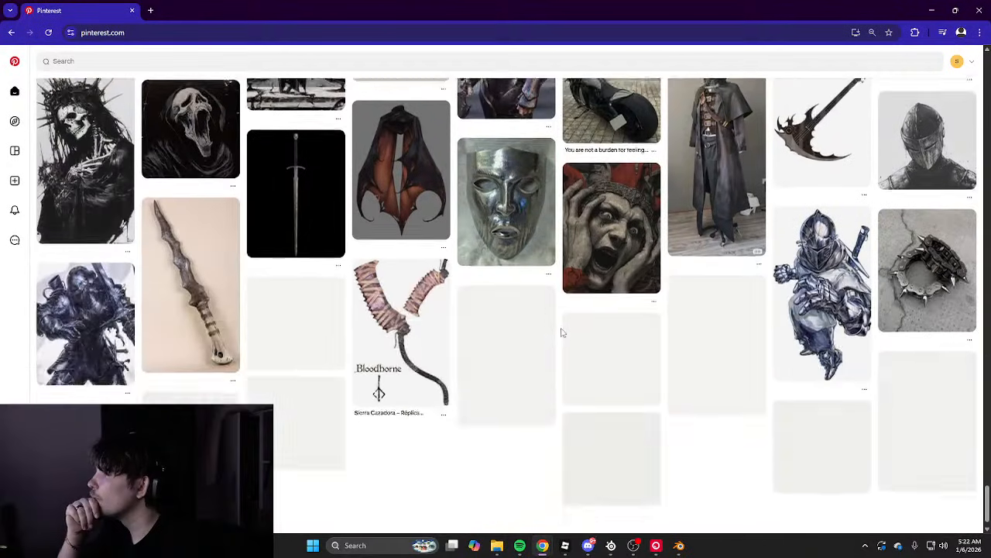
scroll(511, 333, "down", 4)
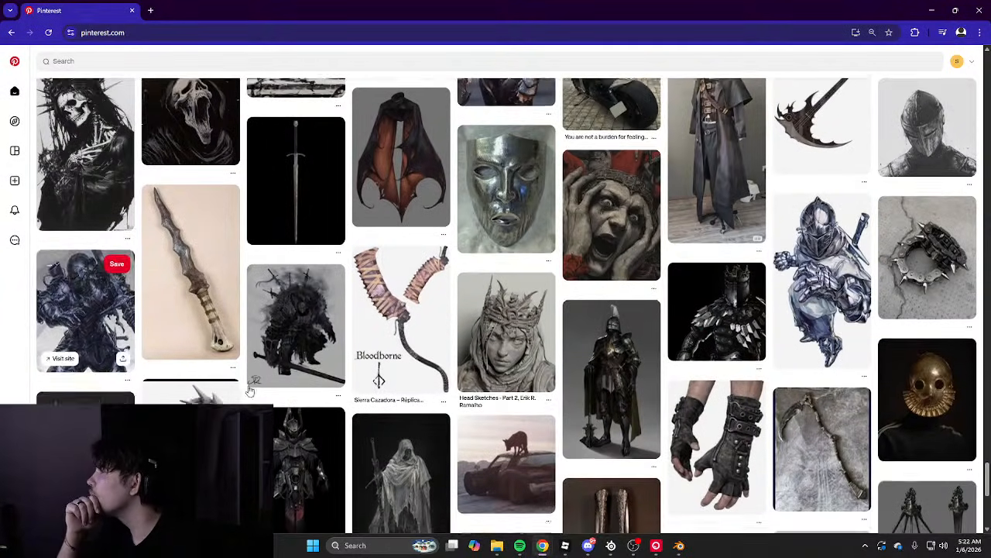
scroll(256, 401, "down", 4)
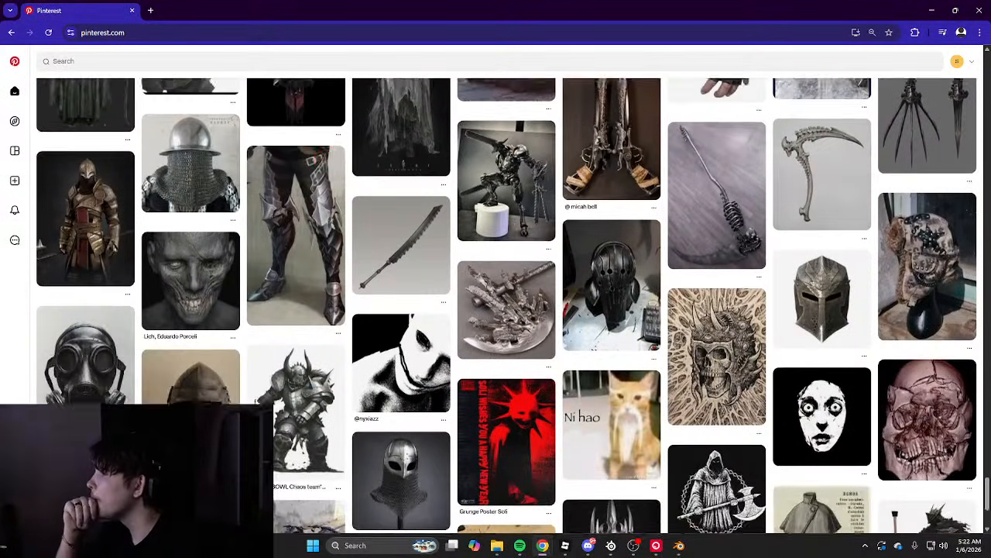
scroll(256, 401, "down", 4)
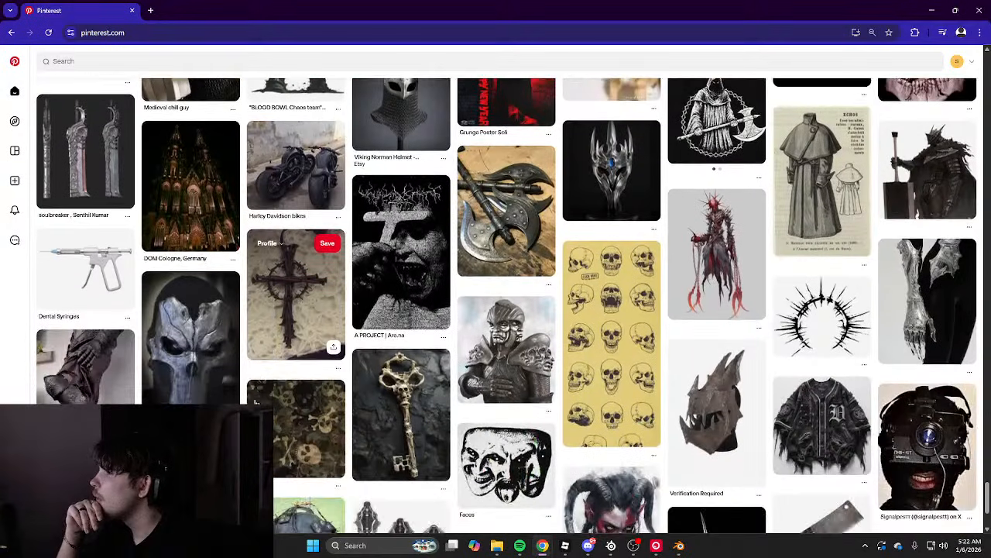
scroll(256, 401, "down", 3)
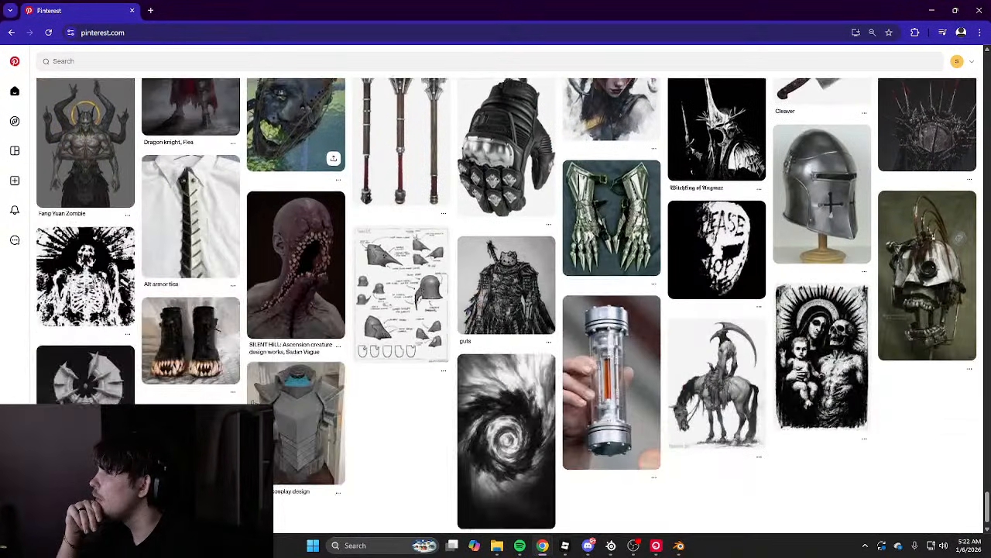
scroll(437, 428, "down", 2)
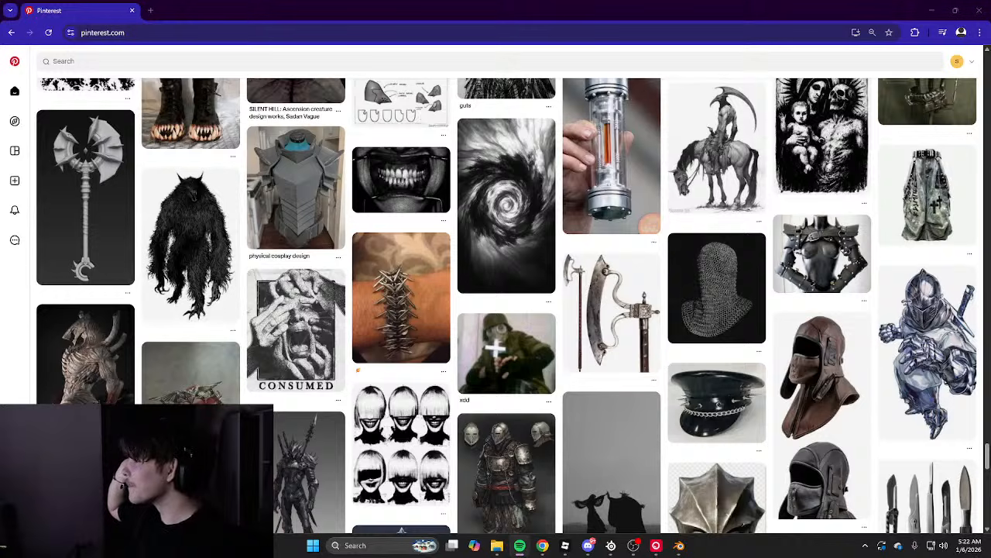
mouse_move(693, 311)
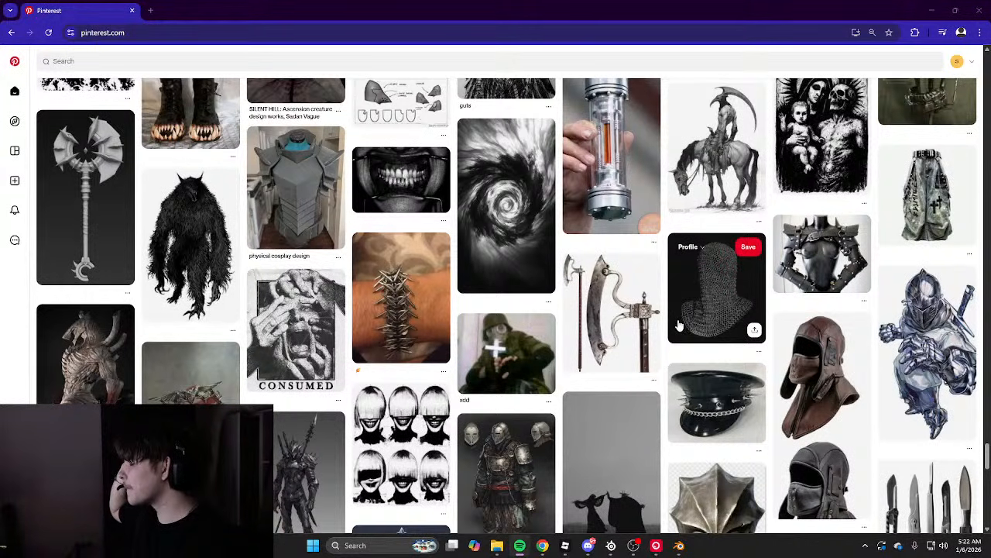
scroll(589, 324, "down", 3)
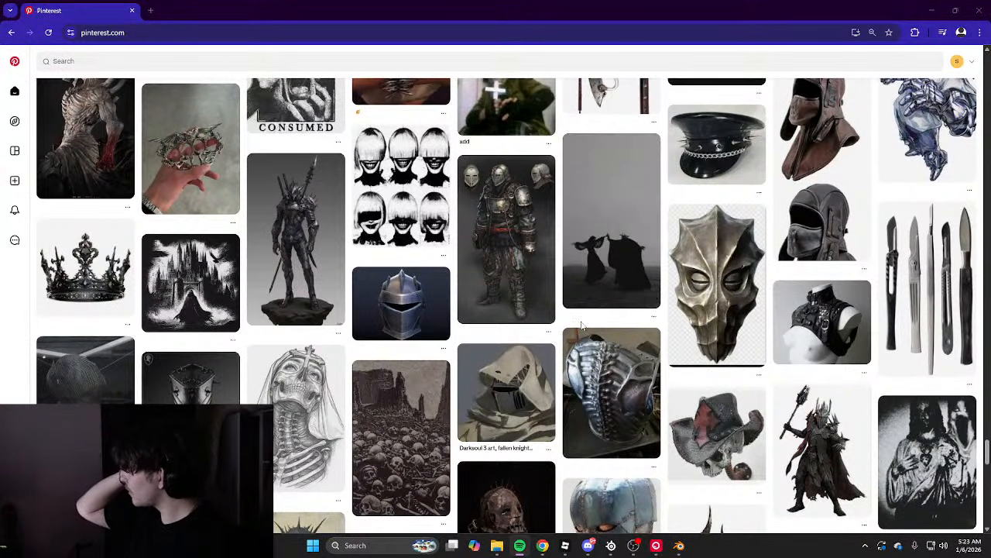
scroll(577, 326, "down", 1)
scroll(570, 328, "down", 1)
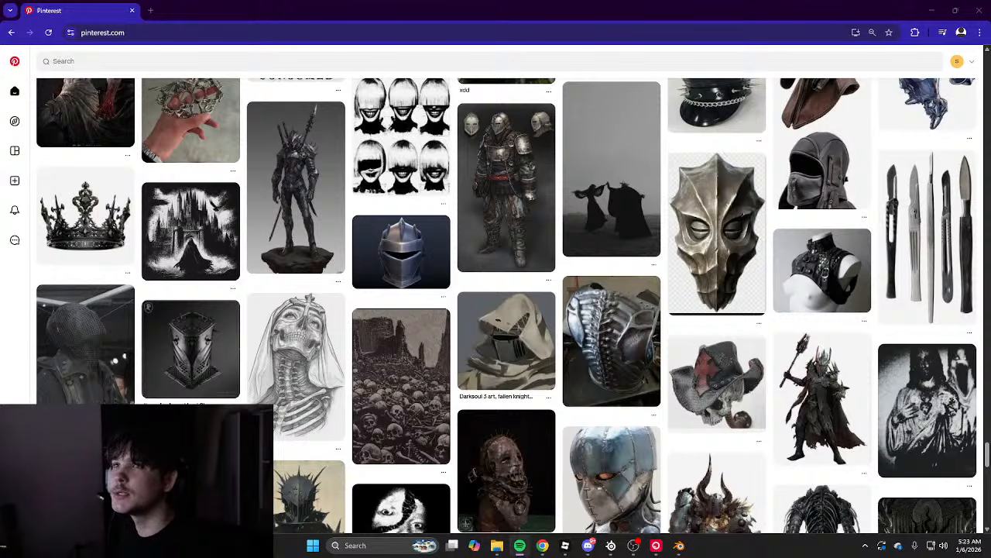
scroll(610, 292, "down", 6)
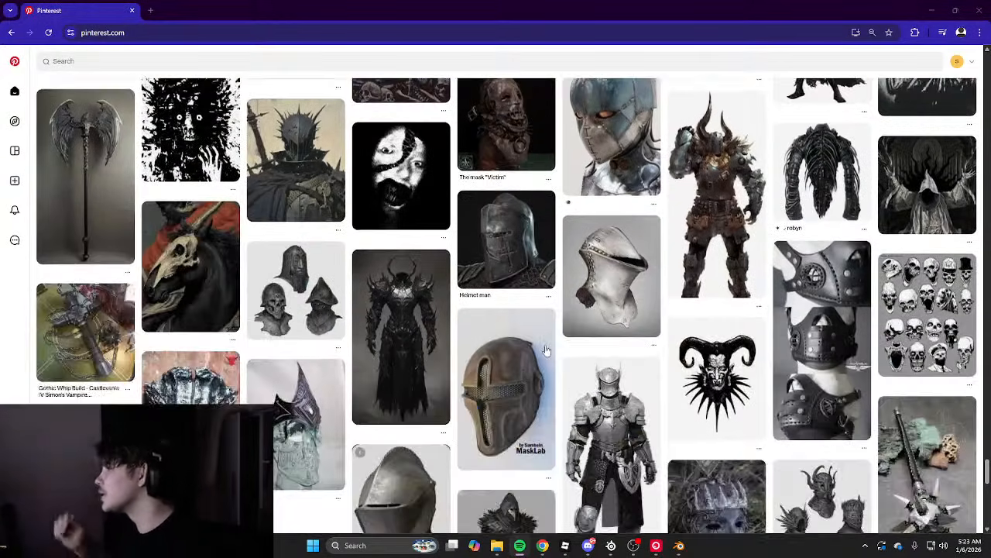
scroll(610, 293, "down", 10)
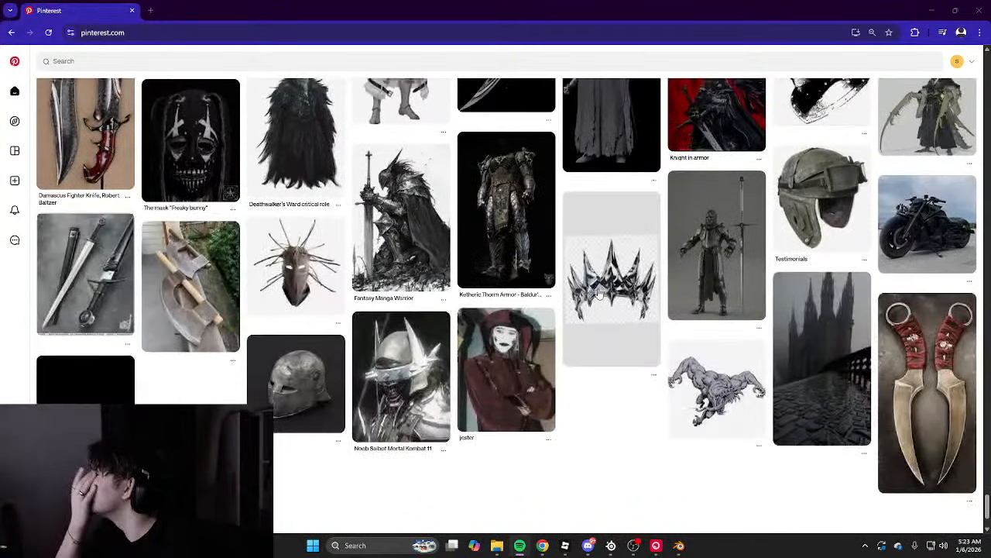
scroll(576, 287, "down", 5)
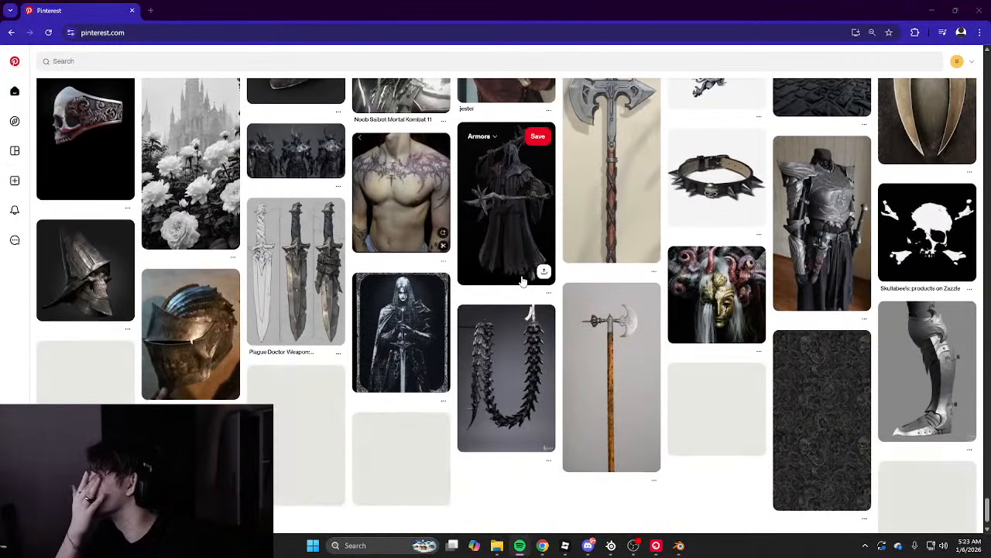
scroll(634, 317, "up", 5)
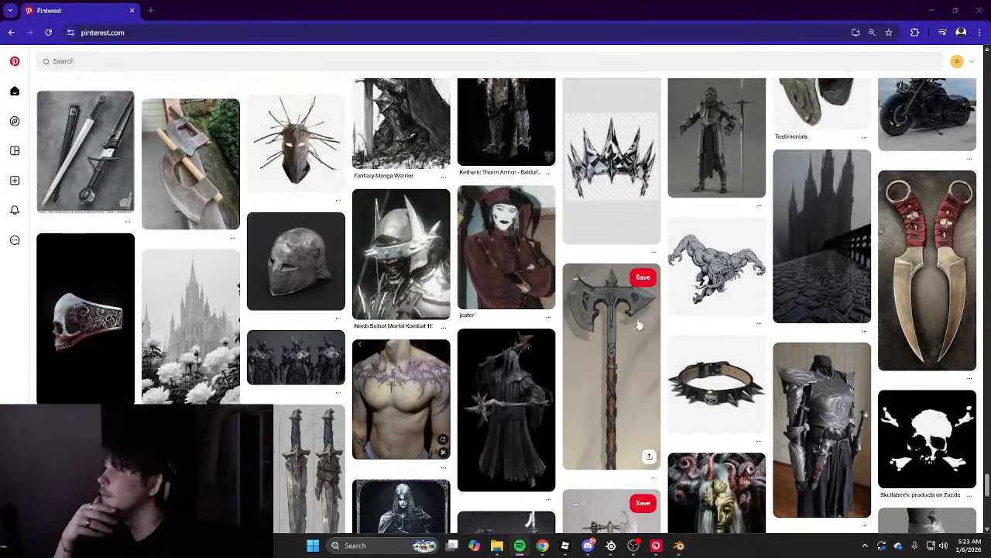
scroll(633, 317, "up", 10)
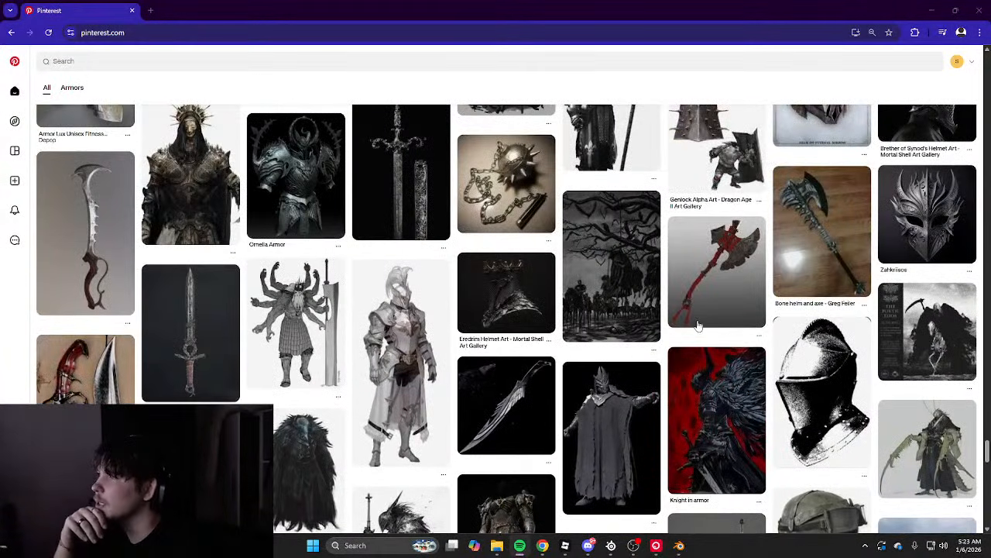
scroll(705, 333, "up", 5)
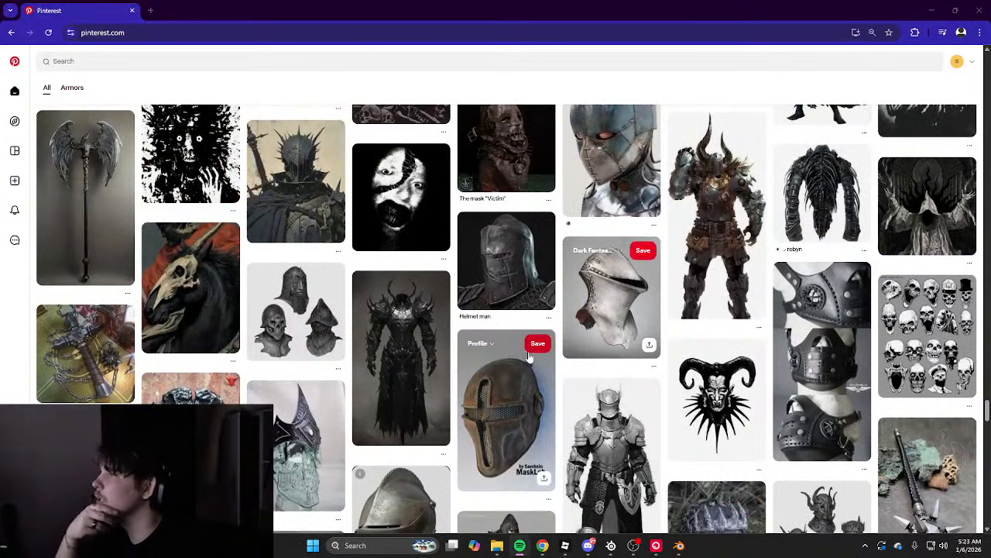
scroll(377, 365, "down", 15)
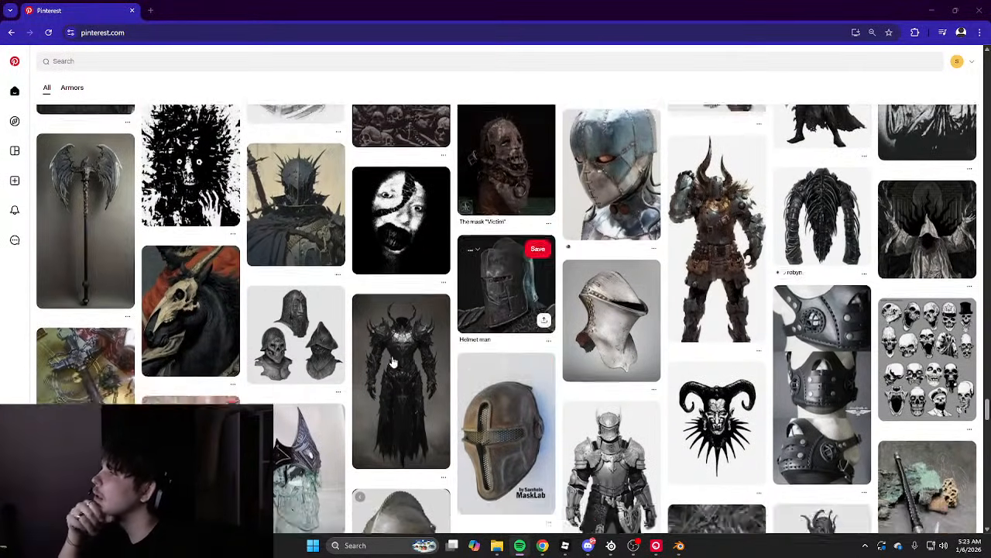
scroll(378, 365, "down", 20)
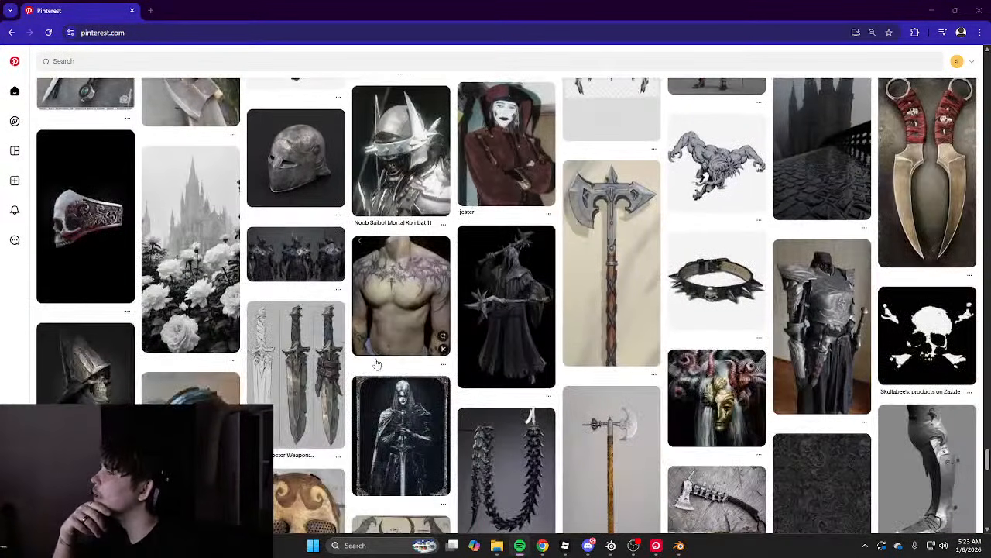
scroll(372, 364, "down", 20)
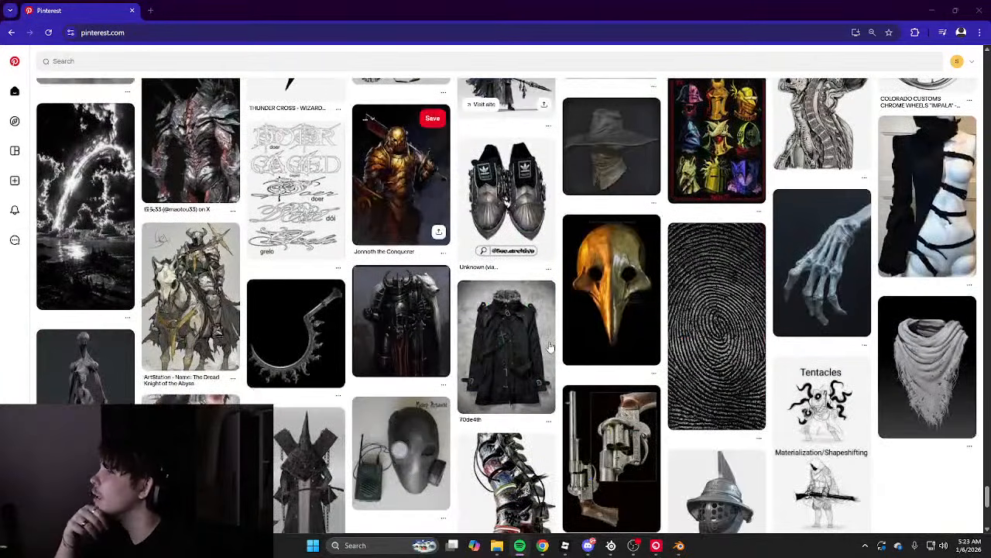
scroll(448, 354, "down", 10)
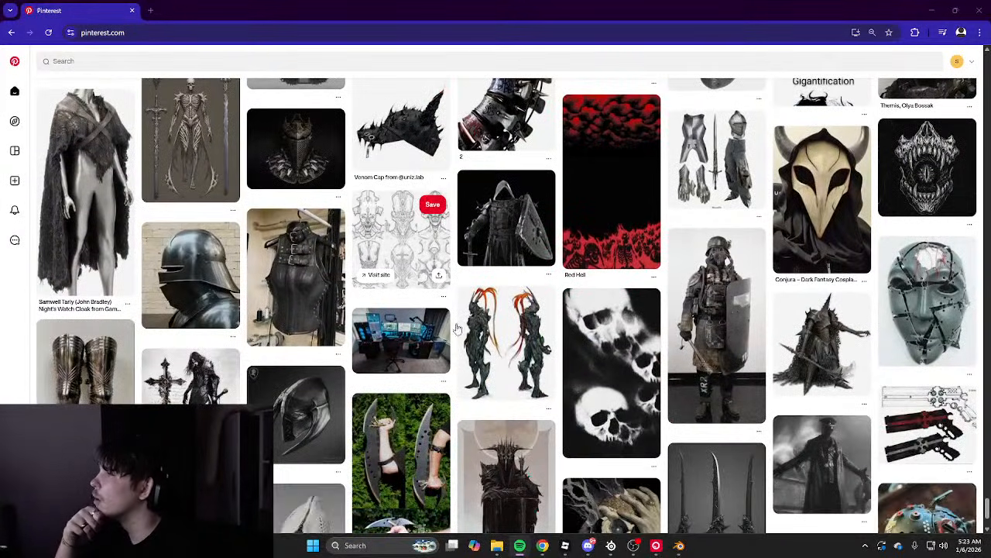
scroll(457, 292, "down", 10)
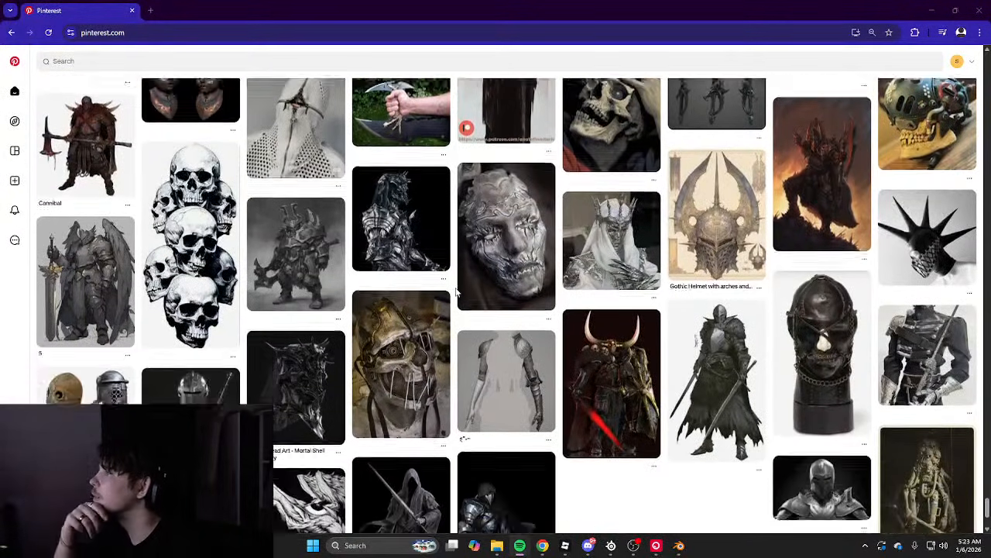
scroll(457, 292, "down", 3)
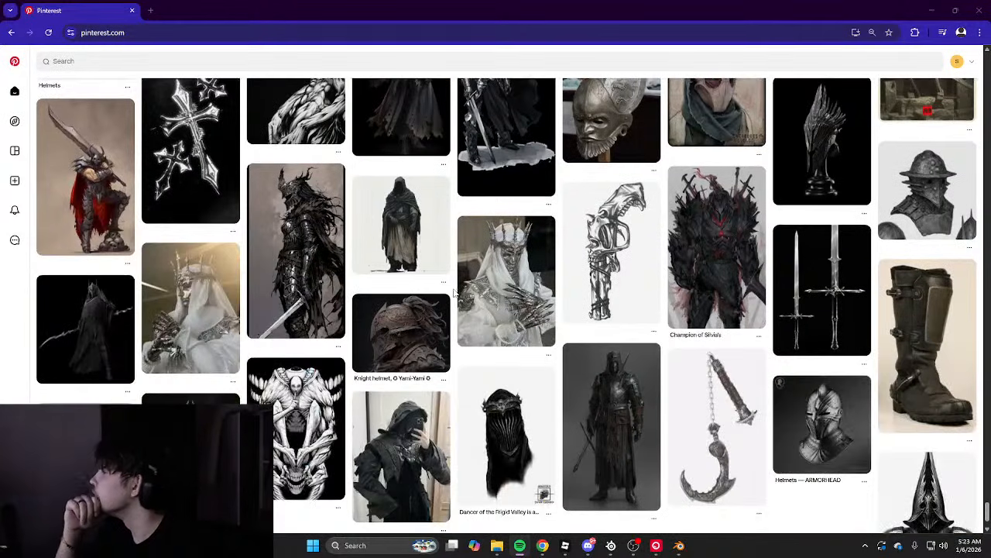
scroll(416, 327, "up", 5)
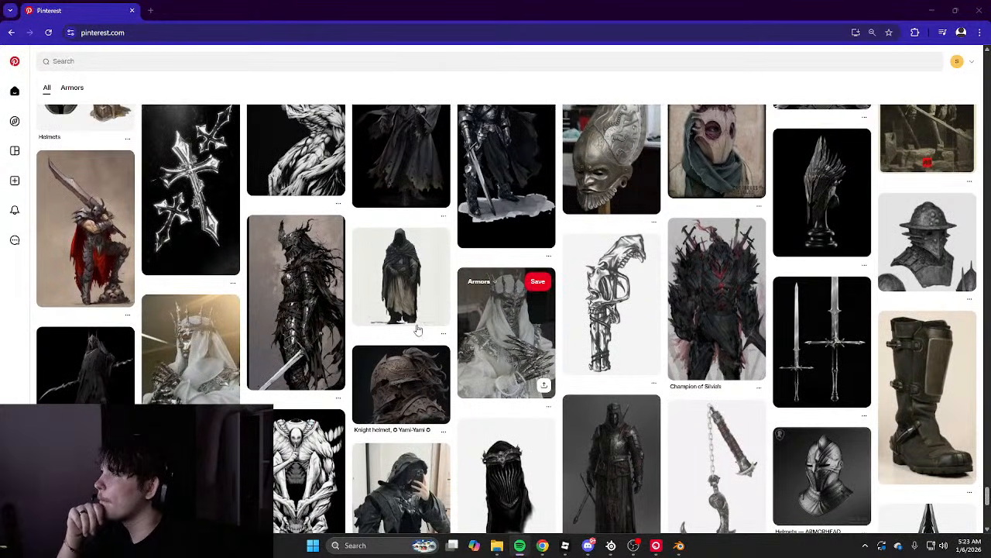
Go back through the loaded pins of the home feed and compare helmets, masks, weapons and armor as modeling candidates
scroll(421, 333, "up", 10)
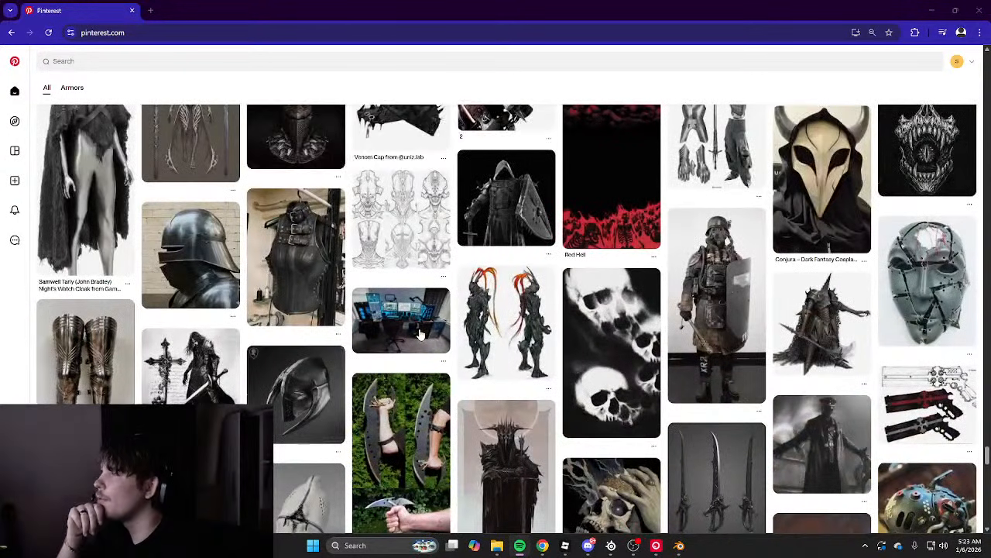
scroll(421, 334, "up", 10)
scroll(420, 334, "up", 10)
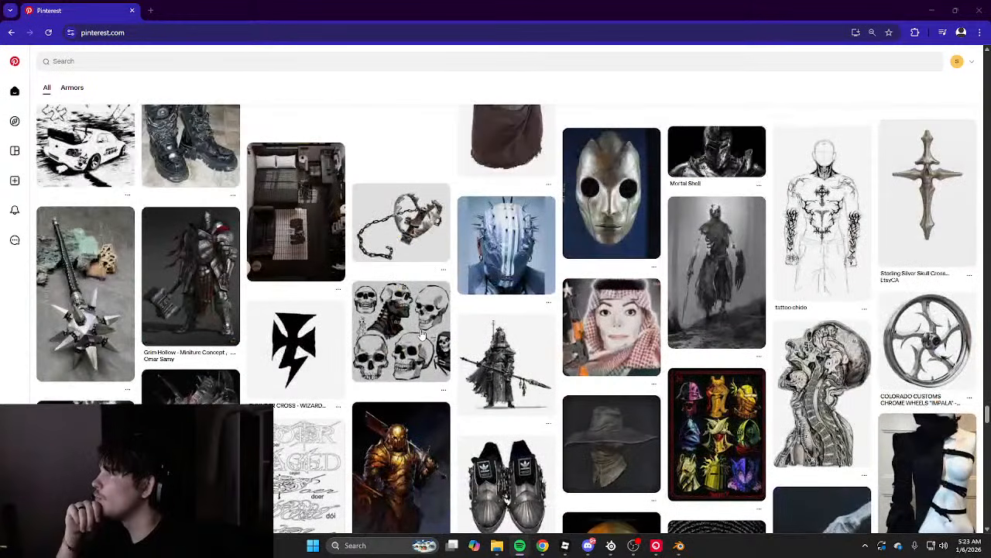
scroll(456, 347, "up", 20)
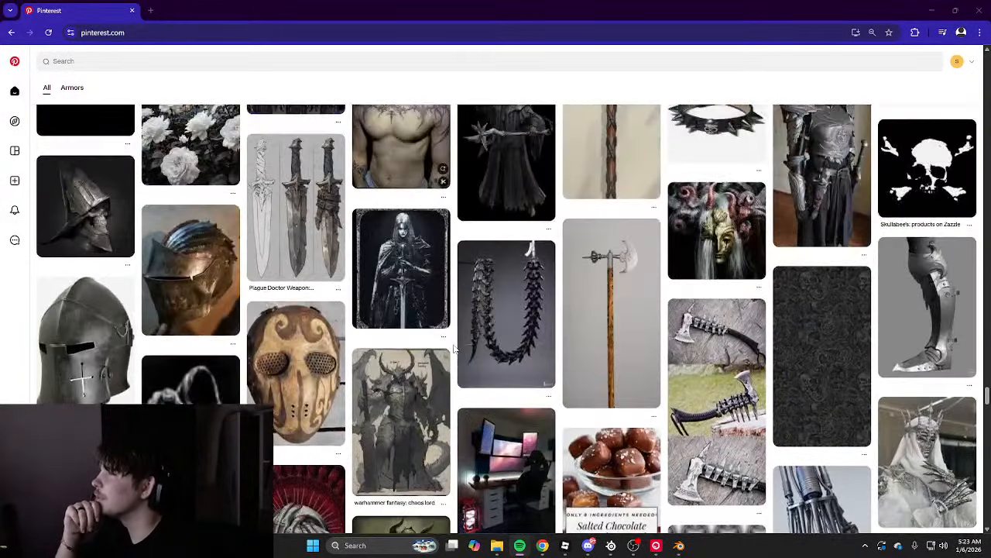
scroll(457, 340, "up", 15)
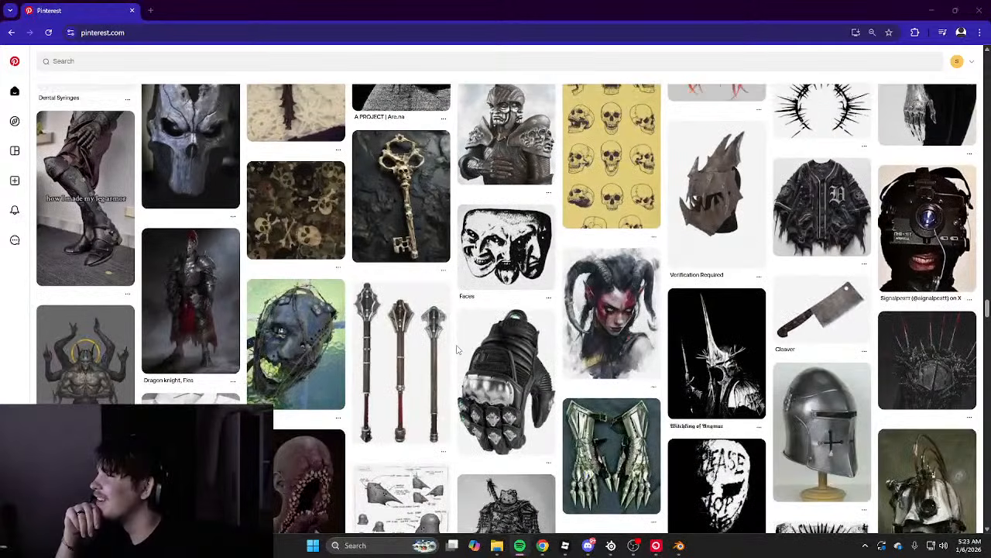
scroll(457, 350, "up", 4)
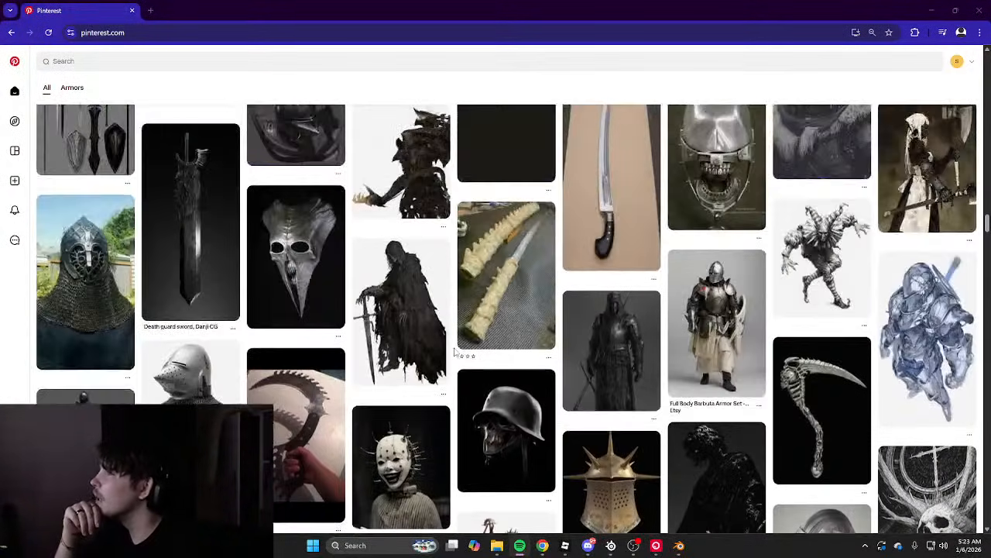
scroll(455, 350, "up", 4)
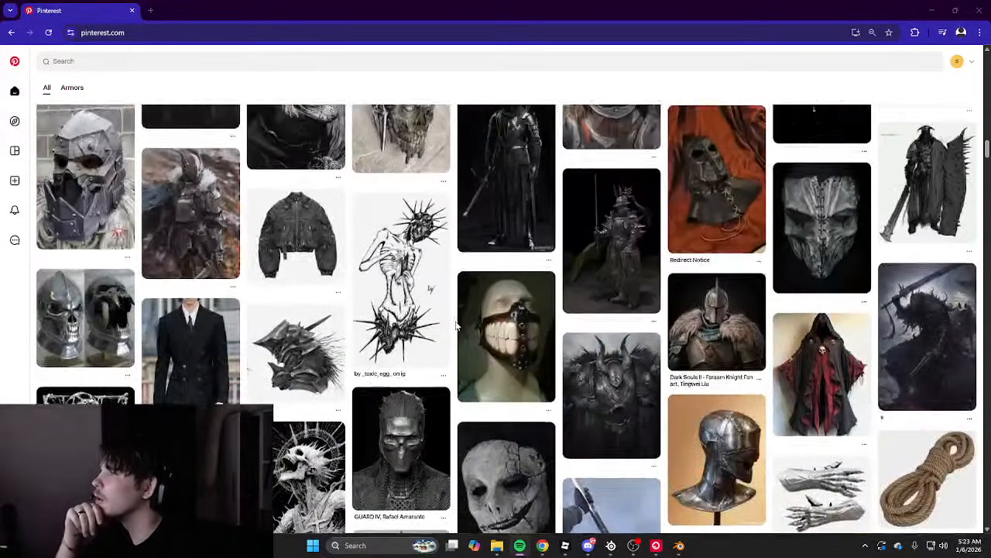
scroll(457, 326, "up", 5)
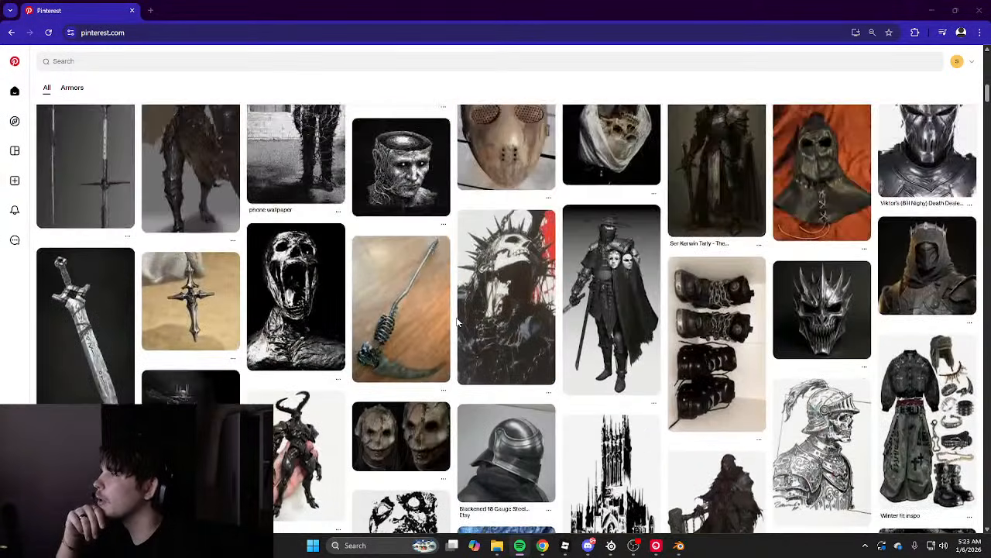
scroll(457, 324, "up", 3)
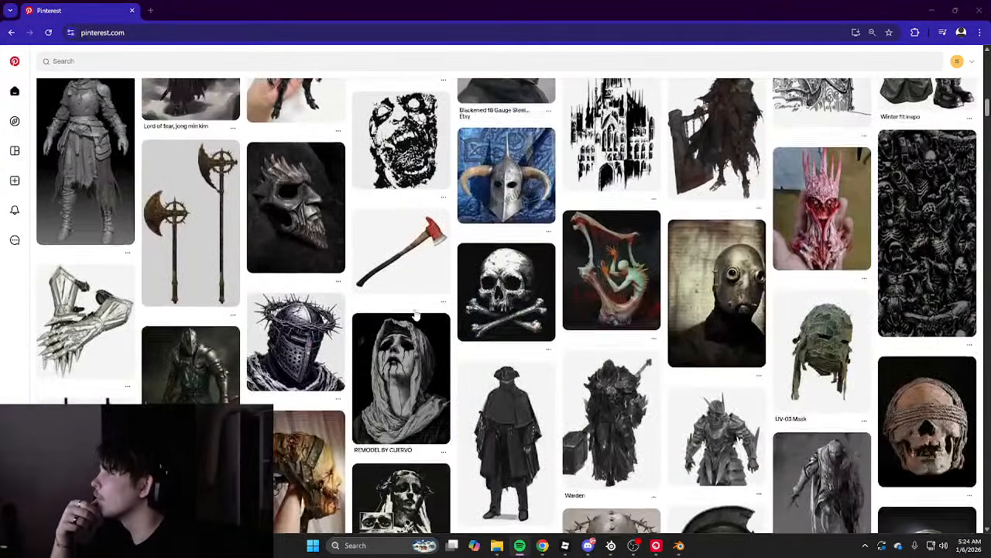
scroll(416, 315, "down", 20)
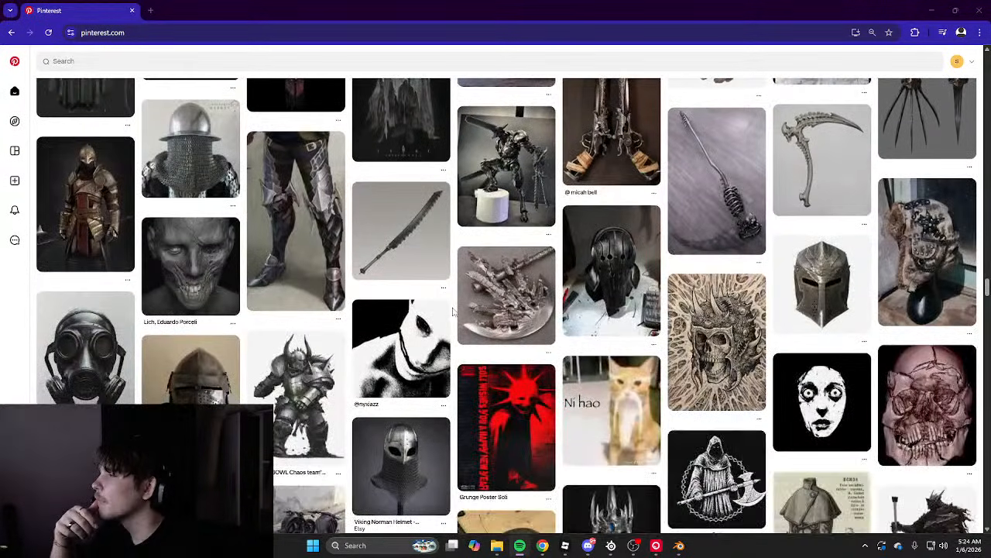
scroll(454, 311, "down", 4)
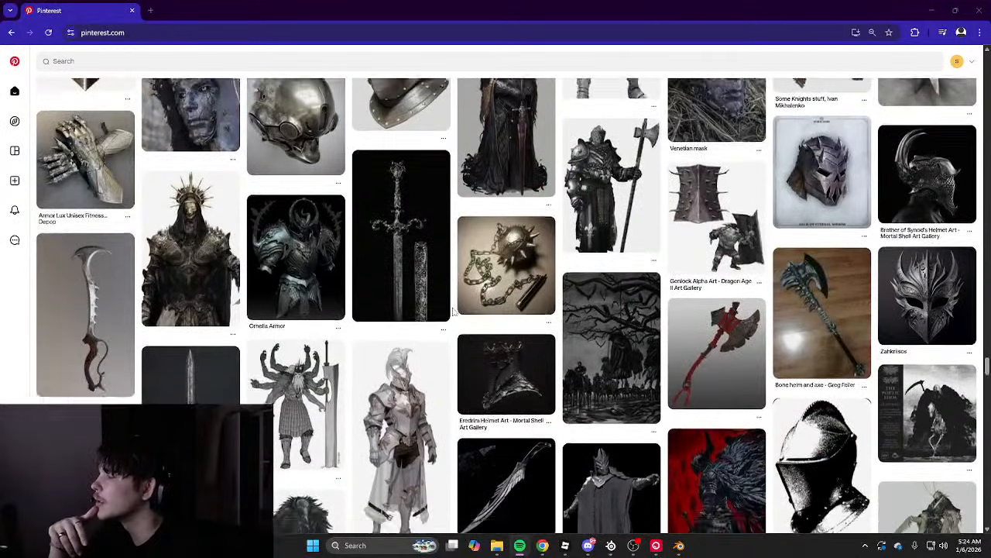
scroll(454, 311, "down", 8)
scroll(454, 312, "down", 3)
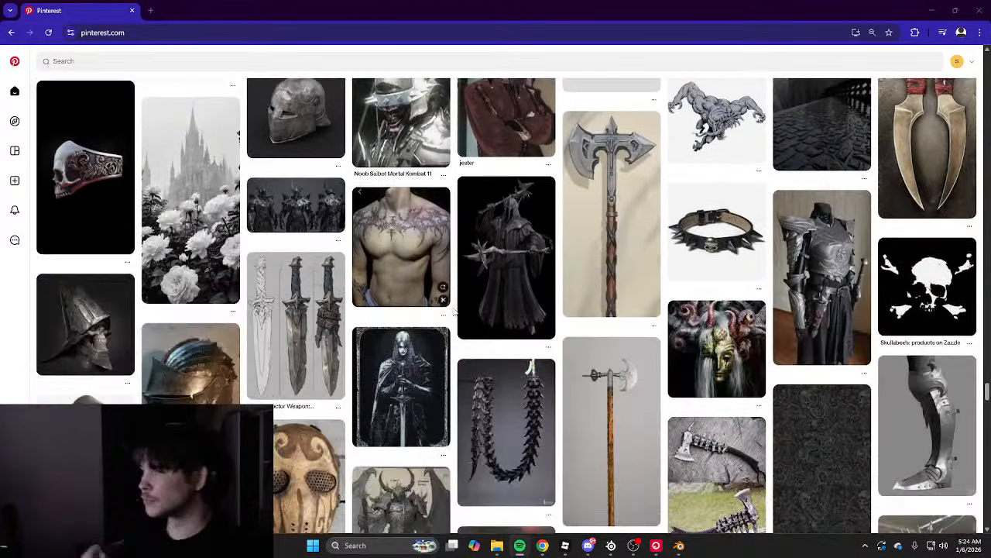
scroll(454, 311, "down", 5)
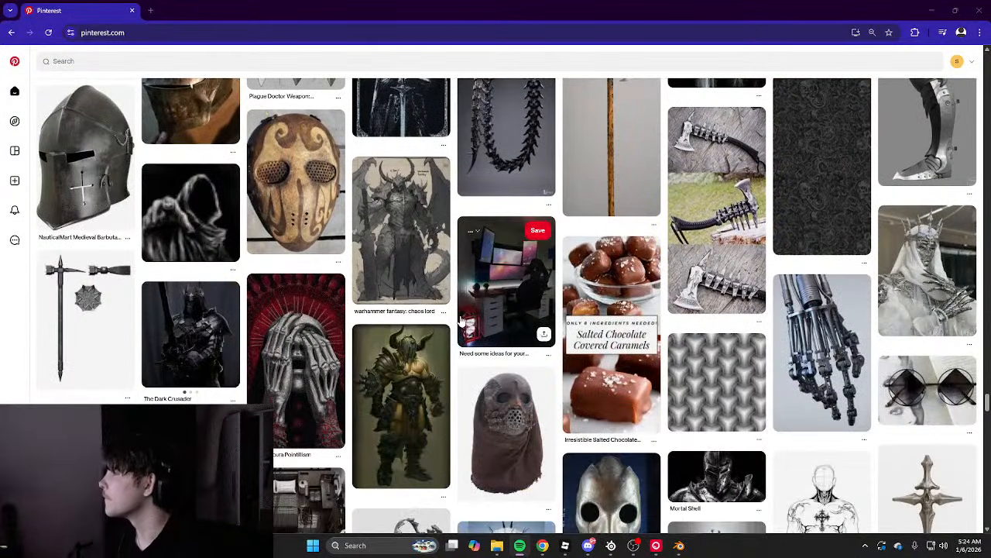
scroll(521, 355, "up", 3)
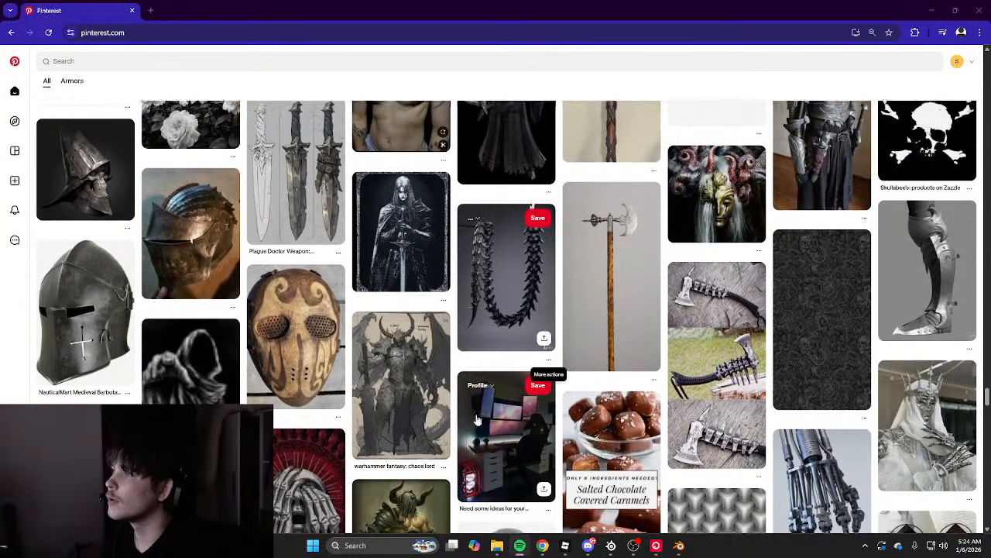
scroll(425, 390, "down", 5)
scroll(425, 390, "down", 9)
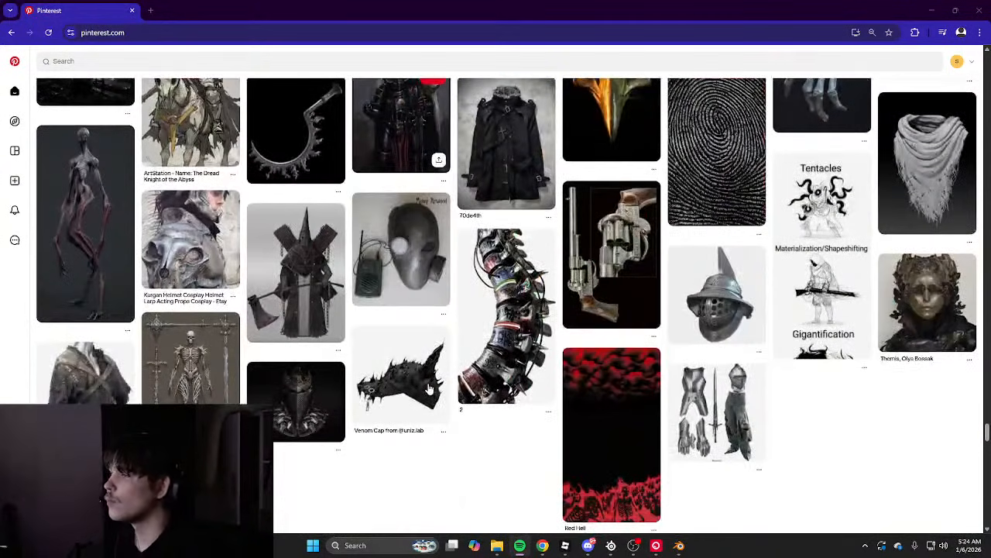
scroll(443, 385, "down", 5)
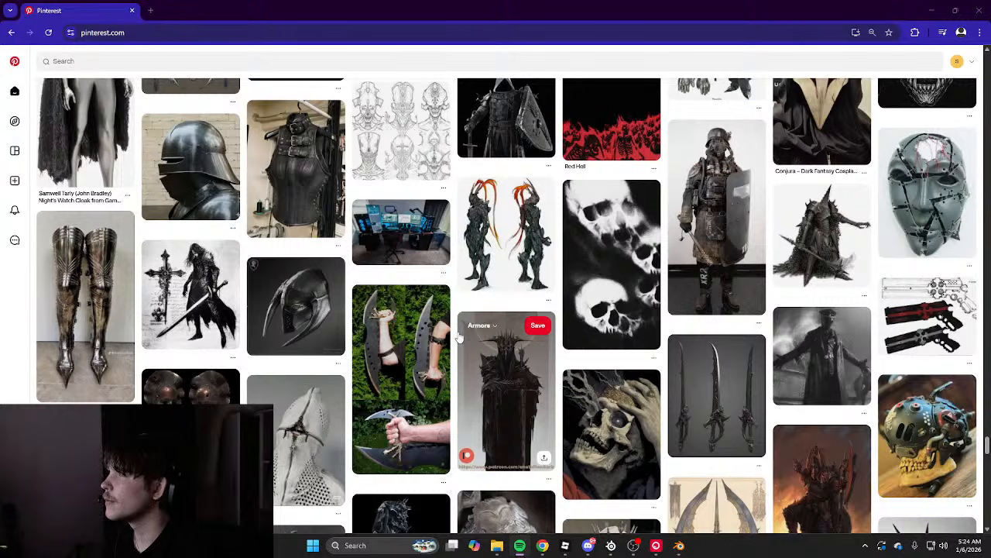
scroll(459, 338, "down", 5)
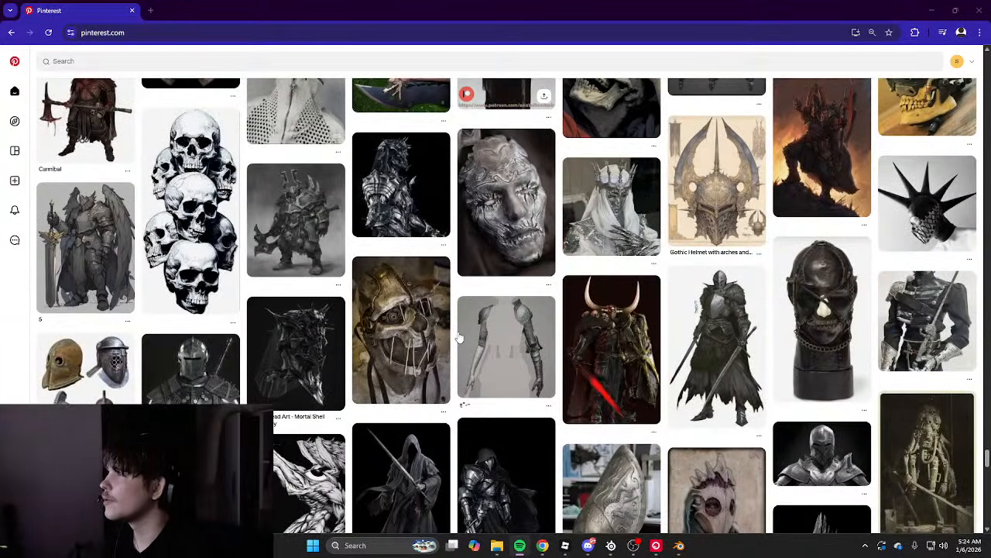
Open the pin of the weathered metal skull mask with wired teeth, examine it, and return to the home feed
left_click(397, 288)
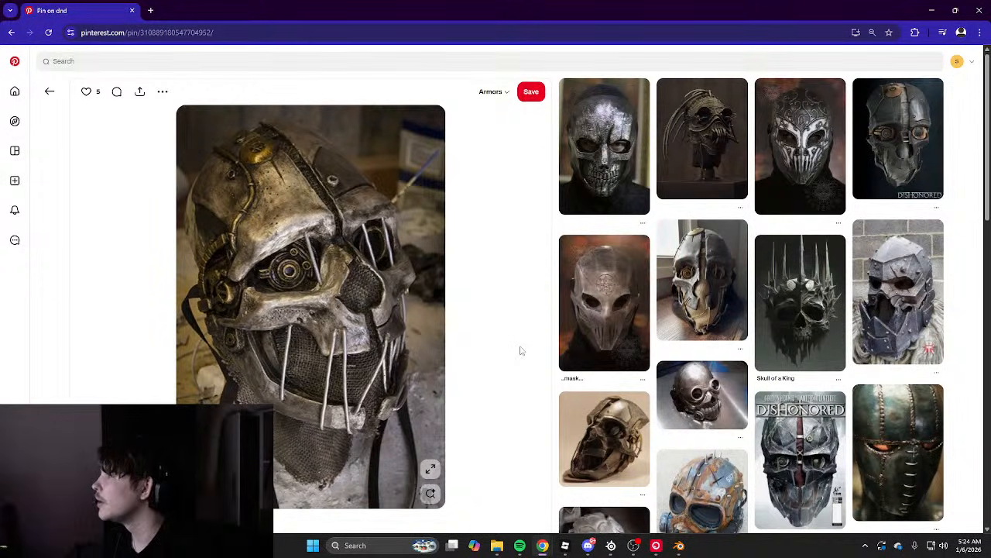
scroll(411, 338, "down", 3)
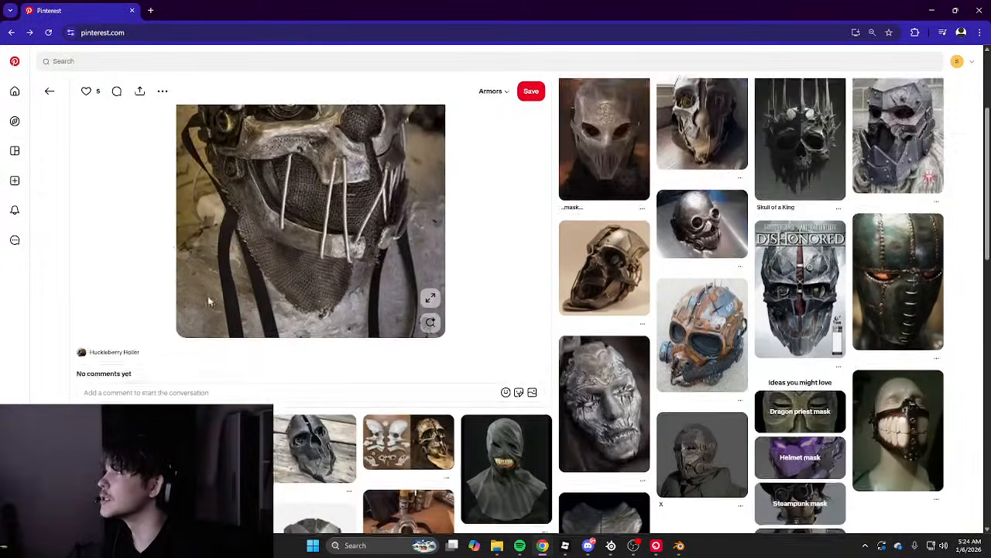
scroll(410, 338, "up", 3)
left_click(13, 33)
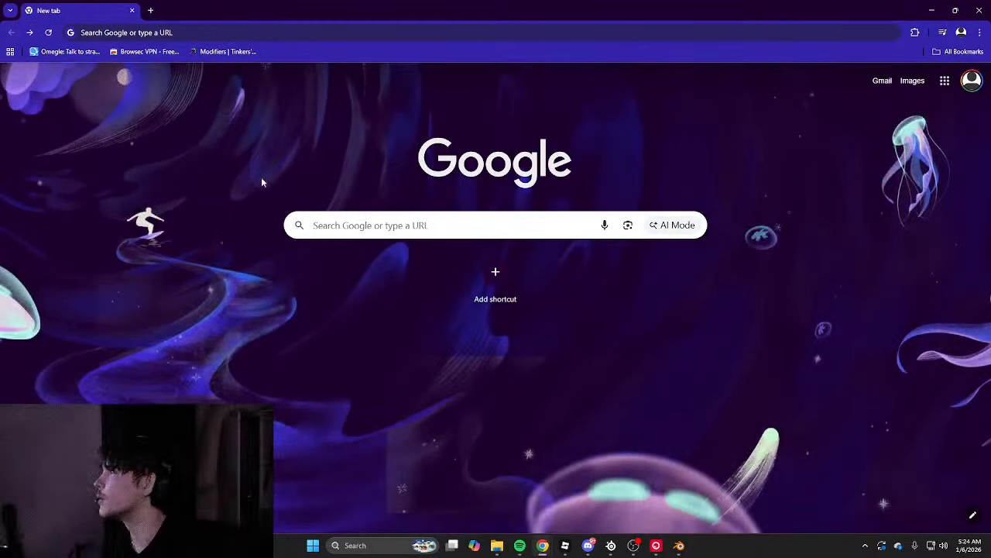
key("alt+Right")
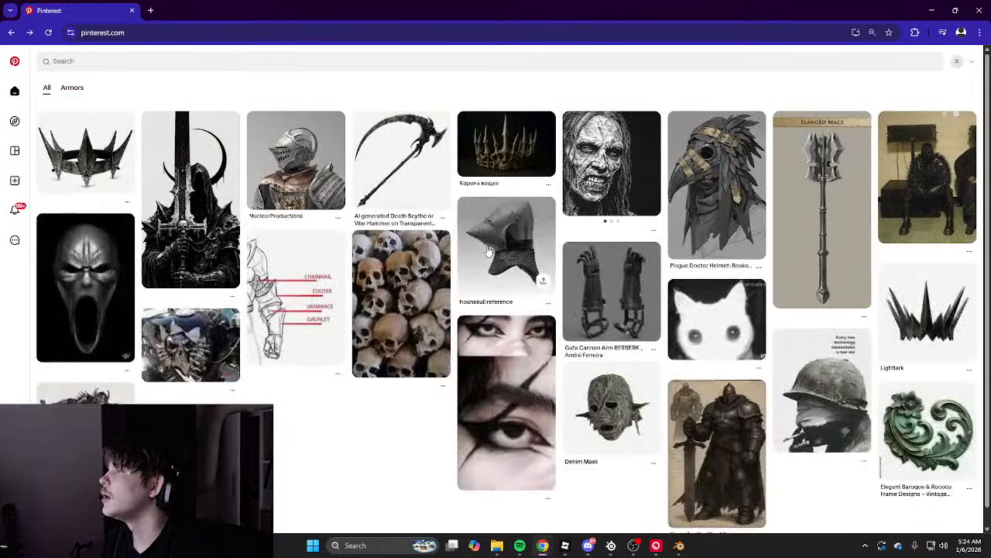
Scan the refreshed home feed for crowns, masks, gauntlets and weapons that could serve as a modeling reference
scroll(564, 246, "down", 2)
scroll(563, 247, "up", 2)
scroll(564, 246, "down", 10)
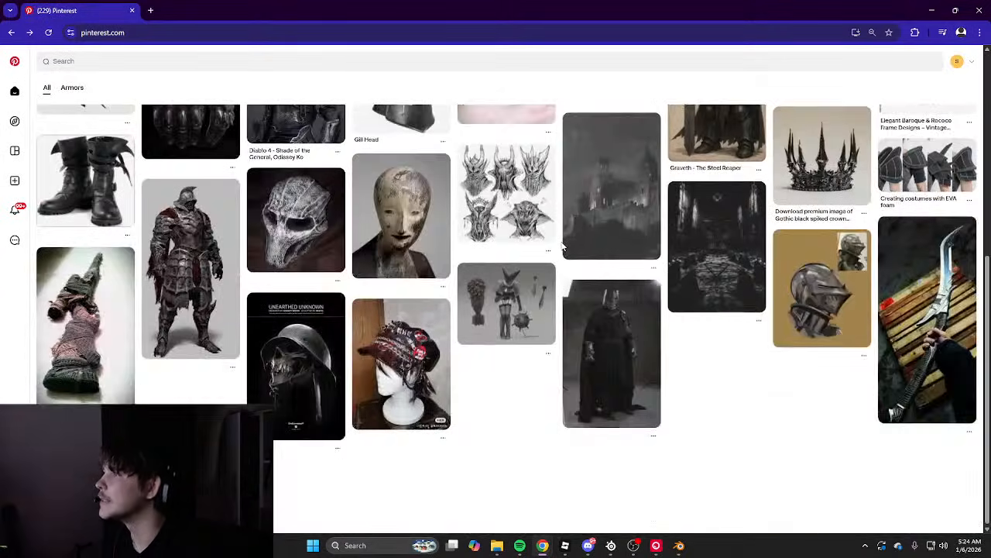
scroll(562, 246, "down", 4)
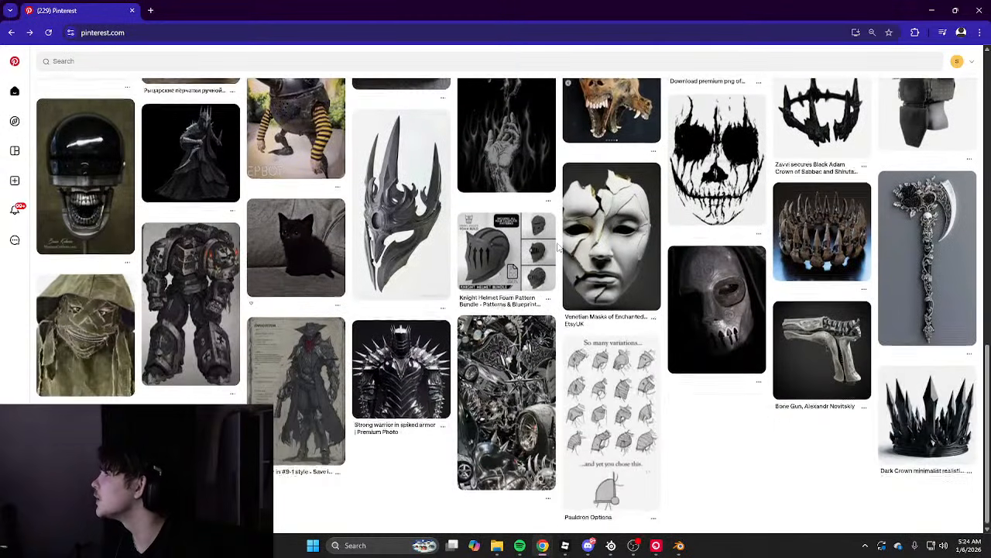
scroll(557, 248, "down", 2)
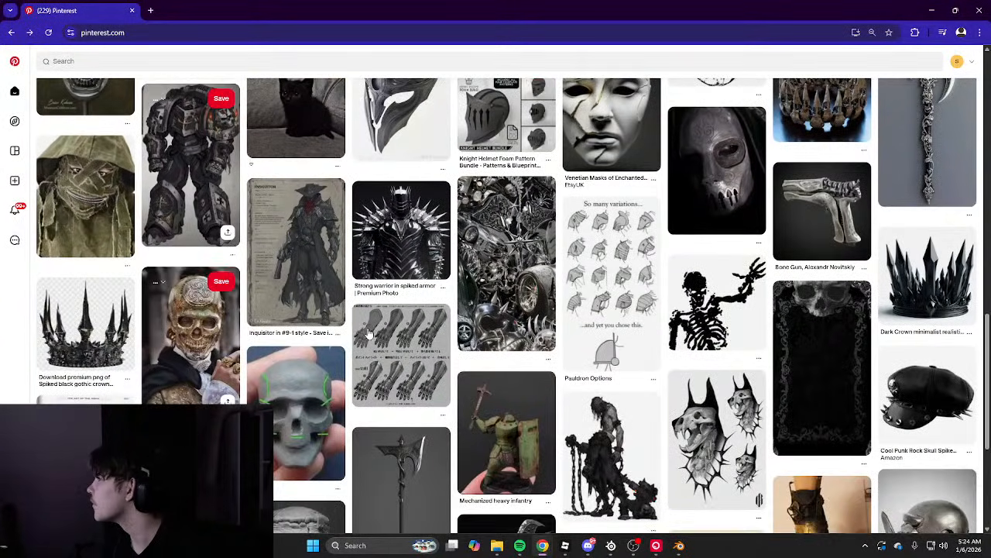
scroll(494, 291, "down", 15)
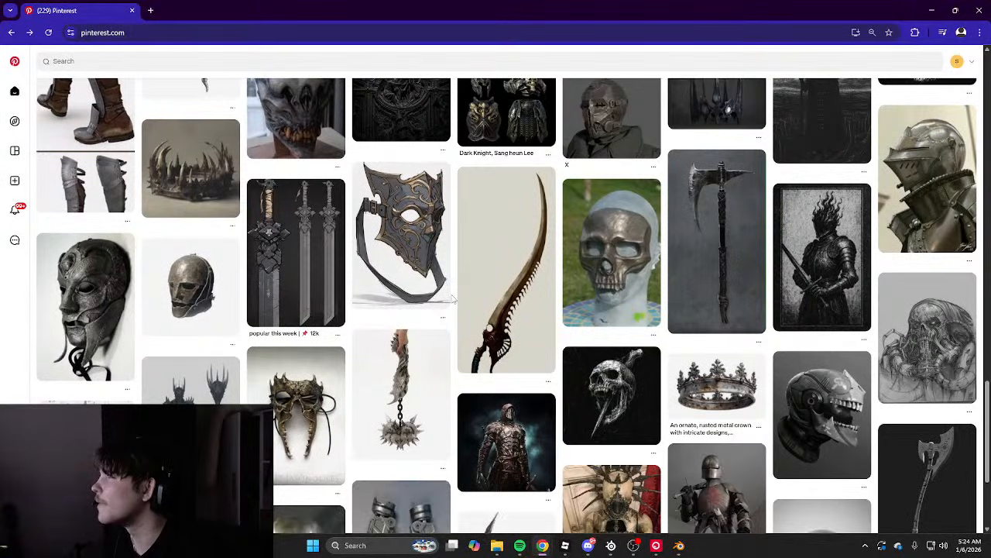
Open the Roblox Marketplace in a new browser tab, starting from roblox.com/home
left_click(150, 10)
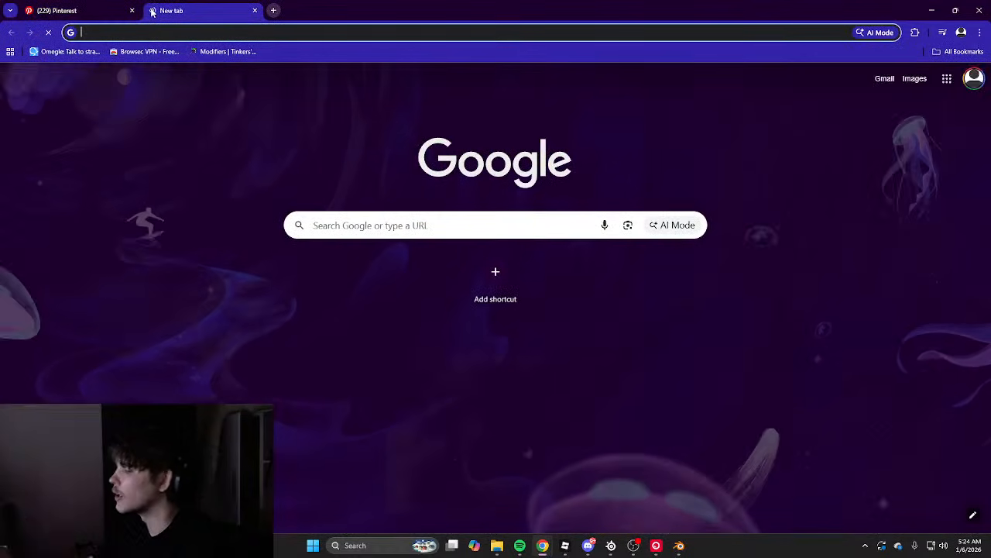
type("roblox.com/home")
key("Return")
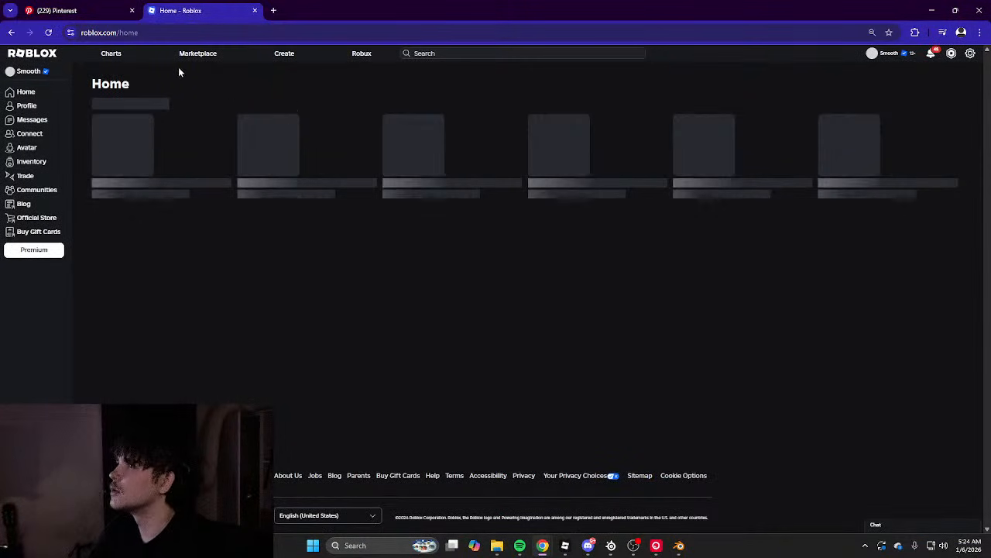
left_click(195, 54)
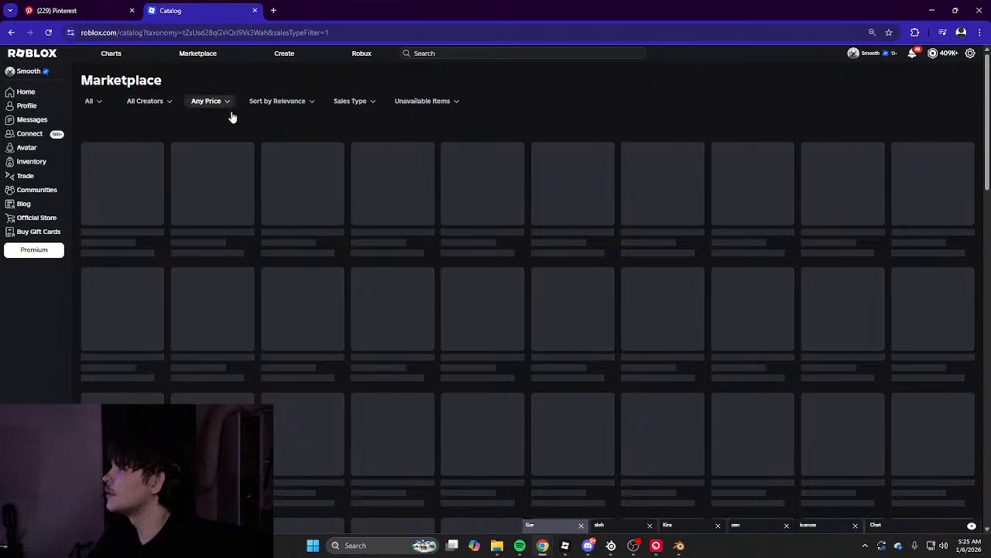
Sort the Marketplace items by Bestselling, Past Week
left_click(278, 101)
left_click(317, 194)
left_click(310, 235)
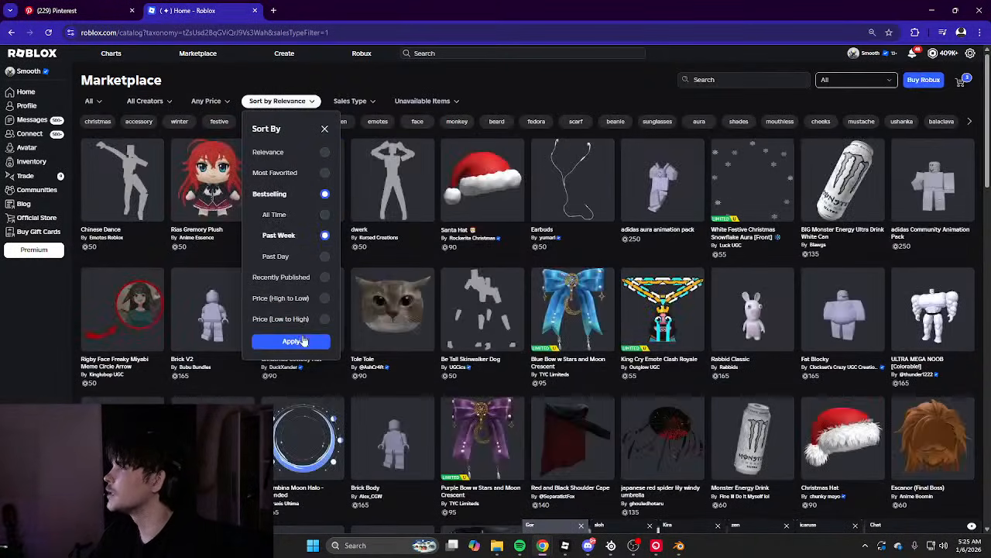
left_click(302, 340)
Filter the Marketplace catalog to the Back Accessory category under Accessories
left_click(93, 100)
left_click(105, 215)
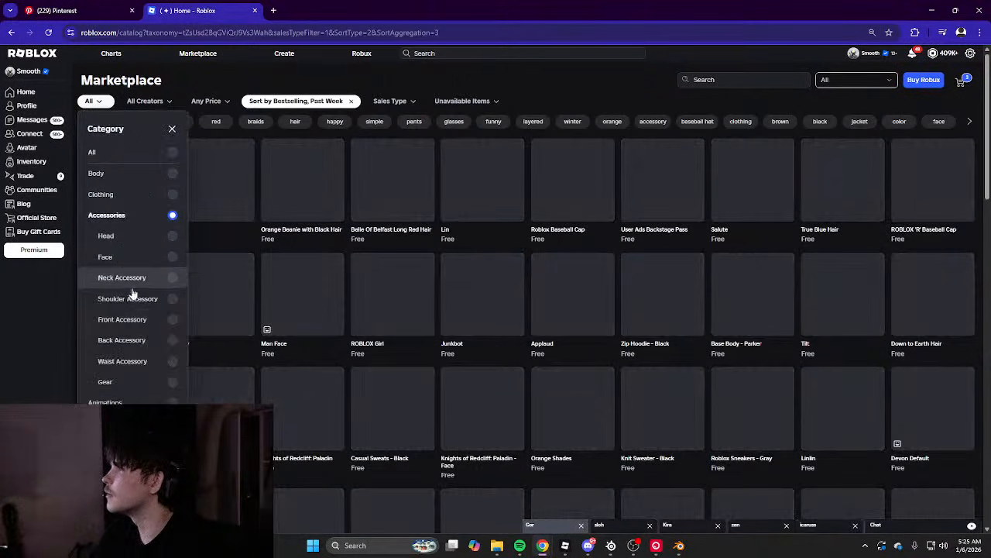
left_click(123, 339)
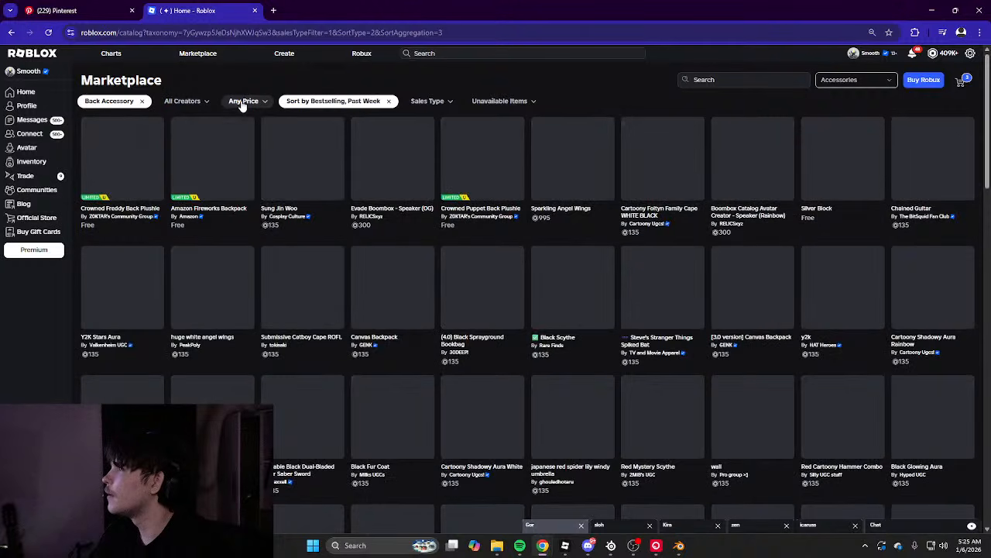
Limit the listed back accessories to a minimum price of 50 Robux
left_click(243, 100)
left_click(251, 174)
type("50")
left_click(267, 202)
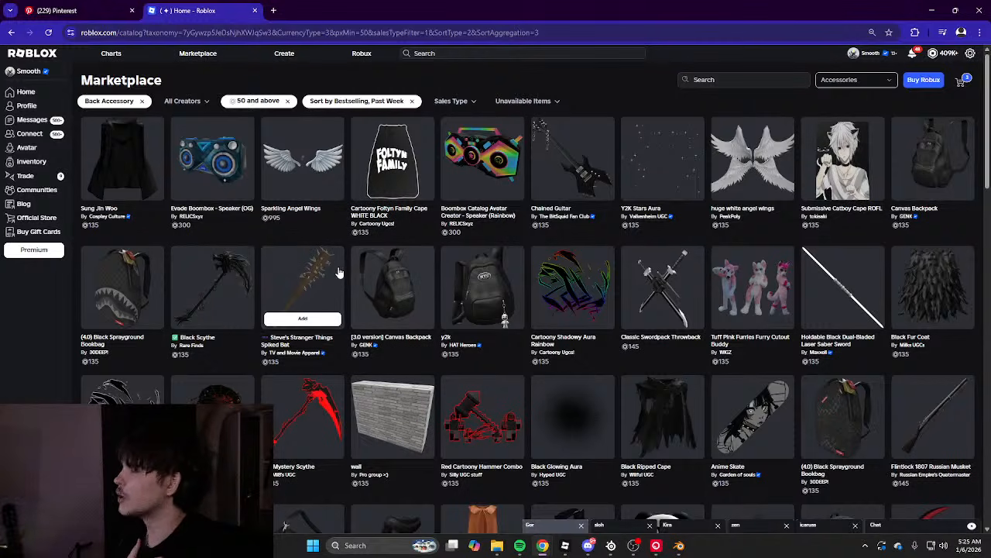
Look through the bestselling back accessories for popular capes, wings, scythes and swords as model ideas
scroll(339, 273, "down", 20)
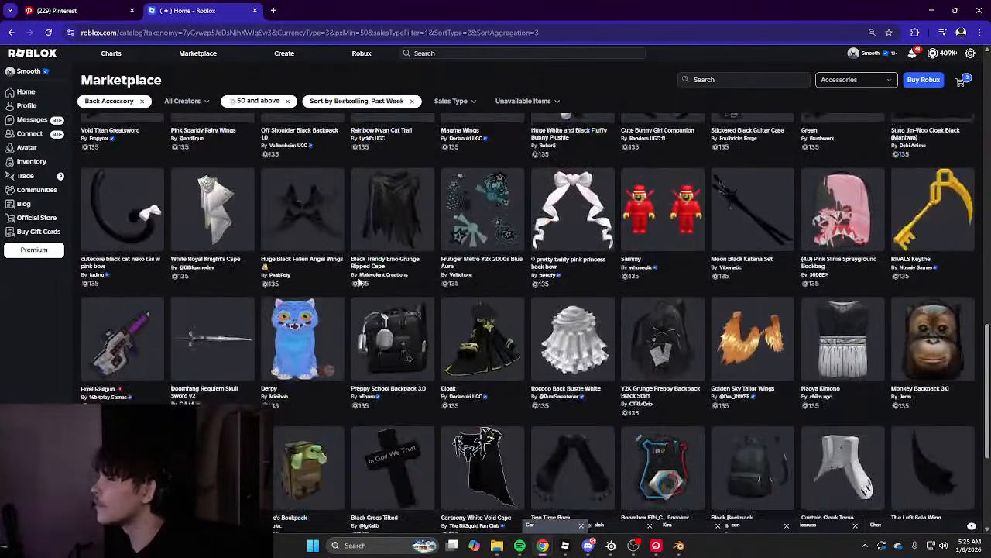
scroll(368, 282, "down", 4)
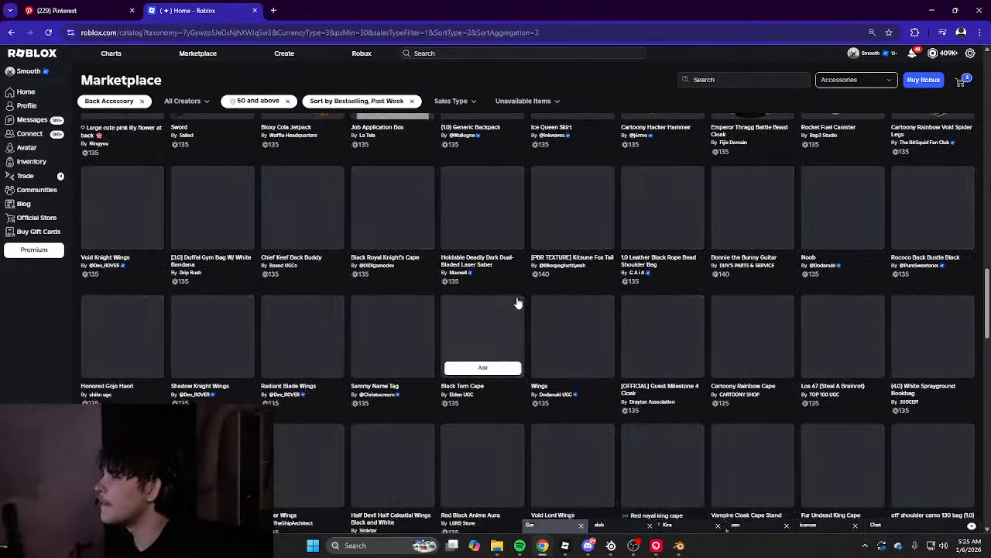
scroll(611, 319, "up", 4)
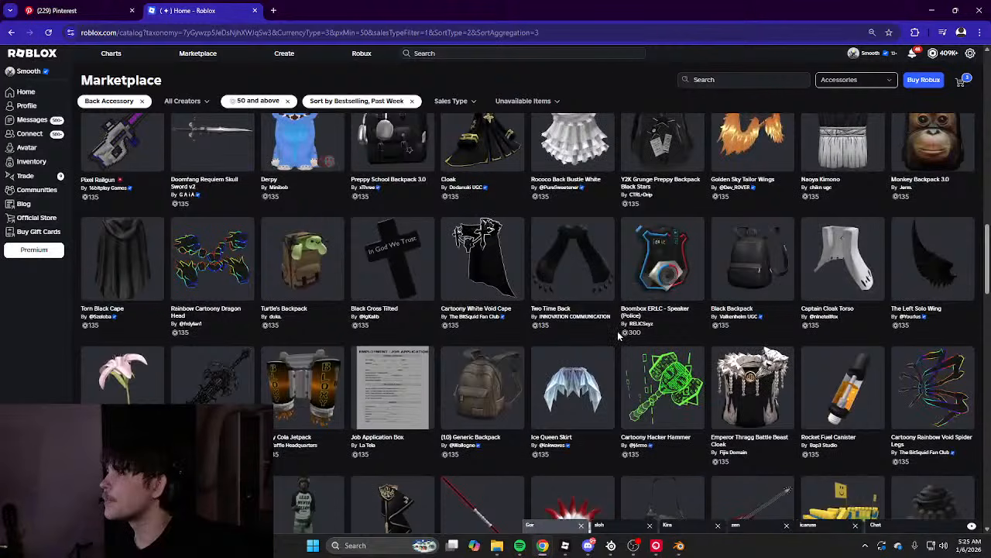
scroll(618, 334, "up", 15)
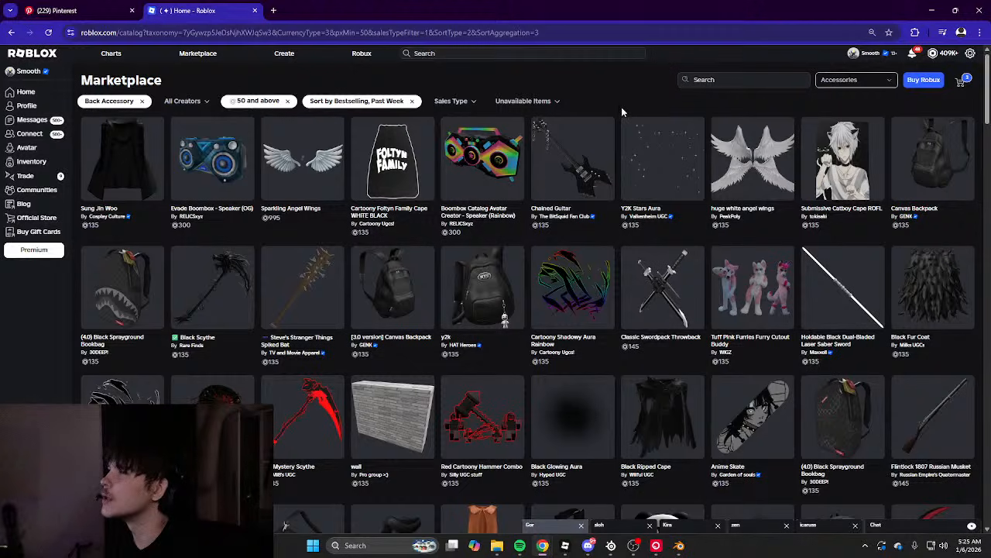
Check the Chained Guitar item page in a separate tab and close that tab
middle_click(573, 151)
left_click(383, 12)
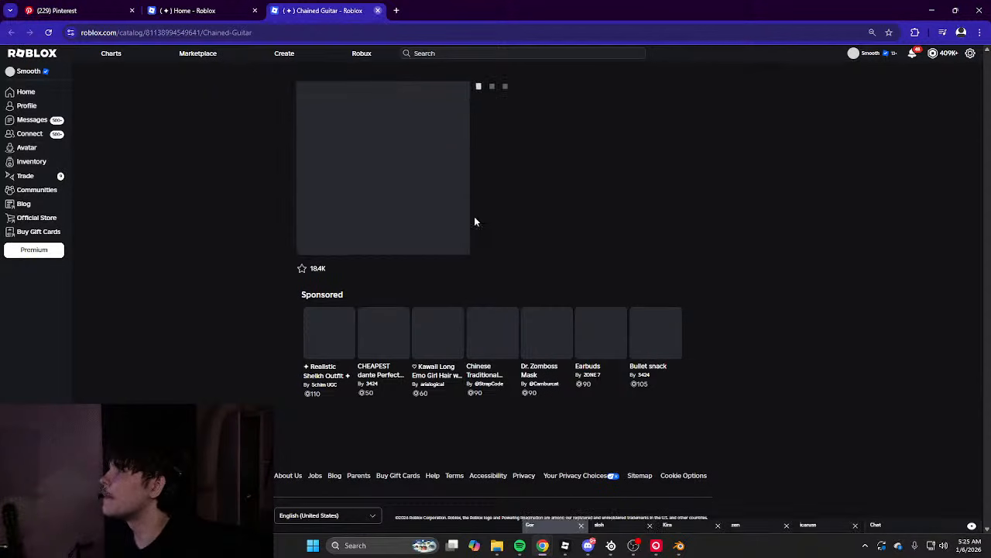
key("ctrl+w")
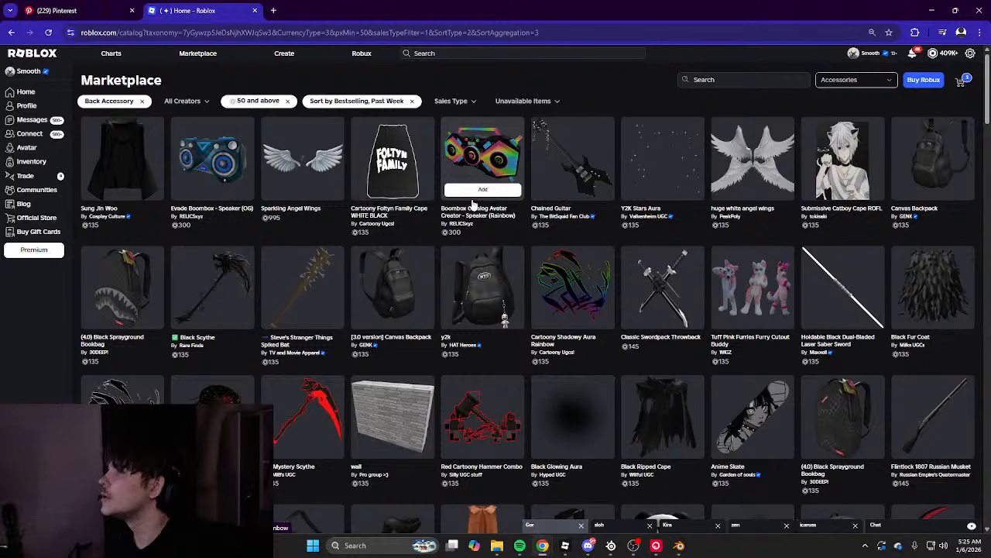
Browse further down the back accessories and inspect the Black Trendy Emo Grunge Ripped Cape's item page in a separate tab
scroll(305, 234, "down", 1)
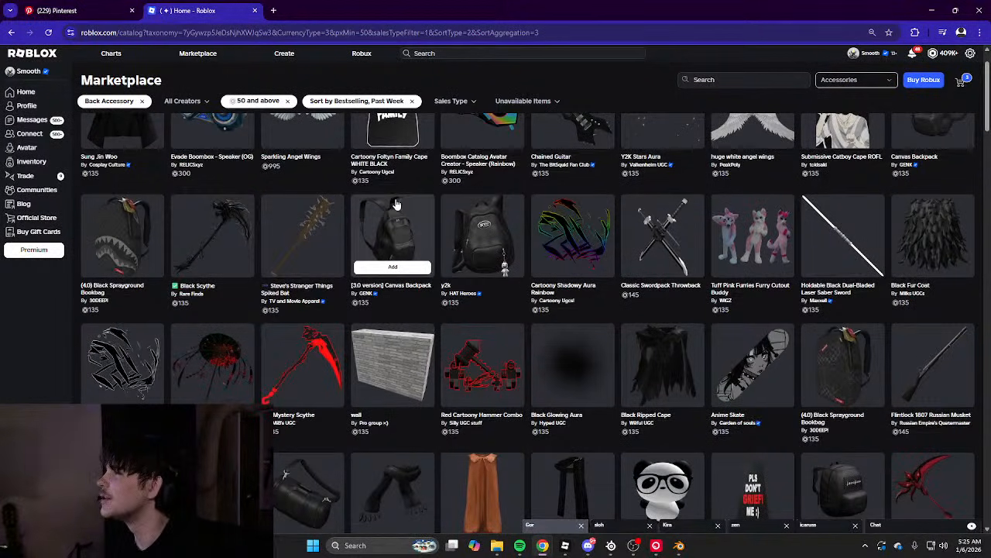
scroll(396, 204, "down", 4)
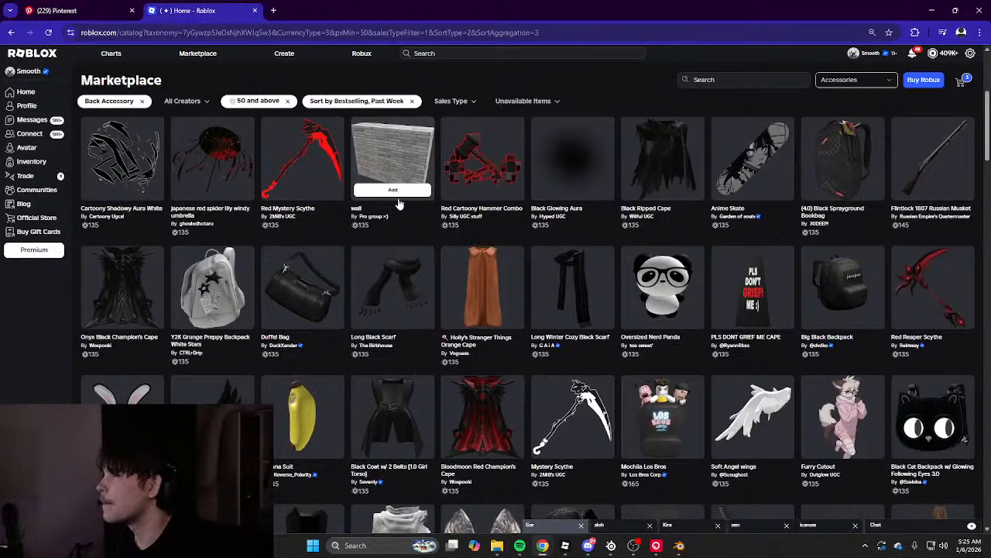
scroll(397, 203, "down", 4)
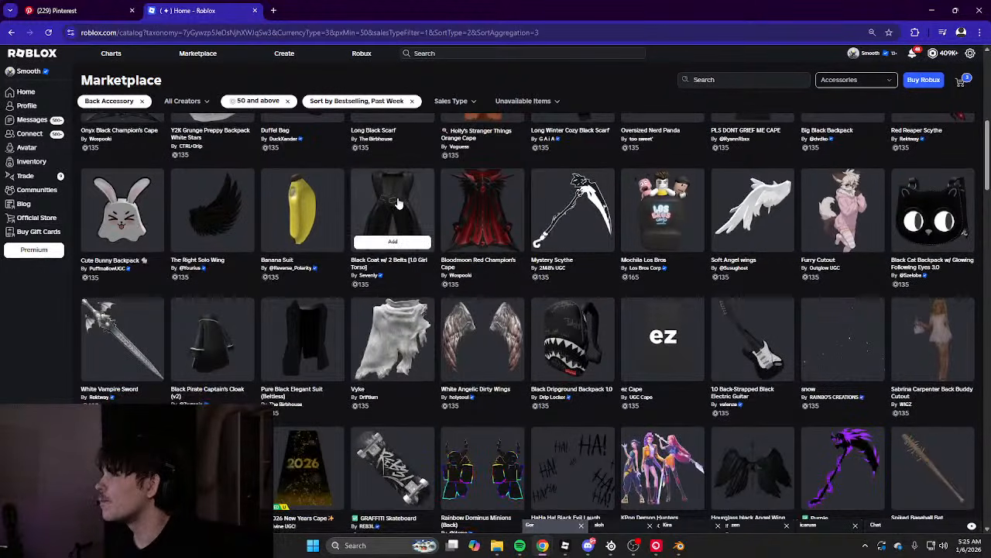
scroll(398, 204, "down", 5)
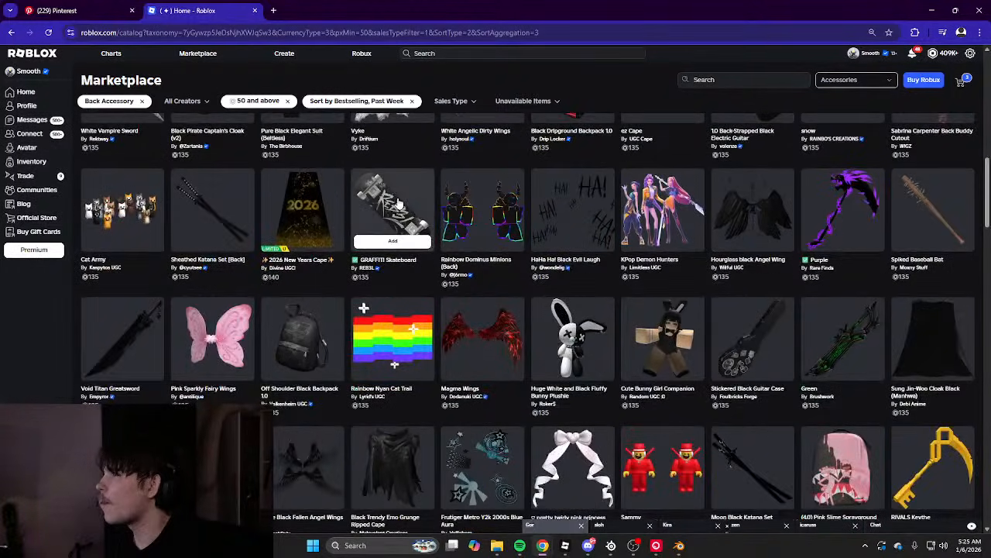
scroll(399, 203, "down", 4)
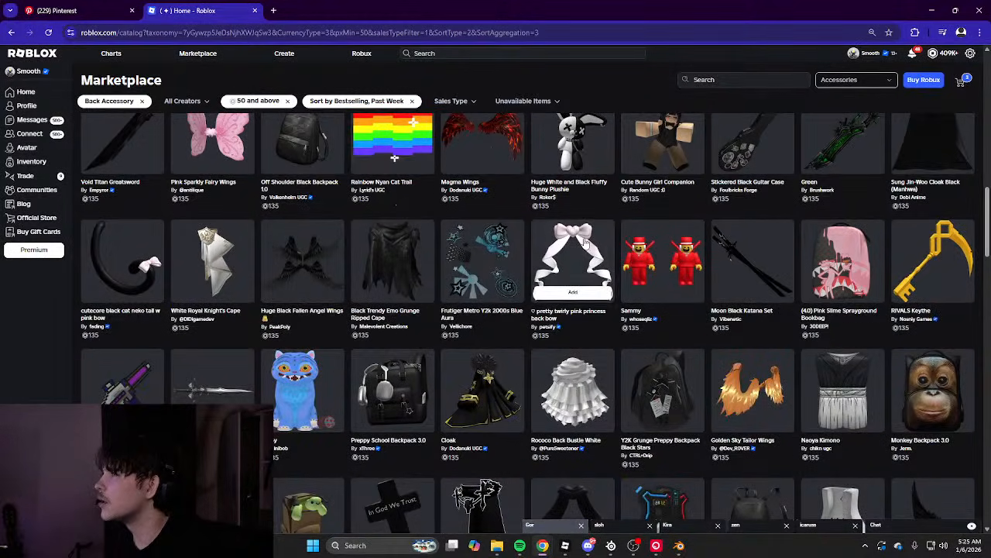
middle_click(398, 250)
left_click(311, 11)
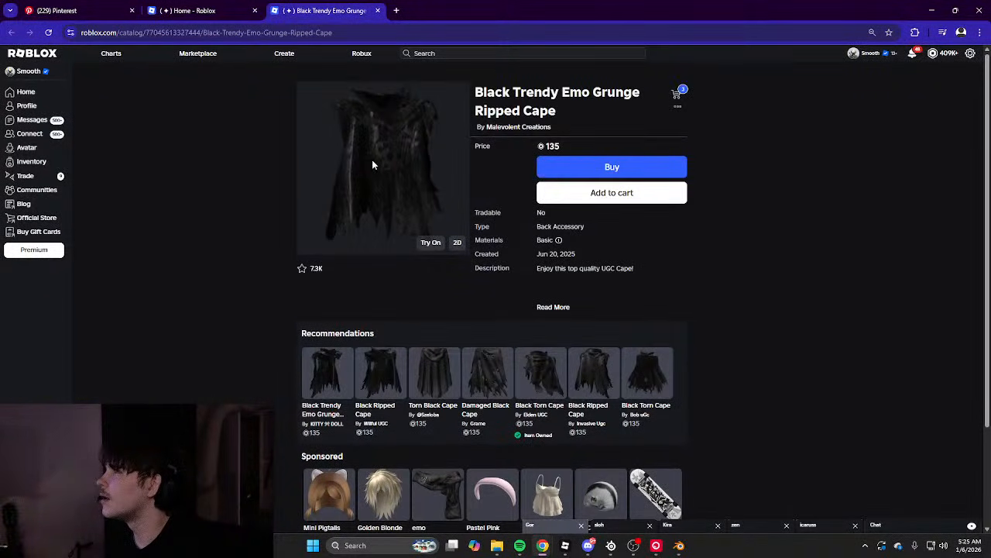
left_click(377, 10)
Scan the lower-ranked bestselling back accessories for cape, sword and wing ideas, and return to the start of the list
scroll(520, 219, "down", 3)
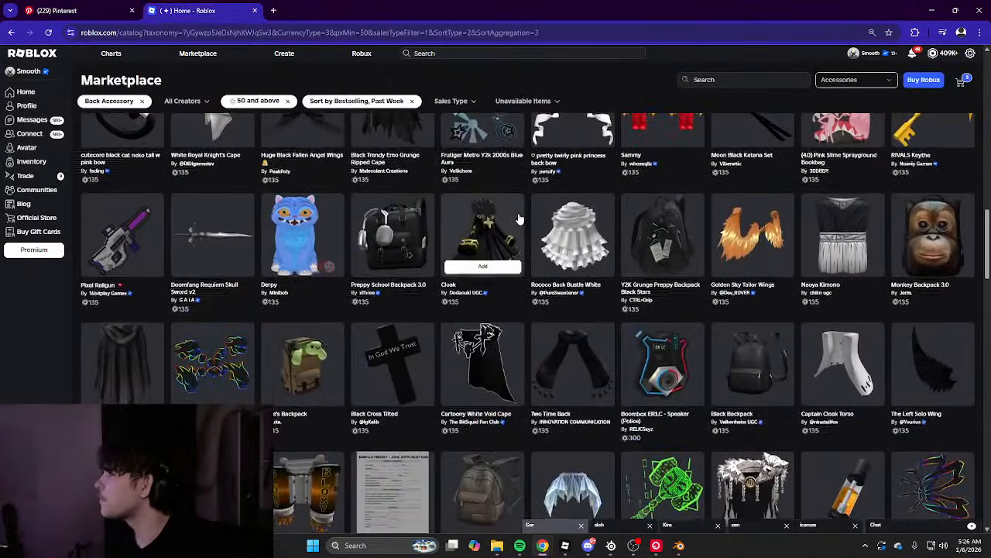
scroll(520, 219, "down", 2)
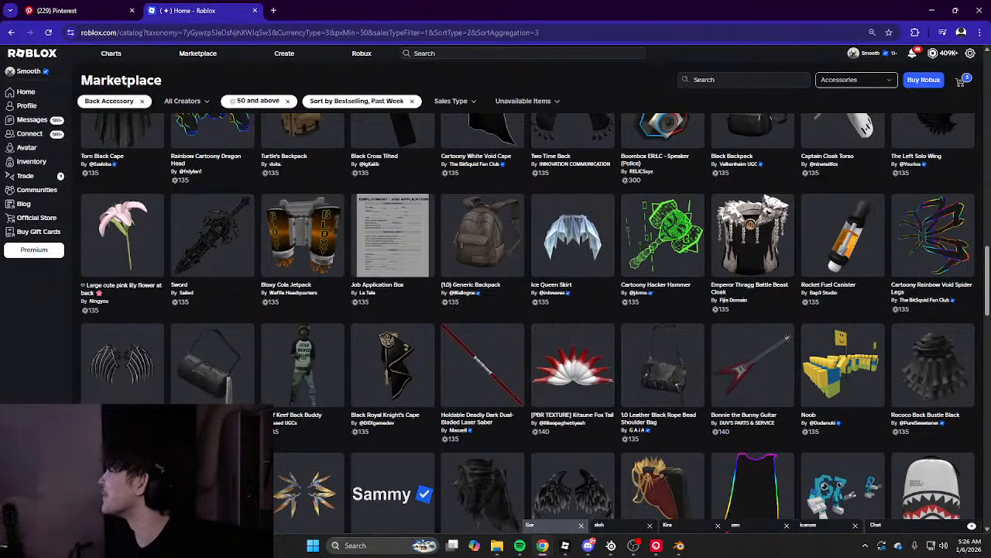
scroll(302, 364, "down", 10)
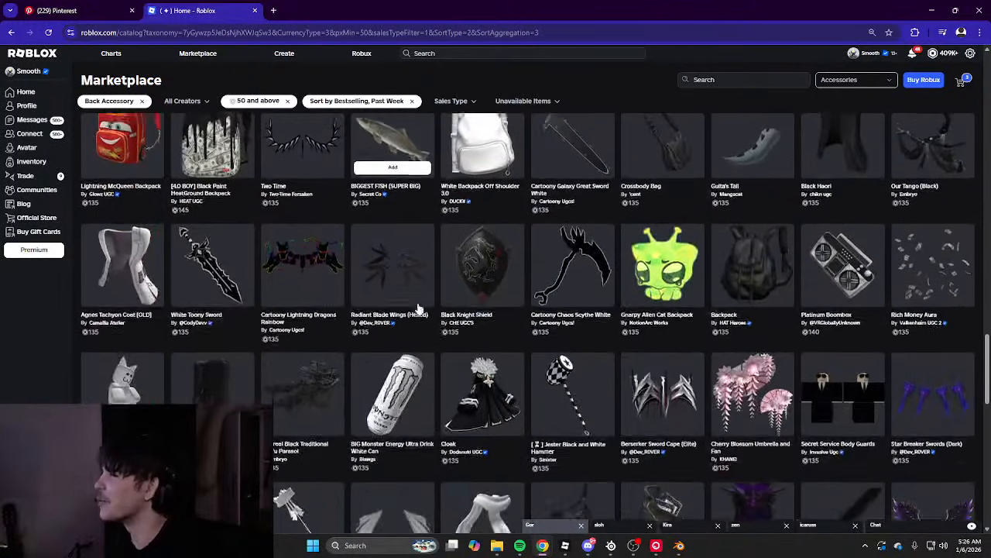
scroll(456, 313, "down", 3)
scroll(495, 340, "up", 3)
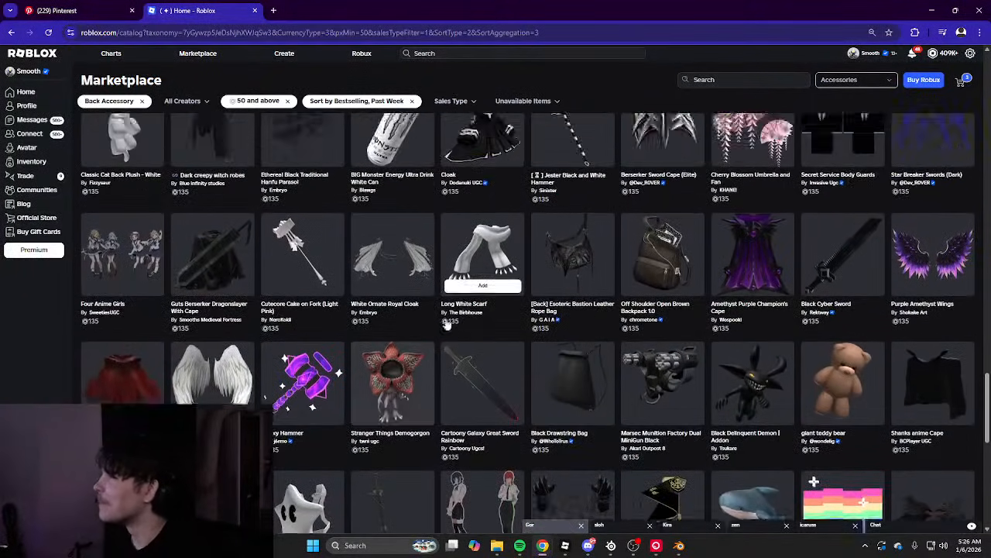
scroll(487, 361, "up", 1)
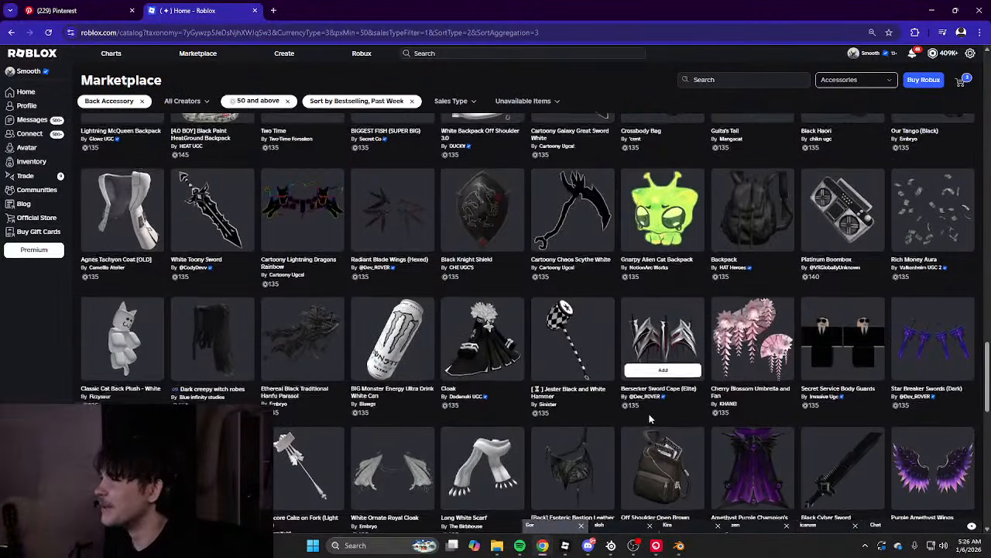
scroll(649, 414, "up", 2)
scroll(649, 414, "down", 2)
scroll(480, 426, "up", 3)
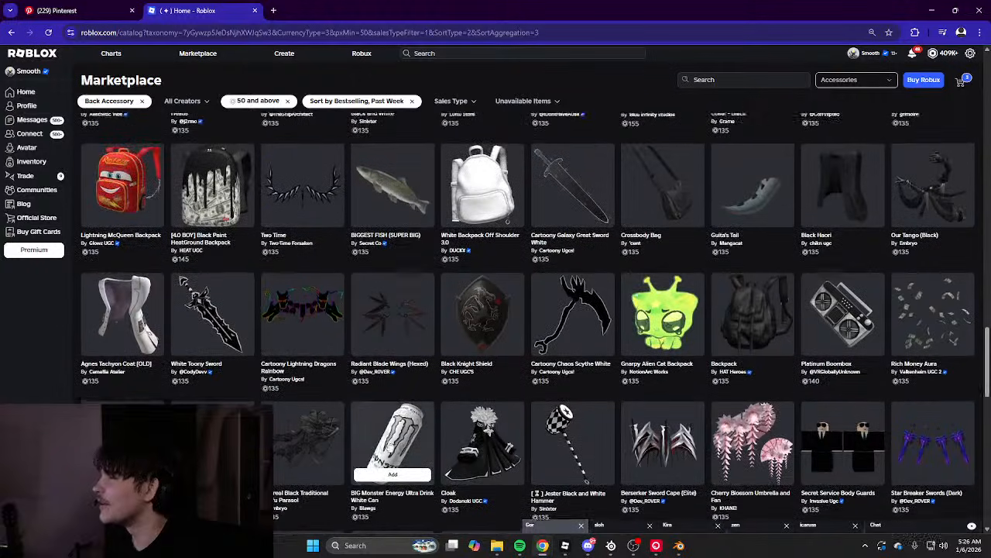
scroll(496, 432, "up", 7)
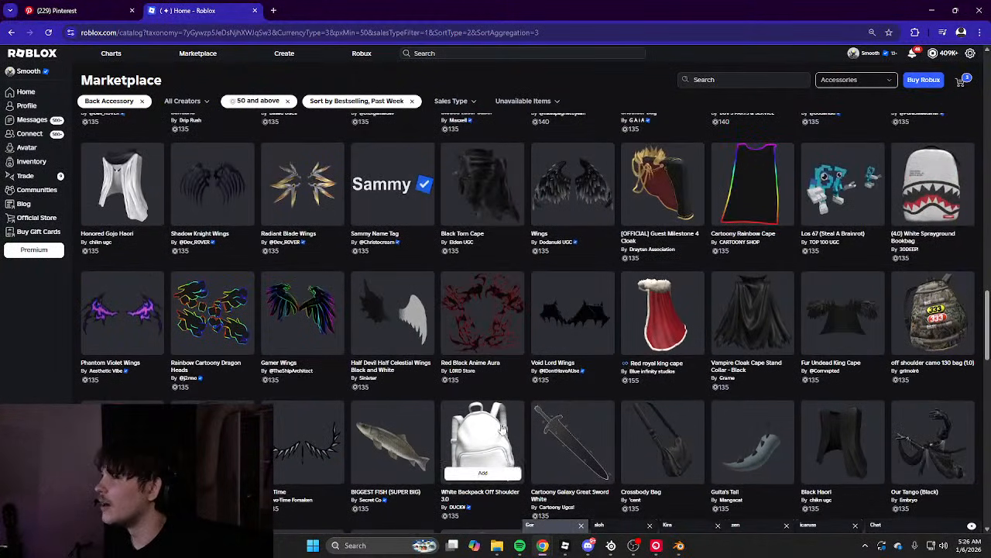
scroll(552, 412, "up", 10)
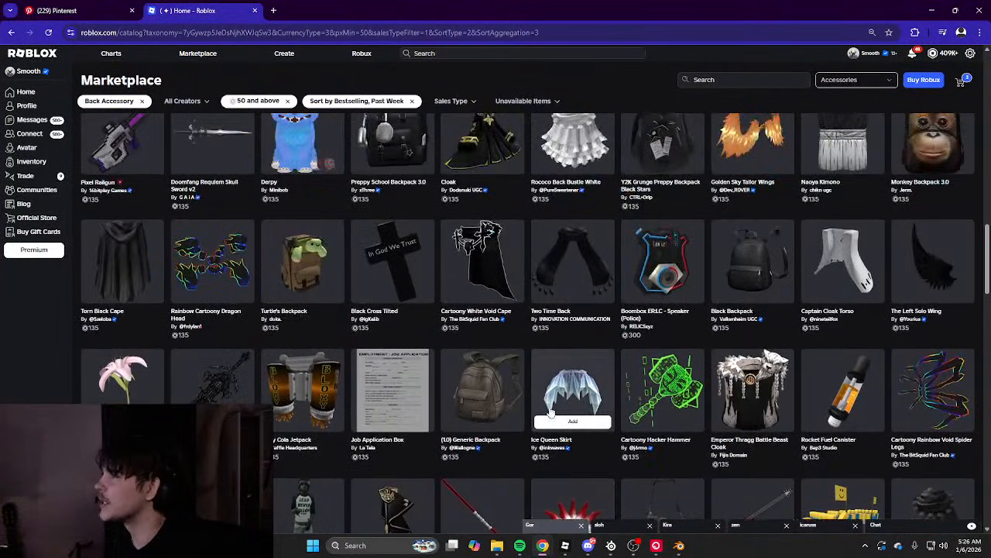
scroll(537, 414, "up", 3)
scroll(527, 403, "up", 10)
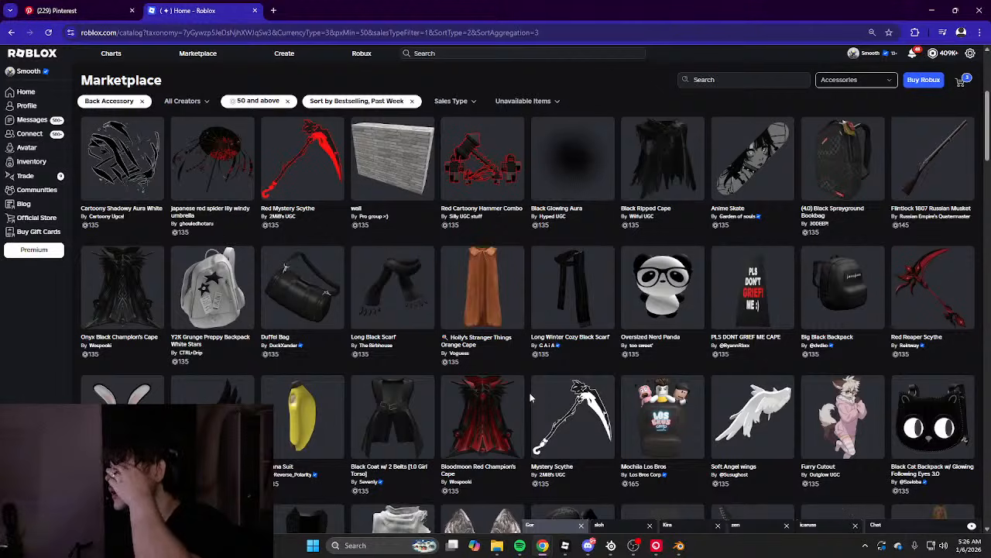
scroll(530, 398, "up", 3)
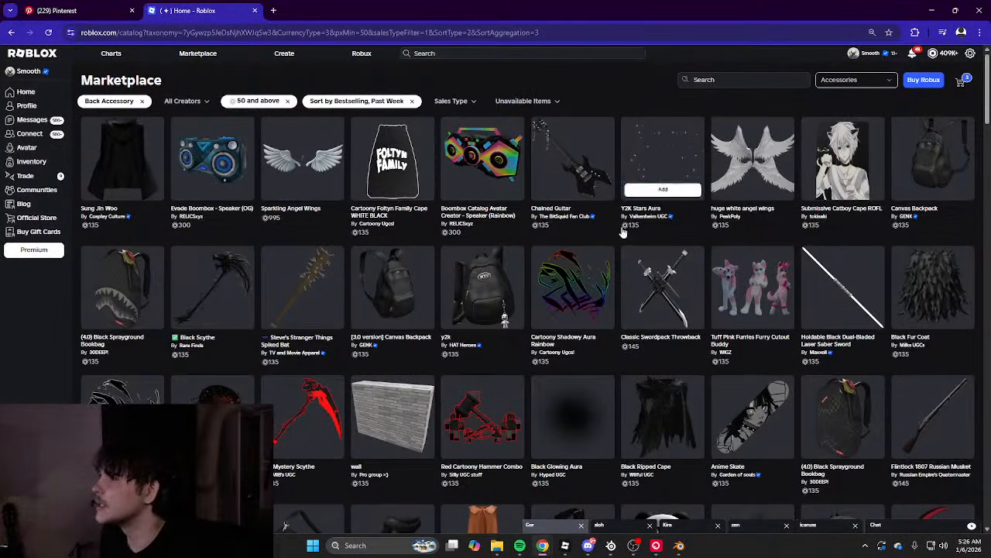
Examine the bestselling back accessories from the start of the list down to the newly loaded rows for dark-fantasy designs
scroll(529, 232, "down", 20)
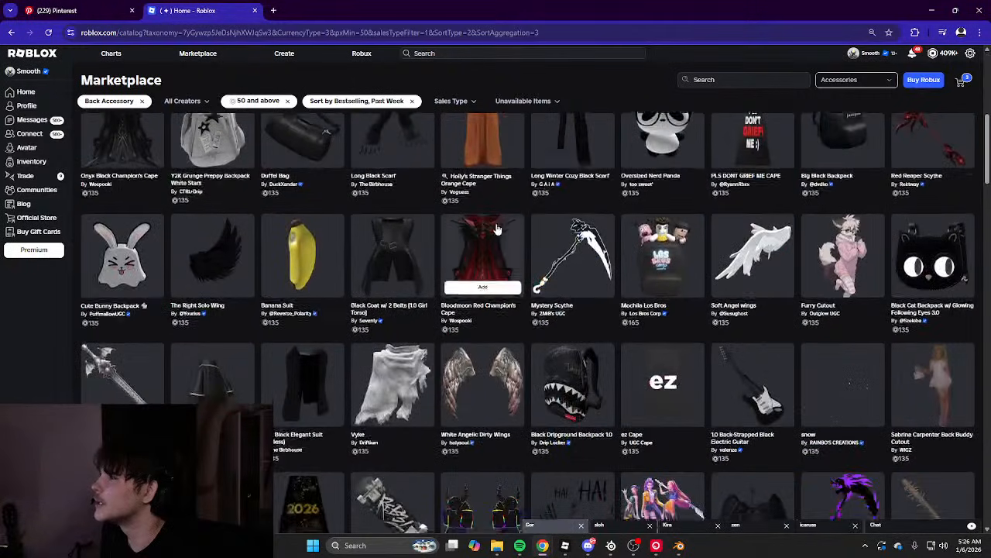
scroll(479, 232, "down", 15)
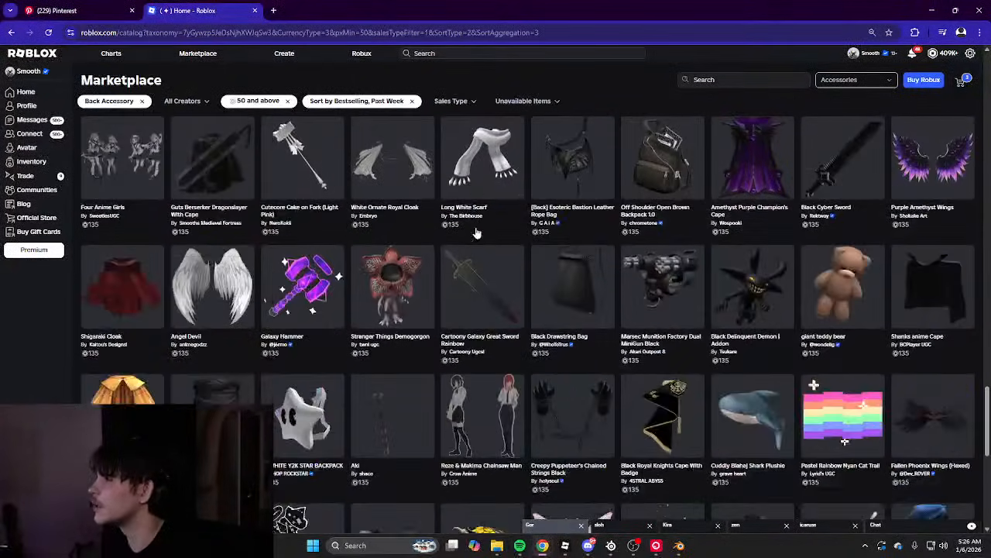
scroll(476, 232, "down", 10)
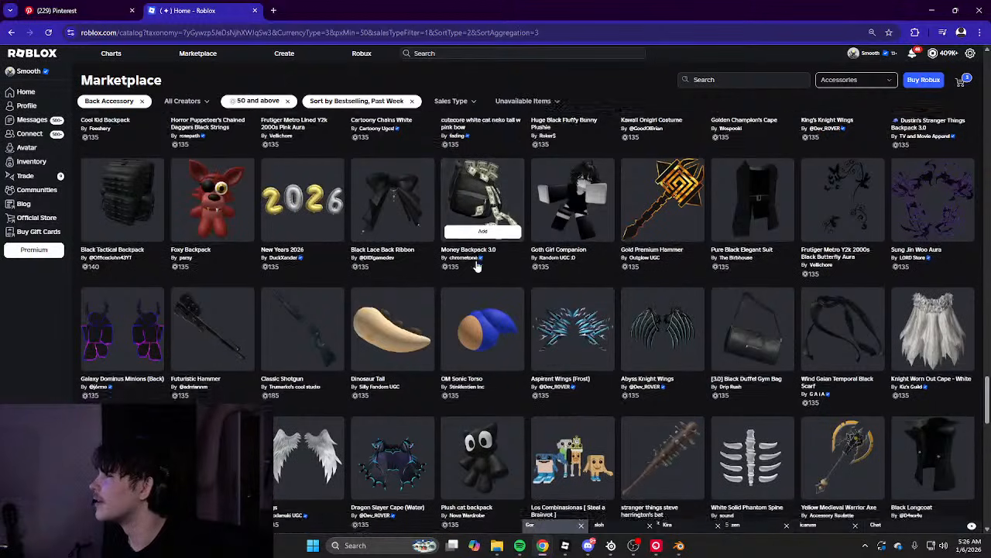
scroll(474, 269, "down", 4)
scroll(475, 270, "down", 7)
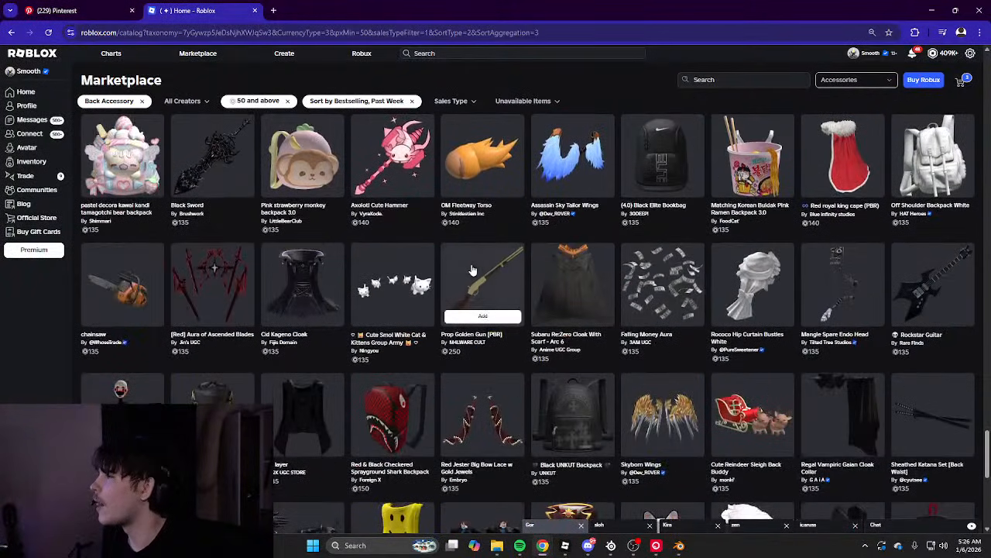
scroll(473, 268, "up", 3)
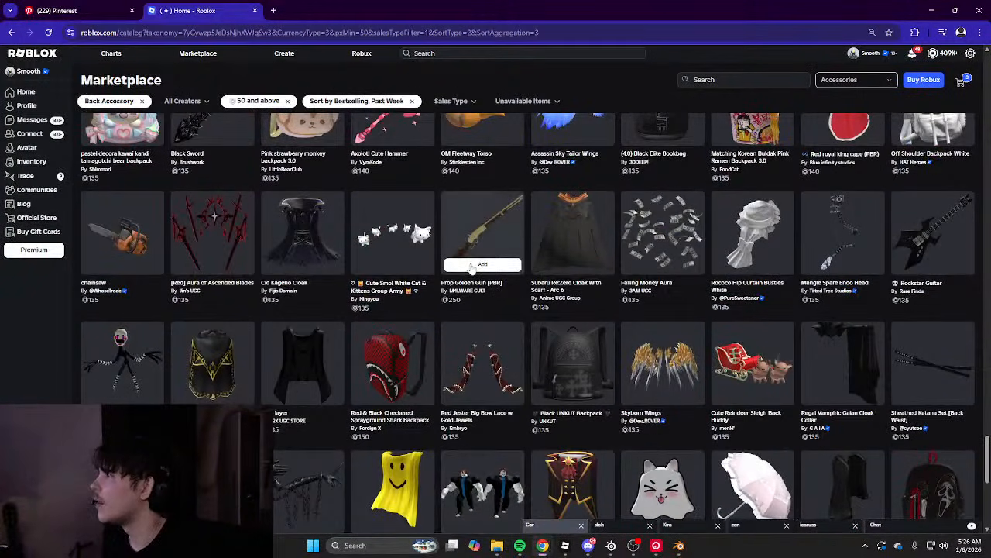
scroll(472, 267, "down", 3)
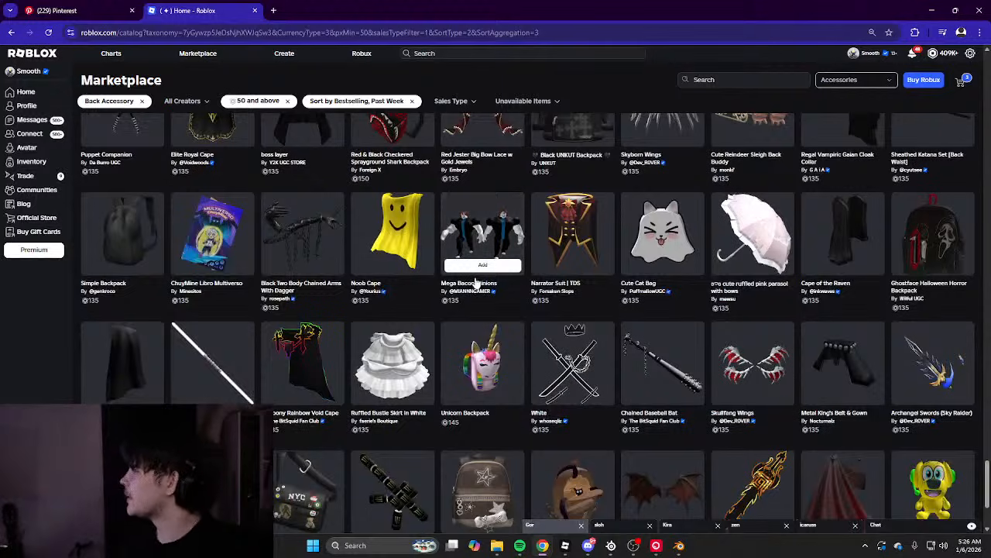
scroll(481, 282, "down", 2)
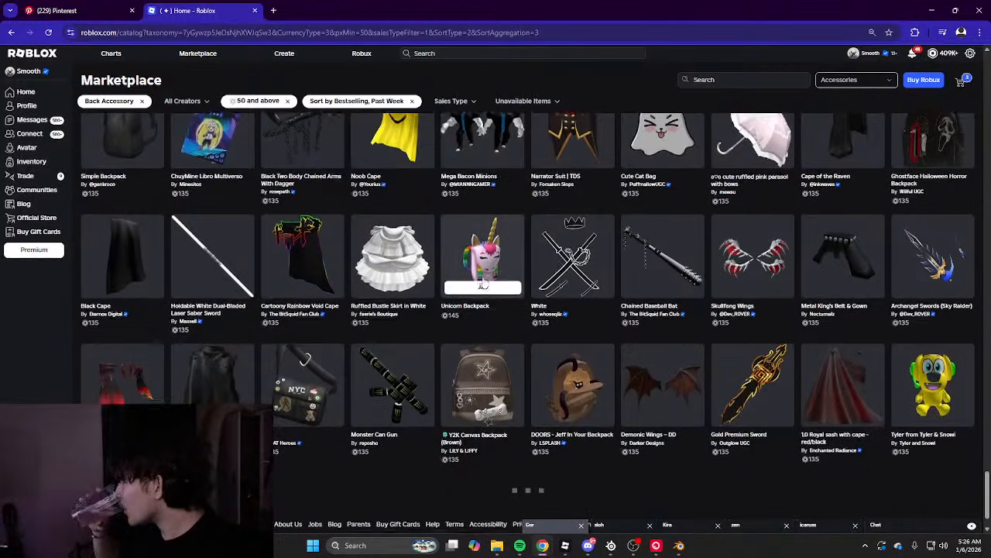
scroll(482, 280, "down", 3)
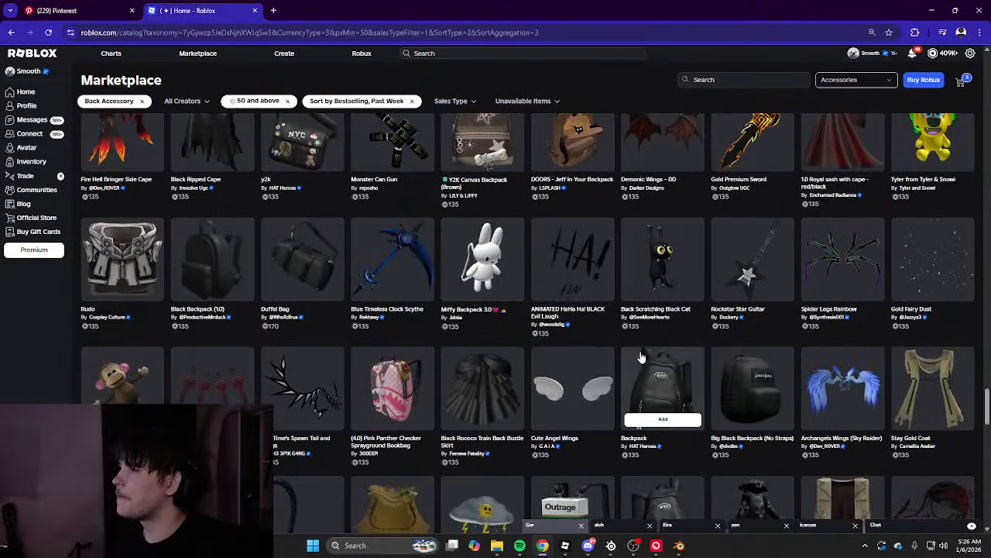
scroll(556, 387, "down", 3)
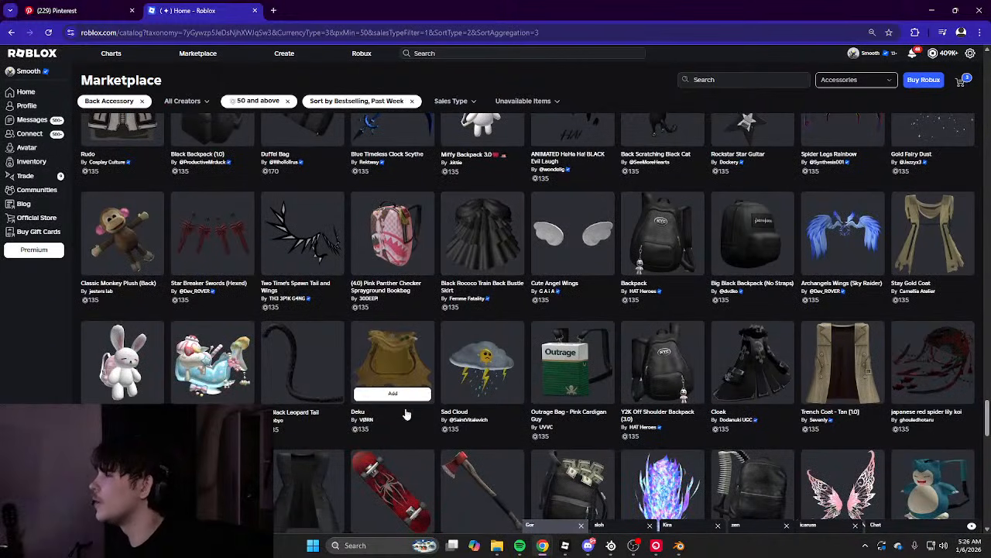
Compare the capes, wings, swords and scythes in the deeper rows of the back accessory list as possible model ideas
scroll(405, 411, "up", 3)
scroll(434, 348, "up", 2)
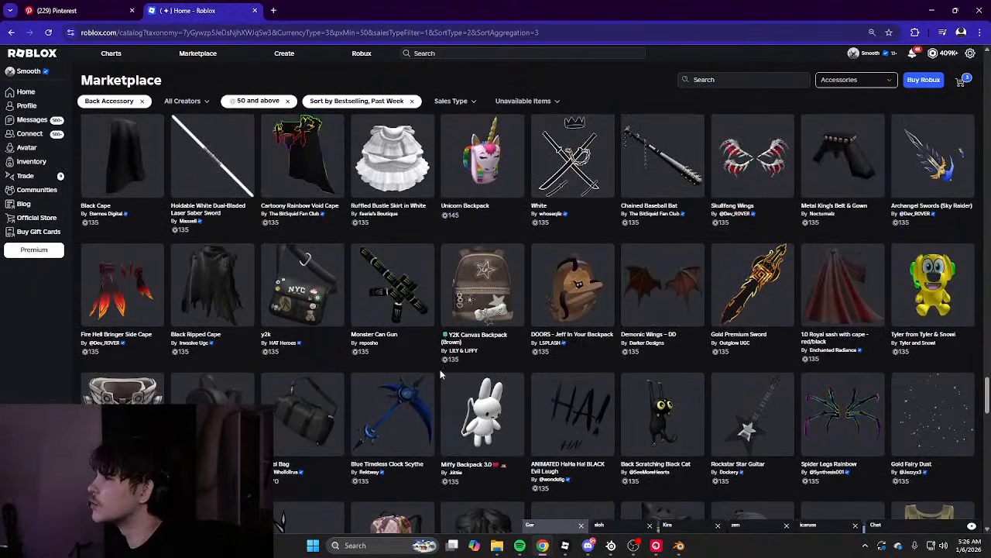
scroll(438, 364, "down", 5)
scroll(436, 342, "down", 4)
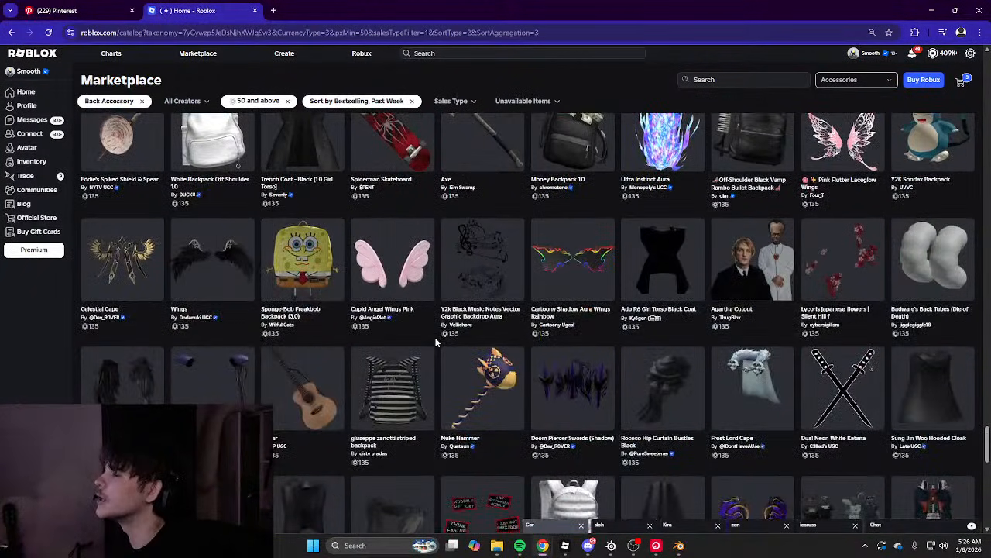
scroll(436, 339, "up", 4)
scroll(436, 341, "down", 3)
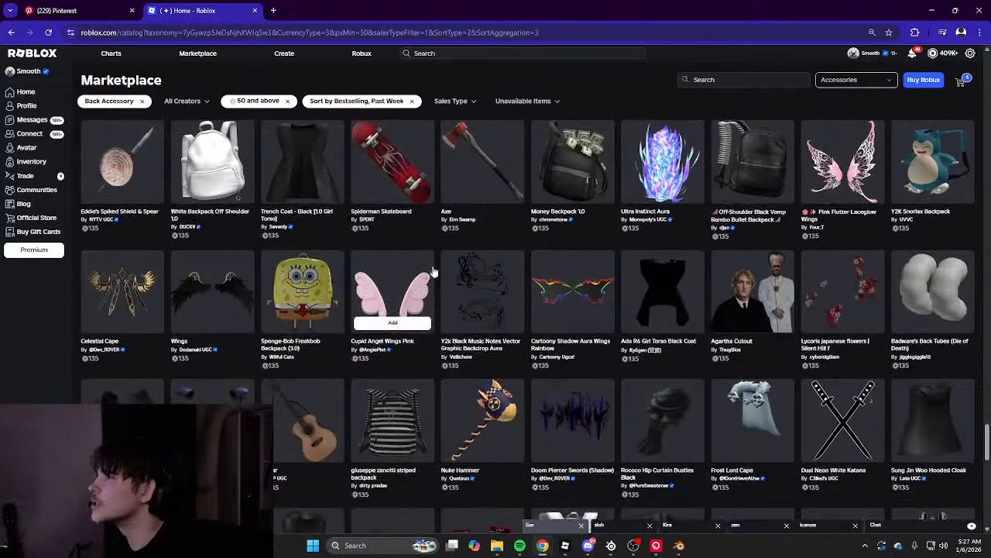
scroll(438, 343, "up", 4)
scroll(440, 327, "down", 2)
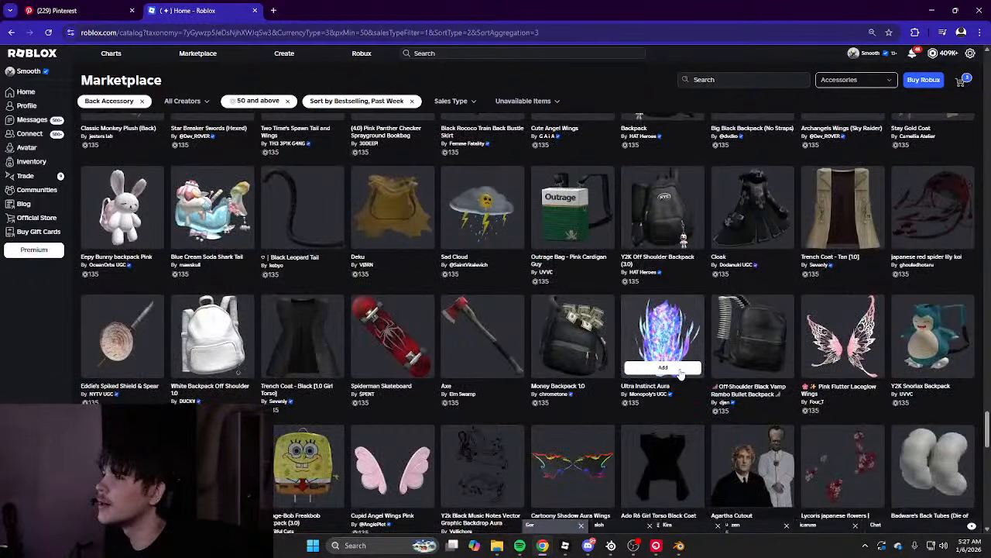
scroll(682, 419, "down", 7)
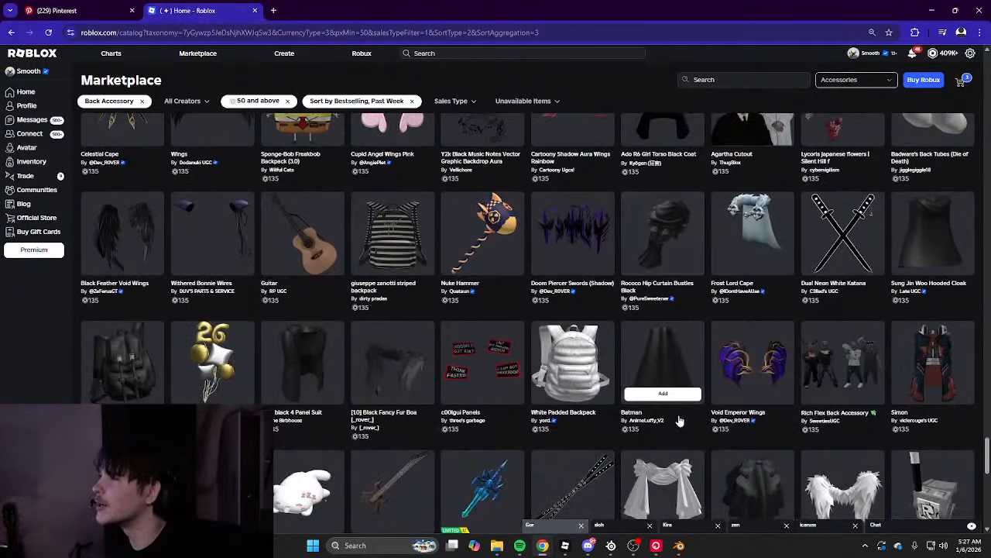
scroll(542, 364, "down", 1)
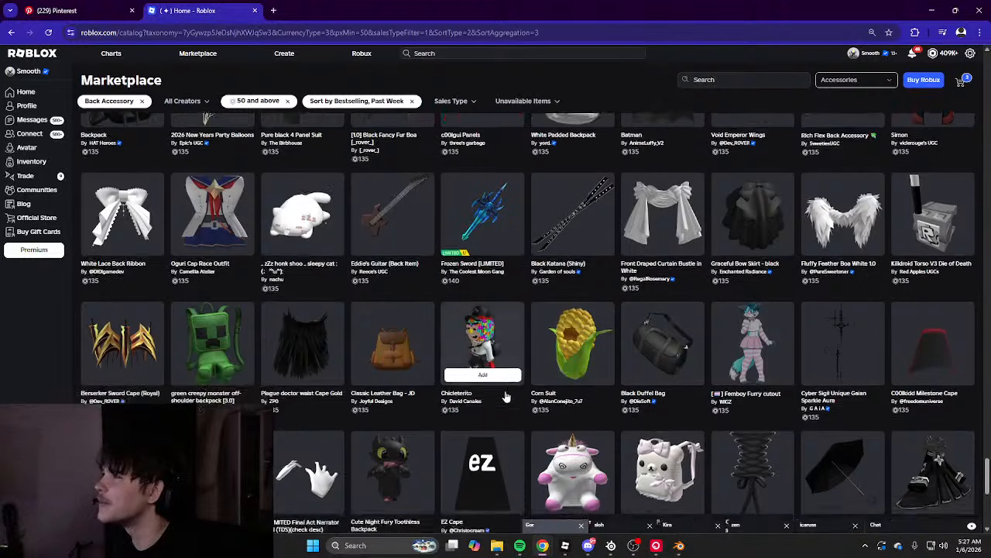
scroll(570, 362, "down", 10)
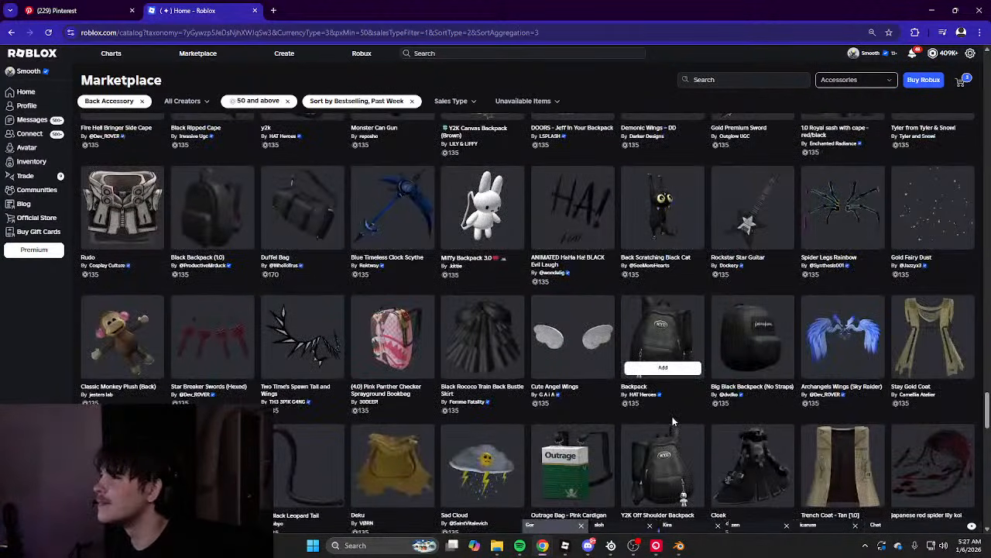
scroll(658, 348, "up", 3)
left_click(254, 103)
left_click(254, 104)
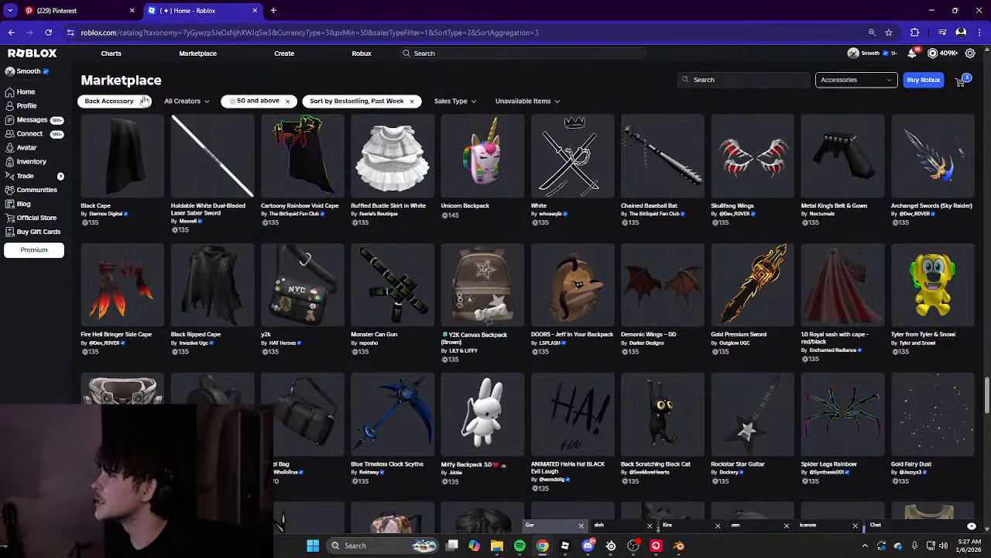
Switch the Marketplace category from back to waist accessories and inspect the Leather Suspender's item page in a separate tab
left_click(144, 102)
left_click(140, 361)
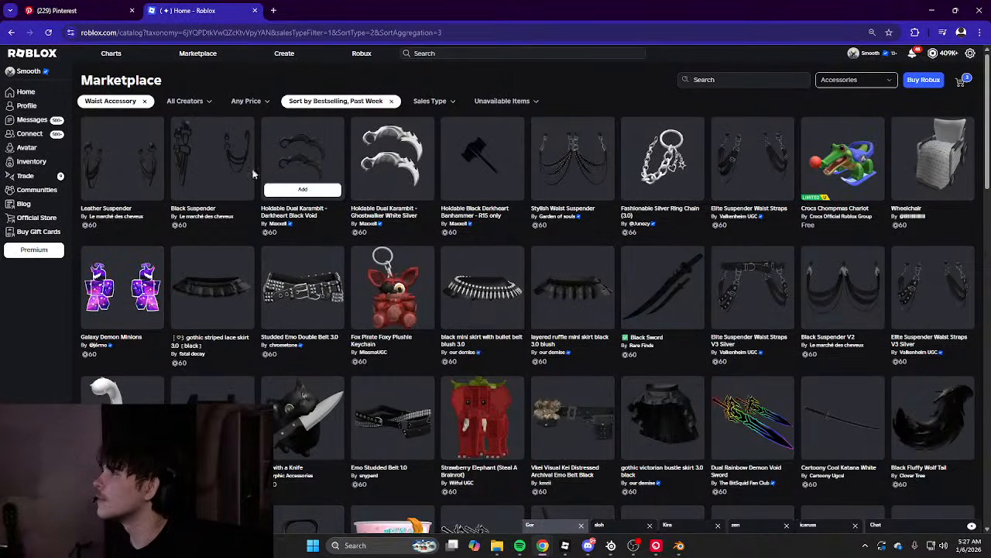
middle_click(113, 180)
left_click(294, 6)
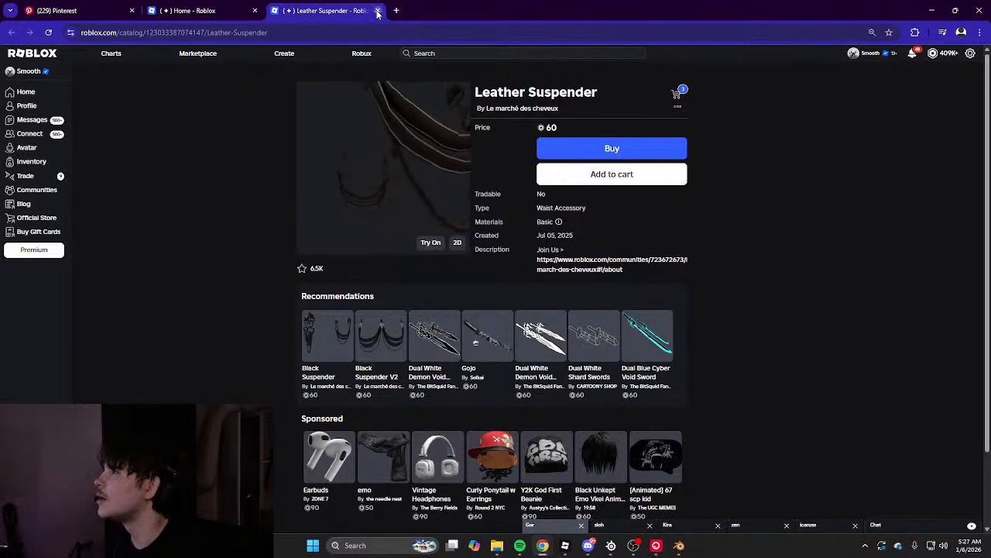
key("ctrl+w")
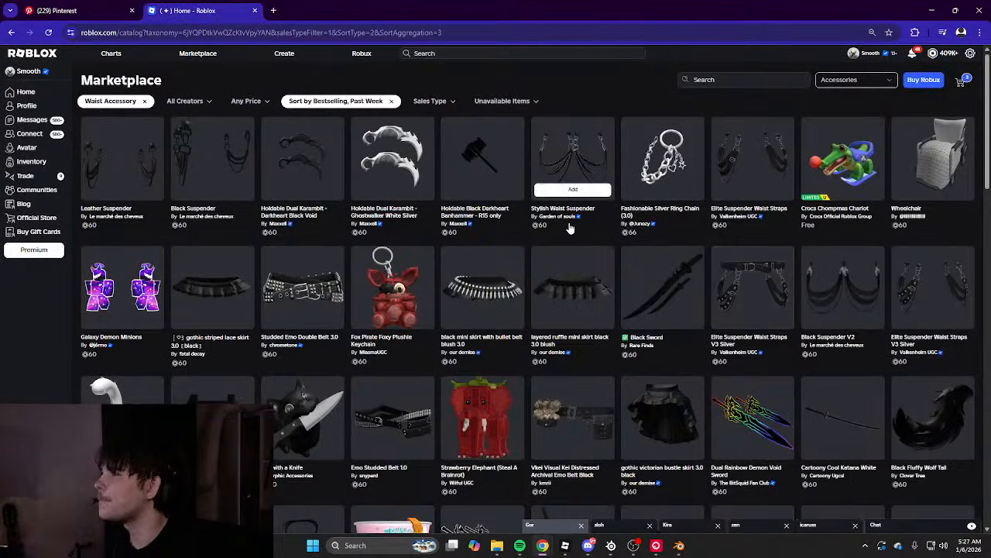
Scan the bestselling waist accessories for dark-fantasy model ideas
scroll(292, 211, "down", 3)
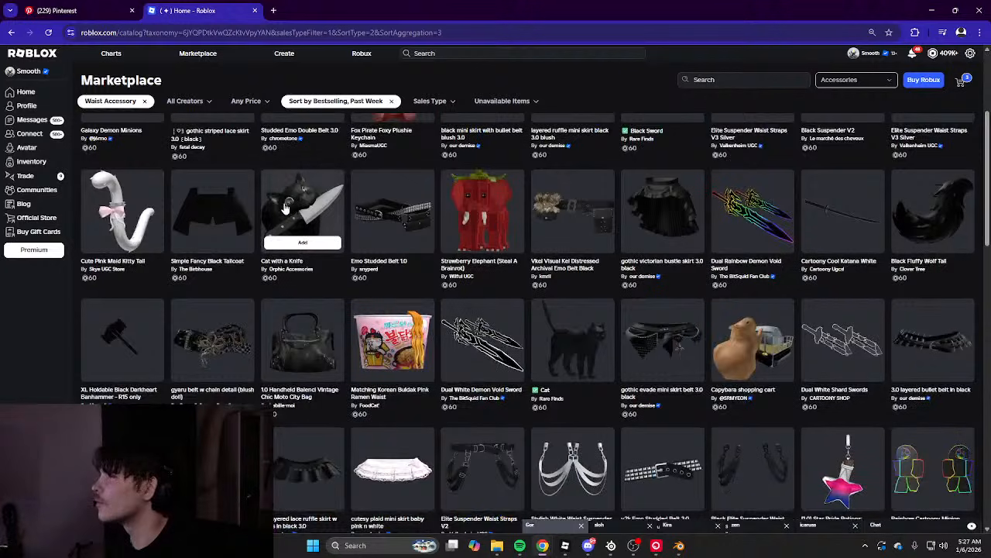
scroll(284, 208, "down", 5)
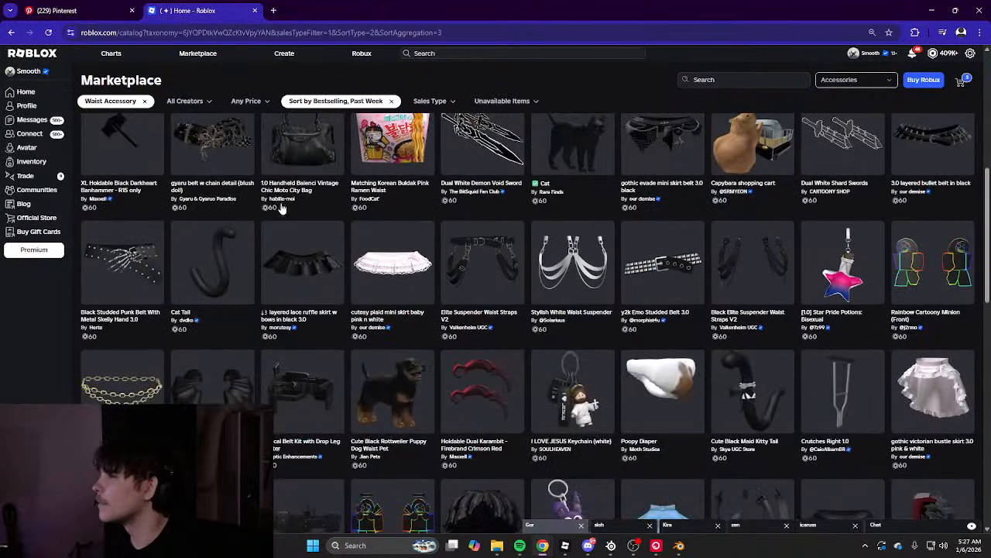
scroll(287, 212, "up", 5)
Return to the Pinterest feed and examine further masks, helmets, weapons and armor for a model idea
left_click(89, 11)
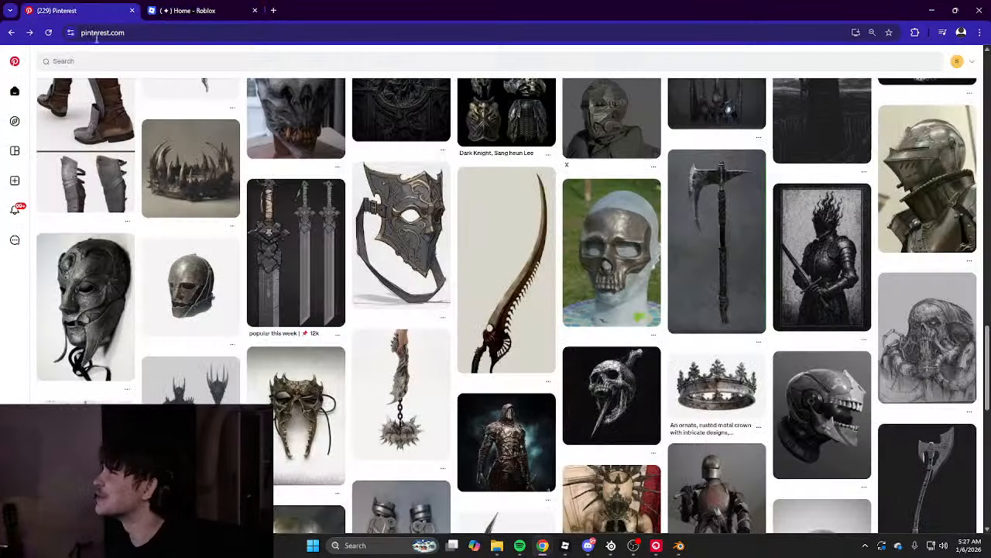
scroll(387, 209, "down", 7)
scroll(534, 294, "up", 2)
scroll(548, 302, "down", 2)
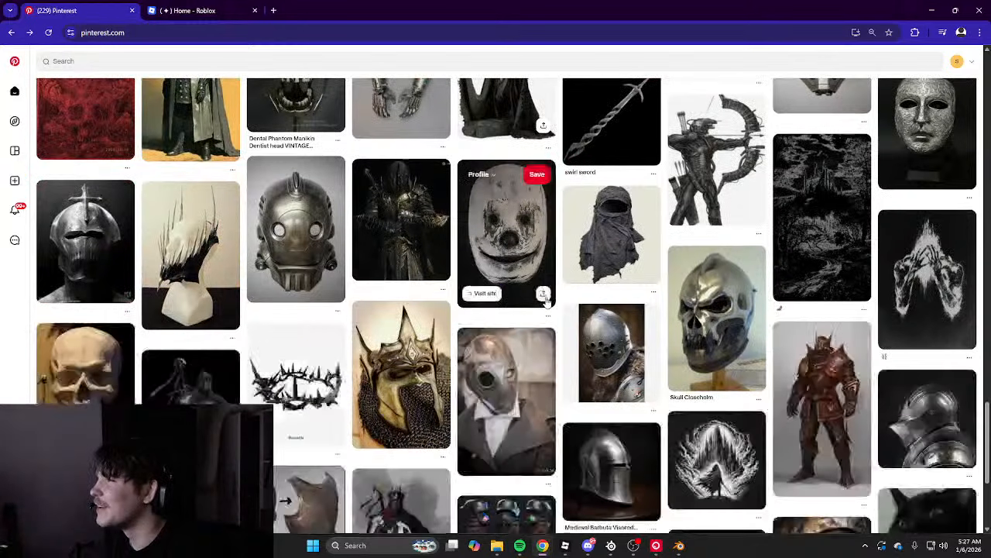
scroll(534, 305, "down", 5)
scroll(534, 307, "down", 10)
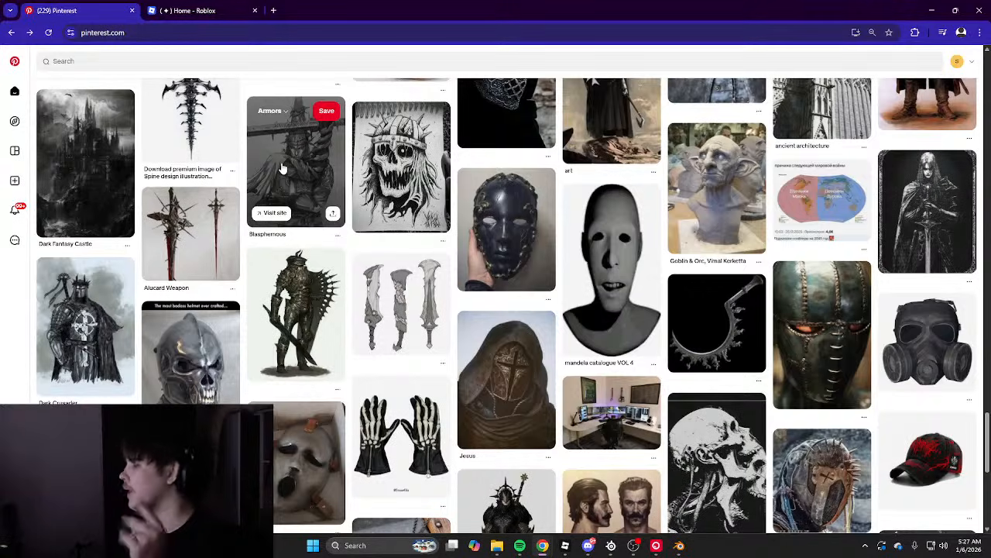
Search Google for "medieval grungy lantern" in a new tab
left_click(273, 10)
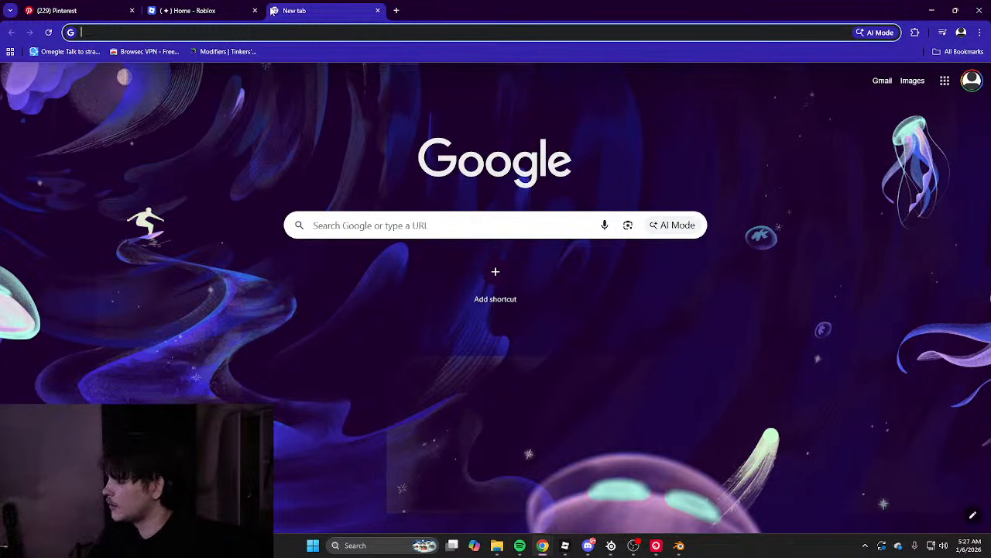
type("medieval grunge")
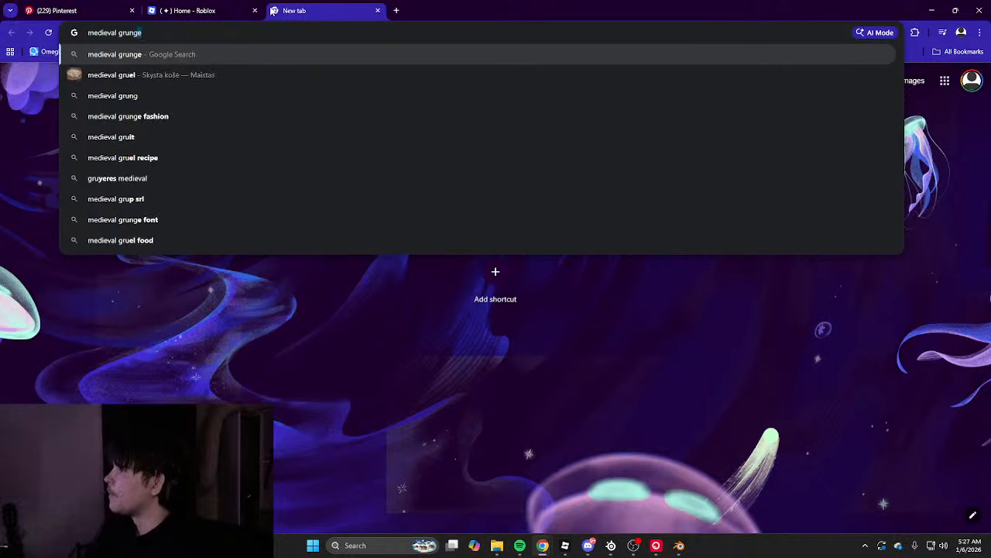
key("BackSpace")
type("y lantern")
key("Return")
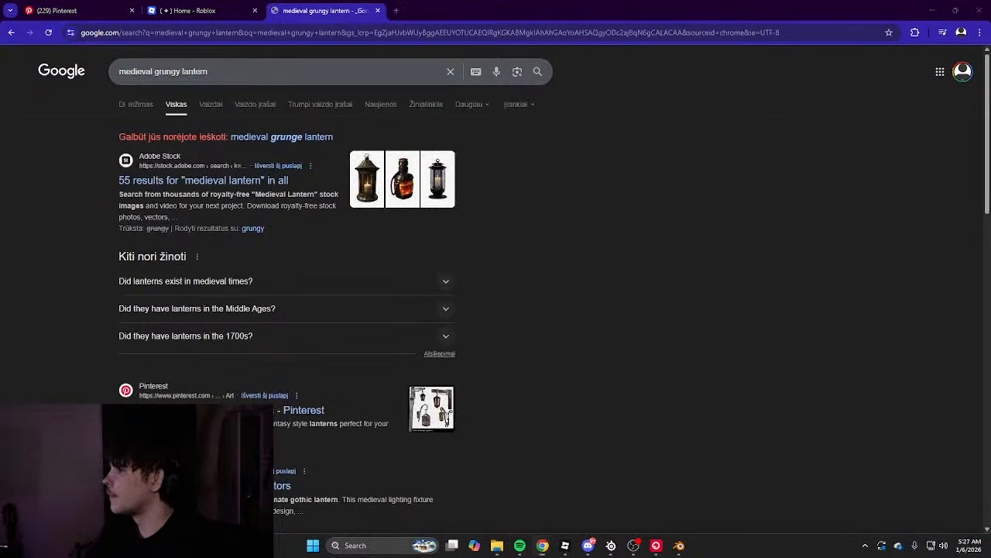
Launch PureRef and show the image results for the lantern search
left_click(376, 547)
type("purerr")
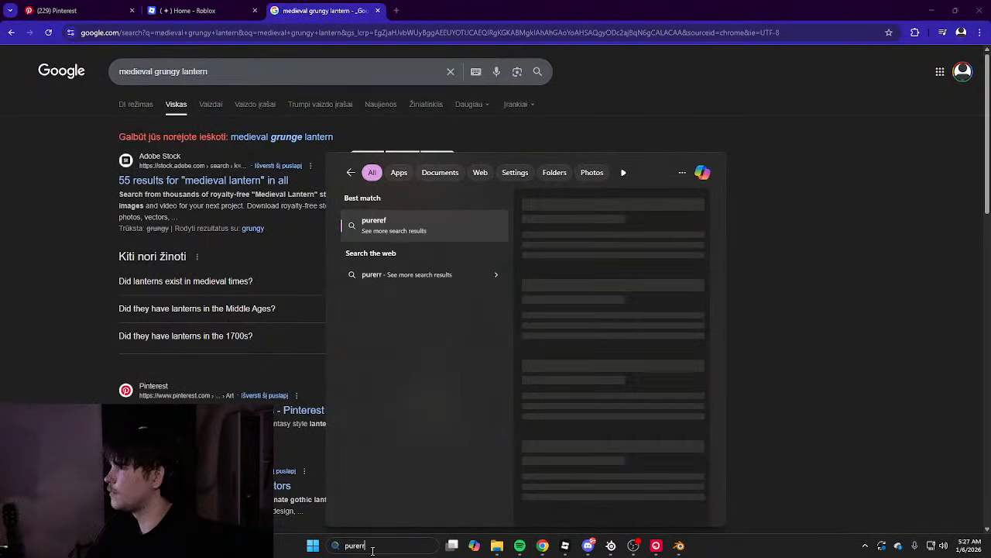
key("BackSpace")
type("ef")
key("Return")
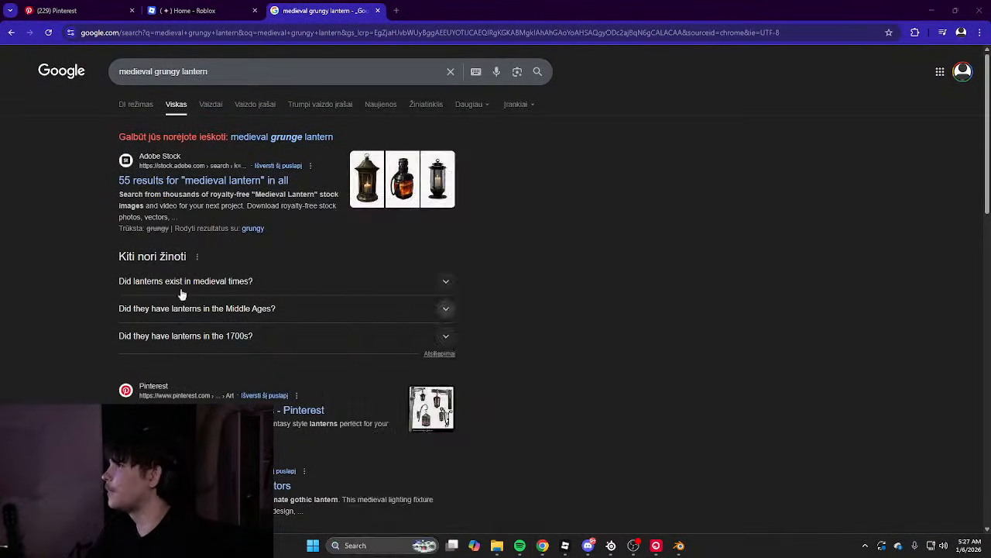
left_click(216, 108)
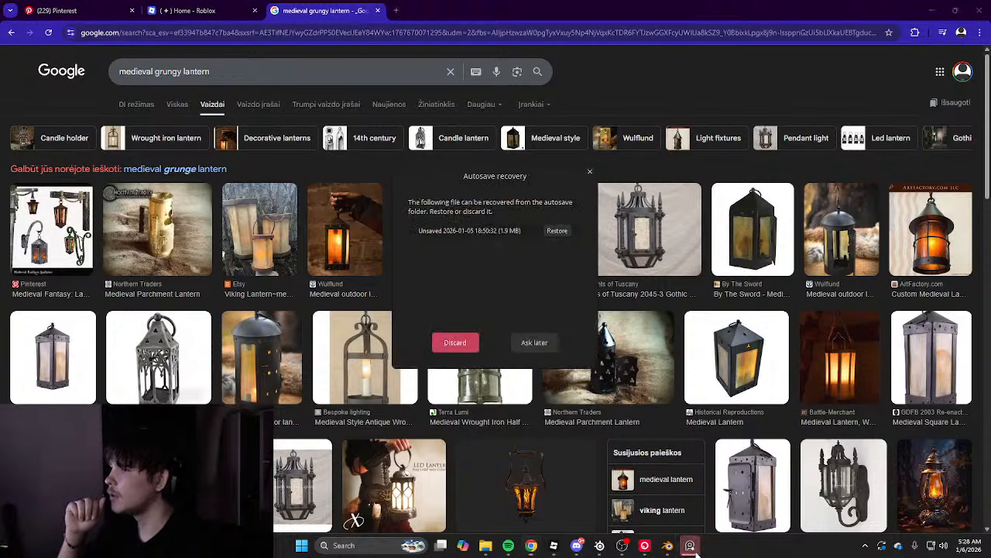
Postpone PureRef's autosave recovery, shrink the empty board window and move it onto the neighbouring monitor
left_click(529, 344)
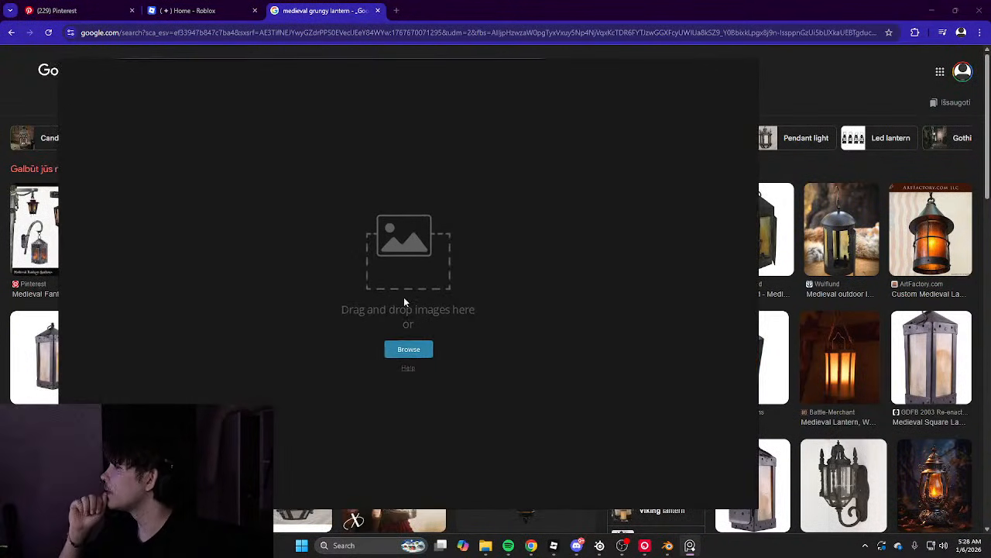
left_click_drag(59, 507, 430, 204)
right_click_drag(480, 150, 2, 155)
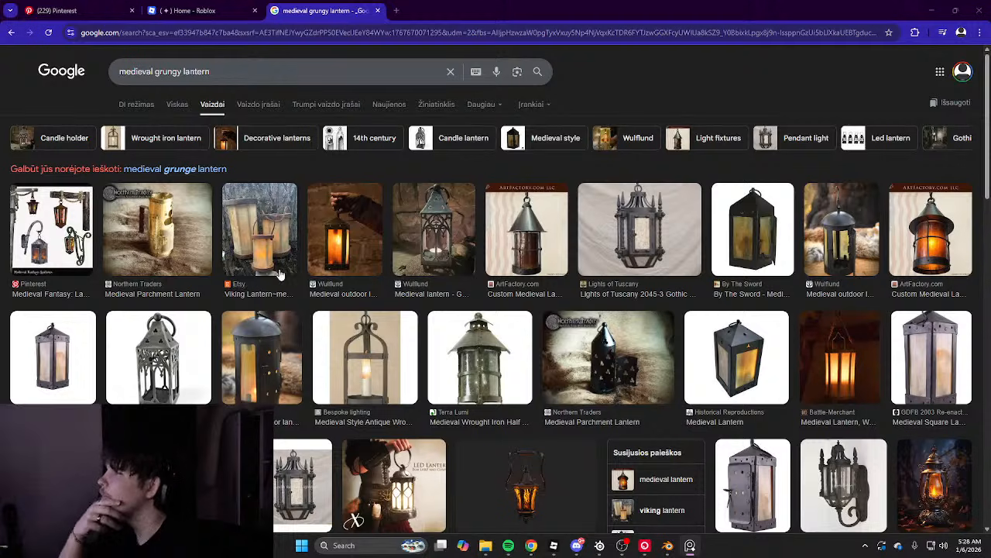
Examine the medieval lantern image results for a suitable lantern design
scroll(291, 280, "down", 1)
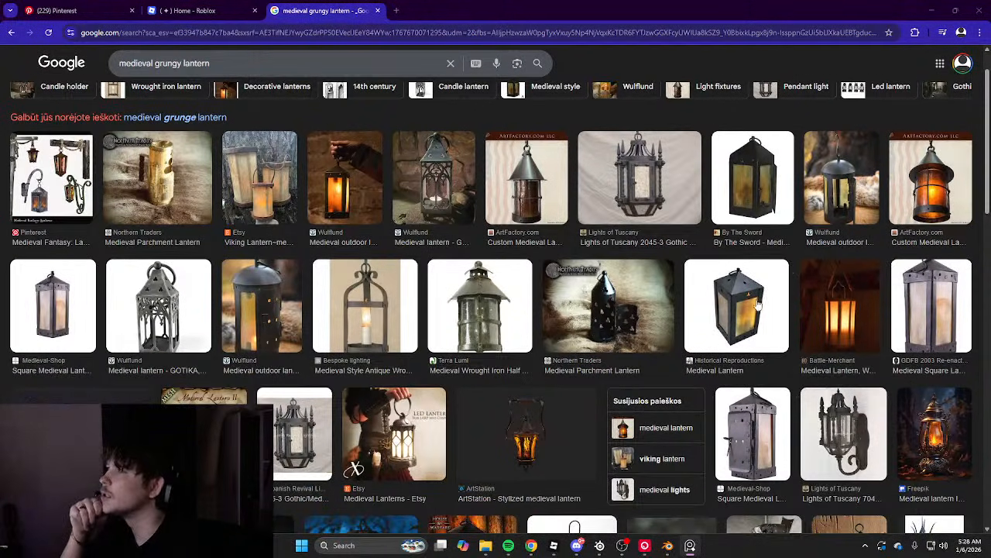
scroll(759, 307, "down", 5)
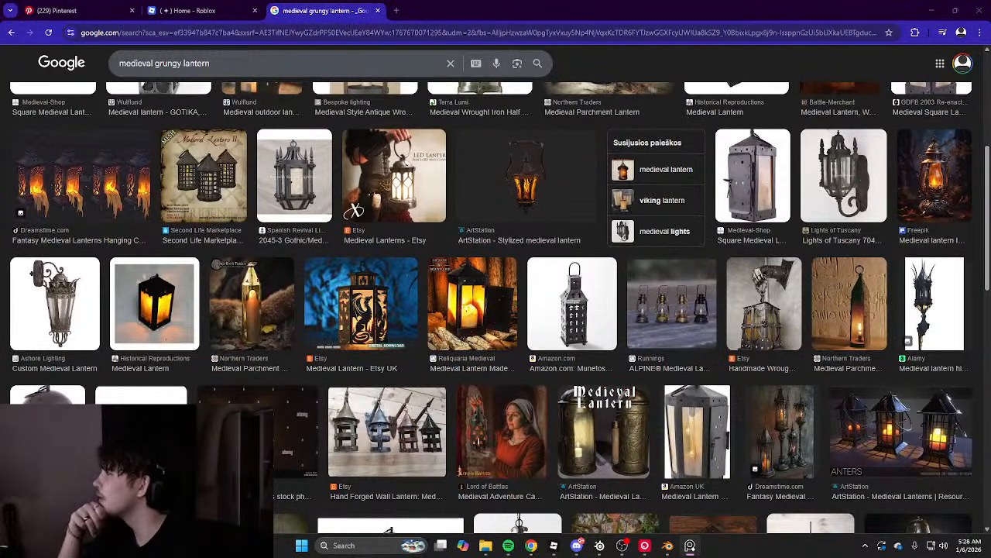
scroll(260, 231, "down", 6)
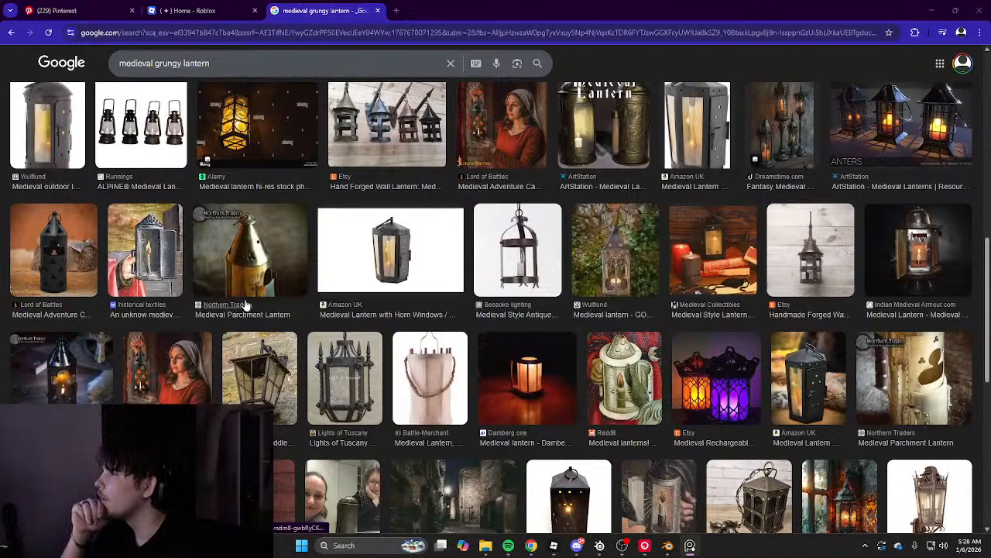
scroll(245, 304, "down", 1)
scroll(245, 294, "up", 4)
Search images for "medieval grungy lantern waist" and return to the previous lantern results
left_click(240, 63)
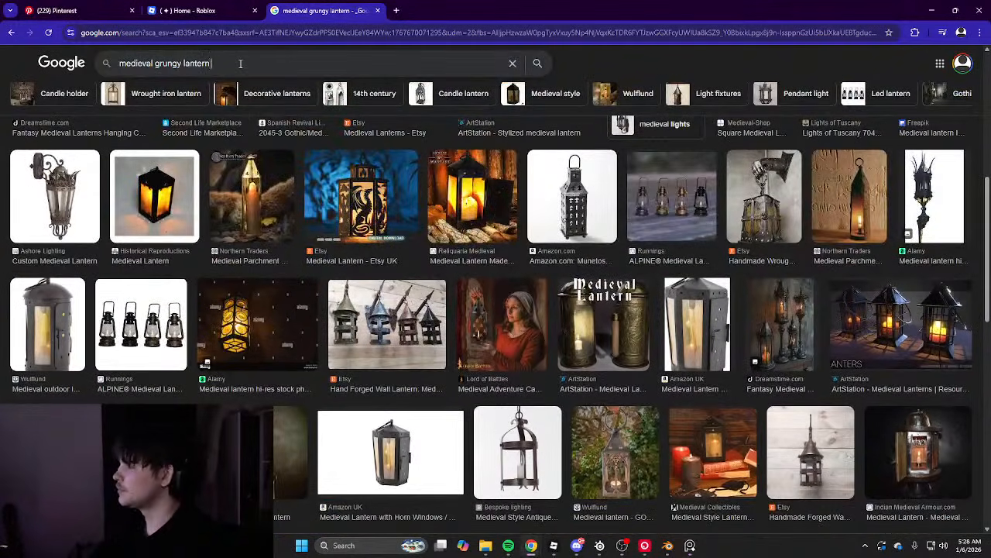
type("waist")
key("Return")
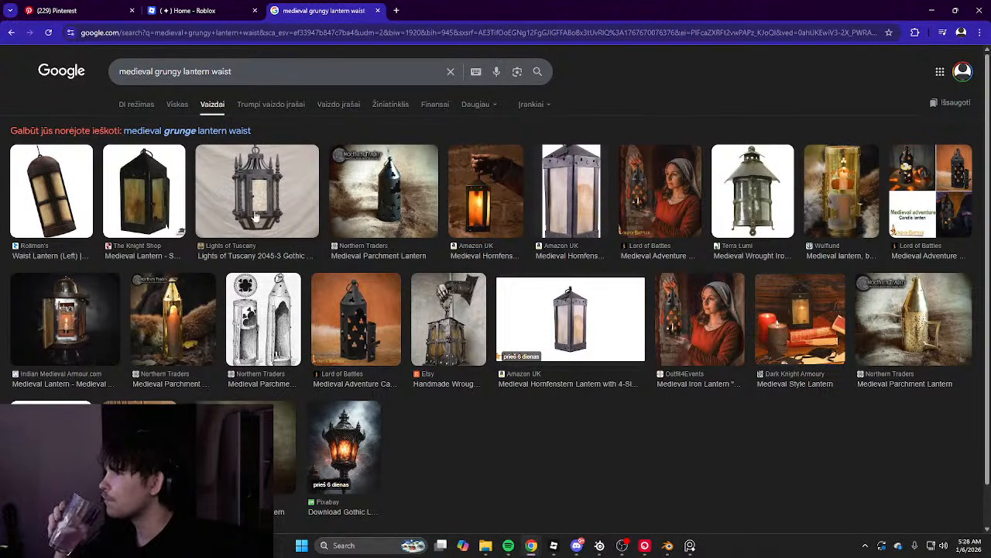
key("alt+Left")
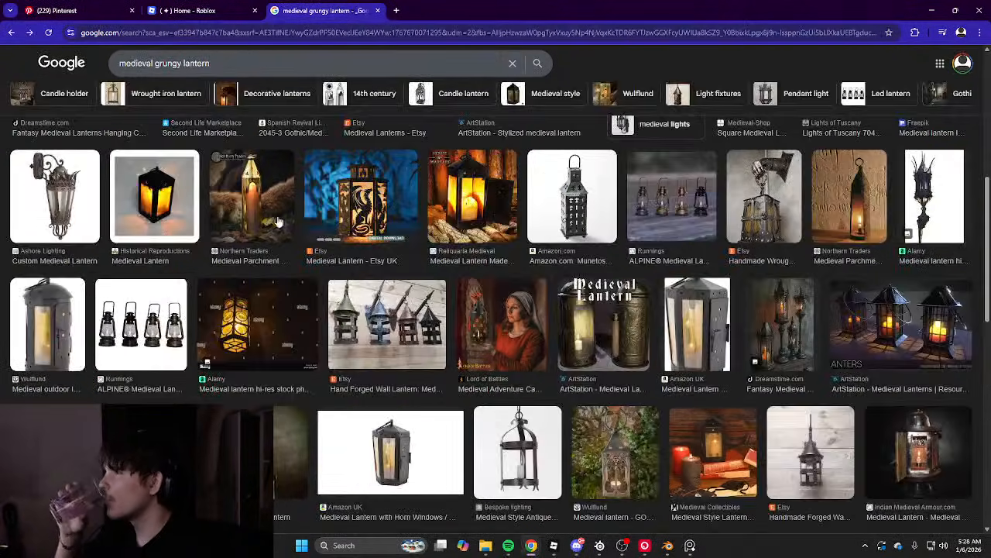
Preview the Handmade Wrought Iron Medieval Knight Hand Wall Lantern and compare it with the other lantern results
left_click(753, 196)
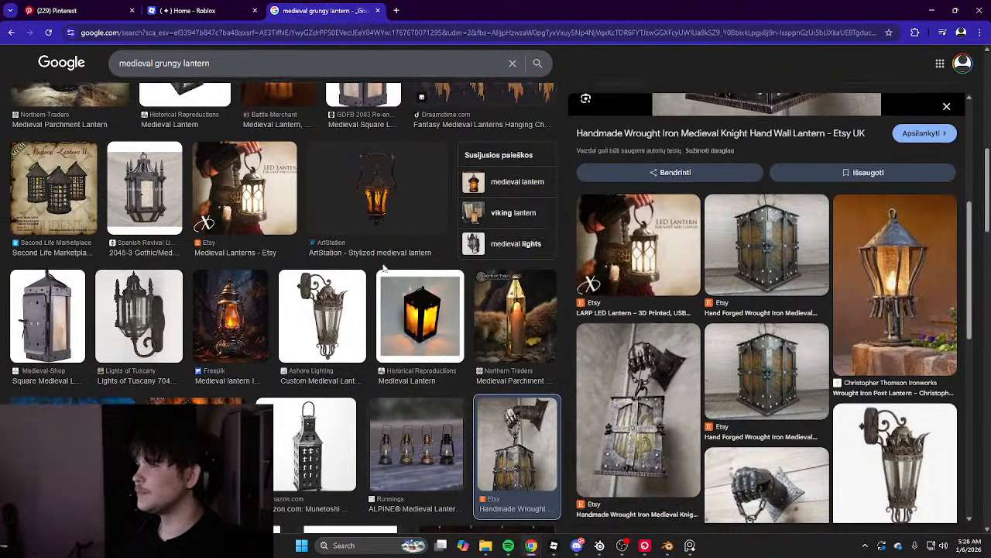
scroll(200, 268, "up", 5)
scroll(200, 268, "down", 8)
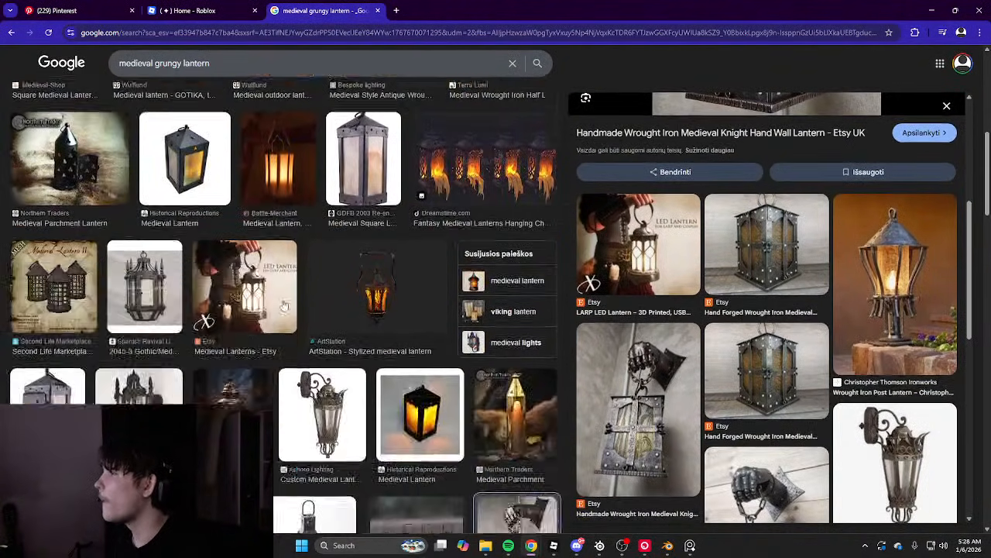
scroll(283, 318, "down", 3)
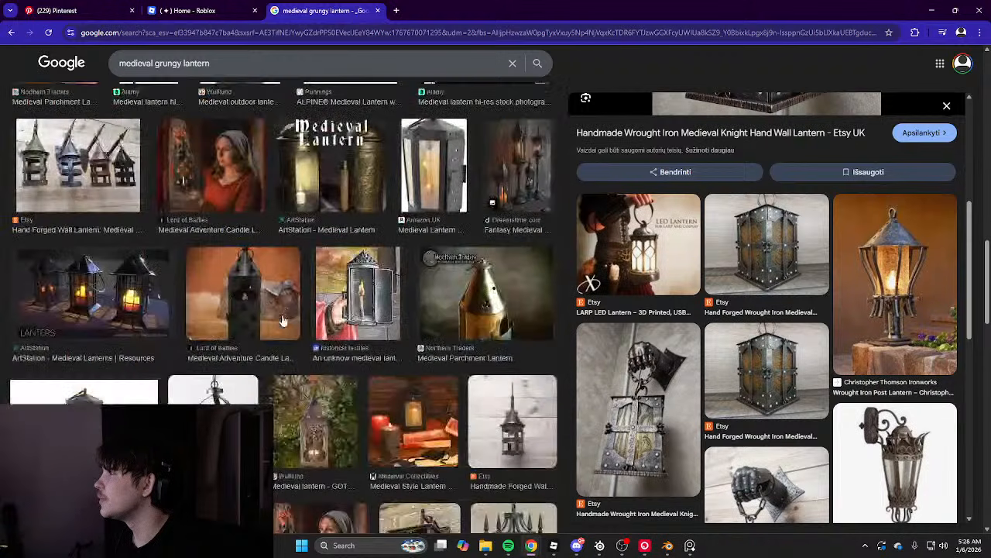
scroll(288, 318, "down", 3)
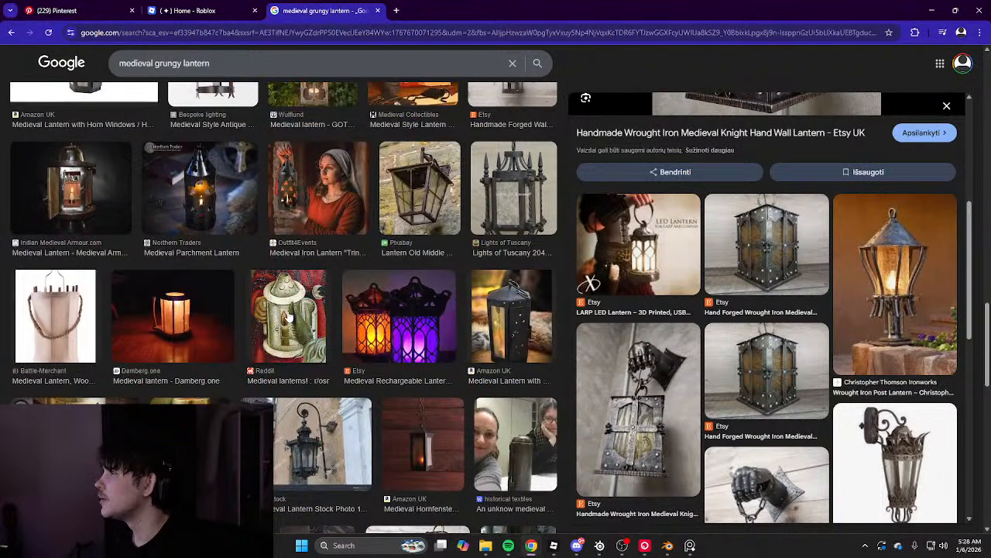
Preview the Shutterstock Old Medieval Lantern photo and examine its related images
left_click(331, 452)
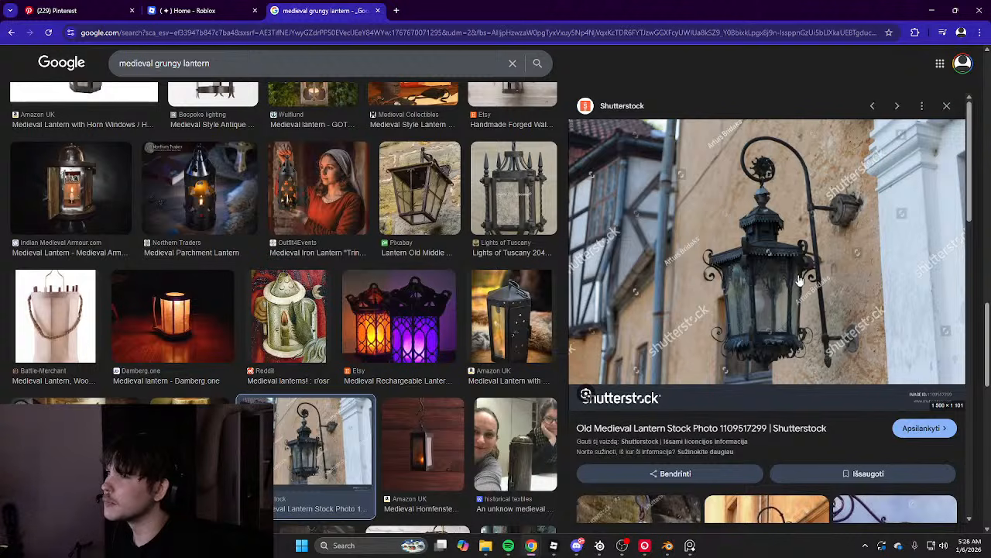
scroll(768, 246, "down", 3)
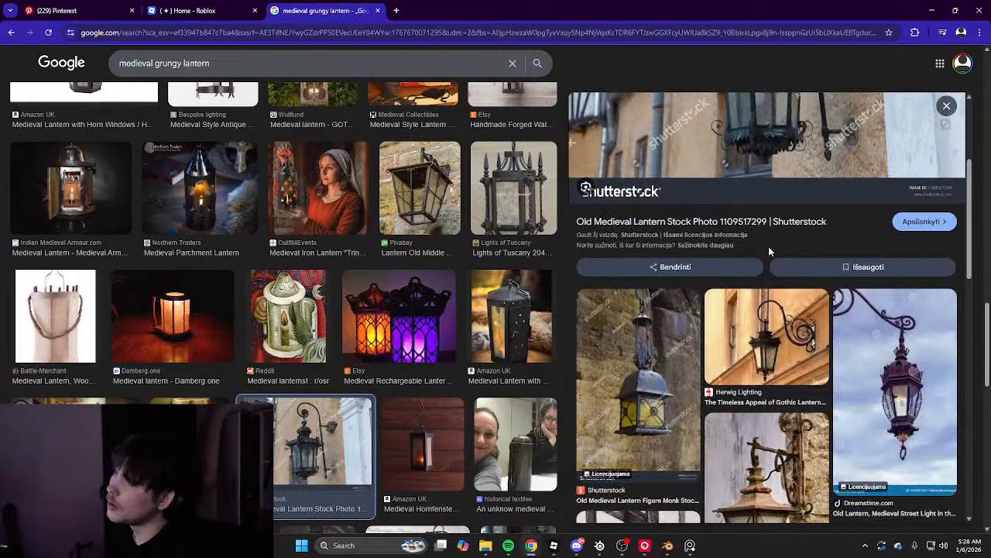
scroll(770, 249, "down", 3)
scroll(766, 246, "up", 6)
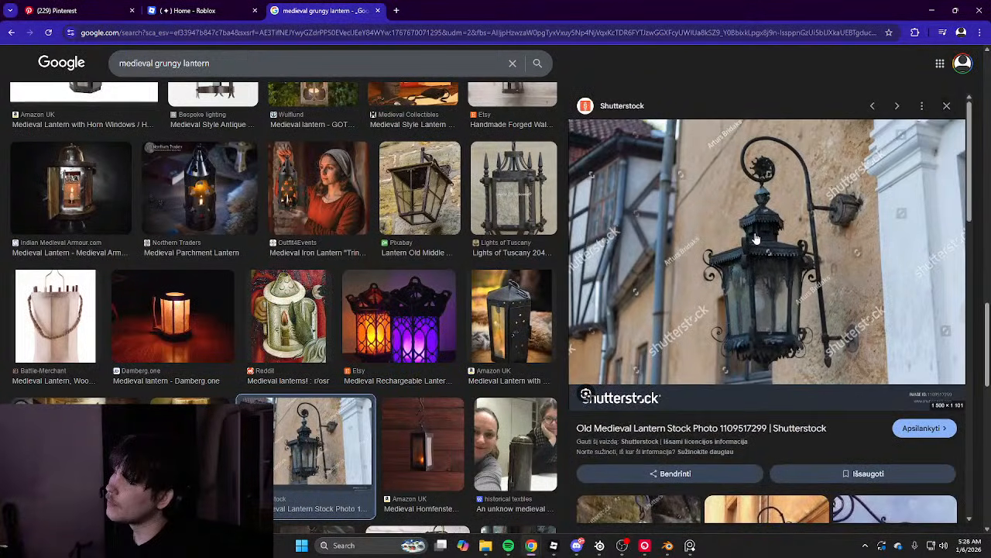
Replace the image search with one for handheld lanterns
left_click_drag(217, 63, 75, 68)
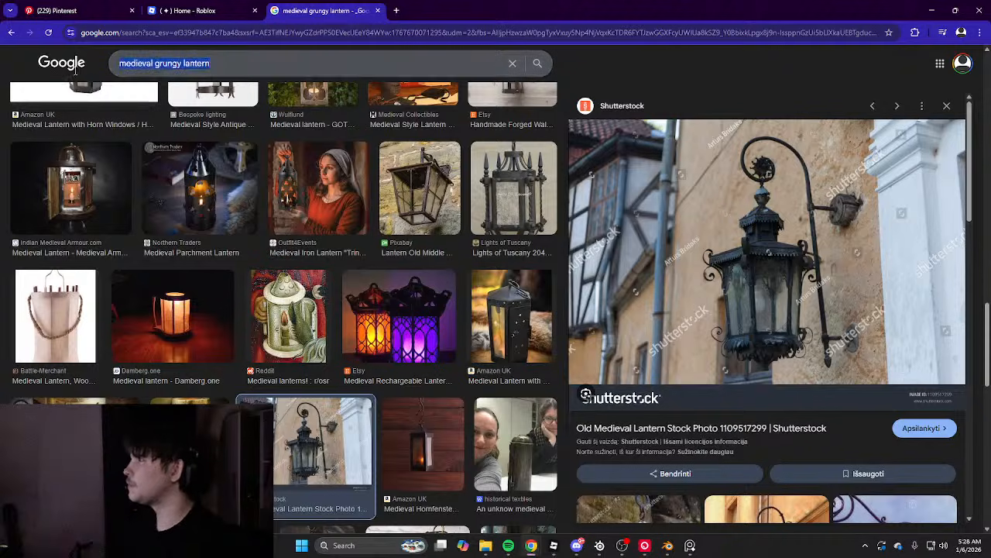
type("handhe")
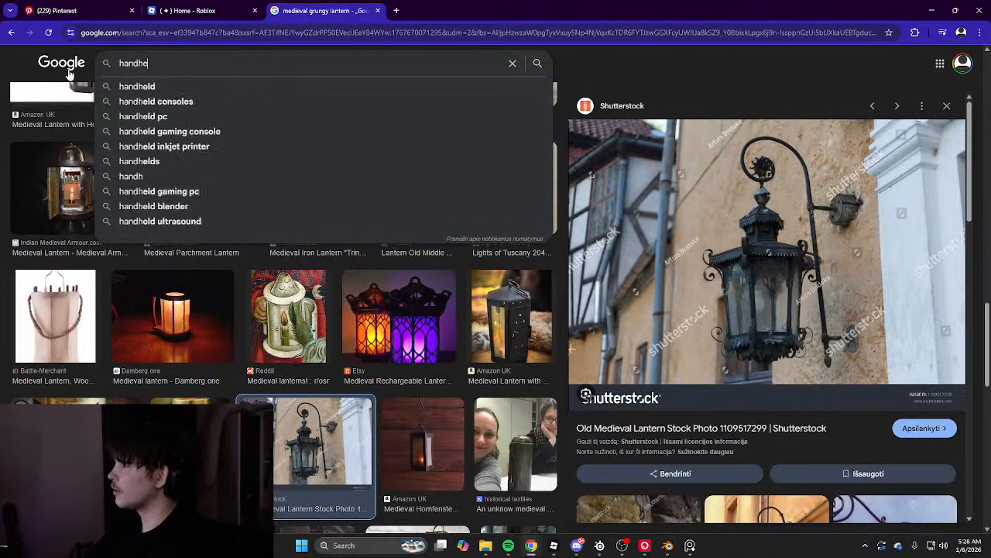
type("ld lanterns")
key("Return")
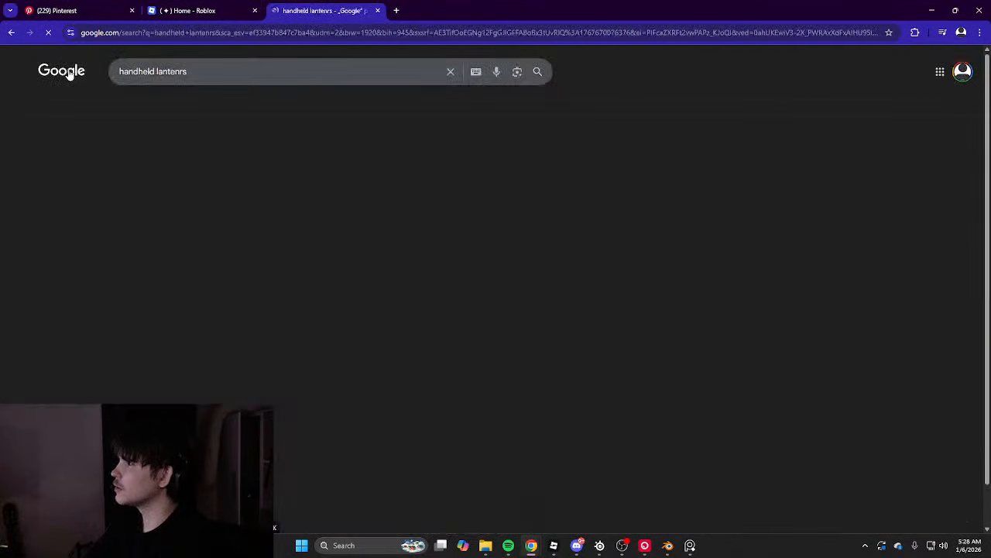
Add the pointed candle lantern from Pinterest and the Whatarter Halloween Pumpkin Lantern image to the PureRef board
left_click(193, 242)
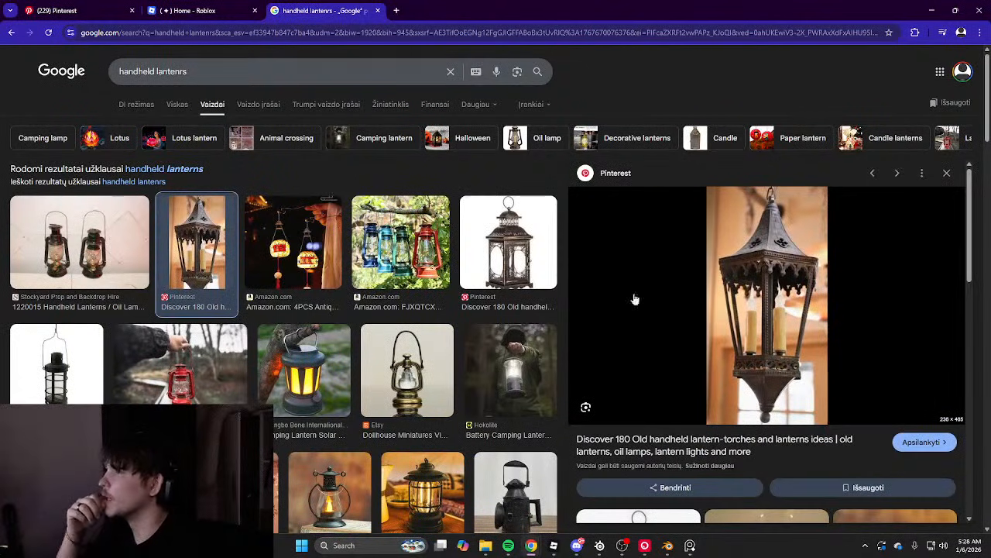
left_click_drag(781, 260, 0, 143)
scroll(730, 331, "down", 4)
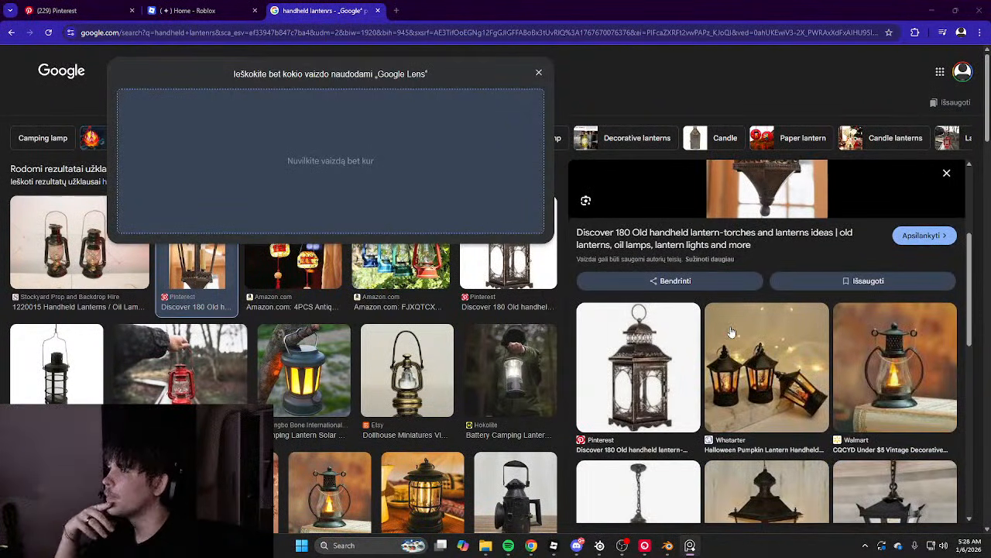
left_click(777, 378)
left_click_drag(763, 277, 0, 391)
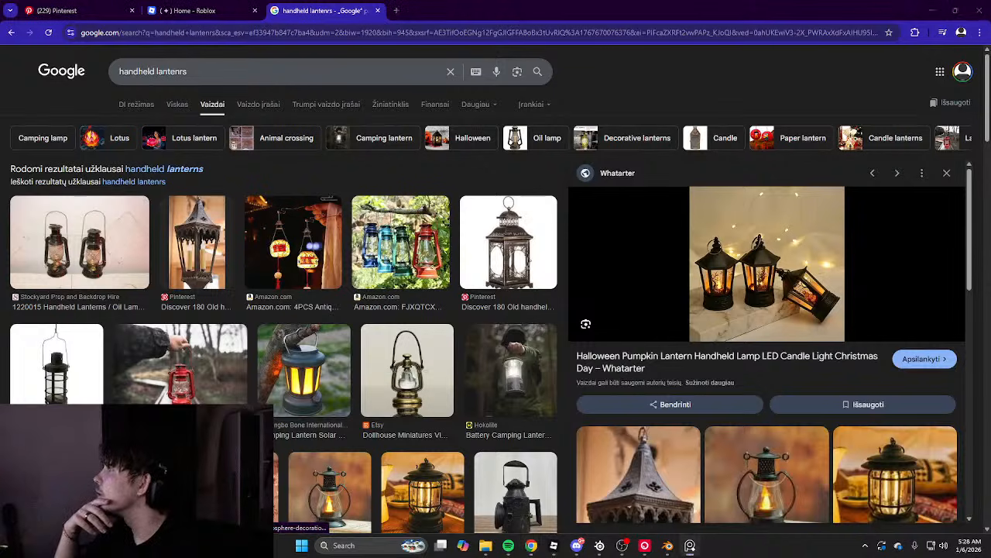
Examine the related lantern images, previewing DHgate's retro portable lantern and Walmart.ca's Halloween hanging lantern
scroll(740, 319, "down", 5)
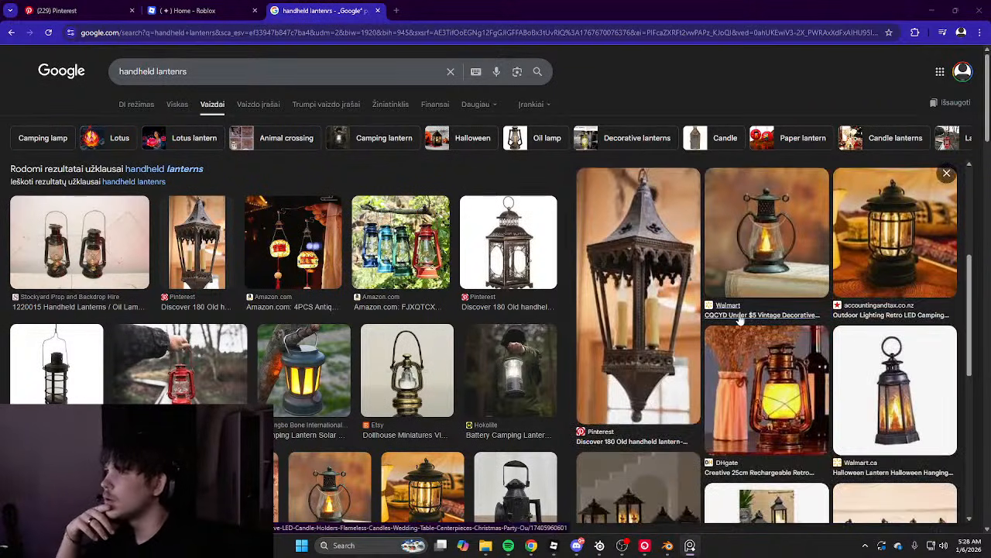
scroll(734, 319, "down", 4)
scroll(743, 315, "up", 2)
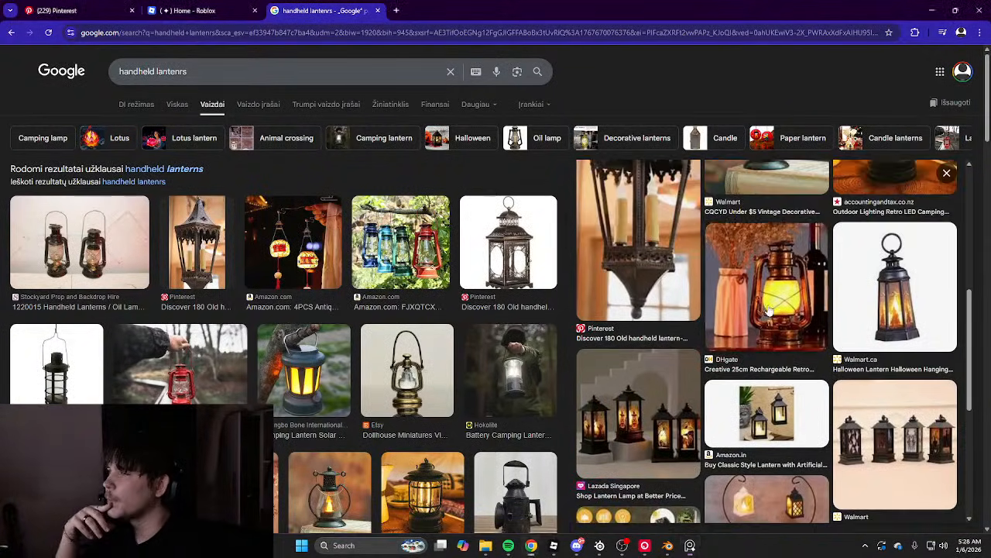
left_click(756, 310)
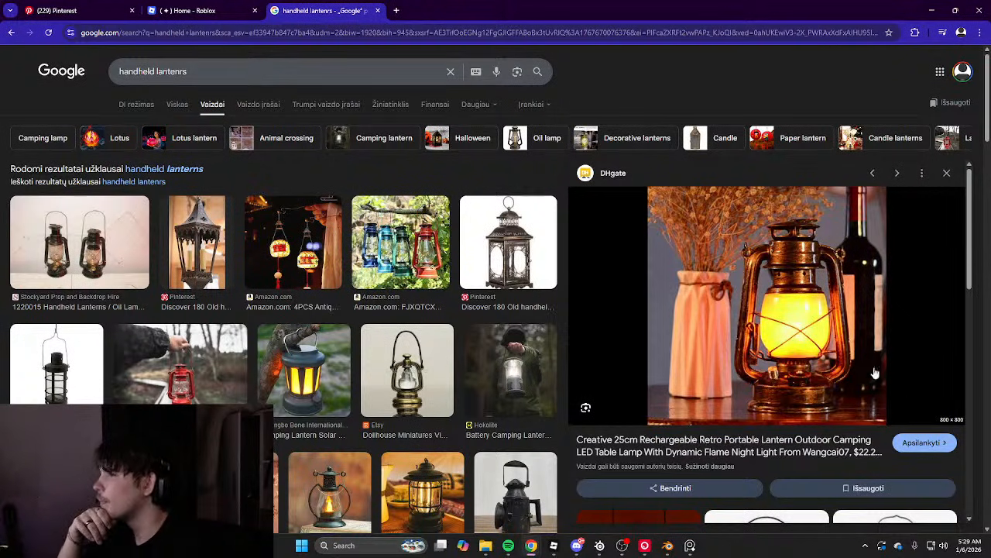
scroll(815, 332, "down", 8)
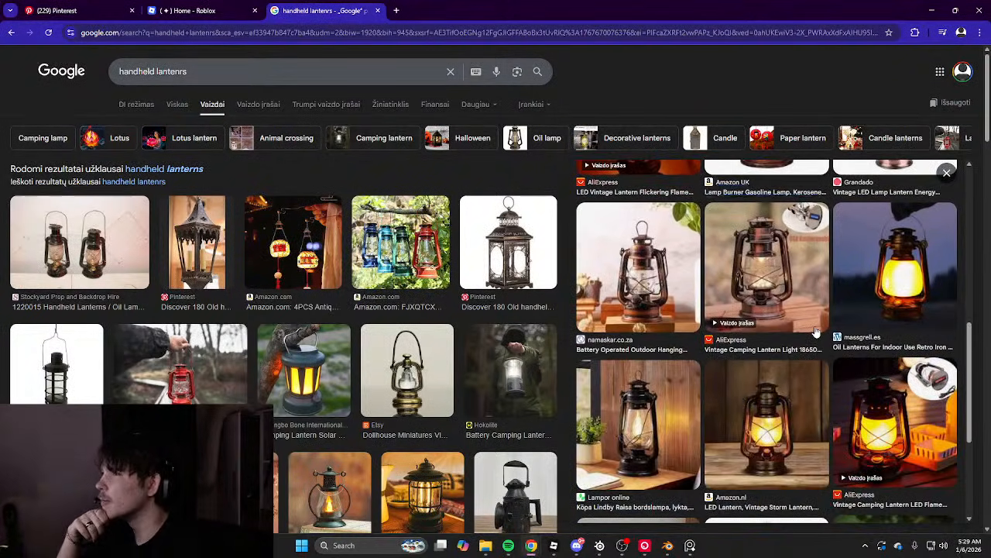
scroll(815, 331, "down", 4)
scroll(815, 332, "up", 7)
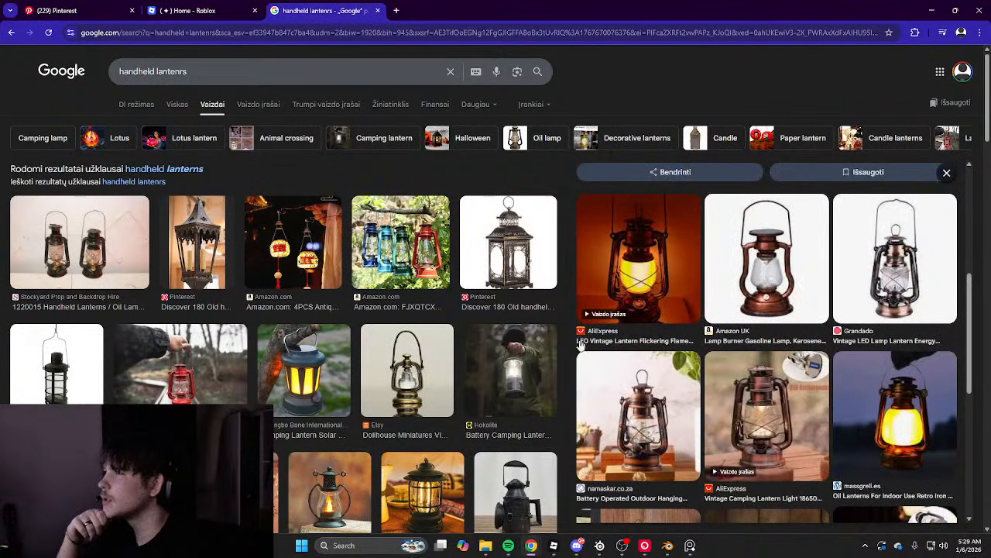
scroll(635, 341, "down", 10)
scroll(755, 369, "up", 5)
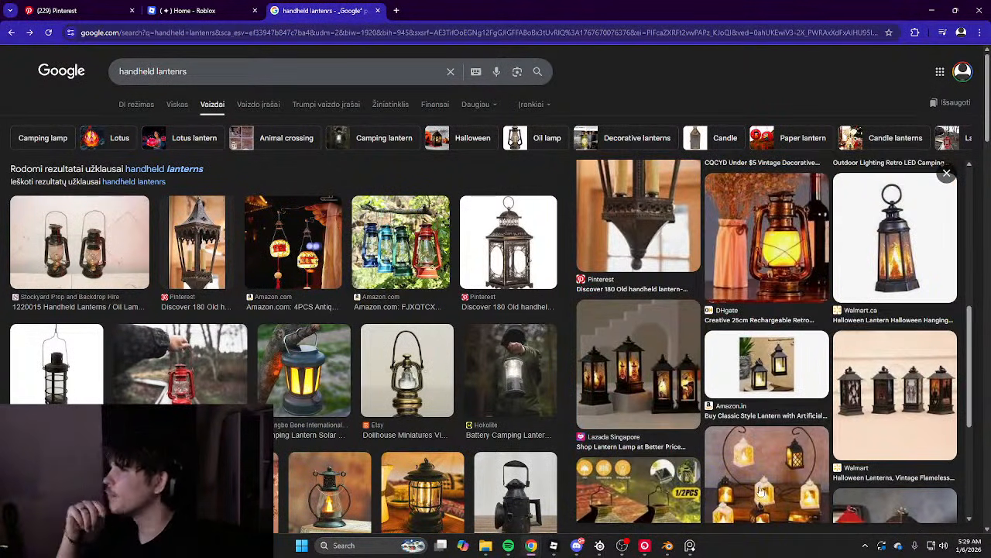
left_click(900, 241)
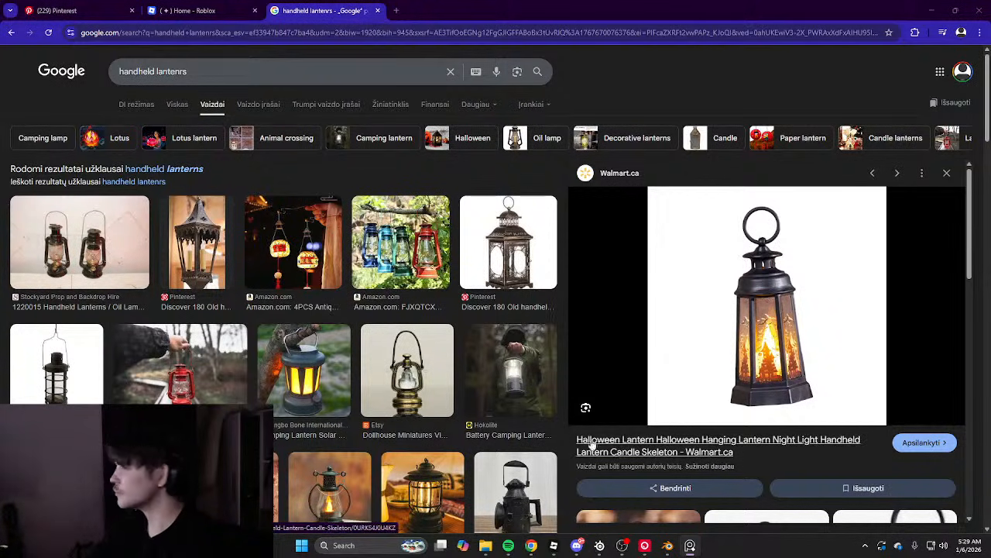
Switch to Blender and open the default cube for mesh editing in the right orthographic wireframe view
left_click(668, 545)
scroll(444, 275, "up", 3)
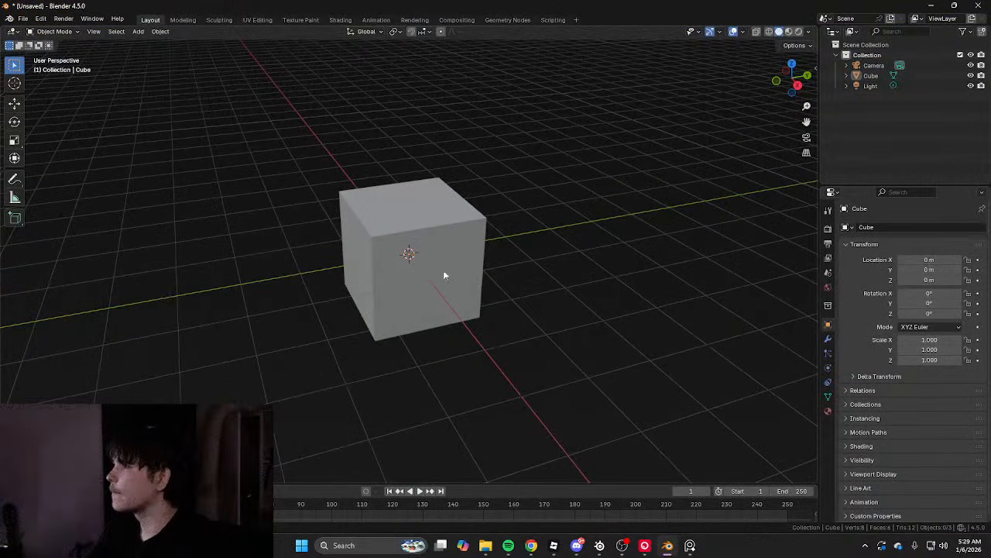
scroll(444, 275, "down", 1)
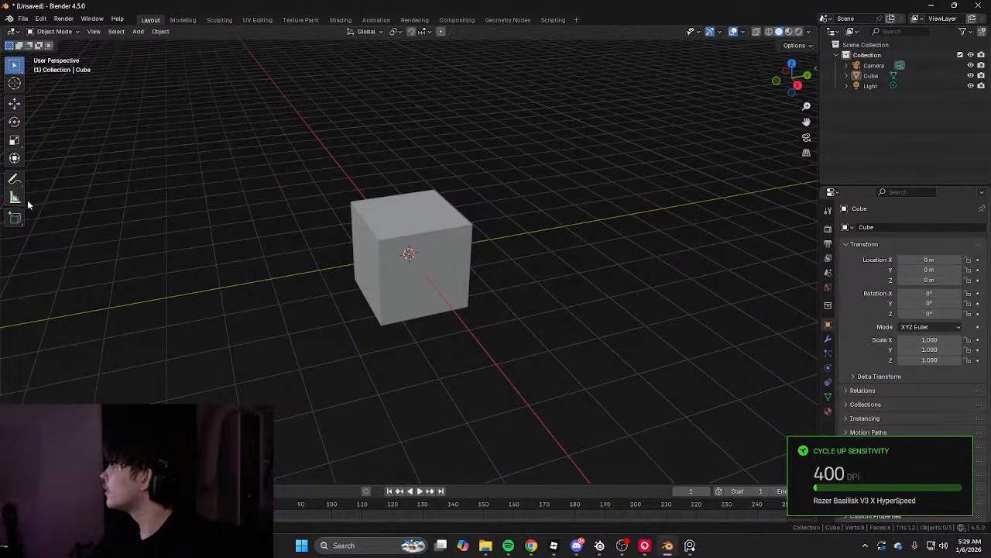
left_click(468, 236)
key("Tab")
key("KP_1")
key("KP_3")
key("shift+z")
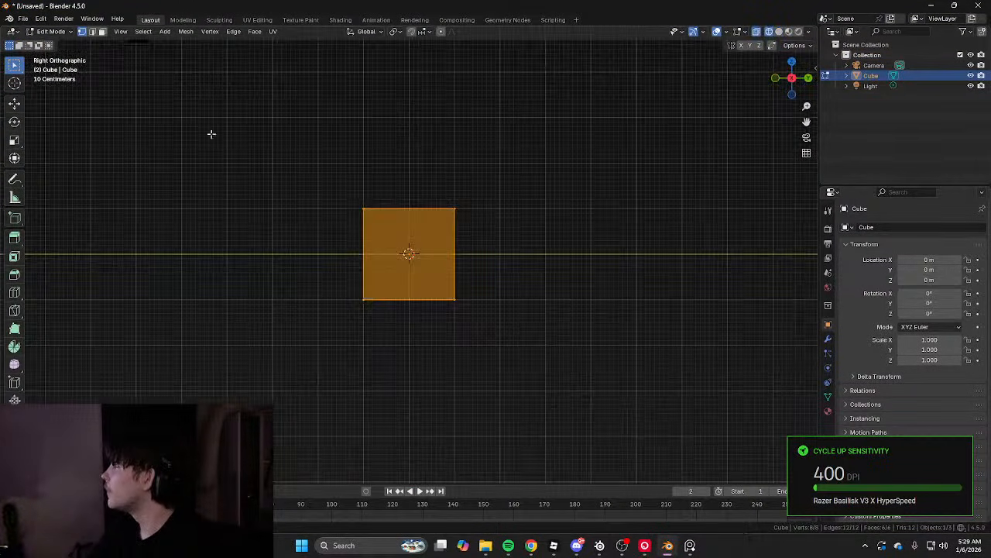
Raise the cube's top vertices vertically to about double its height and scale them outward into a tapered lantern body
left_click_drag(210, 132, 566, 230)
middle_click_drag(566, 230, 542, 307, "shift")
key("g")
key("z")
left_click(514, 211)
key("s")
left_click(552, 231)
middle_click_drag(543, 237, 551, 157, "shift")
key("s")
left_click(548, 167)
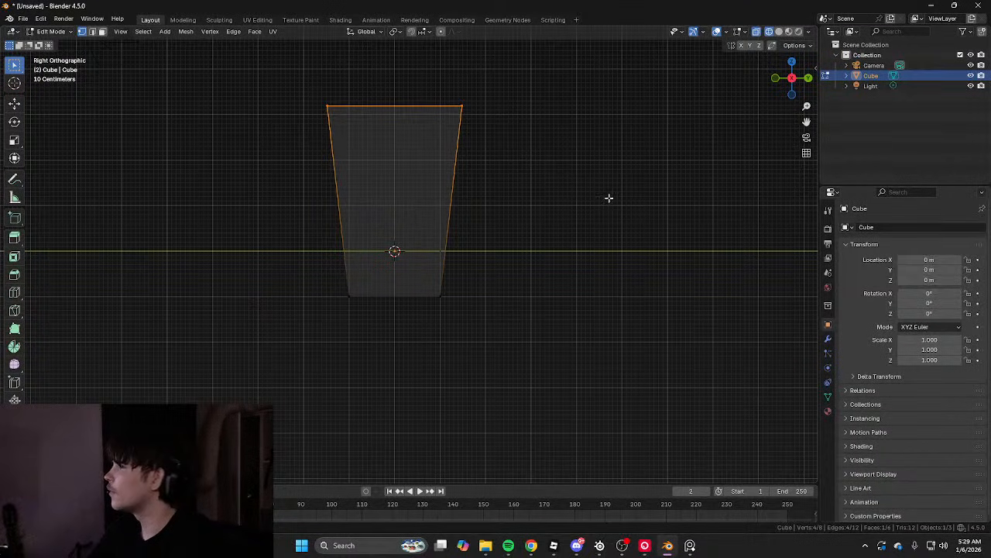
Enable the Screencast Keys display for the viewport
key("n")
left_click(812, 218)
key("n")
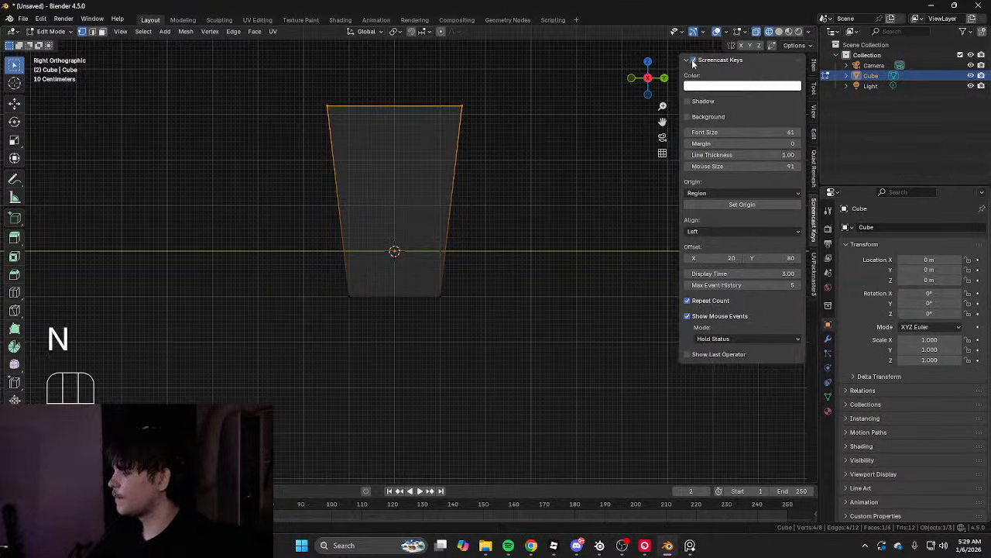
key("Tab")
key("Tab")
Extrude the top face of the lantern body upward as a block for the roof
middle_click_drag(432, 236, 473, 315, "shift")
key("shift+z")
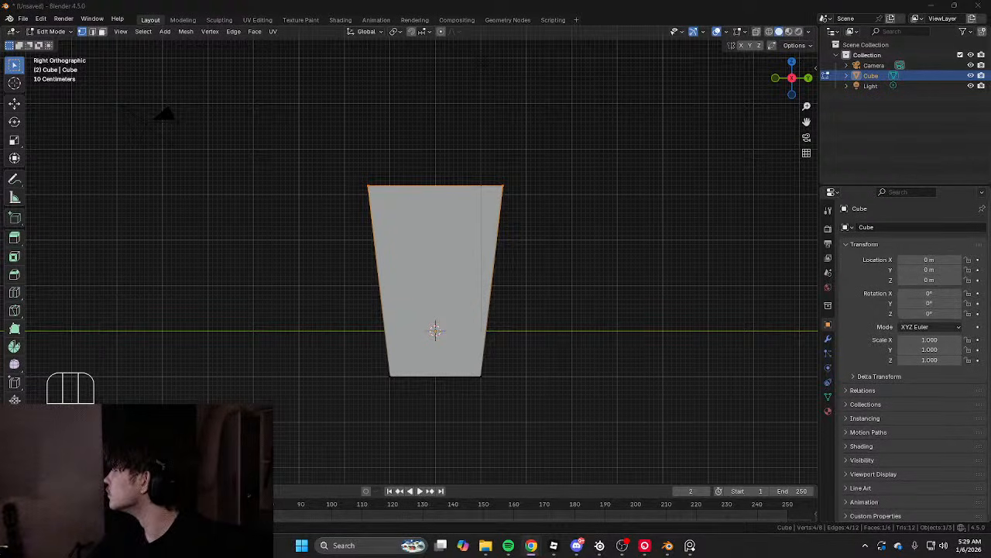
middle_click_drag(316, 274, 272, 301, "shift")
middle_click_drag(213, 274, 217, 175, "shift")
middle_click_drag(279, 68, 285, 181, "shift")
key("shift+z")
key("3")
middle_click_drag(523, 253, 526, 354, "shift")
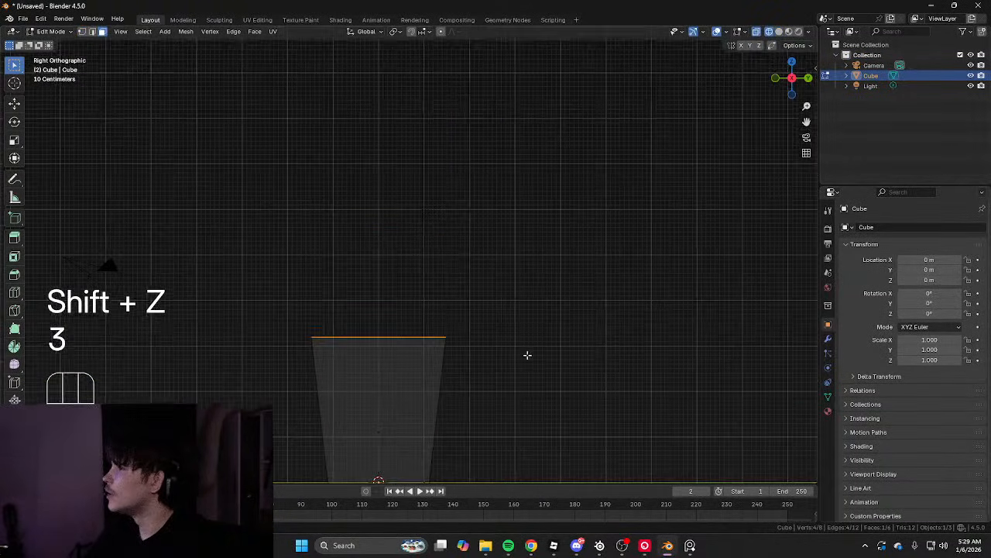
key("e")
left_click(557, 230)
key("shift+z")
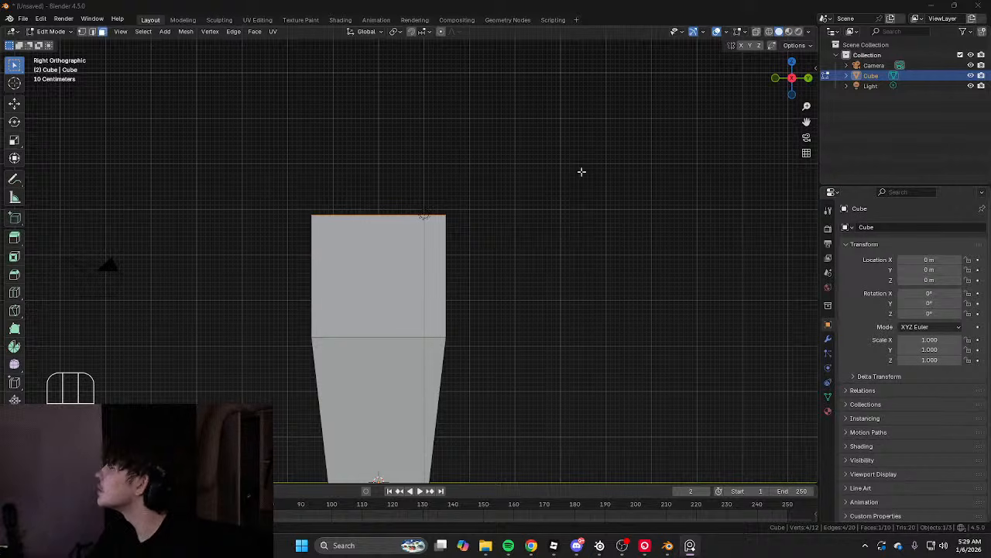
Scale the roof's top face inward to a narrow tip
scroll(553, 176, "up", 2)
key("s")
left_click(436, 186)
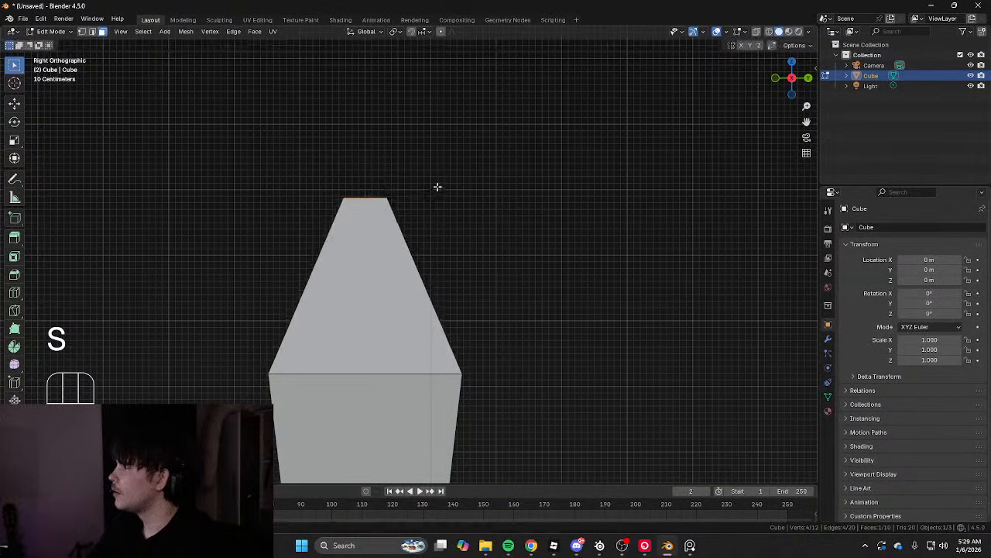
key("g")
key("s")
left_click(446, 229)
Add an edge loop around the middle of the roof and scale it inward to about 0.4
key("ctrl+r")
double_click(431, 281)
key("s")
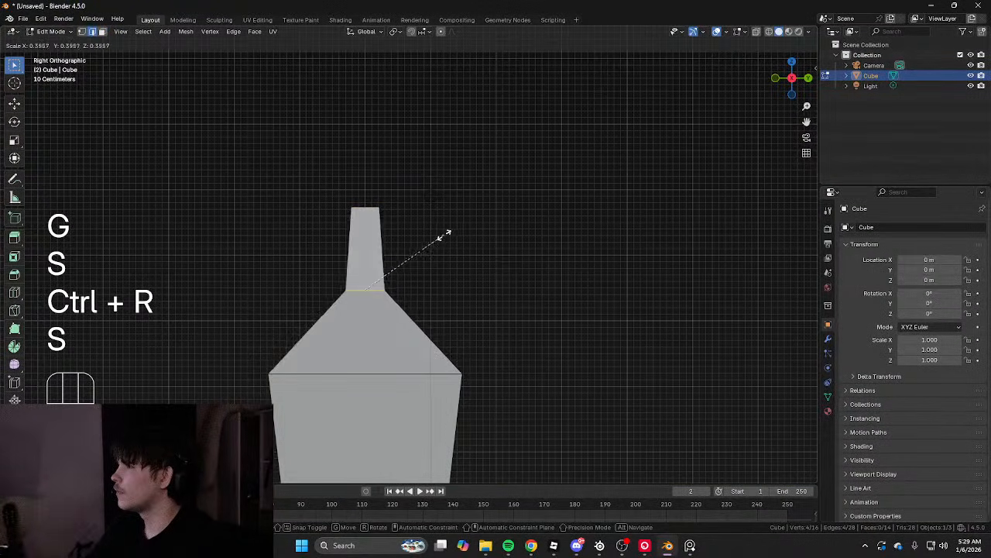
left_click(441, 237)
Bevel the roof loop with eight segments and clamped overlap into a concave curve, and merge the mesh's duplicate vertices by distance
key("ctrl+b")
key("c")
scroll(662, 233, "up", 8)
left_click(569, 380)
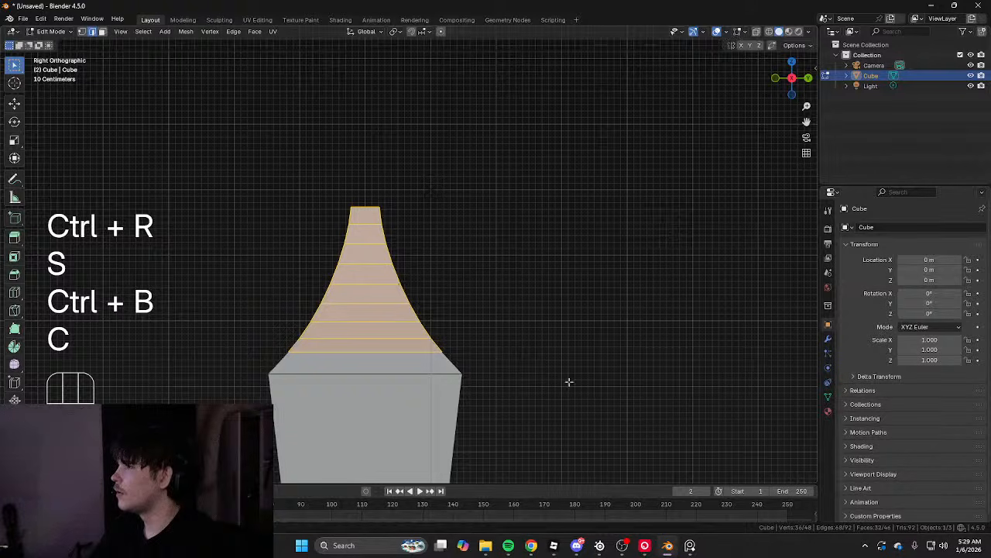
key("a")
key("m")
left_click(505, 418)
Select the lantern body's bottom vertices in wireframe vertex mode
middle_click_drag(501, 418, 530, 205, "shift")
scroll(530, 205, "up", 1)
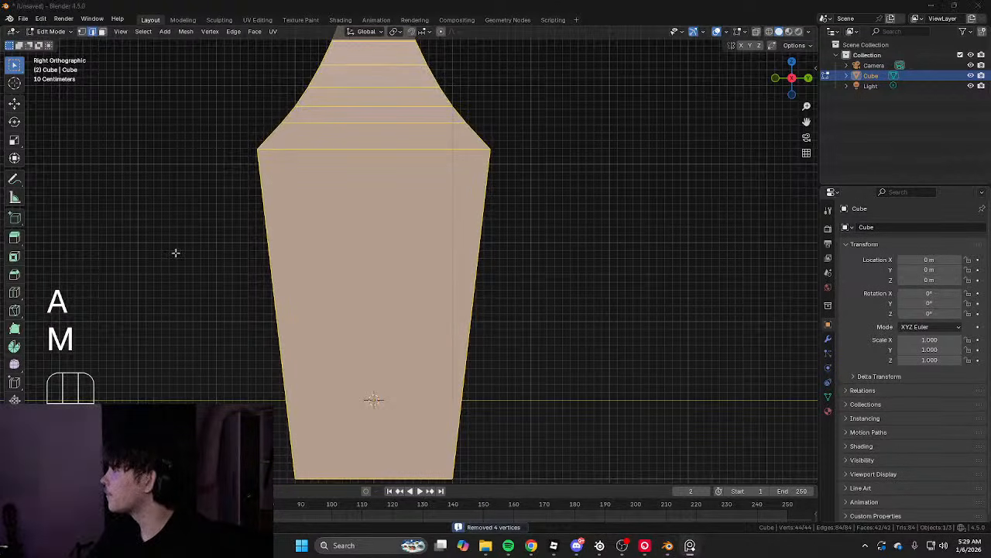
scroll(380, 232, "down", 2)
key("shift+z")
key("1")
left_click_drag(275, 250, 502, 431)
key("g")
key("b")
key("g")
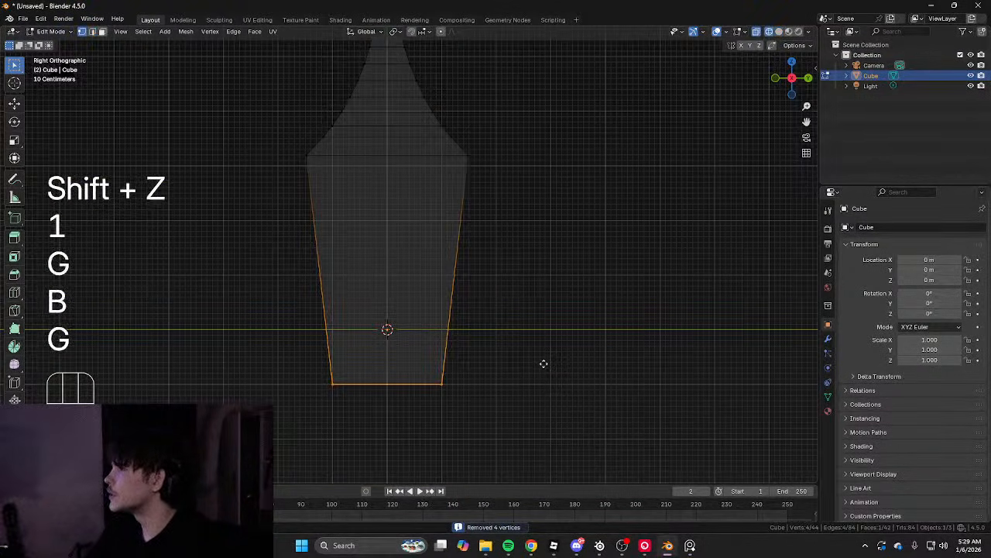
middle_click_drag(488, 344, 312, 330, "alt")
left_click(314, 330)
key("ctrl+z")
middle_click_drag(426, 343, 573, 361, "alt")
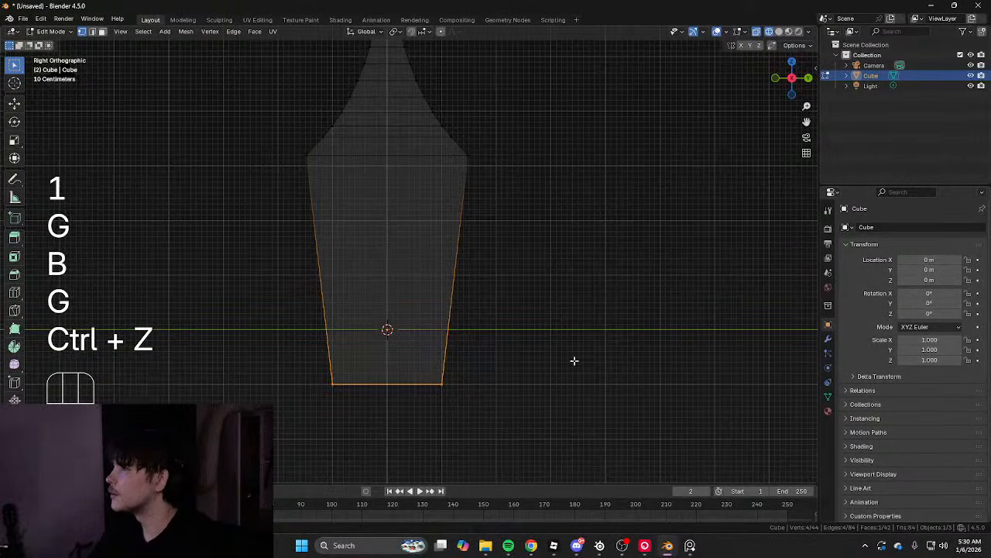
Raise the bottom face vertically to shorten the tapered lantern body
key("g")
middle_click(577, 337)
left_click(576, 325)
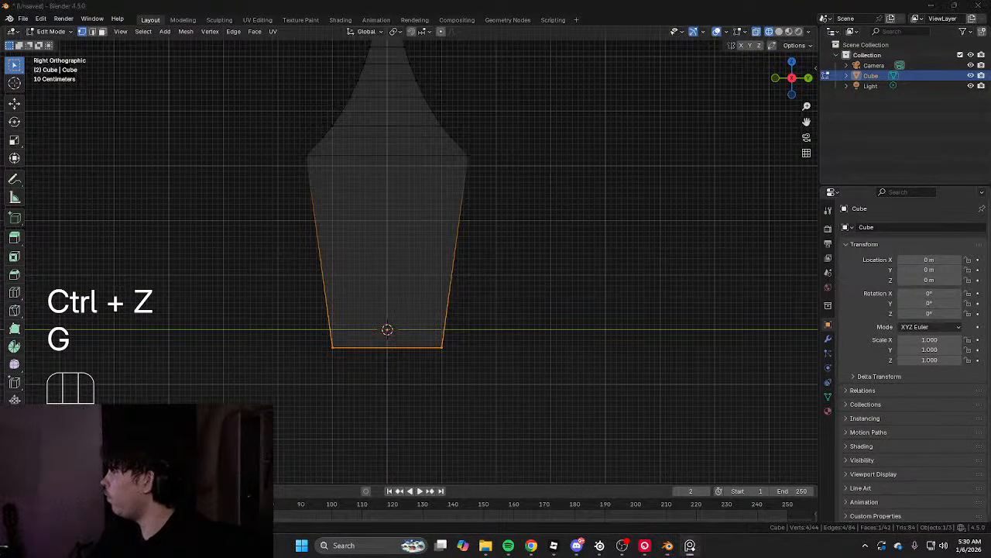
middle_click_drag(500, 293, 500, 241, "shift")
scroll(471, 254, "up", 2)
key("3")
scroll(482, 306, "up", 1)
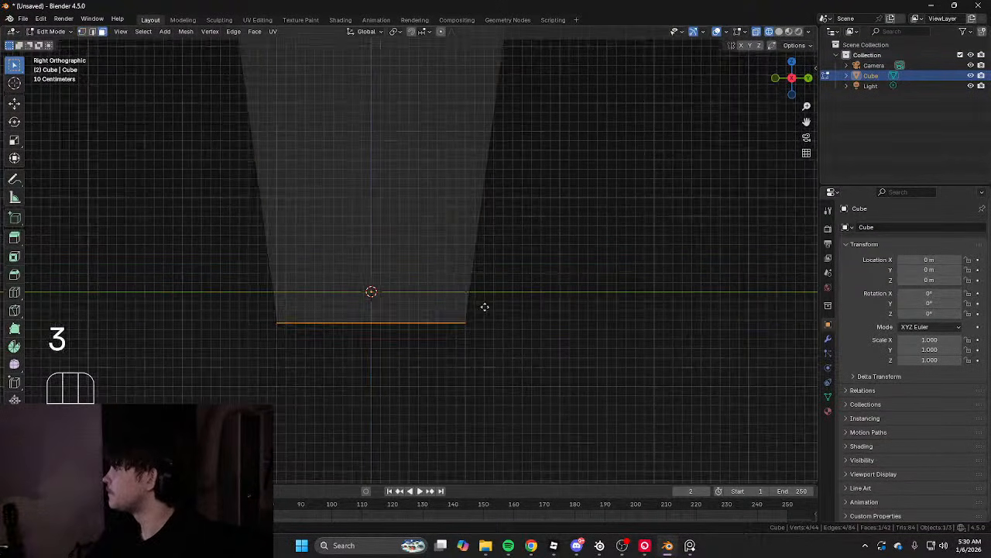
key("g")
middle_click(484, 301)
left_click(475, 288)
Extrude the bottom face straight down into a short base block
scroll(522, 246, "down", 3)
key("3")
key("e")
left_click(527, 279)
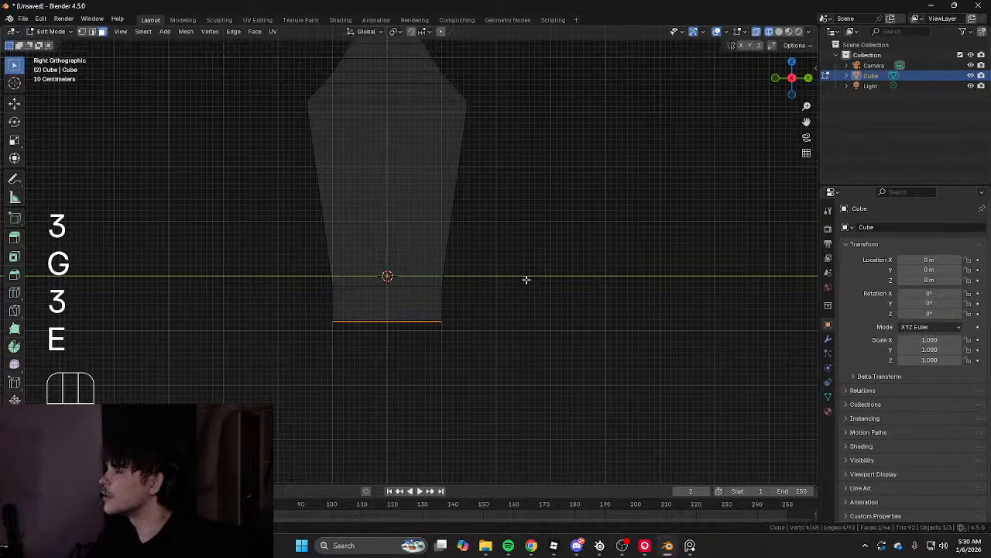
Select the four tapered side faces of the lantern body and inset each individually by about 0.21 m
key("shift+z")
middle_click_drag(433, 221, 427, 295, "shift")
key("shift+z")
middle_click_drag(374, 265, 396, 308, "shift")
key("shift+z")
key("3")
key("shift+z")
left_click_drag(387, 295, 436, 334)
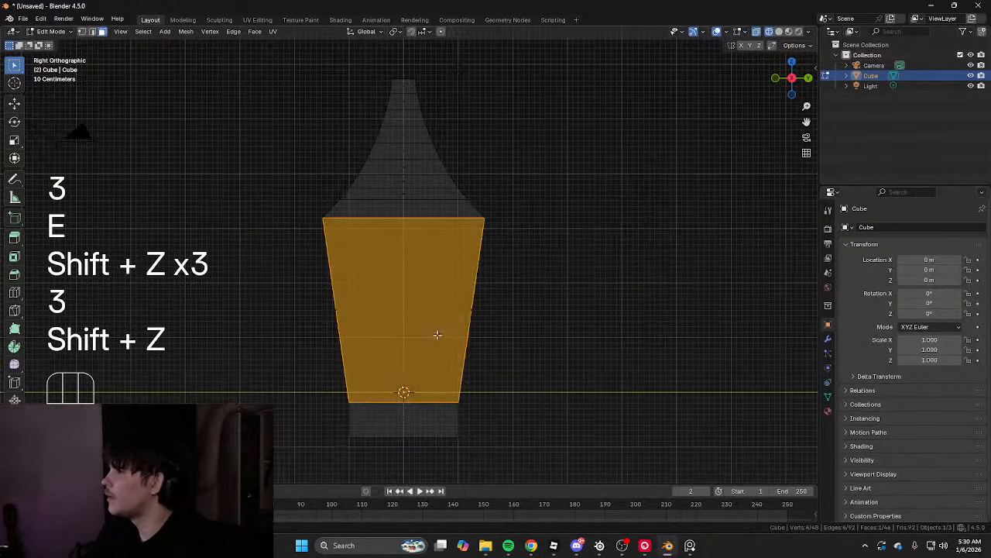
middle_click_drag(436, 334, 354, 321, "alt")
left_click_drag(375, 291, 447, 336, "shift")
key("shift+z")
middle_click_drag(558, 283, 682, 311)
key("i")
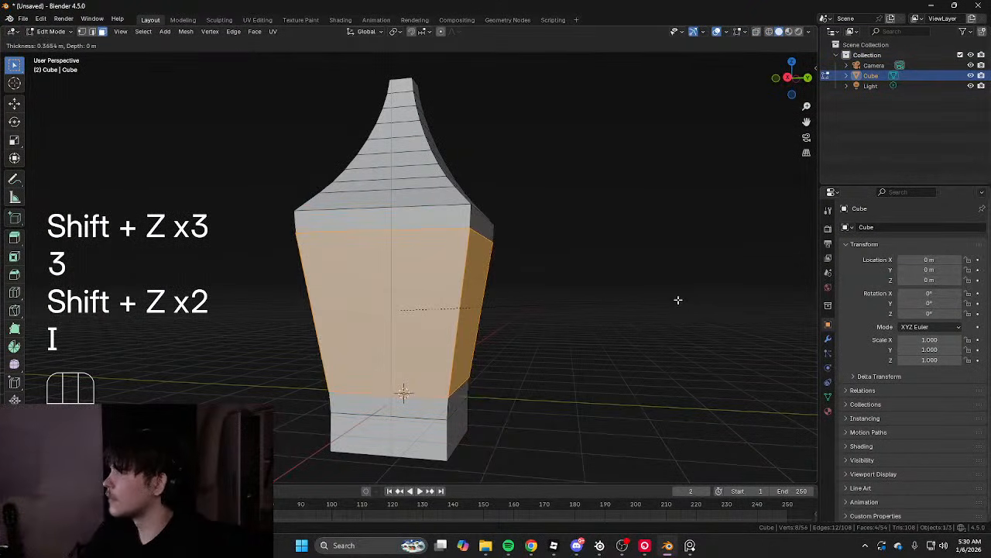
key("i")
key("shift")
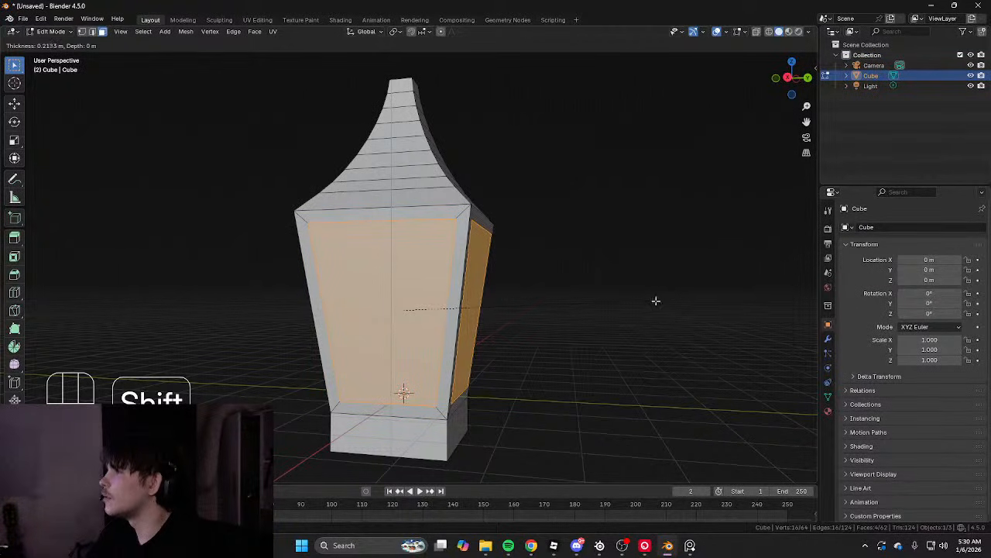
left_click(653, 302)
Try to bridge all four inset side faces at once with LoopTools
right_click(536, 229)
mouse_move(508, 228)
left_click(601, 228)
middle_click_drag(601, 229, 531, 243)
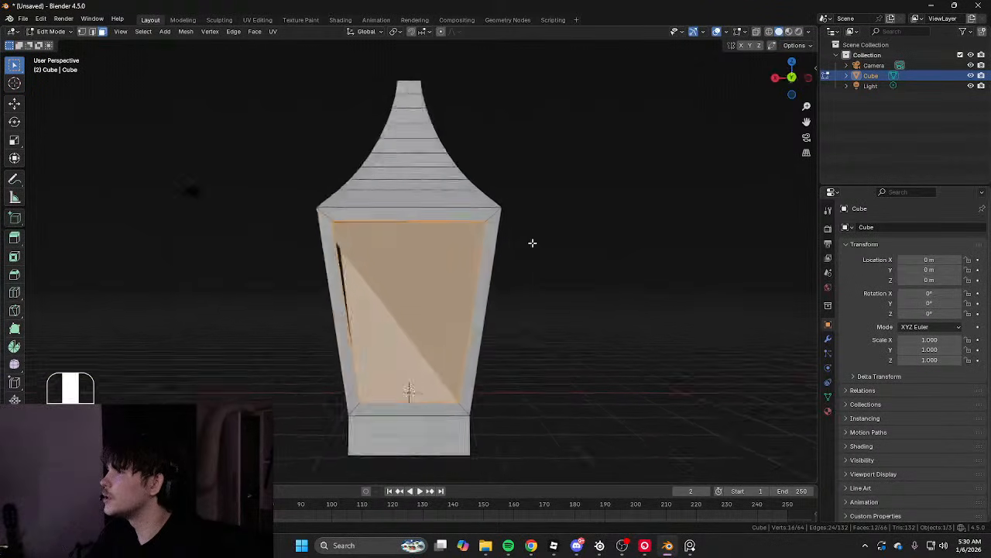
key("ctrl+z")
Bridge the two opposite inset faces along the Y axis with LoopTools to open a passage through the body
right_click(529, 236)
middle_click_drag(325, 221, 493, 233)
left_click(356, 271)
middle_click_drag(493, 274, 341, 260)
left_click(418, 263, "shift")
right_click(489, 230)
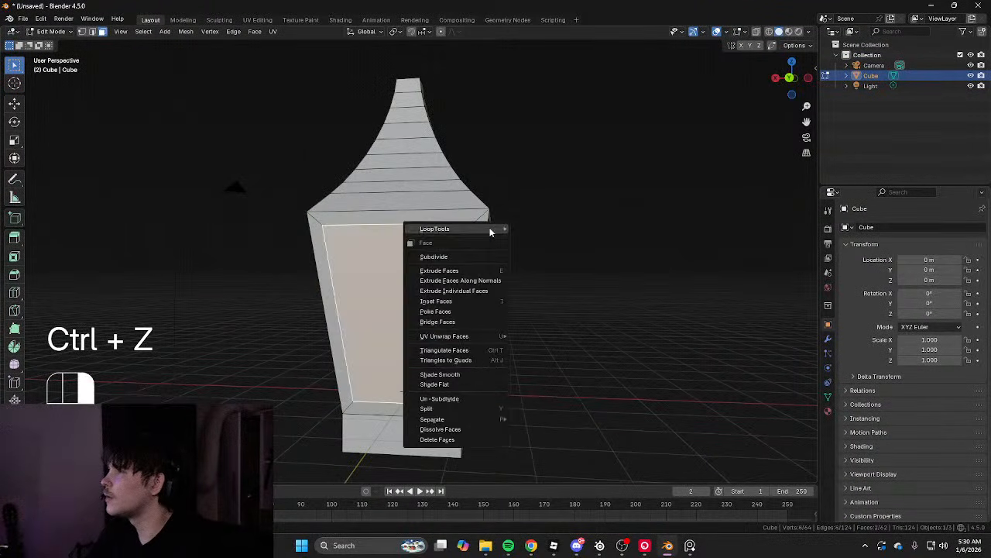
mouse_move(491, 230)
left_click(544, 230)
Bridge the other pair of opposite inset faces along the X axis with LoopTools
middle_click_drag(552, 242, 456, 274)
left_click(456, 274)
middle_click_drag(588, 271, 441, 279)
left_click(441, 279, "shift")
right_click(438, 276)
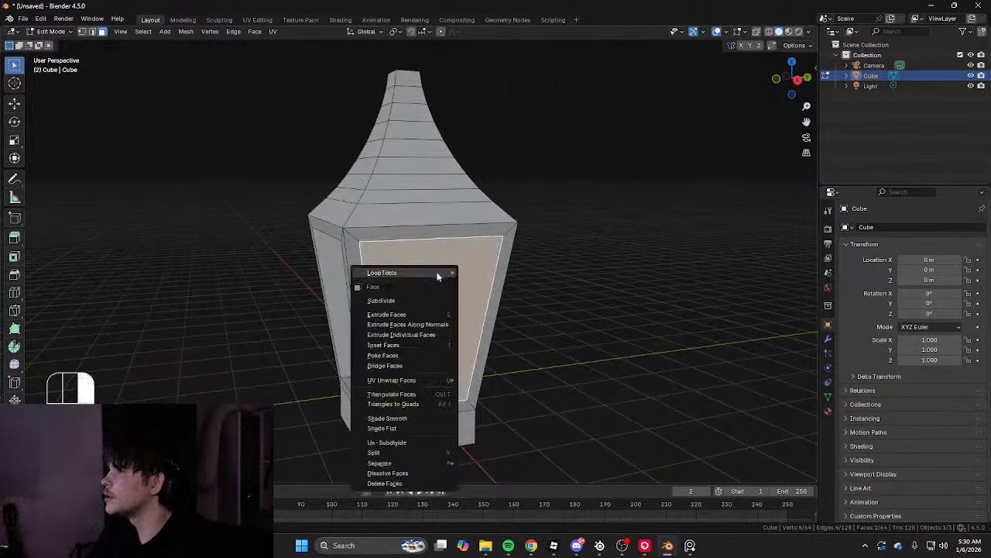
mouse_move(440, 275)
left_click(495, 275)
Delete the four inner faces seen through the lantern body's window openings
middle_click_drag(527, 279, 457, 277)
key("3")
left_click(369, 279)
key("x")
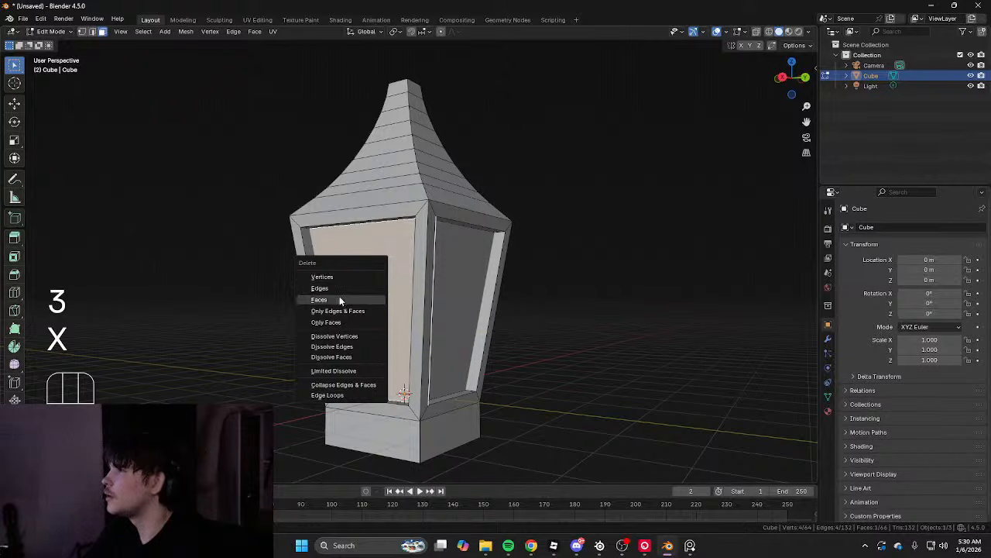
left_click(339, 299)
left_click(463, 289)
key("x")
left_click(463, 290)
middle_click_drag(635, 288, 407, 292)
left_click(485, 284)
key("x")
left_click(485, 284)
left_click(407, 292)
key("x")
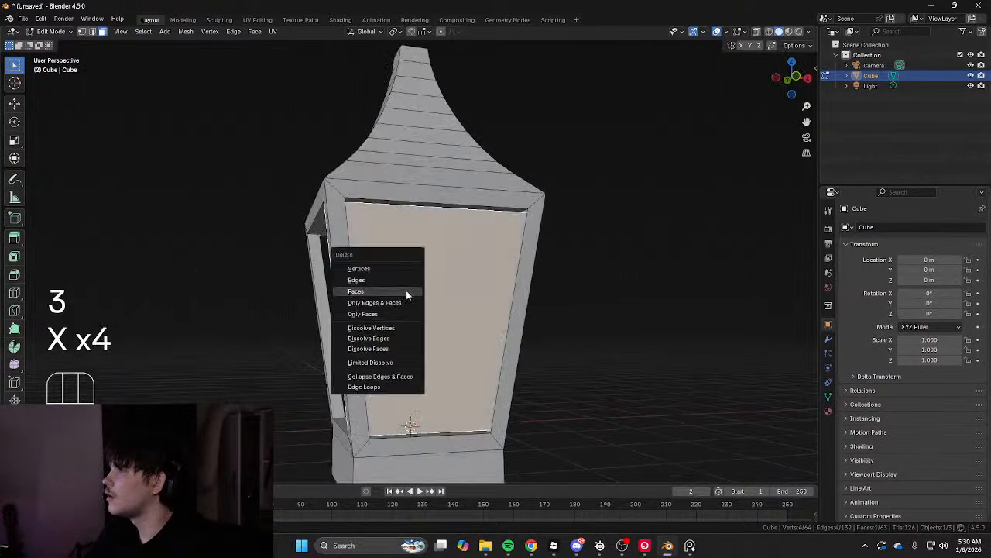
Undo the inner face deletions and the second bridge between opposite window faces
middle_click_drag(519, 327, 424, 330)
scroll(445, 284, "up", 5)
scroll(470, 379, "down", 5)
key("ctrl+z")
key("ctrl+z")
key("ctrl+z")
key("ctrl+z")
key("ctrl+z")
key("ctrl+z")
key("ctrl+z")
key("ctrl+z")
key("ctrl+z")
key("ctrl+z")
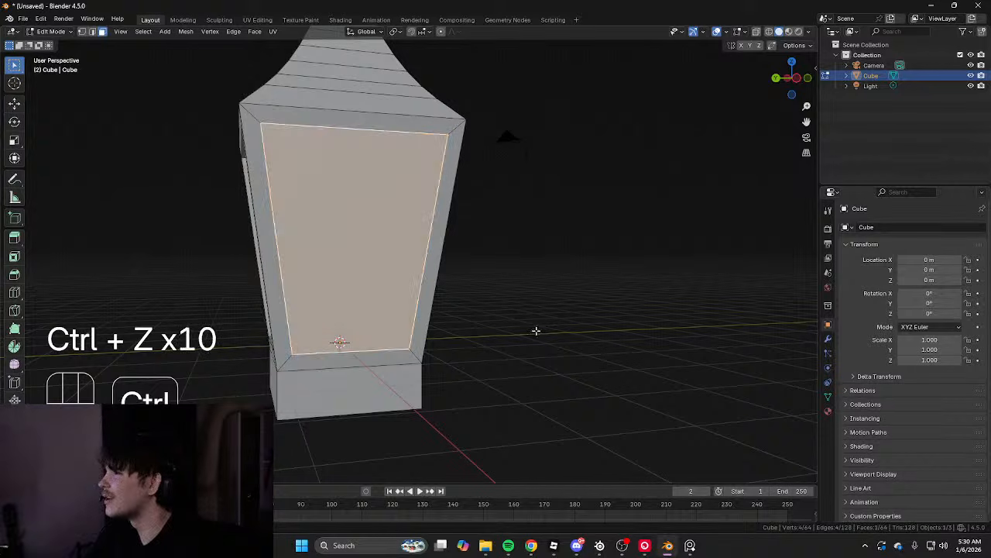
Undo the last edits to the lantern body and select its four inset window faces
middle_click_drag(535, 333, 363, 314)
key("ctrl+z")
key("ctrl+z")
scroll(473, 346, "up", 2)
left_click(364, 314, "shift")
mouse_move(457, 316)
middle_mouse_down()
mouse_move(348, 313)
mouse_move(518, 295)
mouse_move(592, 313)
middle_mouse_up()
left_click(348, 312, "shift")
left_click(429, 297, "shift")
scroll(517, 298, "down", 3)
key("shift+z")
key("shift+z")
Try to extrude the four window faces inward along their normals
right_click(594, 314)
left_click(587, 362)
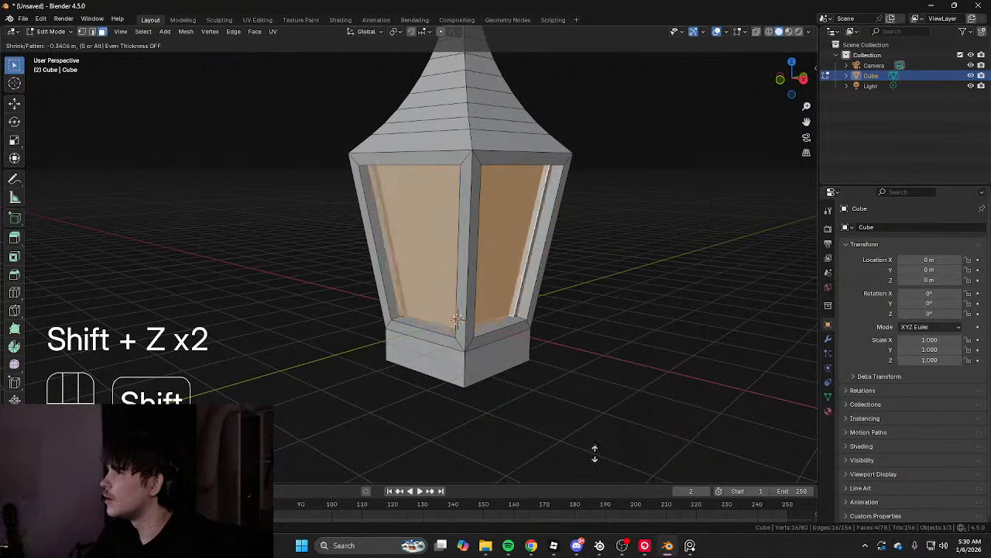
left_click(584, 394)
scroll(493, 341, "up", 5)
key("ctrl+z")
right_click(436, 299)
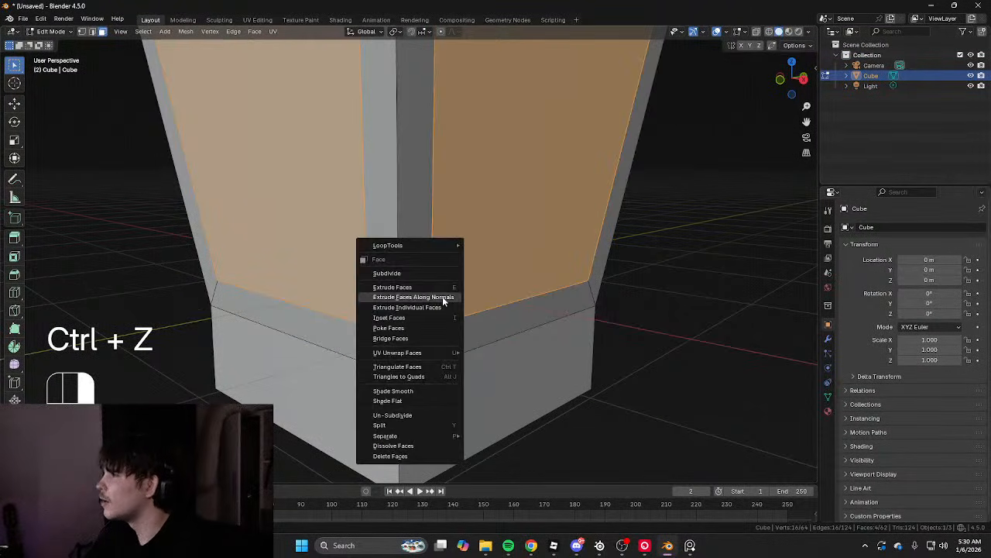
left_click(442, 297)
left_click(446, 312)
key("shift+z")
key("ctrl+z")
Extrude the four window faces inward along their normals until their neighbouring inner corners nearly meet
middle_click_drag(371, 302, 456, 295, "shift")
scroll(434, 286, "up", 3)
key("shift+z")
right_click(394, 271)
left_click(395, 273)
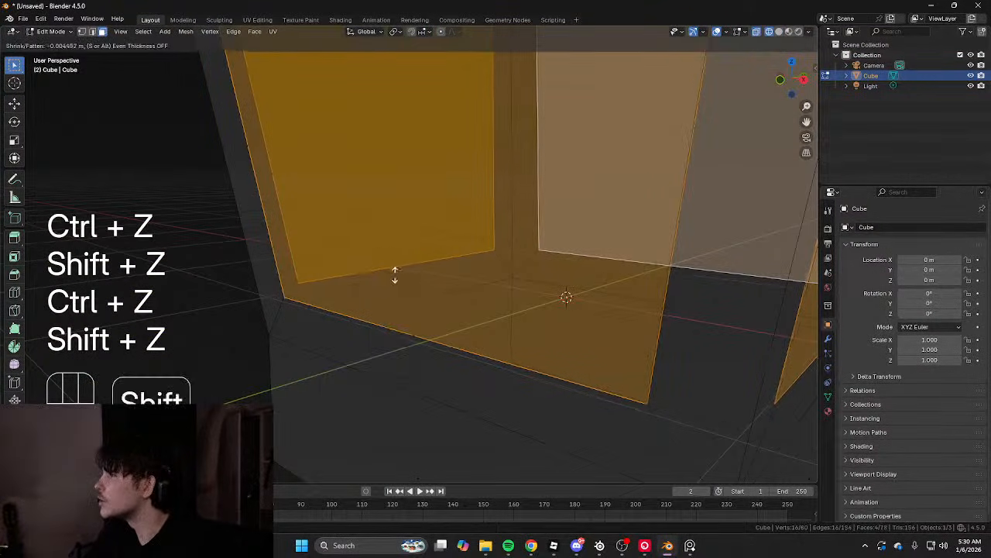
left_click(483, 83)
Merge all vertices of the lantern mesh by distance
scroll(507, 186, "down", 8)
key("a")
key("m")
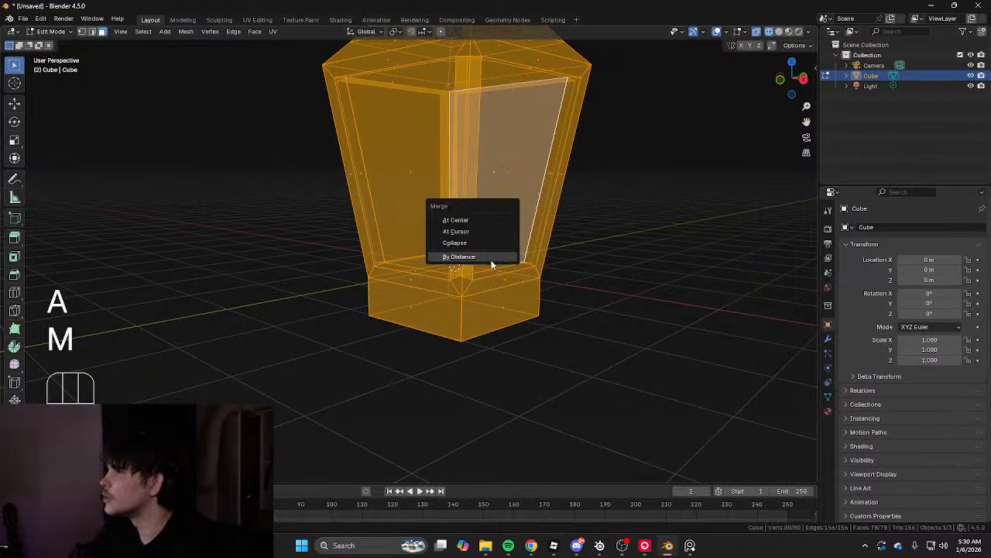
left_click(492, 260)
Merge the two neighbouring vertices at one upper inner corner of the window frame
key("shift+z")
mouse_move(492, 261)
middle_mouse_down("shift")
mouse_move(457, 336)
mouse_move(410, 329)
mouse_move(364, 283)
middle_mouse_up("shift")
scroll(456, 337, "up", 4)
middle_click_drag(364, 283, 375, 341, "shift")
middle_click_drag(380, 236, 391, 259, "shift")
scroll(379, 236, "up", 2)
key("shift+z")
key("1")
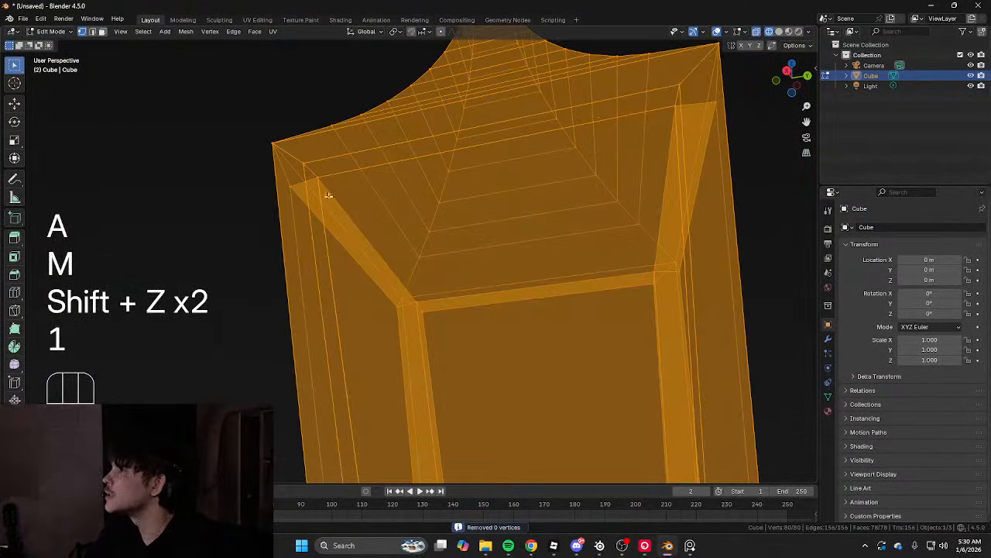
scroll(325, 203, "down", 4)
scroll(324, 194, "up", 4)
left_click_drag(304, 164, 346, 199)
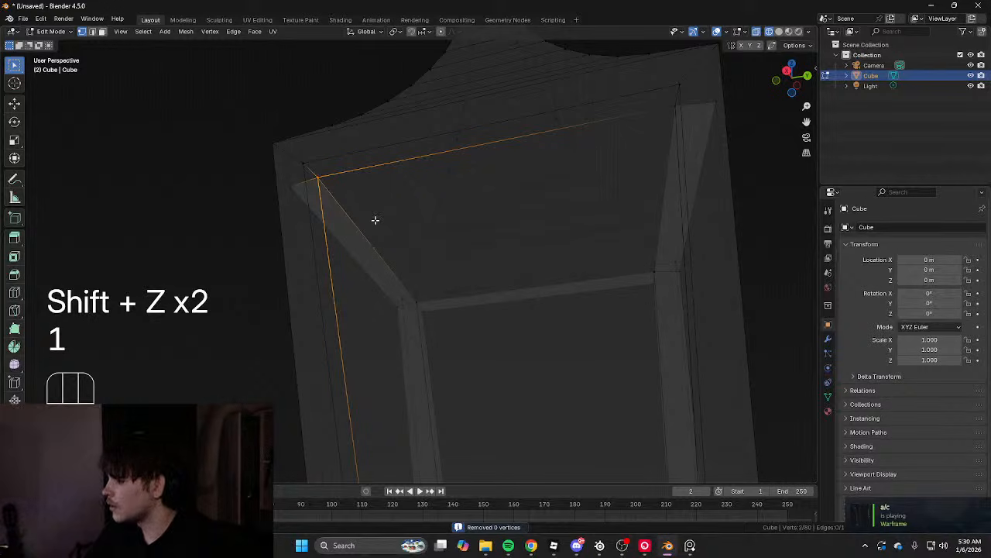
key("m")
Repeat the merge on the vertex pairs at the remaining upper and lower inner corners of the window frame
key("shift+r")
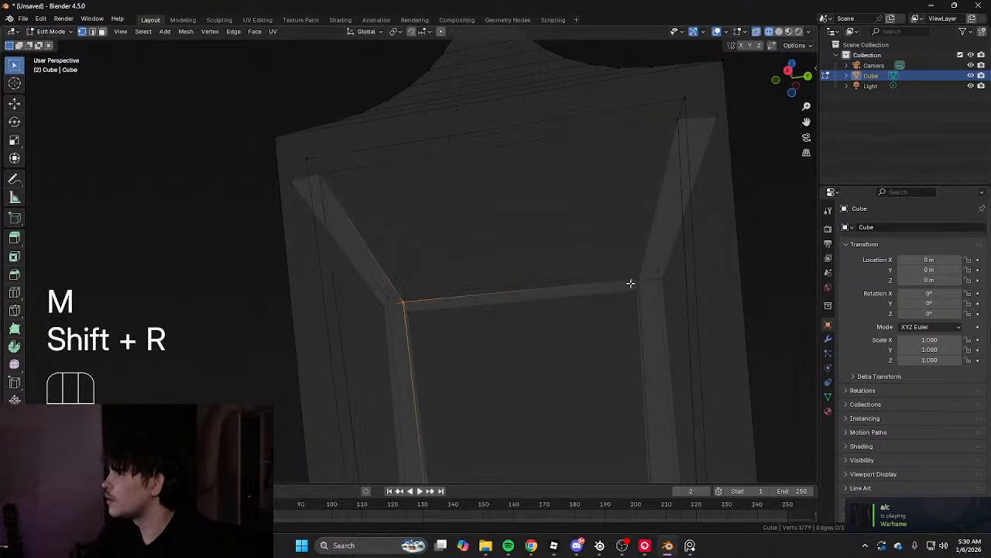
scroll(636, 234, "down", 3)
middle_click_drag(636, 234, 513, 348)
middle_click_drag(525, 419, 478, 348, "shift")
scroll(479, 348, "up", 3)
left_click_drag(543, 382, 544, 384)
key("shift+r")
scroll(171, 310, "down", 1)
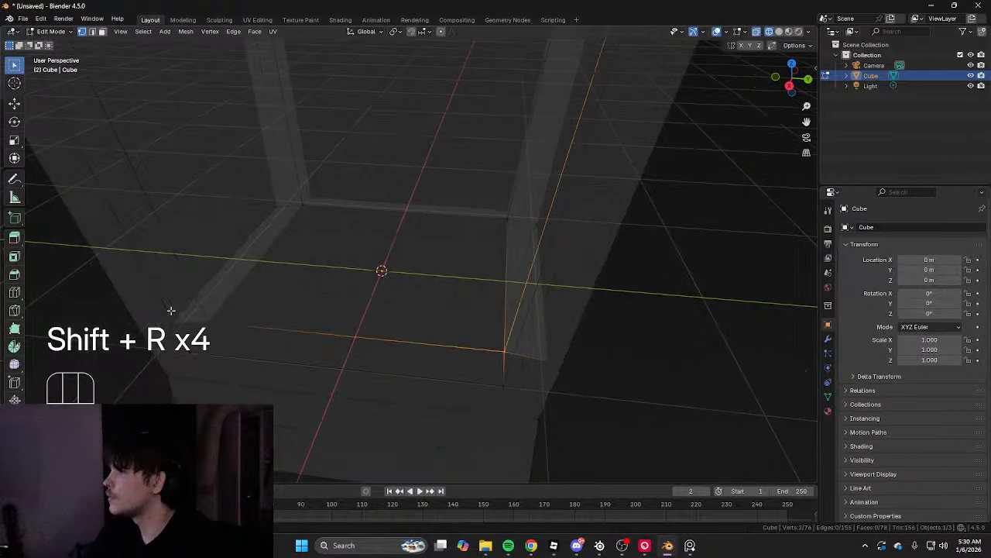
left_click_drag(190, 327, 190, 328)
middle_click_drag(189, 328, 294, 436)
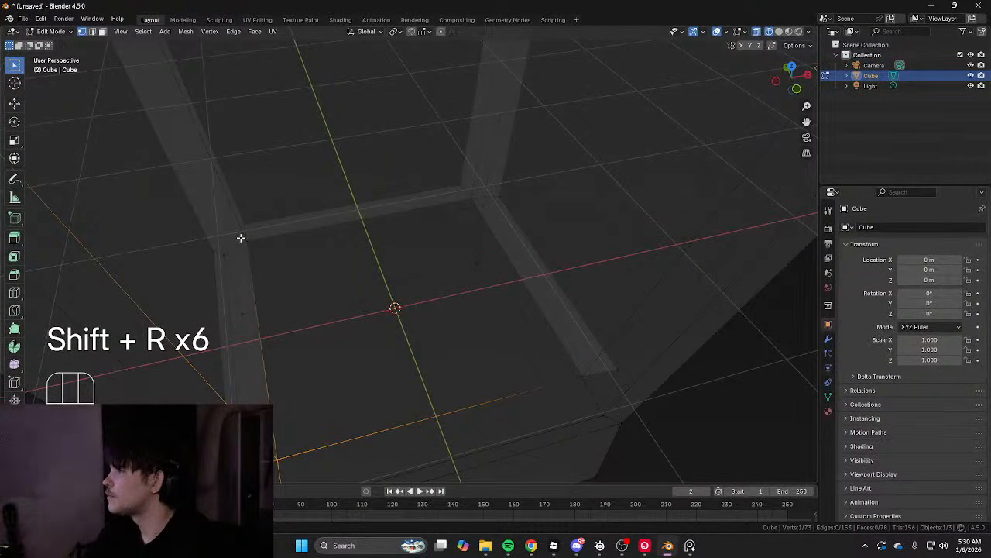
key("shift+r")
Select the inner window faces on all four sides of the body and delete them to open the windows
scroll(310, 271, "down", 7)
key("shift+z")
key("3")
left_click(419, 250)
middle_click_drag(419, 250, 527, 221)
left_click(416, 217, "shift")
left_click(433, 206, "shift")
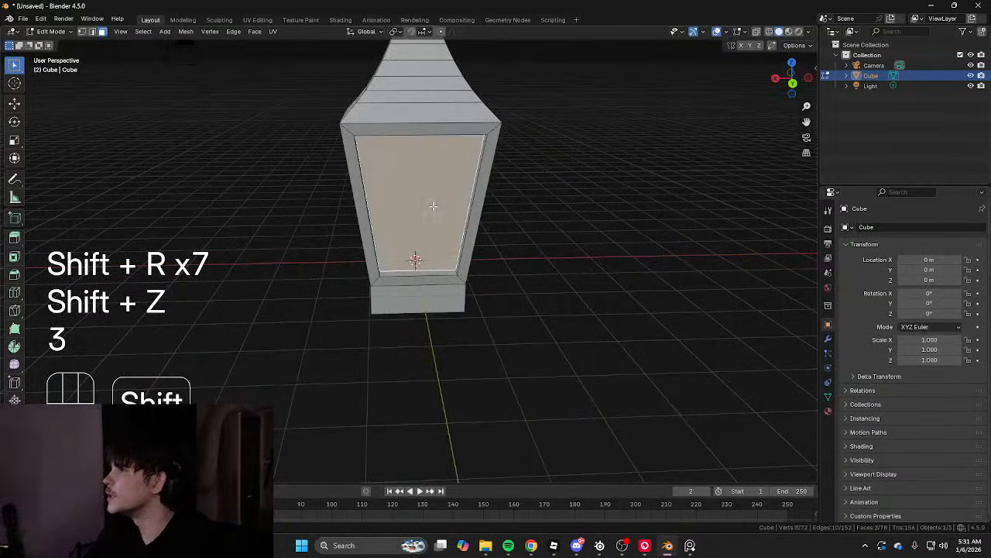
middle_click_drag(433, 206, 513, 257)
key("x")
key("x")
left_click(434, 182)
Fill an open edge loop left inside the lantern body with a face
key("Tab")
key("Tab")
key("2")
key("f")
Return to Object Mode and apply auto smooth shading to the lantern
key("Tab")
left_click(514, 248)
scroll(468, 274, "down", 5)
scroll(496, 248, "up", 3)
left_click(428, 163)
right_click(428, 162)
left_click(416, 171)
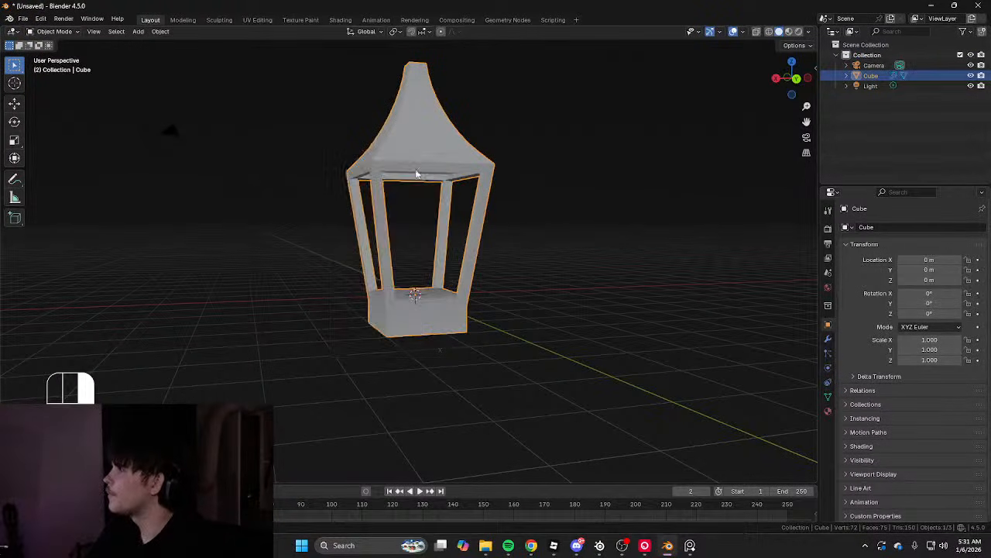
Duplicate the small top face of the roof, place the copy just above it and separate it into its own object
scroll(477, 313, "up", 3)
middle_click_drag(416, 173, 521, 322, "shift")
scroll(534, 314, "down", 2)
left_click(563, 287)
middle_click_drag(563, 285, 615, 280)
key("Tab")
middle_click_drag(562, 279, 488, 365, "shift")
key("3")
scroll(484, 367, "up", 3)
left_click(331, 407)
middle_click_drag(331, 407, 492, 317, "shift")
middle_click_drag(492, 317, 553, 228)
key("shift+d")
left_click(590, 277)
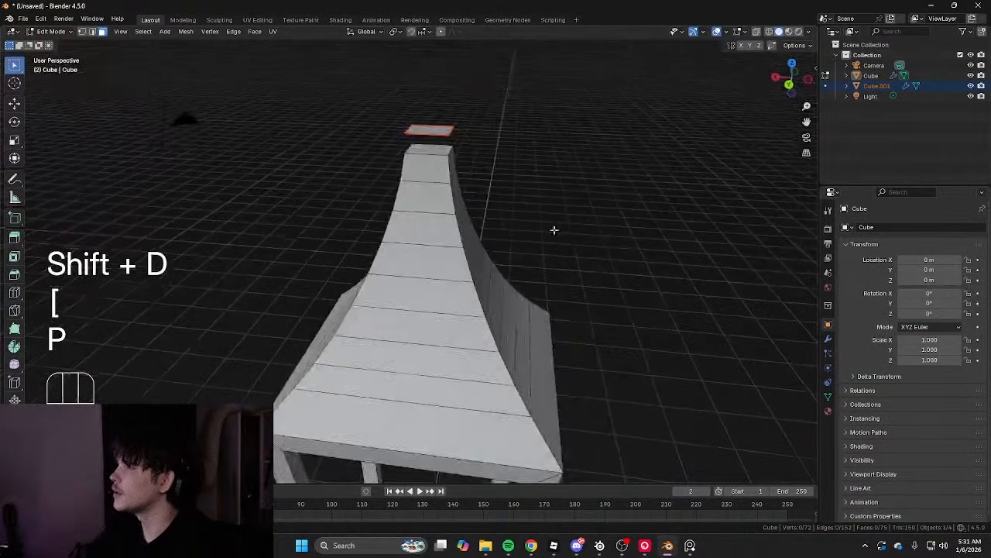
Edit the separated square plane and add two crossing loop cuts through its middle
key("Tab")
middle_click_drag(346, 186, 443, 336, "shift")
key("Tab")
middle_click_drag(445, 250, 496, 317)
key("Tab")
left_click(459, 285)
scroll(459, 284, "up", 5)
key("Tab")
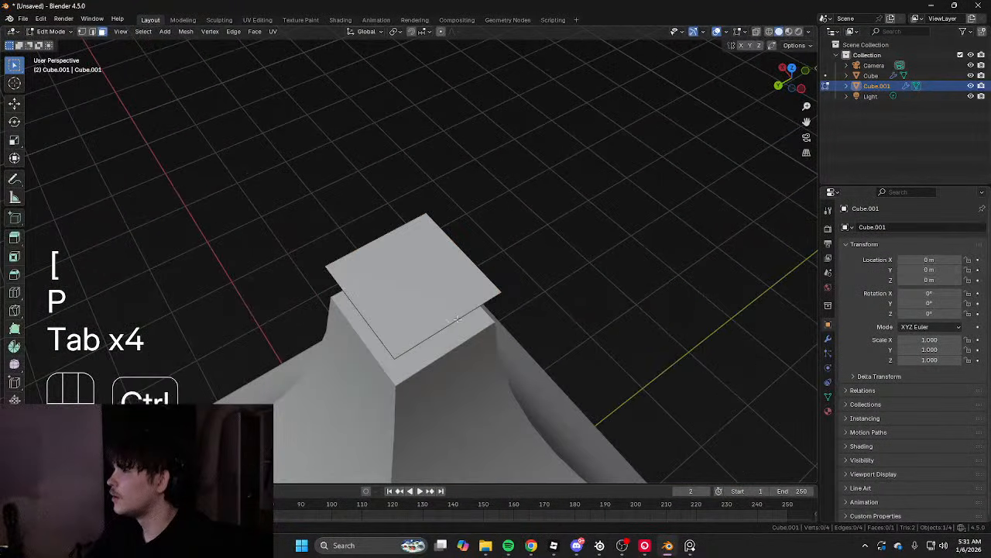
key("ctrl+r")
double_click(459, 321)
key("ctrl+r")
double_click(473, 261)
Round the whole subdivided plane into an octagonal disc with LoopTools Circle
key("1")
key("a")
right_click(503, 204)
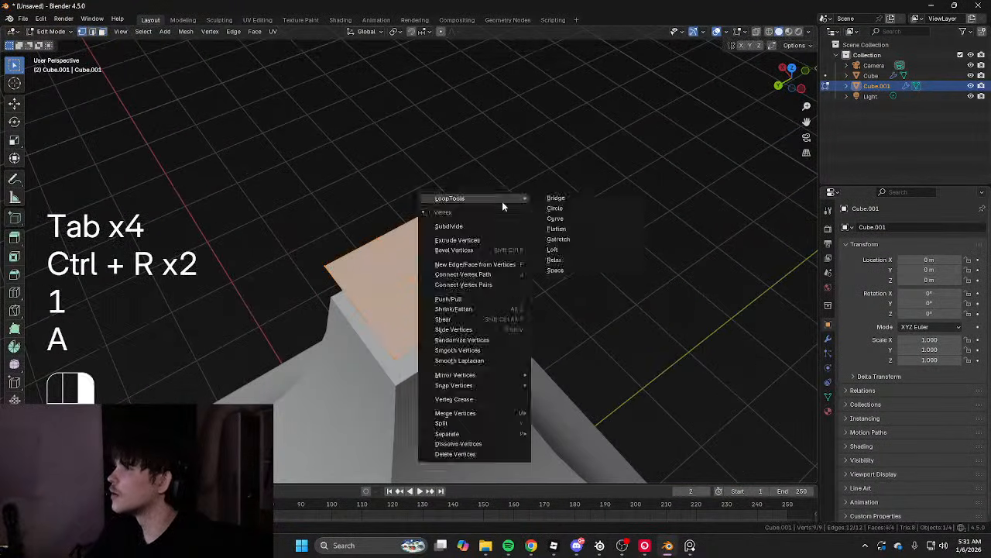
left_click(560, 209)
scroll(496, 310, "down", 3)
key("a")
Lower the disc onto the roof's tip and scale it up to about 1.32
middle_click_drag(474, 346, 520, 262)
key("2")
scroll(521, 262, "up", 3)
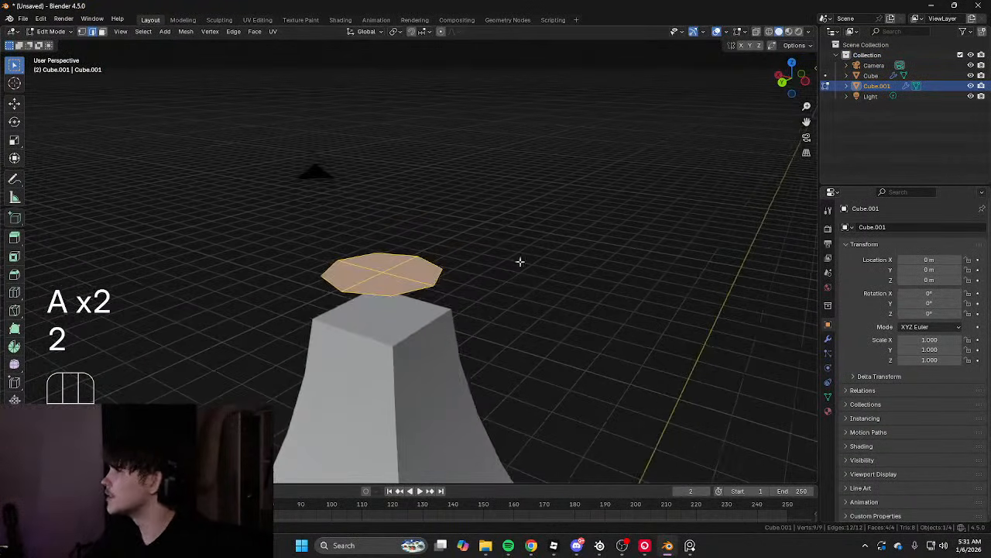
key("g")
left_click(531, 297)
key("s")
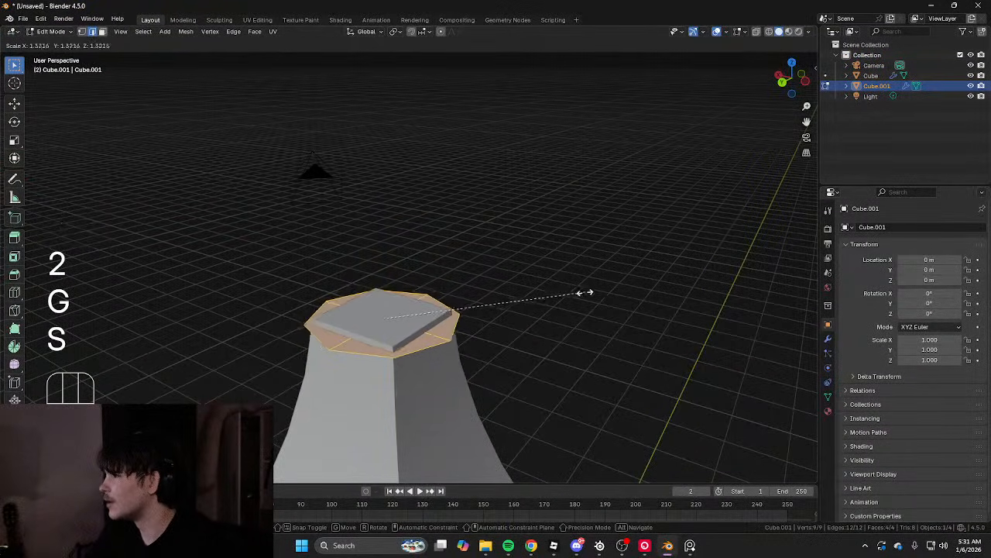
left_click(581, 292)
Extrude the disc upward into a cap, scale its top to about 0.6 and raise that top further
key("e")
left_click(580, 261)
key("s")
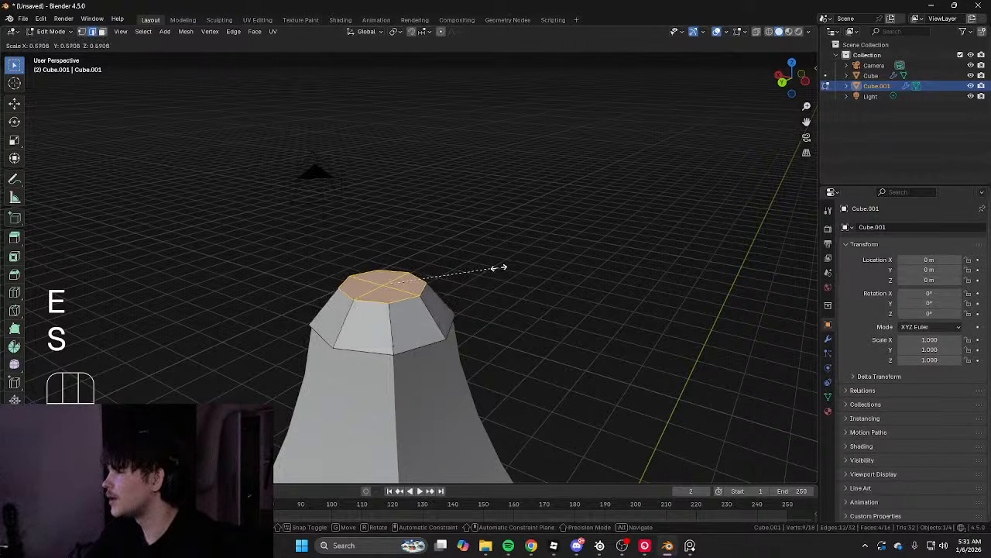
left_click(498, 267)
middle_click_drag(498, 267, 433, 268)
key("g")
left_click(424, 237)
Add a horizontal loop cut around the cap and scale its lower-rim corner vertices outward to the roof's corners
key("ctrl+r")
key("1")
left_click(331, 269, "shift")
middle_click_drag(331, 269, 457, 271)
left_click(374, 279, "shift")
middle_click_drag(374, 279, 470, 220)
left_click(424, 275, "shift")
key("s")
left_click(485, 262)
Scale the vertices between the cap's lower-rim corners so they line up with the roof's straight edges
key("2")
key("1")
left_click(409, 219)
key("shift+q")
middle_click_drag(371, 225, 559, 229)
key("s")
left_click(337, 264)
Fatten the whole cap slightly along its normals so that it overhangs the roof's tip
key("a")
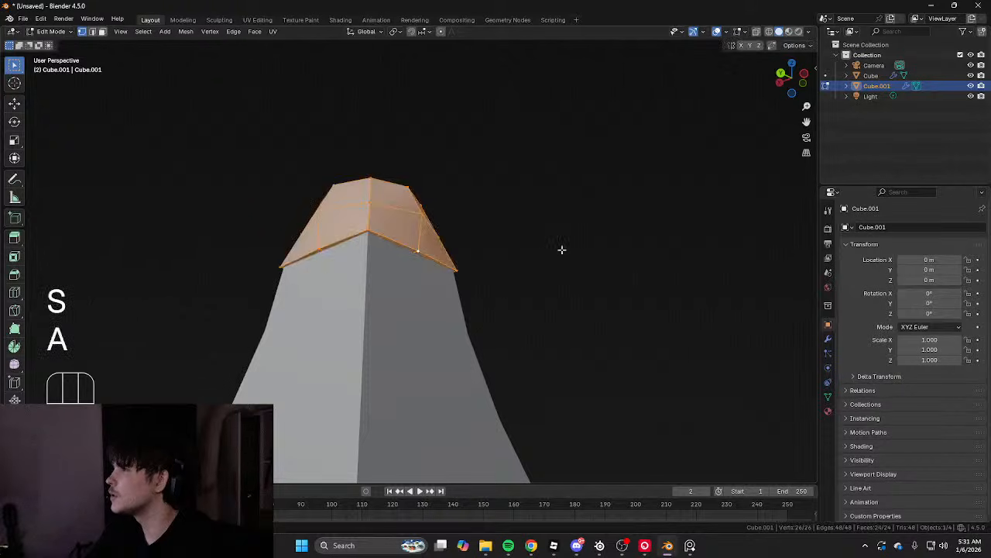
key("alt+s")
left_click(504, 258)
Return to Object Mode and set the cap's Smooth by Angle modifier to 69.4°
key("Tab")
middle_click_drag(504, 259, 470, 277)
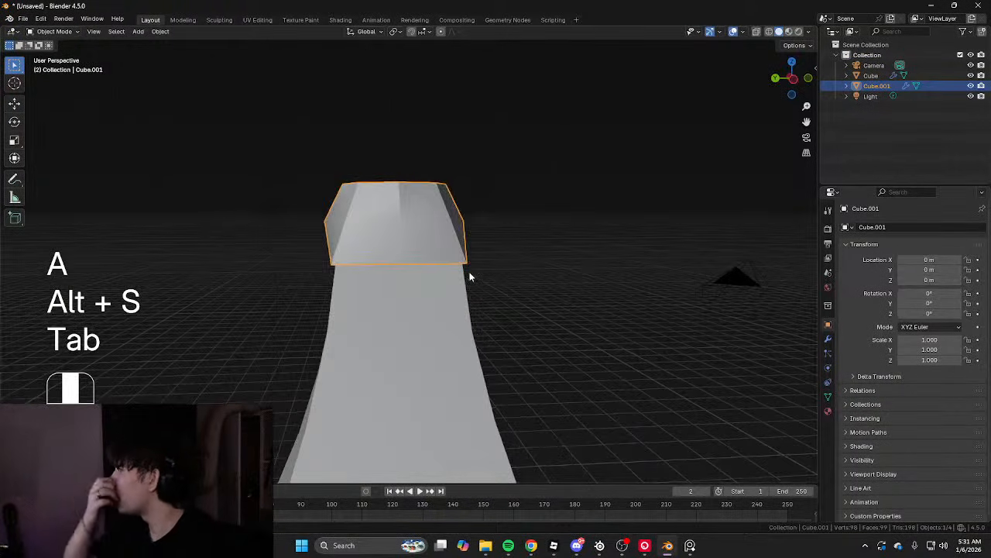
right_click(420, 227)
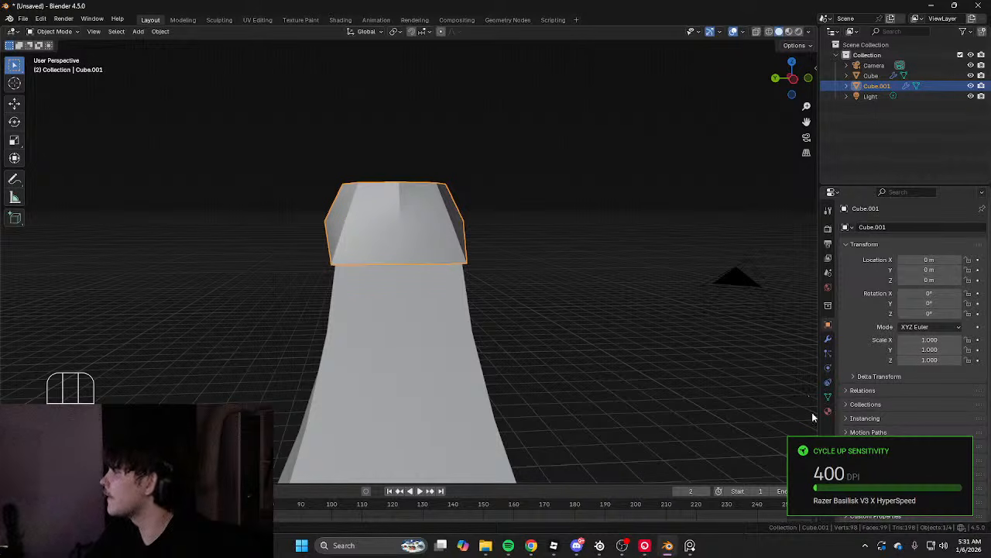
left_click(828, 340)
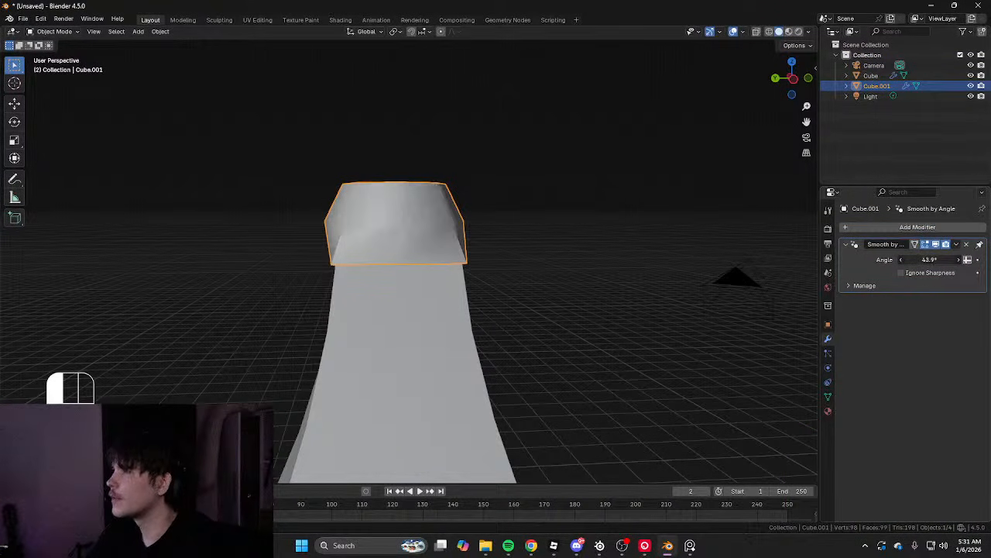
Inset the cap's four top faces by about 0.1 m and extrude them upward into a short stem
middle_click_drag(566, 256, 452, 271)
key("Tab")
key("3")
scroll(452, 271, "up", 1)
middle_click_drag(451, 271, 525, 241)
scroll(524, 241, "up", 4)
middle_click_drag(600, 185, 640, 240, "shift")
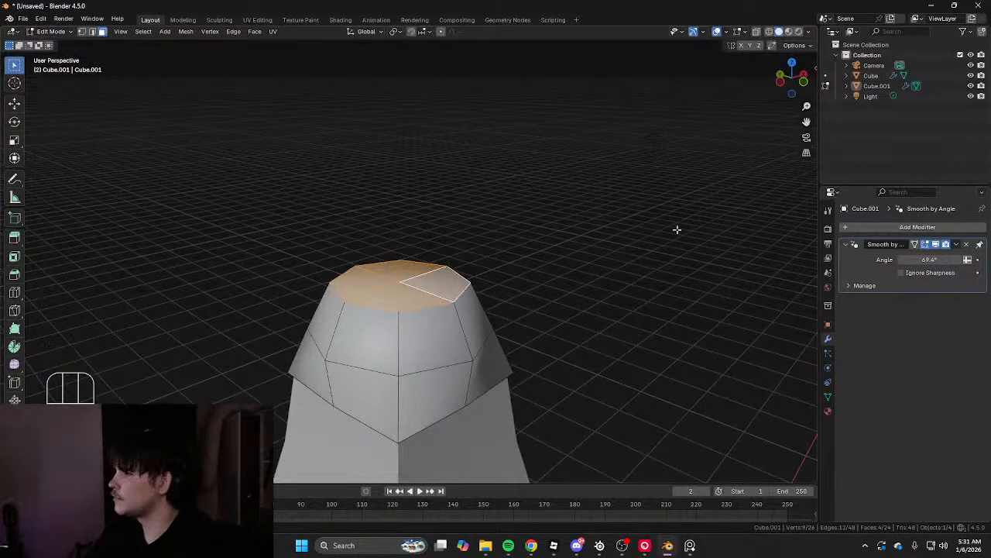
key("i")
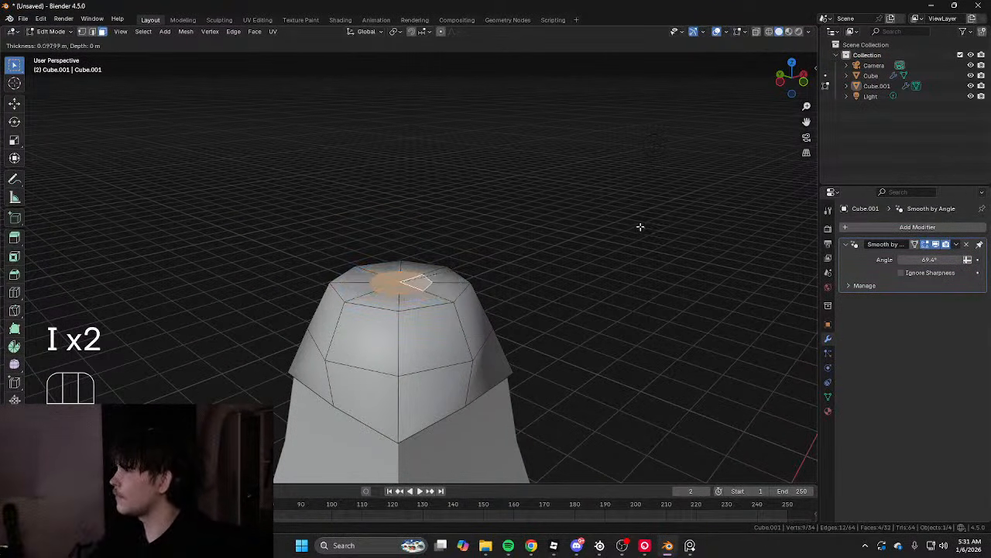
left_click(644, 222)
key("e")
left_click(640, 177)
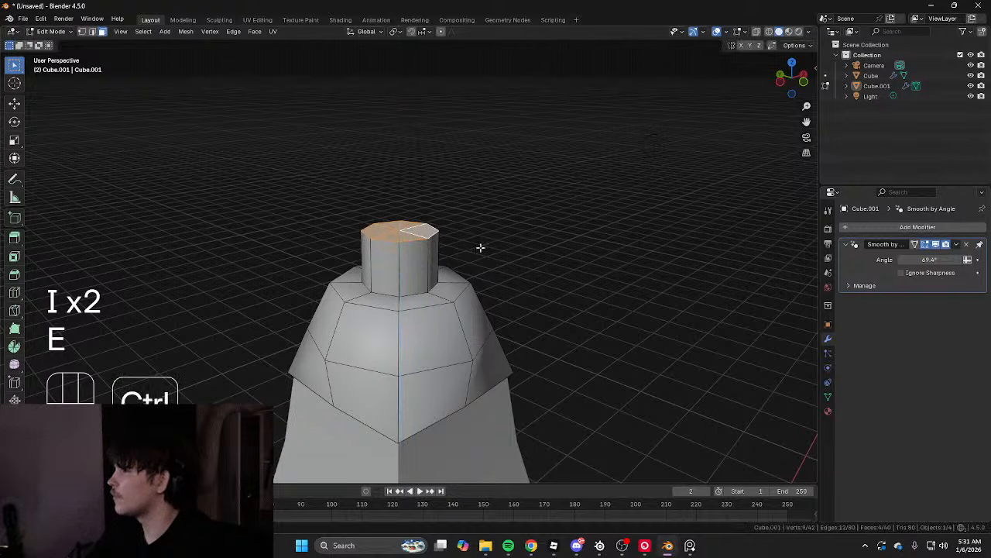
Add a loop cut around the stem's middle and dissolve the centre vertex of its top
key("ctrl+r")
key("ctrl+x")
key("3")
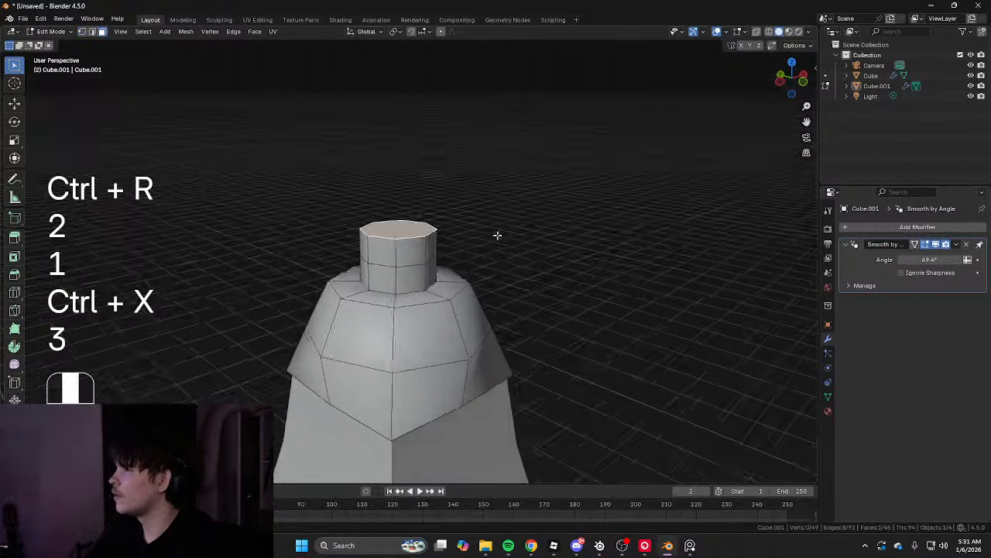
Scale the stem's top face to 0 to form a point and merge all of the cap's vertices by distance
key("ctrl+x")
mouse_move(498, 232)
middle_mouse_down()
mouse_move(465, 233)
mouse_move(479, 233)
middle_mouse_up()
key("s")
key("0")
key("Return")
key("a")
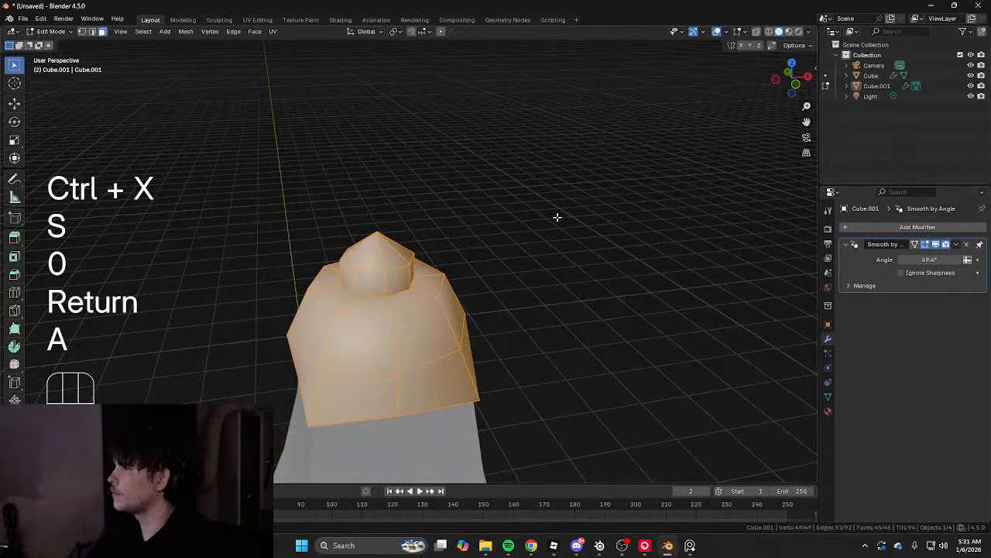
key("m")
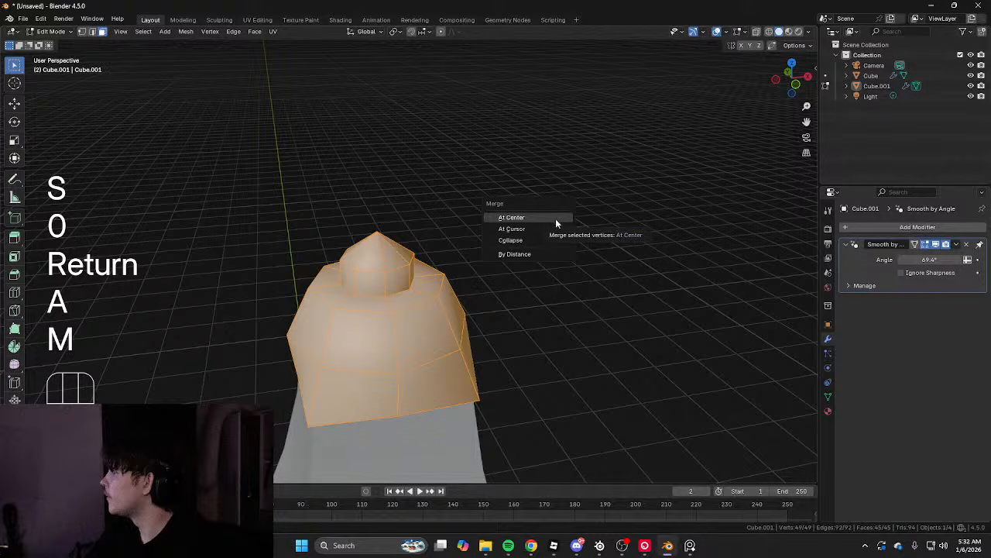
left_click(532, 250)
Raise the vertex at the stem's tip along Z in front view to sharpen the pointed finial
middle_click_drag(532, 251, 433, 237)
key("1")
left_click(435, 236)
middle_click_drag(496, 234, 446, 201, "alt")
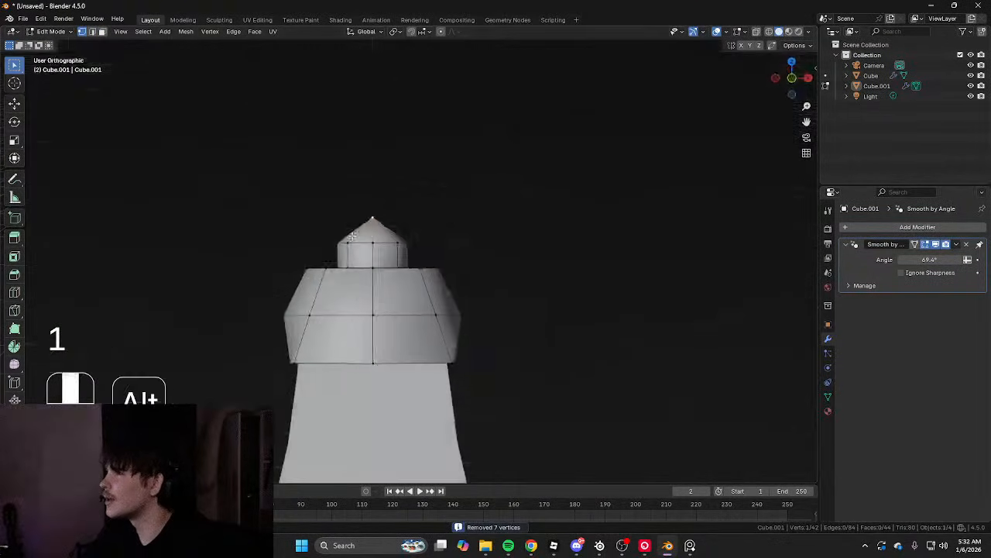
scroll(447, 200, "up", 1)
key("g")
key("z")
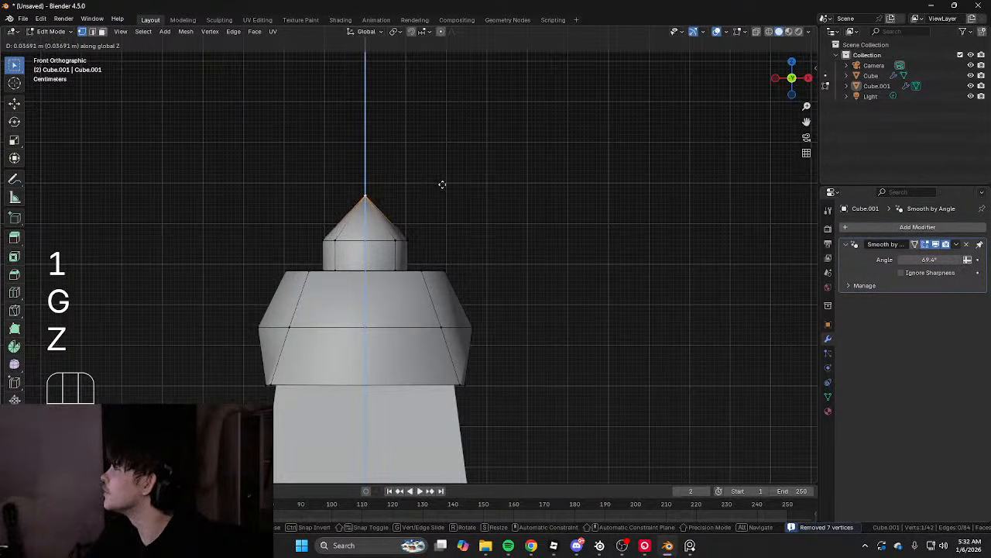
left_click(441, 168)
key("Tab")
middle_click_drag(440, 168, 413, 109)
Rescale the whole cap slightly to fit over the roof's tip
key("Tab")
key("a")
key("s")
left_click(510, 236)
key("Tab")
key("Tab")
key("Tab")
key("Tab")
Scale the cap's bottom corner vertices together to adjust its lower rim
key("1")
left_click(413, 110)
middle_click_drag(502, 155, 594, 193)
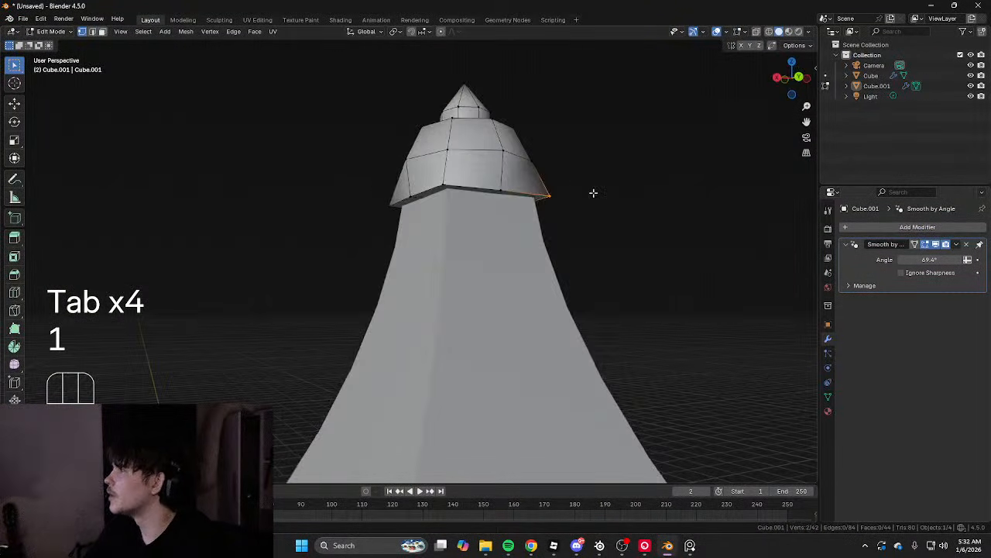
middle_click_drag(448, 183, 297, 250)
left_click(330, 186, "shift")
key("s")
left_click(418, 201)
left_click(432, 263)
Scale the four mid-side vertices of the cap's middle ring slightly inward, to about 0.96
key("1")
key("grave")
key("1")
left_click(425, 225)
middle_click_drag(466, 220, 436, 222)
left_click(486, 229)
middle_click_drag(532, 227, 394, 242)
left_click(463, 259, "shift")
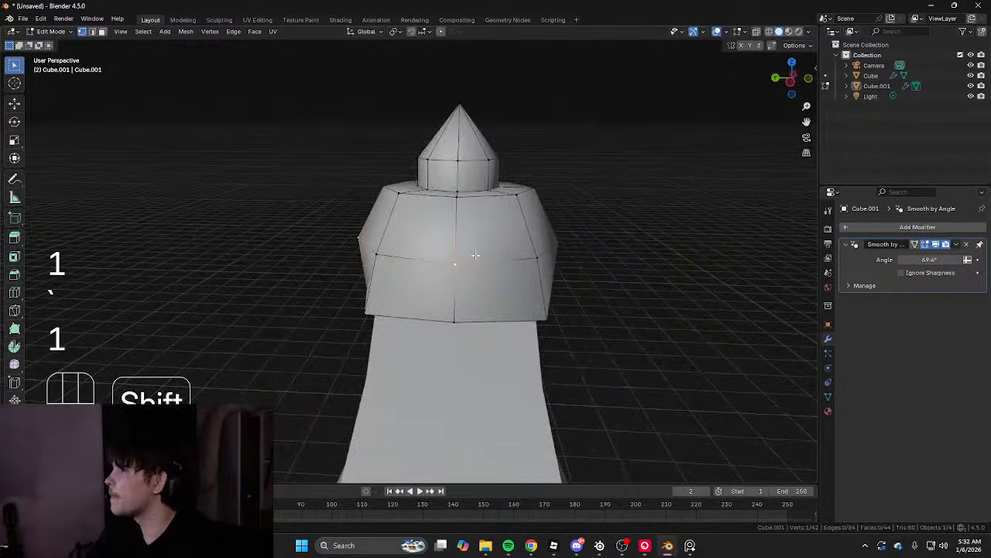
middle_click_drag(500, 254, 271, 248)
middle_click_drag(400, 244, 473, 280)
key("s")
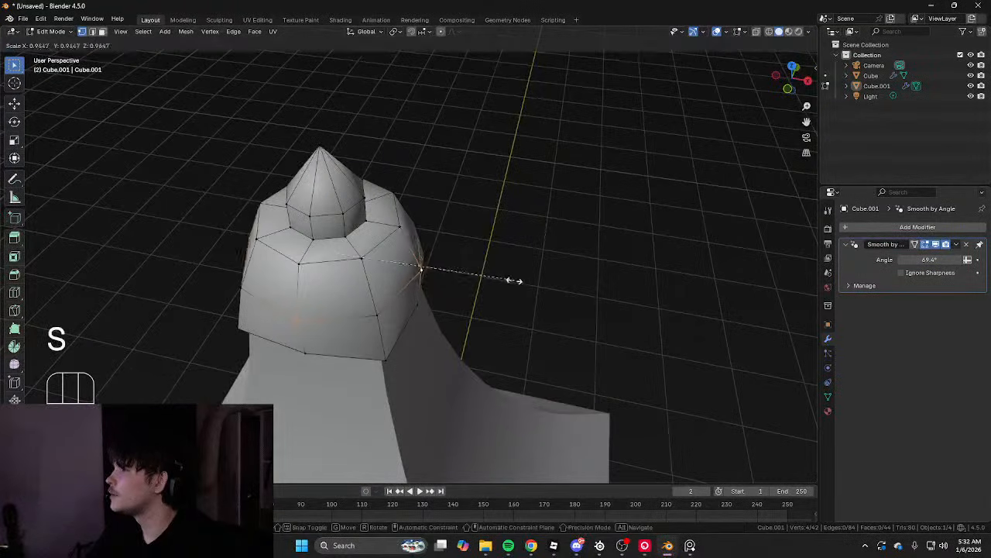
left_click(508, 278)
Return to Object Mode and examine the whole lantern and the roof's lower edge in front view
key("Tab")
left_click(539, 299)
scroll(540, 300, "down", 5)
middle_click_drag(540, 302, 562, 297)
middle_click_drag(549, 297, 484, 182, "shift")
scroll(460, 206, "down", 6)
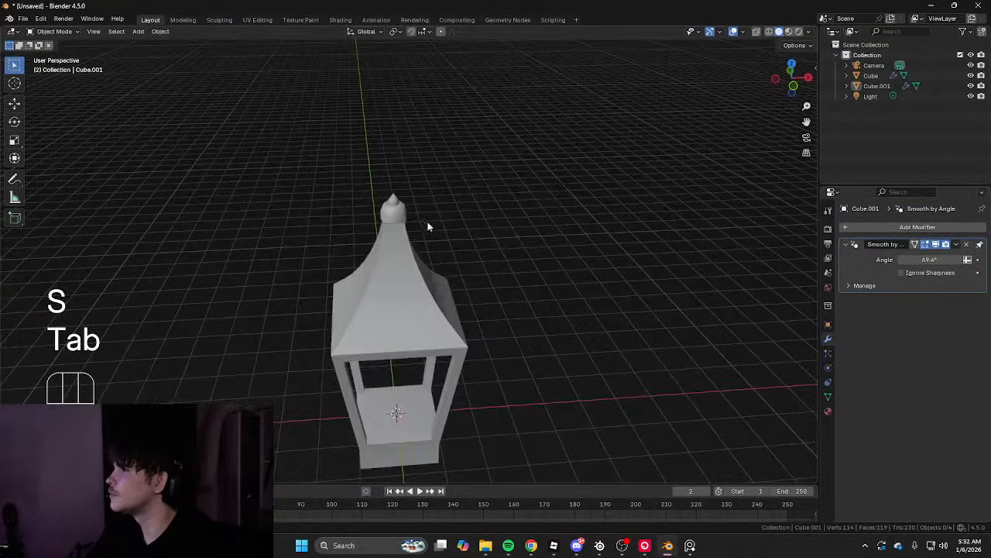
middle_click_drag(426, 226, 579, 201)
key("KP_1")
middle_click_drag(396, 341, 391, 217, "shift")
scroll(393, 175, "up", 4)
scroll(393, 178, "up", 2)
middle_click_drag(392, 181, 405, 258, "shift")
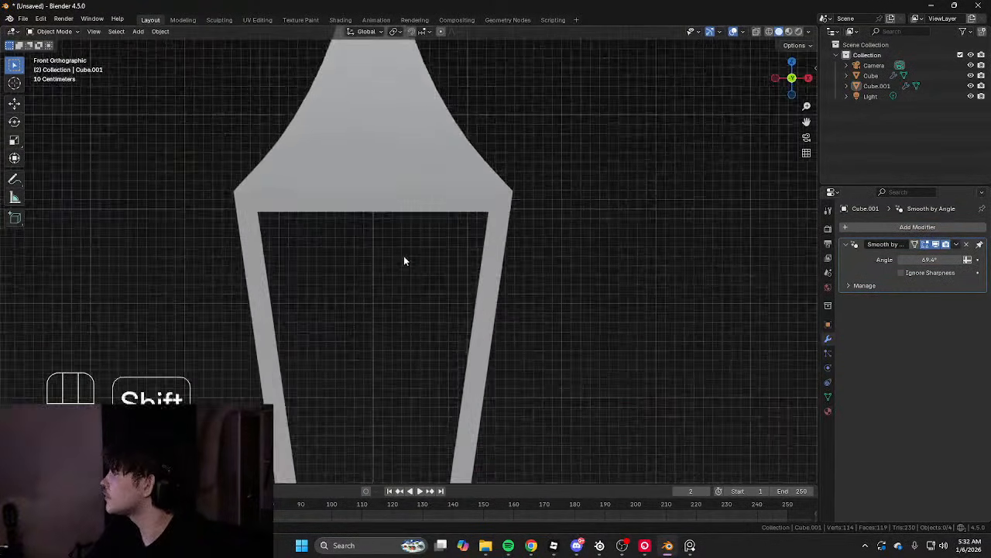
middle_click_drag(344, 185, 330, 259, "shift")
scroll(330, 259, "up", 3)
scroll(371, 224, "down", 2)
middle_click_drag(371, 224, 377, 165, "shift")
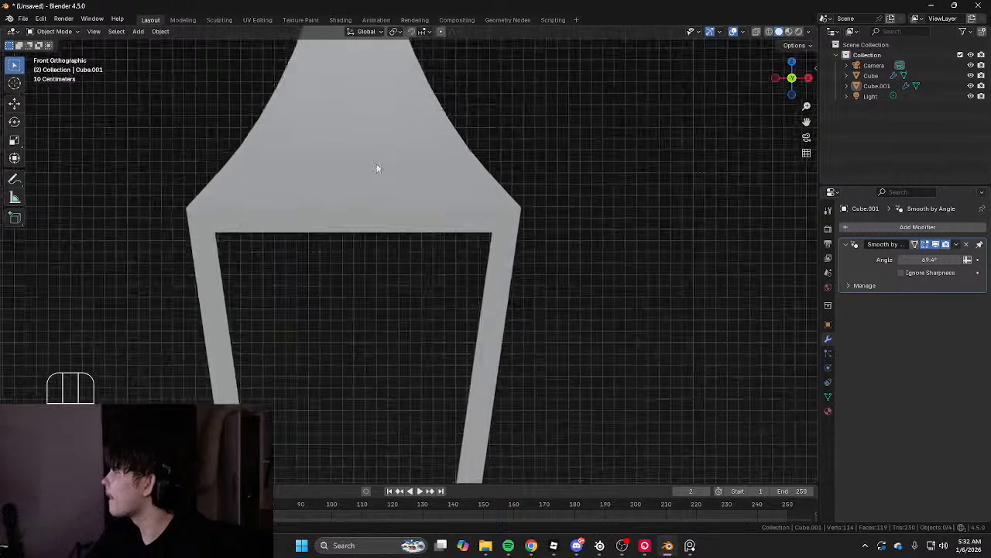
scroll(376, 165, "down", 1)
mouse_move(418, 224)
middle_mouse_down("alt")
mouse_move(320, 233)
mouse_move(420, 235)
middle_mouse_up("alt")
Select the lantern's main body and enter Edit Mode on it
left_click(362, 224)
key("Tab")
scroll(321, 232, "up", 2)
key("ctrl+r")
right_click(333, 234)
scroll(401, 237, "down", 7)
key("Tab")
key("Tab")
Add a centred loop cut to the roof's lowest band and scale it outward about 1.1 times into an overhanging eave
scroll(353, 235, "up", 4)
scroll(393, 237, "up", 2)
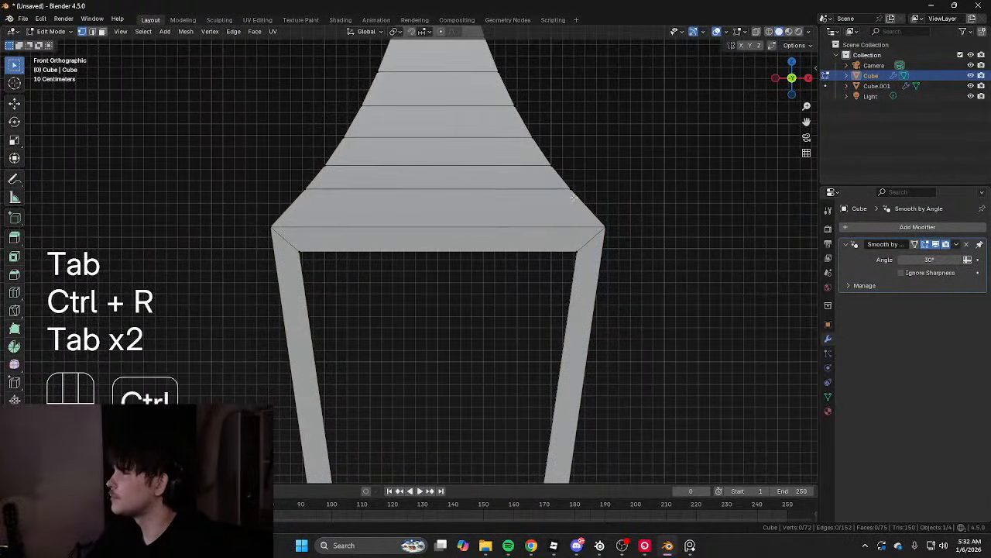
key("ctrl+r")
left_click(576, 199)
right_click(582, 202)
right_click(581, 200)
scroll(591, 198, "up", 1)
key("2")
key("s")
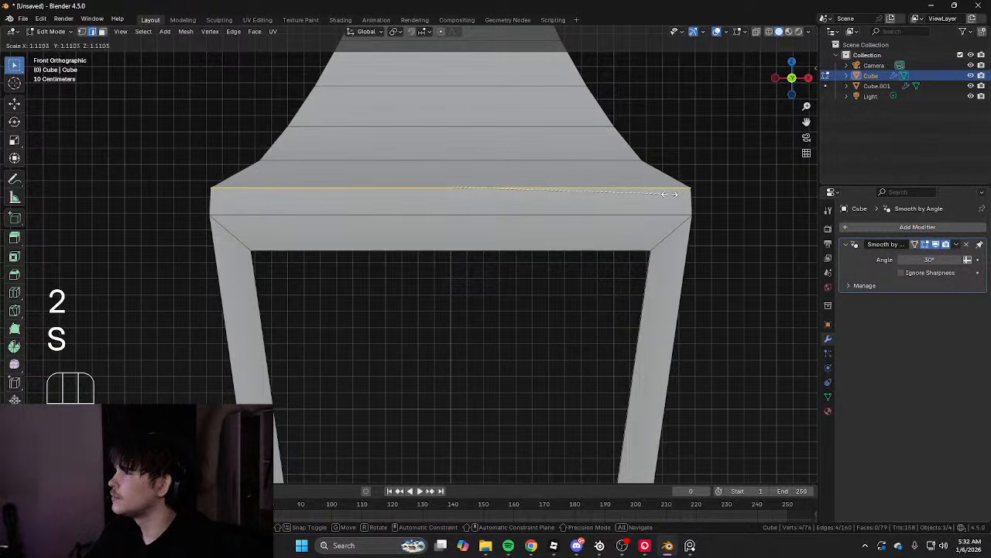
left_click(681, 195)
Add a centred loop cut between the eave's edge and the window frame and scale it inward into a recess
key("ctrl+r")
left_click(700, 201)
right_click(702, 203)
scroll(734, 217, "up", 2)
middle_click_drag(734, 217, 619, 241, "shift")
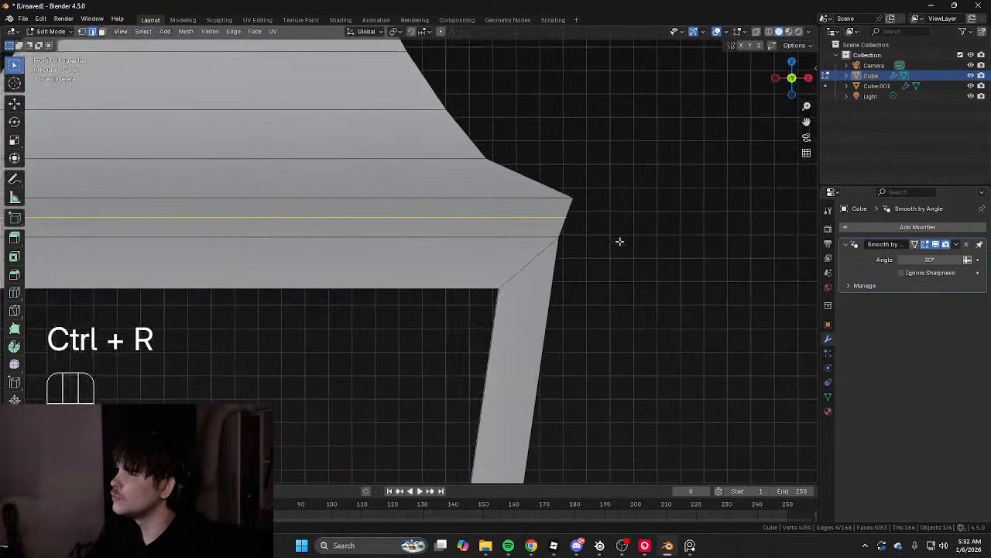
key("s")
left_click(485, 225)
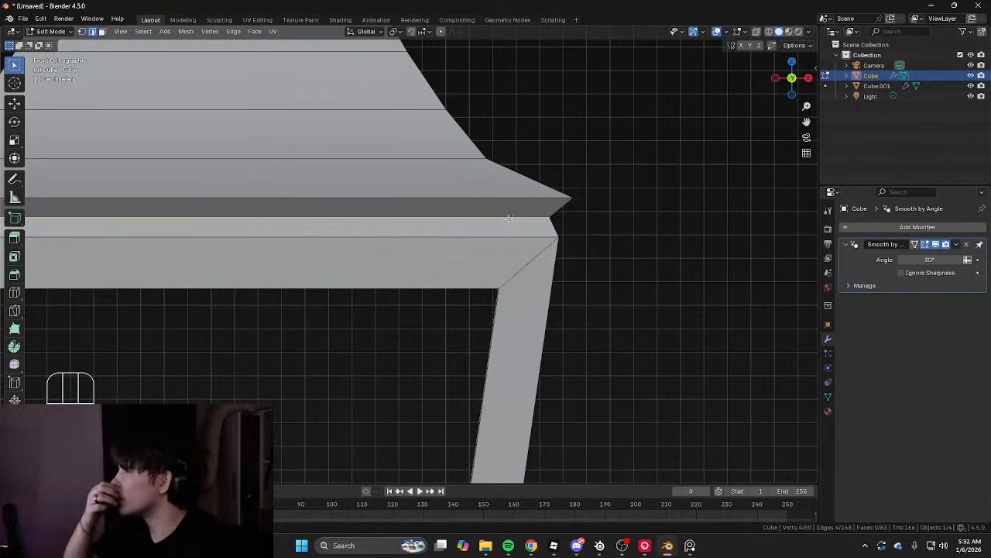
Add a loop cut to the eave's underside and reposition it to give the overhanging edge some thickness
key("ctrl+r")
left_click(569, 209)
right_click(572, 209)
key("g")
middle_click_drag(595, 203, 491, 208)
left_click(606, 219)
scroll(606, 234, "down", 2)
key("Tab")
scroll(491, 208, "down", 4)
Slide the edge loop under the eave to adjust the thickness of its rim and return to Object Mode
scroll(491, 208, "up", 5)
key("Tab")
key("2")
left_click(430, 130, "alt")
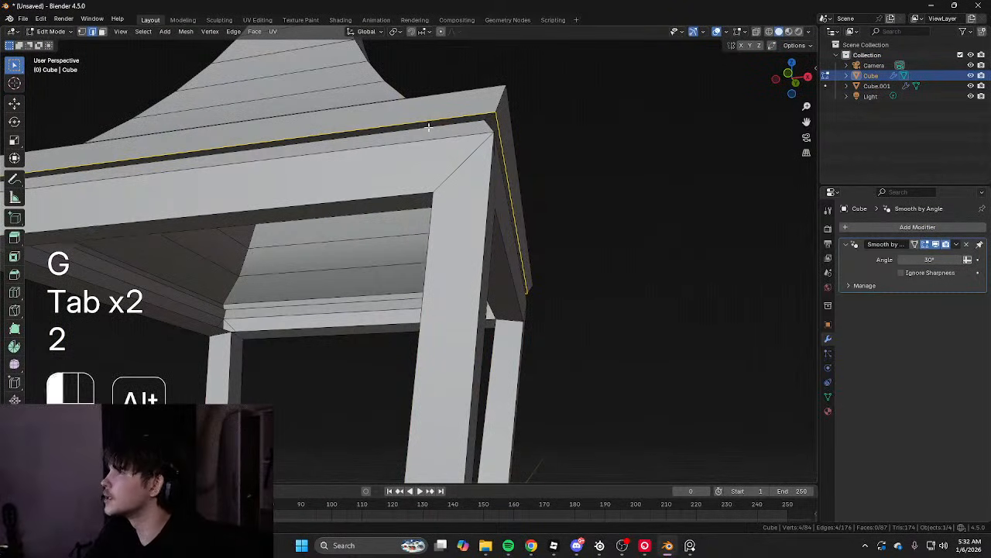
key("g")
key("g")
left_click(557, 156)
key("Tab")
scroll(554, 203, "down", 5)
left_click(560, 235)
middle_click_drag(553, 209, 563, 191)
middle_click_drag(563, 191, 588, 198)
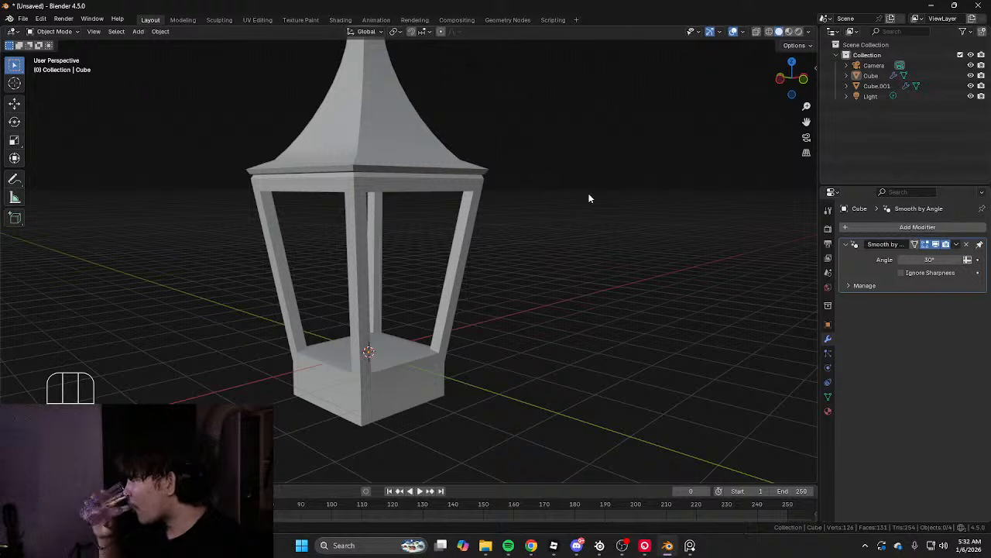
Try sliding the recessed edge loop just below the eave, and undo the slide
scroll(553, 187, "up", 3)
middle_click_drag(553, 188, 411, 204)
left_click(411, 98)
scroll(411, 204, "up", 3)
key("Tab")
middle_click_drag(377, 174, 467, 178)
key("g")
key("g")
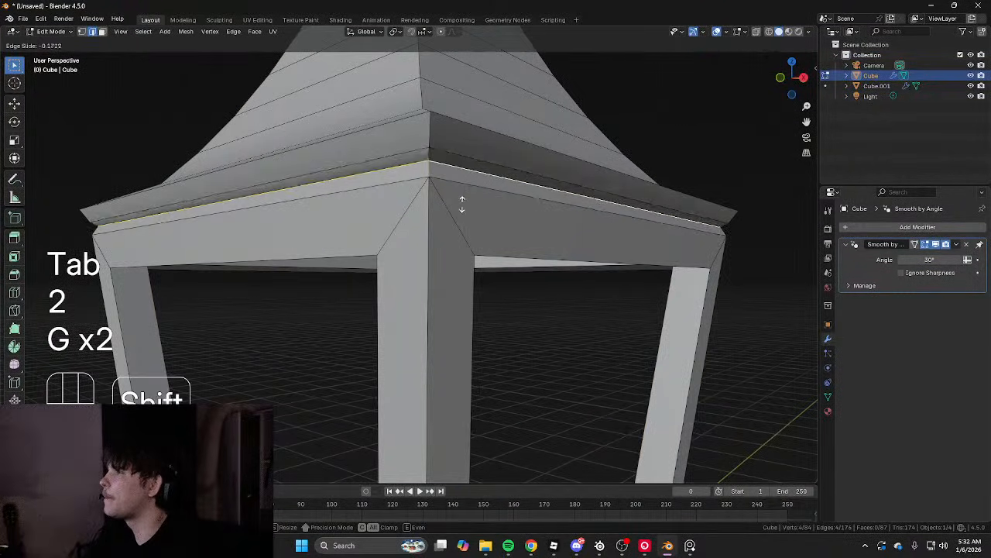
left_click(451, 219)
key("ctrl+z")
Examine the eave and the roof's transition into the window frame from several angles
key("Tab")
scroll(506, 231, "down", 3)
scroll(506, 230, "down", 4)
middle_click_drag(506, 230, 491, 298)
key("Tab")
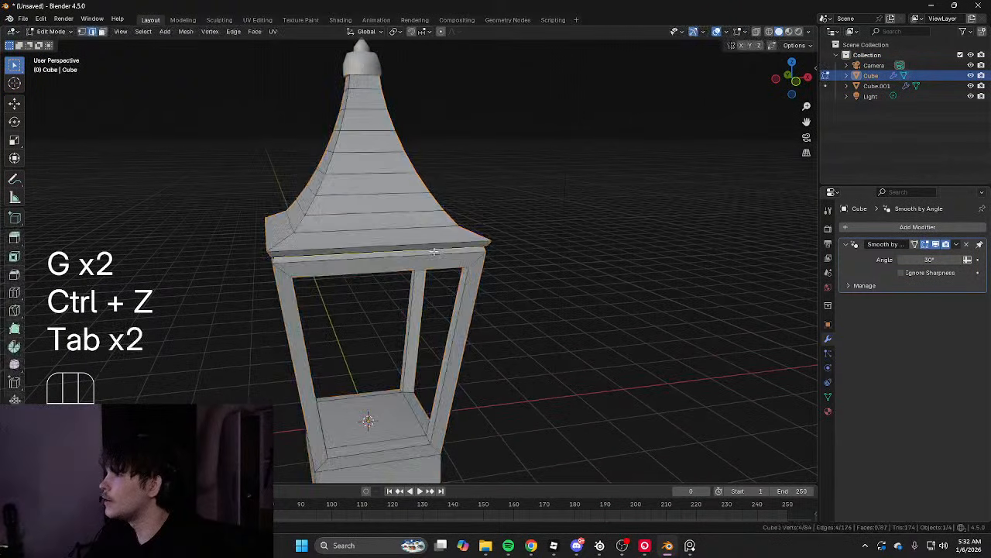
scroll(436, 250, "up", 5)
key("Tab")
middle_click_drag(436, 250, 398, 274)
key("Tab")
key("Tab")
key("Tab")
Slide the roof's edge loop just above the eave along its faces to reshape the flare
key("2")
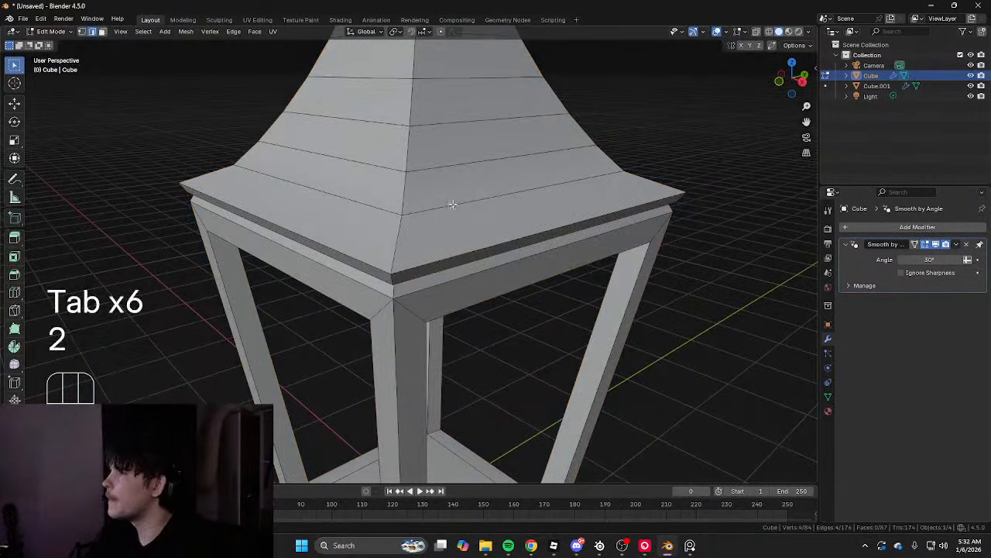
left_click(451, 203, "alt")
middle_click_drag(451, 203, 578, 181)
key("g")
key("g")
left_click(577, 255)
key("Tab")
Examine the whole lantern and the inside of its base in Edit Mode
scroll(577, 267, "down", 6)
middle_click_drag(577, 268, 570, 199)
middle_click_drag(570, 200, 410, 161)
scroll(434, 272, "up", 4)
key("Tab")
middle_click_drag(407, 162, 366, 262)
scroll(365, 262, "up", 3)
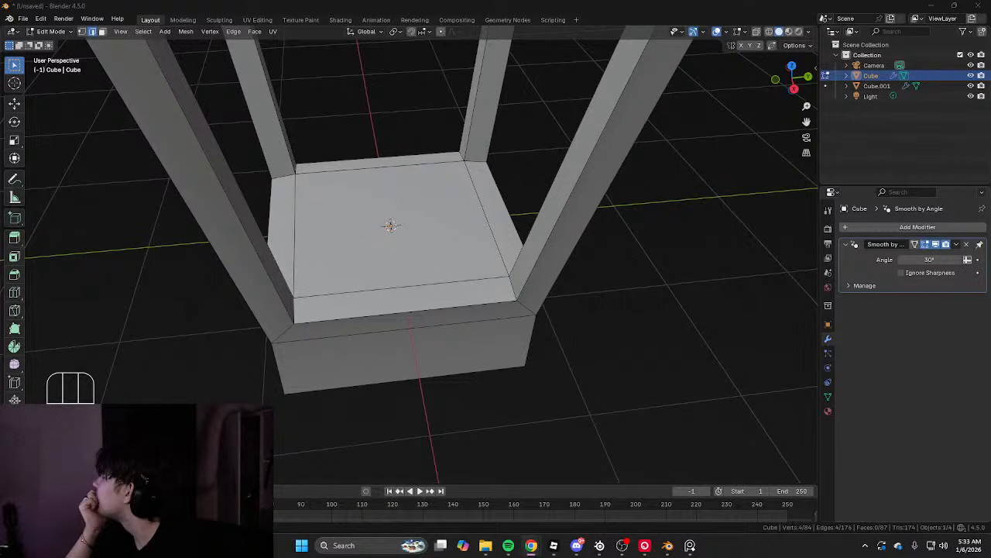
Inset the floor face inside the lantern's base to outline a smaller square for the candle holder
middle_click_drag(285, 266, 350, 271)
scroll(312, 237, "down", 4)
scroll(312, 237, "up", 2)
scroll(383, 271, "up", 2)
key("3")
left_click(490, 294)
middle_click_drag(498, 296, 473, 281, "shift")
scroll(496, 274, "up", 1)
key("i")
left_click(614, 231)
middle_click_drag(622, 244, 652, 285, "shift")
Extrude the inset floor face upward, scale its top smaller and lower it into a low tapered pedestal
middle_click_drag(652, 285, 615, 261)
key("e")
left_click(571, 250)
key("s")
left_click(534, 255)
key("g")
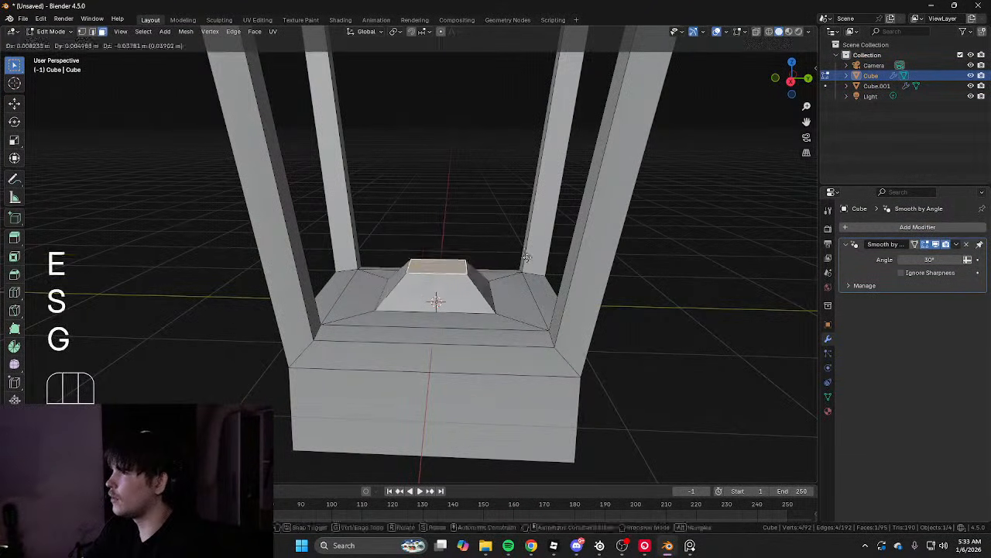
left_click(527, 268)
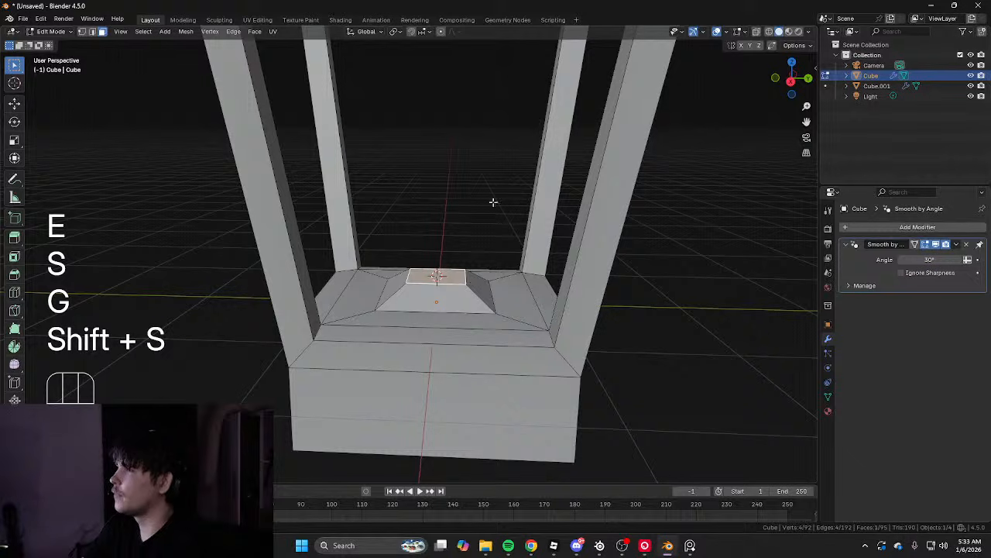
Snap the 3D cursor to the pedestal's top face and add a cylinder there with 8 vertices
key("Tab")
key("shift+a")
mouse_move(481, 211)
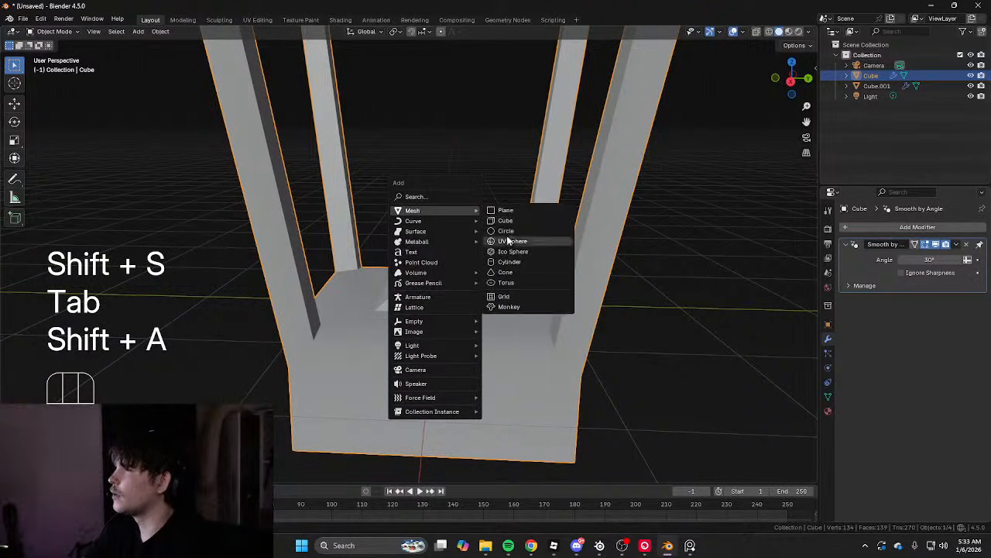
left_click(511, 261)
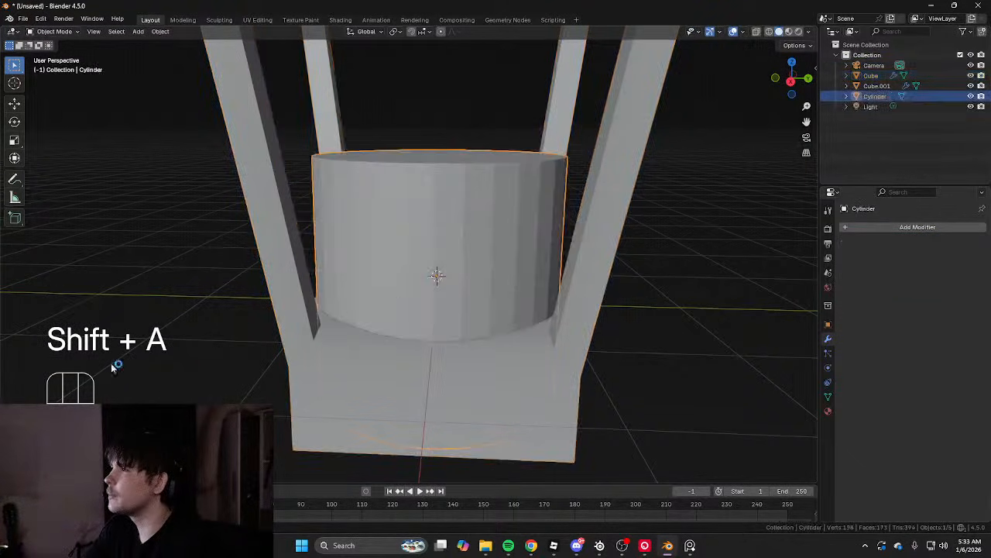
key("Return")
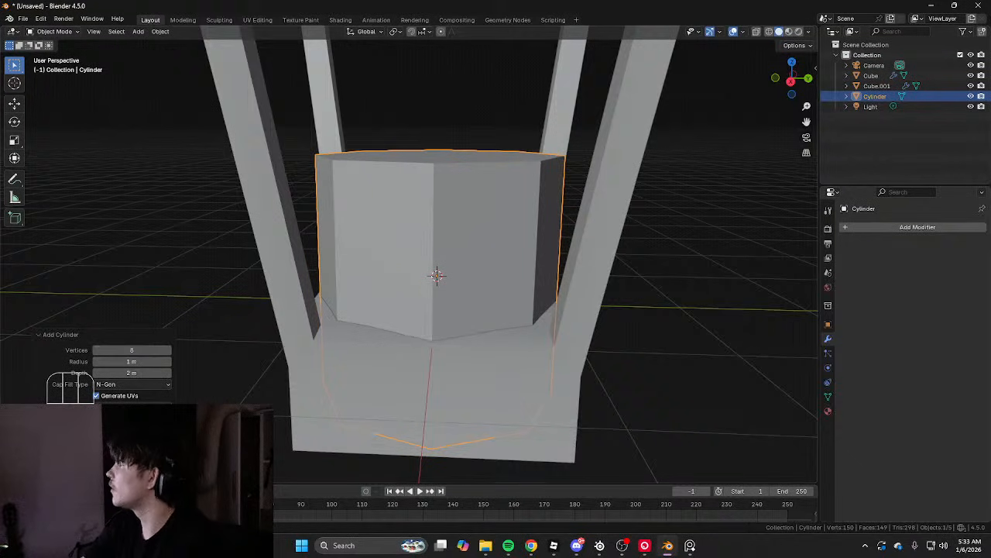
Scale the new cylinder's mesh down so it fits on the pedestal's top
scroll(388, 259, "down", 4)
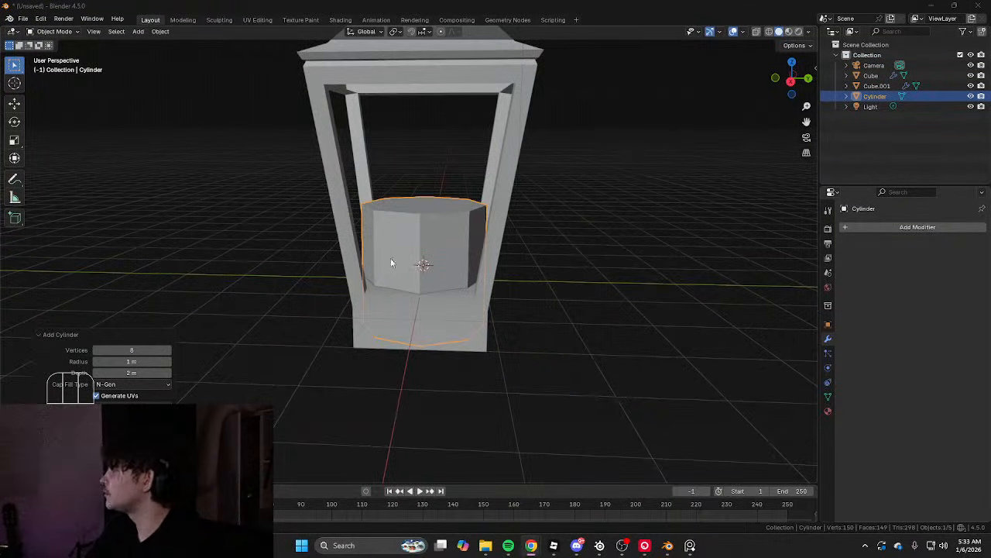
scroll(391, 258, "up", 1)
key("Tab")
key("a")
middle_click_drag(743, 230, 627, 234, "alt")
key("s")
left_click(458, 252)
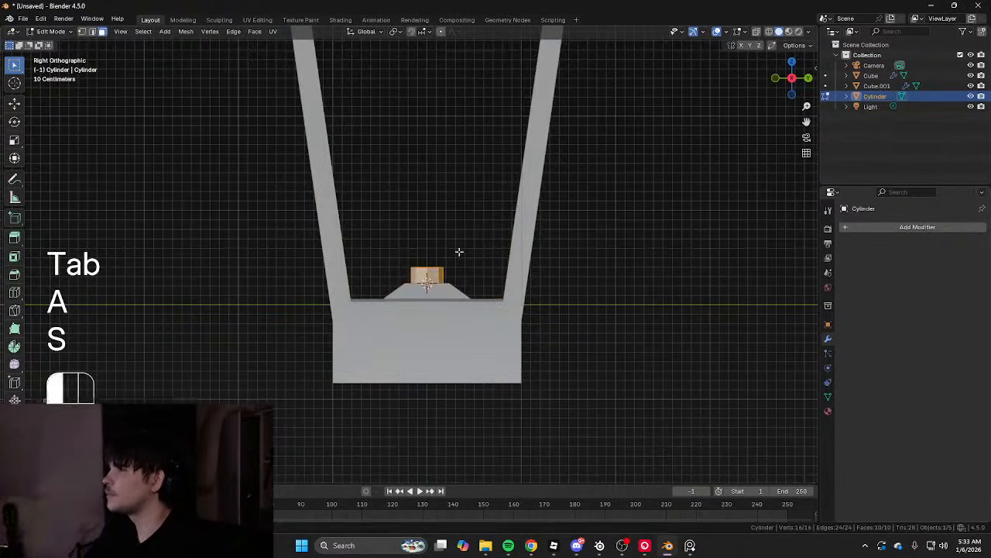
Raise the cylinder's top vertices to stretch it into a tall candle body
key("shift+z")
scroll(390, 272, "up", 5)
key("1")
left_click_drag(190, 266, 354, 321)
key("g")
key("shift+z")
scroll(639, 283, "down", 2)
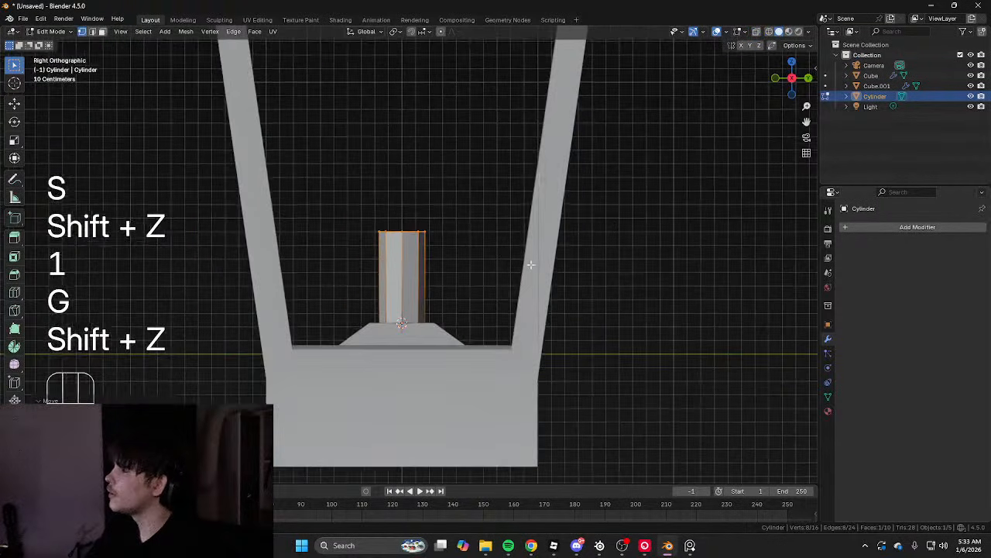
key("g")
left_click(520, 233)
Add one edge loop around the middle of the candle and scale it wider
key("ctrl+r")
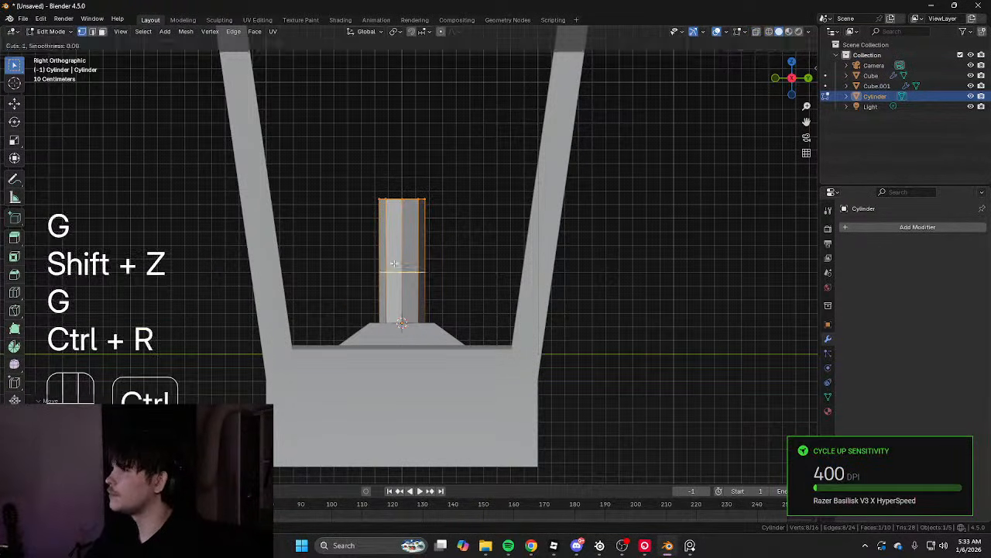
left_click(402, 271)
key("s")
left_click(326, 305)
Merge the candle's top ring of vertices into a single point
key("shift+z")
key("1")
left_click_drag(325, 159, 531, 218)
middle_click_drag(476, 180, 518, 225, "shift")
scroll(573, 241, "up", 2)
key("m")
left_click(597, 205)
Slide the candle's widest edge loop up toward the tip and bevel it by 0.206 m with 2 segments
key("2")
left_click(529, 342)
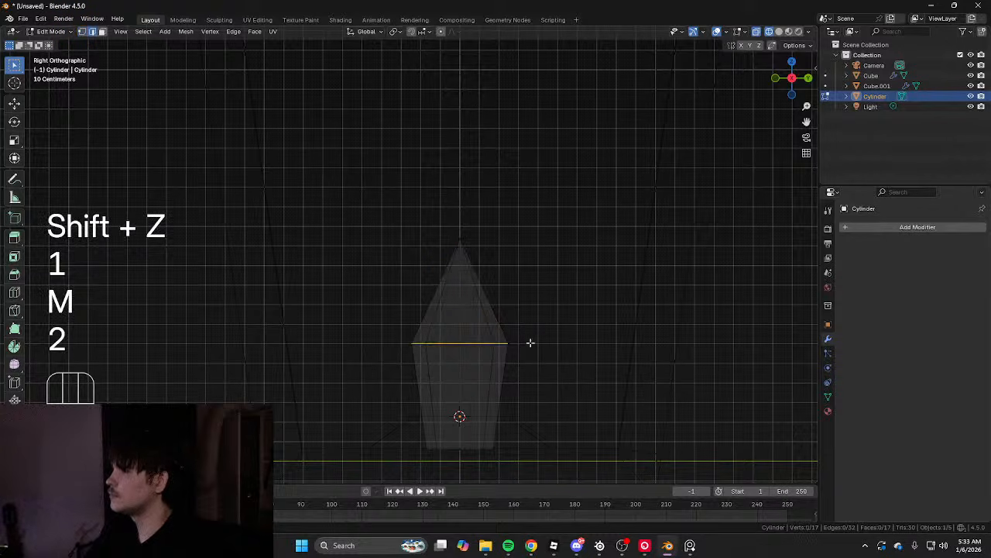
right_click(610, 254)
key("g")
middle_click_drag(604, 316, 600, 296)
left_click(598, 272)
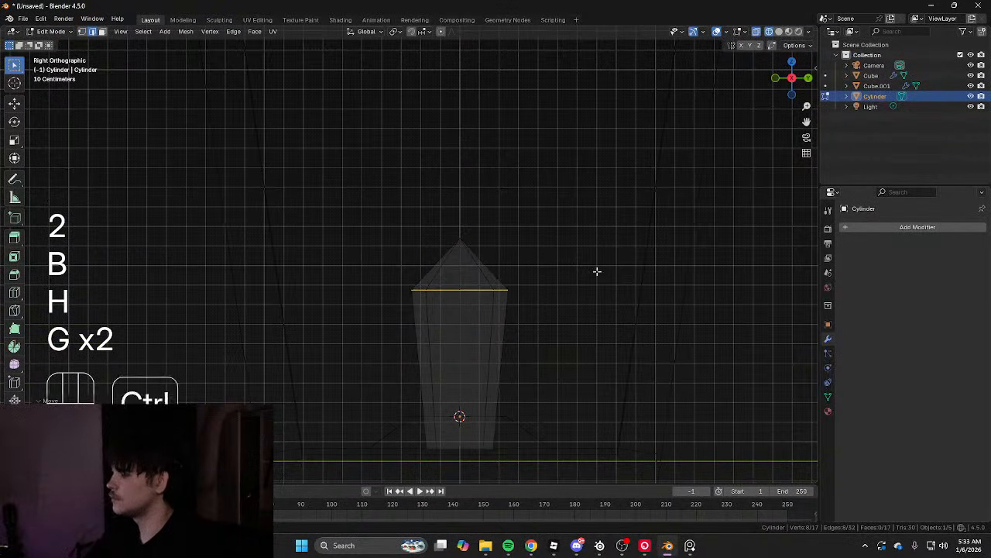
key("ctrl+b")
left_click(642, 276)
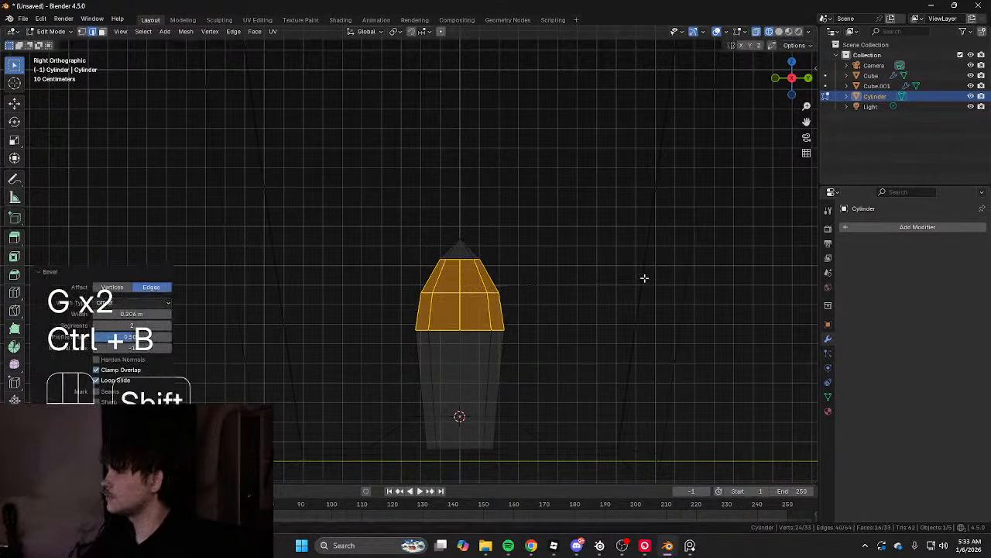
Adjust the candle's vertices and apply Shade Smooth to the object
key("shift+z")
key("shift+z")
key("1")
key("shift+z")
key("g")
key("Tab")
right_click(544, 254)
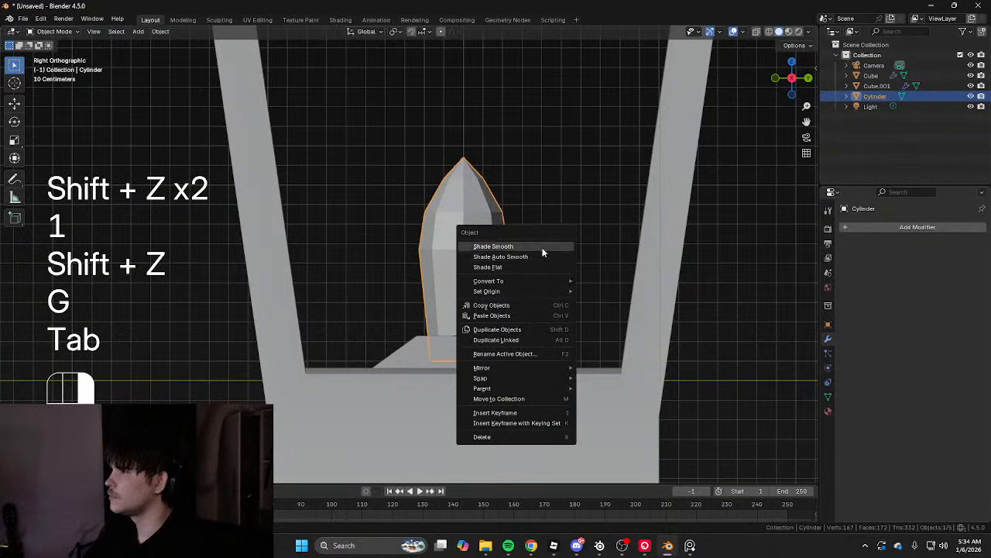
left_click(543, 248)
Delete the faces of the candle's lower body, keeping only the rounded tip section
scroll(619, 267, "down", 6)
left_click(711, 278)
middle_click_drag(711, 279, 533, 292)
scroll(578, 288, "up", 3)
key("Tab")
middle_click_drag(576, 290, 401, 243)
key("Tab")
key("Tab")
key("shift+z")
key("1")
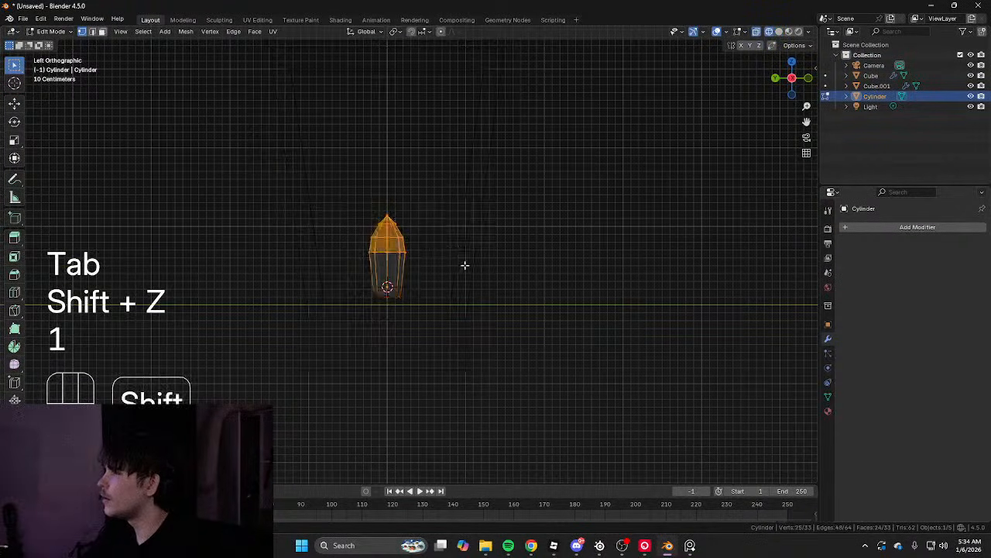
key("shift+z")
key("3")
key("x")
left_click(564, 347)
Extrude the open rim below the candle's tip section down to the pedestal
key("2")
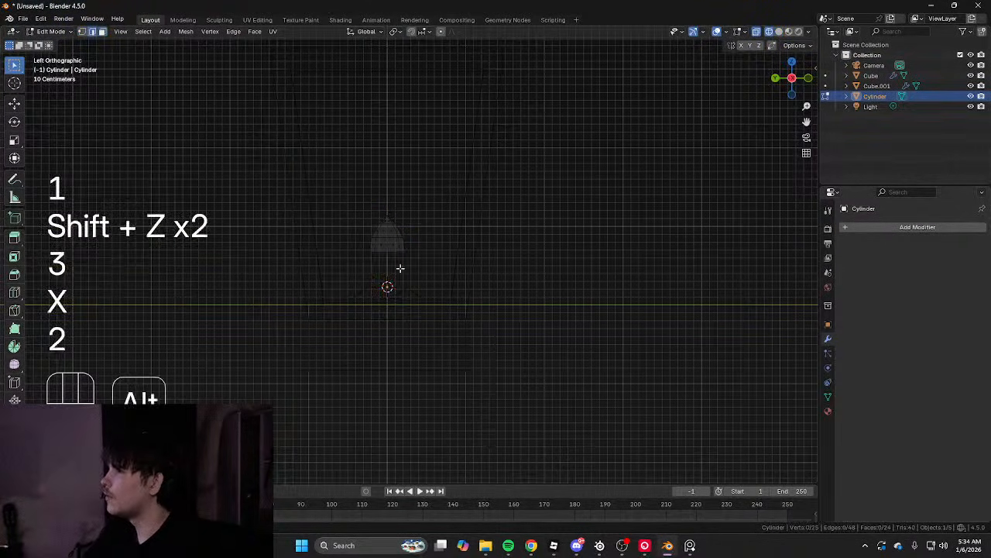
key("e")
left_click(419, 304)
Move the candle's tip section upward to lengthen the body to roughly two thirds of the window height
key("1")
left_click_drag(324, 188, 457, 272)
key("g")
left_click(478, 133)
key("shift+z")
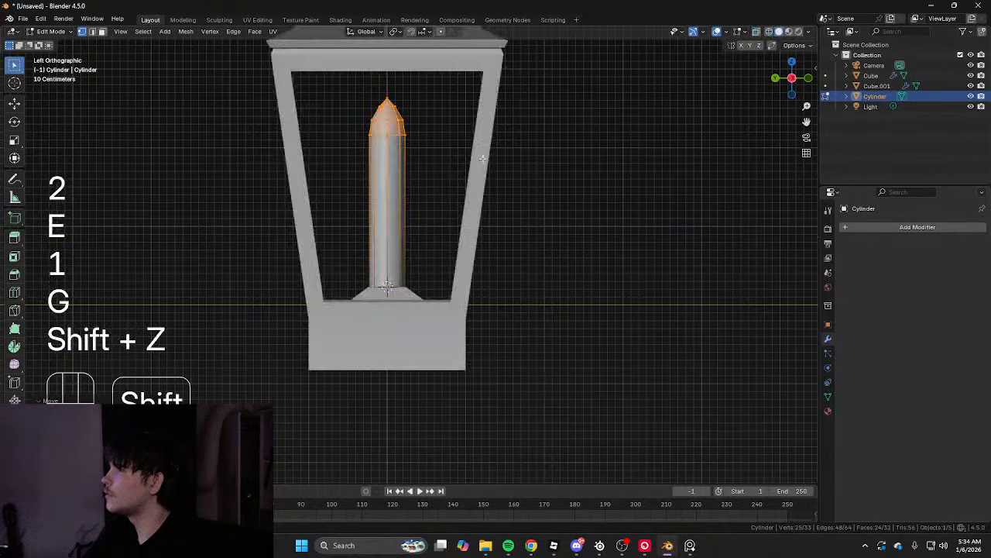
middle_click_drag(482, 155, 517, 234, "shift")
key("z")
left_click(529, 283)
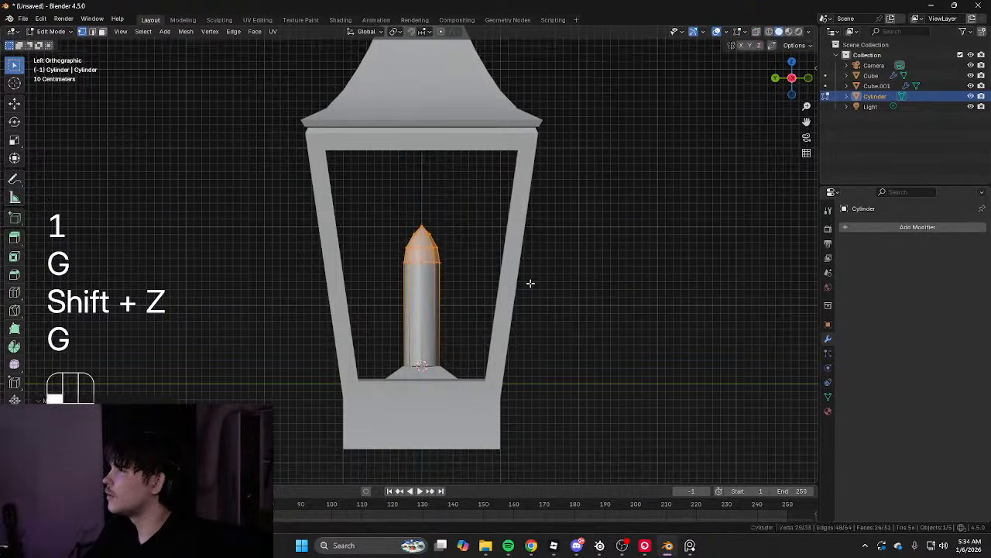
Lower the candle's topmost vertex along Z to blunt its pointed tip
middle_click_drag(529, 283, 518, 324)
scroll(496, 294, "up", 6)
key("Tab")
key("Tab")
key("1")
left_click(472, 239)
middle_click_drag(478, 244, 510, 234)
key("g")
key("z")
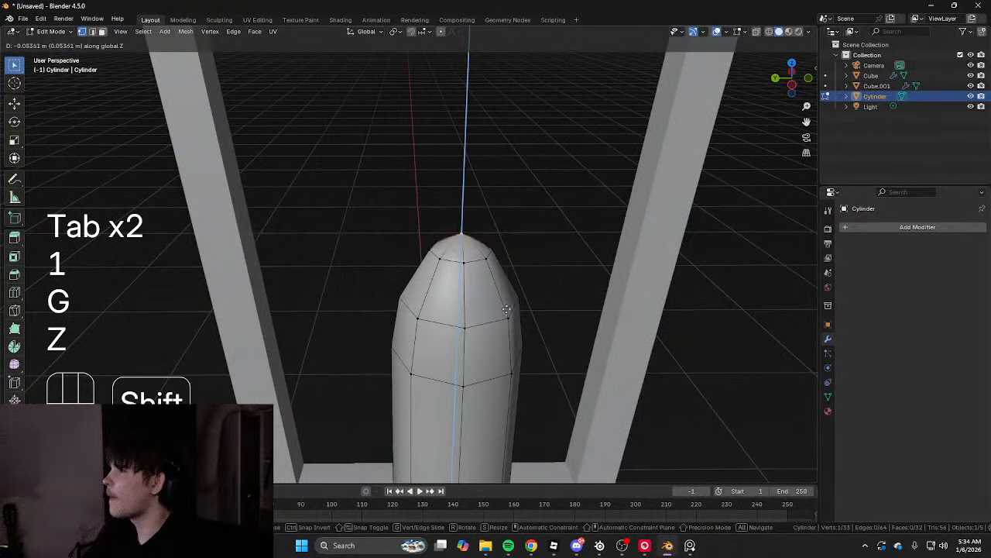
left_click(502, 291)
Snap the 3D cursor to the candle's tip vertex and add a cylinder with 6 vertices for the wick
key("shift+s")
key("Tab")
key("shift+a")
mouse_move(500, 203)
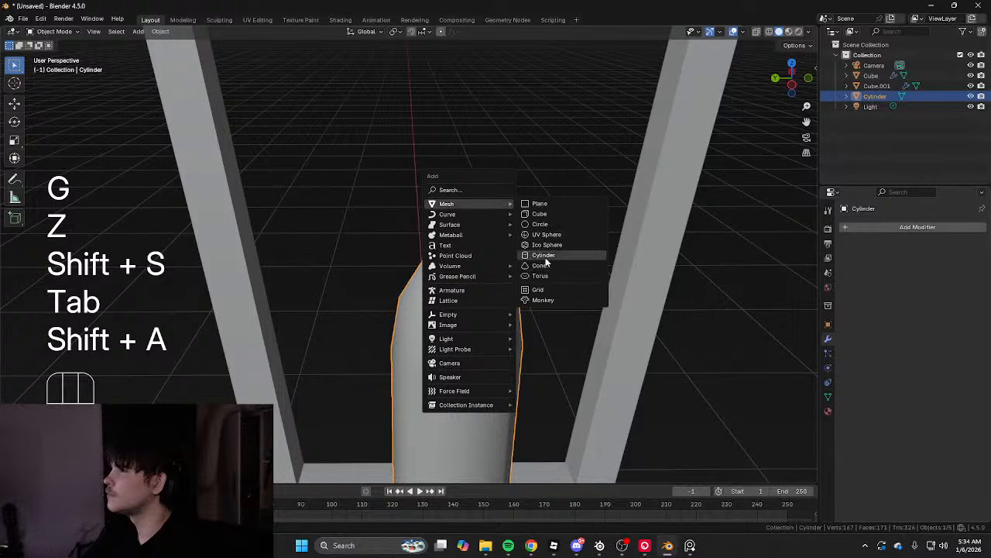
left_click(544, 255)
scroll(423, 283, "down", 6)
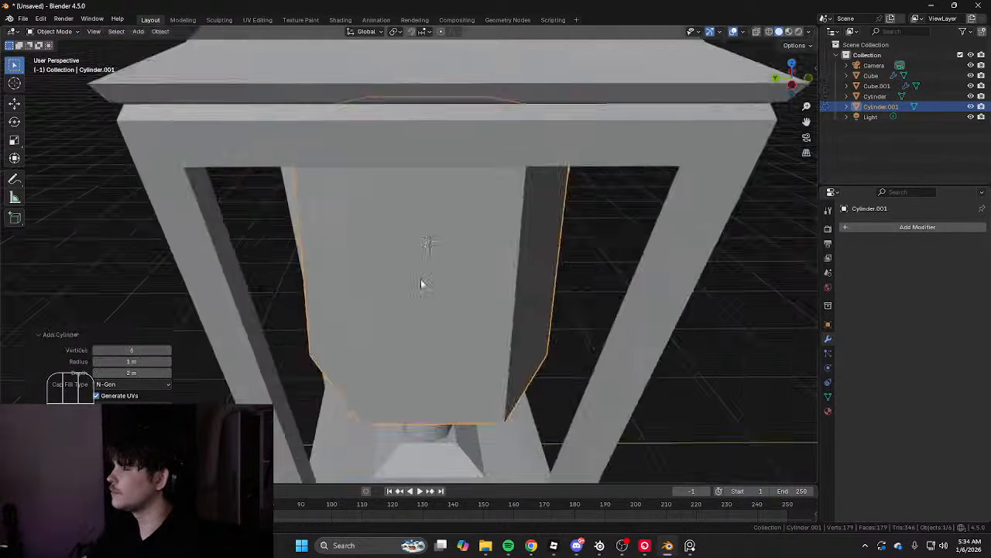
Scale the wick cylinder's mesh down to a tiny stub on the candle's tip
key("Tab")
key("s")
left_click(474, 243)
scroll(461, 241, "up", 4)
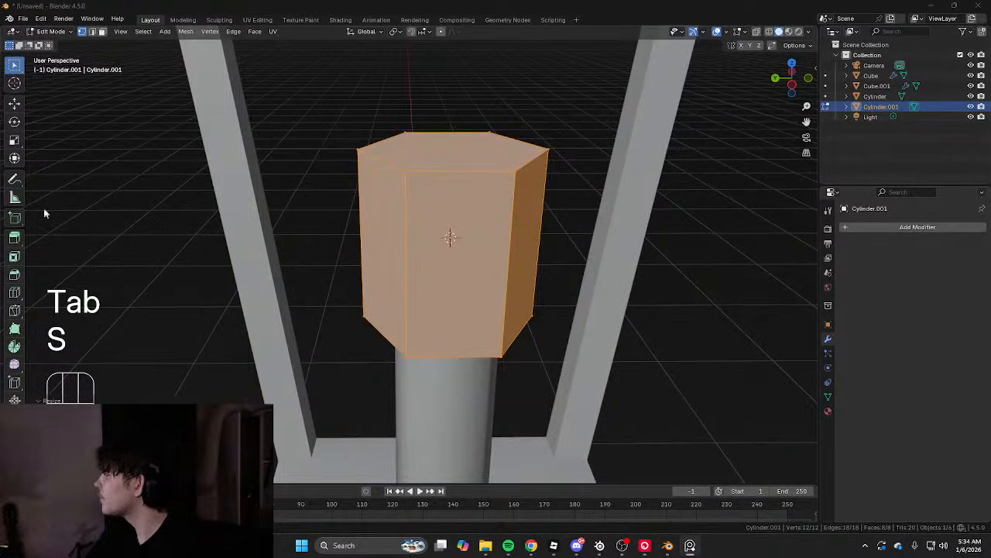
middle_click_drag(496, 232, 462, 249, "shift")
scroll(496, 250, "up", 2)
key("s")
key("a")
left_click(434, 246)
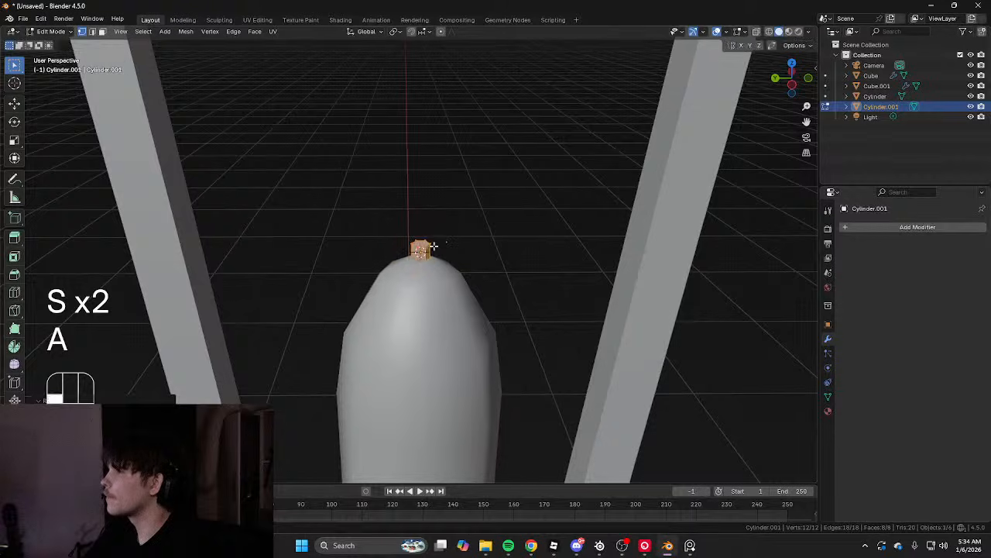
Raise the wick's top face along Z to make the wick taller
scroll(461, 281, "up", 6)
key("3")
left_click(447, 218)
scroll(496, 281, "down", 5)
key("g")
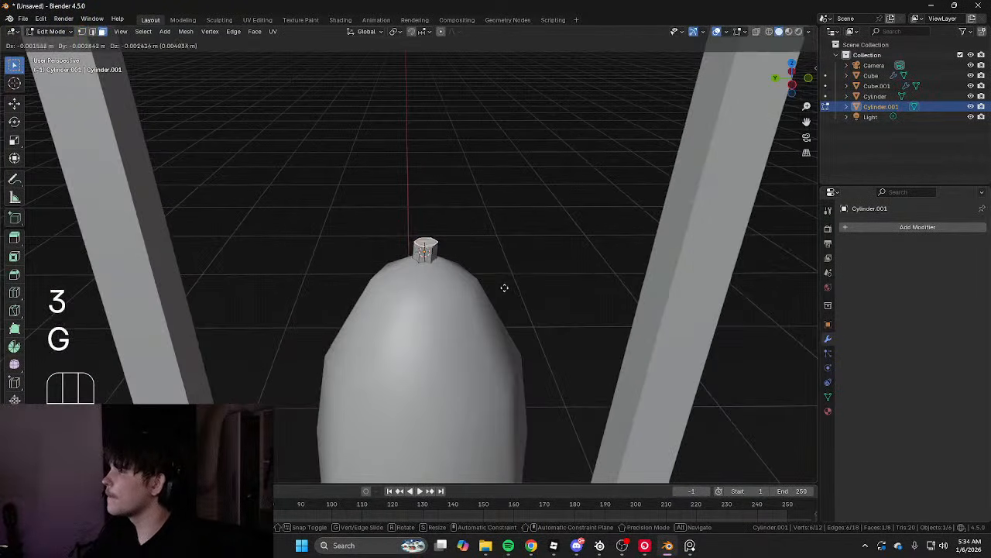
left_click(511, 214)
Apply Shade Auto Smooth to the wick with a smoothing angle of 63.7°
key("Tab")
right_click(510, 215)
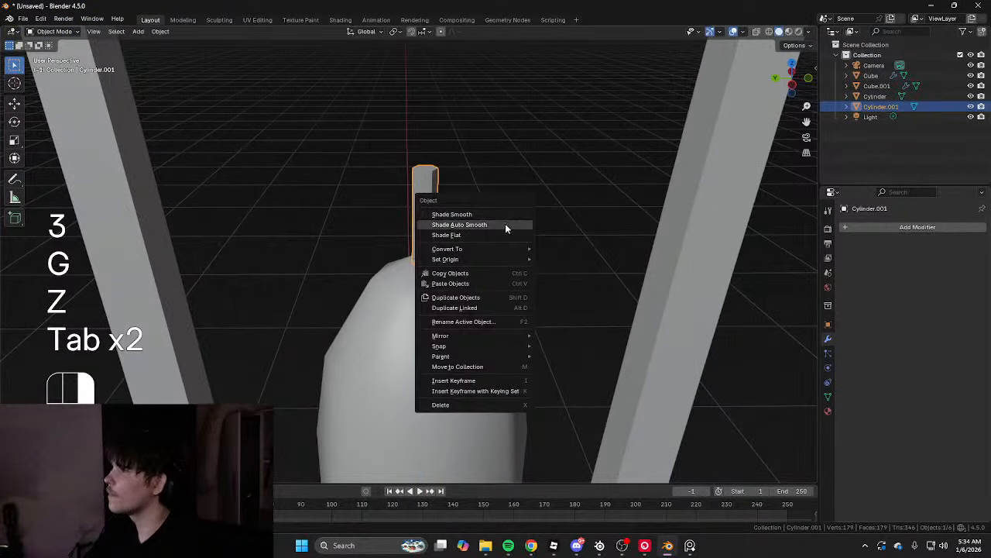
left_click(505, 223)
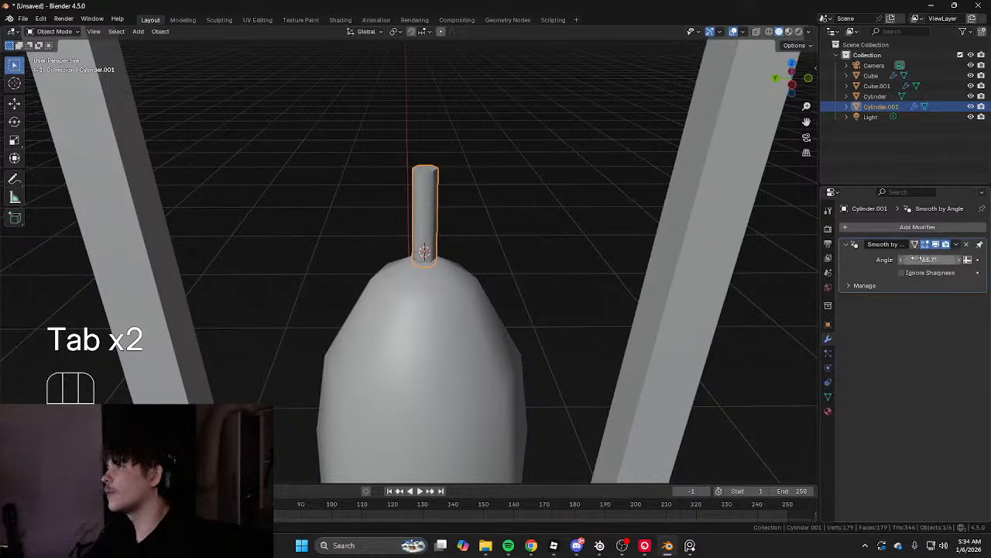
Make the whole wick thinner with Shrink/Fatten
key("Tab")
key("2")
key("3")
scroll(531, 209, "up", 2)
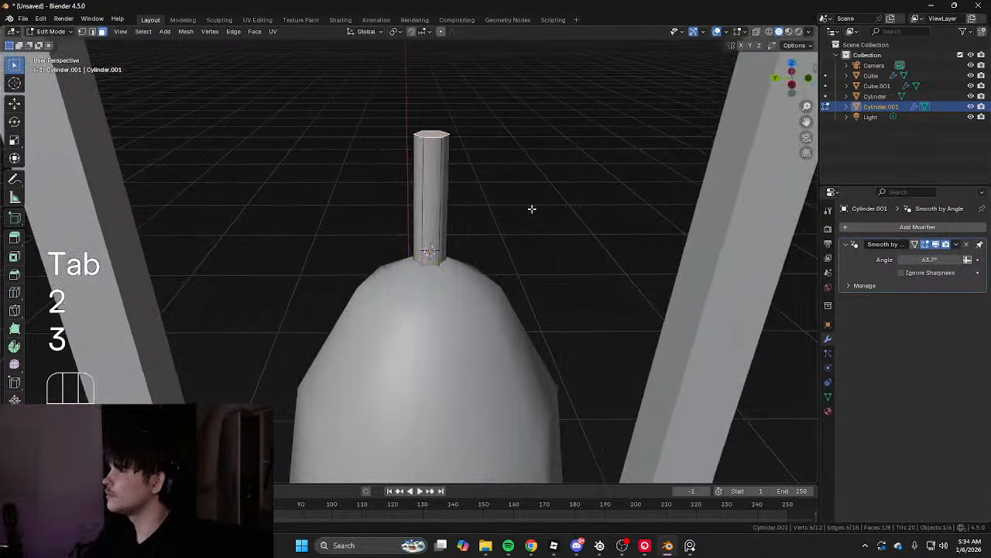
key("a")
key("alt+s")
left_click(596, 230)
Try to bend the wick into a drooping hook by moving and extruding its upper end in segments
middle_click_drag(596, 230, 518, 243, "alt")
key("shift+z")
key("1")
left_click_drag(395, 132, 526, 168)
middle_click_drag(526, 169, 508, 246, "shift")
key("g")
left_click(505, 282)
key("3")
scroll(459, 247, "up", 3)
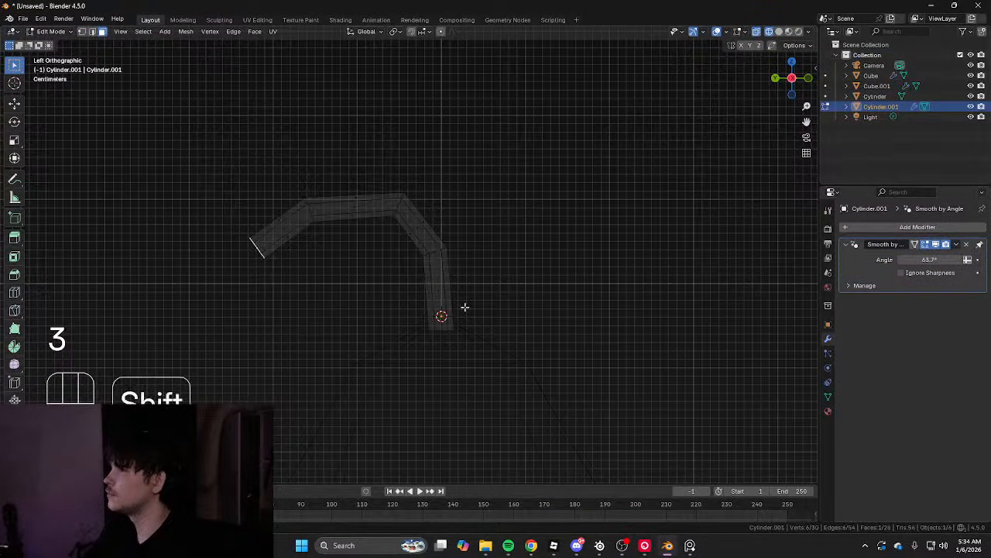
Check the bent wick inside the lantern and undo its bending and extrusions back to a straight wick
key("shift+z")
key("Tab")
scroll(465, 307, "down", 6)
middle_click_drag(469, 230, 749, 249)
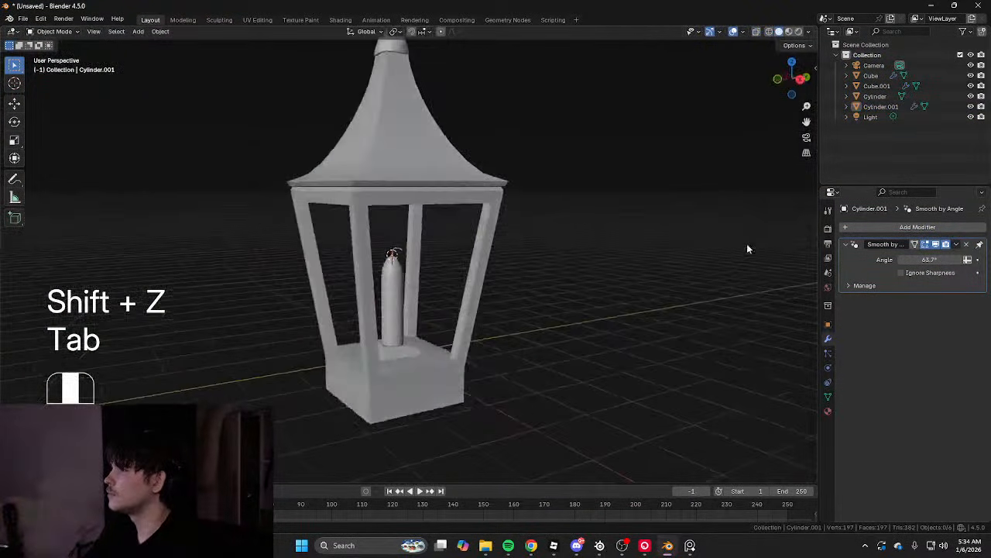
key("ctrl+z")
key("ctrl+z")
Lower the straight wick's top vertices along Z to shorten it
middle_click_drag(590, 255, 385, 256, "alt")
scroll(468, 286, "up", 5)
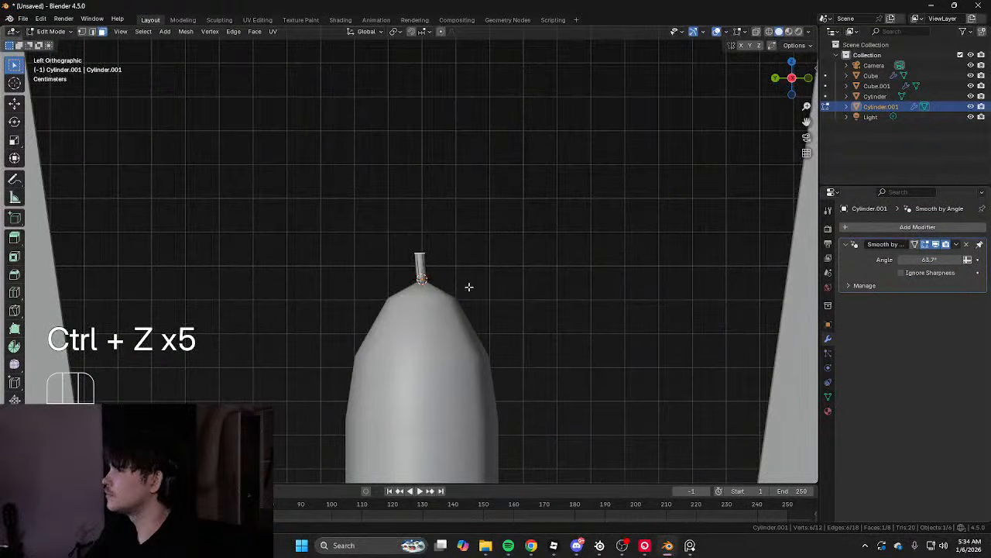
scroll(481, 290, "up", 2)
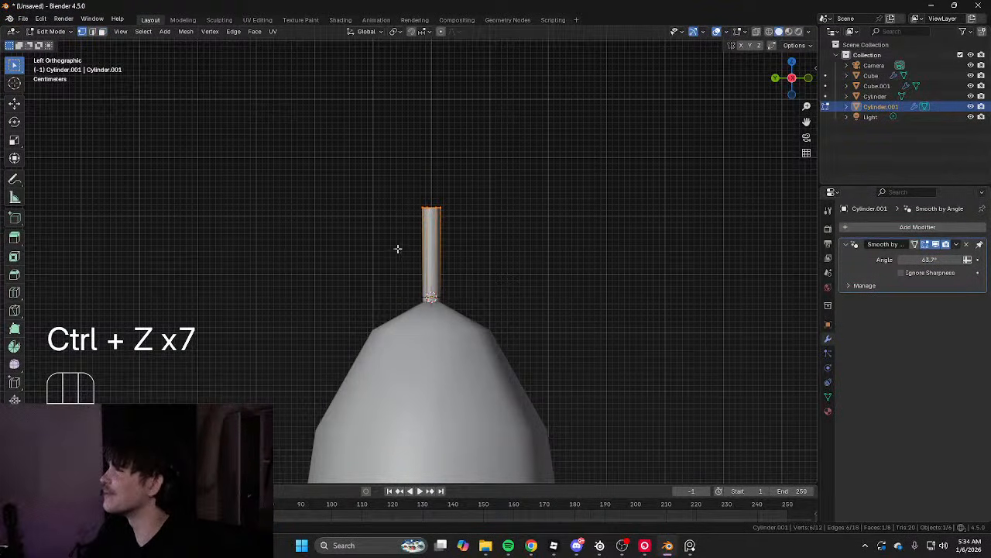
key("g")
key("z")
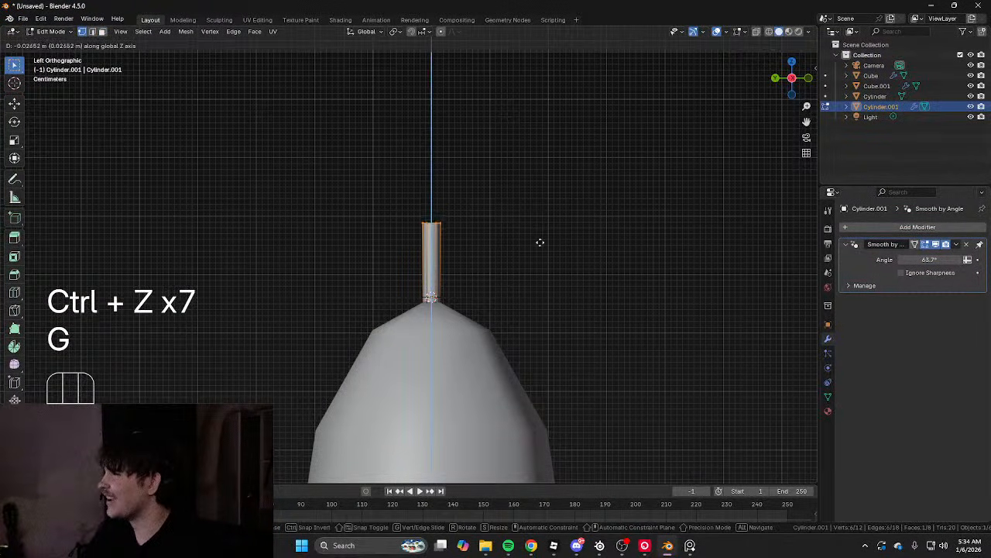
left_click(539, 238)
Examine the candle and wick's proportions inside the lantern frame
key("Tab")
scroll(574, 241, "down", 7)
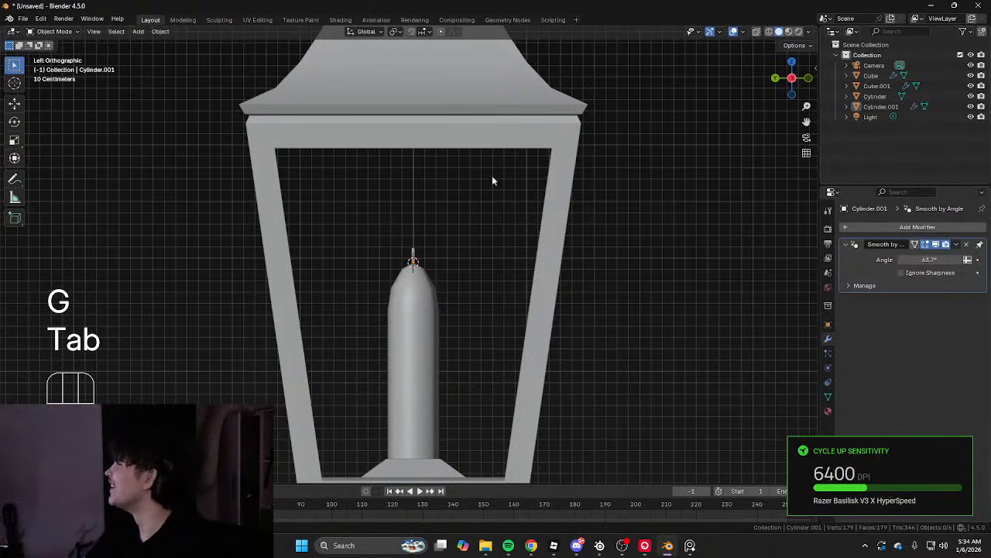
scroll(433, 195, "down", 1)
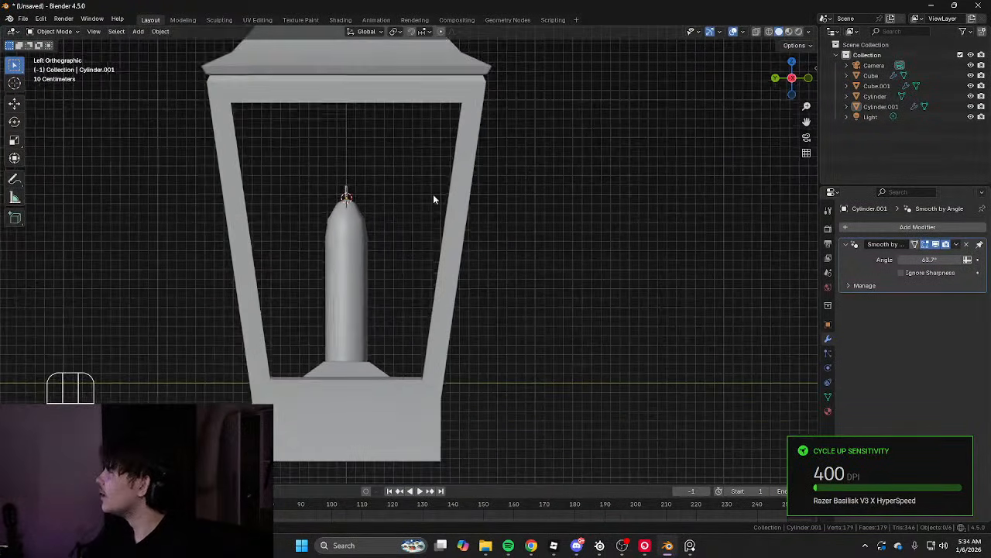
scroll(480, 209, "down", 6)
scroll(472, 275, "up", 5)
scroll(472, 274, "up", 6)
key("Tab")
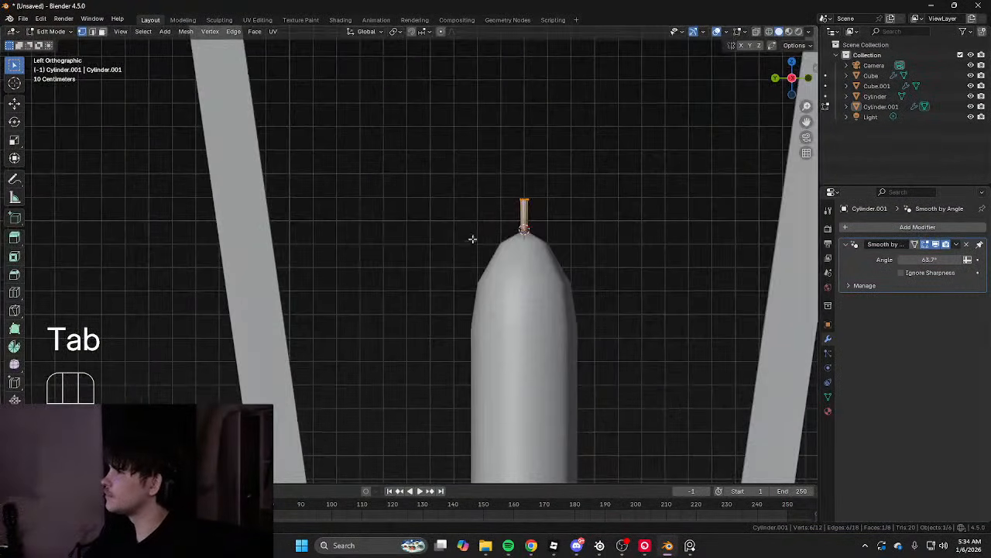
Lower the top vertices of the candle's wick slightly further along Z
key("shift+z")
key("1")
left_click_drag(496, 189, 547, 211)
key("shift+z")
key("g")
key("z")
left_click(551, 211)
key("Tab")
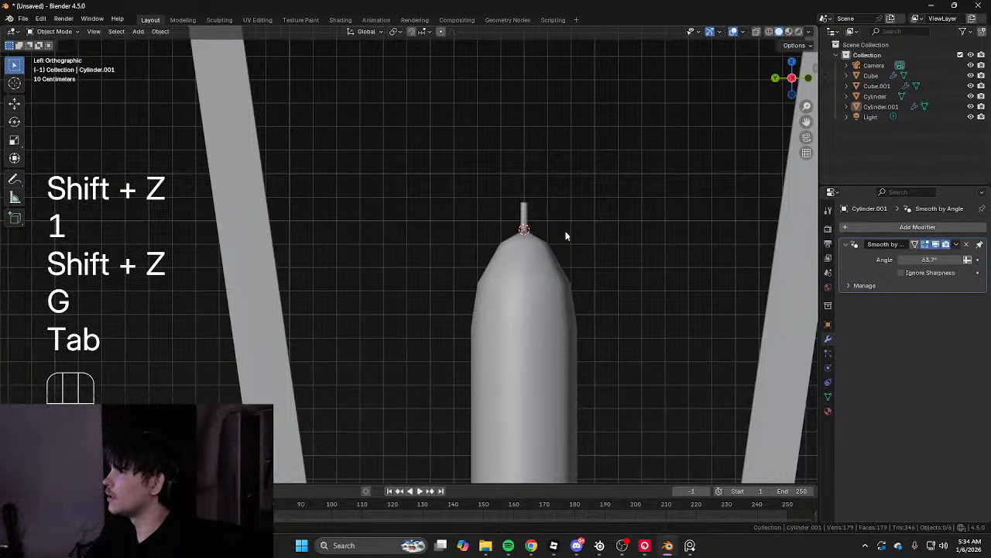
Delete the wick, then duplicate the candle's tapered top faces, place them above the candle and separate them as their own object
key("x")
left_click(528, 223)
left_click(522, 272)
key("Tab")
key("shift+z")
key("3")
left_click_drag(436, 198, 597, 319)
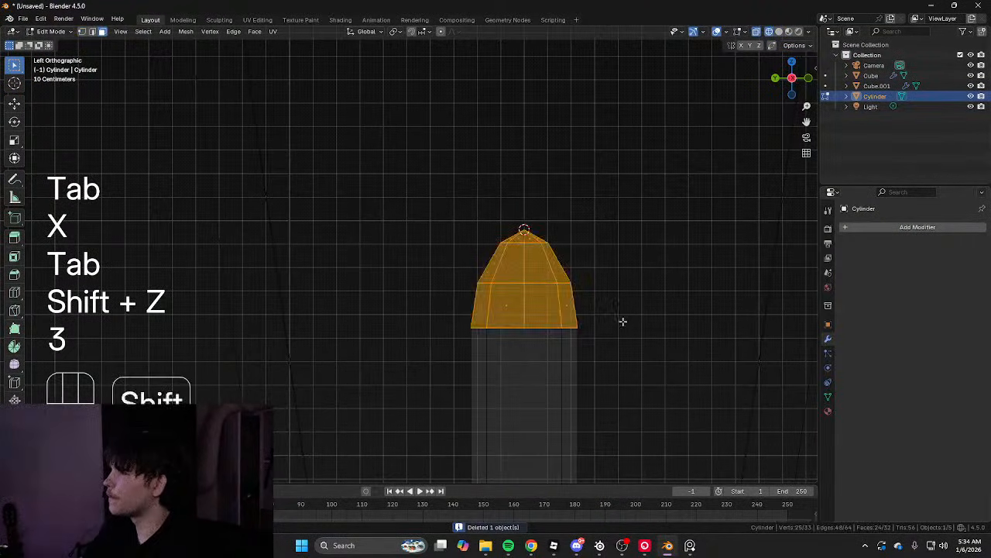
middle_click_drag(622, 320, 453, 385, "shift")
key("shift+d")
middle_click(455, 279)
left_click(460, 183)
key("p")
left_click(446, 186)
key("Tab")
left_click(361, 171)
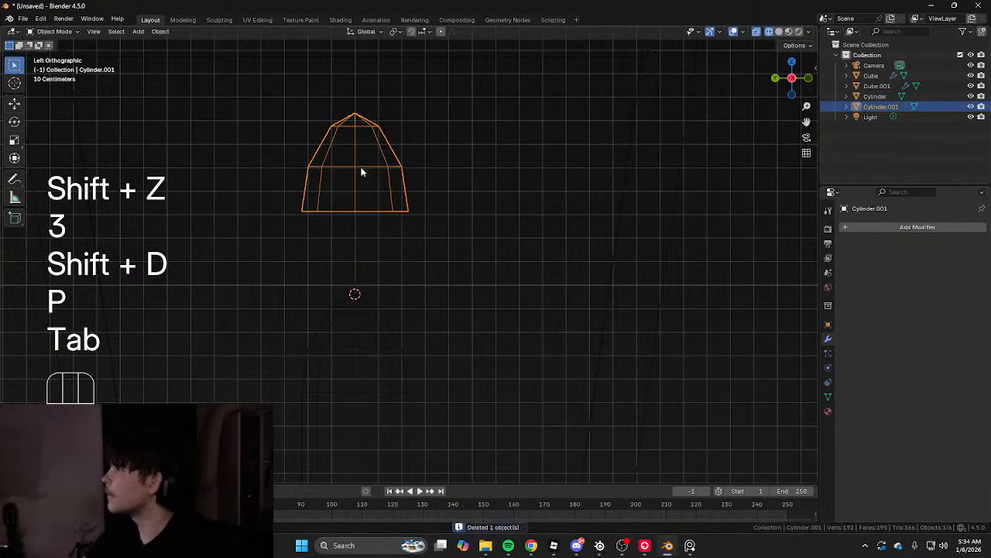
Extrude the separated cap's open bottom edge loop downward, shrink it and lower it along Z onto the candle tip
key("Tab")
middle_click_drag(374, 212, 394, 162, "shift")
key("shift+z")
key("2")
key("1")
key("e")
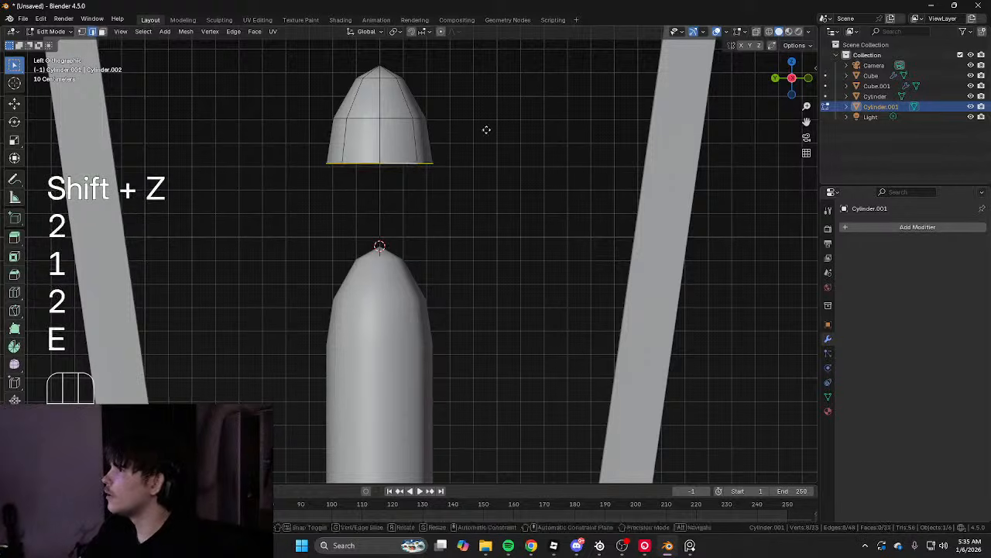
left_click(472, 202)
key("s")
left_click(485, 220)
key("g")
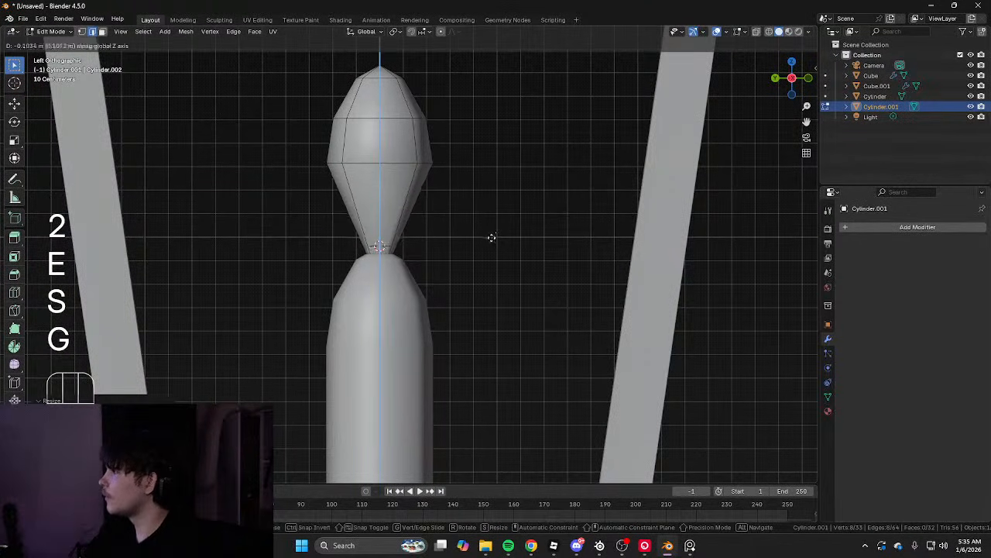
left_click(498, 223)
Scale the flame's two widest edge loops inward to slim its body
middle_click_drag(427, 123, 442, 243, "shift")
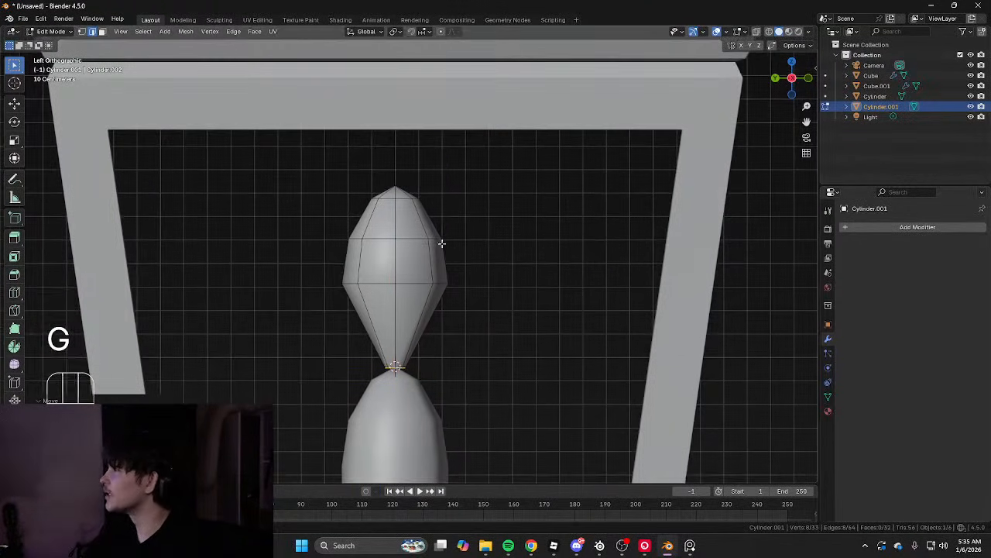
left_click(409, 303, "alt")
key("s")
left_click(547, 274)
key("s")
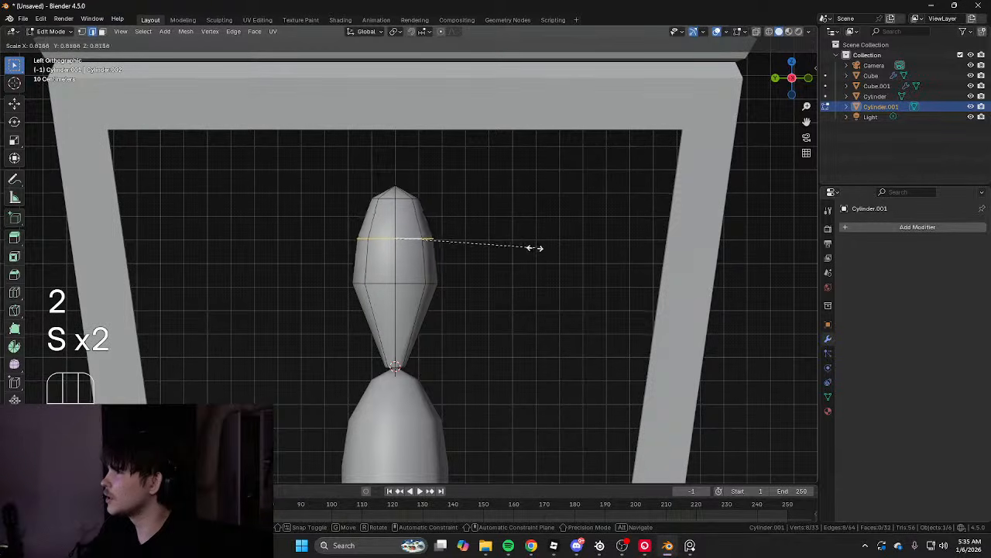
left_click(515, 252)
left_click(406, 286, "alt")
key("s")
left_click(487, 270)
Raise the flame's tip vertex into a sharp point and scale the two upper edge loops inward
scroll(386, 218, "up", 1)
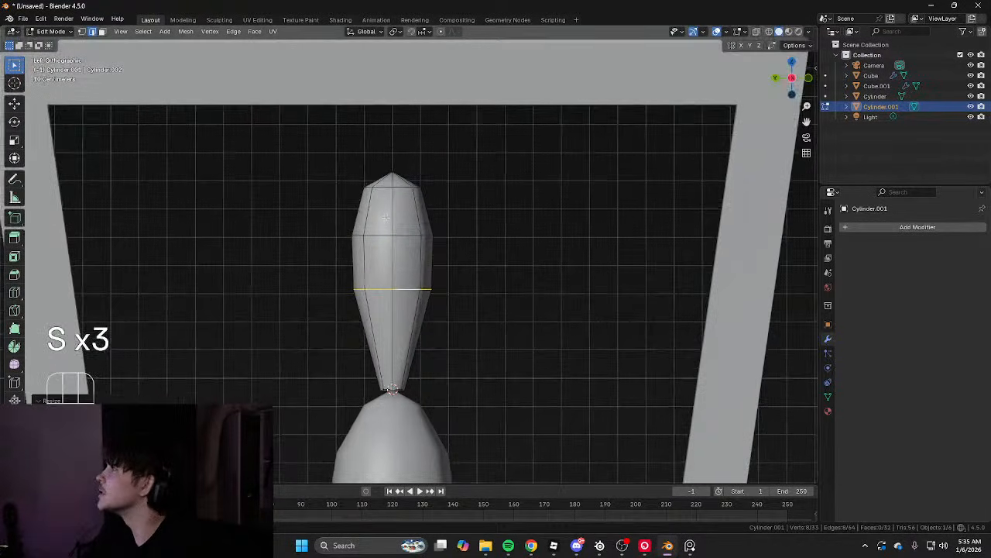
key("g")
left_click(465, 209)
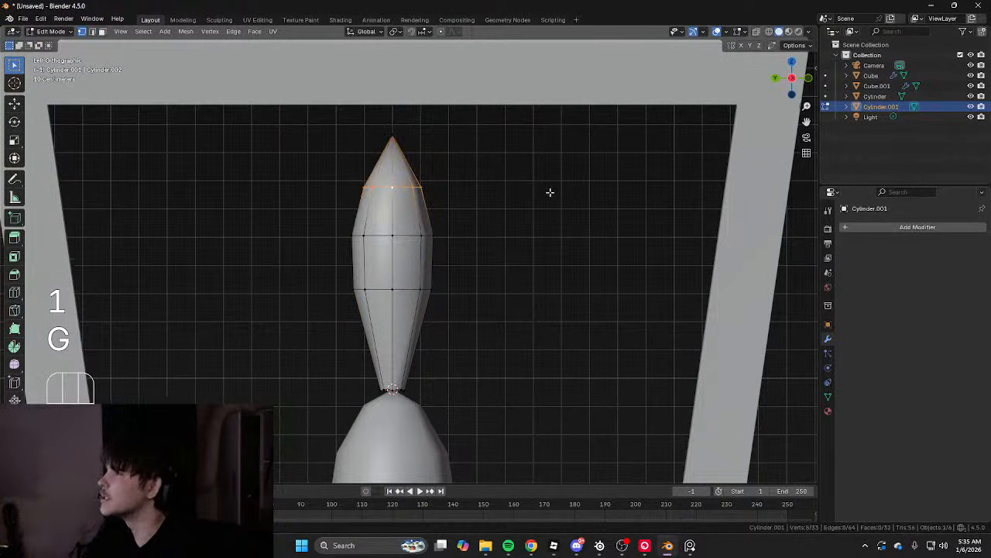
key("s")
left_click(491, 193)
key("s")
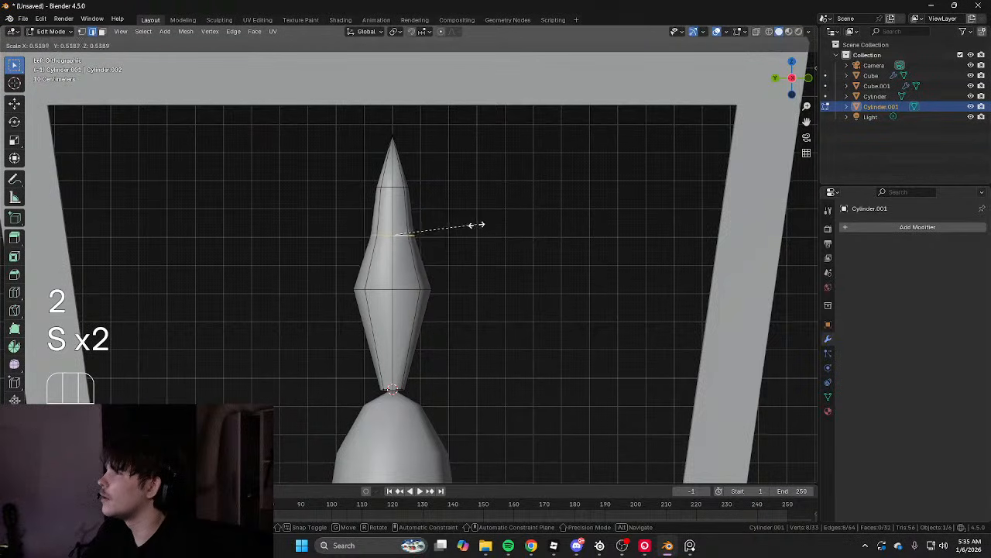
left_click(473, 224)
Add one loop cut above and one below the flame's widest part and scale both outward to round the bulge
key("ctrl+r")
double_click(435, 260)
key("s")
left_click(658, 273)
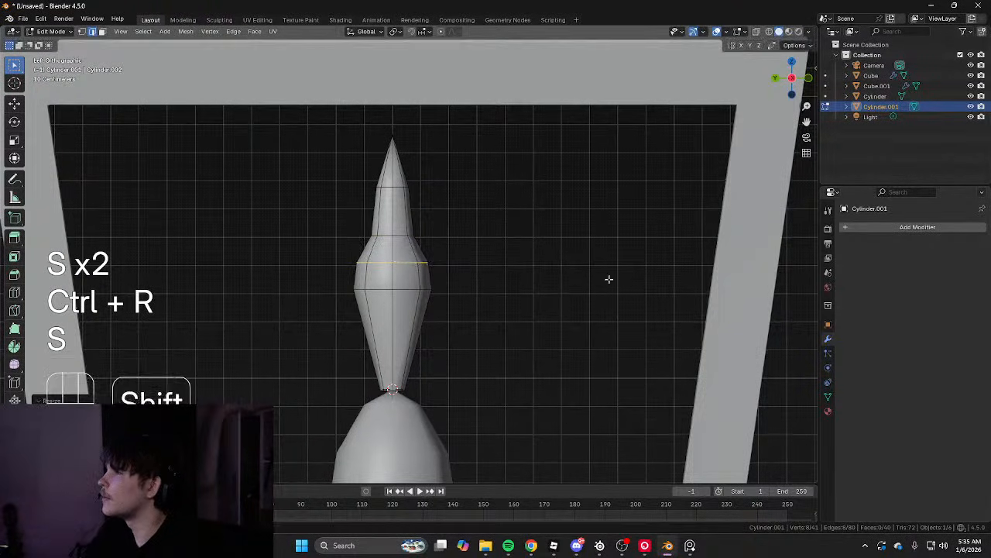
key("ctrl+r")
double_click(433, 361)
key("s")
Slide the flame's widest edge loop down and rescale it and the loop above the bulge to smooth the teardrop shape
left_click(423, 292)
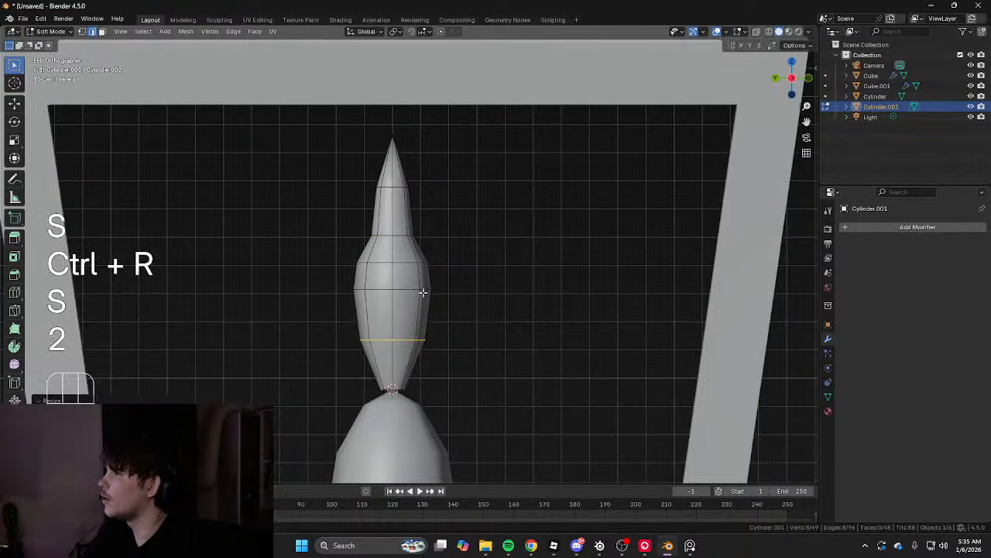
key("g")
key("g")
left_click(527, 378)
key("s")
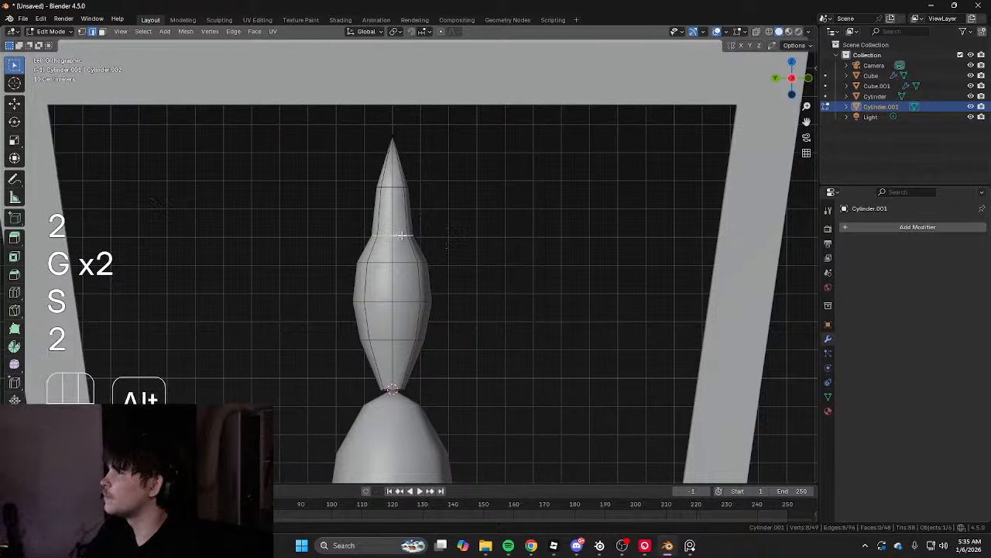
key("s")
left_click(290, 310)
key("Tab")
Edit the candle and flame together and lower the flame and the candle's upper vertices along Z to shorten the candle
scroll(419, 310, "down", 7)
left_click(445, 309)
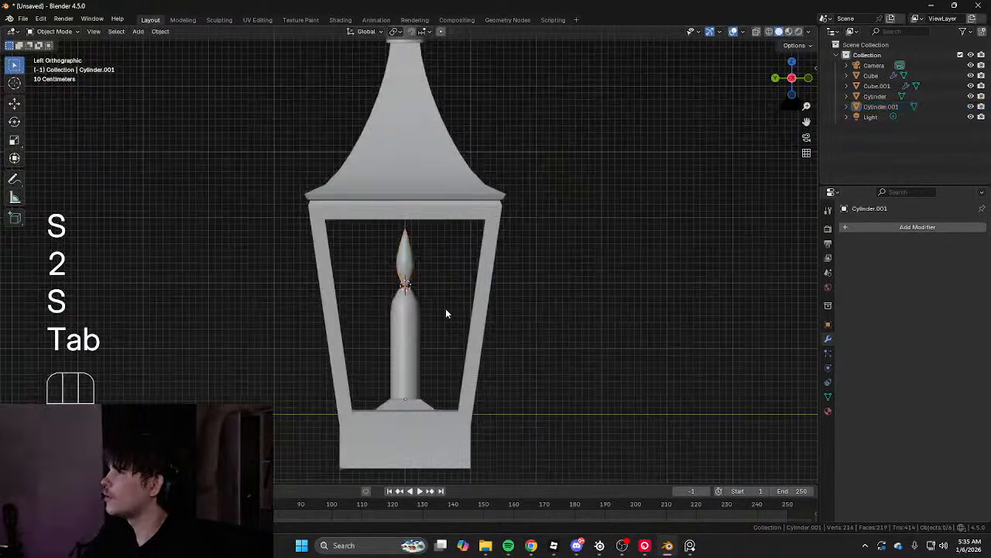
scroll(445, 309, "down", 4)
middle_click_drag(445, 309, 495, 319)
scroll(436, 321, "up", 4)
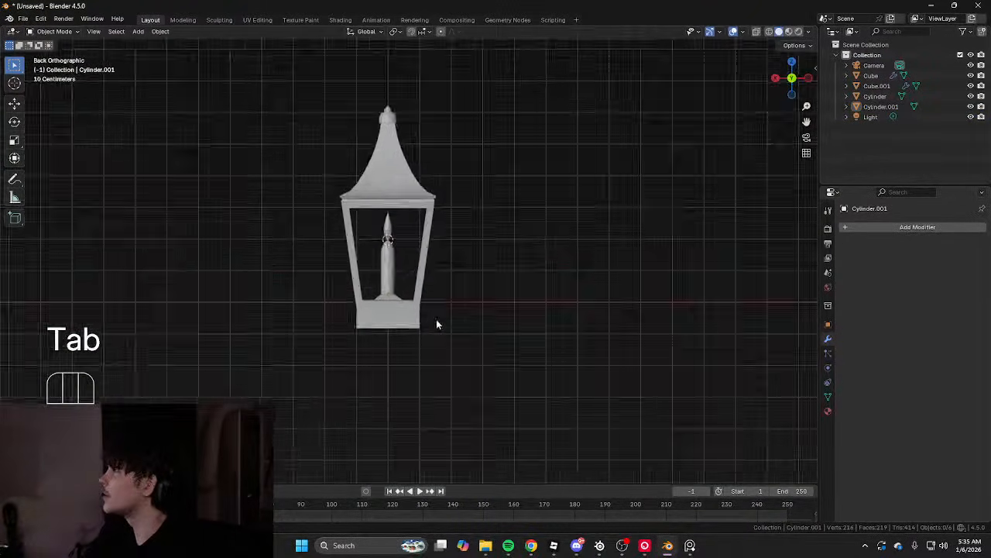
left_click(373, 282)
key("Tab")
scroll(375, 255, "up", 3)
key("Tab")
left_click(345, 184, "shift")
key("Tab")
key("shift+z")
key("1")
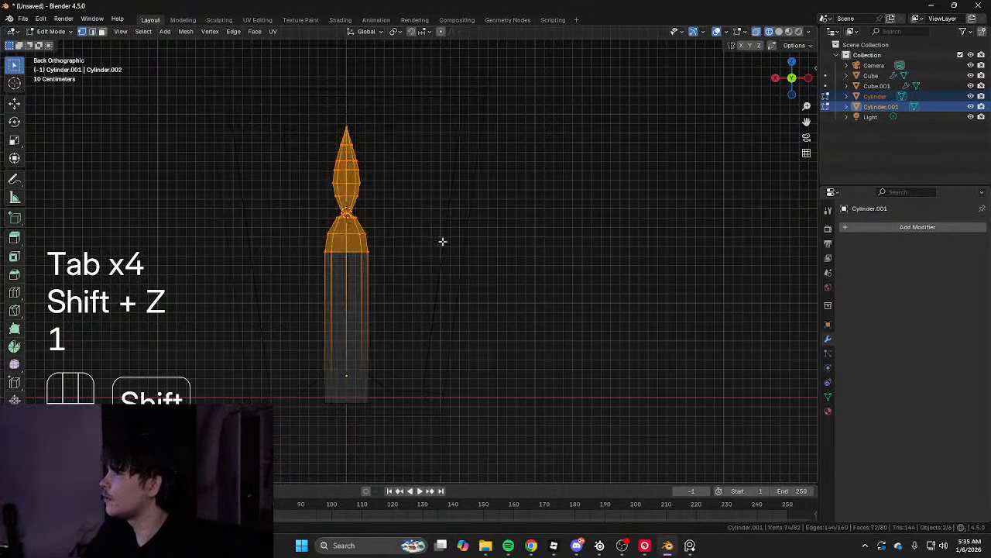
key("shift+z")
key("g")
key("z")
left_click(441, 224)
key("Tab")
Try to fill a face between edges of the lantern body and undo the change
left_click(601, 242)
middle_click_drag(601, 244, 230, 279)
left_click(492, 263)
key("Tab")
key("2")
key("f")
key("2")
left_click(324, 289)
middle_click_drag(327, 289, 326, 232)
key("ctrl+z")
Adjust the height of the lantern base's bottom face along Z
scroll(439, 282, "down", 3)
middle_click_drag(372, 194, 388, 310, "shift")
middle_click_drag(425, 371, 343, 291, "shift")
scroll(343, 292, "up", 2)
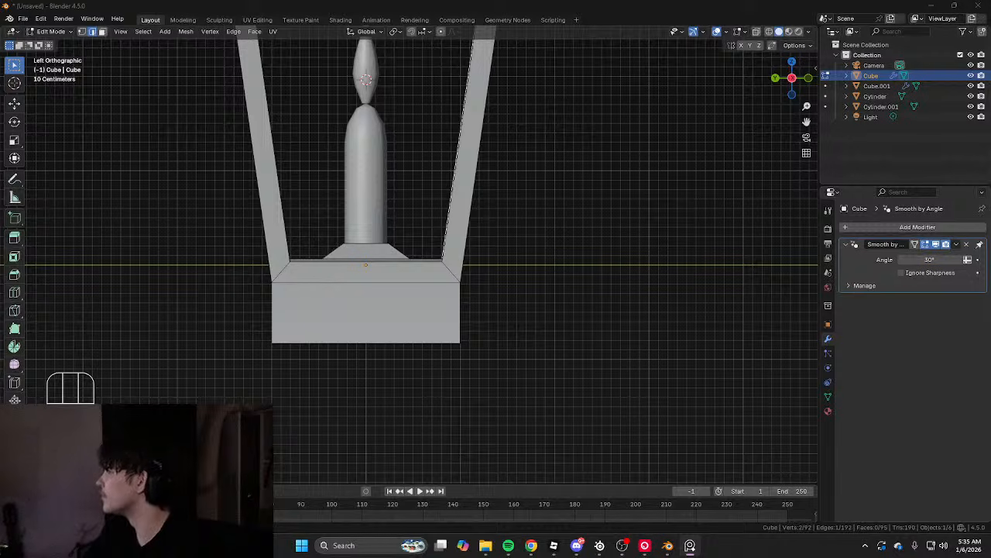
middle_click_drag(305, 299, 320, 265, "shift")
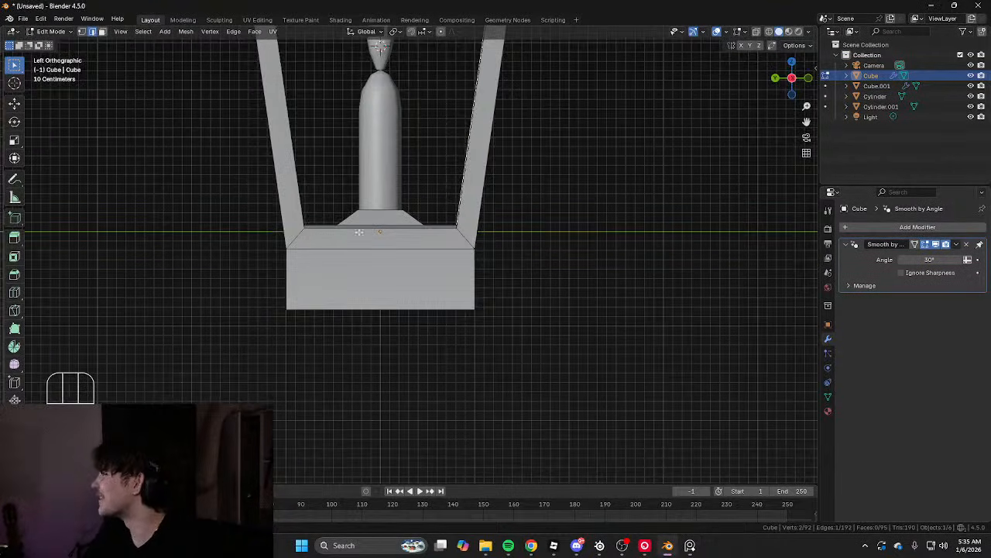
mouse_move(361, 233)
middle_mouse_down()
mouse_move(294, 253)
mouse_move(356, 242)
middle_mouse_up()
middle_click_drag(360, 288, 352, 260, "shift")
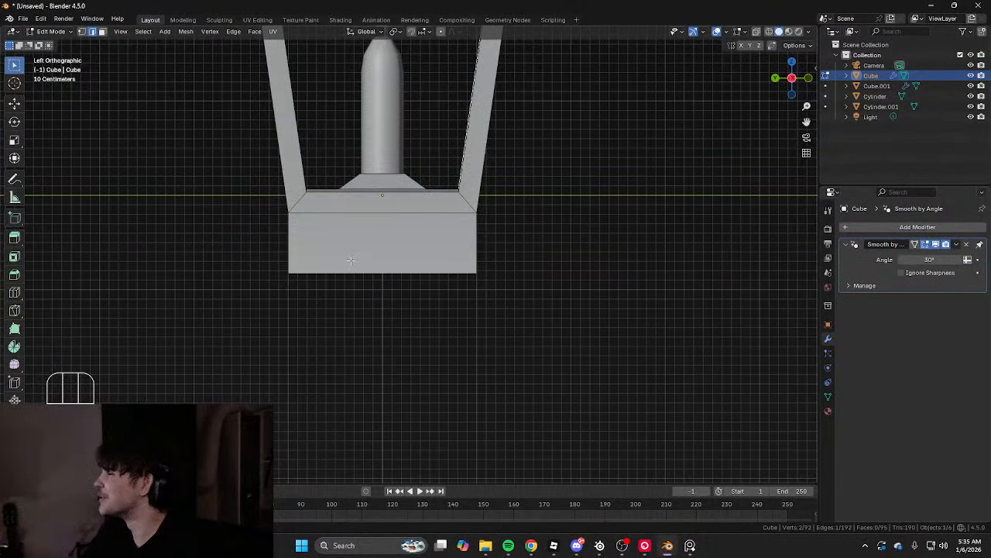
key("shift+z")
key("3")
key("shift+z")
scroll(506, 257, "up", 2)
key("g")
key("z")
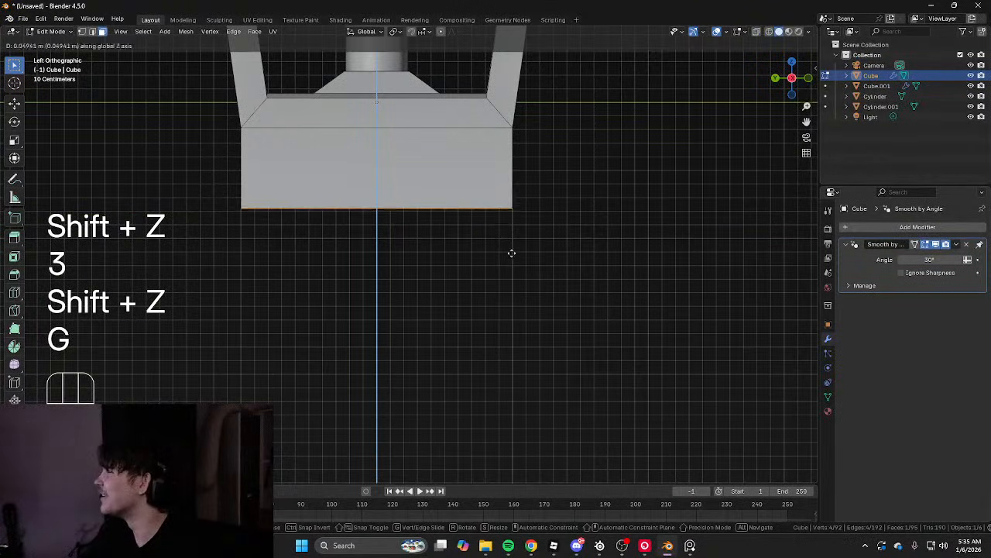
left_click(518, 252)
Try to extrude the base's full bottom face straight down and undo the extrusion
scroll(513, 251, "down", 1)
key("e")
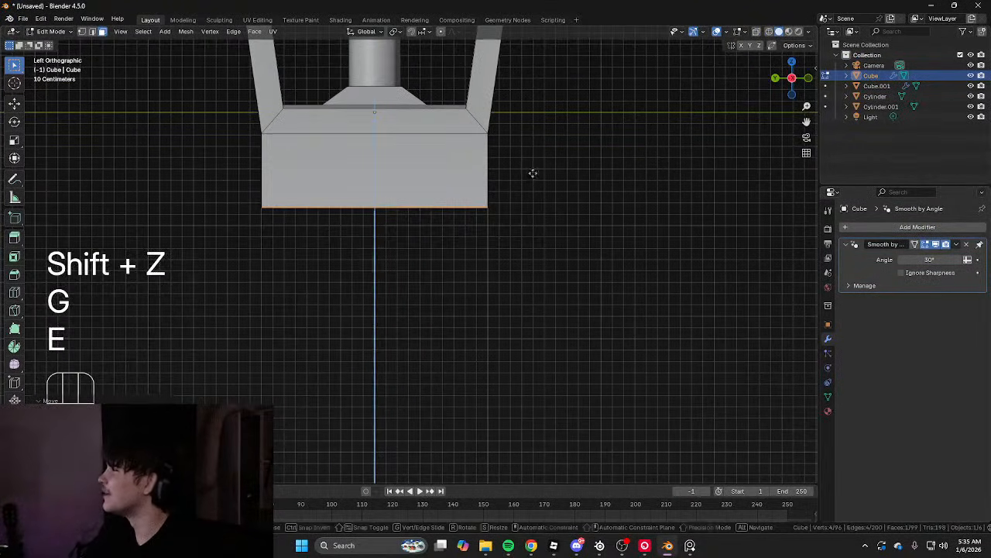
left_click(546, 416)
key("ctrl+r")
right_click(509, 359)
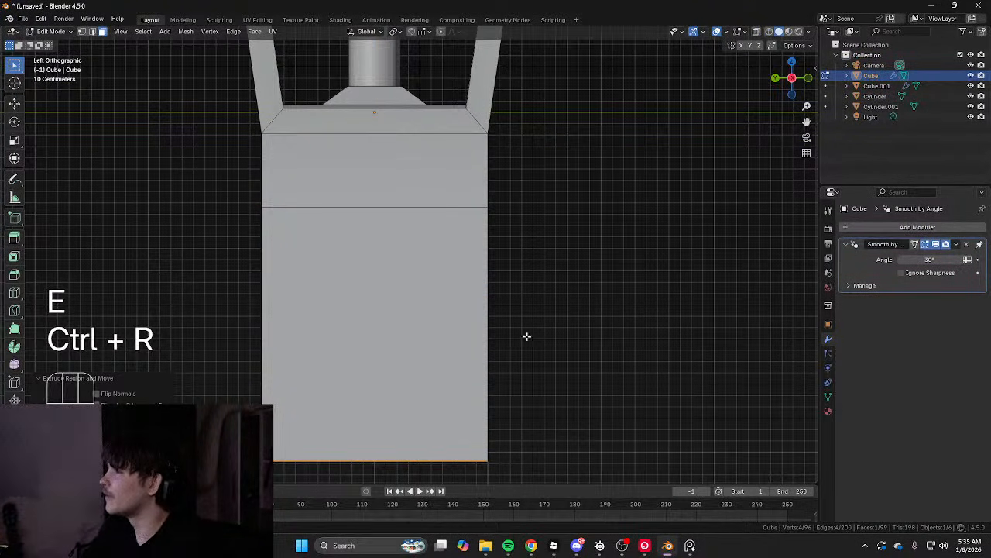
key("ctrl+z")
Inset the base's bottom face and extrude the inner face downward into a long narrower block
scroll(519, 316, "down", 2)
middle_click_drag(516, 307, 543, 248)
scroll(543, 248, "up", 2)
scroll(543, 248, "up", 1)
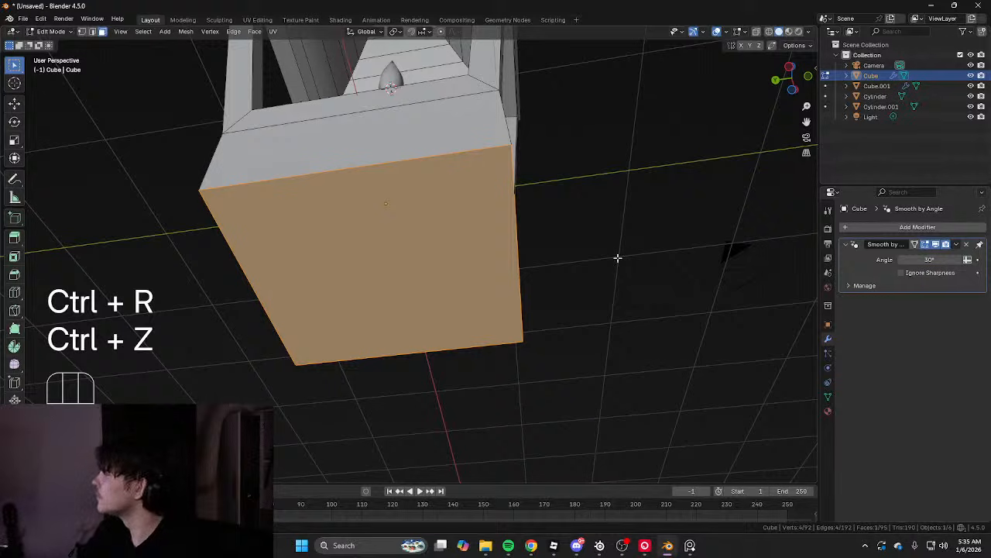
key("i")
left_click(600, 250)
middle_click_drag(600, 250, 683, 276)
scroll(475, 204, "down", 3)
key("e")
left_click(507, 381)
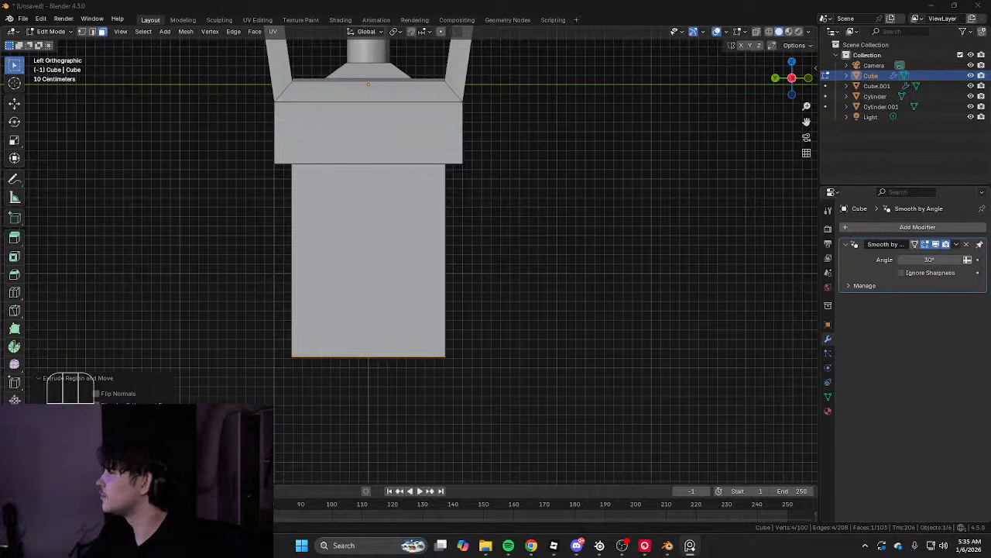
Scale the bottom face of the extruded block inward to taper it
scroll(379, 263, "up", 3)
middle_click_drag(376, 261, 329, 275, "alt")
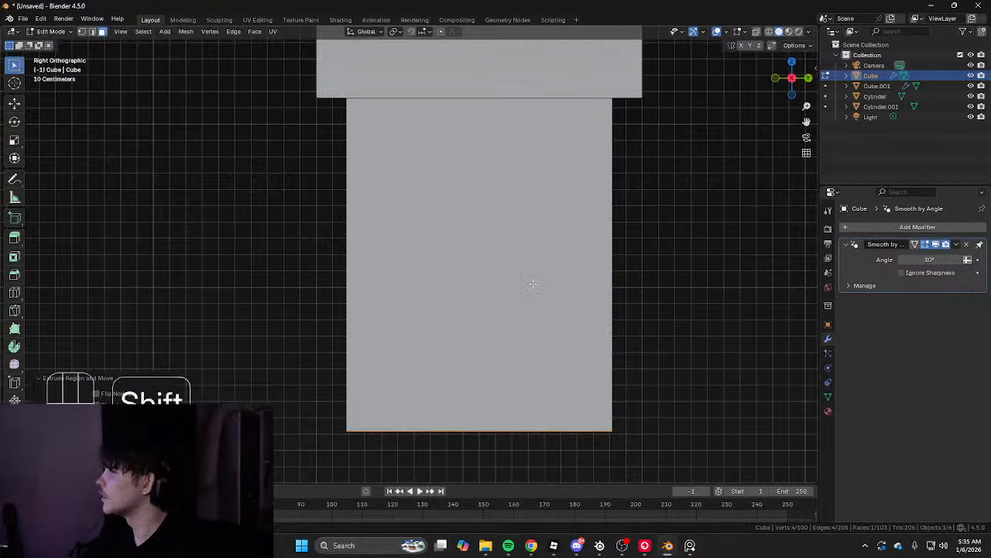
middle_click_drag(533, 284, 423, 250, "shift")
middle_click_drag(237, 243, 292, 257, "alt")
scroll(629, 286, "down", 2)
middle_click_drag(363, 275, 415, 279, "alt")
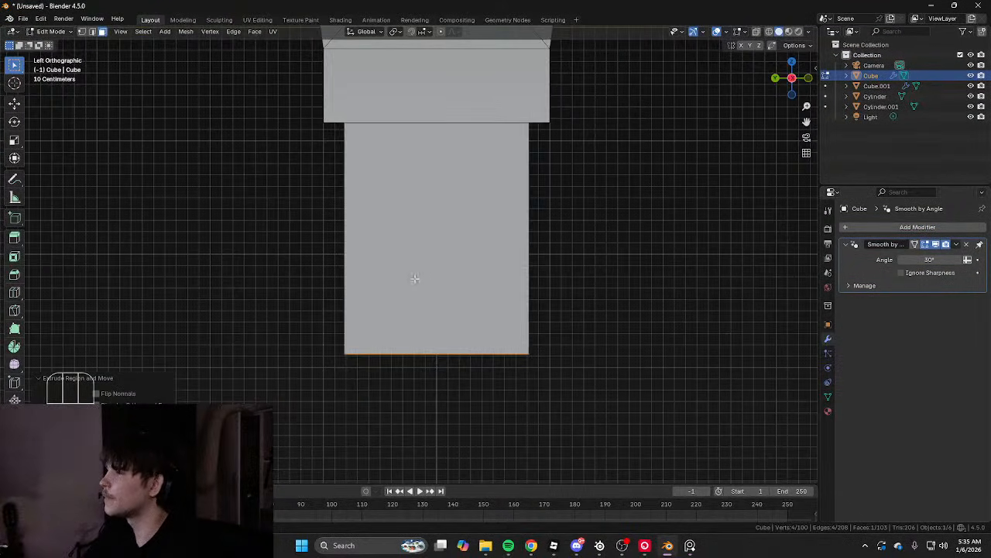
scroll(566, 274, "up", 1)
middle_click_drag(566, 274, 435, 258, "shift")
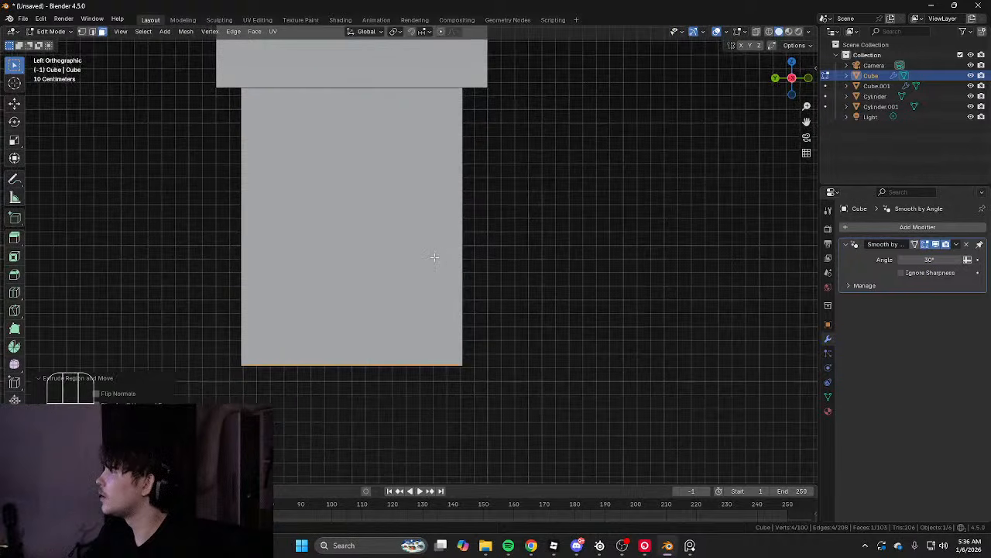
key("s")
left_click(410, 310)
key("ctrl+a")
Add a horizontal loop cut around the middle of the tapered block, scale it inward and lower it slightly along Z
key("ctrl+r")
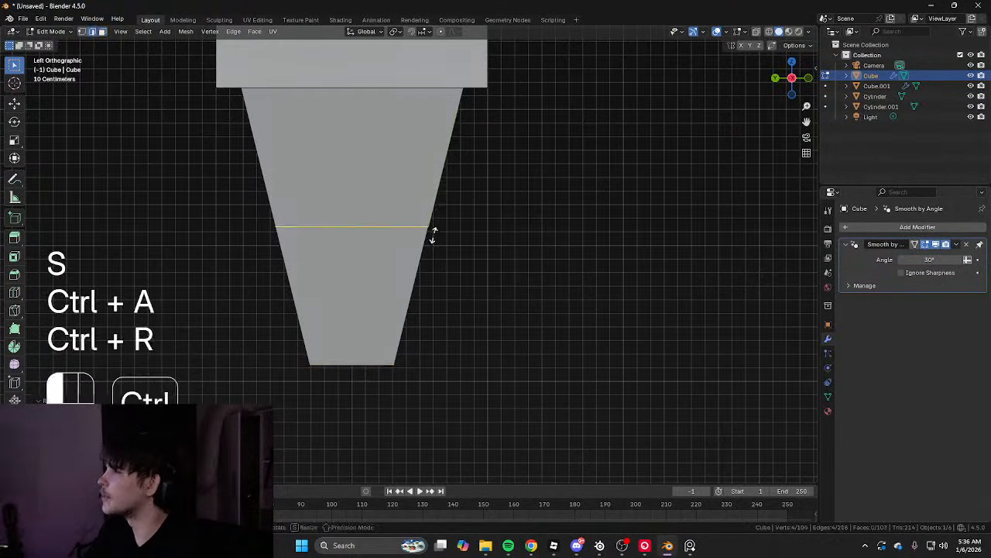
left_click(431, 232)
key("s")
key("a")
left_click(522, 285)
key("g")
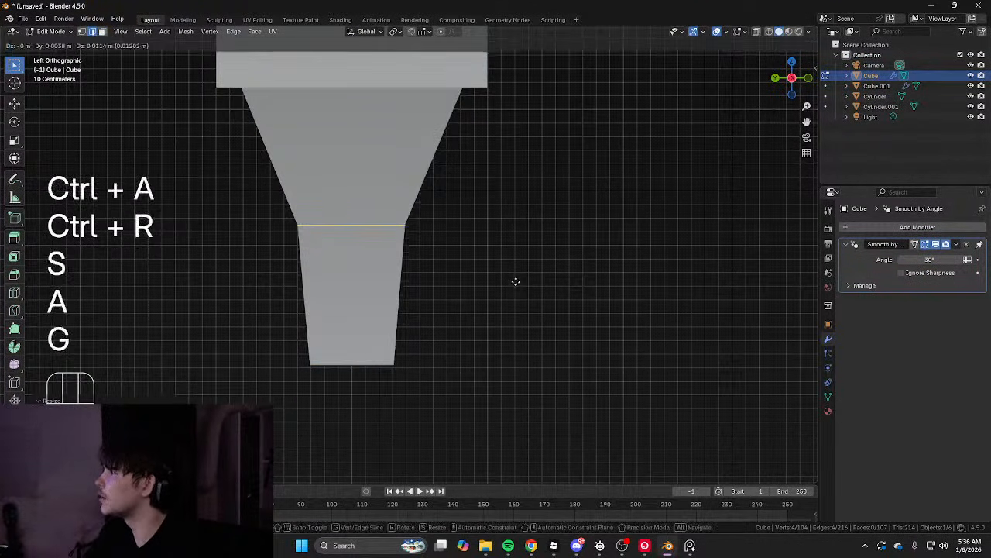
key("z")
left_click(509, 299)
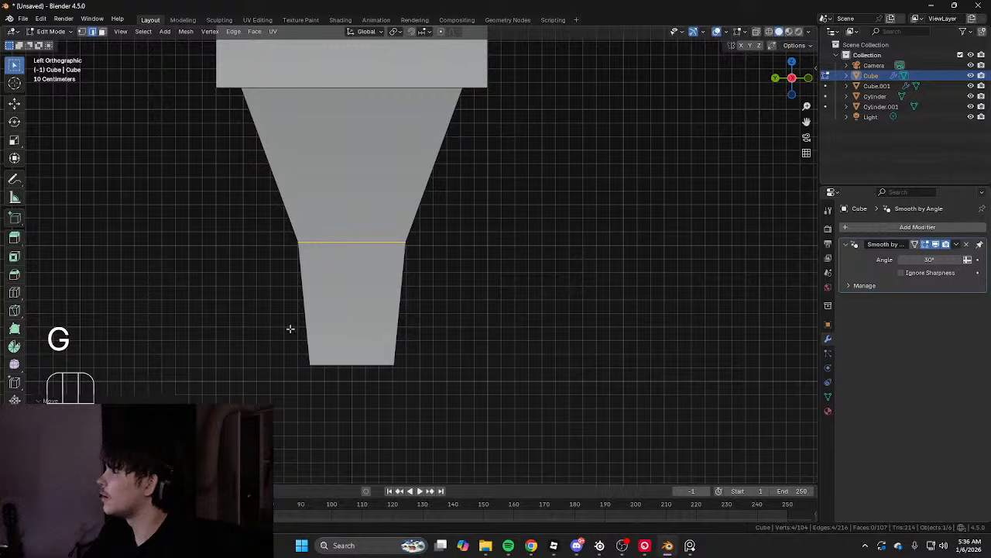
Scale the bottom vertices of the tapered block further inward
key("1")
key("shift+z")
left_click_drag(238, 326, 516, 398)
key("shift+z")
key("s")
left_click(479, 358)
Raise the tapered block's middle edge loop along Z and scale it inward
key("shift+z")
key("1")
left_click_drag(220, 201, 501, 297)
key("g")
middle_click_drag(500, 296, 500, 291)
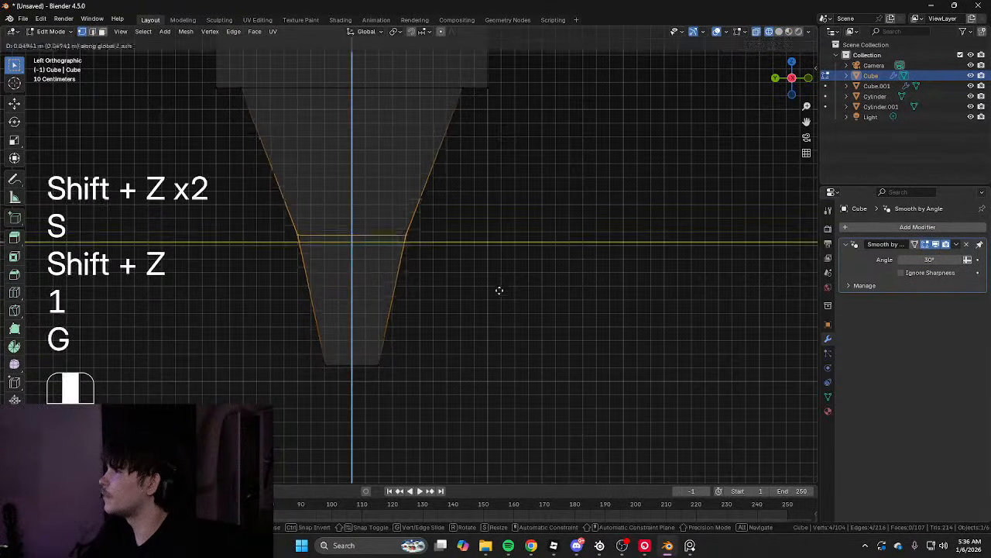
left_click(501, 240)
key("s")
left_click(478, 250)
Slide the tapered block's middle edge loop lower and bevel it about 0.783 m wide with 4 segments
key("2")
key("ctrl+b")
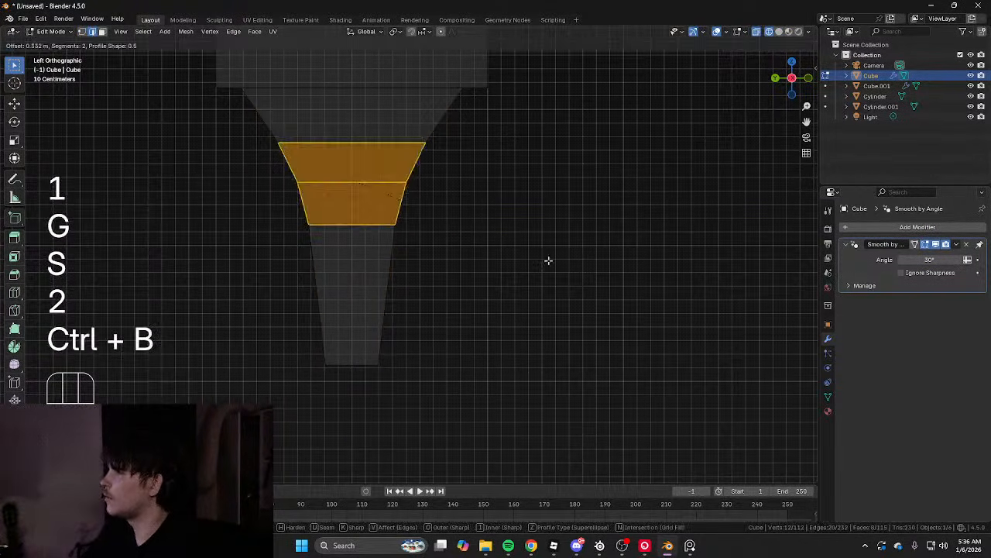
key("ctrl+z")
key("g")
key("g")
left_click(542, 271)
key("ctrl+b")
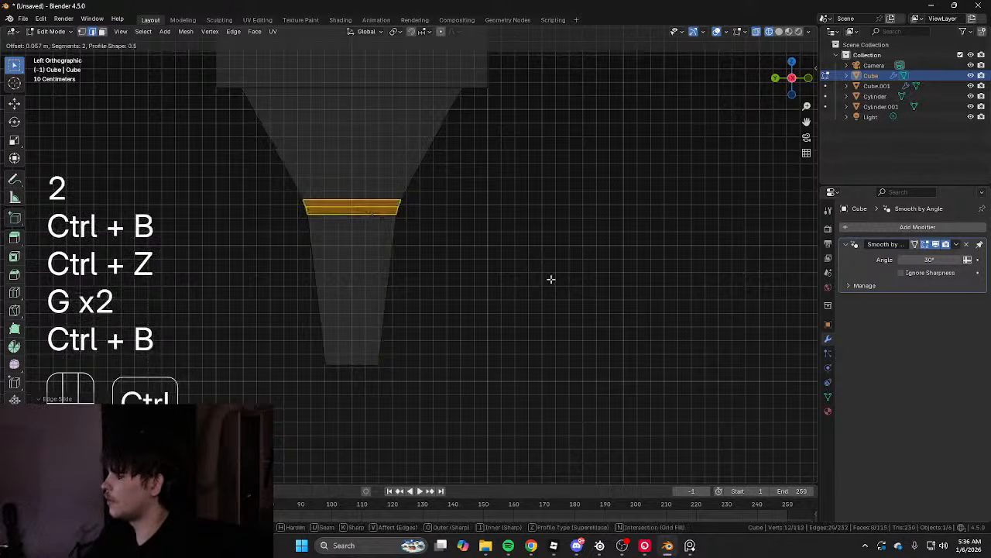
scroll(647, 288, "up", 1)
left_click(646, 294)
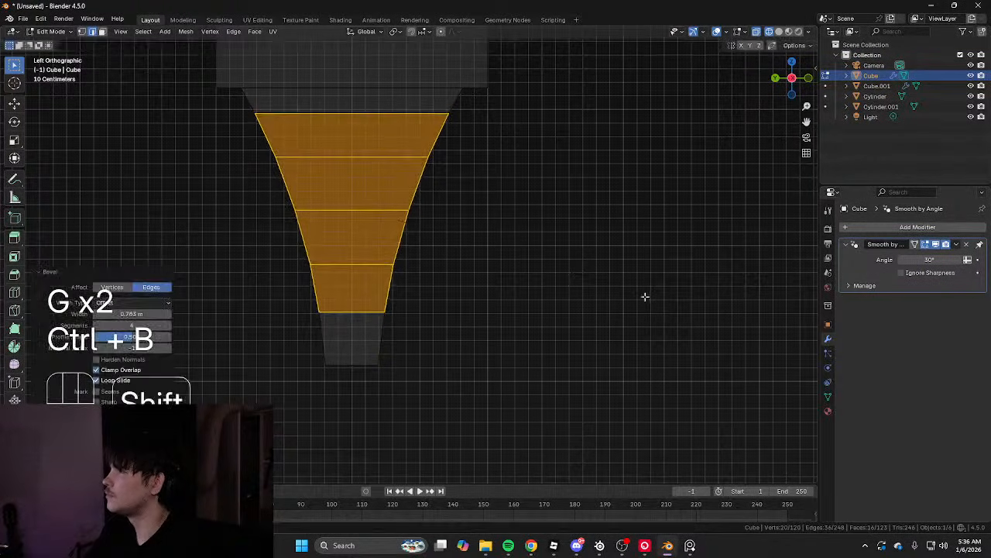
key("shift+z")
key("Tab")
mouse_move(644, 294)
middle_mouse_down()
mouse_move(432, 270)
mouse_move(599, 288)
mouse_move(460, 292)
middle_mouse_up()
Flatten the curved lower base along Z, excluding its uppermost edge, and move it up beneath the block
key("Tab")
scroll(434, 248, "up", 7)
middle_click_drag(424, 228, 428, 252, "shift")
key("shift+z")
key("1")
scroll(428, 252, "up", 1)
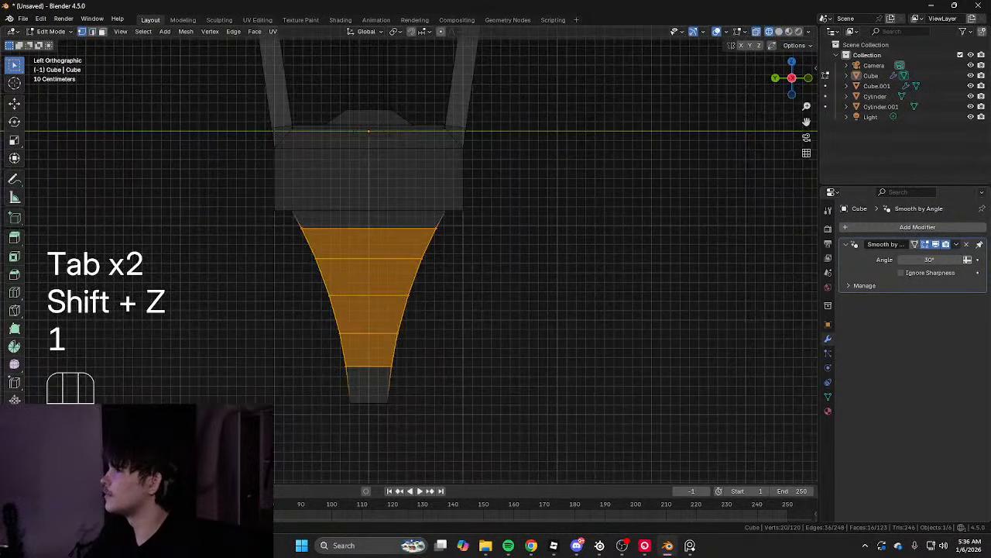
left_click_drag(263, 438, 468, 215)
key("s")
key("z")
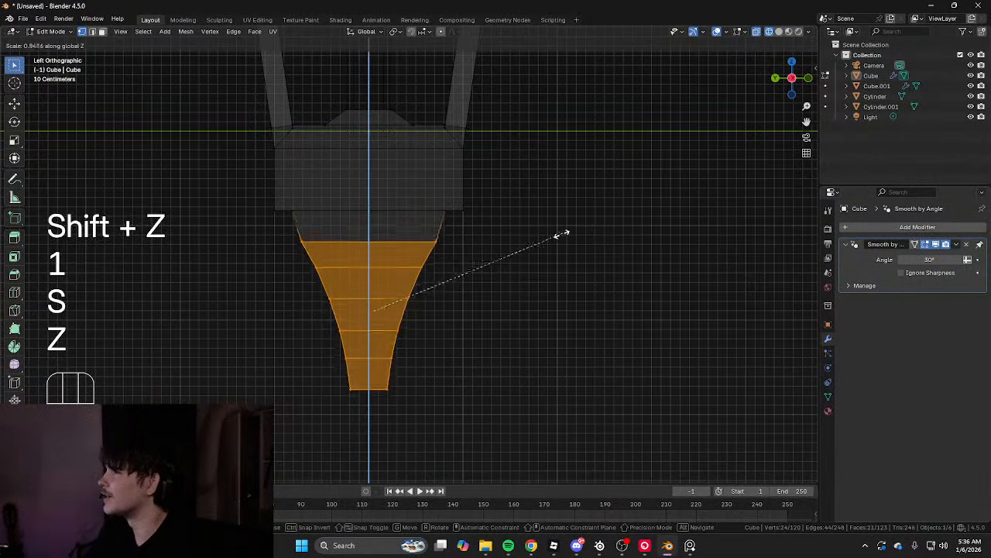
left_click(487, 252)
key("g")
key("z")
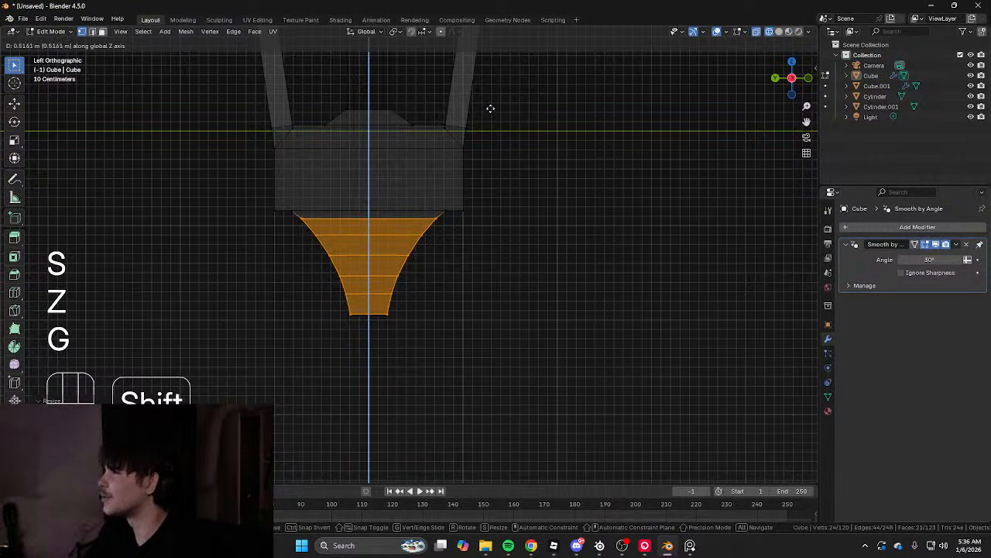
left_click(490, 108)
key("g")
middle_click_drag(509, 229, 507, 223)
left_click(504, 220)
Inspect the curved lower base and the whole lantern in solid view from several angles
key("2")
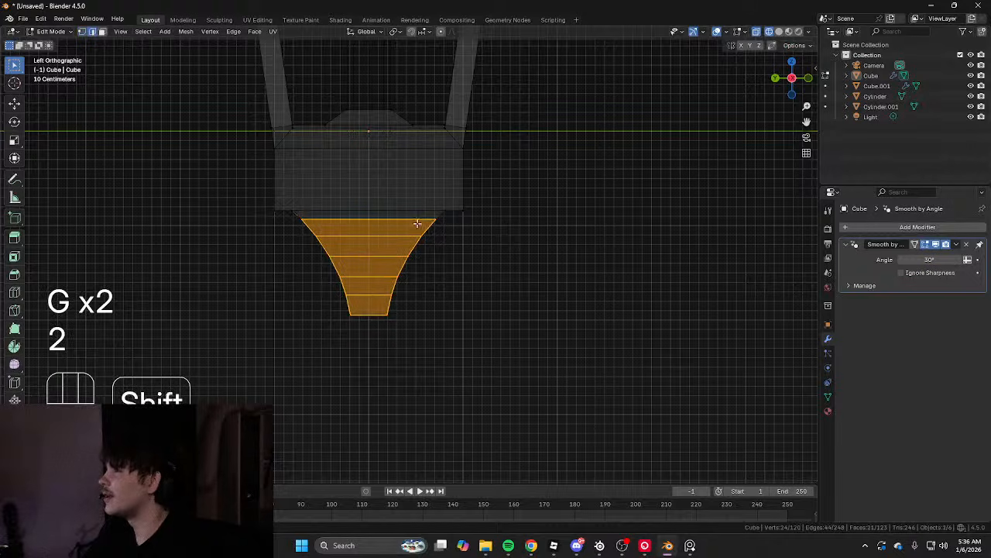
key("shift+z")
key("Tab")
scroll(531, 265, "down", 3)
mouse_move(531, 265)
middle_mouse_down()
mouse_move(424, 244)
mouse_move(477, 270)
mouse_move(353, 242)
mouse_move(352, 206)
mouse_move(372, 268)
middle_mouse_up()
scroll(478, 270, "up", 3)
scroll(353, 242, "up", 2)
key("Tab")
key("3")
left_click(364, 228)
scroll(353, 245, "down", 6)
key("Tab")
scroll(347, 252, "up", 3)
scroll(346, 248, "down", 4)
middle_click_drag(372, 267, 370, 295, "shift")
middle_click_drag(370, 295, 280, 255)
Add loop cuts near the bottom of the block above the curved base and fatten its lower edge outward into a protruding rim
left_click(391, 268)
key("Tab")
scroll(407, 272, "up", 4)
middle_click_drag(281, 256, 321, 219, "shift")
scroll(363, 252, "down", 2)
middle_click_drag(372, 254, 429, 283, "shift")
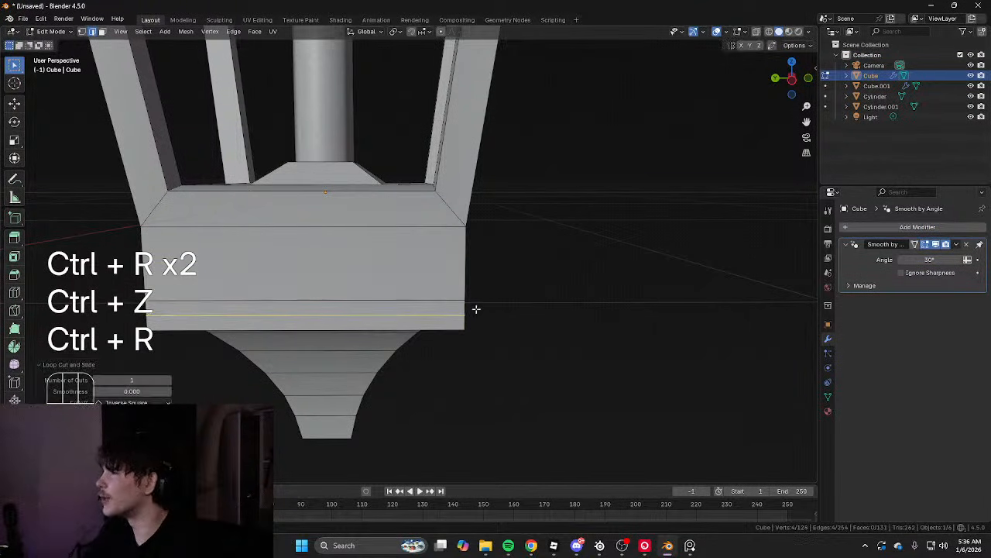
left_click(511, 302)
middle_click_drag(511, 302, 496, 289)
key("alt+s")
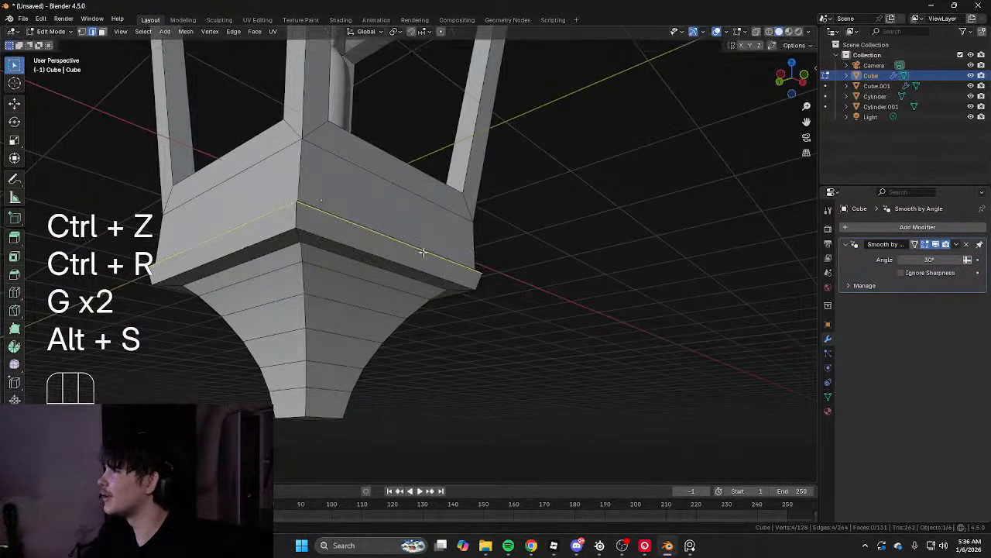
Add two more horizontal loop cuts above the block's bottom rim, then slide the active loop and apply Shrink/Fatten to it
middle_click_drag(422, 253, 461, 250)
key("ctrl+r")
left_click(468, 251)
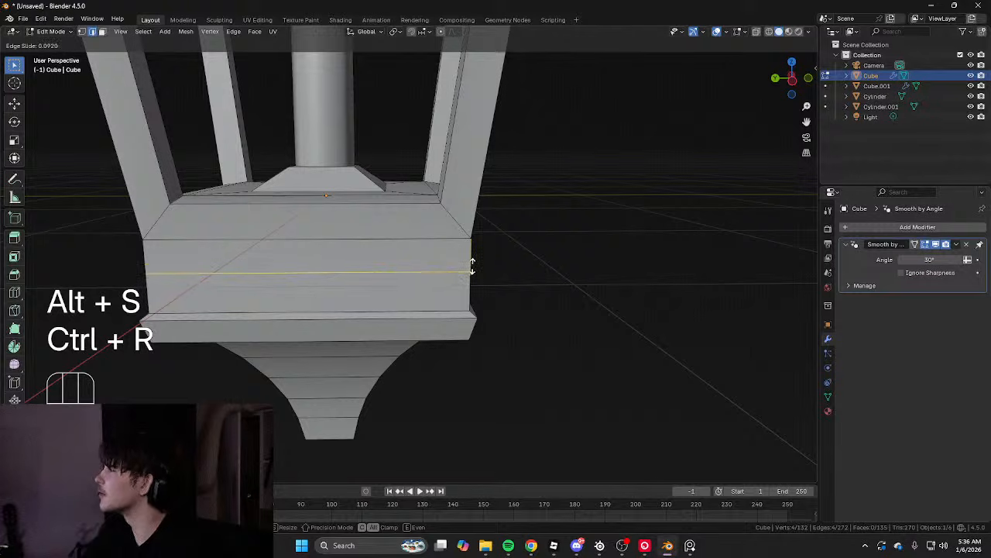
left_click(476, 257)
key("ctrl+r")
left_click(470, 252)
left_click(469, 252)
middle_click_drag(469, 253, 358, 283)
key("g")
key("g")
left_click(502, 298)
key("alt+s")
left_click(496, 274)
key("Tab")
scroll(496, 274, "down", 8)
left_click(552, 278)
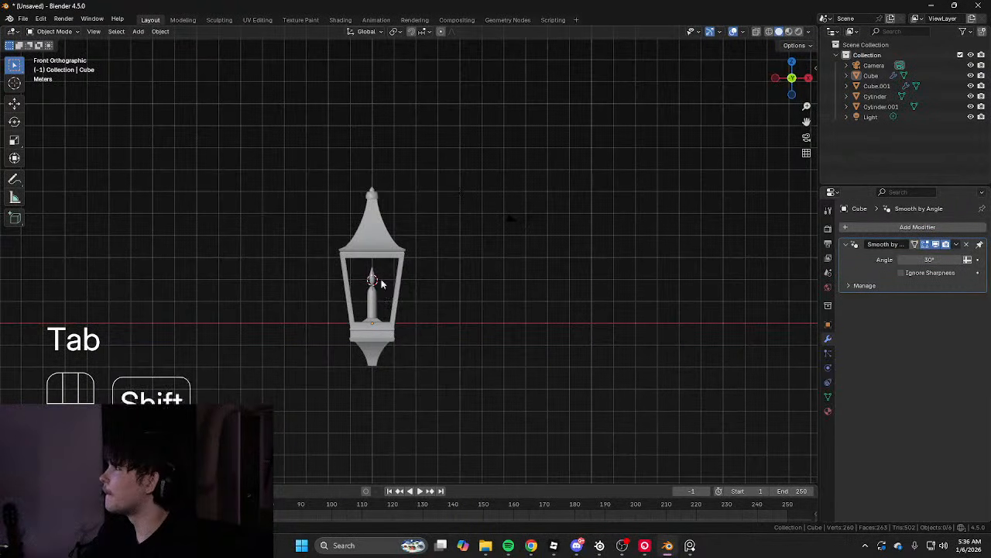
Inspect the lantern's roof, finial and eave up close from several angles
scroll(380, 281, "up", 6)
middle_click_drag(280, 166, 326, 276, "shift")
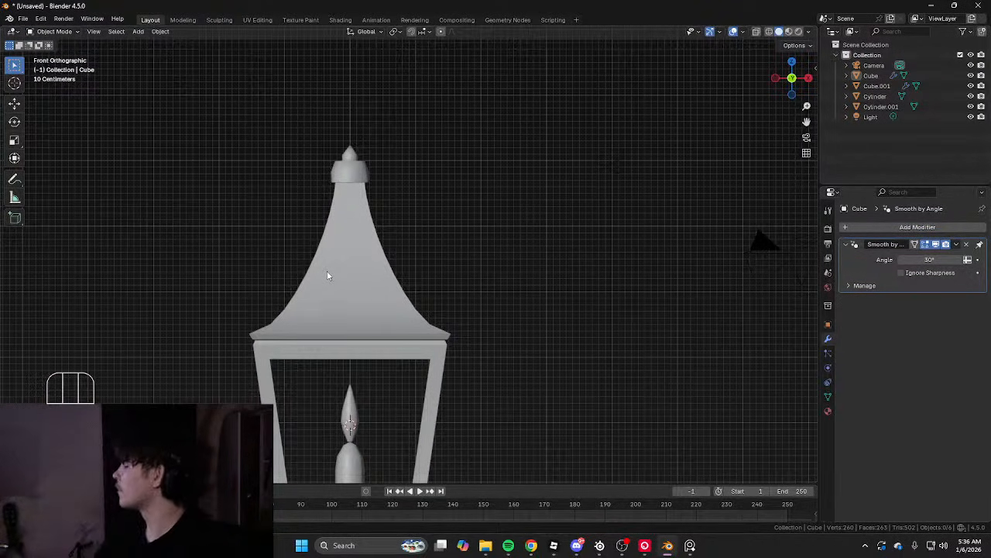
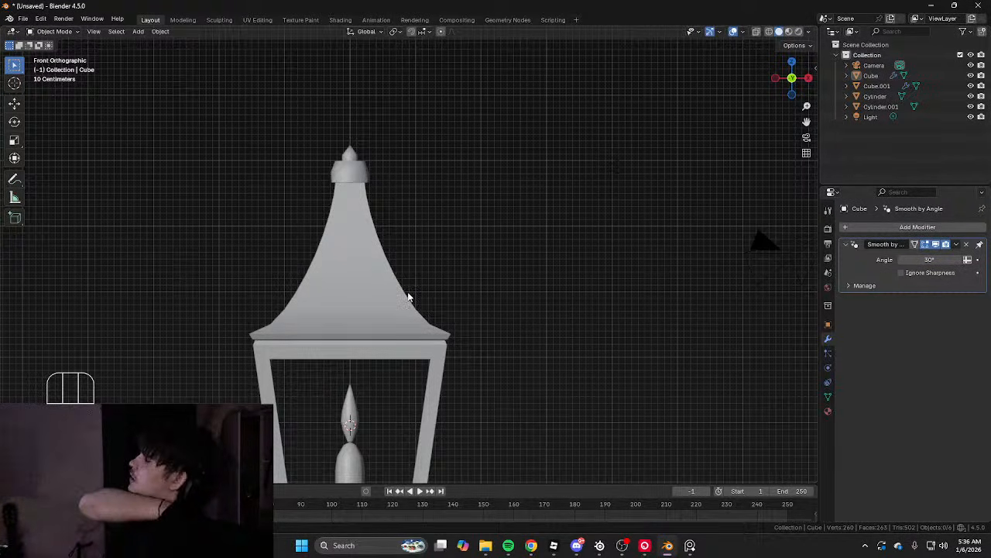
middle_click_drag(410, 293, 375, 279)
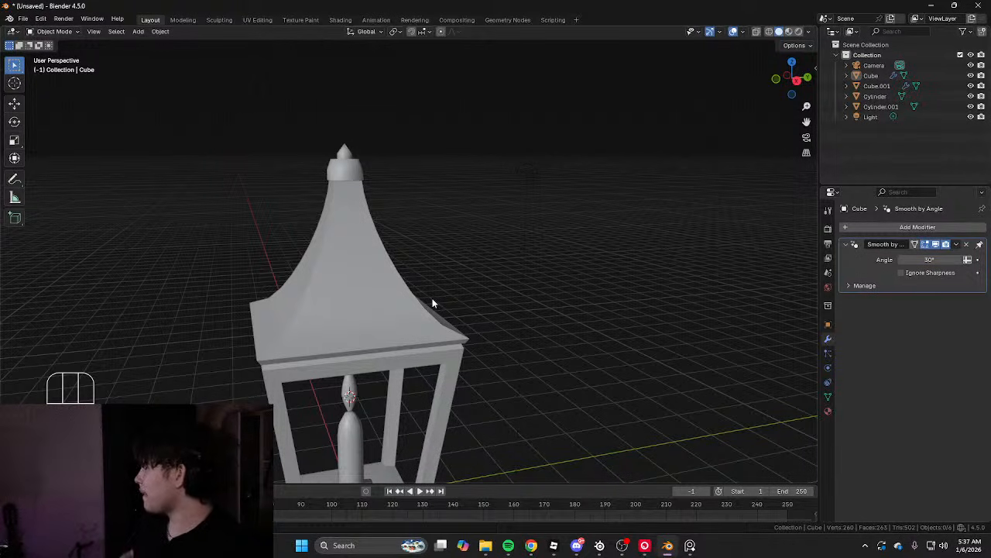
scroll(432, 303, "up", 2)
middle_click_drag(376, 256, 359, 274)
scroll(354, 297, "up", 2)
middle_click_drag(307, 160, 348, 220, "shift")
scroll(249, 160, "up", 2)
scroll(249, 160, "down", 5)
middle_click_drag(290, 333, 299, 161, "shift")
middle_click_drag(447, 267, 462, 261, "alt")
scroll(462, 261, "up", 2)
middle_click_drag(308, 234, 172, 172, "shift")
scroll(186, 170, "up", 1)
Slide the roof's edge loop just above the eave along the roof slope
left_click(352, 145)
key("Tab")
middle_click_drag(352, 145, 379, 224)
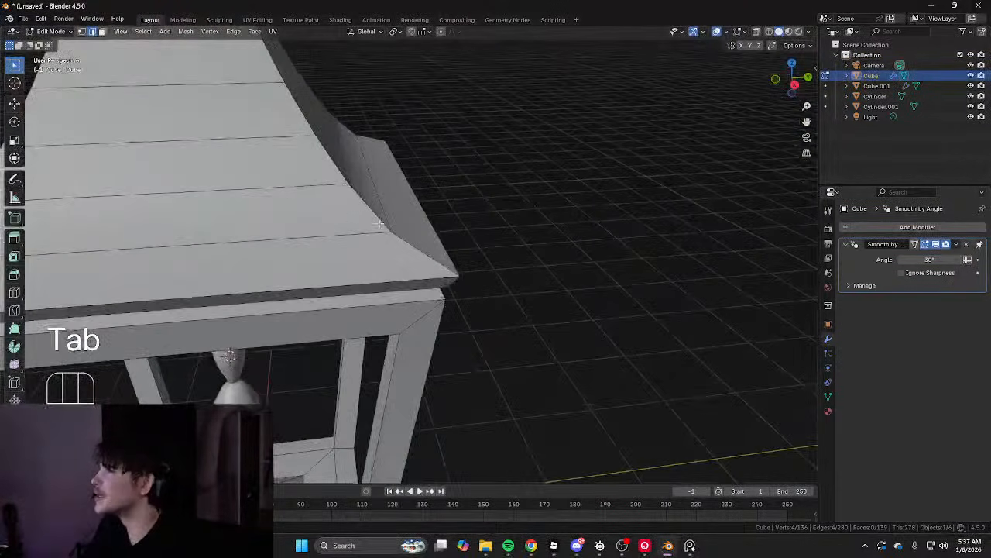
key("ctrl+x")
key("ctrl+z")
scroll(522, 251, "down", 1)
middle_click_drag(522, 251, 519, 221)
scroll(520, 221, "up", 1)
key("g")
key("g")
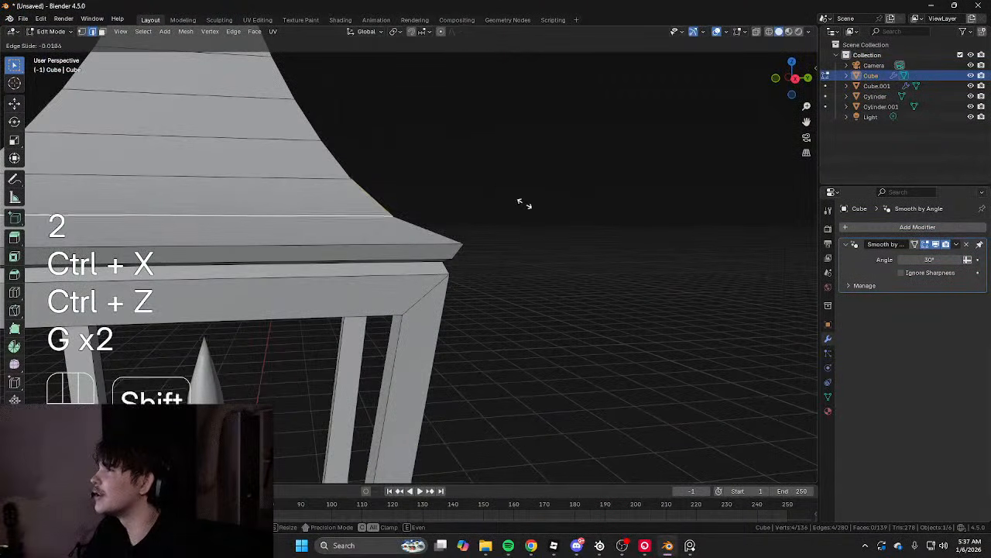
left_click(484, 197)
key("Tab")
key("Tab")
Add a loop cut around the roof's eave and raise the outer edge along Z to form a lip
scroll(413, 230, "down", 4)
middle_click_drag(413, 230, 437, 239, "shift")
key("ctrl+r")
left_click(350, 210)
key("ctrl+z")
key("ctrl+r")
left_click(347, 223)
double_click(343, 237)
key("g")
key("z")
left_click(425, 217)
Add a centred loop cut along the top of the eave lip and fatten it along its normals
middle_click_drag(425, 217, 348, 193)
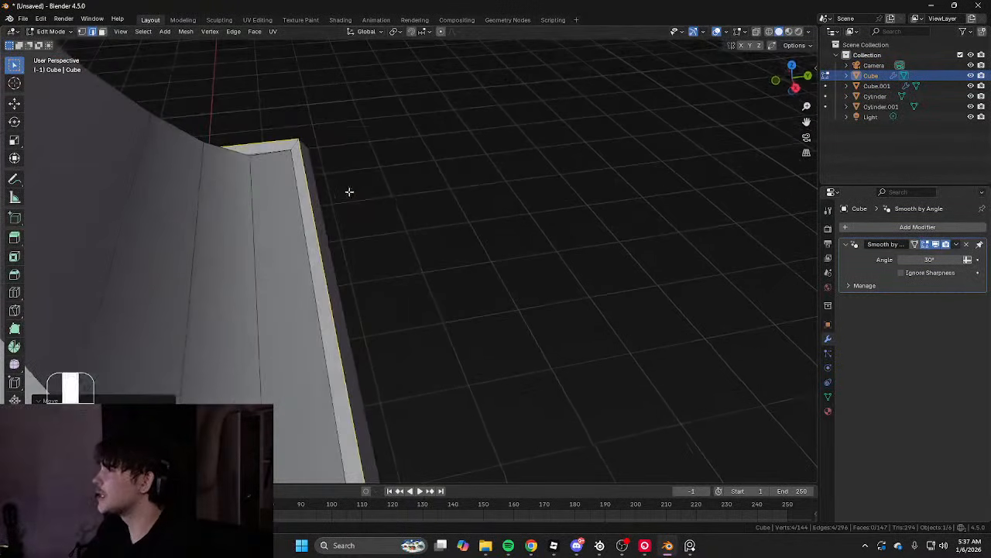
key("ctrl+r")
left_click(348, 192)
right_click(348, 193)
key("alt+s")
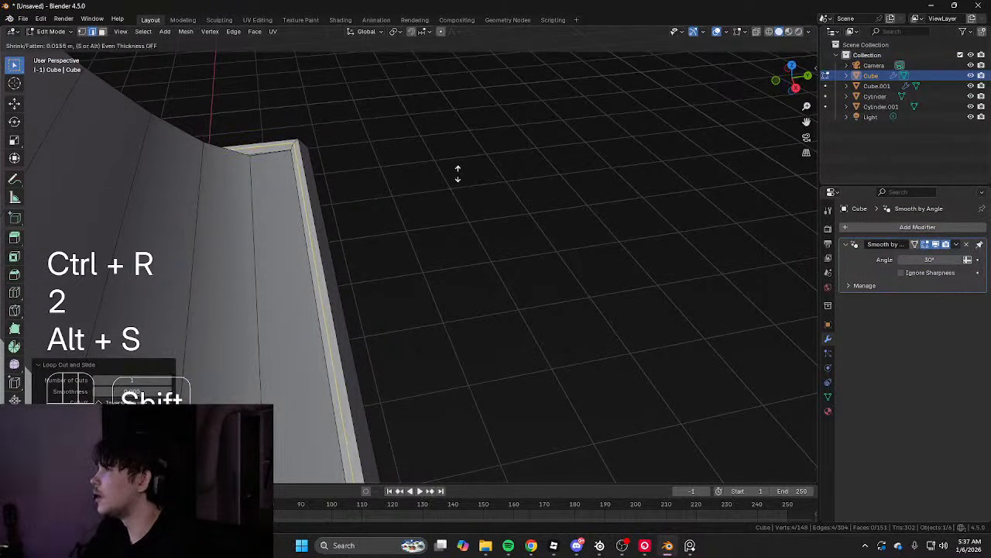
left_click(457, 172)
Slide the eave lip's edge loop to refine the lip's shape and return to Object Mode
middle_click_drag(457, 173, 524, 261)
key("g")
key("g")
left_click(438, 201)
key("Tab")
scroll(475, 230, "down", 5)
Try a different angle in the lantern's Smooth by Angle modifier, and undo it
right_click(501, 214)
left_click(500, 214)
scroll(525, 262, "up", 5)
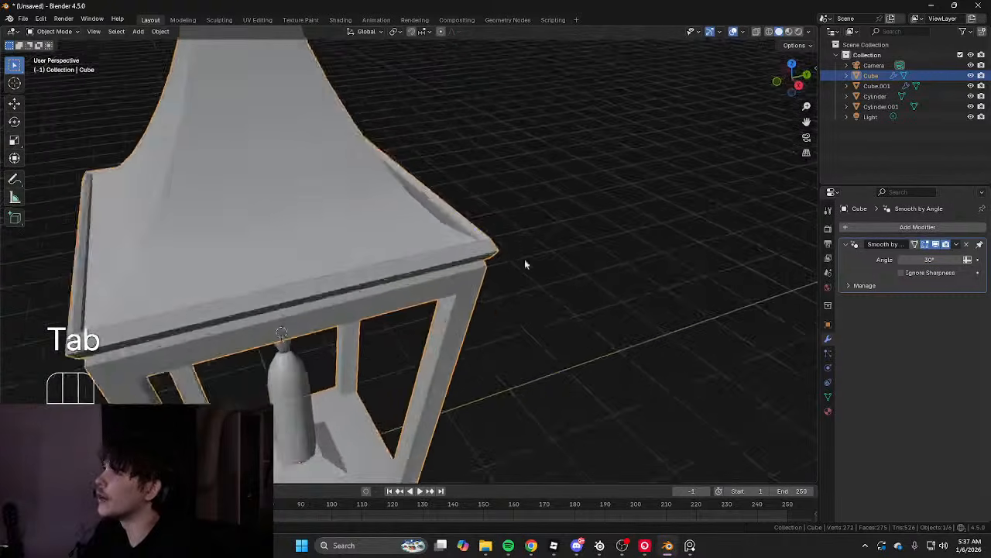
left_click(832, 398)
left_click(880, 440)
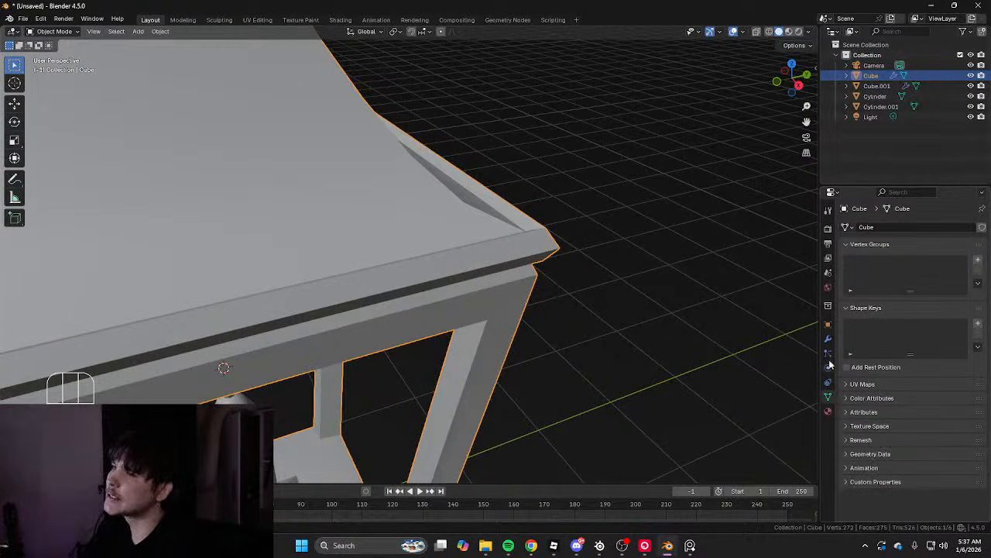
left_click(828, 338)
left_click_drag(917, 259, 927, 258)
middle_click_drag(691, 223, 643, 213)
key("ctrl+z")
Try dissolving the roof's lowest edge loop just above the eave lip, and undo it
scroll(666, 209, "down", 3)
middle_click_drag(517, 206, 423, 310)
scroll(660, 193, "down", 3)
scroll(470, 181, "up", 3)
key("Tab")
key("2")
left_click(188, 354, "alt")
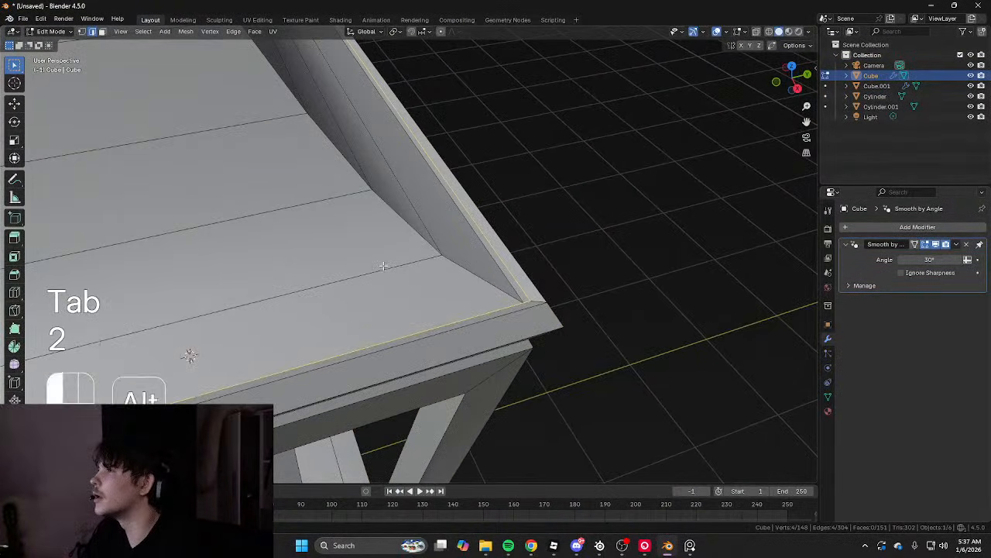
middle_click_drag(188, 354, 166, 302)
scroll(405, 182, "down", 5)
scroll(476, 248, "up", 5)
scroll(477, 248, "down", 3)
key("ctrl+x")
scroll(465, 252, "up", 3)
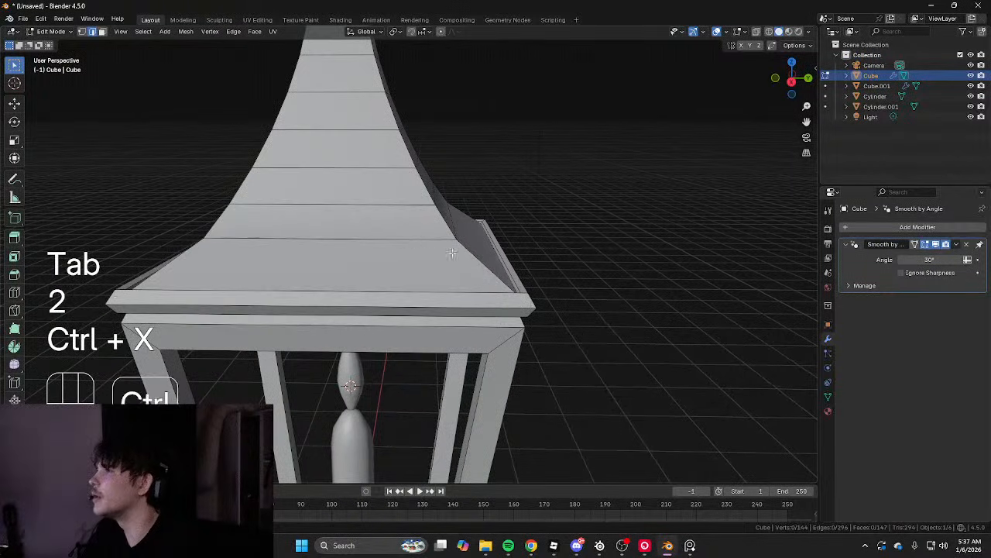
key("ctrl+z")
Slide the roof's lowest edge loop slightly up the slope and scale it to adjust the roof's curve
scroll(542, 264, "up", 3)
middle_click_drag(538, 243, 591, 256, "alt")
key("g")
key("f")
key("g")
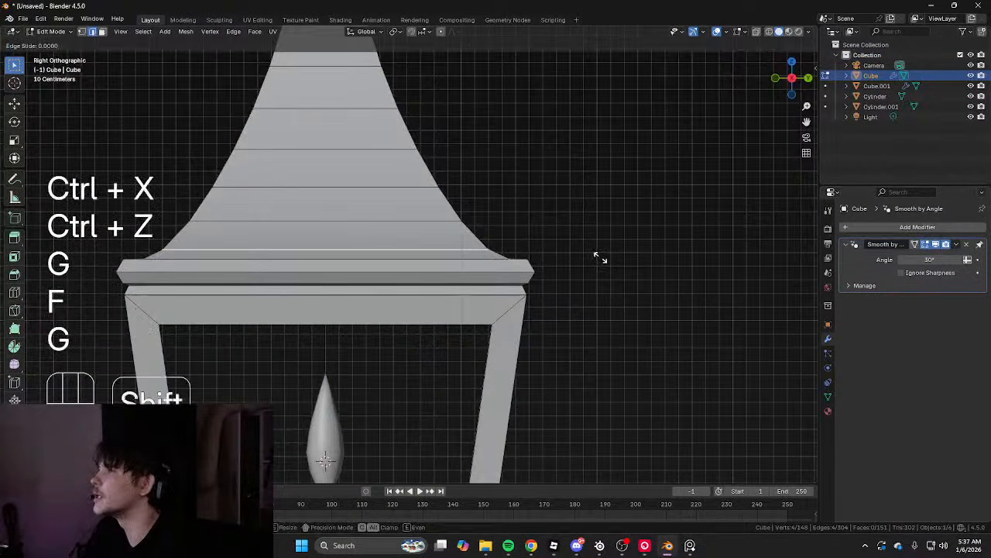
left_click(534, 203)
key("s")
left_click(584, 215)
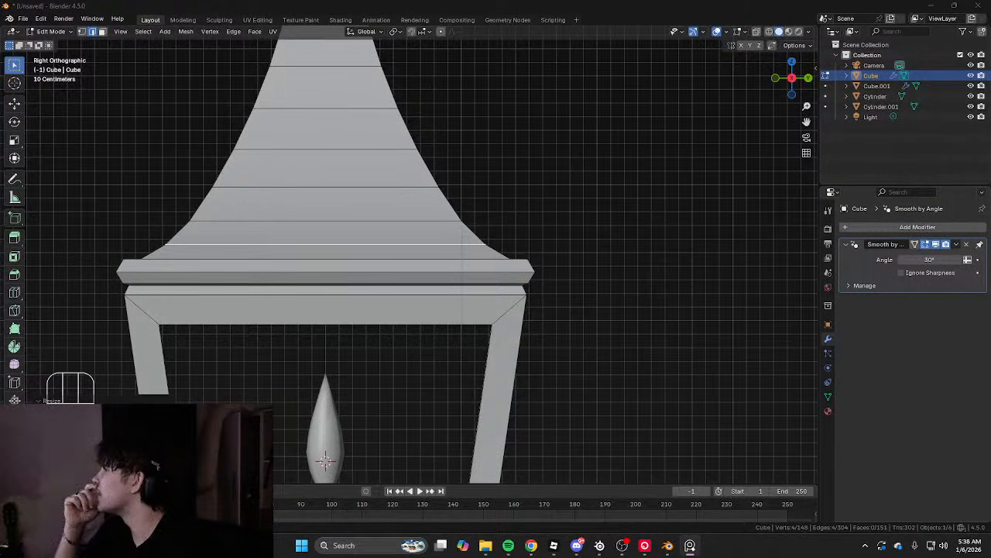
Slide the selected lowest roof edge loop and another loop on the lower roof along the slope to even out the curve
middle_click_drag(294, 224, 463, 227)
key("Tab")
key("Tab")
key("2")
key("g")
key("g")
left_click(449, 217)
left_click(410, 201, "alt")
middle_click_drag(410, 201, 357, 174)
key("g")
key("g")
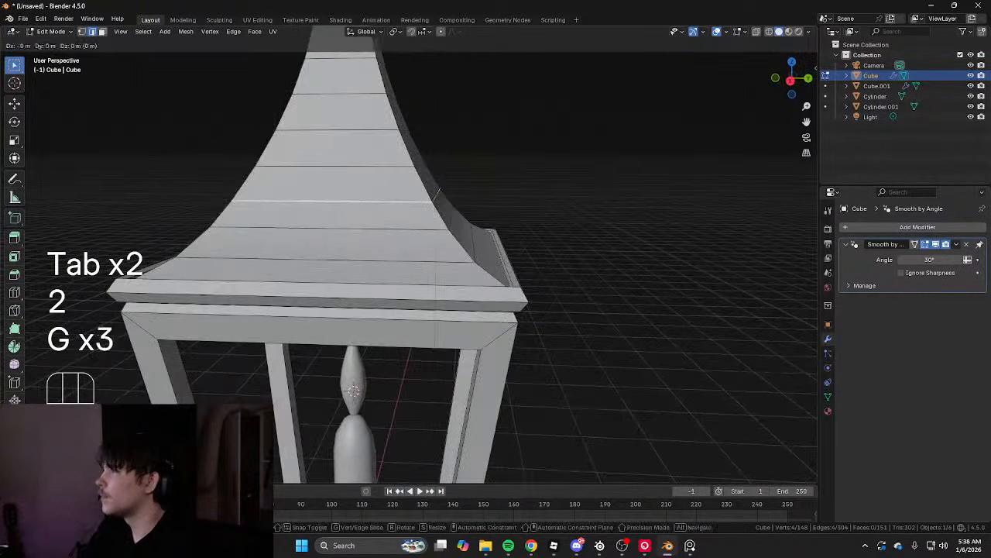
left_click(342, 158)
Slide three further edge loops up the middle of the roof along the slope to smooth its concave profile
left_click(368, 166, "alt")
key("g")
key("g")
left_click(422, 163)
middle_click_drag(414, 161, 462, 288, "shift")
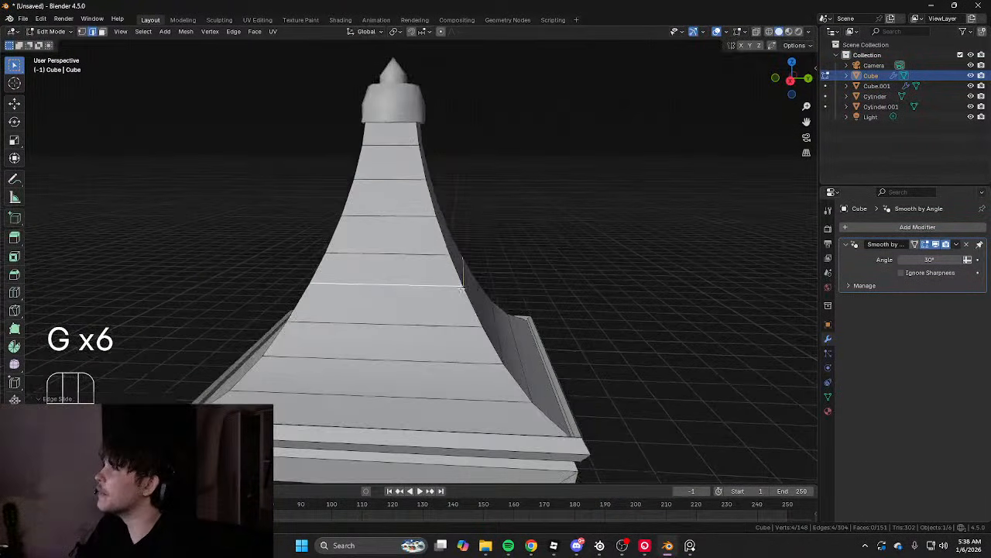
key("g")
key("g")
left_click(467, 228)
left_click(470, 215, "alt")
key("g")
key("g")
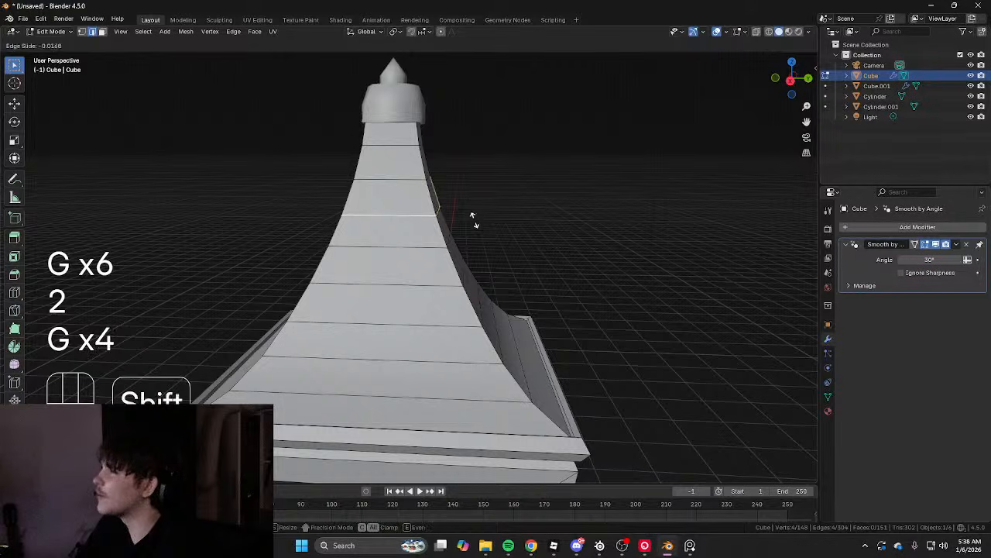
left_click(393, 184)
Examine the finial's mesh where it meets the roof, and compare it with the whole lantern's silhouette
middle_click_drag(409, 186, 500, 274)
key("Tab")
left_click(465, 234)
key("Tab")
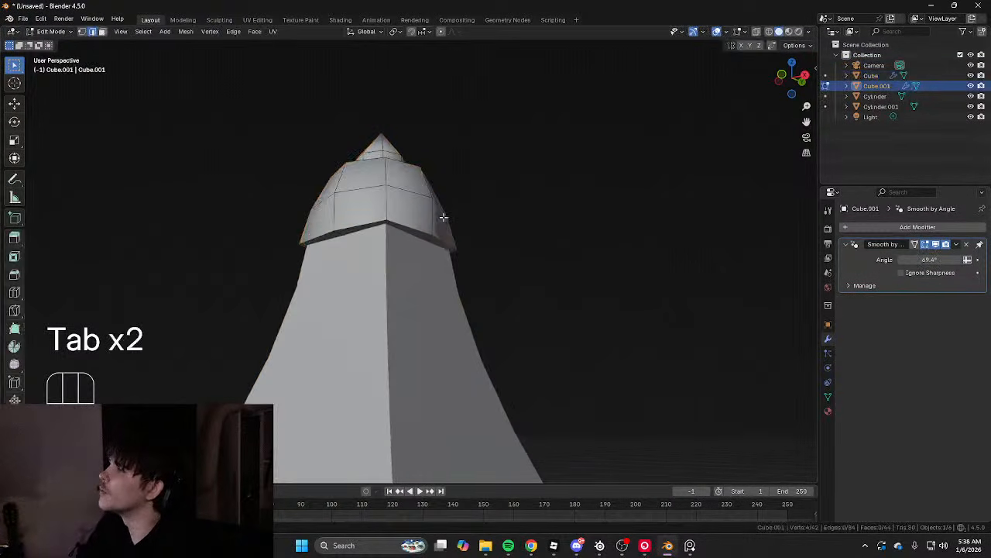
middle_click_drag(391, 228, 300, 385)
left_click(439, 202)
scroll(447, 203, "down", 4)
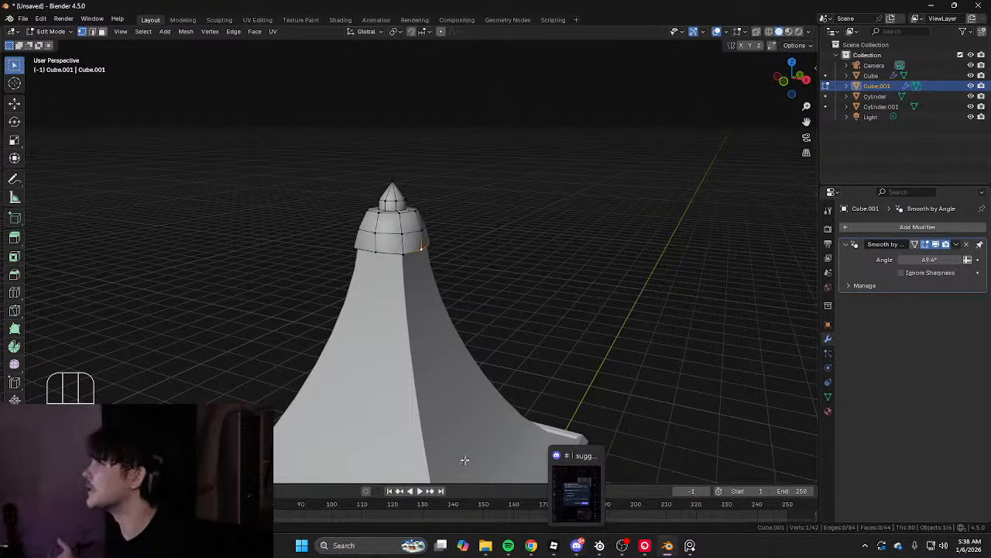
scroll(404, 377, "down", 5)
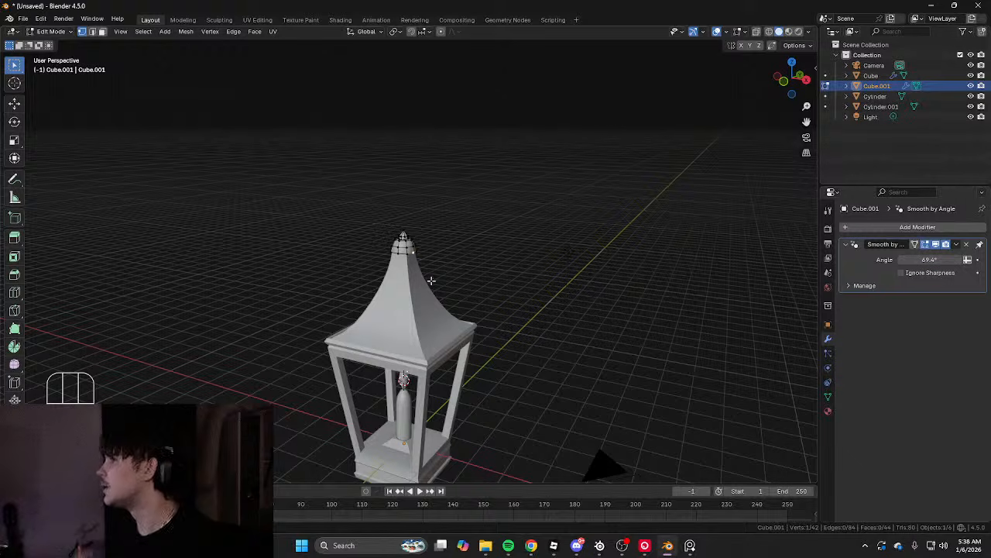
scroll(431, 280, "up", 4)
middle_click_drag(432, 341, 430, 260)
key("Tab")
Dissolve the roof's lowest edge loop just above the eave lip and return to Object Mode
middle_click_drag(430, 259, 352, 233, "shift")
left_click(457, 180)
key("Tab")
scroll(477, 248, "up", 4)
key("2")
left_click(363, 230, "alt")
key("ctrl+x")
key("ctrl+z")
key("ctrl+x")
key("ctrl+z")
key("ctrl+x")
key("Tab")
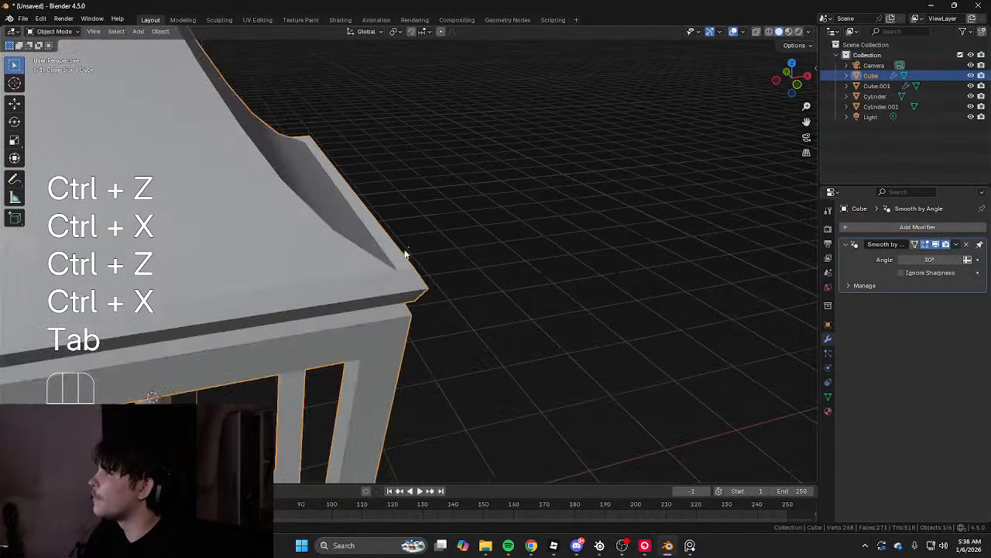
Try to bevel the bottom edge loop of the candle's tapered block, and undo it
scroll(405, 253, "down", 4)
middle_click_drag(353, 260, 380, 239)
key("Tab")
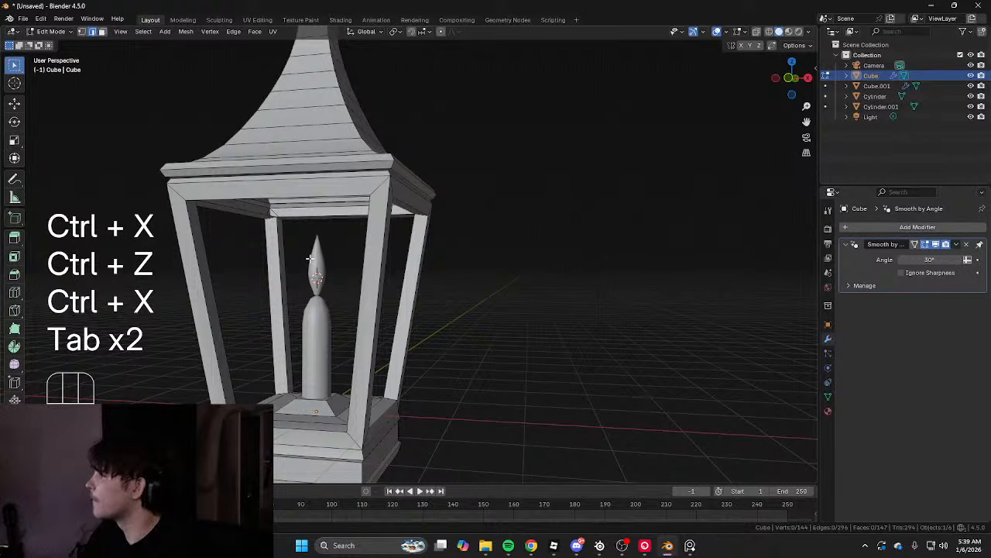
middle_click_drag(311, 258, 341, 267, "alt")
scroll(408, 265, "up", 3)
scroll(298, 306, "up", 3)
key("2")
left_click(341, 281, "alt")
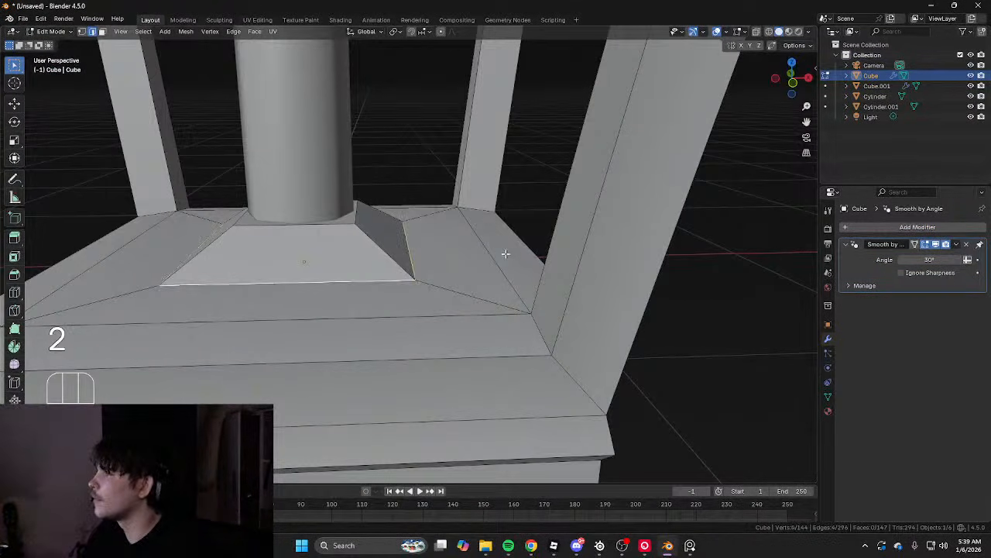
key("ctrl+b")
left_click(538, 259)
key("ctrl+z")
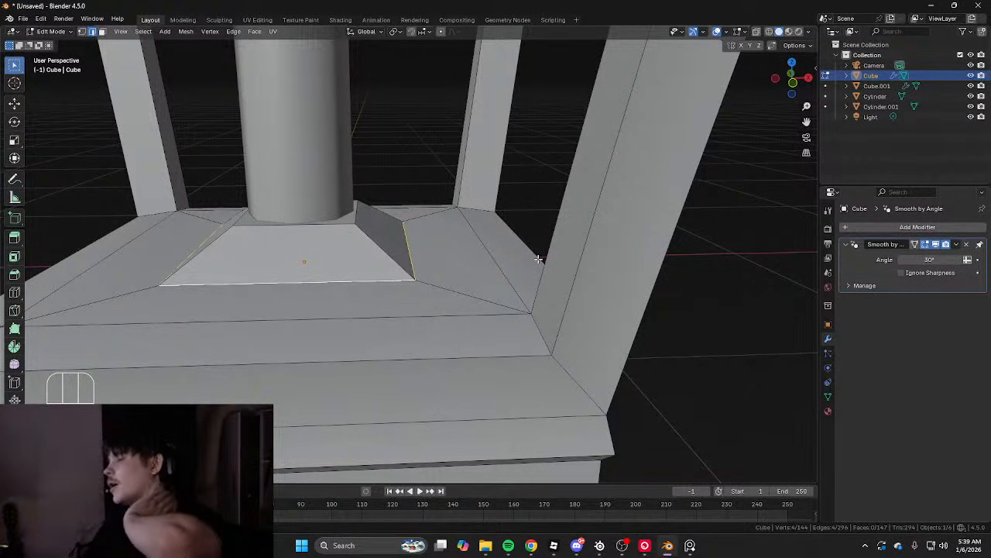
Try a 4-segment bevel on the candle block's bottom edge loop, check it in Object Mode, and undo it
middle_click_drag(519, 254, 476, 297)
scroll(544, 316, "down", 5)
scroll(545, 317, "up", 4)
middle_click_drag(544, 317, 496, 311)
key("ctrl+b")
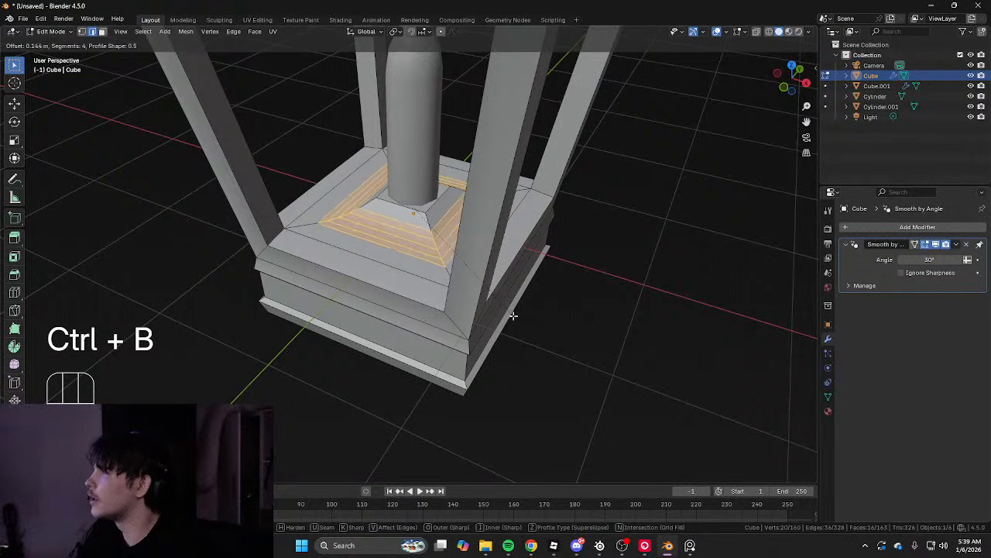
left_click(514, 315)
key("Tab")
middle_click_drag(515, 315, 465, 222)
key("ctrl+z")
Try two more bevel widths on the candle block's bottom edge loop, and undo both
key("ctrl+b")
left_click(474, 279)
key("ctrl+z")
key("ctrl+z")
key("ctrl+b")
left_click(579, 296)
key("ctrl+z")
Leave the lantern's mesh editing at the underside of the lower base and add a separate cube mesh
scroll(464, 294, "down", 3)
middle_click_drag(462, 302, 466, 232, "shift")
scroll(420, 305, "up", 3)
middle_click_drag(420, 305, 452, 190, "shift")
key("3")
left_click(411, 261)
key("Tab")
key("shift+a")
mouse_move(454, 194)
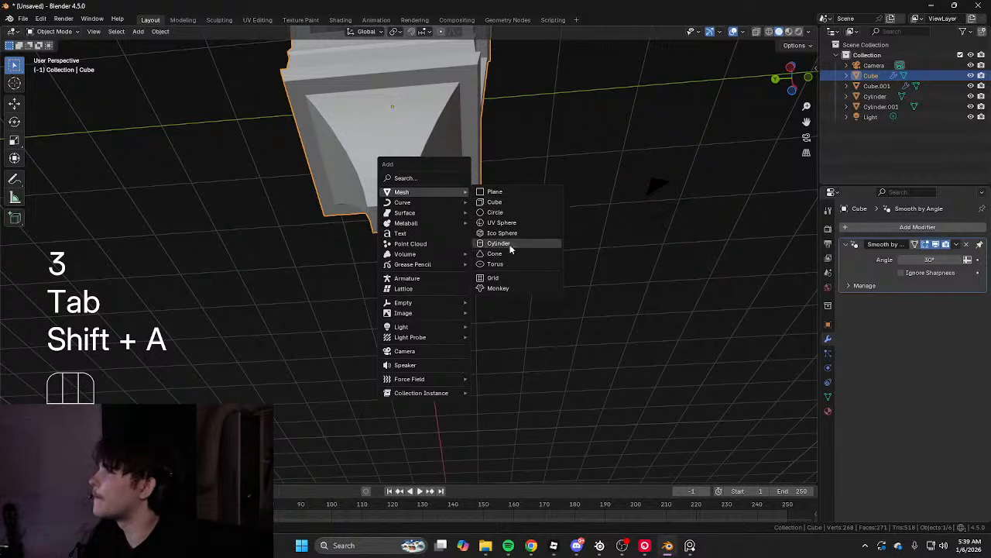
left_click(502, 204)
Give the new cube a Subdivision modifier with 2 levels in the viewport
key("ctrl+1")
middle_click_drag(489, 259, 469, 232)
key("Tab")
key("Tab")
key("ctrl+2")
key("Tab")
key("Tab")
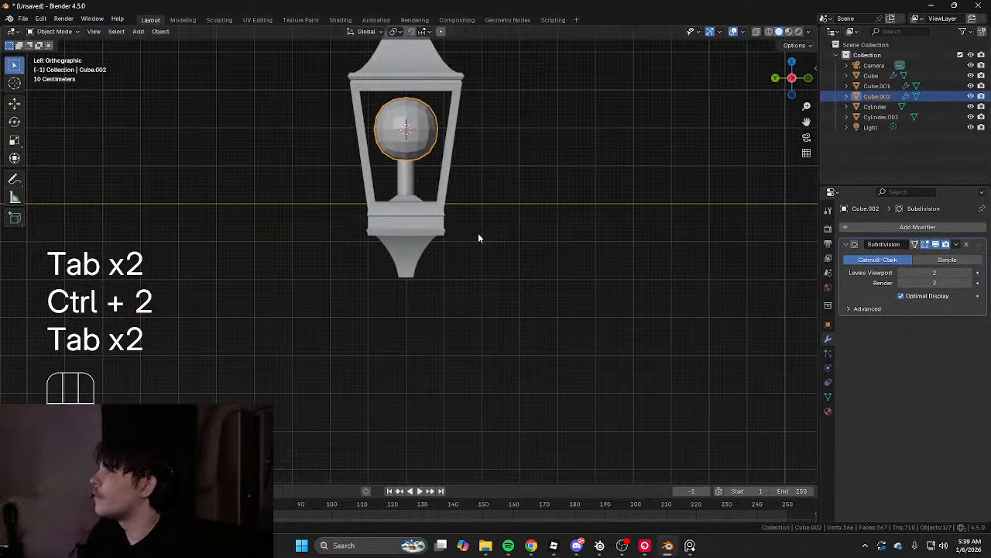
key("Tab")
key("Tab")
key("ctrl+1")
key("ctrl+2")
Apply the cube's Subdivision modifier, then add a Cast modifier to round it into a sphere and apply that too
key("ctrl+a")
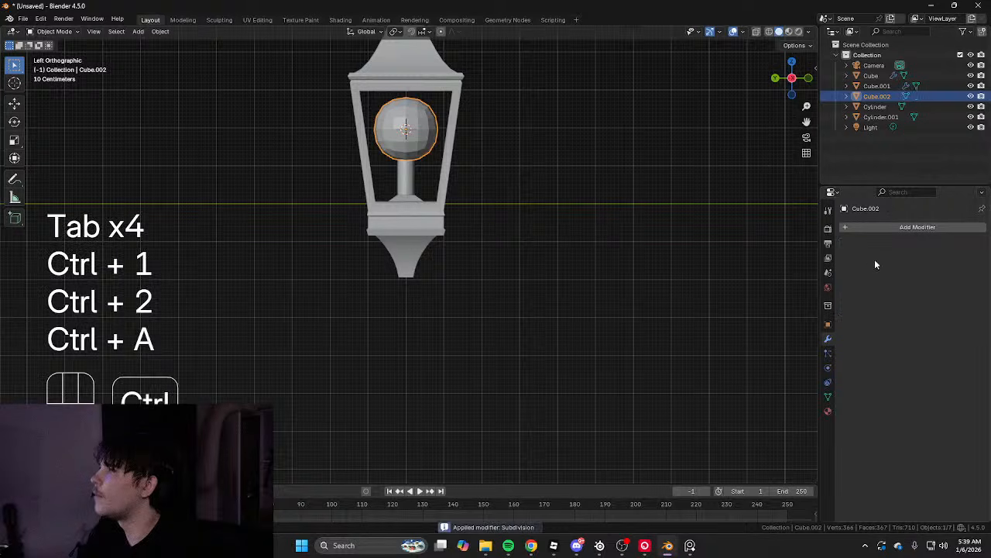
key("c")
key("a")
left_click(879, 227)
left_click(767, 298)
key("ctrl+a")
Move the whole sphere mesh below the lantern's lower base and shade it smooth
key("Tab")
key("a")
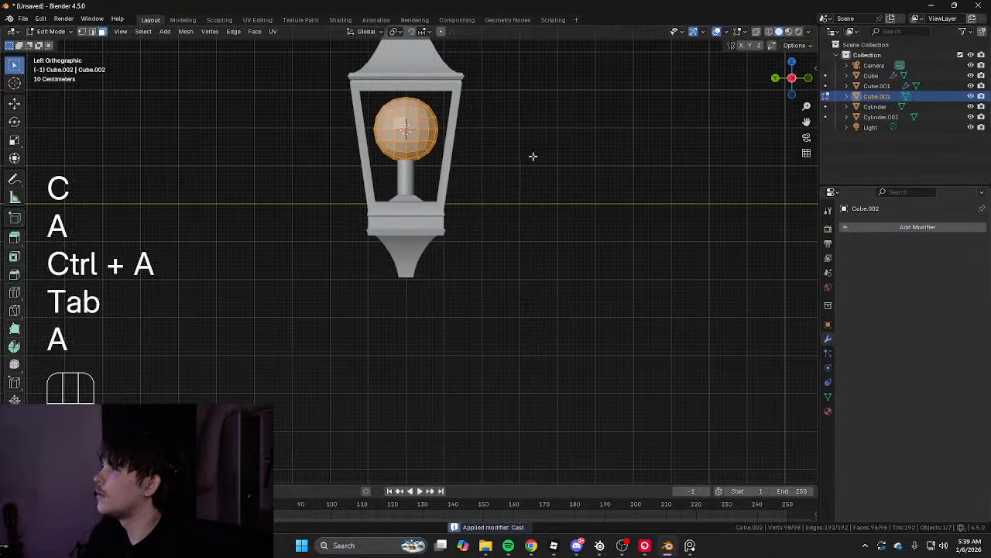
key("g")
left_click(512, 272)
key("Tab")
right_click(509, 268)
left_click(495, 240)
Scale the sphere down and raise it along the Z axis to just below the lower base's tip
key("Tab")
key("a")
scroll(535, 321, "up", 5)
key("s")
left_click(474, 367)
key("g")
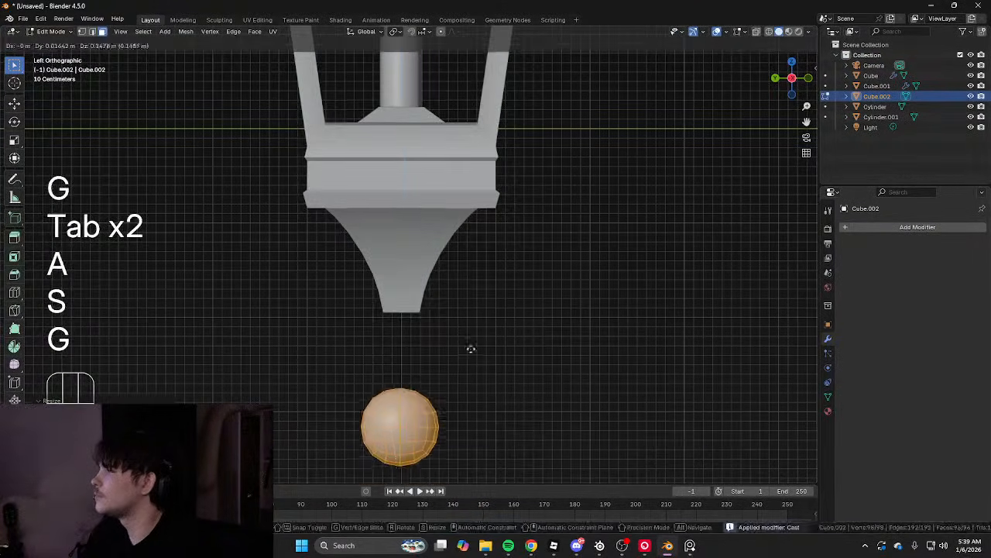
middle_click(471, 333)
left_click(482, 293)
middle_click_drag(504, 312, 513, 247, "shift")
Adjust the sphere's size and move it along the Z axis to fit closer beneath the lower base's tip
key("s")
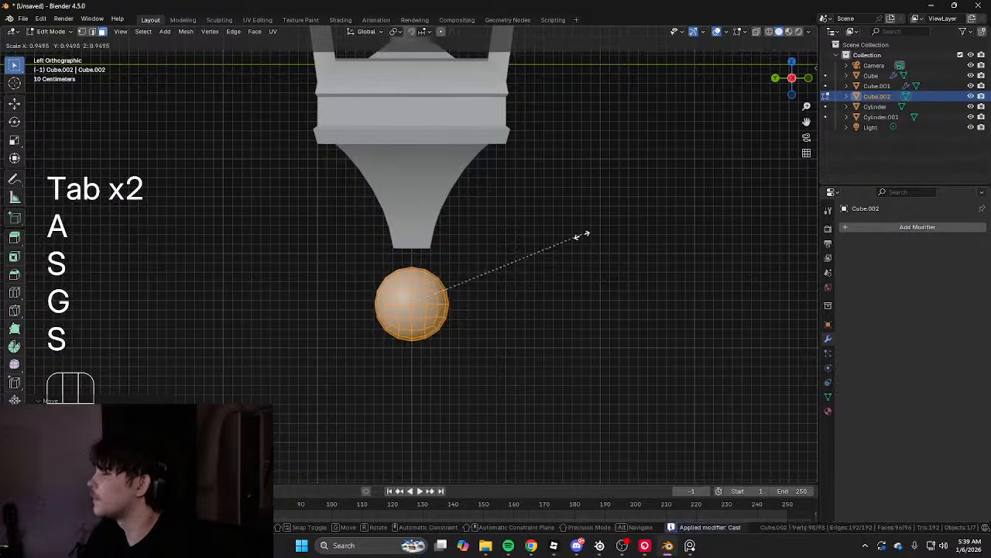
left_click(619, 256)
scroll(592, 260, "up", 1)
key("g")
middle_click(592, 259)
key("s")
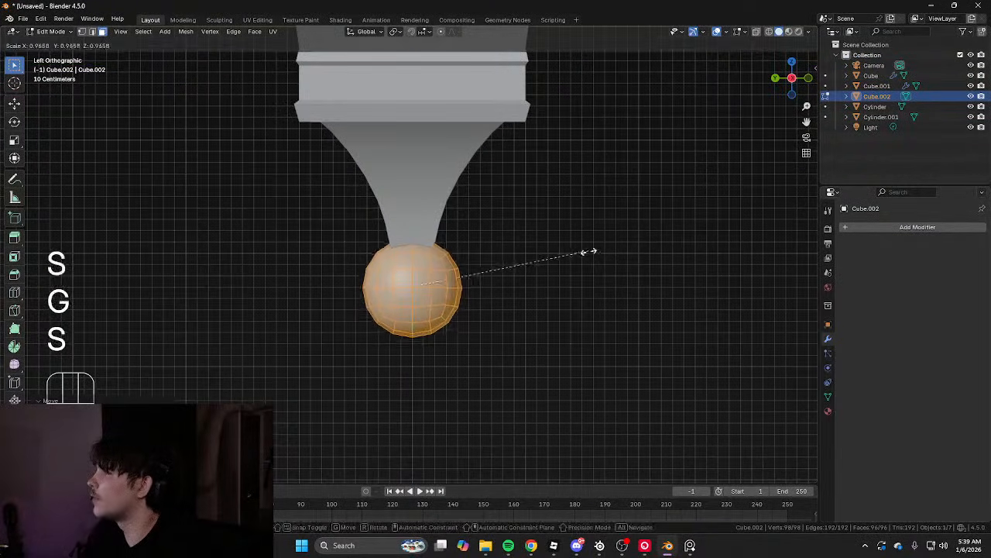
left_click(566, 259)
key("g")
middle_click(575, 261)
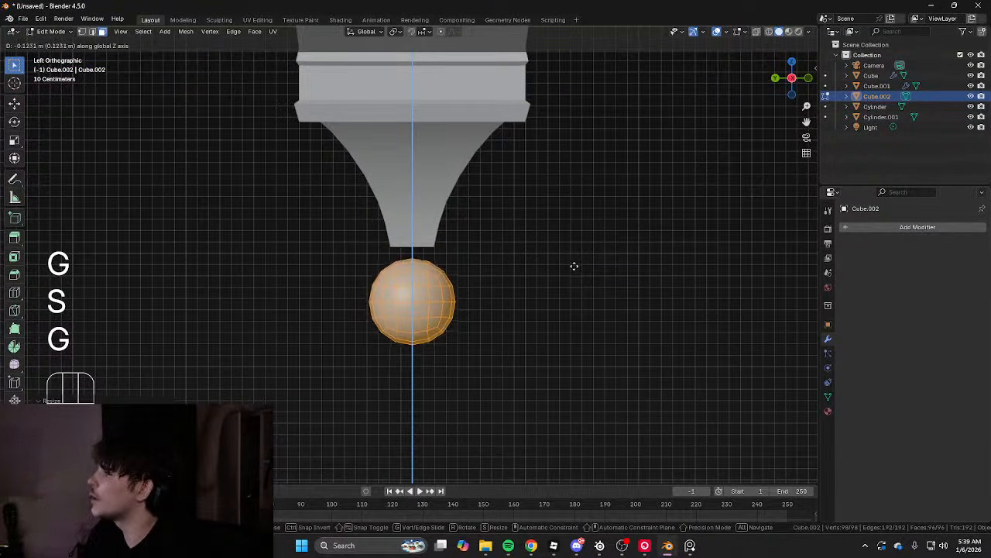
left_click(577, 258)
Shrink the sphere to about the width of the lower base's tip, seat it directly underneath, and deselect it in Object Mode
key("g")
middle_click(575, 274)
key("s")
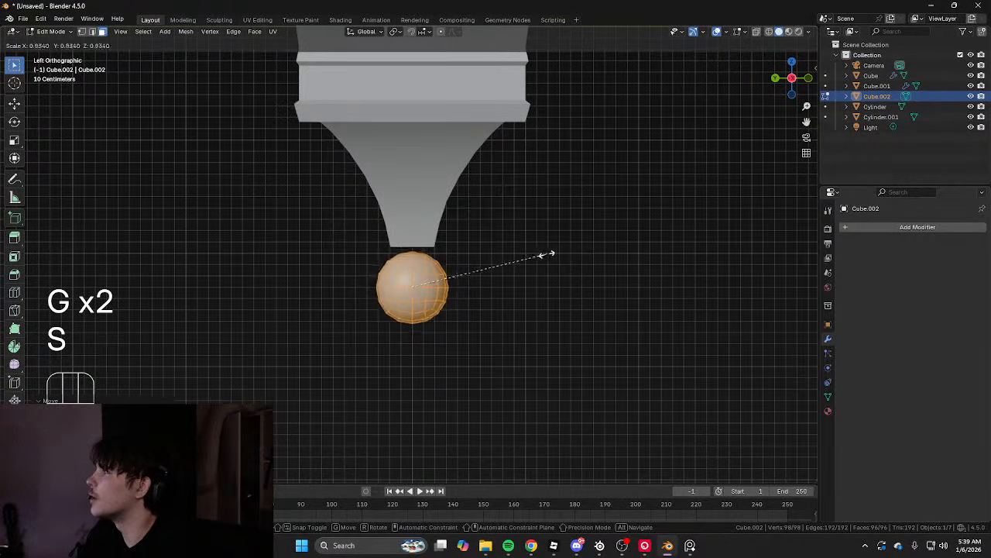
left_click(496, 253)
key("g")
middle_click(494, 252)
left_click(494, 238)
key("s")
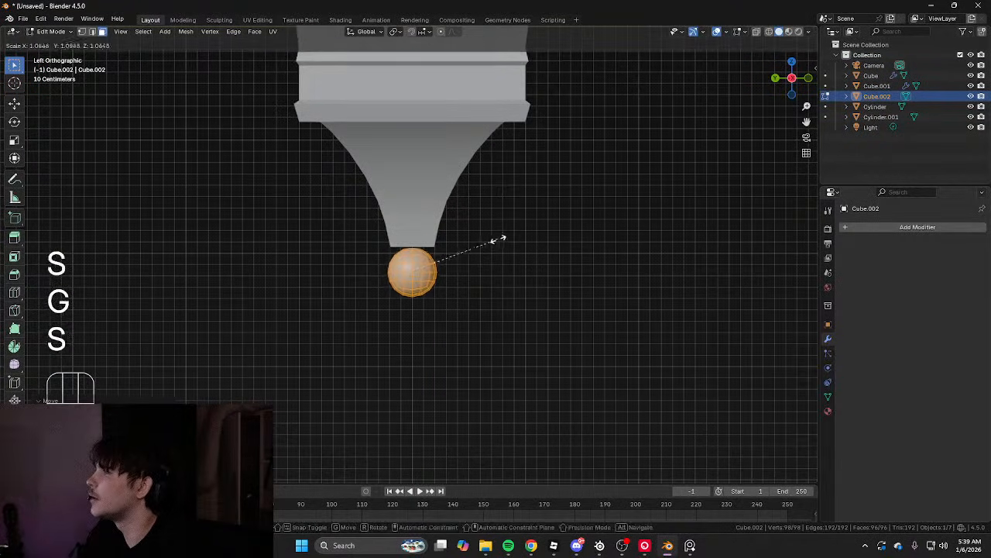
left_click(507, 240)
key("Tab")
scroll(538, 233, "down", 6)
left_click(538, 233)
Select edges around the finial's pointed tip, snap the 3D cursor to them, and return to Object Mode
middle_click_drag(509, 168, 505, 268, "shift")
scroll(505, 269, "down", 2)
middle_click_drag(443, 217, 442, 287, "shift")
scroll(411, 259, "up", 9)
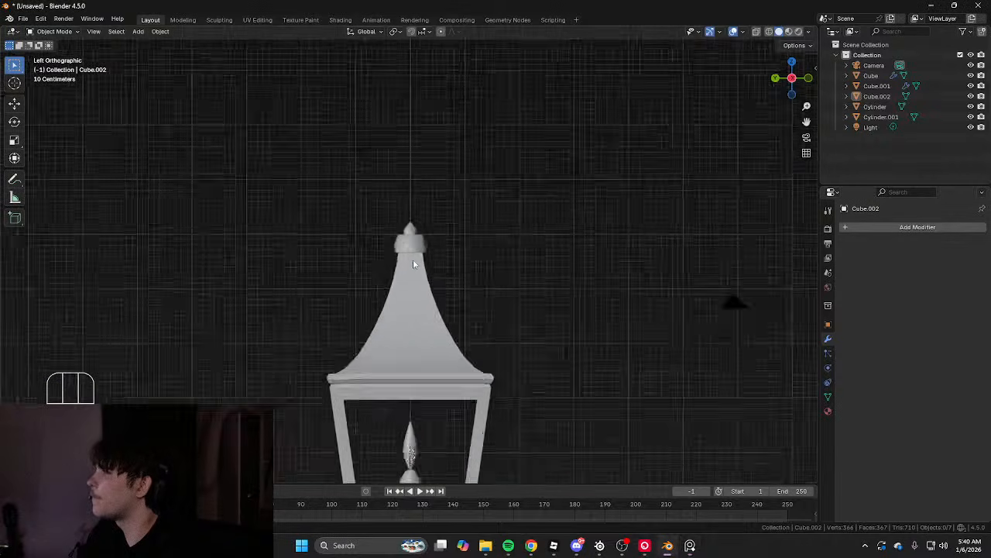
middle_click_drag(441, 224, 425, 265)
left_click(238, 225)
key("Tab")
key("1")
key("2")
middle_click_drag(387, 224, 566, 264)
scroll(512, 233, "up", 2)
left_click(487, 210, "shift")
middle_click_drag(489, 216, 419, 255)
key("shift+s")
key("Tab")
Add a plane at the 3D cursor on the finial's tip and open its mesh for editing in the front view
key("shift+a")
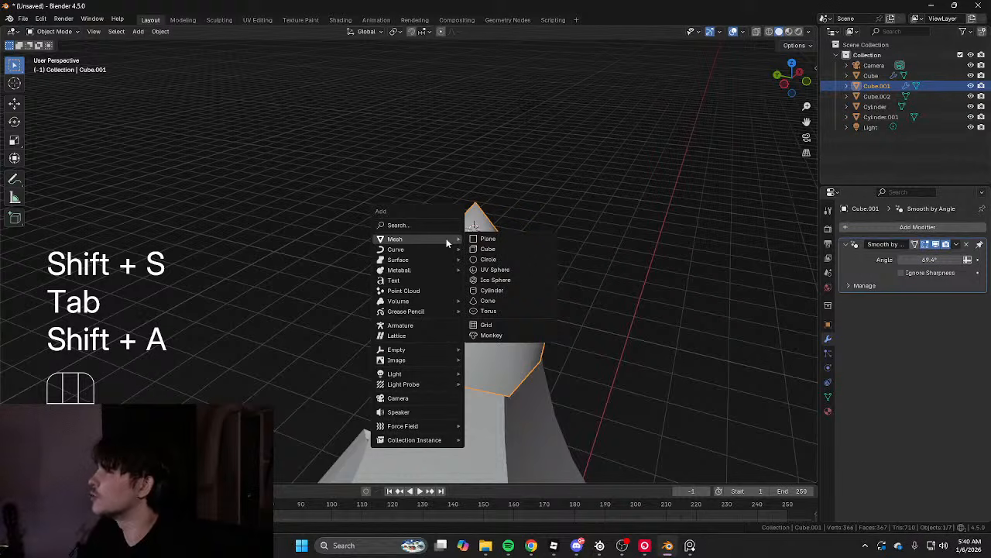
left_click(498, 243)
scroll(504, 245, "down", 5)
key("Tab")
middle_click_drag(513, 247, 457, 252, "alt")
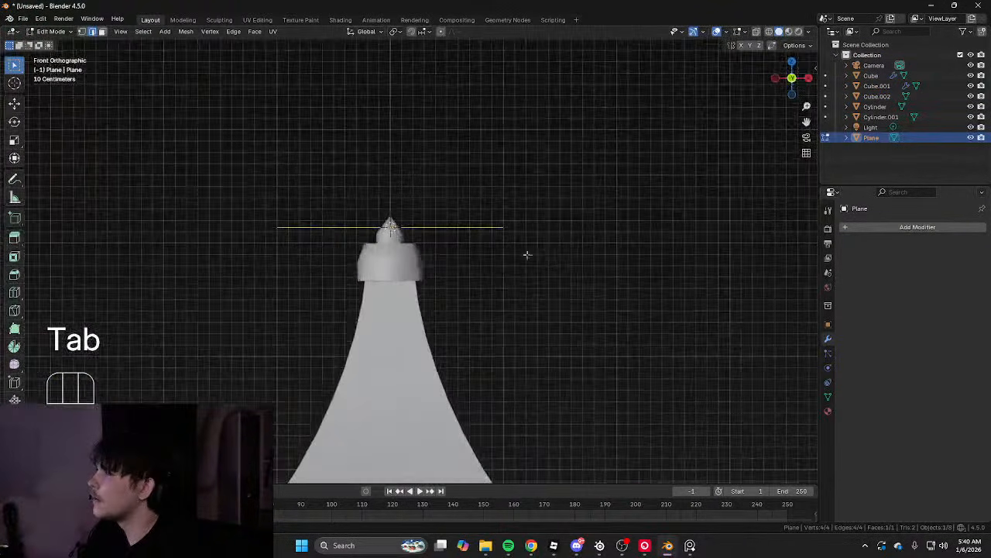
key("a")
key("s")
left_click(596, 227)
key("ctrl+z")
key("Tab")
Open the lantern body's mesh for editing in the left view and add a centred loop cut
scroll(482, 283, "down", 8)
middle_click_drag(472, 294, 422, 217, "alt")
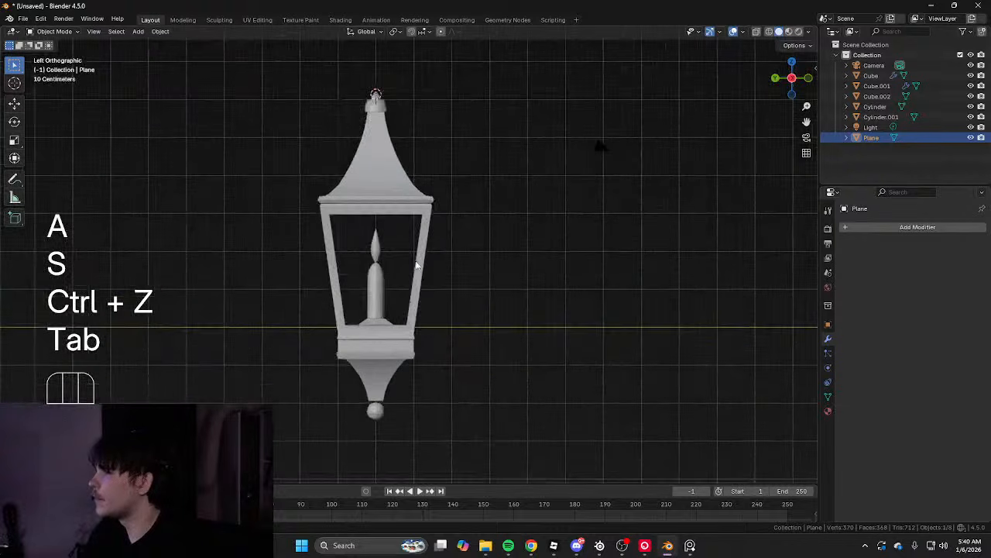
left_click(419, 264)
key("Tab")
scroll(452, 239, "up", 3)
middle_click_drag(408, 172, 403, 67, "shift")
key("ctrl+r")
left_click(405, 228)
right_click(405, 227)
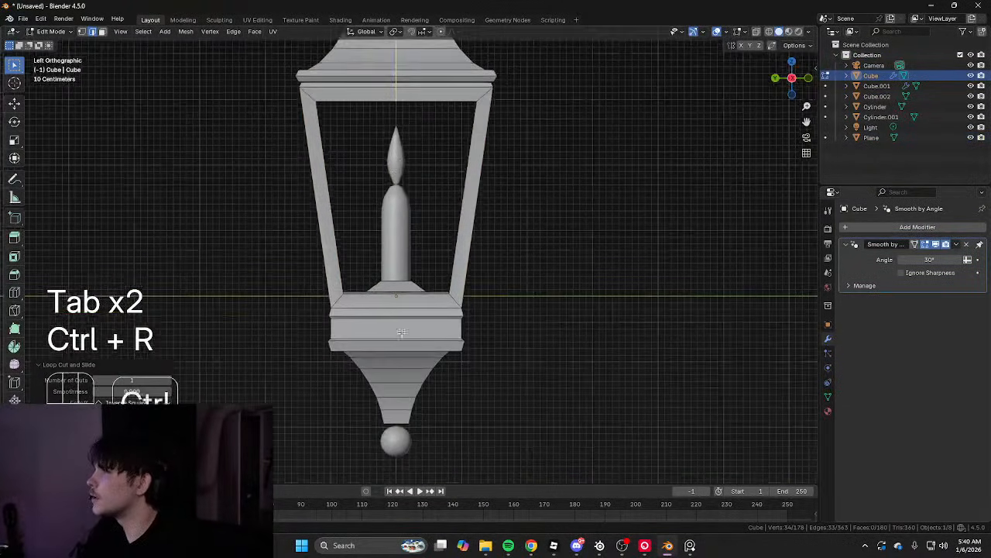
Add more centred loop cuts through the lantern's base and roof so the body can be split along X and Y
key("ctrl+r")
left_click(408, 343)
middle_click_drag(409, 343, 398, 310)
key("ctrl+r")
left_click(392, 320)
middle_click_drag(410, 158, 413, 274, "shift")
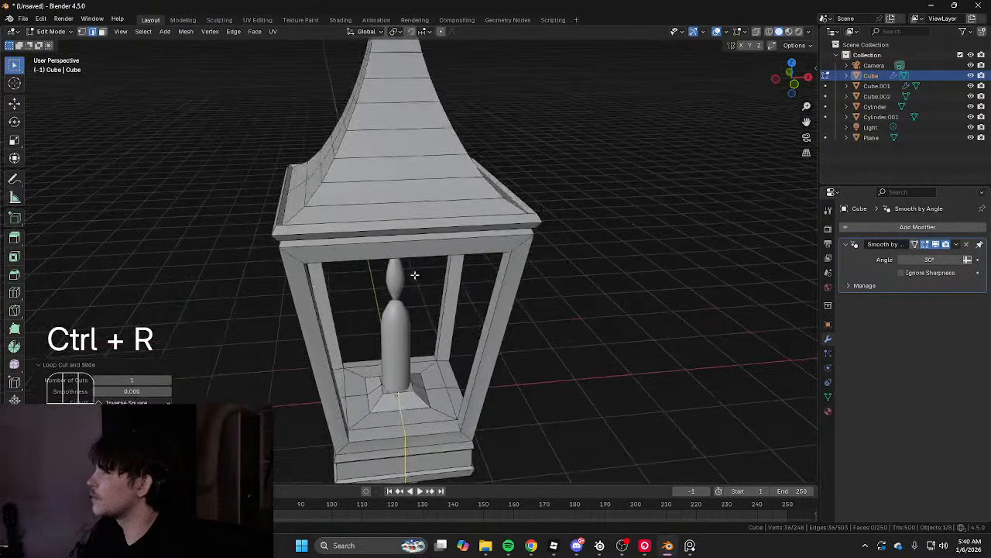
key("ctrl+r")
left_click(404, 232)
Delete the body's vertices on the right side of its centre line in the left wireframe view
scroll(403, 231, "down", 4)
key("shift+z")
scroll(433, 233, "down", 3)
key("1")
scroll(542, 224, "down", 3)
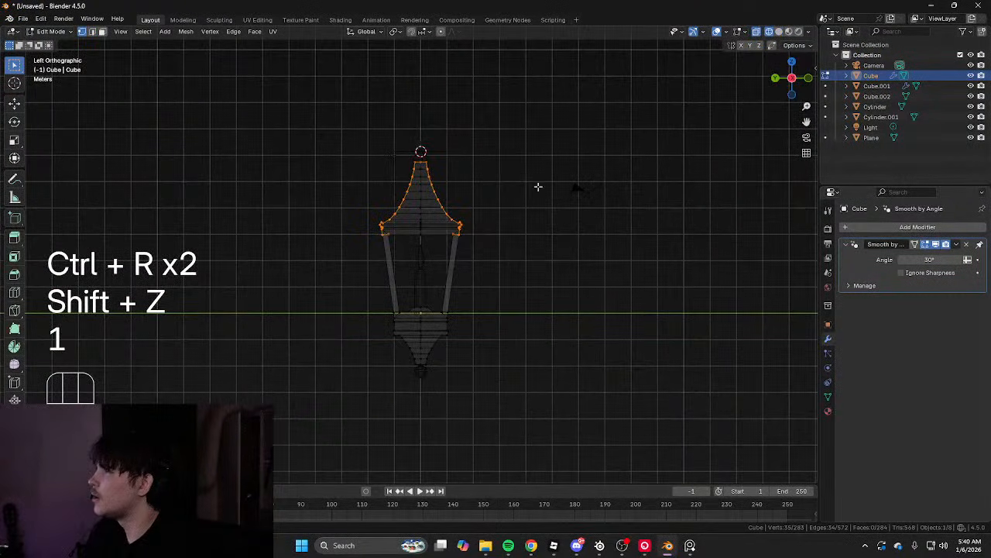
middle_click_drag(495, 187, 502, 234, "shift")
left_click_drag(514, 95, 417, 430)
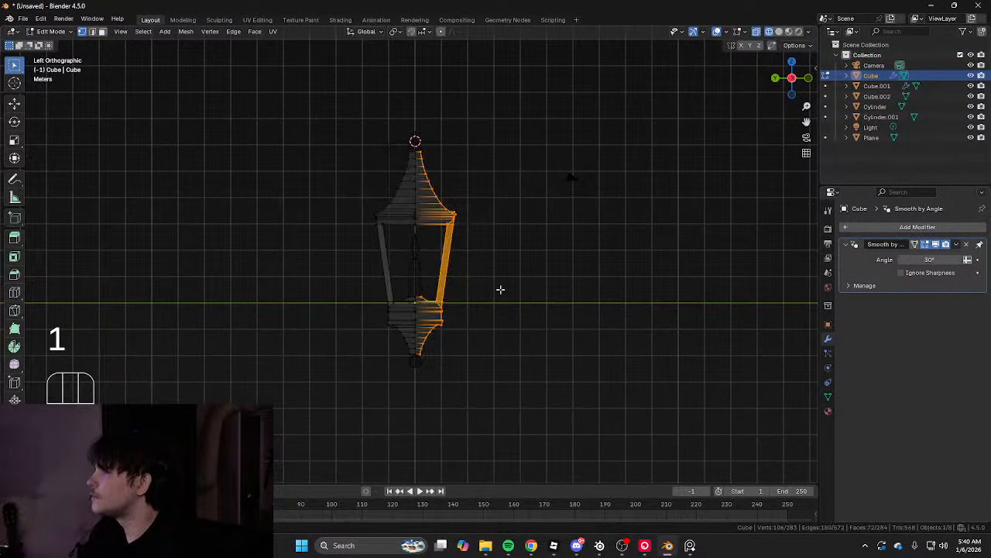
left_click(486, 261)
Delete the body's vertices on the right side of its centre line in the front view, keeping one quarter
middle_click_drag(479, 256, 398, 247, "alt")
scroll(400, 249, "up", 1)
left_click_drag(556, 72, 401, 423)
key("x")
left_click(402, 421)
Return to solid shading and add a Mirror modifier on the X and Y axes to the lantern body
key("shift+z")
key("Tab")
key("ctrl+x")
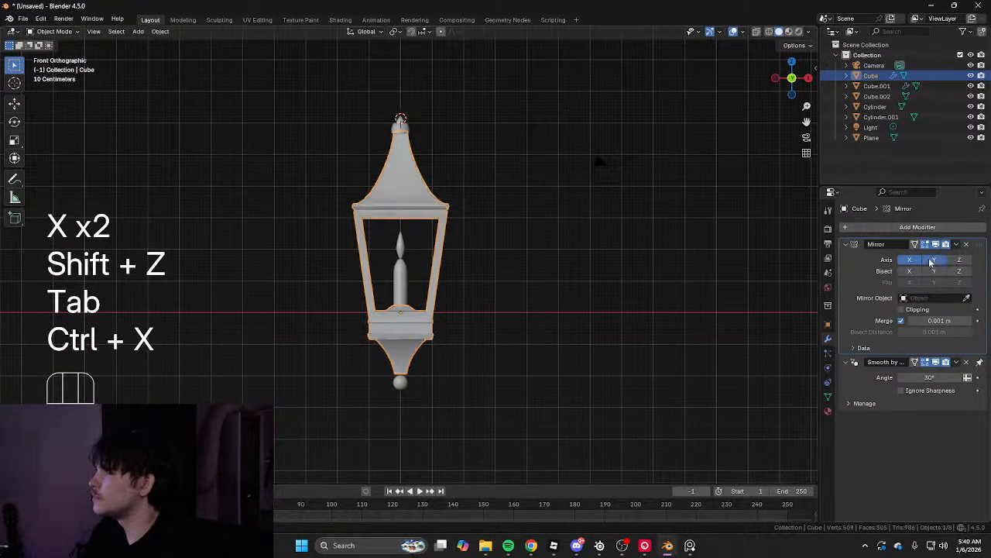
middle_click_drag(486, 260, 609, 292)
key("Tab")
key("Tab")
Select the plane on the finial's tip and open its mesh for editing
middle_click_drag(443, 172, 436, 303, "shift")
scroll(436, 302, "up", 4)
left_click(418, 246)
key("Tab")
scroll(464, 247, "up", 3)
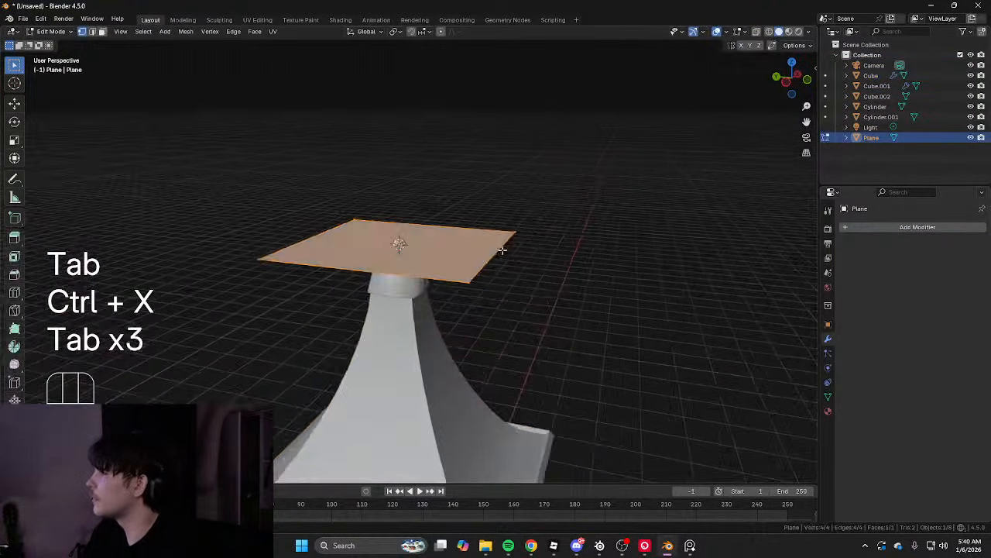
middle_click_drag(502, 249, 661, 292)
key("Tab")
key("Tab")
key("a")
key("z")
key("s")
left_click(660, 279)
key("ctrl+z")
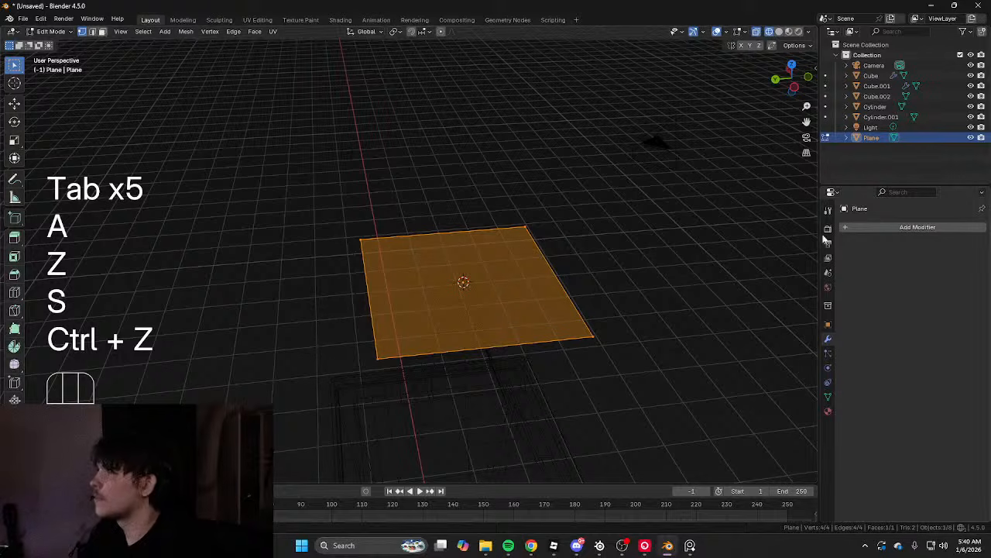
left_click(779, 33)
Scale the plane down around the finial's tip
middle_click_drag(635, 178, 573, 119, "shift")
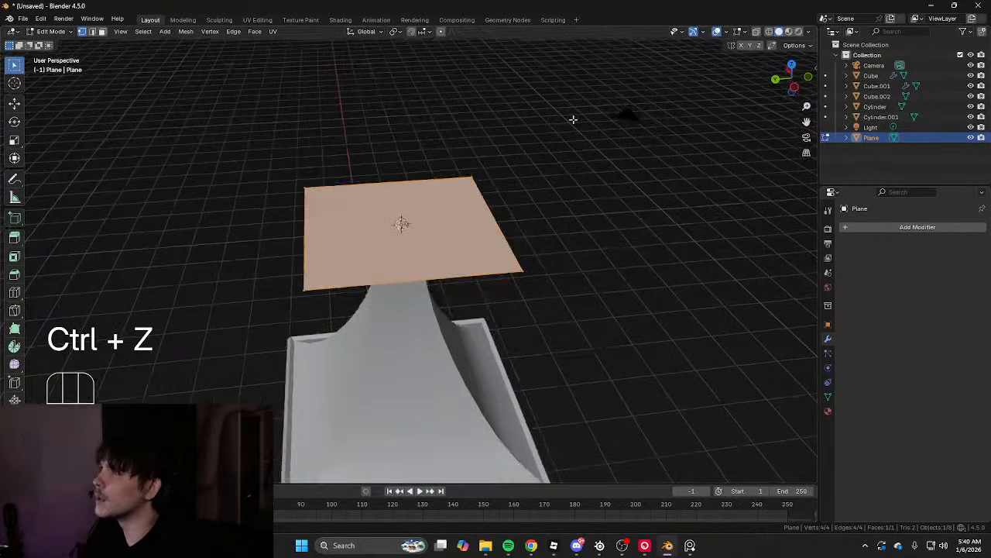
scroll(571, 120, "up", 1)
key("s")
left_click(457, 167)
middle_click_drag(513, 164, 461, 141)
scroll(459, 141, "up", 5)
key("s")
left_click(253, 104)
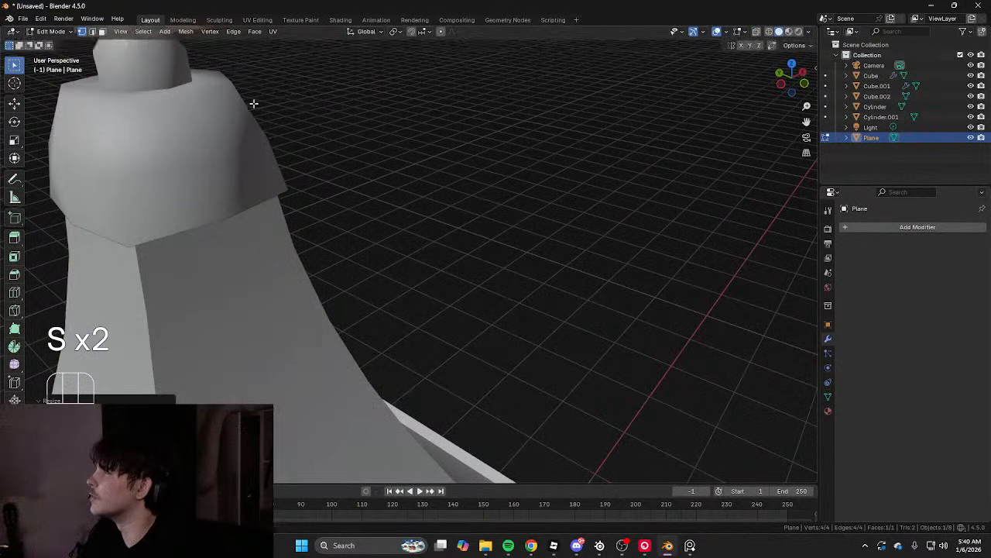
key("ctrl+z")
Shrink the plane further until it only slightly overhangs the finial's pointed tip
middle_click_drag(257, 122, 496, 348, "shift")
scroll(542, 310, "down", 2)
key("s")
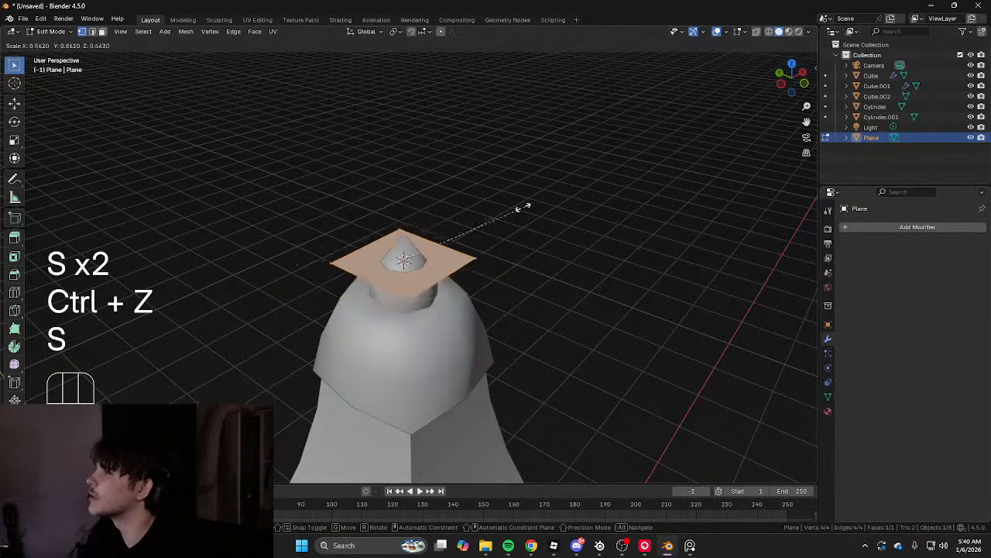
left_click(442, 237)
key("s")
left_click(543, 241)
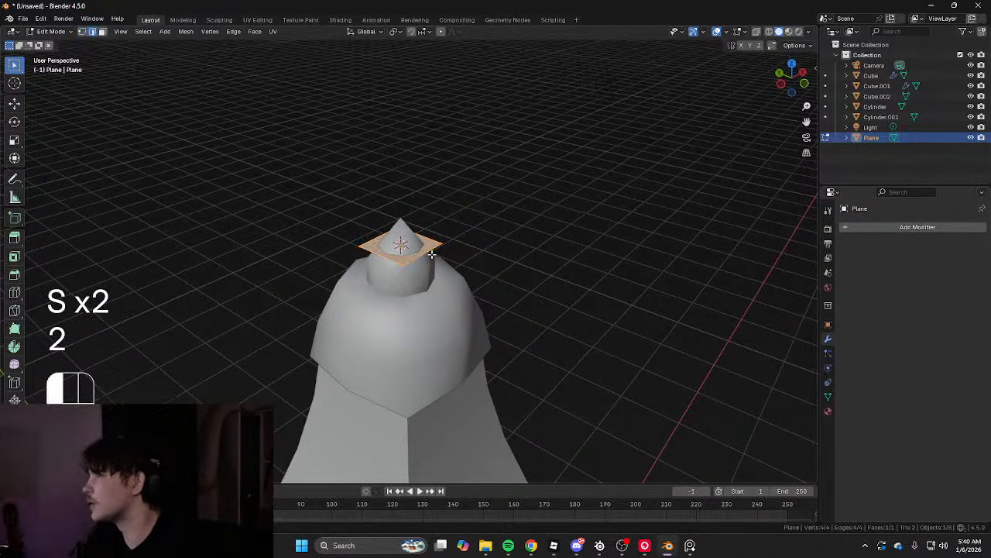
Select two edges of the small plane and extrude them along the Z axis in the left view
left_click(366, 238, "shift")
middle_click_drag(371, 238, 569, 201, "alt")
middle_click_drag(534, 144, 378, 224, "shift")
scroll(378, 225, "up", 1)
key("e")
middle_click_drag(377, 231, 376, 219)
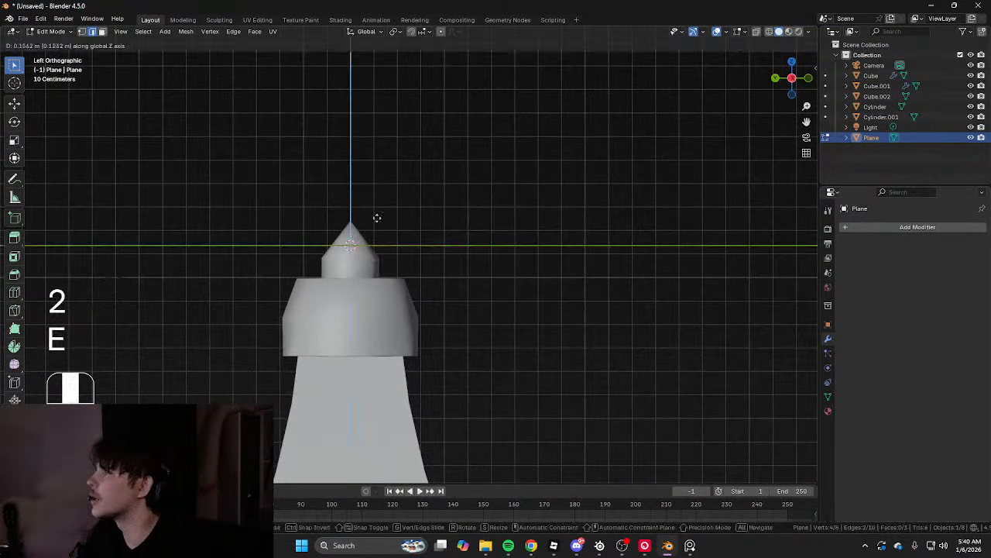
Cancel the edge extrusion, then flatten the whole plane at the roof tip by scaling it to 0 along X
right_click(354, 122)
key("ctrl+z")
middle_click_drag(354, 121, 432, 217)
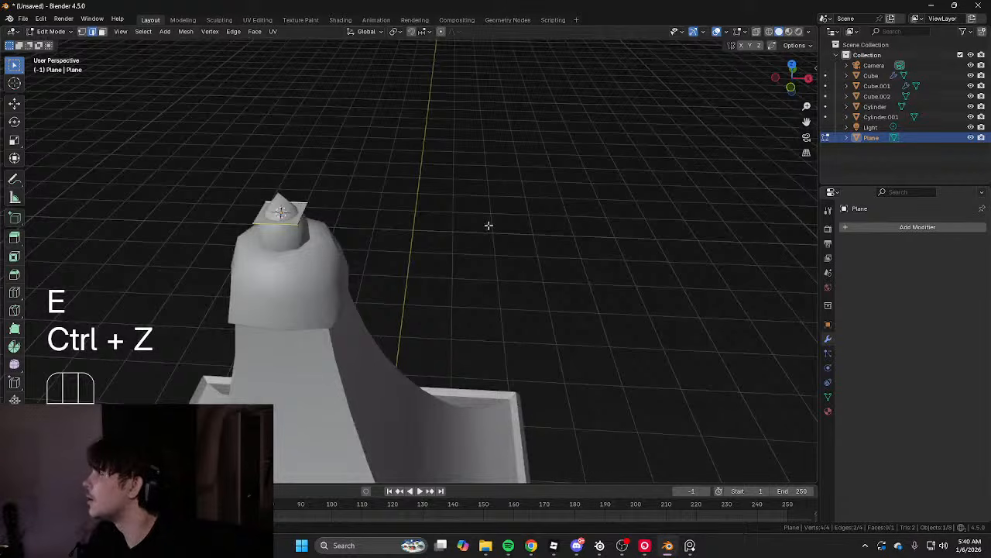
middle_click_drag(484, 225, 556, 230)
key("a")
key("s")
key("x")
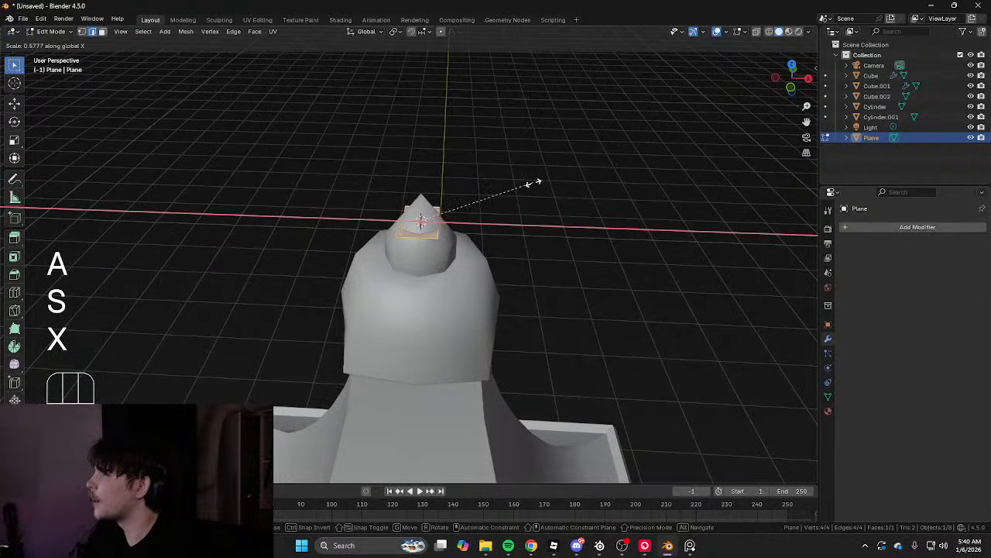
key("0")
key("Return")
Merge the flattened plane's overlapping vertices by distance and view the result in wireframe
key("a")
key("m")
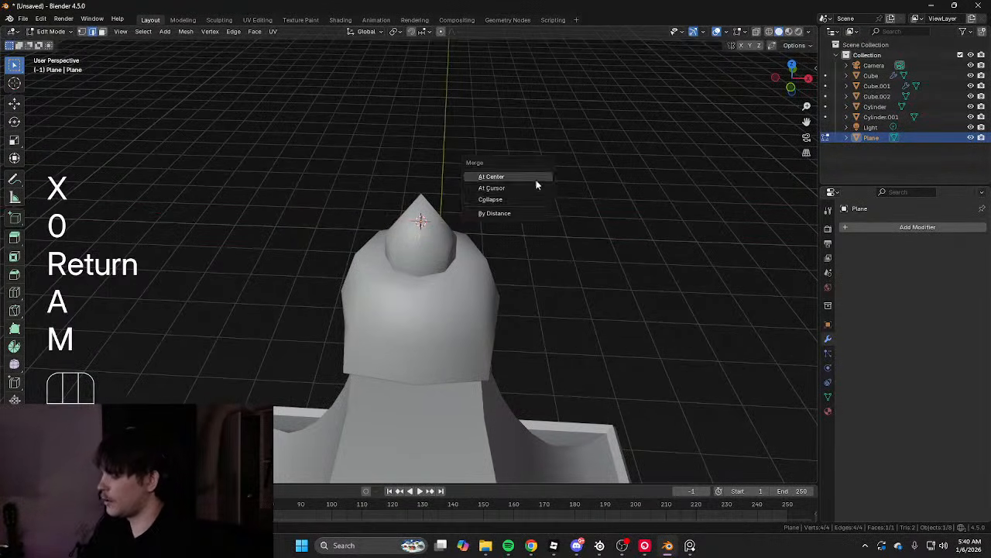
left_click(507, 217)
key("shift+z")
key("1")
key("2")
key("1")
key("a")
key("1")
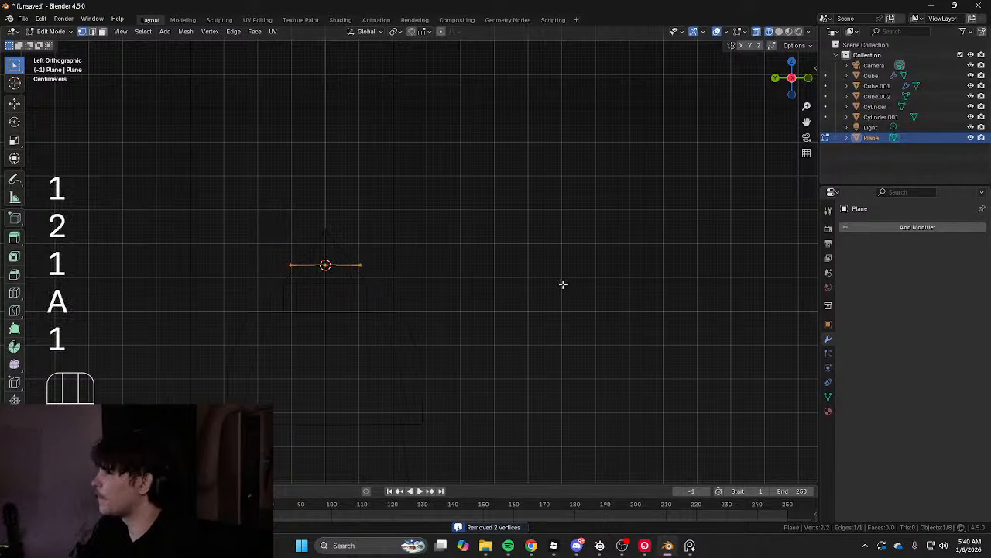
Scale the remaining horizontal edge down so it is narrower than the roof's pointed tip
middle_click_drag(563, 284, 616, 280, "shift")
scroll(580, 255, "up", 1)
key("s")
left_click(488, 243)
middle_click_drag(418, 227, 452, 325, "shift")
Extrude the whole edge straight up along Z into a tall, narrow rectangle above the tip
key("1")
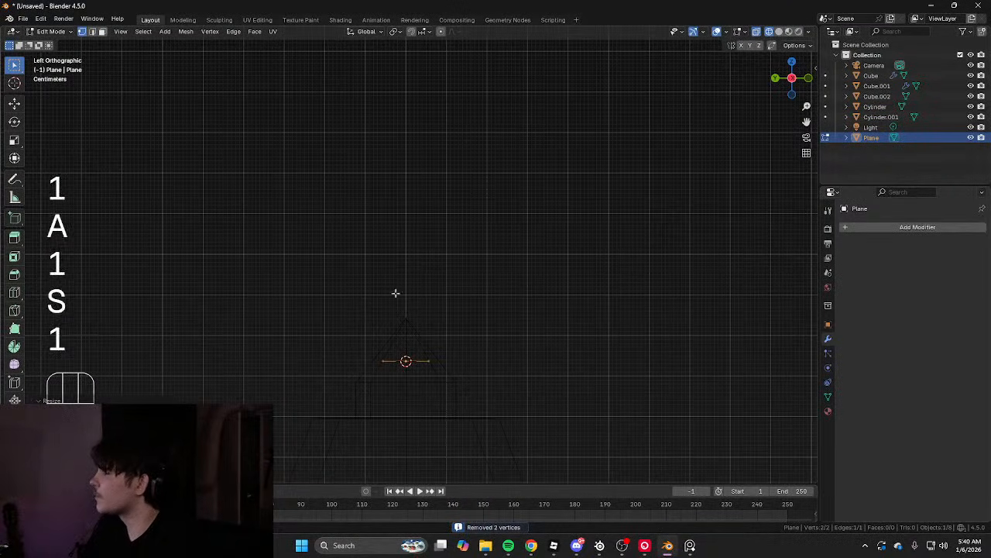
left_click_drag(231, 256, 389, 354)
middle_click_drag(438, 336, 401, 290, "shift")
left_click_drag(248, 267, 345, 309)
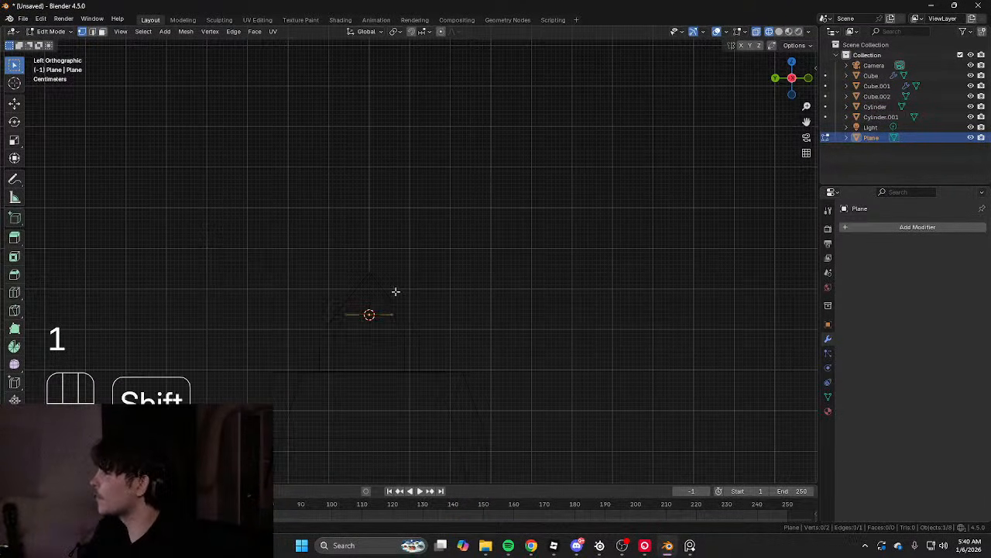
middle_click_drag(396, 291, 382, 316, "shift")
key("a")
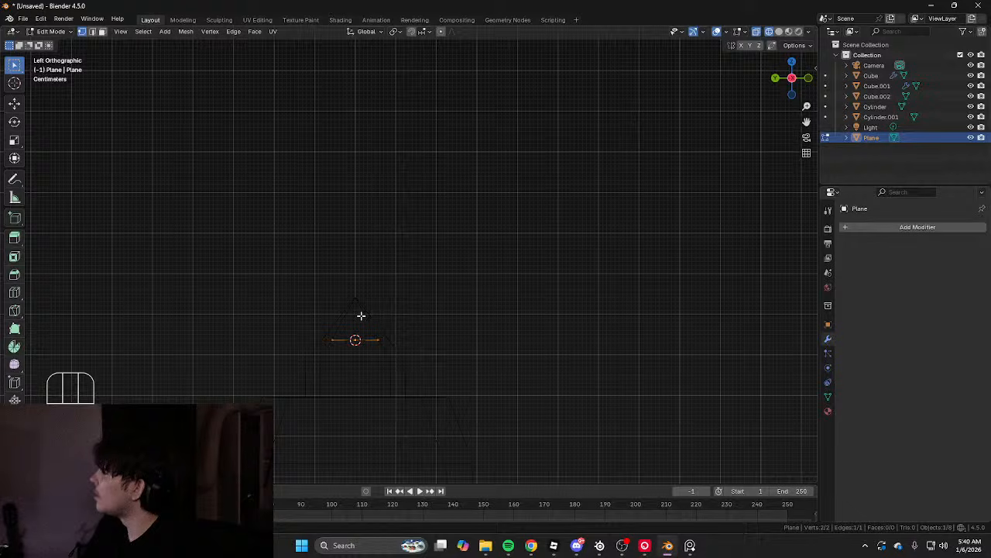
key("e")
left_click(394, 137)
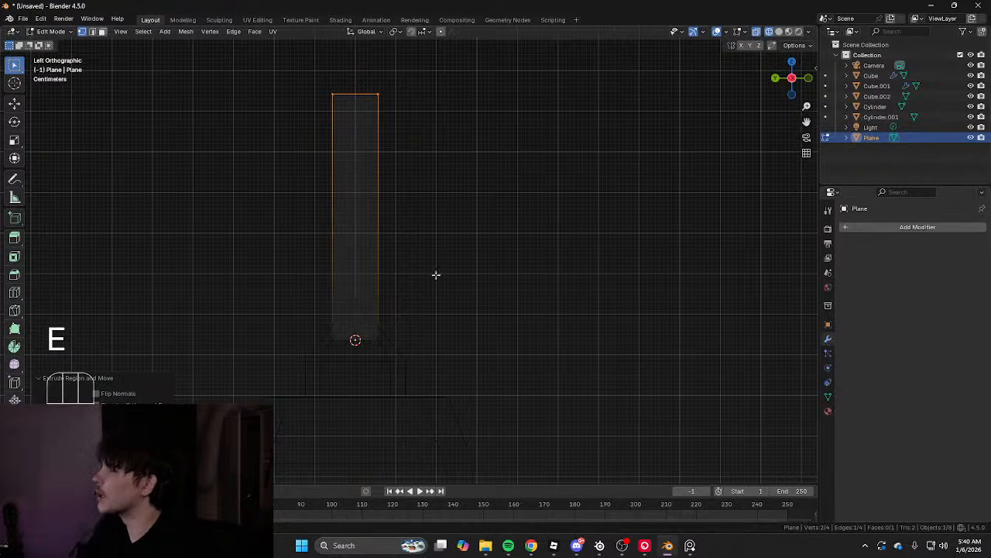
Add a horizontal loop cut at the middle of the rectangle and scale it outward into a diamond shape
key("ctrl+r")
left_click(392, 241)
right_click(392, 241)
key("s")
left_click(483, 263)
Try to inset the diamond's two faces, both as one region and individually
key("shift+z")
key("3")
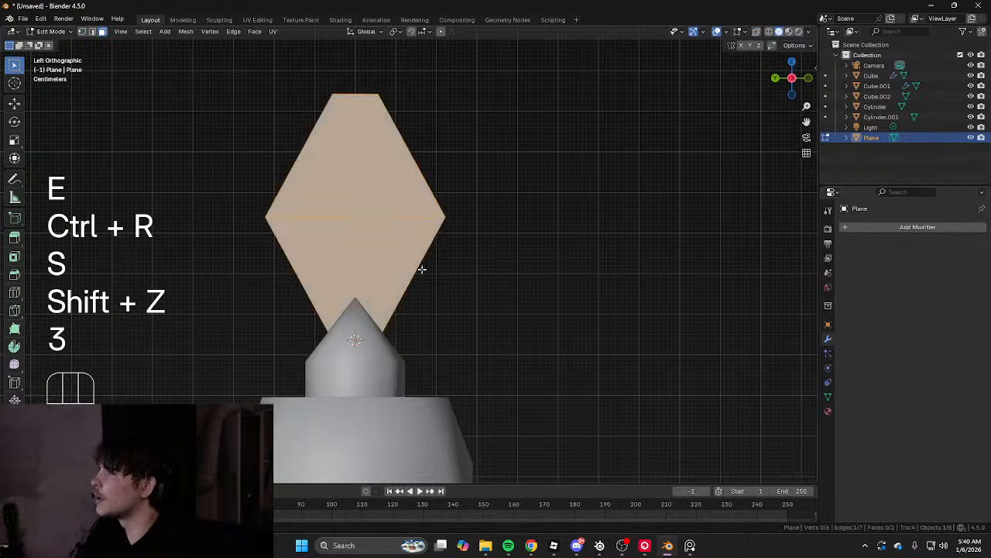
key("i")
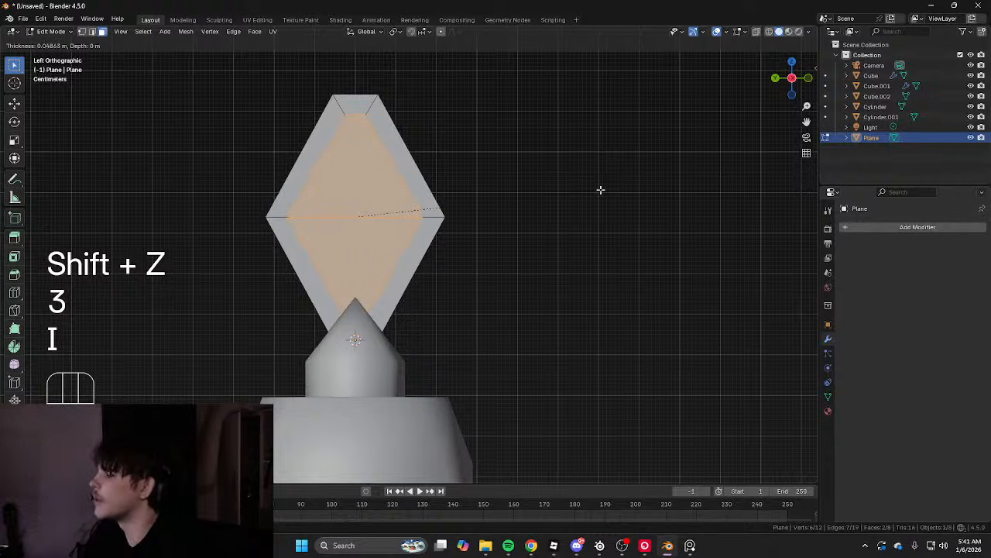
key("i")
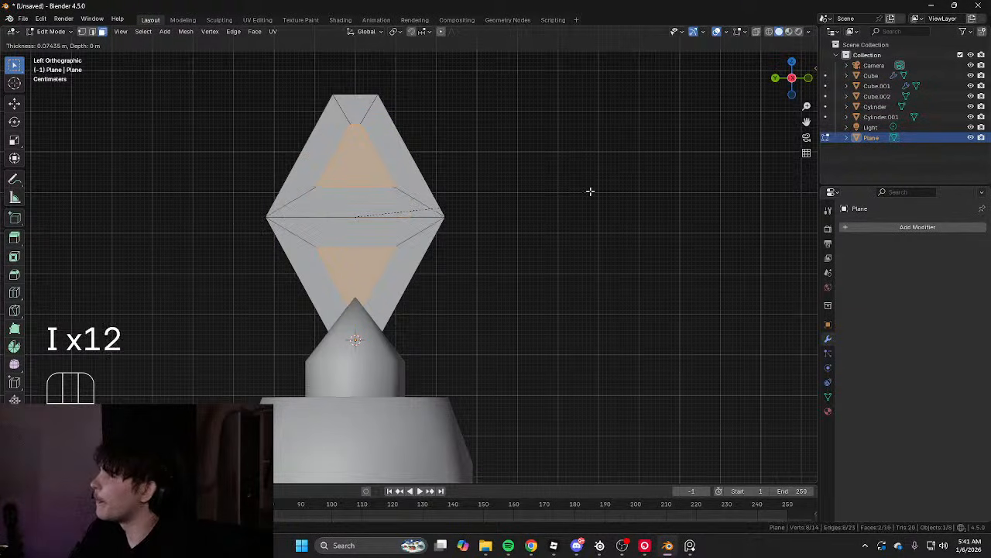
key("ctrl+z")
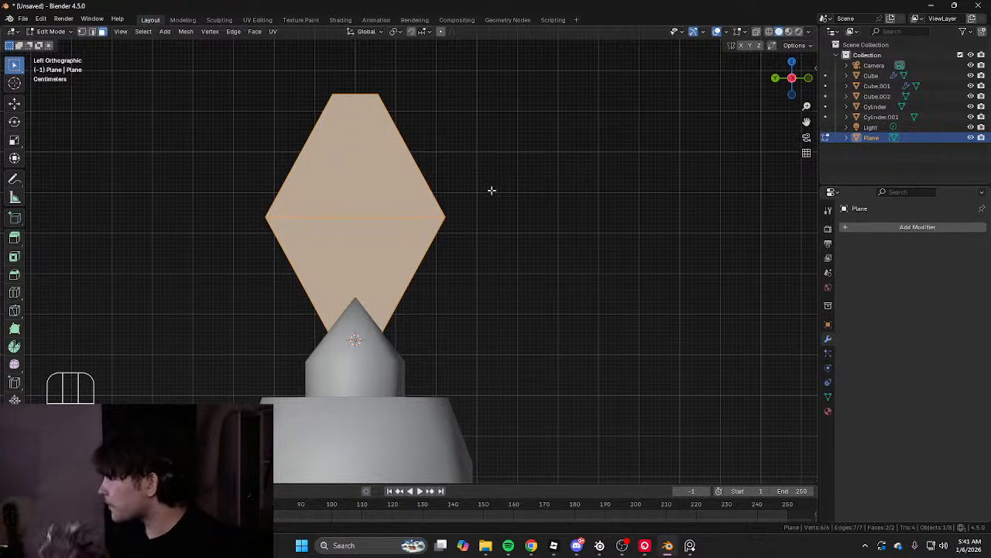
scroll(432, 215, "down", 2)
key("ctrl+z")
Reposition the diamond's top edge along Z to make the profile taller
mouse_move(368, 212)
middle_mouse_down()
mouse_move(500, 211)
mouse_move(364, 194)
middle_mouse_up()
scroll(329, 184, "up", 1)
key("1")
left_click_drag(318, 107, 418, 148)
middle_click_drag(418, 148, 445, 235, "shift")
key("1")
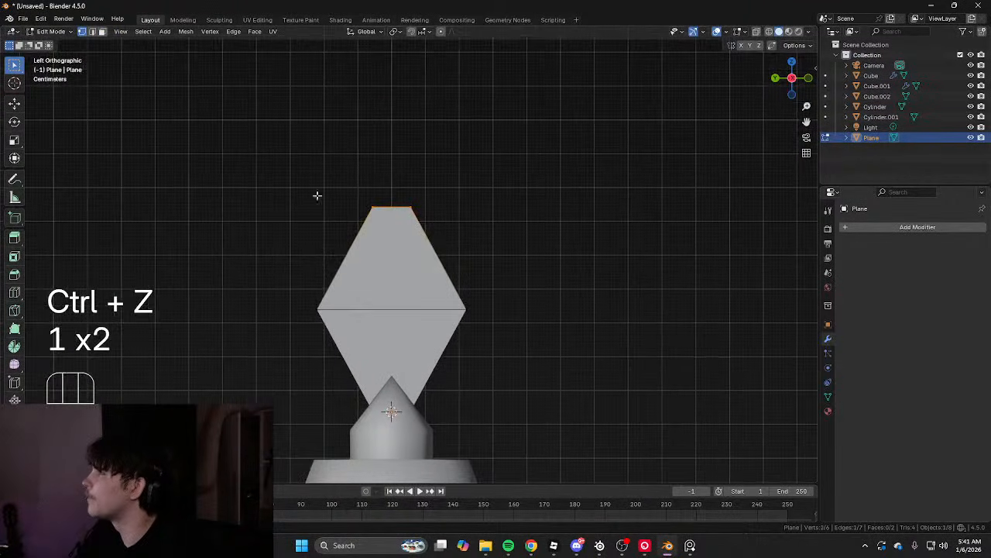
left_click_drag(224, 137, 469, 247)
key("g")
middle_click_drag(485, 193, 469, 101)
left_click(476, 103)
scroll(476, 199, "down", 6)
key("g")
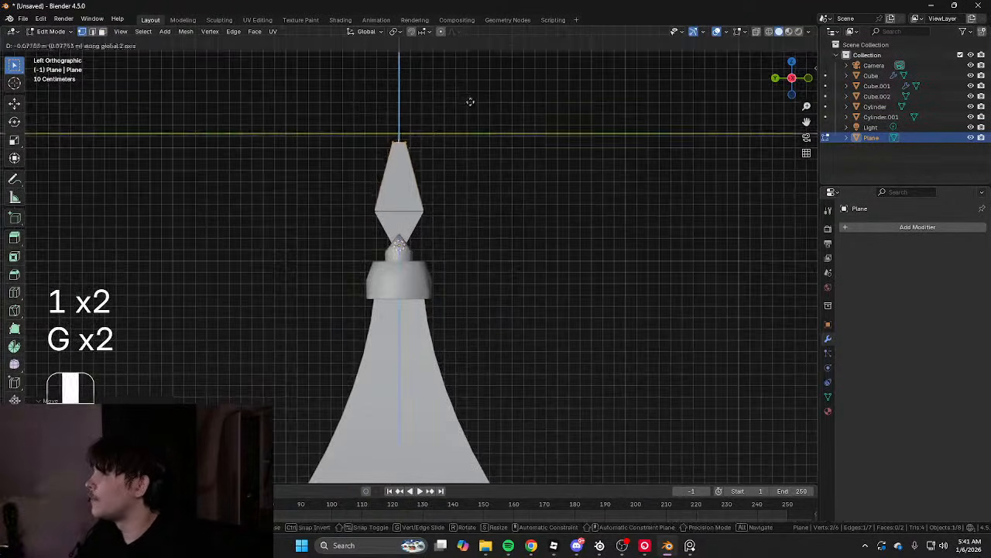
left_click(467, 145)
Adjust the height of the diamond's middle edge along Z and scale the edge wider
key("2")
left_click(416, 204)
key("g")
key("ctrl+z")
key("g")
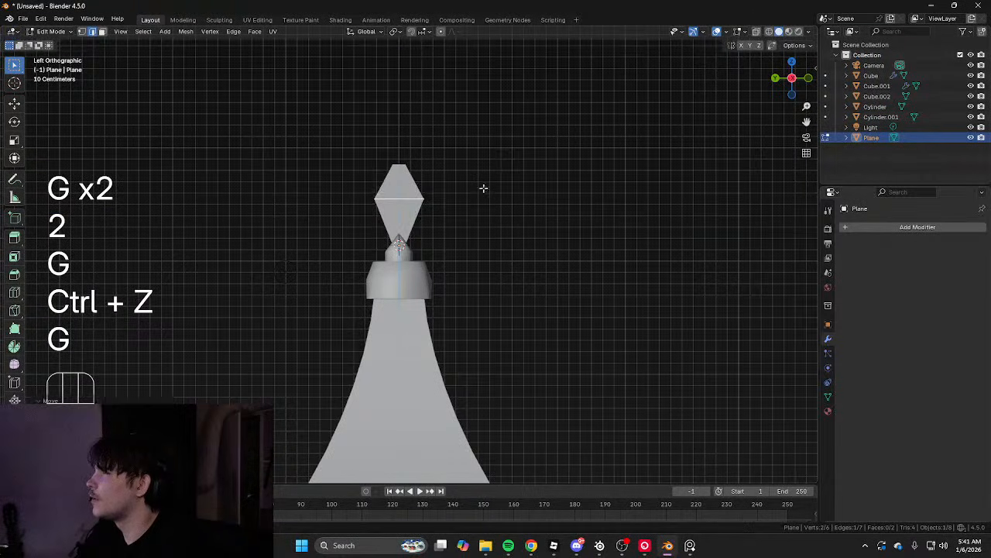
key("s")
key("g")
left_click(525, 196)
Bevel the diamond's middle edge with seven segments and return to Object Mode
key("ctrl+b")
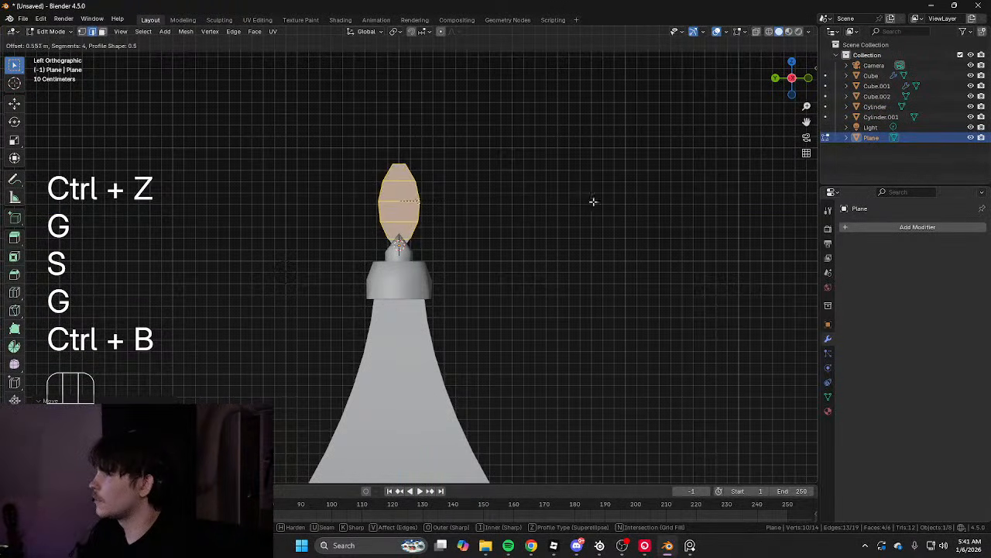
left_click(593, 204)
key("Tab")
scroll(565, 208, "down", 6)
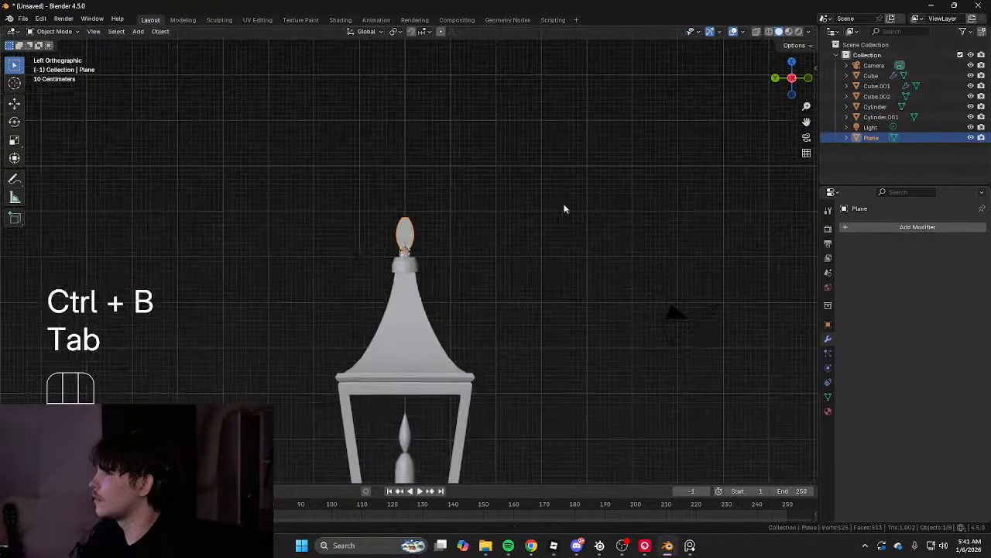
Select the lantern's parts from the top profile down to the base
middle_click_drag(507, 210, 478, 248)
middle_click_drag(415, 242, 412, 166, "shift")
scroll(412, 166, "up", 3)
left_click_drag(378, 94, 422, 218)
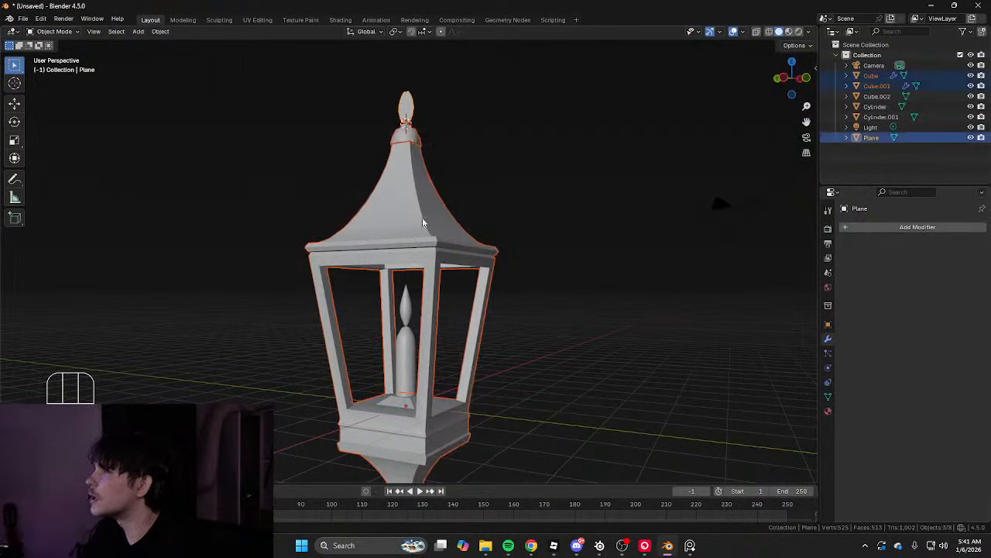
middle_click_drag(457, 333, 447, 196, "shift")
left_click_drag(448, 195, 293, 395, "shift")
scroll(504, 182, "down", 5)
middle_click_drag(539, 220, 472, 241)
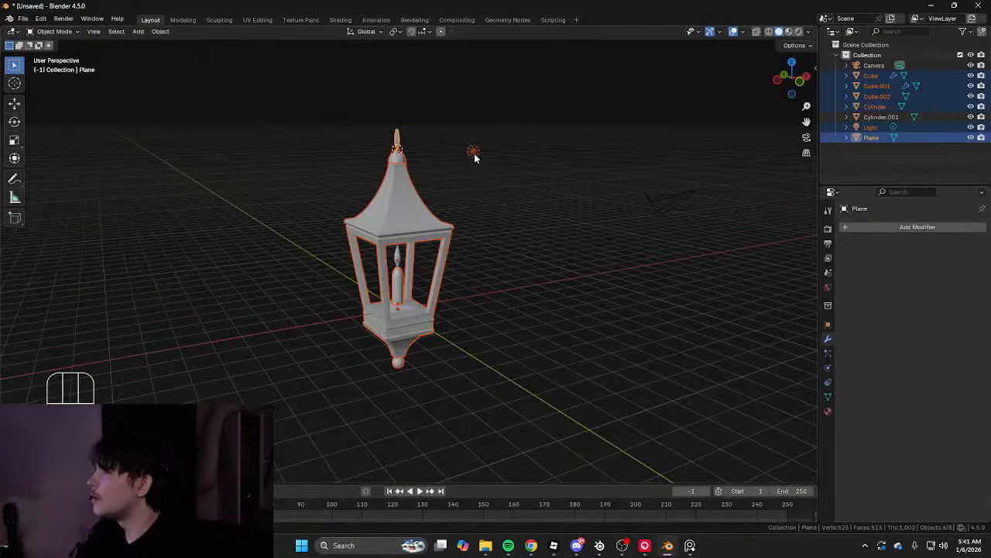
Delete the light and the camera from the scene
left_click(474, 154)
key("x")
left_click(486, 163)
left_click(665, 208)
key("x")
left_click(699, 237)
Try to scale the whole lantern along Z
left_click_drag(279, 78, 486, 347)
middle_click_drag(488, 345, 418, 261)
key("s")
key("z")
left_click(555, 247)
left_click(555, 245)
key("ctrl+z")
key("ctrl+z")
Select the rounded plane profile above the roof tip and open it in Edit Mode
scroll(381, 270, "up", 6)
scroll(381, 267, "up", 2)
left_click(346, 220)
key("Tab")
middle_click_drag(346, 220, 440, 264, "shift")
scroll(439, 264, "up", 4)
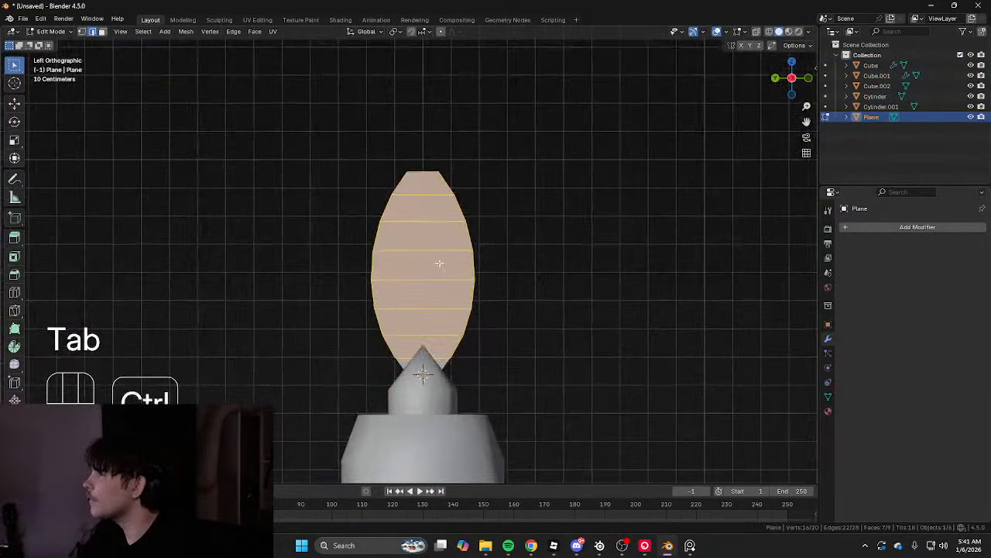
Undo the light and camera deletions and the bevel on the profile's middle edge
key("ctrl+z")
key("ctrl+z")
key("ctrl+z")
key("ctrl+z")
key("ctrl+z")
key("ctrl+z")
key("ctrl+z")
key("ctrl+z")
key("ctrl+z")
key("ctrl+z")
key("ctrl+z")
key("ctrl+z")
scroll(464, 278, "down", 8)
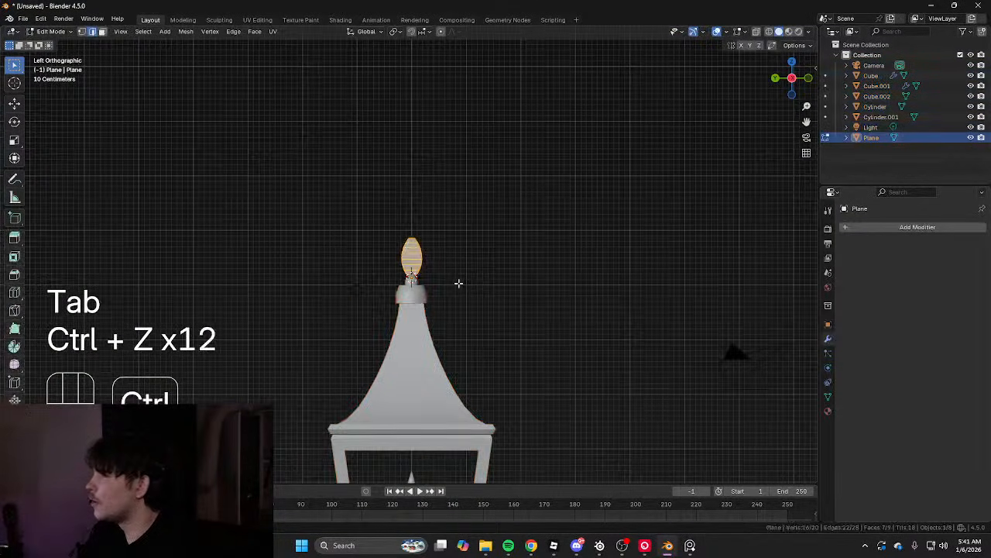
key("ctrl+z")
key("ctrl+z")
Move the profile's middle edge down along Z, close to the roof tip
key("g")
left_click(514, 294)
Try to bevel the middle edge with seven segments and the width type set to Percent
key("ctrl+b")
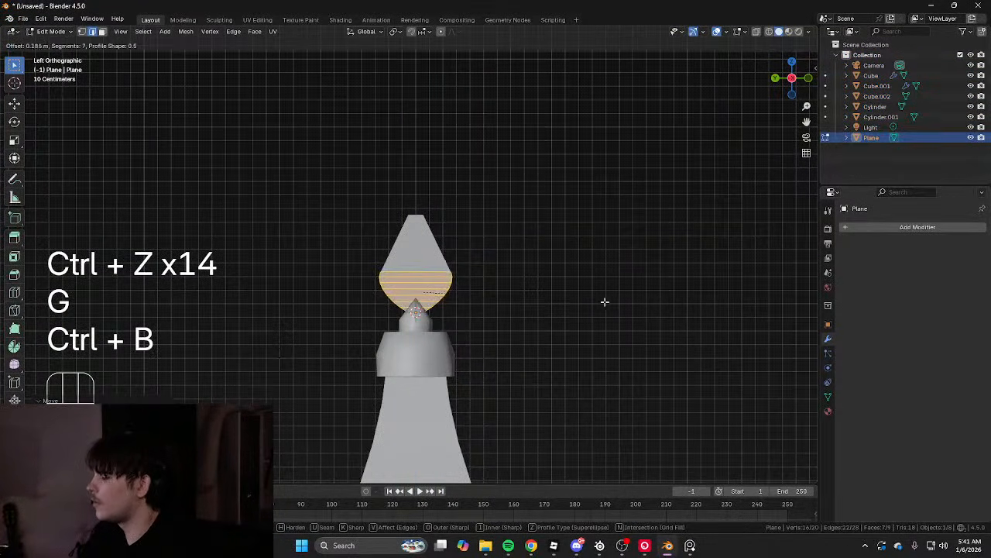
left_click(636, 304)
left_click(140, 303)
left_click(137, 349)
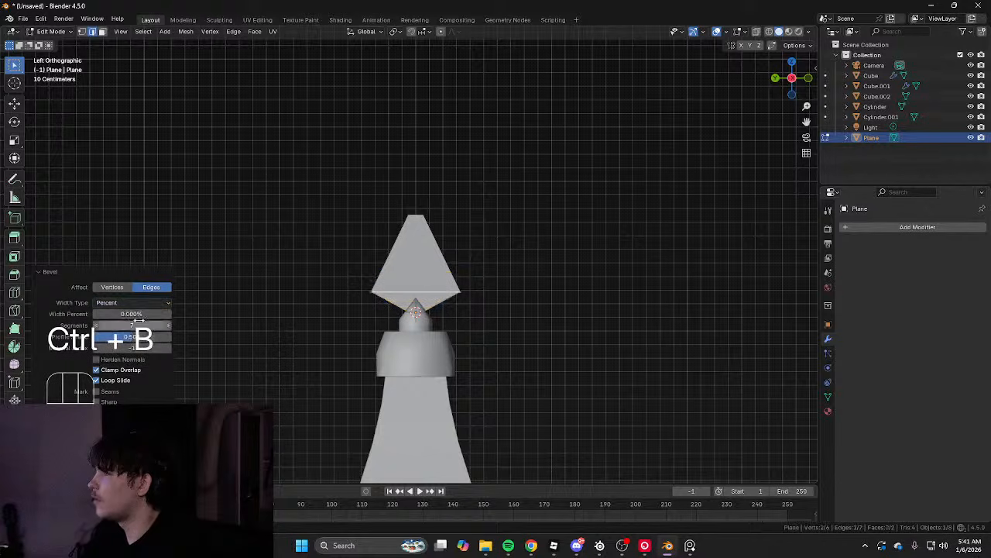
left_click_drag(137, 314, 216, 314)
key("ctrl+z")
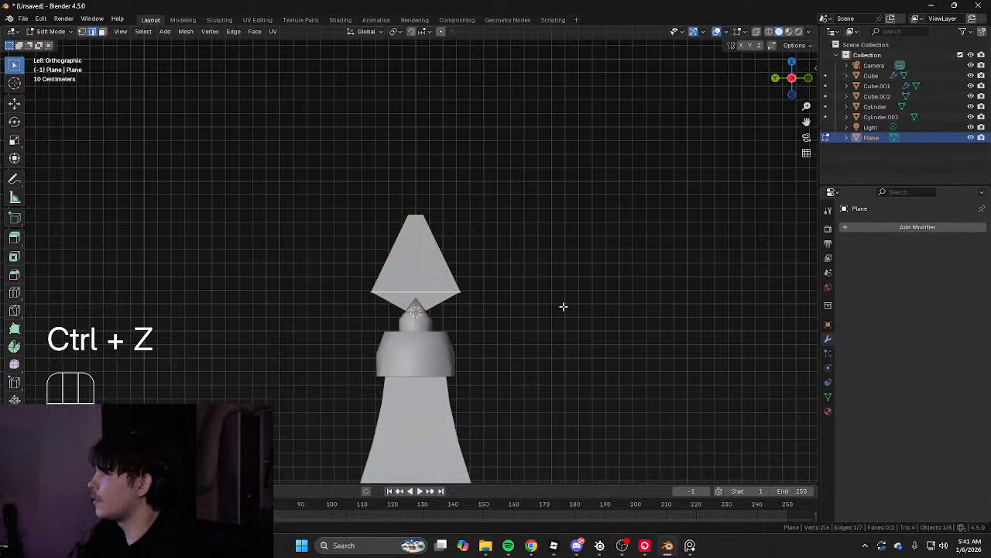
Scale the middle edge wider and bevel it at 100 percent with six segments into a teardrop shape
key("s")
key("ctrl+b")
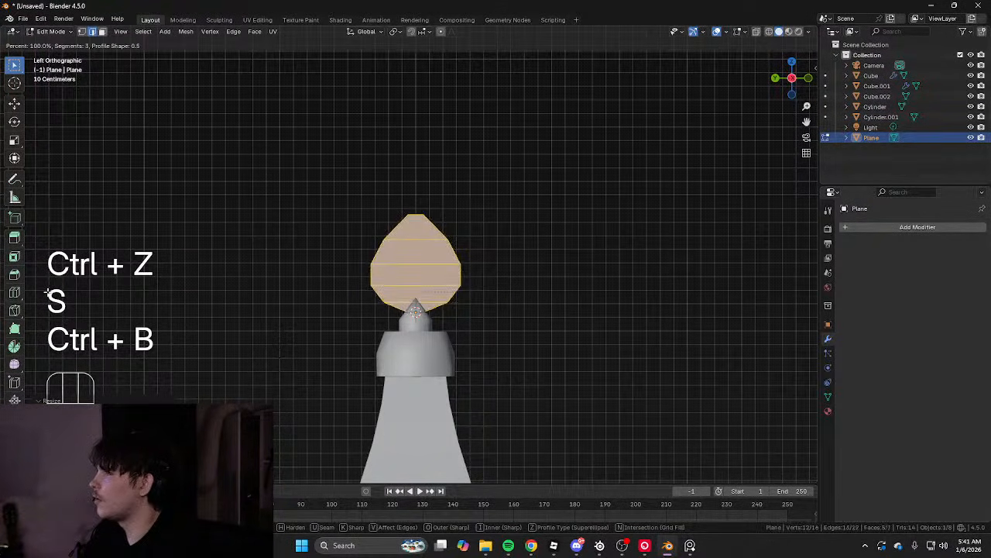
left_click(47, 292)
key("shift+z")
key("shift+z")
key("Tab")
Try to select the strip of faces from the top of the teardrop profile to its base
key("grave")
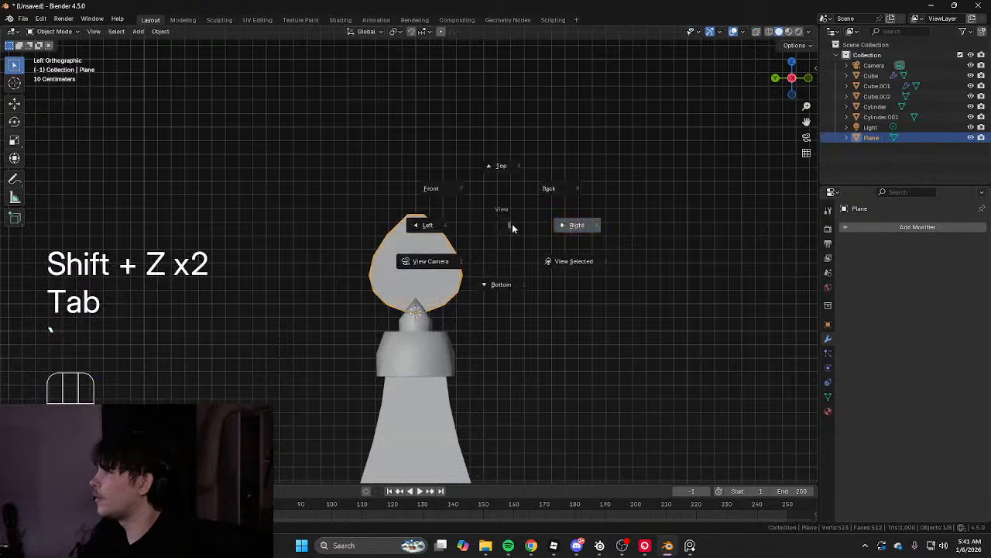
left_click(513, 226)
key("Tab")
middle_click_drag(593, 235, 418, 240)
scroll(418, 240, "up", 5)
key("shift+z")
key("3")
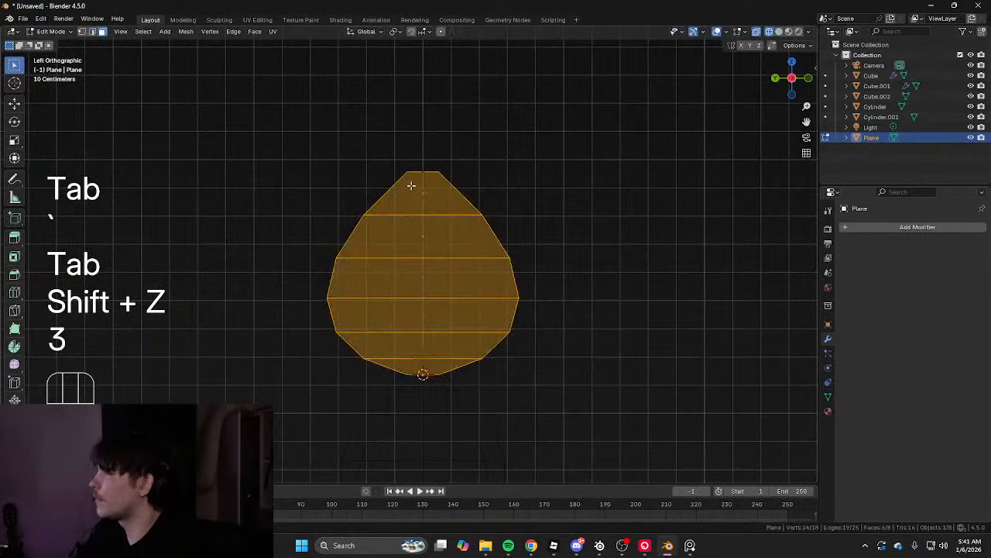
left_click(413, 188)
left_click(422, 352, "ctrl")
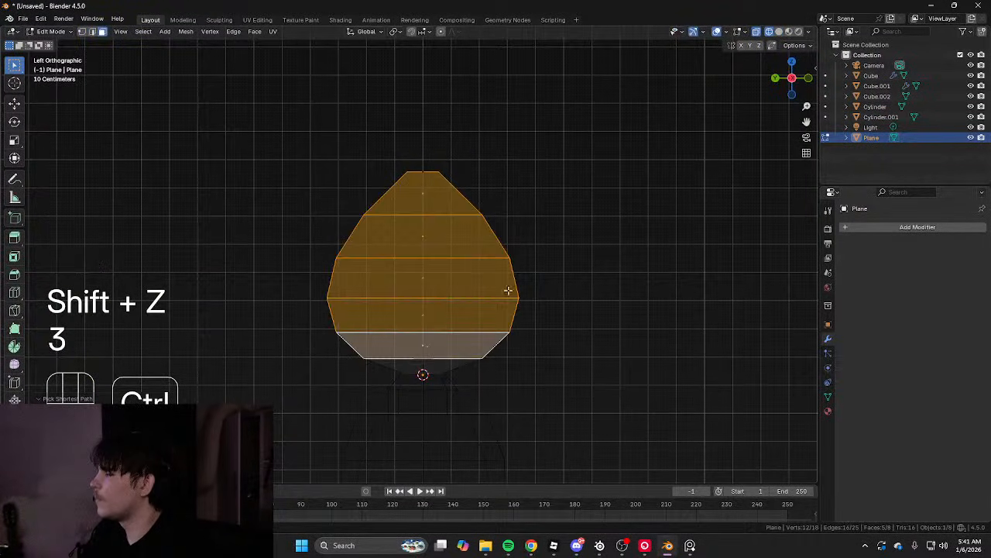
key("ctrl+z")
key("1")
key("shift+z")
key("1")
Cut a vertical loop through the center of the teardrop and delete its vertices, leaving the outline
key("ctrl+r")
left_click(413, 158)
right_click(414, 158)
key("1")
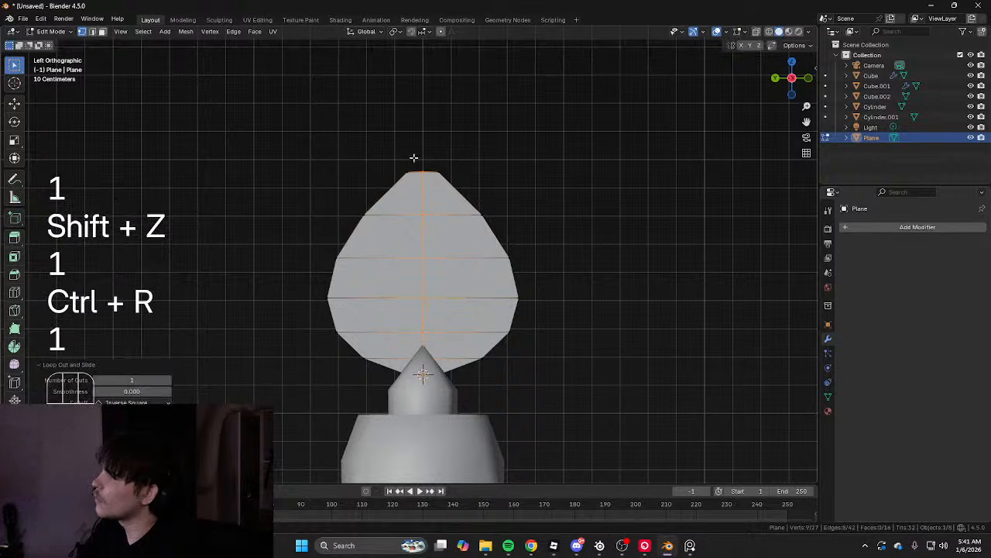
key("x")
left_click(422, 358)
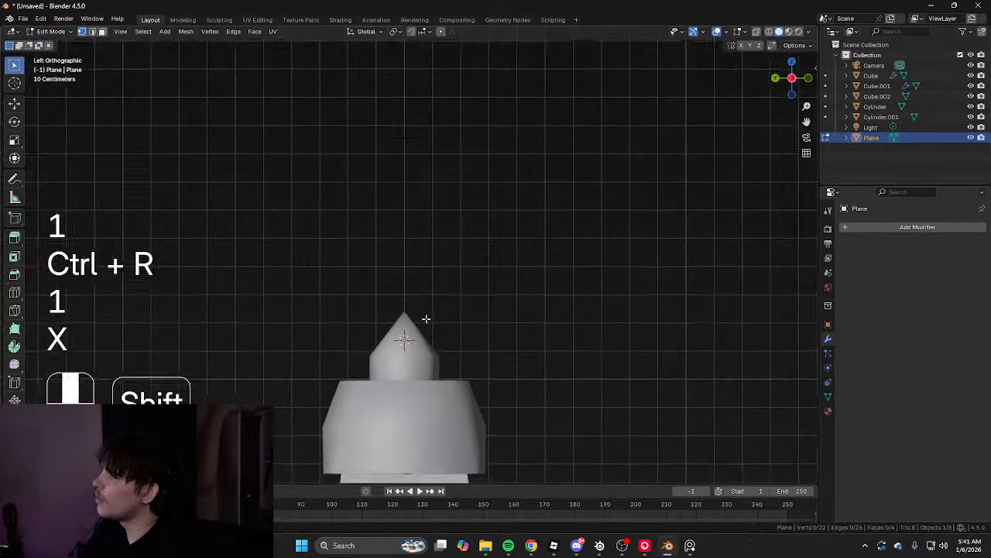
Dissolve the leftover vertices on the outline's flat top edge
key("shift+z")
key("1")
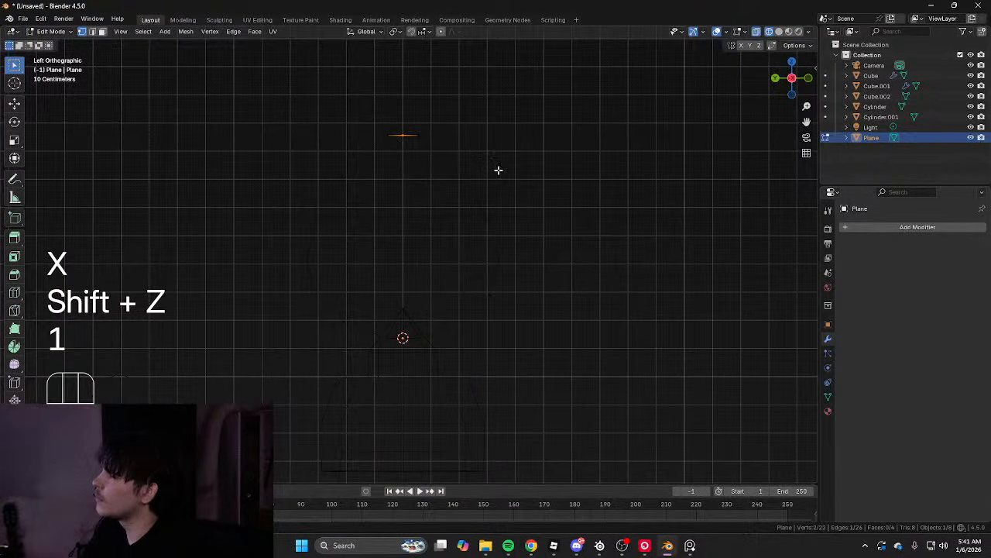
key("ctrl+x")
key("shift+z")
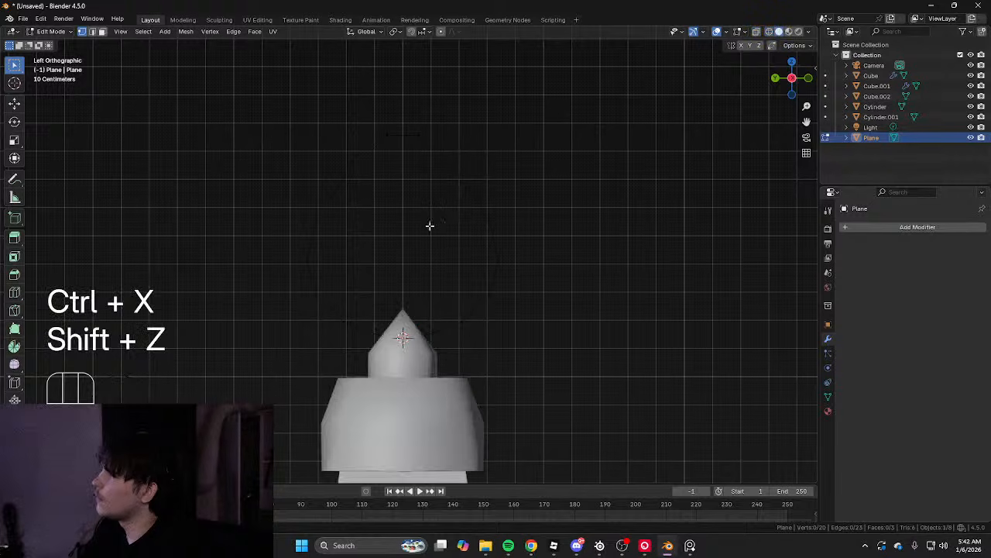
Convert the teardrop outline to a curve in Object Mode and open its curve data properties
key("Tab")
middle_click_drag(429, 223, 499, 242)
right_click(522, 236)
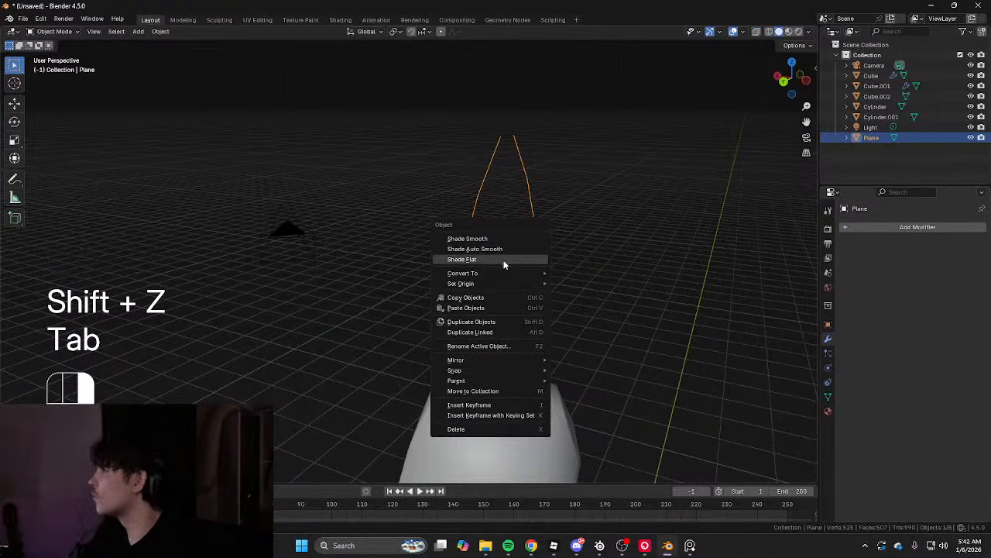
mouse_move(500, 274)
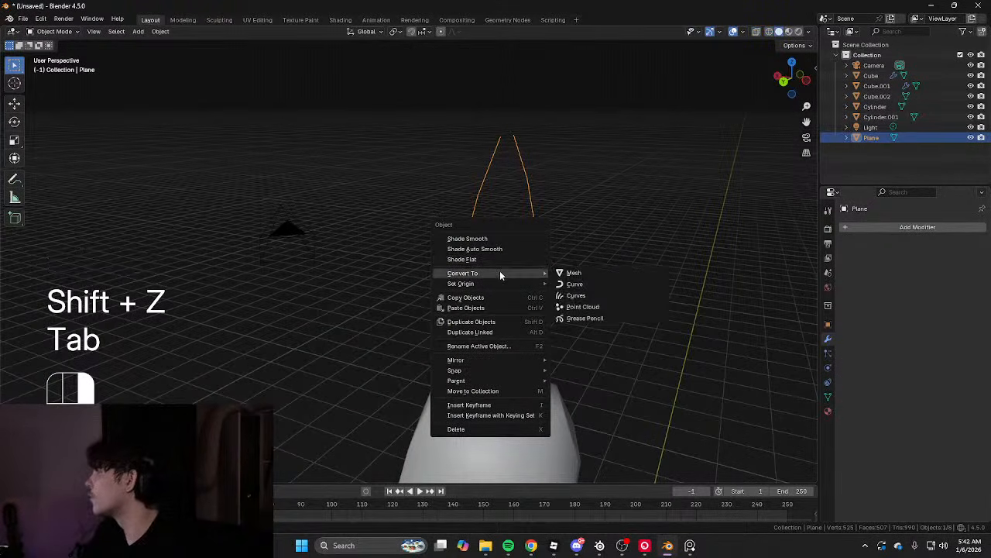
left_click(575, 284)
middle_click_drag(666, 272, 877, 242)
left_click(828, 380)
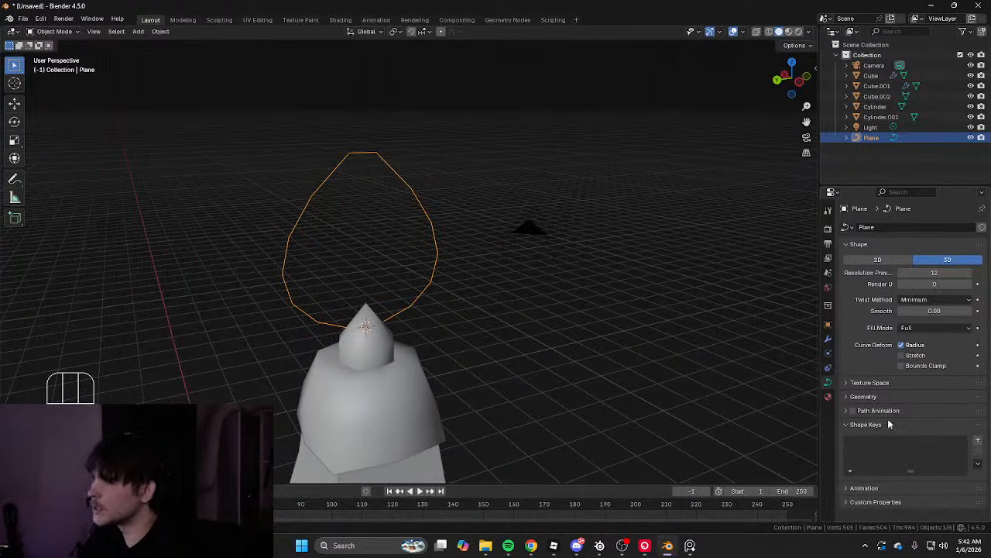
Give the teardrop curve a round bevel with a depth of 0.037 m
left_click(863, 396)
scroll(867, 397, "down", 5)
mouse_move(918, 399)
left_mouse_down("shift")
mouse_move(953, 398)
mouse_move(907, 399)
left_mouse_up("shift")
key("Tab")
middle_click_drag(589, 283, 702, 306)
key("Tab")
scroll(702, 306, "up", 1)
scroll(903, 311, "up", 4)
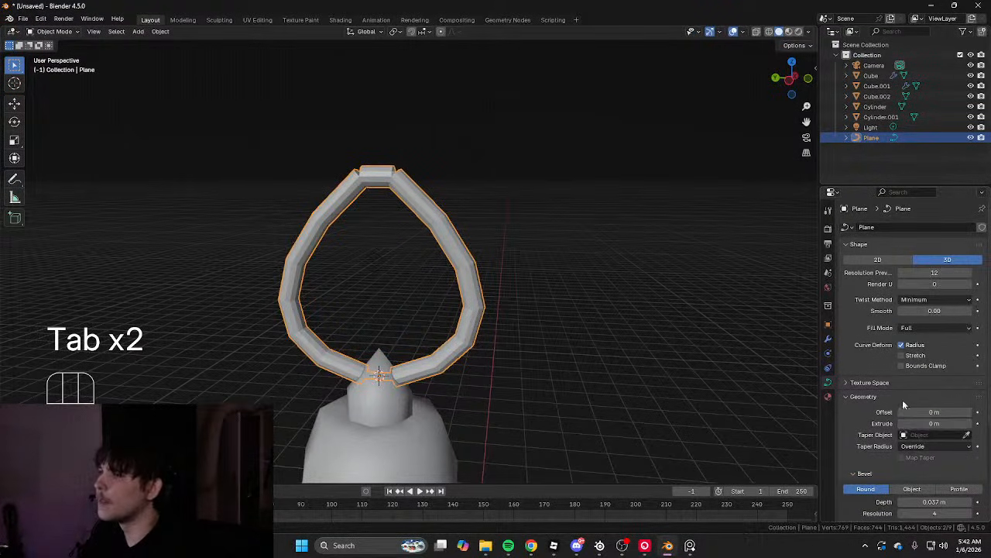
Set the teardrop curve's bevel resolution to 0
key("Tab")
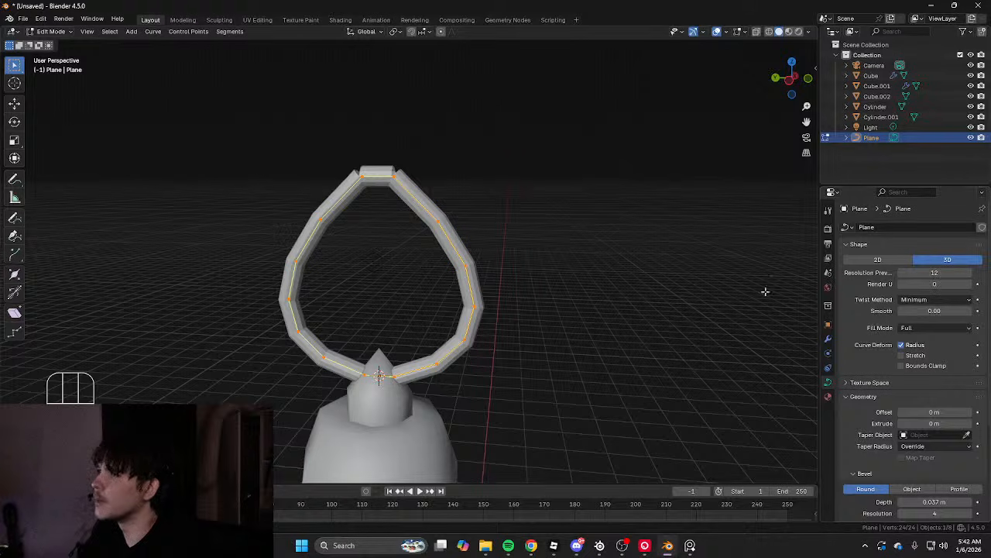
key("Tab")
scroll(915, 463, "down", 4)
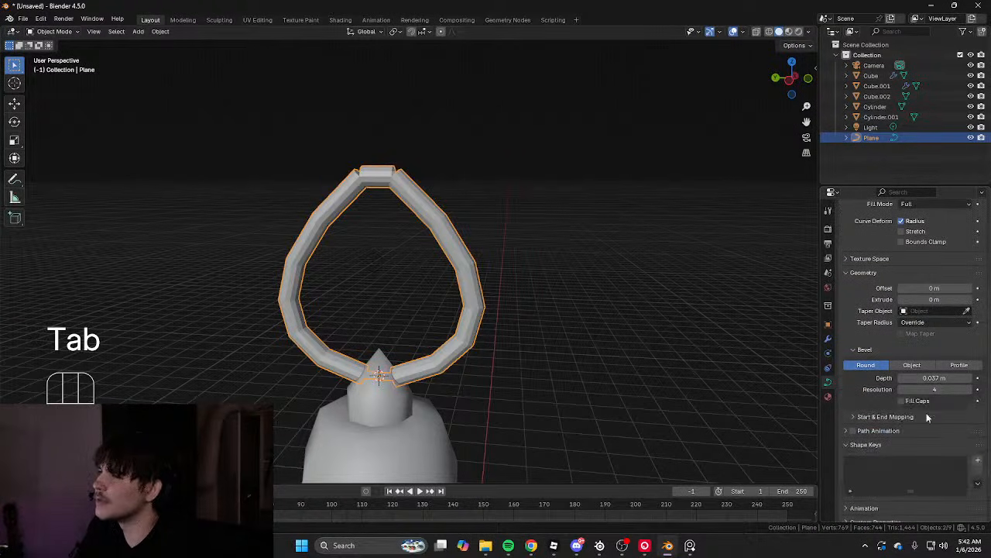
left_click(901, 391)
left_click(901, 392)
left_click(902, 392)
left_click(901, 393)
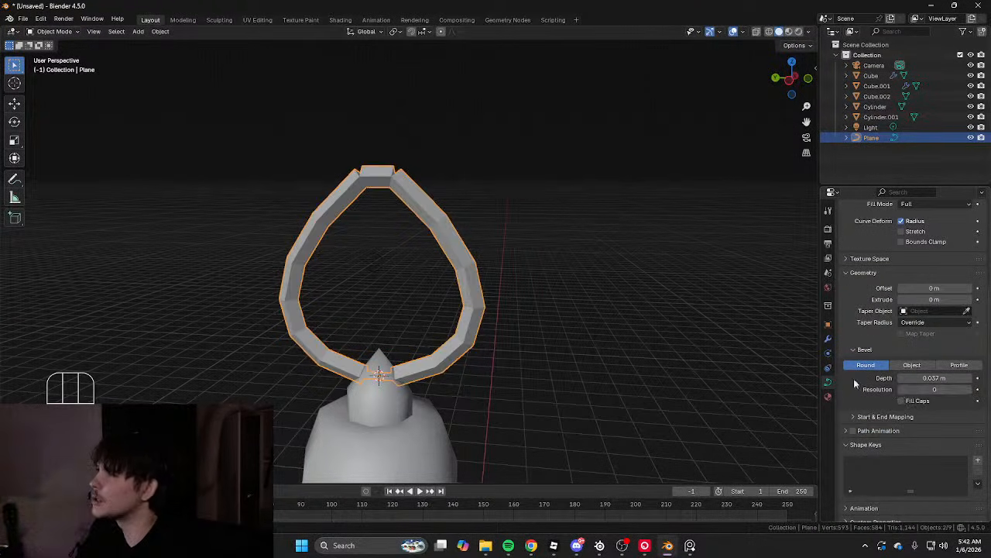
Delete the short flat segment at the top of the teardrop curve, leaving a gap
middle_click_drag(725, 358, 496, 372)
middle_click_drag(457, 288, 478, 310, "shift")
scroll(478, 302, "up", 4)
key("Tab")
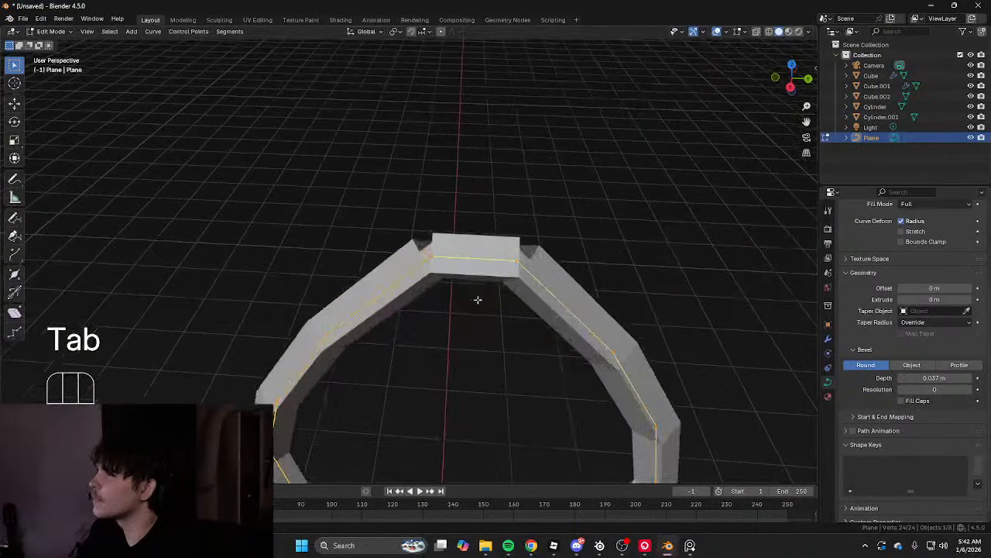
key("1")
left_click_drag(426, 218, 601, 336)
key("x")
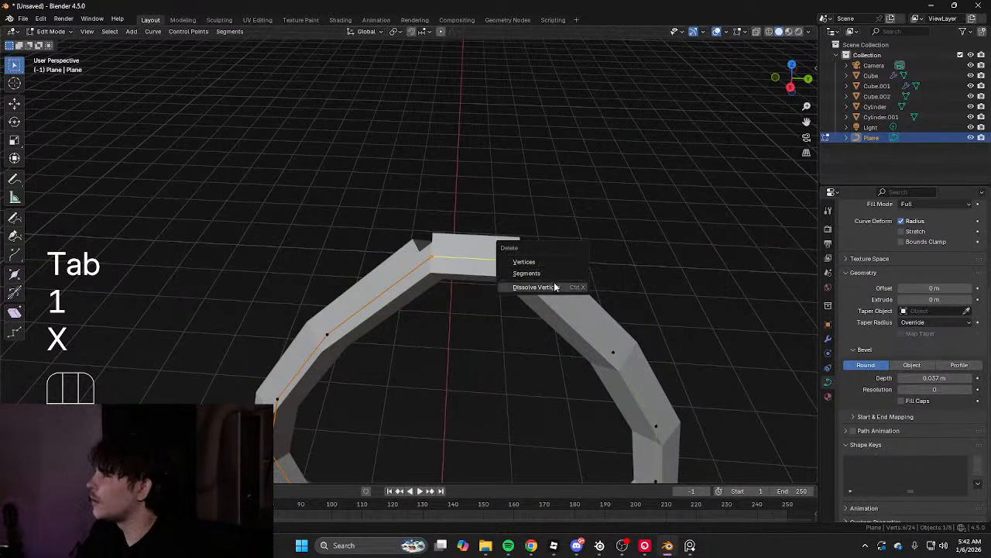
left_click(551, 277)
middle_click_drag(573, 277, 611, 248)
key("Tab")
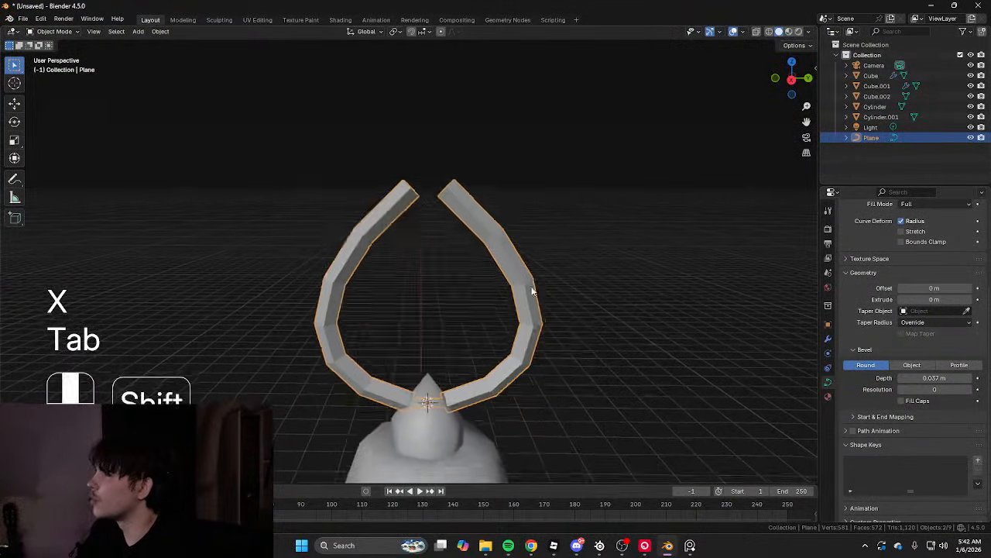
Convert the open teardrop curve to a mesh
right_click(590, 251)
right_click(530, 216)
left_click(577, 213)
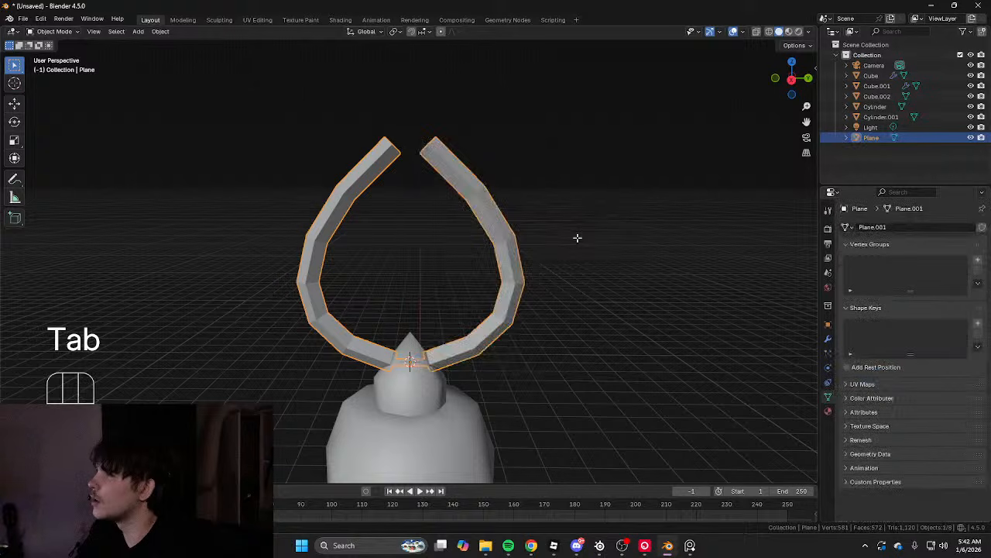
Select the cross-section edge loops around the ring and bevel them with 2 segments at 100% width
key("Tab")
key("2")
scroll(577, 237, "up", 4)
scroll(457, 310, "down", 4)
scroll(457, 285, "up", 4)
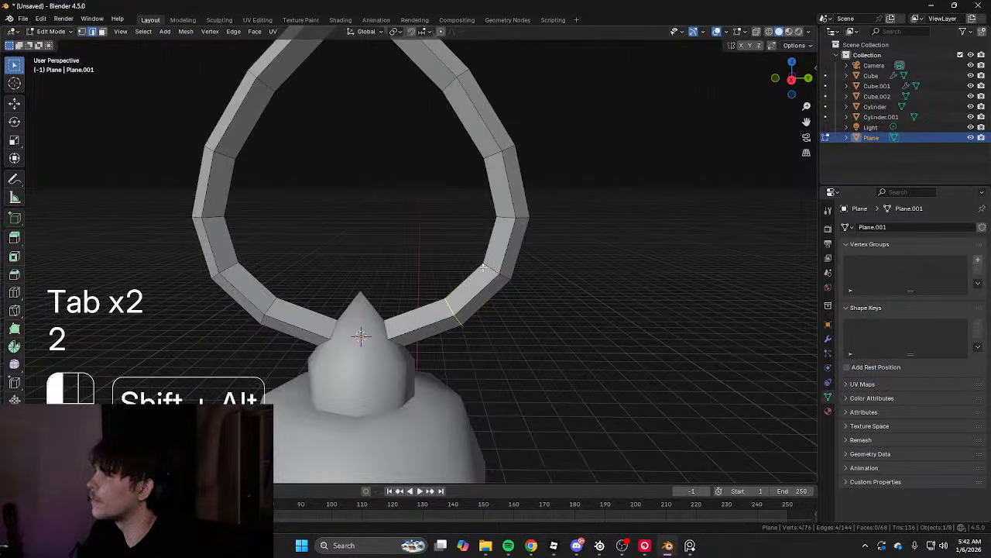
left_click(487, 156, "alt+shift")
middle_click_drag(460, 91, 515, 171, "shift")
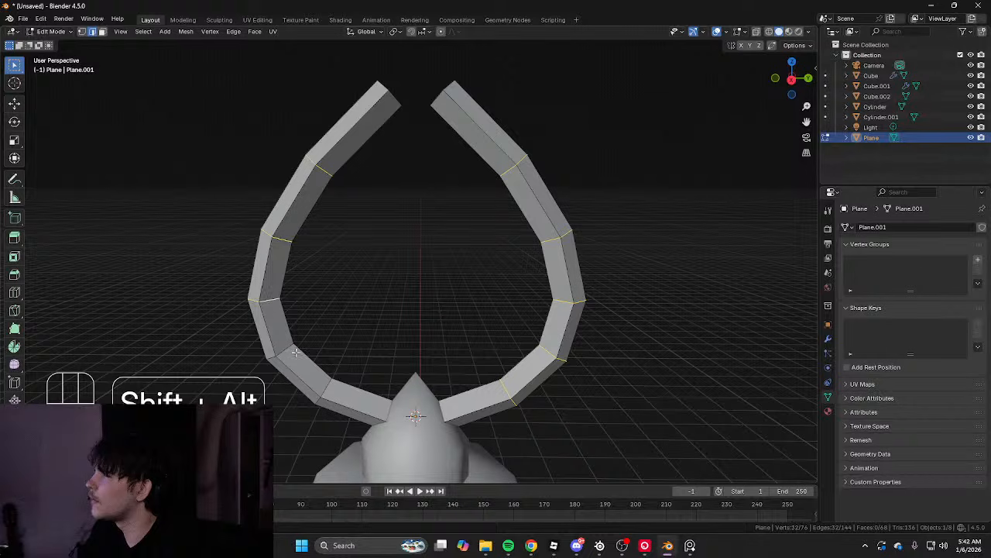
key("ctrl+b")
key("ctrl+v")
key("ctrl+z")
key("ctrl+b")
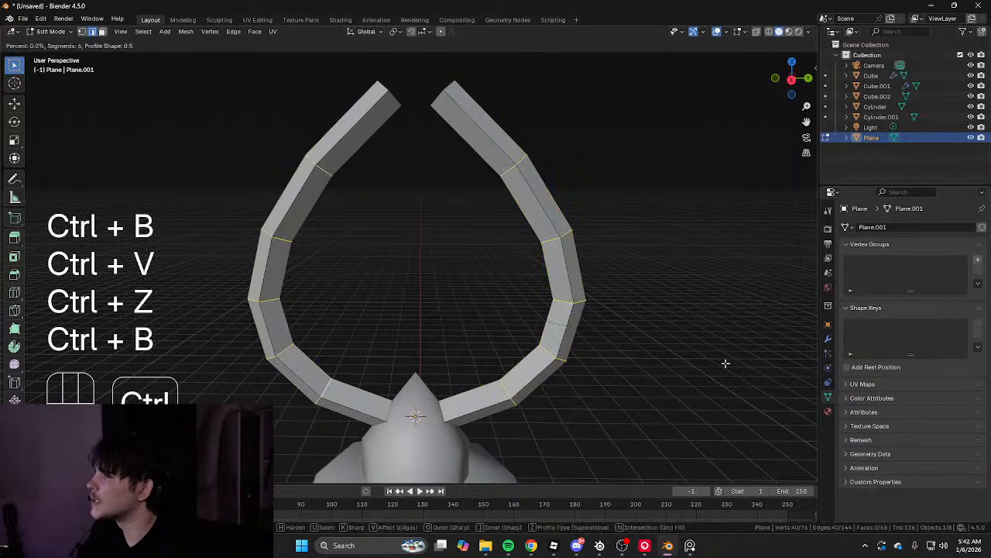
scroll(781, 362, "down", 5)
left_click(789, 362)
Merge all of the ring's vertices by distance
key("a")
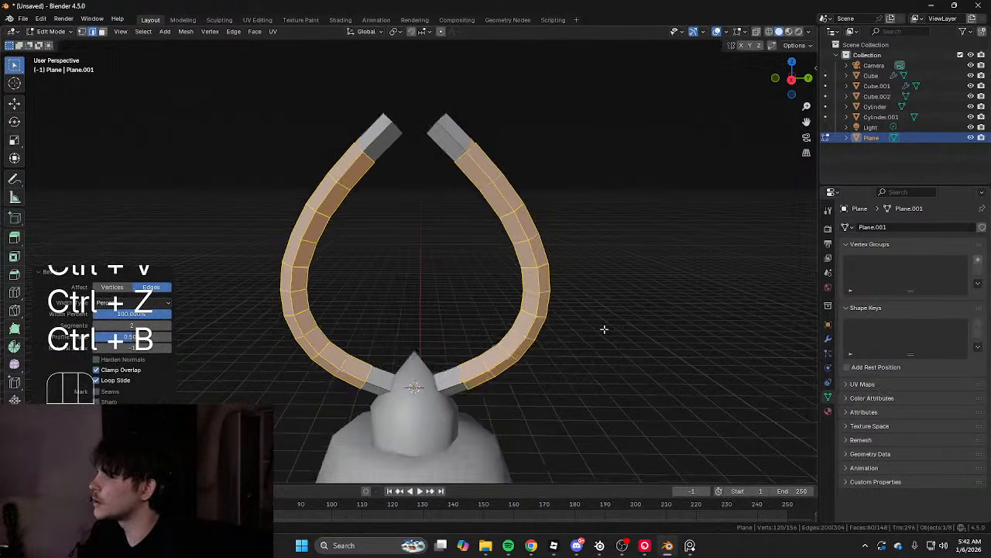
key("m")
left_click(642, 401)
key("Tab")
scroll(611, 298, "down", 6)
left_click(608, 294)
middle_click_drag(608, 294, 503, 321)
scroll(502, 321, "up", 7)
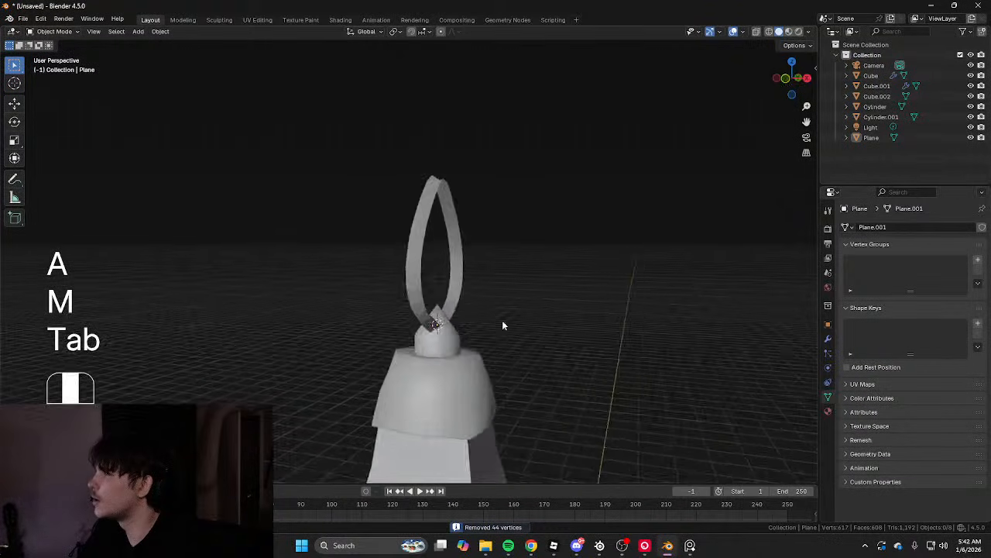
Apply Shade Auto Smooth to the ring with a 30° angle
left_click(531, 262)
right_click(592, 257)
left_click(577, 234)
middle_click_drag(663, 271, 498, 280)
left_click(683, 302)
scroll(498, 280, "down", 6)
scroll(500, 282, "down", 8)
Bridge the gap at the top of the ring by filling faces between the two open ends
key("KP_3")
key("Tab")
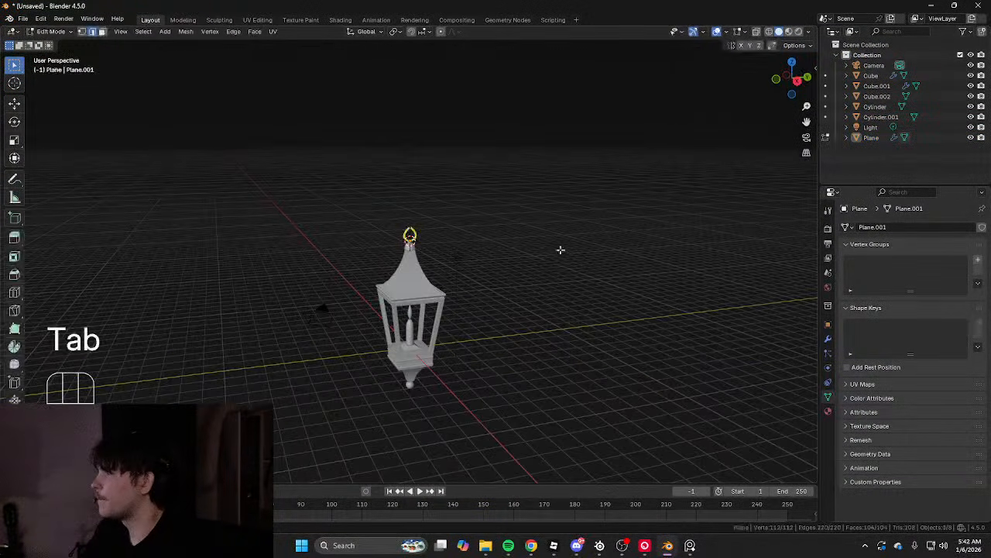
middle_click_drag(451, 218, 436, 369, "shift")
scroll(437, 370, "up", 4)
middle_click_drag(415, 449, 427, 303, "shift")
scroll(427, 303, "up", 4)
scroll(374, 303, "up", 5)
middle_click_drag(343, 379, 359, 283, "shift")
scroll(442, 214, "up", 4)
scroll(359, 283, "up", 2)
key("2")
left_click(368, 284)
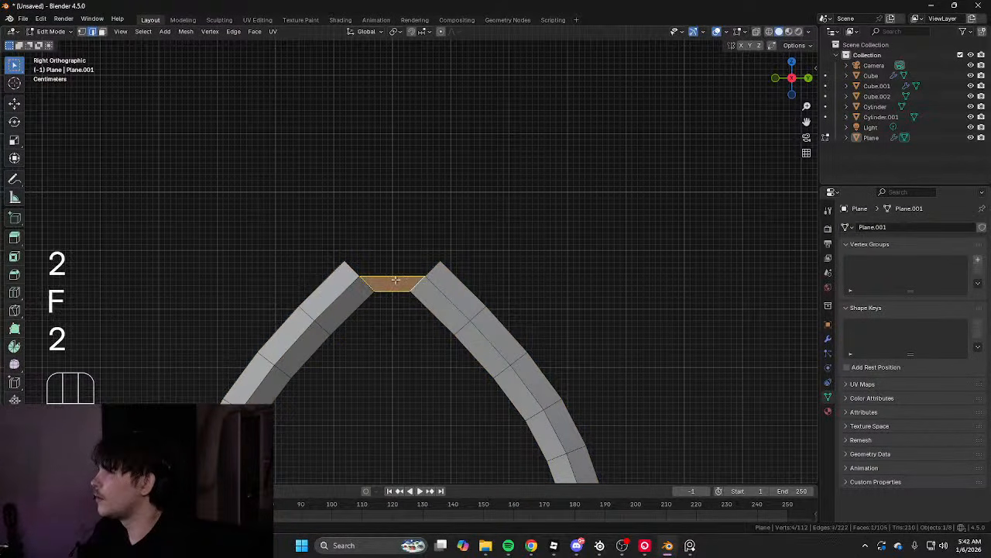
left_click(396, 280)
key("f")
key("f")
key("f")
key("f")
Try beveling the ring's upper corner edge loop, undo it, and cut one vertical loop through the center of the top bridge
key("Tab")
scroll(522, 276, "down", 3)
key("Tab")
scroll(465, 288, "up", 3)
middle_click_drag(418, 288, 439, 227, "shift")
key("2")
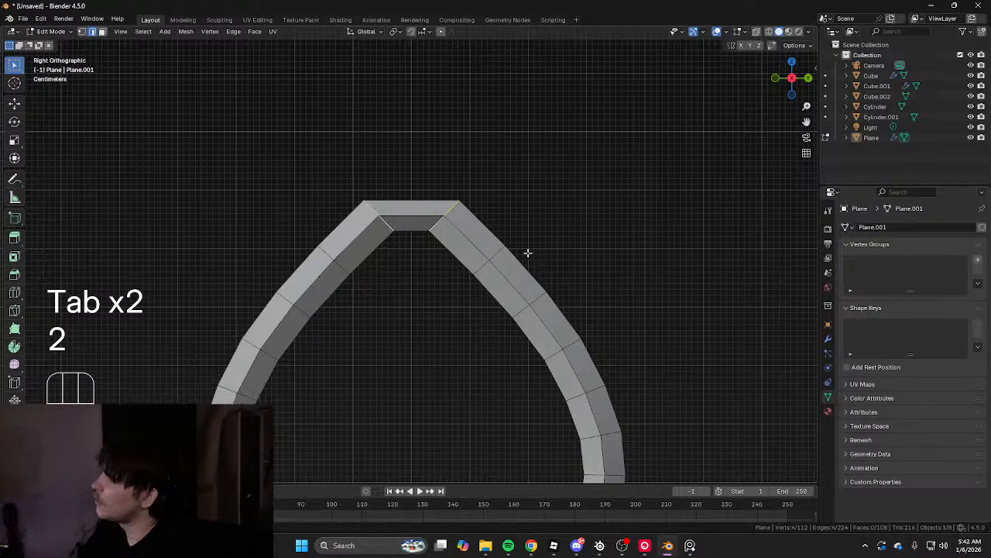
key("ctrl+b")
key("ctrl+z")
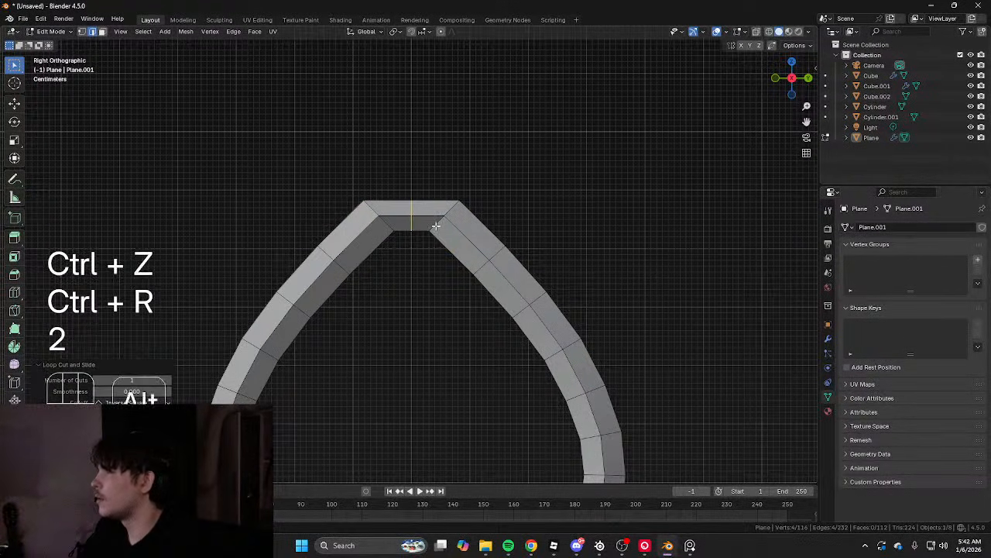
Delete the vertices of the ring's half on the positive Y side, up to the center cut
scroll(436, 225, "down", 5)
key("shift+z")
key("1")
left_click_drag(512, 138, 403, 365)
key("x")
left_click(372, 356)
key("Tab")
Add a Mirror modifier to the half ring and mirror it across the Y axis only
key("ctrl+x")
key("shift+z")
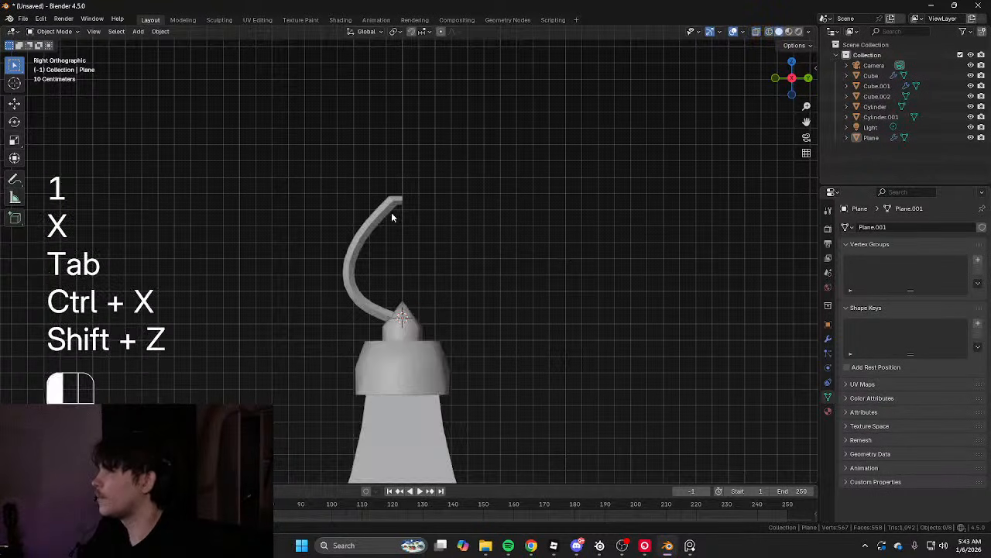
key("ctrl+x")
left_click(828, 339)
left_click(934, 259)
left_click(909, 260)
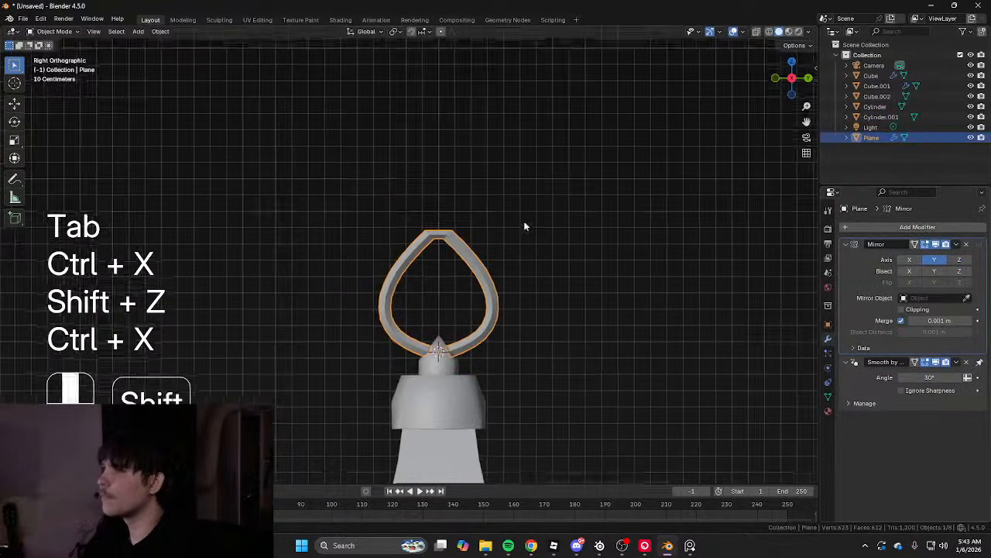
Slide the upper corner edge loop down along the ring and rotate it to follow the bend
key("Tab")
key("2")
scroll(490, 220, "up", 5)
key("g")
key("g")
left_click(622, 189)
key("r")
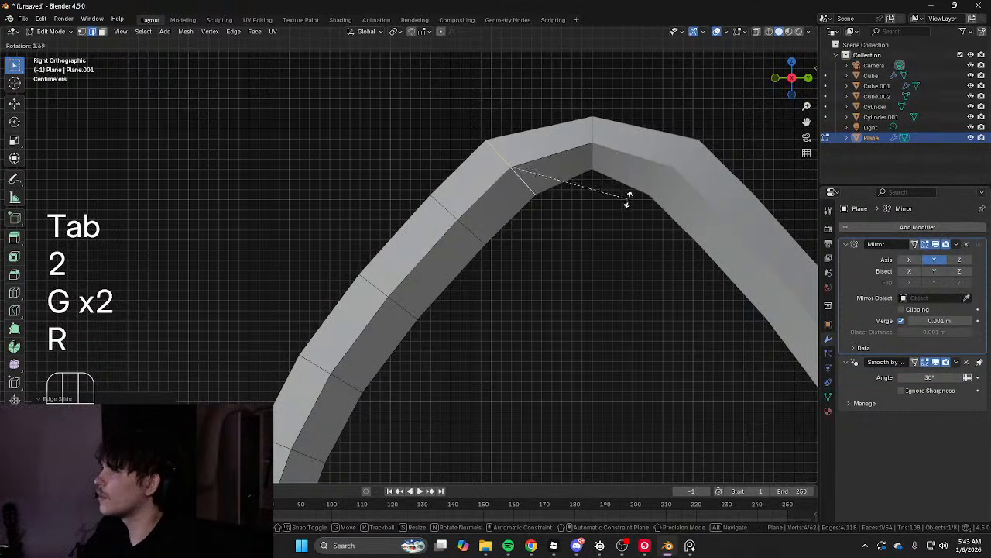
left_click(618, 227)
Scale the ring's top center edge loop to about 1.28 and adjust its height along Z
key("2")
left_click(594, 156, "alt")
key("s")
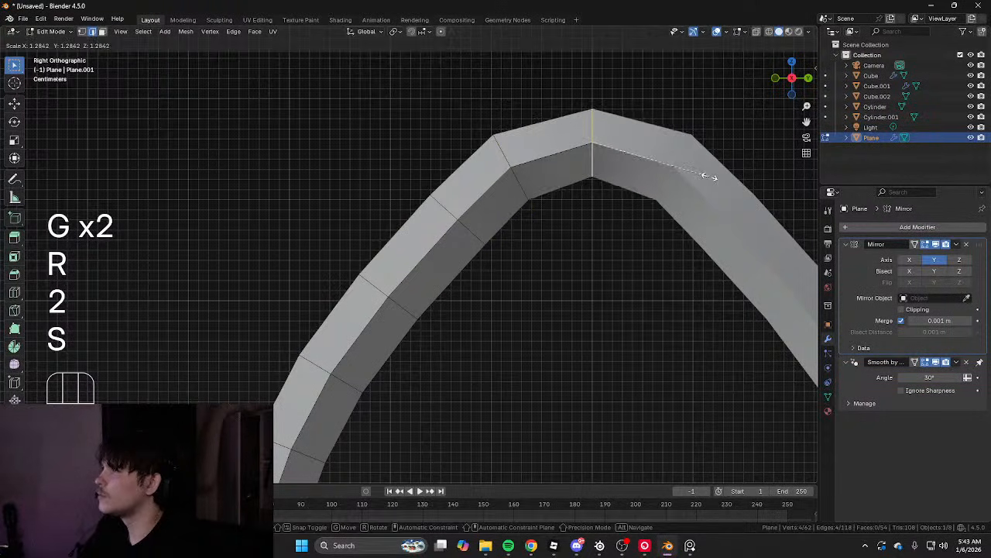
left_click(708, 177)
key("Tab")
scroll(617, 208, "down", 8)
key("Tab")
scroll(593, 217, "up", 4)
key("g")
middle_click(593, 217)
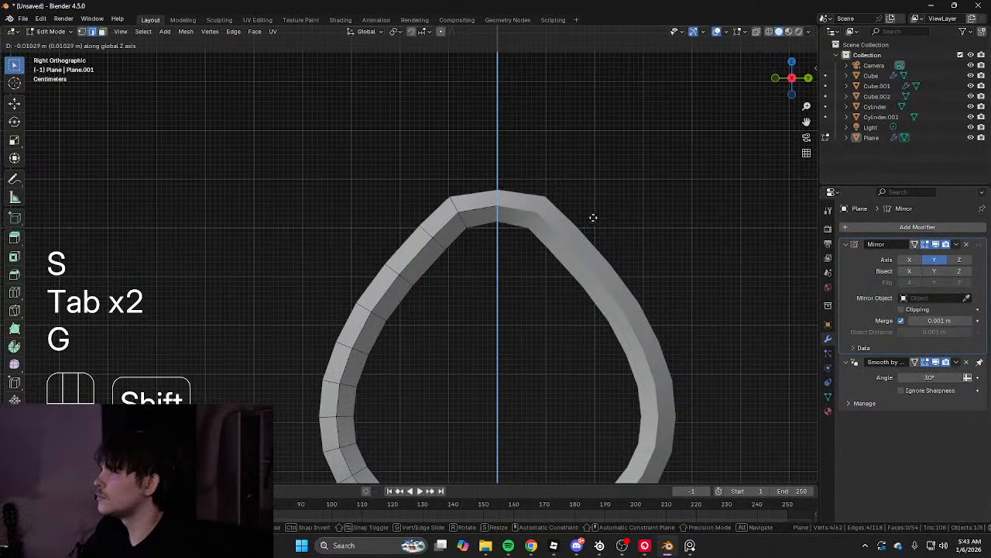
left_click(584, 206)
Inspect the ring and the cap beneath it from several angles
key("Tab")
scroll(508, 209, "down", 8)
middle_click_drag(509, 210, 627, 230)
scroll(627, 230, "down", 8)
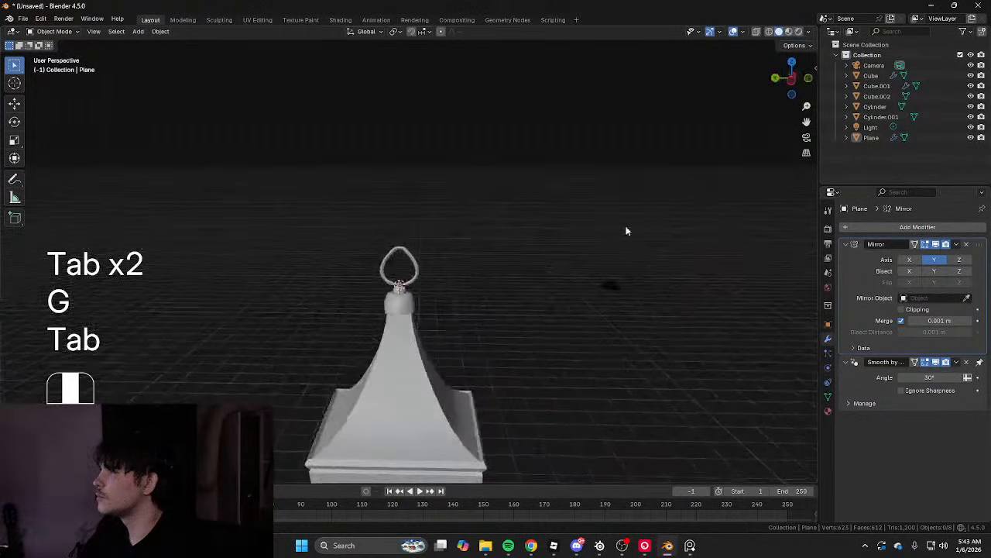
middle_click_drag(573, 268, 372, 155, "shift")
scroll(368, 171, "up", 4)
scroll(364, 174, "up", 2)
middle_click_drag(352, 192, 260, 198)
middle_click_drag(377, 137, 406, 310, "shift")
scroll(418, 302, "up", 5)
mouse_move(472, 250)
middle_mouse_down()
mouse_move(414, 263)
mouse_move(330, 224)
mouse_move(354, 208)
mouse_move(429, 311)
middle_mouse_up()
scroll(433, 294, "up", 3)
Raise the upper vertices of the pointed stem under the ring along Z to lengthen the stem
left_click(480, 325)
key("Tab")
key("2")
key("1")
key("shift+z")
key("1")
left_click_drag(266, 196, 411, 282)
key("g")
middle_click(419, 278)
left_click(423, 248)
key("shift+z")
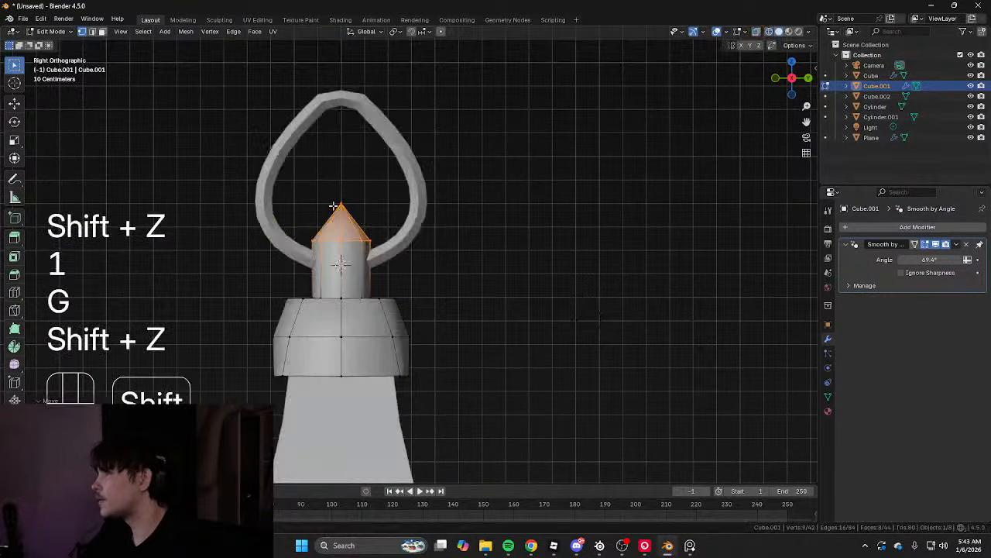
Lower the stem's tip vertex along Z to make the point flatter
left_click_drag(316, 185, 376, 226)
key("g")
middle_click(390, 230)
left_click(390, 242)
key("Tab")
scroll(414, 255, "down", 4)
Move the whole ring mesh up along Z to sit higher on the lengthened stem
left_click(414, 222)
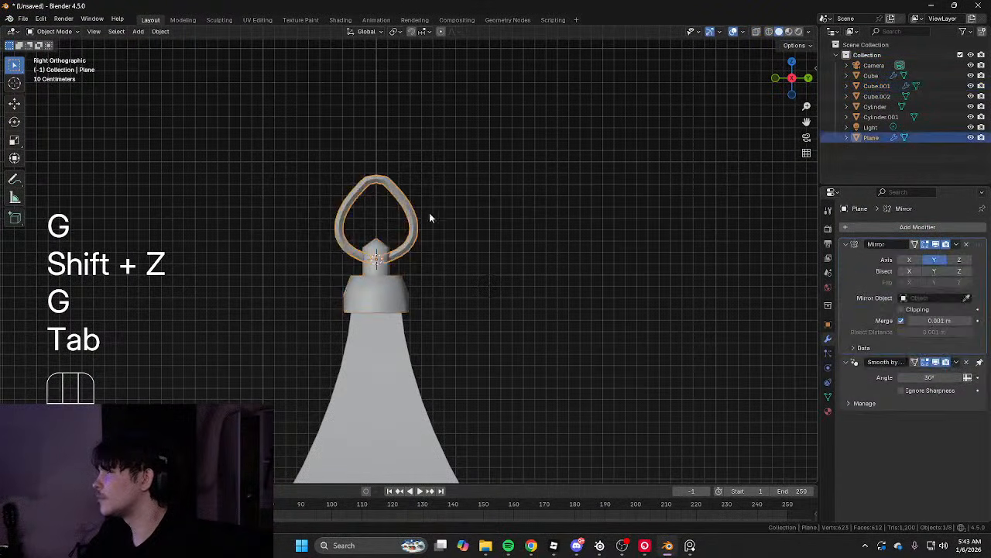
key("Tab")
key("a")
key("g")
middle_click(438, 218)
left_click(440, 194)
key("Tab")
Inspect the whole lantern's proportions from the side and in perspective
scroll(442, 196, "down", 5)
left_click(466, 261)
middle_click_drag(467, 264, 465, 166, "shift")
scroll(428, 271, "down", 2)
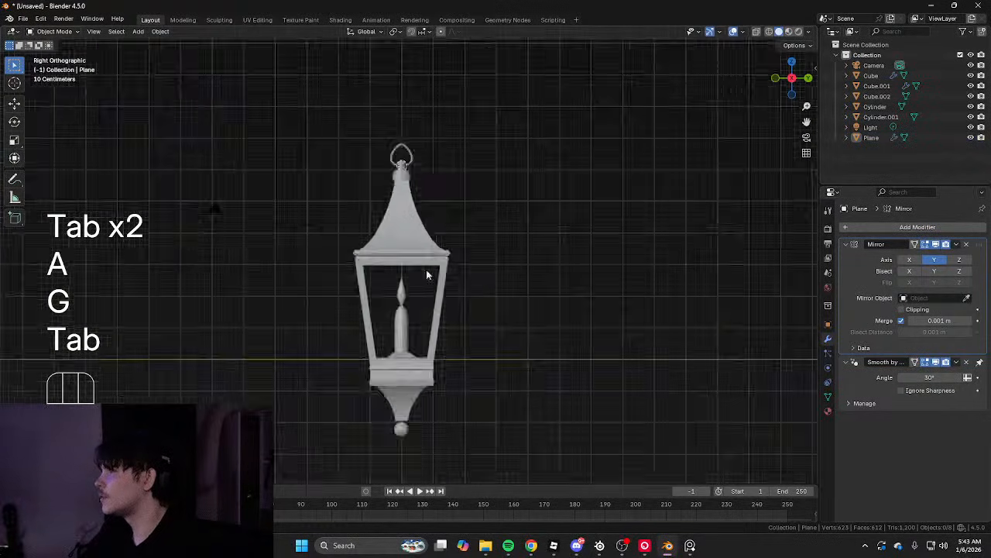
scroll(426, 274, "up", 1)
middle_click_drag(369, 418, 411, 229, "shift")
middle_click_drag(344, 58, 334, 252, "shift")
middle_click_drag(433, 360, 340, 309)
middle_click_drag(323, 307, 314, 228, "shift")
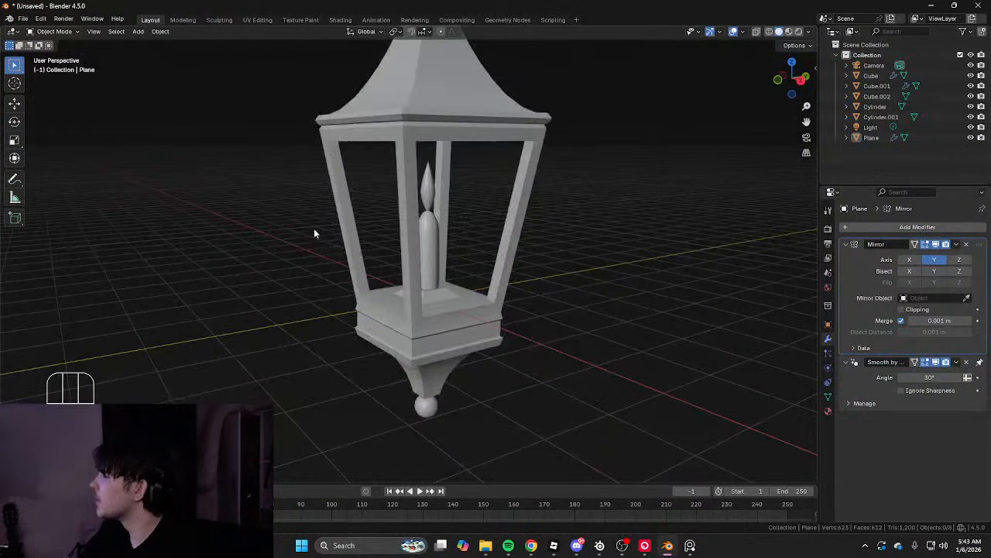
scroll(417, 288, "down", 5)
scroll(419, 291, "up", 5)
scroll(404, 302, "up", 4)
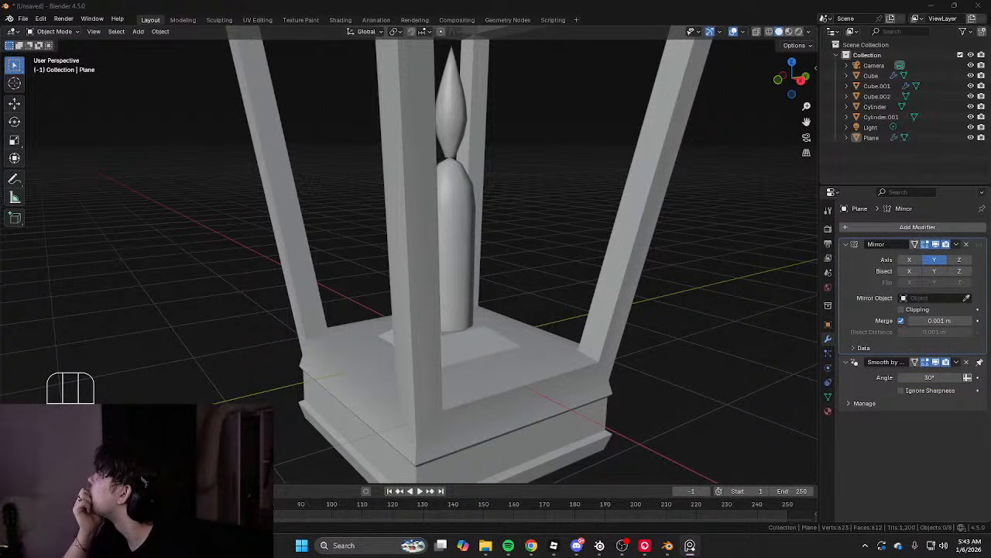
Add a centred loop cut along each of the two outer faces of the lantern frame around the window openings
scroll(362, 249, "down", 2)
middle_click_drag(362, 249, 422, 232)
left_click(371, 158)
key("Tab")
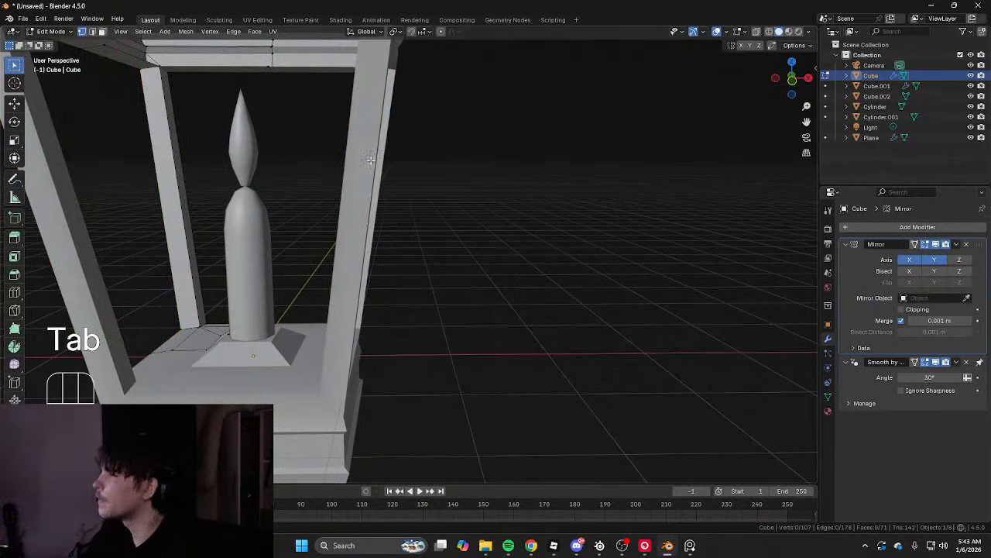
key("Tab")
scroll(372, 159, "down", 3)
mouse_move(371, 158)
middle_mouse_down("shift")
mouse_move(415, 198)
mouse_move(301, 206)
mouse_move(403, 147)
mouse_move(381, 144)
middle_mouse_up("shift")
key("Tab")
scroll(404, 148, "up", 3)
key("ctrl+r")
left_click(404, 147)
right_click(403, 147)
key("ctrl+r")
left_click(385, 155)
right_click(385, 155)
Try one more loop cut on the lantern frame
key("2")
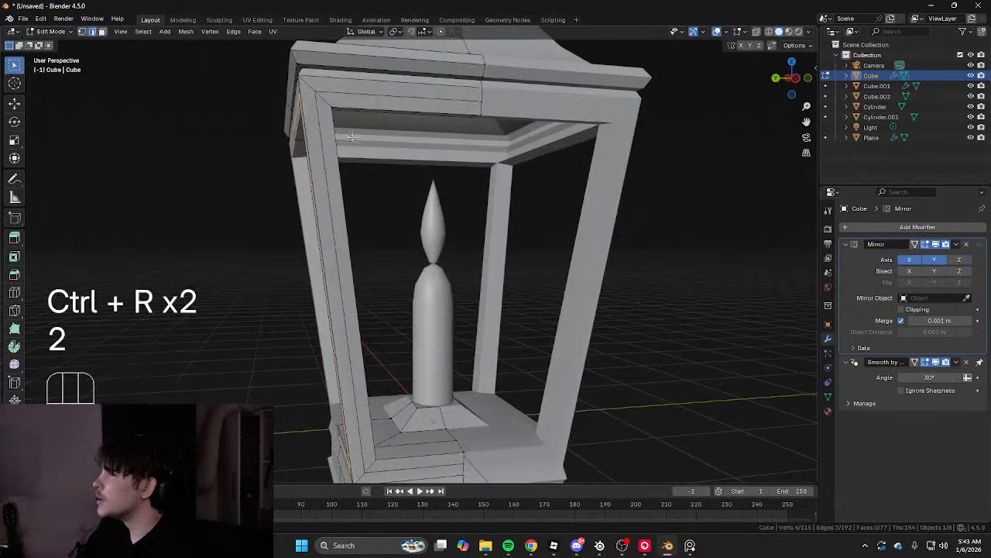
key("3")
middle_click_drag(336, 119, 382, 193)
key("ctrl+r")
left_click(255, 129)
right_click(255, 128)
key("ctrl+z")
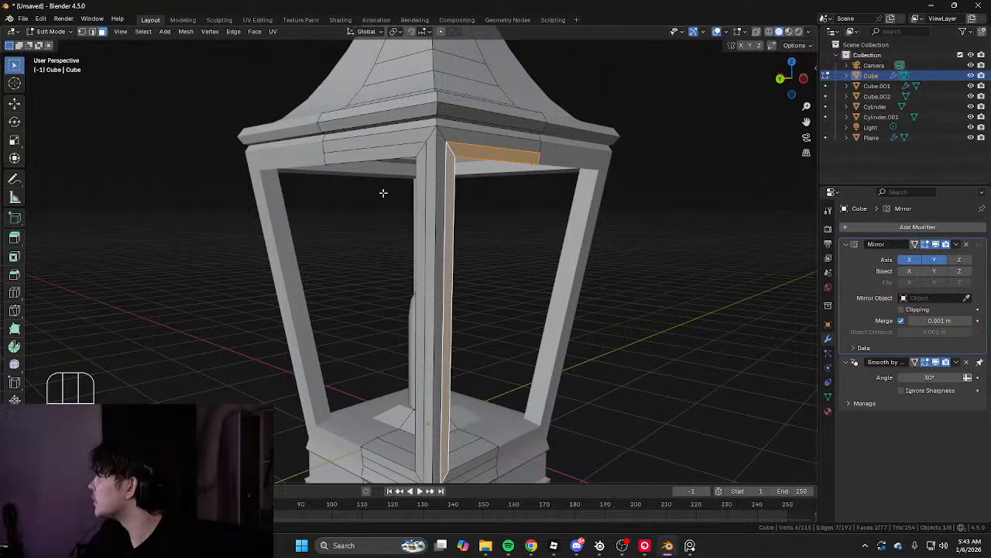
Select the six inner strip faces bordering the window openings on both sides of the frame's corner post
middle_click_drag(387, 194, 426, 194)
left_click(474, 157, "shift")
left_click(508, 181, "shift")
middle_click_drag(520, 182, 395, 174)
key("ctrl+z")
left_click(530, 182, "shift")
middle_click_drag(395, 174, 445, 120)
left_click(410, 323, "shift")
middle_click_drag(580, 290, 498, 305)
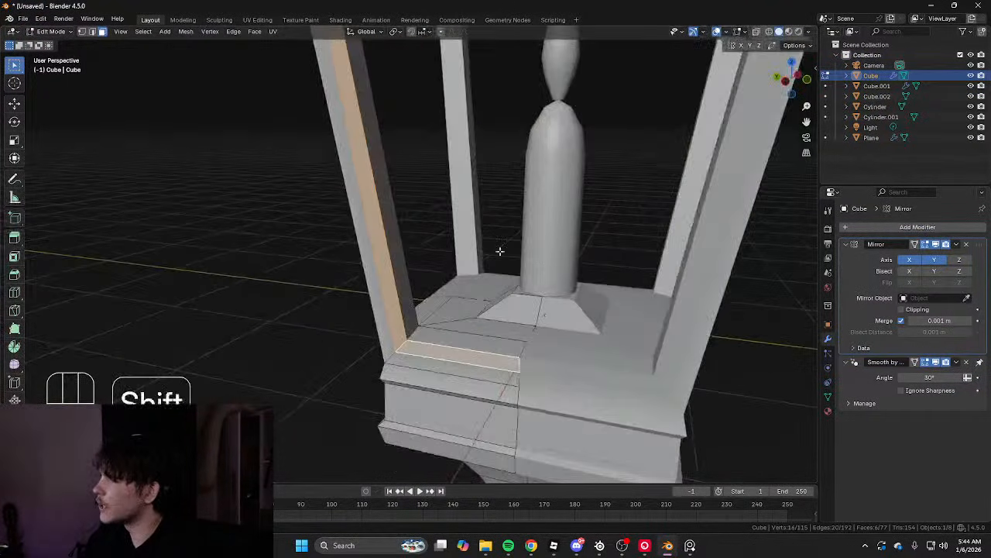
middle_click_drag(500, 253, 491, 265, "shift")
key("alt+n")
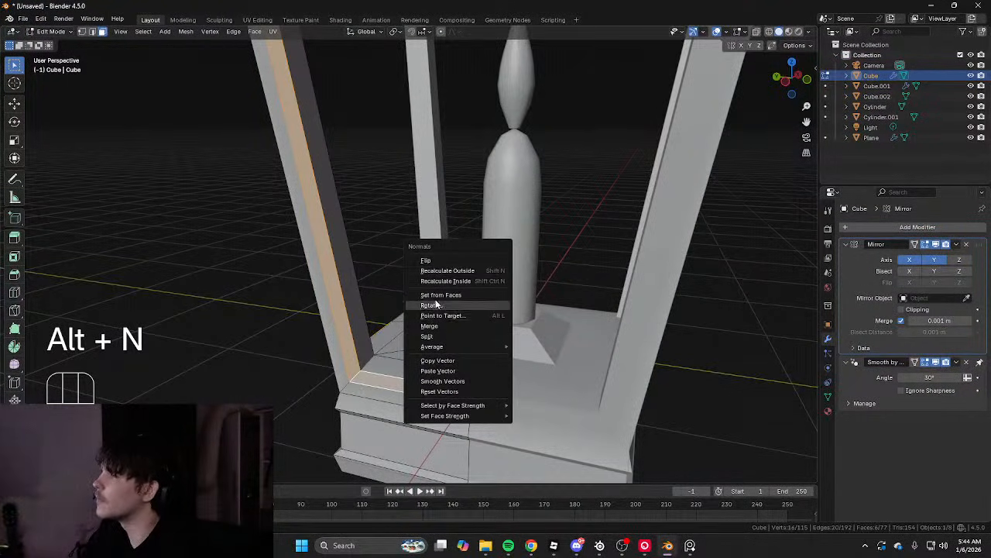
middle_click_drag(326, 192, 379, 199)
scroll(378, 199, "down", 3)
middle_click_drag(457, 195, 545, 246, "shift")
right_click(546, 246)
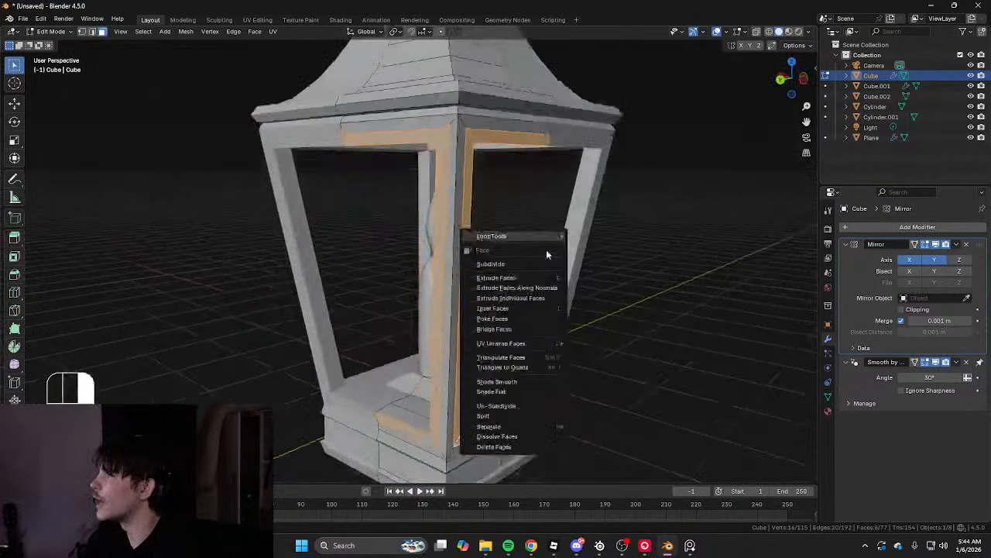
right_click(585, 207)
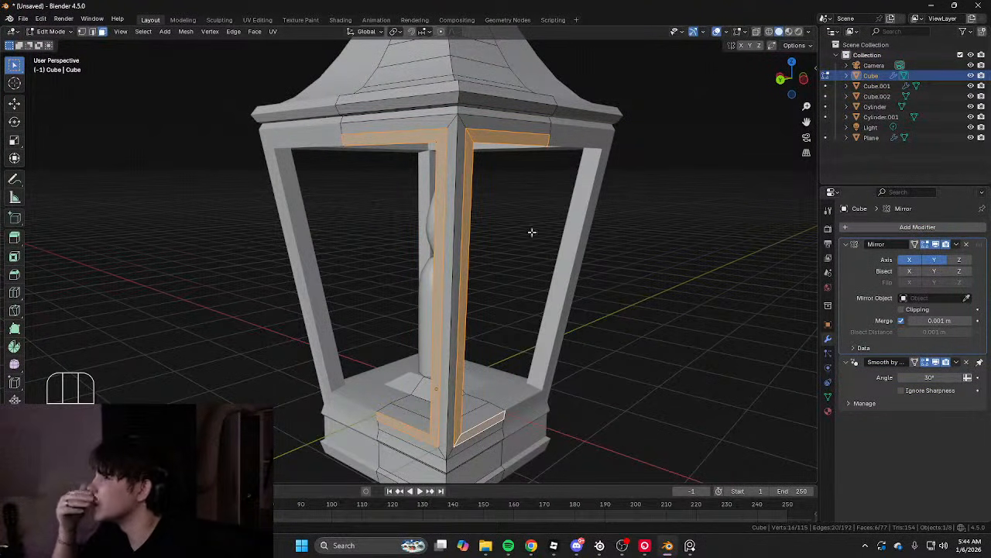
middle_click_drag(532, 232, 581, 235)
key("alt+e")
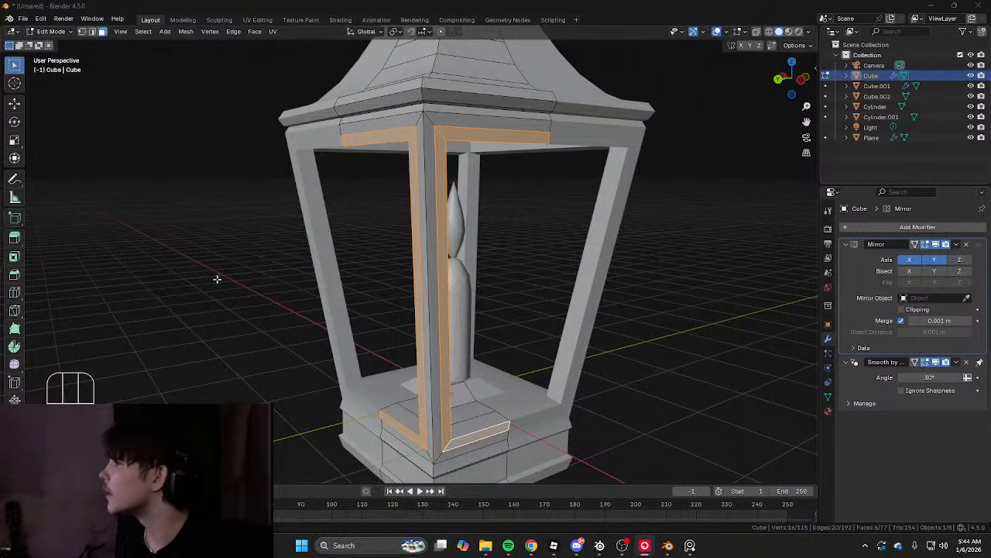
middle_click_drag(217, 279, 343, 250)
key("alt+n")
left_click(509, 284)
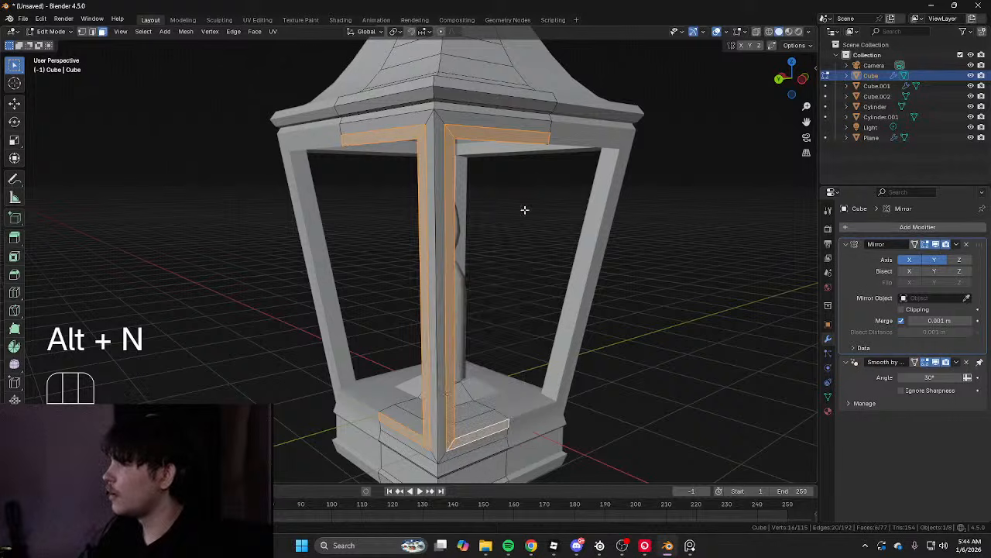
key("alt+e")
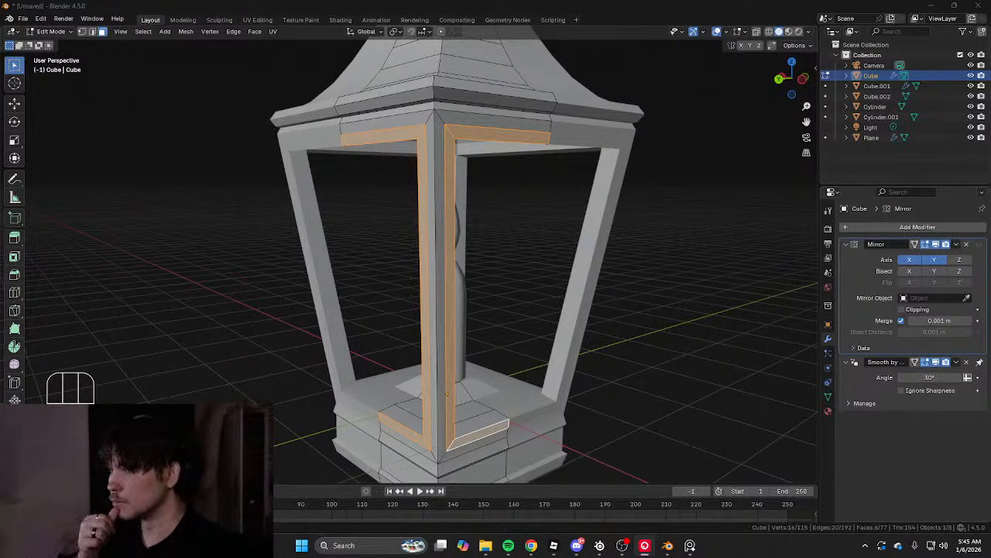
middle_click_drag(476, 281, 491, 279)
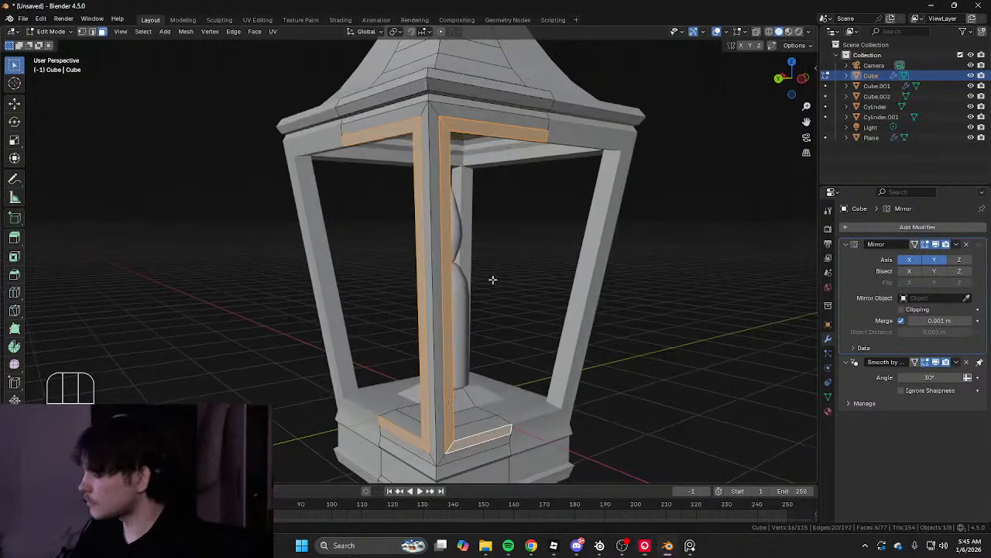
key("alt+e")
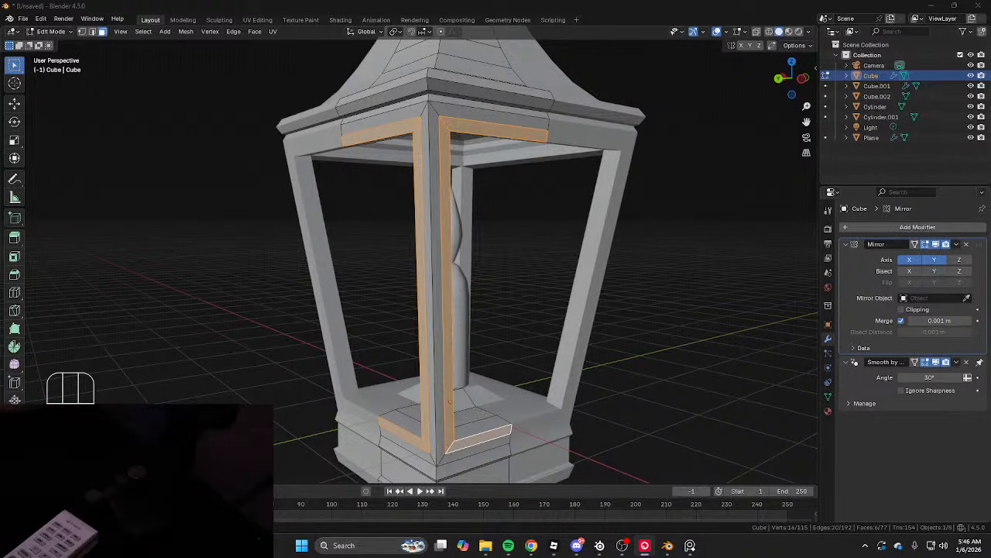
Try extruding the six strip faces inward along their normals
middle_click_drag(449, 402, 445, 272)
key("alt+e")
left_click(462, 287)
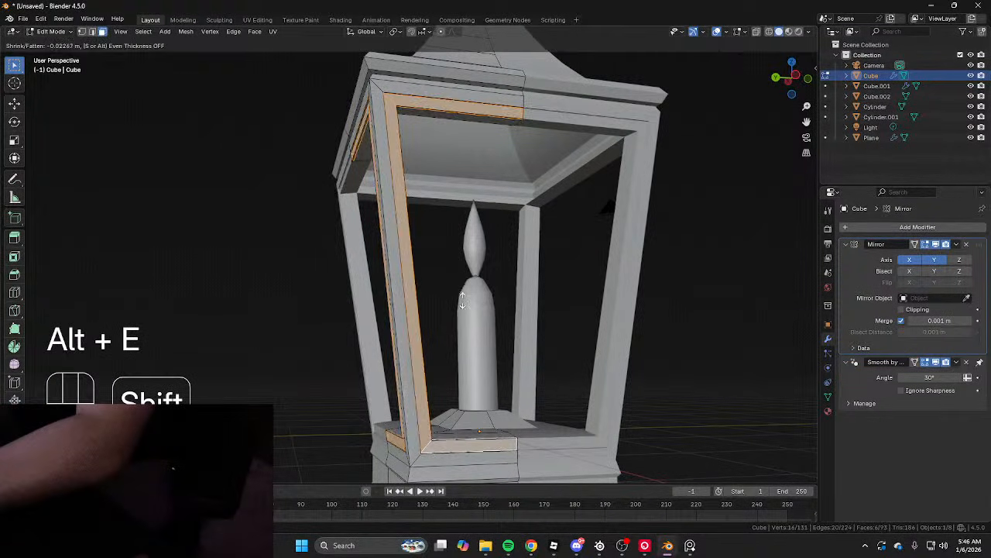
key("ctrl+z")
Try an Extrude Manifold on the six strip faces around both window openings
key("alt+e")
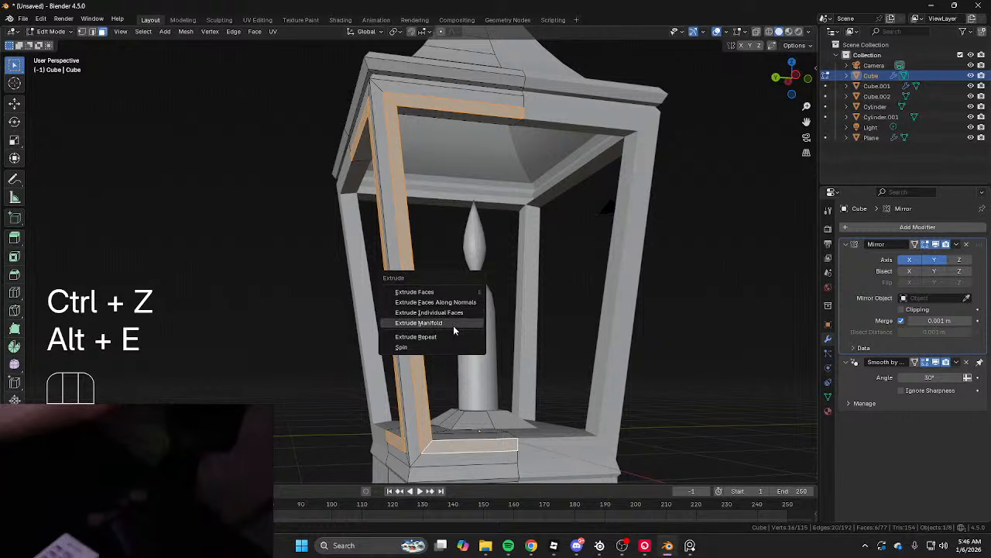
left_click(453, 329)
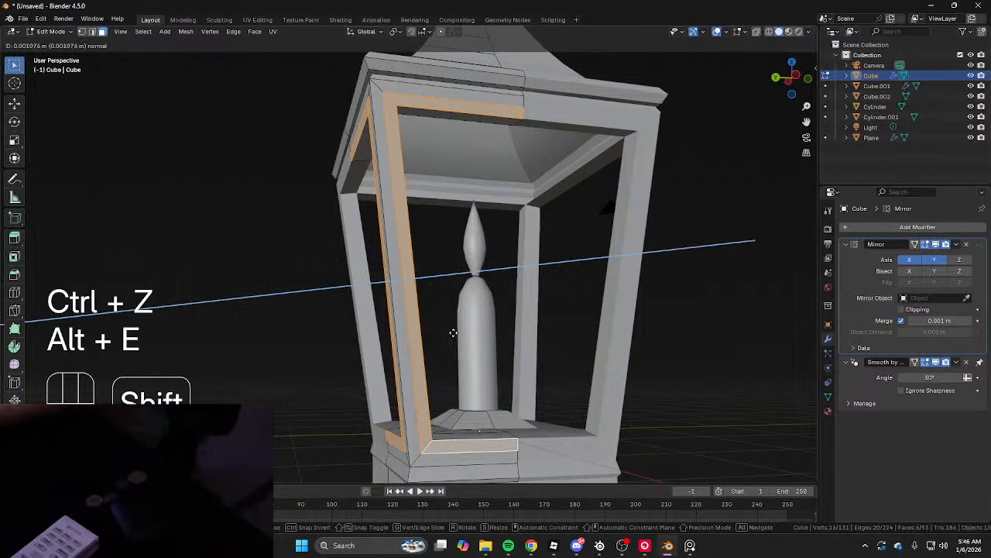
left_click(523, 99)
middle_click_drag(494, 100, 580, 111)
key("ctrl+z")
Select only the three connected strip faces bordering one window opening
middle_click_drag(466, 303, 442, 132, "shift")
scroll(441, 204, "up", 3)
middle_click_drag(442, 131, 193, 176)
middle_click_drag(392, 225, 302, 175)
scroll(302, 174, "up", 3)
middle_click_drag(302, 174, 500, 192, "shift")
scroll(324, 183, "down", 3)
scroll(409, 183, "down", 4)
left_click(413, 67)
left_click(428, 268, "ctrl")
scroll(428, 267, "up", 6)
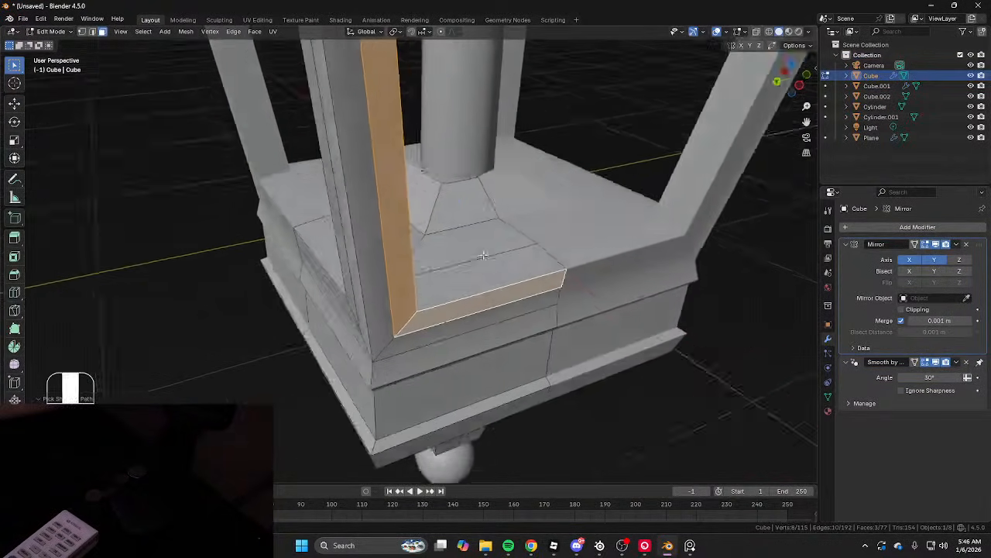
Try extruding the three strip faces individually inward
key("alt+e")
left_click(574, 239)
left_click(574, 246)
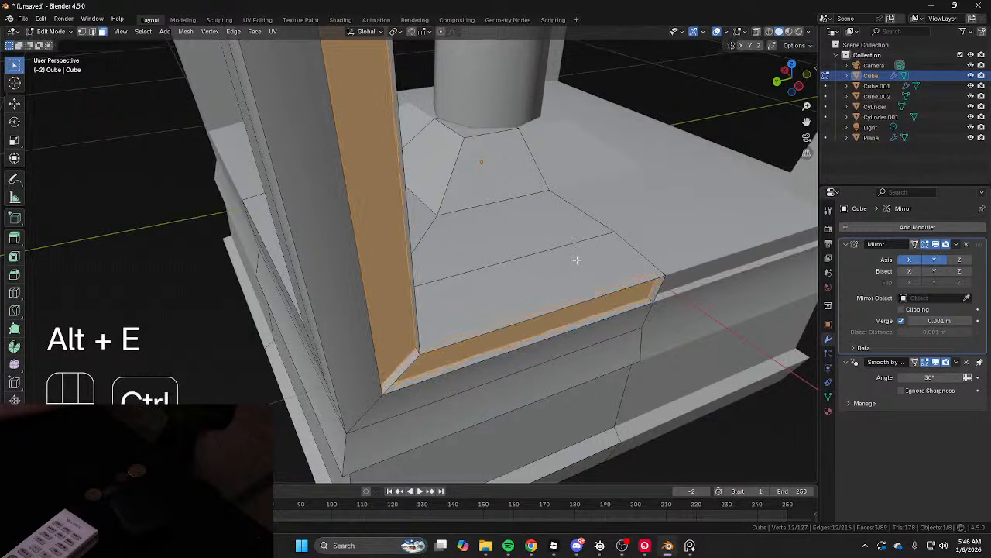
key("ctrl+z")
Try an Extrude Manifold on the three strip faces of the single window opening
key("alt+e")
left_click(570, 275)
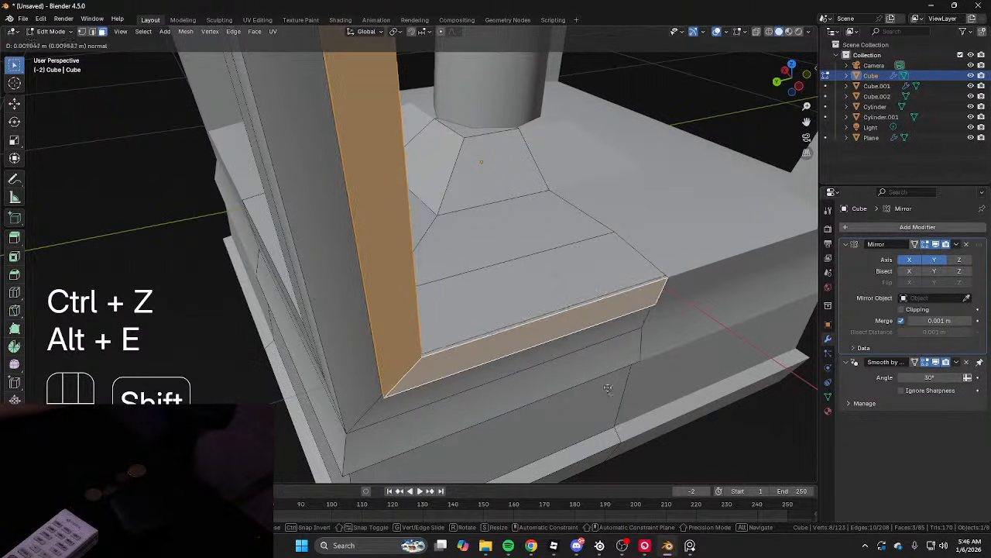
left_click(450, 195)
key("ctrl+z")
Merge all vertices of the frame mesh by distance
key("a")
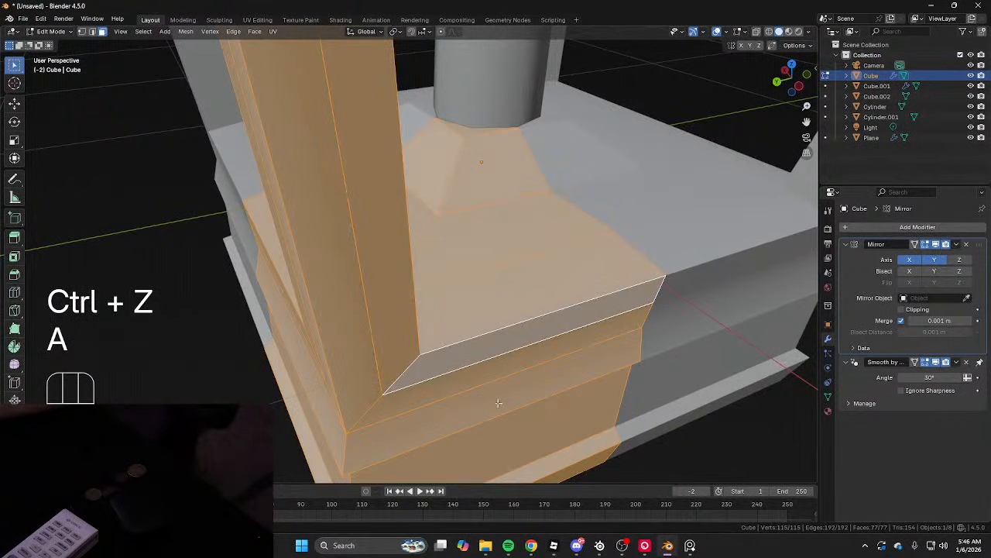
key("m")
left_click(498, 404)
Try moving the lower inner corner vertex of the window strip to check how its faces connect
left_click(469, 348)
scroll(415, 326, "down", 5)
middle_click_drag(390, 274, 389, 313, "shift")
scroll(389, 313, "up", 4)
key("1")
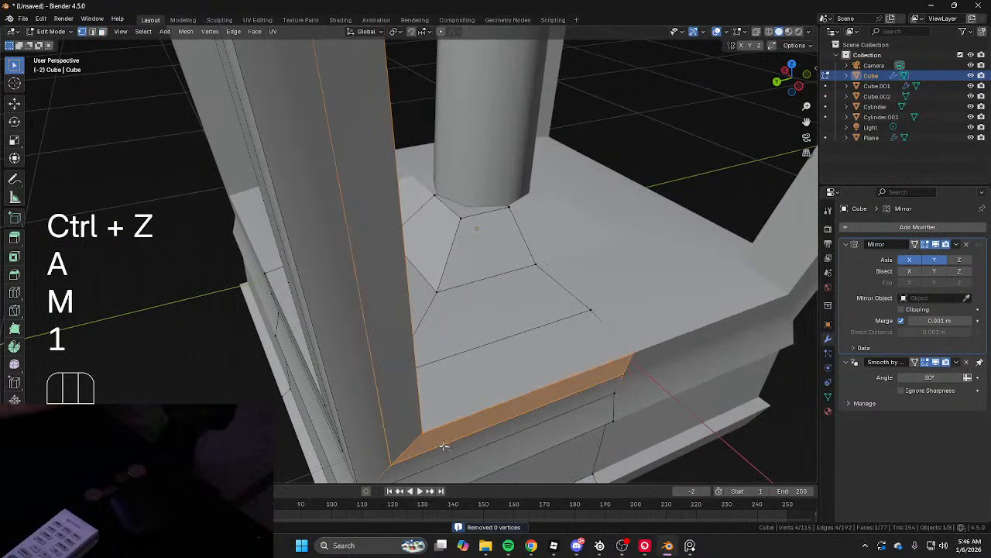
left_click(436, 441)
middle_click_drag(436, 441, 423, 316)
key("g")
key("ctrl+z")
scroll(418, 365, "down", 5)
scroll(385, 341, "down", 4)
scroll(436, 294, "up", 3)
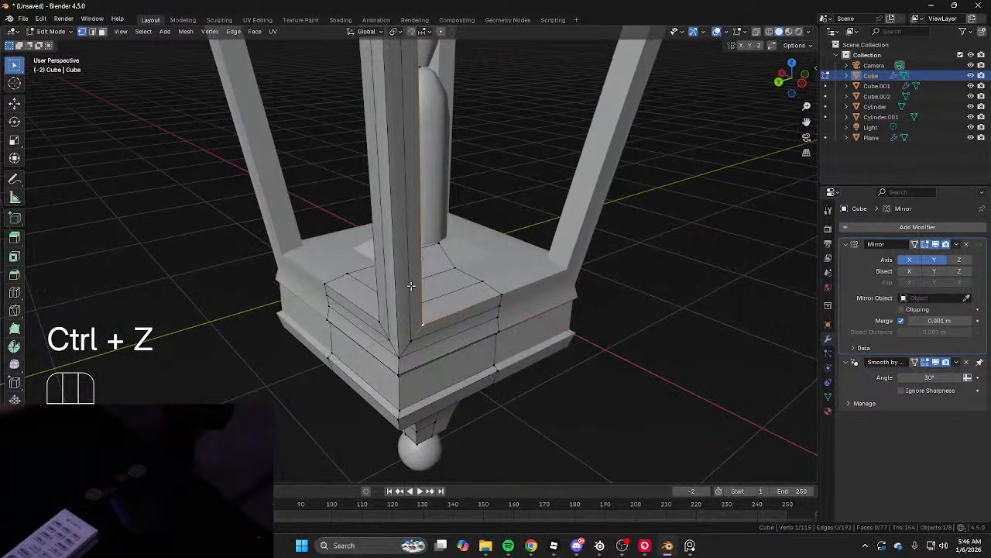
Select the central edge loops of the frame around both window openings
key("2")
left_click(422, 314, "alt+shift")
scroll(434, 256, "down", 4)
middle_click_drag(447, 227, 482, 276)
Try an edge bevel and a vertex bevel on the frame's central edge loops
key("ctrl+b")
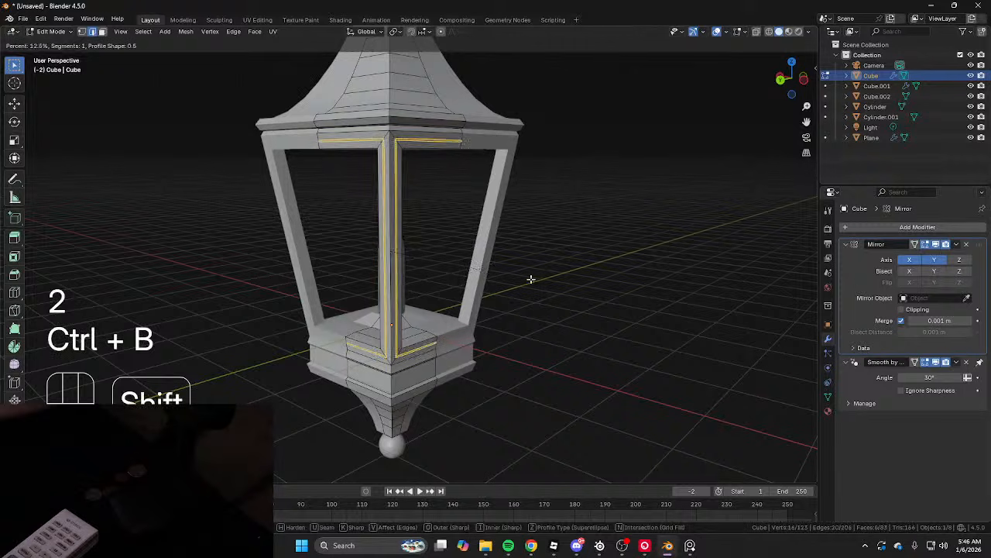
key("ctrl+z")
scroll(482, 248, "up", 4)
key("ctrl+b")
key("ctrl+v")
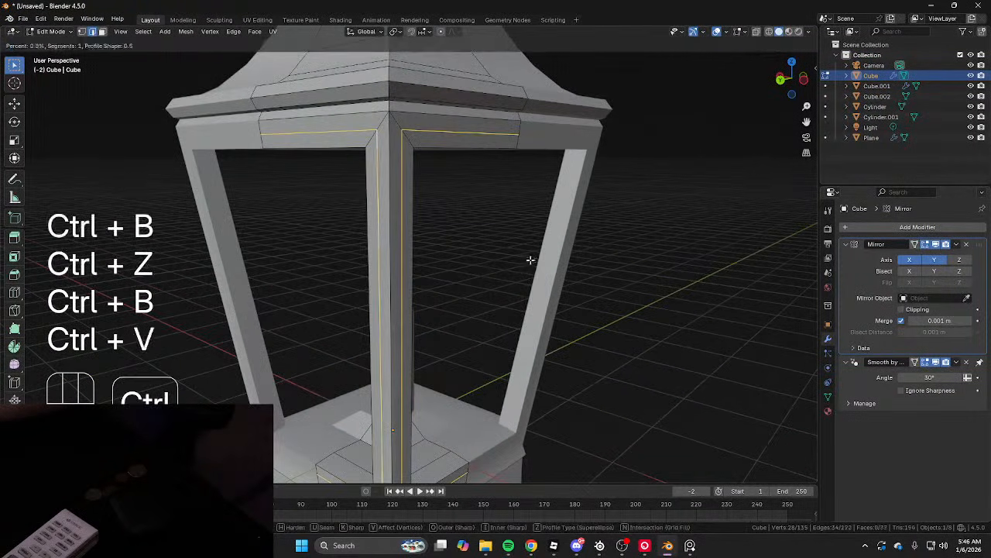
key("ctrl+z")
Bevel the central edge loops around both window openings by about 47 percent with one segment
scroll(594, 259, "down", 2)
key("ctrl+b")
key("shift")
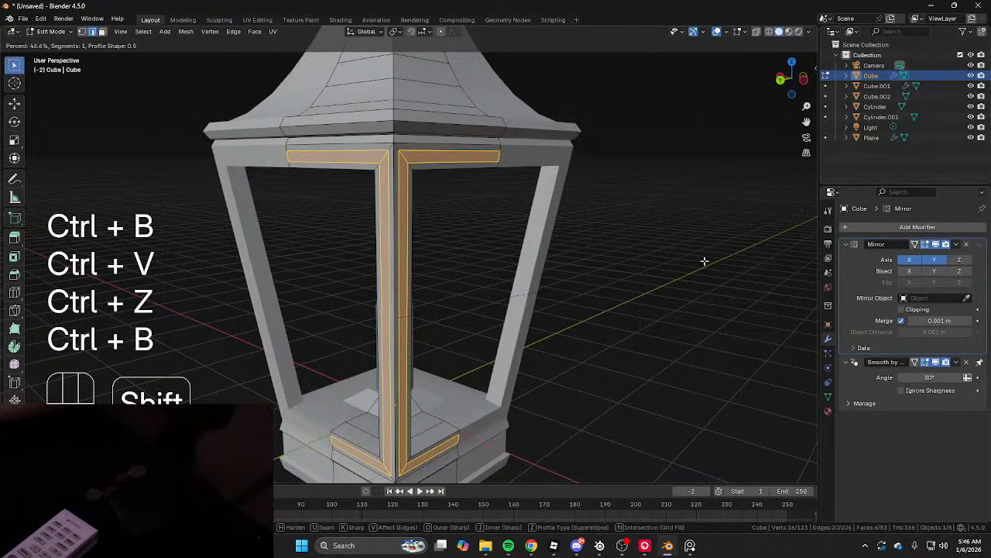
left_click(710, 264)
Add a centred loop cut along each of the two bevelled strips around the window openings
scroll(445, 166, "up", 1)
key("ctrl+r")
left_click(424, 135)
key("ctrl+r")
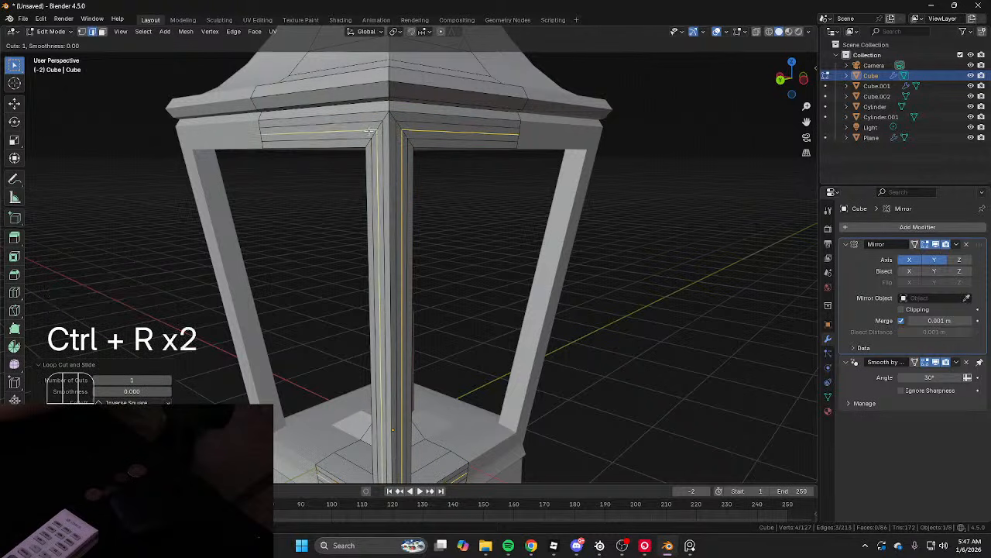
left_click(378, 136)
right_click(378, 135)
Shrink the strips' centre loops inward by about 0.022 m to form a groove and mark those edges sharp
key("2")
key("alt+s")
key("shift")
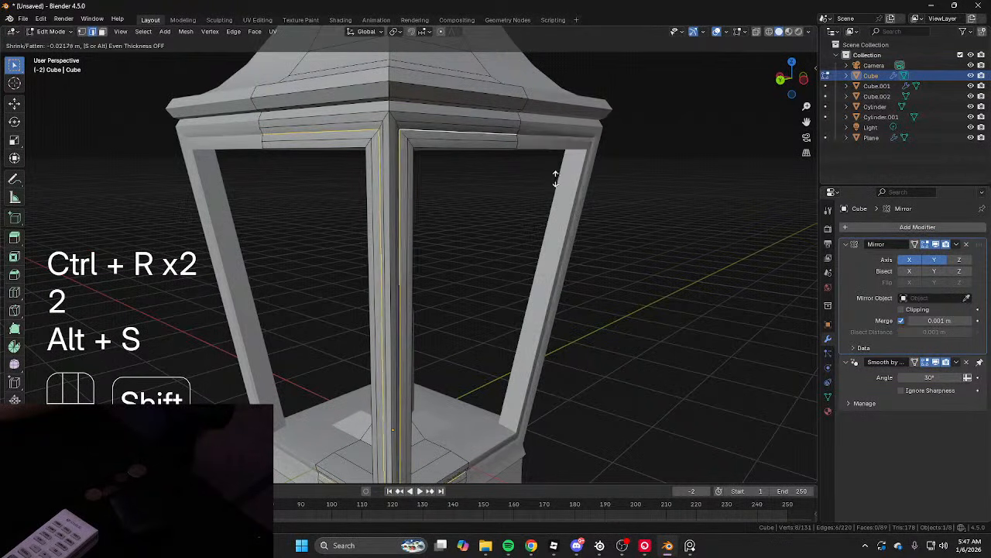
left_click(554, 186)
right_click(531, 442)
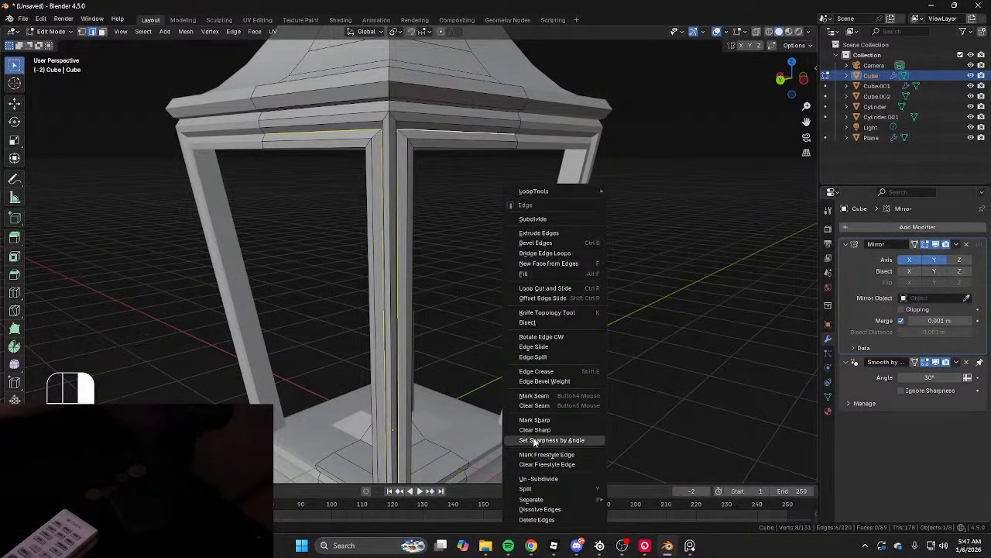
Try a Smooth by Angle value of 33.6° on the lantern frame
key("Tab")
mouse_move(920, 376)
left_mouse_down()
mouse_move(946, 376)
mouse_move(931, 376)
left_mouse_up()
scroll(609, 283, "down", 3)
middle_click_drag(609, 284, 642, 294)
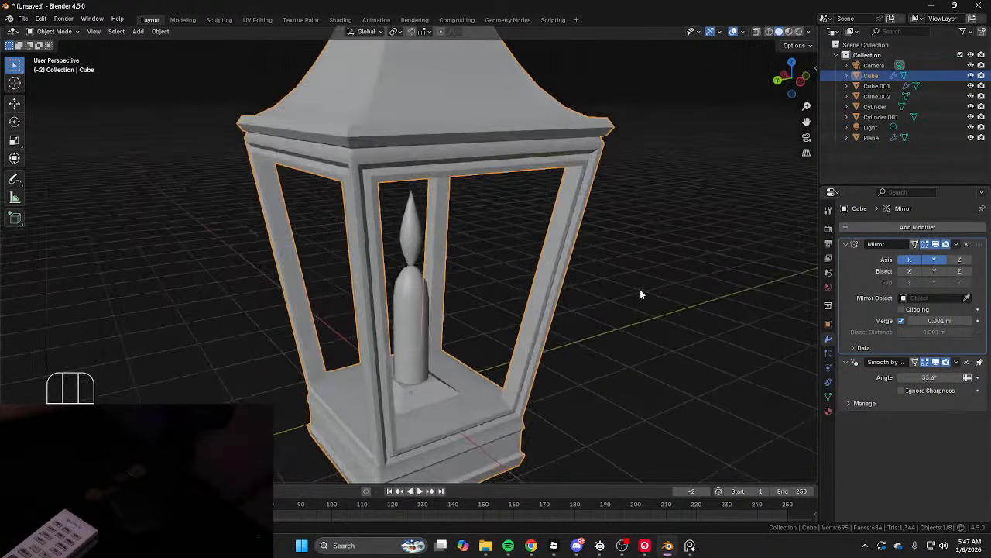
key("ctrl+z")
key("ctrl+z")
Fine-tune the groove's depth around the window openings with Shrink/Fatten
middle_click_drag(487, 228, 492, 224)
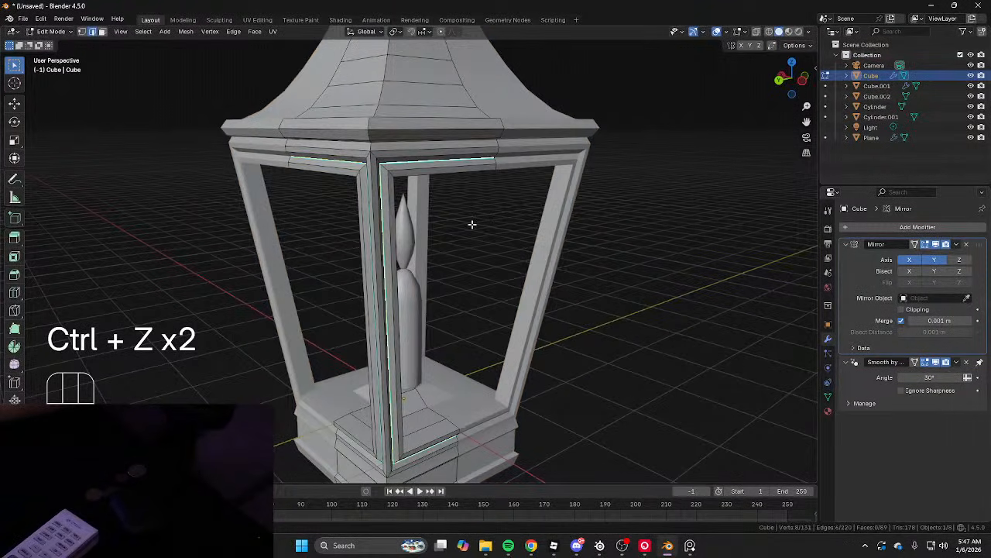
key("alt+s")
left_click(471, 224, "shift")
Mark the edge loops on either side of both window grooves as sharp
key("2")
left_click(387, 158, "alt")
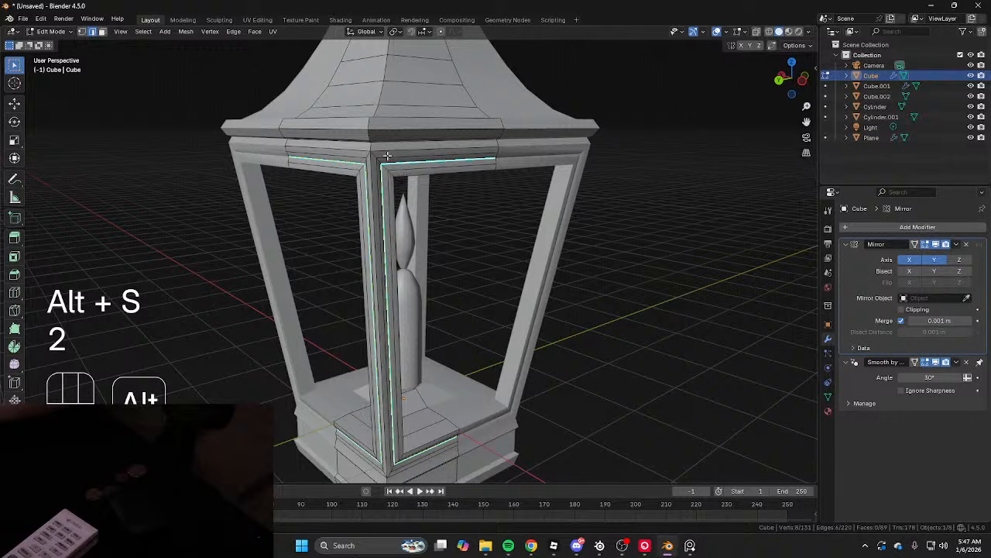
left_click(398, 169, "alt+shift")
left_click(352, 160, "alt+shift")
left_click(349, 168, "alt+shift")
right_click(553, 269)
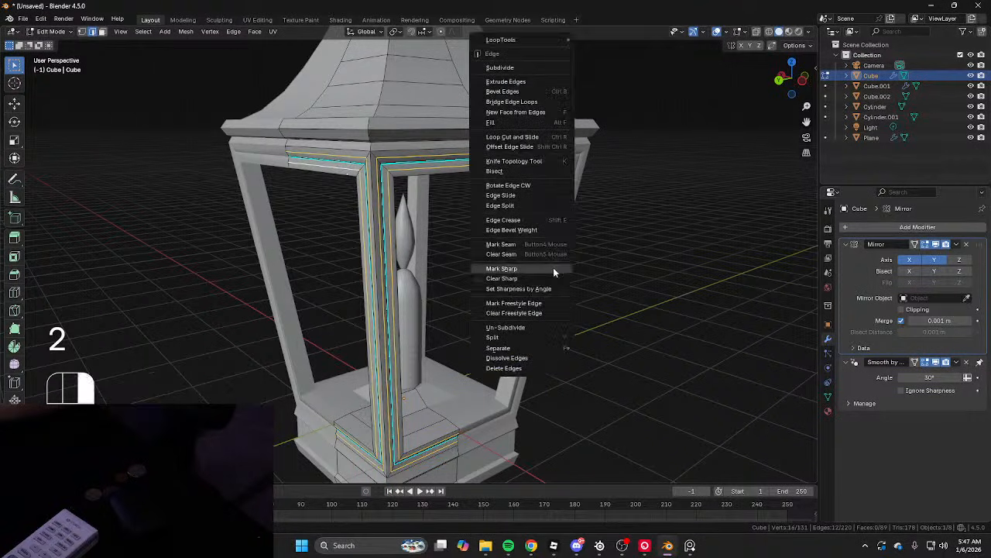
left_click(515, 268)
Set the lantern frame's Smooth by Angle value to 88°
key("Tab")
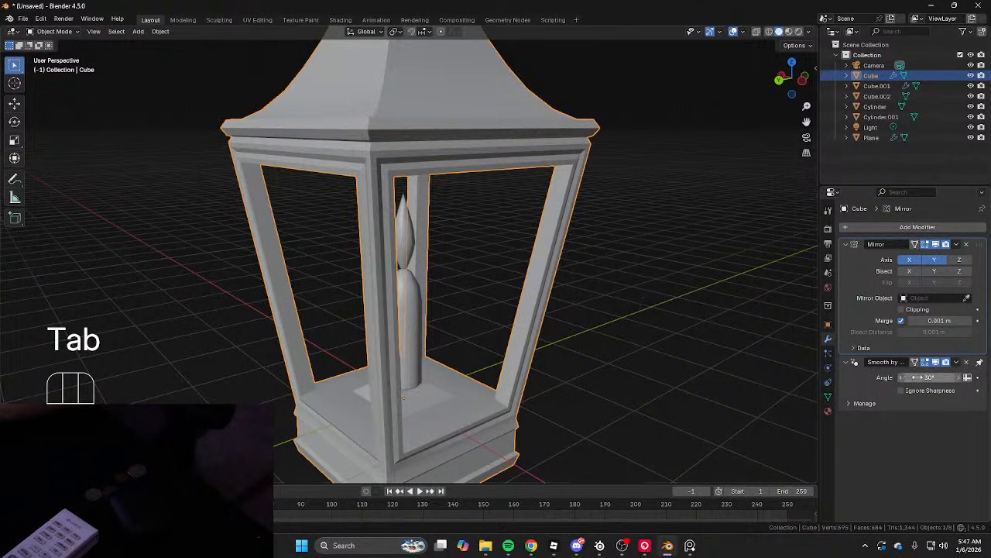
left_click_drag(917, 378, 966, 377)
key("Tab")
Clear the sharp marking from the edge loop running inside the window groove of the lantern frame
scroll(469, 243, "up", 3)
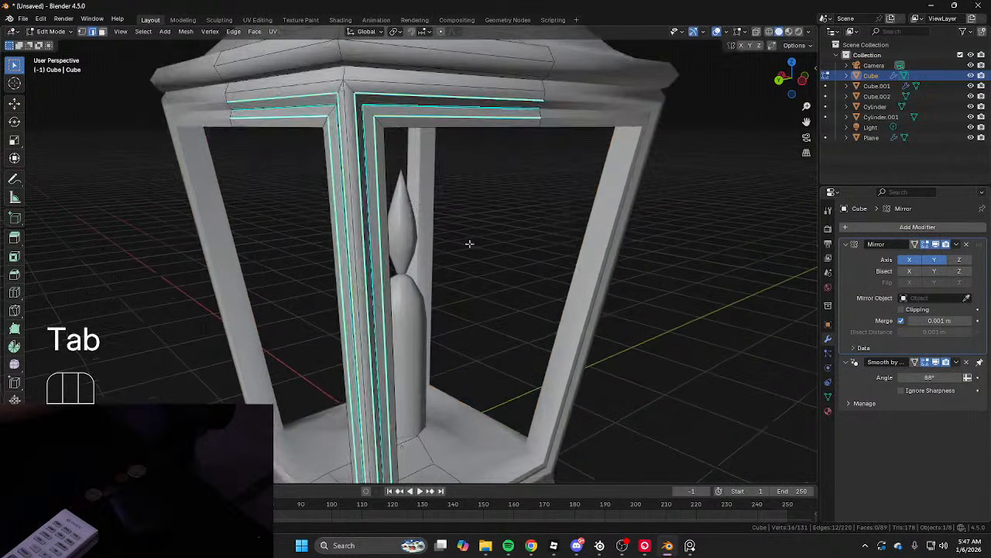
key("2")
left_click(342, 179, "alt+shift")
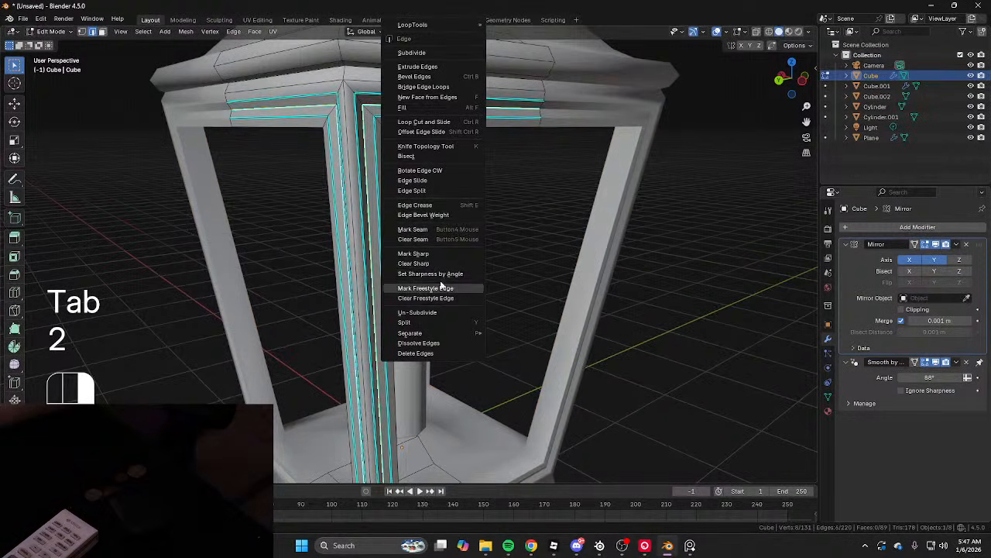
left_click(426, 264)
key("Tab")
scroll(612, 255, "down", 5)
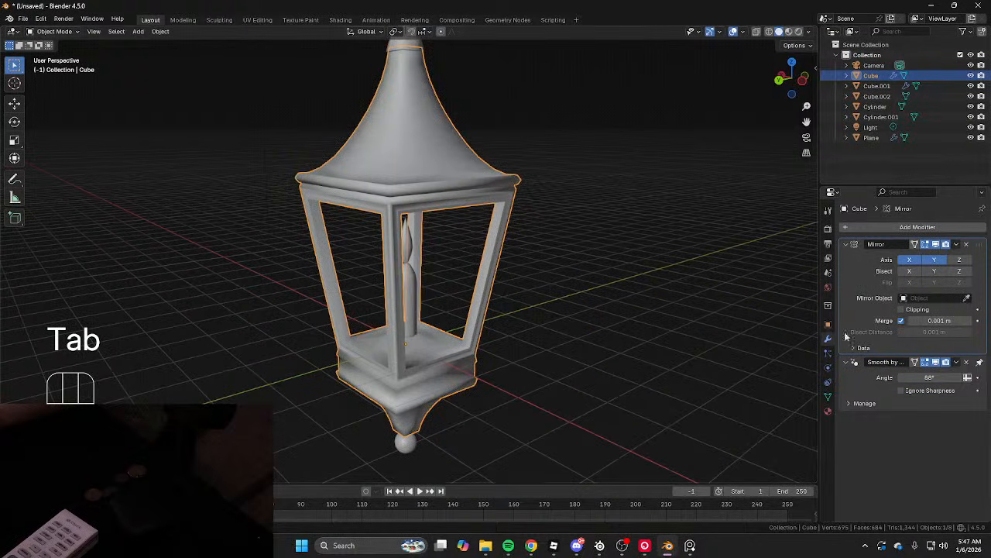
Set the lantern frame's Smooth by Angle value to 35°
left_click_drag(930, 377, 893, 377)
middle_click_drag(689, 306, 844, 316)
left_click(735, 265)
scroll(735, 265, "down", 4)
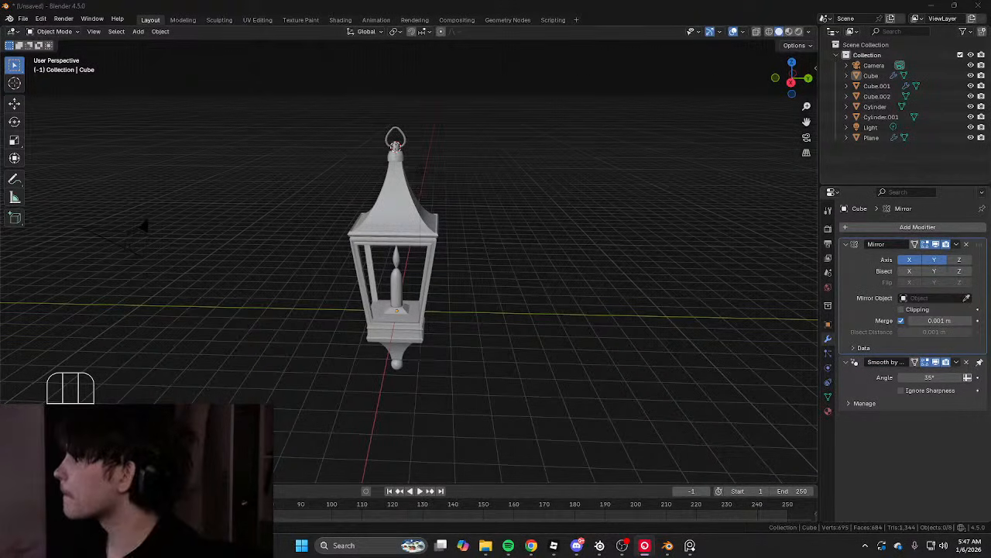
left_click(524, 252)
scroll(487, 275, "up", 6)
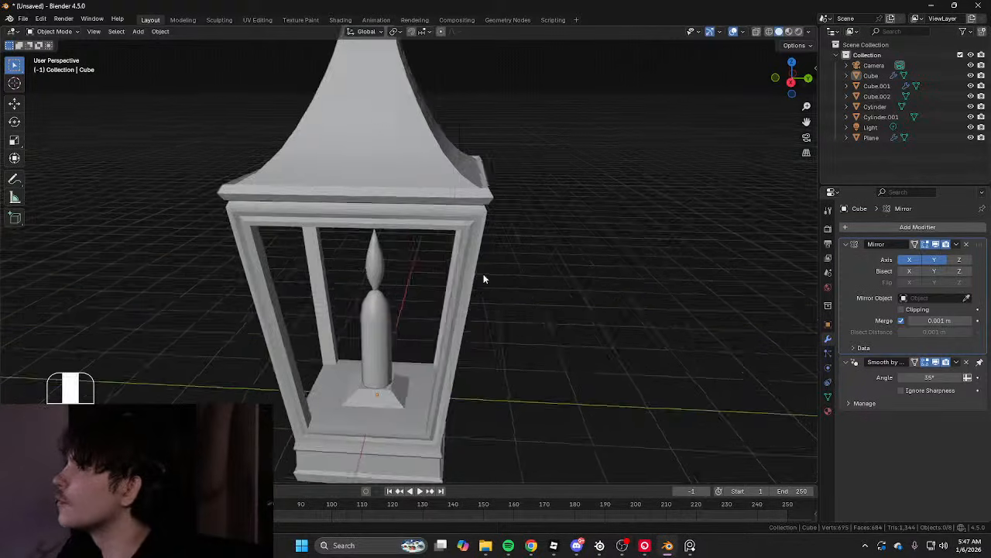
Try to fill a face between the two upper inner edges of the window openings under the roof
middle_click_drag(485, 275, 391, 325)
scroll(455, 246, "up", 3)
left_click(520, 139)
key("Tab")
scroll(519, 142, "up", 3)
middle_click_drag(391, 325, 460, 289)
key("2")
key("f")
scroll(426, 310, "down", 3)
key("ctrl+z")
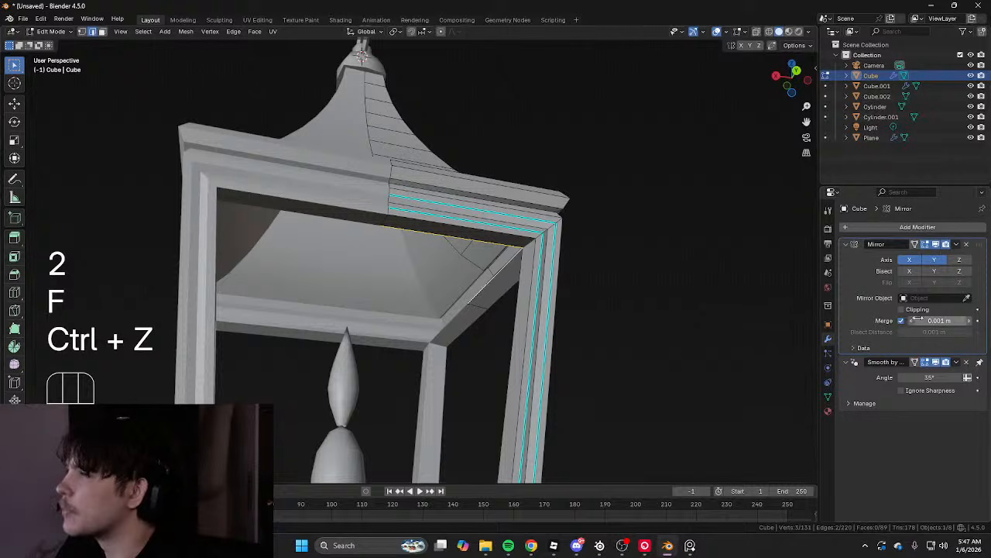
Enable clipping on the Mirror modifier and extrude the upper inner window edges inward to the centre to close the ceiling
left_click(902, 309)
key("e")
left_click(396, 252)
middle_click_drag(396, 252, 203, 247)
key("g")
left_click(588, 220)
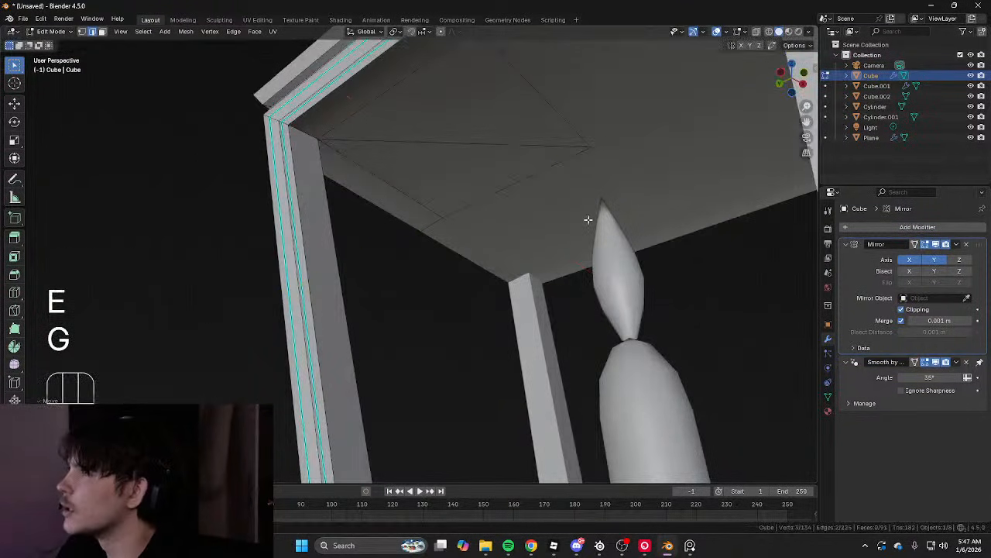
Merge the overlapping vertices across the whole lantern frame mesh
key("a")
key("m")
left_click(562, 385)
key("Tab")
scroll(239, 219, "down", 6)
left_click(579, 189)
Extrude the inner vertical edge of one window opening to the mirror plane to form a flat pane
middle_click_drag(239, 219, 511, 182)
scroll(388, 298, "up", 5)
left_click(387, 299)
key("Tab")
key("2")
middle_click_drag(453, 293, 404, 232)
key("2")
left_click(446, 270)
scroll(464, 231, "down", 3)
middle_click_drag(527, 232, 647, 271)
middle_click_drag(744, 259, 645, 223)
key("e")
left_click(536, 220)
Extrude the inner vertical edge of the adjacent window opening to its mirror plane to form the second pane
middle_click_drag(534, 219, 415, 216)
key("2")
left_click(362, 215)
key("e")
left_click(457, 188)
middle_click_drag(330, 188, 357, 178)
left_click(358, 178, "shift")
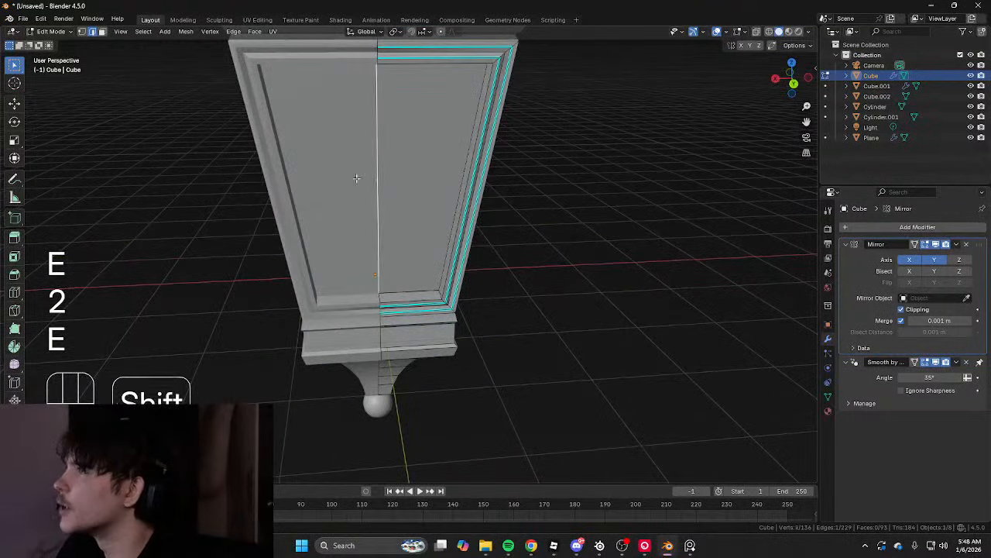
Separate the two window pane faces from the frame into their own object
key("3")
left_click(436, 185)
middle_click_drag(436, 186, 319, 186)
left_click(452, 191, "shift")
key("p")
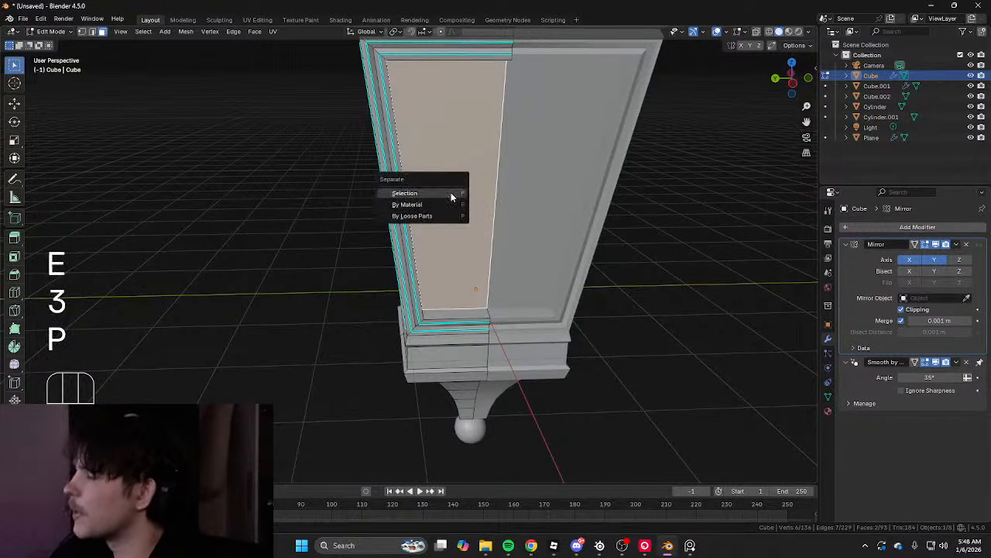
left_click(452, 193)
key("Tab")
Flip the normals of all faces in the separated window pane object
left_click(470, 192)
scroll(498, 197, "down", 3)
key("Tab")
key("a")
key("alt+n")
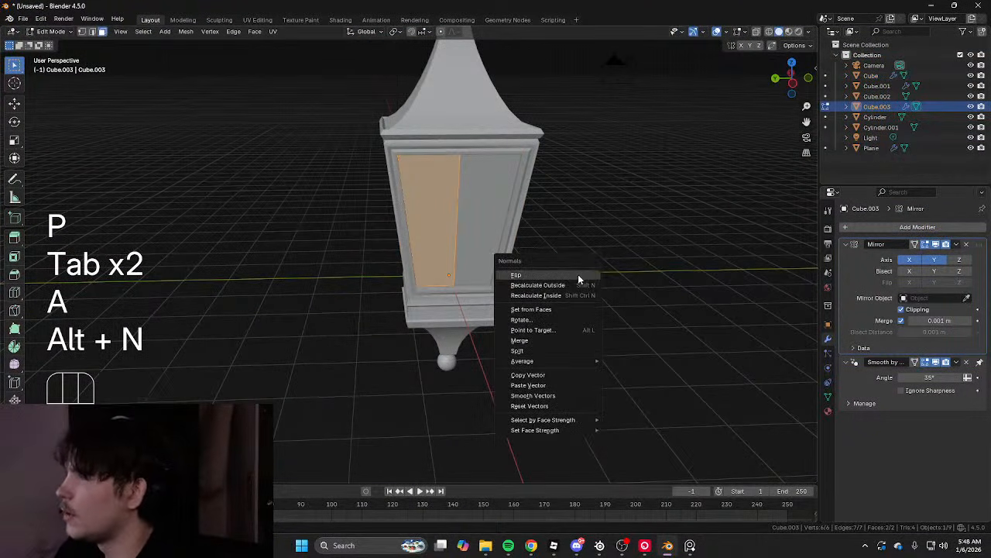
left_click(578, 275)
key("Tab")
Remove the inherited material slot from the window panes and create a new material for them
left_click(828, 412)
scroll(915, 374, "up", 10)
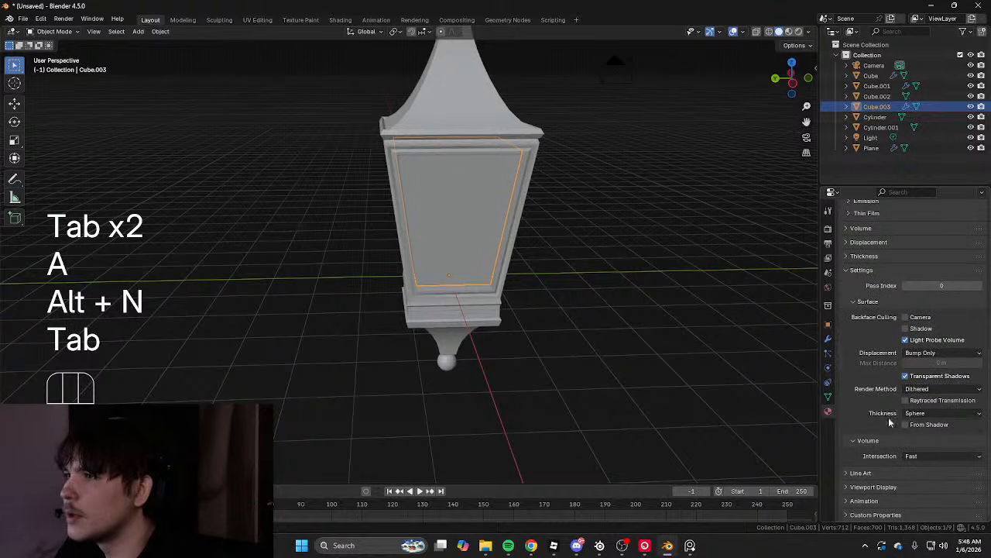
left_click(982, 238)
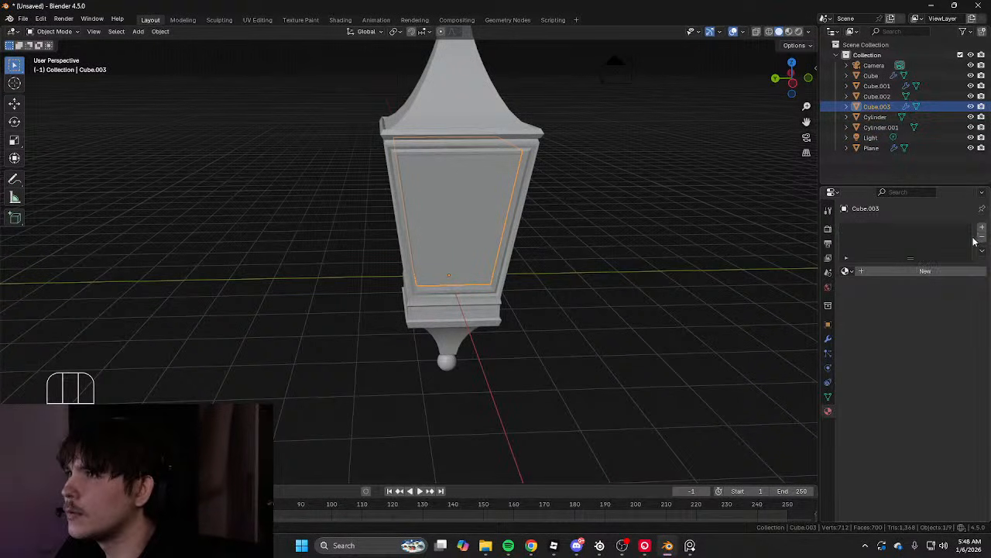
key("Tab")
key("Tab")
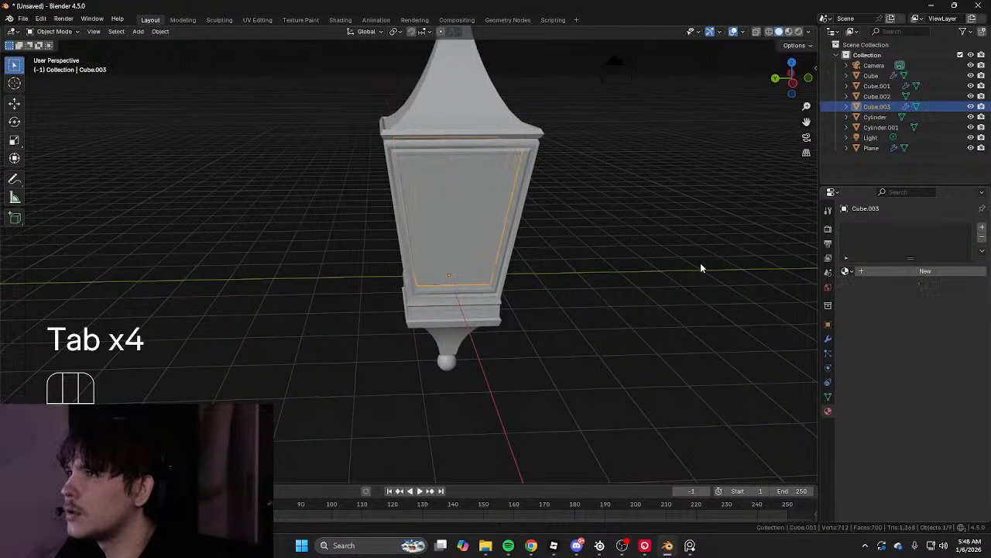
left_click(914, 271)
Look through the new pane material's surface, render and viewport display settings, including Raytraced Transmission
scroll(922, 387, "down", 10)
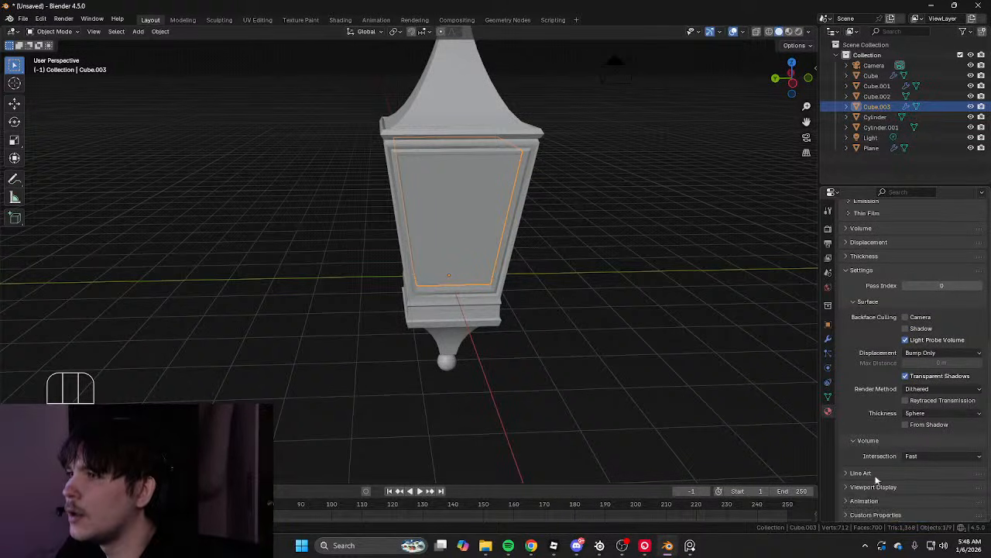
scroll(906, 415, "up", 5)
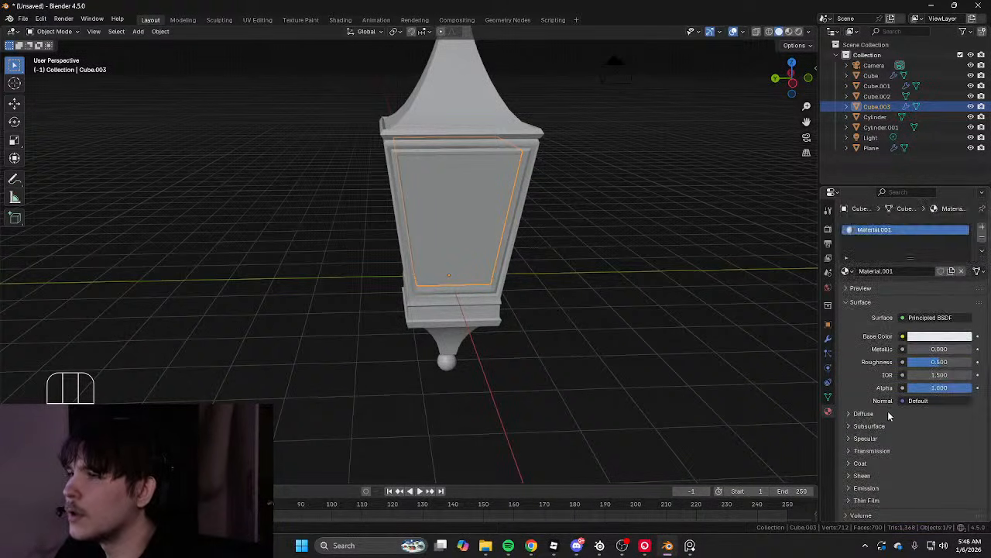
scroll(883, 410, "down", 5)
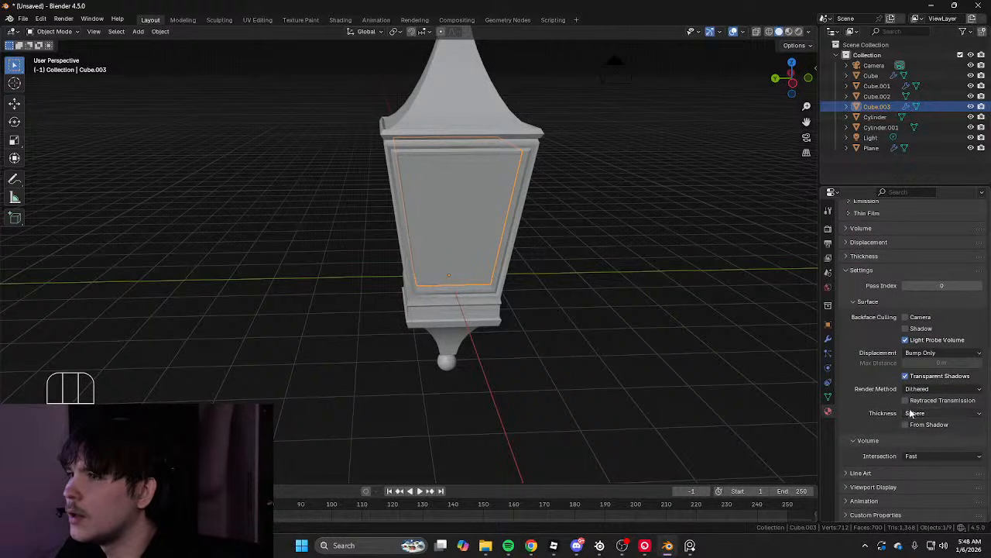
scroll(886, 487, "down", 3)
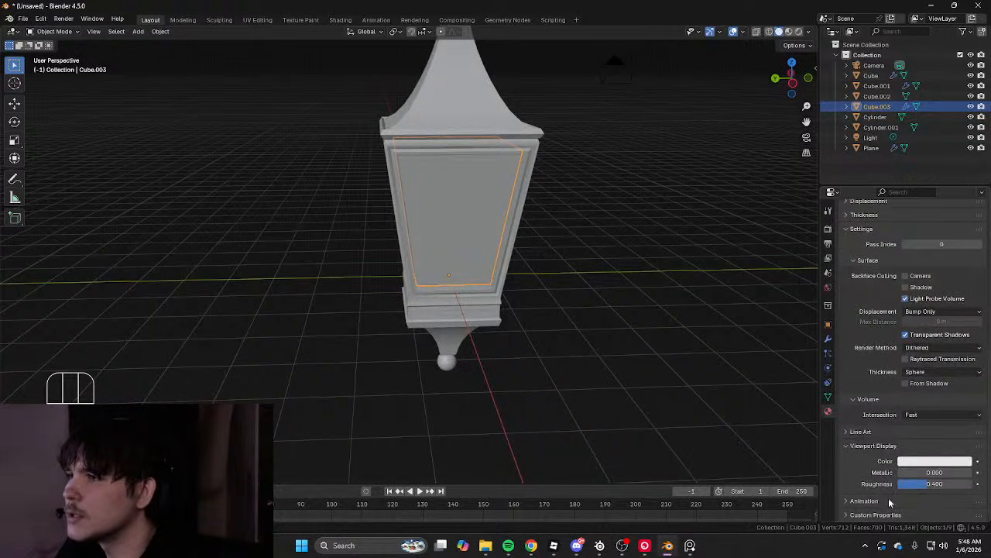
scroll(892, 443, "up", 4)
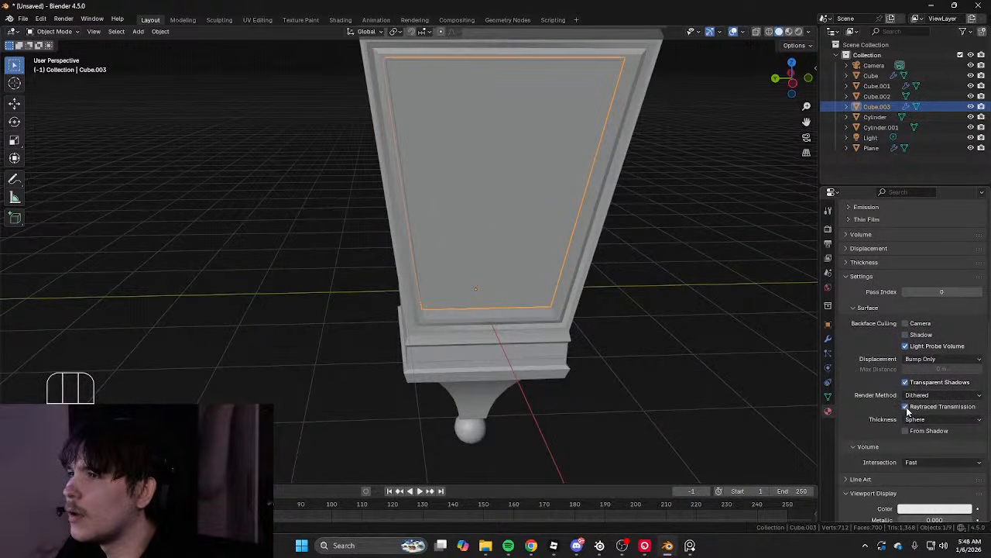
middle_click_drag(797, 380, 758, 371)
scroll(758, 372, "down", 1)
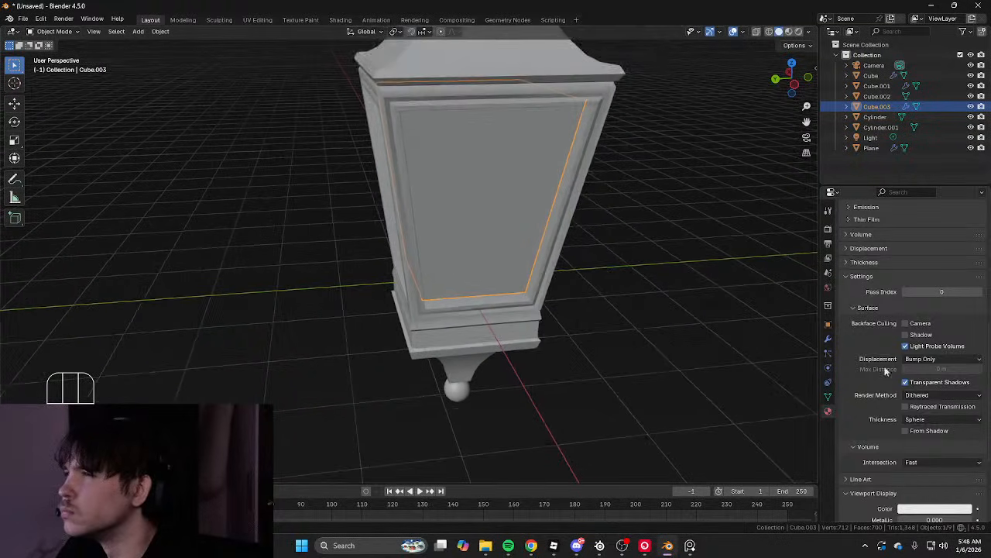
scroll(886, 370, "up", 3)
scroll(931, 359, "up", 3)
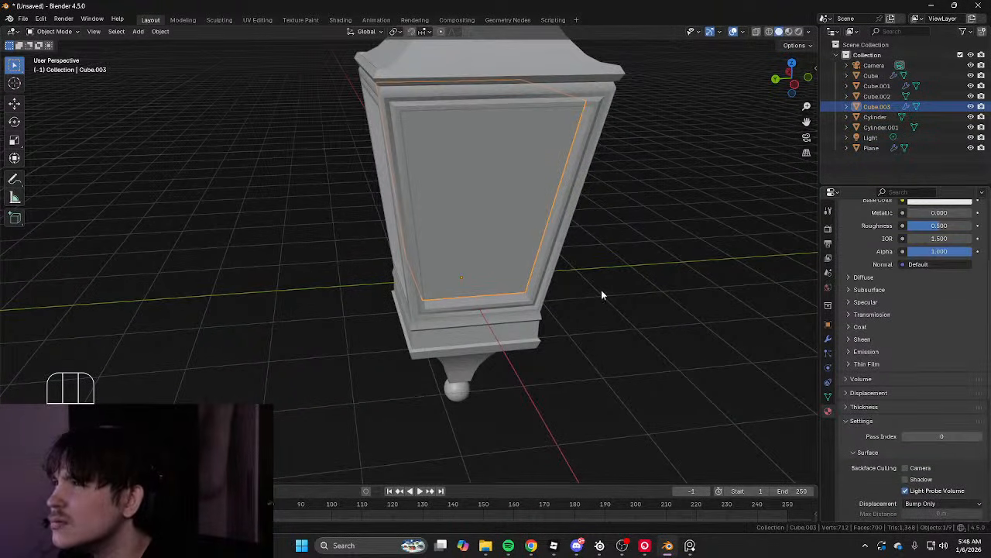
Check the normals of the window panes with the Face Orientation overlay
left_click(742, 33)
left_click(685, 218)
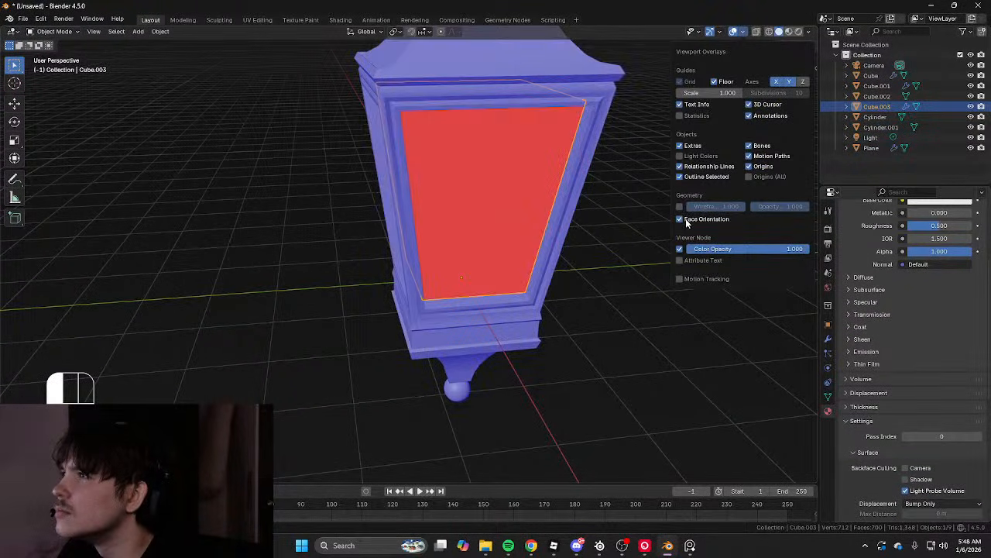
left_click(686, 219)
Examine the pane material's Backface Culling, volume and viewport display options
scroll(933, 382, "up", 3)
scroll(889, 385, "down", 3)
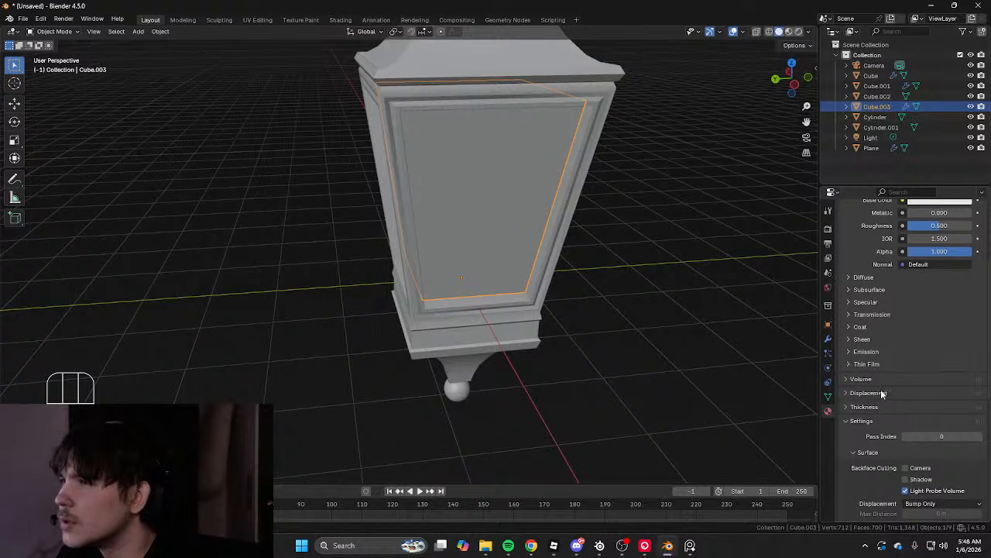
scroll(879, 406, "down", 3)
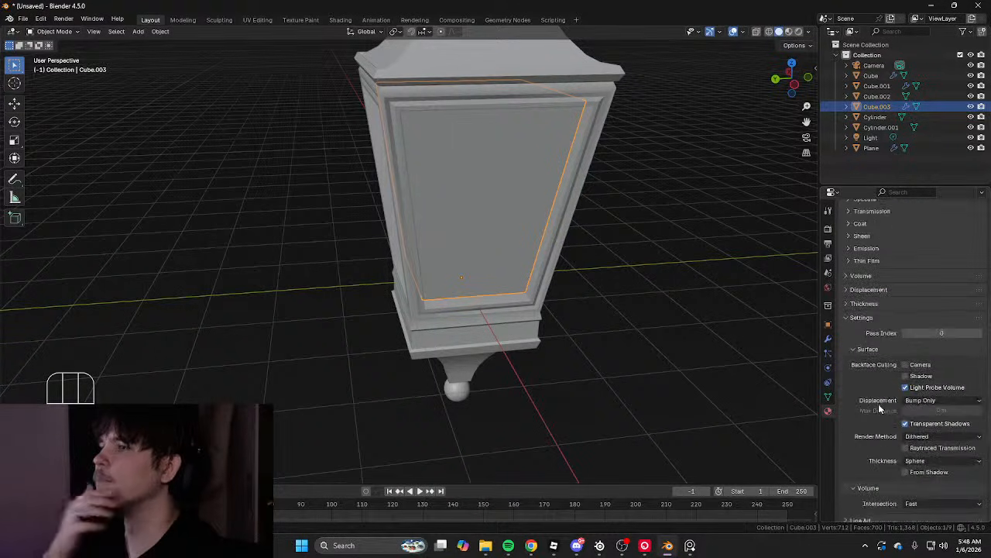
scroll(883, 410, "down", 2)
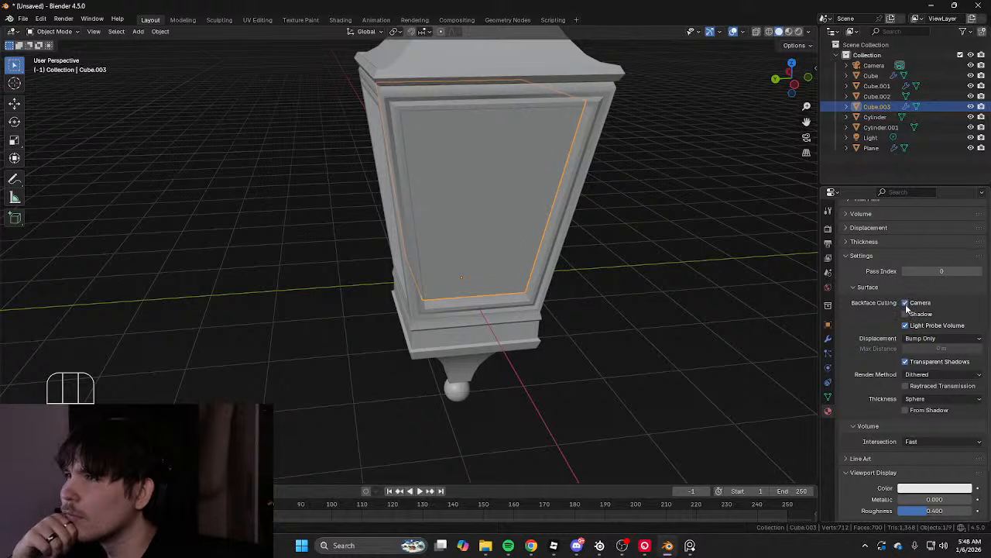
left_click(881, 288)
left_click(867, 310)
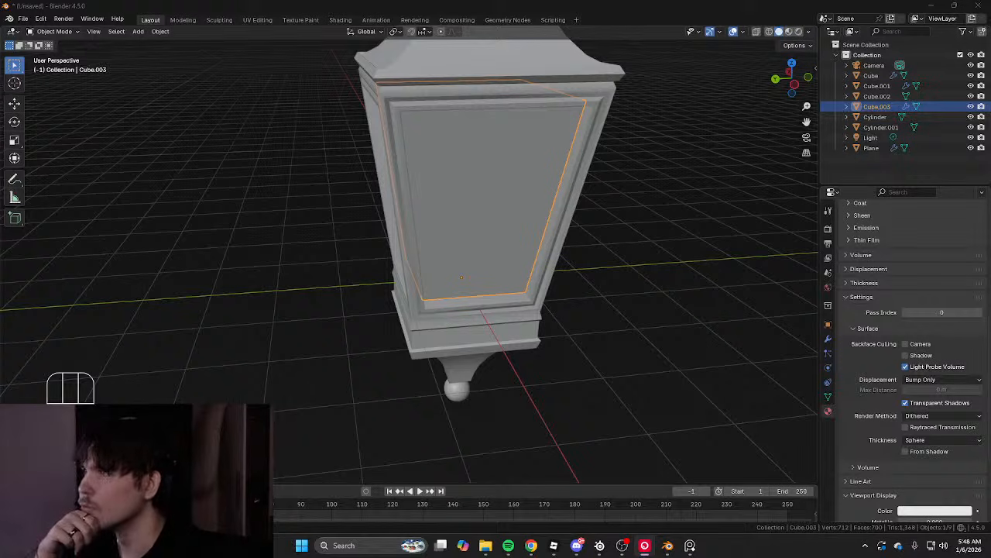
scroll(892, 401, "down", 4)
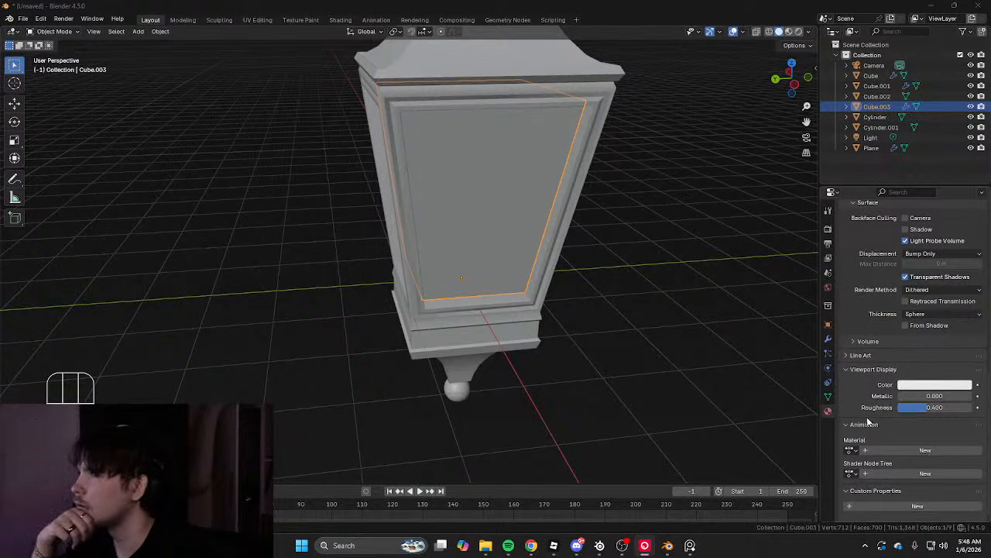
Look through the pane object's mesh data, constraint, physics, particle, modifier and object viewport display properties
left_click(828, 396)
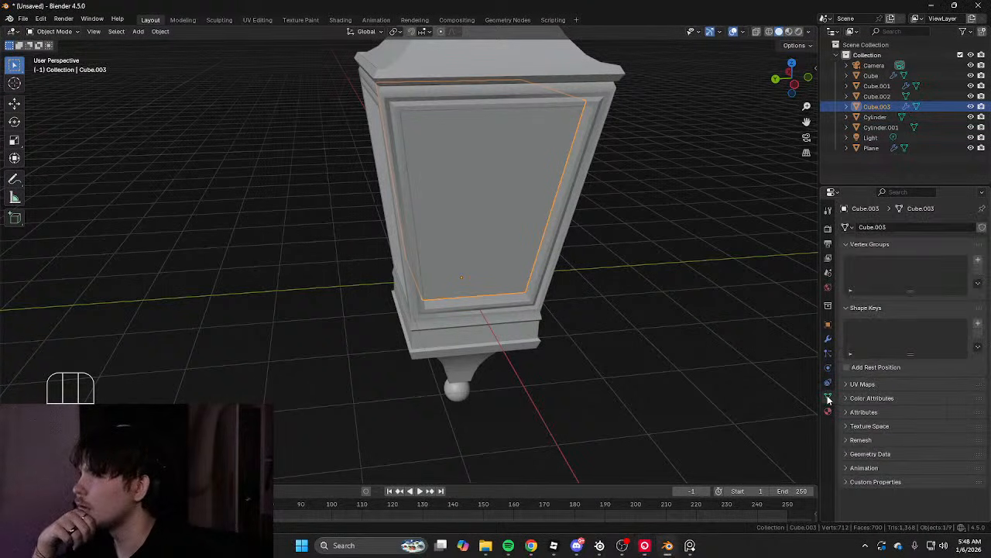
left_click(881, 399)
left_click(882, 397)
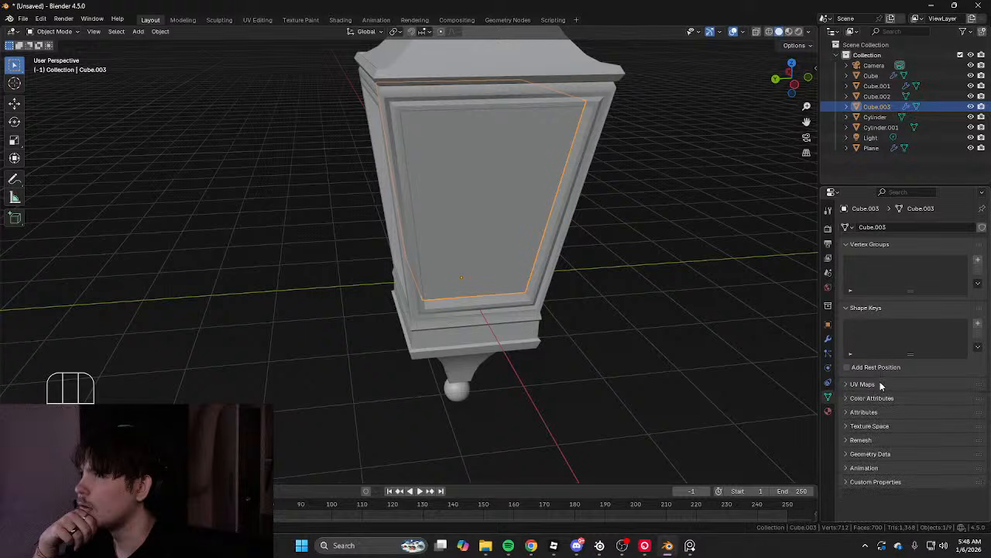
left_click(828, 382)
left_click(828, 367)
left_click(827, 353)
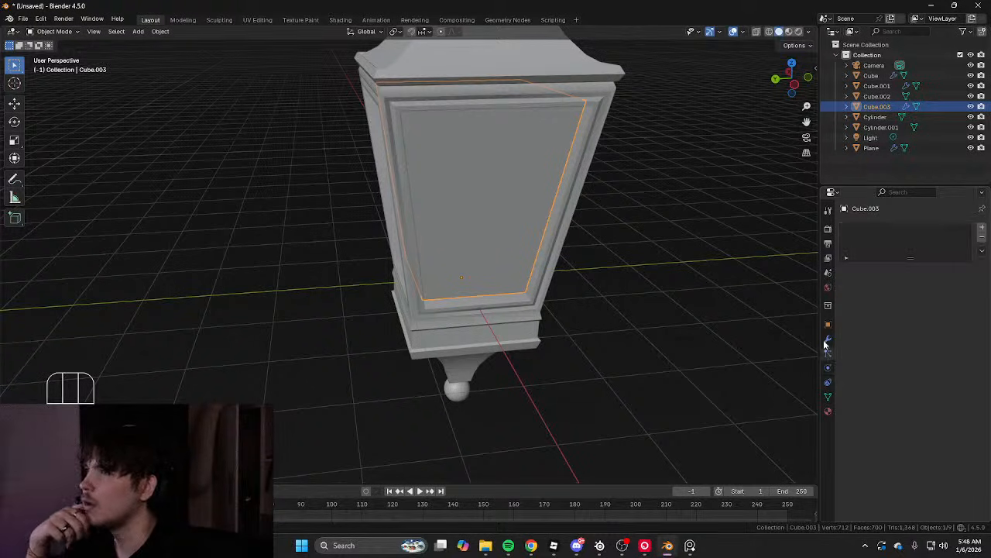
left_click(827, 338)
left_click(828, 324)
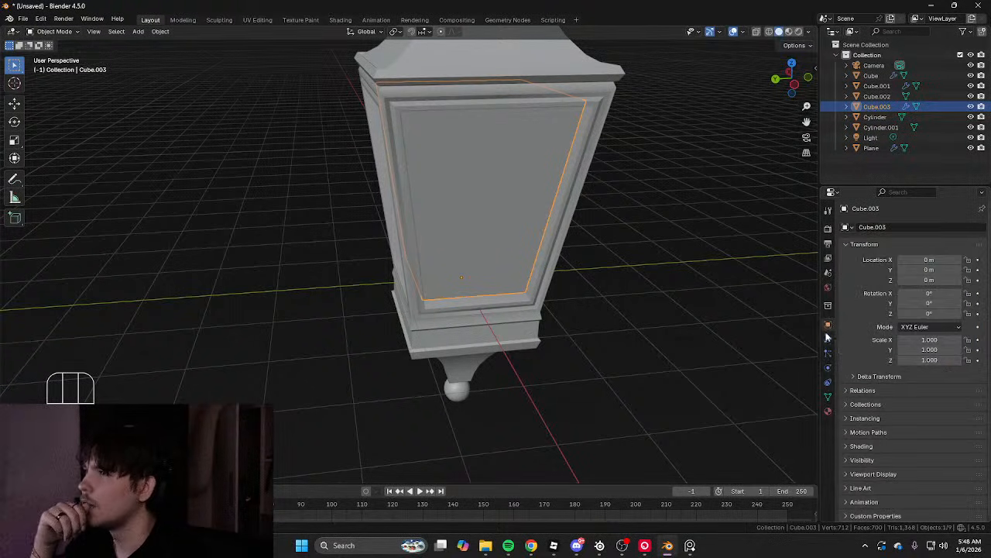
left_click(874, 473)
scroll(890, 463, "down", 4)
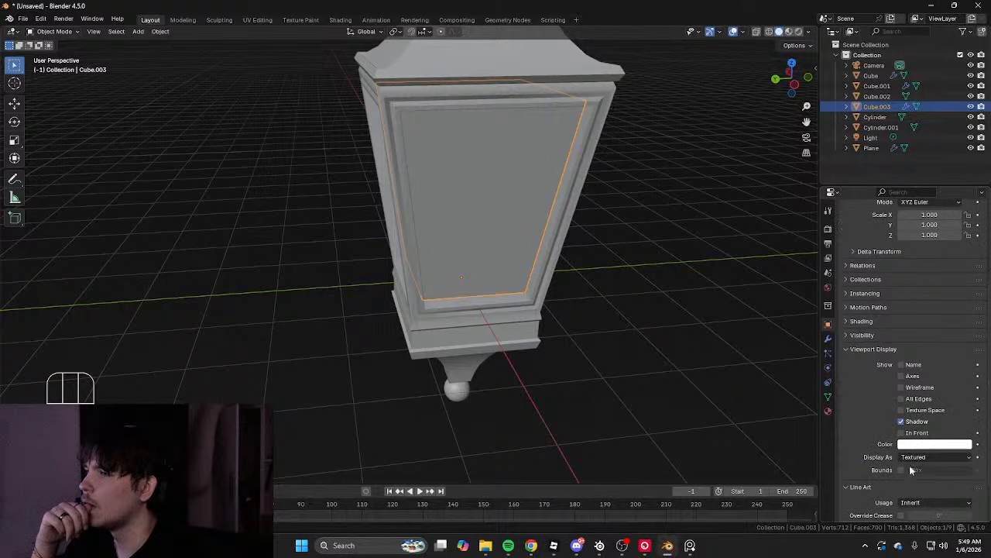
left_click(865, 312)
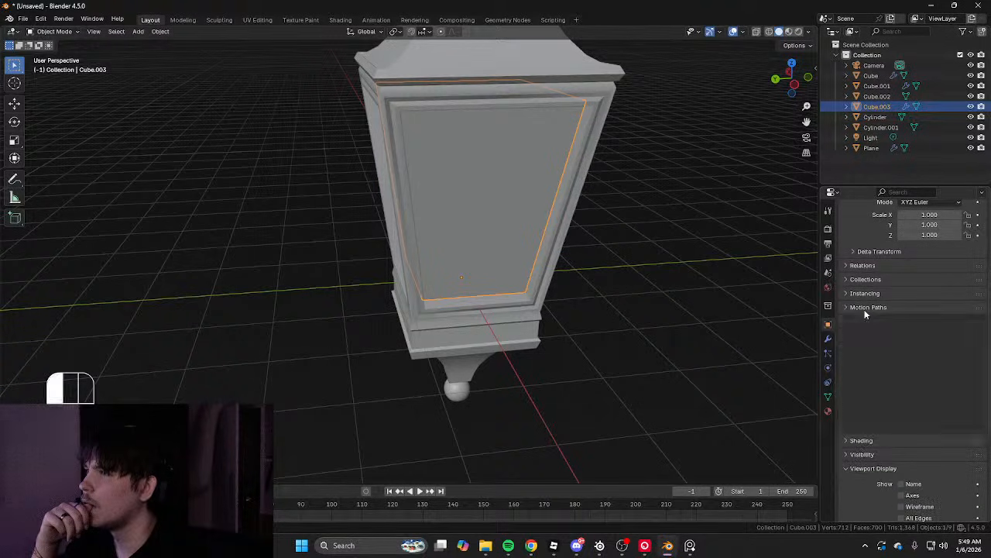
left_click(864, 311)
Review the pane material's settings again from its viewport display options back to its preview and surface options
left_click(828, 410)
scroll(890, 393, "down", 11)
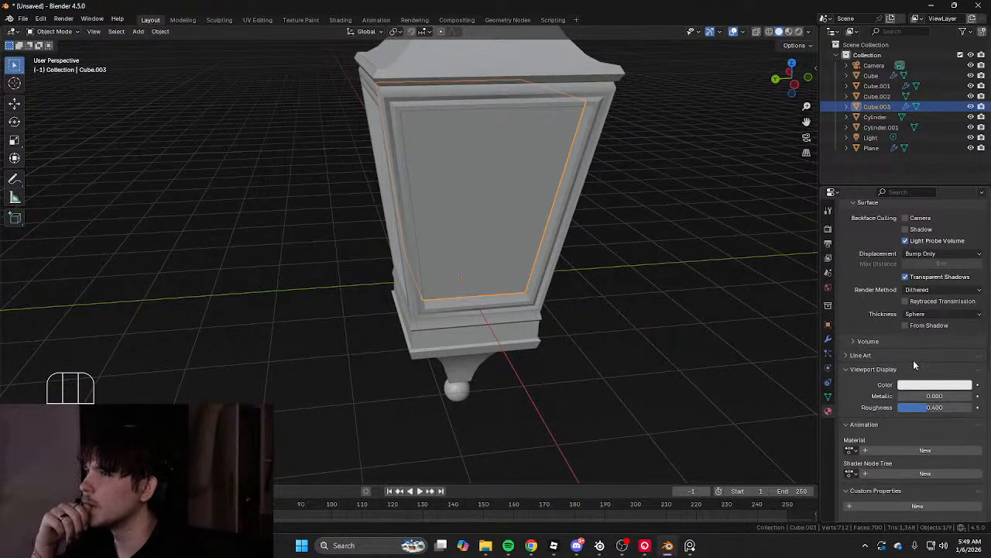
scroll(909, 411, "up", 10)
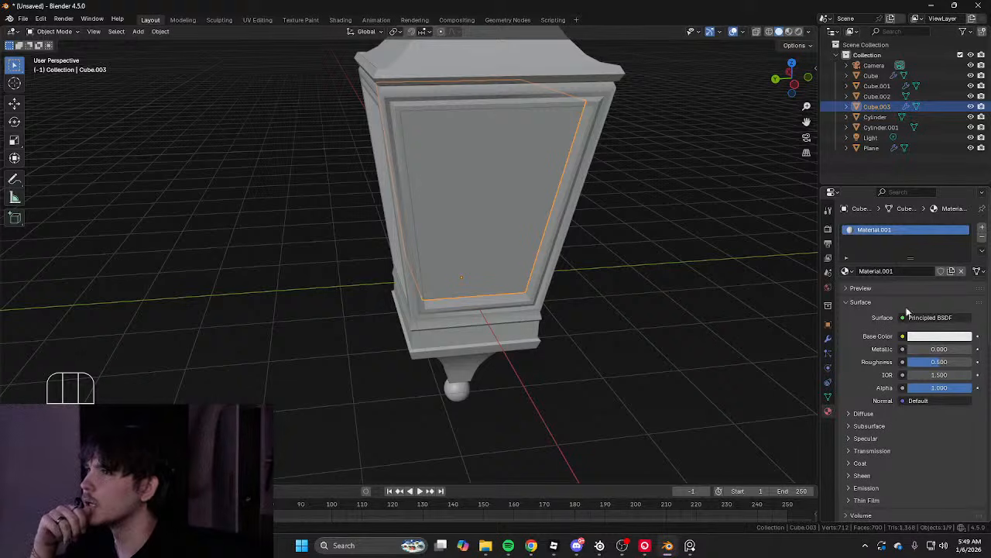
left_click(888, 290)
left_click(889, 290)
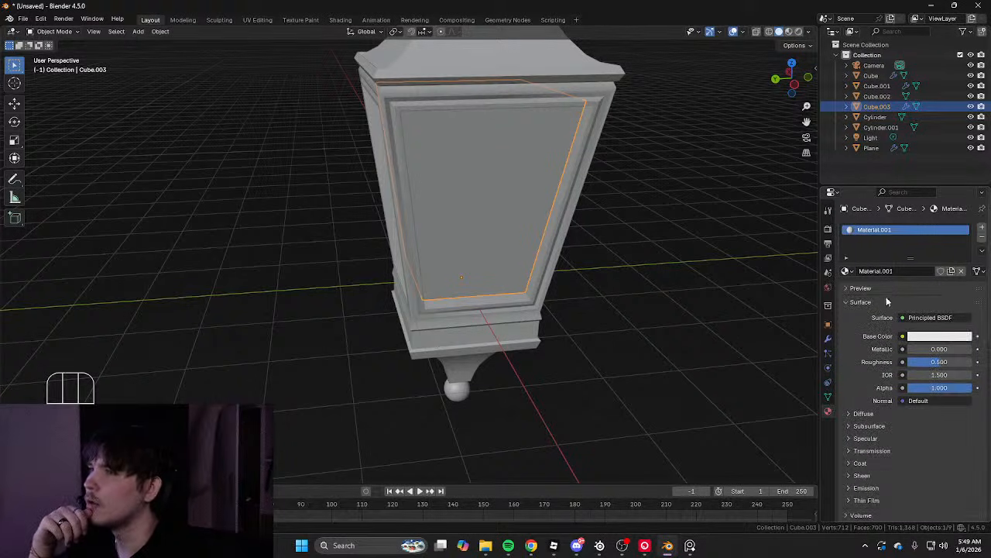
Turn on camera backface culling for the window pane material and expand its Line Art settings
scroll(889, 305, "down", 3)
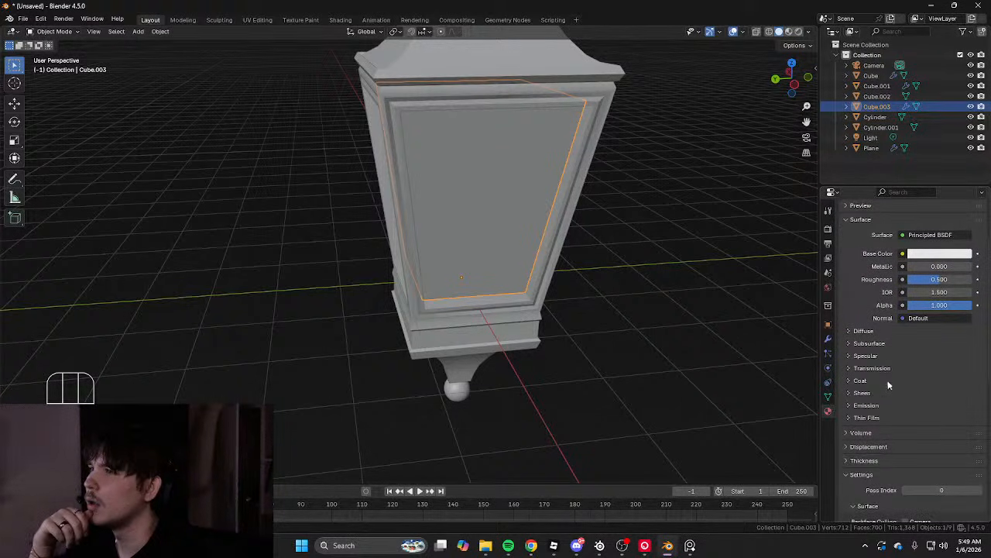
scroll(885, 388, "down", 2)
left_click(881, 406)
left_click(880, 406)
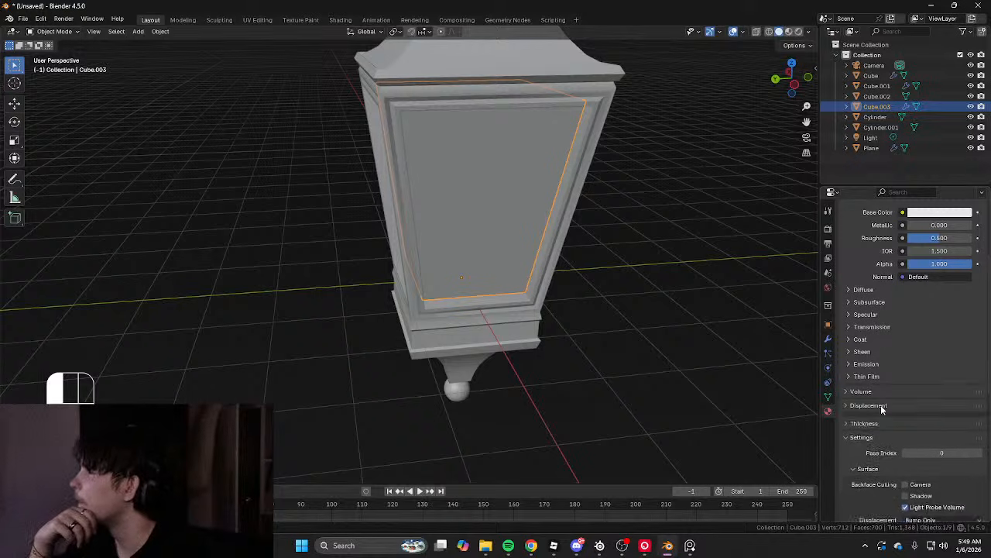
scroll(881, 404, "down", 3)
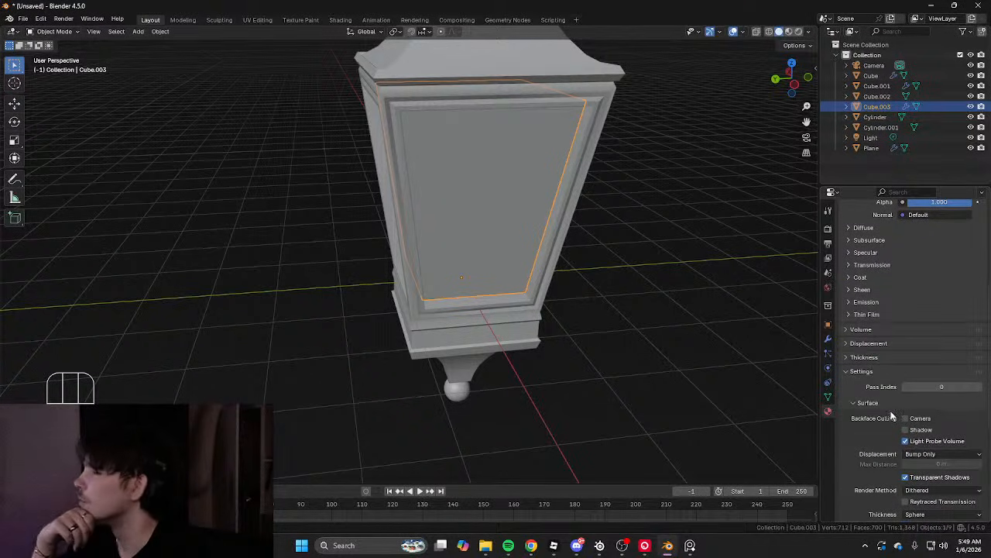
scroll(881, 409, "down", 4)
left_click(906, 419)
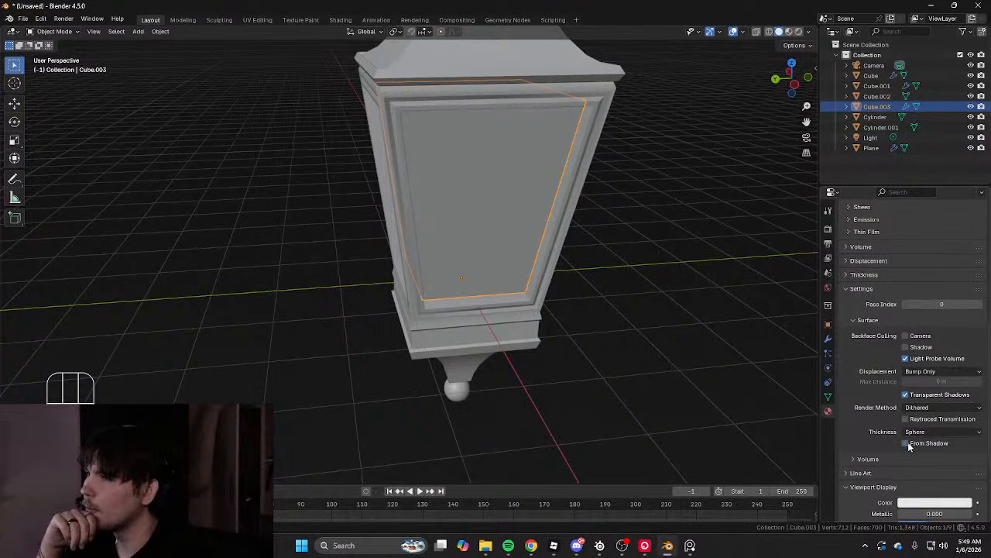
left_click(886, 470)
scroll(883, 469, "down", 6)
scroll(884, 461, "down", 3)
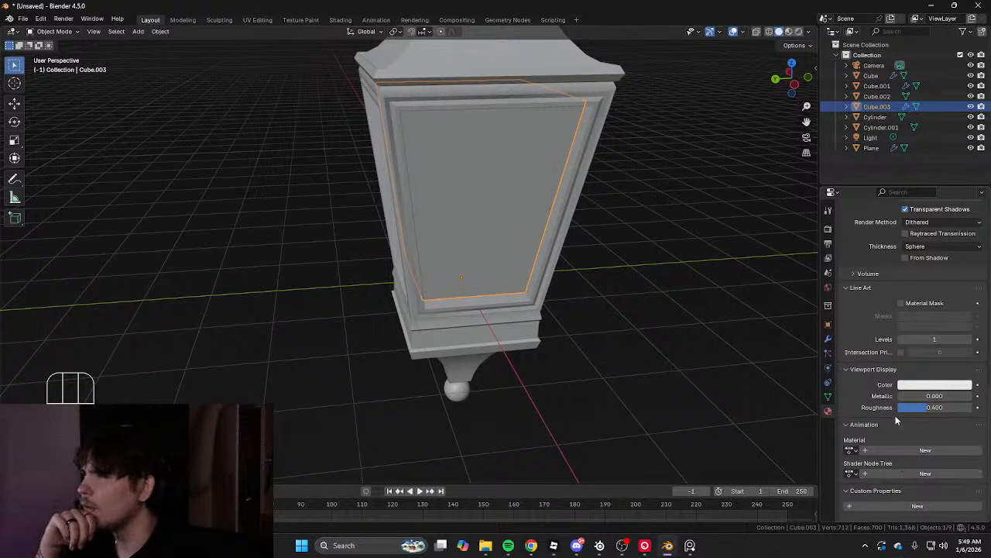
scroll(895, 402, "up", 8)
scroll(651, 288, "down", 3)
middle_click_drag(651, 288, 767, 123)
left_click(673, 246)
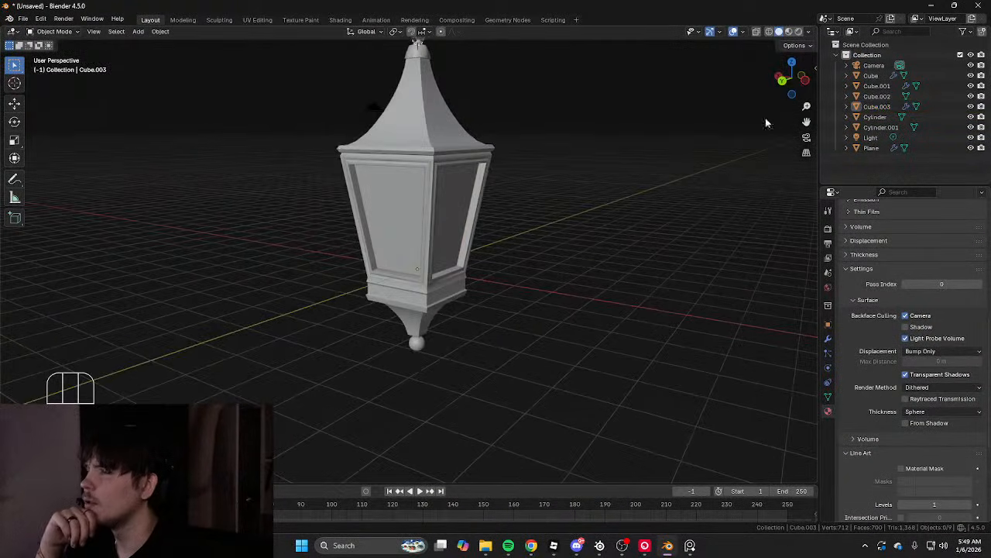
Try Material Preview, MatCap lighting and the Object, Custom and Texture colour options for the viewport shading
left_click(788, 31)
scroll(607, 159, "up", 3)
mouse_move(607, 160)
middle_mouse_down()
mouse_move(551, 159)
mouse_move(659, 124)
middle_mouse_up()
left_click(782, 32)
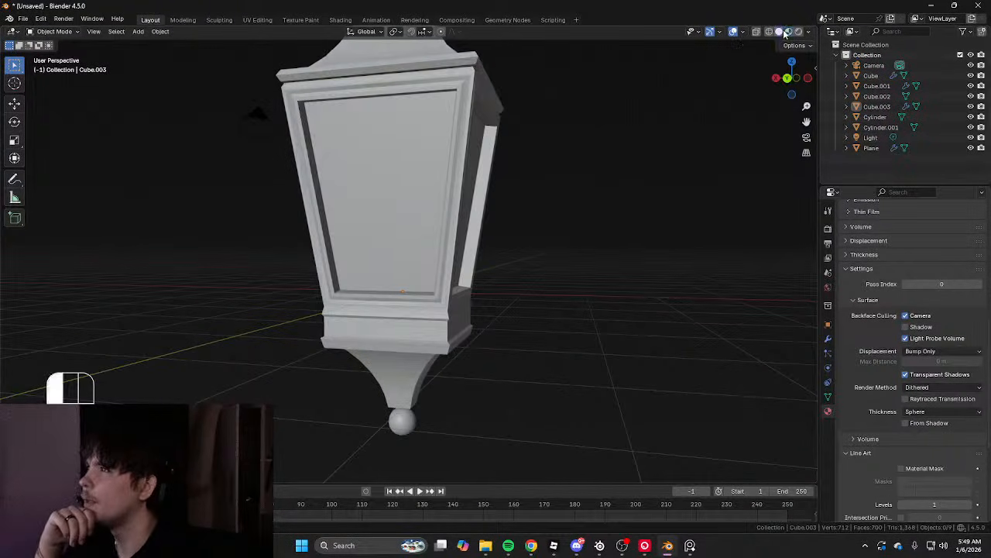
left_click(809, 32)
left_click(810, 85)
left_click(772, 84)
left_click(810, 190)
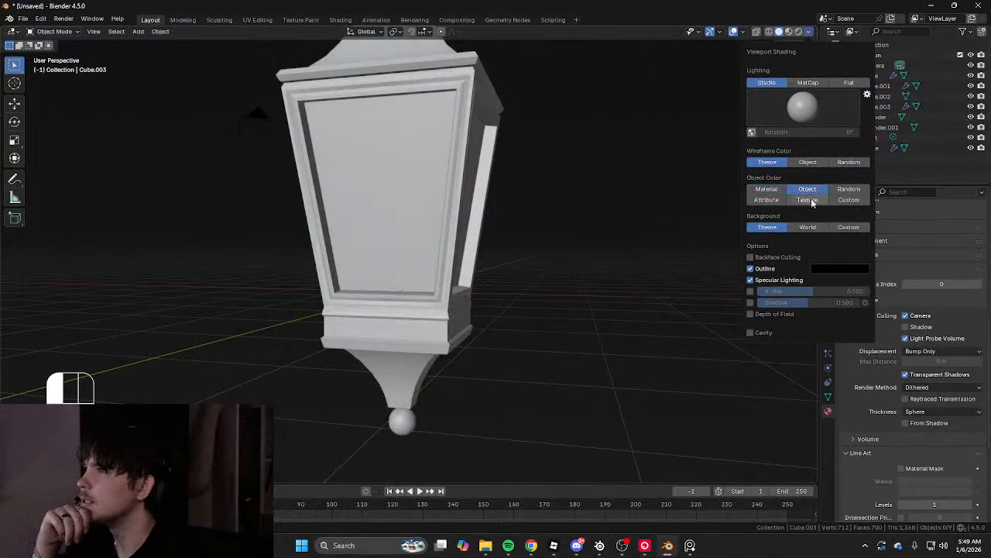
left_click(854, 201)
left_click(808, 201)
left_click(772, 190)
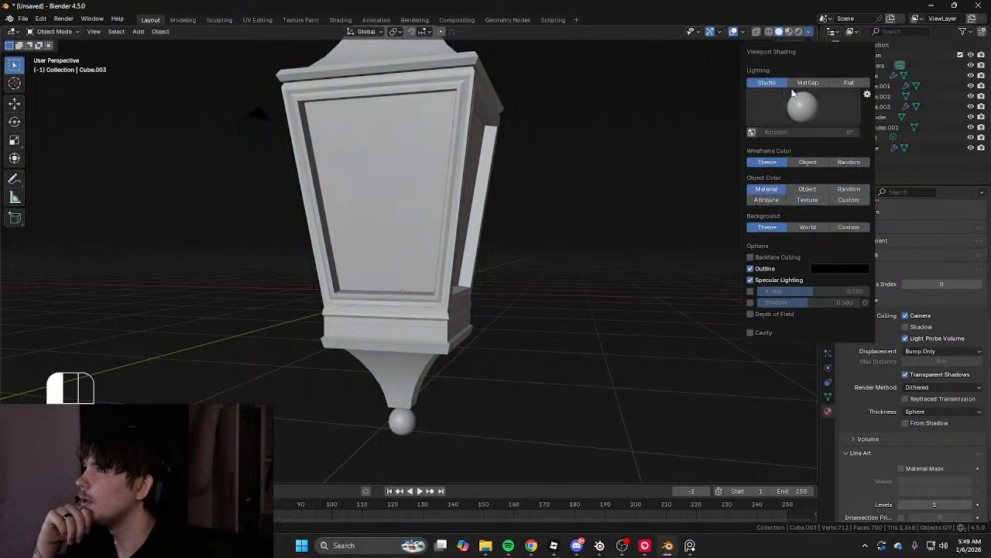
Inspect the window panes and the candle behind them in Material Preview shading
left_click(780, 33)
left_click(788, 32)
mouse_move(708, 101)
middle_mouse_down()
mouse_move(642, 136)
mouse_move(717, 159)
middle_mouse_up()
scroll(644, 137, "down", 2)
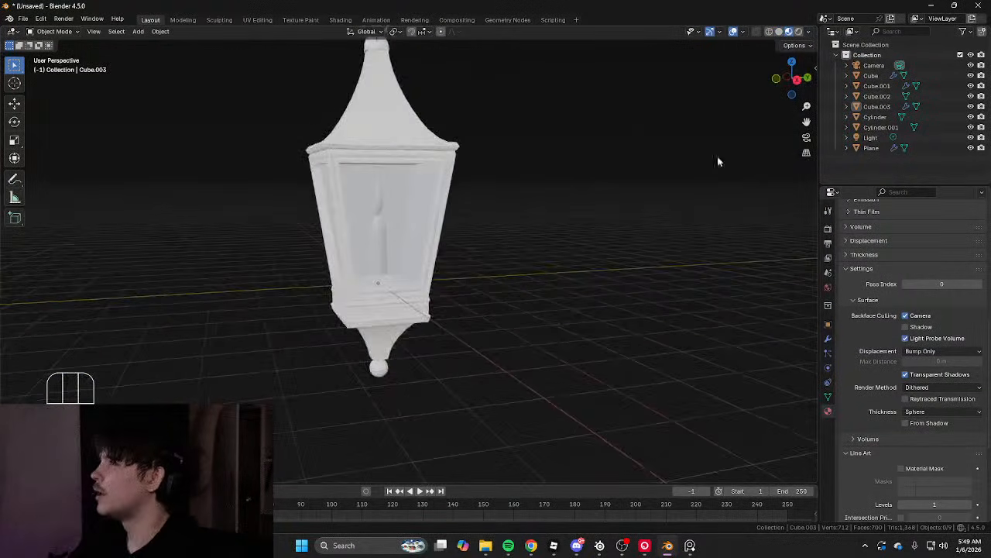
scroll(480, 182, "up", 2)
left_click(443, 188)
key("Tab")
key("Tab")
key("Tab")
middle_click_drag(463, 188, 458, 208)
key("Tab")
scroll(376, 212, "up", 3)
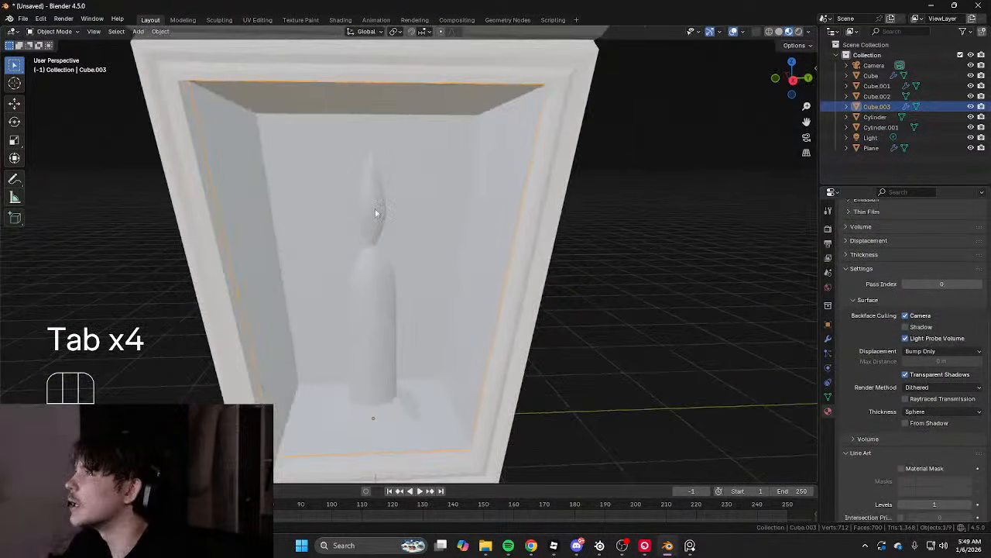
Examine the candle's base and the lantern floor through the panes and return to Solid shading
middle_click_drag(250, 186, 478, 175)
scroll(481, 175, "down", 4)
middle_click_drag(542, 175, 446, 268)
left_click(611, 173)
scroll(611, 173, "up", 2)
scroll(447, 268, "up", 3)
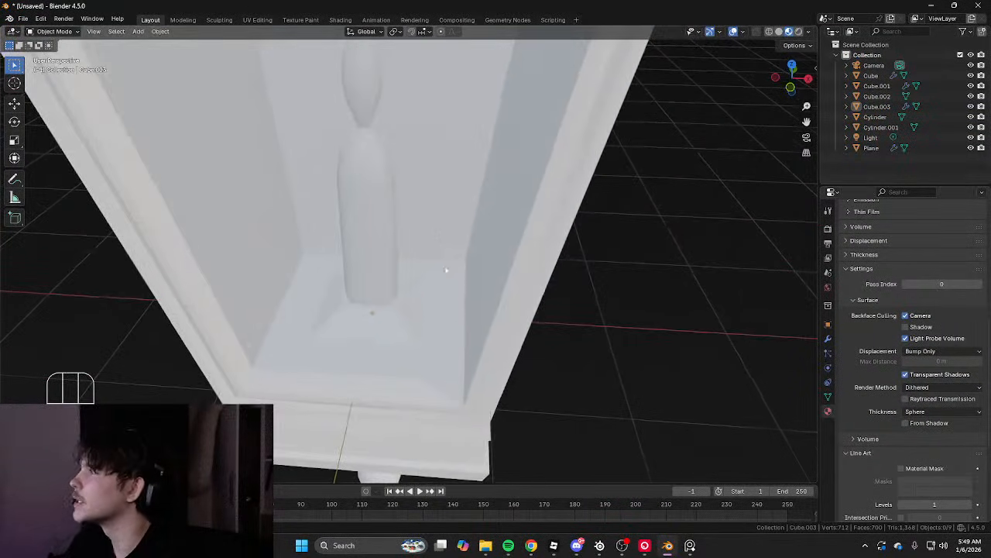
scroll(296, 101, "down", 3)
scroll(295, 101, "down", 3)
left_click(757, 31)
scroll(396, 152, "up", 2)
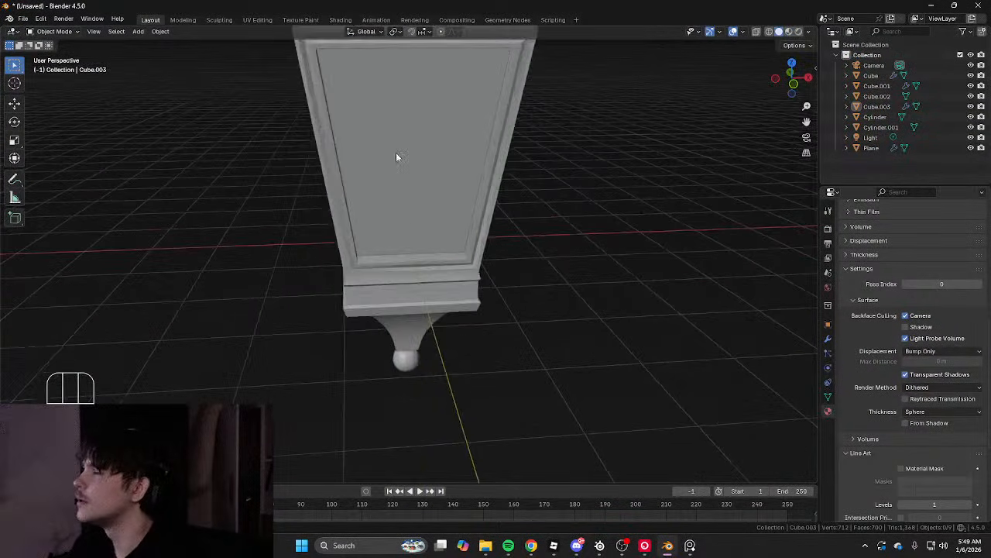
Hide the window panes to expose the lantern's interior and the frame around the candle
left_click(397, 152)
key("h")
scroll(420, 164, "up", 4)
left_click(445, 283)
key("Tab")
middle_click_drag(445, 282, 435, 244)
key("Tab")
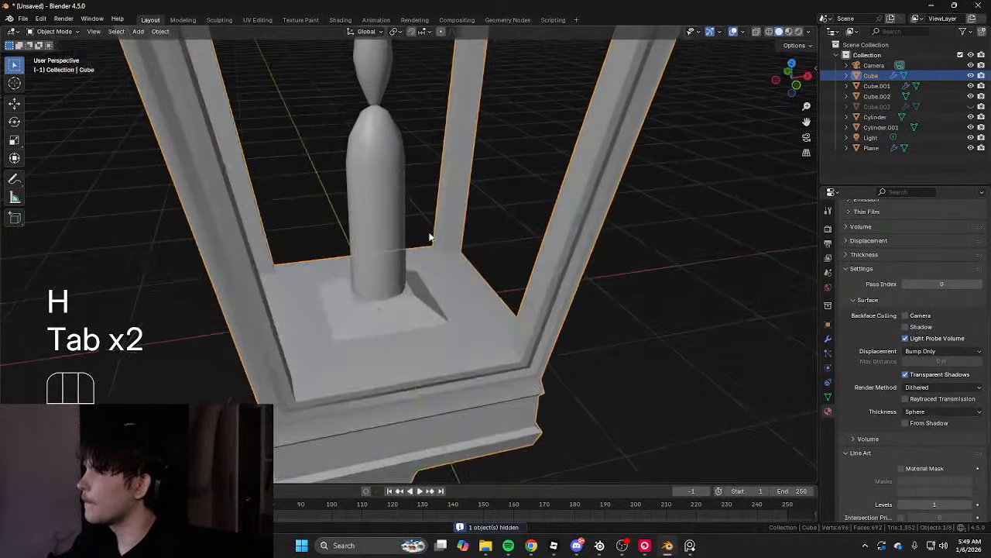
Cut a horizontal edge loop around the candle near its base
left_click(385, 240)
key("Tab")
key("2")
key("ctrl+r")
left_click(383, 241)
left_click(386, 254)
Duplicate the candle's lower edge loop, scale the copy outward and separate it into its own object
key("shift+d")
right_click(492, 246)
key("s")
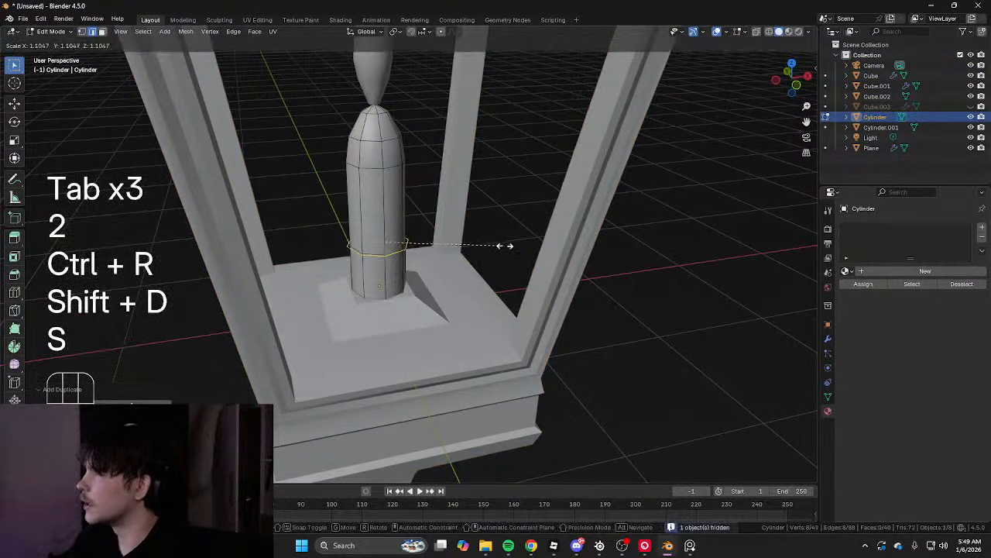
left_click(783, 256)
key("p")
left_click(714, 248)
key("Tab")
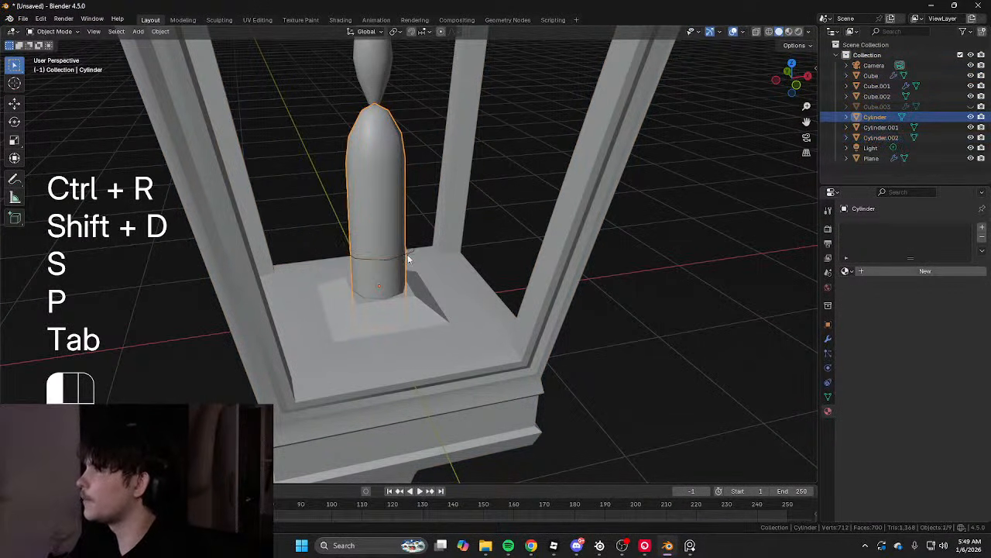
Extrude the separated ring downward to form an octagonal collar around the candle's base
left_click(408, 255)
key("Tab")
key("a")
middle_click_drag(408, 256, 389, 227)
key("a")
key("e")
middle_click(406, 280)
left_click(415, 310)
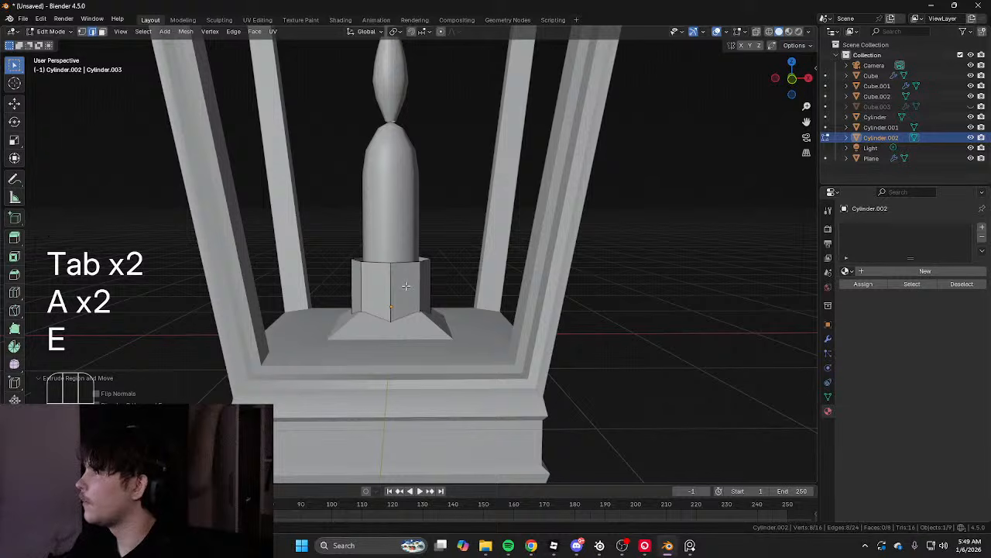
Expand the whole collar outward along its normals so it stands clear of the candle
middle_click_drag(406, 286, 397, 299)
scroll(410, 298, "up", 1)
key("a")
key("alt+s")
left_click(483, 289, "shift")
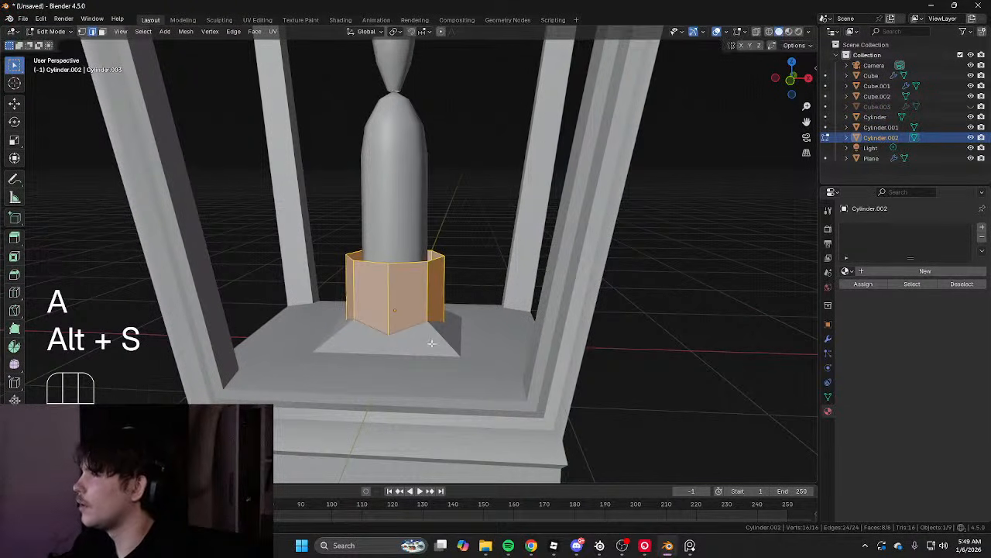
Delete the raised pedestal faces on the lantern floor beneath the candle
key("Tab")
left_click(432, 343)
middle_click_drag(432, 343, 563, 315, "shift")
key("Tab")
key("3")
key("Tab")
key("Tab")
key("2")
middle_click_drag(319, 358, 416, 284, "shift")
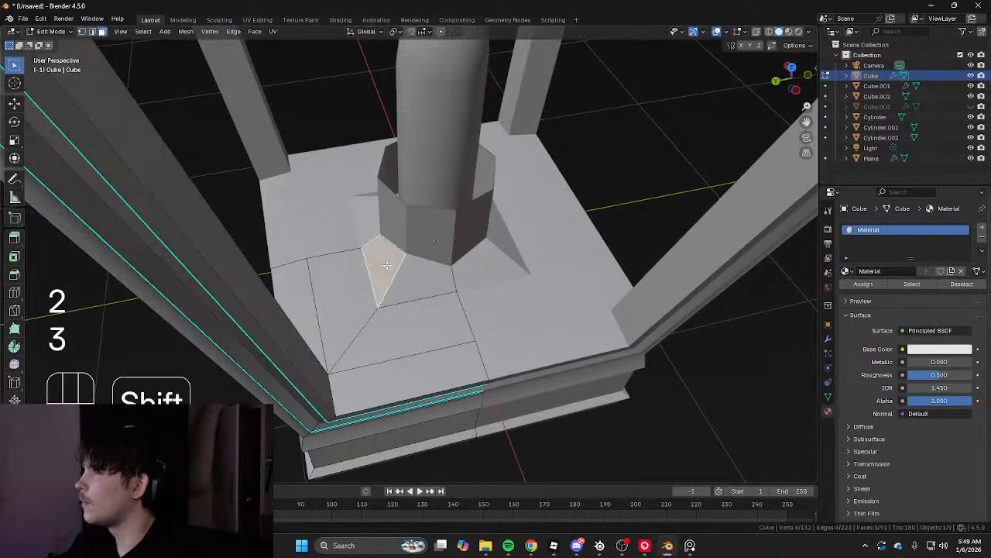
key("x")
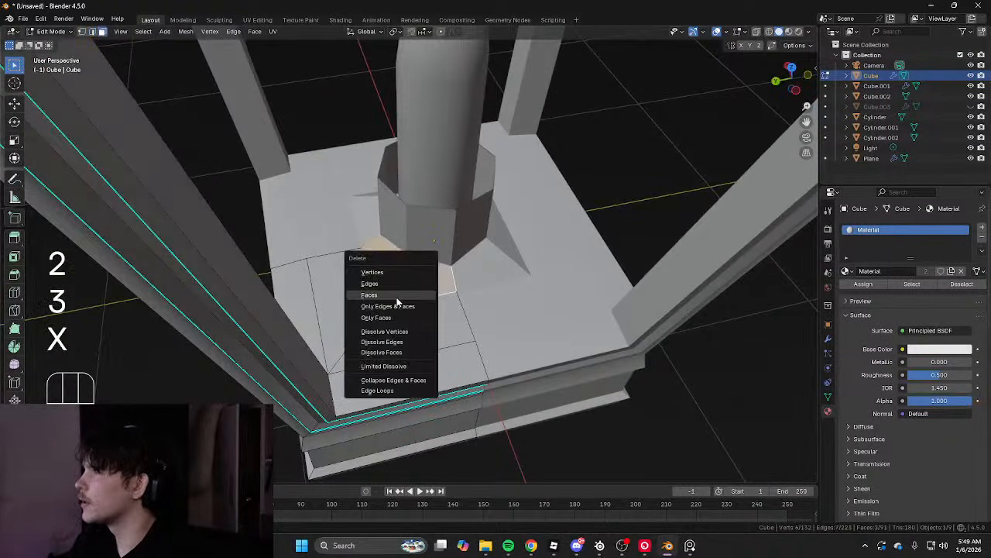
left_click(397, 298)
key("x")
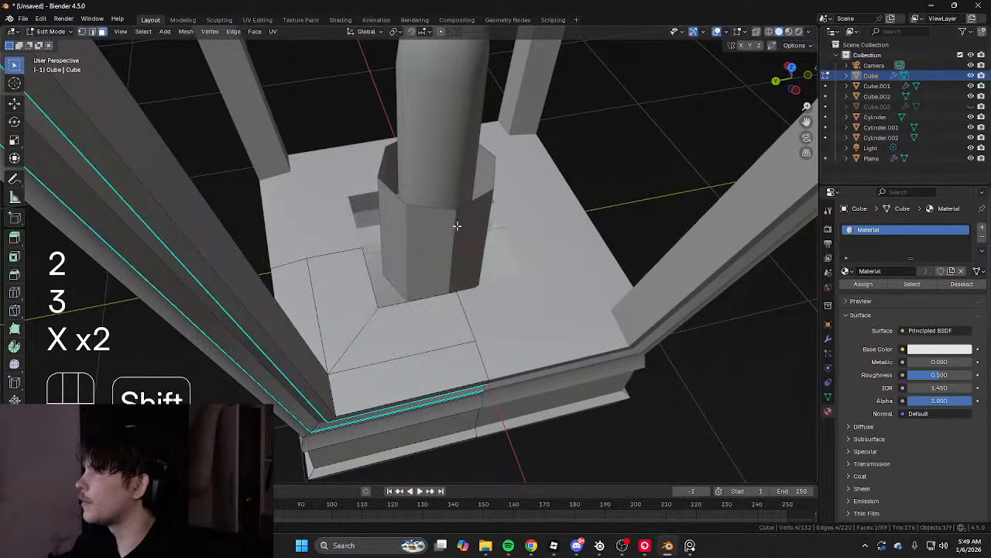
key("shift+z")
key("x")
key("shift+z")
Extrude an edge of the floor opening to close the gap, merge overlapping vertices by distance and dissolve the extra edge
key("2")
left_click(369, 265)
key("e")
middle_click(496, 287)
middle_click_drag(368, 264, 454, 243)
left_click(542, 288)
key("a")
key("m")
left_click(480, 423)
key("2")
key("ctrl+x")
key("Tab")
Widen the candle collar further by expanding all its faces along their normals
left_click(454, 243)
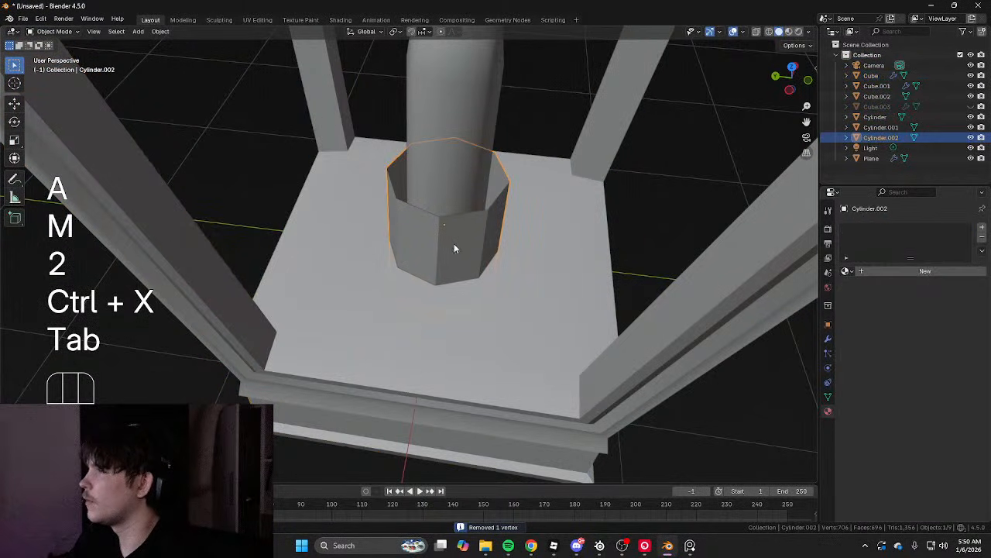
key("Tab")
key("a")
key("alt+s")
left_click(531, 195)
Fill the collar's upper edge loop with a face to make it a solid candle holder
key("2")
middle_click_drag(511, 232, 496, 309)
left_click(456, 206, "alt")
key("f")
key("Tab")
Shade the candle holder auto smooth and set its Smooth by Angle value to 50.7°
right_click(496, 309)
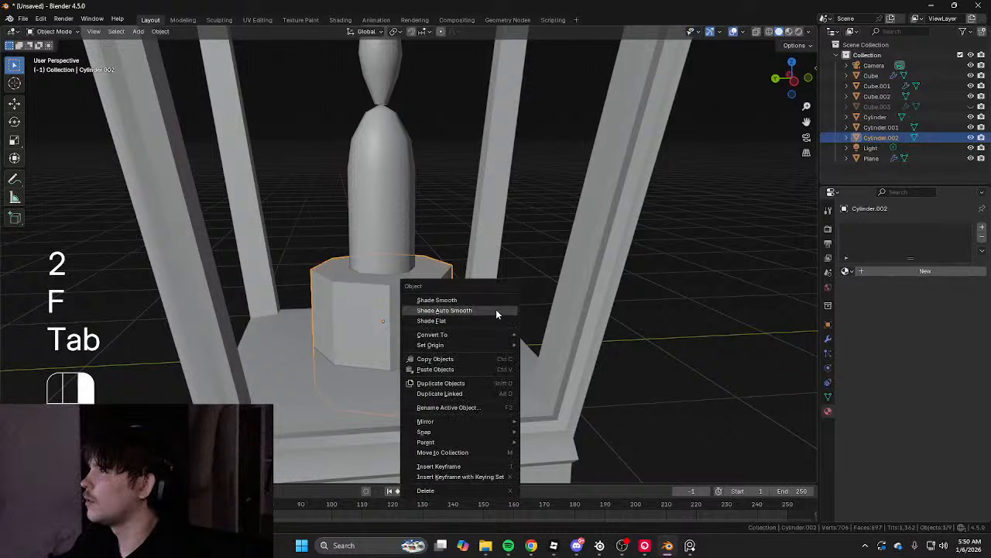
left_click(828, 338)
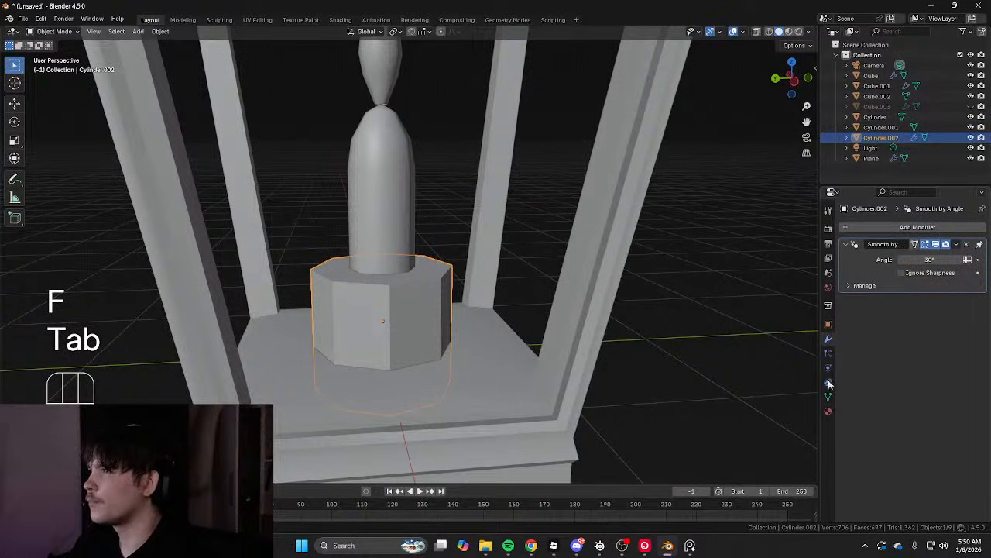
right_click(576, 298)
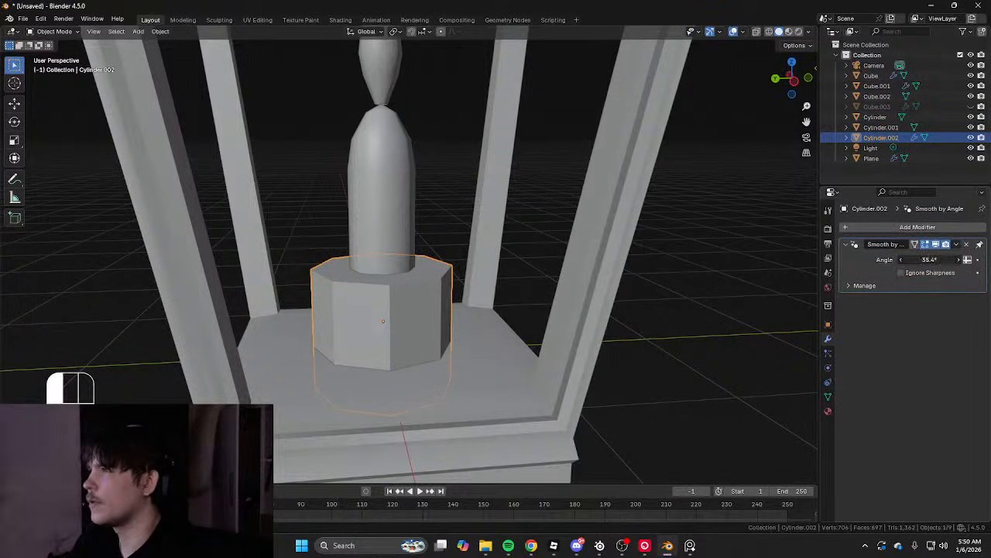
left_click_drag(929, 260, 960, 259)
Bevel the candle holder's vertical edges to round its outline and merge the overlapping vertices by distance
key("Tab")
scroll(487, 270, "down", 3)
key("2")
left_click(399, 294, "ctrl+alt+shift")
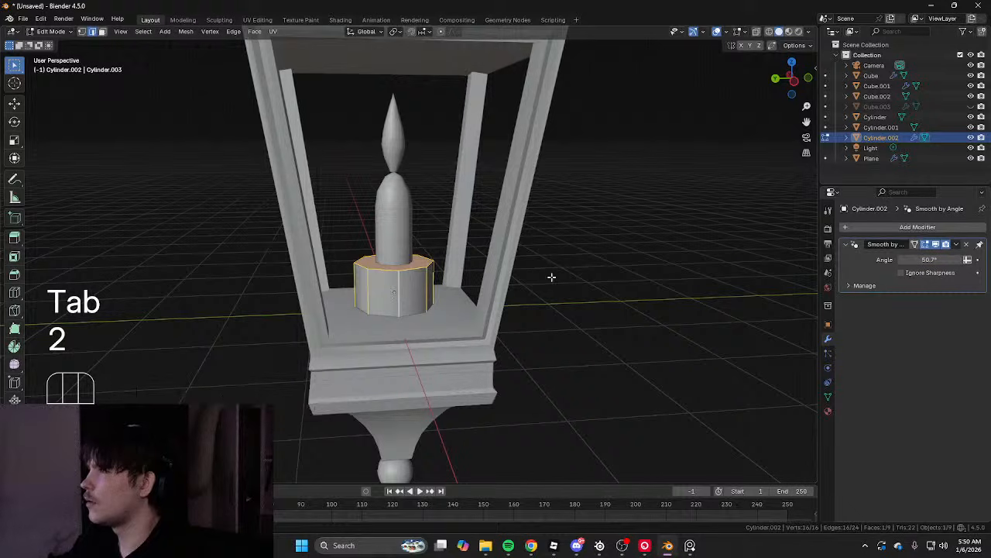
left_click(425, 295, "ctrl+alt+shift")
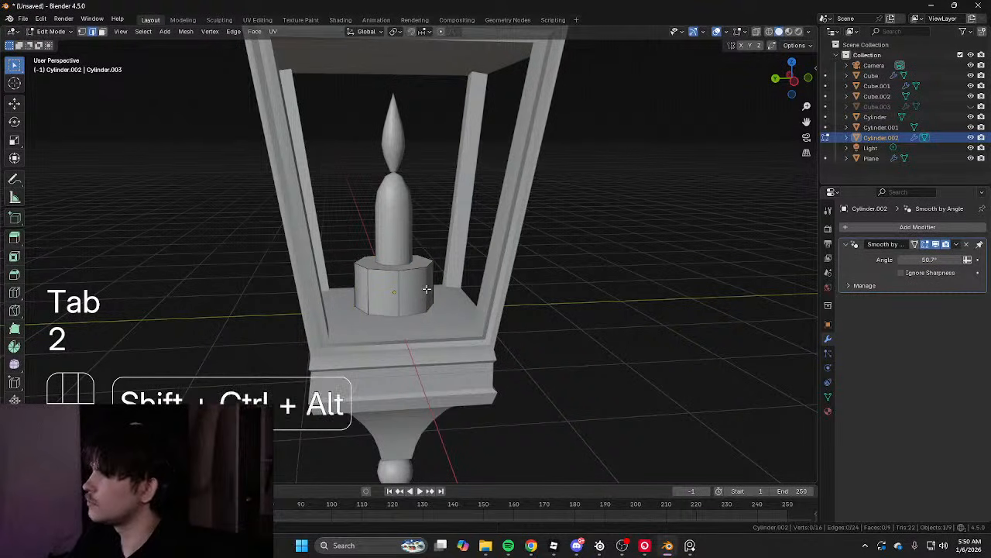
left_click(426, 289, "ctrl+alt+shift")
key("ctrl+b")
left_click(626, 309)
key("a")
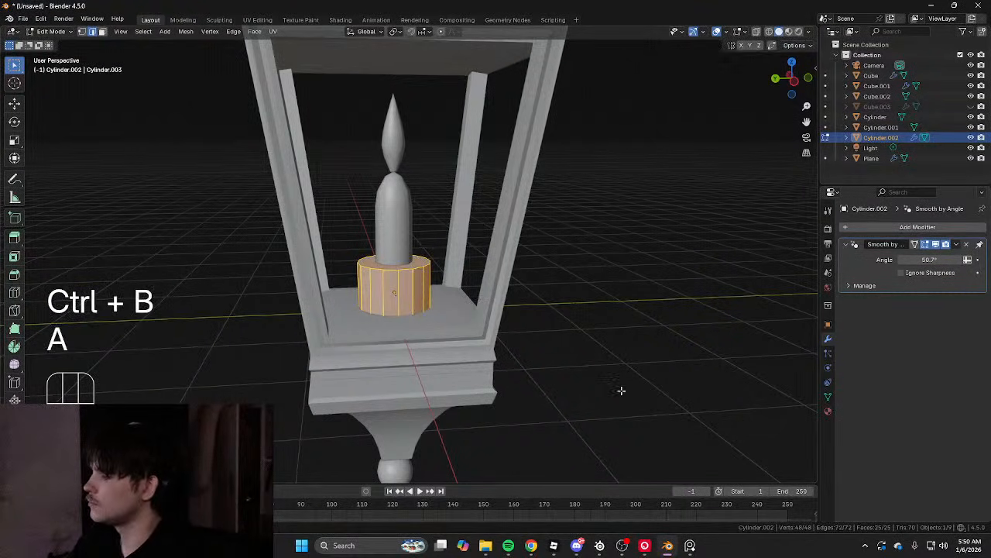
key("m")
left_click(622, 391)
key("Tab")
Snap the 3D cursor to a vertical edge on the front of the candle holder
middle_click_drag(628, 321, 552, 280)
left_click(565, 288)
scroll(432, 281, "up", 10)
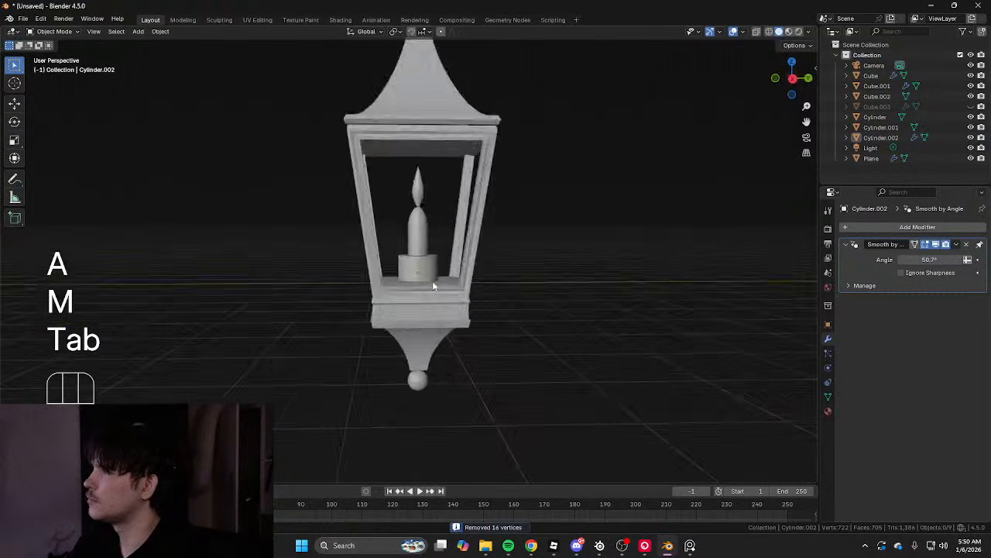
left_click(411, 265)
key("Tab")
scroll(432, 238, "up", 3)
key("2")
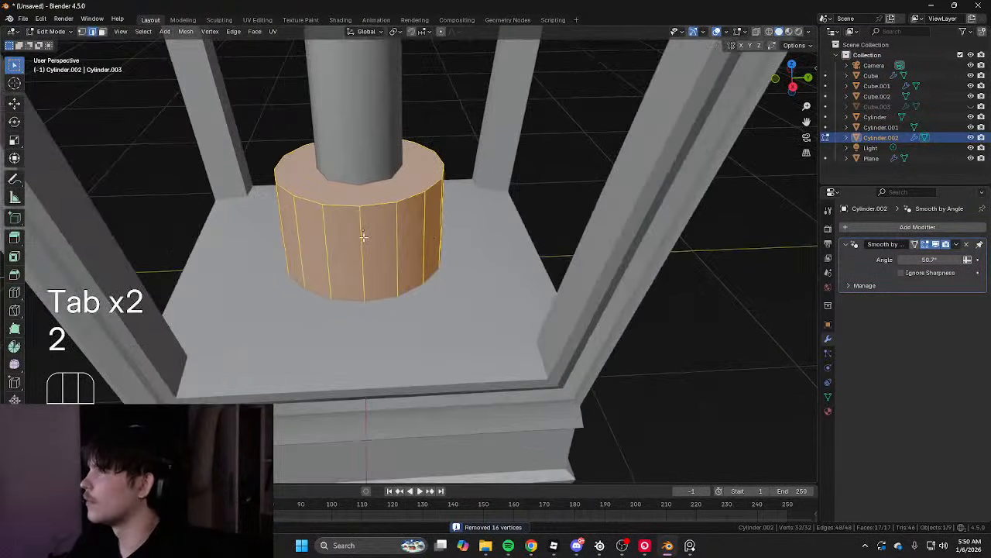
left_click(368, 242)
middle_click_drag(368, 241, 407, 254)
scroll(462, 208, "down", 4)
scroll(407, 254, "up", 4)
key("shift+s")
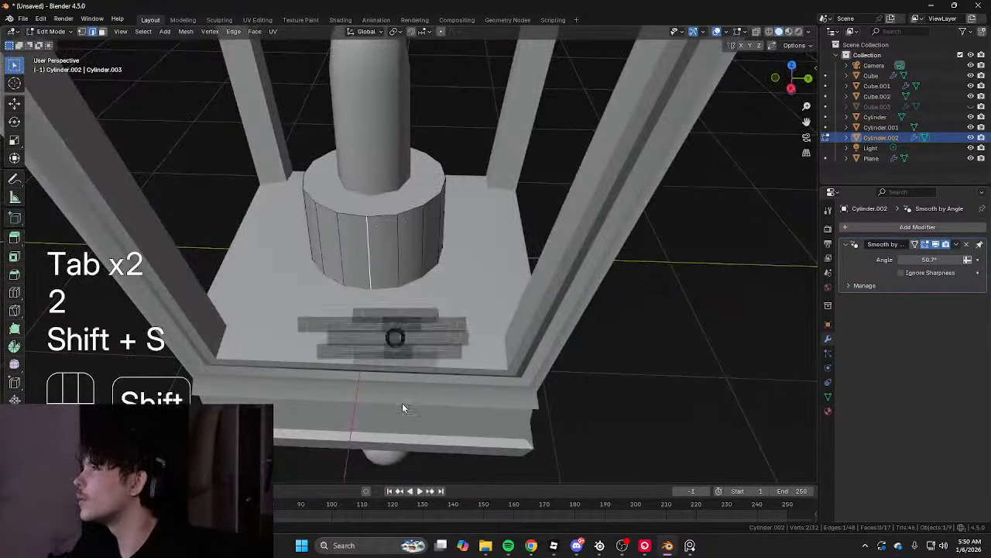
left_click(402, 403)
Add a cube at the 3D cursor and scale its mesh down to a small block on the holder's side
key("Tab")
key("shift+a")
mouse_move(422, 202)
left_click(471, 214)
key("Tab")
scroll(451, 214, "down", 6)
middle_click_drag(452, 213, 511, 190)
key("s")
key("a")
left_click(427, 250)
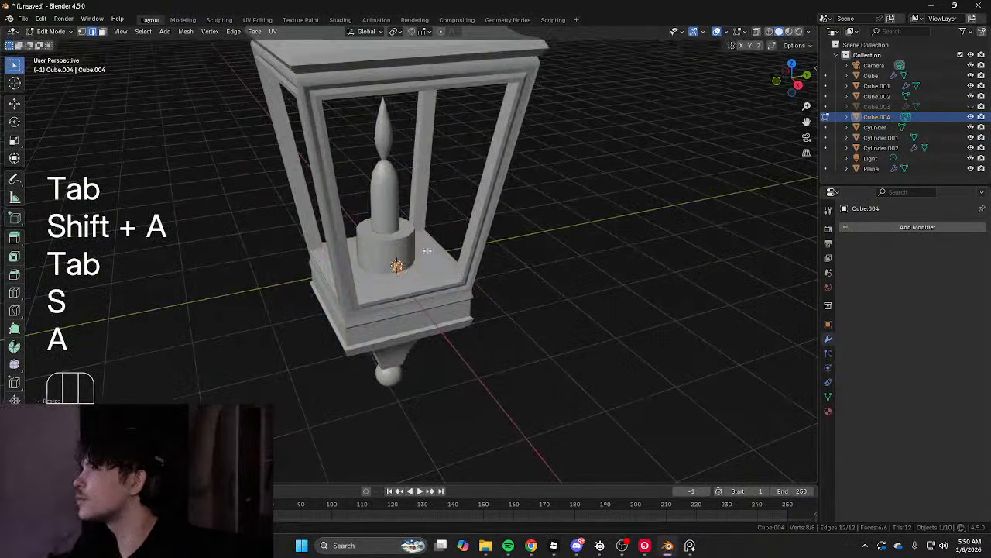
Stretch the small block on the candle holder's side vertically along Z
scroll(496, 252, "up", 5)
middle_click_drag(523, 271, 569, 261)
key("s")
key("z")
left_click(604, 261)
Raise the block's top vertices along Z to form a tall post reaching about the candle's rounded top
key("shift+z")
key("1")
mouse_move(363, 220)
left_mouse_down()
mouse_move(462, 238)
mouse_move(474, 254)
left_mouse_up()
key("shift+z")
scroll(487, 262, "down", 5)
mouse_move(491, 267)
middle_mouse_down()
mouse_move(511, 255)
mouse_move(509, 241)
middle_mouse_up()
key("g")
key("b")
key("v")
key("g")
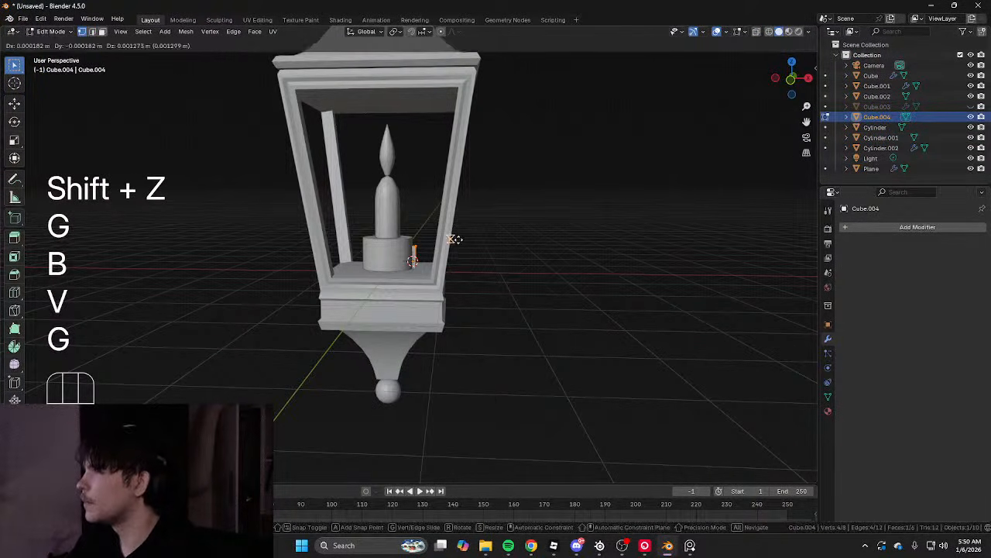
left_click(496, 245)
key("ctrl+z")
scroll(380, 210, "up", 7)
scroll(402, 217, "down", 4)
key("g")
middle_click_drag(440, 225, 440, 186)
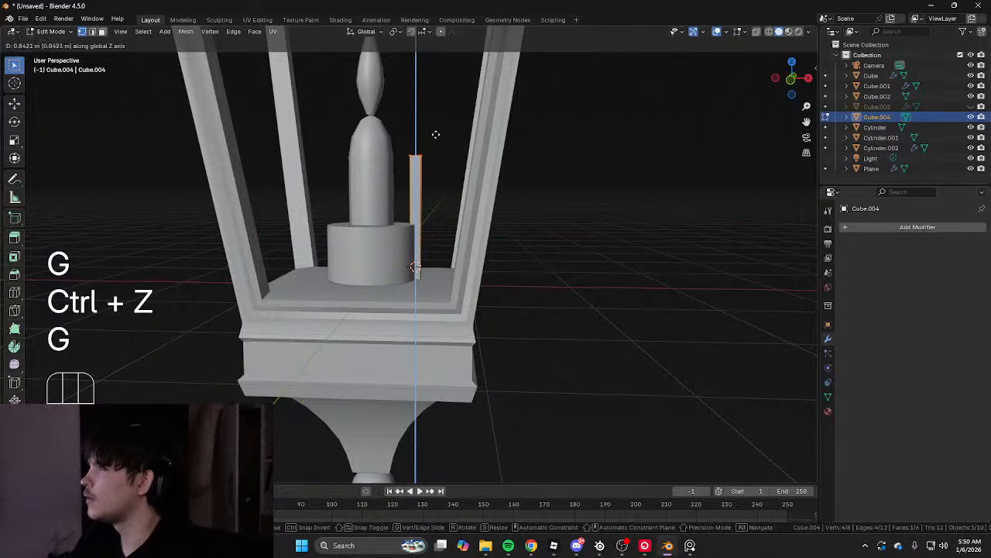
left_click(444, 128)
key("Tab")
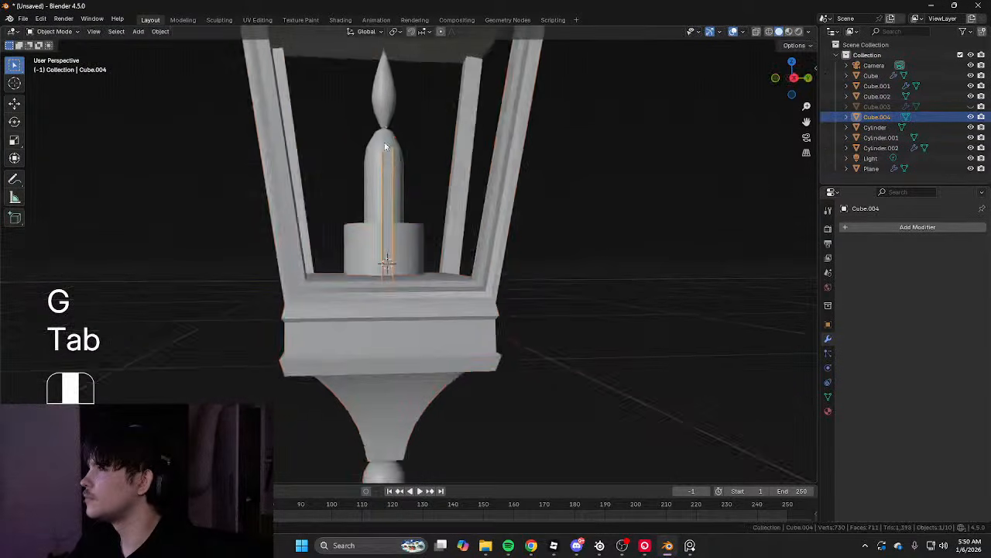
Snap the 3D cursor to the world origin and set the transform pivot point to 3D Cursor
key("a")
key("Tab")
key("Tab")
key("Tab")
key("a")
key("KP_7")
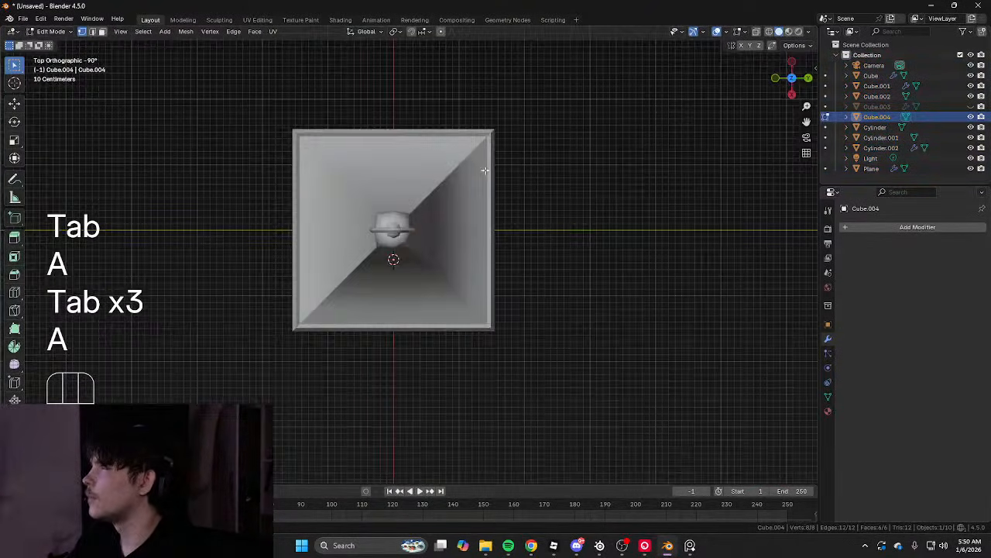
scroll(485, 170, "up", 2)
key("shift+s")
left_click(333, 414)
left_click(396, 31)
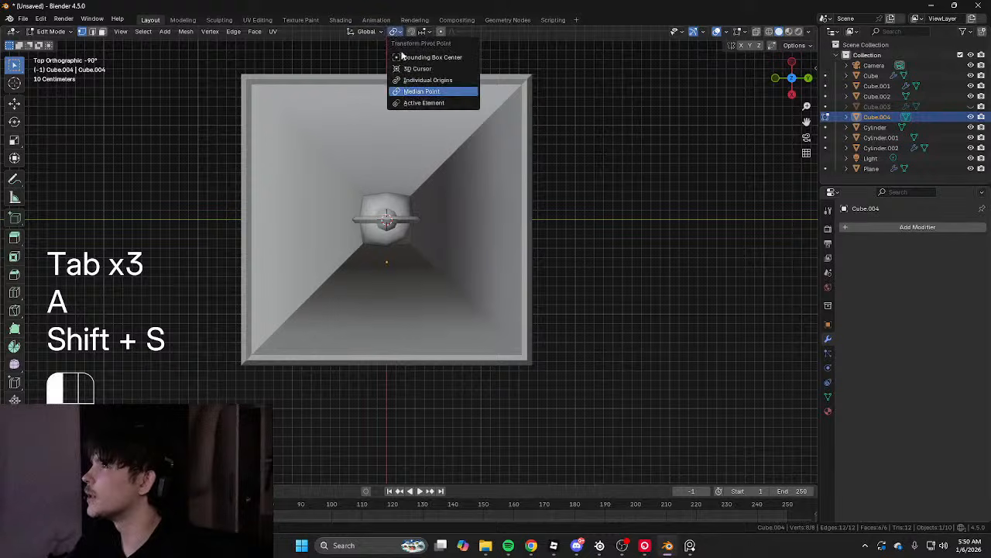
left_click(418, 69)
Duplicate the post in top view and rotate the copy 90° around the 3D cursor
key("shift+z")
key("shift+d")
type("r")
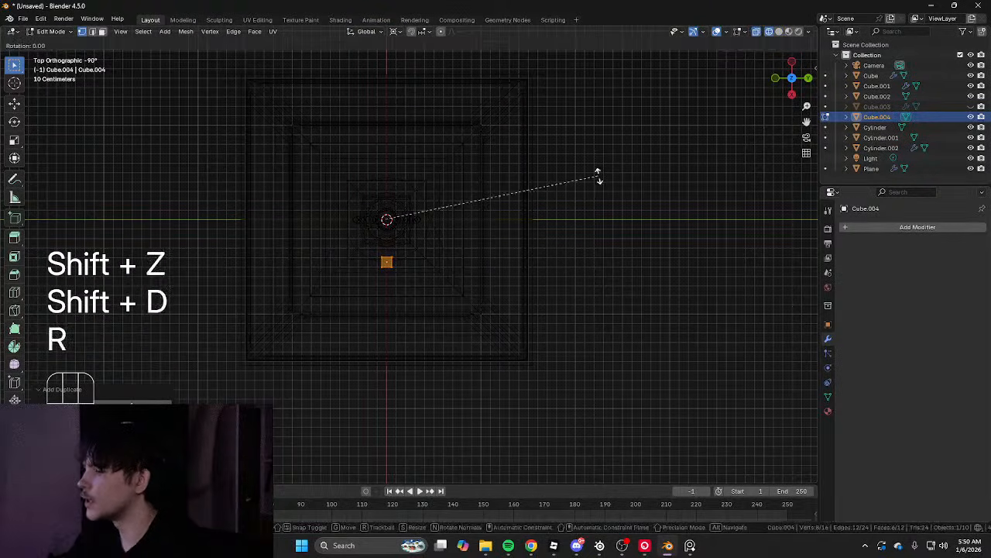
type("90")
key("Return")
Duplicate both posts and rotate the copies 180° around the 3D cursor to surround the candle holder
key("a")
key("shift+d")
type("r180")
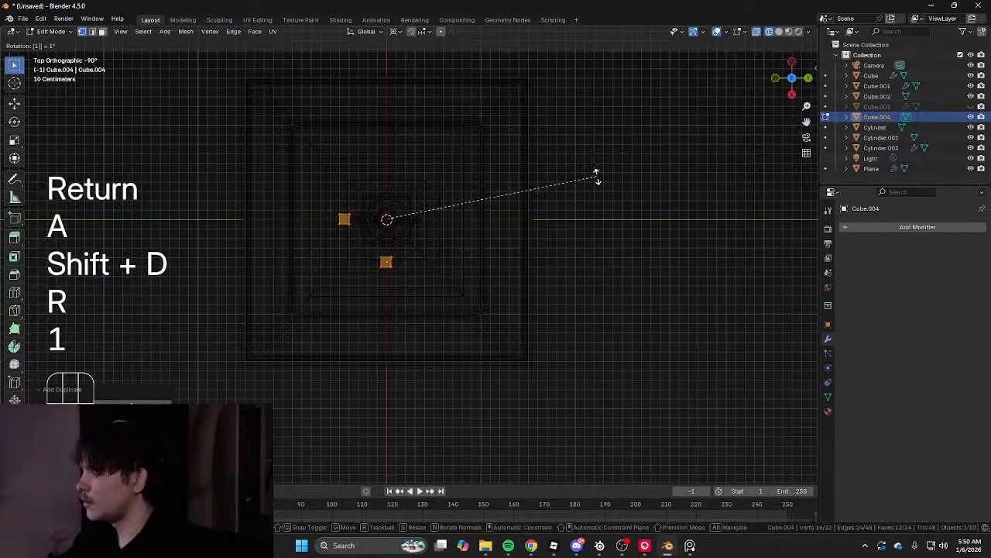
key("Return")
key("shift+z")
middle_click_drag(597, 177, 579, 151)
Select all four posts and duplicate them in place
key("Tab")
key("a")
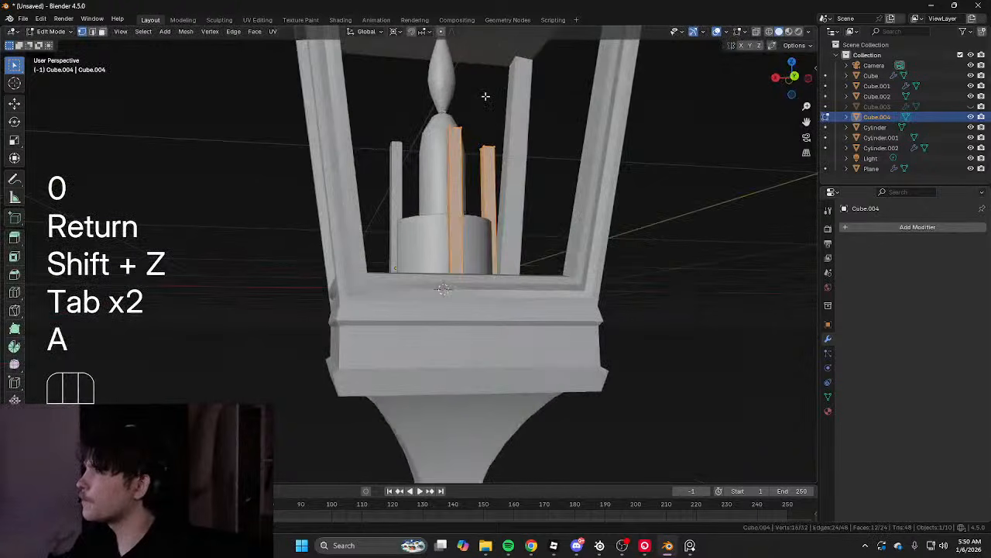
key("shift+z")
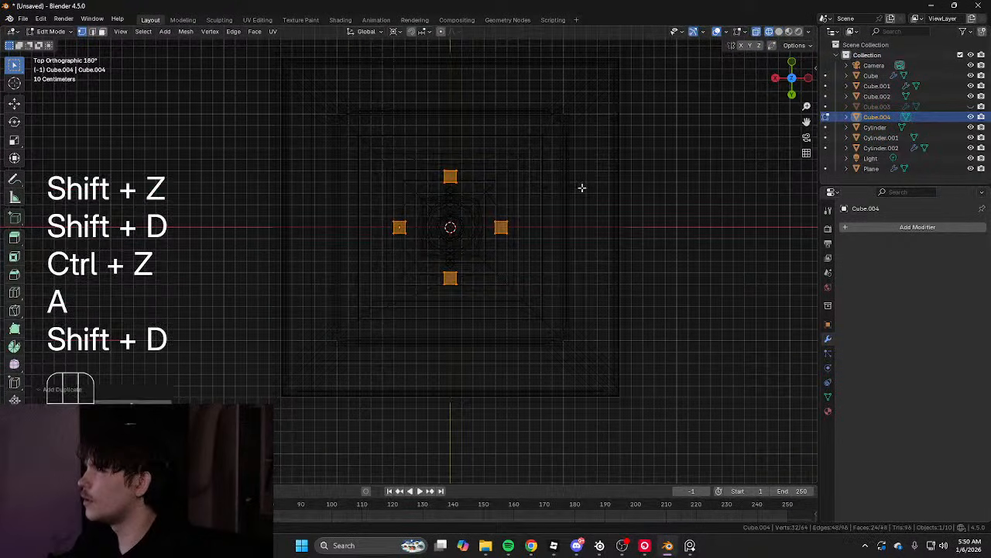
Examine the posts around the candle holder from several angles
key("shift+z")
middle_click_drag(581, 187, 478, 206)
scroll(581, 199, "down", 3)
key("Tab")
left_click(612, 191)
scroll(740, 164, "down", 2)
key("ctrl+z")
key("ctrl+z")
key("ctrl+z")
scroll(478, 206, "up", 1)
key("Tab")
scroll(542, 209, "up", 3)
key("Tab")
scroll(550, 217, "up", 3)
middle_click_drag(580, 220, 439, 274)
middle_click_drag(438, 274, 594, 216, "shift")
key("Tab")
scroll(379, 244, "down", 3)
key("a")
scroll(379, 244, "down", 3)
key("shift+z")
key("shift+z")
key("Tab")
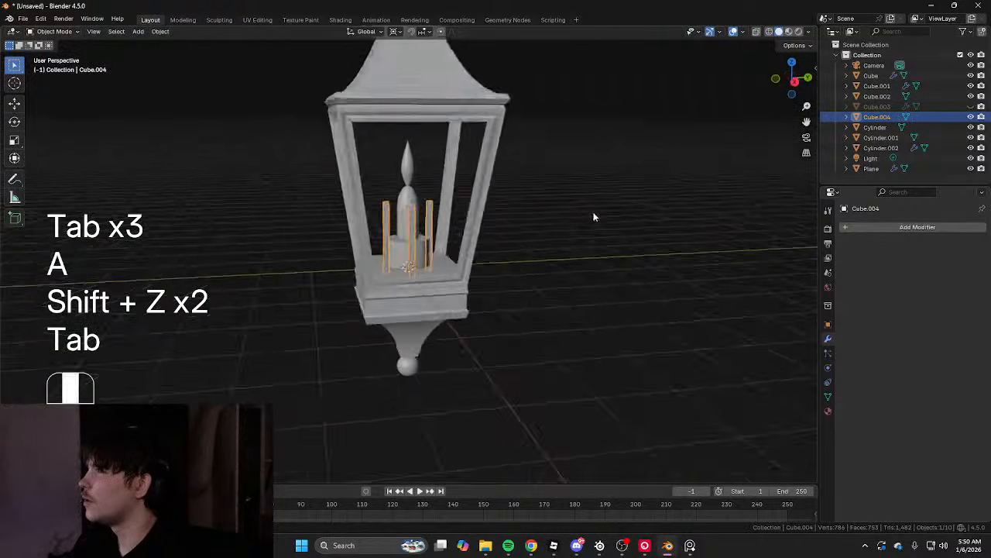
Rotate all the posts 45° around the 3D cursor in top view so they sit diagonally around the holder
left_click(594, 217)
scroll(542, 214, "down", 3)
middle_click_drag(531, 212, 465, 232)
scroll(434, 232, "up", 4)
left_click(380, 229)
middle_click_drag(380, 229, 525, 268)
key("Tab")
key("Tab")
key("q")
key("Tab")
key("shift+z")
scroll(525, 269, "down", 3)
key("r")
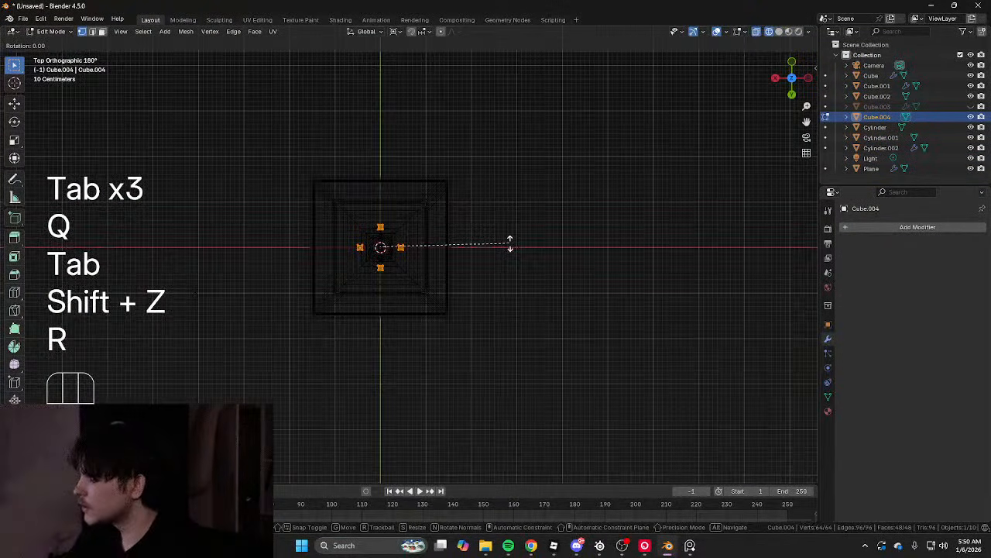
key("shift+z")
key("Tab")
middle_click_drag(504, 237, 485, 255)
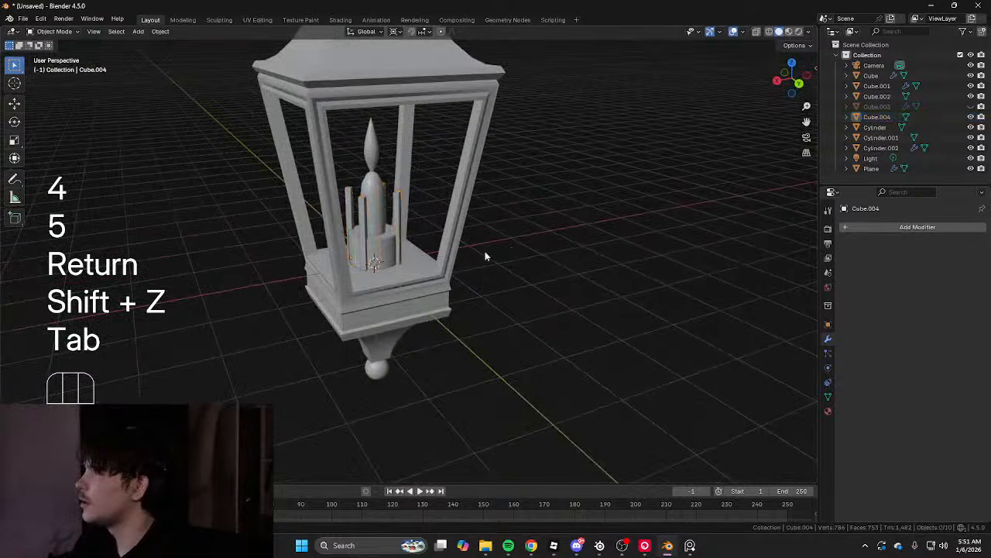
Try to reduce the posts to a single diagonal one by deleting the others in top view
scroll(450, 260, "up", 5)
scroll(279, 230, "down", 6)
middle_click_drag(416, 263, 387, 248)
scroll(422, 213, "up", 5)
left_click(441, 243)
mouse_move(425, 206)
middle_mouse_down("shift")
mouse_move(427, 247)
mouse_move(256, 246)
middle_mouse_up("shift")
key("Tab")
scroll(471, 240, "up", 2)
scroll(416, 315, "up", 1)
key("shift+z")
middle_click_drag(434, 337, 312, 280, "shift")
middle_click_drag(457, 228, 428, 297, "alt")
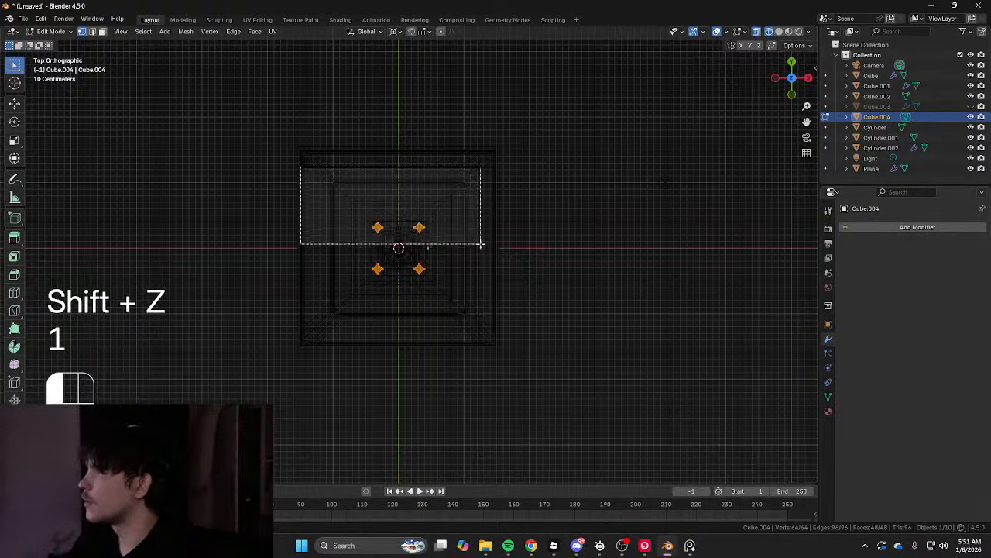
left_click_drag(480, 244, 480, 244)
left_click_drag(337, 242, 360, 263, "shift")
left_click(387, 273)
key("shift+z")
key("Tab")
Try to join the remaining post to the mirrored lantern frame
left_click(448, 284)
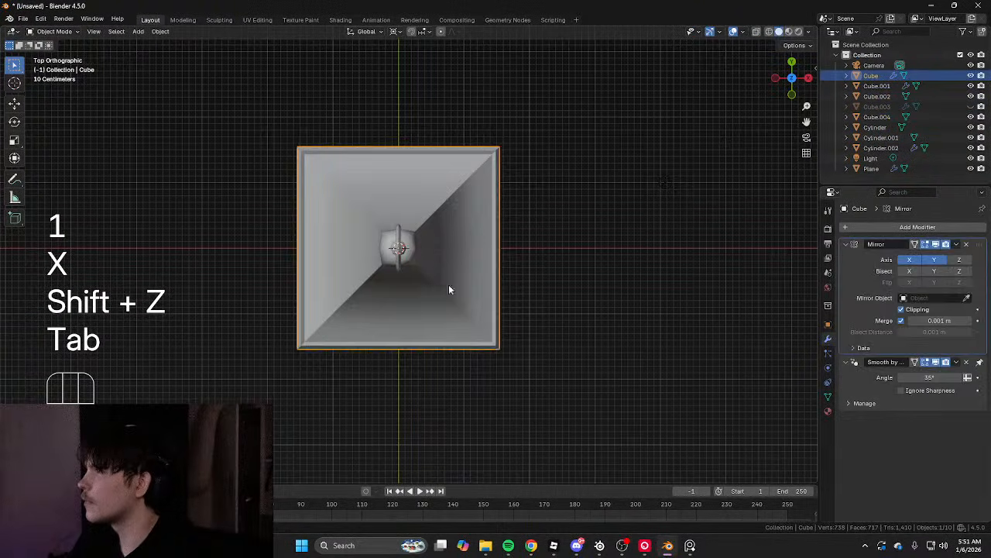
mouse_move(447, 285)
middle_mouse_down()
mouse_move(488, 239)
mouse_move(440, 266)
mouse_move(426, 231)
mouse_move(437, 224)
middle_mouse_up()
left_click(419, 246, "shift")
key("Tab")
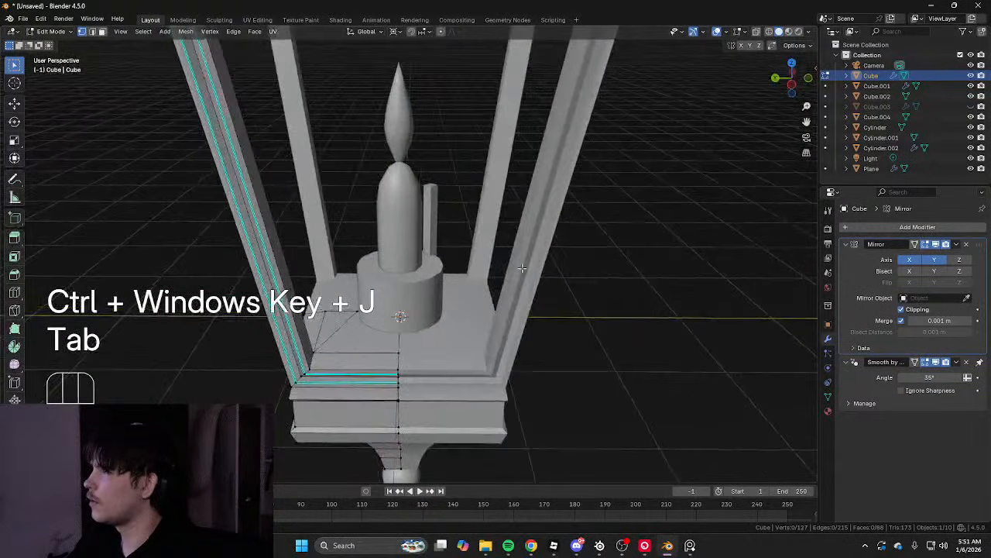
key("Tab")
left_click(422, 231, "shift")
left_click(436, 232)
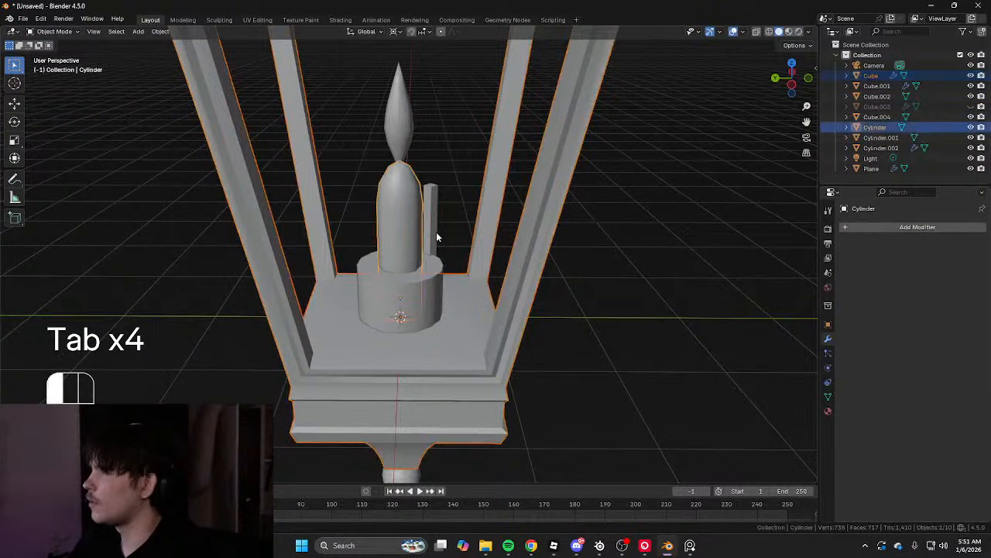
Undo the post deletion and the join attempt
key("ctrl+z")
key("ctrl+z")
key("ctrl+z")
key("ctrl+z")
key("ctrl+z")
key("ctrl+z")
key("ctrl+z")
key("ctrl+z")
key("ctrl+z")
key("ctrl+z")
key("ctrl+z")
key("ctrl+z")
key("ctrl+z")
key("ctrl+z")
key("ctrl+z")
key("ctrl+z")
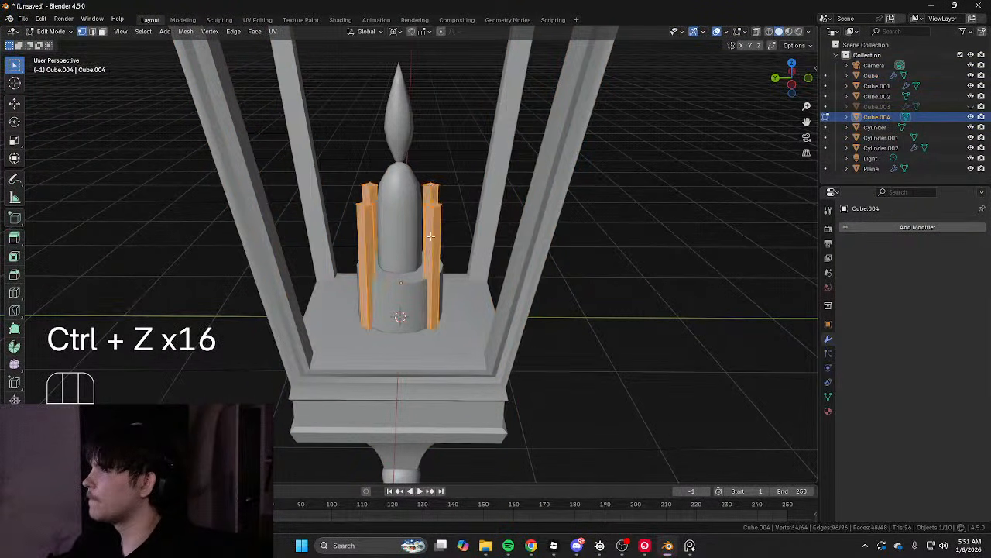
Delete the posts at three corners, keeping only the one on the frame's unmirrored quarter
middle_click_drag(438, 231, 447, 175, "alt")
key("shift+z")
key("1")
left_click_drag(306, 168, 338, 212)
key("x")
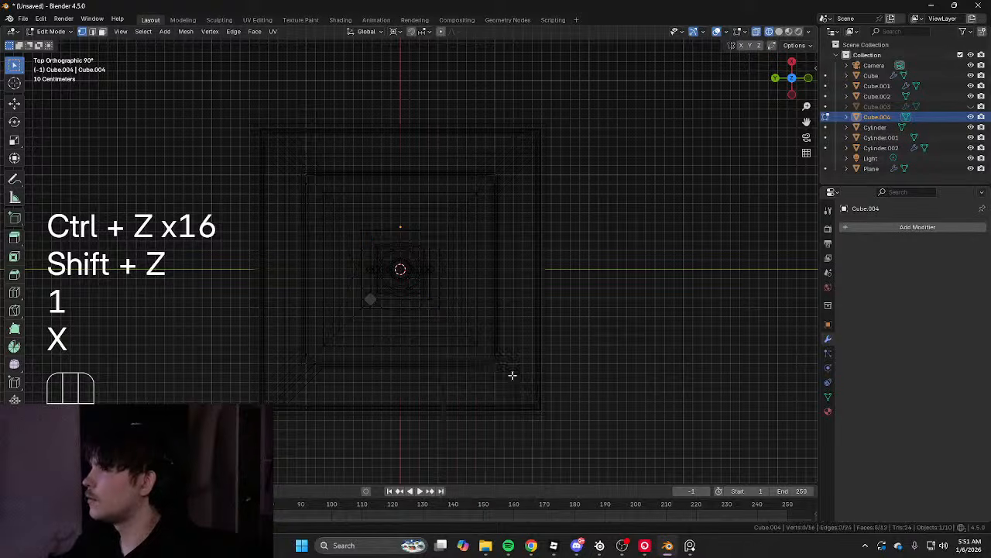
key("shift+z")
key("Tab")
Try to join the lantern frame and the post with the post as the active object, and undo it
left_click(357, 308, "shift")
key("ctrl+j")
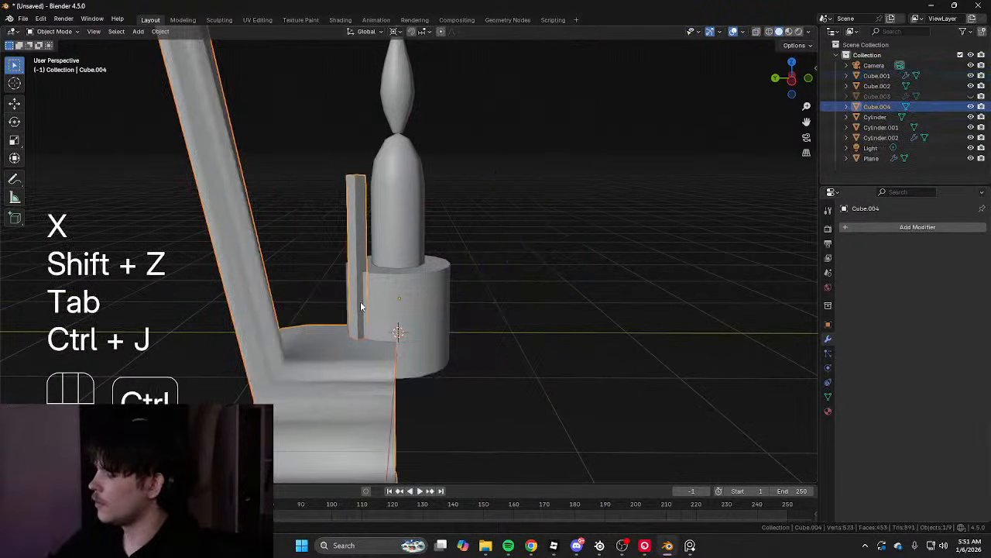
key("ctrl+z")
key("ctrl+j")
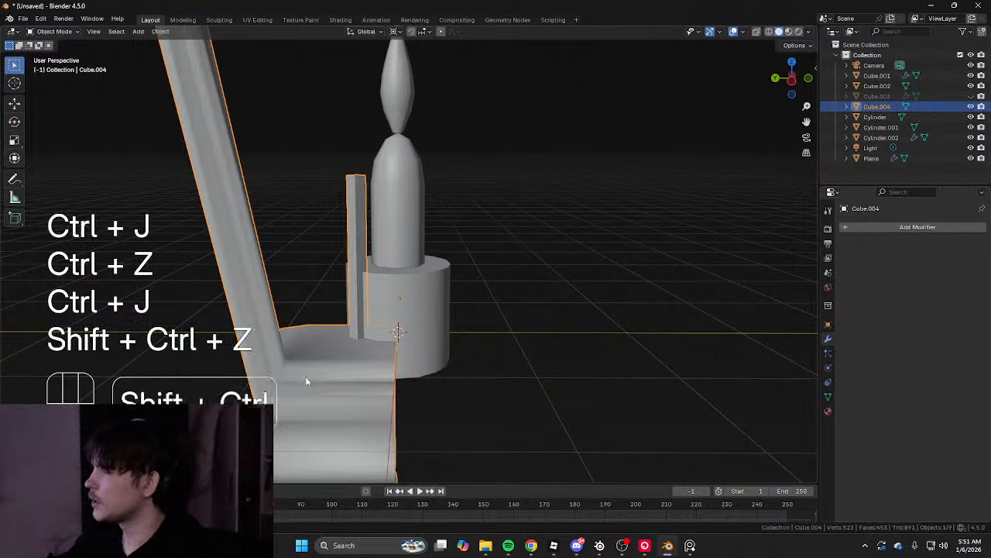
key("ctrl+z")
key("ctrl+j")
key("ctrl+z")
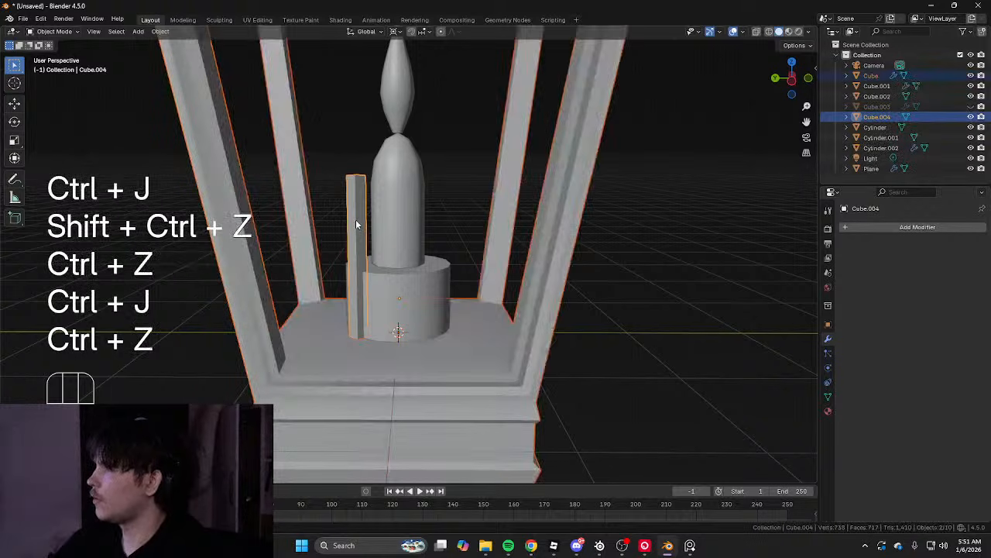
Join the post into the lantern frame with the frame active so its Mirror modifier applies to the post
left_click(320, 369, "shift")
key("ctrl+j")
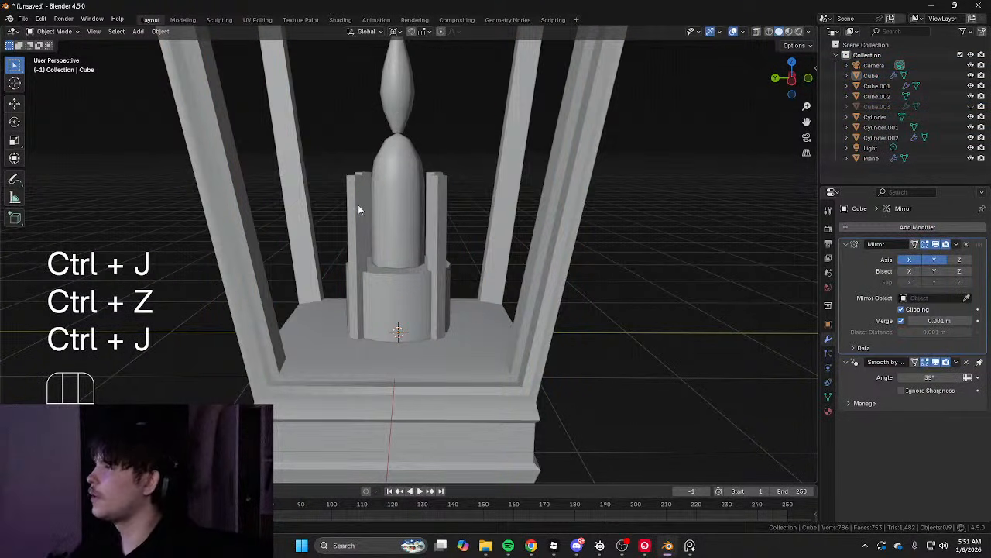
Add a centered horizontal loop cut around the post, near the candle holder's rim
key("Tab")
middle_click_drag(357, 209, 384, 211)
scroll(375, 232, "up", 4)
key("ctrl+r")
left_click(365, 276)
right_click(365, 276)
Scale down the post's top vertices in place to taper the section above the loop cut
key("shift+z")
key("1")
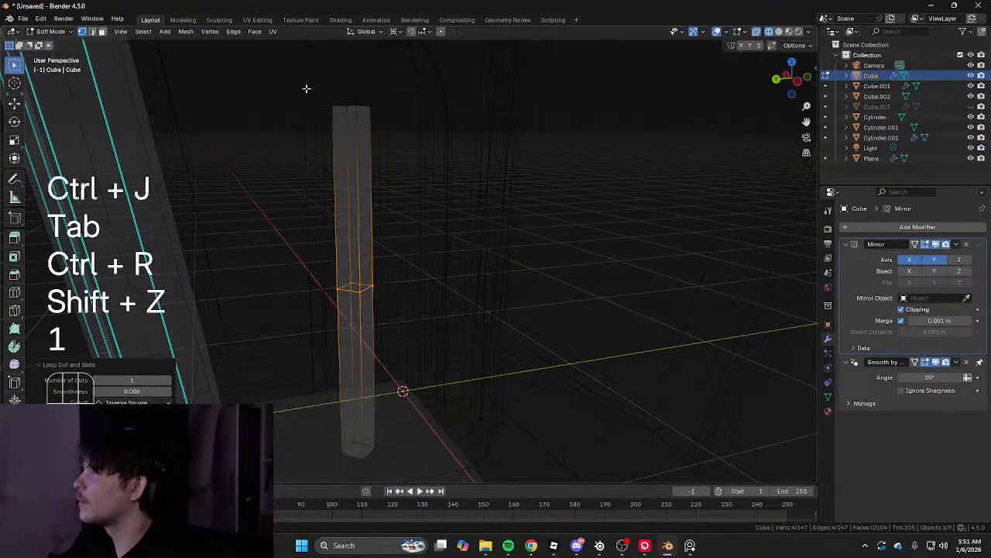
key("shift+z")
key("s")
key("ctrl+z")
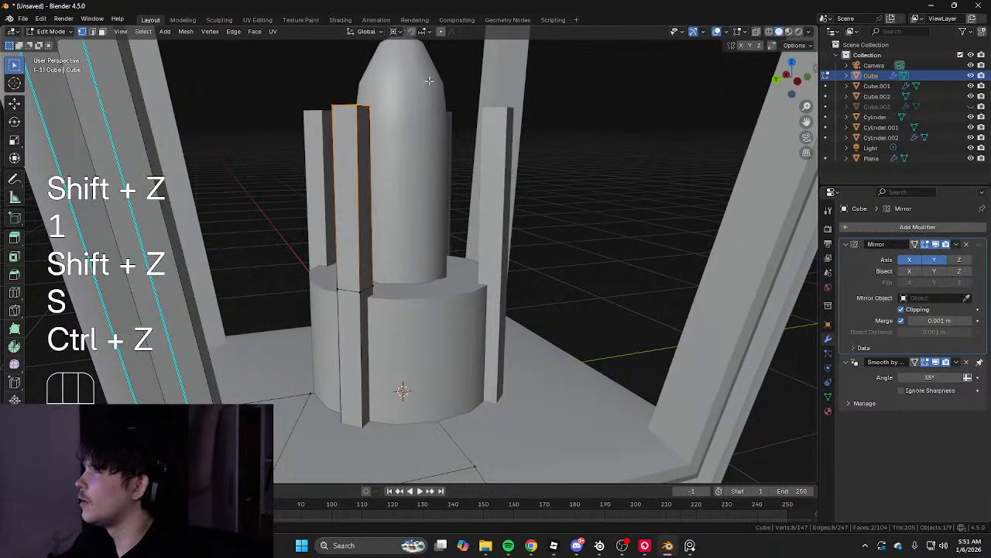
key("s")
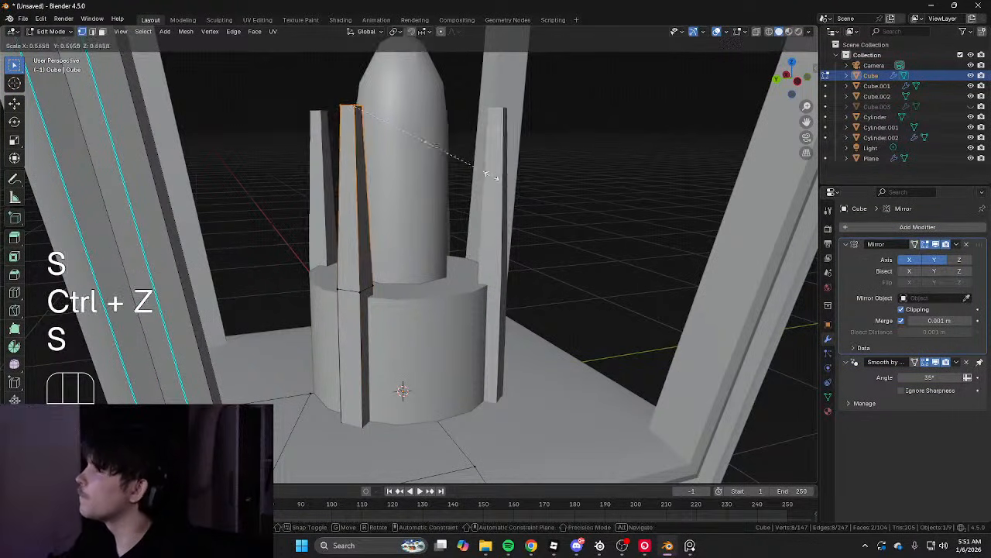
Add another loop cut midway up the post's tapered section and scale it inward for a curved taper
left_click(366, 185)
key("s")
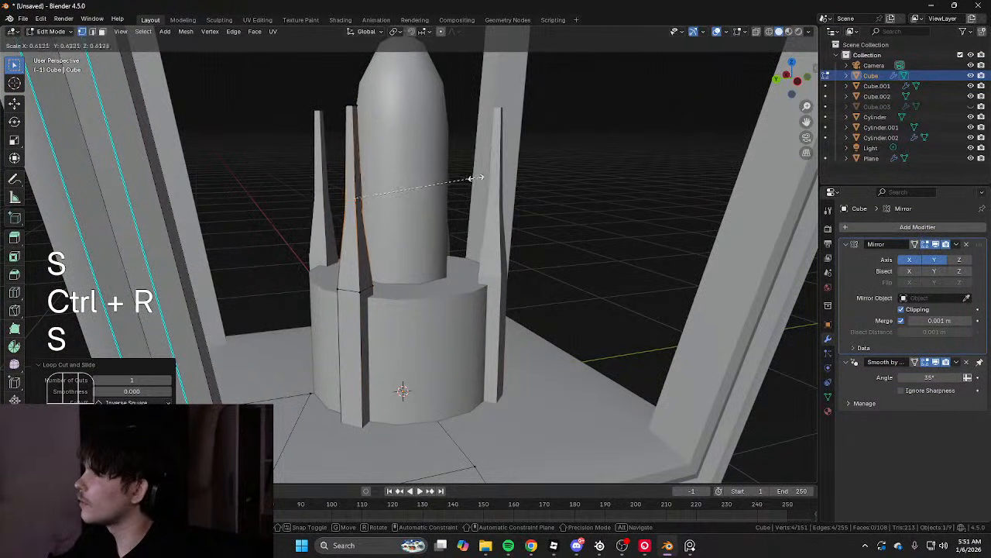
left_click(460, 191)
key("Tab")
key("Tab")
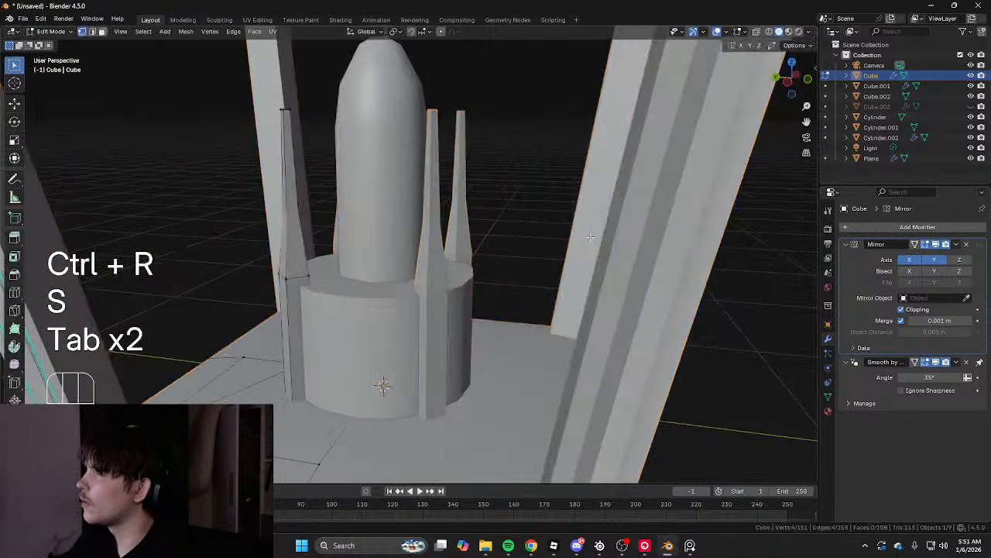
Try rescaling the loop midway up the post's tapered section to refine its curve
key("shift+z")
key("1")
middle_click_drag(585, 249, 539, 271)
key("shift+z")
scroll(539, 271, "up", 10)
key("Tab")
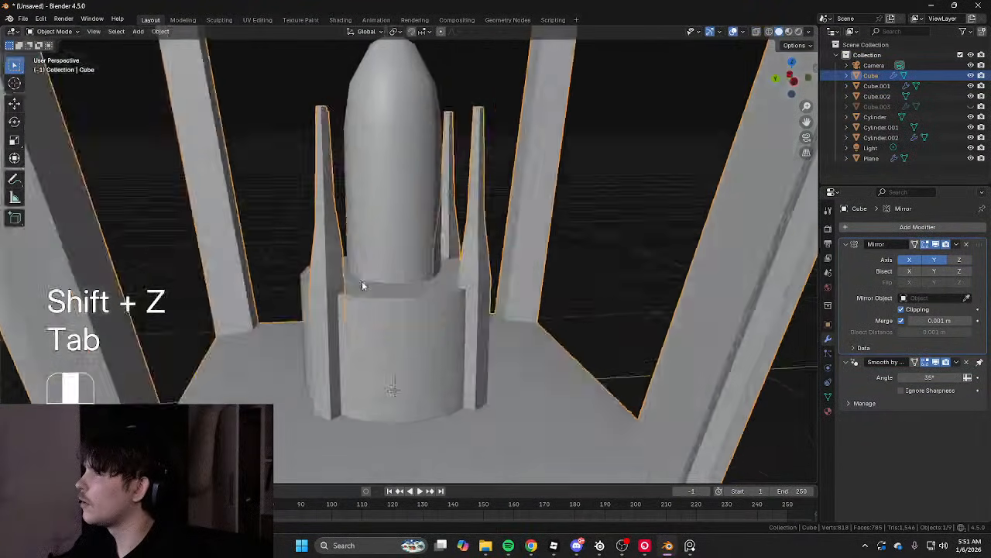
key("Tab")
middle_click_drag(338, 309, 350, 305)
key("s")
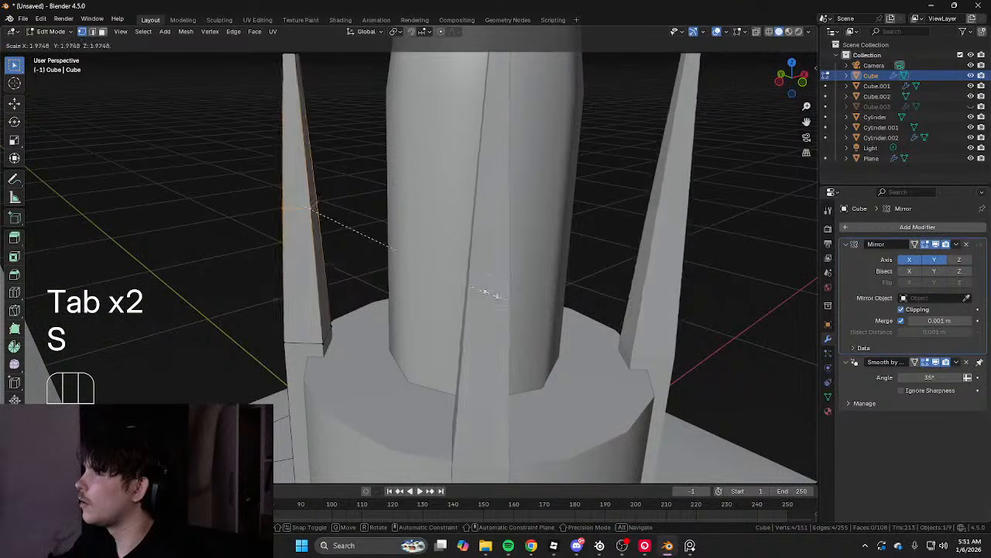
key("Tab")
key("Tab")
key("3")
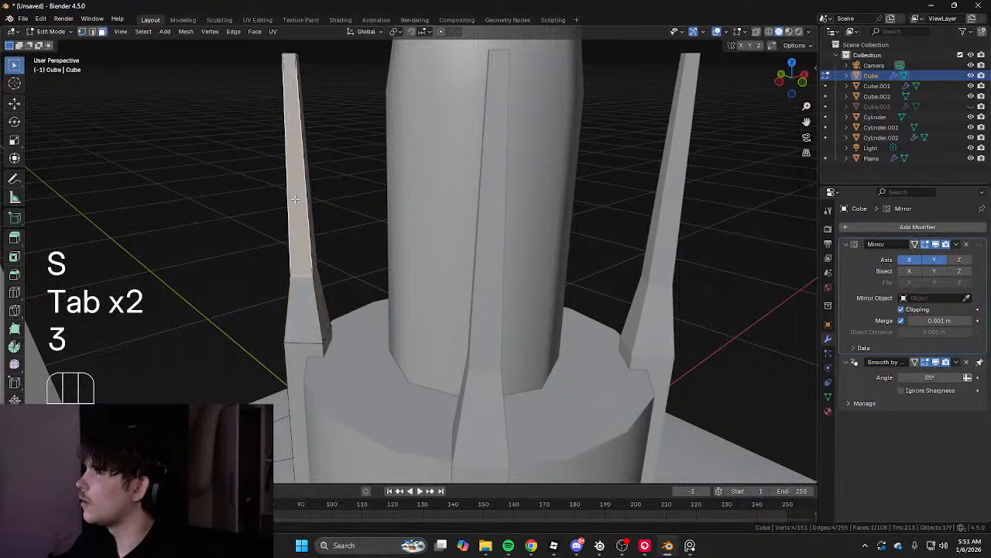
Undo the post's taper and loop cuts back to before it was joined with the frame
key("ctrl+z")
key("ctrl+z")
key("ctrl+z")
key("ctrl+z")
key("ctrl+z")
key("ctrl+z")
key("ctrl+z")
key("ctrl+z")
key("ctrl+z")
key("ctrl+z")
key("ctrl+z")
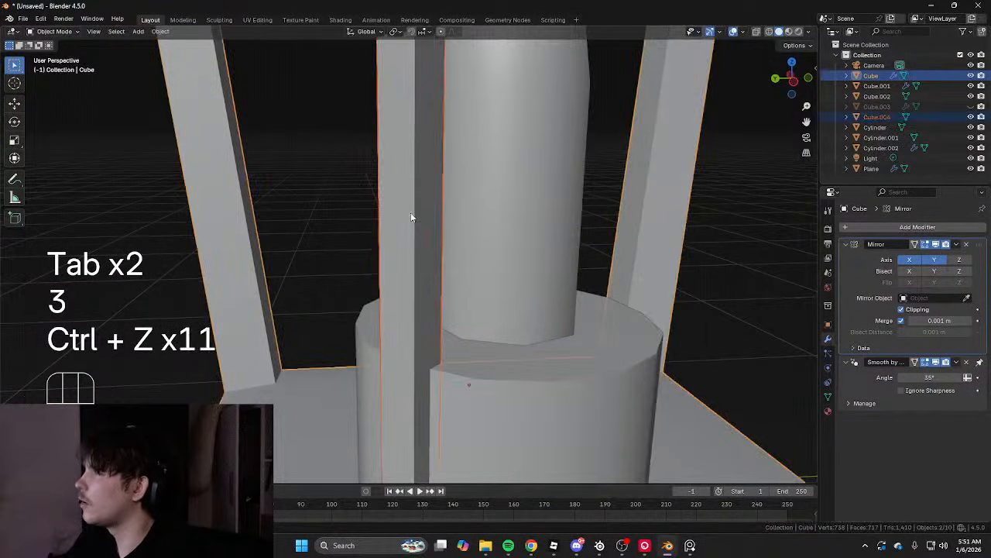
Merge the separate post's duplicate vertices by distance
scroll(411, 215, "down", 6)
left_click(404, 232)
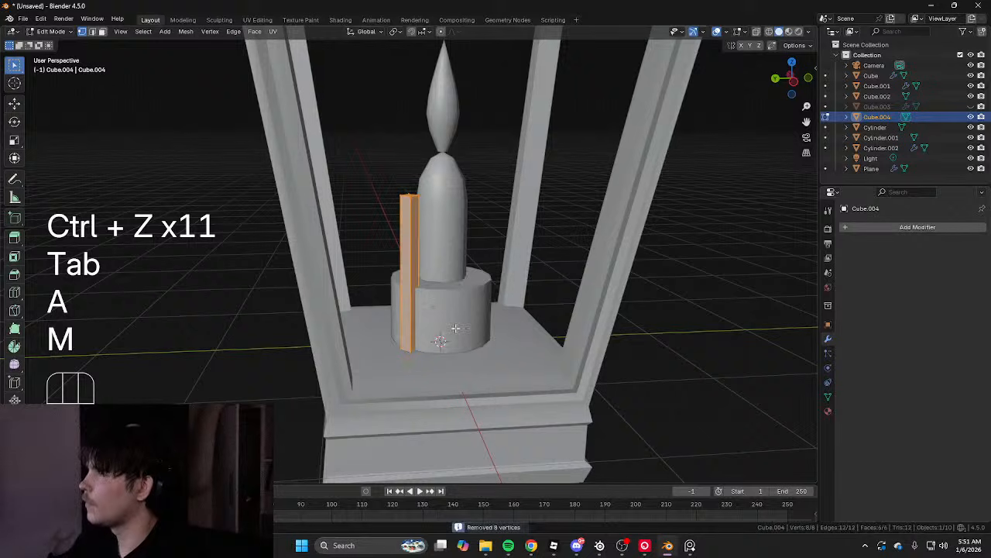
key("Tab")
Try joining the post and the lantern frame with the post as the active object
left_click(389, 313, "shift")
left_click(412, 285, "shift")
key("ctrl+j")
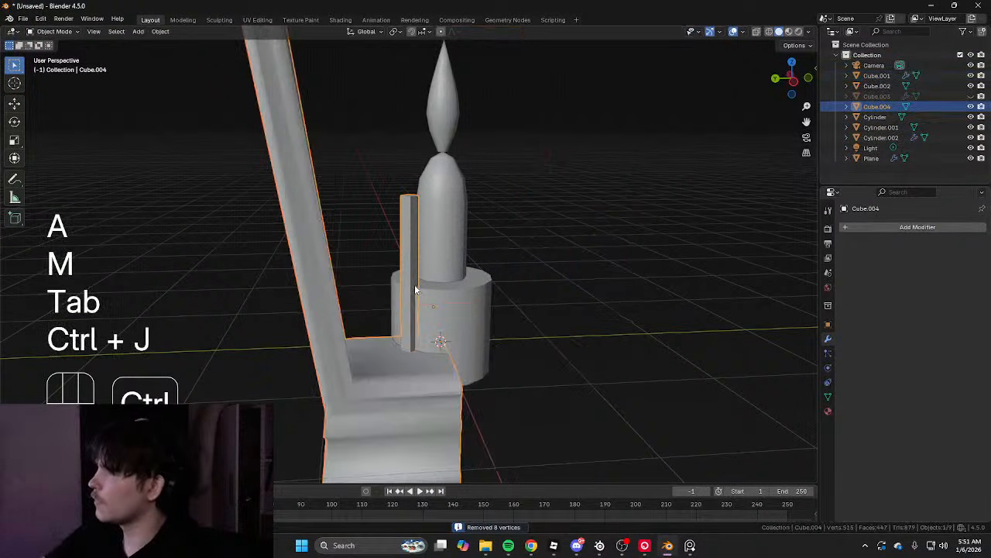
key("ctrl+z")
Join the post into the lantern frame with the frame active so its Mirror modifier applies
scroll(376, 306, "down", 3)
key("ctrl+j")
key("Tab")
scroll(419, 273, "up", 4)
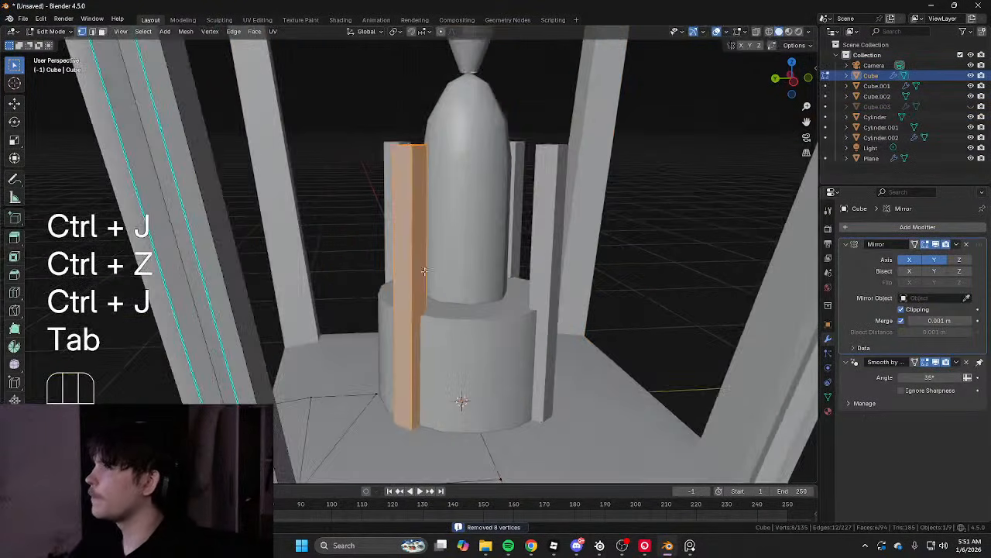
Add a centered horizontal loop cut around the post near the candle holder's rim
key("shift+z")
key("ctrl+r")
left_click(435, 274)
right_click(435, 274)
Scale down the post's top face to taper the section above the loop cut
key("shift+z")
middle_click_drag(422, 185, 401, 186)
key("3")
left_click(399, 181)
key("s")
left_click(472, 211)
Add a loop cut midway up the tapered section and scale it inward
key("ctrl+r")
left_click(414, 242)
right_click(414, 242)
middle_click_drag(422, 240, 402, 205)
key("s")
left_click(508, 186)
Merge the post's top face into a single point to form a spike
key("3")
left_click(555, 225)
key("Tab")
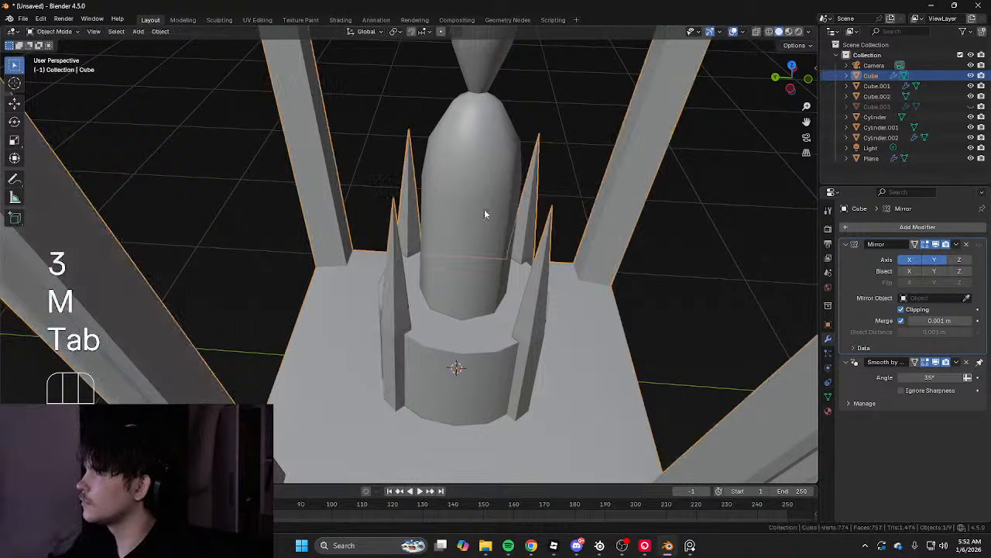
Undo the post's spike and taper back to the loop cut near the holder's rim
scroll(484, 209, "down", 5)
middle_click_drag(484, 209, 115, 158)
scroll(403, 227, "up", 5)
key("ctrl+z")
key("ctrl+z")
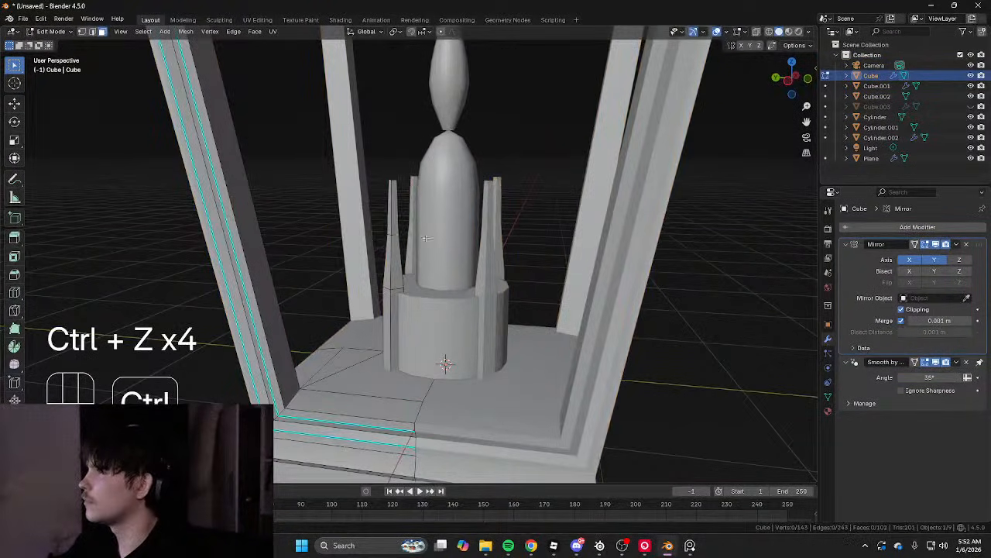
Select the whole linked post and shrink it slightly along its normals to make it thinner
scroll(431, 242, "up", 2)
key("a")
key("ctrl+z")
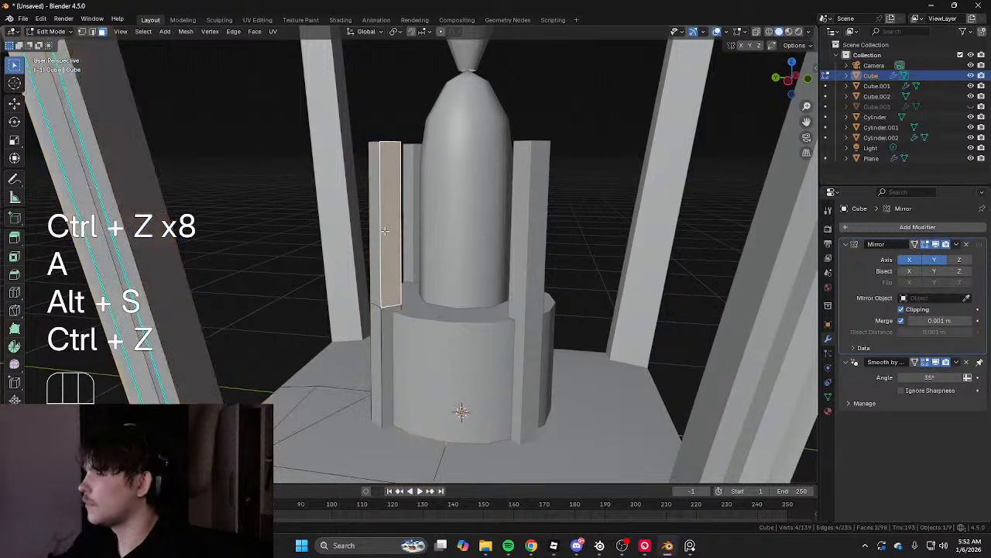
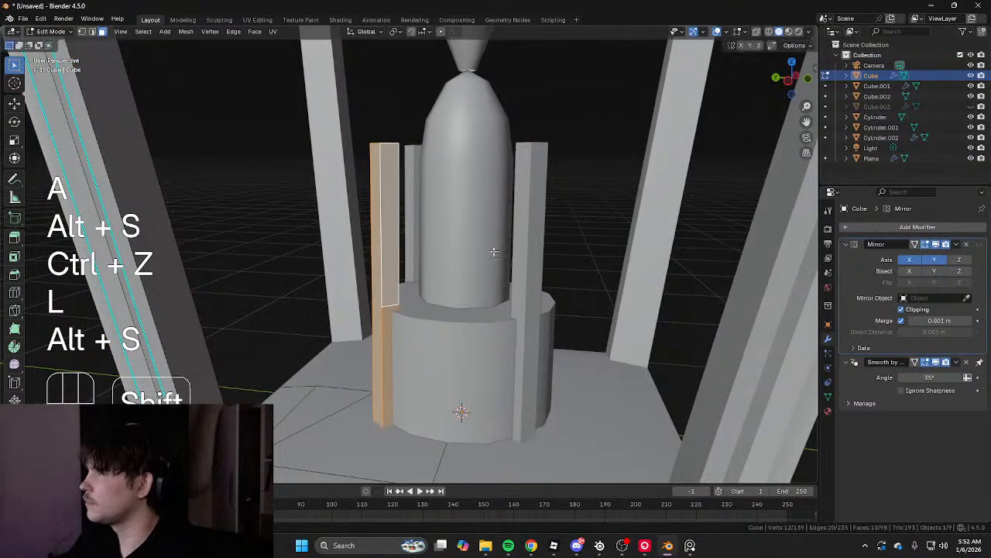
Add a loop cut near the post's base and extrude the low outer face toward the frame's corner
middle_click_drag(494, 252, 330, 331)
key("ctrl+r")
key("e")
left_click(256, 333)
key("Tab")
scroll(465, 307, "down", 7)
left_click(634, 298)
middle_click_drag(472, 305, 517, 343)
Bevel the inner edge between the post and its extruded foot with 7 segments into a curved brace
scroll(546, 359, "up", 4)
scroll(321, 224, "up", 6)
middle_click_drag(320, 224, 416, 279)
key("Tab")
key("Tab")
left_click(428, 310)
key("Tab")
key("2")
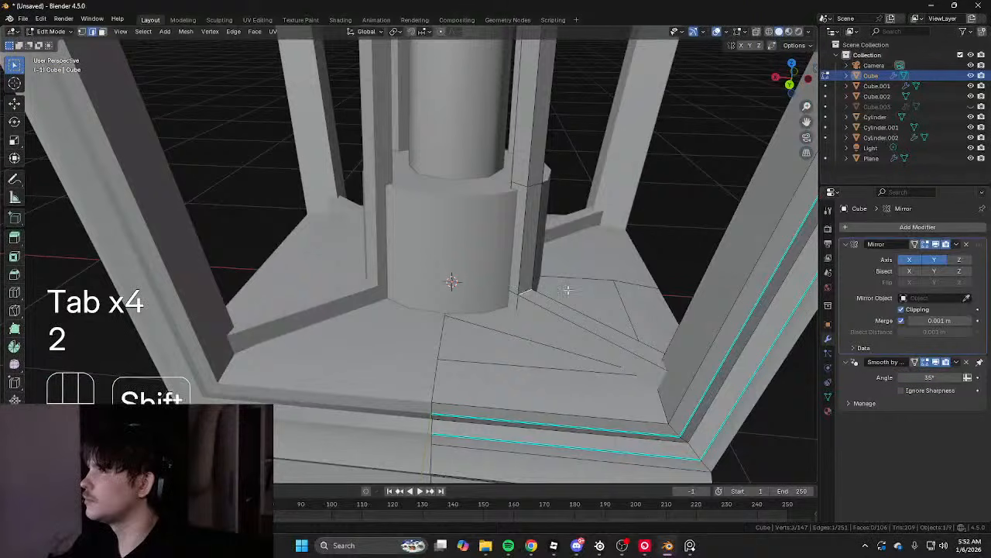
middle_click_drag(566, 290, 588, 283)
key("ctrl+b")
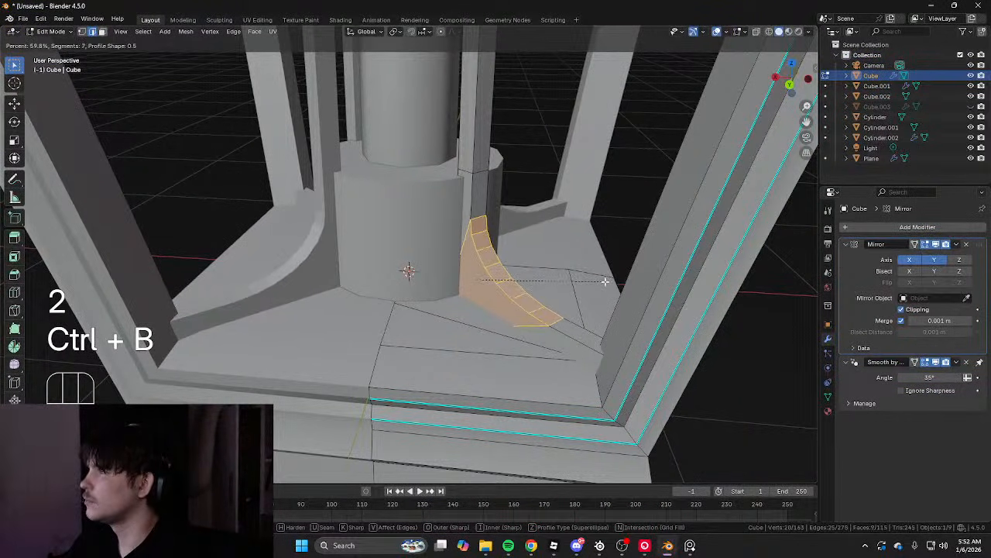
key("Tab")
Cut a loop just below the post's top and collapse the top face into a pointed tip, adjusting its height
middle_click_drag(511, 208, 440, 230)
key("3")
key("4")
key("3")
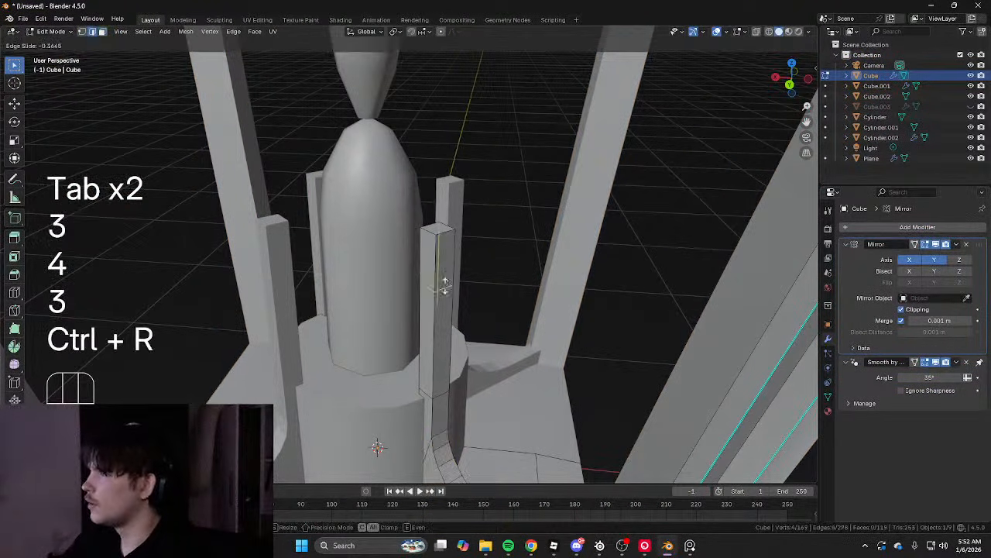
left_click(436, 216)
middle_click_drag(436, 215, 443, 192)
key("g")
middle_click_drag(444, 194, 452, 212)
key("Tab")
key("Tab")
middle_click_drag(448, 148, 438, 253)
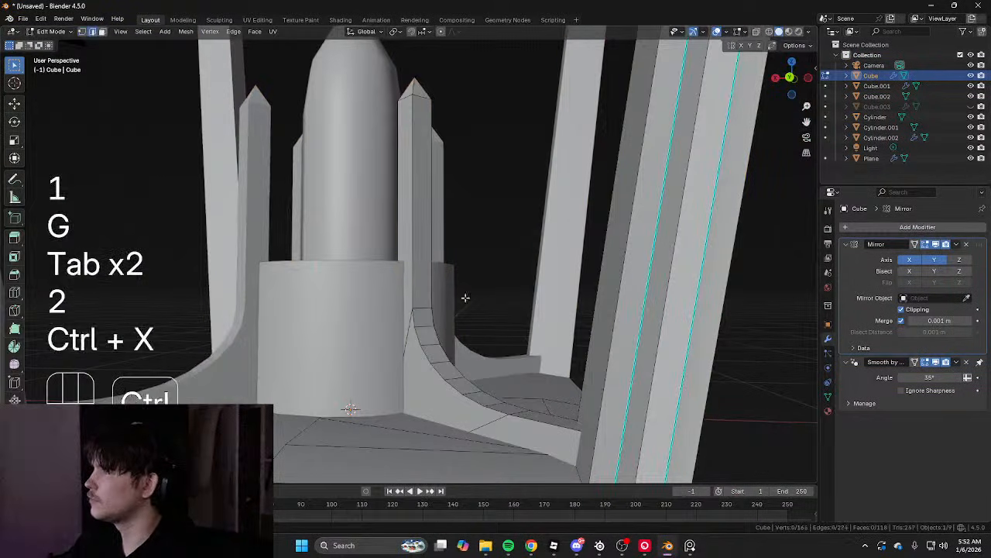
Apply auto smooth shading at 30° to the lantern frame
key("Tab")
right_click(508, 258)
left_click(509, 256)
scroll(626, 320, "down", 6)
left_click(627, 321)
middle_click_drag(628, 318, 496, 253)
scroll(686, 336, "down", 3)
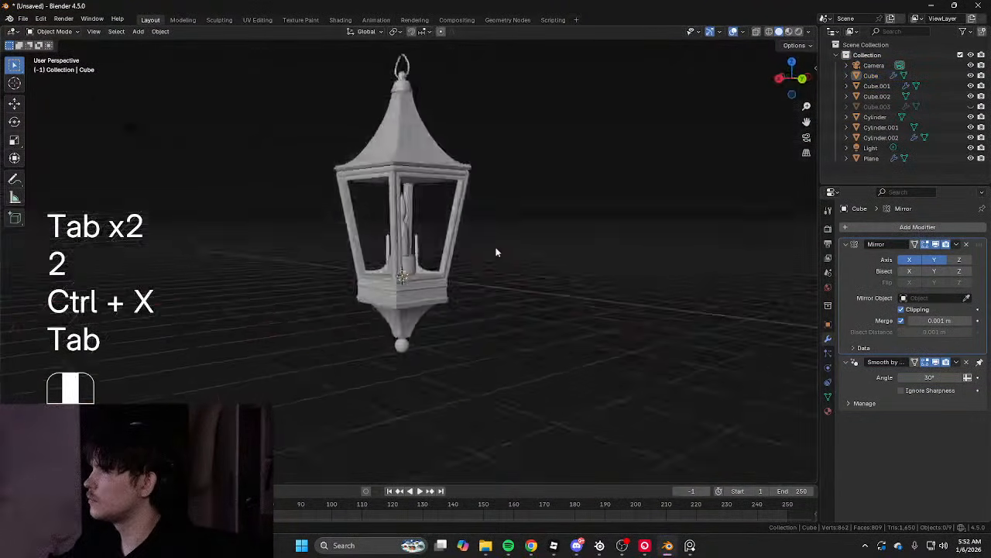
scroll(613, 258, "up", 12)
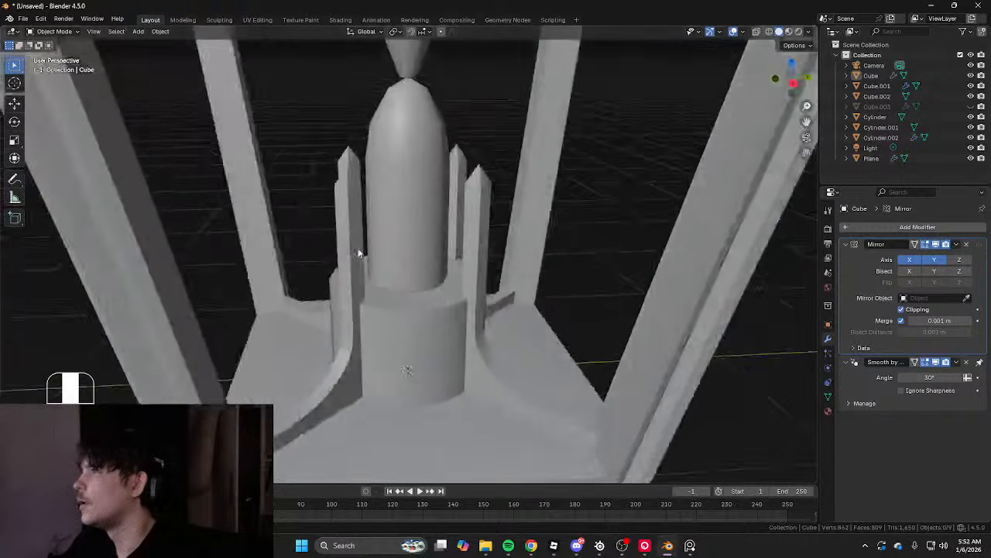
Try to inset the candle holder's top face deeply toward the candle
middle_click_drag(359, 253, 347, 255)
left_click(399, 329)
key("Tab")
middle_click_drag(399, 325, 399, 249, "shift")
middle_click_drag(399, 250, 400, 285)
key("3")
left_click(400, 215)
scroll(401, 203, "up", 3)
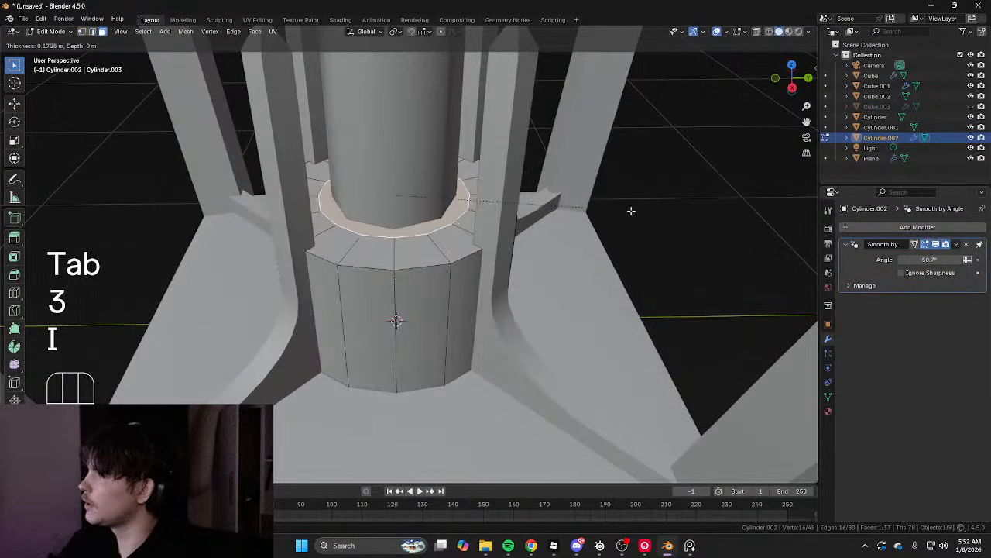
left_click(635, 320)
middle_click_drag(636, 320, 690, 308)
scroll(619, 309, "down", 4)
mouse_move(543, 298)
middle_mouse_down()
mouse_move(552, 318)
mouse_move(555, 290)
middle_mouse_up()
Undo the deep inset on the candle holder's top face
key("ctrl+z")
key("ctrl+z")
key("ctrl+z")
Inset the candle holder's top face by about 0.02 m and extrude it downward to hollow the holder
scroll(555, 290, "up", 2)
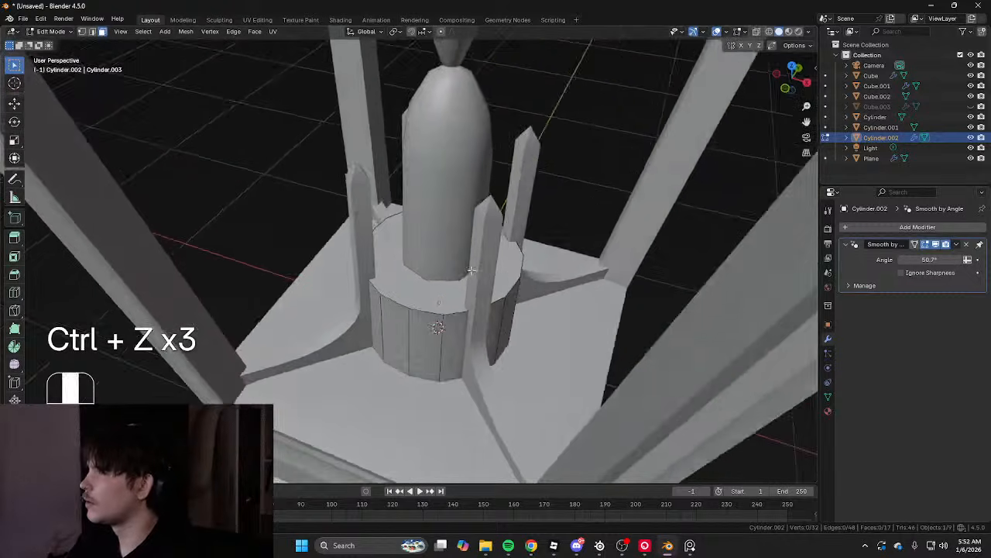
key("3")
scroll(720, 224, "up", 3)
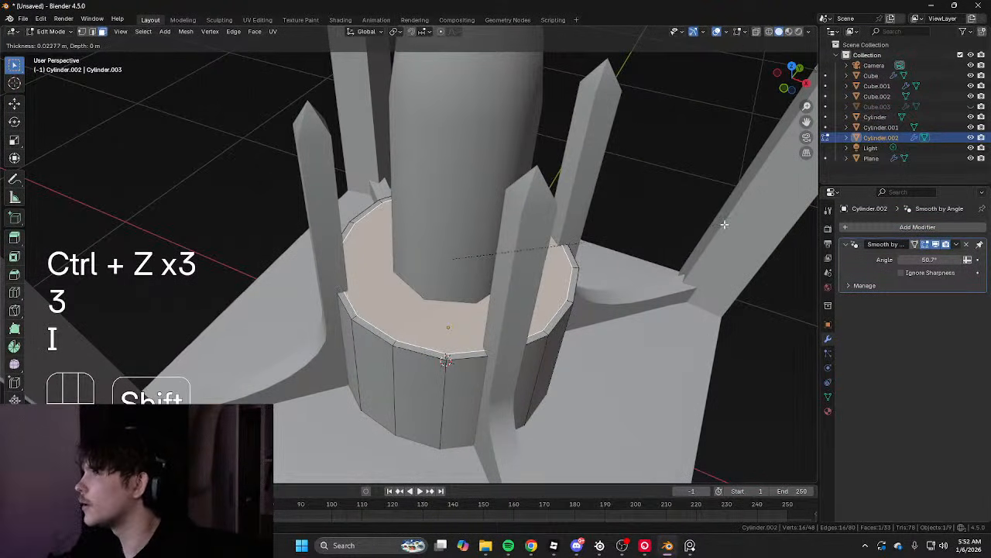
key("e")
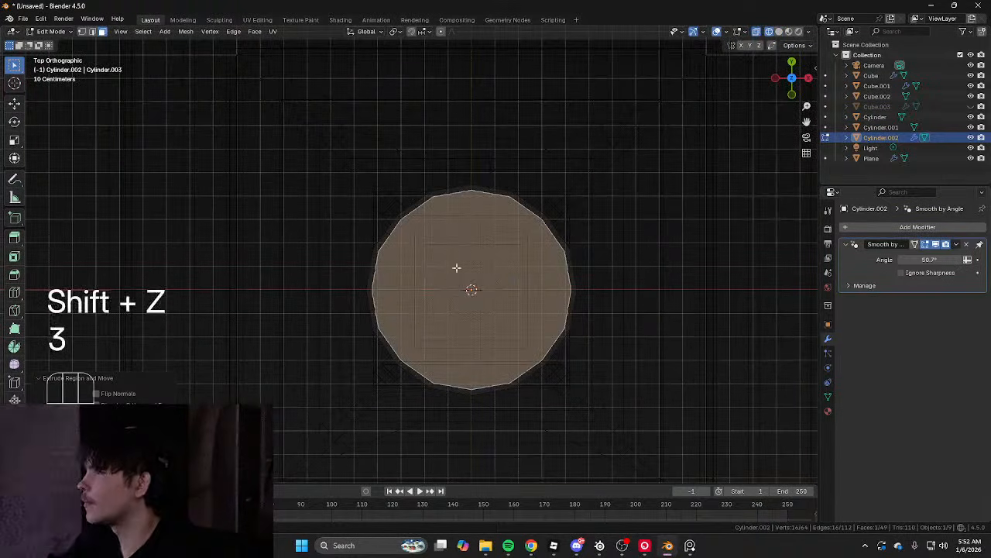
Delete the face at the bottom of the candle holder's recess
key("x")
left_click(509, 352)
key("shift+z")
key("Tab")
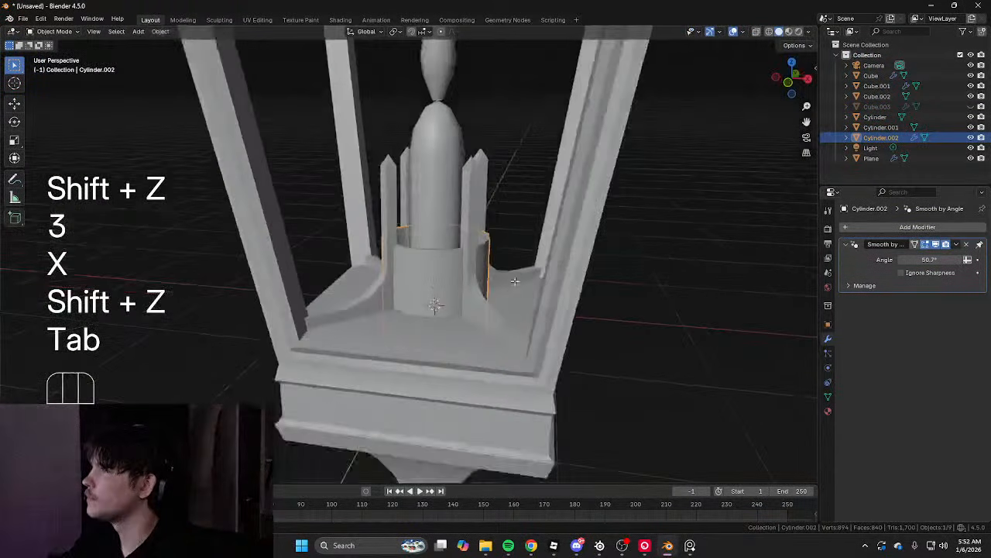
Duplicate the candle holder's top rim faces above the holder and extrude them into a thin separate band
key("Tab")
key("shift+z")
key("3")
left_click_drag(261, 208, 514, 237)
key("shift+z")
key("shift+e")
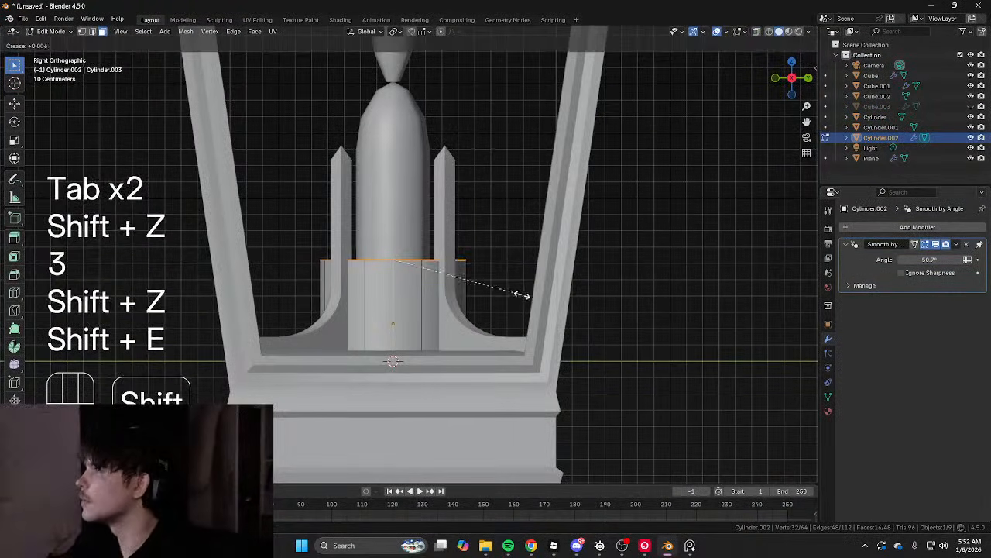
key("shift+d")
key("shift+z")
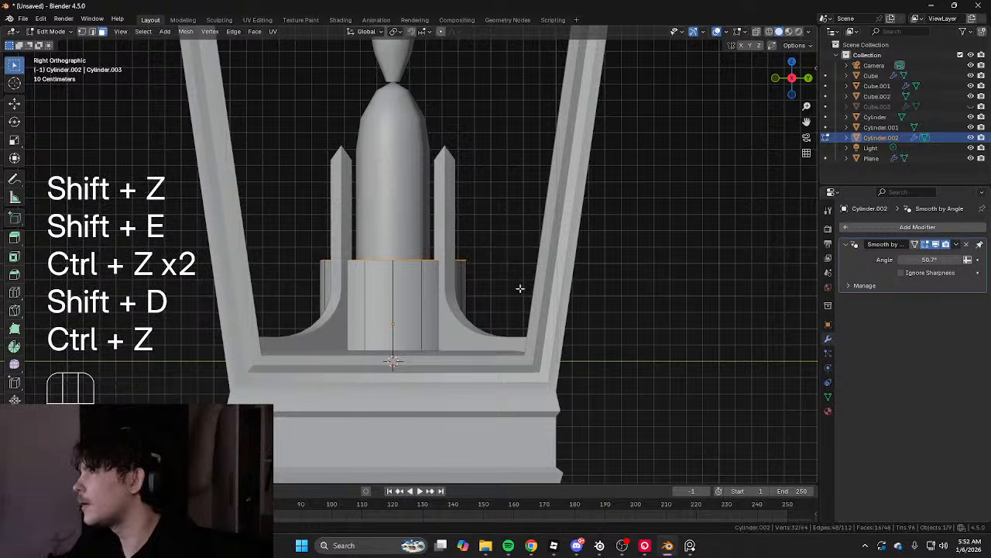
key("Tab")
middle_click_drag(518, 221, 573, 267)
scroll(556, 267, "up", 3)
Try lowering the middle vertices of the candle holder's top edge along Z to form V-shaped notches
key("Tab")
key("KP_3")
key("shift+z")
scroll(390, 272, "up", 8)
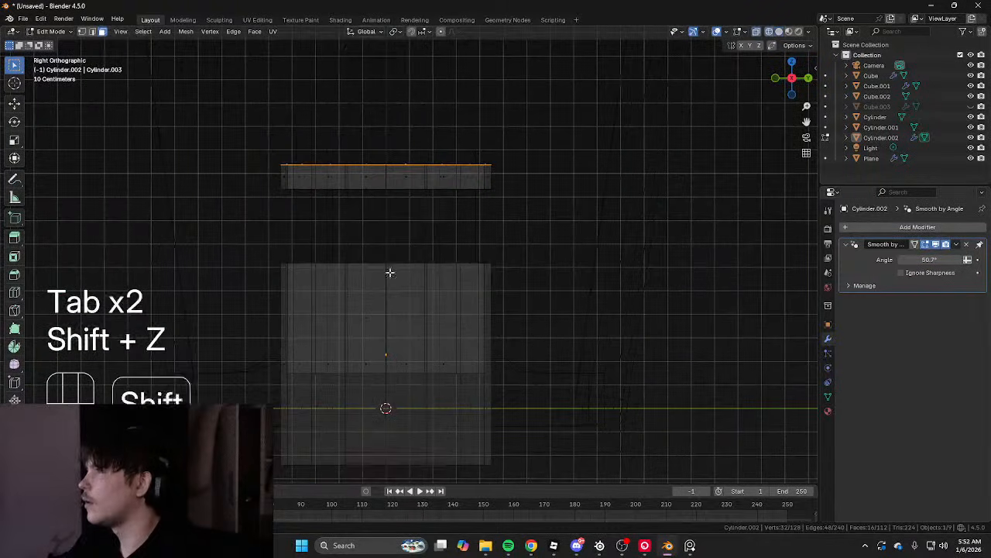
key("shift+z")
key("shift+z")
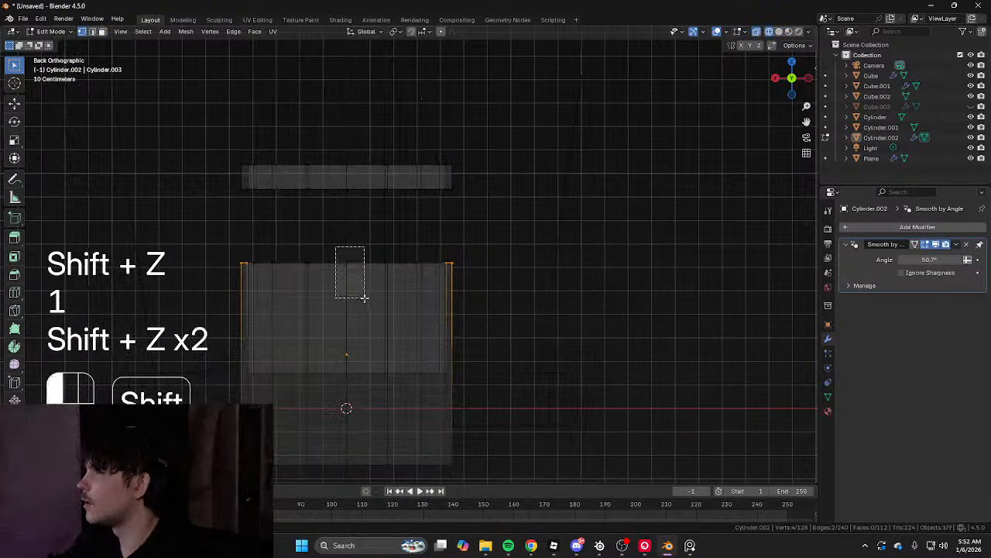
key("shift+z")
middle_click_drag(354, 263, 465, 217)
key("g")
key("z")
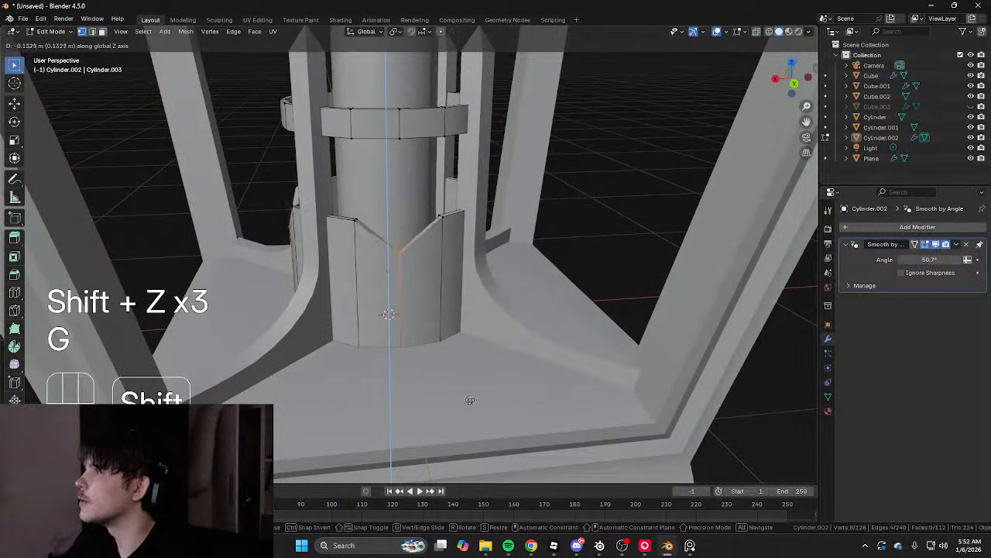
left_click(442, 115)
Undo the lowering of the candle holder's rim vertices
key("shift+z")
key("ctrl+z")
key("shift+z")
middle_click_drag(468, 122, 459, 155)
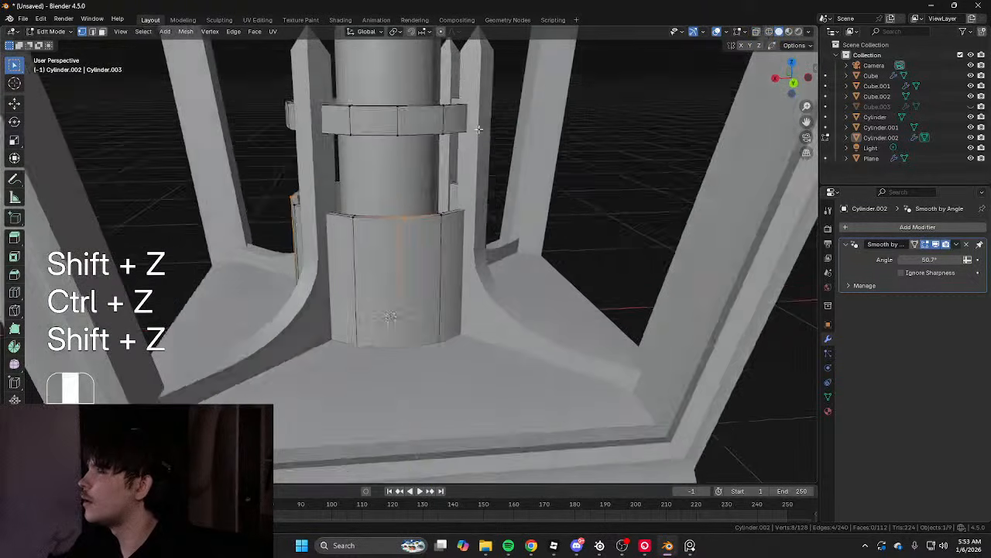
Adjust the height of the middle vertices on the candle holder's top rim to give it a shallow peak
key("g")
key("f")
key("Tab")
scroll(512, 116, "down", 5)
mouse_move(529, 108)
middle_mouse_down()
mouse_move(794, 114)
mouse_move(607, 130)
mouse_move(626, 131)
middle_mouse_up()
scroll(793, 113, "down", 4)
scroll(658, 127, "down", 2)
scroll(449, 200, "up", 6)
scroll(450, 203, "up", 1)
key("Tab")
middle_click_drag(449, 203, 424, 232)
scroll(431, 241, "up", 2)
key("1")
scroll(425, 232, "down", 2)
right_click(561, 145)
mouse_move(562, 143)
left_click(607, 205)
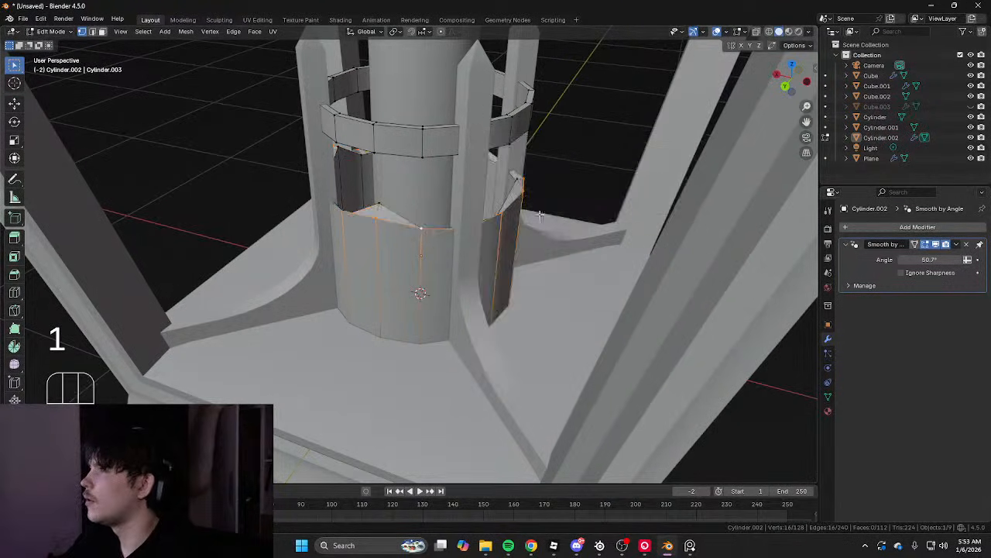
right_click(531, 137)
left_click(586, 198)
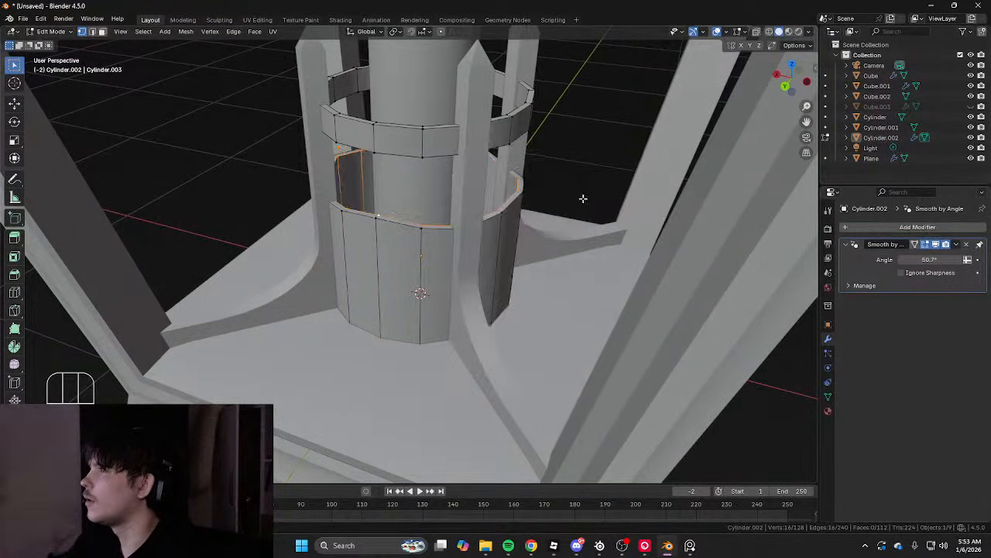
key("Tab")
scroll(559, 200, "down", 4)
middle_click_drag(574, 179, 814, 159)
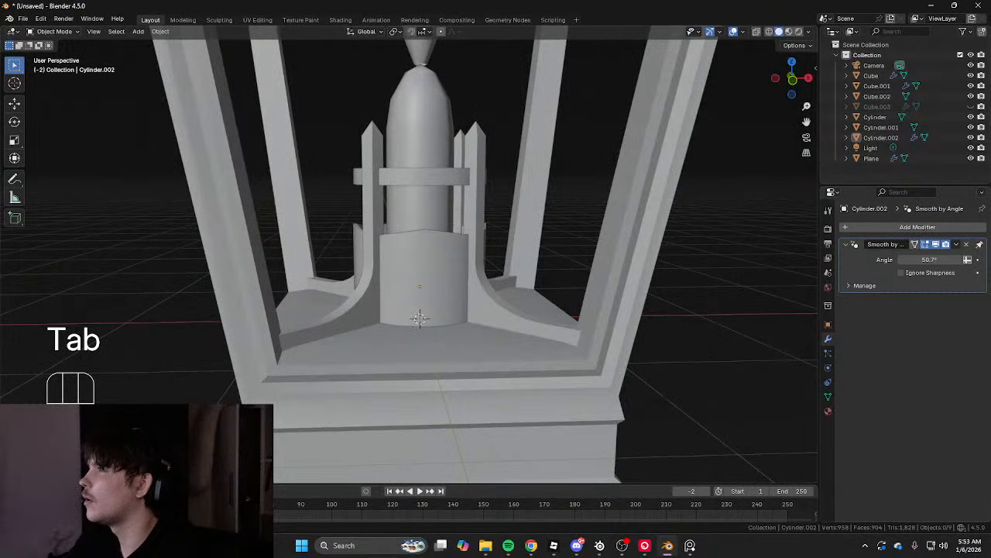
Reposition the small sphere beneath the lantern's lower taper by moving its mesh
scroll(162, 200, "down", 6)
middle_click_drag(161, 200, 230, 268)
scroll(230, 269, "up", 3)
middle_click_drag(147, 235, 281, 256, "shift")
middle_click_drag(280, 256, 361, 176, "shift")
scroll(438, 236, "up", 6)
scroll(360, 176, "down", 4)
left_click(405, 316)
key("Tab")
middle_click_drag(360, 306, 561, 312, "alt")
key("shift+z")
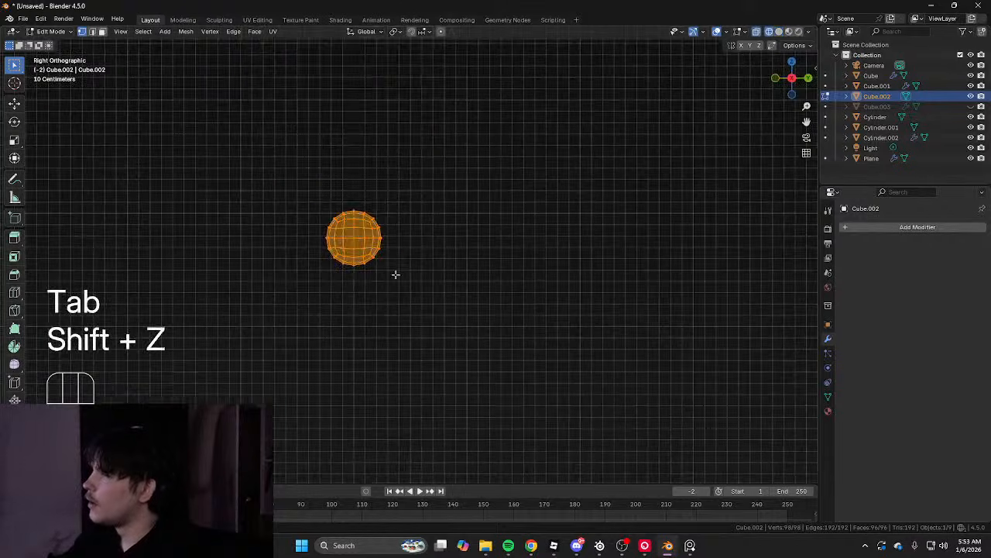
scroll(396, 274, "up", 6)
key("g")
left_click(400, 261)
key("shift+z")
key("Tab")
Duplicate the cap from the lantern's top, bring the copy down along Z and flip it by 180 degrees
scroll(403, 255, "down", 9)
mouse_move(445, 129)
middle_mouse_down("shift")
mouse_move(464, 183)
mouse_move(453, 118)
mouse_move(469, 289)
middle_mouse_up("shift")
left_click(436, 162)
scroll(473, 294, "down", 4)
scroll(487, 327, "up", 1)
middle_click_drag(487, 328, 451, 104, "shift")
key("shift+d")
middle_click(453, 209)
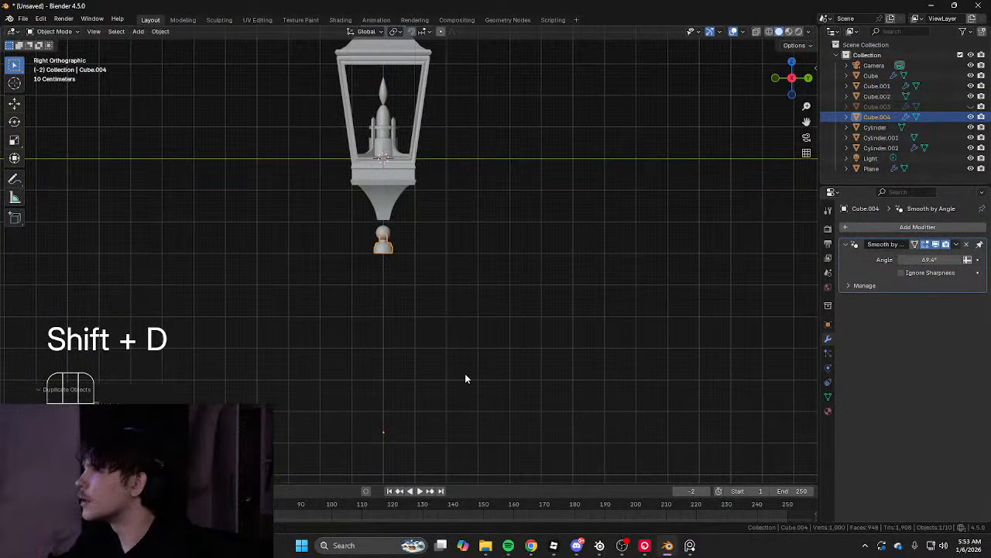
key("a")
scroll(403, 255, "up", 3)
left_click(379, 256)
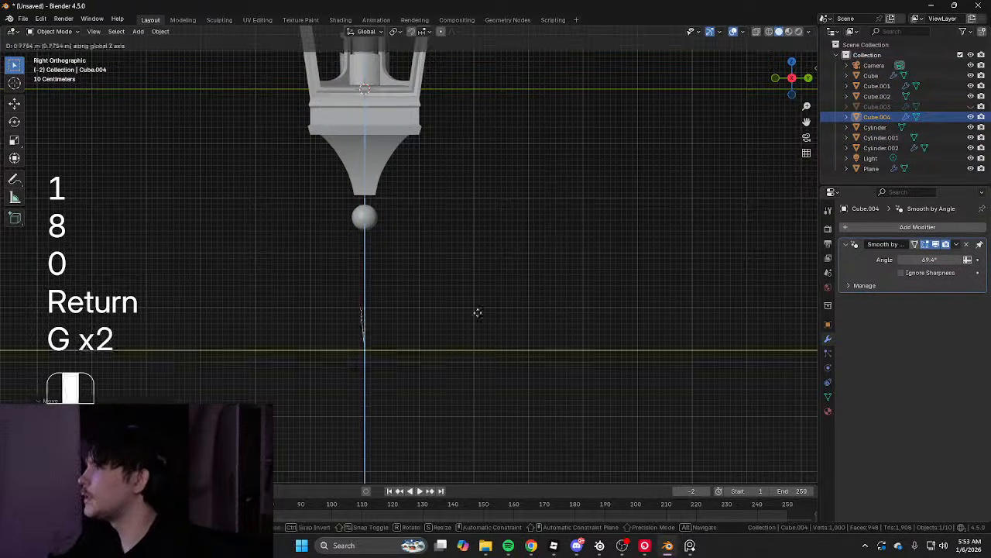
Move the flipped cap along Z onto the tip of the lower taper and scale it to fit
key("g")
scroll(464, 437, "up", 3)
key("s")
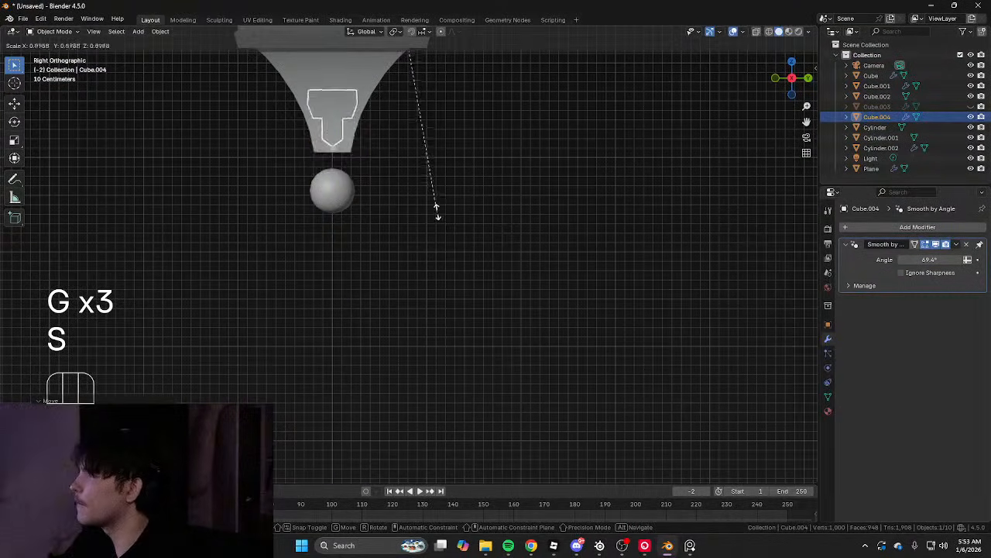
left_click(439, 273)
middle_click_drag(439, 273, 380, 298)
scroll(491, 334, "up", 4)
Move the whole sphere mesh along Z so it sits directly against the end of the flipped cap's stem
left_click(382, 262)
middle_click_drag(383, 262, 416, 212)
key("Tab")
key("a")
key("g")
middle_click(422, 198)
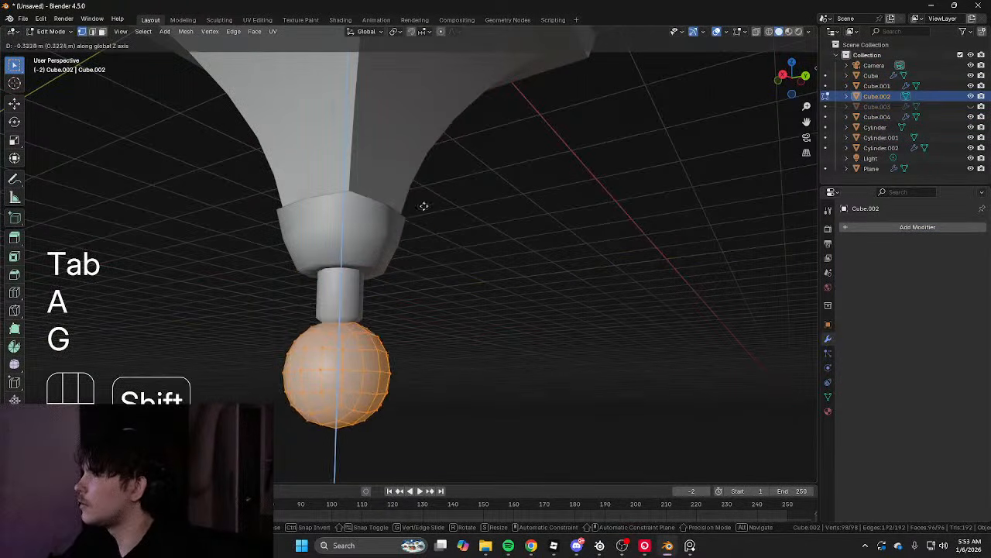
key("g")
middle_click(417, 237)
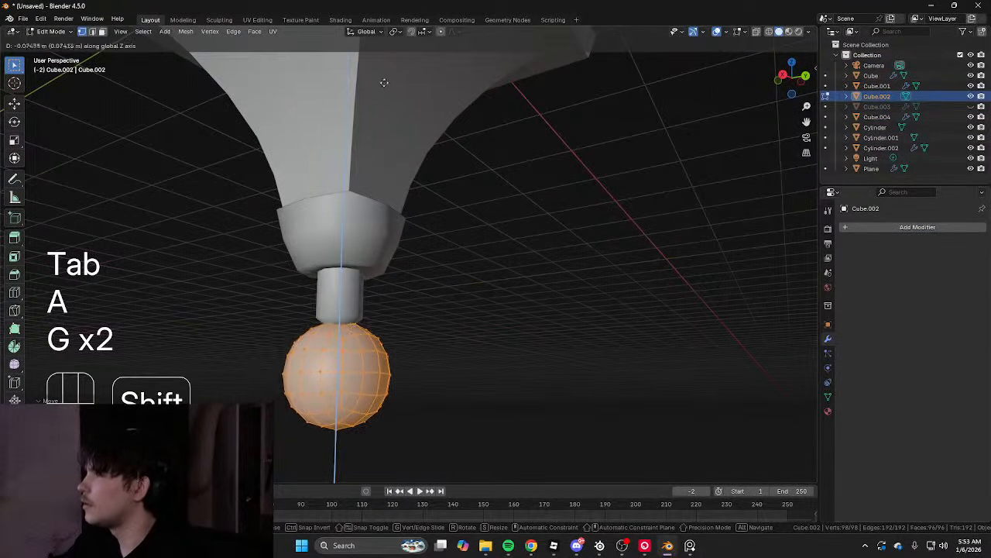
left_click(384, 83)
key("Tab")
left_click(508, 297)
Examine the lantern's overall silhouette, roof, frame and candle from the side views
scroll(507, 297, "down", 11)
middle_click_drag(474, 201, 470, 271, "shift")
middle_click_drag(469, 232, 385, 225)
scroll(500, 240, "up", 3)
middle_click_drag(385, 225, 297, 254, "shift")
scroll(297, 254, "up", 4)
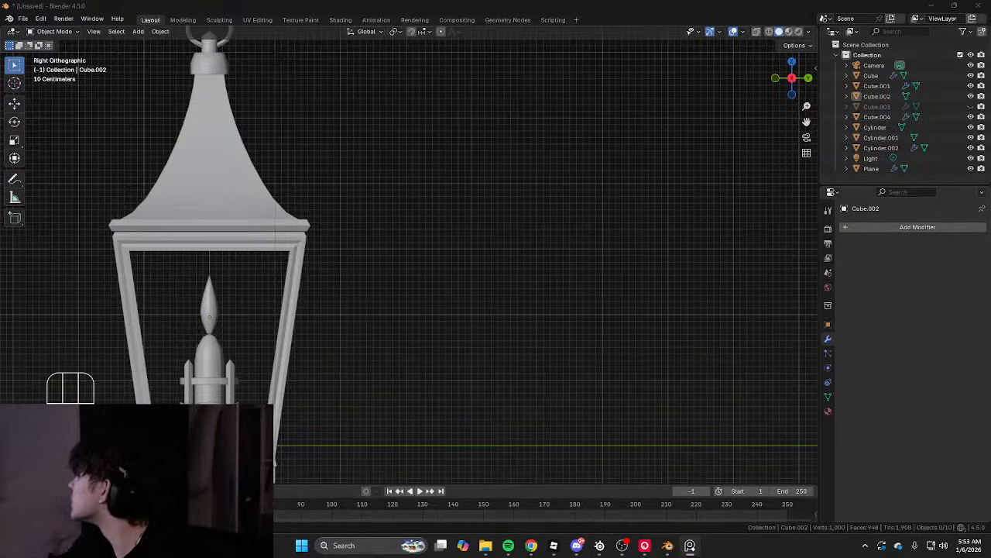
scroll(154, 243, "up", 3)
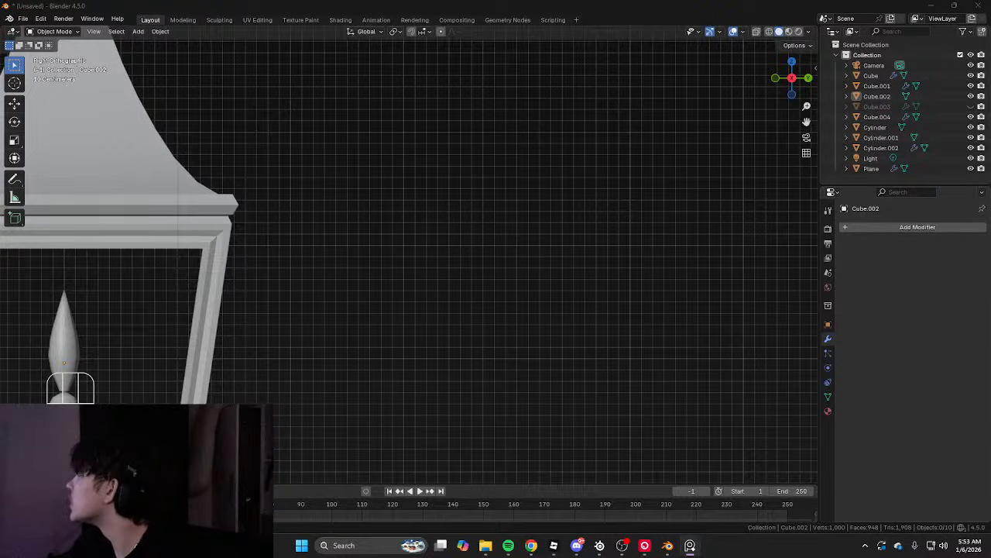
scroll(106, 291, "down", 5)
middle_click_drag(482, 299, 325, 278, "alt")
middle_click_drag(469, 263, 211, 265, "shift")
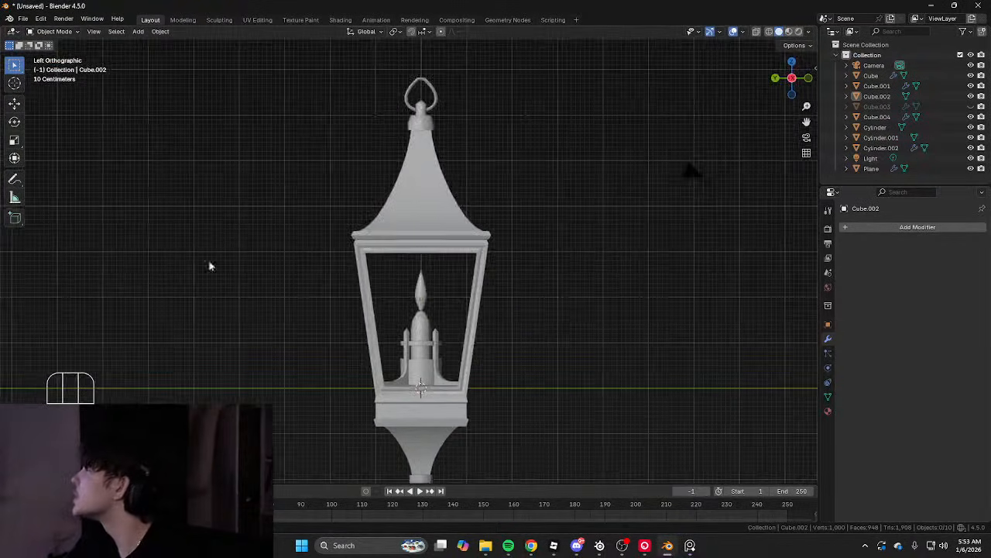
scroll(312, 232, "up", 1)
middle_click_drag(312, 232, 329, 285)
scroll(330, 286, "up", 1, "alt")
scroll(329, 286, "up", 3)
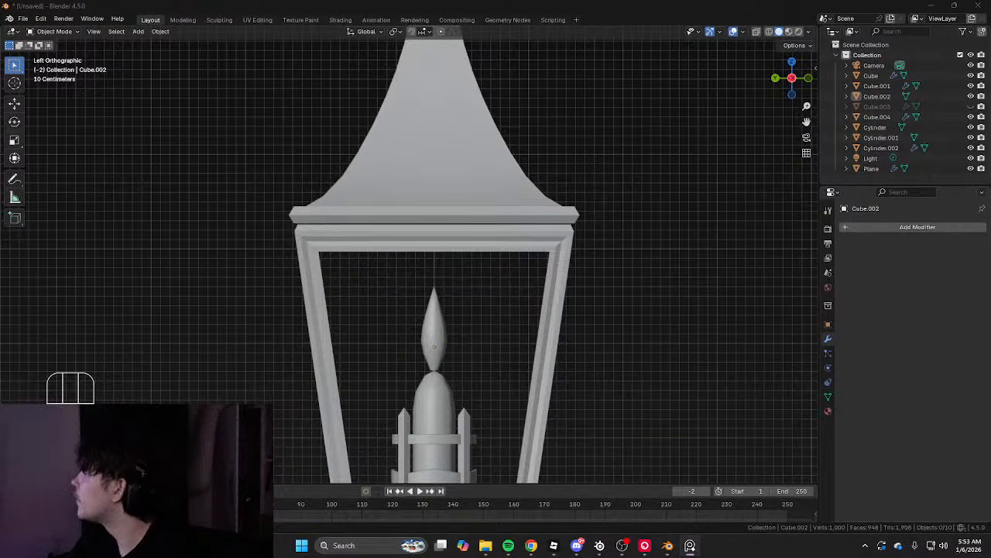
middle_click_drag(171, 256, 173, 223, "shift")
scroll(173, 224, "down", 3)
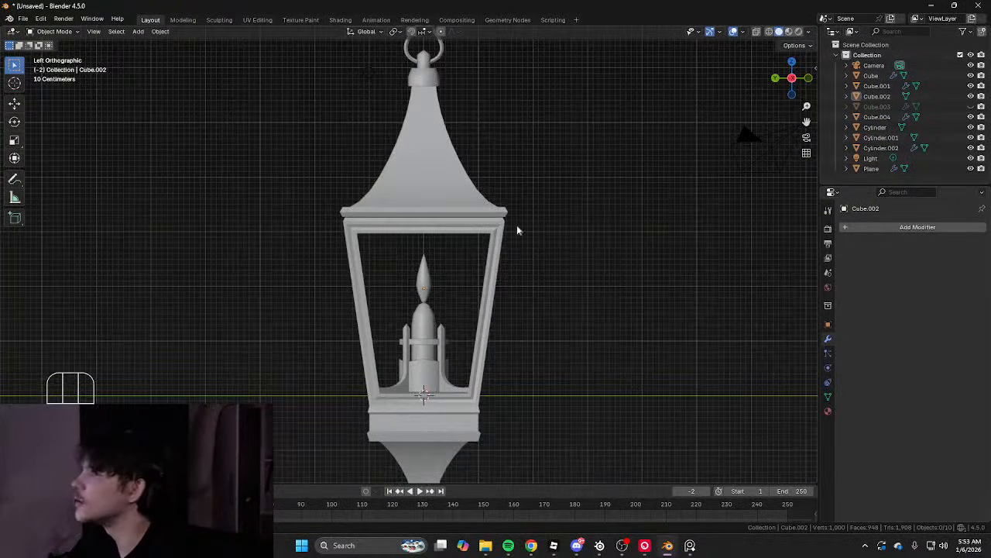
Snap the 3D cursor to the middle of the frame's top bar and add a plane there
left_click(501, 224)
key("Tab")
middle_click_drag(510, 210, 494, 264)
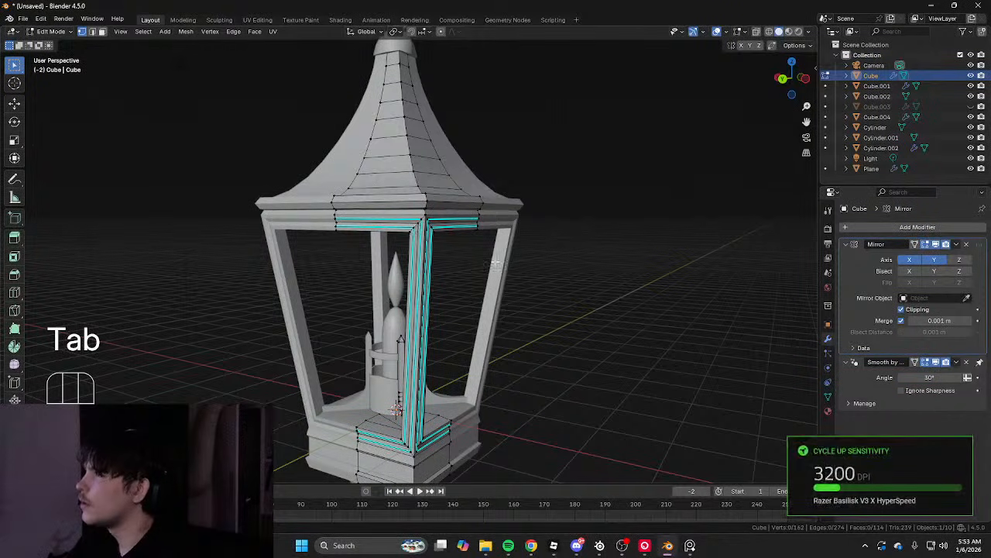
key("Tab")
scroll(454, 215, "up", 3)
key("Tab")
scroll(410, 204, "up", 3)
scroll(361, 183, "up", 3)
key("2")
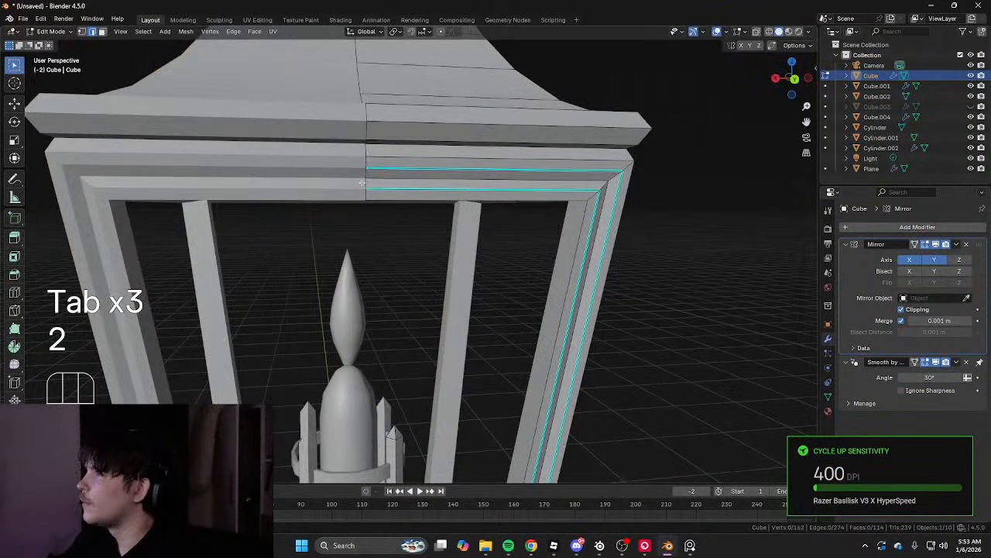
key("shift+s")
key("Tab")
key("shift+a")
mouse_move(418, 137)
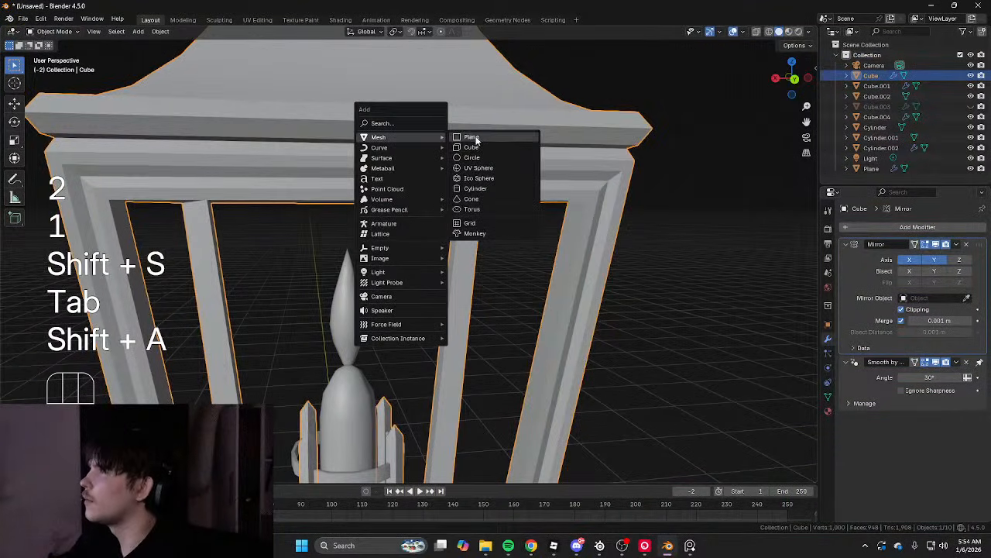
left_click(477, 140)
Rotate the new plane's mesh 90 degrees so it stands upright, and scale it down to the top bar
scroll(477, 154, "down", 8)
key("Tab")
middle_click_drag(477, 155, 588, 175, "alt")
key("r")
key("9")
key("0")
key("Return")
scroll(627, 147, "up", 4)
key("s")
left_click(435, 166)
Stretch the plane along X across the frame opening and move it along Y to the frame's outer face
key("shift+z")
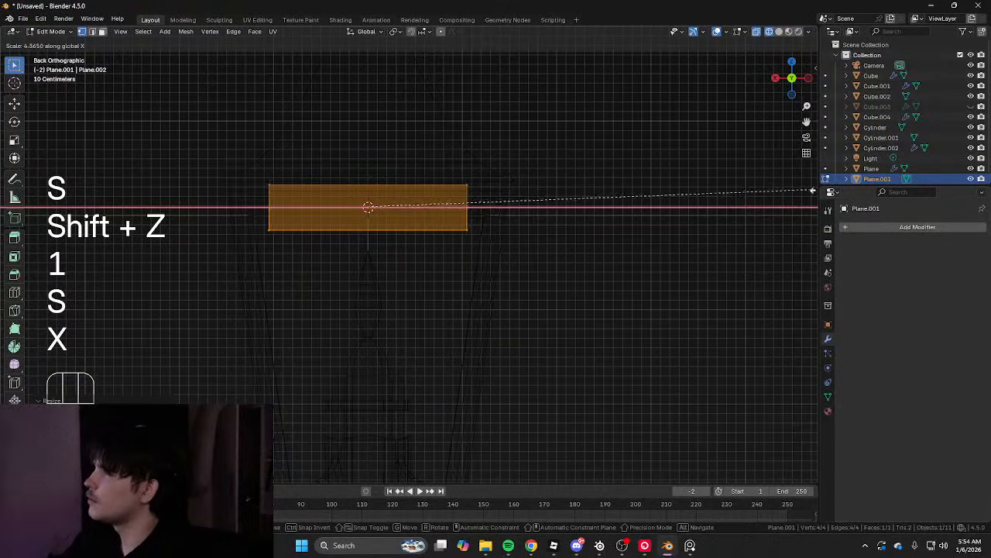
left_click(148, 220)
key("shift+z")
middle_click_drag(178, 222, 411, 204, "alt")
scroll(267, 199, "up", 3)
key("g")
key("y")
left_click(280, 197)
Scale the strip's bottom edge narrower to follow the taper of the lantern frame
key("2")
left_click(410, 233)
key("s")
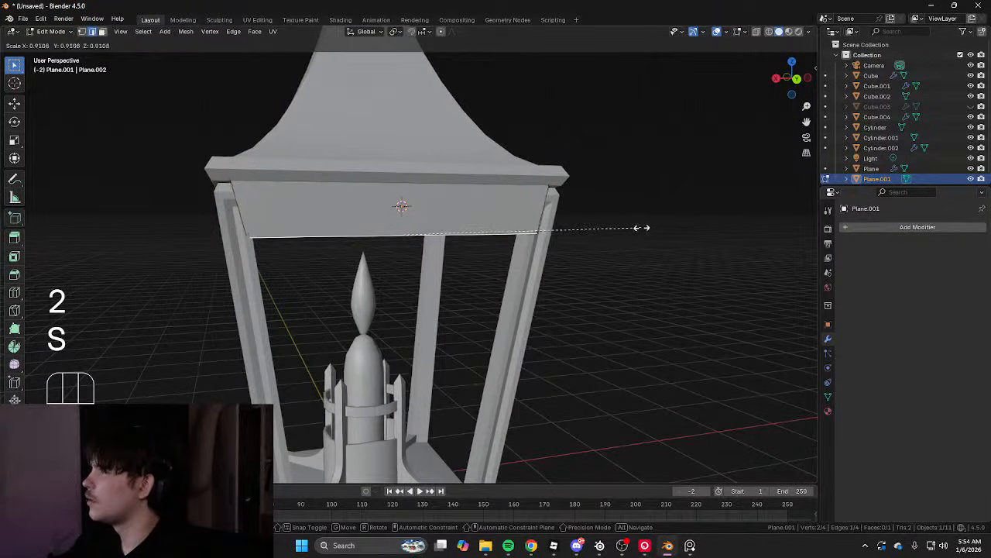
middle_click_drag(642, 228, 602, 225, "alt")
key("s")
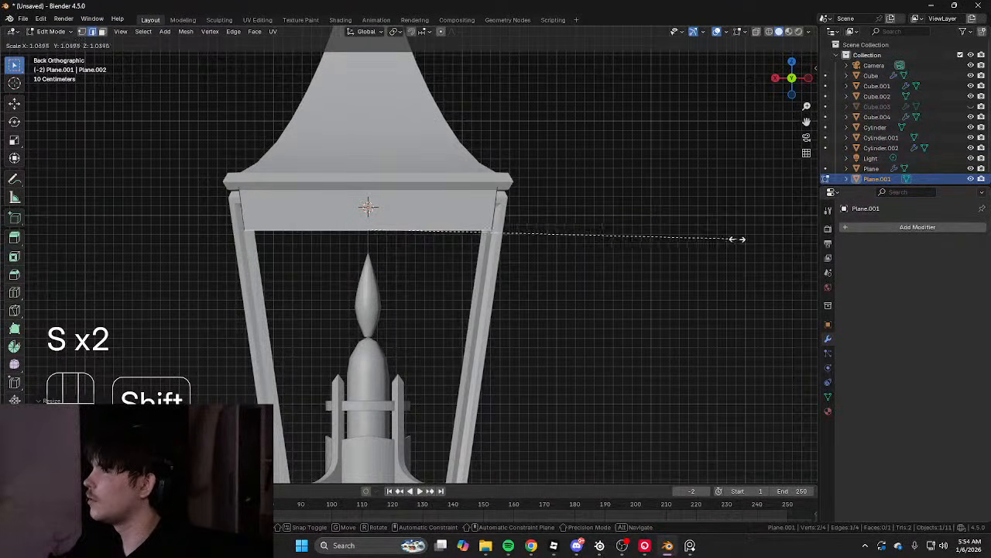
left_click(704, 237)
key("Tab")
Add nine evenly spaced vertical loop cuts across the strip
key("Tab")
scroll(450, 237, "up", 3)
key("ctrl+r")
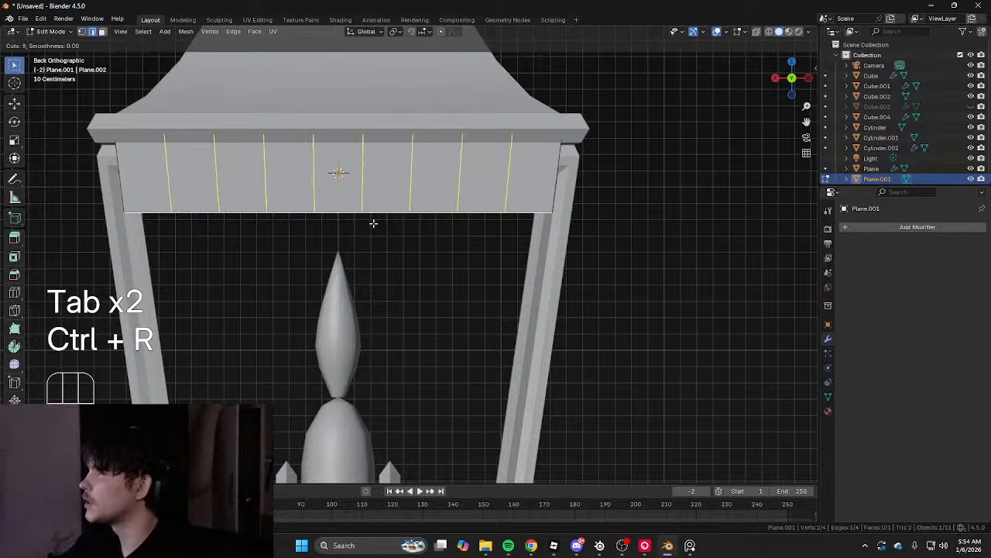
left_click(374, 223)
right_click(372, 224)
Try raising every second bottom vertex of the strip, leaving the corners down, to form a zigzag edge
key("1")
left_click(169, 215)
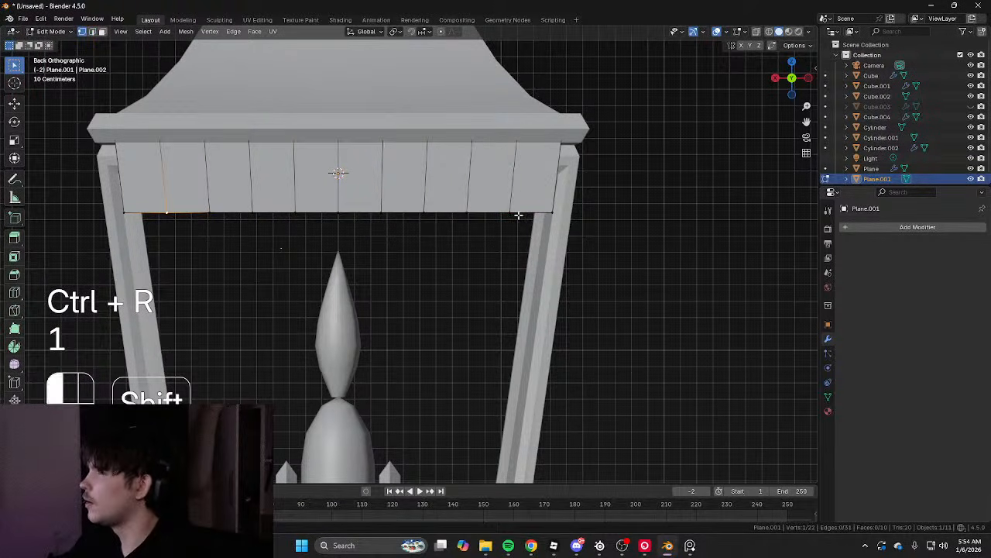
key("g")
key("z")
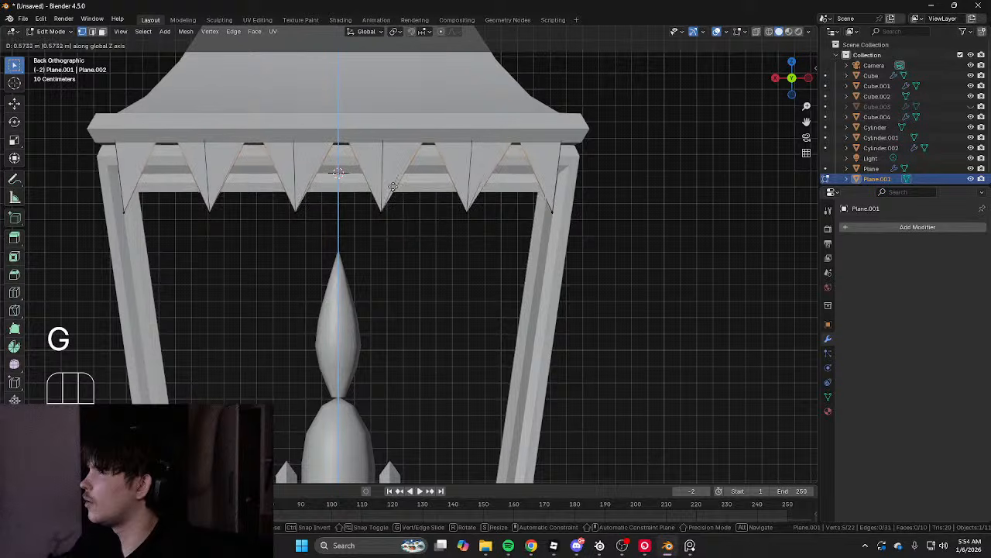
left_click(386, 234)
key("shift+z")
key("g")
key("g")
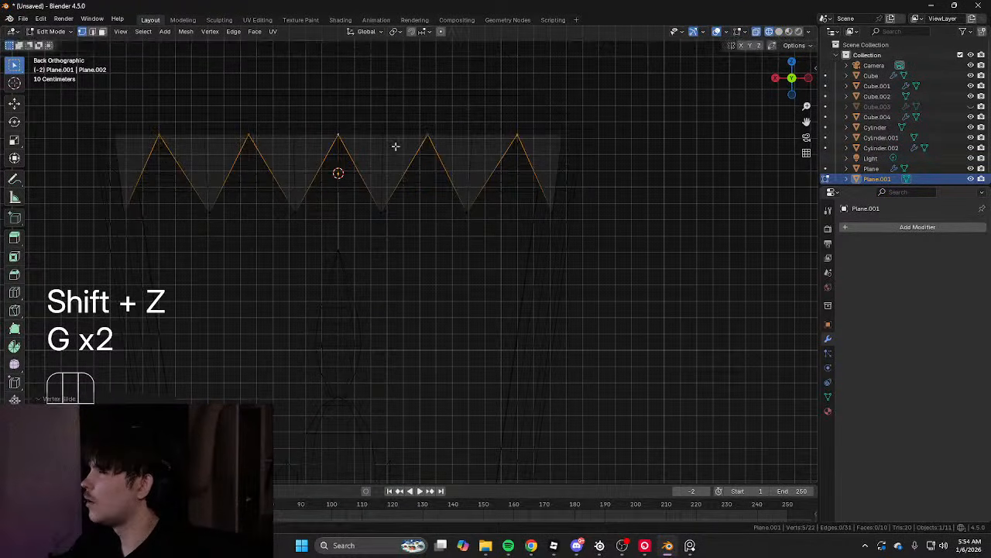
key("shift+z")
key("Tab")
scroll(398, 152, "down", 2)
Undo the raising of the strip's alternate bottom vertices
key("ctrl+z")
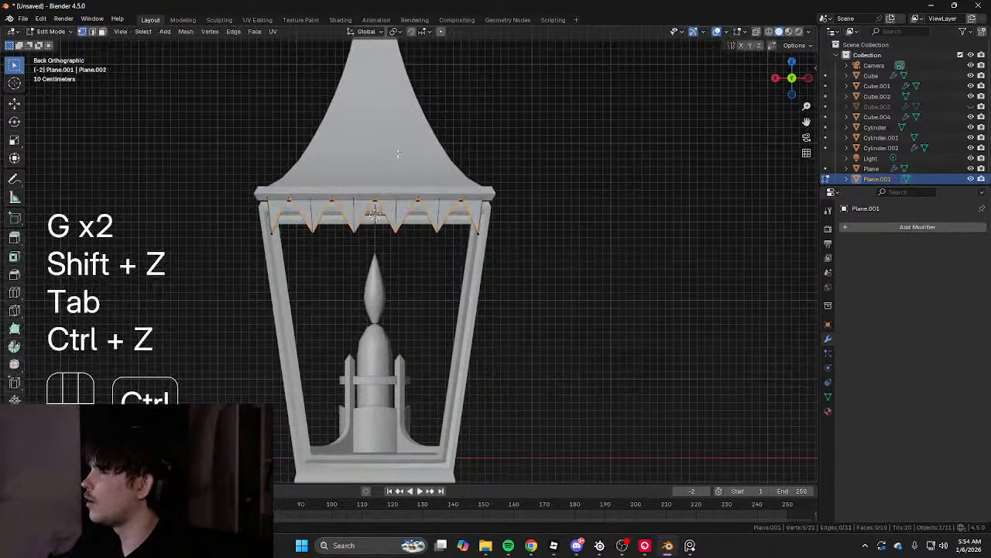
key("ctrl+z")
key("ctrl+z")
key("ctrl+z")
Slide the bottom corner vertices and every second one between them up to the strip's top edge, and merge all vertices by distance
scroll(398, 172, "up", 3)
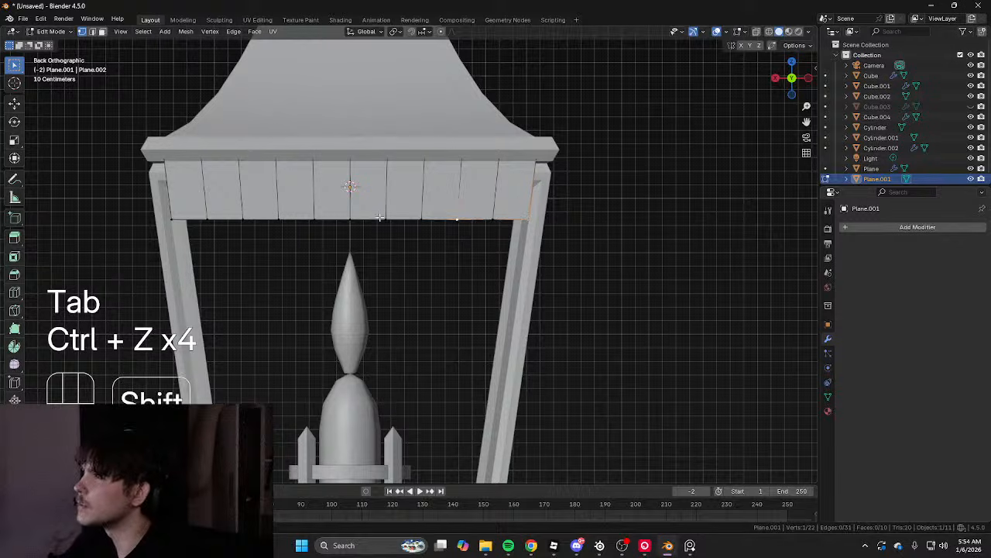
key("g")
key("g")
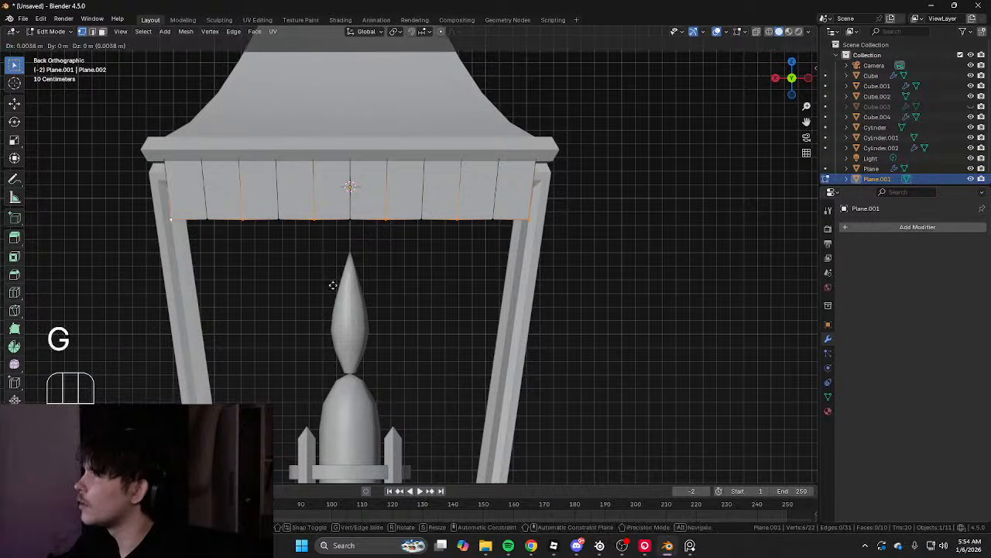
left_click(460, 325)
key("a")
key("m")
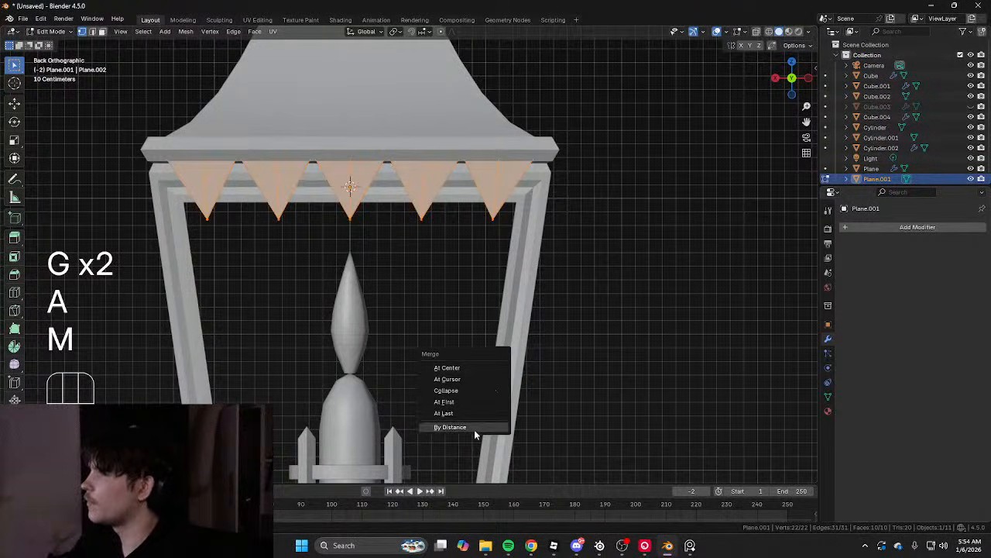
left_click(450, 427)
Raise the tips to shorten the hanging triangles, and move the whole trim down along Z below the roof ledge
key("shift+z")
key("1")
key("g")
key("shift+z")
key("a")
key("g")
key("z")
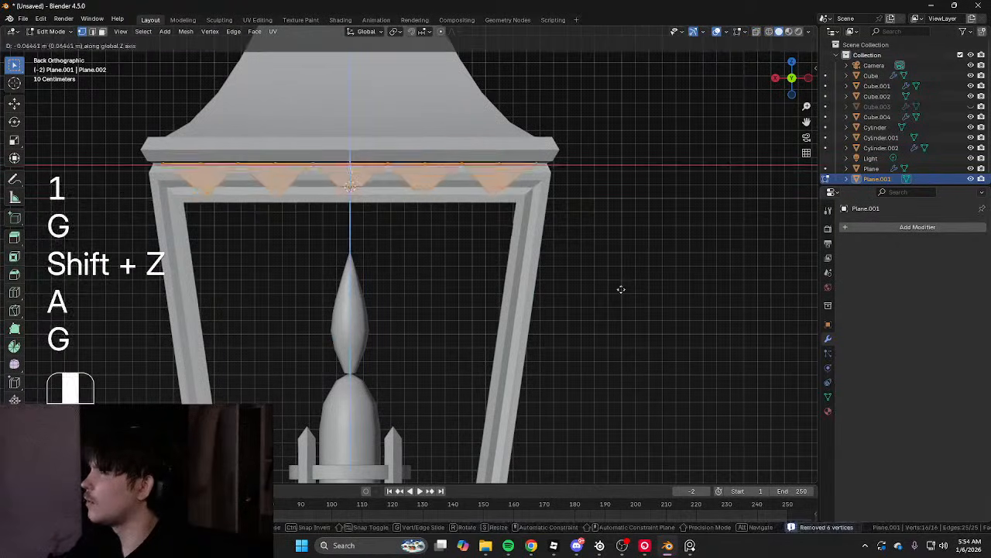
left_click(610, 294)
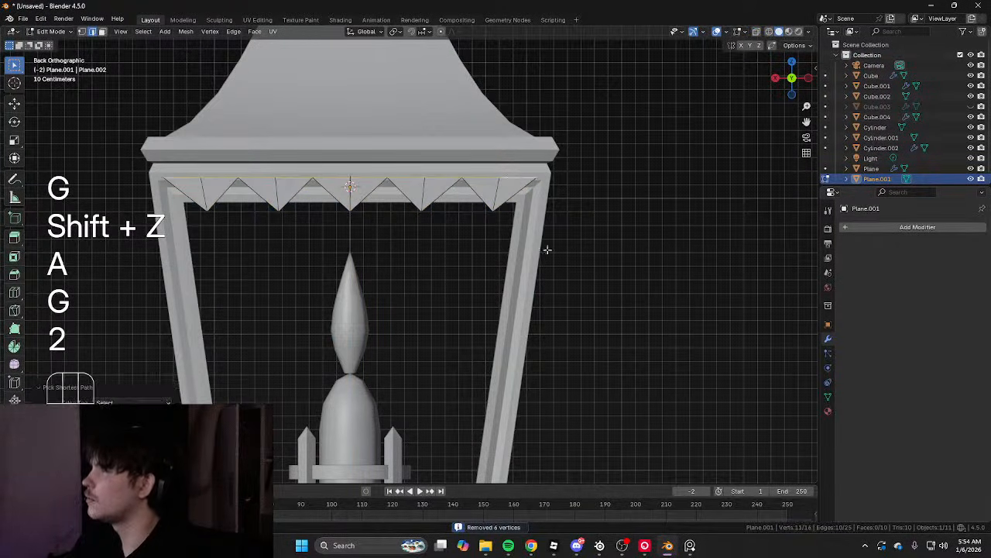
Extrude the top edge of the triangle trim to form a continuous band above the triangles
key("e")
key("Tab")
scroll(646, 187, "down", 5)
middle_click_drag(643, 191, 542, 190)
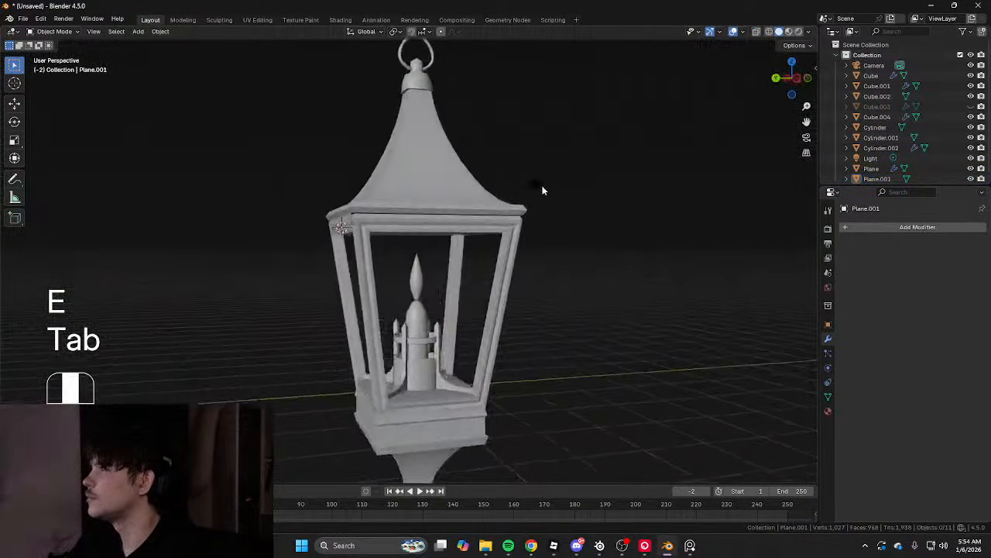
Push the five vertices above the triangle tips outward along their normals with Shrink/Fatten to give the trim depth
key("Tab")
scroll(542, 190, "up", 6)
key("1")
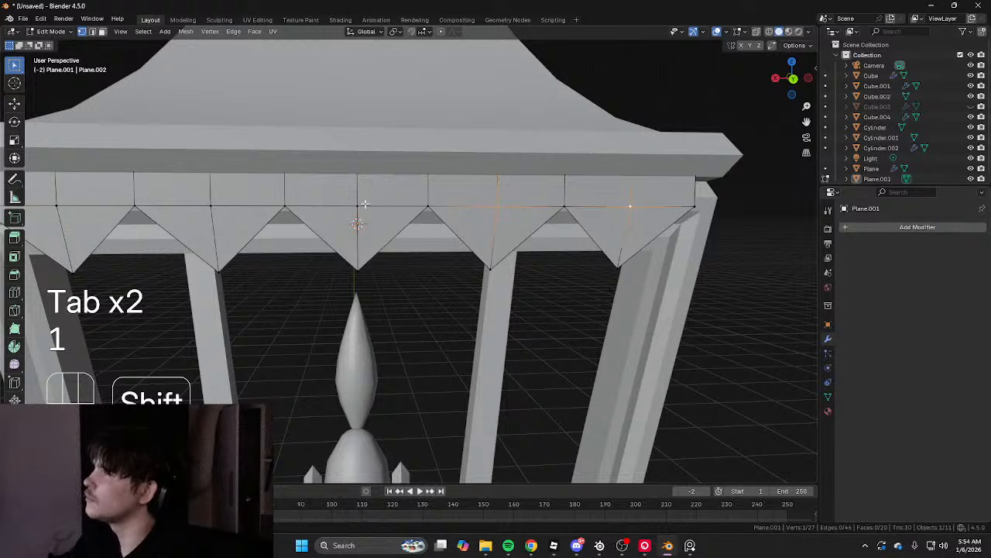
scroll(238, 222, "down", 3)
middle_click_drag(238, 223, 505, 219)
key("alt+s")
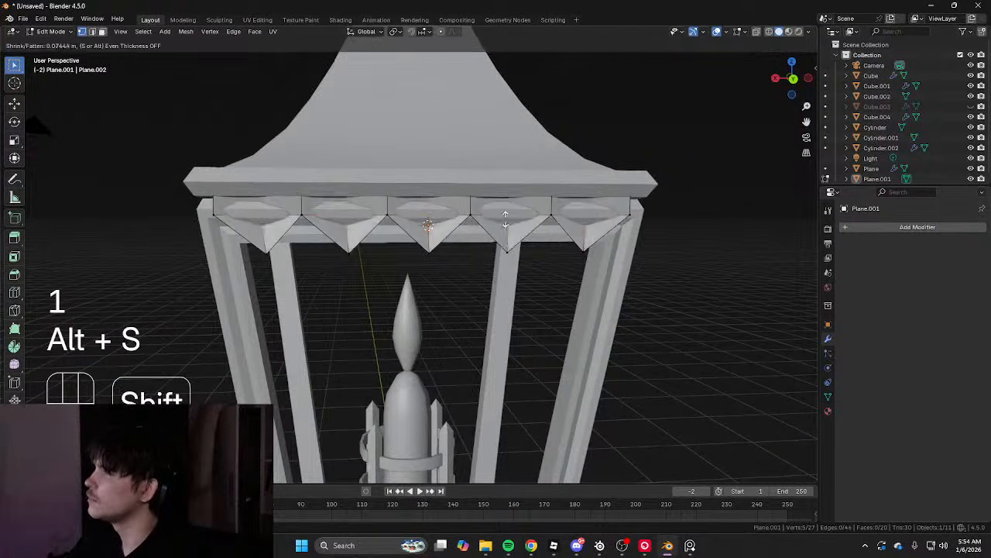
left_click(510, 326)
Apply Shade Auto Smooth to the triangle trim
key("Tab")
right_click(566, 241)
left_click(566, 241)
left_click(376, 216)
right_click(375, 216)
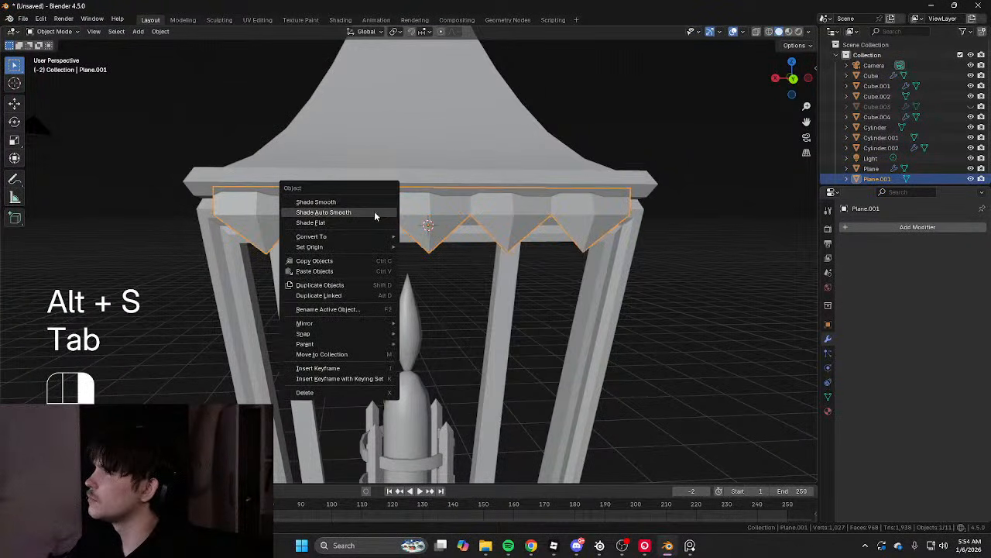
left_click(376, 215)
Mark the vertical centre edges of all five hanging triangles as sharp
key("Tab")
key("2")
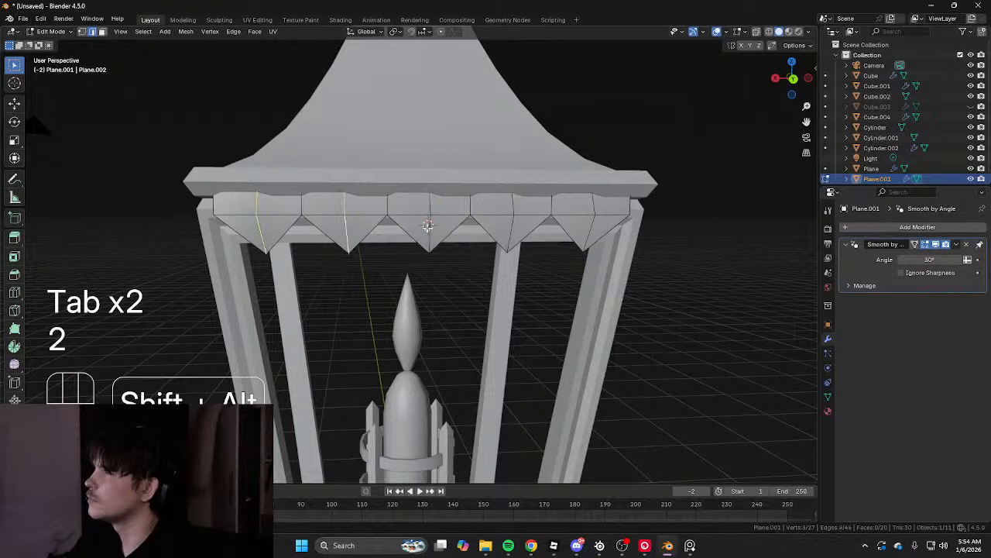
left_click(550, 228, "alt+shift")
right_click(671, 268)
left_click(632, 423)
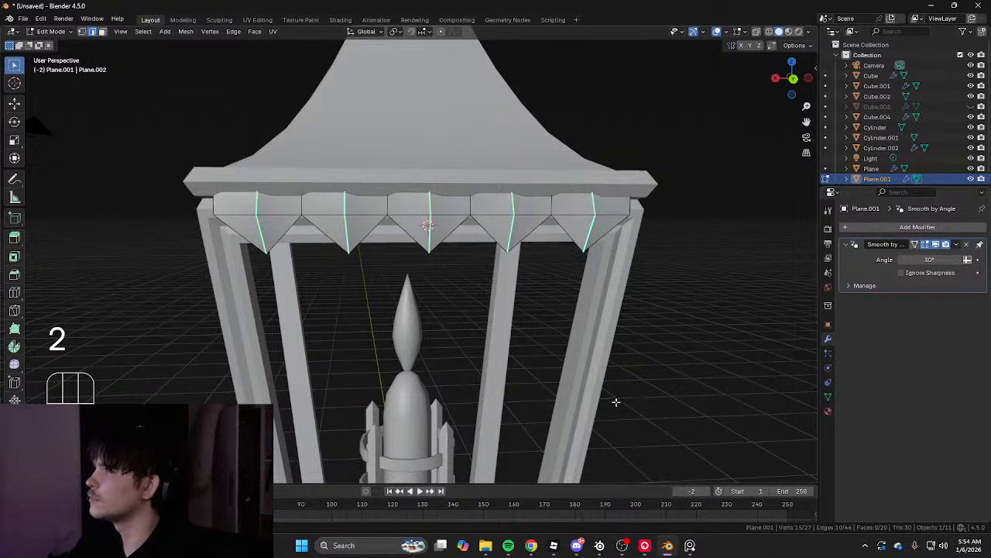
Move the whole triangle trim against the underside of the roof ledge in the back view
key("Tab")
scroll(598, 361, "down", 6)
left_click(584, 318)
key("Tab")
middle_click_drag(584, 317, 501, 270)
key("a")
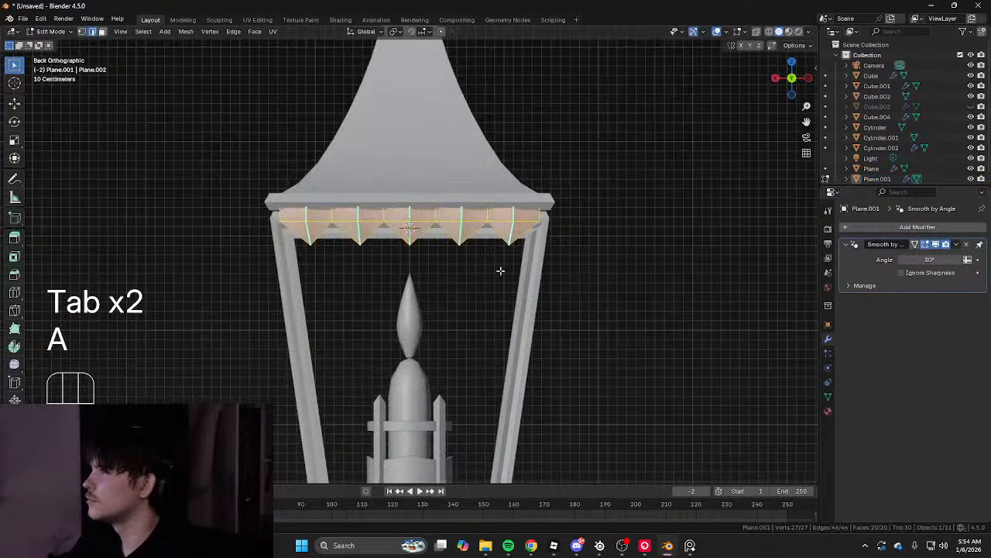
key("g")
left_click(484, 198)
Scale the whole triangle trim along Z to make it taller
key("Tab")
scroll(626, 245, "down", 4)
scroll(642, 249, "up", 3)
key("Tab")
key("a")
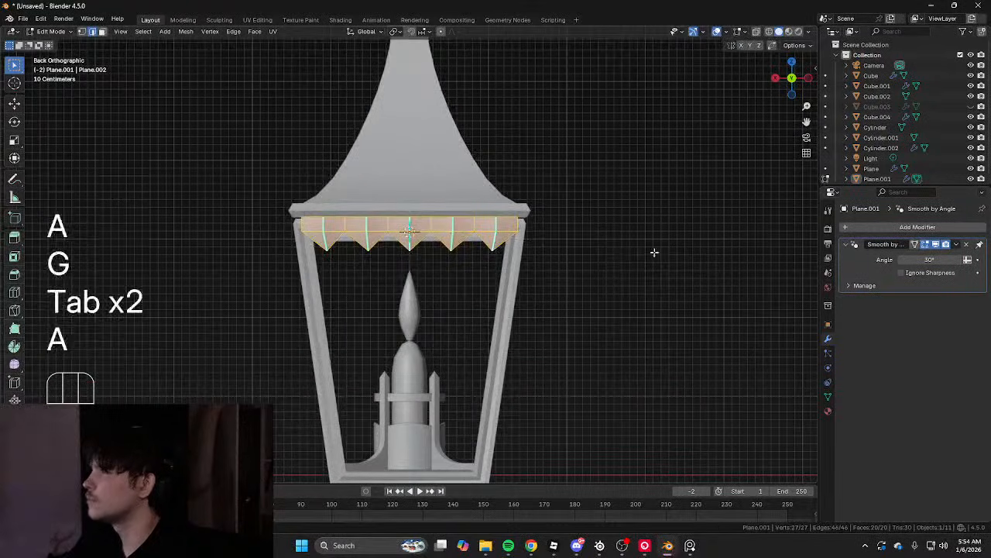
key("s")
key("z")
left_click(746, 246)
Move and rotate the trim in the side view to fit it against the lantern's frame below the ledge
middle_click_drag(746, 245, 543, 247, "alt")
key("g")
left_click(540, 297)
key("r")
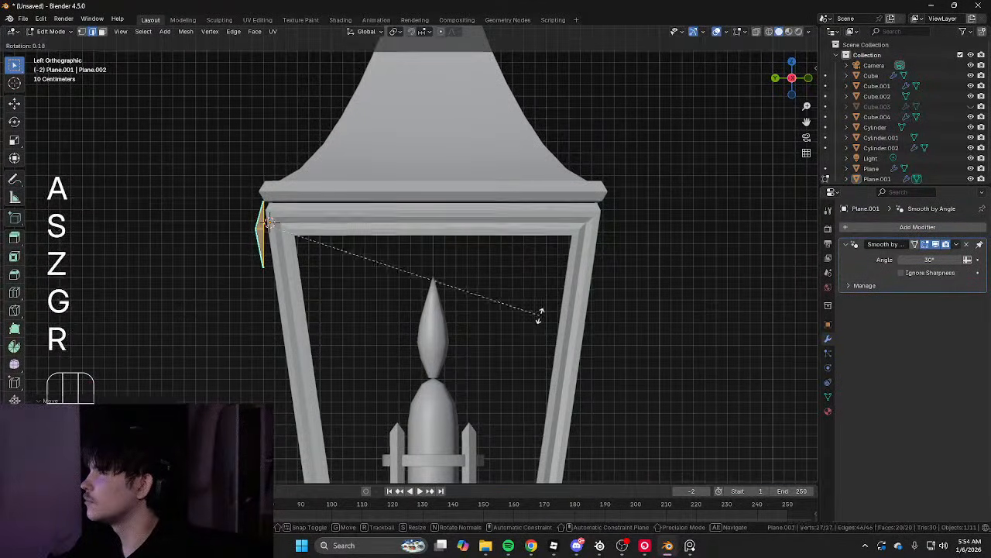
left_click(522, 357)
key("g")
left_click(508, 310)
Examine the trim's fit and shading beneath the roof ledge from several angles
key("Tab")
middle_click_drag(507, 302, 556, 282)
key("ctrl+z")
key("Tab")
middle_click_drag(611, 256, 514, 203)
scroll(547, 261, "up", 4)
key("Tab")
key("Tab")
key("Tab")
key("Tab")
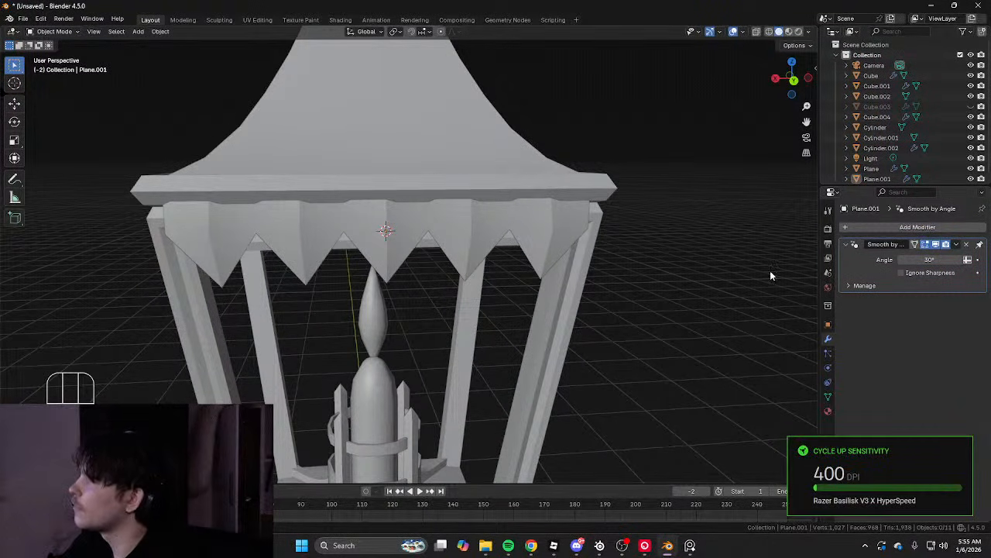
Connect each triangle's middle vertex to the band's upper corner vertices with diagonal edges across the trim
middle_click_drag(332, 234, 364, 247, "alt")
scroll(540, 248, "up", 2)
key("Tab")
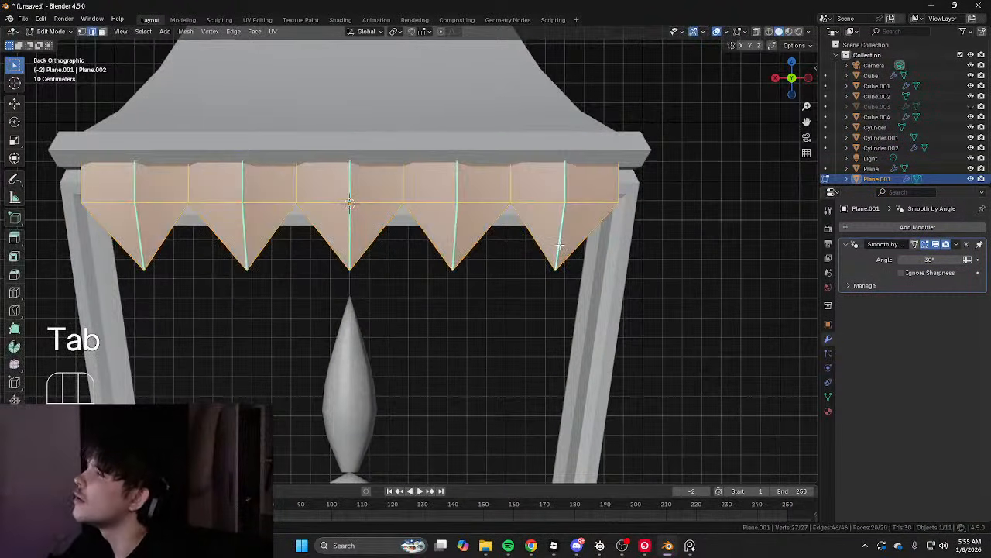
scroll(539, 237, "down", 1)
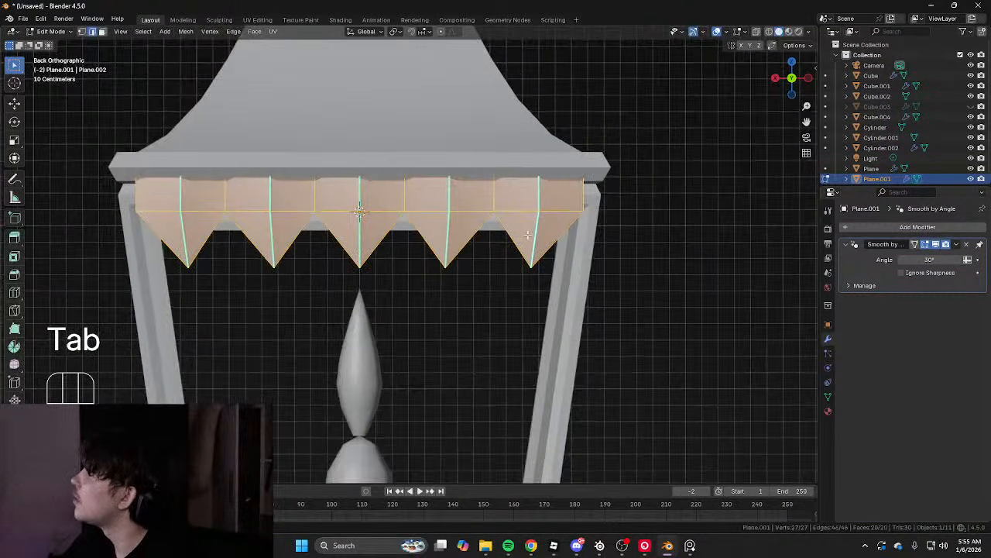
left_click(494, 207)
middle_click_drag(491, 206, 457, 237, "shift")
key("shift+z")
key("shift+z")
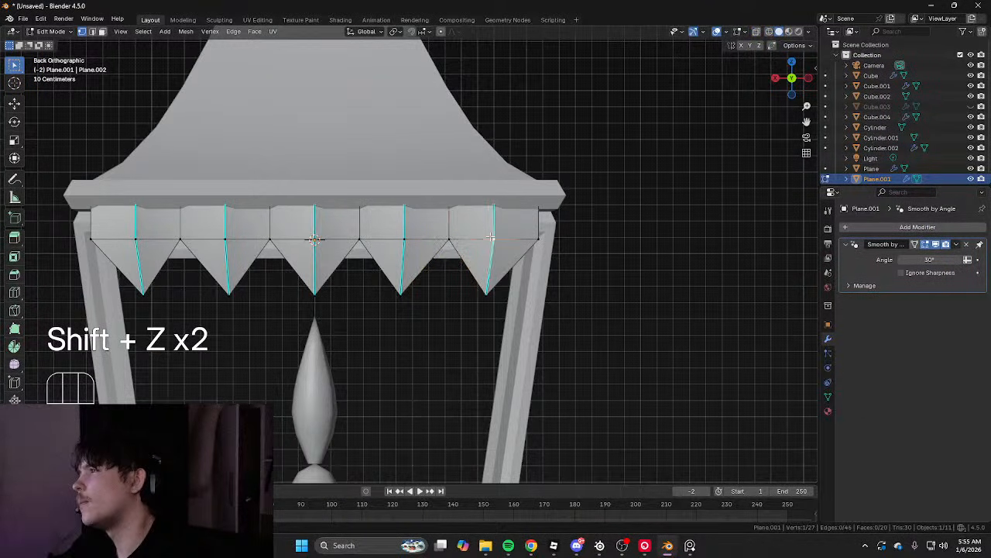
key("shift+z")
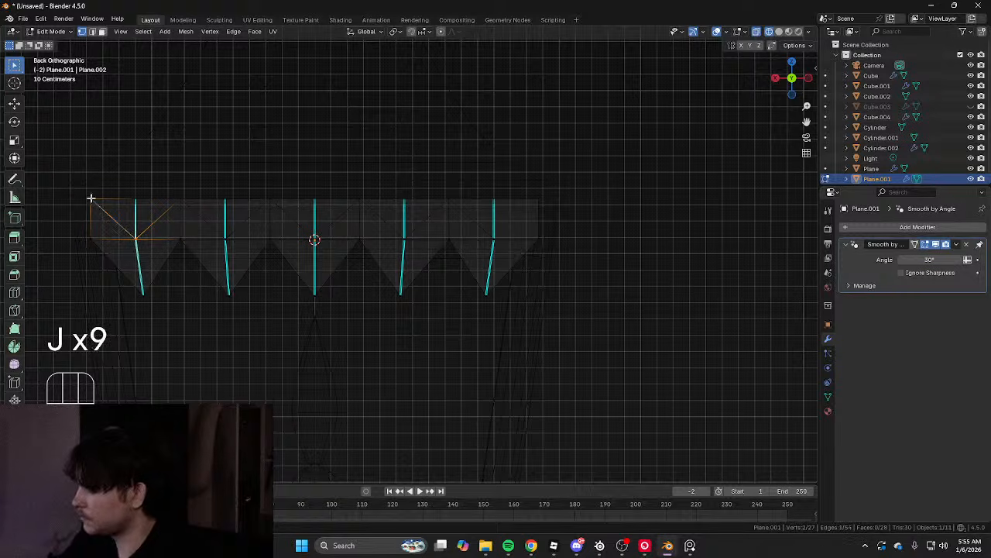
middle_click_drag(91, 199, 138, 191, "shift")
Dissolve the horizontal band edges on both sides of each triangle's centre line
key("shift+z")
key("2")
key("shift+z")
key("2")
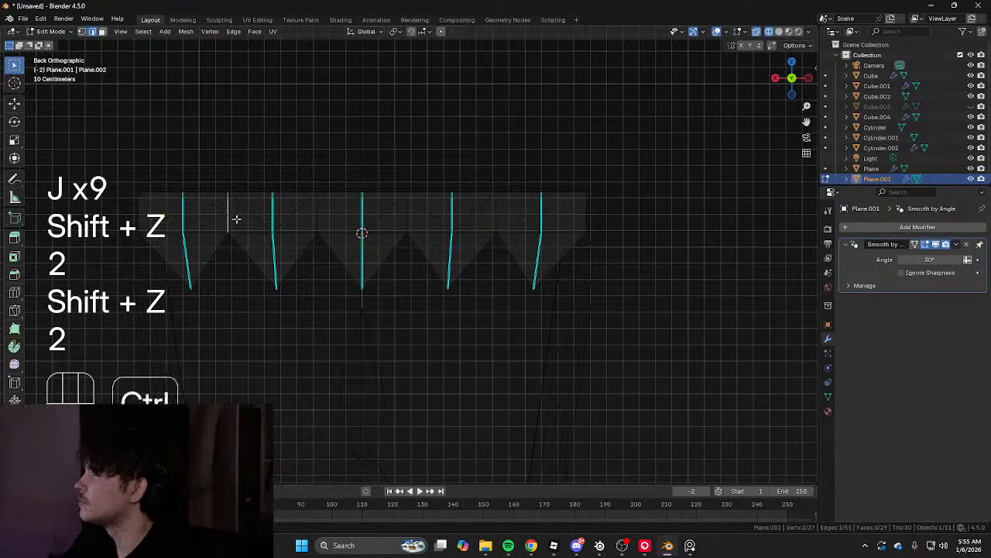
key("shift+z")
key("ctrl+x")
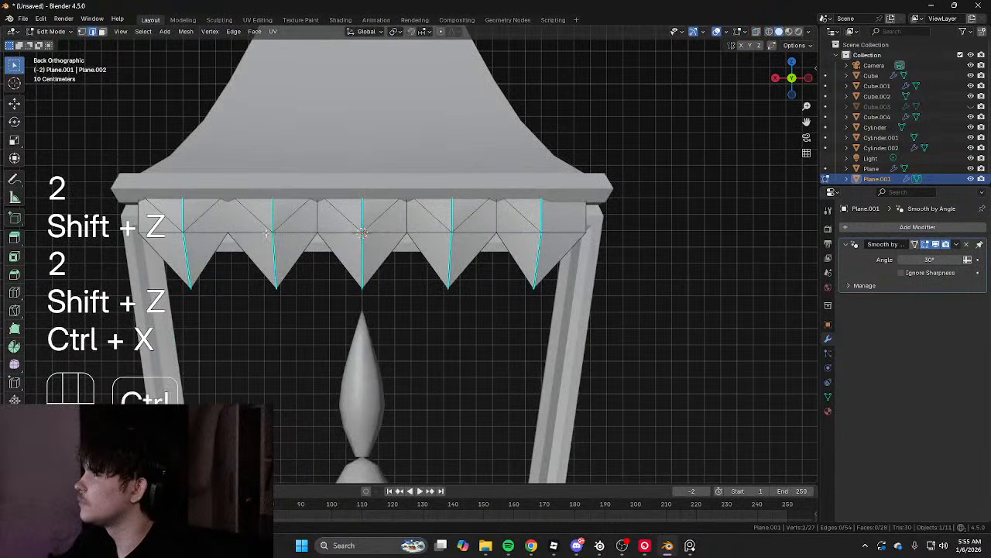
key("ctrl+z")
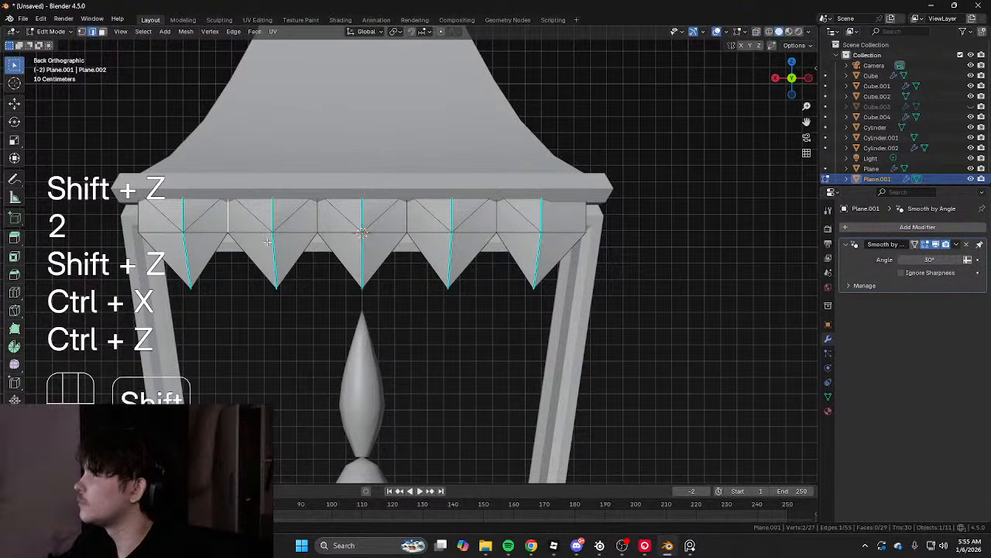
middle_click_drag(267, 242, 292, 243, "shift")
key("2")
key("ctrl+x")
key("ctrl+x")
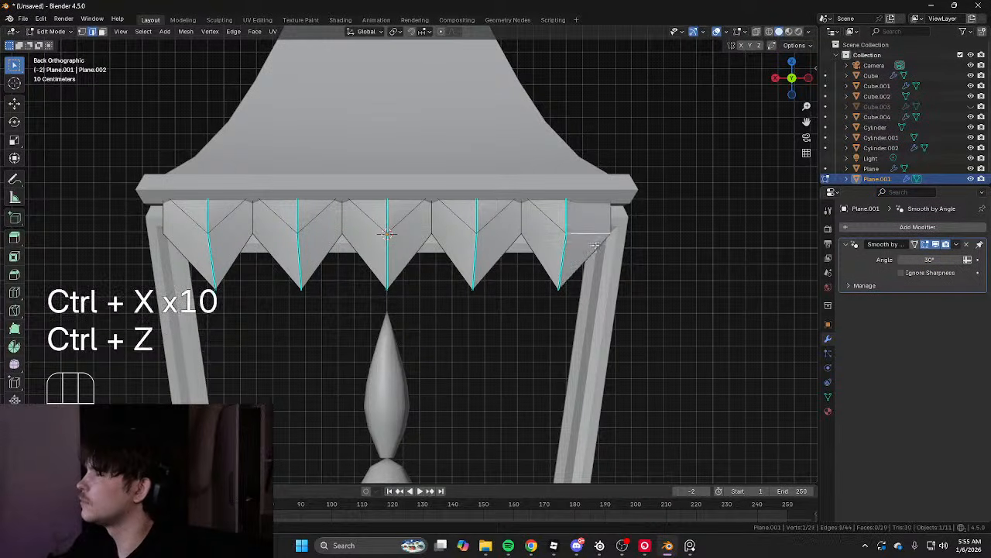
Connect the missing diagonal in the end segment of the band and dissolve its remaining horizontal edge
key("shift+z")
middle_click_drag(601, 246, 509, 254, "shift")
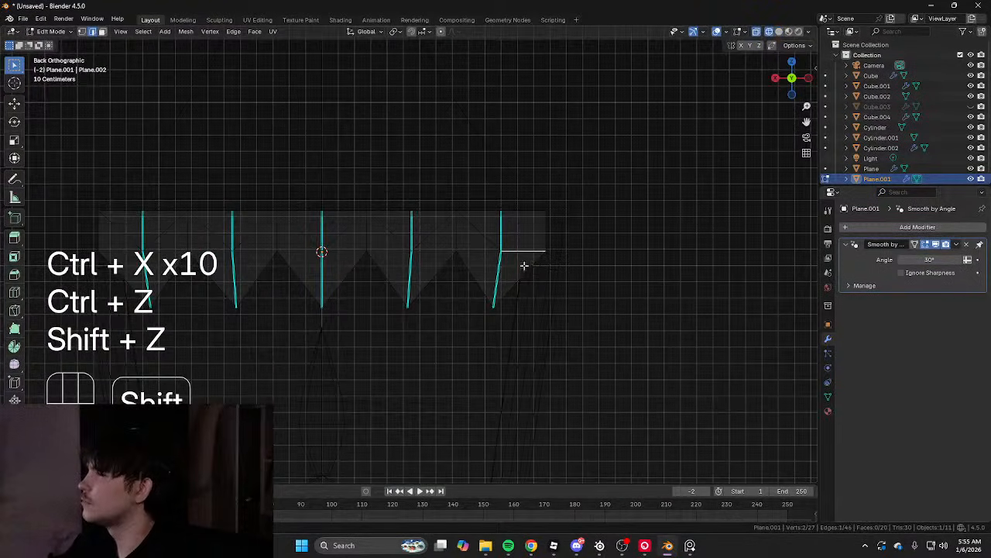
key("1")
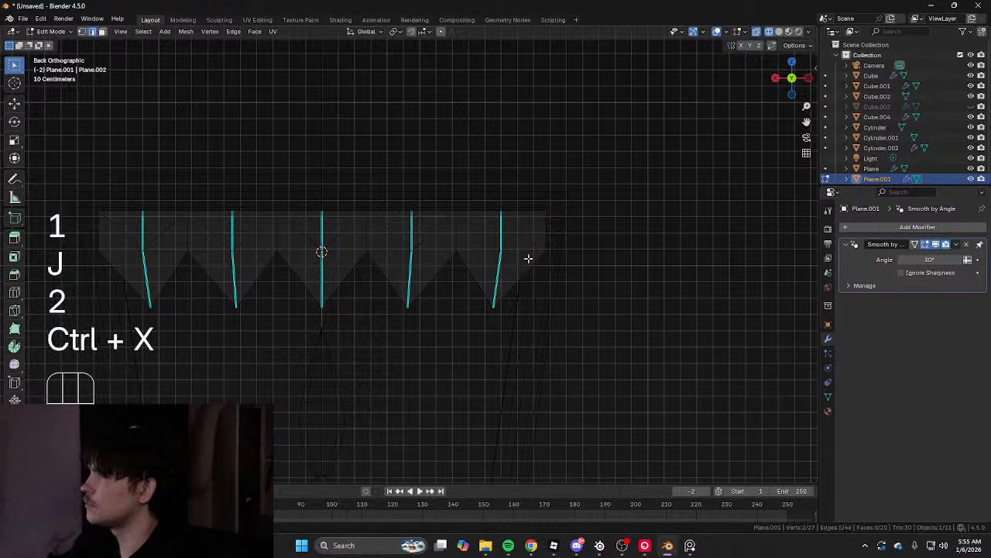
Mark all the diagonal edges across the trim's band as sharp
key("shift+z")
key("1")
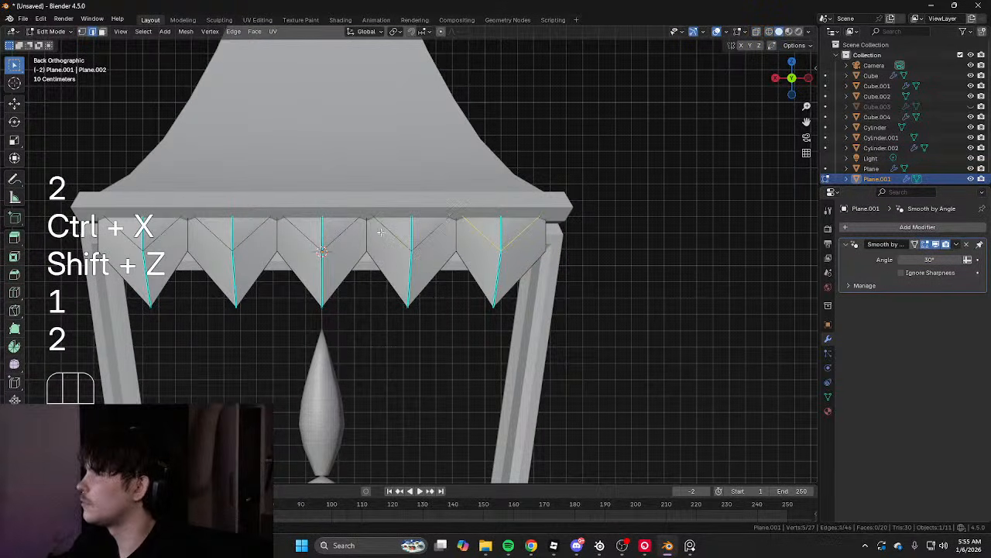
key("ctrl+z")
key("ctrl+e")
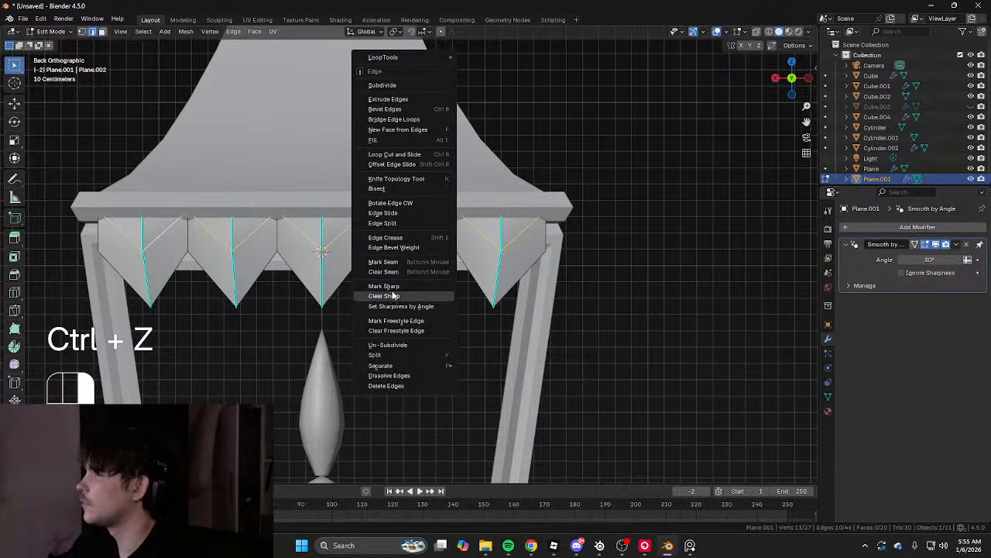
left_click(394, 287)
key("Tab")
scroll(495, 272, "down", 3)
key("Tab")
scroll(632, 219, "up", 3)
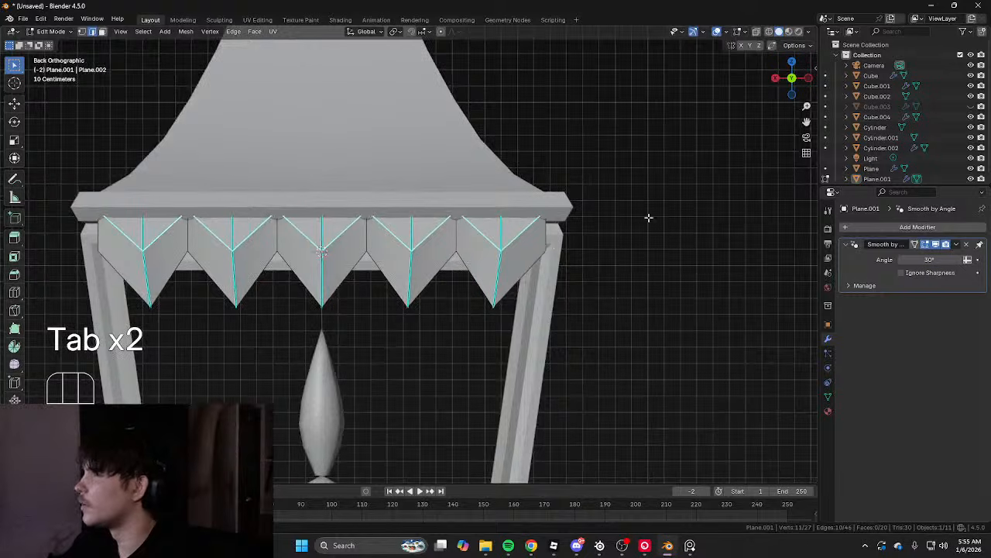
Rotate the whole trim in the side view so its triangles tilt outward from the frame
key("a")
middle_click_drag(649, 218, 554, 231, "alt")
middle_click_drag(470, 227, 600, 247, "shift")
key("Tab")
key("Tab")
key("r")
left_click(514, 245)
Move the tilted trim sideways so its upper edge sits beneath the roof ledge
key("Tab")
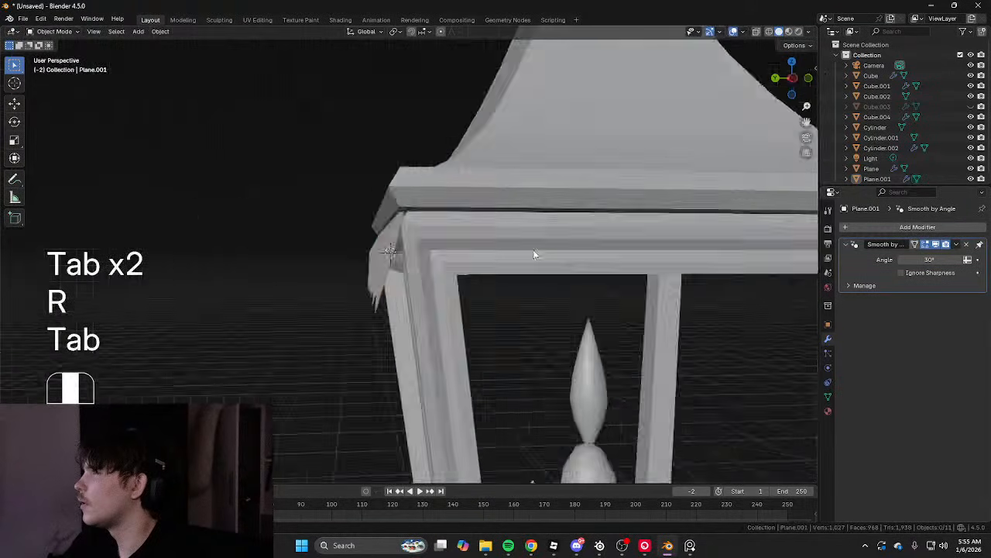
scroll(511, 237, "down", 4)
scroll(511, 237, "up", 4)
key("Tab")
middle_click_drag(511, 237, 432, 245)
key("g")
left_click(460, 248)
Extrude all the trim's faces along their normals by about 0.027 m to give it thickness
key("Tab")
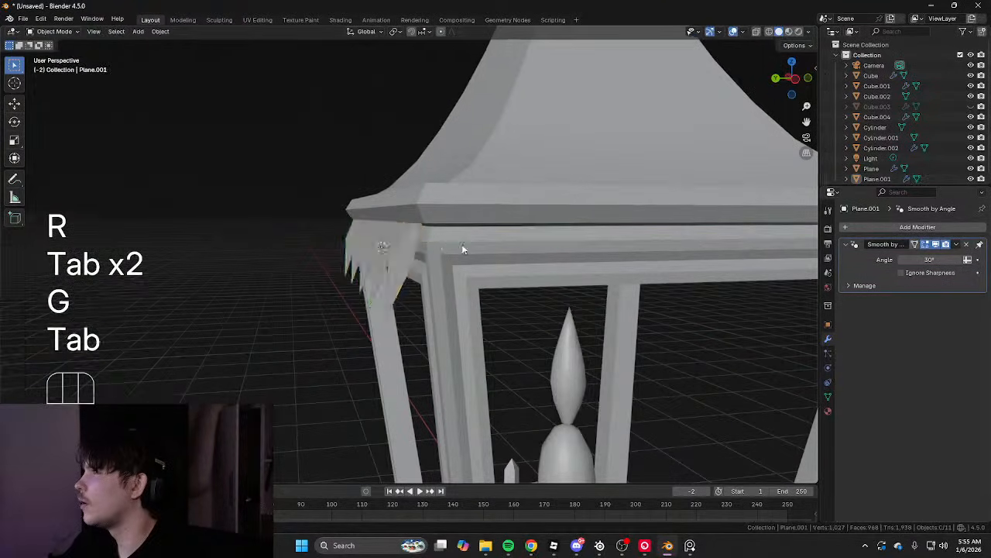
scroll(547, 240, "down", 5)
scroll(603, 230, "up", 4)
middle_click_drag(603, 230, 467, 275)
scroll(382, 229, "up", 4)
scroll(465, 270, "up", 2)
key("Tab")
key("a")
key("3")
right_click(467, 276)
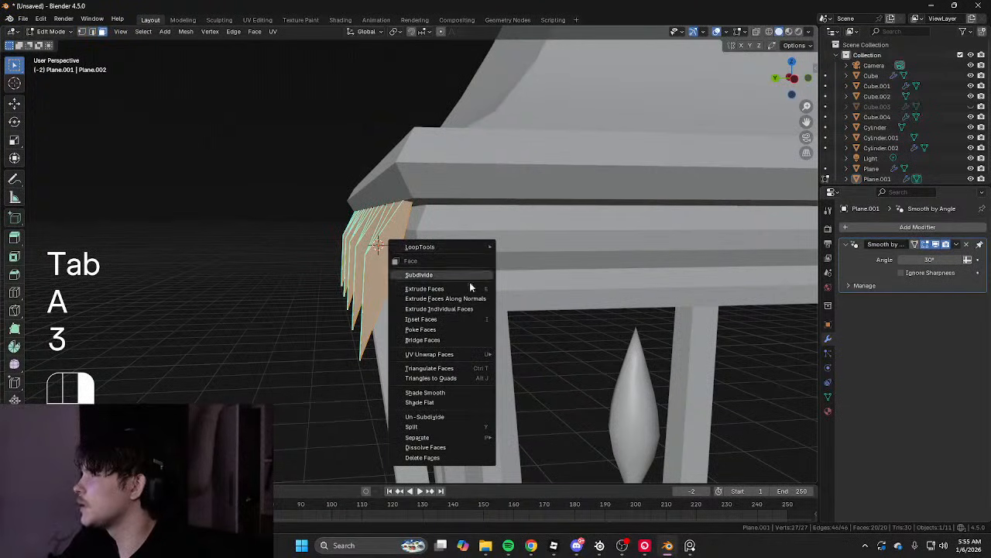
left_click(470, 297)
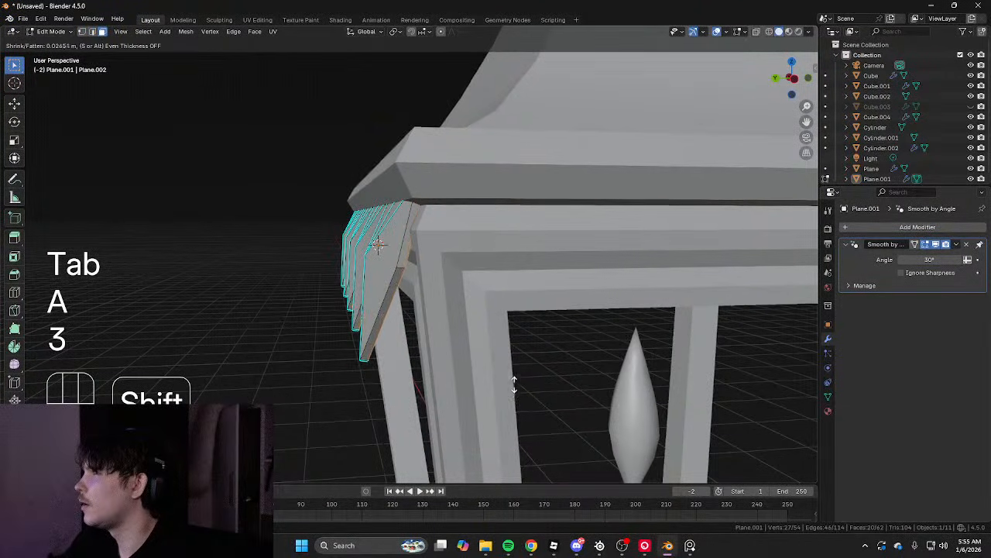
left_click(514, 382)
Move the thickened trim in the side view to seat it against the frame under the roof ledge
key("a")
middle_click_drag(516, 380, 490, 310, "alt")
key("g")
left_click(477, 288)
key("Tab")
left_click(476, 286)
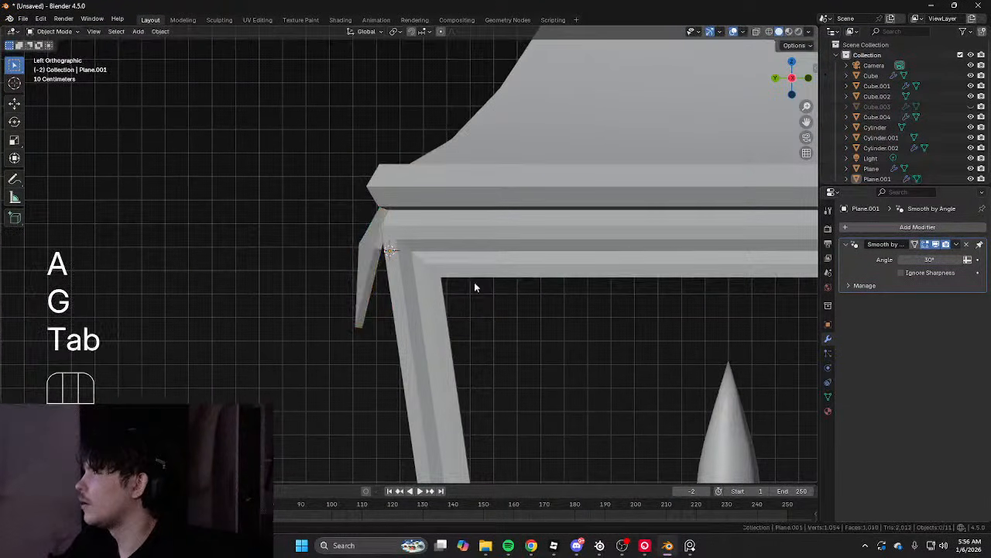
Select the whole trim, snap the 3D cursor to the lantern's centre, and set the transform pivot point to 3D Cursor
scroll(629, 252, "down", 5)
middle_click_drag(629, 253, 573, 338)
scroll(621, 236, "up", 3)
key("Tab")
key("a")
key("shift+z")
scroll(426, 169, "down", 2)
scroll(392, 103, "up", 2)
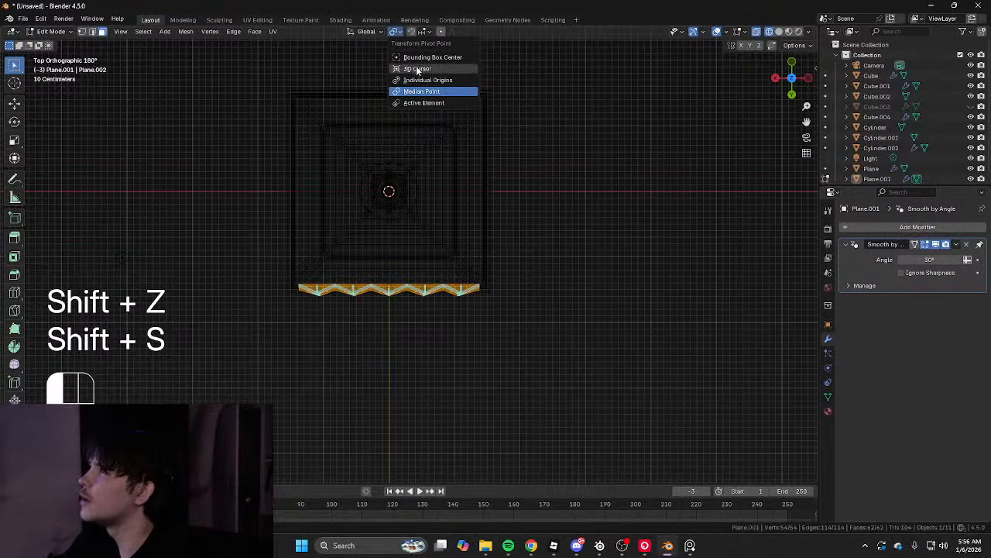
left_click(417, 69)
Duplicate the trim and rotate the copy 90° around the lantern's centre in the top view
key("shift+d")
key("r")
key("9")
key("0")
key("Return")
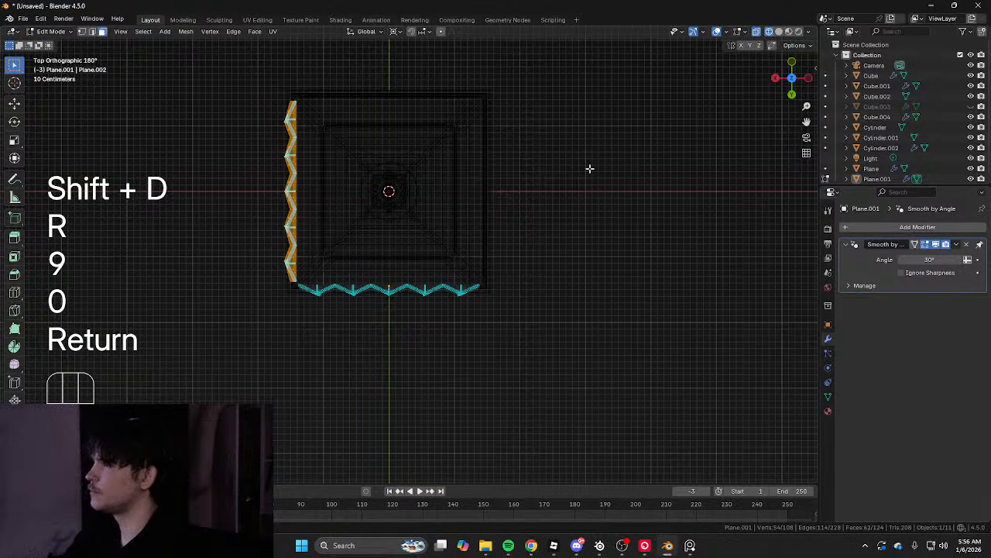
Duplicate the trim twice more, rotating each copy a further 90° to cover the remaining two sides
key("shift+d")
key("r")
key("9")
key("0")
key("Return")
type("r980")
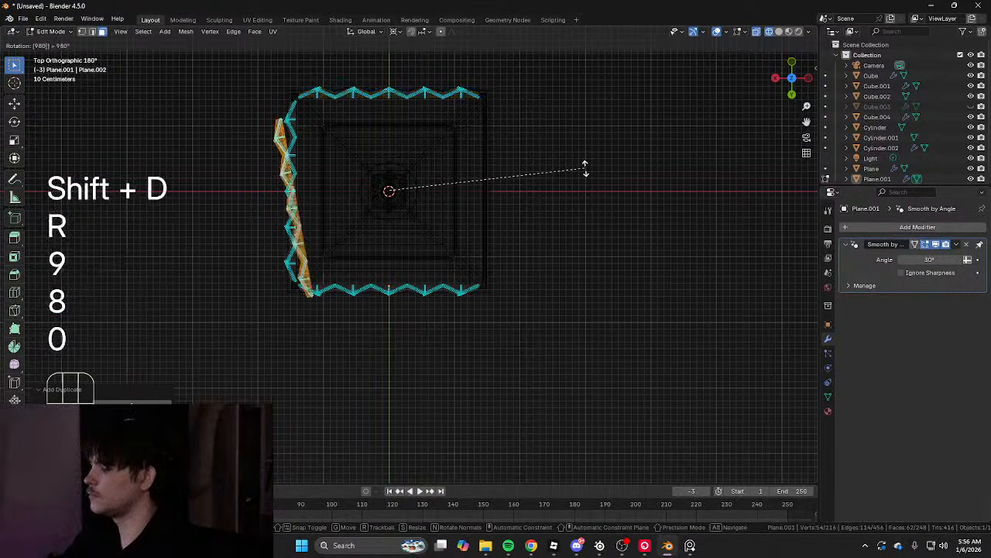
type("90")
key("Return")
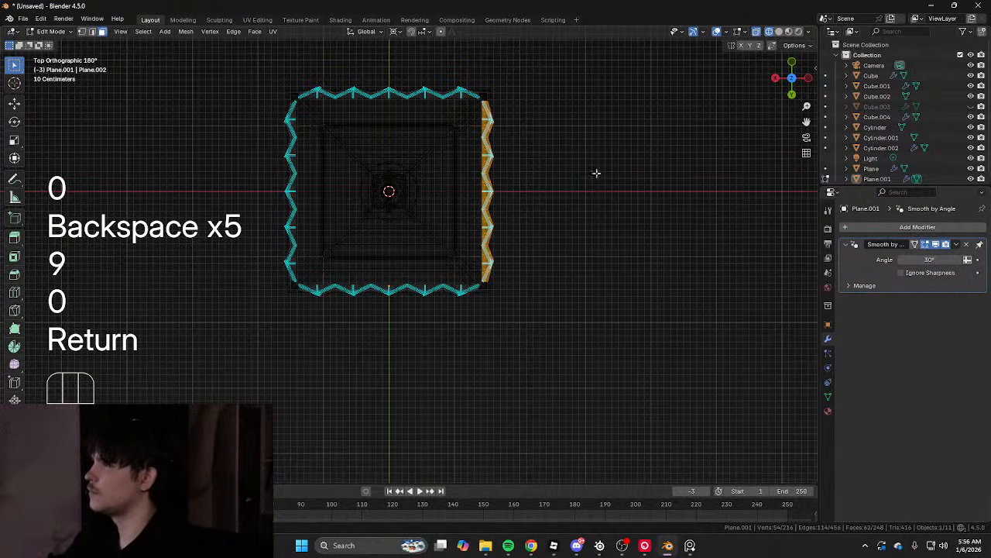
Scale all four trim strips along Z and move them down along Z to just below the roof ledge
key("Tab")
key("shift+z")
middle_click_drag(596, 173, 680, 221)
scroll(577, 172, "up", 5)
scroll(534, 212, "down", 5)
key("Tab")
key("a")
scroll(620, 224, "up", 6)
middle_click_drag(619, 224, 527, 193, "alt")
scroll(543, 195, "up", 2)
key("s")
key("z")
left_click(581, 158)
key("g")
key("z")
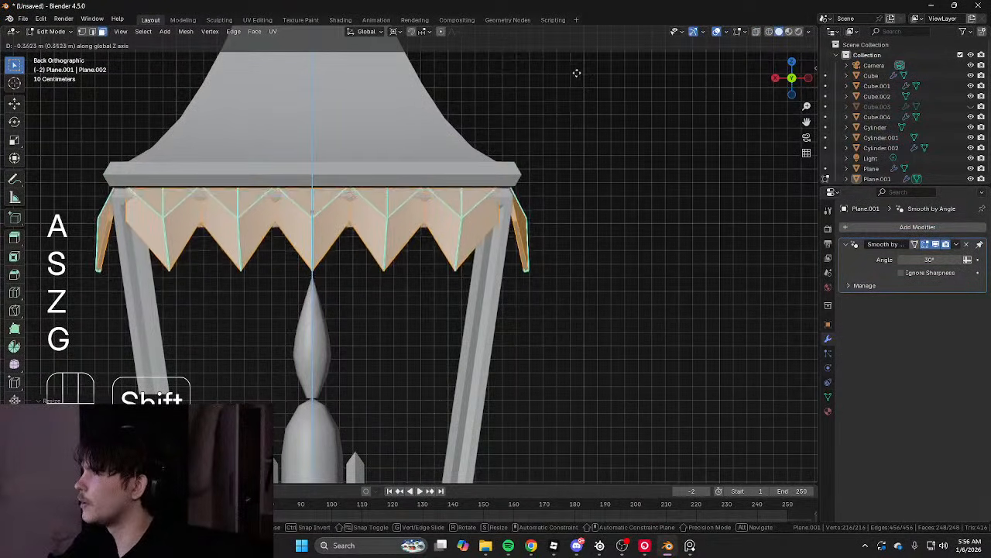
left_click(563, 97)
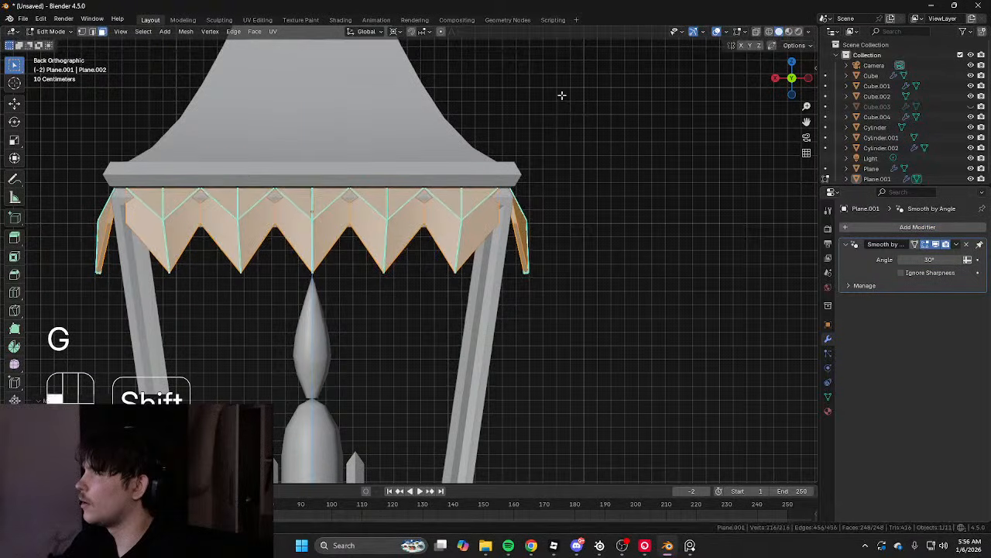
Scale the four trim strips about the lantern's centre to fit beneath the roof ledge
key("s")
left_click(572, 72)
key("Tab")
scroll(588, 107, "down", 5)
left_click(601, 126)
middle_click_drag(601, 127, 496, 198)
scroll(516, 164, "up", 7)
scroll(491, 190, "down", 10)
scroll(461, 203, "up", 5)
Try to join the facing end faces of two adjacent trim strips at one roof corner
left_click(461, 203)
key("Tab")
middle_click_drag(388, 192, 341, 231, "shift")
scroll(341, 232, "up", 4)
key("3")
left_click(369, 218)
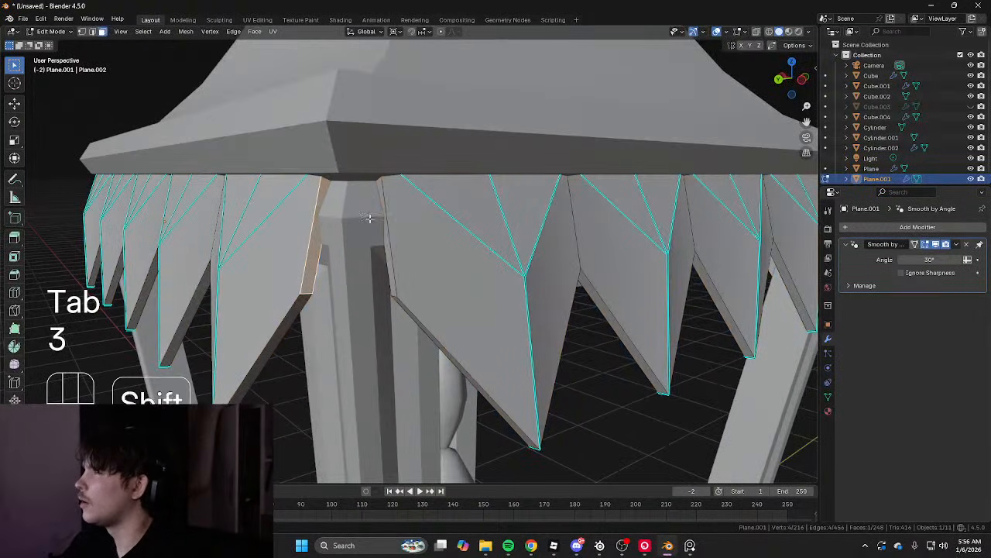
right_click(496, 165)
mouse_move(507, 154)
left_click(563, 151)
scroll(563, 150, "down", 6)
middle_click_drag(527, 155, 481, 148)
key("Tab")
scroll(388, 147, "up", 4)
key("Tab")
scroll(361, 155, "down", 2)
key("ctrl+z")
key("ctrl+z")
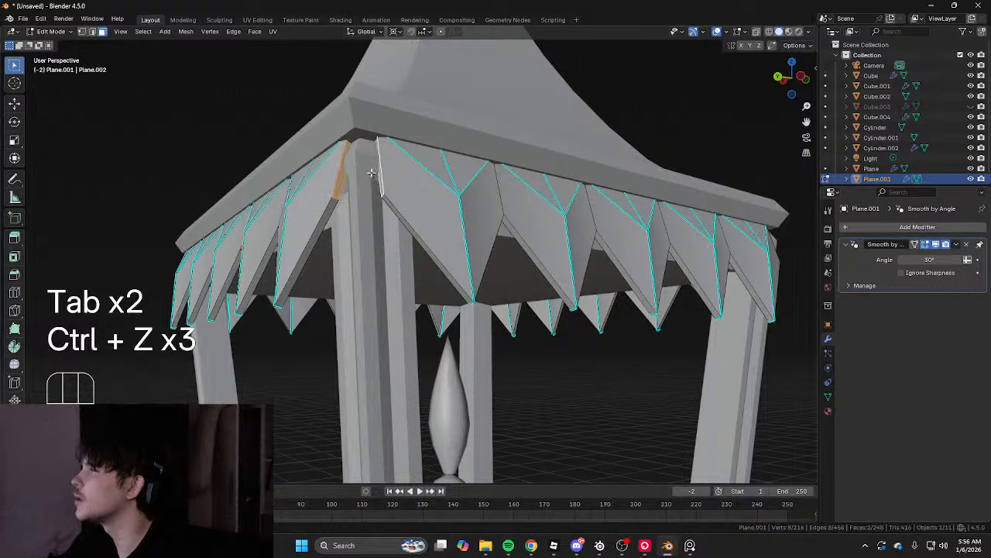
Try merging the end vertices of the two adjacent trim strips at the roof corner
key("1")
middle_click_drag(372, 173, 388, 203)
scroll(372, 182, "up", 2)
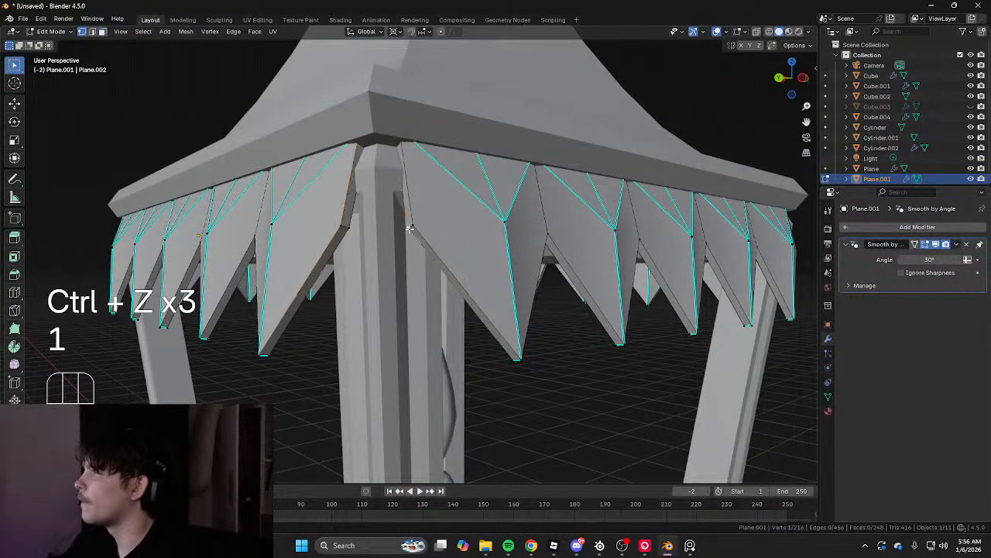
key("m")
left_click(524, 216)
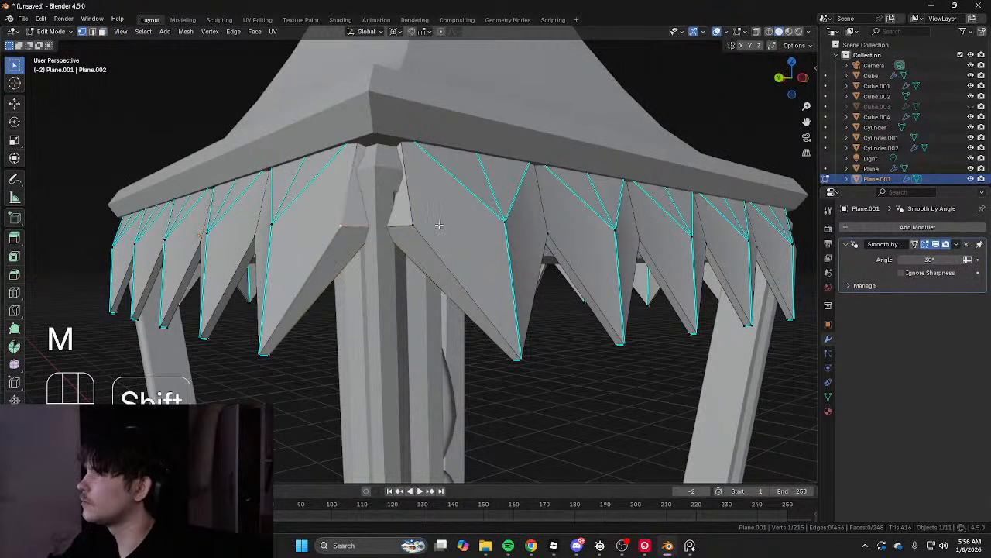
key("shift+r")
key("shift+z")
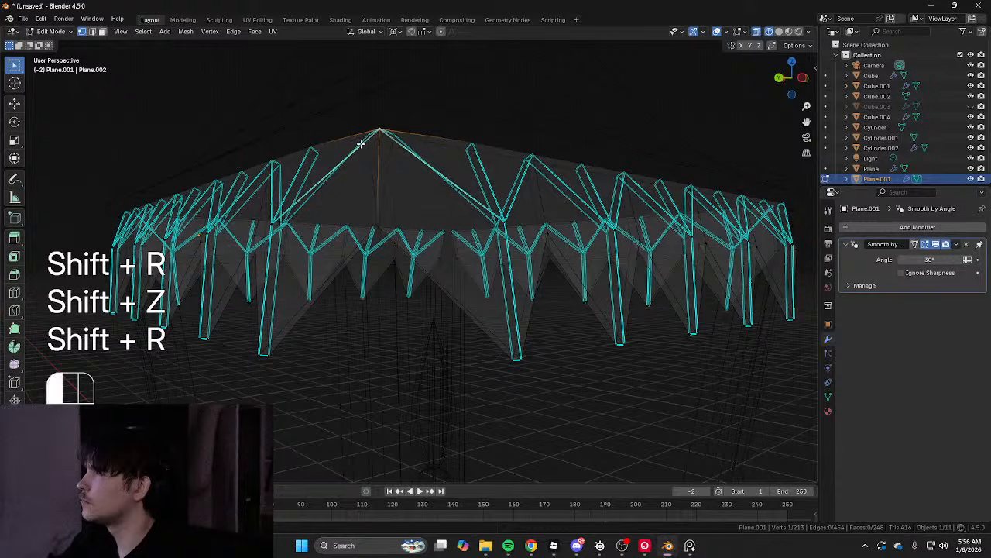
key("shift+r")
key("shift+z")
key("Tab")
key("Tab")
key("shift+z")
key("1")
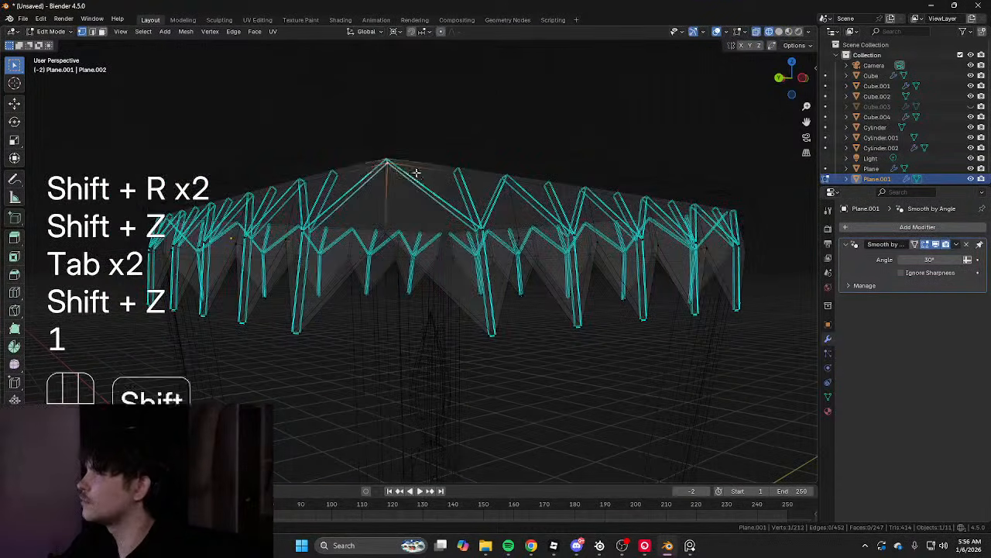
Try moving the merged corner vertices in wireframe top view to reshape the trim's corner
key("shift+z")
key("shift+z")
key("g")
left_click(405, 224)
key("shift+z")
key("shift+z")
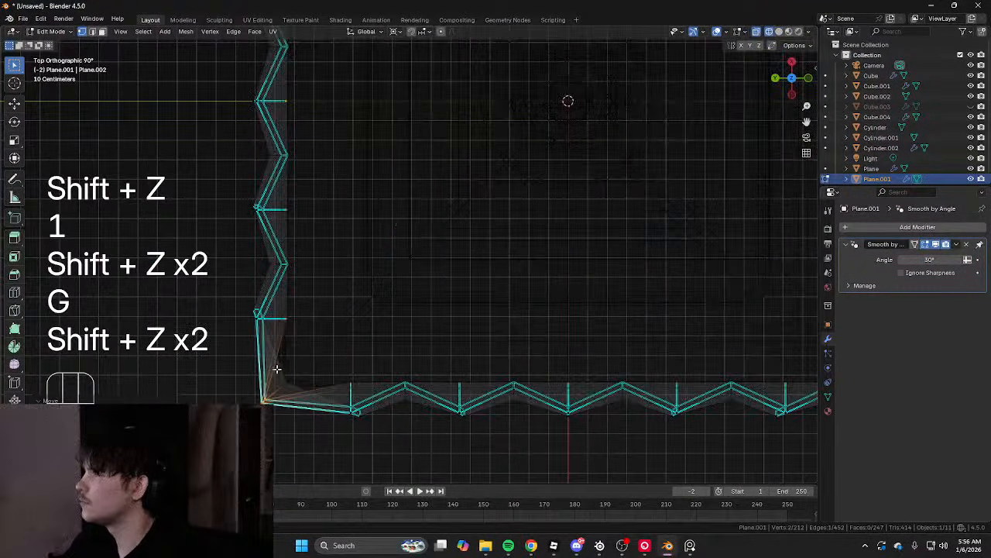
key("g")
left_click(396, 224)
key("shift+z")
middle_click_drag(396, 224, 465, 139)
key("Tab")
key("Tab")
scroll(548, 209, "down", 4)
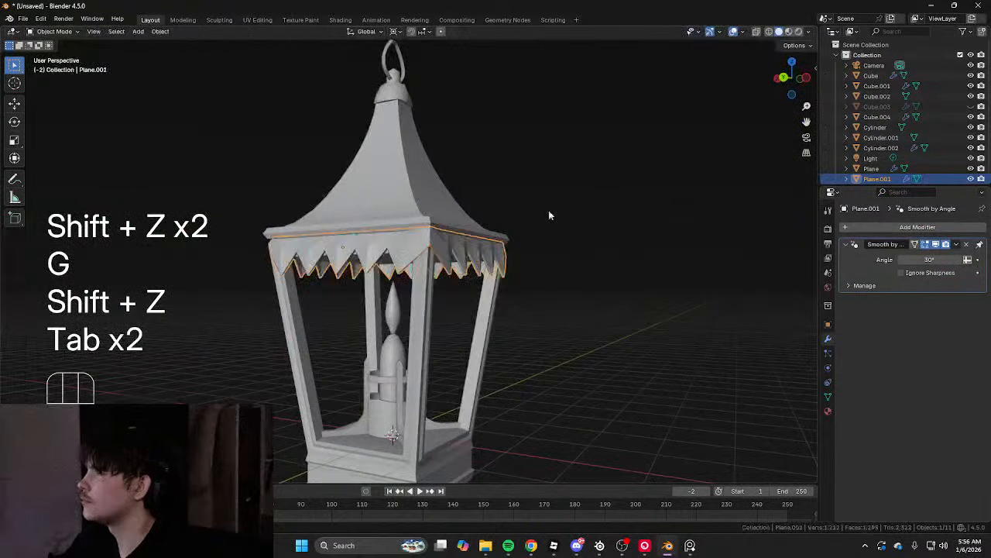
Undo all the corner merges and vertex moves on the roof trim
left_click(548, 211)
middle_click_drag(549, 211, 634, 224)
key("ctrl+z")
key("ctrl+z")
key("ctrl+z")
key("ctrl+z")
key("ctrl+z")
key("ctrl+z")
key("ctrl+z")
key("ctrl+z")
key("ctrl+z")
key("ctrl+z")
key("ctrl+z")
key("ctrl+z")
key("ctrl+z")
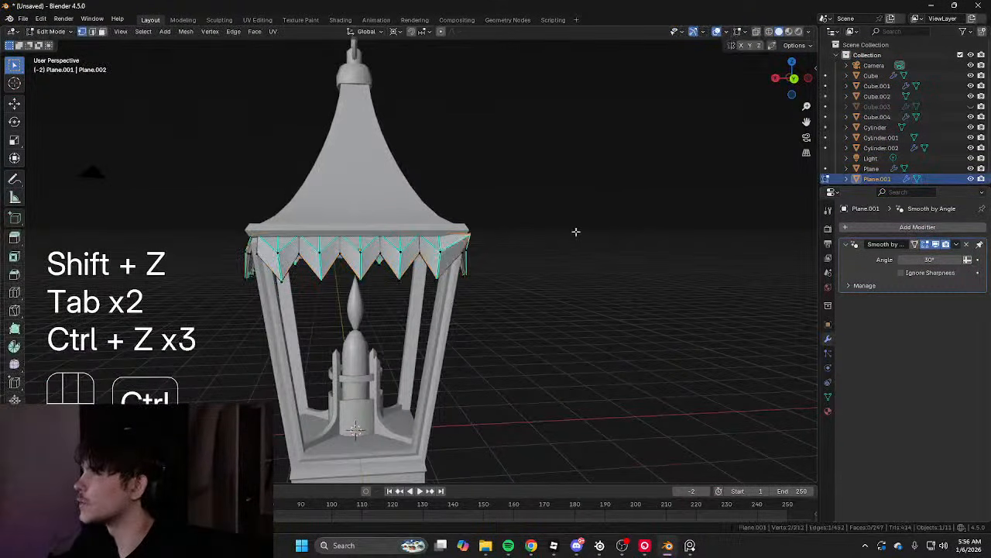
scroll(502, 239, "up", 4)
key("Tab")
key("Tab")
middle_click_drag(486, 257, 433, 263)
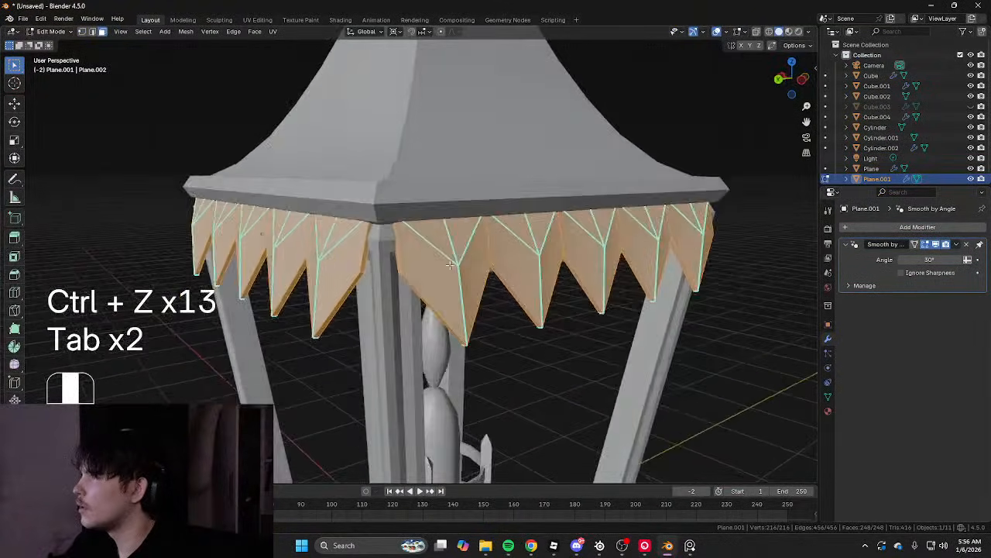
scroll(411, 267, "down", 6)
key("Tab")
scroll(398, 268, "up", 9)
scroll(398, 265, "down", 8)
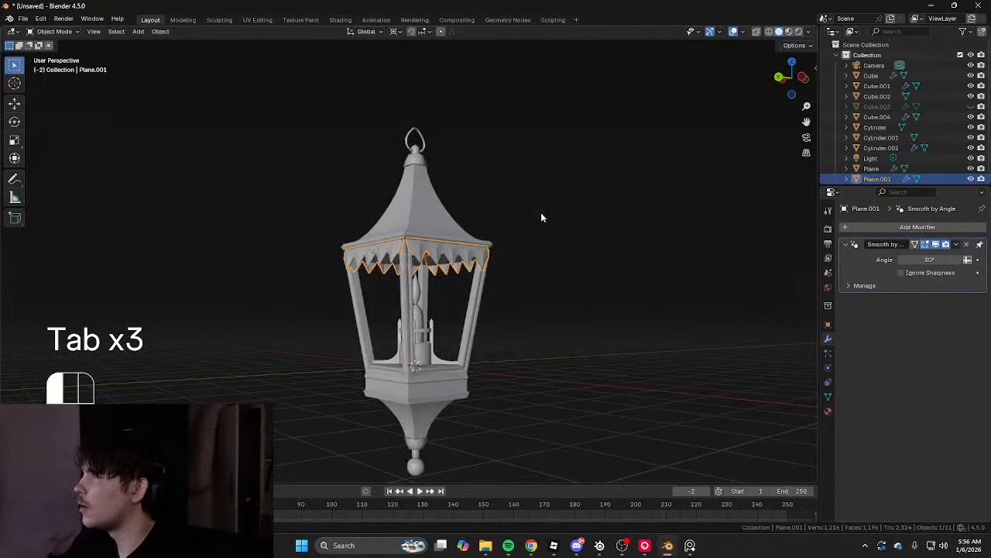
Duplicate the whole trim, move the copy down along Z to the lantern's base, and rotate it 180°
middle_click_drag(541, 212, 573, 193)
key("Tab")
key("a")
scroll(555, 162, "up", 4)
key("shift+d")
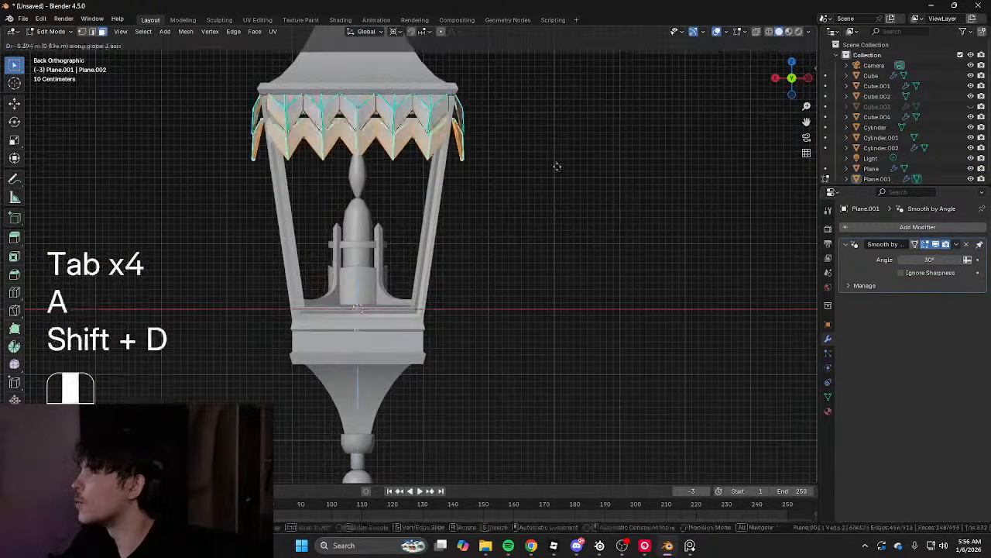
key("r")
key("1")
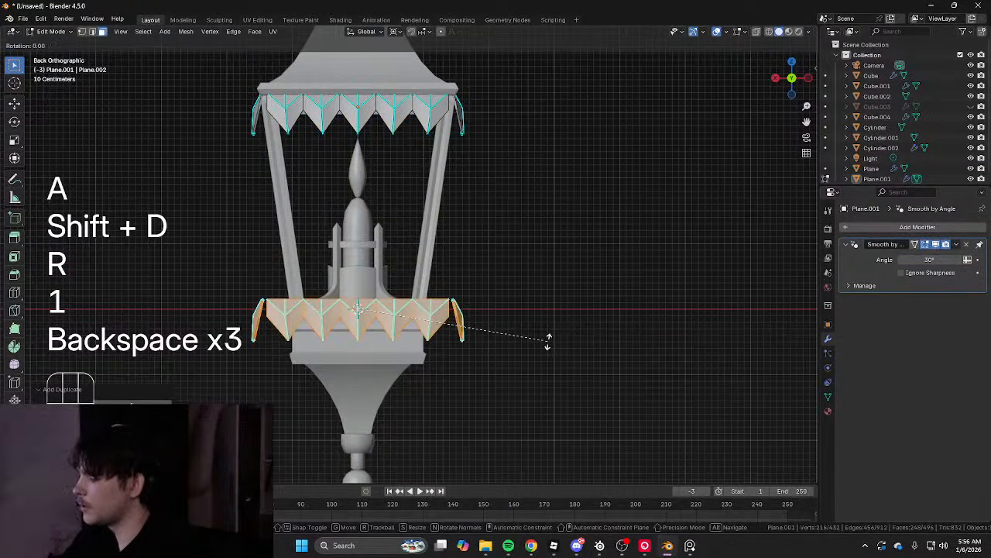
key("Return")
Scale the inverted trim copy to about 0.69 and move it to sit on the base ledge
key("s")
scroll(527, 302, "up", 4)
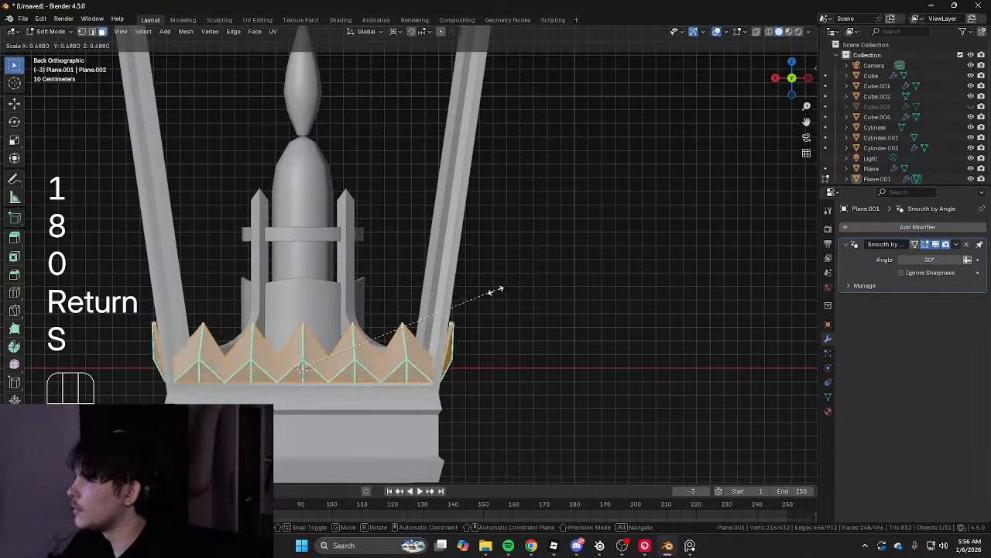
left_click(496, 289)
key("g")
left_click(494, 289, "shift")
key("Tab")
scroll(534, 278, "down", 7)
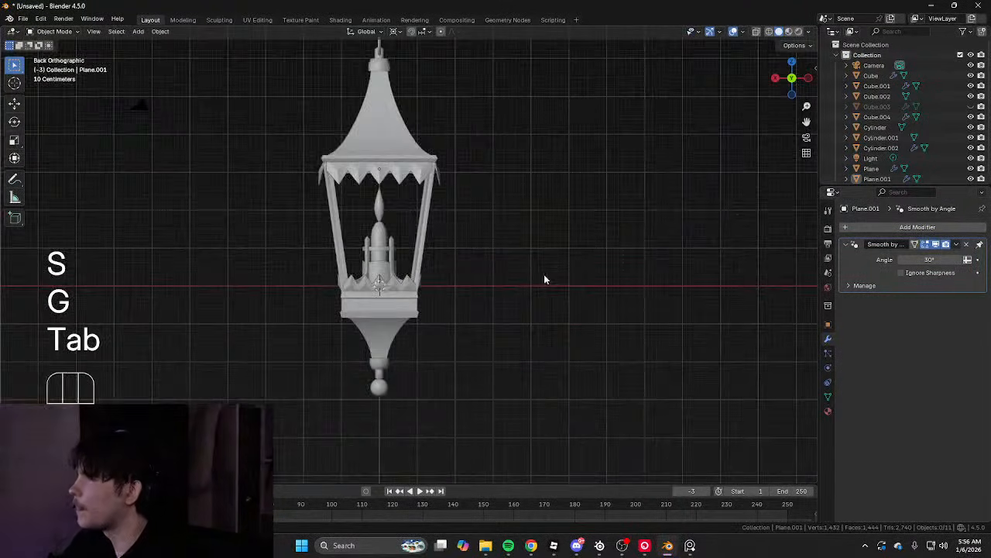
middle_click_drag(544, 275, 710, 286)
scroll(629, 285, "down", 4)
scroll(676, 276, "up", 5)
scroll(421, 299, "up", 8)
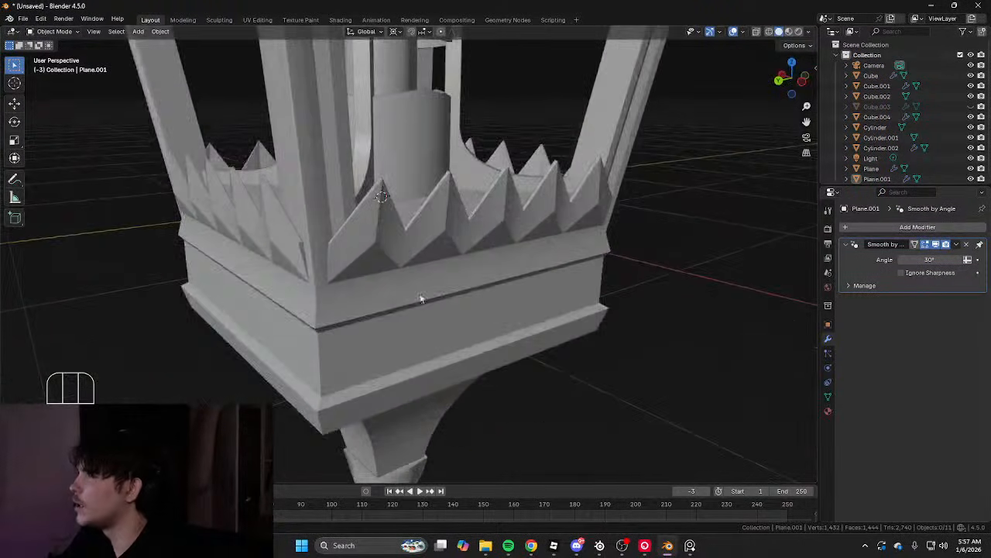
Examine the lower trim's corners and how the strips meet the base and posts
middle_click_drag(397, 254, 433, 246)
left_click(394, 204)
key("Tab")
middle_click_drag(393, 207, 429, 261)
scroll(422, 244, "down", 13)
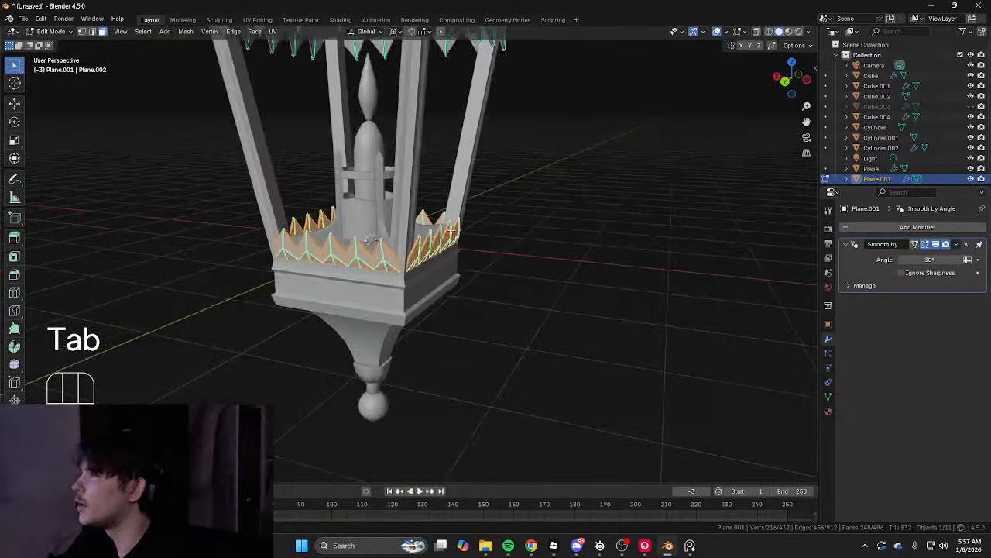
key("Tab")
left_click(408, 230)
scroll(411, 252, "up", 7)
left_click(411, 252)
key("Tab")
scroll(413, 252, "up", 5)
scroll(445, 251, "down", 5)
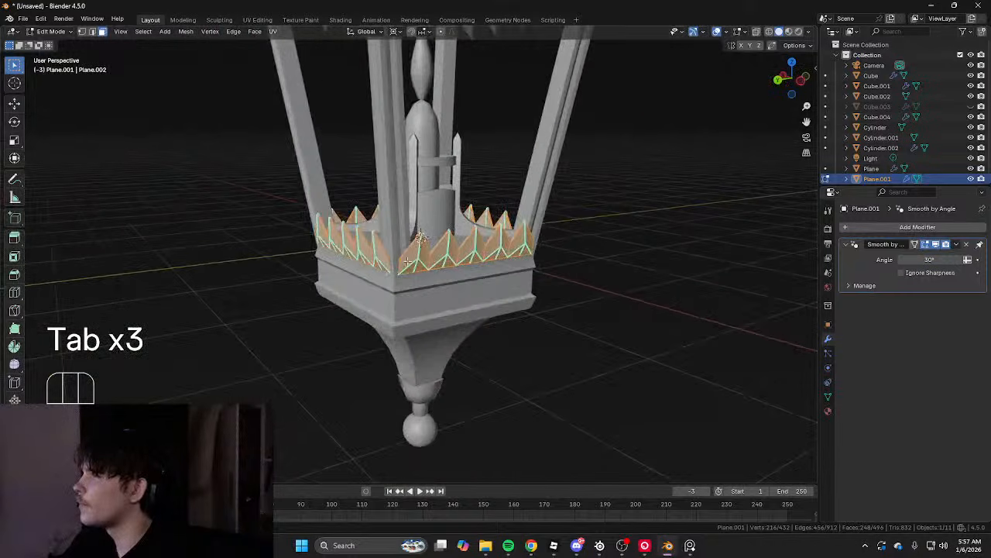
Select the entire lower trim in wireframe and separate it into its own object
mouse_move(445, 252)
middle_mouse_down()
mouse_move(381, 235)
mouse_move(313, 99)
middle_mouse_up()
key("shift+z")
key("1")
scroll(318, 62, "down", 2)
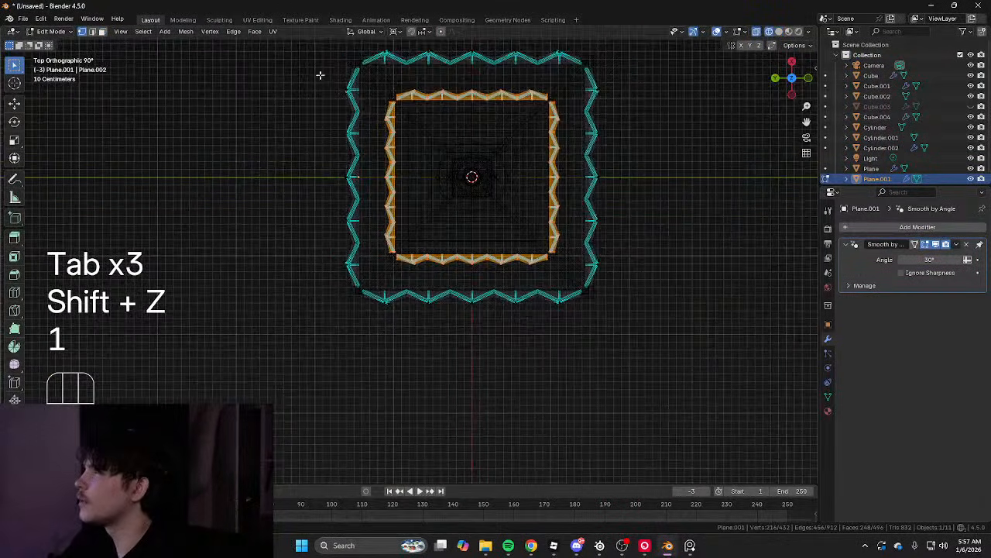
left_click_drag(321, 77, 538, 195)
key("shift+z")
mouse_move(463, 250)
middle_mouse_down()
mouse_move(717, 220)
mouse_move(542, 207)
middle_mouse_up()
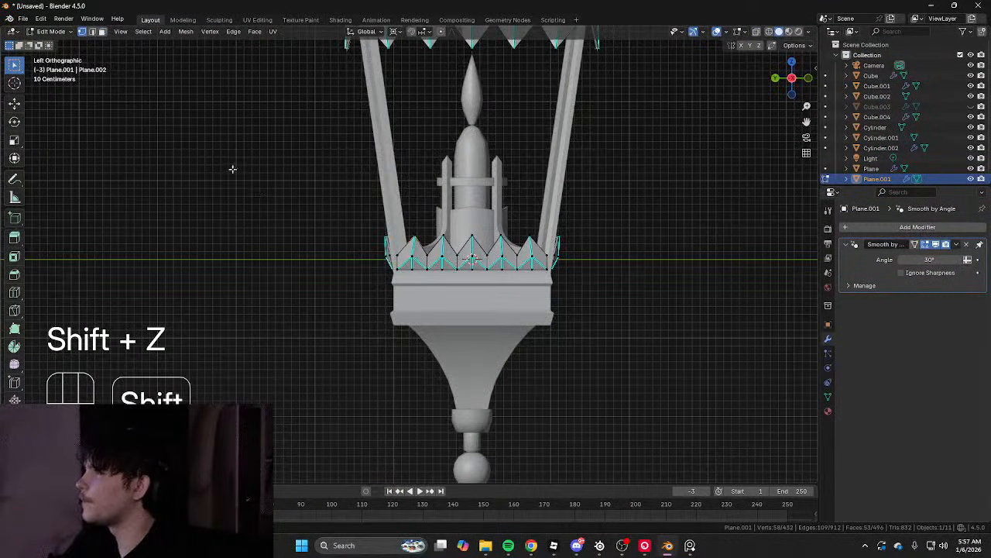
key("shift+z")
left_click_drag(232, 168, 656, 336)
key("shift+z")
key("p")
left_click(619, 302)
middle_click_drag(422, 245, 321, 258)
scroll(321, 258, "up", 5)
key("shift+z")
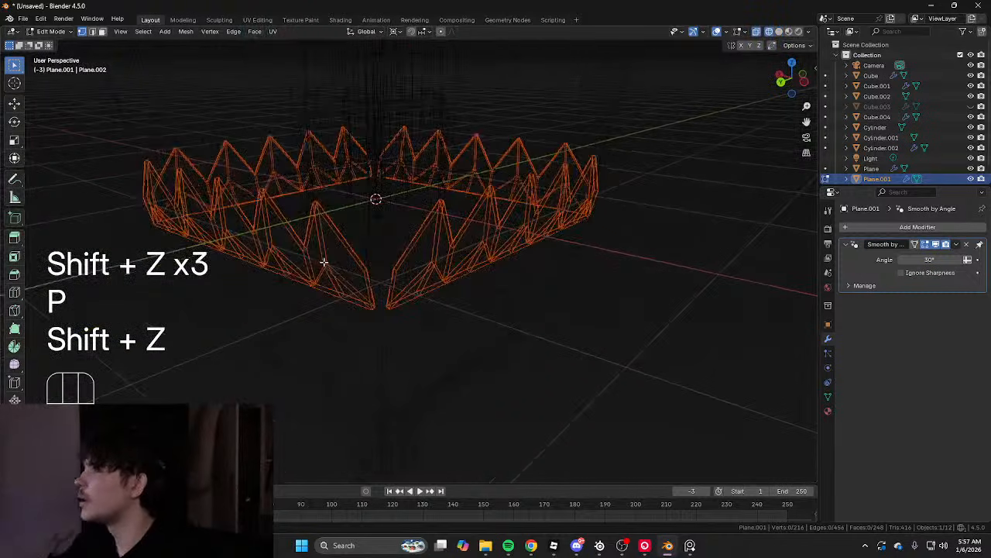
Delete three of the four strips from the separated lower trim, keeping a single side
key("shift+z")
key("Tab")
left_click(321, 257)
key("Tab")
key("l")
key("k")
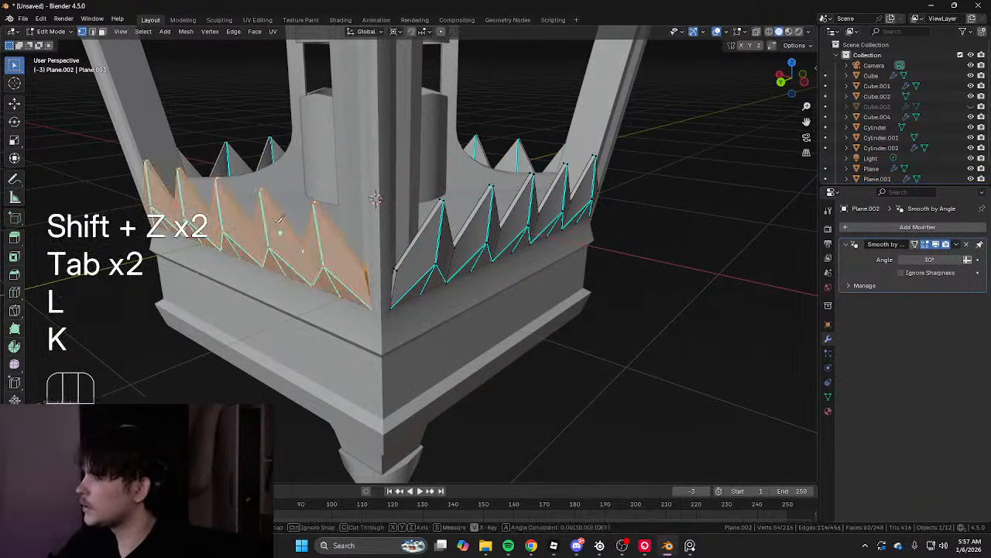
key("x")
left_click(550, 151)
Move the end vertices of the remaining lower strip to fit the base corner
scroll(410, 254, "up", 2)
left_click_drag(380, 282, 382, 285)
key("g")
middle_click_drag(382, 285, 381, 256)
left_click(403, 265)
middle_click_drag(470, 284, 377, 290)
left_click(306, 326)
middle_click_drag(306, 326, 376, 353)
key("Tab")
scroll(543, 303, "down", 4)
Delete the unadjusted half of the lower strip, up to its centre line in the left view
mouse_move(711, 296)
middle_mouse_down()
mouse_move(673, 262)
mouse_move(636, 268)
mouse_move(400, 239)
middle_mouse_up()
key("Tab")
key("shift+z")
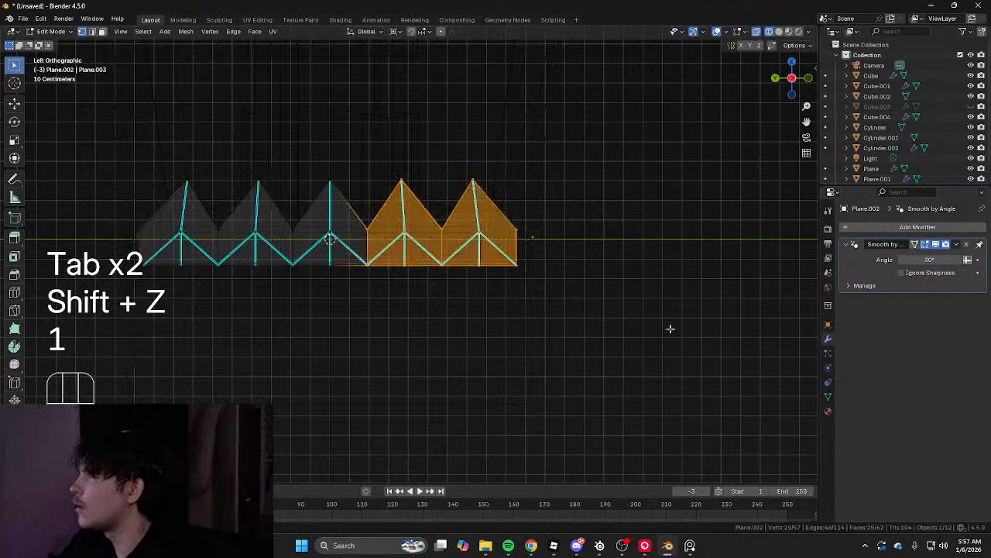
left_click(595, 248)
key("shift+z")
Add a Mirror modifier to the half strip with only the Y axis enabled
key("Tab")
key("ctrl+x")
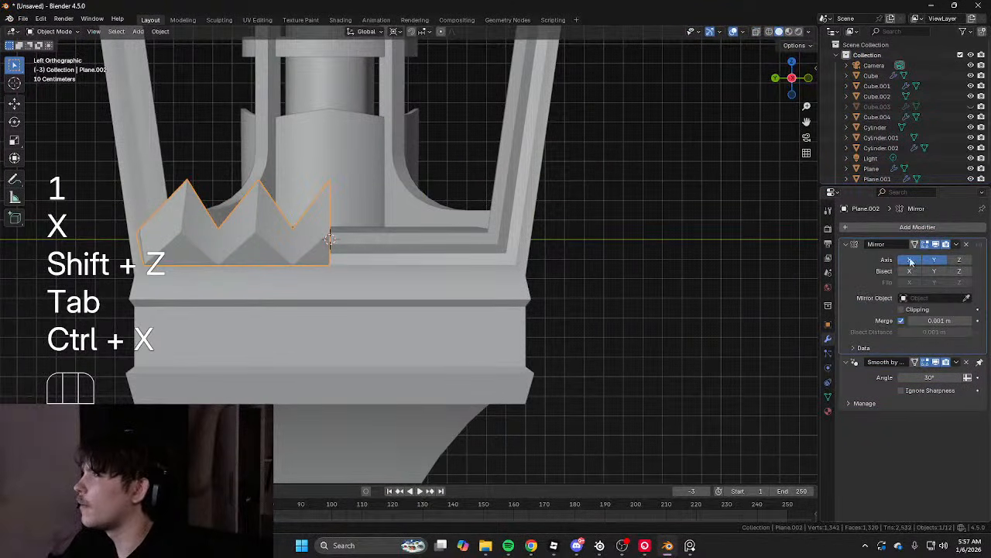
left_click(436, 295)
middle_click_drag(467, 275, 579, 250, "shift")
scroll(579, 250, "down", 2)
key("Tab")
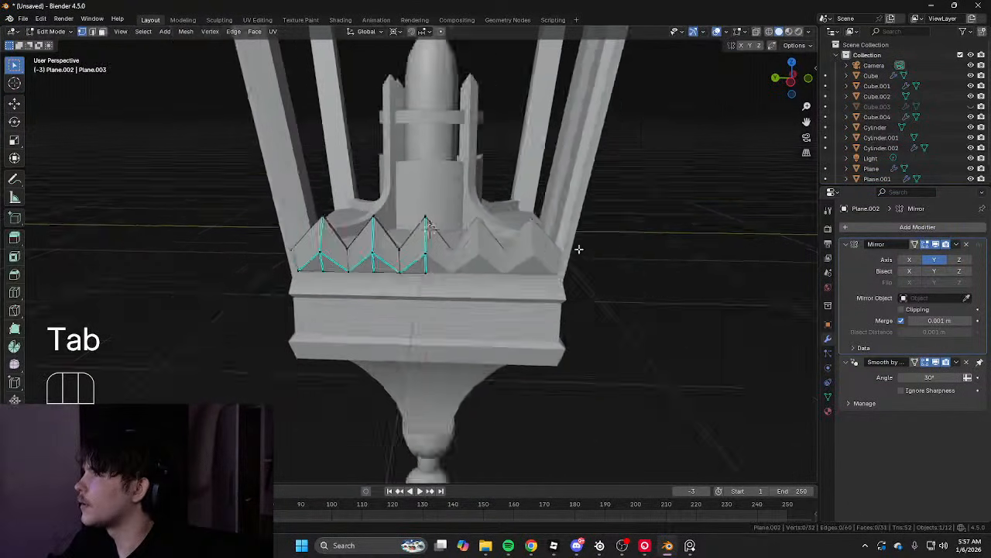
Duplicate the mirrored lower strip three times in top view, rotating each copy a further 90°
scroll(580, 232, "down", 4)
key("Tab")
middle_click_drag(579, 210, 593, 231, "alt")
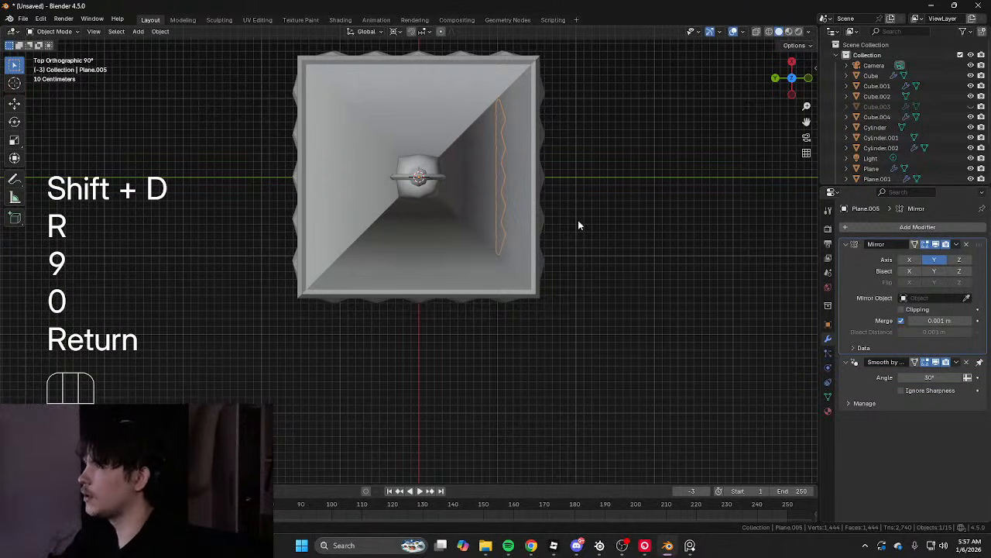
middle_click_drag(578, 224, 619, 225)
scroll(591, 123, "down", 3)
Delete three of the four connected trim strips beneath the roof, keeping only the one on the back side
left_click(512, 271)
scroll(511, 272, "up", 3)
middle_click_drag(512, 271, 445, 252)
scroll(655, 212, "up", 2)
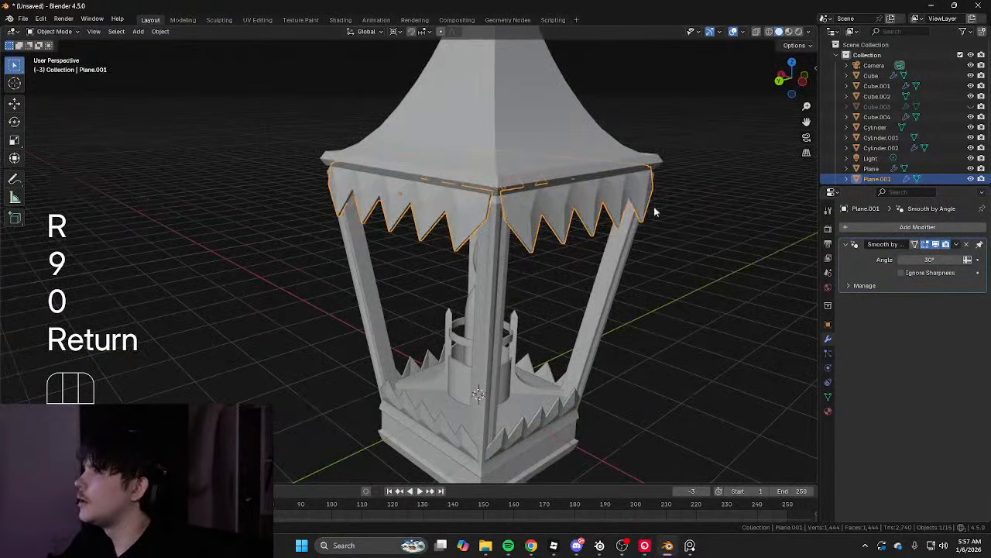
key("Tab")
scroll(655, 211, "up", 3)
middle_click_drag(695, 168, 619, 223, "shift")
scroll(620, 223, "down", 3)
middle_click_drag(619, 223, 372, 234)
key("l")
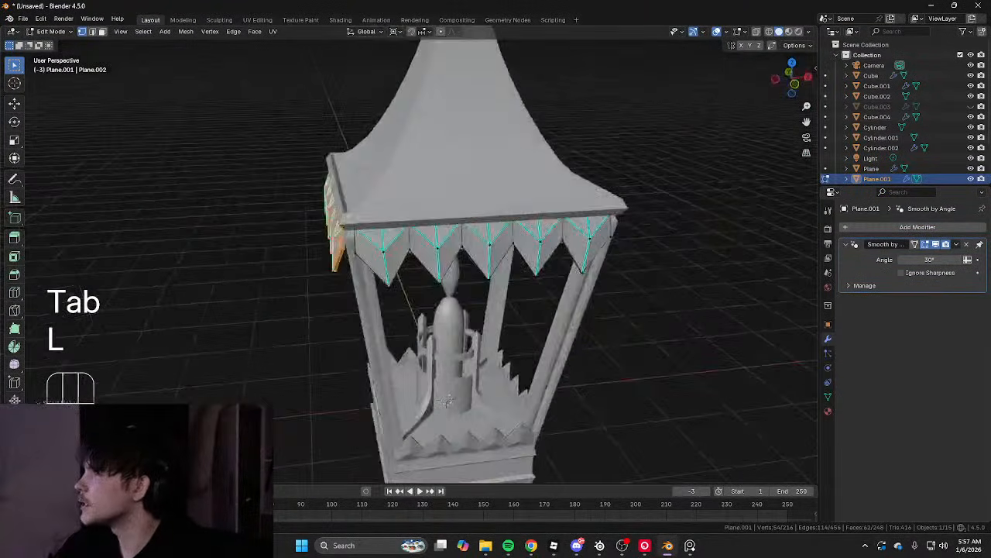
key("l")
middle_click_drag(434, 240, 333, 238)
left_click(470, 287)
middle_click_drag(519, 274, 438, 265)
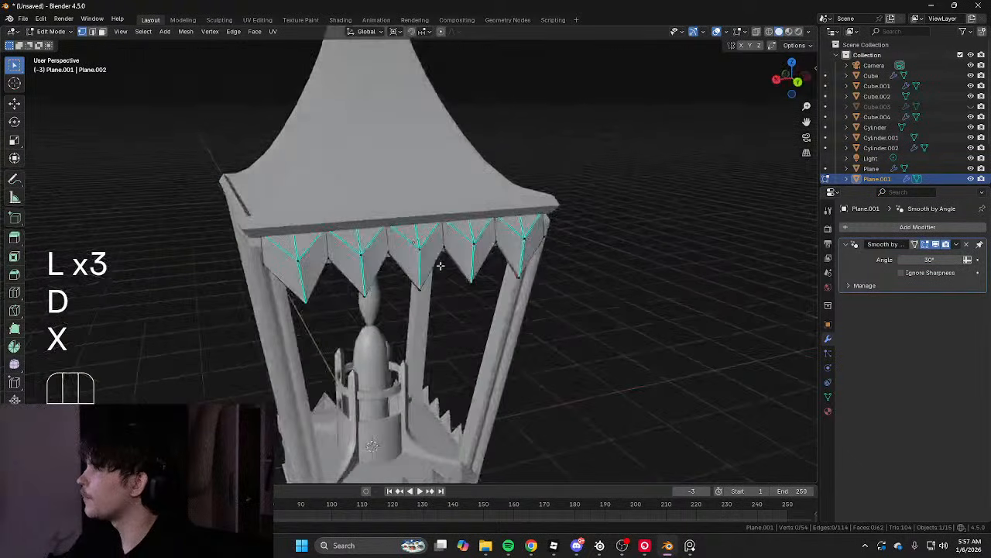
Move the lower end vertices of the remaining upper strip outward in the back view to fit the corner post
scroll(433, 263, "up", 5)
middle_click_drag(267, 249, 511, 234, "shift")
key("shift+z")
key("1")
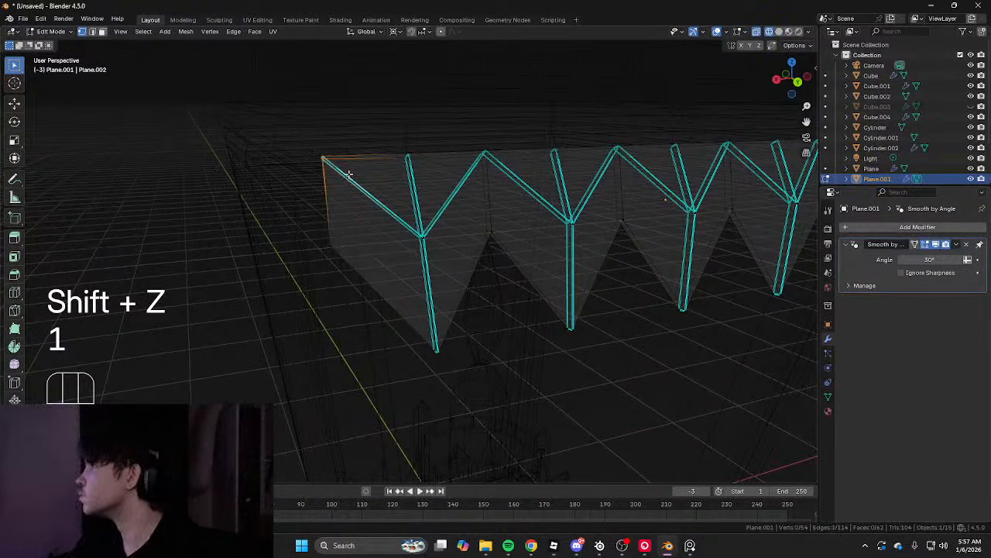
key("shift+z")
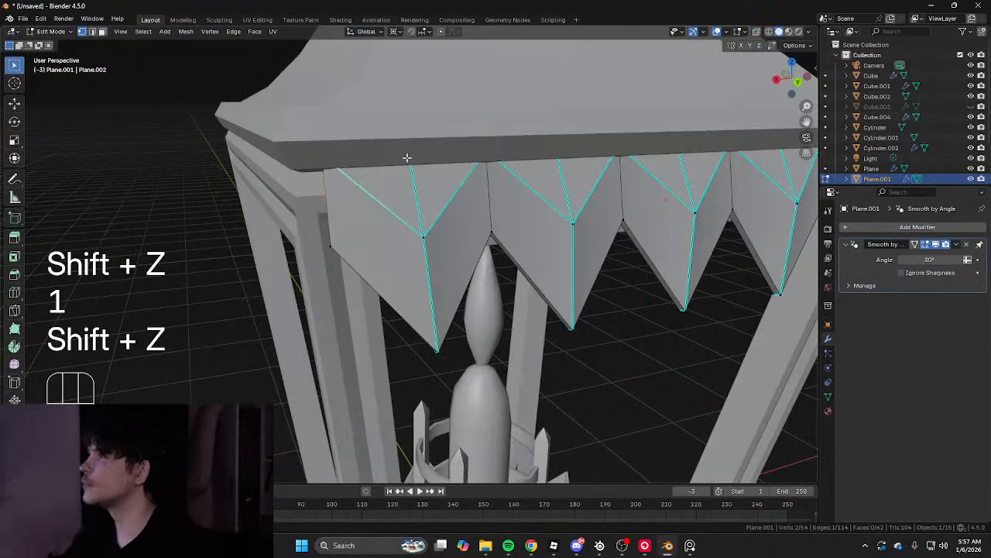
middle_click_drag(407, 157, 511, 240, "alt")
scroll(465, 271, "up", 3)
key("shift+z")
left_click_drag(343, 203, 402, 245)
key("shift+z")
key("g")
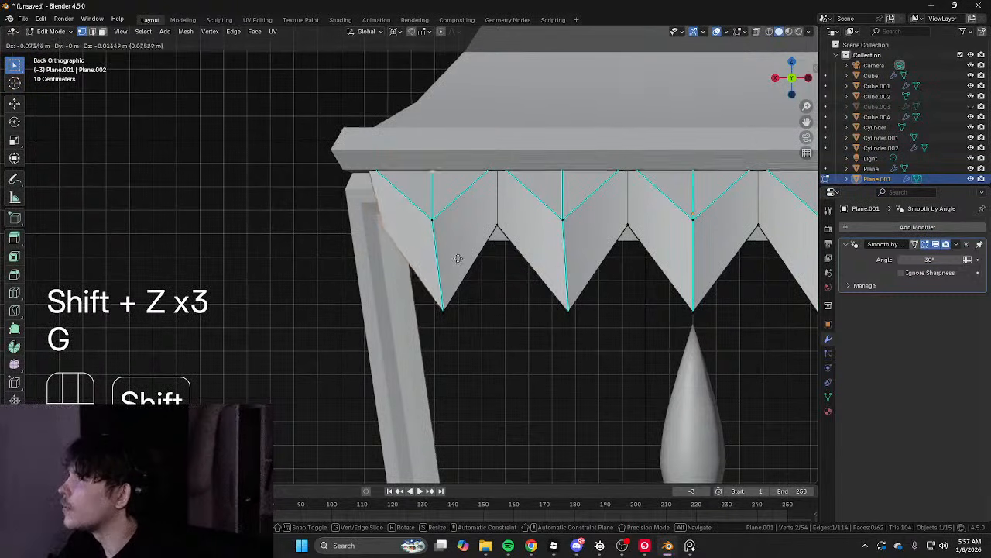
left_click(393, 255)
Try to reposition the upper strip's top end vertices at the roof corner
key("shift+z")
left_click_drag(338, 146, 403, 199)
key("shift+z")
key("g")
left_click(418, 199)
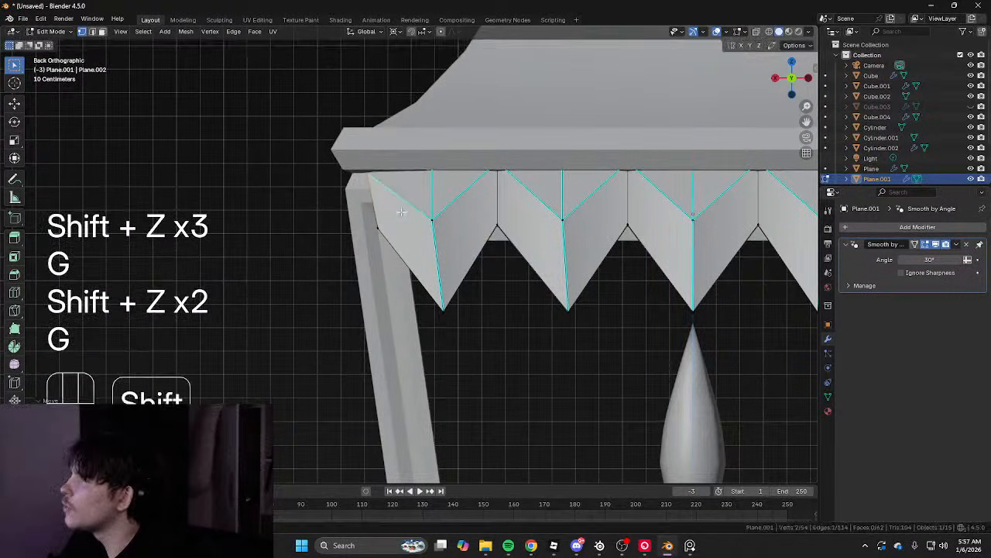
key("ctrl+z")
Examine how the adjusted end of the upper strip meets the roof corner and the post
middle_click_drag(520, 196, 431, 205, "shift")
middle_click_drag(430, 205, 464, 193)
key("Tab")
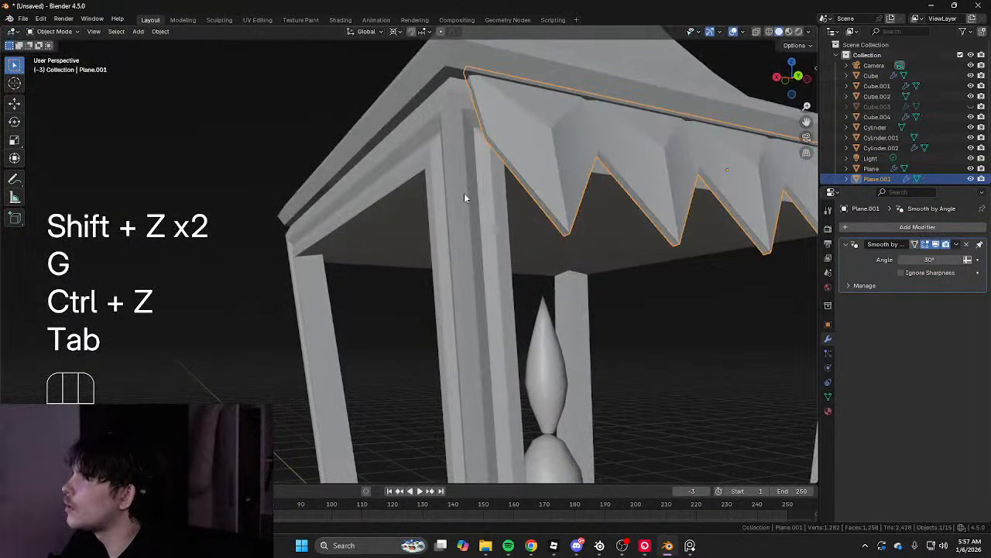
left_click(337, 197)
scroll(357, 206, "down", 1)
left_click(270, 185)
middle_click_drag(268, 186, 236, 196)
scroll(236, 195, "down", 5)
Delete the unadjusted half of the upper strip, up to its centre line in the back view
key("Tab")
middle_click_drag(529, 241, 494, 246, "alt")
scroll(496, 248, "up", 3)
key("Tab")
left_click(496, 250)
key("Tab")
key("shift+z")
key("1")
left_click_drag(594, 139, 361, 326)
key("x")
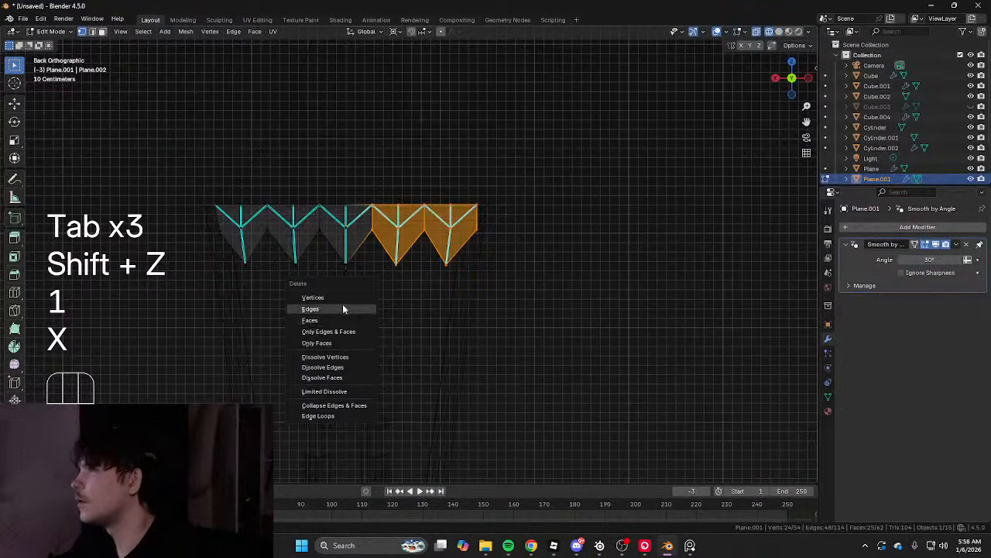
left_click(310, 269)
key("shift+z")
Add a Mirror modifier on the X axis to the upper half strip
key("Tab")
key("ctrl+x")
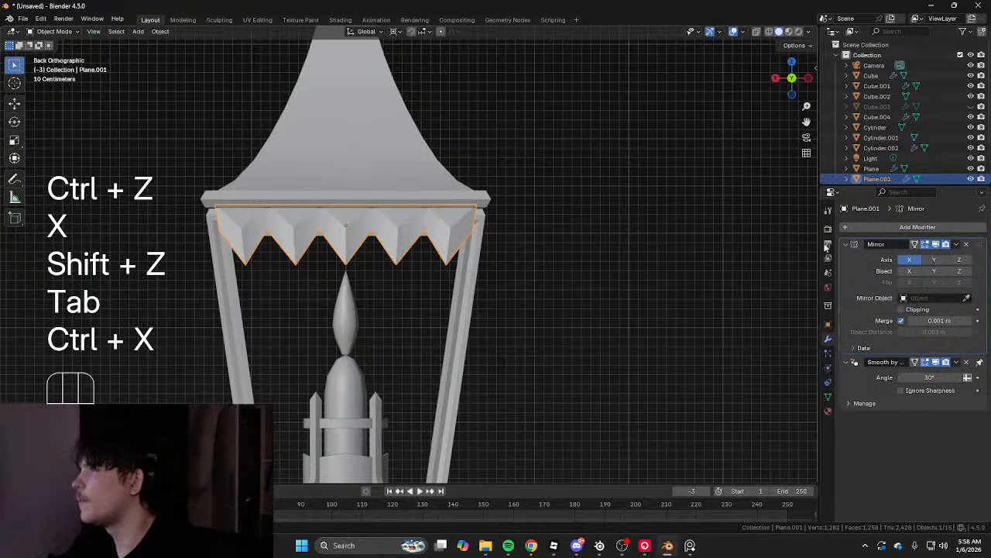
scroll(358, 214, "up", 4)
middle_click_drag(511, 241, 502, 251, "shift")
scroll(504, 250, "up", 3)
key("Tab")
key("Tab")
scroll(422, 248, "down", 4)
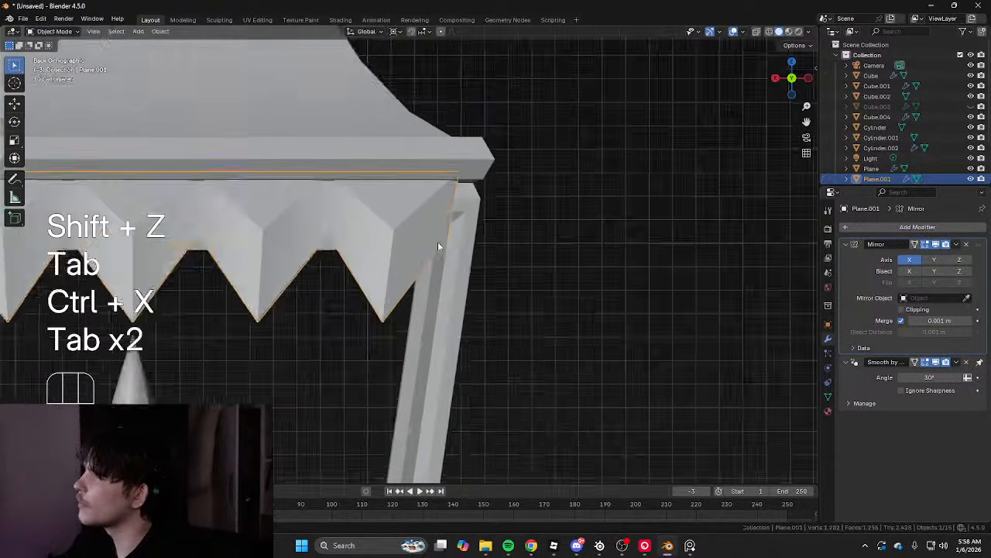
Try to raise the whole upper strip slightly along the Z axis
left_click(586, 217)
middle_click_drag(585, 217, 707, 199, "shift")
key("g")
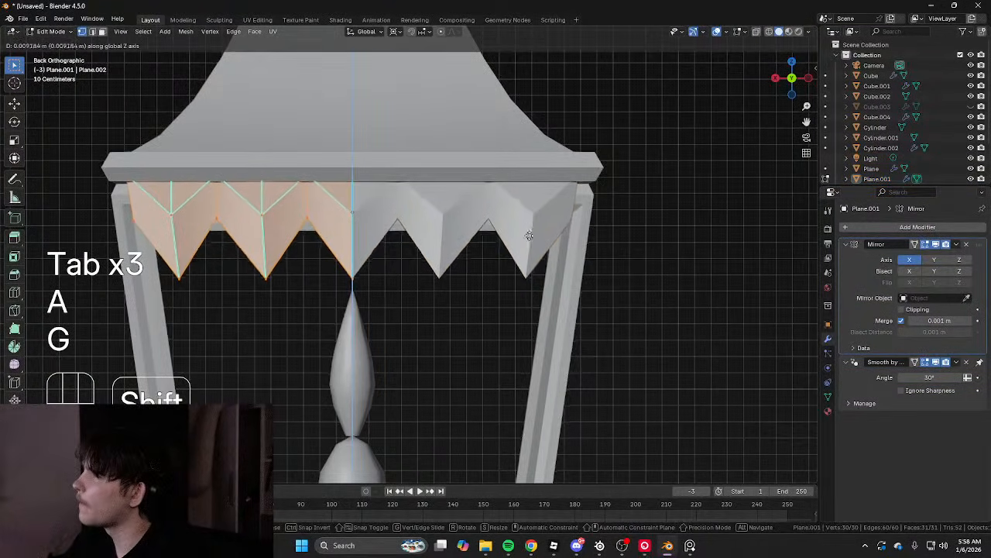
left_click(528, 232)
key("ctrl+z")
middle_click_drag(524, 229, 487, 225)
scroll(459, 204, "down", 3)
key("Tab")
scroll(459, 202, "down", 6)
scroll(468, 195, "up", 5)
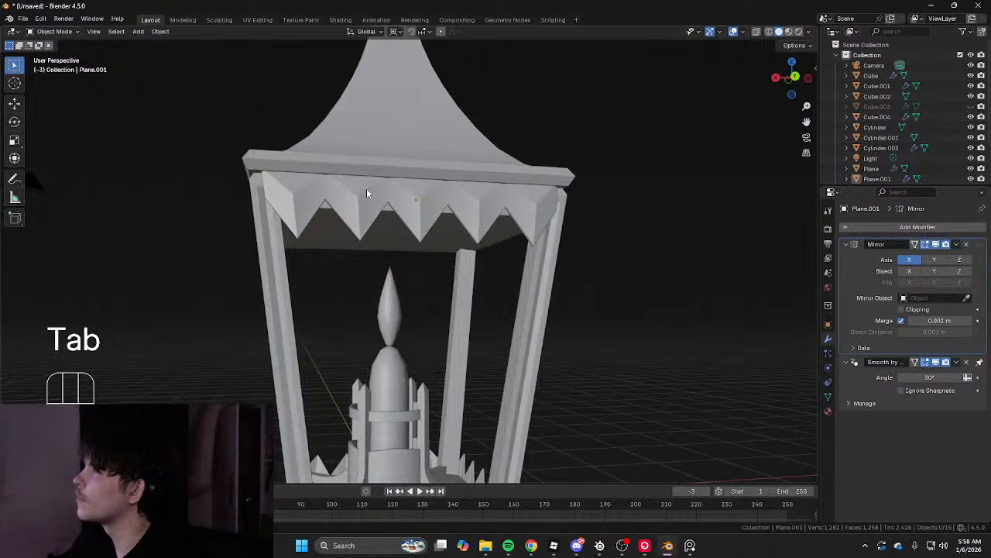
Try to lower the top vertices between the upper strip's spikes along the Z axis
key("Tab")
middle_click_drag(366, 188, 495, 224, "alt")
scroll(387, 194, "up", 1, "alt")
scroll(388, 194, "up", 6)
key("shift+z")
left_click_drag(390, 126, 451, 183)
left_click_drag(224, 113, 277, 164, "shift")
key("shift+z")
key("g")
key("z")
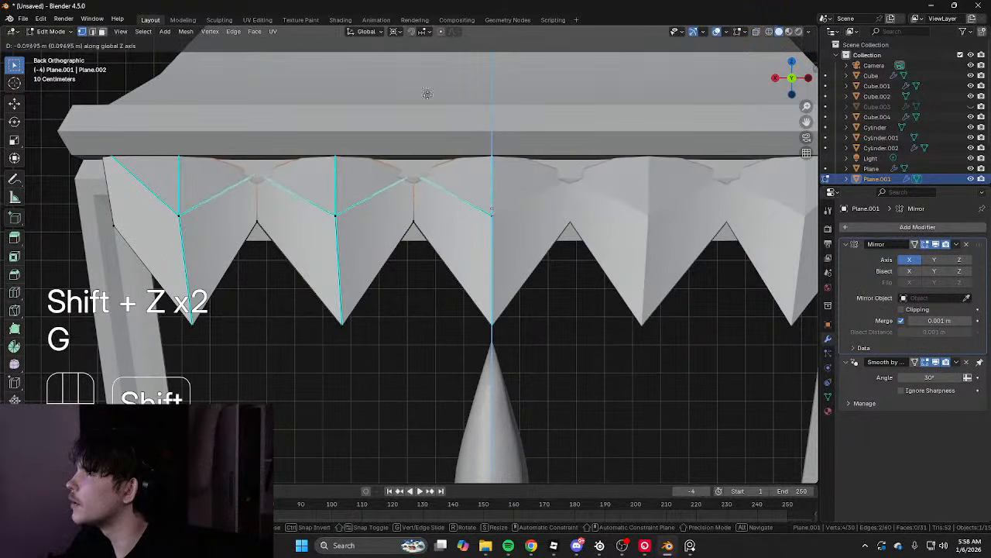
key("ctrl+z")
Examine the mirrored upper strip's top edge against the underside of the roof, from close up and with the whole lantern
key("shift+z")
key("shift+z")
middle_click_drag(458, 194, 398, 220)
scroll(399, 219, "up", 5)
scroll(398, 219, "down", 3)
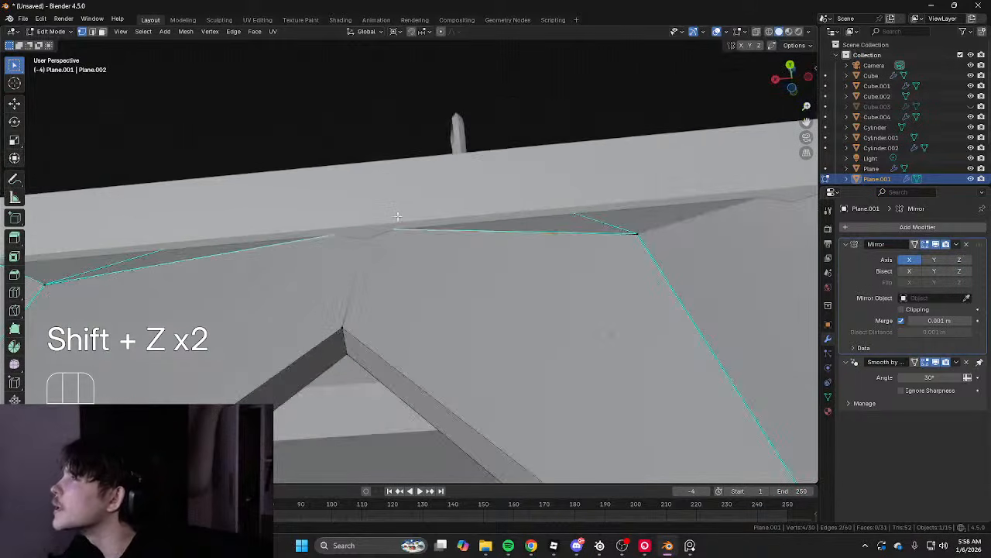
left_click(394, 139)
scroll(392, 144, "down", 8)
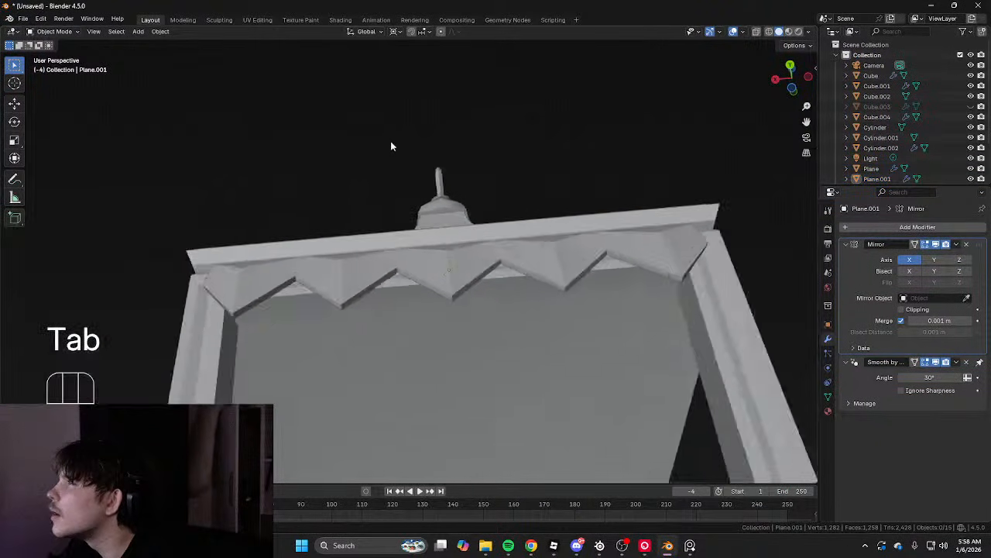
middle_click_drag(391, 144, 391, 197)
scroll(418, 241, "down", 4)
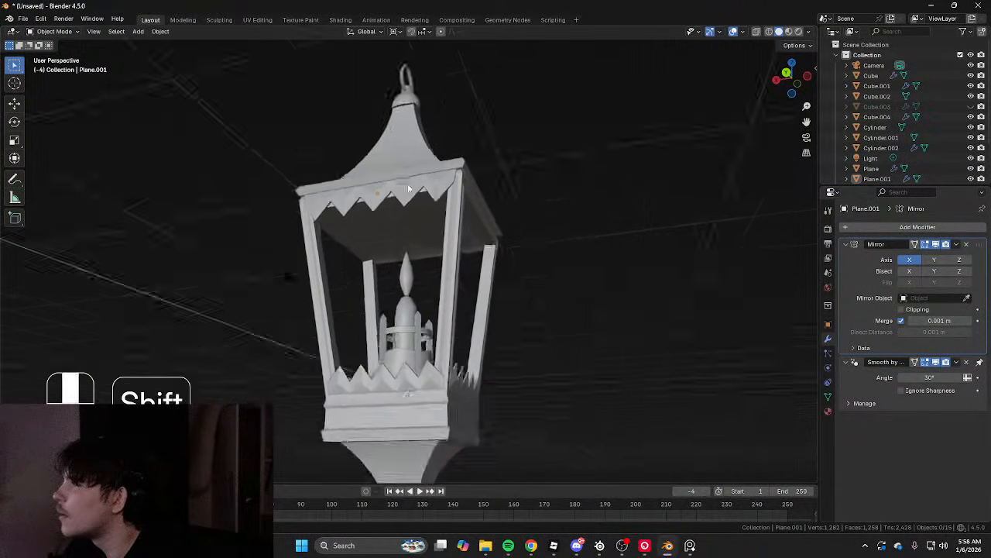
middle_click_drag(425, 298, 444, 239, "shift")
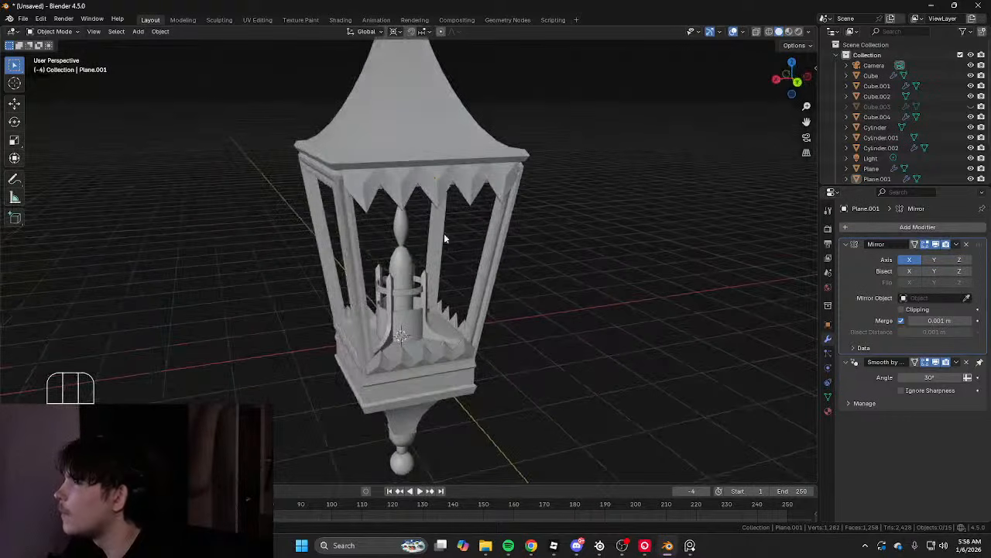
Duplicate the mirrored upper strip three times in top view, rotating each copy a further 90°
middle_click_drag(573, 138, 573, 232, "alt")
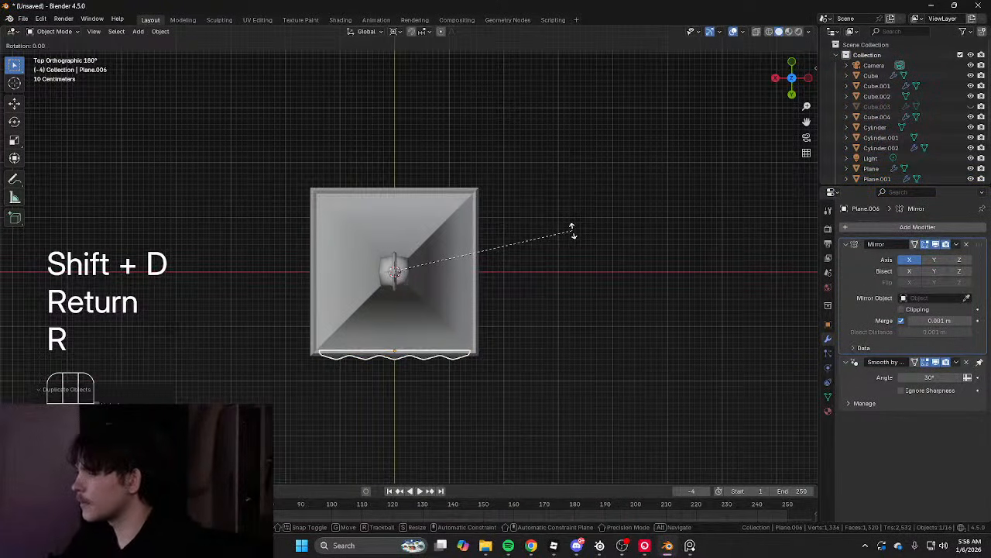
type("90")
key("Return")
key("Return")
key("shift+d")
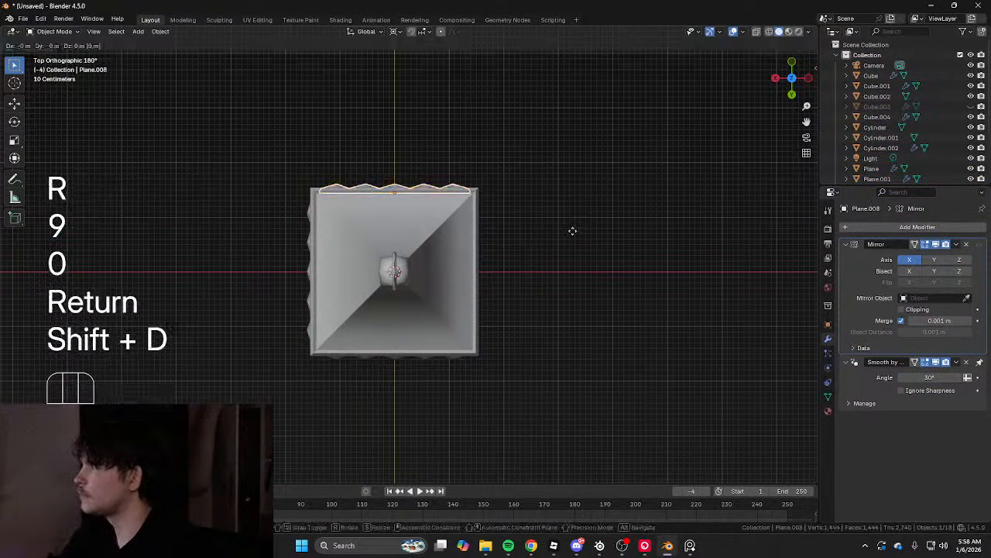
type("90")
key("Return")
middle_click_drag(569, 233, 577, 180)
left_click(577, 180)
scroll(635, 198, "up", 5)
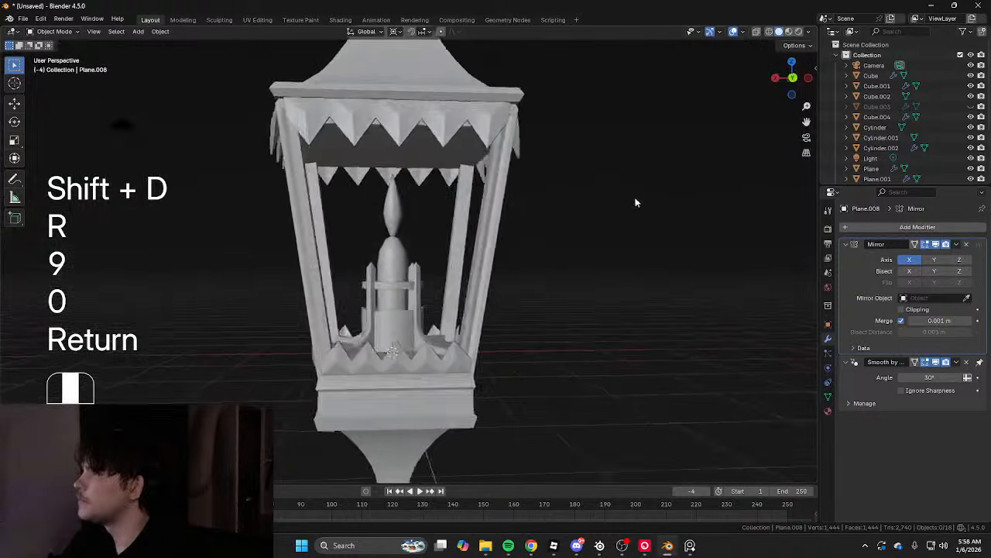
Delete the ball hanging at the bottom of the lantern
scroll(635, 198, "down", 6)
middle_click_drag(635, 199, 422, 285)
scroll(427, 261, "up", 3)
scroll(422, 289, "up", 6)
left_click(431, 310)
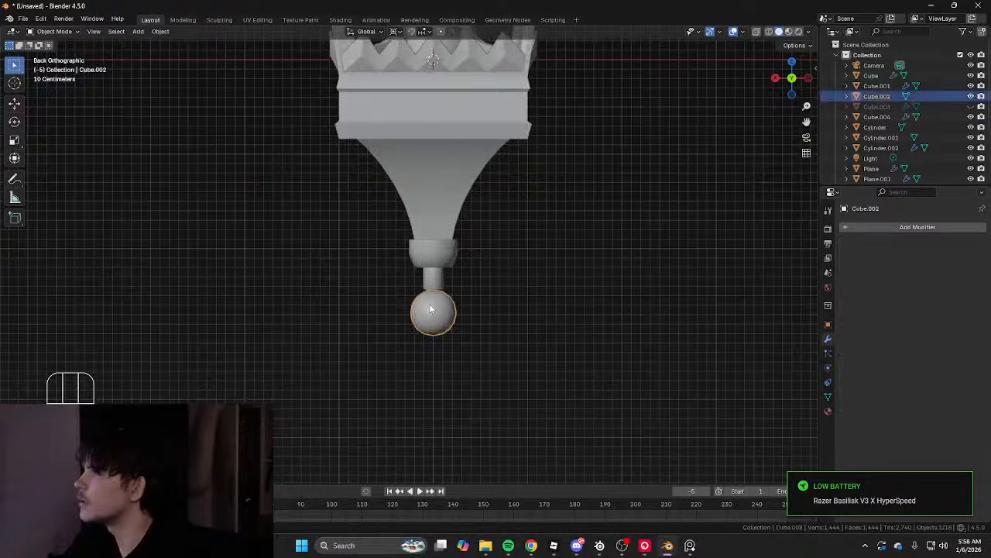
key("x")
Pull the bottom finial's tip vertex down along the Z axis by about 0.9 m to form a long spike
scroll(496, 201, "down", 8)
scroll(433, 233, "up", 6)
left_click(387, 227)
key("Tab")
key("shift+z")
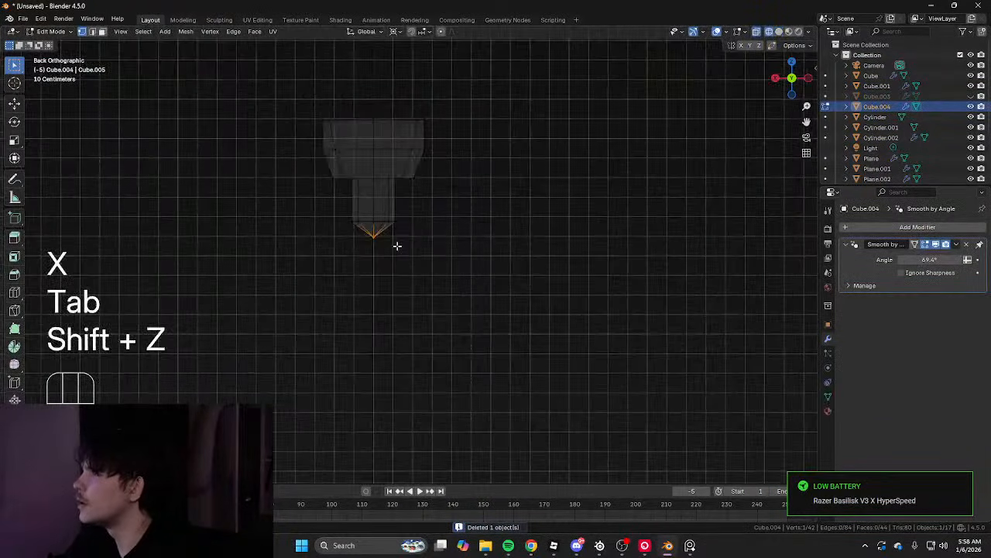
key("g")
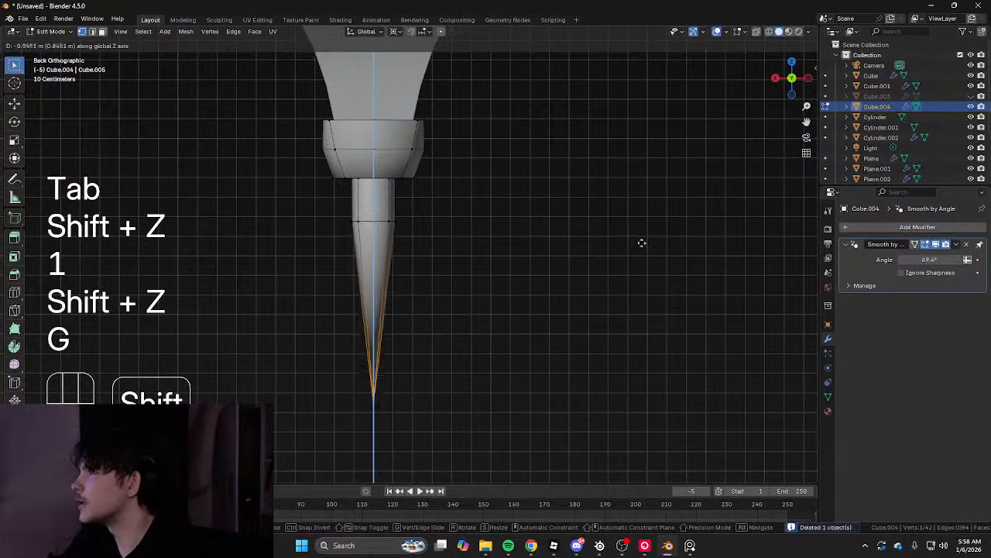
left_click(648, 250)
key("Tab")
left_click(648, 250)
Dissolve the edge loop between the finial's stem and its spike so that it tapers directly from the collar
scroll(644, 248, "down", 7)
middle_click_drag(641, 247, 270, 254)
scroll(562, 237, "down", 5)
scroll(410, 244, "up", 8)
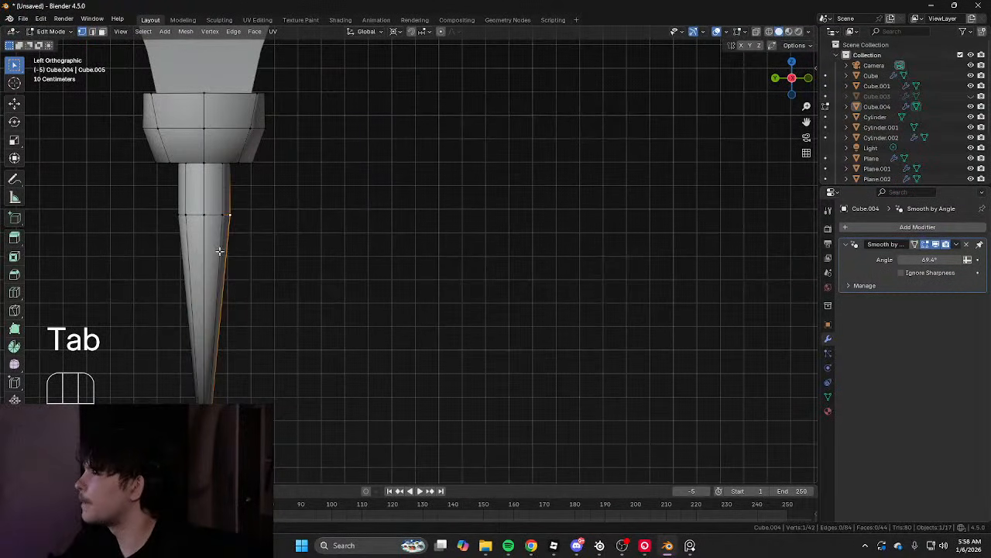
key("2")
middle_click(219, 251, "alt")
scroll(376, 249, "down", 4)
Move the spike's tip vertex up along the Z axis to shorten the bottom finial
key("1")
key("g")
key("z")
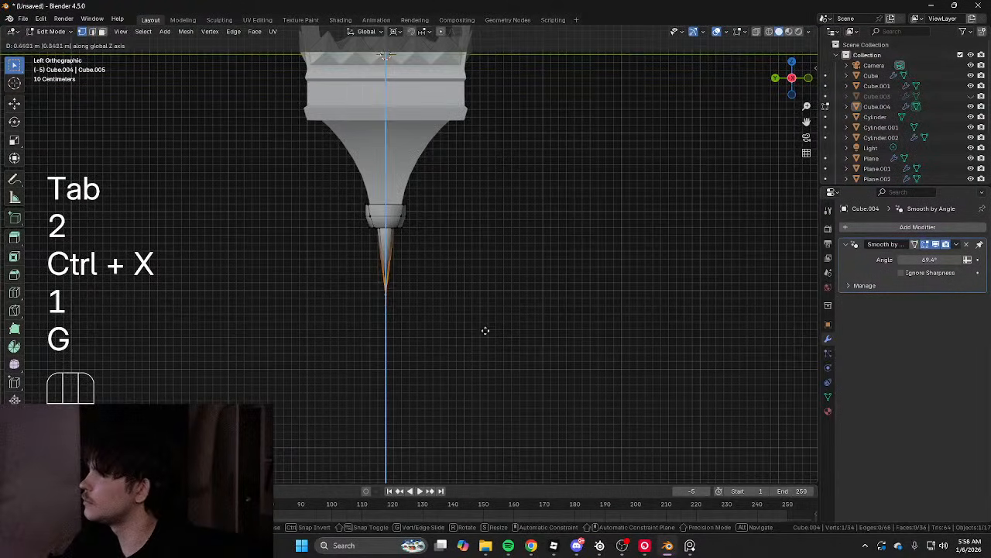
left_click(491, 318)
key("Tab")
middle_click_drag(494, 246, 414, 246)
scroll(407, 213, "down", 3)
middle_click_drag(405, 201, 406, 310, "shift")
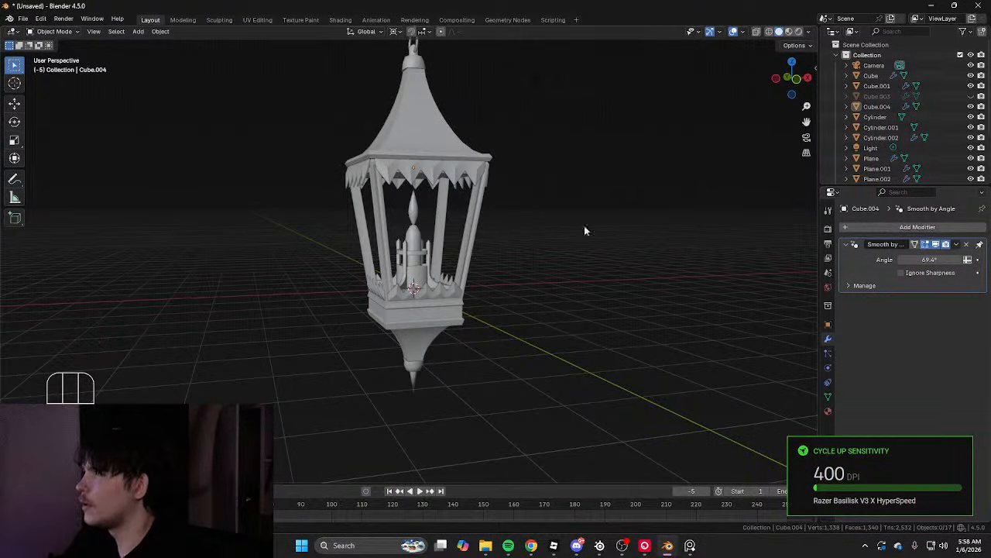
Merge the bottom edge loop of the candle flame into a single point
scroll(534, 234, "up", 6)
middle_click_drag(375, 260, 318, 272)
middle_click_drag(414, 180, 386, 283, "shift")
scroll(385, 284, "up", 4)
left_click(387, 194)
key("Tab")
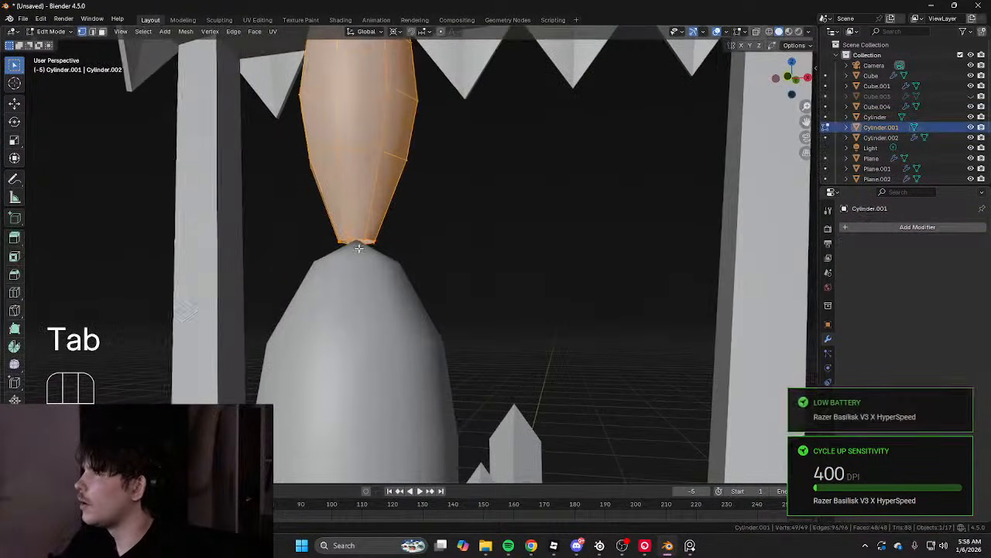
key("2")
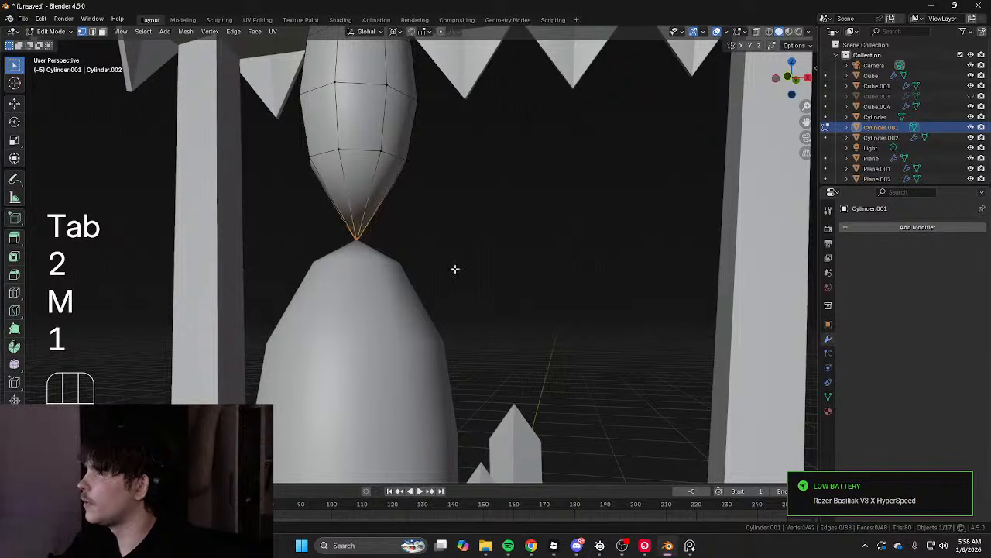
key("Tab")
scroll(457, 266, "down", 10)
left_click(471, 243)
Duplicate the lantern's collection and exclude the original collection from the view layer
middle_click_drag(473, 240, 116, 271)
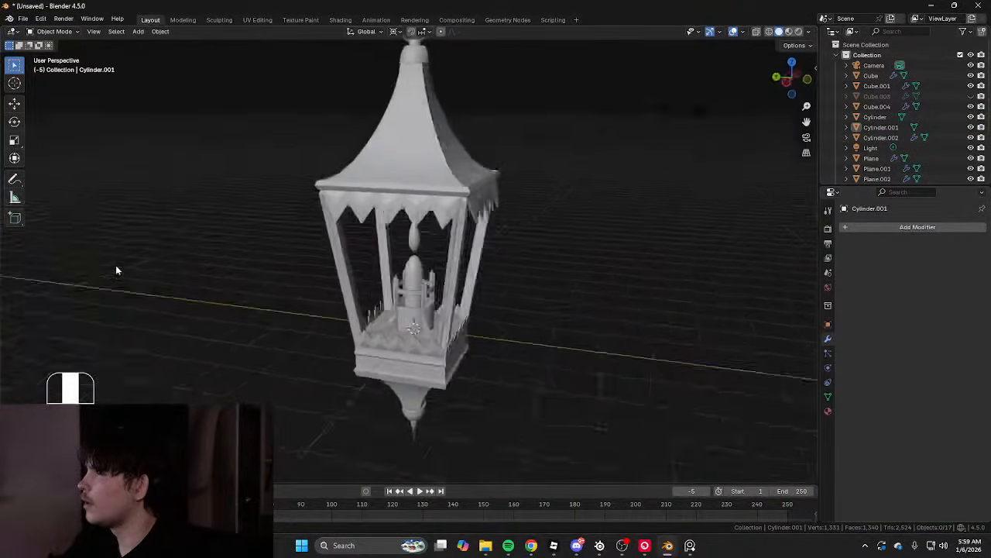
scroll(302, 225, "up", 5)
middle_click_drag(294, 275, 467, 185, "shift")
scroll(349, 318, "up", 3)
scroll(356, 269, "down", 10)
scroll(472, 182, "down", 3)
right_click(875, 57)
left_click(874, 65)
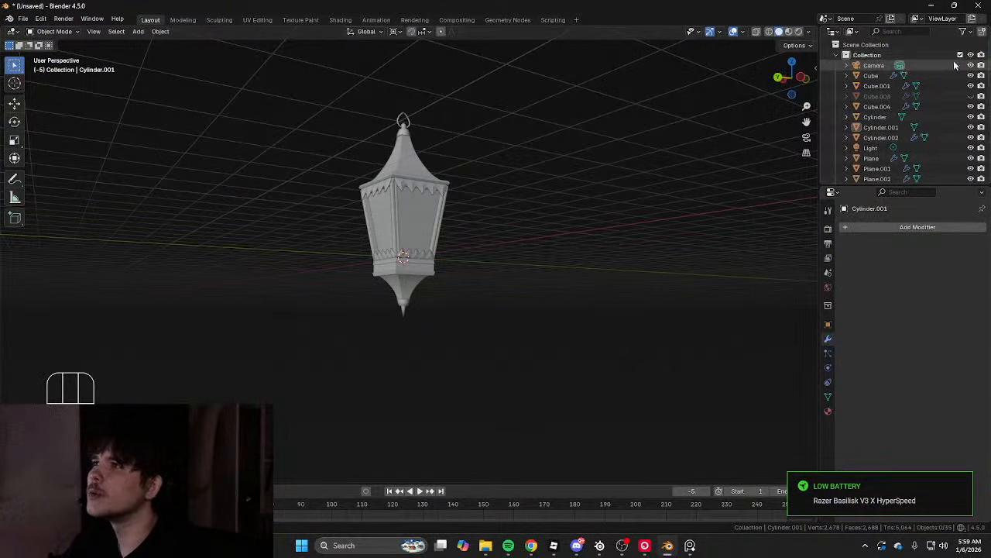
left_click(960, 55)
Hide the flat glass panel object inside the duplicated lantern's frame
scroll(396, 280, "up", 3)
middle_click_drag(354, 255, 370, 307)
left_click(394, 250)
key("Tab")
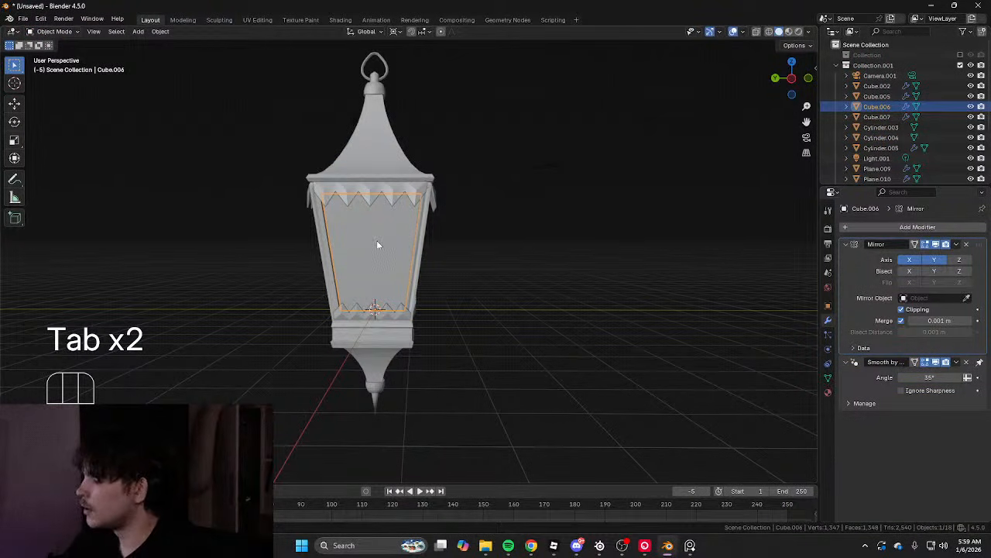
key("h")
Delete the duplicated camera and light from the new collection
left_click(400, 162)
scroll(267, 122, "down", 6)
left_click_drag(243, 111, 527, 372)
scroll(502, 312, "up", 4)
scroll(500, 310, "up", 2)
middle_click_drag(499, 310, 464, 318)
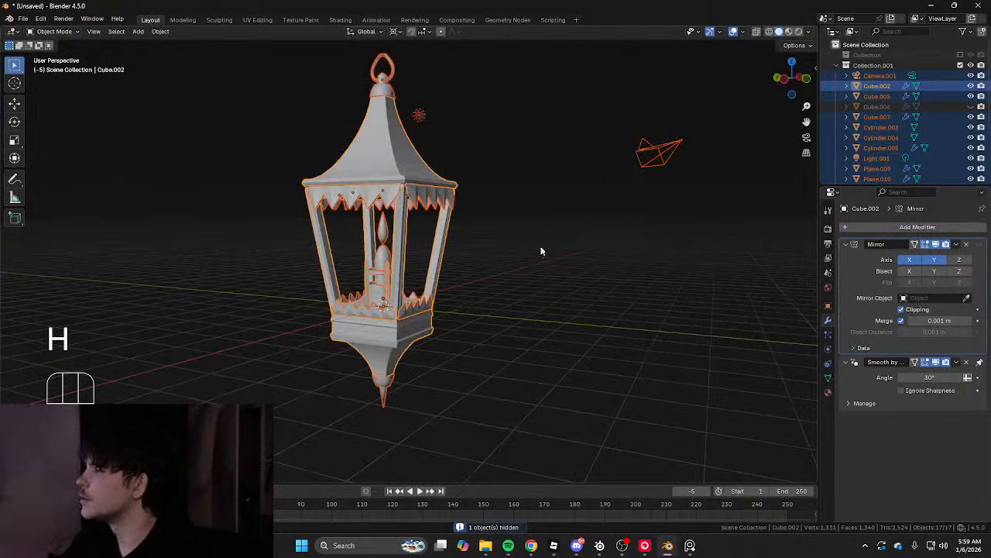
left_click(659, 152)
middle_click_drag(655, 158, 596, 178)
scroll(569, 167, "down", 4)
key("x")
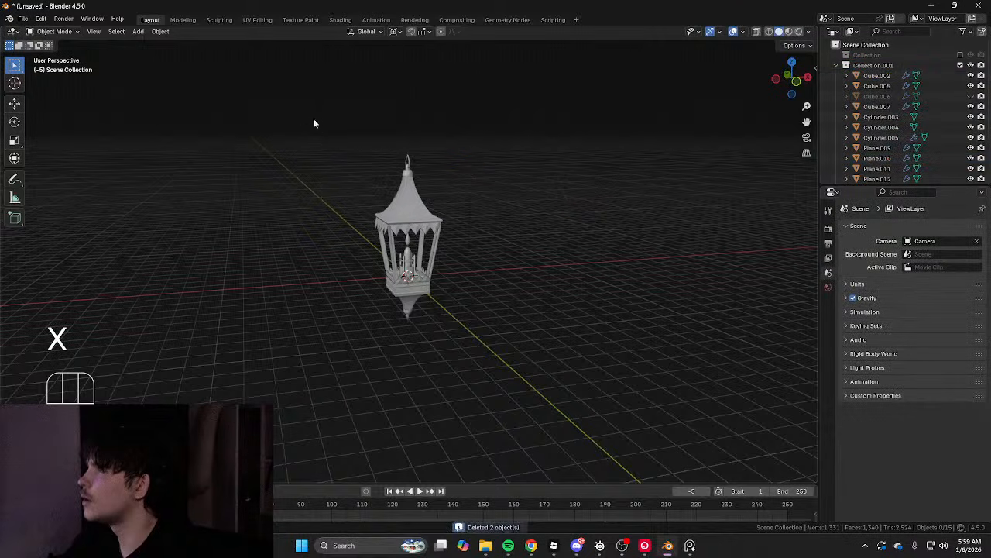
Add a level 3 Subdivision modifier to all the visible lantern parts
left_click_drag(313, 118, 518, 314)
scroll(519, 300, "up", 6)
key("ctrl+2")
key("ctrl+3")
key("ctrl+3")
key("ctrl+3")
key("ctrl+3")
middle_click_drag(498, 312, 545, 205)
Enter Edit Mode on all the lantern parts together and select their sharp edges in edge select mode
key("Tab")
left_click(673, 180)
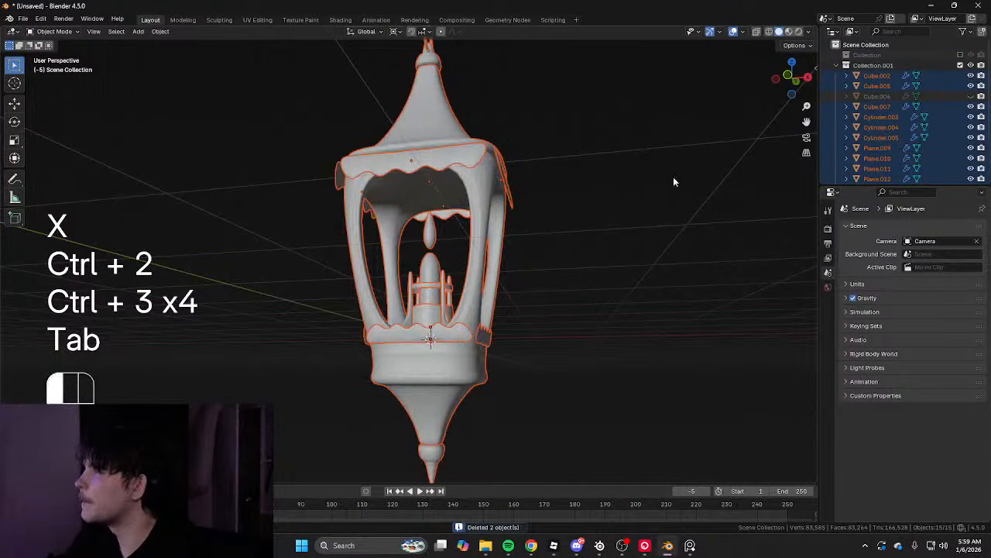
left_click(457, 162)
scroll(345, 144, "down", 4)
left_click_drag(333, 116, 550, 305)
key("Tab")
key("2")
scroll(612, 248, "up", 5)
key("2")
middle_click_drag(617, 242, 67, 90)
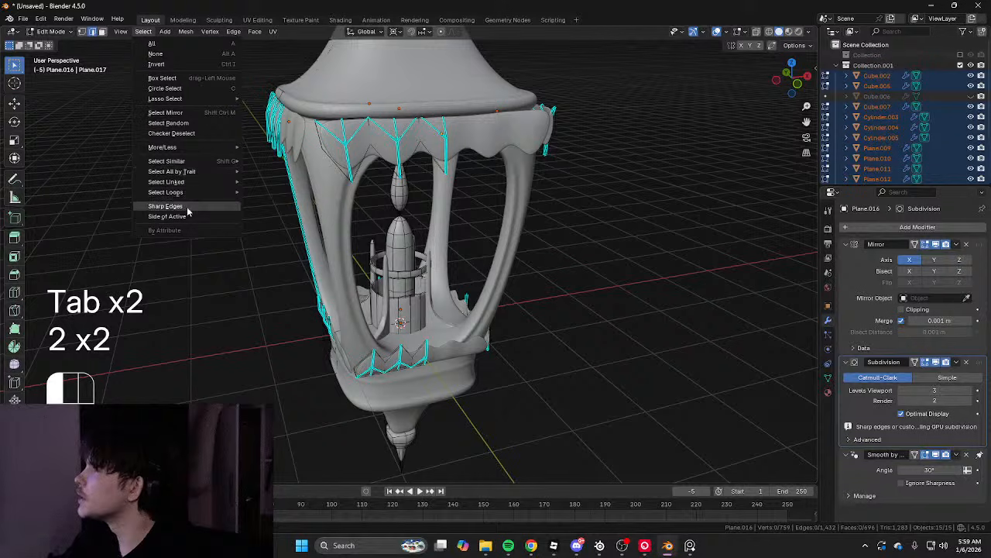
left_click(165, 206)
middle_click_drag(186, 211, 364, 294)
scroll(364, 294, "up", 4)
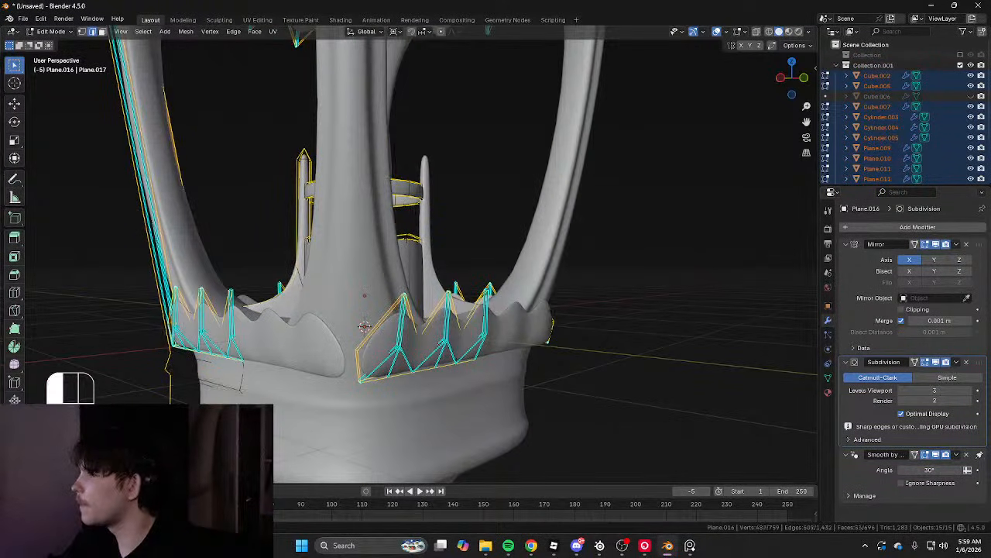
Crease the selected outline edges across the lantern's fringe, frame and candle-holder pieces
left_click(399, 345)
middle_click_drag(400, 345, 473, 366)
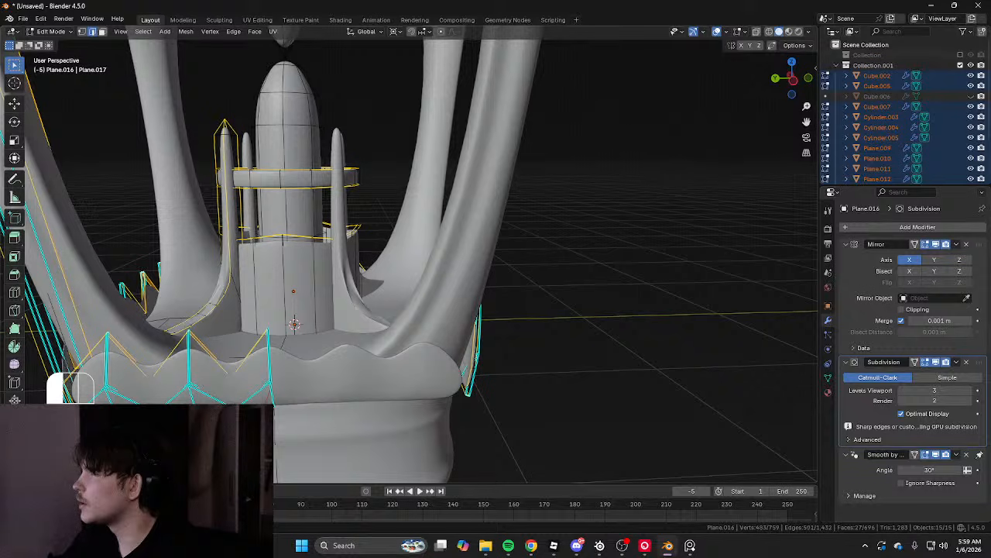
scroll(544, 199, "down", 7)
key("shift+e")
left_click(247, 354)
key("Tab")
middle_click_drag(341, 348, 379, 369)
scroll(466, 201, "up", 4)
Select all edges similar to the sharp-marked edges of the lower pointed trim and crease them to 1
key("Tab")
middle_click_drag(388, 302, 357, 304)
scroll(349, 290, "up", 1)
key("2")
left_click(306, 254)
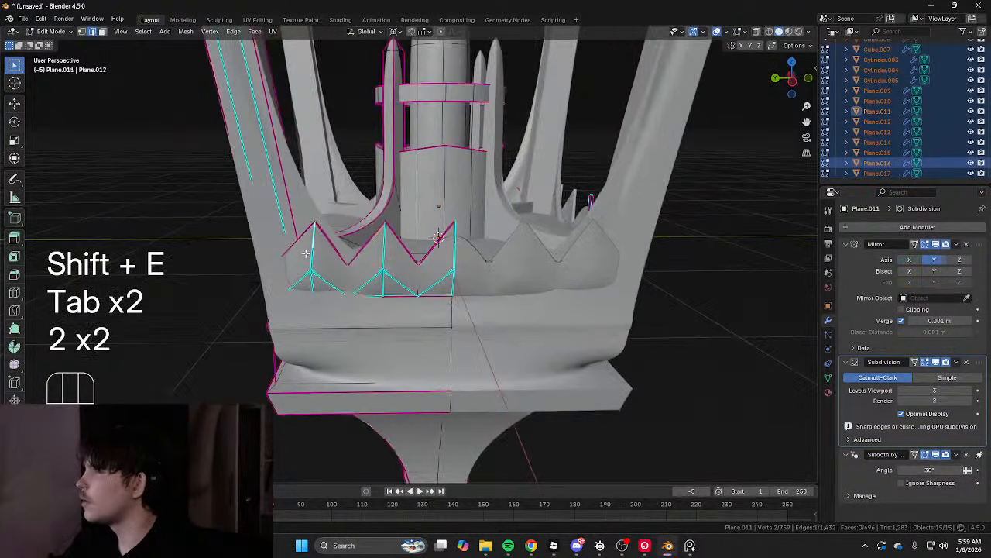
key("1")
scroll(308, 259, "up", 5)
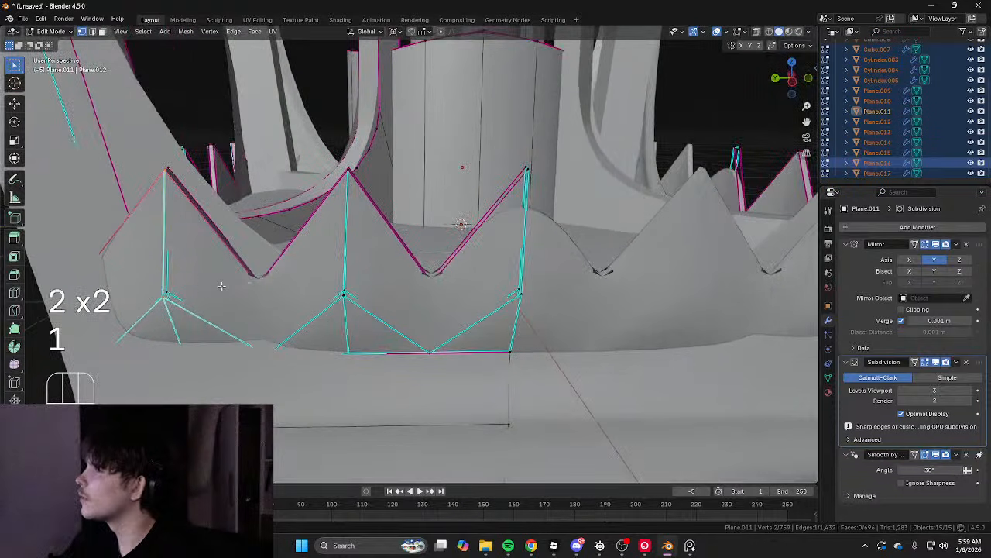
left_click(144, 31)
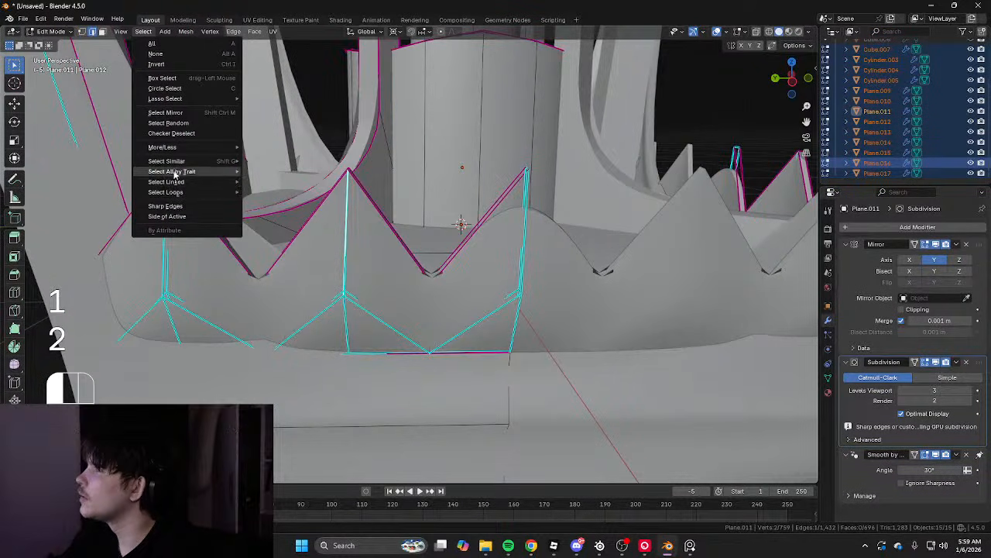
mouse_move(179, 161)
left_click(285, 238)
scroll(299, 289, "down", 11)
key("shift+e")
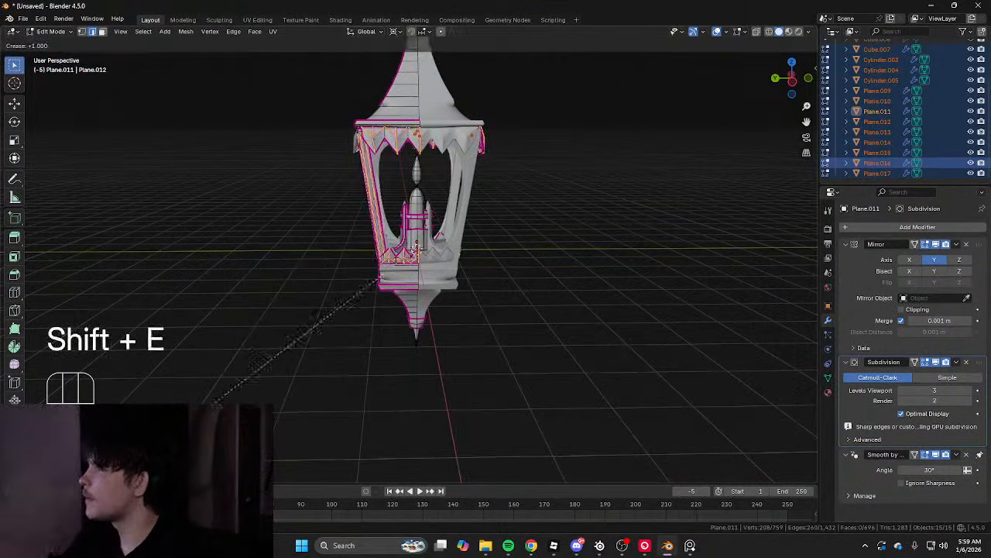
key("Tab")
Crease the roof's corner ridge edge loop to 1 on the lantern body
middle_click_drag(420, 59, 429, 246, "shift")
scroll(457, 298, "up", 3)
left_click(459, 300)
key("Tab")
middle_click_drag(459, 299, 515, 317)
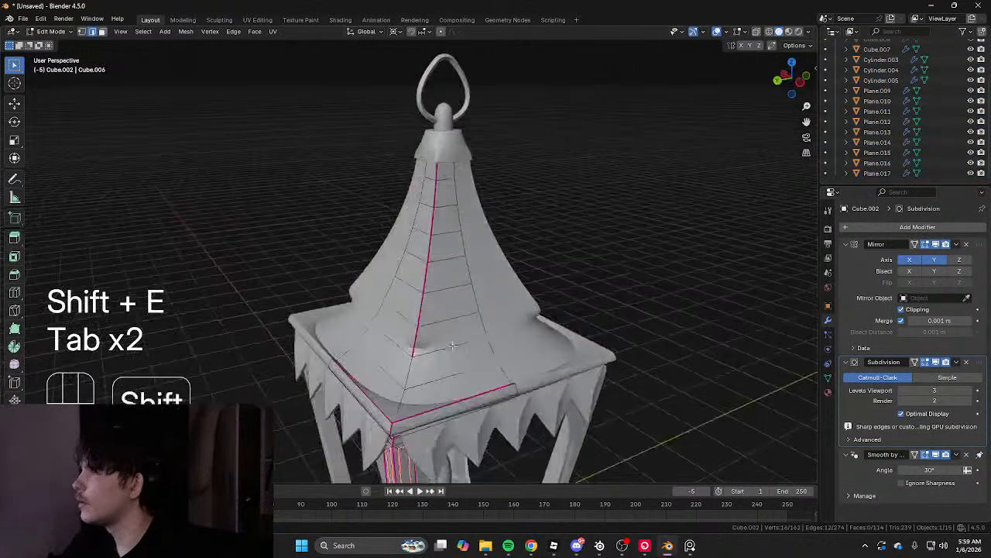
scroll(418, 341, "up", 3)
key("2")
scroll(414, 328, "down", 2)
key("shift+e")
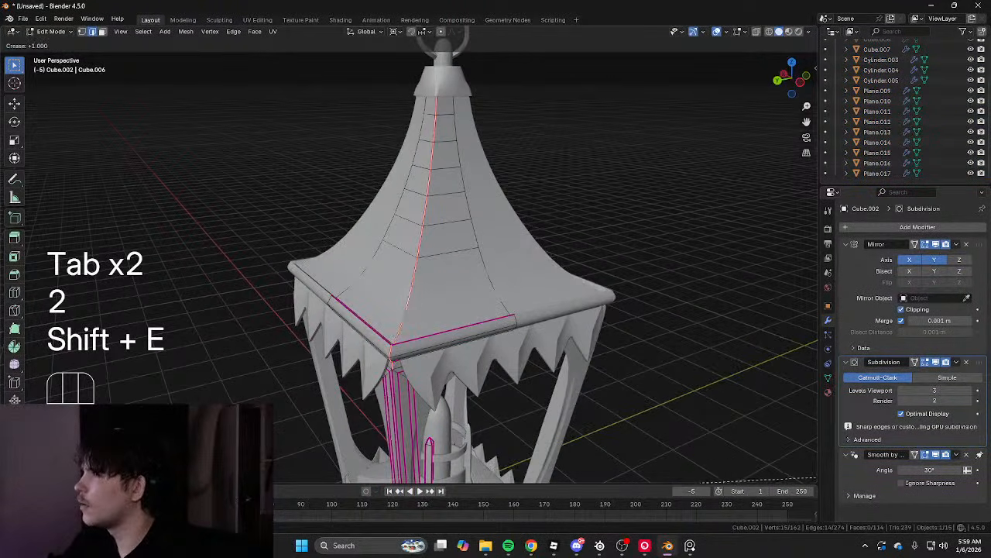
left_click(352, 315)
key("Tab")
key("Tab")
middle_click_drag(352, 315, 403, 248)
key("Tab")
Crease the bottom rim and upper shoulder edge loops of the cap on top of the roof
scroll(390, 283, "up", 4)
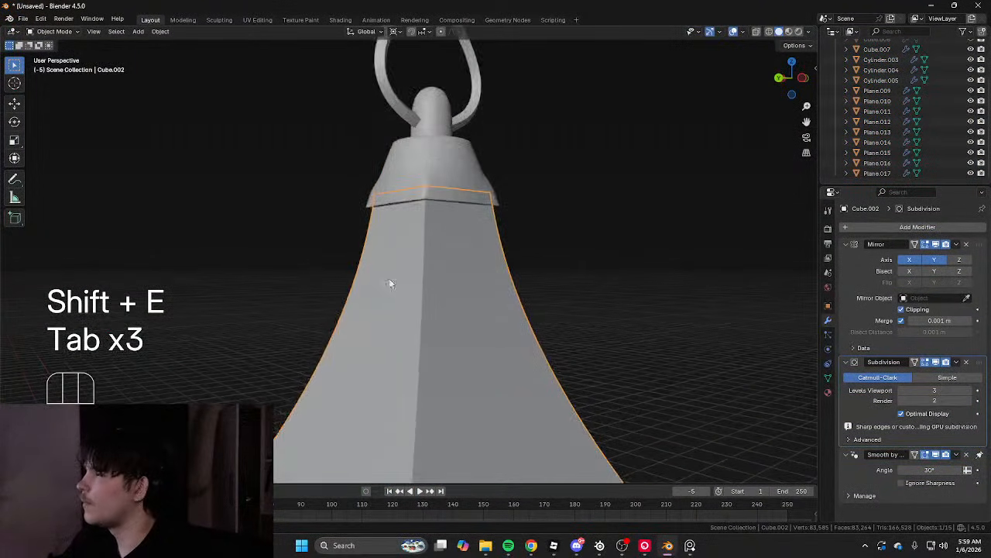
left_click(425, 177)
key("Tab")
middle_click_drag(426, 176, 378, 264, "shift")
scroll(377, 266, "up", 1)
key("2")
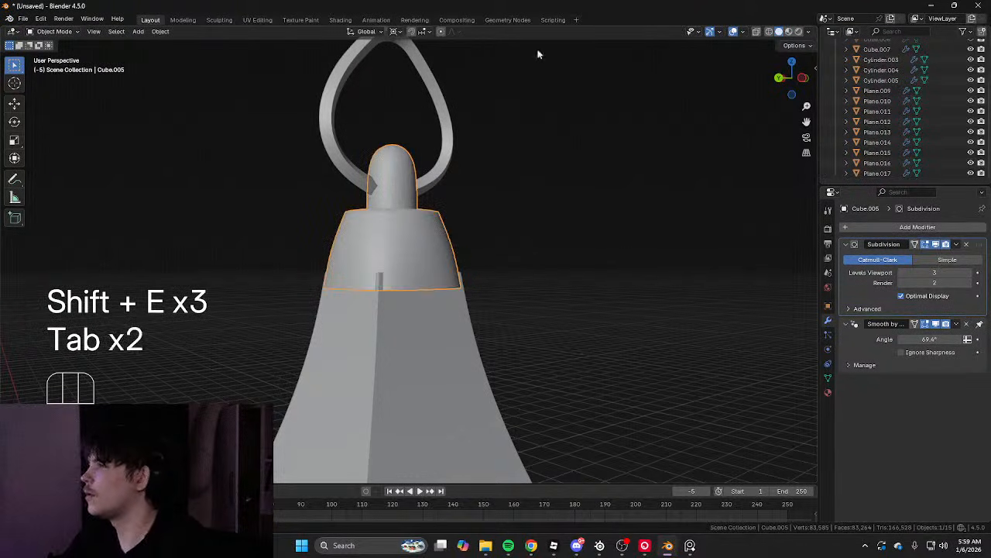
key("Tab")
middle_click_drag(538, 54, 481, 174)
Select the four vertical corner edges on the cap's lower band and crease them
key("Tab")
left_click(318, 235)
middle_click_drag(318, 235, 339, 285)
left_click(486, 275)
middle_click_drag(486, 274, 342, 301)
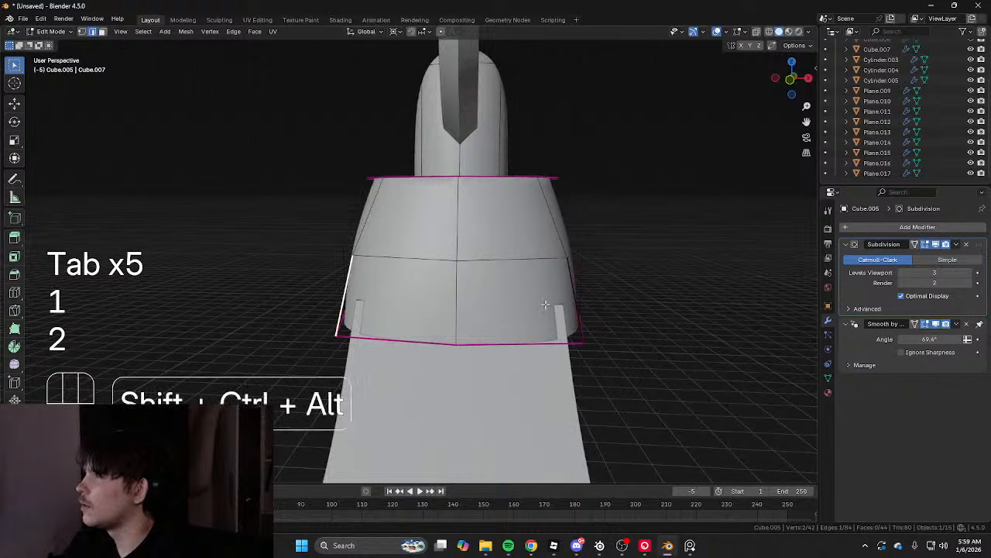
middle_click_drag(283, 300, 454, 309)
left_click(364, 303, "shift")
middle_click_drag(364, 303, 416, 316)
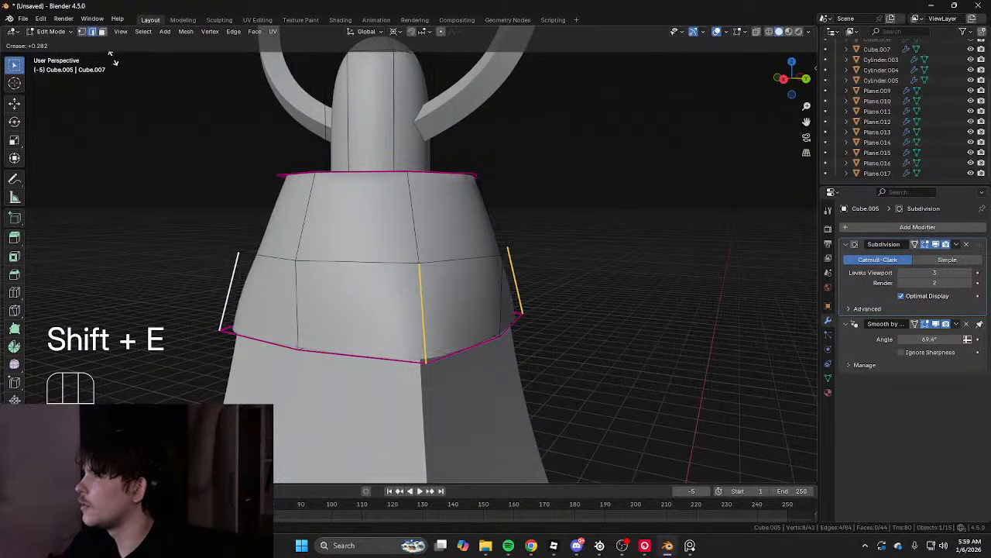
left_click(113, 59)
key("Tab")
middle_click_drag(247, 108, 385, 305)
scroll(521, 172, "down", 5)
left_click(521, 172)
scroll(357, 213, "down", 2)
scroll(385, 306, "up", 3)
key("Tab")
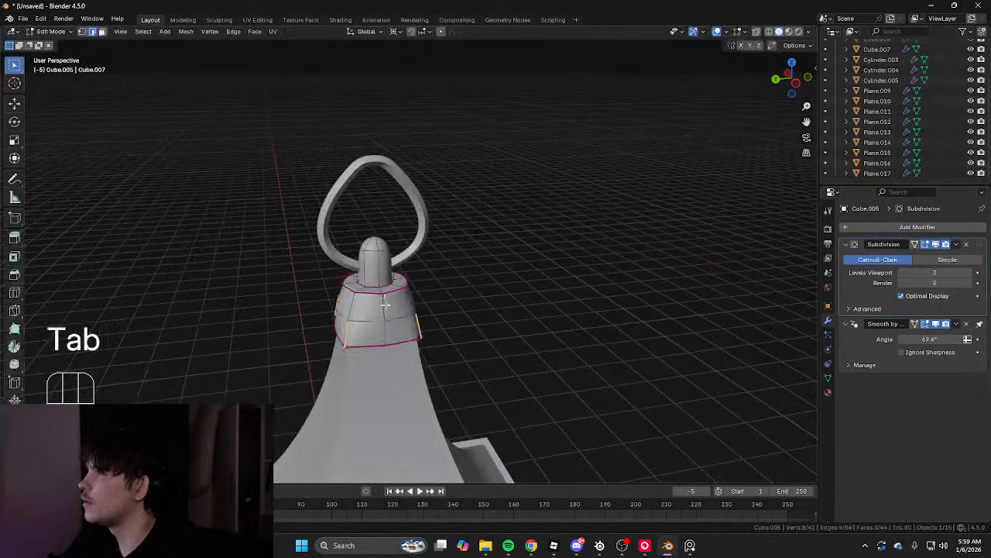
Crease the eight-edge loop around the base of the cap's rounded knob
scroll(385, 305, "up", 3)
key("2")
left_click(380, 326, "alt")
key("shift+e")
left_click(541, 437)
key("Tab")
scroll(529, 430, "down", 5)
key("Tab")
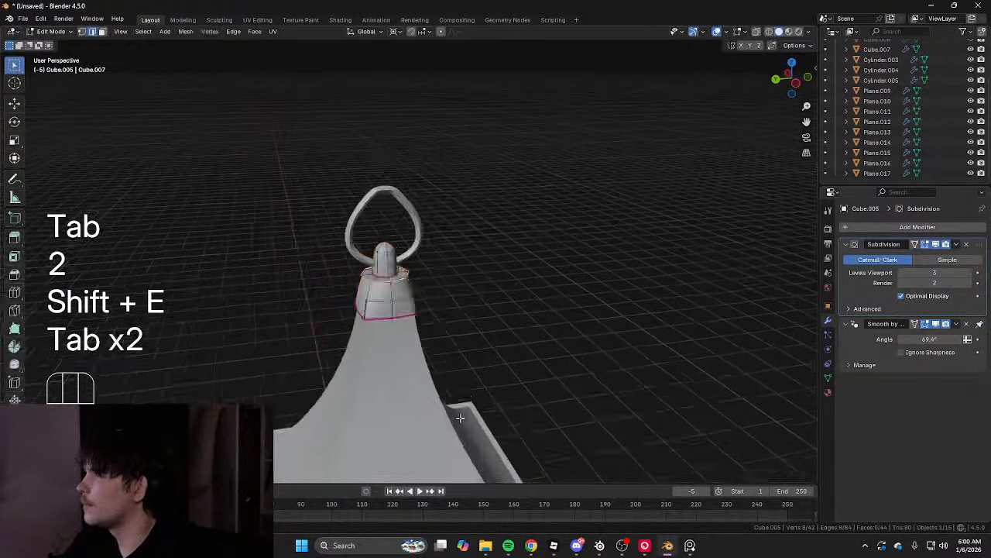
Isolate the lantern body in local view and open its mesh for editing
scroll(452, 414, "up", 4)
scroll(452, 413, "down", 7)
middle_click_drag(452, 414, 438, 162, "shift")
scroll(434, 232, "up", 3)
middle_click_drag(422, 340, 411, 284)
key("Tab")
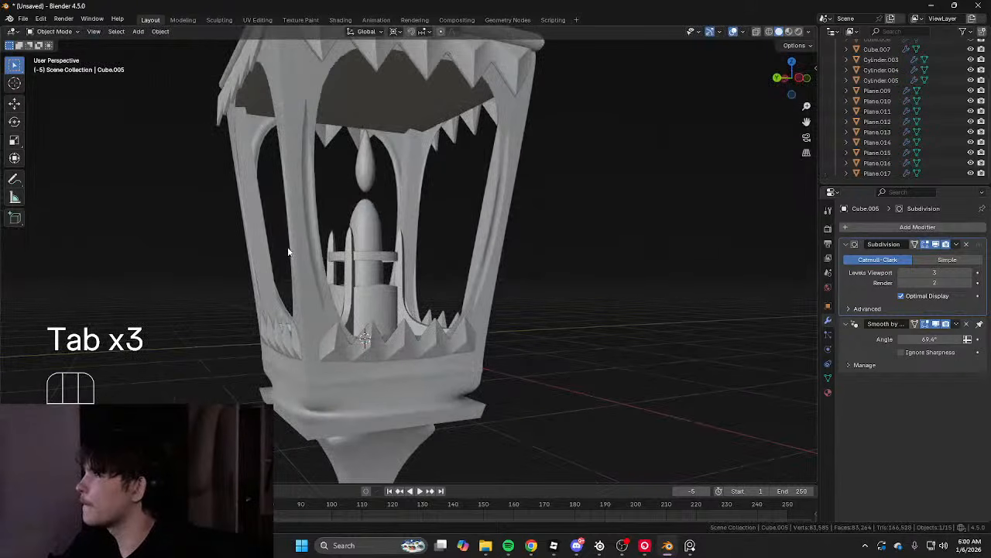
left_click(295, 254)
key("slash")
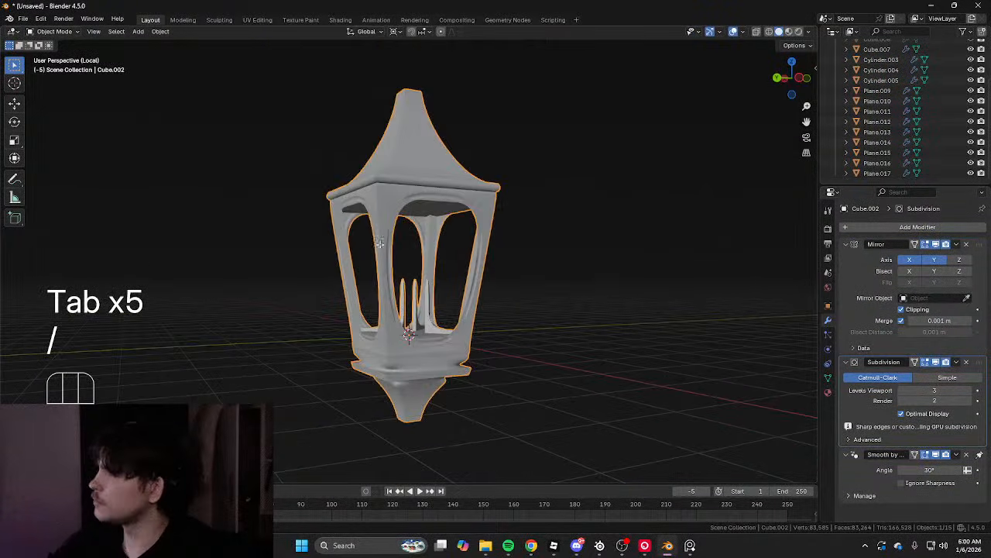
key("Tab")
Crease the window-frame edge loops beneath the roof of the lantern body
middle_click_drag(445, 184, 447, 224, "shift")
scroll(447, 224, "up", 3)
middle_click_drag(447, 225, 422, 213)
scroll(495, 185, "up", 2)
key("2")
left_click(517, 165, "alt")
key("shift+e")
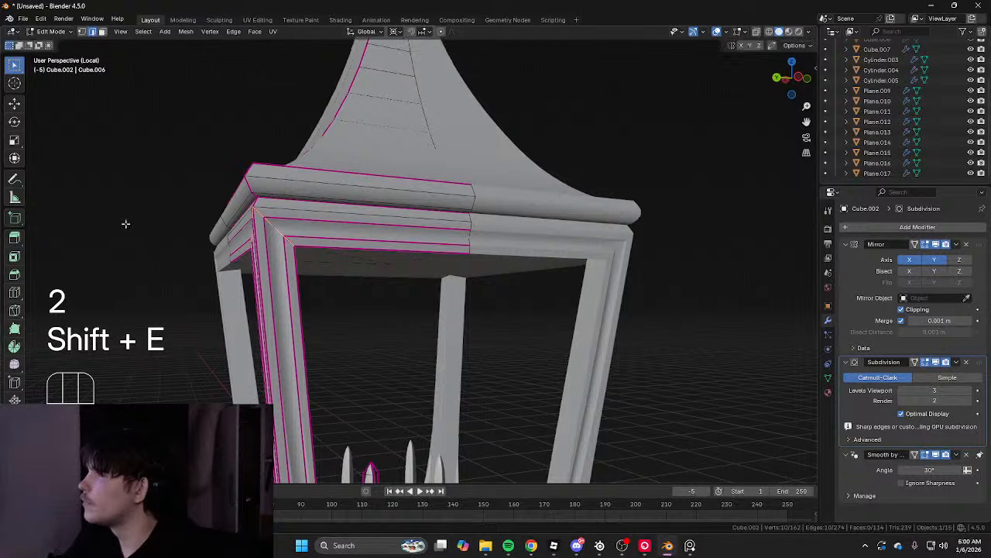
key("Tab")
Crease the lower window-frame edges that meet at the corner of the base
scroll(268, 301, "down", 4)
middle_click_drag(268, 301, 291, 155, "shift")
scroll(310, 233, "up", 3)
key("Tab")
key("2")
scroll(340, 319, "up", 4)
key("shift+z")
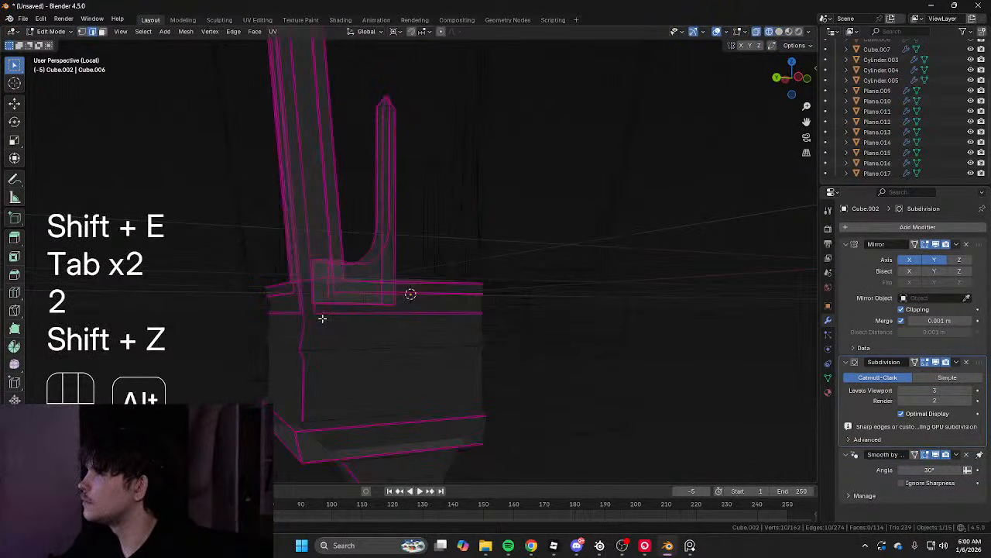
key("shift+z")
middle_click_drag(312, 313, 368, 325)
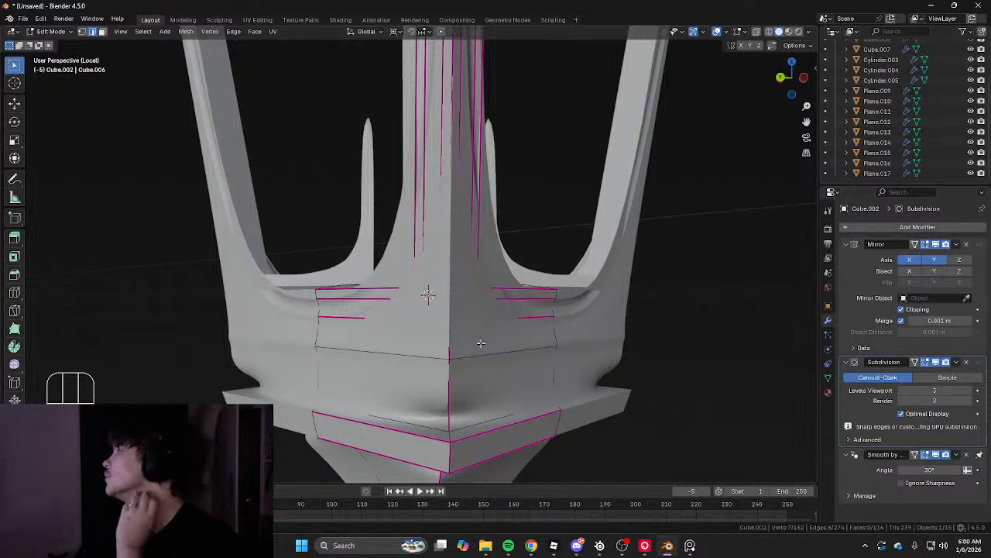
key("shift+e")
left_click(752, 299)
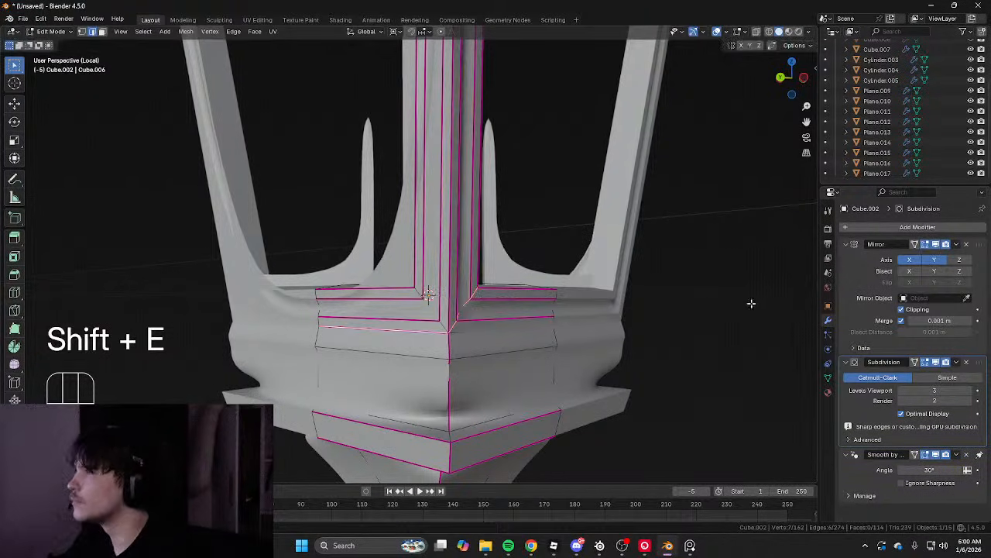
Crease the horizontal edge loop where the base block meets the projecting ledge to 1
middle_click_drag(752, 299, 477, 323)
key("2")
left_click(480, 363, "alt")
key("shift+e")
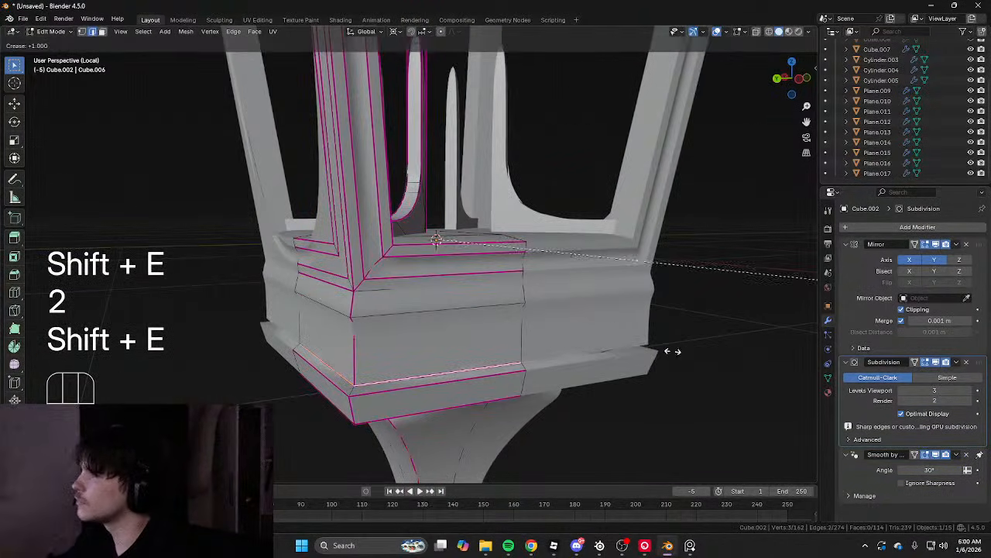
left_click(673, 349)
key("Tab")
key("Tab")
key("Tab")
key("Tab")
Select the horizontal molding edges around the upper part of the base block and crease them
key("shift+z")
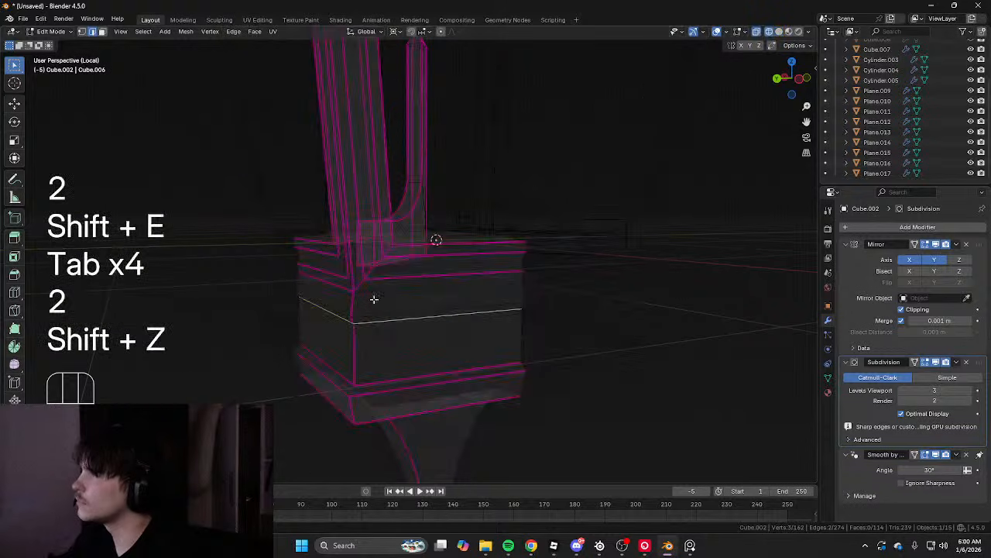
key("shift+z")
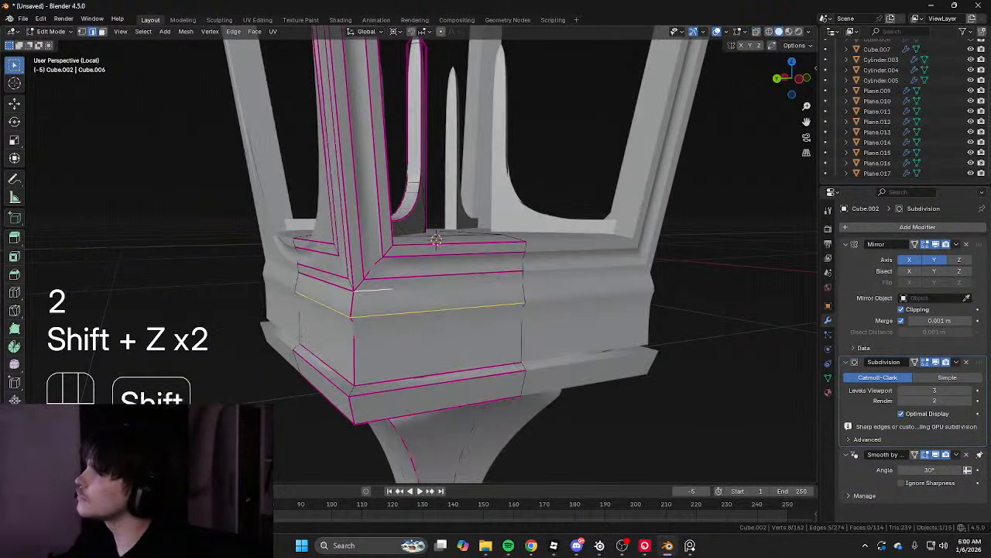
key("shift+e")
left_click(802, 325)
key("Tab")
key("Tab")
Merge the overlapping vertices of the whole lantern body by distance, undoing the test move of a ledge vertex
middle_click_drag(659, 298, 587, 301)
key("Tab")
middle_click_drag(488, 278, 569, 293)
key("shift+z")
scroll(508, 305, "up", 4)
key("1")
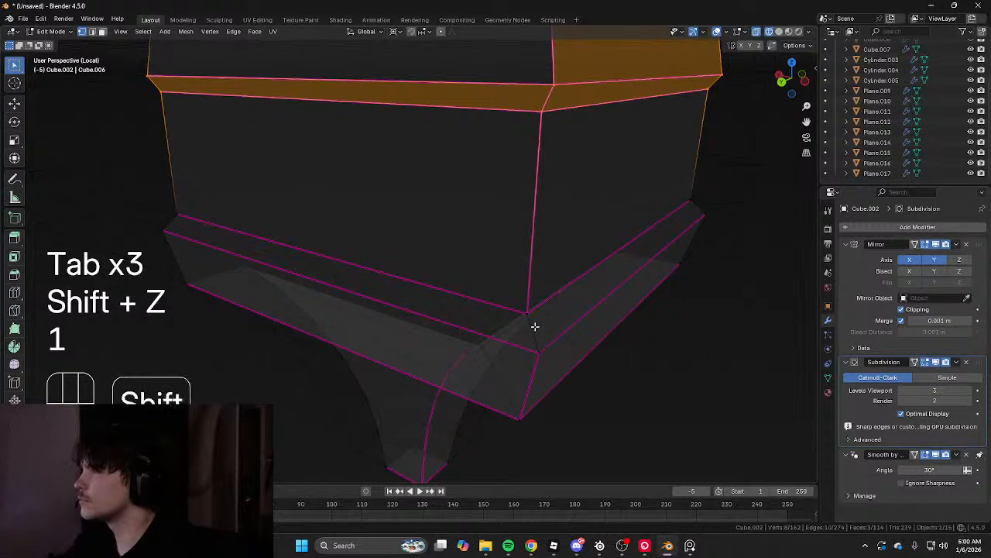
key("shift+z")
key("shift+z")
middle_click_drag(531, 325, 514, 323)
key("shift+z")
key("a")
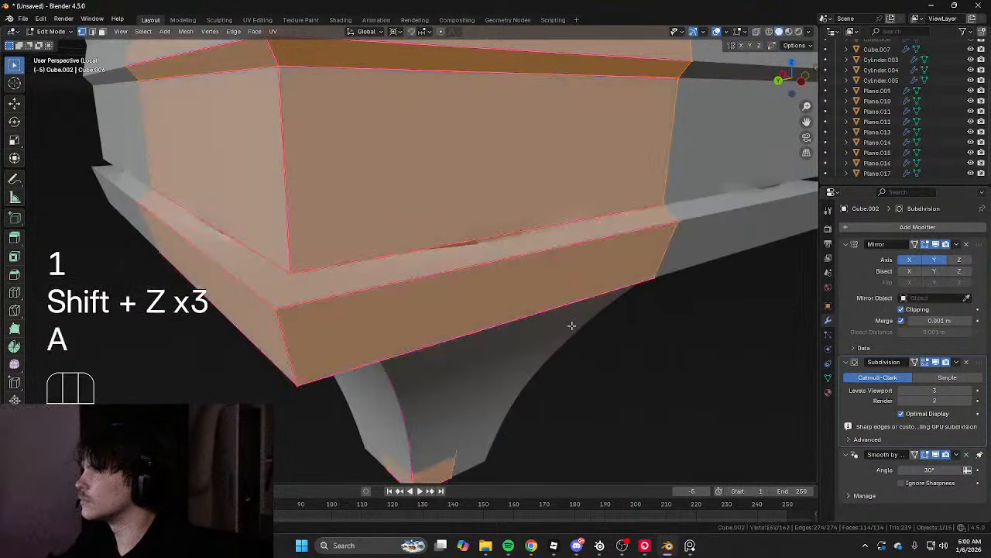
key("g")
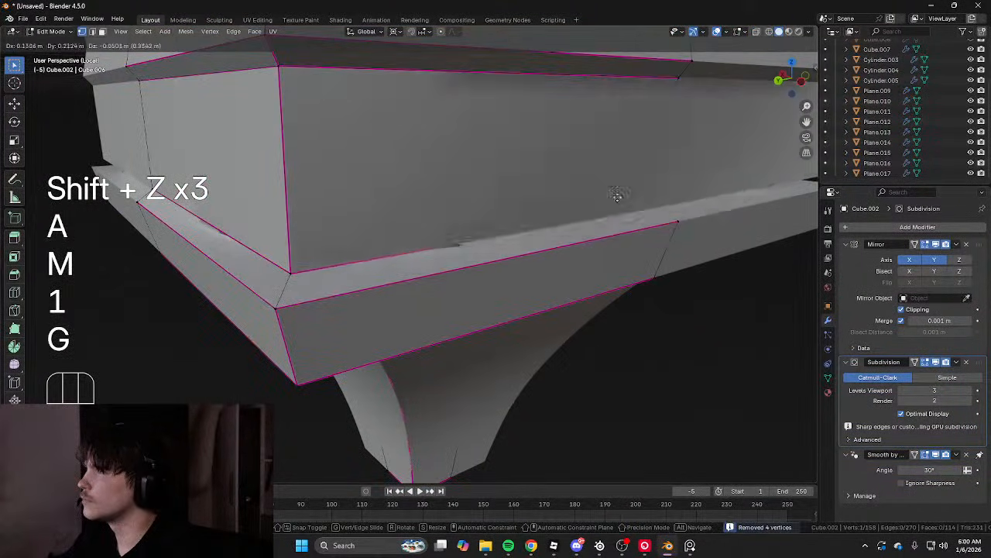
key("ctrl+z")
key("shift+z")
key("3")
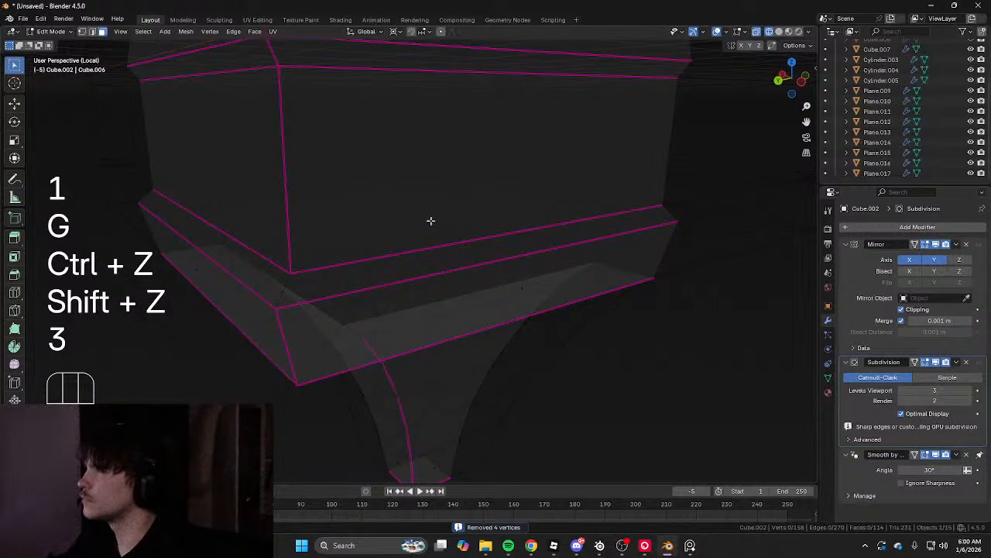
Crease the three selected edges of the lantern base below the window frame
scroll(464, 232, "down", 5)
mouse_move(498, 243)
middle_mouse_down()
mouse_move(525, 263)
mouse_move(527, 287)
mouse_move(549, 259)
mouse_move(520, 241)
mouse_move(503, 290)
middle_mouse_up()
key("shift+z")
scroll(500, 291, "up", 3)
middle_click_drag(496, 291, 459, 285)
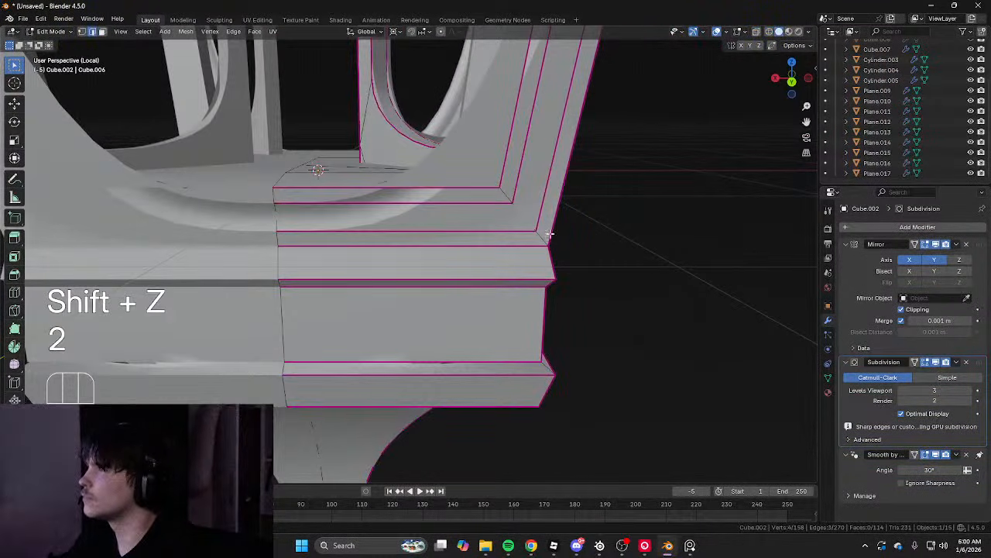
key("shift+e")
left_click(809, 447)
Crease the corner edge loop running down the base and tapered bottom to 1
middle_click_drag(314, 333, 246, 333)
middle_click_drag(246, 333, 288, 232, "shift")
key("2")
left_click(402, 288, "alt")
key("shift+e")
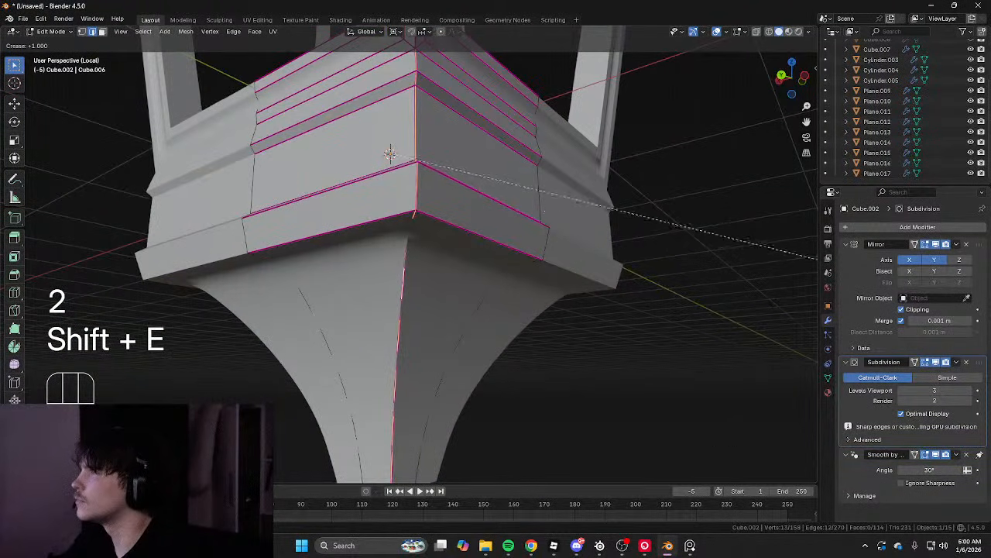
key("Tab")
key("Tab")
Inspect the creased base and tapered bottom in wireframe, edit and object views for remaining shading problems
middle_click_drag(561, 96, 395, 200)
key("2")
key("shift+z")
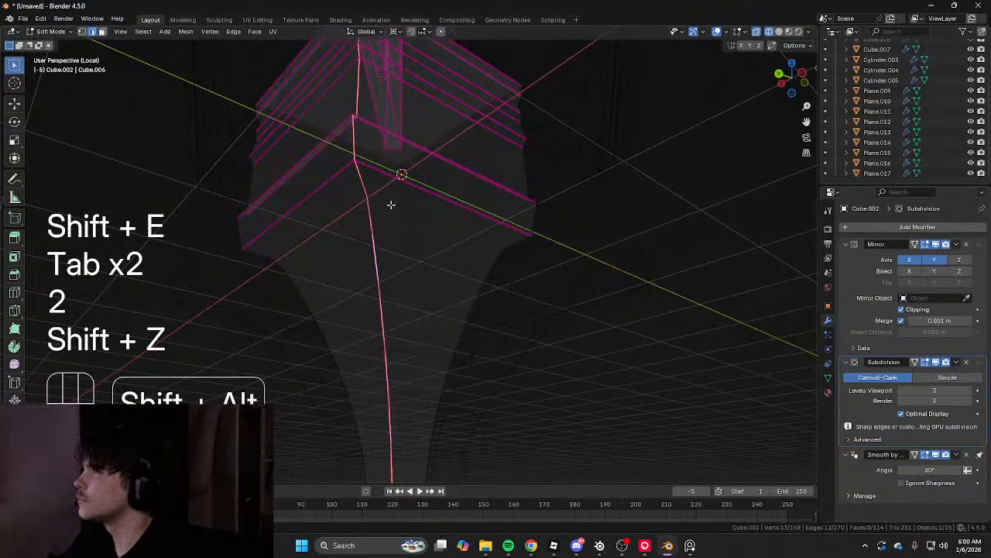
key("shift+z")
key("Tab")
middle_click_drag(646, 379, 430, 293)
scroll(525, 385, "down", 2)
key("Tab")
key("Tab")
scroll(447, 328, "up", 4)
scroll(447, 327, "up", 4)
Triangulate the large side face of the curved bracket standing on the lantern's inner floor
key("Tab")
scroll(406, 290, "down", 3)
key("3")
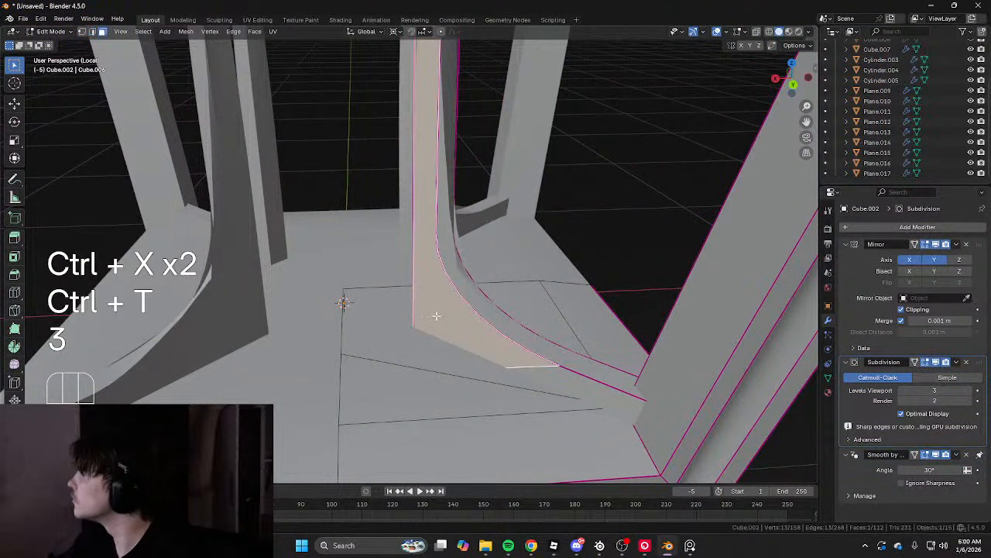
key("ctrl+t")
middle_click_drag(436, 316, 341, 287)
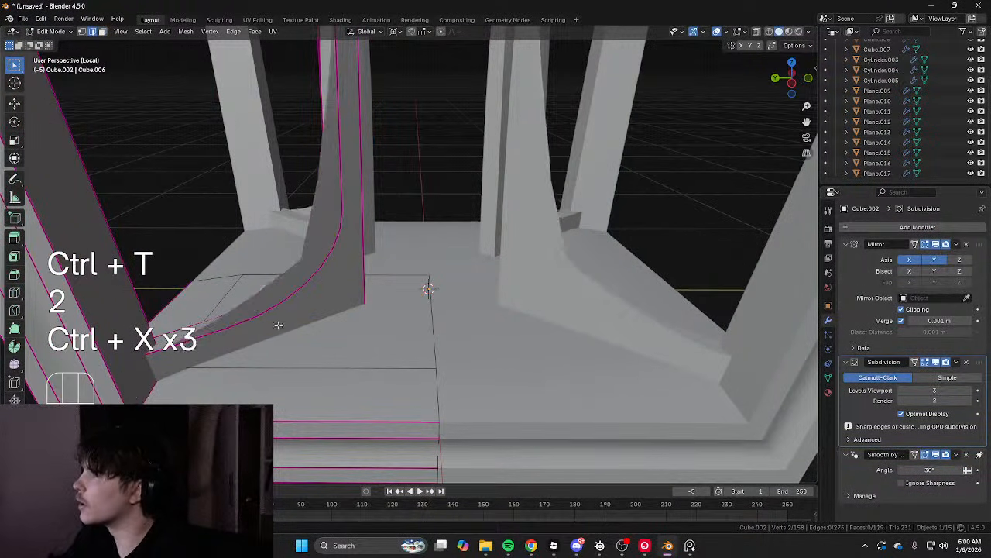
Triangulate the curved bracket's merged side face and check its shading in object mode
key("ctrl+t")
middle_click_drag(335, 317, 387, 298)
key("Tab")
scroll(451, 296, "down", 5)
scroll(409, 285, "up", 2)
key("Tab")
key("Tab")
scroll(368, 309, "up", 4)
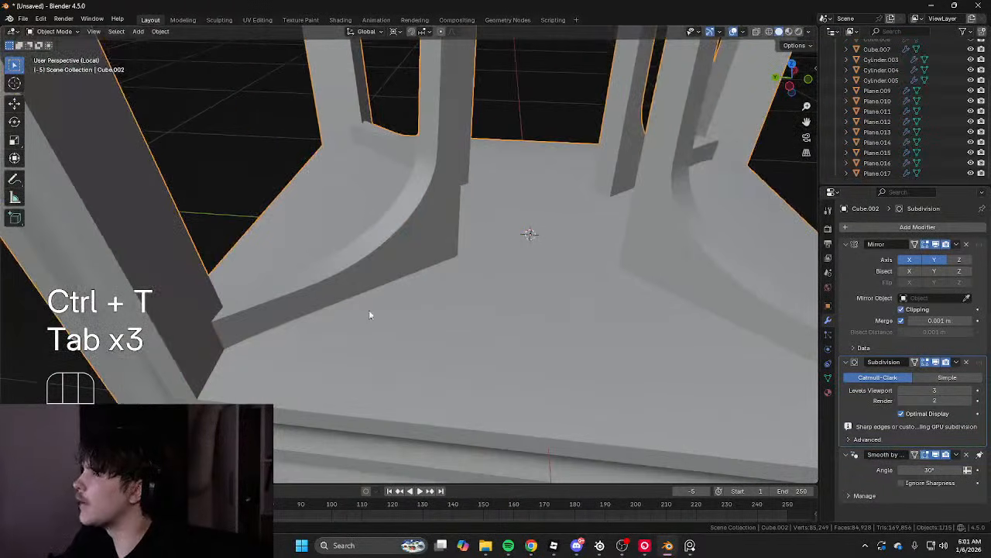
Set the lantern body's viewport subdivision level to 4 and return to edge editing
key("ctrl+2")
key("ctrl+3")
key("ctrl+4")
middle_click_drag(529, 287, 403, 285)
scroll(506, 206, "down", 4)
key("Tab")
key("Tab")
key("Tab")
key("2")
scroll(383, 282, "up", 3)
key("2")
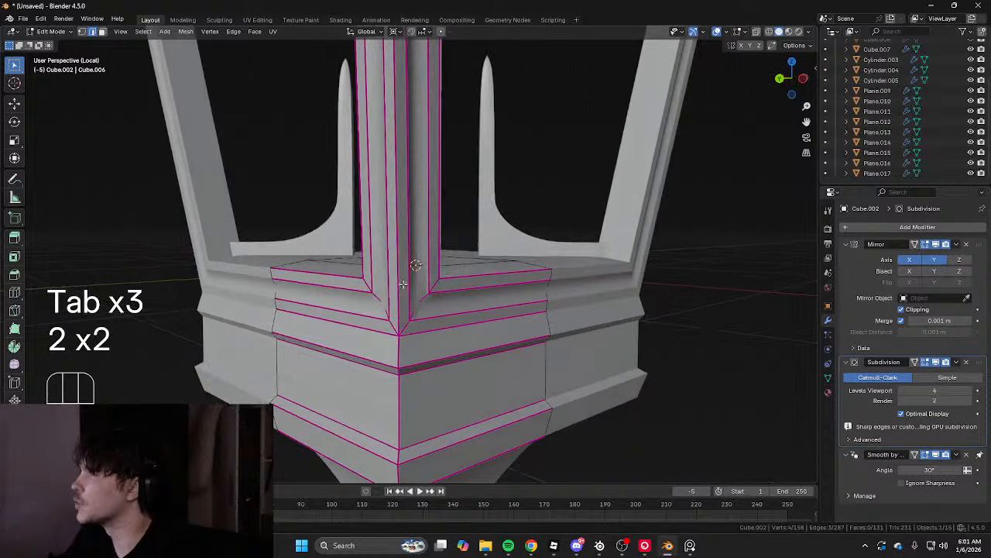
Try selecting every edge with a crease similar to the diagonal corner edge of the window frame
middle_click_drag(540, 287, 483, 286)
middle_click_drag(378, 287, 472, 276)
scroll(400, 291, "up", 4)
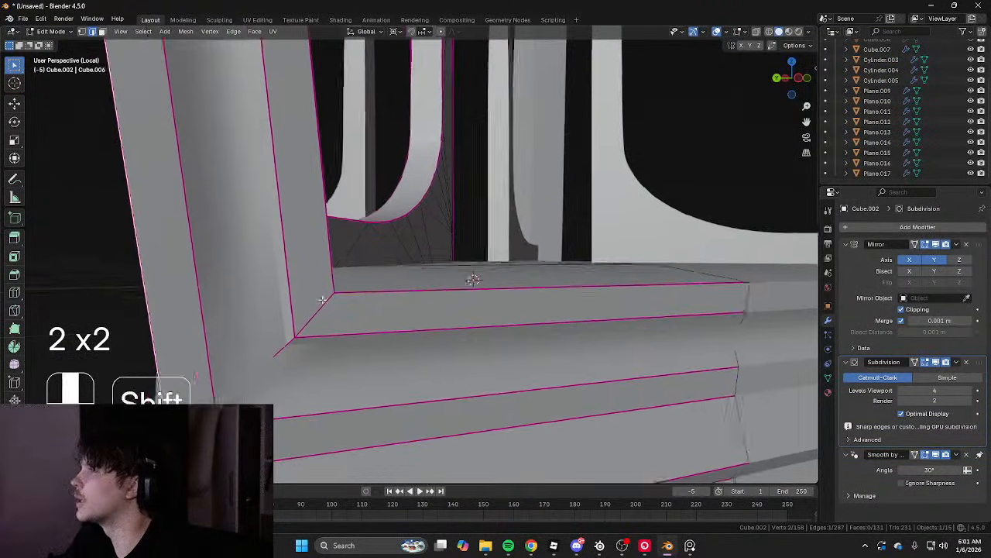
middle_click_drag(430, 224, 454, 207)
left_click(144, 31)
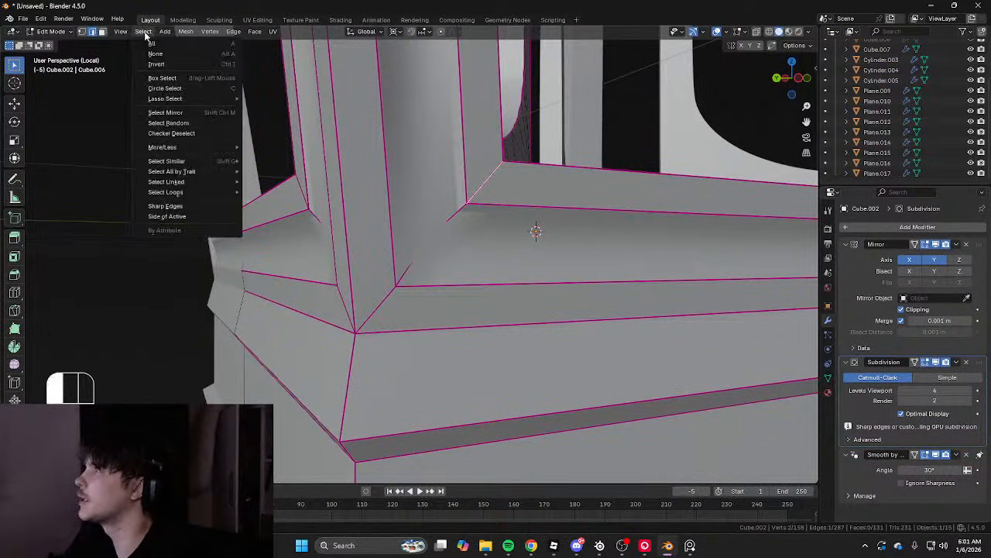
mouse_move(193, 162)
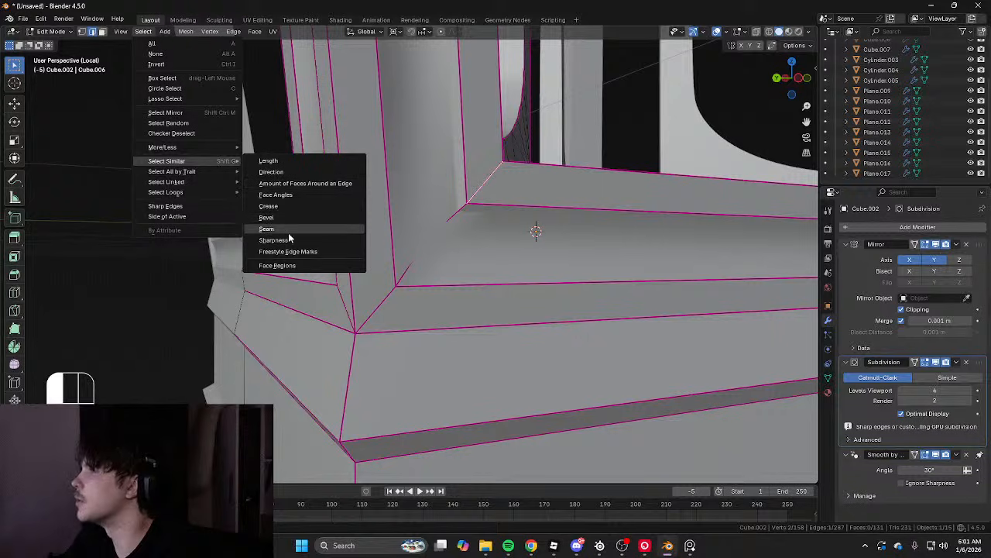
left_click(270, 209)
scroll(342, 196, "down", 5)
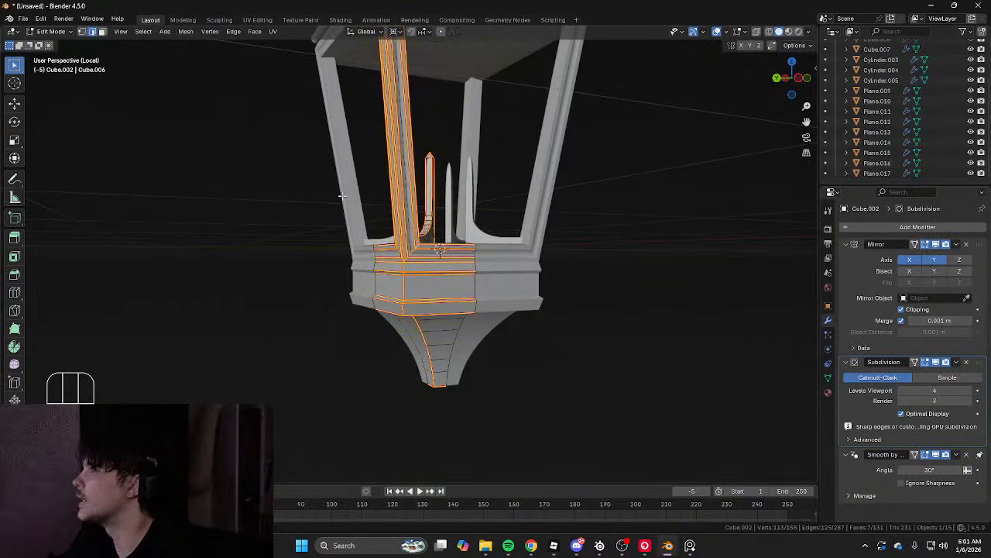
key("ctrl+z")
middle_click_drag(335, 199, 349, 203)
scroll(419, 217, "up", 7)
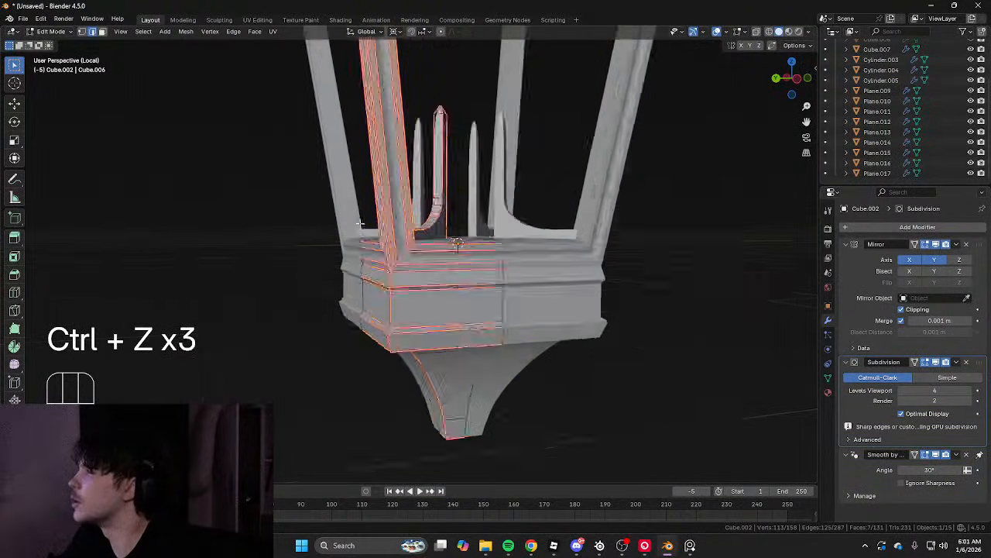
middle_click_drag(500, 217, 519, 228, "shift")
key("2")
scroll(415, 237, "down", 5)
scroll(415, 238, "down", 5)
Leave edit mode and local view to show the whole lantern with its other parts
key("Tab")
middle_click_drag(416, 241, 400, 303)
middle_click_drag(401, 170, 268, 314, "shift")
key("KP_Divide")
scroll(498, 195, "up", 5)
Try a cut-through knife cut at the lower tip of the flame shape above the candle
left_click(405, 159)
key("Tab")
scroll(268, 314, "up", 4)
left_click(384, 329)
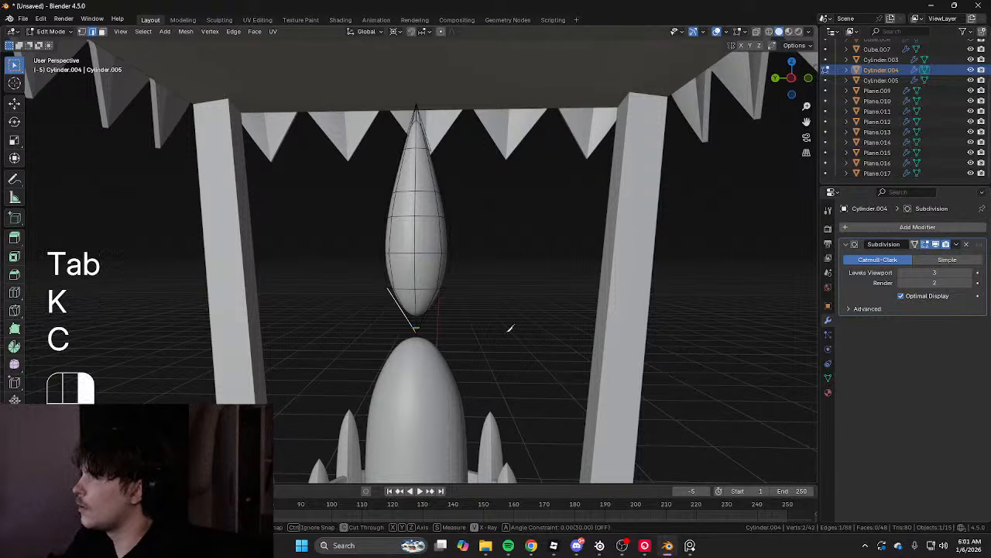
key("Tab")
left_click(429, 370)
key("Tab")
middle_click_drag(388, 318, 378, 281, "shift")
scroll(379, 281, "up", 2)
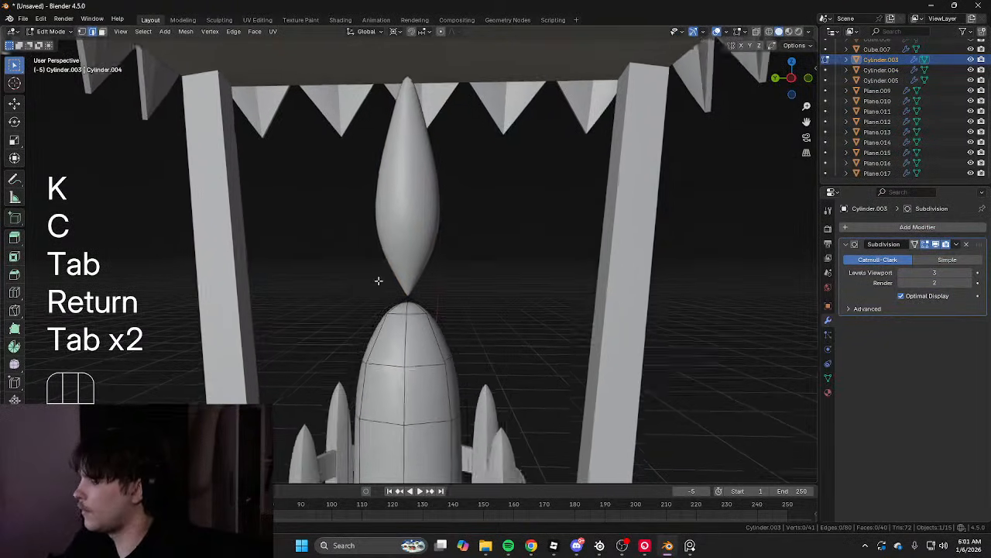
key("k")
key("Escape")
key("grave")
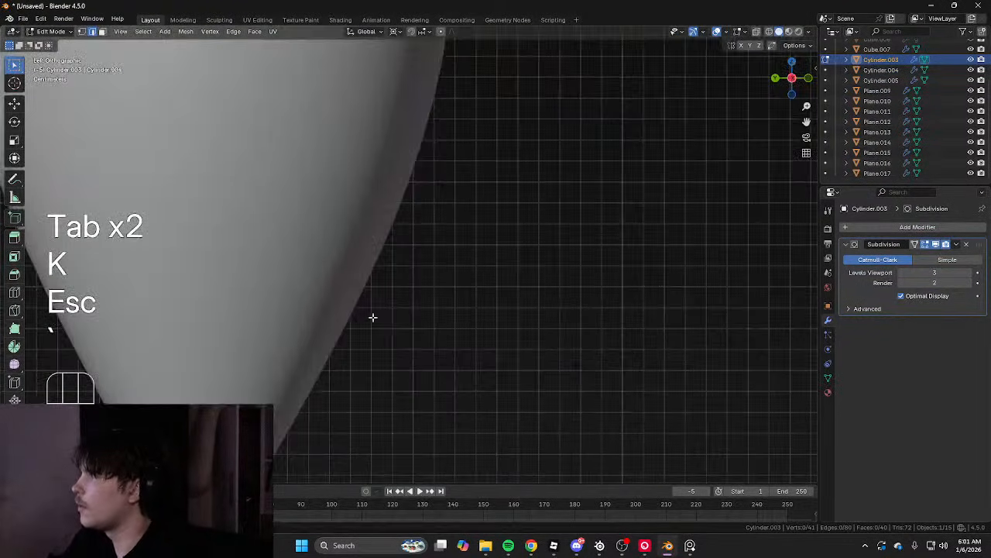
left_click(462, 277)
scroll(458, 259, "down", 5)
middle_click_drag(457, 258, 404, 289)
middle_click_drag(404, 288, 424, 347, "shift")
scroll(465, 313, "up", 3)
middle_click_drag(424, 347, 441, 312, "shift")
left_click(447, 280)
key("Tab")
key("Tab")
middle_click_drag(456, 275, 488, 275)
left_click(581, 283)
scroll(546, 274, "up", 3)
Crease the remaining ridge edges of the lower spiked trim piece Plane.011 in edge mode
left_click(386, 283)
key("Tab")
middle_click_drag(386, 283, 457, 288)
scroll(457, 288, "down", 4)
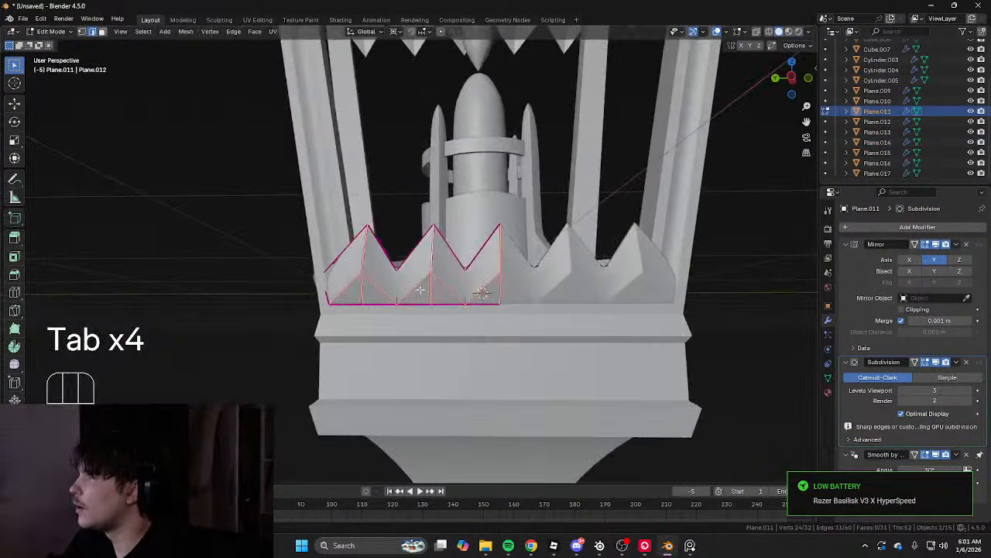
scroll(434, 286, "up", 2)
key("shift+z")
key("2")
key("shift+e")
left_click(752, 307)
key("shift+z")
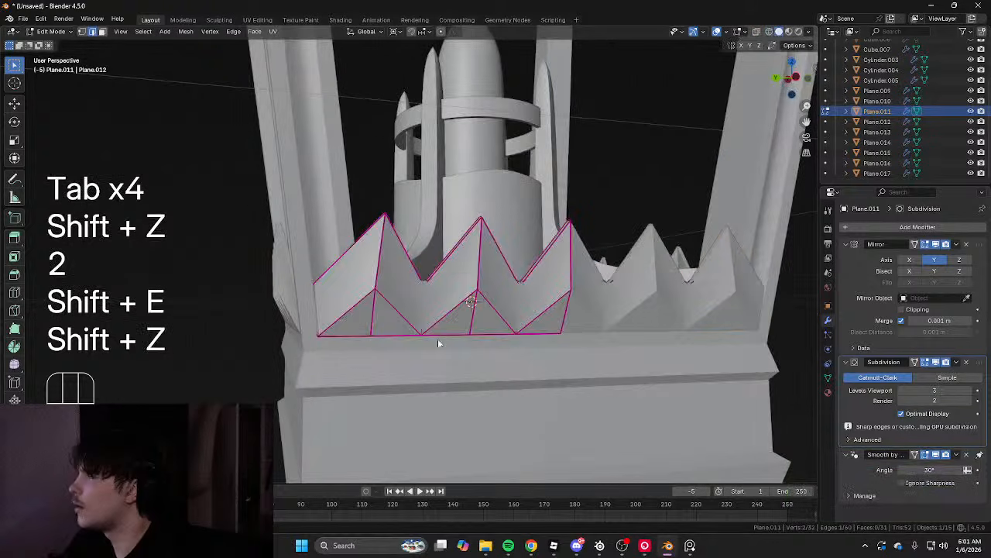
Crease the remaining ridge edges of the lower spiked trim piece Plane.014
key("Tab")
scroll(464, 341, "down", 3)
left_click(651, 348)
mouse_move(650, 348)
middle_mouse_down()
mouse_move(569, 360)
mouse_move(490, 308)
middle_mouse_up()
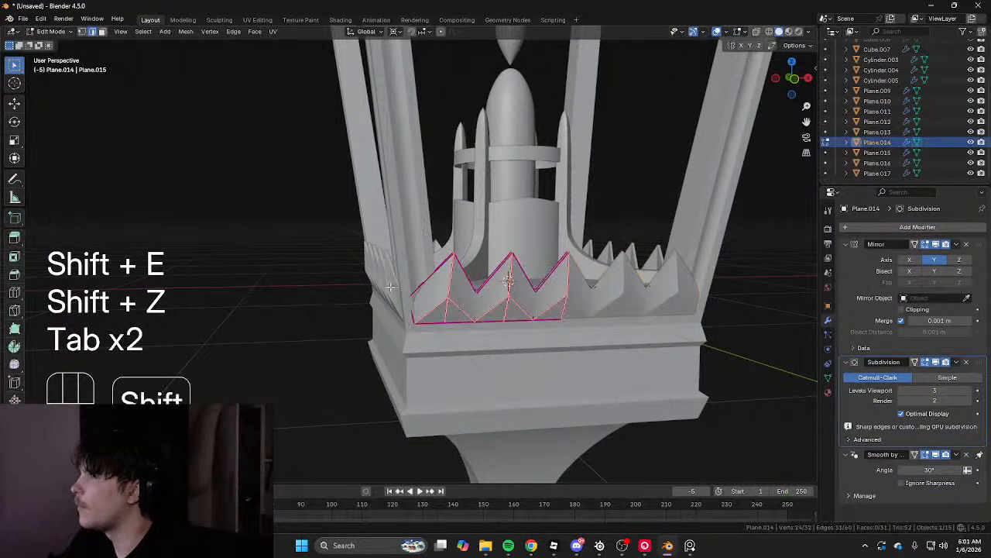
key("shift+z")
key("shift+e")
left_click(617, 325)
key("shift+z")
middle_click_drag(649, 324, 531, 313)
key("Tab")
Crease the remaining ridge edges of the lower spiked trim piece Plane.013
left_click(265, 284)
key("Tab")
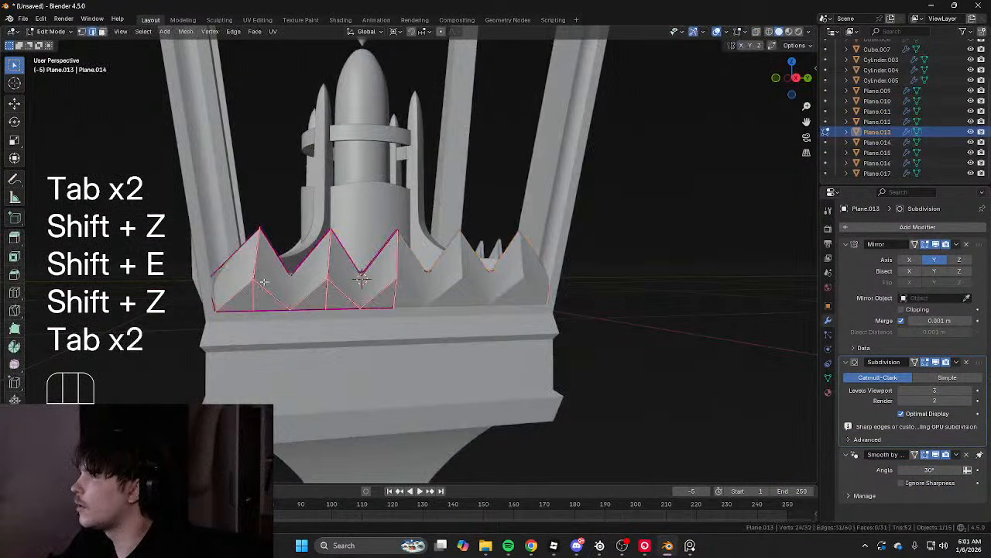
key("shift+z")
mouse_move(164, 252)
left_mouse_down()
mouse_move(225, 281)
mouse_move(424, 325)
left_mouse_up()
key("shift+e")
left_click(565, 299)
key("shift+z")
middle_click_drag(569, 297, 457, 293)
key("Tab")
Crease the remaining ridge edges of the lower spiked trim piece Plane.012
left_click(313, 291)
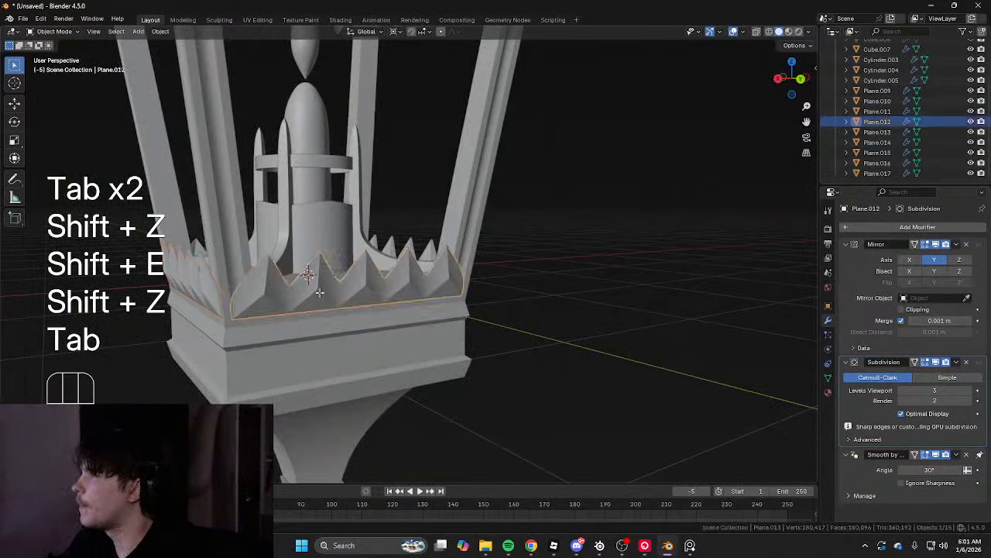
key("Tab")
key("shift+z")
left_click_drag(208, 286, 252, 331)
key("shift+e")
left_click(524, 341)
key("shift+z")
middle_click_drag(524, 341, 385, 283)
key("Tab")
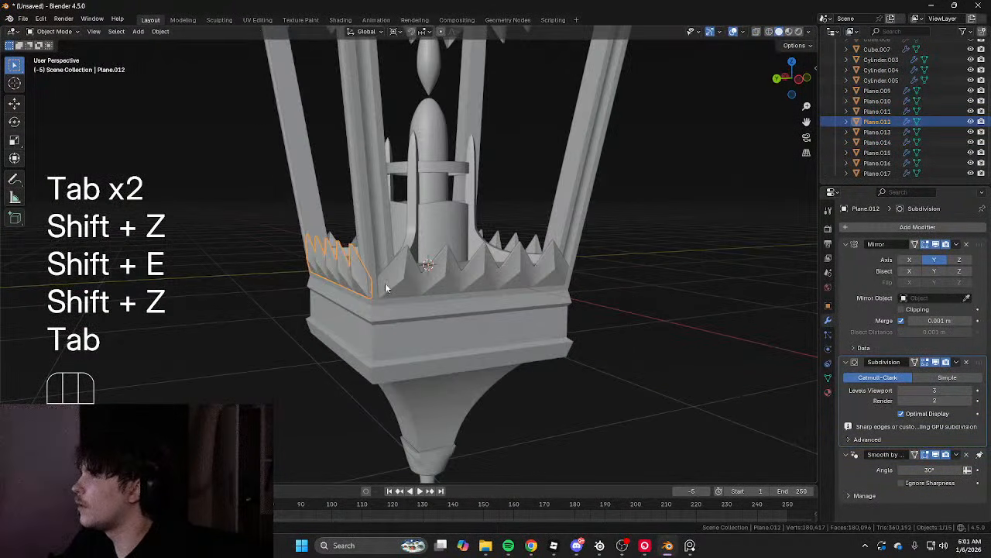
Check the edges of the lower spiked trim piece around the corner from Plane.012 in wireframe
left_click(385, 282)
key("Tab")
key("shift+z")
left_click_drag(360, 273, 397, 287)
key("shift+z")
key("Tab")
Crease the selected edges of the hanging spiked trim piece Plane.017 under the roof rim
scroll(561, 268, "down", 4)
middle_click_drag(563, 246, 577, 418, "shift")
scroll(577, 419, "up", 4)
left_click(403, 311)
key("Tab")
key("shift+z")
scroll(389, 322, "up", 3)
key("shift+z")
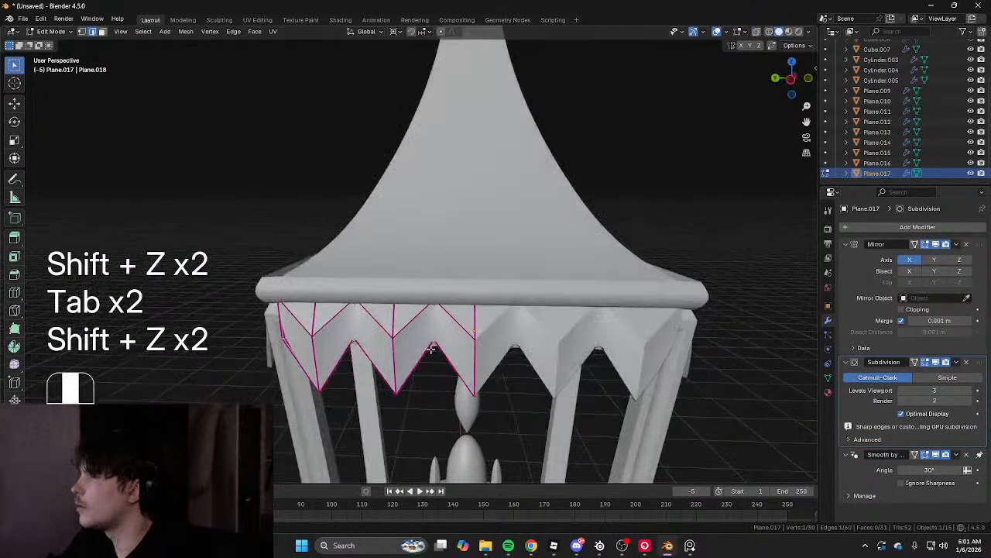
middle_click_drag(486, 357, 486, 326, "shift")
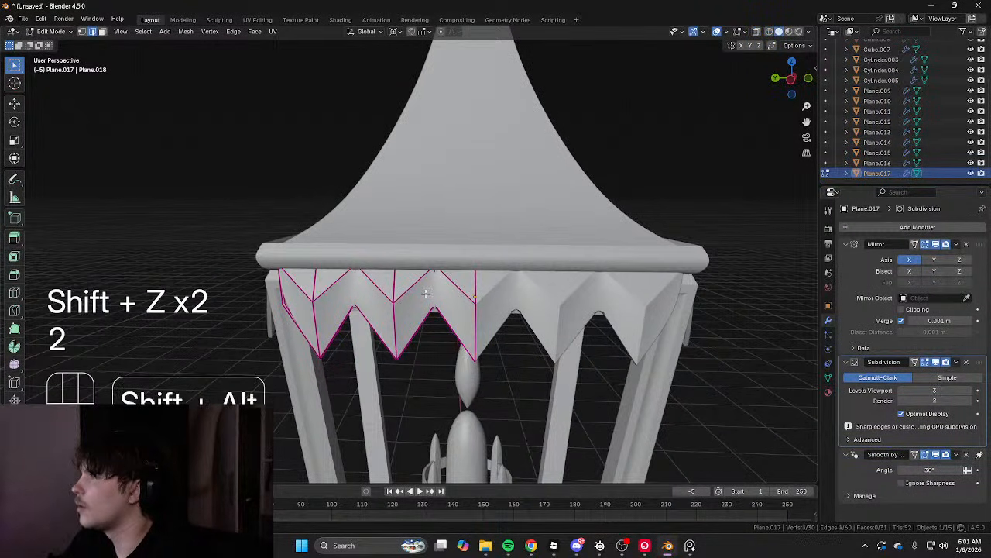
key("shift+e")
left_click(354, 457)
key("Tab")
Crease all edges of the hanging spiked trim piece Plane.010 to 1
middle_click_drag(329, 406, 462, 387)
left_click(448, 294)
key("Tab")
key("2")
key("shift+z")
middle_click_drag(302, 294, 495, 302)
key("2")
key("a")
key("shift+e")
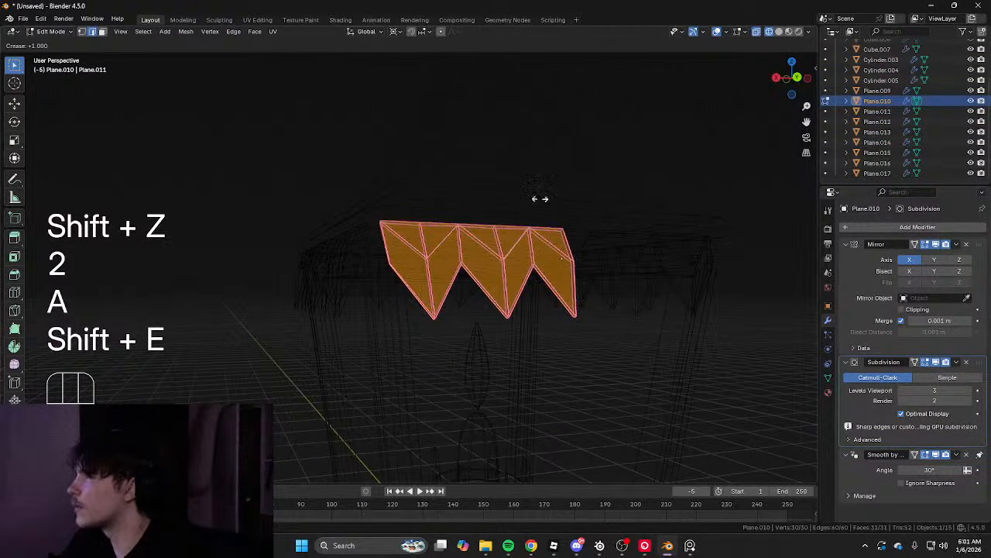
left_click(539, 199)
key("shift+z")
key("Tab")
Select all eight upper and lower spiked trim pieces together and crease all their edges to 1
middle_click_drag(496, 223, 592, 241)
left_click(334, 281, "shift")
middle_click_drag(335, 281, 445, 283)
left_click(278, 313, "shift")
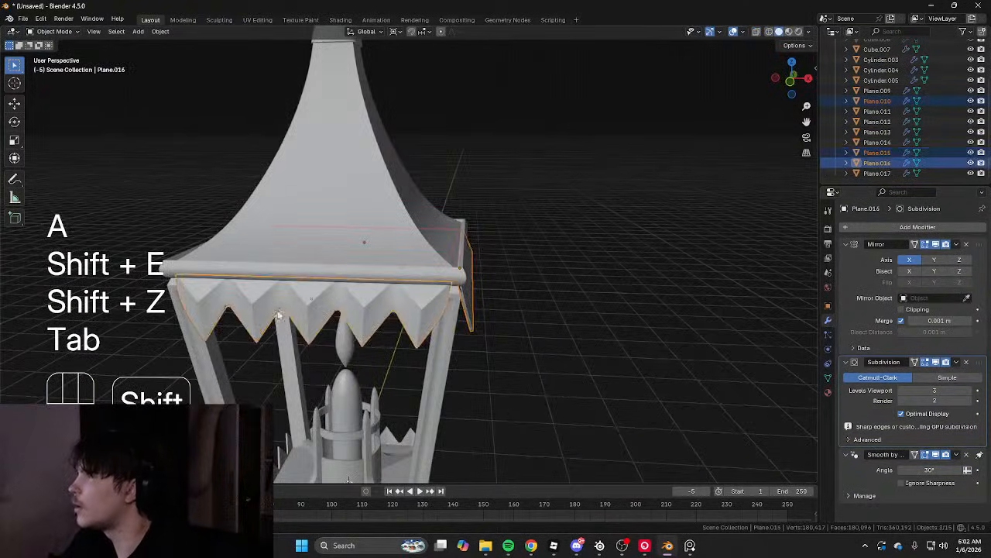
scroll(281, 313, "down", 3)
middle_click_drag(372, 237, 445, 224)
left_click(475, 397, "shift")
middle_click_drag(474, 397, 392, 356)
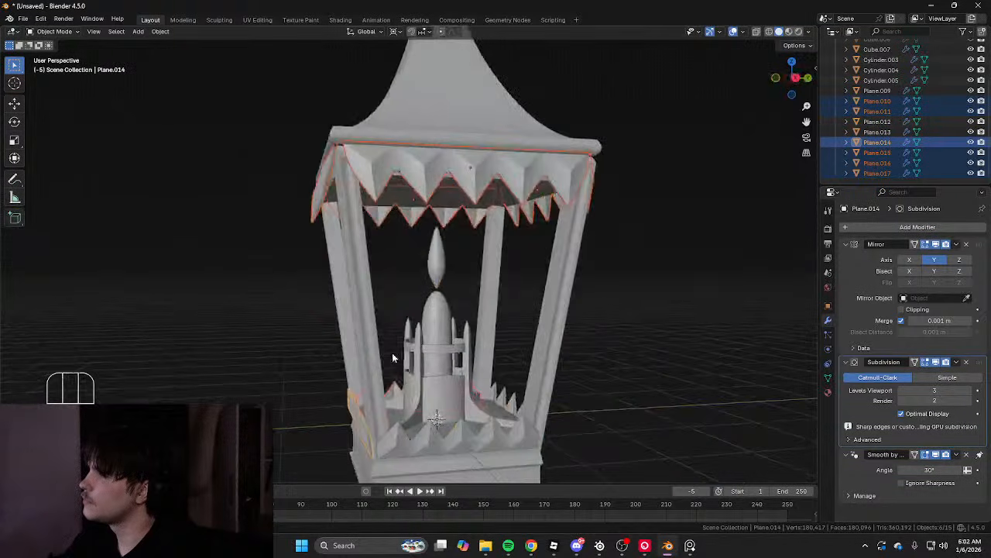
middle_click_drag(480, 420, 370, 429)
left_click(370, 430, "shift")
key("Tab")
key("a")
key("shift+e")
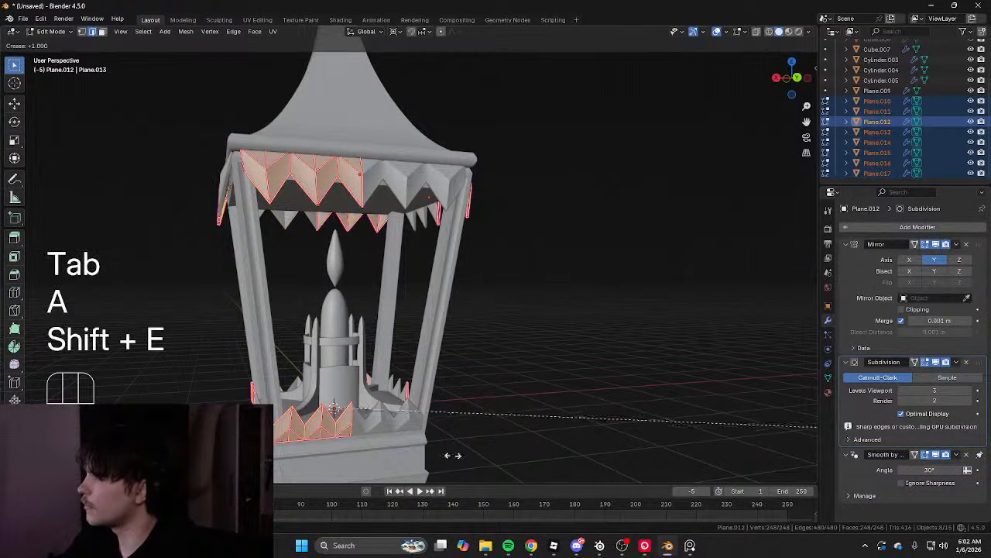
key("Tab")
Examine the creased spiked trims and the candle holder inside the lantern from several angles
middle_click_drag(715, 429, 677, 305)
scroll(581, 323, "up", 5)
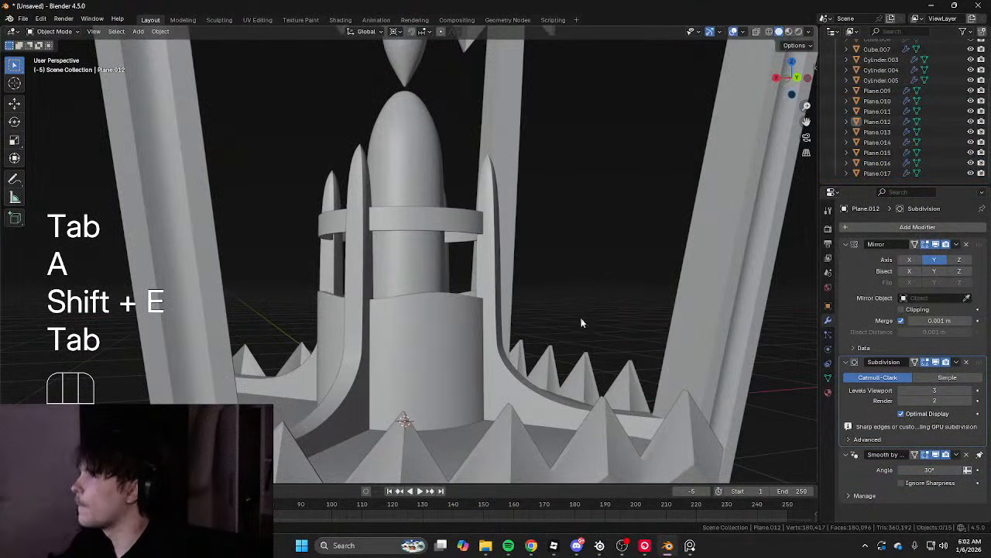
left_click(445, 321)
scroll(573, 303, "down", 5)
left_click(573, 303)
middle_click_drag(573, 303, 573, 379)
middle_click_drag(574, 379, 441, 256)
Crease the inner edge at the top of the corner post on the lantern frame Cube.002, under the roof
left_click(404, 186)
key("Tab")
scroll(445, 232, "up", 4)
key("2")
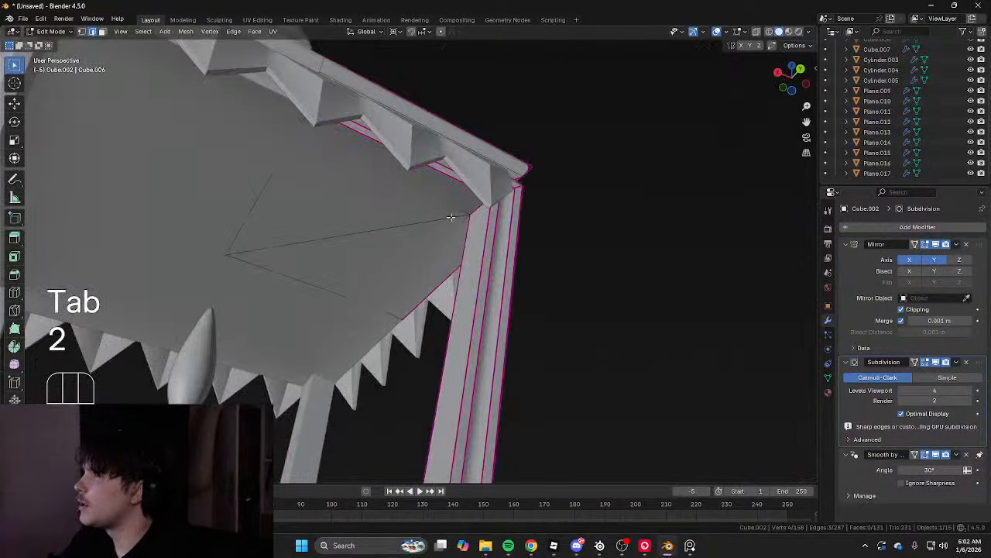
middle_click_drag(458, 209, 474, 217)
left_click(473, 217)
key("shift+e")
left_click(586, 283)
key("Tab")
scroll(585, 282, "down", 6)
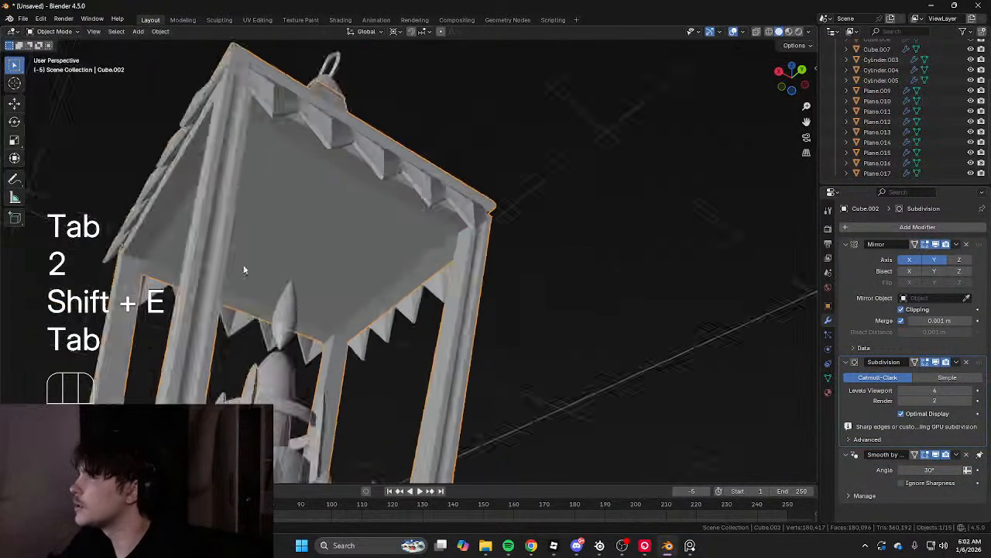
Knife-cut an extra edge ring around the upper tier of the bottom finial's collar on Cube.007
middle_click_drag(243, 268, 368, 209)
scroll(368, 209, "up", 4)
middle_click_drag(368, 209, 392, 292)
middle_click_drag(450, 381, 406, 257)
middle_click_drag(340, 361, 260, 324, "shift")
scroll(350, 312, "up", 4)
left_click(351, 314)
key("Tab")
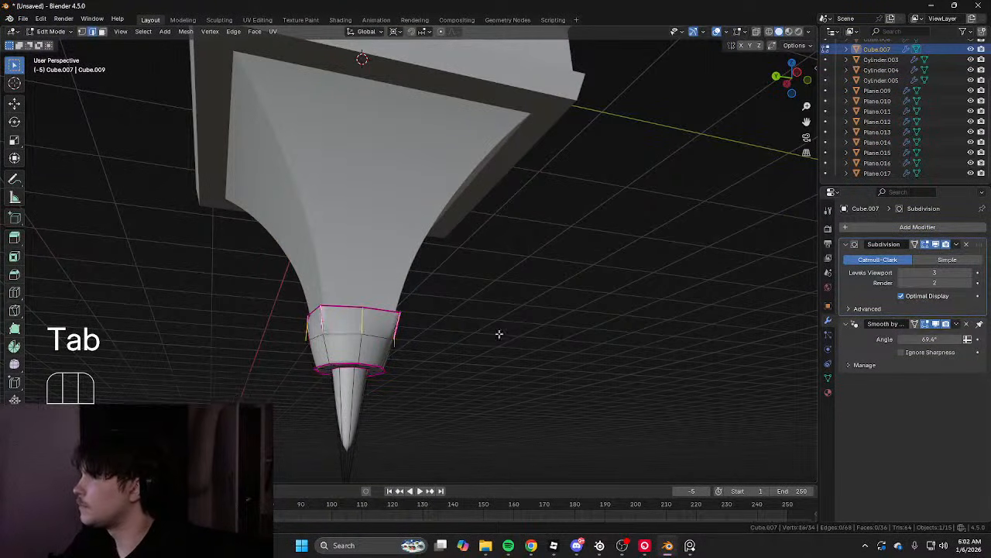
scroll(499, 334, "up", 2)
key("shift+e")
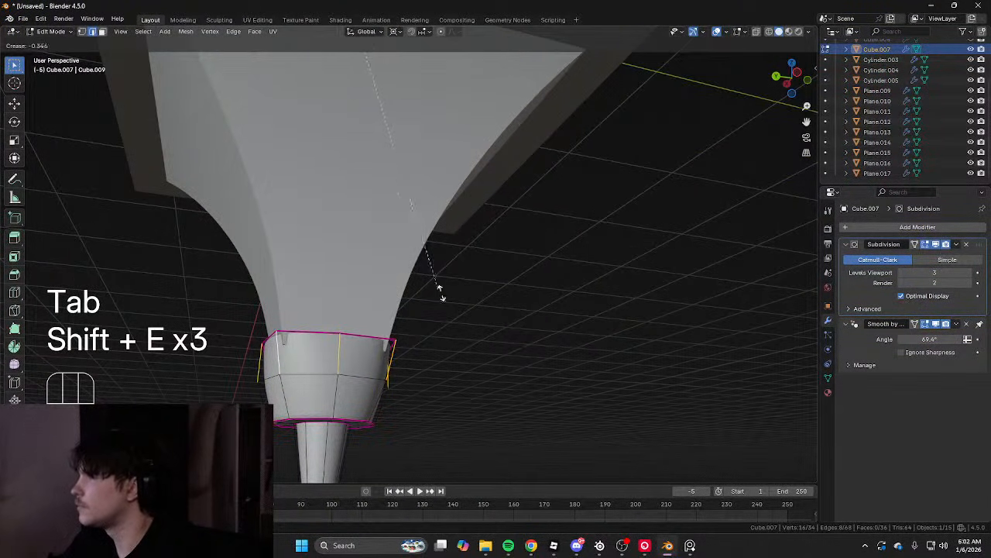
right_click(536, 409)
middle_click_drag(389, 446, 418, 284, "shift")
scroll(396, 338, "down", 1)
key("k")
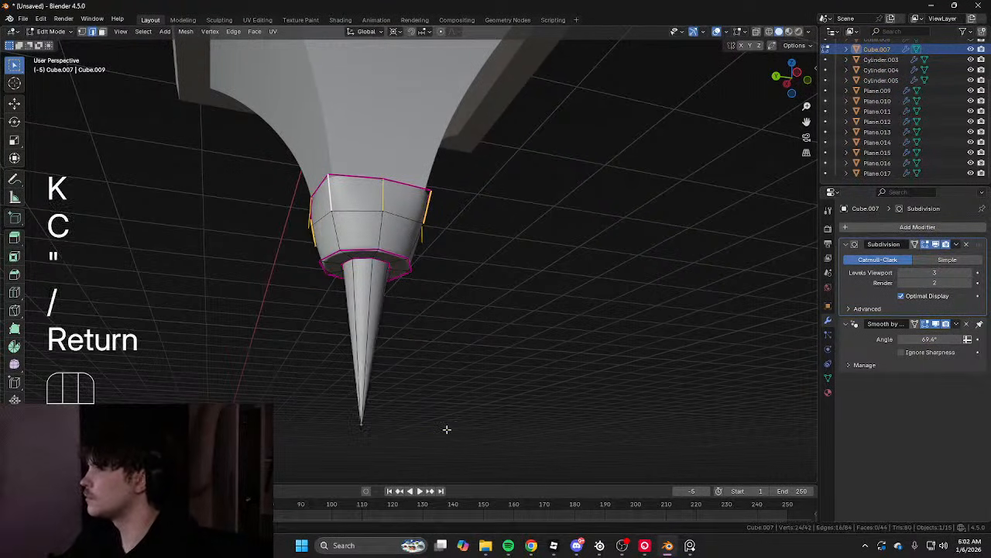
key("Tab")
scroll(500, 276, "down", 7)
left_click(501, 274)
Inspect the lantern's base, lower spiked trim and corner posts for remaining shading problems
middle_click_drag(502, 274, 472, 426)
scroll(471, 310, "down", 2)
middle_click_drag(470, 248, 506, 355, "shift")
middle_click_drag(506, 355, 525, 378)
middle_click_drag(502, 332, 431, 329, "shift")
scroll(435, 299, "up", 6)
scroll(456, 333, "down", 4)
middle_click_drag(431, 243, 664, 290, "shift")
scroll(654, 287, "down", 1)
scroll(654, 286, "up", 3)
scroll(334, 267, "up", 4)
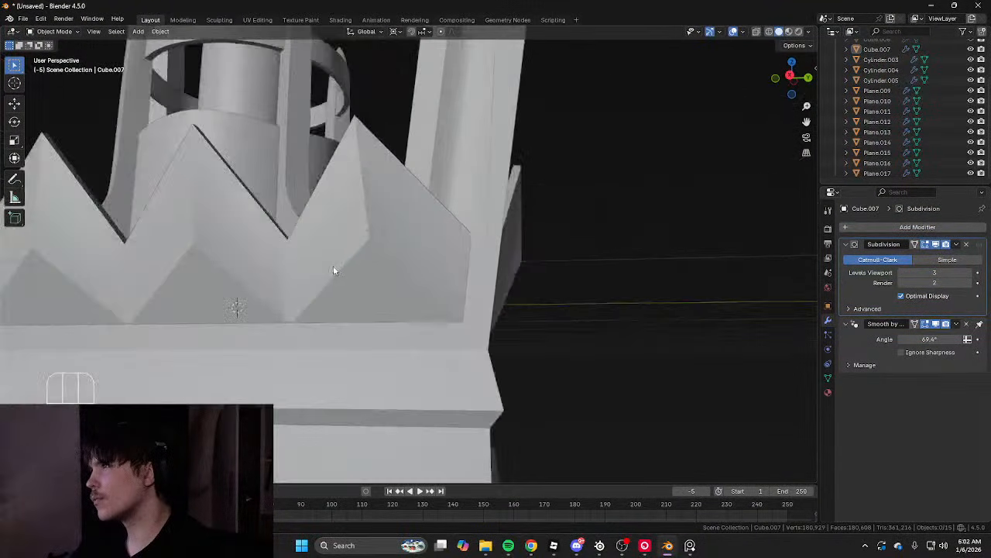
middle_click_drag(620, 257, 505, 277)
scroll(503, 277, "down", 4)
middle_click_drag(507, 190, 533, 272, "shift")
middle_click_drag(592, 247, 457, 255)
scroll(411, 217, "down", 9)
middle_click_drag(457, 256, 411, 136, "shift")
Select all lantern objects together and set their viewport subdivision level to 4
left_click_drag(331, 132, 659, 435)
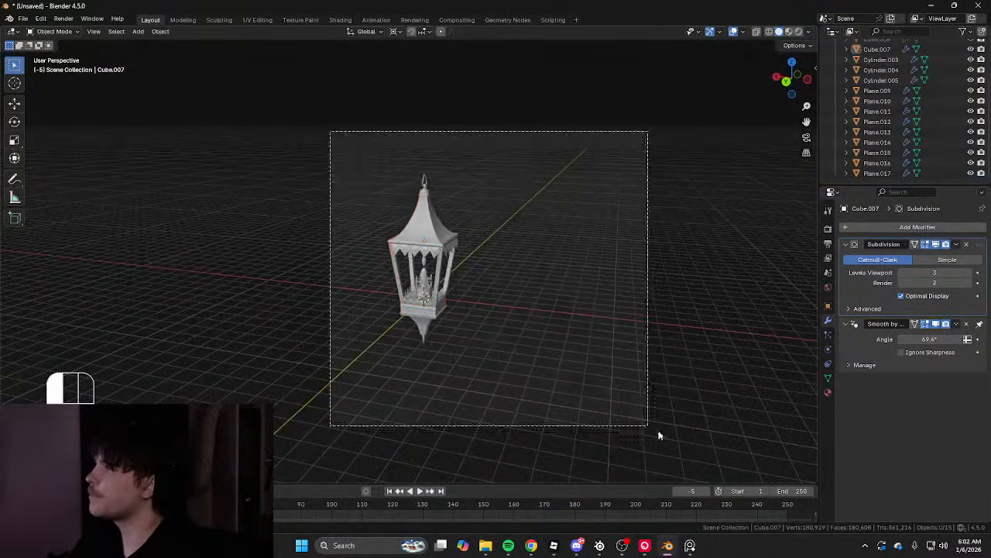
key("ctrl+3")
scroll(473, 273, "up", 3)
key("ctrl+4")
key("ctrl+4")
key("ctrl+4")
scroll(458, 273, "up", 2)
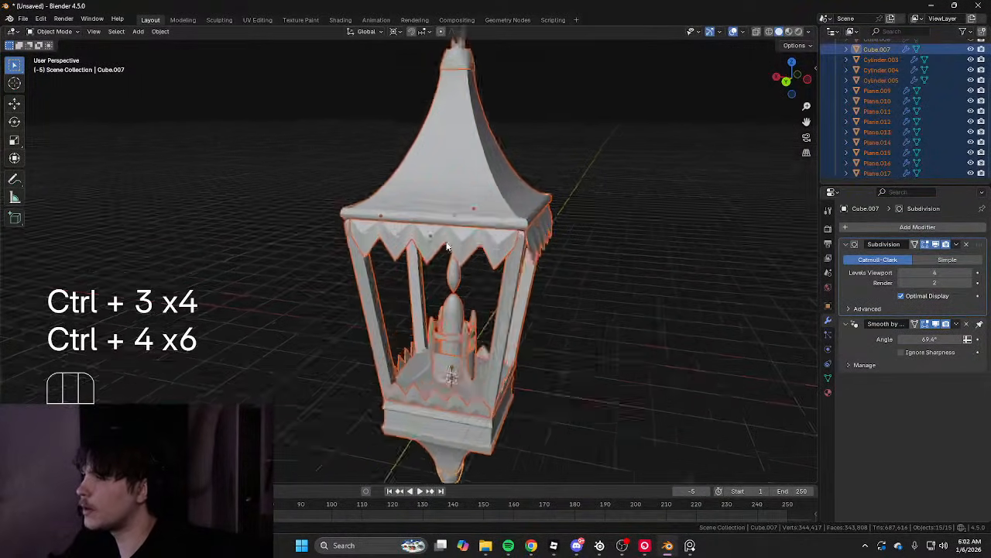
Duplicate the lantern's collection Collection.001 and exclude the original from the view layer
middle_click_drag(459, 273, 467, 225)
middle_click_drag(468, 209, 509, 297, "shift")
scroll(456, 343, "up", 5)
scroll(484, 310, "down", 8)
middle_click_drag(468, 325, 504, 248, "shift")
scroll(727, 137, "up", 4)
left_click_drag(898, 184, 898, 350)
right_click(864, 72)
left_click(872, 67)
left_click(960, 65)
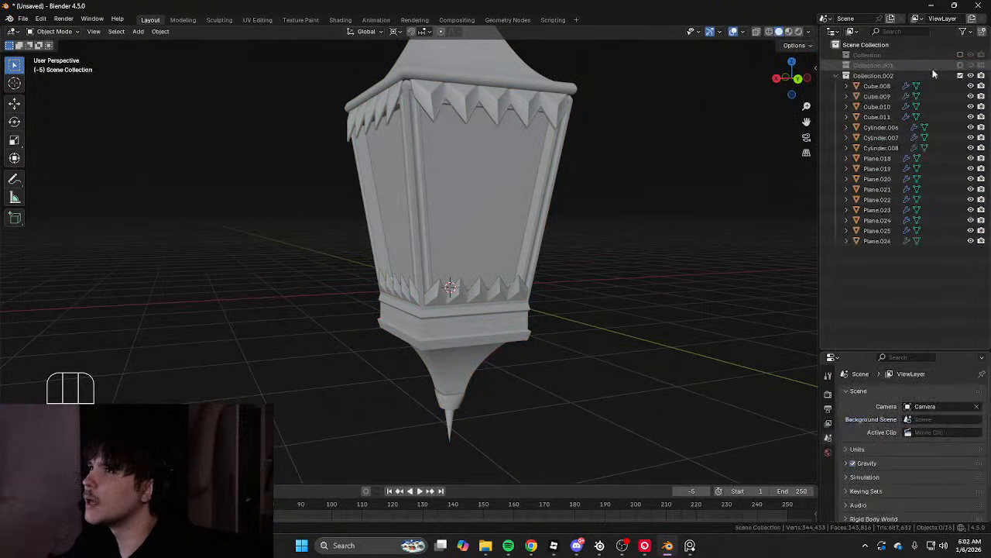
Hide the duplicated lantern's inner glass body Cube.010
left_click(455, 217)
key("h")
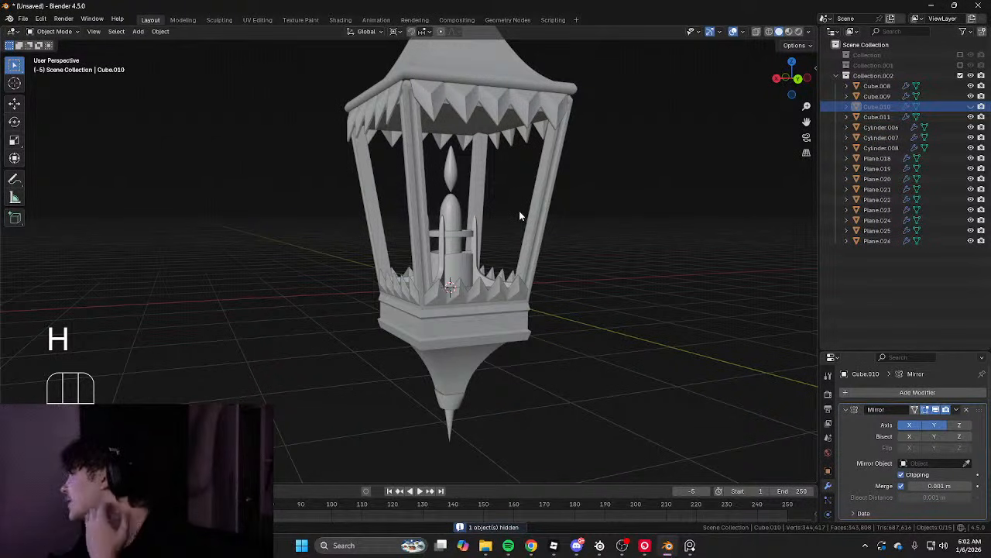
middle_click_drag(504, 217, 341, 217)
left_click(393, 173)
middle_click_drag(393, 175, 410, 286, "shift")
middle_click_drag(410, 286, 393, 186)
middle_click_drag(393, 186, 474, 197, "shift")
Examine the mesh of the roof's top cap Cube.009 and the hanging ring Plane.018
left_click(397, 221)
key("Tab")
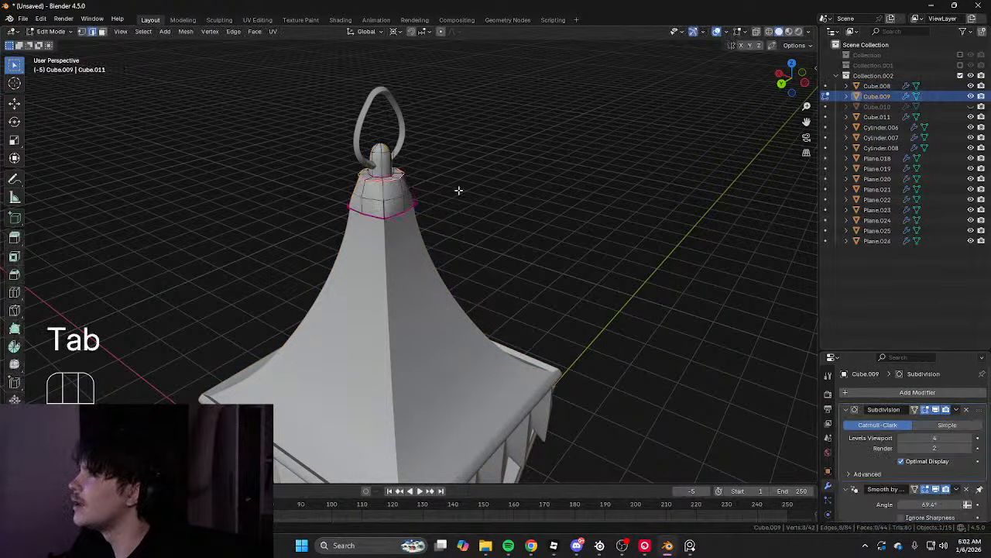
middle_click_drag(371, 275, 472, 186)
scroll(308, 213, "up", 5)
scroll(512, 207, "down", 3)
left_click(498, 147)
middle_click_drag(498, 146, 457, 267, "shift")
middle_click_drag(457, 267, 464, 224, "shift")
middle_click_drag(465, 224, 308, 276)
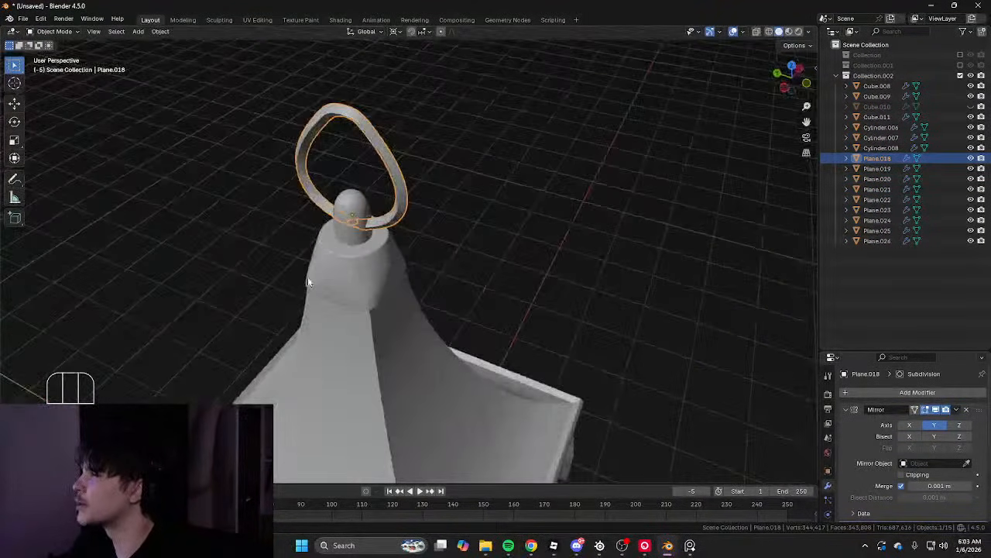
Examine the mesh of the main roof and frame object Cube.008
scroll(333, 285, "down", 6)
scroll(416, 298, "up", 4)
middle_click_drag(379, 384, 317, 255, "shift")
scroll(493, 213, "up", 3)
left_click(374, 259)
scroll(373, 259, "up", 3)
key("Tab")
key("Tab")
scroll(321, 250, "down", 6)
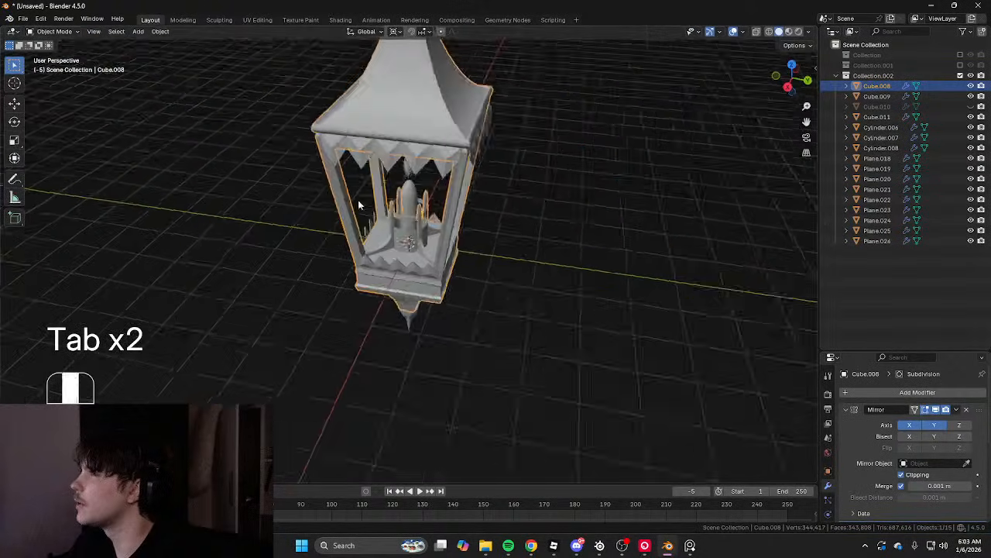
key("Tab")
middle_click_drag(361, 203, 468, 184)
scroll(478, 184, "up", 4)
key("Tab")
key("h")
key("ctrl+z")
key("ctrl+z")
Join the four lower spiked trim pieces around the base into one object, with Plane.023 active
middle_click_drag(532, 206, 306, 224, "shift")
left_click(474, 262)
left_click(362, 226, "shift")
left_click(490, 223, "shift")
middle_click_drag(490, 223, 410, 225)
left_click(476, 261, "shift")
key("ctrl+z")
left_click(496, 270, "shift")
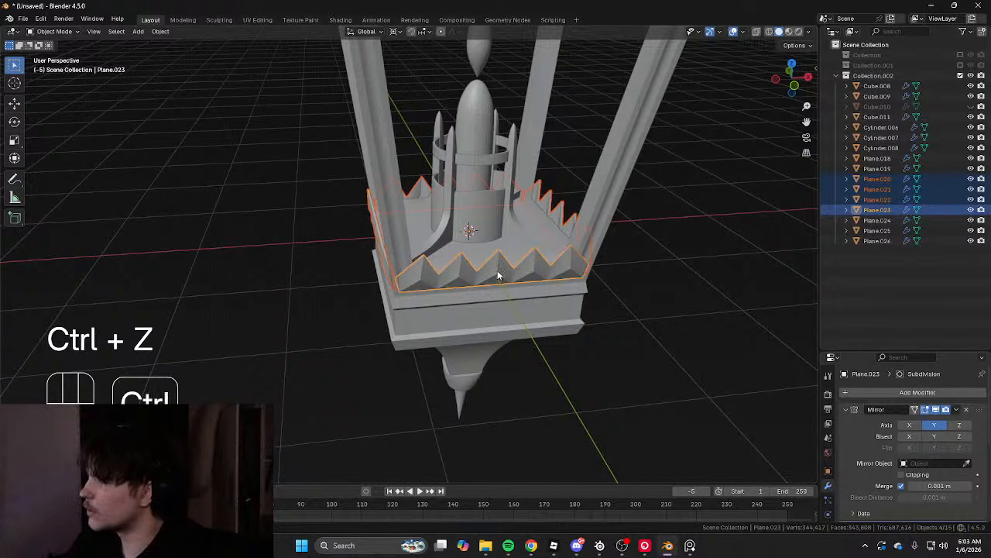
key("ctrl+j")
left_click(967, 410)
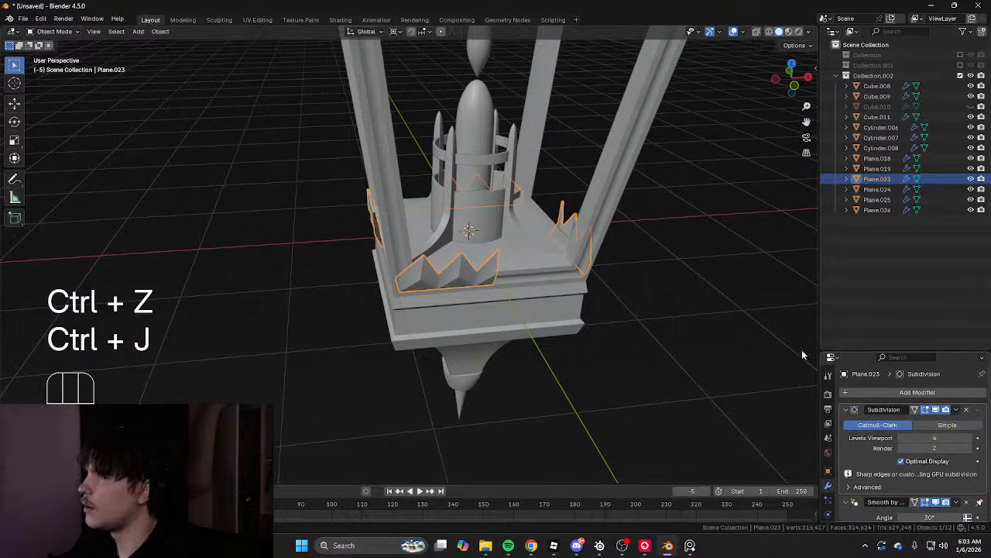
middle_click_drag(803, 354, 657, 291)
key("ctrl+z")
Apply the Mirror modifier of the joined lower spiked trim and check its mesh
key("Tab")
key("Tab")
scroll(480, 264, "down", 6)
Join the four hanging spiked trim pieces under the roof rim into one object, with Plane.025 active
middle_click_drag(623, 333, 411, 273)
scroll(458, 271, "up", 3)
left_click(458, 273)
scroll(458, 274, "up", 2)
left_click(355, 252, "shift")
middle_click_drag(349, 252, 190, 239)
left_click(416, 209, "shift")
middle_click_drag(411, 211, 256, 229)
left_click(470, 257, "shift")
key("ctrl+j")
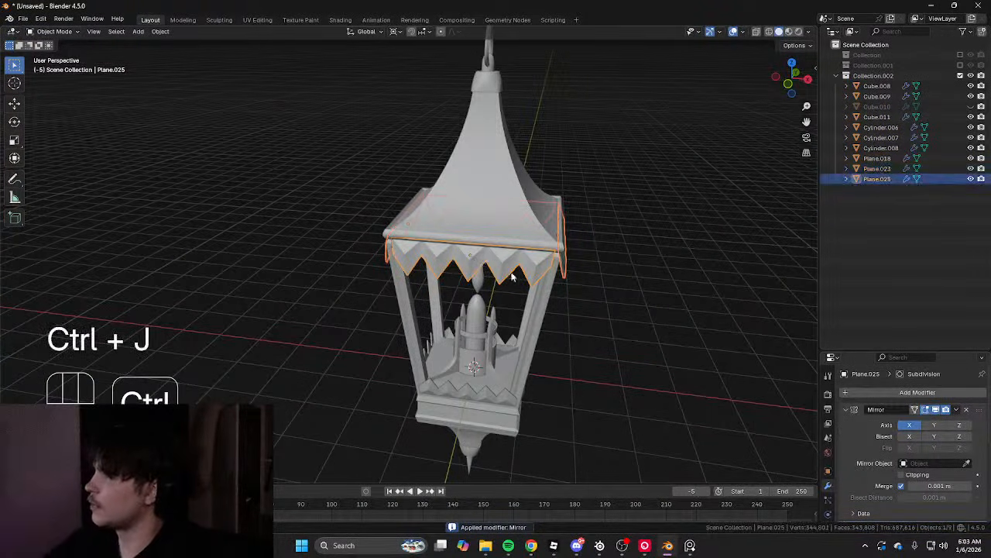
Apply the Mirror modifier of the joined hanging trim Plane.025 and check its mesh
middle_click_drag(575, 288, 593, 267)
middle_click_drag(593, 267, 376, 201, "shift")
key("Tab")
scroll(375, 283, "up", 4)
left_click(376, 283)
scroll(378, 279, "up", 2)
middle_click_drag(378, 279, 428, 297)
middle_click_drag(349, 210, 418, 267, "shift")
middle_click_drag(418, 268, 431, 200)
middle_click_drag(431, 200, 454, 291, "shift")
Hide the frame Cube.008 and lower trim Plane.023 to examine the candle, its holder and the flame separately
left_click(442, 246)
key("h")
middle_click_drag(443, 245, 508, 303)
left_click(472, 282)
key("h")
left_click(449, 311)
middle_click_drag(429, 304, 445, 304)
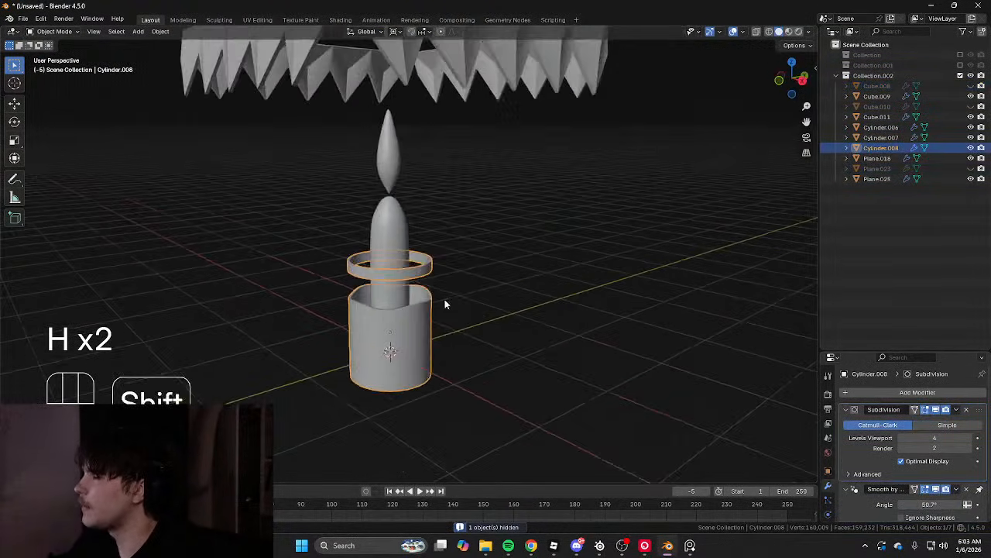
left_click(392, 257)
middle_click_drag(392, 258, 418, 364, "shift")
left_click(438, 225)
scroll(469, 222, "down", 3)
Reveal all hidden parts of the duplicated lantern and clear the selection
key("alt+h")
scroll(642, 200, "down", 4)
left_click(642, 200)
middle_click_drag(552, 190, 563, 283, "shift")
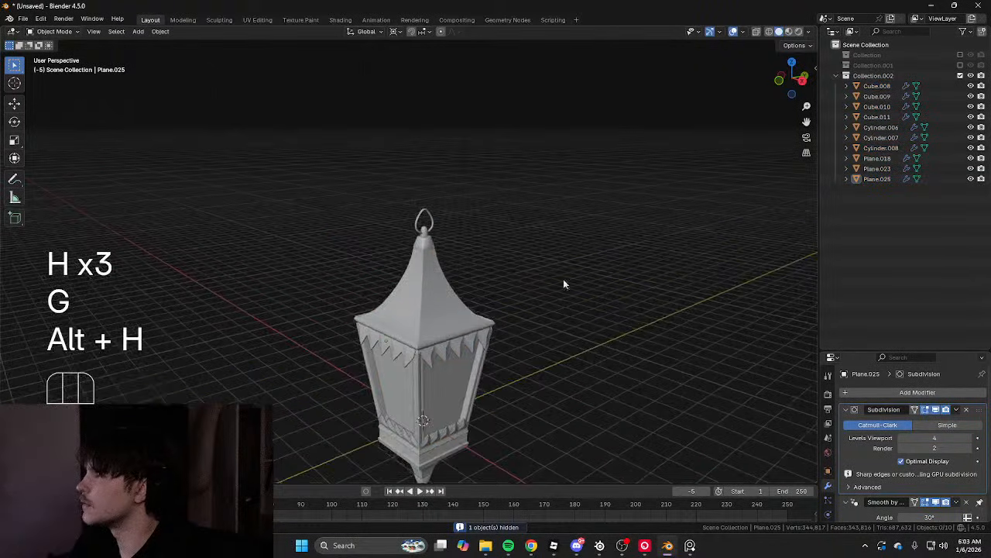
Examine the duplicated lantern's hanging ring, finial and roof up close from several angles
scroll(563, 283, "up", 3)
left_click(454, 230)
scroll(464, 226, "up", 4)
middle_click_drag(457, 181, 491, 163)
left_click(425, 168)
scroll(491, 163, "down", 3)
scroll(534, 209, "down", 5)
left_click(556, 231)
middle_click_drag(556, 231, 535, 243)
Reveal any hidden parts of the lantern, then hide the glass panes Cube.010
key("alt+h")
scroll(392, 259, "up", 3)
left_click(392, 259)
scroll(450, 253, "up", 3)
key("h")
scroll(536, 243, "down", 2)
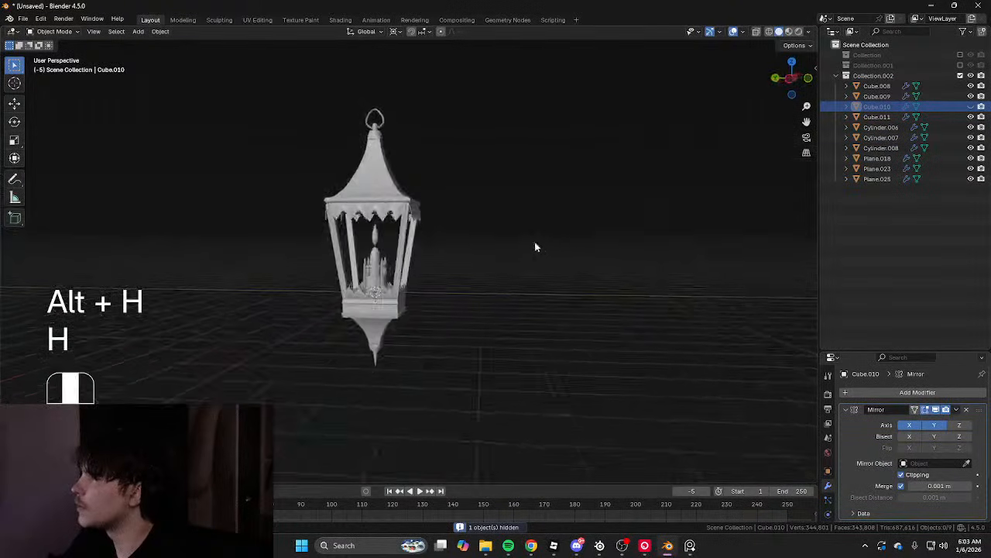
Select all visible lantern parts and export the lantern as an FBX file into the UGCs\Lantern folder
left_click_drag(195, 67, 647, 429)
left_click(23, 18)
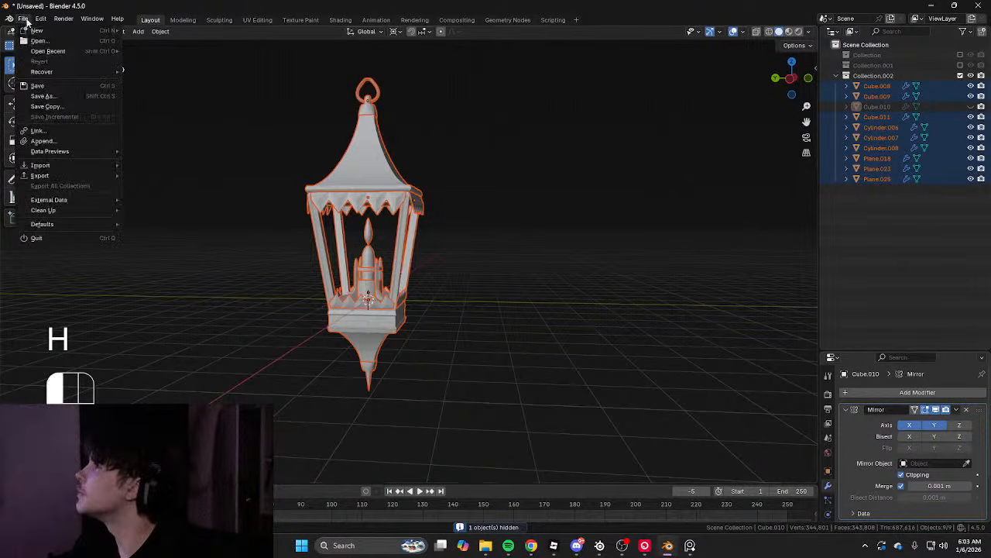
left_click(175, 269)
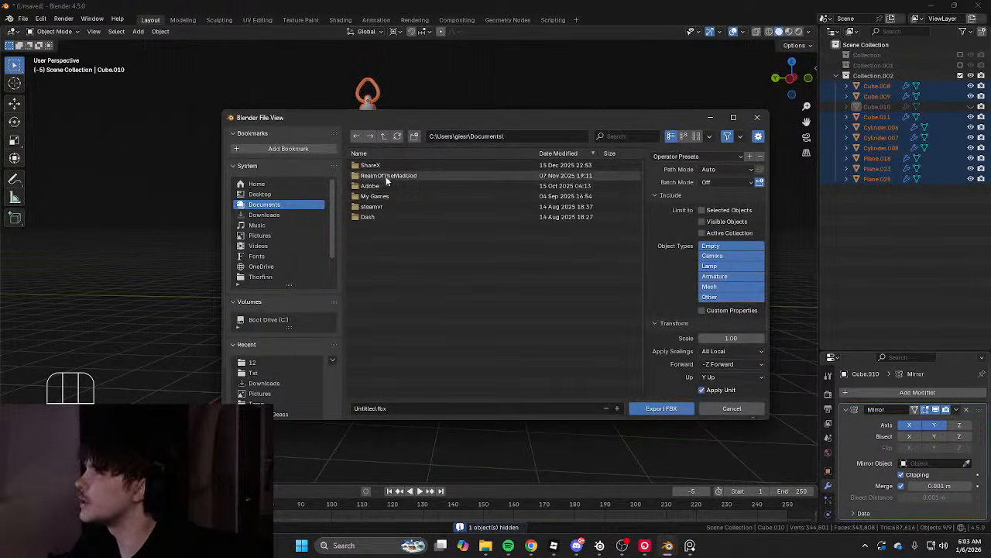
left_click(277, 361)
left_click(384, 136)
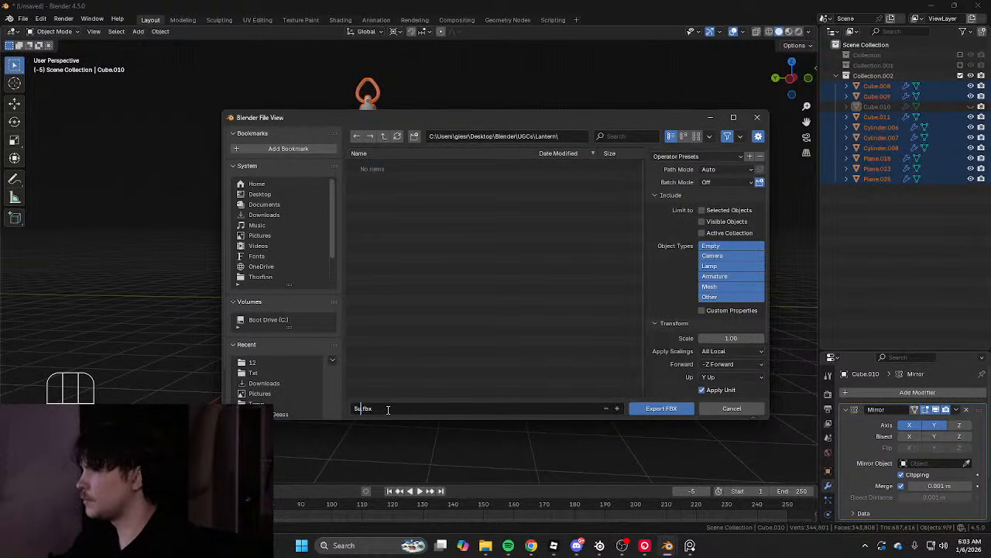
left_click(672, 409)
Turn on the Face Orientation overlay to check the lantern's normals and clear the selection
left_click(745, 34)
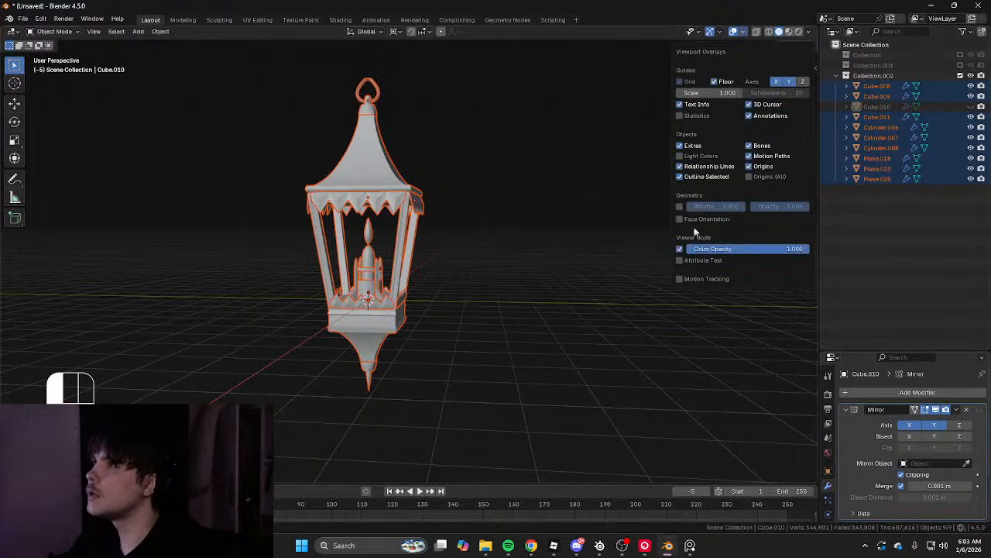
left_click(680, 219)
middle_click_drag(484, 198, 338, 188)
left_click(538, 268)
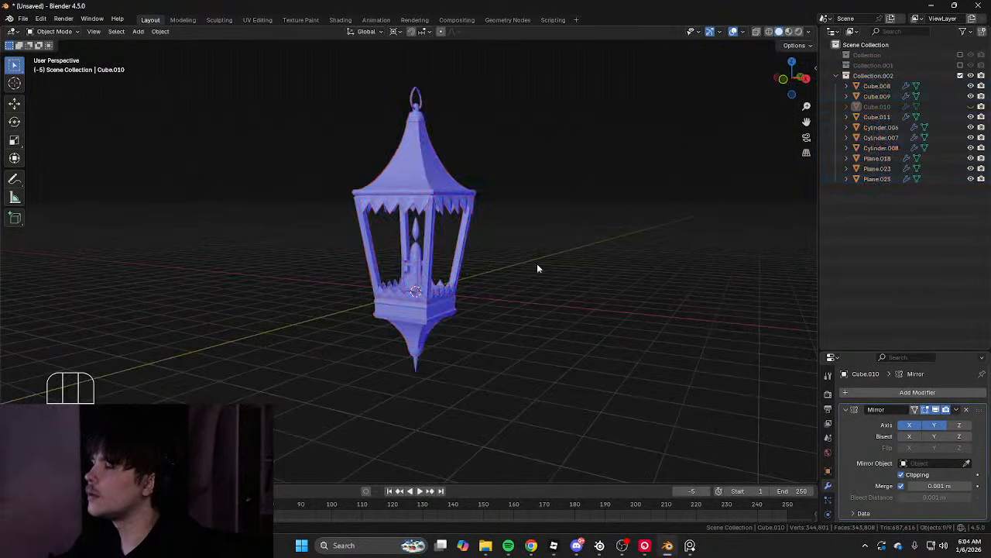
Launch ZBrush and dismiss its startup note and home page
left_click(335, 547)
type("zbru")
key("Return")
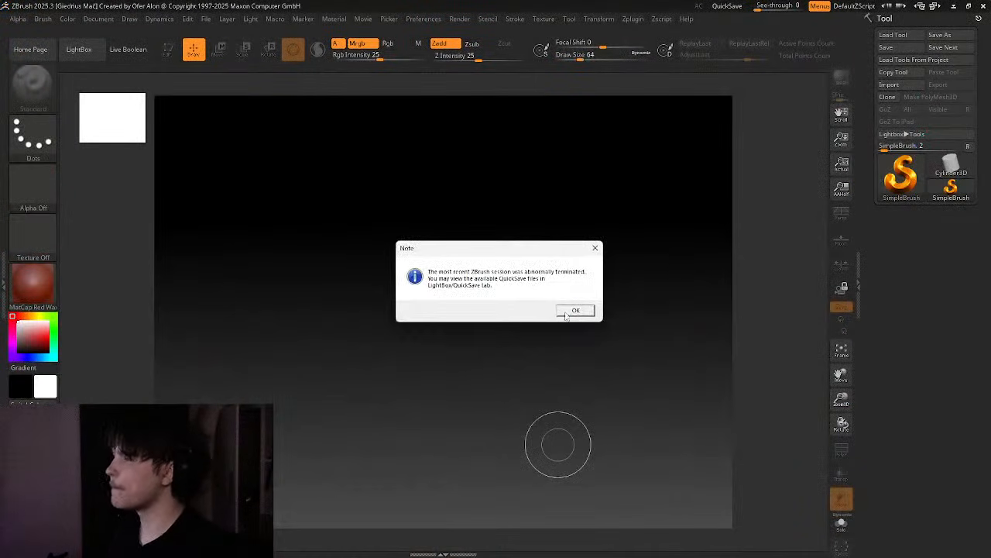
left_click(567, 312)
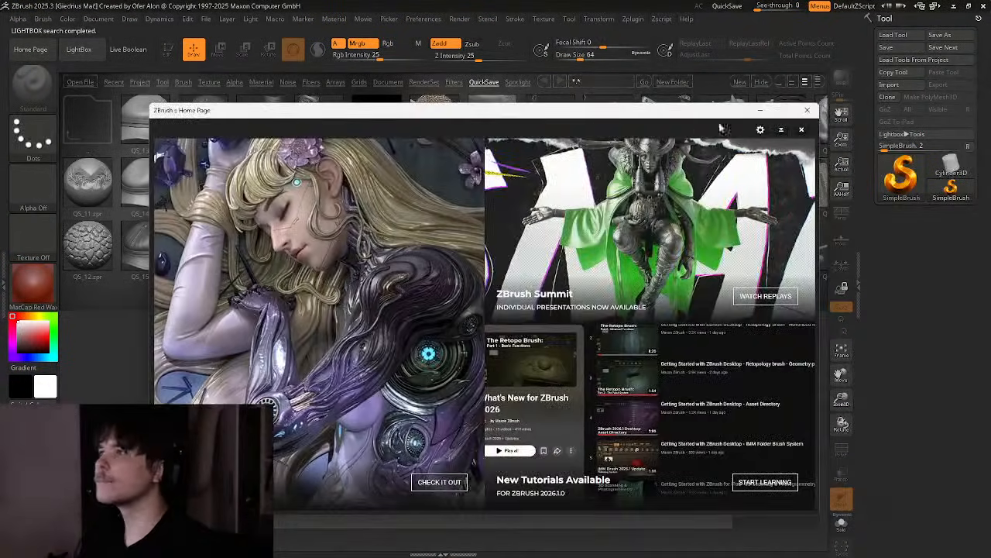
left_click(807, 109)
Load the DynaMesh_Sphere_32 project and import the exported lantern FBX from the UGCs\Lantern folder
left_click(114, 82)
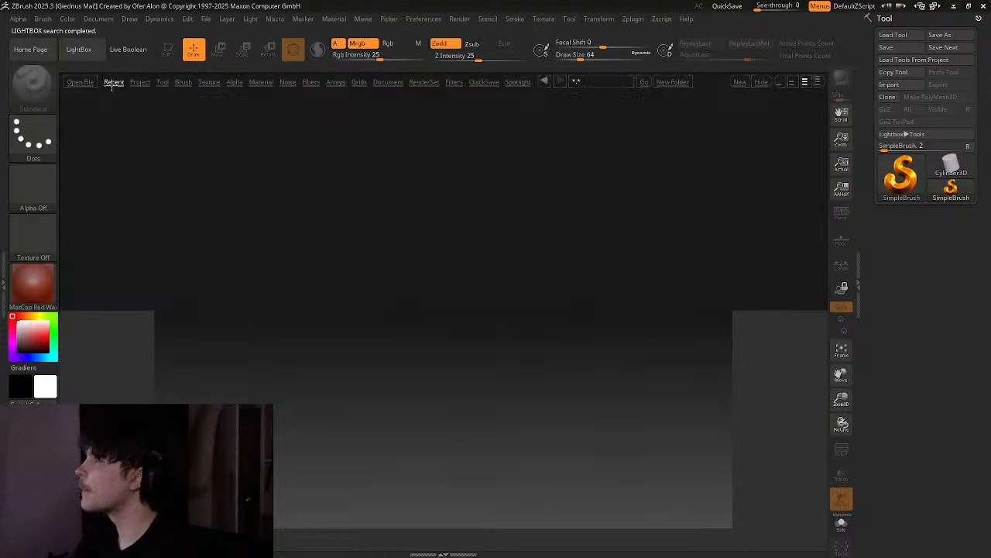
double_click(78, 186)
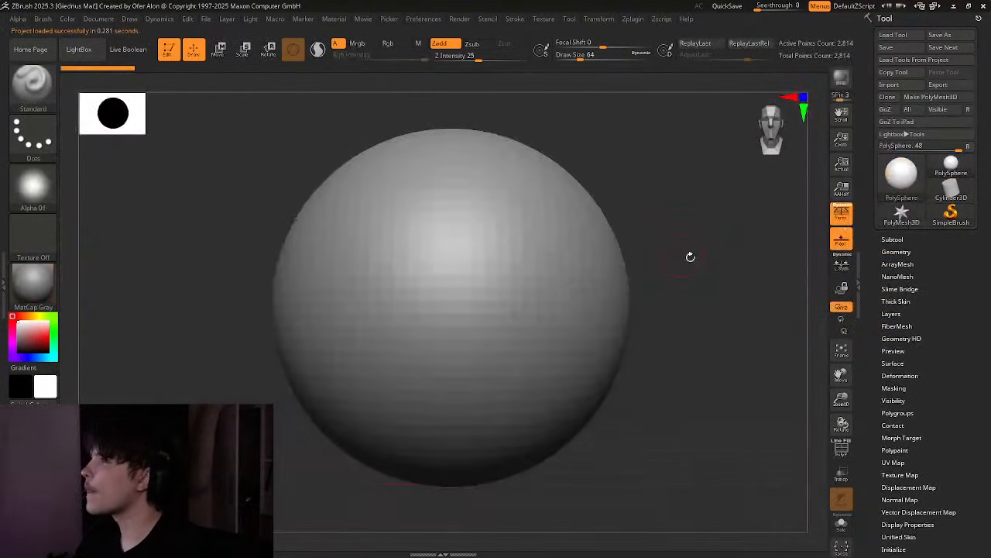
left_click(891, 86)
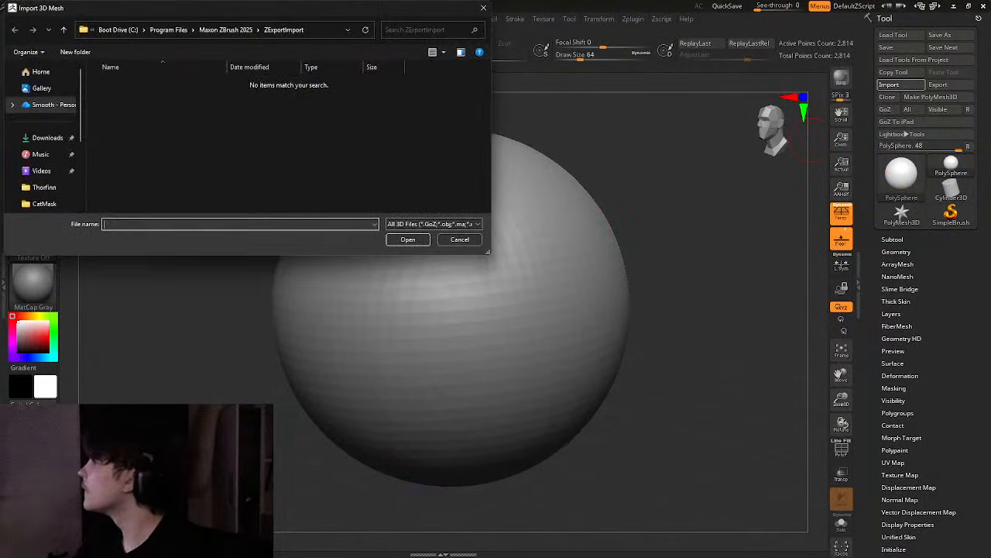
scroll(53, 197, "down", 3)
left_click(68, 118)
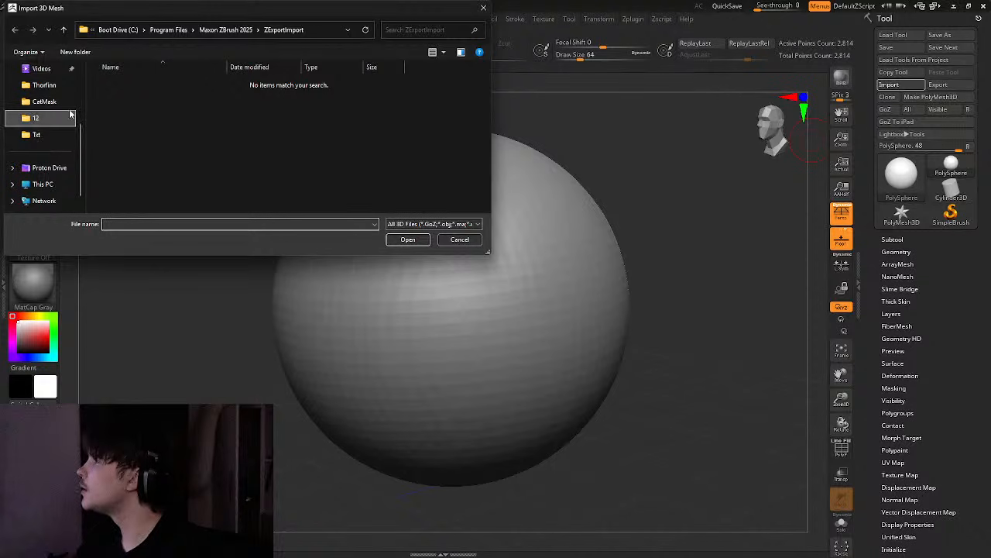
left_click(203, 31)
left_click(172, 29)
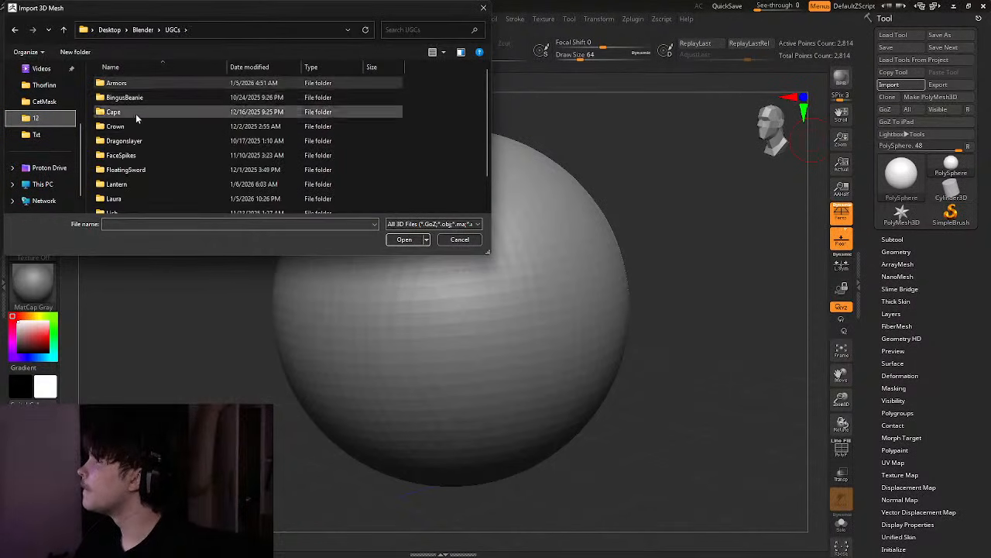
scroll(132, 120, "down", 1)
double_click(127, 152)
double_click(126, 80)
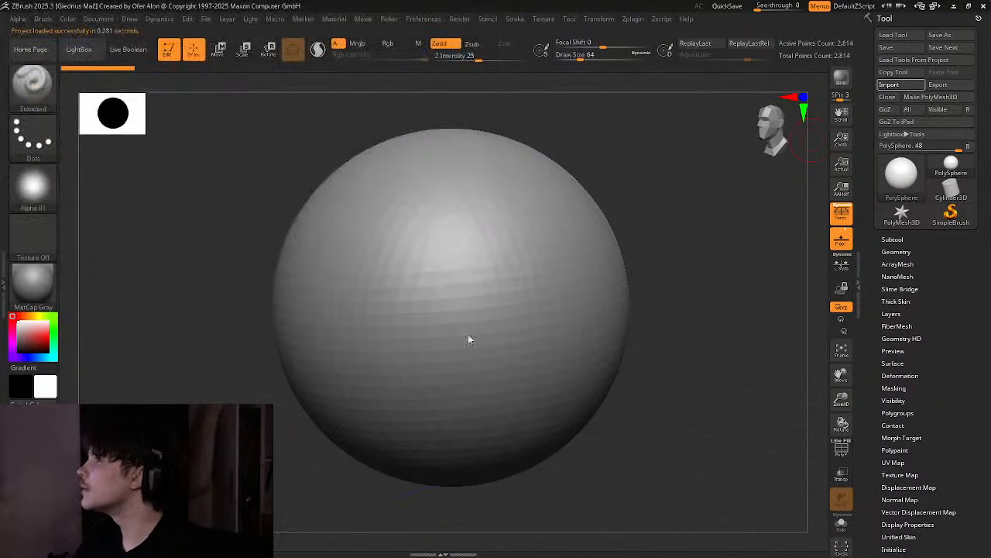
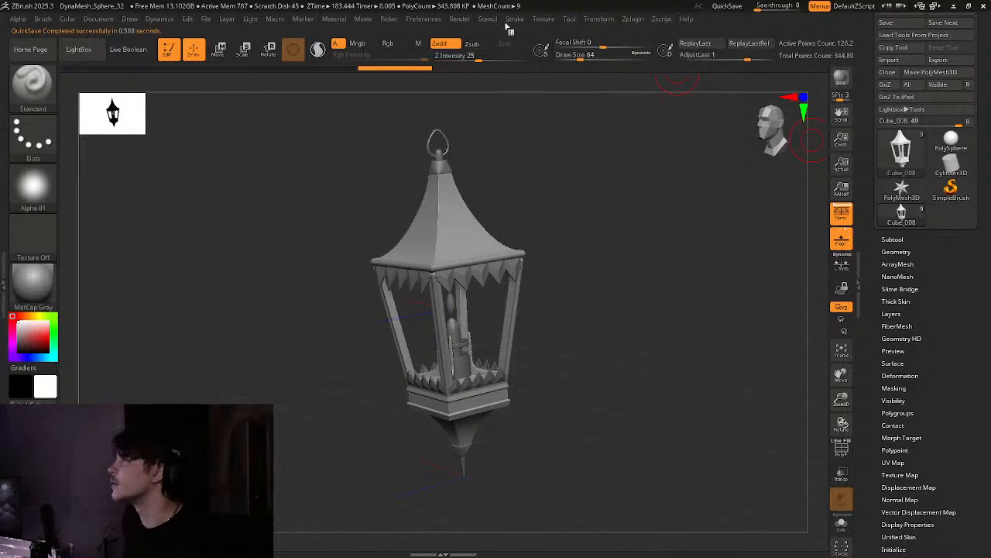
Enable interface customization in the ZBrush preferences
left_click(425, 20)
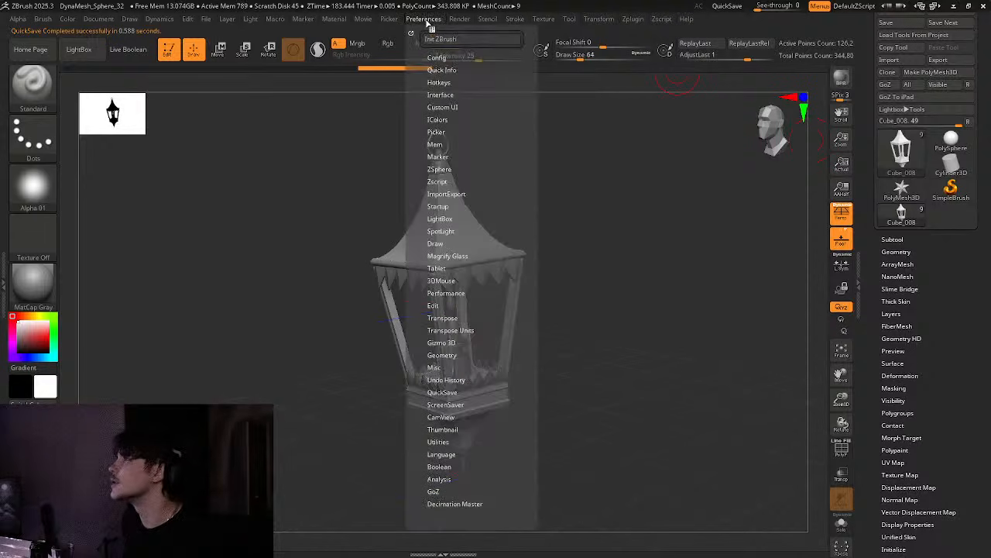
left_click(444, 107)
left_click(445, 107)
left_click(445, 107)
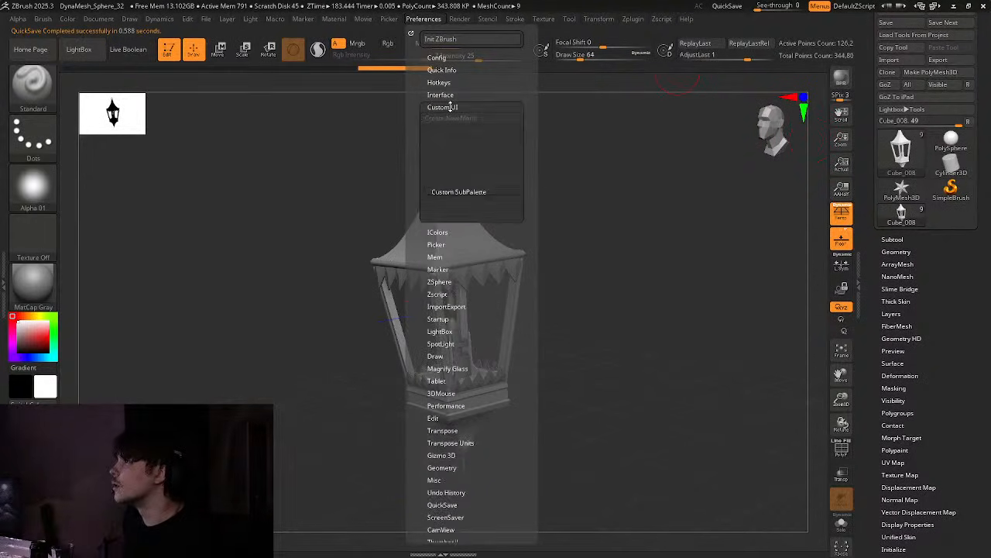
left_click(444, 106)
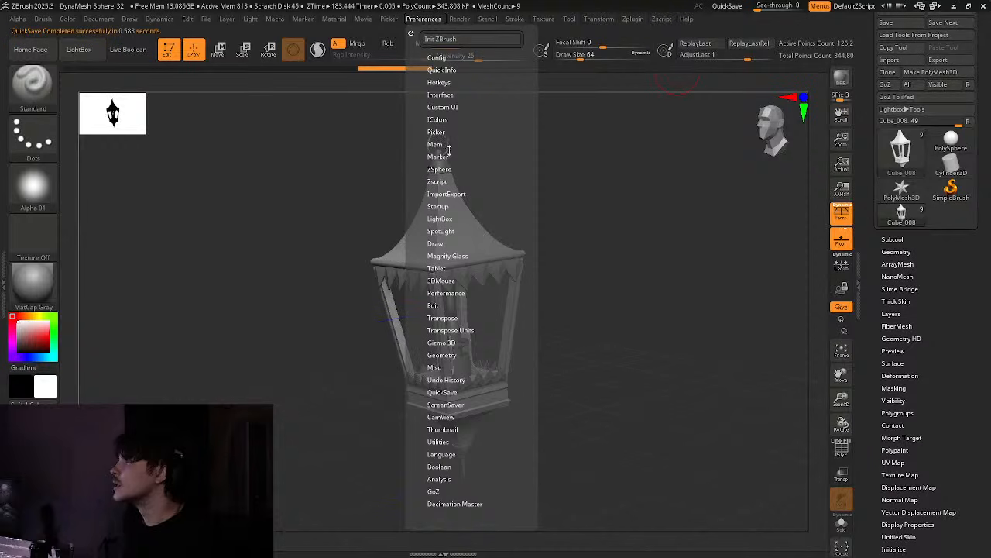
left_click(438, 57)
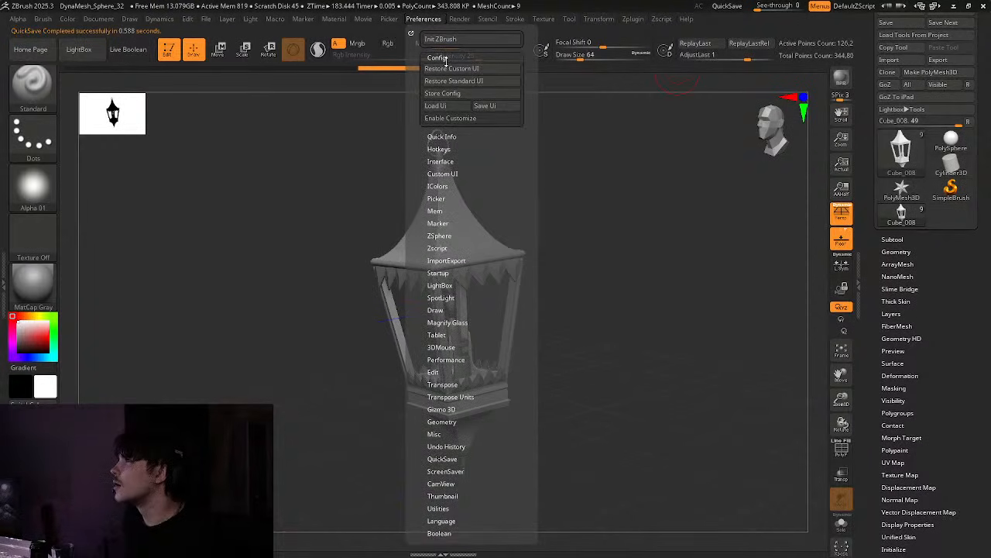
left_click(454, 119)
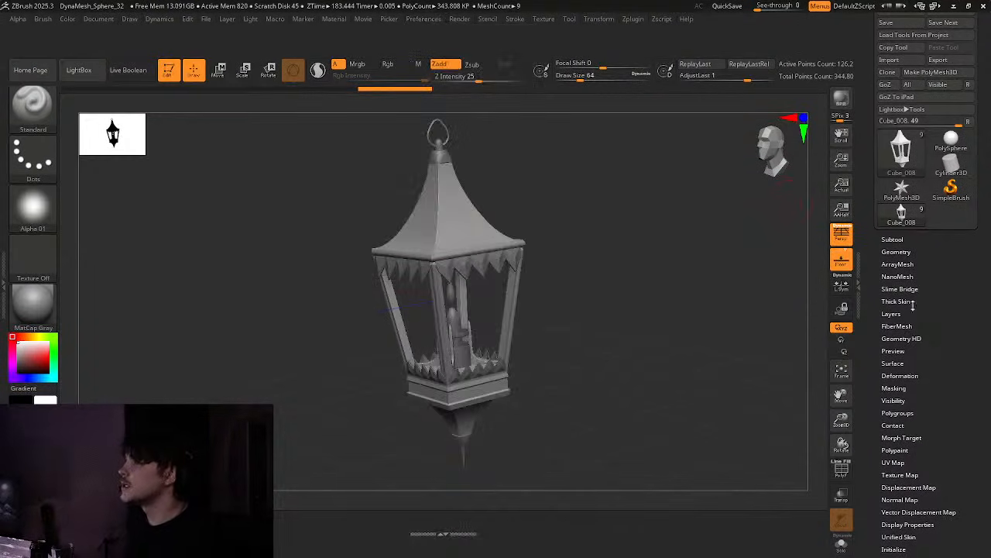
Try to move the NanoMesh and Layers sections within the customizable interface
left_click(898, 276, "ctrl+alt")
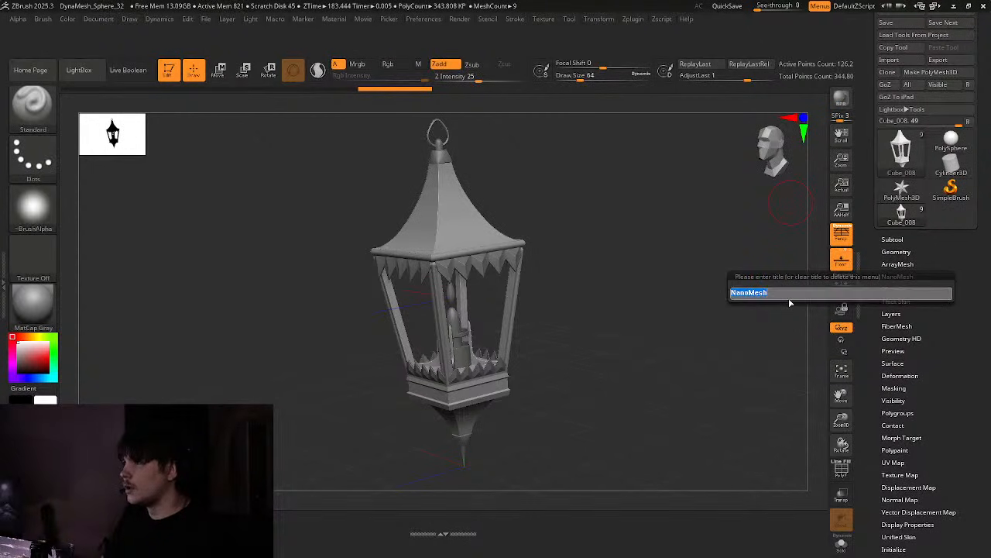
key("Escape")
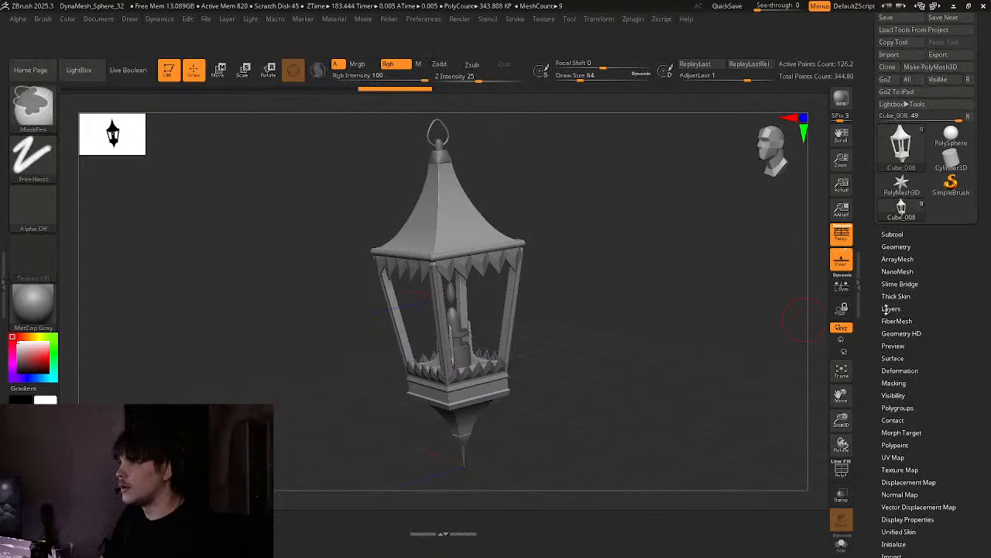
left_click(887, 309)
left_click(887, 309, "ctrl+shift")
left_click(888, 309, "ctrl+shift")
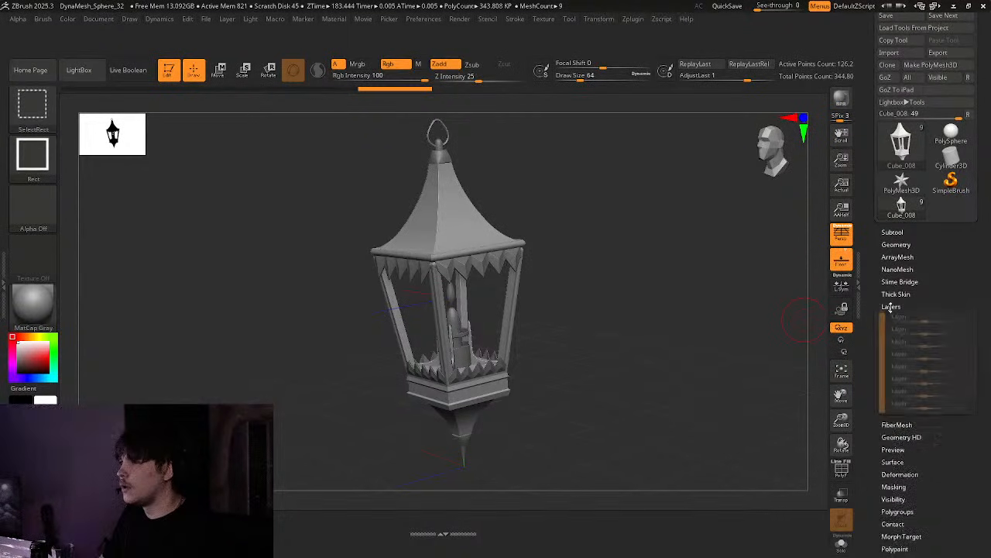
left_click(889, 308, "ctrl")
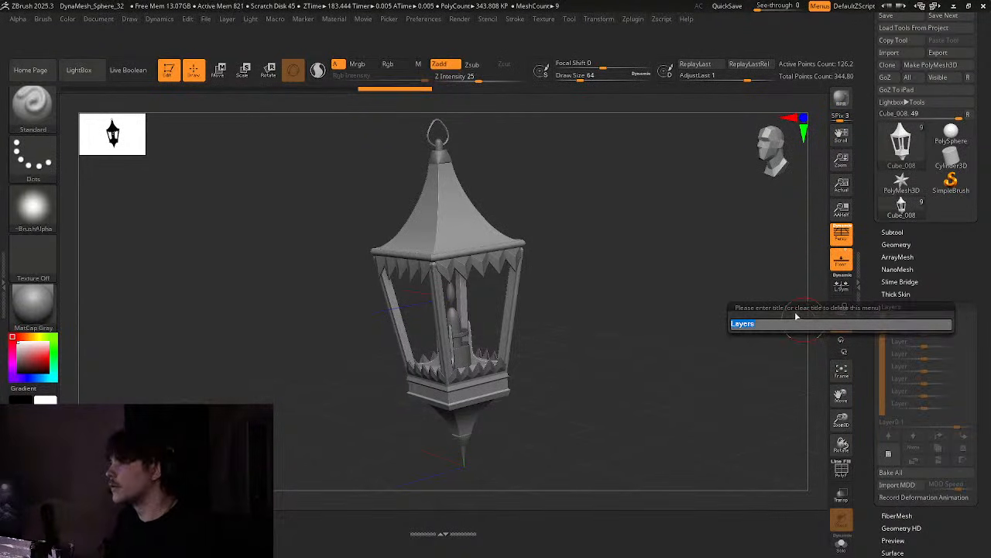
key("Escape")
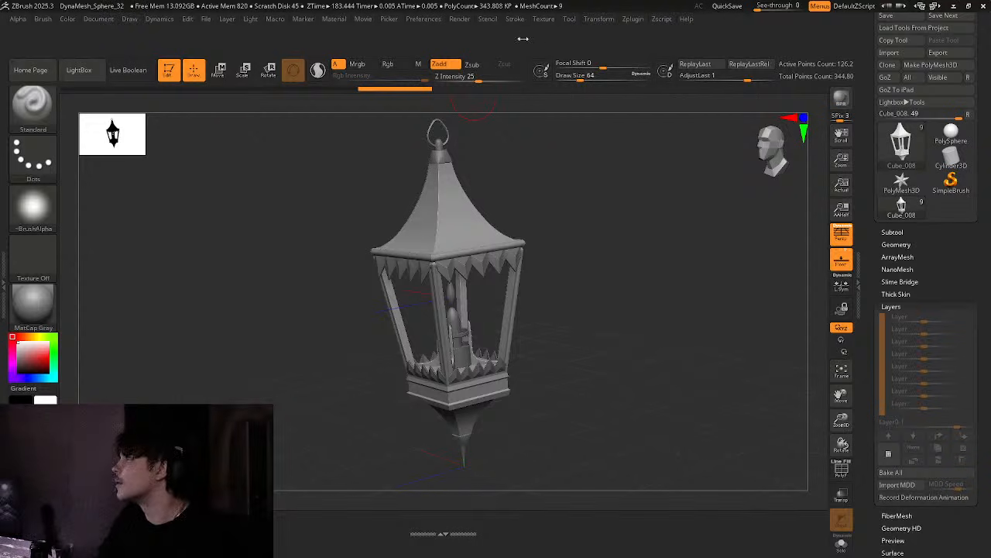
Expand the Geometry settings of the lantern tool and turn interface customization off
left_click_drag(910, 252, 908, 242)
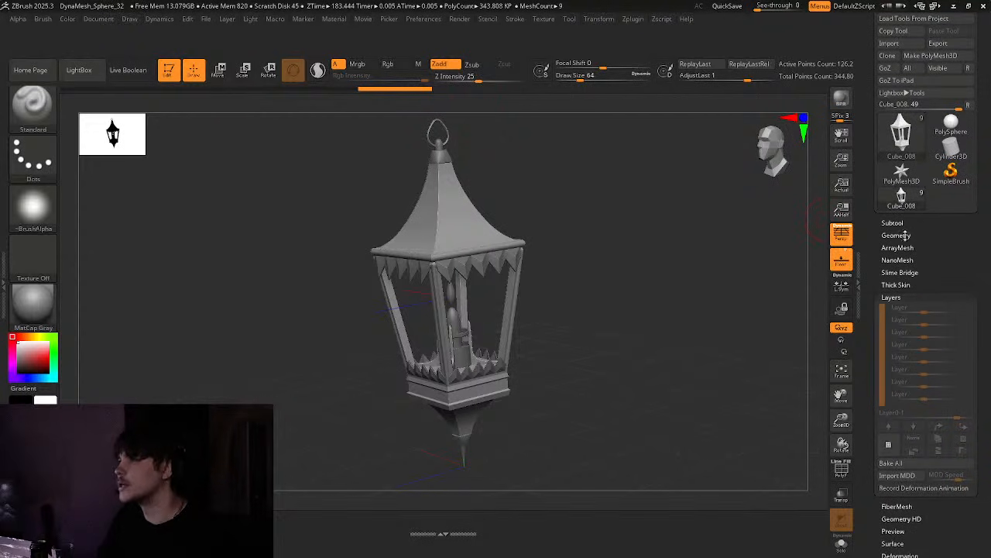
left_click(906, 234)
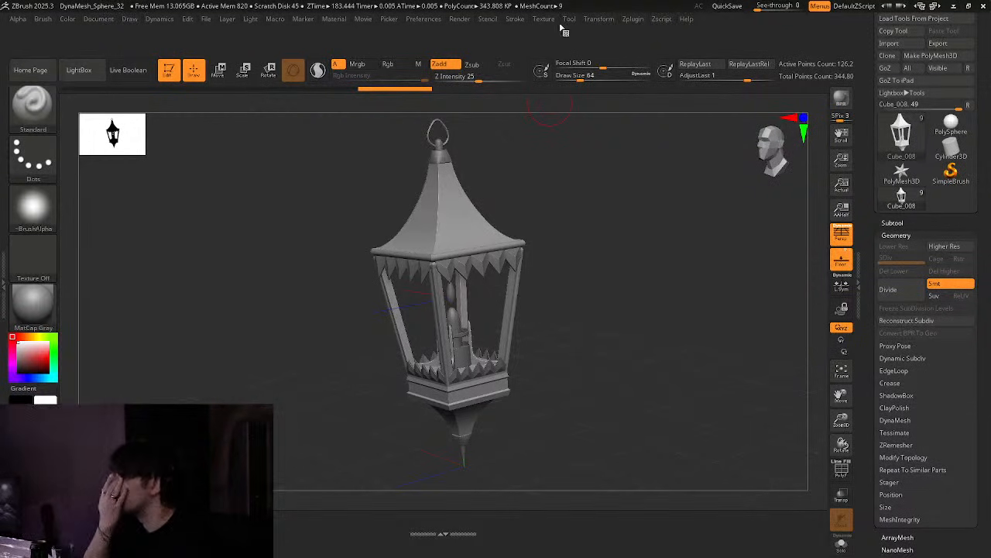
left_click(600, 19)
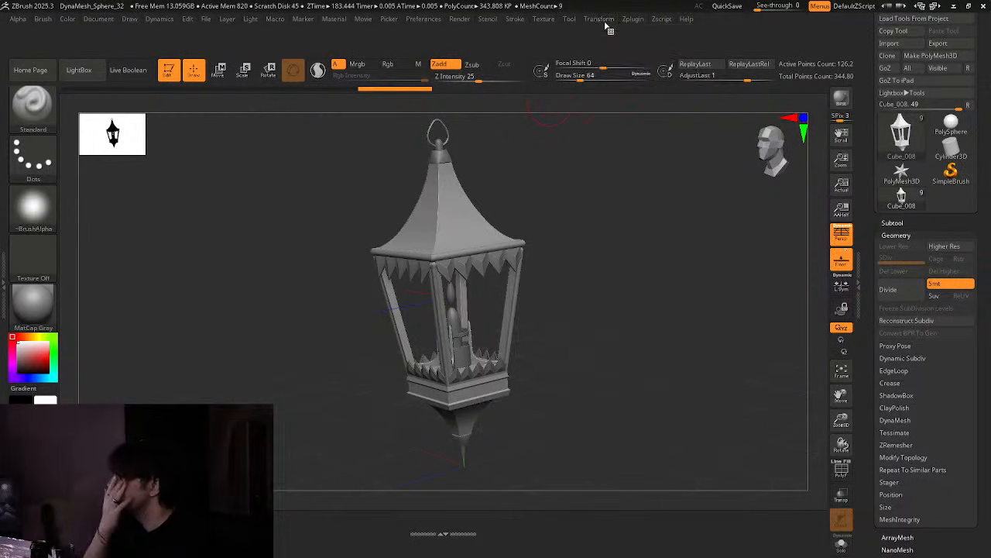
scroll(929, 286, "down", 10)
scroll(929, 290, "up", 8)
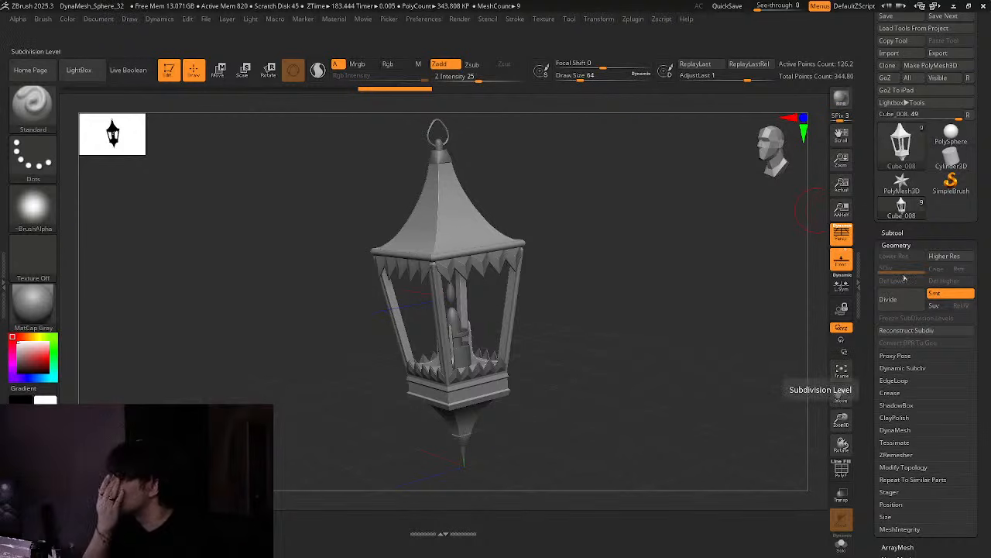
left_click(423, 19)
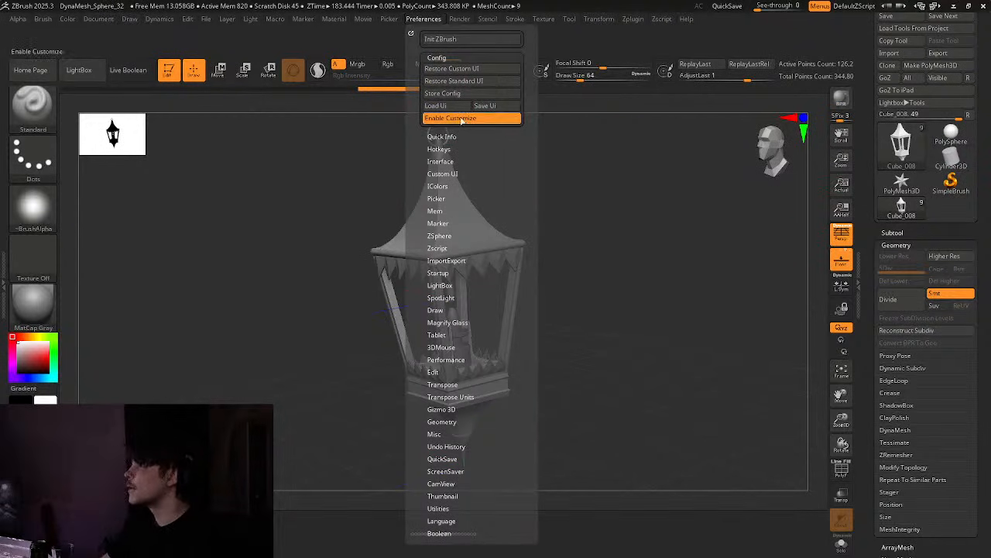
left_click(462, 119)
Apply DynaMesh at resolution 1696 to the lantern part Cube_008 and check the roof corner up close
left_click_drag(630, 292, 539, 241)
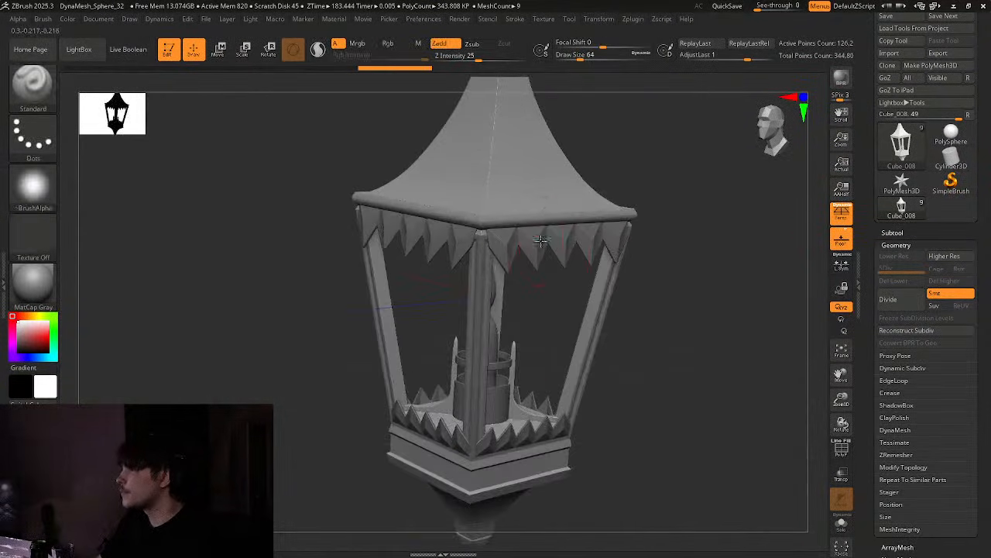
right_click_drag(541, 241, 586, 272)
scroll(978, 265, "down", 5)
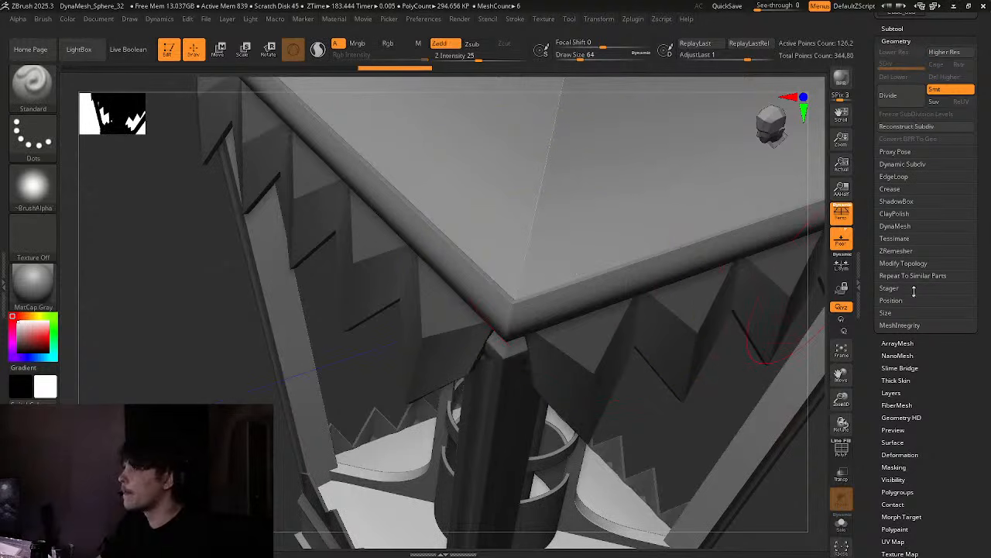
left_click(896, 226)
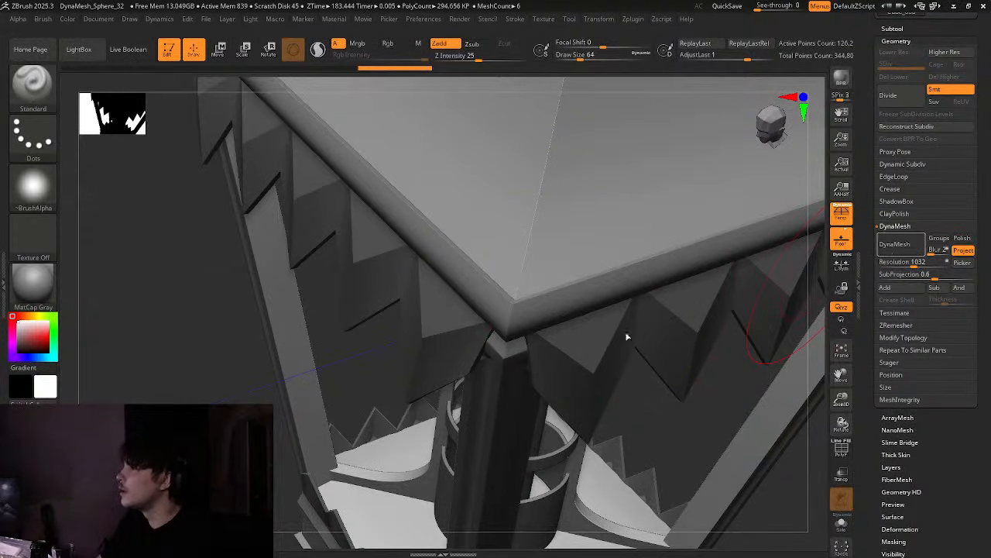
key("ctrl+z")
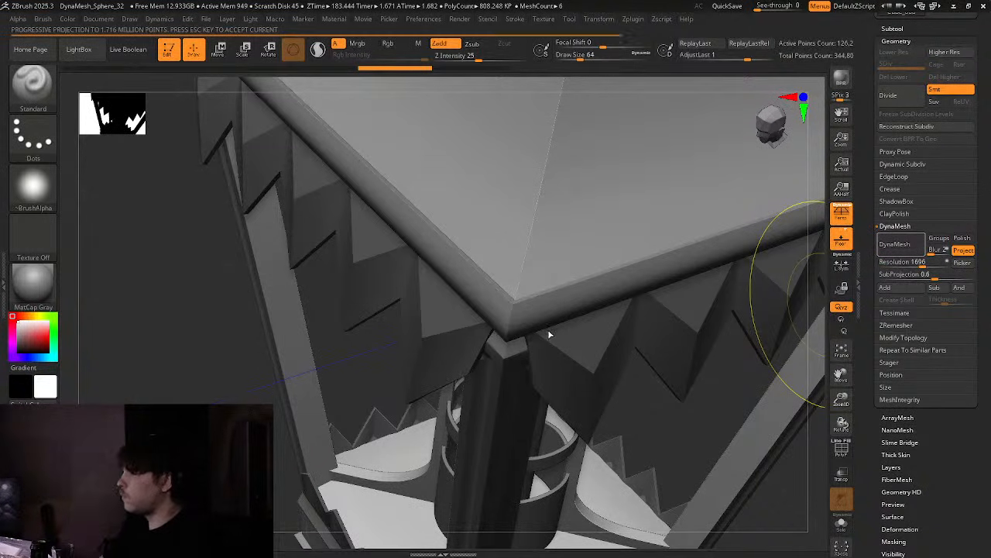
right_click_drag(584, 332, 595, 314)
left_click_drag(883, 505, 883, 485)
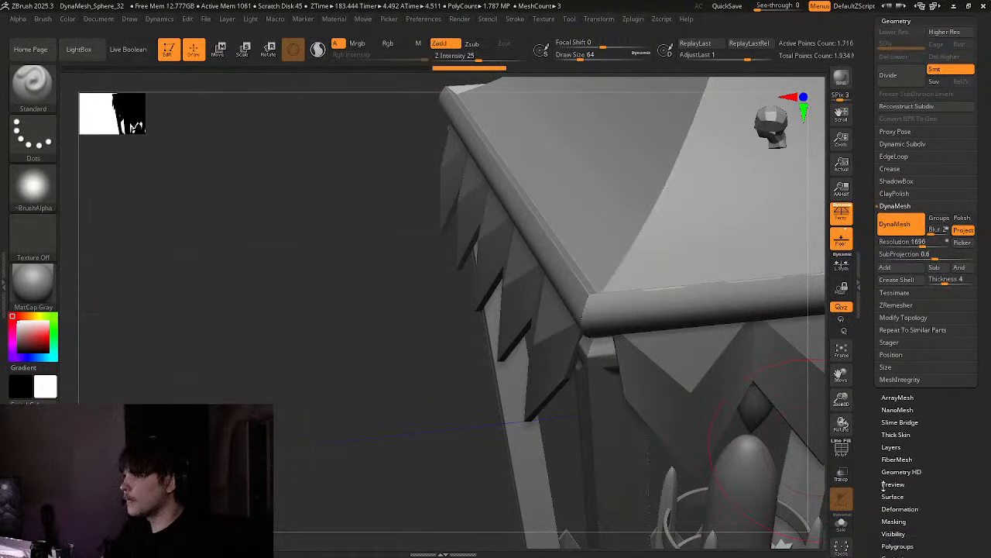
Smooth the DynaMeshed roof part Cube_008 with the Polish deformation
left_click(898, 509)
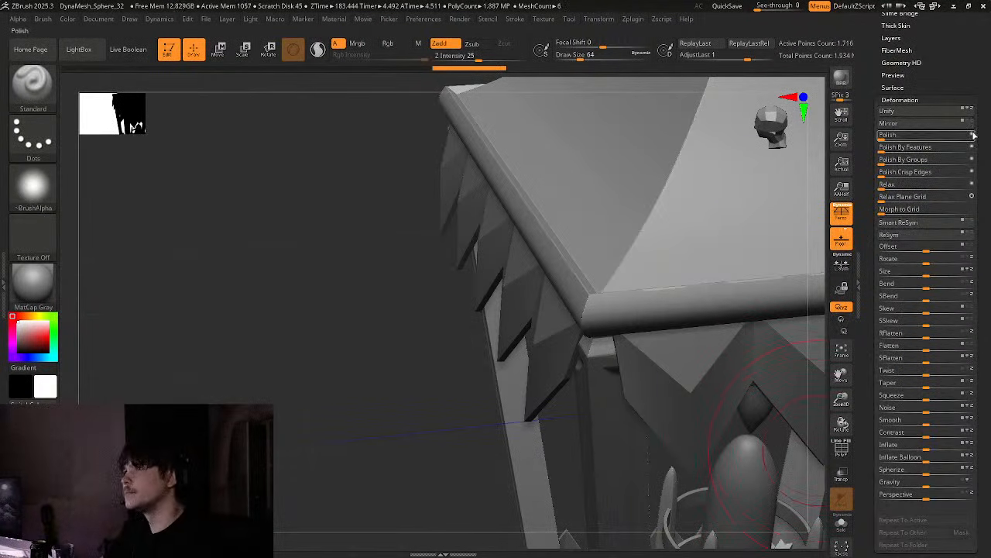
left_click(881, 139)
Select the lantern's bottom tip part Cube_011 and apply DynaMesh to it at resolution 1064
right_click_drag(621, 243, 588, 232)
right_click_drag(589, 232, 554, 240, "alt")
mouse_move(554, 240)
right_mouse_down("ctrl")
mouse_move(559, 284)
mouse_move(597, 346)
mouse_move(569, 256)
mouse_move(542, 271)
mouse_move(629, 266)
mouse_move(496, 203)
mouse_move(491, 141)
mouse_move(511, 186)
mouse_move(499, 220)
mouse_move(516, 252)
mouse_move(529, 350)
mouse_move(597, 230)
mouse_move(573, 257)
mouse_move(465, 290)
mouse_move(527, 356)
mouse_move(674, 219)
right_mouse_up("ctrl")
left_click(674, 219, "alt")
left_click_drag(929, 83, 917, 136)
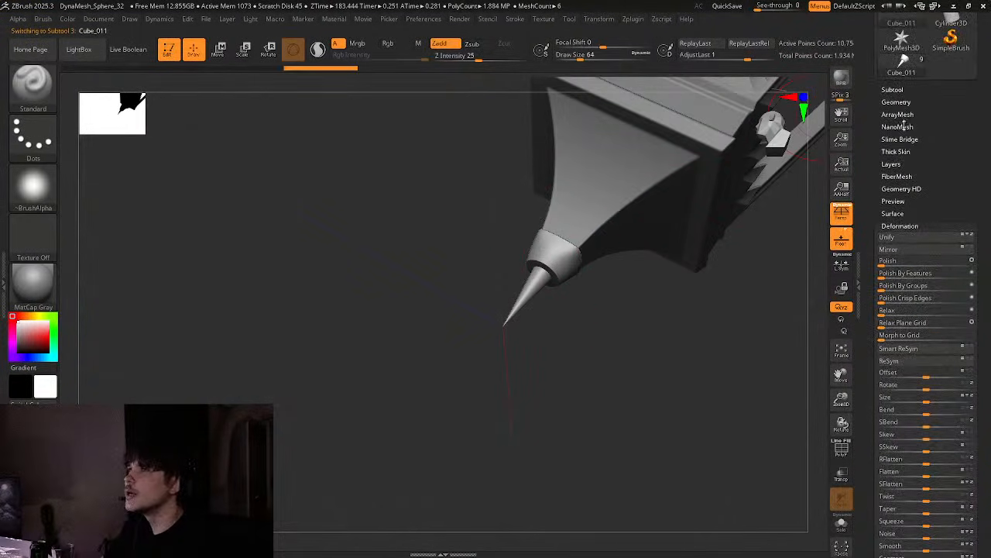
left_click(907, 103)
left_click_drag(911, 265, 914, 265)
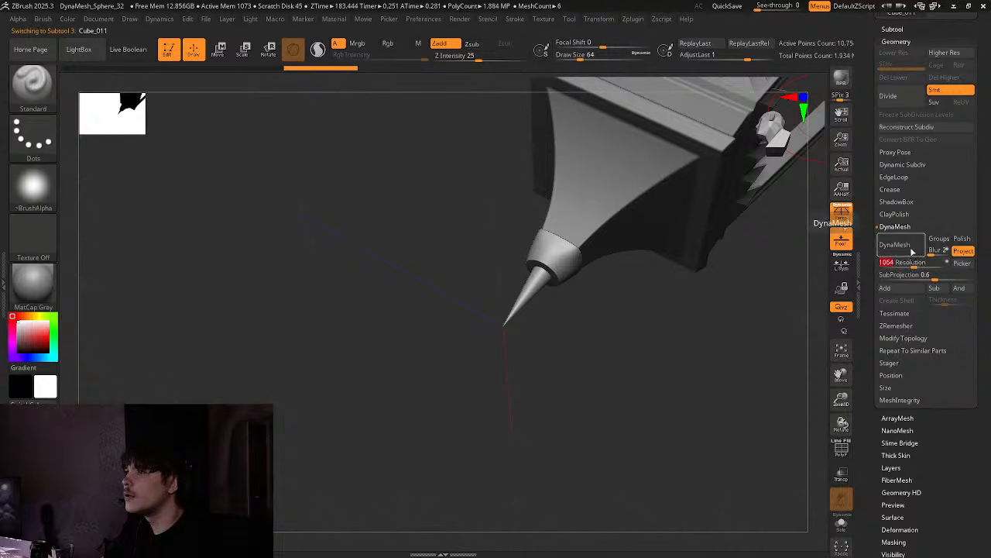
left_click(910, 249)
Smooth the DynaMeshed bottom part Cube_011 with the Polish deformation and check the whole lantern
left_click(902, 529)
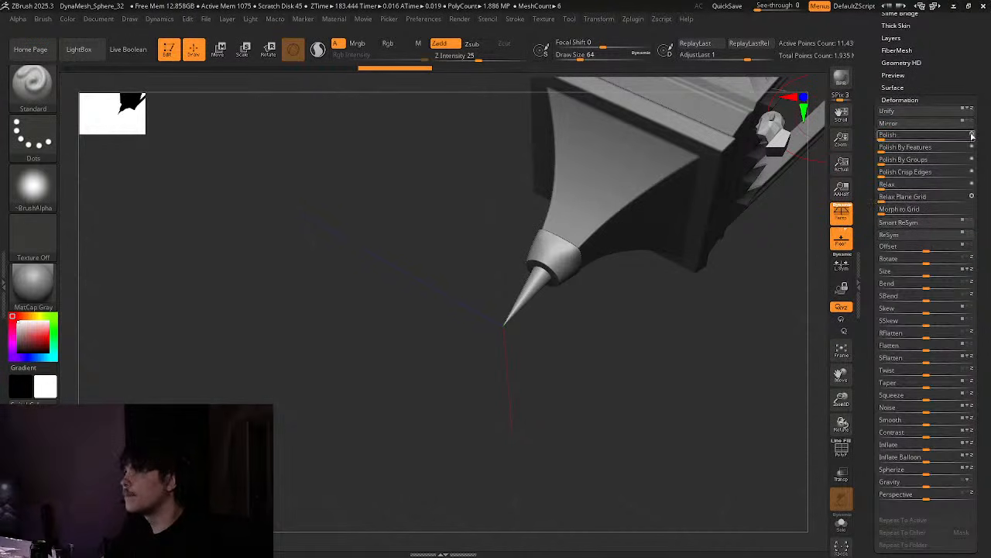
left_click(887, 138)
right_click_drag(736, 171, 697, 232)
right_click_drag(748, 189, 790, 296, "shift")
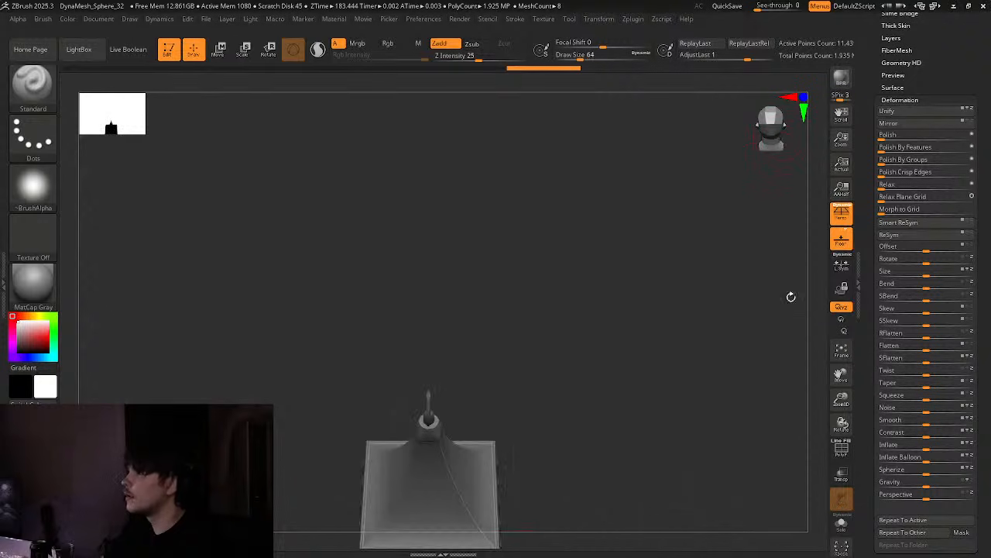
key("f")
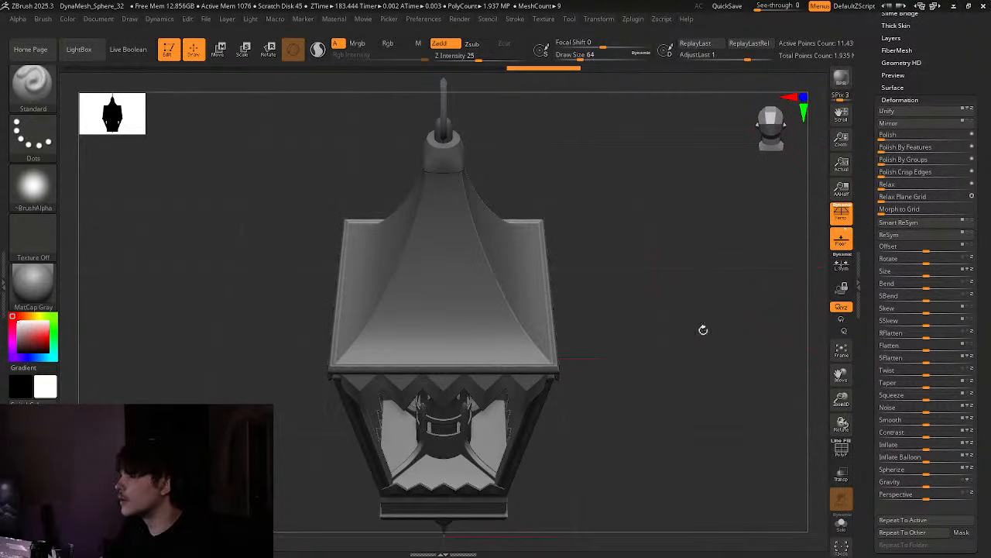
right_click_drag(704, 330, 803, 290)
Restrict view rotation to the Y axis and turn the lantern to a front view
left_click(842, 307)
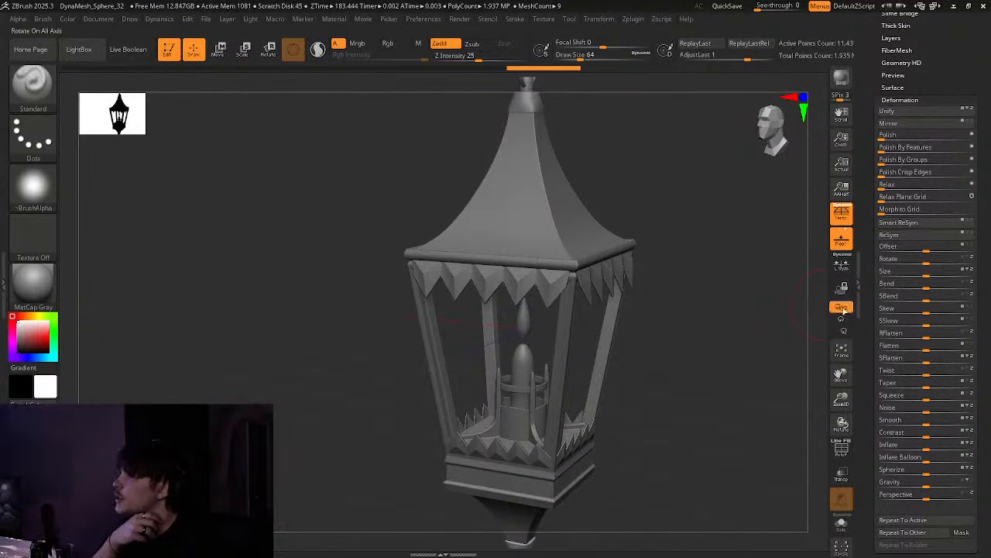
right_click_drag(682, 330, 751, 316)
right_click_drag(846, 323, 405, 254)
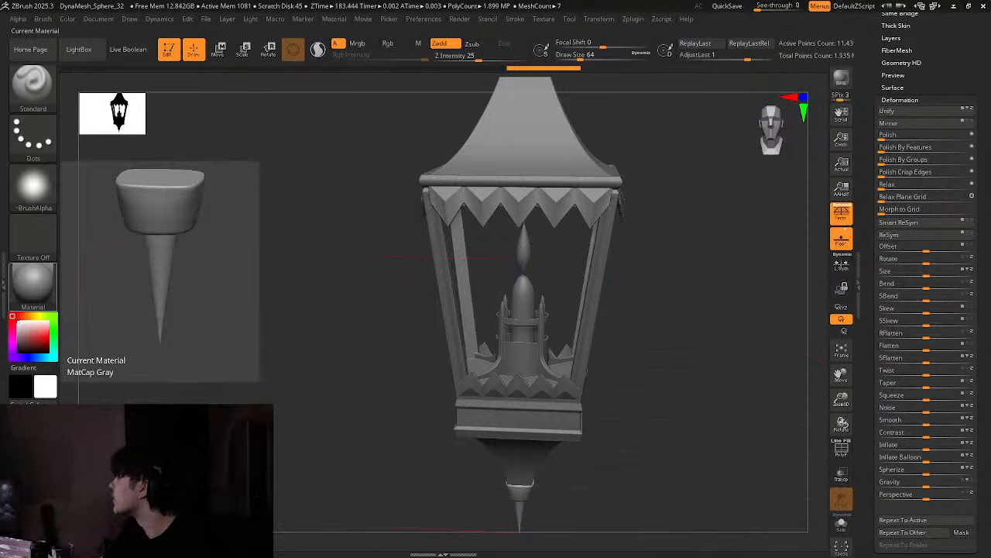
Examine the lantern reference photos, especially the roof ornaments and the trim below the roof edge
scroll(217, 248, "up", 4)
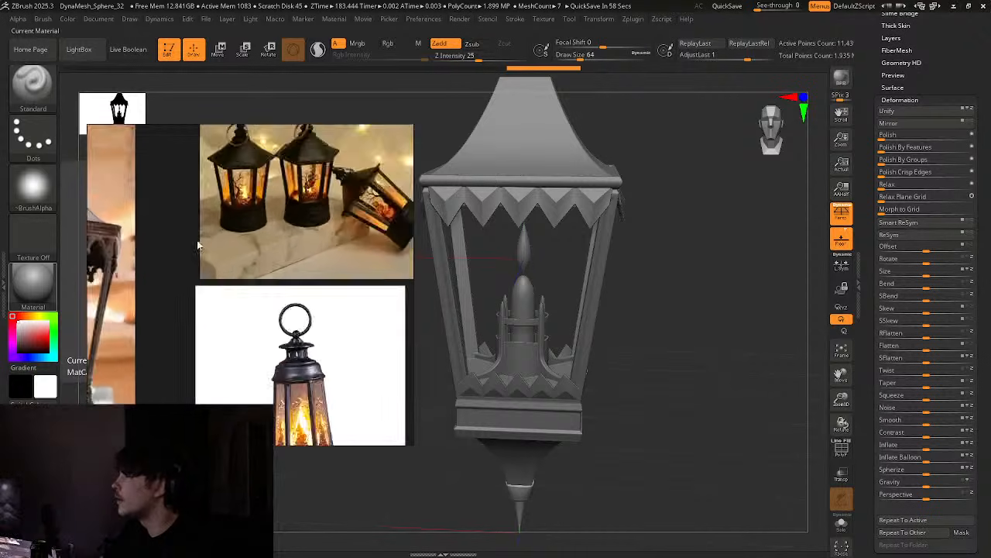
middle_click_drag(199, 245, 338, 233)
scroll(357, 239, "down", 4)
scroll(367, 242, "up", 1)
right_click_drag(366, 242, 292, 275)
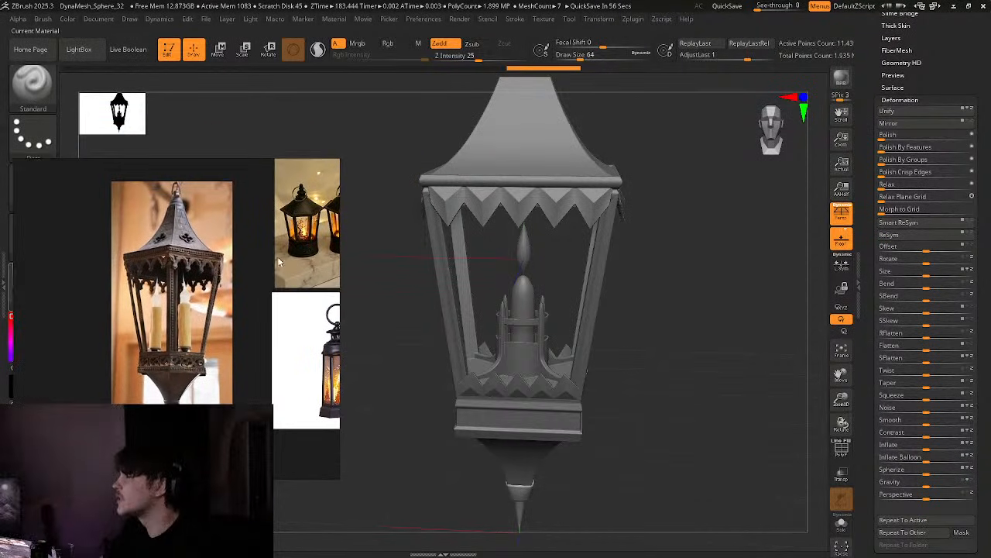
scroll(151, 257, "down", 3)
scroll(147, 252, "up", 5)
scroll(147, 326, "down", 3)
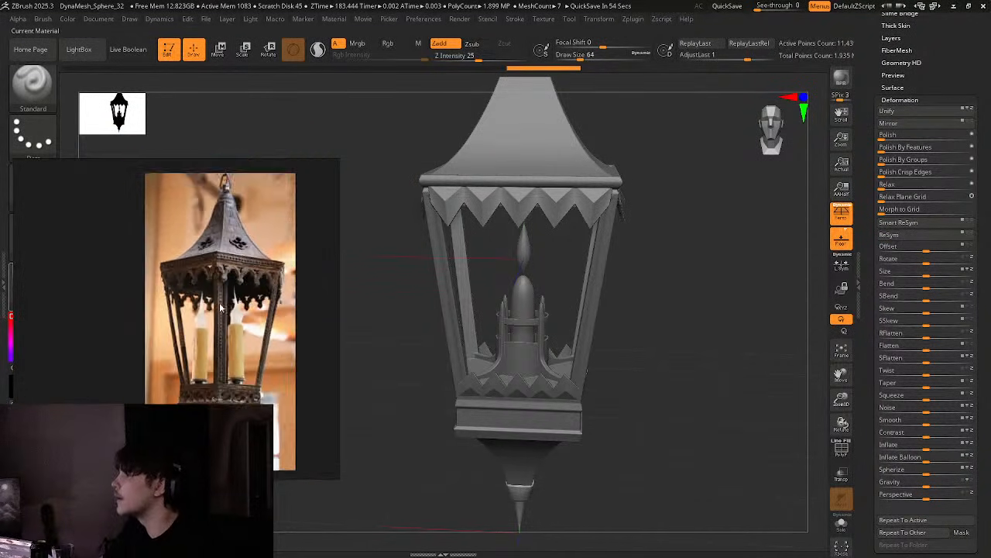
scroll(263, 326, "up", 3)
right_click_drag(285, 313, 0, 310)
Make the roof part Cube_008 the active subtool and bring its front face close up
left_click_drag(697, 263, 645, 235)
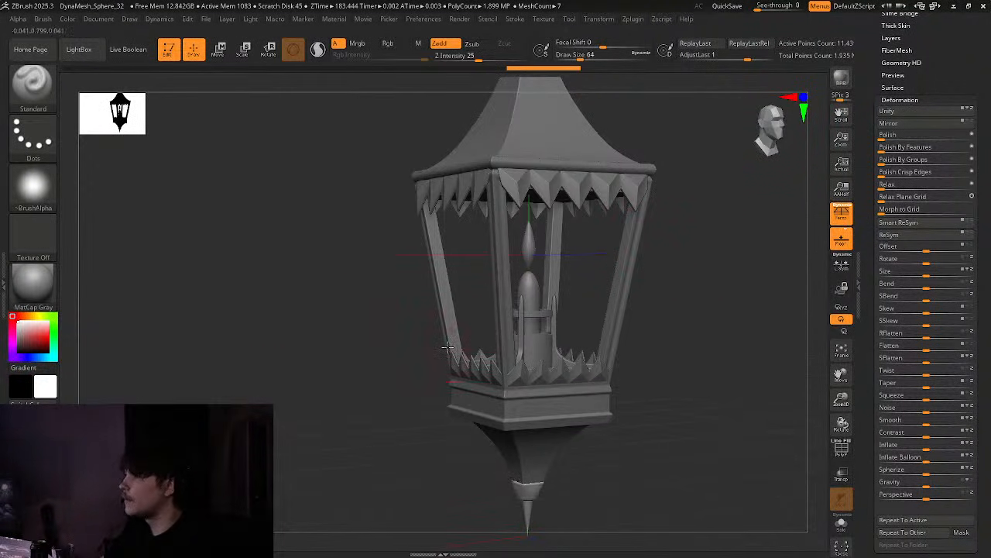
right_click_drag(448, 347, 390, 492)
left_click(488, 279, "alt")
right_click_drag(488, 279, 526, 290)
mouse_move(527, 291)
right_mouse_down("ctrl")
mouse_move(531, 309)
mouse_move(506, 354)
mouse_move(529, 319)
right_mouse_up("ctrl")
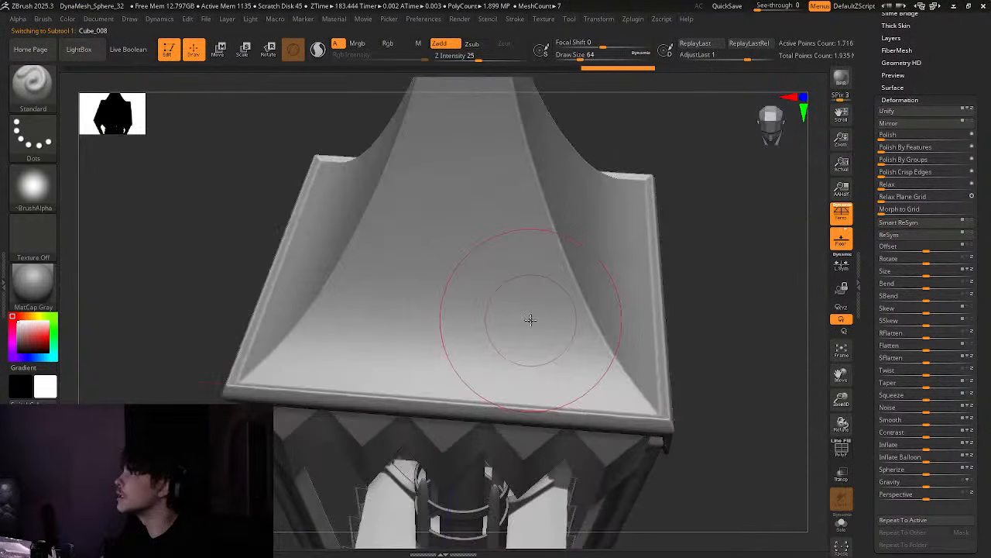
left_click(56, 100)
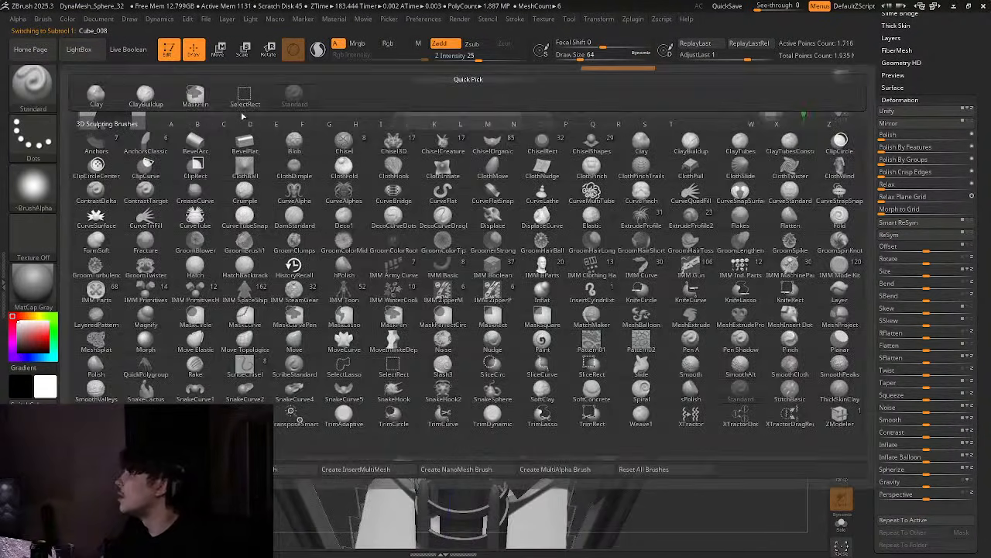
left_click(34, 137)
left_click(145, 147)
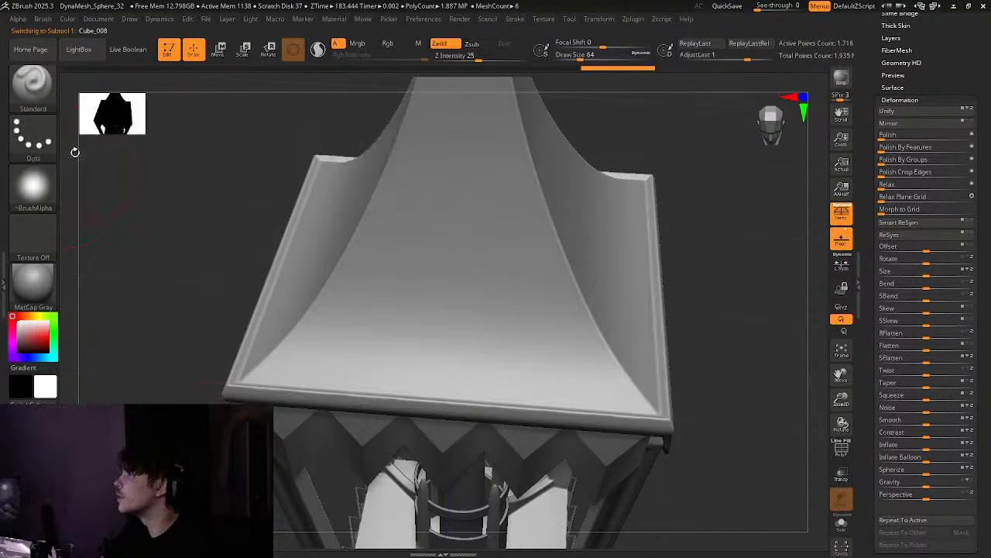
left_click(33, 186)
left_click(83, 390)
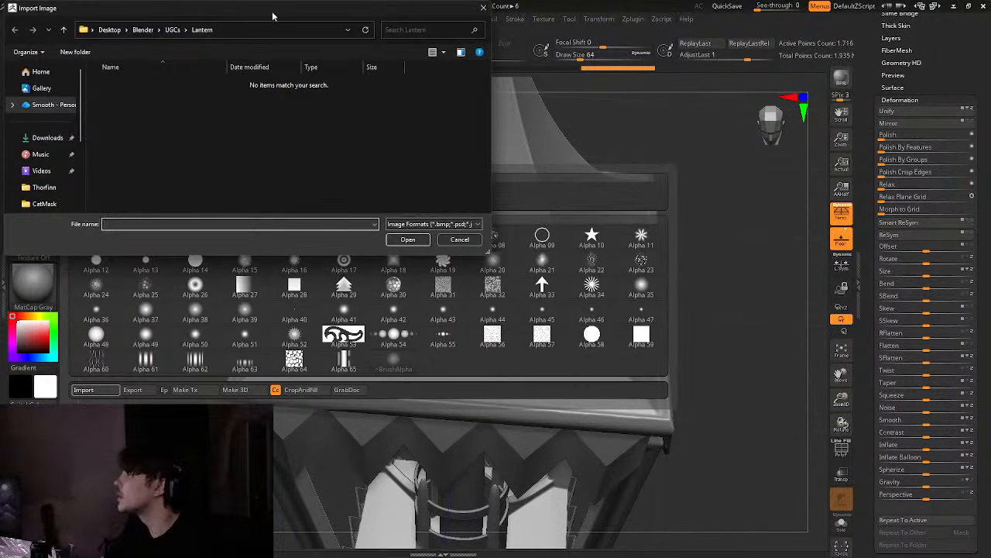
left_click(483, 8)
key("comma")
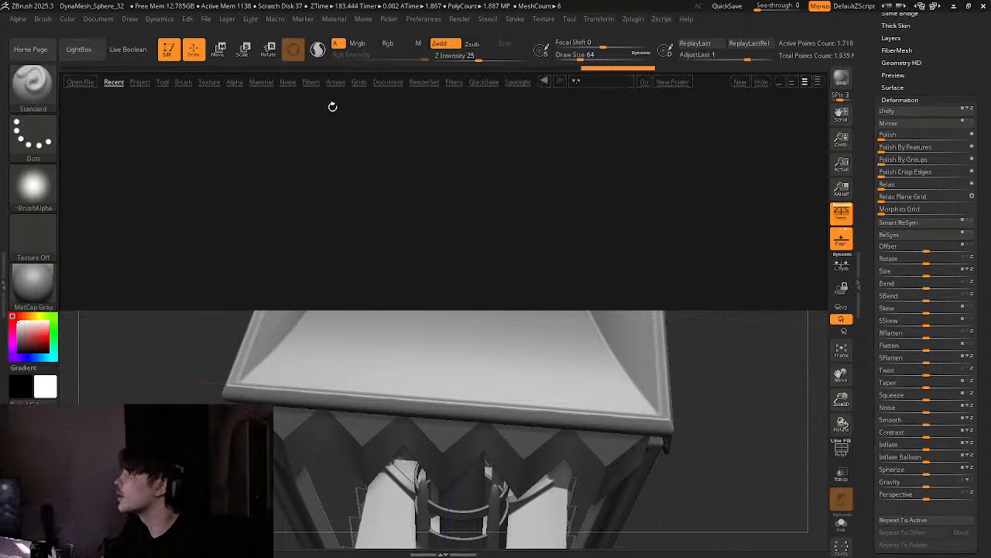
left_click(183, 82)
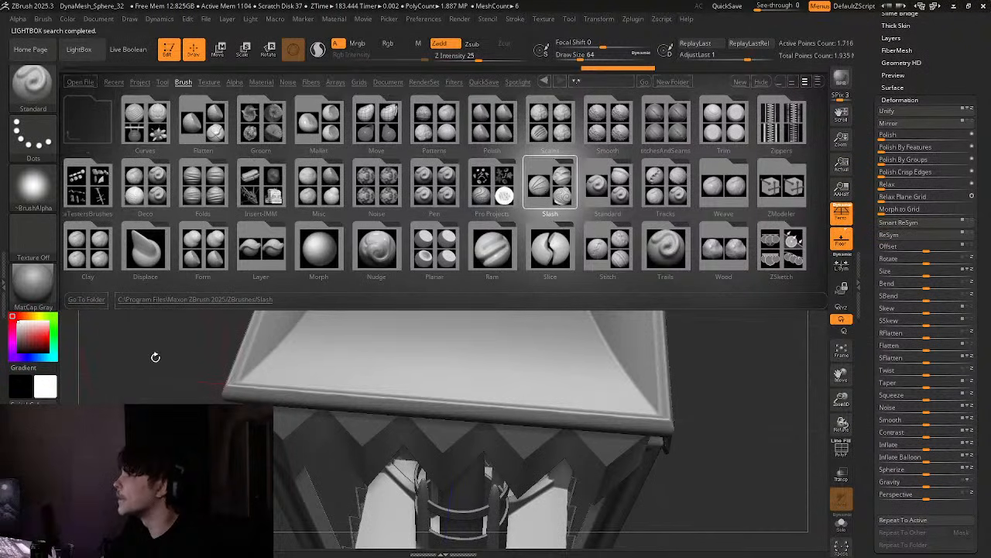
left_click(78, 49)
Import the fleur-de-lis ornament image 137_outboxStudio from the Desktop folder 200 ORNA JPG as the brush alpha
left_click(33, 186)
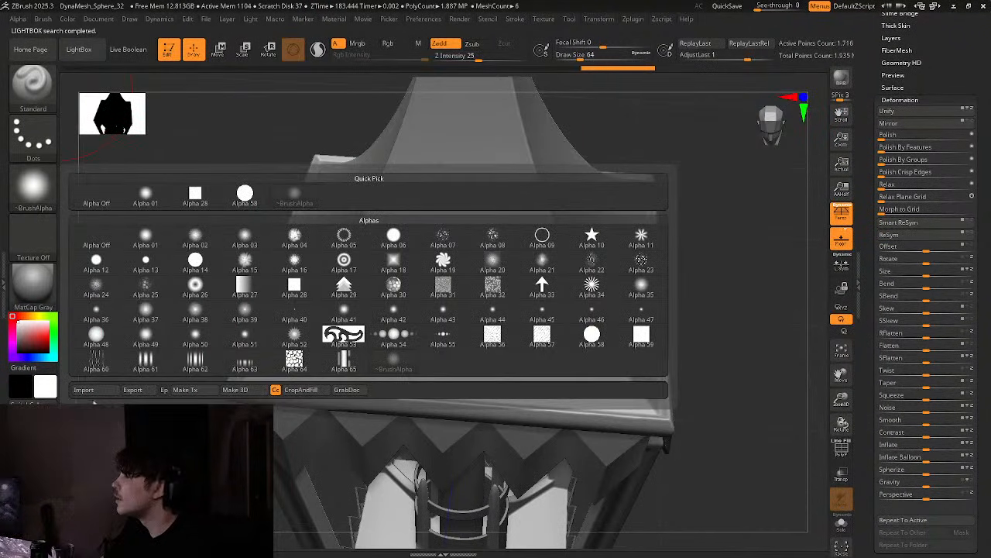
left_click_drag(178, 11, 0, 11)
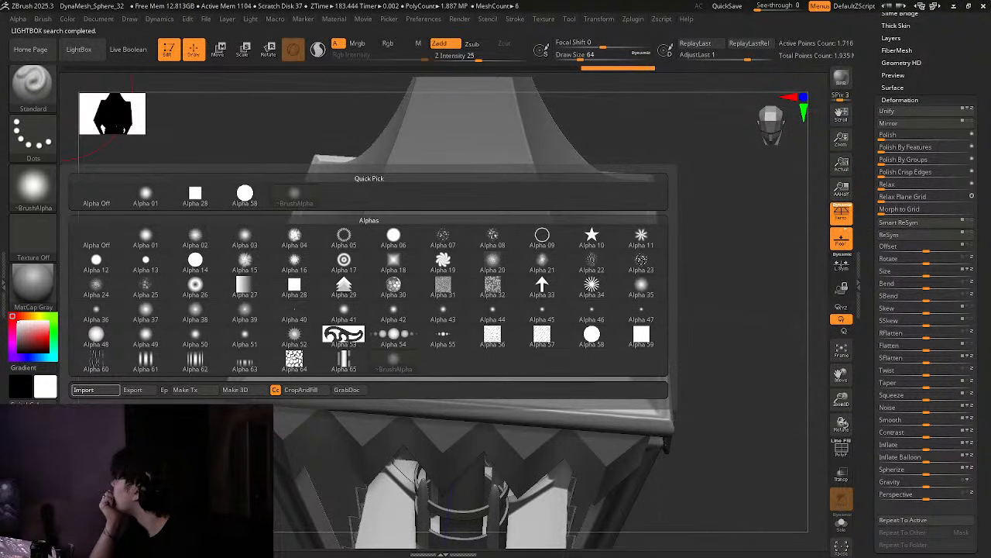
left_click_drag(0, 113, 356, 74)
scroll(262, 216, "down", 10)
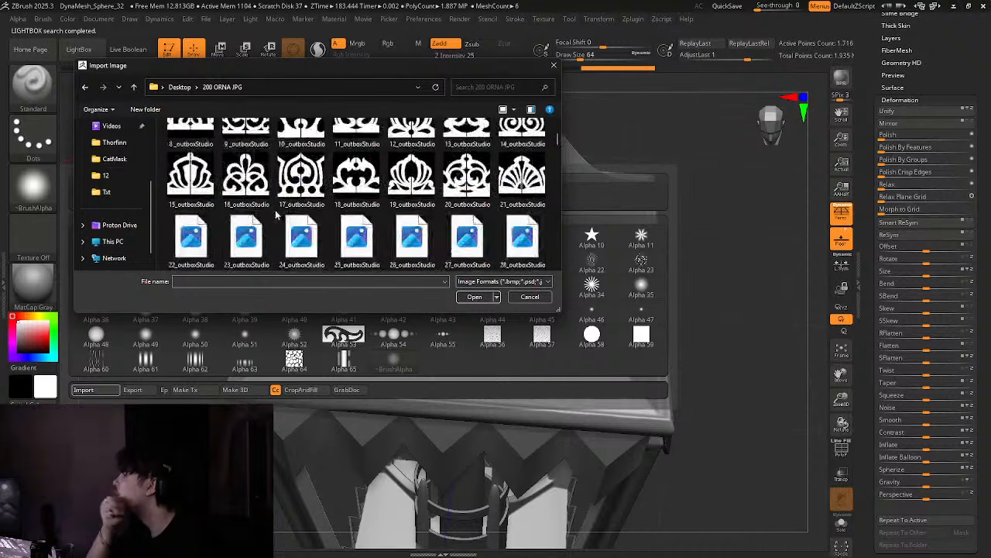
scroll(357, 219, "up", 10)
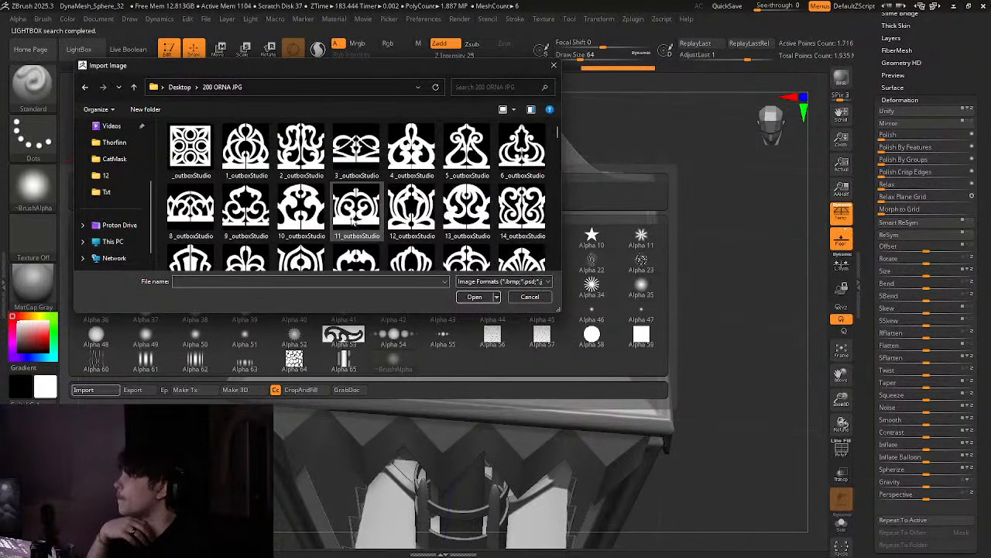
scroll(341, 205, "down", 14)
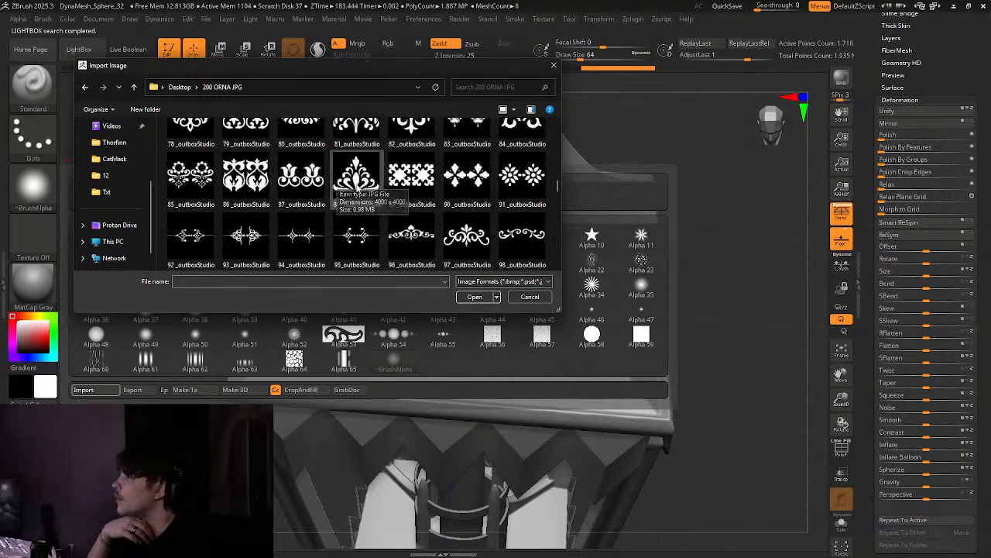
scroll(407, 199, "down", 10)
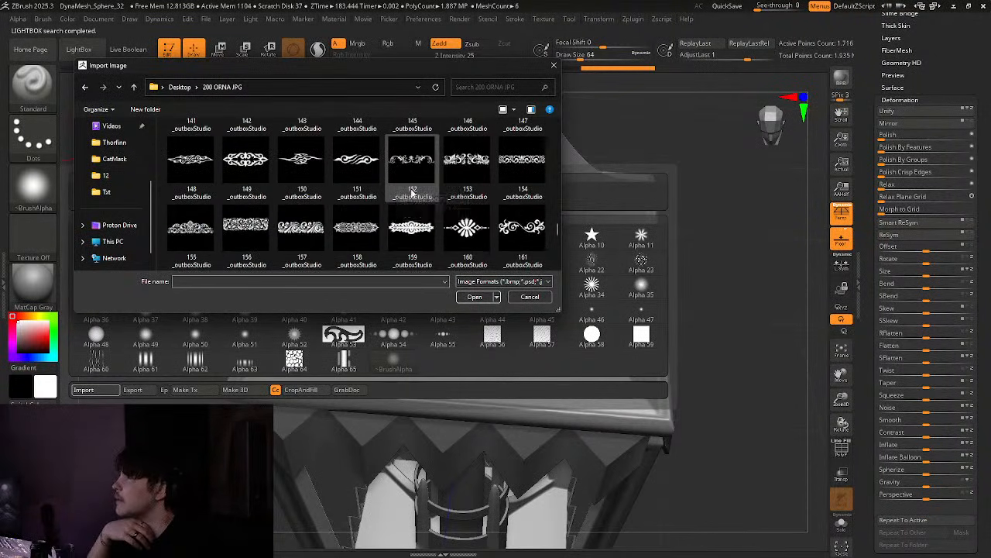
scroll(412, 196, "up", 2)
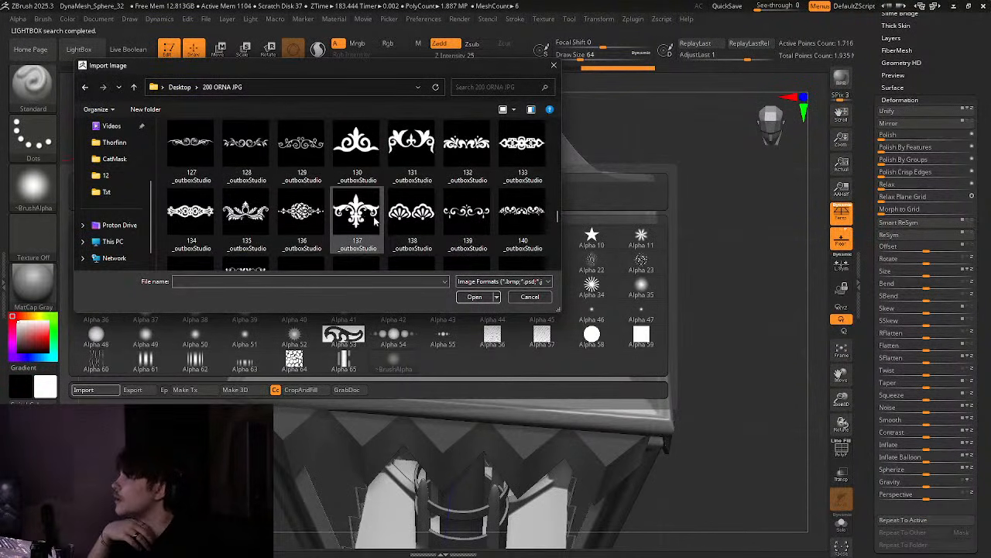
double_click(376, 221)
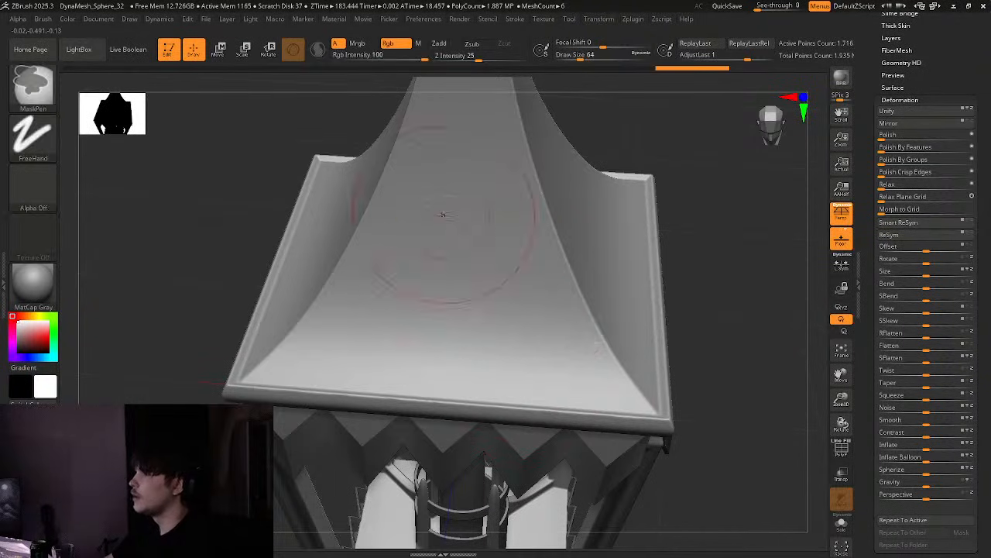
Try a stroke on the roof's front face and undo it
left_click_drag(438, 236, 435, 306)
key("ctrl+z")
left_click(32, 87)
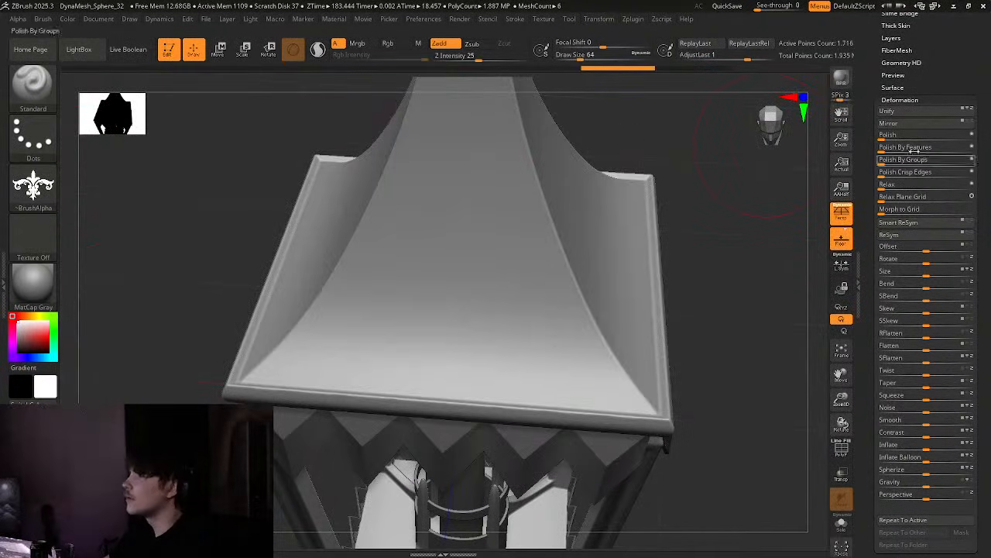
Try subdividing the roof part with Divide, inspect it, and undo the subdivision
scroll(913, 142, "up", 3)
left_click(903, 207)
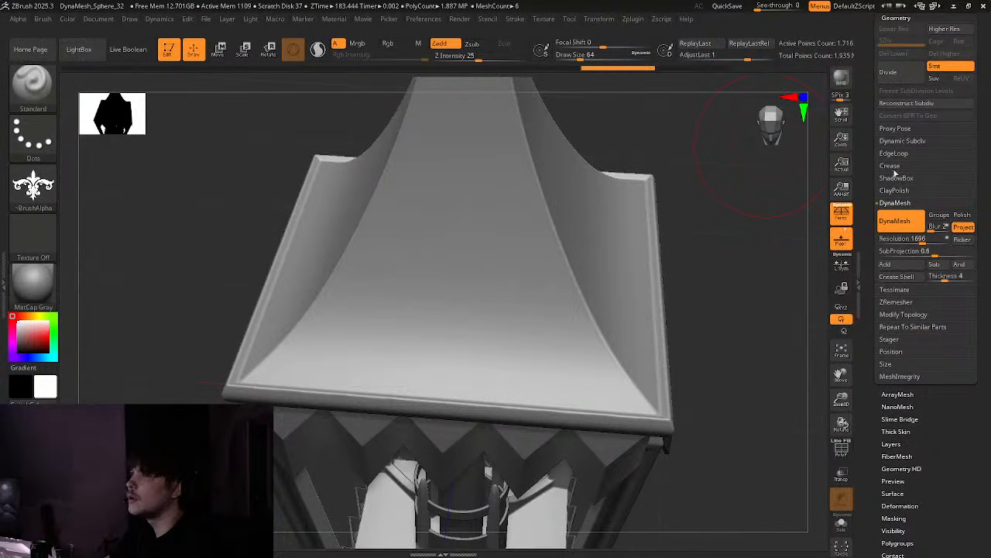
left_click(889, 72)
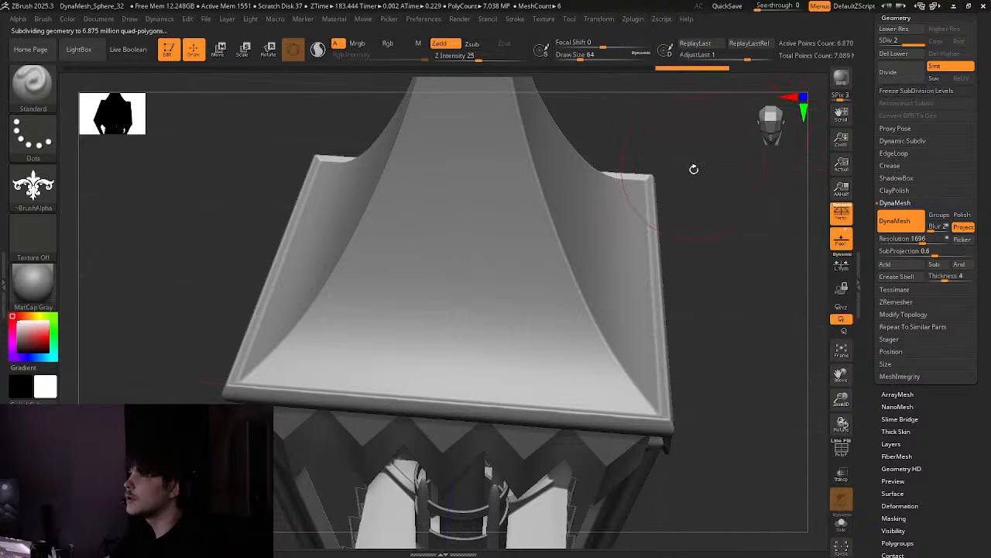
mouse_move(706, 217)
left_mouse_down()
mouse_move(688, 202)
mouse_move(696, 224)
left_mouse_up()
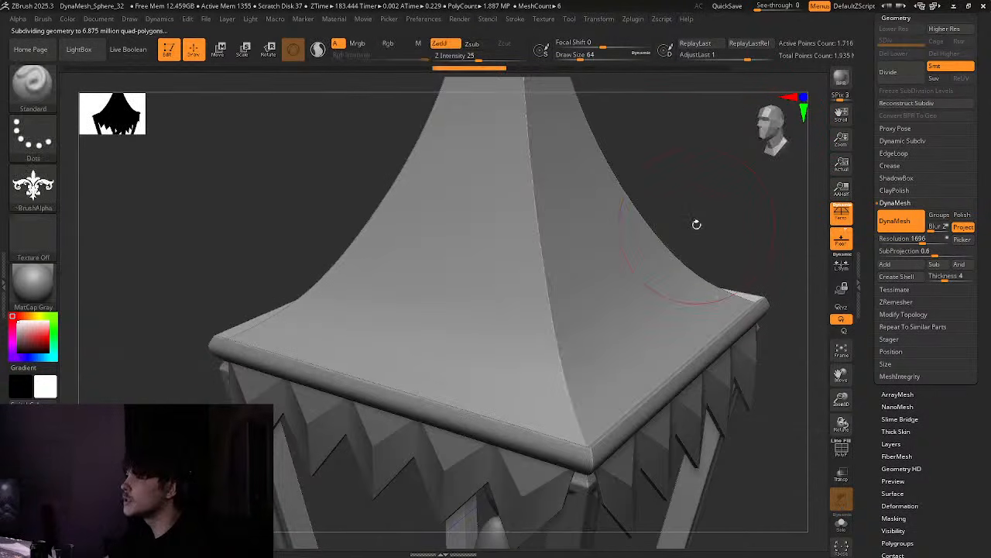
key("ctrl+z")
Rebuild the roof part with DynaMesh at resolution 2144 and smooth it with the Polish deformation
left_click_drag(933, 241, 928, 241)
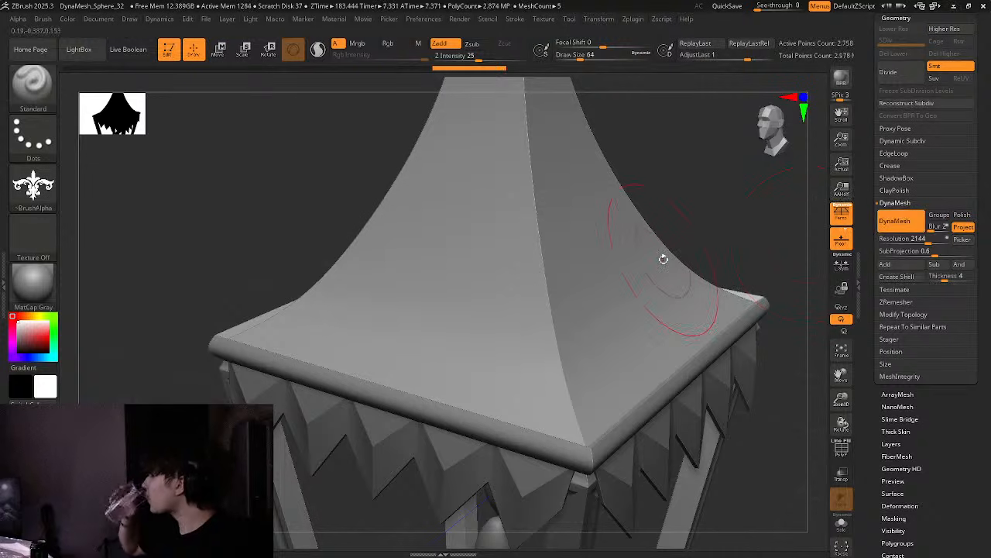
left_click(899, 506)
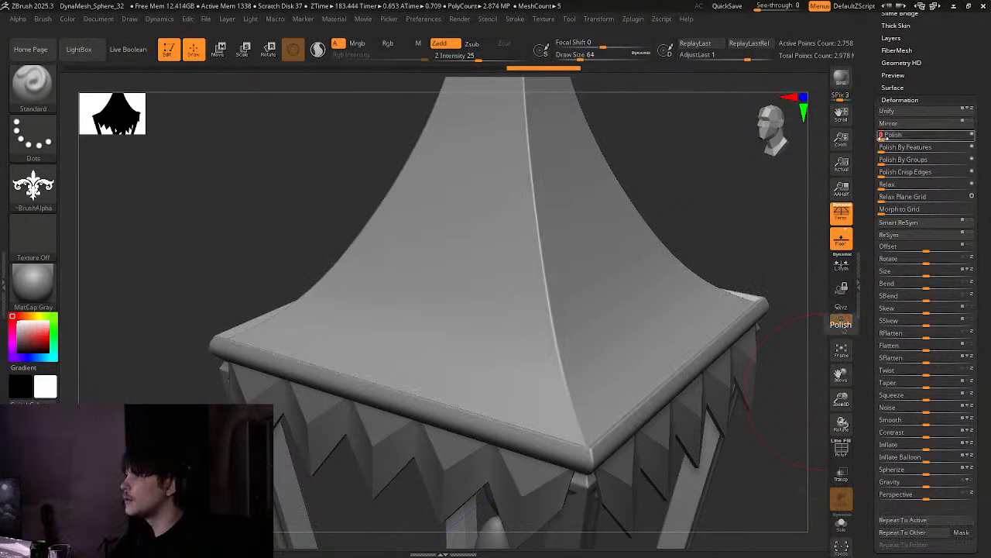
left_click(889, 139)
Try painting the ornament alpha across the roof's front face with the Dots stroke and undo it
right_click_drag(486, 295, 472, 318)
left_click_drag(471, 316, 517, 376)
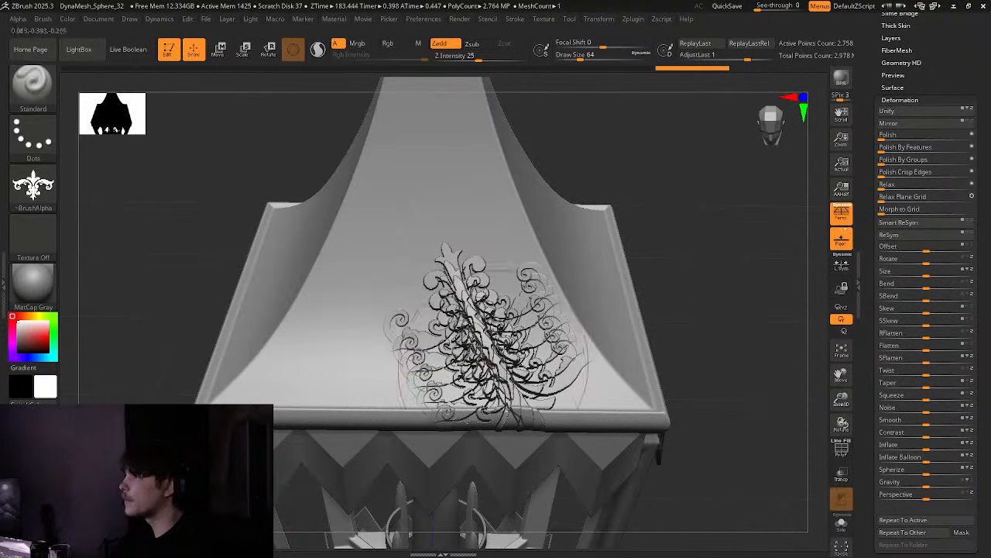
key("ctrl+z")
Switch the Standard brush to the DragRect stroke, test-stamp the ornament on the roof's front face, and undo the stamp
left_click(32, 140)
left_click(146, 146)
mouse_move(408, 273)
left_mouse_down()
mouse_move(416, 337)
mouse_move(402, 382)
mouse_move(387, 387)
left_mouse_up()
key("ctrl+z")
Activate symmetry for the roof part and enable its Z axis
left_click(599, 19)
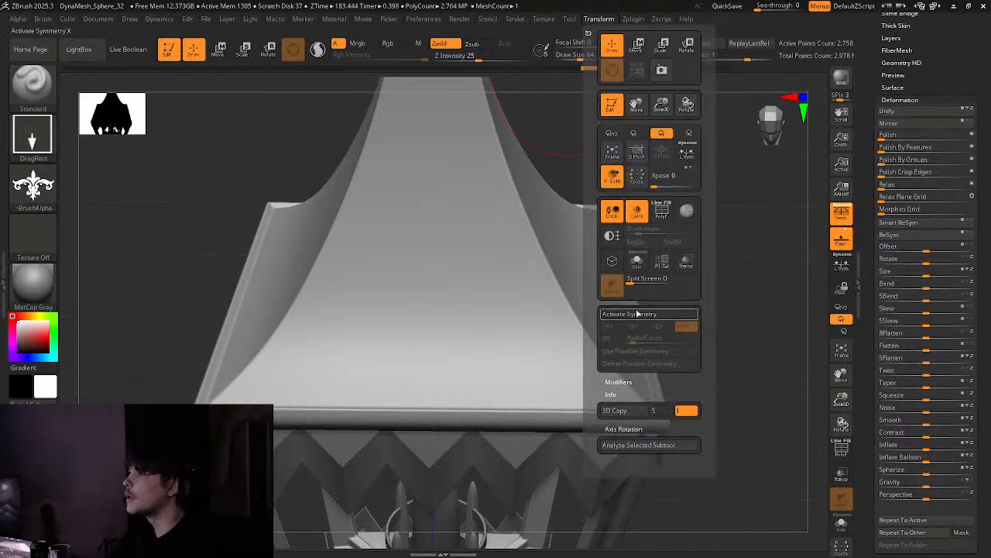
left_click(636, 313)
right_click_drag(504, 305, 602, 295)
left_click(599, 18)
left_click(598, 20)
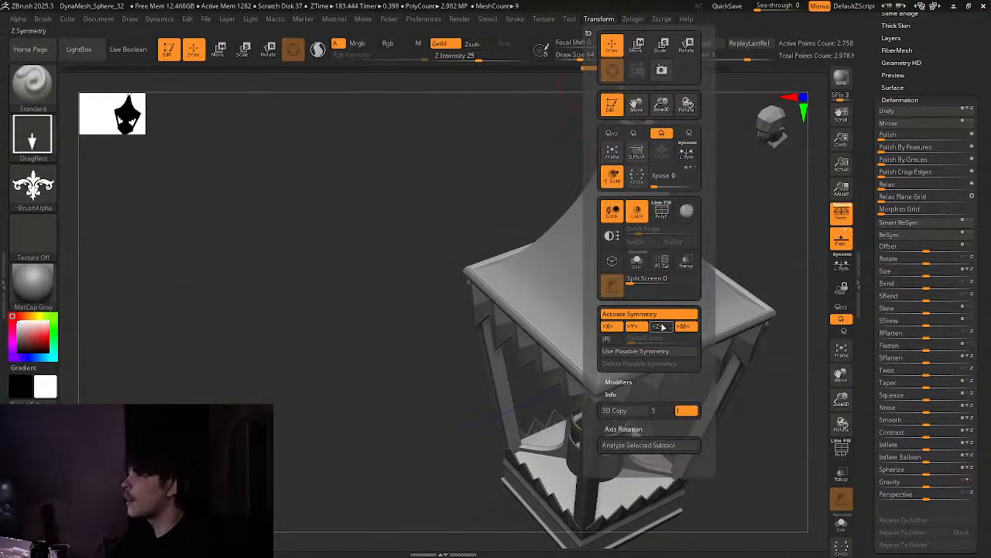
left_click(660, 326)
right_click_drag(637, 299, 619, 314)
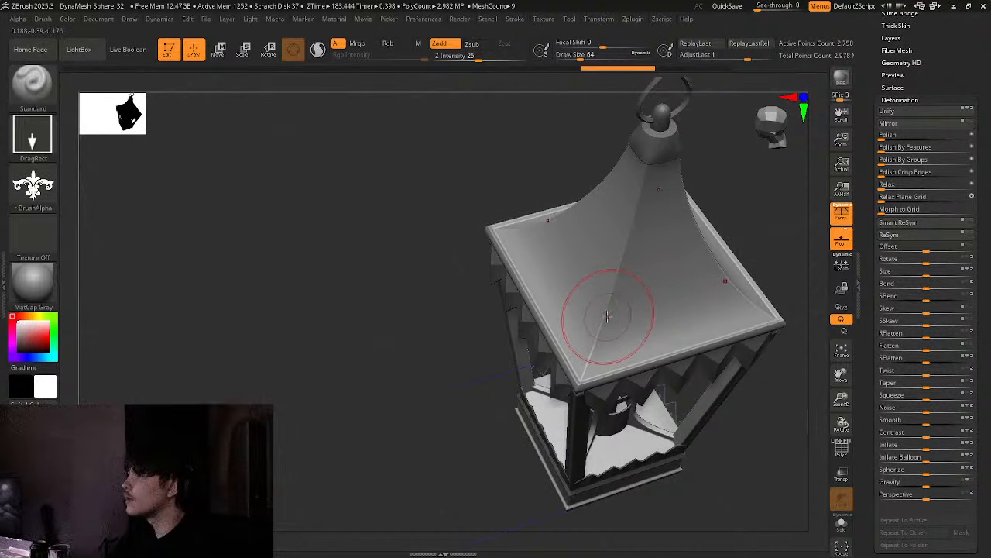
Test-stamp the mirrored ornament over the roof's corner ridge at two sizes and undo both stamps
left_click_drag(607, 316, 590, 370)
right_click_drag(622, 381, 604, 240)
key("ctrl+z")
mouse_move(604, 240)
right_mouse_down("ctrl")
mouse_move(650, 266)
mouse_move(521, 333)
mouse_move(560, 336)
mouse_move(520, 325)
mouse_move(503, 336)
right_mouse_up("ctrl")
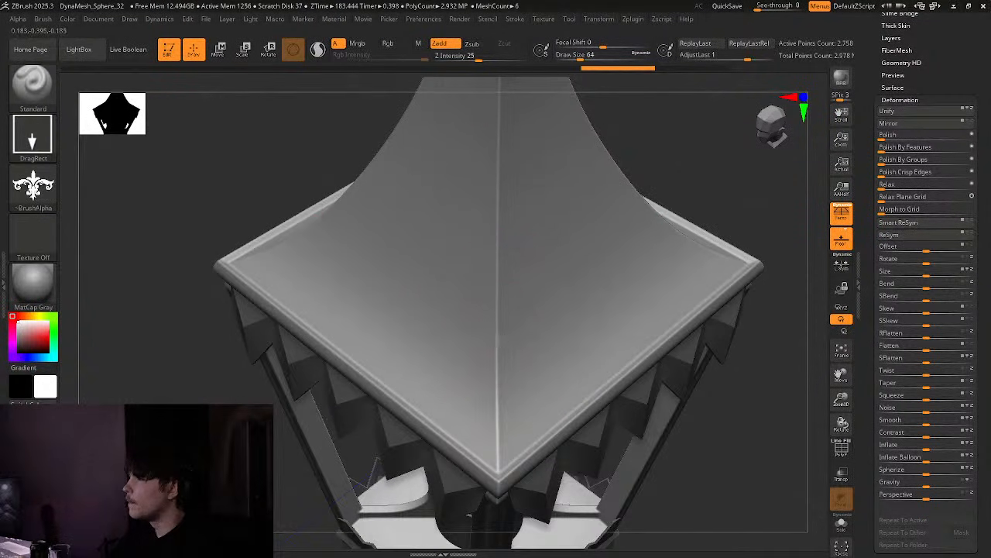
mouse_move(498, 337)
left_mouse_down()
mouse_move(460, 385)
mouse_move(466, 459)
mouse_move(494, 476)
left_mouse_up()
right_click_drag(495, 476, 622, 428)
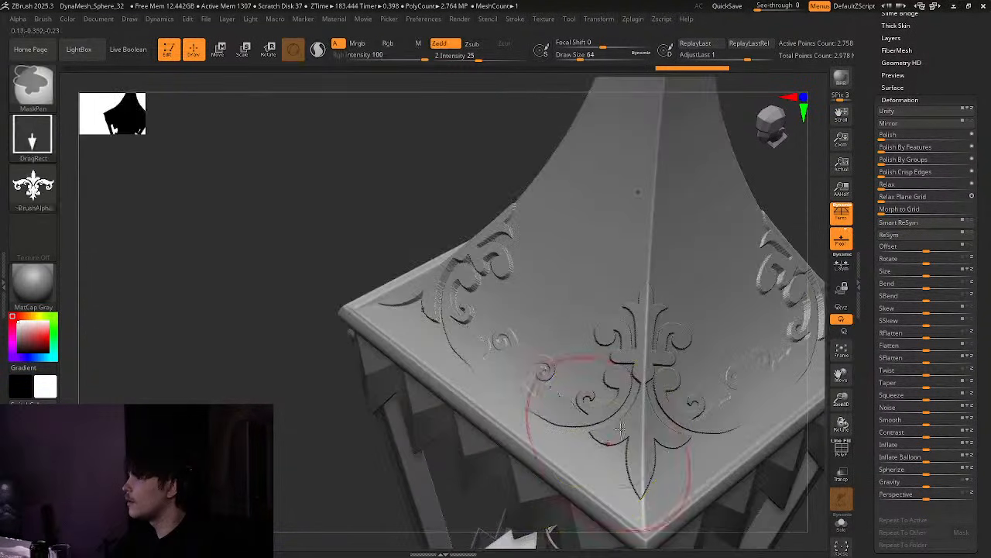
key("ctrl+z")
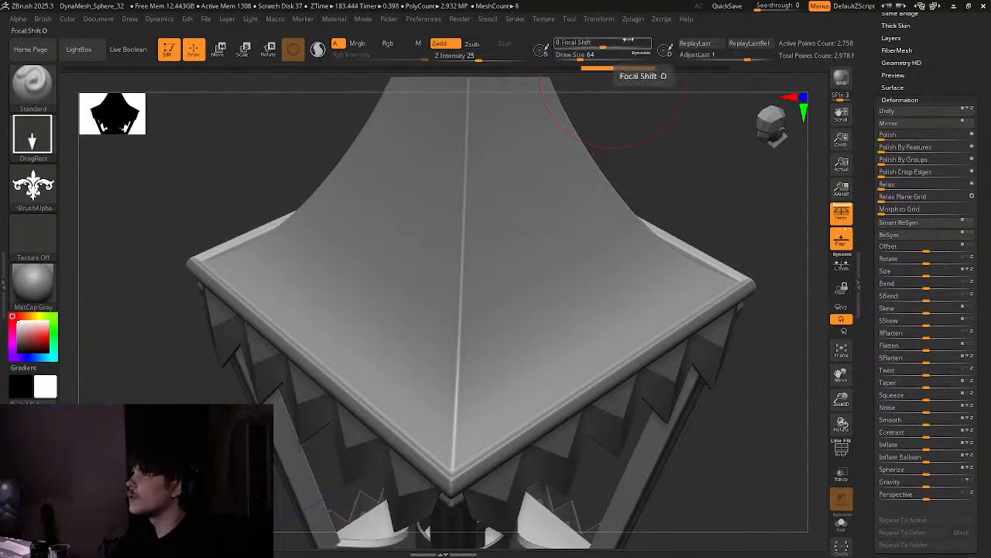
Try stamping the ornament on the roof's corner ridge while lowering Focal Shift to -100, undoing each test stamp
left_click_drag(602, 42, 556, 45)
left_click_drag(545, 196, 487, 369)
key("ctrl+z")
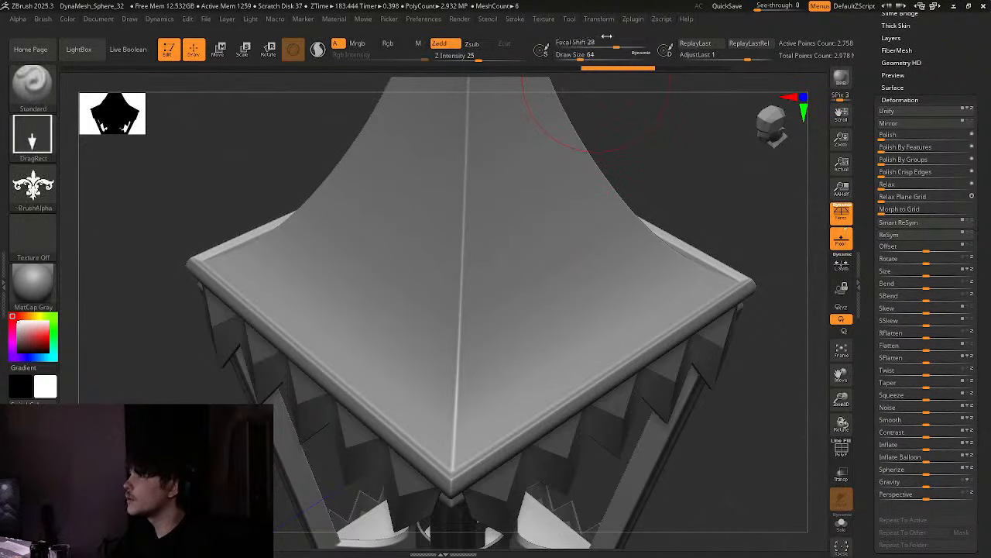
left_click_drag(601, 41, 553, 46)
left_click_drag(464, 240, 453, 348)
key("ctrl+z")
left_click_drag(470, 308, 466, 512)
key("ctrl+z")
Inspect the corner stamps made with Focal Shift -100, compare them through undo and redo, and leave them undone
mouse_move(459, 262)
right_mouse_down()
mouse_move(492, 273)
mouse_move(490, 245)
right_mouse_up()
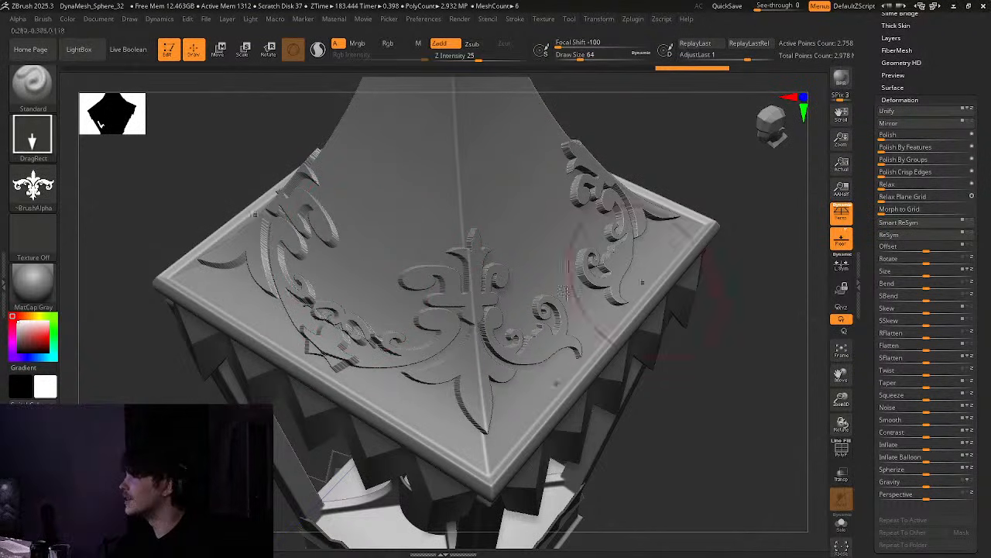
right_click_drag(624, 279, 568, 245)
right_click(514, 341)
right_click_drag(496, 233, 477, 204)
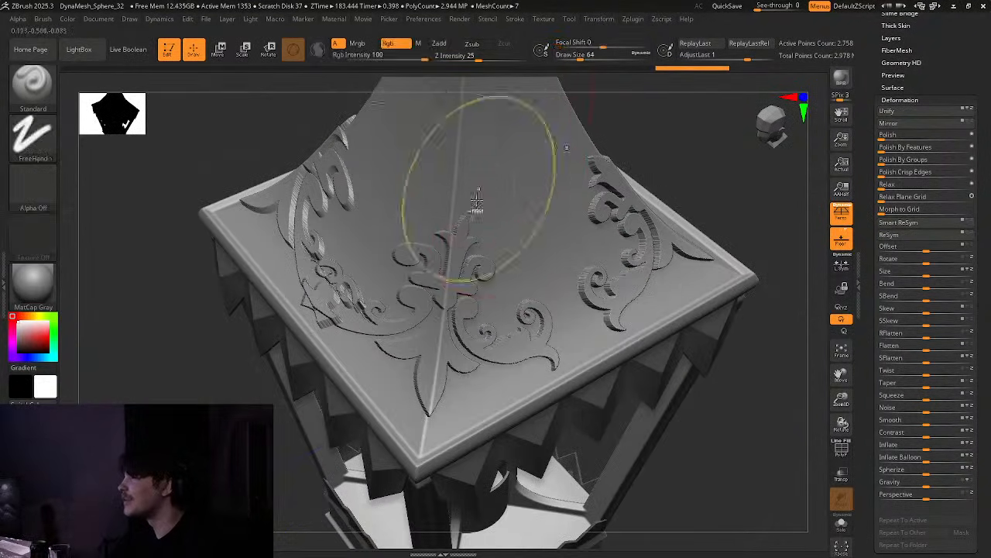
key("ctrl+z")
right_click_drag(473, 248, 445, 286)
key("ctrl+shift+z")
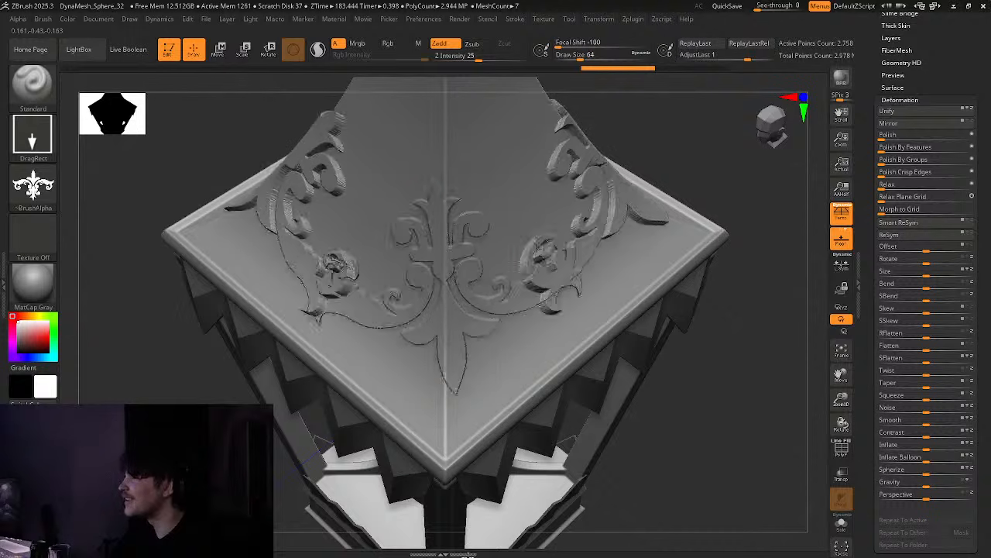
key("ctrl+z")
key("ctrl+shift+z")
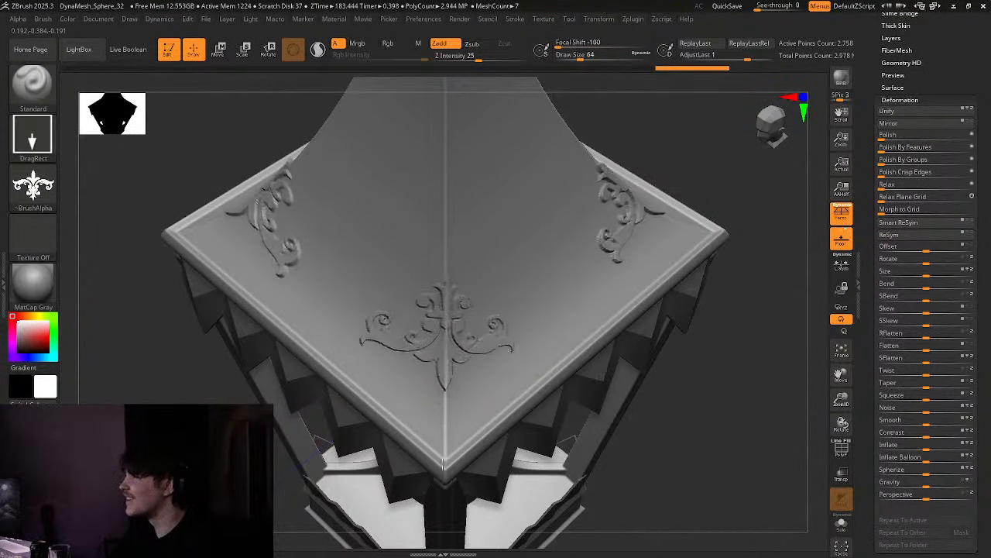
key("ctrl+shift+z")
key("ctrl+z")
key("ctrl+z")
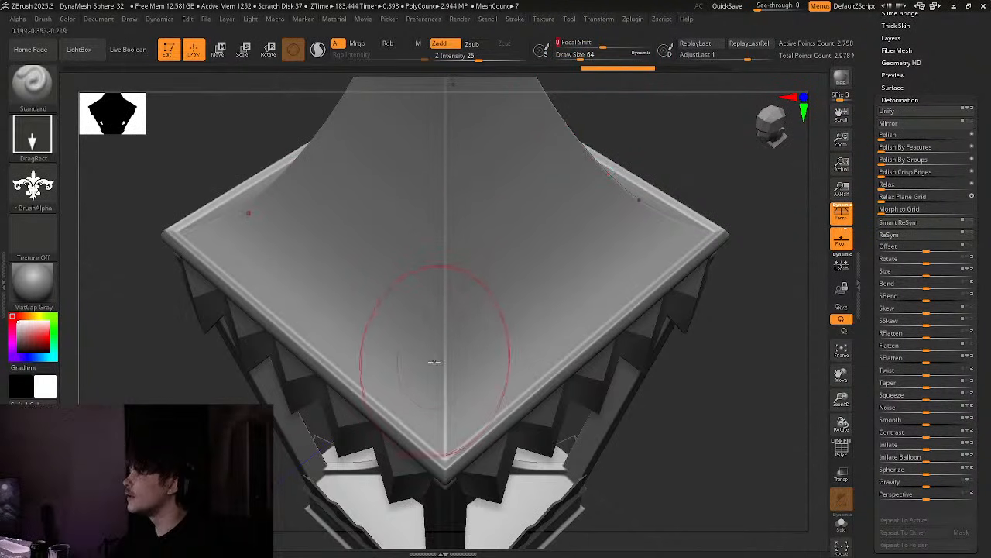
Return Focal Shift to 0, test-stamp the ornament twice on the roof's corner ridge, and undo both stamps
mouse_move(442, 311)
left_mouse_down()
mouse_move(451, 487)
mouse_move(449, 463)
left_mouse_up()
right_click_drag(442, 460, 474, 267)
key("ctrl+z")
right_click_drag(615, 243, 503, 222)
right_click_drag(503, 223, 485, 254, "ctrl")
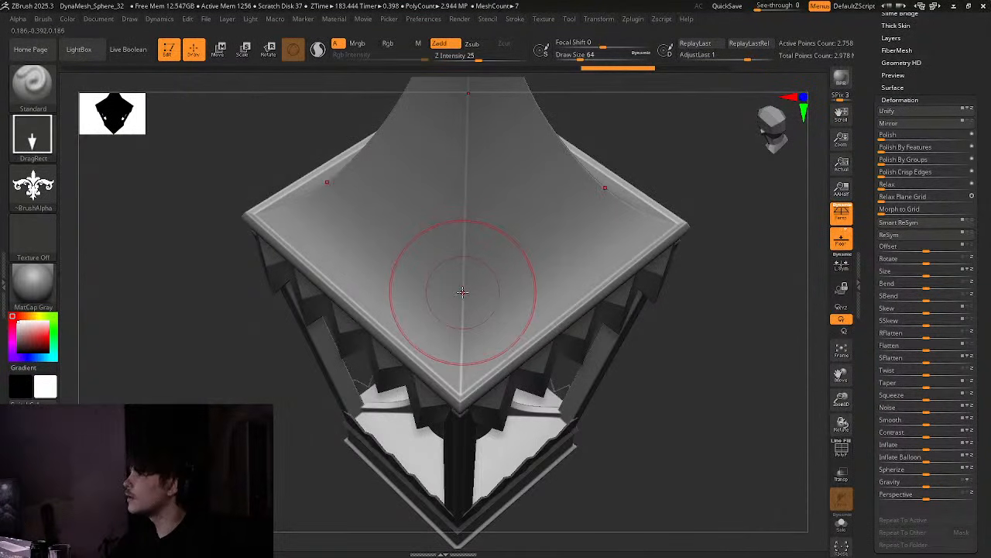
left_click_drag(458, 337, 463, 406)
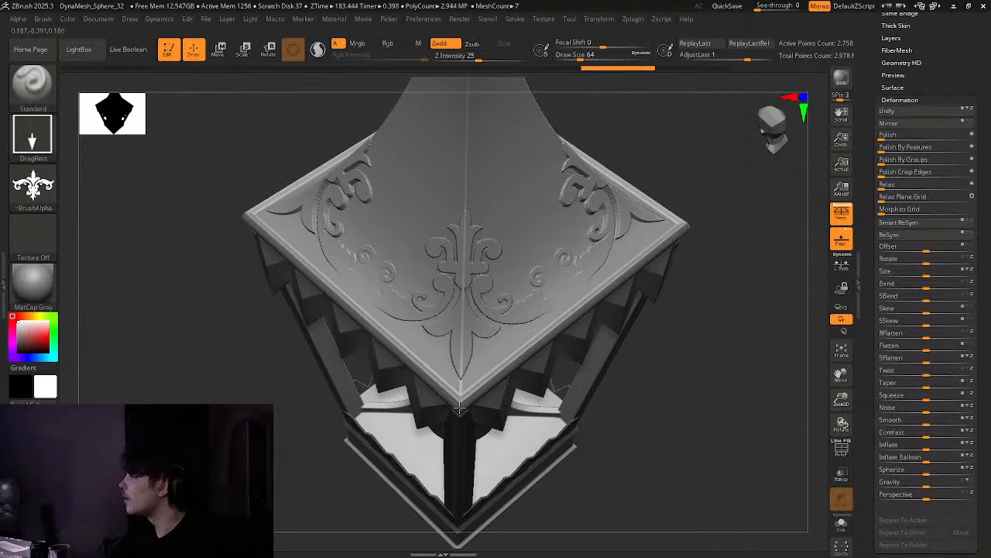
mouse_move(461, 406)
right_mouse_down()
mouse_move(511, 352)
mouse_move(441, 372)
mouse_move(573, 270)
mouse_move(496, 310)
right_mouse_up()
key("ctrl+z")
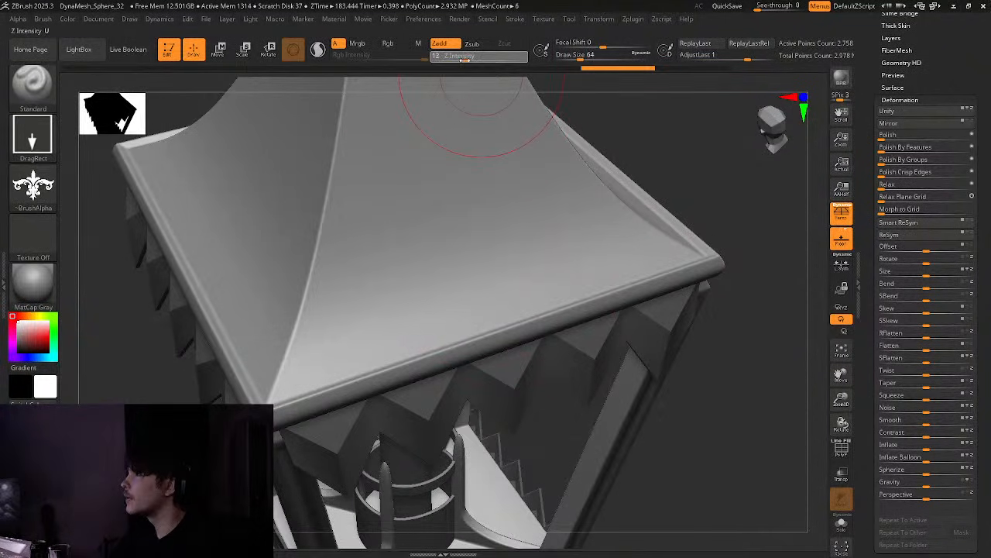
Set Z Intensity to 10, test-stamp the ornament beside and on the roof's corner ridge, and undo the corner stamp
left_click(463, 59)
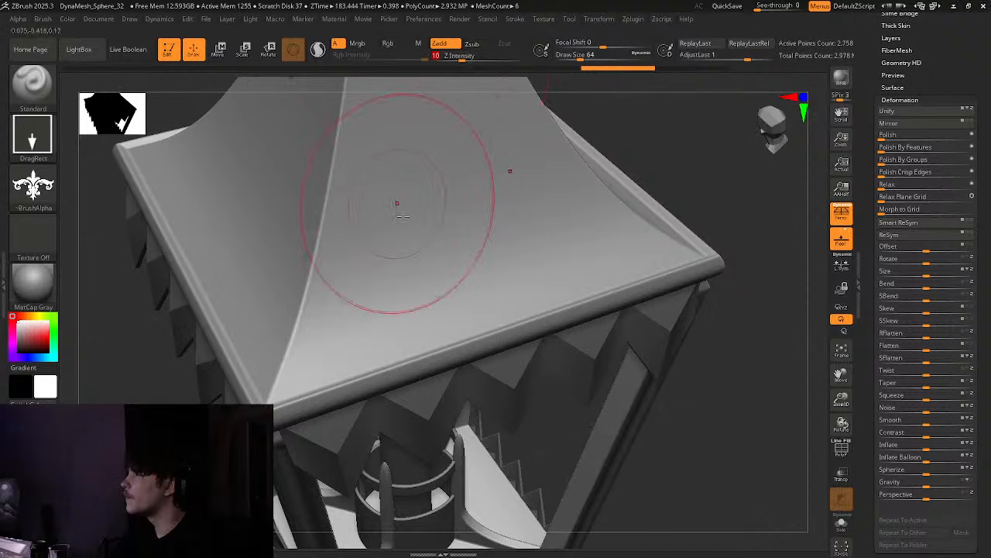
right_click_drag(398, 204, 457, 202)
right_click_drag(457, 203, 349, 232, "ctrl")
left_click_drag(258, 221, 337, 273)
right_click_drag(337, 273, 403, 281)
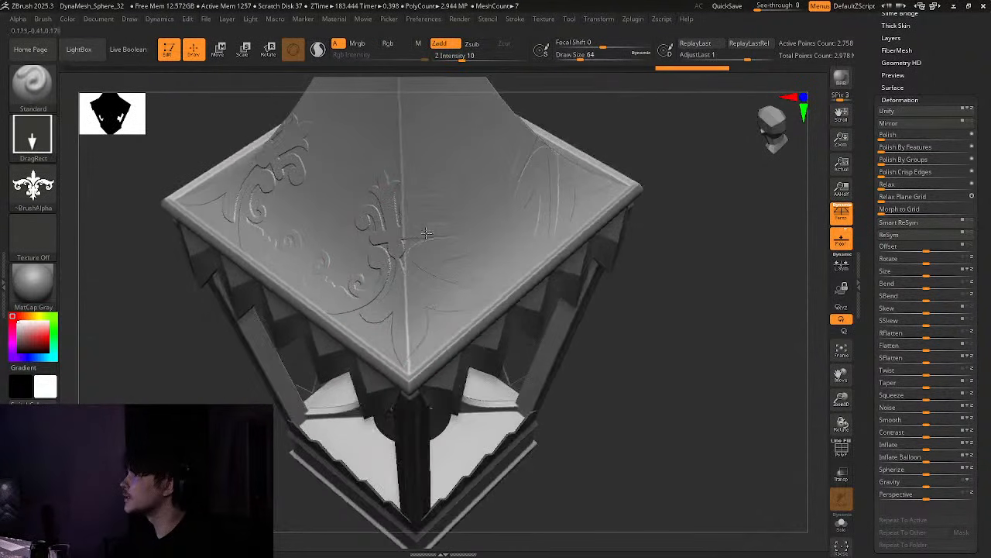
left_click_drag(404, 279, 415, 418)
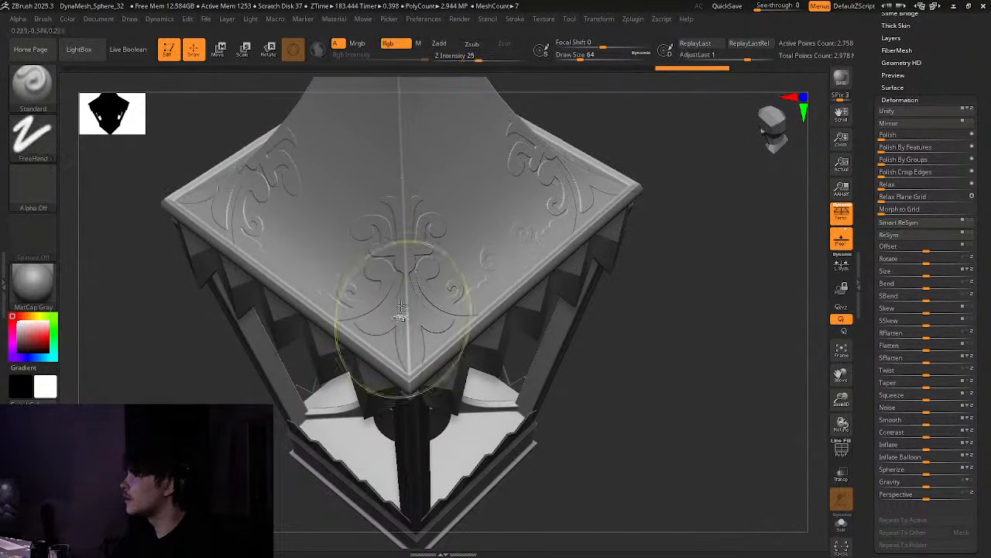
key("ctrl+z")
Try further placements and sizes of the shallow ornament on the roof's corner ridge and undo them
left_click_drag(403, 247, 412, 294)
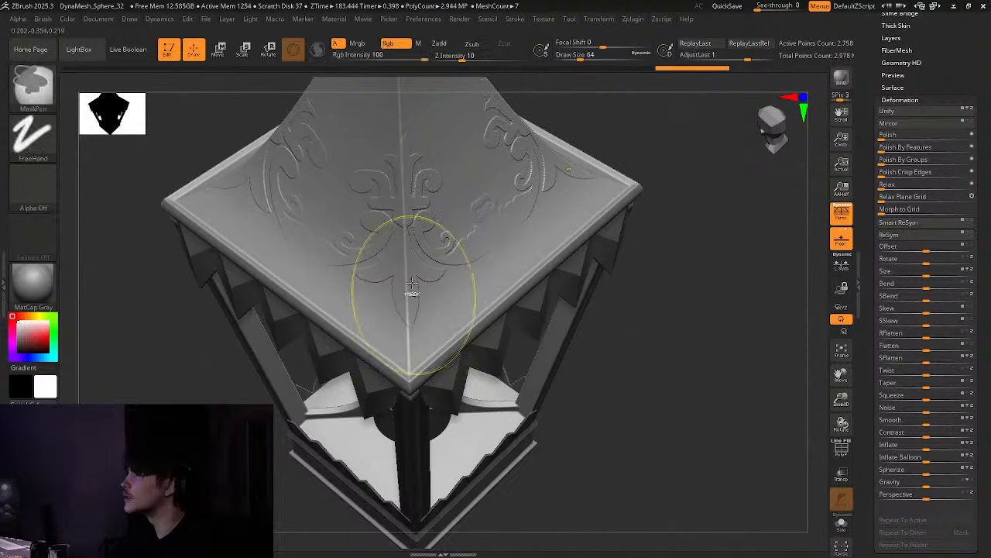
key("ctrl+z")
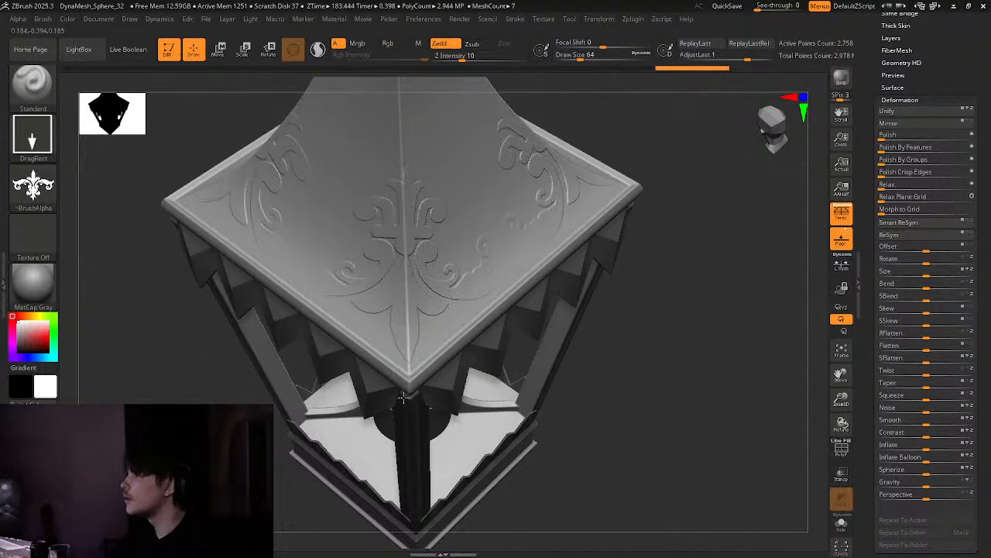
key("ctrl+z")
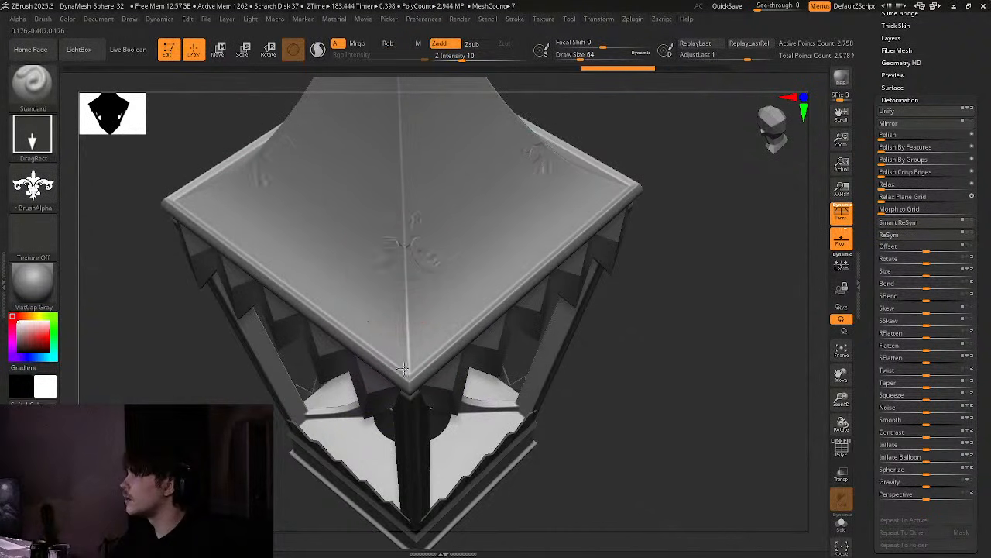
left_click_drag(404, 369, 410, 386)
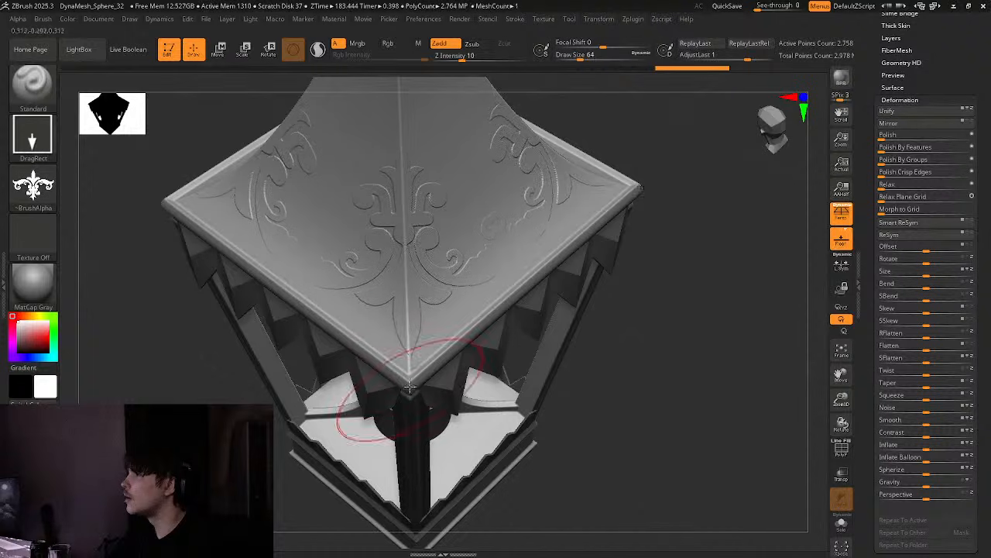
right_click_drag(413, 279, 400, 240)
key("ctrl+z")
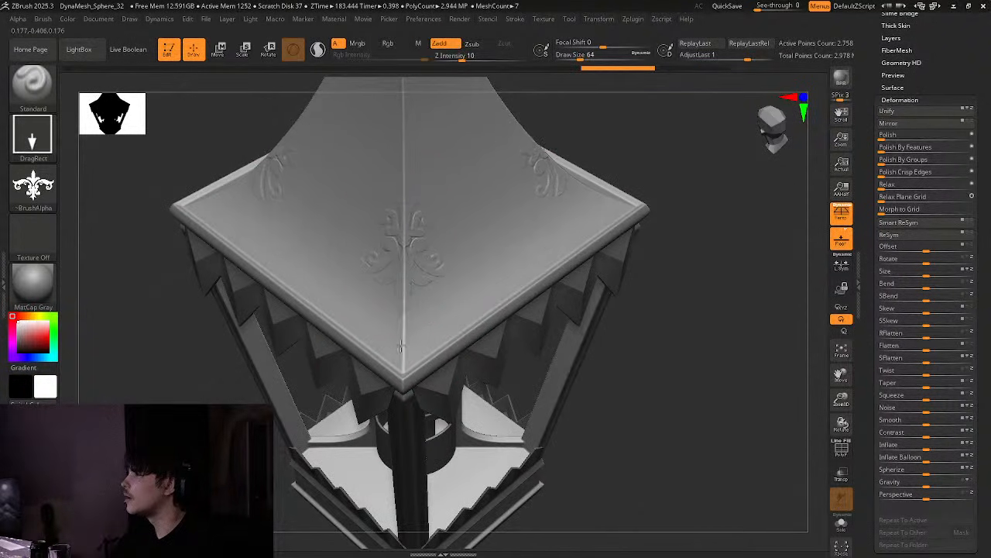
Stamp the shallow ornament centred on the roof's corner ridge, pointing down to the corner tip
left_click_drag(401, 346, 408, 375)
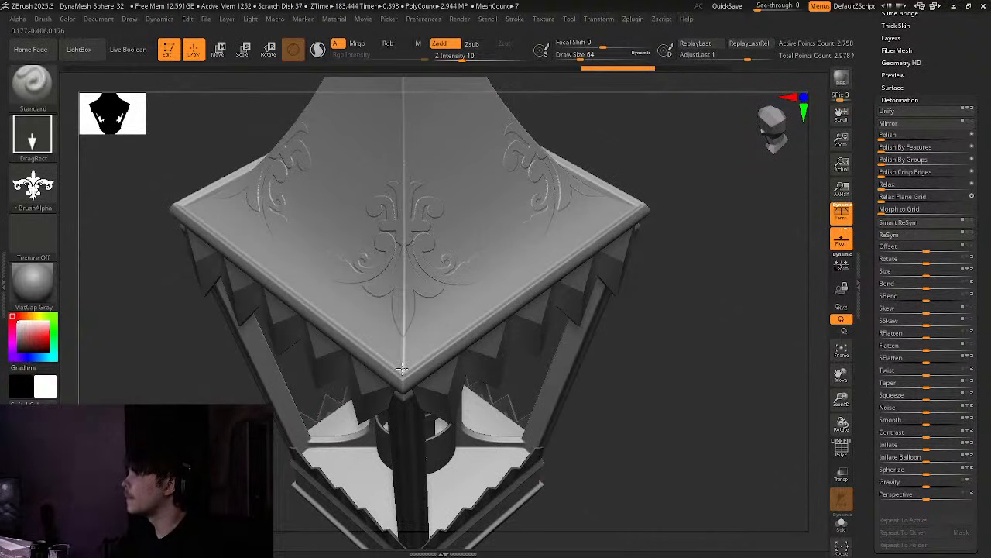
left_click_drag(402, 369, 402, 370)
mouse_move(402, 367)
right_mouse_down()
mouse_move(383, 283)
mouse_move(442, 282)
mouse_move(468, 261)
mouse_move(403, 281)
mouse_move(343, 280)
mouse_move(422, 311)
right_mouse_up()
right_click_drag(422, 311, 233, 263, "alt")
Import the 45_outboxStudio border ornament from the 200 ORNA JPG folder as the brush alpha
left_click(32, 186)
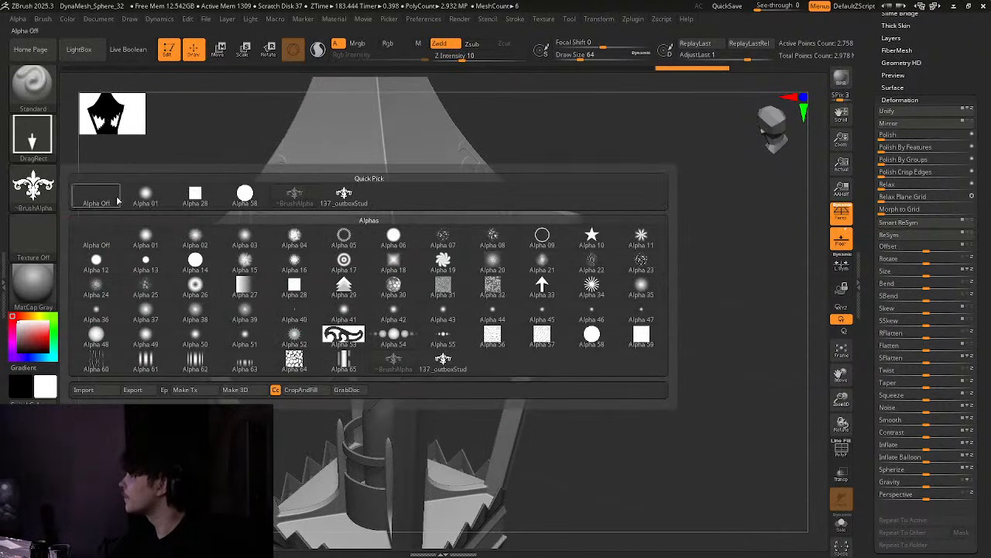
left_click(107, 394)
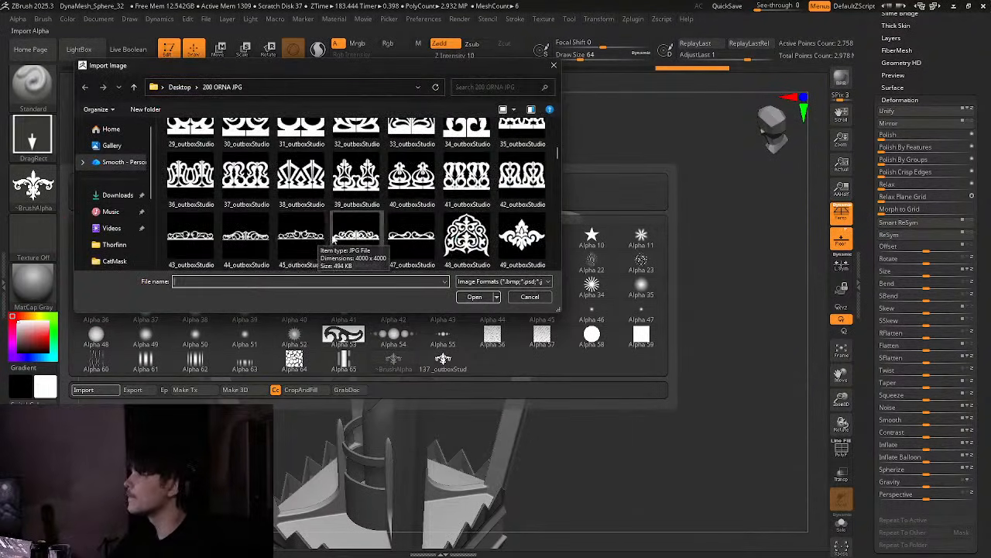
double_click(313, 226)
right_click_drag(438, 246, 474, 250, "shift")
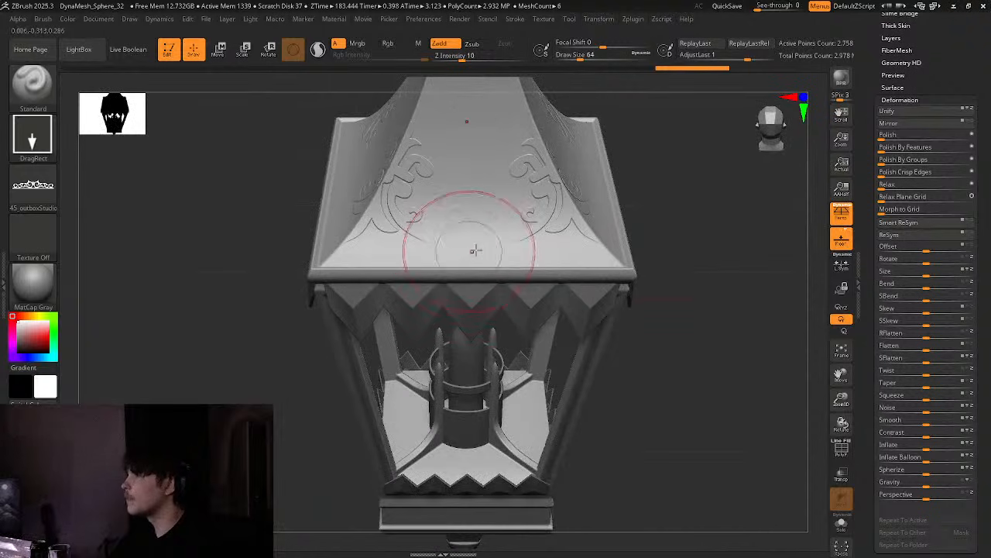
Stamp the border ornament in mirrored pairs along the lower edge of the roof faces, undoing oversized trial placements
right_click_drag(537, 256, 402, 281)
left_click_drag(402, 280, 376, 335)
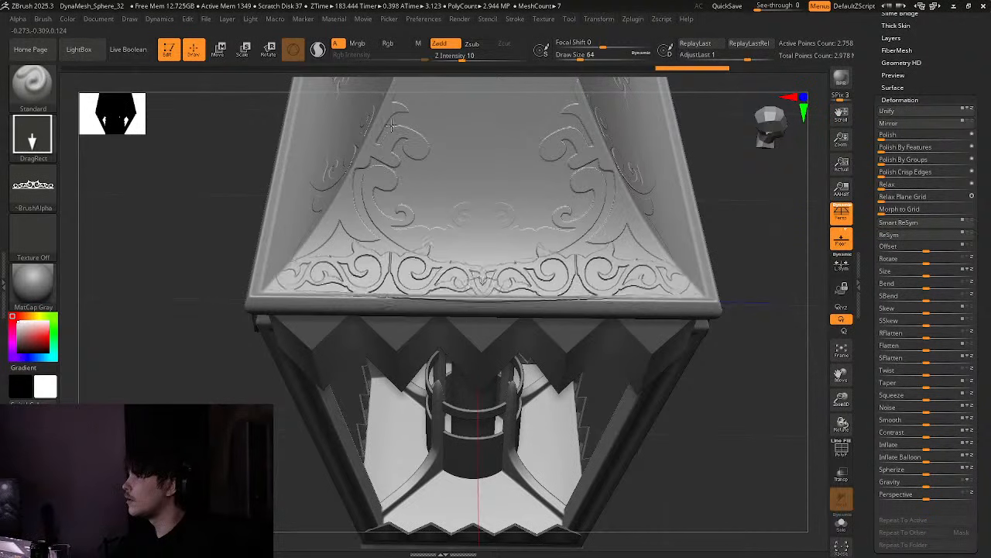
key("ctrl+z")
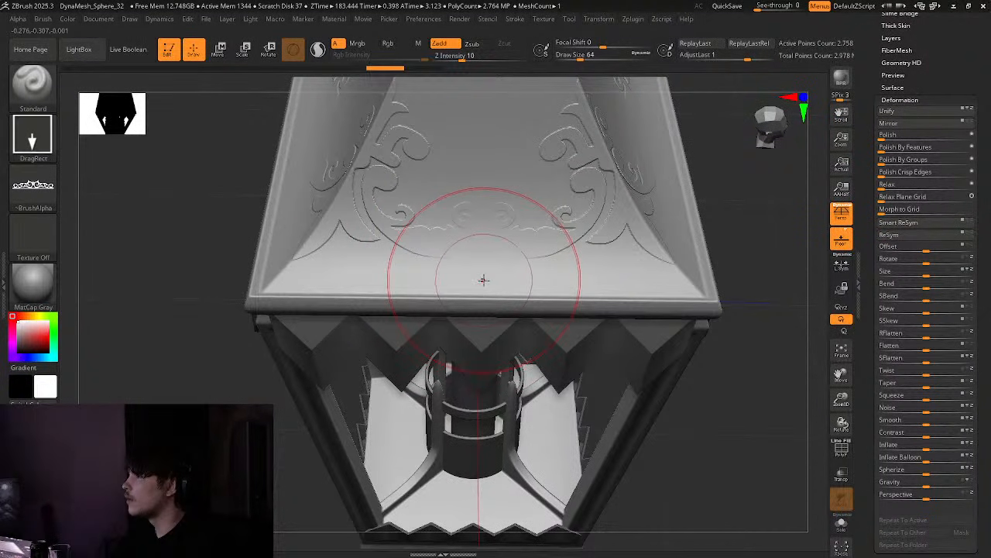
key("ctrl+shift+z")
mouse_move(486, 169)
left_mouse_down()
mouse_move(470, 75)
mouse_move(470, 109)
left_mouse_up()
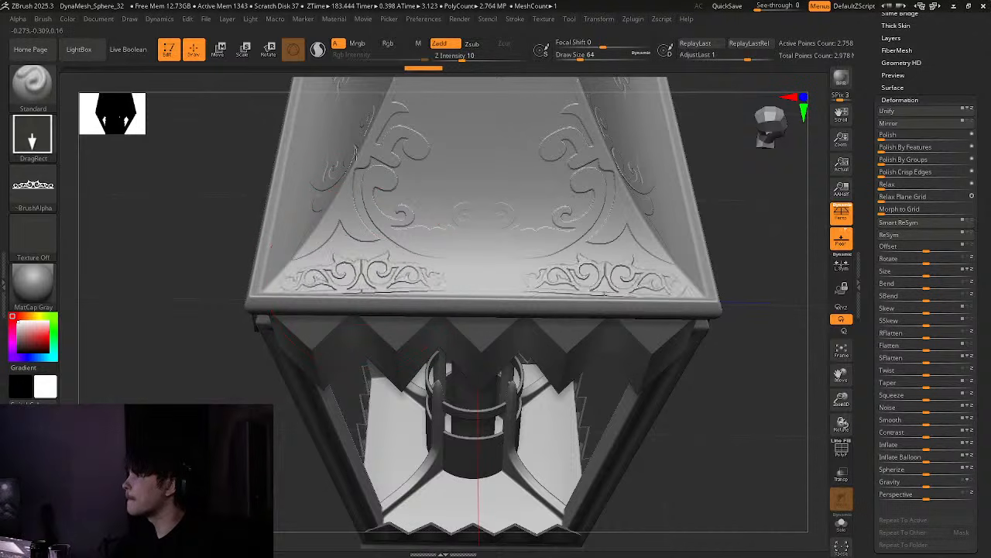
key("ctrl+z")
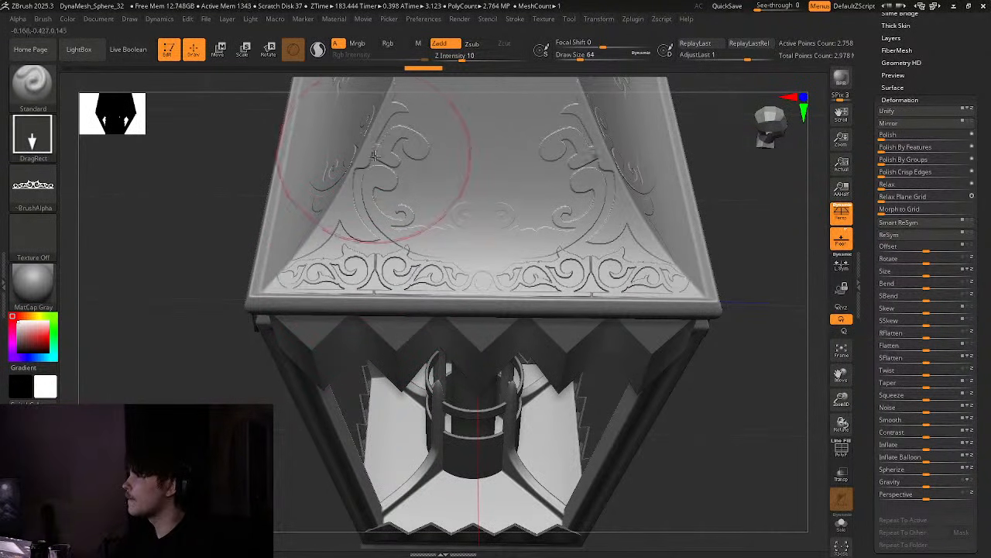
right_click_drag(375, 156, 444, 284)
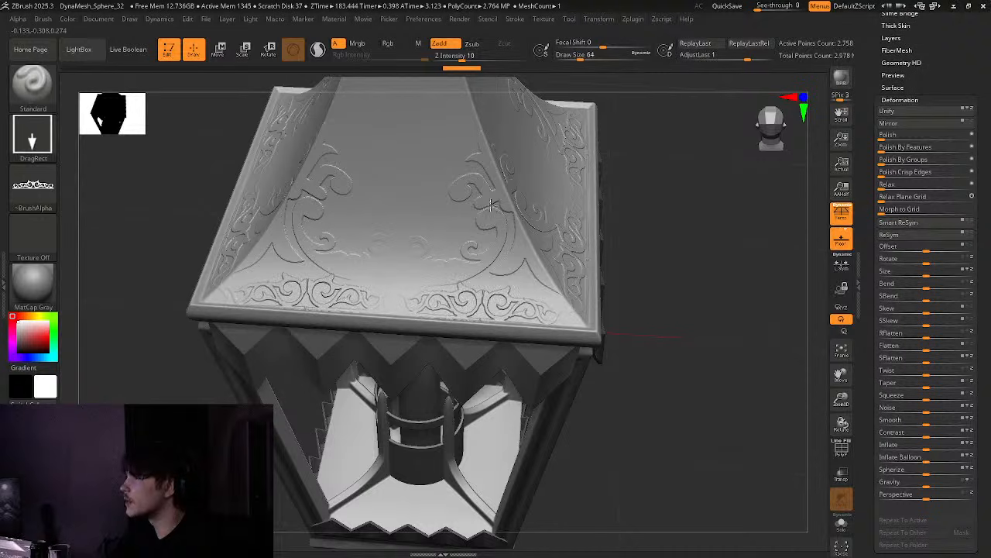
right_click_drag(489, 203, 512, 308, "ctrl")
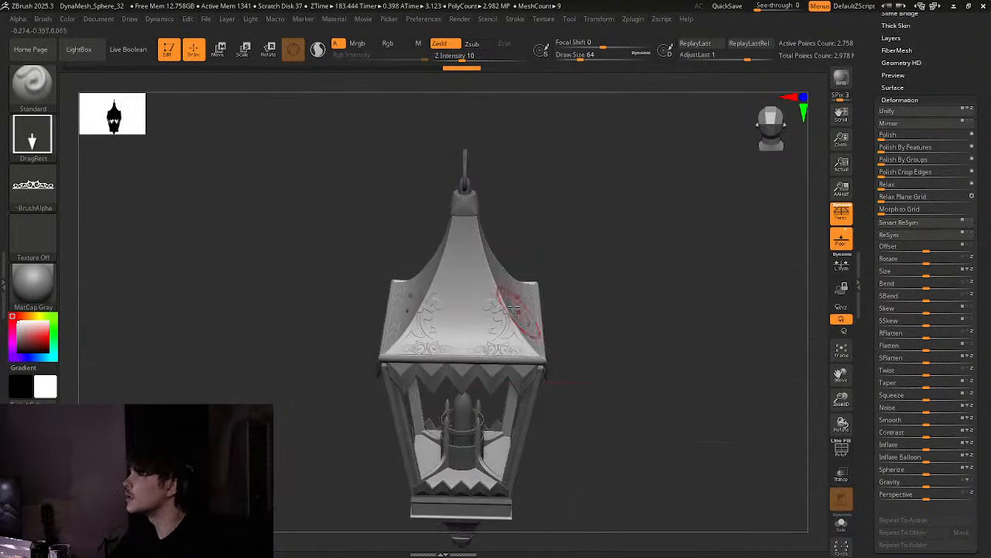
Import another ornament image from the 200 ORNA JPG folder as a brush alpha
left_click(32, 186)
left_click(83, 390)
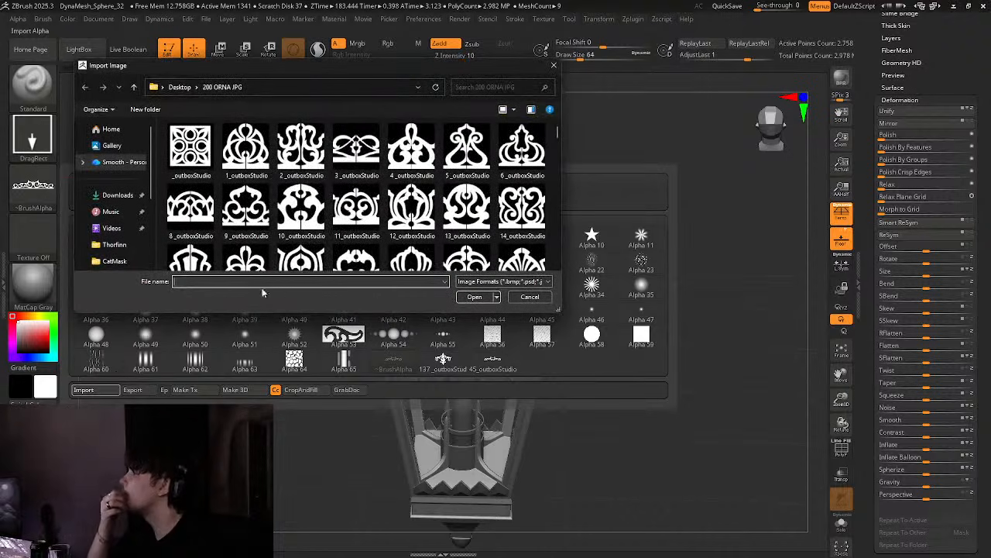
scroll(294, 232, "up", 10)
double_click(314, 220)
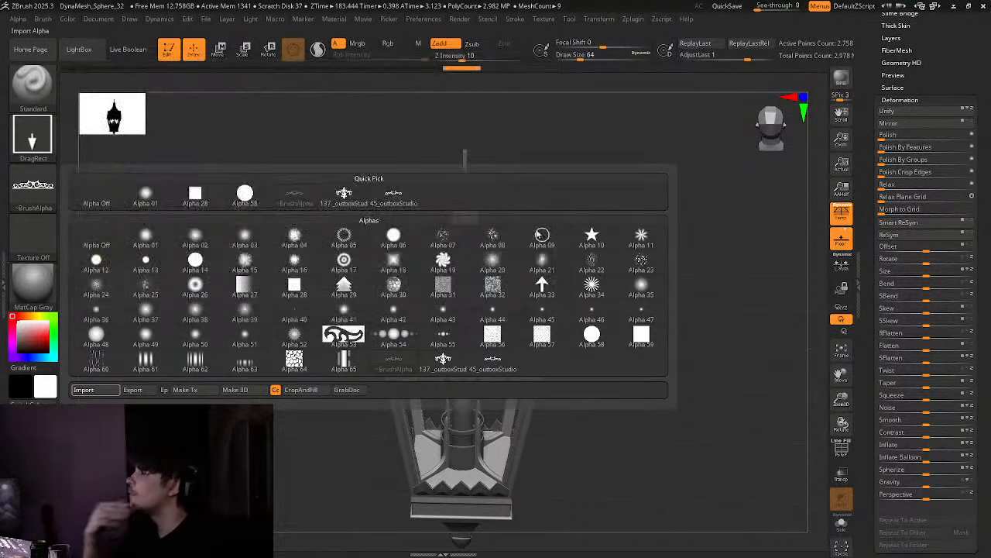
Try to stamp the interlaced 31_outboxStudio ornament on the roof's upper faces and undo the placements
right_click_drag(498, 279, 463, 196, "ctrl")
left_click_drag(455, 264, 457, 261)
right_click_drag(457, 261, 491, 244)
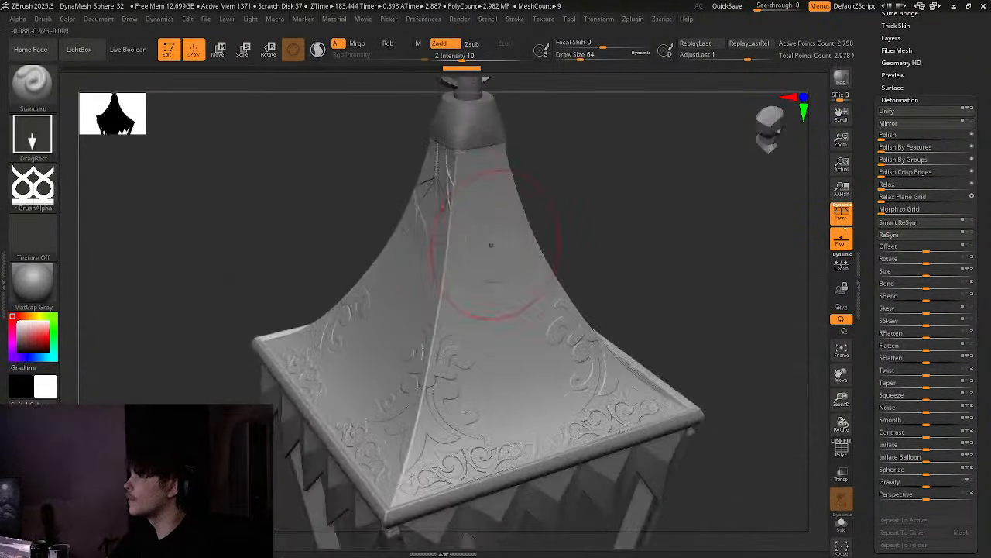
key("ctrl+z")
right_click_drag(435, 184, 457, 179)
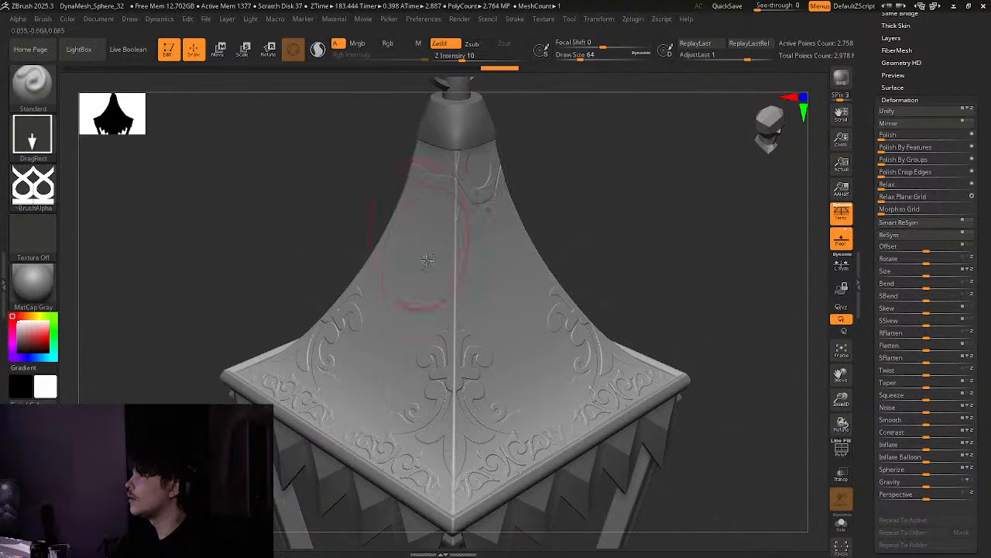
left_click_drag(489, 276, 513, 325)
right_click_drag(513, 326, 474, 310)
left_click_drag(491, 265, 518, 284)
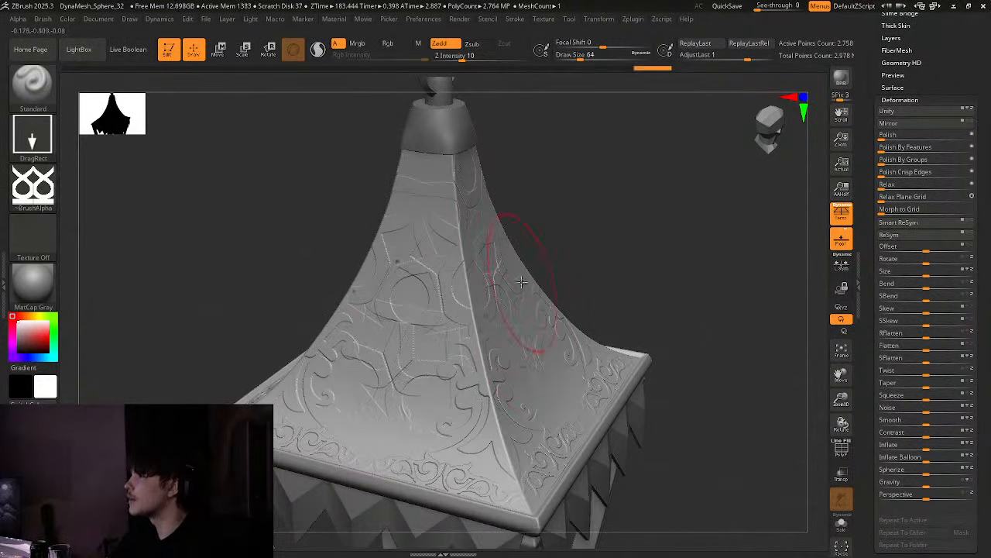
right_click_drag(520, 283, 610, 278)
key("f")
mouse_move(442, 294)
right_mouse_down()
mouse_move(426, 316)
mouse_move(669, 347)
right_mouse_up()
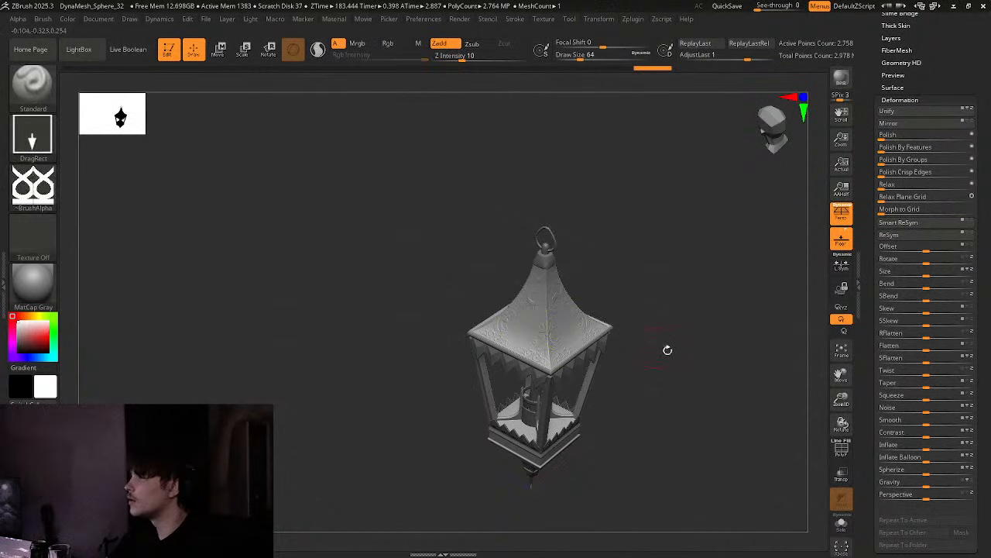
right_click_drag(622, 321, 527, 372, "ctrl")
mouse_move(527, 372)
right_mouse_down("alt")
mouse_move(606, 389)
mouse_move(507, 283)
mouse_move(488, 349)
right_mouse_up("alt")
right_click_drag(347, 211, 236, 324, "alt")
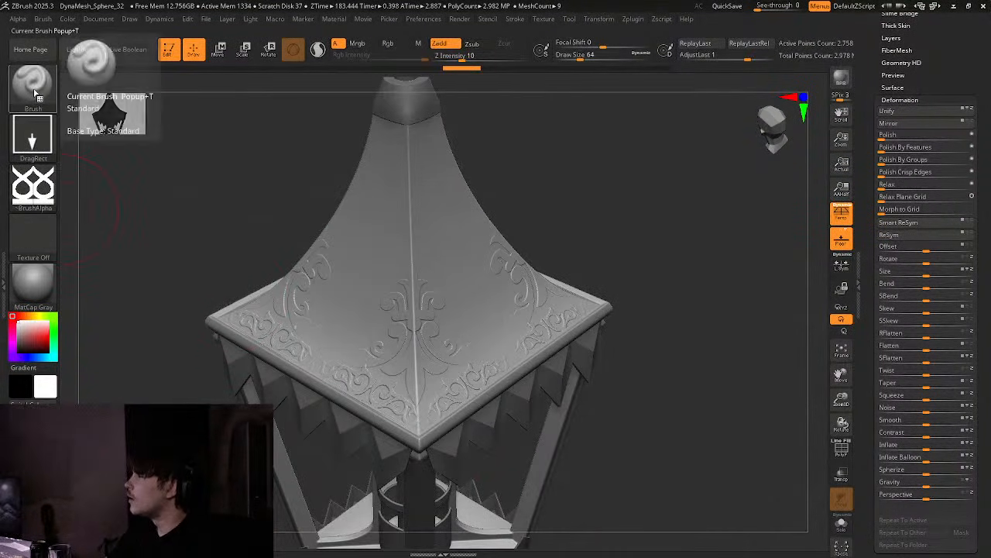
Switch the Standard brush to the Dots stroke with the round Alpha 58
mouse_move(464, 251)
right_mouse_down()
mouse_move(387, 186)
mouse_move(325, 174)
right_mouse_up()
right_click_drag(325, 174, 308, 260, "ctrl")
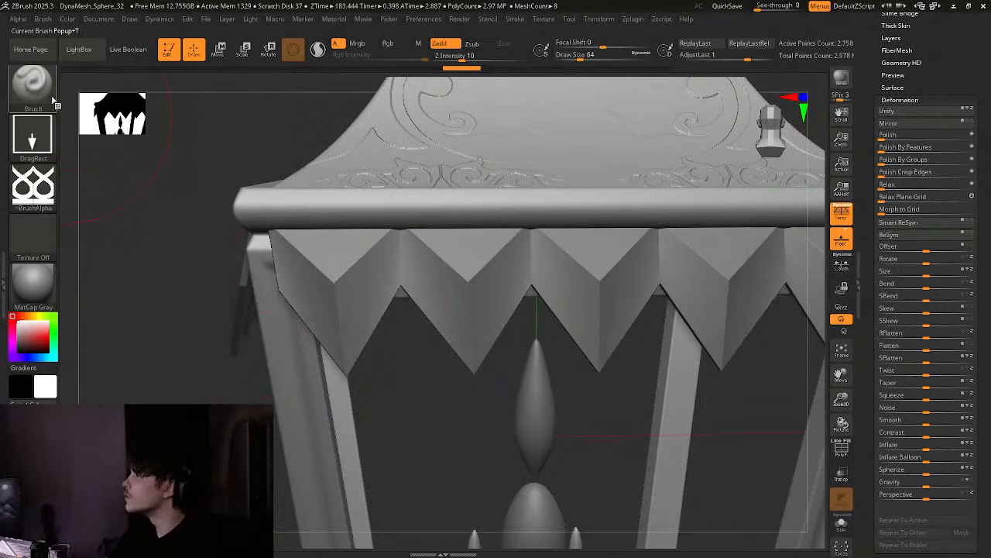
left_click(33, 136)
left_click(94, 148)
left_click(32, 186)
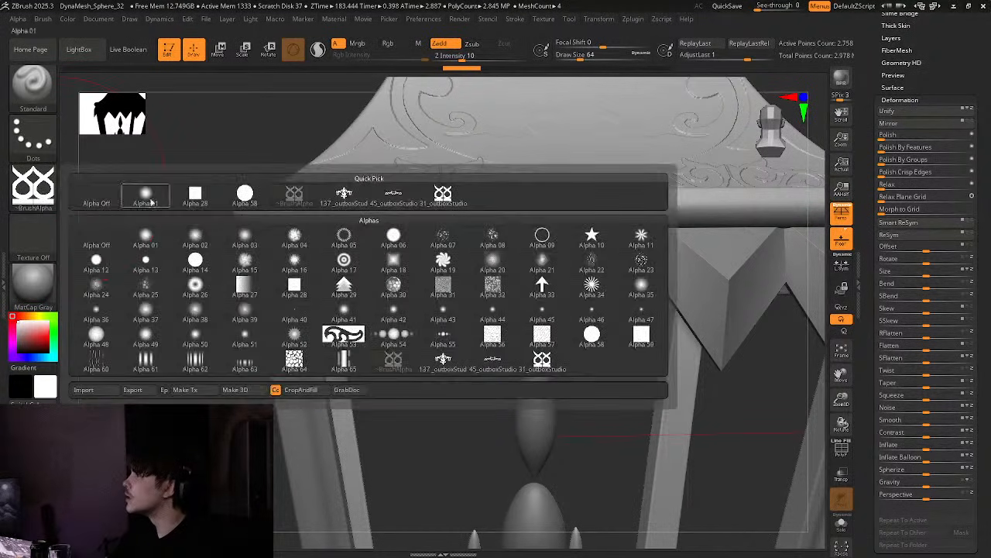
left_click(146, 195)
left_click(32, 186)
left_click(239, 202)
Set the draw size to about 9.45 and adjust the brush's Lazy Mouse stroke settings, undoing trial strokes along the roof rim
mouse_move(373, 217)
left_mouse_down()
mouse_move(451, 217)
mouse_move(336, 218)
mouse_move(512, 218)
left_mouse_up()
key("ctrl+z")
key("s")
key("ctrl+z")
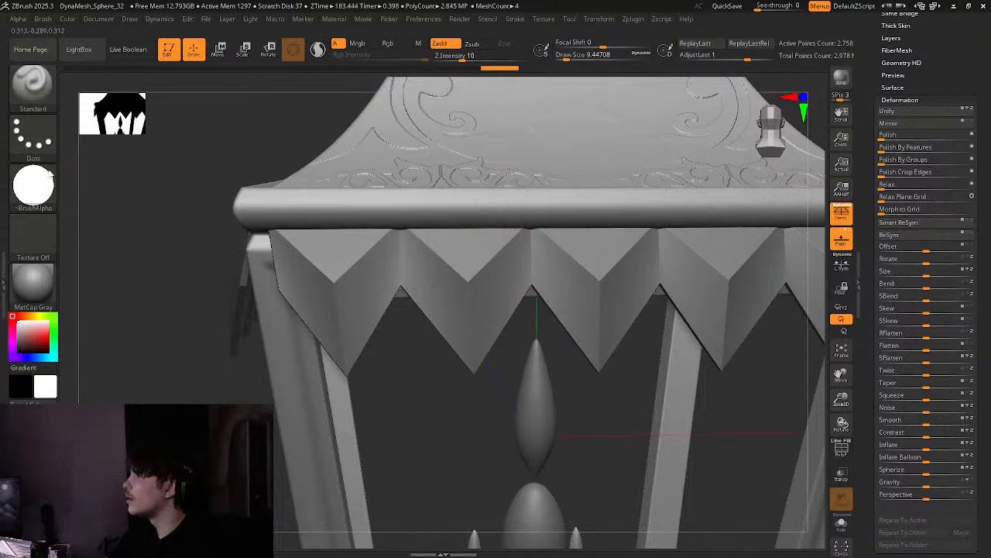
left_click(516, 21)
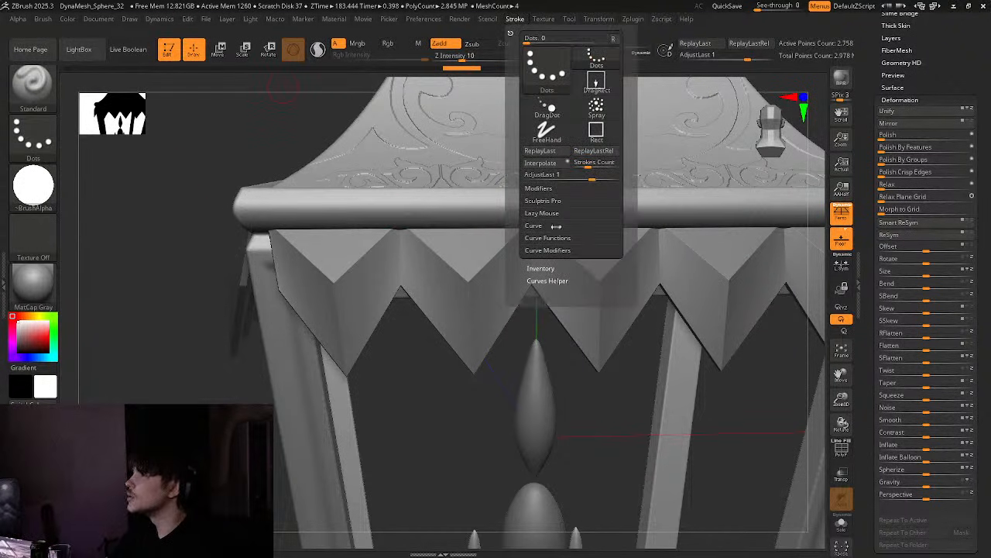
left_click(546, 212)
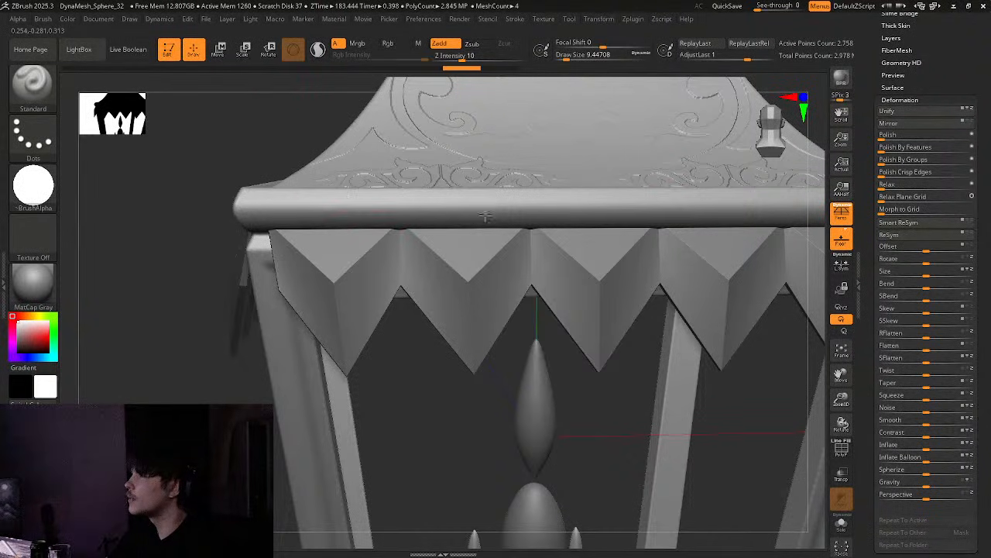
left_click_drag(321, 204, 559, 208)
key("ctrl+z")
mouse_move(547, 22)
mouse_move(515, 19)
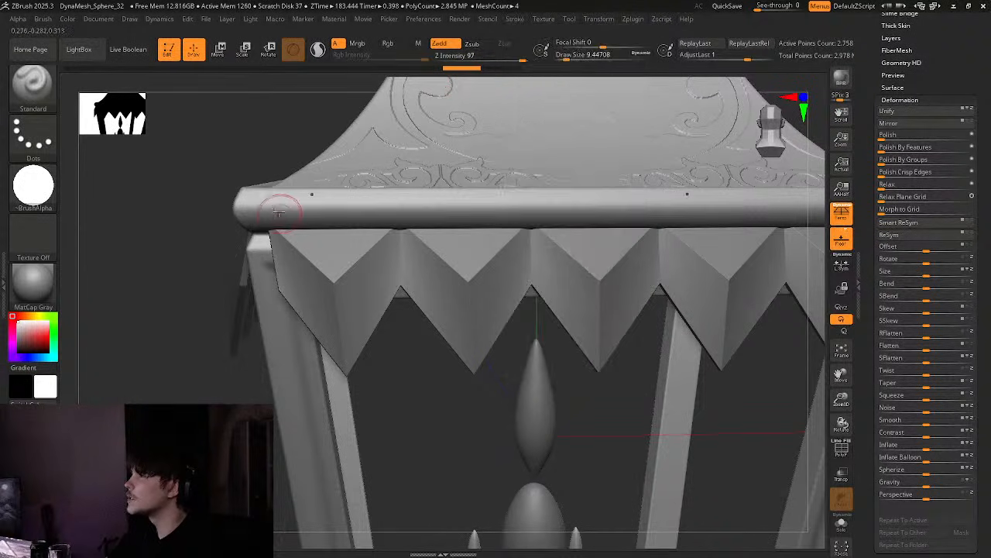
Test bead strokes on the roof rim at Z Intensity 97, reduce the draw size to about 6.58 and undo the strokes
left_click_drag(341, 204, 604, 208)
key("ctrl+z")
key("s")
left_click(315, 214)
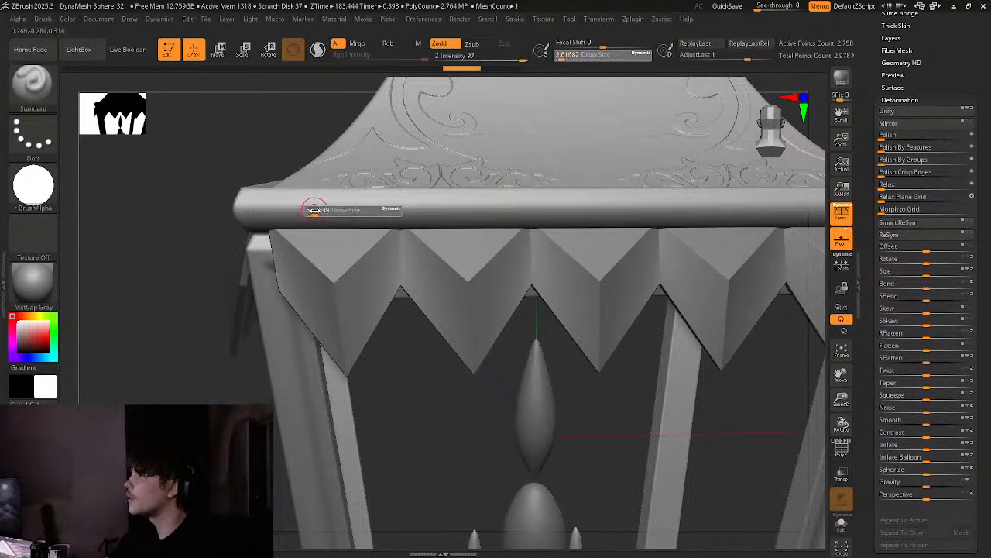
left_click_drag(299, 212, 593, 209)
key("ctrl+z")
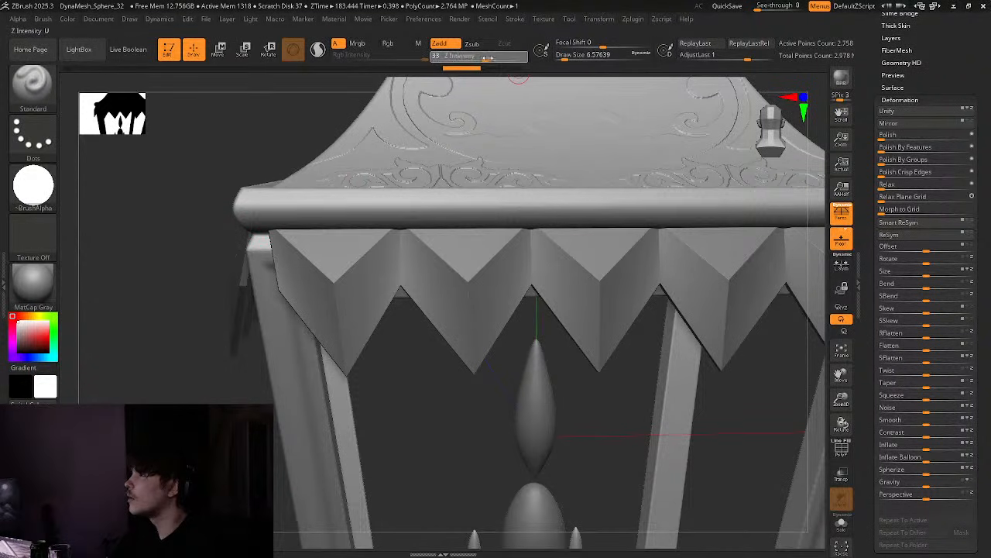
Set Z Intensity to 59 and readjust the stroke settings, testing bead strokes along the roof rim
left_click_drag(486, 58, 491, 58)
left_click_drag(496, 195, 242, 209)
key("ctrl+z")
left_click(517, 20)
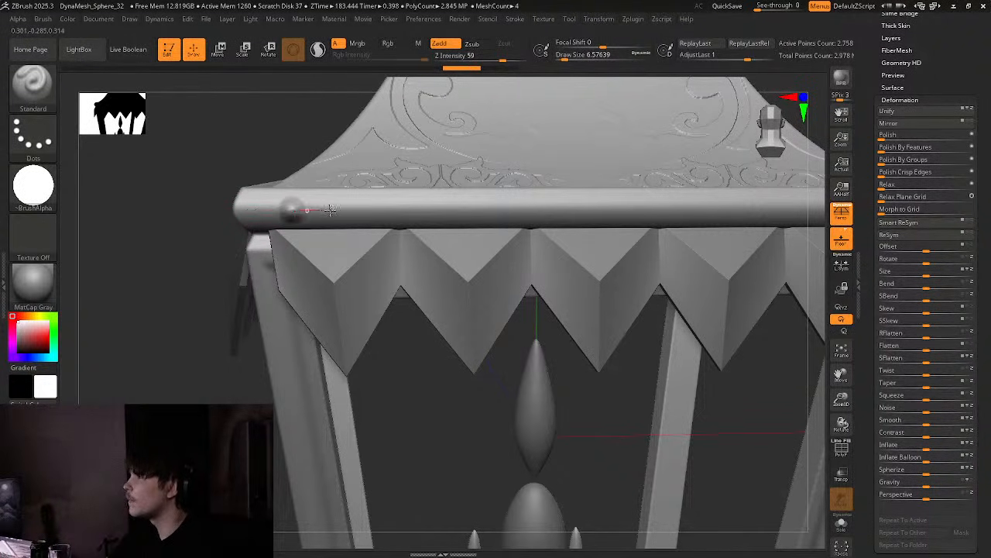
left_click_drag(415, 211, 585, 211)
right_click_drag(628, 248, 503, 232, "ctrl")
mouse_move(504, 232)
right_mouse_down()
mouse_move(535, 256)
mouse_move(415, 268)
mouse_move(584, 258)
right_mouse_up()
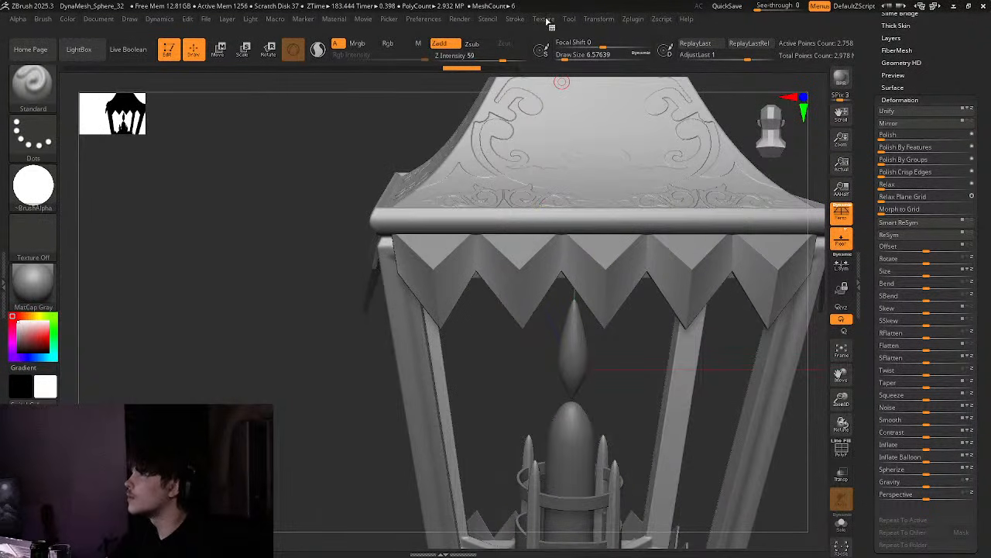
left_click(515, 18)
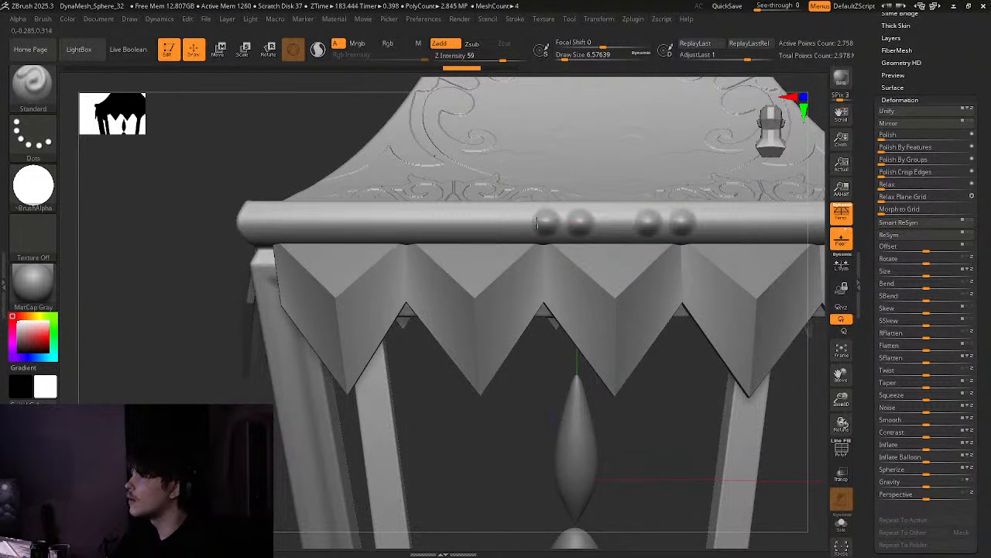
Draw a mirrored row of evenly spaced beads along the roof's front rim from its centre, undoing uneven trial strokes
left_click_drag(489, 223, 469, 223)
key("ctrl+z")
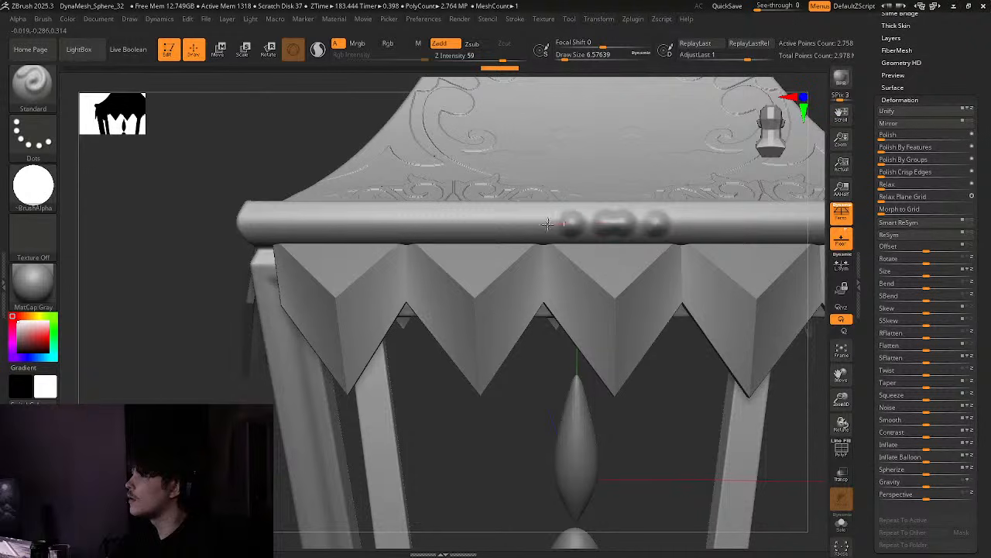
key("ctrl+z")
left_click_drag(637, 221, 458, 222)
key("ctrl+z")
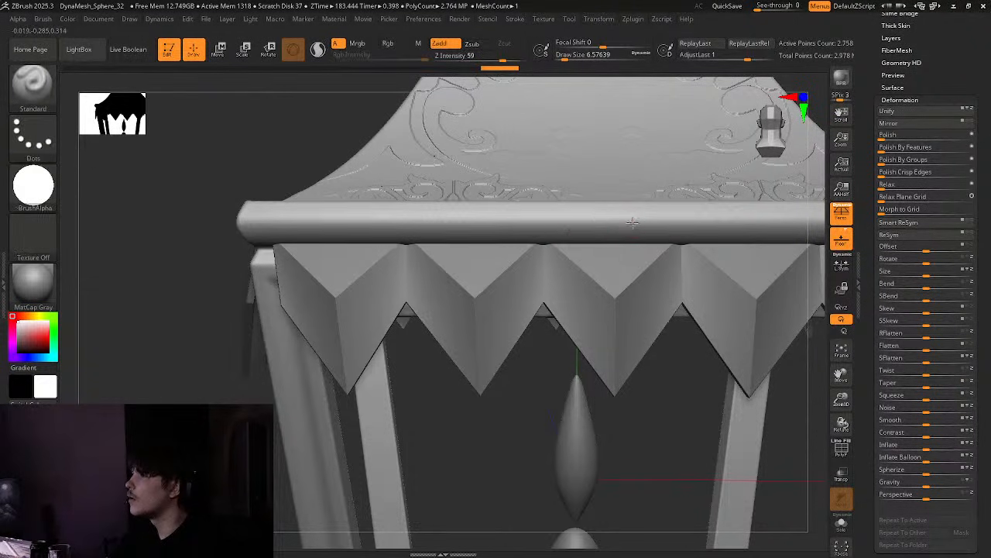
left_click_drag(632, 222, 511, 223)
key("ctrl+z")
left_click_drag(629, 222, 451, 224)
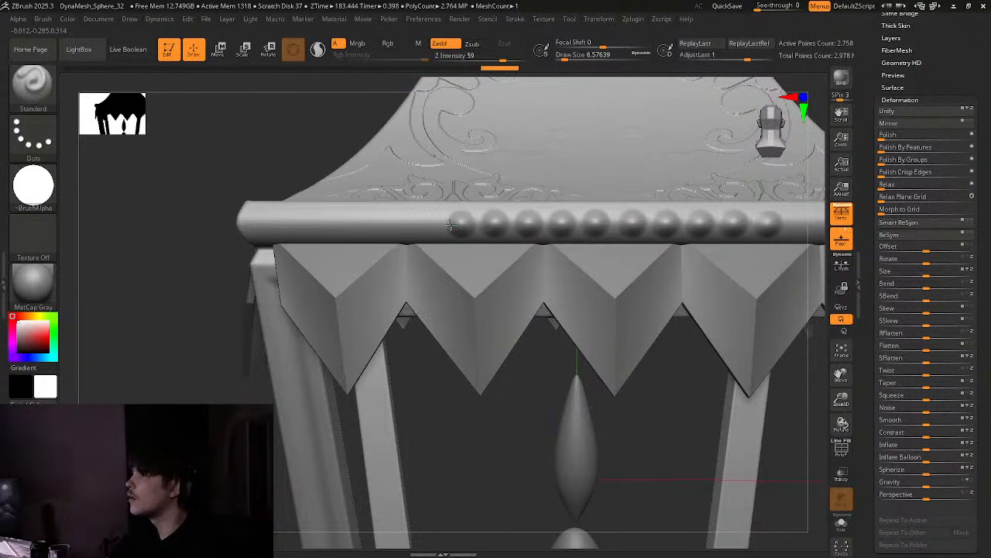
key("ctrl+z")
left_click_drag(613, 219, 697, 222)
key("ctrl+z")
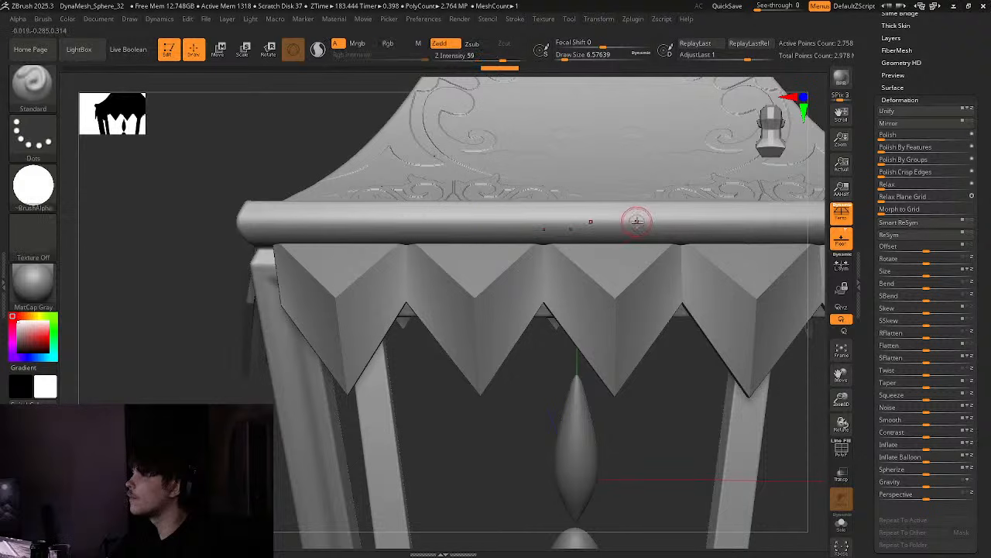
left_click_drag(637, 221, 565, 223)
key("ctrl+z")
left_click_drag(640, 222, 531, 223)
key("ctrl+z")
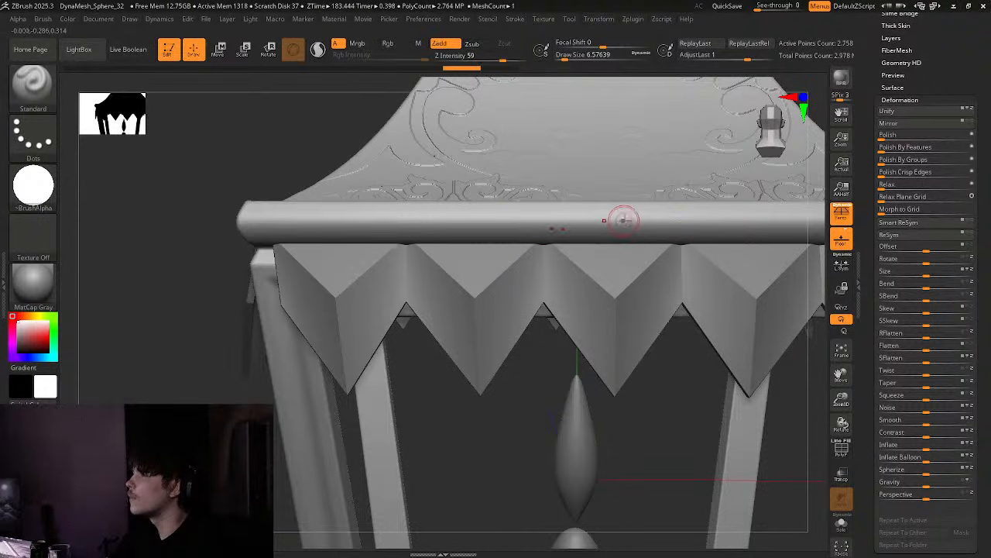
left_click_drag(624, 220, 385, 224)
key("ctrl+z")
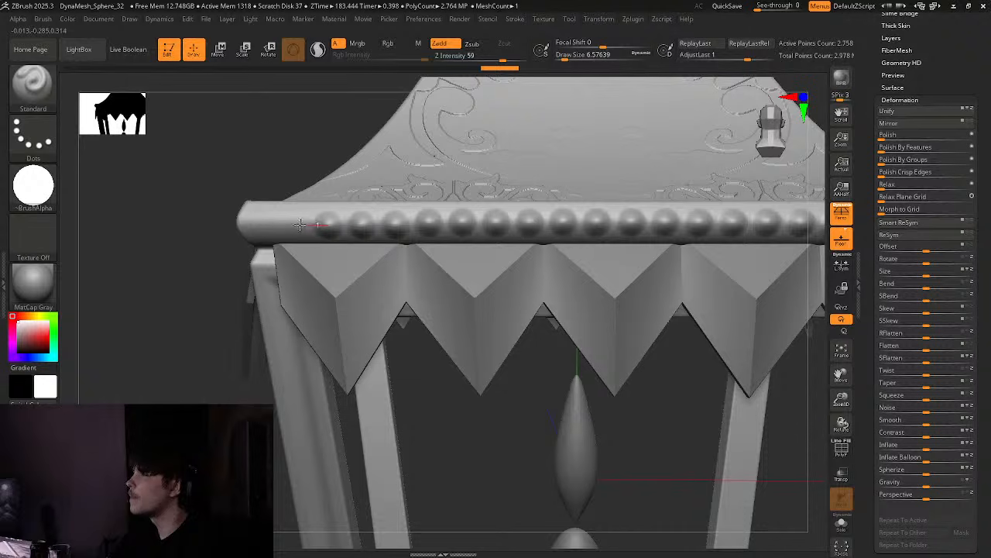
Draw a matching mirrored bead row along the roof's adjacent side rim from its centre, undoing uneven attempts
mouse_move(294, 222)
right_mouse_down()
mouse_move(354, 228)
mouse_move(225, 223)
mouse_move(372, 186)
mouse_move(509, 255)
mouse_move(387, 240)
mouse_move(334, 266)
right_mouse_up()
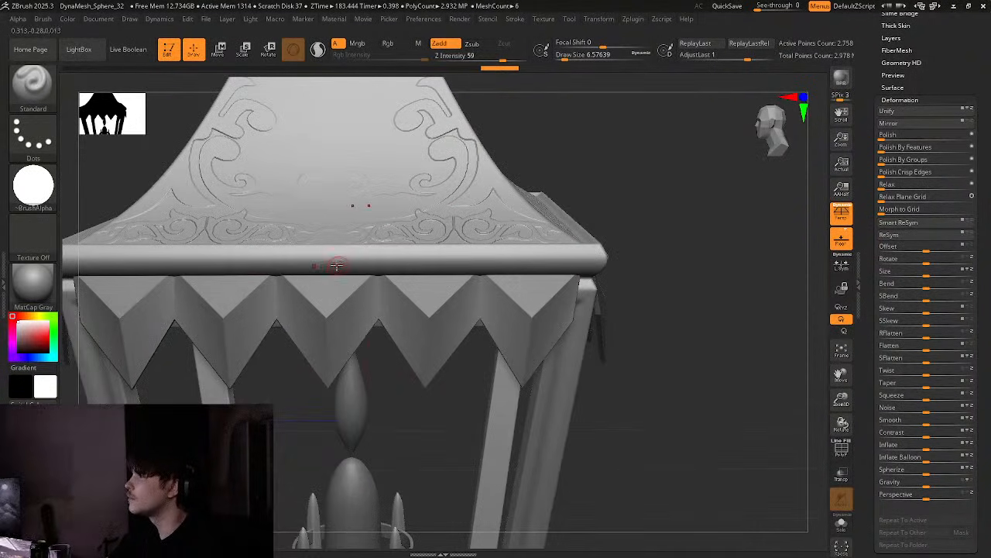
left_click_drag(324, 262, 191, 262)
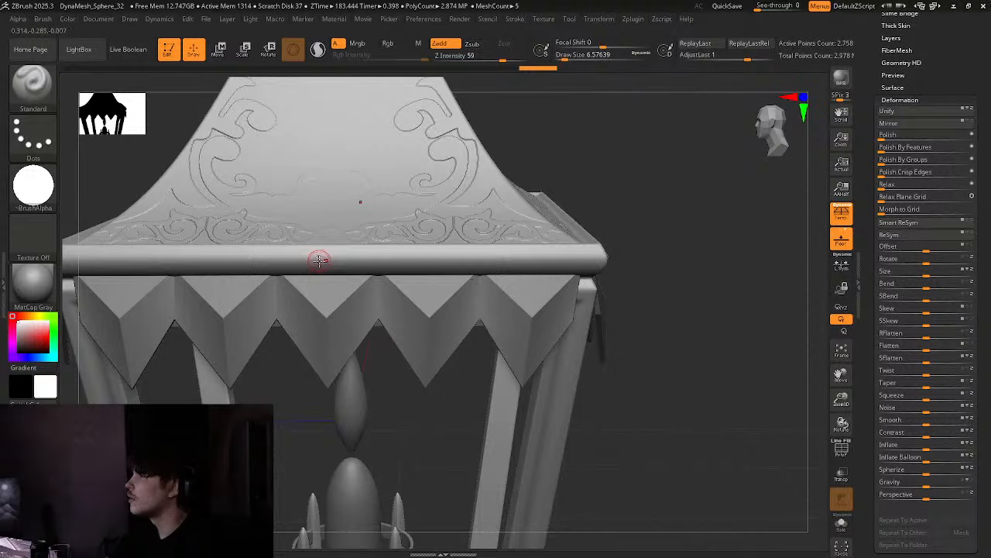
key("ctrl+z")
left_click_drag(390, 260, 422, 261)
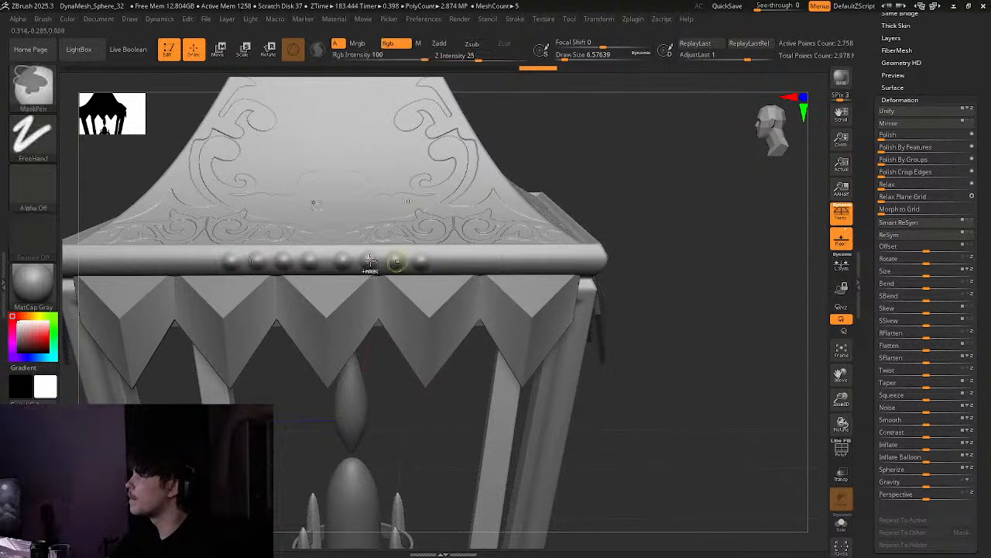
key("ctrl+z")
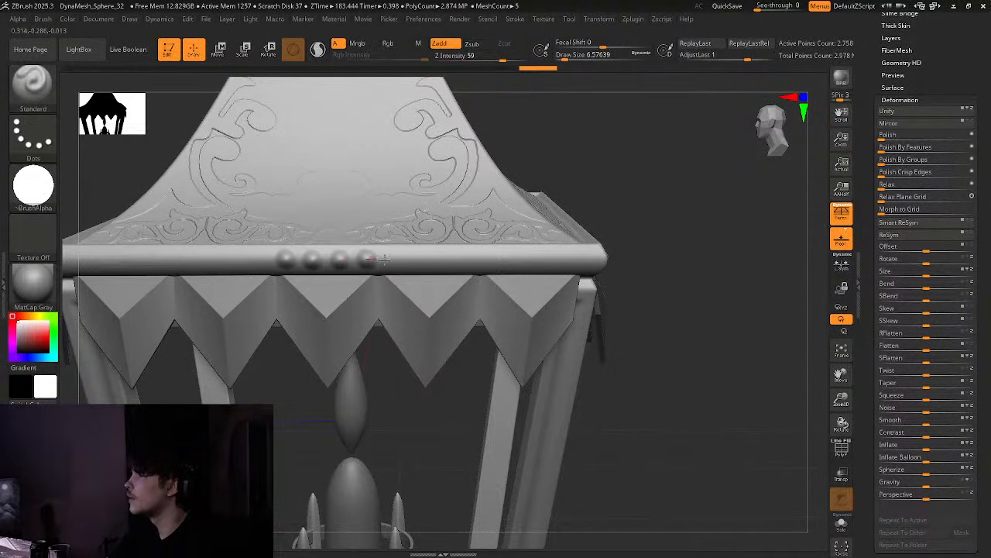
left_click_drag(441, 261, 594, 261)
Try to draw a bead row along the upper moulding of the lantern base from an angled view and undo it
mouse_move(697, 281)
right_mouse_down("alt")
mouse_move(522, 283)
mouse_move(550, 303)
mouse_move(503, 232)
right_mouse_up("alt")
right_click_drag(504, 233, 523, 271)
right_click_drag(523, 271, 612, 341, "ctrl")
right_click_drag(480, 341, 484, 232, "alt")
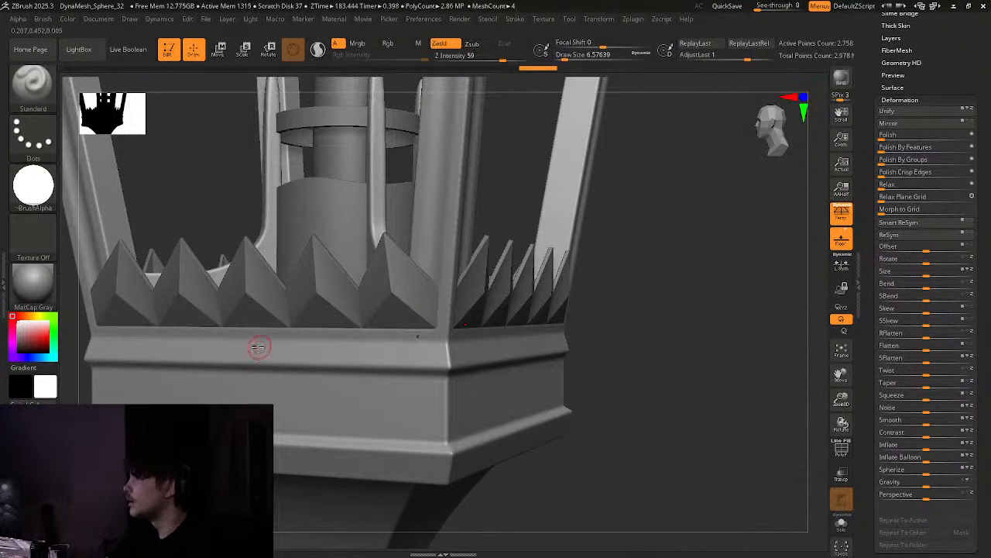
left_click_drag(231, 352, 120, 354)
key("ctrl+z")
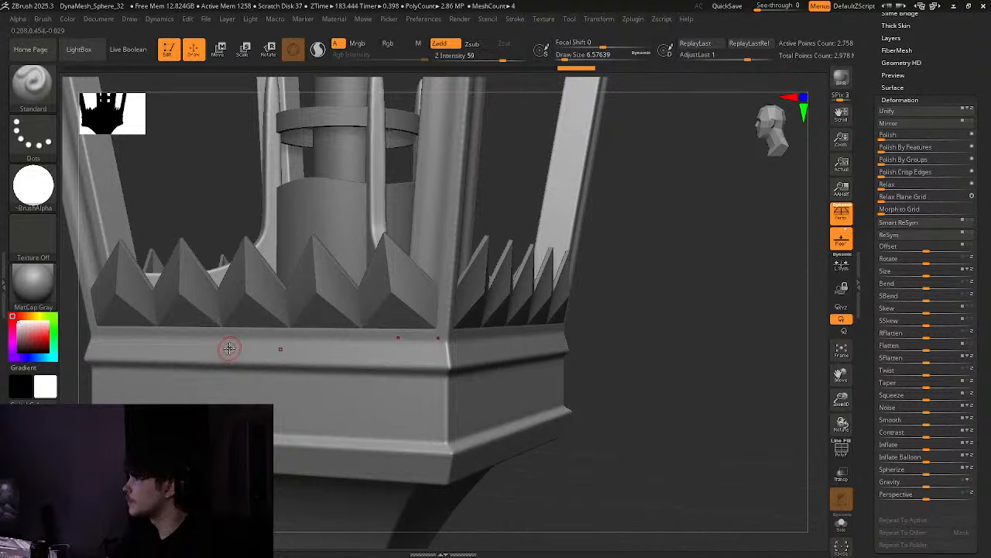
left_click_drag(229, 349, 363, 355)
key("ctrl+z")
Draw a mirrored bead row along the base's upper side moulding in a straight-on view, undoing unevenly spaced strokes
right_click_drag(298, 354, 349, 356)
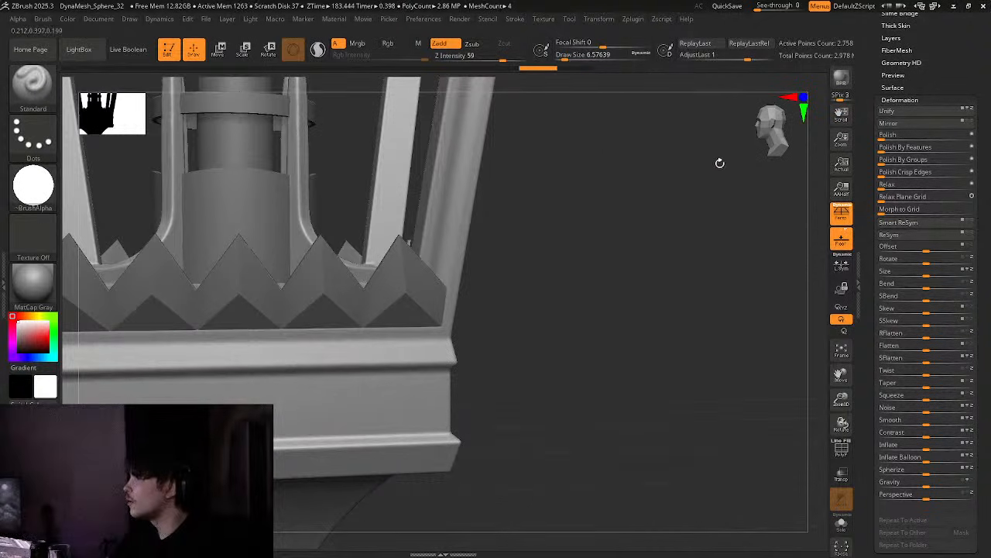
right_click_drag(720, 163, 706, 166, "shift")
key("Tab")
right_click_drag(409, 325, 569, 271, "alt")
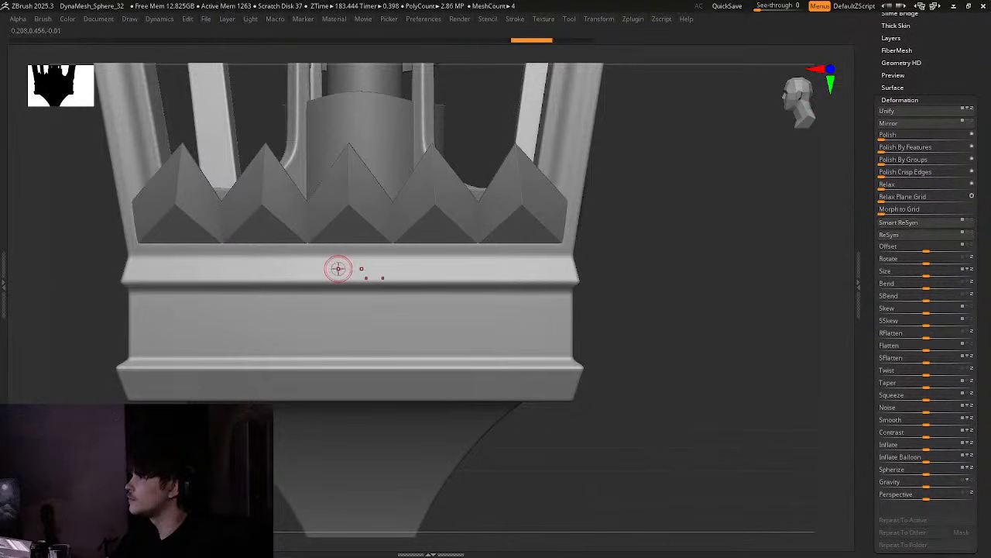
left_click_drag(336, 268, 480, 271)
key("ctrl+z")
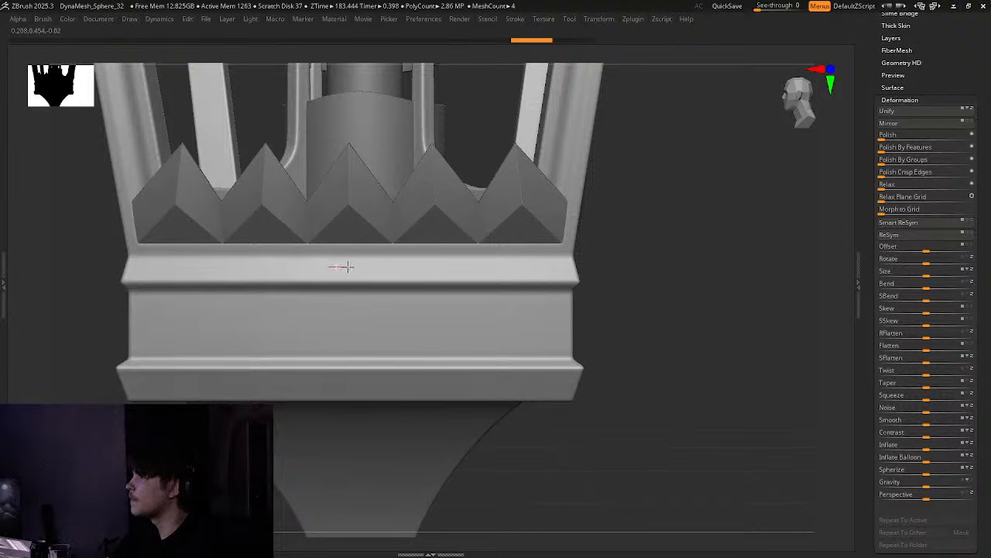
left_click_drag(386, 267, 389, 268)
key("ctrl+z")
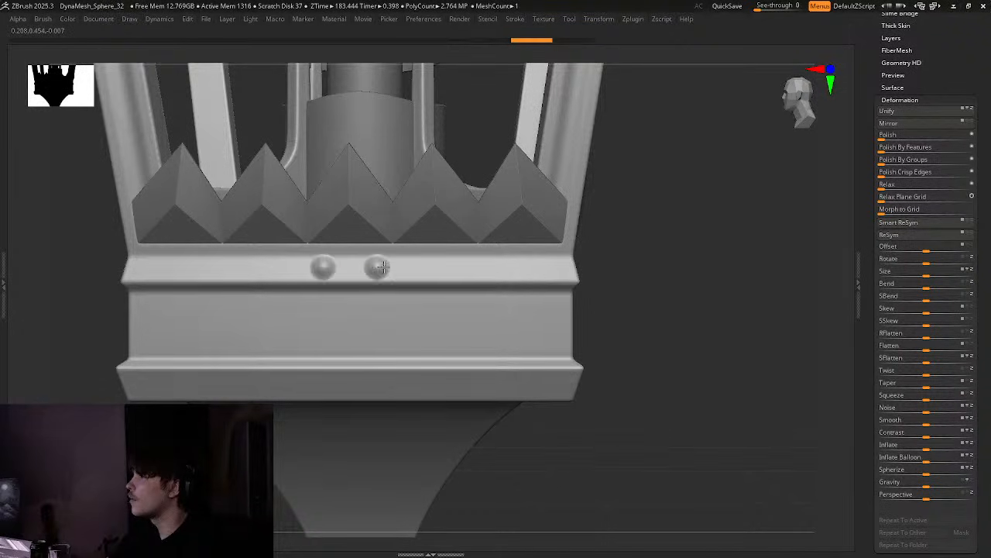
left_click_drag(384, 267, 388, 268)
key("ctrl+z")
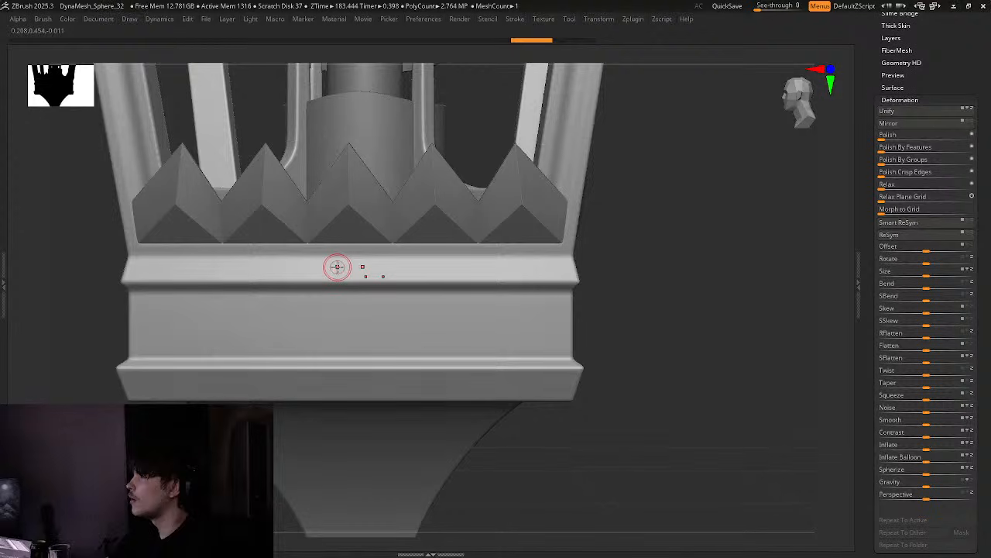
left_click_drag(388, 267, 465, 267)
key("ctrl+z")
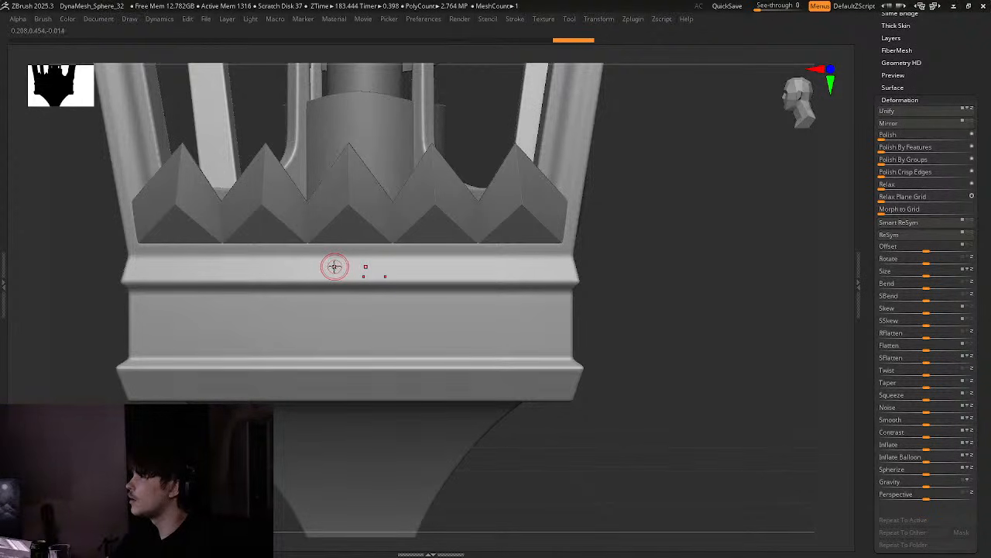
left_click_drag(373, 267, 563, 269)
right_click_drag(580, 271, 290, 274)
right_click_drag(501, 275, 531, 266)
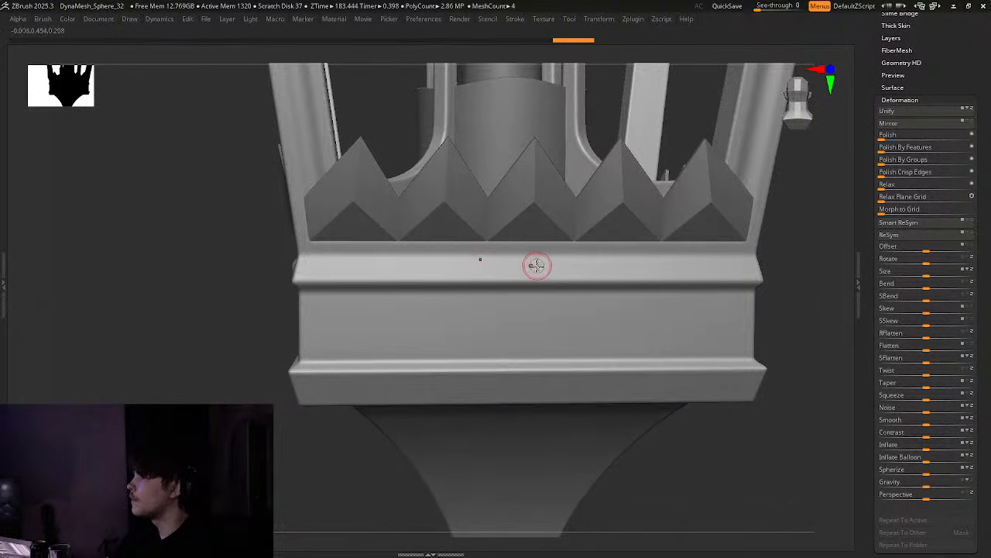
Draw a mirrored bead row along the upper moulding on the adjacent side of the lantern base, starting from its centre
left_click_drag(515, 266, 322, 266)
mouse_move(302, 271)
right_mouse_down("ctrl")
mouse_move(250, 255)
mouse_move(305, 273)
mouse_move(317, 257)
right_mouse_up("ctrl")
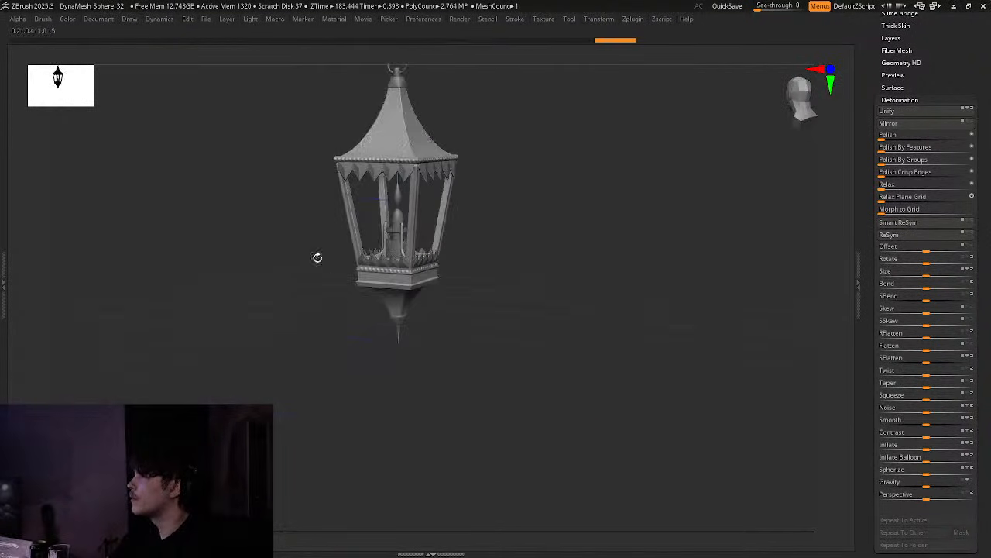
right_click_drag(392, 301, 474, 430, "ctrl")
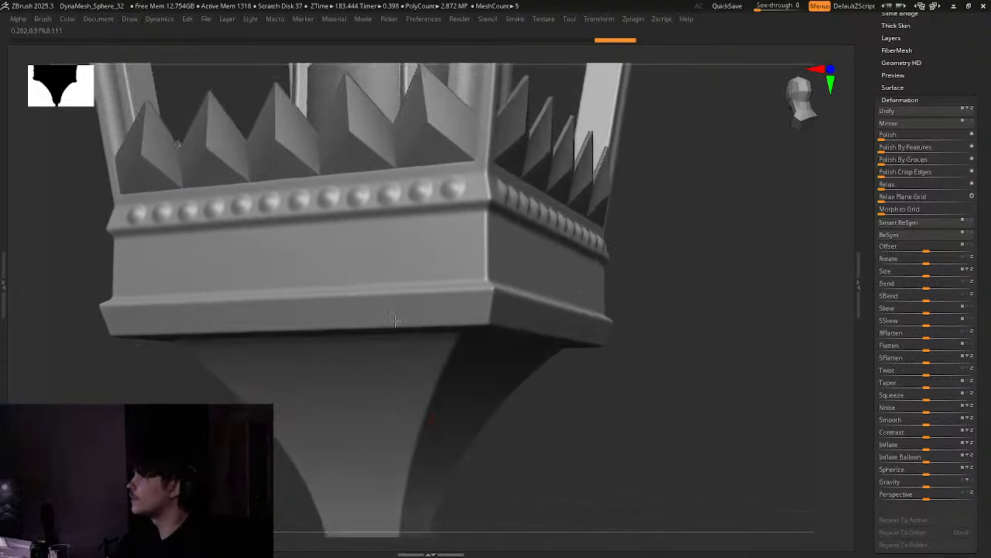
Draw mirrored rows of evenly spaced beads along the lower moulding on two adjacent sides of the lantern base
right_click_drag(286, 271, 339, 298)
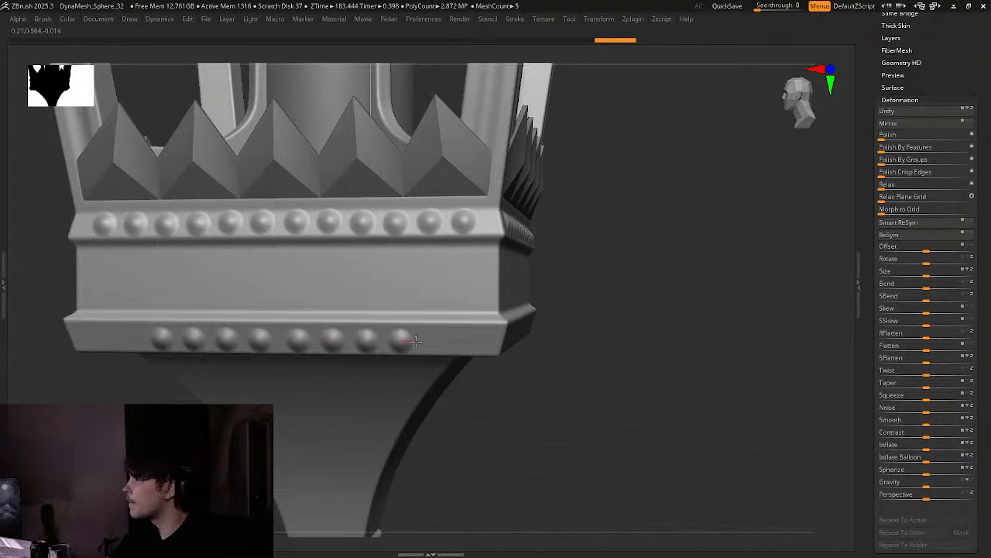
left_click_drag(487, 344, 490, 344)
right_click_drag(546, 341, 411, 338)
mouse_move(509, 336)
right_mouse_down("alt")
mouse_move(476, 337)
mouse_move(501, 330)
right_mouse_up("alt")
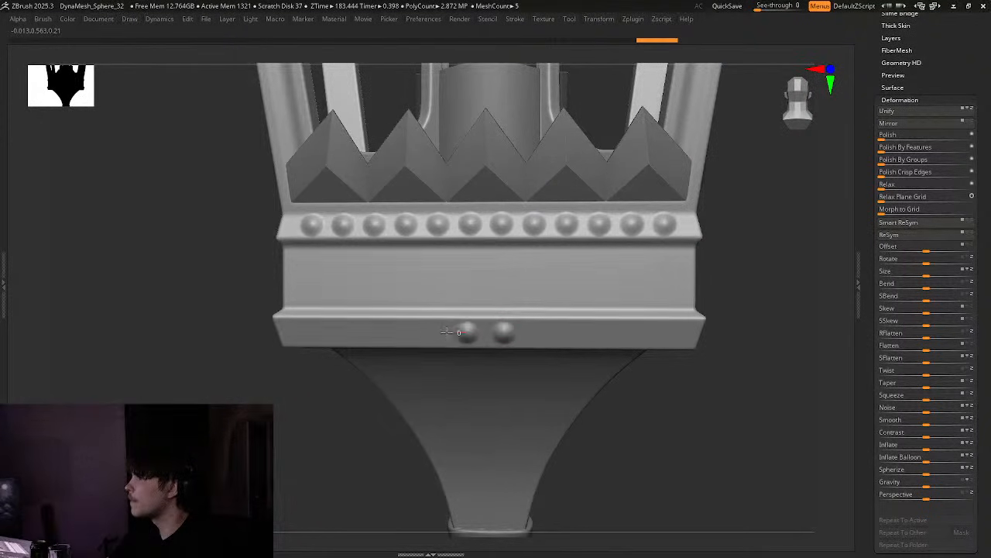
left_click_drag(304, 333, 302, 333)
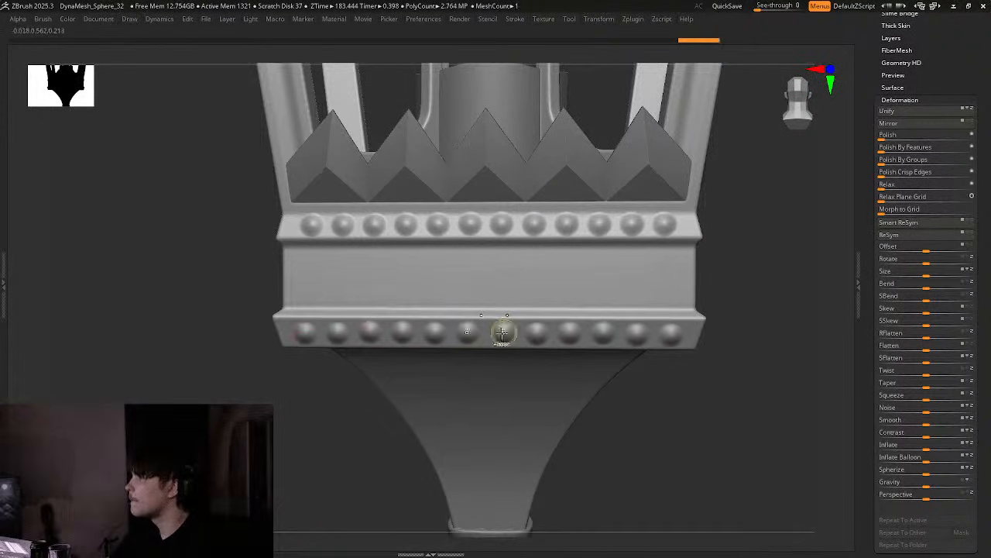
mouse_move(504, 329)
right_mouse_down("ctrl")
mouse_move(502, 283)
mouse_move(522, 310)
mouse_move(528, 287)
mouse_move(589, 291)
right_mouse_up("ctrl")
right_click_drag(589, 291, 598, 255, "ctrl")
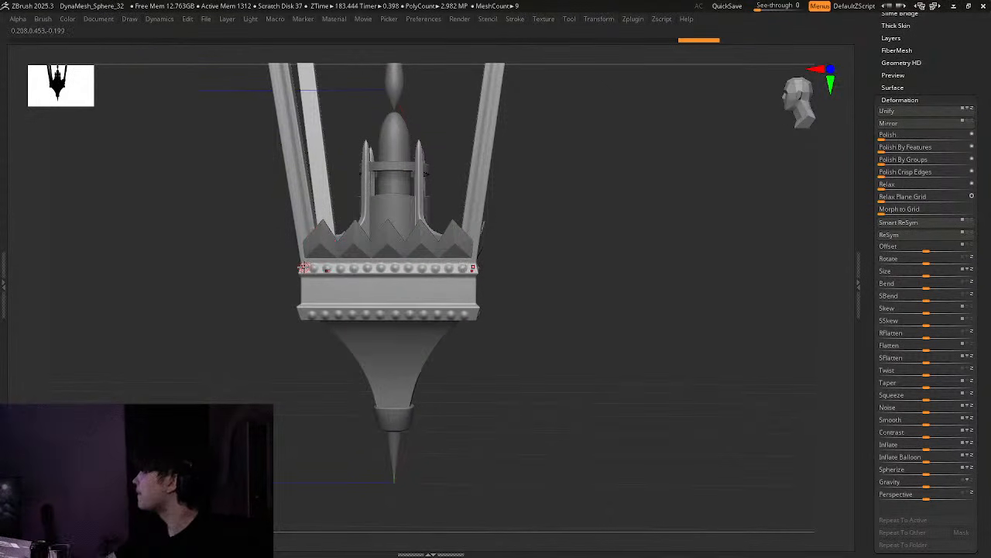
Set the Standard brush to the DragRect stroke and import the 154_outboxStudio ornament image as its alpha
right_click_drag(290, 248, 193, 219)
key("Tab")
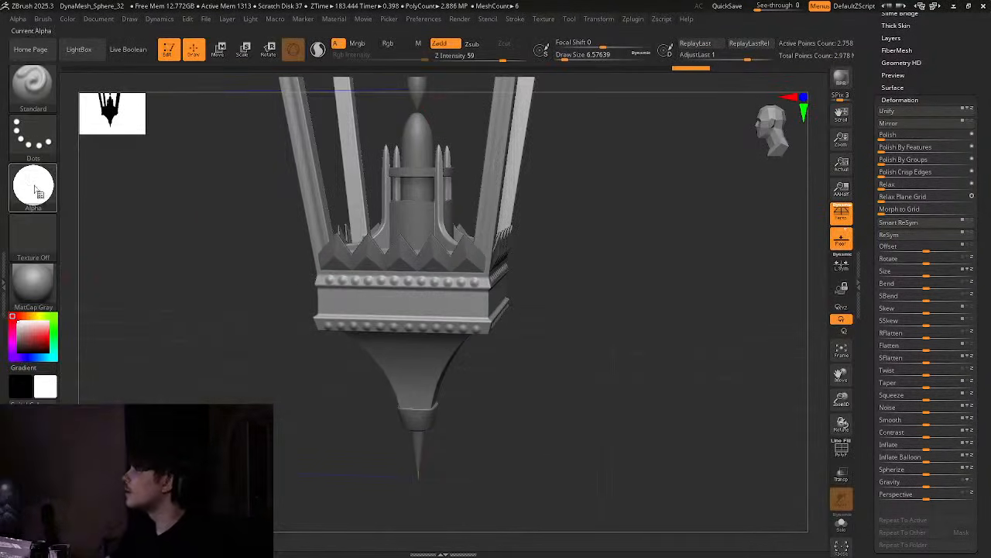
left_click(34, 102)
left_click(33, 138)
left_click(140, 149)
left_click(34, 187)
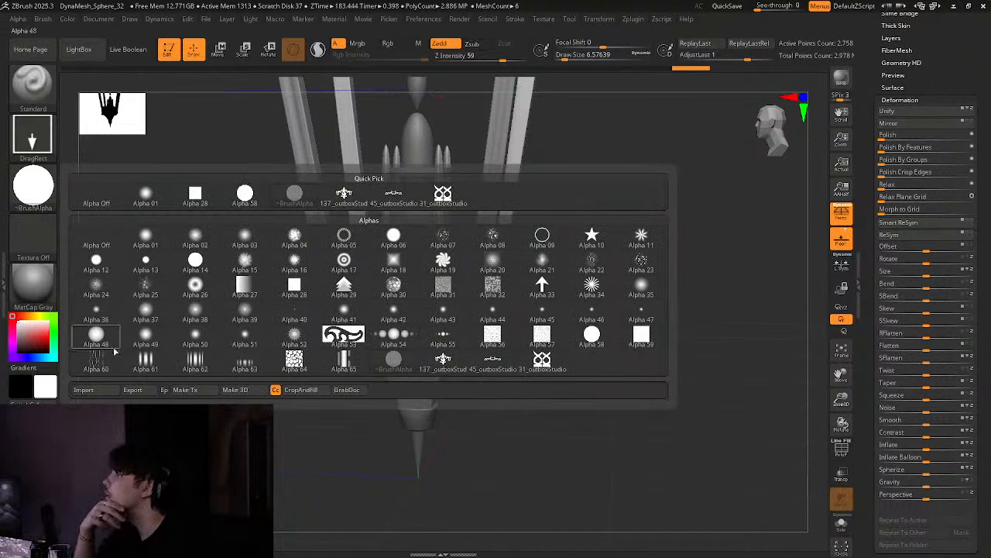
left_click(94, 390)
scroll(302, 202, "down", 10)
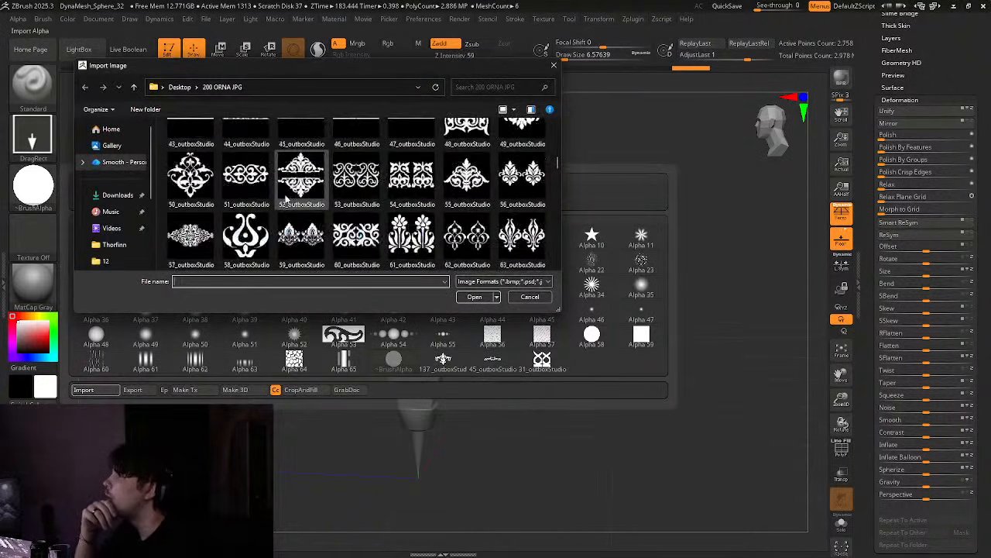
scroll(302, 203, "down", 5)
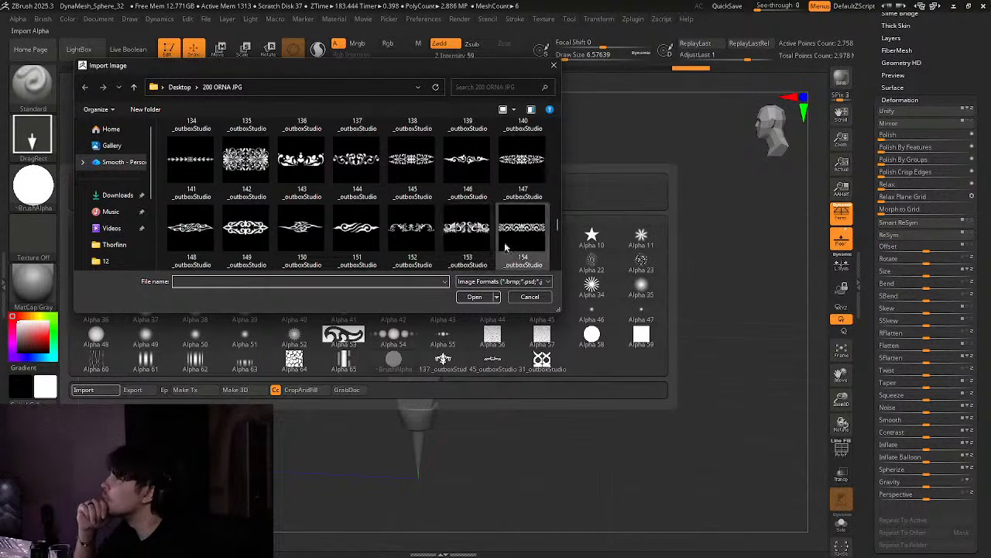
double_click(521, 252)
Try stamping the scroll ornament on the base's side panel, lowering Z Intensity to 13, and undo each trial
left_click_drag(709, 167, 744, 160)
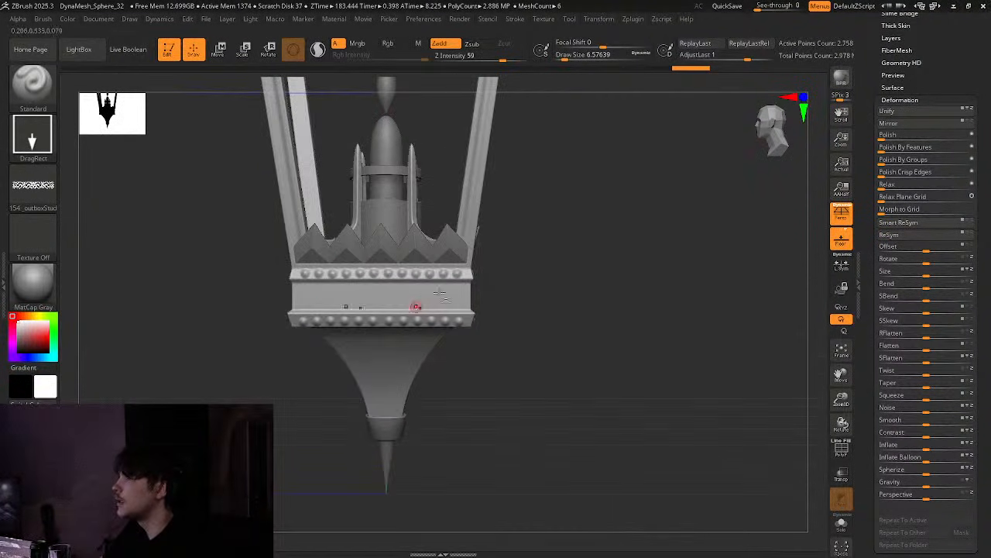
mouse_move(416, 305)
right_mouse_down("ctrl")
mouse_move(507, 293)
mouse_move(449, 292)
right_mouse_up("ctrl")
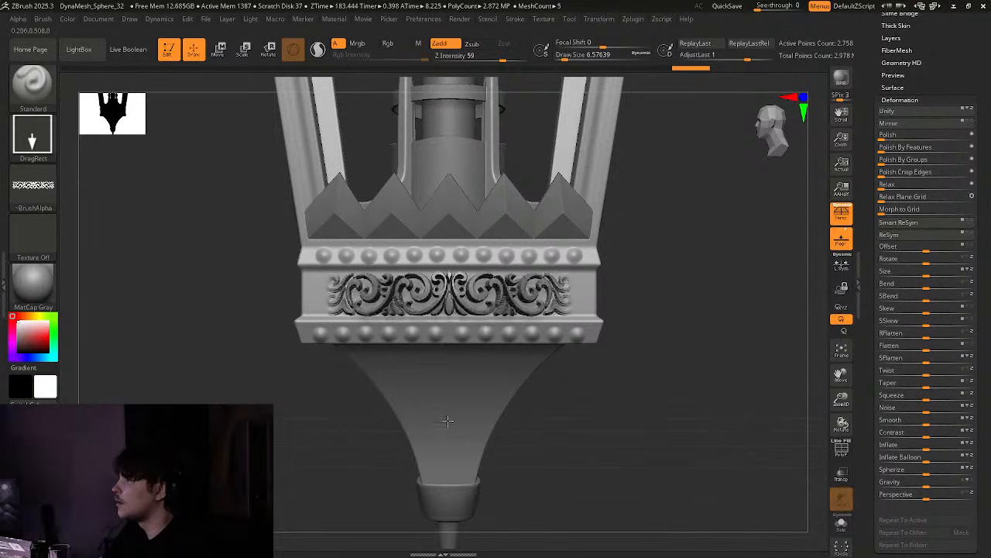
key("ctrl+z")
left_click(466, 58)
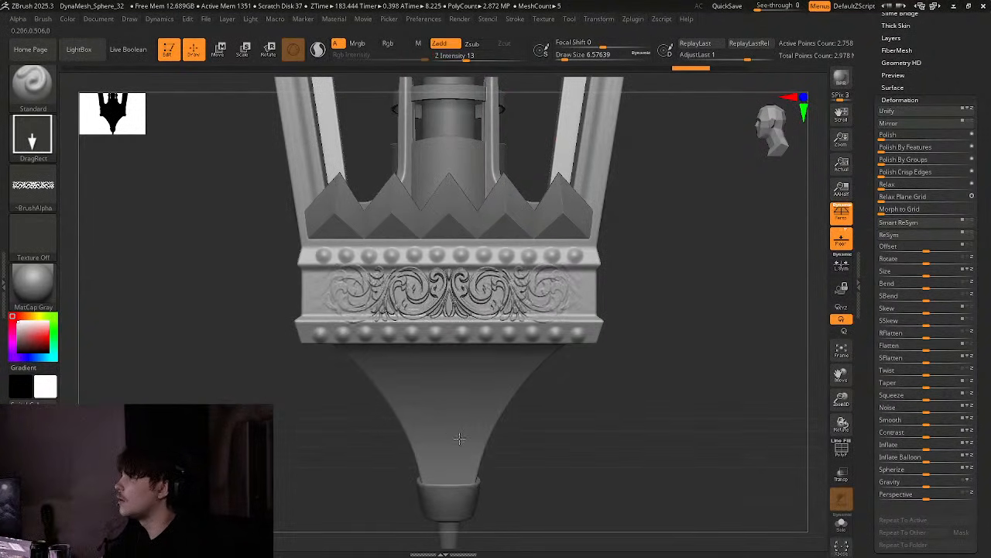
mouse_move(448, 442)
right_mouse_down()
mouse_move(467, 432)
mouse_move(445, 439)
right_mouse_up()
key("ctrl+z")
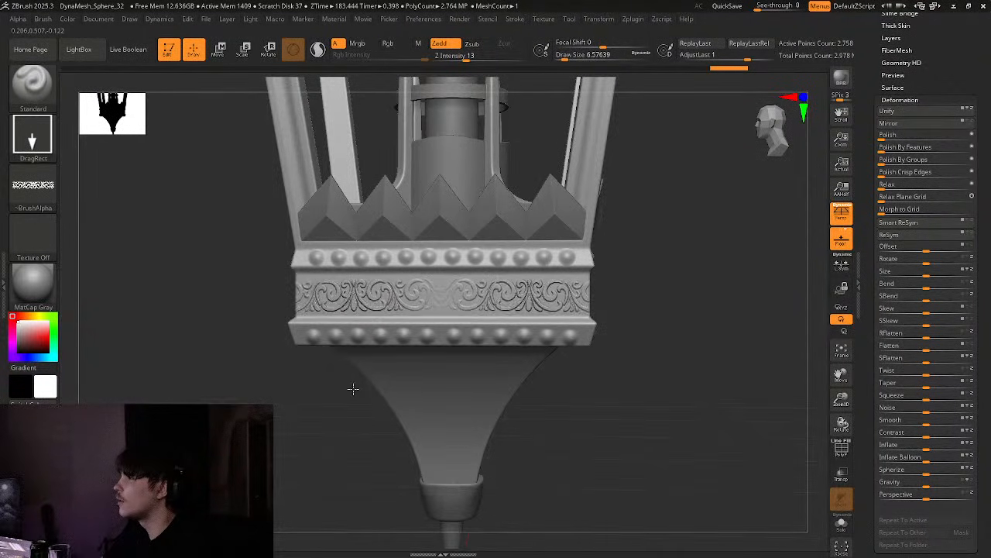
key("ctrl+z")
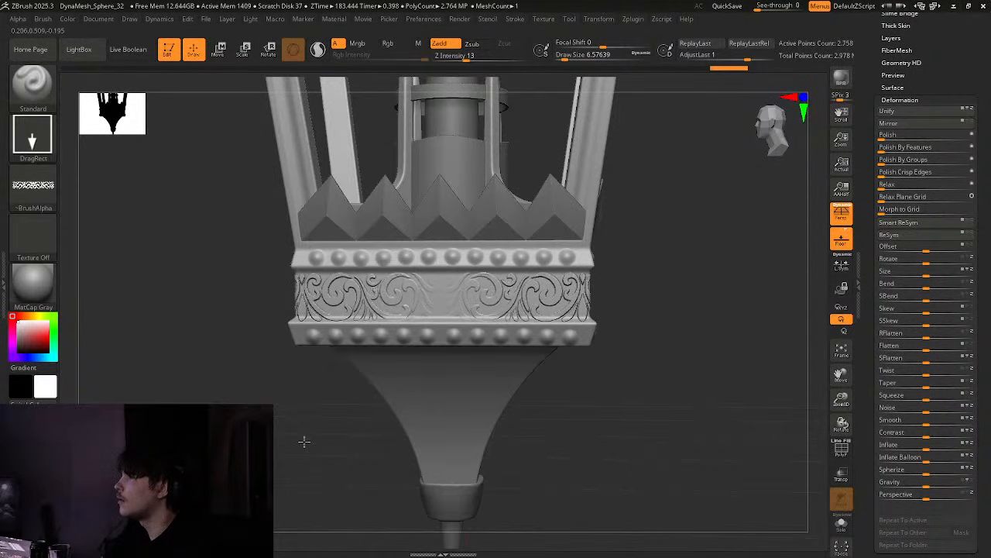
right_click_drag(303, 442, 393, 405)
key("ctrl+z")
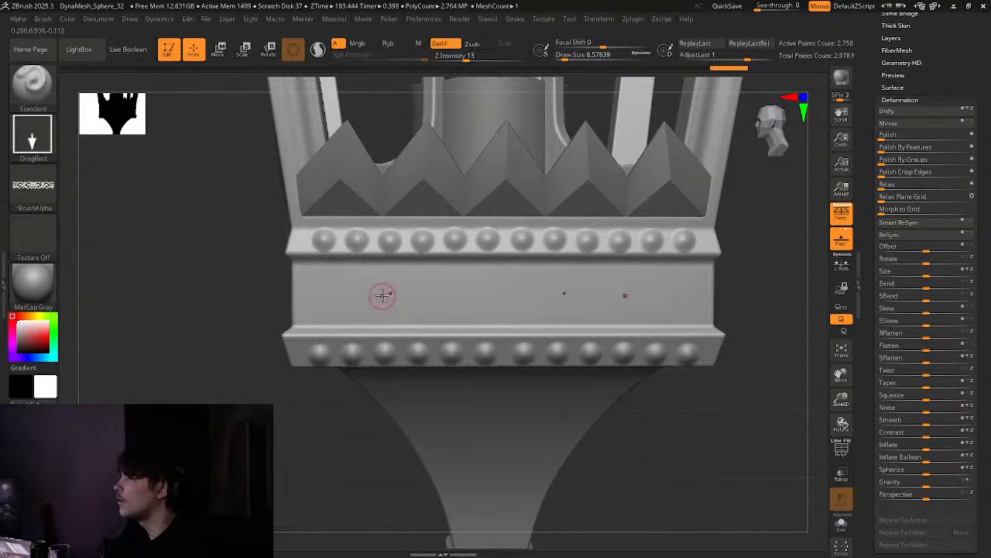
mouse_move(382, 296)
left_mouse_down()
mouse_move(416, 217)
mouse_move(370, 131)
mouse_move(371, 70)
left_mouse_up()
key("ctrl+z")
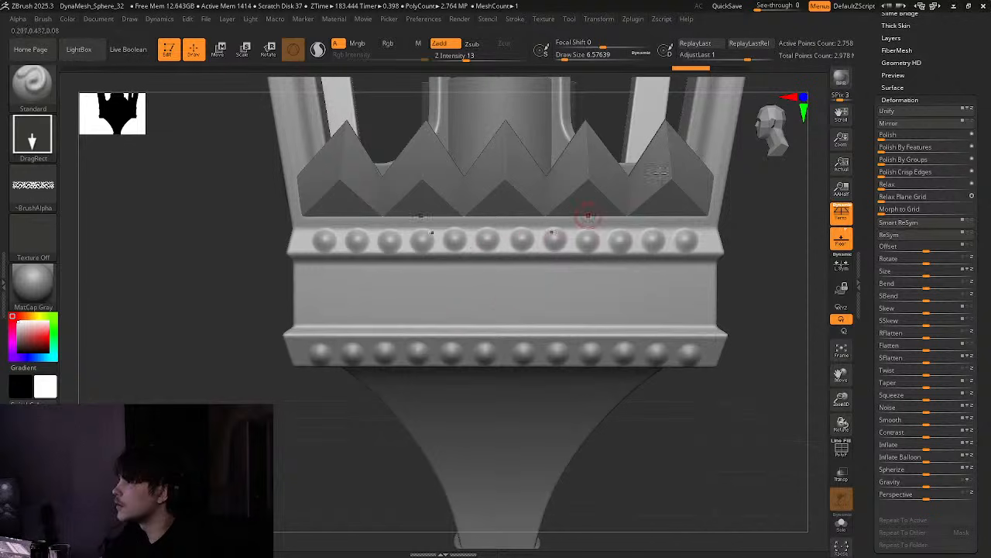
Turn off the perspective view and try larger scroll ornament stamps from the base panel's centre, undoing each one
mouse_move(718, 165)
right_mouse_down("alt")
mouse_move(723, 157)
mouse_move(639, 157)
right_mouse_up("alt")
right_click_drag(424, 286, 460, 279, "alt")
left_click(842, 213)
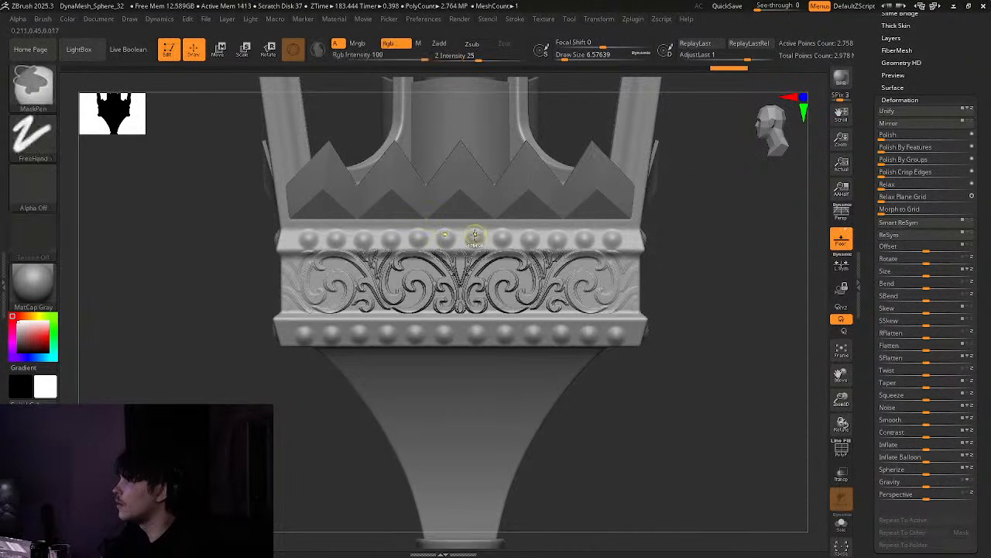
key("ctrl+z")
right_click_drag(468, 283, 491, 289, "ctrl")
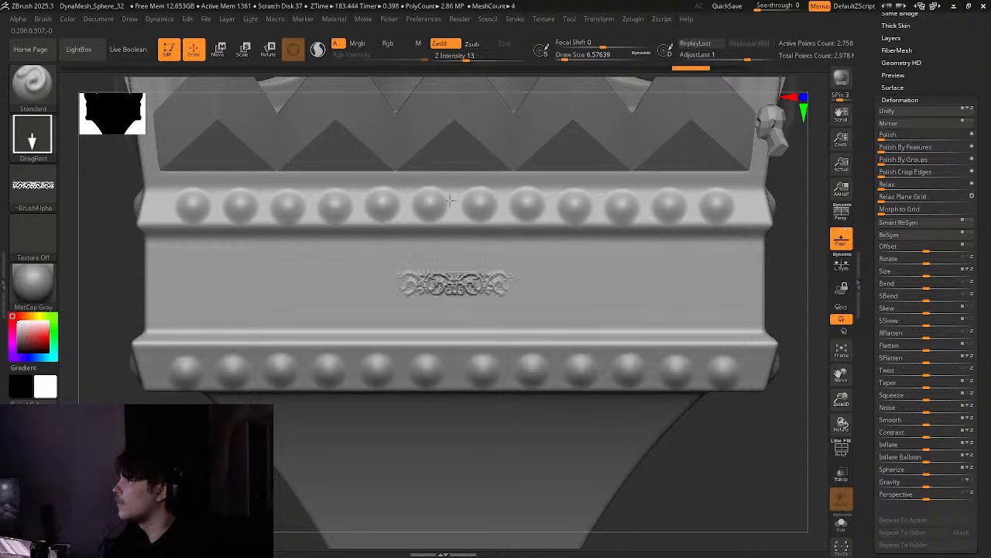
left_click_drag(449, 200, 453, 1)
mouse_move(545, 213)
right_mouse_down()
mouse_move(592, 215)
mouse_move(476, 212)
mouse_move(702, 168)
mouse_move(612, 177)
mouse_move(687, 181)
right_mouse_up()
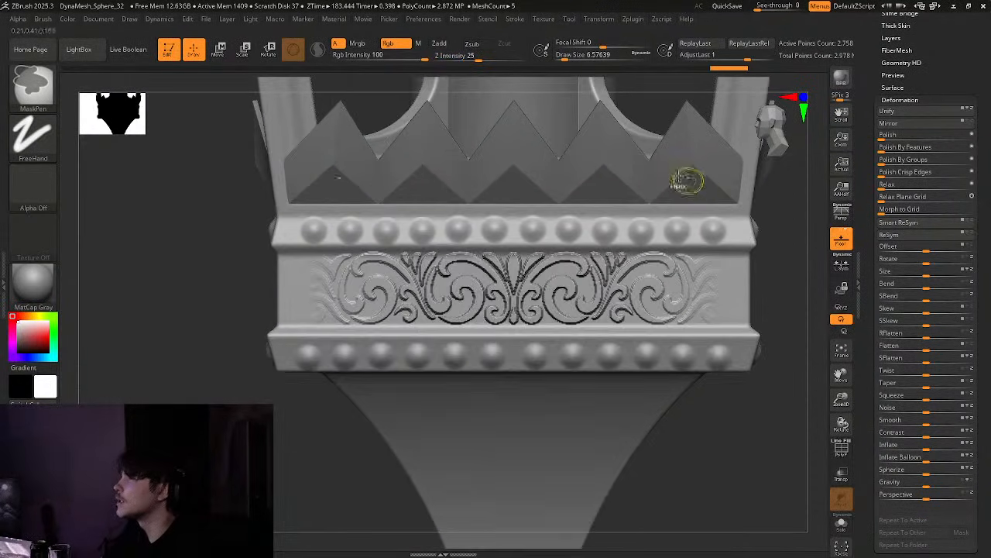
key("ctrl+z")
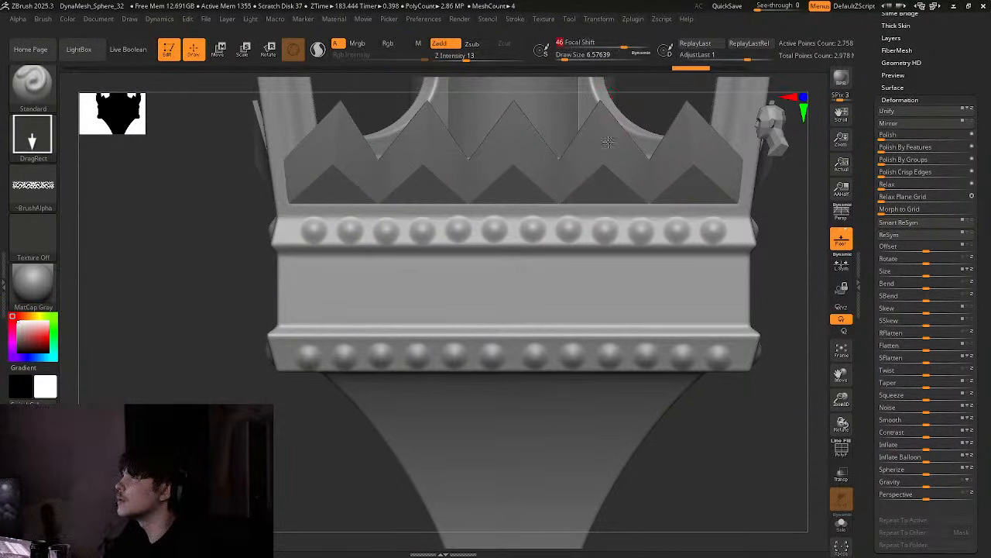
Test the ornament stamp at different falloffs, undoing each trial, and set Focal Shift to -100 and Z Intensity to 6
left_click_drag(521, 246, 646, 84)
key("ctrl+z")
left_click_drag(624, 45, 654, 45)
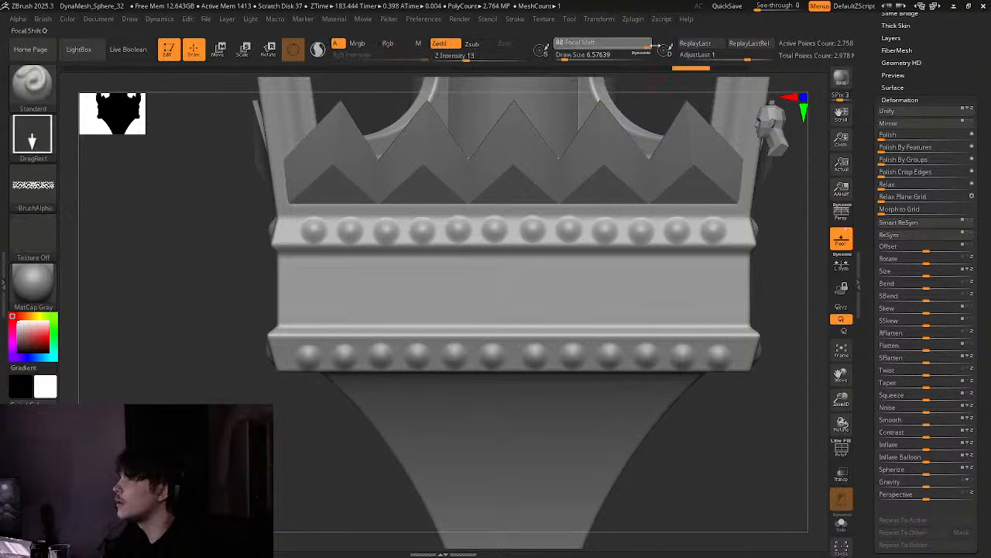
left_click_drag(531, 272, 476, 91)
key("ctrl+z")
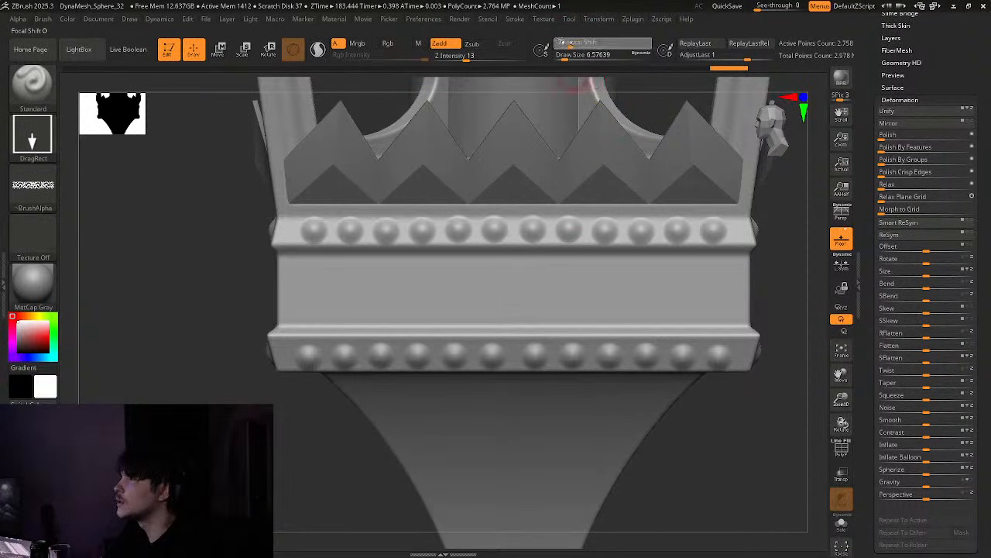
left_click_drag(581, 45, 545, 45)
left_click_drag(520, 294, 507, 182)
key("ctrl+z")
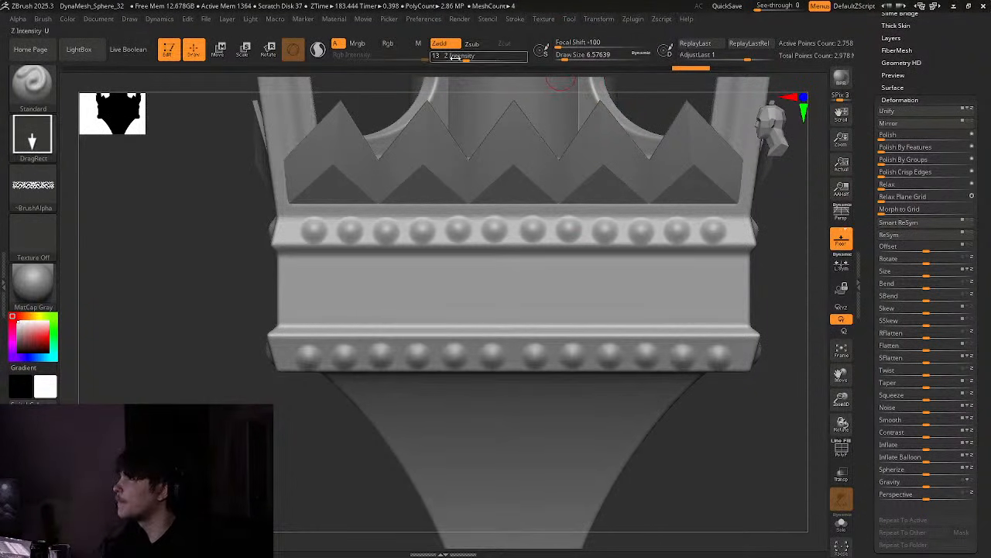
left_click_drag(458, 56, 435, 57)
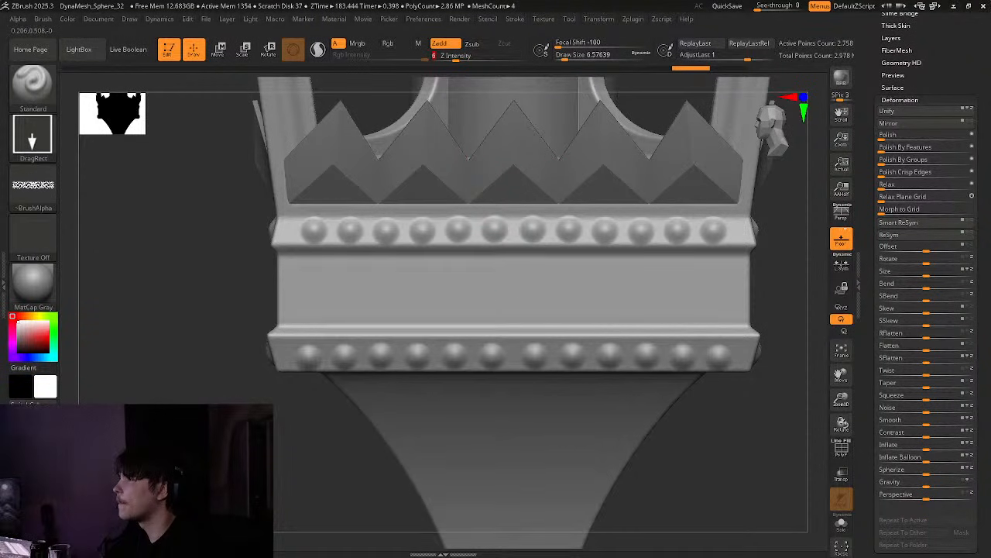
Stamp the scroll ornament from the centre of the base's side panel to fill its full width, undoing the undersized trial
left_click_drag(513, 290, 515, 4)
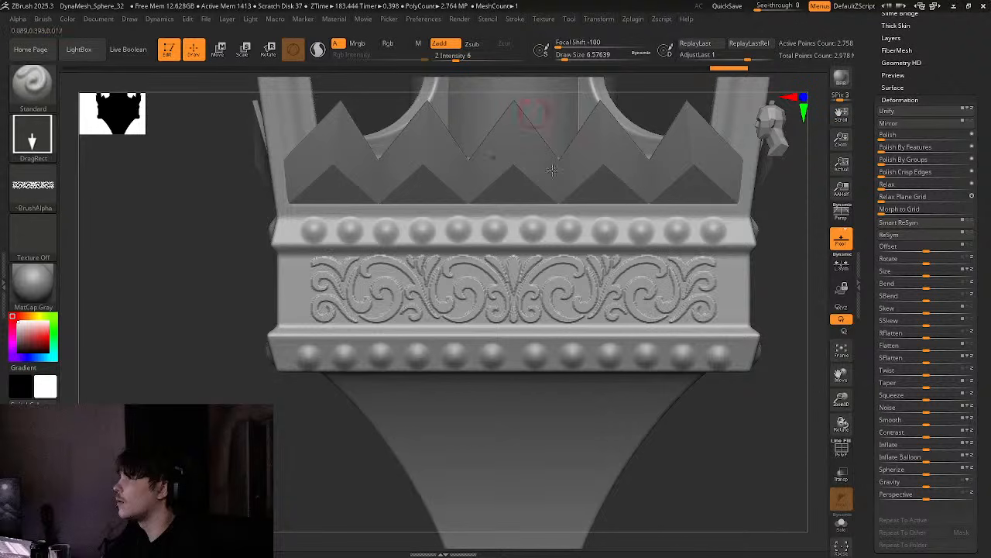
right_click_drag(531, 106, 670, 249, "ctrl")
key("ctrl+z")
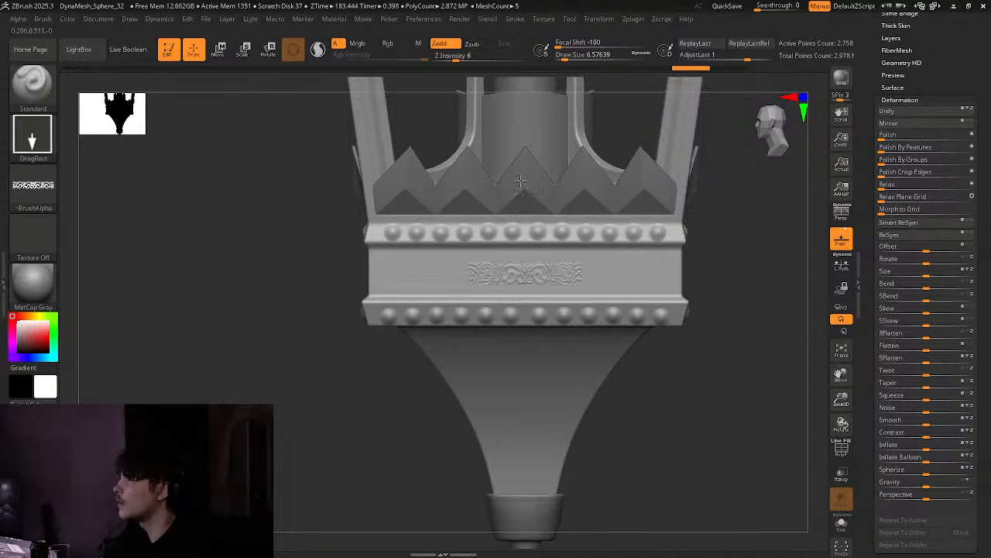
left_click_drag(520, 180, 525, 51)
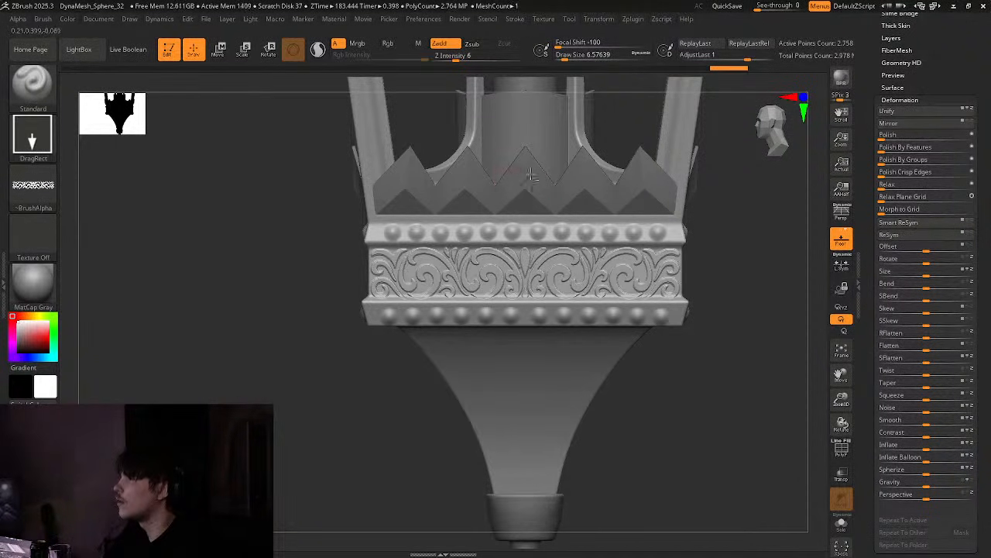
Stamp the same scroll ornament from the centre of the adjacent base panel to fill its full width
left_click_drag(763, 142, 785, 140)
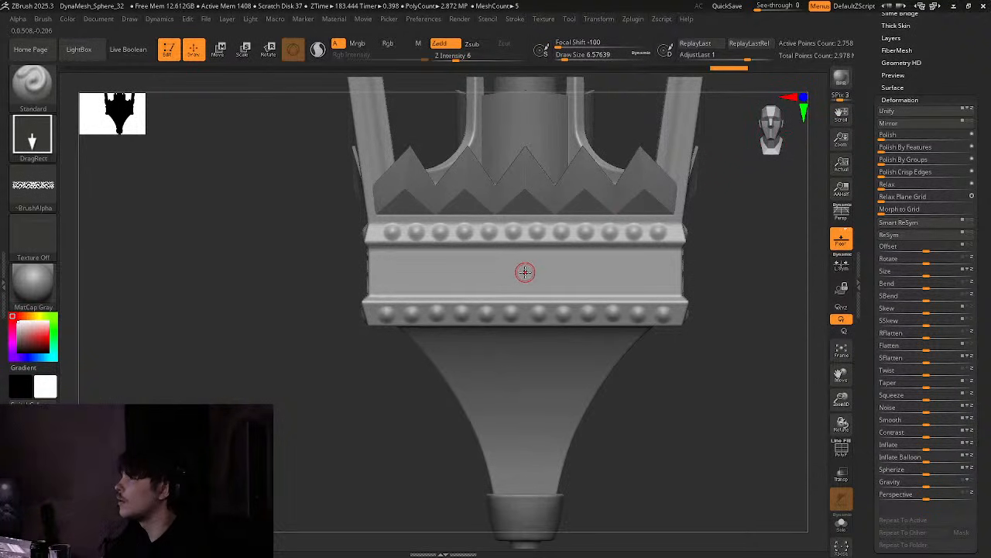
left_click_drag(525, 271, 539, 212)
left_click_drag(526, 119, 524, 33)
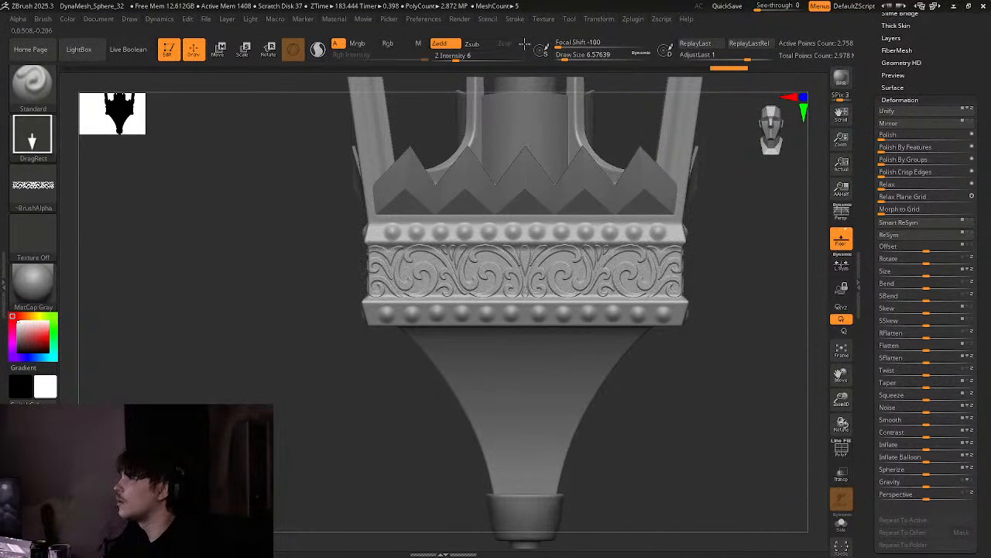
Import the 46_outboxStudio ornament image as the brush alpha for detailing the roof
mouse_move(577, 232)
right_mouse_down("ctrl")
mouse_move(553, 170)
mouse_move(496, 182)
mouse_move(556, 186)
mouse_move(447, 198)
mouse_move(367, 364)
mouse_move(441, 411)
mouse_move(551, 221)
mouse_move(480, 480)
right_mouse_up("ctrl")
right_click_drag(480, 480, 86, 214)
left_click(32, 186)
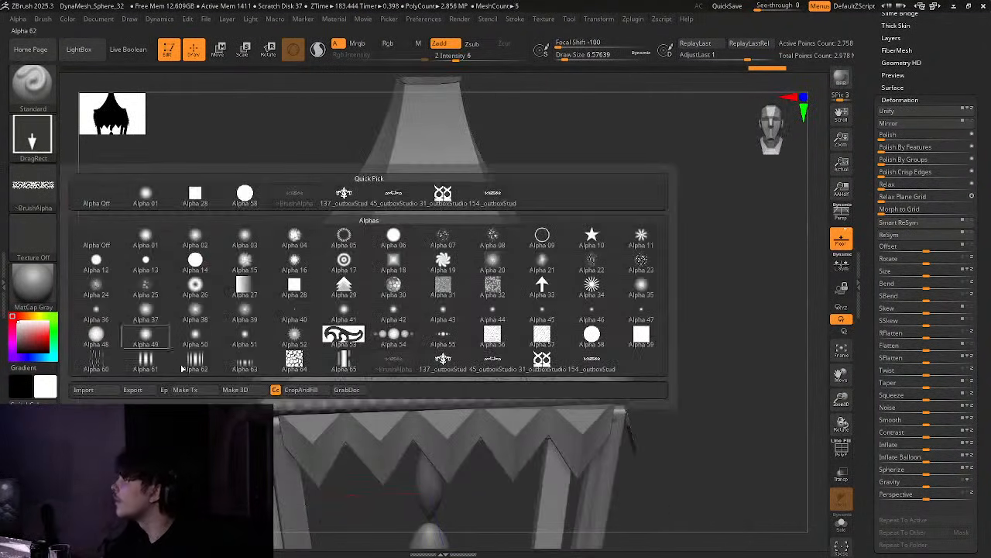
left_click(83, 390)
scroll(349, 233, "down", 3)
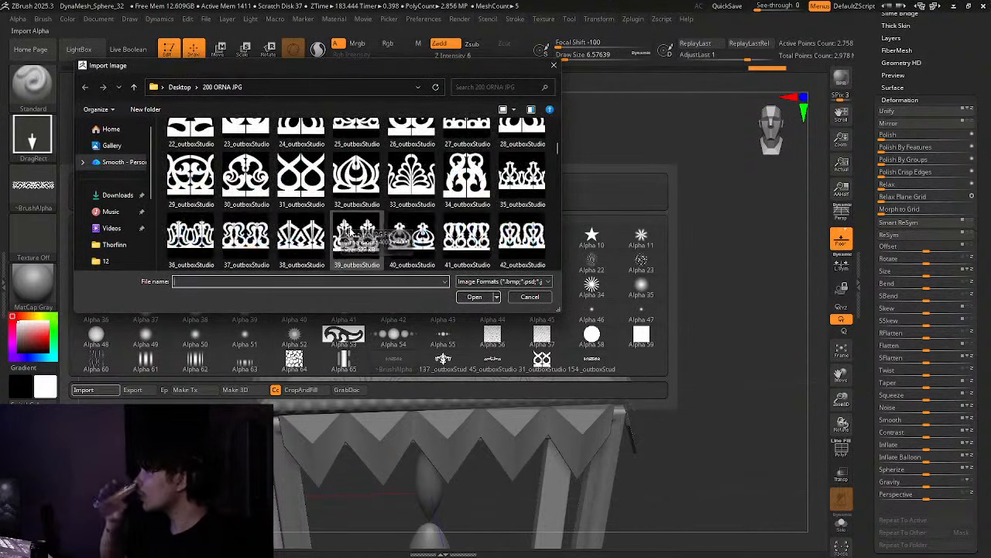
scroll(356, 236, "down", 1)
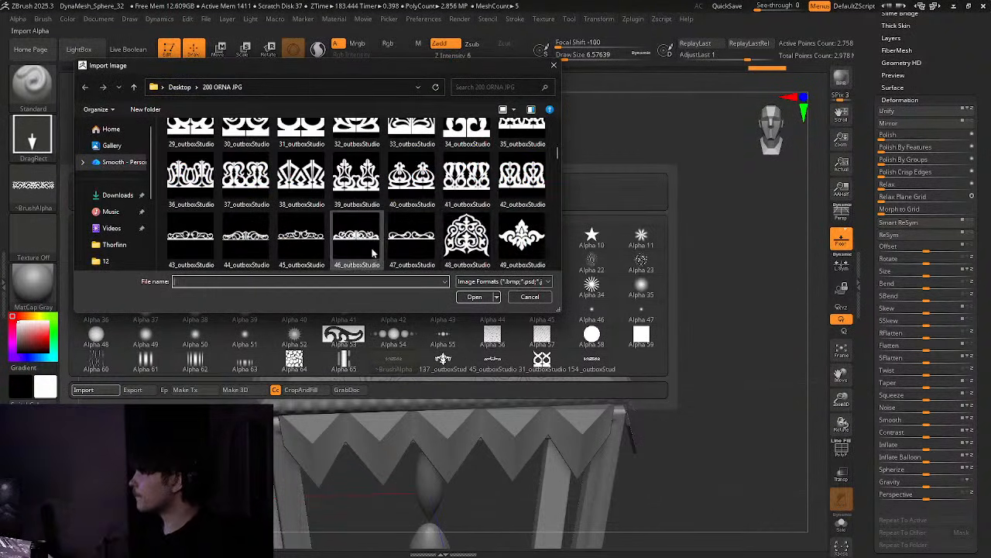
double_click(356, 237)
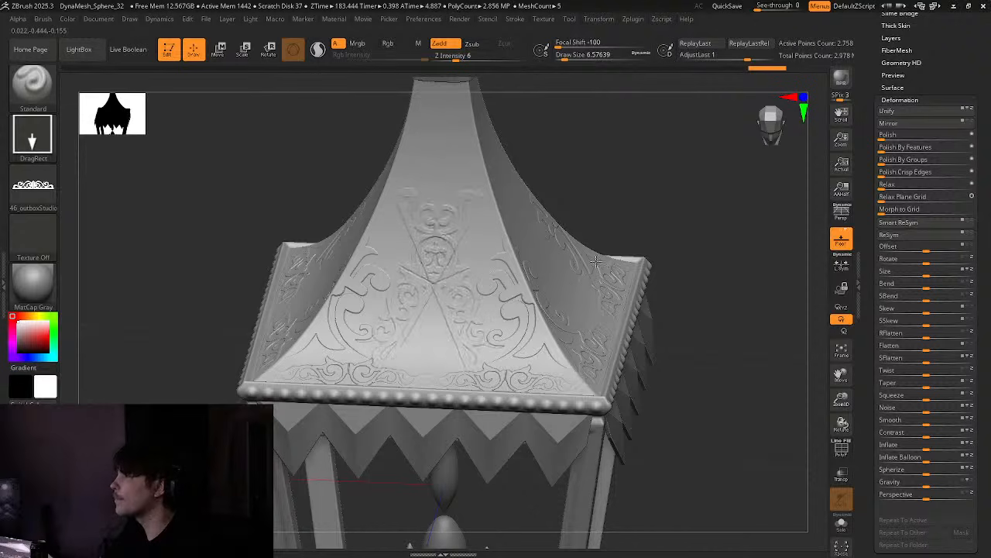
Try stamping the 46_outboxStudio ornament at the centre of the front roof face, undoing the trials
left_click_drag(596, 261, 586, 260)
key("ctrl+z")
left_click_drag(438, 207, 618, 223)
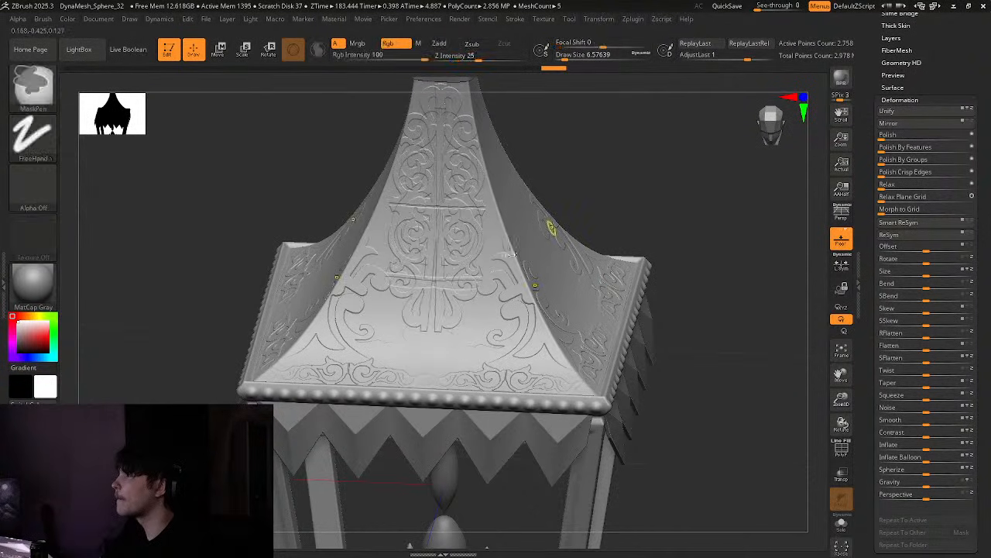
key("ctrl+z")
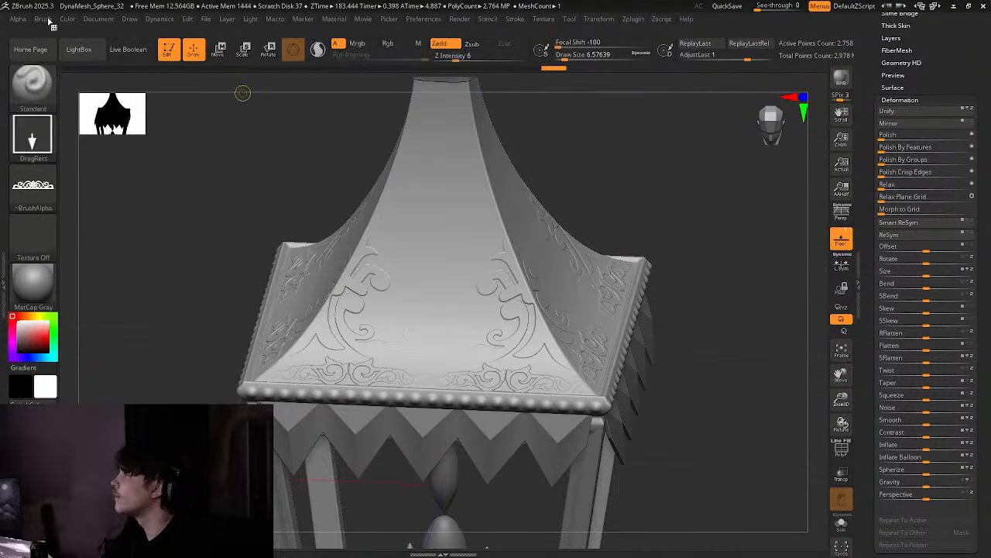
Stamp the 46_outboxStudio ornament from the centre of the front roof face to fill its height, undoing the off-centre and undersized trials
left_click(43, 19)
left_click(86, 342)
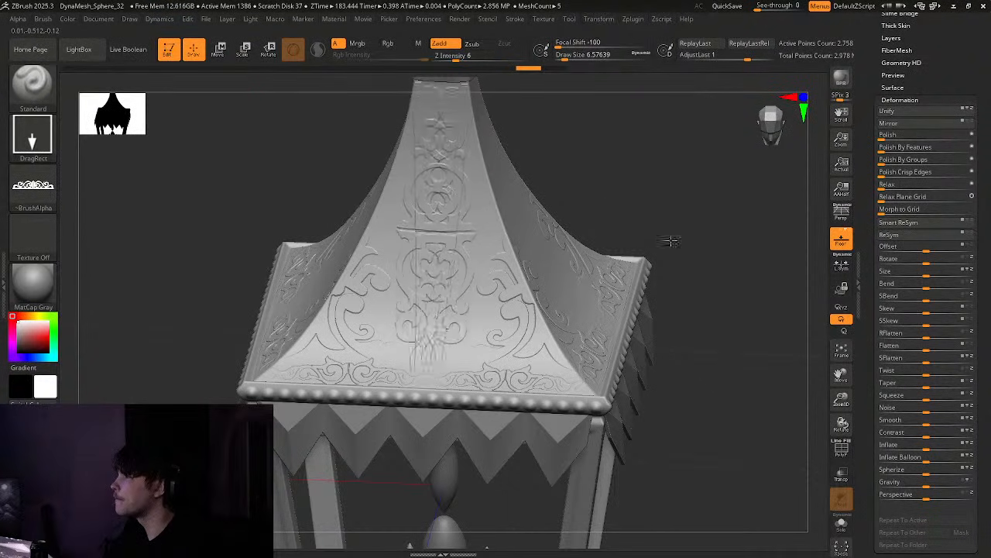
right_click_drag(671, 239, 580, 204)
right_click_drag(697, 116, 709, 162)
right_click_drag(454, 361, 462, 287, "alt")
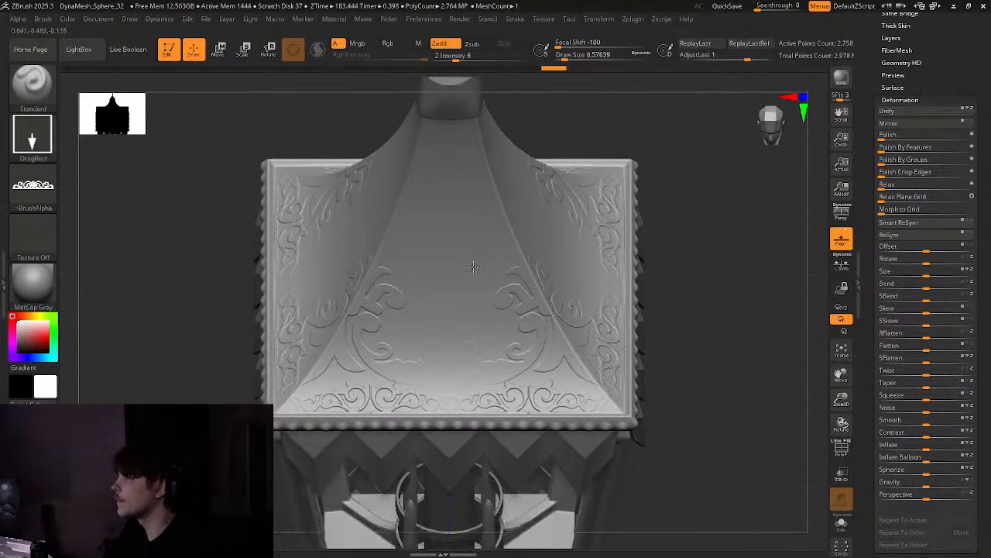
key("ctrl+z")
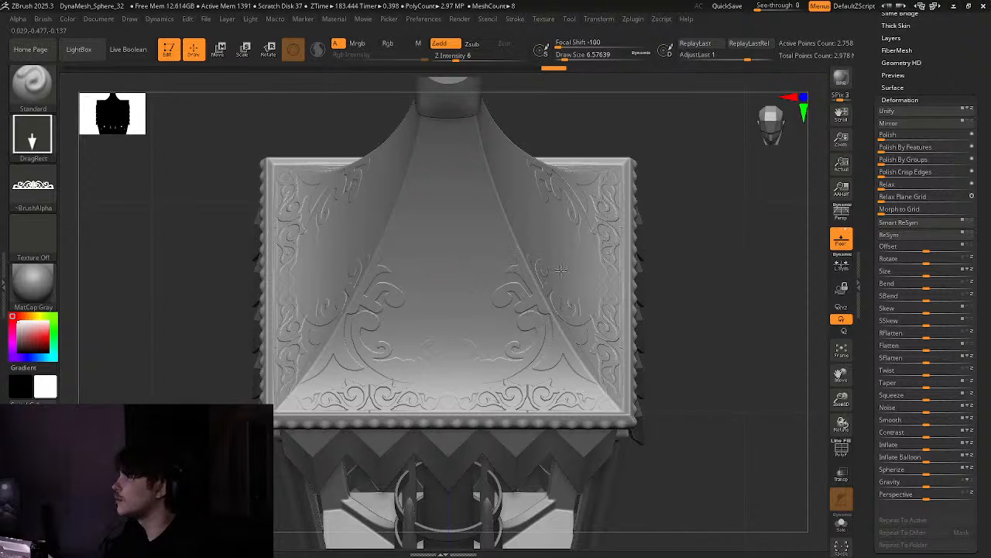
key("ctrl+z")
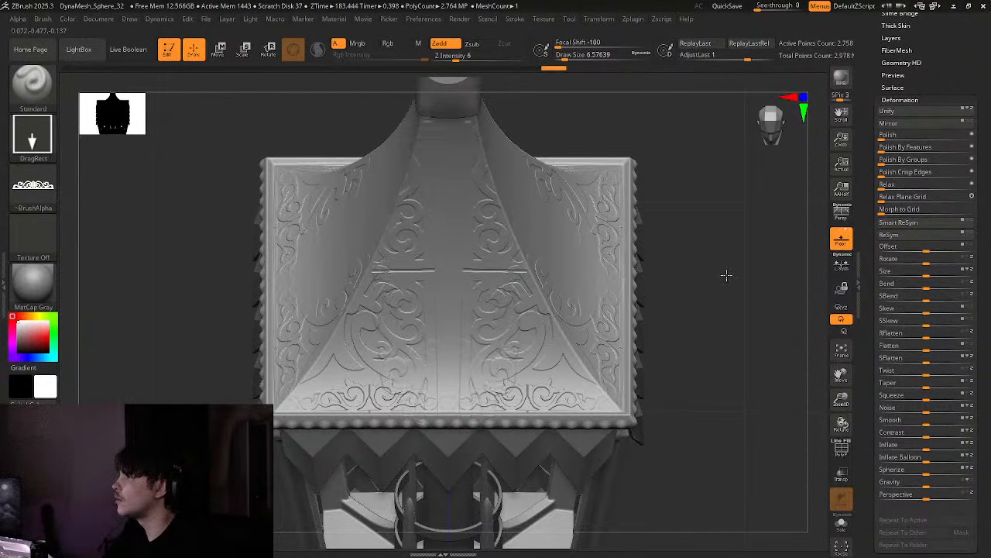
key("ctrl+z")
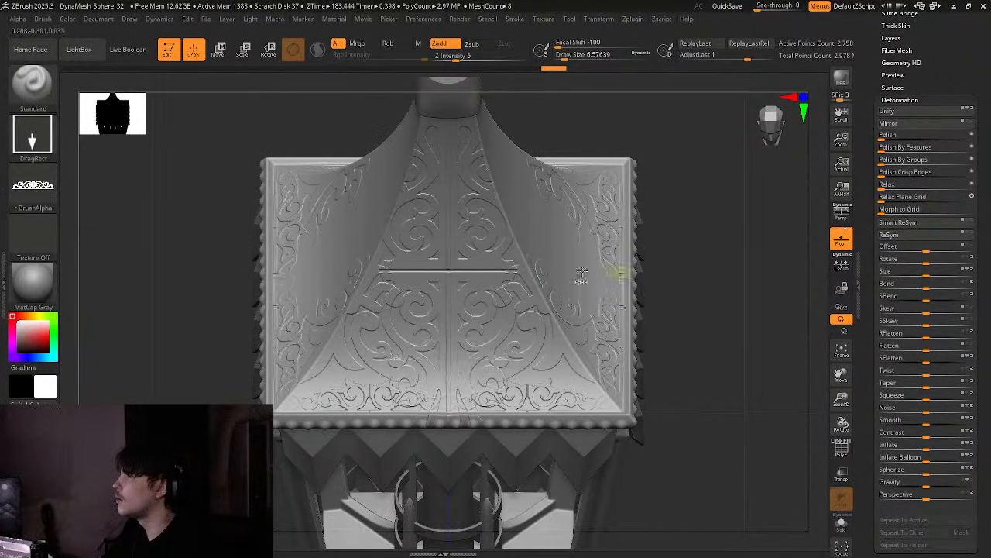
key("ctrl+shift+z")
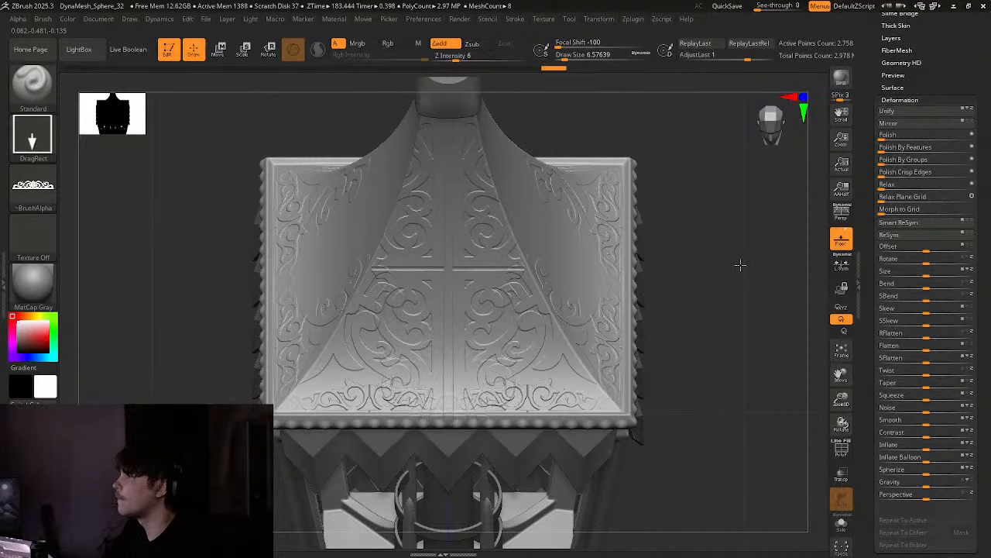
key("ctrl+z")
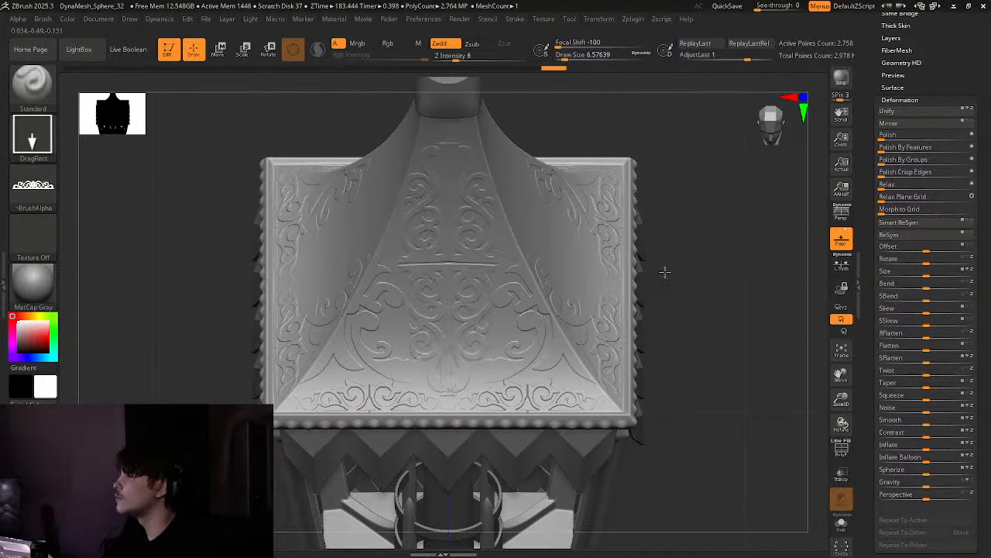
key("ctrl+z")
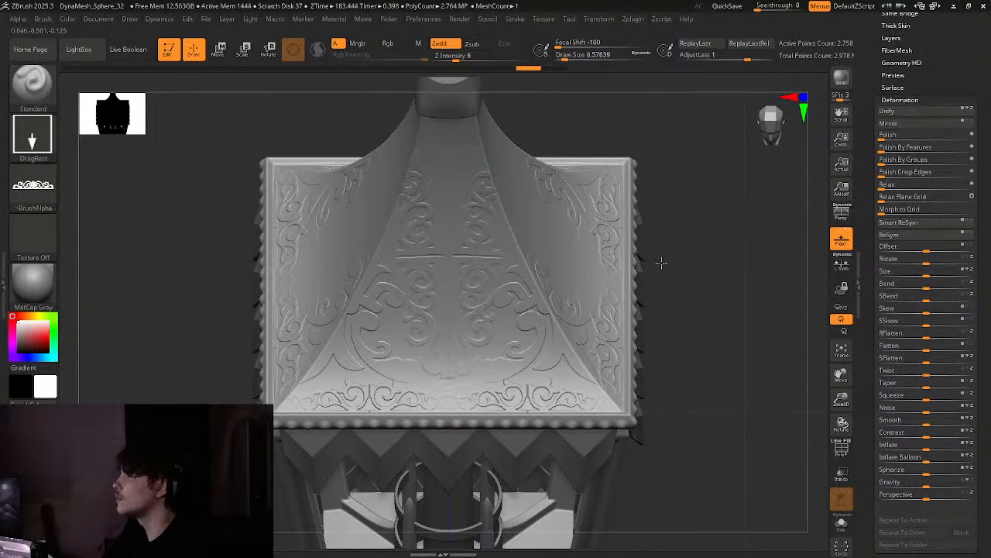
key("ctrl+shift+z")
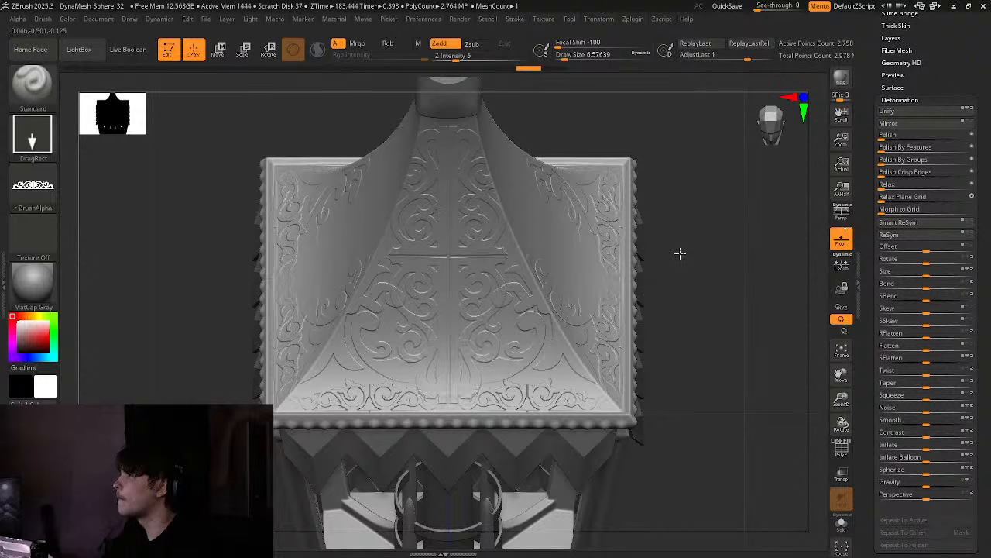
Stamp the same ornament from the centre of the adjacent roof face to fill its height, undoing the poorly placed trial
left_click_drag(677, 254, 598, 267)
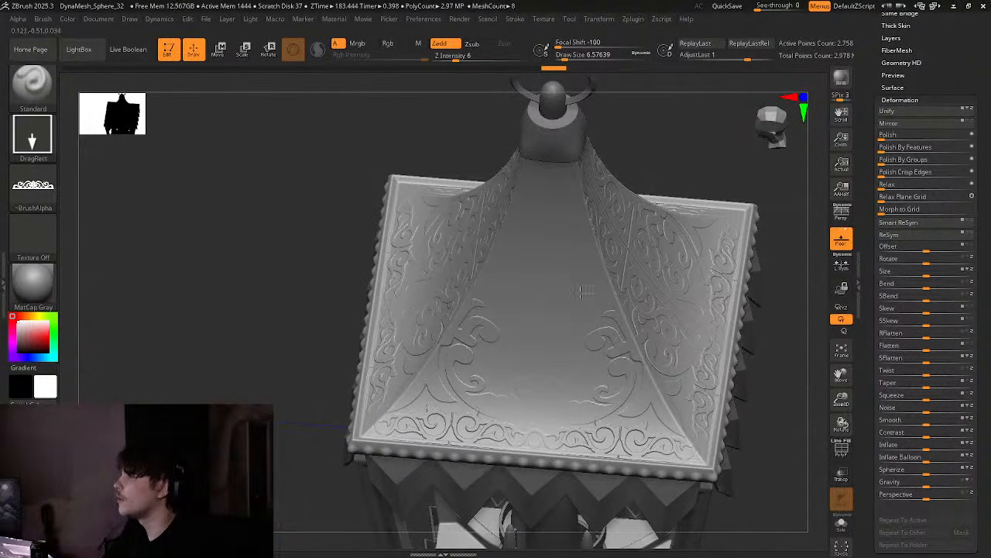
key("ctrl+z")
left_click_drag(767, 133, 714, 136)
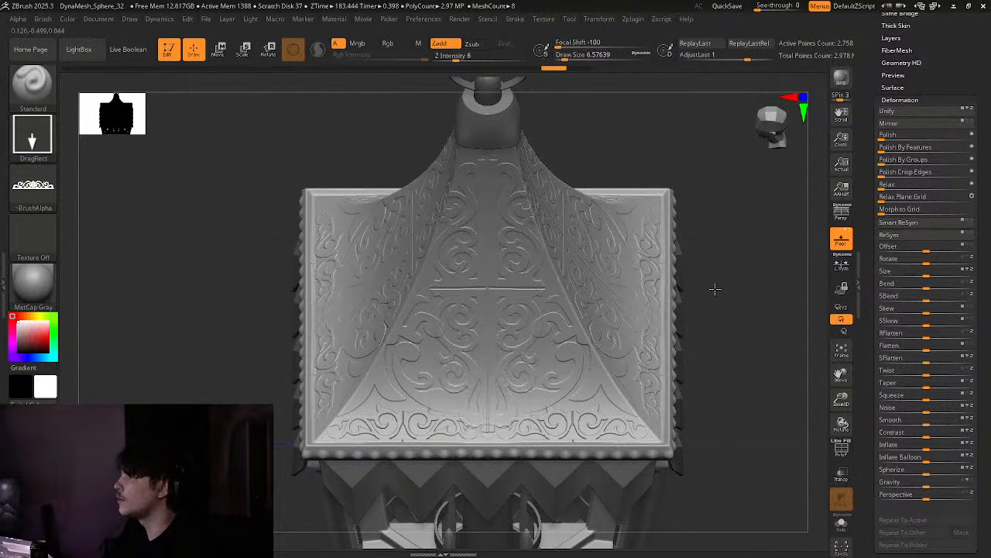
key("ctrl+shift+z")
left_click_drag(522, 279, 725, 278)
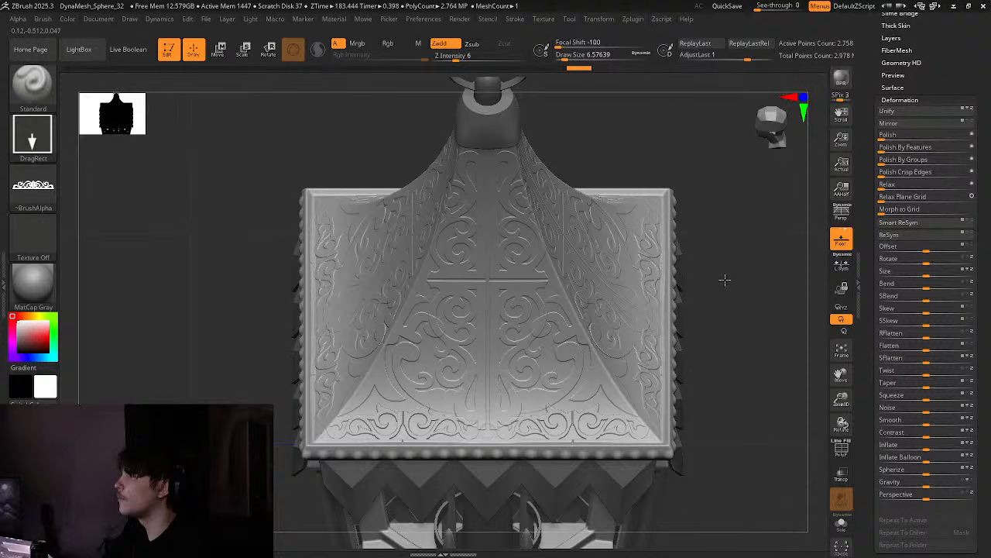
Select the zigzag trim hanging below the roof rim and DynaMesh it at a resolution of 2096
right_click_drag(726, 280, 581, 275, "ctrl")
right_click_drag(580, 276, 609, 239)
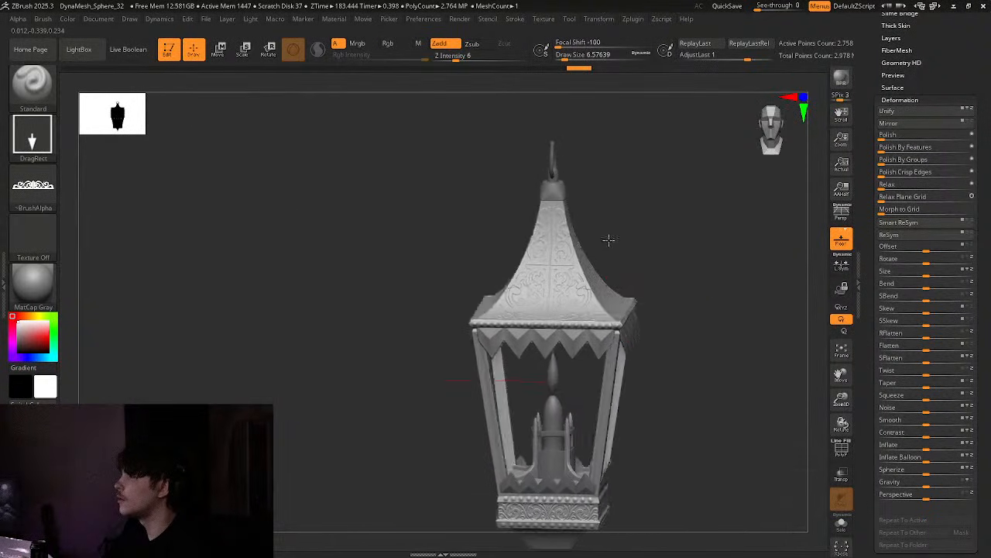
right_click_drag(619, 337, 573, 341, "alt")
left_click(457, 248, "alt")
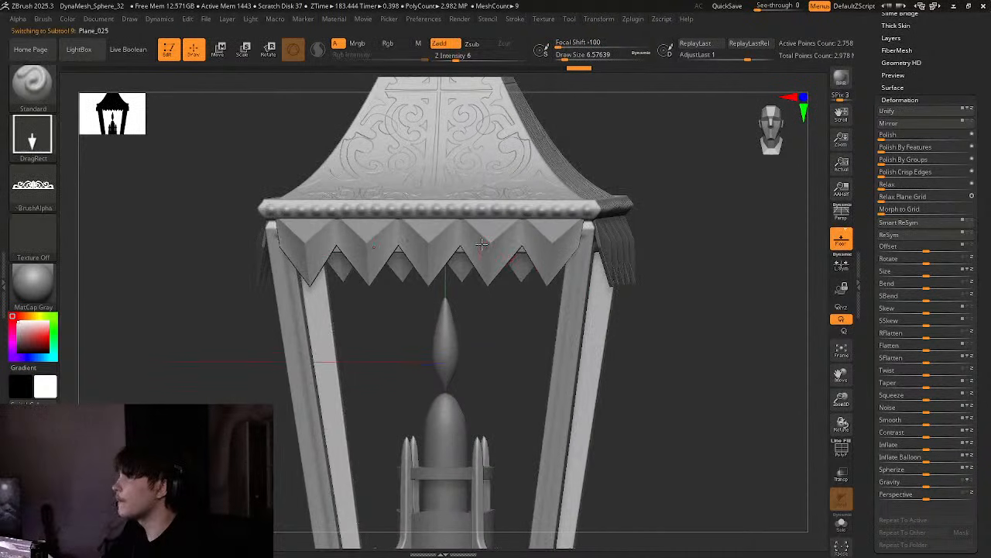
right_click_drag(457, 248, 529, 267)
right_click_drag(613, 252, 542, 249)
left_click(593, 19)
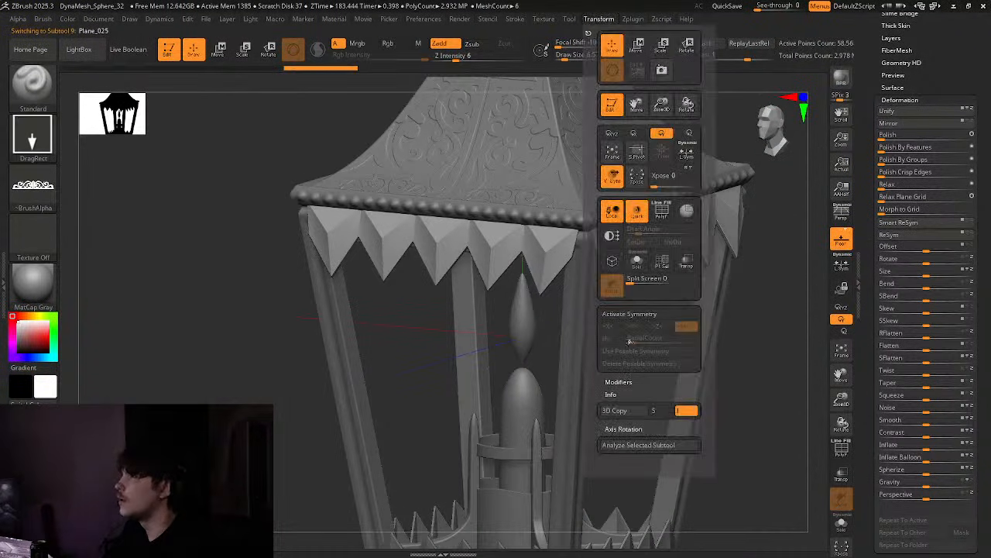
right_click_drag(652, 124, 691, 208, "ctrl")
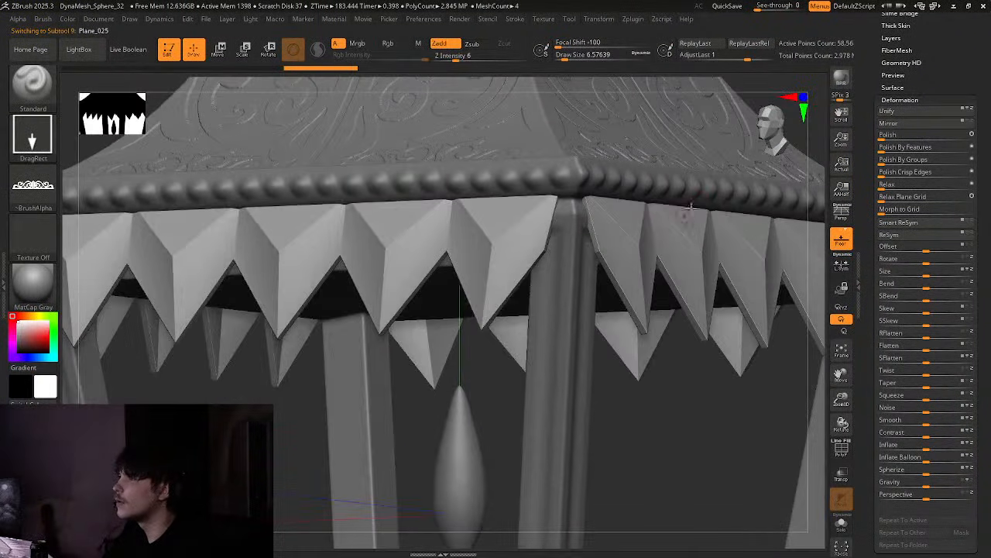
left_click_drag(918, 46, 919, 91)
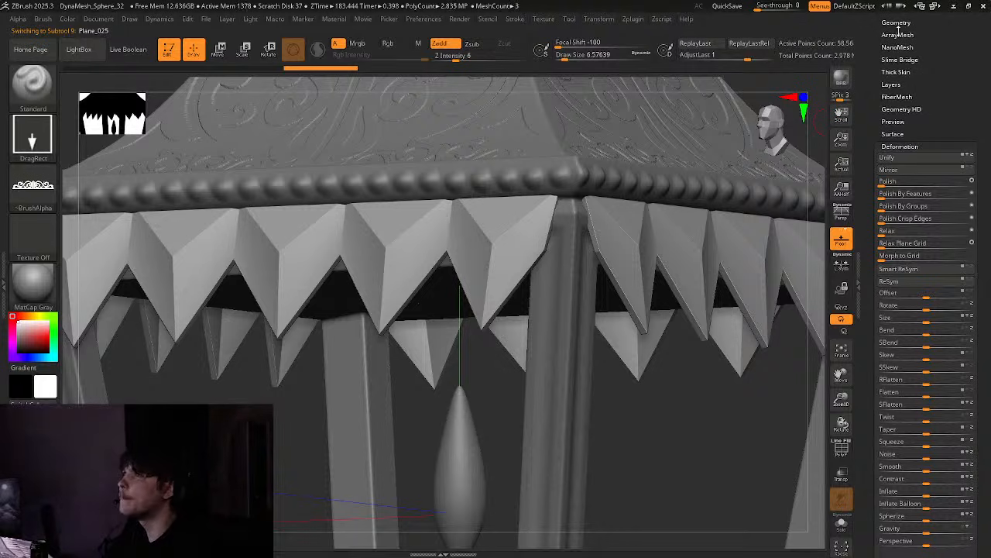
left_click(898, 21)
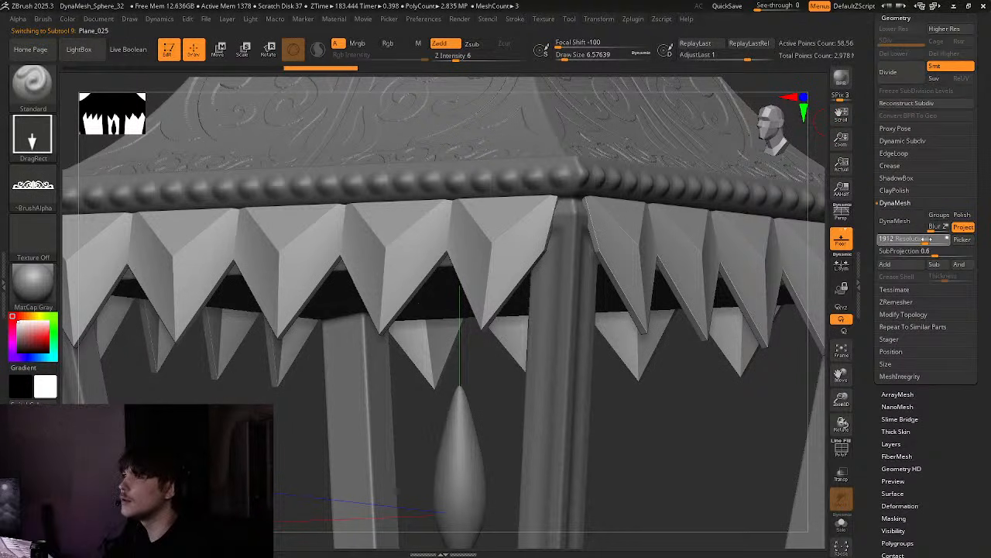
left_click_drag(928, 239, 946, 239)
left_click(894, 220)
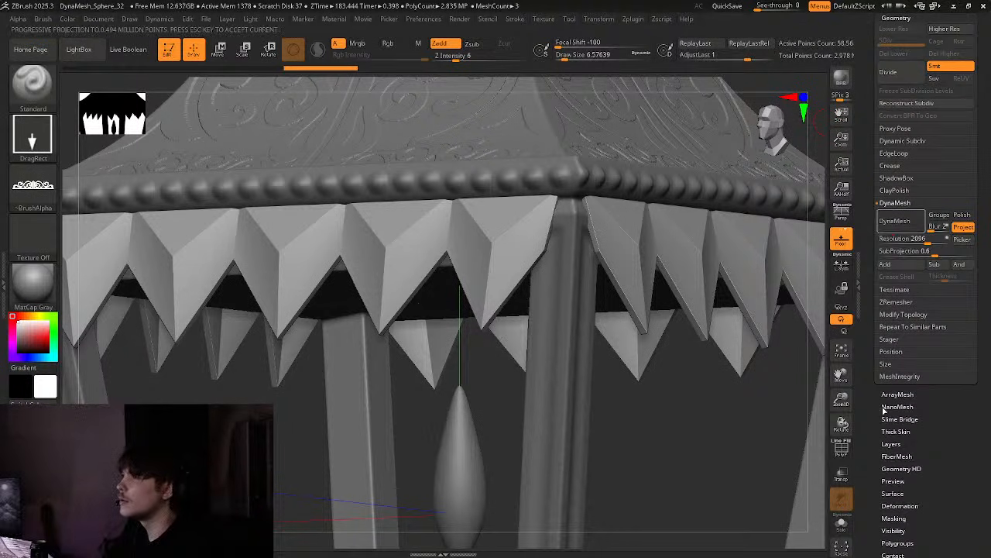
Switch the mode of the Polish deformation and polish the roof's zigzag trim by about 12
left_click(913, 506)
left_click(972, 136)
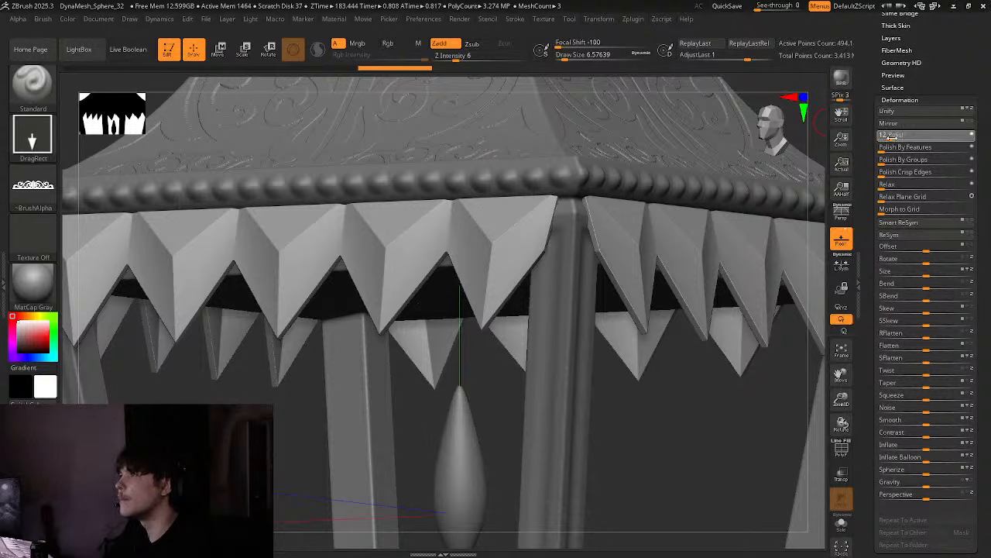
left_click_drag(882, 139, 888, 138)
Select the spiked trim above the base moulding and DynaMesh it at a resolution of about 2000
right_click_drag(688, 271, 668, 137, "alt")
right_click_drag(639, 511, 608, 85, "alt")
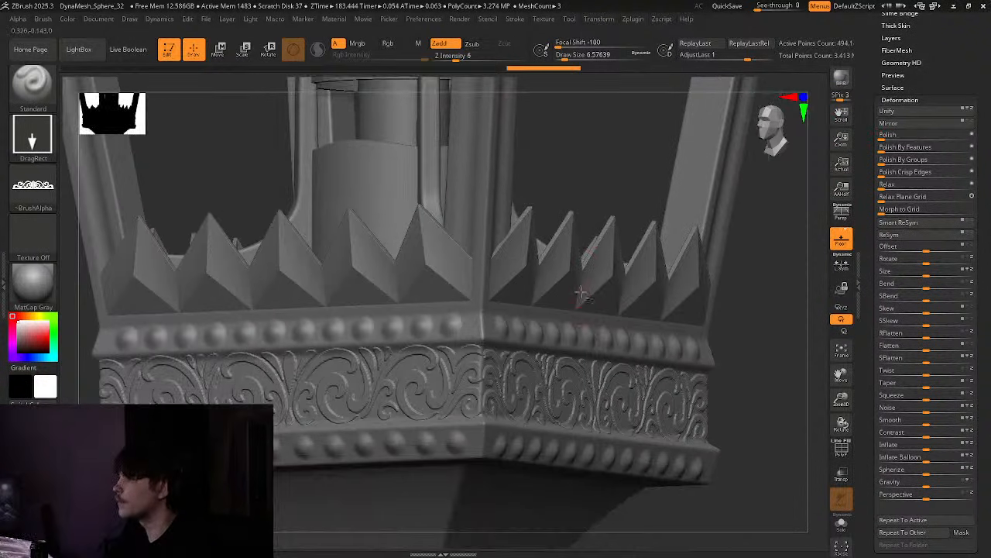
left_click(593, 292, "alt")
scroll(925, 135, "up", 4)
left_click(896, 178)
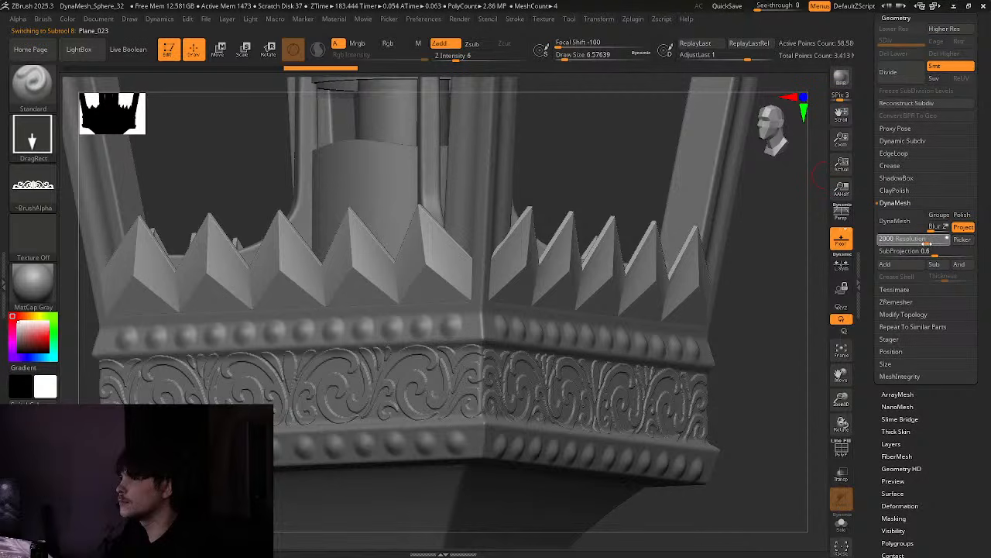
Switch the Polish deformation's mode for the base's spiked trim and polish it lightly
left_click(900, 506)
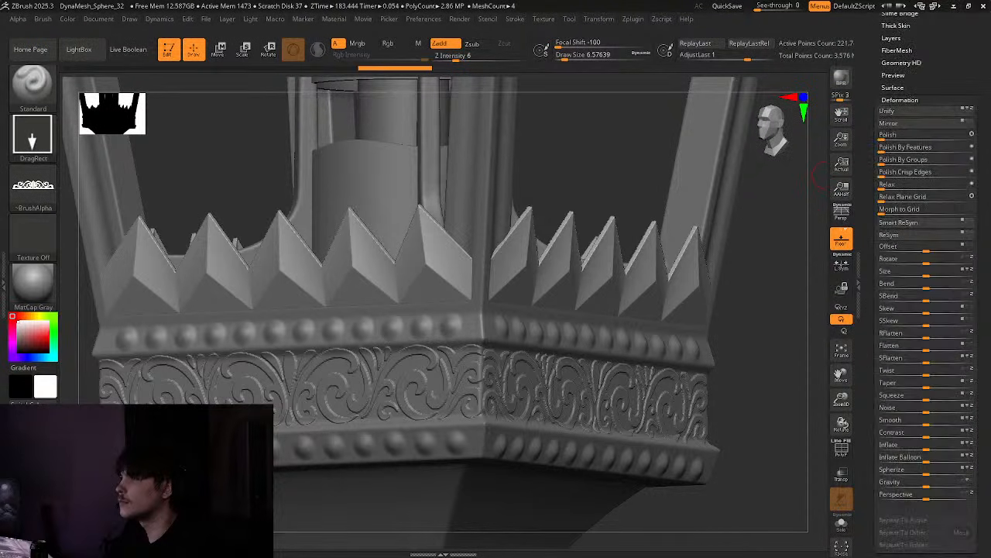
left_click(972, 136)
left_click(887, 138)
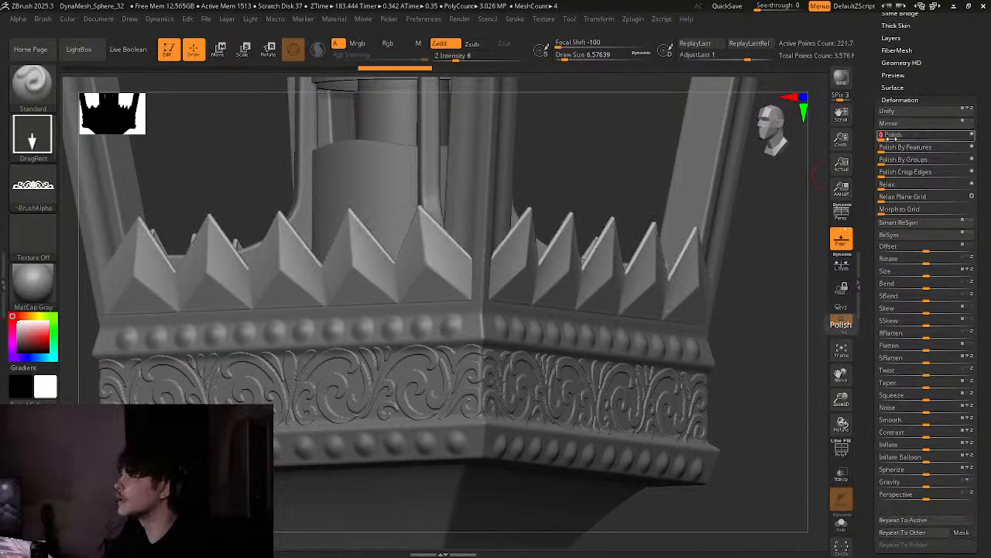
Import the 102_outboxStudio ornament from the 200 ORNA JPG folder as the brush alpha and select the roof's zigzag trim
right_click_drag(749, 258, 367, 330, "ctrl")
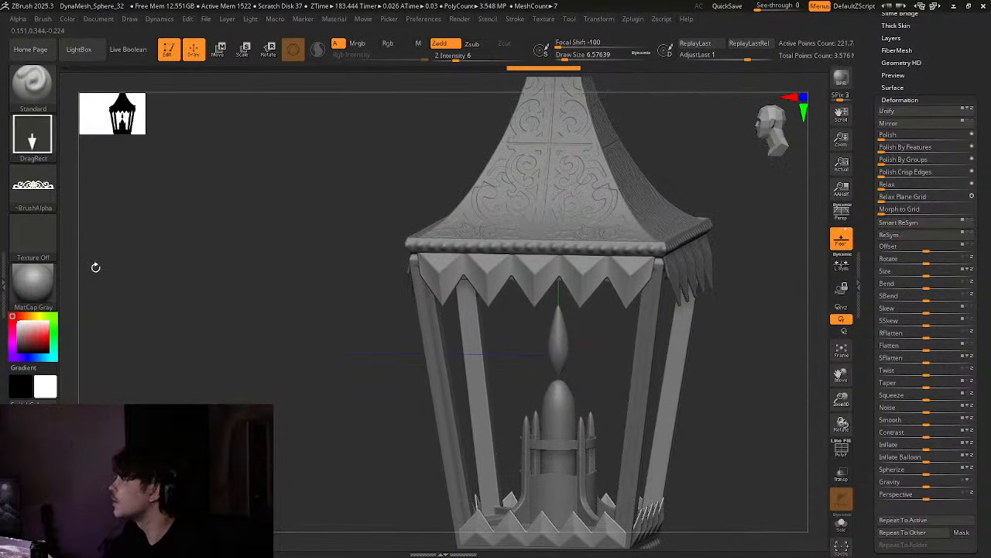
left_click(35, 211)
left_click(83, 389)
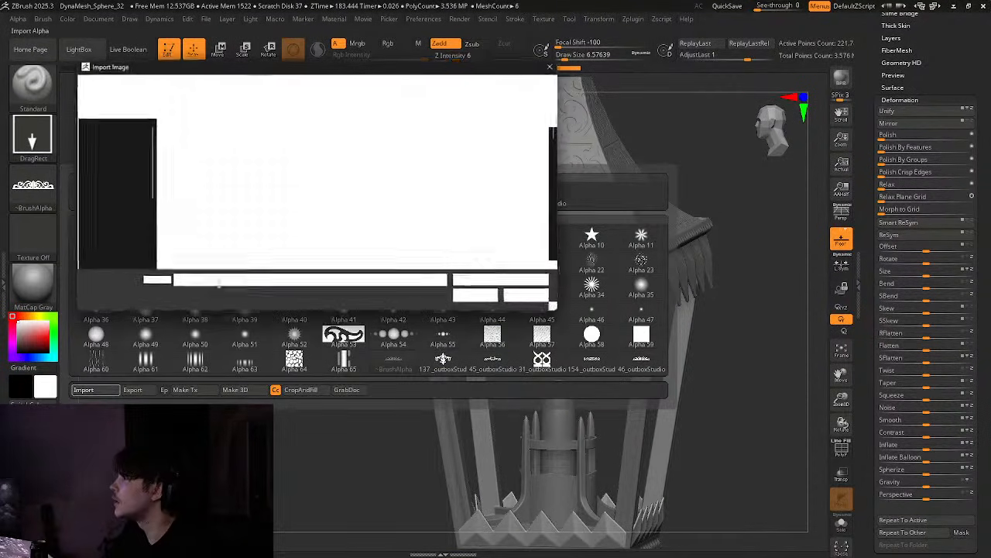
scroll(286, 230, "up", 2)
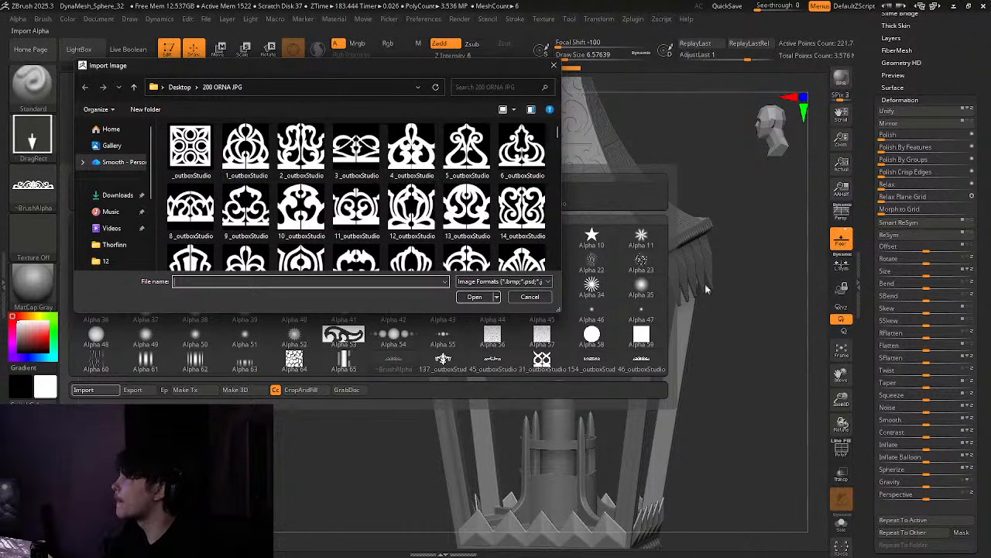
scroll(516, 258, "down", 10)
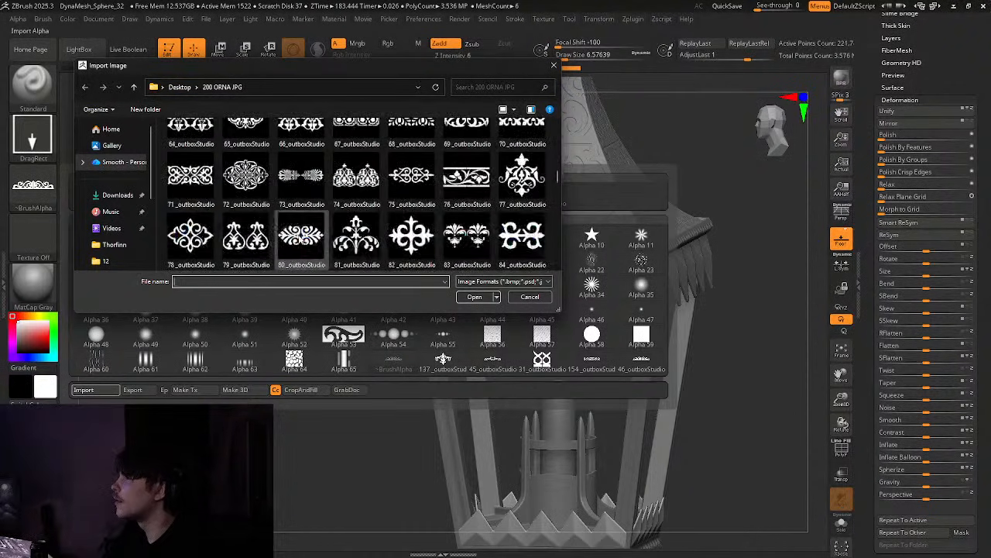
double_click(368, 250)
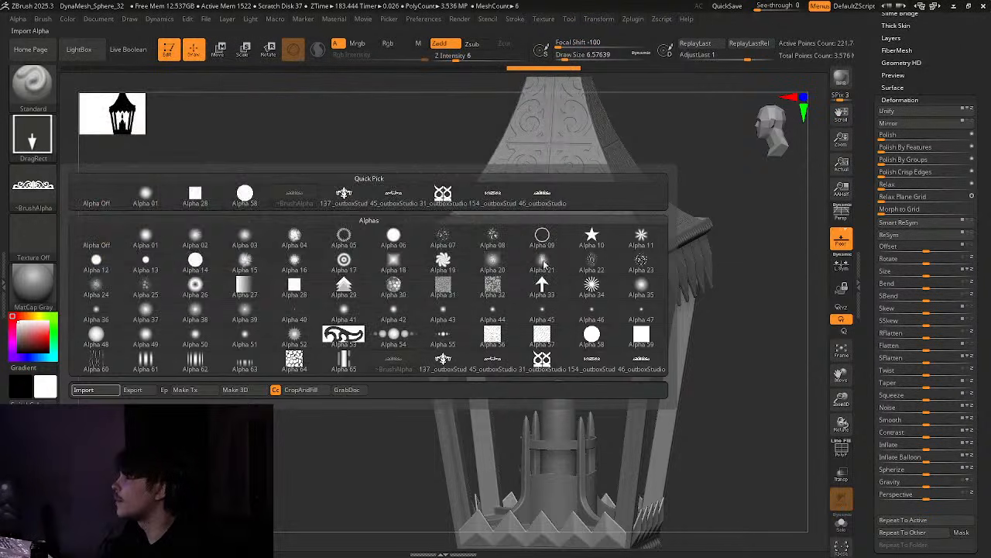
left_click(545, 279, "alt")
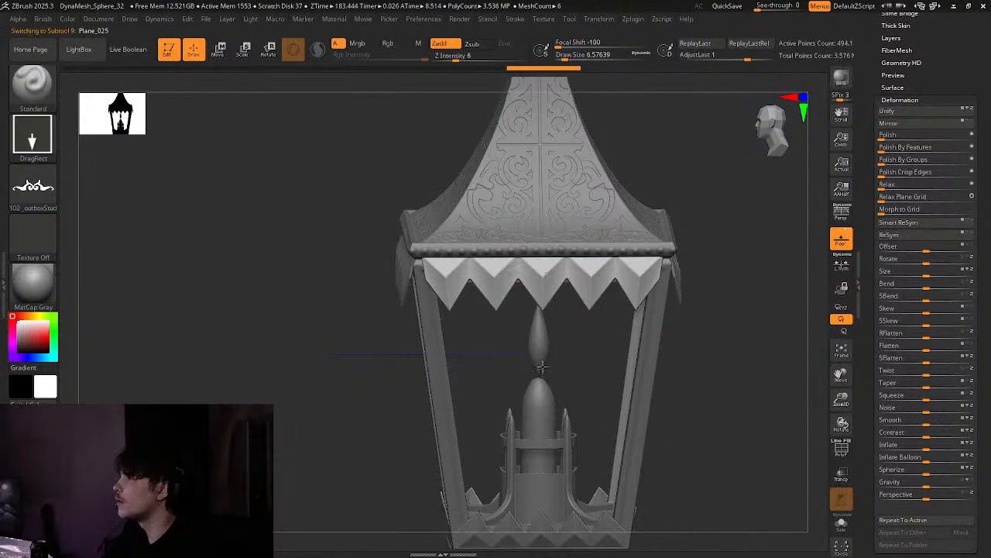
Try stamping the 102_outboxStudio ornament across the roof's zigzag trim, undoing the trials
left_click_drag(548, 473, 547, 474)
right_click_drag(635, 354, 477, 294, "ctrl")
key("ctrl+z")
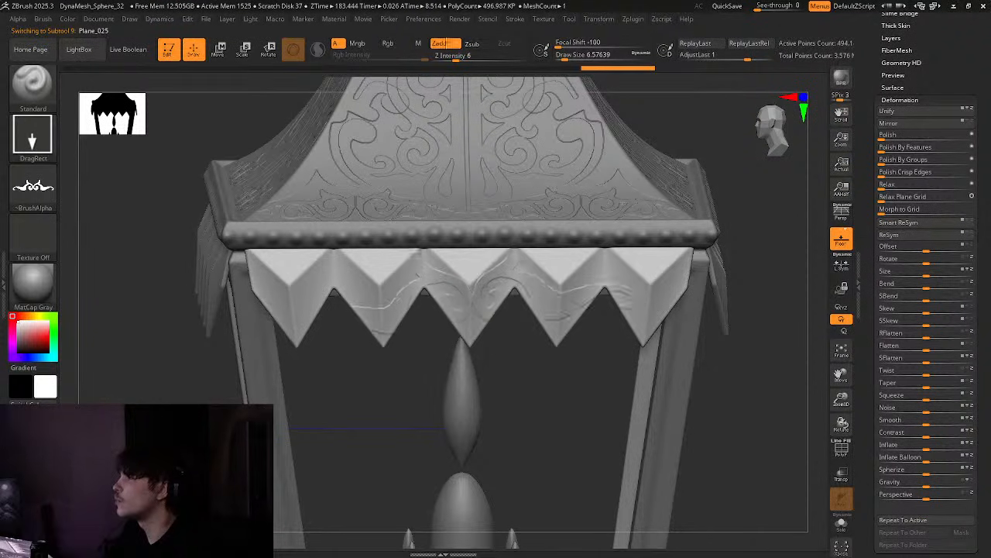
left_click_drag(447, 44, 468, 4)
right_click_drag(525, 105, 411, 213, "ctrl")
right_click_drag(410, 213, 542, 252)
mouse_move(542, 251)
right_mouse_down("ctrl")
mouse_move(580, 234)
mouse_move(492, 240)
mouse_move(434, 186)
right_mouse_up("ctrl")
key("ctrl+z")
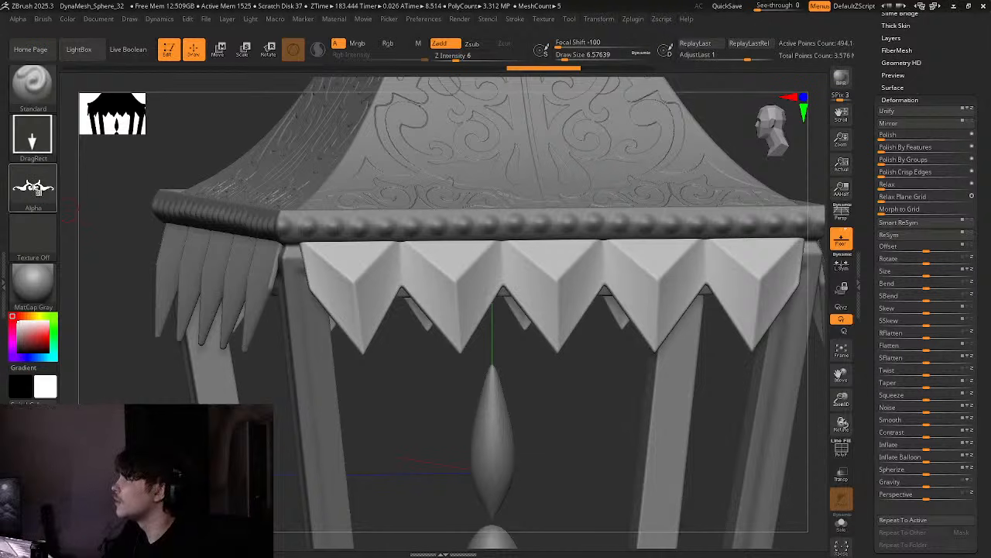
Import the 130_outboxStudio ornament from the 200 ORNA JPG folder as the brush alpha
left_click(34, 188)
left_click(83, 389)
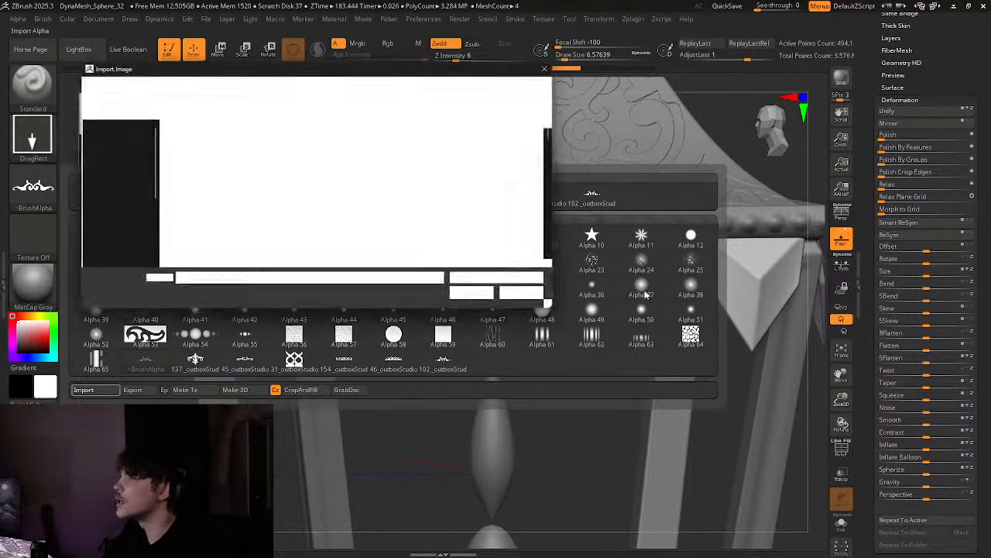
scroll(400, 231, "down", 10)
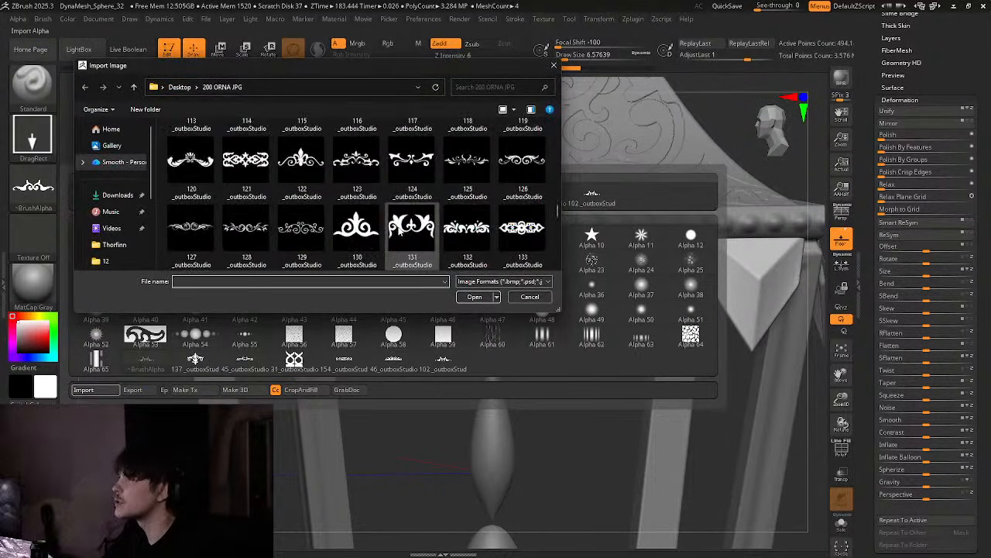
scroll(400, 231, "down", 1)
double_click(356, 209)
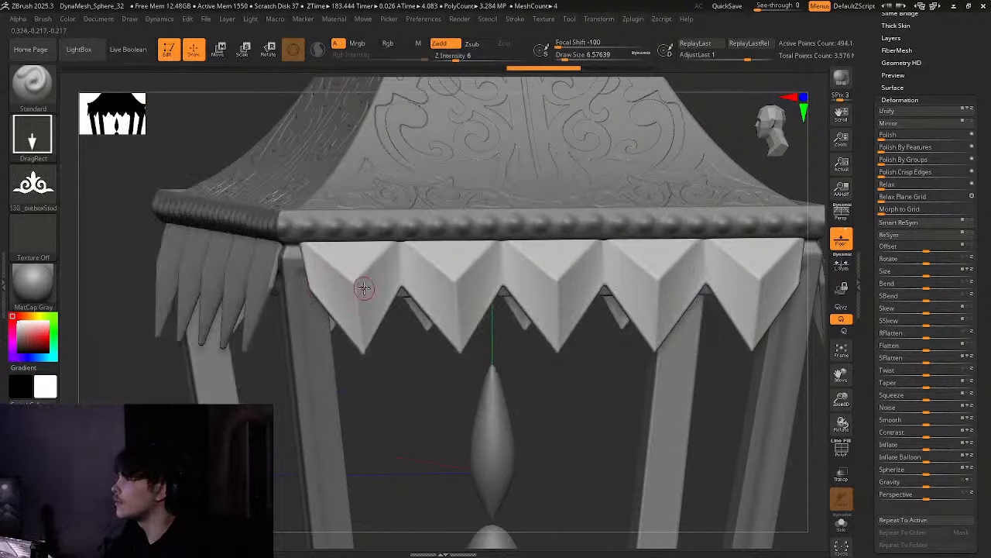
Stamp the 130_outboxStudio ornament along the teeth of the roof's zigzag trim, undoing the oversized first stamp
right_click_drag(350, 191, 354, 276, "shift")
left_click_drag(354, 277, 383, 430)
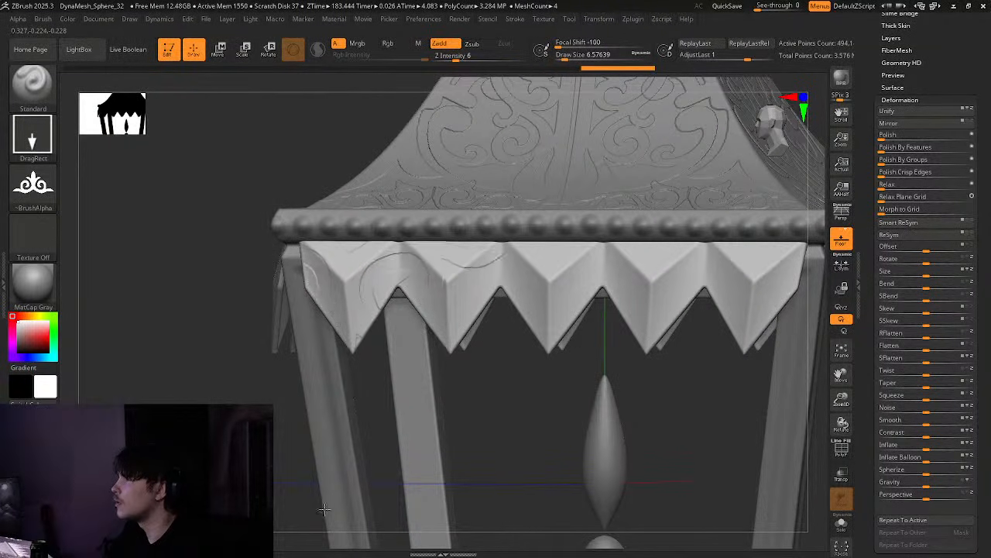
key("ctrl+z")
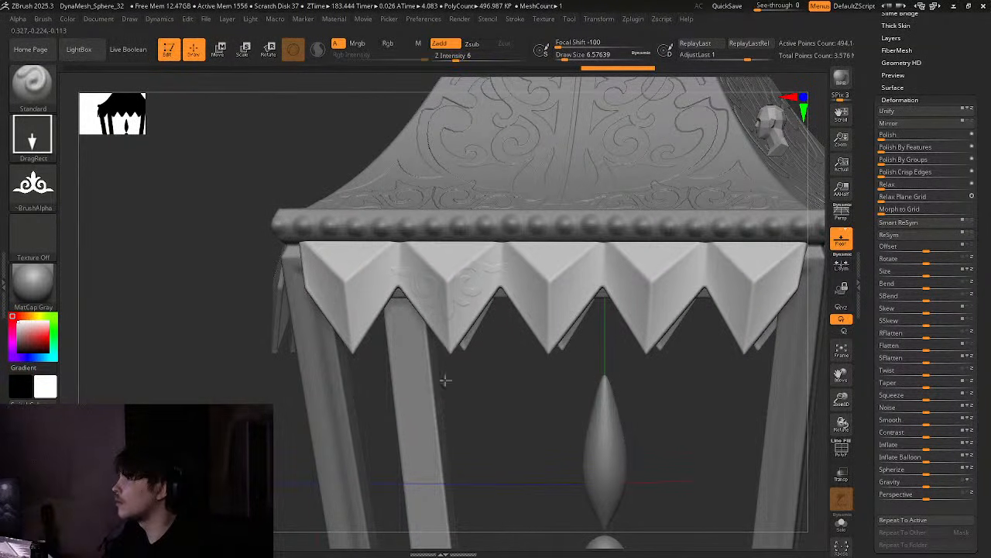
left_click_drag(357, 460, 357, 461)
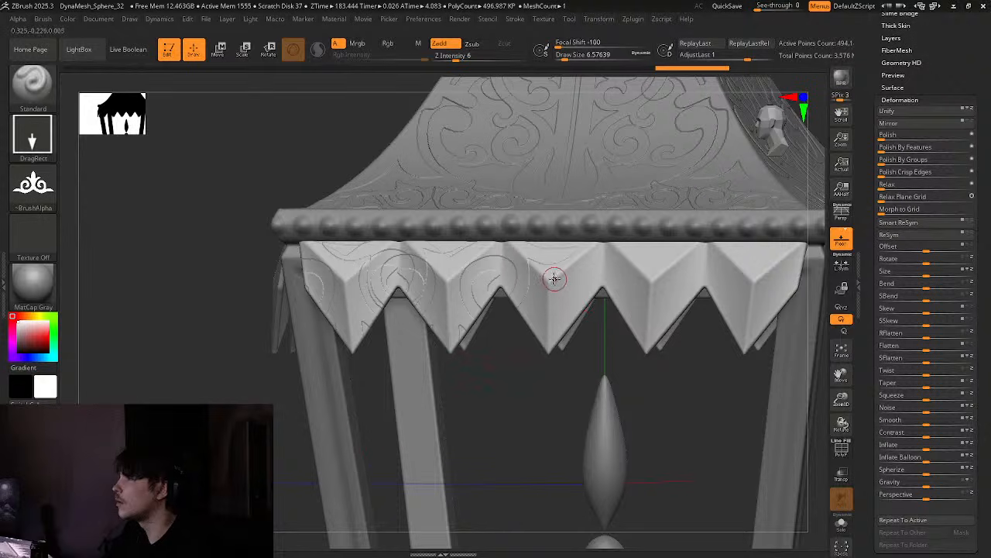
left_click_drag(553, 463, 552, 464)
left_click_drag(651, 284, 643, 425)
right_click_drag(643, 425, 507, 388, "ctrl")
mouse_move(508, 387)
right_mouse_down()
mouse_move(526, 395)
mouse_move(597, 372)
mouse_move(586, 247)
mouse_move(596, 312)
mouse_move(508, 302)
mouse_move(487, 352)
mouse_move(501, 377)
right_mouse_up()
Select the lantern's main body and set up the TrimDynamic brush with Z Intensity 3 and a draw size of about 23
left_click(509, 303, "alt")
mouse_move(504, 495)
right_mouse_down("alt")
mouse_move(513, 316)
mouse_move(544, 295)
mouse_move(461, 288)
mouse_move(574, 357)
mouse_move(513, 286)
right_mouse_up("alt")
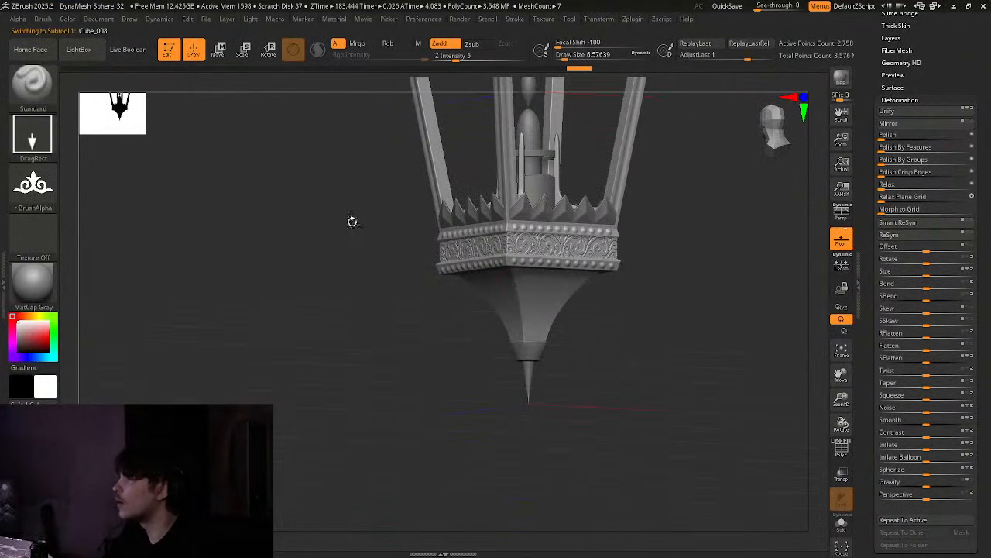
left_click(36, 90)
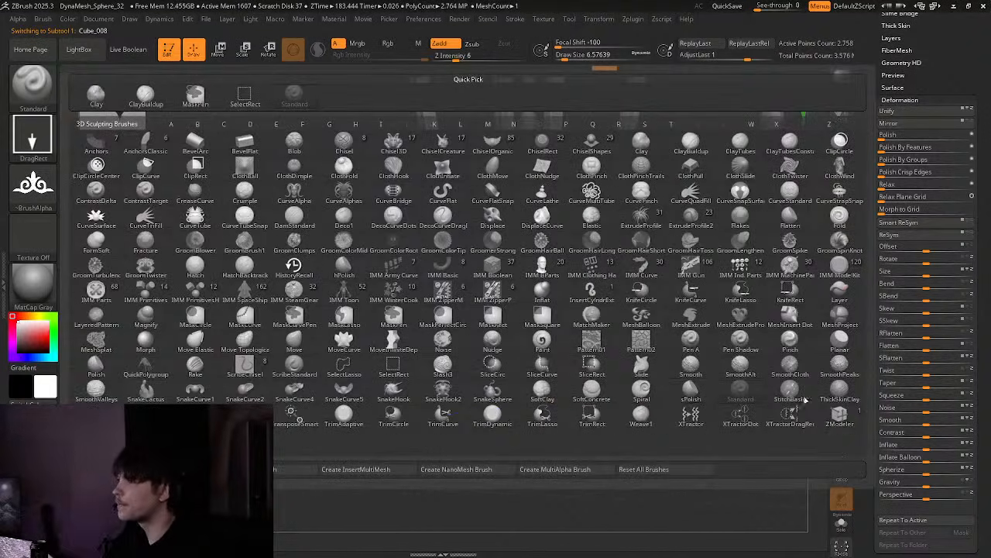
left_click(488, 416)
right_click_drag(485, 303, 475, 232, "ctrl")
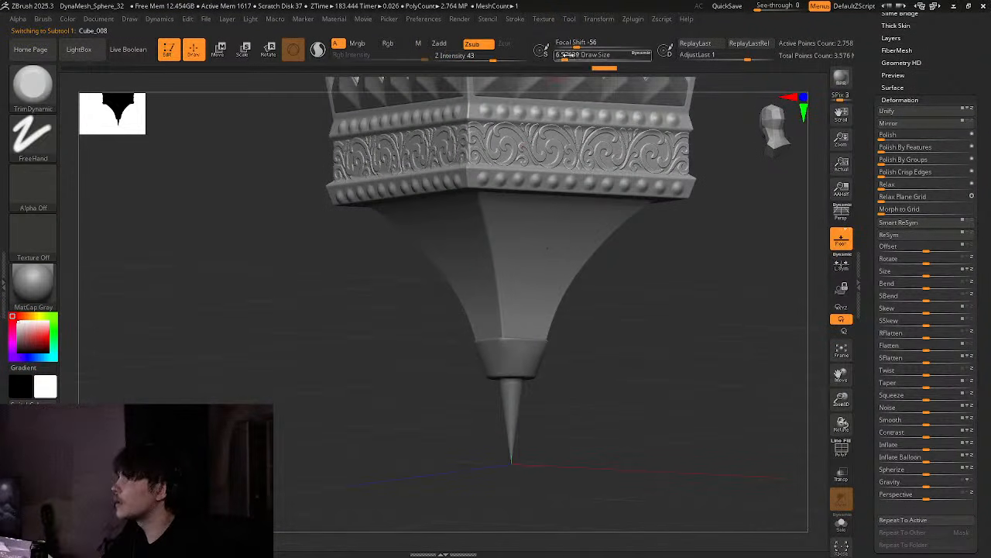
left_click(468, 58)
right_click_drag(558, 255, 535, 108, "ctrl")
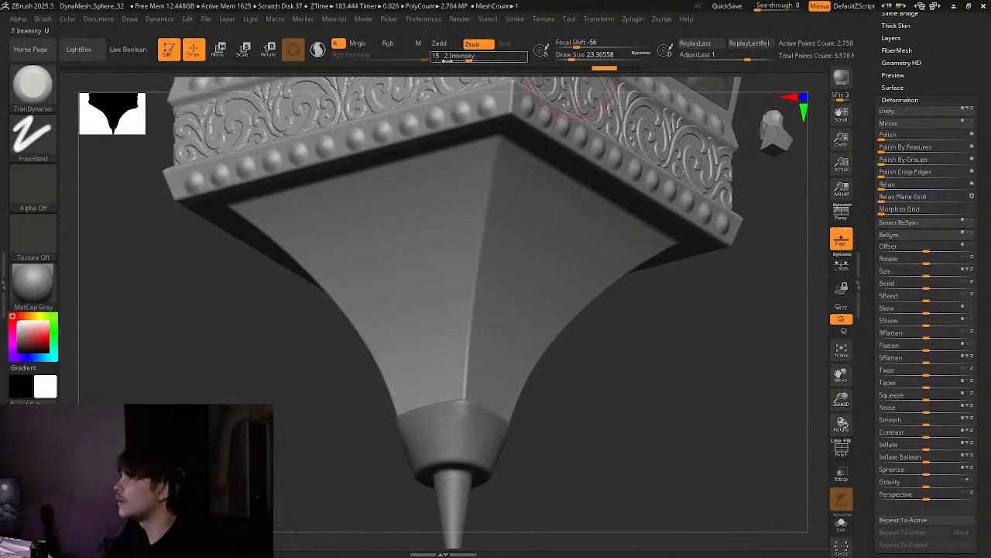
left_click_drag(448, 60, 435, 59)
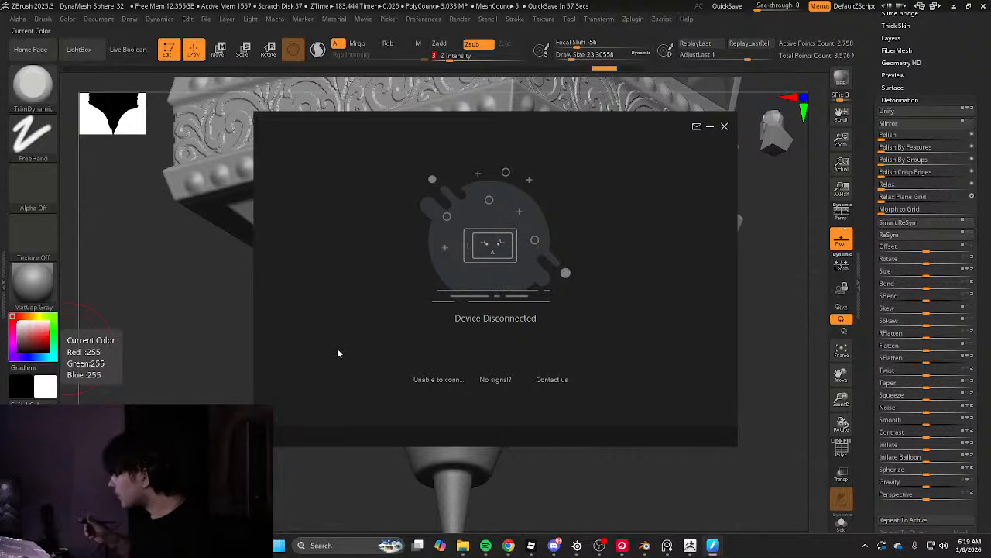
left_click(726, 127)
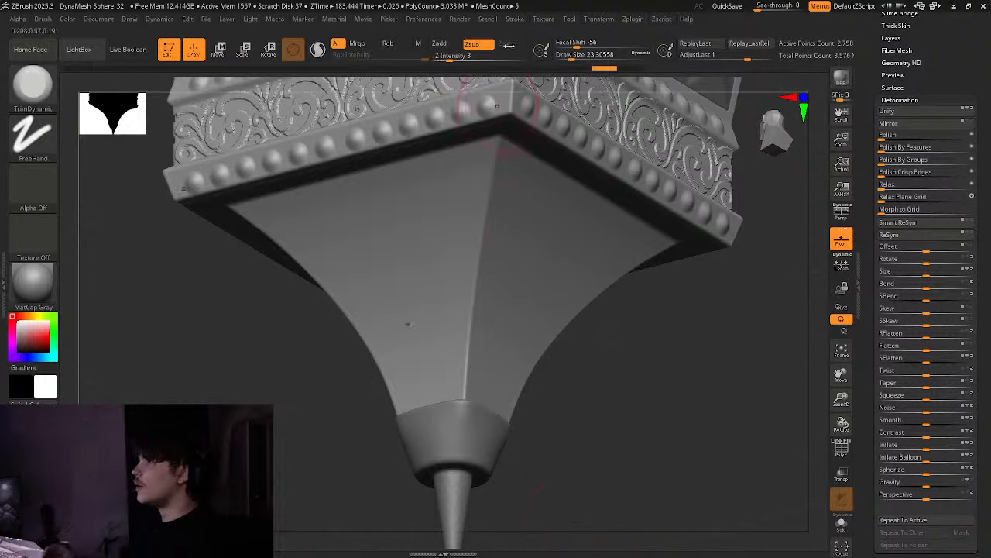
Reduce the draw size to about 12, then trim and smooth the vertical corner edge of the tapered lower body
left_click_drag(500, 166, 472, 302)
key("ctrl+z")
key("s")
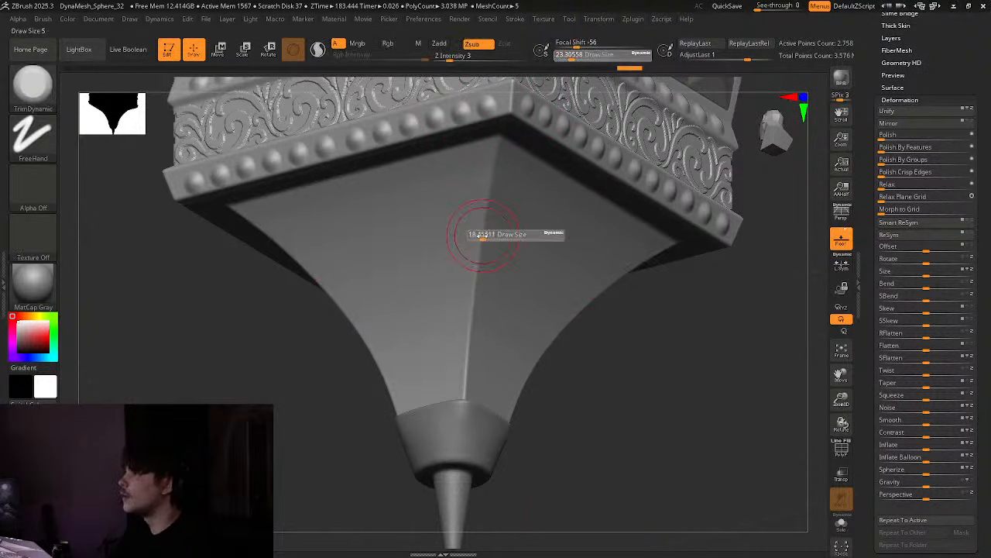
mouse_move(484, 235)
left_mouse_down()
mouse_move(459, 382)
mouse_move(486, 194)
left_mouse_up()
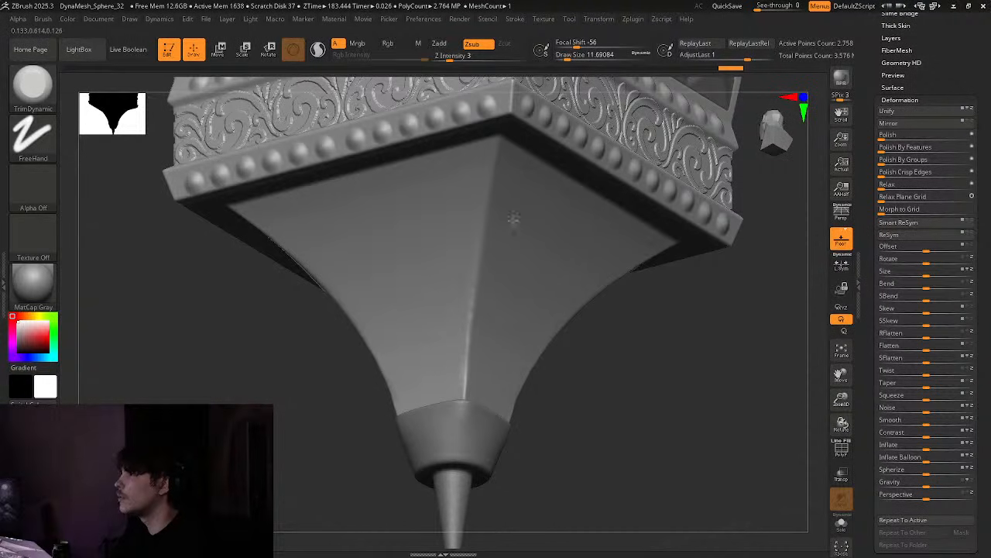
left_click_drag(469, 255, 490, 198, "shift")
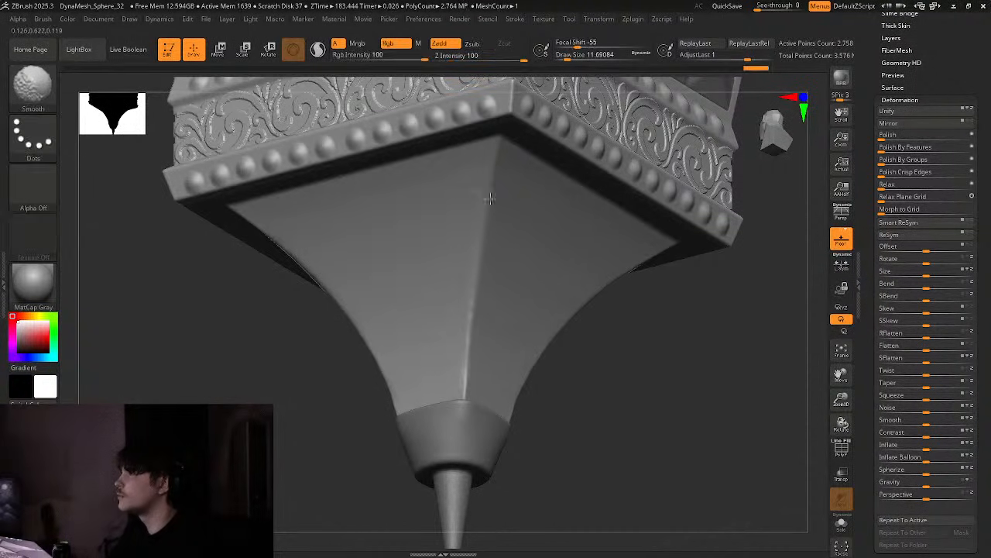
left_click_drag(470, 303, 467, 329, "shift")
Wear down the upper corner of the tapered body and the edges of the beaded moulding above it with TrimDynamic
mouse_move(470, 329)
right_mouse_down()
mouse_move(529, 354)
mouse_move(529, 305)
mouse_move(496, 250)
mouse_move(476, 341)
right_mouse_up()
right_click_drag(370, 198, 449, 245)
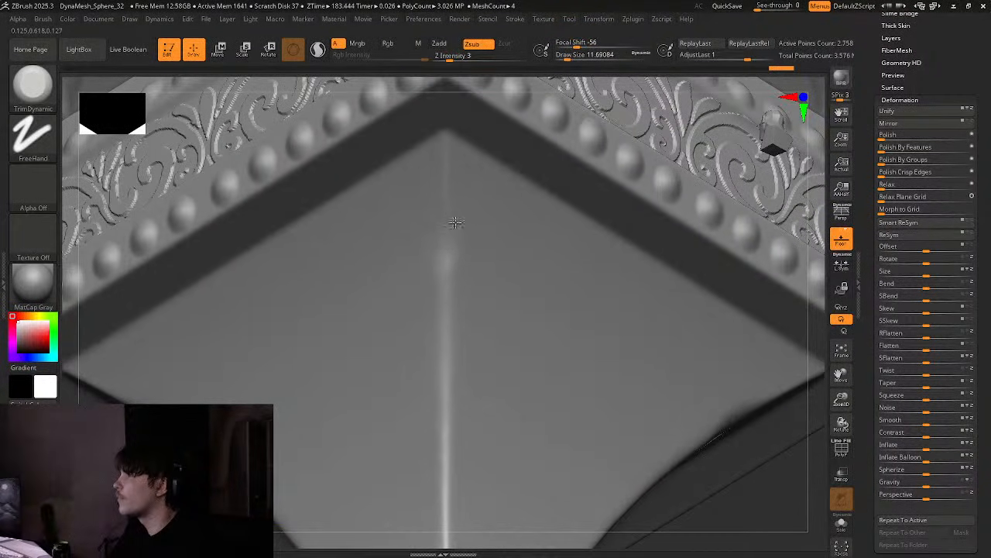
right_click_drag(417, 266, 582, 259)
right_click_drag(613, 201, 571, 173)
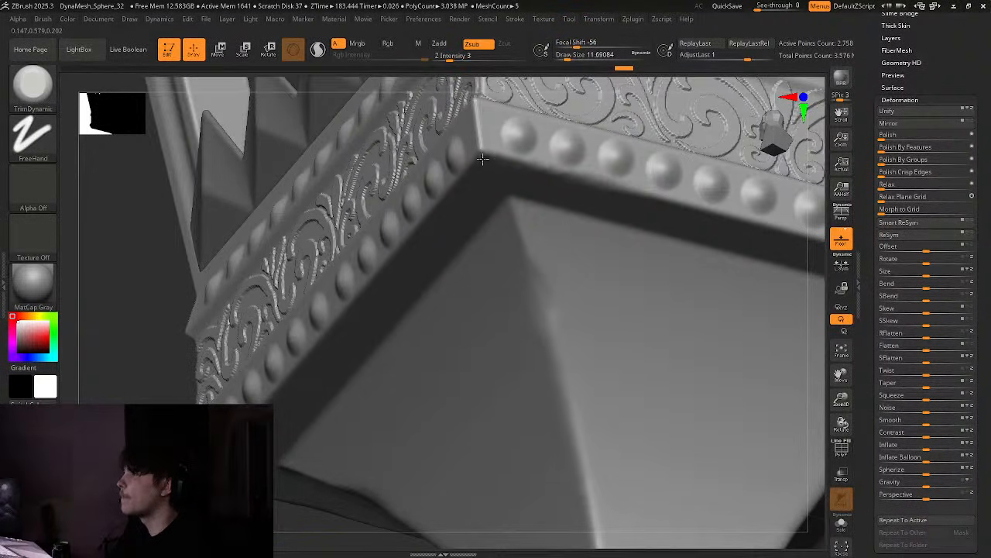
mouse_move(478, 155)
right_mouse_down()
mouse_move(500, 170)
mouse_move(465, 154)
mouse_move(464, 232)
right_mouse_up()
right_click_drag(525, 199, 477, 243)
right_click_drag(552, 239, 553, 193)
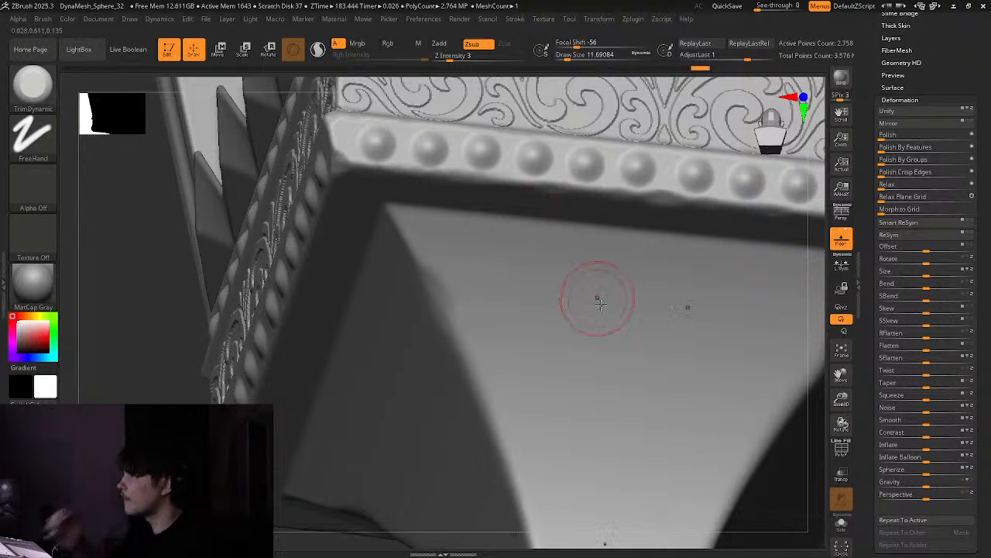
mouse_move(598, 294)
right_mouse_down()
mouse_move(664, 270)
mouse_move(526, 266)
mouse_move(554, 200)
mouse_move(515, 132)
right_mouse_up()
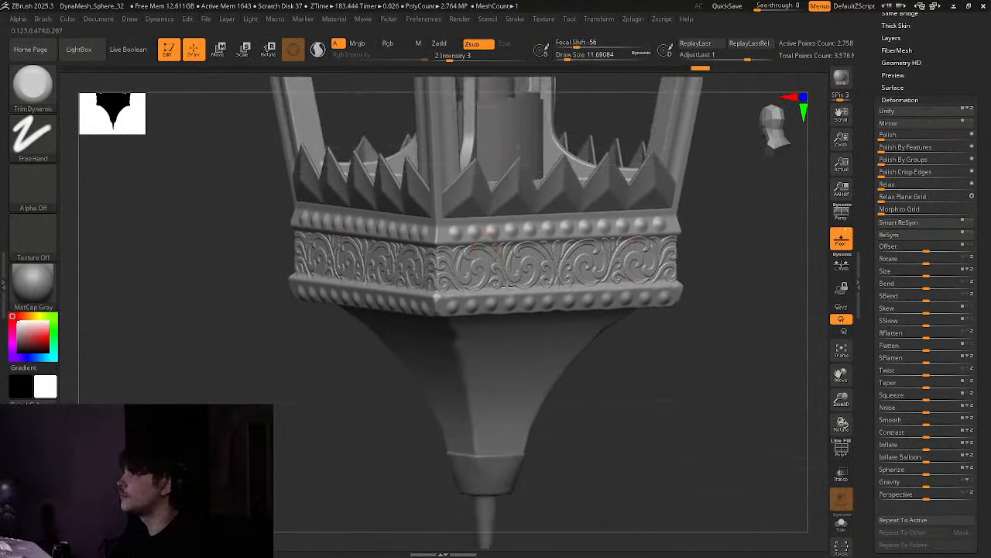
Trim the long edges of the lantern's corner posts lightly between the base and the roof
right_click_drag(515, 194, 499, 254, "ctrl")
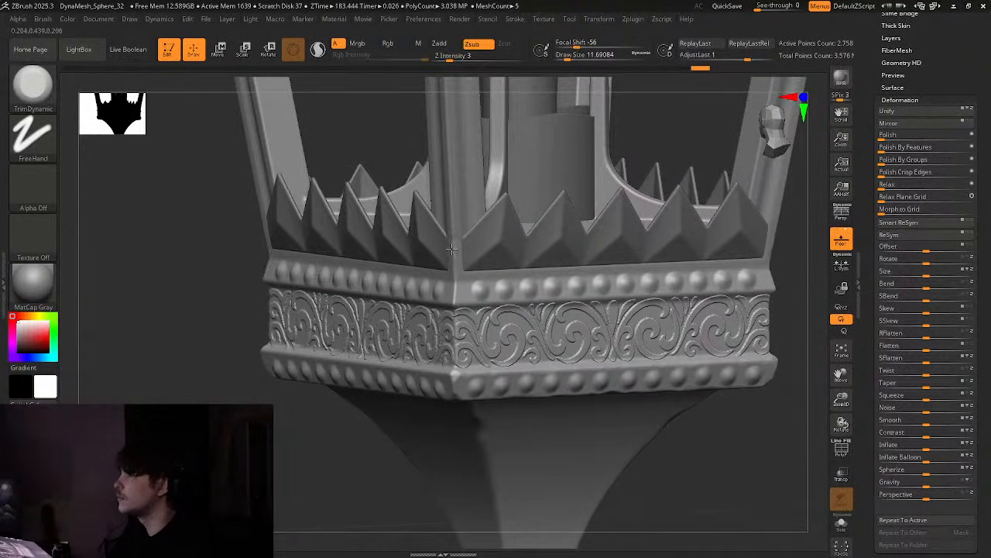
right_click_drag(470, 193, 425, 297)
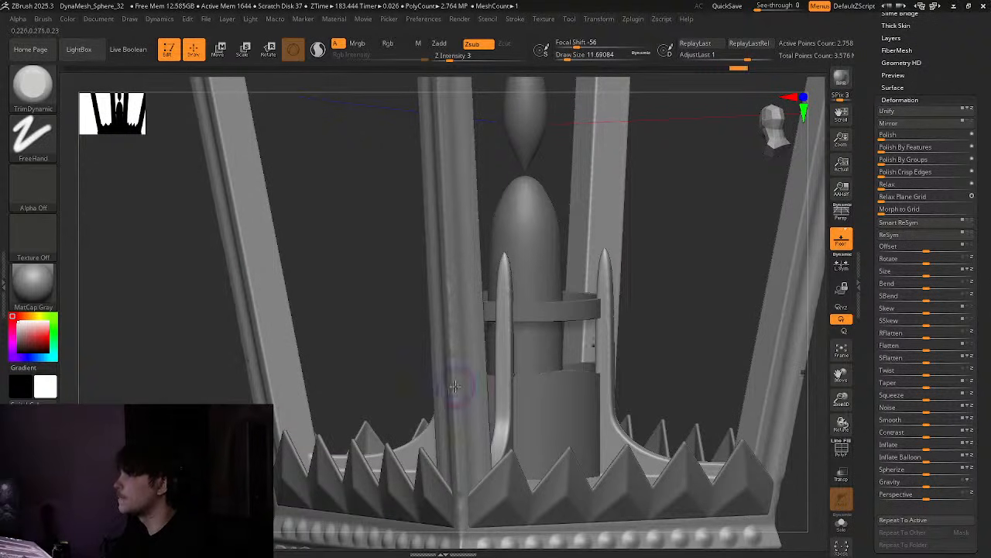
right_click_drag(444, 425, 470, 328)
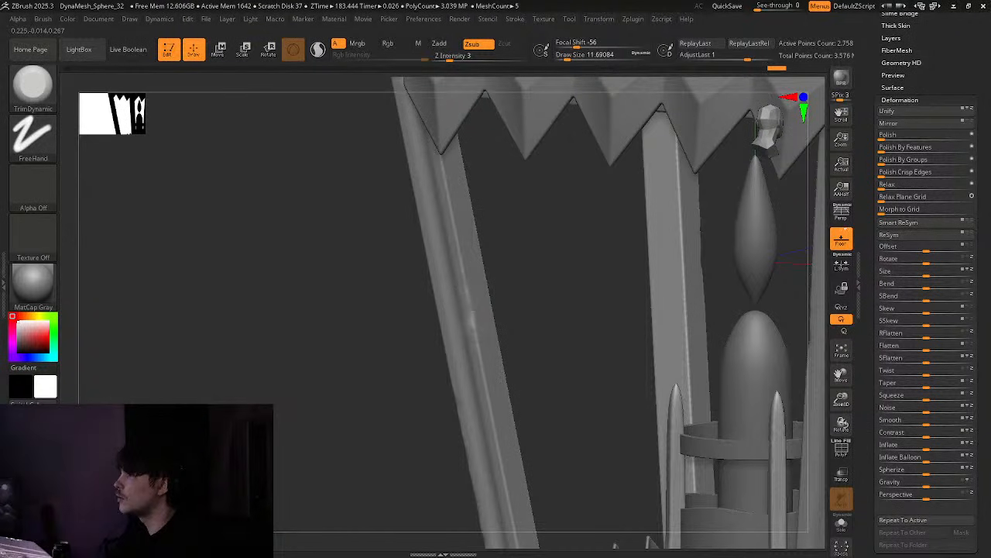
mouse_move(470, 320)
right_mouse_down()
mouse_move(495, 330)
mouse_move(480, 329)
right_mouse_up()
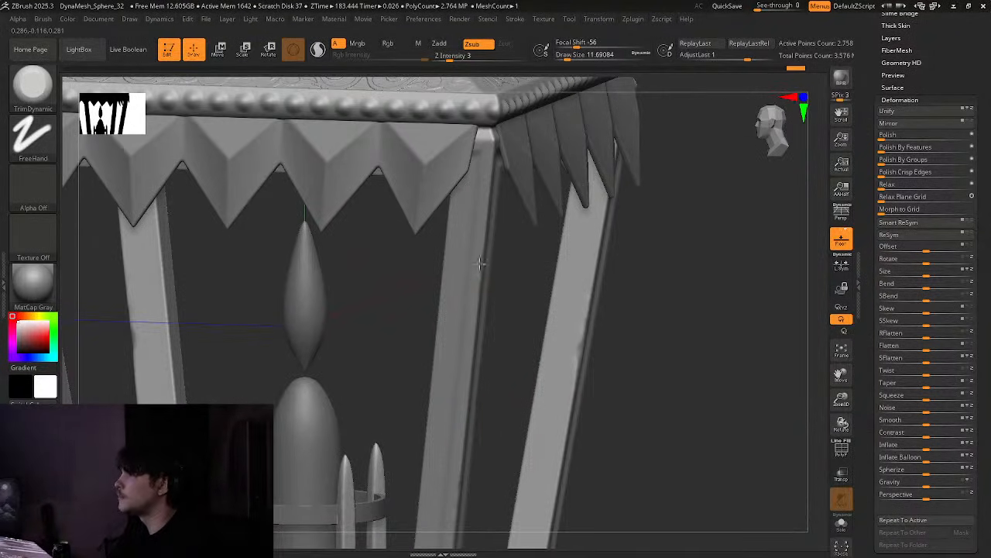
right_click_drag(457, 295, 449, 307)
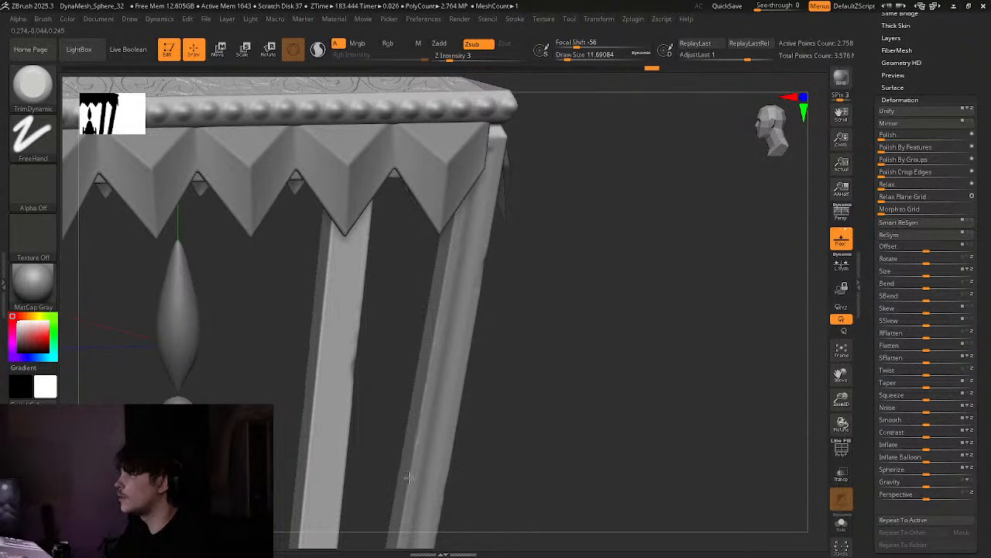
left_click_drag(411, 473, 410, 480)
Trim the roof's corner ridge with TrimDynamic at a draw size of about 14
mouse_move(434, 465)
right_mouse_down("ctrl")
mouse_move(534, 407)
mouse_move(522, 418)
mouse_move(534, 388)
right_mouse_up("ctrl")
mouse_move(544, 275)
right_mouse_down("ctrl")
mouse_move(559, 195)
mouse_move(544, 191)
right_mouse_up("ctrl")
left_click_drag(551, 176, 553, 298)
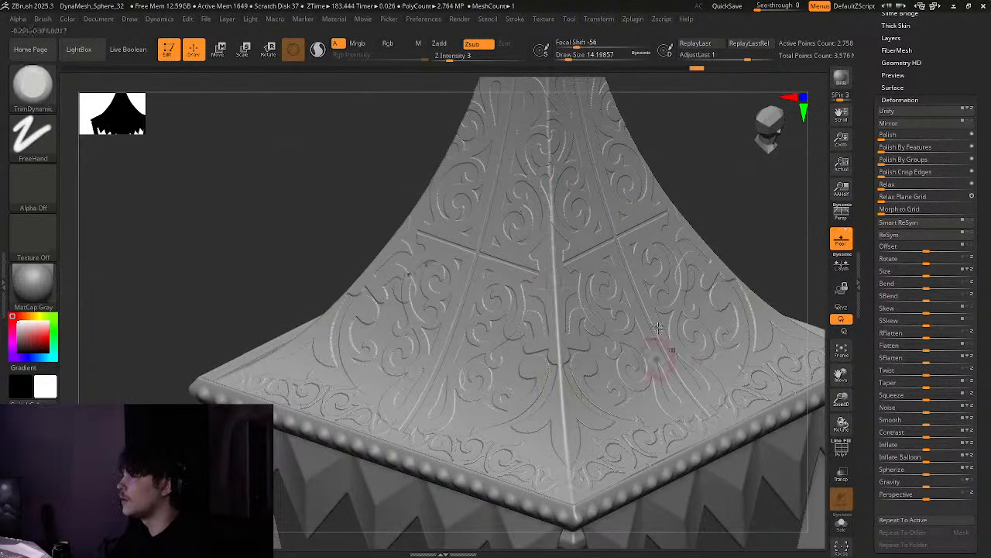
mouse_move(661, 353)
right_mouse_down("ctrl")
mouse_move(562, 268)
mouse_move(620, 252)
right_mouse_up("ctrl")
Polish the lantern's main body lightly with the Polish deformation, undoing the first trial
left_click(936, 135)
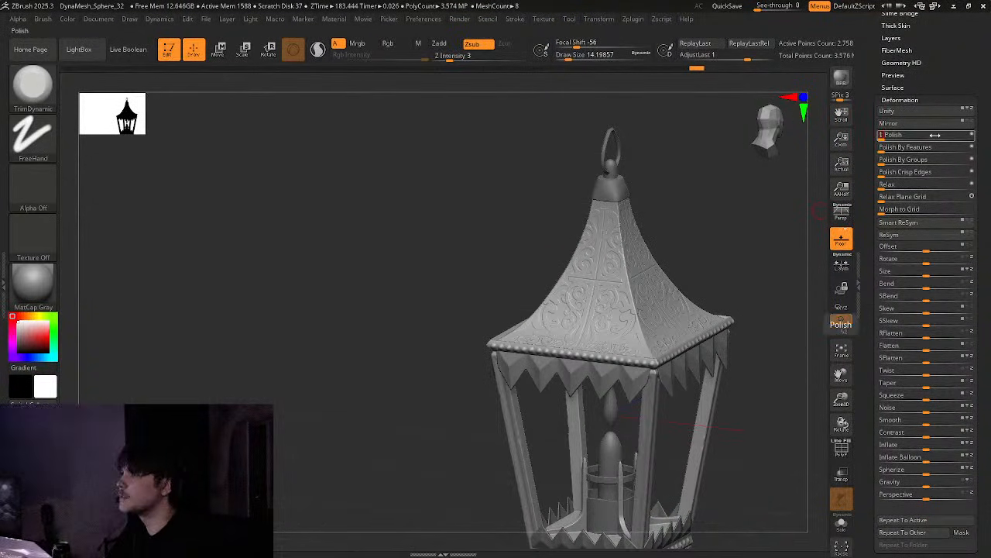
right_click_drag(679, 241, 727, 265)
mouse_move(726, 265)
right_mouse_down("ctrl")
mouse_move(730, 290)
mouse_move(648, 243)
mouse_move(686, 303)
right_mouse_up("ctrl")
key("ctrl+z")
left_click(917, 135)
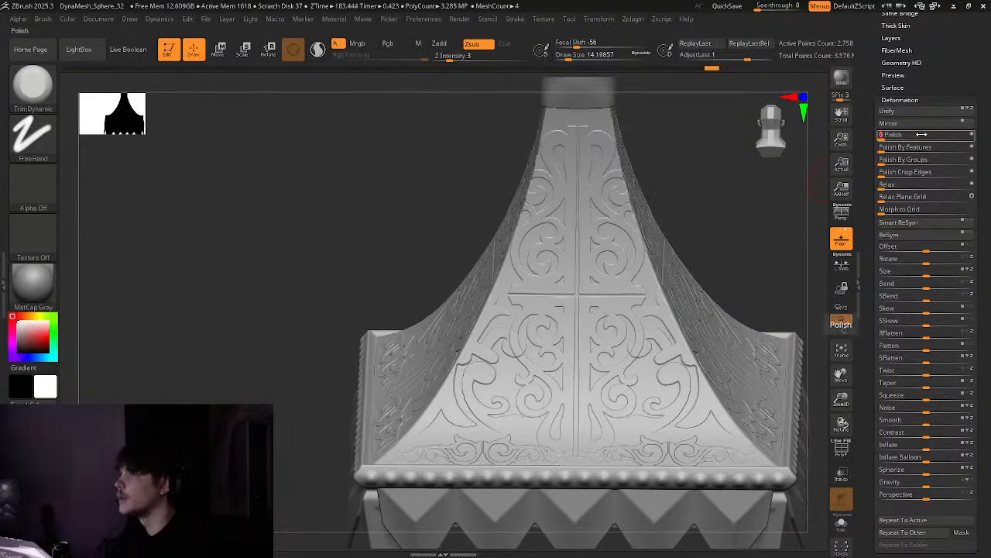
mouse_move(682, 202)
right_mouse_down("ctrl")
mouse_move(568, 226)
mouse_move(559, 283)
mouse_move(549, 251)
mouse_move(498, 258)
mouse_move(661, 239)
mouse_move(663, 274)
mouse_move(576, 271)
mouse_move(686, 308)
right_mouse_up("ctrl")
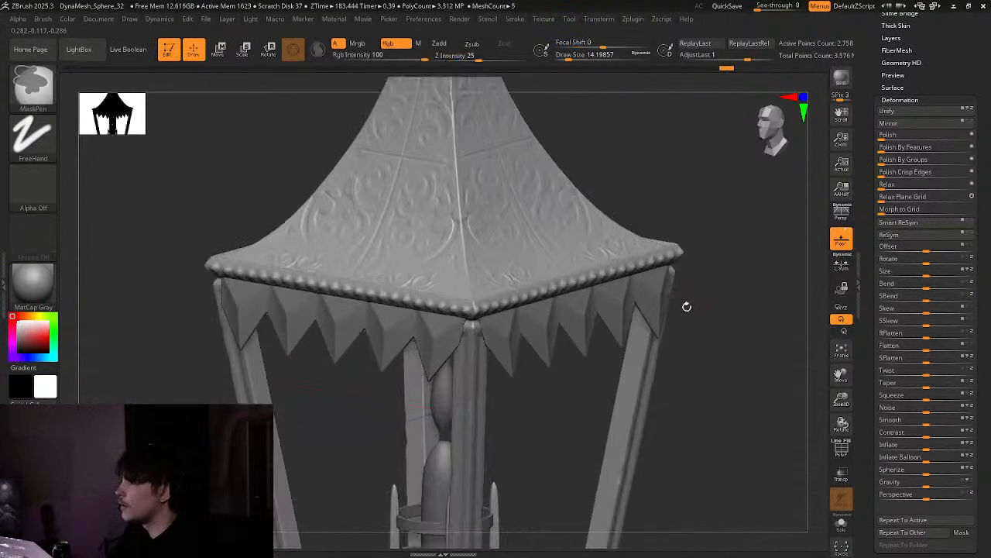
Switch back to the Standard brush for the tapered lower body
right_click_drag(531, 410, 515, 250, "alt")
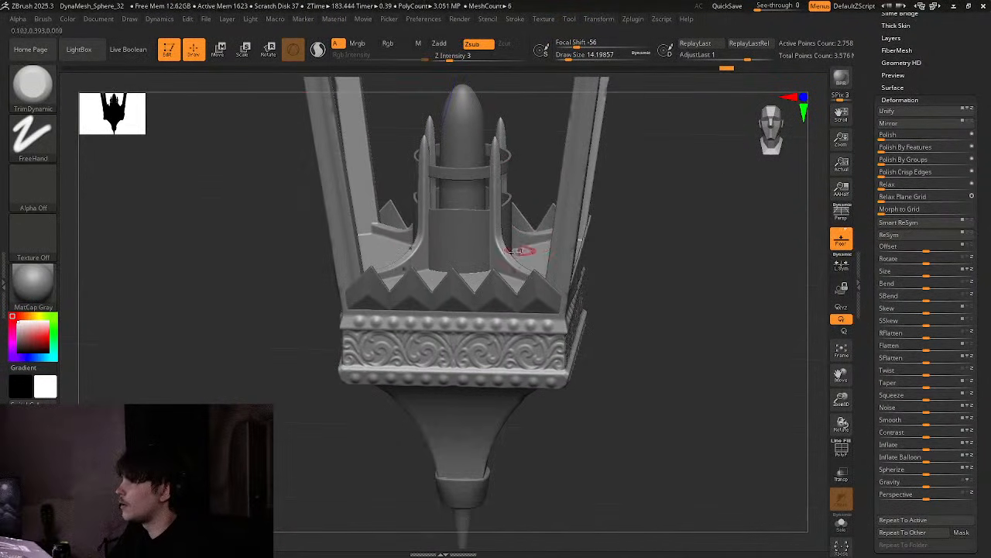
right_click_drag(573, 286, 525, 206, "ctrl")
left_click(34, 88)
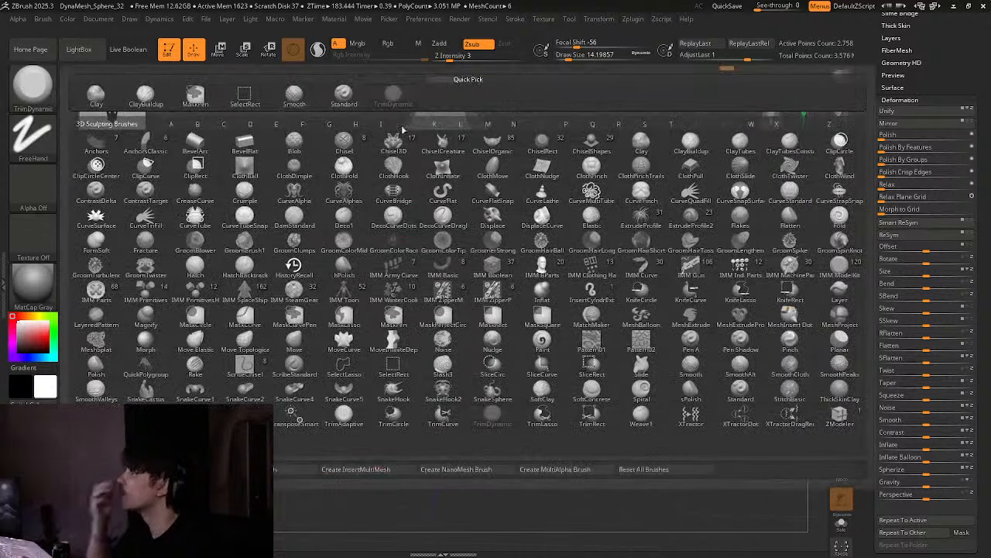
left_click(343, 95)
Browse the OM-ALPHA-4K and ZenShaders folders on the desktop for a surface wear alpha to import
left_click(33, 187)
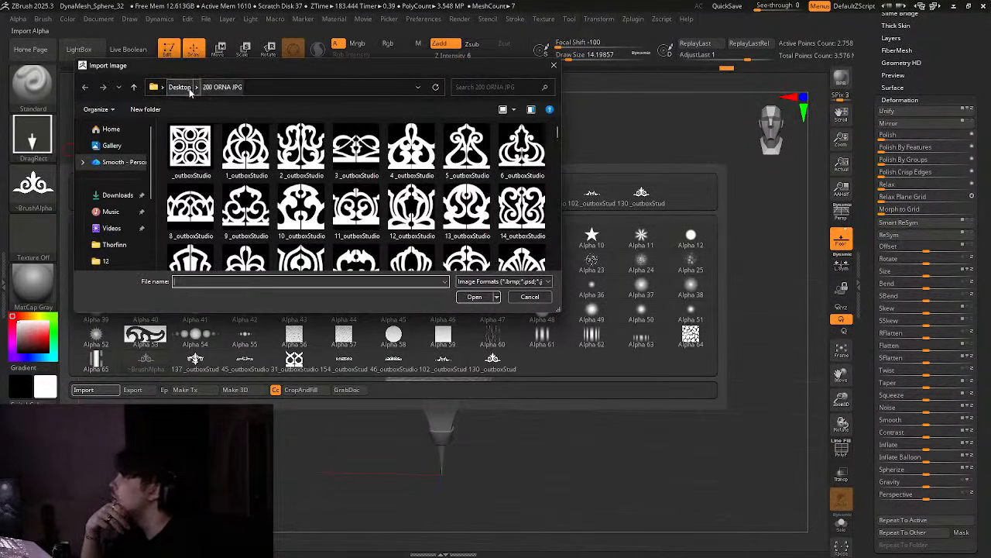
left_click(180, 87)
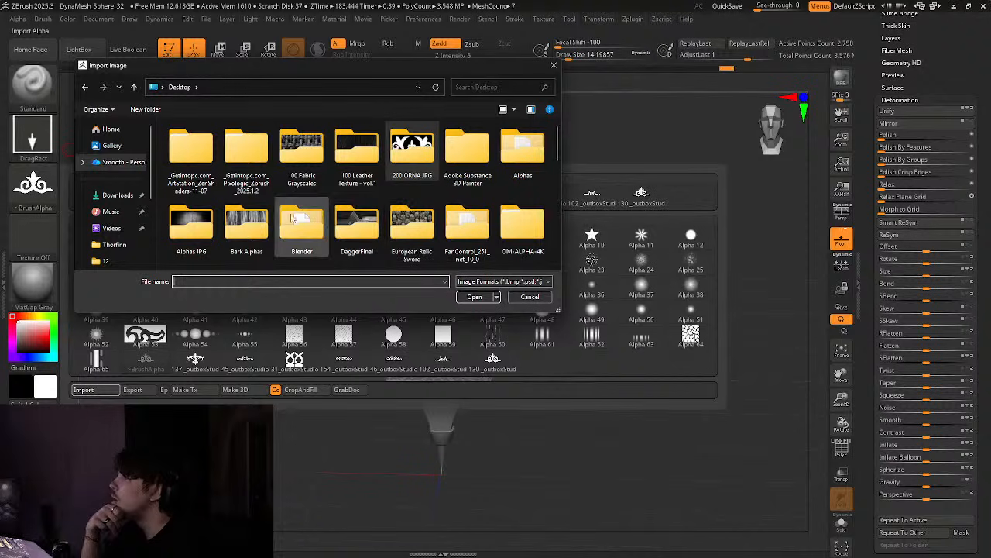
double_click(523, 225)
double_click(230, 163)
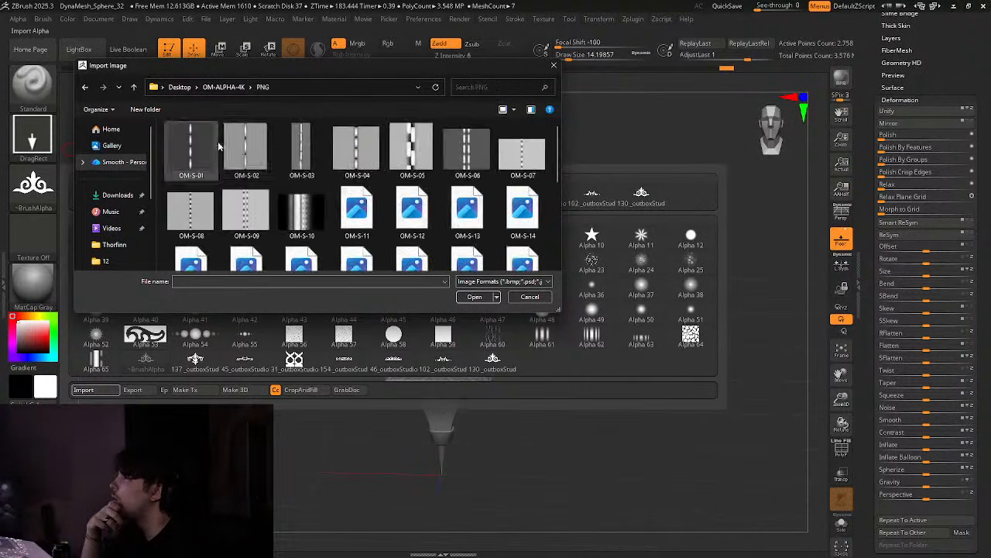
key("BackSpace")
key("BackSpace")
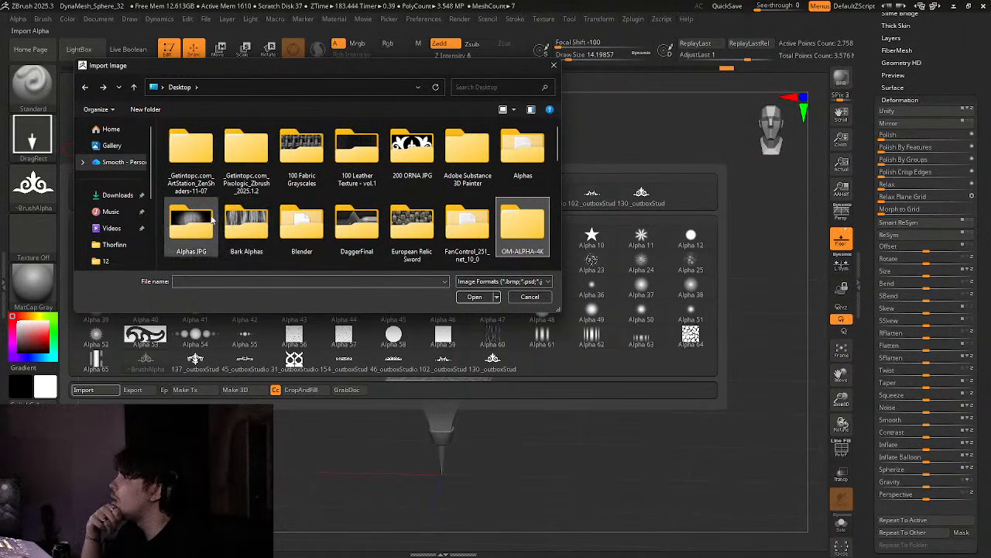
double_click(190, 165)
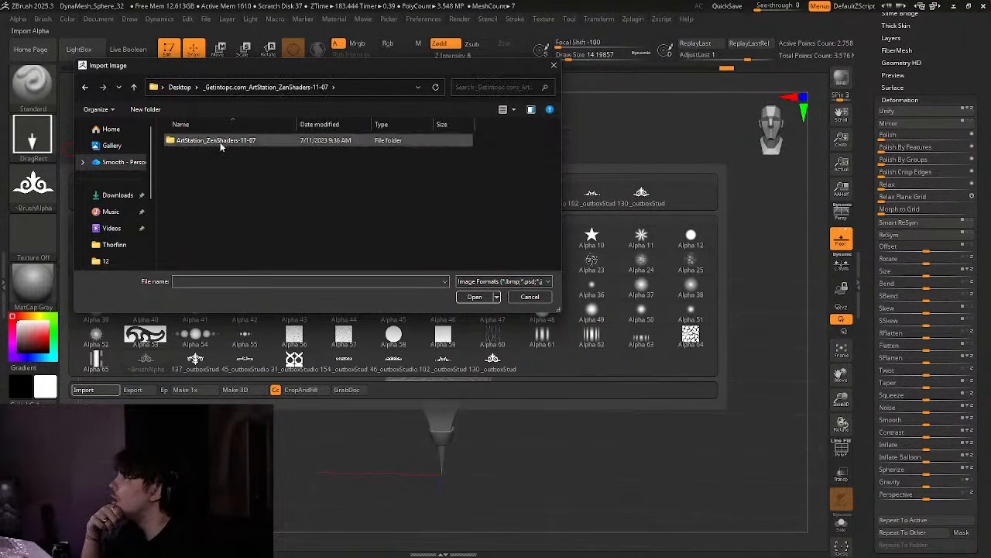
double_click(217, 138)
key("BackSpace")
key("BackSpace")
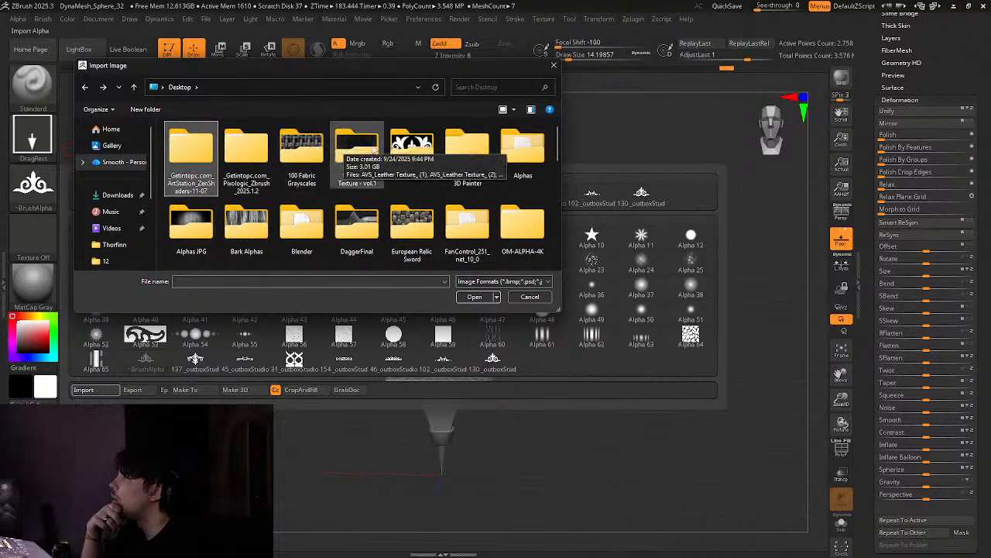
Import a metal scratch alpha from the Metal subfolder of the desktop's Alphas folder
double_click(522, 148)
scroll(226, 159, "down", 2)
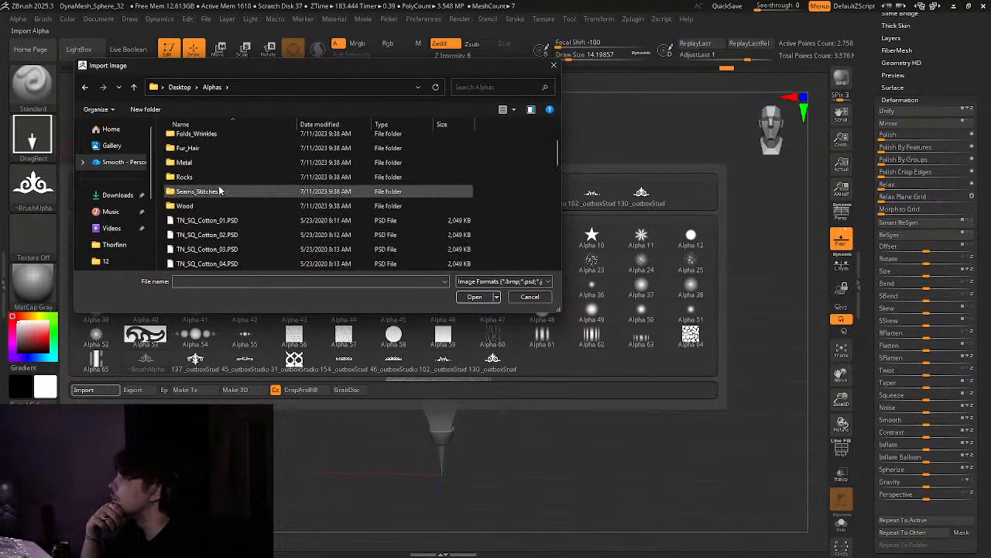
scroll(207, 189, "up", 2)
double_click(198, 244)
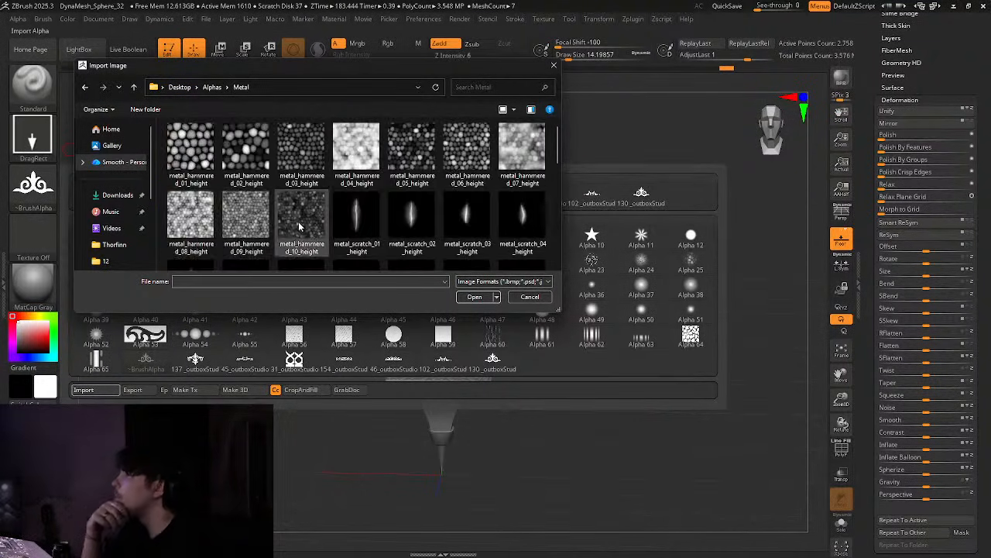
scroll(354, 193, "down", 2)
double_click(410, 221)
Try metal scratch stamps on the roof panels at stronger Z intensities and undo them
right_click_drag(606, 181, 573, 281, "ctrl")
right_click_drag(573, 240, 518, 261)
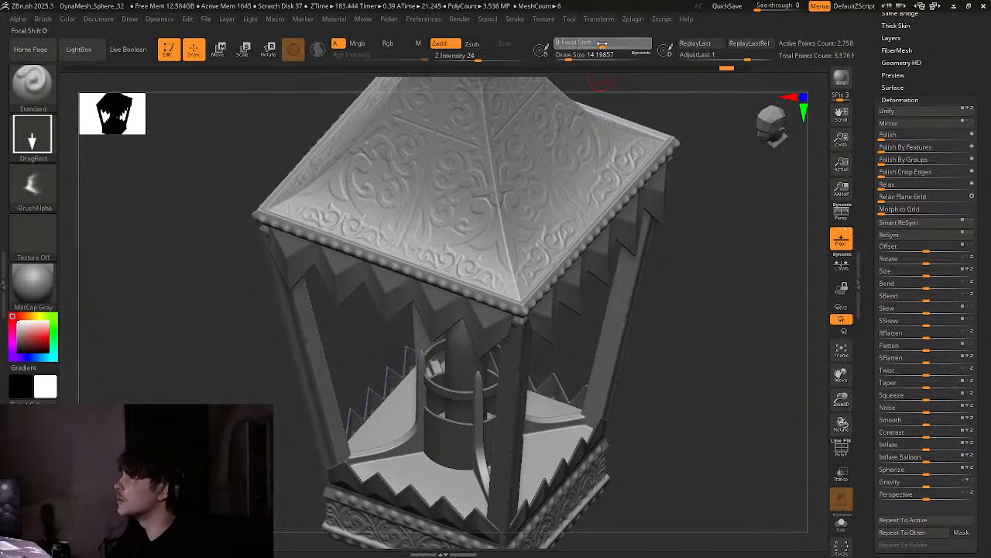
mouse_move(410, 209)
left_mouse_down()
mouse_move(453, 207)
mouse_move(497, 268)
left_mouse_up()
right_click_drag(496, 268, 509, 258)
key("ctrl+z")
right_click_drag(602, 274, 558, 133)
left_click_drag(387, 194, 557, 192)
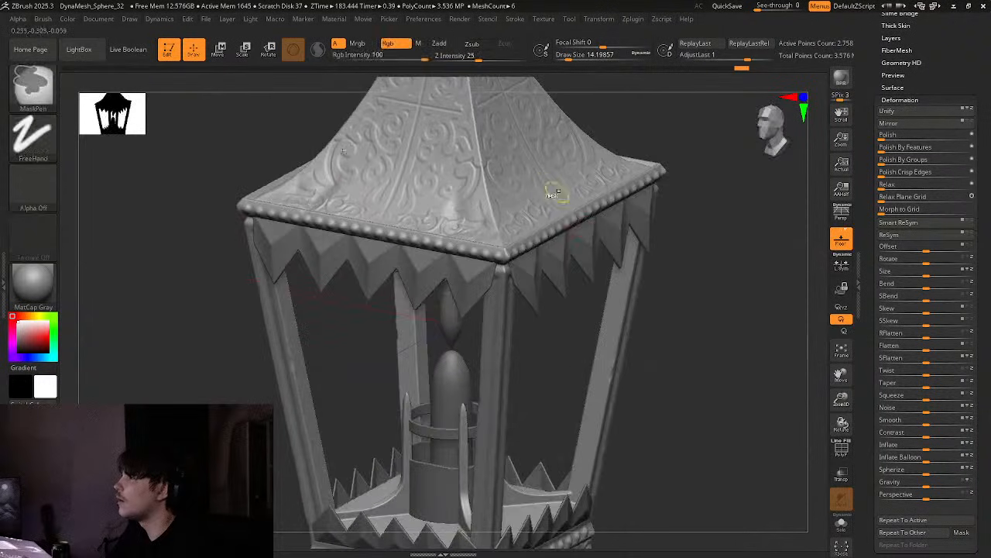
right_click_drag(558, 193, 526, 275, "ctrl")
left_click(472, 57)
key("ctrl+z")
Stamp metal scratches over the roof panels and the tapered lower body at a Z intensity of 10
right_click_drag(576, 252, 468, 271, "ctrl")
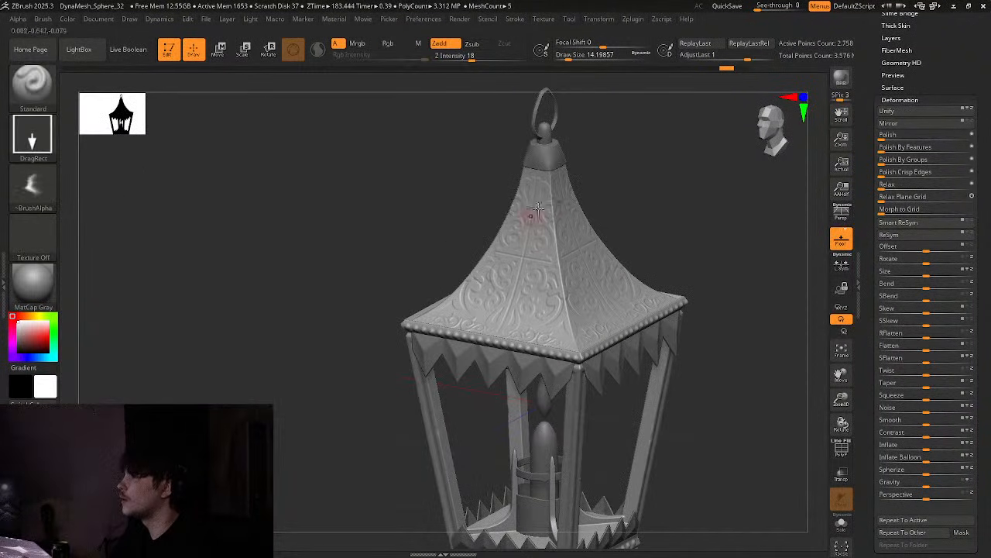
right_click_drag(560, 297, 657, 332)
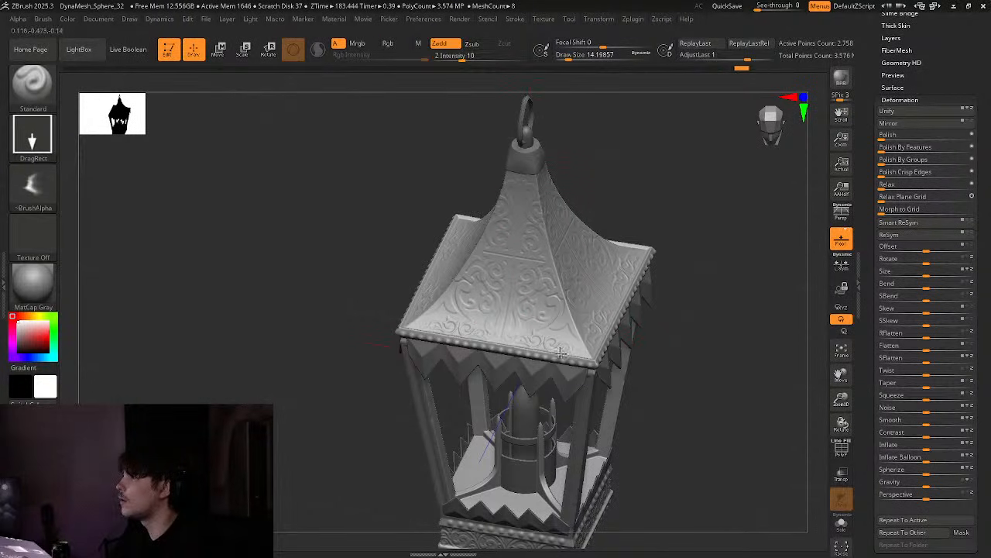
right_click_drag(631, 277, 576, 214)
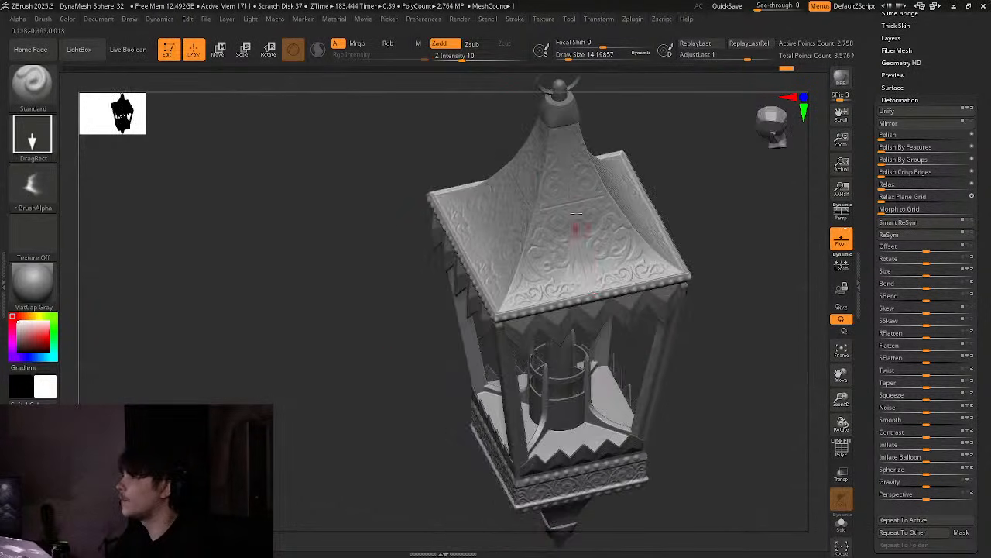
right_click_drag(559, 267, 463, 387)
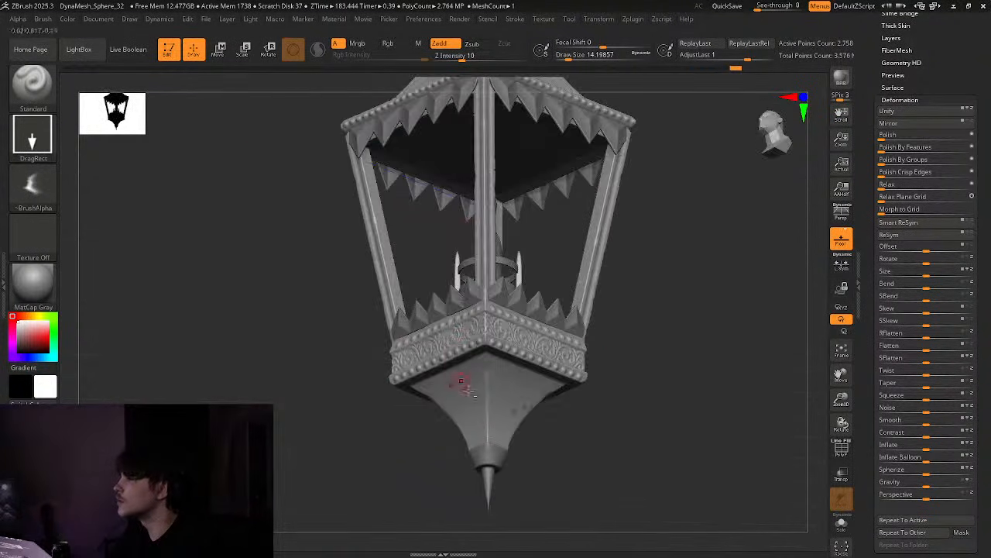
right_click_drag(551, 480, 477, 399)
right_click_drag(522, 425, 517, 402)
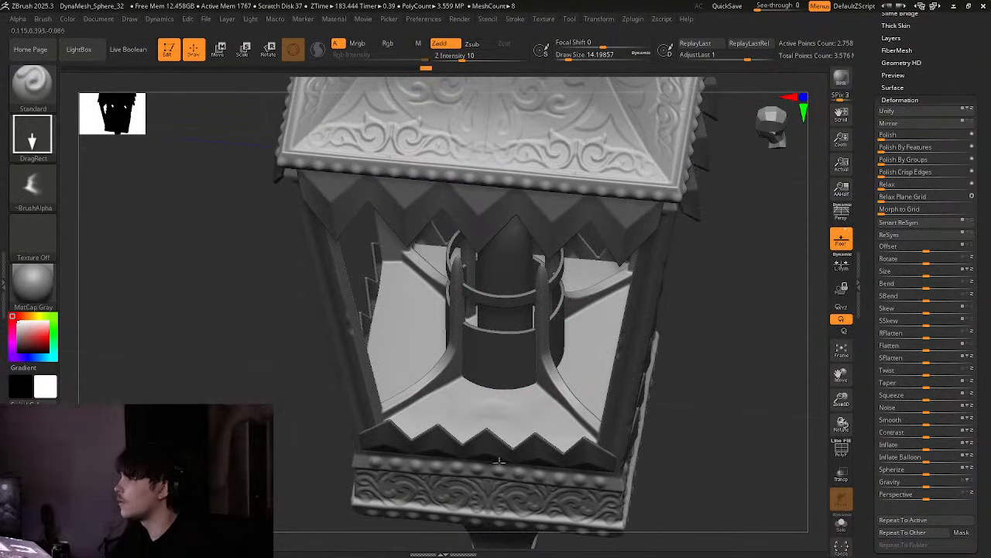
Stamp metal scratches on the lantern's inner floor and on the underside of the roof
left_click_drag(447, 391, 450, 368)
right_click_drag(457, 369, 476, 181)
right_click_drag(548, 231, 549, 361, "alt")
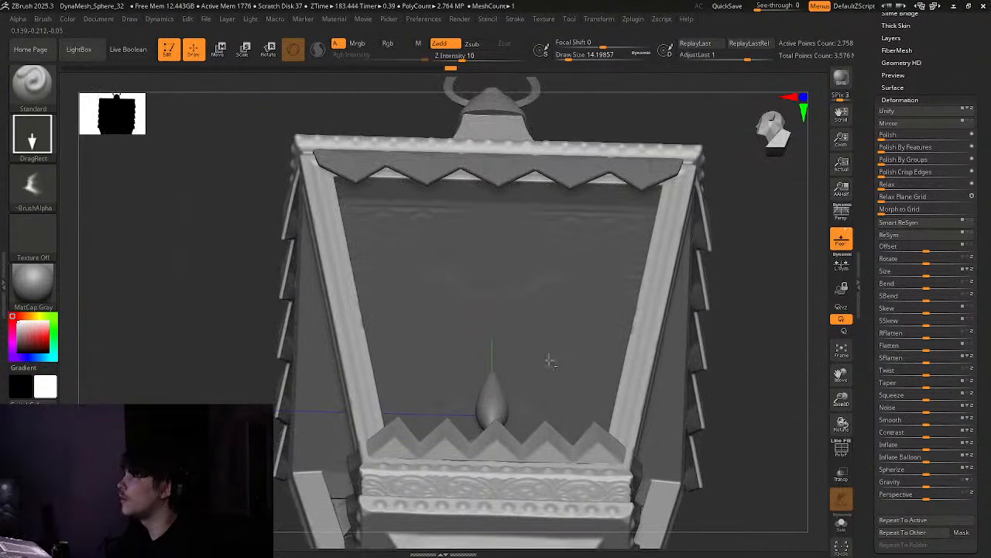
right_click_drag(405, 264, 504, 397)
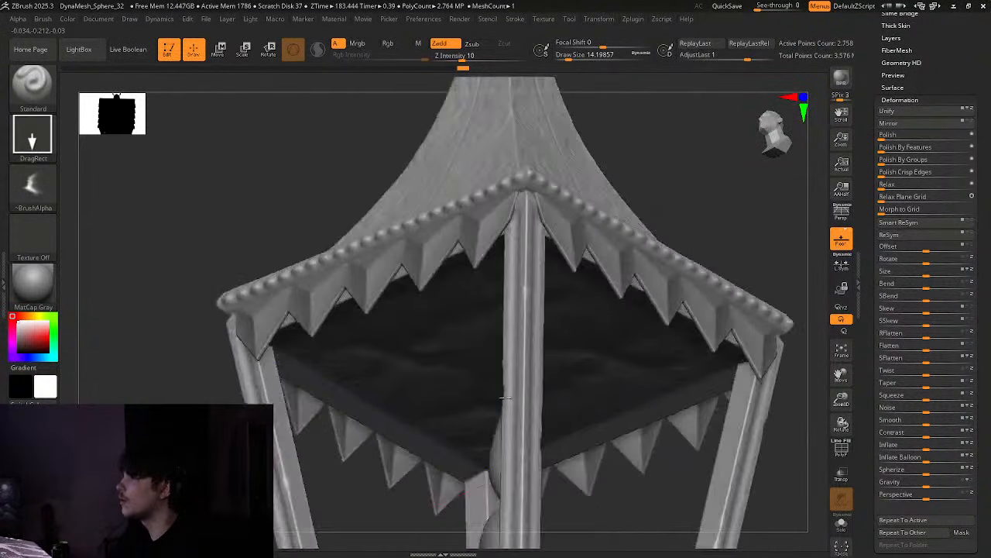
Import a second, narrower metal scratch alpha from the Metal folder and stamp it on the roof panels
left_click(32, 183)
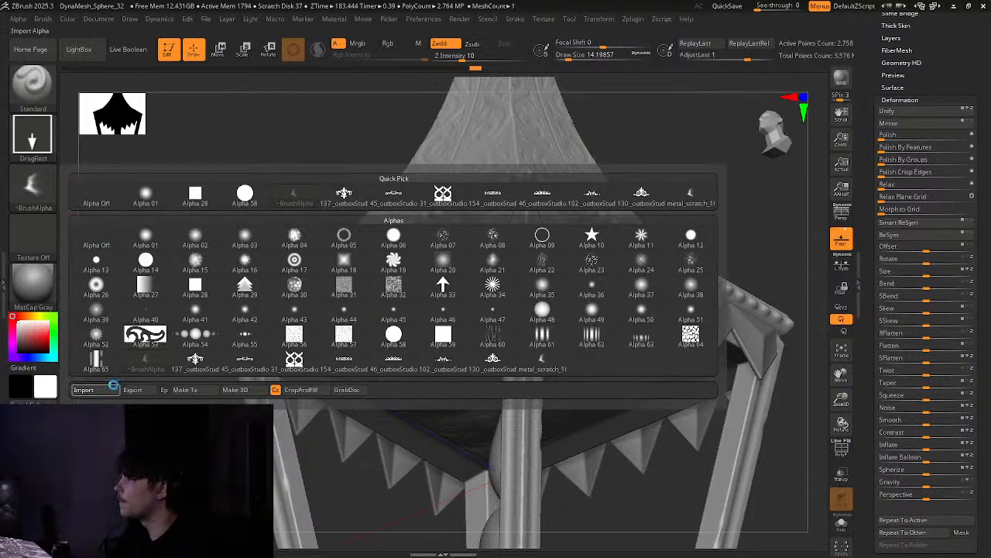
left_click(83, 390)
double_click(474, 212)
right_click_drag(560, 148, 626, 294)
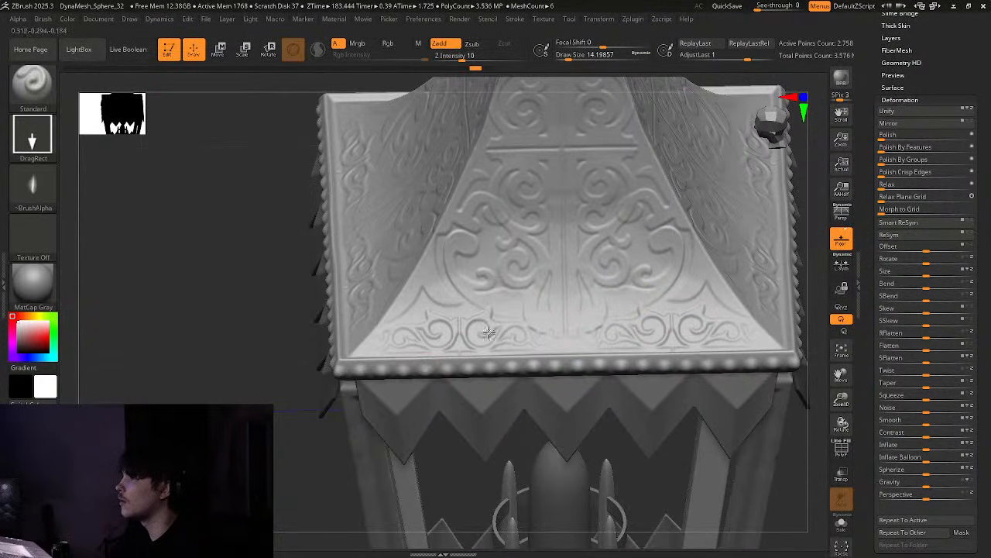
right_click_drag(593, 360, 542, 155)
right_click_drag(495, 298, 456, 306)
Stamp the narrow scratch alpha on the faces of the tapered lower body
right_click_drag(499, 434, 366, 325)
right_click_drag(324, 512, 460, 304, "alt")
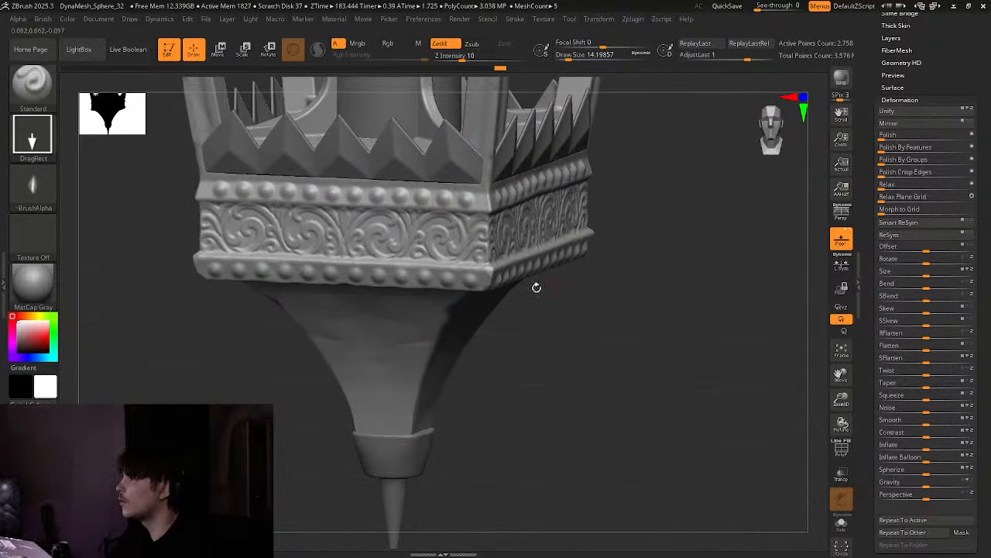
right_click_drag(536, 288, 480, 306)
right_click_drag(545, 341, 627, 366)
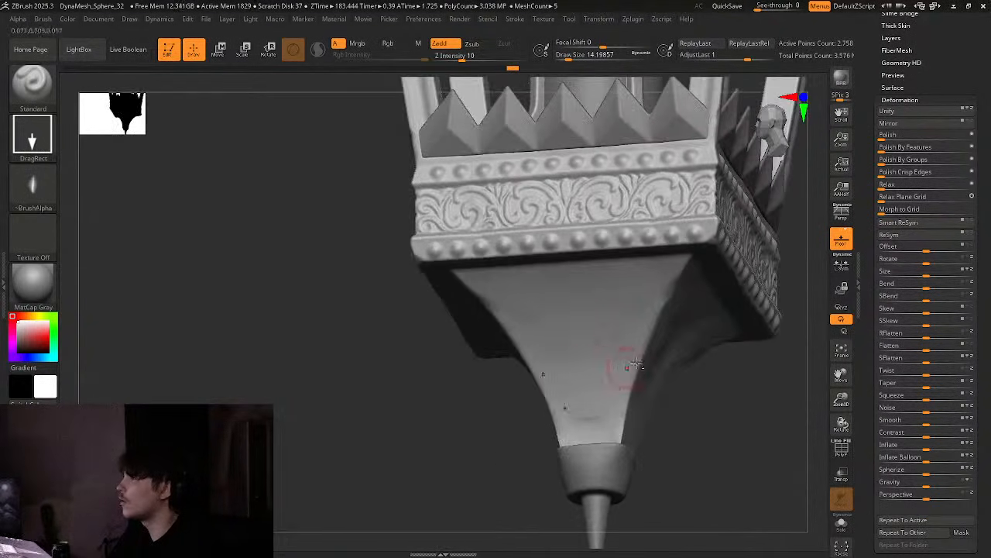
right_click_drag(657, 333, 558, 302, "ctrl")
right_click_drag(557, 303, 488, 283, "shift")
Import the damage_12_height alpha from the Damage subfolder of the Alphas folder
left_click(33, 187)
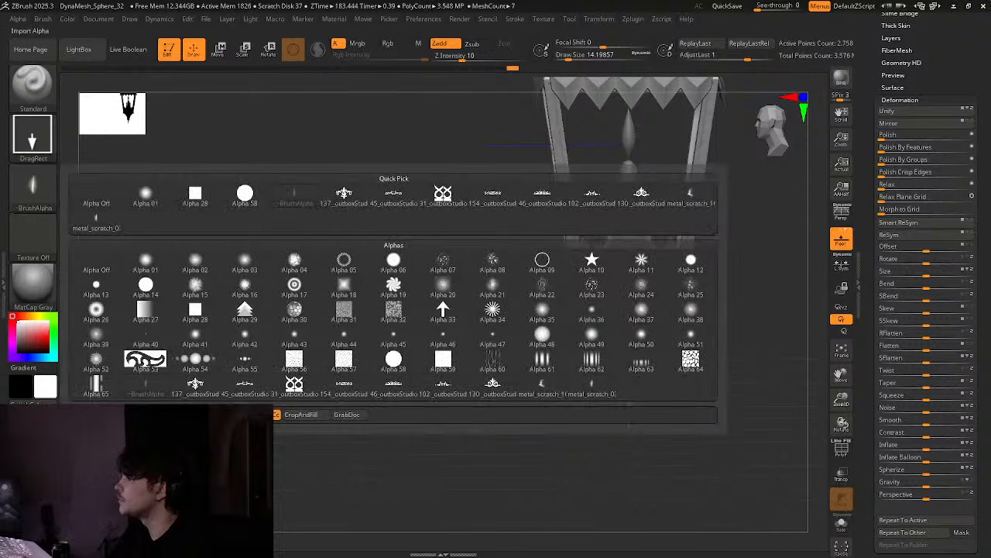
scroll(312, 230, "down", 6)
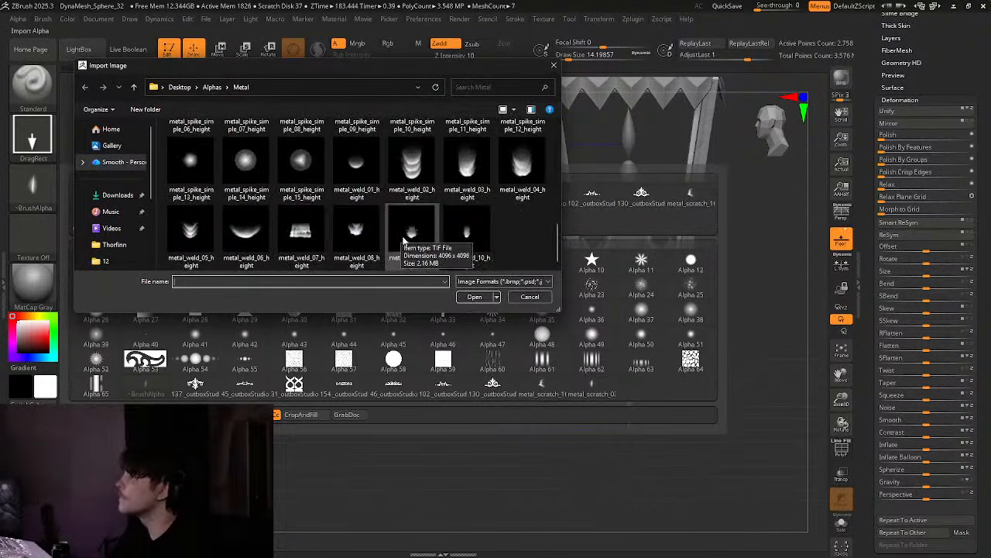
scroll(403, 240, "up", 6)
left_click(212, 87)
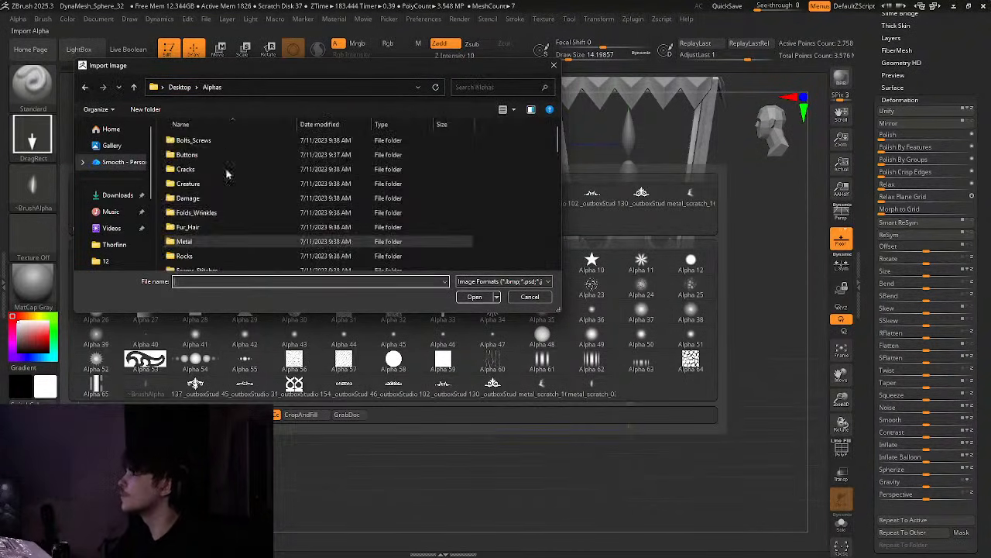
double_click(232, 200)
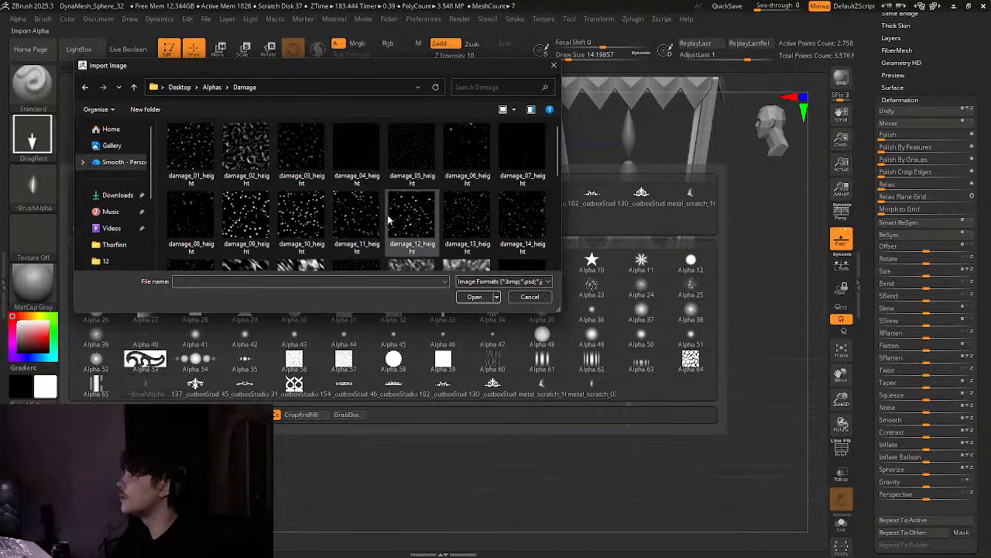
double_click(412, 217)
Stamp the damage alpha on the tapered lower body at a Z intensity of 4, undoing the first trial stamp
right_click_drag(659, 343, 789, 346, "ctrl")
key("ctrl+z")
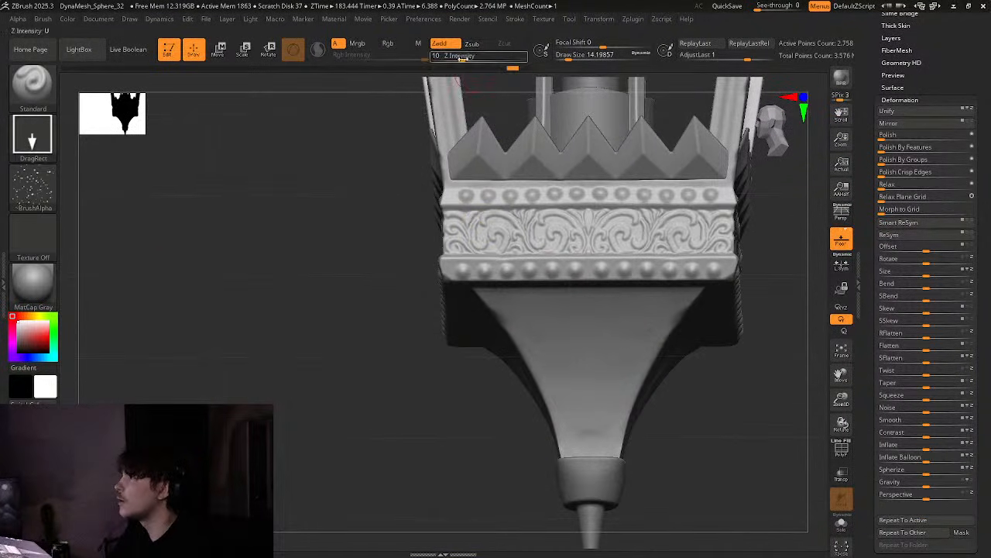
left_click_drag(462, 59, 452, 59)
right_click_drag(683, 318, 658, 528, "ctrl")
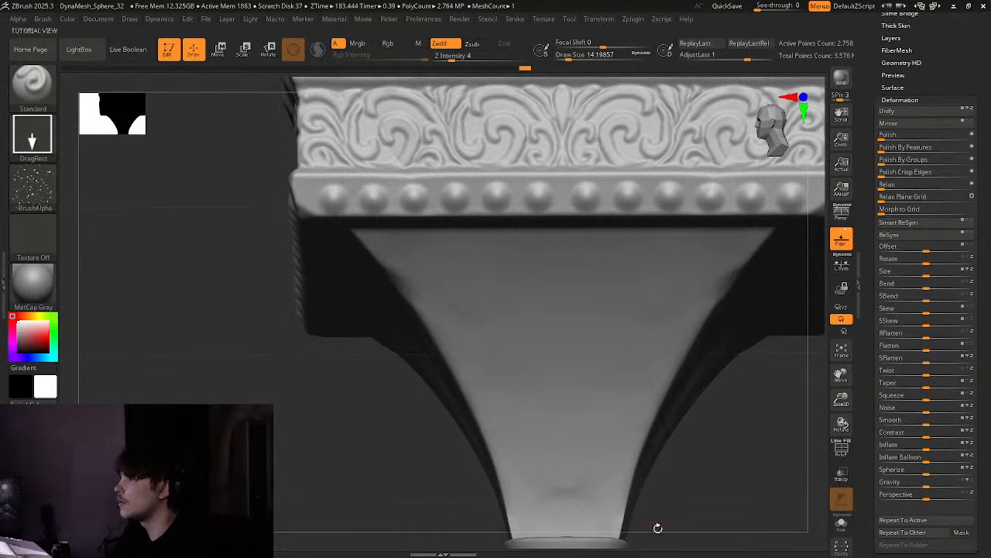
right_click_drag(649, 376, 594, 277, "alt")
right_click_drag(644, 305, 766, 524)
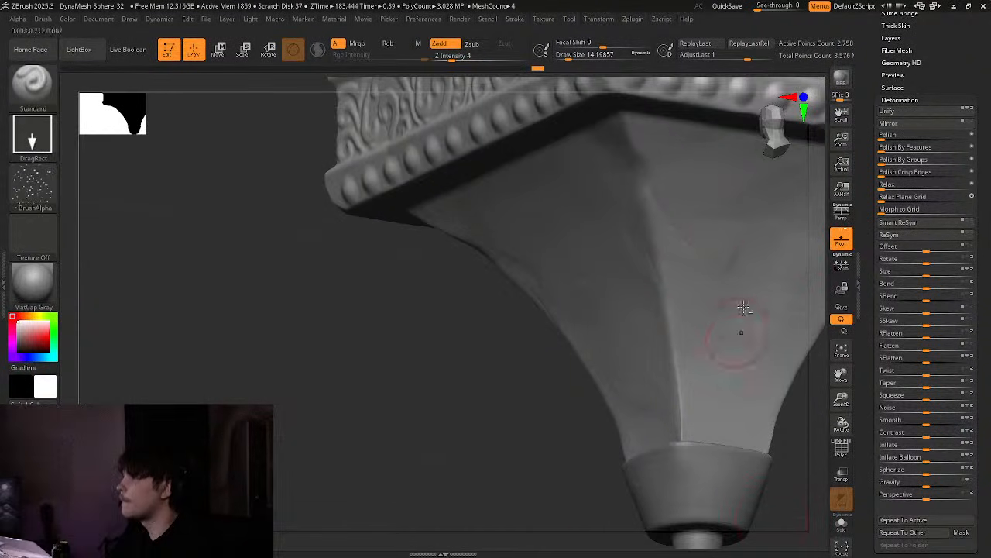
right_click_drag(743, 308, 594, 339)
right_click_drag(647, 374, 665, 493)
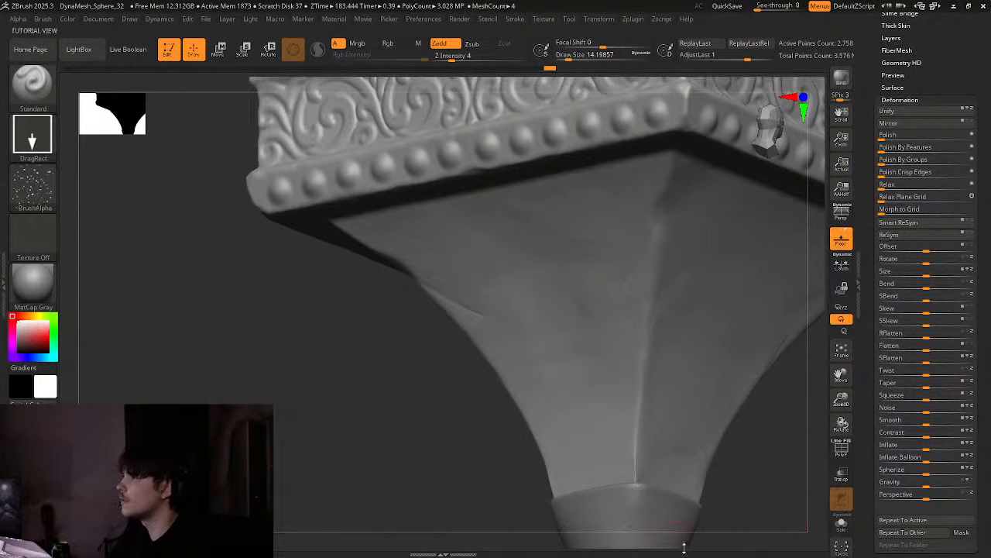
right_click_drag(684, 548, 546, 232)
Switch briefly to the bottom spike, return to the main body and stamp damage pits on the corner posts
left_click(561, 363, "alt")
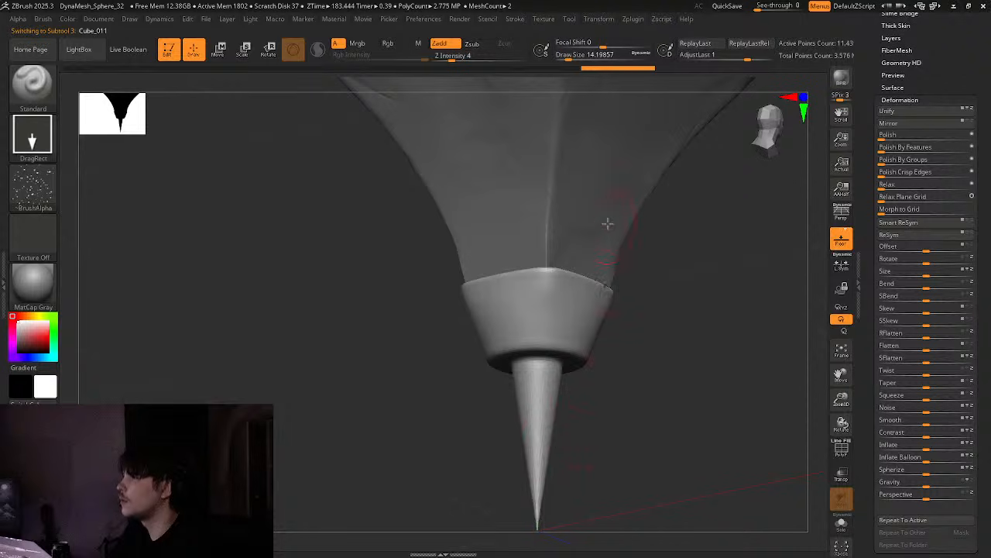
right_click_drag(559, 108, 533, 272, "alt")
left_click(549, 159, "alt")
right_click_drag(549, 159, 681, 170, "ctrl")
right_click_drag(496, 151, 569, 320)
right_click_drag(569, 320, 548, 411, "ctrl")
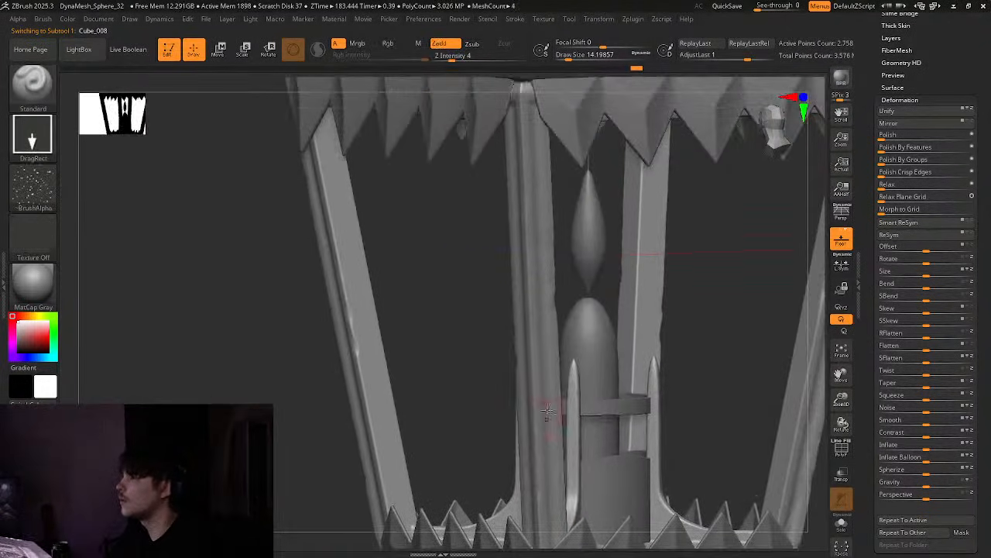
Stamp damage pits over the roof panels and around the roof's corner ridges
right_click_drag(532, 185, 478, 436, "alt")
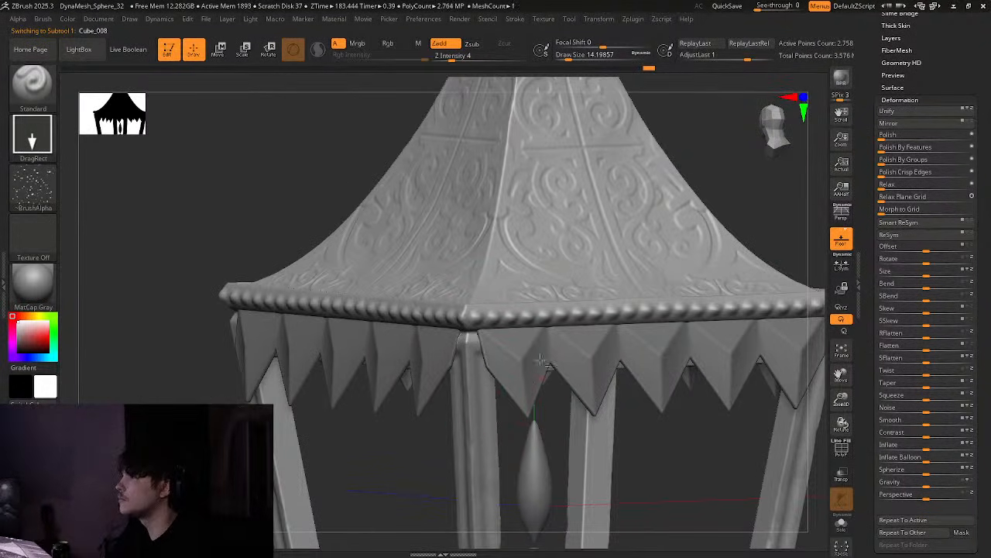
right_click_drag(541, 359, 576, 267)
right_click_drag(617, 239, 566, 266)
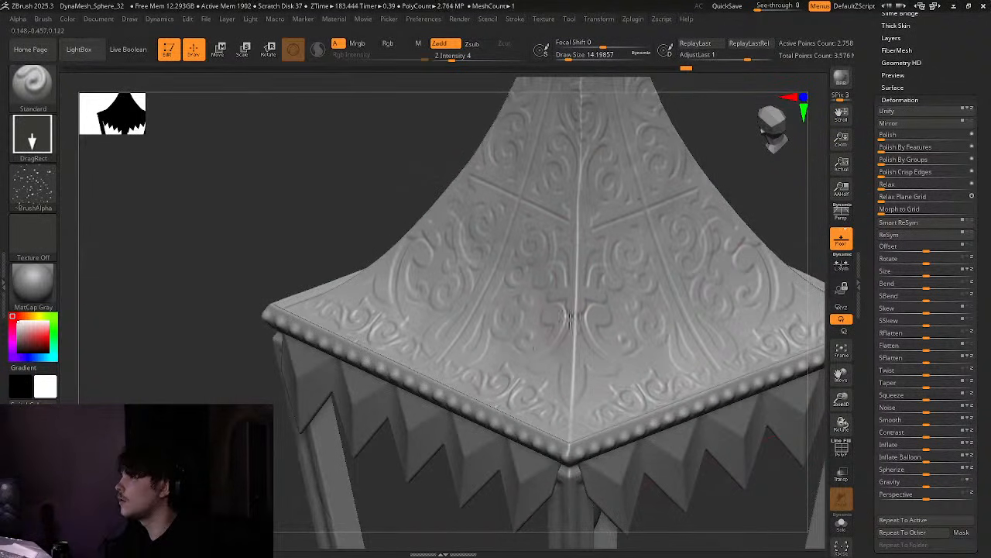
right_click_drag(569, 319, 589, 365)
right_click_drag(650, 444, 573, 304, "alt")
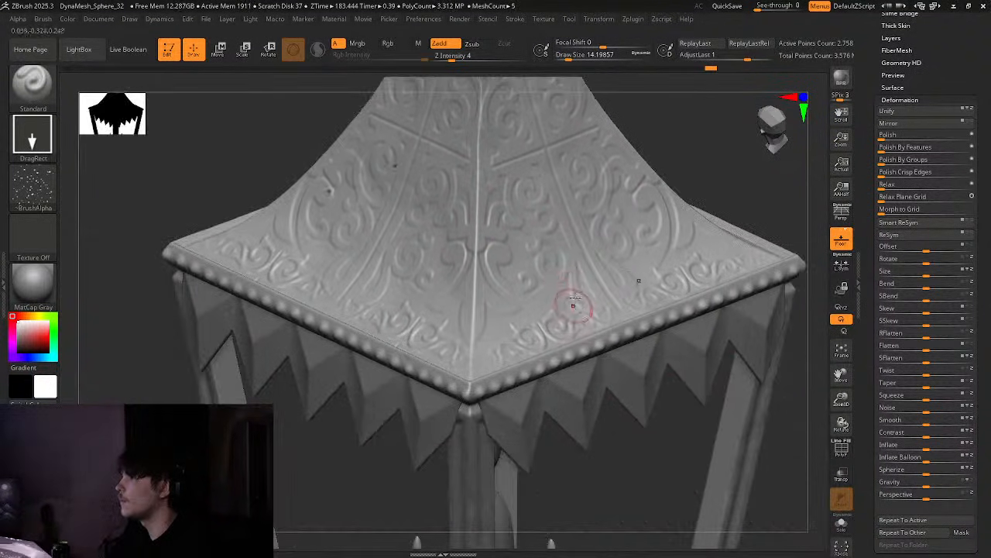
right_click_drag(569, 433, 561, 263, "alt")
right_click_drag(562, 264, 558, 249, "ctrl")
Select the zigzag trim under the roof as the part to stamp with the damage alpha
left_click(511, 167, "alt")
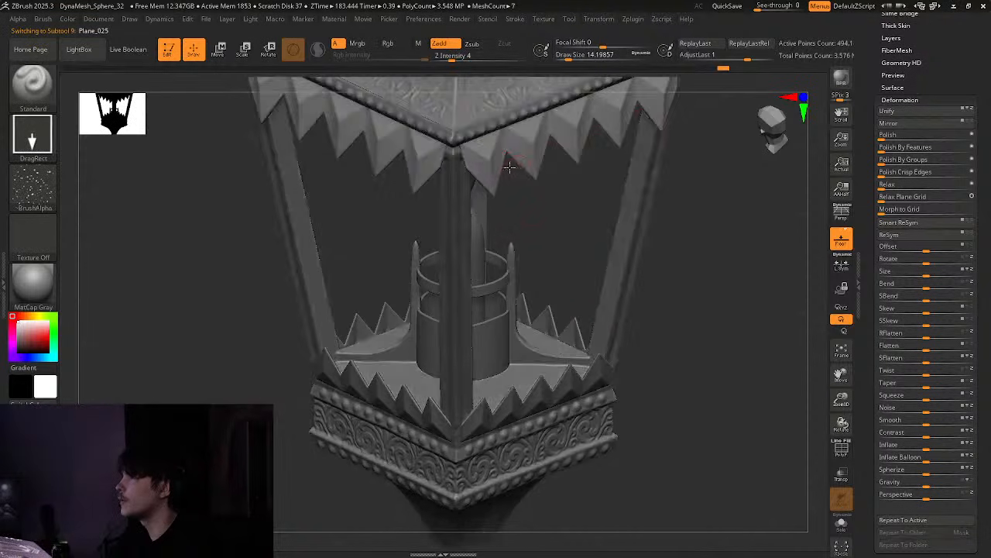
right_click_drag(550, 174, 515, 189)
right_click_drag(698, 202, 584, 253)
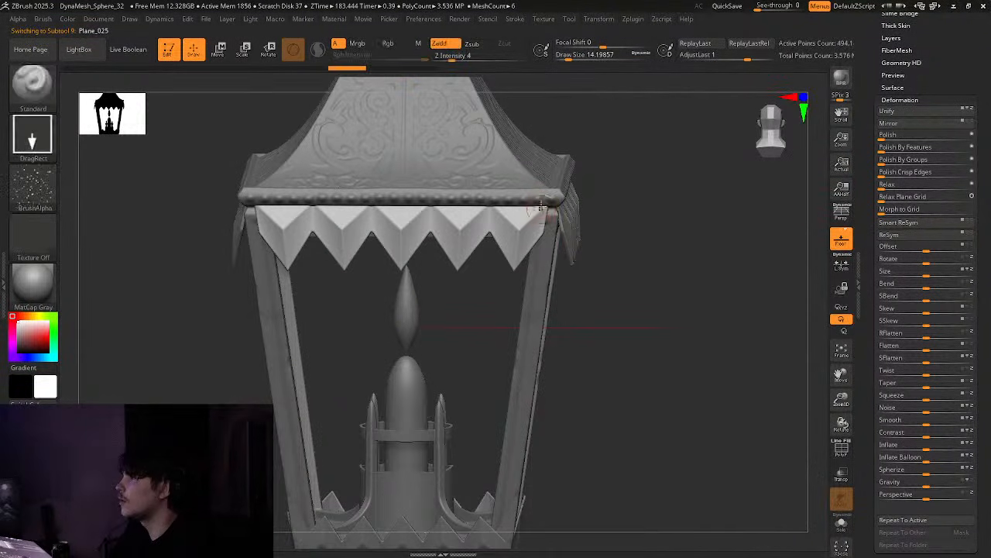
Enable Z symmetry for the zigzag trim hanging under the lantern roof
left_click(598, 19)
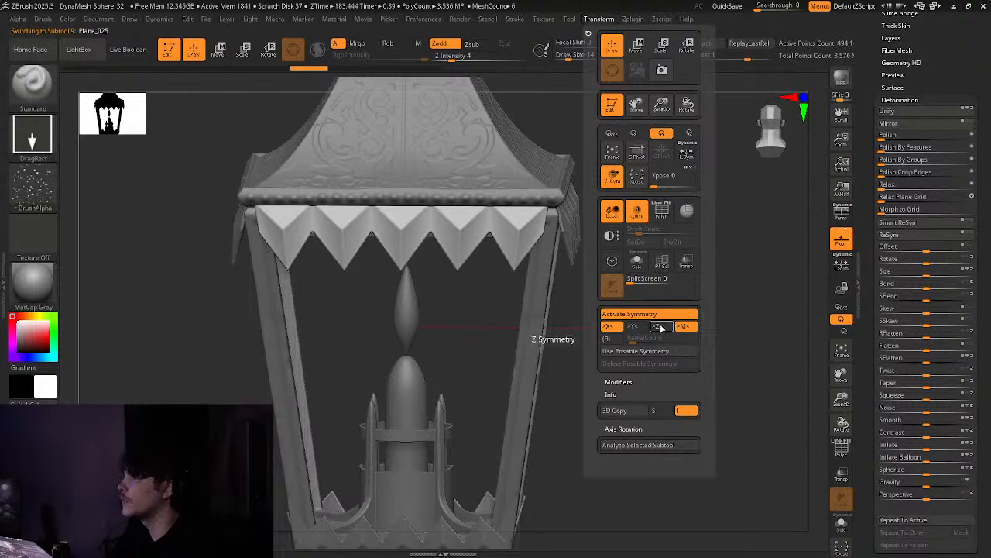
left_click(660, 326)
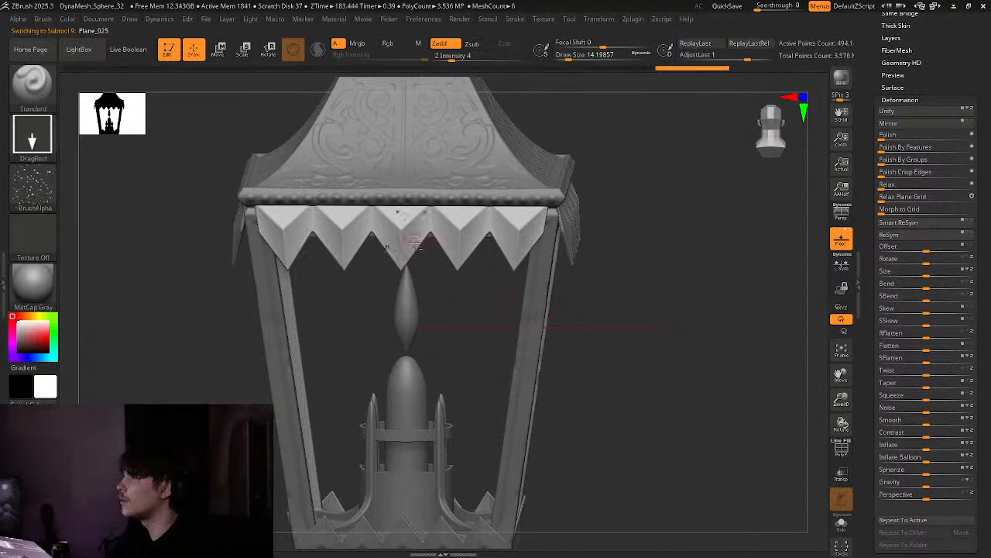
right_click_drag(414, 244, 604, 238)
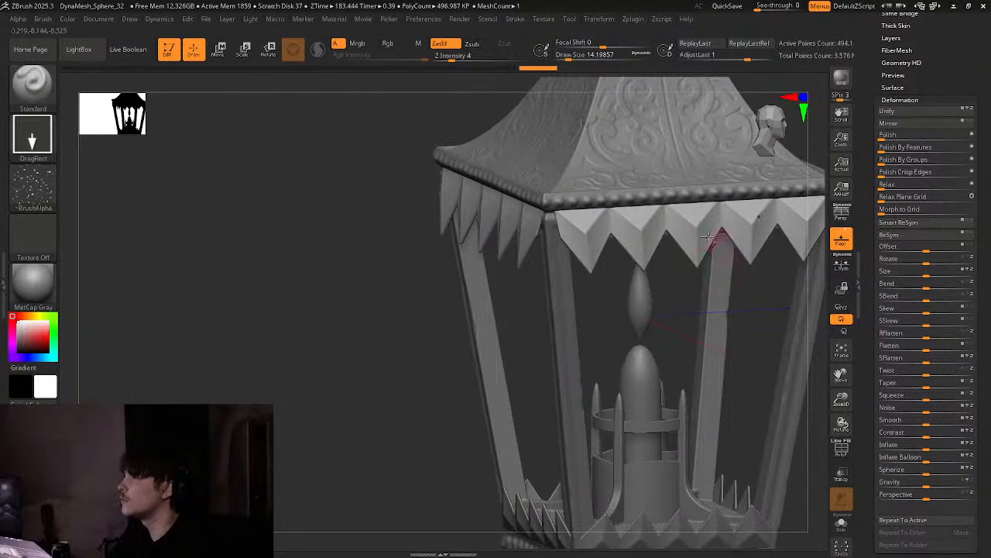
Select the zigzag trim around the lantern's base and set up its symmetry
right_click_drag(675, 347, 605, 150, "alt")
left_click(580, 333, "alt")
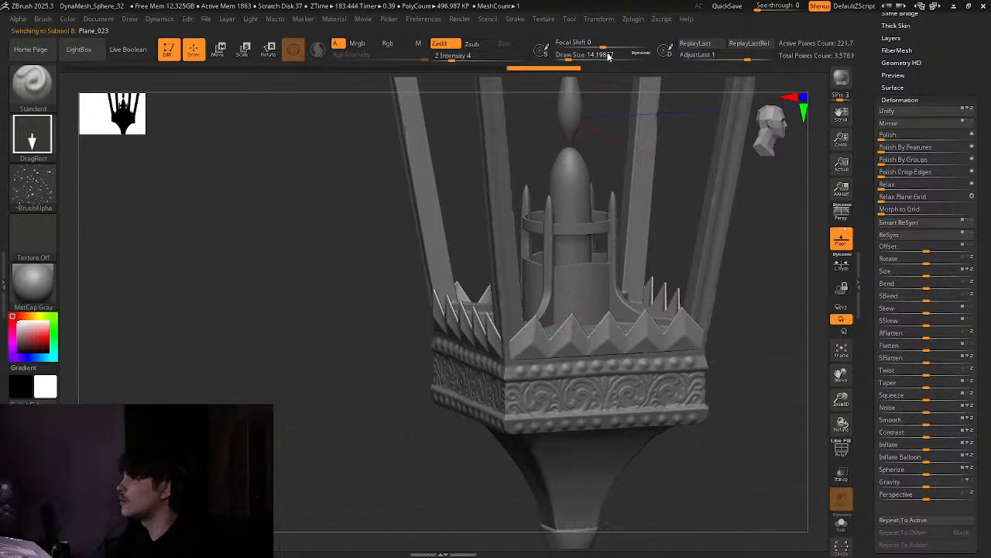
left_click(596, 18)
left_click(583, 304)
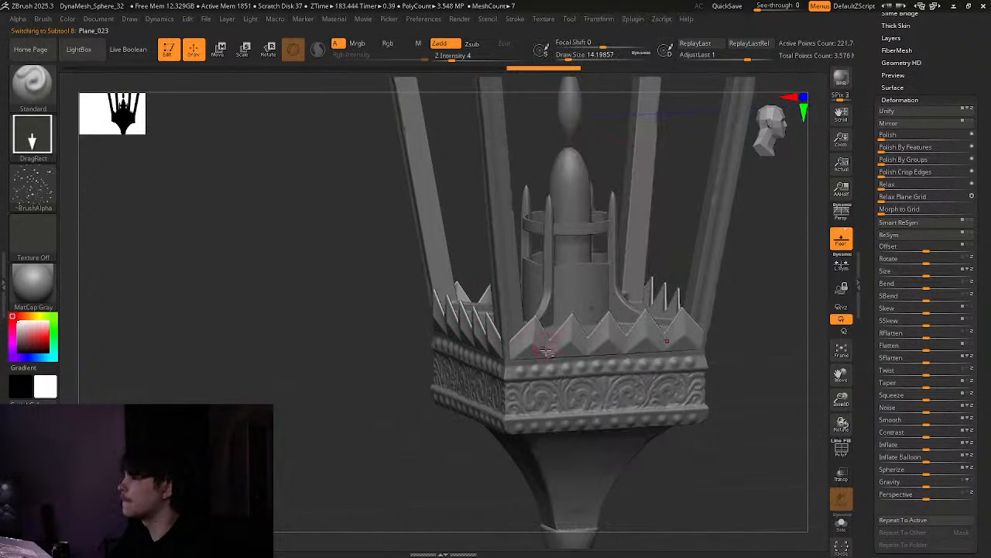
right_click_drag(484, 322, 270, 345)
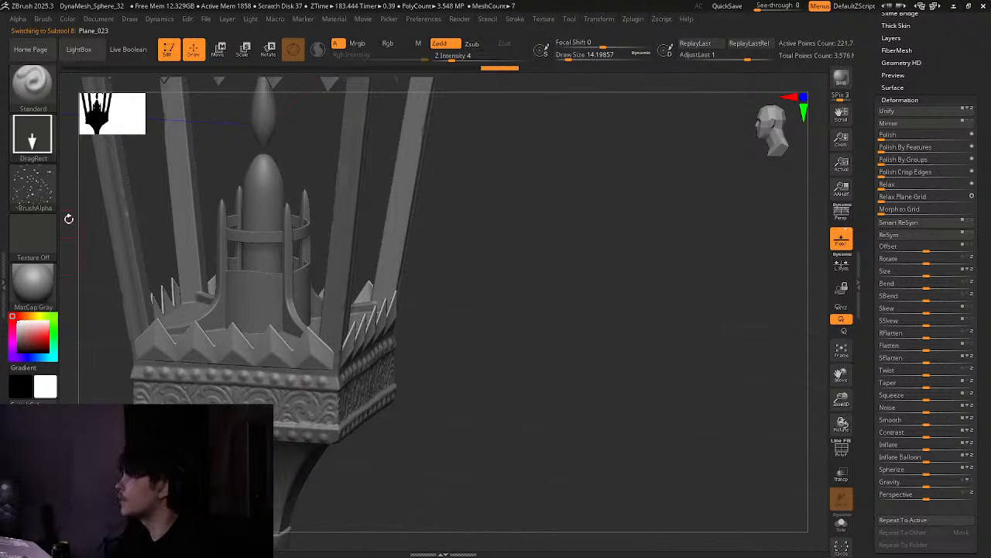
Import the damage_07_height image as the brush alpha and set Z Intensity to 10
left_click(33, 187)
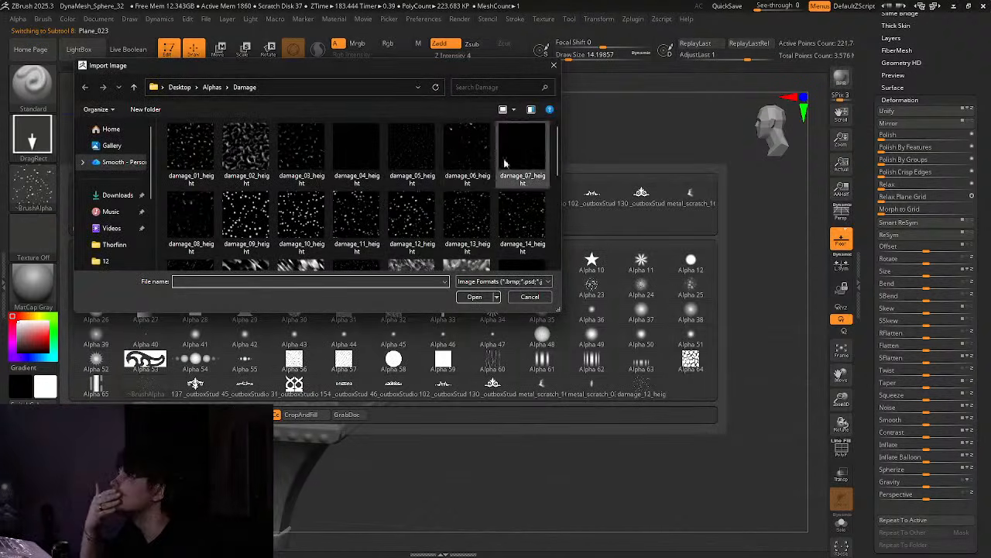
double_click(521, 160)
right_click_drag(283, 271, 382, 552, "alt")
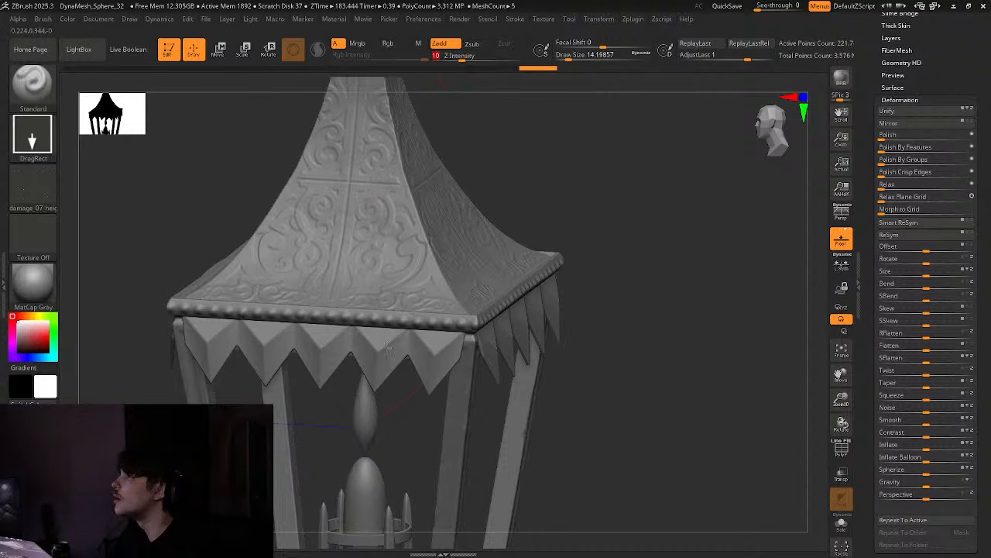
right_click_drag(412, 287, 484, 518)
Select the ornamented roof, import the damage_15_height alpha and stamp surface damage onto a roof face
left_click(406, 280, "alt")
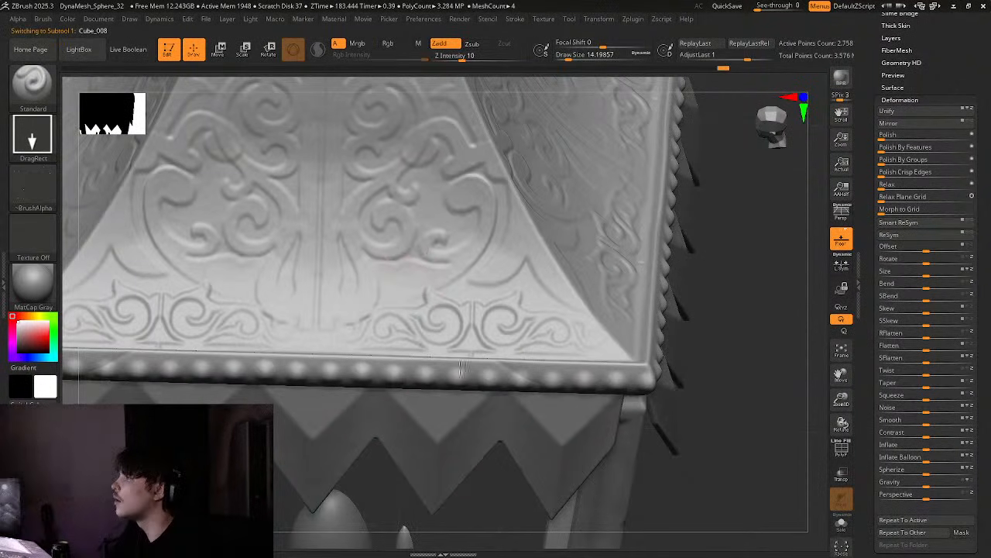
right_click_drag(479, 316, 527, 281)
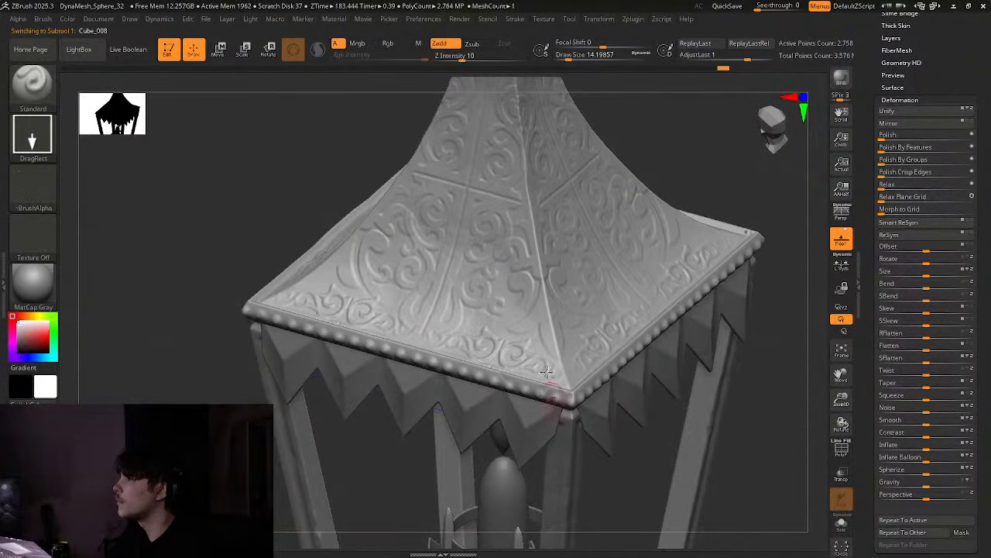
right_click_drag(618, 329, 563, 267)
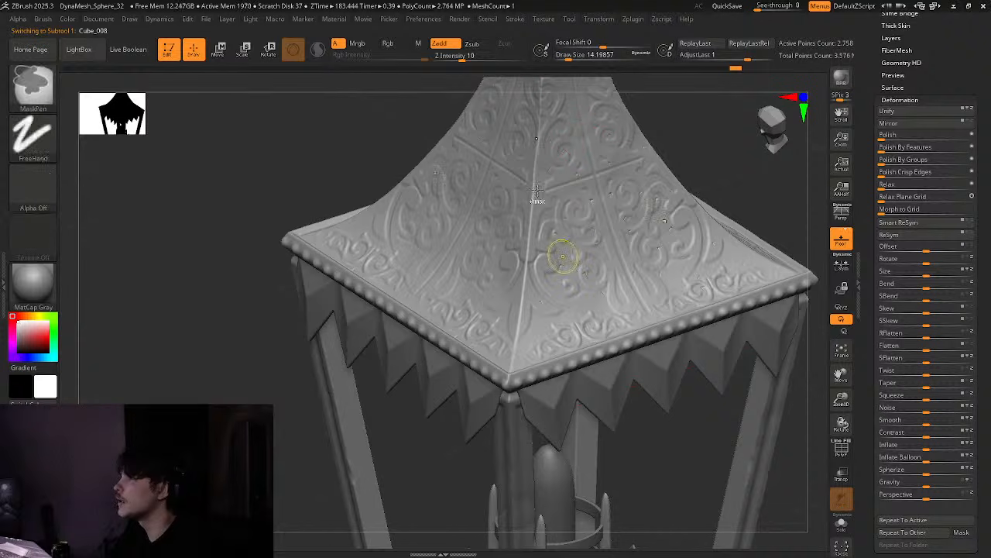
left_click(32, 191)
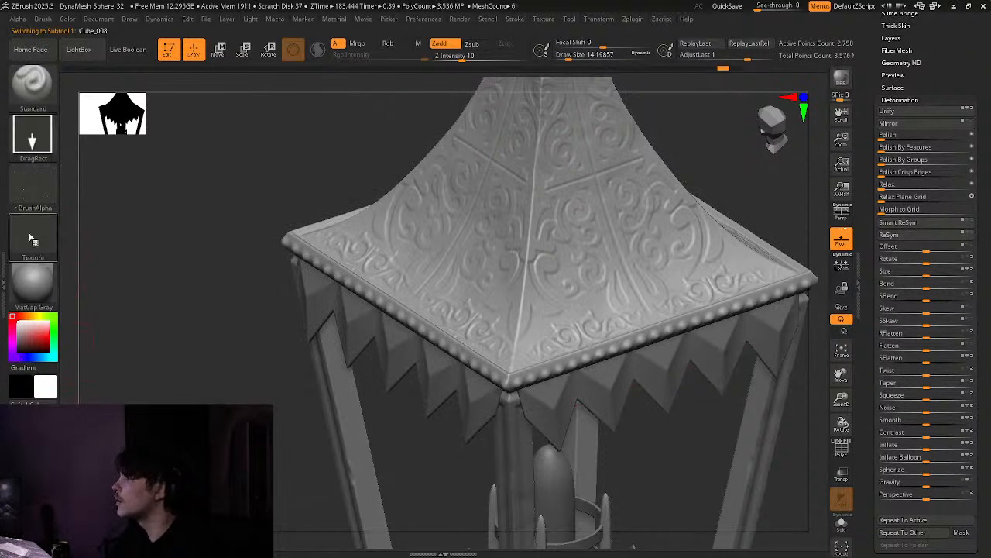
left_click(33, 191)
left_click(89, 415)
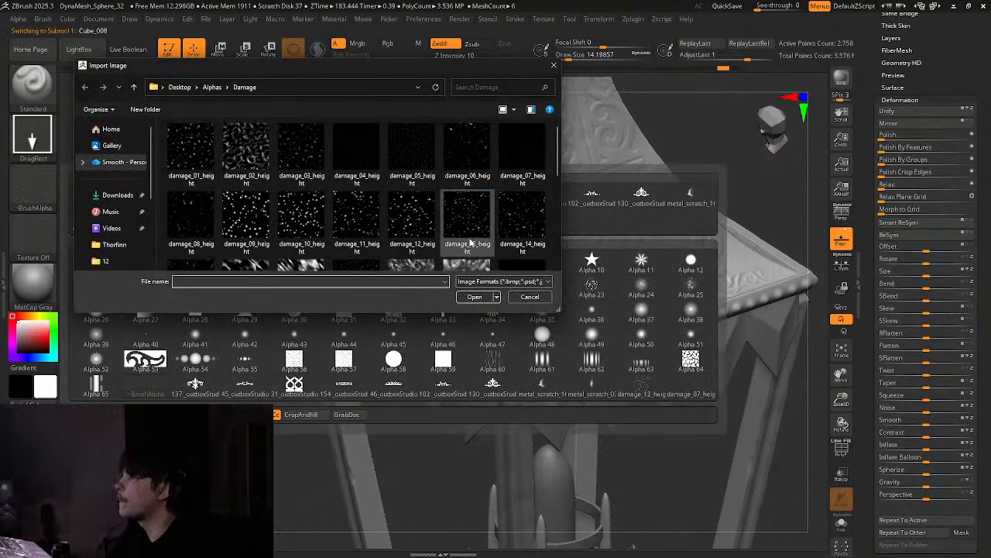
scroll(193, 222, "down", 1)
double_click(195, 224)
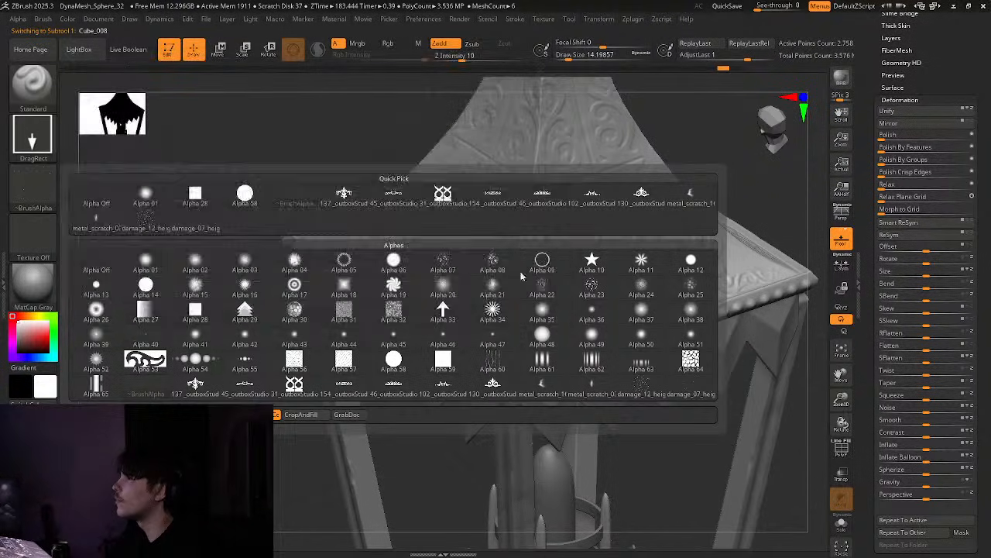
right_click_drag(521, 348, 542, 308)
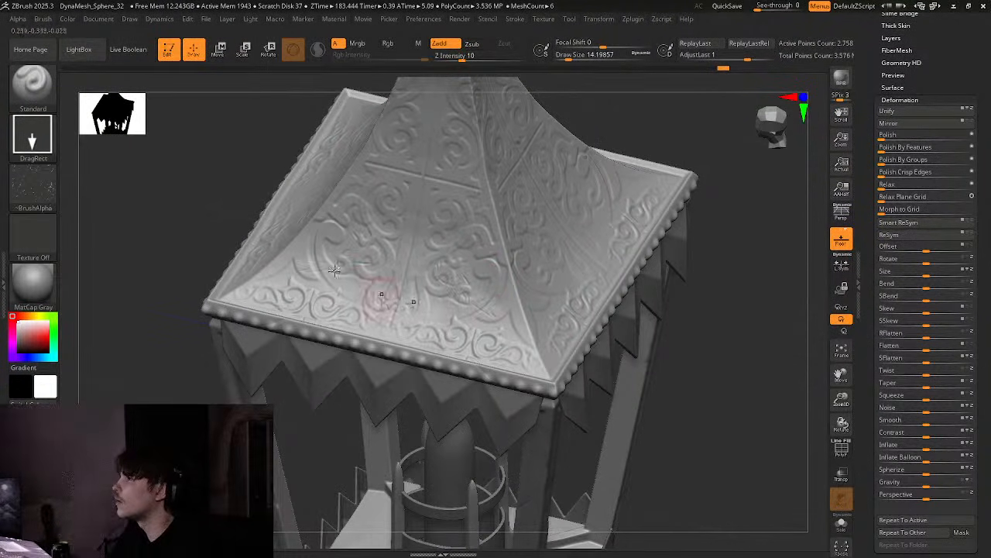
left_click_drag(385, 297, 247, 247)
Import the damage_07_height alpha again from the Damage folder for the roof's beaded edge
left_click(33, 184)
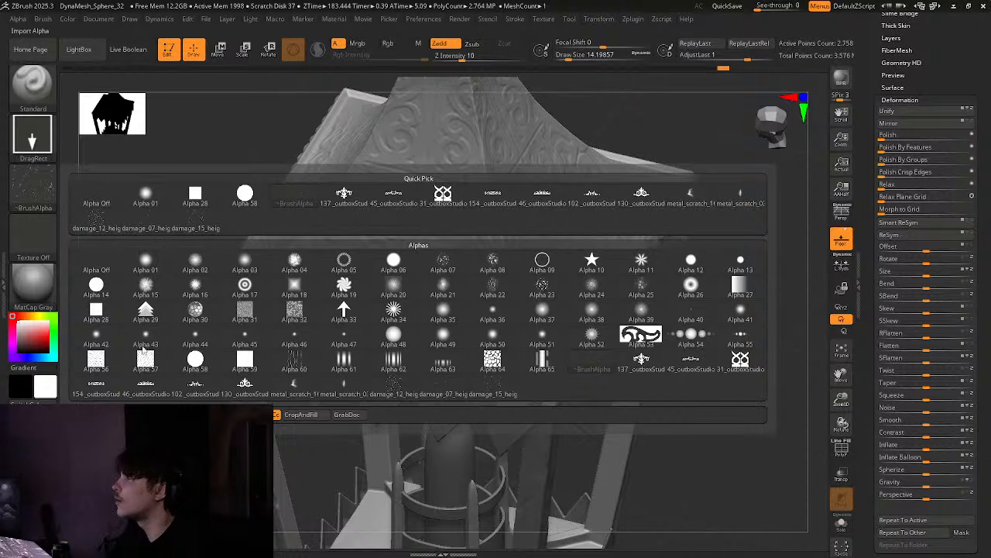
scroll(328, 223, "down", 2)
scroll(327, 223, "up", 2)
scroll(469, 234, "down", 1)
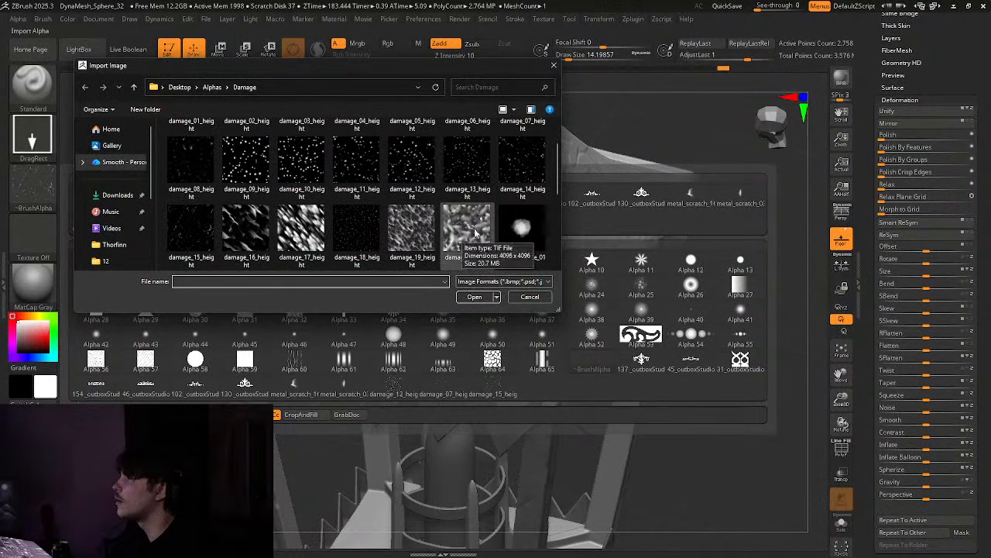
scroll(527, 173, "up", 1)
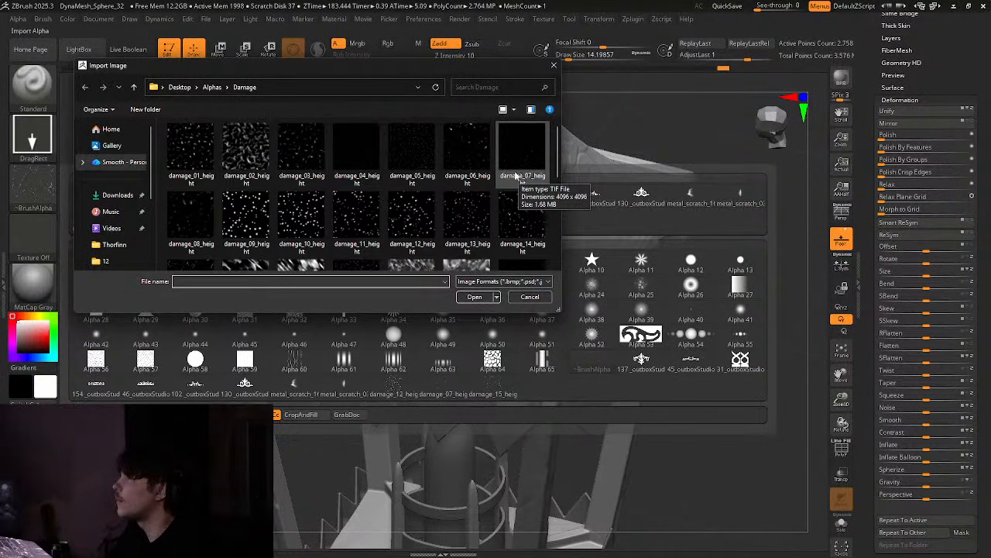
double_click(521, 147)
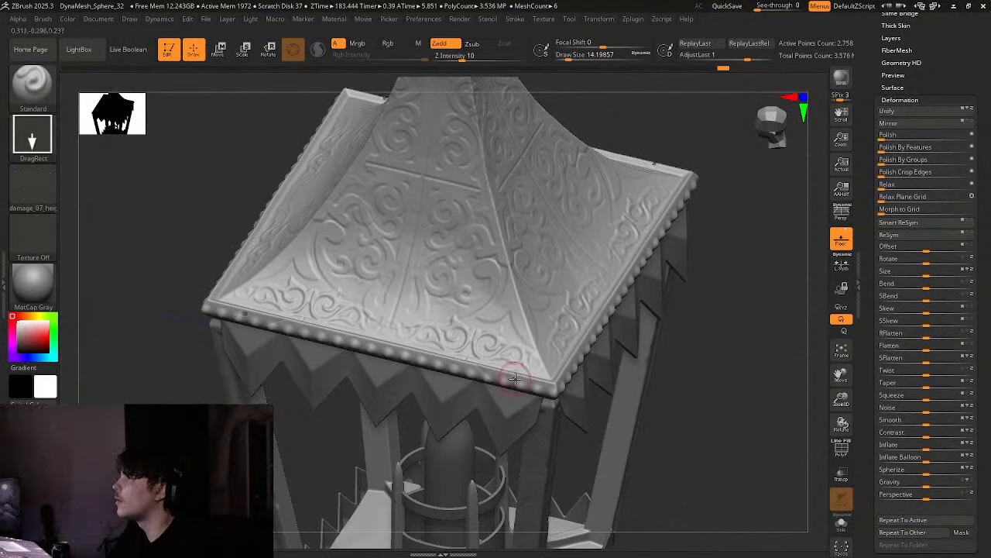
Import the damage_06_height alpha and stamp damage over the roof and the lantern's base
left_click(35, 192)
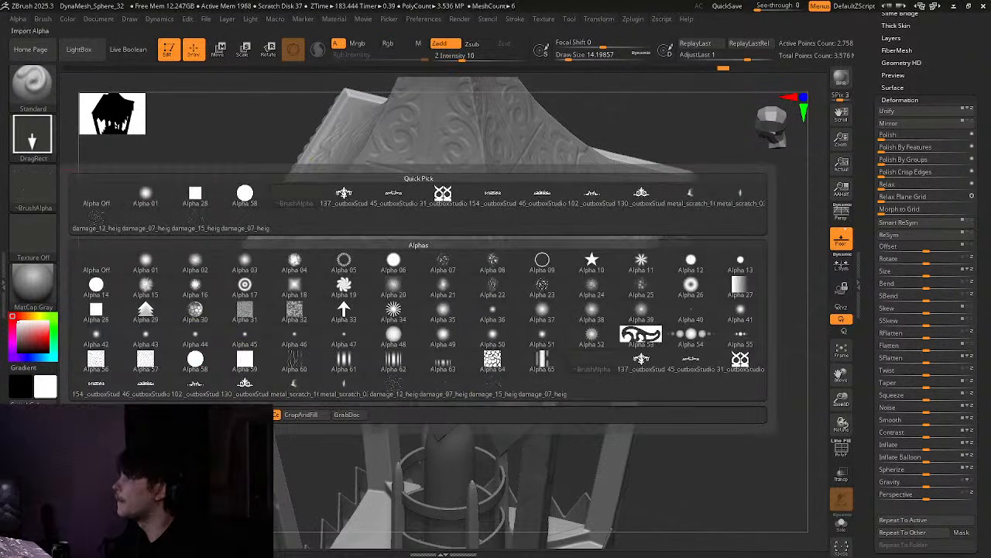
left_click(90, 414)
double_click(464, 161)
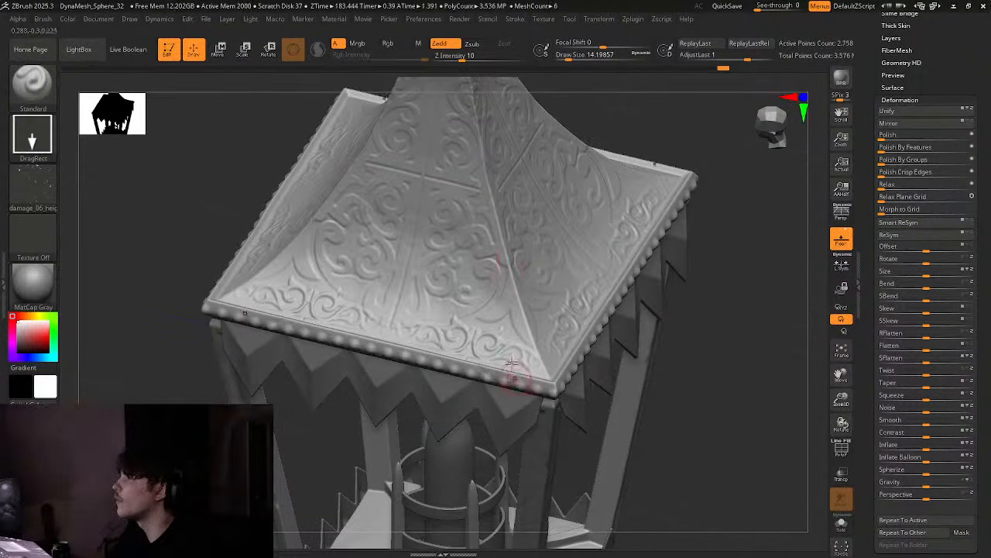
mouse_move(566, 250)
right_mouse_down()
mouse_move(617, 281)
mouse_move(670, 293)
mouse_move(526, 269)
right_mouse_up()
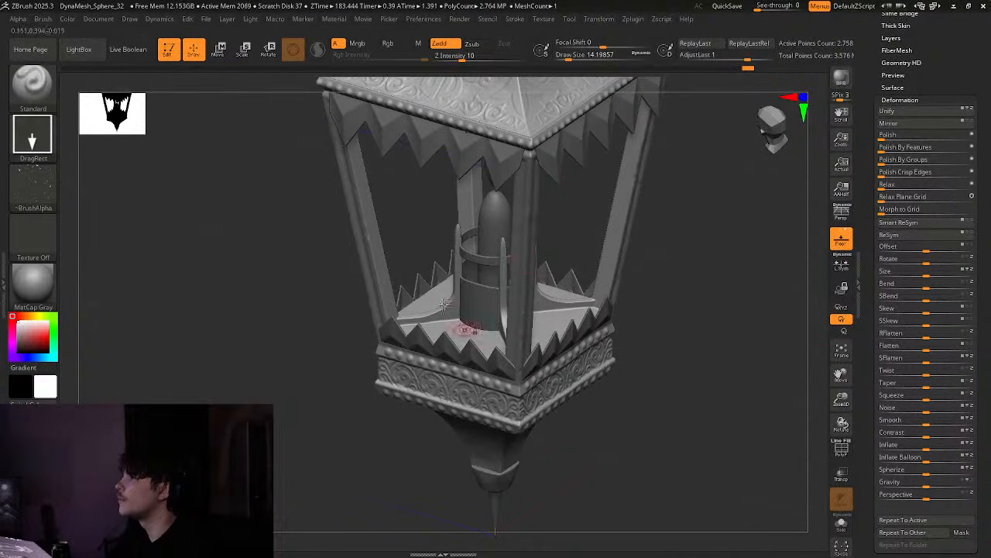
mouse_move(556, 329)
right_mouse_down()
mouse_move(570, 422)
mouse_move(559, 410)
right_mouse_up()
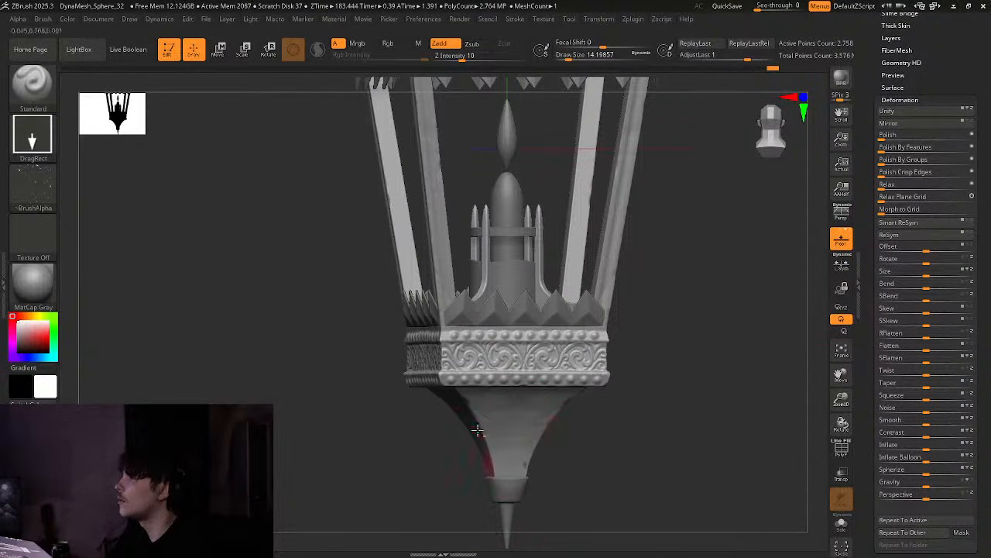
mouse_move(478, 431)
right_mouse_down()
mouse_move(471, 405)
mouse_move(554, 370)
mouse_move(419, 421)
right_mouse_up()
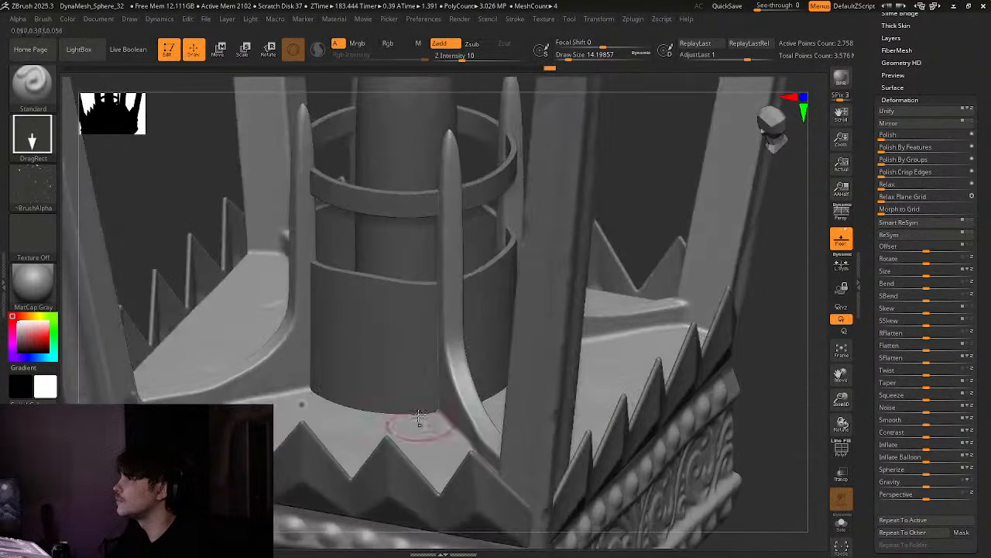
Select the ringed candle holder and DynaMesh it at a resolution of 2000
left_click(395, 342, "alt")
right_click_drag(394, 341, 433, 332)
left_click_drag(929, 54, 933, 131)
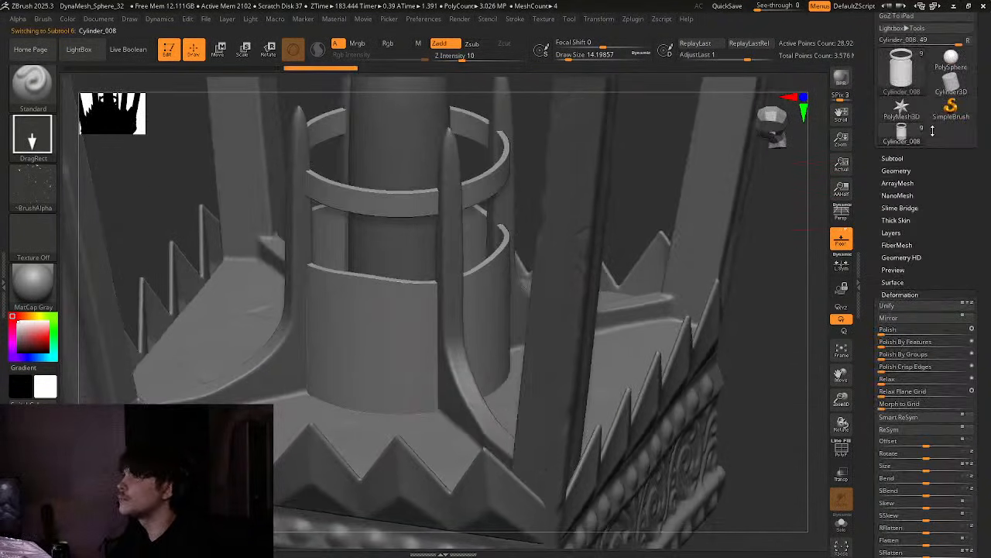
left_click(899, 171)
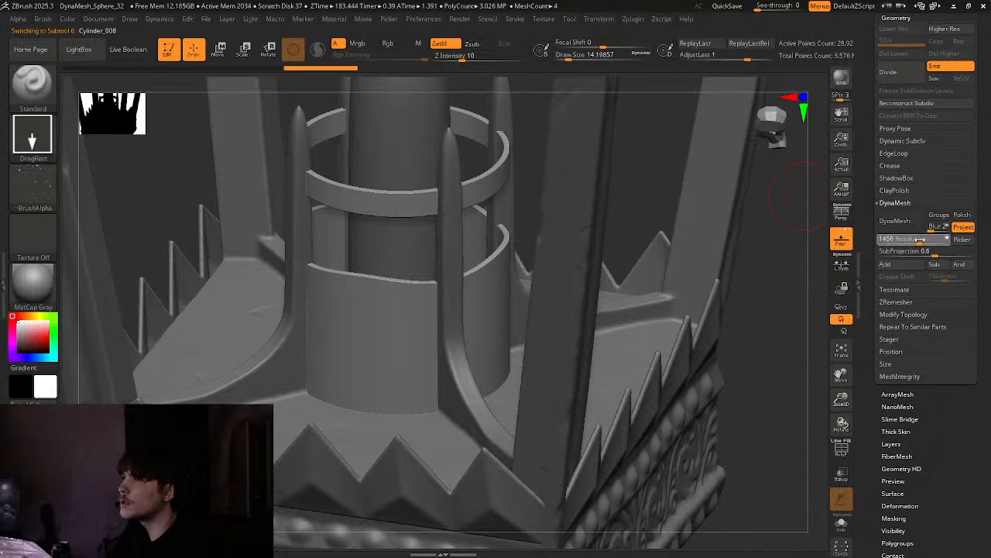
left_click_drag(926, 240, 931, 240)
left_click(894, 221)
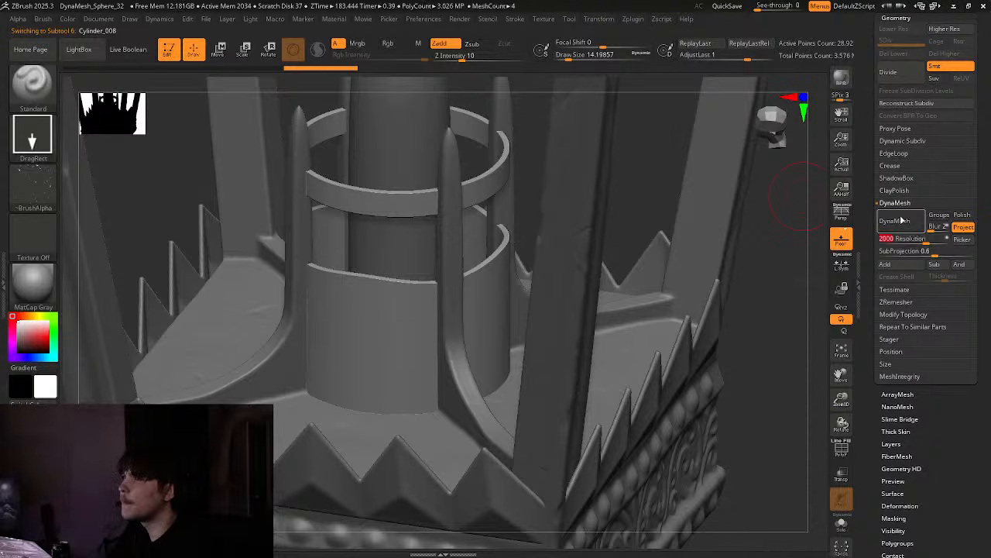
Apply a slight Polish deformation to the candle holder and check the whole lantern
left_click(906, 505)
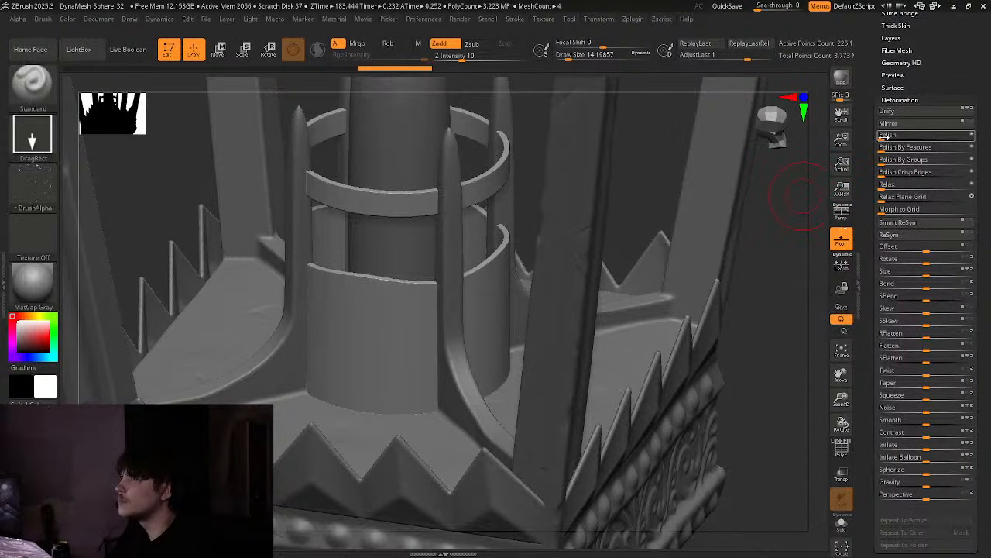
left_click_drag(882, 138, 886, 138)
right_click_drag(608, 309, 580, 221, "ctrl")
right_click_drag(557, 294, 611, 313)
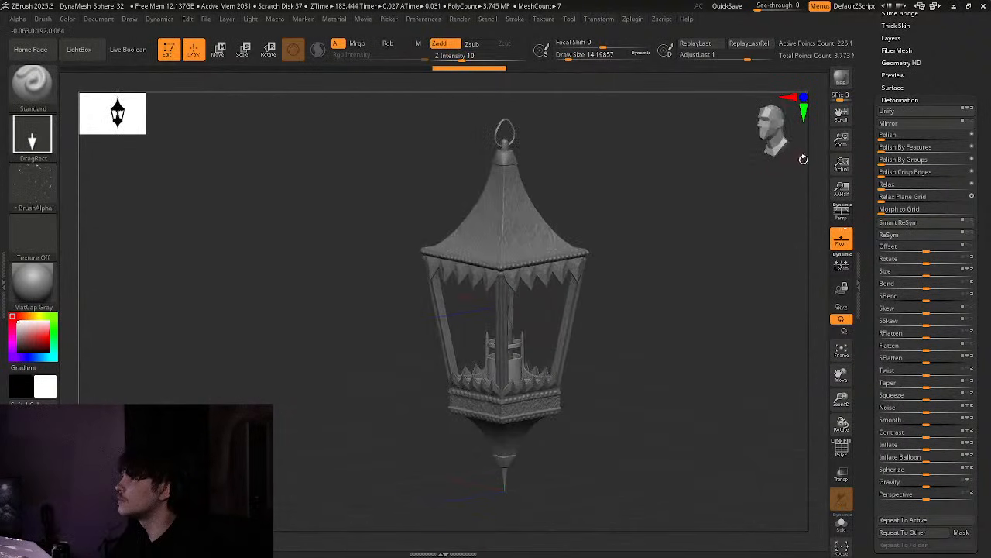
Try the Hair2 and Reflect2 materials on the lantern
left_click(841, 212)
left_click(32, 283)
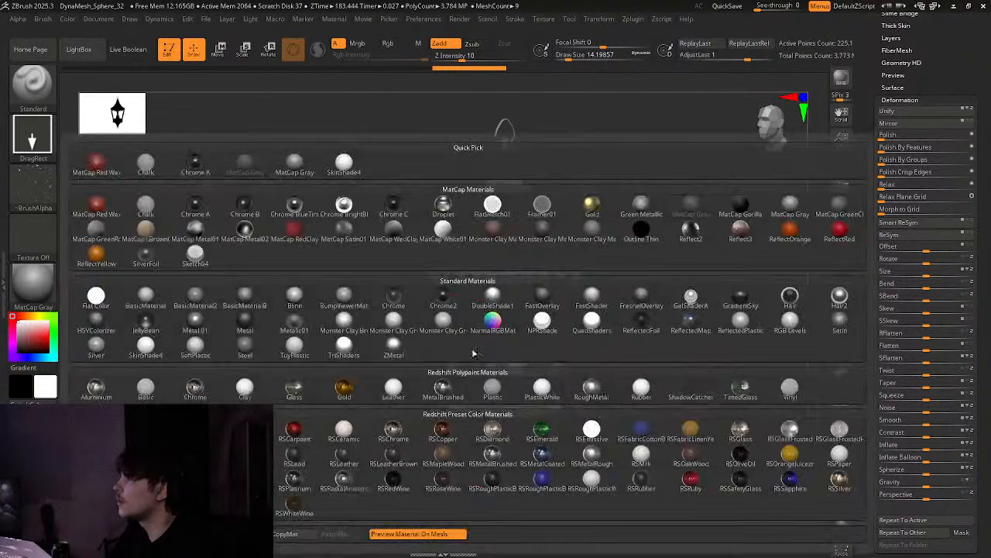
left_click(789, 298)
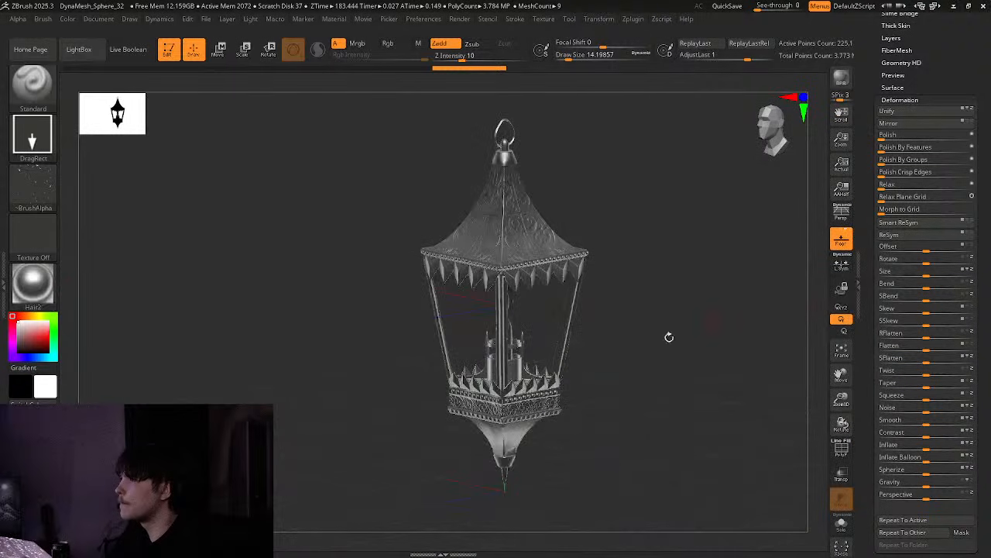
right_click_drag(653, 394, 581, 332)
left_click(33, 283)
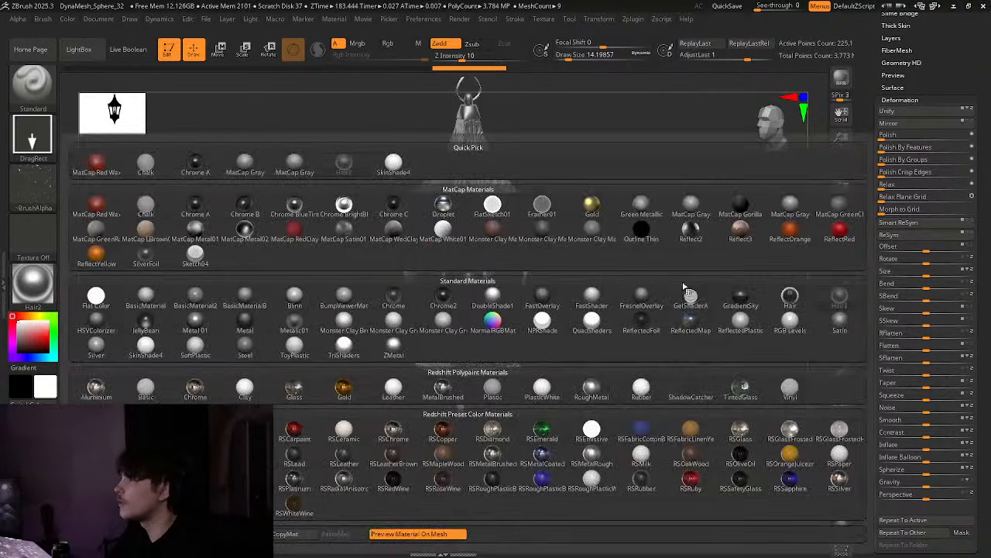
left_click(676, 240)
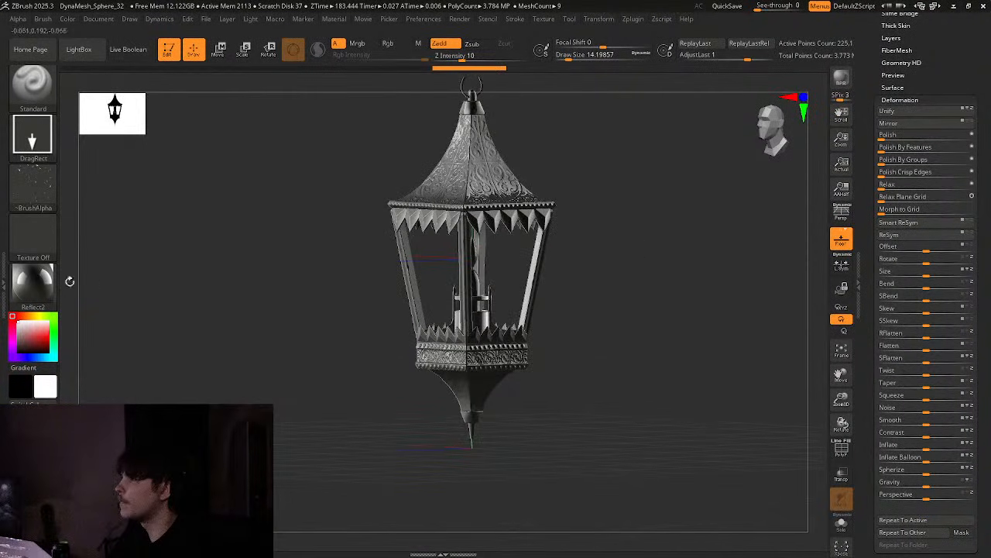
Apply the Metal 01 material to the lantern and view the model with the interface hidden
left_click(32, 283)
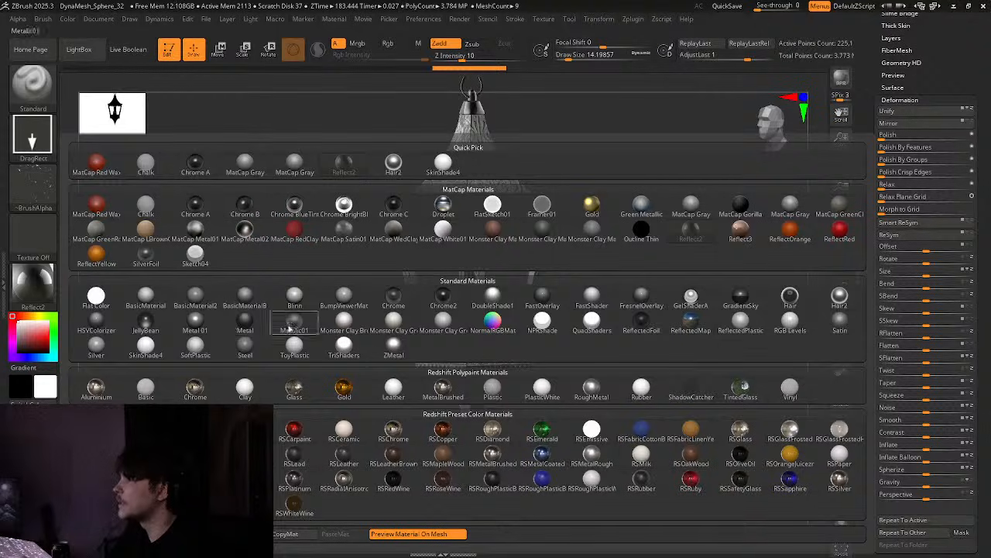
left_click(206, 330)
right_click_drag(411, 312, 657, 297)
key("Tab")
key("Tab")
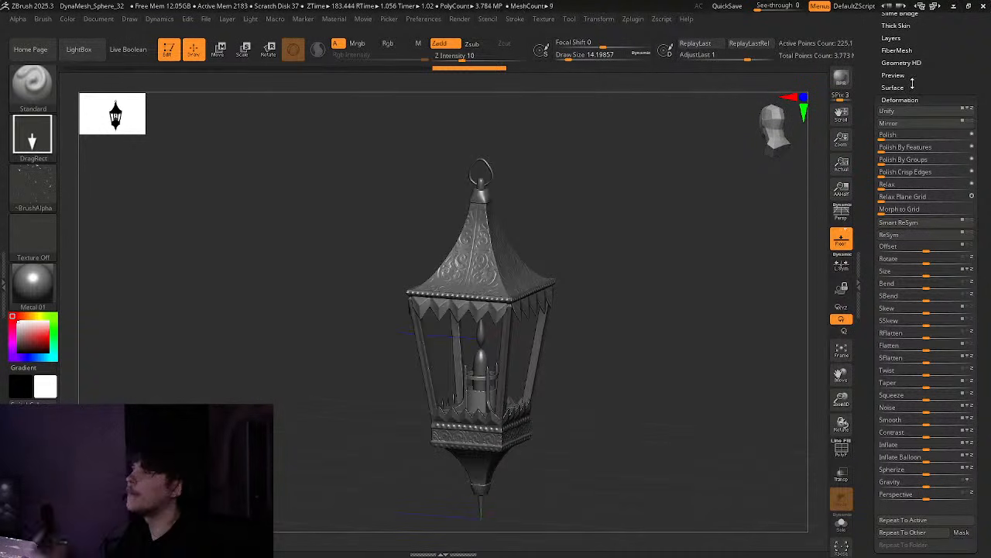
Export the lantern mesh in FBX format as ZbrushHP to the Lantern folder inside UGCs
scroll(913, 84, "up", 5)
left_click(938, 83)
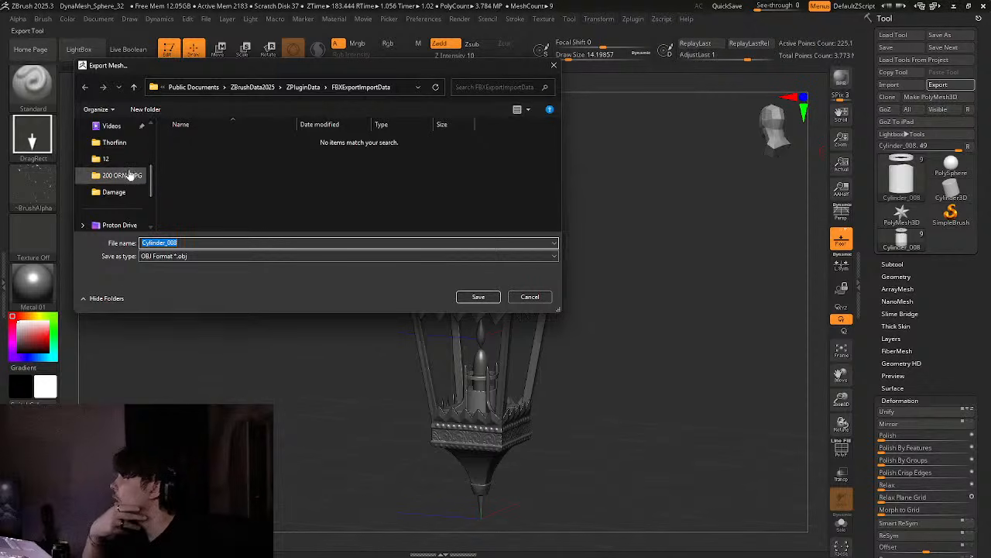
left_click(106, 158)
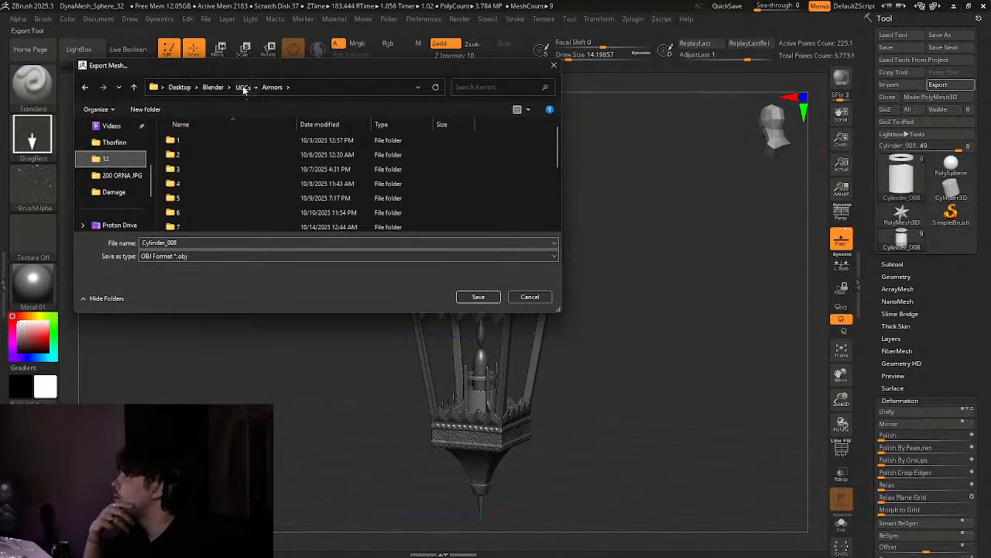
scroll(205, 179, "down", 2)
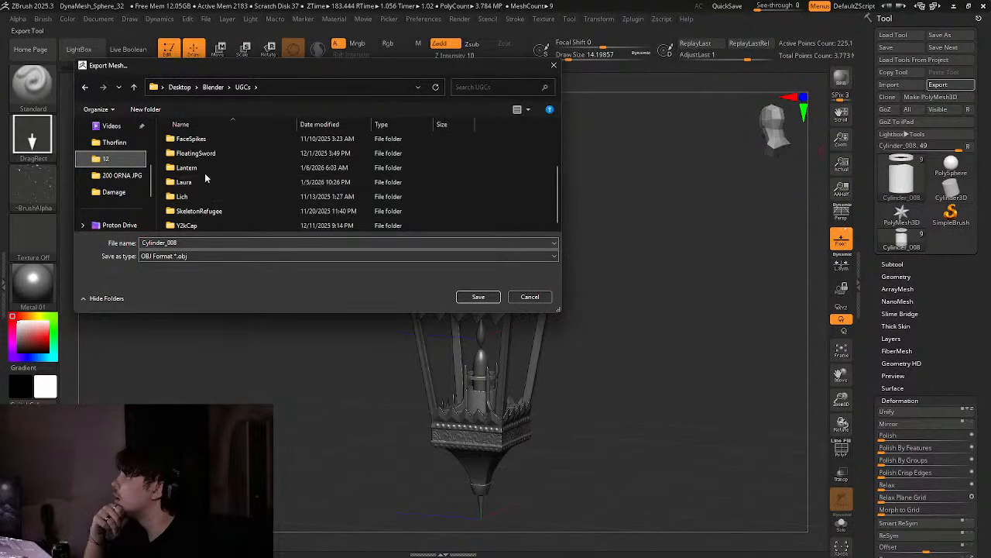
double_click(186, 167)
left_click(349, 255)
left_click(178, 343)
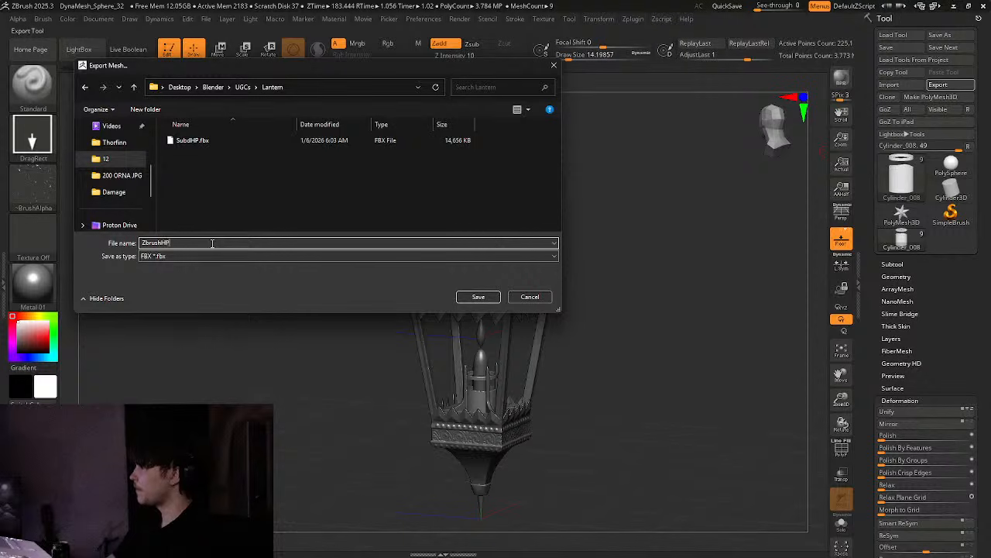
key("Return")
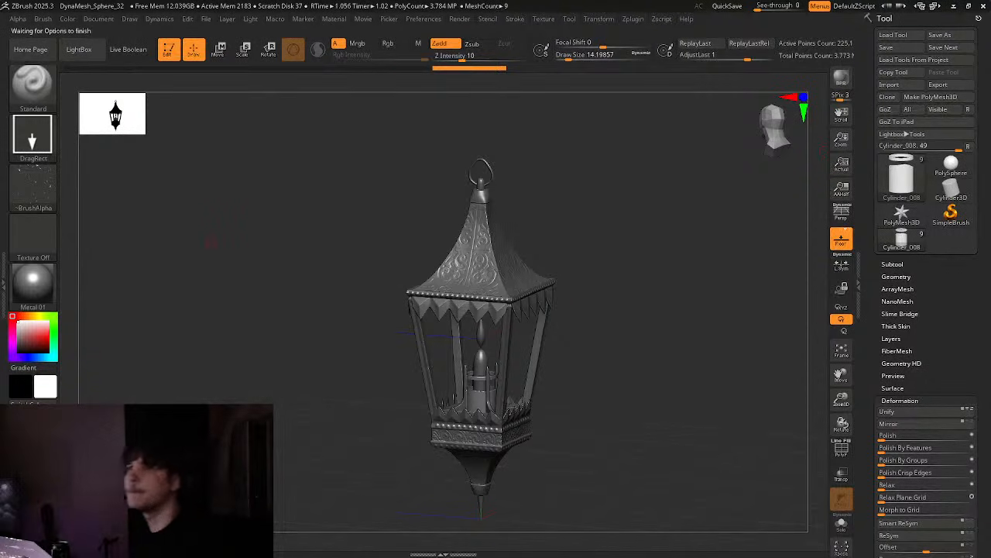
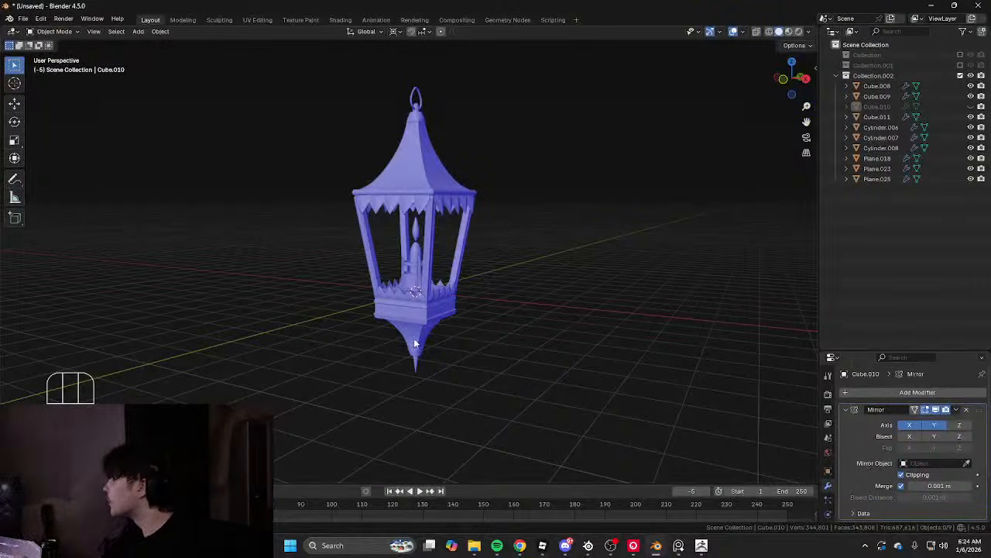
Switch to Blender and open all visible lantern parts together for mesh editing
scroll(415, 343, "up", 4)
middle_click_drag(620, 262, 451, 258)
scroll(372, 165, "down", 4)
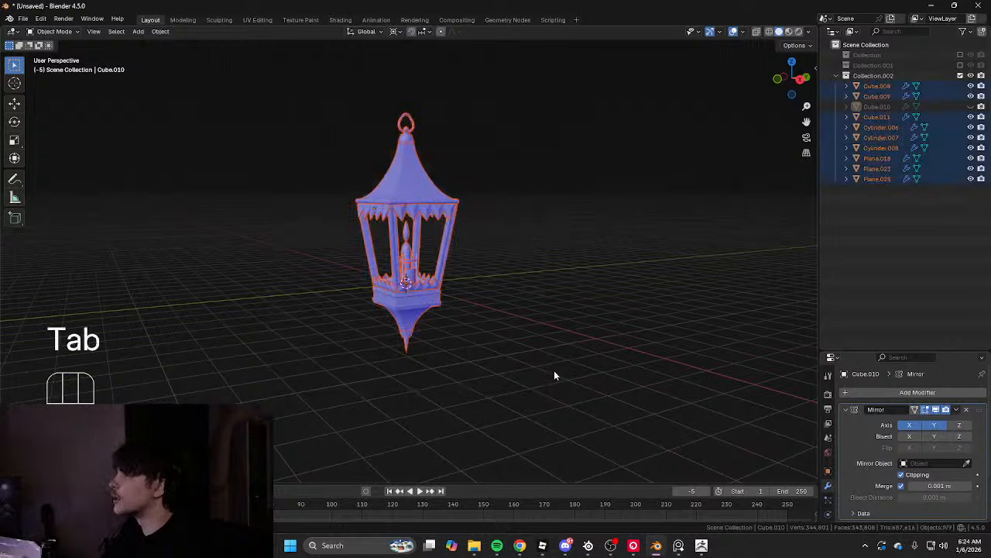
middle_click_drag(554, 374, 511, 321)
scroll(496, 294, "up", 2)
left_click(473, 234)
key("Tab")
key("Tab")
left_click_drag(264, 83, 606, 468)
key("Tab")
middle_click_drag(478, 261, 469, 294)
scroll(469, 225, "up", 5)
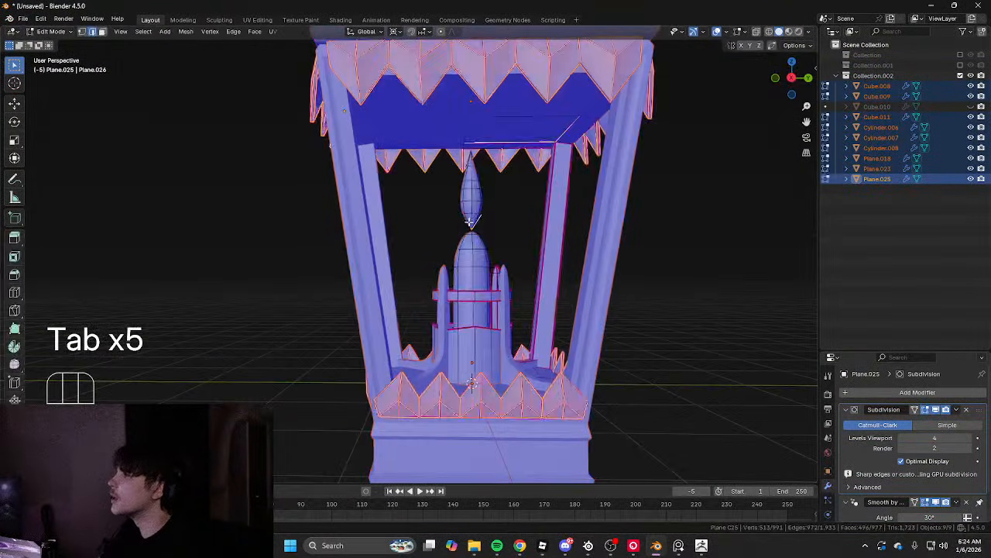
Try to delete the vertices on one side of the lantern's center line, working from the bottom wireframe view
middle_click_drag(469, 223, 445, 340, "shift")
scroll(387, 281, "down", 2)
scroll(317, 341, "down", 3)
middle_click_drag(387, 281, 310, 244)
middle_click_drag(612, 246, 555, 237)
middle_click_drag(469, 246, 539, 269, "shift")
middle_click_drag(538, 269, 493, 201)
key("shift+z")
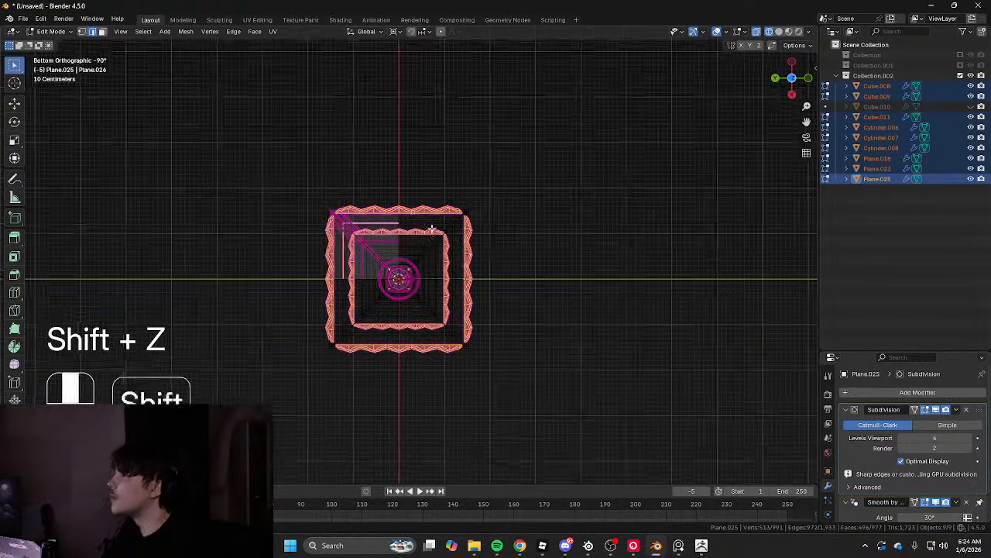
scroll(550, 80, "up", 2)
key("1")
mouse_move(535, 163)
middle_mouse_down("shift")
mouse_move(551, 80)
mouse_move(542, 149)
middle_mouse_up("shift")
left_click_drag(580, 75, 408, 379)
key("x")
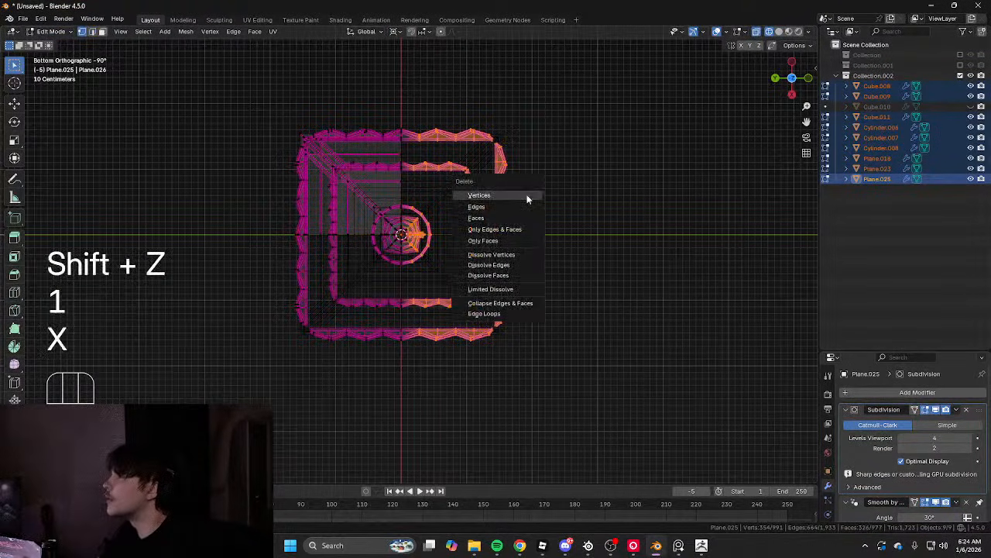
left_click(527, 199)
Delete the half of the remaining vertices below the horizontal center line, keeping a single quarter of the meshes
scroll(474, 226, "up", 2)
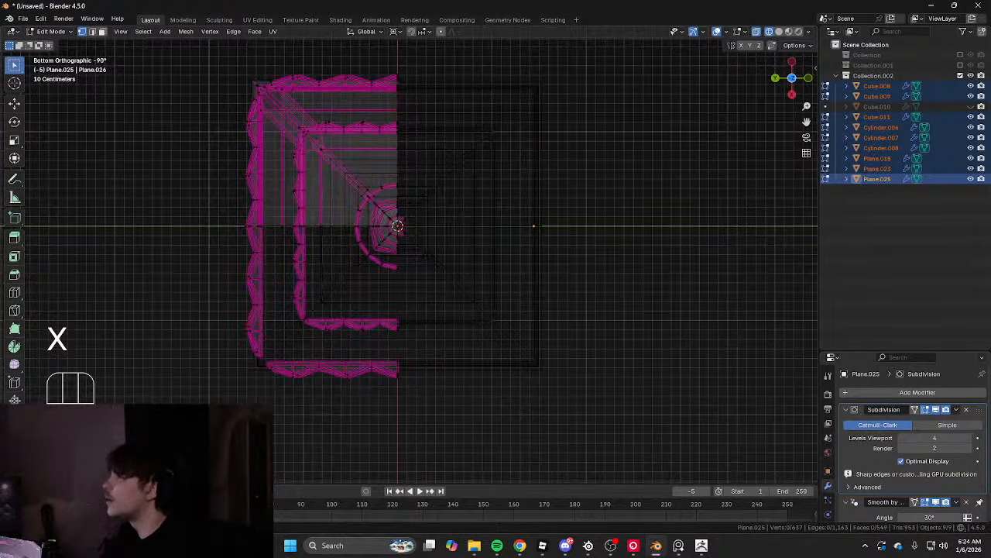
left_click_drag(208, 447, 526, 227)
key("x")
left_click(527, 228)
key("shift+z")
scroll(526, 228, "down", 6)
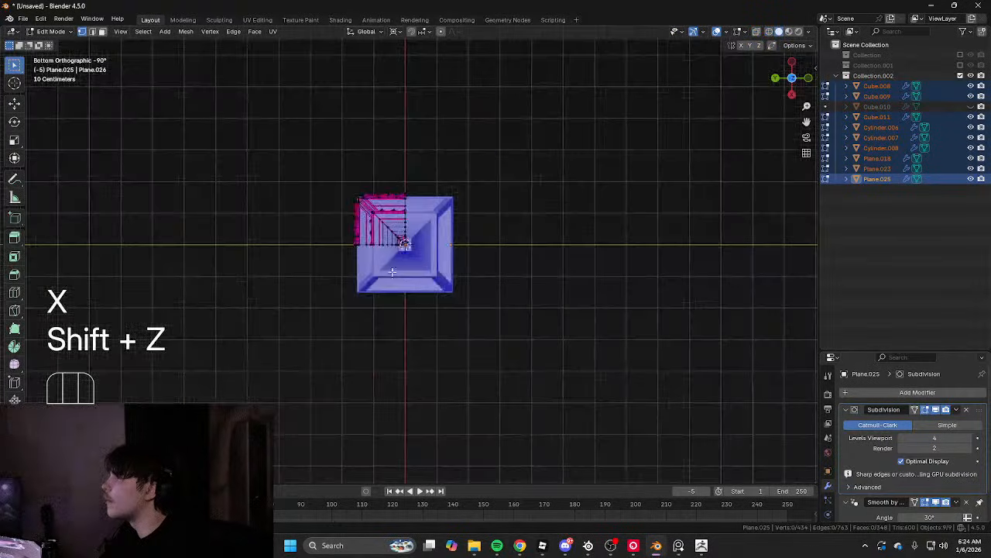
Leave mesh editing, select all the lantern parts and try joining them into one object
key("Tab")
mouse_move(525, 237)
middle_mouse_down()
mouse_move(491, 174)
mouse_move(403, 203)
mouse_move(415, 259)
mouse_move(343, 262)
mouse_move(298, 251)
middle_mouse_up()
scroll(403, 204, "up", 3)
left_click(406, 208)
left_click_drag(280, 137, 579, 480, "shift")
middle_click_drag(546, 434, 550, 256)
key("ctrl+j")
Undo the joining and the vertex deletions on the lantern parts
scroll(515, 252, "up", 3)
key("ctrl+z")
key("ctrl+z")
key("ctrl+z")
key("ctrl+z")
key("ctrl+z")
key("ctrl+z")
key("ctrl+z")
key("ctrl+z")
key("ctrl+z")
key("ctrl+z")
key("ctrl+z")
key("ctrl+z")
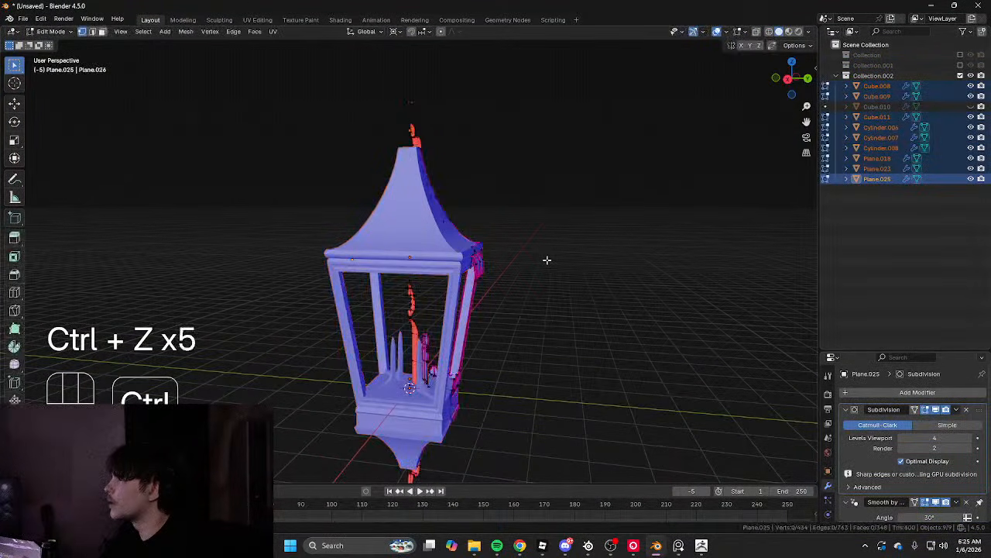
key("ctrl+z")
key("ctrl+z")
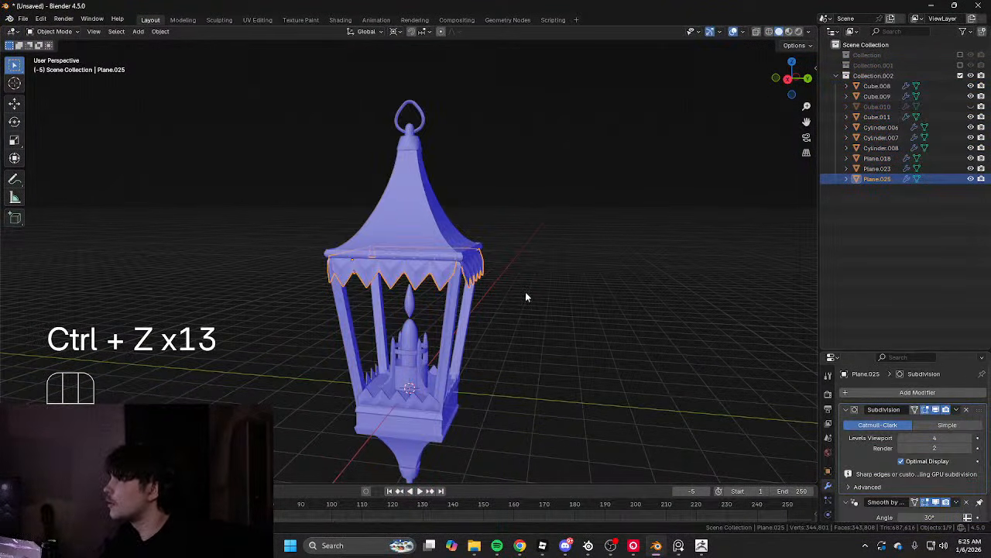
Duplicate the lantern collection and exclude the original Collection.002 from the view layer
key("Tab")
key("Tab")
scroll(496, 232, "up", 5)
key("Tab")
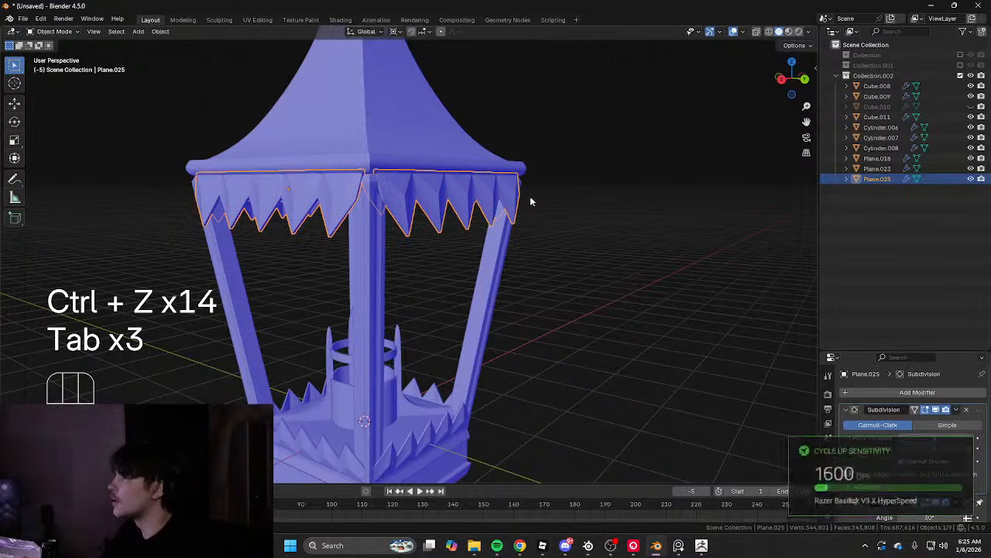
right_click(873, 75)
left_click(874, 74)
Hide the copy's red glass panes, then remove the main frame's Subdivision modifier and hide the frame
left_click(463, 331)
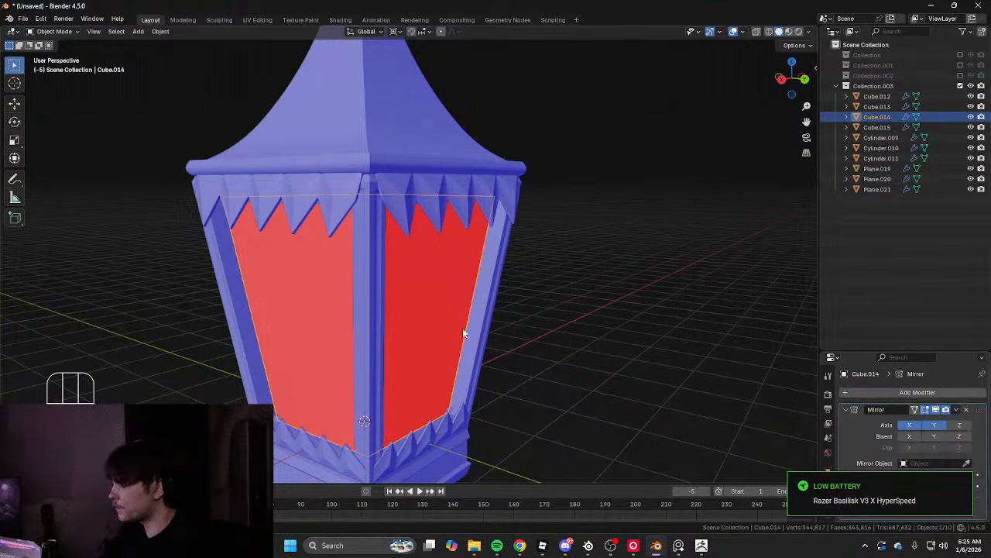
key("h")
middle_click_drag(701, 364, 679, 311, "shift")
scroll(743, 322, "down", 2)
scroll(770, 360, "up", 3)
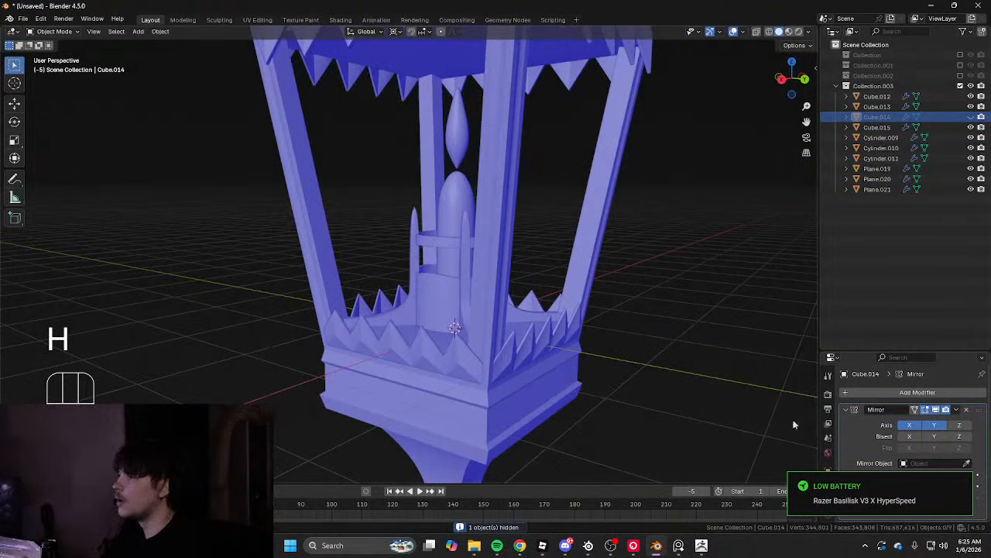
scroll(911, 408, "down", 2)
left_click_drag(903, 351, 903, 188)
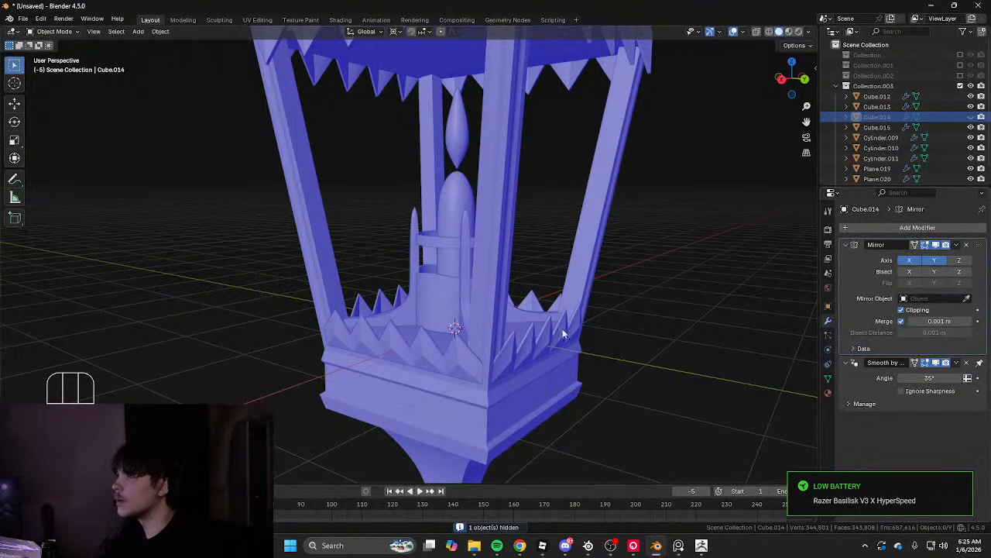
left_click(877, 96)
key("h")
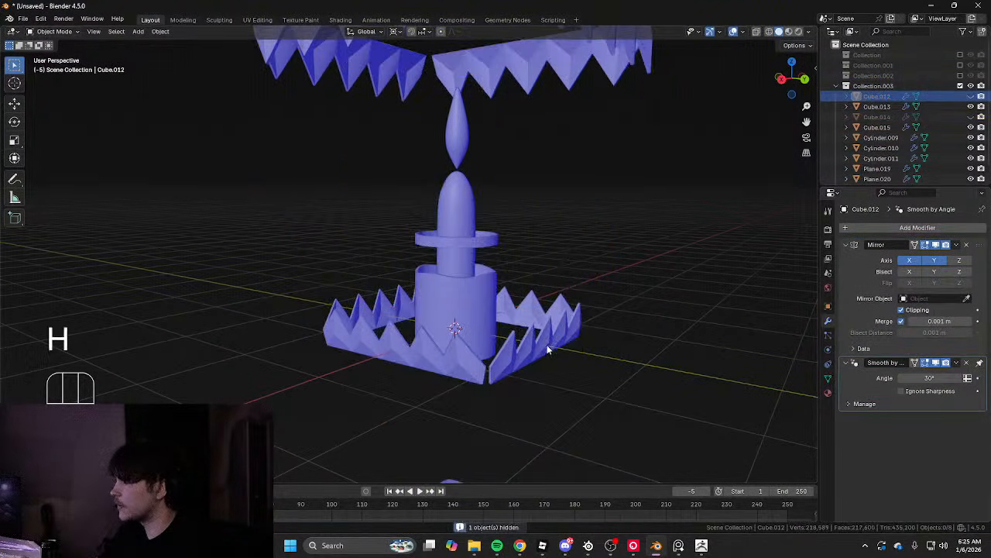
Remove the Subdivision modifiers from the lower spiked trim and the ringed candle holder, hiding each part
left_click(546, 348)
left_click(965, 245)
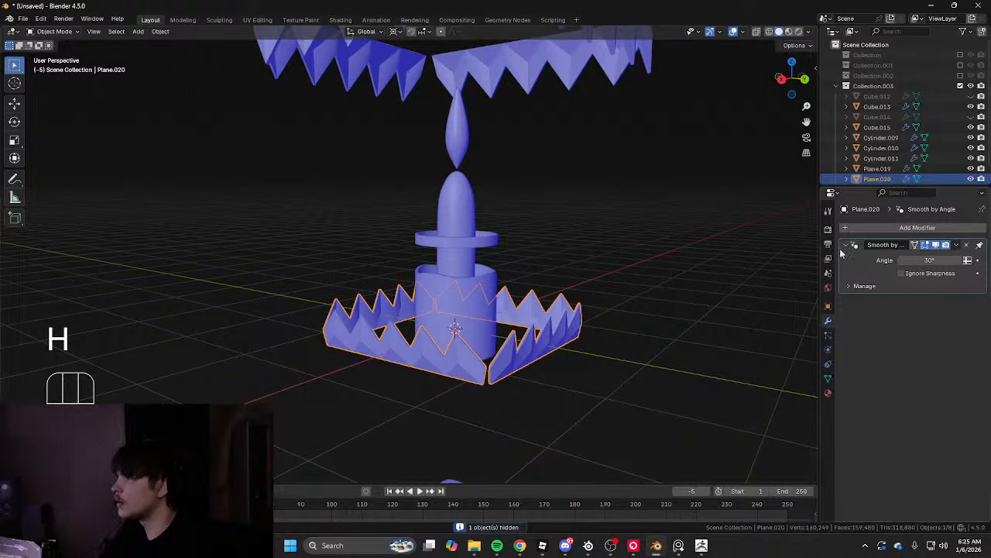
key("h")
left_click(475, 305)
left_click(966, 245)
key("h")
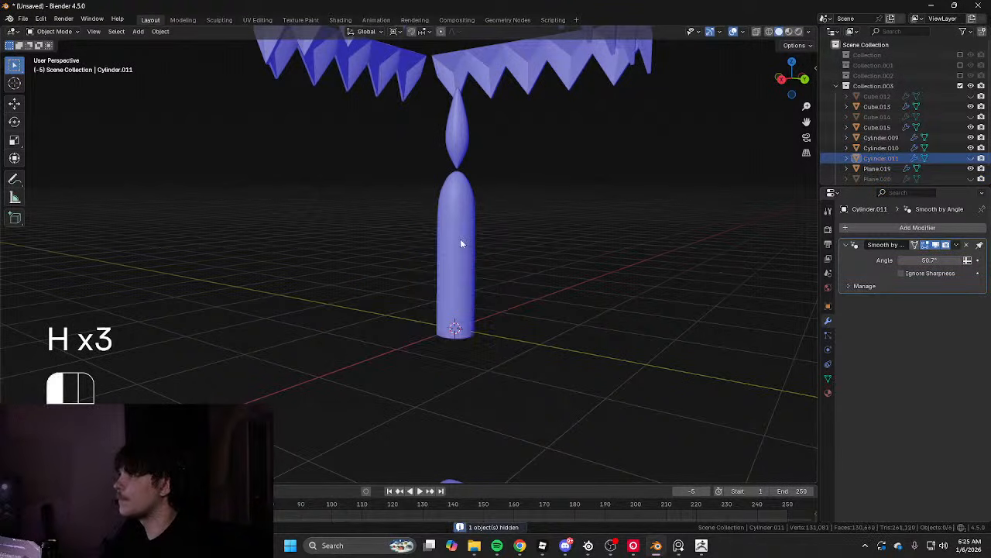
Remove the Subdivision modifiers from the candle and its flame, hiding each part
left_click(460, 239)
left_click(966, 245)
key("h")
left_click(463, 154)
left_click(965, 246)
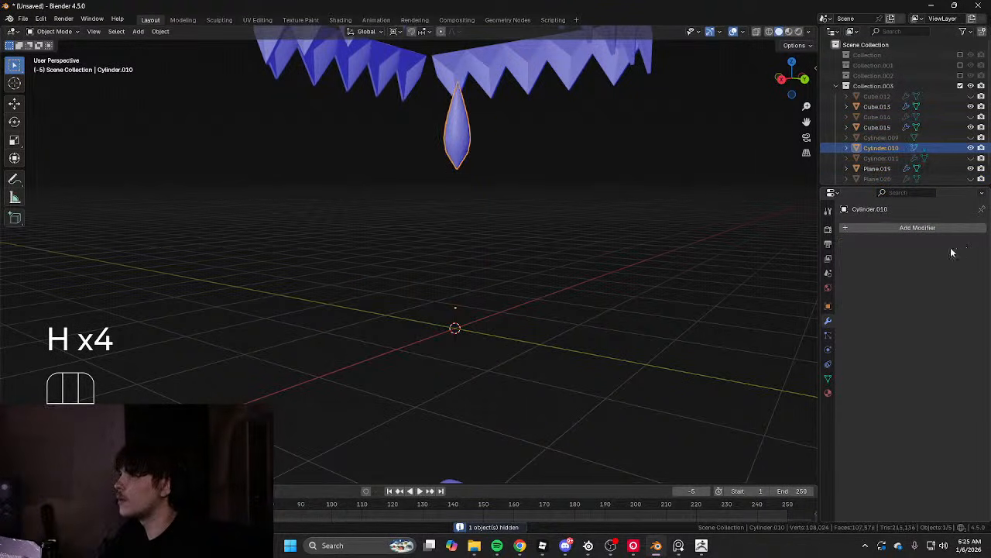
key("h")
Remove the Subdivision modifier from the upper spiked trim and hide the trim
scroll(487, 156, "down", 4)
middle_click_drag(487, 155, 485, 223, "shift")
scroll(484, 223, "up", 2)
key("h")
left_click(485, 223)
left_click(965, 245)
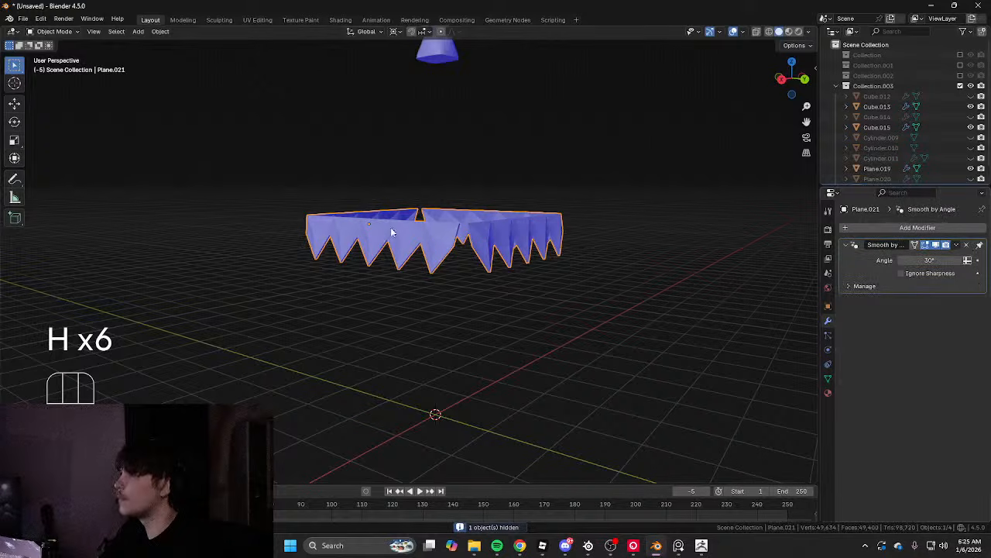
key("h")
Remove the Subdivision modifiers from the roof cap and the hanging ring, hiding both parts
middle_click_drag(396, 170, 410, 274, "shift")
left_click(451, 153)
left_click(966, 246)
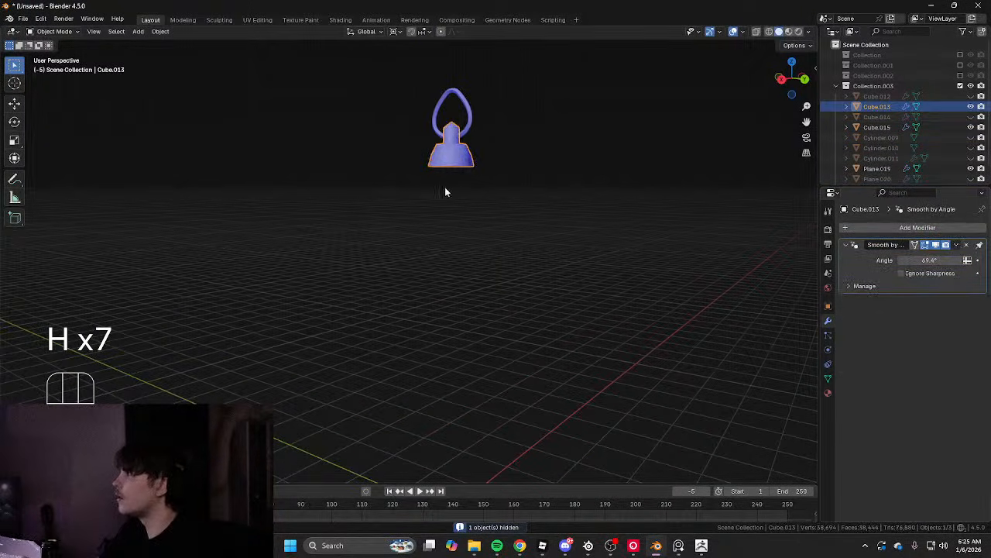
left_click(470, 120)
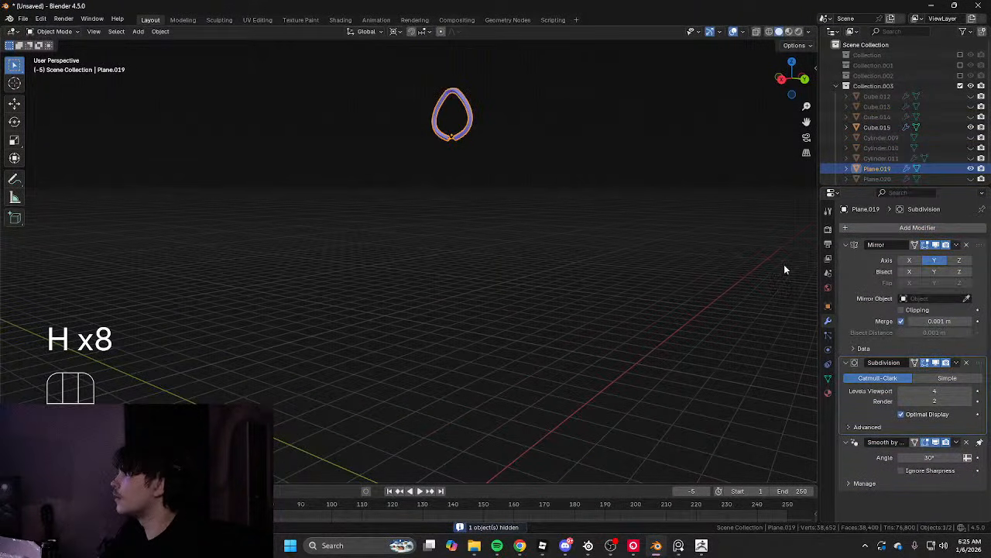
left_click(966, 363)
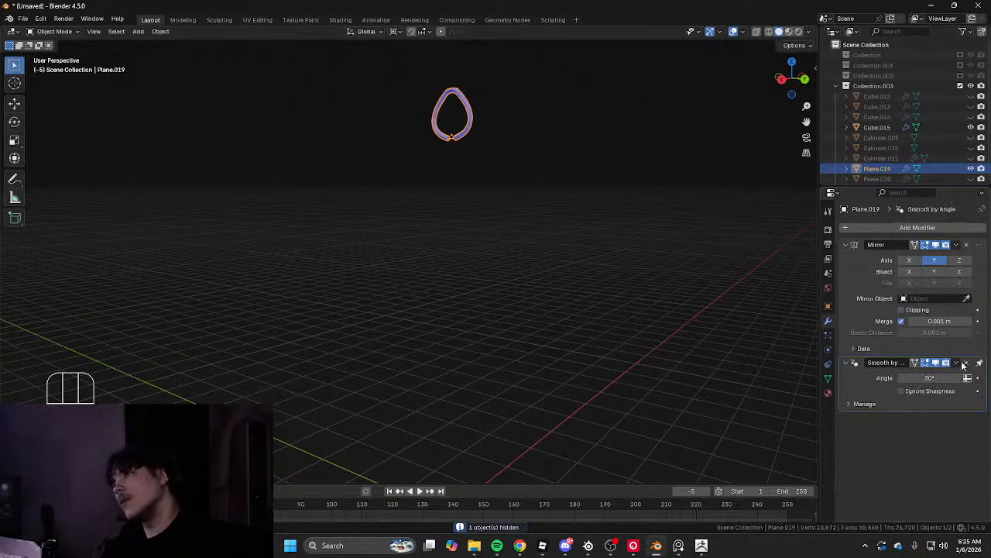
scroll(491, 349, "down", 2)
middle_click_drag(491, 349, 499, 161, "shift")
key("h")
Remove the Subdivision modifier from the pointed bottom finial and unhide all the lantern parts
left_click(446, 330)
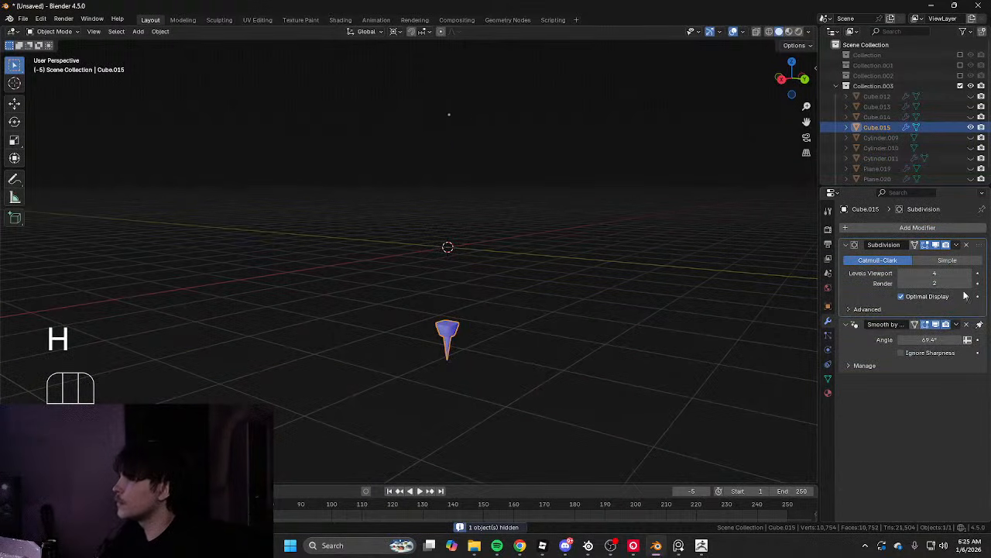
left_click(966, 245)
key("h")
key("alt+h")
Hide the red glass panes of the simplified lantern
left_click(561, 203)
middle_click_drag(562, 203, 551, 284, "shift")
left_click(477, 271)
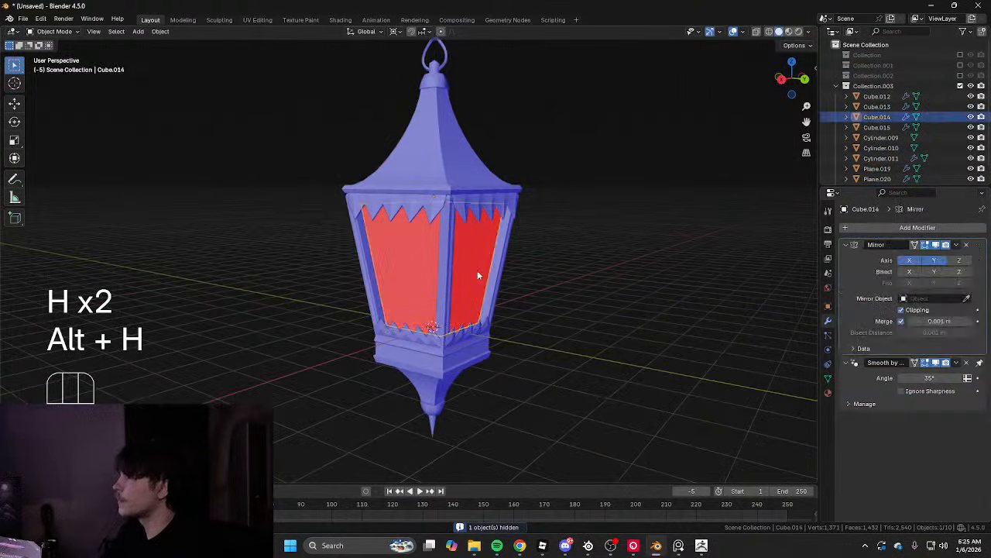
middle_click_drag(477, 271, 399, 260)
key("h")
middle_click_drag(490, 288, 350, 243, "shift")
scroll(504, 246, "up", 3)
scroll(453, 294, "up", 2)
scroll(351, 242, "down", 4)
scroll(350, 242, "down", 5)
Open the upper spiked trim for mesh editing
left_click(380, 170)
middle_click_drag(381, 169, 537, 96)
scroll(408, 185, "up", 2)
key("Tab")
key("Tab")
key("Tab")
key("Tab")
left_click(414, 206)
key("Tab")
Try deleting three quarters of the upper trim's vertices from the top wireframe view and check the remaining piece
key("shift+z")
key("1")
left_click_drag(550, 87, 391, 437)
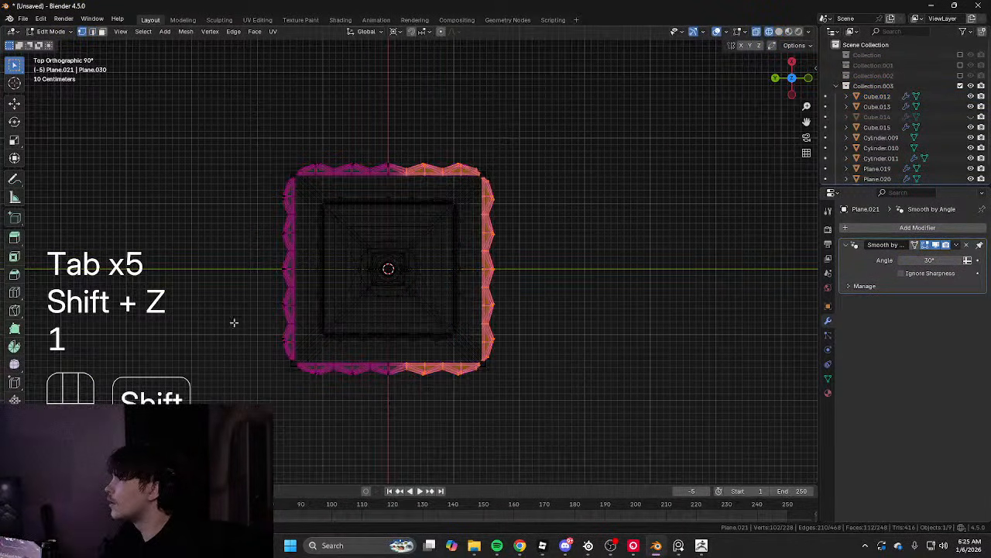
left_click_drag(270, 276, 540, 364, "shift")
key("x")
left_click(525, 365)
key("shift+z")
middle_click_drag(520, 340, 414, 231)
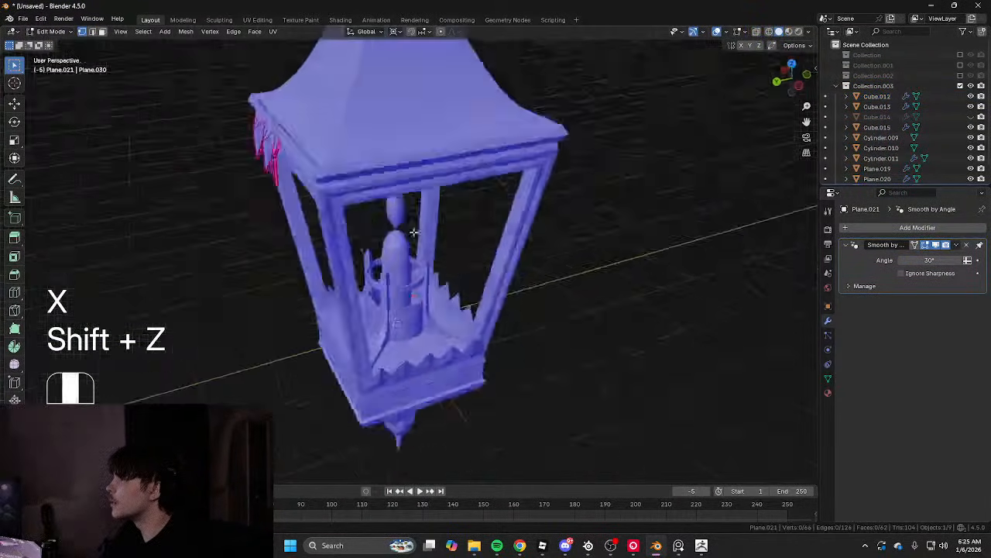
key("Tab")
left_click(387, 217)
key("Tab")
key("Tab")
left_click(310, 145)
key("Tab")
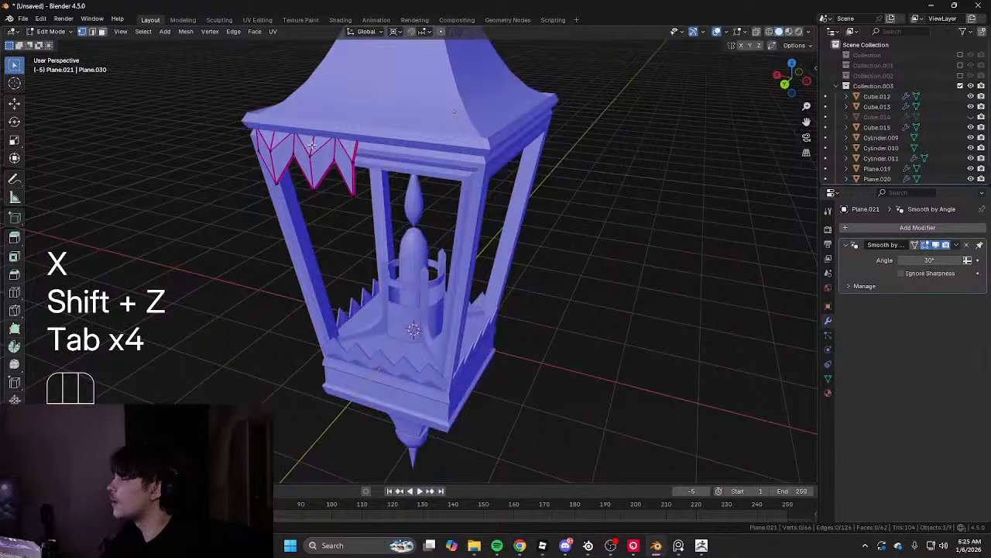
Undo the vertex deletion on the upper spiked trim
key("ctrl+z")
key("ctrl+z")
key("ctrl+z")
key("ctrl+z")
key("ctrl+z")
key("ctrl+z")
key("ctrl+z")
key("ctrl+z")
key("ctrl+z")
Delete all but one quarter of the upper spiked trim and add a Mirror modifier on the X axis
key("shift+z")
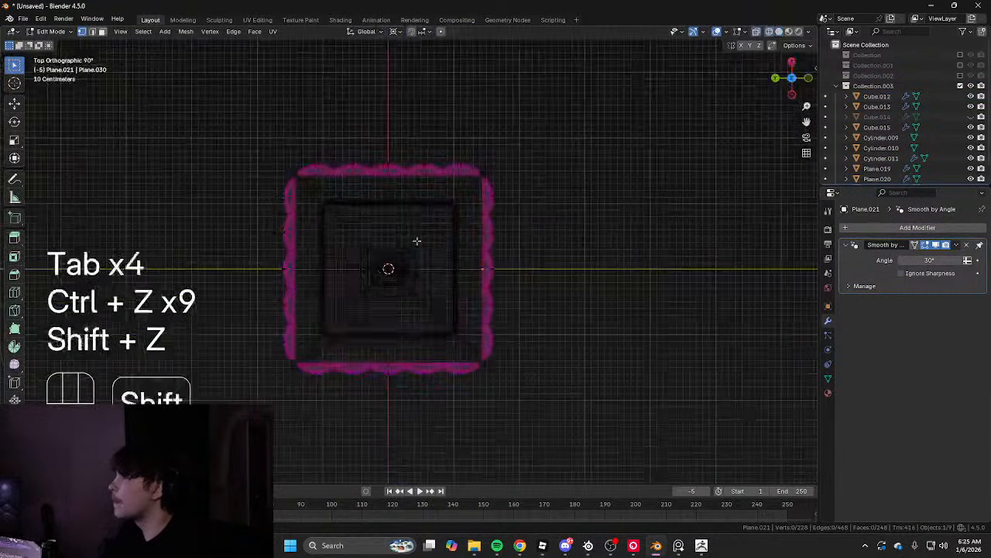
key("1")
left_click_drag(203, 106, 573, 261)
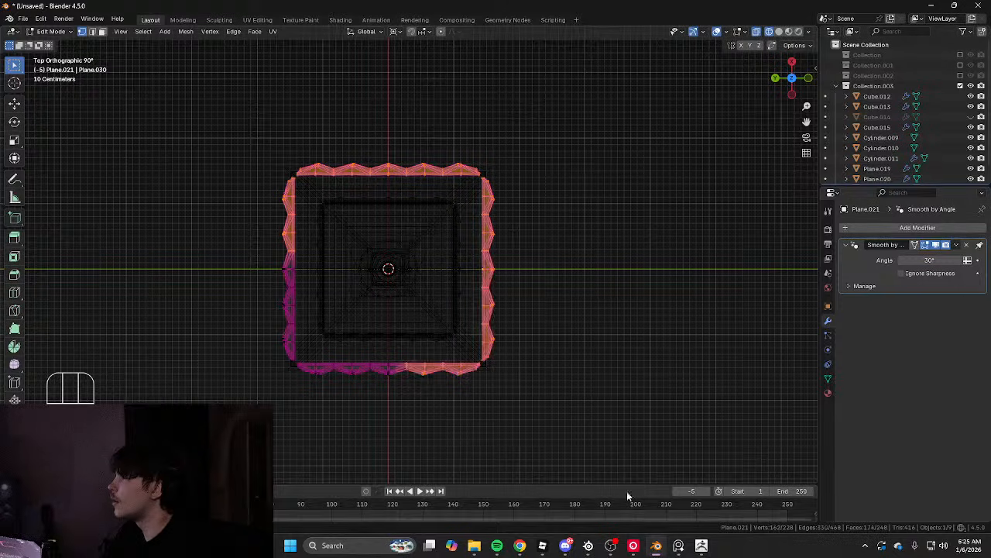
key("x")
left_click(503, 244)
key("shift+z")
key("Tab")
middle_click_drag(482, 247, 509, 129)
key("ctrl+x")
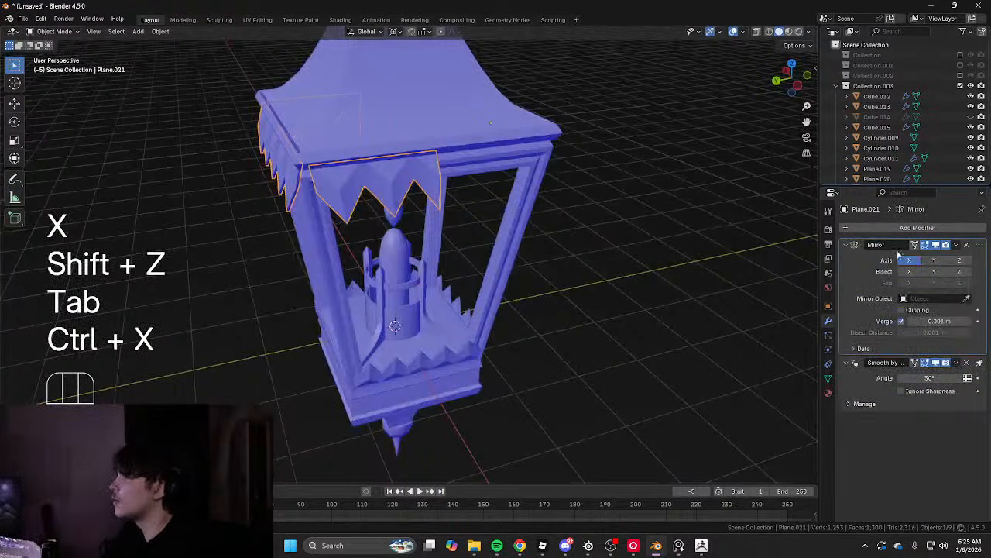
Extend the upper spiked trim's Mirror modifier to the Y axis and apply the trim's object transforms
left_click(934, 260, "shift")
middle_click_drag(587, 251, 465, 229)
key("ctrl+a")
left_click(615, 232)
Turn on mirror clipping and move the upper trim's open-end vertices onto the Y centre plane
key("Tab")
middle_click_drag(463, 229, 462, 301, "shift")
scroll(461, 294, "up", 5)
key("shift+z")
key("1")
left_click_drag(429, 215, 496, 380)
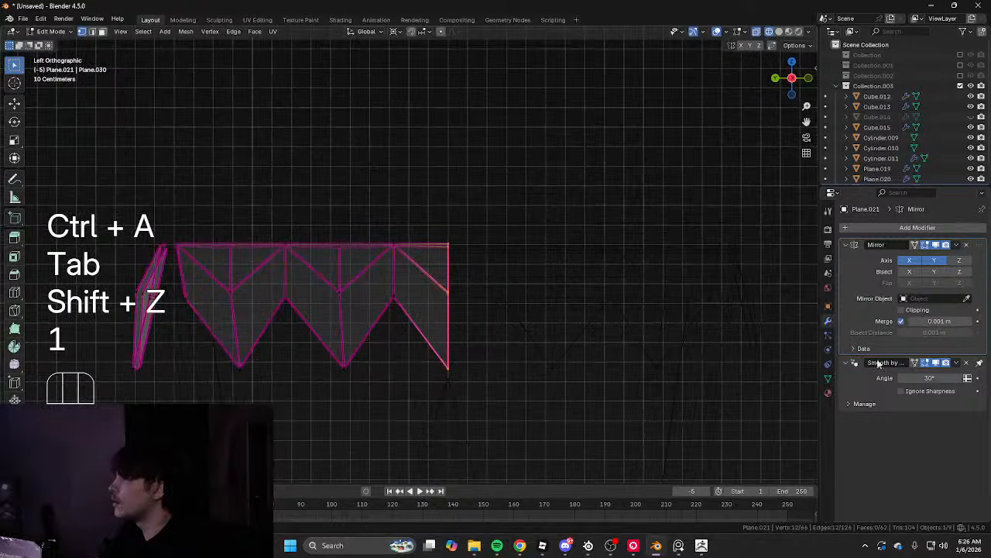
key("g")
left_click(664, 299)
key("g")
middle_click_drag(608, 293, 495, 280, "alt")
scroll(429, 293, "down", 3)
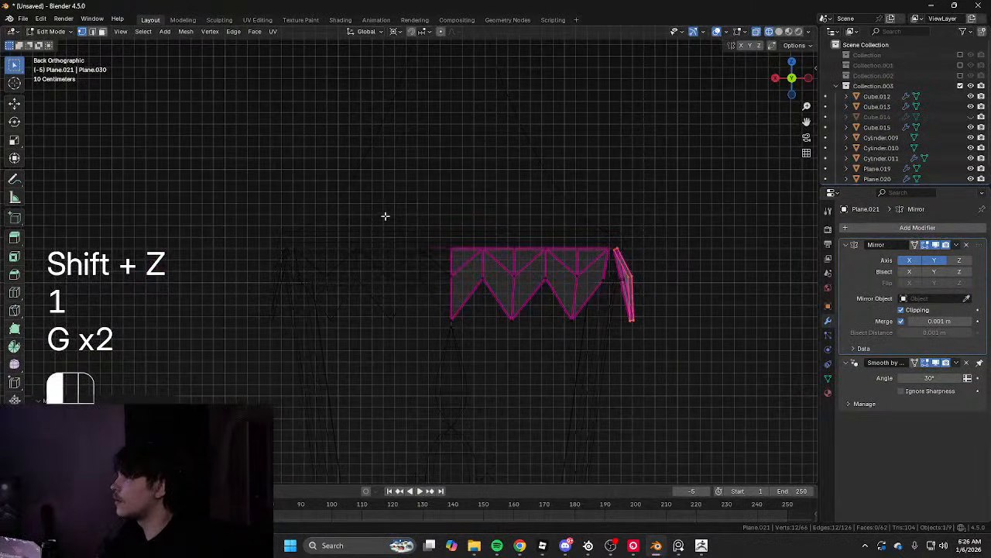
Move the vertices at the upper trim's other open end onto the X centre plane and leave mesh editing
left_click_drag(384, 215, 465, 352)
key("g")
middle_click_drag(453, 348, 412, 339)
key("g")
left_click(431, 338)
key("shift+z")
middle_click_drag(524, 358, 398, 372, "shift")
scroll(383, 349, "down", 3)
key("Tab")
Delete the vertices of the lower spiked trim except for one quarter, working from the top wireframe view
left_click(383, 362)
key("Tab")
key("shift+z")
key("1")
scroll(349, 248, "up", 3)
scroll(292, 85, "down", 1)
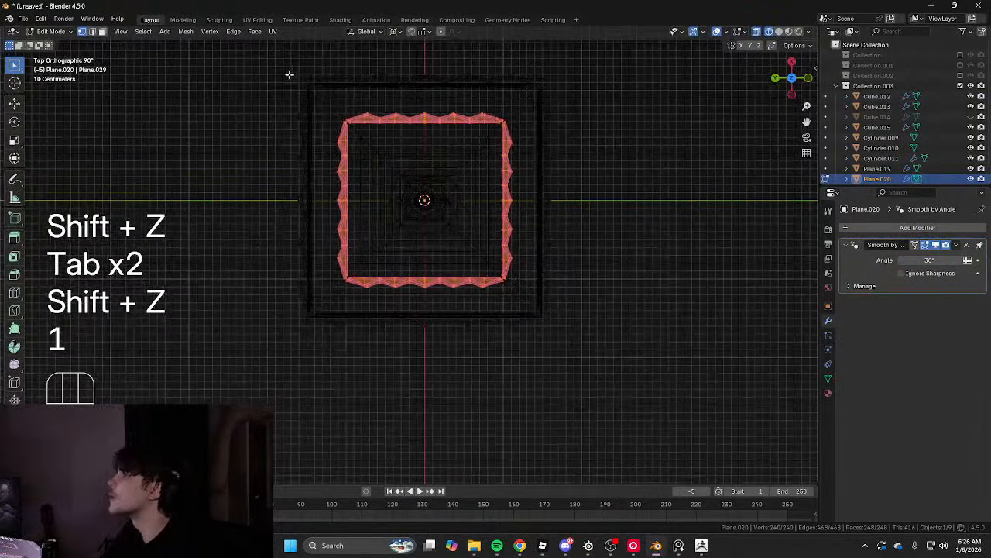
left_click_drag(285, 85, 604, 185)
left_click_drag(623, 79, 426, 358, "shift")
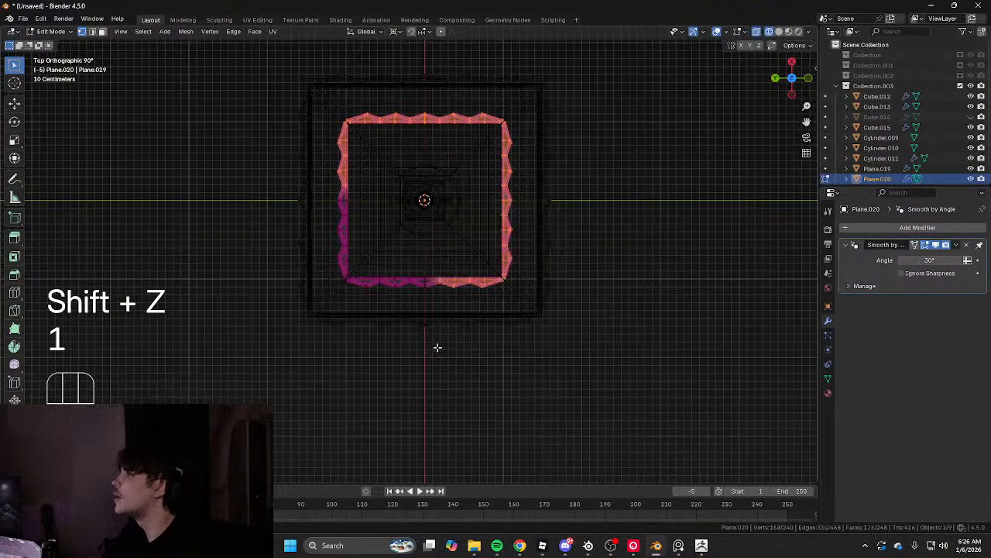
key("x")
left_click(431, 341)
key("Tab")
Return to solid shading and add a Mirror modifier on the X axis to the lower spiked trim
key("shift+z")
middle_click_drag(431, 341, 472, 210)
scroll(464, 209, "up", 2)
key("ctrl+x")
Try moving a vertex on the upper spiked trim's mirror seam and undo the move
scroll(494, 345, "up", 4)
left_click(494, 346)
key("Tab")
scroll(464, 220, "up", 3)
key("Tab")
key("Tab")
scroll(453, 241, "up", 4)
key("1")
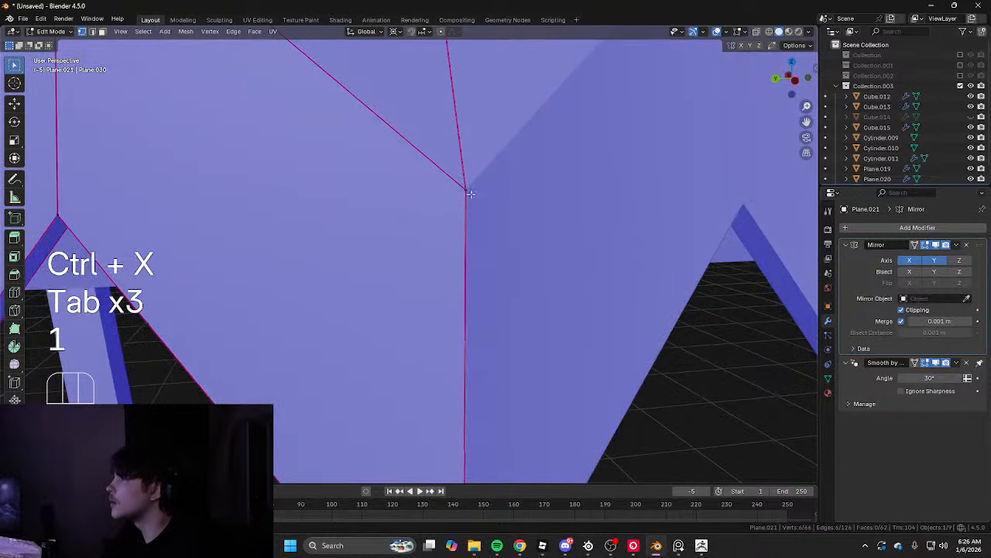
left_click(471, 193)
key("g")
key("ctrl+z")
Merge all vertices of the upper spiked trim by distance
key("a")
scroll(583, 403, "down", 4)
key("m")
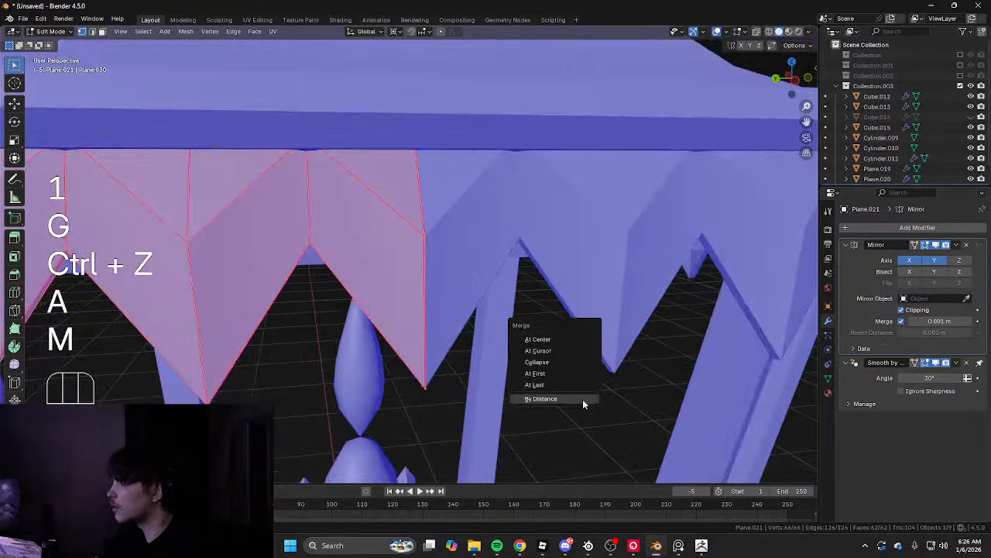
key("Tab")
Merge all vertices of the lower spiked trim by distance
scroll(508, 349, "down", 8)
middle_click_drag(507, 346, 488, 195, "shift")
left_click(460, 299)
key("Tab")
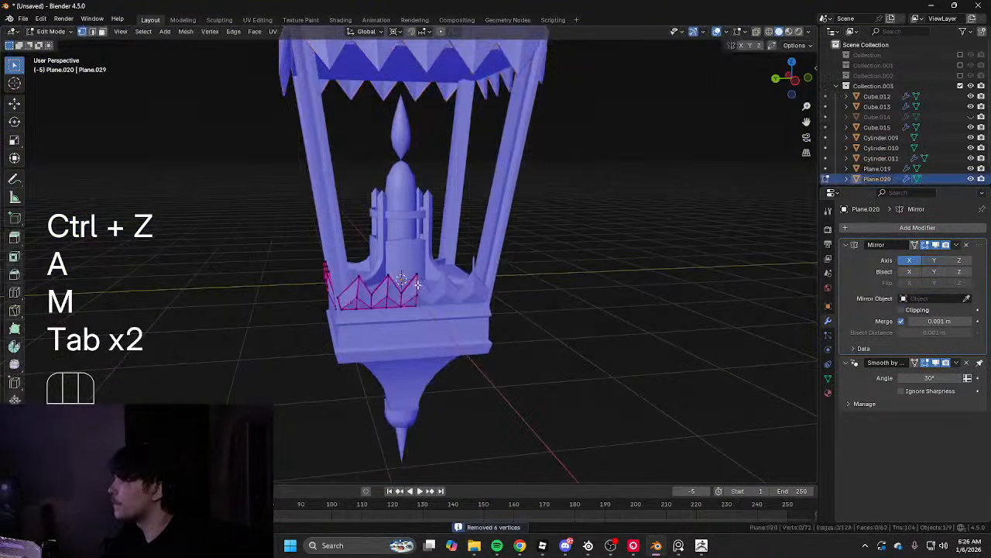
scroll(469, 325, "up", 4)
key("Tab")
key("Tab")
key("a")
key("m")
left_click(526, 410)
key("Tab")
left_click(616, 322)
middle_click_drag(616, 321, 667, 313)
scroll(556, 314, "down", 4)
middle_click_drag(411, 296, 391, 311)
key("Tab")
key("Tab")
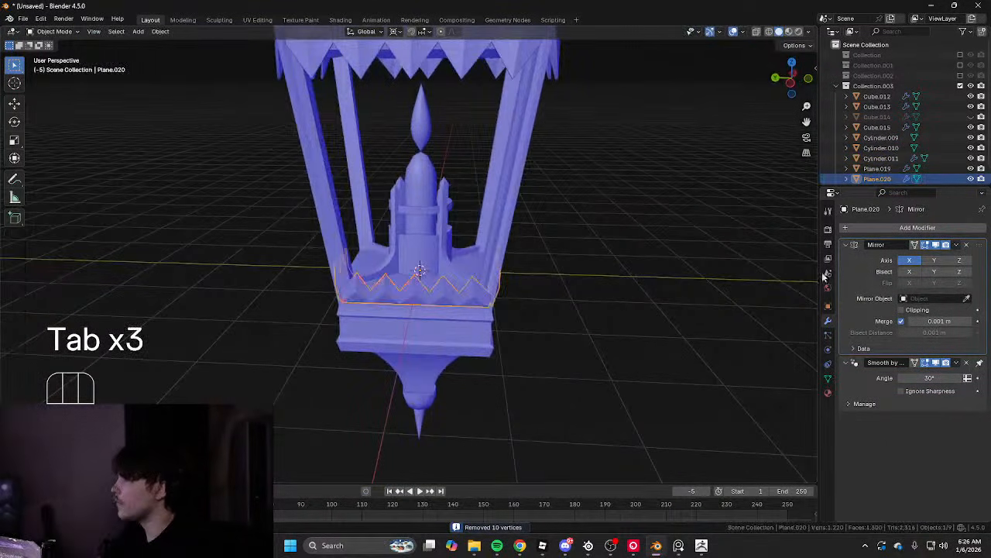
left_click(652, 285)
Delete all but one quarter of the circular band around the candle from the top wireframe view
middle_click_drag(653, 285, 618, 292)
scroll(496, 267, "up", 2)
left_click(428, 248)
key("Tab")
middle_click_drag(440, 255, 450, 279)
scroll(460, 236, "down", 4)
key("shift+z")
scroll(403, 186, "up", 6)
middle_click_drag(367, 148, 367, 280, "shift")
scroll(367, 281, "up", 2)
key("1")
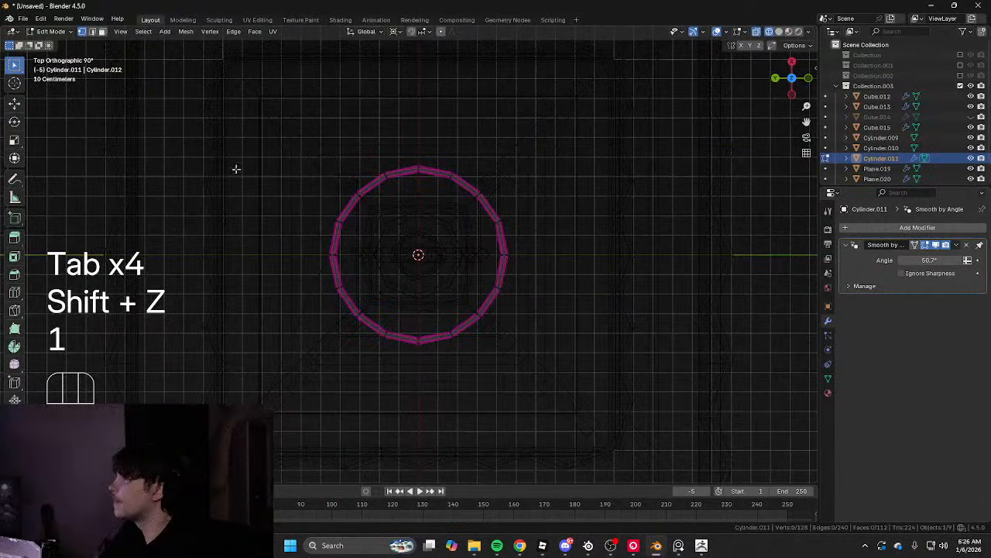
left_click_drag(273, 107, 616, 243)
left_click_drag(588, 161, 426, 385, "shift")
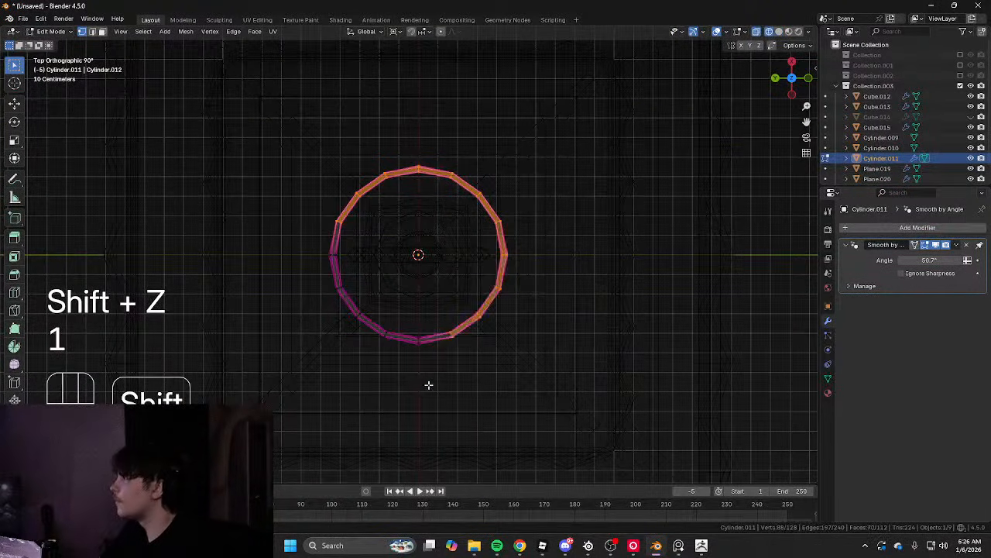
key("x")
left_click(427, 385)
key("Tab")
Add a Mirror modifier to the circular candle band and check its remaining mesh
key("ctrl+x")
key("shift+z")
middle_click_drag(546, 313, 498, 248)
key("Tab")
scroll(498, 248, "down", 5)
key("Tab")
Examine the meshes of the other lantern parts for pieces that still need mirroring
left_click(482, 281)
middle_click_drag(465, 318, 469, 150, "shift")
key("Tab")
scroll(482, 287, "down", 1)
key("Tab")
key("Tab")
key("Tab")
middle_click_drag(427, 302, 426, 248)
Delete all but one quarter of the Cube.015 finial from the top wireframe view
left_click(426, 365)
key("Tab")
middle_click_drag(504, 255, 388, 100, "alt")
key("shift+z")
key("1")
left_click_drag(348, 95, 492, 152, "shift")
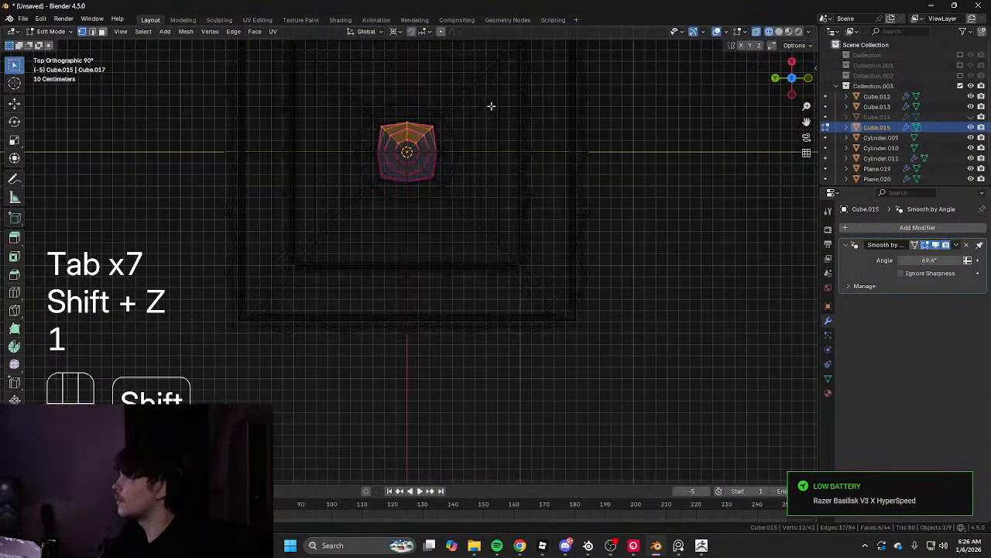
left_click_drag(493, 104, 411, 236, "shift")
key("x")
left_click(411, 234)
key("shift+z")
Add a Mirror modifier on the X and Y axes to the Cube.015 finial
key("Tab")
key("ctrl+x")
left_click(933, 261)
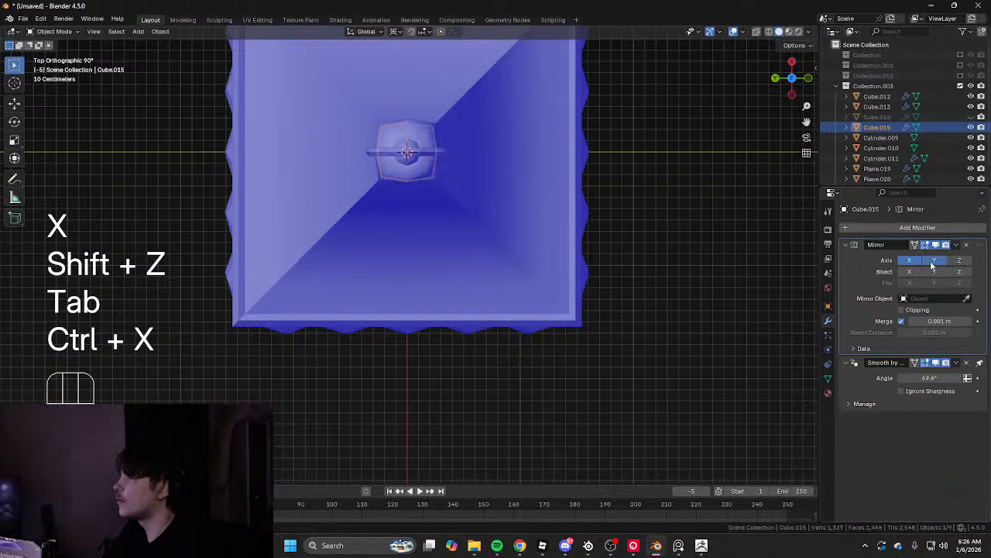
middle_click_drag(534, 256, 512, 248)
scroll(511, 247, "down", 1)
middle_click_drag(512, 248, 419, 224)
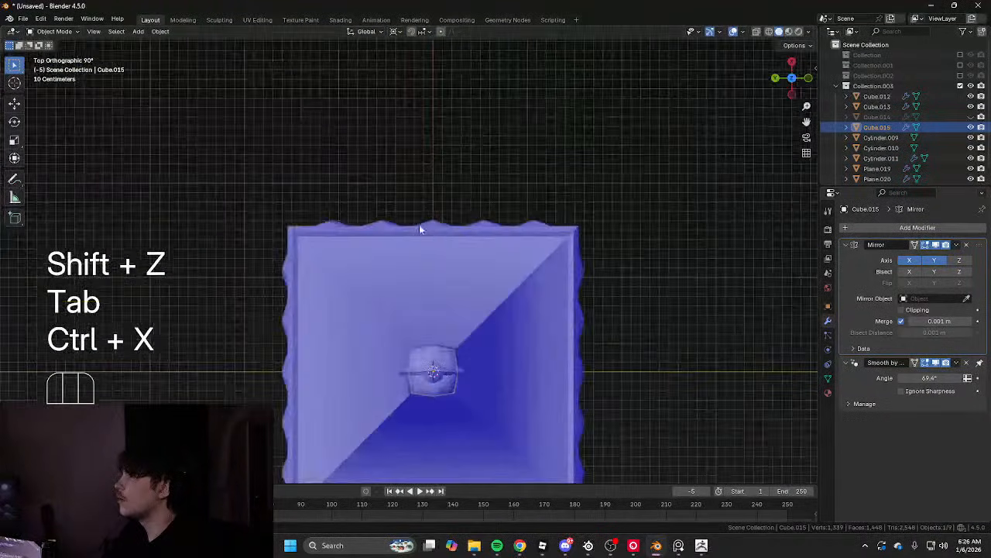
Delete all but one quarter of the roof cap Cube.013 from the top wireframe view
left_click(431, 401)
key("Tab")
key("shift+z")
key("1")
left_click_drag(334, 215, 528, 285)
left_click_drag(533, 232, 427, 379, "shift")
key("x")
left_click(426, 380)
key("shift+z")
key("Tab")
Add a Mirror modifier on the X and Y axes to the roof cap
key("ctrl+x")
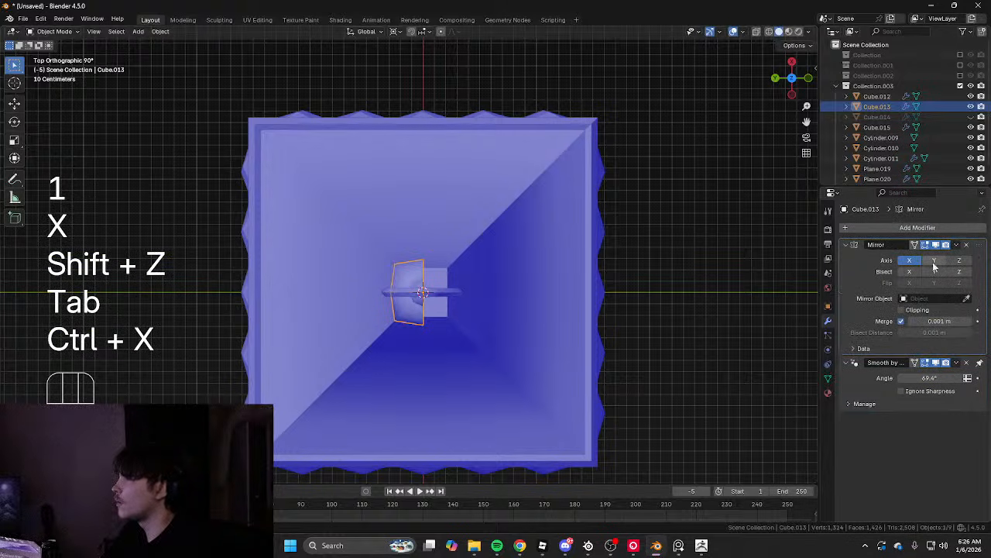
middle_click_drag(524, 311, 415, 245)
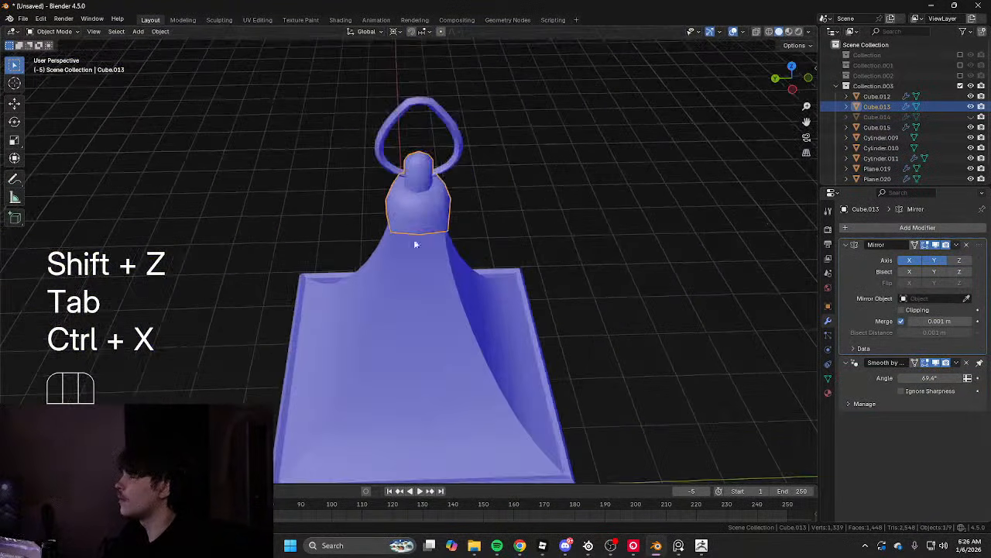
middle_click_drag(471, 193, 471, 267, "shift")
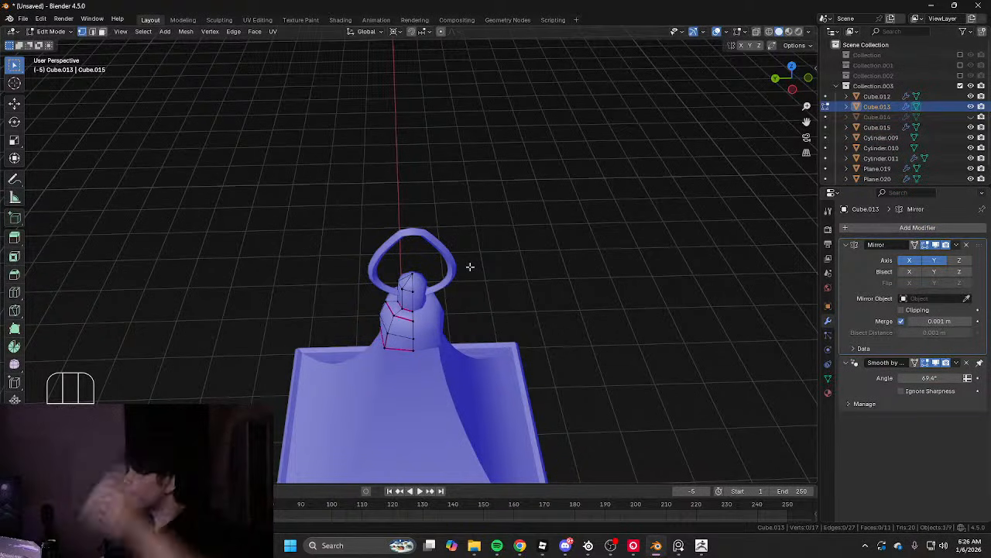
Select all visible lantern parts and open them together for mesh editing in a top wireframe view
scroll(449, 229, "down", 7)
middle_click_drag(445, 228, 457, 139, "shift")
key("Tab")
left_click_drag(349, 124, 485, 310)
key("Tab")
key("shift+z")
middle_click_drag(520, 273, 534, 332, "alt")
scroll(605, 296, "up", 4)
Examine the quarter meshes in the top wireframe view for parts that still extend beyond the kept quarter
key("3")
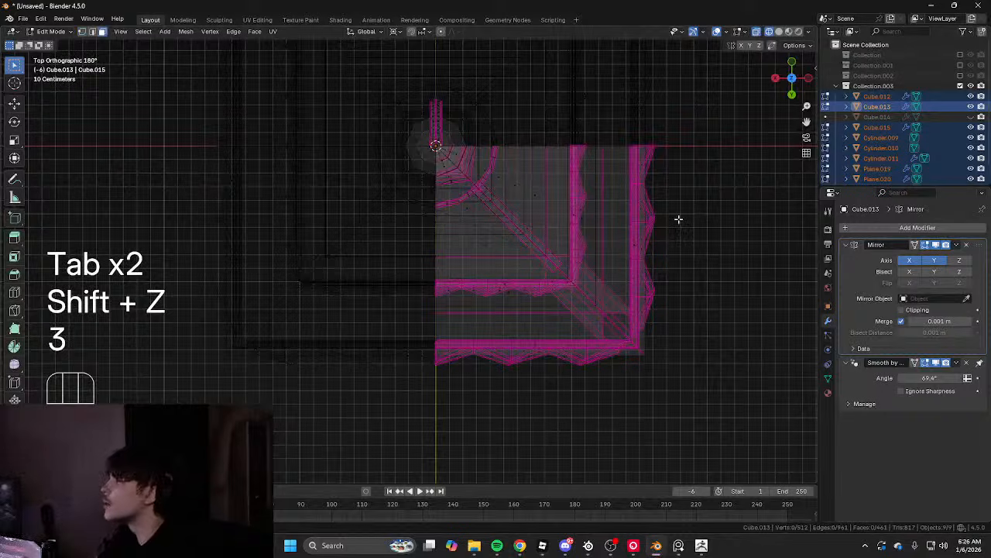
middle_click_drag(492, 191, 449, 263, "shift")
scroll(376, 237, "up", 1)
key("Tab")
key("Tab")
scroll(363, 213, "up", 1)
left_click(362, 211)
scroll(361, 210, "up", 2)
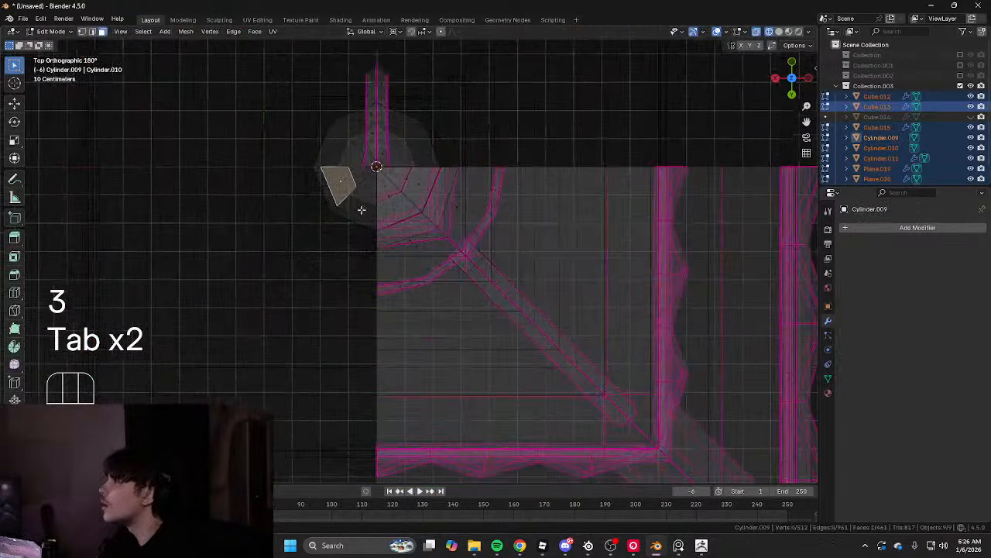
Select only the candle Cylinder.009 and the flame Cylinder.010 and open both for mesh editing
middle_click_drag(361, 210, 366, 232, "shift")
mouse_move(365, 231)
middle_mouse_down()
mouse_move(375, 244)
mouse_move(400, 179)
mouse_move(379, 135)
mouse_move(471, 249)
mouse_move(370, 163)
mouse_move(429, 217)
middle_mouse_up()
key("Tab")
scroll(403, 140, "up", 4)
left_click(415, 144)
key("shift+z")
scroll(396, 149, "down", 3)
left_click(397, 148, "shift")
key("Tab")
Delete all but one quarter of the candle and flame meshes in wireframe display
key("shift+z")
scroll(430, 219, "up", 6)
key("1")
left_click_drag(310, 137, 606, 228, "shift")
left_click_drag(612, 155, 455, 343, "shift")
key("x")
left_click(454, 346)
Add Mirror modifiers on the X and Y axes to the candle Cylinder.009 and the flame Cylinder.010
key("shift+z")
key("Tab")
middle_click_drag(460, 317, 435, 274)
key("ctrl+x")
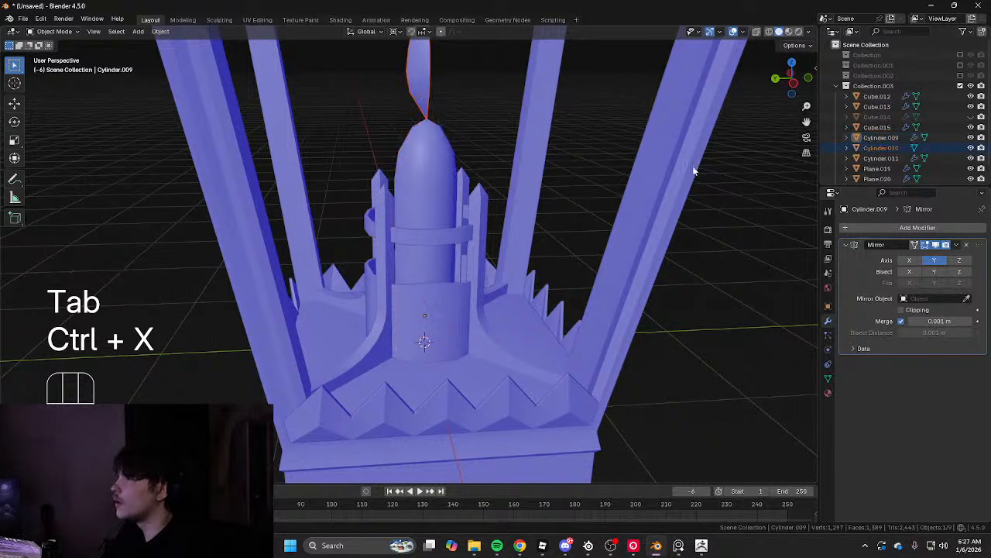
middle_click_drag(529, 185, 485, 183)
middle_click_drag(485, 183, 481, 243, "shift")
left_click(414, 140)
key("ctrl+x")
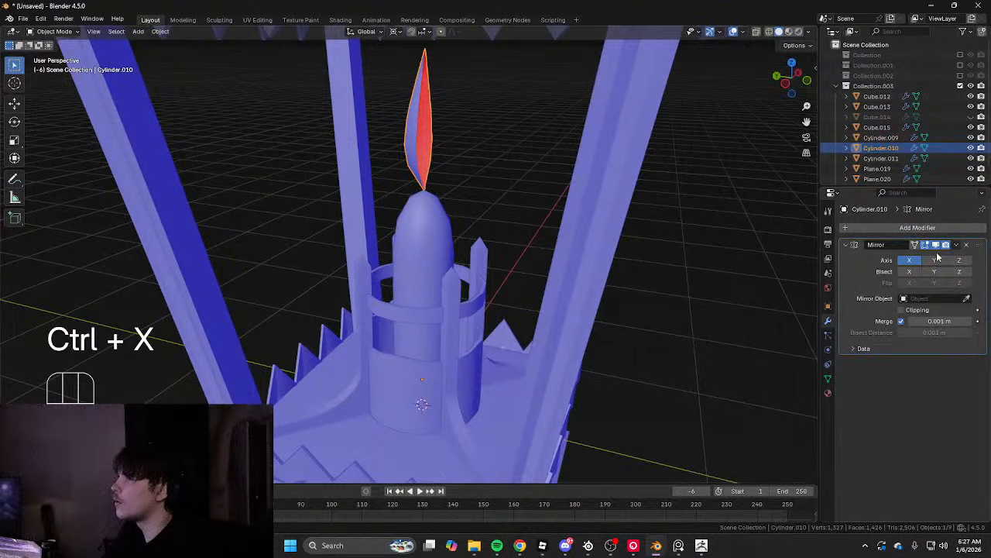
Examine the quarter meshes and their mirrored halves on several lantern parts from different angles
key("Tab")
key("Tab")
scroll(434, 217, "down", 6)
left_click_drag(294, 197, 602, 339)
key("Tab")
scroll(603, 342, "up", 3)
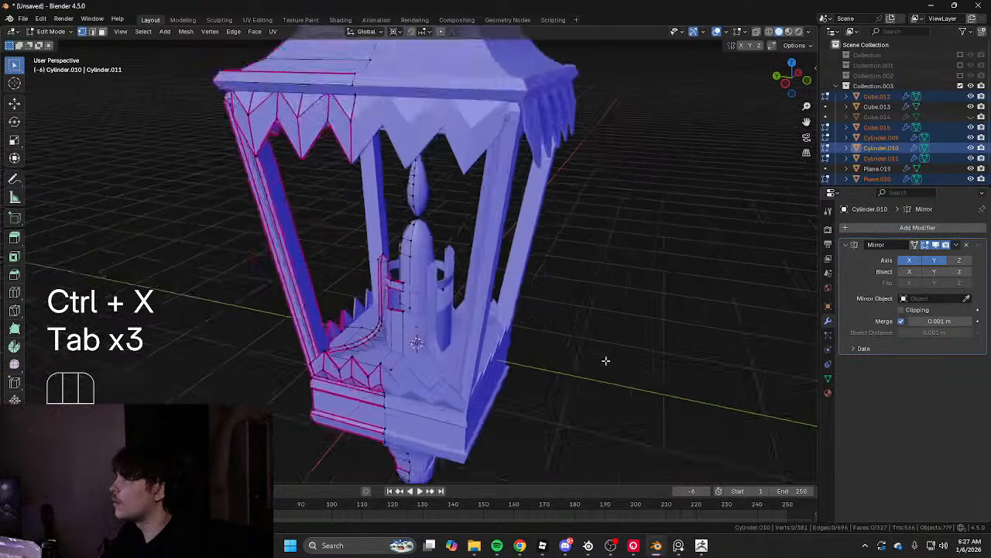
middle_click_drag(607, 361, 592, 256, "shift")
key("Tab")
left_click(585, 302)
middle_click_drag(592, 256, 445, 283)
scroll(516, 288, "down", 4)
scroll(455, 207, "up", 4)
scroll(279, 99, "down", 7)
Open all visible lantern parts together for mesh editing, select all their geometry and switch to edge selection in wireframe display
left_click_drag(278, 99, 537, 337)
key("Tab")
key("a")
scroll(536, 336, "up", 1)
middle_click_drag(536, 336, 416, 309)
key("shift+z")
middle_click_drag(450, 298, 452, 320)
key("2")
scroll(452, 321, "up", 5)
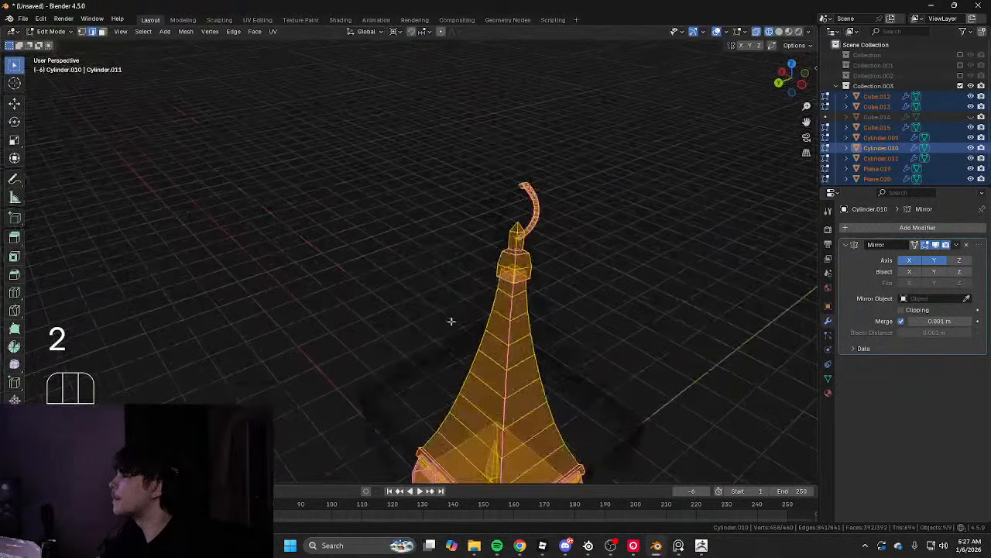
Check the seams across all parts by selecting the edges similar to the seam edge on the roof corner
left_click(509, 356)
middle_click_drag(508, 356, 468, 276, "shift")
scroll(468, 276, "up", 1)
left_click(144, 31)
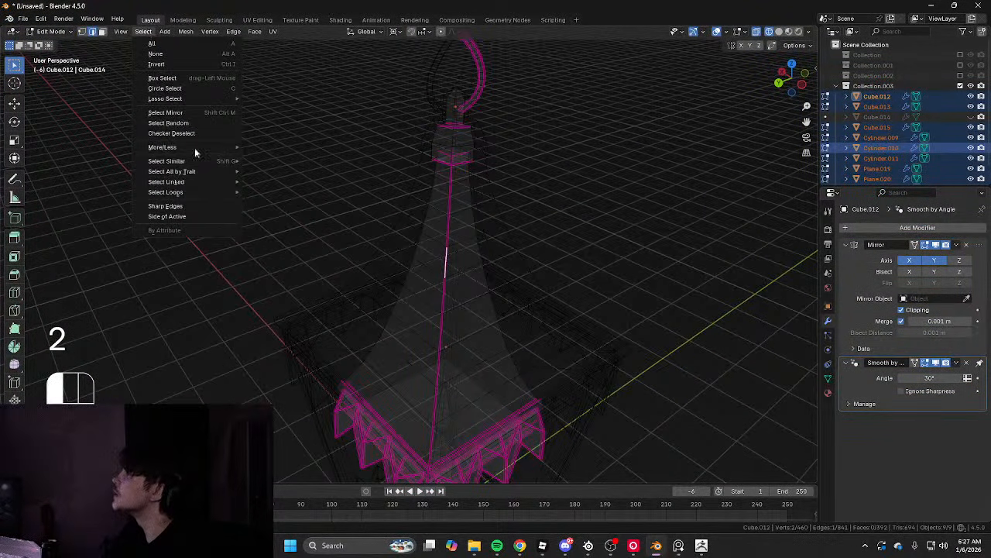
mouse_move(220, 160)
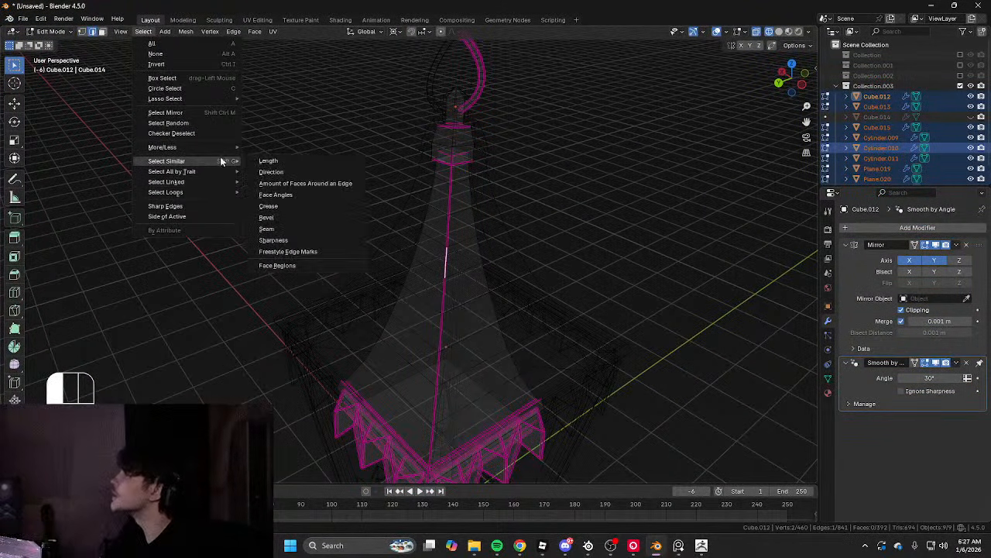
left_click(278, 208)
mouse_move(278, 208)
middle_mouse_down()
mouse_move(432, 151)
mouse_move(496, 140)
mouse_move(471, 241)
middle_mouse_up()
key("shift+z")
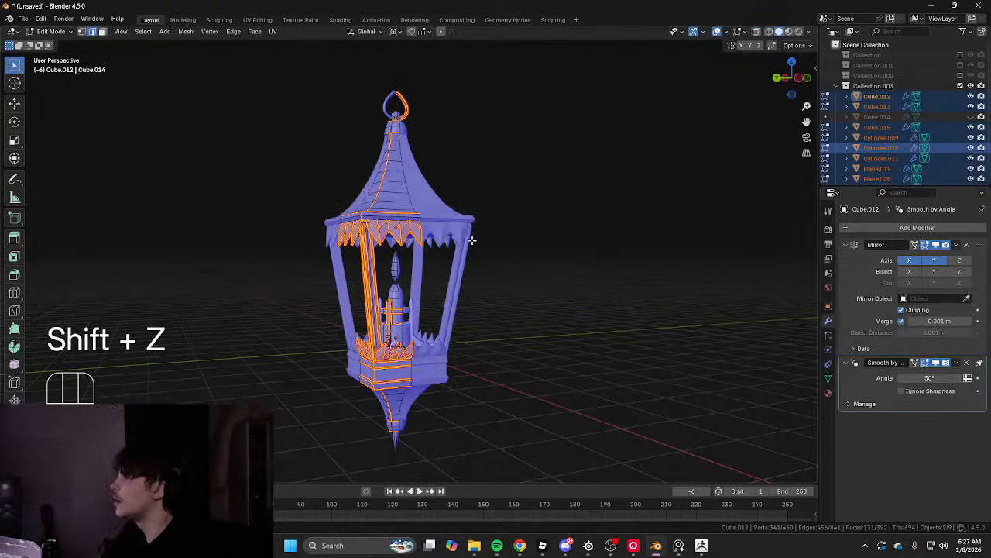
Select all faces of the visible lantern parts and unwrap them in the UV Editing workspace
key("a")
key("3")
left_click(255, 19)
right_click(527, 263)
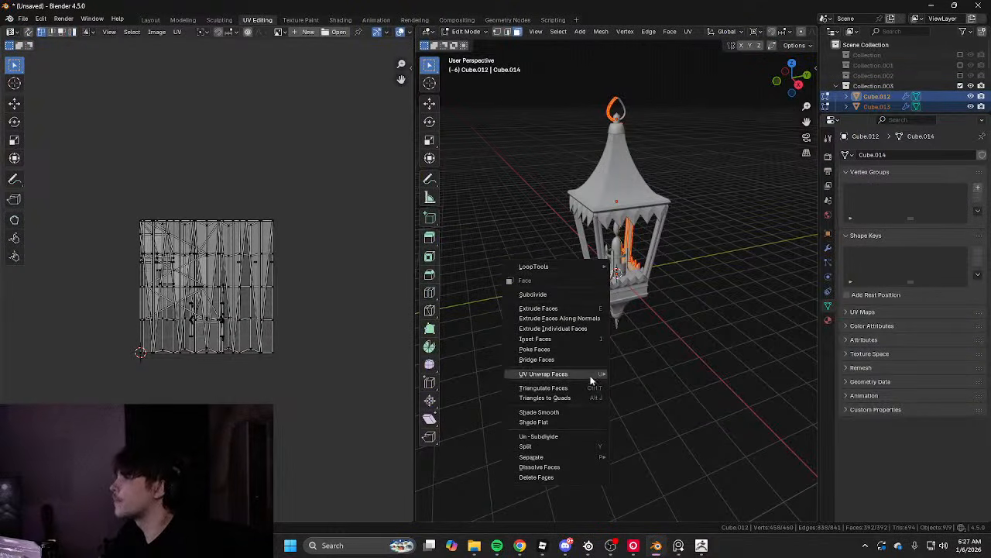
mouse_move(586, 379)
left_click(651, 221)
scroll(199, 320, "up", 6)
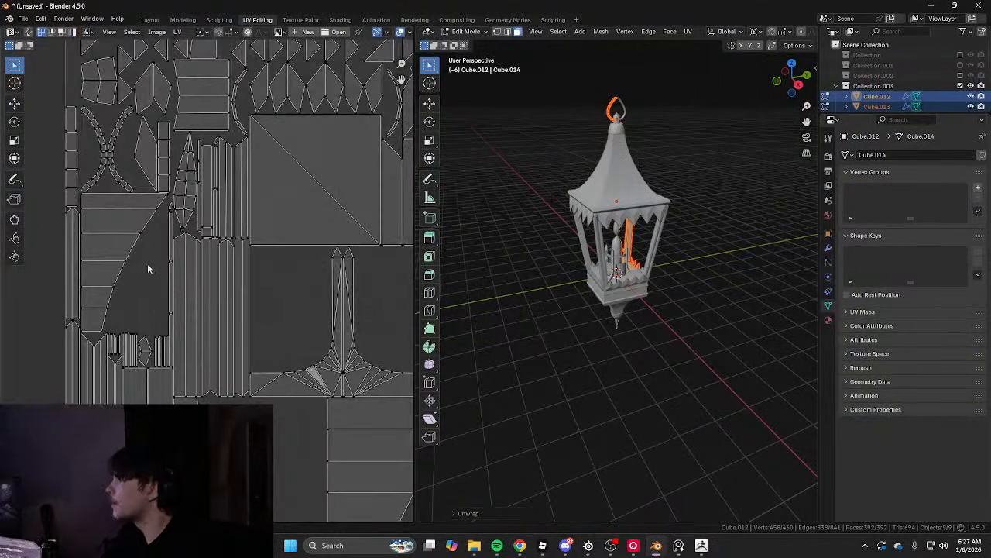
scroll(303, 225, "down", 2)
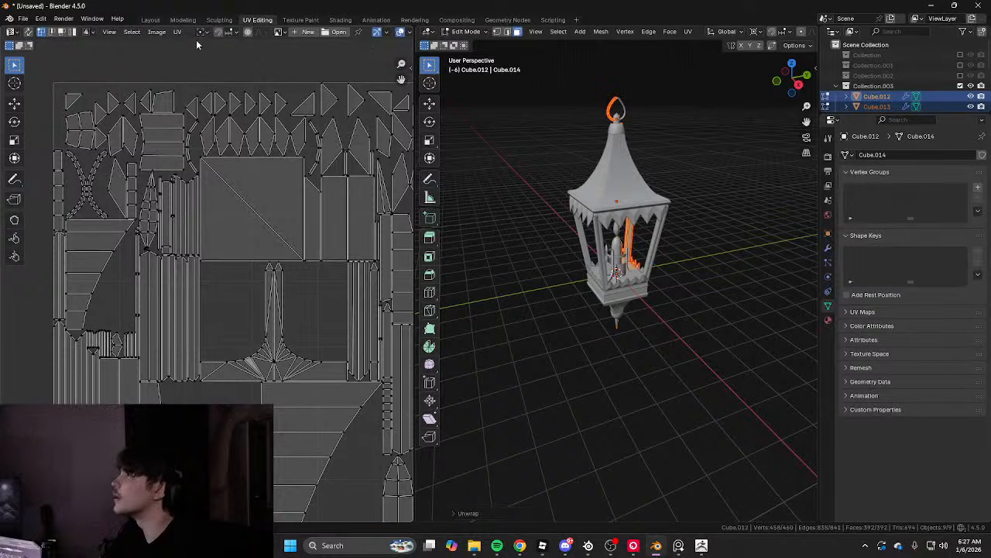
Leave mesh editing, unhide the hidden glass panes and select the Cube.014 pane object
middle_click_drag(709, 259, 679, 265)
key("Tab")
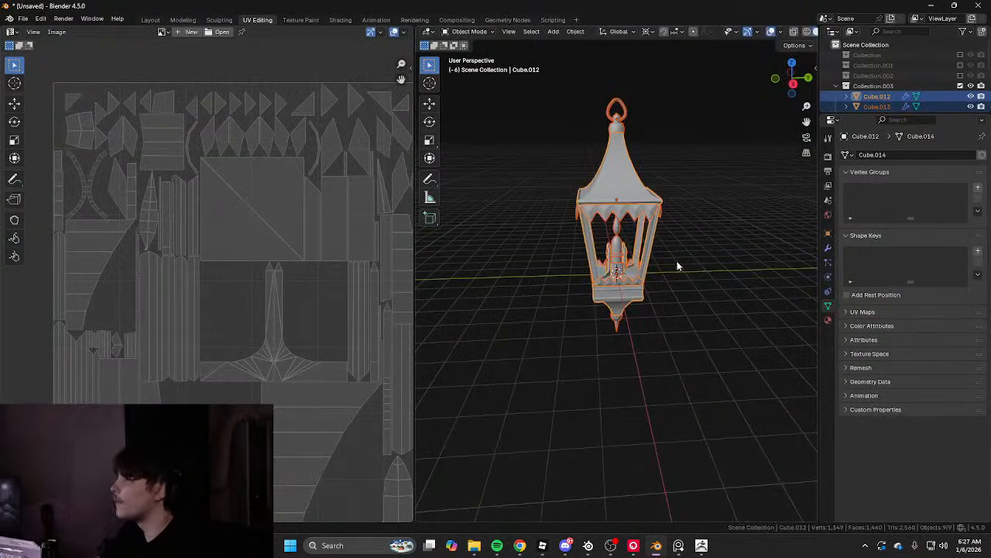
key("alt+h")
left_click(680, 266)
left_click(622, 244)
Delete one of the glass faces in Cube.014, keeping a single pane face
key("Tab")
middle_click_drag(631, 244, 587, 246)
key("shift+z")
mouse_move(706, 253)
middle_mouse_down()
mouse_move(614, 262)
mouse_move(626, 282)
mouse_move(674, 290)
middle_mouse_up()
scroll(614, 262, "up", 4)
key("shift+z")
left_click(609, 270)
key("x")
left_click(579, 294)
Try to place the remaining glass pane away from the lantern and turn off its X-axis mirroring
left_click(638, 282)
key("Tab")
left_click(827, 249)
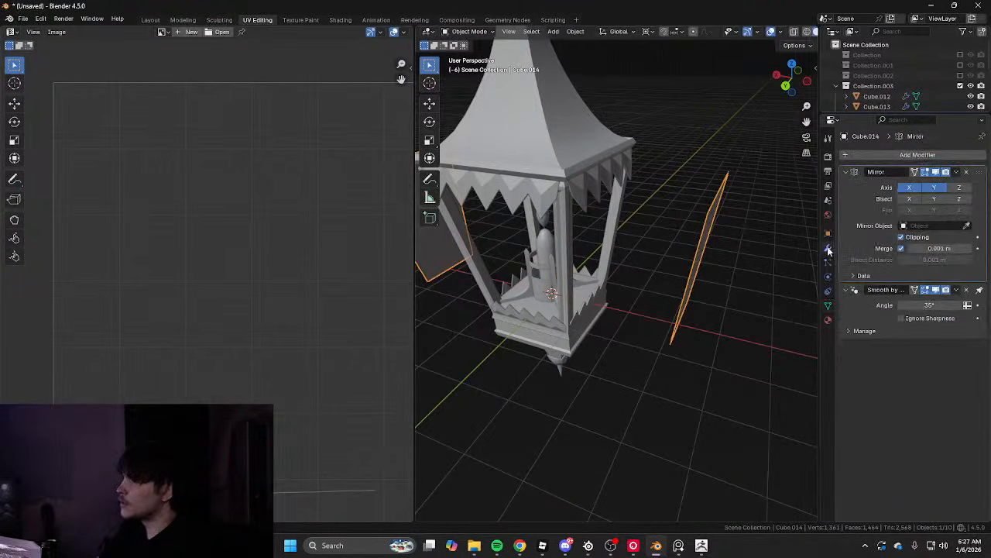
left_click(910, 198)
left_click(910, 199)
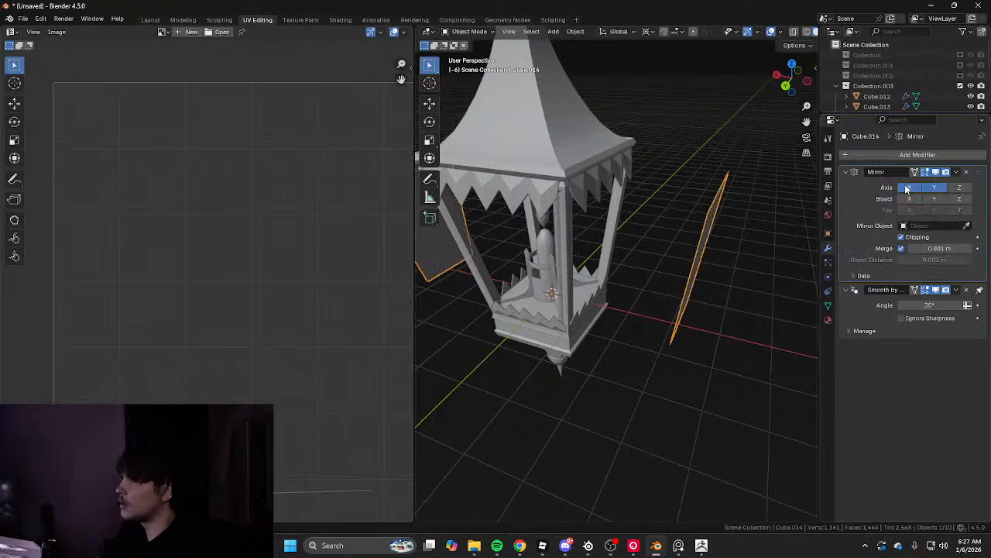
left_click(908, 188)
key("Tab")
middle_click_drag(763, 218, 707, 261)
scroll(662, 222, "down", 3)
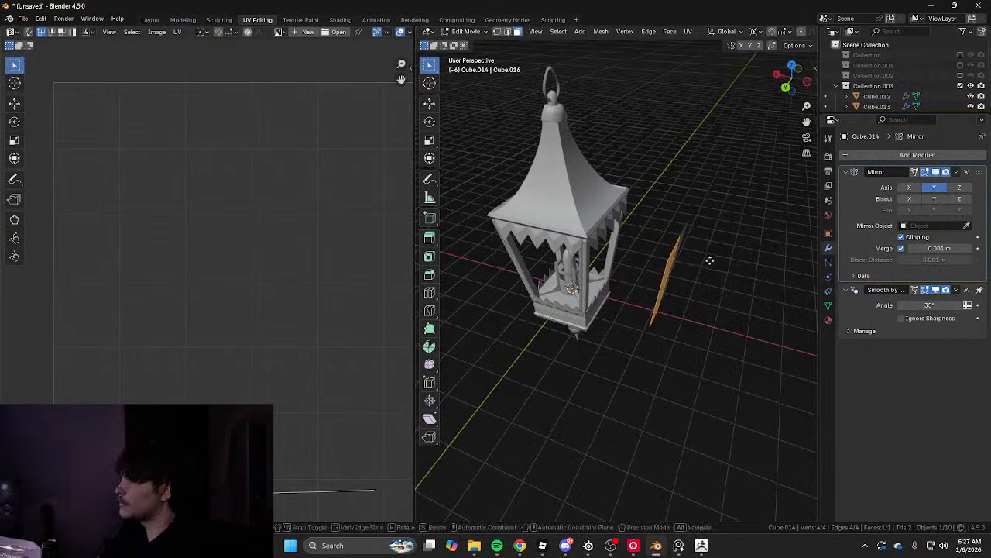
Undo the glass pane's move and its mirror axis change
key("Tab")
key("ctrl+z")
key("ctrl+z")
key("ctrl+z")
key("ctrl+z")
key("ctrl+z")
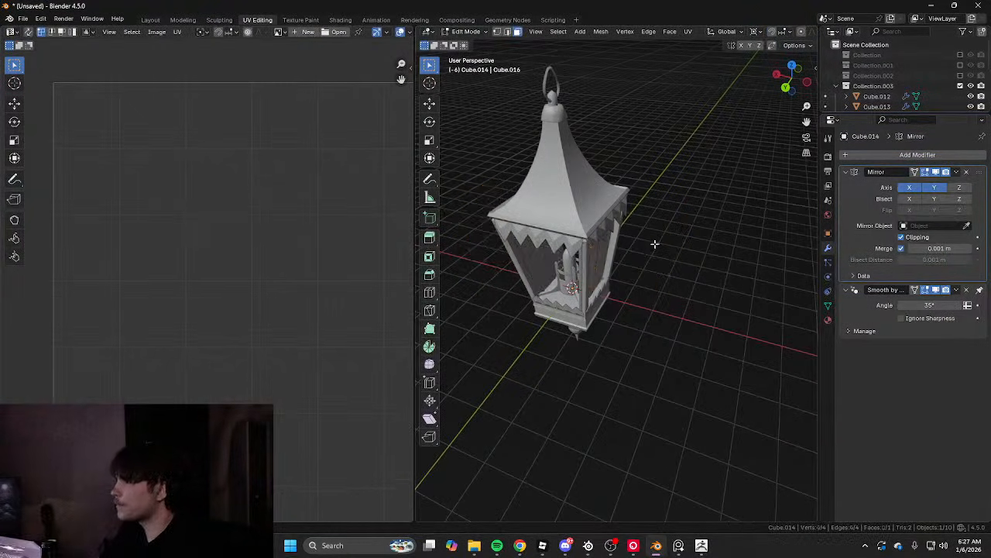
Turn on snapping and view the lantern from the back in orthographic projection
left_click(772, 33)
scroll(532, 179, "down", 10)
middle_click_drag(531, 179, 671, 191, "alt")
Try to move the glass pane -10 m along the global X axis
key("g")
key("x")
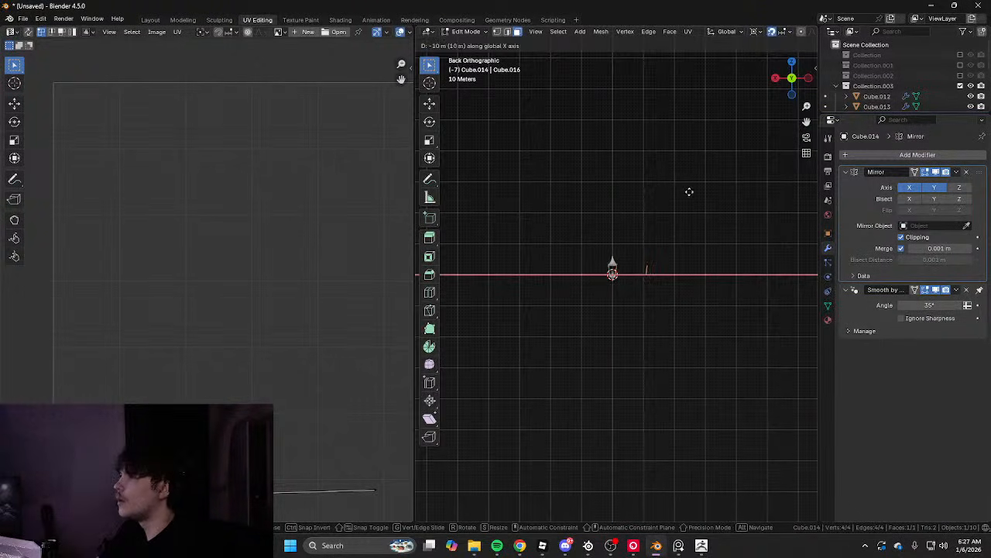
left_click(690, 192)
scroll(673, 216, "up", 8)
key("ctrl+z")
scroll(690, 213, "down", 9)
Move the glass pane -2 m along the global X axis, clear of the lantern frame
key("g")
key("g")
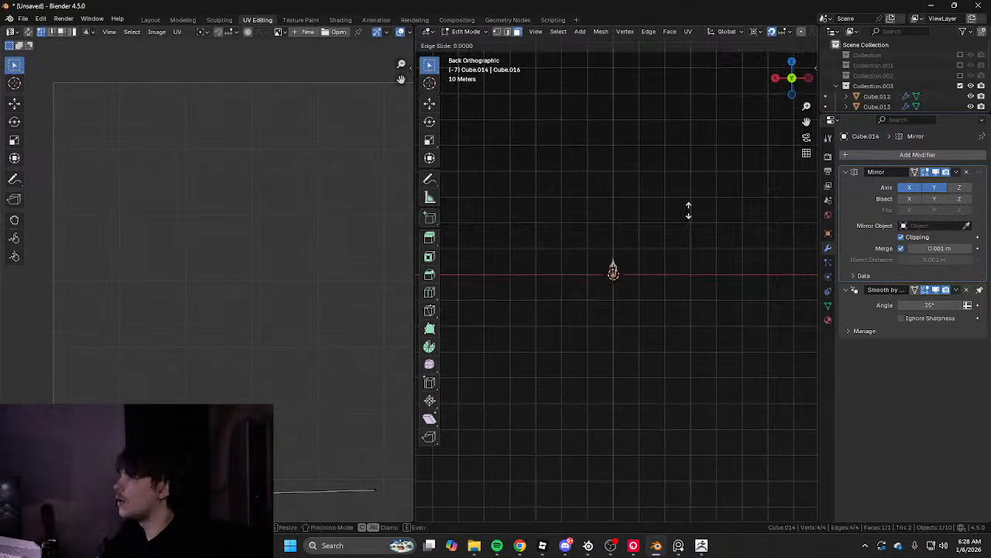
key("g")
key("x")
scroll(649, 236, "up", 10)
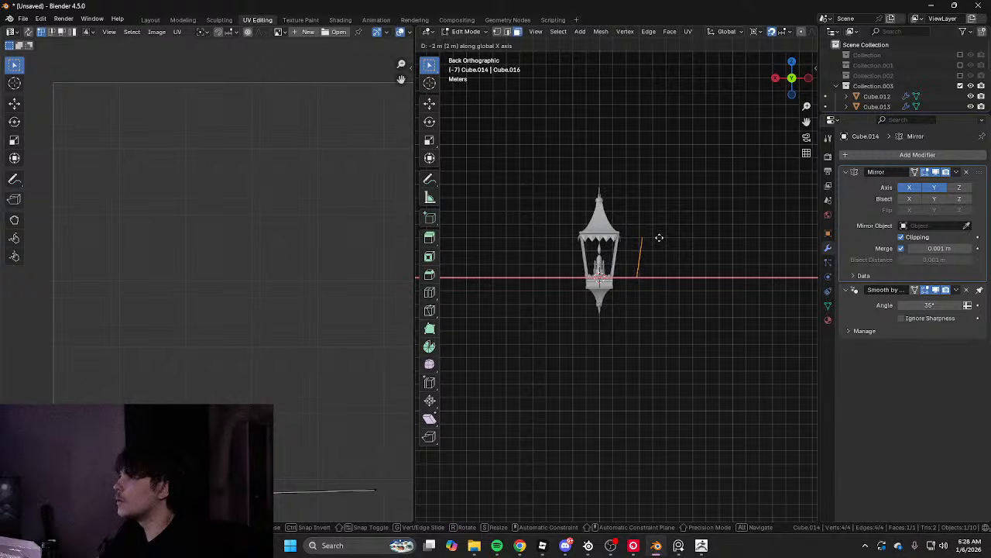
left_click(659, 238)
Turn off the X axis in the glass pane's Mirror modifier, leaving only Y mirrored
middle_click_drag(666, 235, 592, 253)
key("Tab")
left_click(906, 188)
key("Tab")
scroll(589, 232, "down", 8)
key("Tab")
Select all lantern parts including the glass pane and unwrap their faces together
left_click_drag(555, 172, 658, 292)
key("Tab")
scroll(659, 292, "up", 6)
right_click(661, 298)
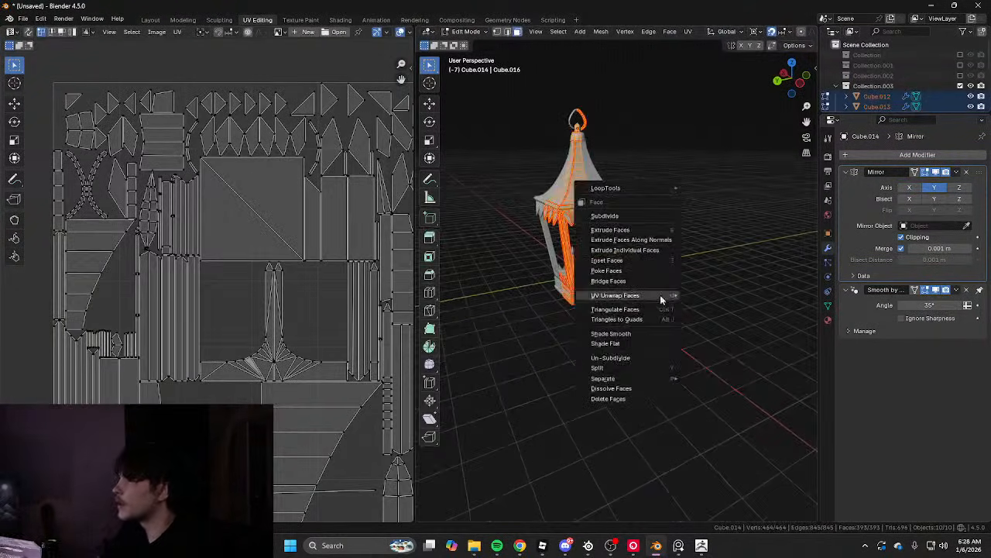
left_click(701, 296)
Apply the object transforms of all selected lantern parts and unwrap all their faces again
key("Tab")
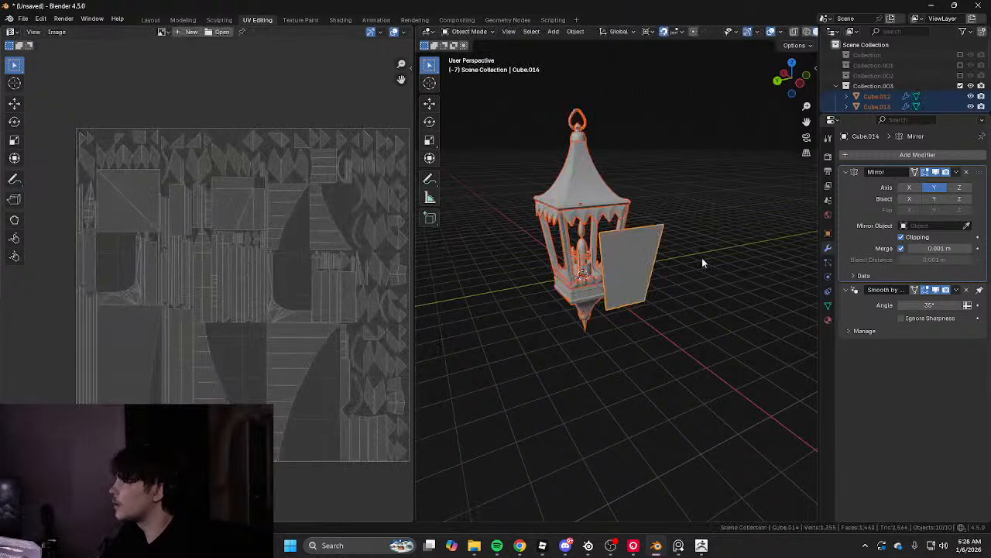
key("ctrl+a")
left_click(675, 236)
key("Tab")
right_click(673, 236)
left_click(720, 240)
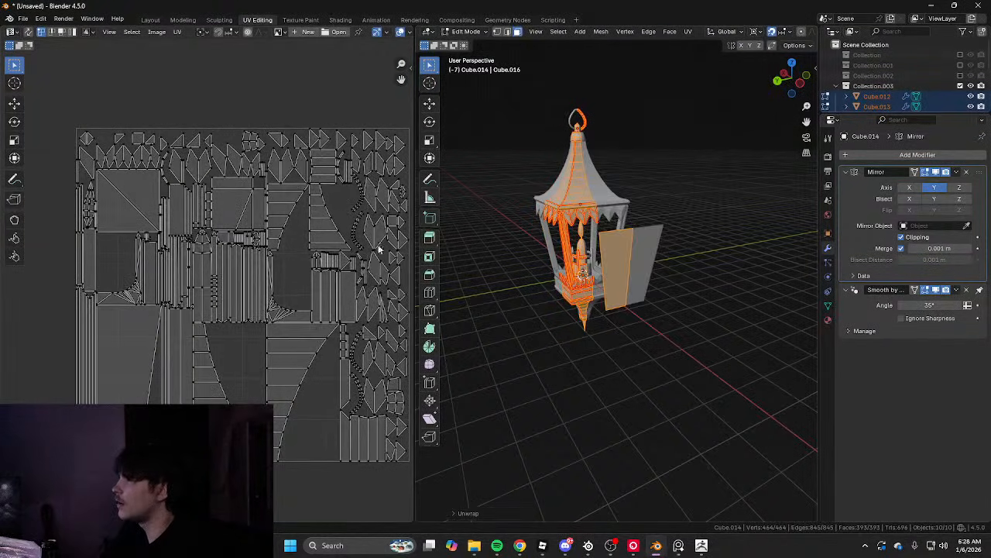
Inspect the unwrapped UV islands and turn on the UV stretch overlay for Angle
scroll(271, 244, "up", 5)
scroll(210, 259, "down", 3)
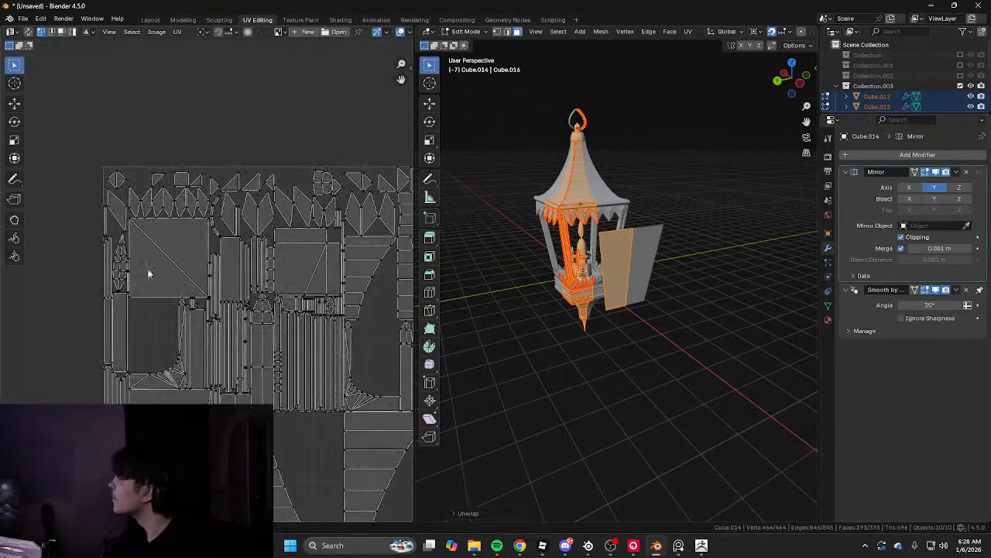
scroll(167, 264, "up", 3)
middle_click_drag(173, 257, 229, 280)
scroll(228, 280, "down", 3)
middle_click_drag(403, 232, 271, 130)
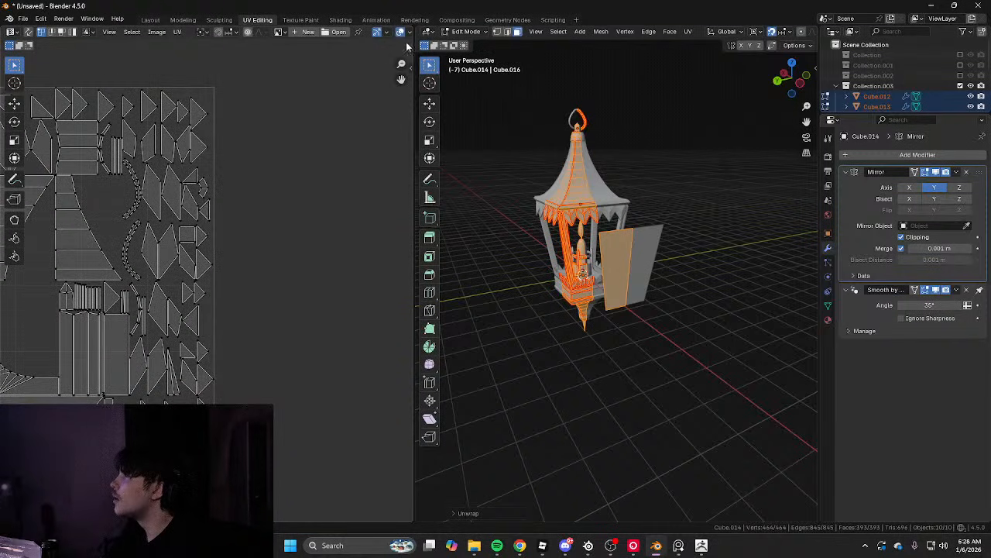
left_click(408, 31)
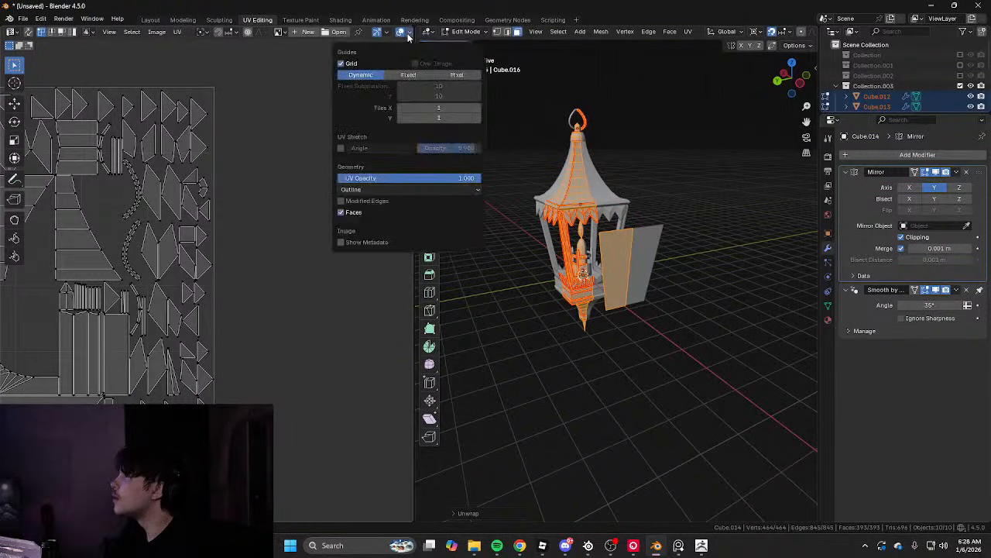
left_click(342, 148)
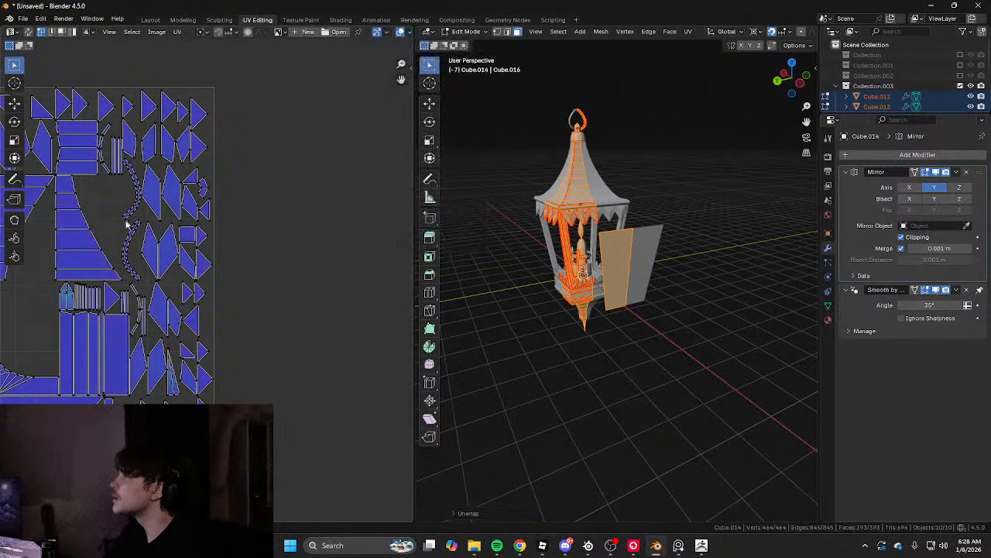
middle_click_drag(72, 237, 287, 180)
scroll(286, 180, "down", 1)
scroll(271, 217, "up", 2)
Select all UV islands, widen the UV editor and pack them with UVPackmaster3 using a margin of 0.006
key("a")
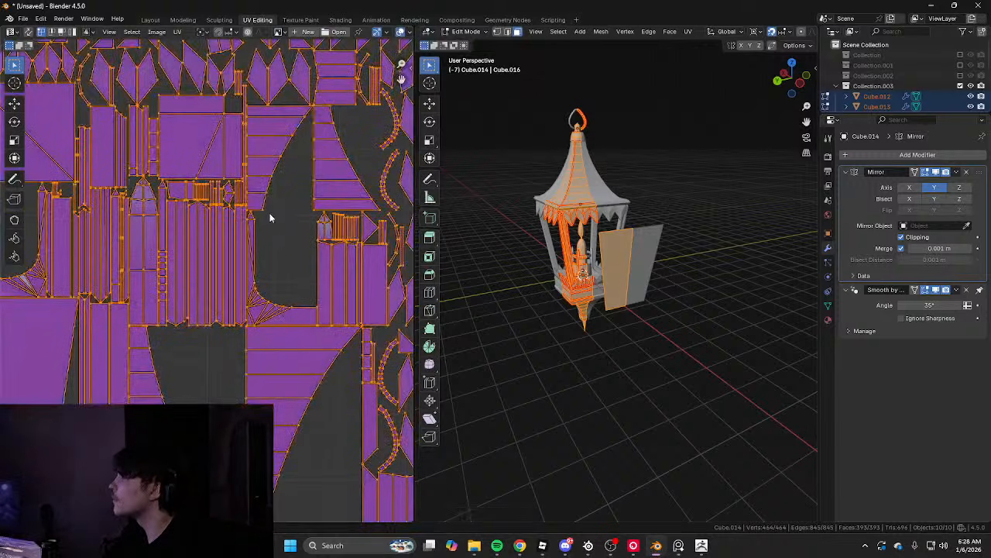
left_click_drag(415, 261, 658, 256)
key("n")
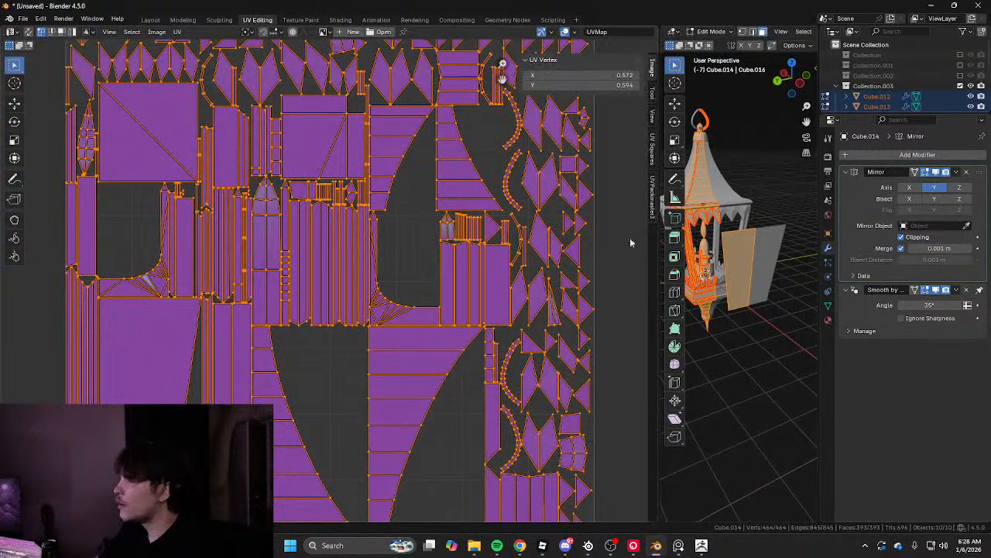
left_click(653, 201)
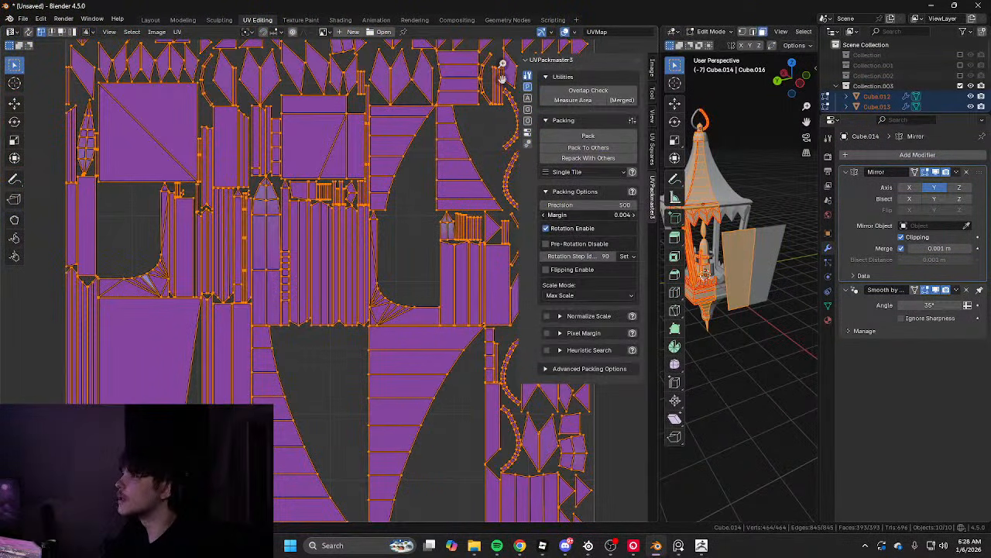
left_click(575, 140)
scroll(325, 256, "down", 2)
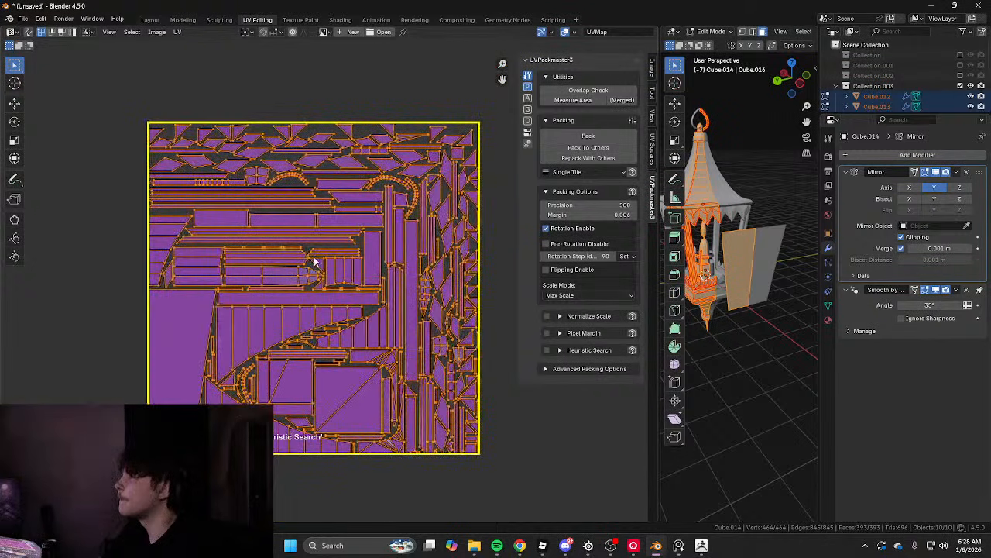
Enable Heuristic Search, pack the UV islands again and return to the Layout workspace
left_click(547, 350)
left_click(571, 142)
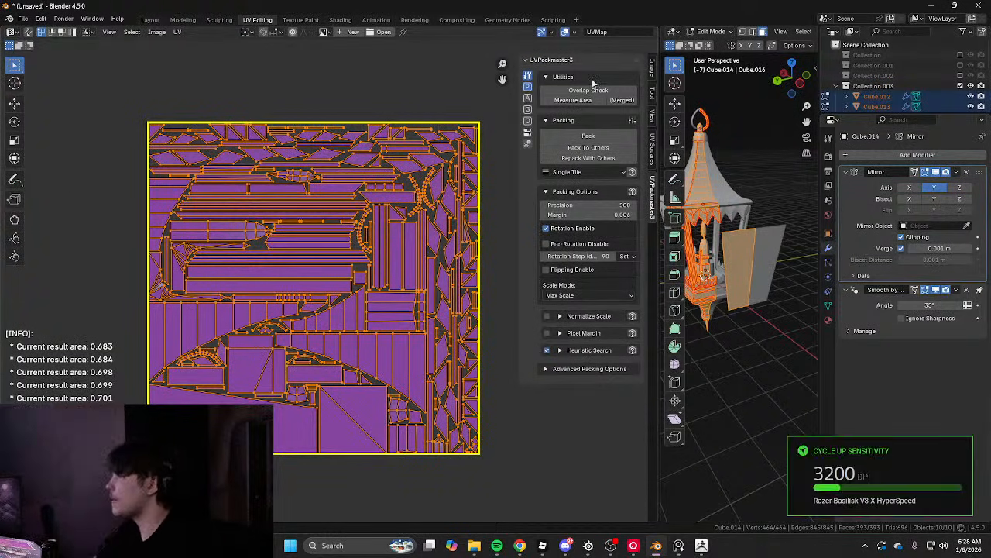
left_click(151, 20)
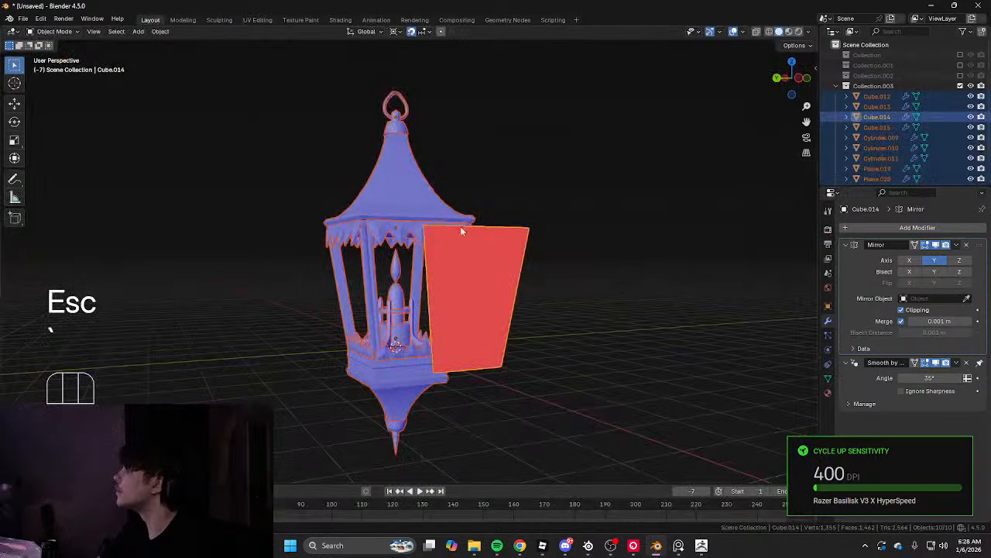
Examine the face orientation of the lantern parts and the separate pane from several sides
scroll(460, 227, "down", 2)
middle_click_drag(266, 101, 515, 248)
left_click(516, 250)
scroll(543, 302, "up", 2)
left_click(543, 303)
middle_click_drag(544, 303, 462, 281)
scroll(502, 291, "down", 3)
key("a")
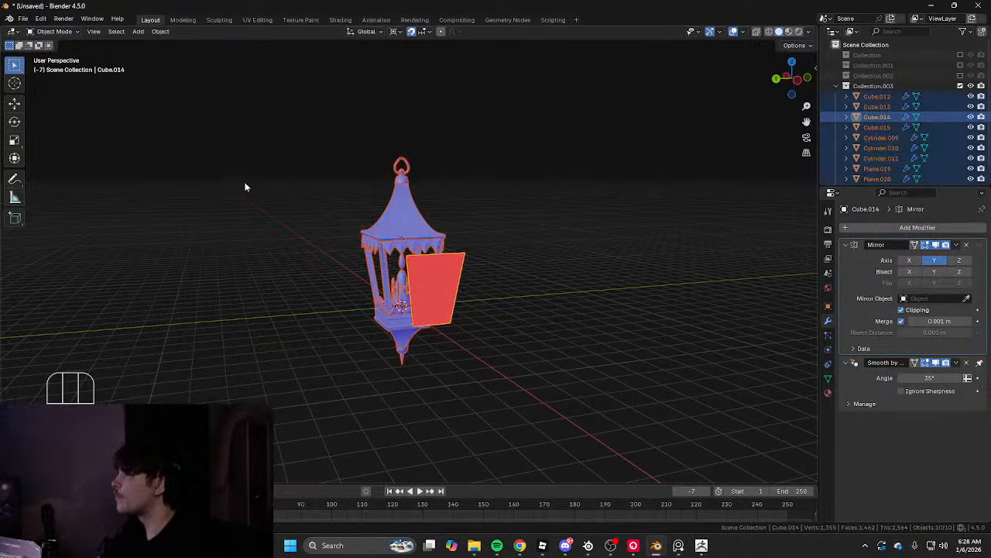
middle_click_drag(305, 186, 587, 295)
scroll(540, 289, "up", 2)
middle_click_drag(587, 294, 232, 232, "shift")
scroll(445, 292, "up", 5)
scroll(444, 293, "down", 5)
Flip the normals of all faces of the separate pane beside the lantern
left_click(400, 257)
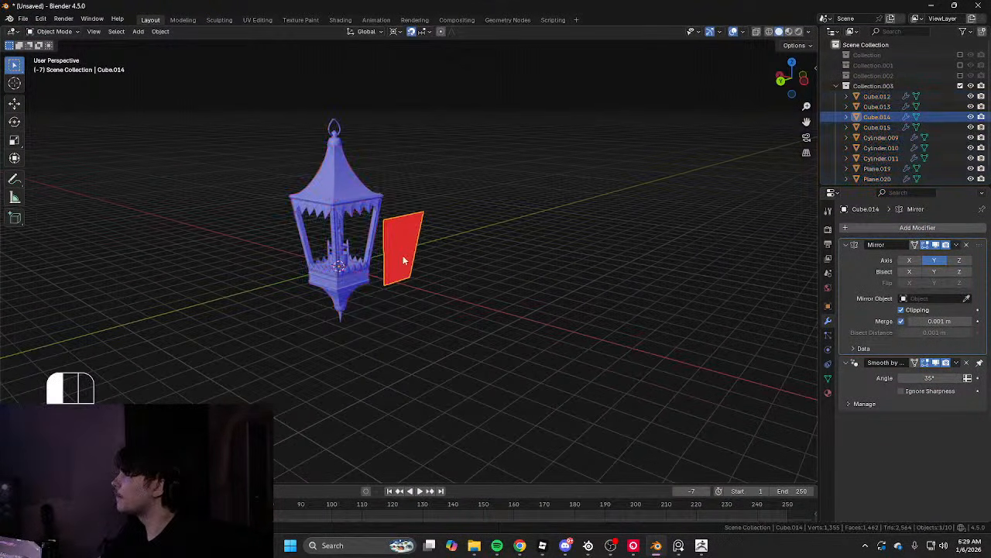
key("Tab")
key("a")
scroll(436, 272, "up", 4)
key("alt+n")
left_click(463, 278)
key("Tab")
scroll(443, 271, "down", 4)
Export all lantern parts as LP.fbx into the Lantern folder, limited to selected objects
key("a")
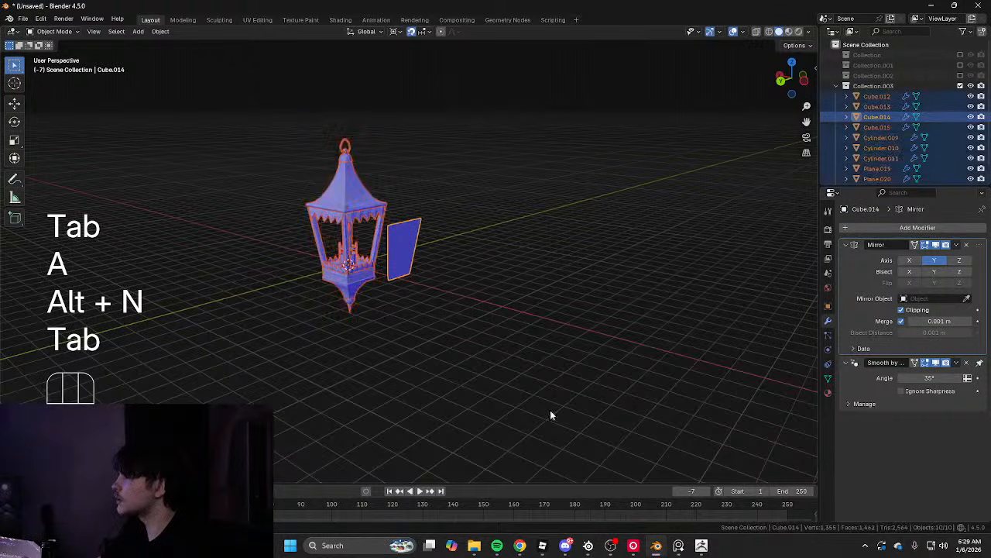
left_click(23, 19)
mouse_move(77, 174)
left_click(199, 257)
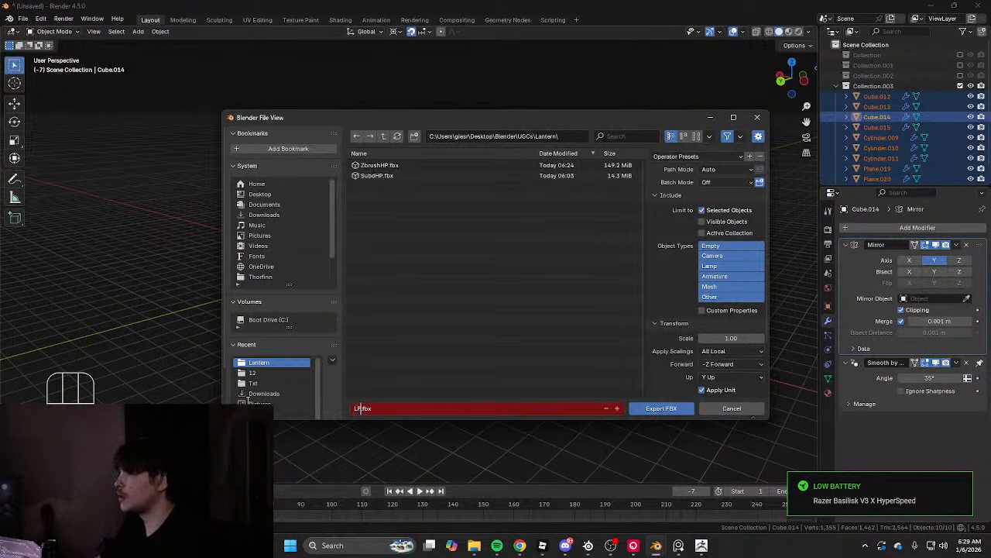
left_click(661, 408)
Launch Adobe Substance 3D Painter and dismiss its home screen
left_click(354, 546)
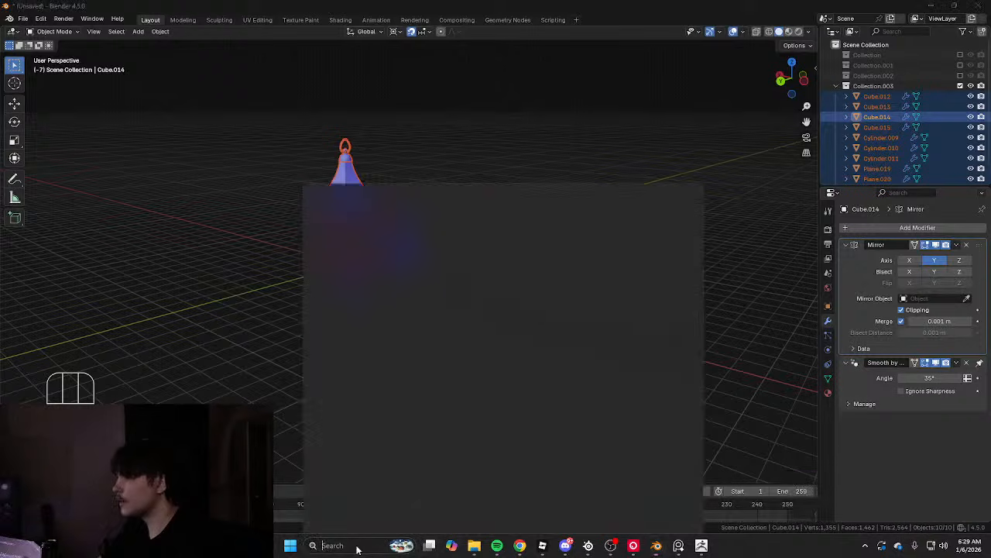
type("subst")
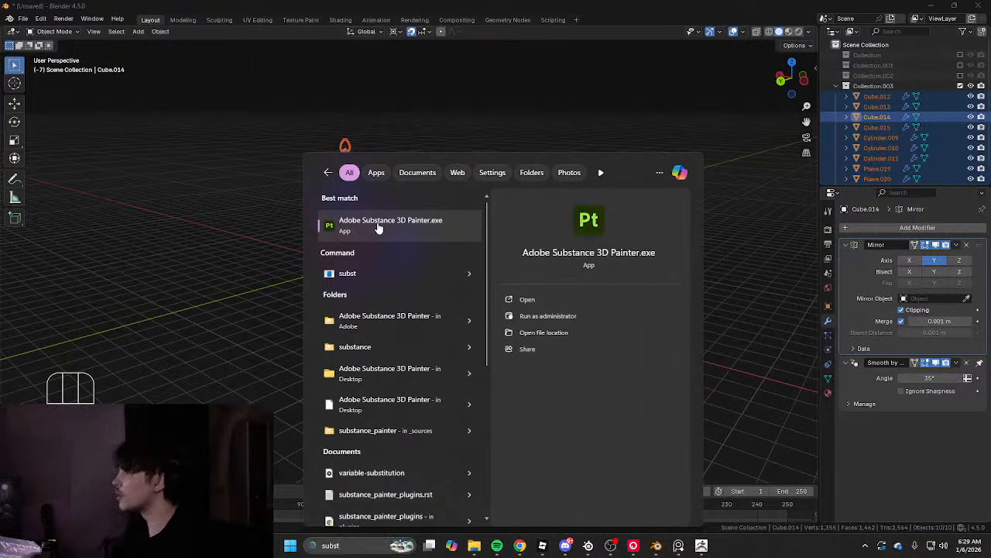
left_click(380, 225)
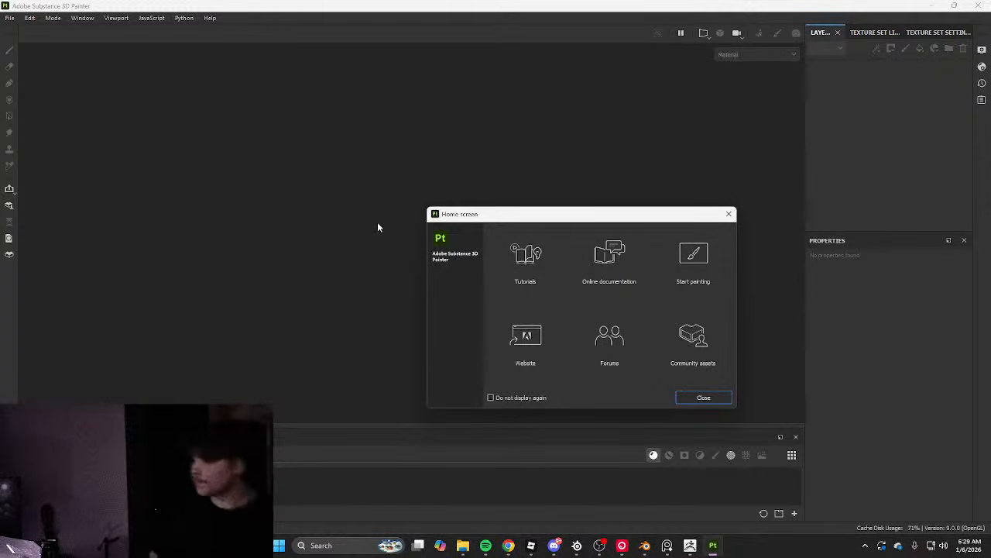
left_click(728, 215)
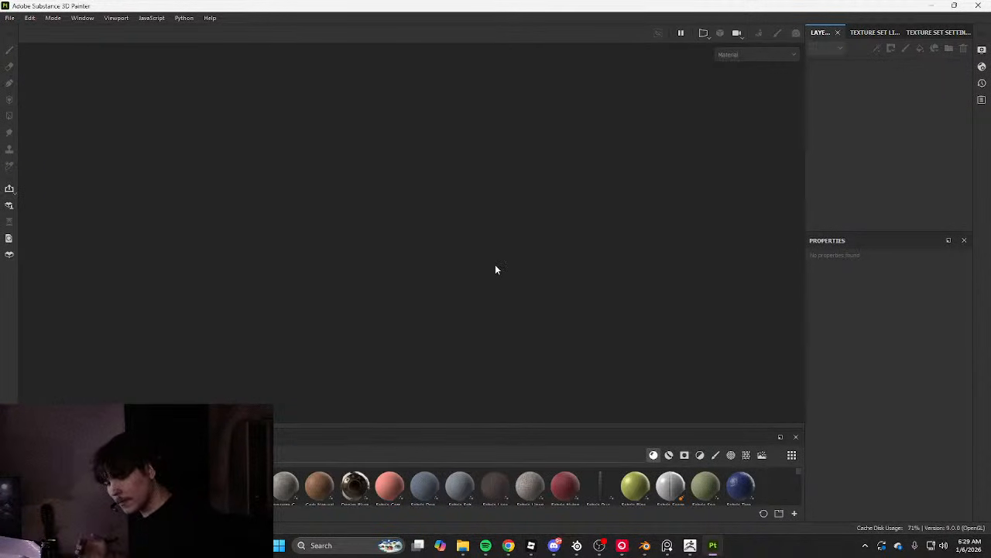
Create a new project using LP.fbx from the UGCs/Lantern folder as the mesh
left_click(12, 18)
left_click(16, 32)
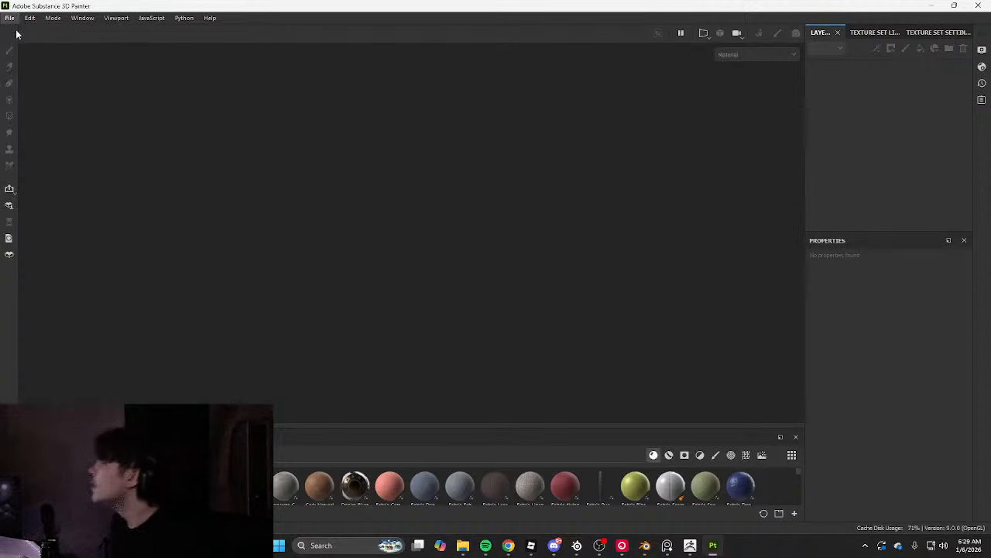
left_click(577, 157)
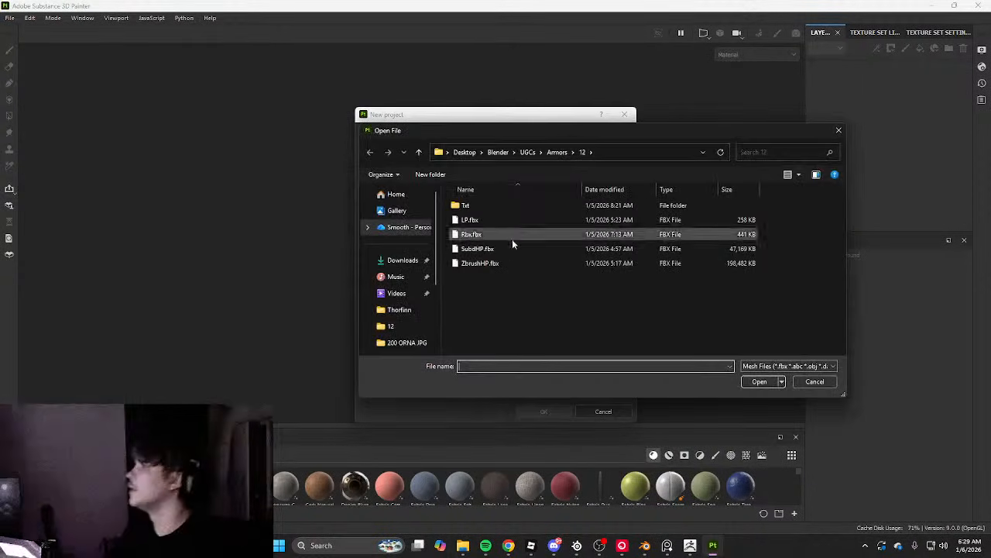
left_click(558, 151)
scroll(503, 224, "up", 2)
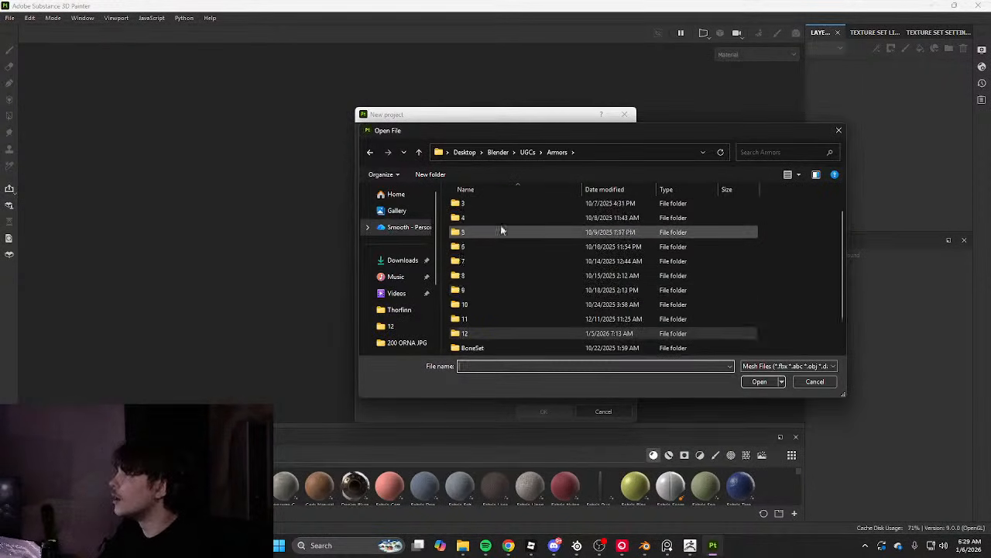
left_click(527, 152)
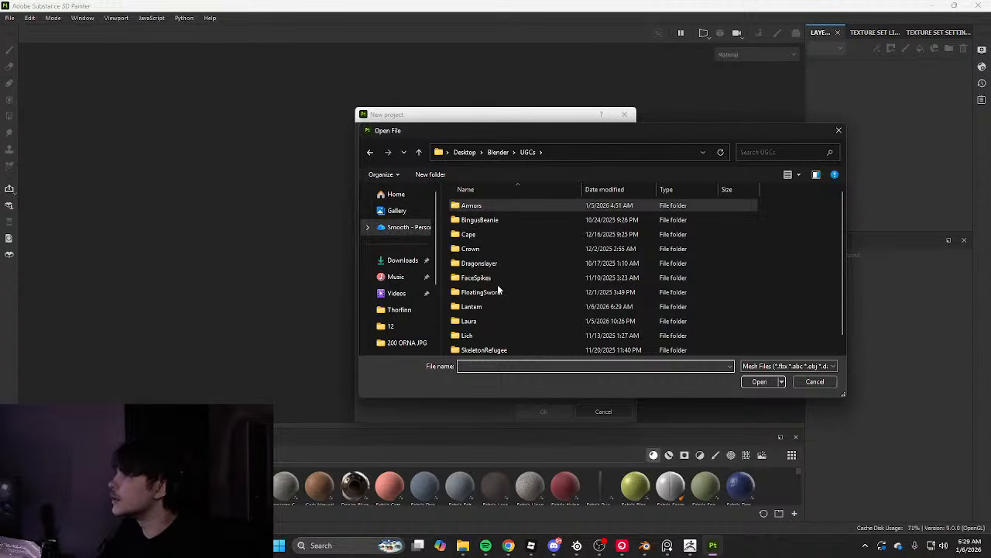
left_click(490, 306)
double_click(559, 307)
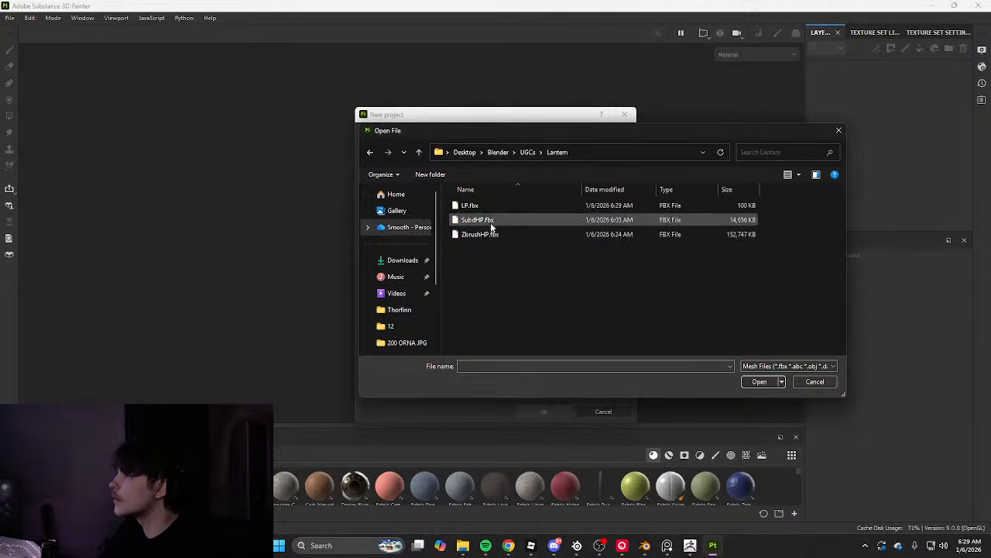
double_click(486, 209)
left_click(544, 411)
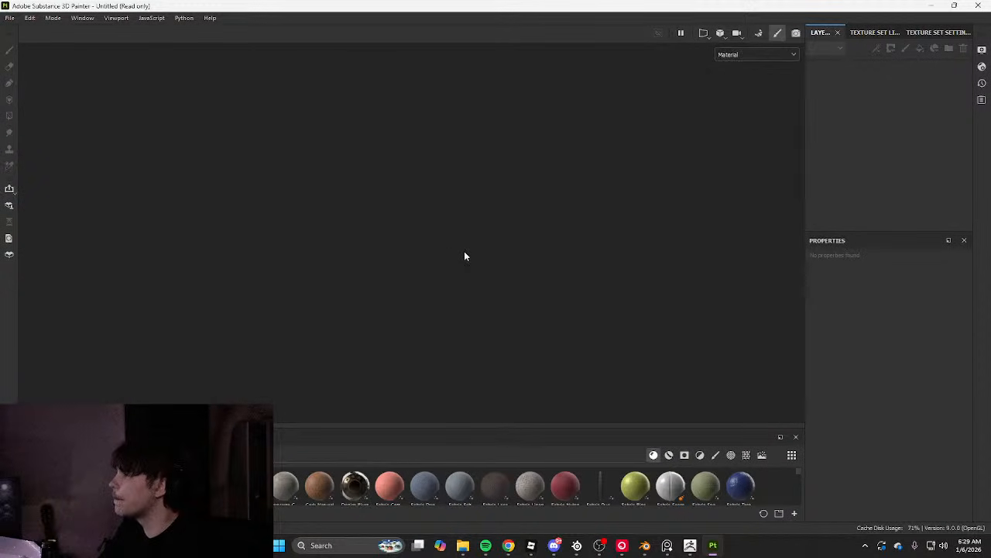
Inspect the imported lantern mesh and check its texture set list and texture set settings
key("Tab")
scroll(564, 261, "up", 3)
left_click_drag(564, 261, 413, 216, "alt")
scroll(351, 250, "down", 3)
scroll(666, 235, "up", 5)
scroll(413, 216, "down", 2)
key("Tab")
left_click(875, 34)
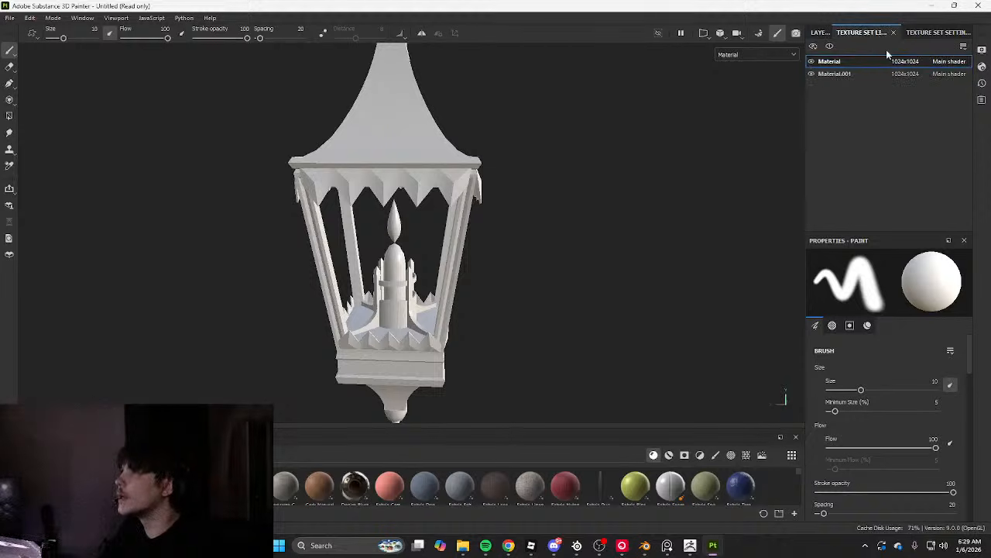
left_click(938, 32)
left_click(871, 35)
Switch to Blender and unlink Material.001 from the separate pane in the Shading workspace
key("alt+Tab")
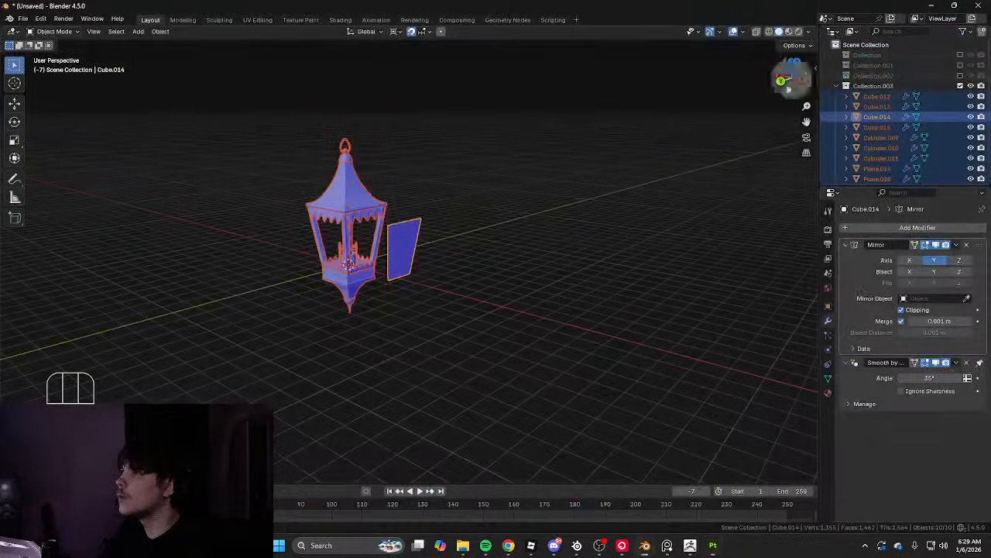
scroll(542, 73, "up", 3)
left_click(339, 21)
left_click(491, 127)
middle_click_drag(490, 126, 534, 117)
left_click(412, 142)
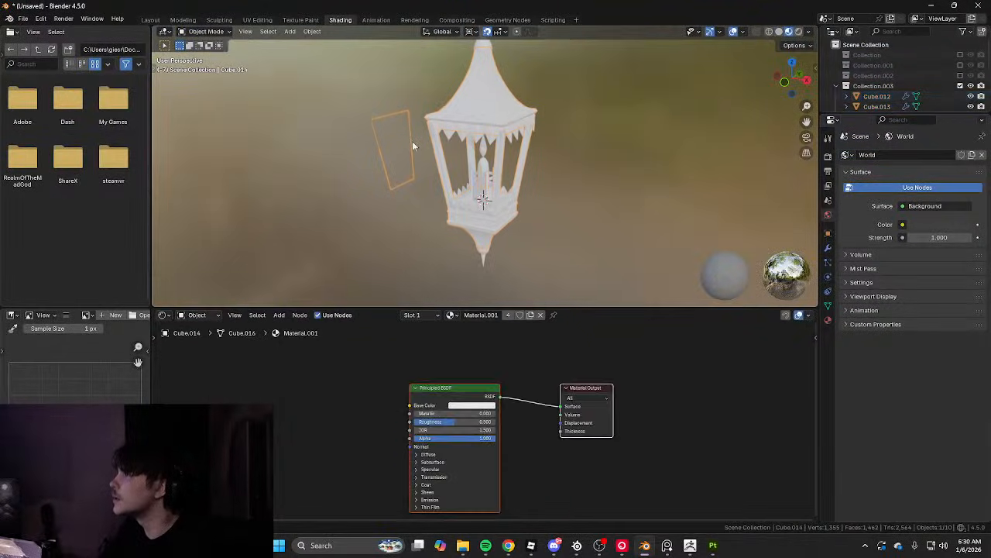
left_click(540, 315)
Export all lantern parts from the Layout workspace over LP.fbx and reload the mesh in Substance 3D Painter
left_click(152, 21)
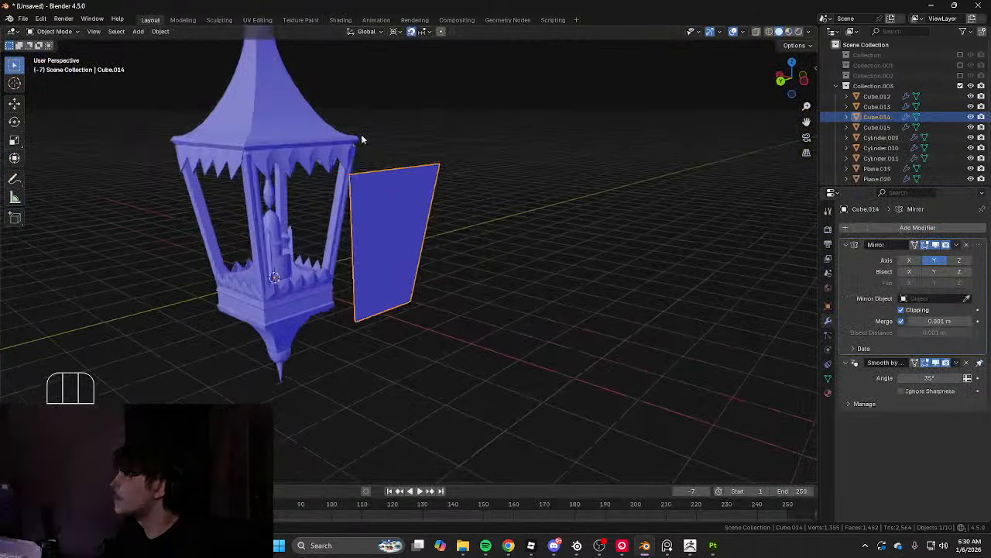
scroll(356, 135, "down", 4)
left_click_drag(240, 97, 503, 300)
left_click(24, 20)
mouse_move(70, 176)
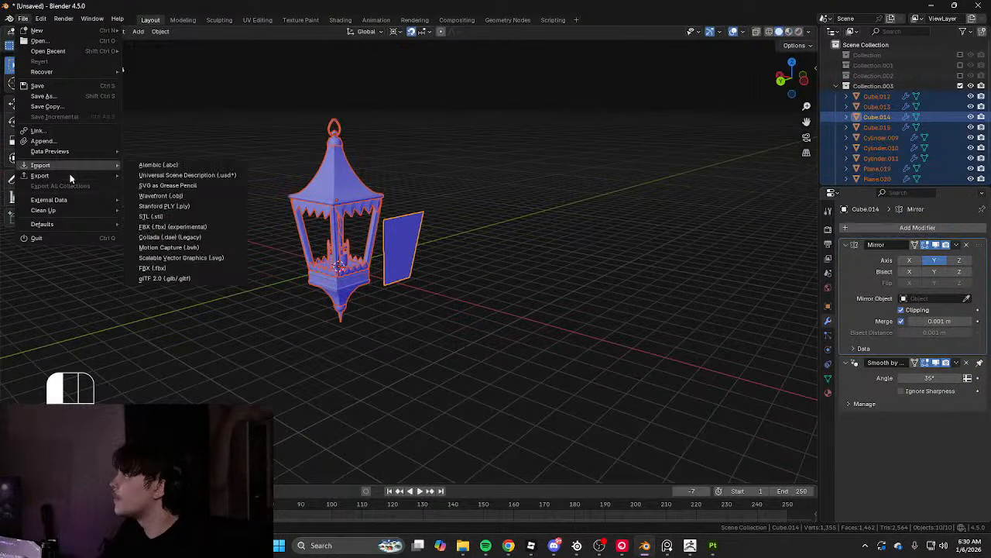
left_click(217, 267)
key("Return")
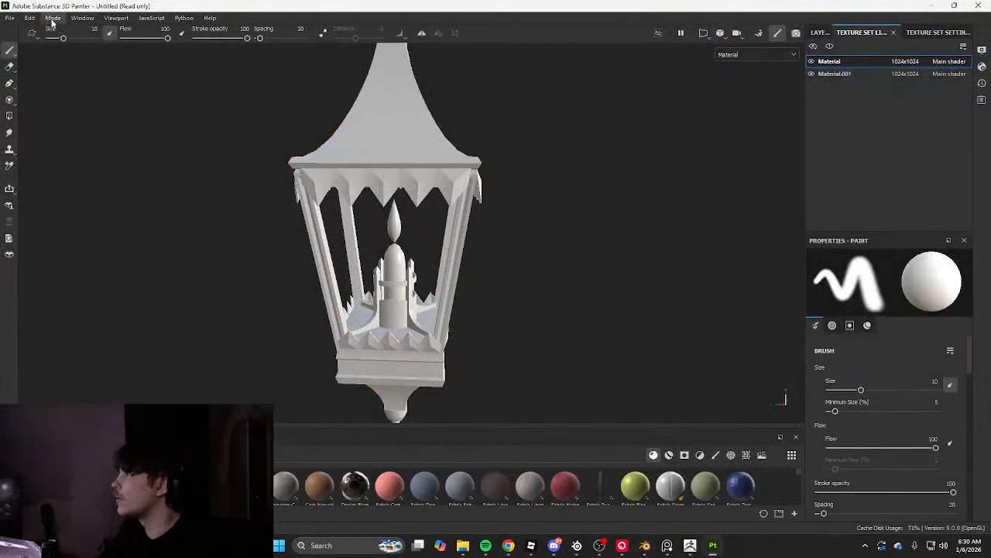
left_click(29, 17)
left_click(50, 62)
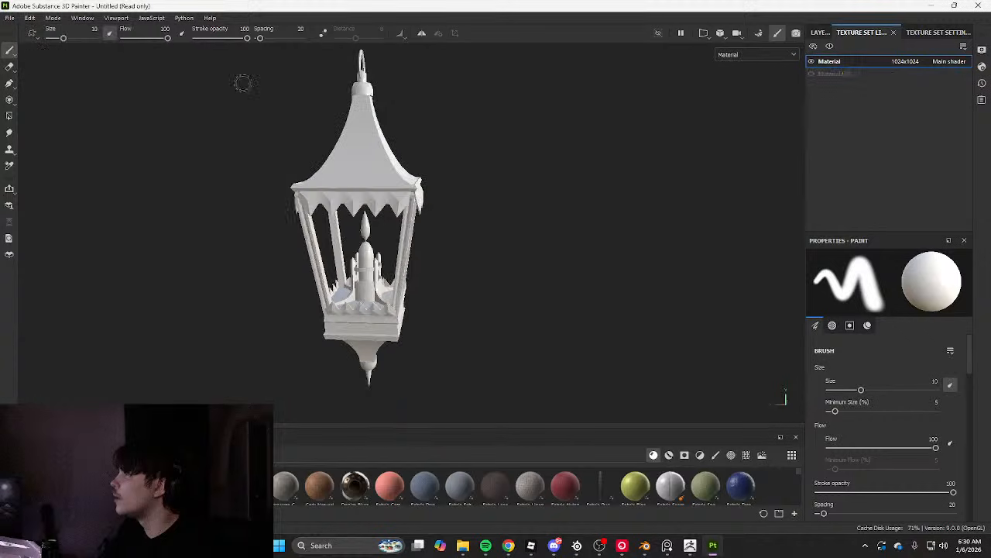
Enter mesh map baking and load the high-poly FBX from the Lantern folder as the high definition mesh
left_click(923, 33)
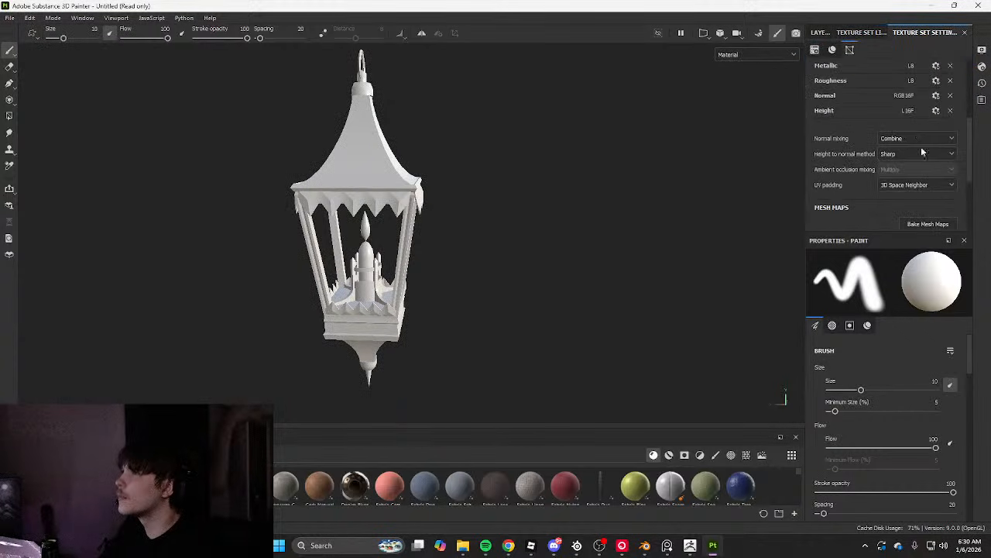
left_click(928, 224)
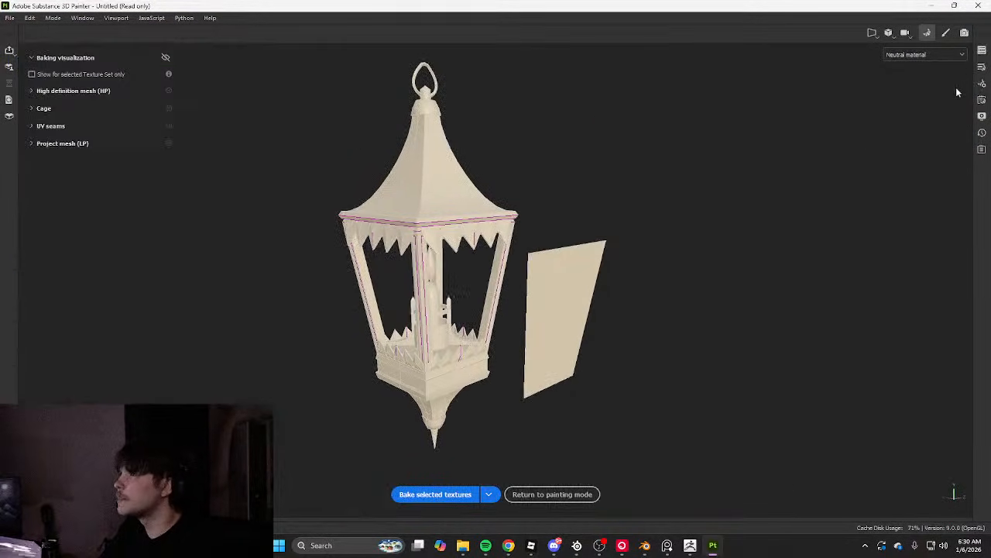
left_click(982, 53)
left_click_drag(656, 221, 686, 247, "alt")
scroll(668, 215, "up", 3)
left_click(958, 164)
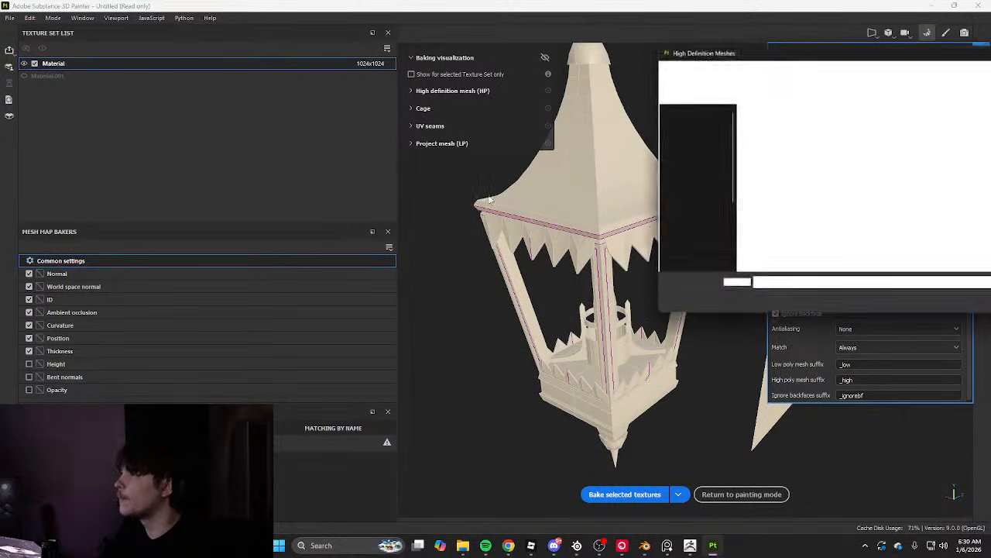
double_click(774, 155)
Set baking to Supersampling 4x, max frontal distance 0.0032, output size 2048 and dilation width 39, with Apply Diffusion enabled
left_click(861, 329)
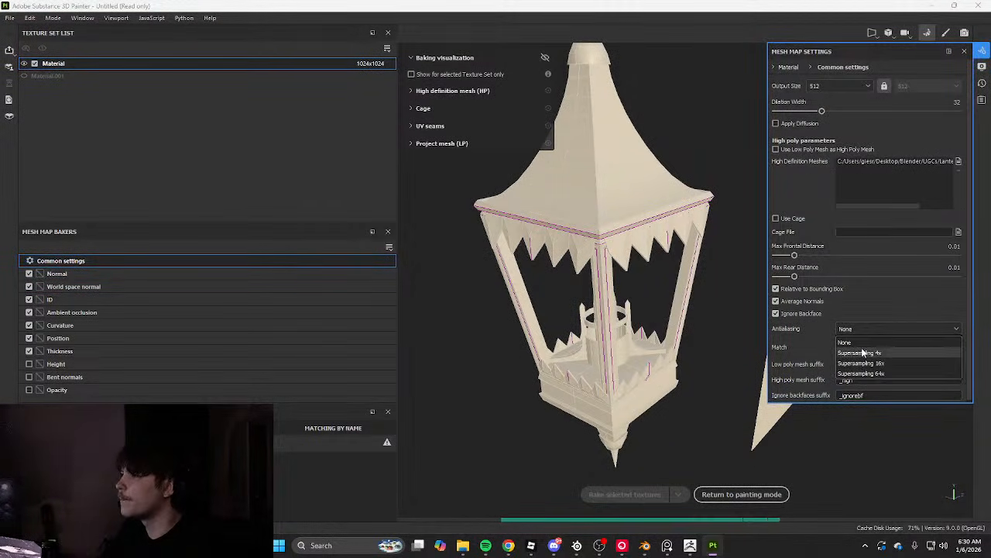
left_click(860, 353)
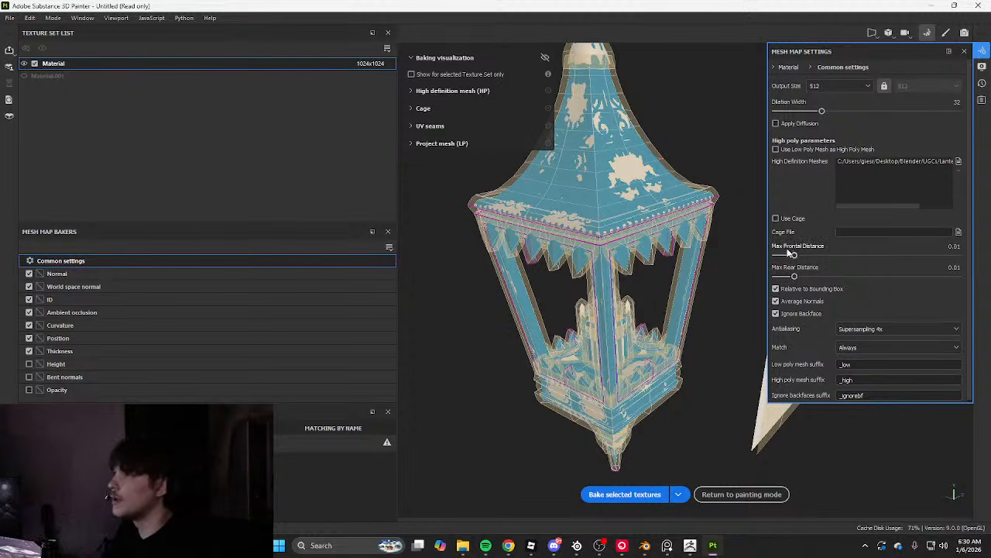
left_click_drag(790, 254, 786, 255)
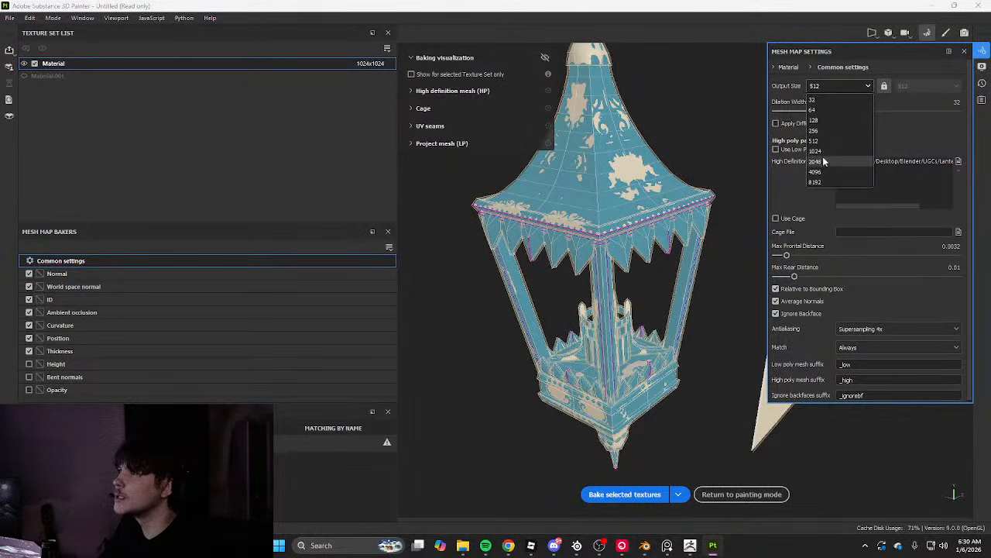
left_click(817, 161)
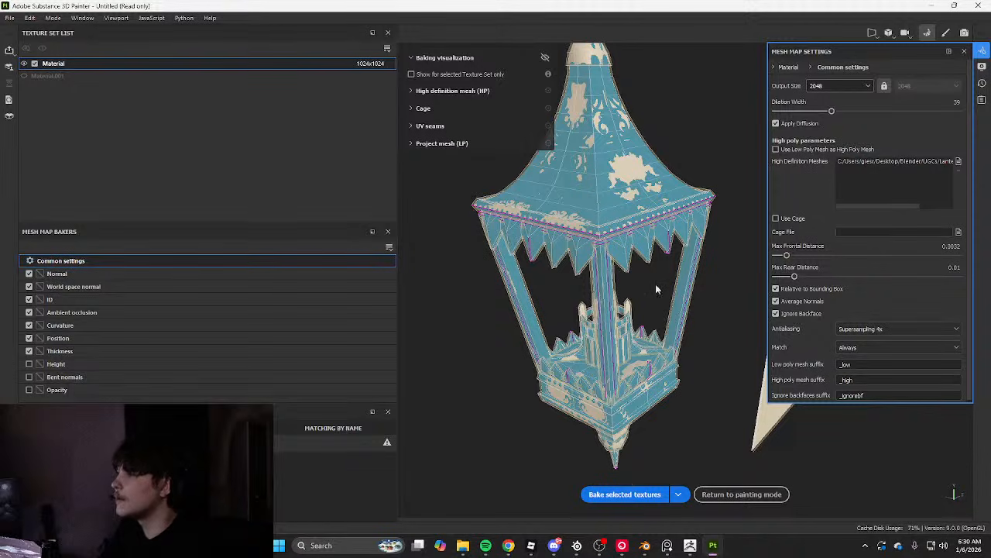
Bake the selected mesh maps and return to painting mode to inspect the baked lantern
left_click(633, 498)
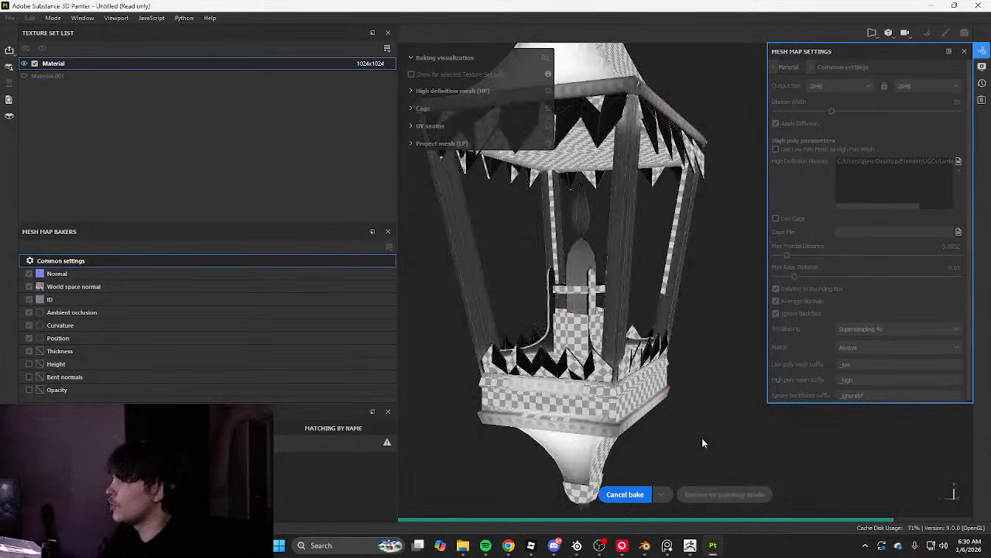
left_click(741, 494)
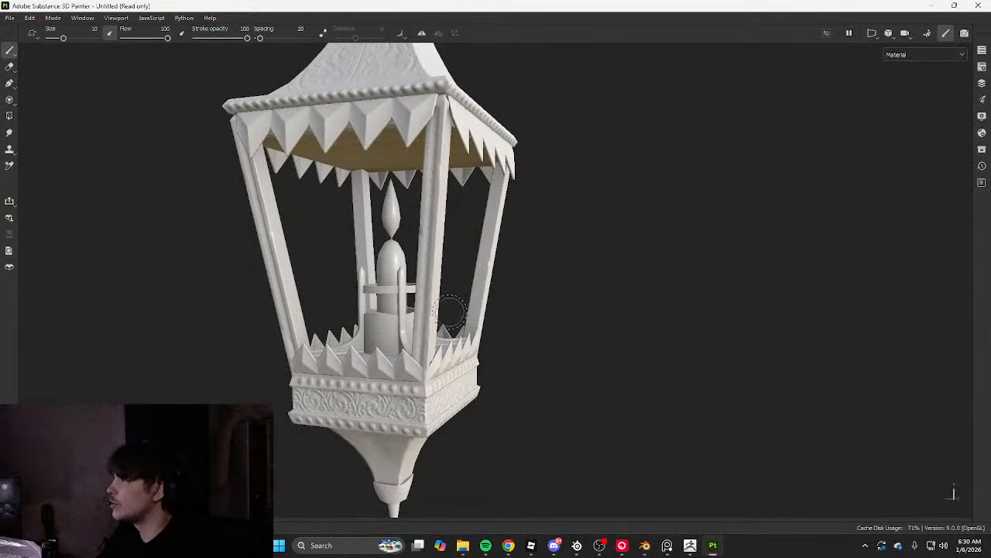
right_click_drag(513, 312, 480, 284, "alt")
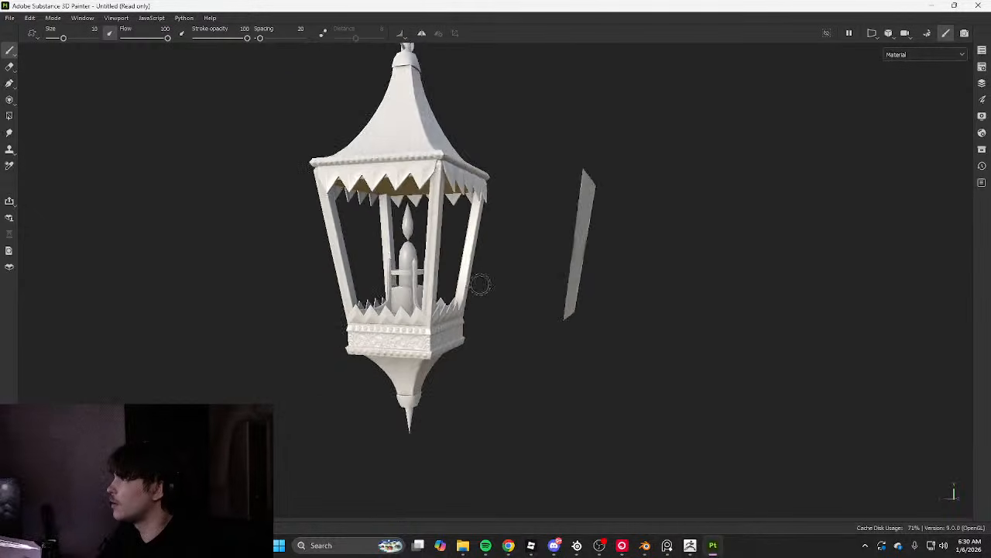
left_click_drag(480, 283, 446, 298, "alt")
middle_click_drag(410, 186, 426, 271, "alt")
left_click_drag(426, 271, 493, 247, "alt")
right_click_drag(493, 248, 488, 268, "alt")
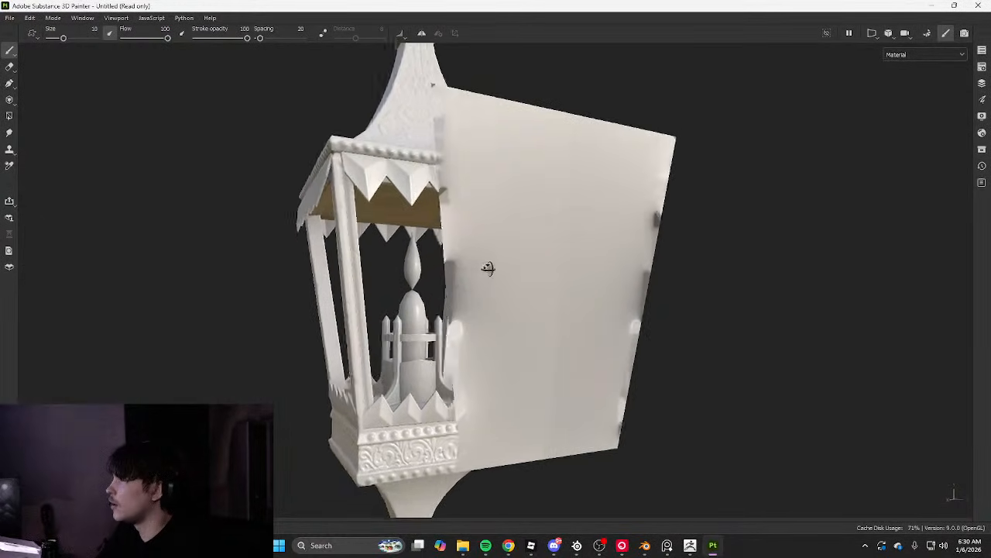
left_click_drag(489, 268, 471, 284, "alt")
right_click_drag(472, 284, 431, 261, "shift")
mouse_move(461, 258)
left_mouse_down()
mouse_move(483, 371)
mouse_move(695, 265)
mouse_move(786, 232)
left_mouse_up()
key("ctrl+z")
key("ctrl+z")
Delete the default paint layer and switch the viewport display to the Base color channel
key("Tab")
left_click_drag(714, 171, 465, 155, "alt")
left_click(825, 33)
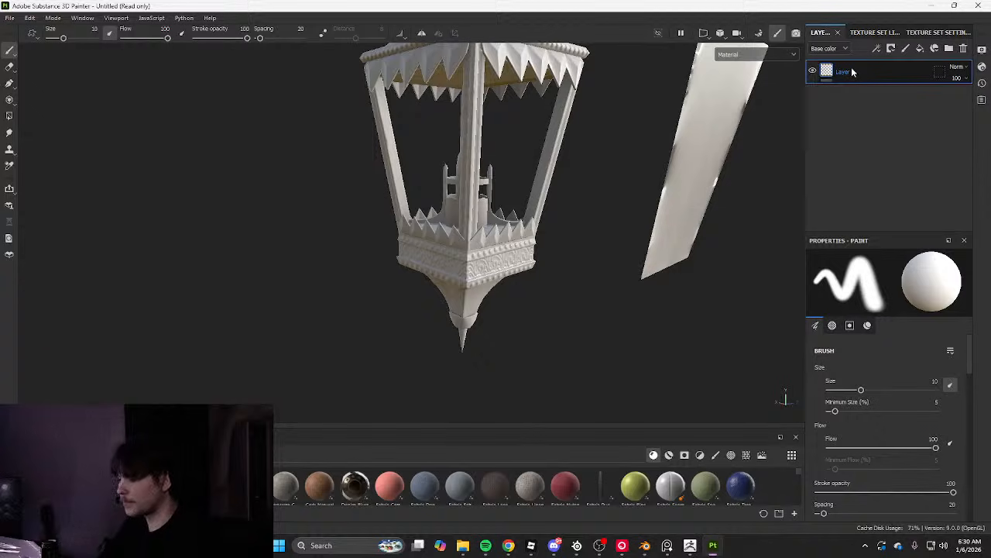
key("Delete")
left_click(794, 54)
left_click(752, 98)
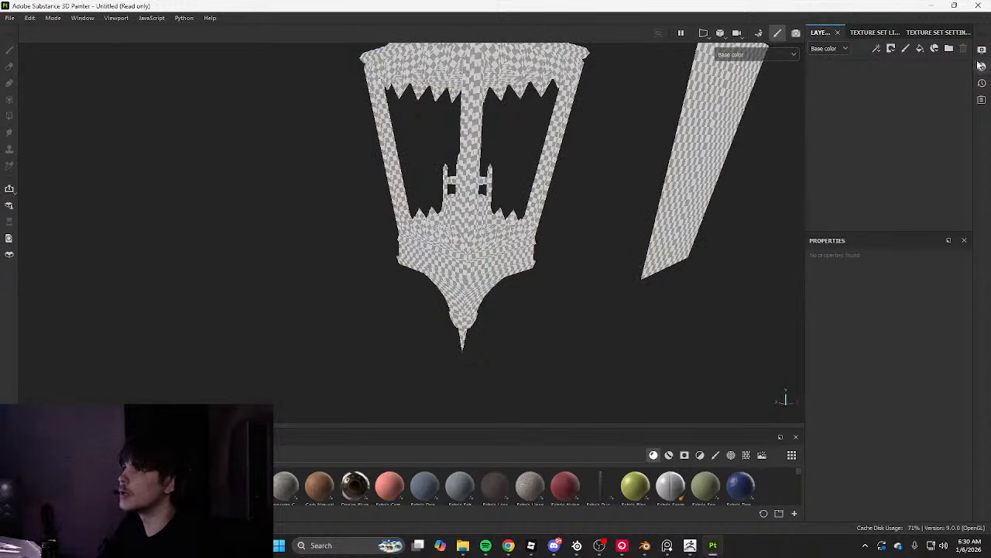
Set the main shader's quality to Ultra (256 spp) and close the shader settings
left_click(982, 50)
left_click(982, 66)
left_click(867, 181)
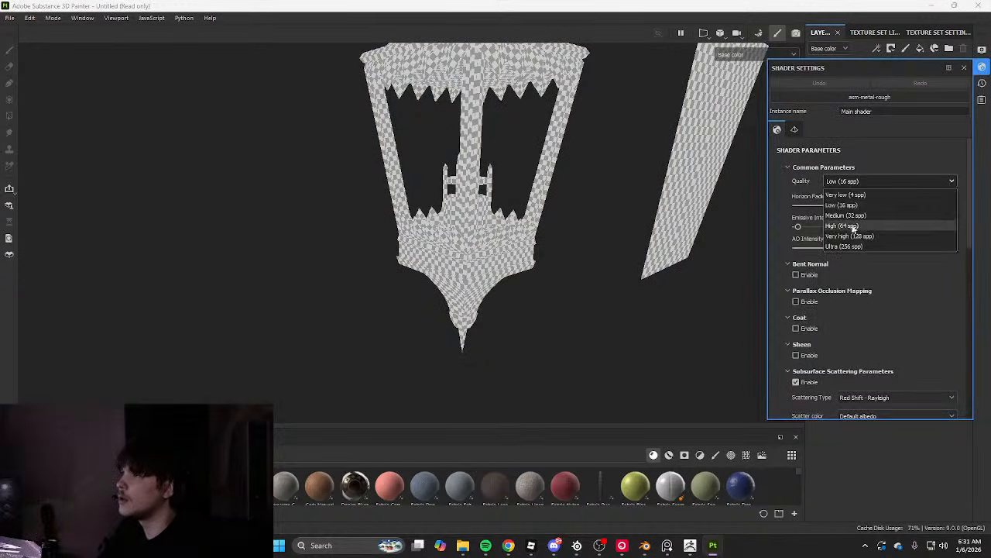
left_click(852, 247)
left_click(964, 69)
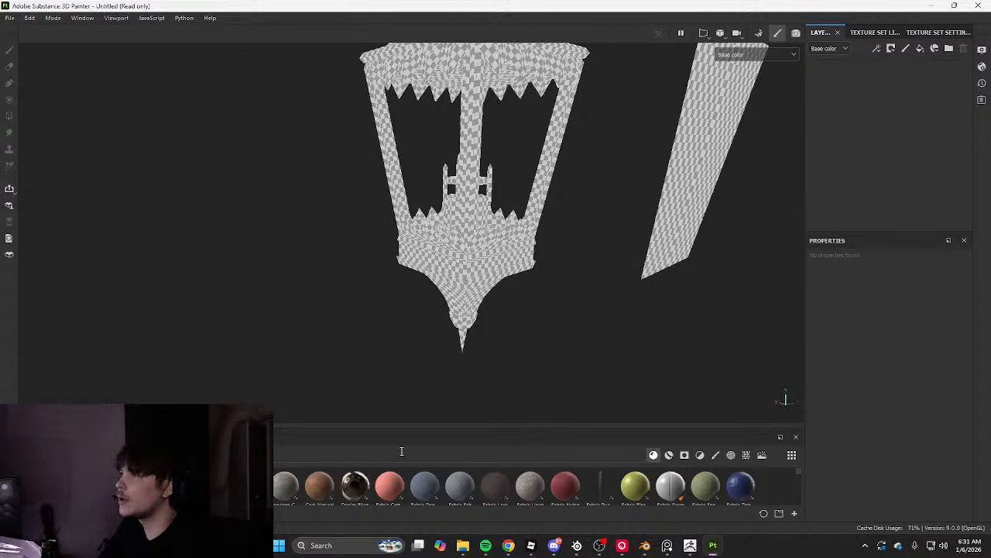
Add the Baked Lighting Stylized filter to the lantern and place a new fill layer beneath it
type("gla")
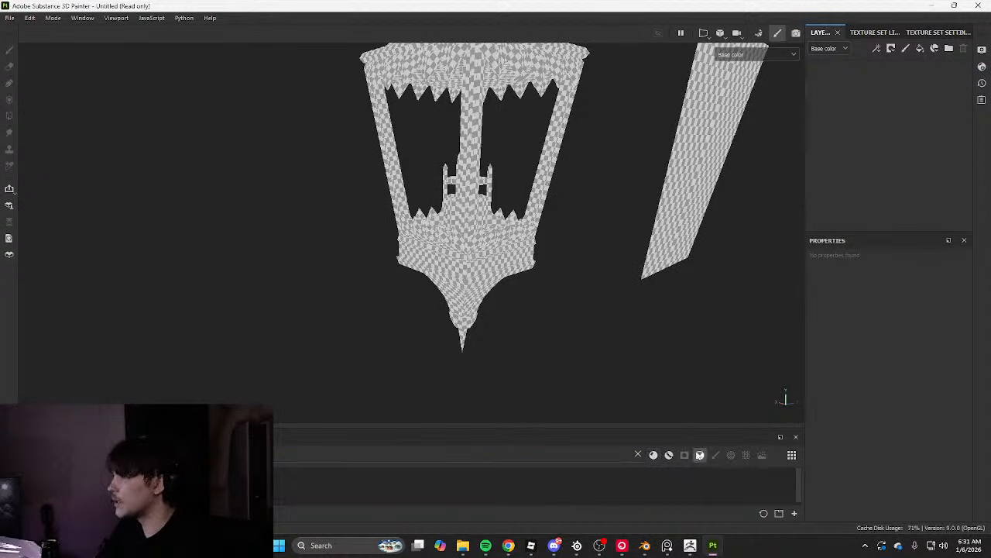
left_click_drag(740, 70, 679, 165)
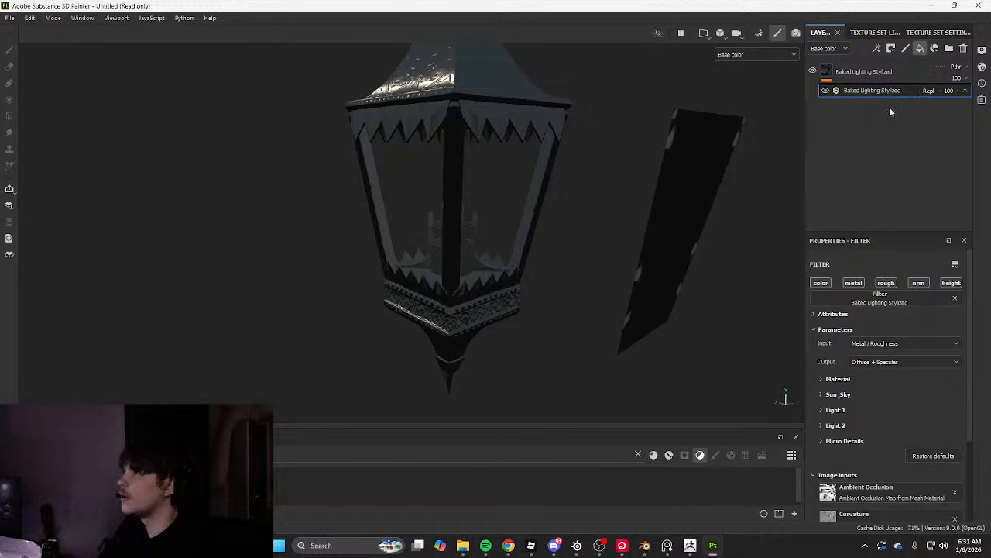
left_click_drag(841, 69, 848, 128)
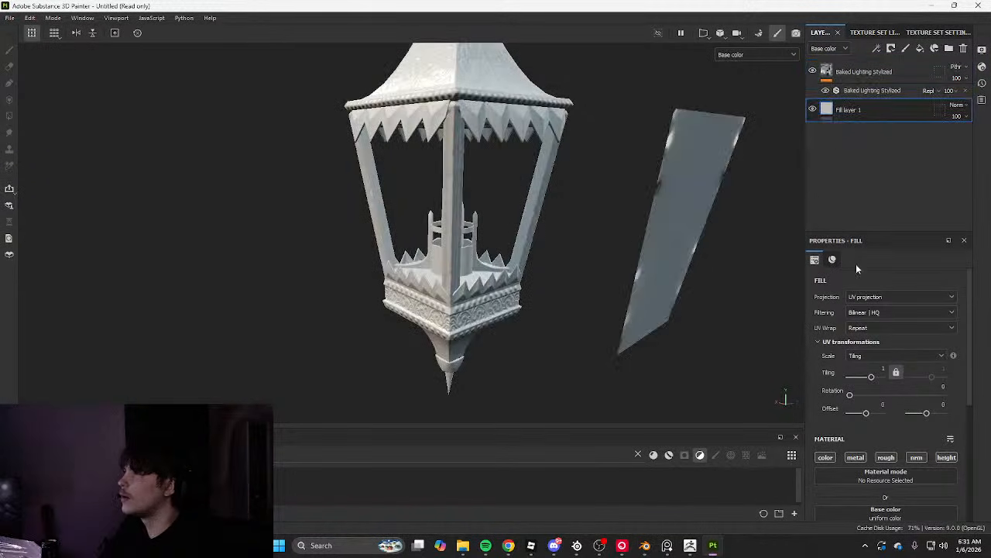
Set the fill layer's metallic to 1 and its roughness to about 0.7869
scroll(883, 390, "down", 4)
left_click_drag(883, 389, 942, 389)
left_click_drag(901, 435, 915, 436)
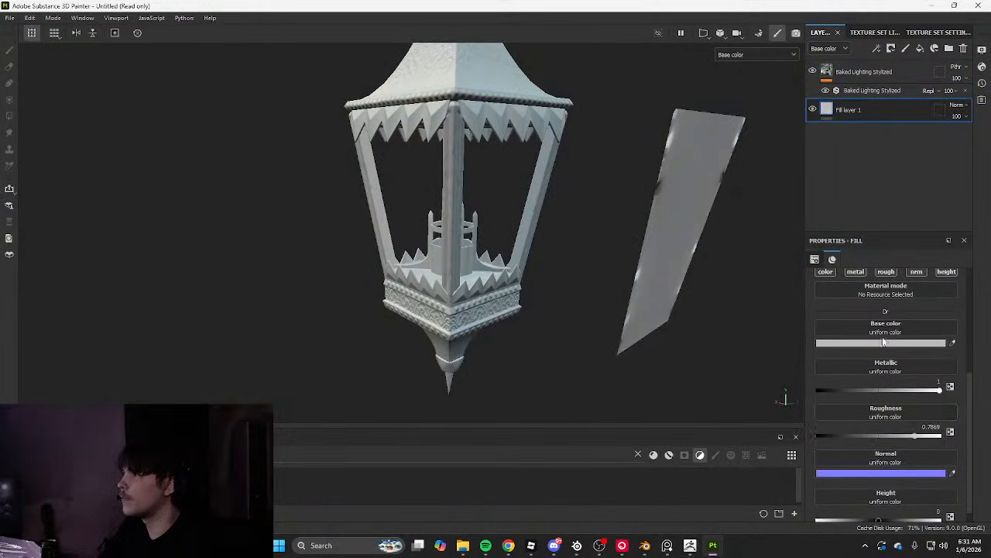
Set the Baked Lighting Stylized filter's Dielectric Reflectance to 0 and its sun and sky colors to white
left_click(867, 92)
left_click(841, 379)
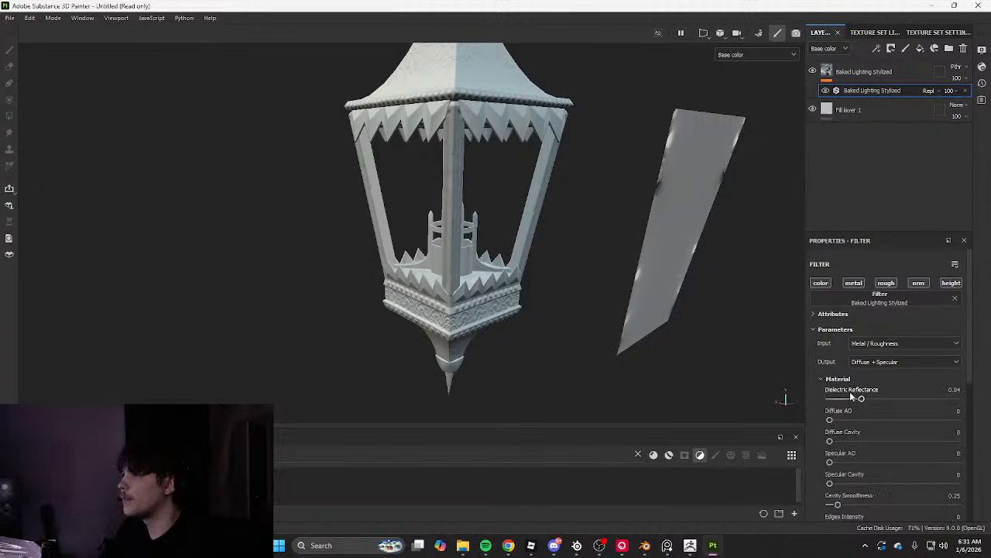
scroll(891, 369, "down", 3)
left_click(842, 378)
scroll(904, 426, "down", 1)
left_click(906, 421)
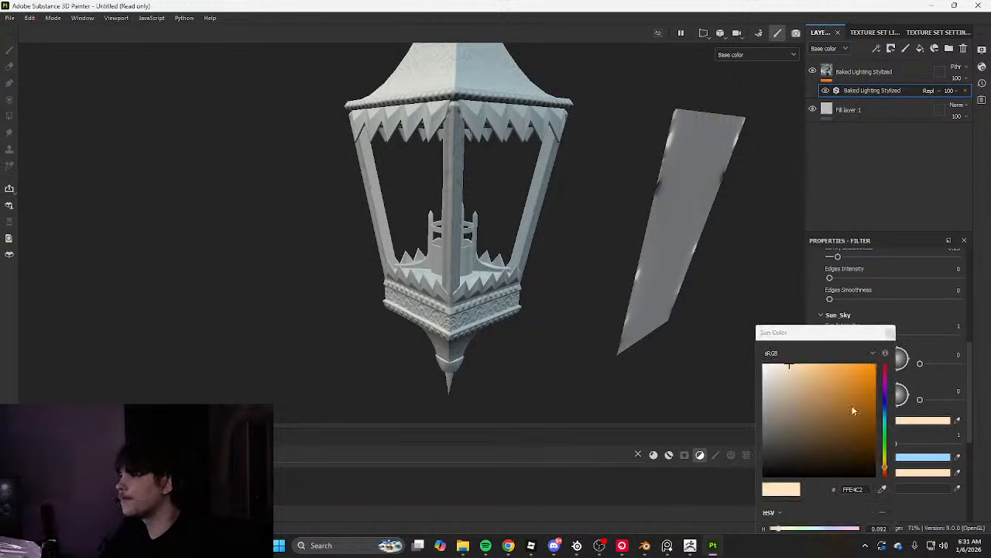
left_click_drag(750, 386, 746, 348)
left_click(890, 333)
left_click(906, 458)
left_click_drag(777, 392, 748, 314)
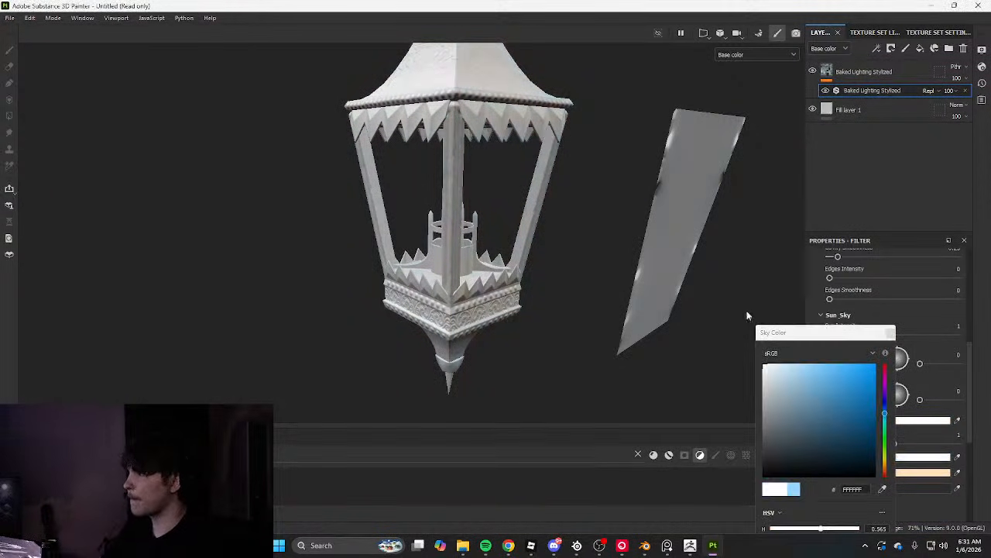
left_click(890, 333)
Set the filter's horizon color to white and its ground color to near-white F2F2F2
left_click(916, 473)
left_click_drag(775, 387, 762, 345)
left_click(888, 336)
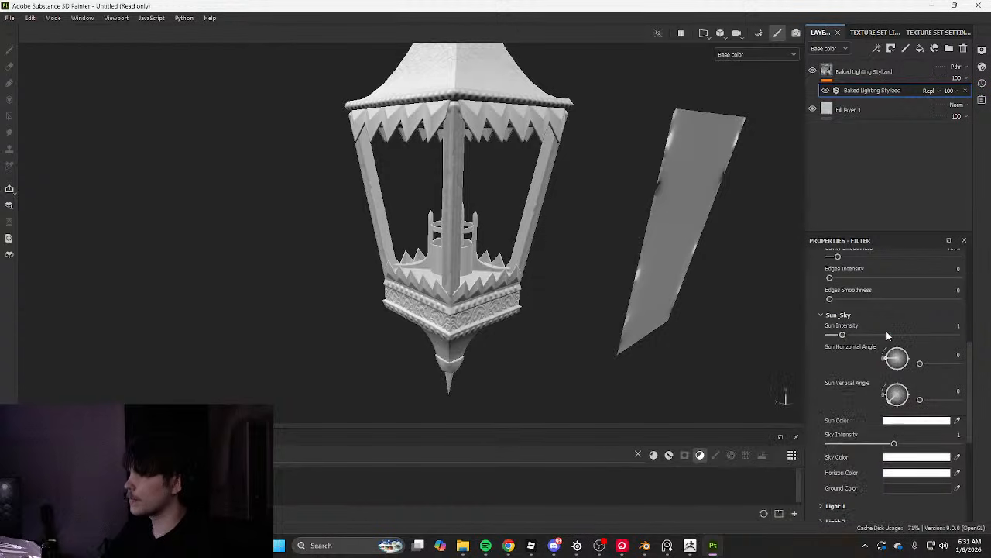
left_click(903, 490)
left_click_drag(782, 387, 741, 368)
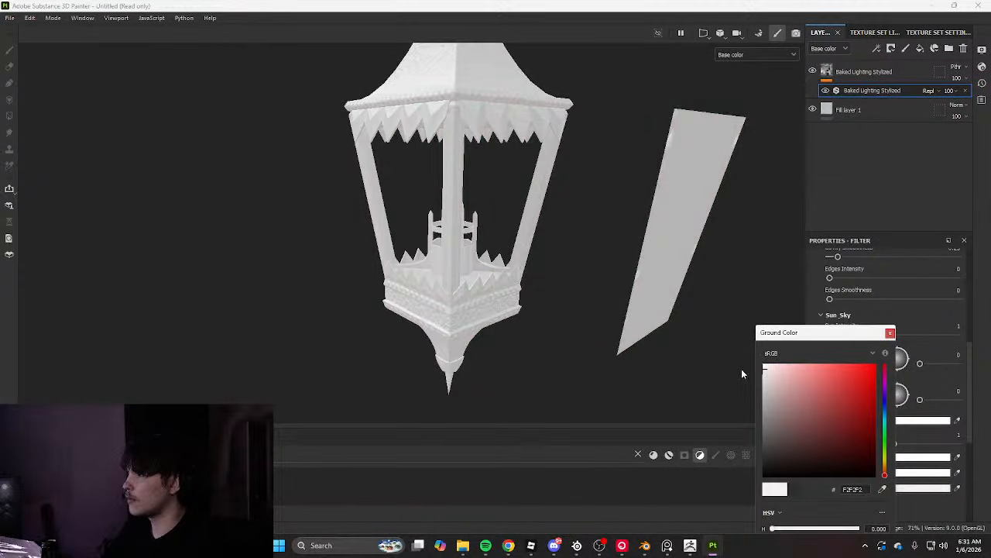
left_click(889, 335)
Add a Levels adjustment for Base color above the lighting filter and shift its midtones to darken the lantern
scroll(635, 171, "down", 2)
left_click_drag(651, 186, 658, 148, "alt")
left_click(877, 49)
left_click(909, 161)
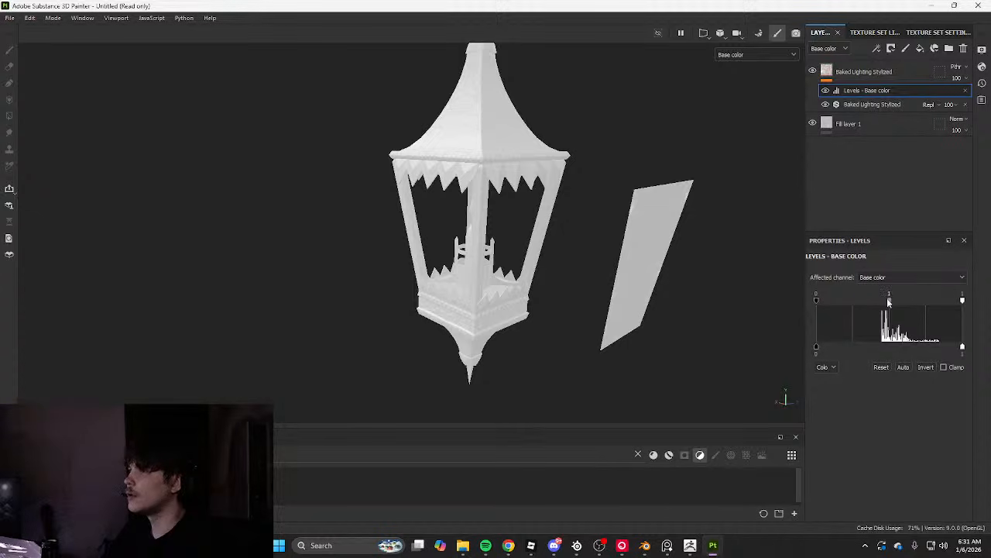
left_click_drag(889, 299, 906, 303)
Set the Baked Lighting Stylized filter's Edges Intensity to 0.04
left_click(871, 106)
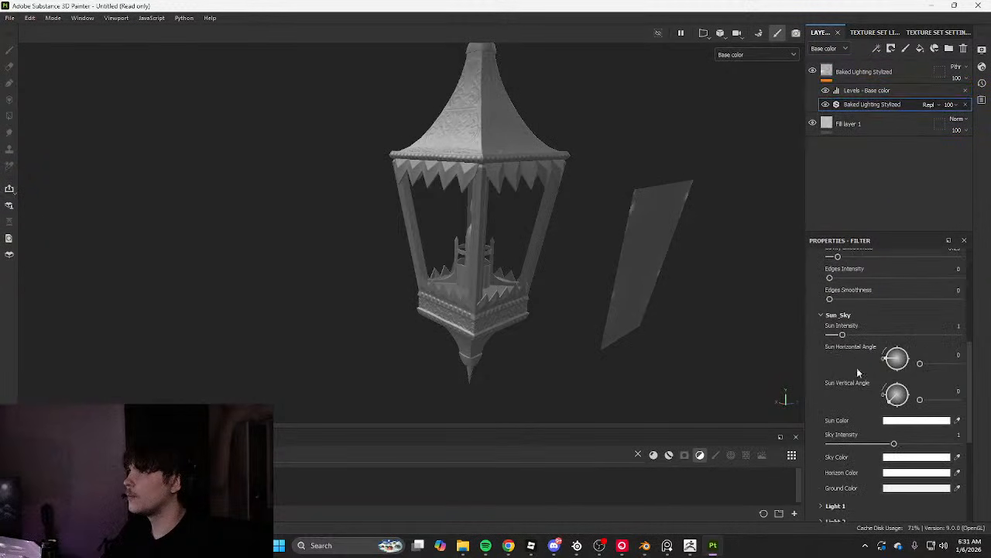
scroll(882, 372, "up", 2)
scroll(882, 372, "down", 2)
scroll(842, 431, "up", 5)
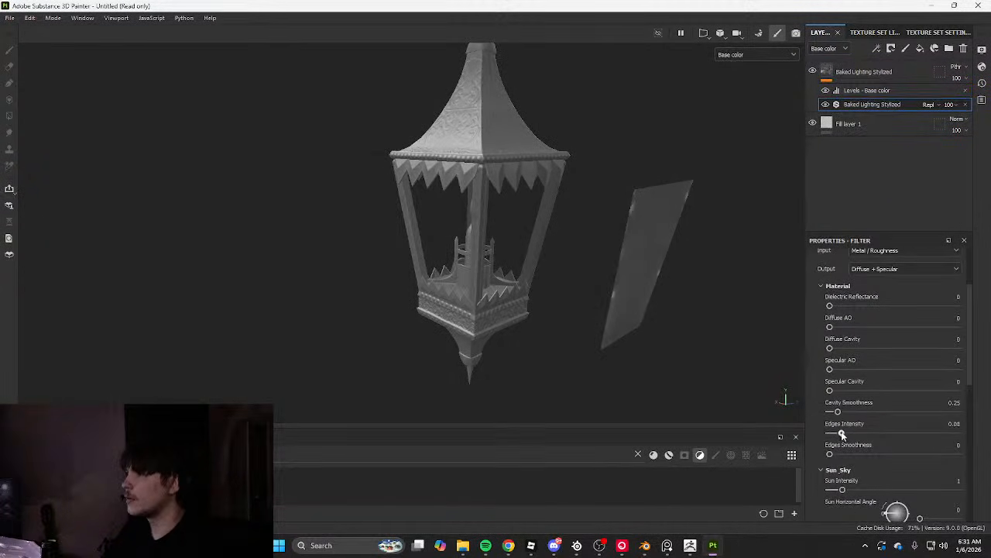
scroll(840, 387, "up", 2)
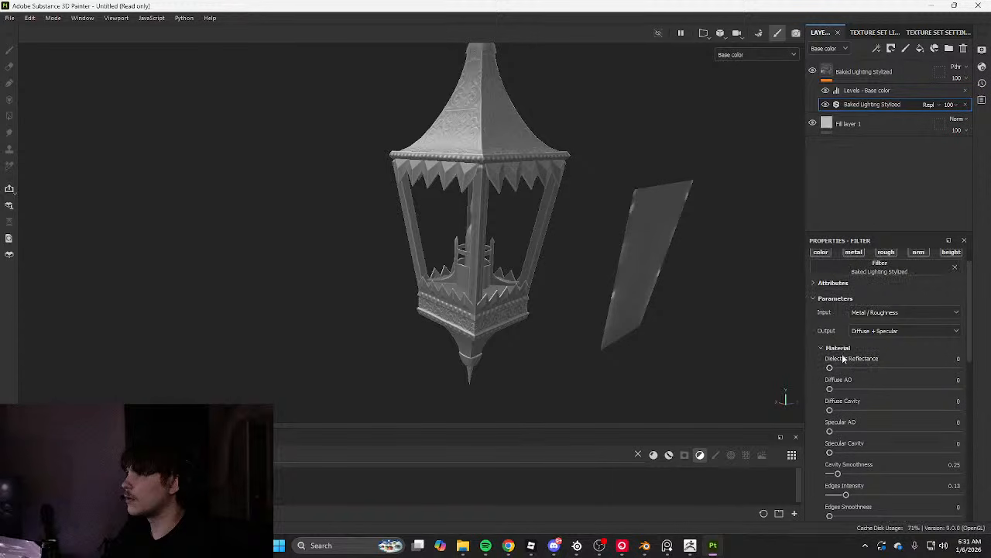
scroll(585, 296, "up", 6)
scroll(870, 425, "down", 2)
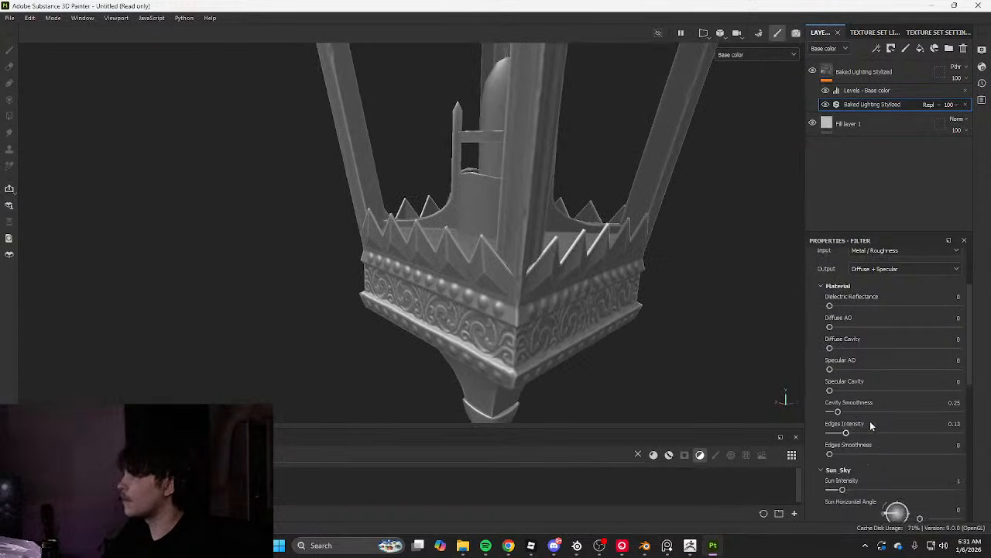
left_click_drag(840, 436, 834, 438)
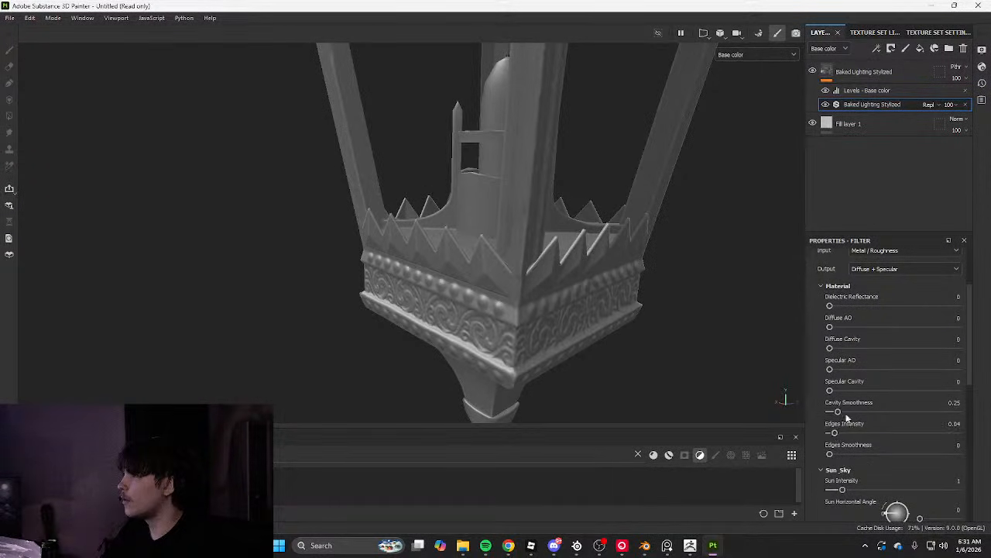
Set the filter's Diffuse AO to 0.55, Diffuse Cavity to 0.52 and Specular AO to 0.65
scroll(847, 418, "up", 2)
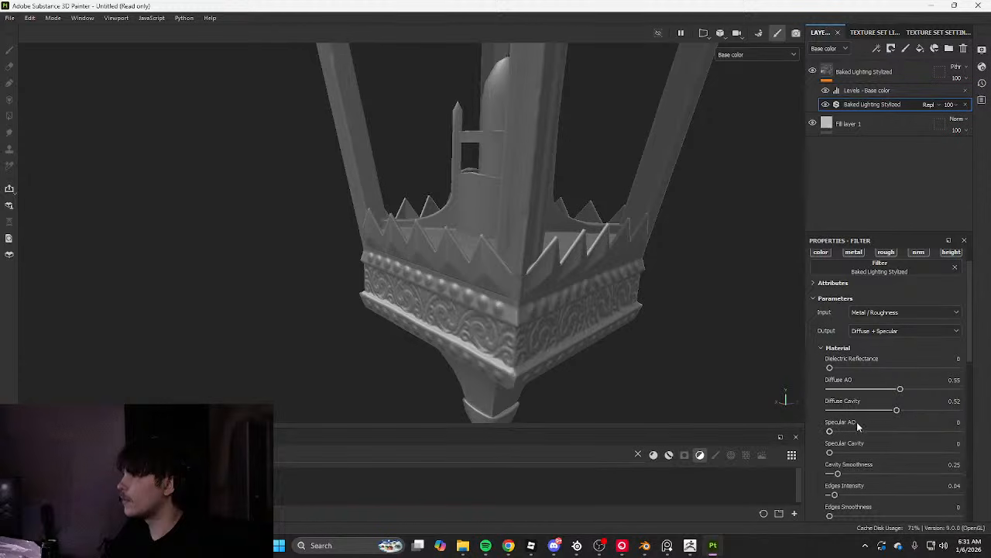
left_click_drag(858, 431, 915, 432)
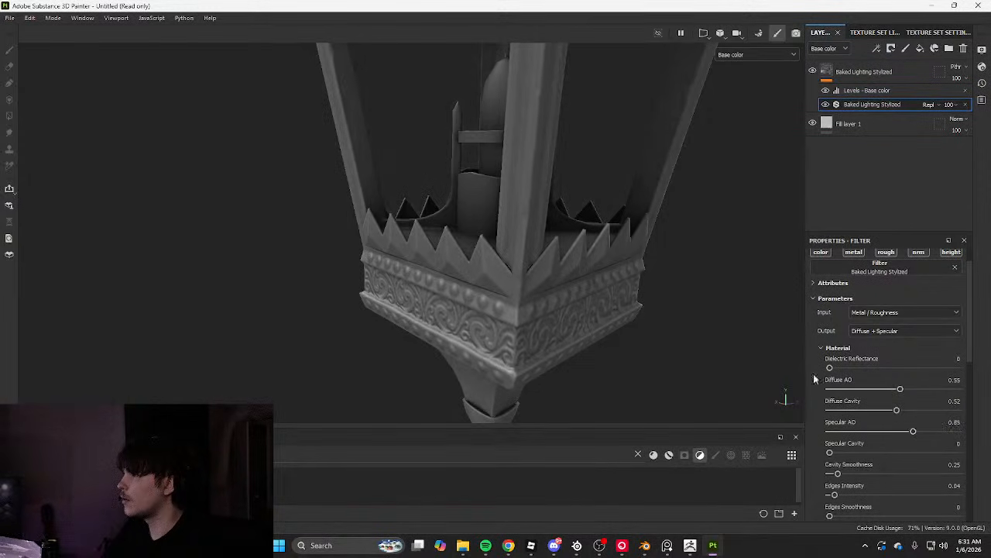
scroll(636, 267, "down", 5)
left_click_drag(635, 264, 547, 281, "alt")
Set the filter's Specular Cavity to 0.08, Cavity Smoothness to 0 and Edges Smoothness to 1
scroll(590, 303, "up", 3)
scroll(590, 304, "up", 2)
left_click_drag(830, 452, 864, 464)
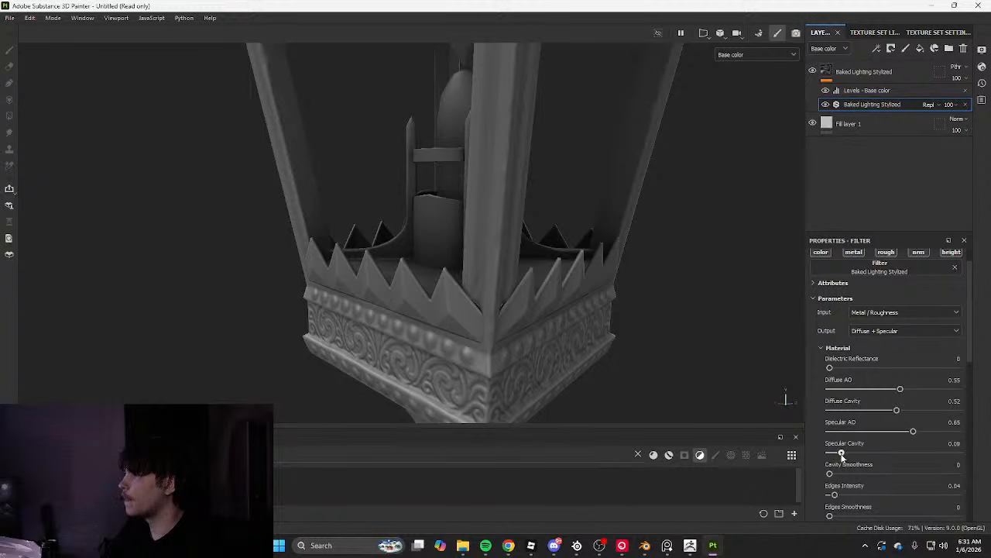
left_click_drag(842, 457, 840, 457)
scroll(850, 455, "down", 2)
scroll(835, 442, "down", 3)
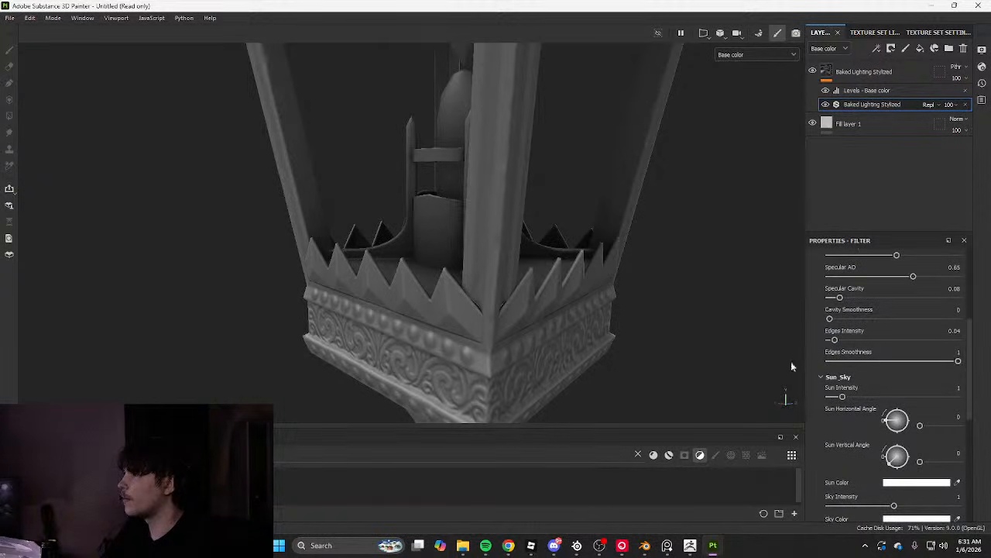
Set the filter's Sun Horizontal Angle to 344 and Sun Vertical Angle to 335
scroll(865, 340, "down", 5)
scroll(551, 217, "down", 5)
key("Tab")
left_click_drag(552, 217, 940, 251, "alt")
key("Tab")
scroll(616, 259, "up", 4)
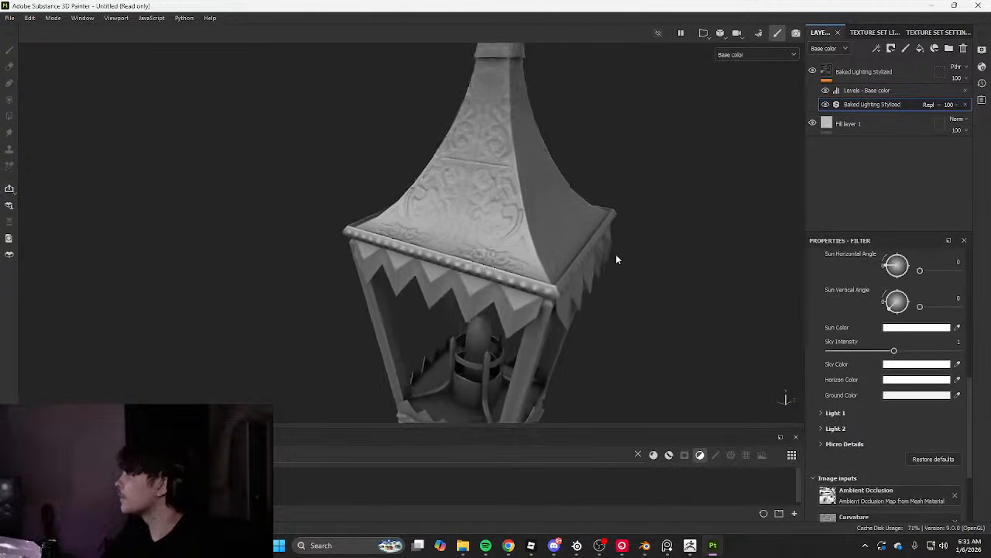
left_click_drag(616, 259, 560, 252, "alt")
scroll(870, 343, "up", 4)
left_click_drag(888, 390, 883, 424)
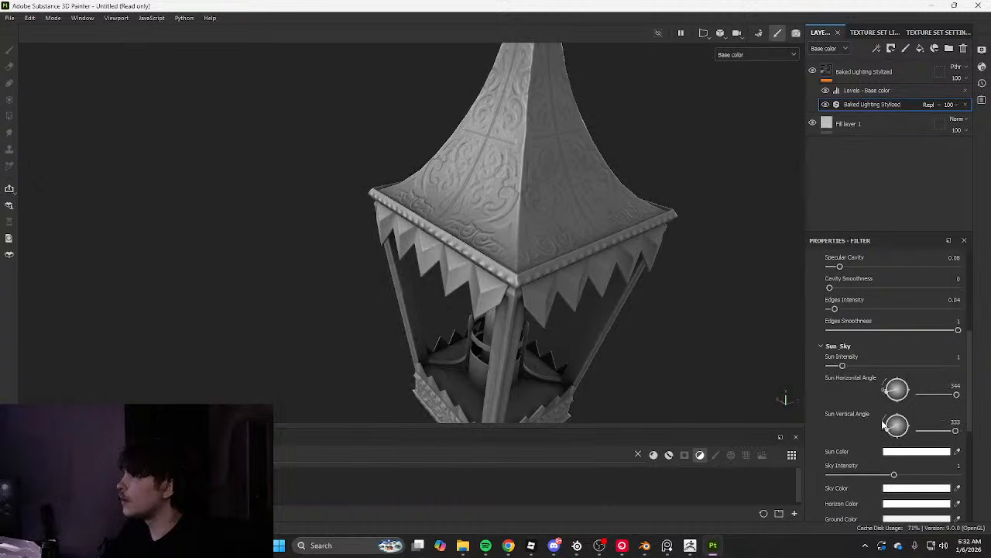
Set Light 1's intensity to 1 and its vertical angle to 334 in the lighting filter
scroll(884, 418, "down", 4)
left_click(840, 351)
type("1")
key("Return")
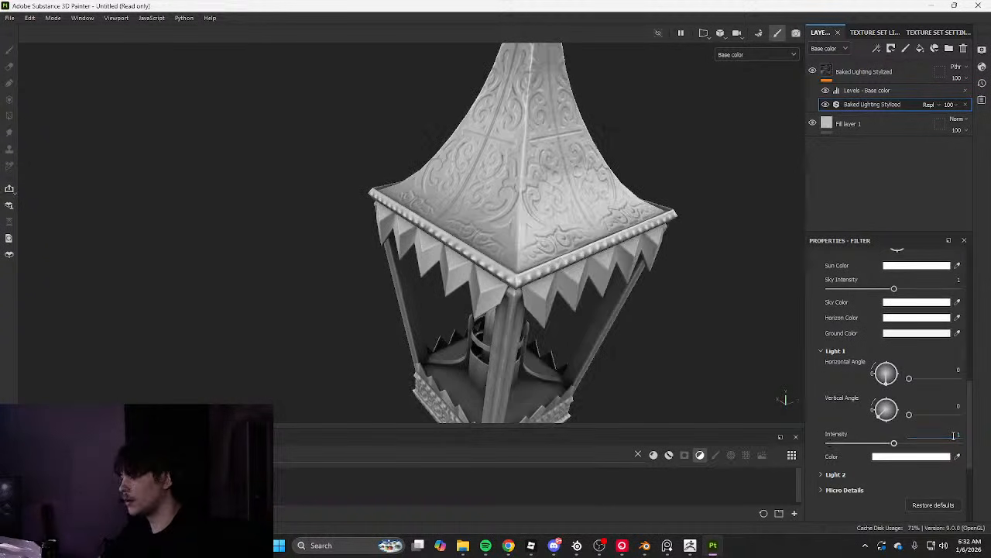
scroll(589, 295, "down", 4)
scroll(894, 452, "up", 2)
left_click_drag(894, 457, 868, 483)
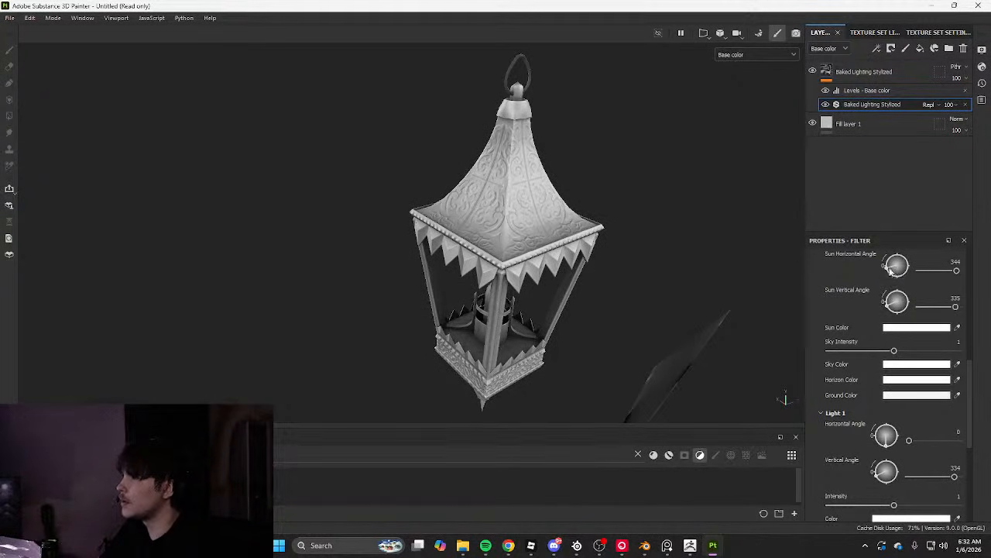
Set the lighting filter's Sun Horizontal Angle to 0
left_click_drag(886, 269, 886, 267)
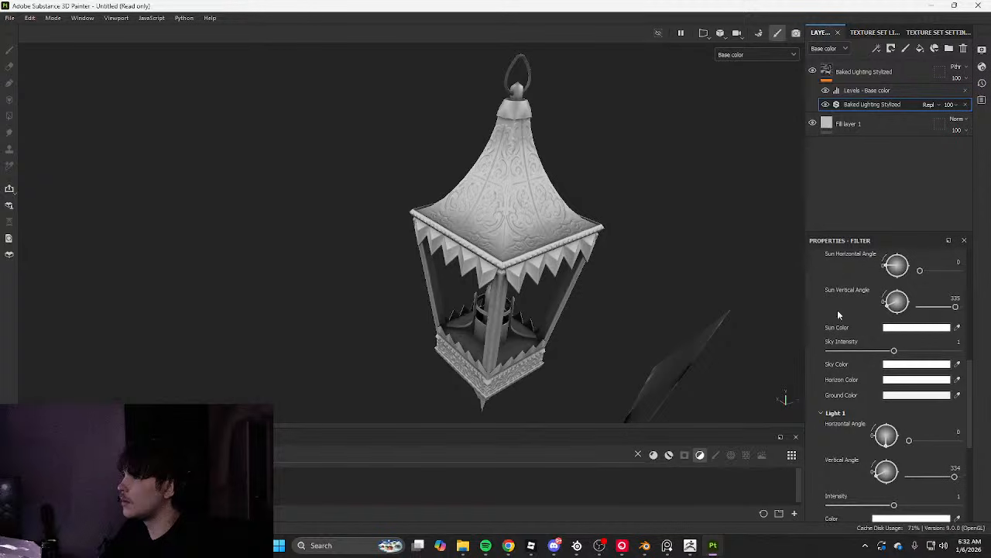
key("Tab")
left_click_drag(564, 366, 631, 249, "alt")
scroll(779, 333, "down", 3)
key("Tab")
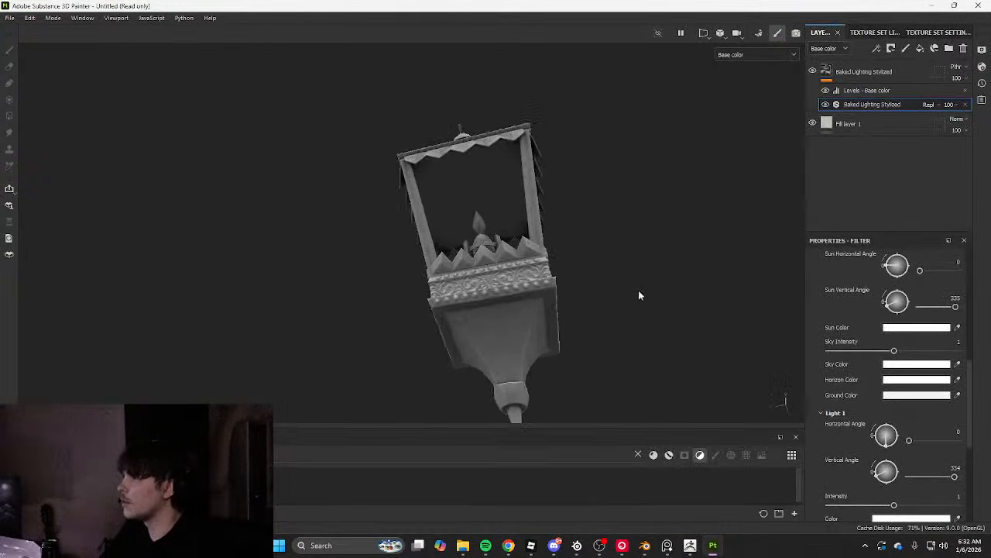
Light the lantern's underside with Light 2 at a vertical angle of 90 and an intensity of about 0.59
left_click_drag(640, 295, 658, 235, "alt")
scroll(890, 419, "down", 3)
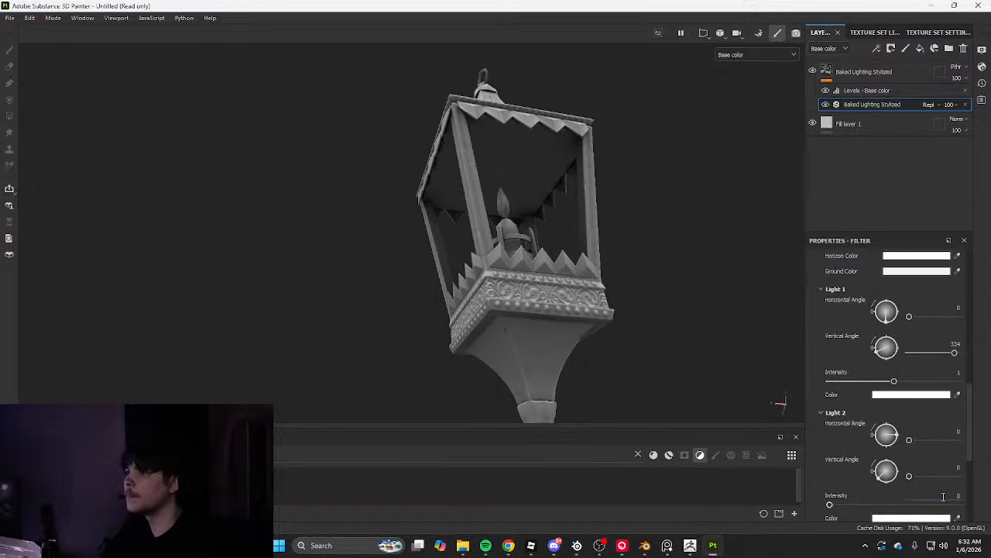
mouse_move(880, 476)
left_mouse_down()
mouse_move(880, 462)
mouse_move(891, 461)
left_mouse_up()
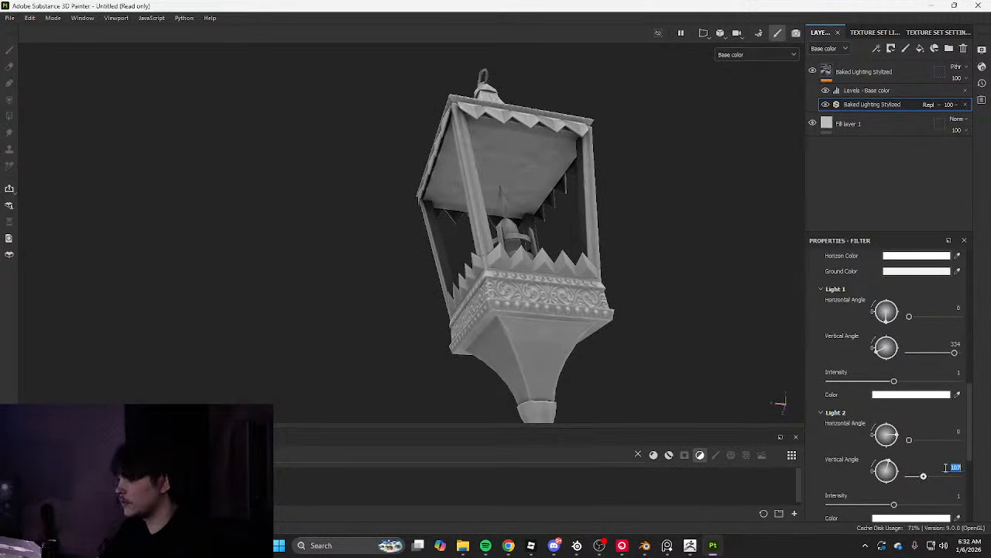
key("Return")
scroll(902, 470, "down", 2)
left_click_drag(839, 443, 867, 441)
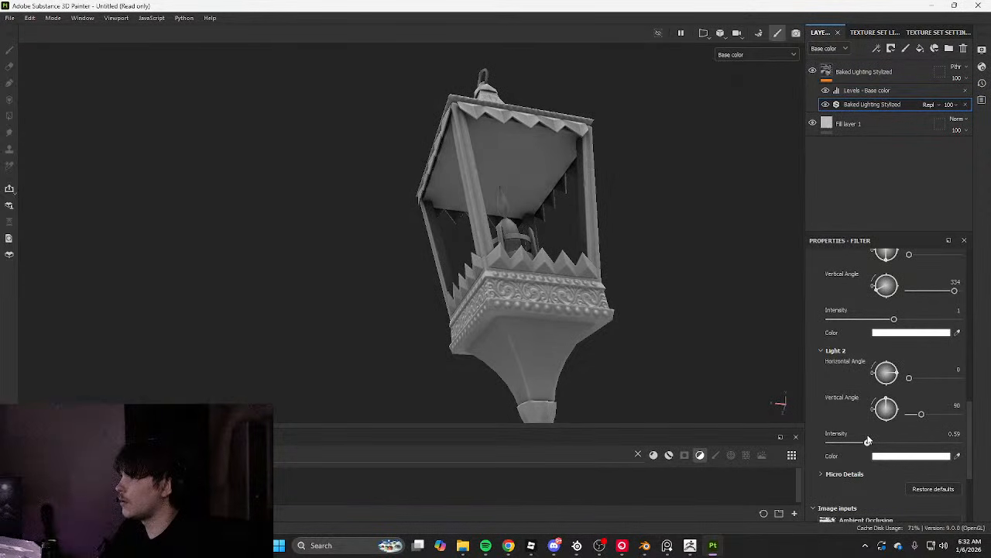
Set the roughness of Fill layer 1 to about 0.7746
key("Tab")
left_click_drag(639, 359, 785, 234, "alt")
key("Tab")
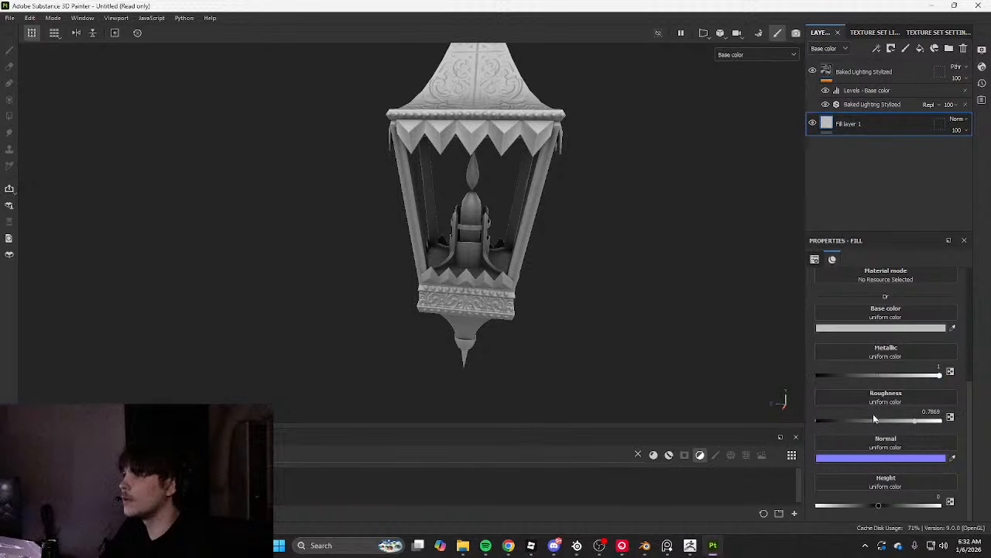
left_click_drag(875, 420, 915, 421)
key("Tab")
left_click_drag(600, 278, 808, 281, "alt")
scroll(659, 232, "up", 3)
key("Tab")
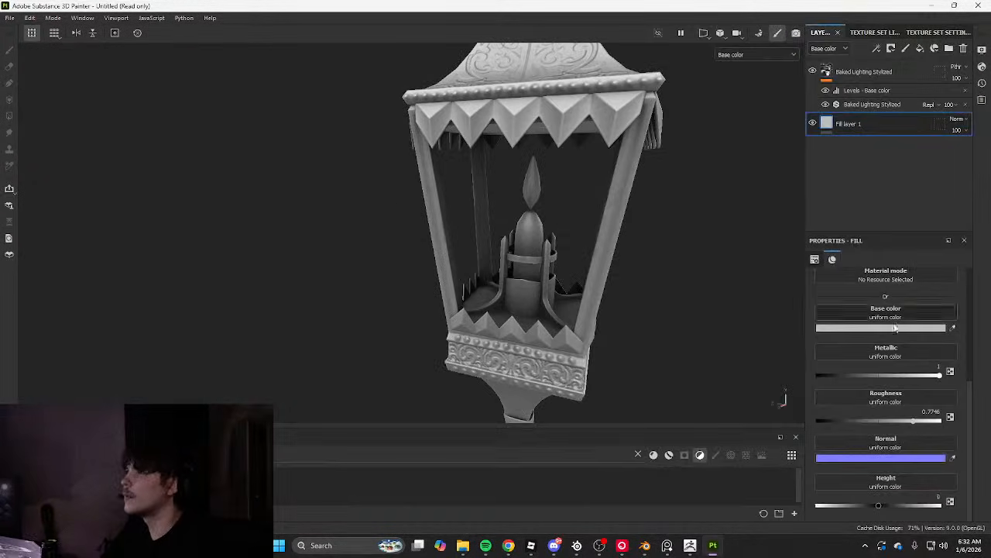
Darken the base color of Fill layer 1 to a mid grey
left_click(887, 330)
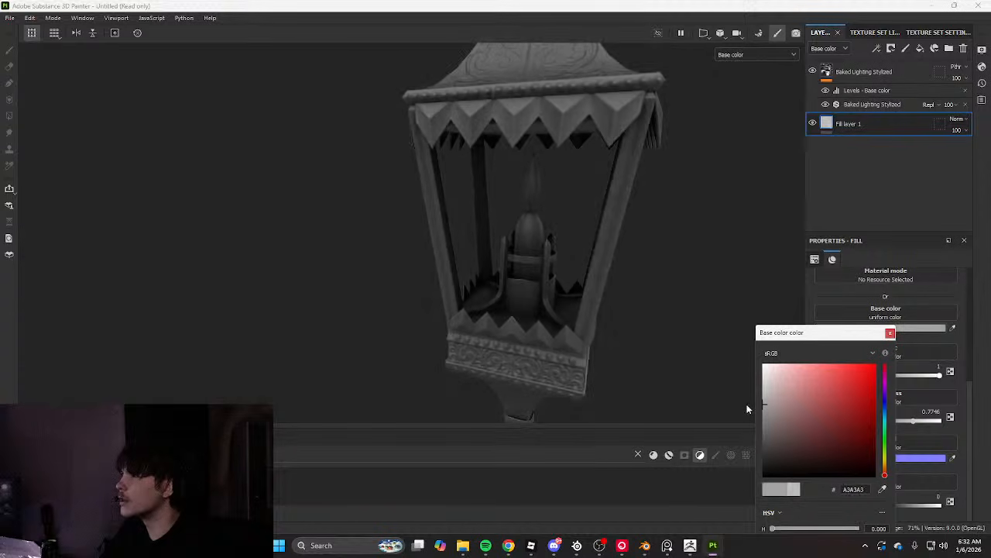
key("Tab")
scroll(566, 285, "down", 5)
left_click_drag(566, 285, 821, 263, "alt")
scroll(821, 255, "up", 3)
key("Tab")
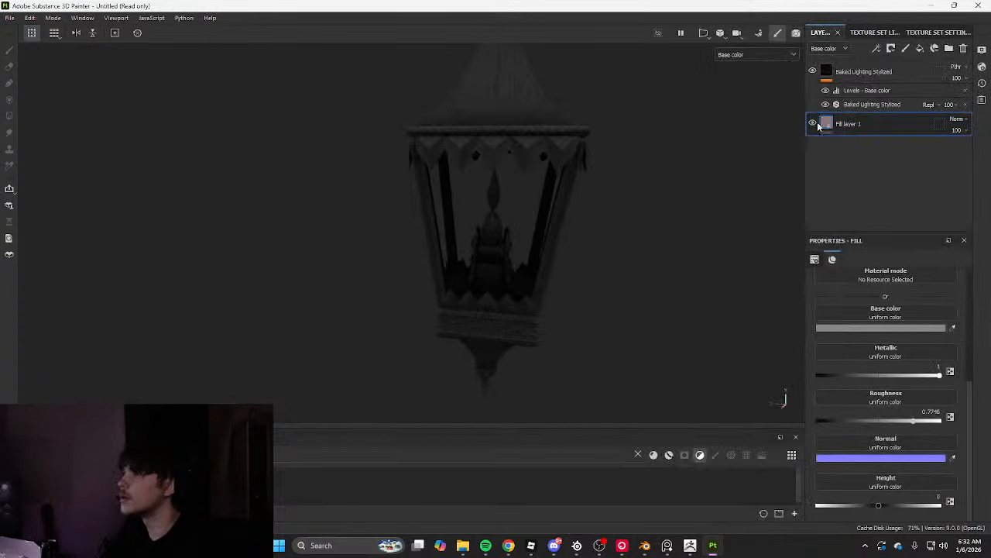
Add a fill layer above Fill layer 1 with a black mask driven by a Metal Edge Wear generator
left_click(920, 50)
right_click(892, 124)
left_click(877, 22)
left_click(870, 36)
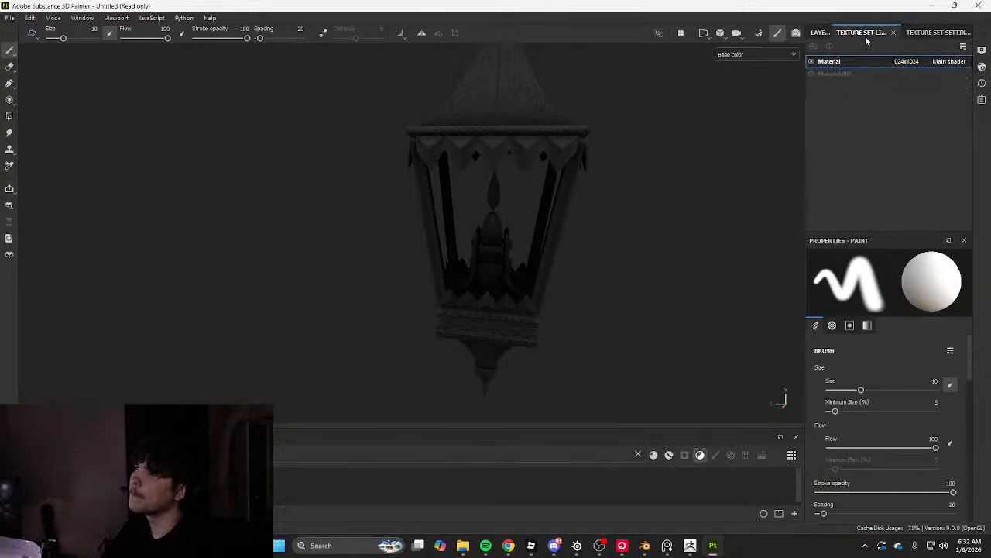
left_click(824, 33)
left_click(877, 48)
left_click(890, 64)
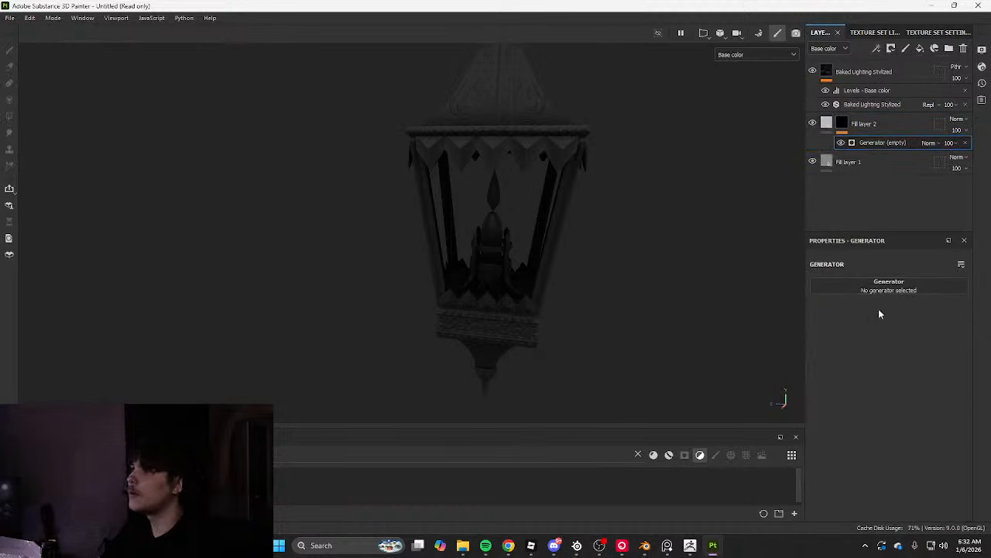
left_click(879, 286)
key("ctrl+a")
type("met")
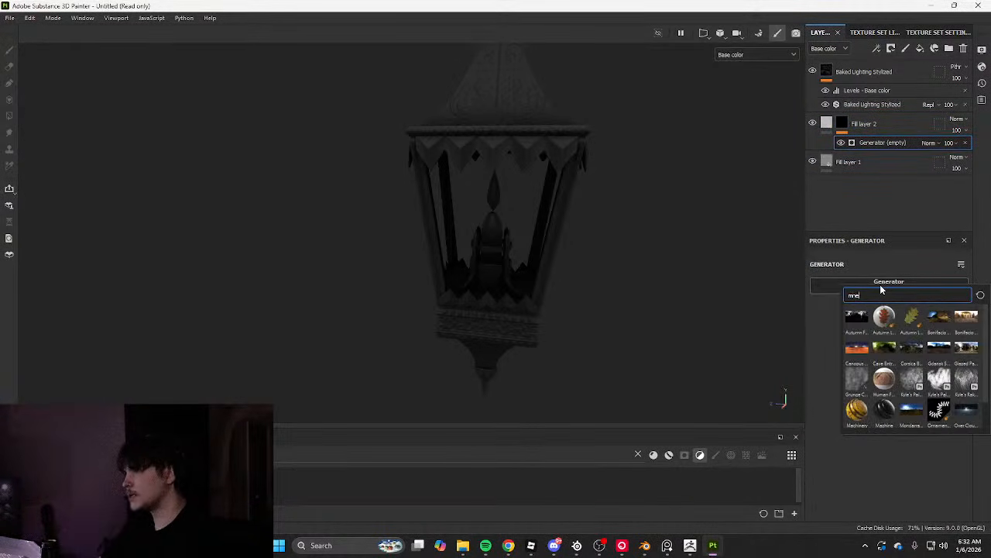
type("al edgew")
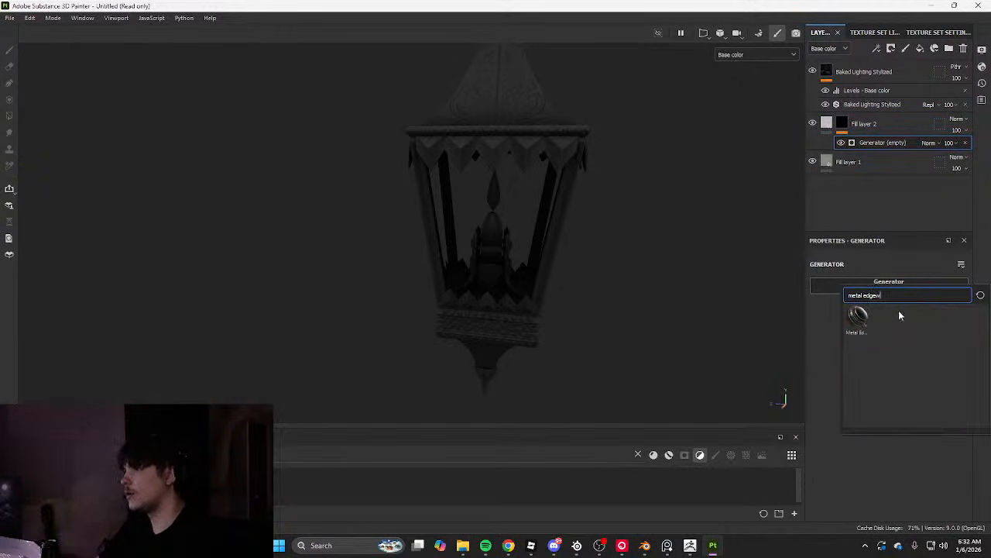
left_click(858, 317)
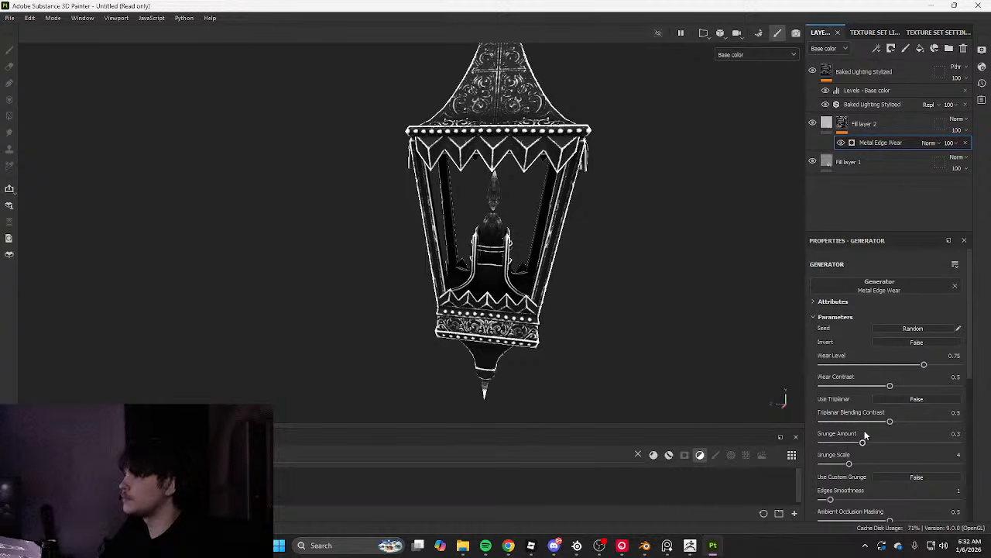
Turn on triplanar for the Metal Edge Wear generator and set Grunge Amount 0, Wear Contrast 0 and Wear Level 0.68
scroll(626, 308, "up", 3)
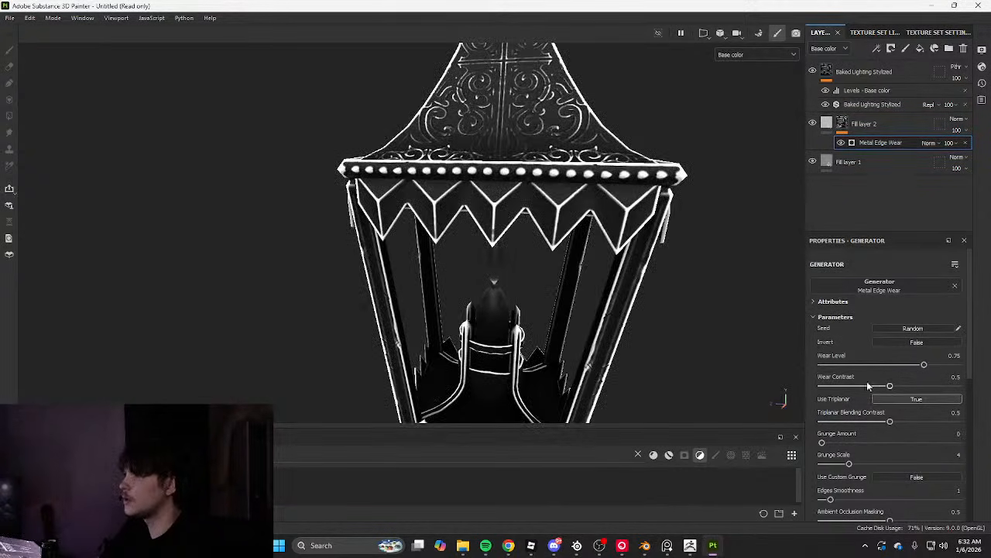
left_click_drag(868, 385, 822, 385)
mouse_move(924, 364)
left_mouse_down()
mouse_move(808, 357)
mouse_move(914, 363)
left_mouse_up()
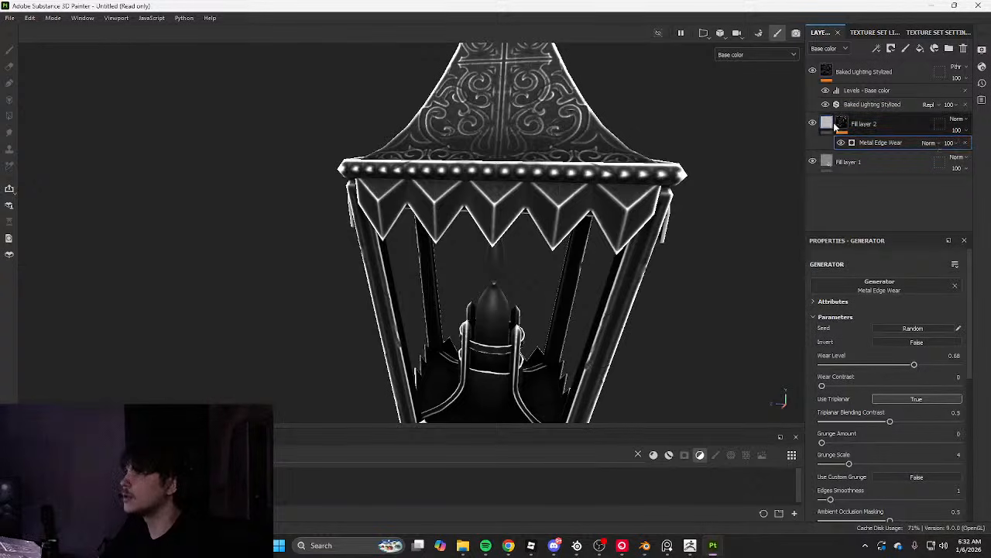
Turn off the metallic and roughness channels of Fill layer 2 and lower its opacity to 15
left_click(835, 126)
scroll(871, 289, "up", 2)
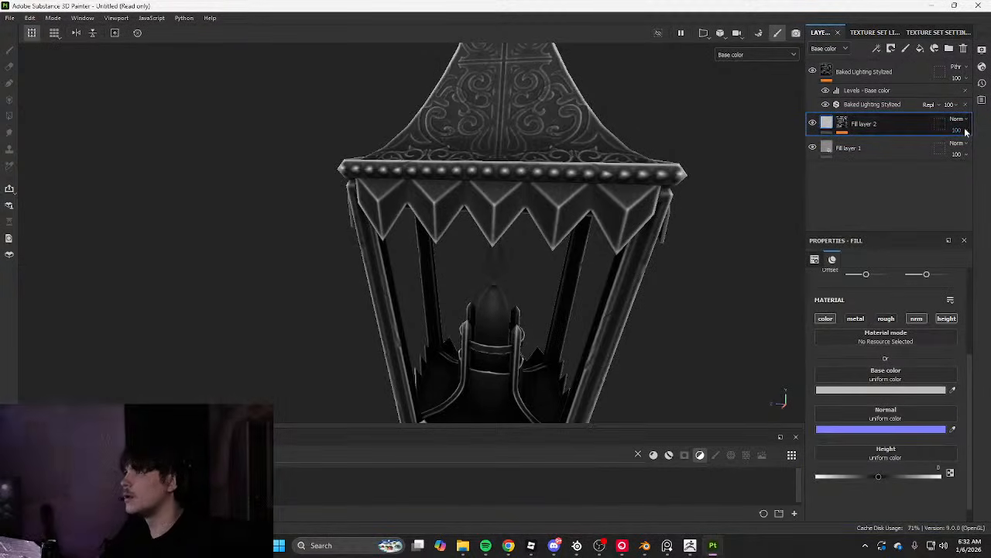
left_click_drag(962, 153, 939, 149)
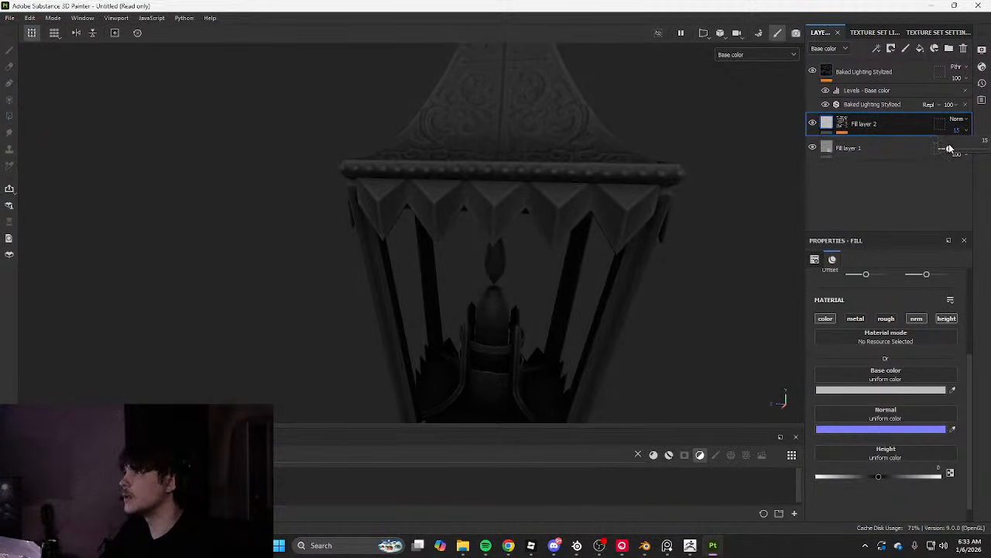
Examine the subtle edge wear on the lantern's roof, frame and base from several angles
key("Tab")
scroll(764, 166, "down", 5)
middle_click_drag(727, 290, 781, 224, "alt")
left_click_drag(782, 224, 667, 217, "alt")
scroll(564, 199, "up", 6)
left_click_drag(565, 218, 519, 179, "alt")
scroll(690, 173, "down", 4)
scroll(691, 173, "down", 2)
left_click_drag(691, 173, 673, 227, "alt")
key("Tab")
left_click_drag(539, 194, 657, 211, "alt")
scroll(657, 211, "up", 2)
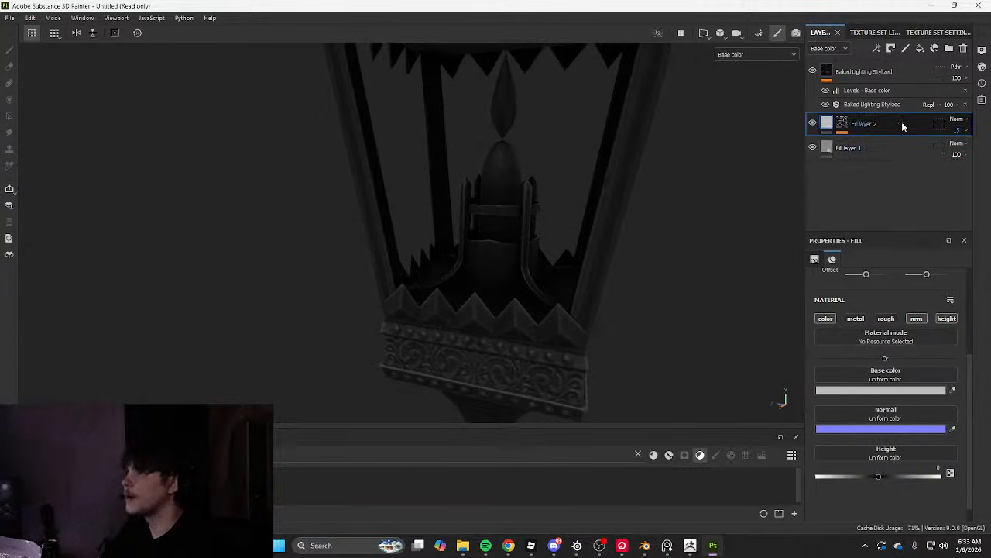
Create a folder named Metal and move Fill layer 1 and Fill layer 2 into it
left_click(949, 48)
double_click(857, 124)
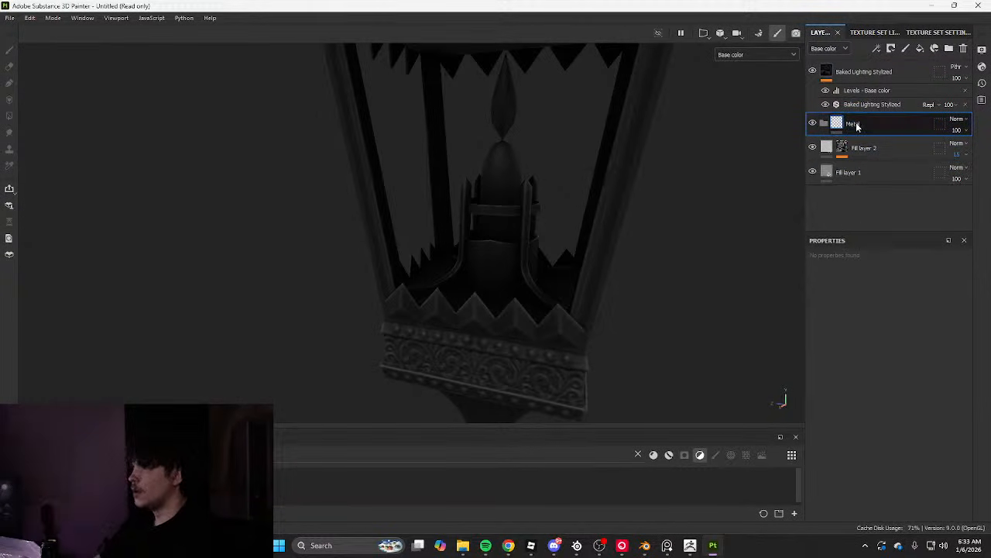
left_click(869, 172)
left_click(865, 151, "shift")
left_click_drag(865, 151, 859, 121)
left_click(907, 124)
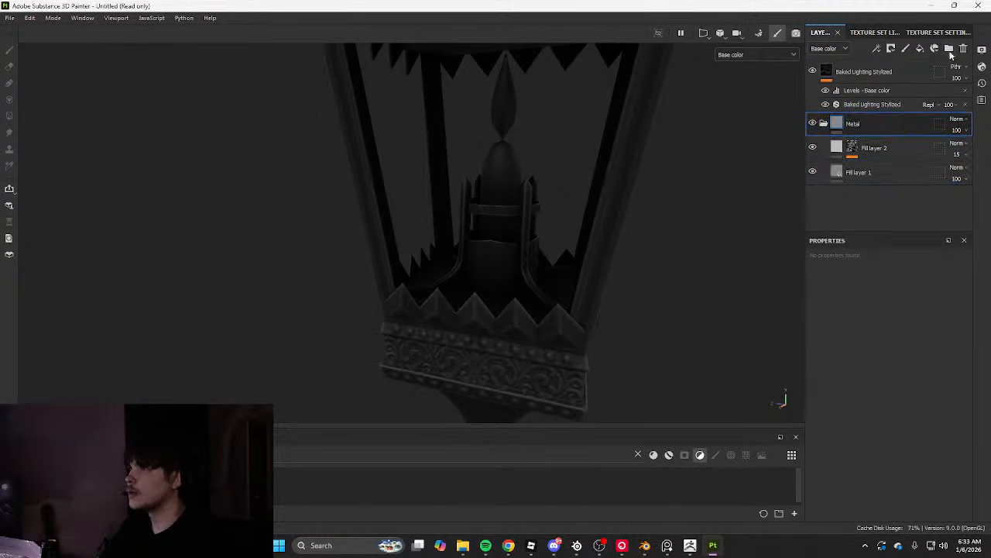
Add two folders named Candle and Flame above the Metal folder
left_click(948, 49)
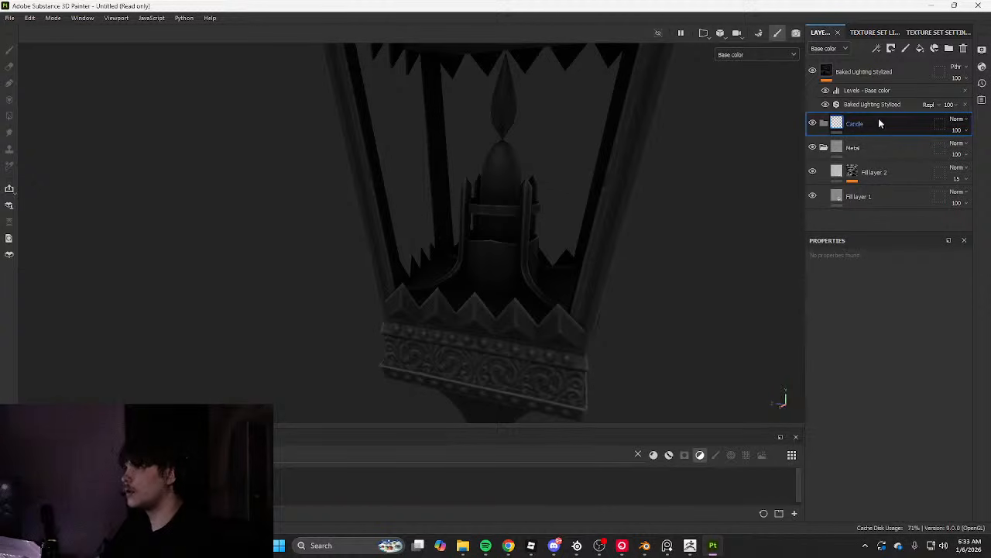
left_click(949, 49)
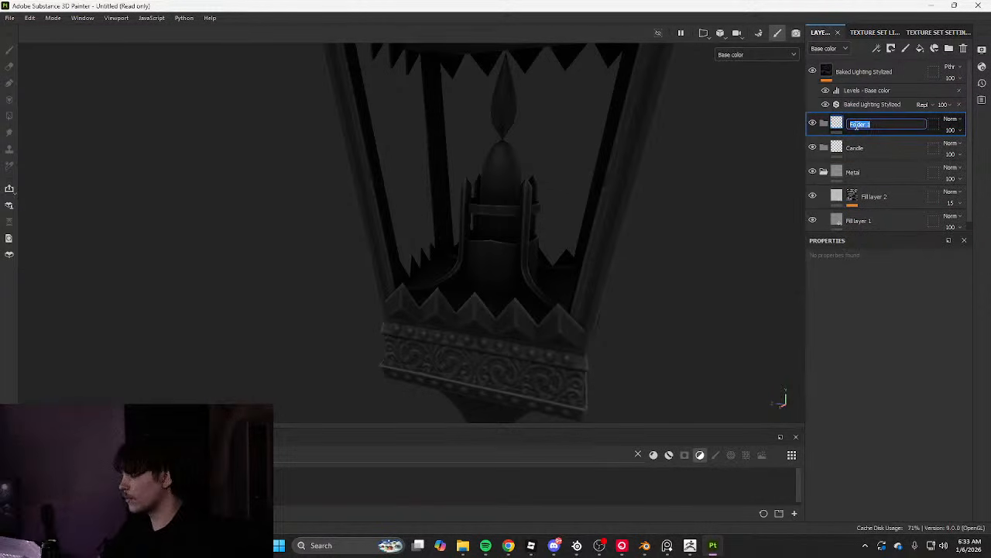
left_click(883, 151)
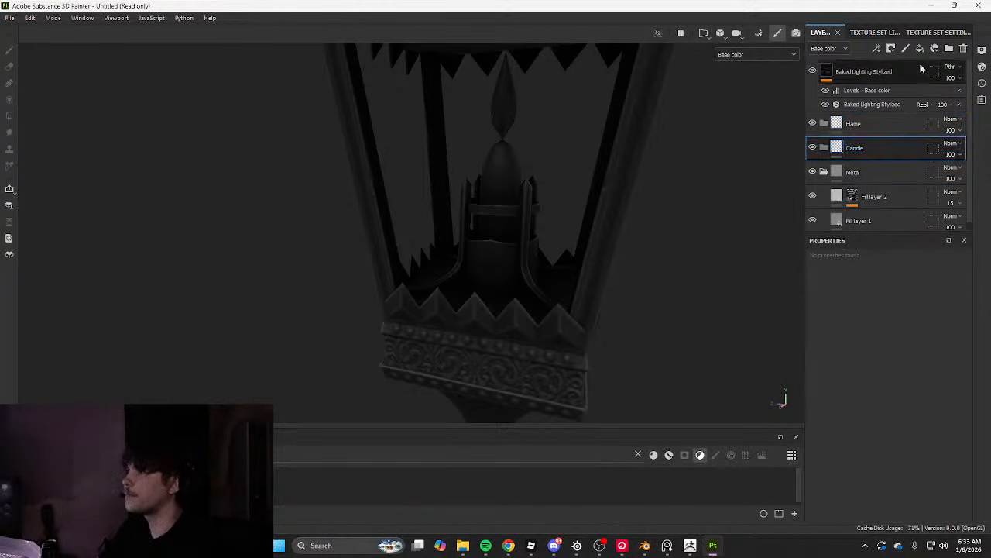
Add a fill layer to the Candle folder and mask the folder to the candle mesh with Polygon Fill
left_click(920, 49)
right_click(863, 147)
left_click(876, 19)
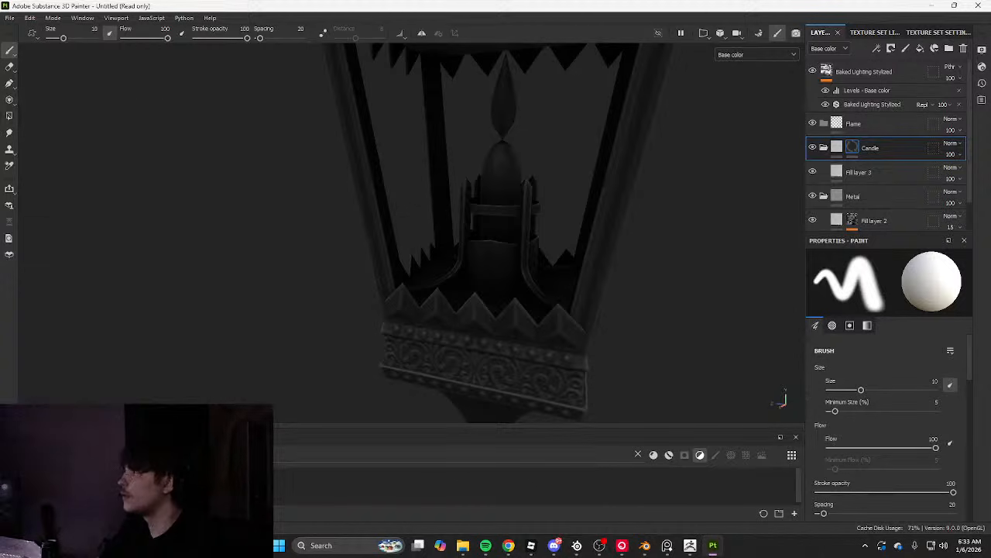
key("4")
left_click(505, 168)
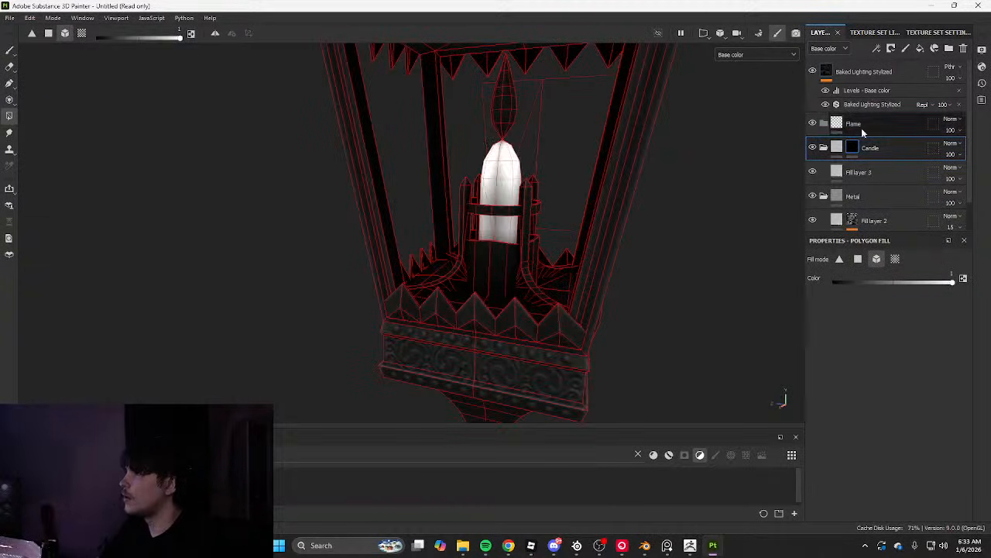
Add a fill layer to the Flame folder and try to limit the folder to the flame mesh with a black mask
left_click(853, 124)
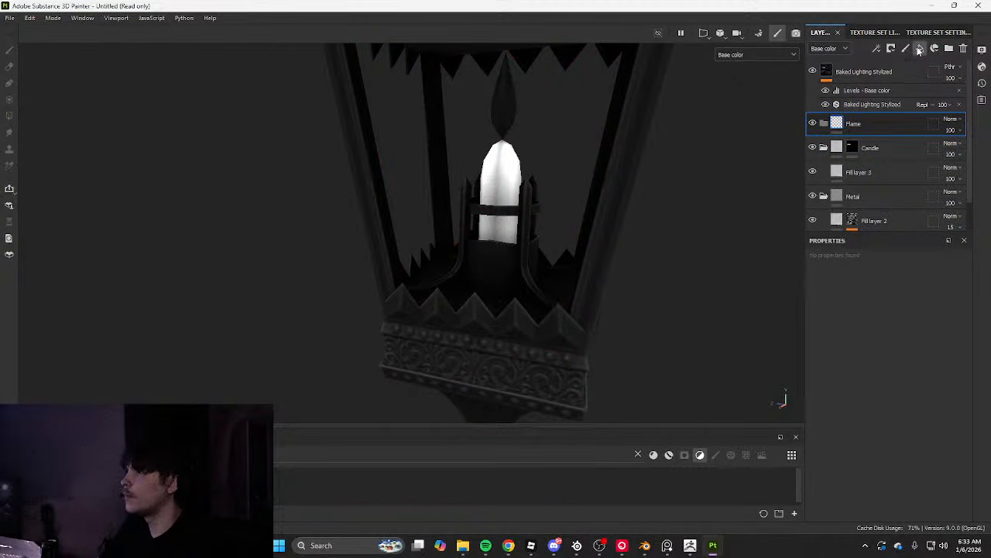
left_click(920, 49)
right_click(871, 124)
left_click(876, 19)
key("4")
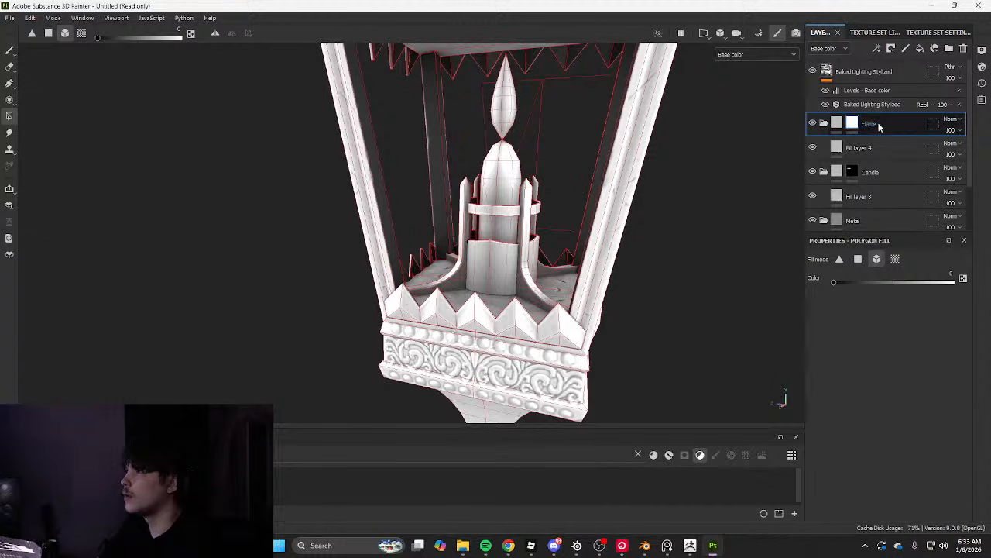
right_click(872, 126)
left_click(855, 102)
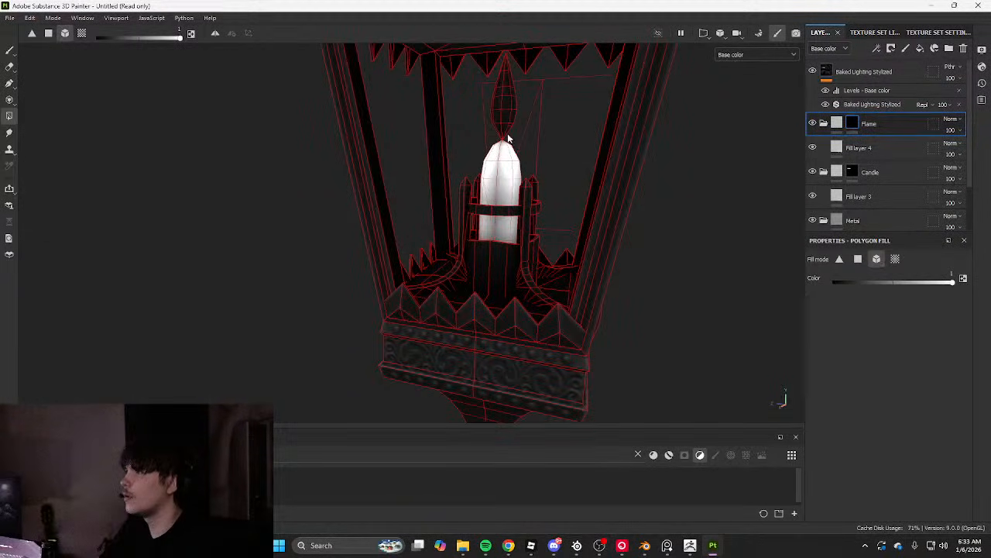
left_click(497, 96)
left_click_drag(759, 137, 821, 133, "alt")
left_click_drag(874, 150, 884, 130)
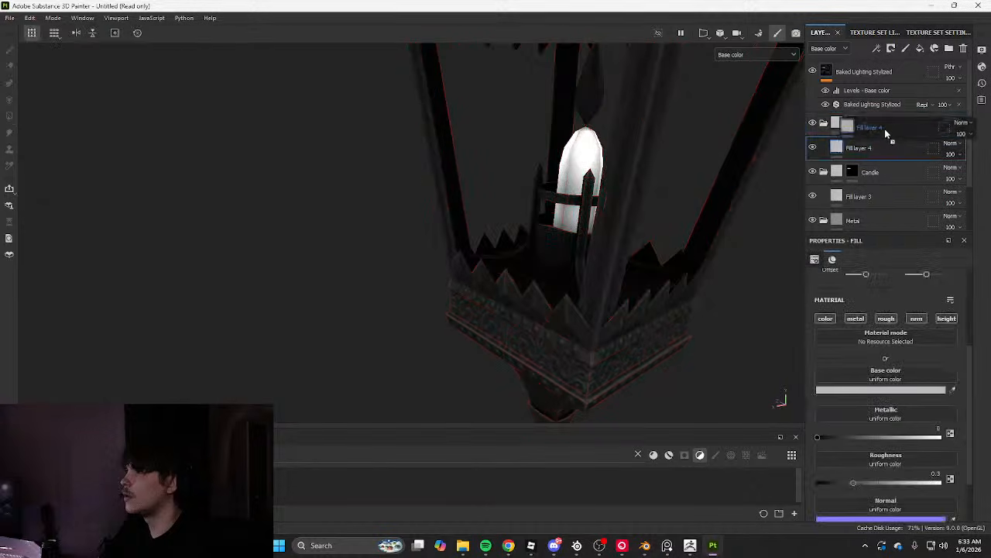
left_click(827, 318)
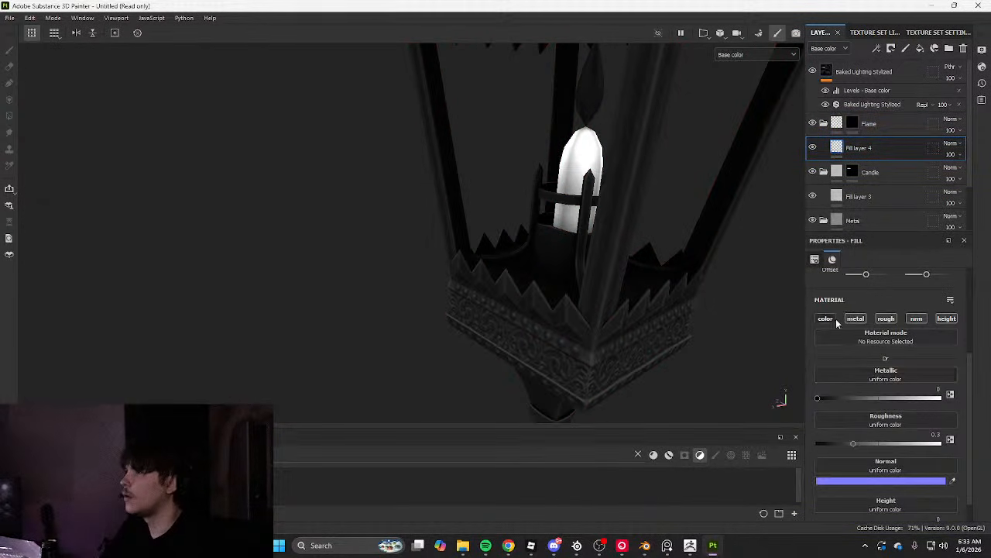
left_click(833, 319)
left_click(824, 123)
left_click(853, 147)
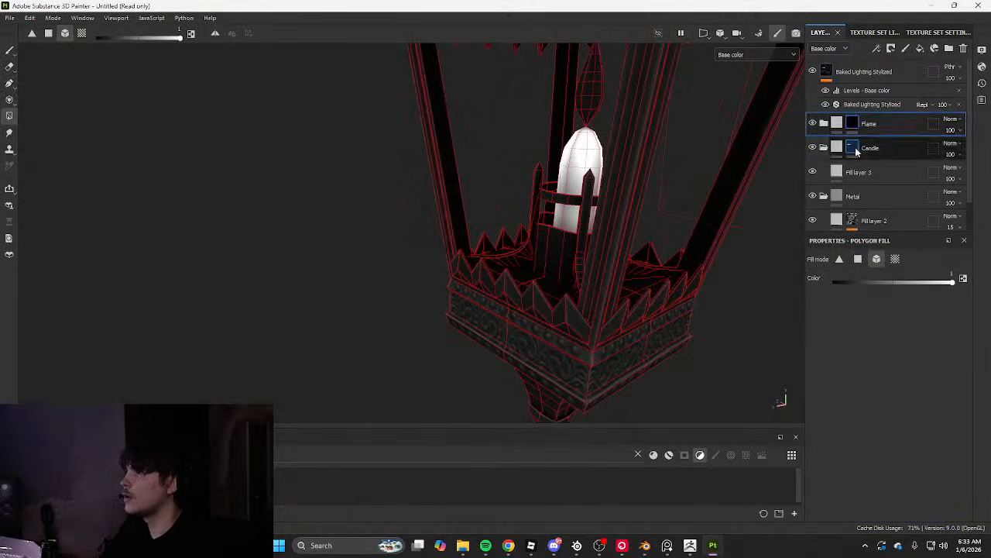
left_click_drag(506, 98, 727, 287)
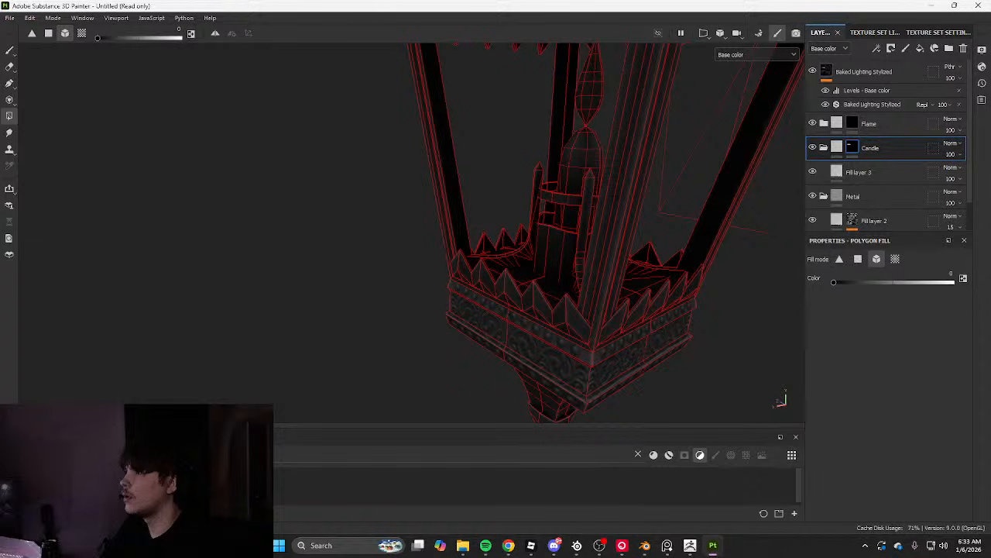
Fill the flame mesh in the Flame folder's mask and set Fill layer 4's base color to a warm yellow
left_click(851, 123)
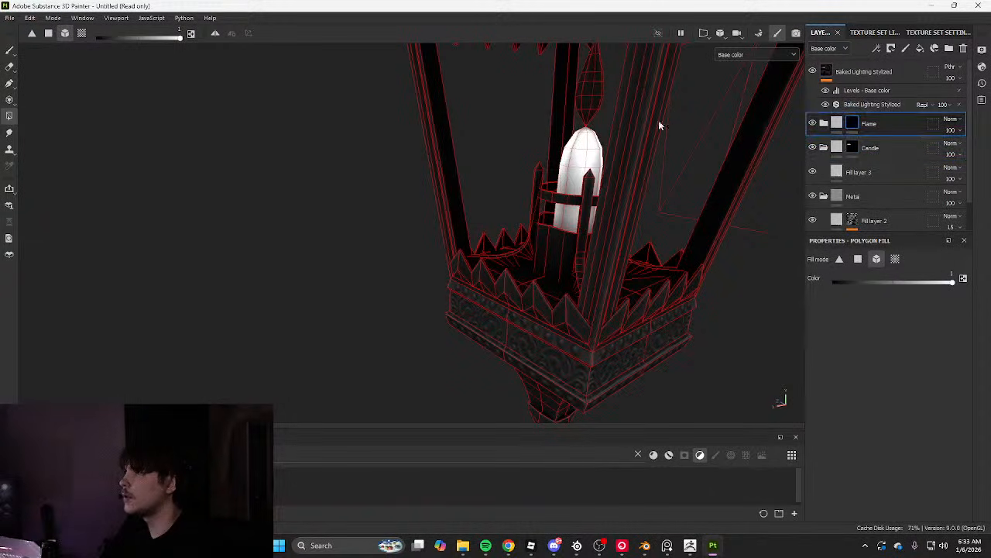
left_click(824, 123)
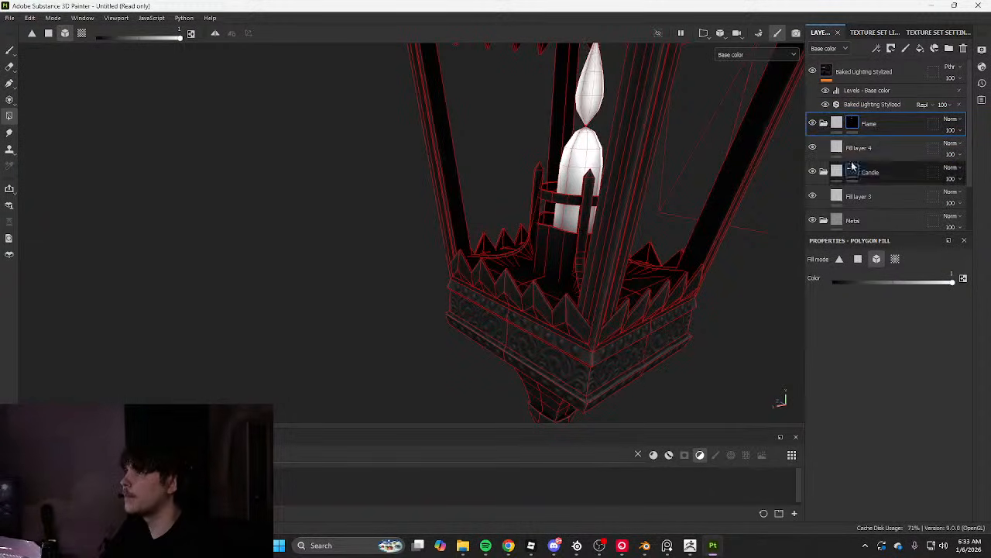
left_click(858, 147)
left_click(857, 389)
left_click_drag(855, 381, 805, 385)
left_click(885, 464)
left_click(823, 385)
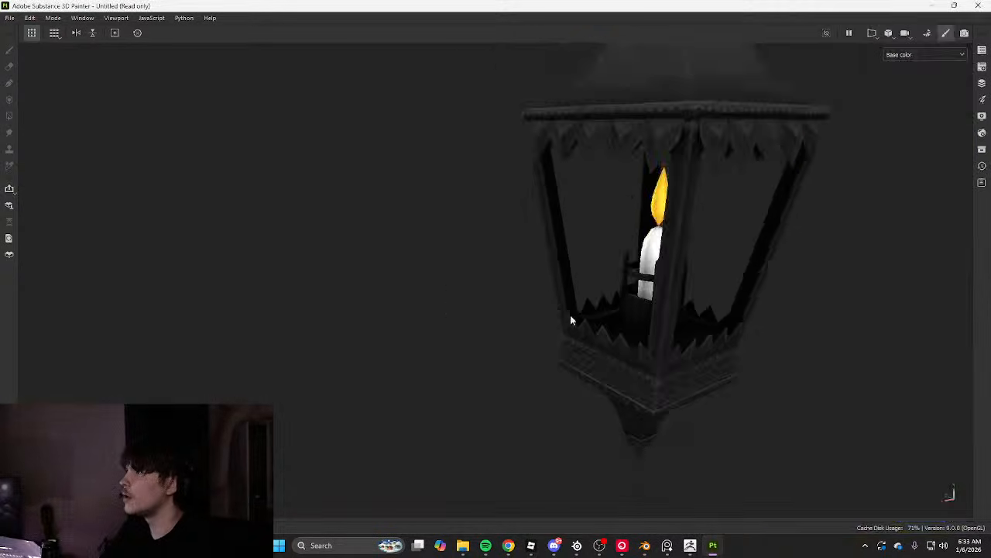
Examine the lantern with its yellow flame and white candle from different angles and distances
scroll(570, 315, "down", 3)
left_click_drag(570, 314, 702, 291, "alt")
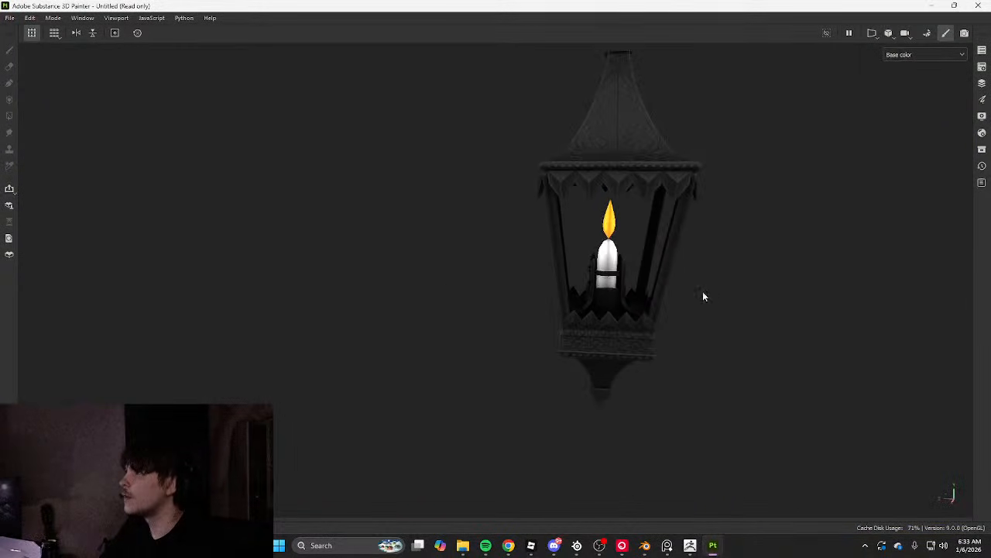
scroll(641, 294, "up", 4)
left_click_drag(641, 293, 675, 215, "alt")
scroll(649, 232, "up", 3)
scroll(660, 205, "down", 4)
scroll(635, 205, "down", 4)
scroll(631, 228, "up", 4)
key("Tab")
scroll(490, 132, "up", 2)
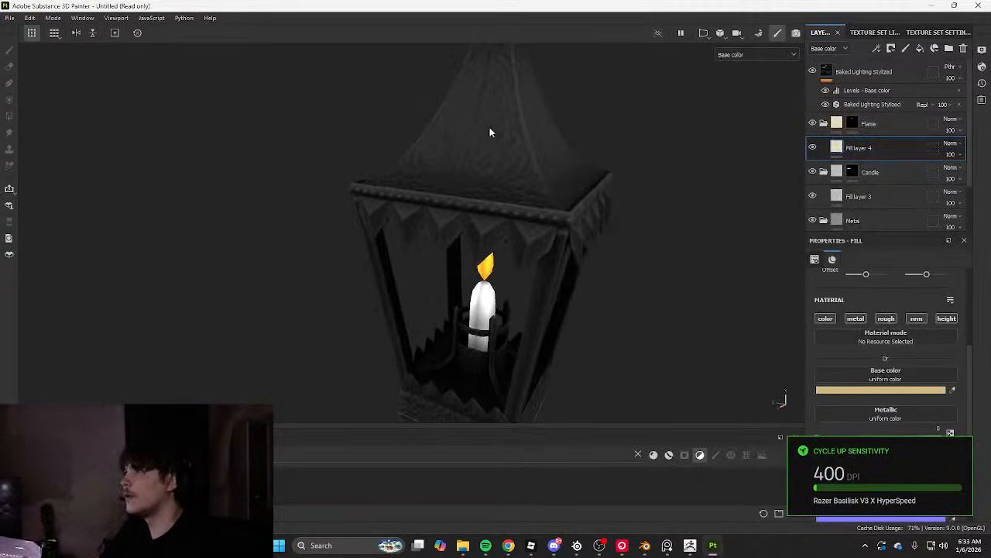
Add a fill layer above the Flame folder with a black mask driven by a Curvature generator
left_click(878, 129)
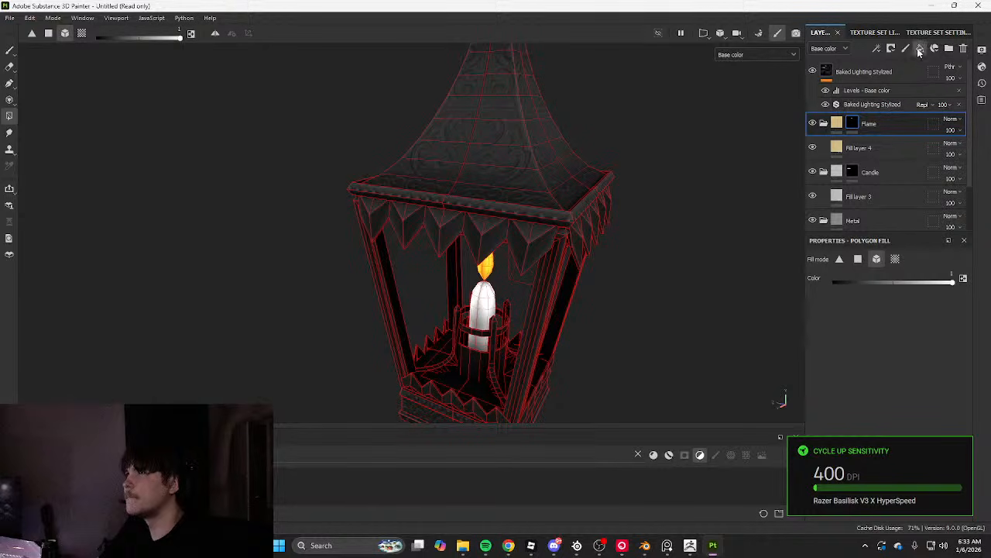
left_click(920, 49)
right_click(836, 122)
left_click(876, 20)
left_click(877, 48)
left_click(888, 64)
left_click(872, 285)
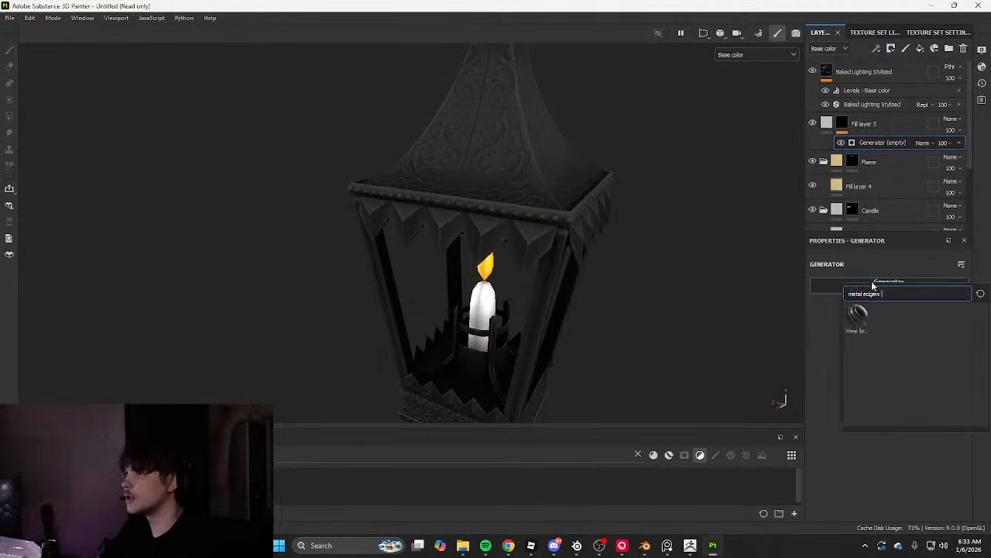
key("ctrl+a")
type("curva")
left_click(857, 313)
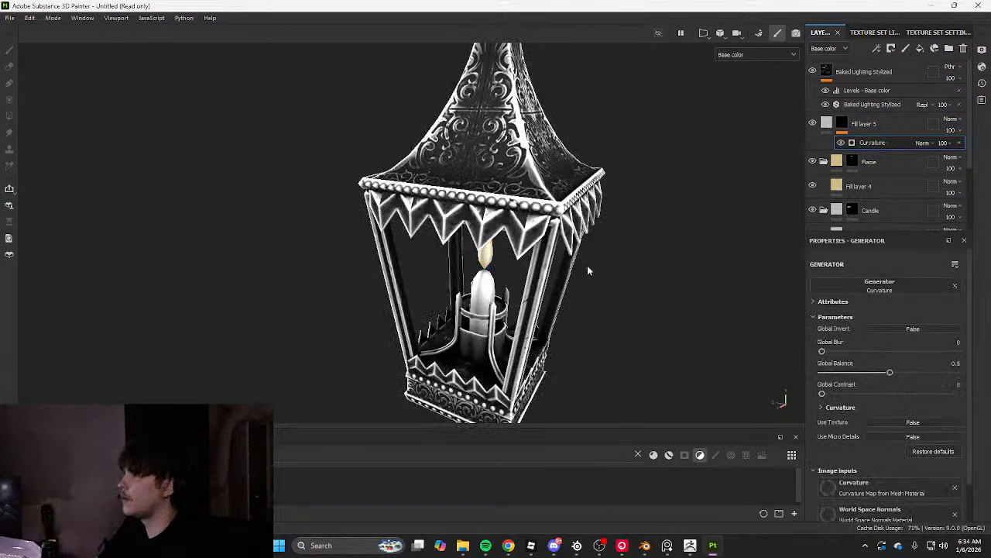
Set the Curvature generator's Global Balance to 0.09
left_click_drag(852, 372, 809, 374)
left_click_drag(825, 374, 839, 375)
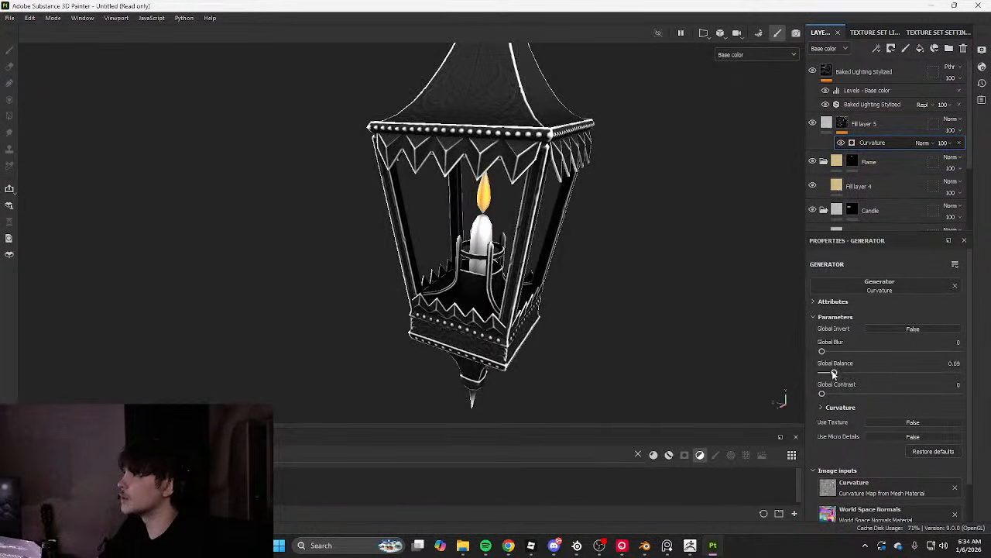
Lower Fill layer 5's opacity to 0 and turn off its metallic and roughness channels
left_click(960, 131)
left_click_drag(978, 146, 923, 147)
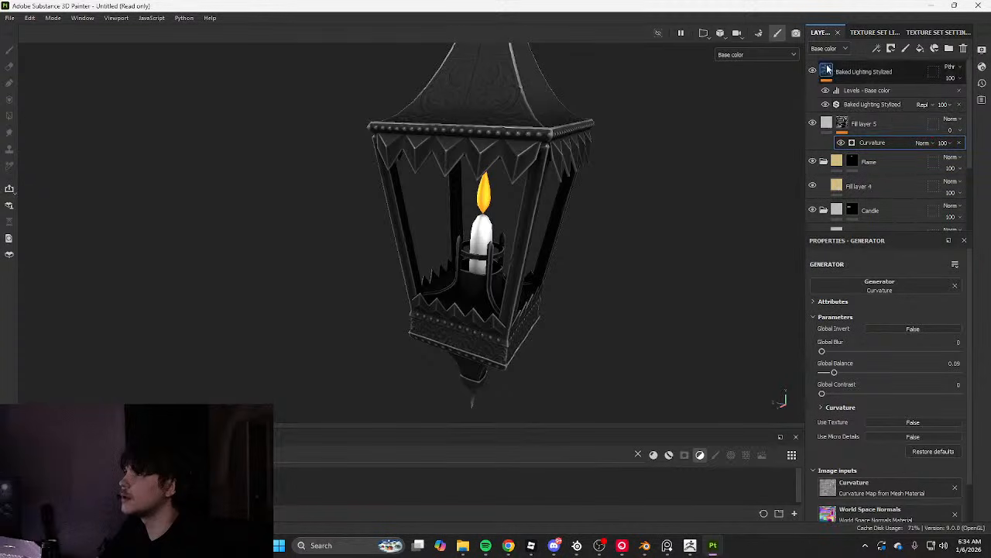
left_click(834, 124)
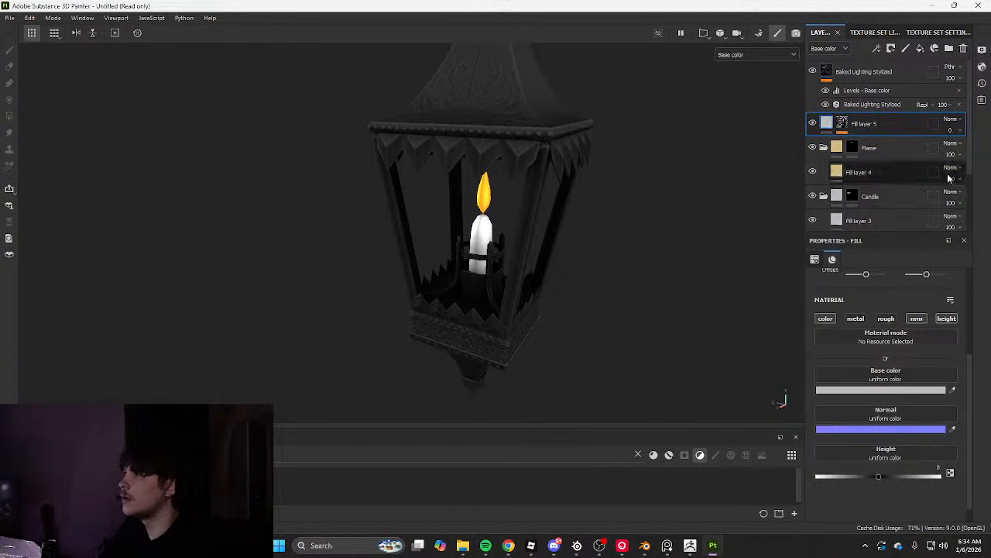
Set Fill layer 5's opacity to 15 and move it into the Metal folder above Fill layer 2
left_click(951, 130)
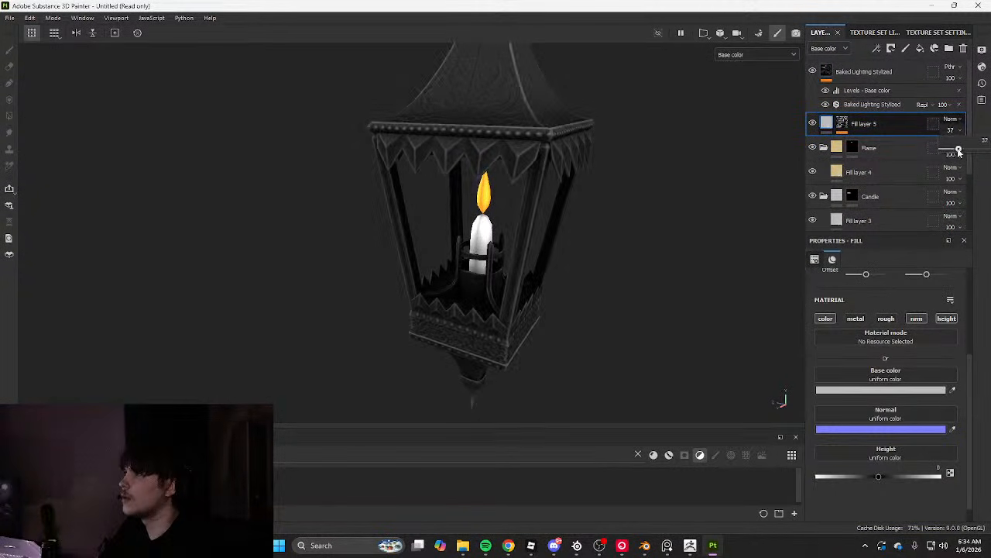
mouse_move(959, 151)
left_mouse_down()
mouse_move(974, 149)
mouse_move(948, 155)
left_mouse_up()
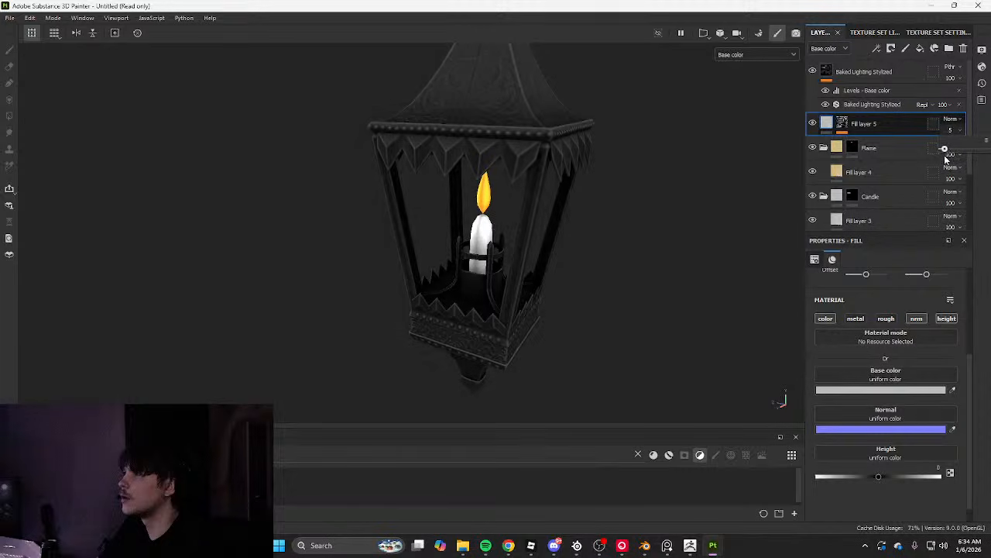
key("Tab")
left_click_drag(646, 214, 562, 188, "alt")
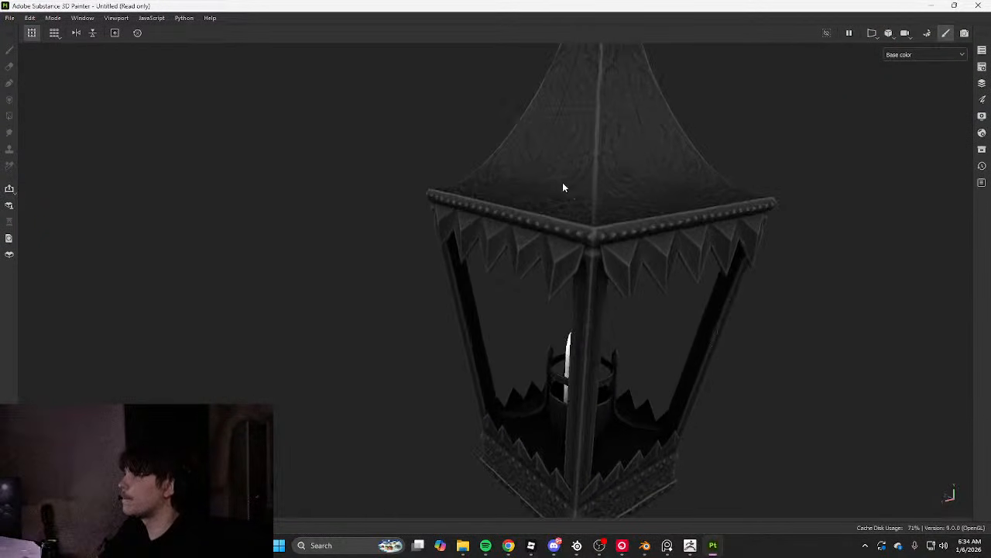
key("Tab")
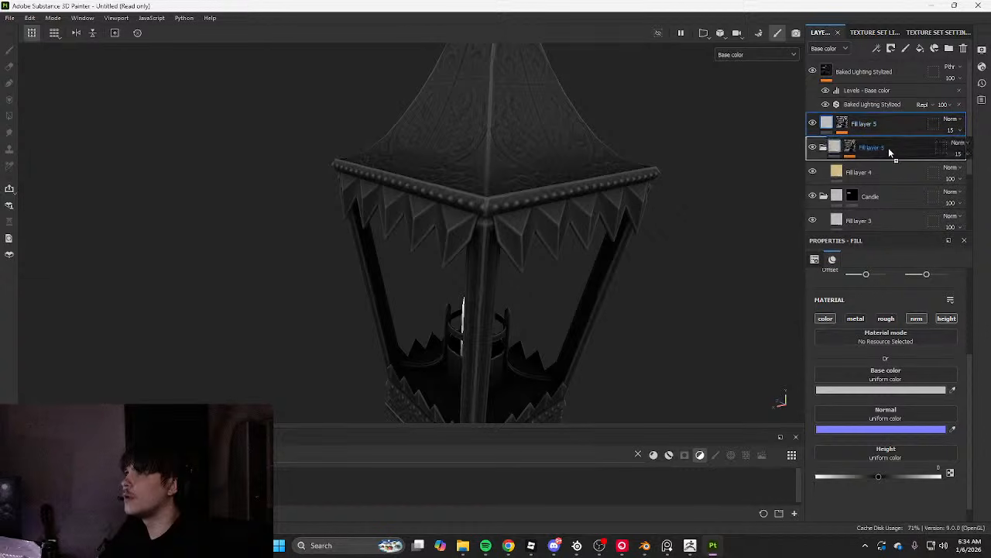
left_click_drag(889, 153, 944, 242)
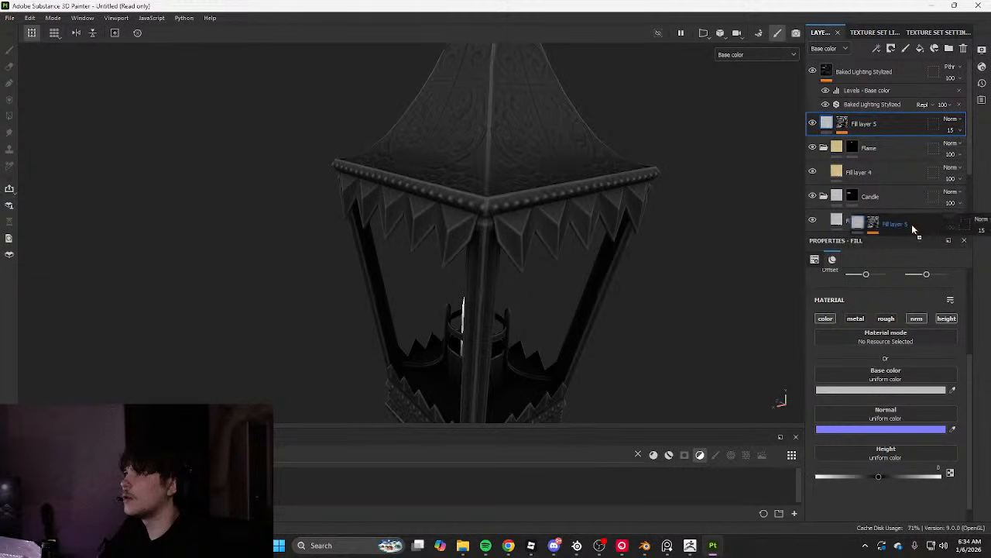
left_click_drag(882, 206, 870, 139)
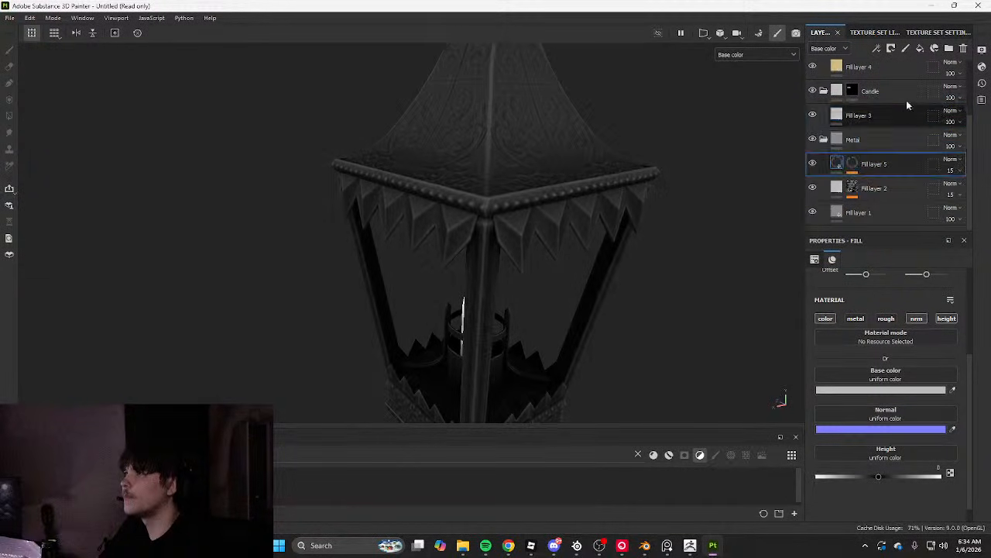
left_click(919, 48)
right_click(883, 164)
left_click(888, 28)
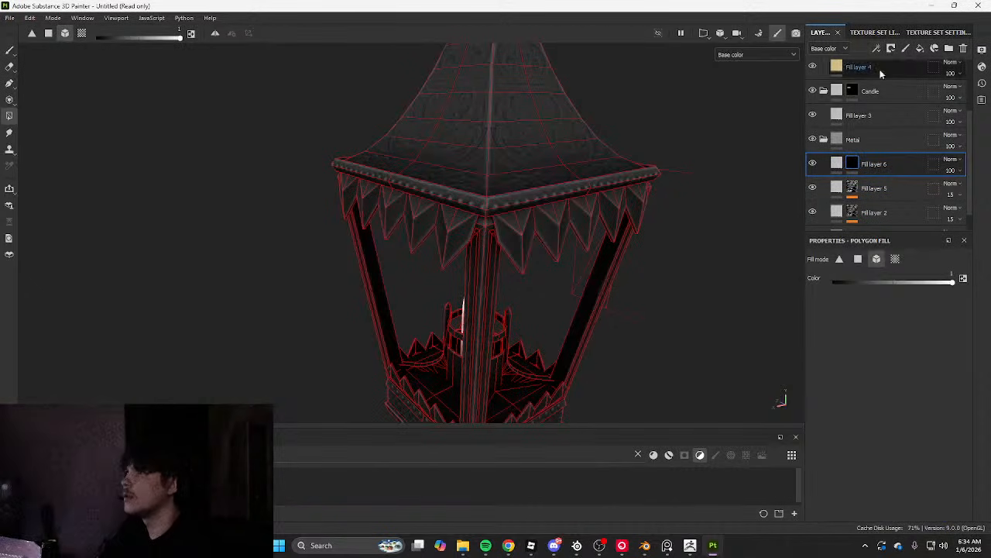
key("ctrl+z")
Add a fill layer with a black mask directly above the Flame folder
left_click(889, 128)
left_click(920, 49)
right_click(878, 124)
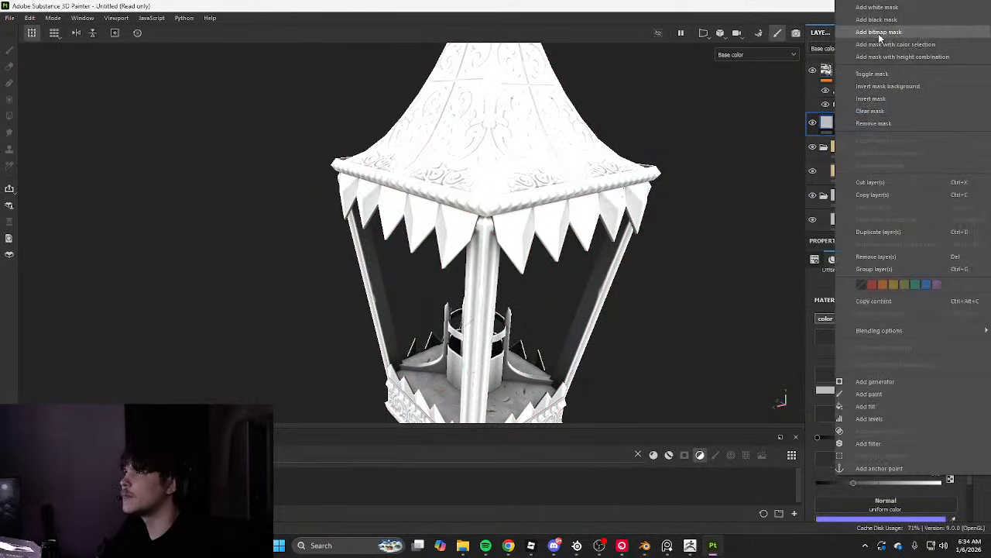
left_click(879, 22)
Fill the new layer's mask with 3D Perlin Noise at a scale of 100000
left_click(875, 48)
left_click(894, 101)
left_click(880, 318)
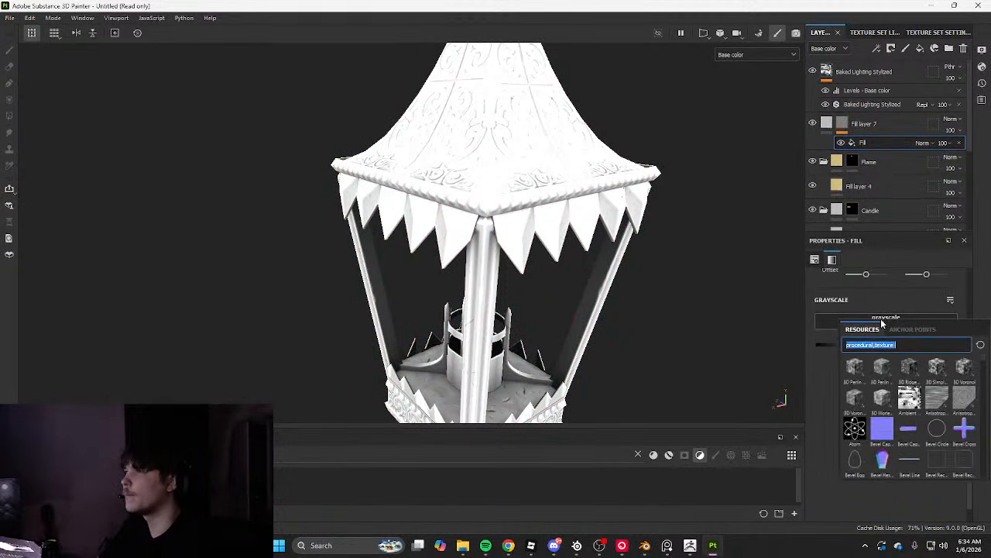
type("noise")
left_click(859, 368)
scroll(946, 383, "down", 2)
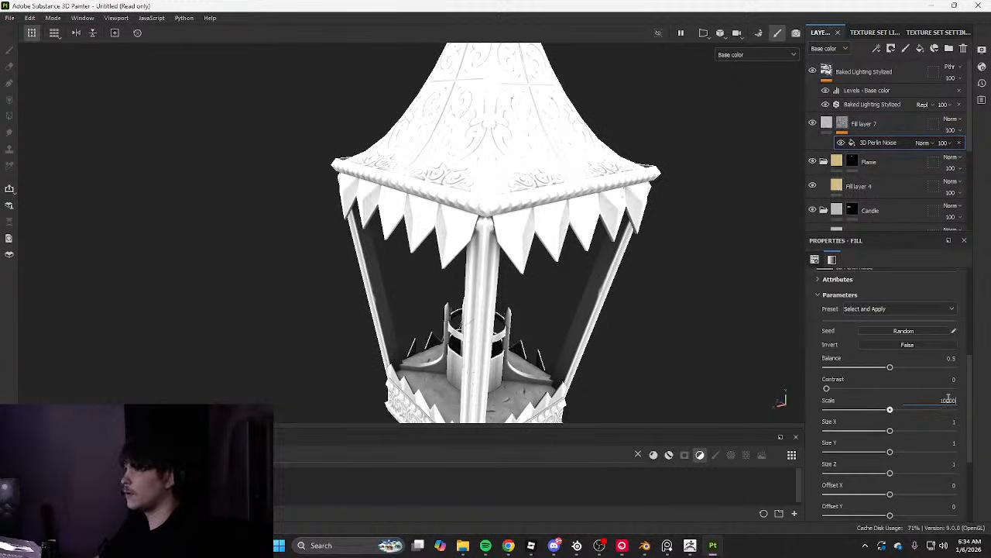
Delete the stray Fill layer 6 from the Metal folder, keeping Fill layer 7 visible
left_click(838, 126)
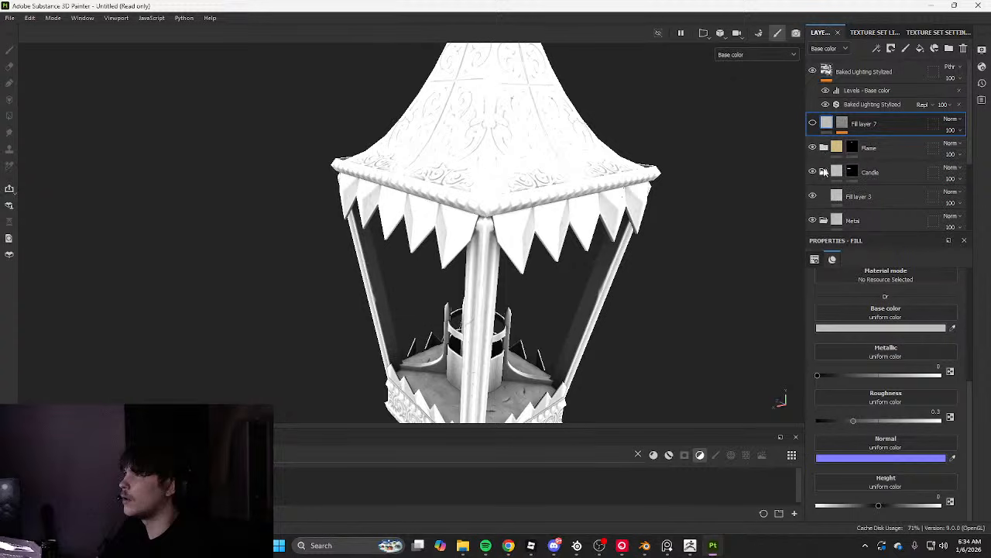
scroll(822, 186, "down", 2)
left_click(871, 159)
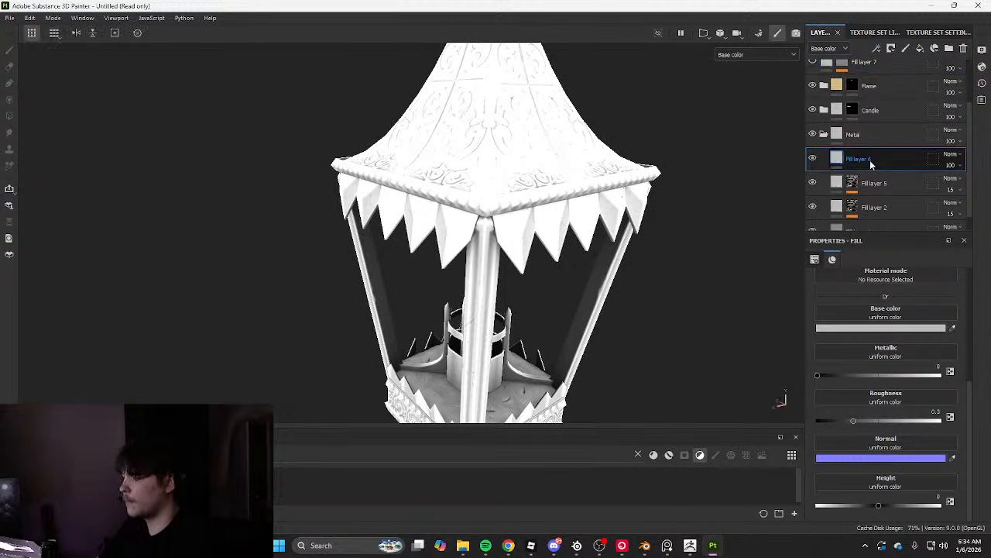
key("Delete")
scroll(825, 155, "up", 2)
left_click(813, 124)
Turn off the metallic and roughness channels of Fill layer 7
left_click(825, 127)
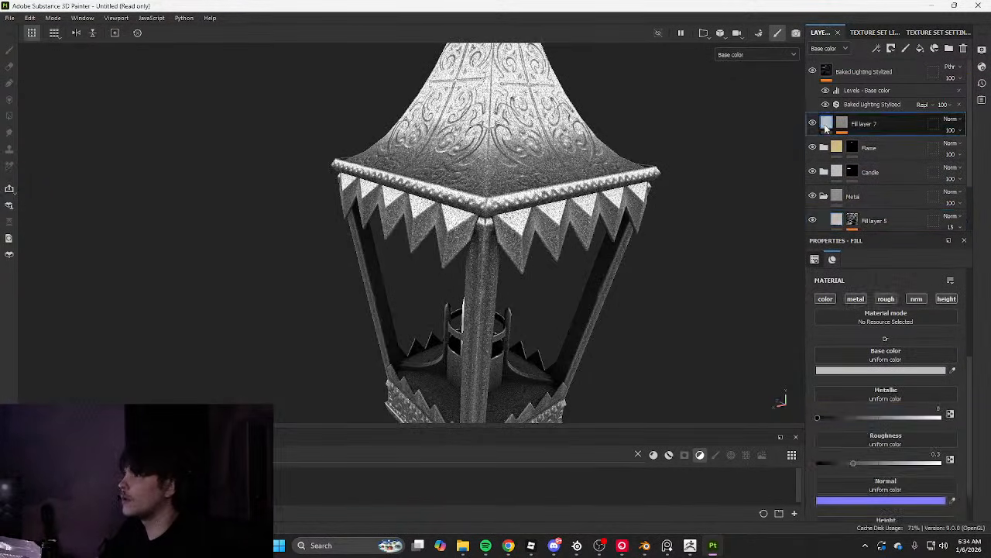
left_click(888, 300)
left_click(856, 299)
Set Fill layer 7's base color to black and lower its opacity to 45
left_click(853, 372)
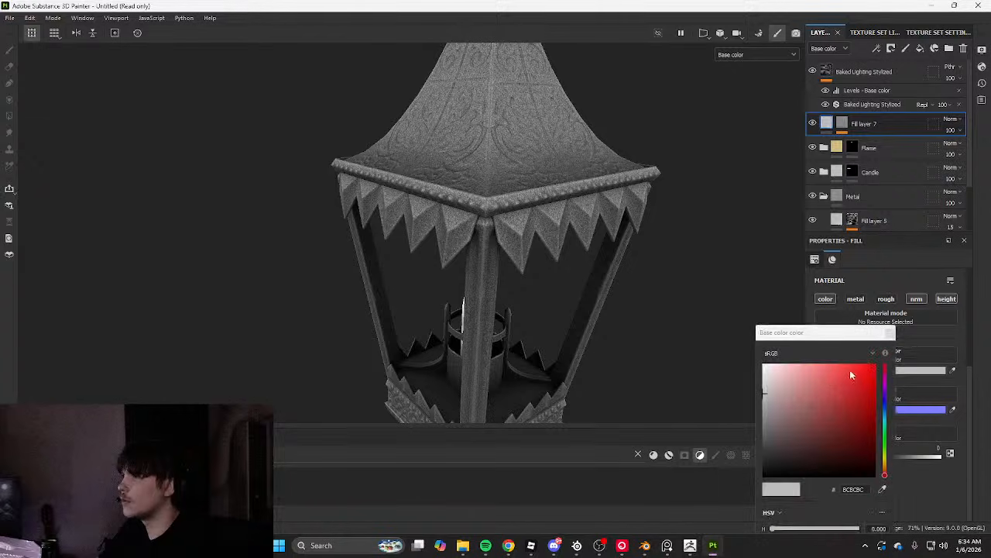
left_click_drag(849, 372, 830, 487)
left_click(889, 333)
mouse_move(958, 148)
left_mouse_down()
mouse_move(942, 150)
mouse_move(964, 149)
left_mouse_up()
scroll(604, 128, "up", 3)
left_click_drag(604, 128, 679, 226, "alt")
scroll(678, 225, "up", 3)
left_click(890, 333)
Add a Sharpen filter above the Baked Lighting Stylized filter with a sharpen intensity of about 0.38
left_click(872, 104)
left_click(876, 48)
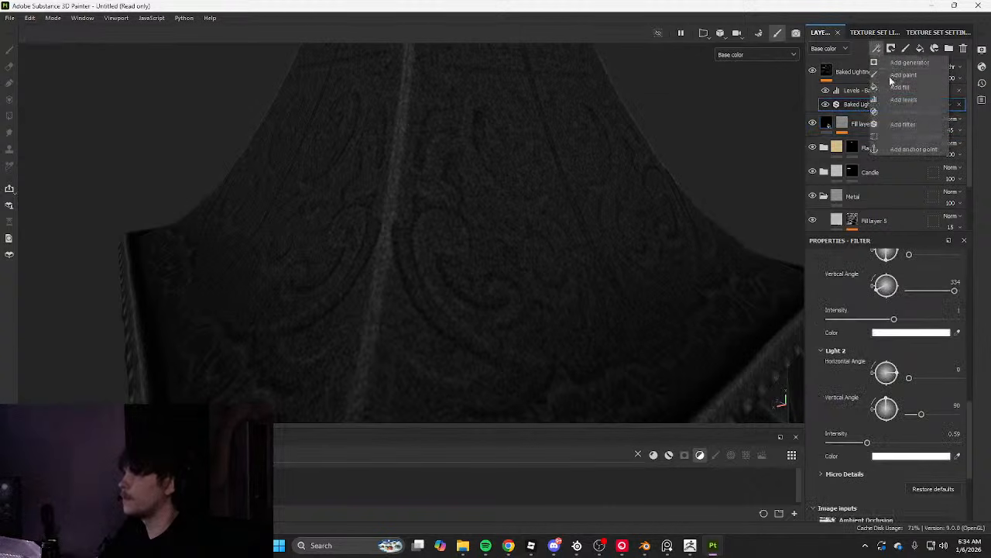
left_click(911, 122)
left_click(868, 301)
type("sharp")
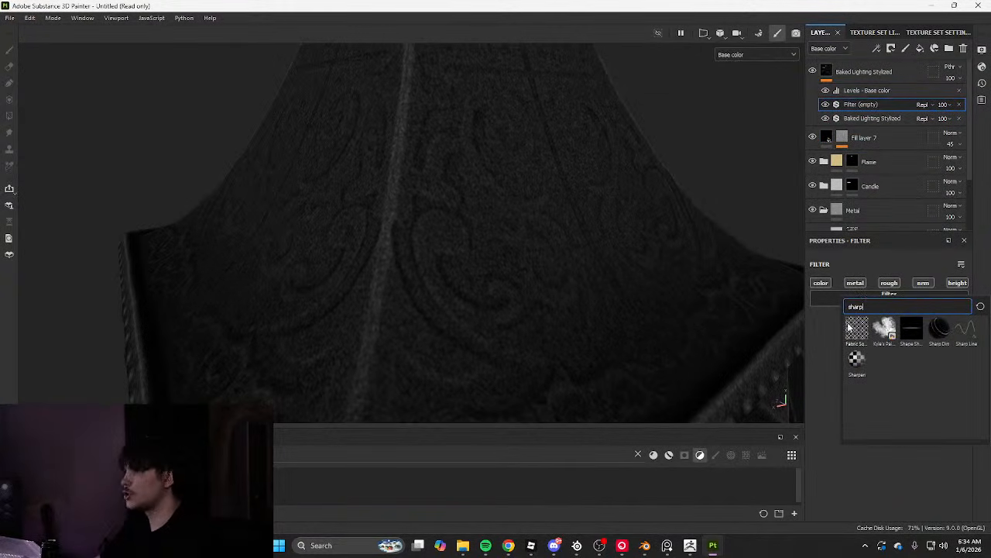
left_click(857, 360)
left_click_drag(829, 350, 835, 349)
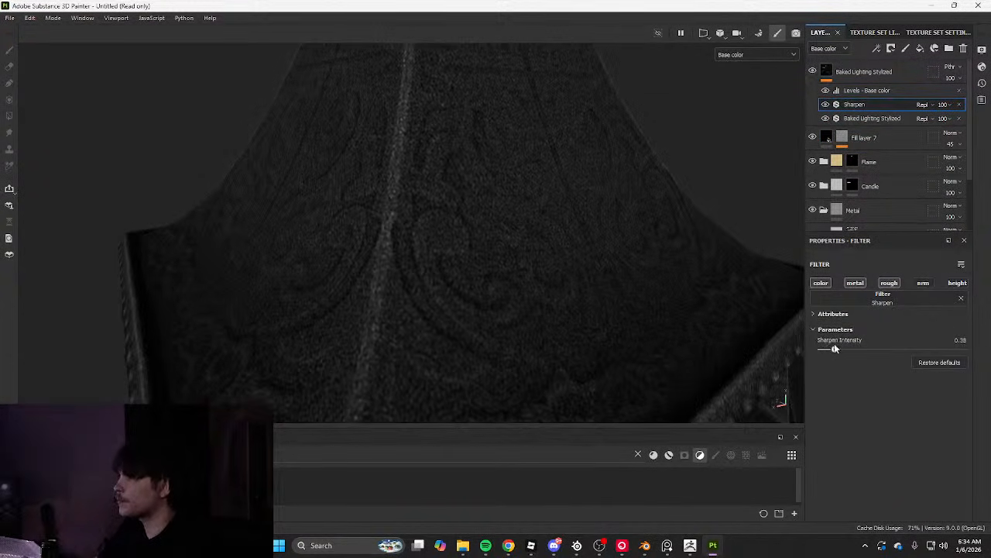
Try lower and higher scale values for the 3D Perlin Noise in Fill layer 7's mask
scroll(561, 283, "down", 4)
scroll(577, 232, "down", 3)
left_click_drag(588, 199, 592, 226, "alt")
scroll(627, 219, "up", 3)
left_click(846, 146)
left_click(887, 158)
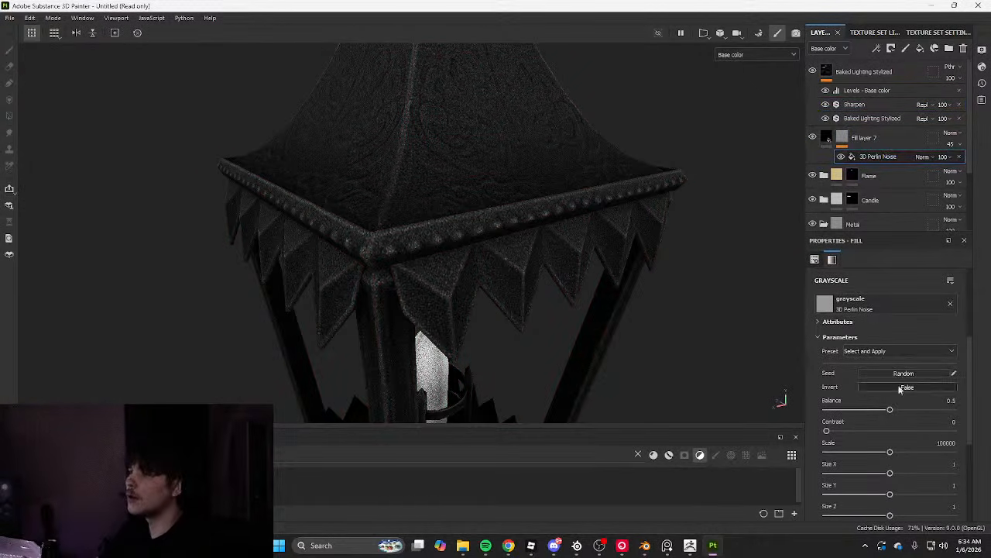
scroll(900, 390, "down", 1)
left_click_drag(841, 420, 824, 422)
left_click_drag(592, 353, 646, 343, "alt")
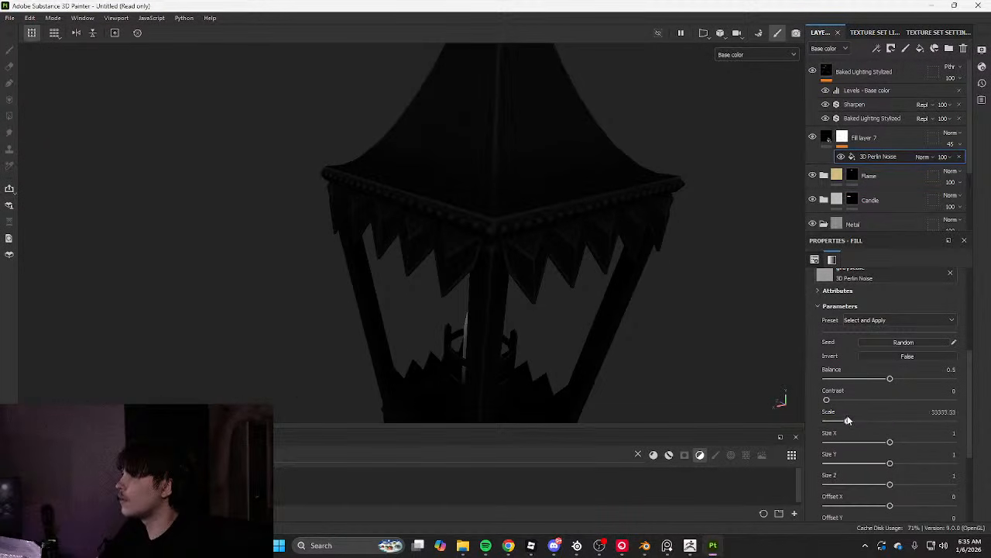
left_click_drag(848, 420, 957, 421)
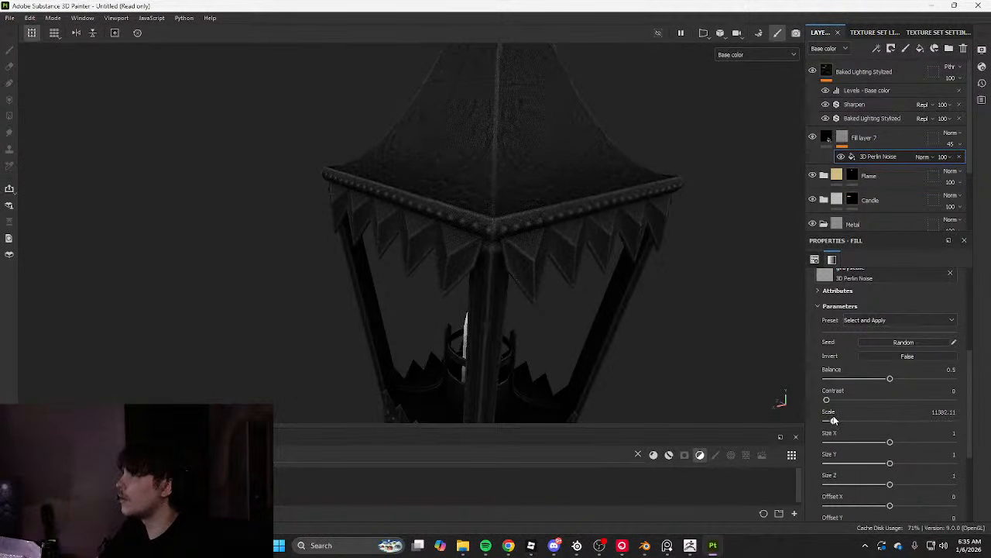
Set Fill layer 7's base color to white, FFFFFF
left_click(826, 138)
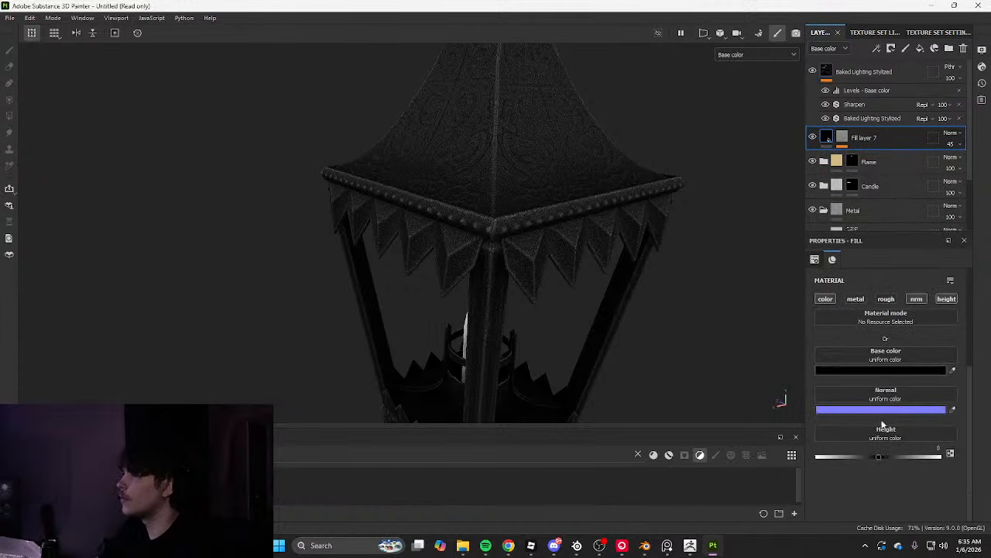
left_click(871, 371)
left_click_drag(832, 376, 748, 354)
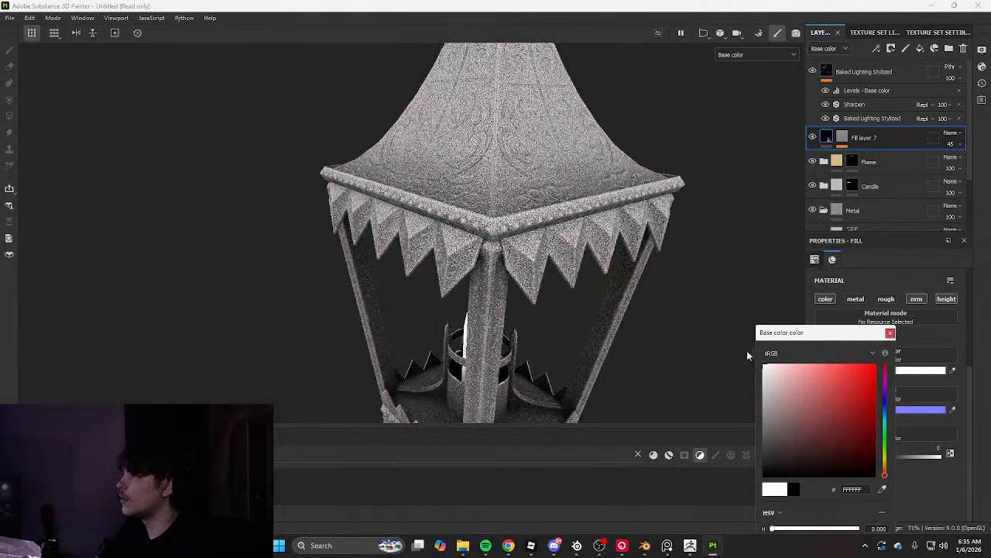
left_click(889, 333)
Lower Fill layer 7's opacity to 6 and check the noise on the lantern's roof and frame
left_click(952, 145)
left_click_drag(958, 161, 941, 161)
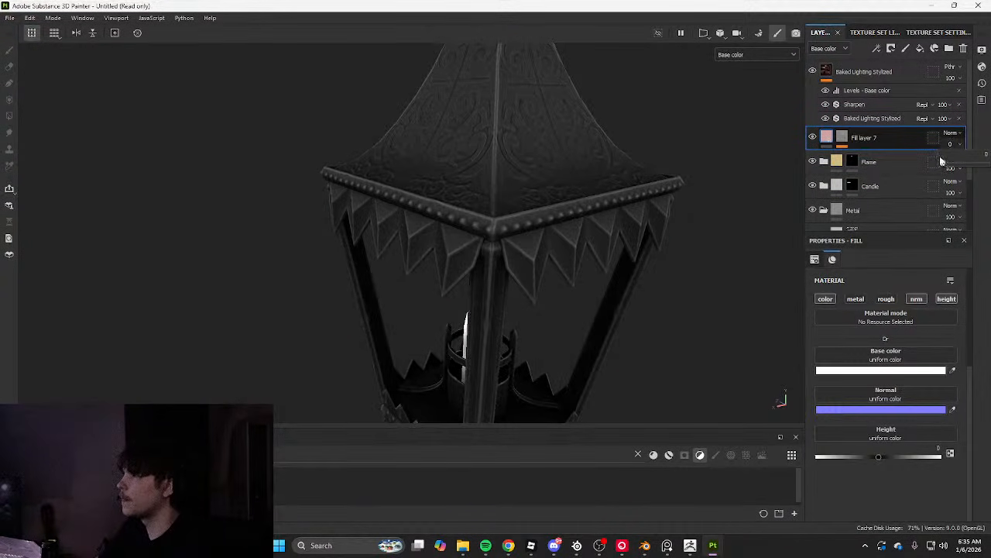
key("Tab")
scroll(697, 221, "down", 3)
left_click_drag(672, 225, 626, 230, "alt")
scroll(718, 224, "down", 3)
scroll(656, 218, "up", 5)
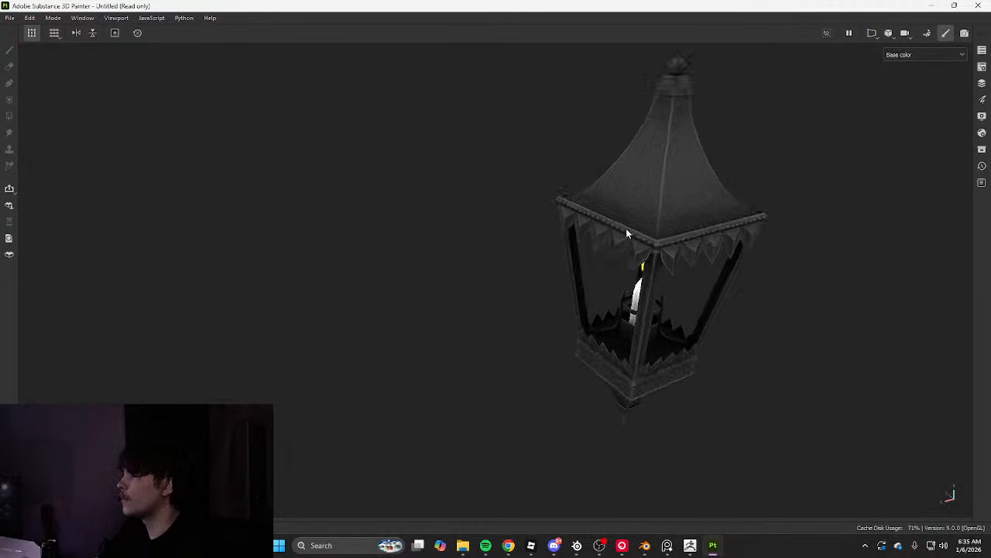
scroll(656, 217, "up", 2)
key("Tab")
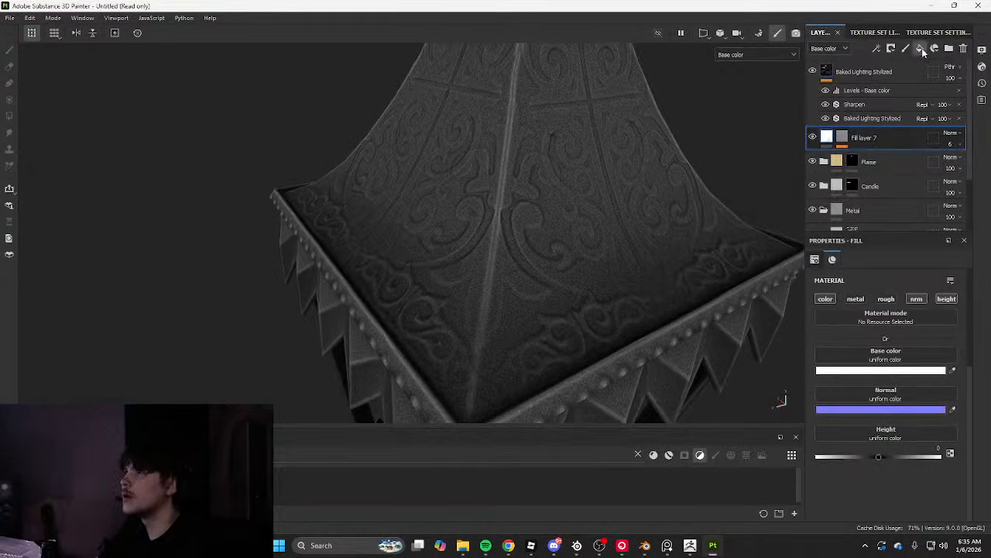
Examine the lantern's baked mesh maps one by one, including curvature, thickness, height, ambient occlusion, ID and normal
key("b")
key("b")
key("b")
key("b")
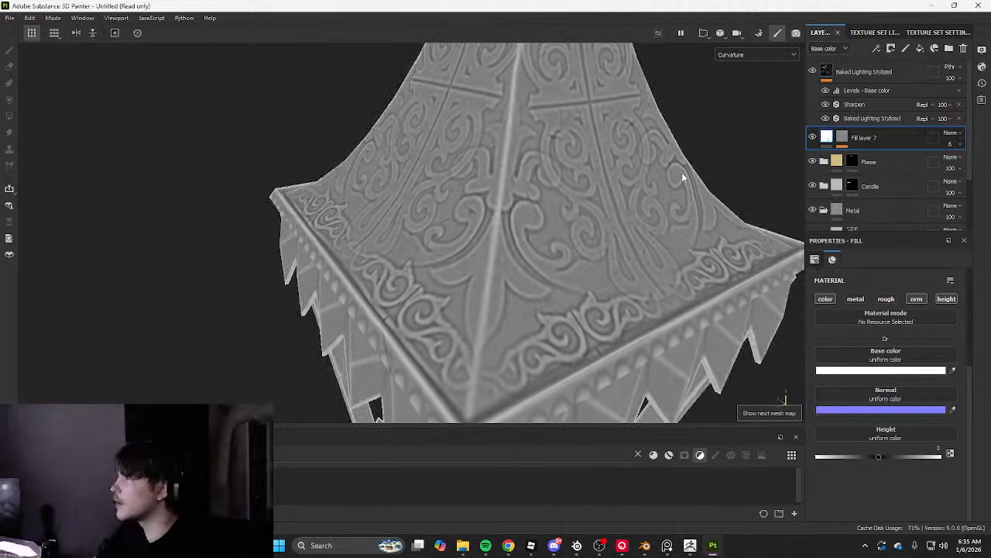
key("b")
key("b")
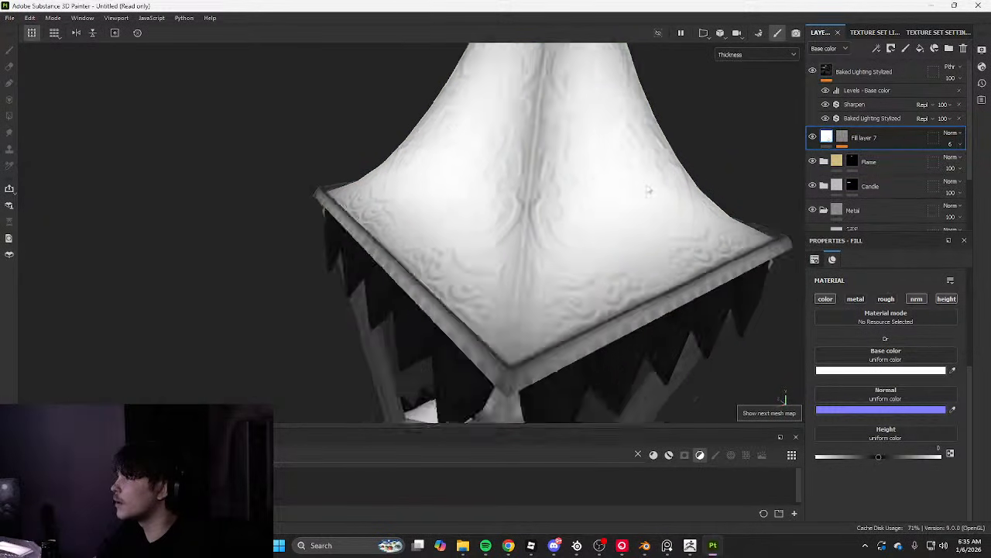
scroll(649, 191, "down", 4)
left_click_drag(649, 190, 584, 209, "alt")
scroll(604, 178, "down", 2)
scroll(589, 201, "up", 2)
key("b")
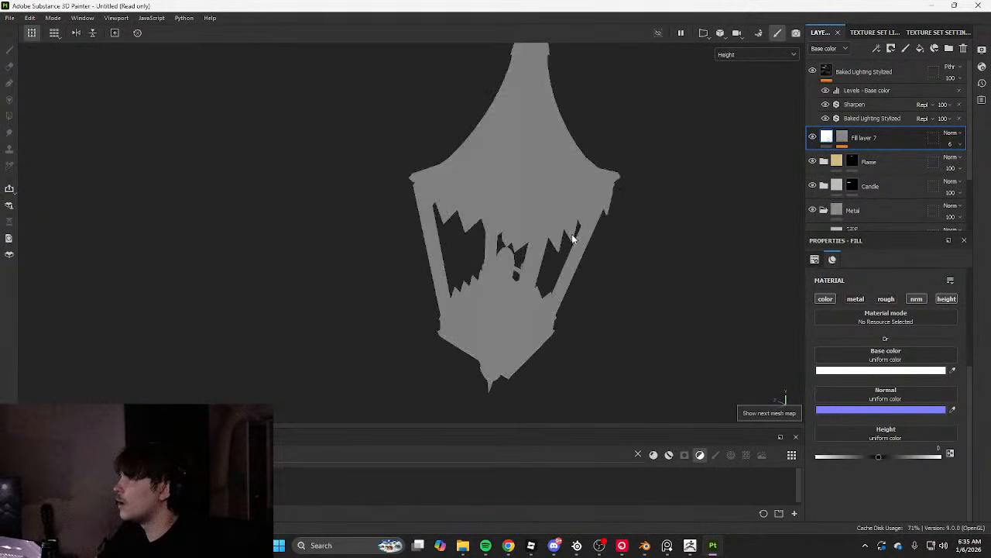
scroll(589, 170, "up", 5)
key("b")
key("b")
key("b")
key("b")
key("b")
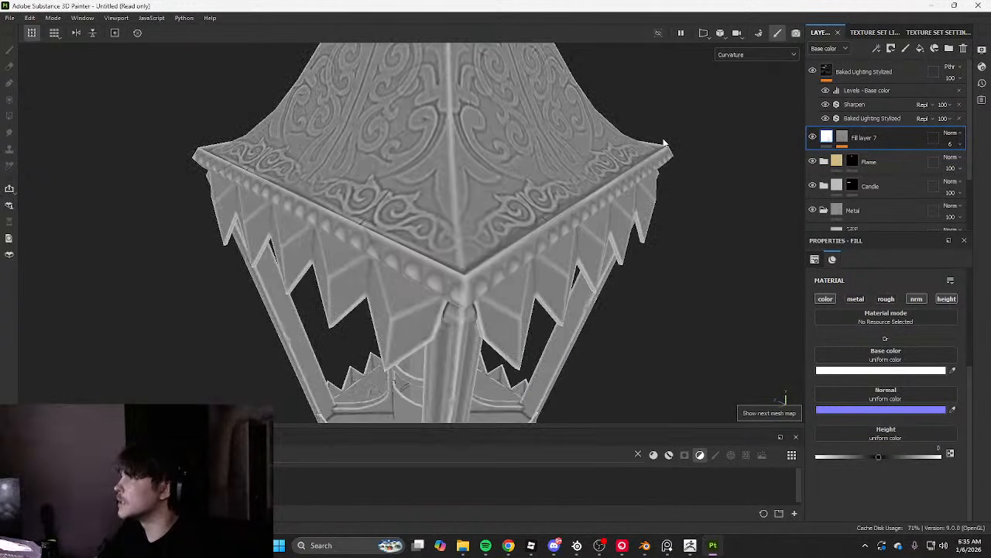
key("b")
key("b")
key("b")
key("b")
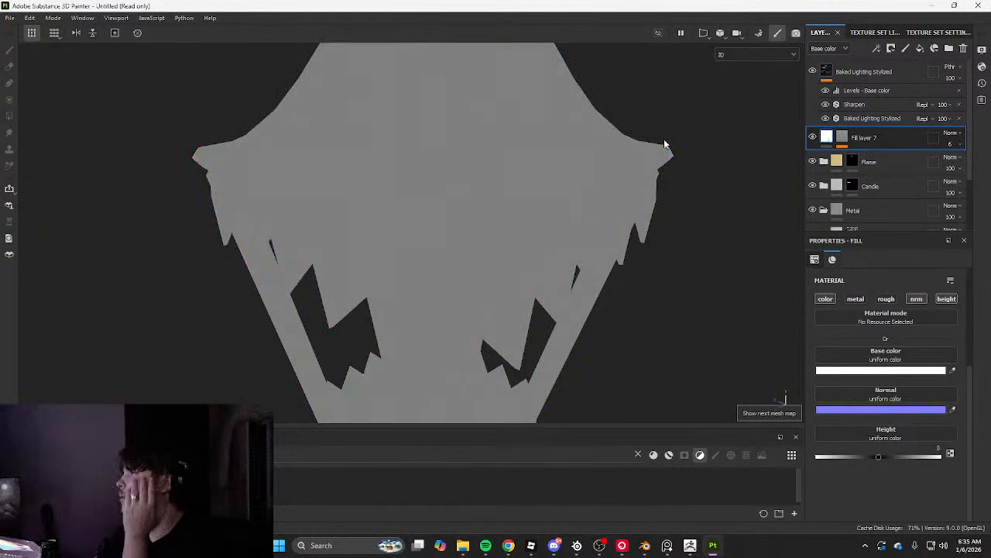
key("b")
key("b")
key("b")
key("b")
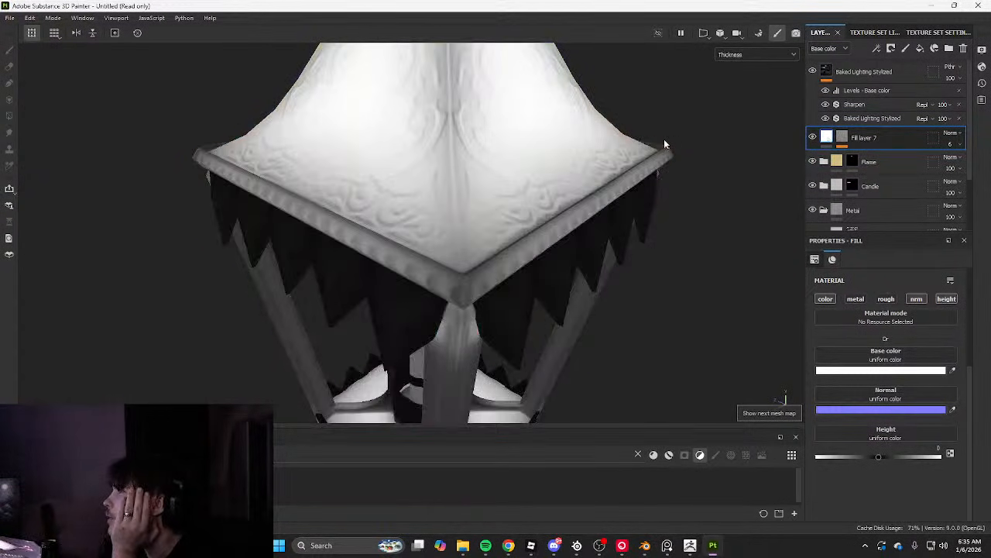
key("b")
key("b")
key("b")
key("b")
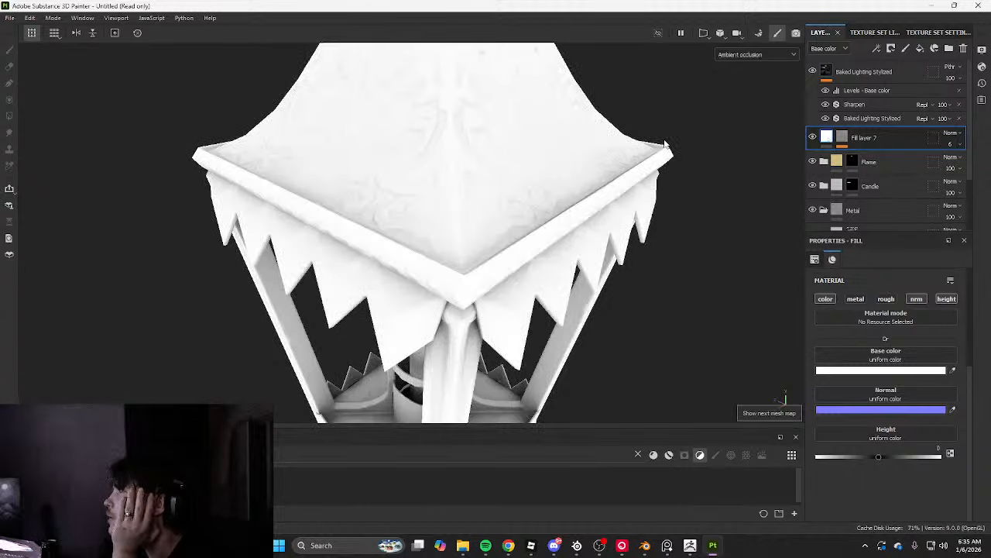
key("b")
key("b")
key("b")
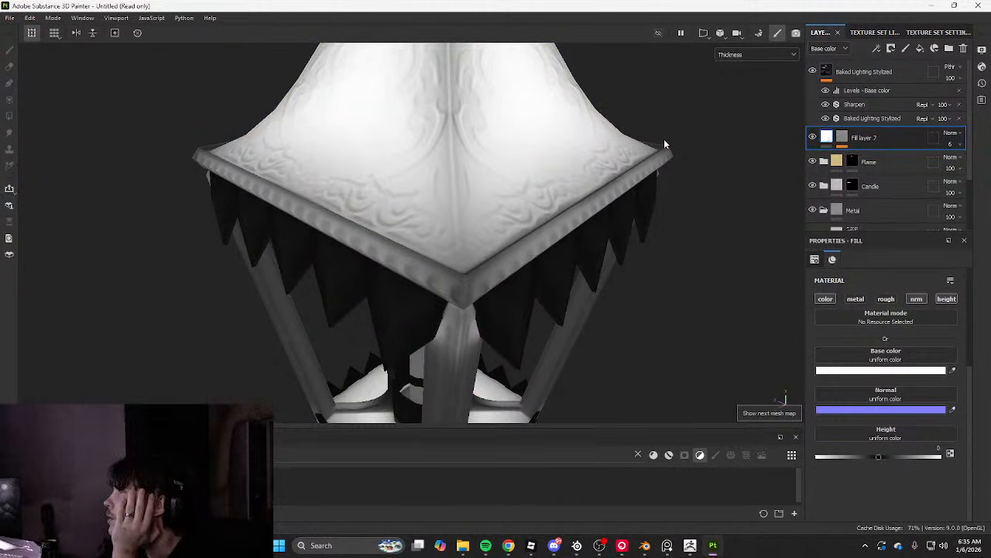
key("b")
key("b")
key("b")
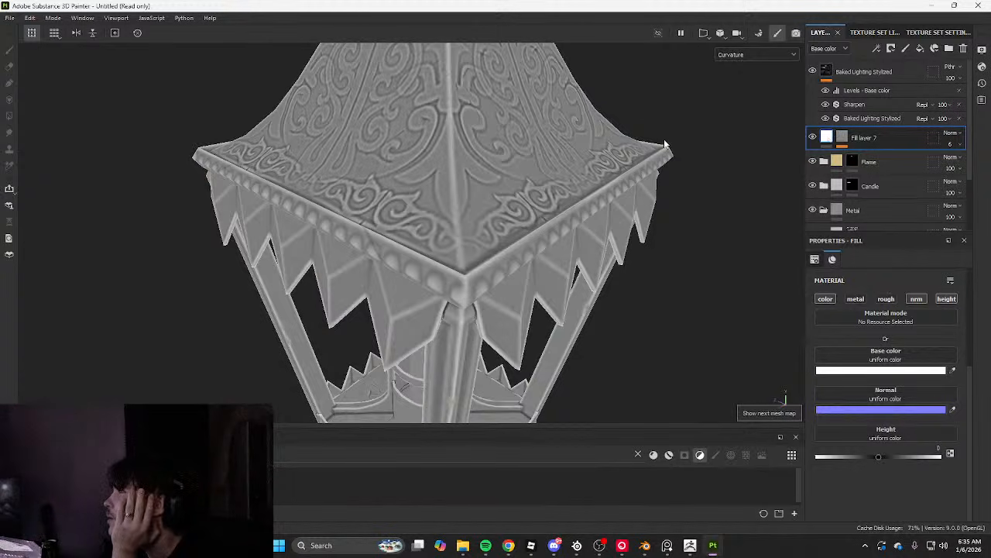
key("b")
key("b")
key("b")
key("b")
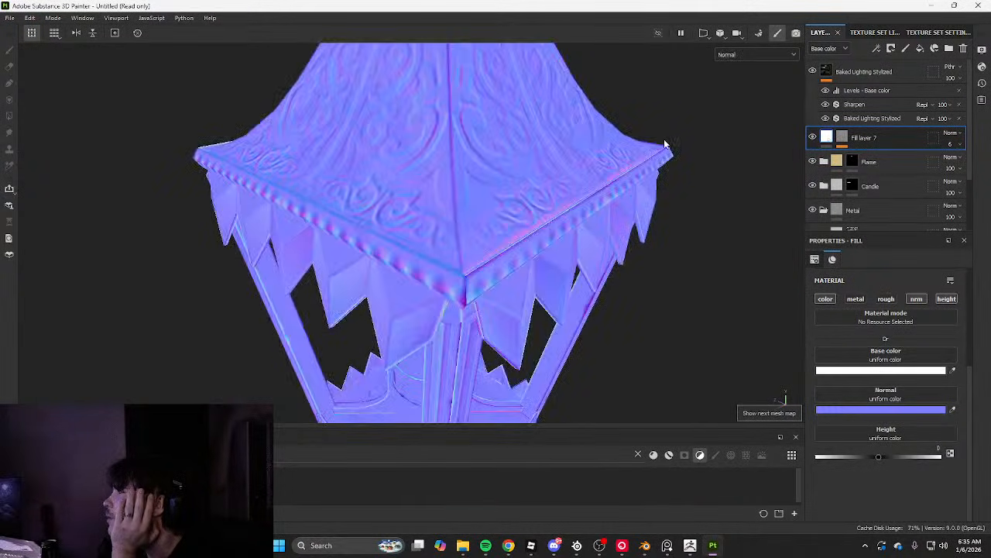
Compare the normal, ambient occlusion and curvature maps on the lantern's roof, and return the viewport to base color
key("b")
key("b")
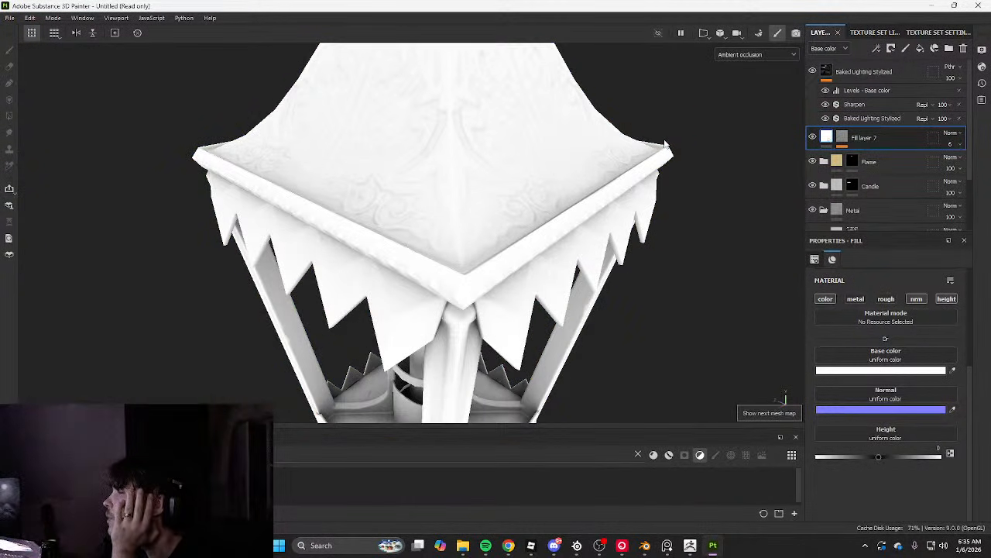
key("b")
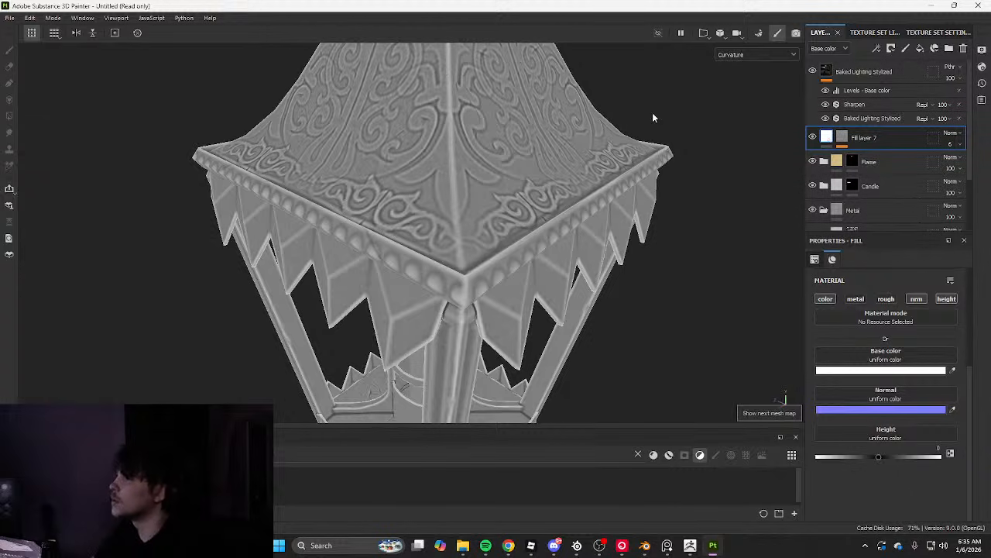
left_click(755, 54)
left_click(757, 77)
left_click(812, 137)
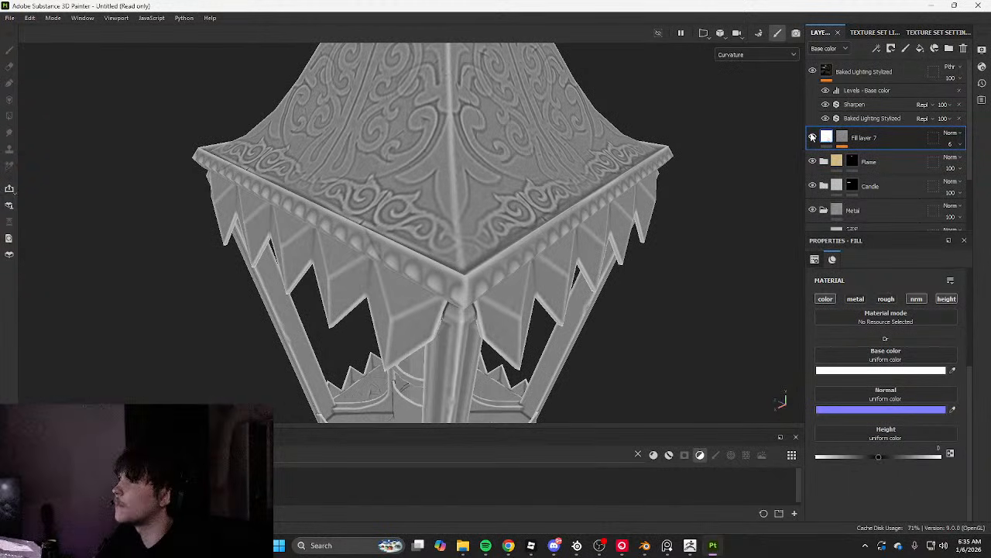
left_click(738, 98)
Try a new fill layer above Fill layer 7 with a black mask driven by an Ambient Occlusion generator
left_click(920, 48)
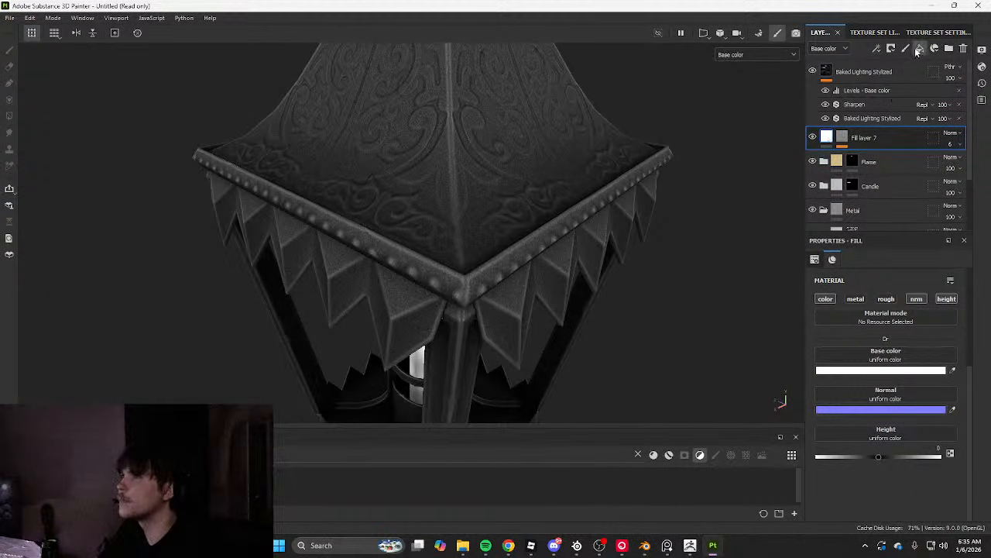
left_click(878, 23)
left_click(876, 48)
left_click(890, 59)
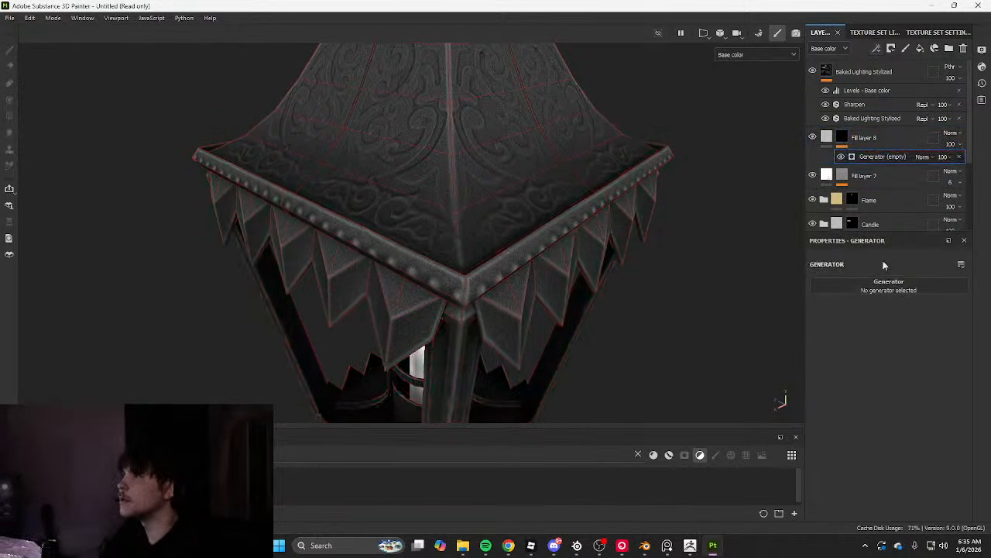
left_click(887, 289)
type("ambient")
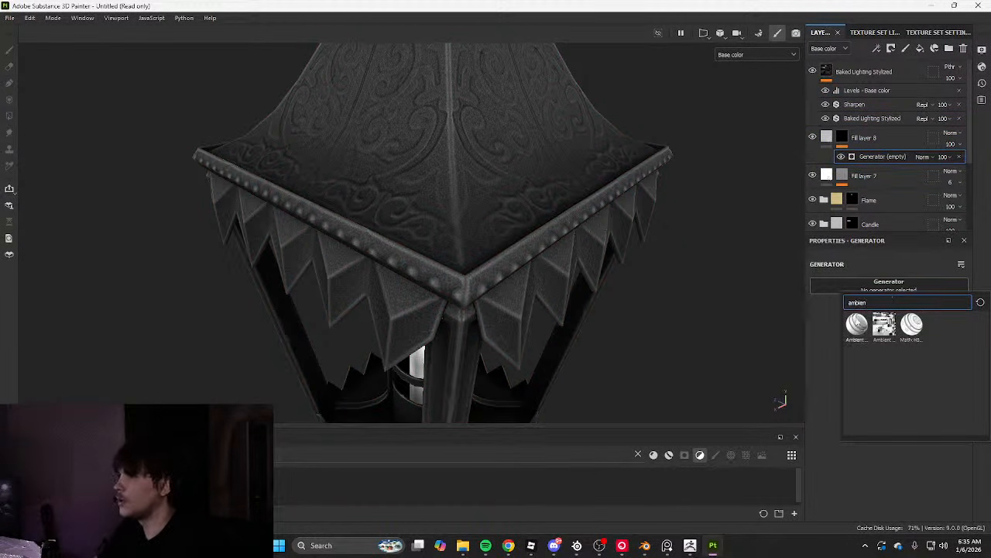
left_click(857, 324)
left_click_drag(827, 373, 855, 379)
left_click(886, 330)
Turn off metallic and roughness on Fill layer 8 and set its base color to black, 000000
left_click(828, 138)
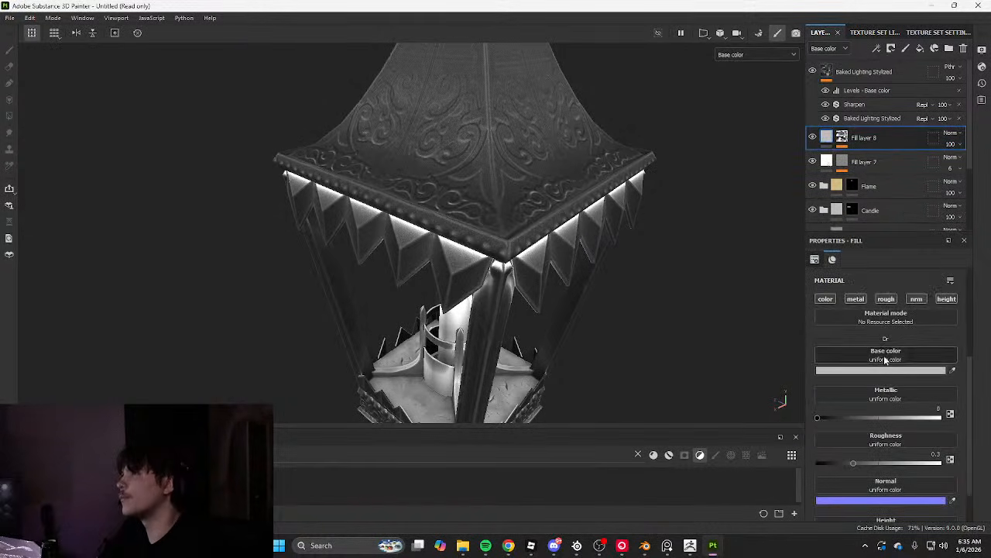
left_click(884, 300)
left_click(857, 300)
left_click(857, 371)
left_click_drag(809, 434, 722, 551)
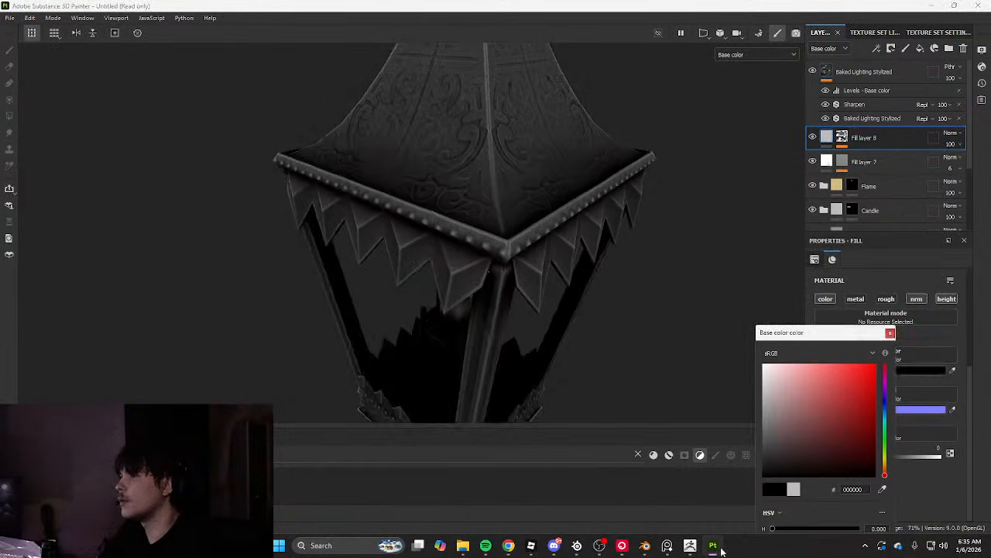
left_click(889, 333)
Try an opacity of 11 on Fill layer 8, compare the lantern without it, and delete the layer
scroll(655, 189, "down", 3)
left_click_drag(655, 189, 642, 156, "alt")
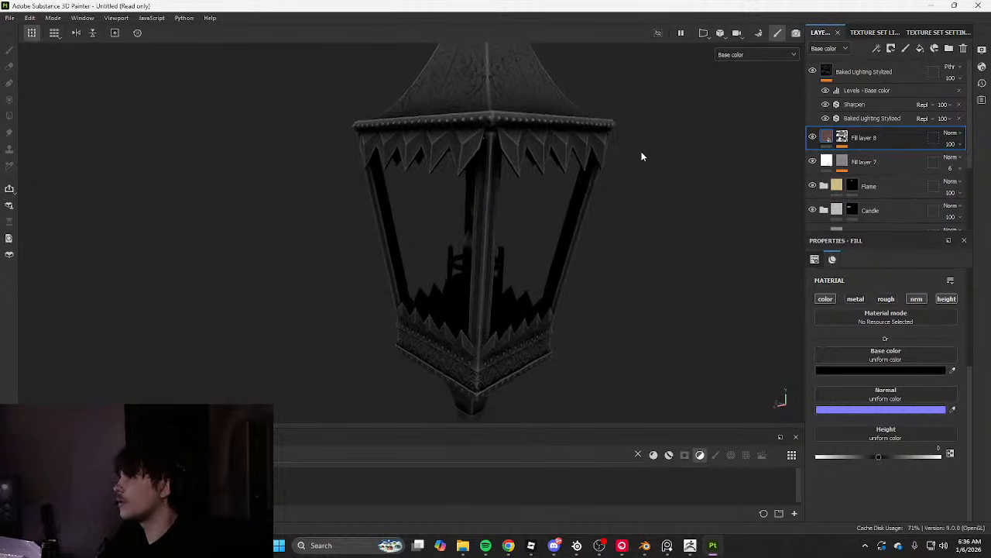
left_click_drag(950, 144, 940, 163)
key("Tab")
left_click_drag(716, 186, 721, 164, "alt")
key("Tab")
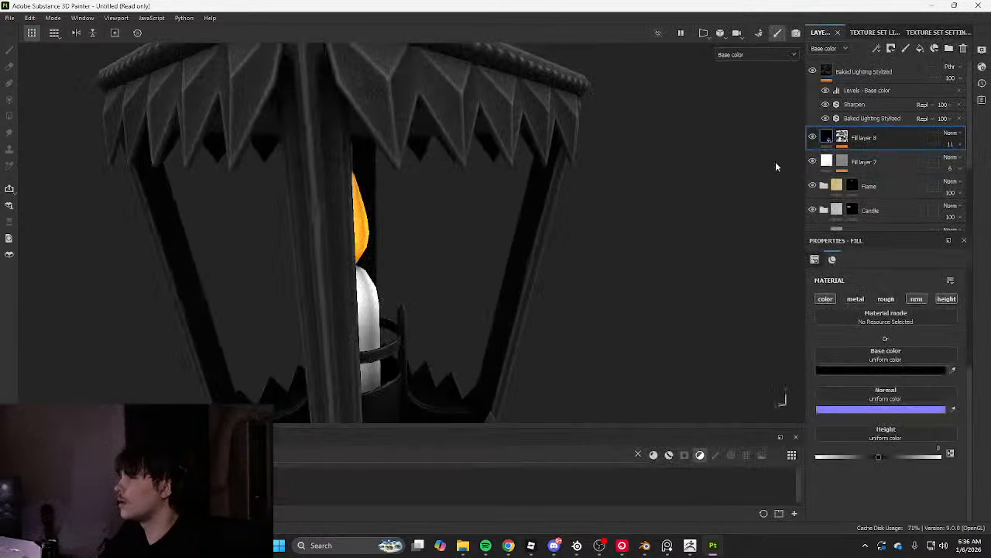
left_click(812, 137)
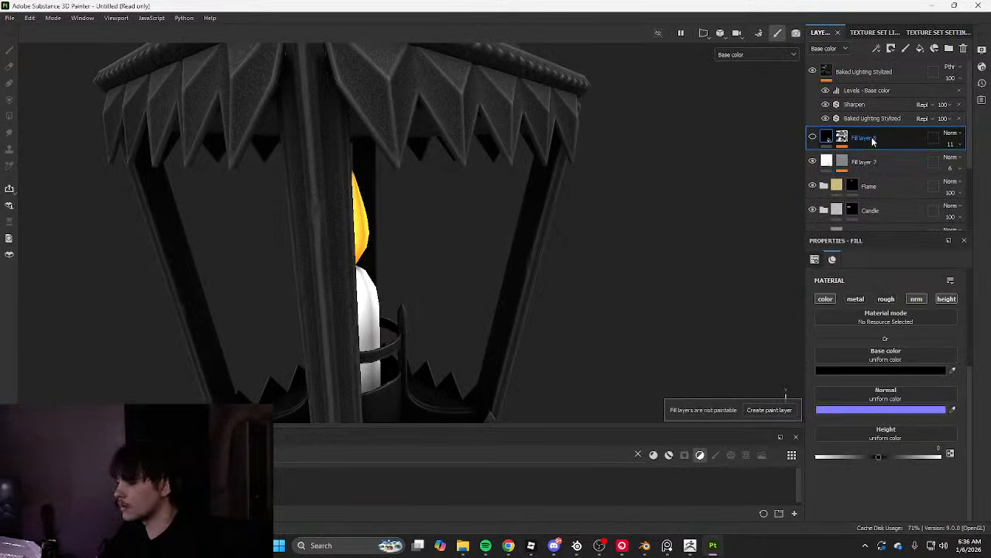
key("Delete")
Add a folder named Backround above the Baked Lighting Stylized layer
key("Tab")
scroll(606, 153, "down", 5)
left_click_drag(606, 153, 135, 224, "alt")
scroll(477, 215, "up", 5)
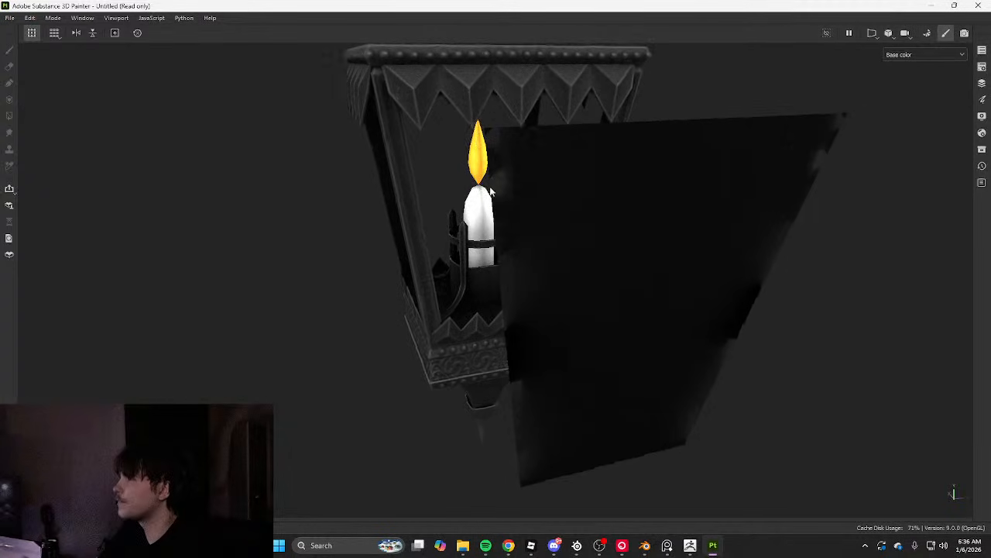
key("Tab")
left_click_drag(642, 171, 598, 172, "alt")
left_click(874, 73)
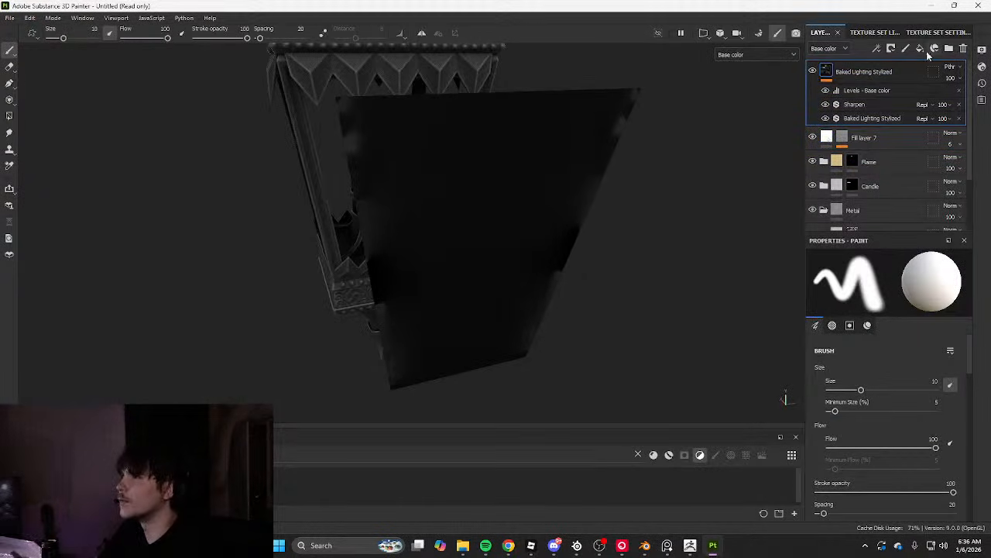
left_click(948, 48)
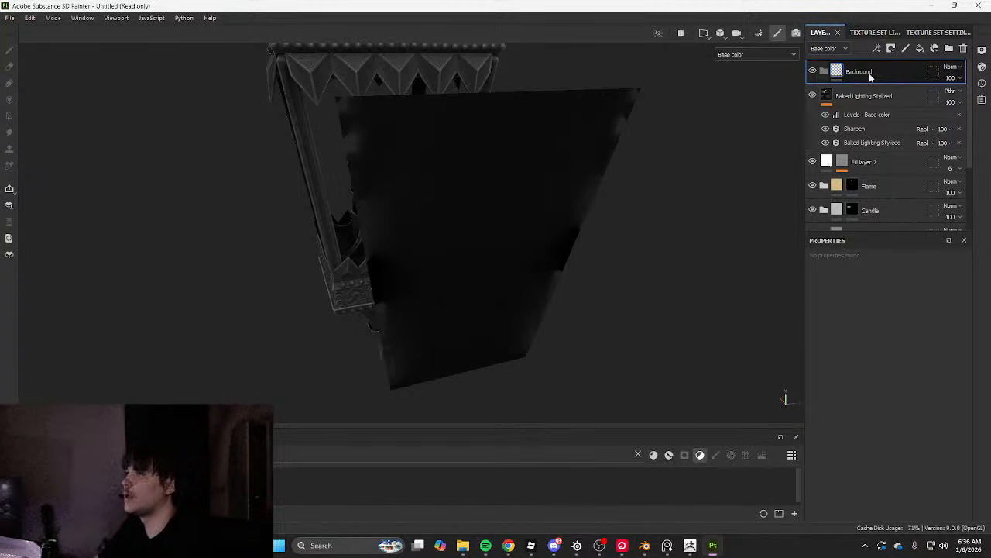
double_click(860, 72)
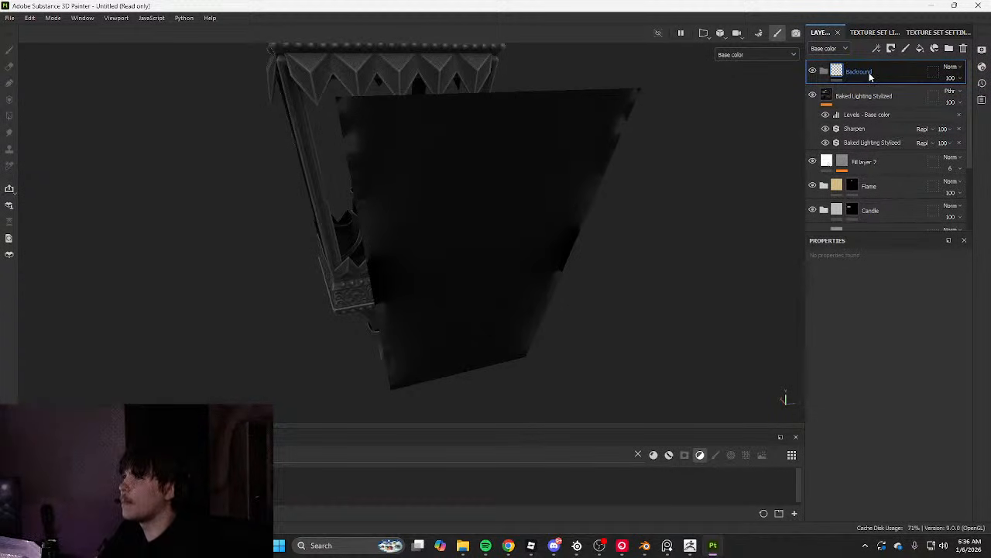
Add a fill layer inside the Backround folder and mask the folder to the flat plane with a black mask and polygon fill
left_click(920, 48)
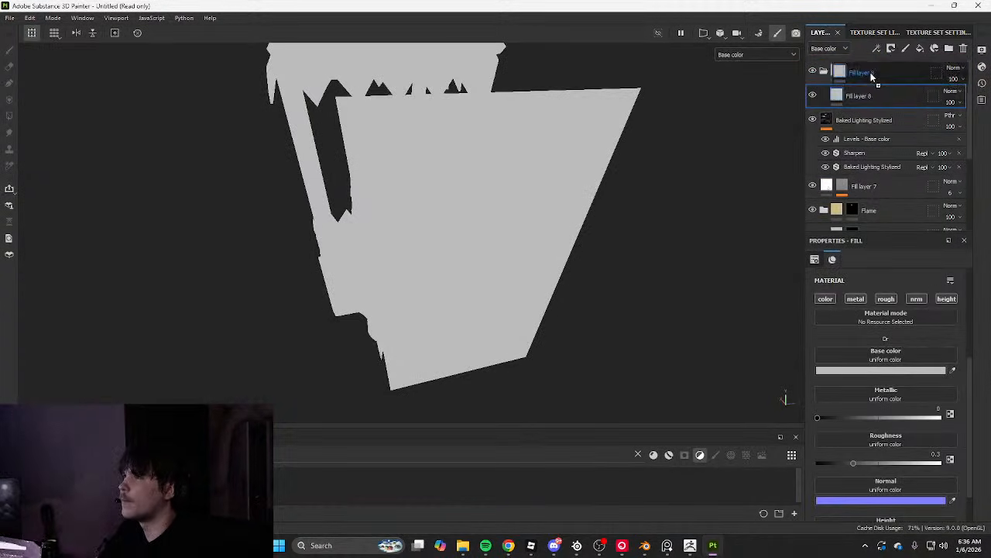
left_click_drag(857, 69, 860, 71)
right_click(862, 72)
left_click(870, 90)
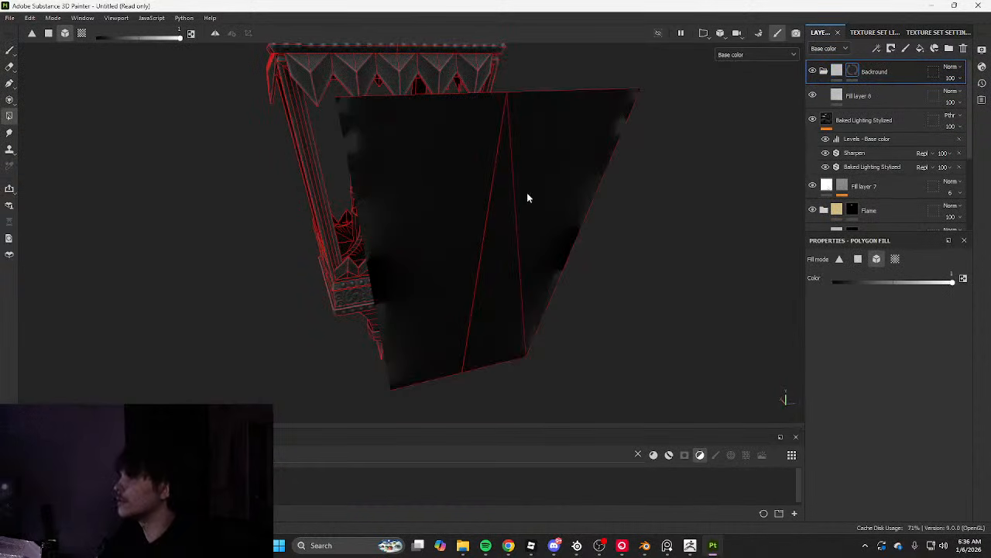
left_click(527, 193)
Copy the noise layer, Fill layer 7, into the Backround folder above Fill layer 8
scroll(859, 155, "down", 1)
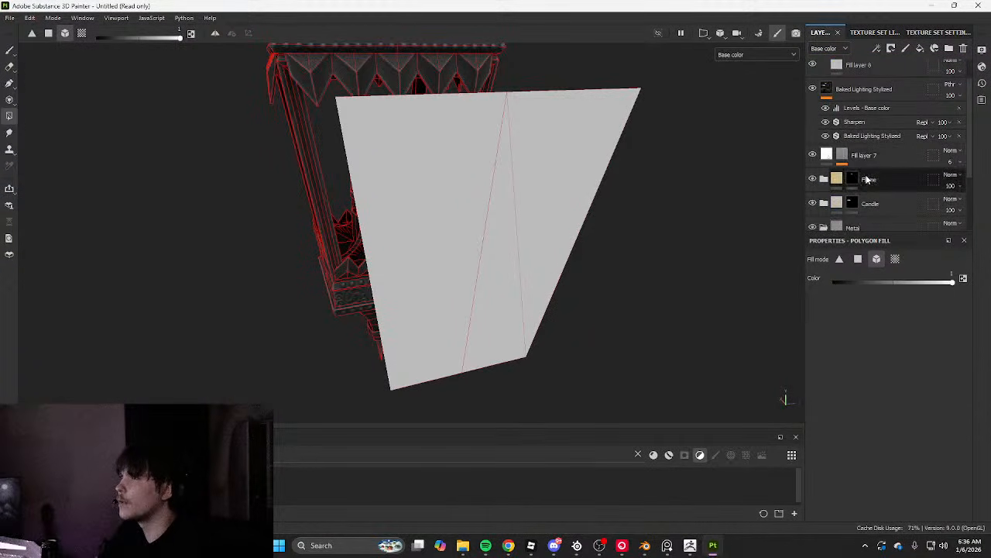
left_click(876, 161)
key("ctrl+c")
scroll(882, 149, "up", 1)
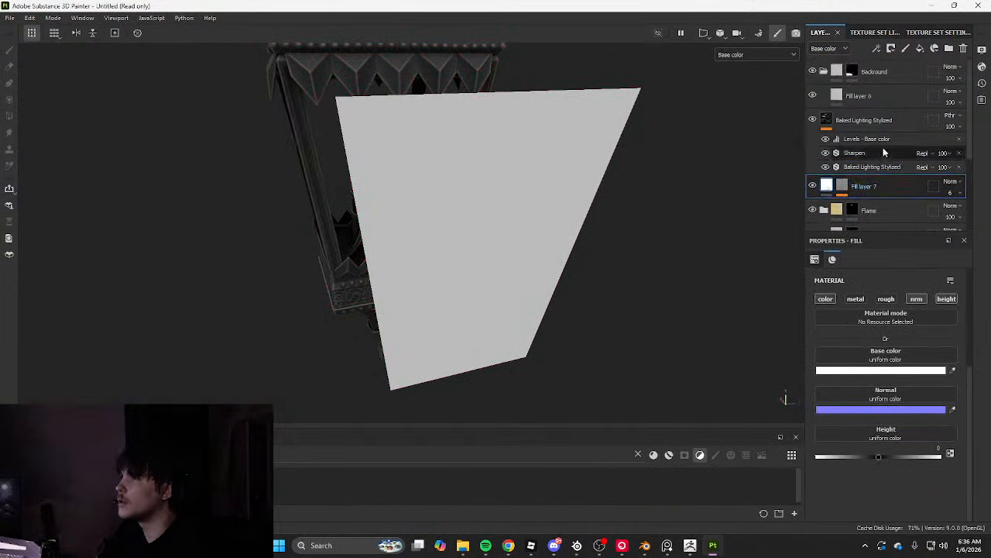
left_click(881, 101)
key("ctrl+v")
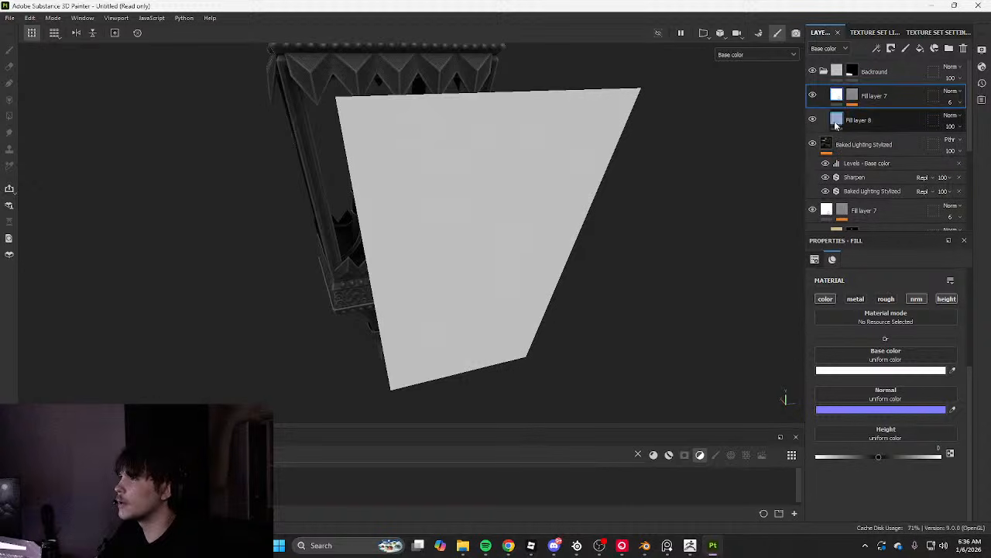
Set the base color of Fill layer 8 in the Backround folder to black, 000000
left_click(836, 124)
left_click(860, 371)
left_click(773, 419)
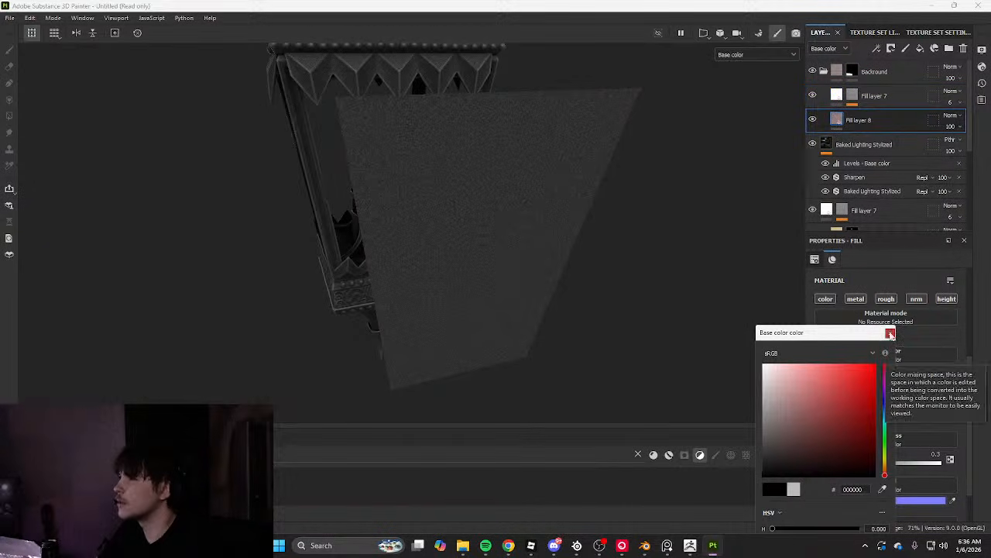
left_click(891, 334)
left_click_drag(495, 279, 688, 166, "alt")
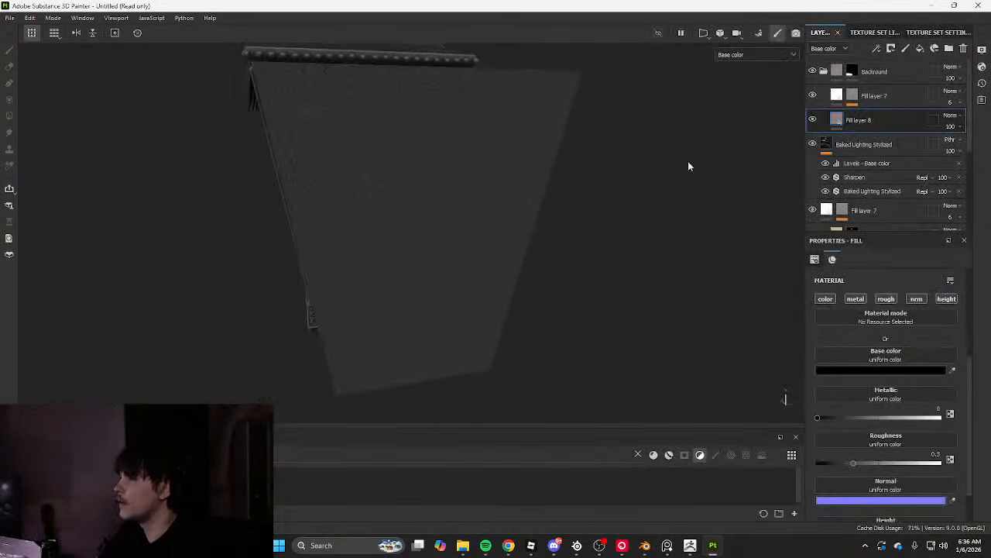
Add a fill layer with a black mask above Fill layer 7 in the Backround folder
left_click(897, 101)
left_click(920, 48)
right_click(876, 93)
left_click(875, 59)
key("4")
scroll(496, 85, "down", 2)
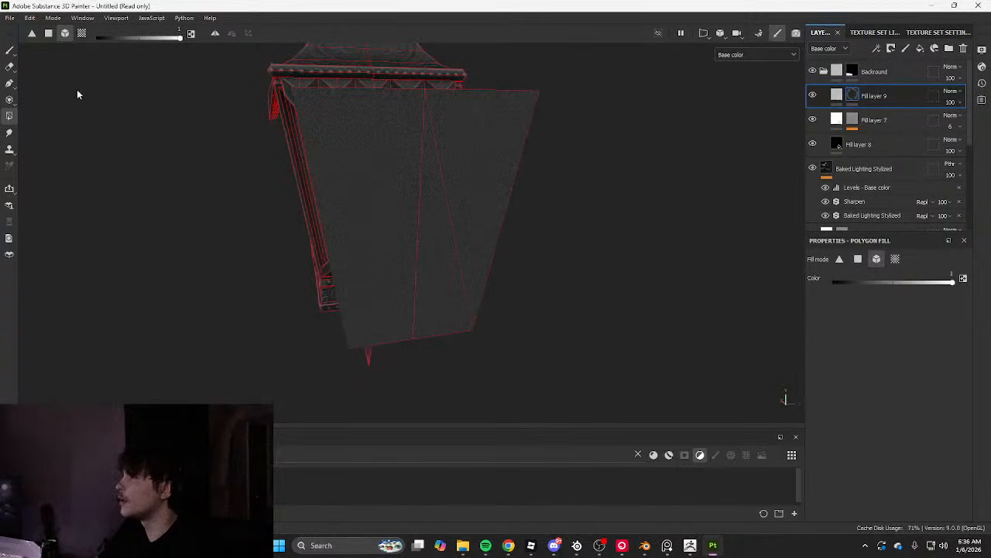
Paint a soft round spot on the plane's upper middle in Fill layer 9's mask with a brush size of 14.15
key("1")
left_click_drag(454, 279, 411, 232, "alt+shift")
right_click_drag(412, 232, 438, 204, "alt")
middle_click_drag(439, 203, 163, 248, "alt")
key("Tab")
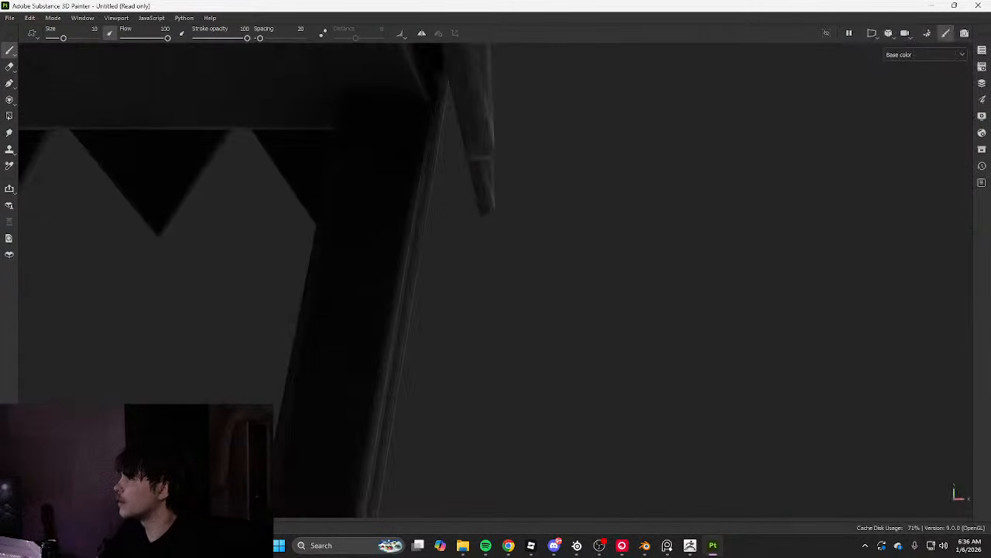
key("f")
key("Tab")
scroll(562, 264, "down", 2)
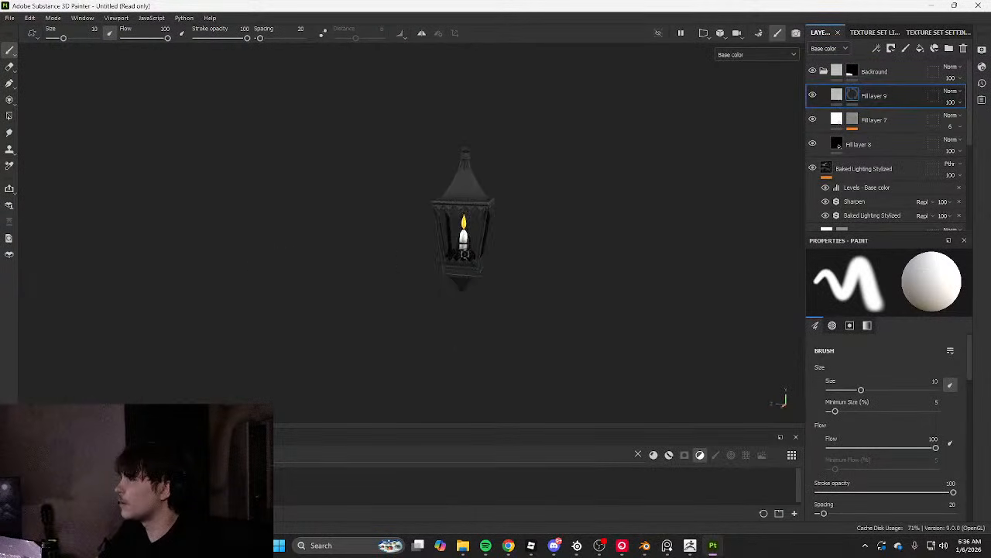
left_click_drag(562, 264, 423, 248, "alt")
scroll(574, 236, "up", 4)
left_click(509, 194)
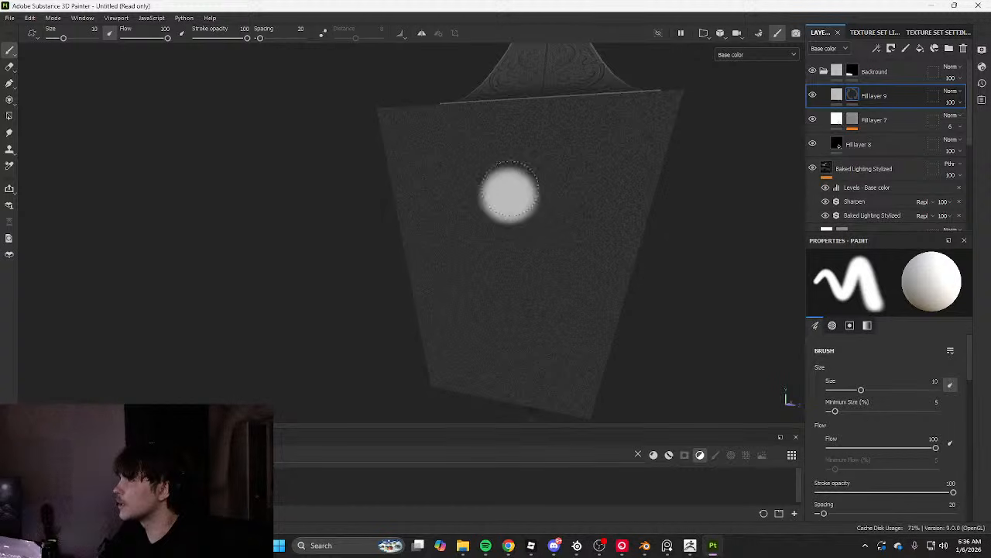
key("ctrl+z")
right_click_drag(509, 184, 531, 186, "ctrl")
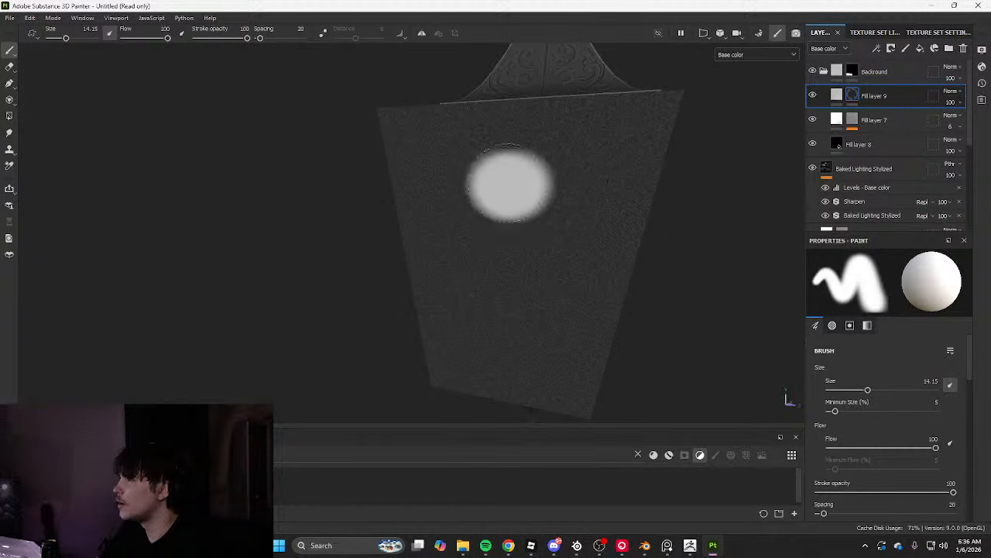
Try a Blur filter with an intensity of 16 on Fill layer 9's mask
left_click(876, 49)
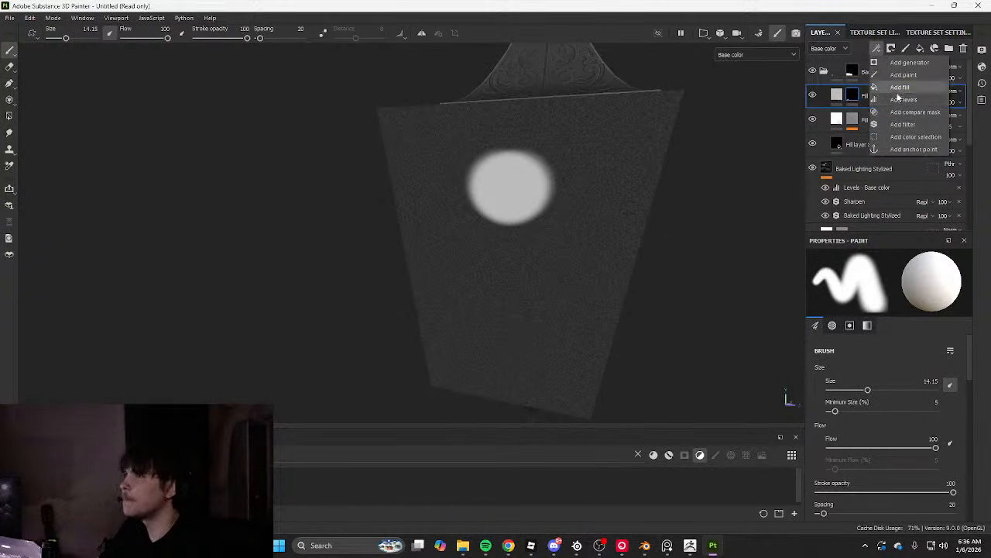
left_click(902, 124)
left_click(891, 283)
type("blur")
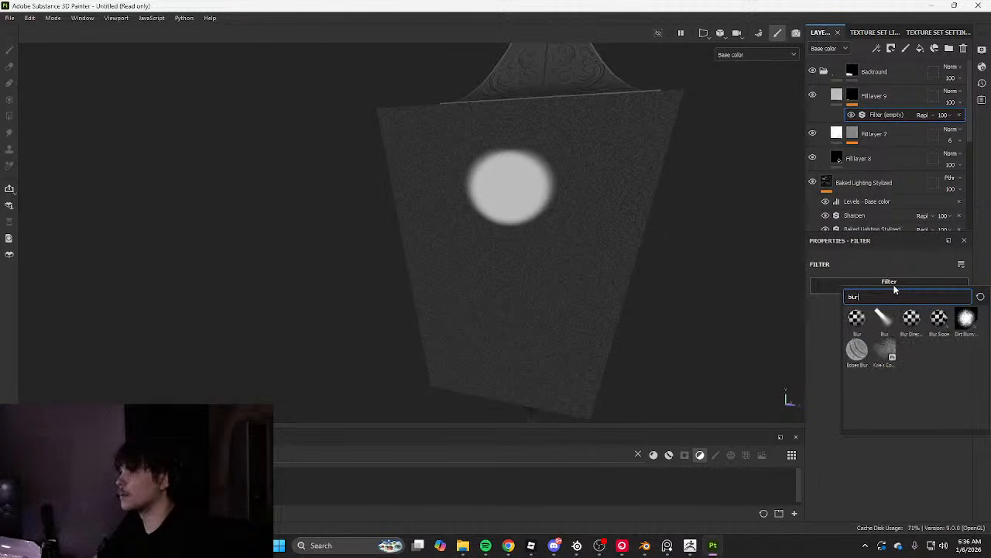
left_click(856, 317)
left_click_drag(872, 331, 979, 331)
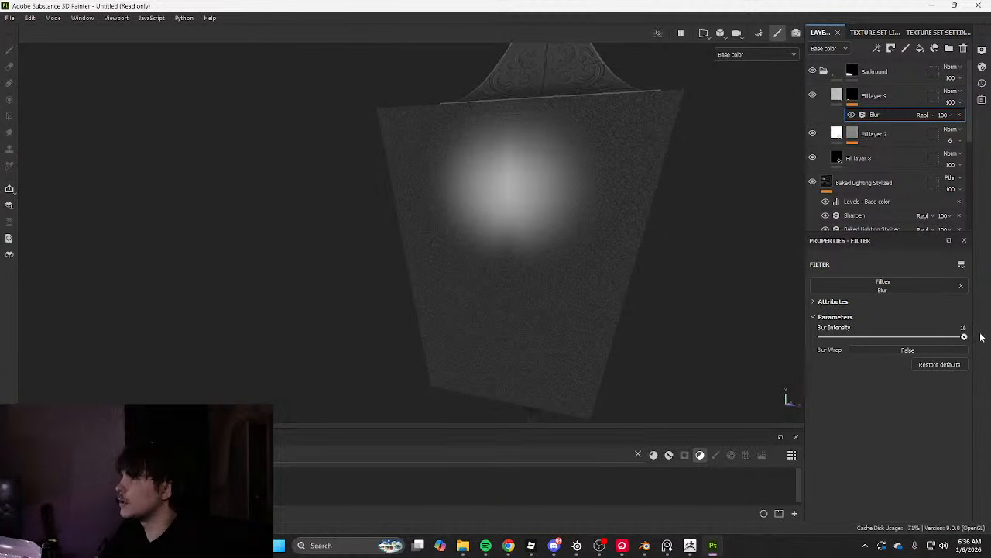
Set Fill layer 9's base color to a pale yellow, about F1F0CD, for the glow spot
left_click(830, 99)
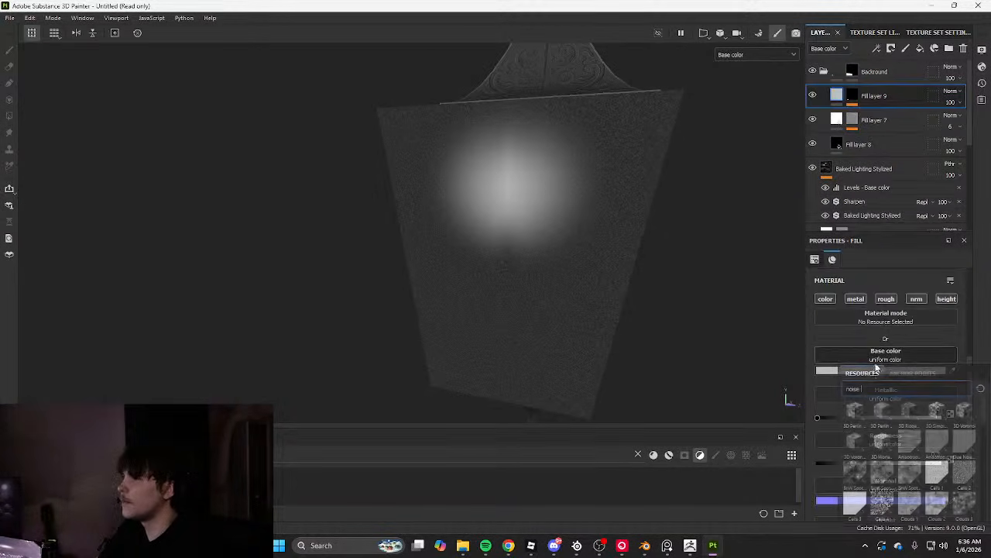
left_click(867, 372)
left_click_drag(823, 393, 817, 391)
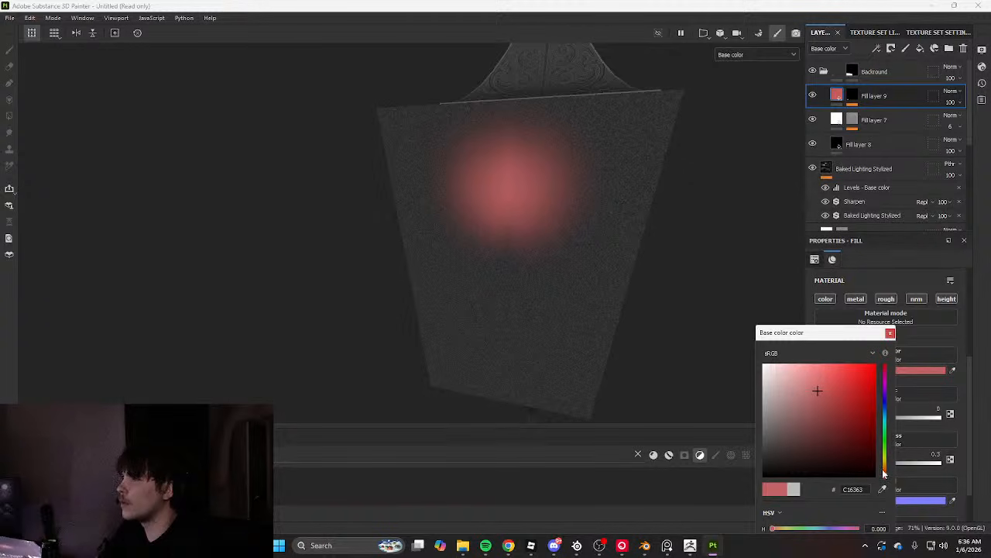
left_click_drag(883, 473, 884, 460)
left_click(777, 371)
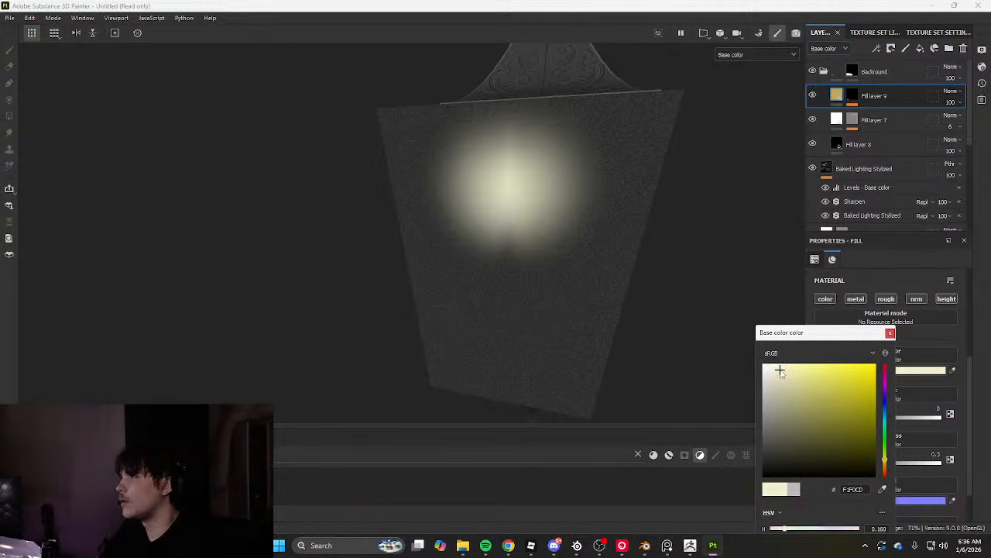
left_click(889, 333)
Remove the Blur filter from Fill layer 9's mask
left_click(854, 96)
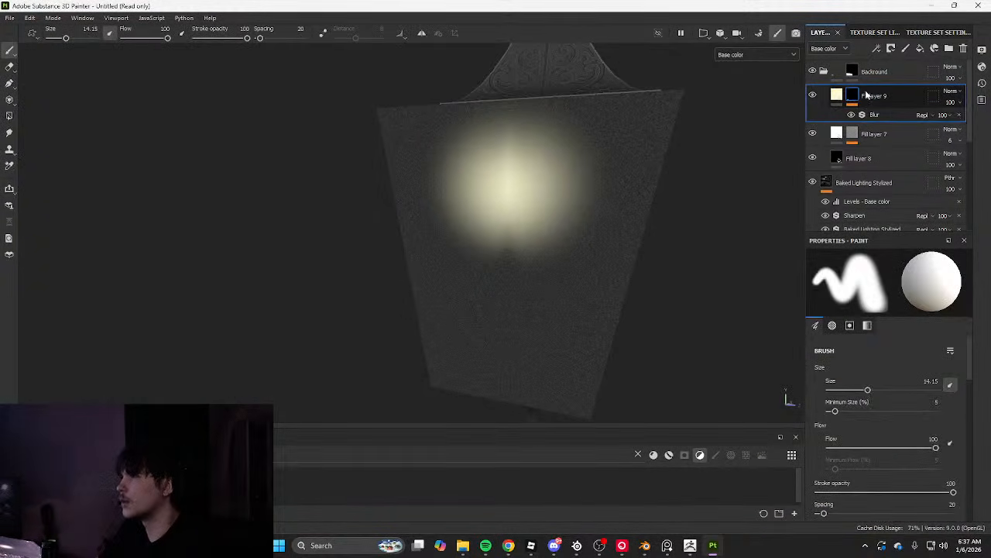
left_click(878, 116)
key("Delete")
Paint a soft halo around the glow spot in Fill layer 9's mask with brush size 30.92 at flow 9, and size 19.02 at flow 2
key("bracketright")
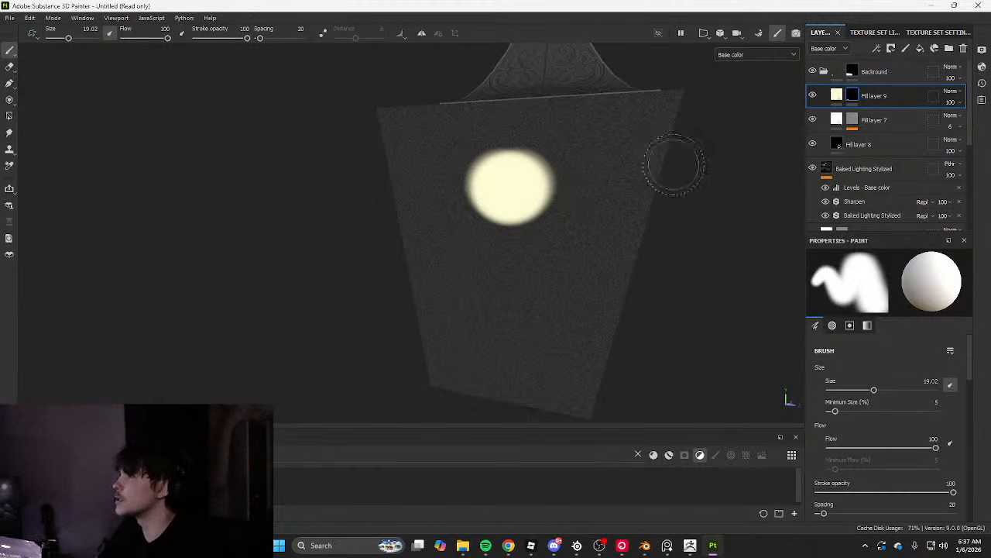
key("Tab")
left_click_drag(604, 181, 615, 179, "alt+shift")
middle_click_drag(615, 178, 522, 179, "alt")
key("bracketright")
key("bracketright")
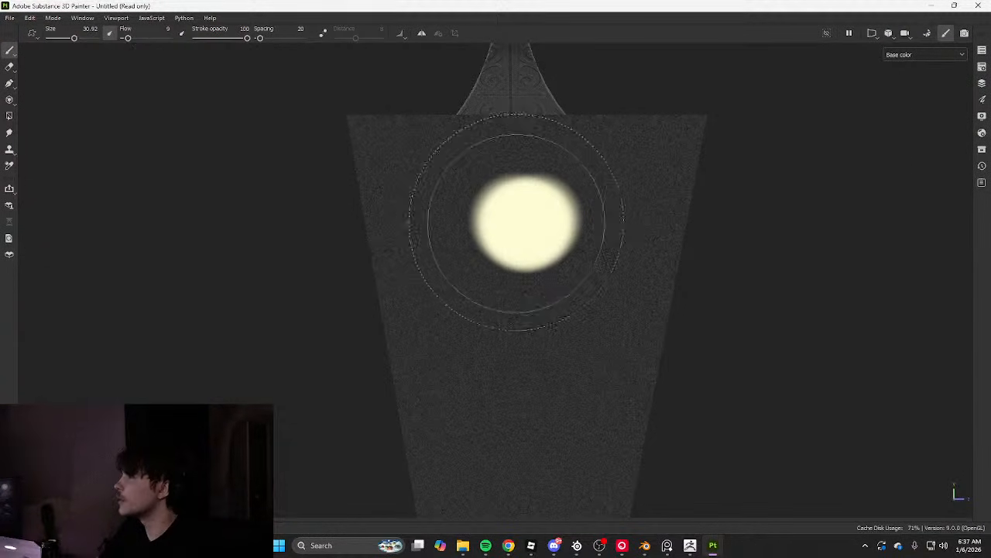
left_click_drag(517, 224, 525, 221)
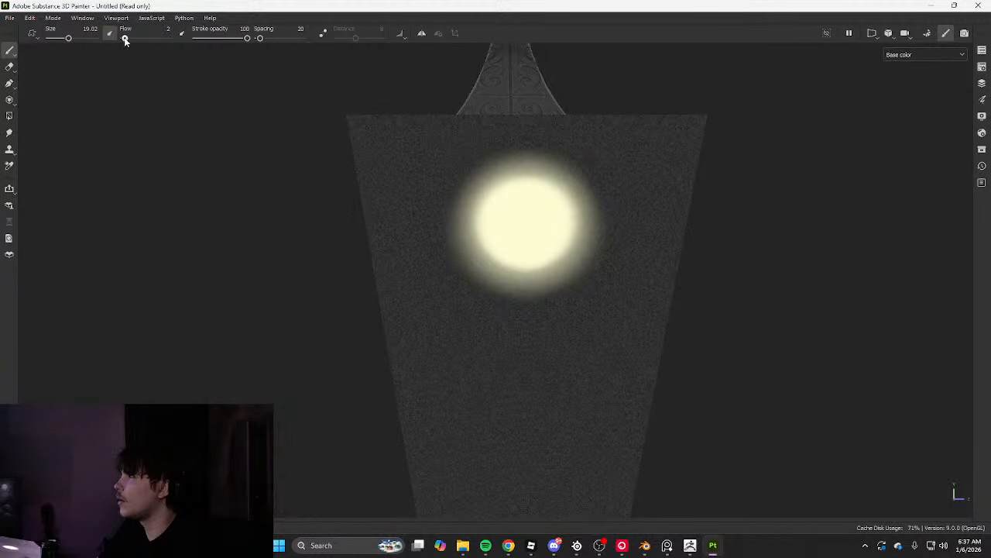
mouse_move(494, 186)
left_mouse_down()
mouse_move(524, 188)
mouse_move(522, 221)
mouse_move(505, 199)
mouse_move(571, 188)
mouse_move(577, 261)
mouse_move(519, 279)
left_mouse_up()
Examine the glow on the background plane from several angles beside the lantern and its flame
scroll(619, 257, "down", 5)
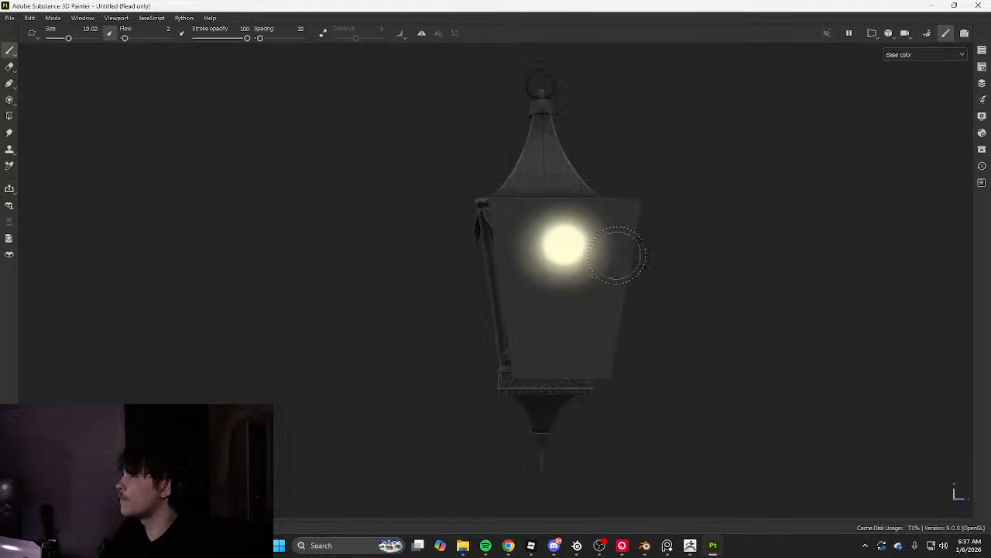
mouse_move(624, 257)
left_mouse_down("alt")
mouse_move(426, 273)
mouse_move(535, 275)
left_mouse_up("alt")
key("Tab")
scroll(571, 178, "up", 5)
scroll(584, 176, "down", 5)
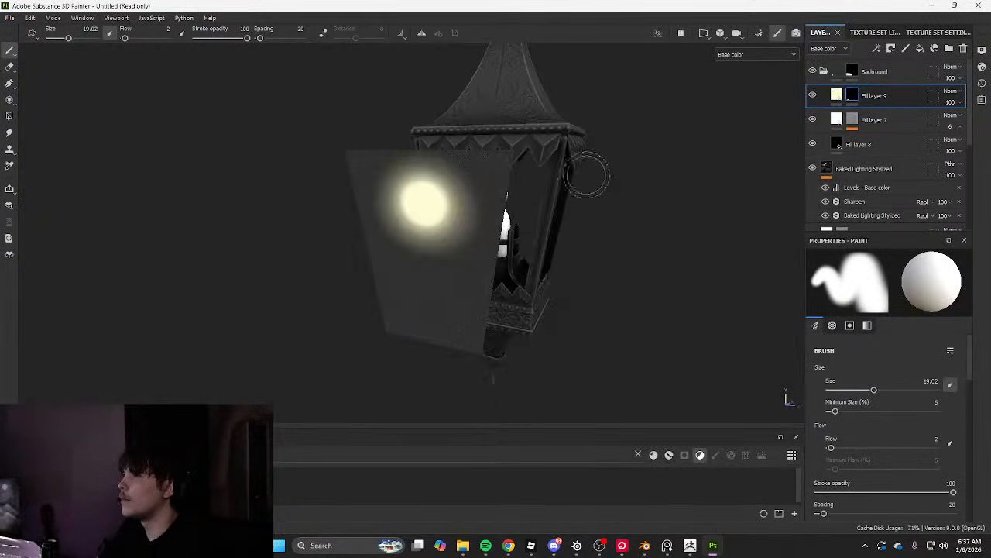
left_click_drag(591, 175, 642, 174, "alt")
scroll(774, 170, "up", 2)
left_click_drag(732, 124, 681, 133, "alt")
scroll(682, 133, "up", 3)
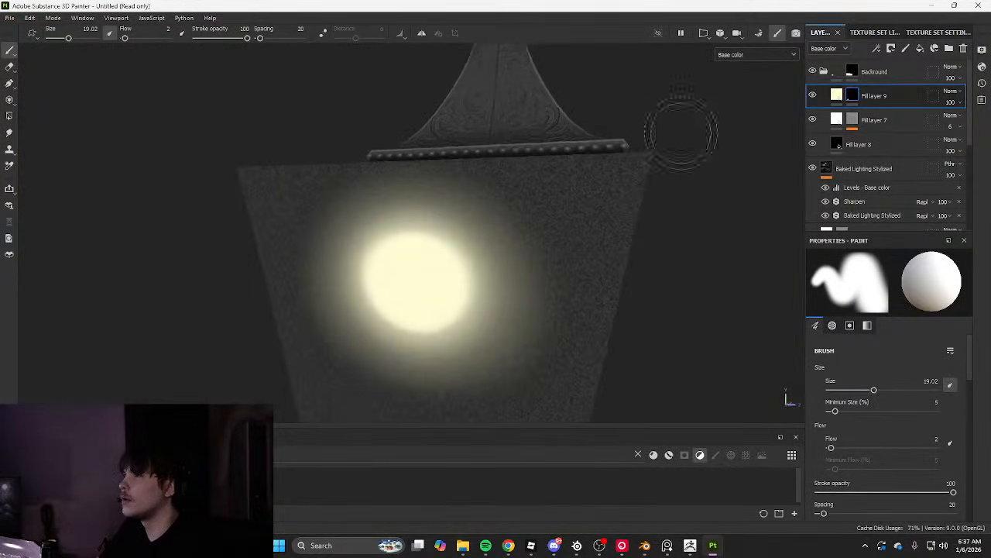
Duplicate Fill layer 9 and redo the copy's mask as a small spot in the glow's center with brush size 3.85
key("ctrl+d")
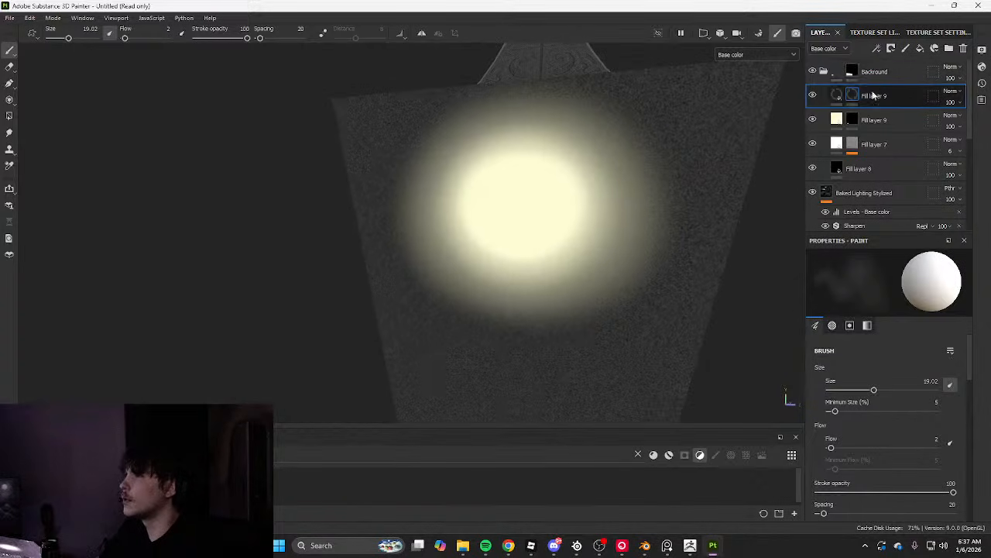
right_click(840, 97)
left_click(854, 110)
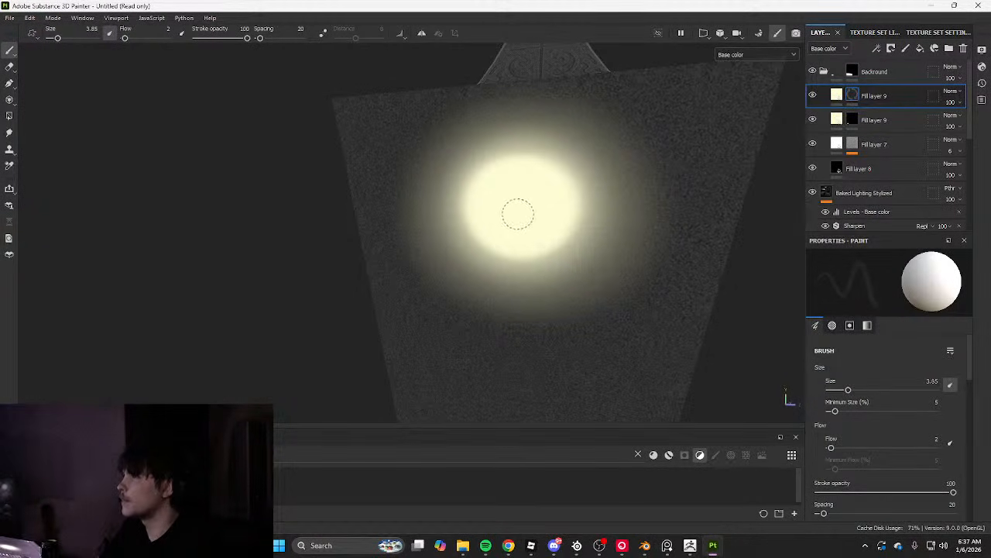
Try an orange-brown base color, about 825B35, on the upper Fill layer 9
left_click(837, 95)
left_click(829, 370)
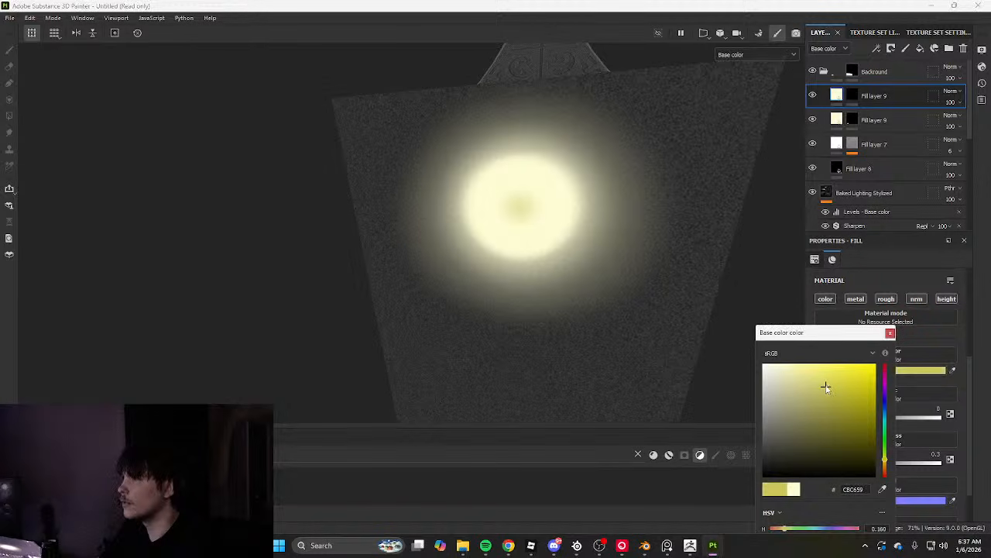
left_click_drag(884, 399, 886, 347)
left_click_drag(885, 454, 885, 469)
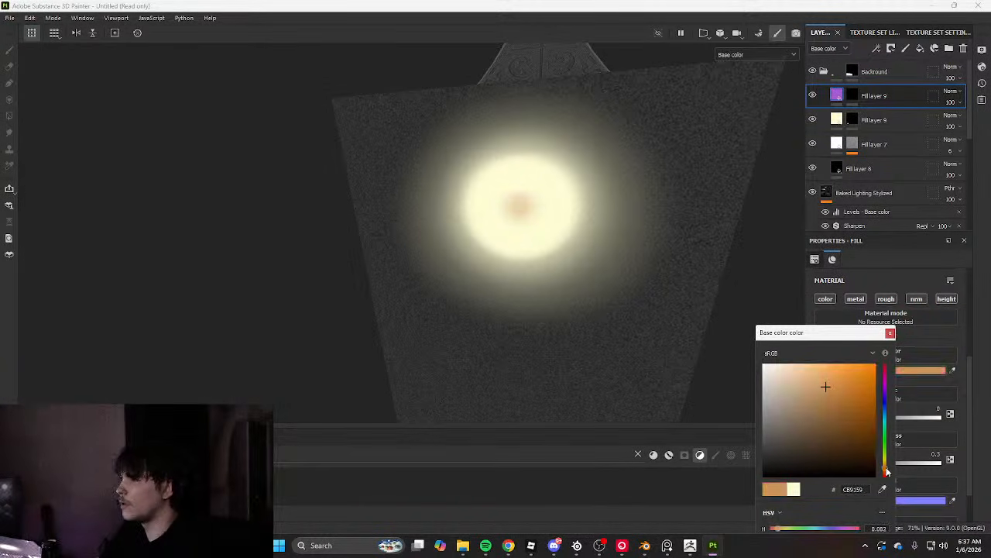
left_click(851, 428)
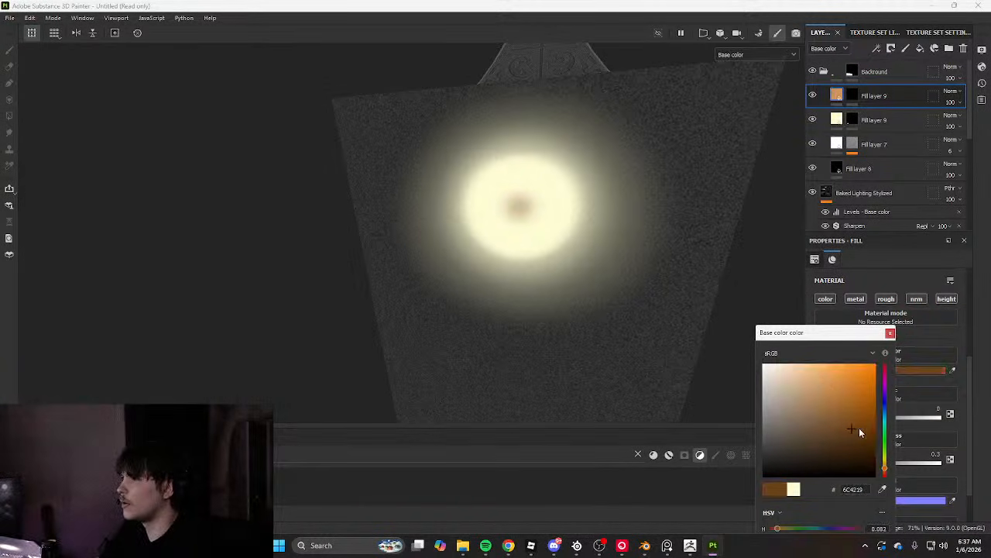
left_click(889, 334)
Set the lower Fill layer 9's base color to a warm pale orange, about FFE2A8
left_click(837, 119)
left_click(866, 370)
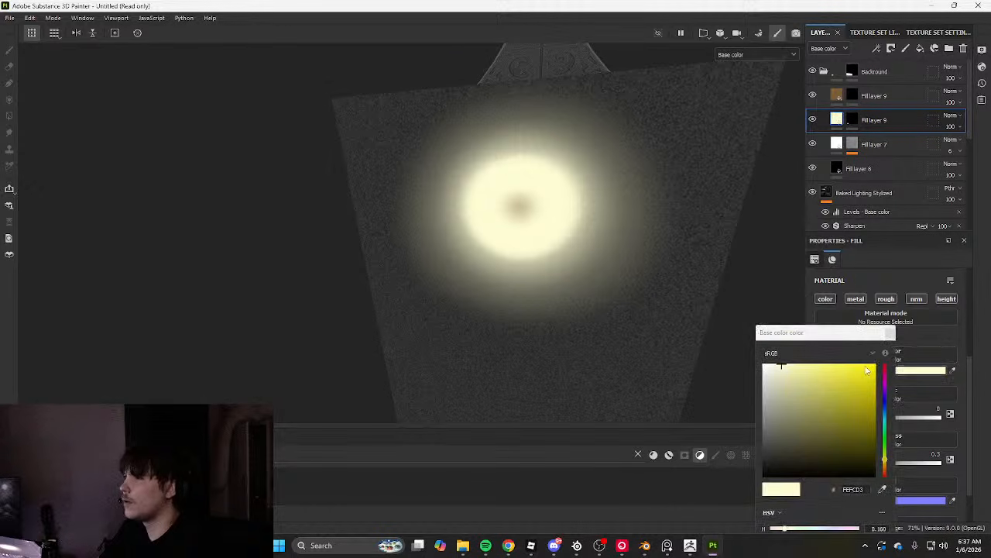
scroll(614, 275, "down", 5)
left_click_drag(614, 277, 523, 303, "alt")
left_click(885, 469)
mouse_move(804, 391)
left_mouse_down()
mouse_move(799, 377)
mouse_move(813, 376)
left_mouse_up()
left_click_drag(856, 431, 803, 361)
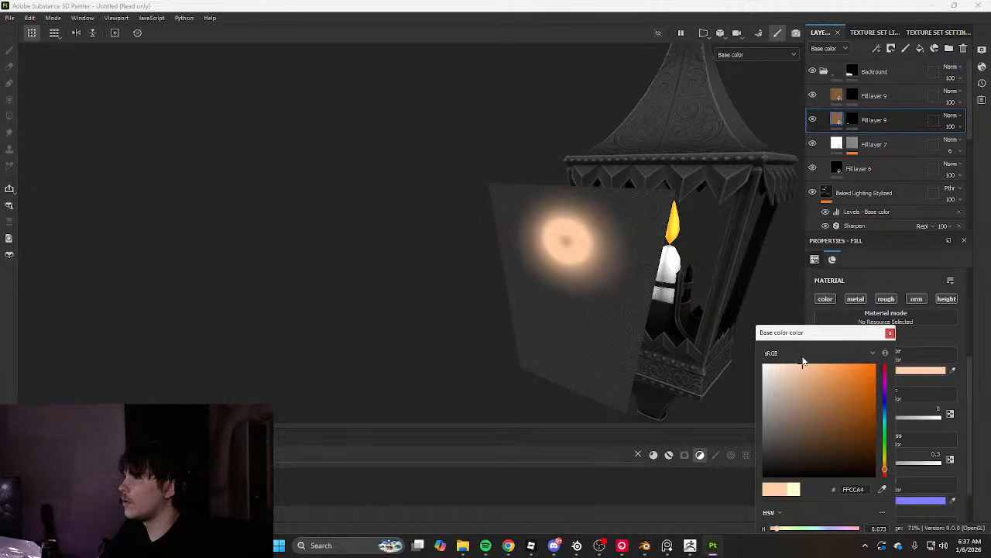
left_click_drag(885, 463, 885, 468)
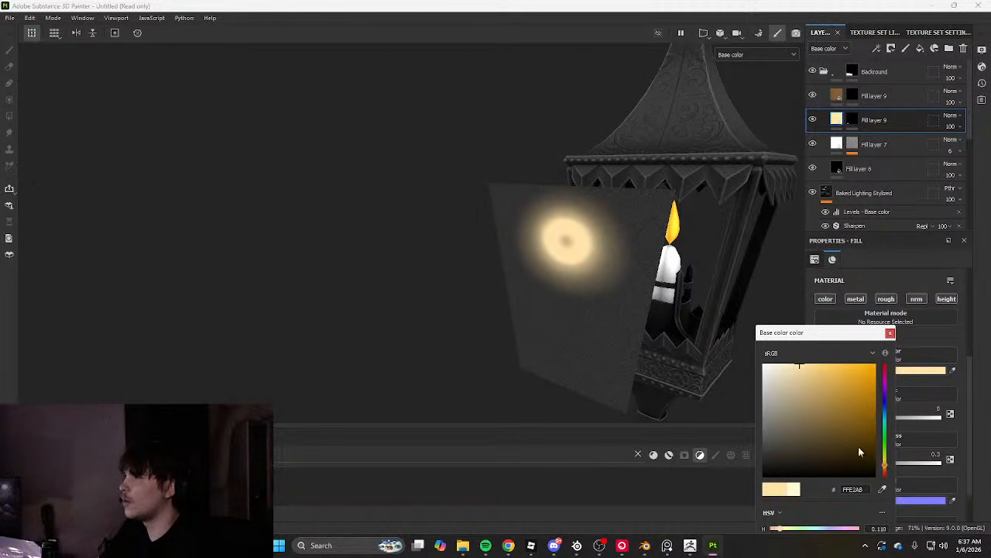
Set the upper Fill layer 9's base color to white for the glow's core
scroll(744, 310, "up", 3)
left_click(852, 96)
scroll(504, 259, "up", 4)
mouse_move(477, 235)
left_mouse_down("alt")
mouse_move(552, 235)
mouse_move(510, 231)
left_mouse_up("alt")
scroll(511, 232, "up", 2)
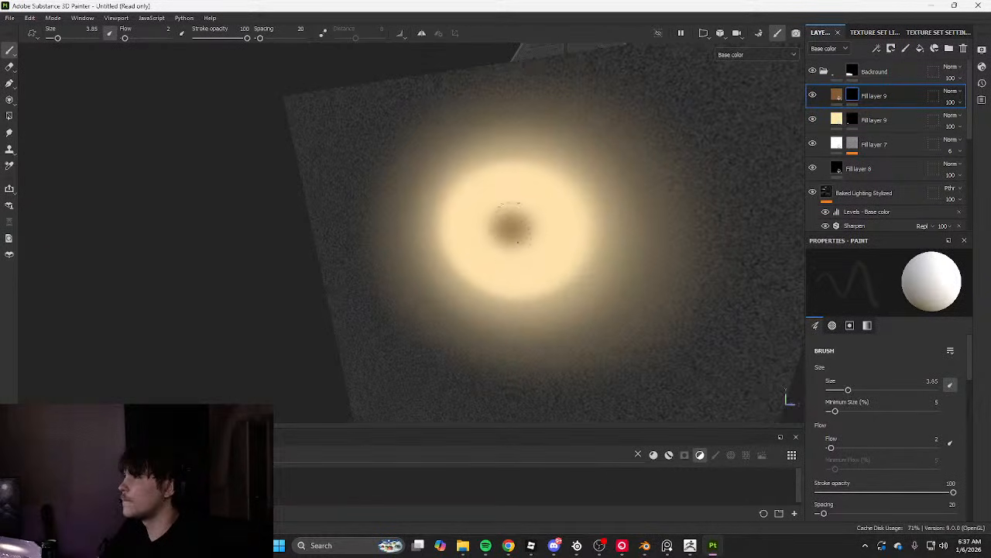
left_click(836, 95)
left_click(857, 369)
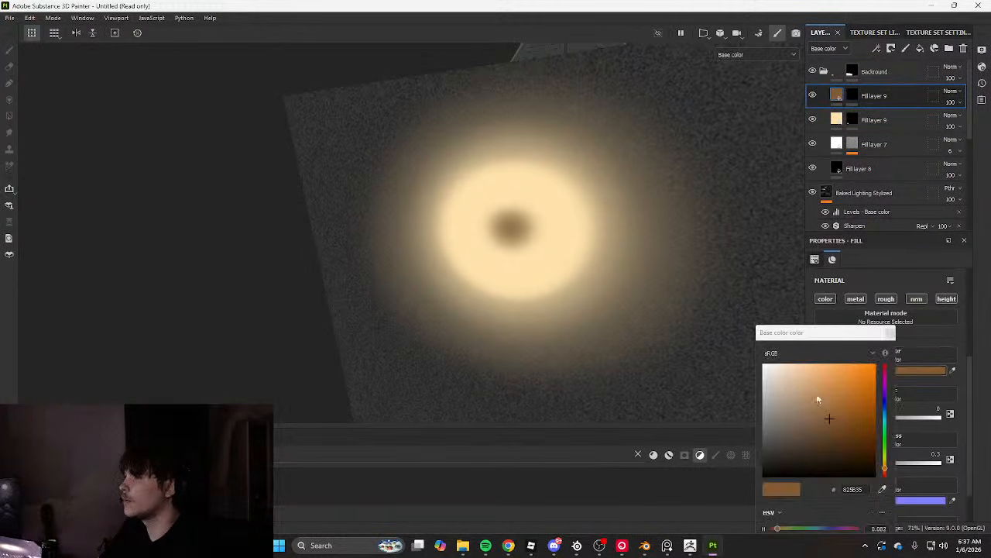
left_click_drag(816, 393, 652, 293)
left_click(890, 335)
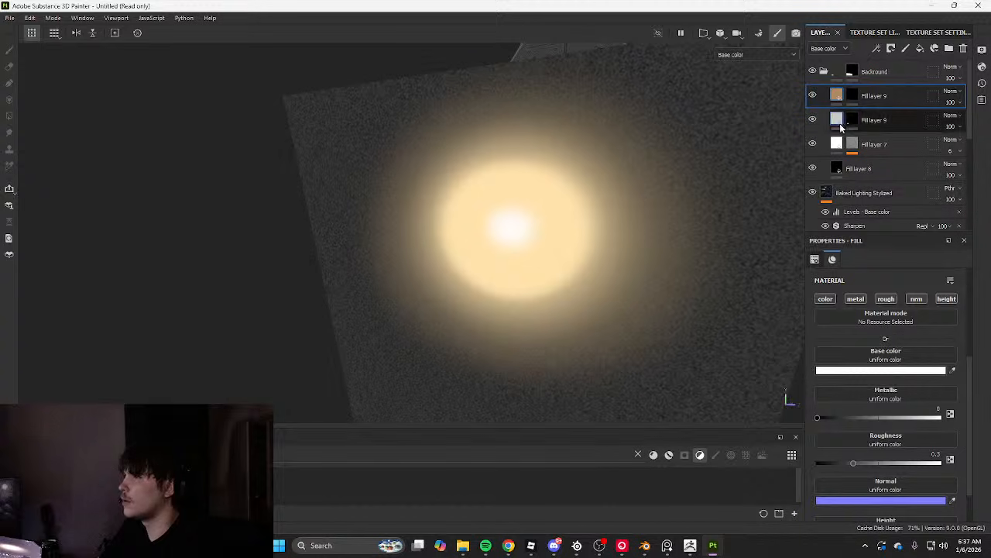
Widen the white core in the upper Fill layer 9's mask with brush size 9.99 at flow 2
left_click(852, 95)
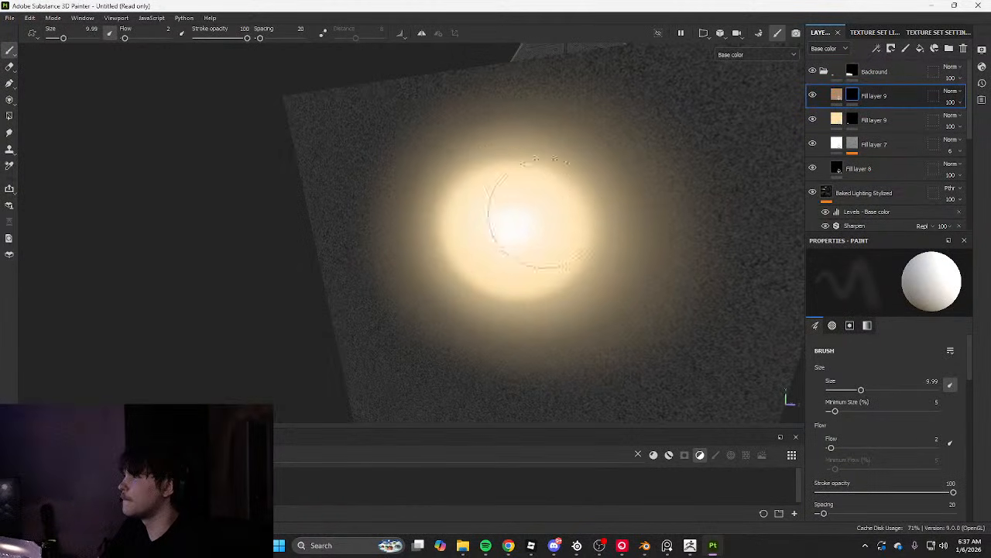
left_click_drag(534, 232, 509, 221, "alt")
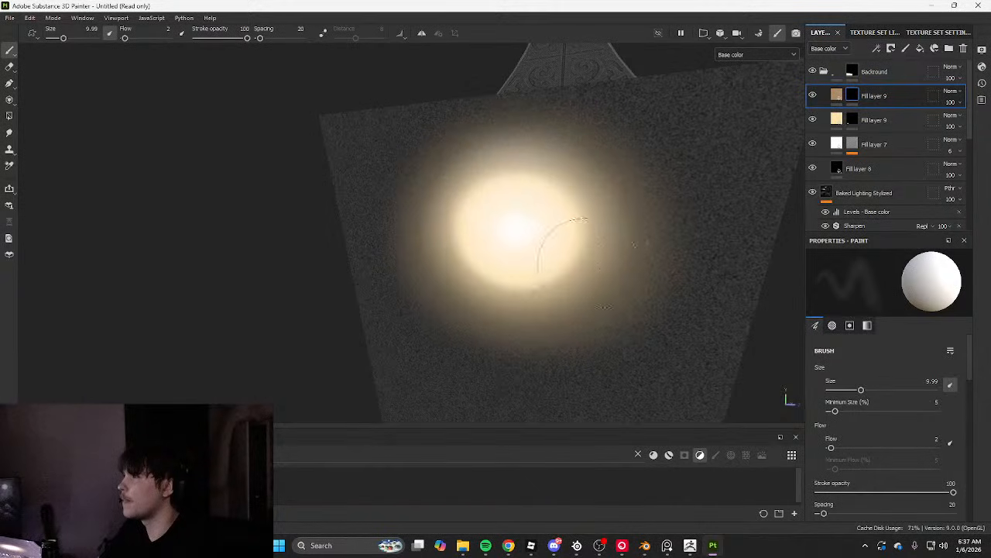
scroll(605, 276, "down", 6)
left_click_drag(620, 274, 666, 279, "alt")
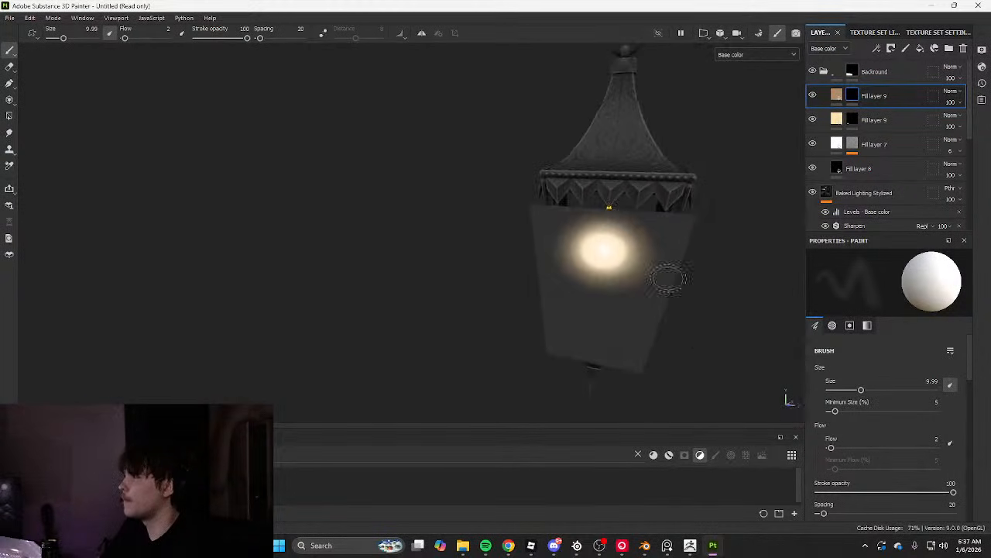
Tone down the core's center in the upper Fill layer 9's mask with black at brush size 6.56
scroll(629, 243, "up", 7)
scroll(628, 244, "up", 1)
middle_click_drag(628, 242, 503, 220, "alt")
right_click_drag(540, 235, 523, 236, "ctrl")
key("x")
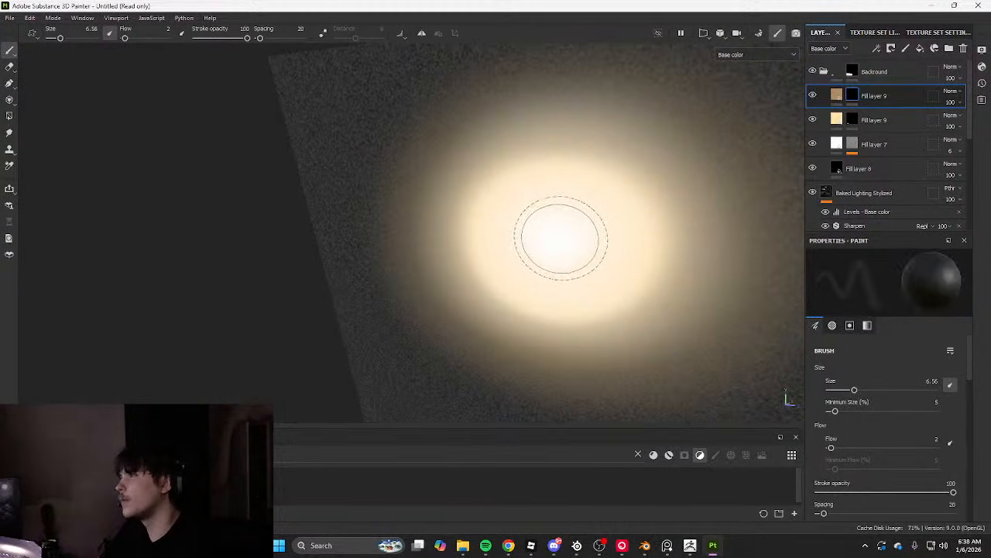
scroll(552, 245, "down", 8)
key("Tab")
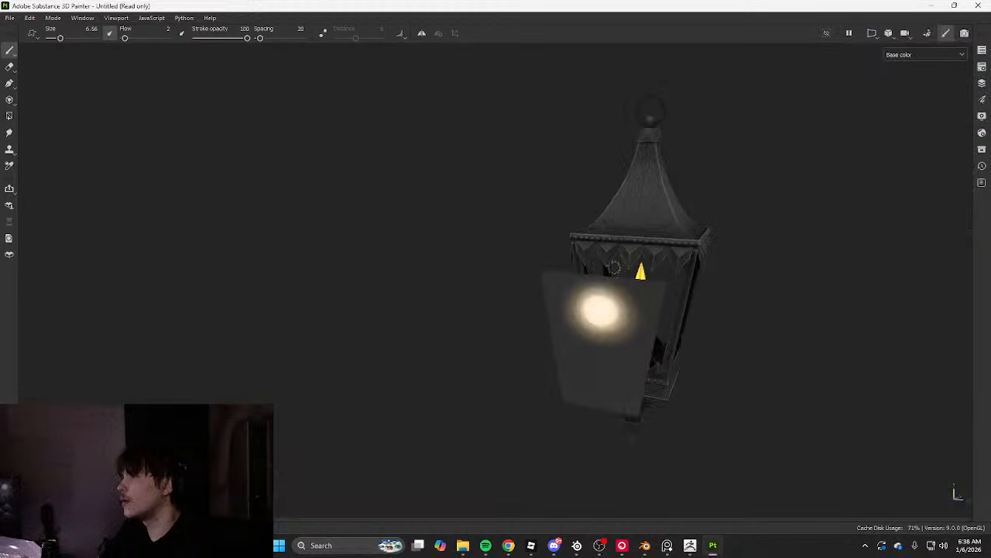
left_click_drag(651, 283, 555, 277, "alt")
Export the Material texture set as a 2D View PNG into the Lantern folder
key("ctrl+shift+e")
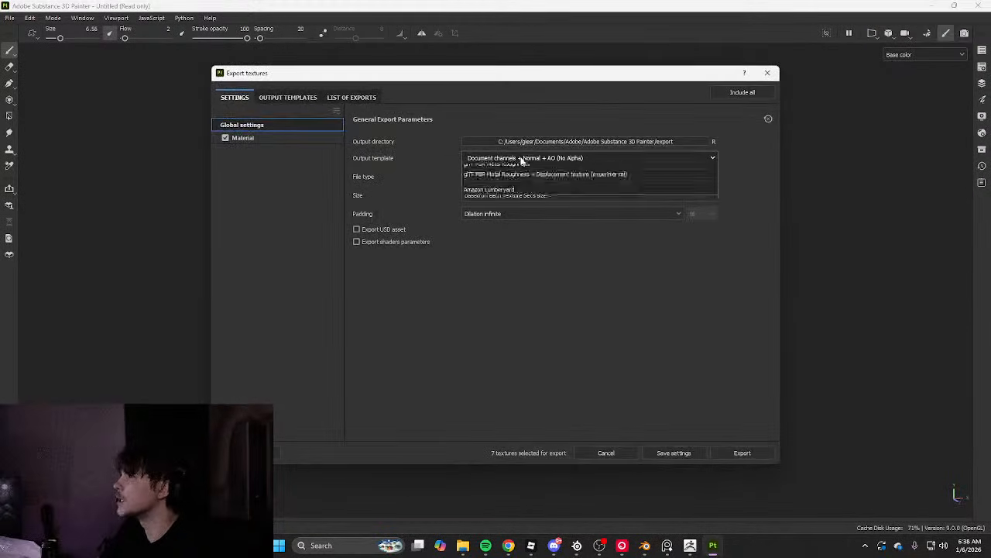
scroll(256, 242, "down", 3)
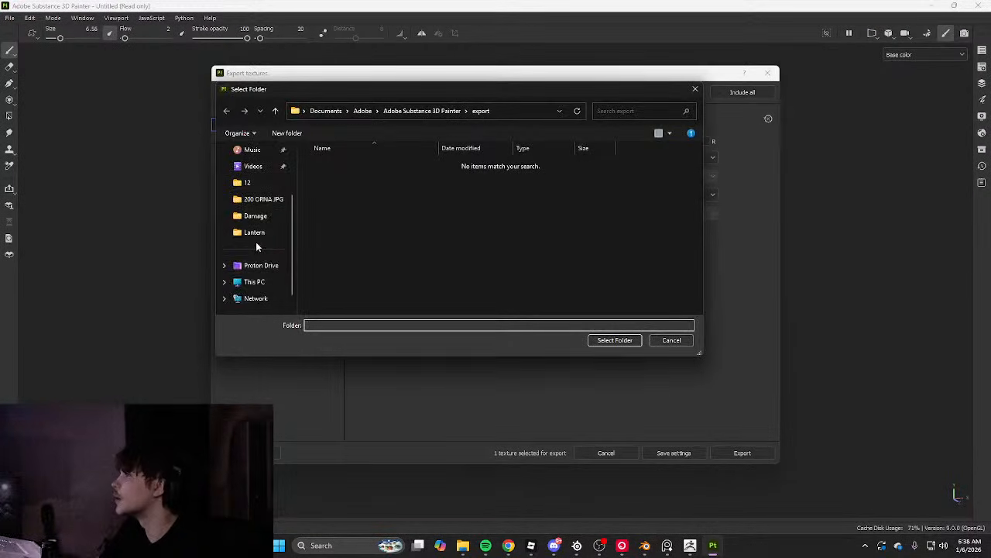
left_click(254, 232)
left_click(614, 340)
left_click(742, 452)
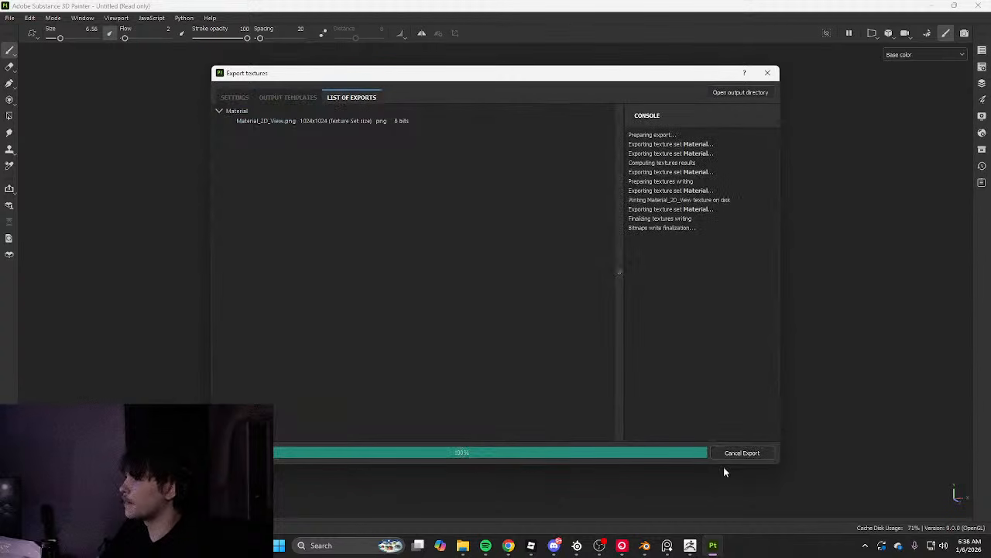
Switch to Blender and move the separate panel Cube.014 along one axis back into the lantern's side opening
left_click(644, 546)
left_click(404, 252)
key("Tab")
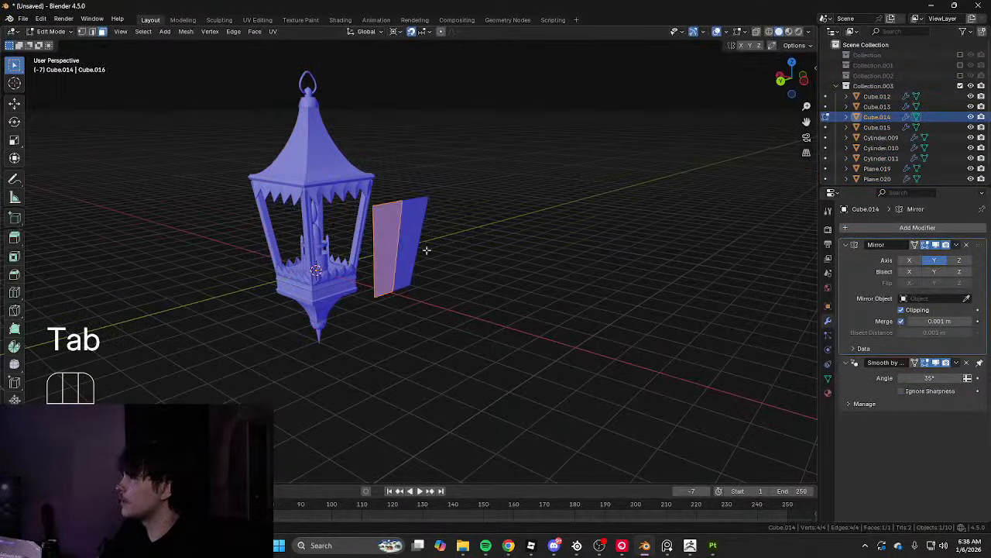
key("ctrl+KP_1")
scroll(543, 265, "down", 5)
key("g")
middle_click(503, 261)
left_click(477, 263)
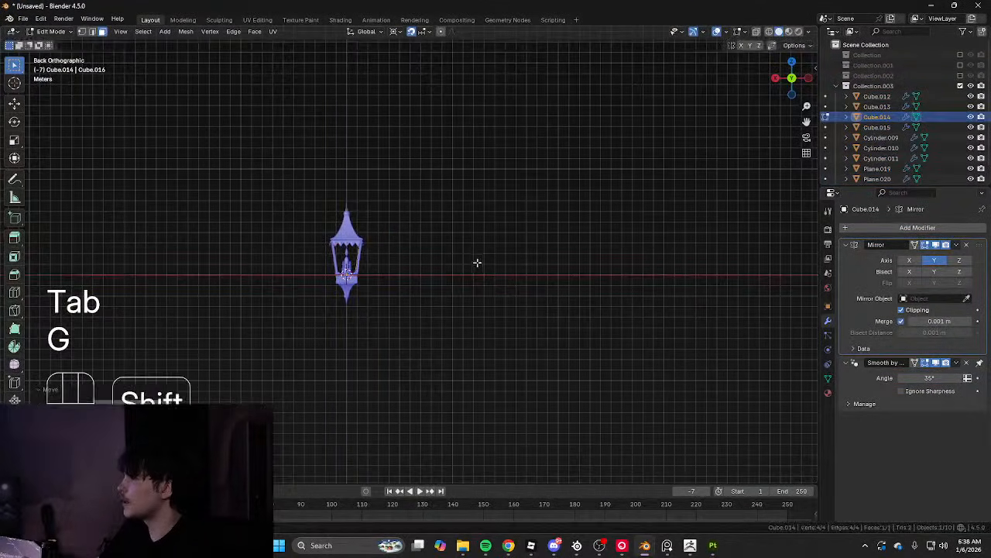
Flip the panel's normals so that it faces the inside of the lantern
middle_click_drag(476, 264, 563, 267, "shift")
scroll(573, 272, "up", 6)
middle_click_drag(585, 281, 376, 311)
key("alt+n")
left_click(583, 324)
key("Tab")
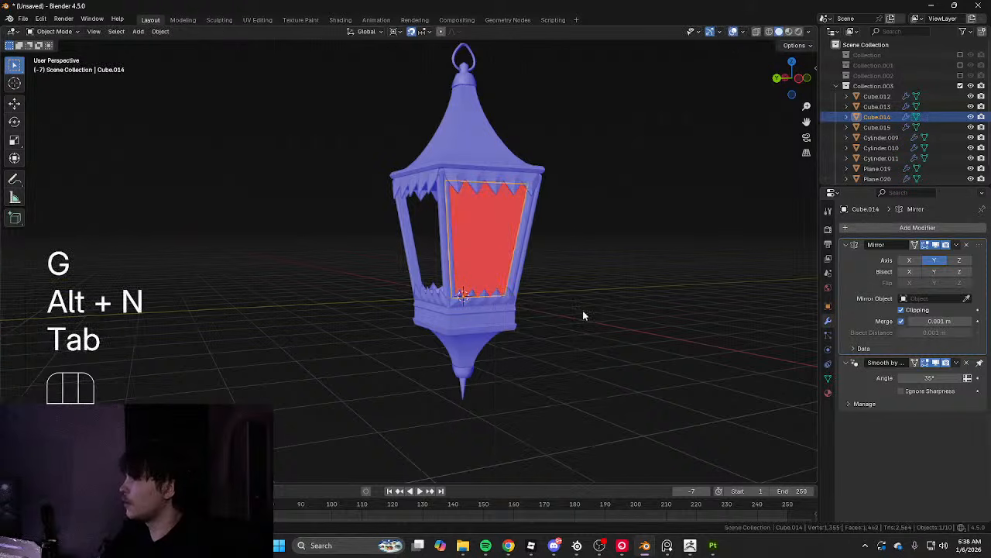
key("Tab")
key("Tab")
Duplicate the panel in top view and rotate the copy 90° around the lantern's center
key("KP_7")
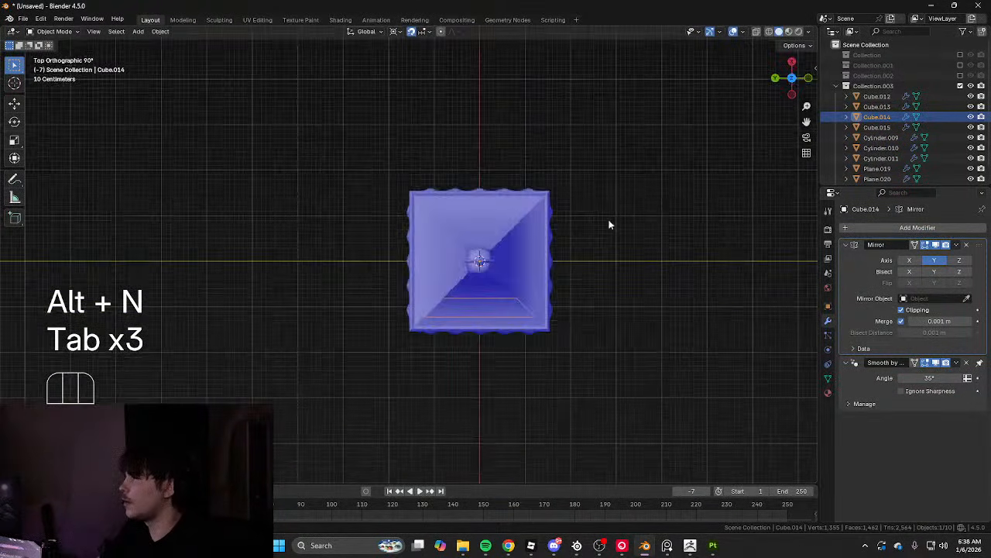
key("shift+d")
key("ctrl+z")
key("Tab")
key("a")
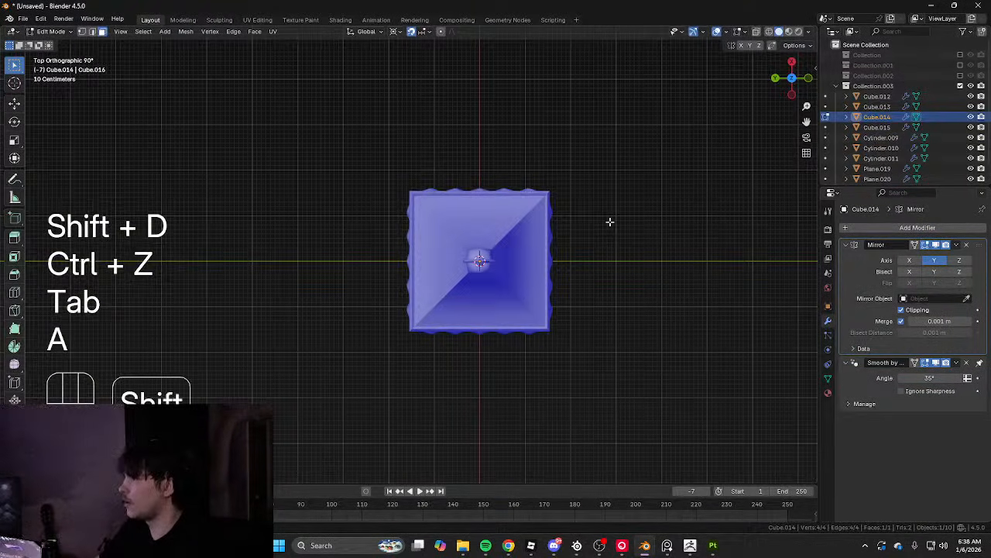
key("shift+z")
key("shift+x")
key("Tab")
key("shift+d")
key("r")
key("9")
key("0")
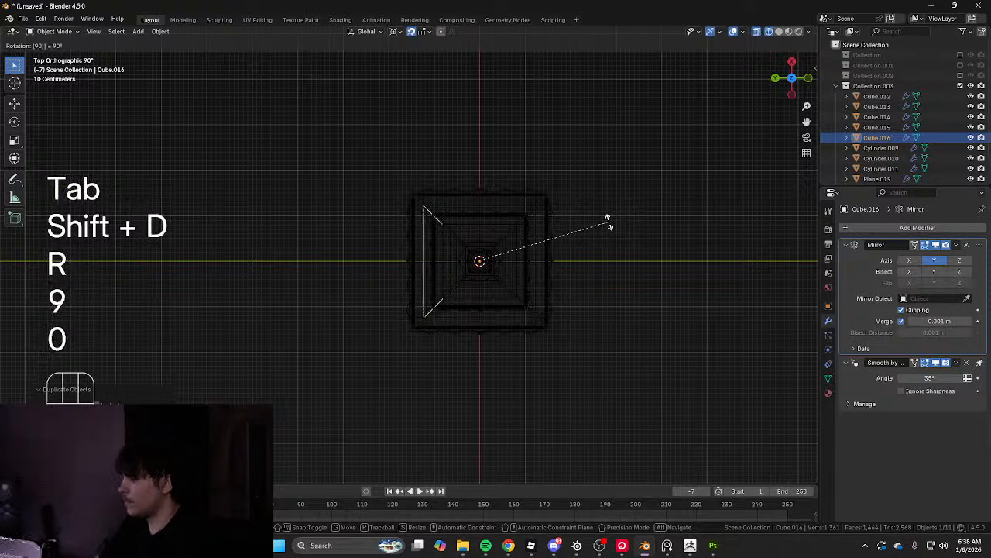
key("Return")
Duplicate the rotated panel and turn the new copy another 90° onto the lantern's third side
key("shift+d")
key("r")
key("9")
key("0")
key("Return")
Duplicate the third panel and rotate the copy 90° onto the lantern's remaining open side
key("shift+d")
key("r")
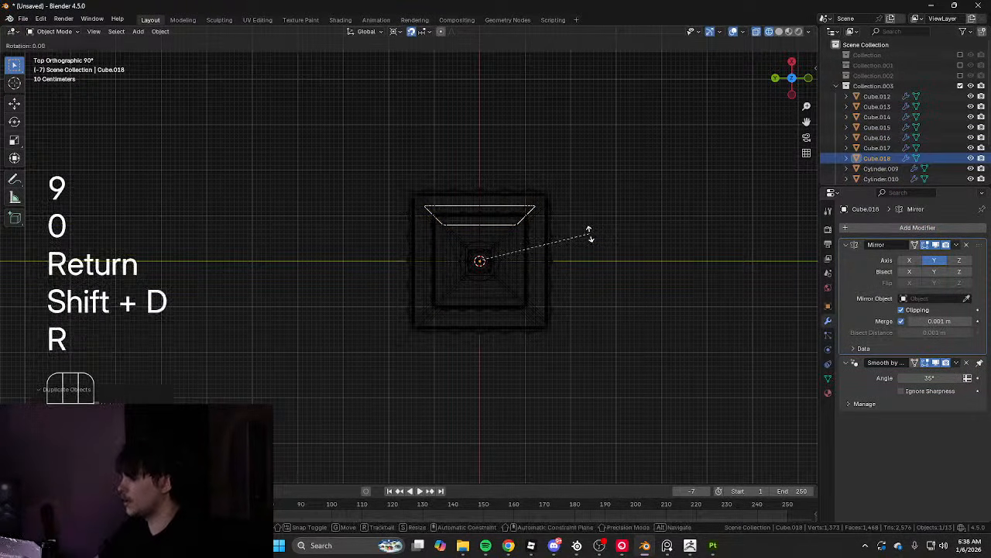
key("9")
key("8")
key("0")
key("BackSpace")
key("BackSpace")
key("BackSpace")
key("BackSpace")
key("BackSpace")
key("BackSpace")
key("9")
key("0")
key("Return")
key("shift+z")
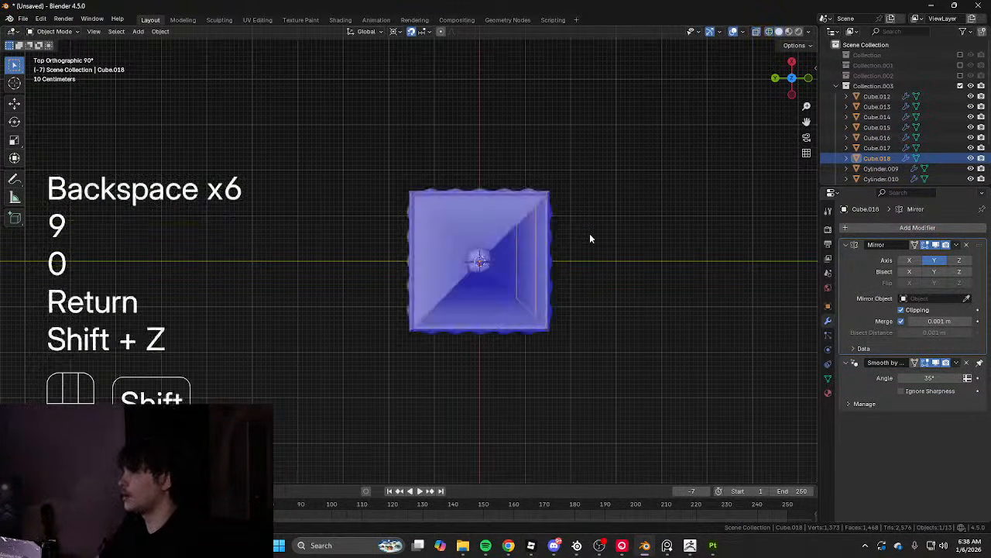
Create a new material for the lantern's main frame in the Shading workspace
middle_click_drag(589, 233, 566, 184)
left_click(497, 215)
left_click(340, 20)
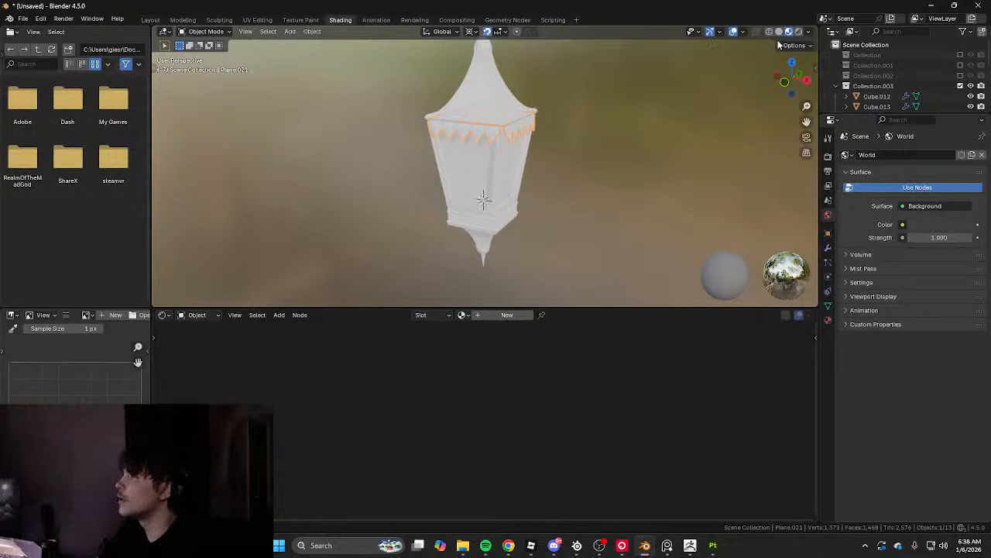
left_click(513, 154)
scroll(512, 155, "up", 3)
left_click(503, 316)
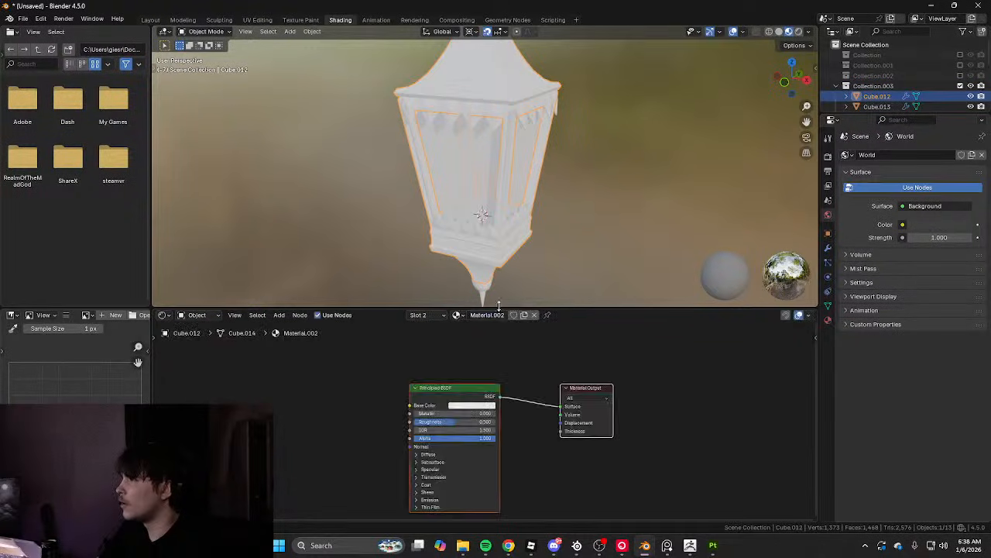
Link the frame's Material.002 to all lantern parts and feed the Material_2D_View.png texture into its Base Color
scroll(525, 239, "down", 2)
left_click(525, 238)
middle_click_drag(525, 239, 639, 225)
scroll(487, 221, "up", 2)
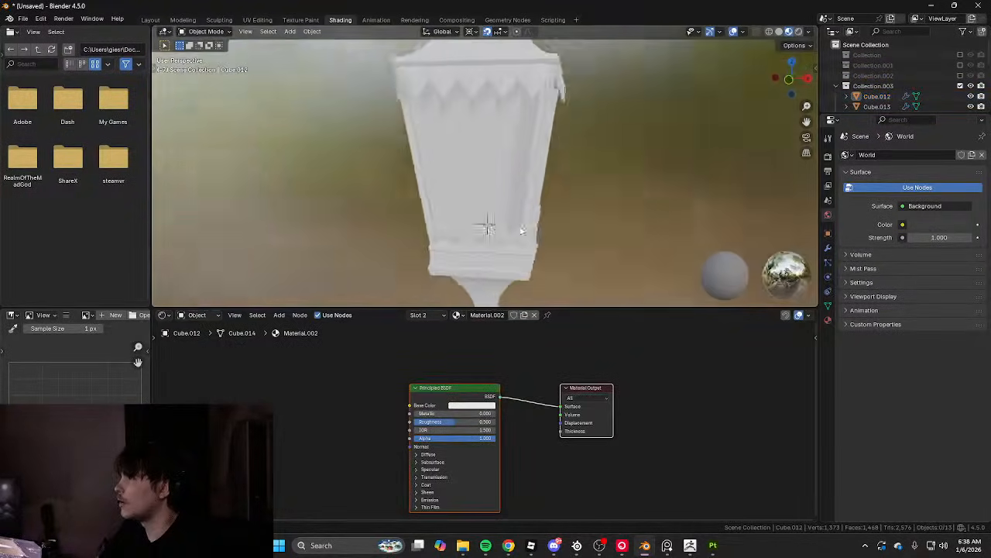
scroll(466, 171, "down", 5)
left_click(465, 171)
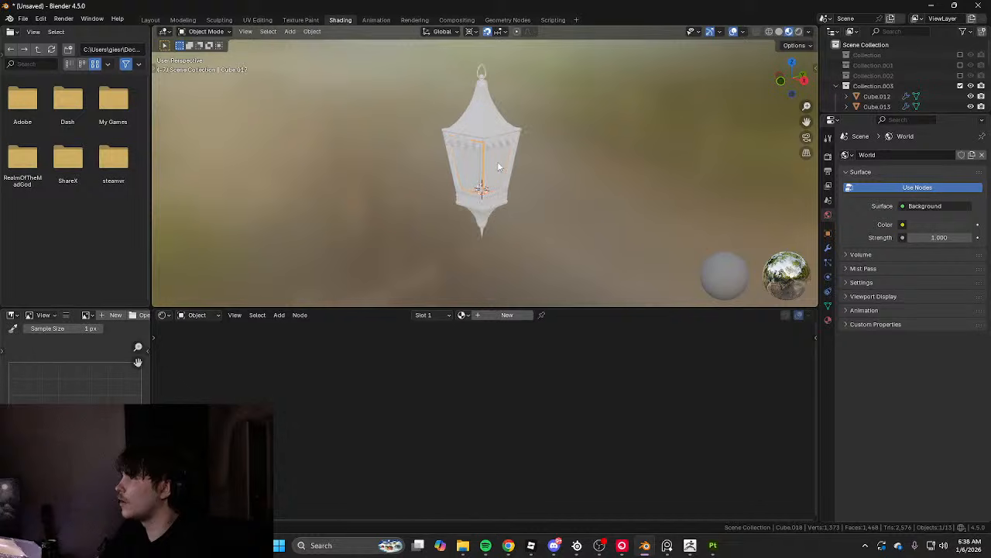
left_click(487, 141)
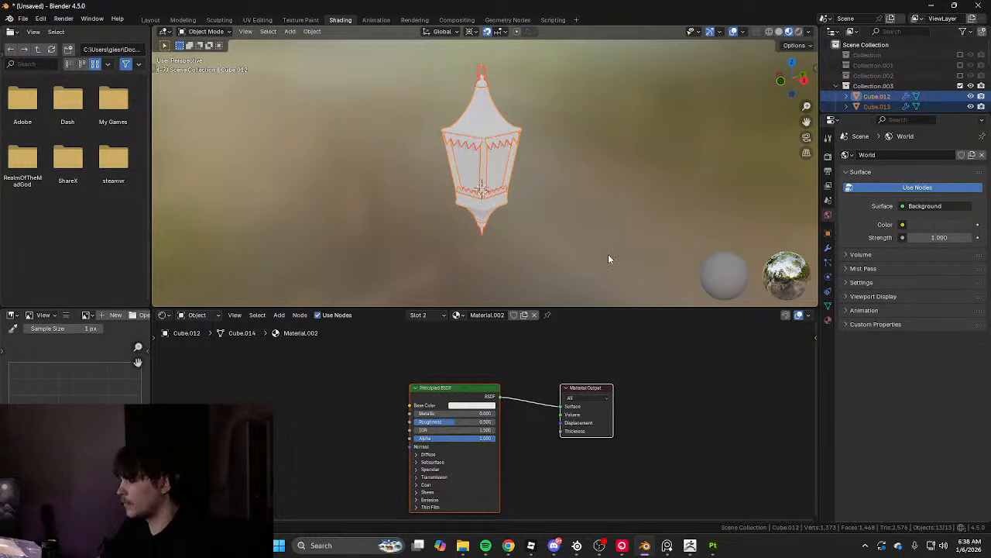
key("ctrl+l")
left_click(564, 282)
left_click(416, 358)
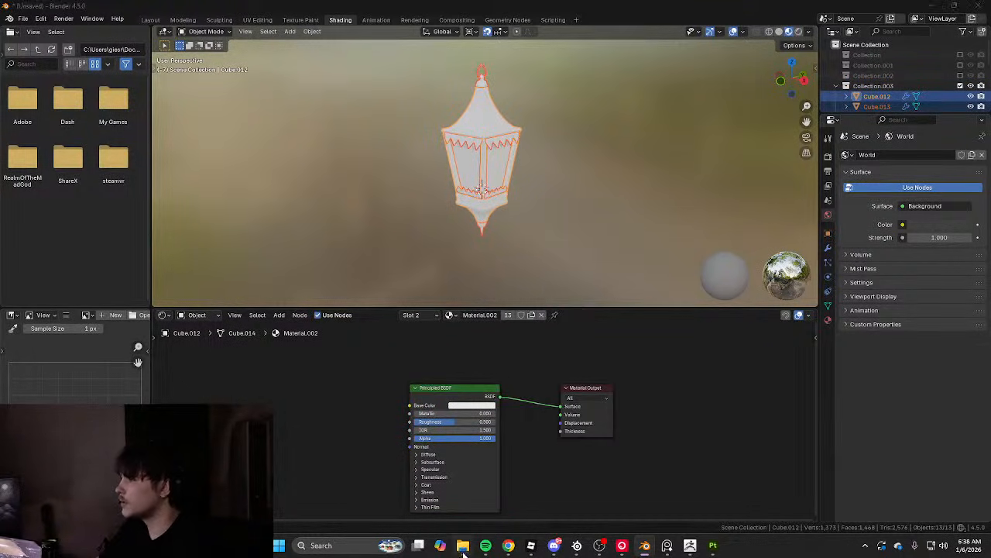
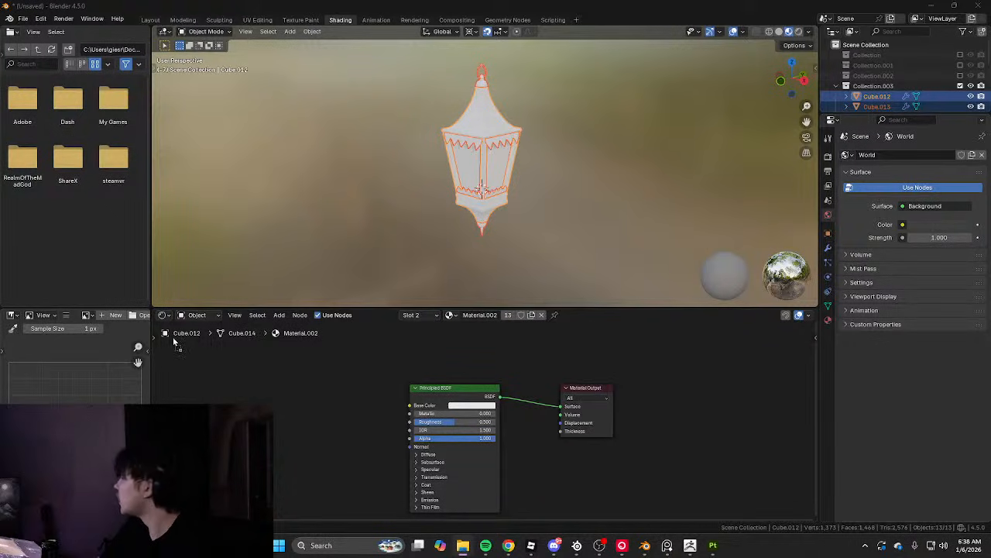
left_click_drag(172, 337, 353, 417)
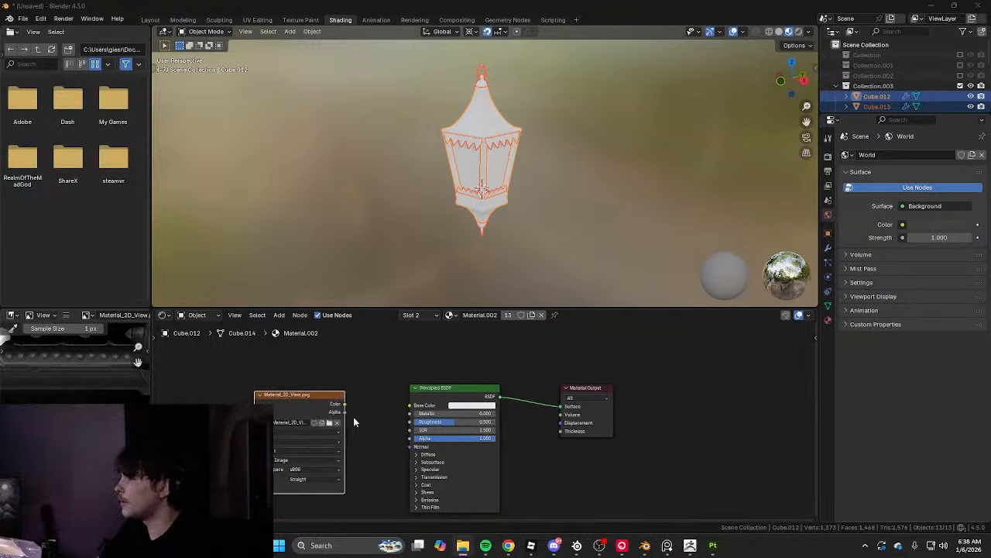
In the Layout workspace, show textures in the solid viewport shading and turn off the Face Orientation overlay
left_click(150, 20)
left_click(810, 31)
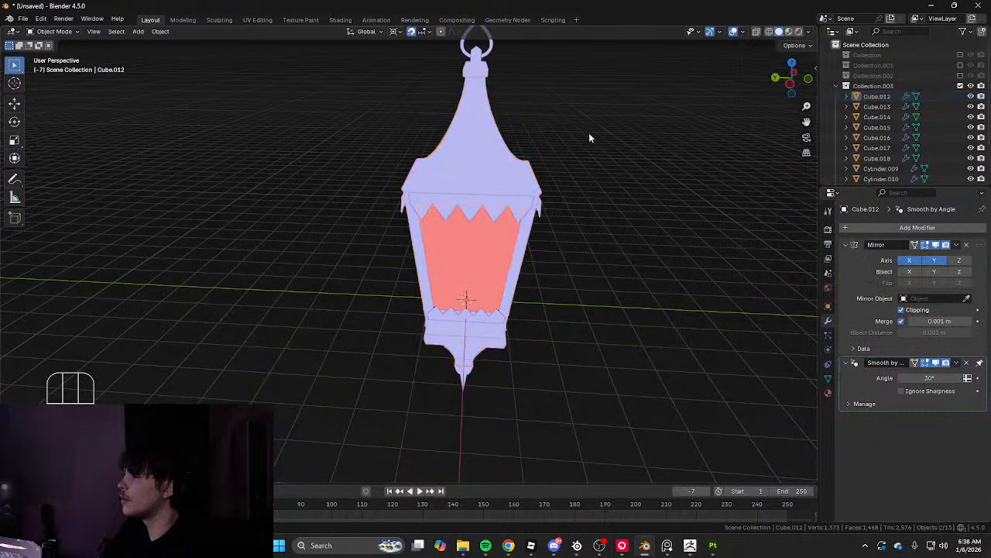
middle_click_drag(588, 132, 439, 127)
left_click(741, 32)
left_click(705, 220)
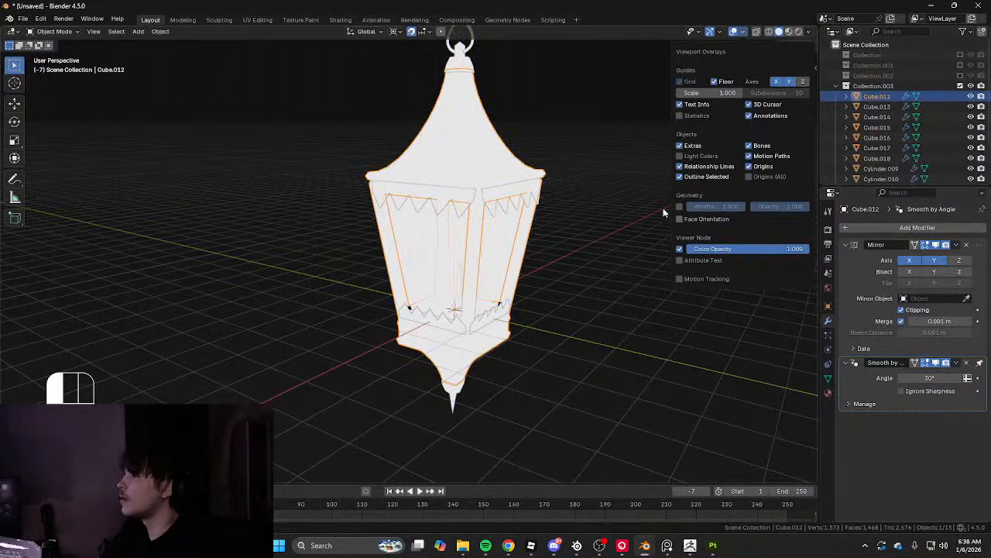
Try to link the frame's textured material to all lantern parts in the Shading workspace
left_click(339, 19)
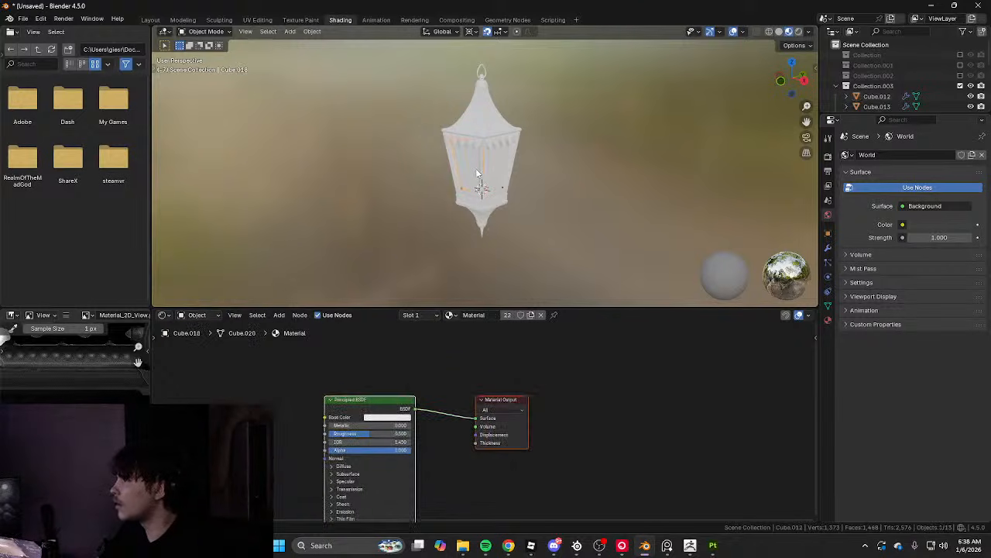
left_click(500, 204)
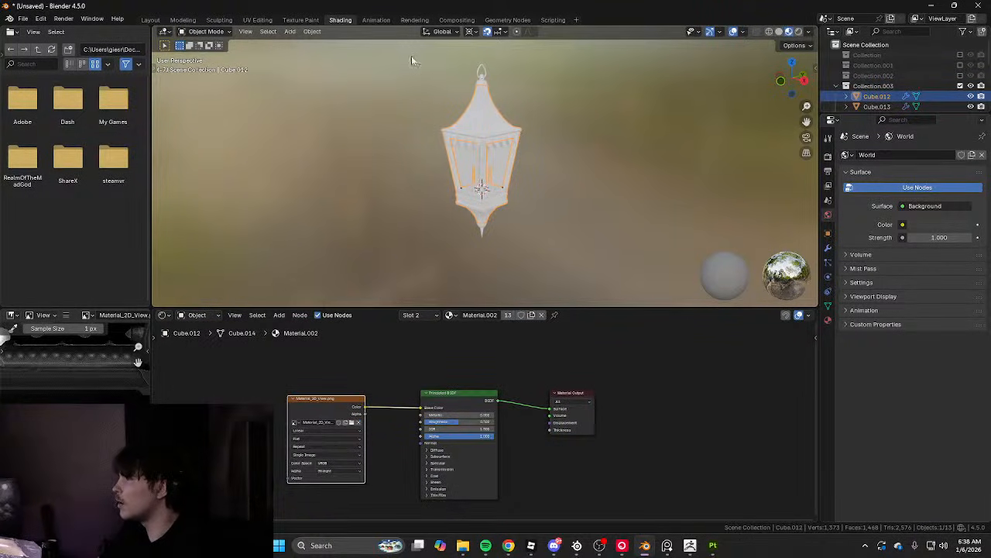
left_click_drag(412, 67, 610, 263)
key("ctrl+l")
left_click(609, 264)
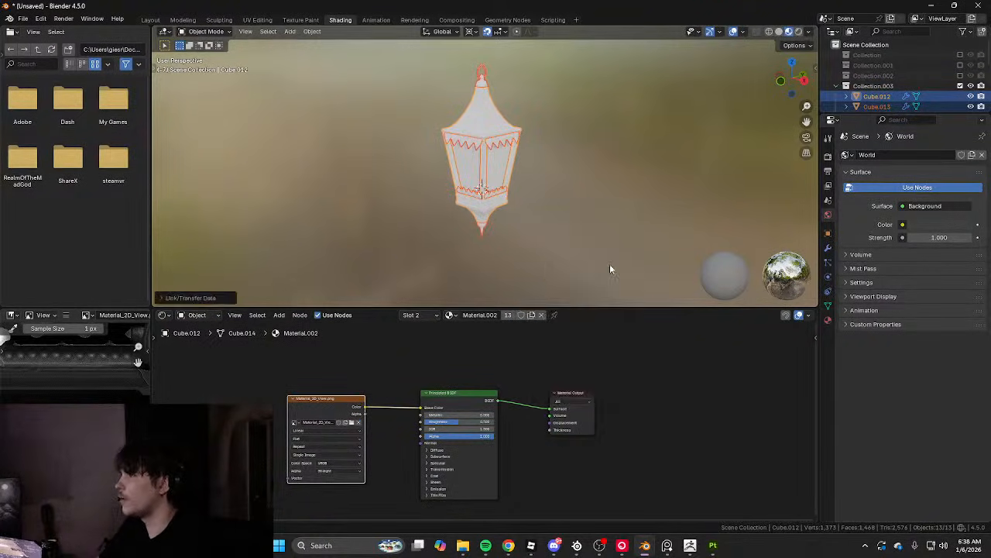
Hide the lantern panel that blocks access to the black inner frame
scroll(549, 210, "up", 5)
scroll(549, 211, "up", 2)
left_click(521, 185)
middle_click_drag(545, 183, 569, 240)
scroll(533, 223, "down", 6)
scroll(569, 291, "up", 8)
left_click(563, 258)
key("ctrl+z")
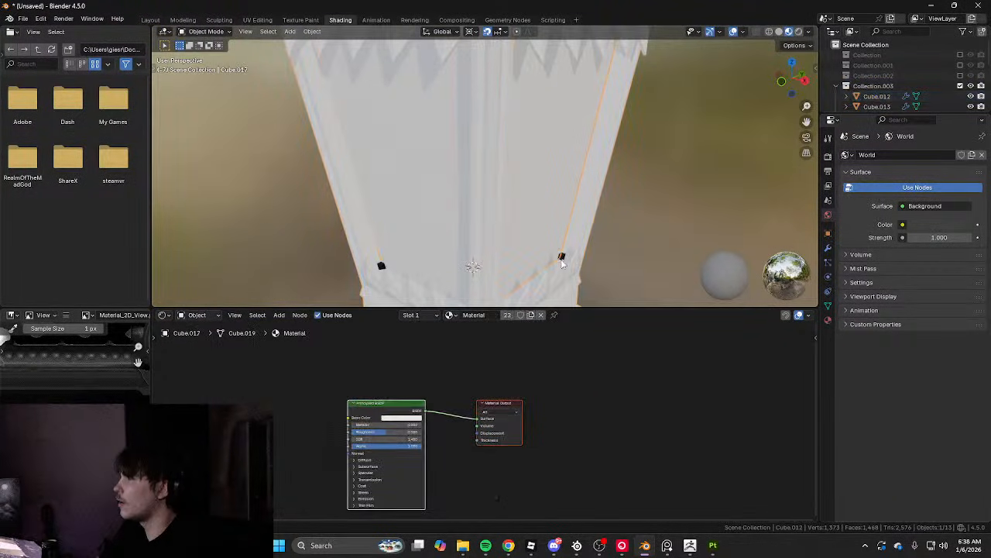
scroll(548, 260, "up", 6)
key("h")
scroll(537, 206, "down", 2)
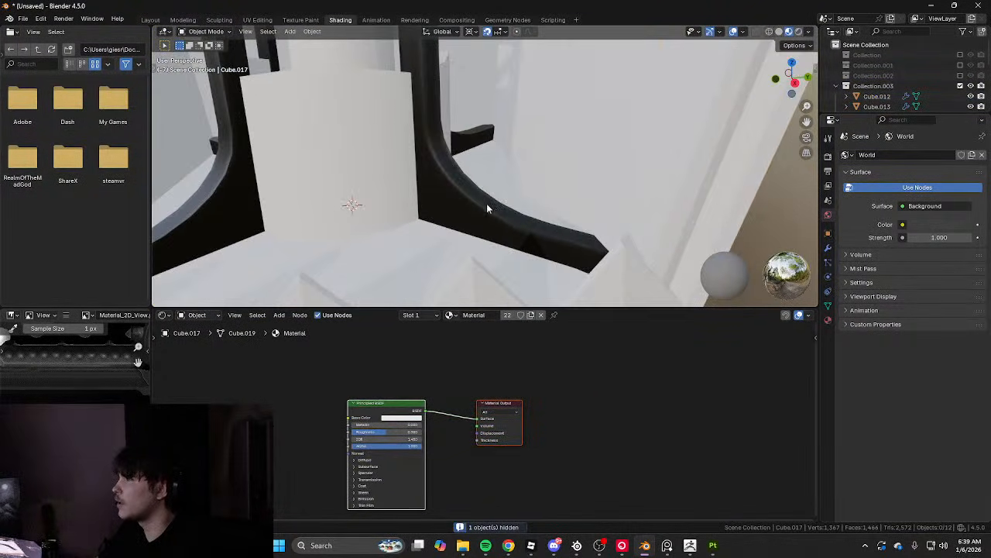
Remove the first slot, Material, from the lantern frame so only Material.002 remains, and unhide the panel
left_click(473, 208)
left_click(422, 315)
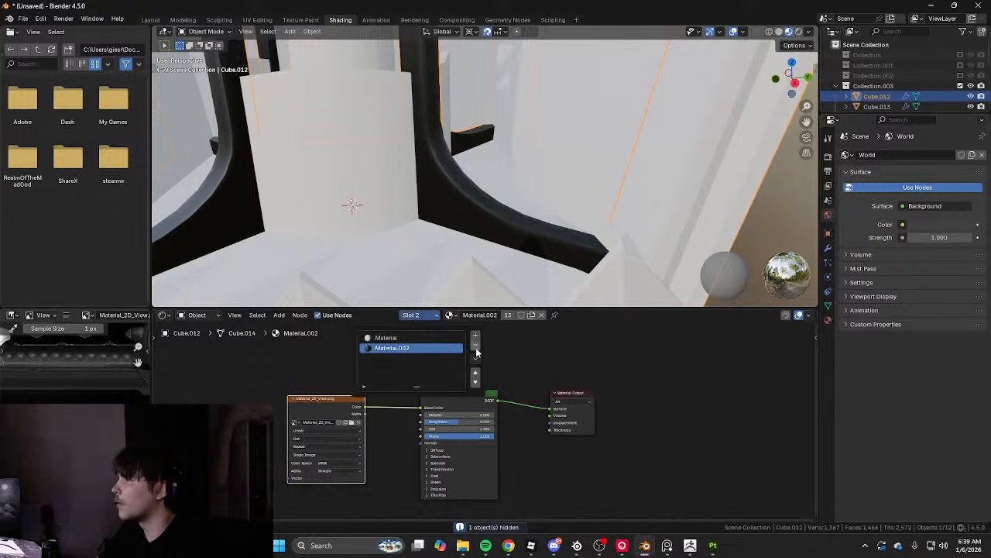
left_click(411, 337)
scroll(523, 194, "down", 10)
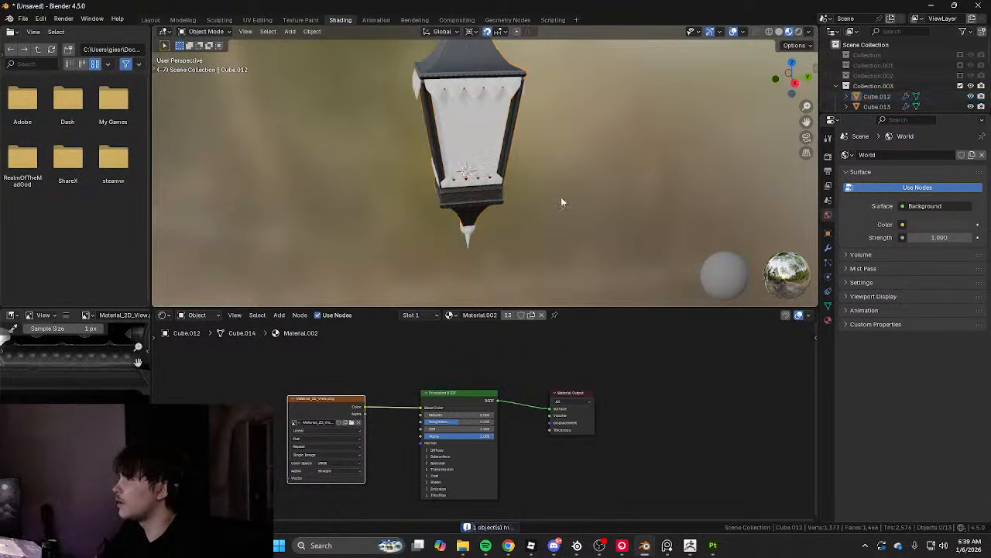
Select all lantern parts with the main frame active and link its single textured material to them
left_click(496, 184)
left_click(508, 153)
scroll(507, 152, "down", 4)
left_click_drag(420, 58, 595, 240)
key("ctrl+l")
left_click(545, 238)
scroll(577, 192, "up", 3)
left_click(301, 78)
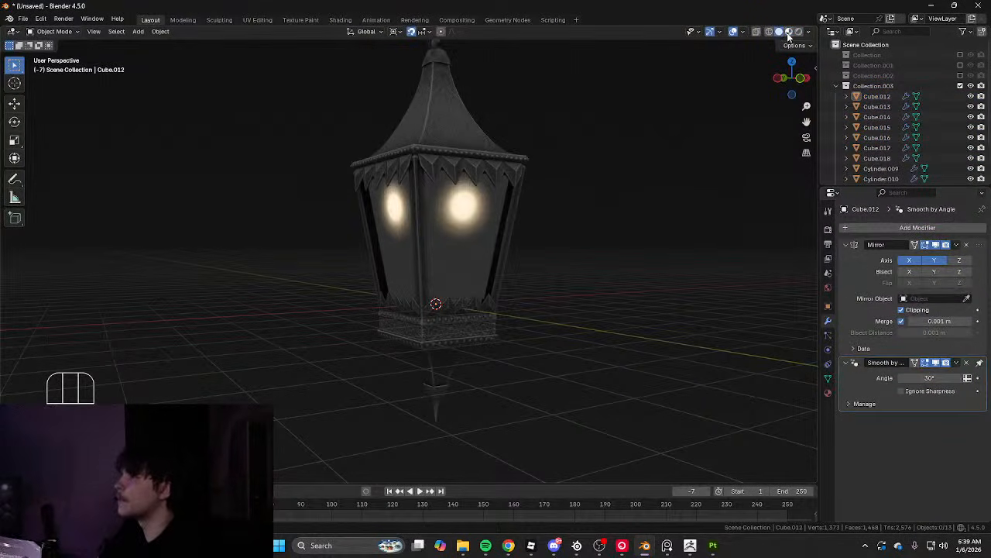
Display the lantern in Material Preview in the Layout workspace and select one of the glowing panels
left_click(788, 32)
scroll(520, 170, "up", 5)
left_click(517, 231)
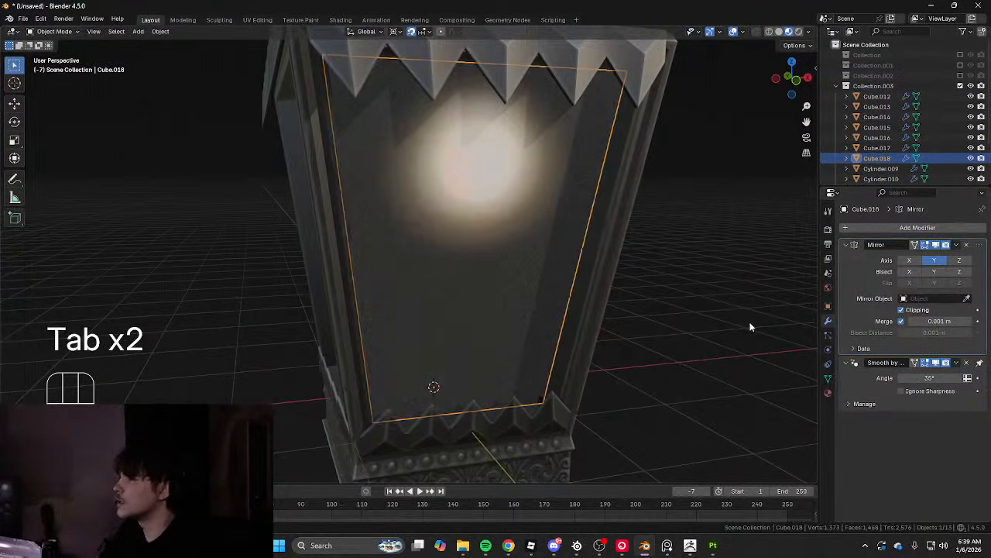
key("Tab")
key("Tab")
key("Tab")
Enable Camera backface culling in the panel material's surface settings and check the lantern from around its sides
left_click(827, 393)
scroll(917, 402, "down", 8)
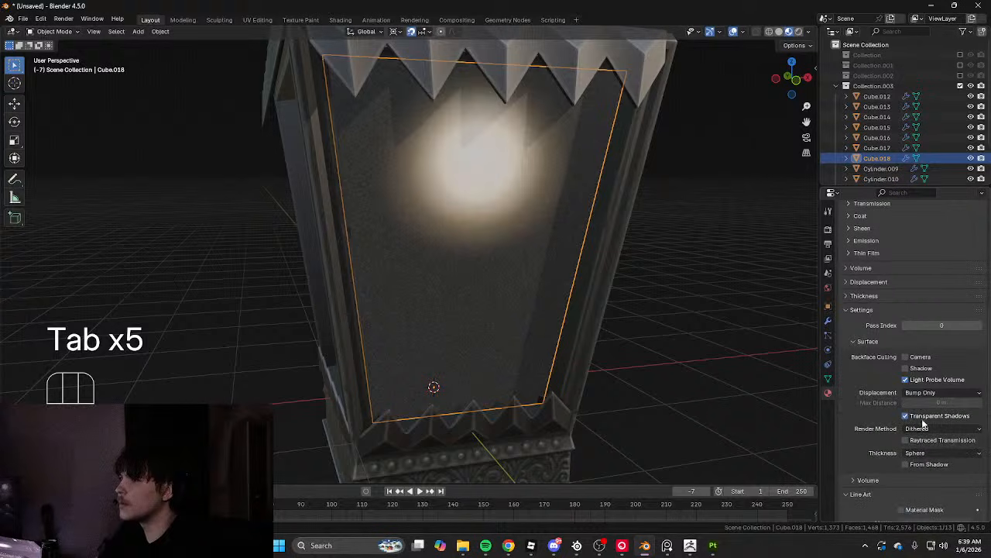
left_click(909, 358)
left_click(722, 313)
scroll(723, 312, "down", 6)
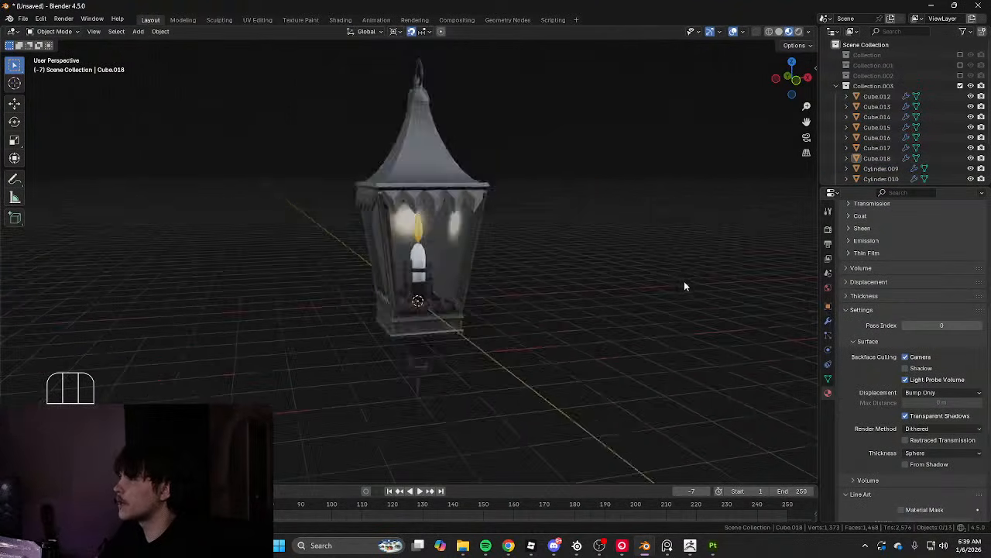
mouse_move(806, 291)
middle_mouse_down()
mouse_move(250, 288)
mouse_move(526, 233)
middle_mouse_up()
scroll(527, 233, "up", 2)
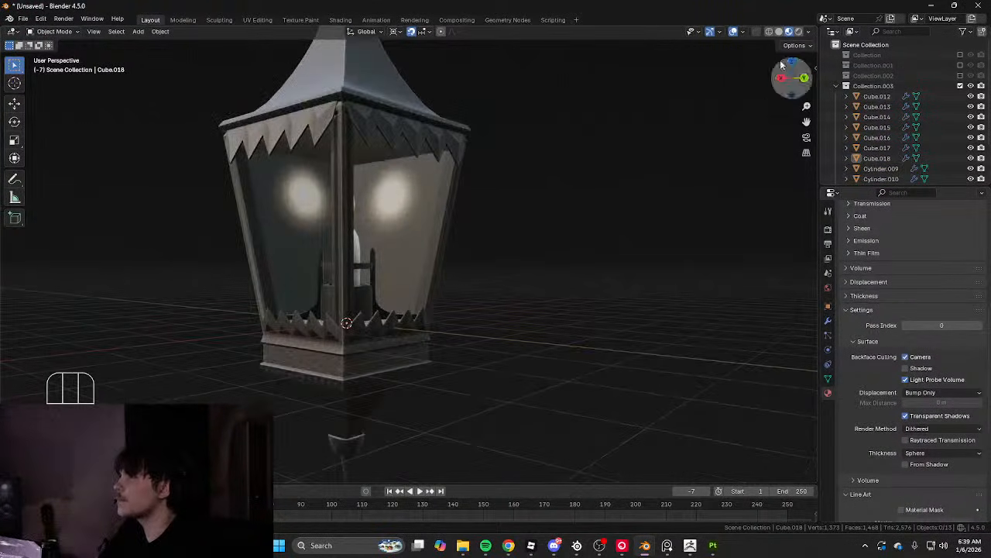
Show the lantern in solid shading with backface culling enabled in the viewport
left_click(781, 32)
mouse_move(633, 120)
middle_mouse_down()
mouse_move(540, 166)
mouse_move(439, 155)
middle_mouse_up()
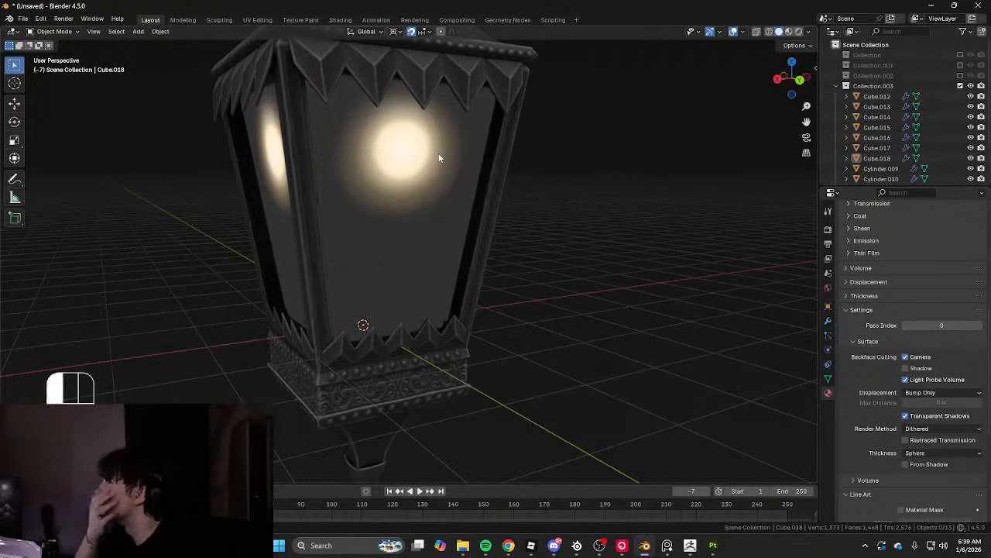
left_click(438, 155)
left_click(810, 32)
left_click(750, 209)
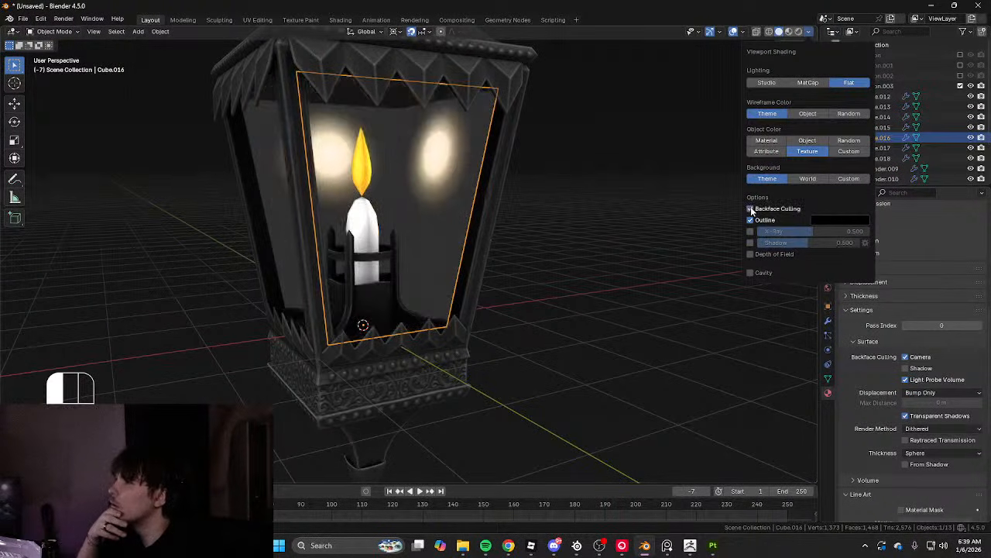
left_click(626, 115)
scroll(627, 116, "down", 3)
middle_click_drag(627, 116, 732, 132)
scroll(639, 139, "down", 3)
middle_click_drag(638, 138, 719, 51)
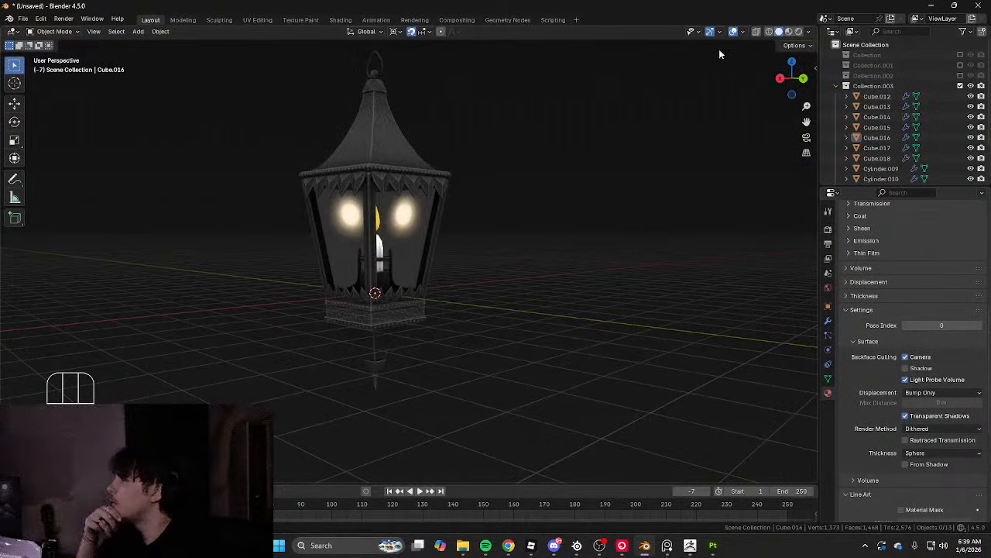
Hide the viewport overlays and switch the lantern view to orthographic projection
middle_click_drag(631, 101, 681, 116, "shift")
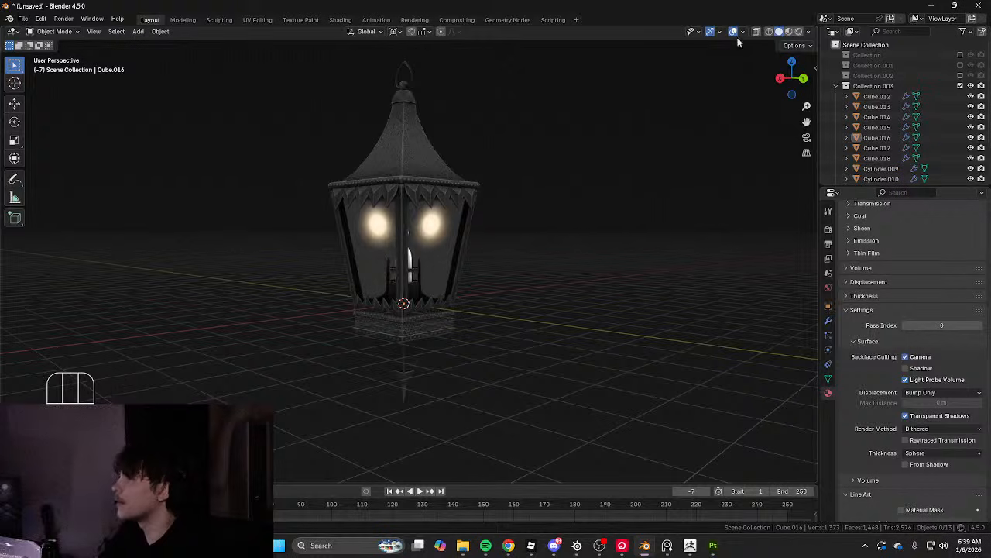
left_click(733, 32)
left_click(803, 157)
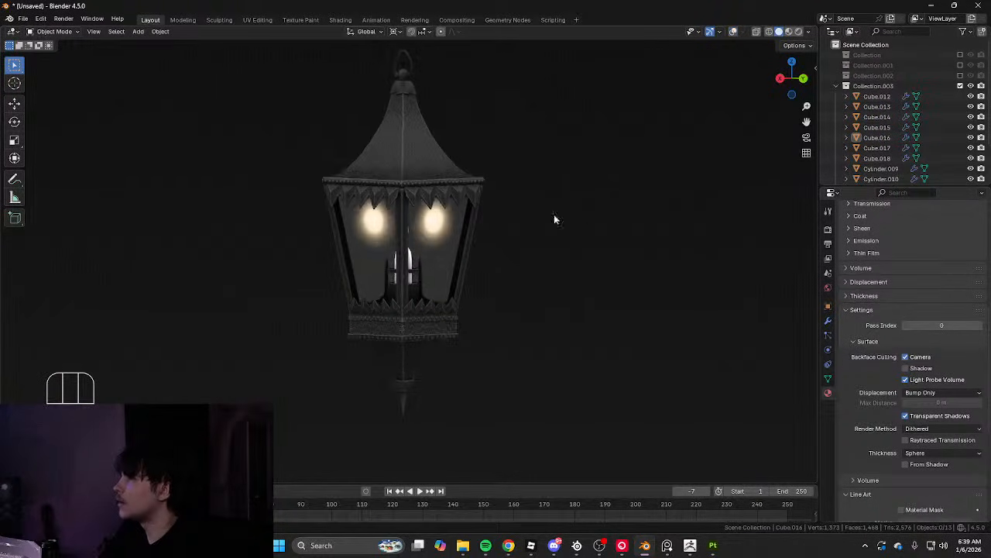
scroll(552, 215, "up", 4)
mouse_move(542, 214)
middle_mouse_down()
mouse_move(457, 211)
mouse_move(444, 274)
mouse_move(524, 267)
mouse_move(440, 243)
mouse_move(556, 219)
middle_mouse_up()
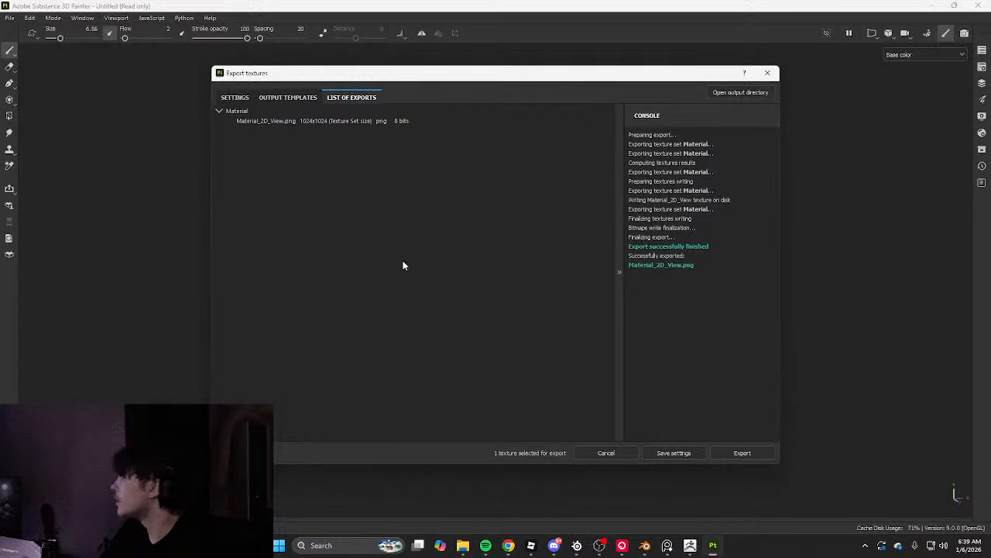
Switch to Substance 3D Painter, close the texture export dialog and set the Baked Lighting Stylized filter's Specular AO to 0
key("Escape")
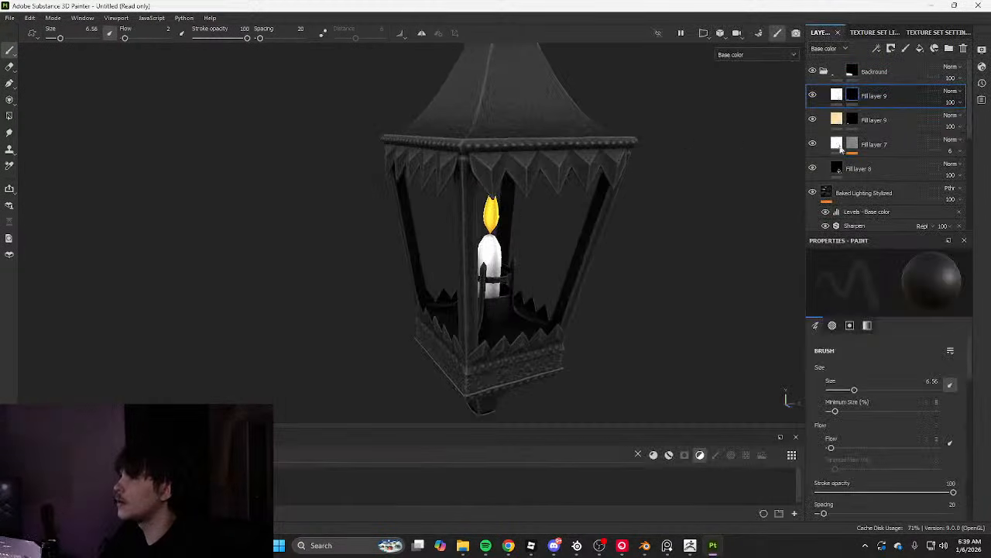
scroll(875, 193, "down", 3)
left_click(874, 115)
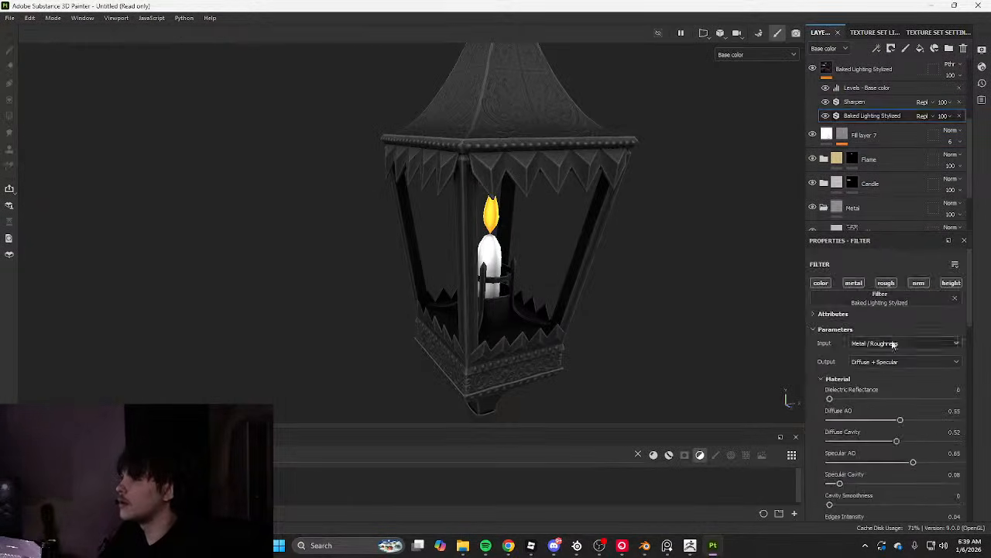
scroll(883, 356, "down", 4)
left_click_drag(912, 337, 803, 334)
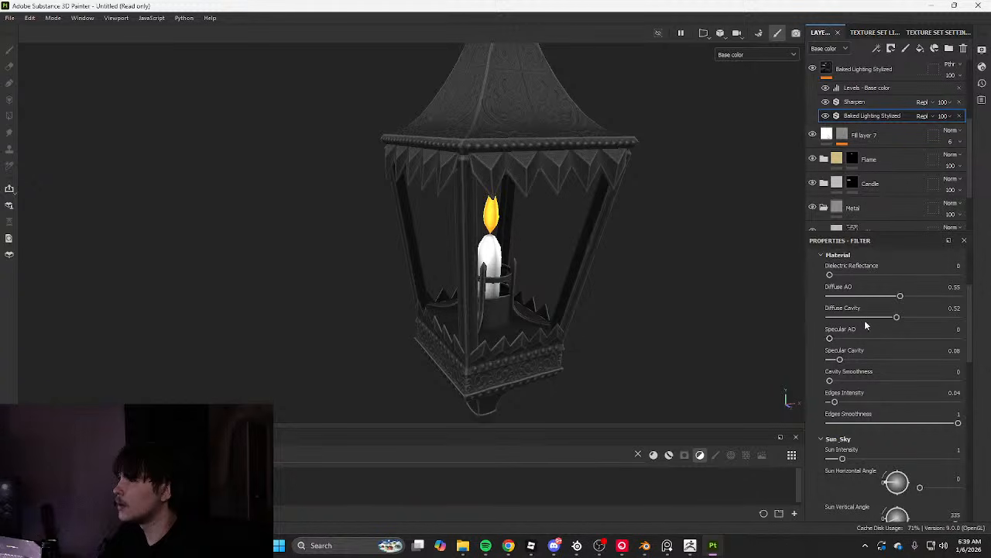
Adjust the Diffuse AO of the Baked Lighting Stylized filter while judging the shading on the frame and candle
middle_click_drag(599, 281, 578, 221, "alt")
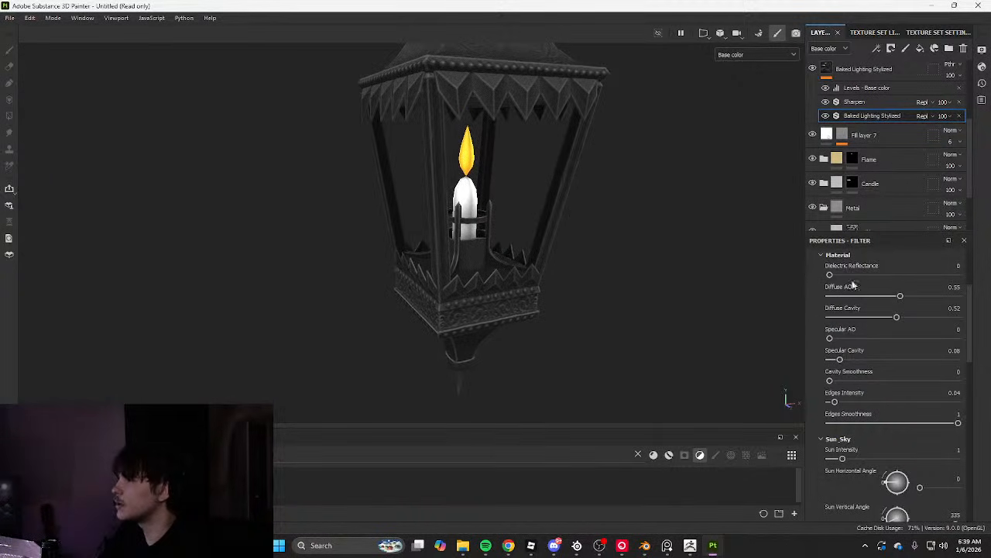
left_click_drag(830, 295, 898, 297)
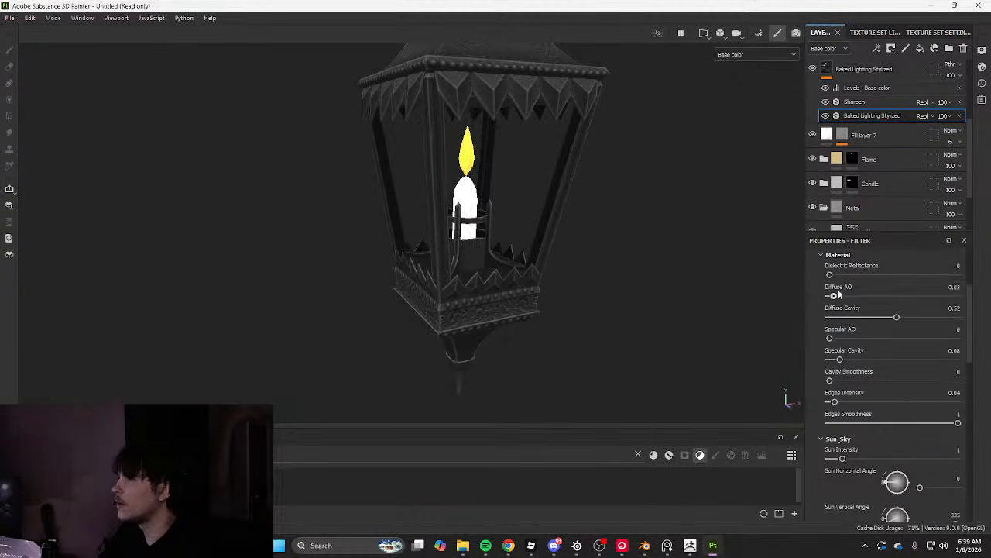
left_click_drag(836, 295, 960, 296)
left_click_drag(568, 210, 621, 219, "alt")
left_click_drag(670, 237, 532, 226, "alt")
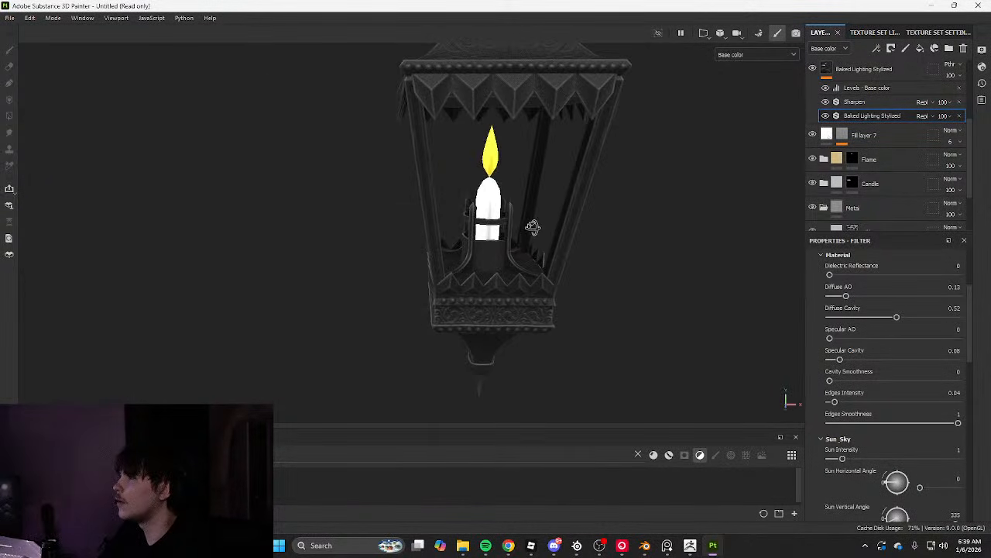
left_click_drag(884, 297, 882, 297)
left_click_drag(528, 209, 425, 159, "alt")
scroll(529, 220, "up", 5)
scroll(404, 286, "down", 5)
scroll(458, 312, "up", 5)
scroll(449, 315, "down", 4)
scroll(437, 141, "up", 3)
Try adding a fill layer with a black mask at the top of the Metal group
left_click(864, 136)
scroll(883, 166, "down", 3)
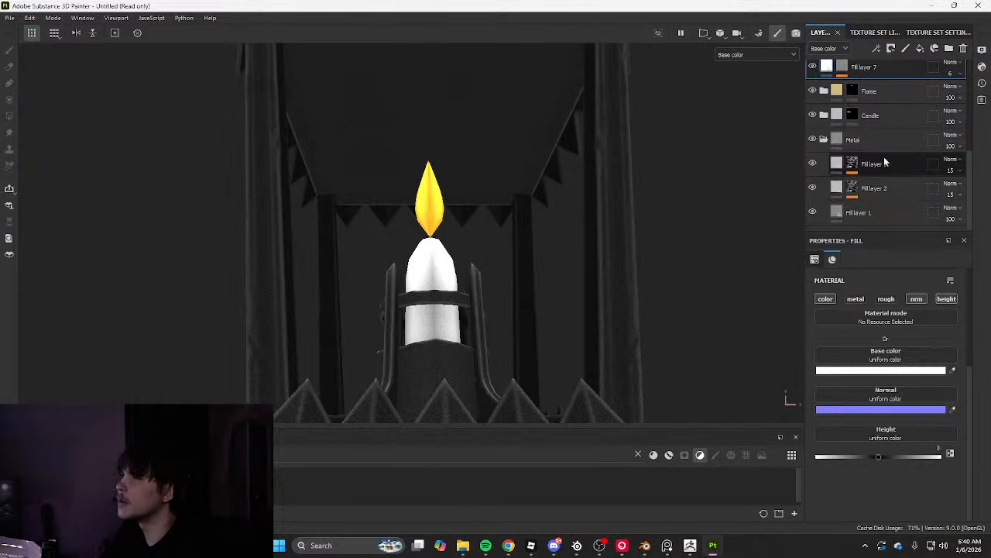
left_click(921, 49)
right_click(877, 171)
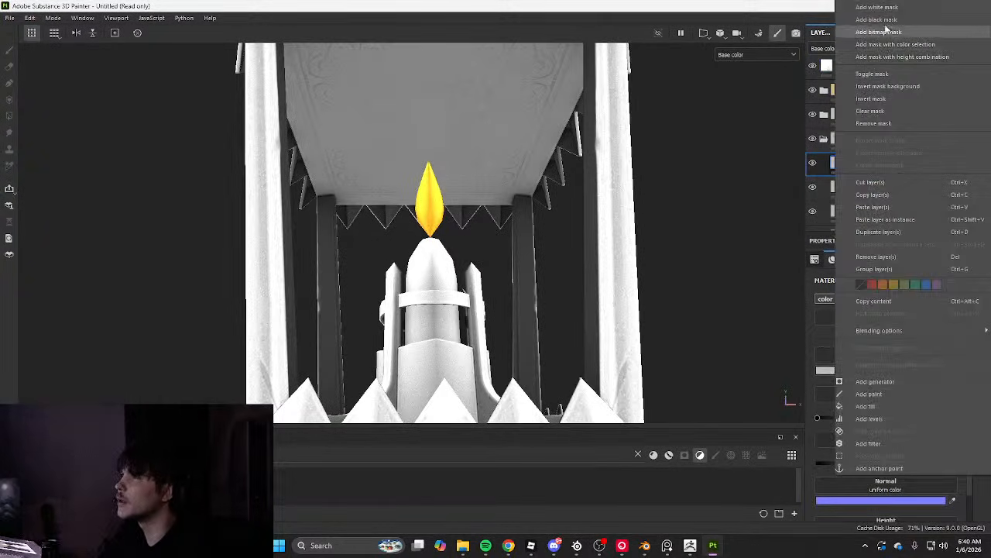
left_click(884, 21)
Try painting a soft glow into the mask on the roof's underside above the flame, using brush size 19.01
scroll(442, 139, "up", 3)
mouse_move(439, 132)
left_mouse_down("alt")
mouse_move(415, 100)
mouse_move(421, 124)
mouse_move(439, 119)
left_mouse_up("alt")
key("ctrl+z")
right_click_drag(343, 100, 360, 99, "ctrl")
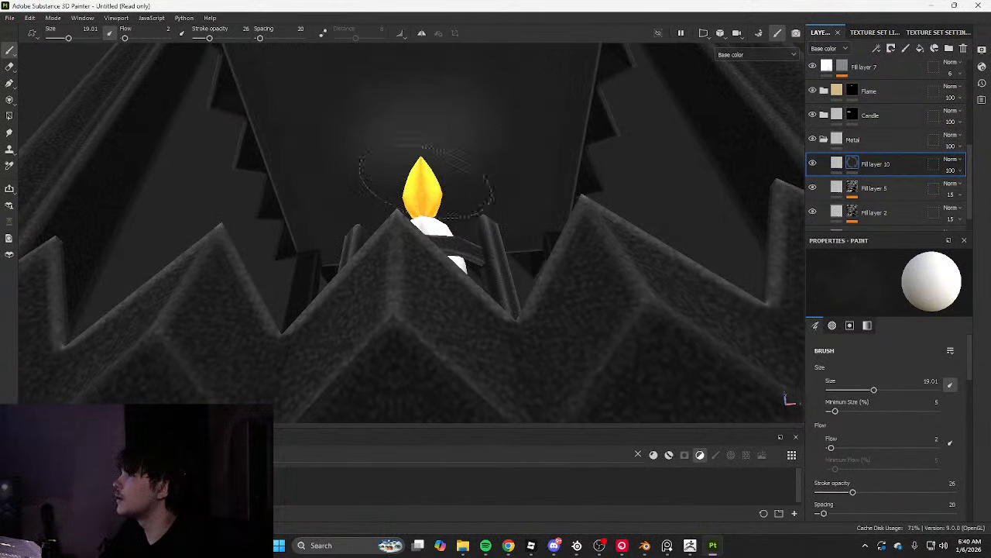
Try a warm orange base color, FFDAA9, on the glow fill layer
left_click(836, 163)
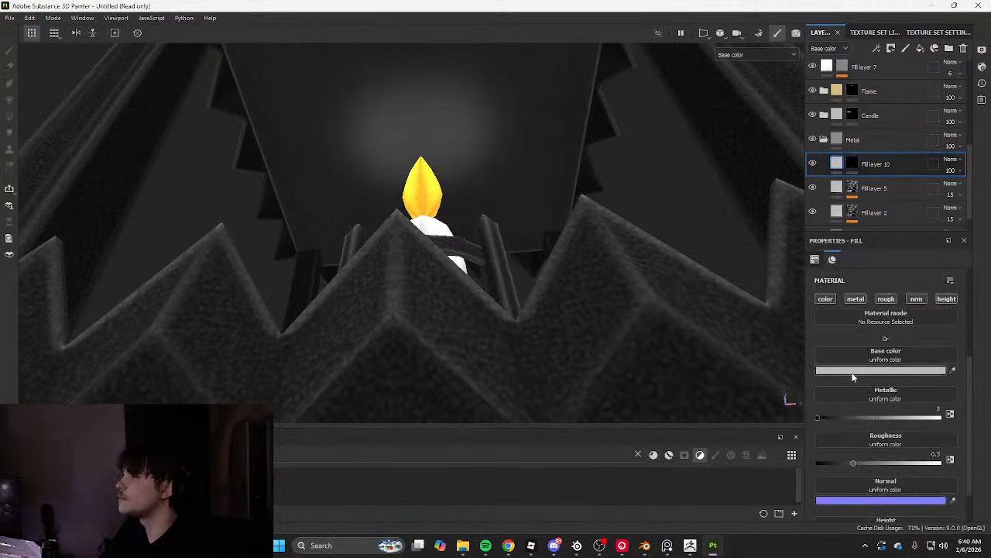
left_click(874, 368)
left_click_drag(895, 469, 891, 463)
left_click_drag(825, 419, 801, 350)
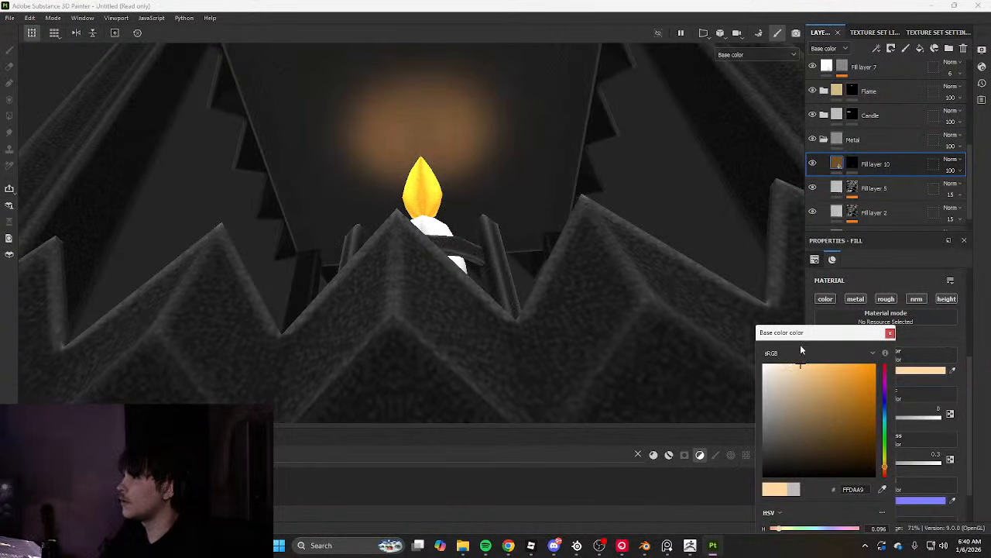
left_click(890, 333)
Try painting the glow onto the inner sides of the lantern's corner posts with brush size 6.56
scroll(610, 186, "down", 3)
left_click_drag(610, 186, 643, 194, "alt")
left_click(853, 164)
key("Tab")
scroll(581, 240, "down", 3)
mouse_move(581, 240)
left_mouse_down("alt")
mouse_move(557, 259)
mouse_move(638, 423)
left_mouse_up("alt")
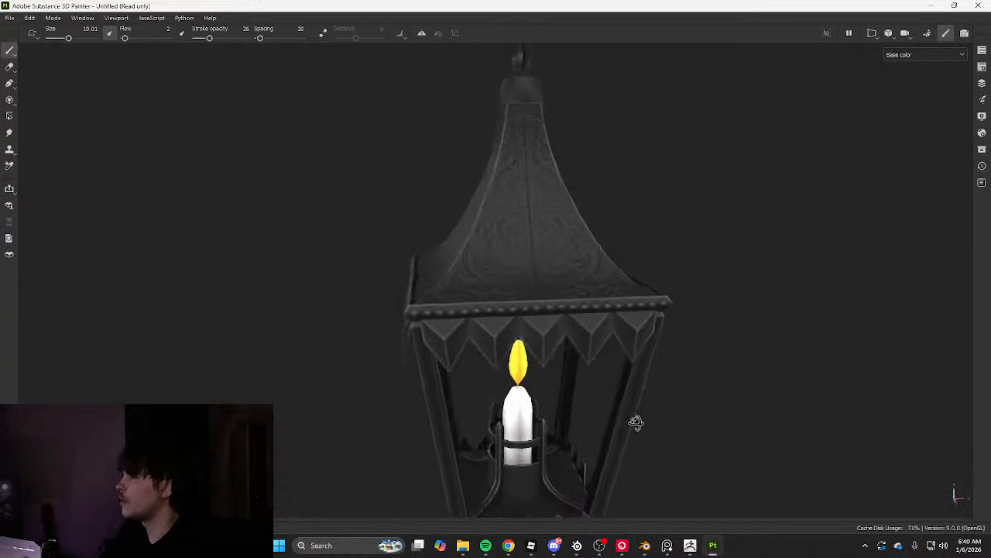
middle_click_drag(637, 423, 514, 288, "alt")
scroll(463, 335, "up", 3)
mouse_move(462, 310)
left_mouse_down("alt")
mouse_move(699, 222)
mouse_move(494, 271)
left_mouse_up("alt")
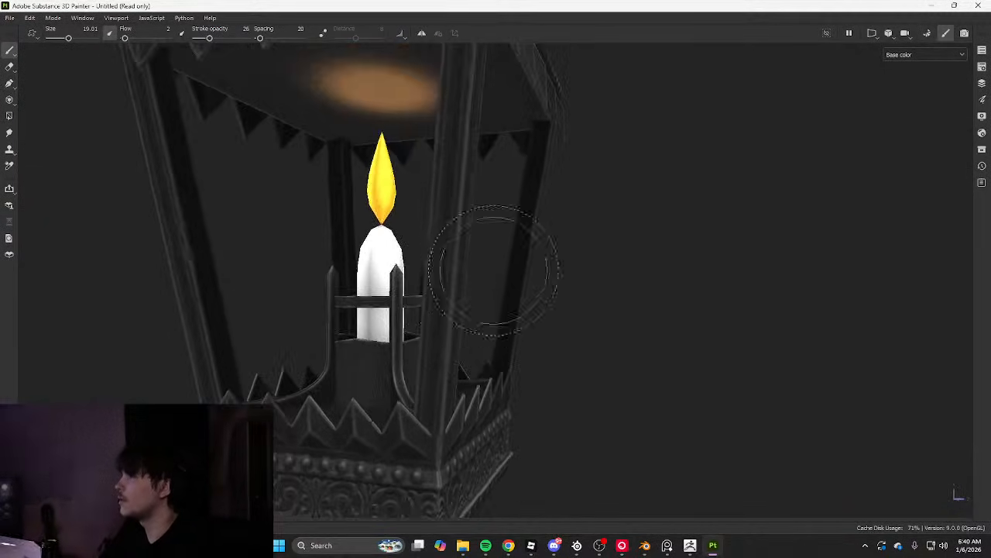
right_click_drag(516, 247, 501, 247, "ctrl")
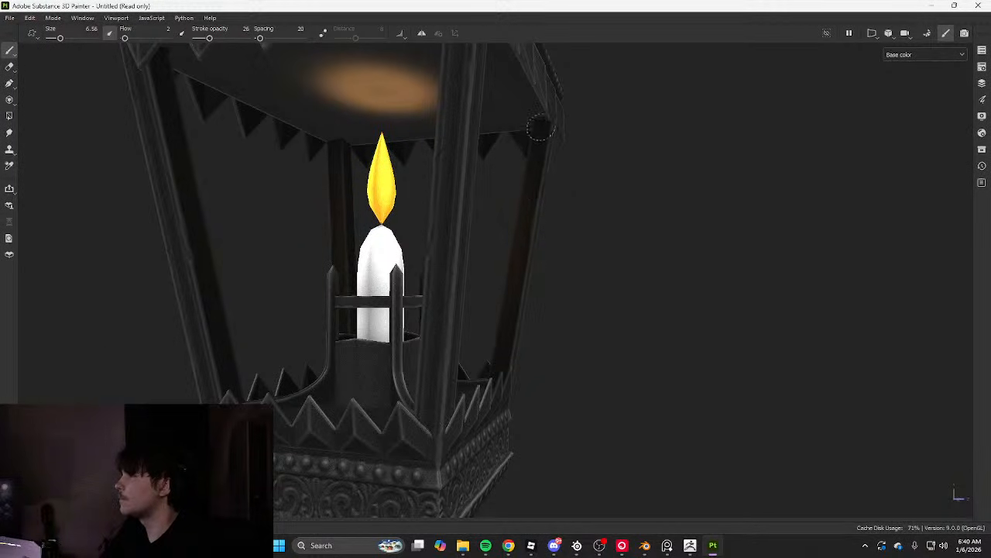
Undo the painted glow and the added fill layer
mouse_move(540, 129)
left_mouse_down("alt")
mouse_move(476, 185)
mouse_move(566, 281)
mouse_move(416, 347)
mouse_move(416, 301)
left_mouse_up("alt")
right_click_drag(416, 301, 613, 370, "alt")
left_click_drag(612, 370, 561, 266, "alt")
right_click_drag(561, 267, 513, 269, "alt")
left_click_drag(513, 270, 507, 207, "alt")
key("ctrl")
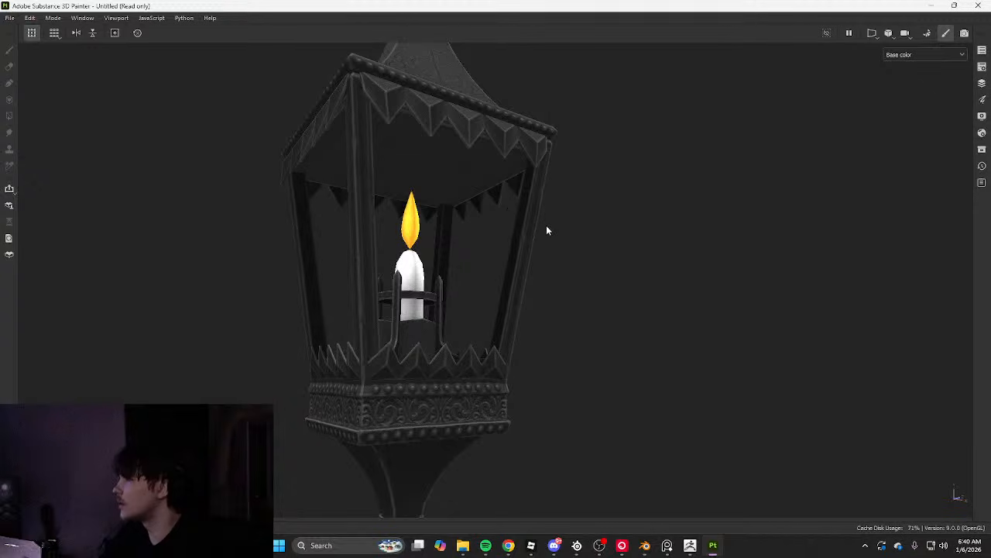
Examine the whole lantern and its glass pane, switching briefly to Blender and back to compare
right_click_drag(546, 225, 467, 257, "alt")
left_click_drag(467, 257, 584, 393, "alt")
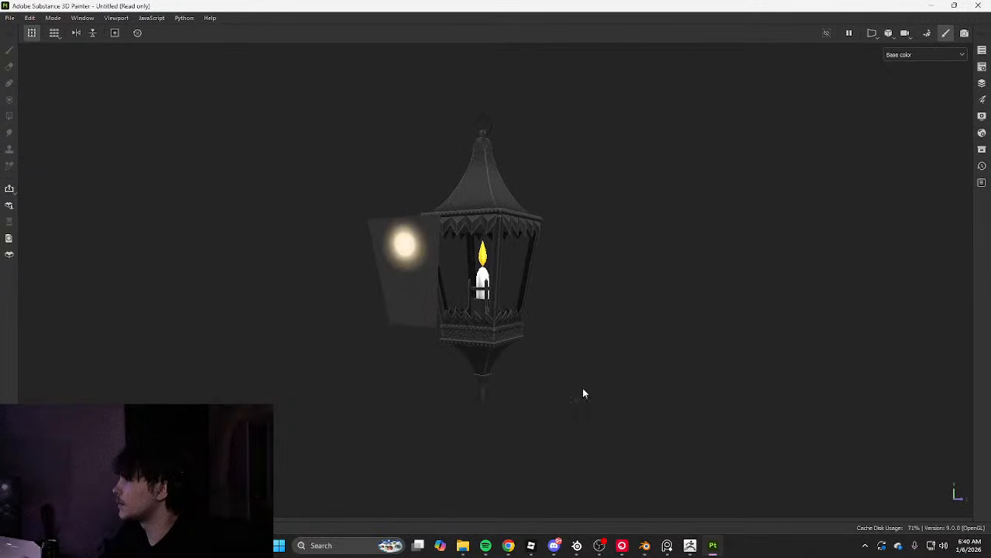
left_click(642, 548)
left_click(642, 549)
scroll(571, 306, "up", 5)
mouse_move(571, 306)
left_mouse_down("alt")
mouse_move(470, 335)
mouse_move(160, 328)
left_mouse_up("alt")
left_click_drag(54, 331, 569, 308, "alt")
Restore the side panels and add a fill layer with a black mask above Fill layer 5 in the Metal group
key("Tab")
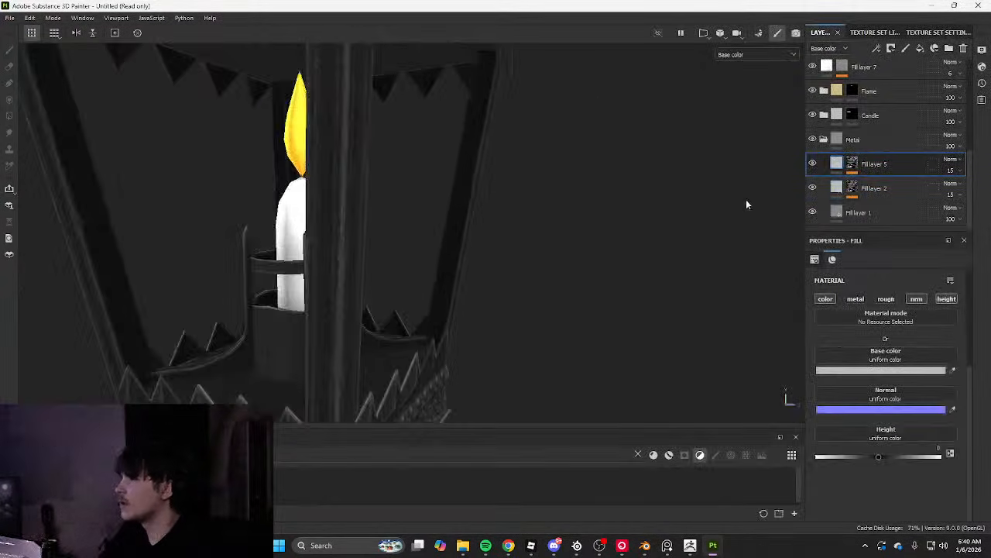
left_click_drag(624, 205, 775, 186, "alt")
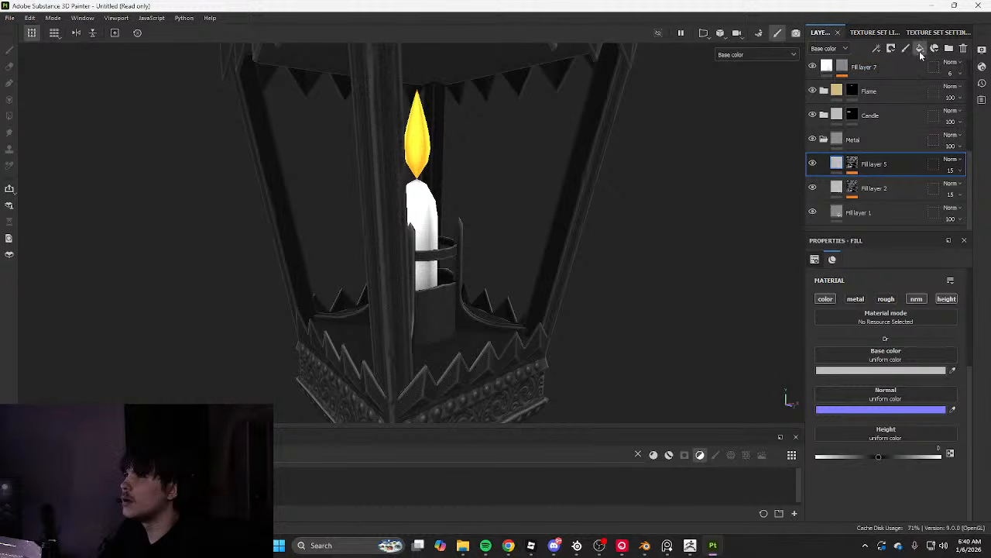
left_click(920, 50)
right_click(888, 163)
left_click(891, 21)
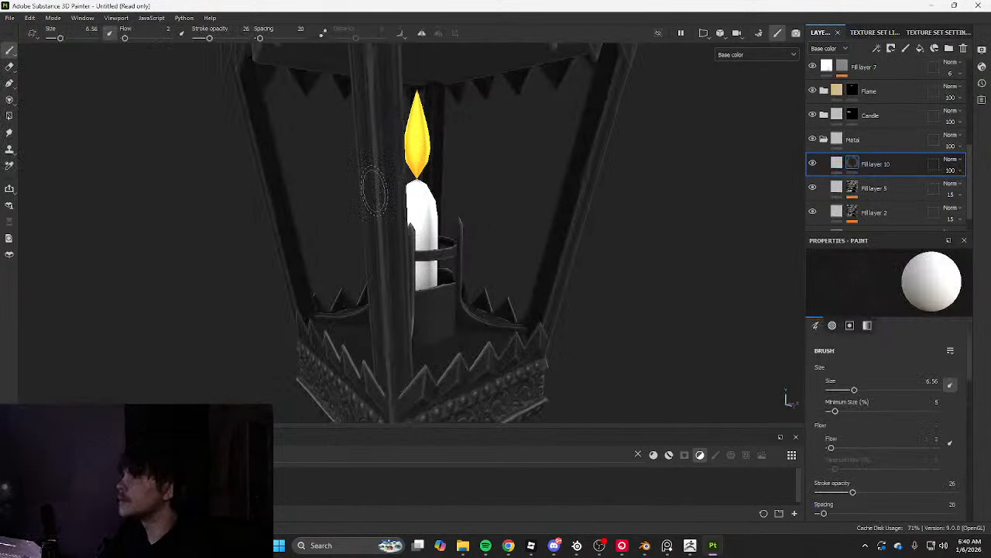
Use Polygon Fill in UV chunk mode to reveal the layer on the posts' inner faces and the roof's underside
left_click(9, 116)
left_click_drag(572, 169, 667, 193, "alt")
left_click_drag(569, 217, 592, 180, "alt")
left_click(591, 180)
left_click(567, 100)
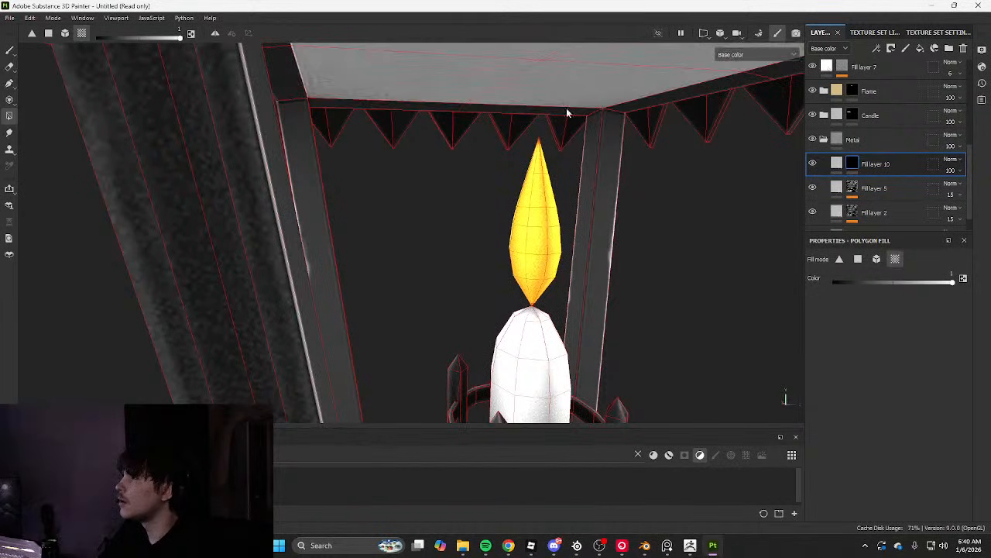
left_click_drag(566, 113, 510, 116, "alt")
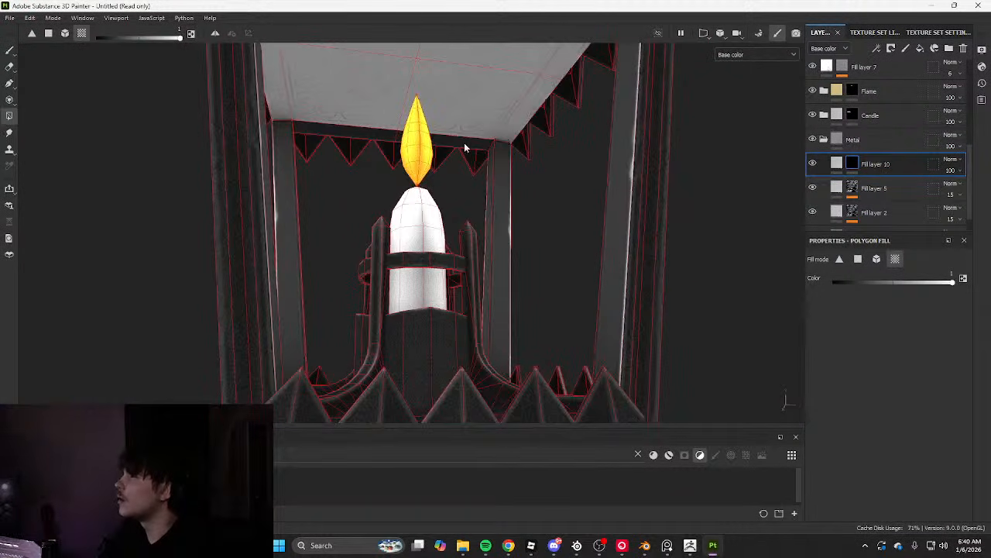
Extend the polygon-filled mask to the lantern's floor and the remaining inward-facing surfaces around the candle
scroll(618, 236, "down", 4)
left_click_drag(619, 236, 455, 195, "alt")
scroll(457, 280, "up", 2)
left_click(458, 280)
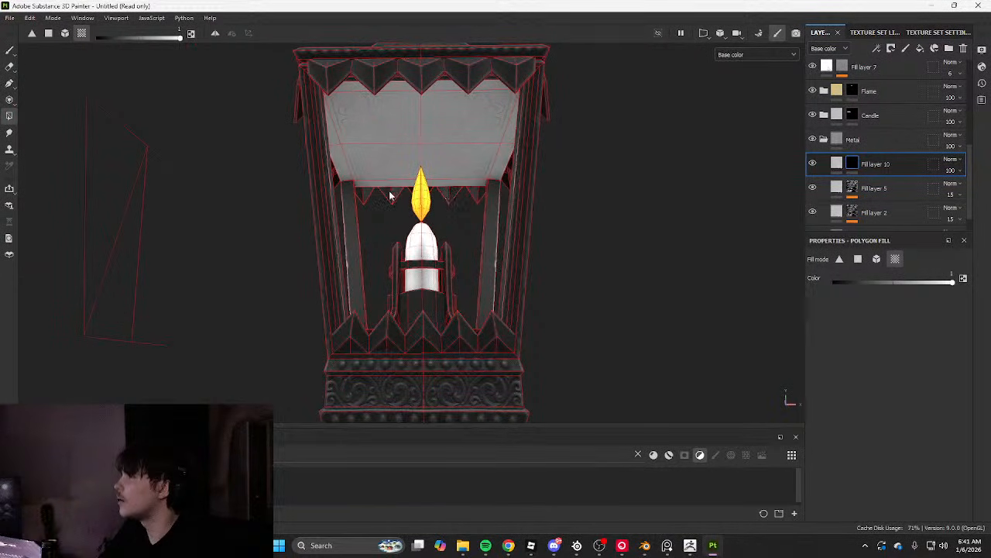
scroll(403, 196, "up", 3)
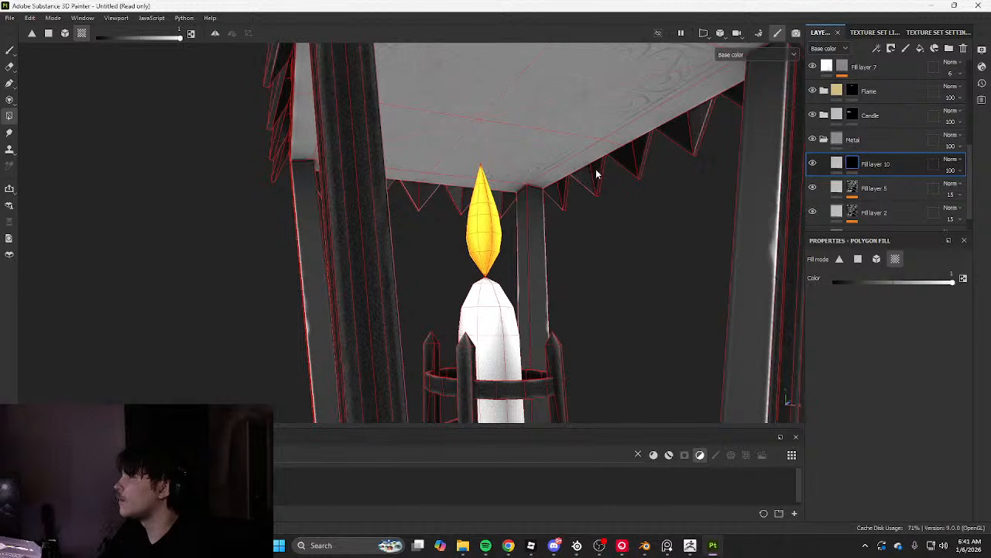
scroll(626, 163, "down", 3)
left_click_drag(626, 164, 501, 299, "alt")
scroll(501, 299, "up", 3)
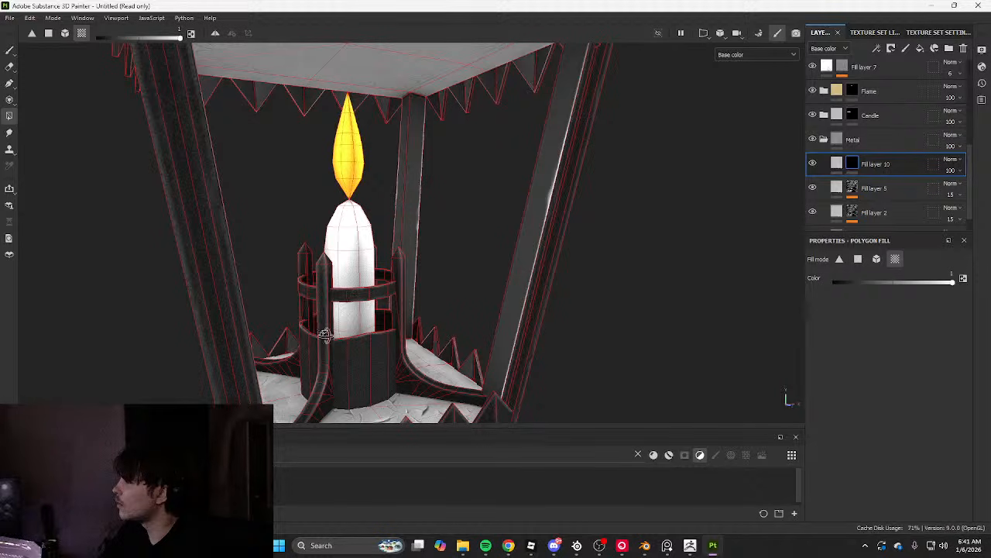
left_click_drag(324, 335, 279, 341, "alt")
left_click_drag(427, 318, 426, 325, "alt")
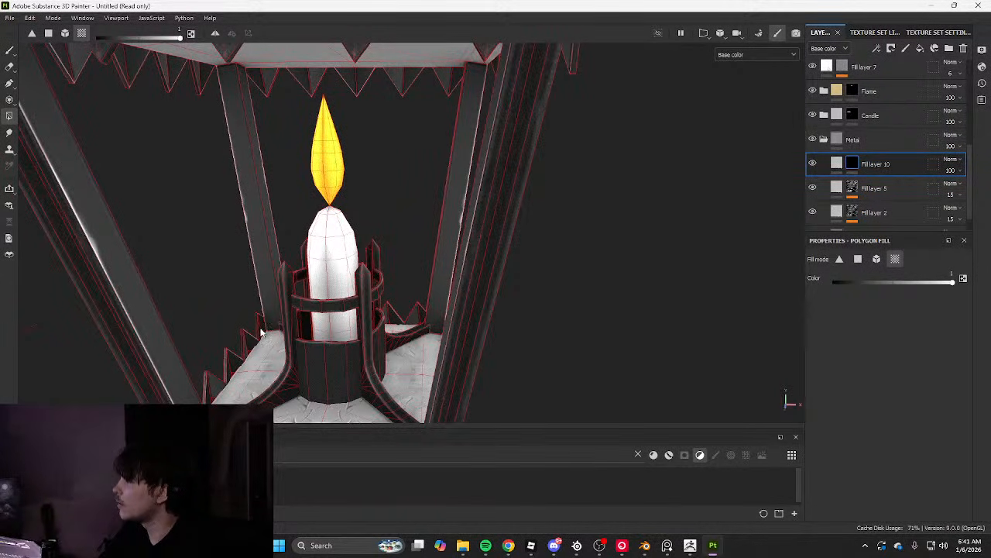
scroll(379, 247, "down", 4)
Turn off the roughness and metallic channels of the masked interior fill layer
left_click(836, 163)
left_click_drag(535, 227, 488, 321, "alt")
middle_click_drag(488, 322, 606, 336, "alt")
left_click(885, 299)
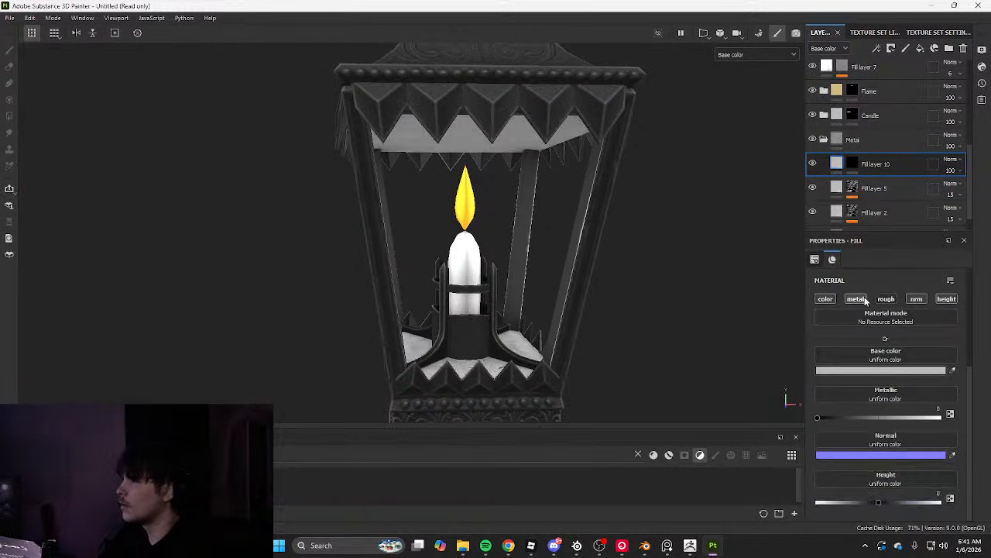
left_click(855, 299)
Try warm yellow and orange tints for Fill layer 10's base color, settling on a light orange
left_click_drag(735, 294, 750, 348, "alt")
left_click(881, 369)
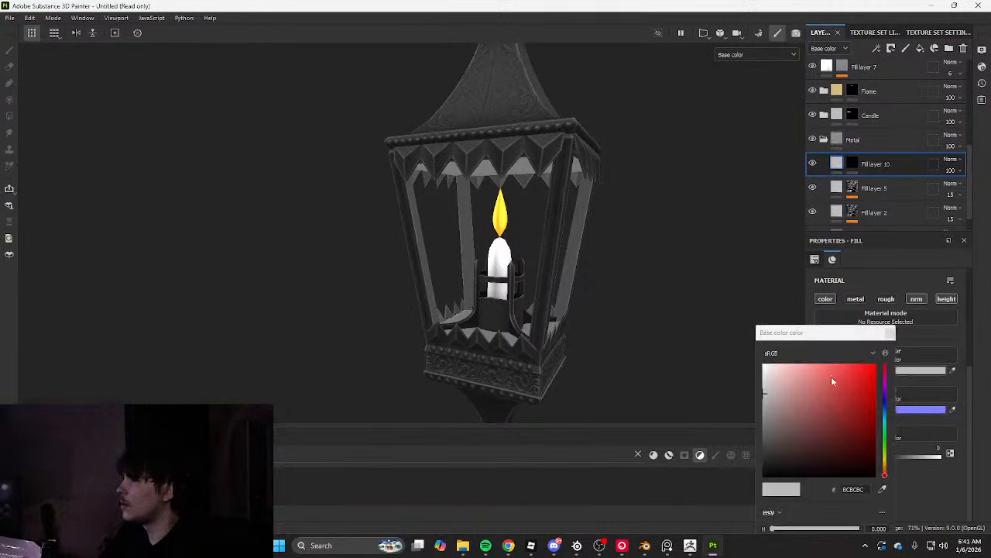
left_click(803, 382)
left_click(887, 470)
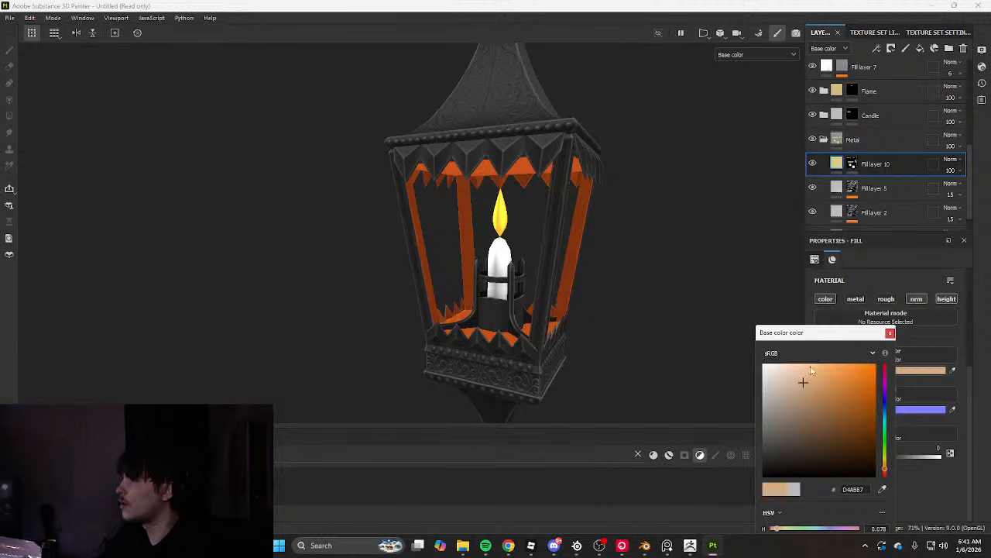
left_click_drag(887, 467, 885, 459)
left_click(787, 369)
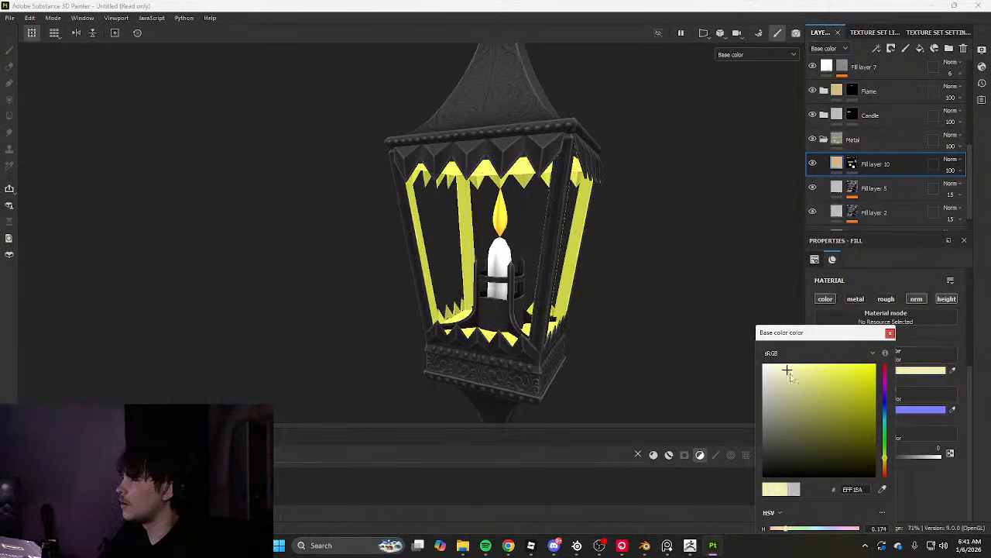
left_click(885, 465)
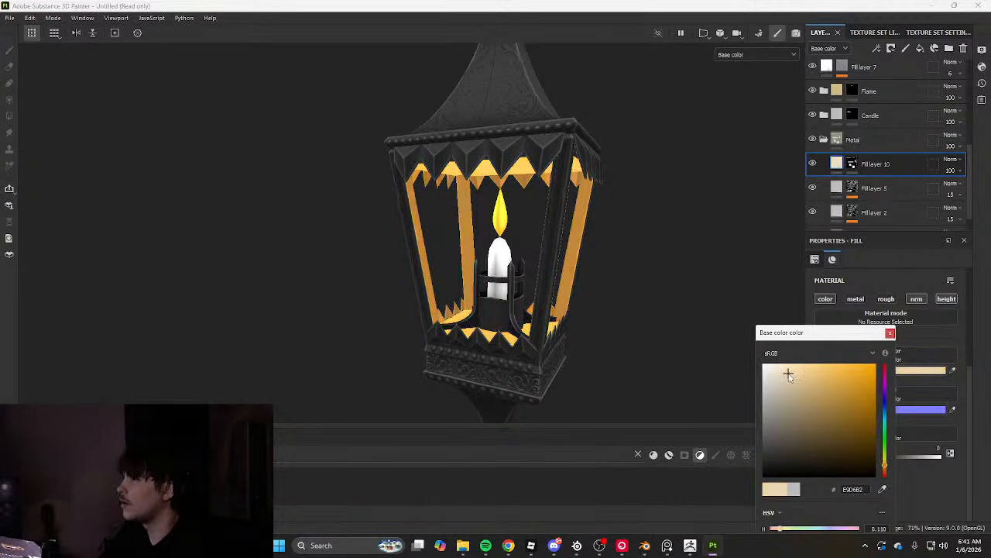
left_click(798, 373)
left_click(891, 333)
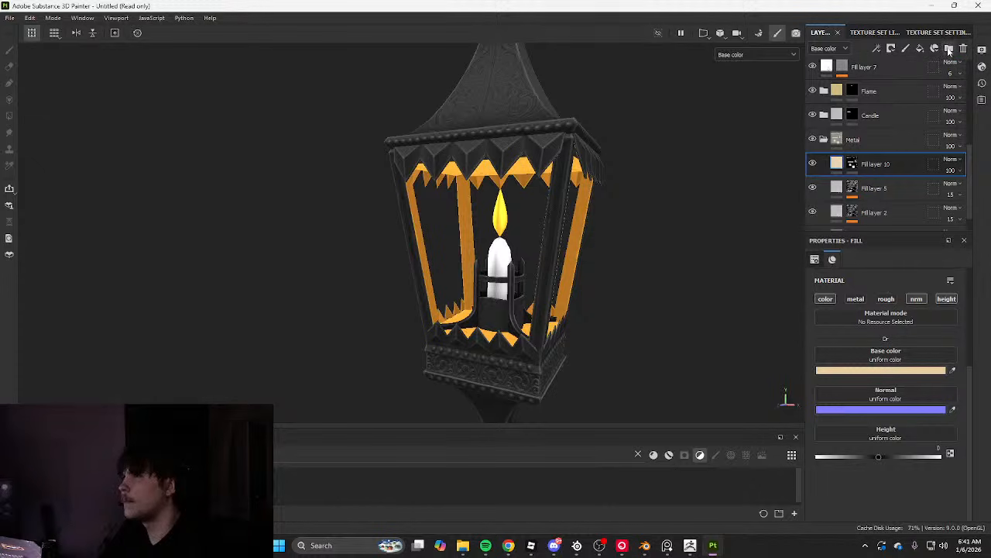
Group Fill layer 10 in a new folder within the Metal group and give the folder a black mask with a generator
left_click(949, 49)
left_click_drag(871, 189, 858, 165)
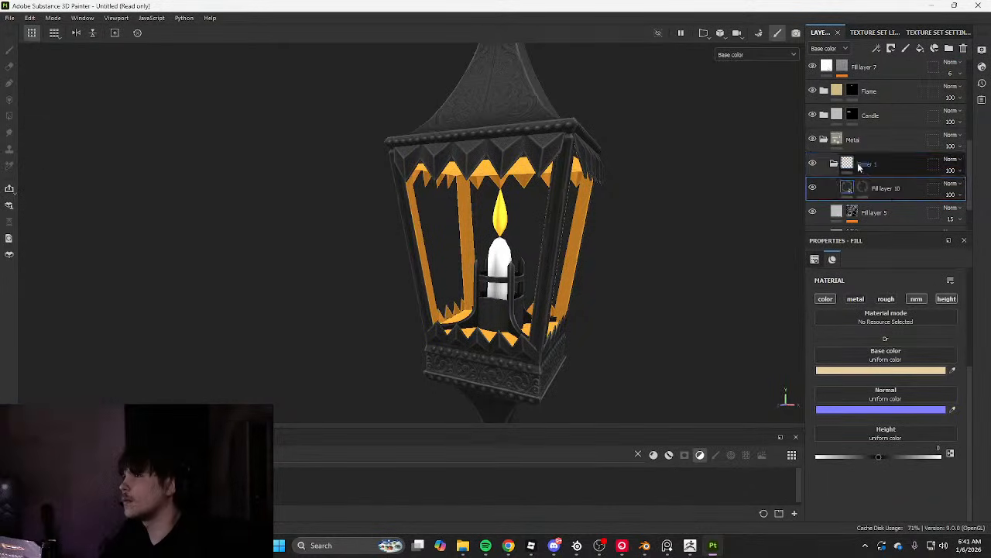
right_click(859, 165)
left_click(876, 20)
left_click(876, 49)
left_click(887, 63)
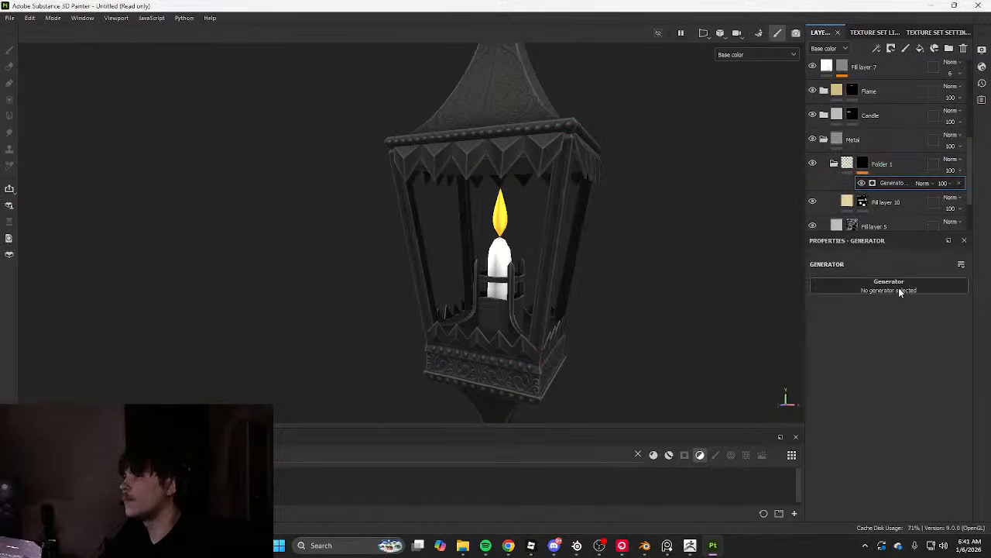
Assign the Ambient Occlusion generator to the folder's mask and set its Global Balance to 0.16 without inversion
left_click(898, 288)
type("ambient")
left_click(856, 322)
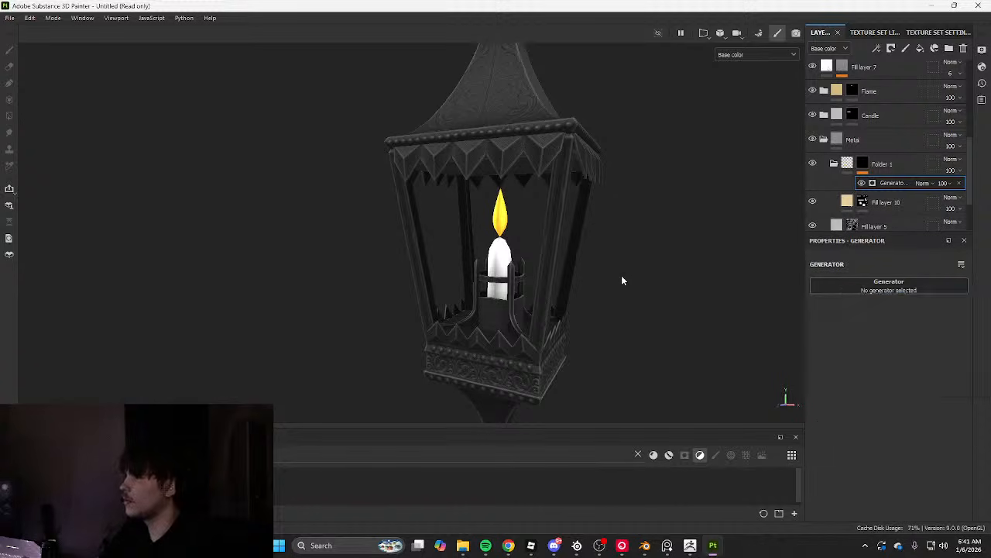
left_click_drag(889, 372, 818, 350)
left_click(900, 329)
left_click(900, 329)
scroll(557, 285, "down", 3)
Examine the lantern interior in the baked mesh maps and the material view, ending on the base color view
left_click_drag(558, 285, 618, 331, "alt")
scroll(616, 332, "up", 5)
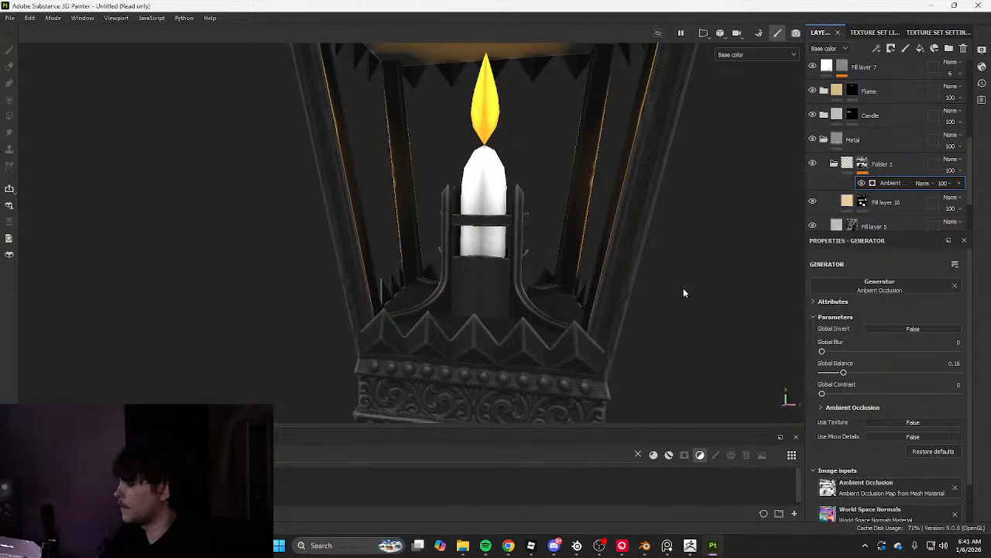
key("b")
key("b")
key("b")
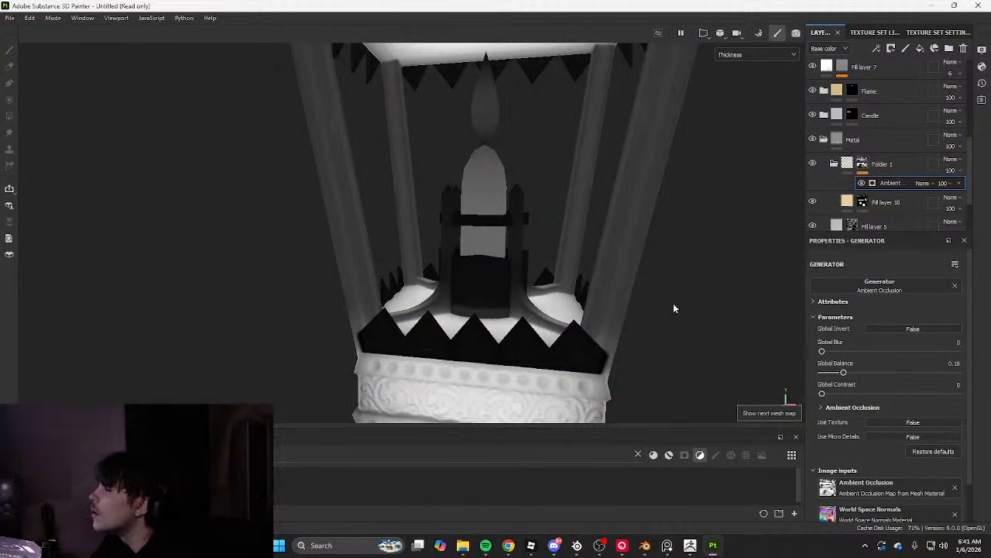
key("b")
key("b")
key("b")
key("b")
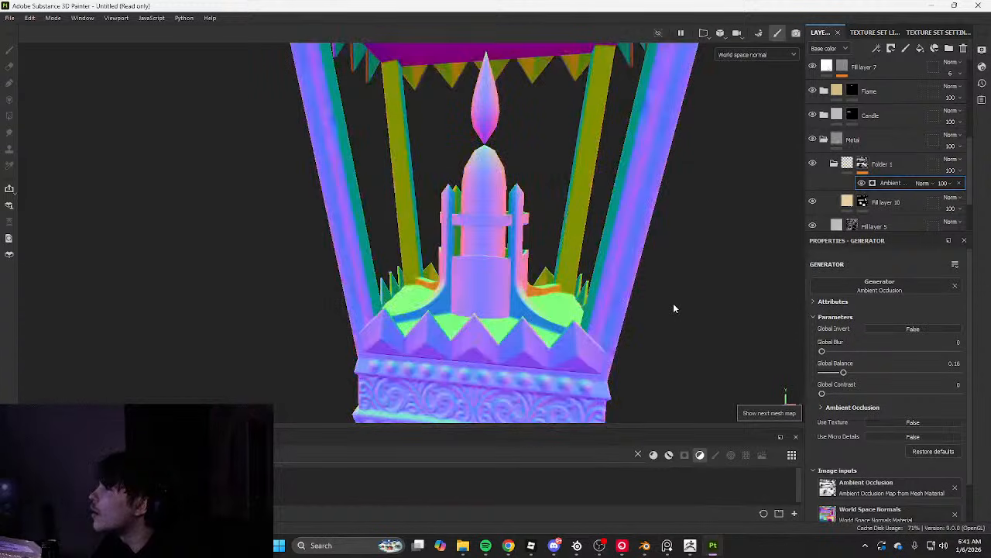
key("b")
key("b")
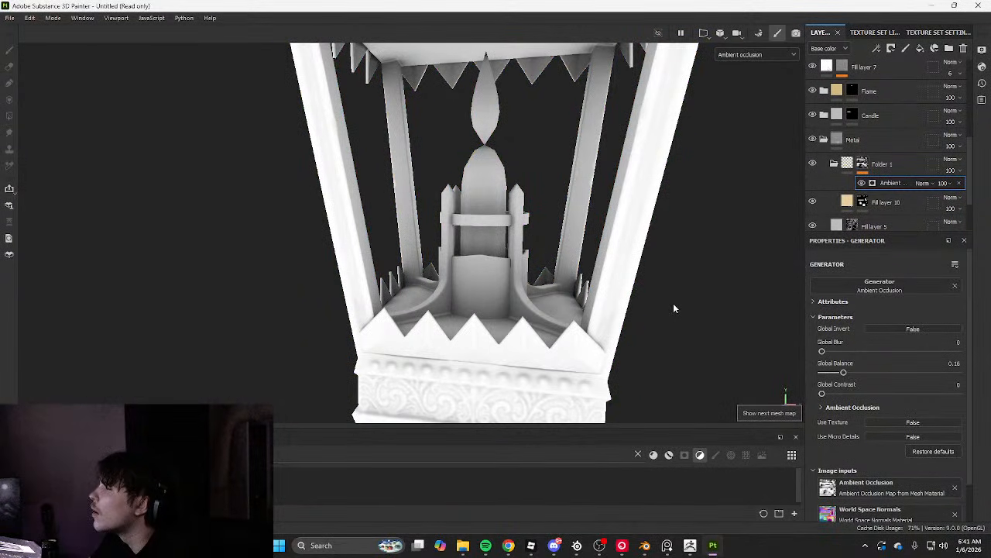
key("b")
key("b")
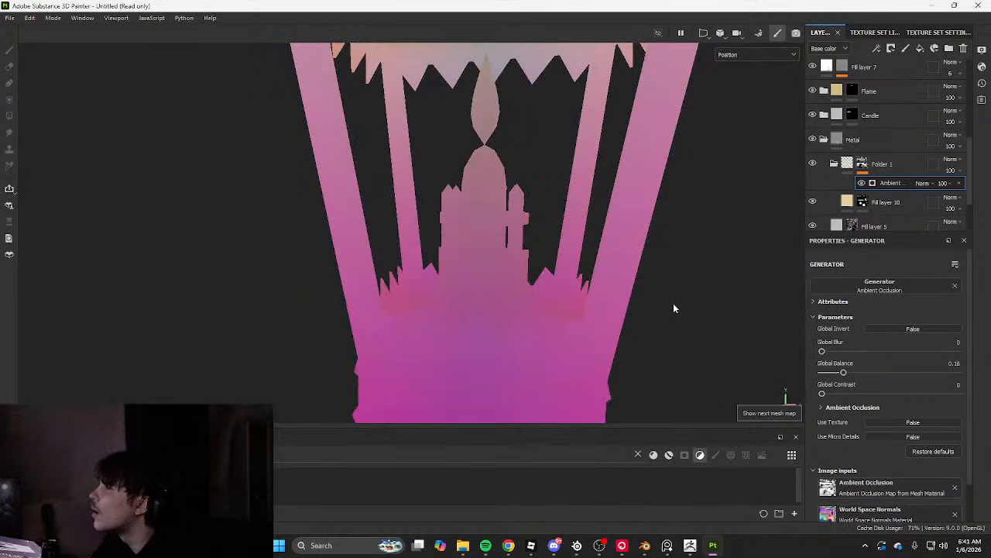
left_click(731, 56)
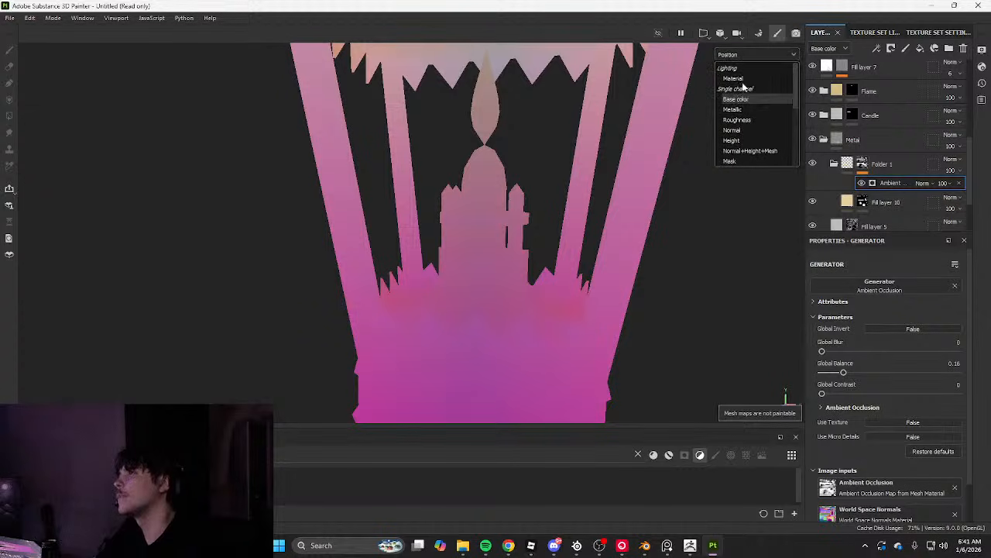
left_click(736, 52)
scroll(631, 217, "down", 3)
middle_click_drag(620, 210, 646, 264, "alt")
left_click(746, 57)
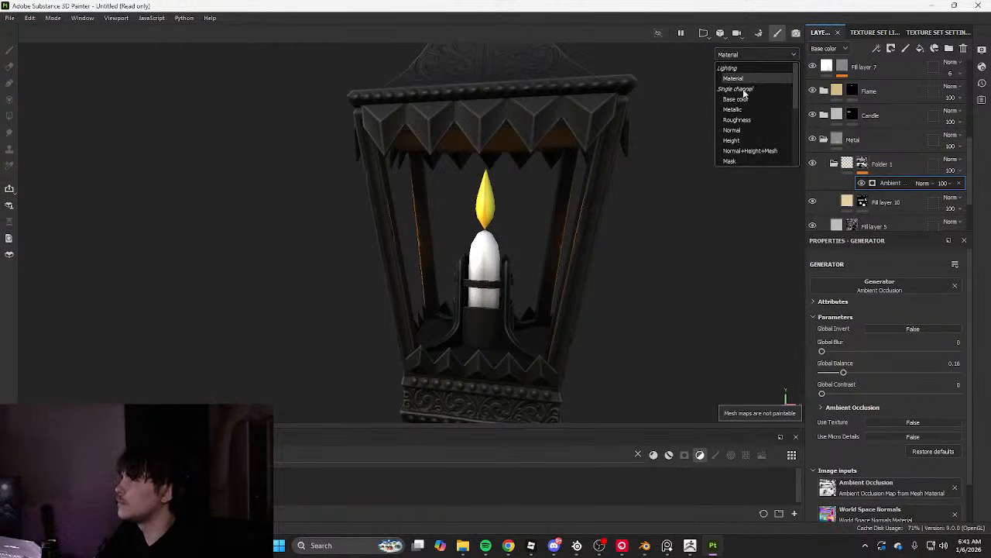
left_click(742, 99)
Raise the Ambient Occlusion generator's Global Balance to 0.54 and lower Folder 1's opacity to 25
left_click_drag(843, 373, 897, 379)
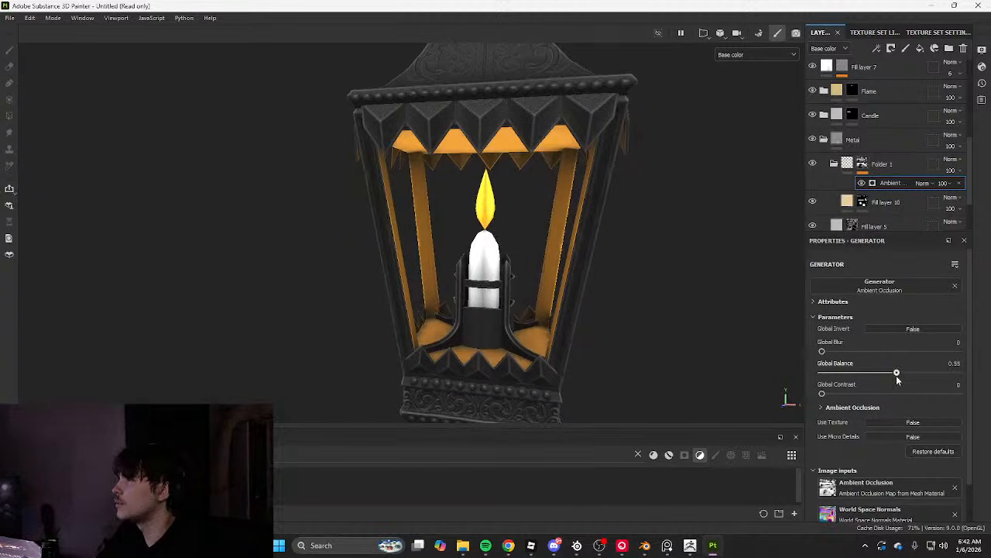
left_click_drag(664, 292, 675, 262, "alt")
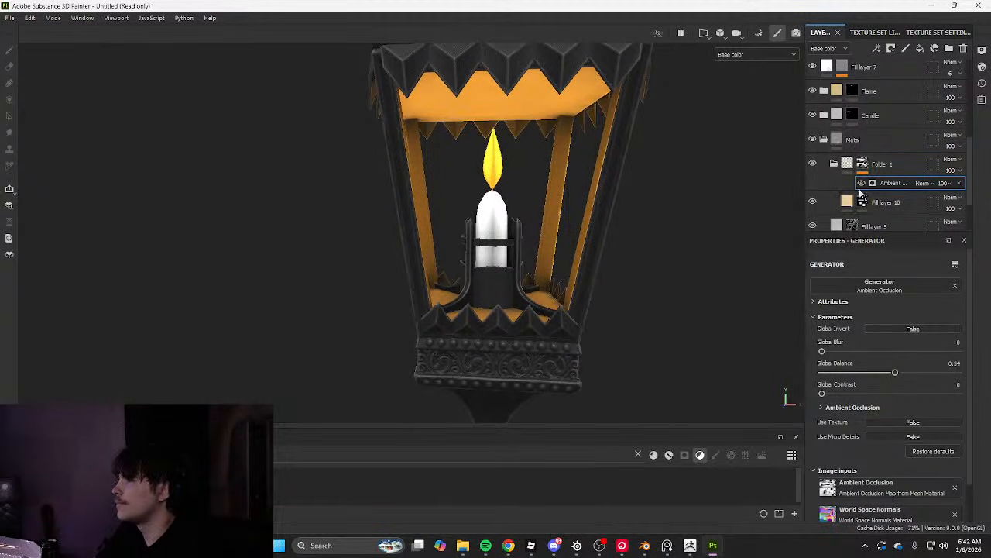
left_click_drag(941, 183, 954, 189)
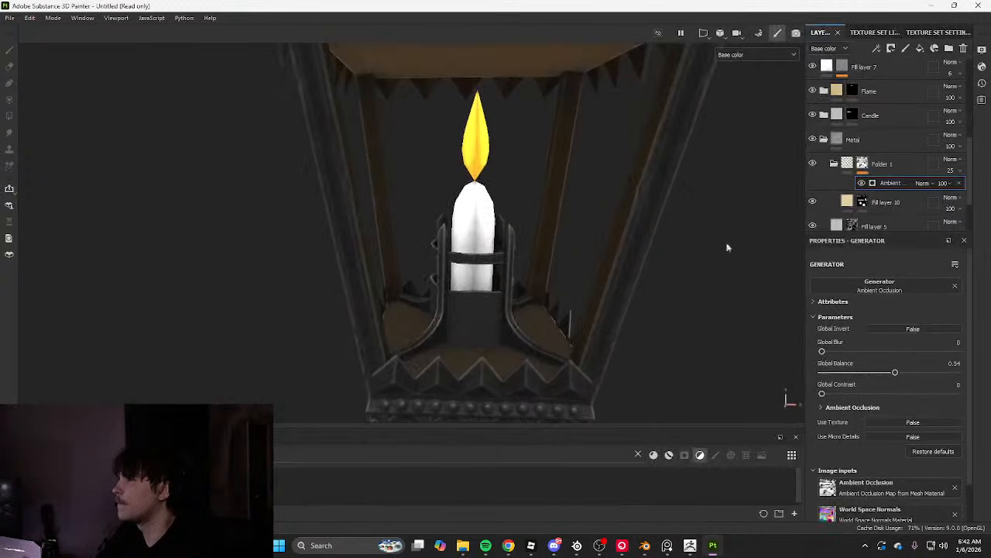
Try orange and yellow base colors on Fill layer 10, ending with pure white FFFFFF
left_click(851, 208)
left_click(910, 371)
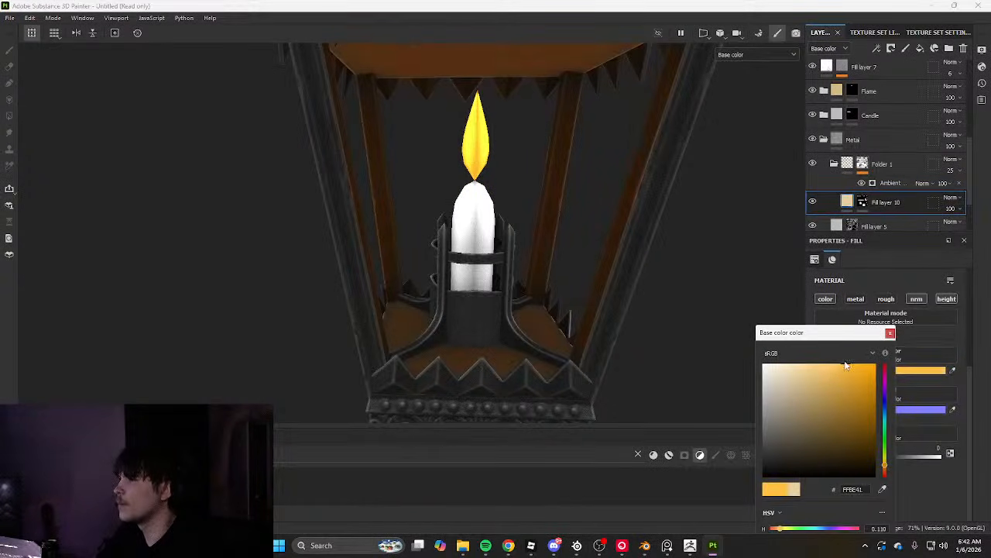
left_click_drag(846, 365, 790, 359)
left_click_drag(886, 465, 886, 459)
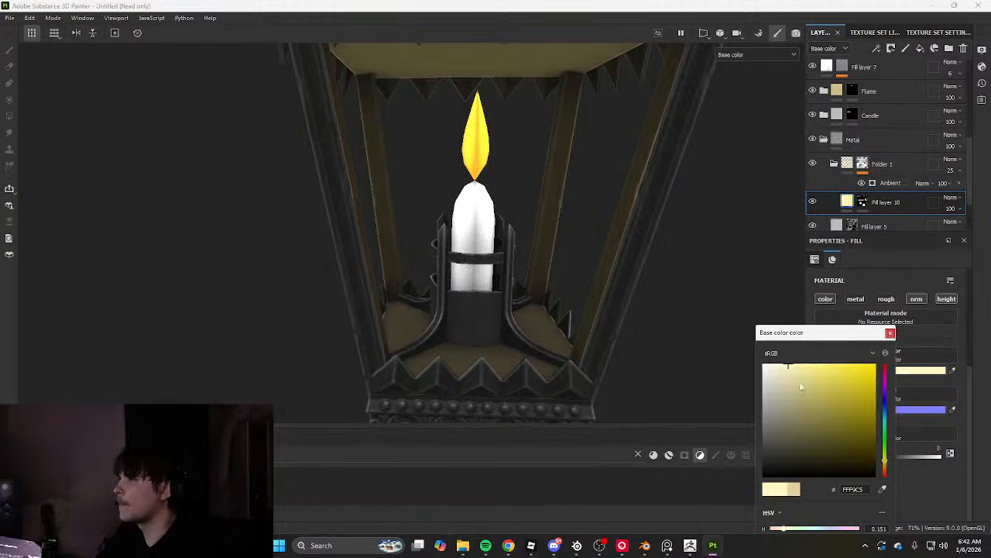
left_click(886, 467)
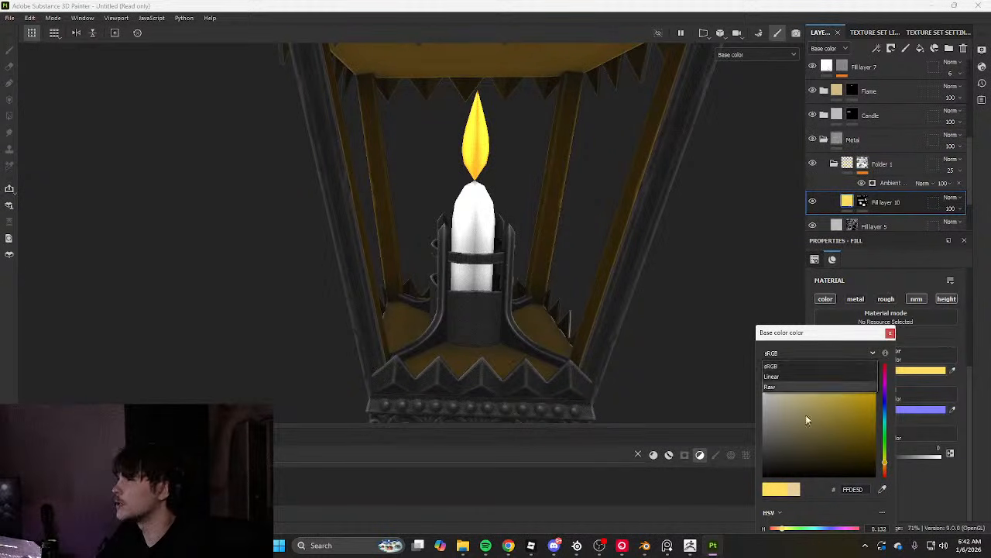
left_click(819, 436)
left_click(818, 354)
mouse_move(812, 436)
left_mouse_down()
mouse_move(808, 341)
mouse_move(760, 341)
left_mouse_up()
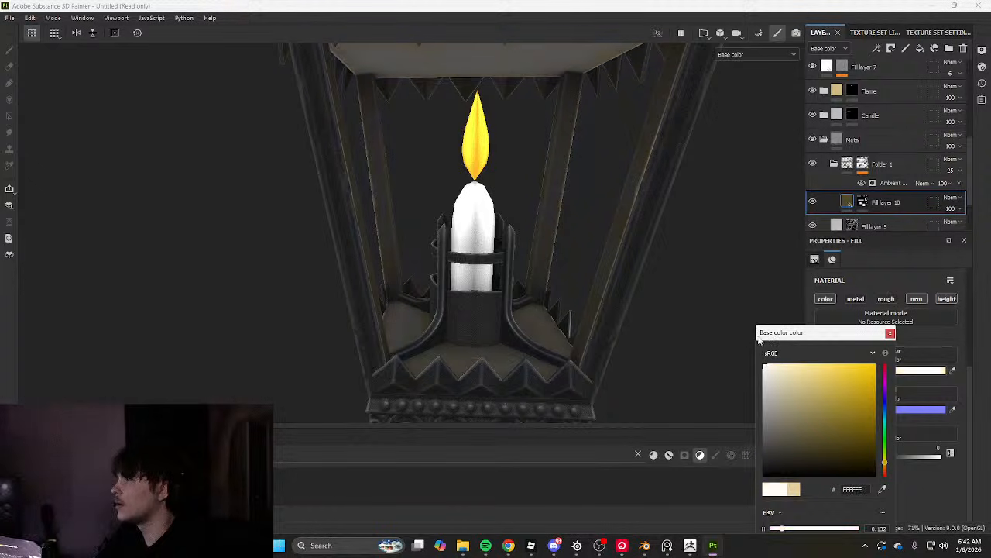
Compare the lantern's interior with Fill layer 10 hidden and shown
key("Tab")
scroll(691, 334, "down", 4)
left_click_drag(691, 334, 767, 292, "alt")
scroll(768, 292, "up", 2)
key("Tab")
left_click(812, 205)
left_click(812, 201)
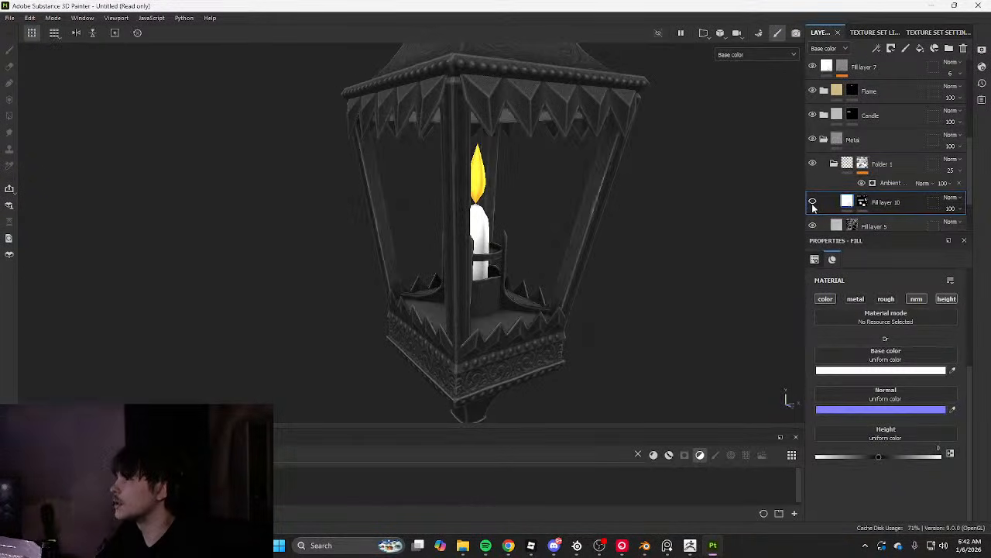
left_click(812, 201)
left_click(813, 202)
Set Fill layer 10's base color to pale cream FFF2C1 and check the interior from another angle
left_click(842, 368)
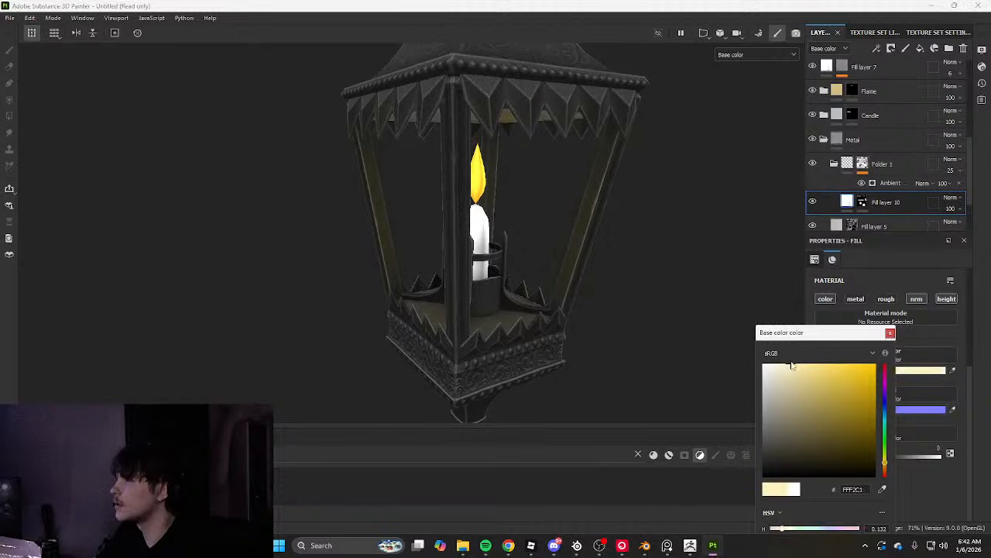
key("Tab")
scroll(659, 302, "down", 4)
left_click_drag(647, 295, 704, 273, "alt")
scroll(550, 307, "up", 2)
key("Tab")
Compare the glass panel with Fill layer 7 hidden and shown, and lower that layer's opacity to 4
left_click_drag(570, 226, 619, 225, "alt")
scroll(861, 187, "down", 6)
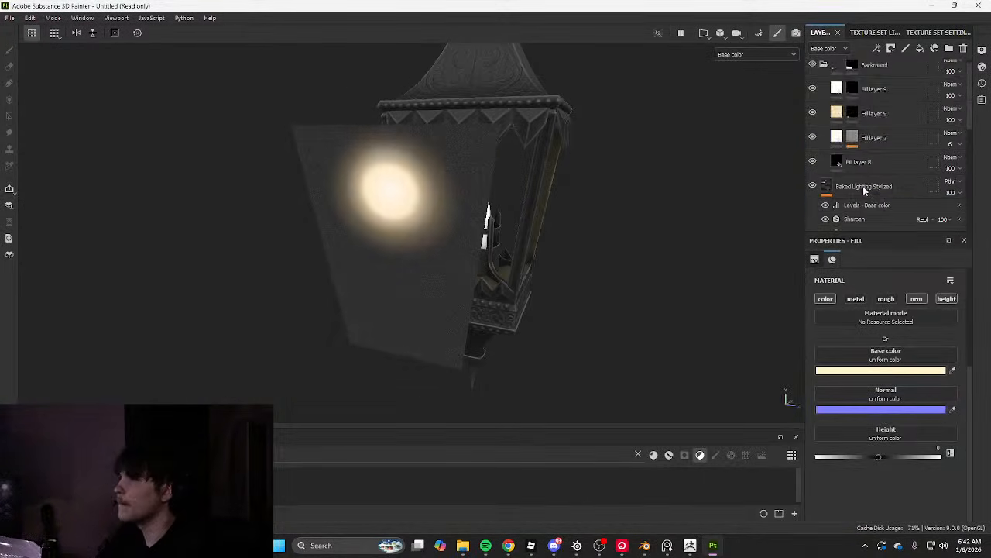
left_click(814, 145)
left_click(814, 144)
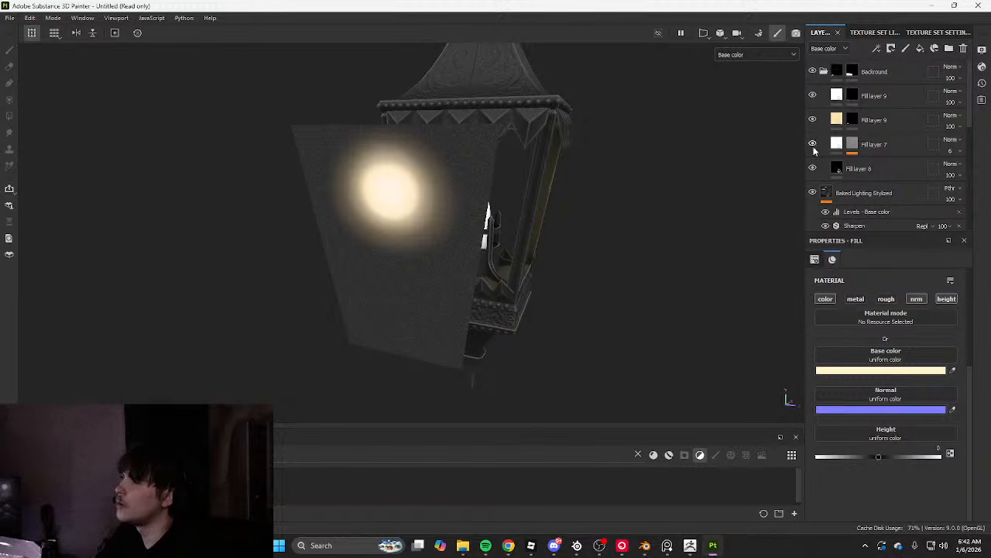
left_click(813, 146)
left_click(813, 146)
left_click(951, 151)
left_click_drag(946, 170, 945, 171)
Set the base color of Fill layer 8, the panel's background, to dark gray 1C1C1C
left_click(883, 168)
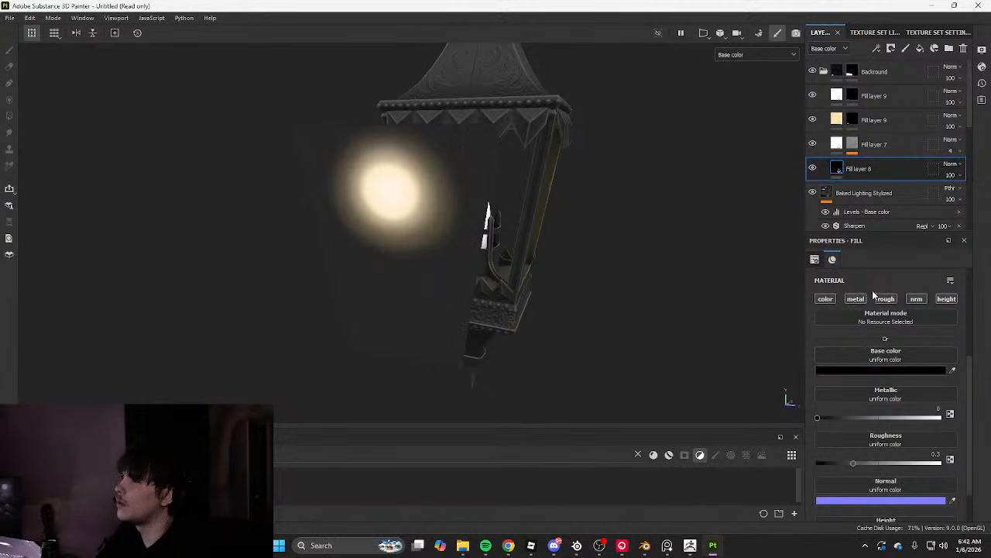
left_click(870, 371)
left_click(886, 463)
left_click_drag(789, 388, 711, 463)
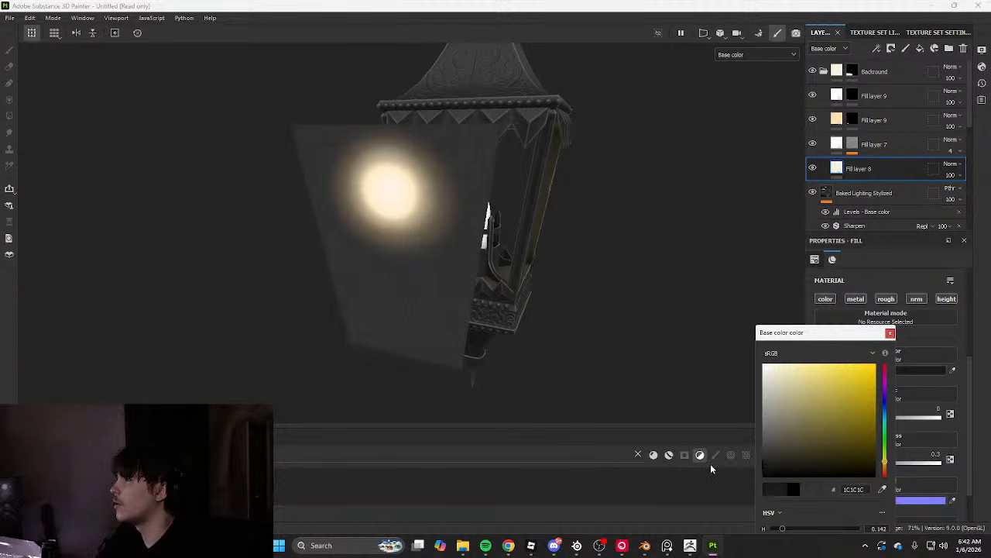
Brush the mask of the warm-colored Fill layer 9 to spread a soft glow across the whole glass panel
left_click(852, 118)
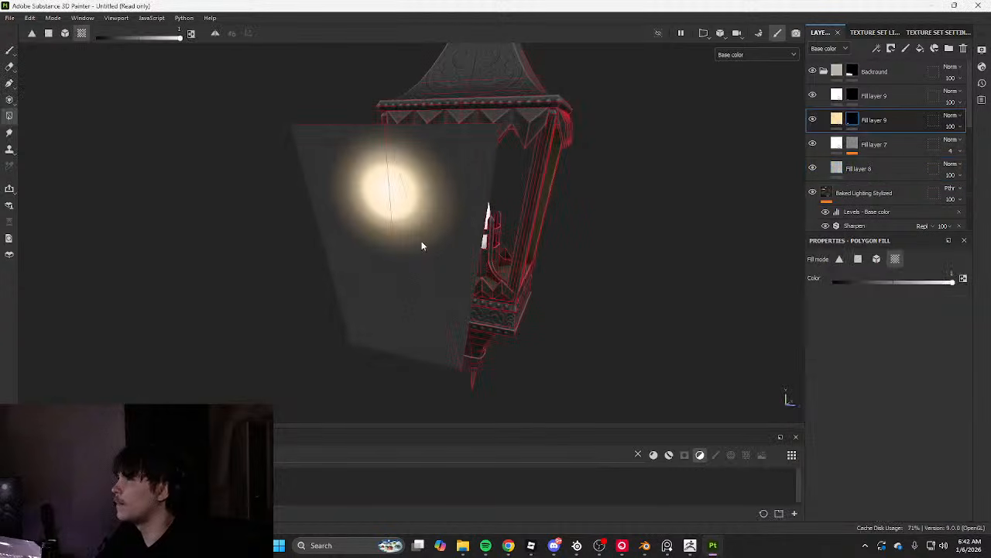
left_click(7, 52)
key("Tab")
left_click_drag(414, 220, 452, 224, "alt+shift")
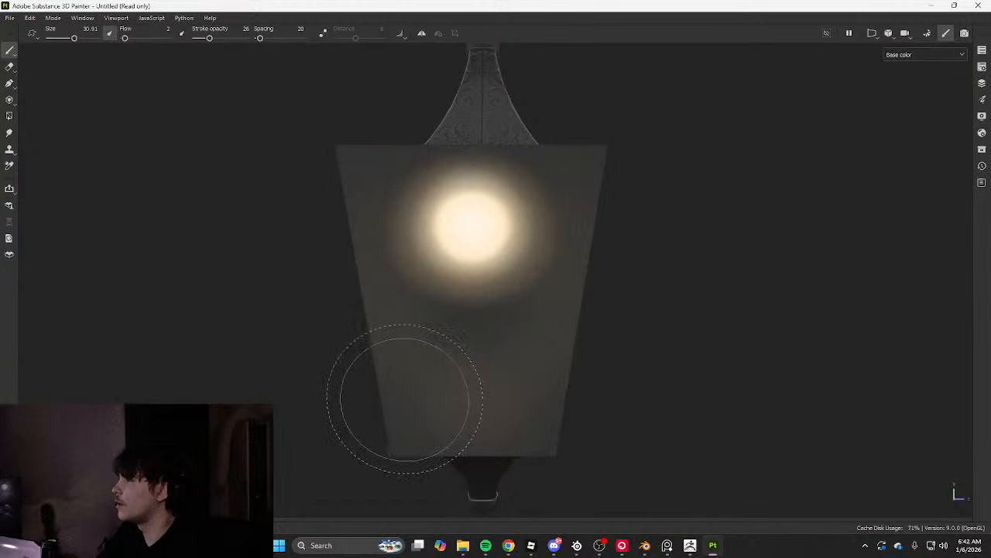
mouse_move(558, 246)
left_mouse_down()
mouse_move(476, 275)
mouse_move(523, 454)
mouse_move(561, 189)
left_mouse_up()
left_click_drag(357, 142, 336, 174)
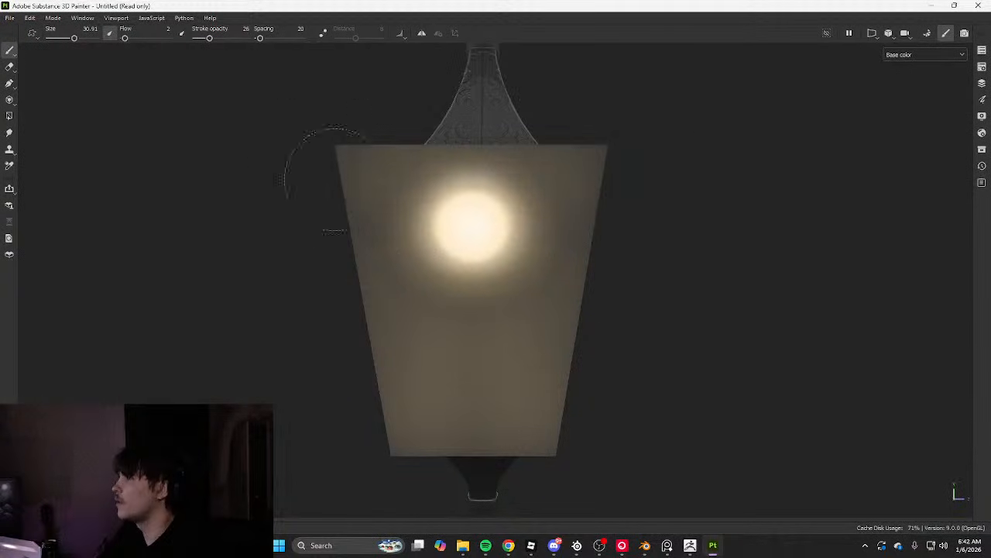
Set the brush flow to 30 and brush black into the warm Fill layer 9's mask to fade the glass panel's lower corners
scroll(534, 232, "down", 5)
left_click_drag(703, 259, 620, 292, "alt")
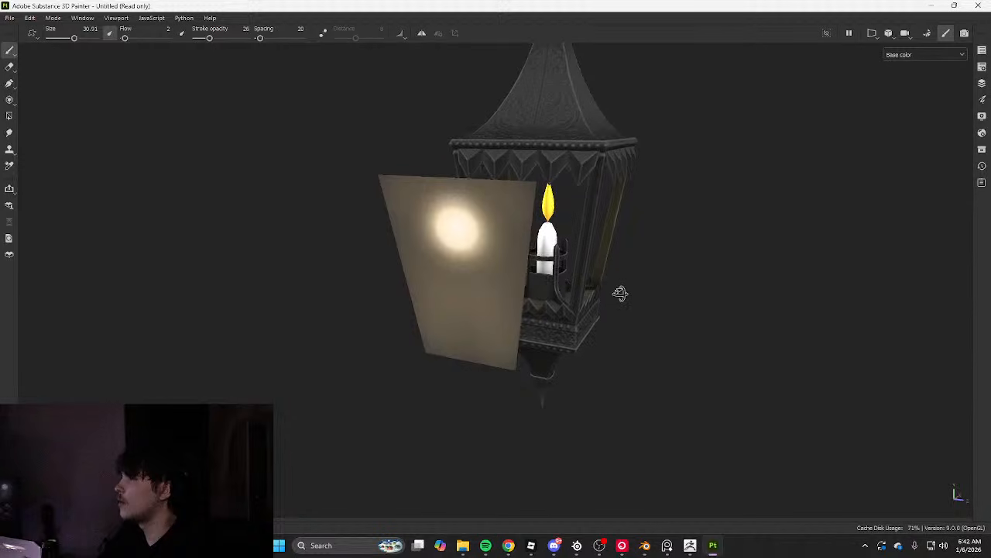
scroll(543, 280, "up", 4)
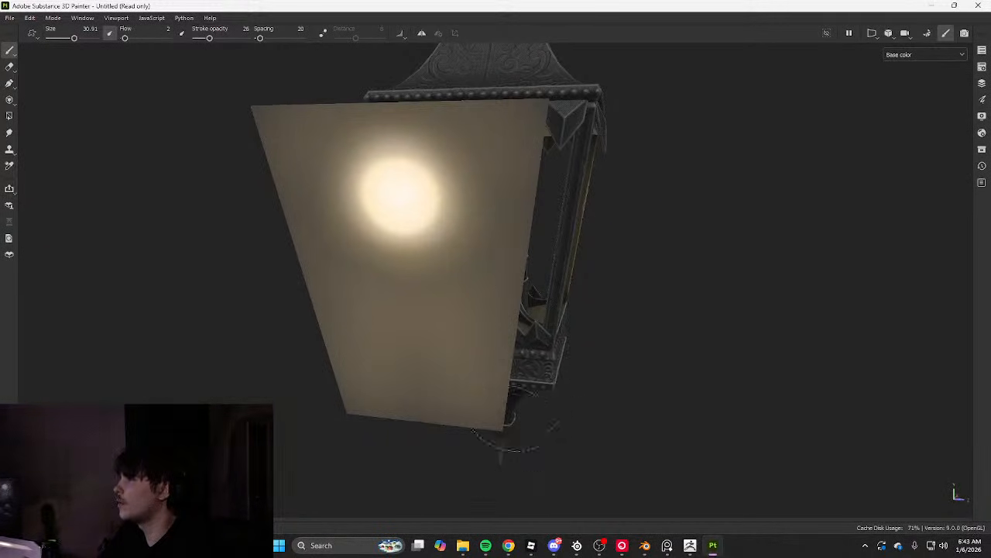
middle_click_drag(467, 400, 498, 264, "alt")
scroll(501, 251, "up", 5)
right_click_drag(524, 256, 465, 256, "ctrl")
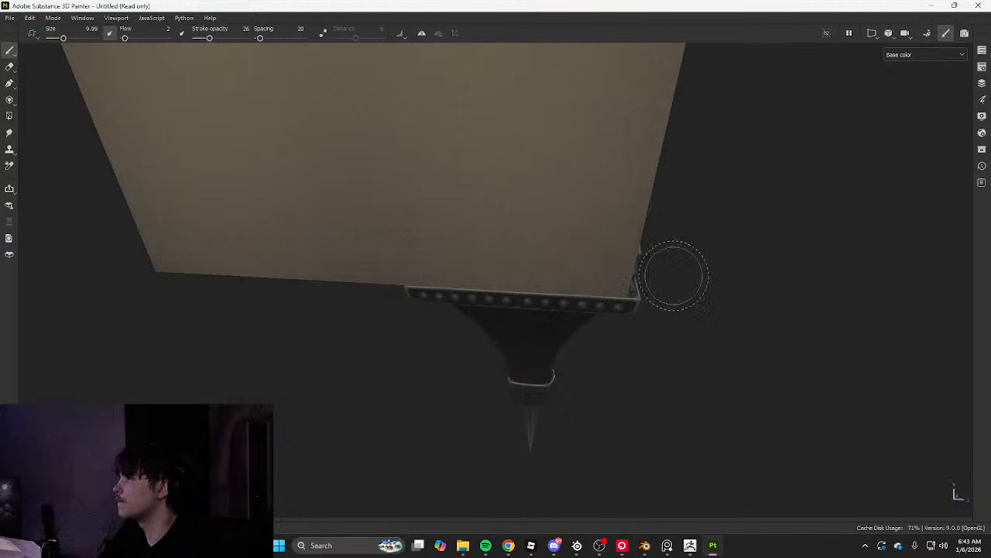
key("Tab")
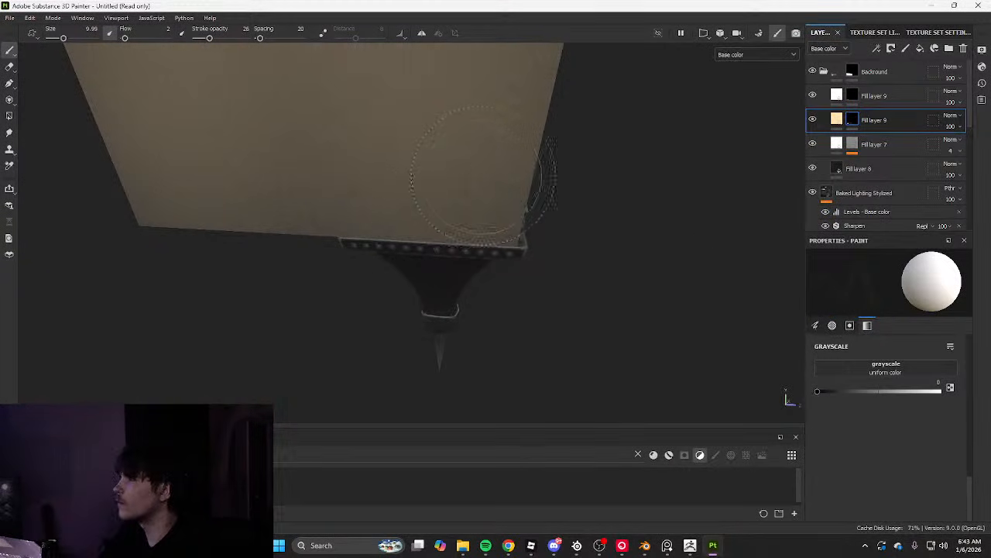
left_click_drag(476, 175, 423, 226, "alt")
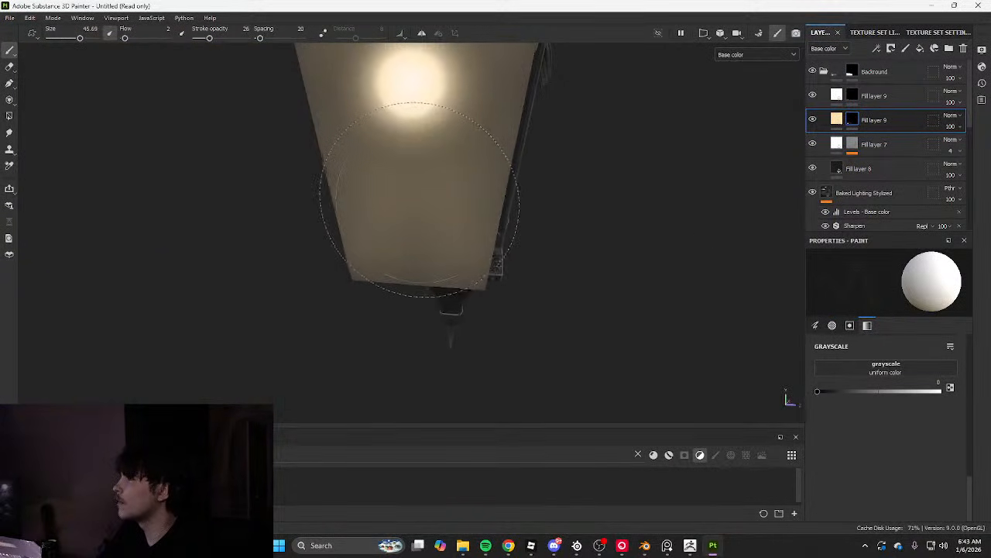
left_click_drag(154, 38, 171, 39)
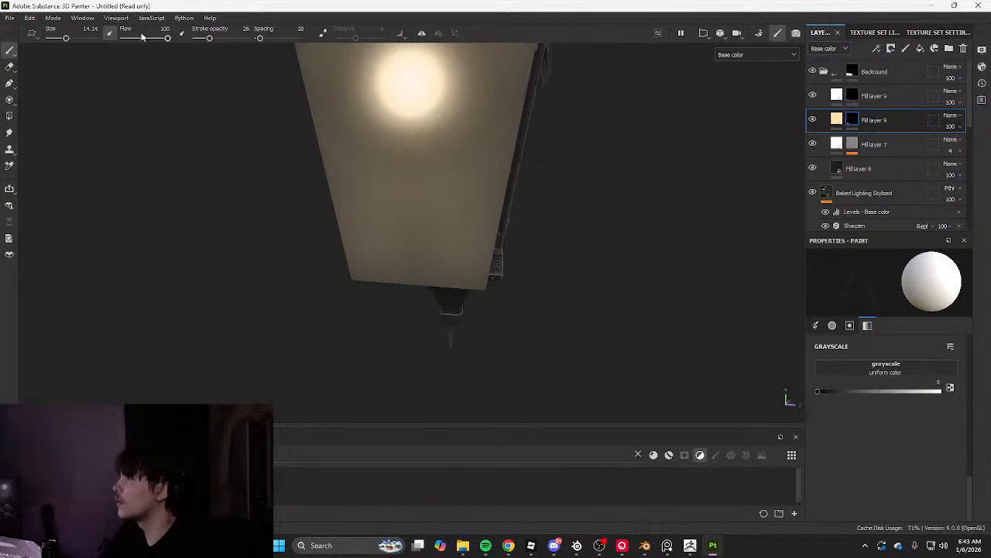
left_click_drag(567, 155, 469, 340, "alt")
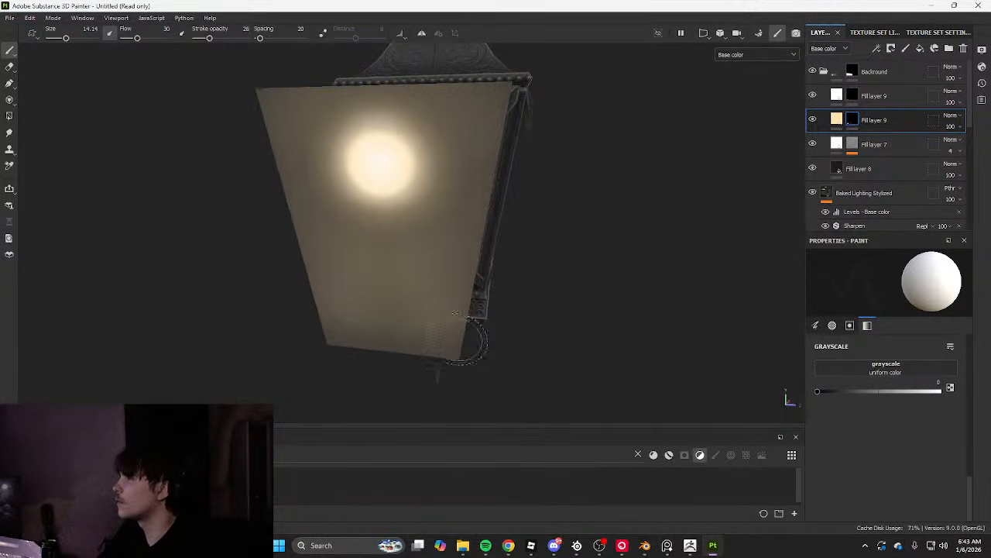
left_click_drag(526, 181, 484, 167, "alt")
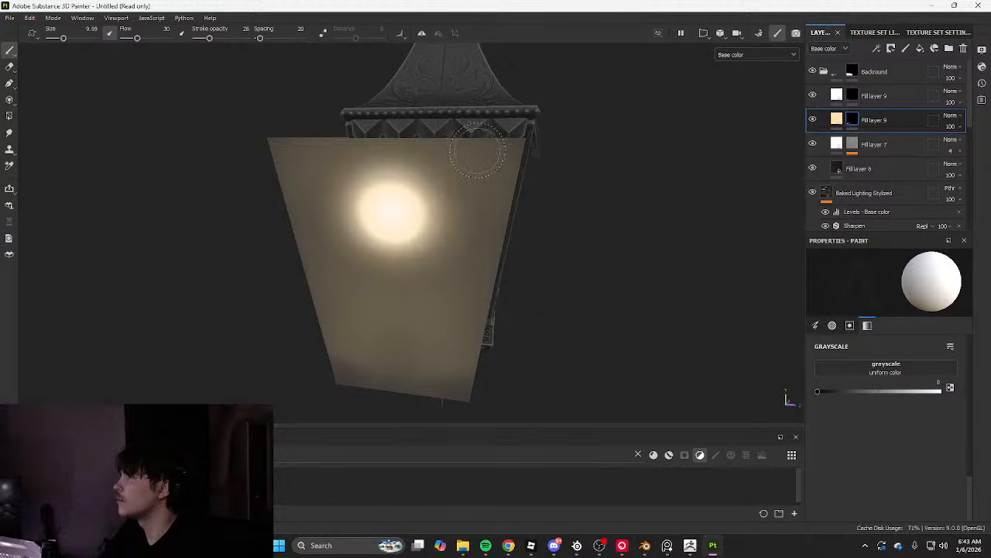
Fade the glow at the corners and side edges of the glass panel's island in the 2D texture view
key("F2")
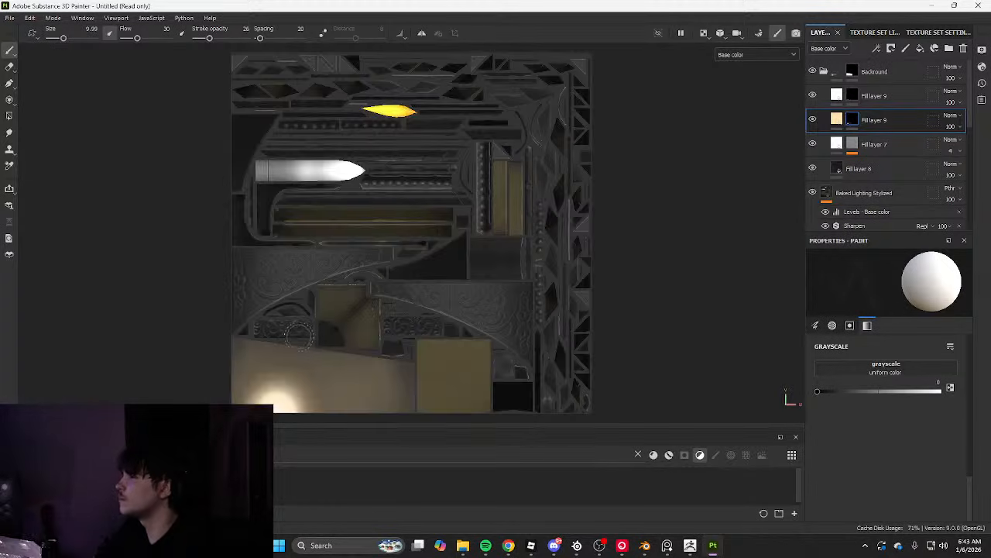
scroll(299, 336, "up", 6)
key("Tab")
scroll(309, 384, "down", 3)
middle_click_drag(347, 403, 386, 227, "alt")
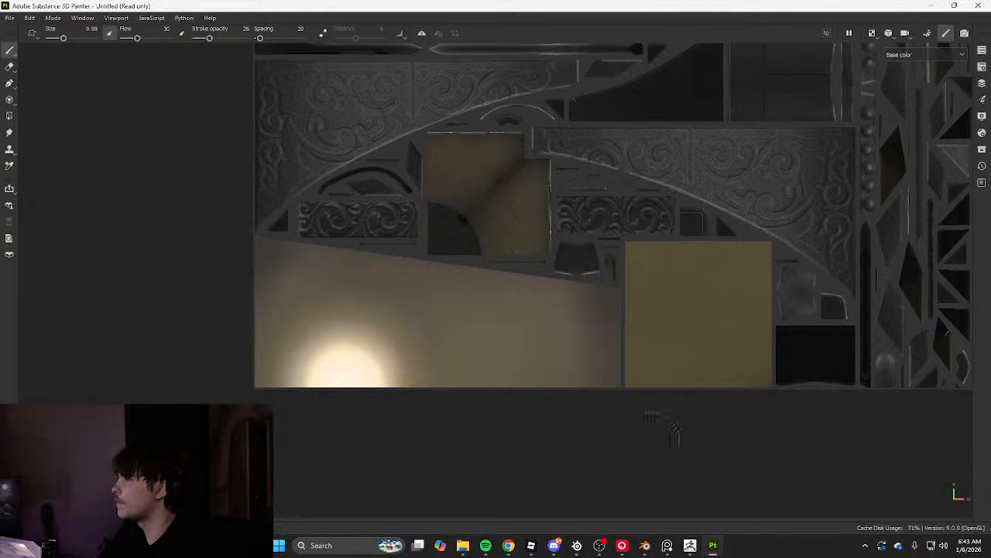
Examine the lantern's frame and interior faces from another angle, comparing the 3D model with the 2D texture layout
key("F2")
scroll(535, 272, "down", 5)
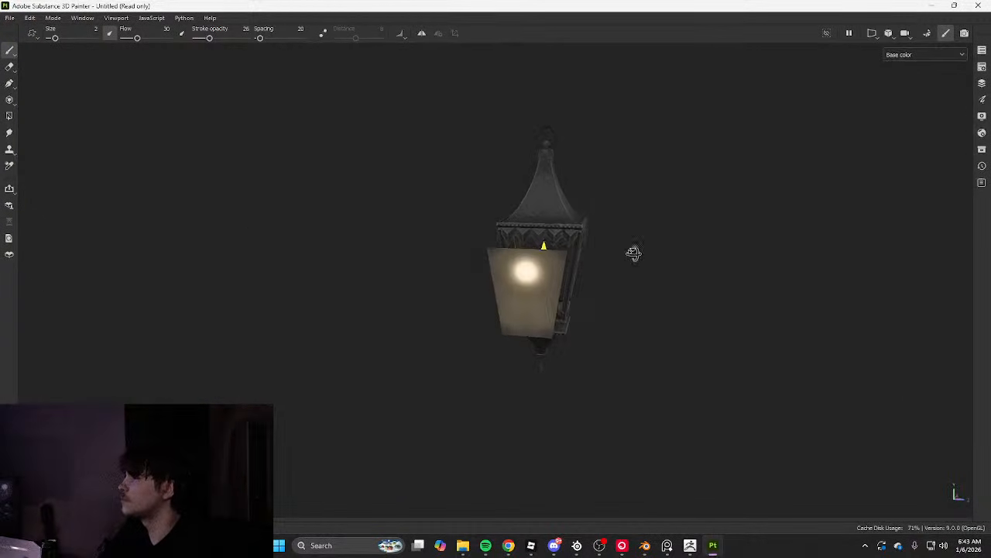
left_click_drag(633, 254, 444, 222, "alt")
scroll(618, 254, "up", 6)
left_click_drag(615, 247, 553, 255, "alt")
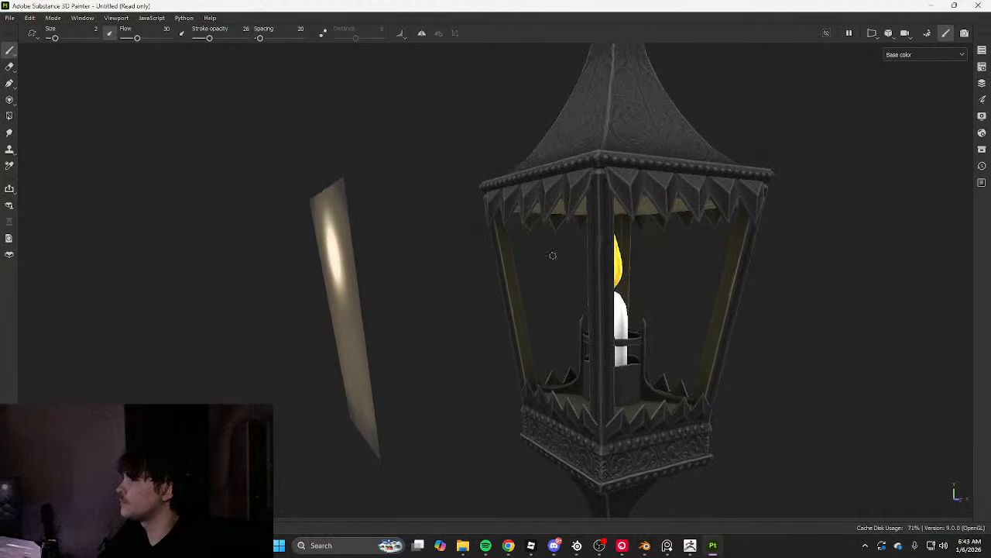
key("Tab")
key("F3")
key("Tab")
key("F2")
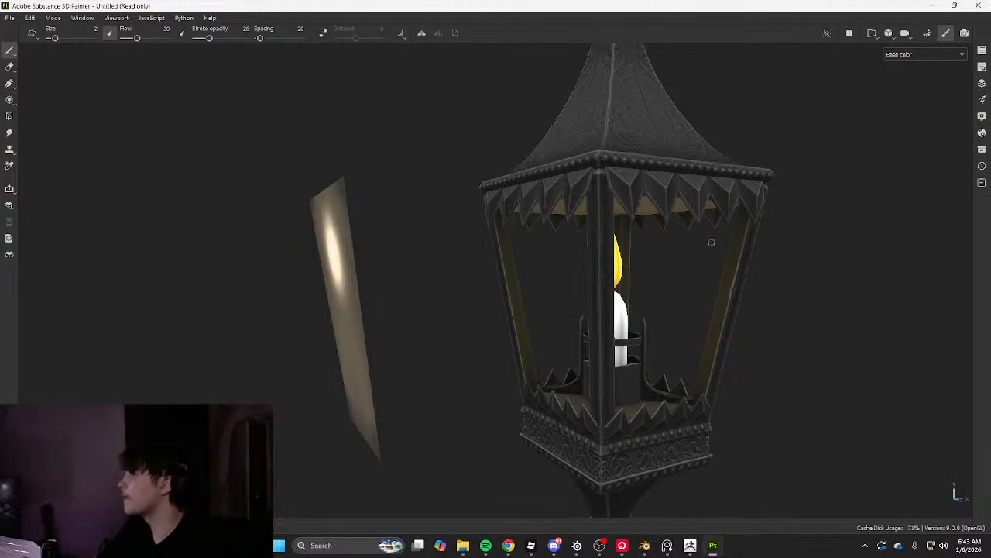
key("Tab")
key("F3")
key("Tab")
key("Tab")
key("F2")
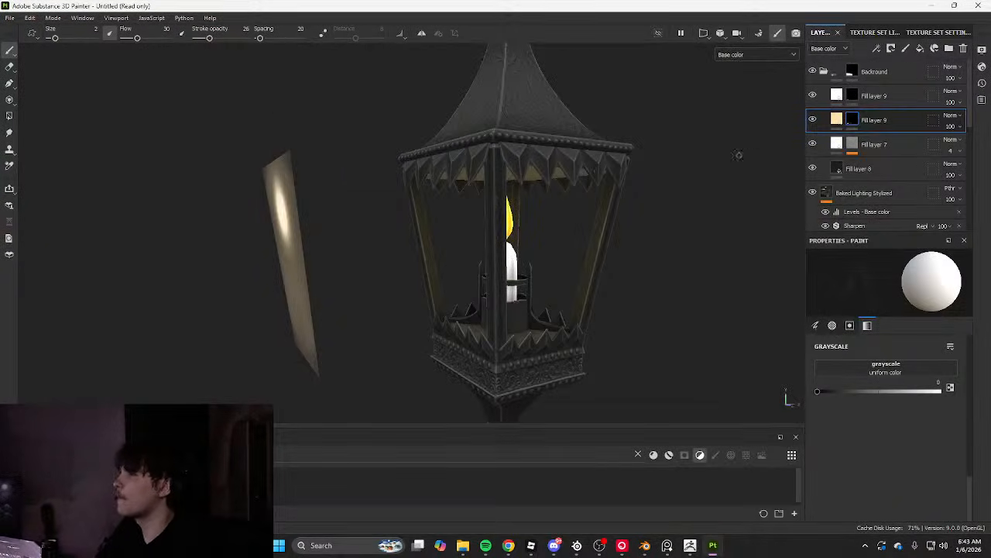
Compare the interior with Fill layer 10 hidden and shown, and lighten that layer's base color to near white
scroll(881, 147, "down", 3)
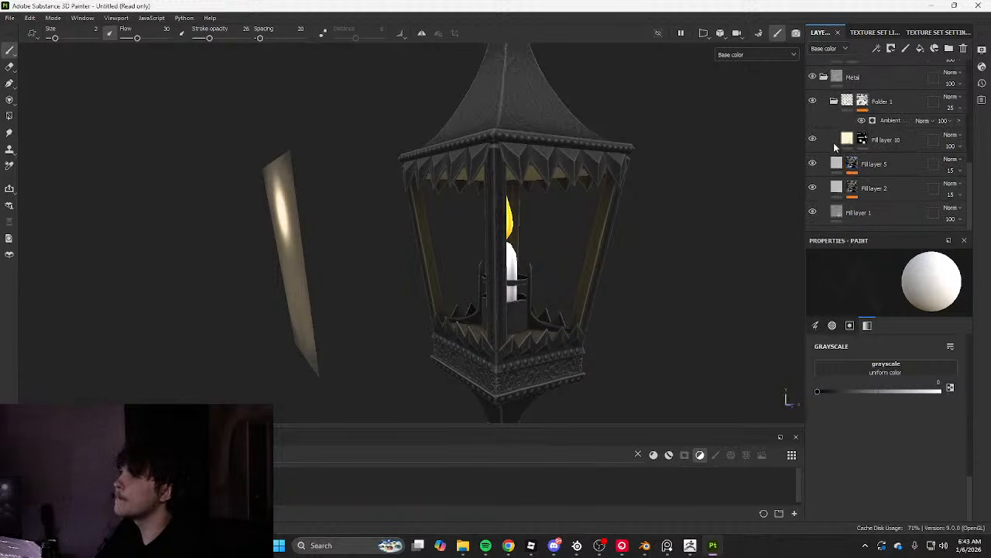
left_click(811, 140)
left_click(812, 141)
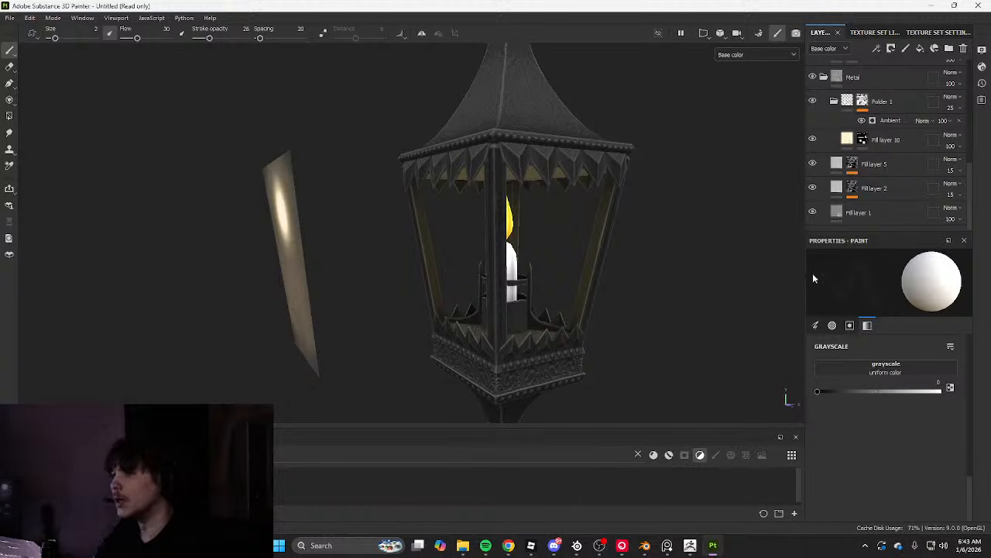
left_click(852, 142)
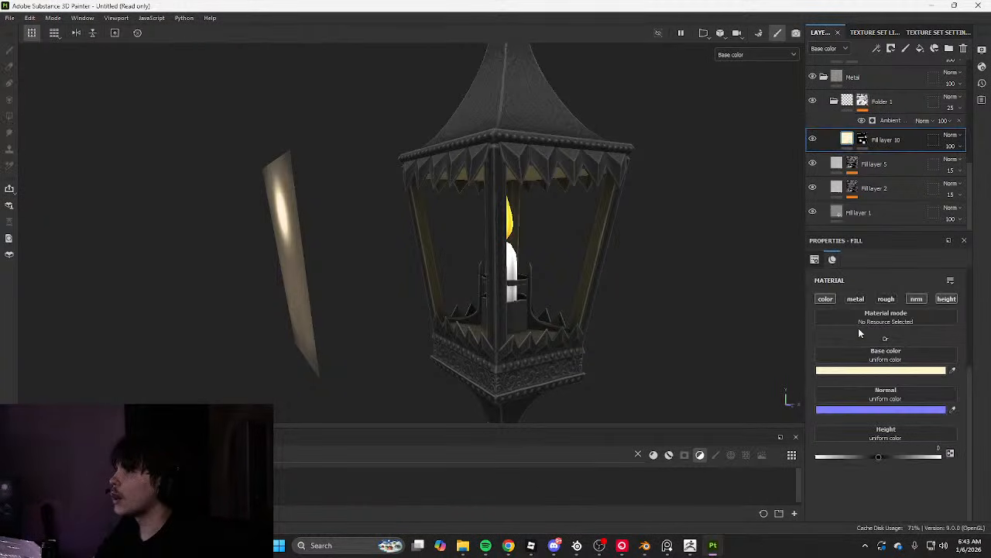
left_click(868, 369)
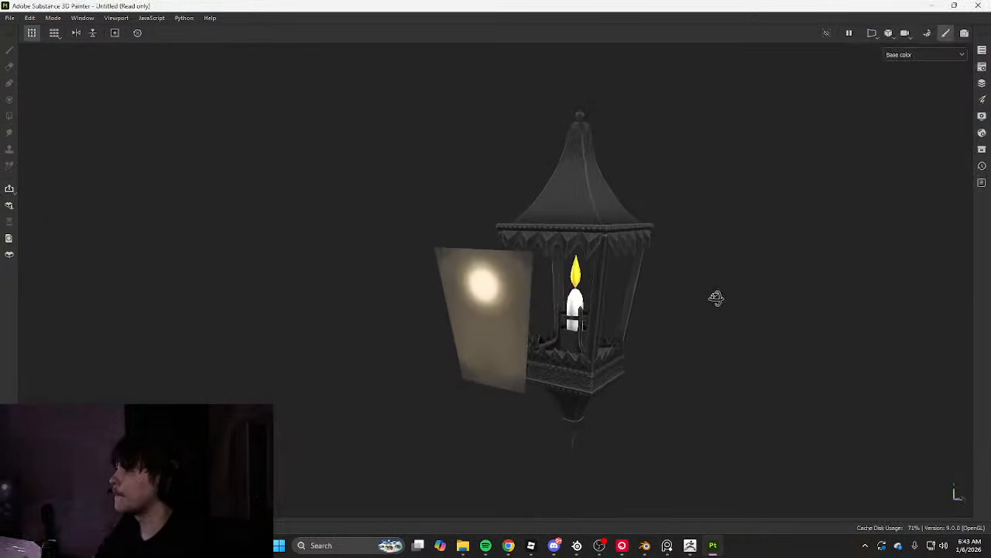
left_click_drag(715, 296, 708, 380, "alt")
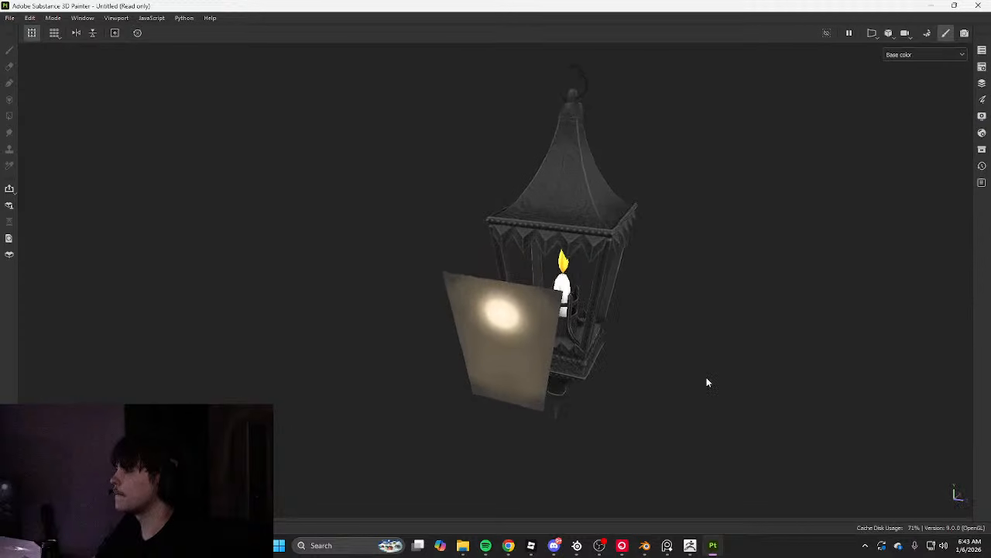
Export the texture as Material_2D_View.png, switch to Blender and reload that image in the lantern material's texture node
key("ctrl+shift+e")
left_click(741, 452)
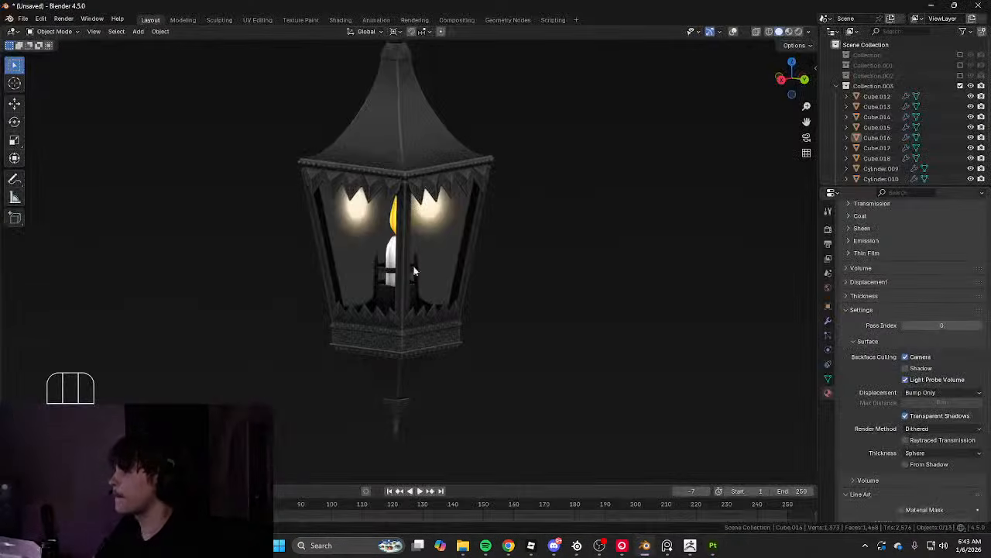
left_click(340, 20)
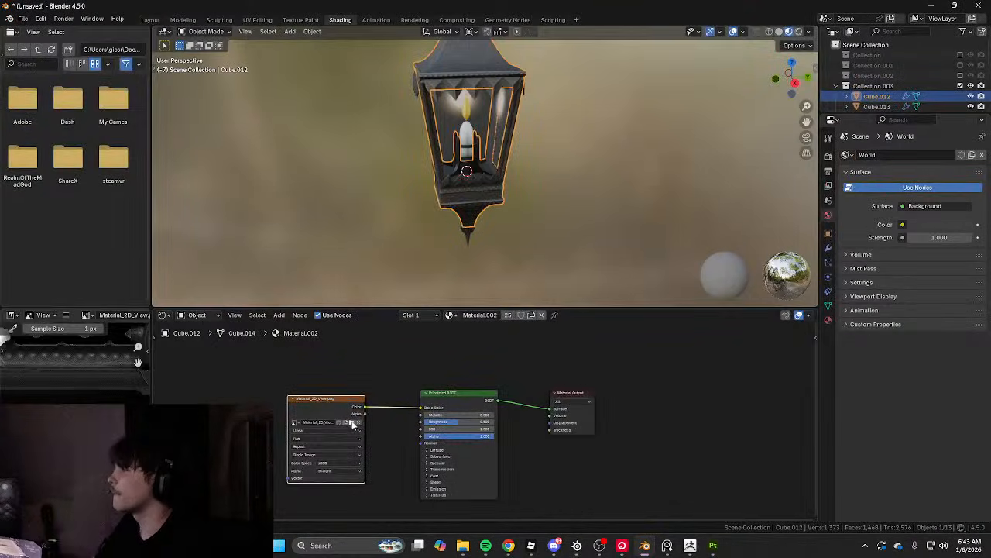
left_click(351, 423)
double_click(390, 173)
left_click(153, 20)
left_click(186, 104)
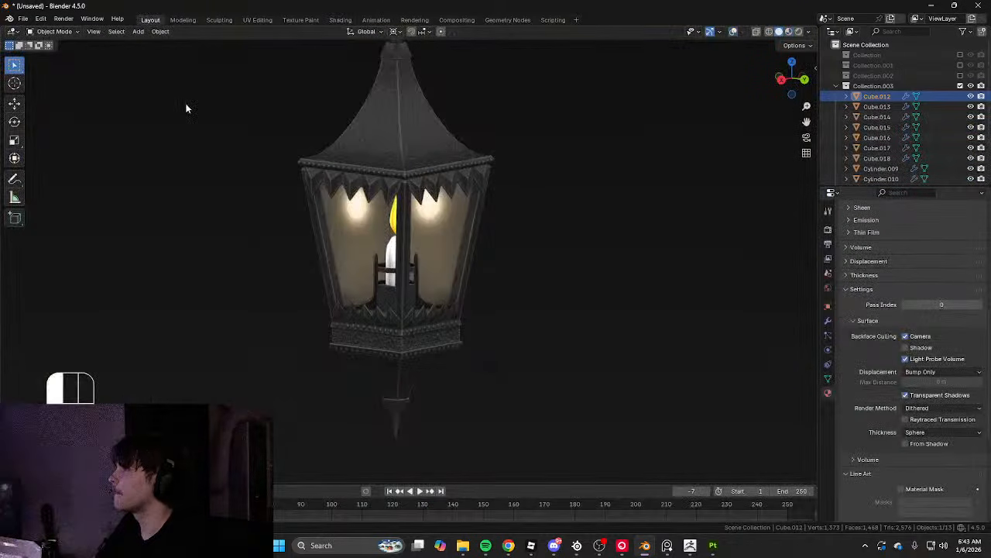
Inspect the lantern with its reloaded texture from several angles, both close up and from a distance
mouse_move(231, 127)
middle_mouse_down()
mouse_move(290, 113)
mouse_move(587, 131)
middle_mouse_up()
scroll(511, 141, "down", 3)
scroll(470, 158, "down", 3)
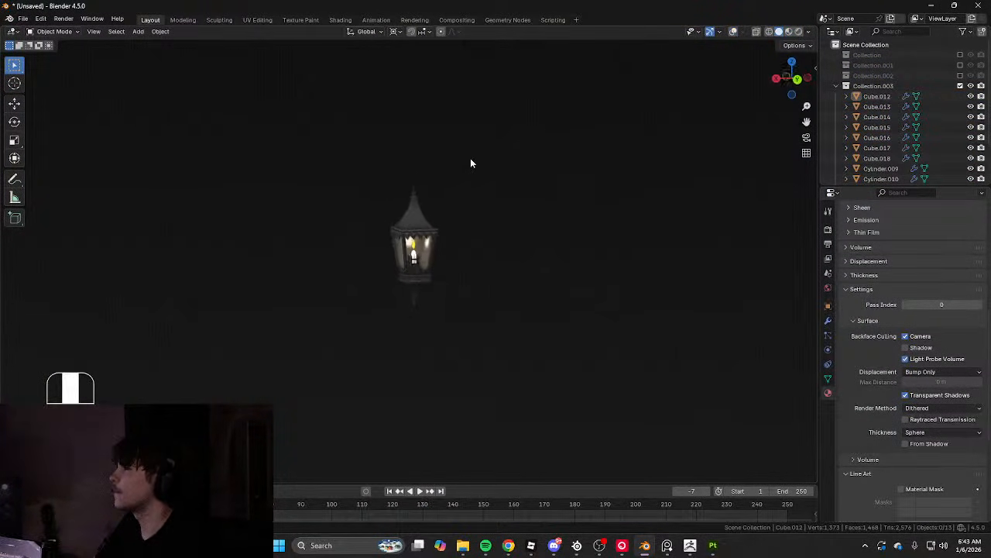
scroll(424, 237, "up", 5)
middle_click_drag(424, 237, 446, 232)
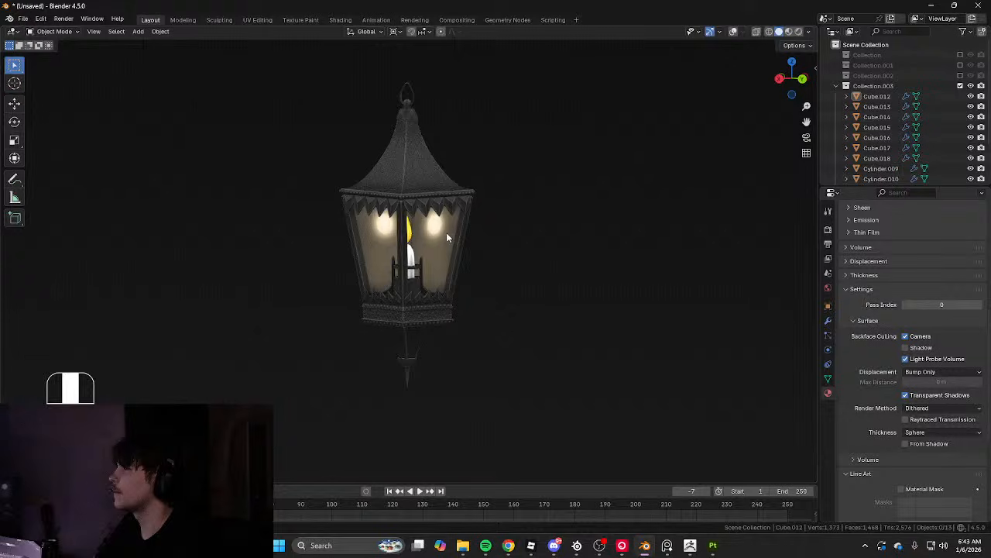
scroll(446, 233, "up", 5)
scroll(454, 232, "down", 6)
Return to Substance 3D Painter, close the export window and compare the glass panel with the warm Fill layer 9 hidden and shown
key("alt+Tab")
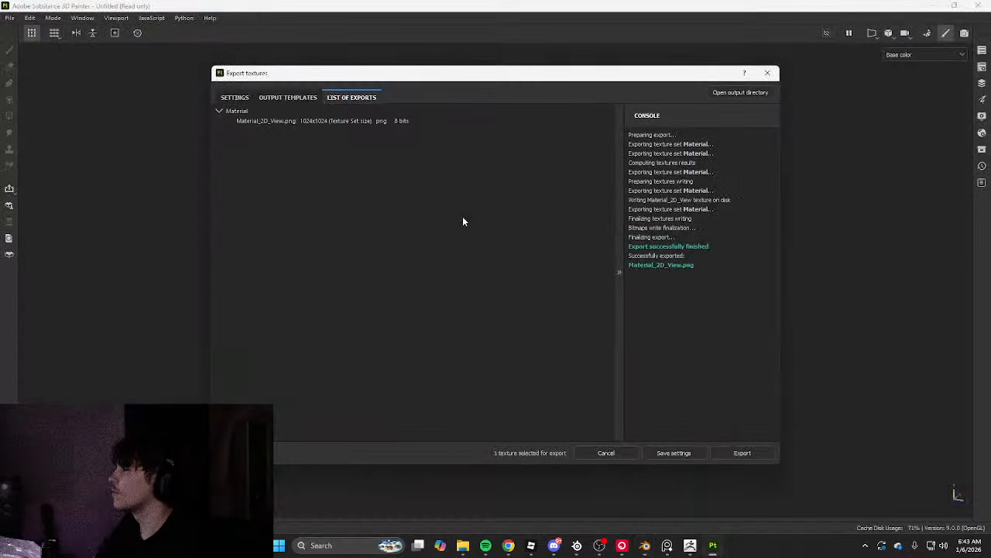
left_click(769, 73)
scroll(875, 155, "up", 5)
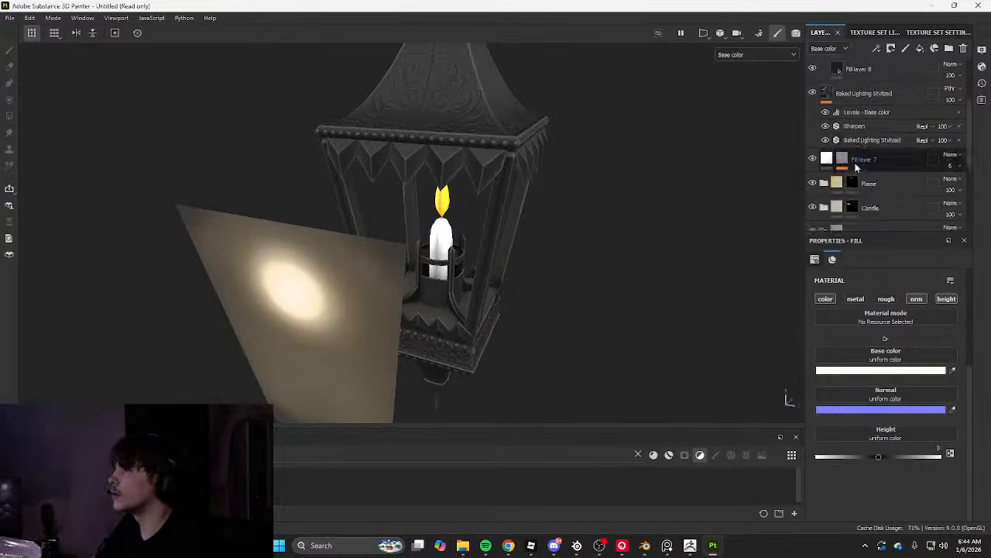
left_click(814, 120)
left_click(813, 120)
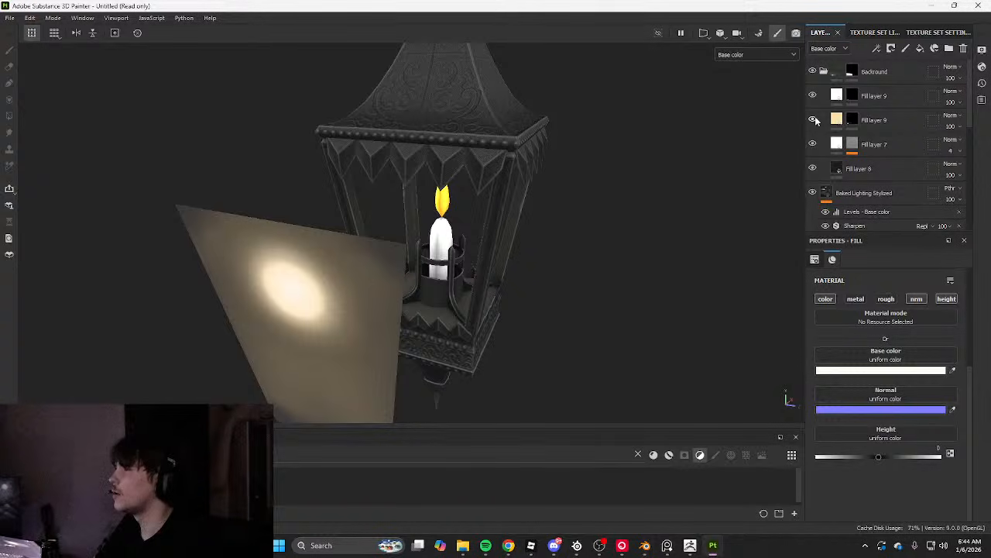
left_click(815, 120)
Delete the white Fill layer 9 and erase the warm Fill layer 9's mask across the whole panel with a size 100 black brush
left_click(849, 124)
left_click_drag(410, 266, 484, 257, "alt")
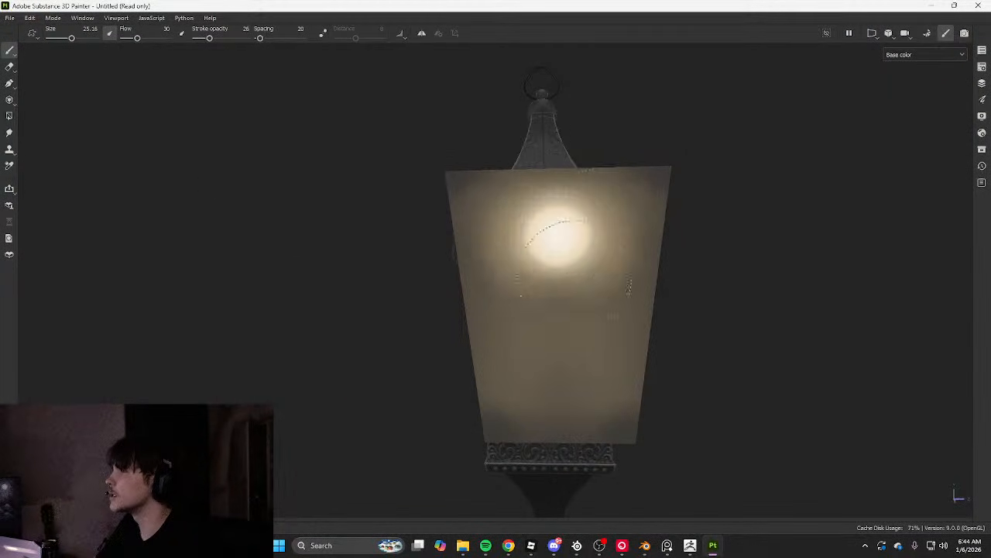
key("Tab")
key("Delete")
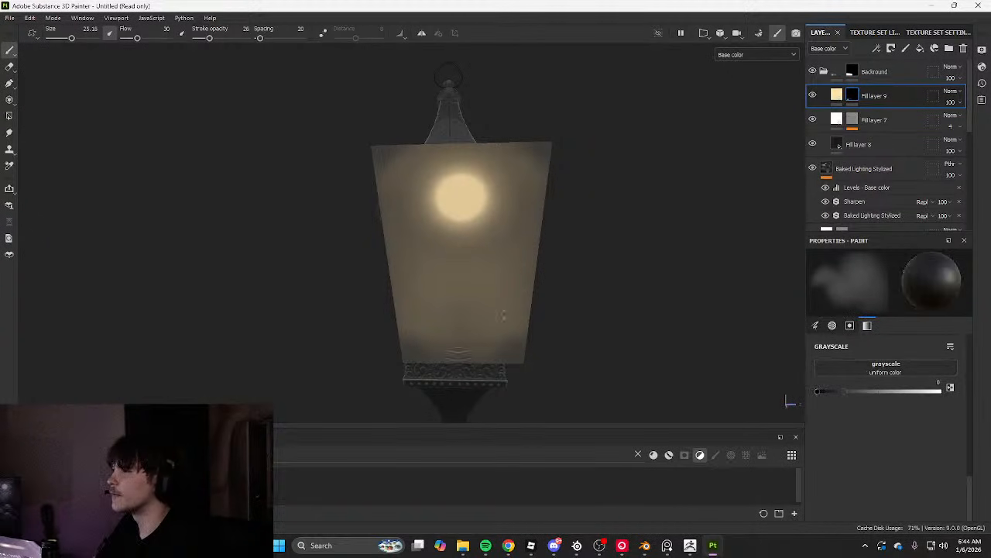
right_click_drag(458, 316, 542, 315, "ctrl")
mouse_move(416, 233)
left_mouse_down()
mouse_move(529, 240)
mouse_move(454, 240)
mouse_move(550, 212)
mouse_move(510, 228)
mouse_move(460, 230)
left_mouse_up()
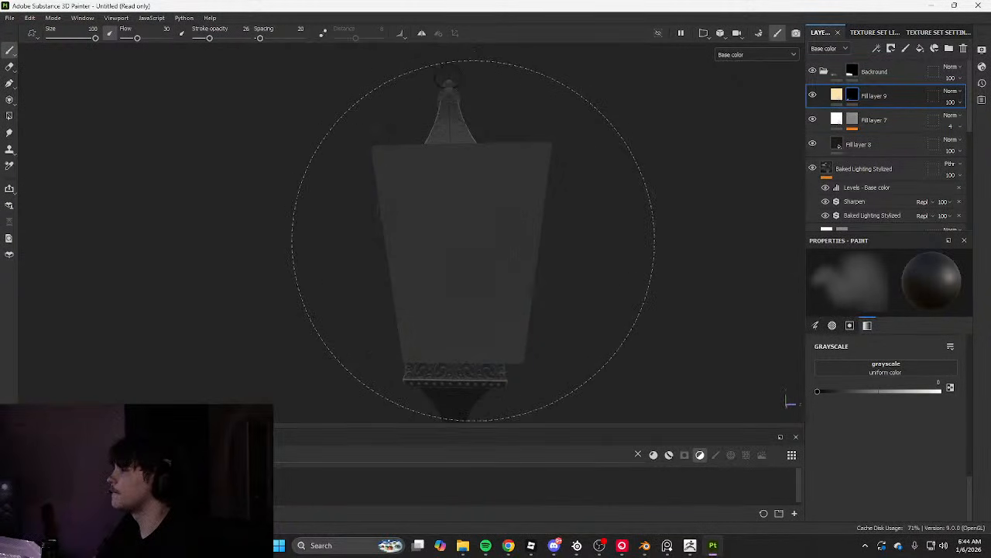
left_click_drag(474, 240, 467, 246)
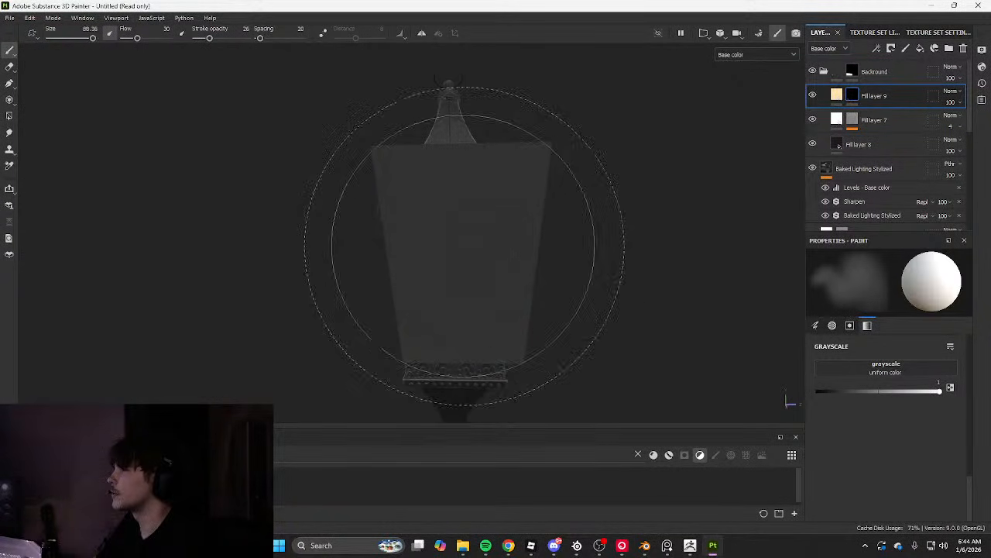
Try dabbing a warm glow into Fill layer 9's mask on the panel with a size 67.24 brush at flow 30
right_click_drag(465, 246, 449, 251, "ctrl")
left_click(467, 251)
key("ctrl+z")
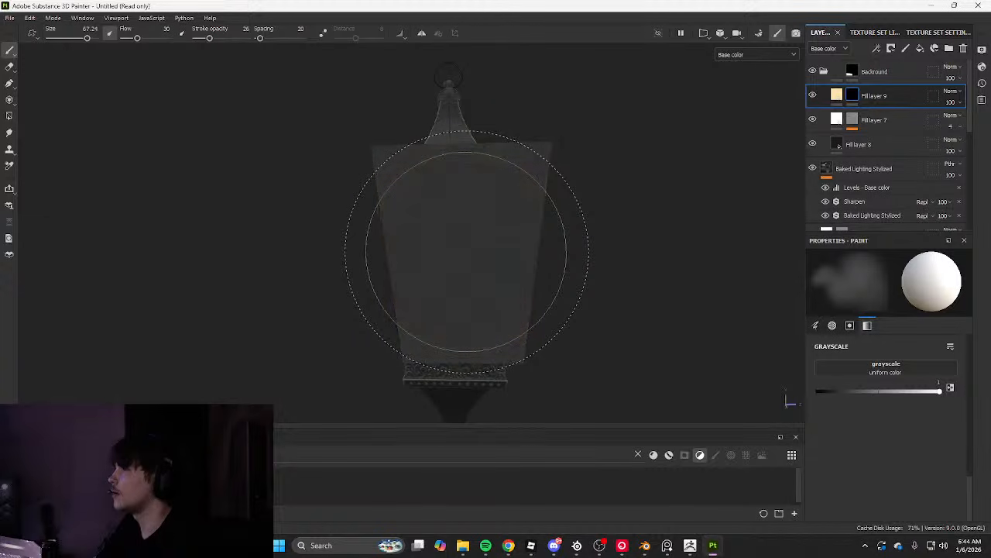
key("x")
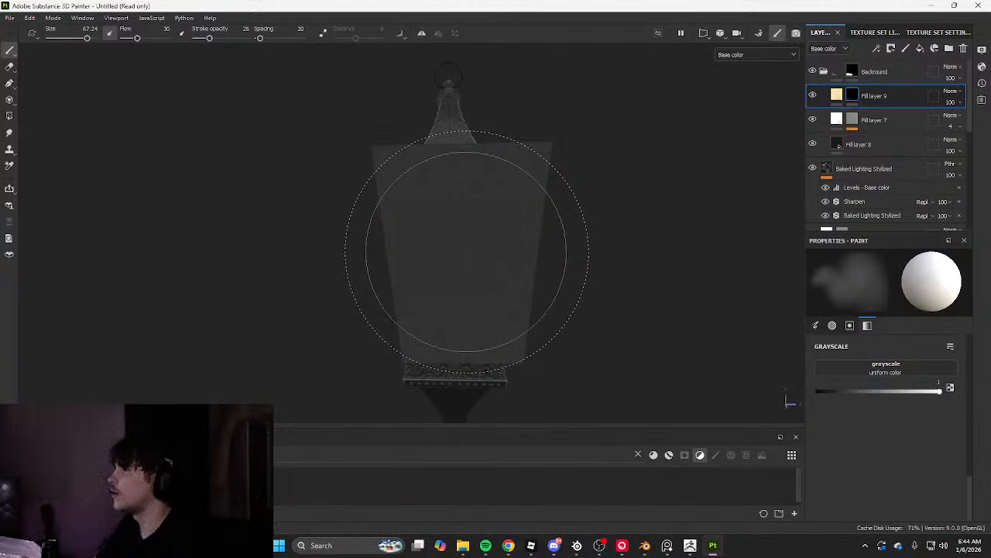
left_click(467, 252)
key("ctrl+z")
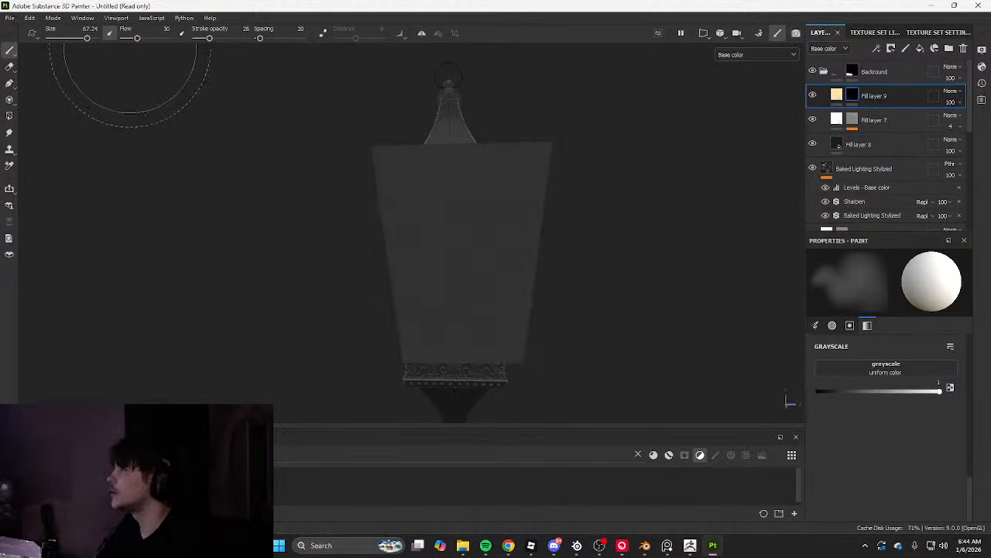
left_click(470, 245)
key("ctrl+z")
Try softer glow dabs at the centre of the panel with flow 6 and brush sizes 67.24 and 40.96
left_click(474, 250)
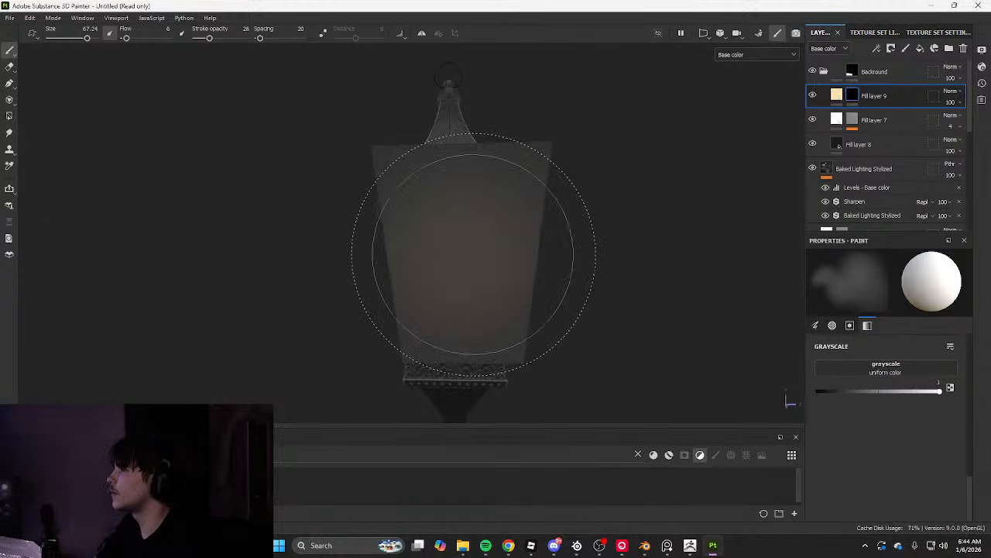
key("ctrl+z")
left_click(469, 249)
right_click_drag(477, 248, 470, 249, "ctrl")
key("ctrl+z")
left_click(470, 250)
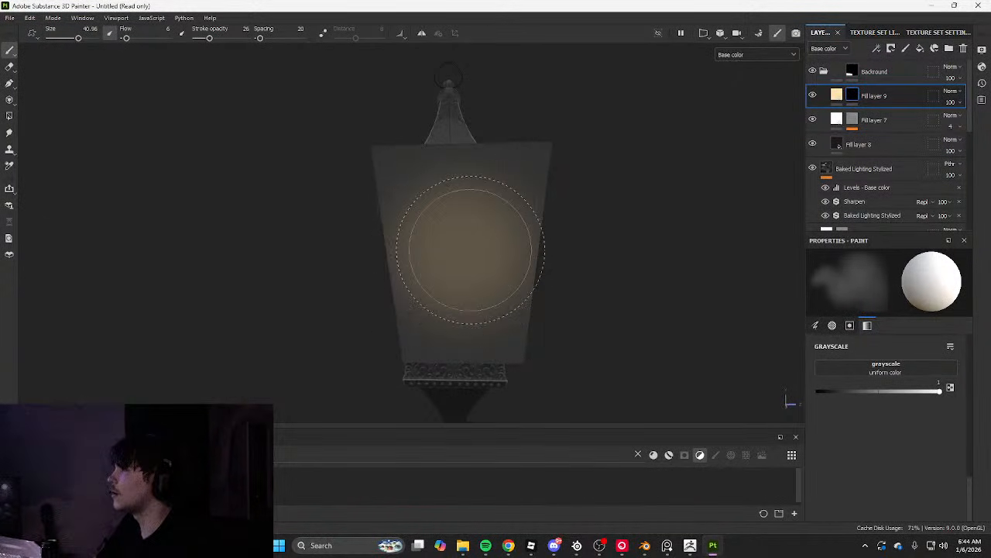
key("ctrl+z")
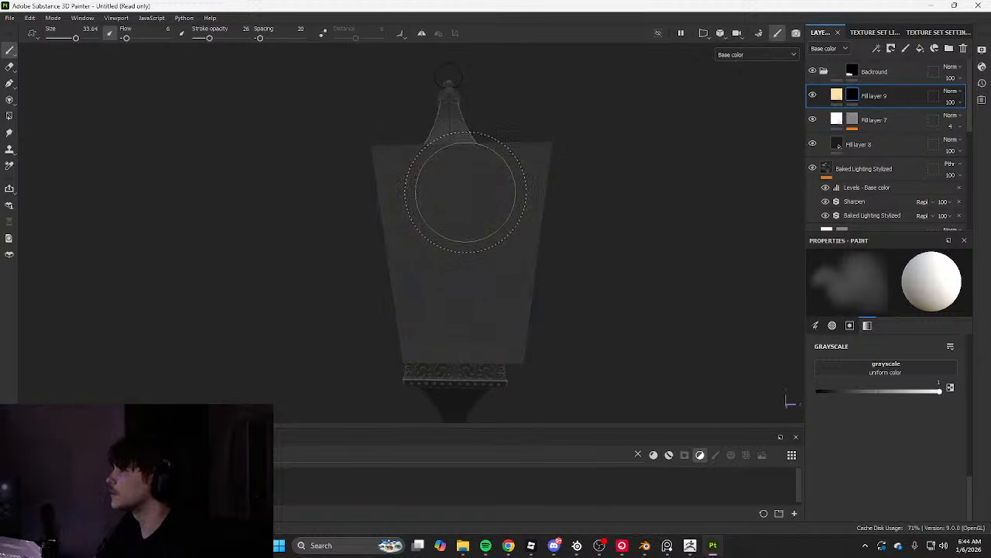
Try a broad size 100 glow dab at flow 6 over the upper part of the panel
right_click_drag(465, 209, 472, 209, "ctrl")
left_click(466, 208)
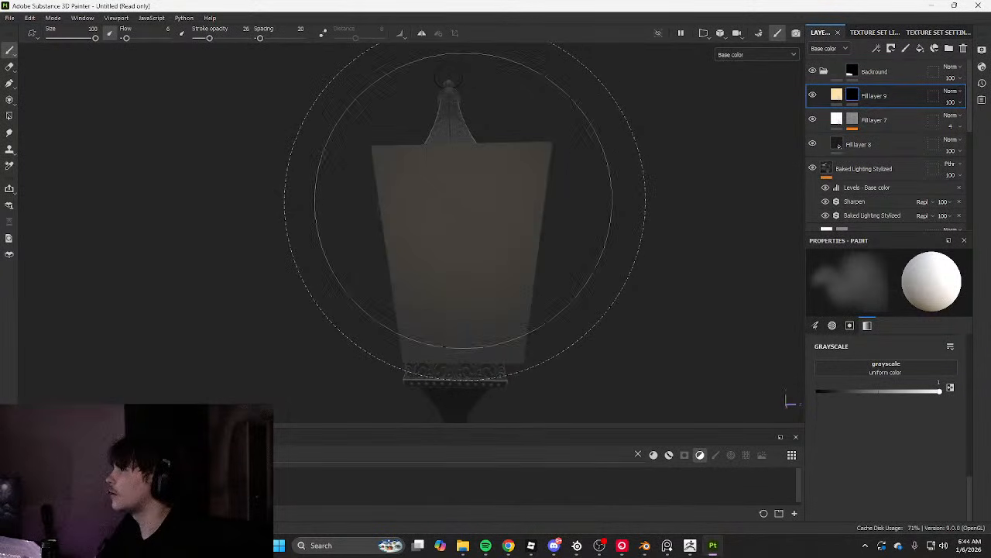
key("ctrl+z")
left_click(465, 215)
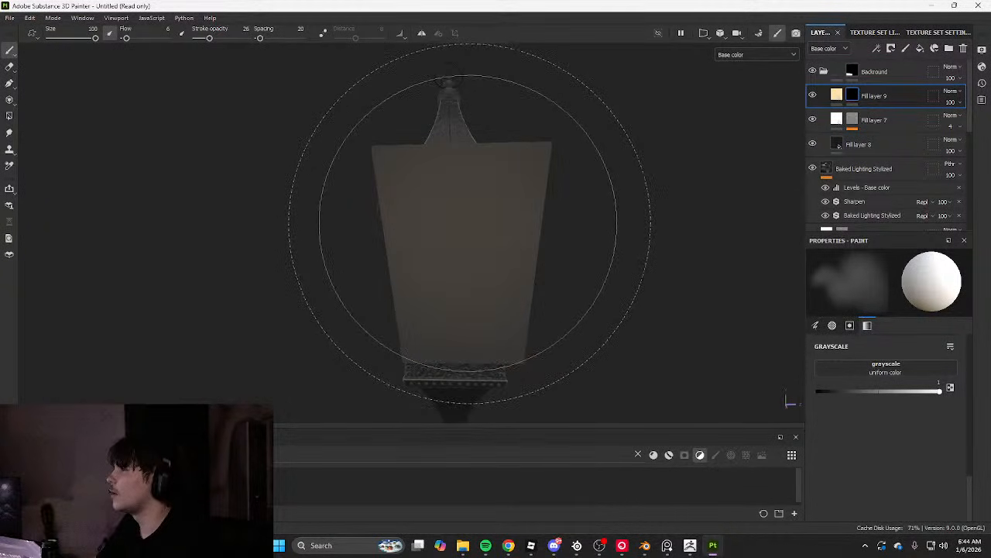
key("ctrl+z")
left_click(467, 223)
key("ctrl+z")
Paint the glow in Fill layer 9's mask at flow 6 with a broad size 100 dab and a smaller, brighter centre
left_click(469, 223)
right_click_drag(469, 223, 464, 220, "ctrl")
left_click(467, 222)
key("ctrl+z")
left_click(466, 221)
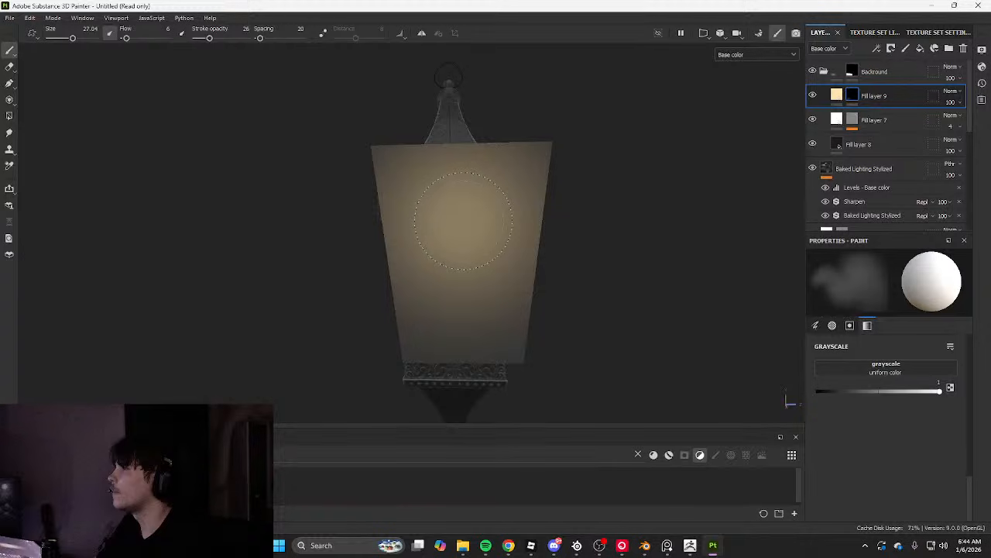
Add a Levels effect to Fill layer 9's mask and set its black input to 0.014 and midtone to 0.997
mouse_move(569, 230)
left_mouse_down("alt")
mouse_move(429, 247)
mouse_move(496, 255)
mouse_move(637, 192)
left_mouse_up("alt")
left_click(878, 48)
left_click(902, 112)
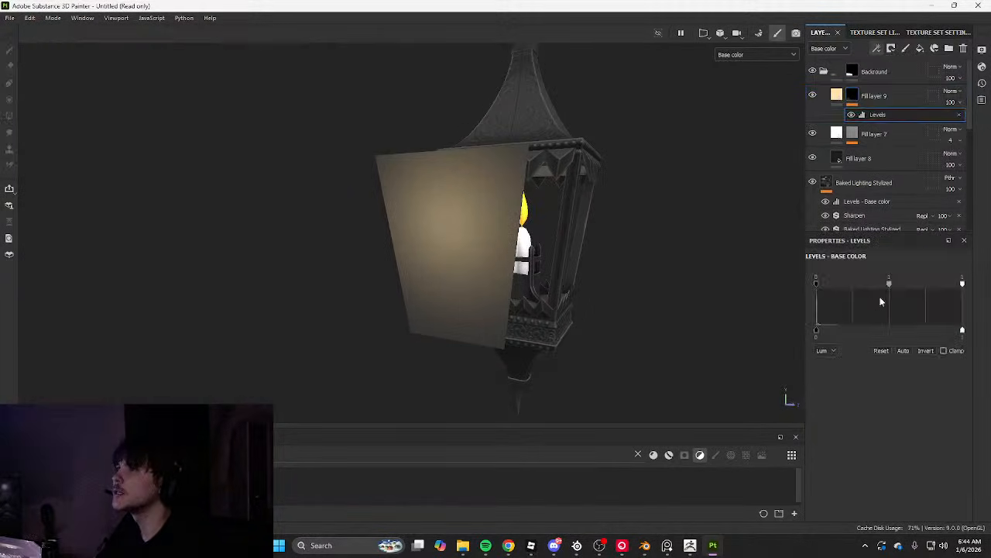
mouse_move(895, 291)
left_mouse_down()
mouse_move(906, 285)
mouse_move(896, 291)
left_mouse_up()
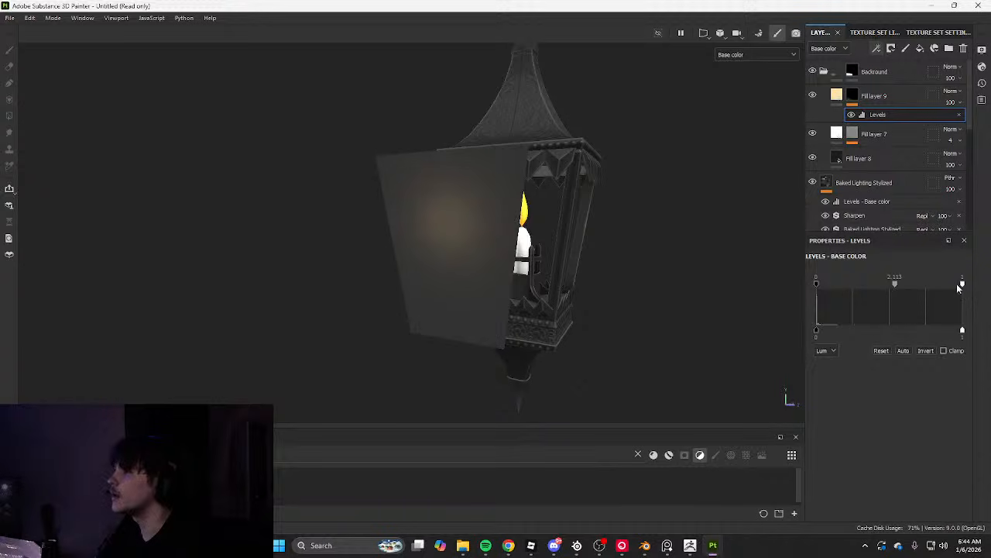
left_click_drag(960, 286, 819, 283)
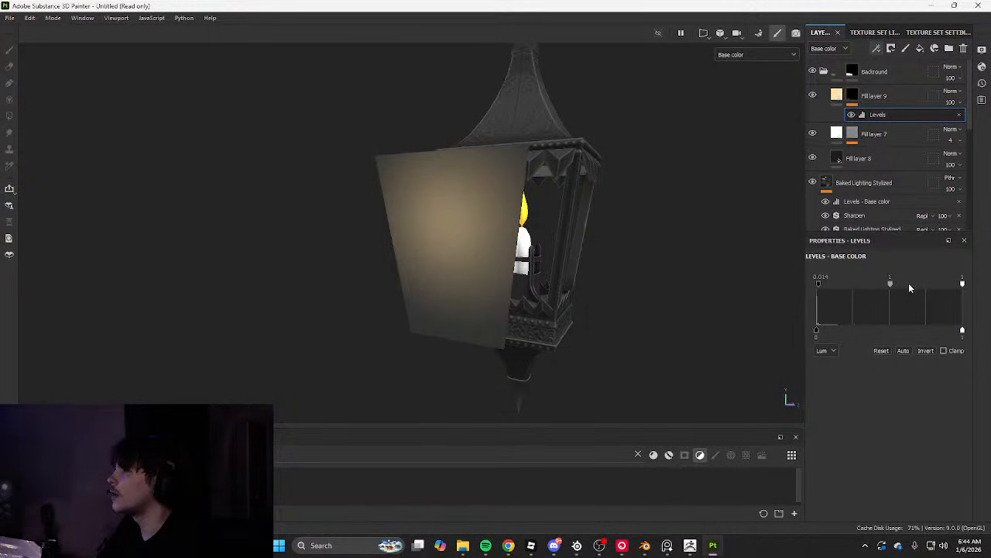
left_click_drag(897, 290, 841, 272)
key("Tab")
key("Tab")
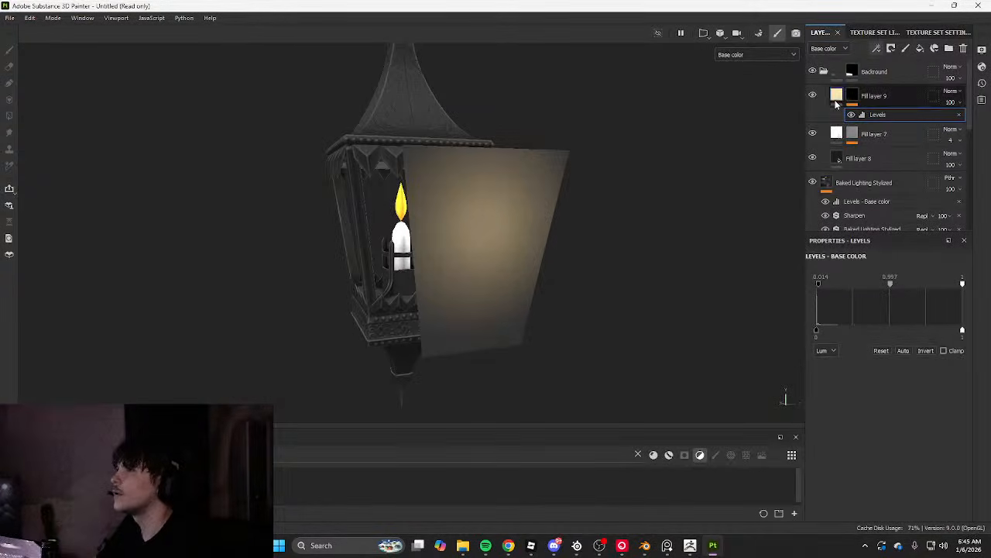
Shift the hue of Fill layer 9's base color slightly toward yellow
left_click(835, 95)
scroll(848, 159, "down", 4)
left_click(873, 369)
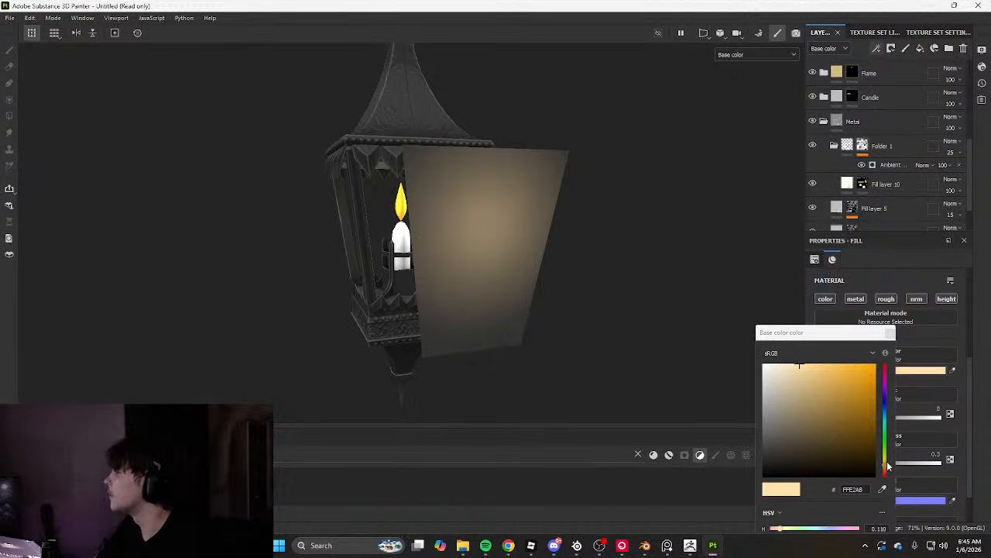
left_click_drag(887, 470, 884, 468)
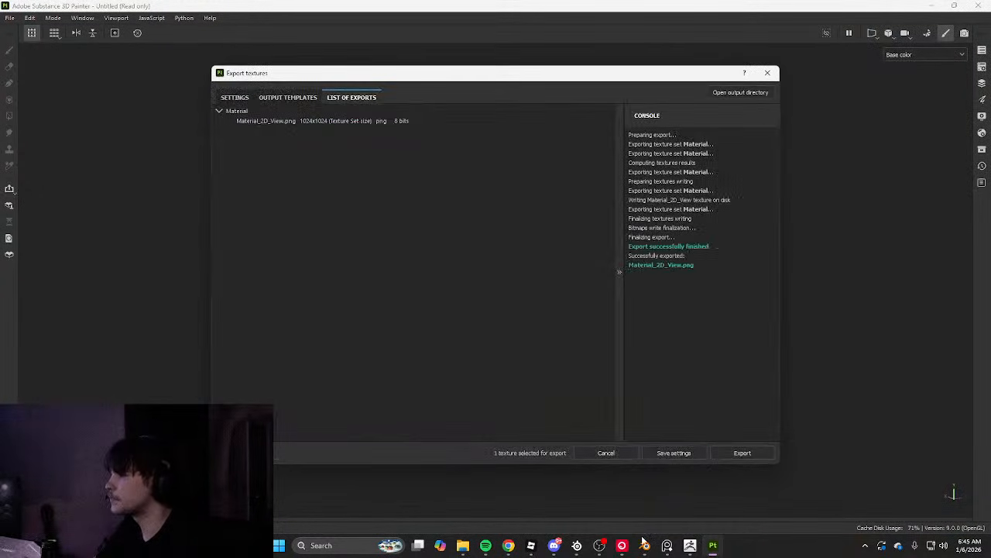
Switch to Blender and reload the exported Material_2D_View.png in the glass panel material's image texture node
left_click(644, 546)
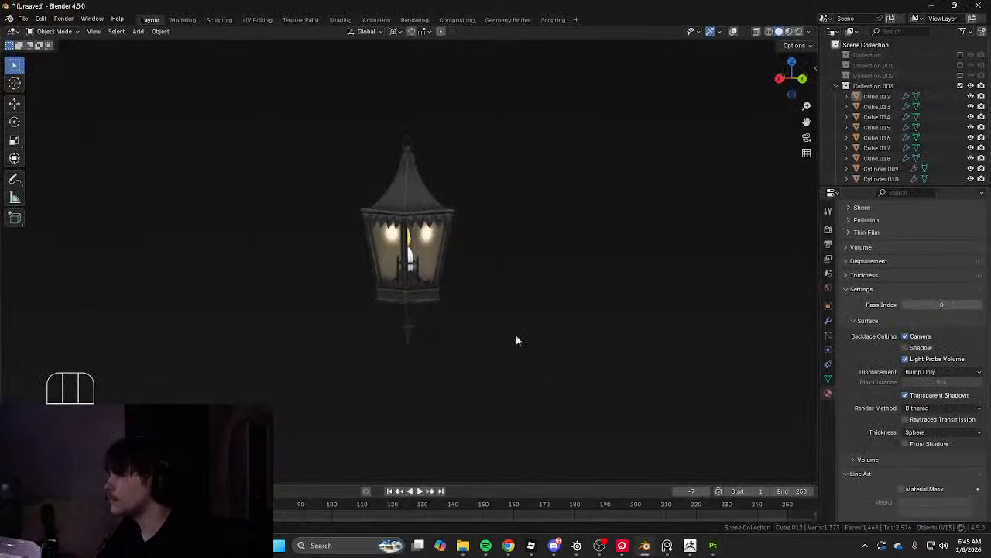
scroll(444, 254, "up", 6)
middle_click_drag(478, 248, 522, 217)
scroll(414, 233, "down", 5)
scroll(451, 220, "up", 5)
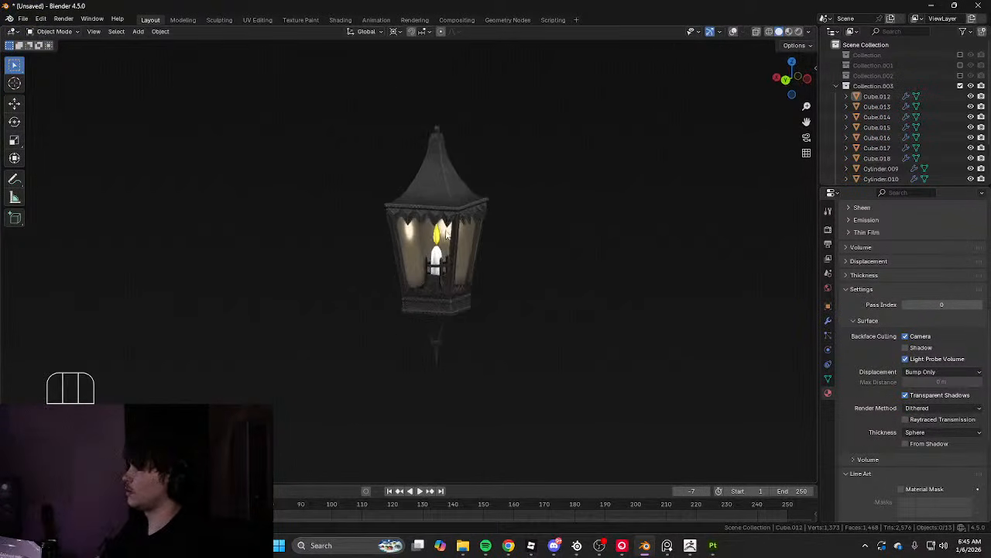
left_click(391, 166)
left_click(340, 20)
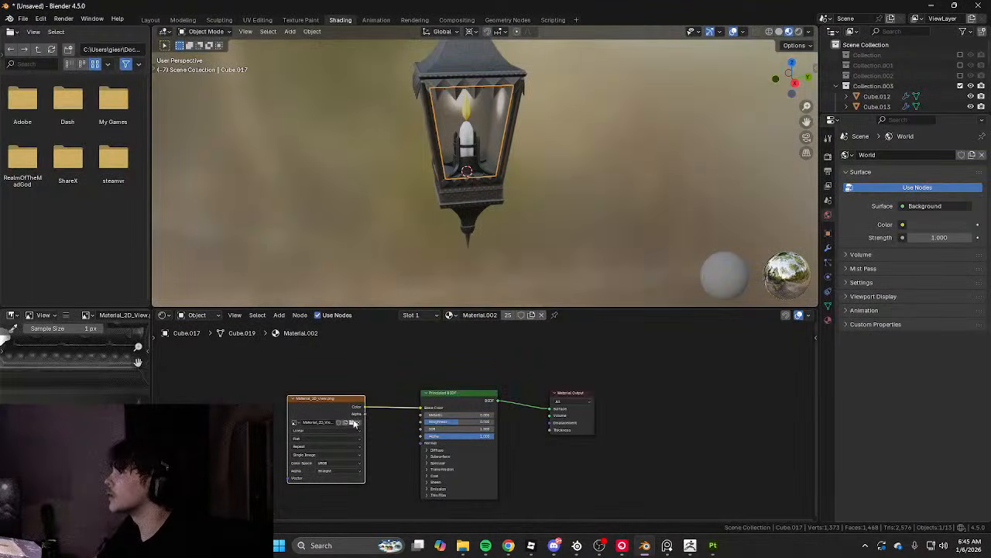
left_click(354, 422)
double_click(400, 166)
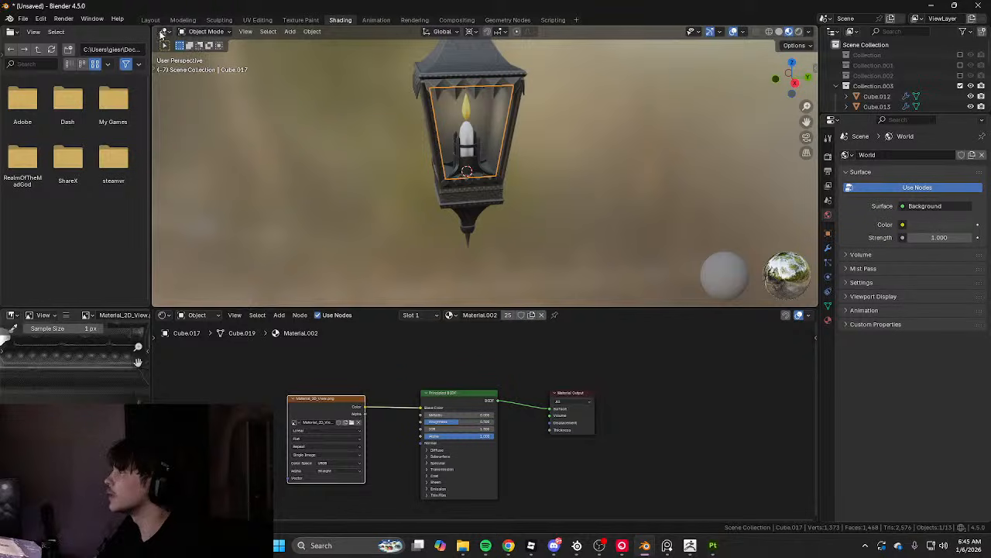
Inspect the glow on the lantern's glass panels in the Layout workspace from several angles and distances
left_click(150, 20)
scroll(302, 182, "down", 4)
scroll(404, 178, "up", 2)
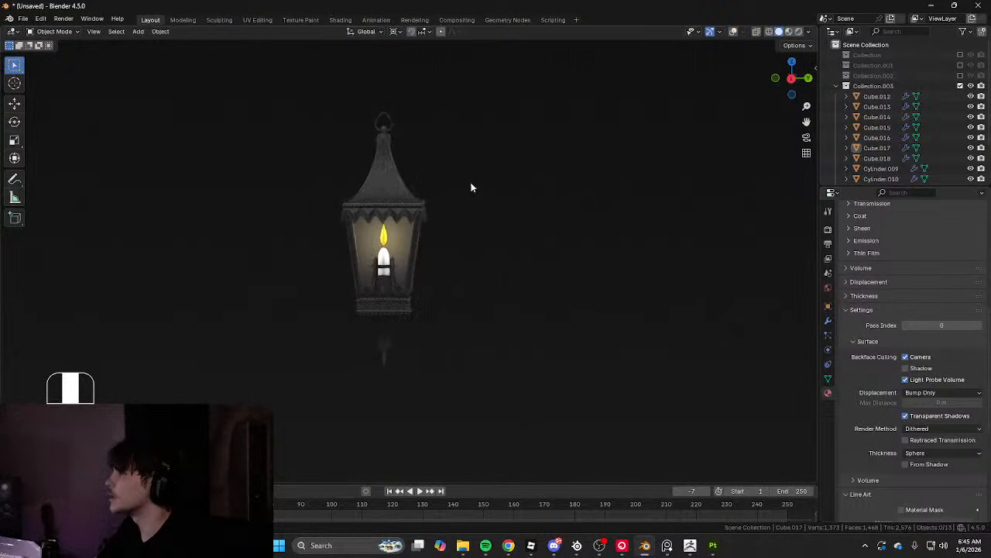
middle_click_drag(471, 188, 395, 275)
scroll(388, 282, "up", 5)
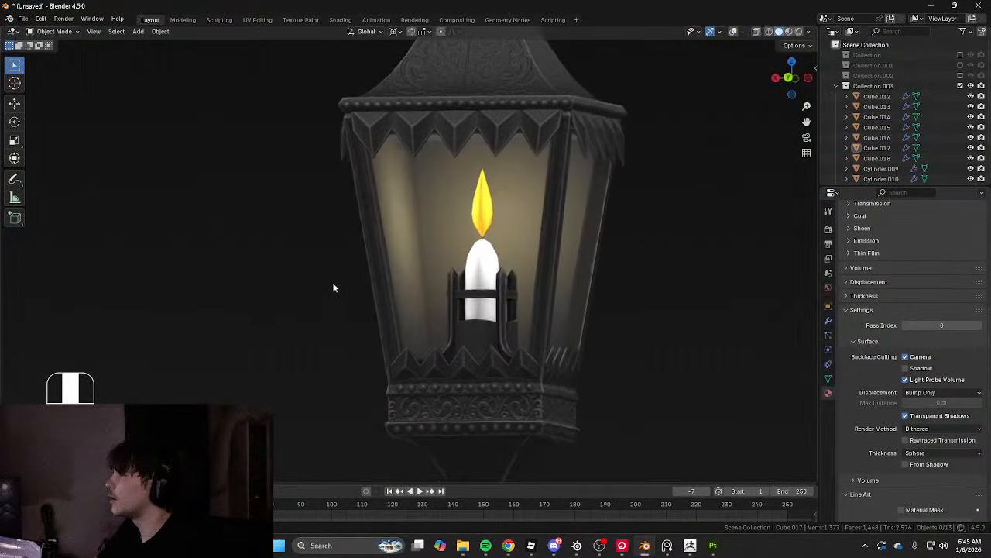
scroll(333, 288, "down", 5)
middle_click_drag(361, 270, 194, 274)
scroll(255, 263, "down", 5)
scroll(352, 254, "up", 6)
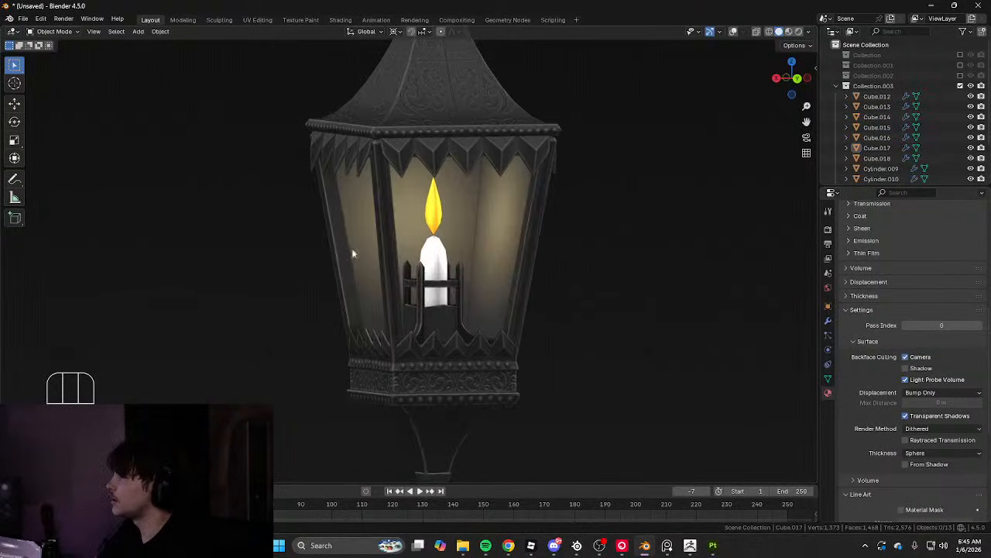
middle_click_drag(352, 254, 285, 261)
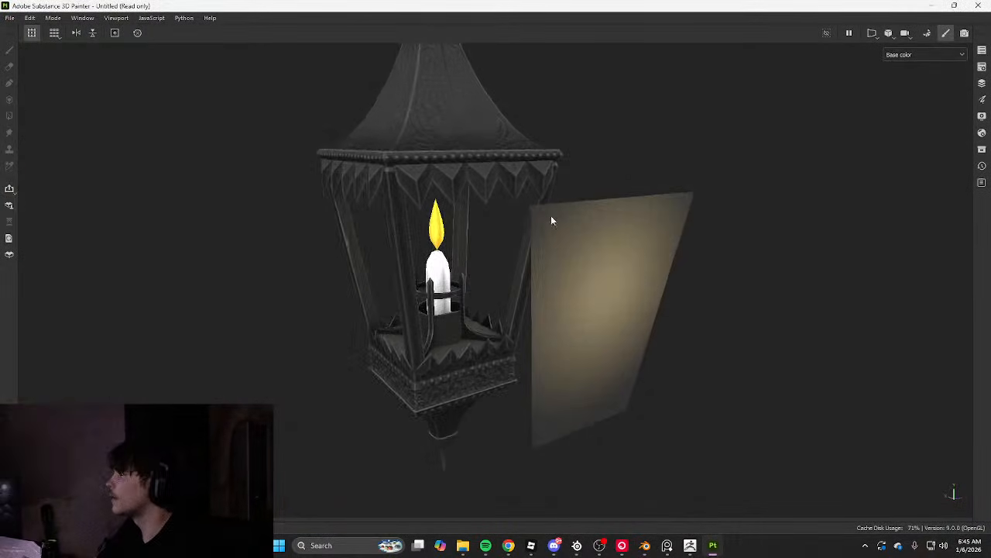
Return to Substance 3D Painter and change the base color of Fill layer 4 in the Flame folder to pale cream D4CCB8
scroll(549, 219, "up", 2)
key("Tab")
scroll(415, 200, "up", 2)
scroll(858, 120, "down", 5)
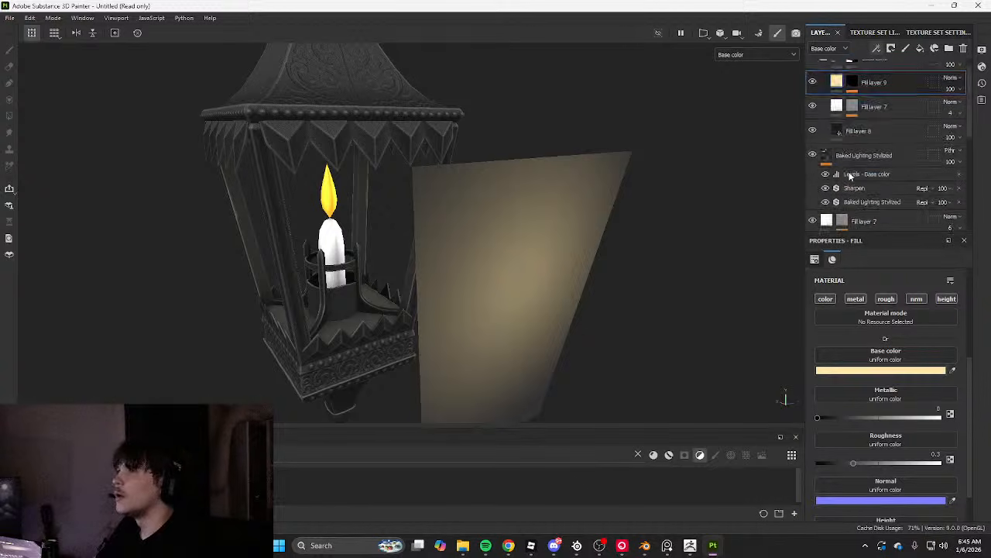
scroll(848, 162, "up", 1)
scroll(842, 163, "down", 3)
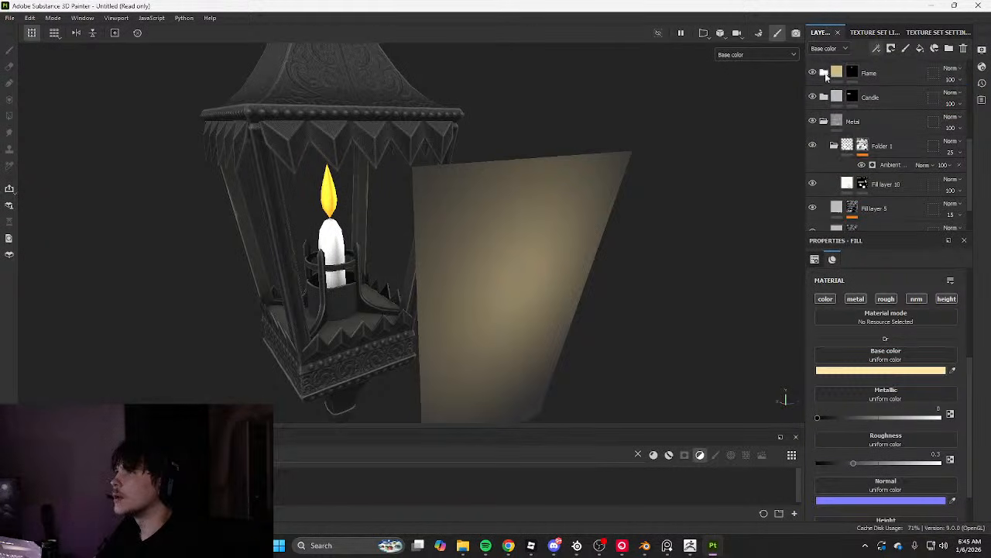
left_click(886, 371)
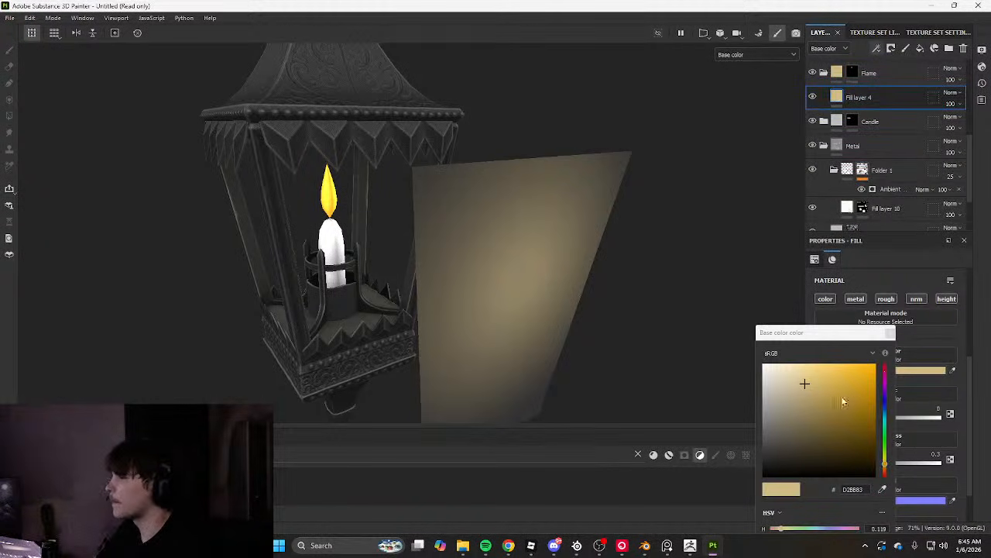
left_click(778, 380)
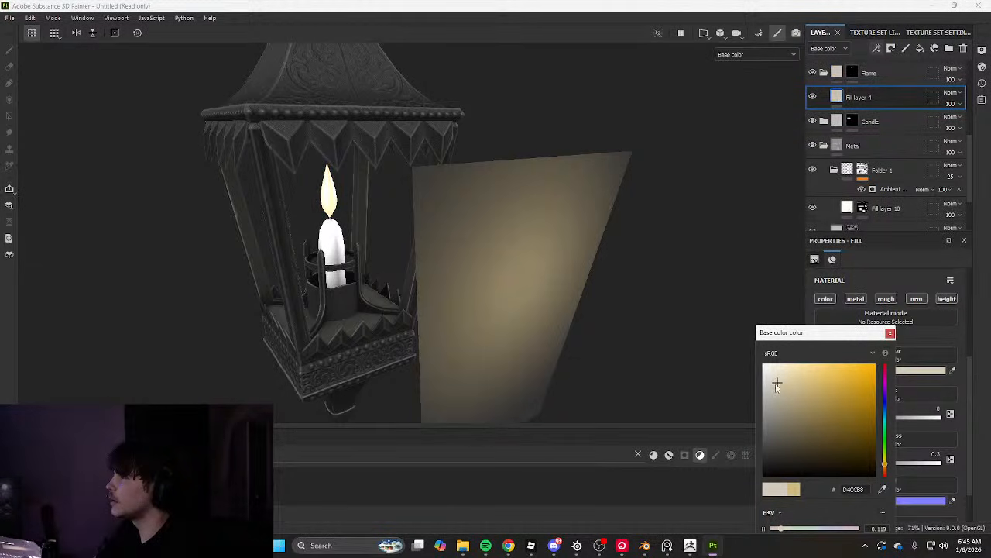
Examine the paler flame beside the glass panel and compare the panel with Fill layer 9 hidden and shown
key("Tab")
scroll(564, 330, "down", 3)
left_click_drag(564, 330, 610, 281, "alt")
key("Tab")
scroll(852, 186, "up", 3)
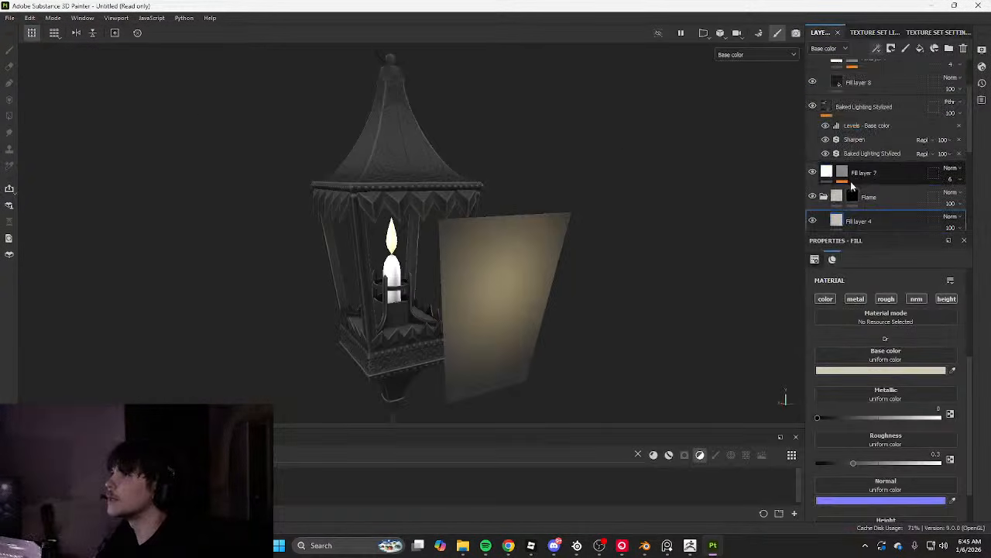
scroll(851, 187, "up", 2)
left_click(813, 96)
left_click(812, 96)
Try shifting the midtone and black input of the Levels effect on Fill layer 9's mask, undoing each change
left_click(854, 97)
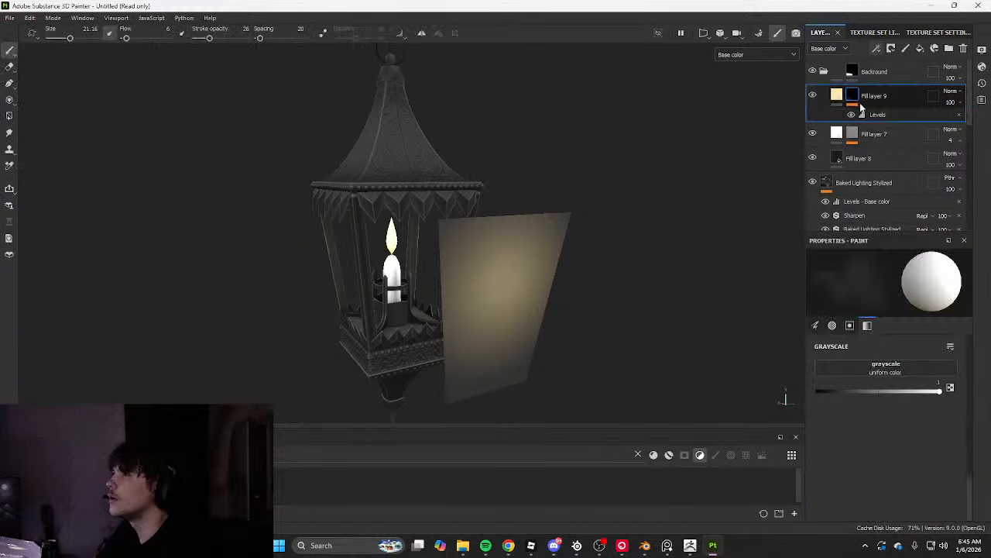
left_click(878, 114)
left_click_drag(897, 284, 834, 283)
key("ctrl+z")
scroll(593, 257, "up", 3)
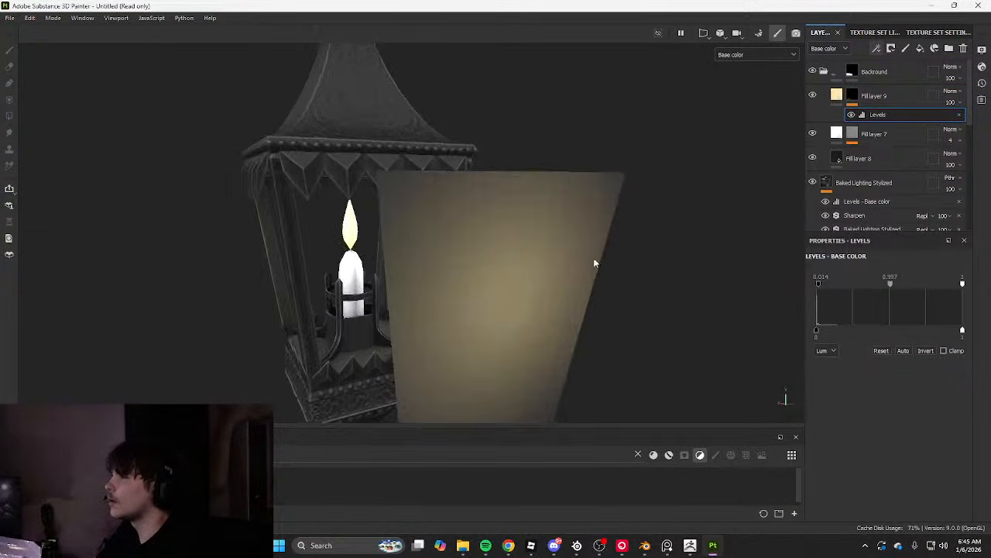
left_click_drag(593, 257, 620, 244, "alt")
left_click_drag(819, 285, 842, 284)
key("ctrl+z")
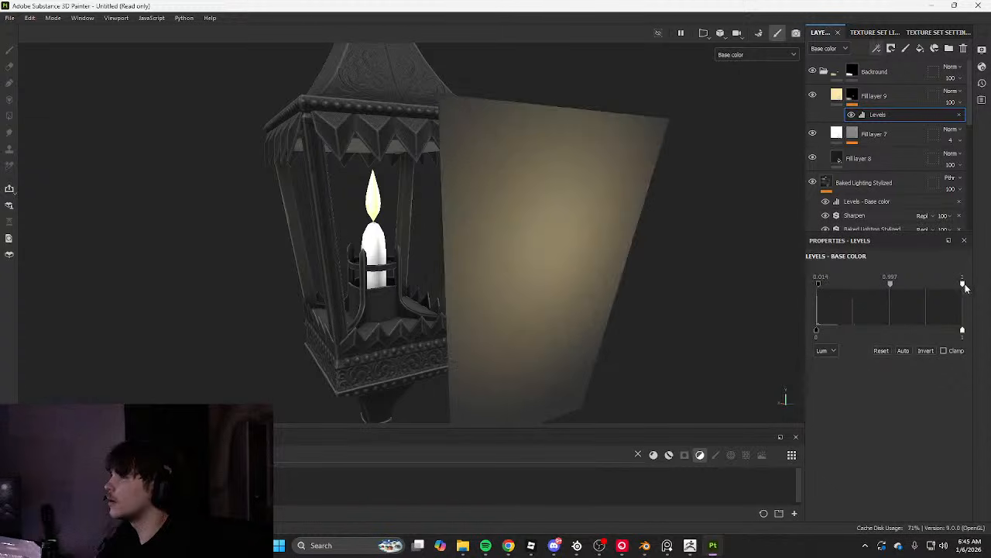
Lower the white input of the Levels on Fill layer 9's mask to 0.431 and check the brighter glow
left_click_drag(963, 284, 878, 284)
key("Tab")
scroll(728, 241, "down", 3)
left_click_drag(716, 232, 644, 220, "alt")
key("Tab")
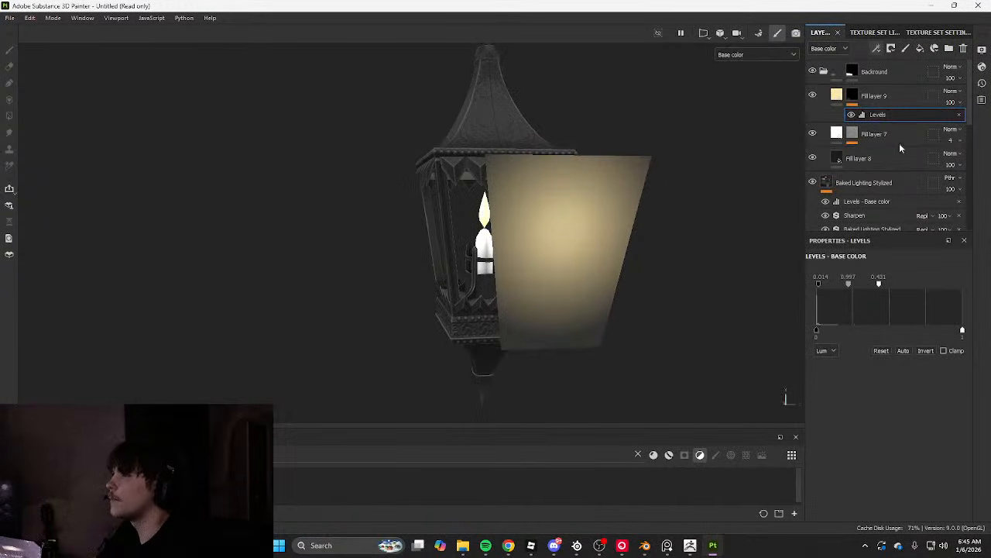
Try several other blending modes on Fill layer 9 and return it to Normal
scroll(952, 92, "down", 4)
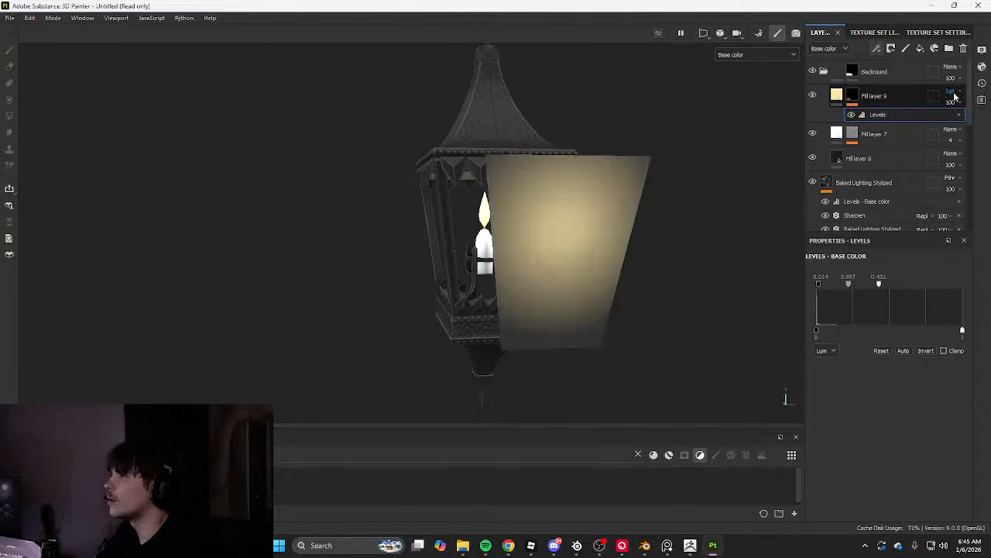
scroll(954, 95, "down", 4)
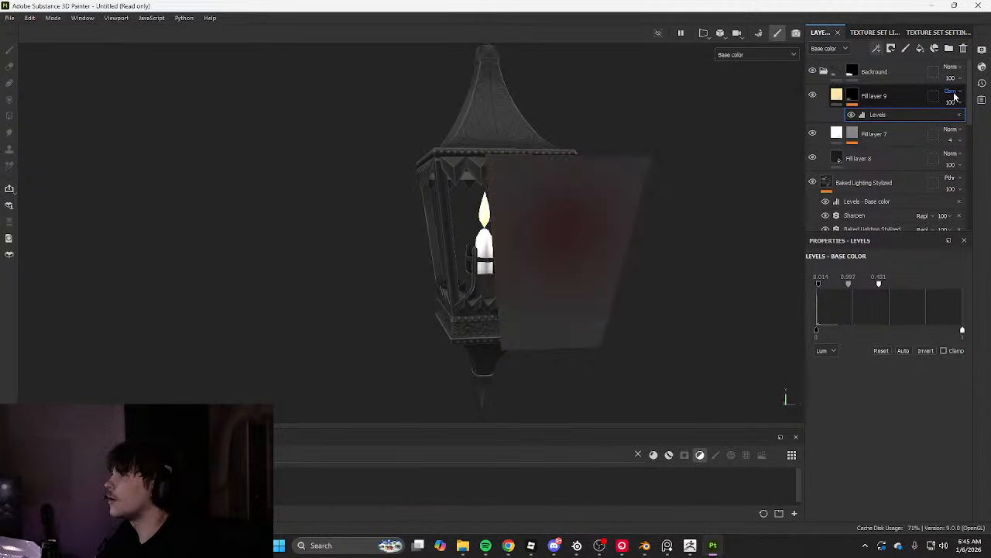
scroll(954, 96, "down", 4)
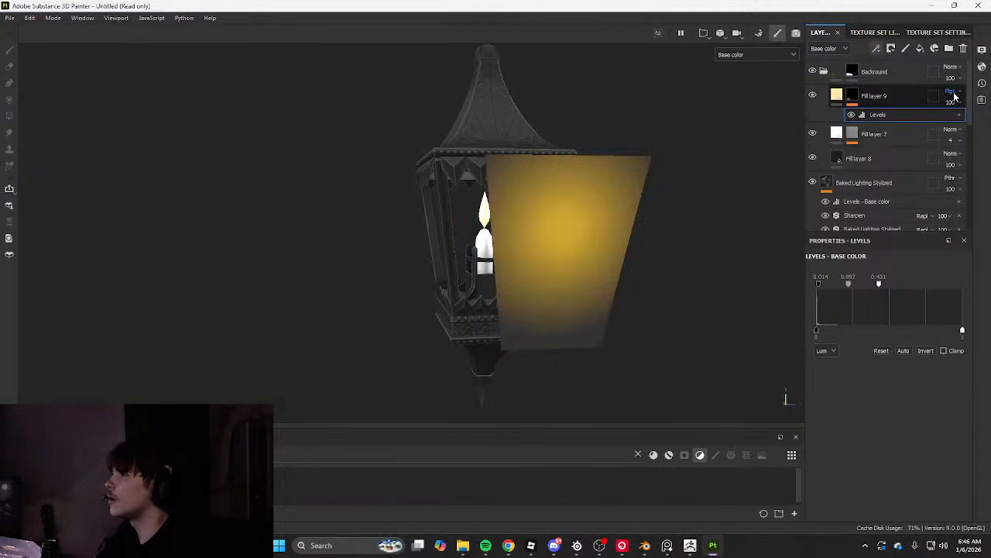
scroll(954, 95, "down", 4)
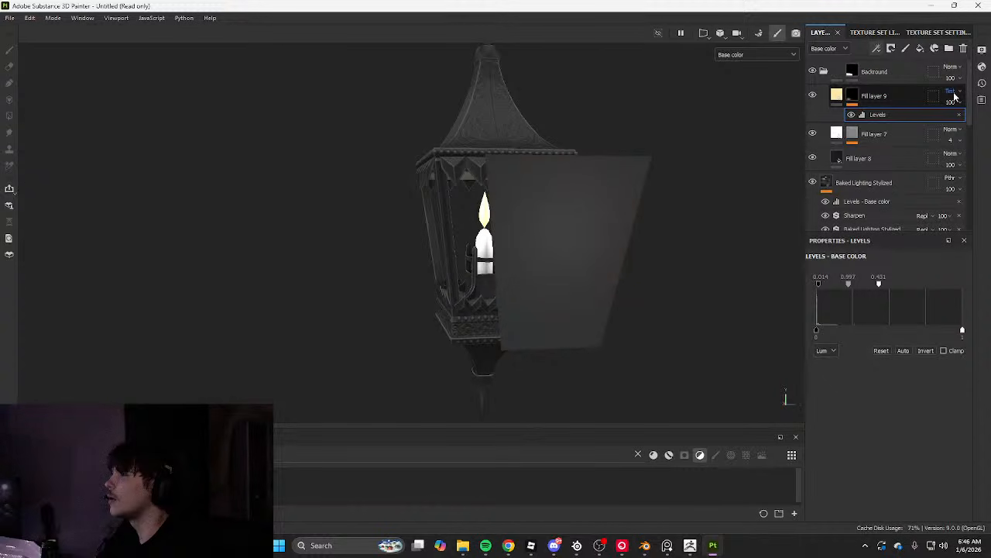
scroll(954, 95, "down", 4)
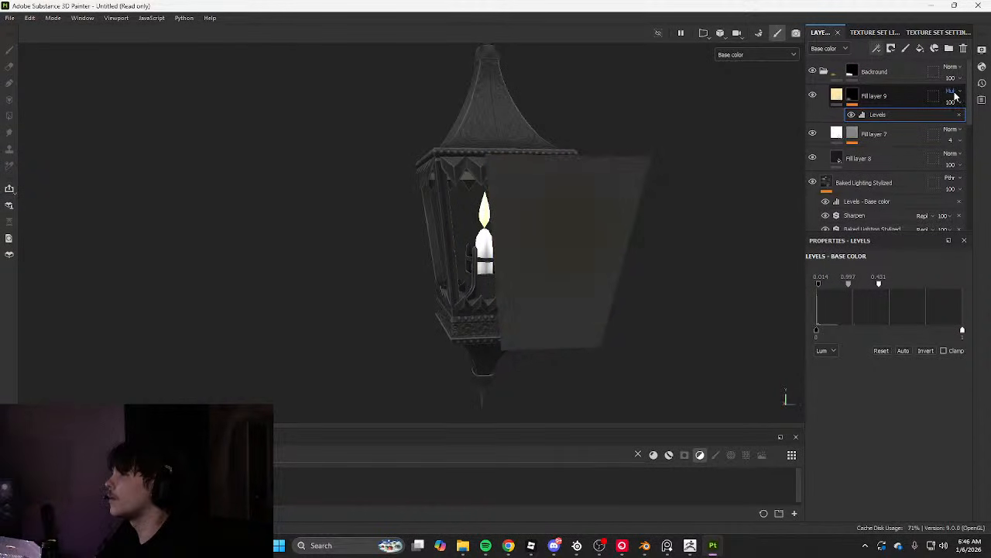
scroll(954, 95, "down", 2)
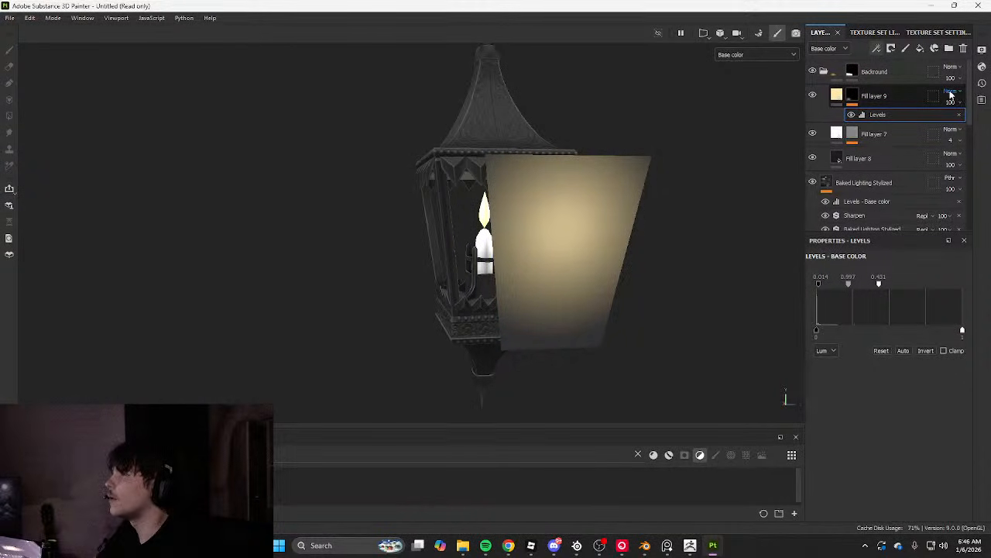
Move Fill layer 7 above Fill layer 9 in the Background folder and compare the glass panel with it hidden and shown
left_click_drag(889, 138, 873, 94)
scroll(780, 94, "up", 3)
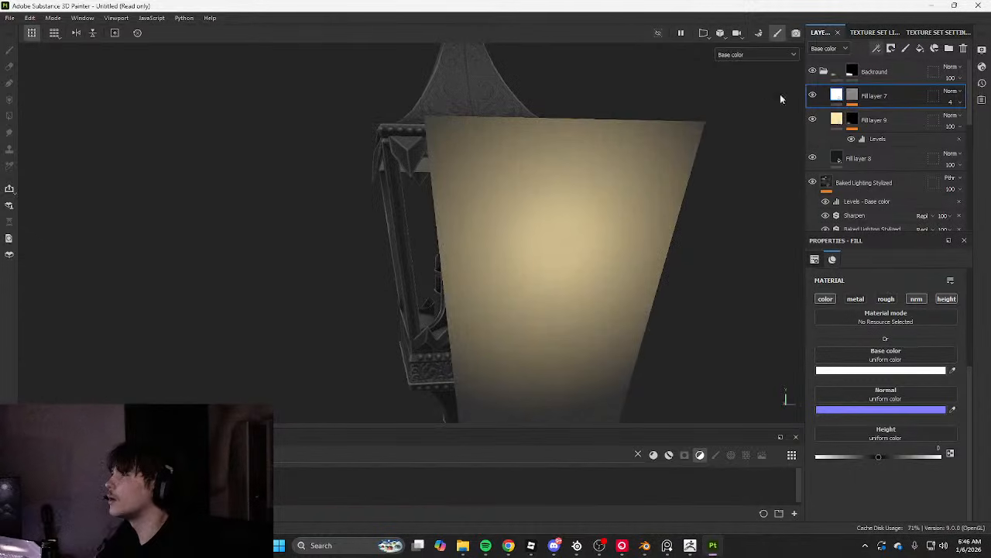
left_click(814, 96)
left_click_drag(779, 117, 780, 96, "alt")
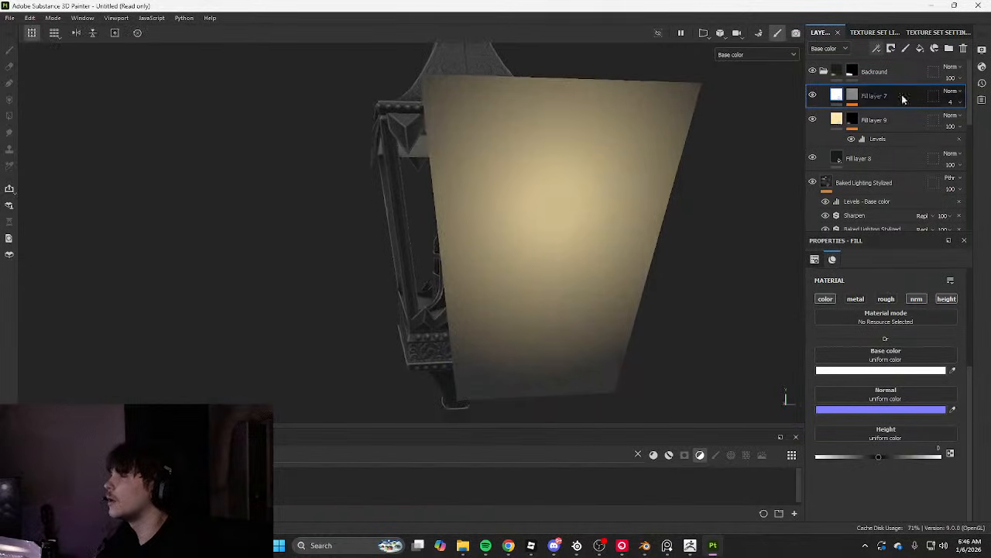
left_click(953, 116)
left_click(954, 134)
scroll(580, 177, "down", 5)
Export the Material texture set again as Material_2D_View.png
key("Tab")
left_click_drag(580, 177, 746, 224, "alt")
key("ctrl+shift+e")
left_click(742, 453)
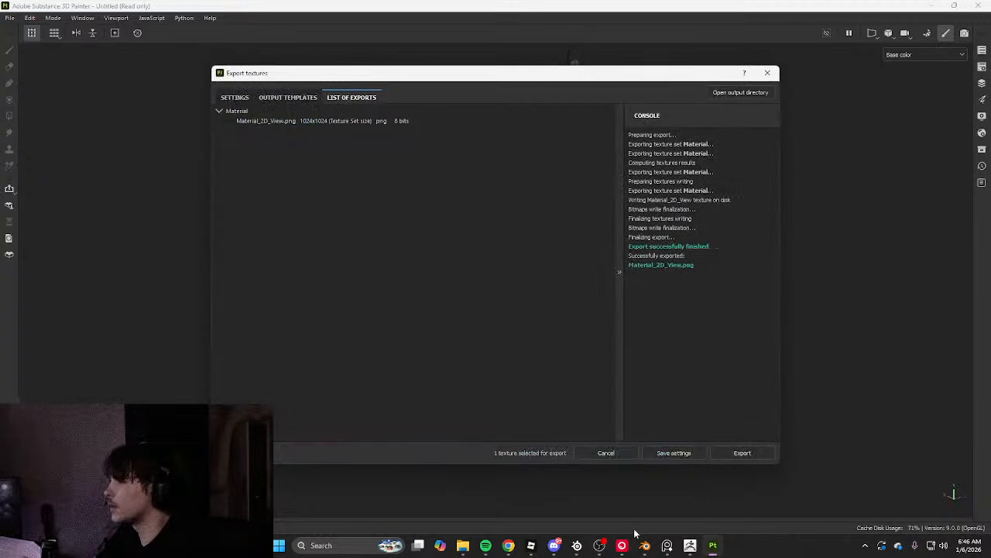
Switch to Blender, reload the Material_2D_View image texture in the shader nodes, and return to the Layout workspace with nothing selected
left_click(644, 545)
left_click(340, 20)
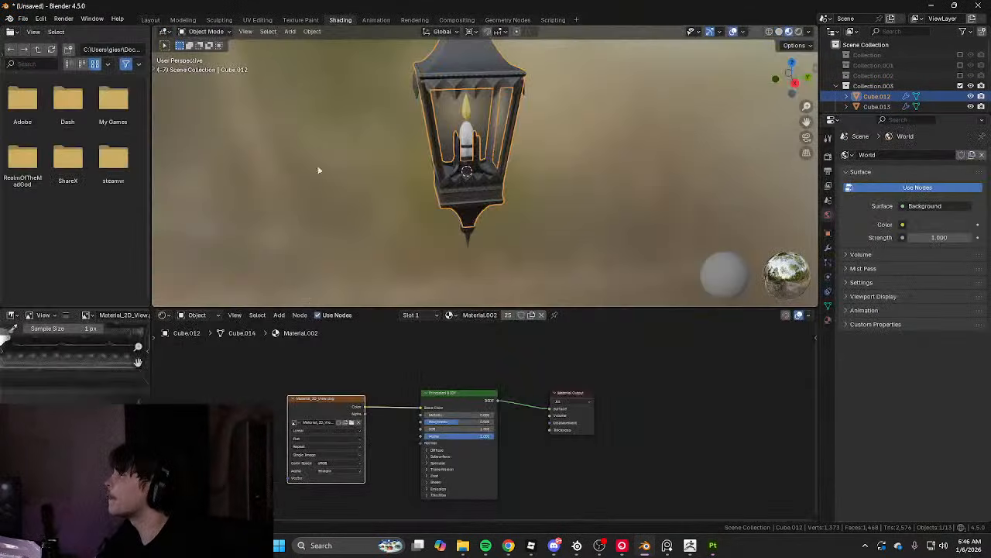
left_click(352, 422)
double_click(384, 164)
left_click(150, 20)
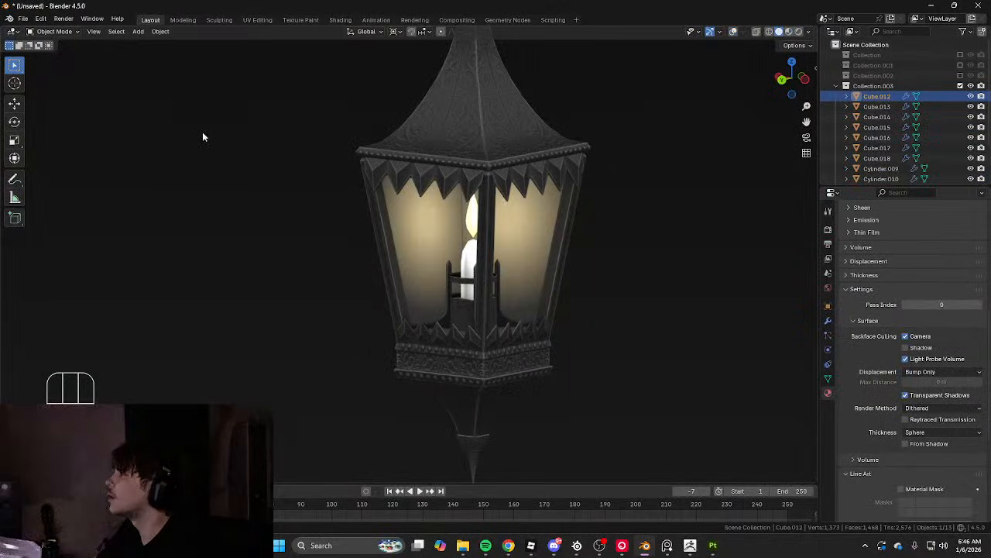
left_click(203, 132)
Examine the candle glow on the lantern's glass from several sides in Blender and compare it with the panel in Substance 3D Painter
middle_click_drag(203, 132, 452, 149)
scroll(261, 124, "down", 4)
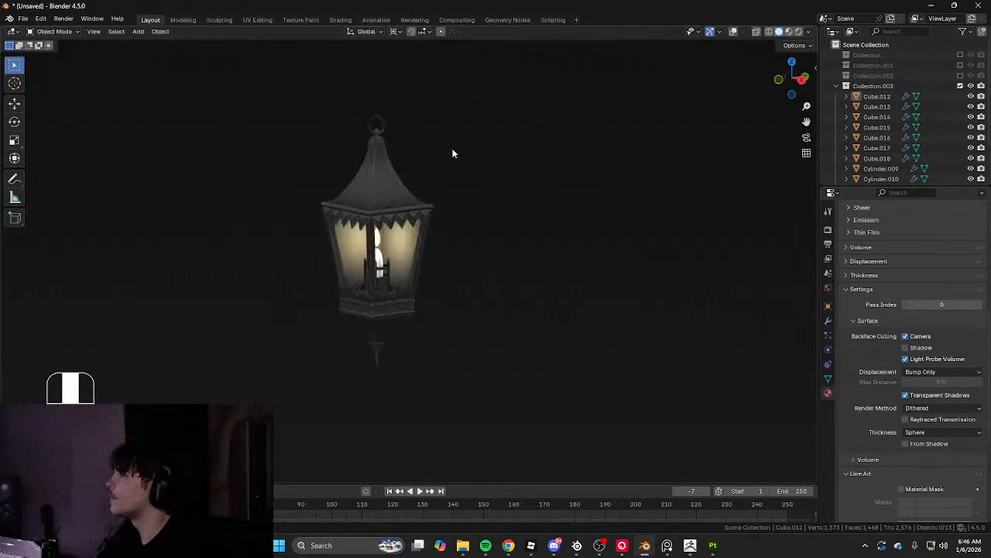
scroll(384, 182, "up", 6)
middle_click_drag(384, 182, 506, 223)
scroll(423, 294, "up", 5)
scroll(431, 298, "down", 7)
middle_click_drag(431, 299, 317, 244)
scroll(452, 254, "up", 5)
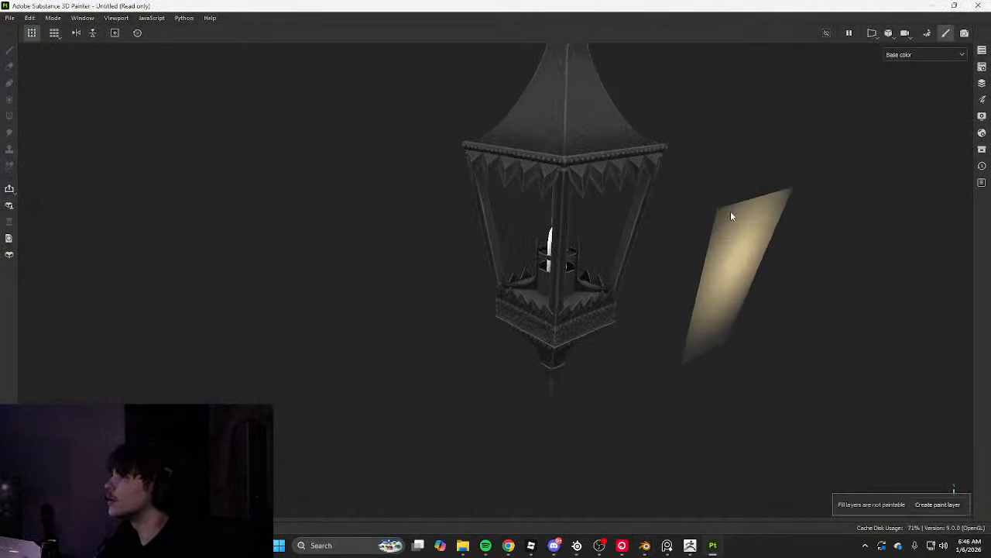
scroll(697, 232, "up", 3)
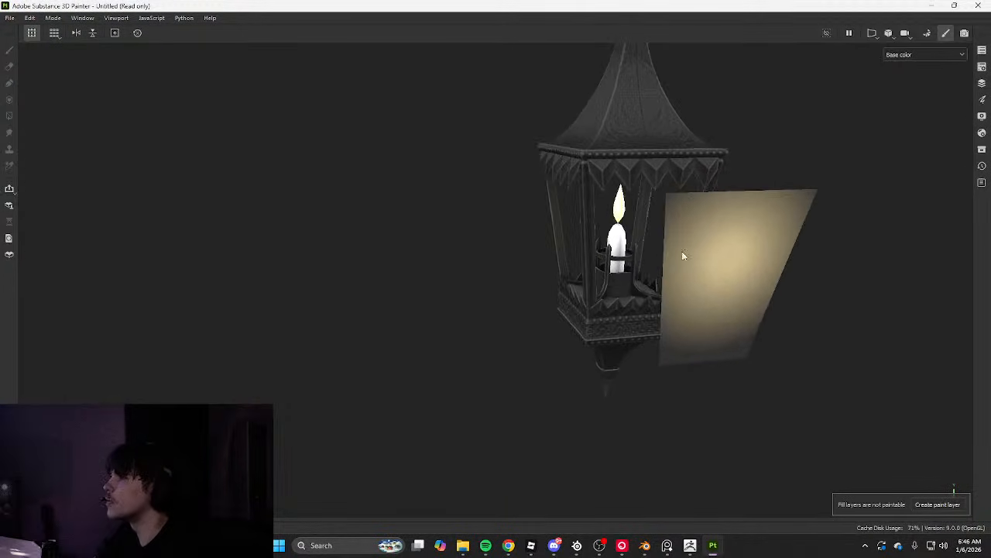
left_click_drag(682, 256, 594, 206, "alt")
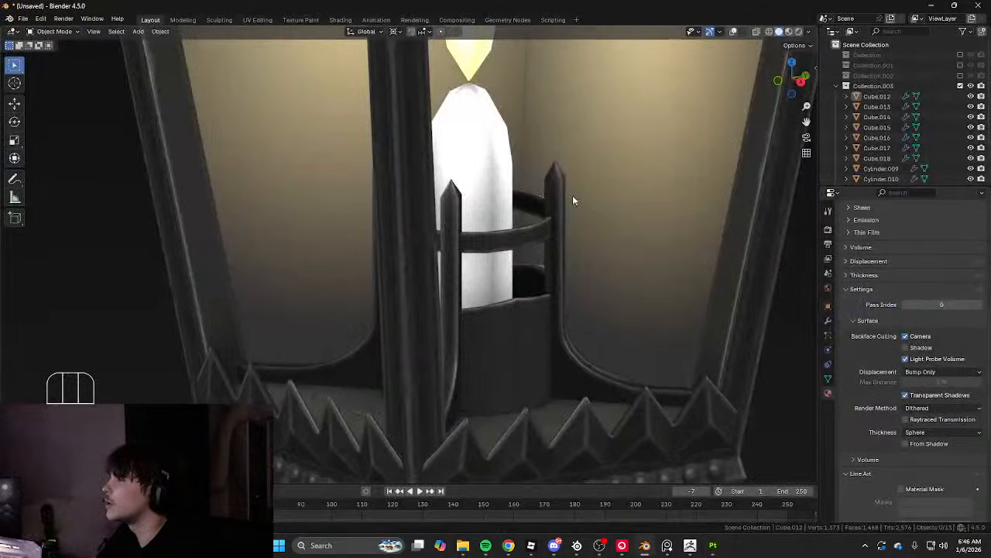
middle_click_drag(573, 200, 549, 198)
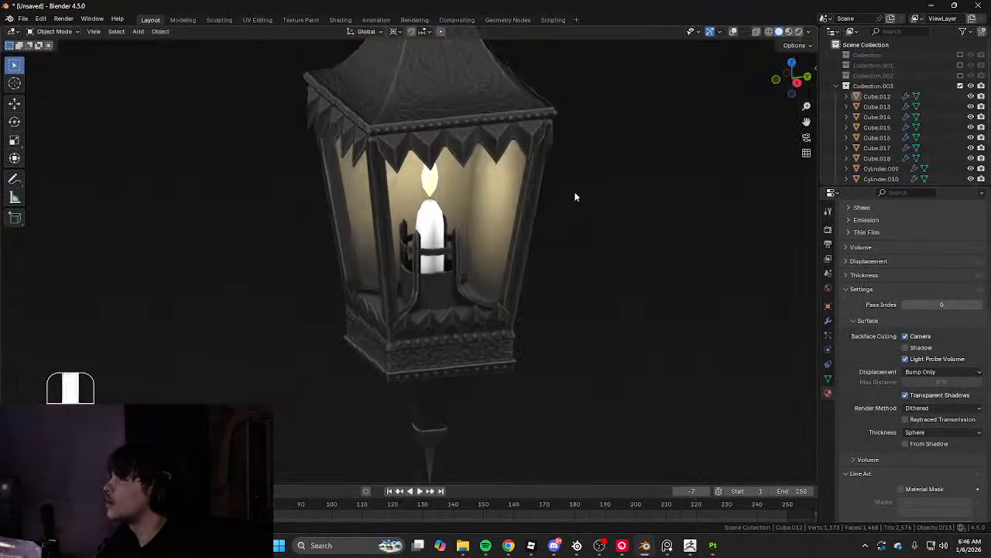
middle_click_drag(575, 194, 487, 170)
scroll(437, 170, "up", 5)
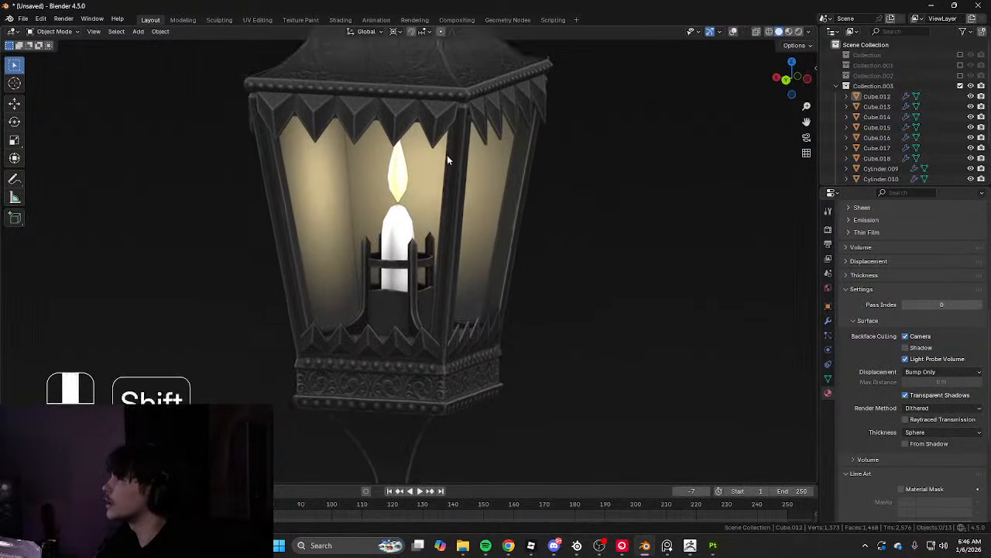
scroll(447, 160, "down", 5)
mouse_move(622, 168)
middle_mouse_down()
mouse_move(545, 190)
mouse_move(527, 171)
mouse_move(600, 155)
mouse_move(792, 162)
mouse_move(699, 177)
middle_mouse_up()
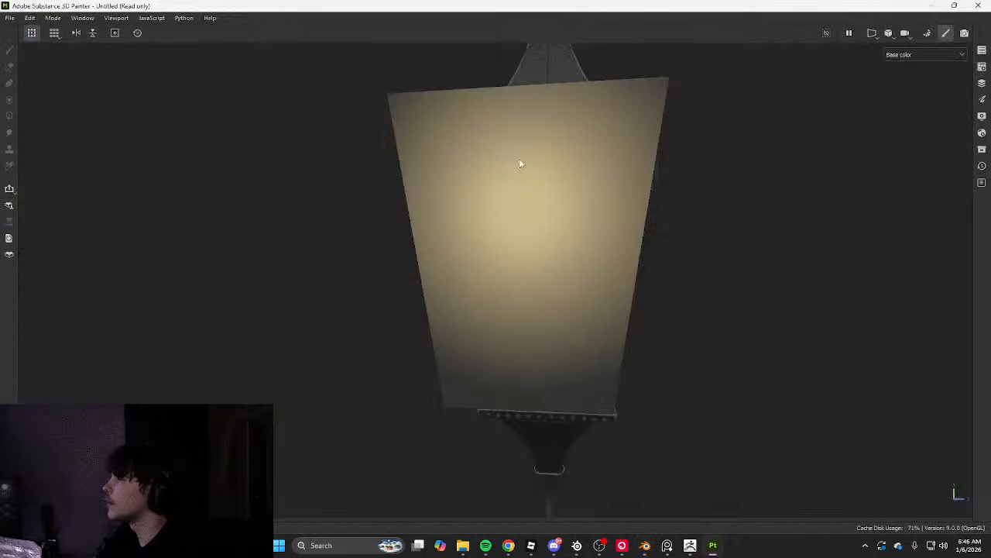
In Substance 3D Painter, add a fill layer at the top of the Metal folder with a black mask containing a fill effect
scroll(519, 158, "down", 5)
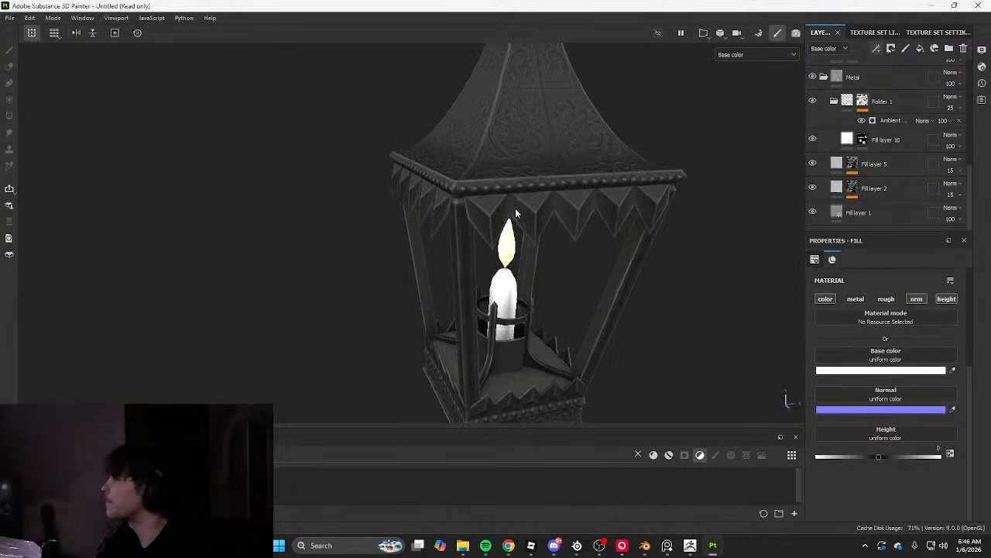
scroll(895, 154, "up", 3)
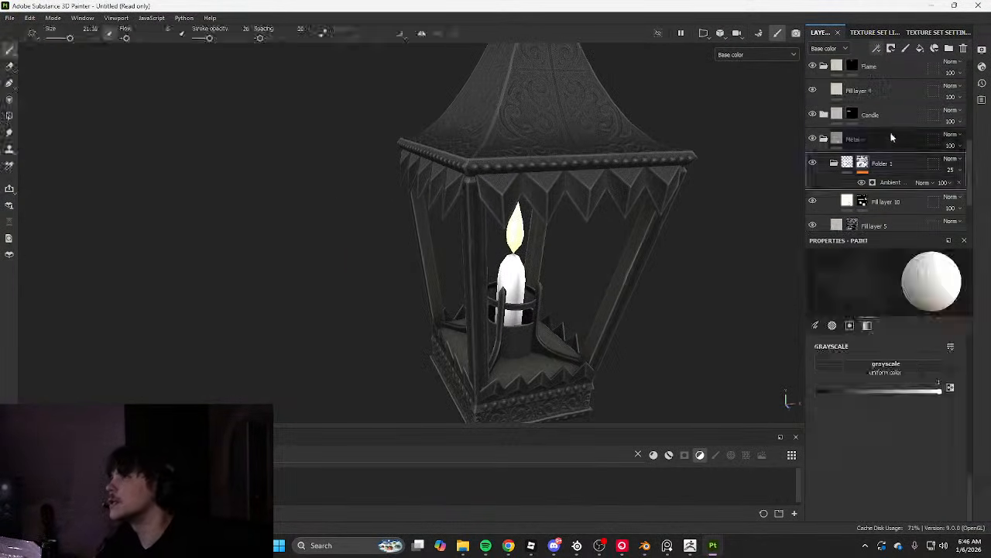
left_click(920, 49)
right_click(865, 168)
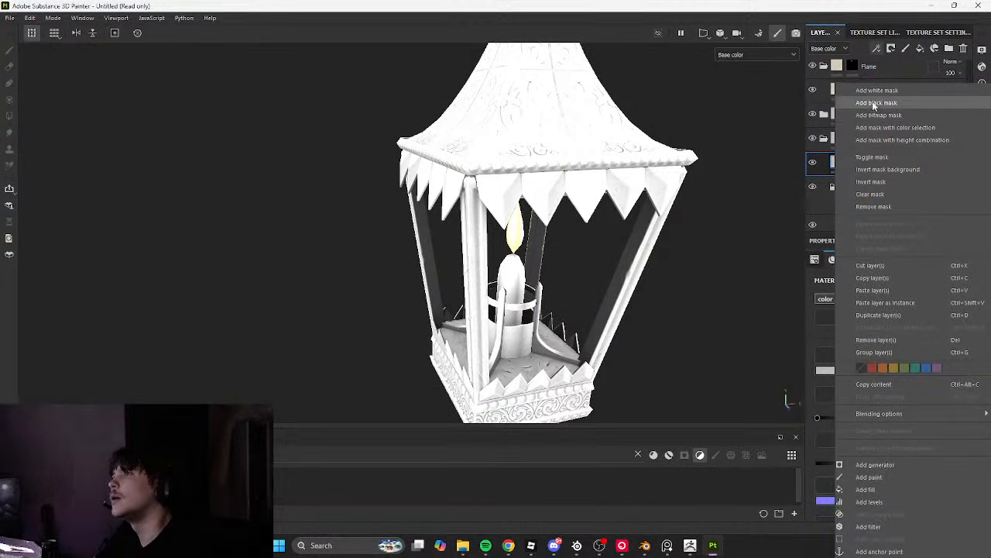
left_click(872, 101)
left_click(876, 49)
left_click(895, 89)
Use Grunge Paint Peeled in the mask fill, switch it from UV to 3D projection, and raise its tiling to 4.8
left_click(885, 302)
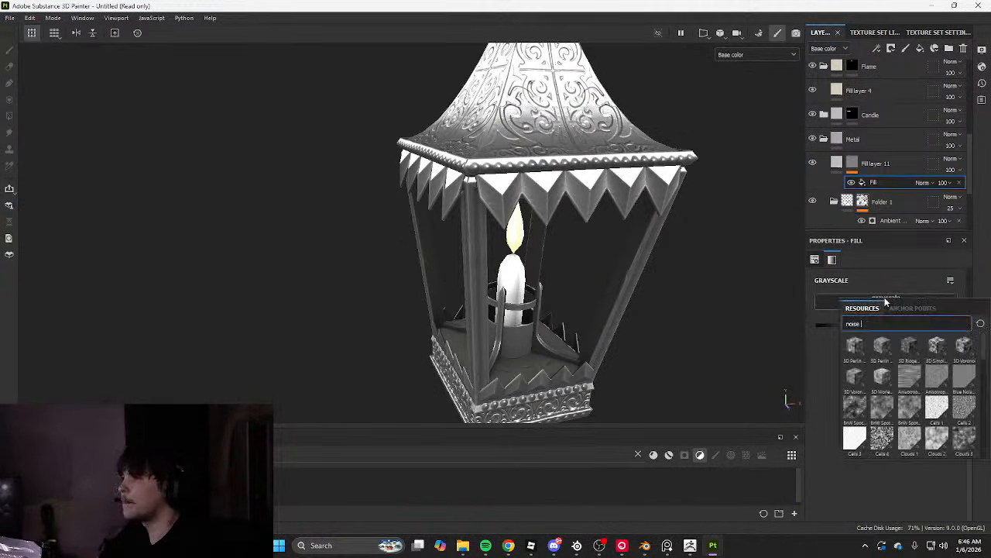
type("grunge")
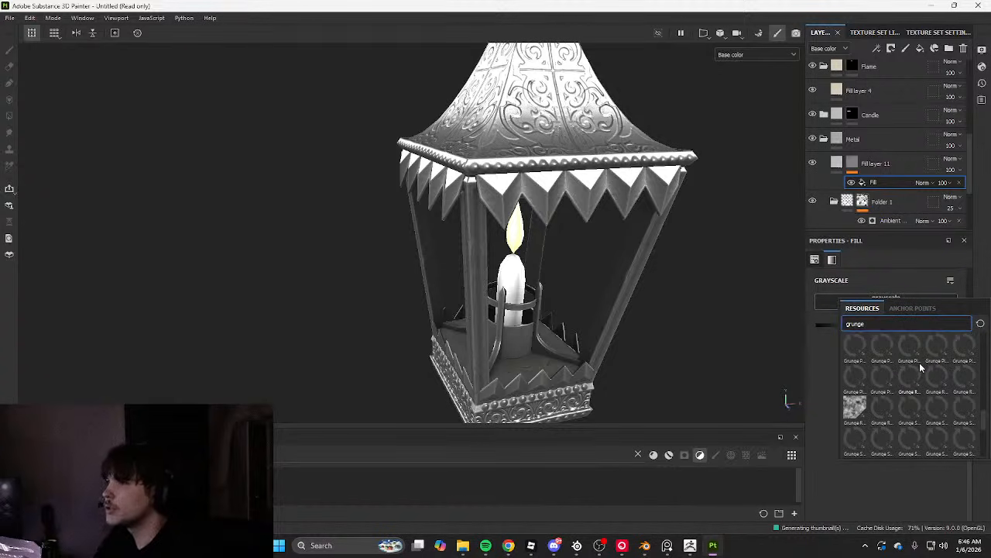
left_click(882, 375)
scroll(881, 375, "up", 3)
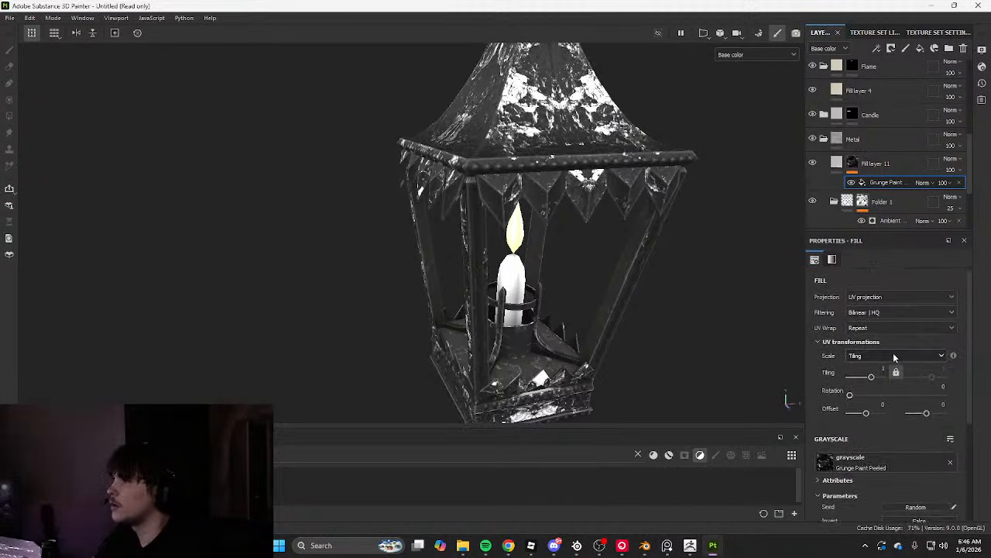
left_click(898, 298)
left_click(877, 338)
left_click_drag(877, 398, 886, 399)
Set the base color of Fill layer 11 to black 000000 and lower the layer's opacity to 14
left_click(836, 163)
scroll(871, 365, "down", 3)
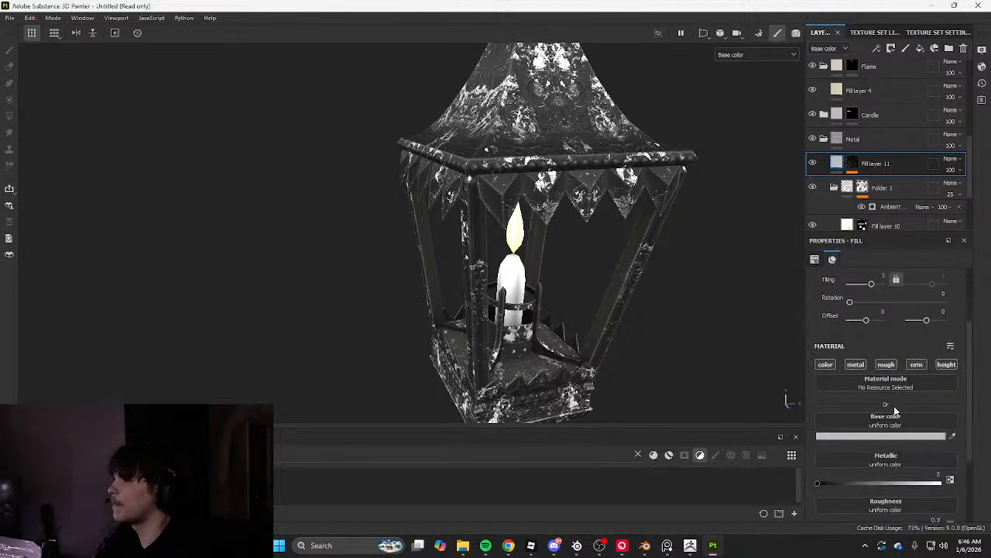
left_click(856, 437)
left_click_drag(856, 437, 705, 494)
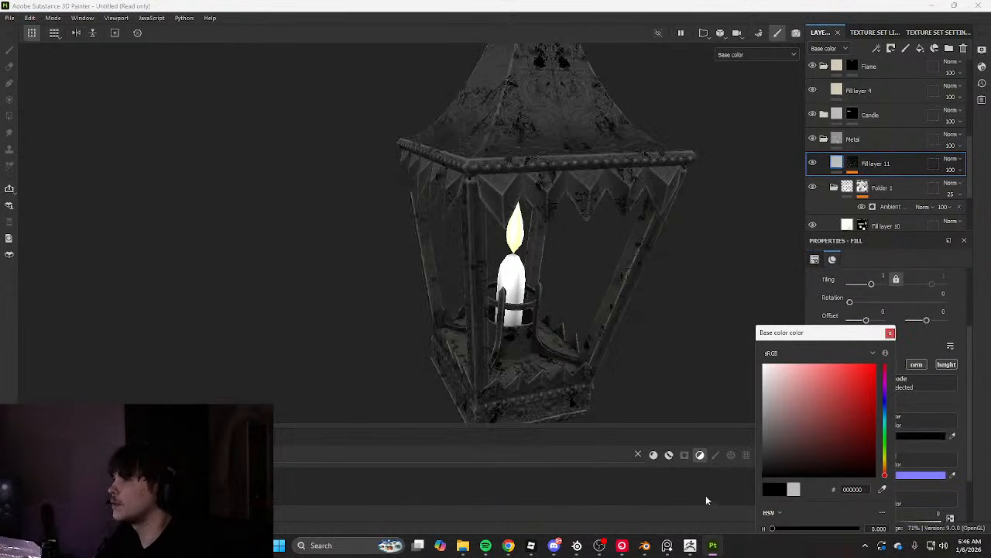
left_click(890, 332)
left_click(954, 187)
left_click(959, 171)
left_click_drag(955, 188, 948, 188)
Duplicate Fill layer 11, replace the copy's mask texture with Grunge Shavings, and raise its opacity to 30
key("ctrl+d")
left_click(855, 165)
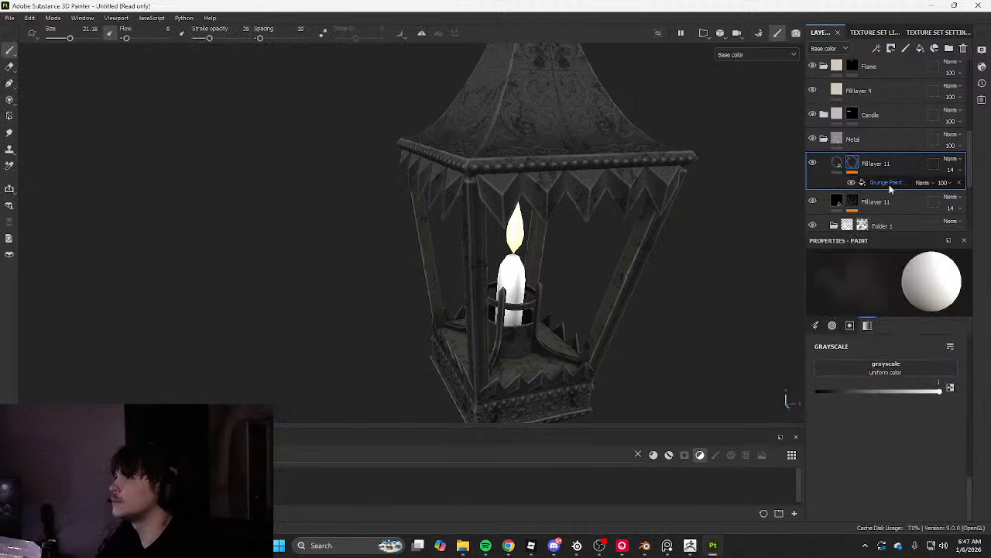
left_click(889, 184)
left_click(888, 377)
scroll(923, 426, "down", 10)
left_click(922, 421)
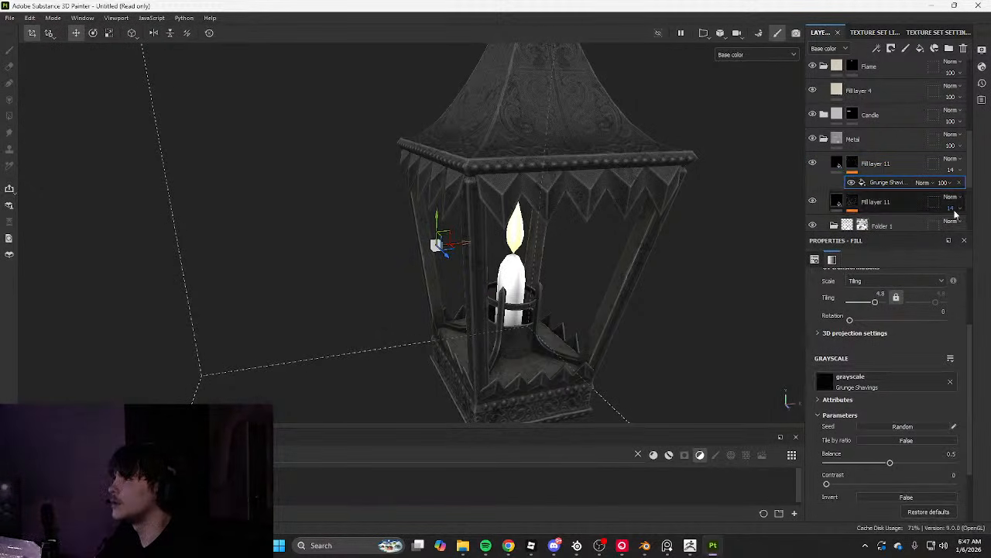
left_click_drag(949, 188, 973, 188)
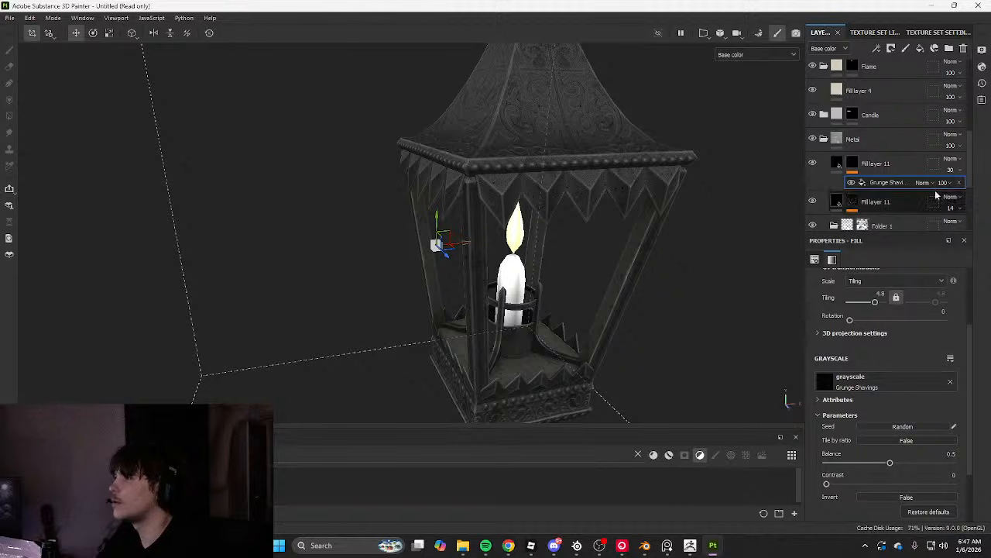
Duplicate the Grunge Shavings layer and change the copy's mask texture to Grunge Wipe Dusty
left_click(879, 165)
left_click(885, 186)
left_click(882, 387)
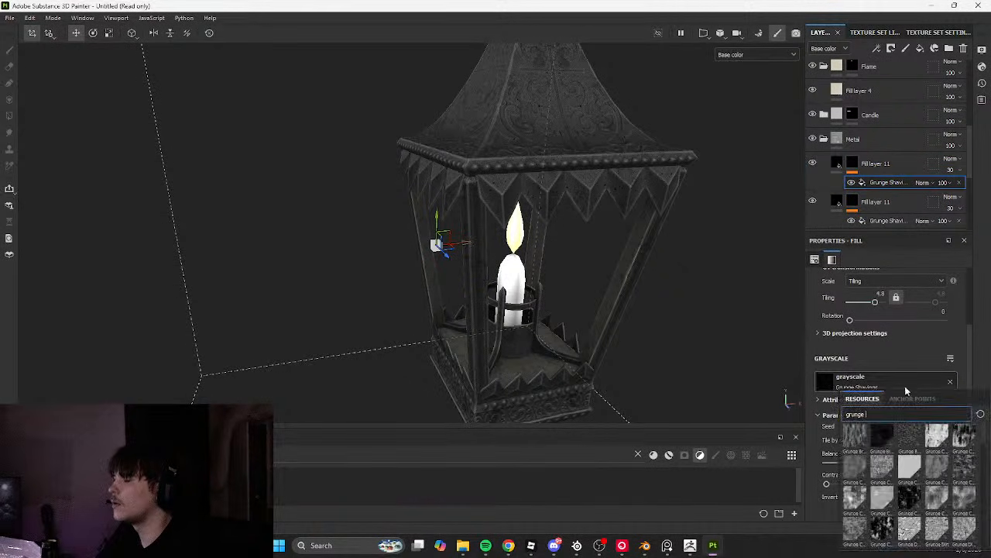
left_click(960, 469)
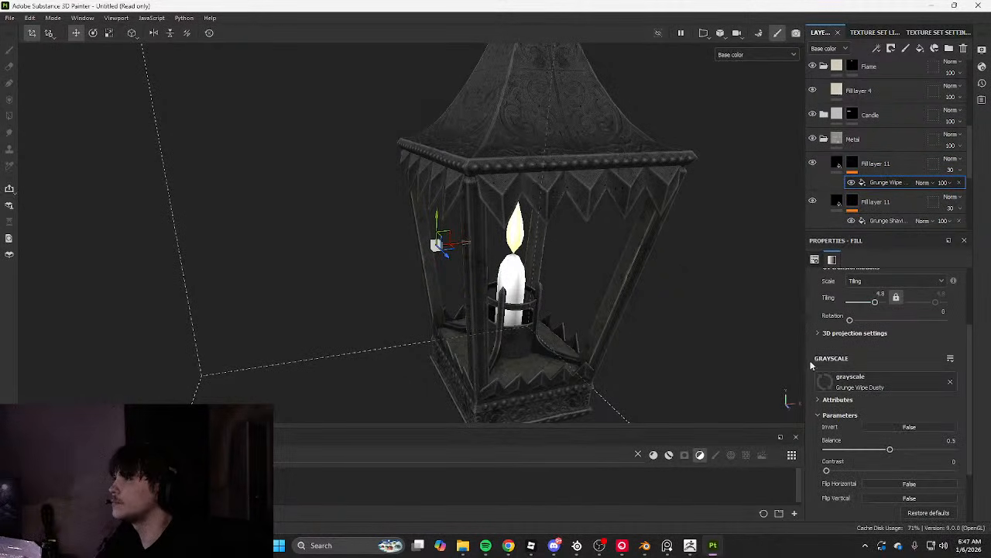
Duplicate the Grunge Wipe Dusty layer, try Grunge Brushed Dust as the copy's mask texture, and replace it with Grunge Spots Dirty
left_click(882, 167)
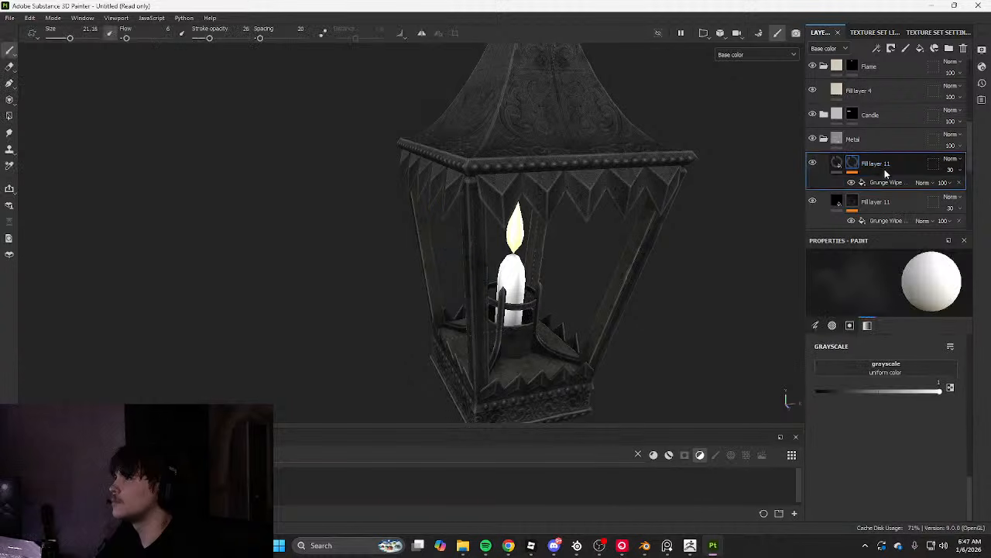
left_click(886, 182)
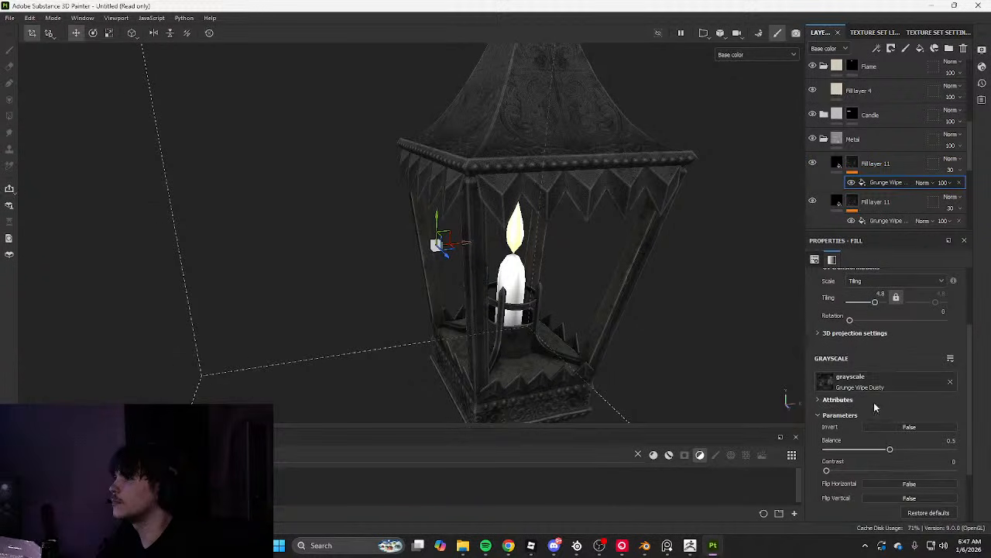
left_click(863, 381)
left_click(883, 435)
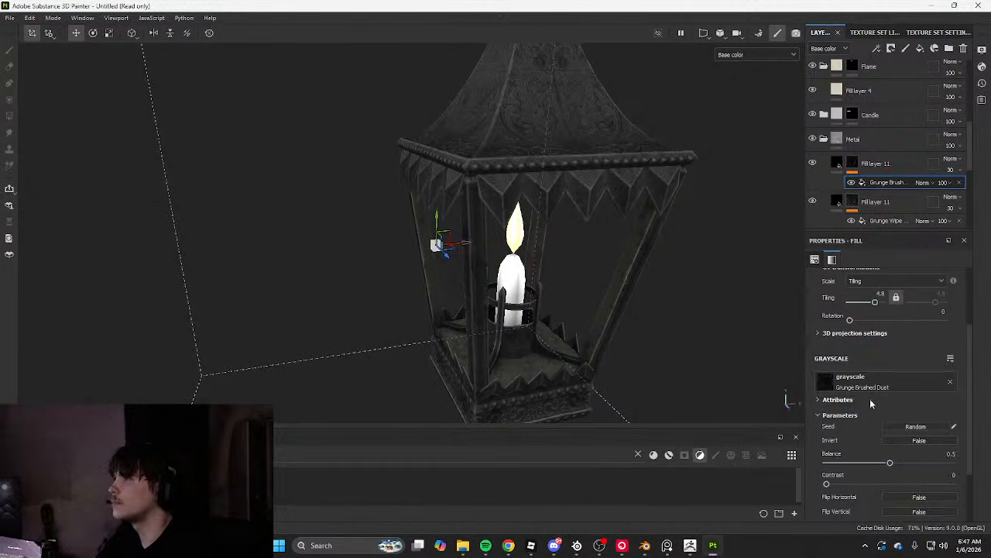
left_click(874, 386)
left_click(881, 463)
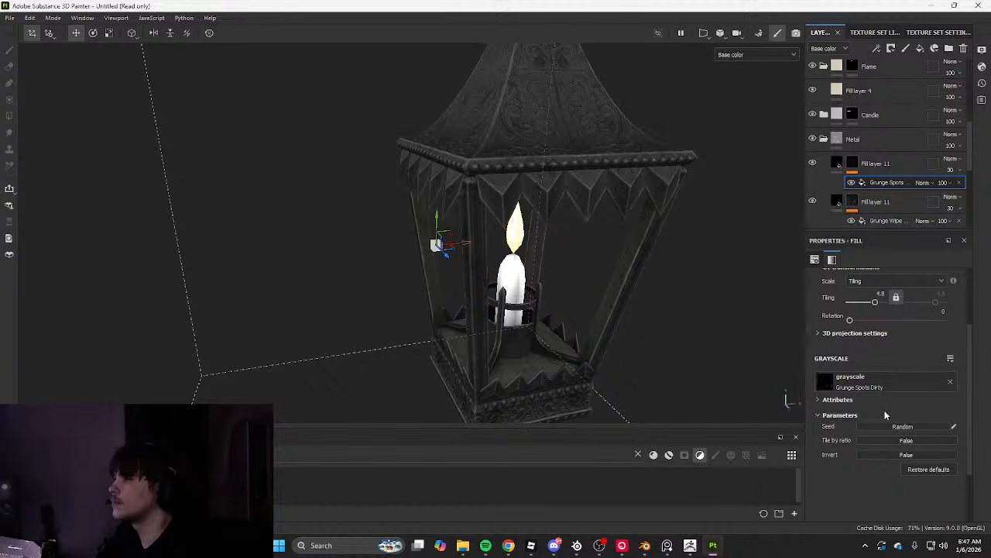
Try Grunge Wipe Brushed Partial as the uppermost Fill layer 11's mask texture, and replace it with Grunge Spots
left_click(873, 383)
left_click(891, 459)
left_click(872, 385)
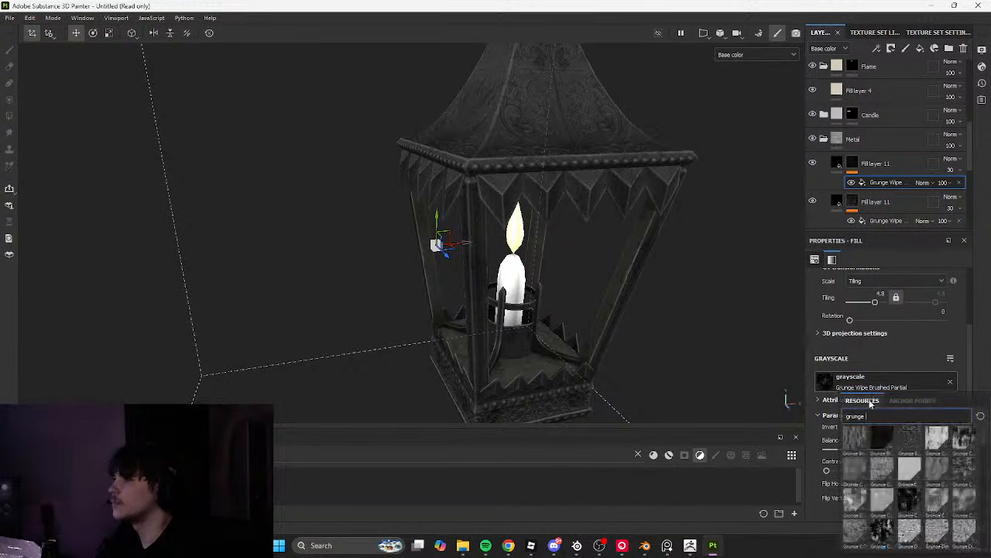
left_click(853, 439)
scroll(690, 301, "up", 3)
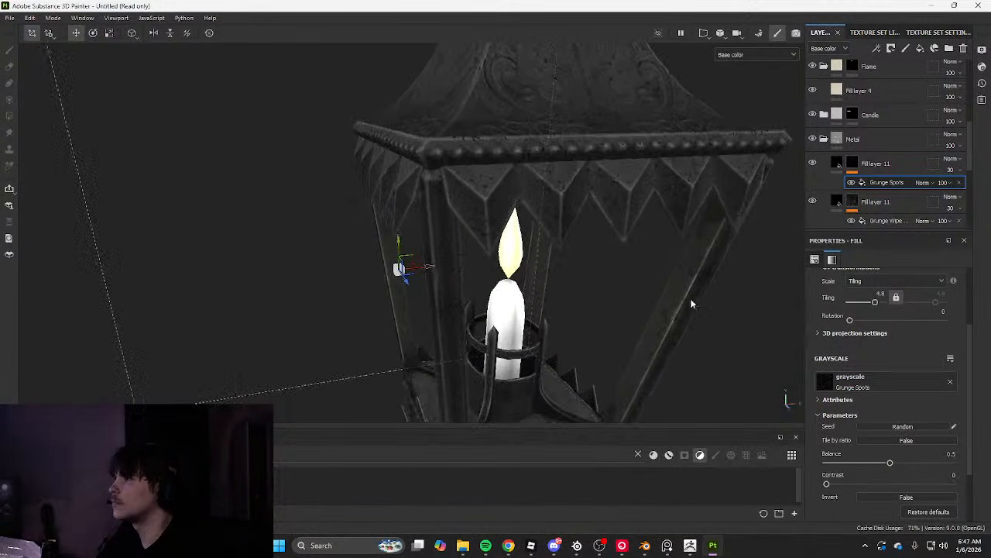
Compare the stacked grunge layers at lower opacities and delete the Grunge Shavings layer
scroll(957, 189, "up", 1)
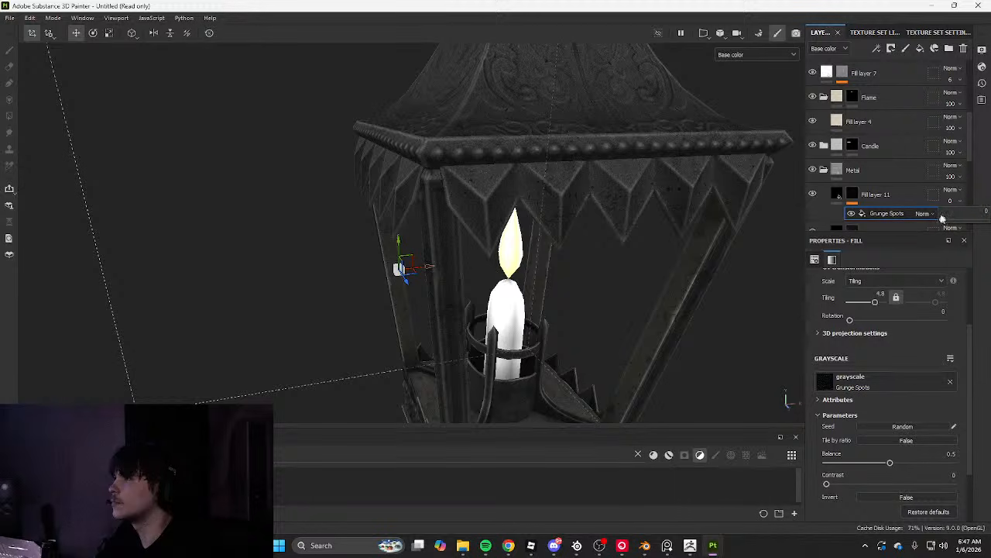
scroll(947, 220, "down", 1)
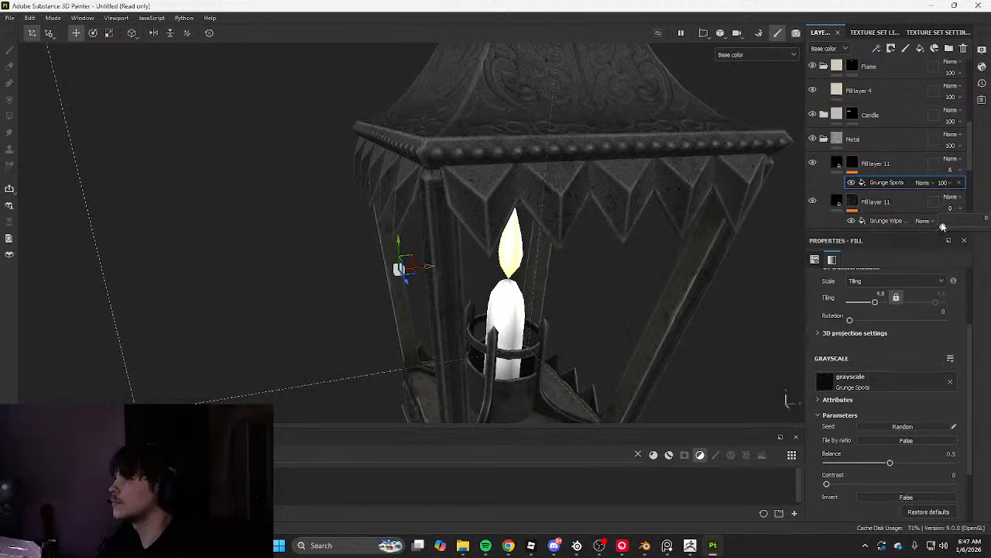
scroll(928, 197, "down", 2)
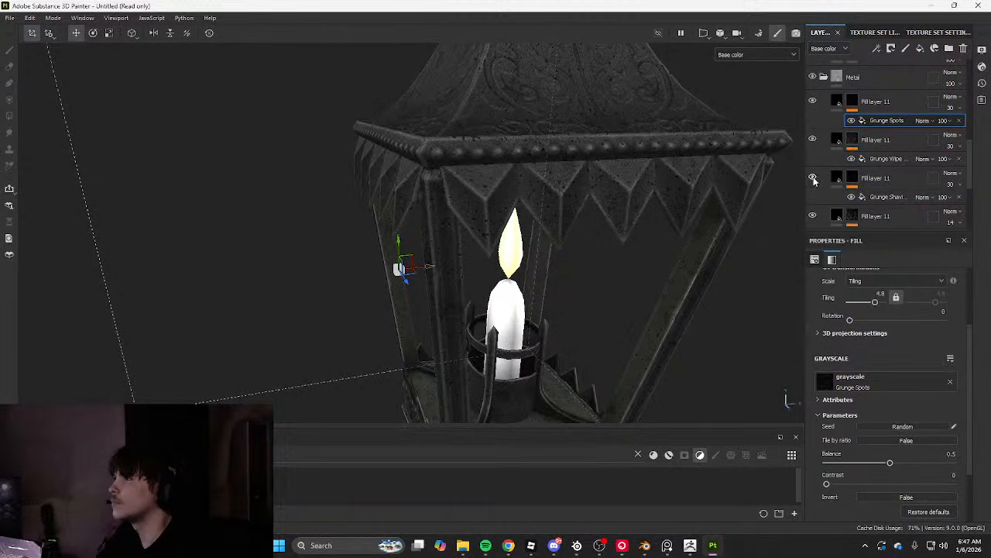
left_click_drag(951, 203, 942, 203)
left_click(906, 189)
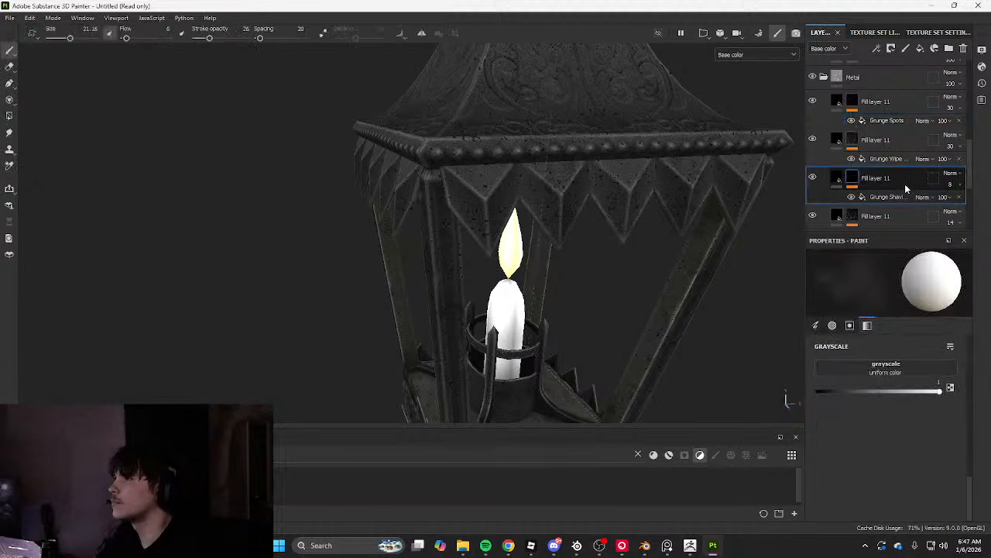
key("Delete")
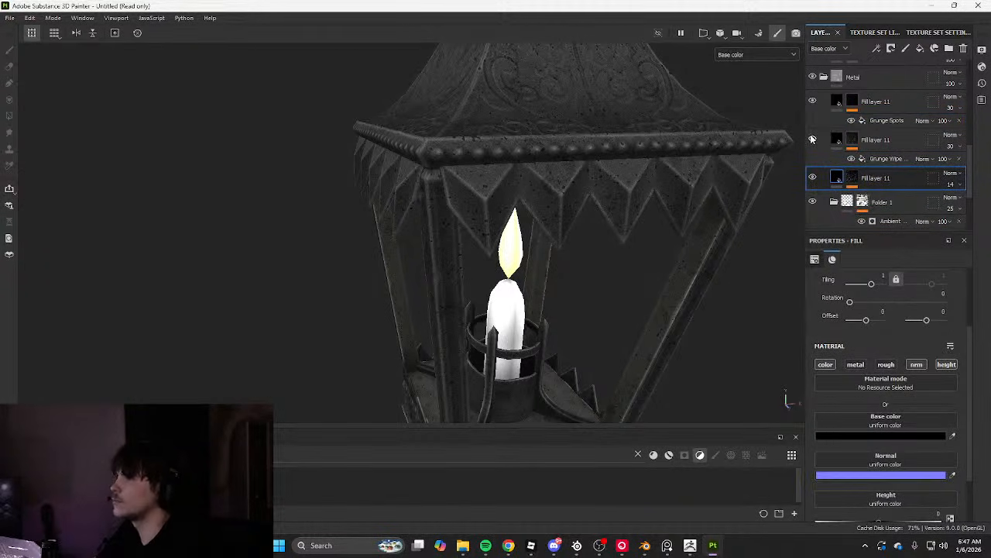
Lower the Grunge Spots layer's opacity to 10 and check the effect on the lantern roof
left_click_drag(950, 107, 947, 128)
key("Tab")
scroll(736, 140, "down", 3)
left_click_drag(682, 140, 646, 137, "alt")
scroll(649, 164, "up", 6)
key("Tab")
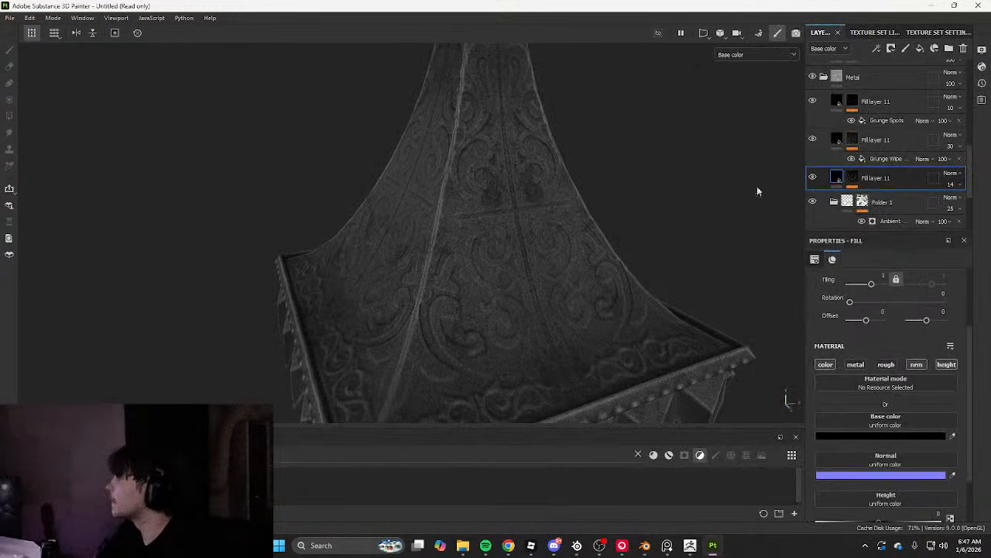
Randomize the seed of the Grunge Paint Peeled texture in the lowest Fill layer 11's mask
left_click(854, 179)
left_click(887, 197)
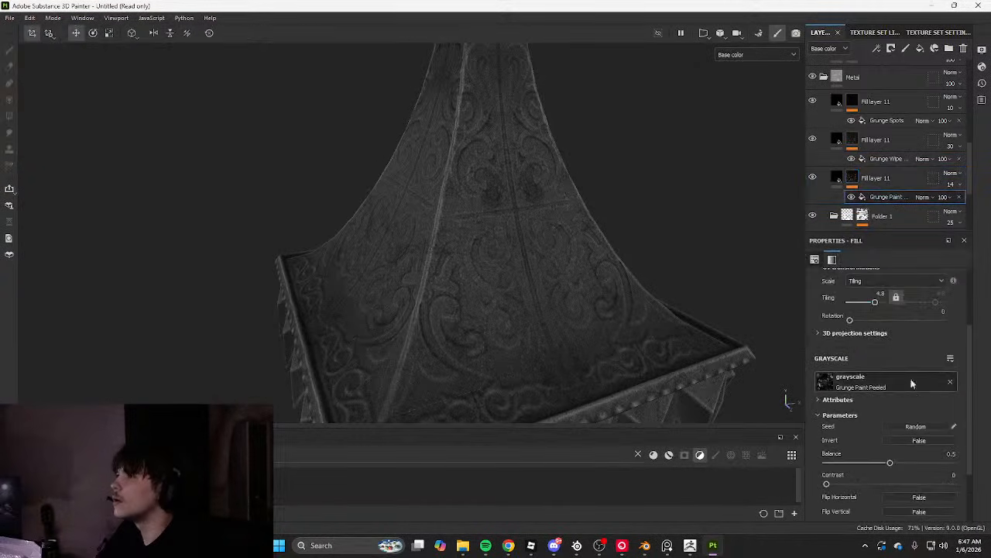
left_click(915, 427)
scroll(648, 276, "down", 5)
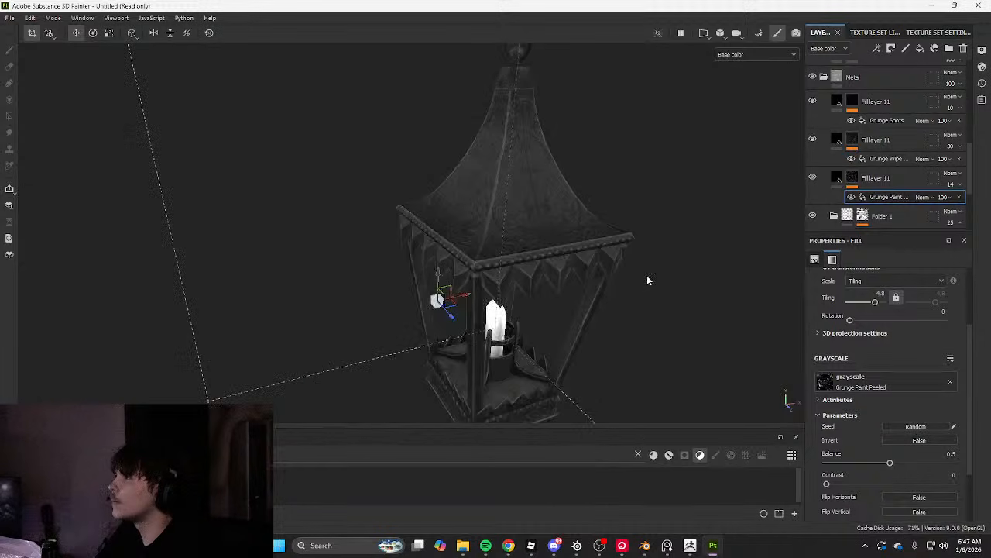
mouse_move(648, 276)
left_mouse_down("alt")
mouse_move(603, 272)
mouse_move(660, 272)
mouse_move(697, 223)
mouse_move(764, 183)
left_mouse_up("alt")
scroll(697, 223, "up", 4)
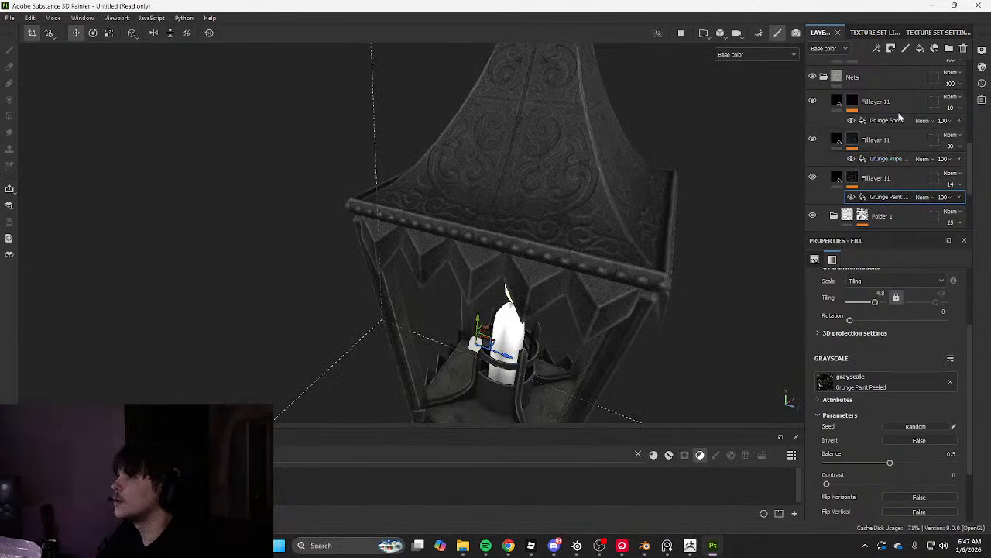
Duplicate the Grunge Spots layer and change the copy's mask texture to Grunge Croncrete Moss Medium
left_click(917, 102)
scroll(928, 101, "up", 2)
left_click(884, 182)
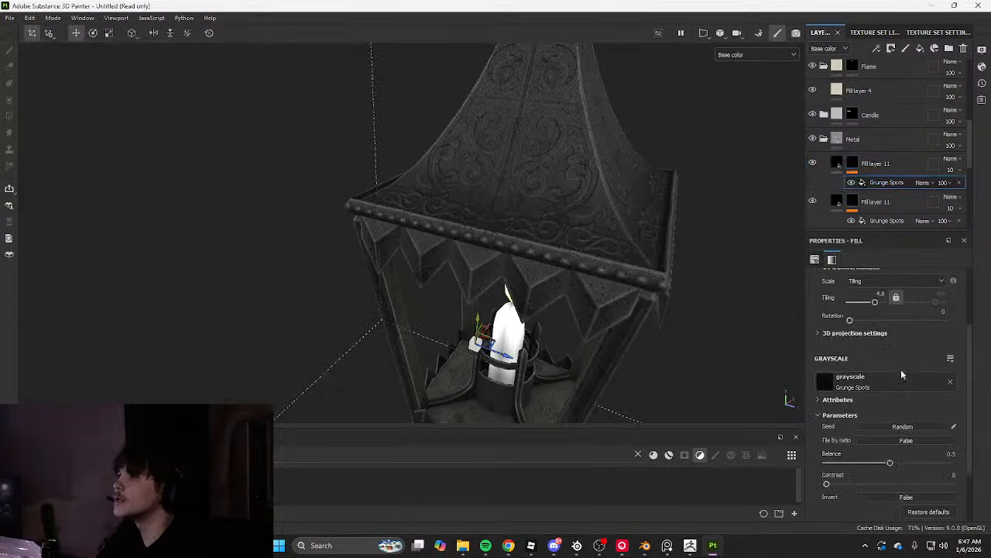
left_click(886, 384)
type("grunge")
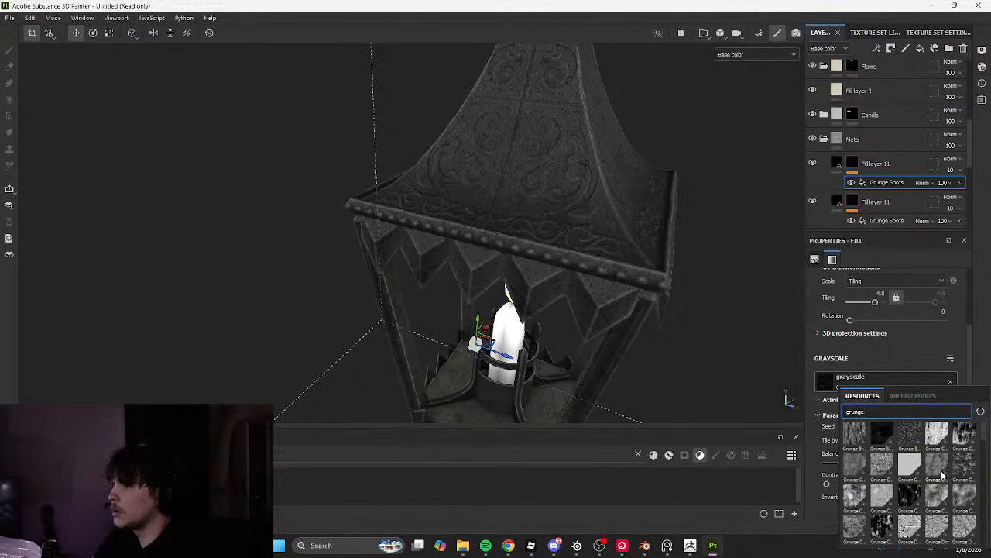
left_click(939, 492)
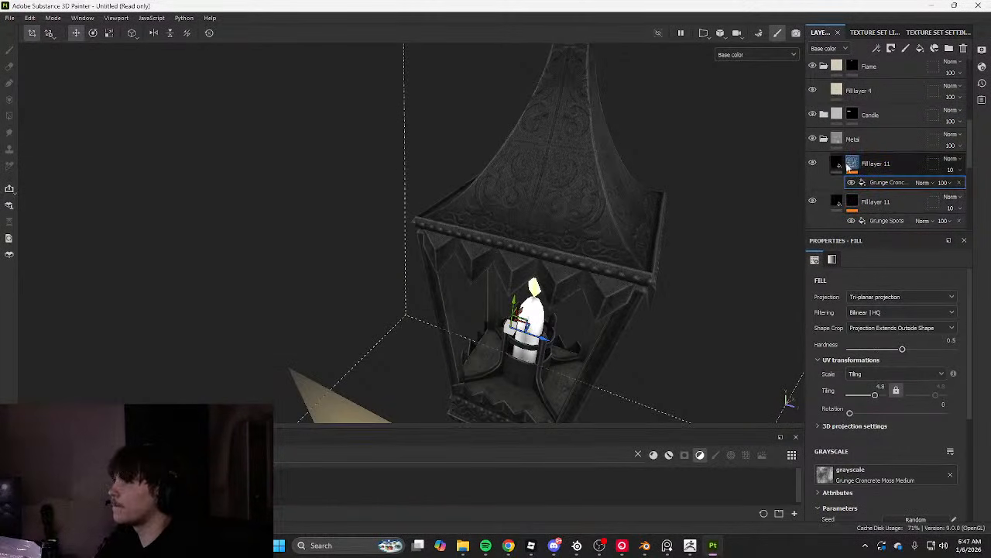
Make the moss grunge layer affect roughness instead of base color, and raise its roughness value
left_click(849, 165)
scroll(869, 361, "down", 5)
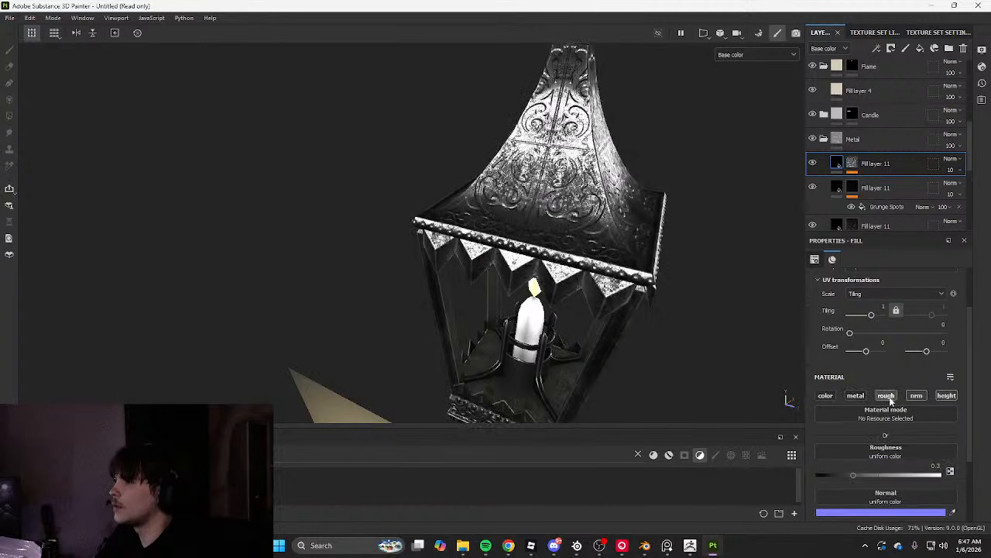
mouse_move(852, 382)
left_mouse_down()
mouse_move(902, 382)
mouse_move(832, 383)
mouse_move(952, 378)
mouse_move(871, 384)
left_mouse_up()
Set the moss grunge mask's balance to 0.36, trying higher contrast and tiling and undoing them
left_click(853, 162)
left_click(888, 183)
left_click_drag(827, 406, 844, 408)
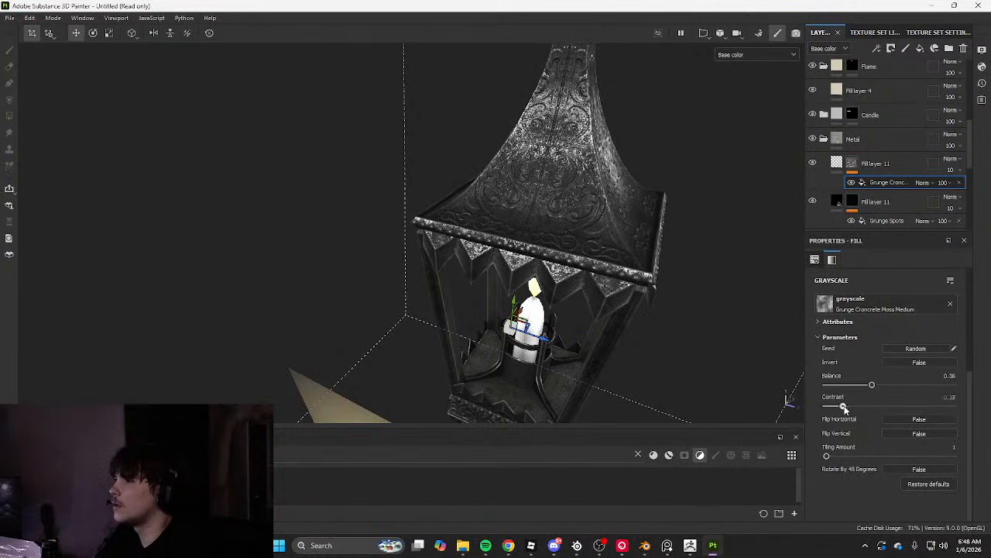
left_click_drag(843, 456, 963, 460)
key("Tab")
left_click_drag(717, 310, 617, 301, "alt")
key("ctrl+z")
scroll(688, 280, "up", 5)
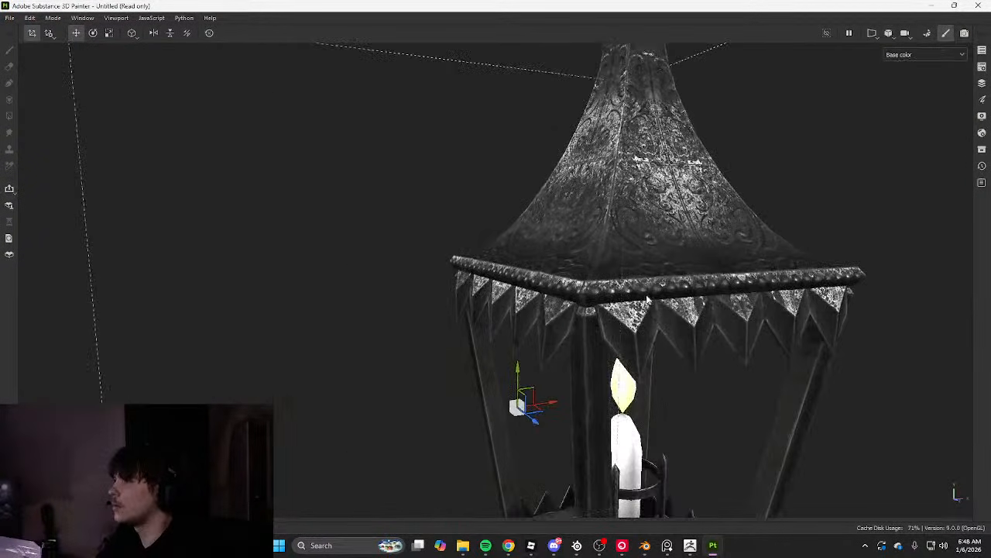
left_click_drag(688, 280, 630, 314, "alt")
key("Tab")
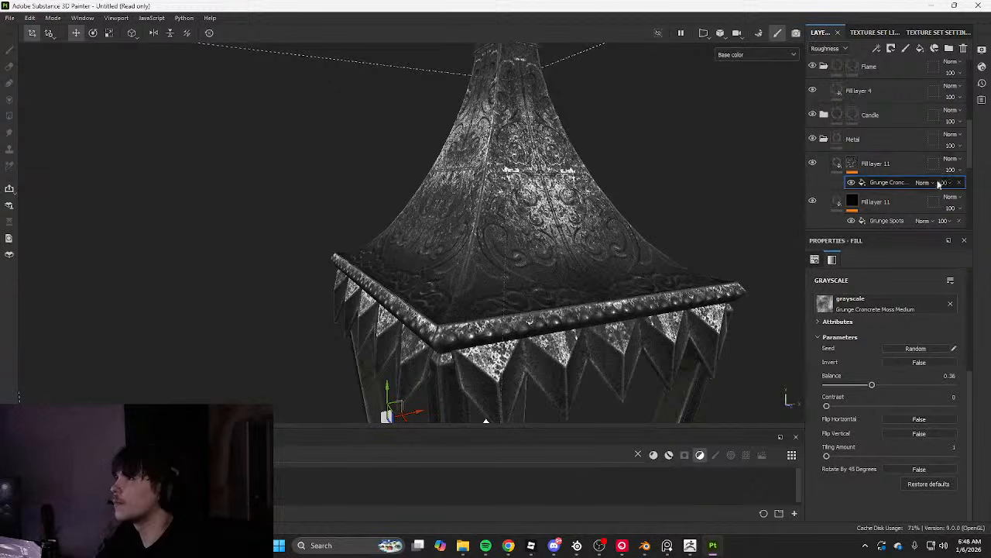
Lower the moss grunge layer's opacity in the roughness channel to 36 and inspect the roof
left_click(952, 169)
left_click_drag(958, 191, 943, 190)
key("Tab")
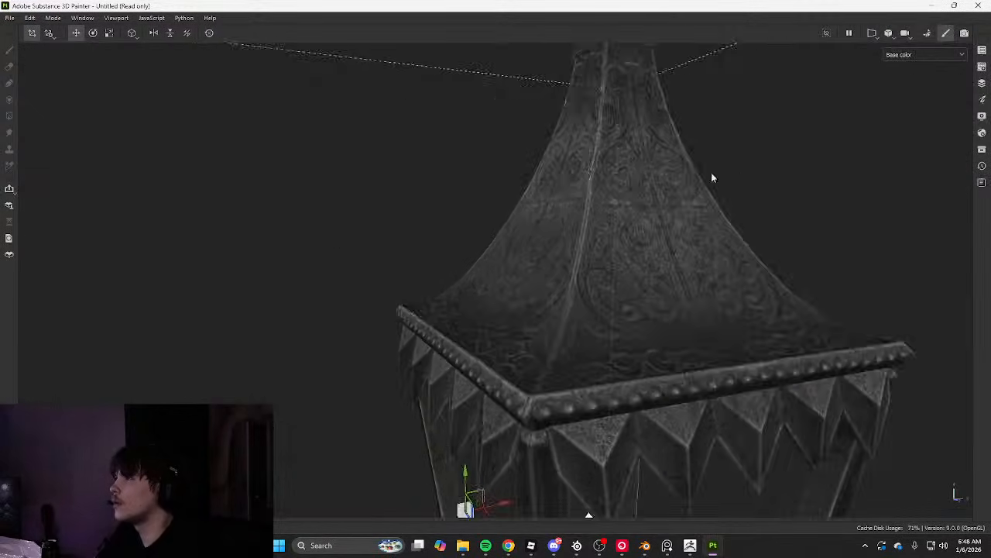
scroll(681, 151, "down", 5)
left_click_drag(612, 109, 535, 133, "alt")
scroll(561, 132, "up", 5)
middle_click_drag(573, 133, 591, 129, "alt")
left_click_drag(591, 128, 680, 199, "alt")
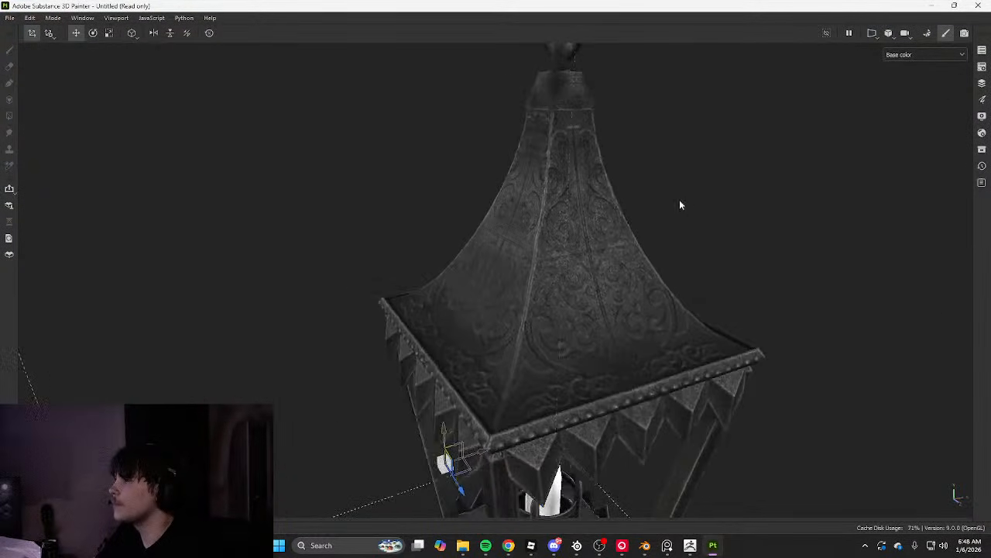
scroll(679, 199, "up", 5)
Add a new fill layer above the moss grunge layer and give it a black mask with a fill effect
key("Tab")
left_click(852, 163)
left_click(920, 49)
right_click(883, 161)
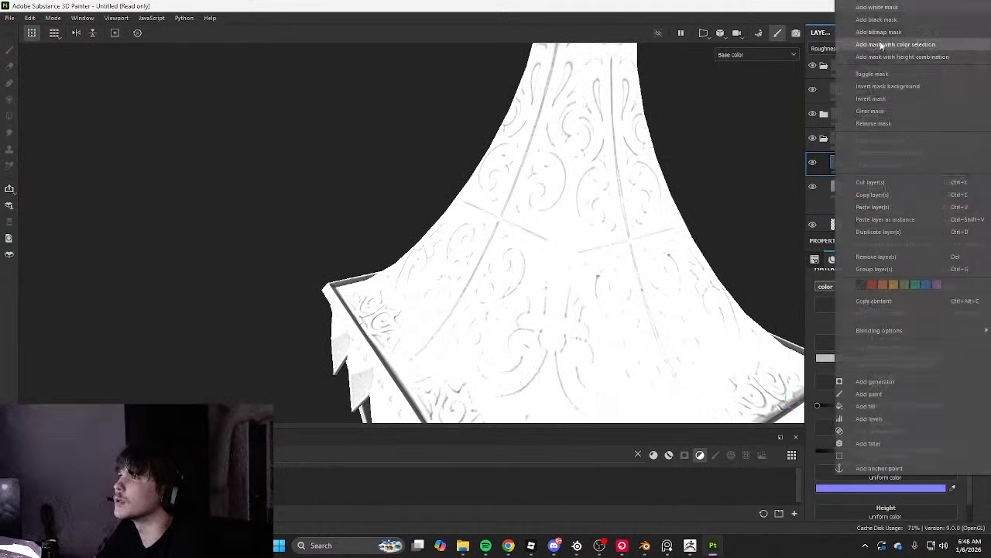
left_click(881, 22)
left_click(877, 49)
left_click(901, 90)
Use Grunge Cobweb as the texture of Fill layer 12's mask and apply it with tri-planar projection
left_click(895, 302)
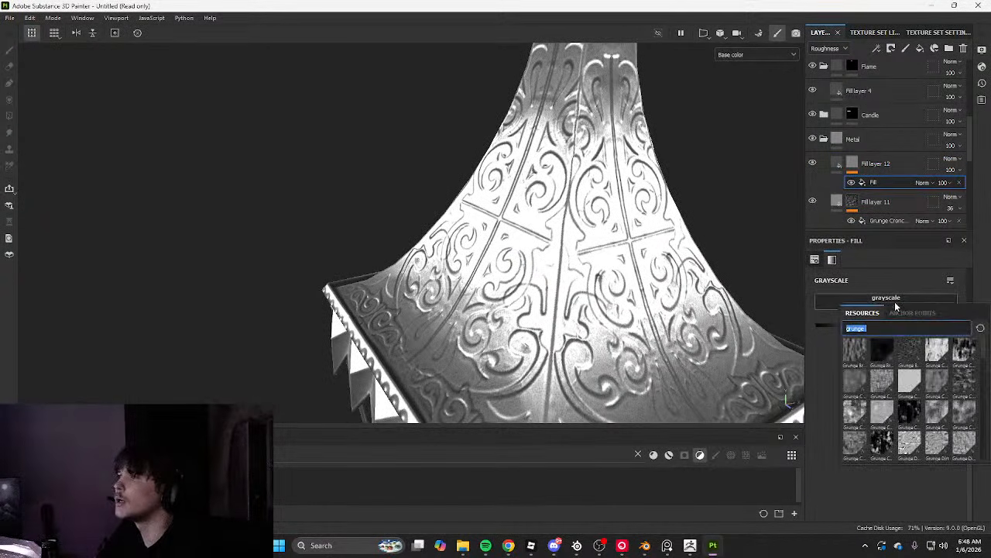
type("grungew")
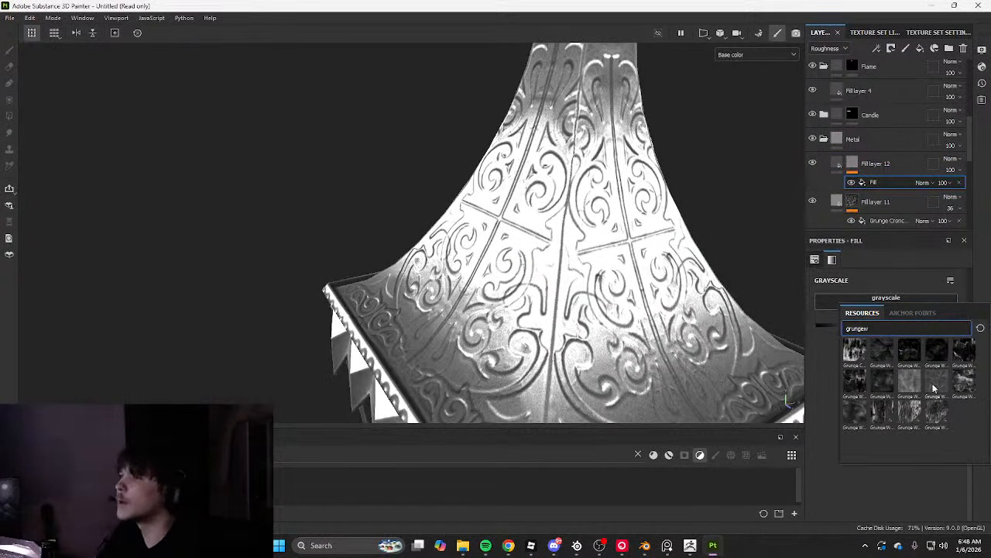
left_click(855, 352)
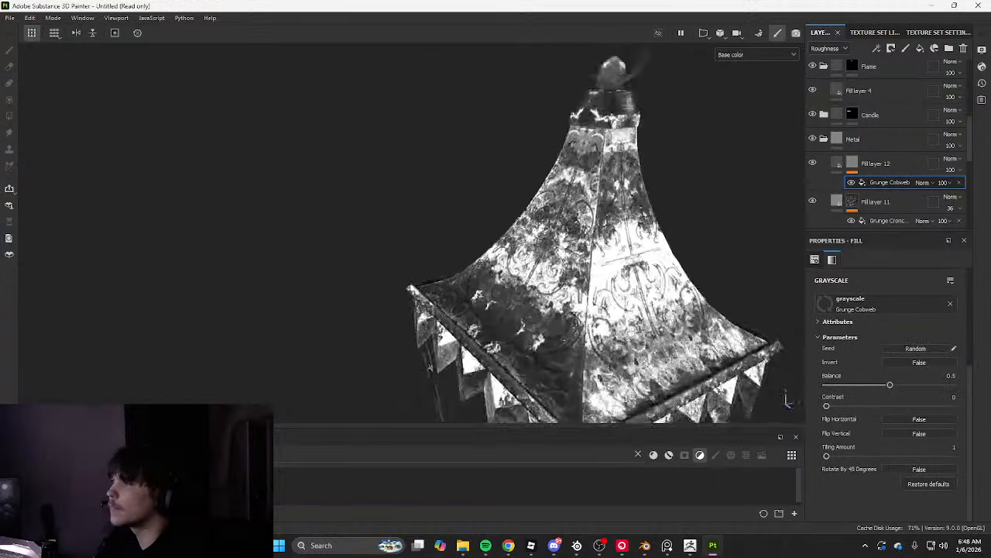
left_click(891, 296)
left_click(871, 306)
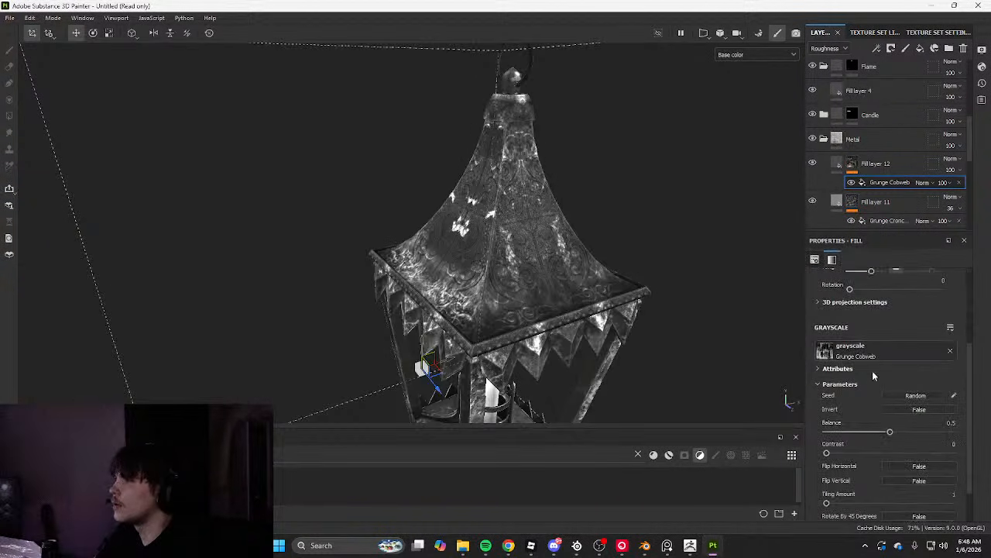
scroll(869, 378, "down", 1)
left_click_drag(877, 365, 872, 365)
Turn off the metallic and roughness channels of Fill layer 12
left_click(837, 165)
scroll(542, 263, "up", 3)
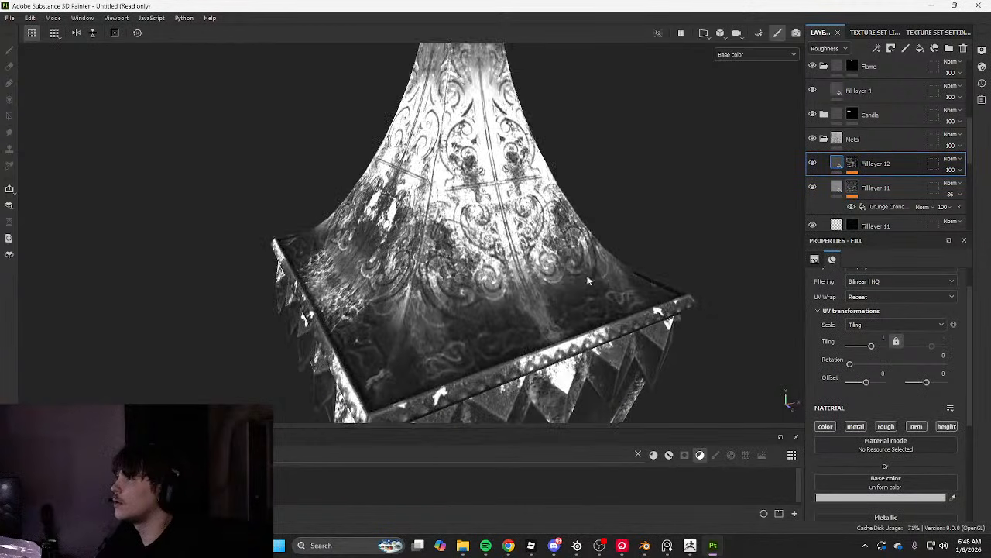
left_click_drag(542, 263, 584, 259, "alt")
left_click(878, 426)
scroll(858, 426, "down", 2)
Change the base color of Fill layer 12 from light gray to a dark, muted rust brown
left_click(848, 431)
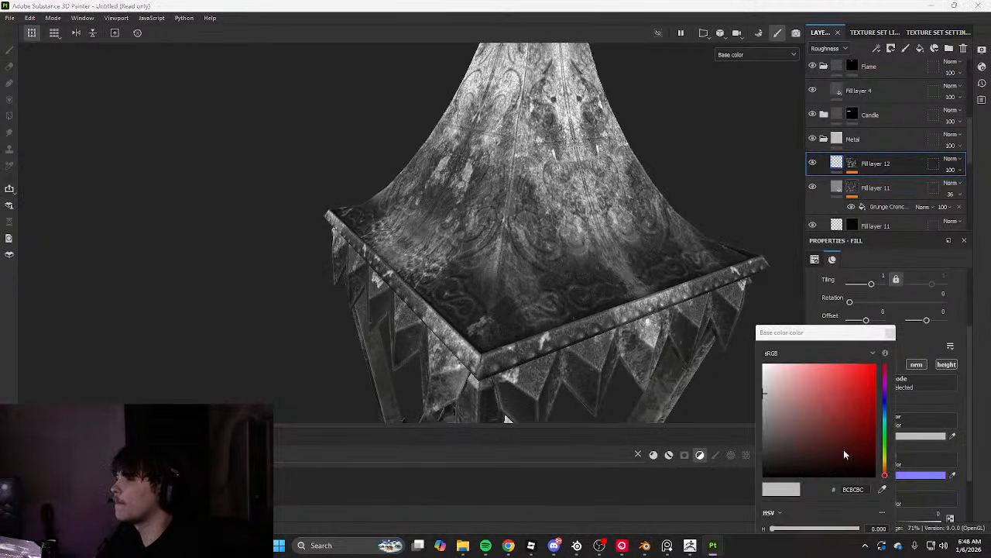
left_click(843, 451)
left_click(886, 469)
mouse_move(799, 427)
left_mouse_down()
mouse_move(801, 414)
mouse_move(812, 436)
left_mouse_up()
key("Tab")
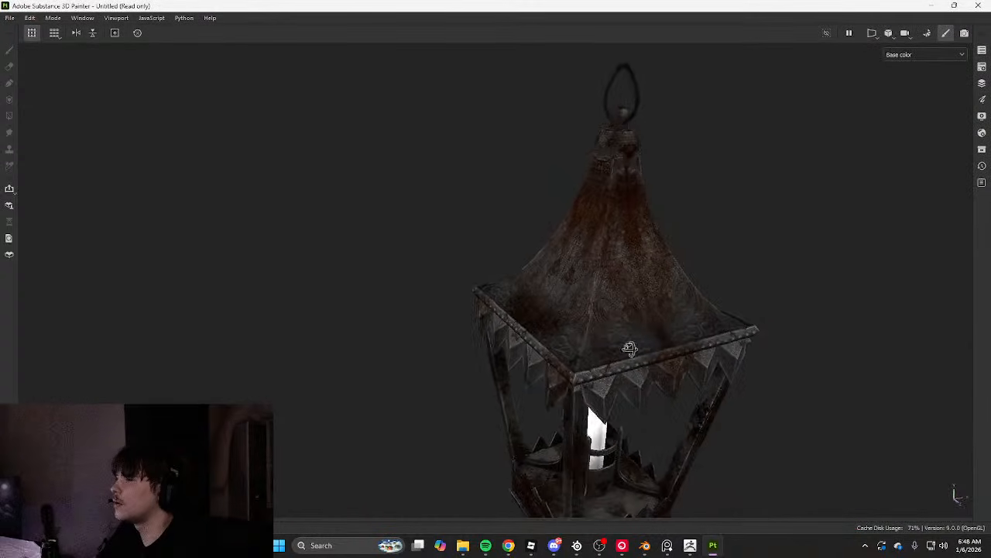
left_click_drag(628, 348, 554, 348, "alt")
key("Tab")
left_click(848, 436)
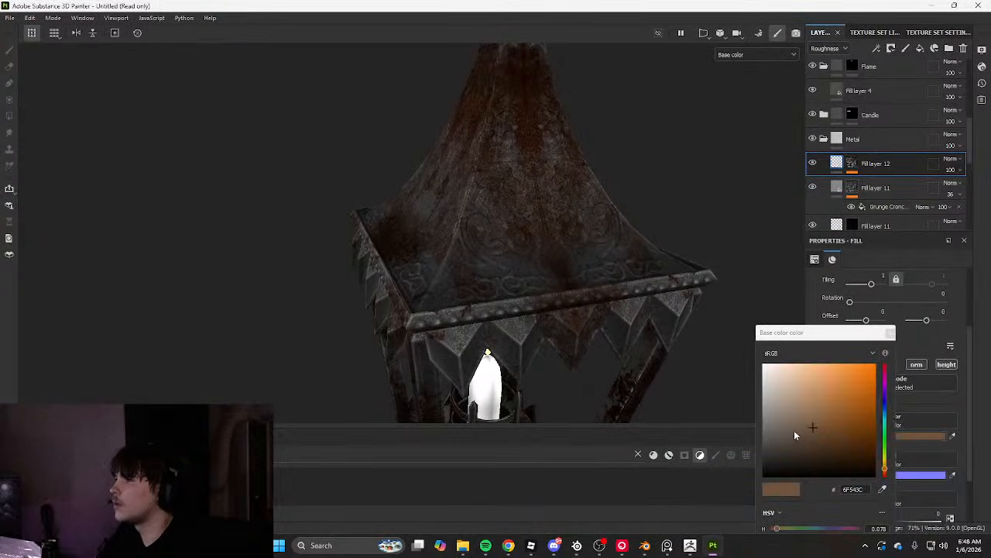
left_click_drag(808, 427, 795, 432)
Add a Sharpen filter to Fill layer 12's mask and set its Sharpen Intensity to 1.19
left_click(853, 163)
left_click(877, 49)
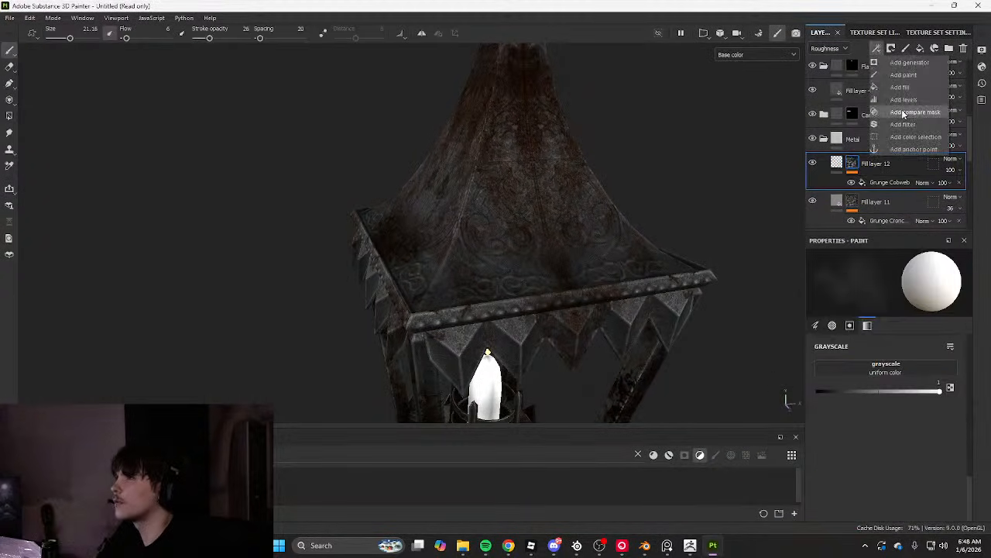
left_click(903, 125)
left_click(887, 285)
type("shgarp")
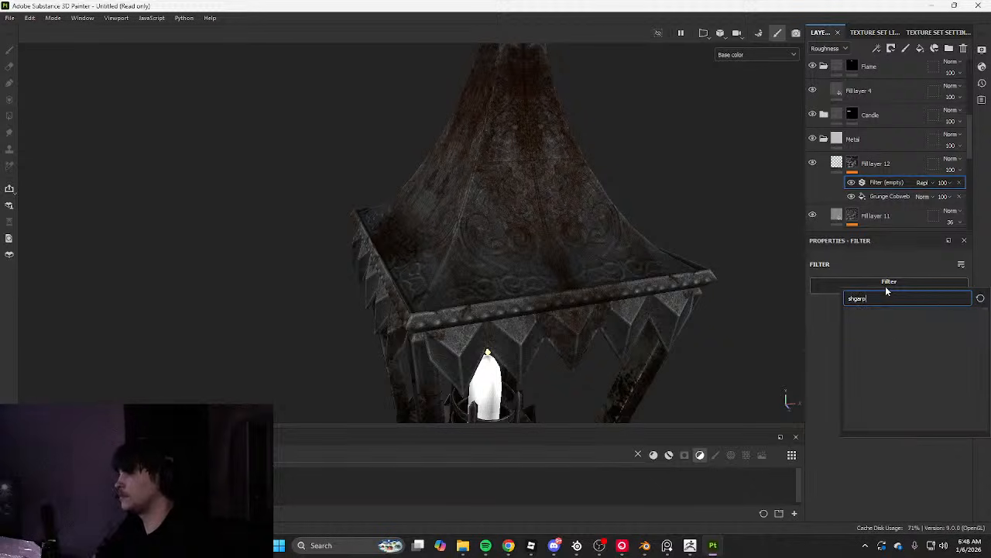
key("BackSpace")
key("BackSpace")
key("BackSpace")
key("BackSpace")
key("BackSpace")
key("BackSpace")
type("sharp")
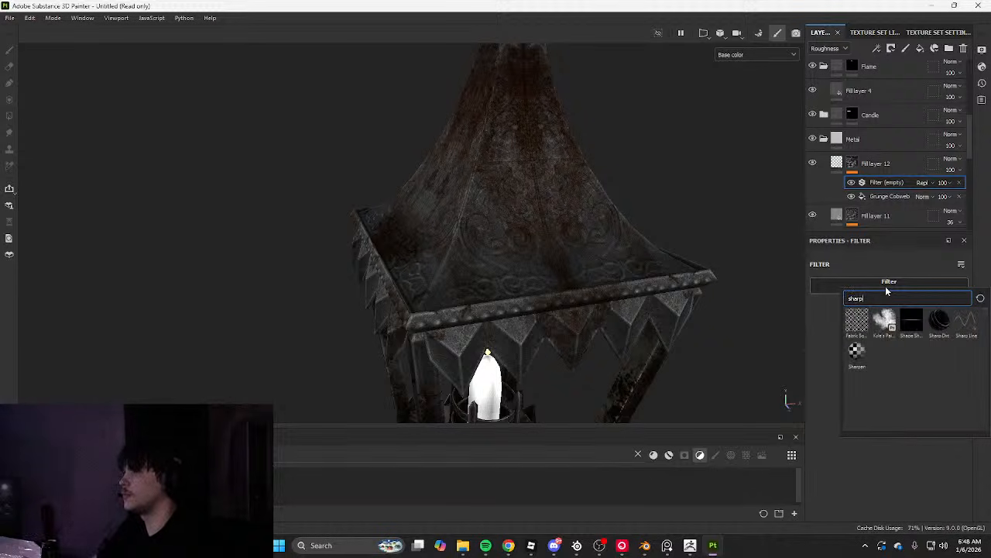
left_click(858, 353)
mouse_move(857, 336)
left_mouse_down()
mouse_move(906, 333)
mouse_move(846, 335)
left_mouse_up()
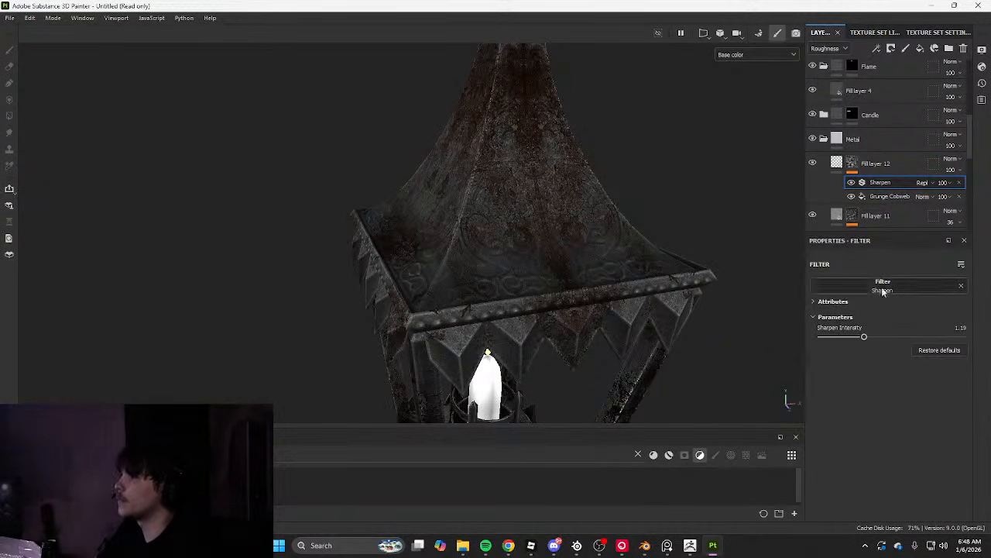
Switch the layer stack to the base color channel and lower Fill layer 12's opacity to 27
left_click(959, 170)
left_click(827, 49)
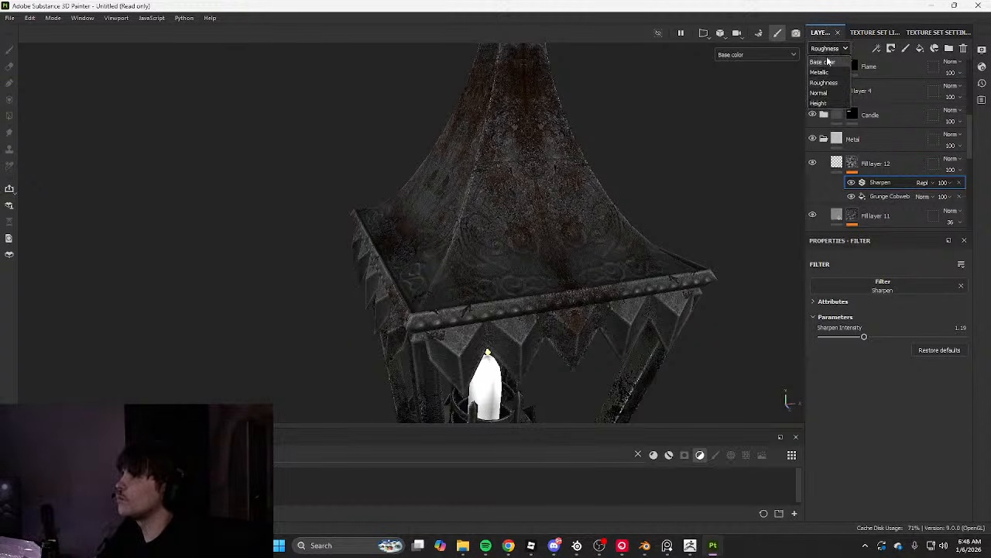
left_click(959, 170)
left_click_drag(959, 187, 953, 186)
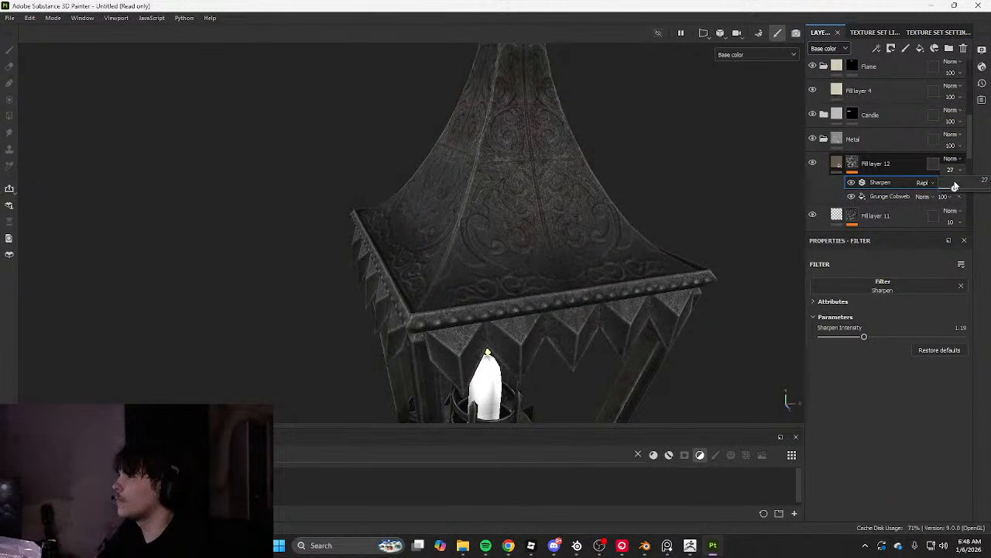
Lower Fill layer 12's opacity to 12 and check the effect on the lantern's metal
key("Tab")
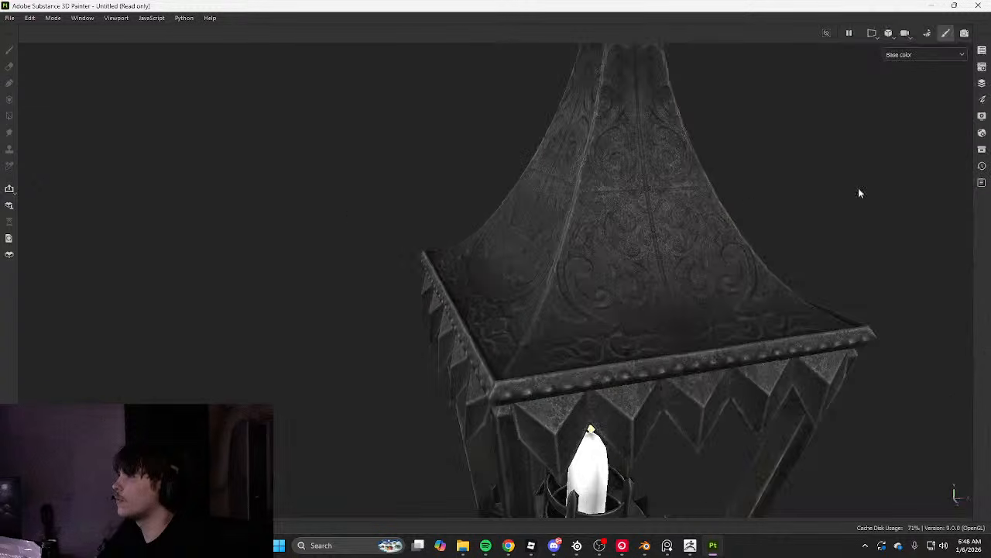
scroll(681, 193, "down", 4)
left_click_drag(668, 193, 755, 177, "alt")
scroll(760, 175, "up", 3)
key("Tab")
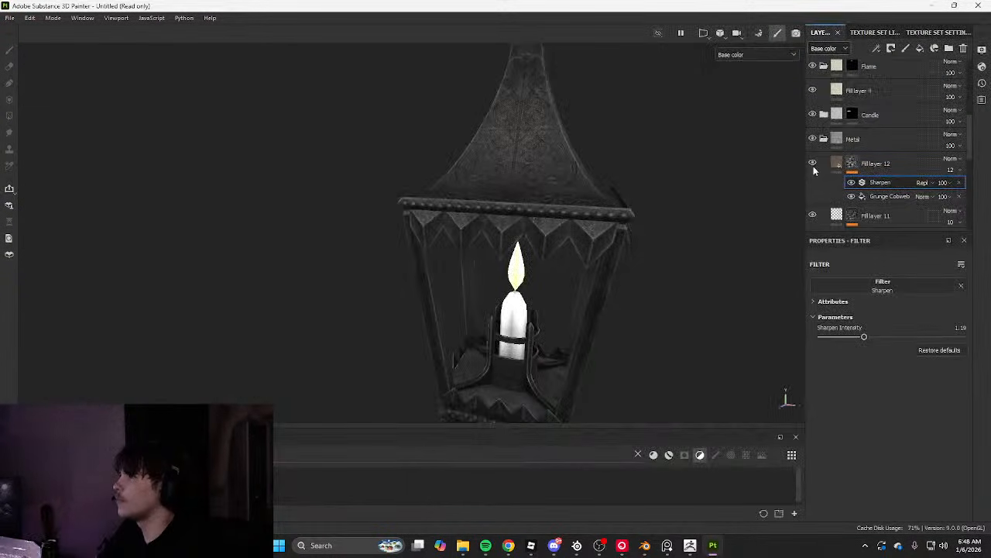
scroll(728, 147, "up", 3)
Duplicate Fill layer 12 and replace the grunge texture in the copy's mask with Grunge Wipe Directional
left_click(898, 164)
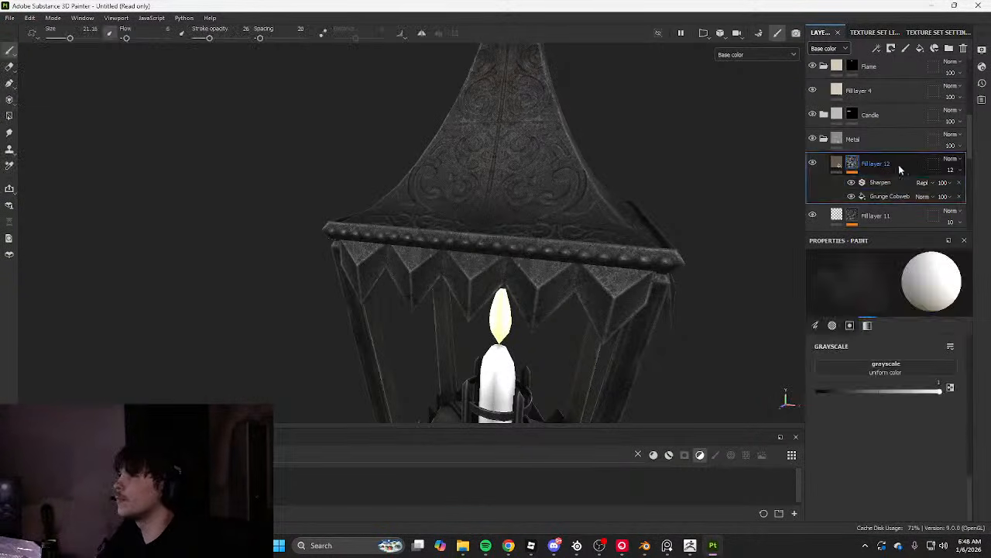
left_click(889, 196)
left_click(894, 382)
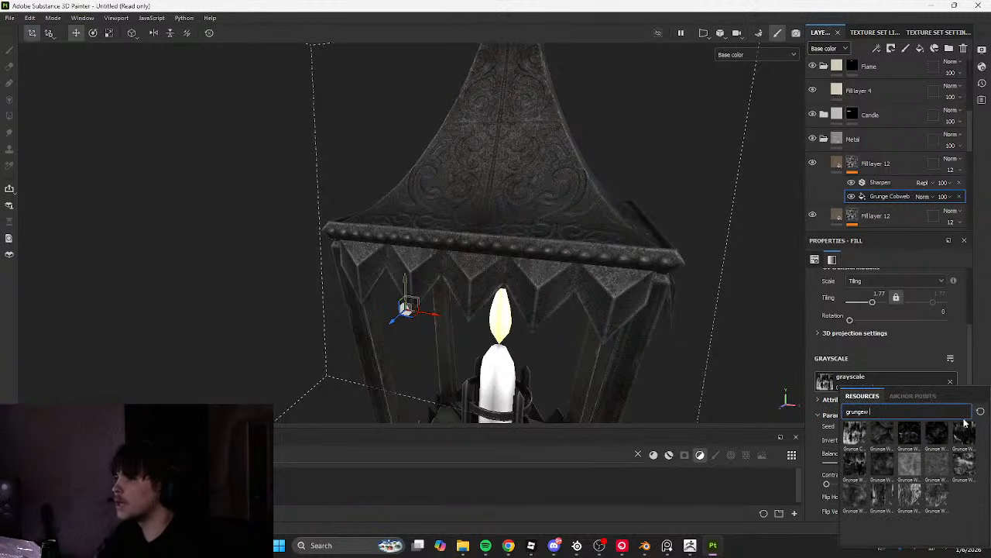
left_click(959, 438)
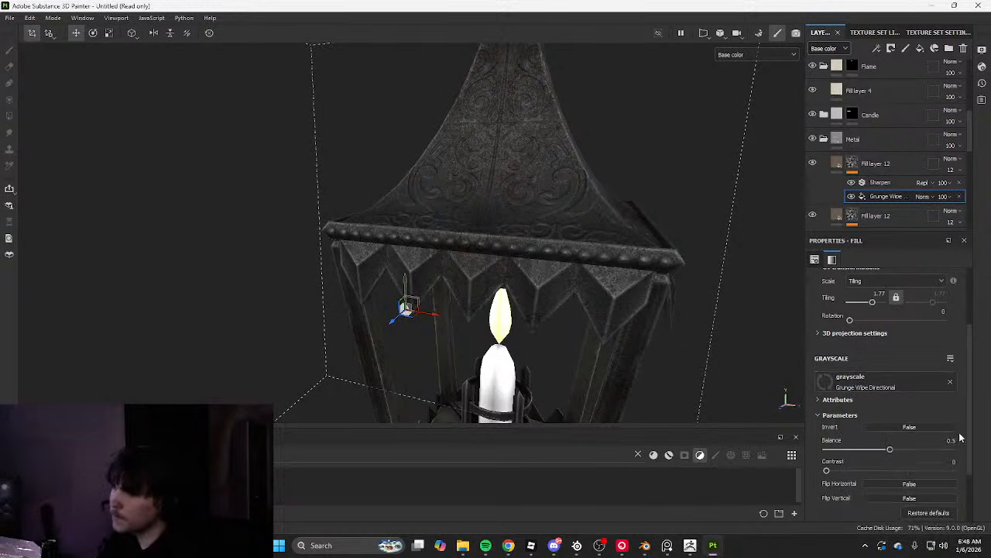
Change the base color of the duplicated fill layer from muted brown to a saturated green
left_click(860, 164)
left_click(876, 436)
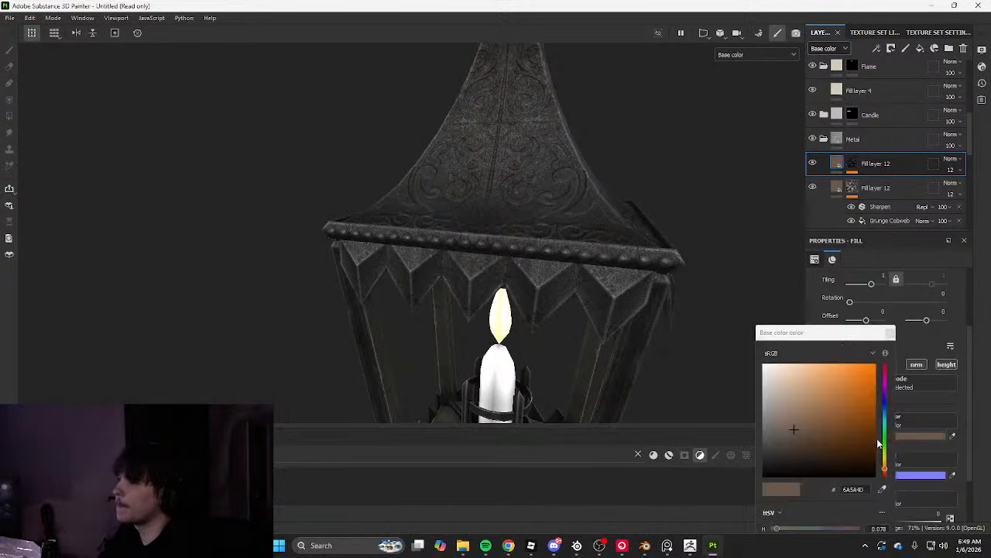
left_click(885, 443)
mouse_move(870, 442)
left_mouse_down()
mouse_move(842, 371)
mouse_move(747, 356)
mouse_move(827, 368)
mouse_move(838, 393)
left_mouse_up()
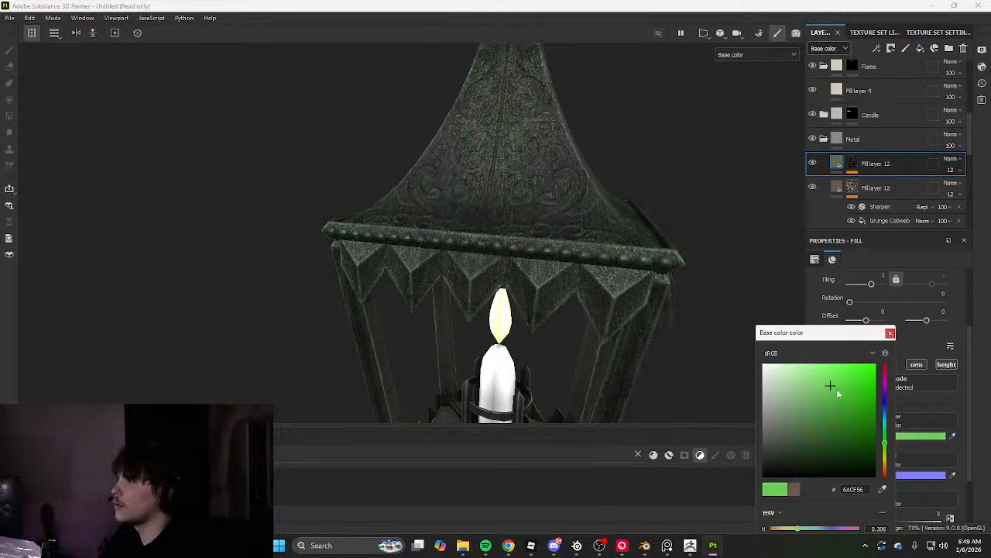
Replace the grunge texture in the green layer's mask with Grunge Map 009
left_click(853, 168)
left_click(880, 196)
left_click(883, 381)
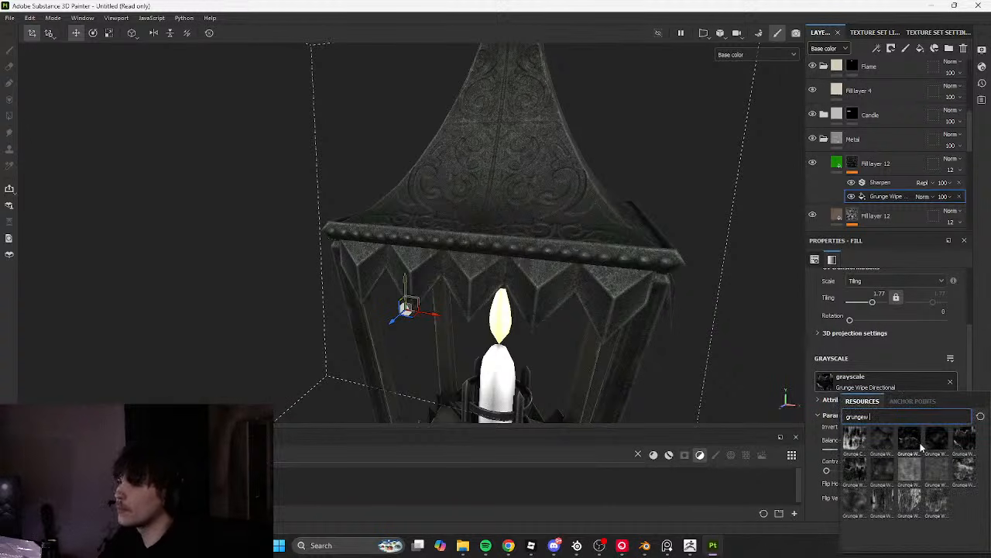
key("ctrl+a")
type("grunge")
scroll(919, 462, "down", 10)
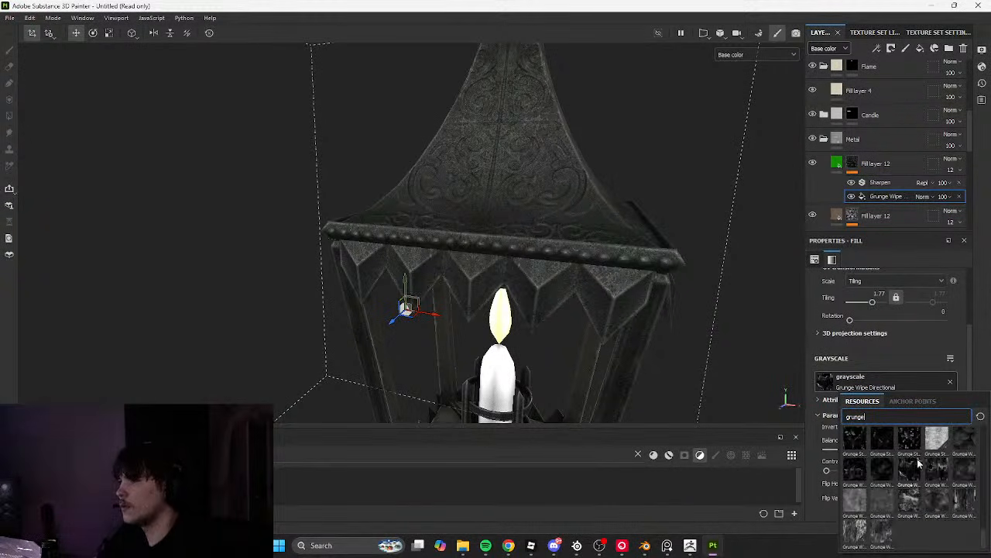
scroll(914, 472, "up", 3)
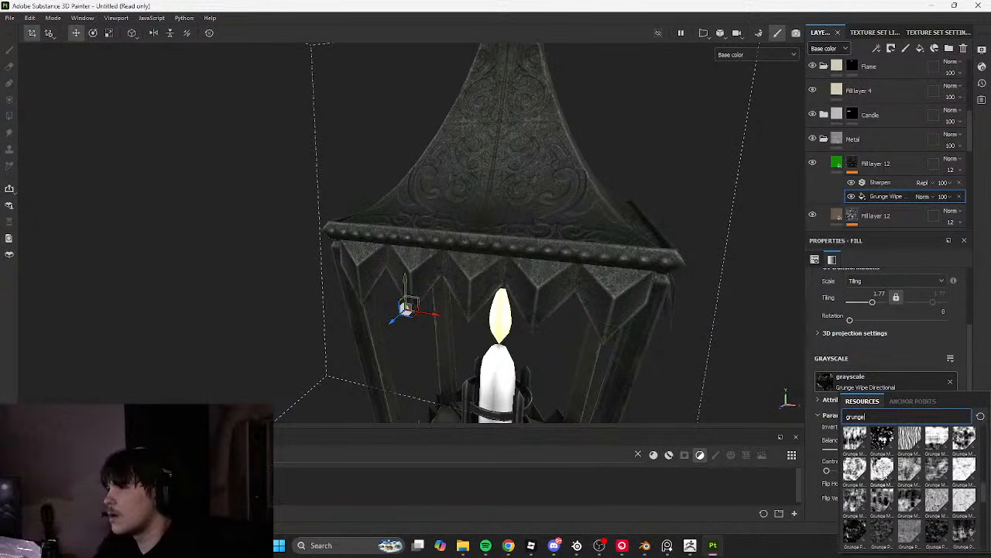
left_click(883, 468)
Set the balance of Grunge Map 009 to 0.33 and randomize its seed
scroll(891, 418, "down", 2)
left_click_drag(890, 401, 912, 402)
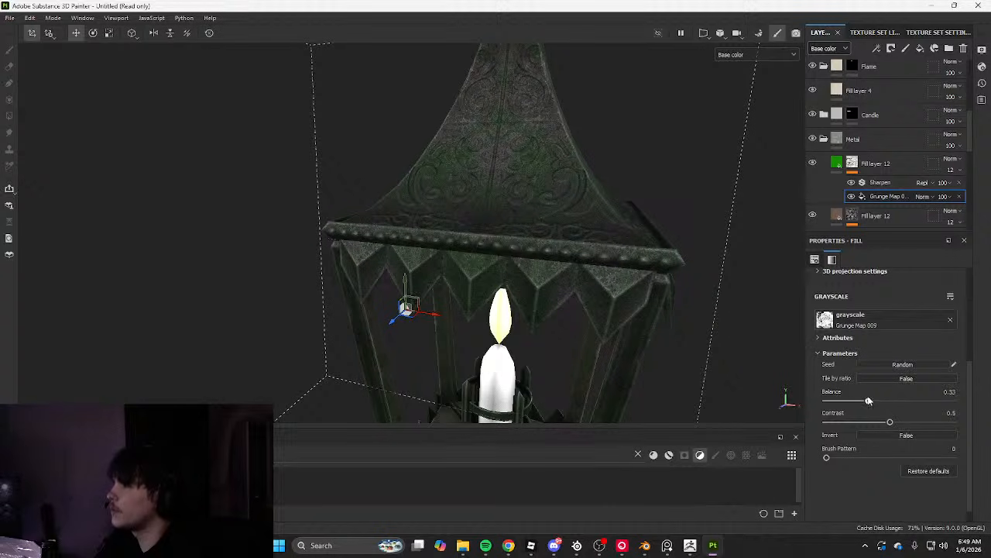
left_click(878, 365)
scroll(602, 307, "down", 3)
middle_click_drag(601, 308, 570, 384, "alt")
scroll(569, 385, "up", 3)
middle_click_drag(694, 167, 788, 295, "alt")
scroll(817, 314, "up", 1)
scroll(637, 197, "up", 3)
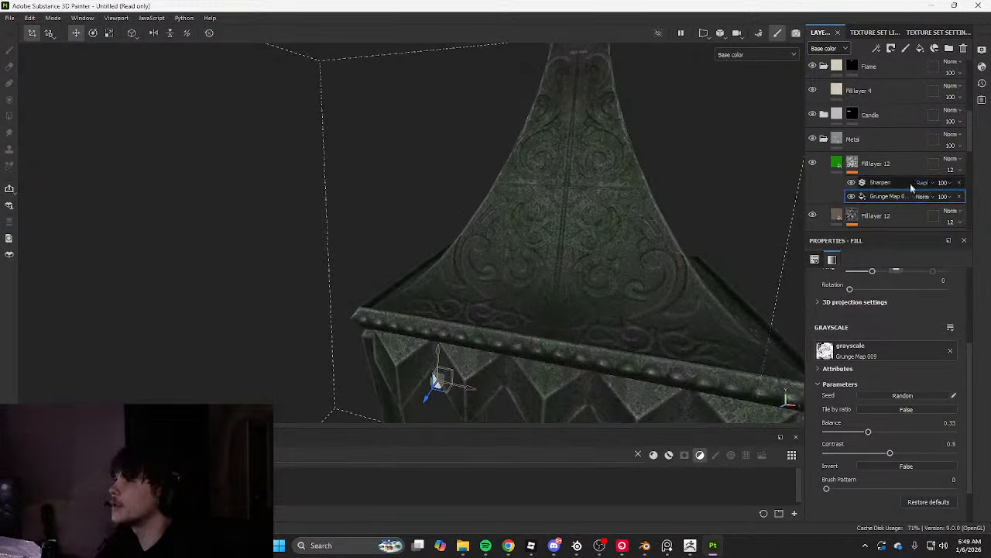
Delete the Sharpen filter from the green layer's mask and lower the layer's opacity to 2
left_click(877, 183)
key("Delete")
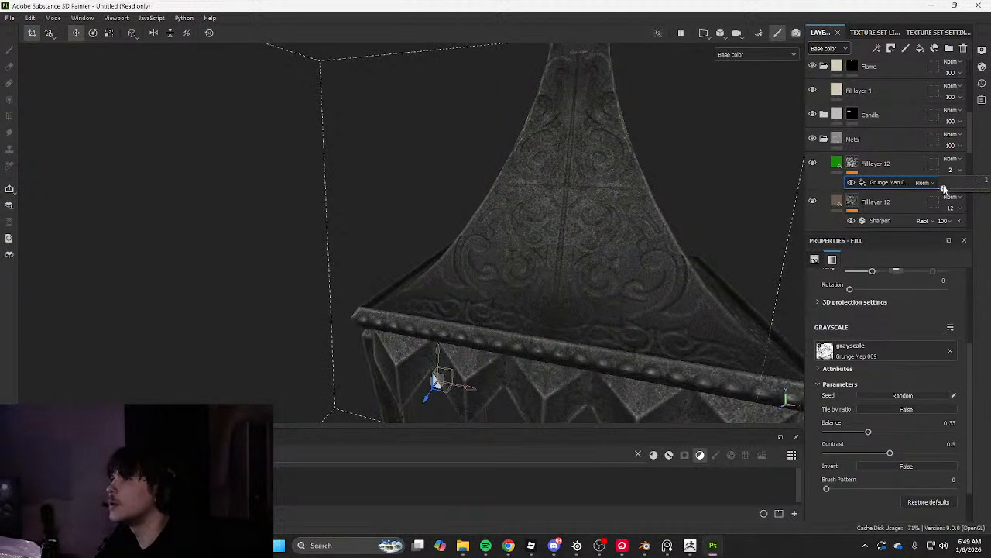
key("Tab")
scroll(690, 209, "down", 4)
left_click_drag(690, 210, 535, 224, "alt")
scroll(635, 233, "up", 4)
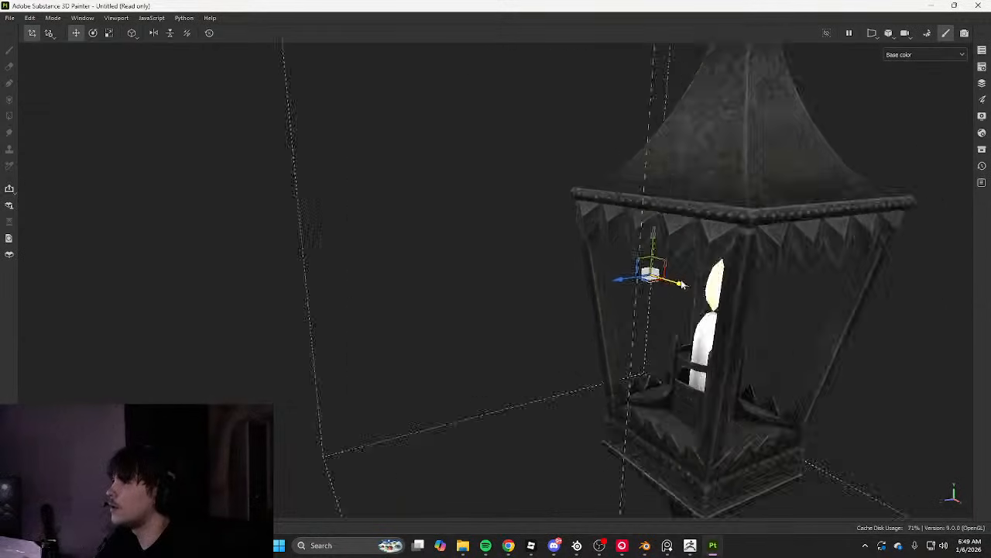
left_click_drag(650, 248, 698, 171, "alt")
key("Tab")
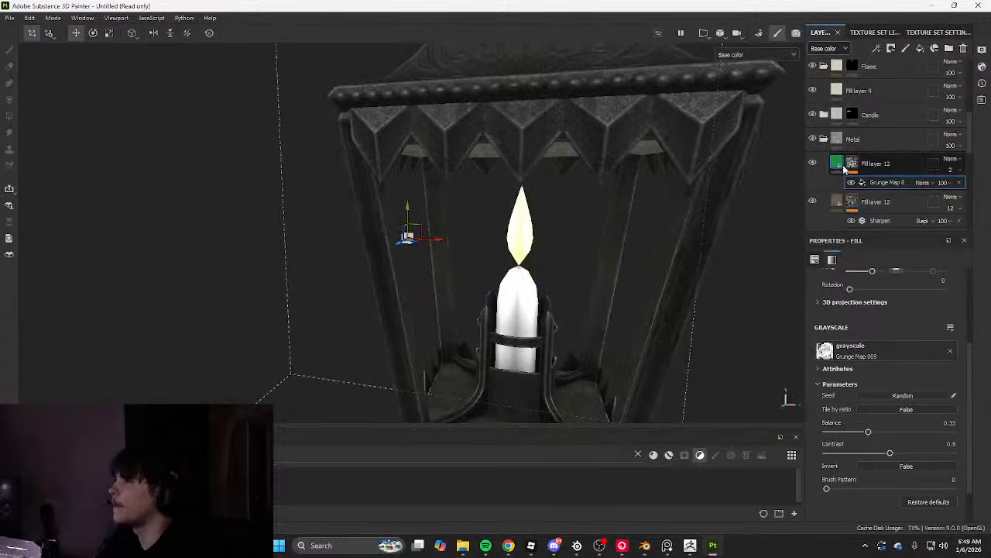
Examine the faint green tint on the lantern's roof, frame and base from several sides
left_click(843, 167)
key("Tab")
scroll(693, 146, "down", 4)
scroll(693, 145, "down", 3)
left_click_drag(607, 225, 730, 219, "alt")
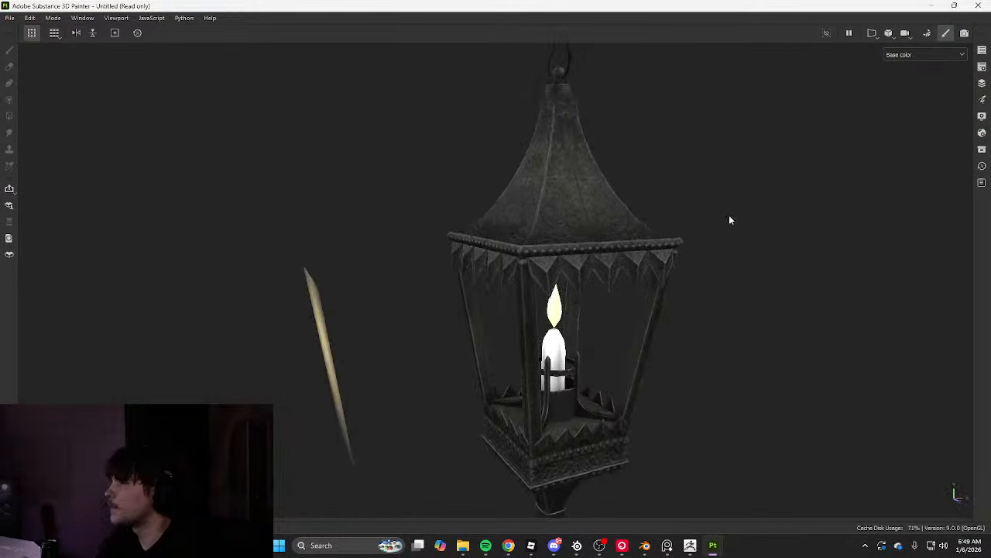
scroll(562, 188, "up", 5)
scroll(562, 188, "down", 5)
left_click_drag(593, 178, 686, 181, "alt")
scroll(500, 189, "up", 6)
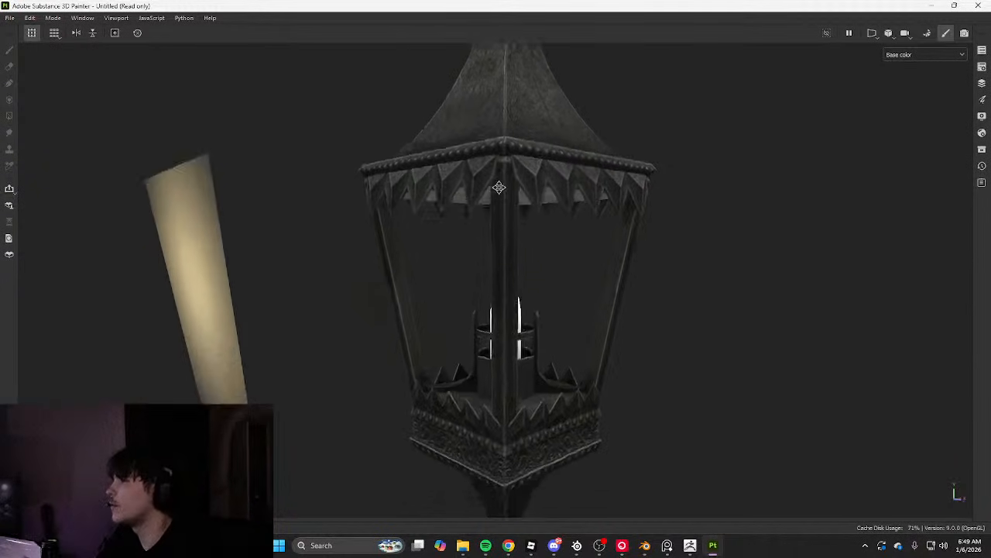
left_click_drag(550, 291, 446, 323, "alt")
left_click_drag(660, 301, 496, 239, "alt")
scroll(497, 233, "down", 4)
left_click_drag(523, 147, 531, 185, "alt")
scroll(532, 184, "up", 4)
key("Tab")
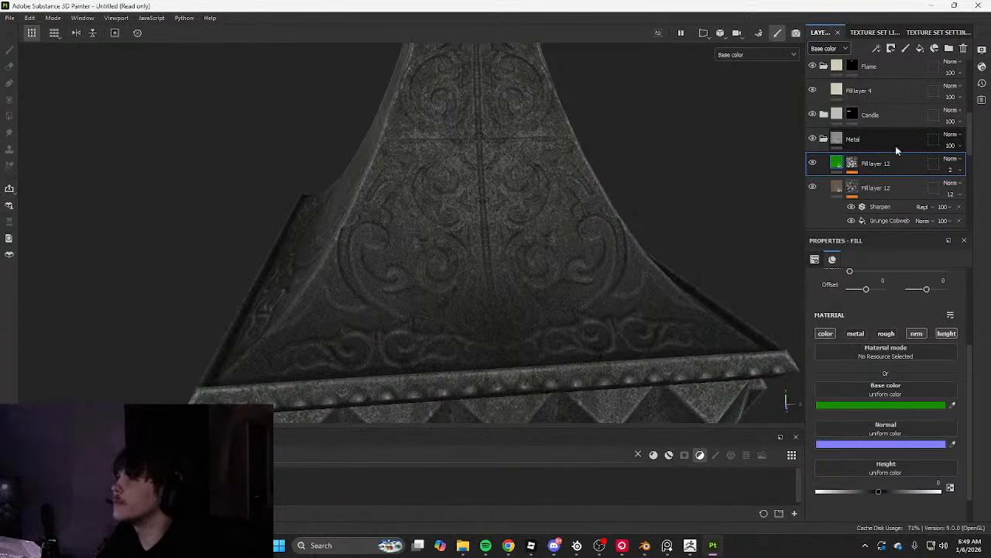
Add a fill layer at the top of the Metal folder and give it a black mask with a fill effect
scroll(898, 140, "down", 4)
scroll(899, 140, "up", 4)
left_click(920, 51)
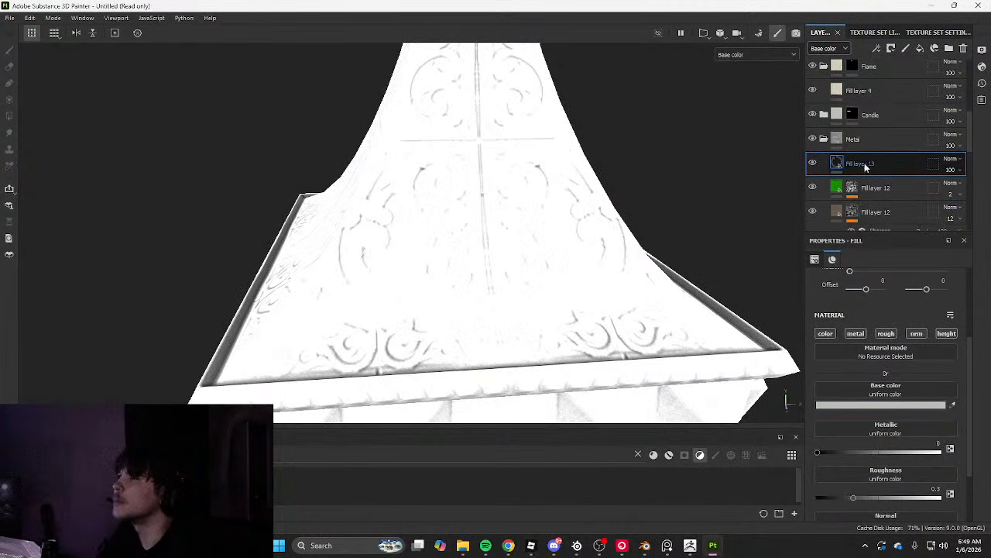
right_click(865, 162)
left_click(867, 28)
left_click(877, 49)
left_click(892, 96)
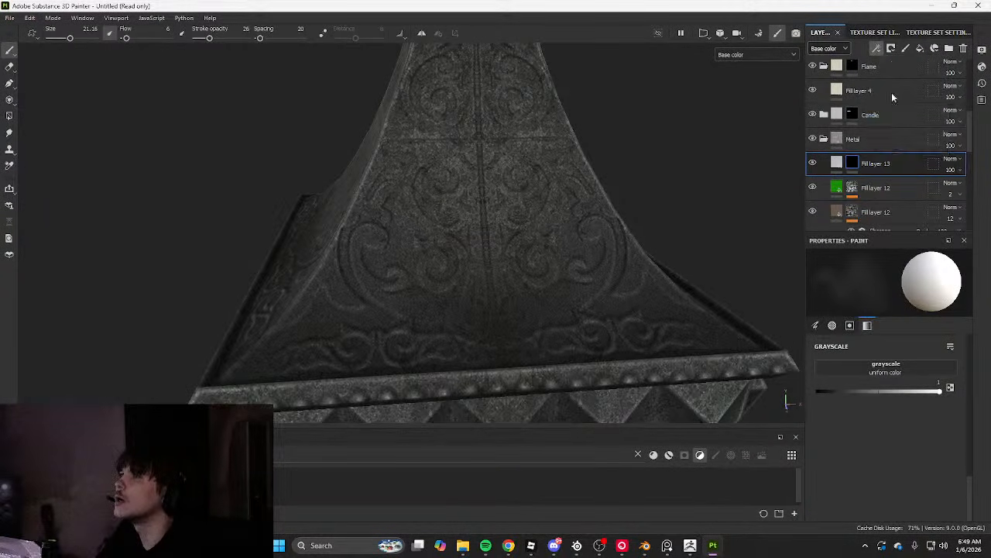
key("ctrl+z")
left_click(878, 51)
left_click(898, 87)
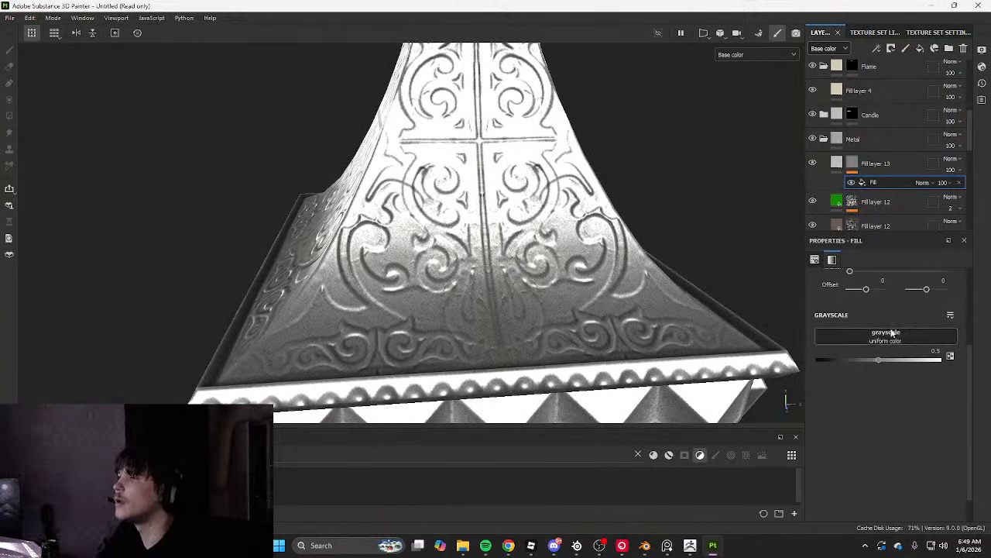
Search for pattern textures, apply Fabric Medieval Flower to Fill layer 13's mask and set its Square Scale to 1
left_click(891, 335)
type("pattern")
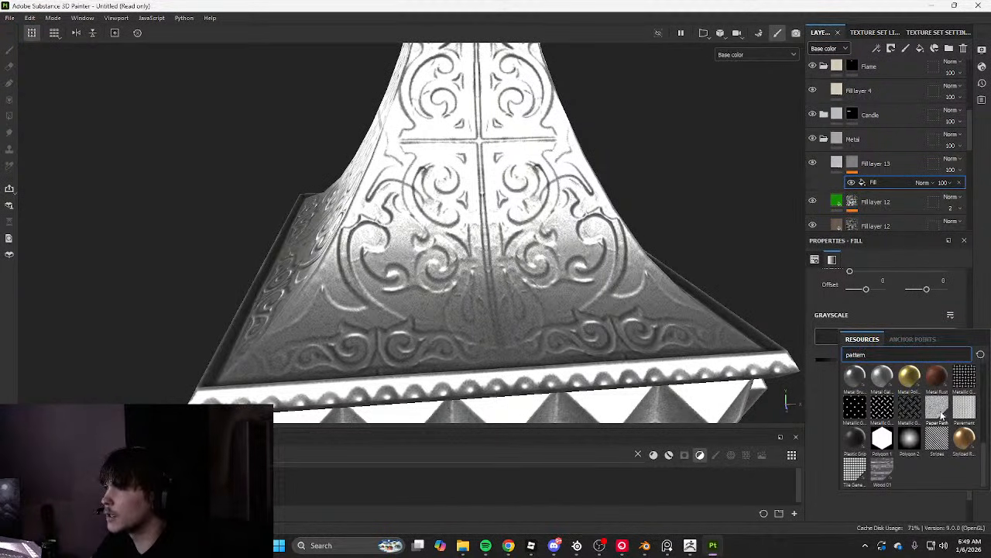
scroll(858, 462, "up", 3)
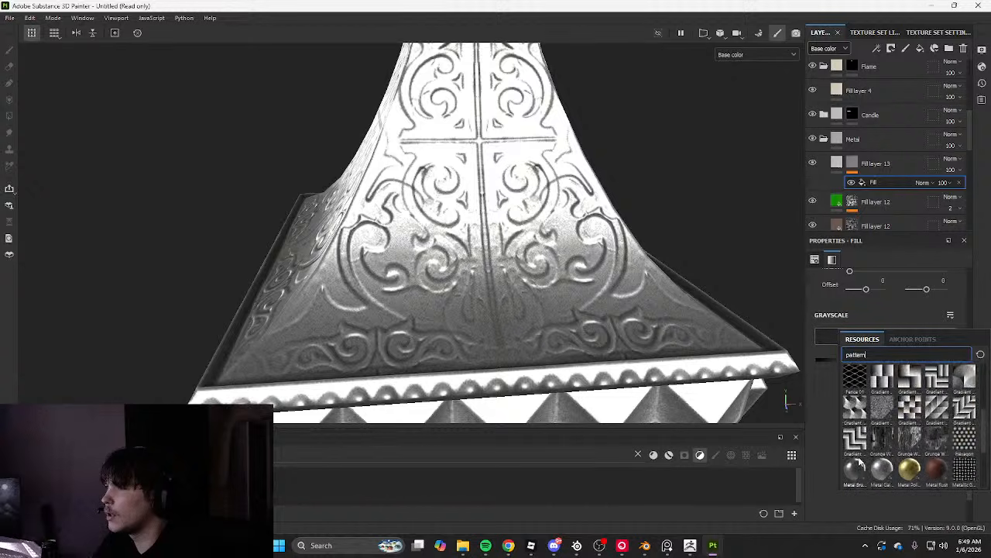
scroll(858, 462, "up", 4)
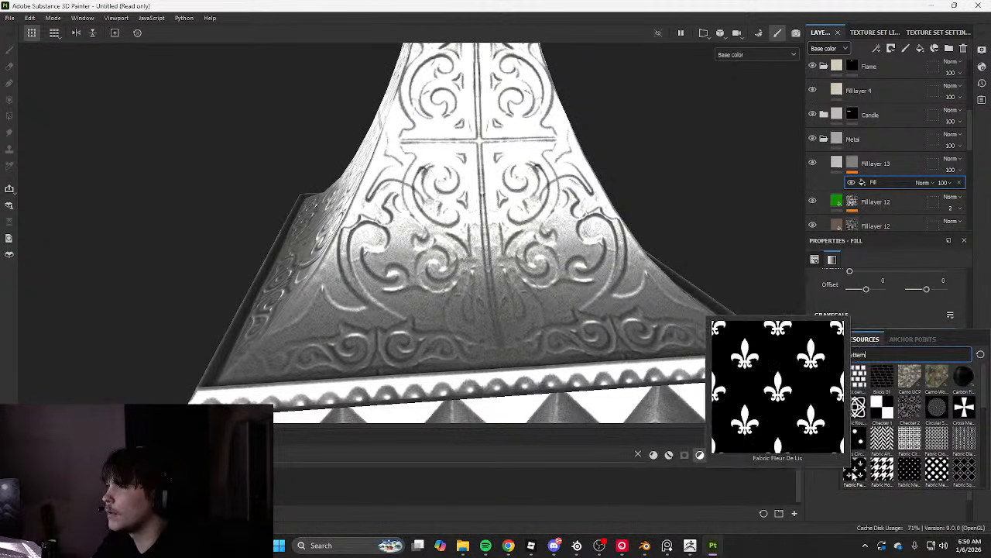
left_click(937, 474)
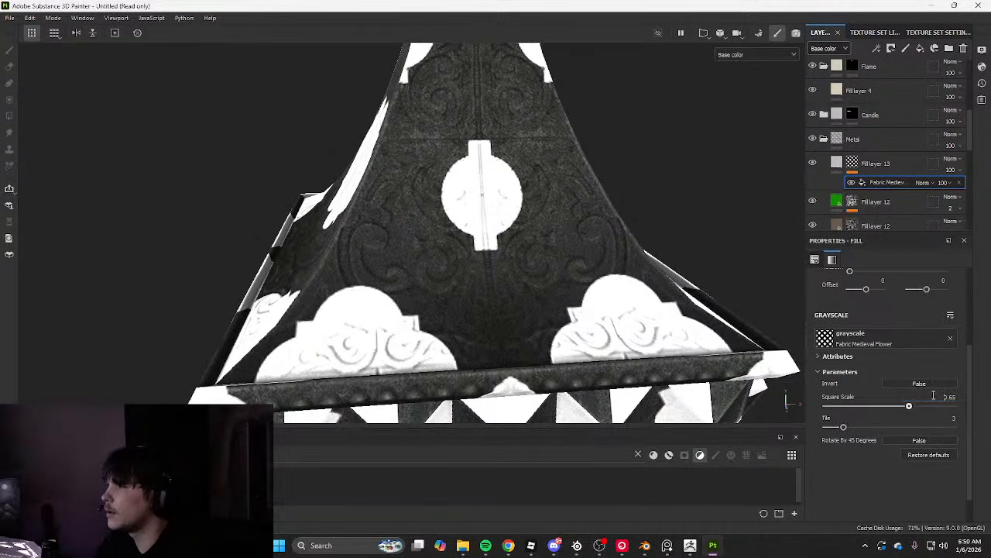
left_click_drag(874, 407, 960, 408)
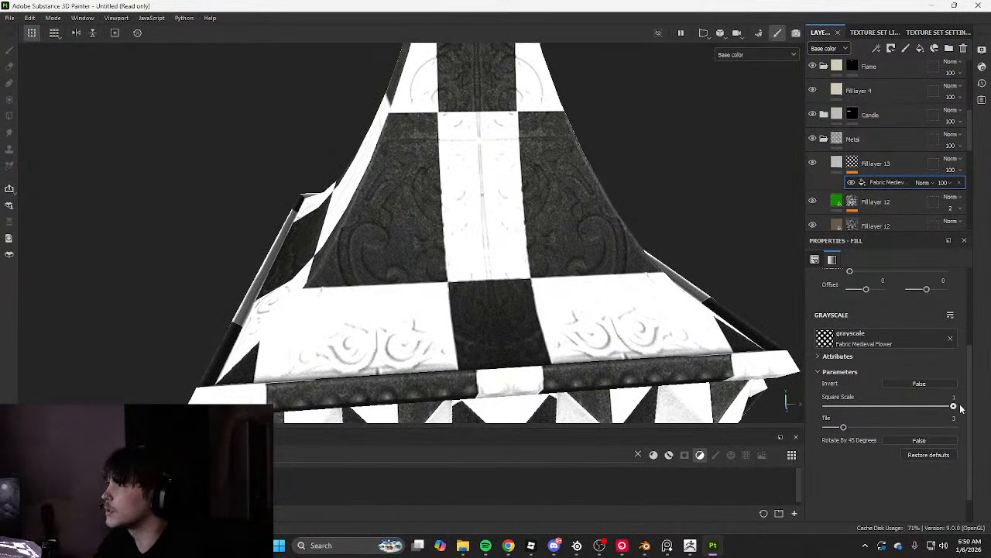
Replace Fill layer 13's mask pattern with Fabric Cross Curved, using tri-planar projection and much denser tiling
left_click(883, 341)
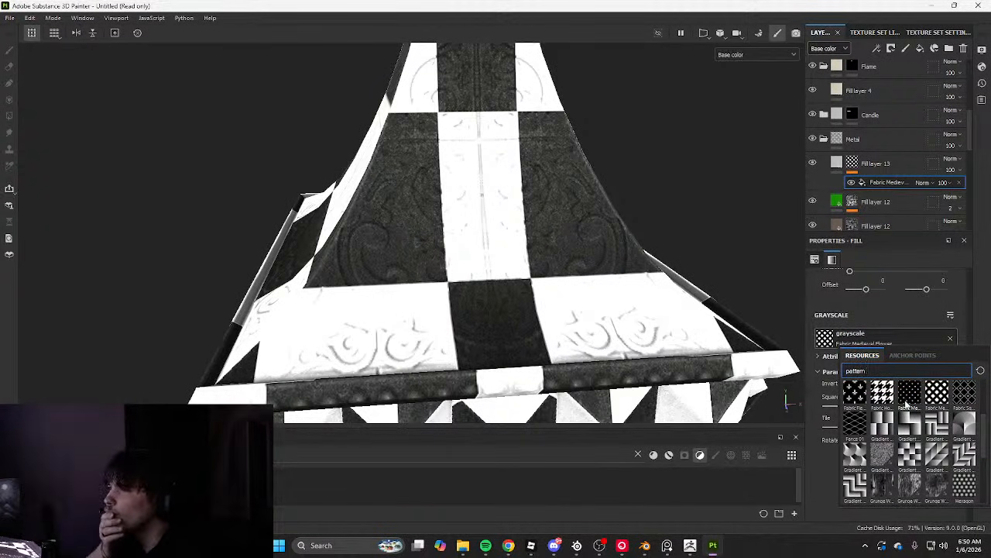
scroll(906, 403, "up", 3)
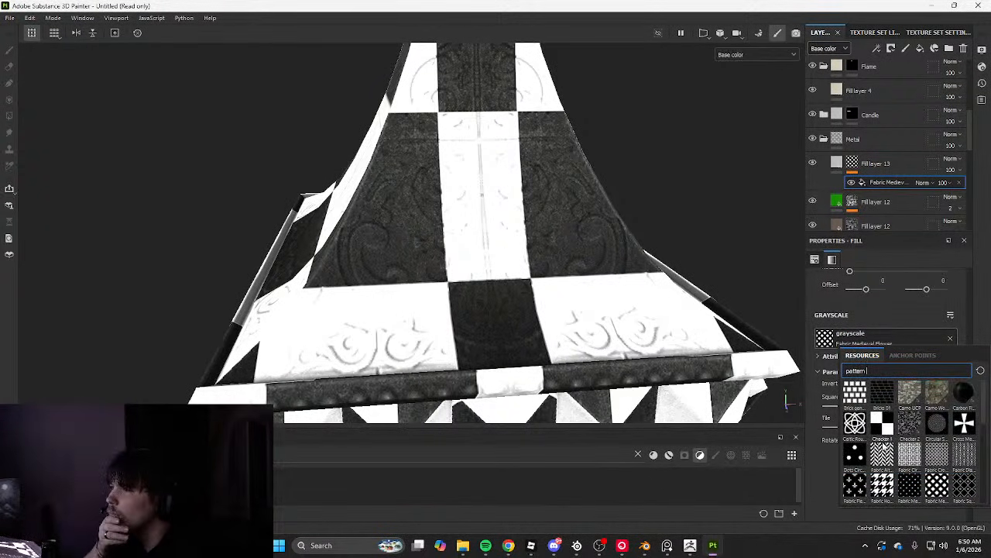
left_click(931, 455)
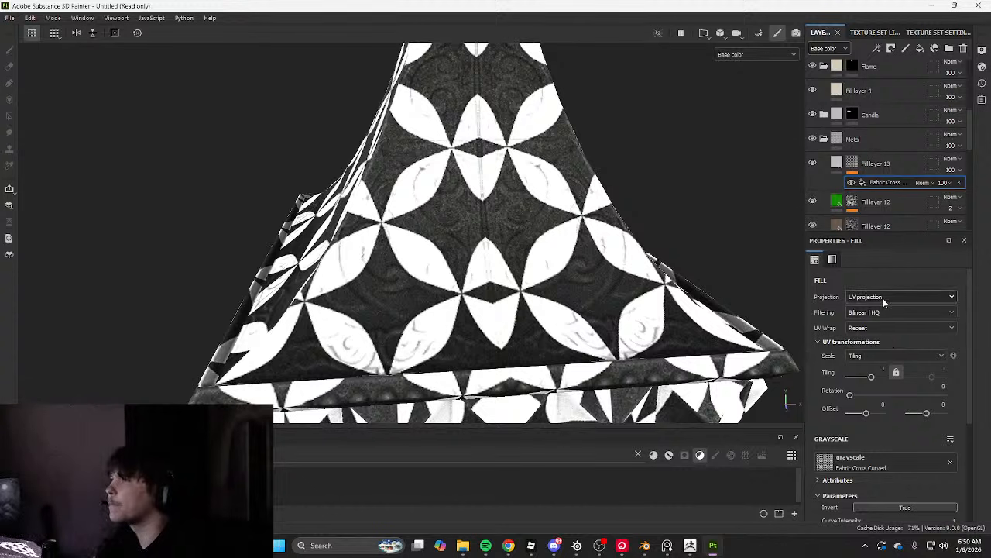
left_click(890, 297)
left_click(875, 330)
left_click_drag(877, 390, 924, 393)
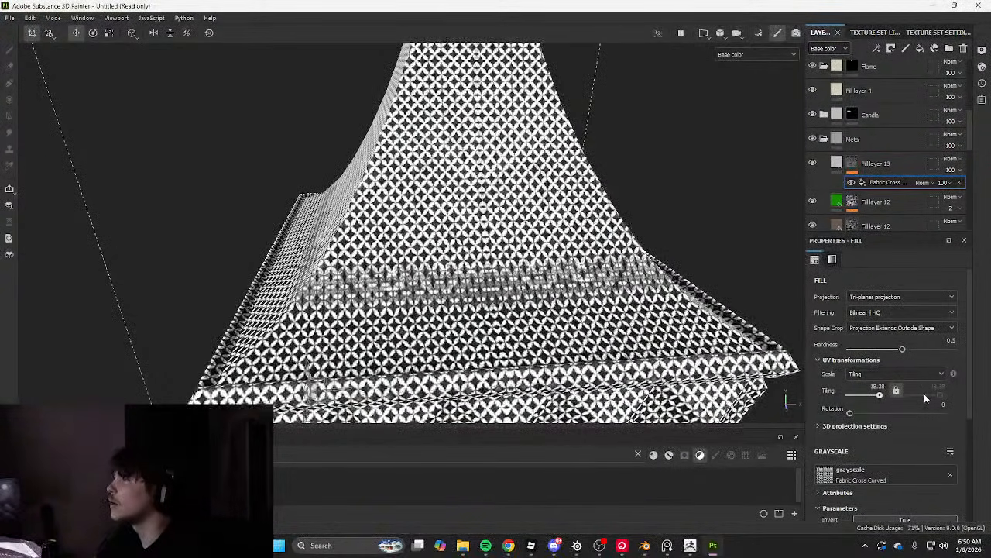
Turn off Fill layer 13's metallic and roughness channels and lower its opacity to 7
left_click(837, 163)
left_click_drag(533, 240, 607, 207, "alt")
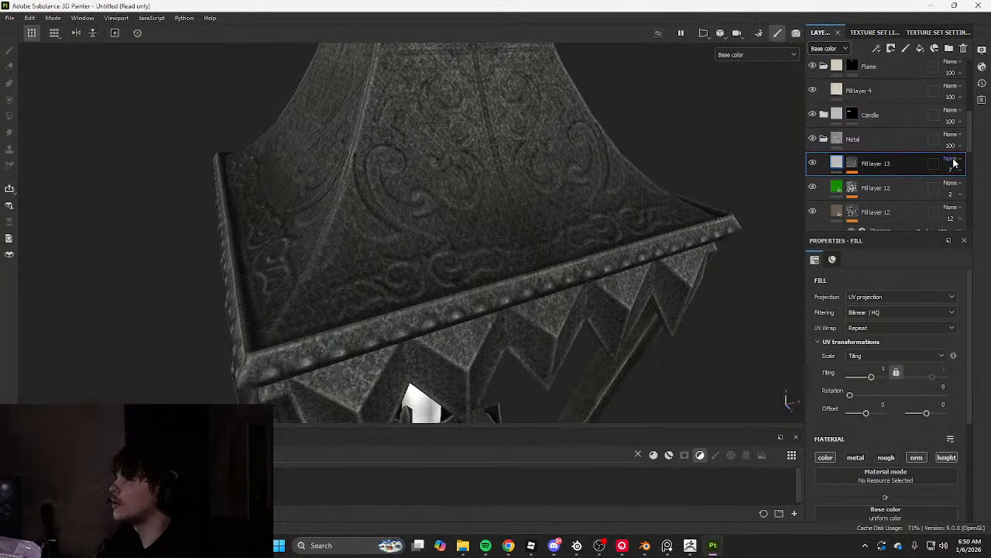
Try the Subtract blending mode on Fill layer 13 and inspect the pattern on the roof
left_click(952, 158)
left_click(955, 176)
scroll(952, 162, "down", 5)
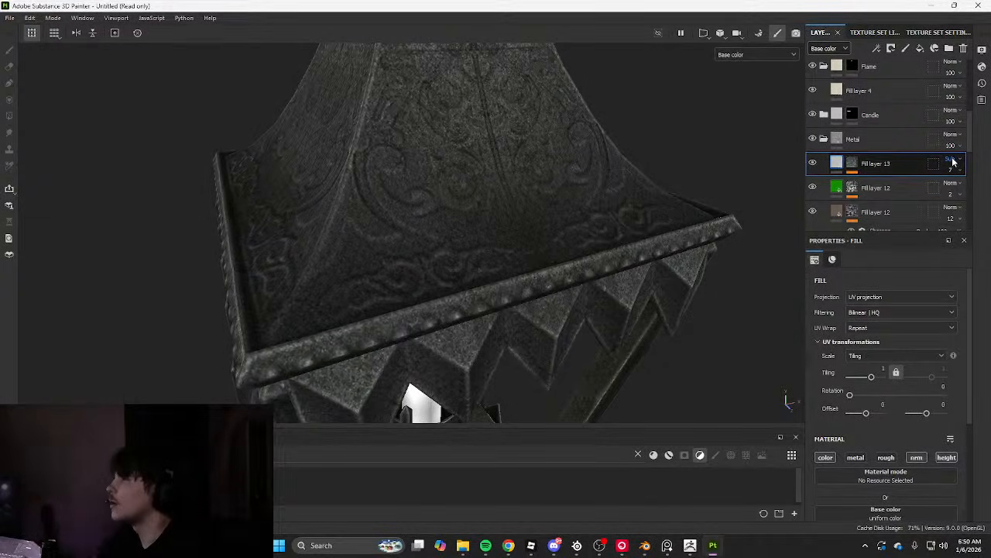
key("Tab")
scroll(656, 185, "down", 5)
left_click_drag(657, 185, 539, 293, "alt")
scroll(539, 293, "up", 3)
left_click_drag(589, 236, 741, 237, "alt")
scroll(566, 239, "up", 5)
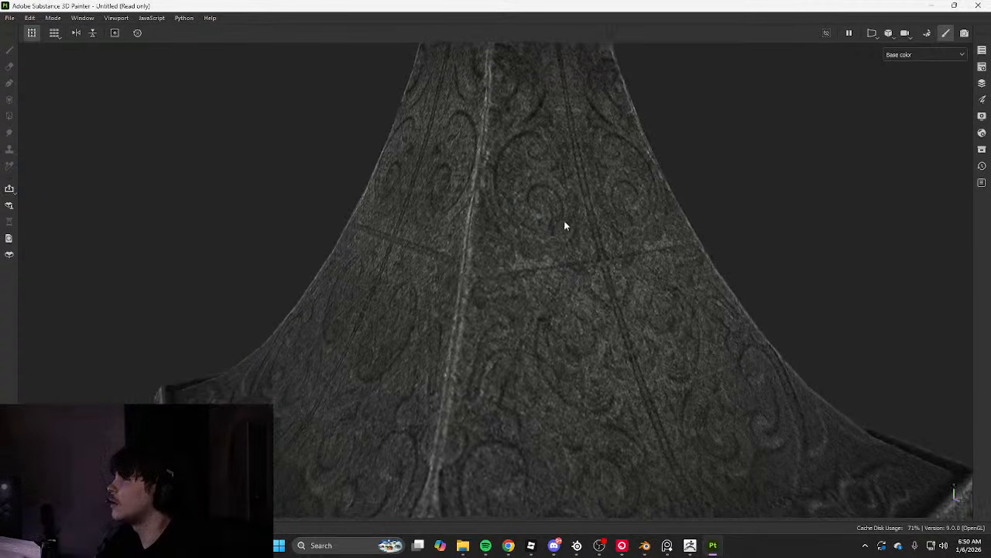
key("Tab")
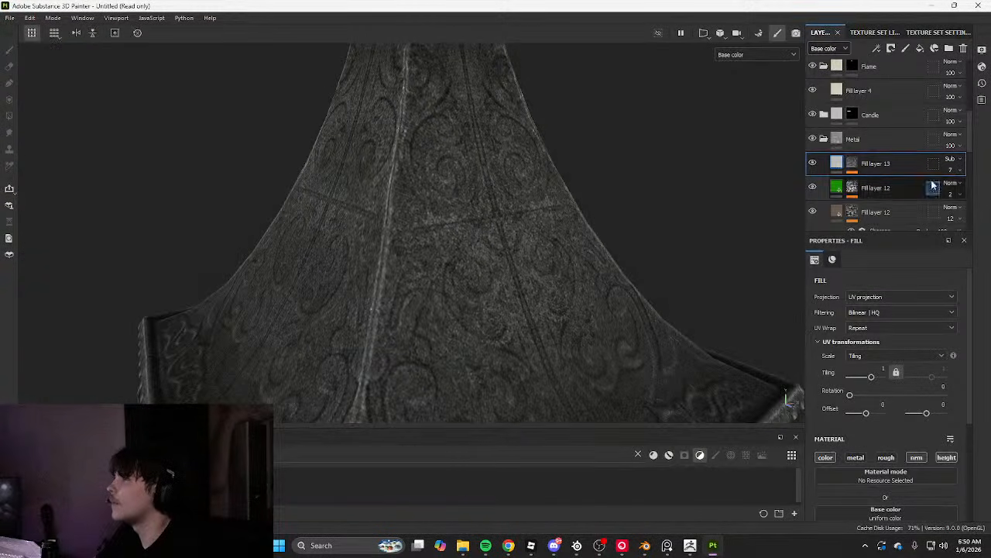
Try the Exclusion blending mode on Fill layer 13
left_click(955, 162)
left_click(954, 161)
scroll(954, 161, "down", 4)
scroll(955, 161, "down", 2)
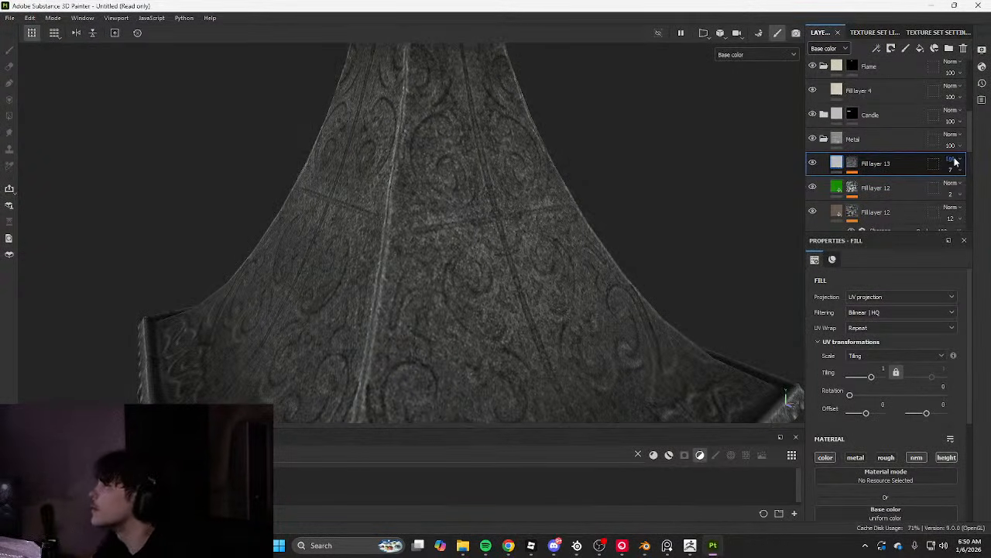
Put Fill layer 13 in a new folder inside Metal and add a Drop Shadow filter to that folder
left_click(949, 49)
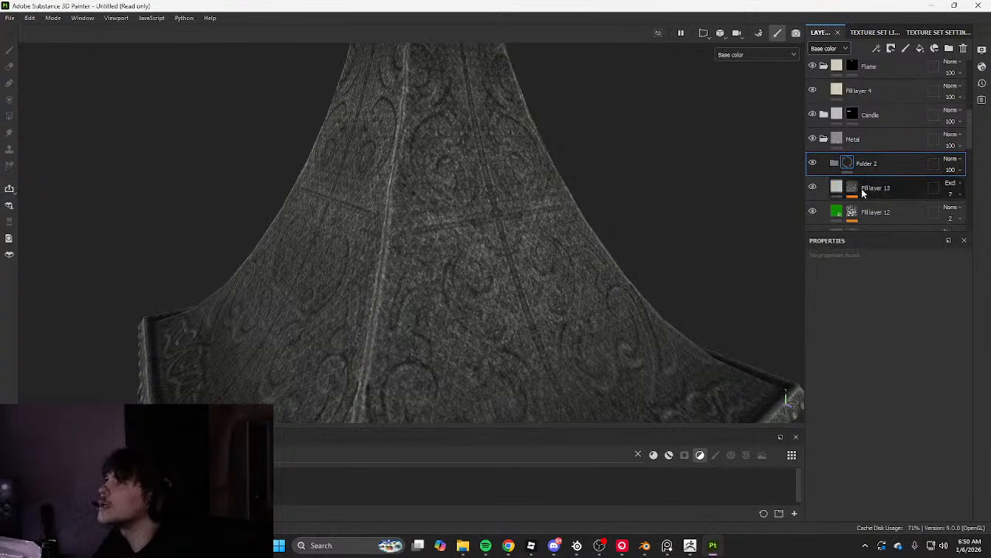
left_click(877, 49)
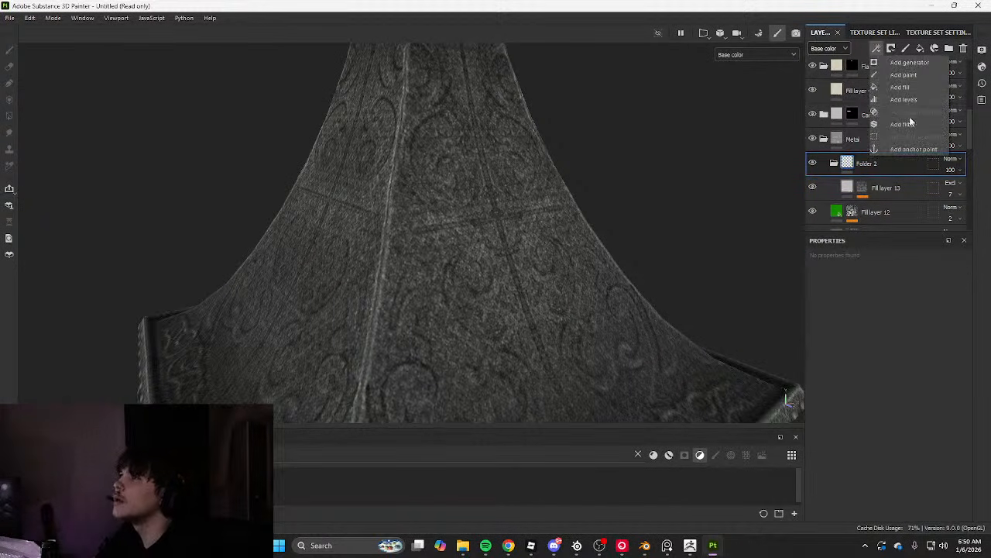
left_click(909, 122)
left_click(899, 296)
type("dp[ropsha")
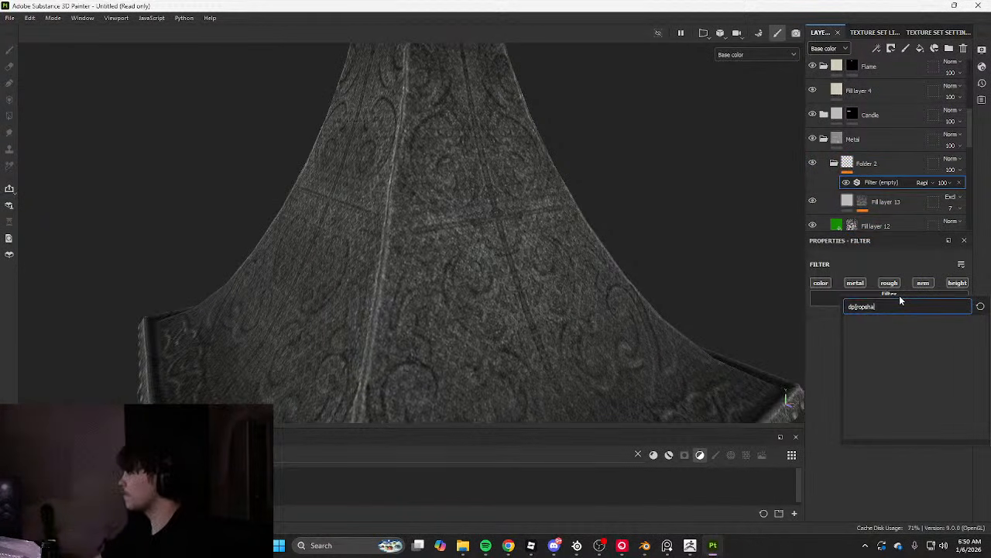
key("ctrl+a")
type("dro")
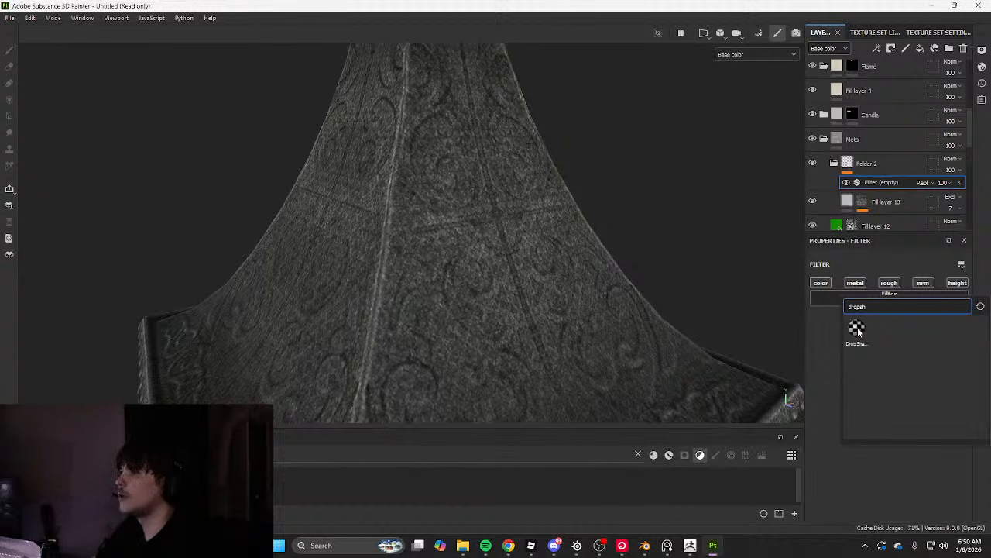
left_click(856, 330)
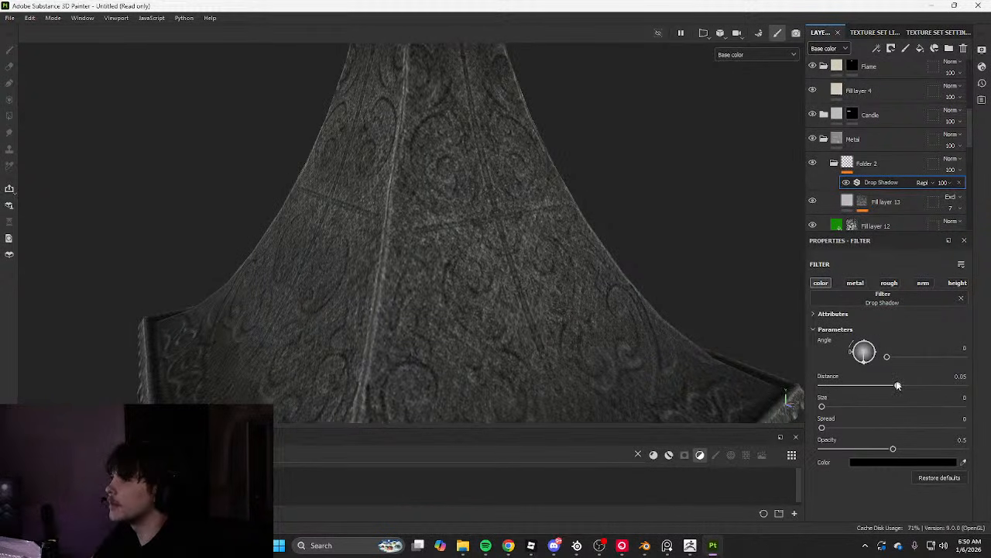
Set the Drop Shadow distance to 0.01 and opacity to 1, and change Fill layer 13's blending mode to Replace
left_click_drag(896, 385, 895, 385)
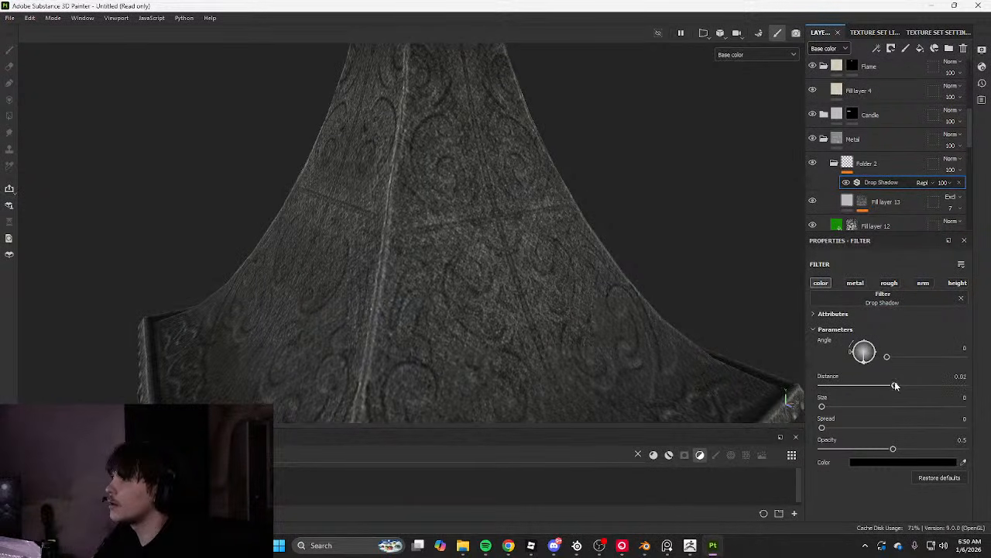
left_click_drag(822, 407, 850, 409)
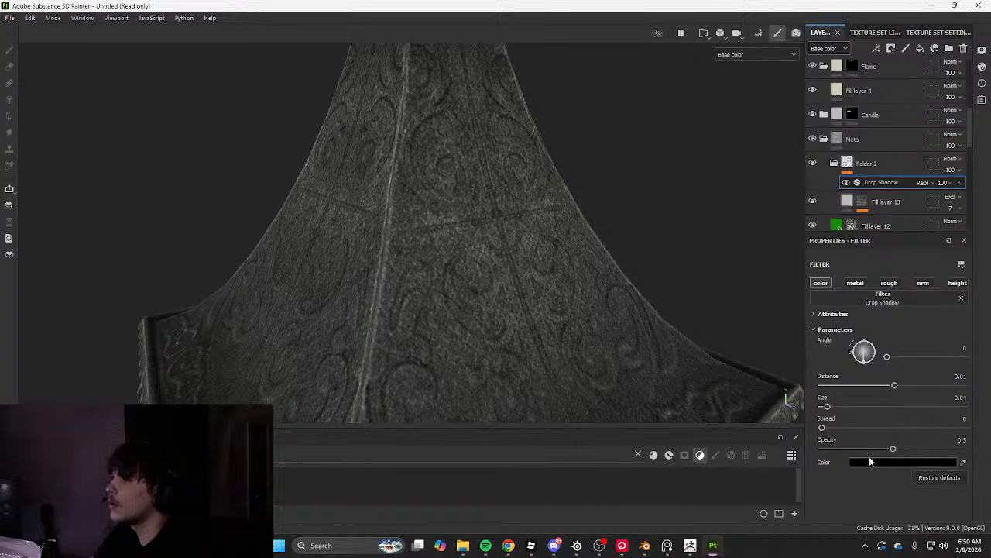
left_click(950, 197)
left_click(947, 207)
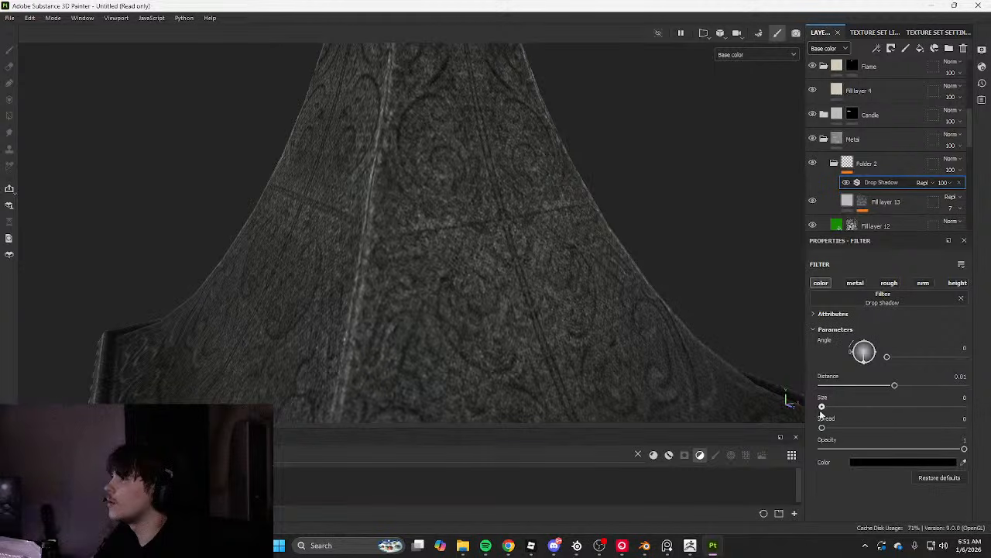
Lower the opacity of Folder 2, which holds the pattern layer, to 29
scroll(656, 350, "down", 5)
key("Tab")
middle_click_drag(628, 341, 522, 217, "alt")
left_click_drag(523, 217, 522, 127, "alt")
scroll(480, 215, "up", 5)
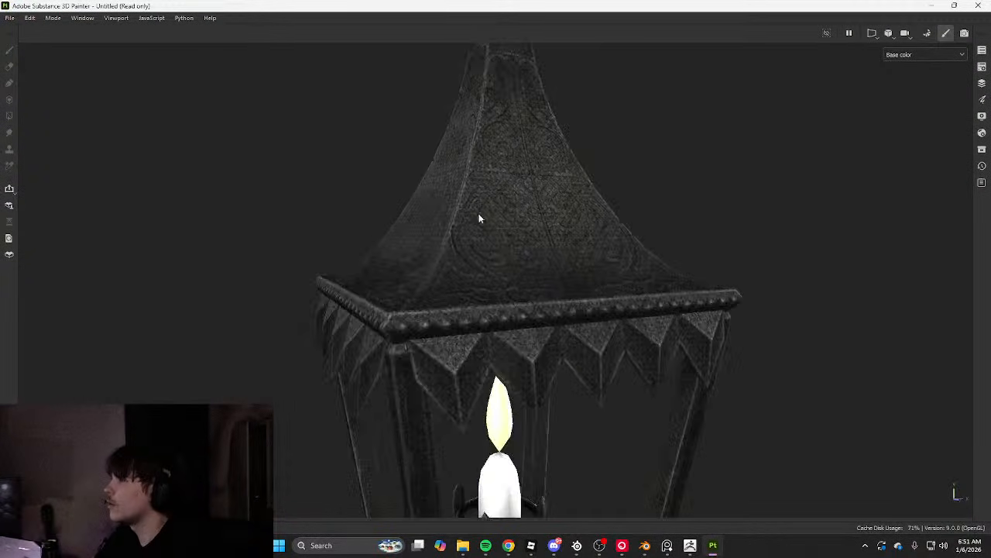
key("Tab")
mouse_move(943, 182)
left_mouse_down()
mouse_move(947, 171)
mouse_move(947, 186)
mouse_move(964, 188)
left_mouse_up()
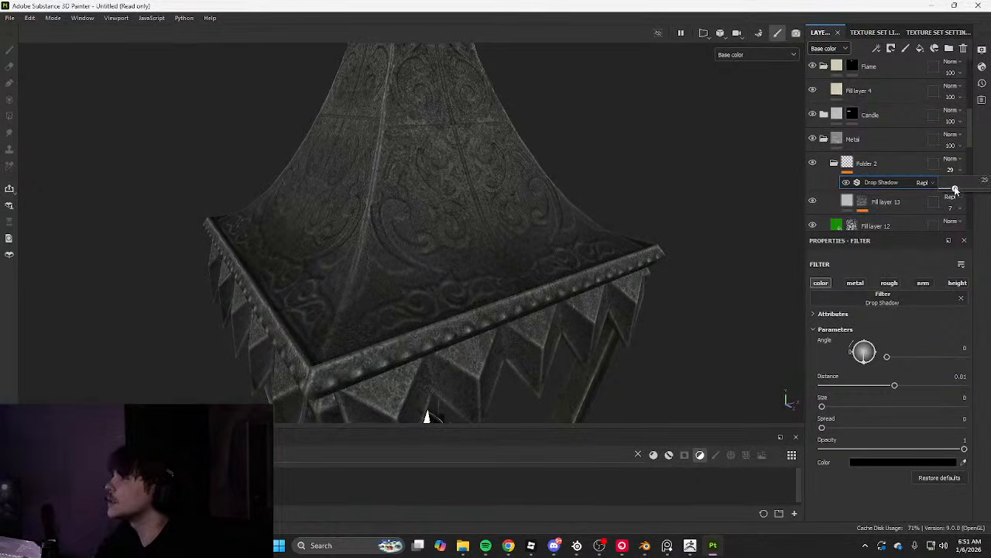
key("Tab")
scroll(658, 198, "down", 6)
left_click_drag(657, 198, 680, 189, "alt")
scroll(487, 238, "up", 3)
scroll(680, 189, "up", 3)
key("Tab")
scroll(888, 215, "up", 1)
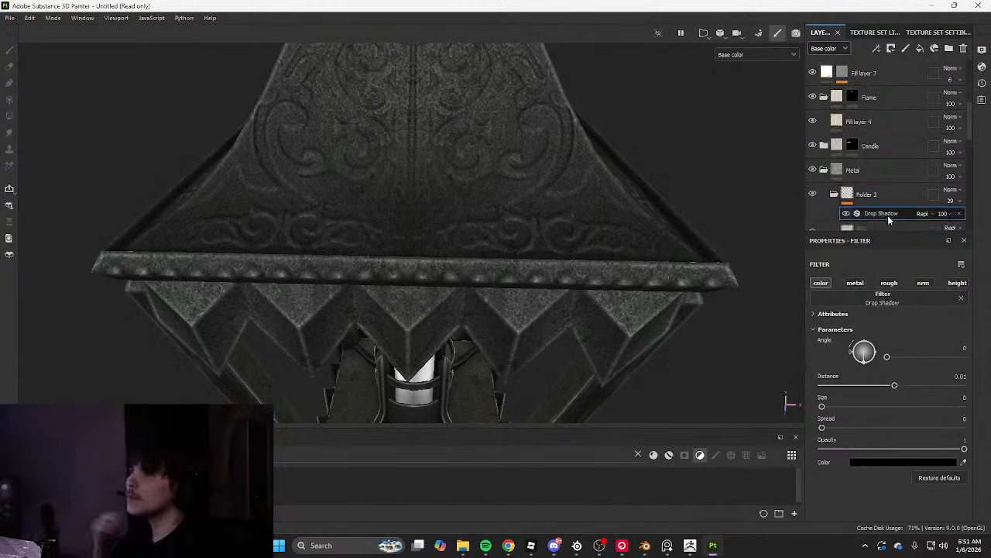
Add a new fill layer above Folder 2 in the Metal folder and give it a black mask
left_click(881, 194)
left_click(921, 48)
right_click(866, 193)
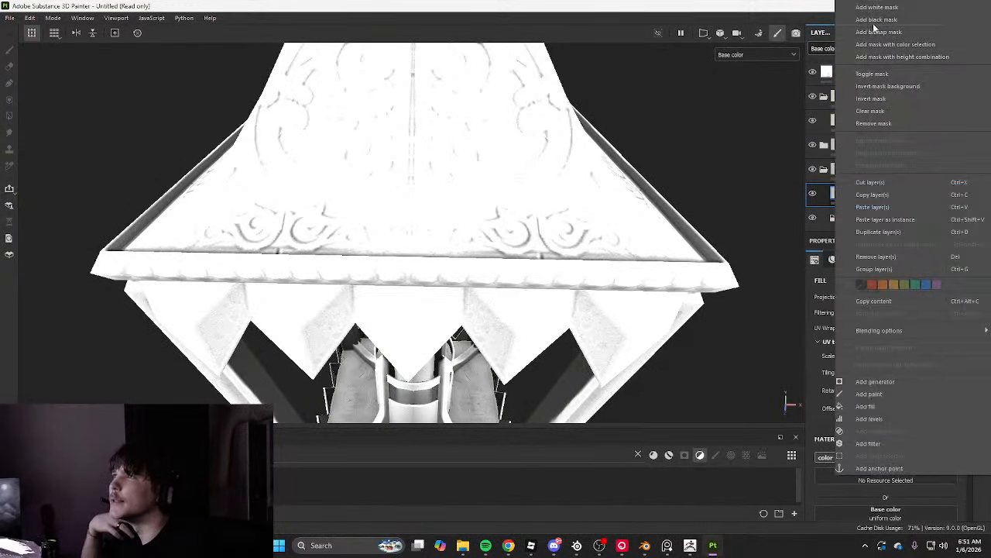
left_click(874, 21)
Find the Dirt Splashes smart mask in the asset library and apply it to Fill layer 14's mask
left_click(876, 49)
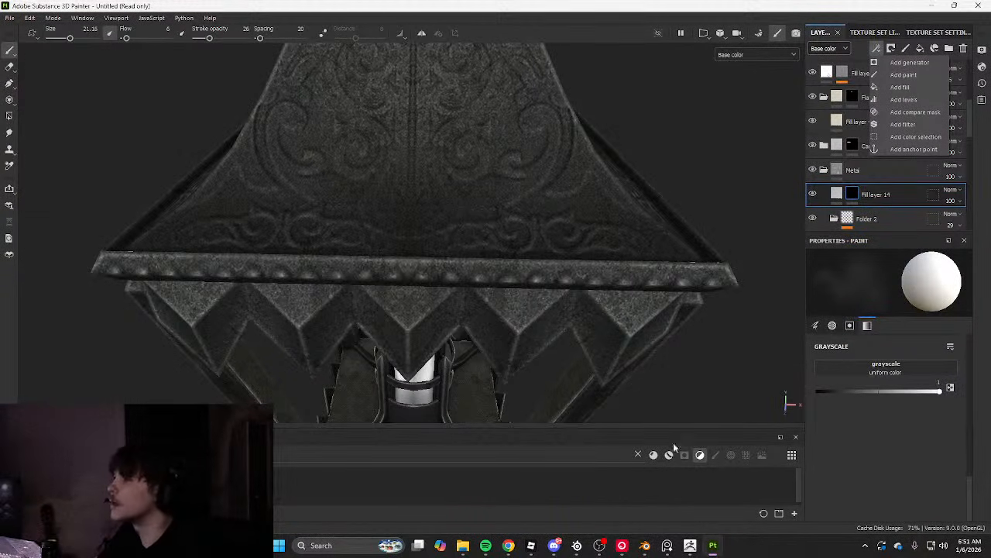
left_click(638, 455)
left_click(731, 456)
left_click(746, 455)
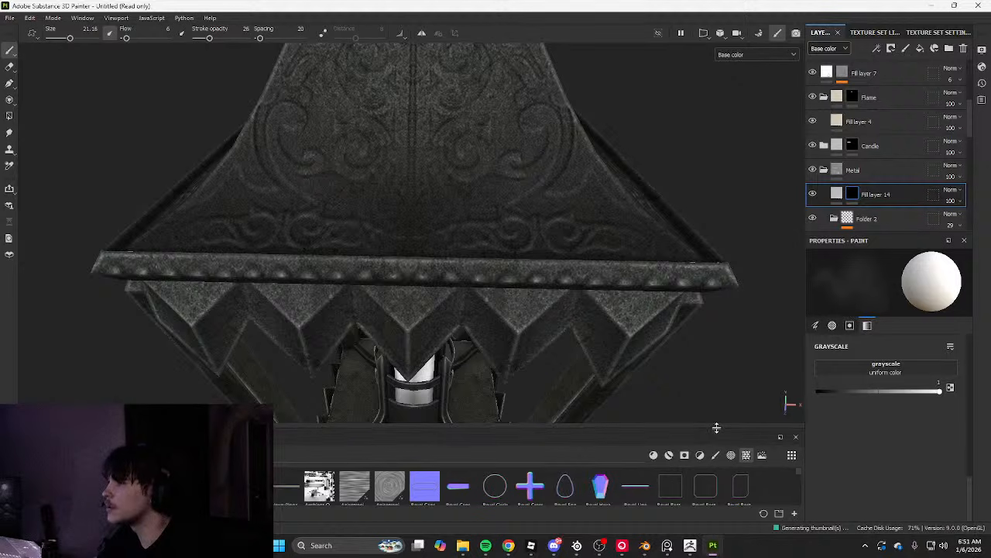
left_click_drag(715, 427, 693, 336)
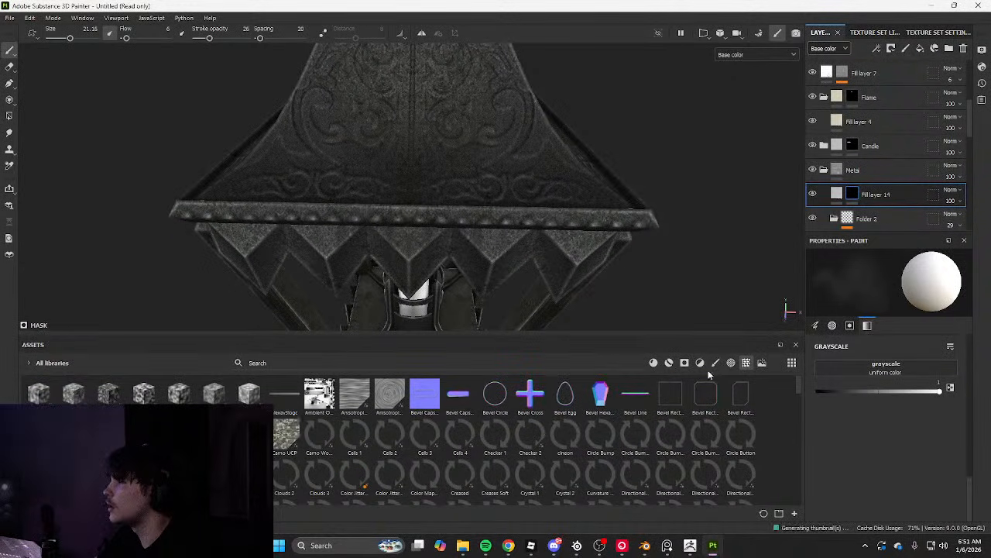
left_click(700, 363)
left_click(684, 363)
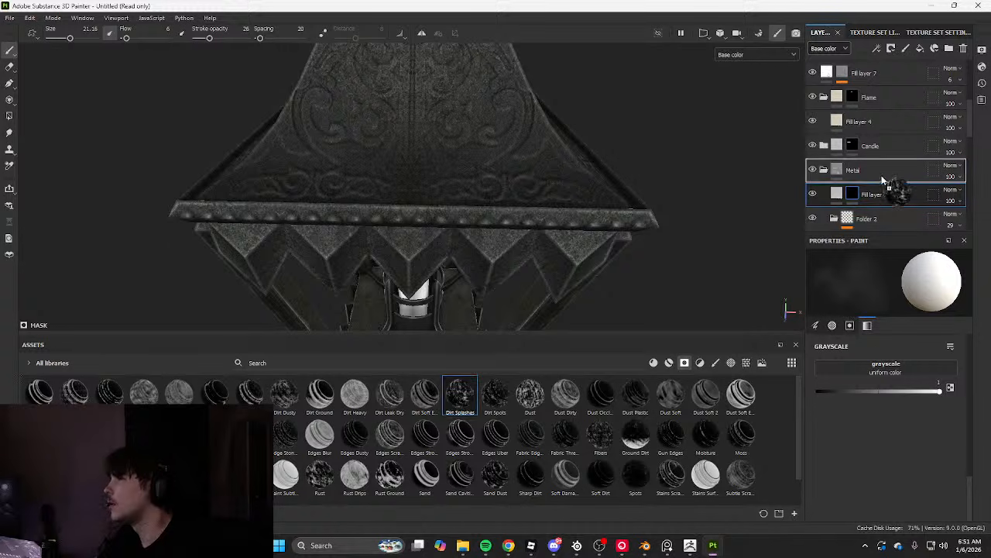
left_click_drag(883, 180, 845, 203)
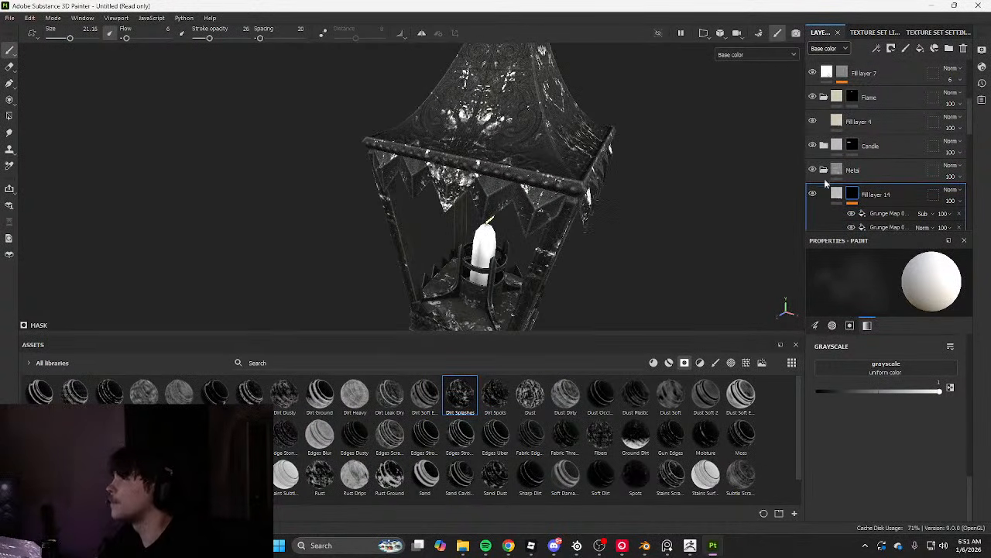
left_click(837, 194)
left_click_drag(639, 185, 620, 203, "alt")
scroll(620, 194, "up", 3)
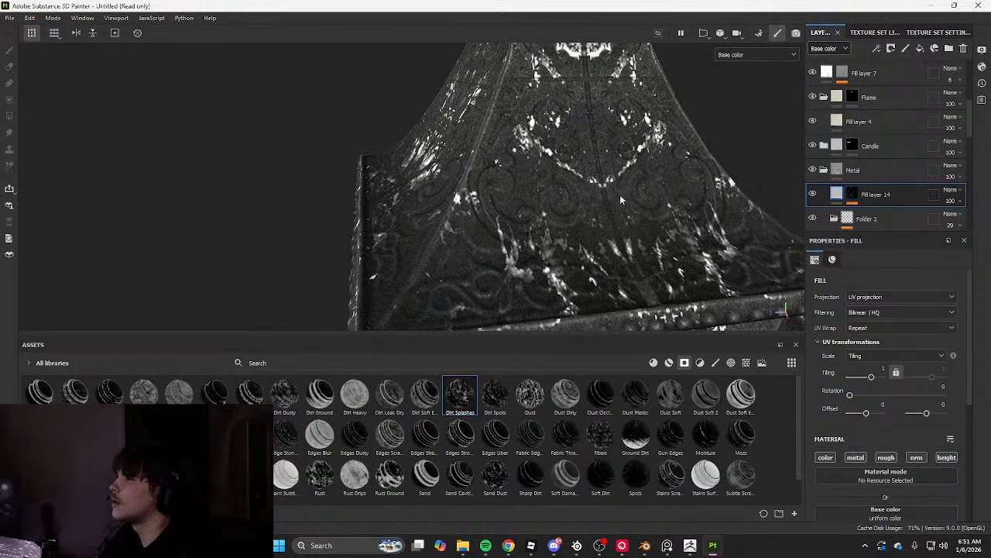
Randomize the seed of the subtracting Grunge Map 010 in Fill layer 14's mask several times to vary the splashes
scroll(620, 194, "down", 3)
left_click(846, 197)
left_click(887, 213)
scroll(883, 403, "down", 3)
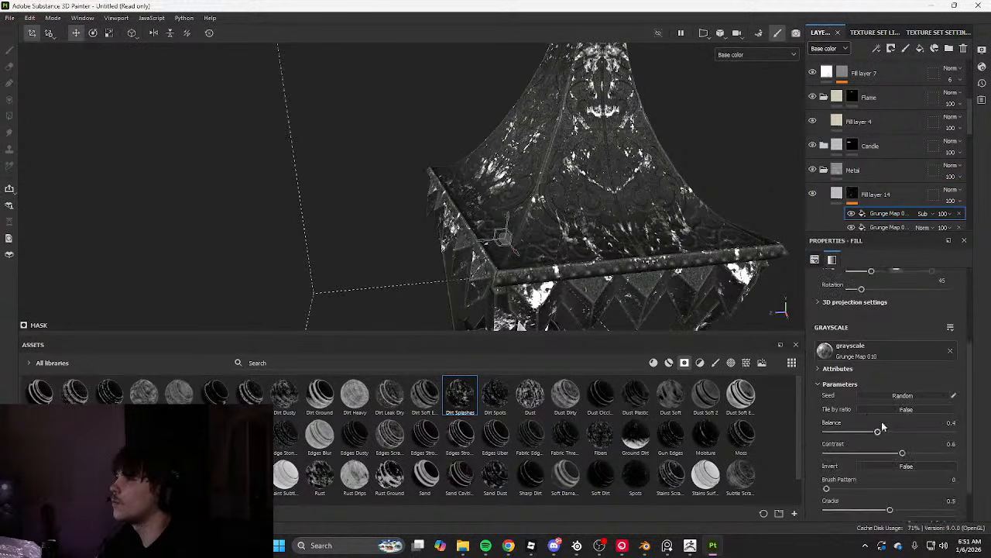
left_click(889, 394)
left_click(889, 392)
left_click(889, 392)
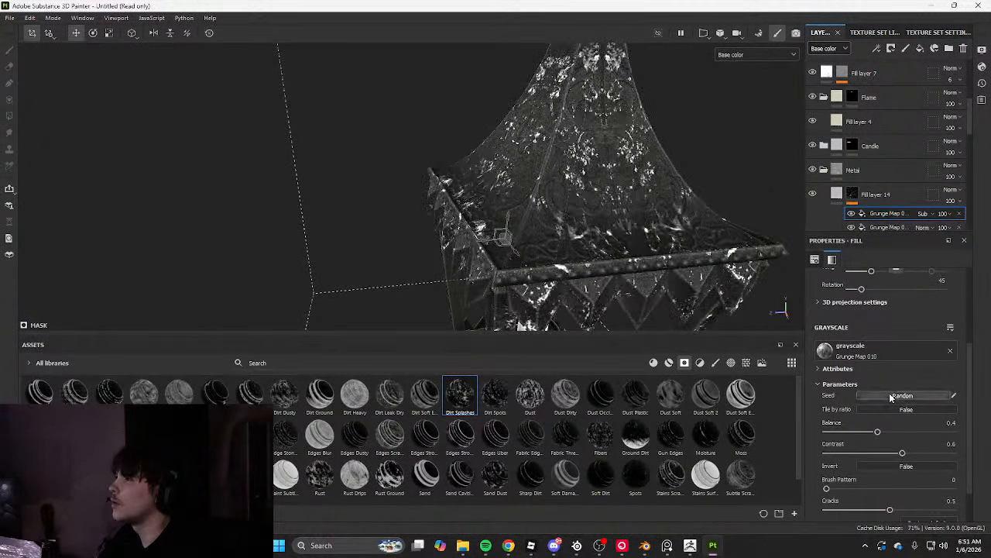
left_click(889, 393)
left_click(889, 392)
left_click(889, 392)
left_click(889, 393)
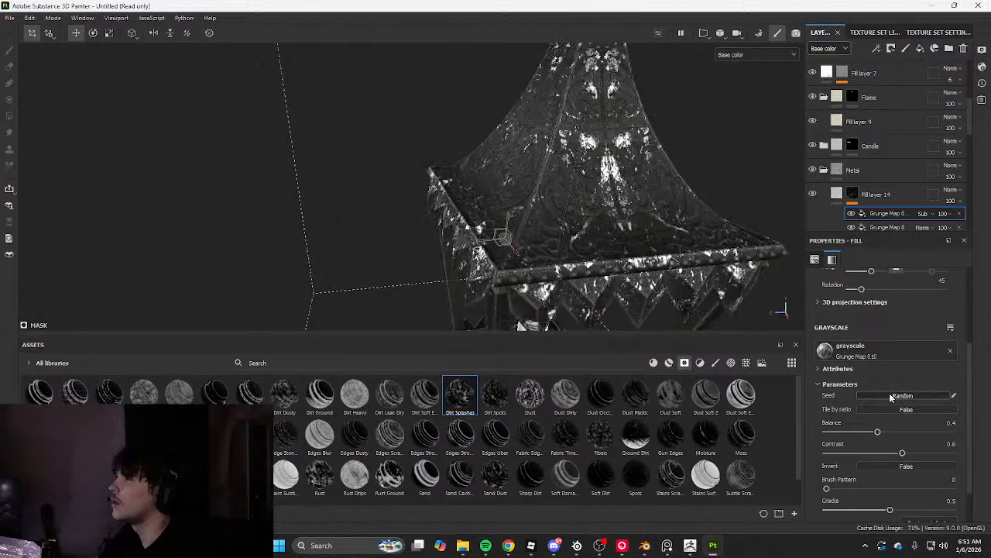
left_click(889, 394)
scroll(577, 178, "down", 4)
scroll(608, 251, "up", 3)
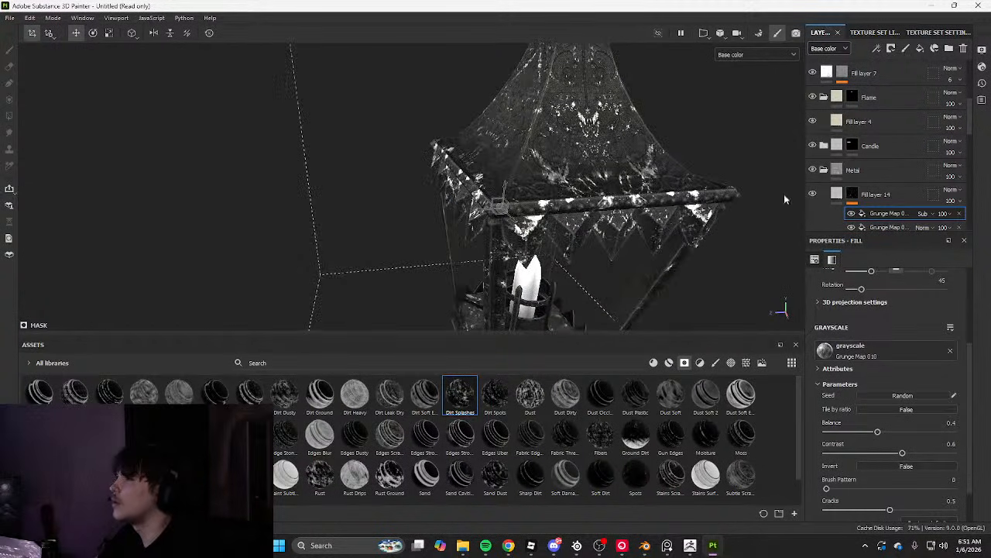
Turn off Fill layer 14's metallic and roughness channels and lower its opacity to 23
left_click(836, 194)
scroll(673, 186, "up", 3)
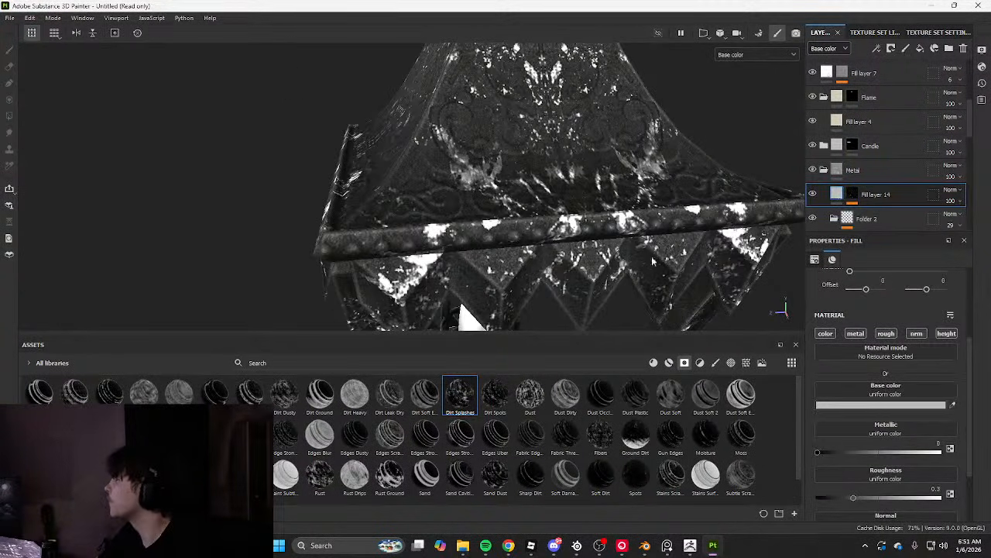
left_click_drag(689, 246, 670, 234, "alt")
left_click(961, 202)
mouse_move(967, 219)
left_mouse_down()
mouse_move(938, 222)
mouse_move(990, 221)
mouse_move(948, 220)
left_mouse_up()
left_click(886, 334)
left_click(856, 333)
left_click(960, 202)
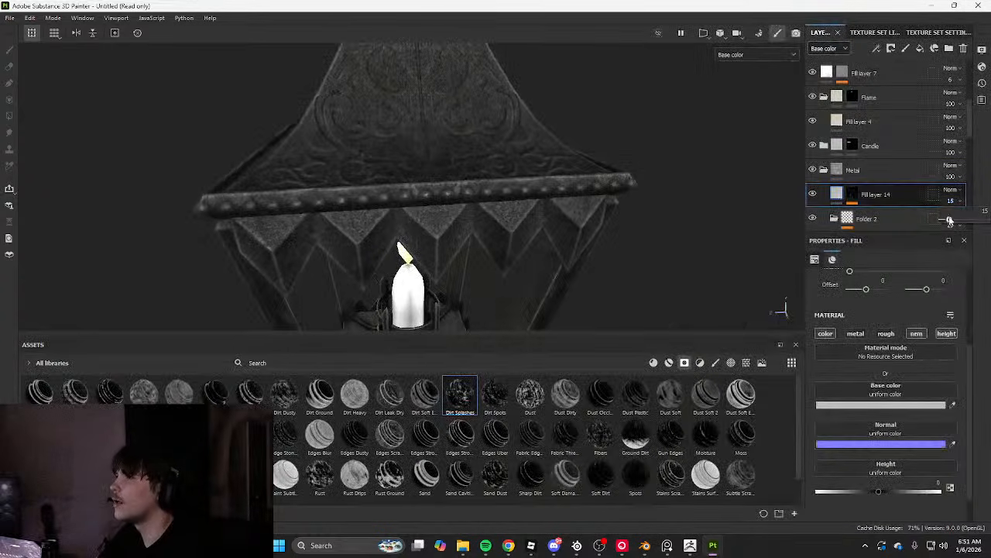
left_click_drag(950, 221, 958, 220)
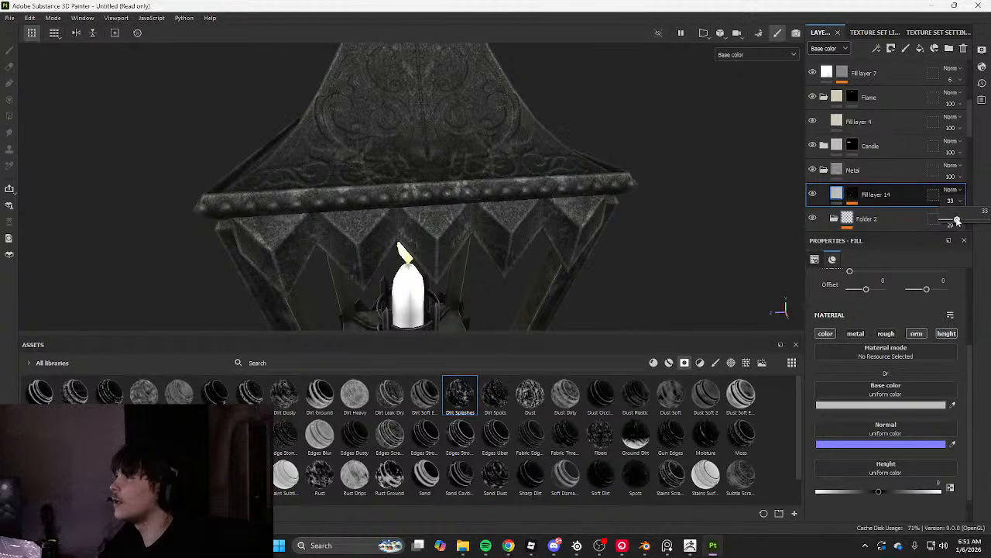
Shift Fill layer 14's base color hue to orange, desaturate it to light grey C7C7C7 and check the whole lantern
left_click(868, 403)
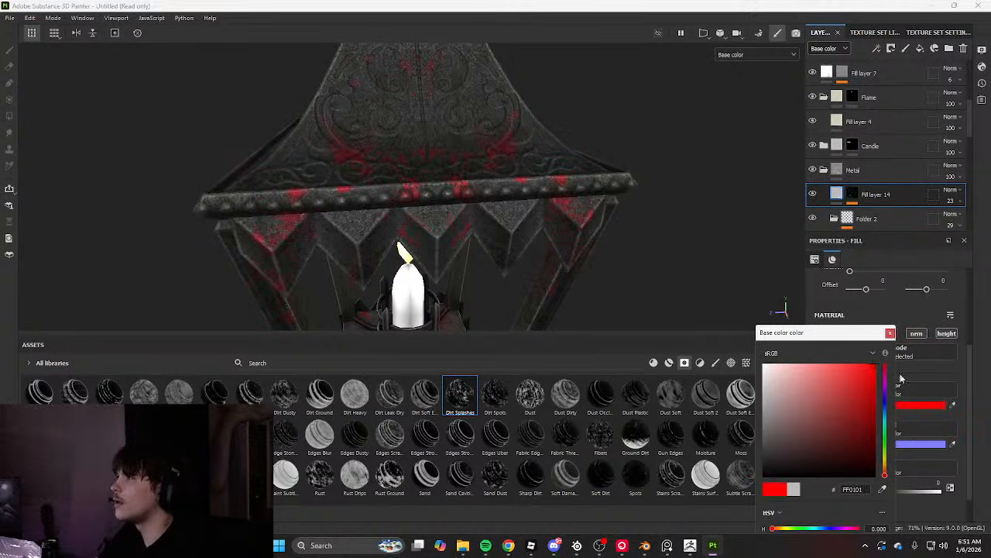
left_click_drag(886, 472, 886, 468)
left_click_drag(808, 377, 761, 407)
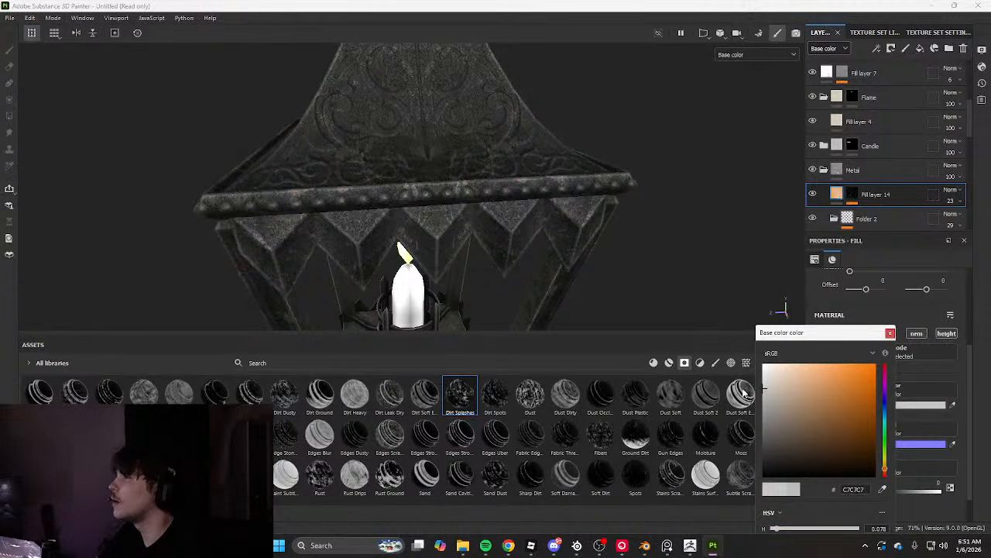
key("Tab")
scroll(502, 290, "down", 3)
left_click_drag(502, 289, 772, 275, "alt")
scroll(772, 274, "down", 3)
left_click_drag(697, 259, 646, 238, "alt")
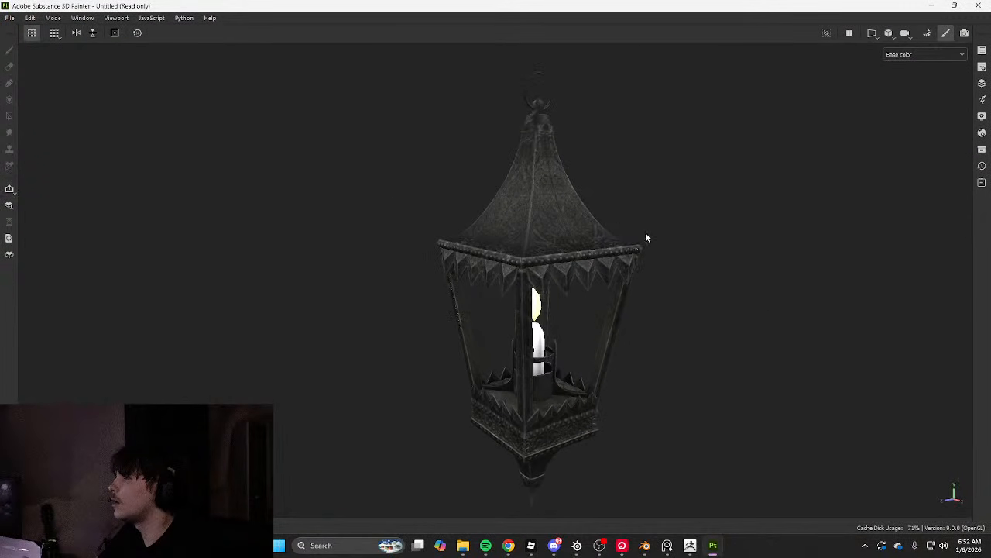
Darken Fill layer 14's base color to a muted orange-brown
key("Tab")
scroll(575, 235, "up", 3)
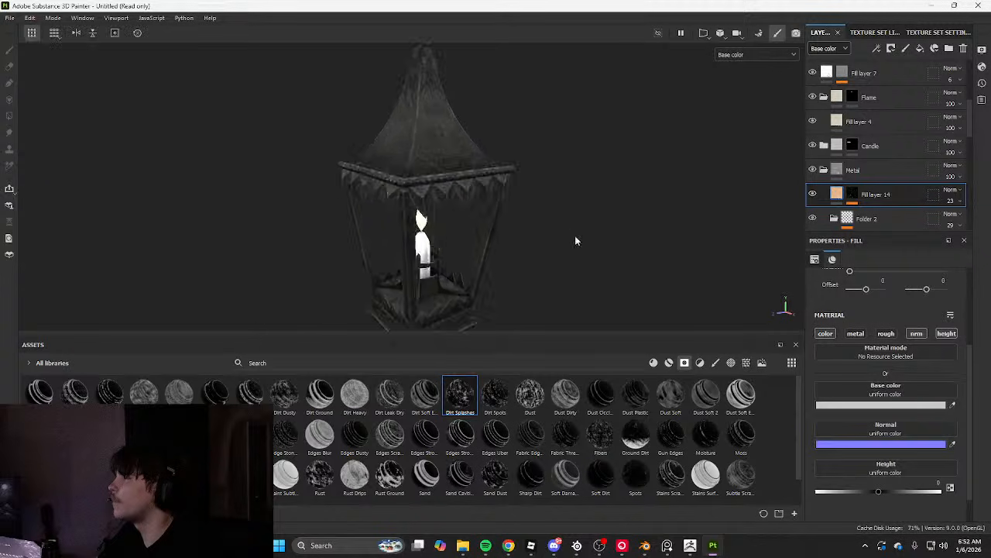
left_click(851, 405)
left_click(792, 442)
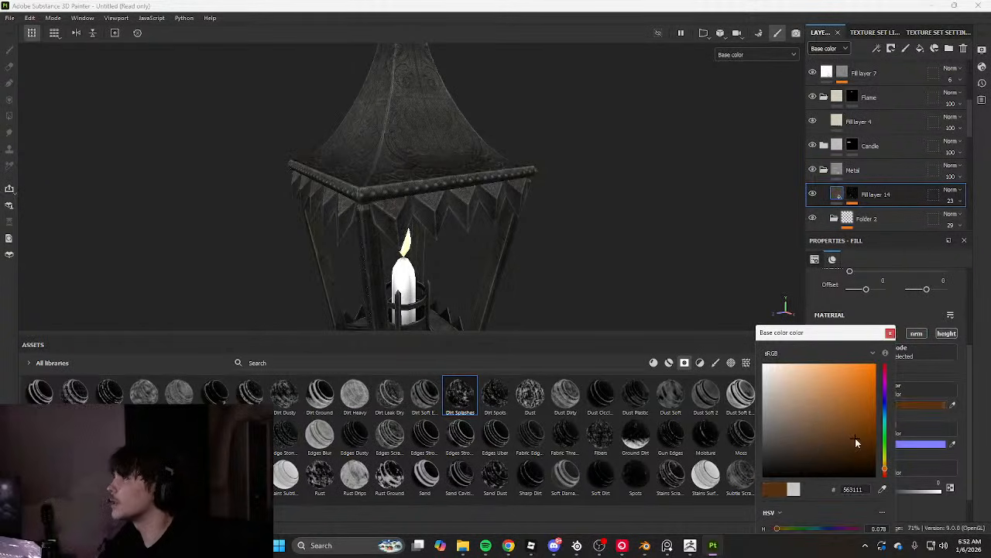
left_click_drag(855, 438, 834, 431)
Export the lantern's updated textures
key("Tab")
scroll(685, 313, "down", 3)
mouse_move(619, 306)
left_mouse_down("alt")
mouse_move(685, 312)
mouse_move(580, 317)
mouse_move(613, 354)
left_mouse_up("alt")
key("ctrl+shift+e")
left_click(731, 457)
Switch to Blender, load the newly exported image into Material.002's image texture node, and return to the Layout workspace
key("alt+Tab")
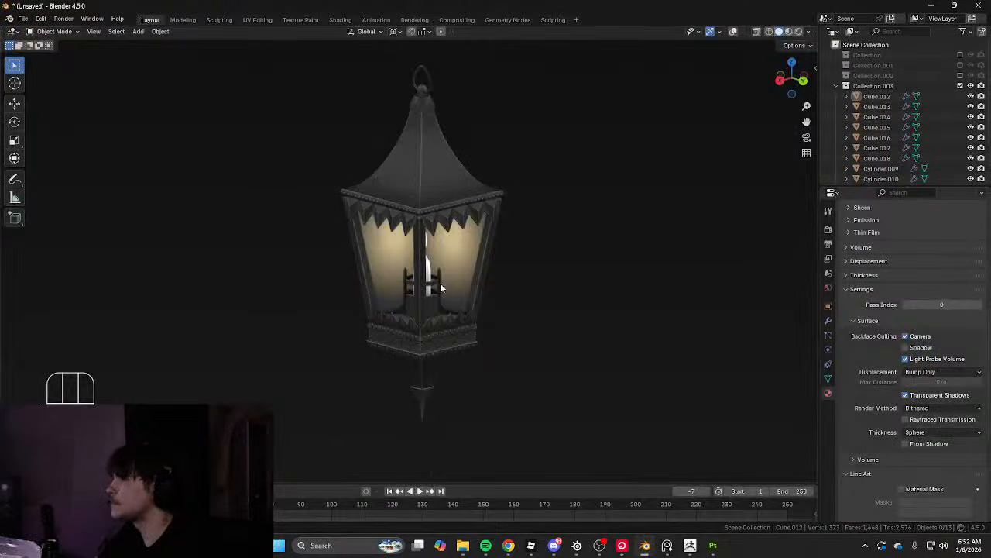
scroll(442, 288, "up", 4)
middle_click_drag(440, 232, 433, 139)
middle_click_drag(434, 140, 455, 226, "shift")
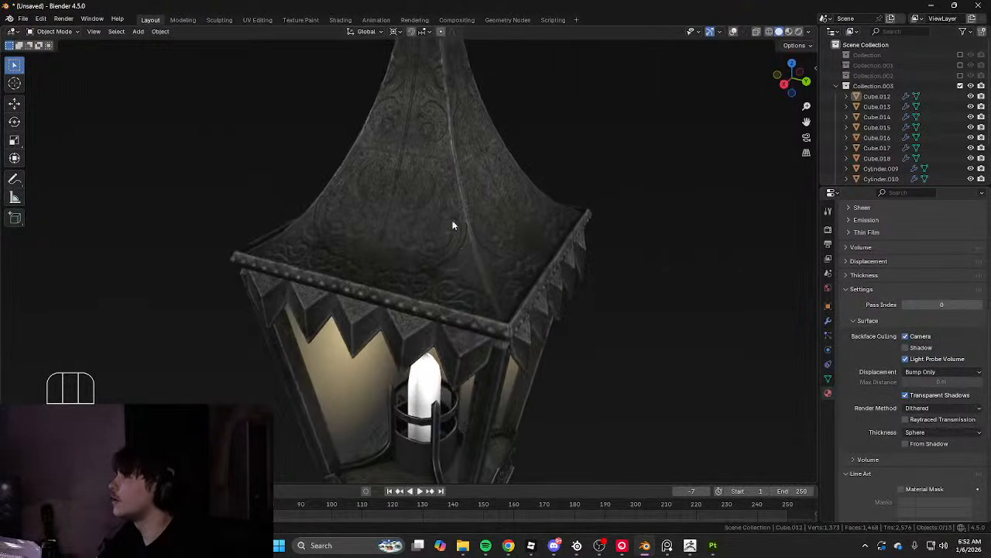
left_click(341, 19)
left_click(351, 431)
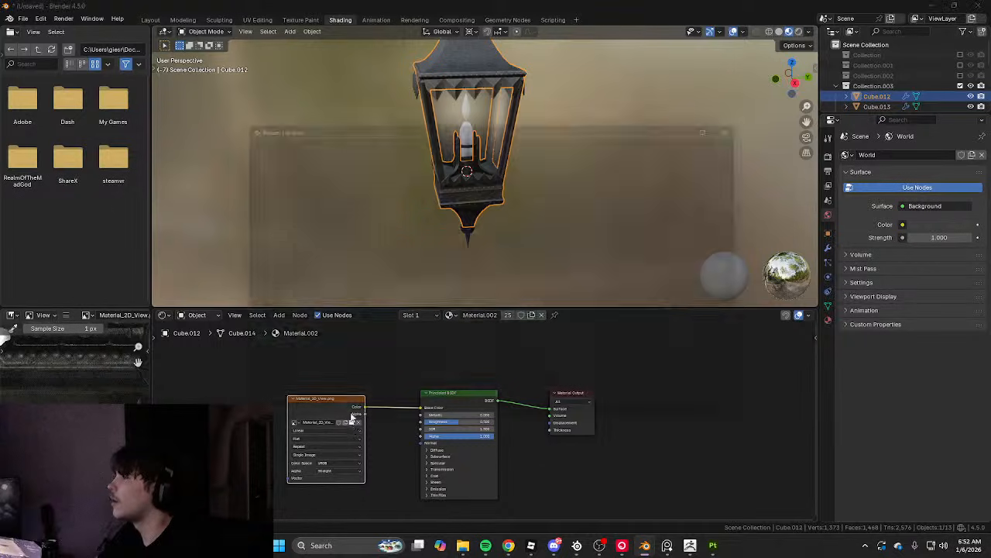
double_click(380, 165)
left_click(151, 20)
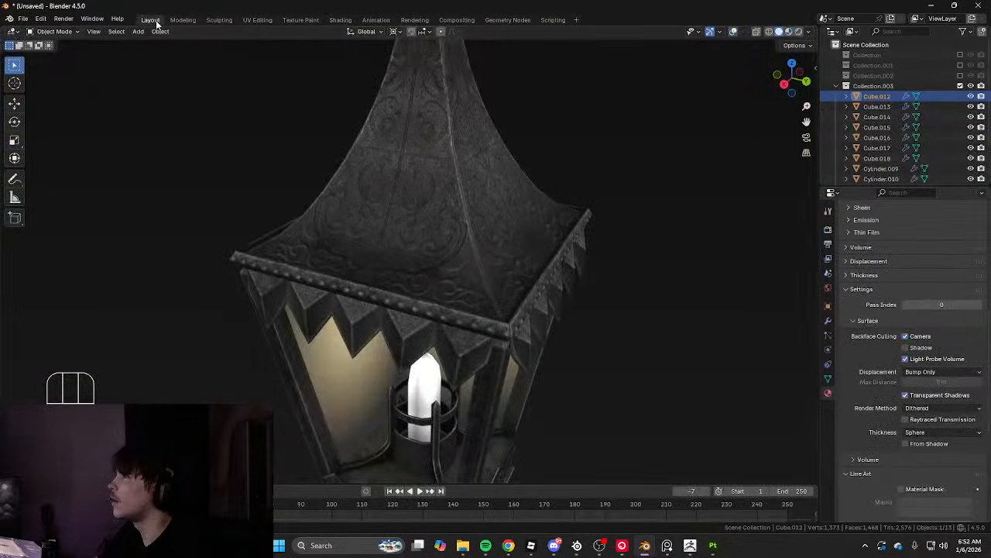
Switch to Substance 3D Painter and export the lantern's textures again
scroll(246, 205, "down", 5)
scroll(299, 250, "up", 5)
middle_click_drag(345, 266, 372, 226)
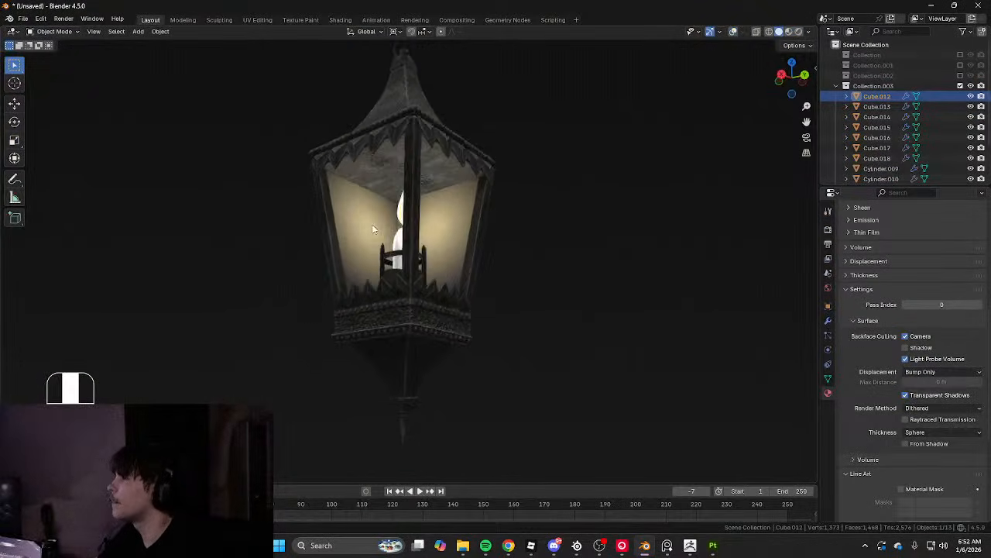
key("alt+Tab")
left_click(765, 74)
scroll(608, 280, "up", 2)
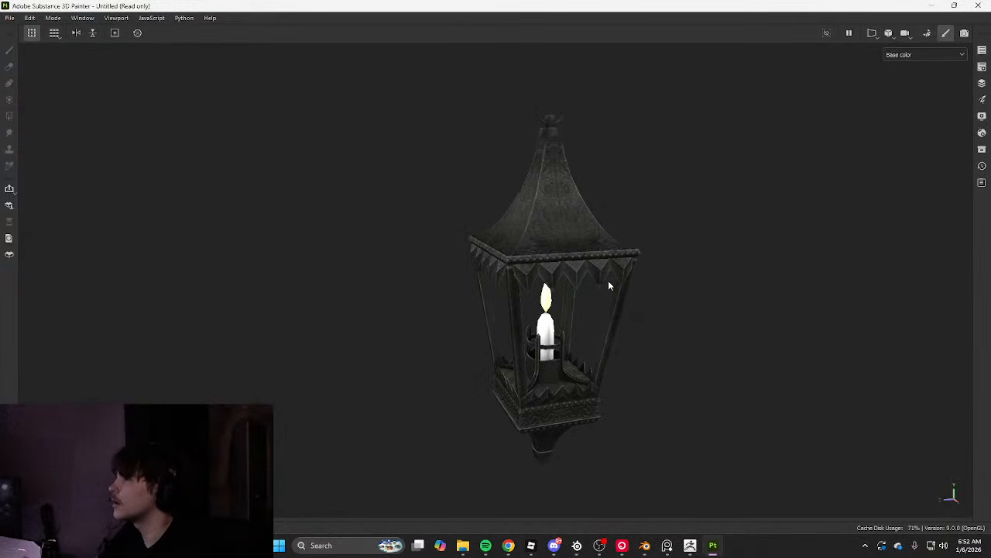
key("ctrl+shift+e")
left_click(767, 73)
key("Tab")
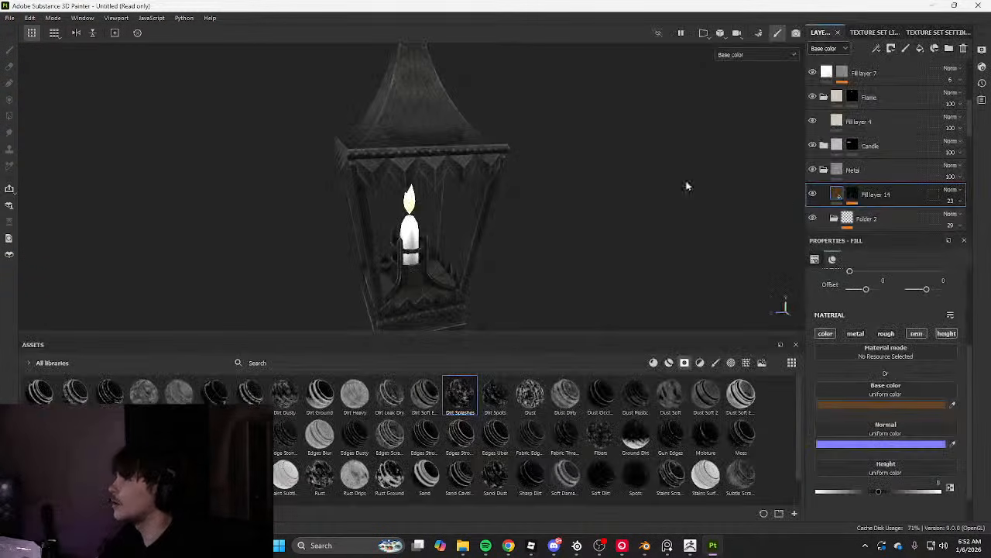
key("Tab")
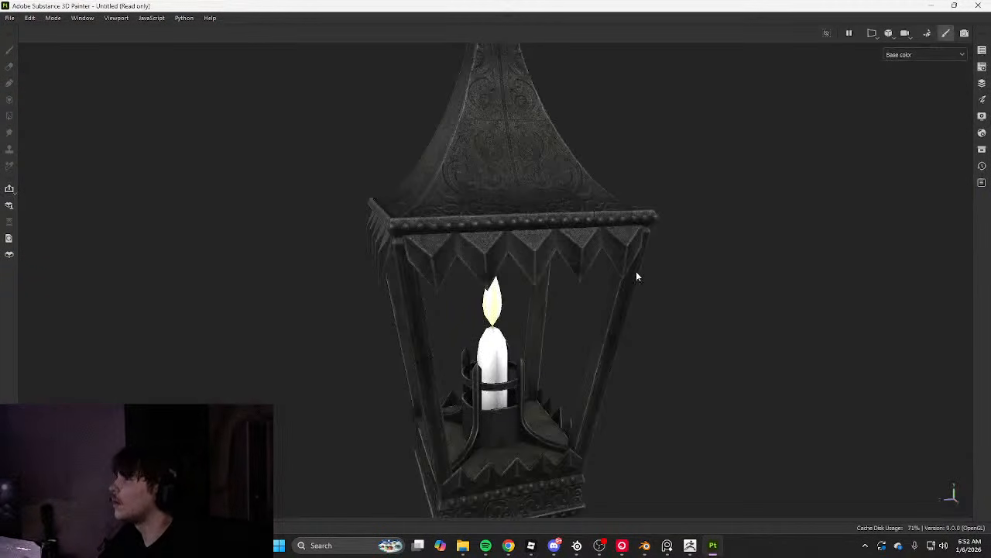
key("ctrl+shift+e")
left_click(734, 447)
Switch to Blender, load Material_2D_View.png into the lantern material's image texture node, and return to the Layout workspace
key("alt+Tab")
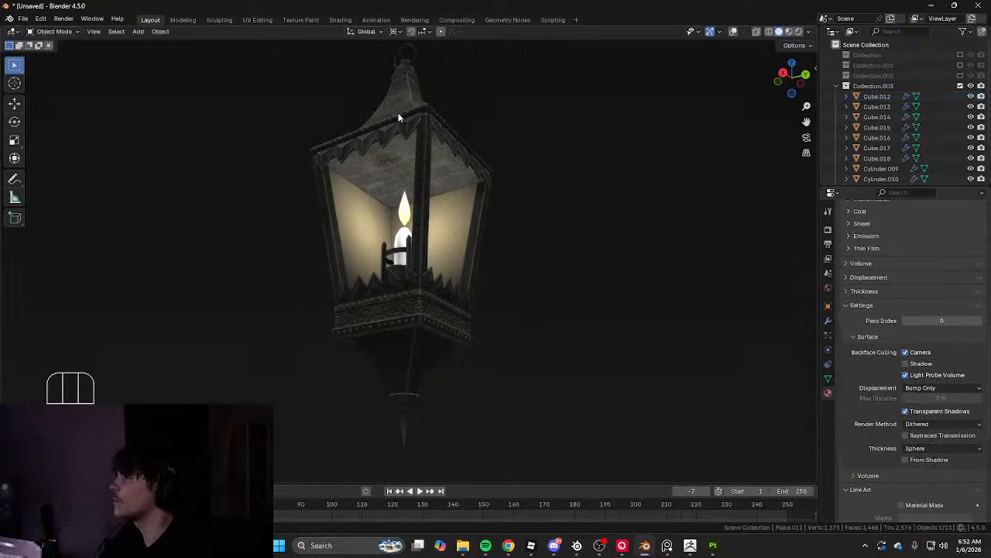
left_click(340, 20)
left_click(352, 423)
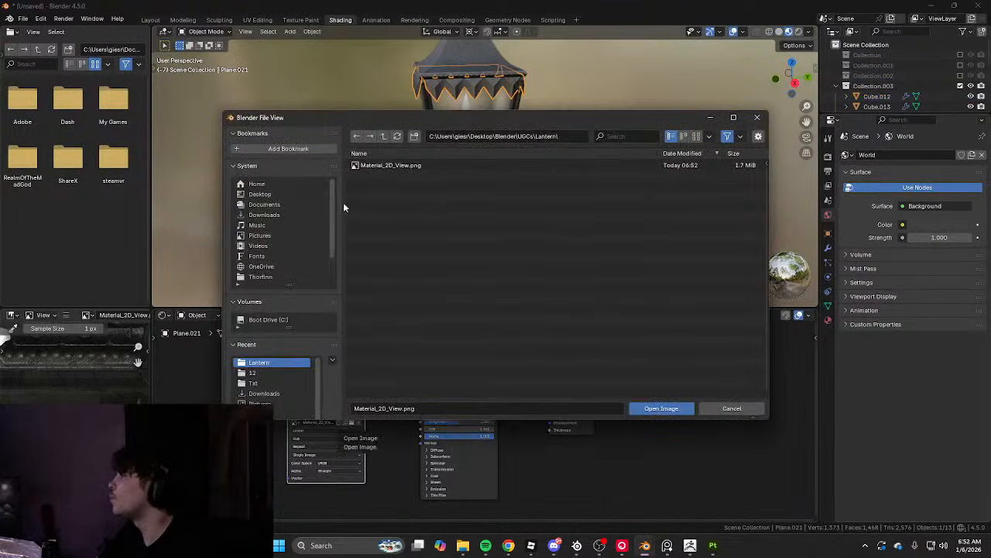
double_click(378, 164)
left_click(152, 21)
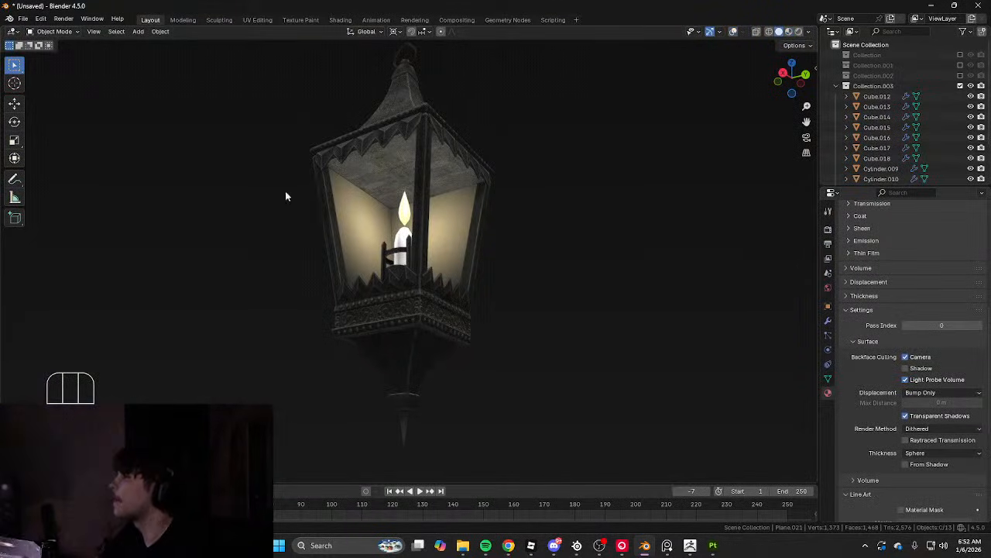
Examine the retextured lantern up close and from a distance on all sides
left_click(285, 192)
scroll(288, 196, "up", 4)
middle_click_drag(302, 209, 243, 270)
scroll(505, 258, "down", 5)
scroll(243, 270, "down", 4)
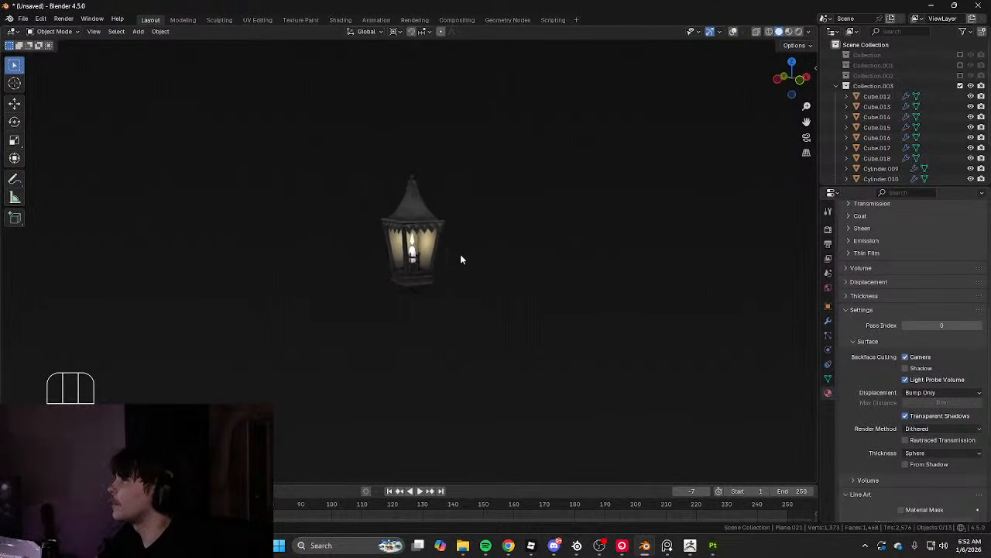
middle_click_drag(462, 258, 788, 202)
scroll(649, 202, "up", 6)
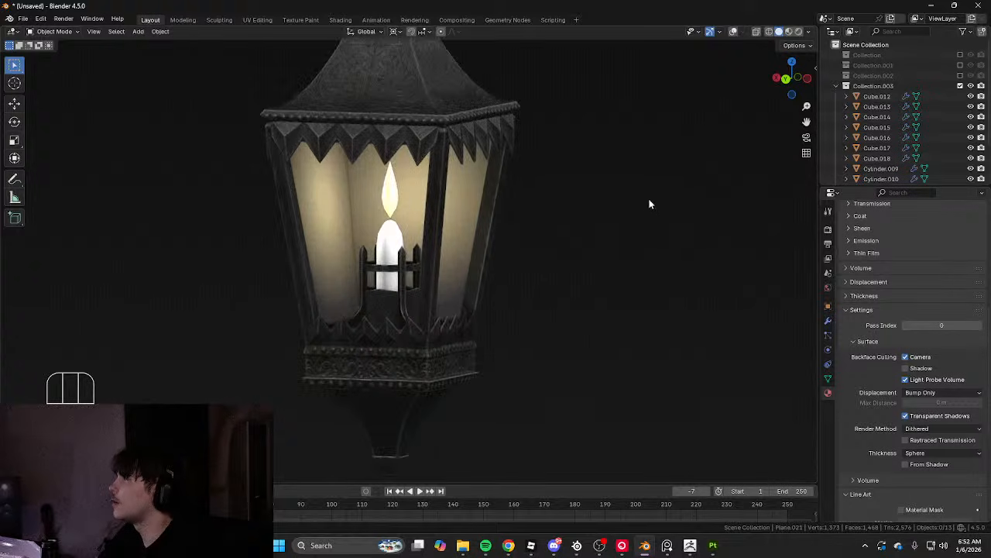
scroll(652, 200, "down", 3)
middle_click_drag(661, 197, 532, 218)
scroll(530, 221, "down", 3)
scroll(530, 221, "down", 3)
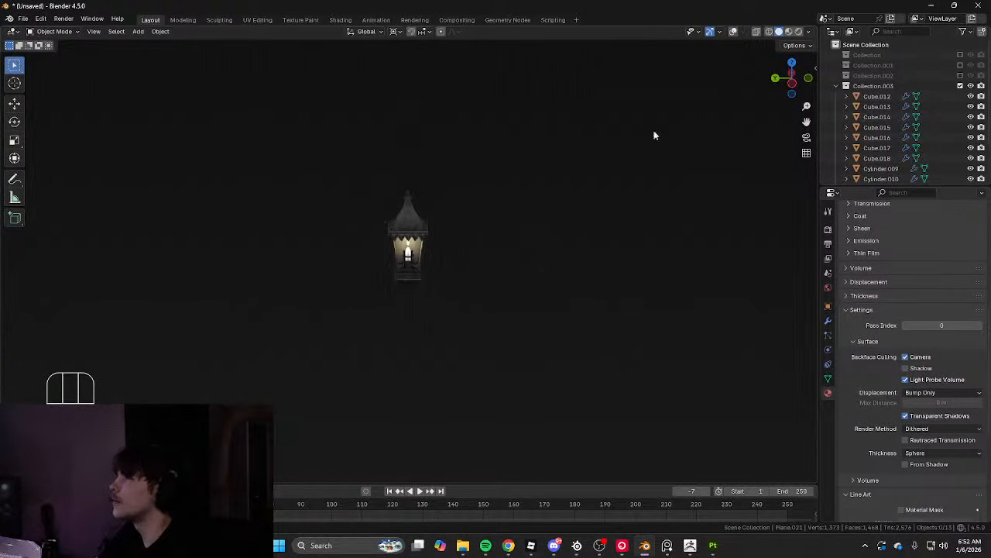
left_click(23, 18)
mouse_move(66, 167)
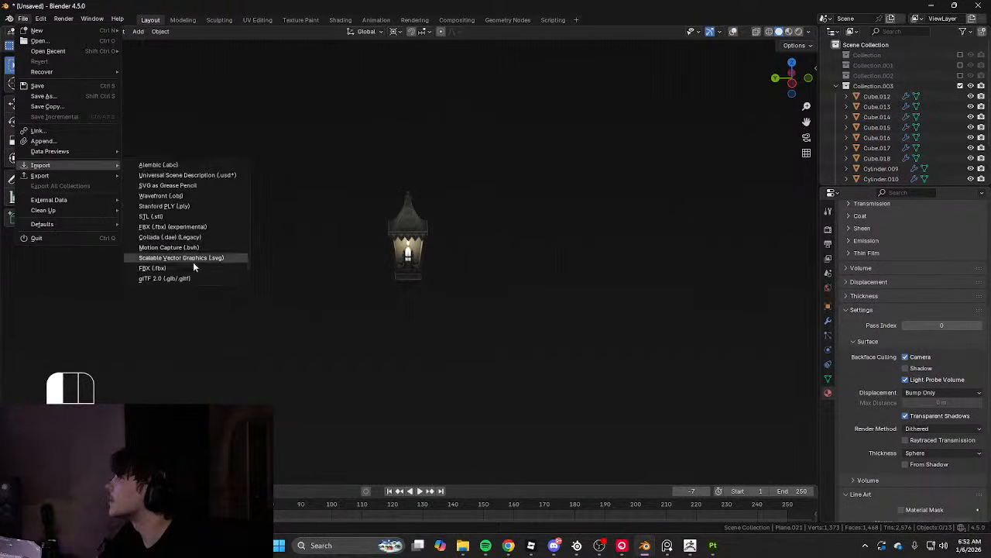
left_click(185, 268)
left_click(383, 138)
left_click(383, 137)
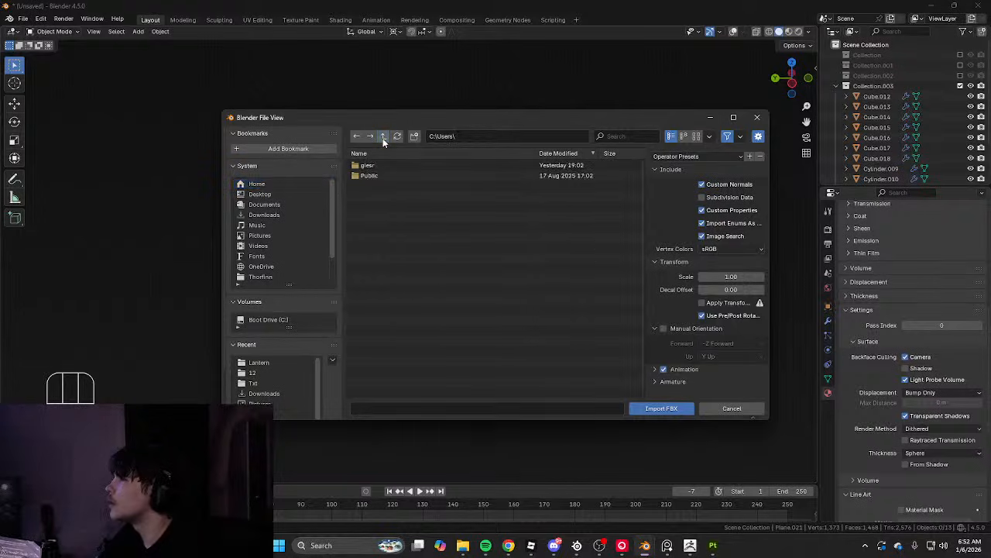
left_click(384, 137)
left_click(756, 117)
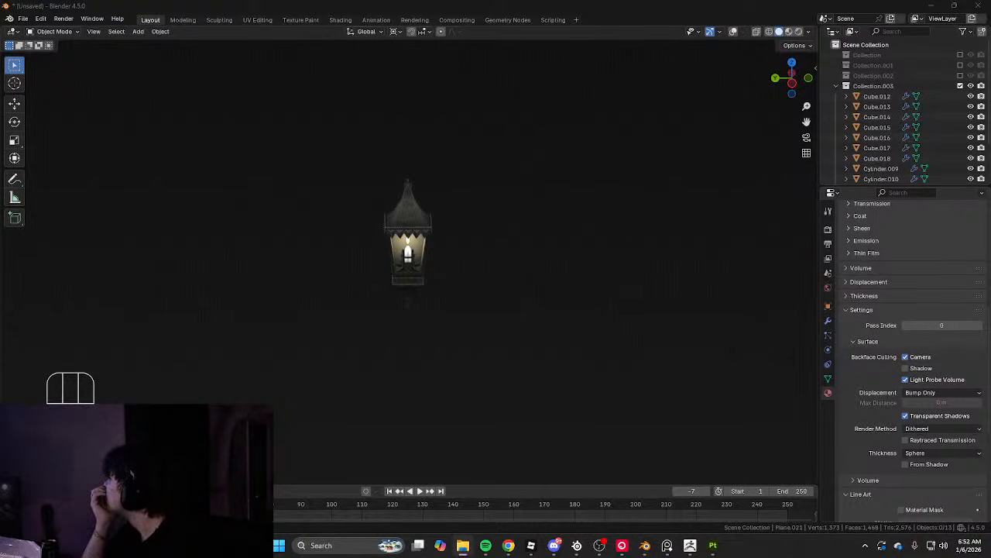
left_click(23, 19)
mouse_move(51, 165)
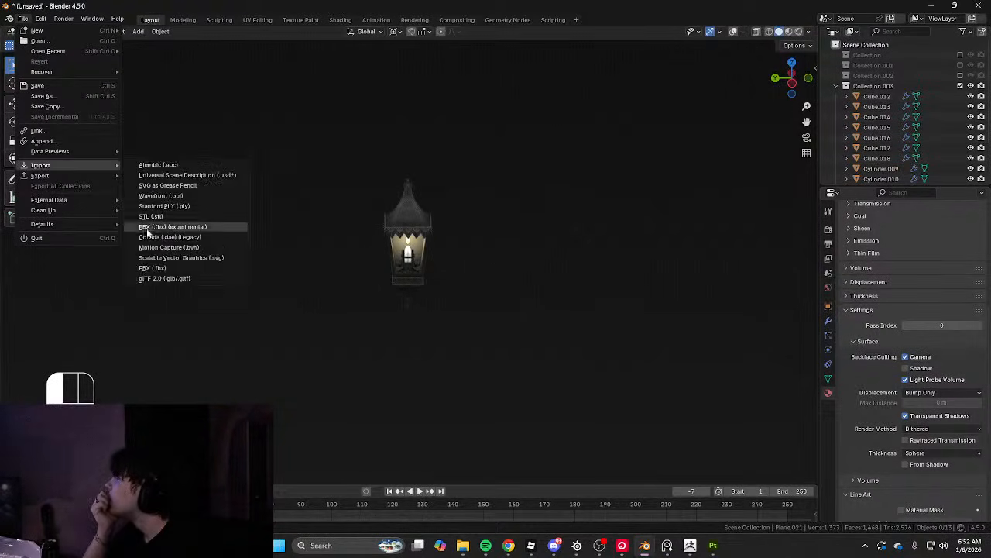
left_click(148, 268)
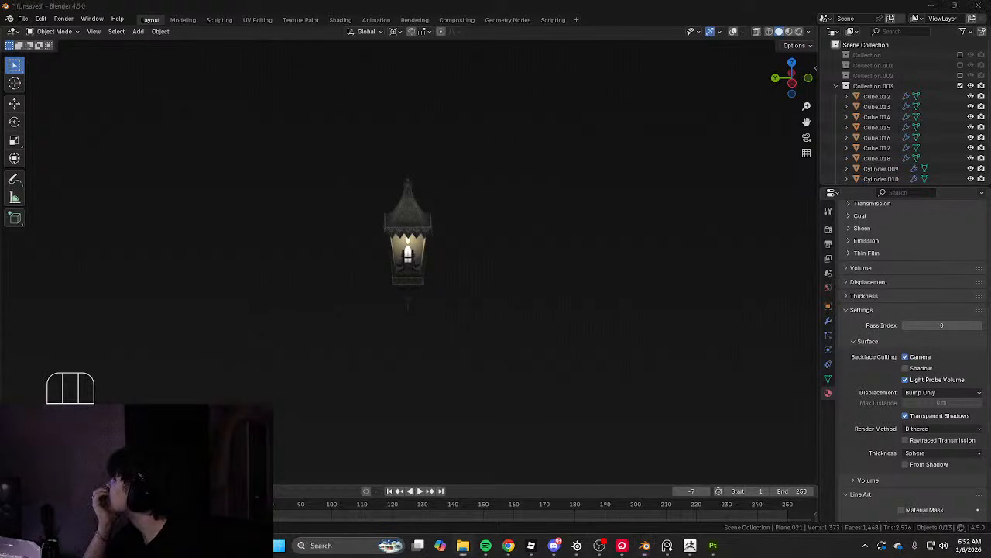
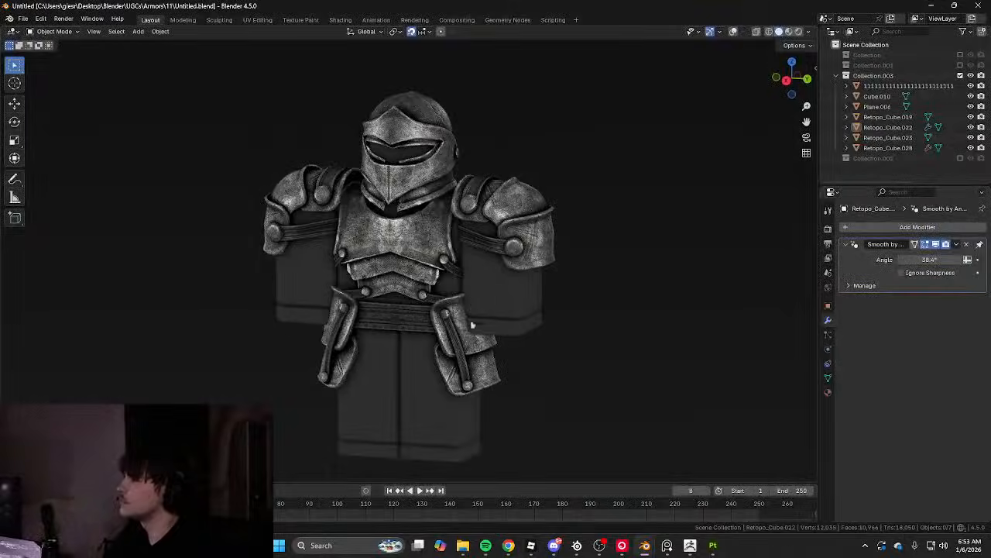
Copy the blocky character body from the armor file and close that file
left_click(507, 302)
key("ctrl+c")
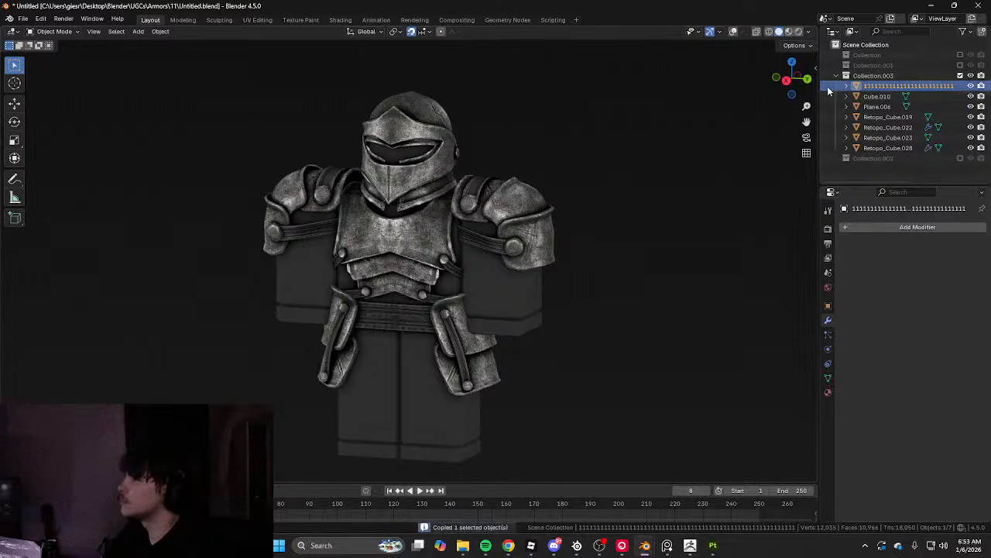
left_click(975, 6)
left_click(515, 290)
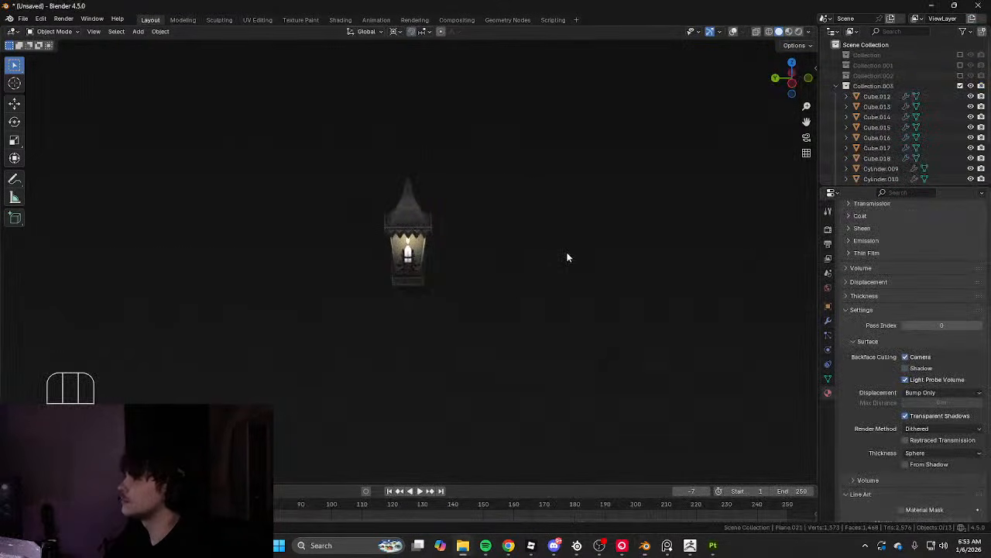
Paste the character body into the lantern scene and hide it
key("ctrl+v")
scroll(464, 225, "up", 3)
middle_click_drag(427, 214, 416, 238)
key("h")
left_click(441, 179)
Scale the lantern parts down and move them beside the unhidden character body
left_click_drag(297, 68, 464, 275)
mouse_move(462, 274)
middle_mouse_down("alt")
mouse_move(442, 272)
mouse_move(472, 268)
middle_mouse_up("alt")
scroll(640, 226, "up", 2)
key("s")
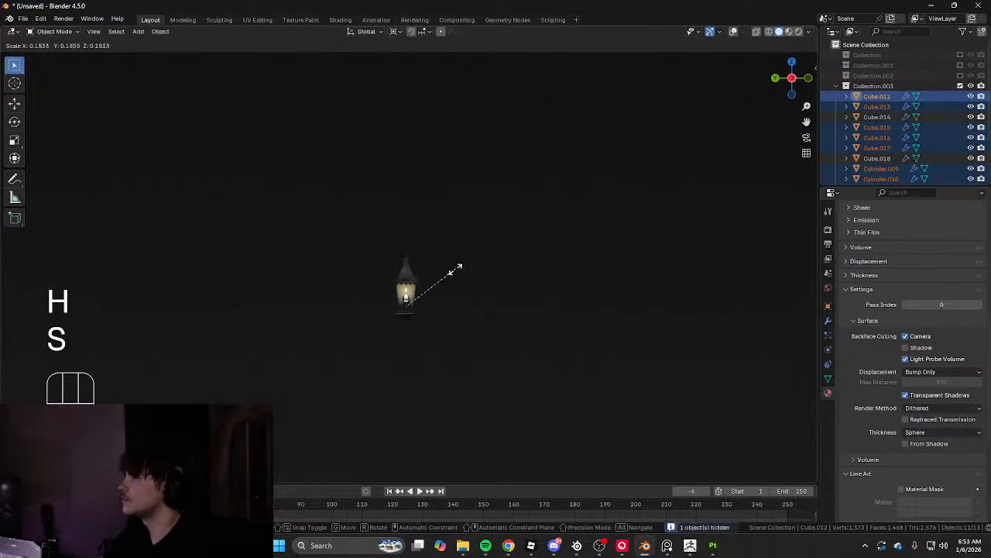
left_click(477, 273)
key("alt+h")
key("ctrl+z")
key("g")
left_click(644, 227)
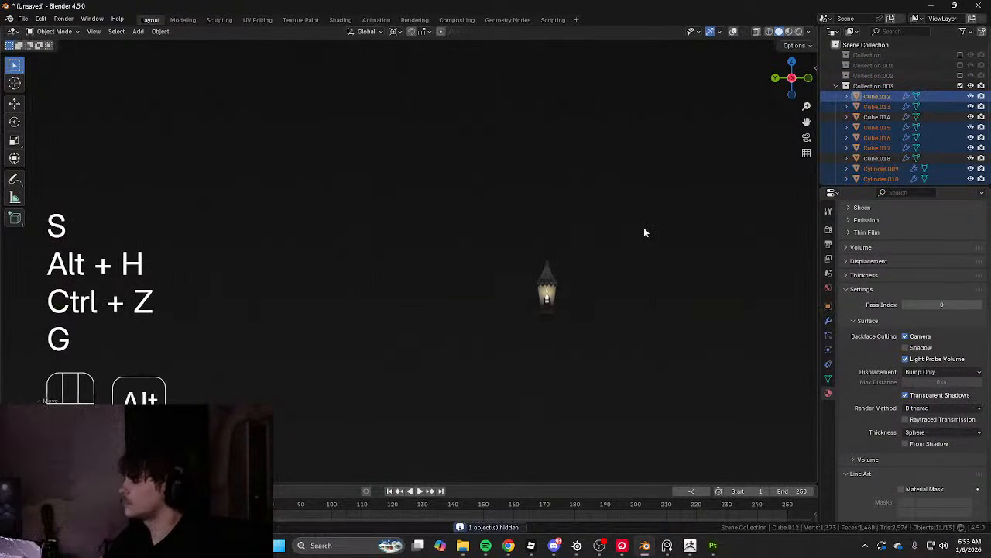
key("alt+h")
left_click(639, 252)
Convert the selected lantern parts to mesh and join them into one object
middle_click_drag(636, 258, 540, 245, "shift")
scroll(495, 263, "up", 5)
left_click_drag(431, 157, 578, 384)
right_click(533, 217)
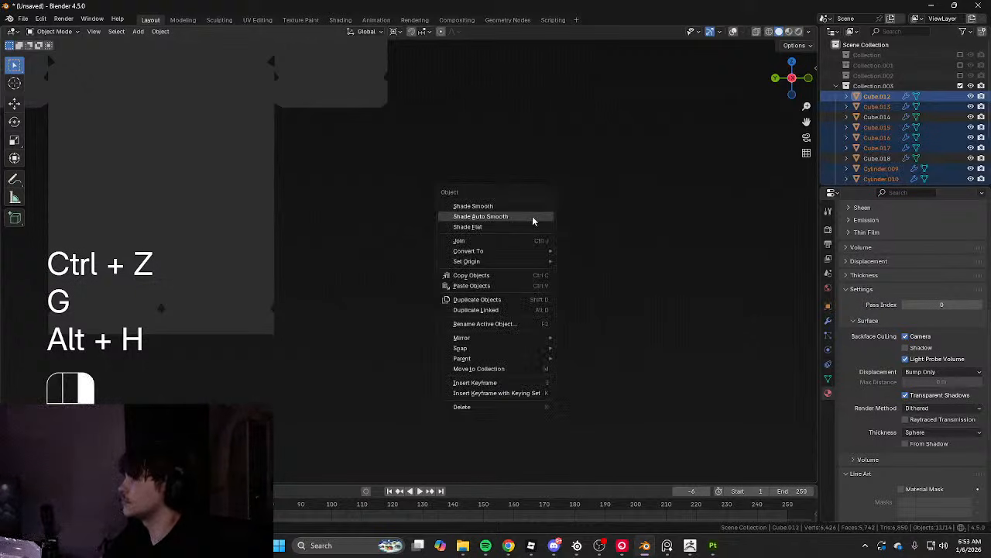
left_click(579, 254)
key("ctrl+j")
Check the joined lantern's mesh and its size next to the character body
scroll(593, 283, "up", 4)
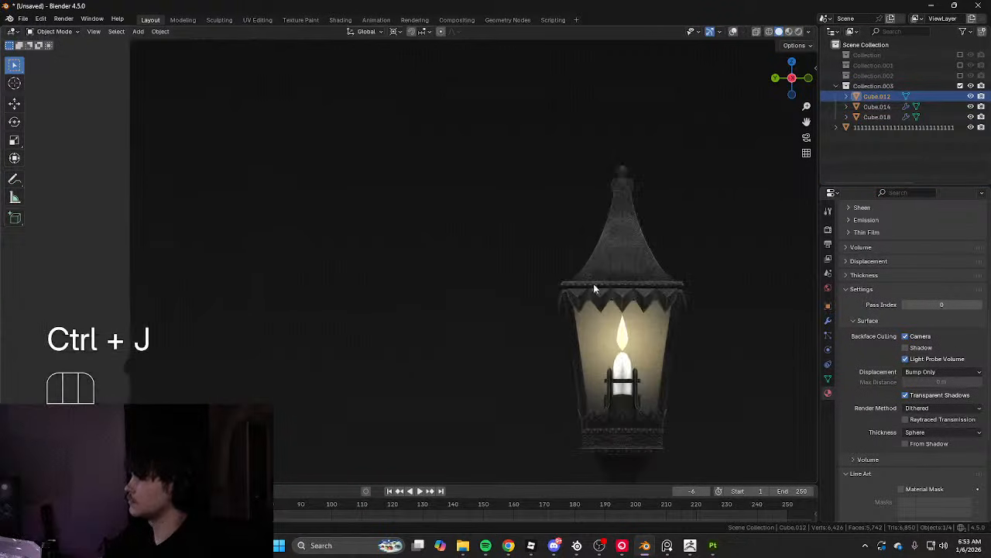
scroll(593, 284, "down", 1)
middle_click_drag(594, 284, 601, 275)
scroll(602, 275, "down", 1)
key("Tab")
scroll(571, 142, "down", 5)
key("a")
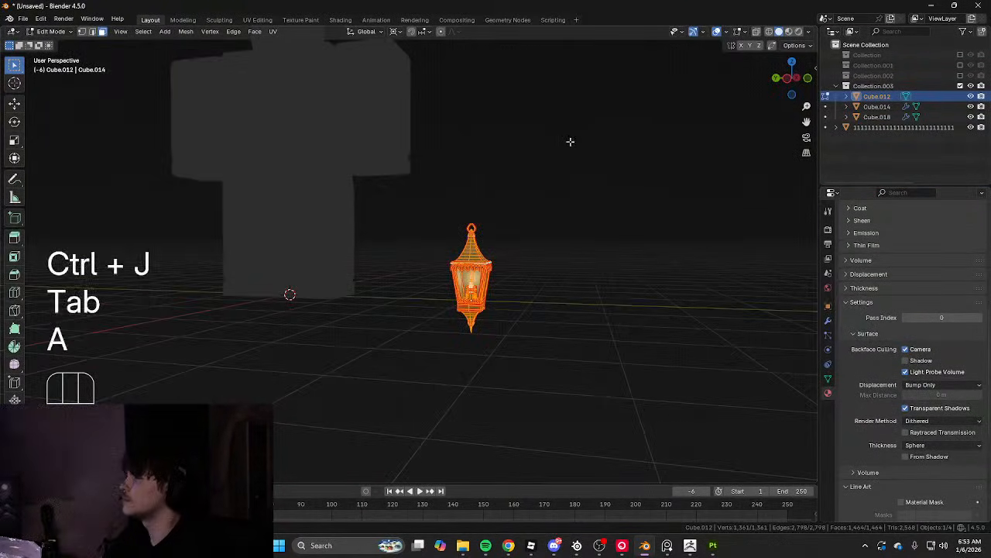
key("Tab")
Enable viewport cavity shading of type Both and set the screen-space ridge to 0
left_click(808, 31)
left_click(750, 272)
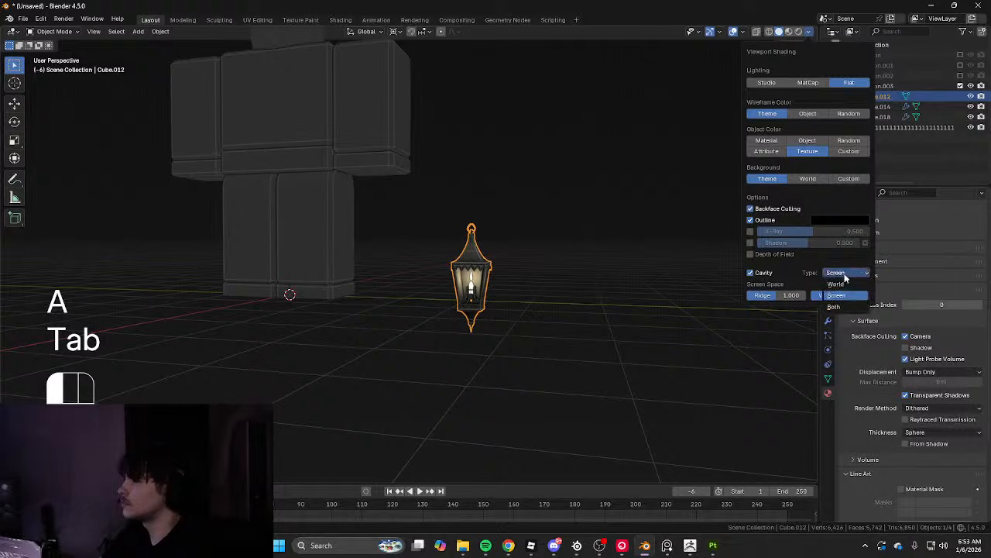
left_click_drag(750, 318, 718, 318)
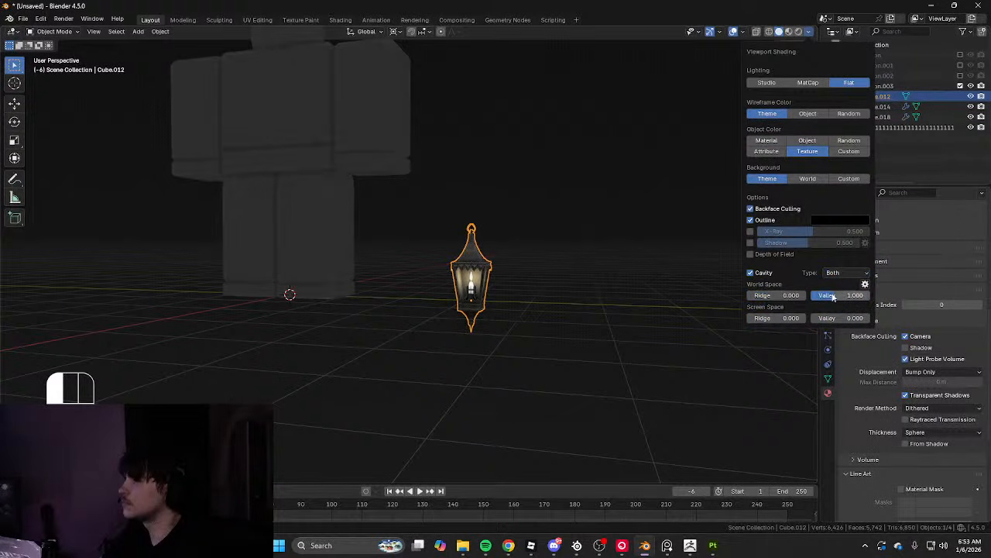
scroll(652, 251, "up", 3)
left_click(685, 265)
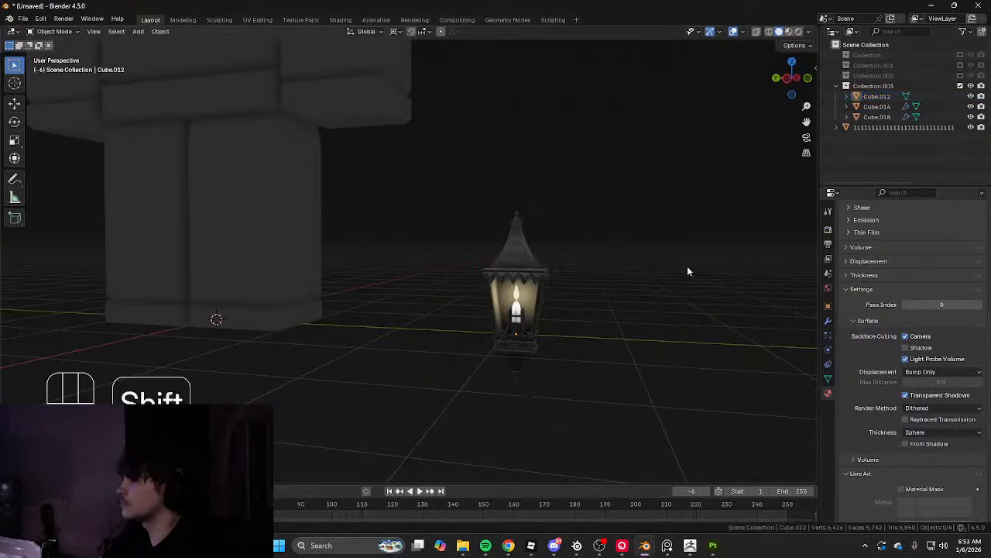
Move the whole lantern mesh up in the front view and against the character's hip in the side view
scroll(618, 282, "up", 4)
mouse_move(687, 265)
middle_mouse_down("shift")
mouse_move(642, 246)
mouse_move(472, 222)
mouse_move(593, 430)
middle_mouse_up("shift")
scroll(635, 263, "down", 6)
key("Tab")
key("a")
scroll(496, 220, "up", 3)
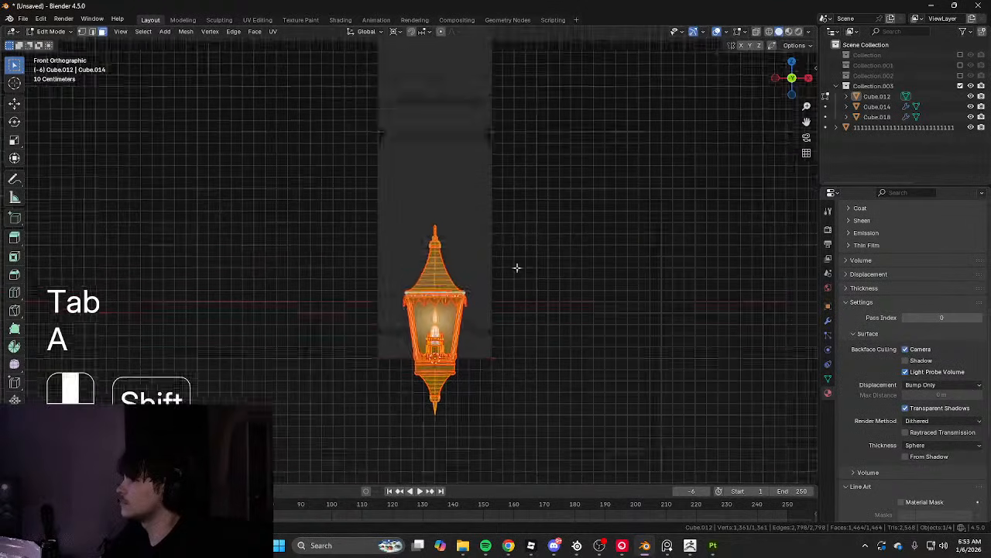
key("g")
left_click(520, 201)
middle_click_drag(520, 201, 686, 236, "alt")
key("g")
left_click(428, 231)
middle_click_drag(501, 226, 704, 281, "shift")
Undo a trial rotation of the lantern mesh and change the transform pivot point
key("r")
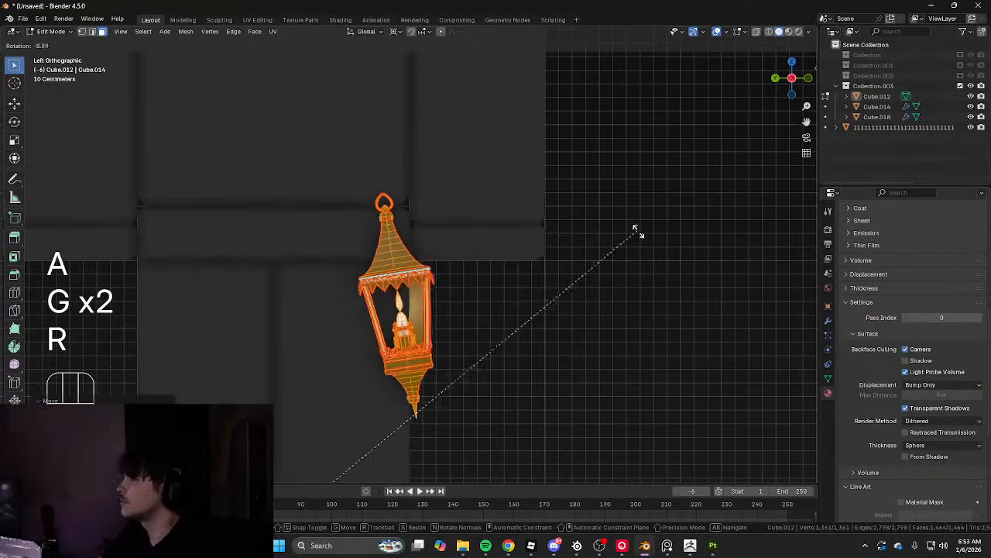
left_click(630, 236)
key("ctrl+z")
left_click(397, 33)
left_click(414, 91)
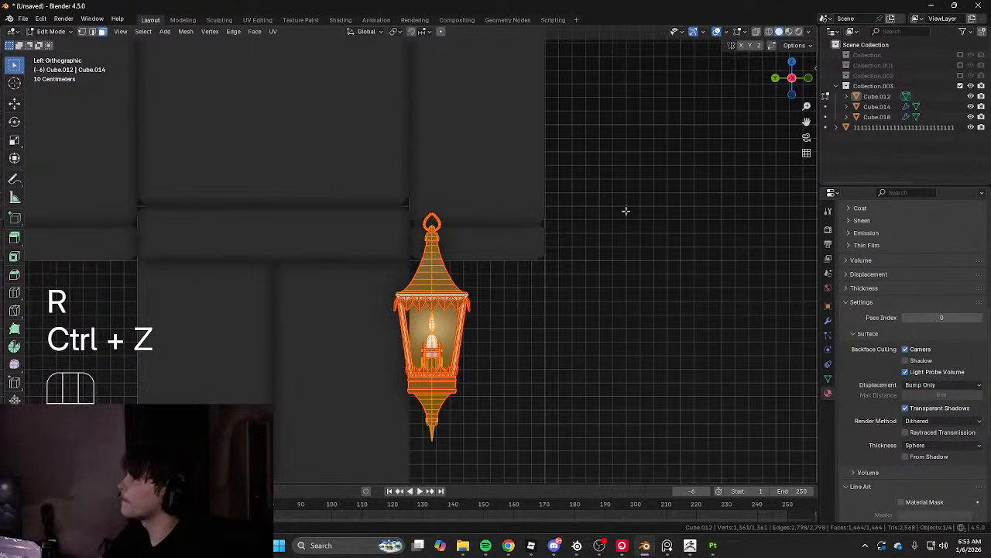
Try tilting the lantern mesh and repositioning it beside the character's hip
key("r")
left_click(581, 198)
middle_click_drag(582, 197, 596, 225)
key("r")
key("r")
left_click(518, 253)
key("g")
left_click(597, 192)
Undo the lantern's placement, joining and scaling, and the pasted character body, back to the separate full-size parts
key("ctrl+z")
key("ctrl+z")
key("ctrl+z")
key("Tab")
key("ctrl+z")
key("ctrl+z")
key("ctrl+z")
key("ctrl+z")
key("ctrl+z")
scroll(420, 241, "down", 5)
key("ctrl+z")
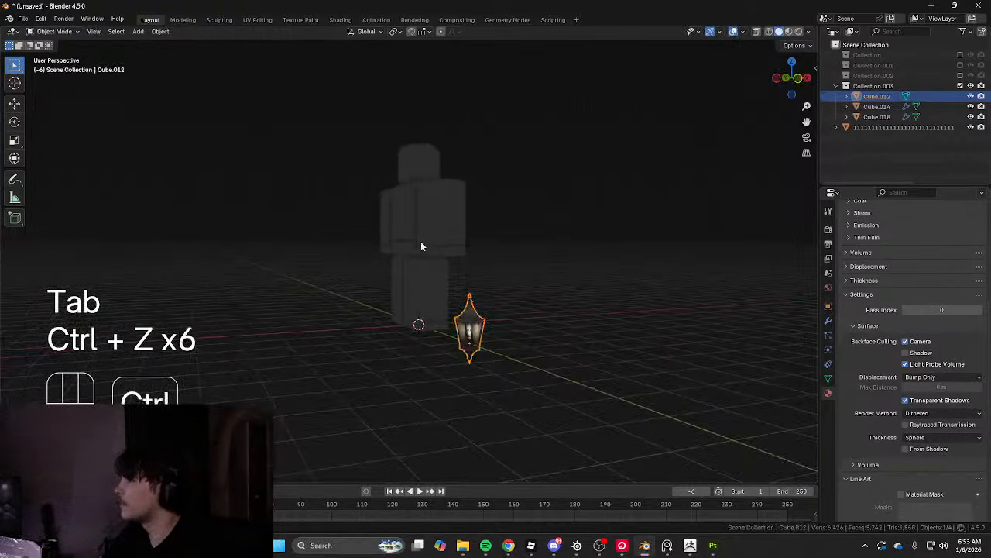
key("ctrl+z")
key("ctrl+z")
key("ctrl+z")
key("ctrl+z")
key("ctrl+z")
key("ctrl+z")
key("ctrl+z")
key("ctrl+z")
key("ctrl+z")
Select all the lantern parts, convert them to mesh, and join them into one object
middle_click_drag(433, 249, 483, 280)
scroll(429, 258, "up", 1)
left_click(427, 259)
left_click(424, 267)
middle_click_drag(424, 267, 499, 268)
scroll(488, 263, "down", 10)
left_click_drag(264, 141, 520, 355)
scroll(516, 262, "up", 5)
right_click(514, 262)
left_click(558, 265)
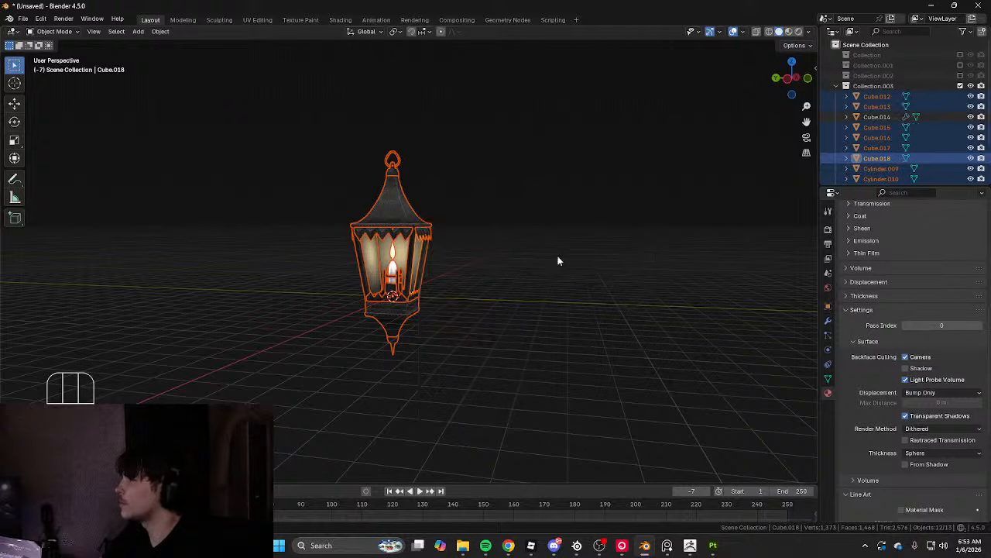
scroll(557, 259, "up", 6)
key("ctrl+j")
Scale the entire lantern mesh down in Edit Mode and move it away from the scene origin along the ground line
key("Tab")
scroll(528, 240, "down", 6)
key("a")
scroll(438, 264, "up", 2)
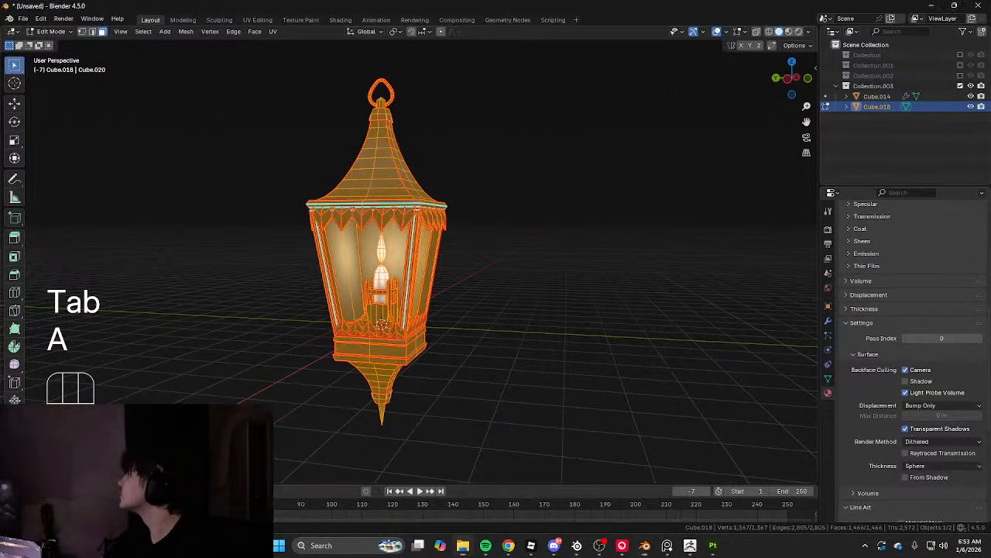
scroll(465, 267, "down", 4)
middle_click_drag(496, 266, 535, 266, "alt")
key("s")
left_click(430, 268)
key("g")
left_click(543, 295)
key("Tab")
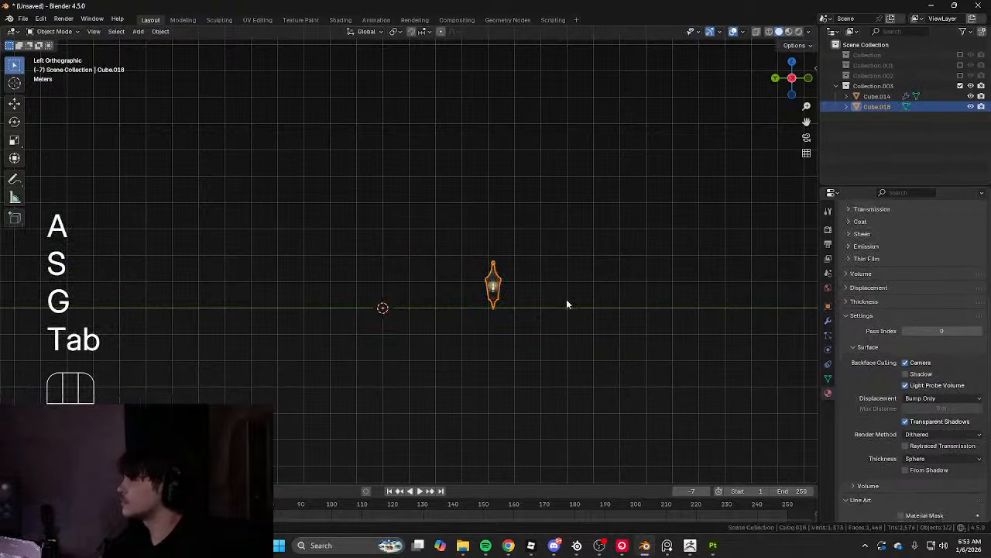
Check the lantern in isolation and paste the copied character body into the scene beside it
key("alt+h")
key("KP_Divide")
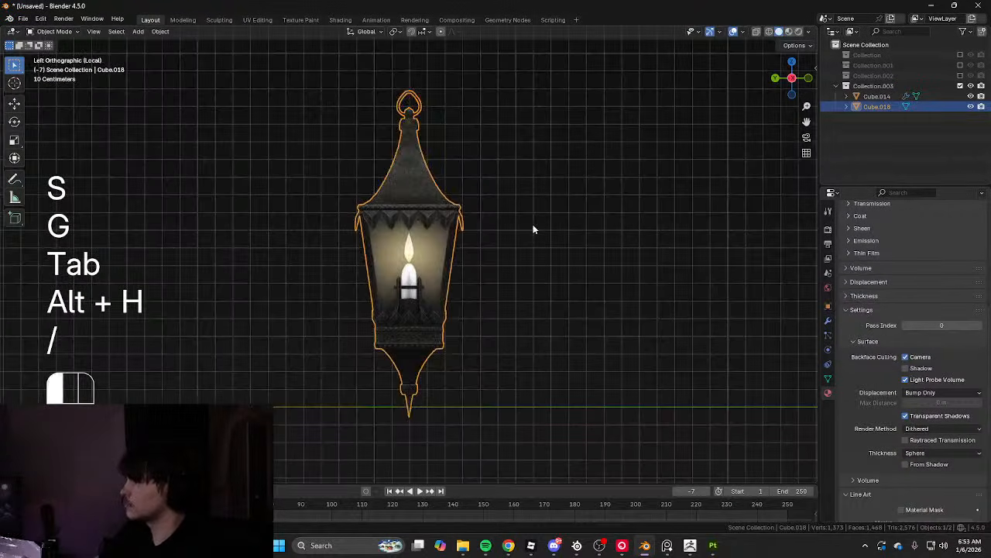
left_click(531, 226)
key("KP_Divide")
key("alt+h")
key("alt+g")
key("ctrl+v")
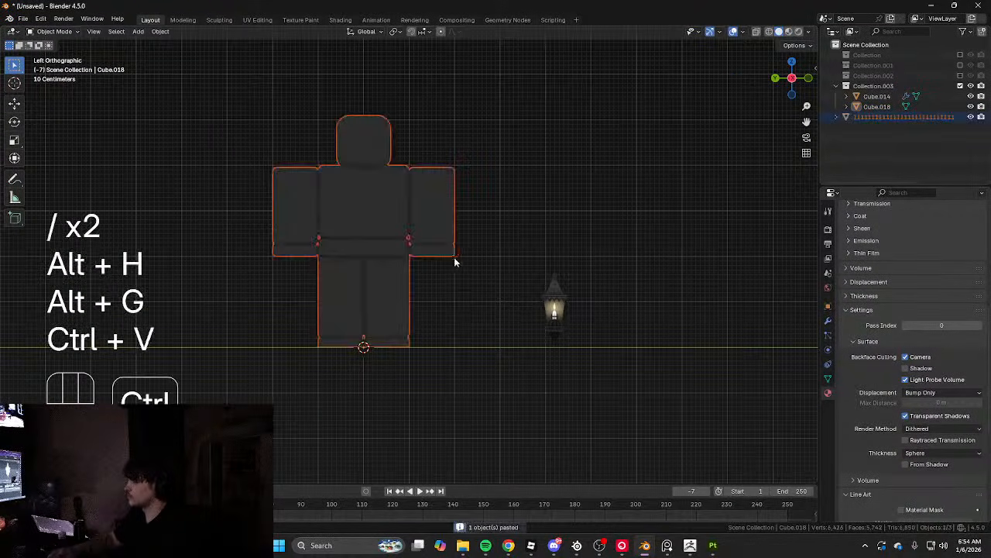
Try to move the whole lantern mesh in Edit Mode against the outer side of the character's leg
left_click(553, 304)
key("Tab")
key("a")
key("g")
left_click(467, 270)
middle_click_drag(466, 269, 423, 274, "alt")
scroll(495, 287, "up", 4)
key("g")
left_click(488, 259)
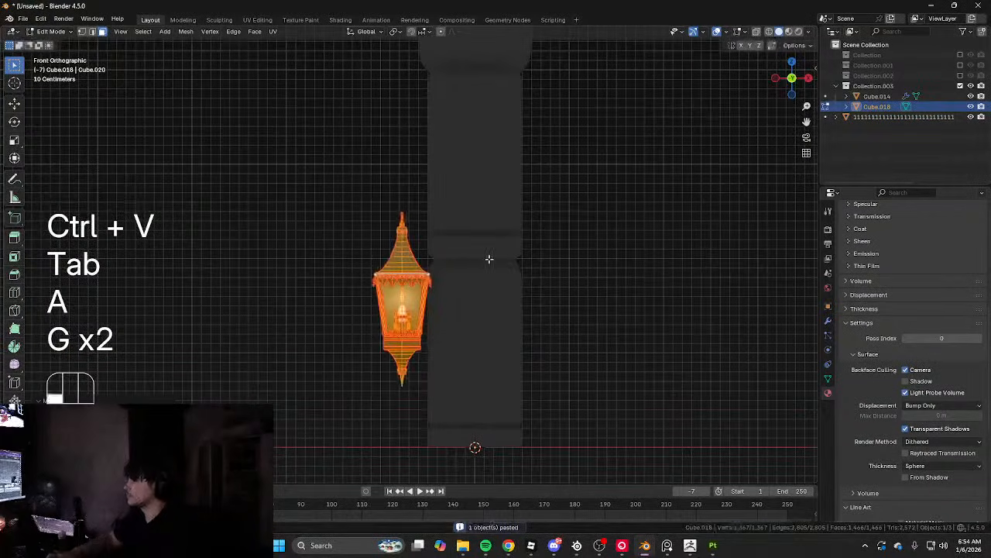
Try to rotate the lantern freely and reposition it so that it hangs tilted at the character's hip
middle_click_drag(489, 259, 554, 275, "alt")
scroll(562, 286, "up", 2)
key("r")
key("r")
key("r")
key("r")
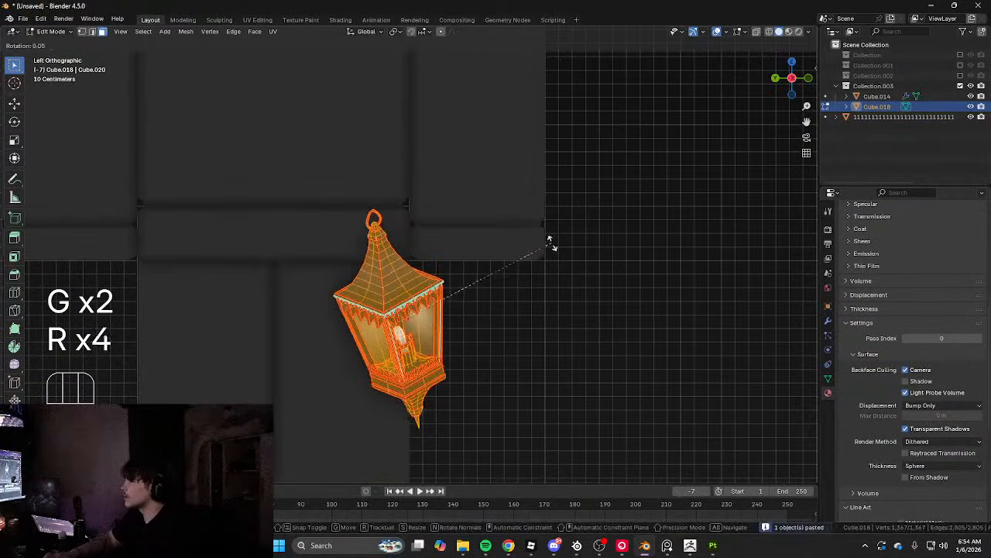
key("r")
key("g")
key("r")
key("r")
key("Tab")
Try to mirror the lantern to the other side of the character with a Mirror modifier
key("ctrl+x")
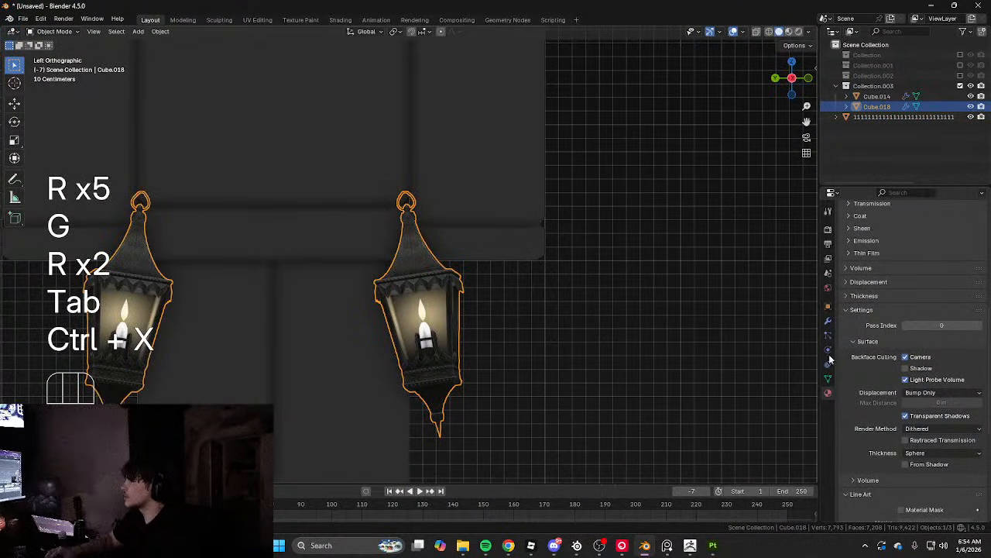
scroll(582, 289, "down", 3)
left_click(582, 290)
middle_click_drag(582, 290, 467, 291)
key("Tab")
scroll(545, 291, "down", 1, "alt")
middle_click_drag(545, 291, 364, 222, "alt")
key("Tab")
scroll(470, 292, "up", 2)
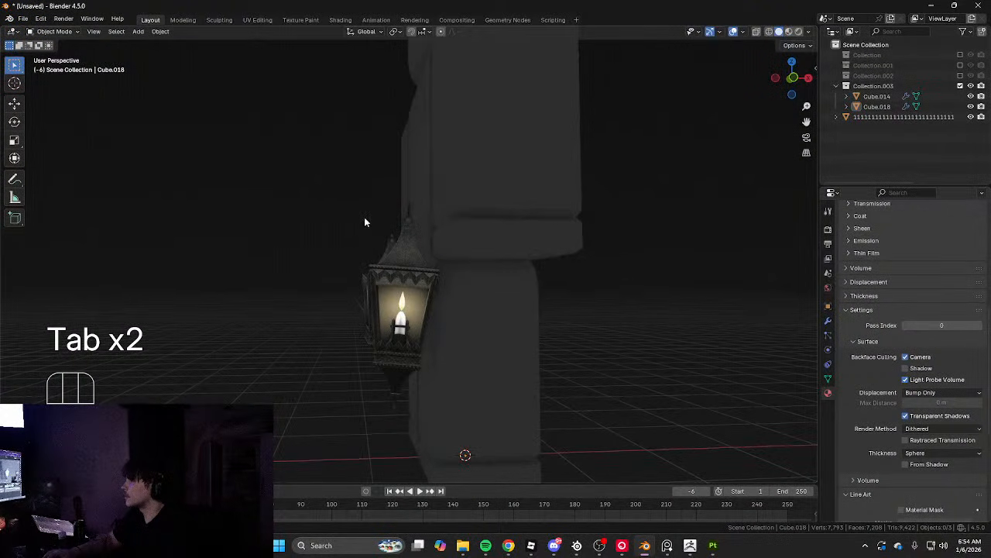
Try to delete the oversized glass pane left standing behind the lantern
middle_click_drag(536, 213, 616, 221)
left_click(334, 232)
middle_click_drag(333, 232, 221, 277)
left_click(384, 209)
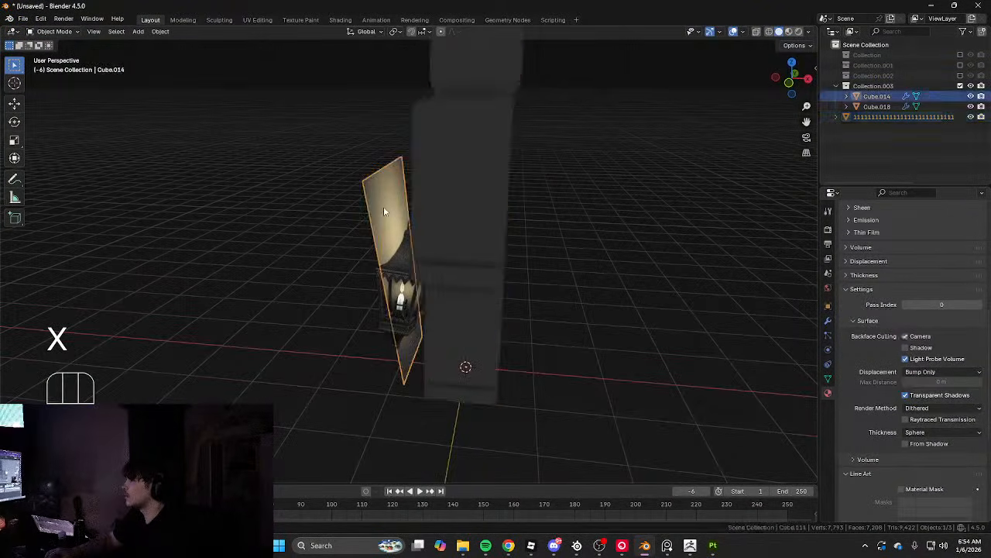
key("x")
Undo the pane deletion, the mirroring, and the lantern's placement at the character's hip
middle_click_drag(392, 219, 709, 215)
key("ctrl+z")
key("ctrl+z")
key("ctrl+z")
key("ctrl+z")
key("ctrl+z")
key("ctrl+z")
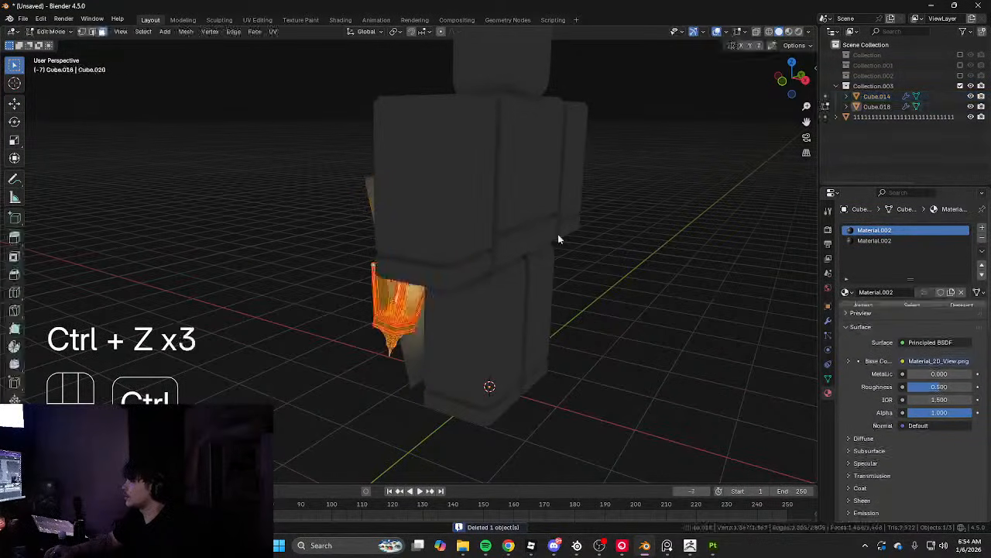
middle_click_drag(546, 236, 645, 230)
key("ctrl+z")
key("ctrl+z")
key("ctrl+z")
key("ctrl+z")
key("ctrl+z")
key("ctrl+z")
key("ctrl+z")
key("ctrl+z")
key("ctrl+z")
key("ctrl+z")
key("ctrl+z")
key("ctrl+z")
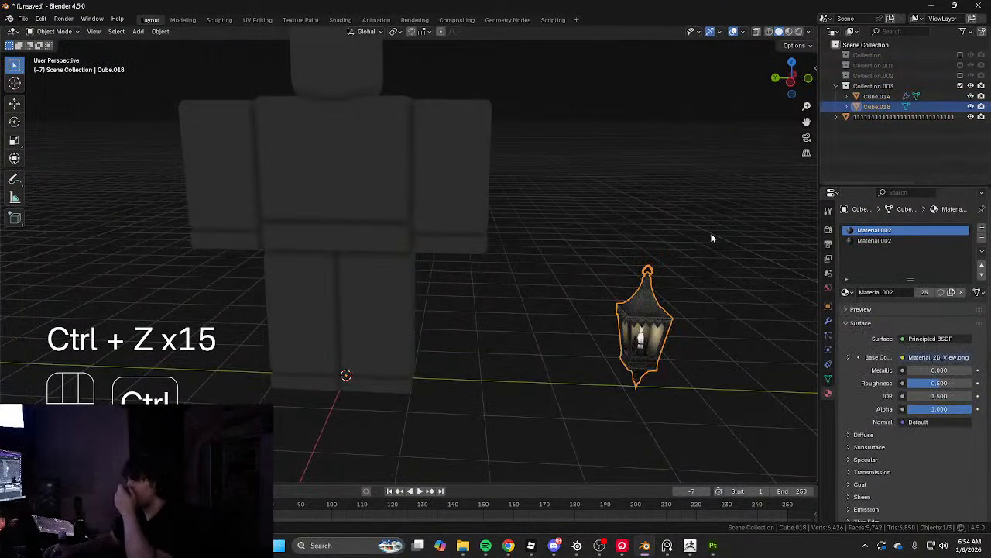
Undo the pasted character body and the lantern's move and scaling, back to the full-size lantern
key("ctrl+z")
middle_click_drag(662, 257, 496, 282)
key("ctrl+z")
key("ctrl+z")
key("ctrl+z")
Try moving the whole lantern mesh in Edit Mode to test which parts follow, and undo the move
key("Tab")
key("Tab")
key("a")
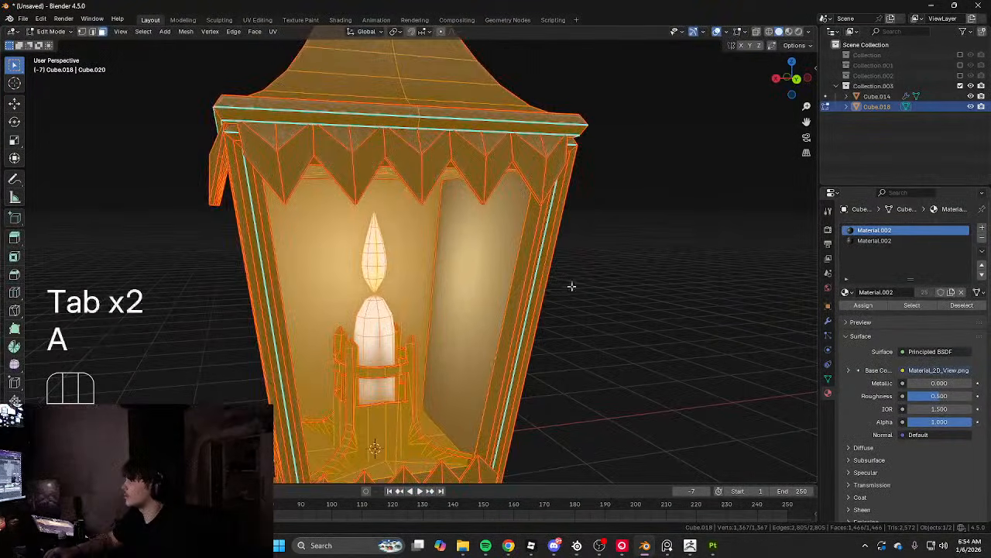
key("g")
key("ctrl+z")
key("Tab")
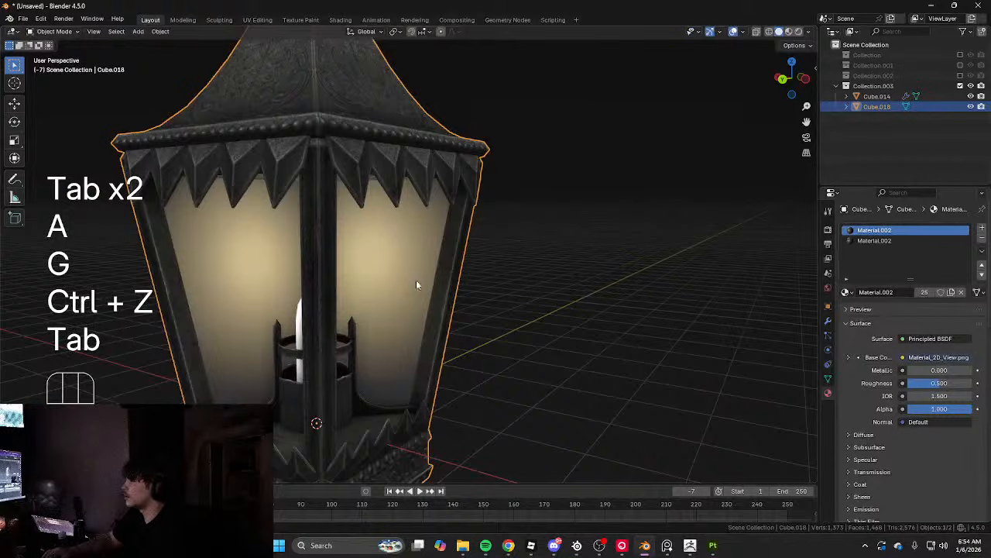
Try to join the separate glass pane directly with the lantern mesh, and undo the join
middle_click_drag(416, 280, 505, 278)
left_click(505, 277)
left_click(570, 247, "shift")
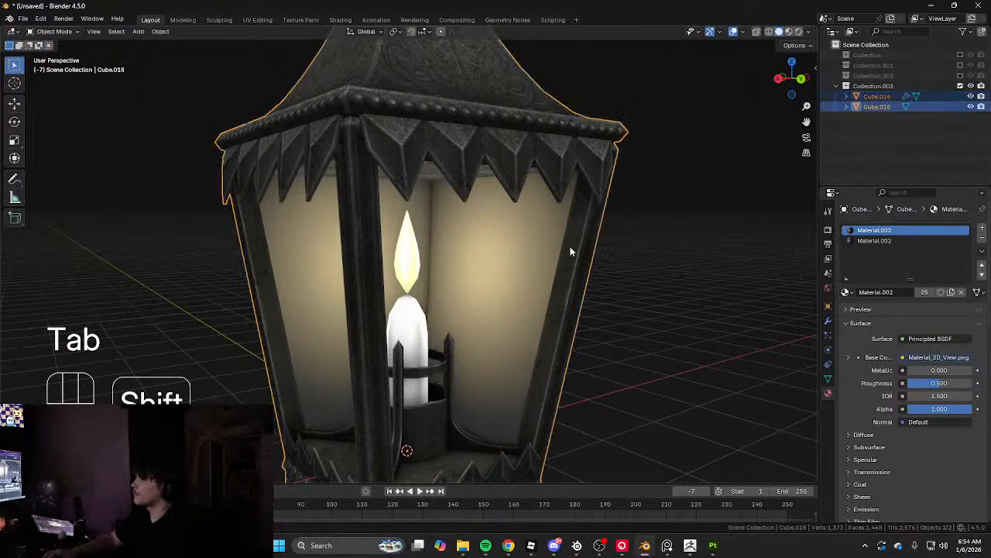
key("ctrl+j")
key("ctrl+z")
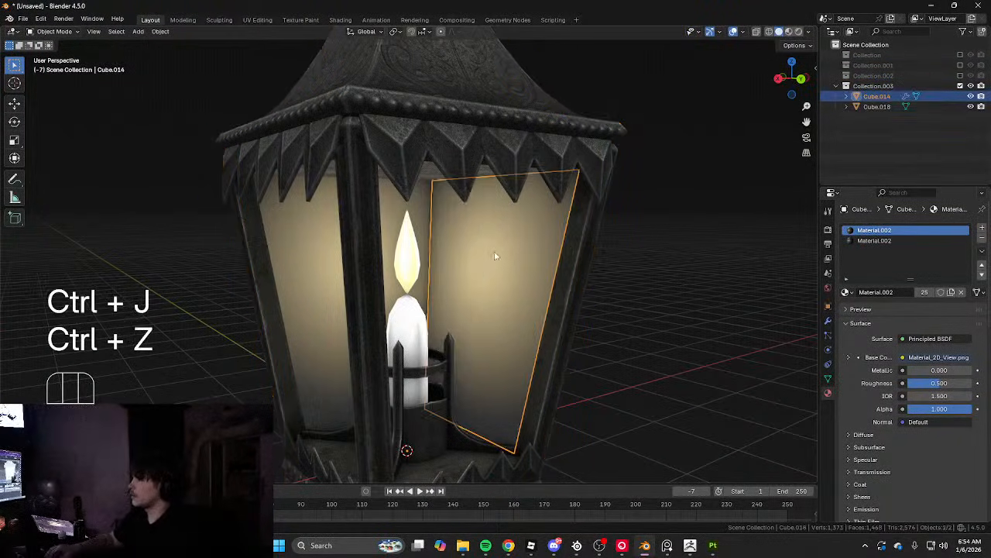
Check the glass pane's modifiers and convert both the pane and the lantern to mesh
left_click(828, 320)
scroll(535, 225, "down", 5)
left_click_drag(294, 131, 533, 259)
right_click(537, 260)
mouse_move(537, 261)
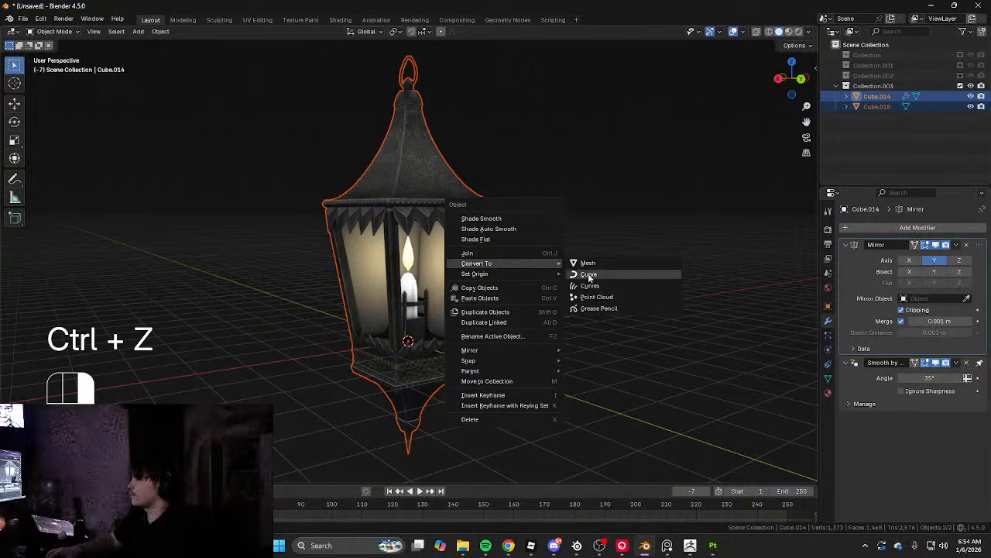
left_click(586, 263)
Join the converted glass panes and the lantern into one object
left_click_drag(241, 124, 513, 354)
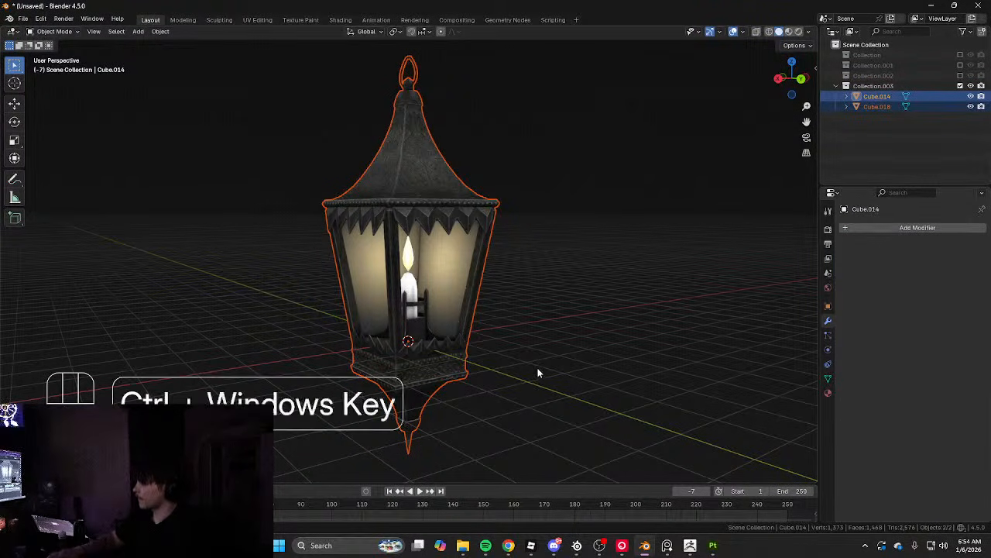
key("ctrl+super+j")
scroll(452, 261, "up", 3)
key("ctrl+j")
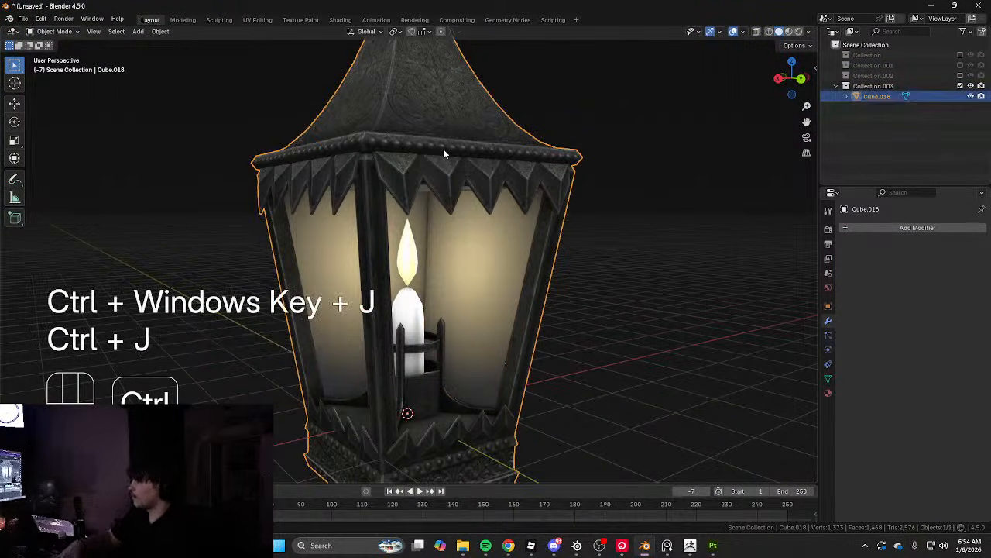
Merge all vertices of the joined lantern by distance and inspect the resulting mesh
scroll(513, 267, "down", 5)
key("Tab")
key("a")
key("m")
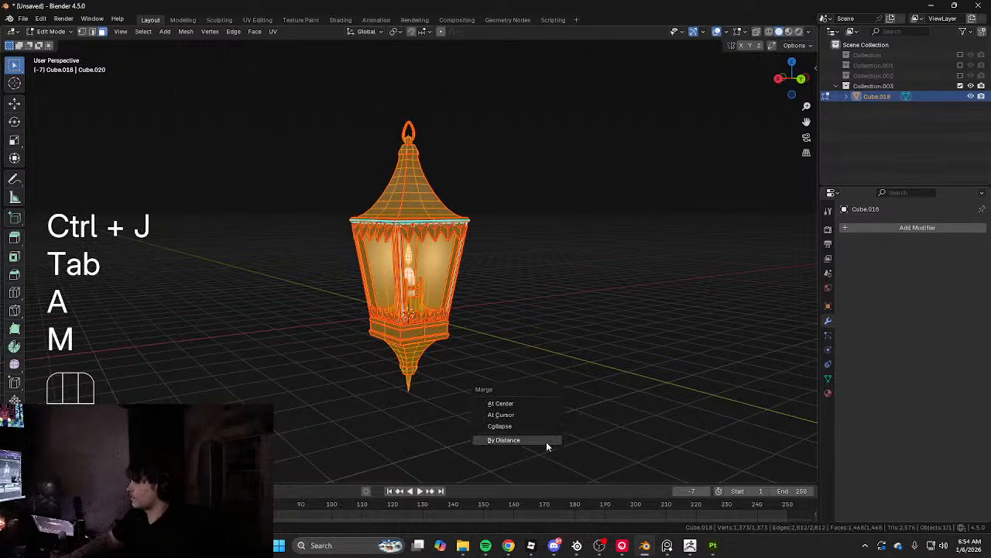
left_click(546, 442)
key("Tab")
scroll(460, 350, "up", 3)
key("Tab")
key("a")
key("Tab")
middle_click_drag(456, 326, 192, 331)
scroll(359, 255, "down", 5)
Scale the entire lantern mesh down in Edit Mode and move it away from the origin along the ground line
key("Tab")
key("a")
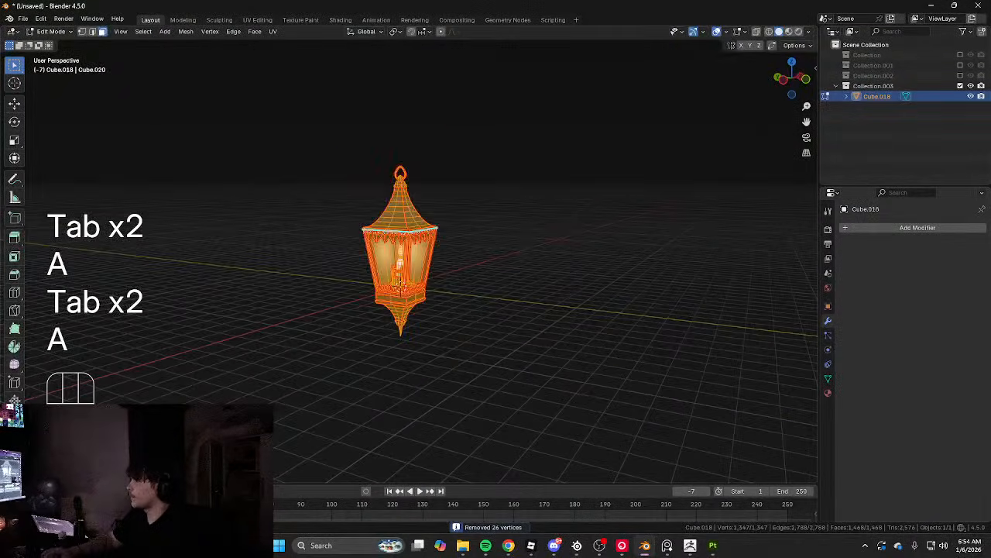
key("s")
left_click(422, 250)
key("a")
middle_click_drag(481, 246, 586, 241, "alt")
key("g")
key("h")
left_click(571, 317)
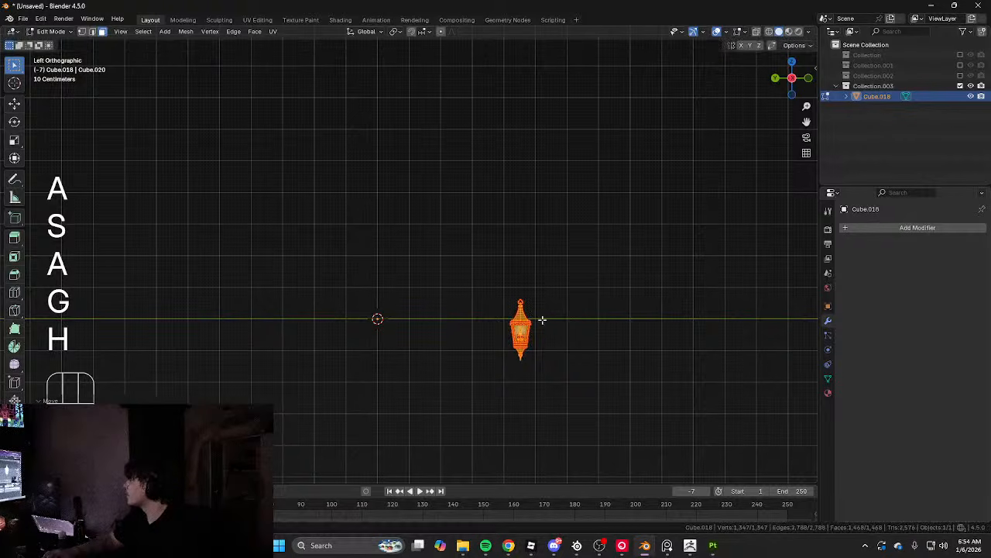
key("ctrl+z")
scroll(476, 312, "up", 5)
key("g")
left_click(607, 414)
Leave Edit Mode and paste the copied character body into the scene
key("Tab")
key("ctrl+v")
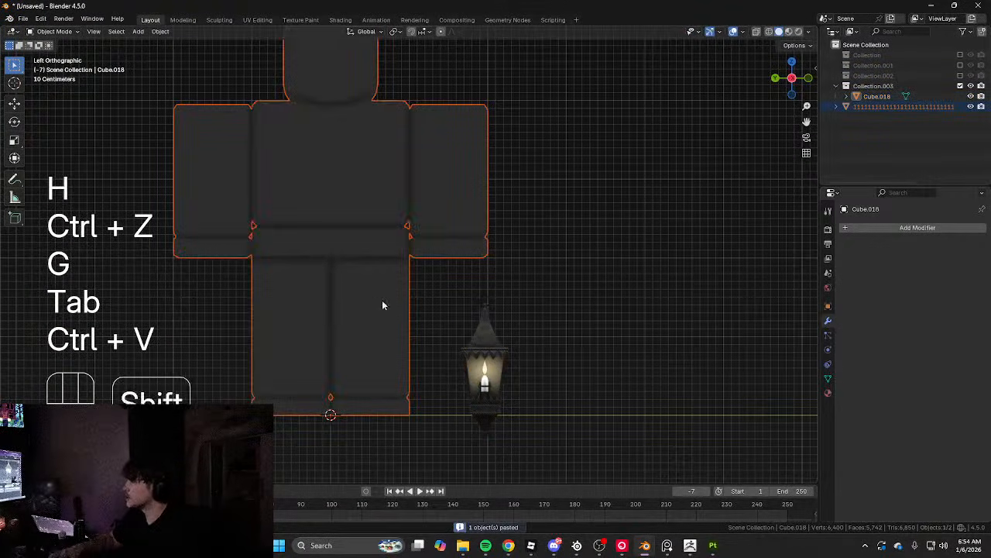
middle_click_drag(383, 302, 434, 281, "shift")
Mirror the lantern across the X axis to the character's other side with a Mirror modifier
left_click(551, 365)
scroll(564, 310, "up", 2)
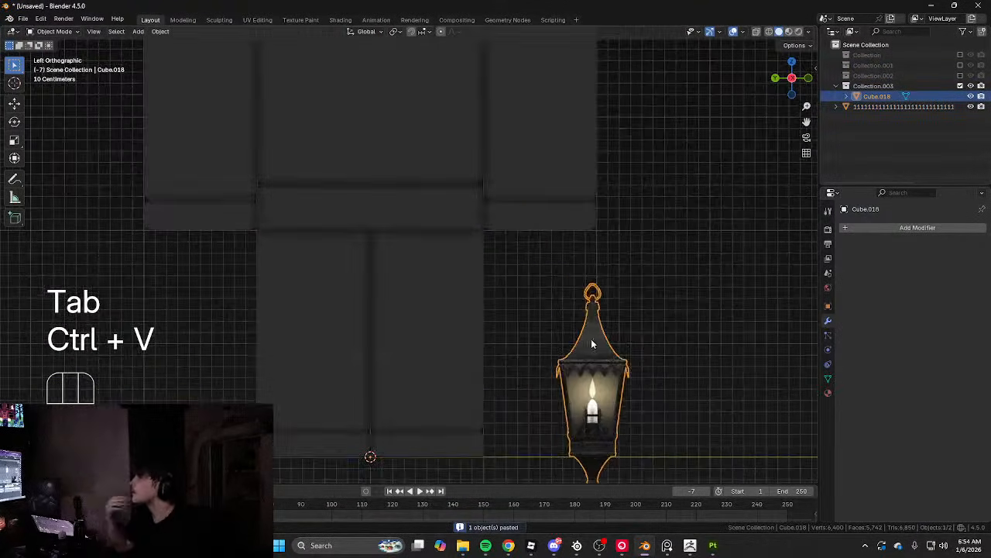
middle_click_drag(564, 310, 552, 234)
key("ctrl+x")
Rotate the whole lantern mesh in Edit Mode and move it up toward the character's hip
key("Tab")
key("a")
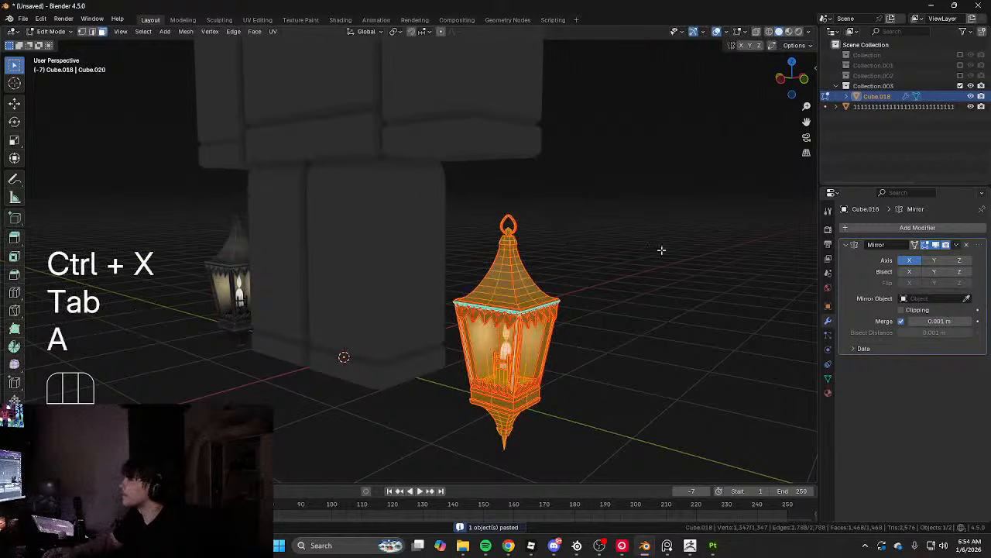
middle_click_drag(661, 250, 609, 256, "alt")
scroll(609, 256, "up", 3)
key("r")
left_click(630, 235)
key("g")
left_click(520, 164)
Bring the lantern closer to the character's waist and adjust its tilt
middle_click_drag(524, 189, 610, 203, "shift")
middle_click_drag(610, 203, 650, 274, "shift")
key("g")
left_click(511, 177)
key("r")
left_click(514, 212)
Rotate the lantern freely in side view and place its ring at the waistline on the leg's outer edge
middle_click_drag(514, 212, 565, 259)
scroll(681, 260, "down", 5)
scroll(588, 249, "up", 4)
key("r")
key("r")
key("r")
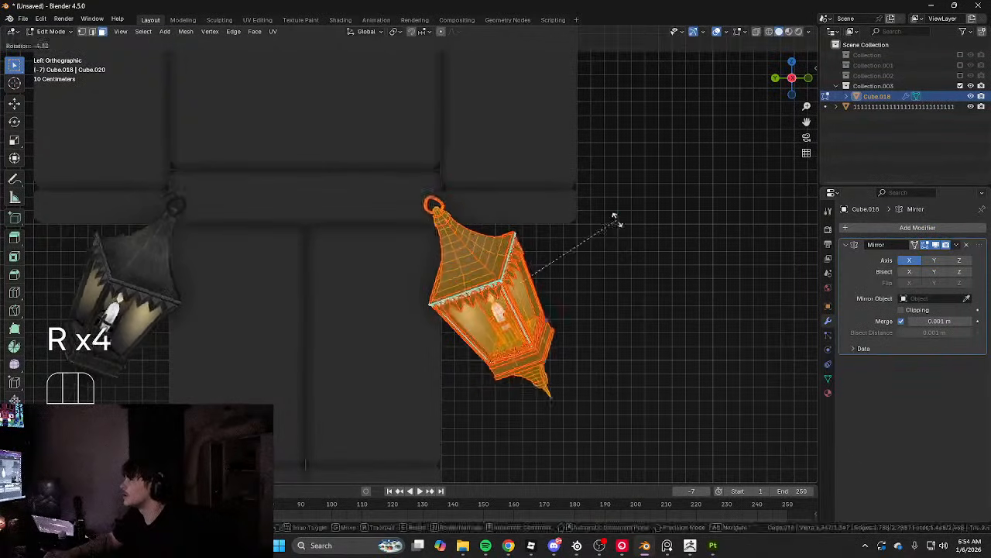
key("r")
left_click(701, 202)
key("g")
left_click(673, 182)
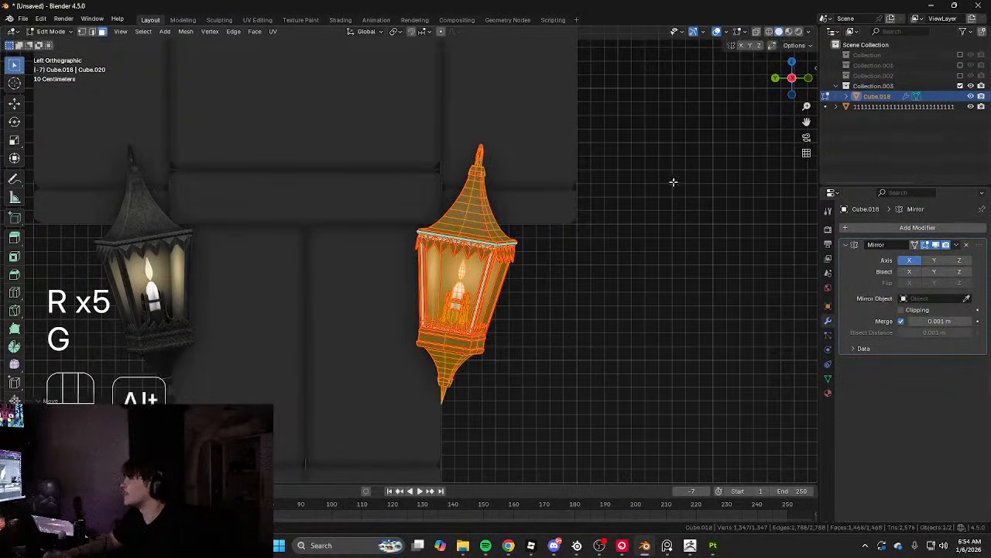
Shift the lantern against the body in the front view and check both mirrored lanterns from an angle
middle_click_drag(673, 182, 653, 213, "alt")
key("g")
middle_click(619, 198)
left_click(644, 202)
key("Tab")
key("Tab")
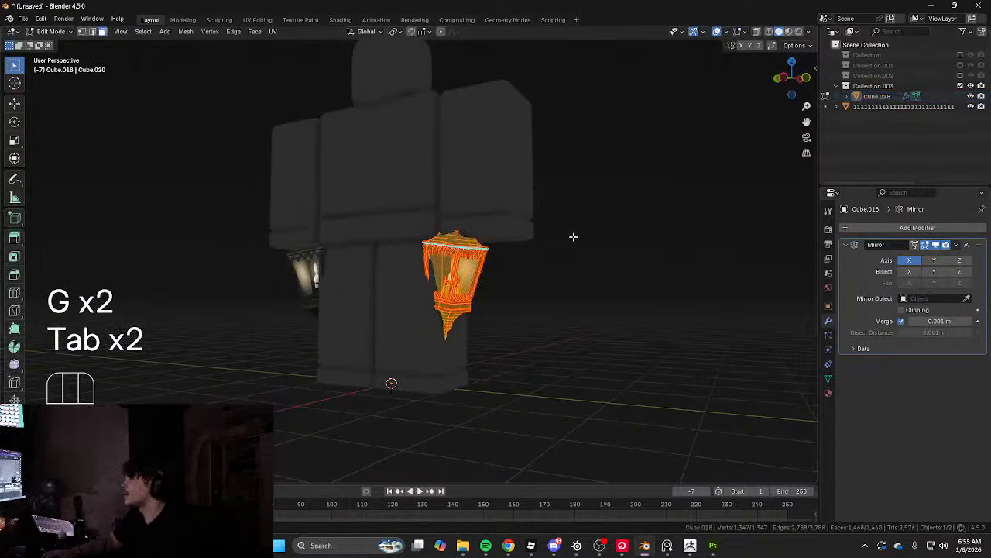
Tilt the lantern in side view so its lower tip swings outward, and reposition it under the waist
middle_click_drag(573, 237, 524, 240, "alt")
key("a")
scroll(589, 263, "up", 3)
scroll(583, 288, "up", 2)
key("r")
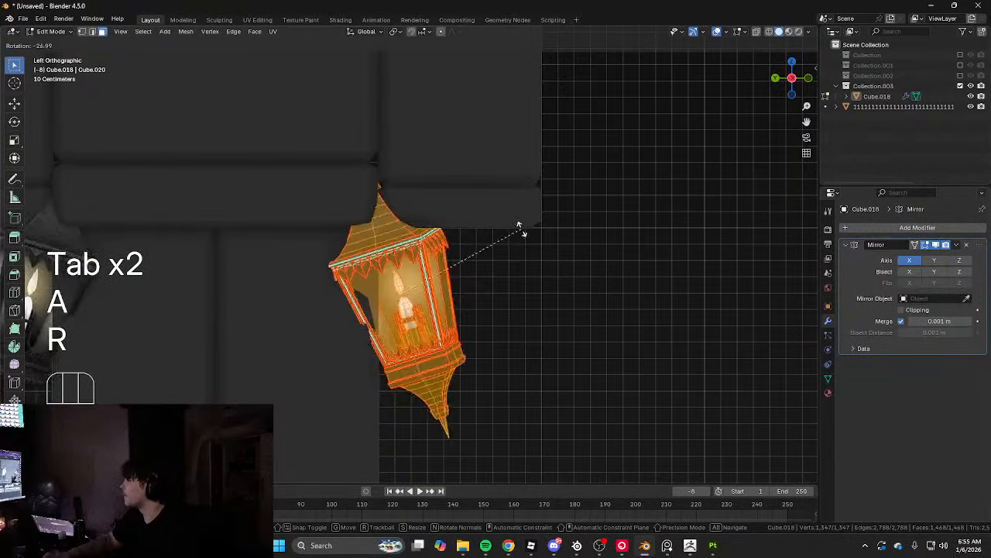
left_click(568, 227)
key("g")
left_click(557, 228)
Reposition the lantern beside the leg in front view and rotate it freely until its ring points upward
middle_click_drag(556, 228, 496, 229, "alt")
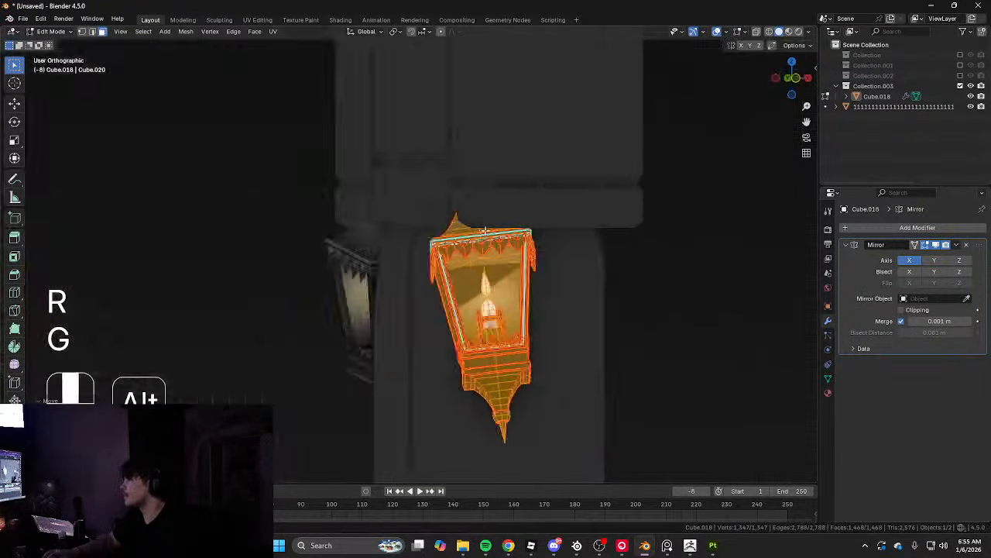
key("g")
left_click(501, 216)
key("r")
key("r")
left_click(505, 205)
key("r")
key("r")
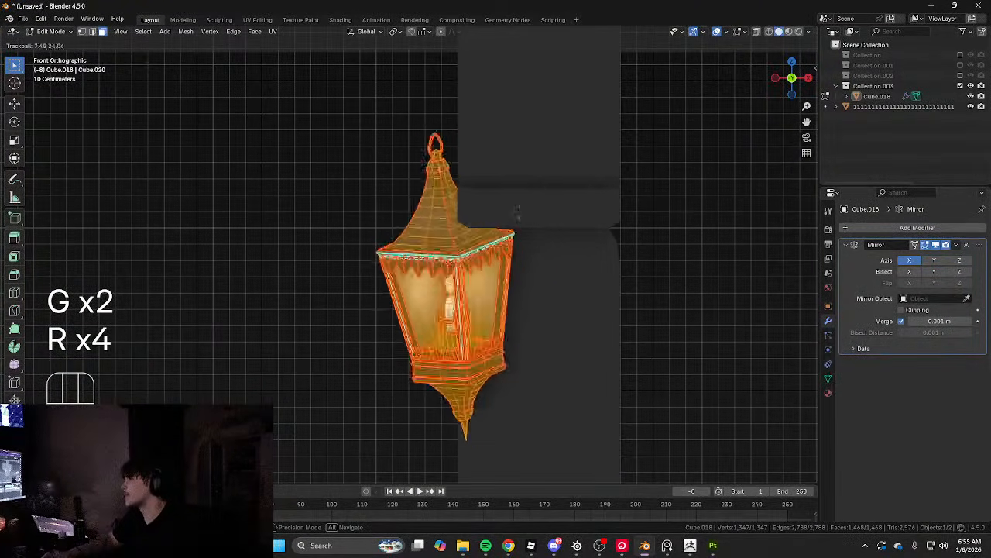
left_click(531, 212)
Rotate the lantern freely from a side angle so its lower tip swings outward, and check both mirrored lanterns on the character
middle_click_drag(531, 212, 638, 206)
key("r")
key("r")
left_click(570, 181)
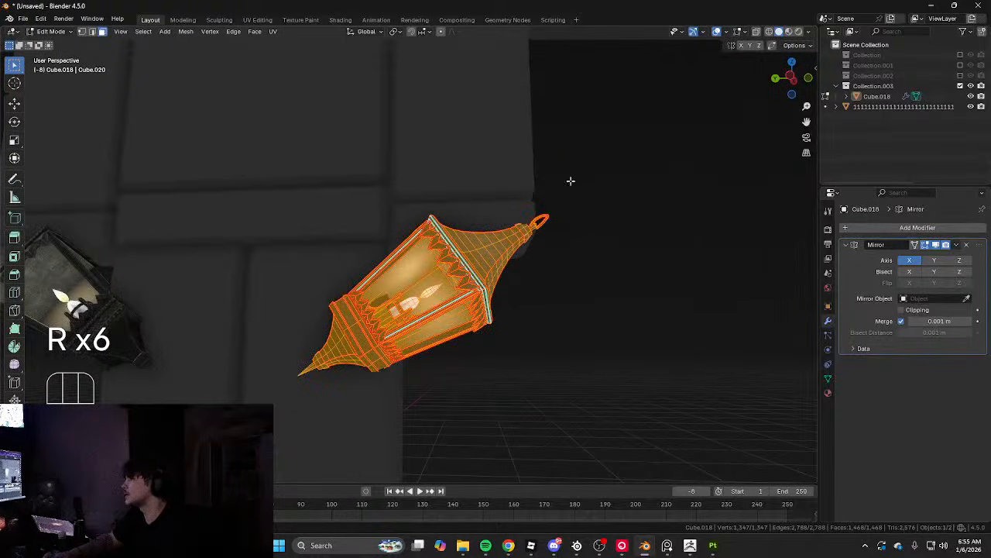
middle_click_drag(571, 181, 644, 237)
key("r")
left_click(465, 171)
key("Tab")
scroll(463, 172, "down", 5)
middle_click_drag(465, 171, 513, 185)
scroll(511, 188, "up", 1)
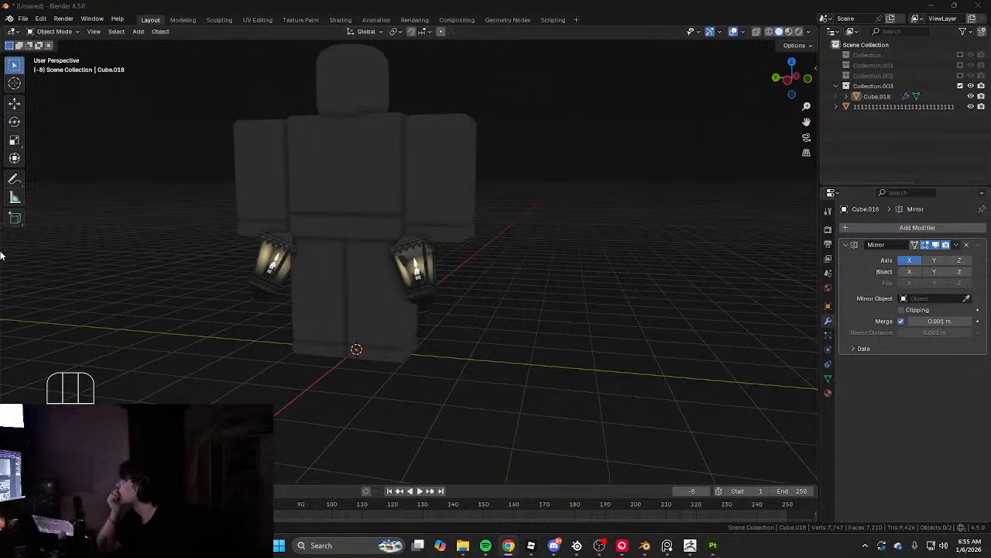
middle_click_drag(1, 255, 99, 275)
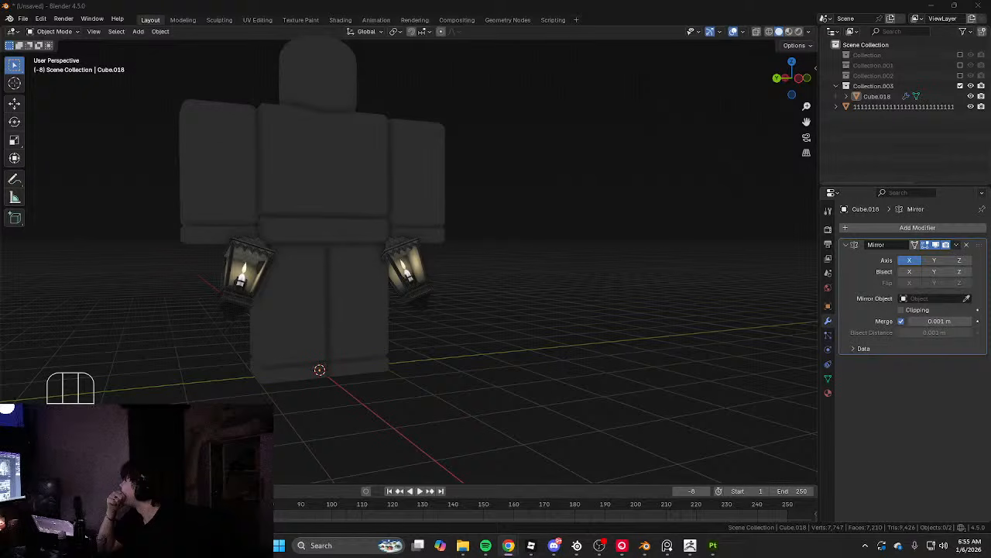
Select the whole lantern mesh and rotate it until it hangs straight upright in side view
scroll(372, 255, "up", 5)
left_click(414, 282)
key("Tab")
key("a")
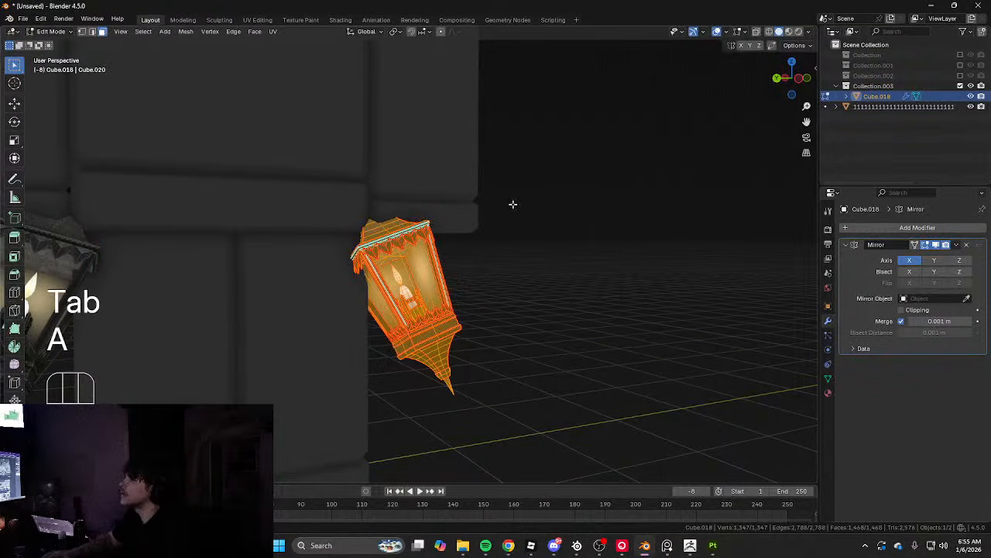
middle_click_drag(514, 204, 477, 203, "alt")
scroll(478, 204, "up", 1)
key("r")
key("r")
left_click(588, 199)
key("r")
left_click(610, 263)
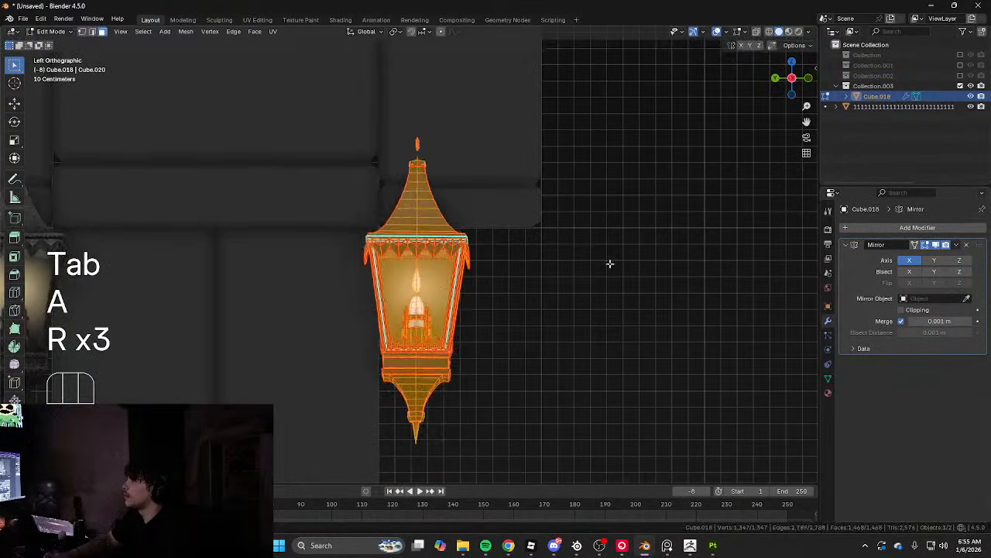
Raise the lantern beside the waist and tilt it slightly in front view so its base leans toward the leg
key("g")
left_click(583, 223)
middle_click_drag(584, 223, 537, 234, "alt")
key("g")
left_click(562, 201)
key("r")
left_click(550, 168)
key("g")
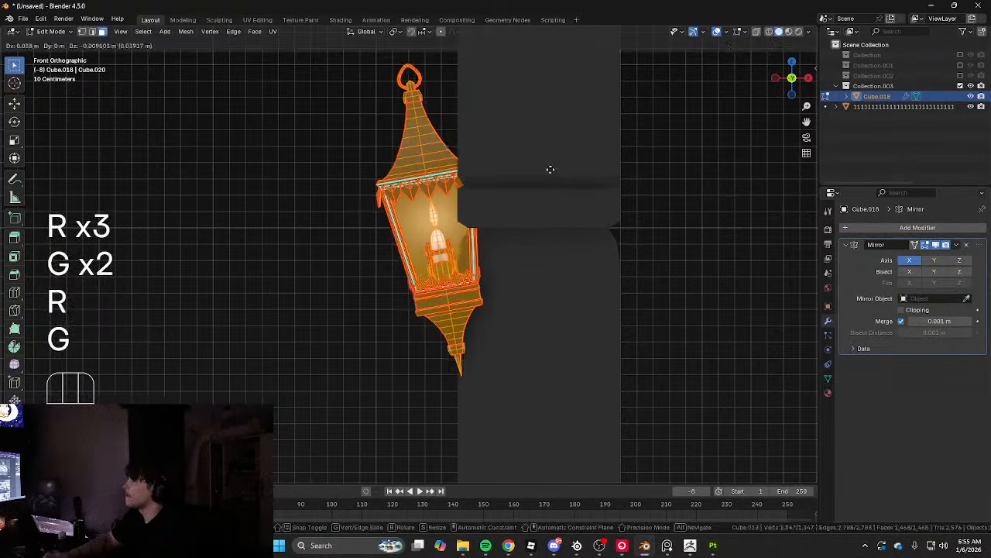
left_click(553, 170)
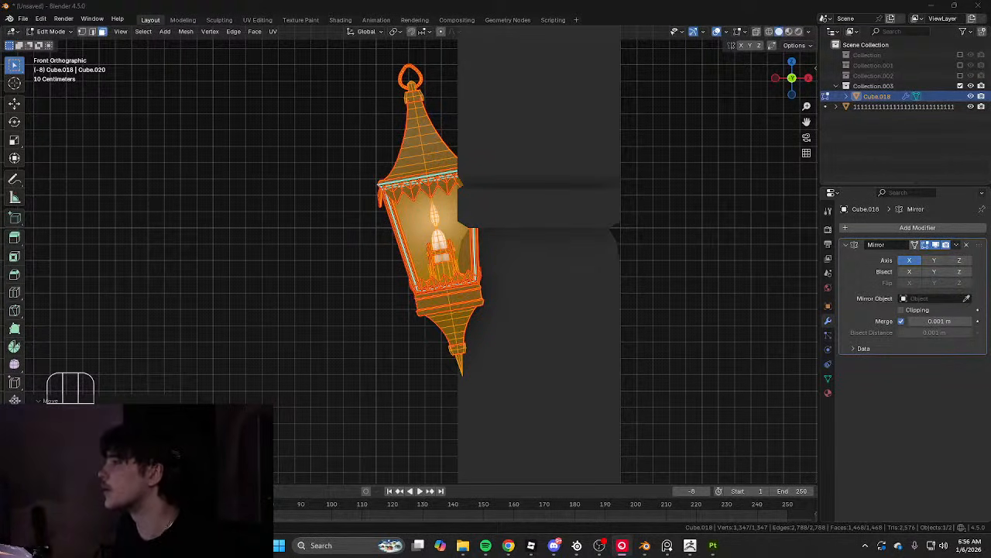
Rotate the lantern freely in side view, and correct its position and tilt against the waist in front view
middle_click_drag(457, 473, 550, 268, "alt")
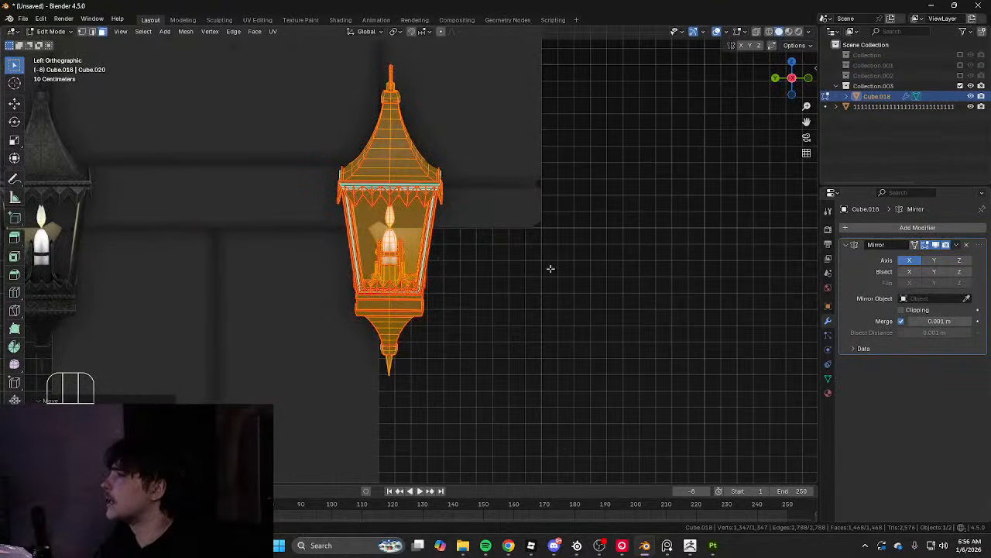
key("r")
key("r")
key("r")
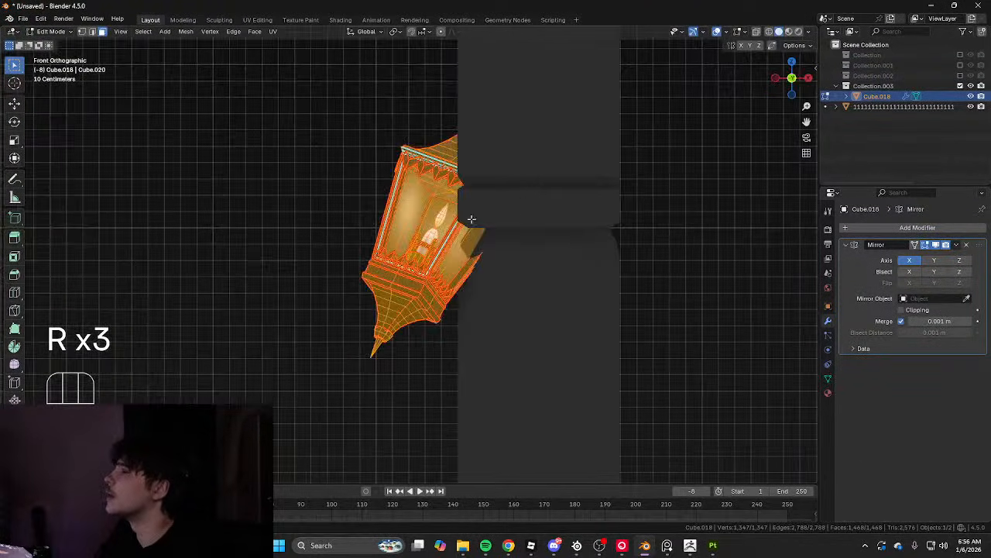
key("g")
left_click(438, 203)
key("r")
left_click(443, 185)
Shift the lantern over the waistband and rotate it freely so its lower tip points diagonally outward in side view
middle_click_drag(443, 185, 457, 210)
middle_click_drag(457, 209, 412, 262, "shift")
key("g")
left_click(388, 253)
key("r")
key("r")
key("r")
left_click(576, 281)
key("Tab")
key("Tab")
key("r")
key("r")
right_click(462, 262)
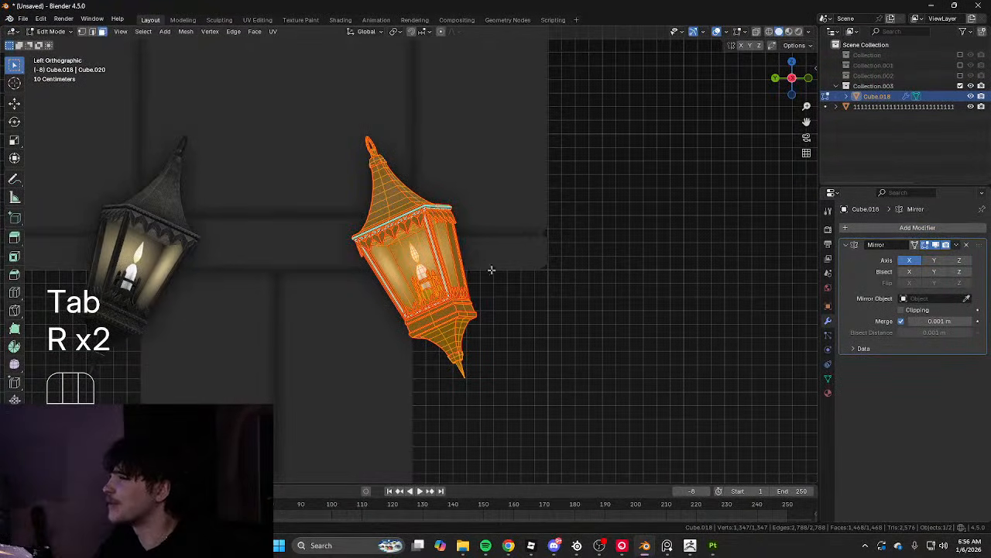
Nudge the lantern against the body and rotate it freely back to an upright stance in side view
middle_click_drag(533, 274, 590, 259)
key("g")
left_click(470, 244)
key("r")
key("r")
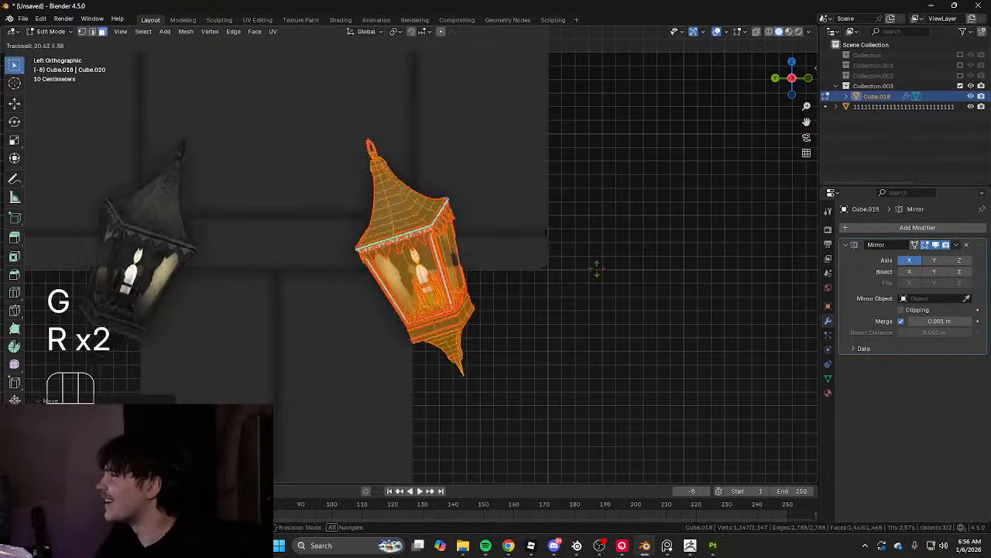
left_click(575, 284)
key("r")
key("r")
left_click(591, 230)
key("r")
left_click(603, 300)
Fine-tune the upright lantern's rotation and position at the waist, and check it against the whole character
key("g")
left_click(586, 304)
key("r")
key("r")
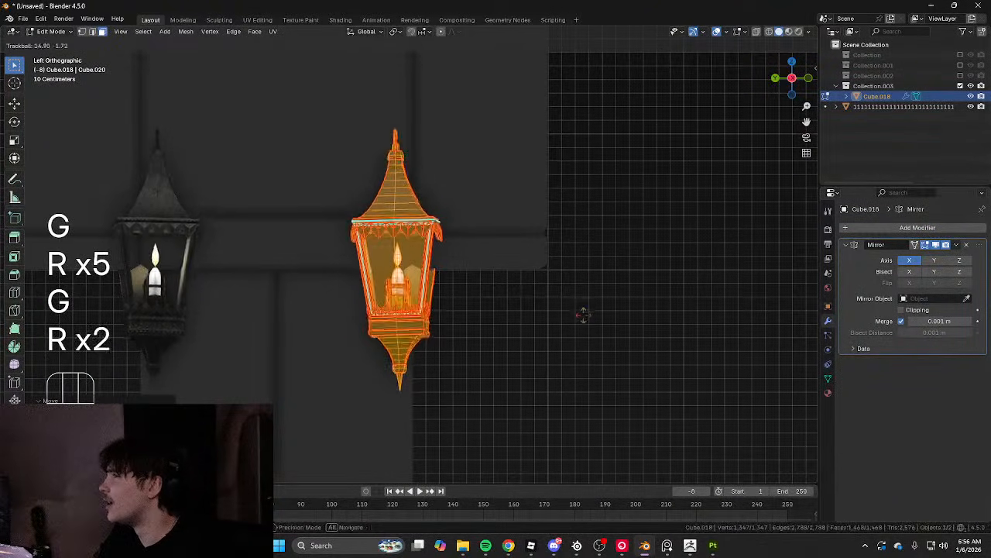
left_click(583, 316)
middle_click_drag(583, 315, 598, 286, "alt")
key("g")
scroll(617, 309, "down", 5)
key("Tab")
left_click(610, 283)
key("Tab")
middle_click_drag(533, 278, 506, 330)
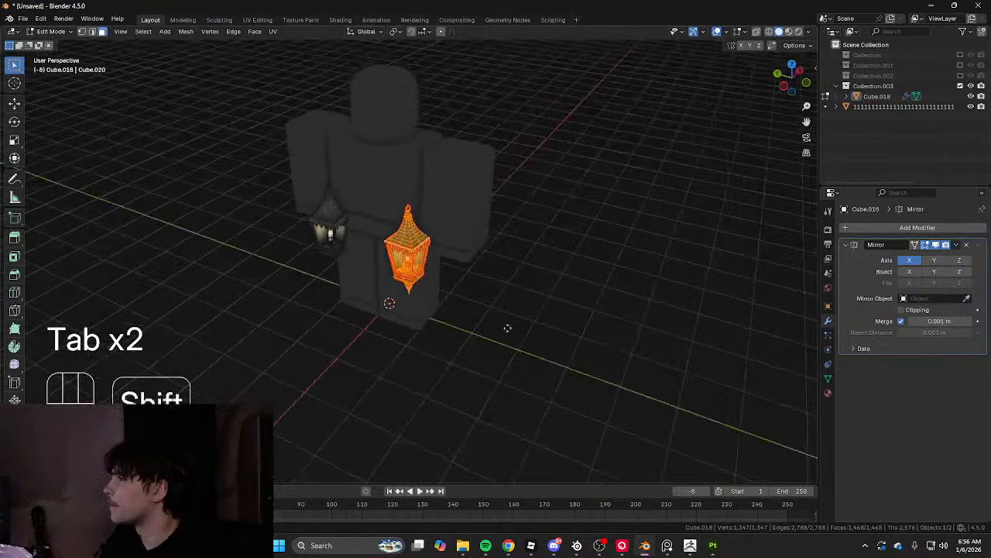
Duplicate the lantern mesh beside the character, separate the copy into its own object, and remove its Mirror modifier
key("shift+d")
key("p")
left_click(584, 299)
key("Tab")
key("q")
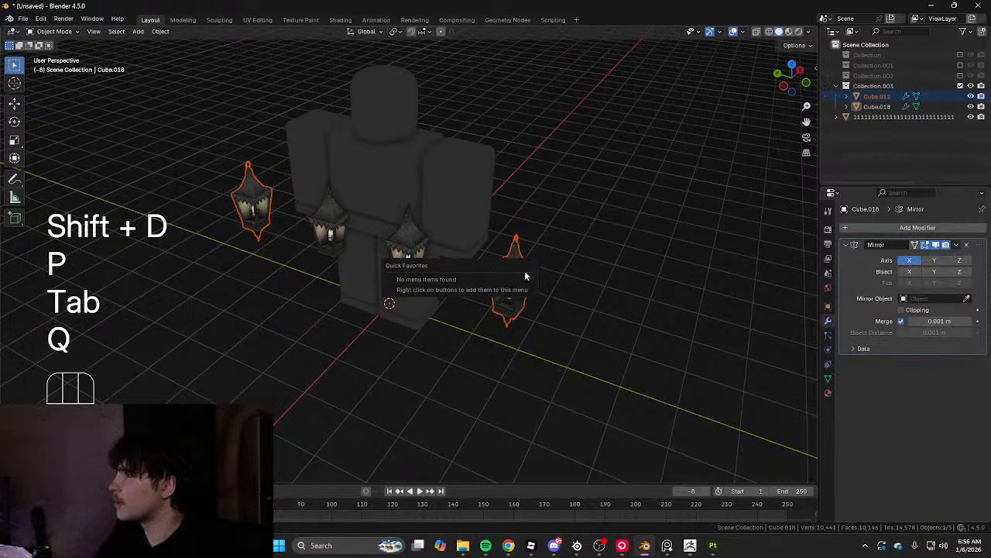
left_click(968, 246)
Select the entire lantern copy and move it over to the character's body using the orthographic views
key("Tab")
key("a")
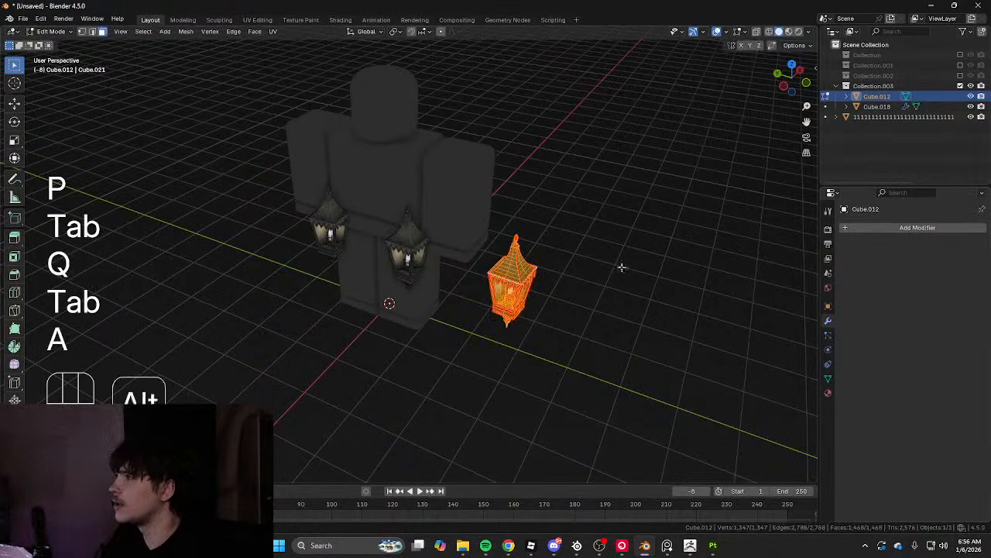
middle_click_drag(622, 268, 310, 300, "alt")
key("g")
left_click(495, 270)
key("r")
middle_click_drag(550, 234, 492, 245, "alt")
key("g")
middle_click_drag(484, 248, 562, 252)
left_click(414, 250)
Tilt the lantern copy diagonally, enlarge it to about the character's size, and reposition it in side view
key("r")
left_click(664, 261)
key("s")
left_click(62, 258)
key("g")
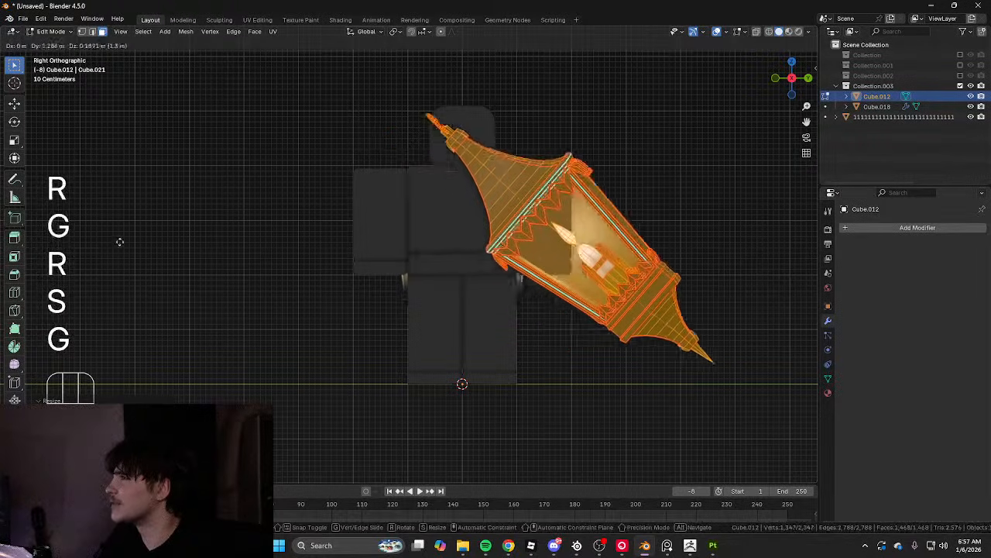
left_click(793, 230)
key("r")
left_click(697, 248)
key("s")
left_click(696, 242)
Shift the enlarged lantern closer to the torso, undoing one misplaced move, and refine its rotation and position
mouse_move(693, 242)
middle_mouse_down()
mouse_move(559, 243)
mouse_move(645, 165)
mouse_move(667, 123)
mouse_move(593, 170)
mouse_move(733, 195)
mouse_move(552, 201)
mouse_move(704, 204)
mouse_move(754, 223)
mouse_move(687, 228)
middle_mouse_up()
key("g")
left_click(600, 246)
key("ctrl+z")
key("g")
left_click(542, 244)
key("r")
left_click(561, 242)
key("g")
left_click(559, 244)
Adjust the large lantern's scale and placement over the torso, and view it in Object Mode
key("Tab")
left_click(646, 162)
key("Tab")
key("s")
key("g")
left_click(609, 210)
key("Tab")
left_click(551, 253)
left_click(552, 253)
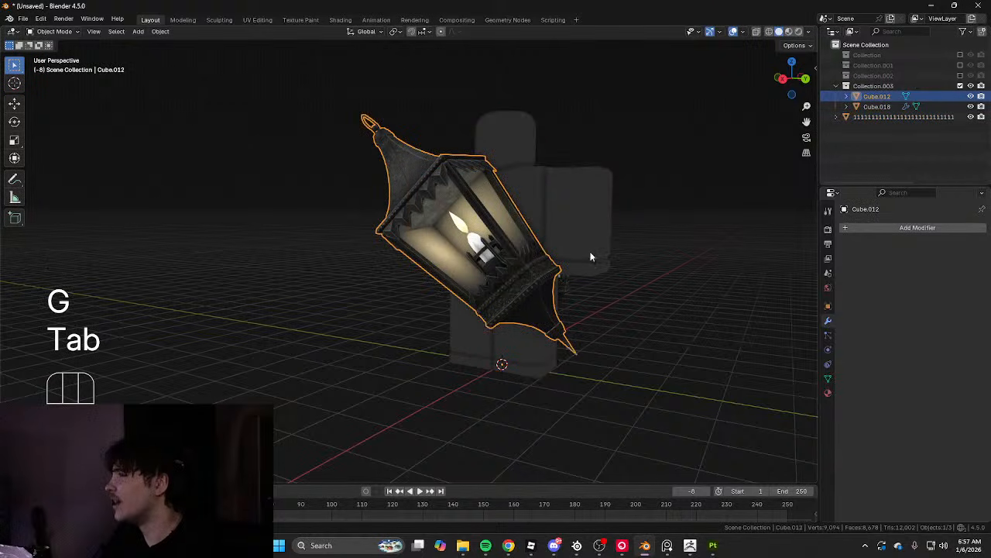
Rotate the large lantern upright in the right side view, using wireframe display to line it up vertically
key("x")
mouse_move(635, 253)
middle_mouse_down()
mouse_move(520, 256)
mouse_move(643, 249)
middle_mouse_up()
key("Tab")
middle_click_drag(501, 249, 520, 317, "alt")
key("r")
left_click(581, 291)
scroll(616, 252, "up", 2)
scroll(616, 253, "up", 4)
key("shift+z")
key("r")
left_click(605, 285)
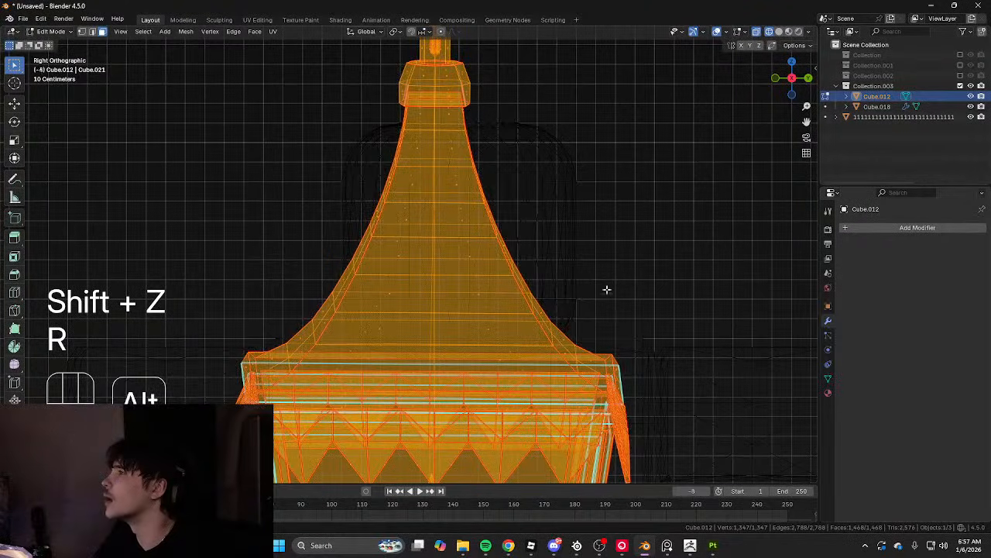
Rotate the large lantern and move it up beside the character model, near head height
scroll(554, 259, "down", 6)
middle_click_drag(606, 288, 500, 186, "alt")
scroll(500, 185, "up", 1)
key("r")
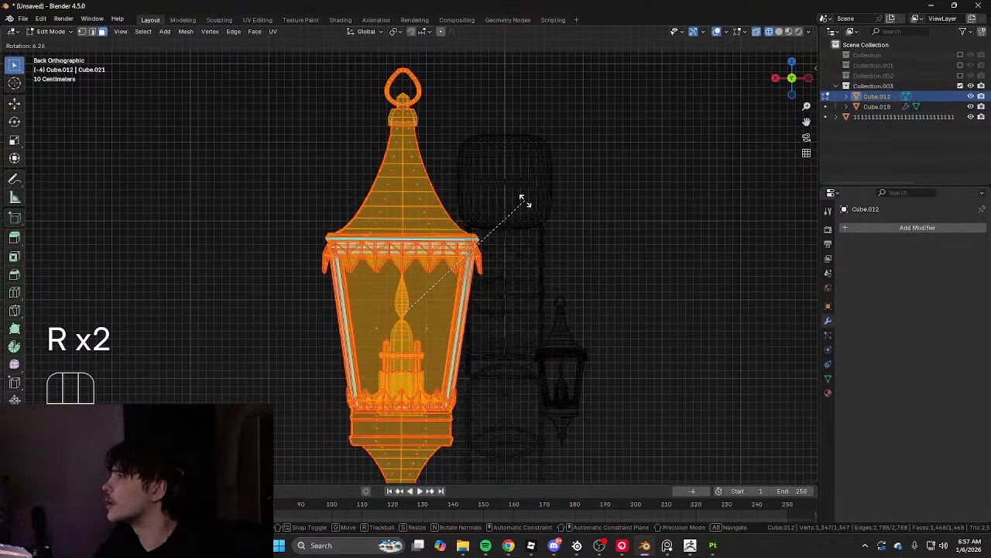
left_click(511, 228)
key("shift+z")
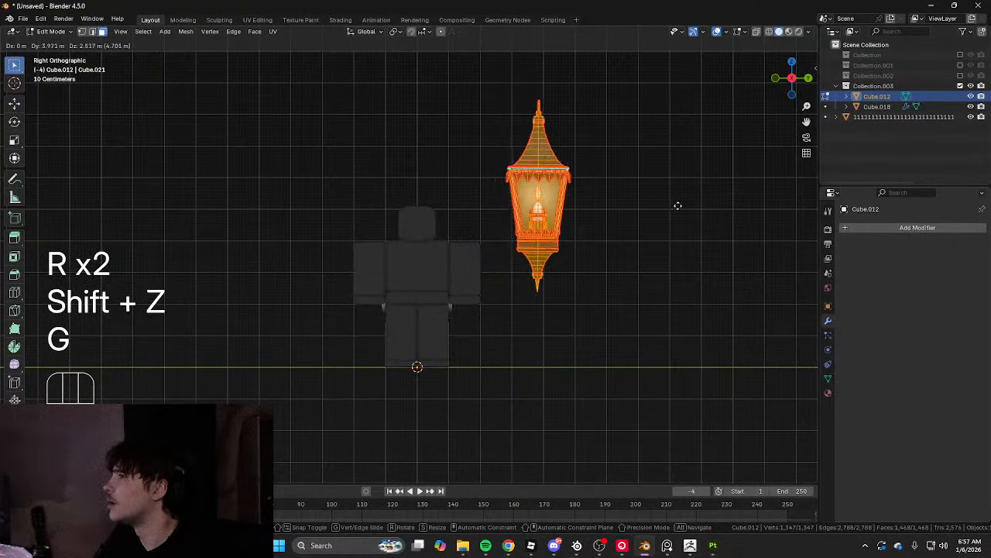
left_click(669, 202)
middle_click_drag(668, 205, 465, 186, "alt")
Separate the selected lantern geometry into its own object
key("Tab")
scroll(620, 297, "up", 1)
key("Tab")
middle_click_drag(464, 186, 463, 258)
scroll(389, 257, "up", 4)
key("p")
left_click(464, 258)
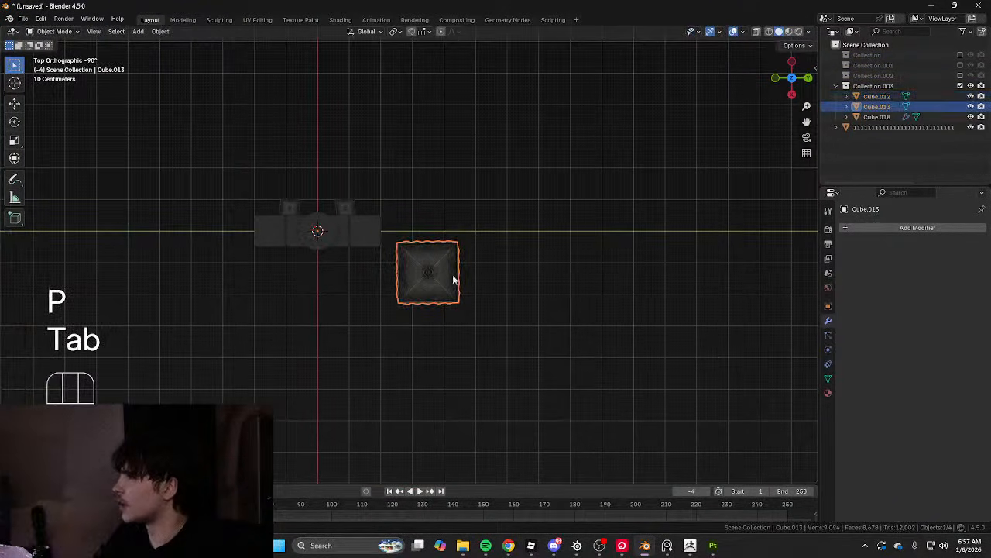
Scale down the separated lantern and move it closer to the character's arm
key("a")
key("s")
key("g")
left_click(500, 259)
key("Tab")
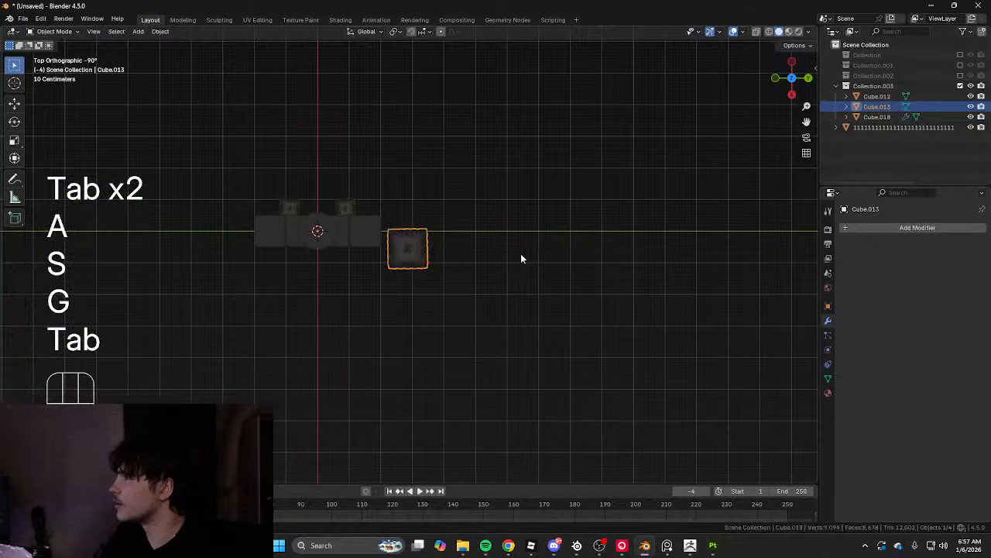
Mirror the separated lantern across the X axis and hide the small waist lanterns
key("ctrl+x")
middle_click_drag(802, 265, 480, 310)
key("h")
middle_click_drag(581, 343, 417, 238)
left_click(806, 154)
key("ctrl+alt+space")
middle_click_drag(609, 254, 588, 201)
key("ctrl+alt+space")
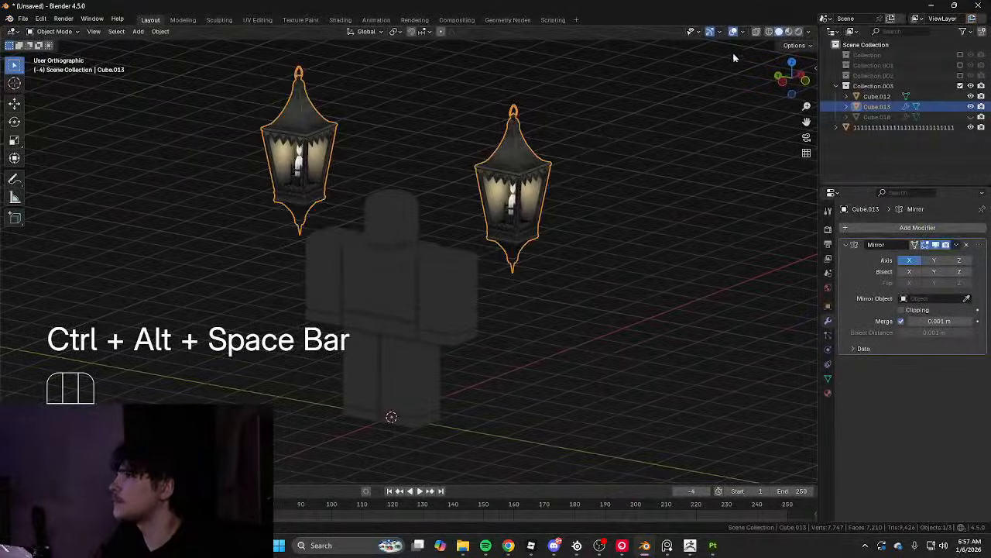
Move the whole mirrored lantern mesh about 0.91 m along X and -1.46 m along Y
key("Tab")
key("a")
middle_click_drag(586, 115, 531, 217, "alt")
key("g")
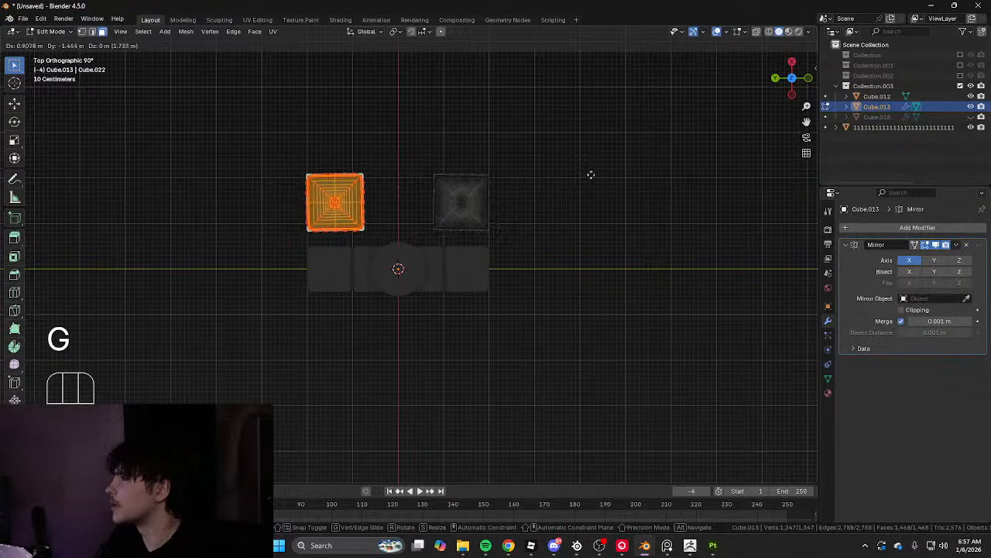
left_click(591, 175)
key("Tab")
middle_click_drag(591, 194, 612, 195)
Rotate the floating lantern and reposition it above the character's shoulder
key("Tab")
key("r")
key("g")
left_click(529, 115)
key("Tab")
middle_click_drag(529, 115, 536, 232)
key("Tab")
key("r")
key("r")
left_click(466, 178)
key("Tab")
Examine the floating lantern's mesh density in wireframe shading
scroll(536, 233, "up", 3)
key("Tab")
middle_click_drag(385, 191, 576, 181)
key("a")
key("shift+z")
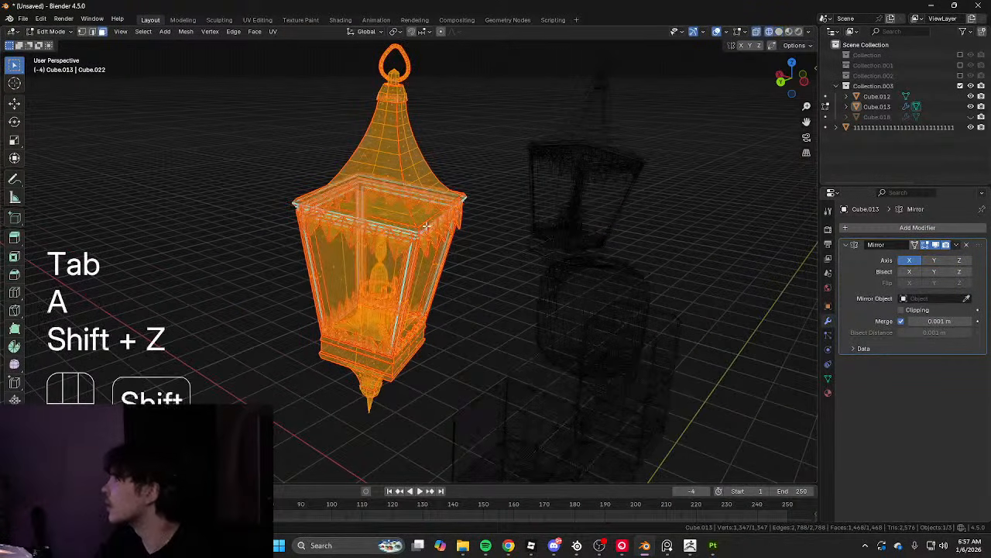
middle_click_drag(427, 224, 397, 224)
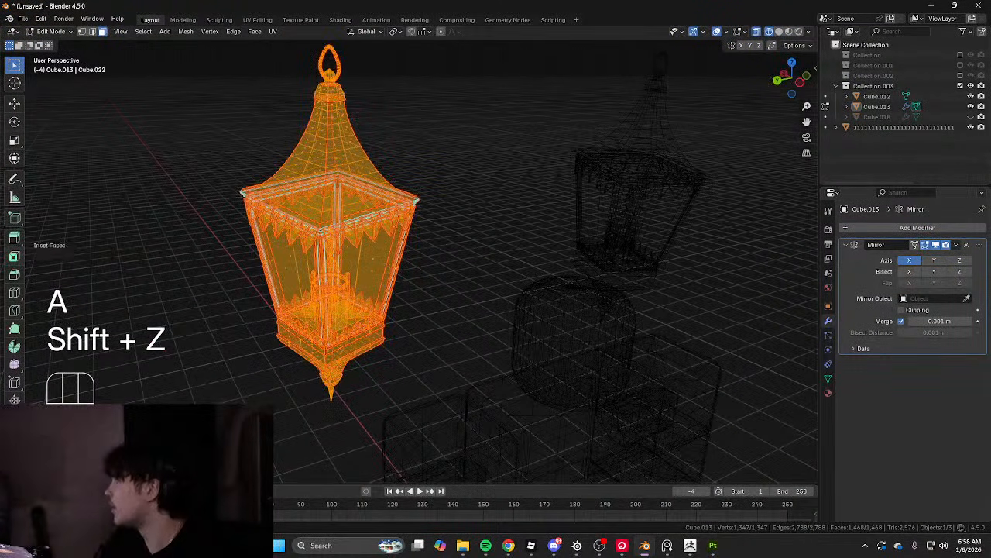
middle_click_drag(285, 203, 326, 261, "shift")
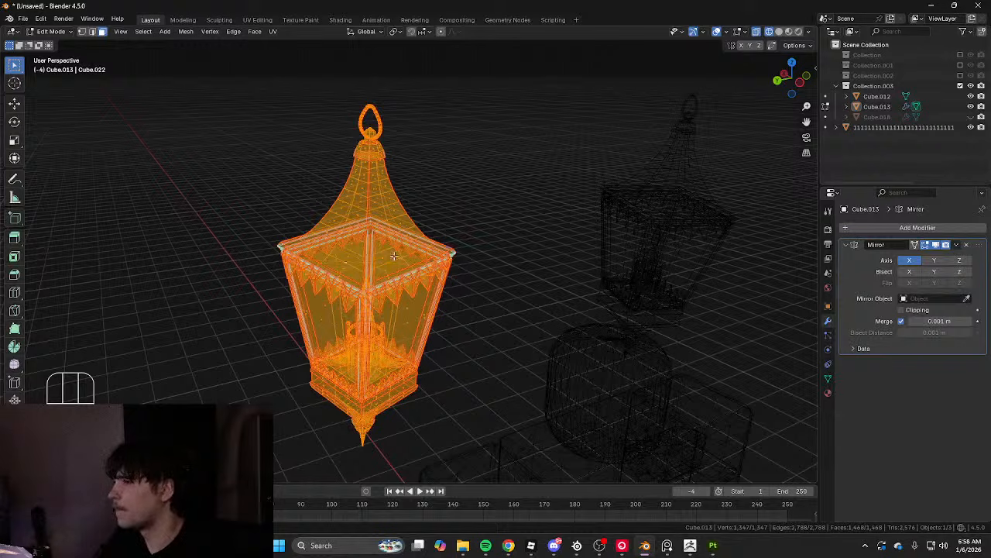
left_click(418, 250)
key("2")
middle_click_drag(418, 249, 405, 223)
key("shift+z")
Dissolve four horizontal edge loops on the floating lantern's roof
mouse_move(341, 203)
middle_mouse_down("shift")
mouse_move(419, 249)
mouse_move(414, 361)
mouse_move(420, 337)
middle_mouse_up("shift")
scroll(421, 250, "up", 1)
key("2")
scroll(420, 337, "up", 4)
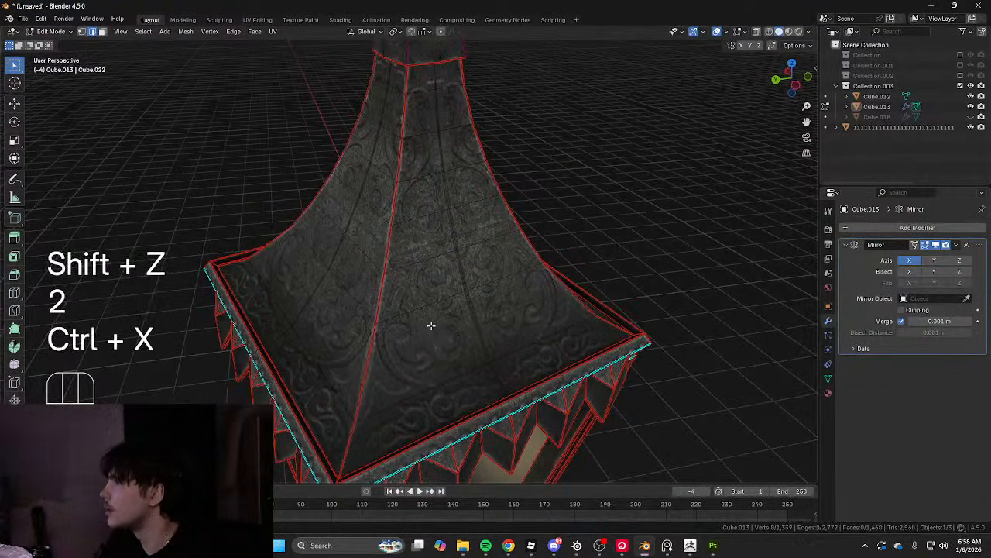
key("ctrl+x")
key("Tab")
scroll(488, 223, "down", 5)
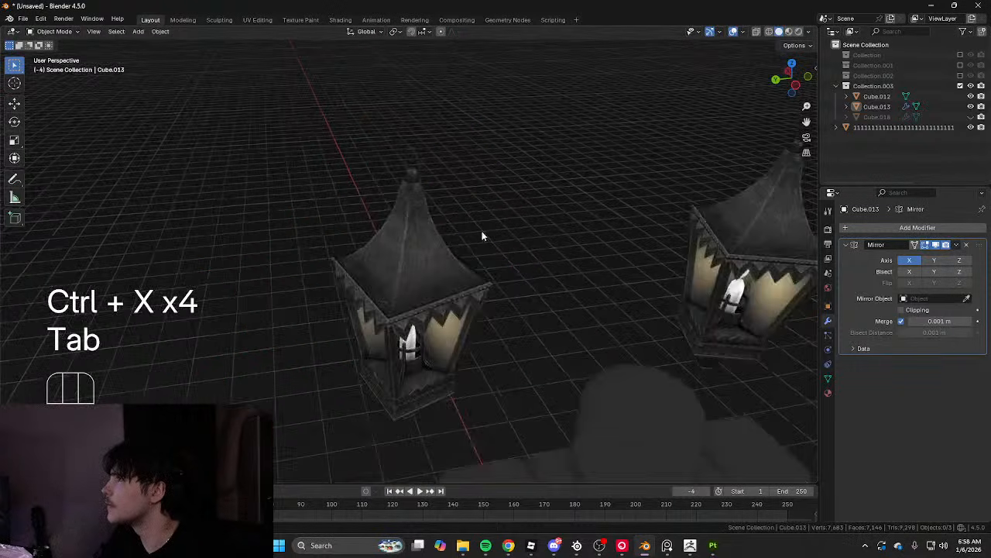
middle_click_drag(481, 230, 474, 211)
Dissolve three edge loops on the tapered base beneath the floating lantern
key("Tab")
key("a")
middle_click_drag(469, 310, 489, 244)
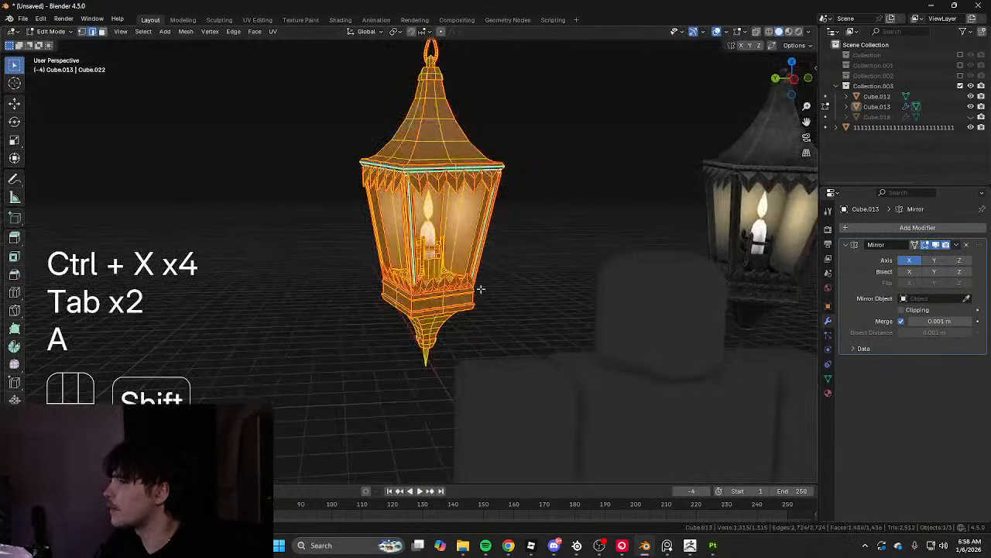
key("Tab")
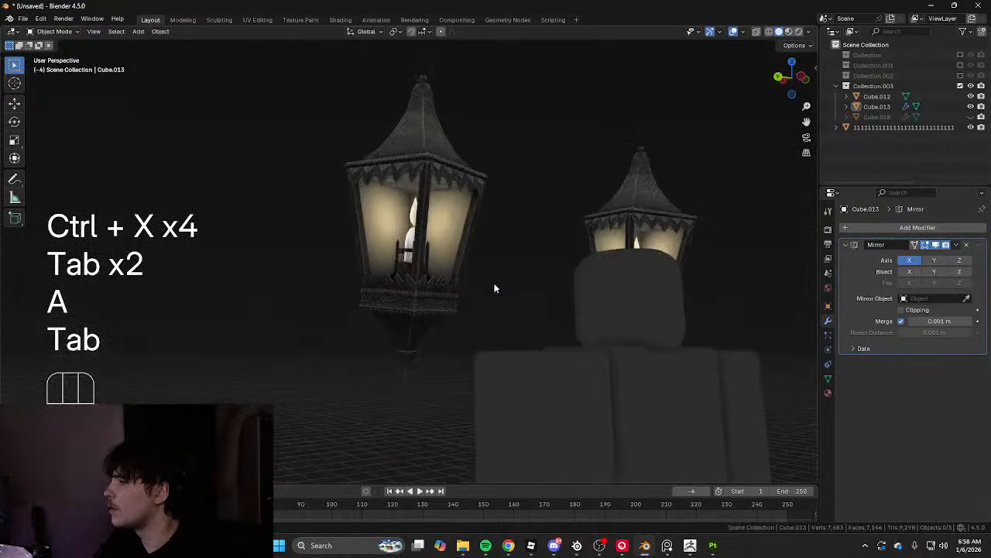
key("Tab")
scroll(494, 287, "up", 3)
middle_click_drag(403, 464, 387, 248, "shift")
scroll(381, 255, "down", 1)
key("2")
key("ctrl+x")
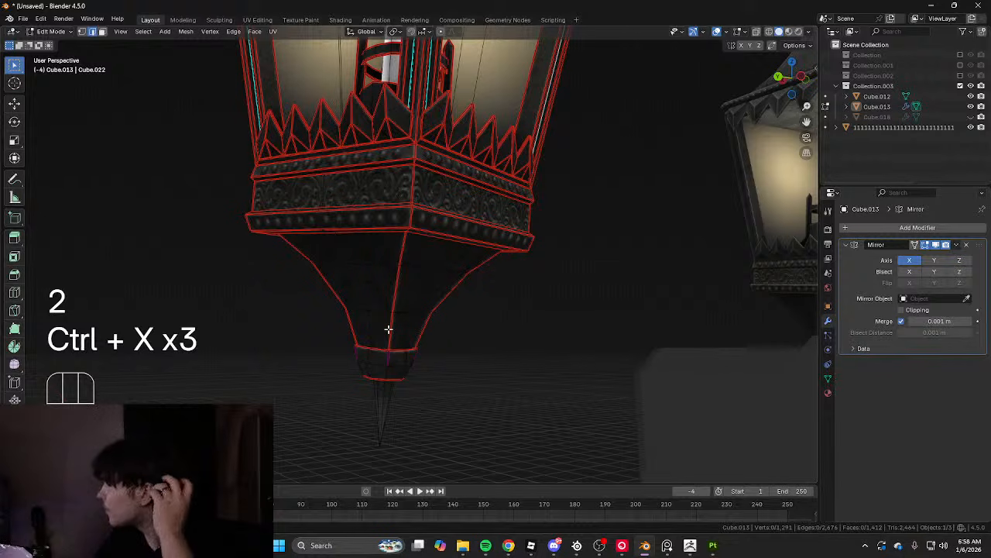
Examine the edges of the candle holder and the interior floor inside the lantern
middle_click_drag(372, 249, 465, 329)
key("2")
left_click(427, 326)
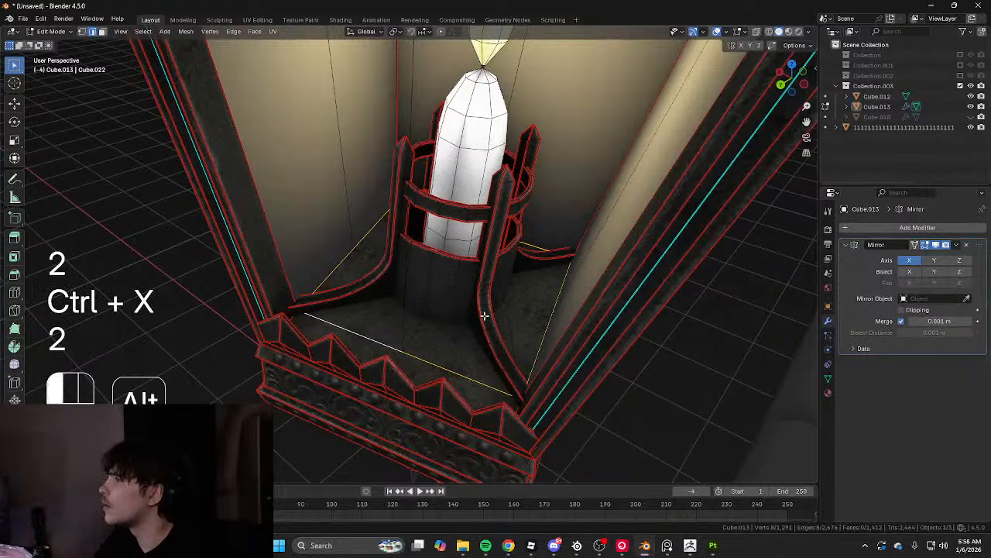
scroll(497, 316, "up", 4)
middle_click_drag(534, 343, 500, 303, "shift")
scroll(500, 303, "up", 2)
key("2")
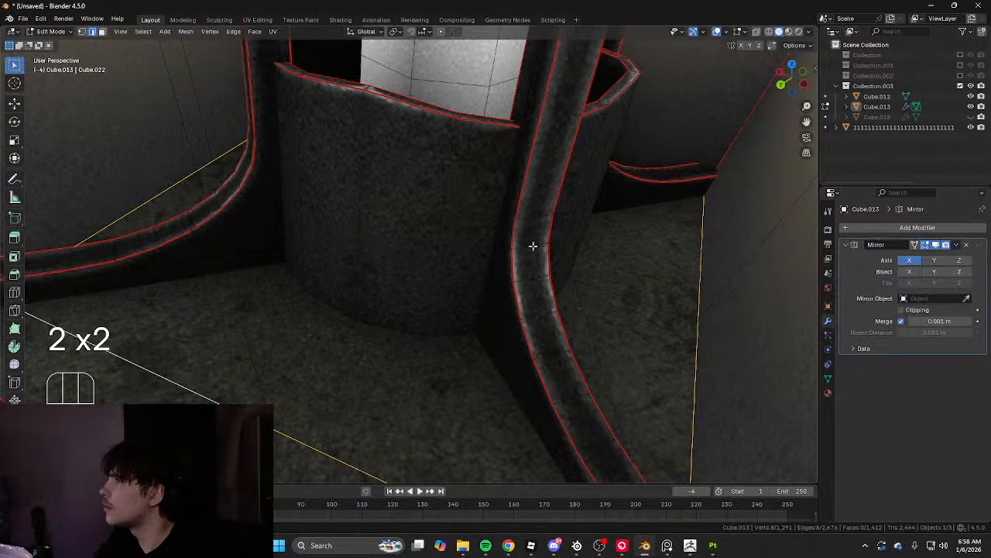
scroll(533, 223, "down", 7)
key("Tab")
scroll(464, 227, "up", 4)
key("Tab")
key("2")
scroll(447, 256, "down", 2)
key("3")
middle_click_drag(478, 257, 456, 310)
Examine the floating lanterns around the character, with and without the mesh edges shown
key("Tab")
scroll(411, 252, "down", 4)
left_click(664, 248)
scroll(664, 248, "up", 2)
key("Tab")
key("Tab")
scroll(464, 294, "down", 5)
key("Tab")
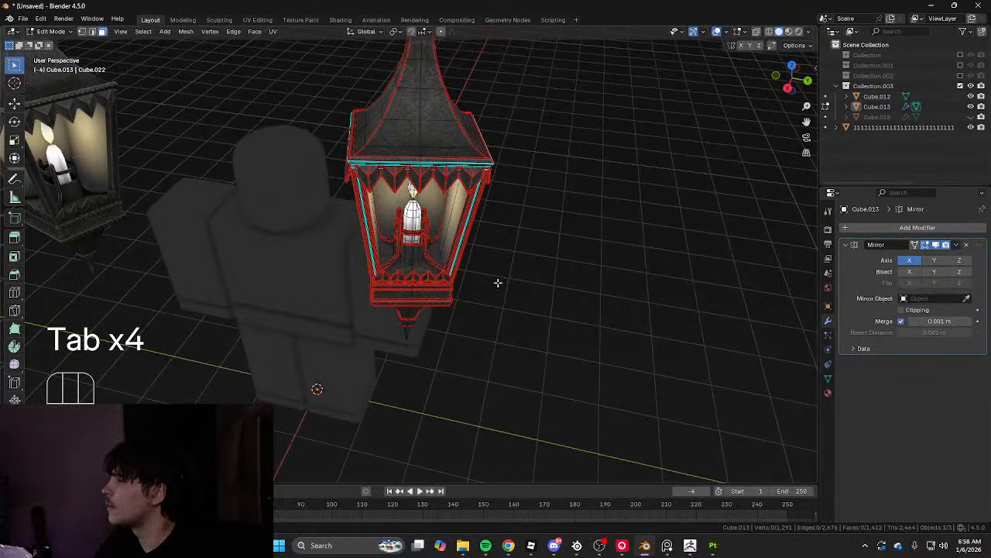
Dissolve three edge loops along one side of the lantern's hanging ring
key("a")
middle_click_drag(498, 281, 465, 433)
middle_click_drag(414, 266, 329, 333)
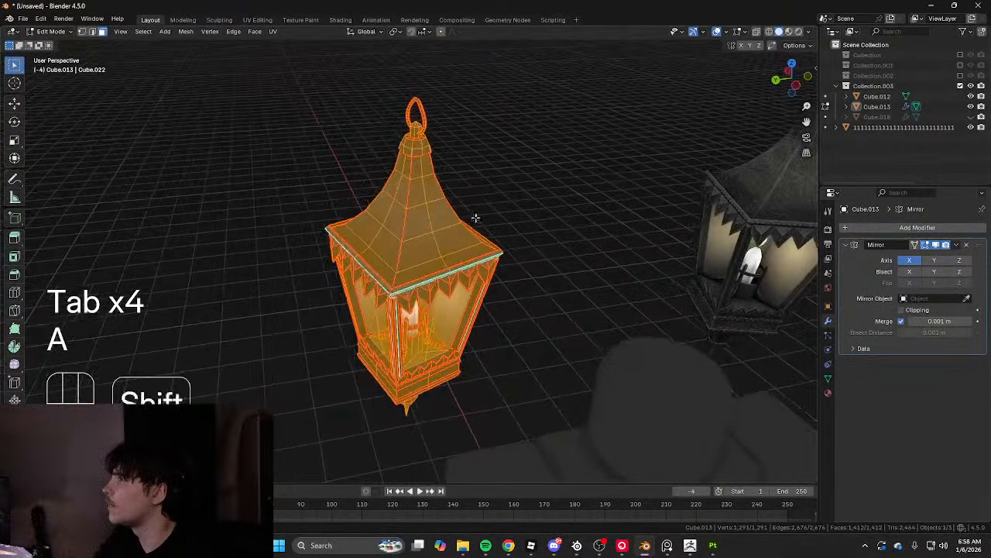
middle_click_drag(476, 217, 504, 325, "shift")
scroll(503, 325, "up", 3)
middle_click_drag(503, 325, 495, 269)
scroll(496, 270, "up", 3)
middle_click_drag(460, 312, 415, 316)
key("2")
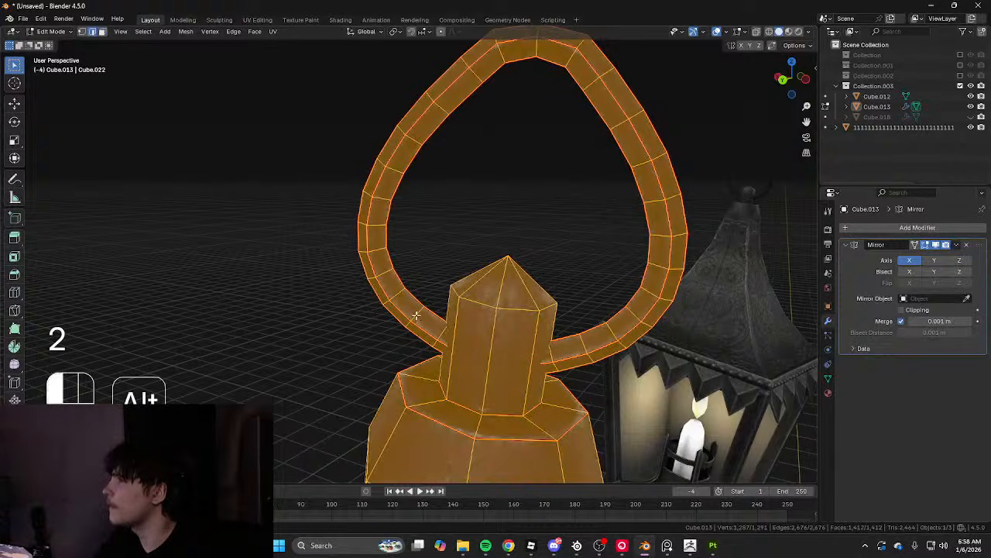
left_click(416, 316, "alt")
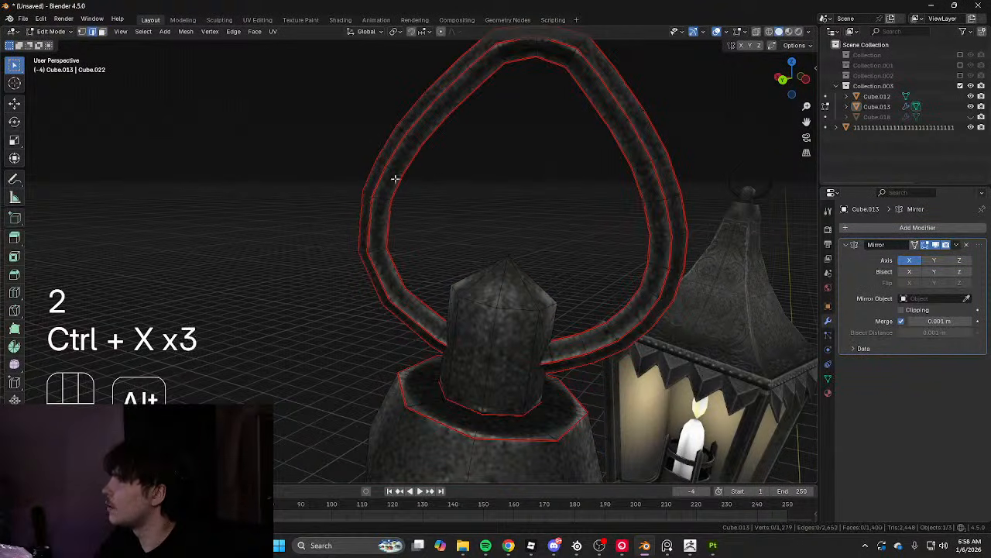
Dissolve seven more edge loops around the rest of the hanging ring and leave mesh editing
middle_click_drag(509, 91, 500, 313)
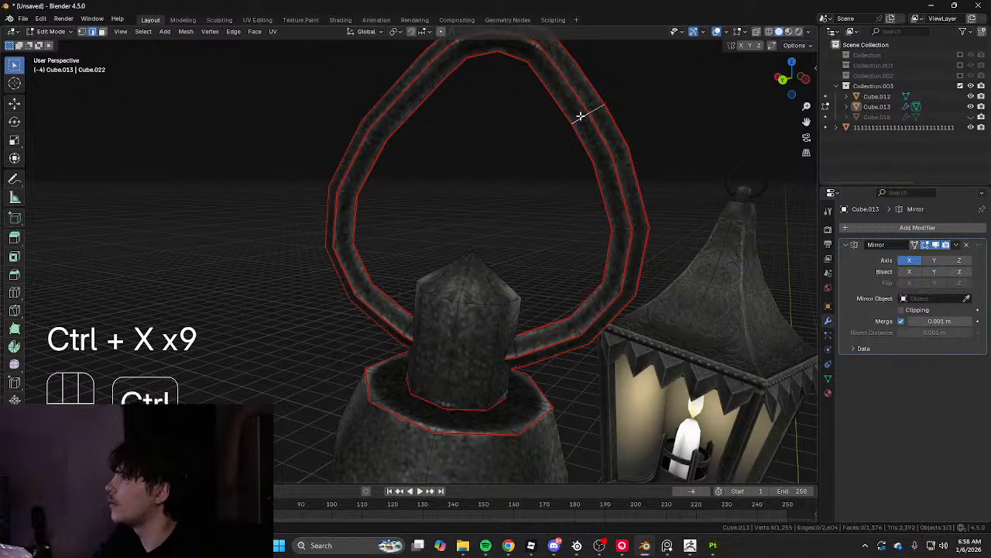
key("ctrl+x")
scroll(555, 131, "down", 4)
key("Tab")
scroll(553, 147, "down", 8)
middle_click_drag(556, 255, 414, 92, "shift")
scroll(414, 232, "down", 5)
middle_click_drag(414, 246, 425, 186)
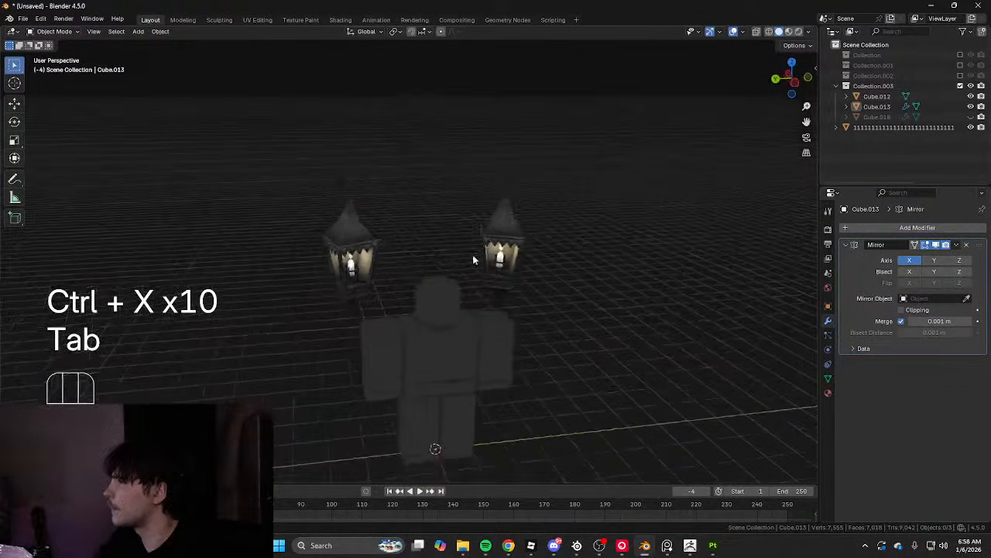
Unhide the small waist lanterns and view the character straight on
key("alt+h")
left_click(578, 271)
middle_click_drag(577, 271, 547, 215)
scroll(547, 216, "up", 2)
middle_click_drag(489, 275, 433, 337, "alt")
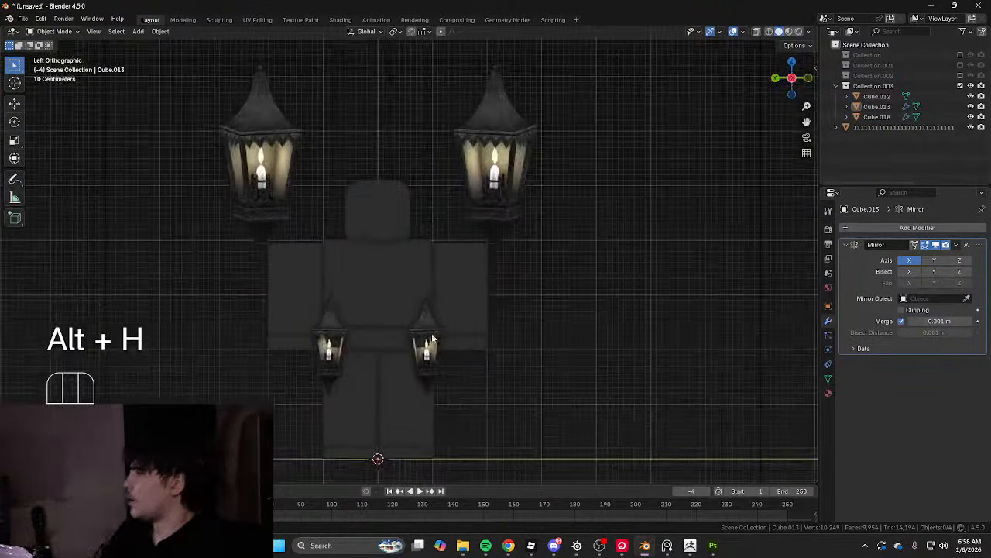
Raise the small waist lantern mesh to the character's head height
scroll(433, 338, "up", 2)
left_click(424, 358)
key("Tab")
key("a")
scroll(576, 322, "up", 2, "shift")
key("g")
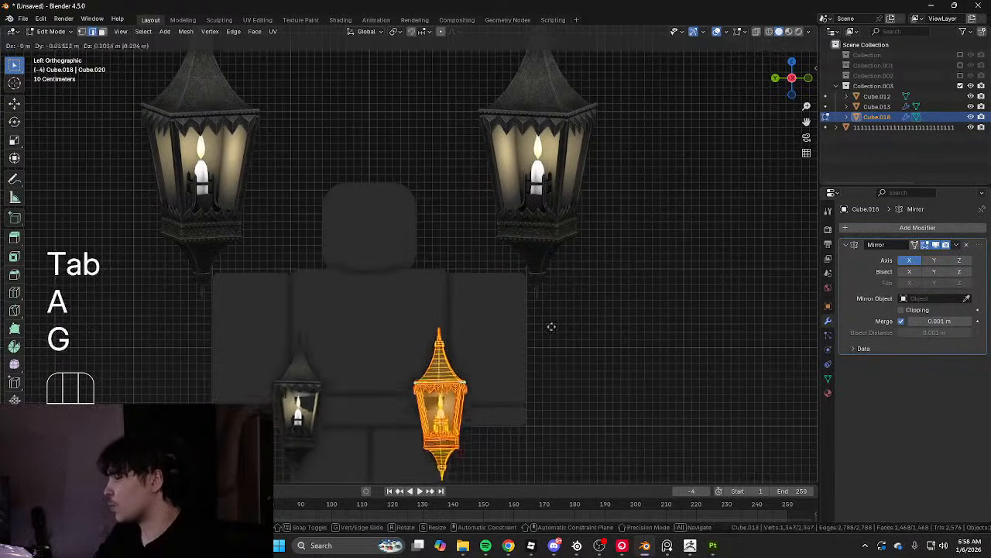
middle_click_drag(538, 261, 504, 276, "alt")
key("g")
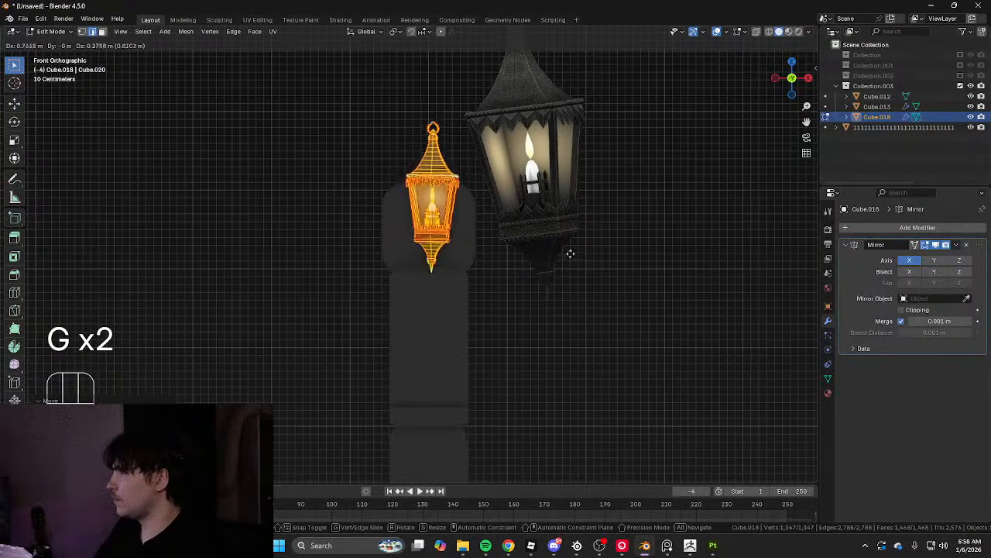
left_click(564, 241)
key("Tab")
scroll(697, 261, "down", 2)
middle_click_drag(564, 241, 577, 309)
left_click(697, 261)
Lower the small lantern to the character's waist and pull it out of the body
key("Tab")
middle_click_drag(578, 309, 611, 255, "shift")
scroll(611, 255, "up", 2)
key("g")
left_click(587, 448)
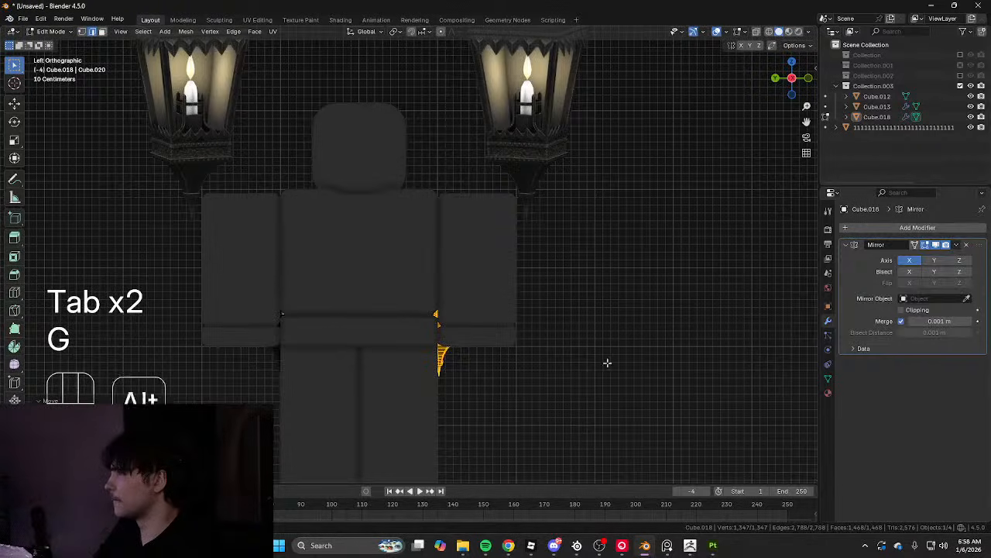
key("g")
middle_click_drag(609, 363, 548, 361, "alt")
left_click(436, 351)
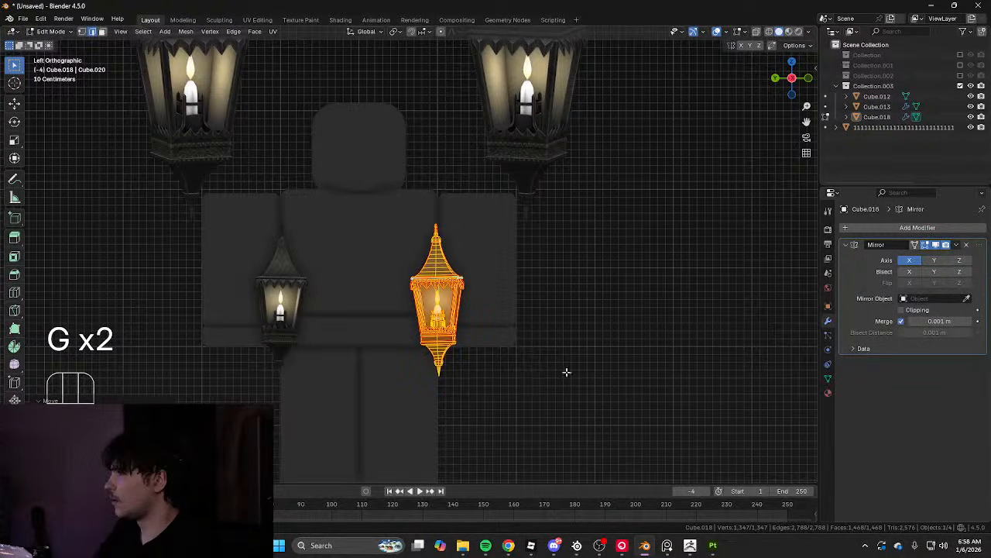
Tilt the small lantern in the front view and reposition it against the character's hip
middle_click_drag(621, 370, 467, 307, "alt")
key("g")
left_click(549, 336)
key("r")
left_click(467, 222)
key("g")
left_click(444, 220)
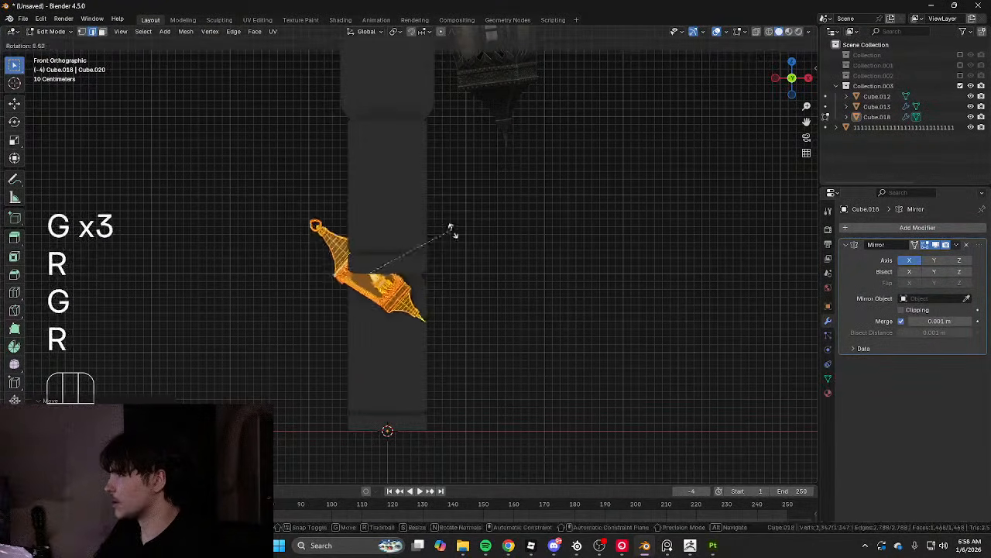
left_click(456, 231)
key("Tab")
Fine-tune the tilted lantern's position at the hip
middle_click_drag(480, 238, 537, 279)
key("Tab")
key("g")
left_click(631, 263)
key("Tab")
scroll(641, 275, "down", 4)
scroll(537, 279, "up", 3)
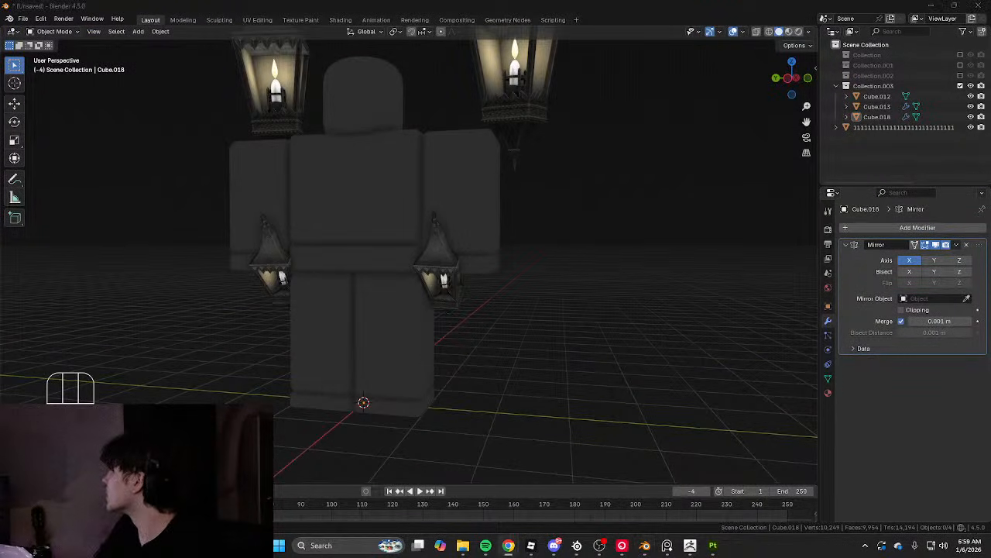
Switch to the browser and rotate the 3D preview of Roblox's Grunge Lantern Waist item
left_click_drag(2, 128, 495, 2)
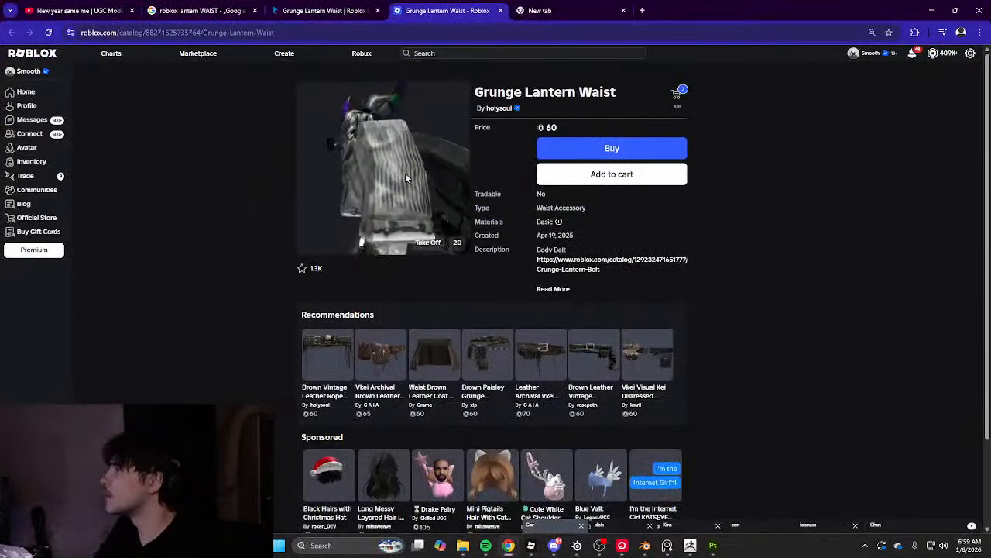
left_click_drag(405, 173, 418, 223)
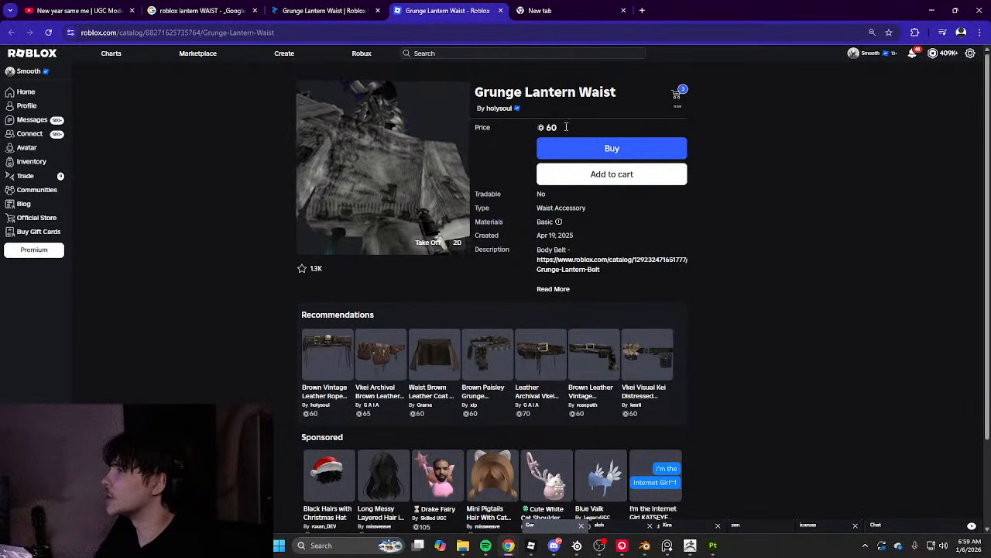
Switch back to Blender and select the small waist lantern's entire mesh for editing in the side view
left_click_drag(689, 10, 0, 117)
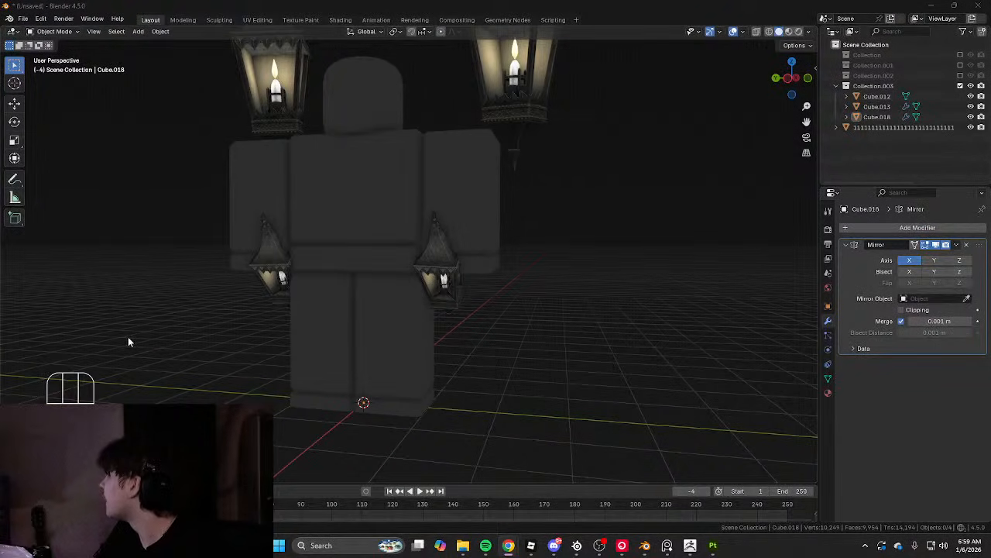
scroll(170, 338, "up", 3)
middle_click_drag(221, 338, 283, 315, "shift")
scroll(282, 315, "down", 2)
middle_click_drag(313, 280, 313, 308, "shift")
left_click(467, 294)
key("Tab")
key("a")
middle_click_drag(467, 296, 430, 326, "alt")
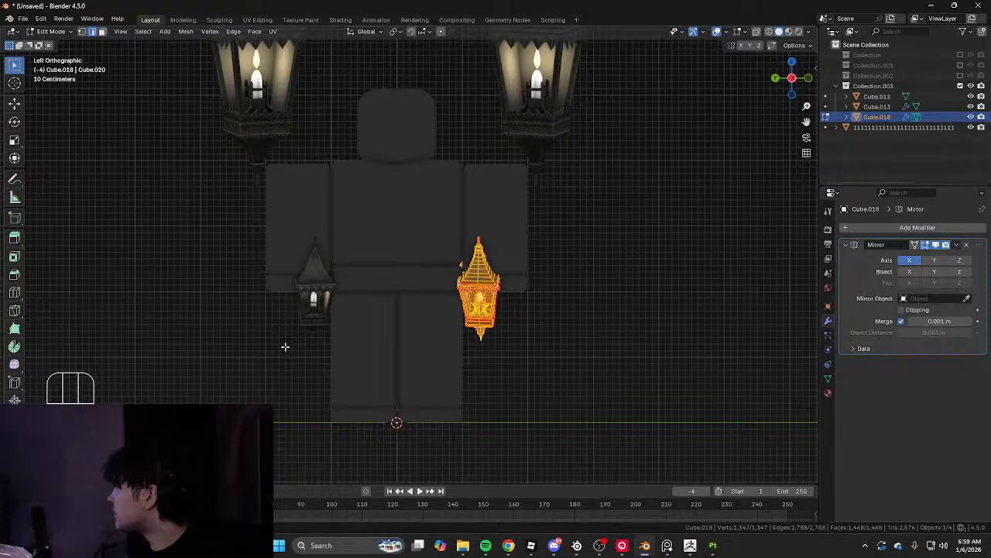
Rotate the small lantern to a new angle and move it beside the character's hip
scroll(327, 335, "up", 2)
middle_click_drag(364, 329, 314, 298)
key("r")
left_click(535, 288)
middle_click_drag(534, 288, 583, 303)
key("r")
key("t")
left_click(579, 283)
key("g")
left_click(505, 319)
Try further rotations of the small lantern from different views and undo the last one
key("r")
key("r")
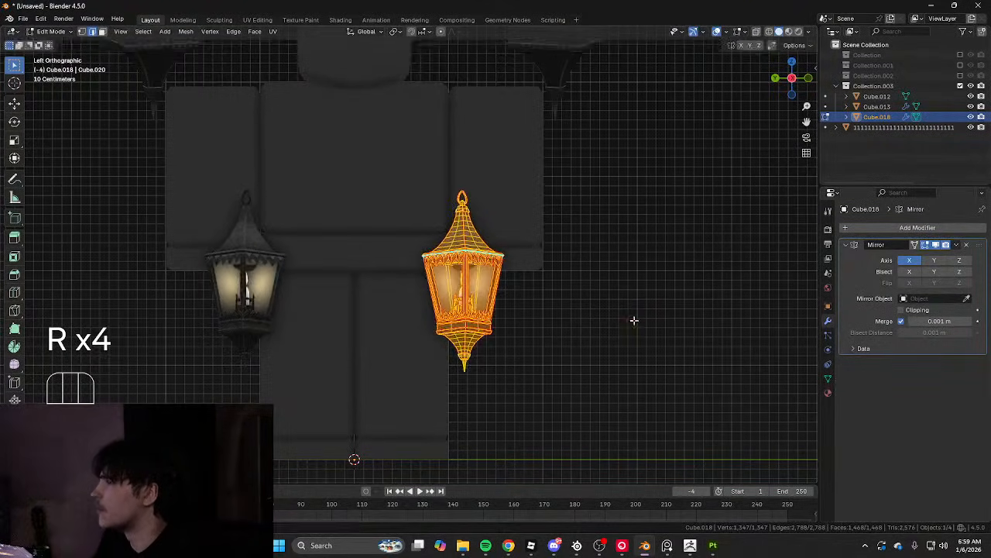
key("r")
middle_click_drag(630, 303, 481, 285)
key("r")
key("r")
left_click(648, 304)
key("ctrl+z")
Move the small lantern and adjust its tilt in the front view so it rests against the hip
key("g")
key("r")
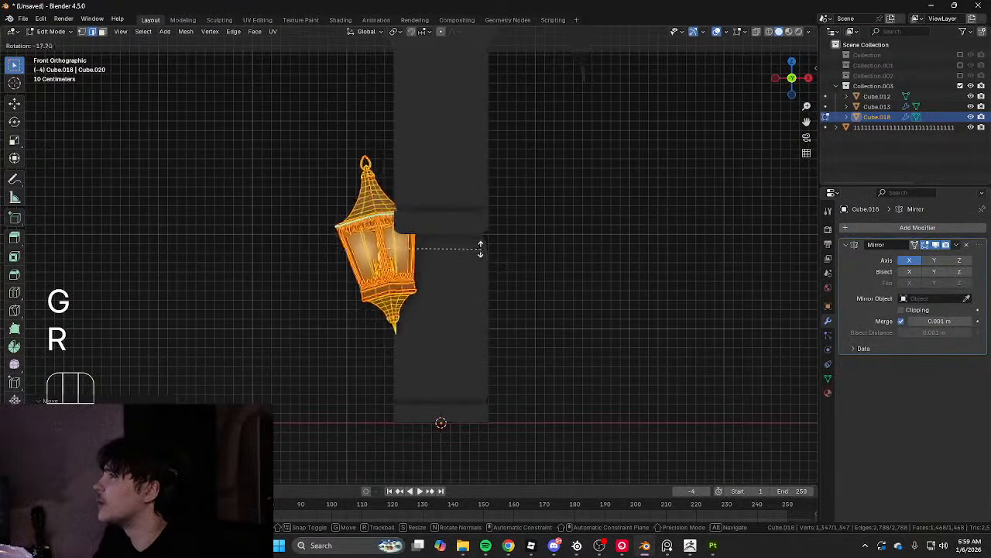
left_click(480, 250)
middle_click_drag(481, 252, 545, 237)
key("r")
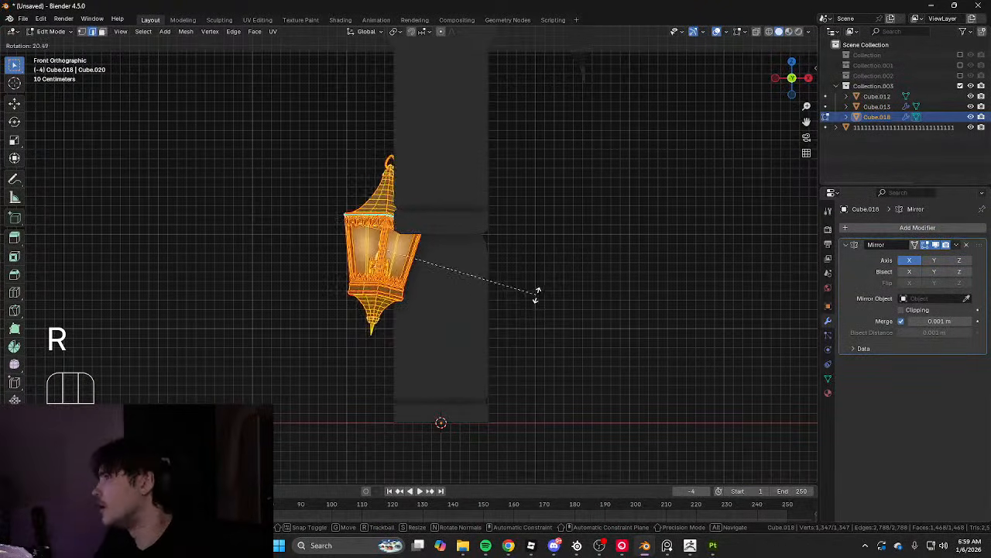
left_click(535, 298)
middle_click_drag(535, 298, 349, 290)
key("g")
left_click(423, 286)
Rotate the small lantern in the side view until it hangs nearly upright beside the hip
middle_click_drag(424, 285, 544, 283, "alt")
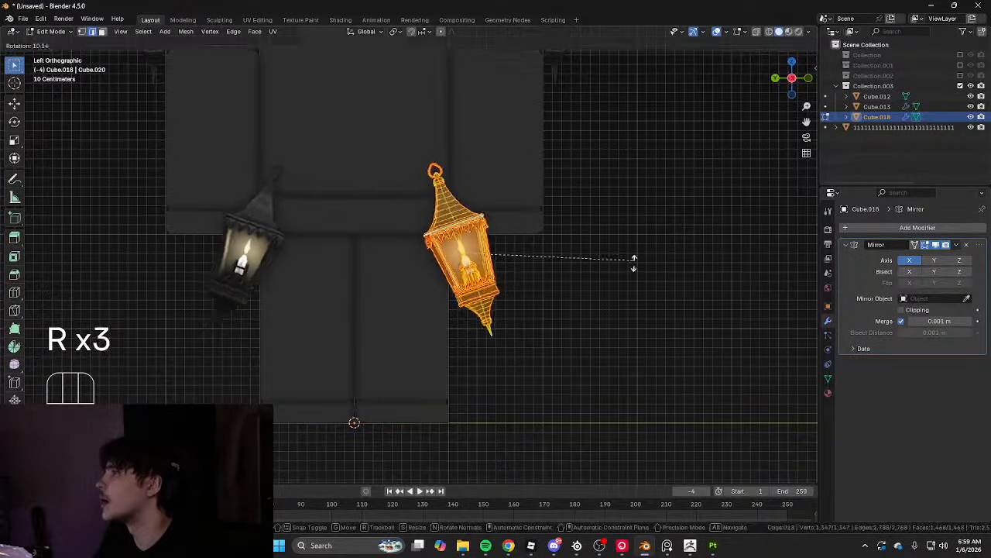
key("r")
middle_click_drag(574, 308, 529, 271, "alt")
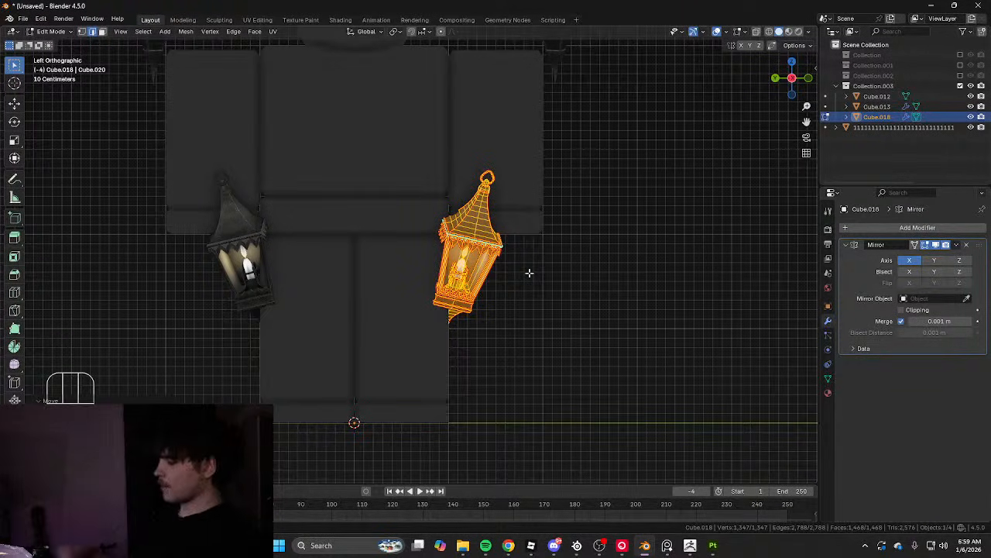
middle_click_drag(530, 273, 668, 212)
key("r")
key("r")
left_click(523, 230)
key("r")
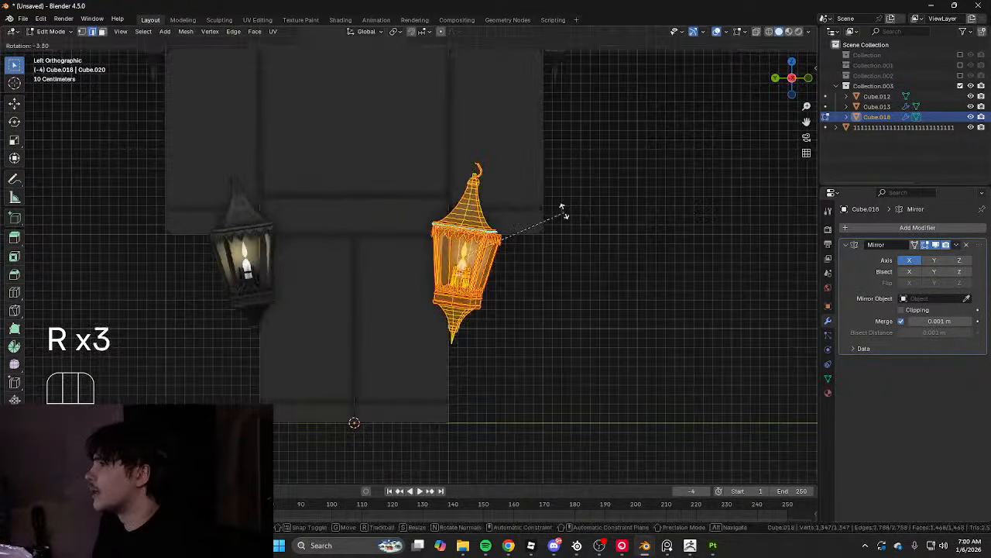
left_click(556, 202)
Reposition the small lantern against the front of the body in the front view
middle_click_drag(555, 202, 459, 206, "alt")
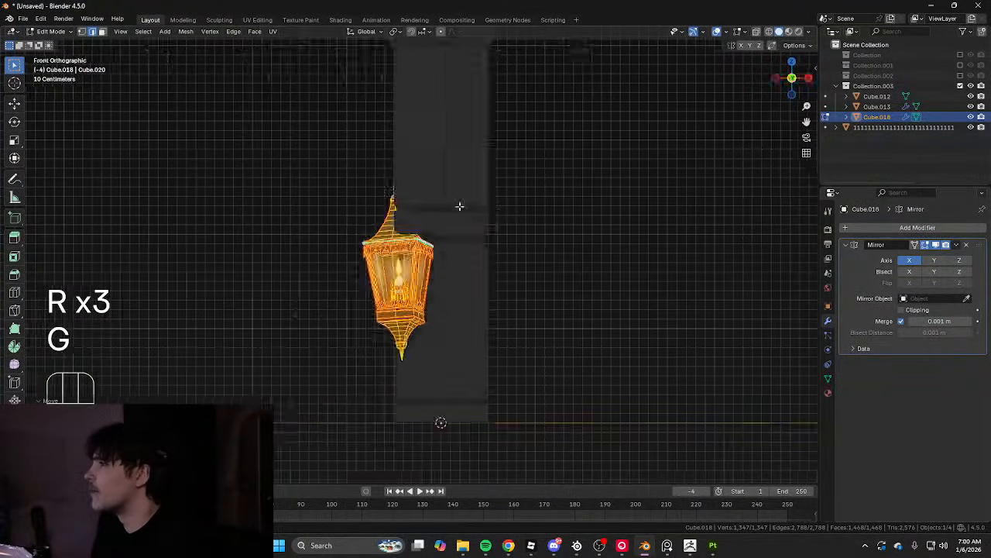
left_click(544, 228)
middle_click_drag(559, 243, 458, 248, "alt")
middle_click_drag(532, 294, 523, 316, "shift")
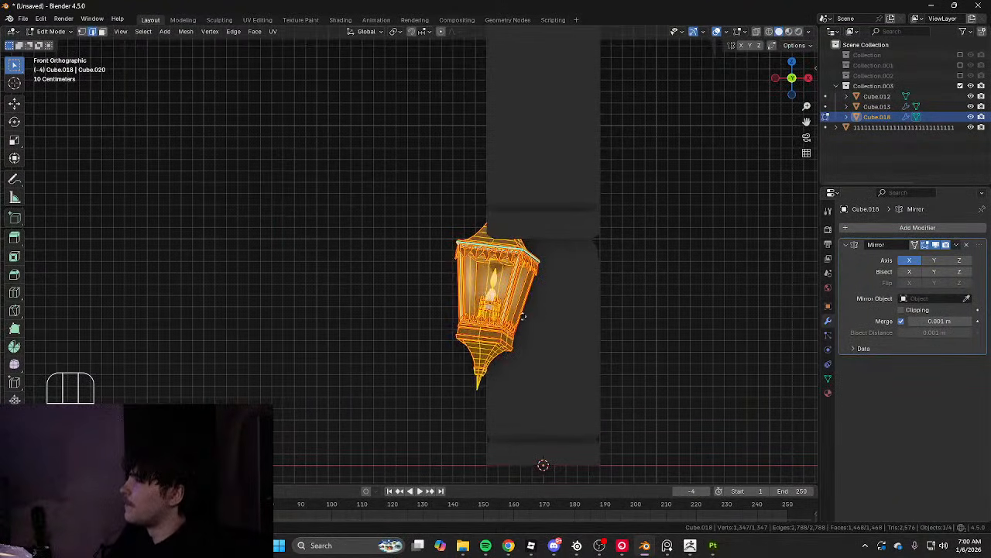
key("g")
key("r")
Turn the small lantern in the top view and shift its position at the hip
middle_click_drag(498, 230, 542, 294, "alt")
key("r")
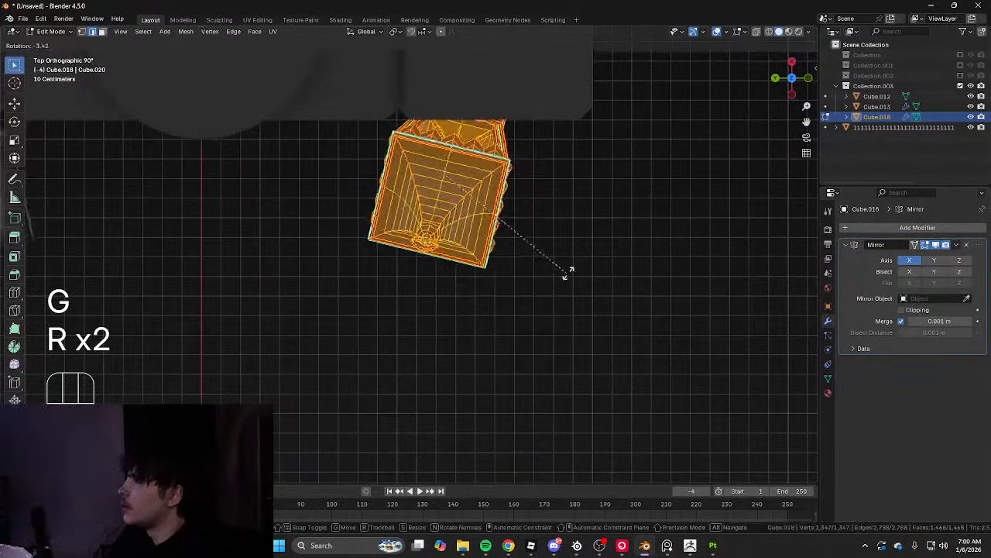
left_click(560, 195)
middle_click_drag(558, 171, 579, 162, "alt")
key("g")
left_click(555, 168)
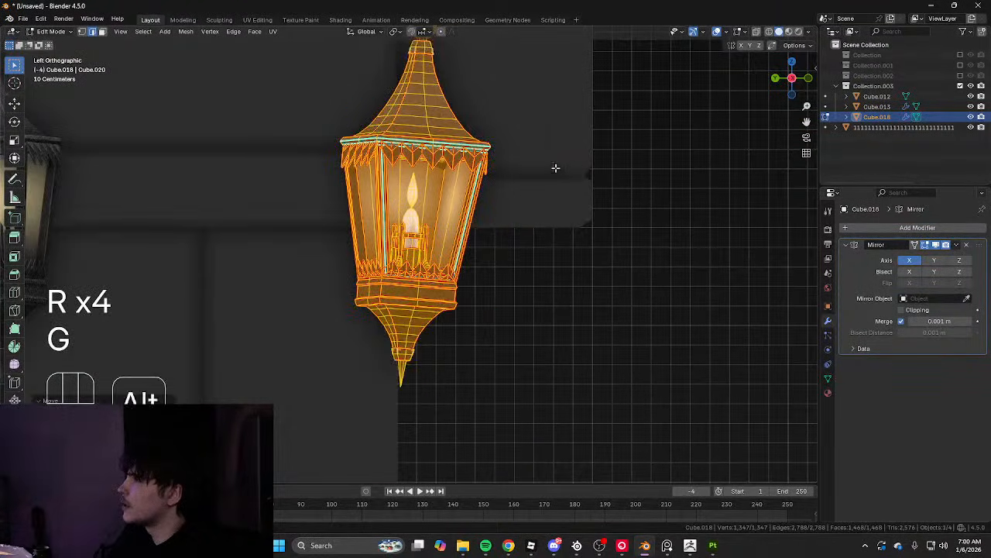
Nudge the small lantern closer into place at the hip, checking the mirrored pair between moves
middle_click_drag(576, 256, 568, 323, "alt")
key("g")
left_click(556, 300)
key("Tab")
scroll(589, 217, "down", 4)
key("Tab")
key("g")
left_click(670, 246)
key("Tab")
key("Tab")
key("g")
left_click(538, 264)
Reselect the small lantern's whole mesh and move it again at the waist
key("r")
scroll(599, 250, "down", 3)
key("Tab")
key("a")
key("a")
scroll(494, 259, "up", 6)
key("g")
left_click(535, 270)
Move and slightly turn the small lantern in the top view with wireframe shading, then restore solid shading
key("Tab")
key("Tab")
key("g")
key("shift+z")
key("r")
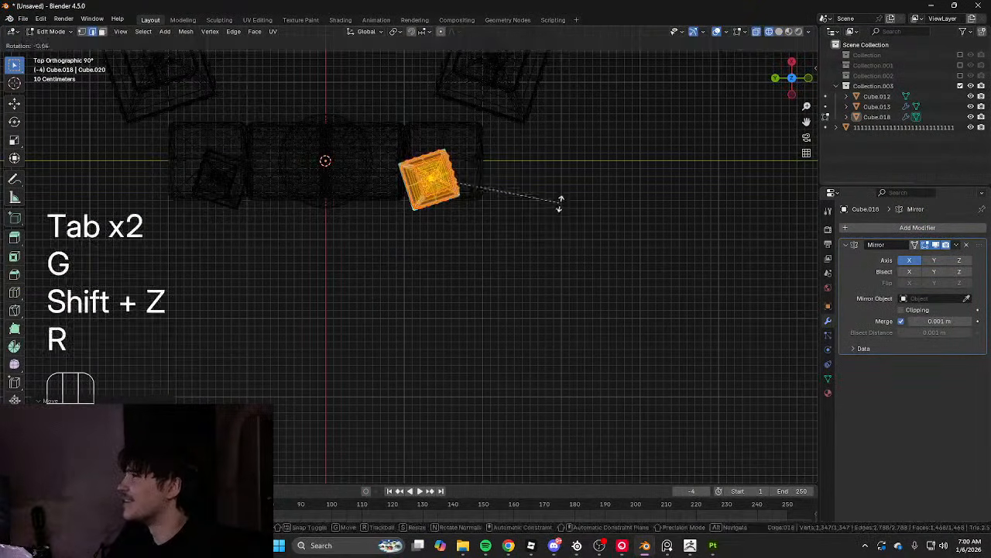
left_click(549, 233)
mouse_move(551, 234)
middle_mouse_down()
mouse_move(558, 255)
mouse_move(315, 212)
mouse_move(619, 238)
mouse_move(551, 248)
mouse_move(515, 234)
middle_mouse_up()
key("shift+z")
Shift the small lantern in several moves so it sits partly in front of the body, and finish its rotation in the top view
middle_click_drag(515, 234, 532, 246, "alt")
key("g")
left_click(524, 234)
key("g")
left_click(616, 217)
key("g")
left_click(632, 219)
key("r")
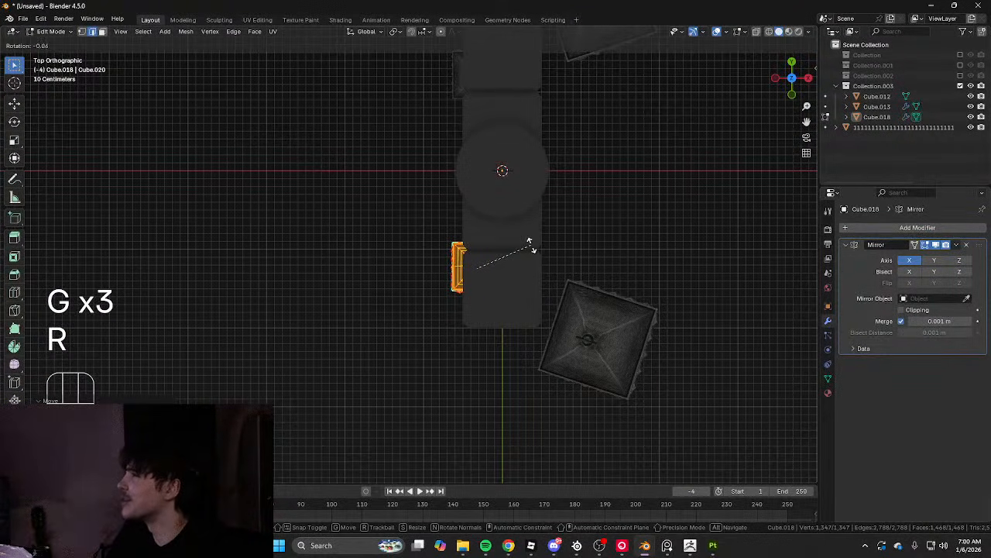
left_click(532, 245)
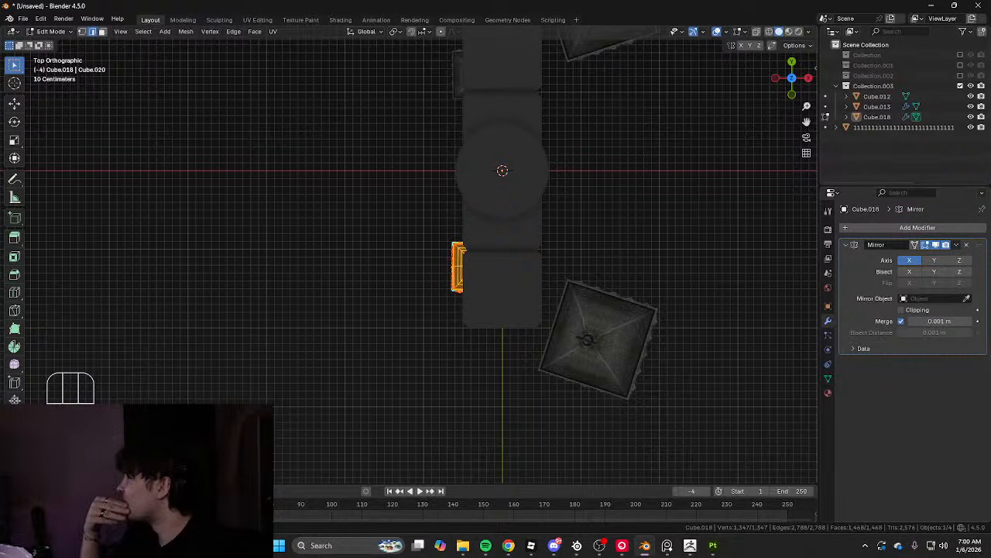
Move the small lantern outward in the front view, then try a free rotation and undo it
middle_click_drag(213, 380, 244, 245)
left_click(368, 241)
key("r")
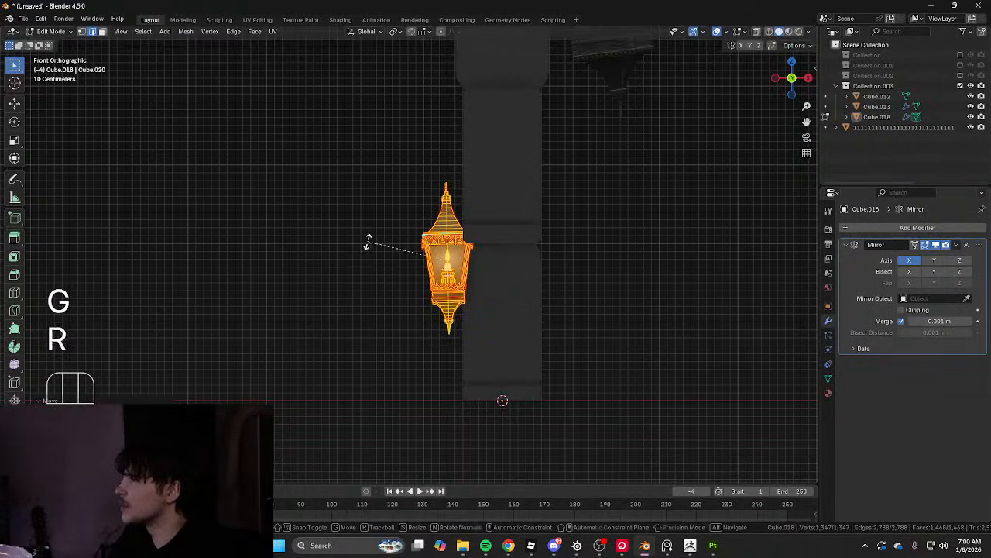
key("r")
left_click(320, 238)
key("ctrl+z")
middle_click_drag(418, 230, 500, 250)
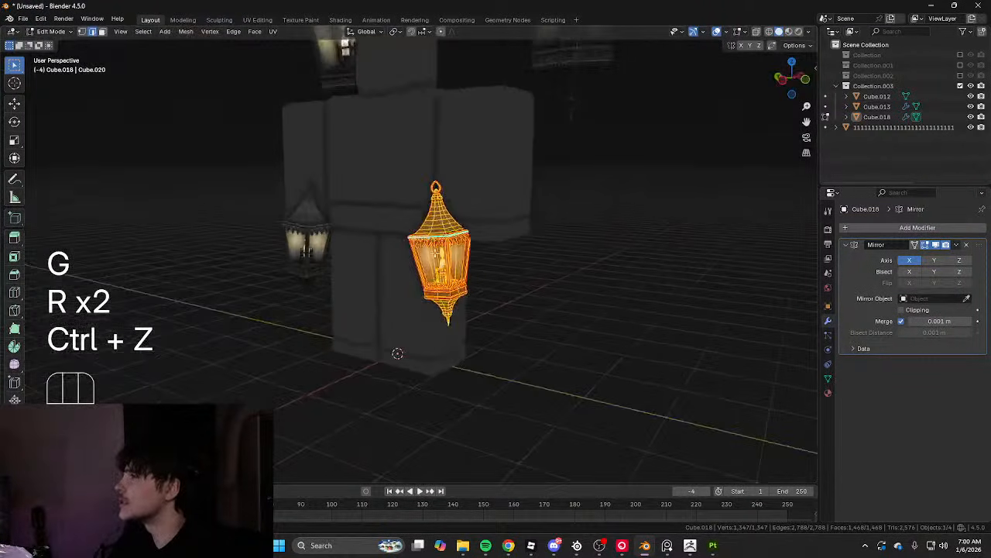
middle_click_drag(418, 257, 99, 266)
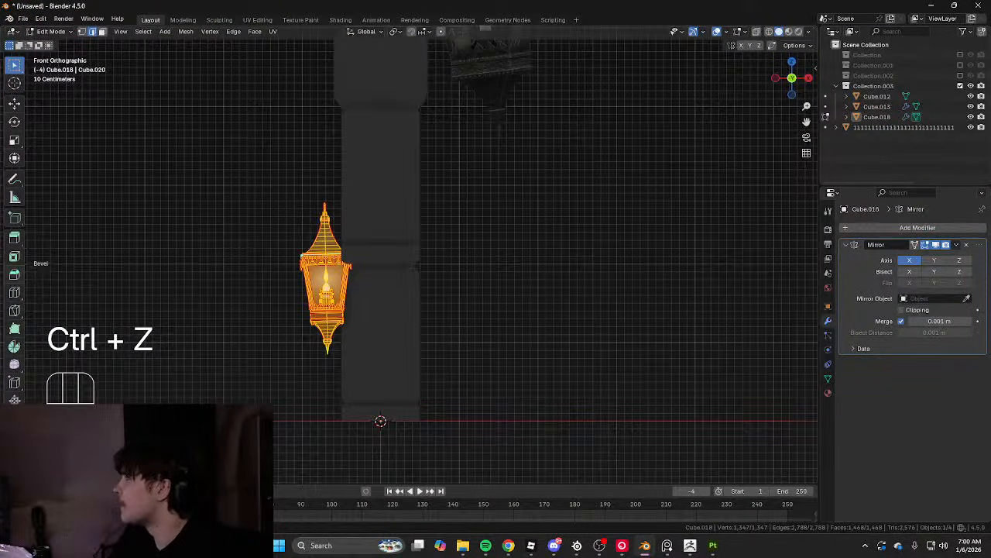
middle_click_drag(264, 242, 562, 257)
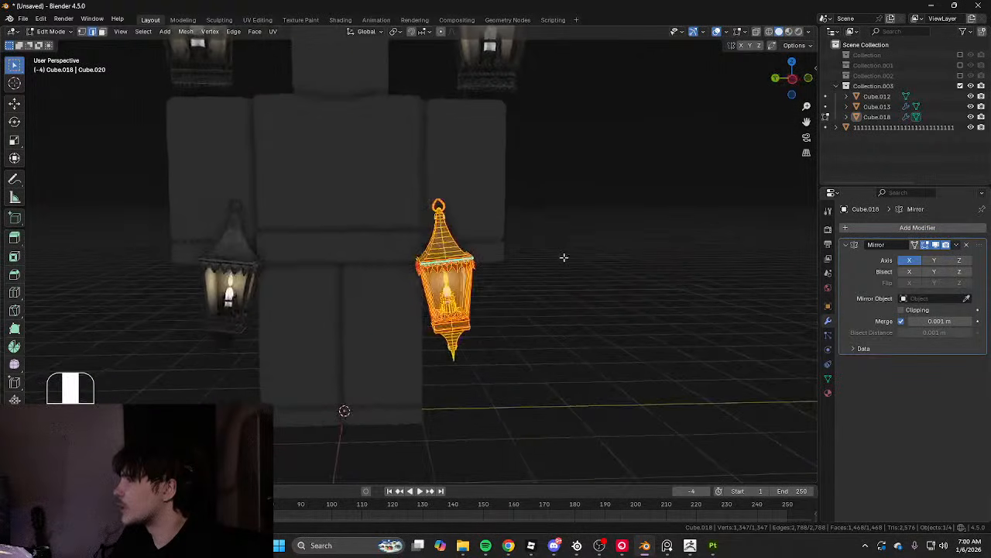
Rotate the small lantern freely, undo the last rotation, and tilt its top toward the body in the side view
key("r")
key("r")
middle_click_drag(637, 251, 627, 258, "alt")
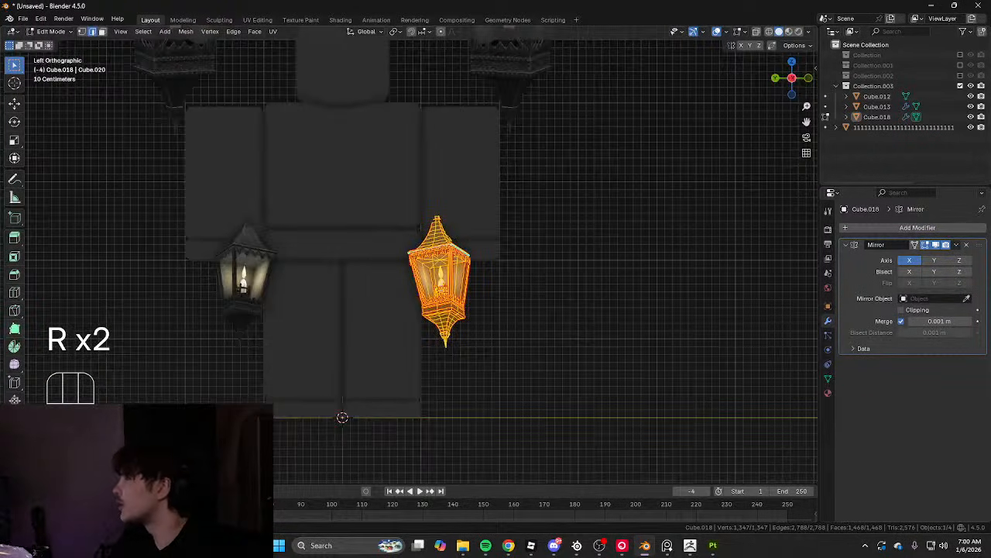
key("r")
key("r")
key("ctrl+z")
key("r")
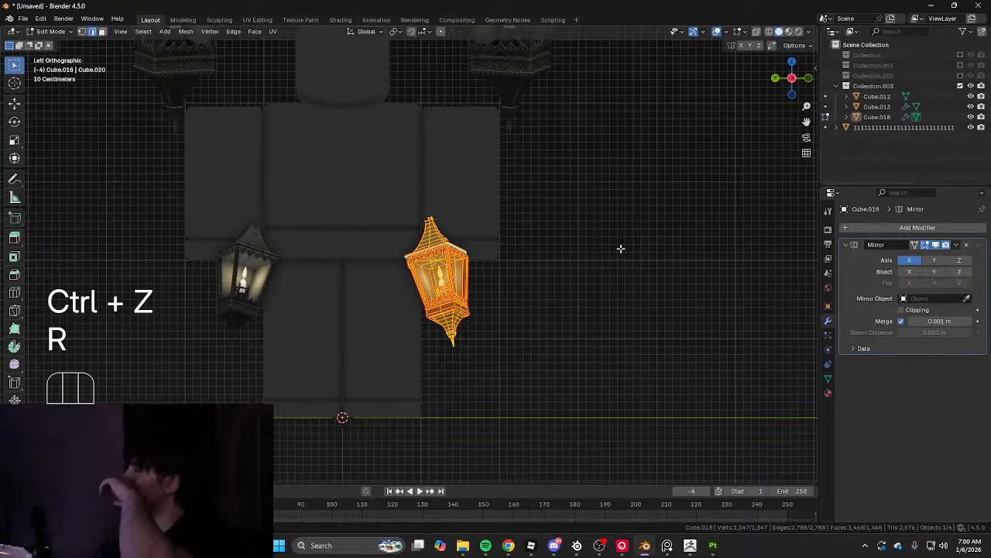
Refine the small lantern's free rotation and nudge it into place at the hip
scroll(620, 248, "up", 4)
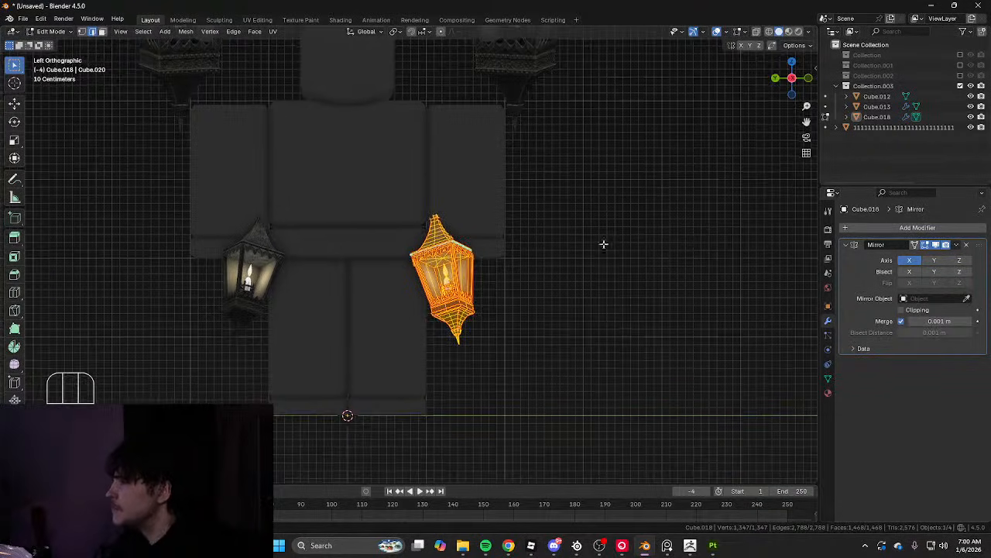
key("r")
key("r")
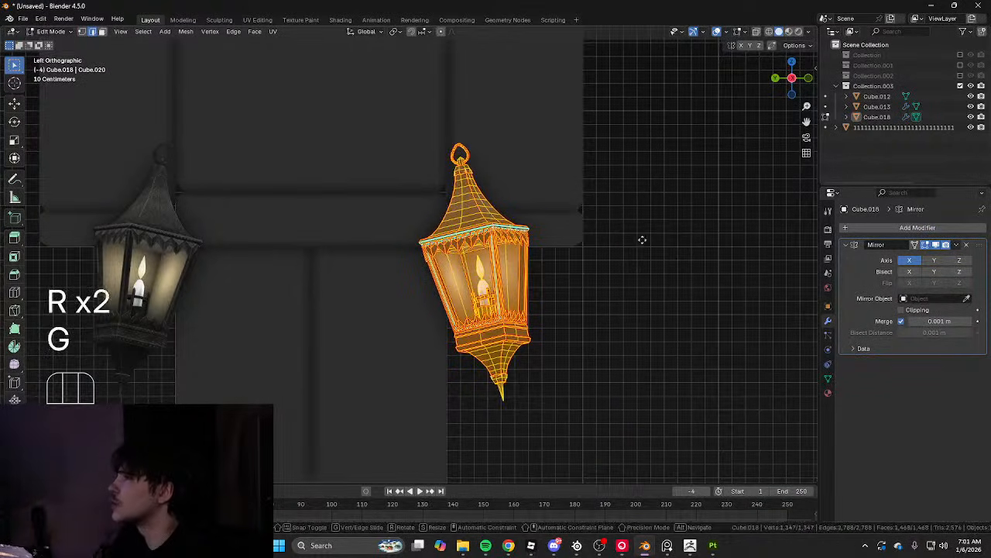
left_click(629, 241)
Make a final position adjustment to the small lantern, leave mesh editing and inspect the arrangement on the character
key("Tab")
middle_click_drag(628, 241, 639, 255)
key("Tab")
middle_click_drag(639, 256, 571, 277)
key("g")
left_click(735, 262)
key("Tab")
scroll(481, 280, "down", 4)
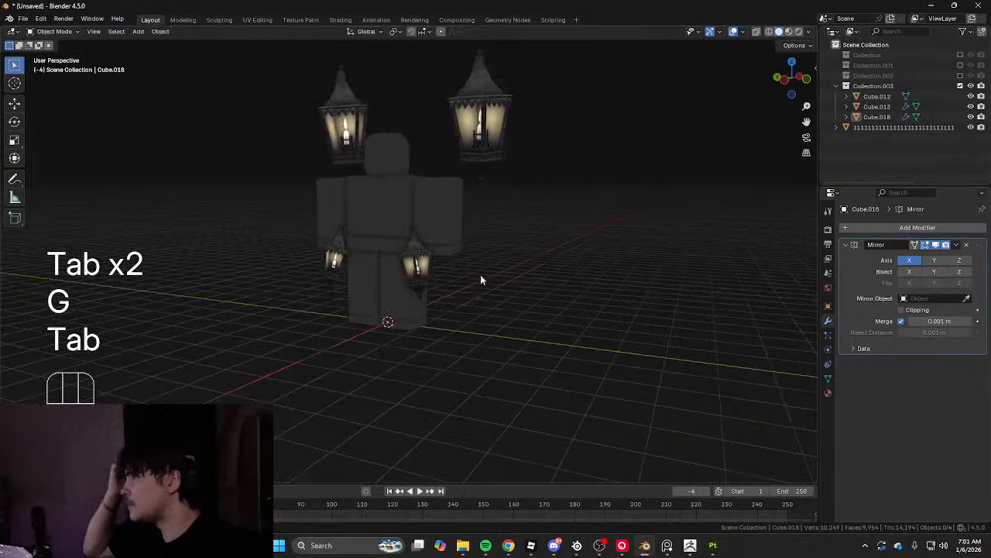
middle_click_drag(480, 280, 552, 280)
scroll(467, 321, "up", 3)
middle_click_drag(447, 222, 286, 310, "shift")
scroll(466, 317, "up", 3)
middle_click_drag(286, 309, 486, 314, "shift")
Switch to Substance 3D Painter, close the texture export dialog and bring back the interface panels
left_click(711, 545)
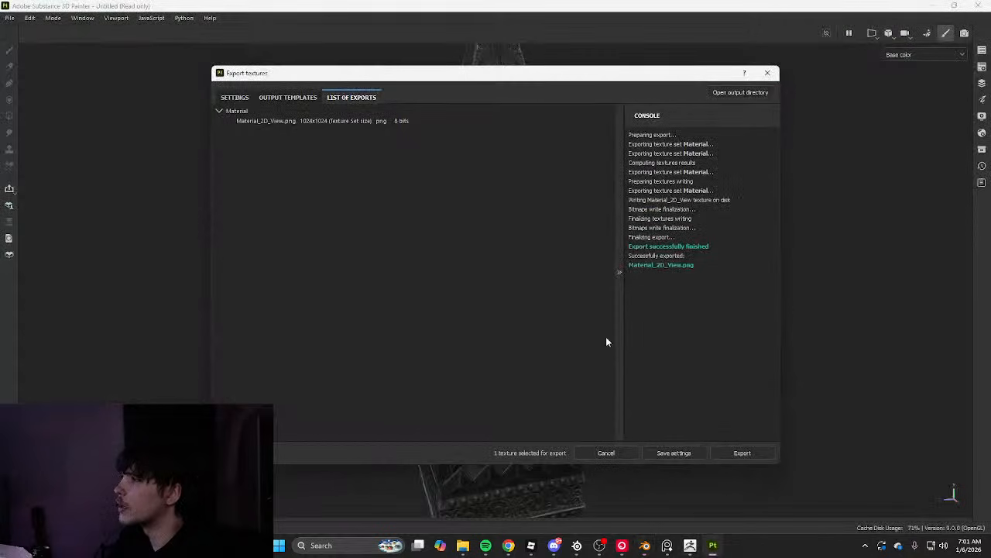
left_click(767, 73)
key("Tab")
left_click_drag(704, 131, 673, 158, "alt")
scroll(550, 182, "down", 3)
scroll(878, 178, "up", 7)
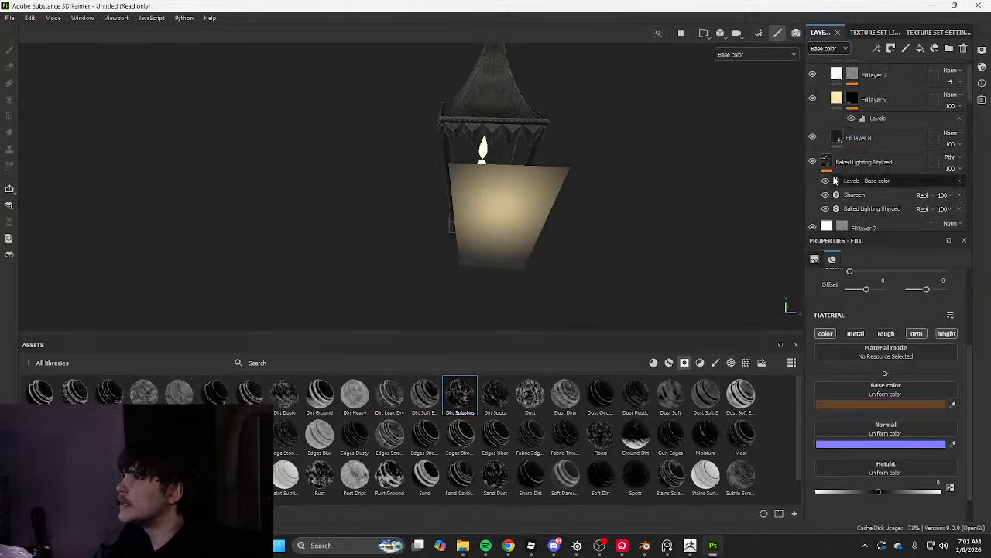
Set the base color of Fill layer 9, the lantern's background glow, to orange F0A26C
left_click(835, 128)
left_click(889, 404)
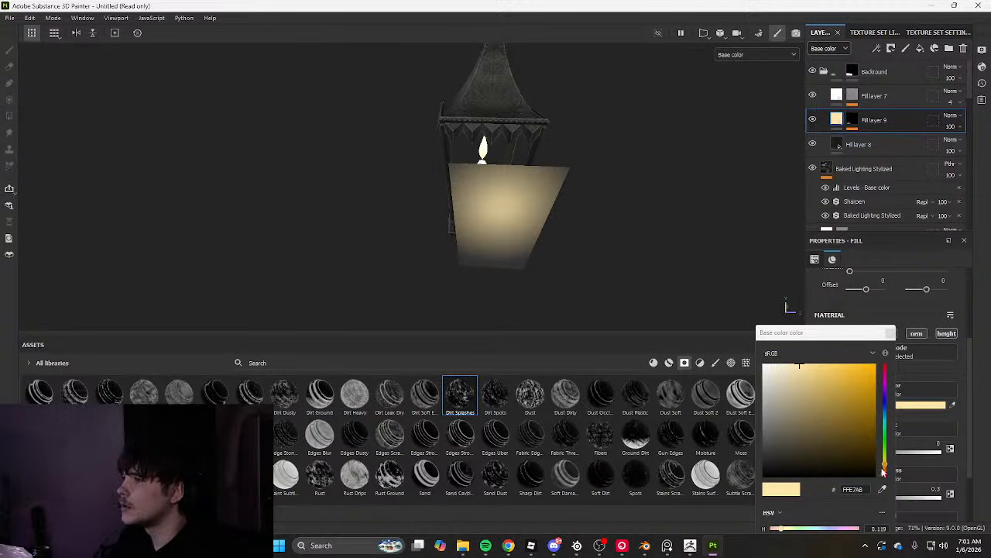
left_click_drag(883, 471, 884, 468)
left_click(824, 372)
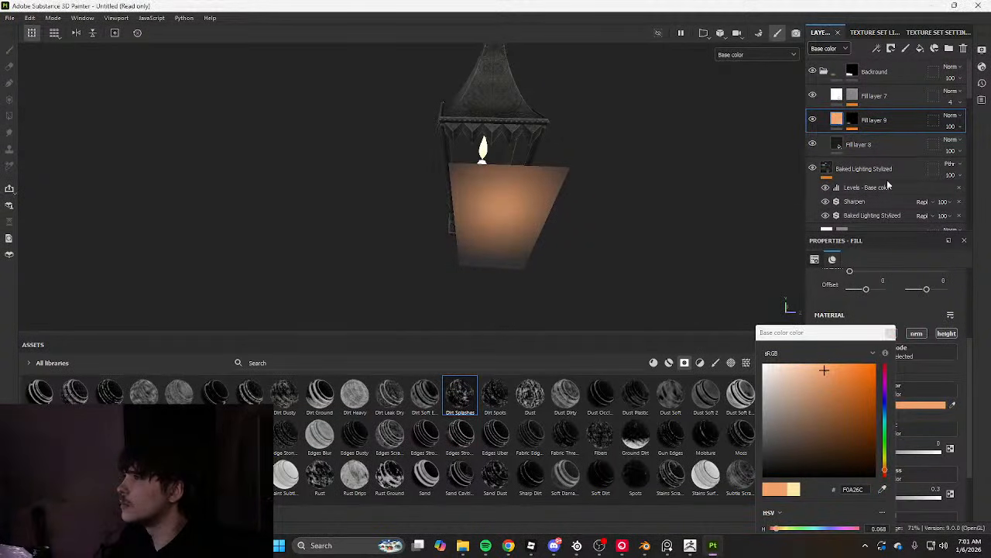
Try warmer base colors on Fill layer 3 in the Candle folder and undo them
scroll(887, 178, "up", 6)
left_click(837, 91)
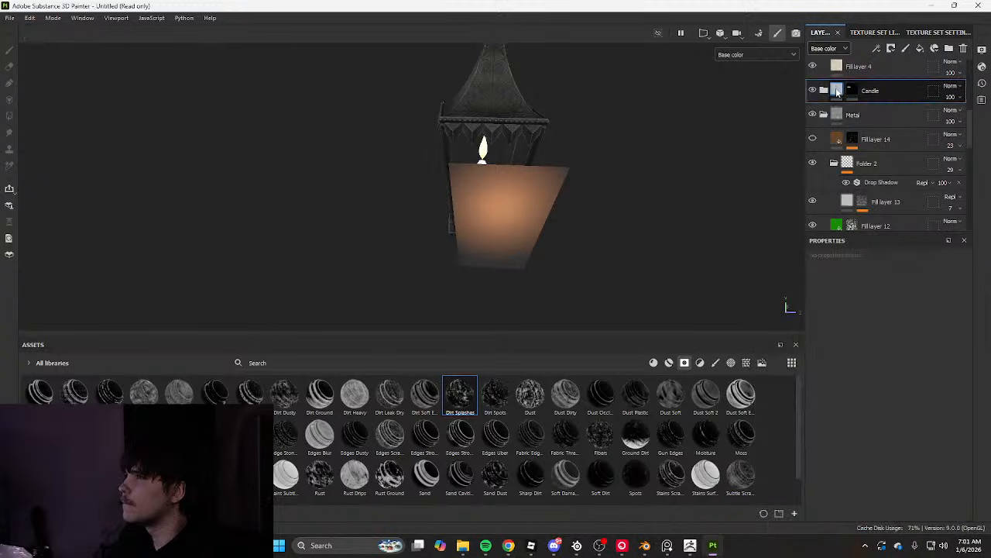
left_click(824, 90)
left_click(858, 115)
left_click(887, 404)
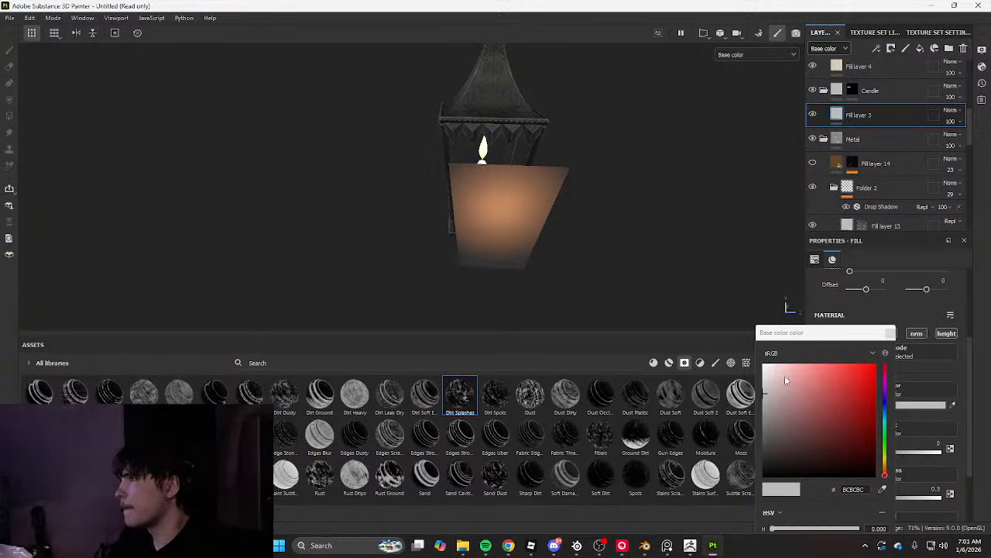
left_click_drag(779, 387, 738, 391)
left_click(886, 466)
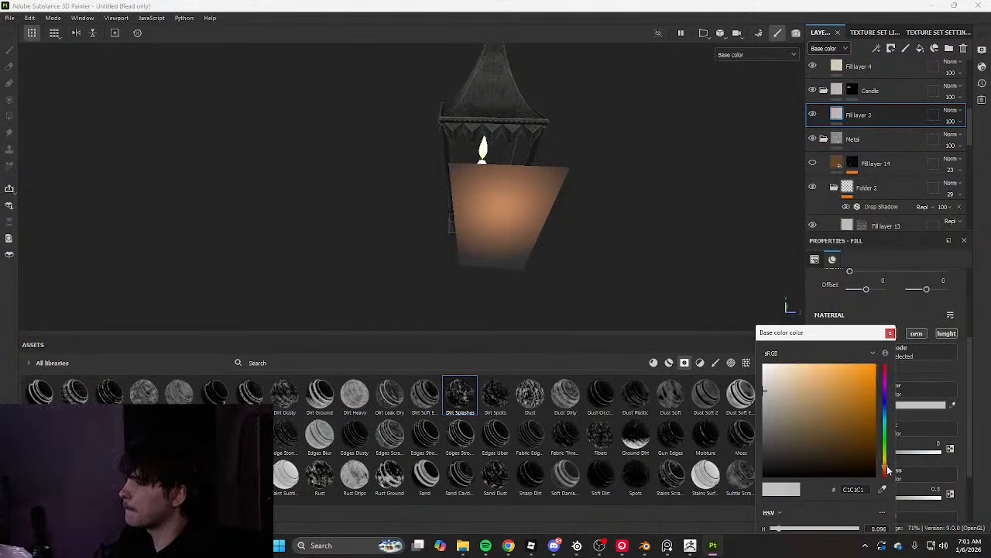
left_click_drag(889, 467, 883, 466)
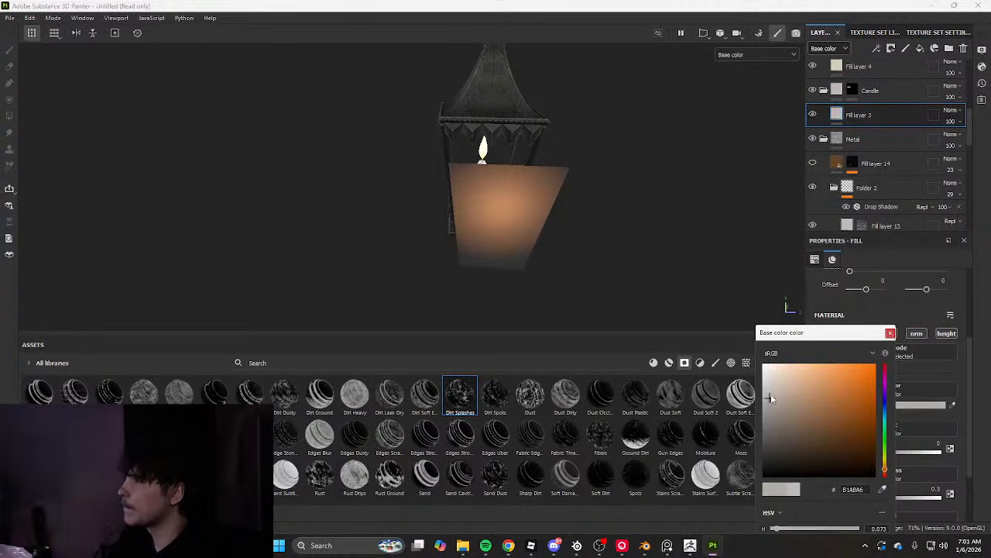
left_click_drag(795, 379, 789, 383)
key("ctrl+z")
Set the base color of Fill layer 4 in the Flame folder to a warmer orange and inspect the lantern with the panels hidden
scroll(620, 288, "up", 3)
left_click_drag(620, 288, 529, 270, "alt")
scroll(542, 263, "up", 3)
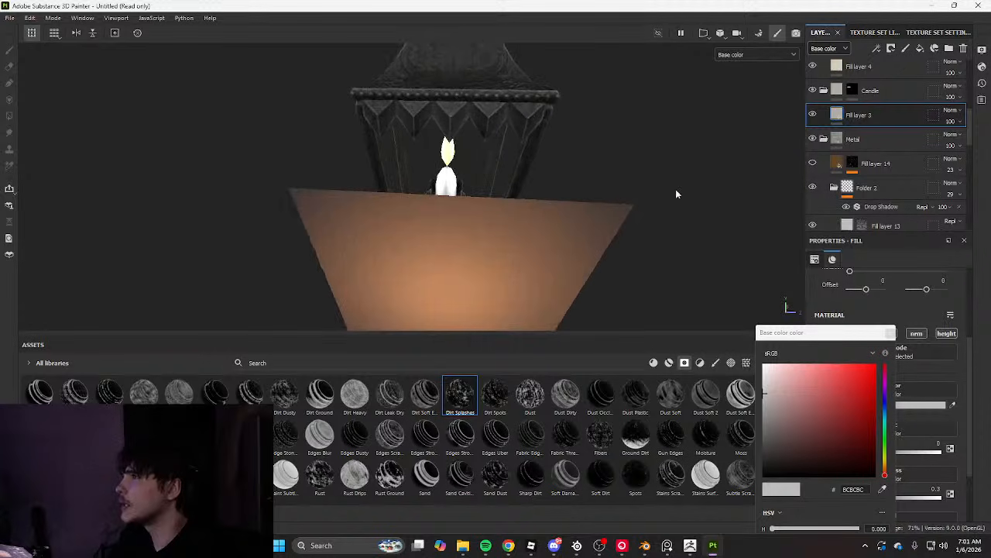
scroll(838, 122, "up", 2)
left_click(839, 124)
left_click(867, 406)
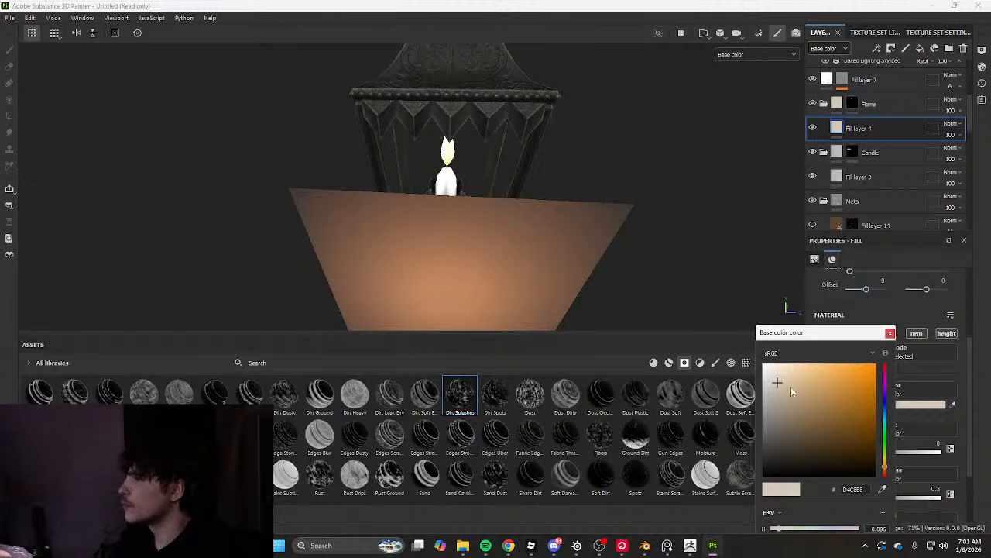
left_click_drag(781, 398, 771, 379)
key("Tab")
left_click_drag(581, 259, 671, 246, "alt")
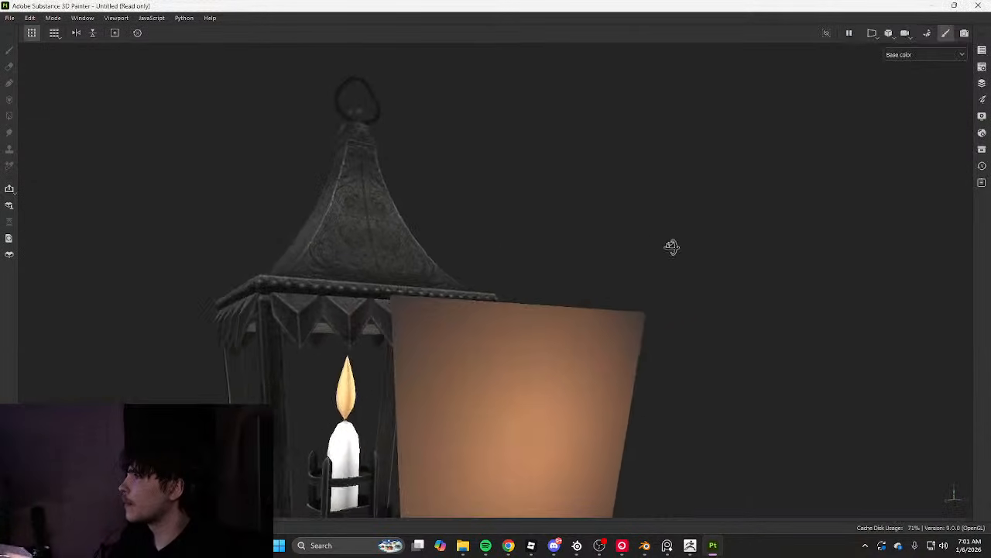
Inspect the lantern and export its texture to the Lantern folder with the 2D View output template
scroll(558, 345, "down", 4)
left_click_drag(557, 345, 465, 356, "alt")
key("Tab")
scroll(614, 329, "up", 4)
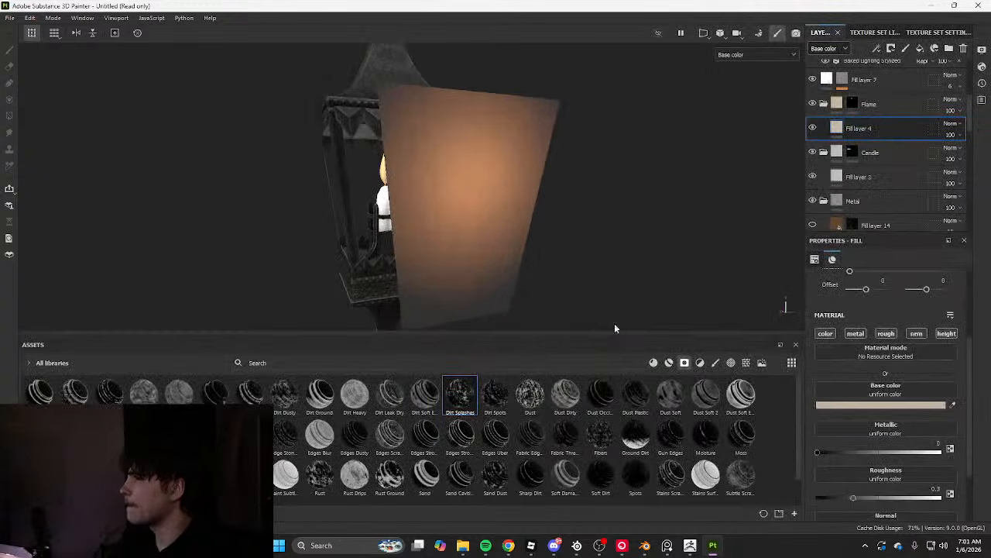
scroll(649, 241, "down", 3)
key("ctrl+shift+e")
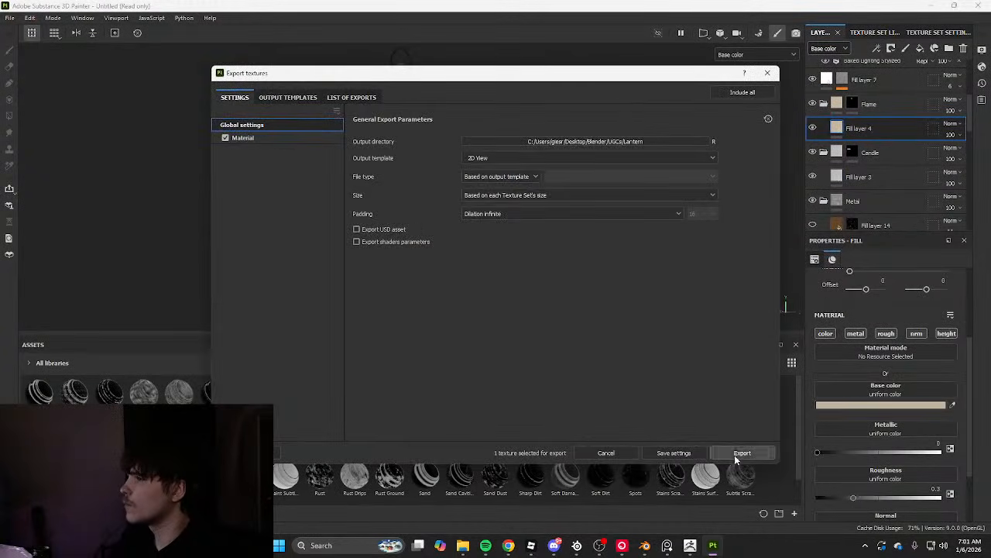
left_click(742, 452)
Switch to Blender, reload the Material_2D_View texture in the lantern's material and return to the Layout workspace
left_click(646, 546)
left_click(340, 19)
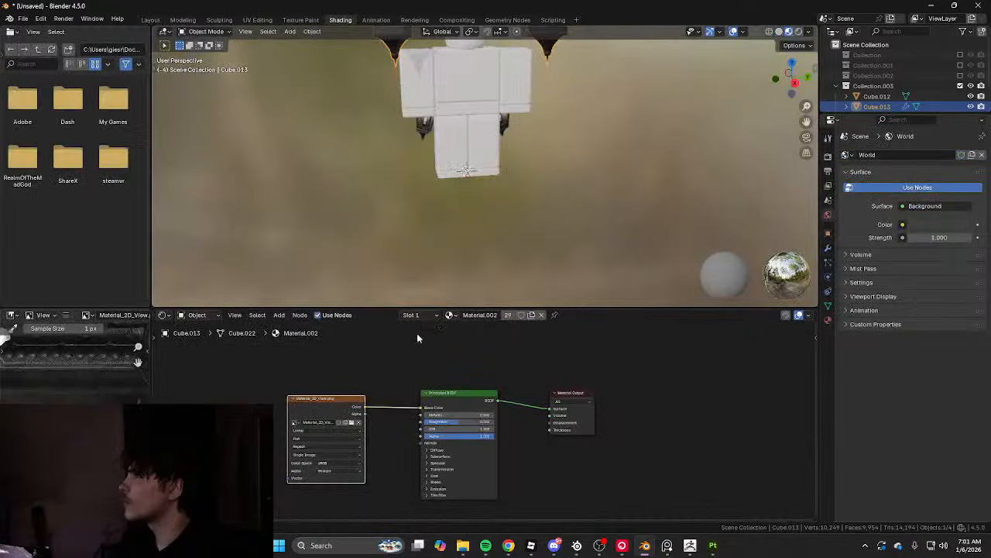
left_click(353, 424)
double_click(372, 166)
left_click(150, 20)
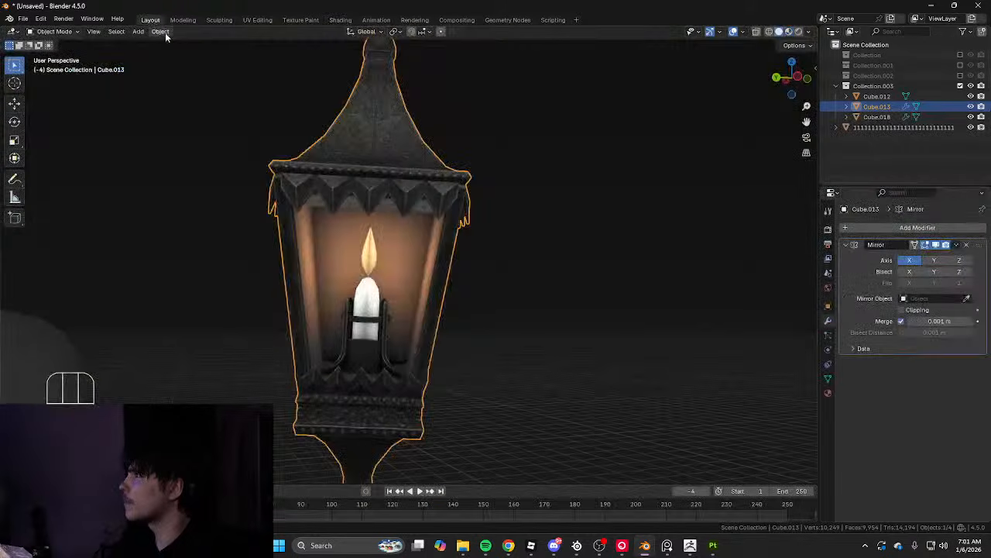
Examine the warmer glow on the shoulder and waist lanterns around the character from several angles
scroll(494, 151, "down", 6)
scroll(512, 148, "down", 3)
middle_click_drag(533, 137, 194, 168)
scroll(485, 225, "up", 6)
scroll(398, 221, "down", 4)
middle_click_drag(485, 225, 365, 220)
middle_click_drag(409, 221, 438, 177, "shift")
key("ctrl+alt+space")
scroll(486, 253, "down", 2)
middle_click_drag(476, 235, 672, 190)
scroll(673, 190, "up", 1)
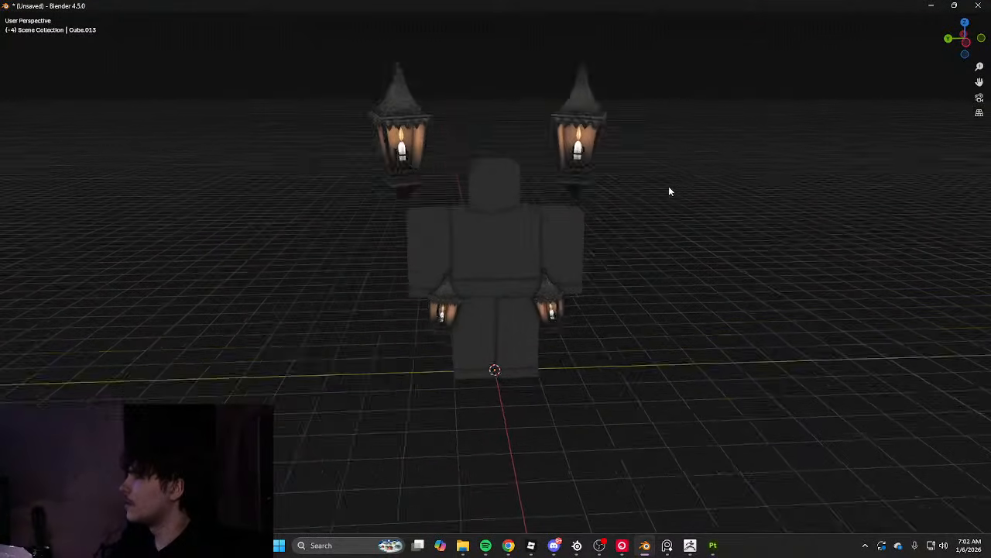
Duplicate the whole shoulder lantern mesh beside the original and separate the copy into its own object
key("ctrl+alt+space")
key("Tab")
middle_click_drag(523, 129, 480, 199)
key("a")
key("shift+d")
middle_click_drag(338, 190, 368, 203, "shift")
key("p")
left_click(382, 228)
key("Tab")
scroll(309, 205, "up", 5)
Select the background glow panels of the duplicated lantern and delete them to open its sides
left_click(379, 238)
key("Tab")
key("3")
mouse_move(380, 238)
middle_mouse_down()
mouse_move(407, 217)
mouse_move(459, 250)
mouse_move(370, 266)
middle_mouse_up()
left_click(413, 228)
left_click(327, 215)
key("l")
key("z")
key("x")
left_click(460, 262)
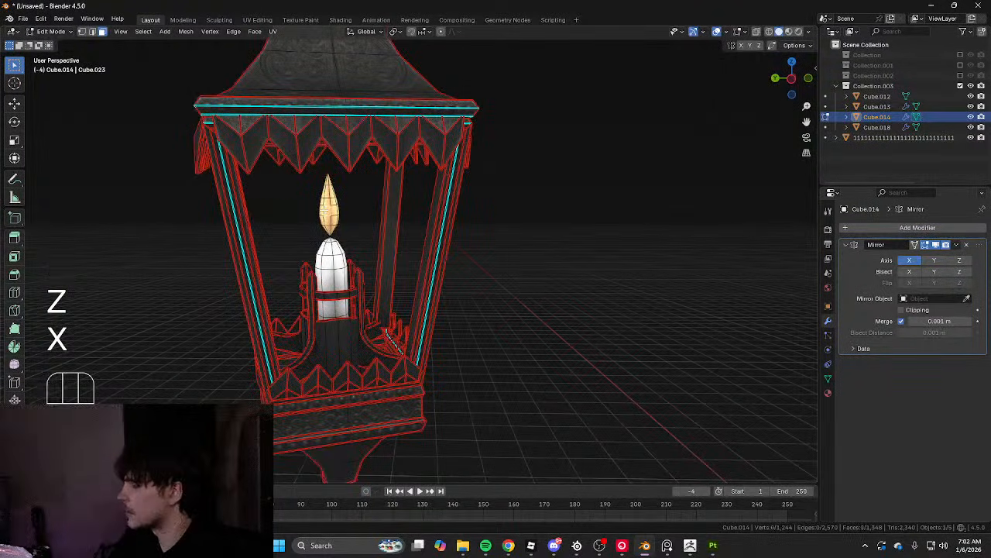
key("x")
left_click(344, 260)
Undo the last edits on the duplicated lantern, redo the face deletion and compare the open version with the originals
key("Tab")
scroll(510, 244, "down", 5)
mouse_move(511, 244)
middle_mouse_down()
mouse_move(484, 238)
mouse_move(619, 239)
mouse_move(455, 234)
mouse_move(548, 265)
mouse_move(463, 260)
mouse_move(518, 256)
middle_mouse_up()
key("ctrl+z")
key("ctrl+z")
key("ctrl+z")
scroll(619, 239, "up", 4)
key("x")
left_click(448, 226)
key("Tab")
scroll(596, 232, "down", 5)
scroll(480, 235, "up", 5)
scroll(496, 247, "down", 5)
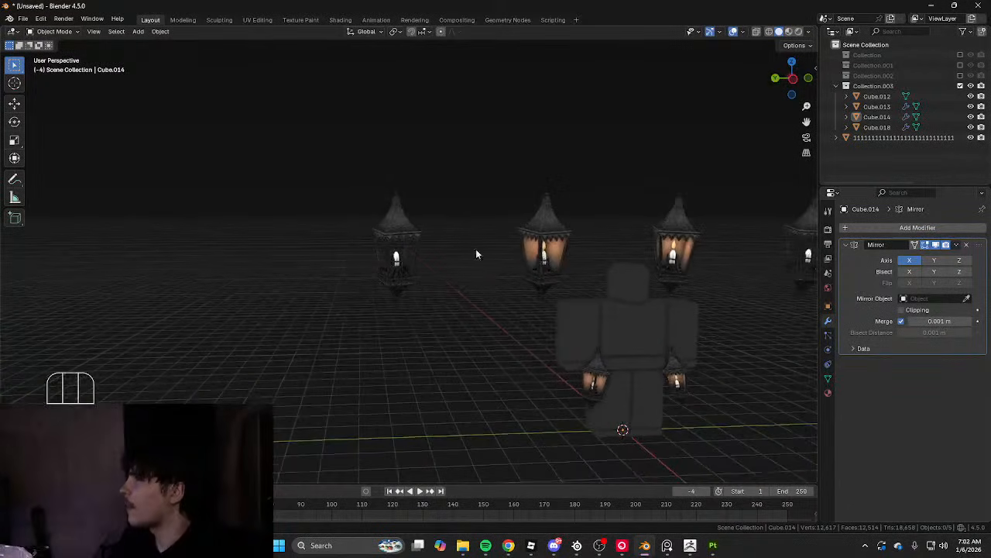
left_click(437, 279)
mouse_move(438, 279)
middle_mouse_down()
mouse_move(323, 265)
mouse_move(449, 281)
mouse_move(484, 246)
mouse_move(486, 271)
mouse_move(412, 272)
mouse_move(442, 254)
mouse_move(443, 274)
mouse_move(478, 250)
mouse_move(465, 222)
middle_mouse_up()
scroll(411, 273, "up", 5)
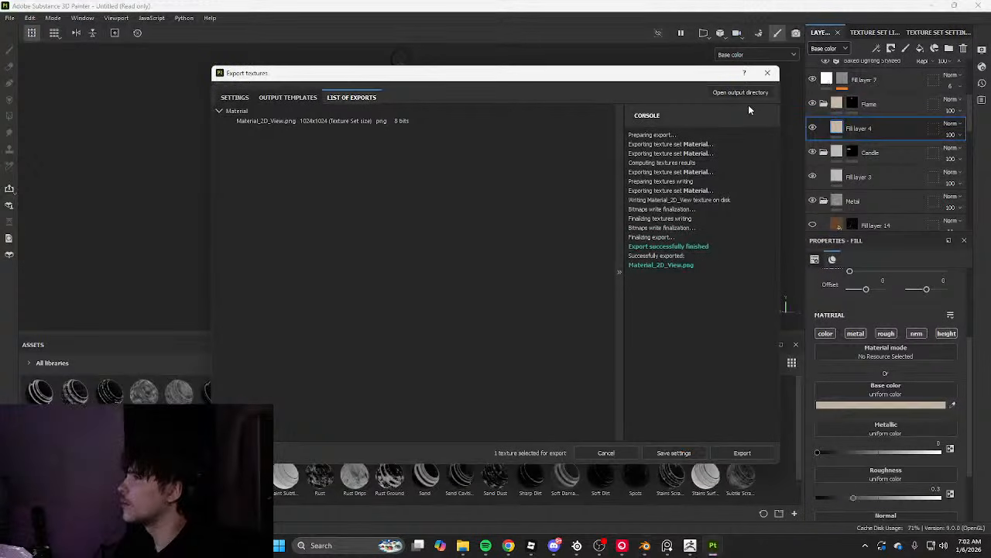
In Substance 3D Painter, close the export dialog and paint a soft glow above the flame under the roof on the Flame mask
left_click(767, 73)
mouse_move(569, 179)
left_mouse_down("alt")
mouse_move(555, 151)
mouse_move(553, 161)
mouse_move(575, 143)
mouse_move(536, 133)
left_mouse_up("alt")
left_click(852, 103)
left_click_drag(347, 203, 335, 204, "alt")
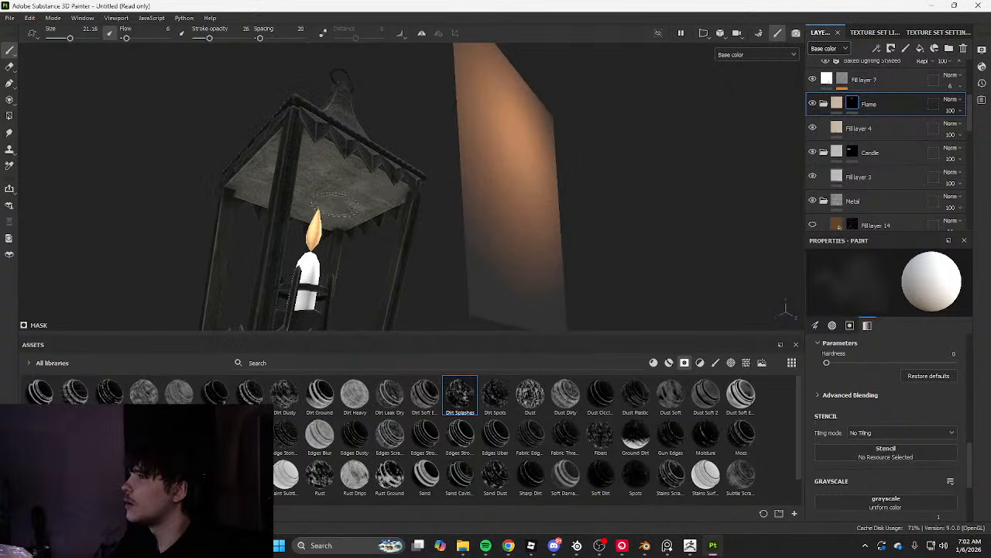
scroll(341, 186, "up", 5)
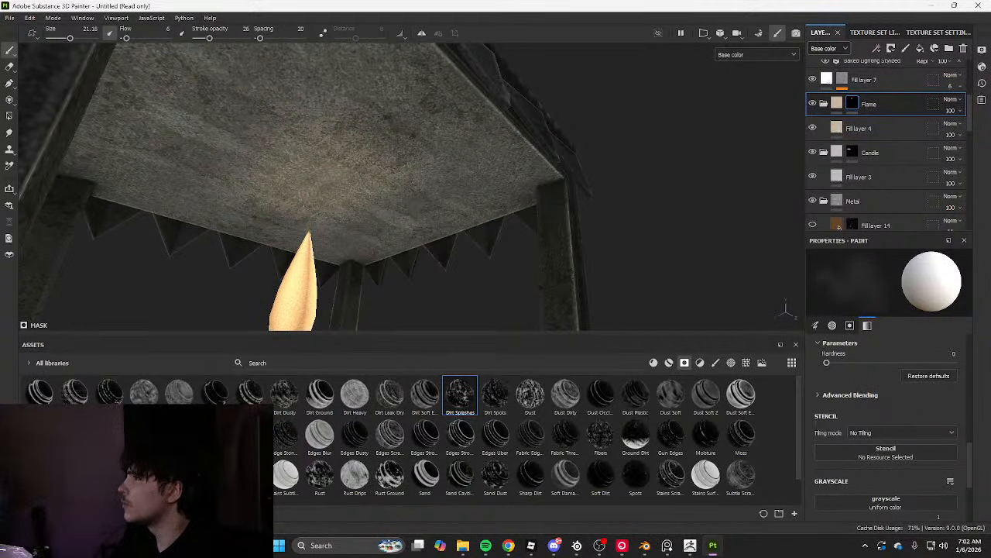
mouse_move(309, 175)
left_mouse_down()
mouse_move(325, 175)
mouse_move(311, 176)
left_mouse_up()
key("ctrl+z")
key("ctrl+z")
key("ctrl+z")
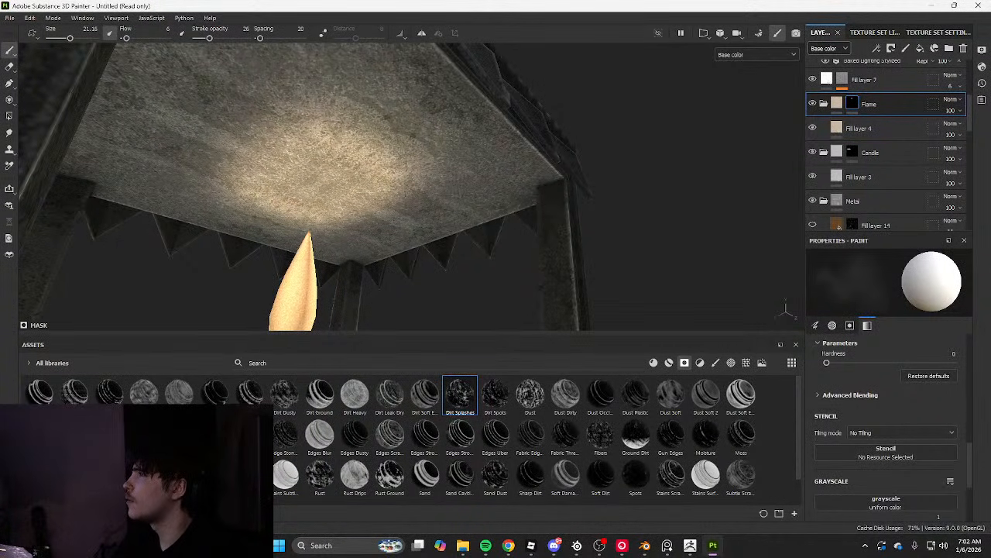
scroll(311, 177, "down", 5)
left_click_drag(311, 177, 653, 193, "alt")
scroll(405, 194, "down", 3)
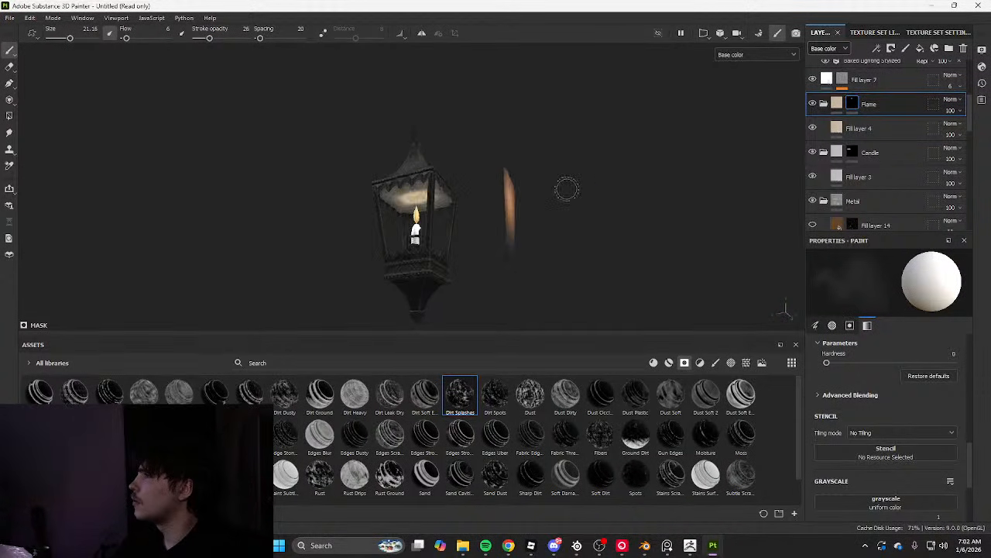
scroll(566, 189, "up", 2)
scroll(767, 120, "up", 2)
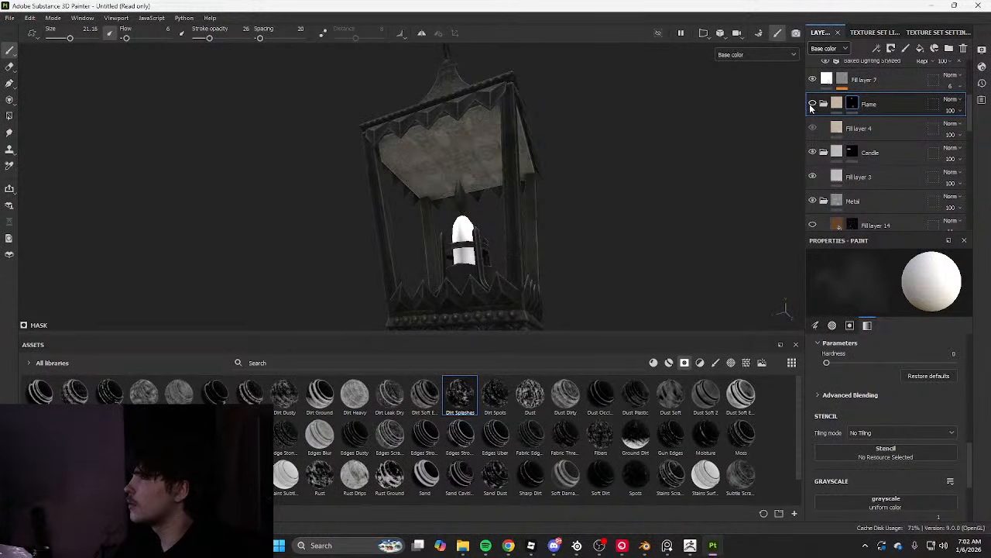
Make the base color of Fill layer 4 in the Flame folder more saturated, about C0AE96, and inspect the lantern
left_click(833, 132)
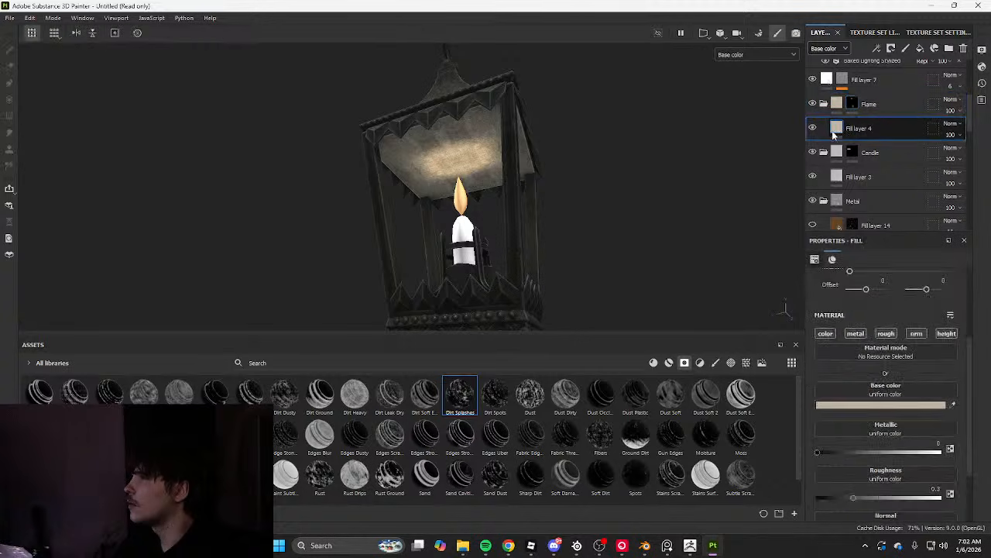
left_click(851, 405)
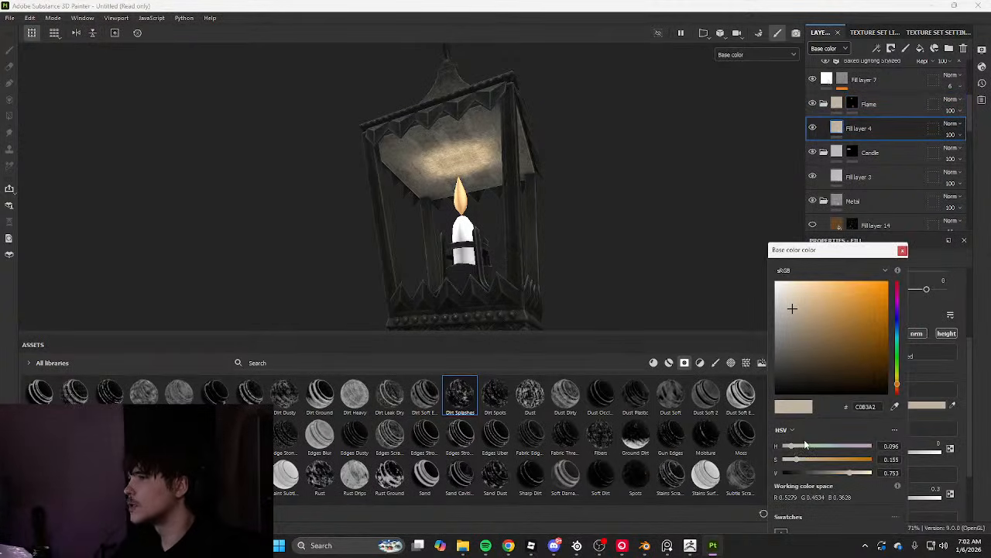
left_click_drag(806, 461, 804, 462)
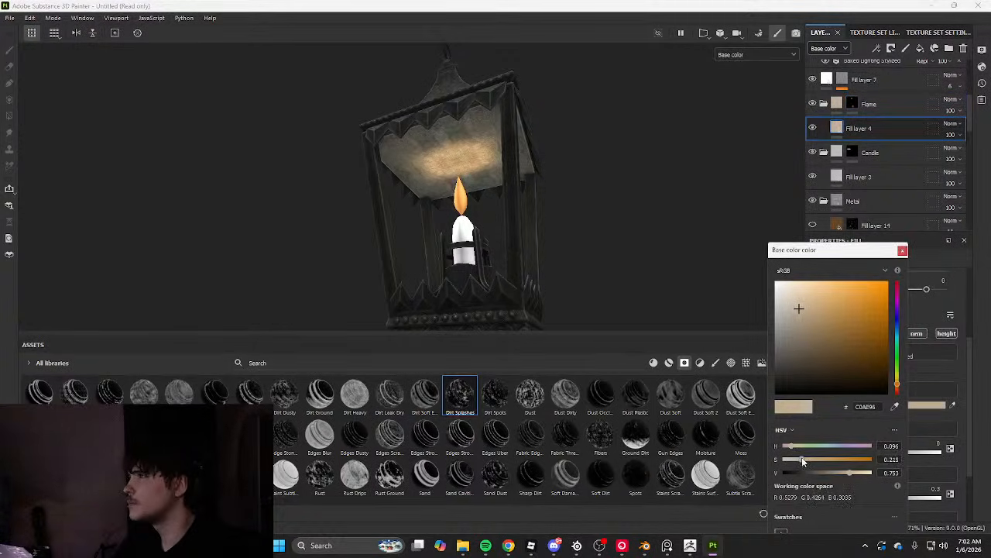
key("Tab")
scroll(612, 310, "down", 4)
left_click_drag(542, 308, 440, 357, "alt")
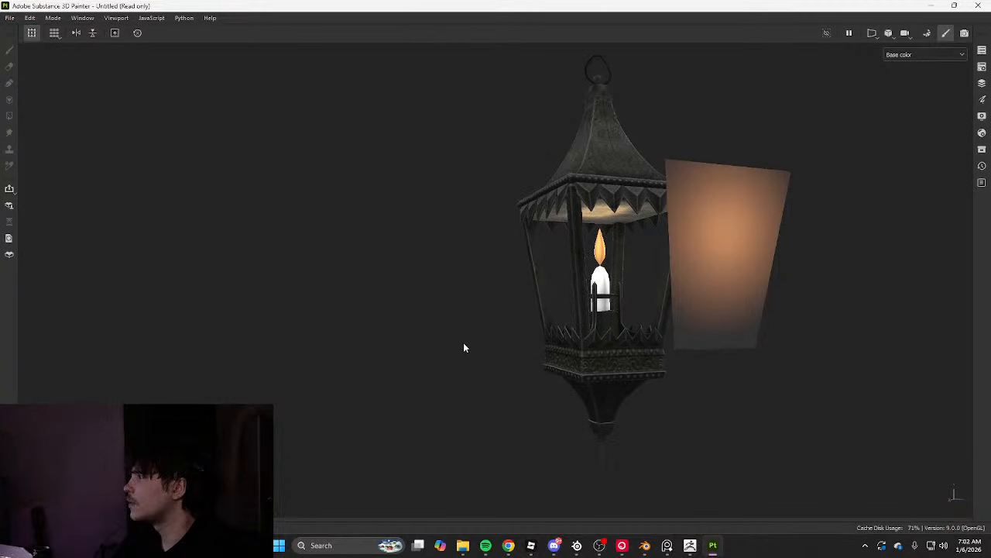
scroll(463, 346, "up", 3)
key("Tab")
Paint more glow on the Flame mask across the roof's underside above the candle flame
left_click_drag(511, 302, 751, 109, "alt")
key("Tab")
scroll(850, 103, "up", 4)
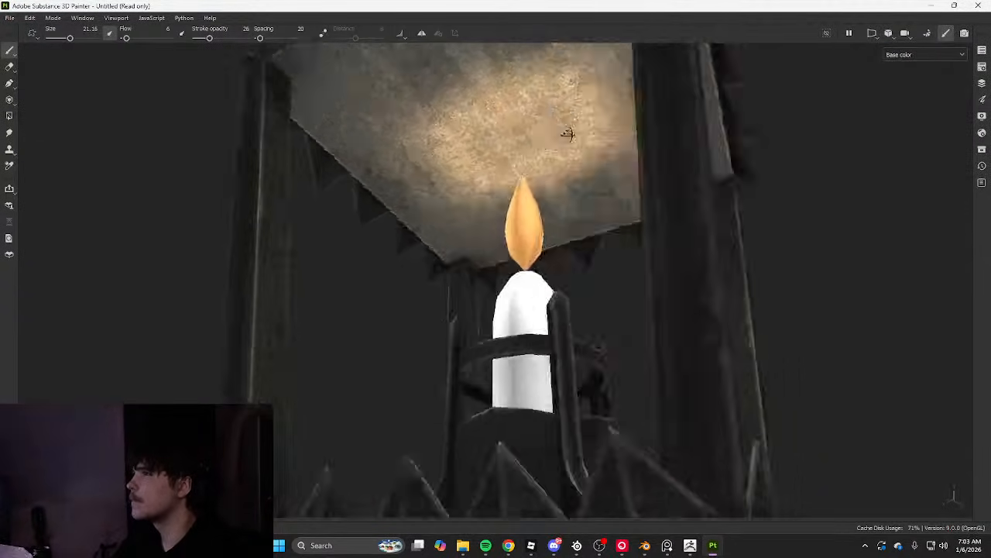
mouse_move(518, 147)
left_mouse_down()
mouse_move(700, 191)
mouse_move(566, 214)
left_mouse_up()
scroll(530, 132, "down", 4)
scroll(700, 191, "down", 2)
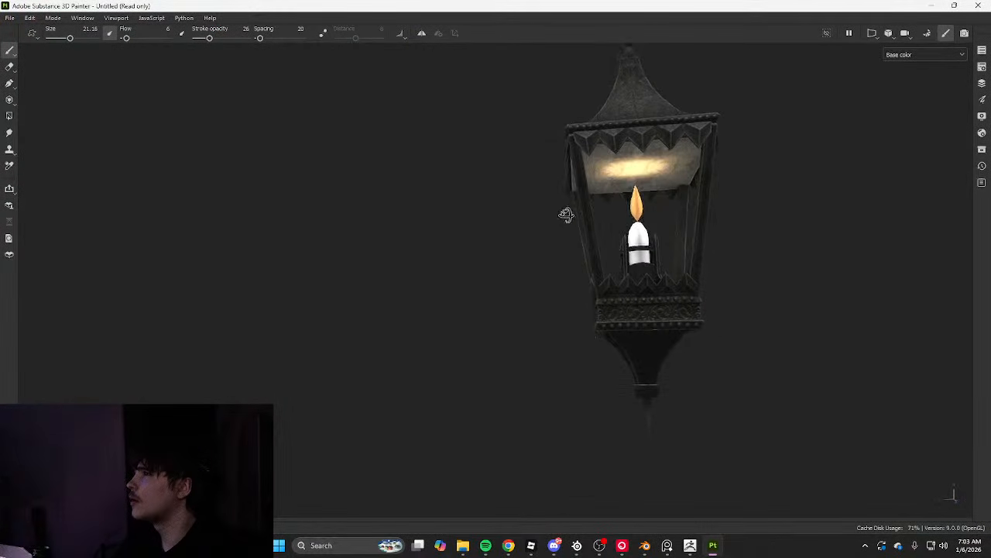
Try painting a faint glow around the candle holder's base with a smaller brush of size 7.84
scroll(566, 214, "up", 5)
left_click_drag(673, 186, 572, 272, "alt")
scroll(569, 271, "up", 5)
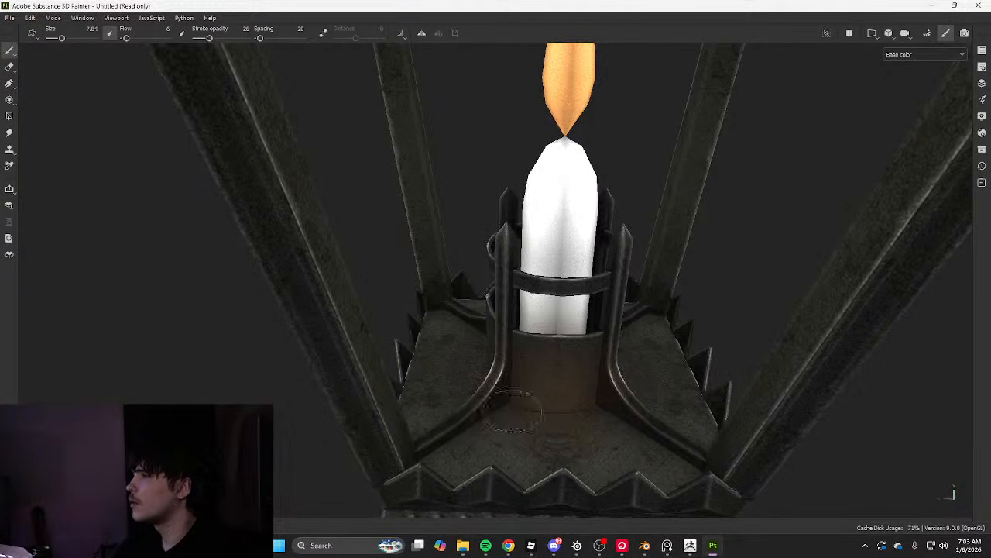
left_click_drag(670, 366, 586, 378, "alt")
scroll(621, 344, "down", 5)
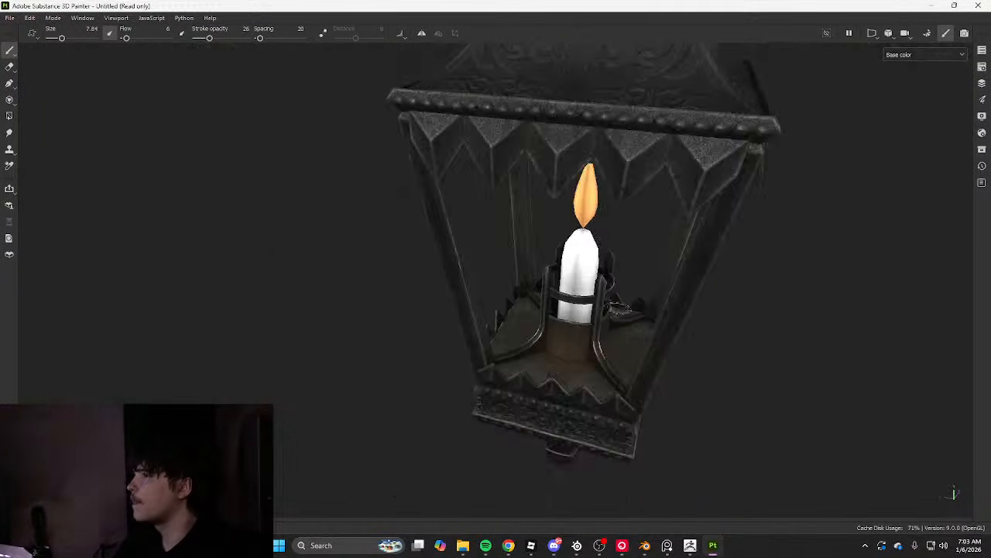
left_click_drag(658, 393, 593, 317, "alt")
scroll(589, 223, "down", 3)
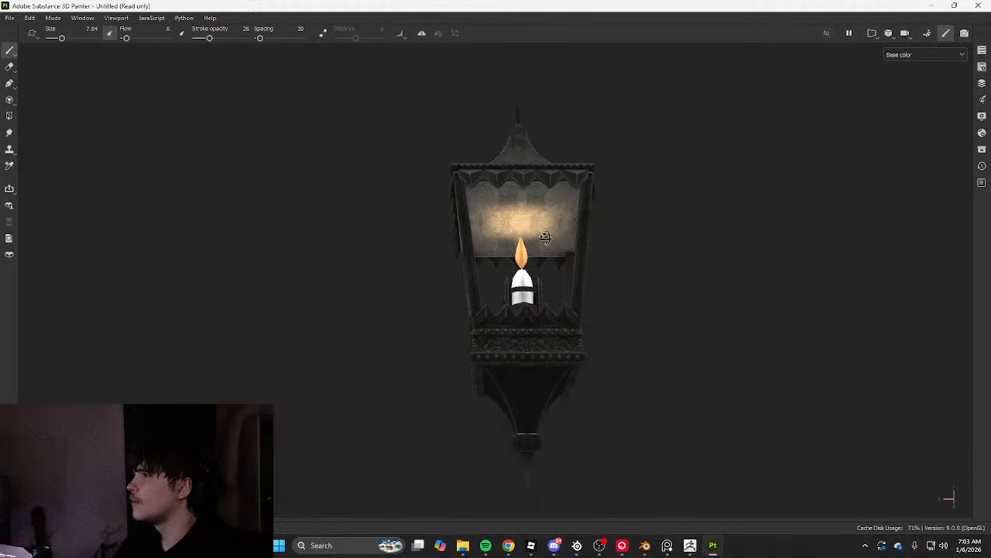
left_click_drag(589, 223, 562, 219, "alt")
Try setting the light intensity of the Baked Lighting Stylized filter to 0 and inspect the lantern
key("Tab")
scroll(563, 218, "up", 4)
scroll(869, 148, "down", 5)
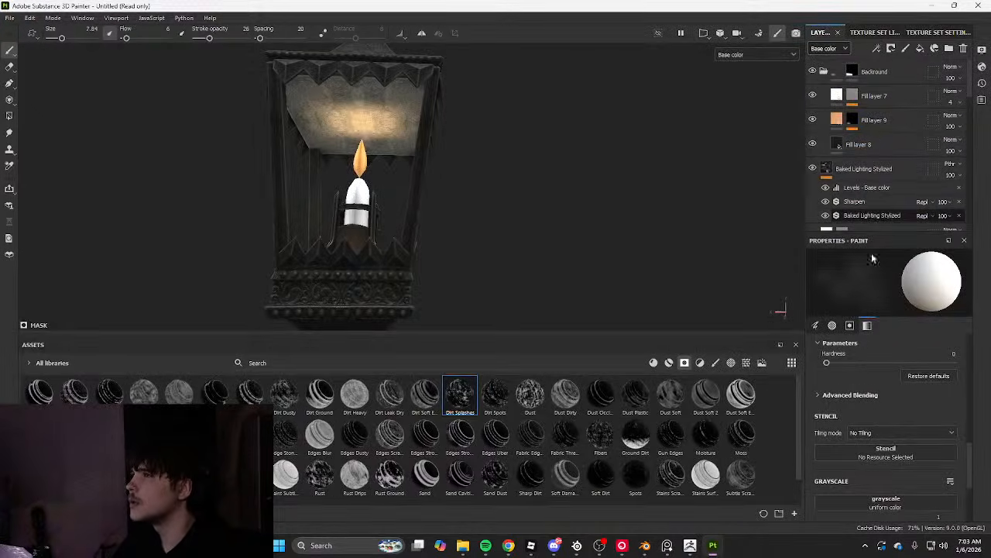
left_click(872, 215)
scroll(890, 349, "down", 5)
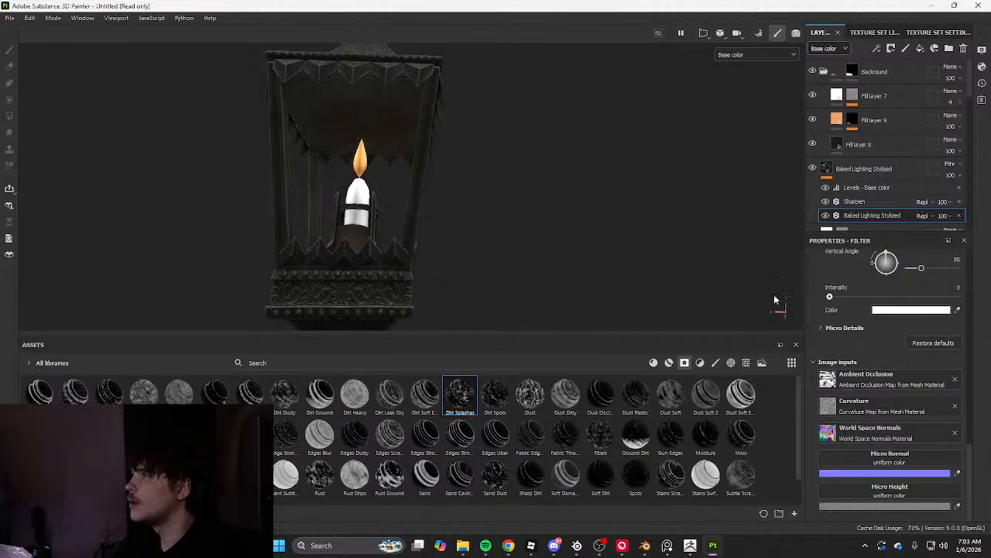
key("ctrl+z")
left_click_drag(866, 298, 830, 294)
key("ctrl+z")
key("Tab")
left_click_drag(498, 191, 613, 281, "alt")
scroll(613, 281, "up", 5)
key("Tab")
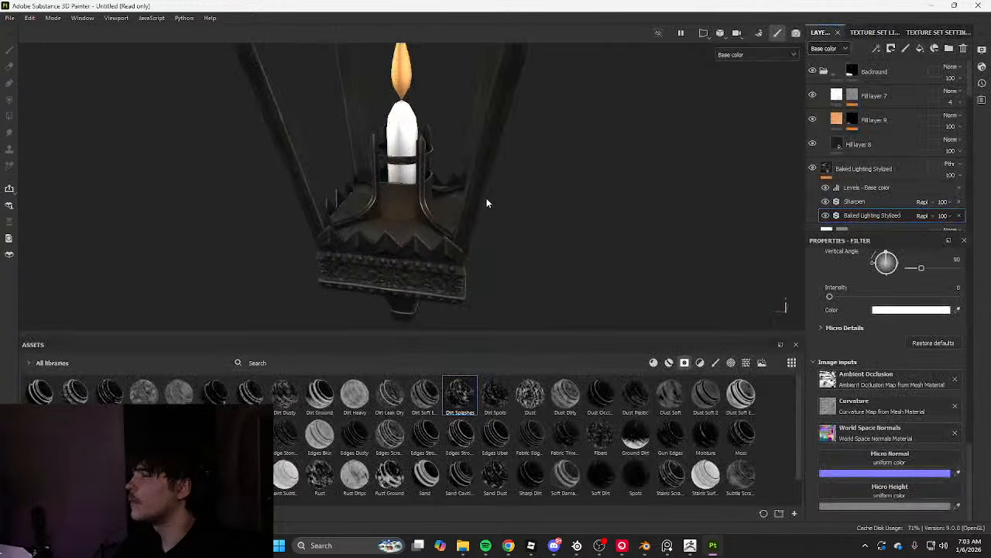
Try painting a stronger glow under the roof on the Flame mask with brush size 21.16 and flow 39
left_click(852, 119)
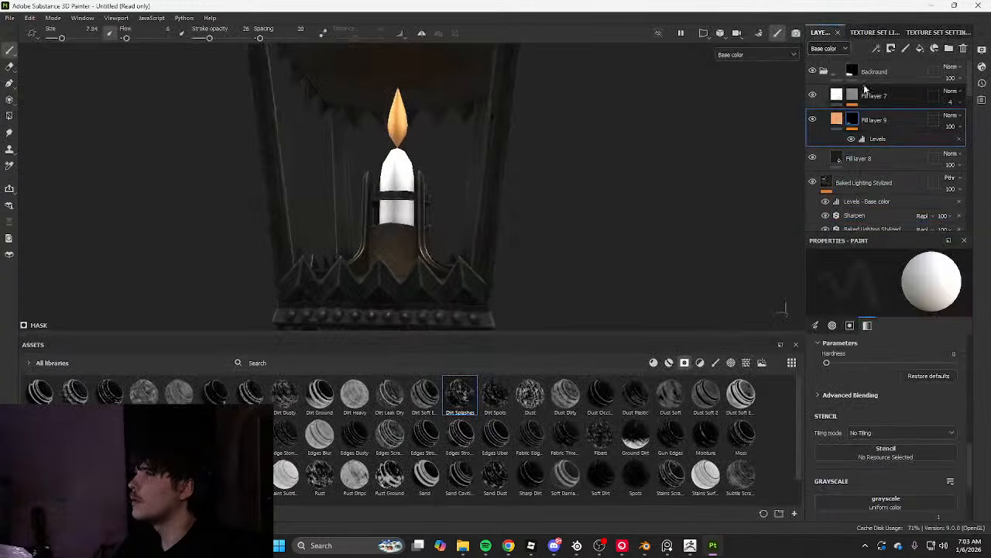
scroll(863, 157, "down", 7)
scroll(861, 155, "up", 3)
left_click(858, 151)
key("Tab")
left_click_drag(515, 172, 468, 110, "alt")
middle_click_drag(468, 110, 496, 217, "alt")
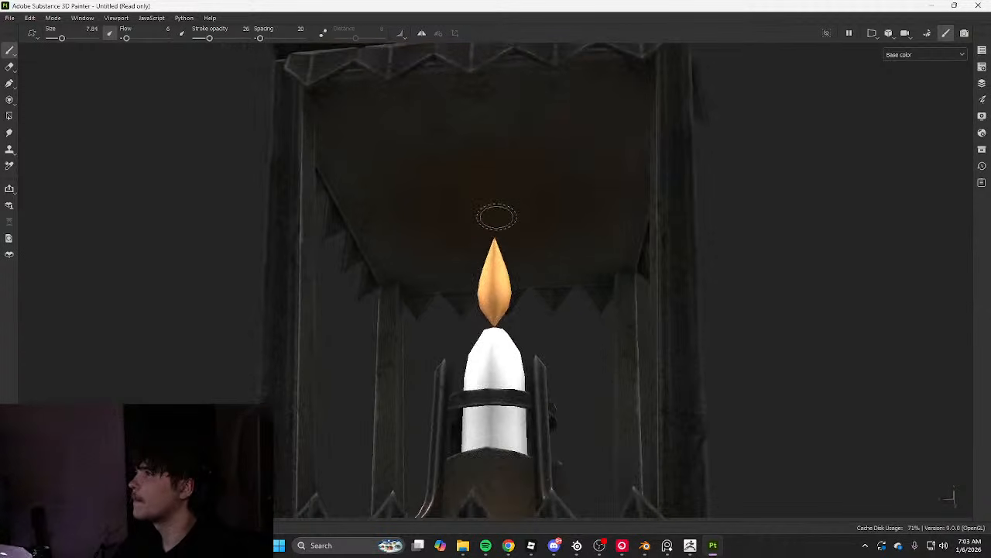
right_click_drag(496, 217, 502, 200, "ctrl")
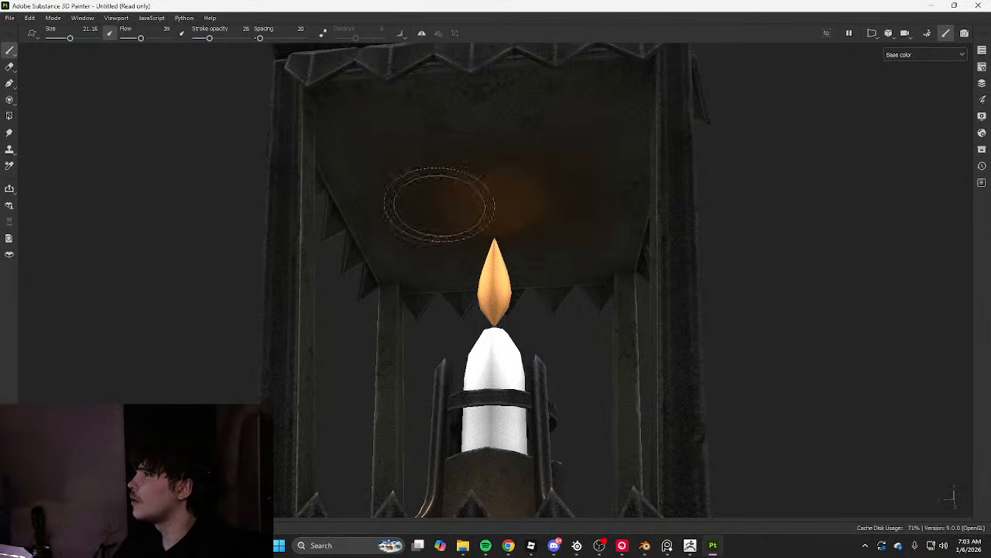
scroll(553, 203, "down", 5)
mouse_move(508, 181)
left_mouse_down()
mouse_move(638, 232)
mouse_move(592, 223)
left_mouse_up()
Inspect the roof's underside and undo the recent glow strokes and the filter intensity change
scroll(561, 216, "up", 5)
left_click_drag(479, 160, 498, 134, "alt")
middle_click_drag(497, 133, 515, 237, "alt")
scroll(542, 217, "down", 3)
key("ctrl+z")
key("ctrl+z")
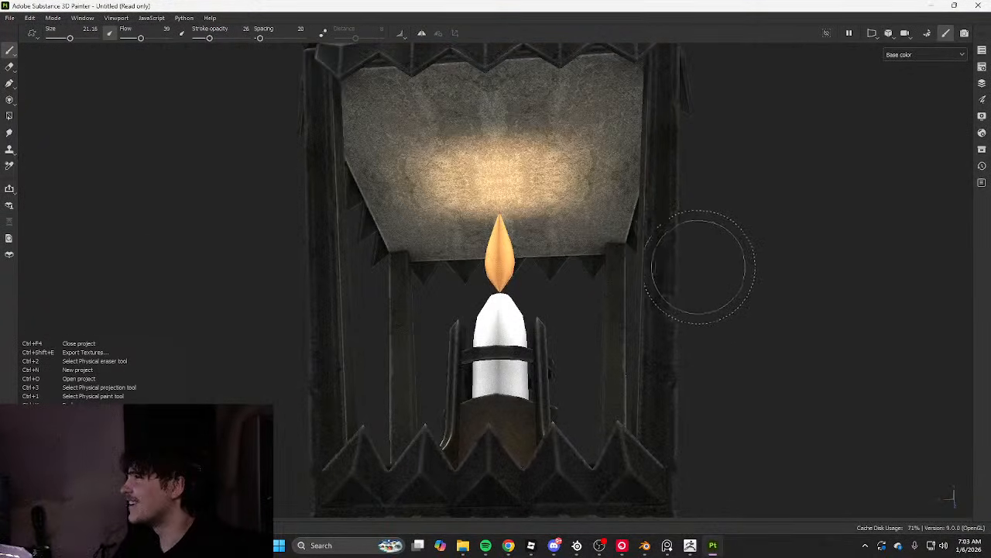
Set the light intensity of the Baked Lighting Stylized filter to 0.23
scroll(670, 260, "down", 3)
mouse_move(670, 260)
left_mouse_down("alt")
mouse_move(648, 281)
mouse_move(672, 267)
left_mouse_up("alt")
key("Tab")
scroll(697, 233, "up", 2)
scroll(861, 116, "up", 1)
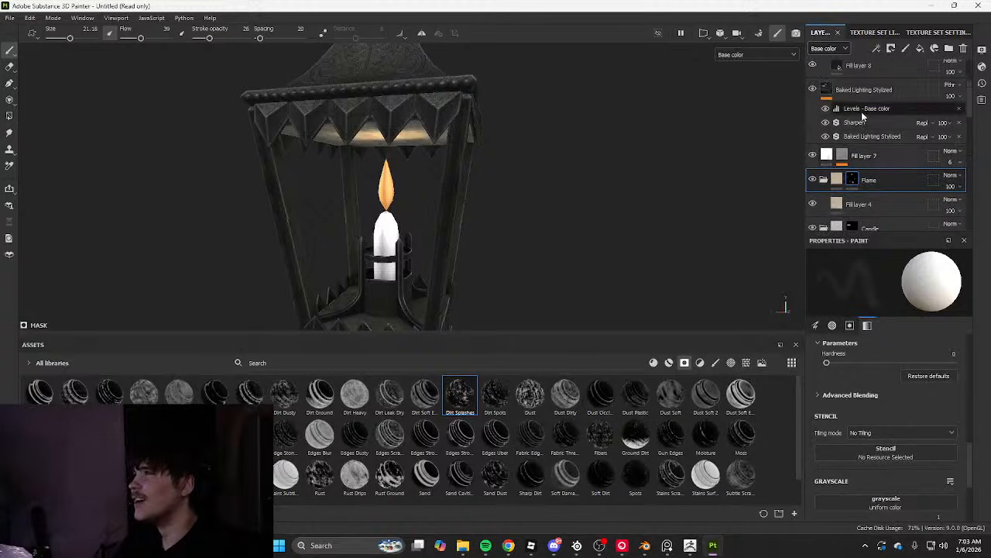
left_click(872, 137)
scroll(907, 310, "down", 4)
left_click_drag(533, 268, 482, 202, "alt")
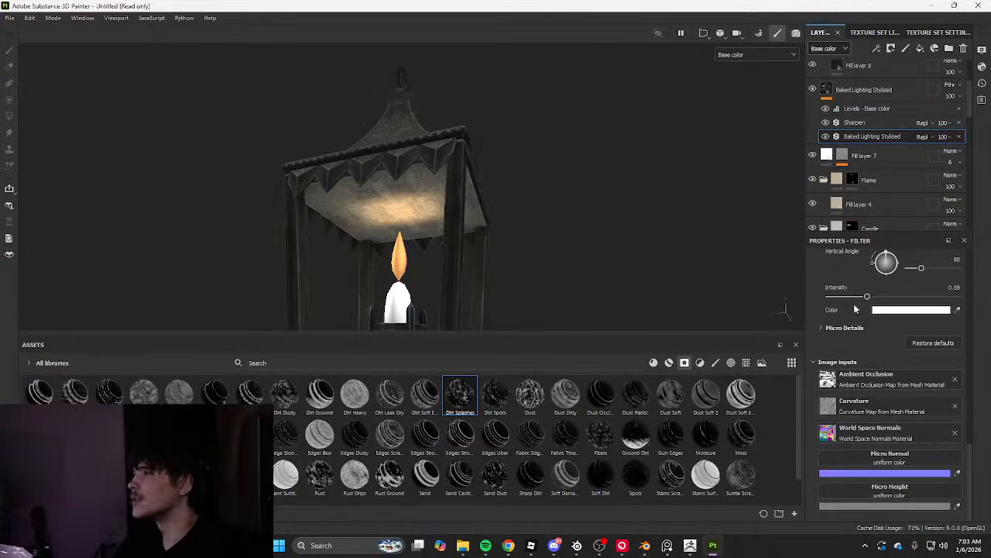
left_click_drag(854, 296, 843, 294)
View the whole lantern without the panels and export its updated texture again
key("Tab")
scroll(546, 259, "down", 3)
left_click_drag(546, 259, 409, 302, "alt")
key("ctrl+shift+e")
left_click(733, 446)
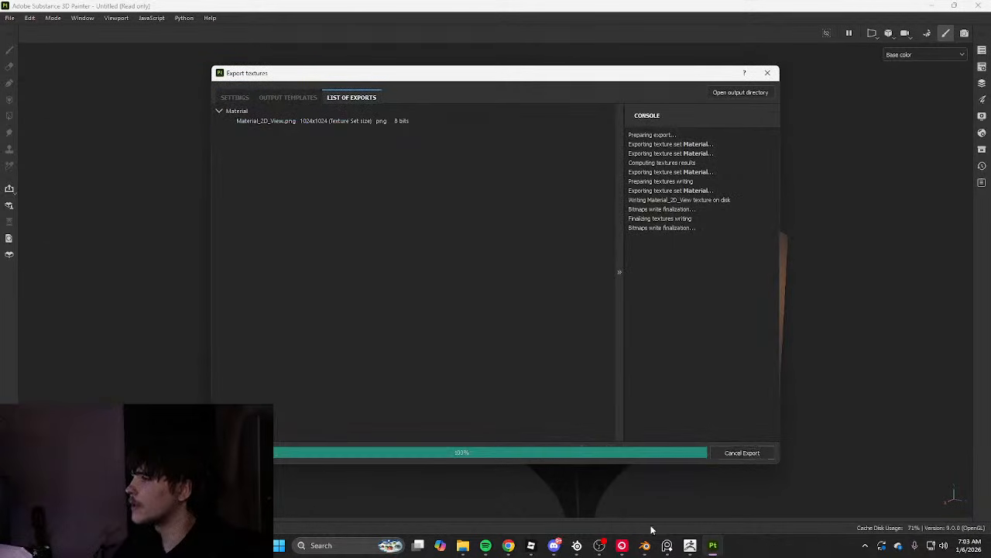
Switch to Blender, reload the lantern material's image texture with the new export and return to the Layout workspace
left_click(645, 546)
scroll(479, 173, "up", 2)
left_click(339, 19)
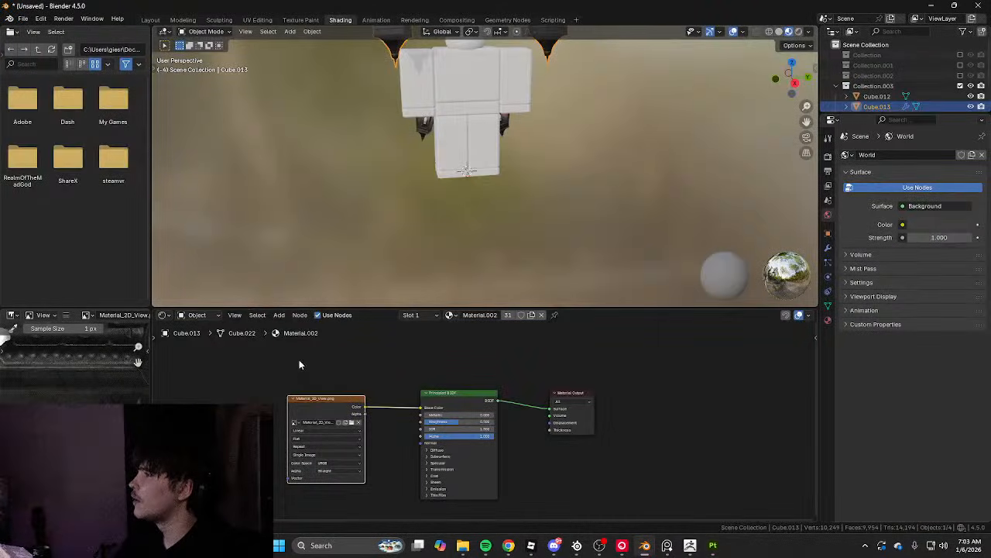
left_click(351, 424)
double_click(367, 168)
left_click(151, 21)
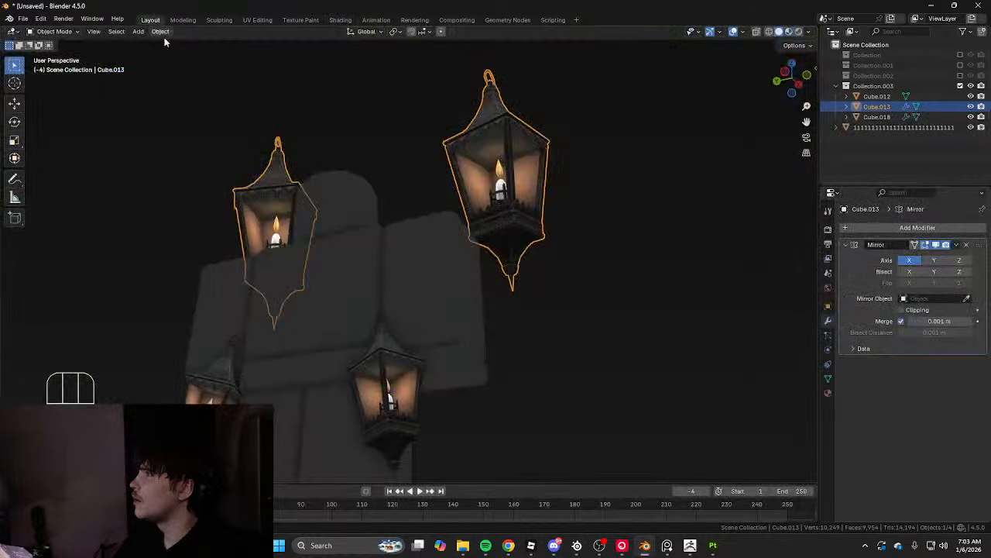
Deselect the lanterns and examine the reloaded texture's roof glow up close and around the character
left_click(612, 233)
scroll(612, 230, "down", 6)
middle_click_drag(612, 227, 572, 265)
scroll(624, 229, "up", 6)
scroll(393, 294, "up", 5)
scroll(572, 265, "down", 3)
middle_click_drag(571, 265, 680, 238, "shift")
scroll(544, 252, "up", 4)
scroll(623, 225, "down", 6)
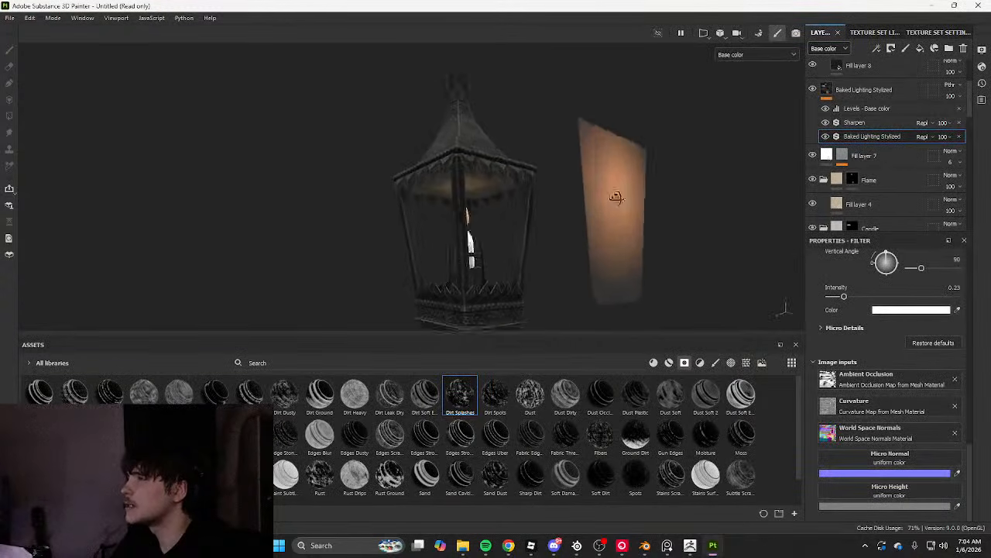
Set the mask Levels of the orange glow's Fill layer 9 to a white point of 1 and a midtone of 7.183
left_click(842, 126)
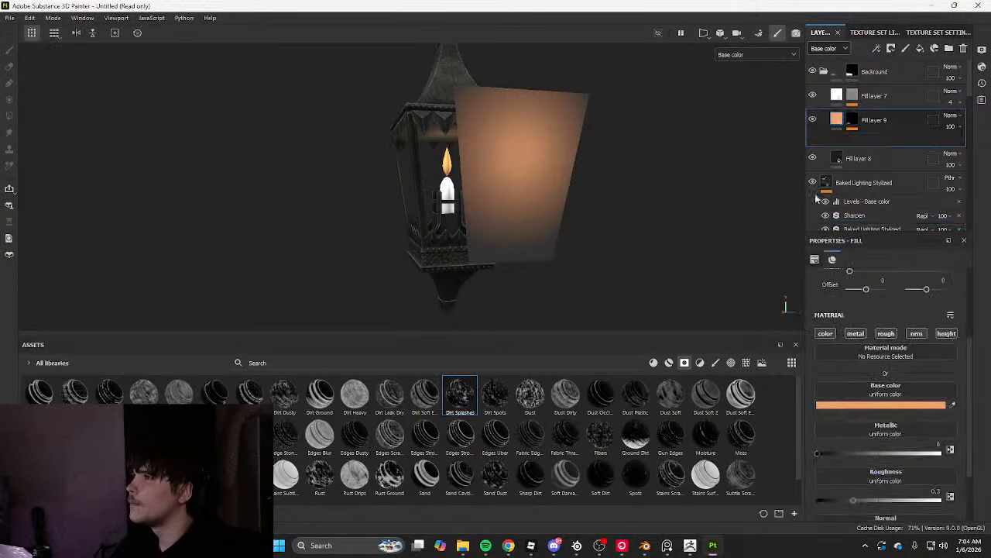
scroll(613, 199, "up", 3)
left_click(852, 122)
left_click(886, 140)
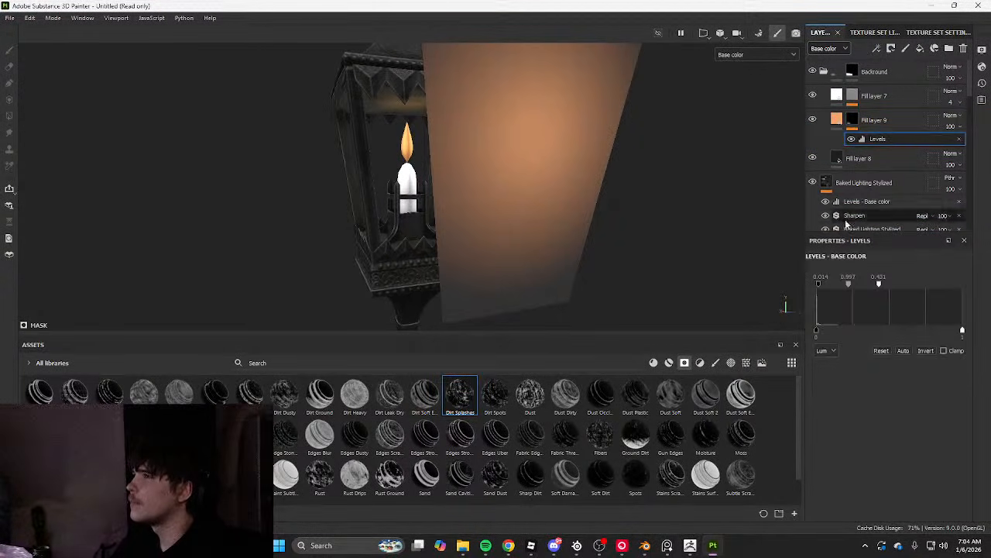
left_click_drag(884, 282, 968, 291)
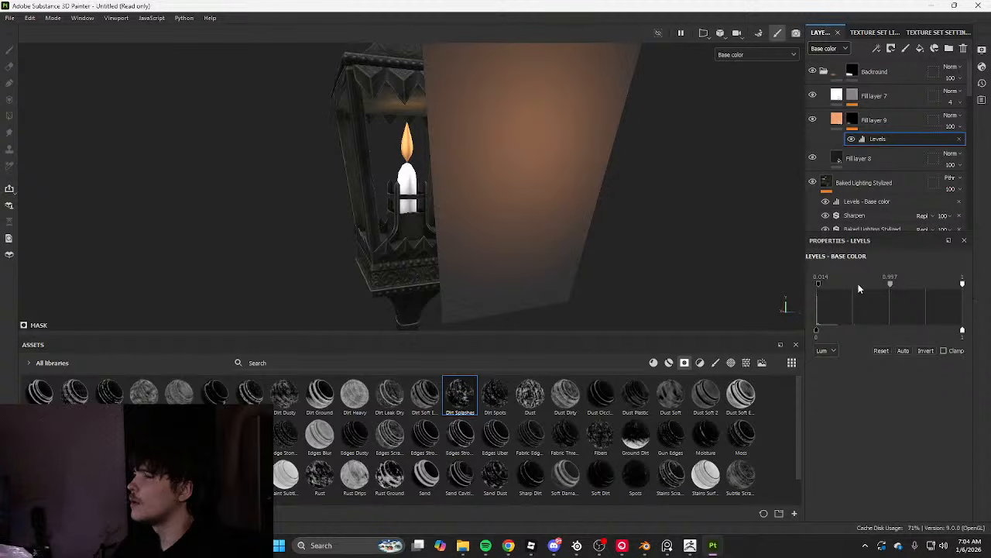
left_click_drag(890, 283, 925, 287)
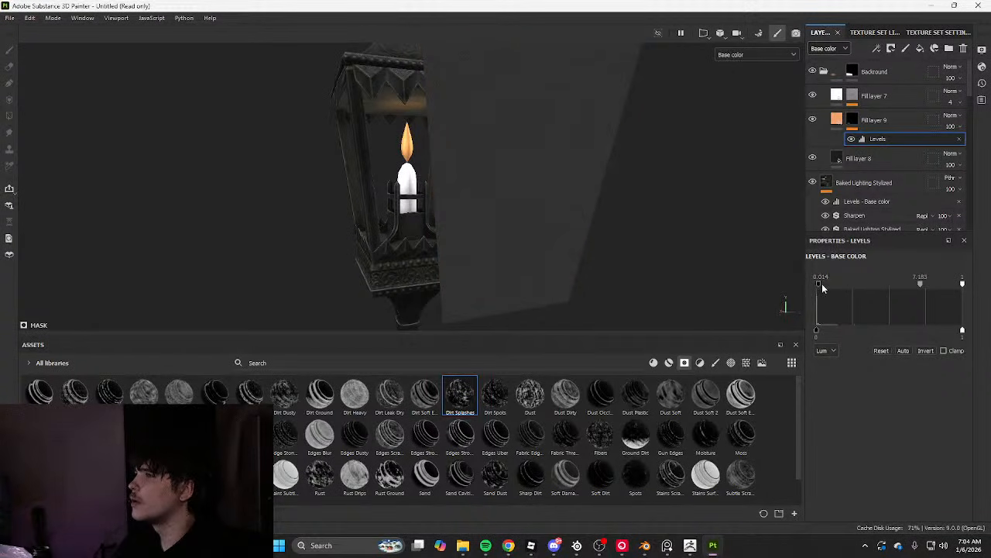
Duplicate the orange glow layer, hide the upper copy and set the lower copy's mask Levels to 0.173, 0.876 and 0.809
left_click(888, 133)
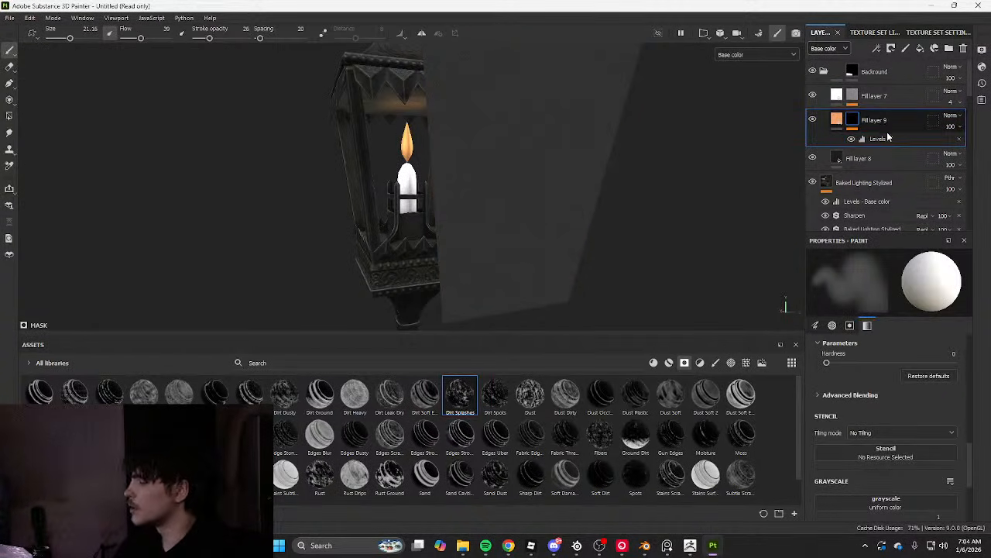
key("ctrl+d")
left_click(877, 178)
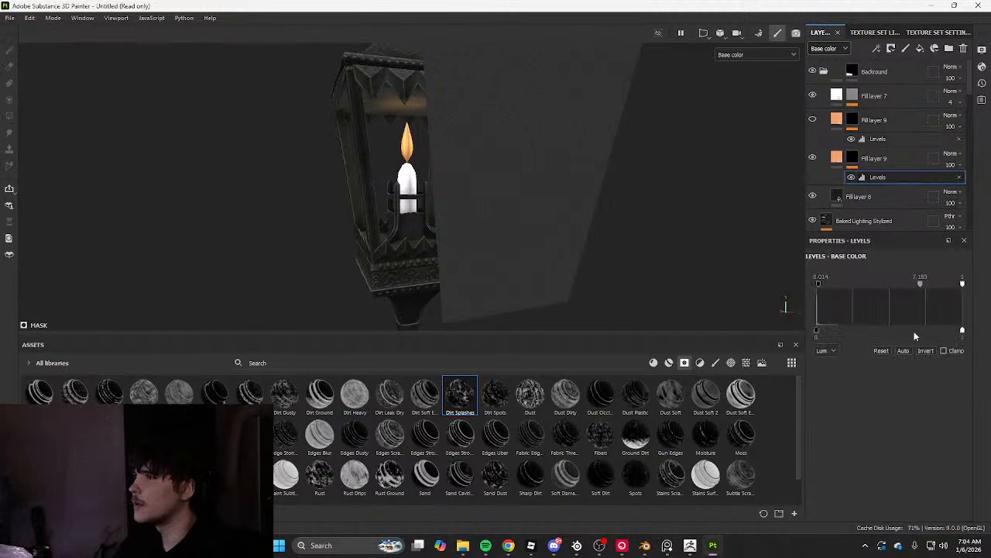
left_click_drag(921, 286, 877, 286)
left_click_drag(959, 284, 935, 291)
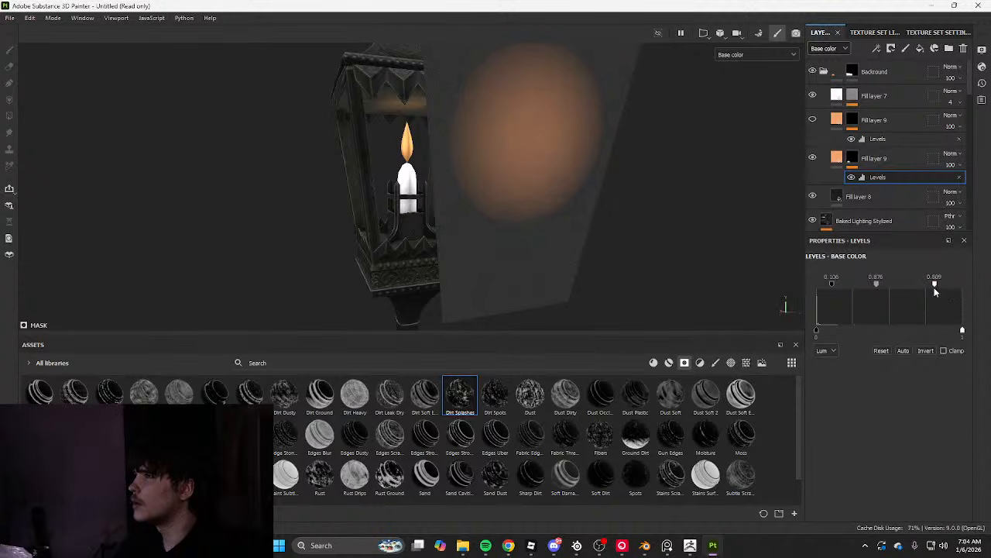
left_click_drag(834, 283, 855, 283)
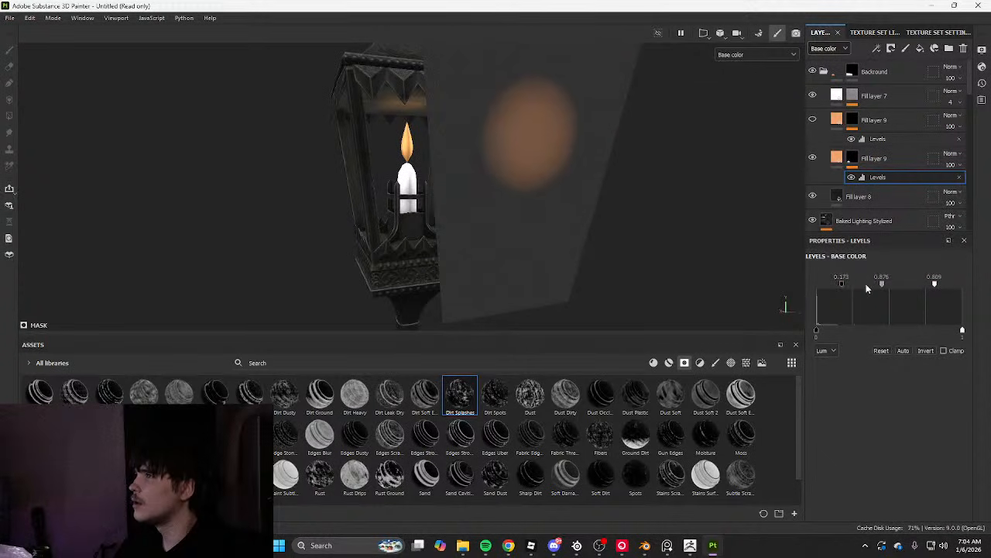
Set the base colour of the lower Fill layer 9 to white (FFFFFF) and show the orange glow layer again
key("Delete")
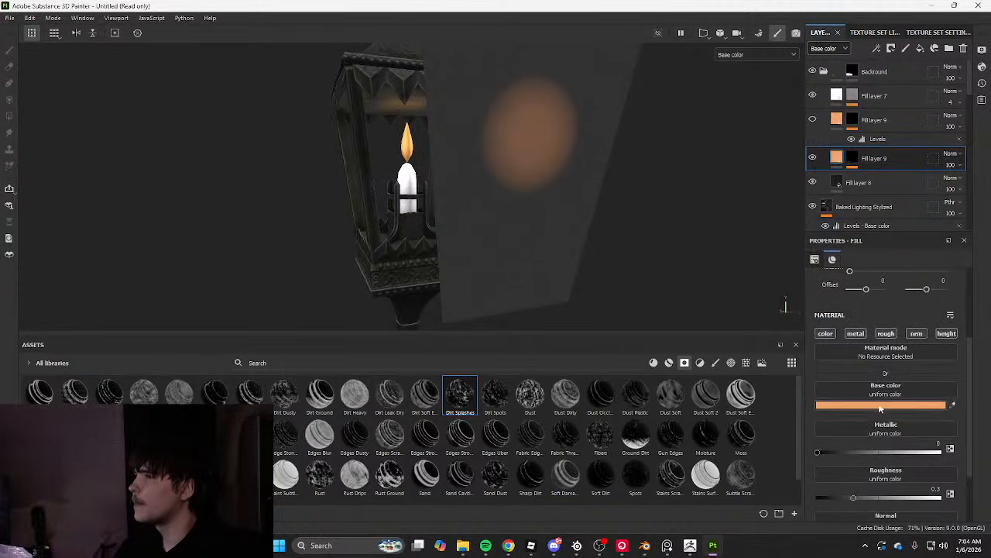
left_click(879, 404)
left_click_drag(797, 325, 802, 153)
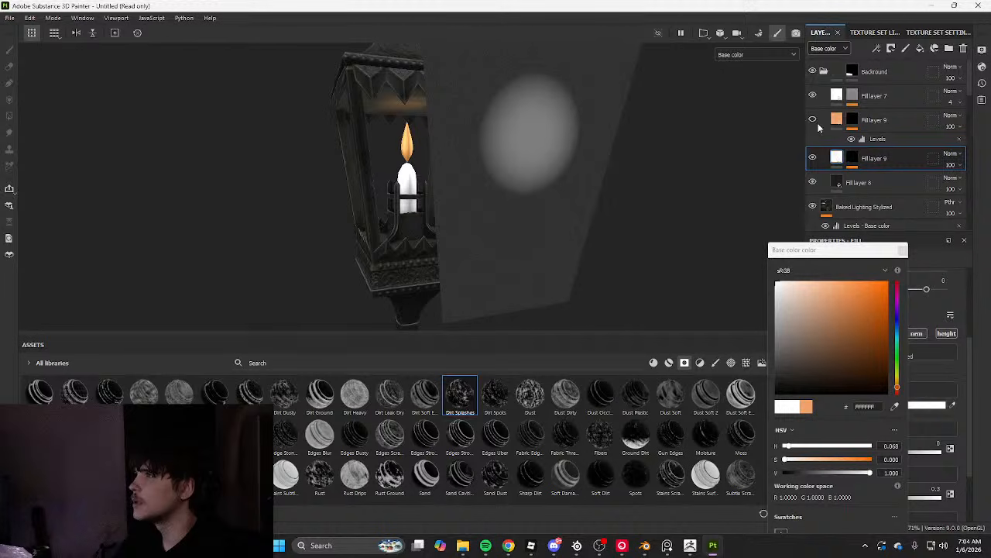
left_click(901, 250)
Set the orange glow's mask Levels midtone to 0.721 and place that layer beneath the white highlight layer
left_click(869, 138)
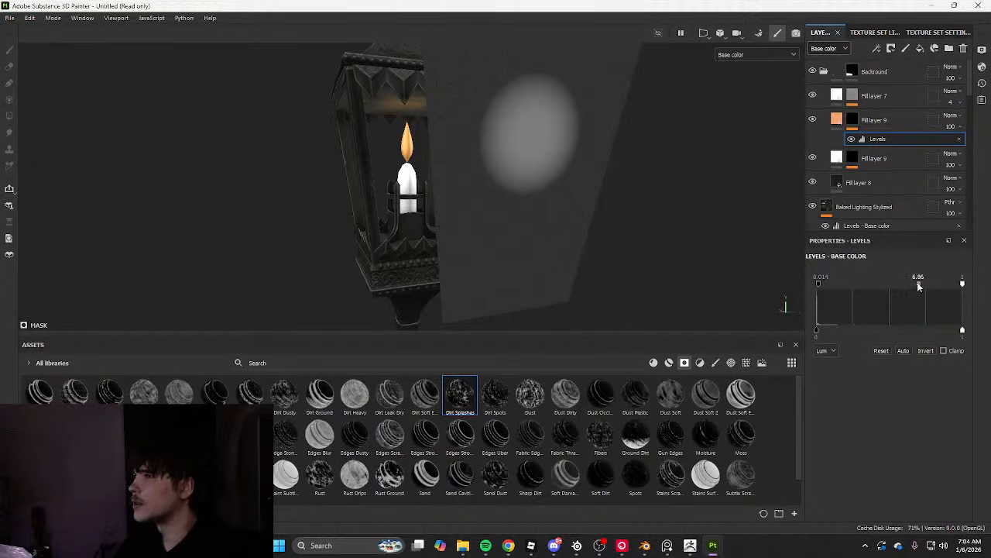
left_click_drag(918, 287, 869, 282)
left_click_drag(880, 121, 884, 166)
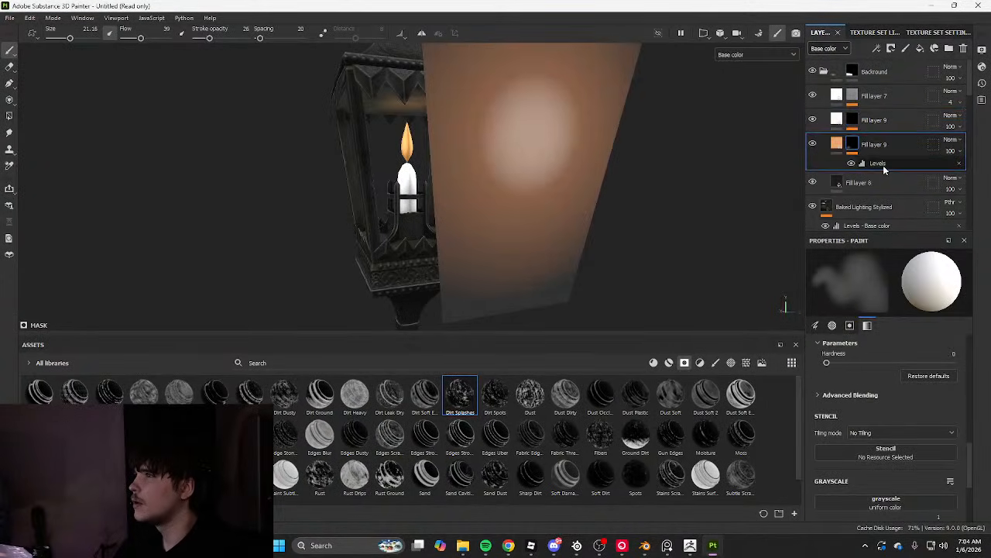
Set the white highlight's mask Levels to black point 0.092 and white point 1, and its layer opacity to 24
left_click_drag(689, 166, 621, 197, "alt")
right_click_drag(621, 197, 672, 224, "alt")
left_click(853, 122)
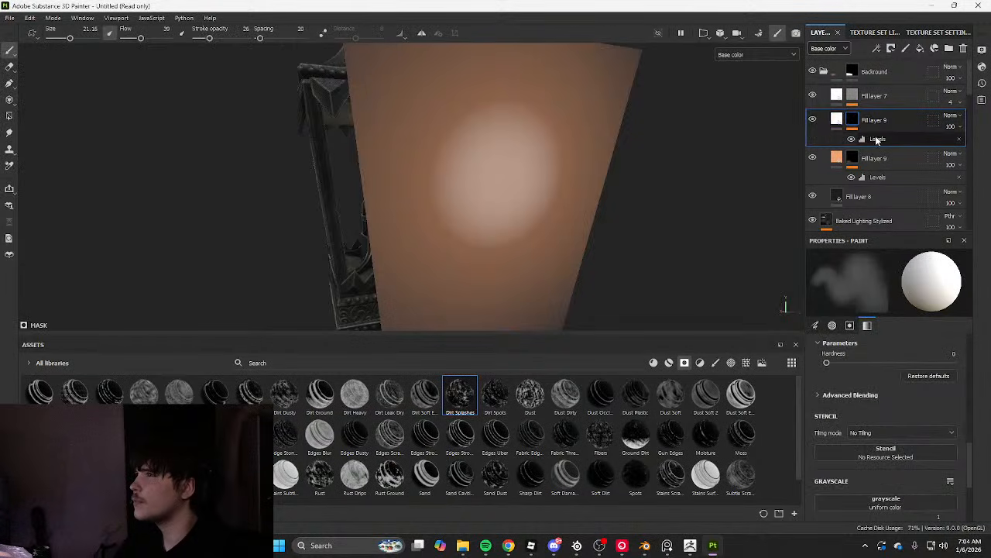
left_click(878, 139)
left_click_drag(916, 331, 963, 331)
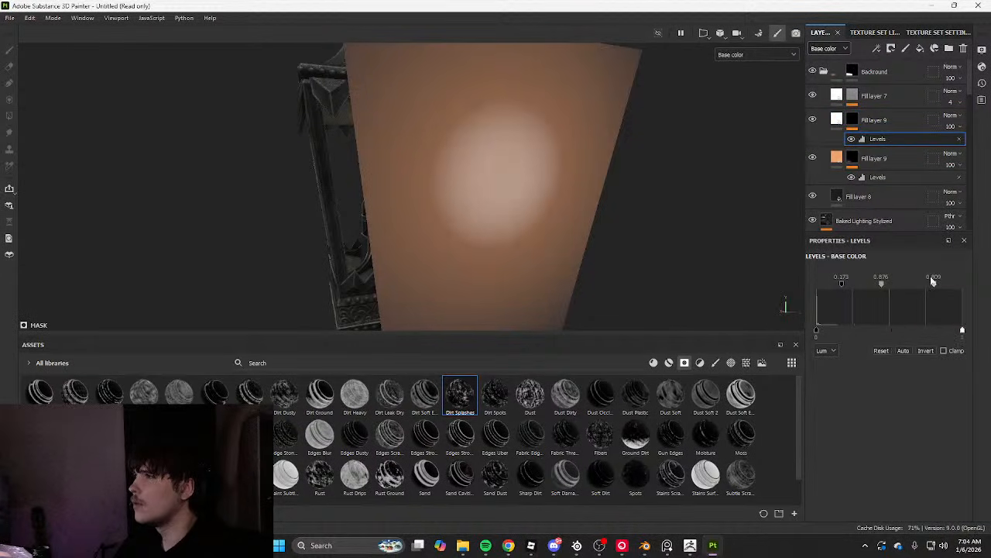
left_click_drag(834, 287, 829, 283)
left_click_drag(951, 132, 951, 143)
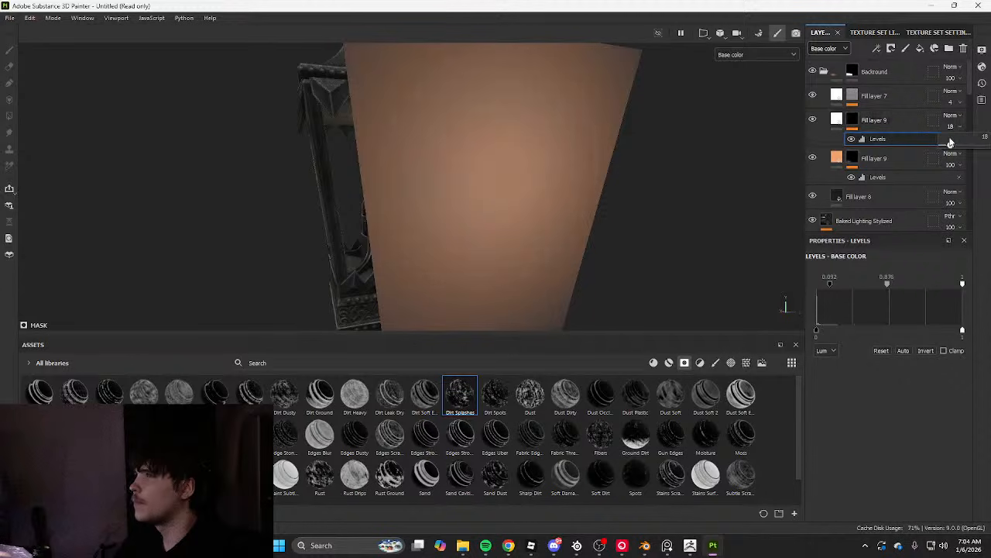
Adjust the orange glow's mask Levels and set the white highlight's Levels to 0.191, 0.876 and 0.534
left_click(834, 158)
left_click(852, 158)
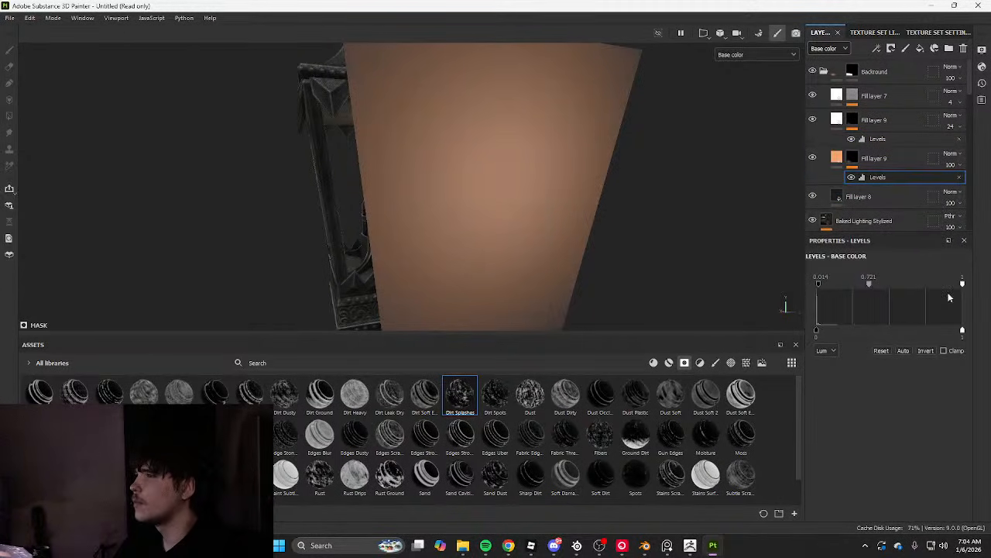
left_click_drag(949, 286, 865, 289)
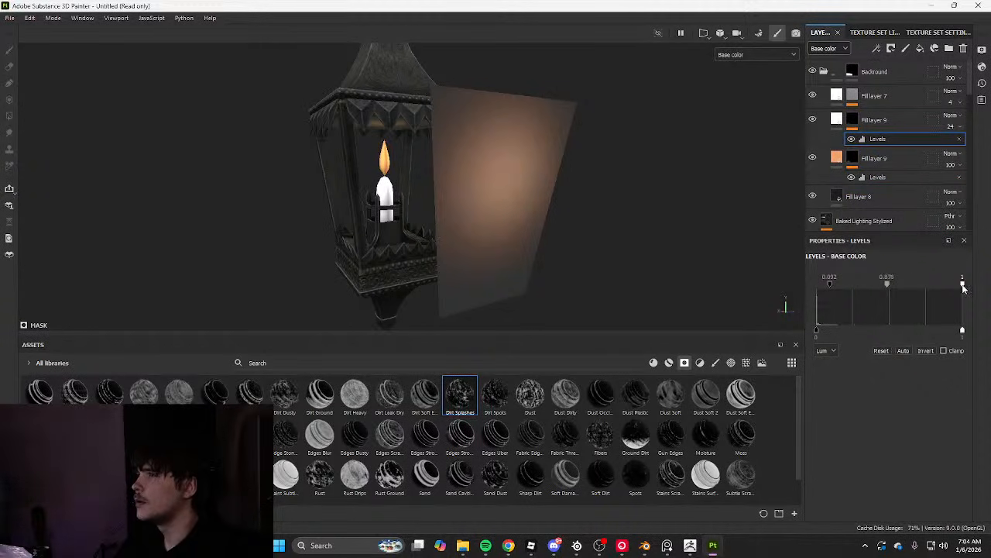
left_click_drag(962, 284, 848, 287)
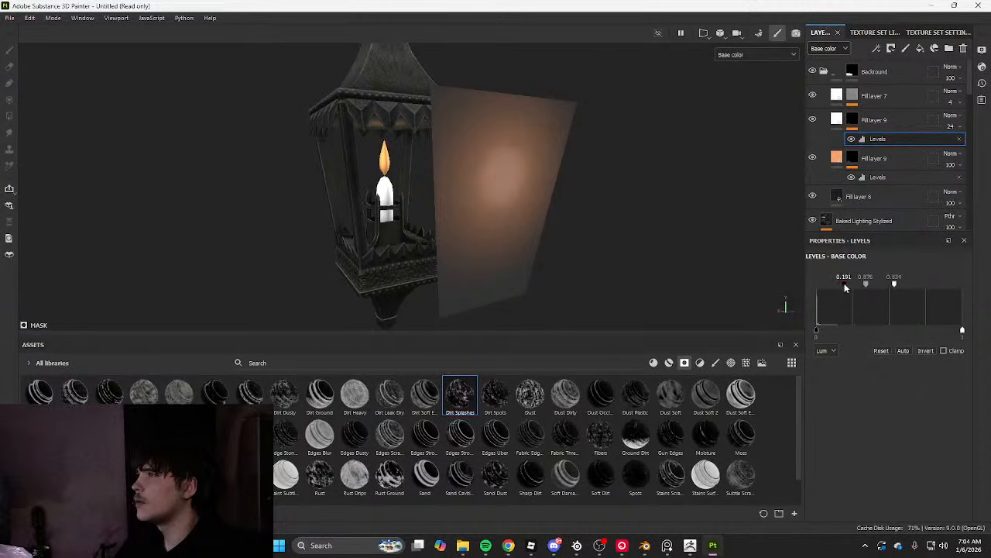
View the lantern without the panels and set the white highlight layer's base colour hue to 0.128
left_click_drag(689, 240, 728, 222, "alt")
scroll(526, 230, "down", 3)
key("Tab")
key("Tab")
left_click(836, 119)
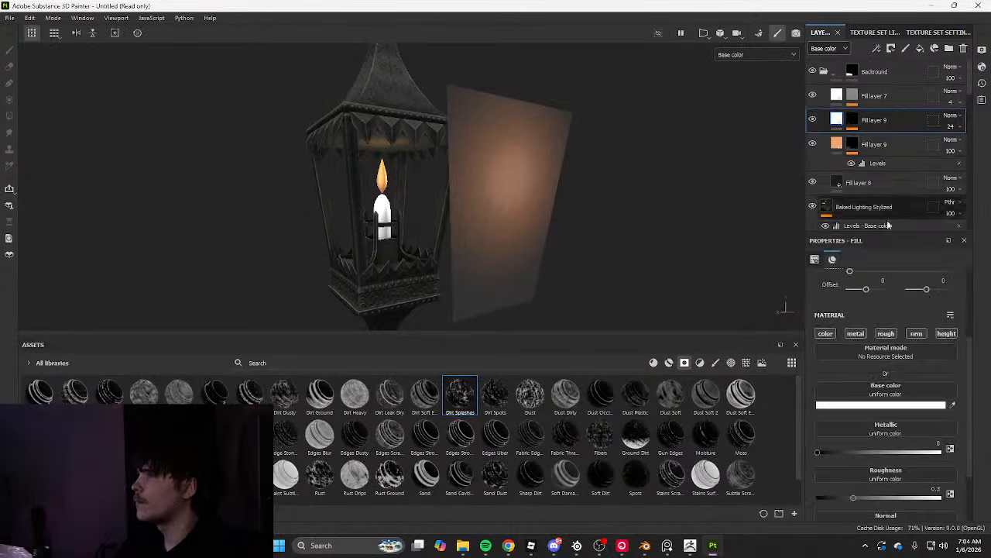
left_click(869, 405)
left_click(896, 383)
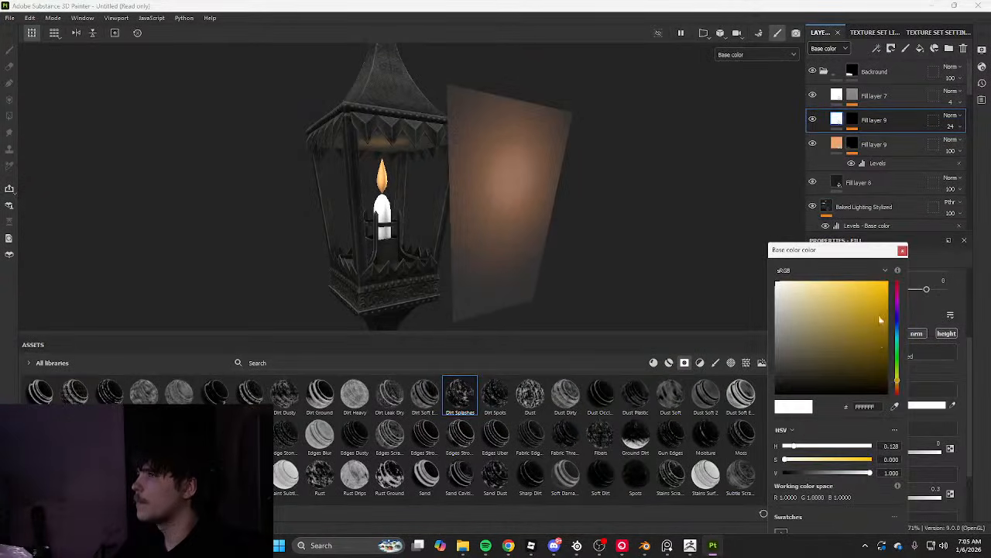
Export the lantern's updated texture again and switch to Blender
key("Tab")
mouse_move(805, 271)
left_mouse_down("alt")
mouse_move(494, 222)
mouse_move(809, 275)
left_mouse_up("alt")
key("ctrl+shift+e")
left_click(744, 451)
left_click(645, 545)
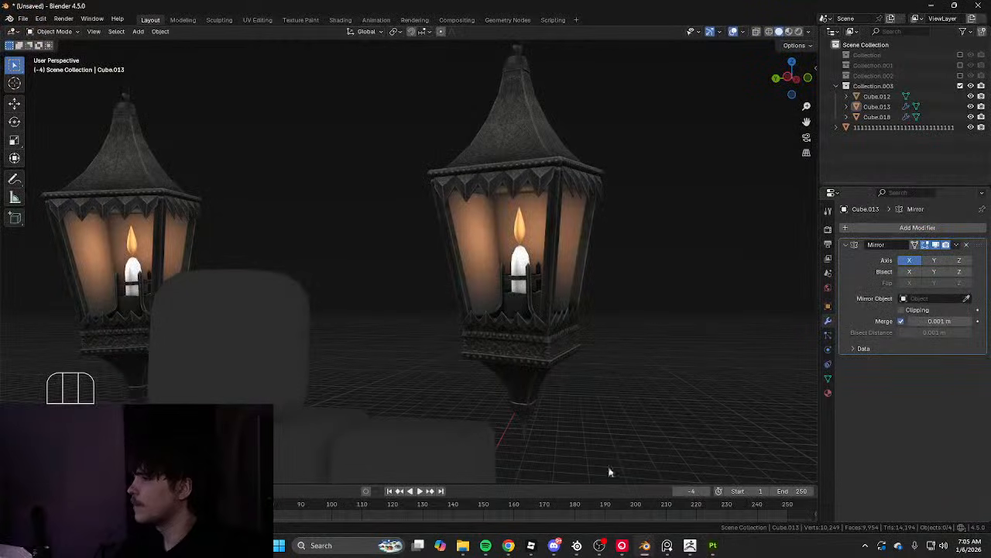
Reload the lantern material's image texture from Material_2D_View.png and return to the Layout workspace to view the lanterns
left_click(341, 20)
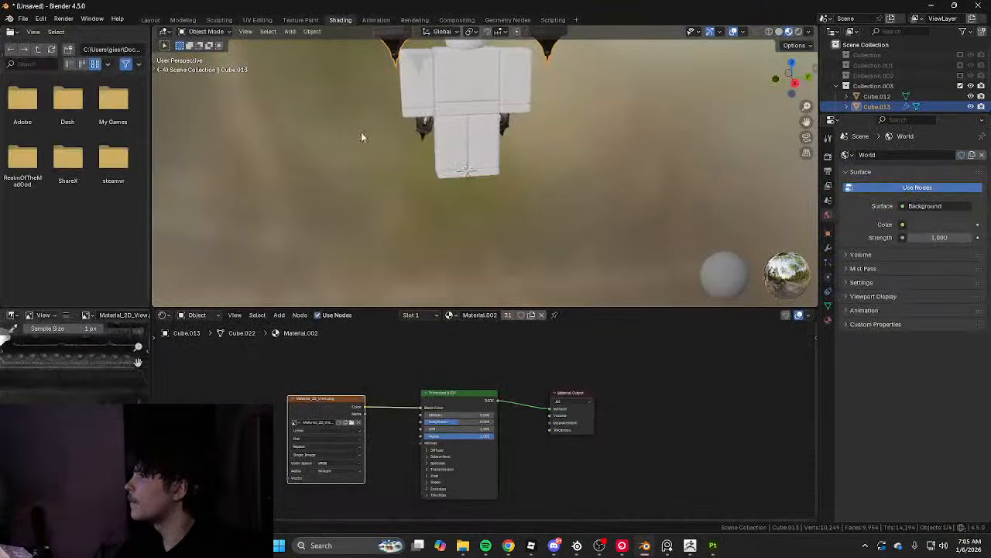
left_click(151, 20)
scroll(644, 179, "up", 8)
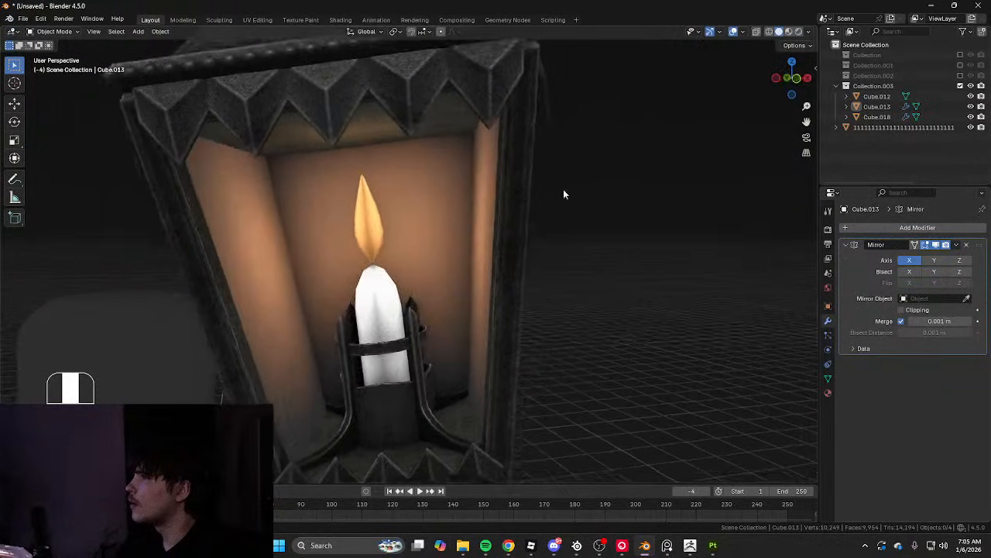
scroll(563, 194, "down", 6)
key("a")
left_click(414, 20)
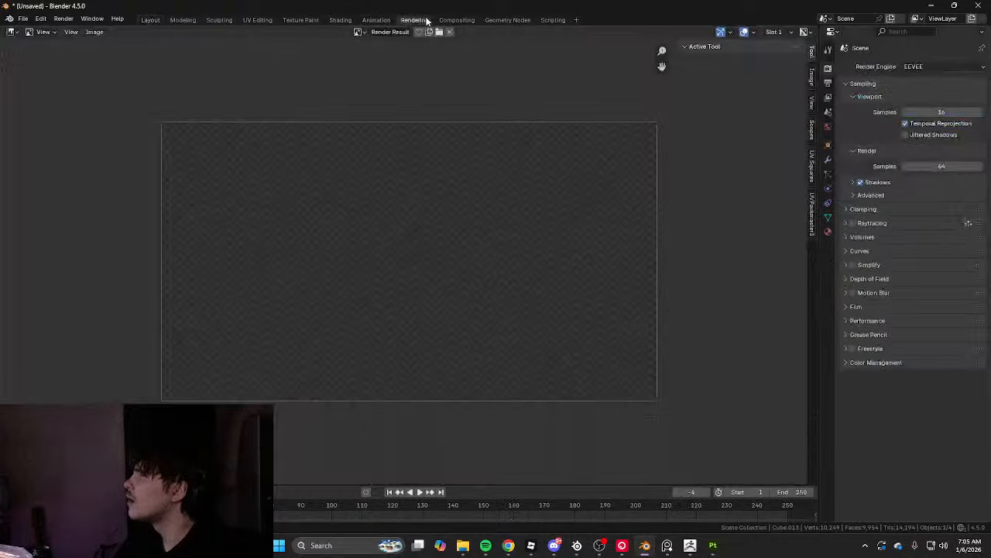
left_click(308, 20)
left_click(339, 20)
left_click(353, 424)
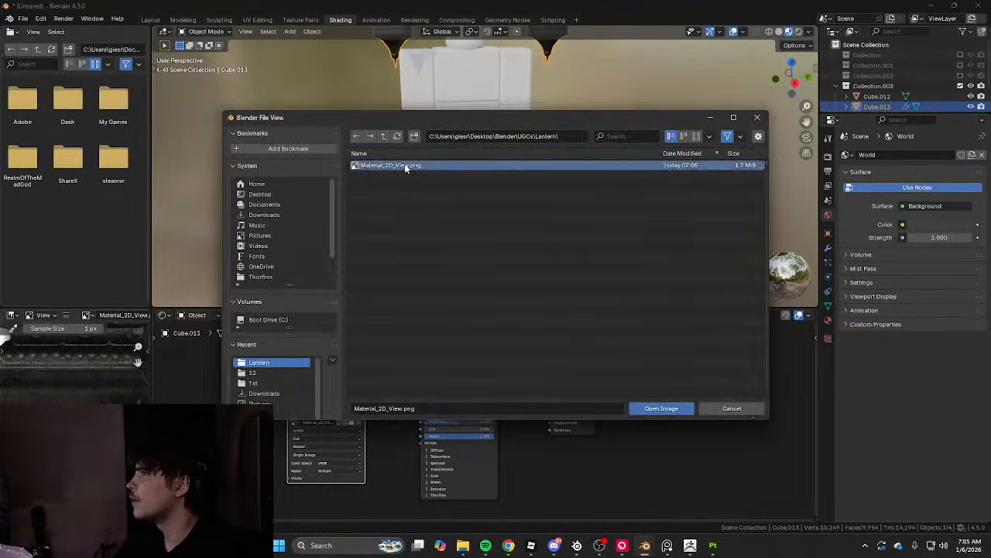
double_click(405, 166)
left_click(150, 20)
scroll(684, 204, "down", 4)
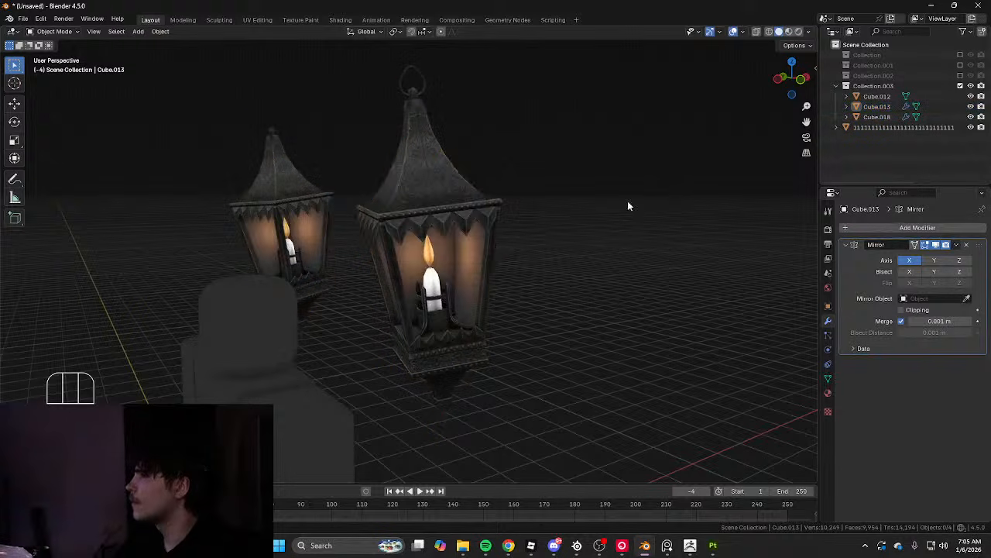
Select all geometry of the hip lantern in Edit Mode and rotate it so its sides line up with the character
scroll(628, 206, "down", 4)
middle_click_drag(631, 206, 520, 243)
key("Tab")
key("a")
key("Tab")
key("a")
scroll(389, 289, "up", 3)
middle_click_drag(390, 290, 488, 290, "alt")
scroll(488, 290, "down", 1)
middle_click_drag(487, 289, 491, 210, "shift")
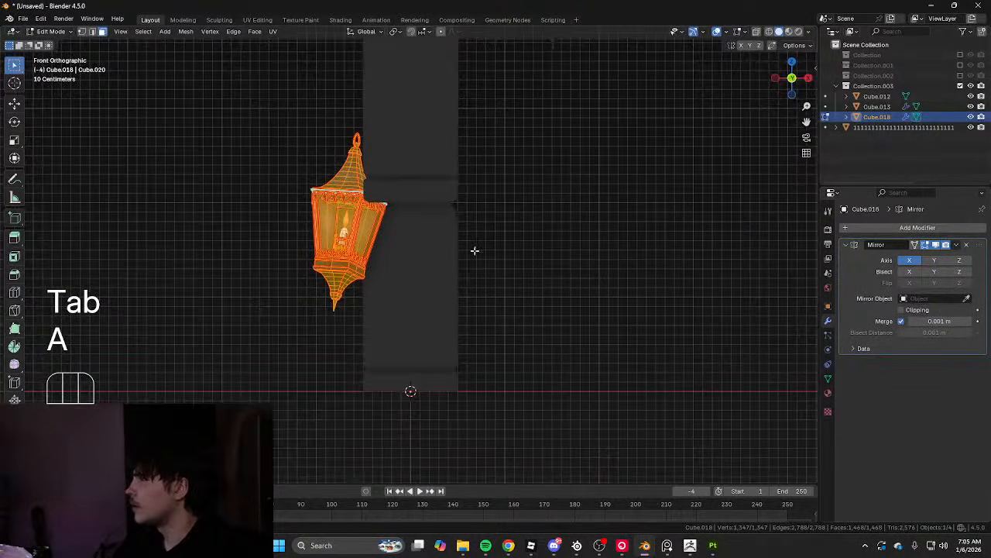
middle_click_drag(439, 173, 447, 266, "alt")
key("r")
left_click(403, 236)
Tilt the hip lantern in the left view and move it closer to the leg
middle_click_drag(391, 237, 511, 229, "alt")
key("r")
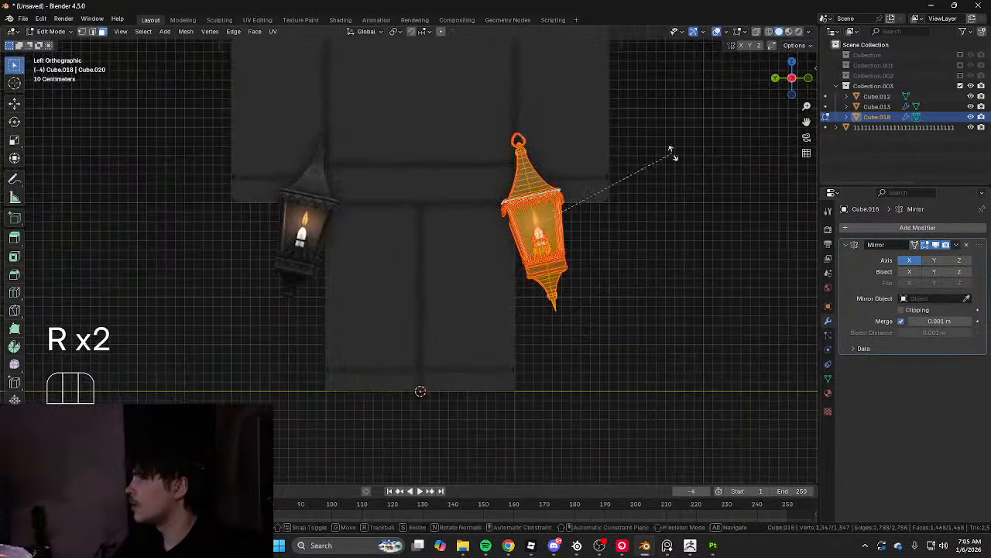
left_click(668, 187)
key("g")
left_click(633, 181)
Reposition the hip lantern in the front view with a rotation of about -6.3°, and leave Edit Mode
middle_click_drag(631, 182, 573, 181, "alt")
key("g")
middle_click(567, 181)
left_click(563, 183)
key("r")
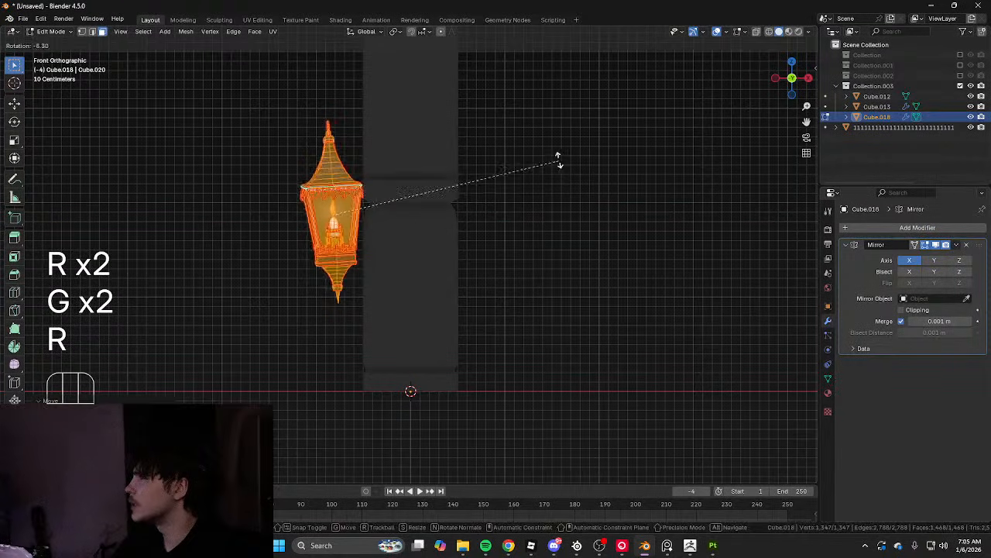
left_click(559, 160)
key("g")
left_click(556, 146)
key("Tab")
middle_click_drag(556, 146, 617, 230)
scroll(682, 169, "down", 4)
left_click(716, 188)
Rotate the hip lantern freely in perspective and move it beside the character's leg
scroll(731, 205, "up", 4)
key("Tab")
key("r")
key("r")
left_click(671, 220)
key("g")
left_click(617, 214)
key("Tab")
Rotate the hip lantern again, scale it down and place it against the hip just below the arm
key("Tab")
key("g")
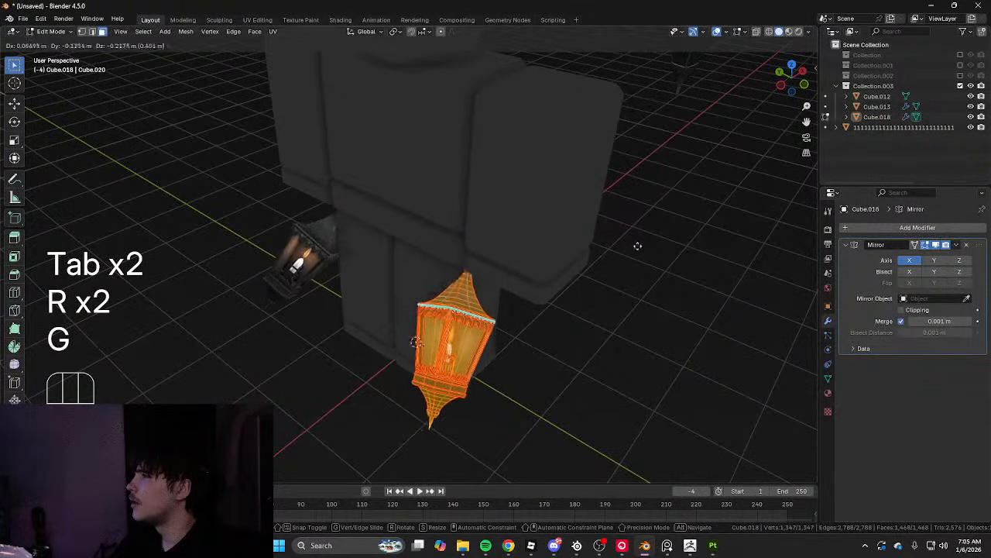
key("r")
key("r")
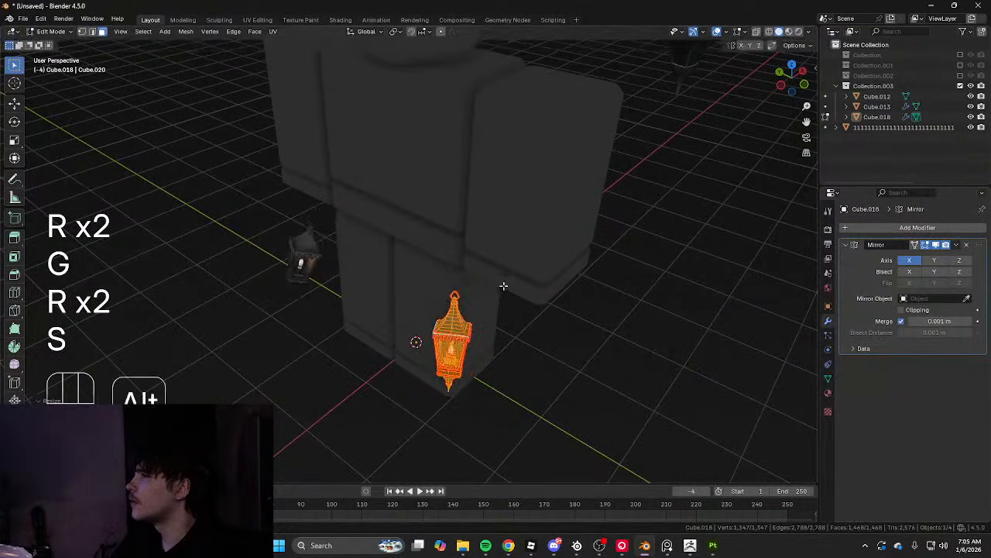
middle_click_drag(503, 285, 469, 247, "alt")
key("g")
left_click(597, 215)
key("Tab")
scroll(673, 248, "down", 2)
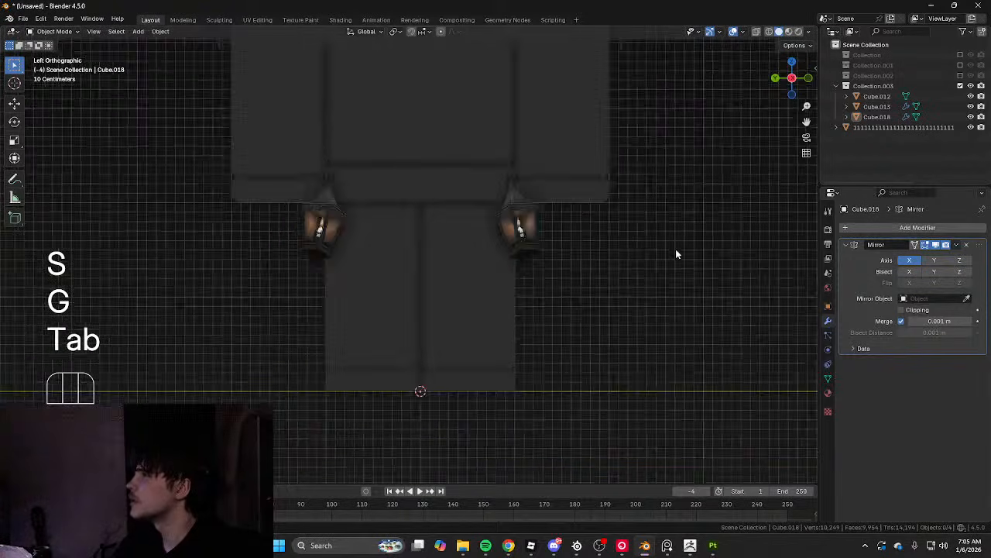
Move the smaller hip lantern outward from the body so it hangs clear of the leg and waist
middle_click_drag(675, 250, 505, 224)
key("Tab")
left_click_drag(505, 223, 443, 221, "alt")
scroll(442, 222, "down", 1, "alt")
scroll(442, 221, "up", 3)
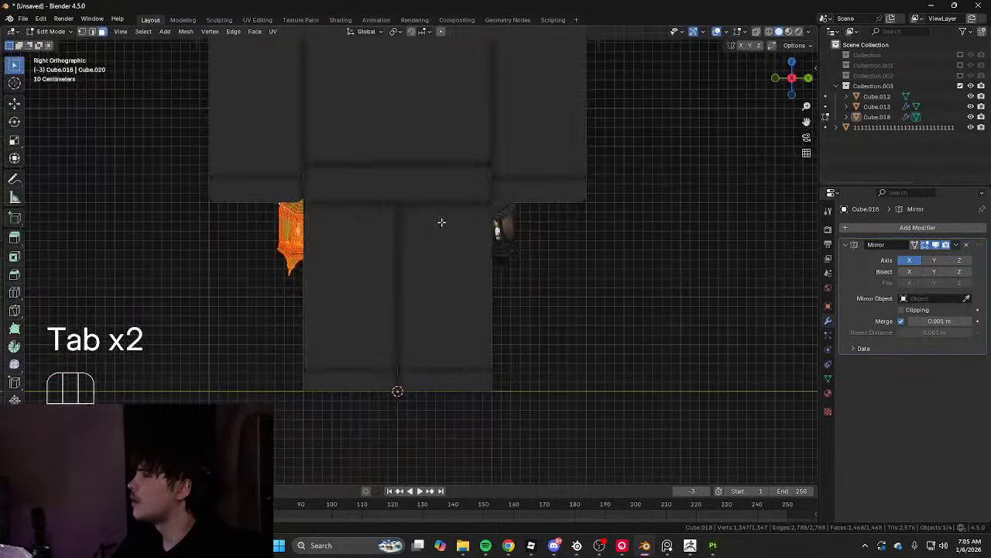
middle_click_drag(442, 222, 651, 221)
key("g")
middle_click_drag(651, 220, 559, 228, "shift")
scroll(559, 228, "up", 2)
middle_click_drag(560, 228, 533, 279)
key("g")
left_click(587, 233)
key("g")
left_click(611, 248)
Tilt the hip lantern with a trackball rotation and check the mirrored pair around the character's waist
key("r")
key("r")
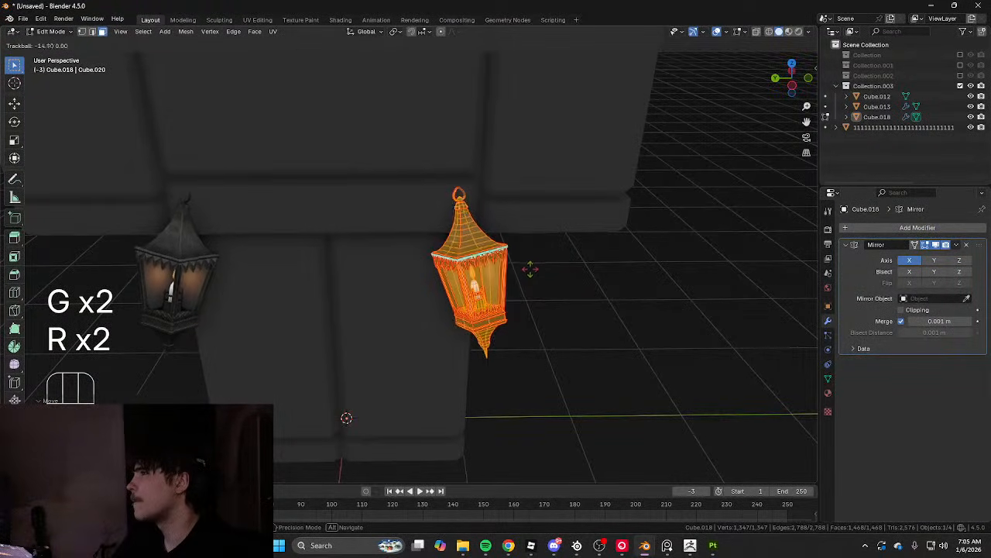
left_click(534, 267)
key("Tab")
scroll(583, 255, "down", 5)
middle_click_drag(584, 255, 547, 263)
scroll(649, 199, "down", 3)
scroll(555, 214, "up", 4)
Shift the hip lantern's geometry slightly to refine its position beside the waist
key("Tab")
key("g")
left_click(573, 266)
key("Tab")
scroll(602, 196, "up", 3)
Move the hip lantern along the Z axis, fine-tune its placement at the belt line and leave Edit Mode
key("Tab")
key("g")
key("z")
left_click(588, 171)
key("g")
left_click(689, 223)
key("Tab")
scroll(495, 254, "up", 4)
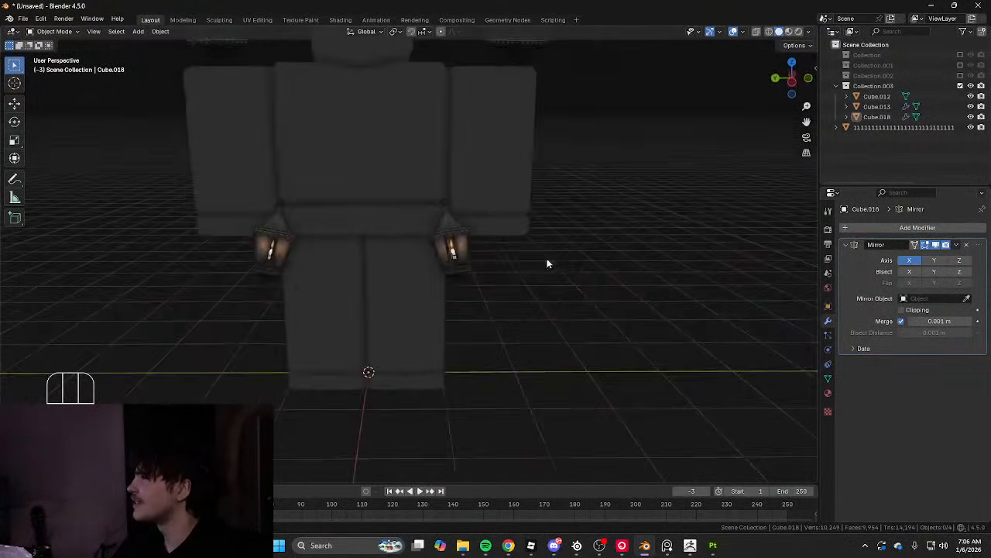
Turn off X-axis mirroring on the hip lantern and adjust the lantern geometry's size and position beside the waist
left_click(917, 264)
scroll(566, 214, "down", 3)
key("Tab")
scroll(570, 205, "up", 3)
middle_click_drag(566, 211, 581, 184)
key("s")
key("g")
left_click(648, 162)
Try a trackball rotation of the entire hip lantern mesh and undo the latest changes
key("Tab")
scroll(624, 165, "down", 3)
scroll(606, 163, "up", 3)
key("Tab")
key("a")
key("r")
key("r")
left_click(533, 180)
key("Tab")
scroll(570, 183, "down", 4)
key("ctrl+z")
key("ctrl+z")
key("ctrl+z")
scroll(460, 205, "down", 5)
Examine in Edit Mode how the single lantern sits against the waist and leg from several angles
key("Tab")
middle_click_drag(519, 175, 456, 248, "shift")
middle_click_drag(455, 248, 456, 223, "shift")
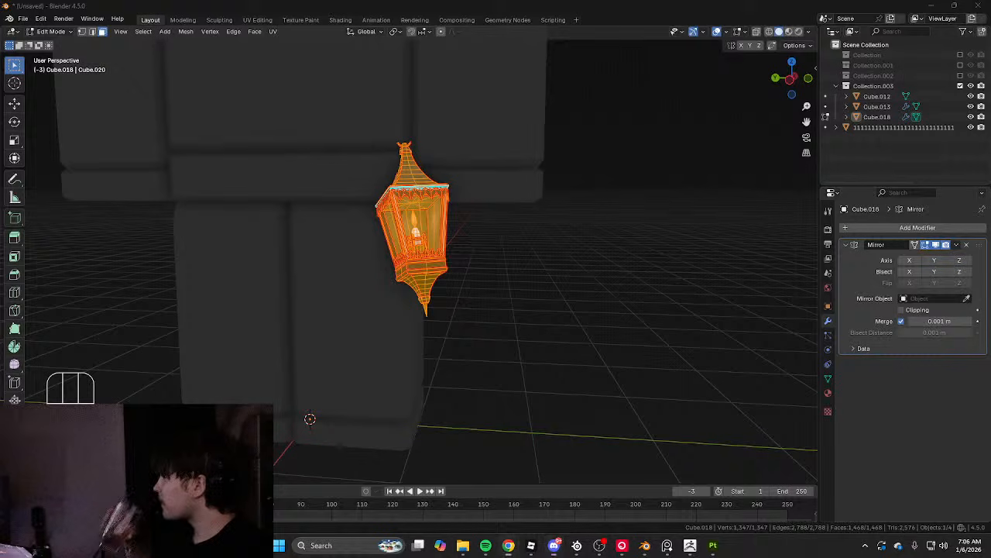
scroll(380, 308, "up", 4)
middle_click_drag(395, 283, 426, 255)
scroll(410, 277, "up", 4)
scroll(412, 274, "down", 3)
scroll(425, 256, "down", 6)
key("Tab")
key("Tab")
middle_click_drag(496, 253, 452, 247)
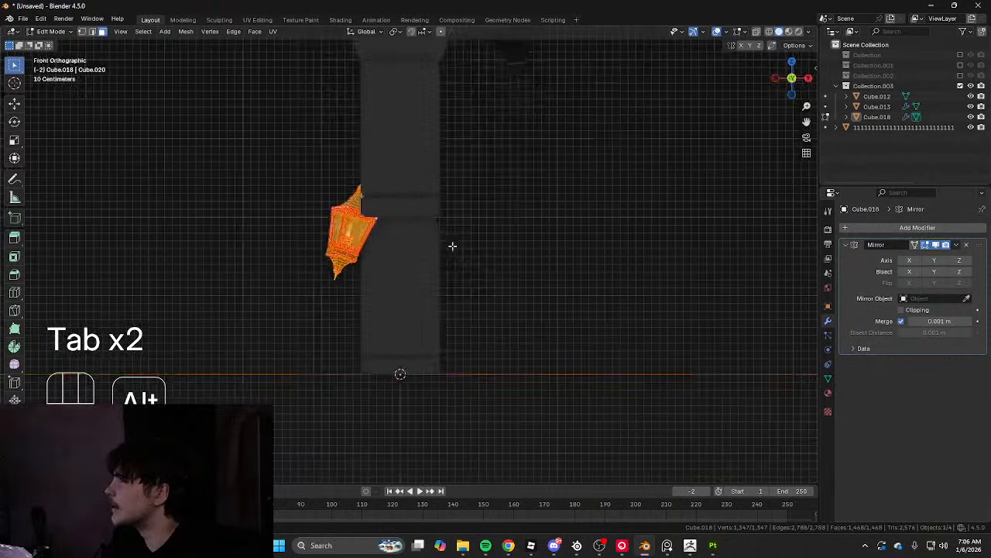
Rotate the selected lantern in front view and move it toward the character's body
middle_click_drag(333, 213, 391, 226, "alt")
scroll(452, 212, "down", 1)
scroll(388, 230, "up", 1, "alt")
scroll(387, 230, "up", 1)
key("r")
left_click(392, 155)
key("g")
left_click(424, 155)
Enlarge the lantern in front view, adjust its tilt with a trackball rotation and reposition it at the waist
key("r")
key("s")
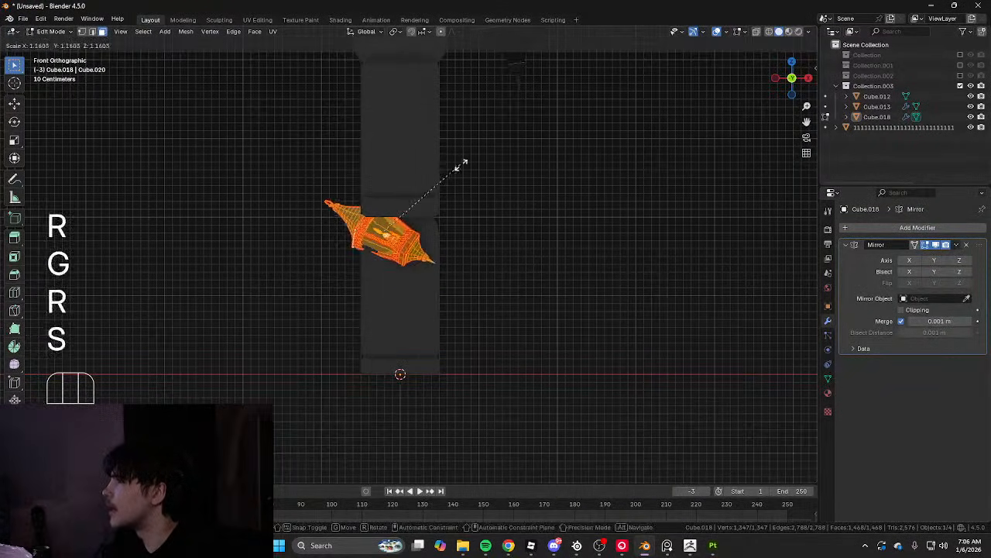
left_click(464, 168)
key("r")
key("r")
left_click(477, 178)
mouse_move(478, 183)
middle_mouse_down("alt")
mouse_move(480, 200)
mouse_move(538, 199)
mouse_move(474, 197)
middle_mouse_up("alt")
key("g")
left_click(551, 195)
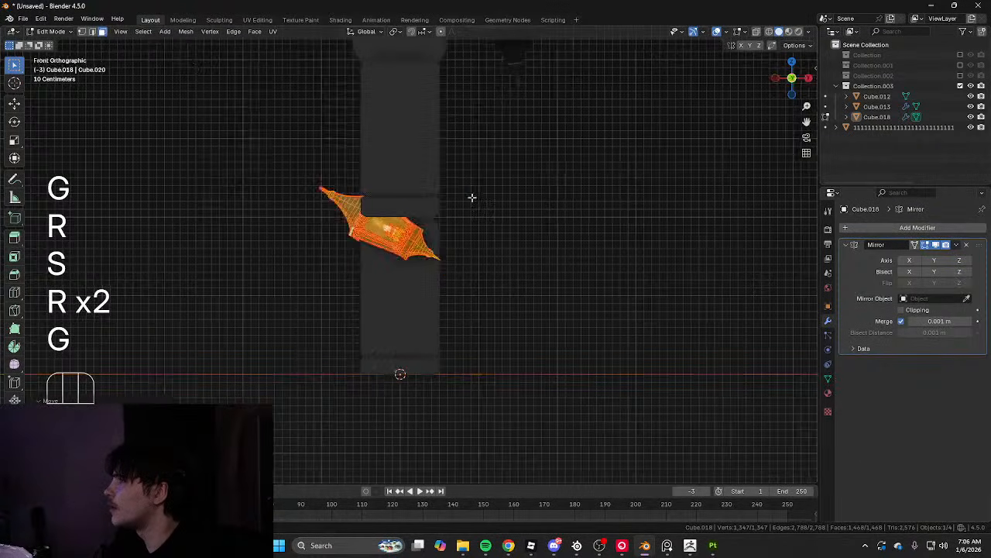
Rotate the lantern closer to upright in front view, then resize it and shift it slightly
key("r")
left_click(551, 276)
key("s")
left_click(525, 273)
key("g")
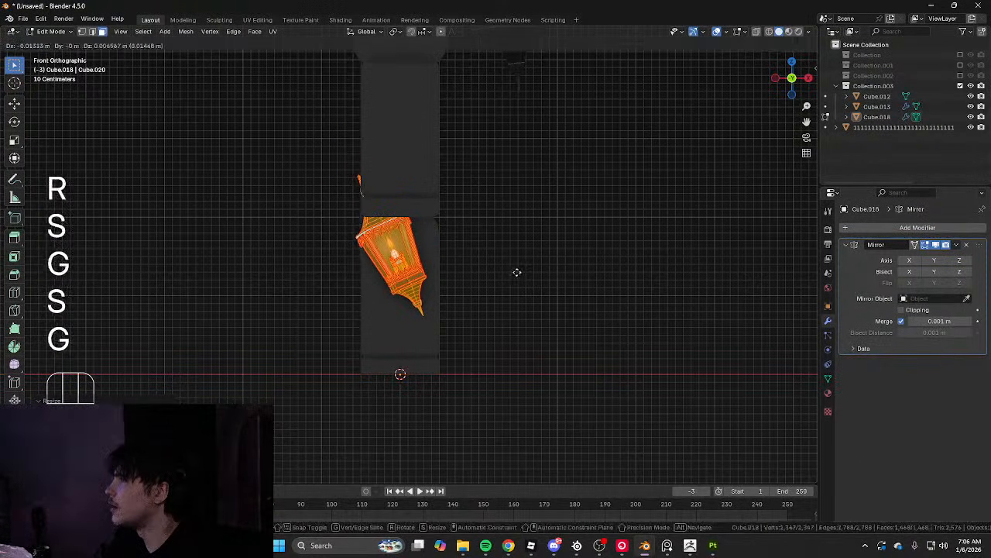
left_click(515, 271)
Move the lantern along the Y axis in left view, refine its rotation and place it beside the leg below the arm
middle_click_drag(507, 266, 549, 253, "alt")
key("g")
key("y")
left_click(554, 253)
key("r")
key("r")
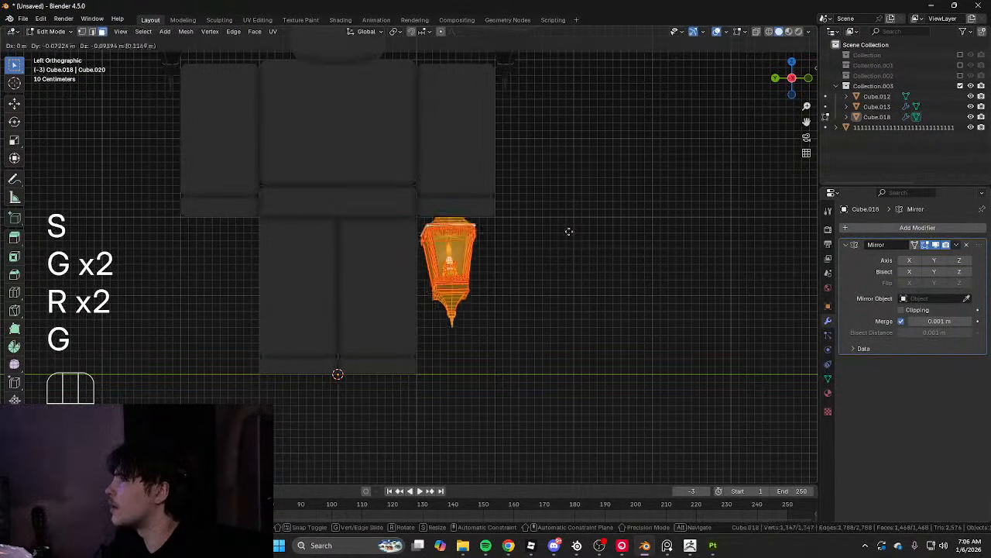
left_click(576, 263)
Rotate the lantern in front view and shift it along the Y axis to adjust its placement at the hip
middle_click_drag(577, 278, 514, 257, "alt")
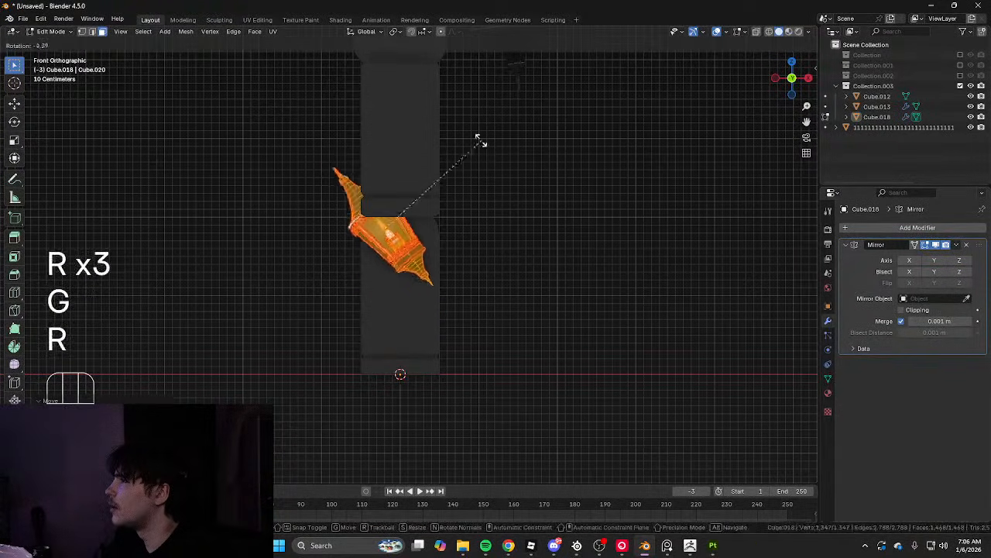
key("Tab")
middle_click_drag(481, 146, 496, 190)
key("Tab")
key("g")
key("y")
left_click(600, 153)
Move the lantern onto the outer face of the waist and correct its tilt with further rotations
key("Tab")
key("Tab")
key("g")
left_click(517, 192)
key("g")
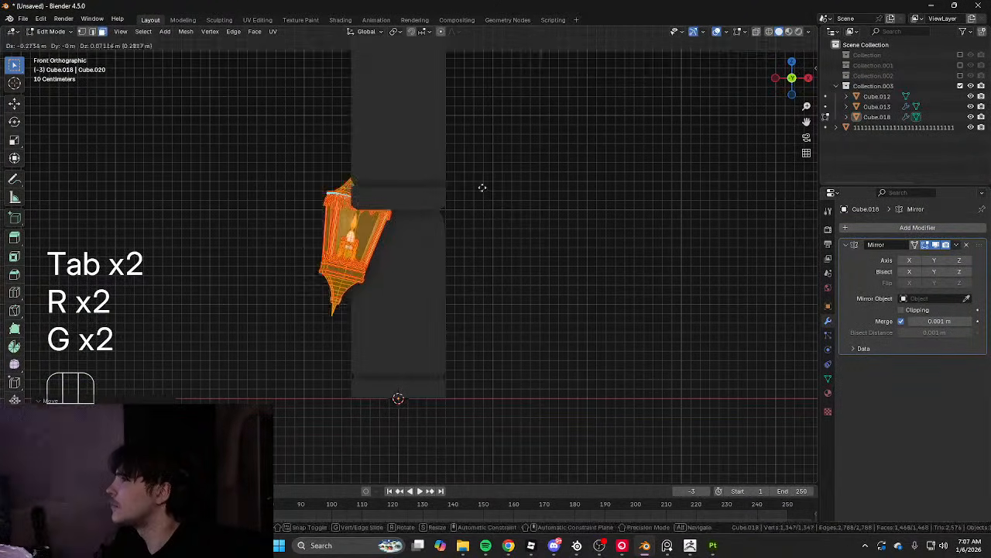
left_click(476, 181)
key("r")
left_click(451, 158)
middle_click_drag(452, 158, 565, 171)
key("g")
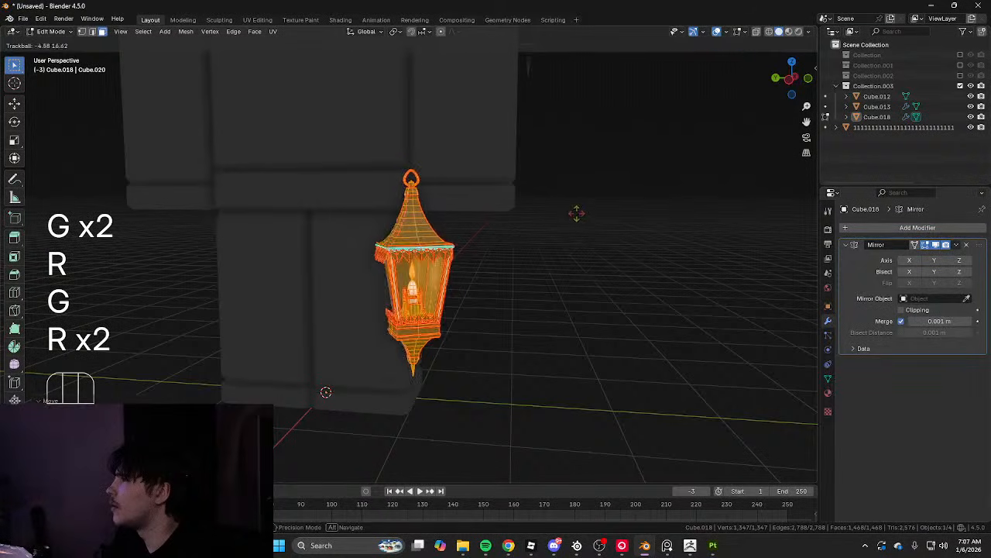
left_click(578, 213)
Try another trackball rotation and move on the lantern, and undo the last changes
middle_click_drag(578, 213, 367, 204)
key("r")
key("r")
key("Tab")
key("Tab")
key("g")
left_click(617, 209)
key("Tab")
key("ctrl+z")
key("ctrl+z")
scroll(495, 203, "up", 4)
Rotate and scale the lantern, and move it so its hook sits on the belt line at the hip
key("g")
key("r")
left_click(469, 195)
key("g")
left_click(579, 180)
key("r")
key("r")
left_click(466, 193)
scroll(496, 189, "down", 3)
key("s")
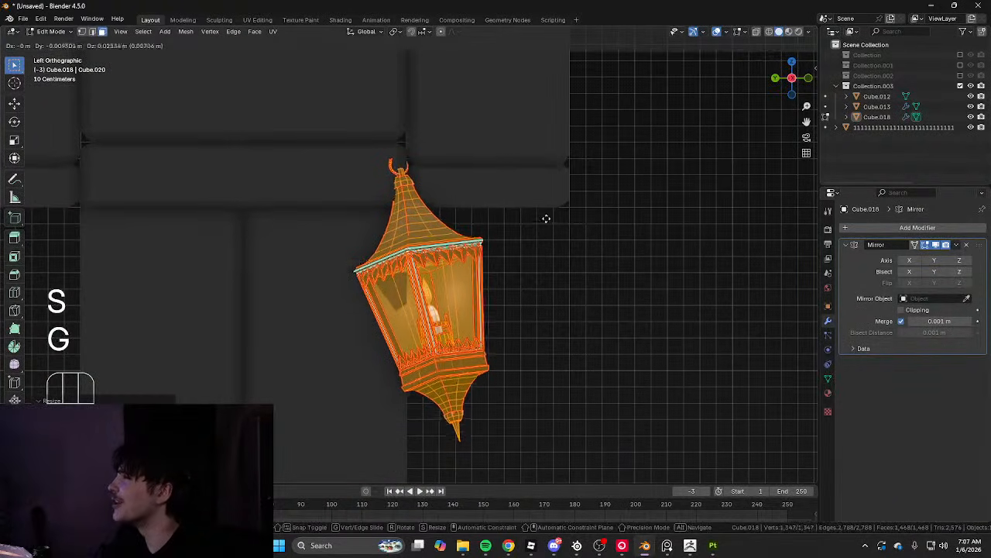
left_click(546, 219)
Nudge the lantern's geometry to refine the hook's position at the belt line from an angled view
mouse_move(546, 219)
middle_mouse_down()
mouse_move(409, 214)
mouse_move(550, 210)
middle_mouse_up()
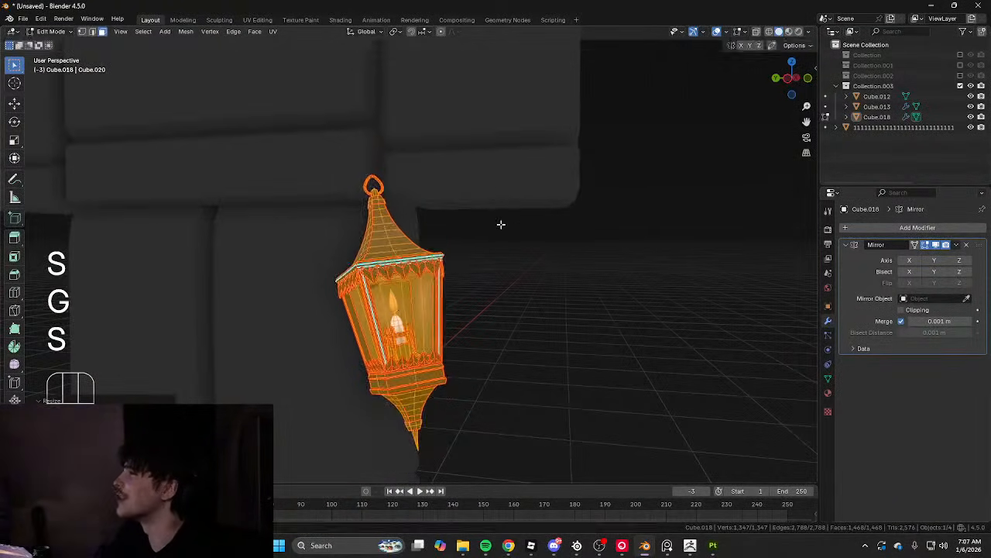
middle_click_drag(495, 172, 544, 170)
key("g")
key("h")
left_click(561, 151)
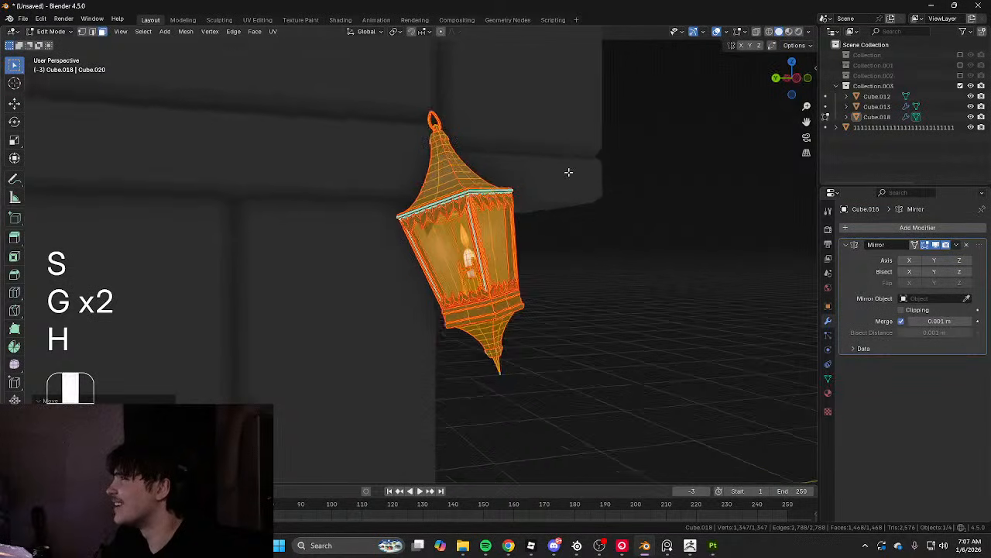
Tilt the lantern with a trackball rotation and move it closer against the waist
key("r")
key("r")
key("g")
left_click(556, 182)
middle_click_drag(556, 182, 571, 181)
key("g")
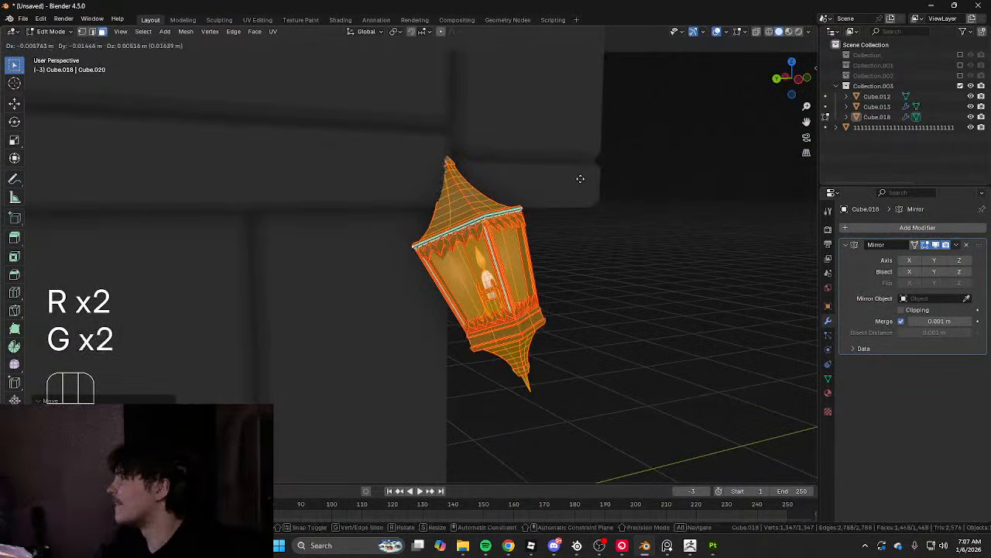
left_click(586, 174)
scroll(580, 179, "down", 5)
key("Tab")
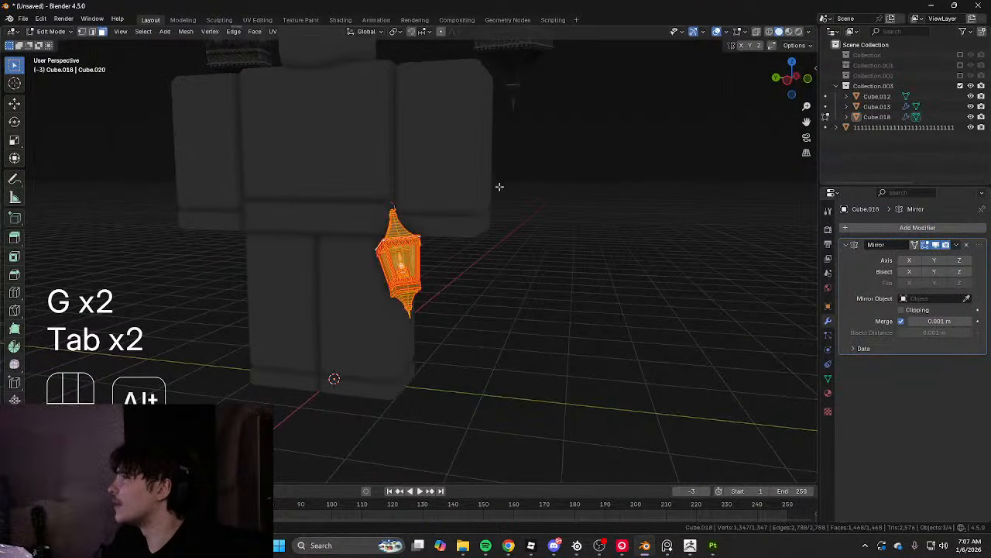
Adjust the lantern's position and rotation using the front view so it hangs along the body's outer face
middle_click_drag(497, 186, 529, 202)
key("g")
key("r")
middle_click_drag(526, 246, 420, 218, "alt")
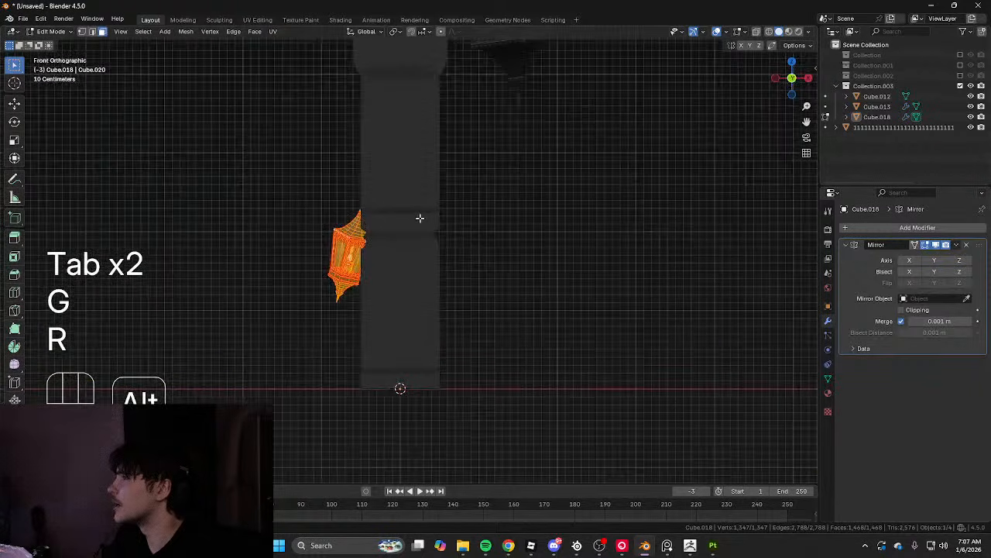
left_click(472, 217)
Rotate and shift the lantern in top view until its square roof lines up with the torso's edge
middle_click_drag(473, 249, 434, 178, "alt")
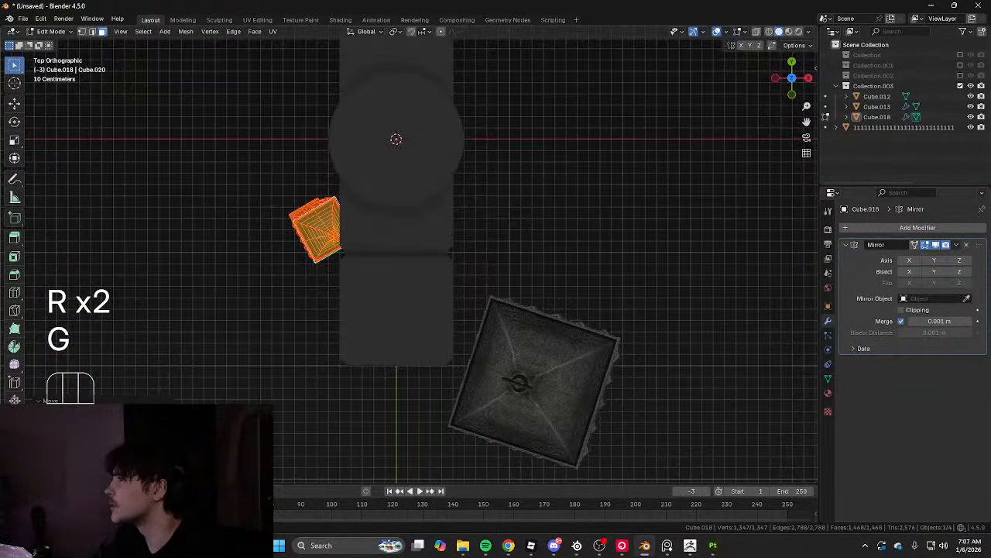
key("r")
left_click(386, 142)
key("g")
middle_click_drag(391, 140, 480, 230, "alt")
key("g")
key("r")
key("r")
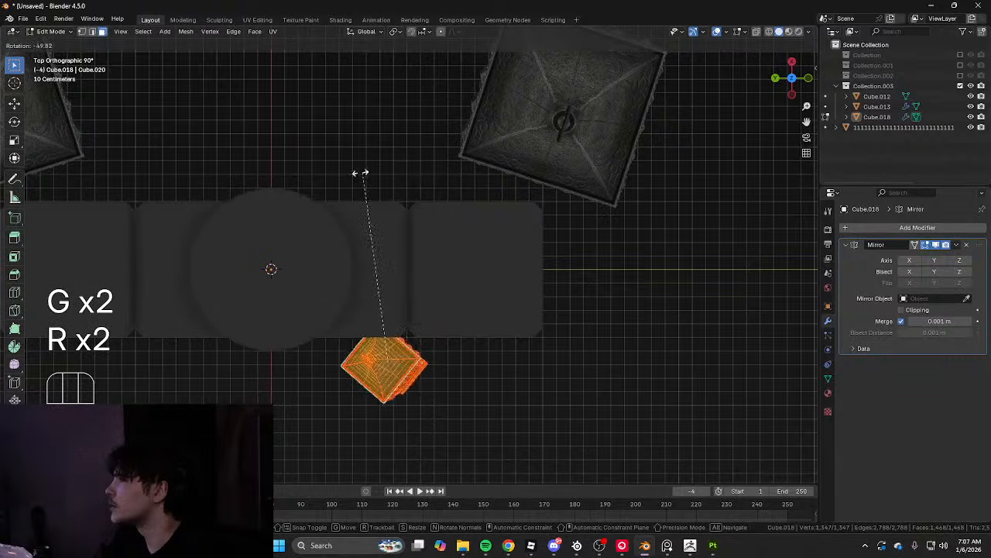
left_click(270, 240)
key("r")
key("r")
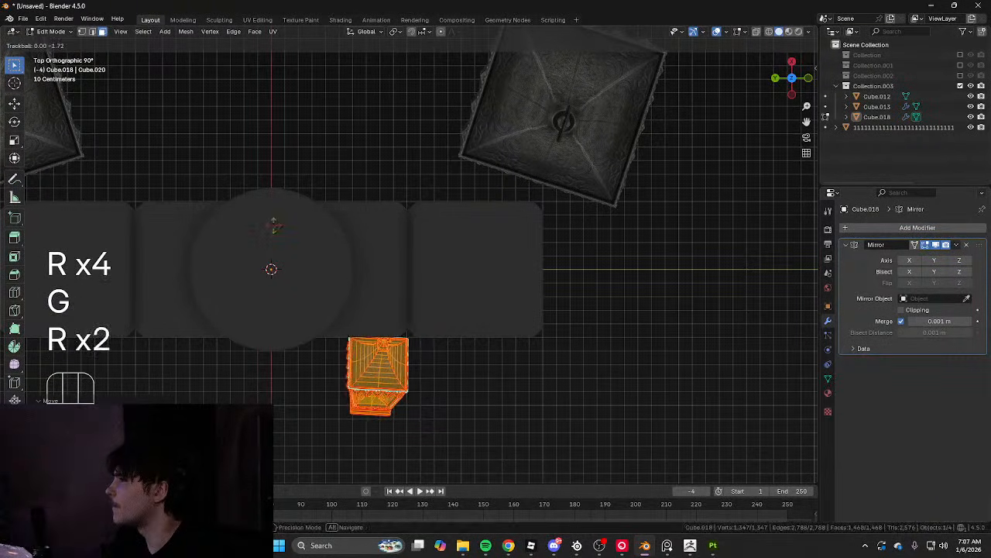
left_click(267, 223)
Tilt the lantern in front view and move it so its hook and roof edge rest against the waist
middle_click_drag(405, 249, 343, 206, "alt")
key("r")
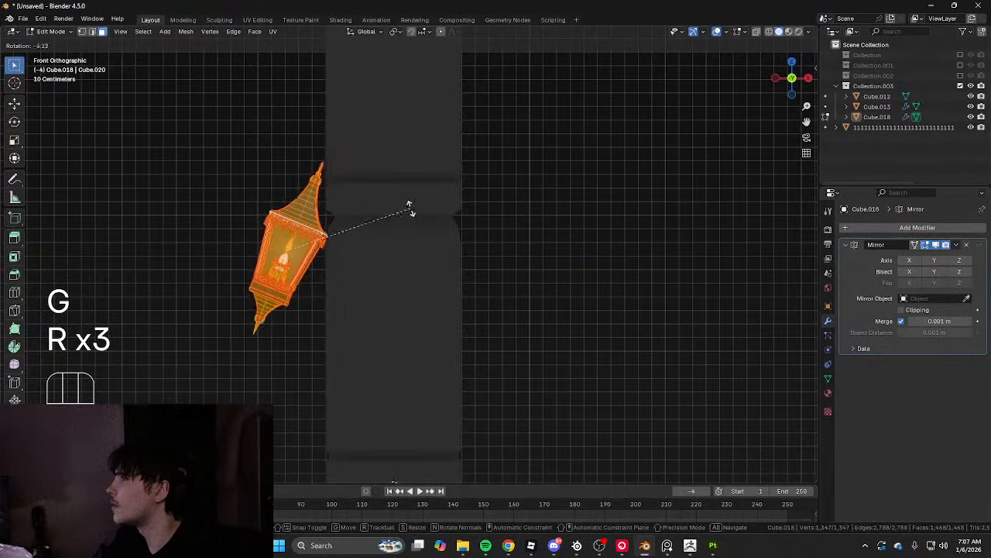
left_click(399, 200)
key("g")
left_click(412, 209)
key("r")
left_click(387, 198)
key("g")
left_click(407, 206)
Straighten the lantern with a trackball rotation and move it into place over the hip
middle_click_drag(407, 206, 604, 221)
key("g")
middle_click_drag(607, 222, 560, 225)
left_click(624, 227)
key("r")
key("r")
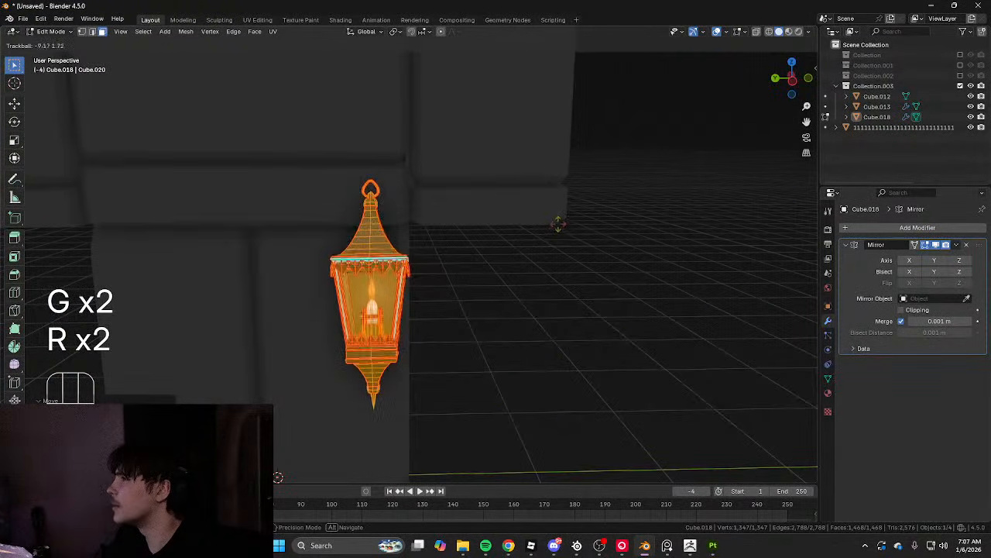
left_click(561, 220)
key("g")
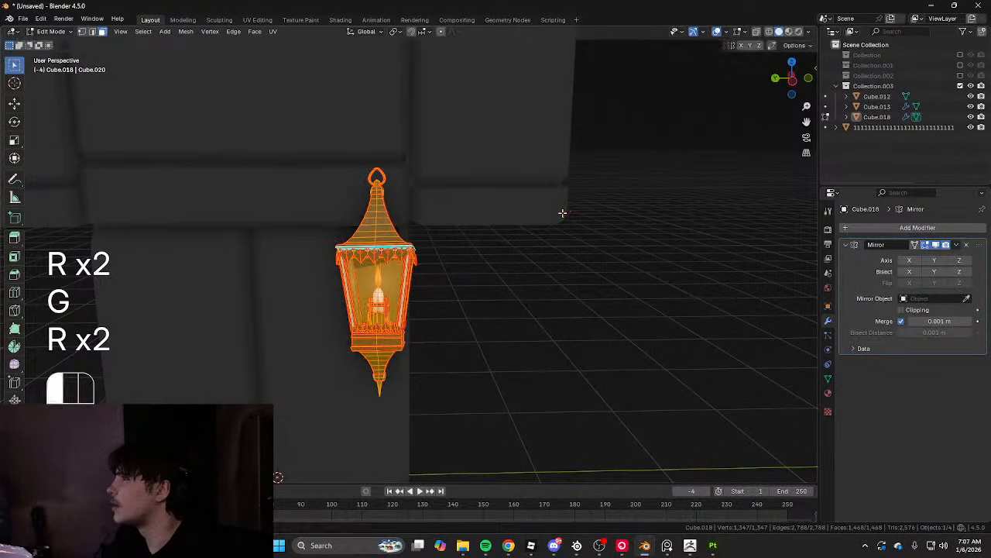
Leave Edit Mode, deselect the lantern and inspect how it hangs from the waist in side profile
key("Tab")
left_click(496, 228)
scroll(431, 234, "up", 4)
middle_click_drag(431, 234, 586, 221)
scroll(447, 207, "down", 7)
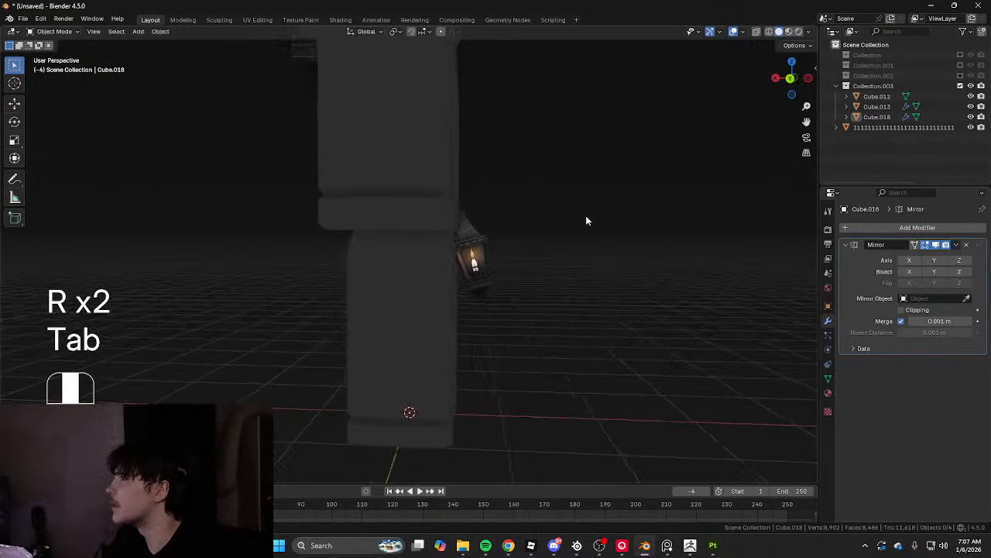
Check the hip lantern from an angle and move its mesh closer to the character's waist
scroll(450, 214, "down", 5)
middle_click_drag(449, 214, 427, 234)
key("Tab")
scroll(451, 231, "up", 5)
key("g")
key("Tab")
key("Tab")
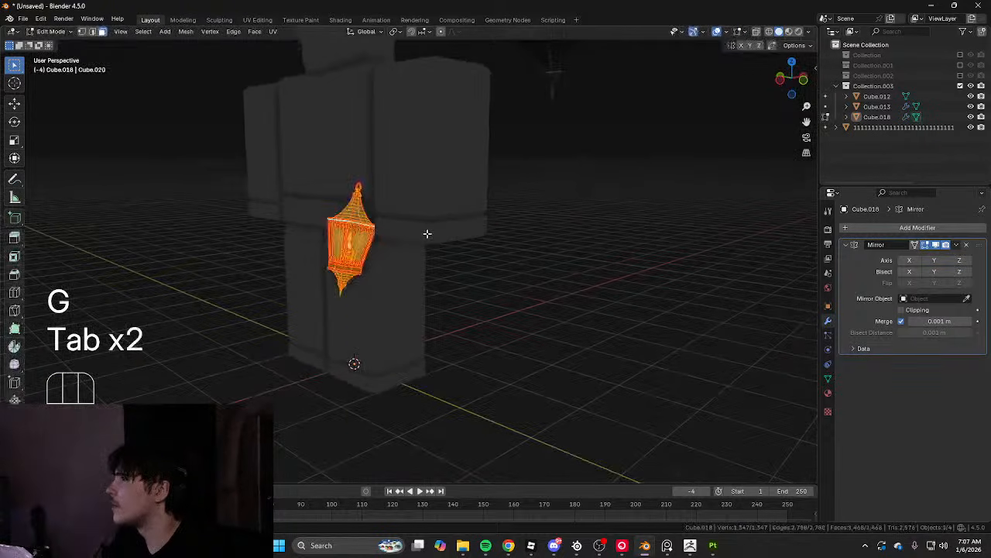
key("g")
key("h")
left_click(489, 245)
Reorient the hip lantern with a trackball rotation and move it back against the side of the waist
key("Tab")
middle_click_drag(494, 245, 527, 232)
key("Tab")
key("r")
key("r")
left_click(520, 248)
key("g")
left_click(424, 253)
Try a further rotation and move of the lantern at the waist
key("Tab")
scroll(531, 239, "down", 4)
scroll(468, 265, "up", 4)
key("Tab")
scroll(535, 254, "up", 5)
key("r")
left_click(487, 224)
key("g")
left_click(527, 223)
Undo the latest lantern rotation and move
key("Tab")
scroll(596, 231, "down", 5)
key("Tab")
scroll(542, 226, "up", 5)
key("ctrl+z")
key("ctrl+z")
key("ctrl+z")
key("ctrl+z")
Move the lantern down beside the leg in left view, then center and trackball-rotate it in front view
scroll(553, 227, "up", 1, "alt")
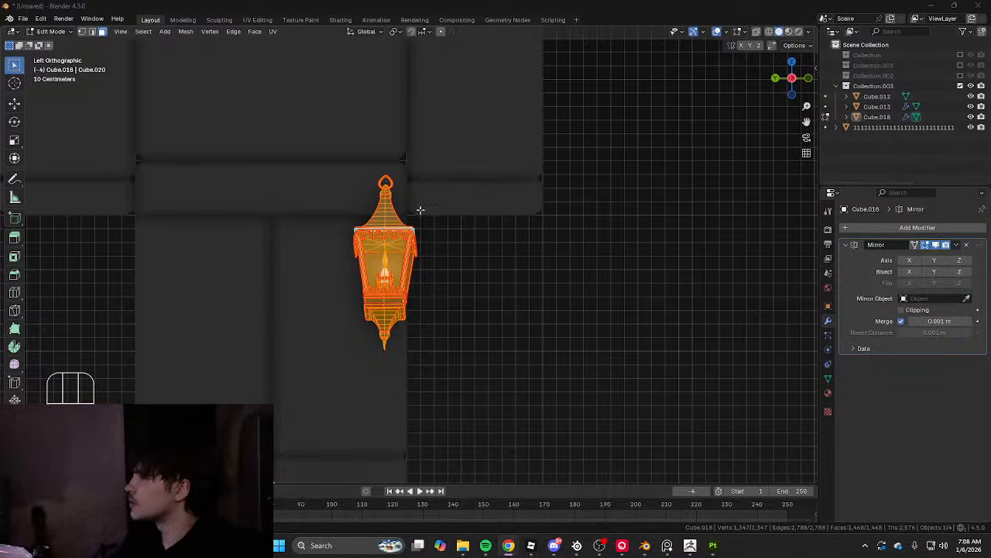
middle_click_drag(420, 209, 288, 210, "alt")
middle_click_drag(492, 189, 549, 215, "alt")
key("g")
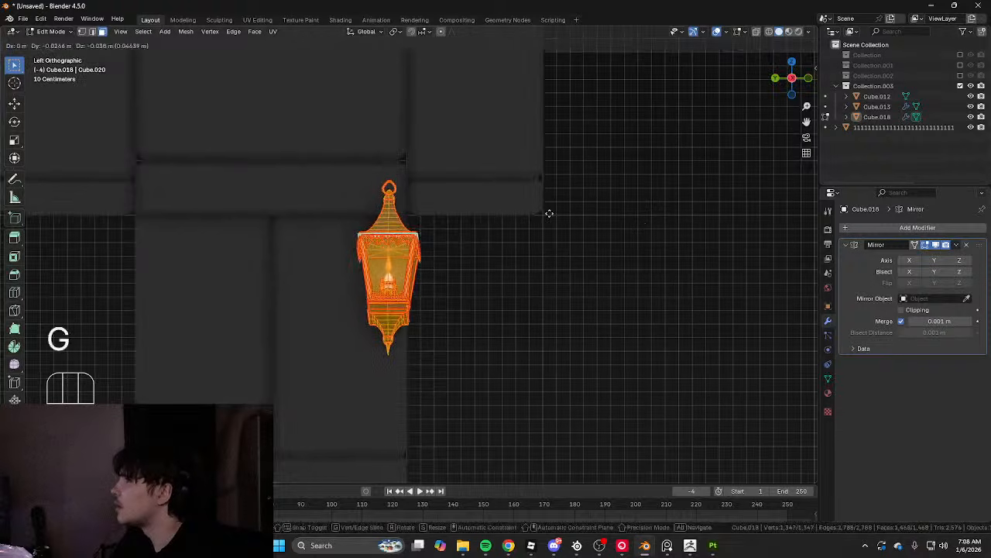
left_click(610, 277)
middle_click_drag(611, 277, 445, 255, "alt")
key("r")
key("g")
key("r")
key("r")
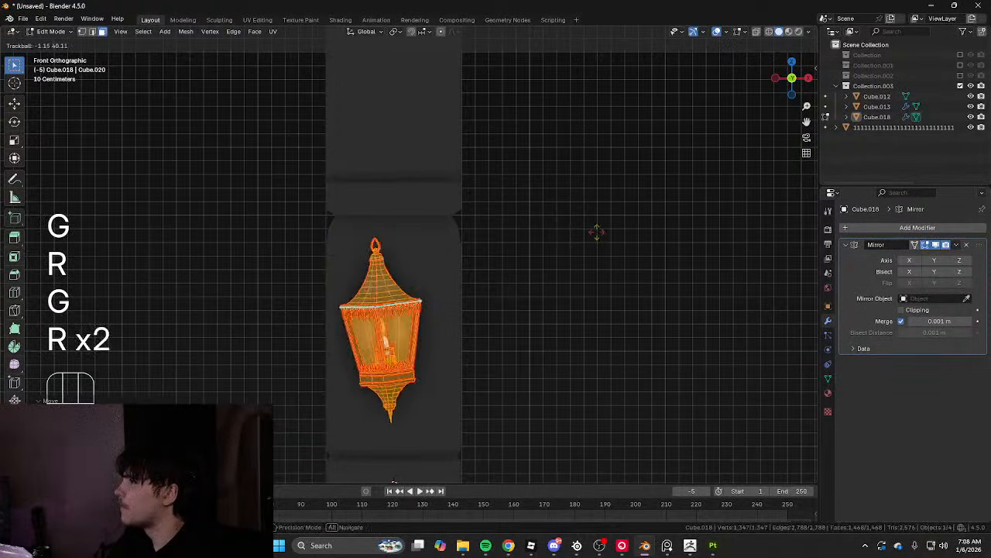
Scale the lantern up slightly in left view, then tilt it and place it against the outer leg under the arm
key("s")
middle_click_drag(663, 224, 594, 222, "alt")
key("s")
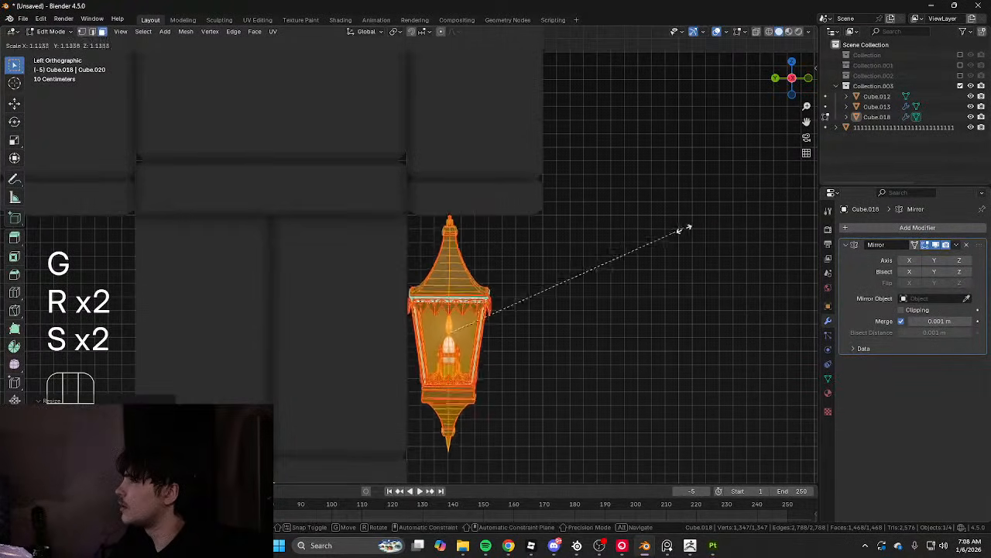
key("r")
key("g")
key("r")
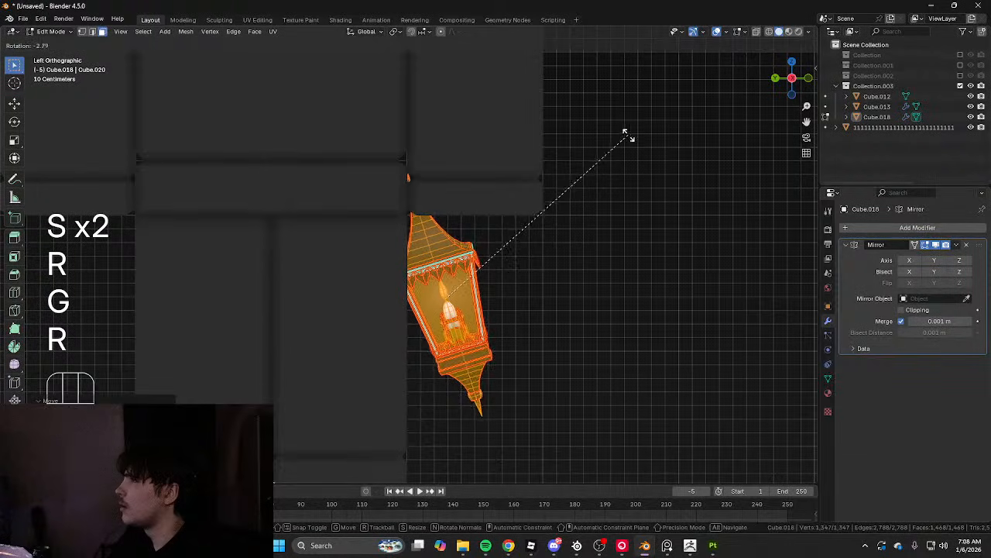
key("g")
left_click(633, 134)
Leave Edit Mode and enable the Mirror modifier's X axis to duplicate the lantern on the other hip
key("Tab")
scroll(653, 169, "down", 4)
middle_click_drag(655, 171, 551, 236)
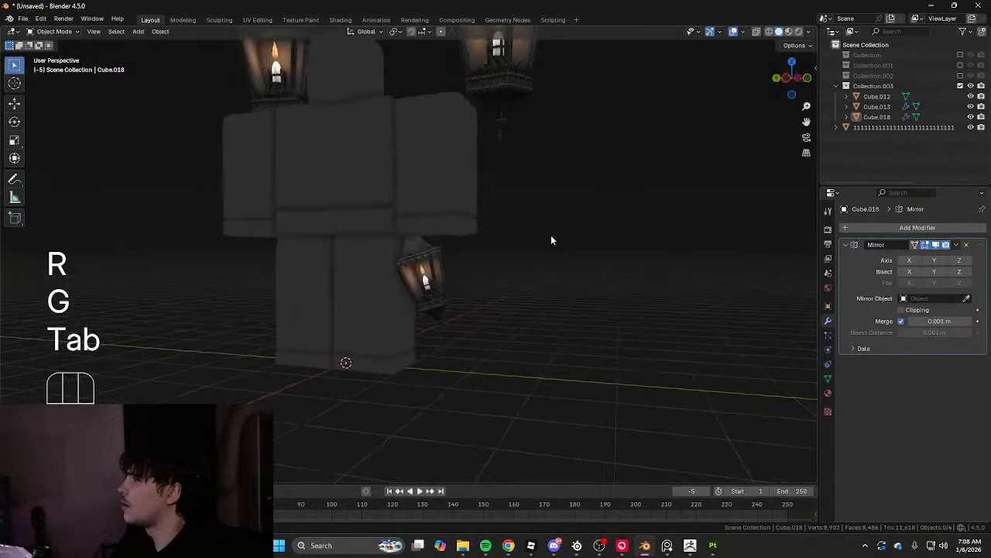
scroll(620, 209, "down", 4)
left_click(603, 208)
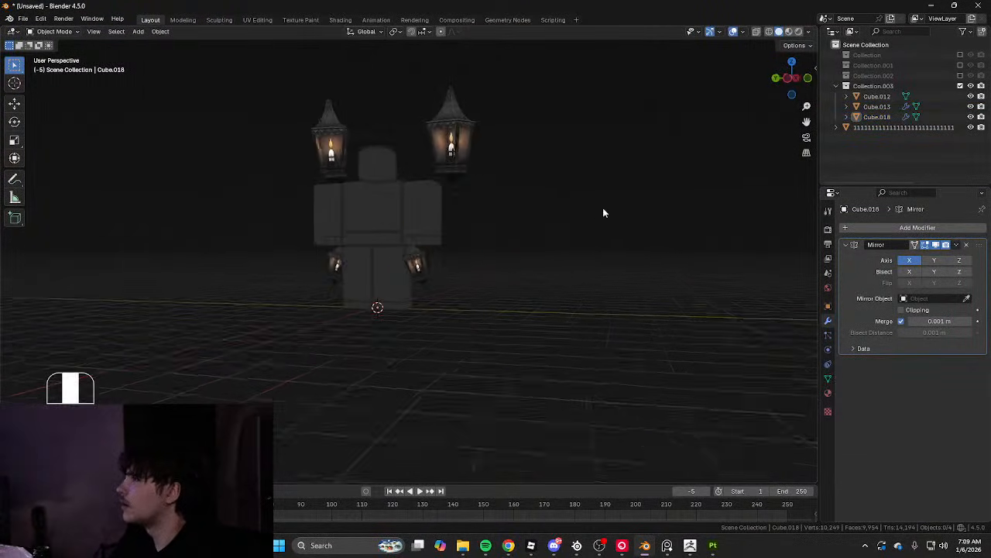
Select the whole lantern mesh in left view, move it beside the outer leg and rotate it upright
key("Tab")
middle_click_drag(603, 208, 573, 204)
scroll(661, 208, "up", 2)
scroll(586, 241, "up", 4)
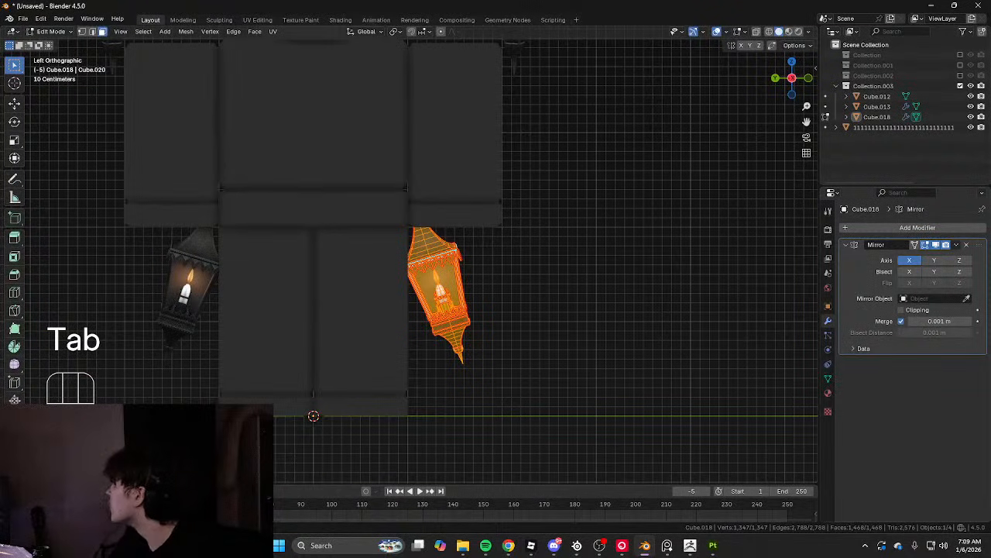
scroll(343, 210, "up", 2)
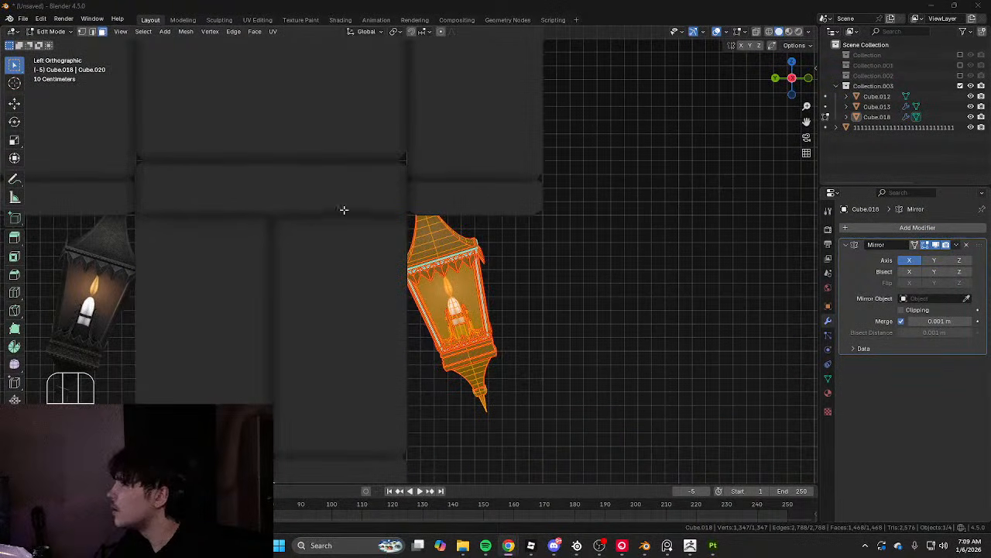
key("shift+z")
key("a")
key("r")
key("shift+z")
key("g")
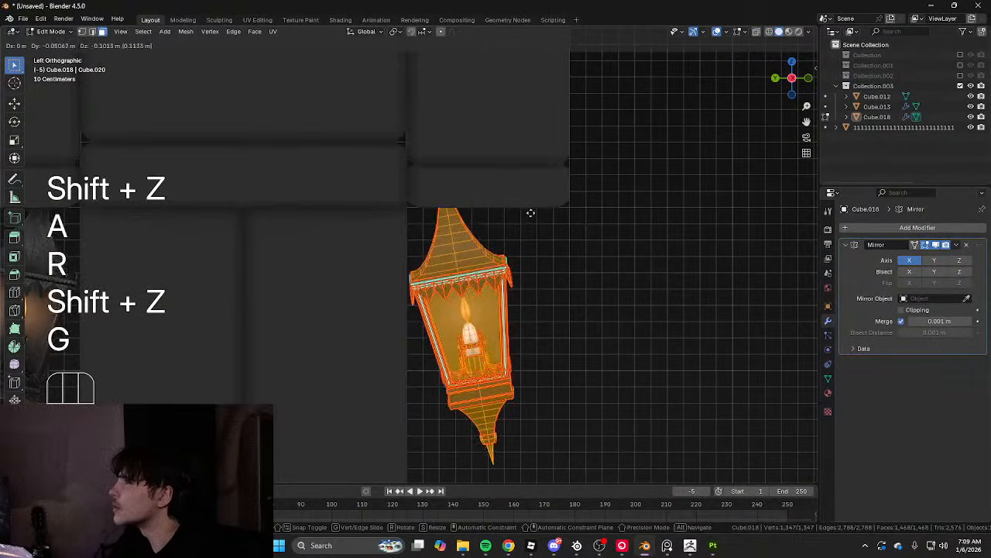
key("r")
left_click(532, 203)
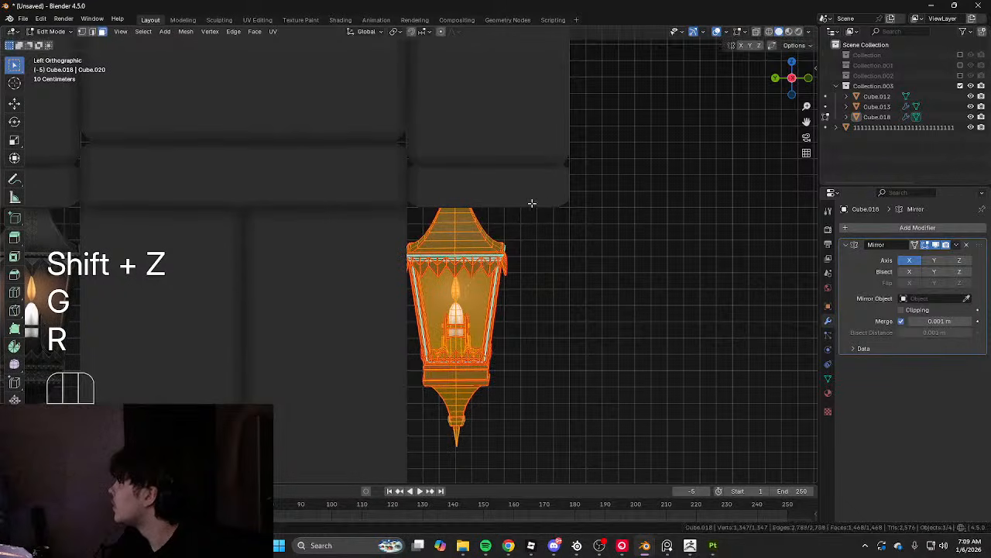
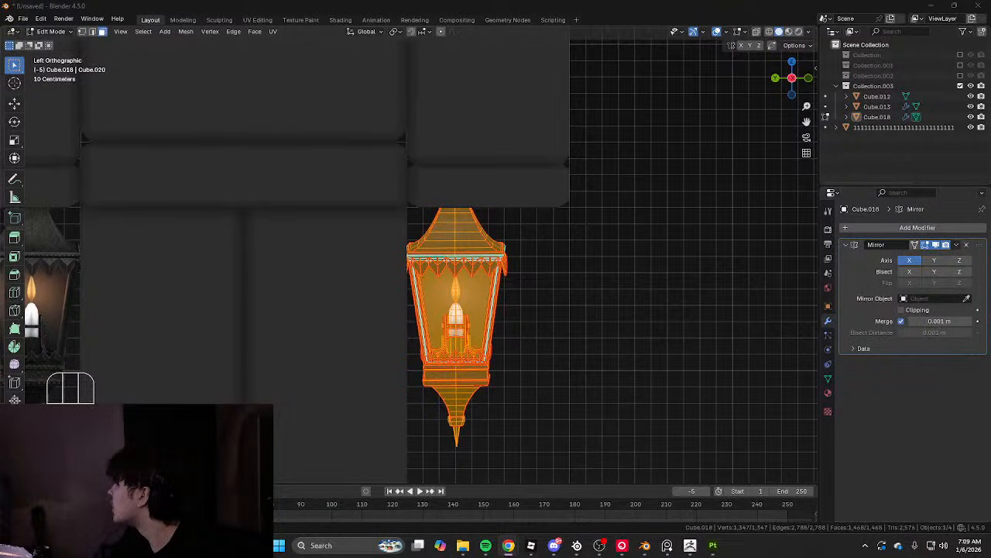
Tilt the lantern's base slightly toward the leg, reposition it, and check both hip lanterns in Object Mode
key("r")
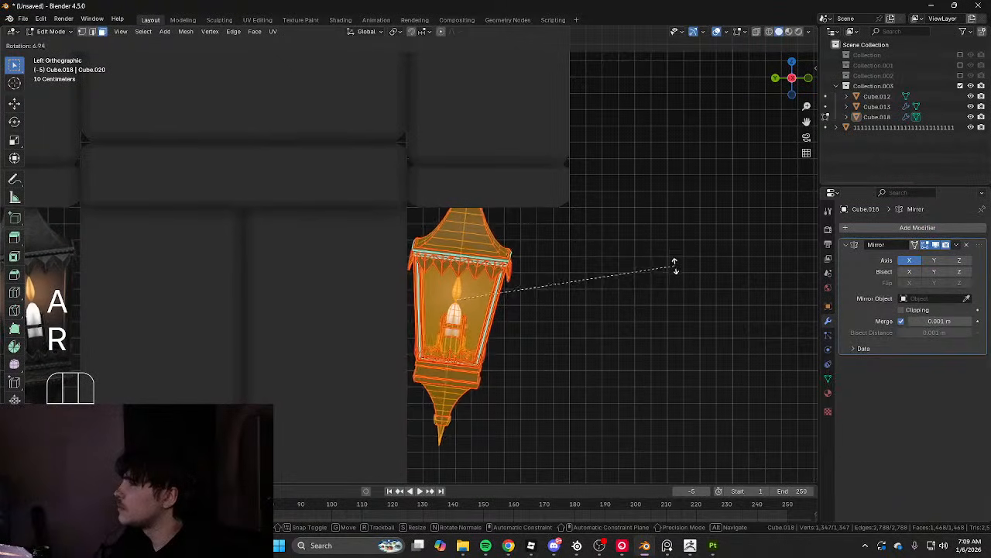
left_click(674, 268)
key("g")
left_click(659, 256)
key("Tab")
scroll(657, 254, "down", 3)
middle_click_drag(657, 256, 447, 248)
key("alt+Tab")
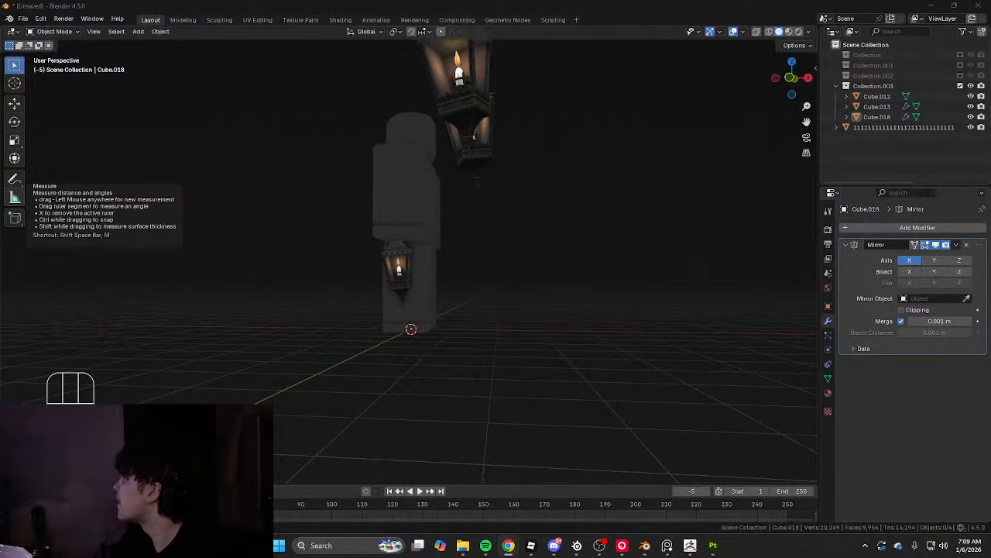
Reopen the hip lantern in Edit Mode, select its whole mesh and move it away from the outer leg
scroll(340, 275, "up", 2)
left_click(380, 279)
key("Tab")
key("a")
middle_click_drag(387, 279, 544, 340, "alt")
key("g")
left_click(510, 382)
Scale the lantern down to about 0.9 times in front view, then move and rotate it beside the body
middle_click_drag(509, 379, 493, 334, "alt")
scroll(492, 329, "up", 1)
key("s")
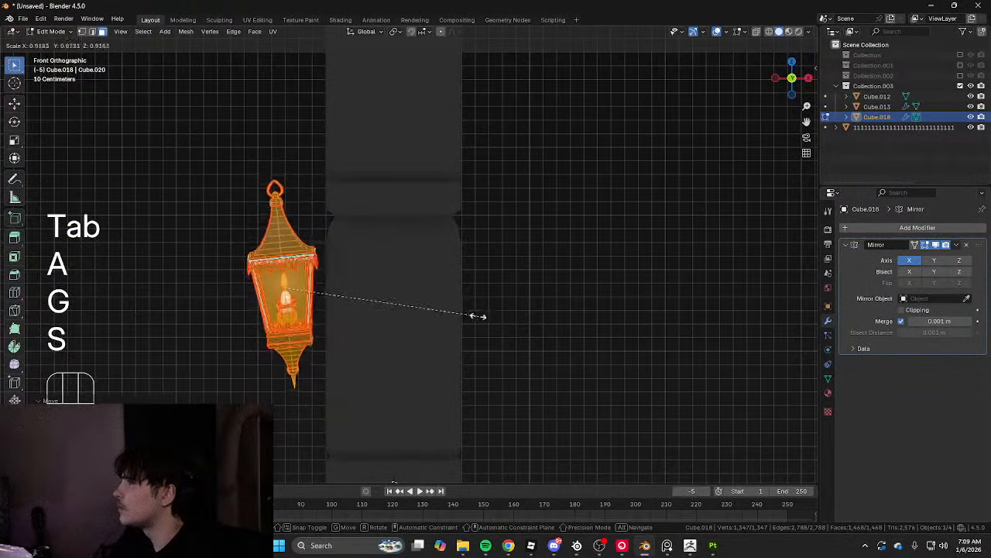
left_click(476, 312)
key("g")
key("r")
Rotate the lantern in left view and move it to the outer corner of the waist, then check the mirrored pair
key("Tab")
middle_click_drag(498, 283, 549, 294)
key("Tab")
key("Tab")
key("Tab")
key("r")
key("g")
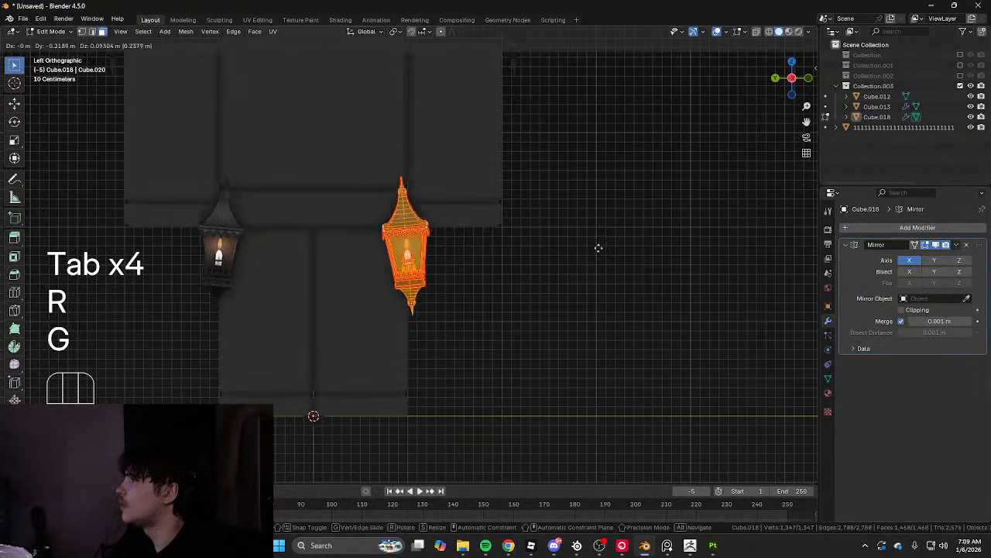
key("Tab")
middle_click_drag(628, 263, 691, 284)
scroll(573, 325, "up", 4)
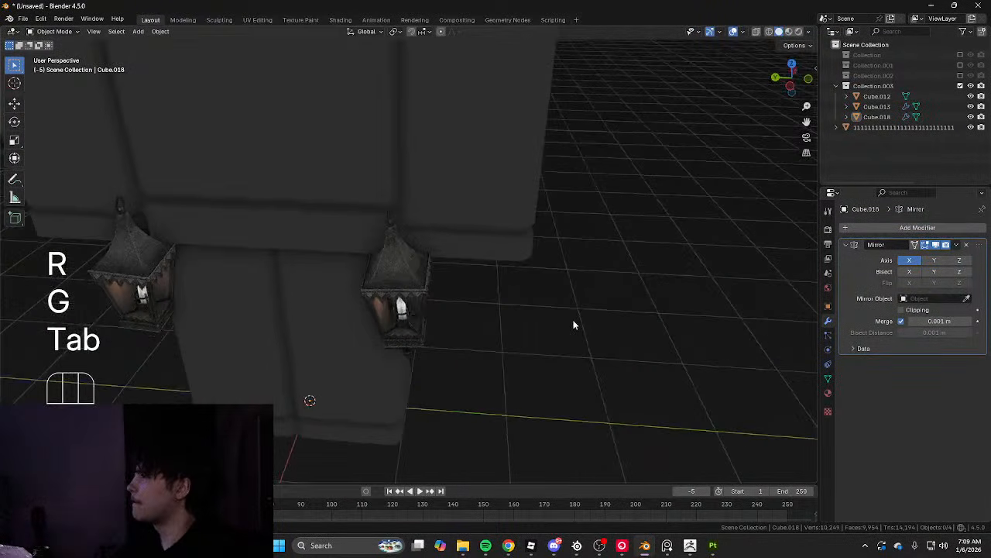
Apply a trackball rotation to the lantern and reposition it at the corner of the waist
key("Tab")
middle_click_drag(591, 319, 608, 248)
key("r")
key("r")
left_click(581, 341)
key("Tab")
scroll(613, 256, "down", 2)
key("Tab")
key("g")
left_click(657, 261)
key("Tab")
Switch between perspective and orthographic projection, then rotate and move the whole lantern mesh in front view
left_click(806, 152)
middle_click_drag(505, 235, 338, 250, "alt")
scroll(471, 254, "up", 1)
key("Tab")
key("a")
key("r")
left_click(498, 326)
key("g")
left_click(493, 318)
Try moving the lantern higher on the body and undo the attempt
key("Tab")
key("Tab")
key("g")
left_click(470, 184)
key("Tab")
key("ctrl+z")
key("ctrl+z")
Move the lantern in front view so it sits over the upper leg, just below the waist
key("Tab")
scroll(514, 243, "down", 4)
key("Tab")
scroll(495, 250, "up", 4)
key("g")
left_click(496, 253)
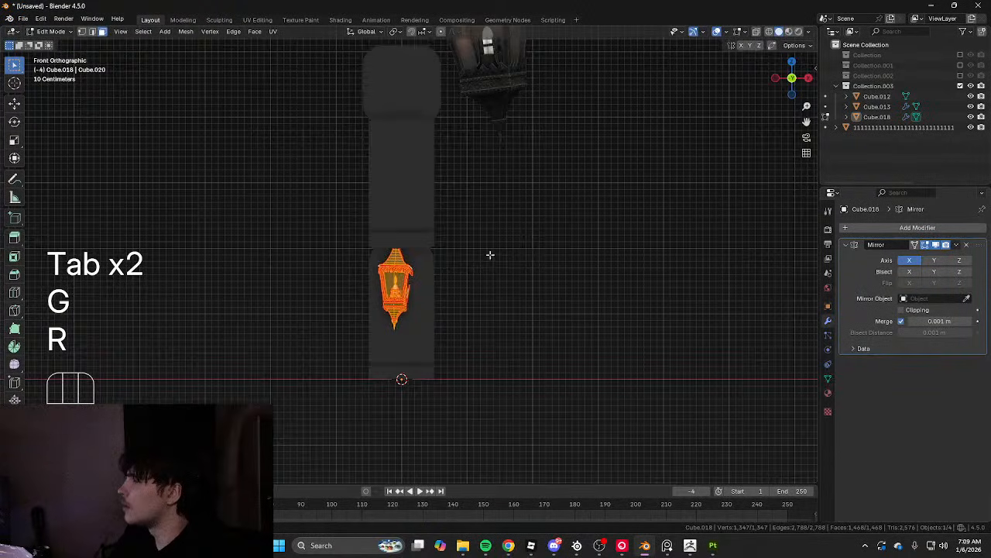
Resize the lantern in left view, move it beside the outer leg below the arm and adjust its tilt
middle_click_drag(488, 253, 568, 297, "alt")
key("s")
key("g")
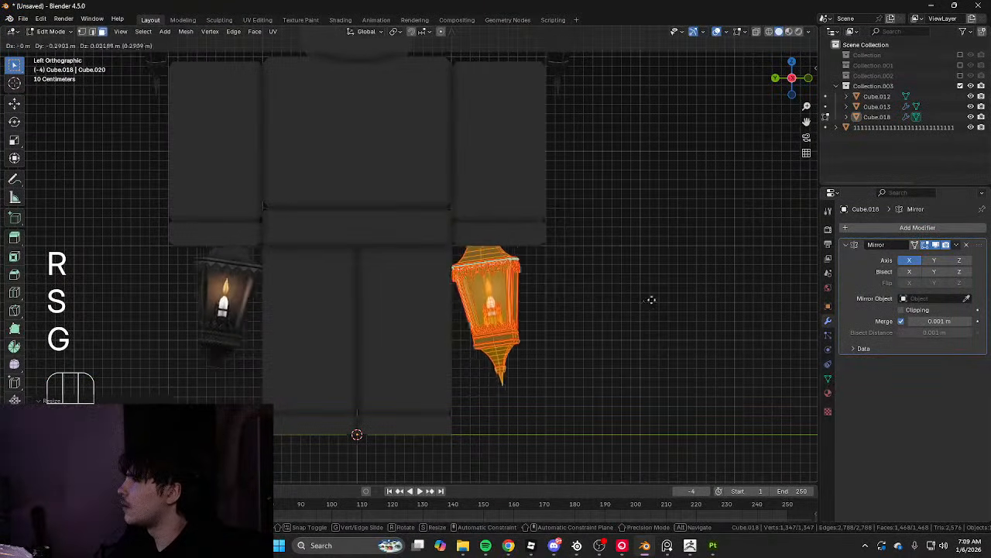
key("r")
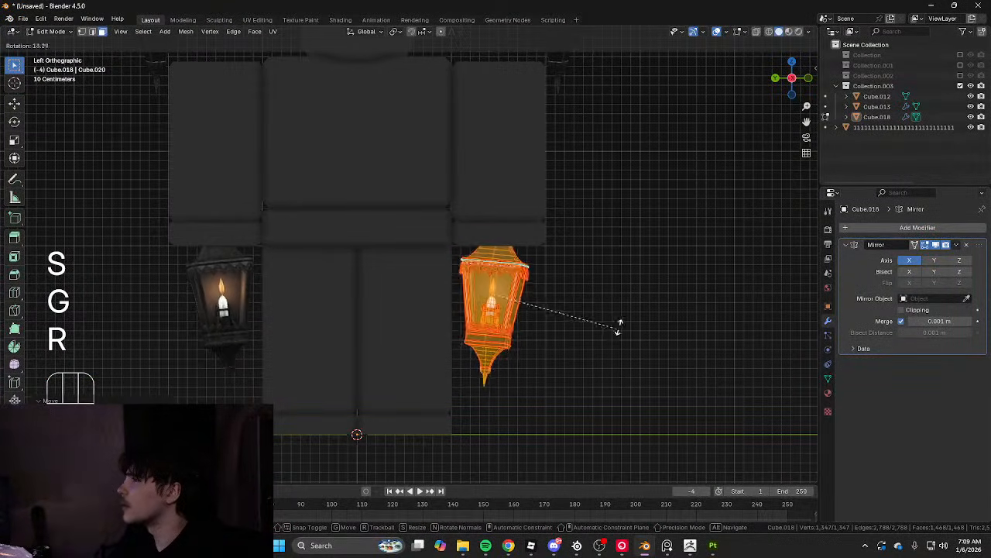
Turn the lantern with a trackball rotation in wireframe top view to align its roof with the leg
key("shift+z")
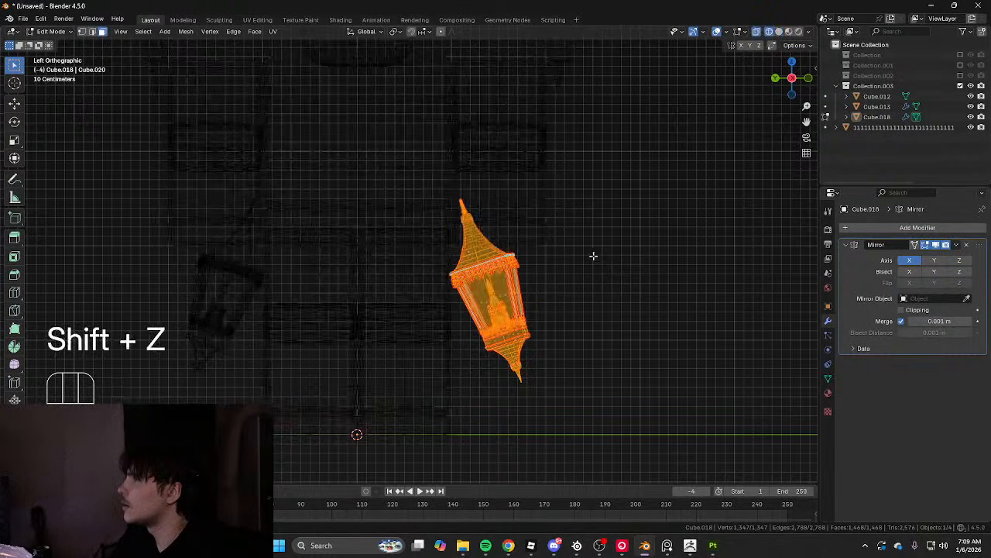
middle_click_drag(594, 257, 613, 272, "alt")
key("r")
key("r")
key("r")
key("r")
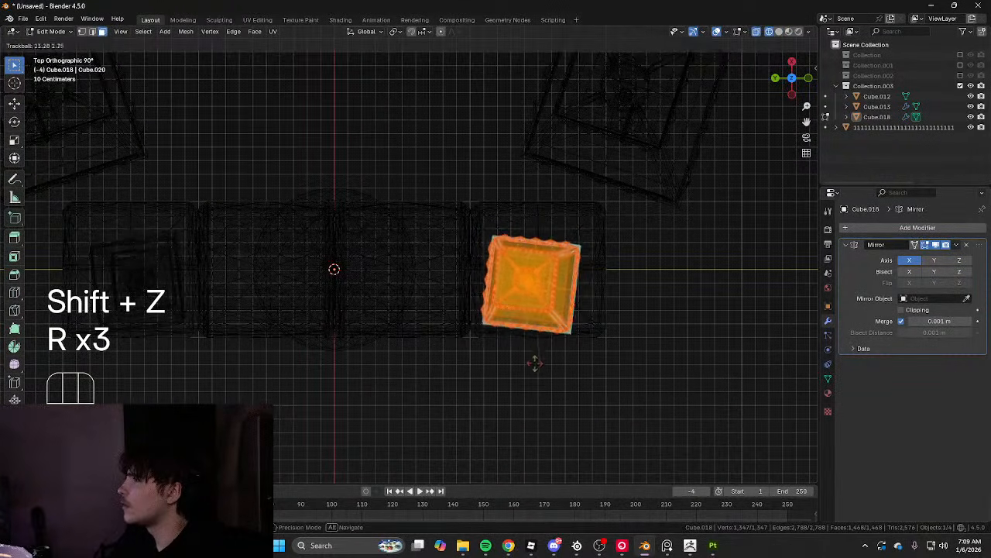
left_click(578, 332)
Tilt the lantern's base outward in left view, rest its roof edge against the outer leg, and check the hang
middle_click_drag(578, 332, 575, 267, "alt")
key("shift+z")
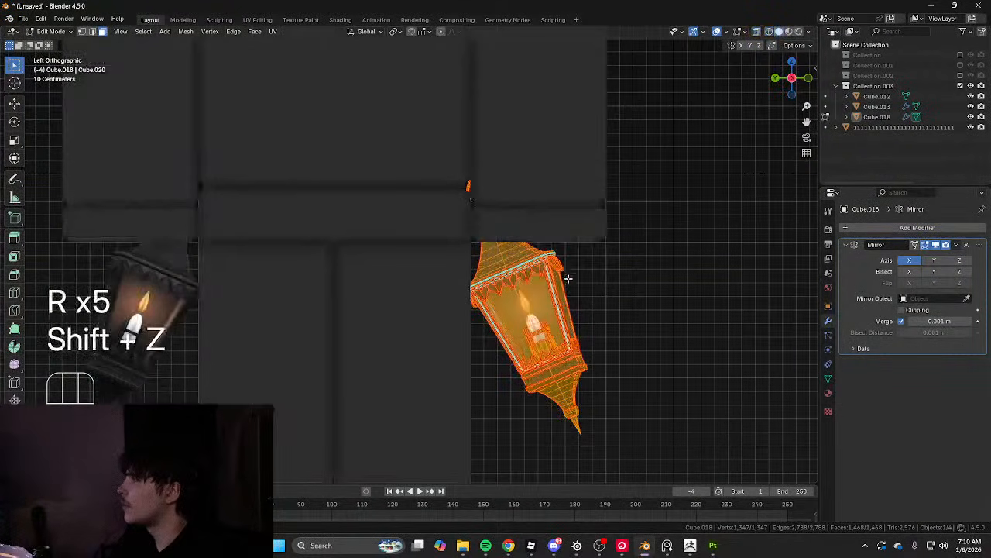
left_click(602, 271)
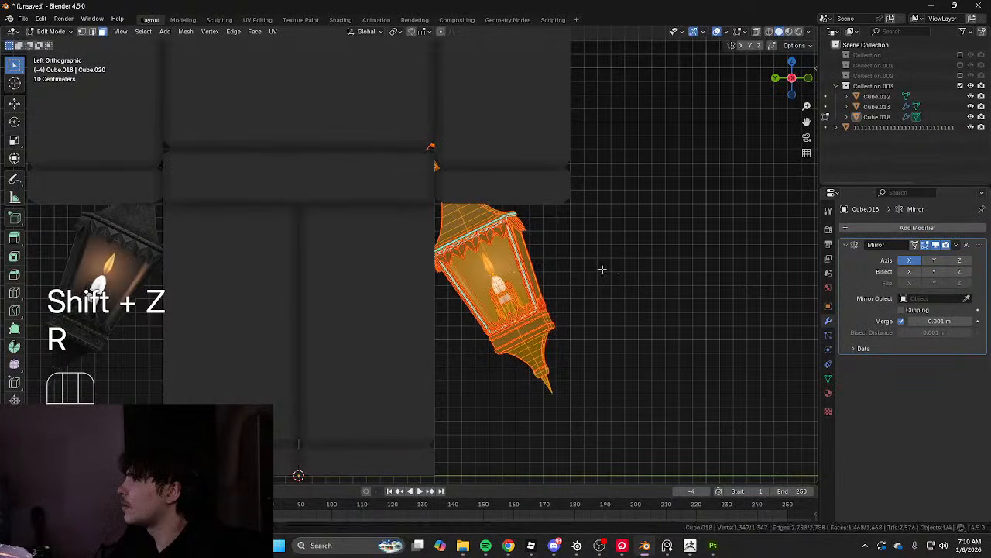
key("g")
left_click(604, 268)
key("Tab")
scroll(605, 262, "down", 5)
middle_click_drag(605, 262, 614, 237)
scroll(608, 264, "down", 3)
scroll(527, 244, "up", 5)
key("Tab")
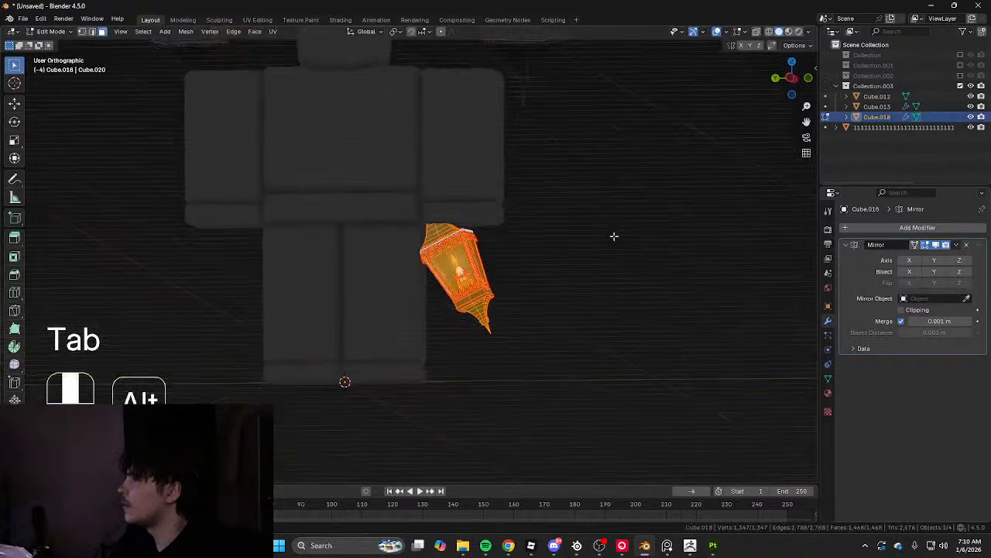
Try to stand the lantern upright by rotating and moving it in left-view wireframe
scroll(523, 248, "up", 1)
key("shift+z")
scroll(535, 244, "up", 3)
key("r")
left_click(622, 238)
key("g")
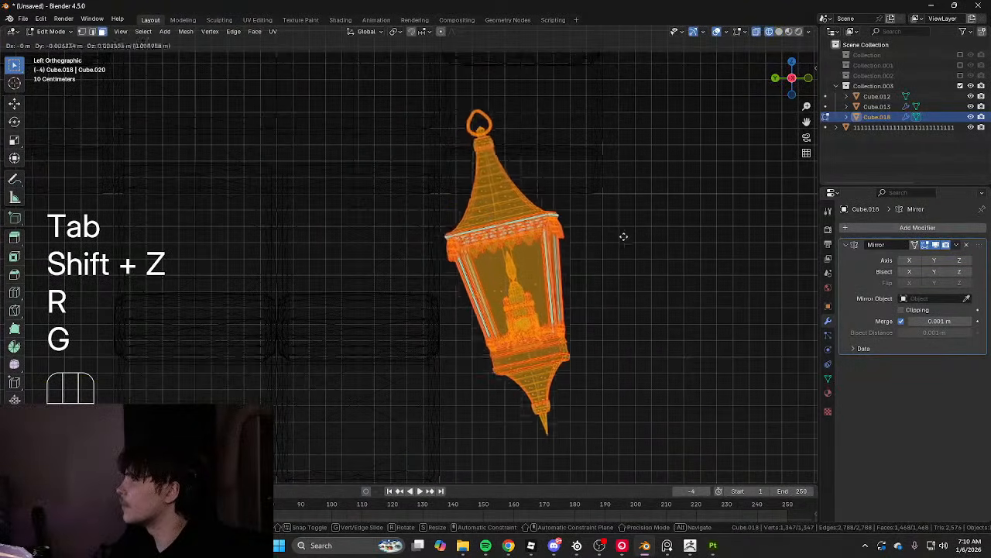
key("r")
key("g")
left_click(612, 273)
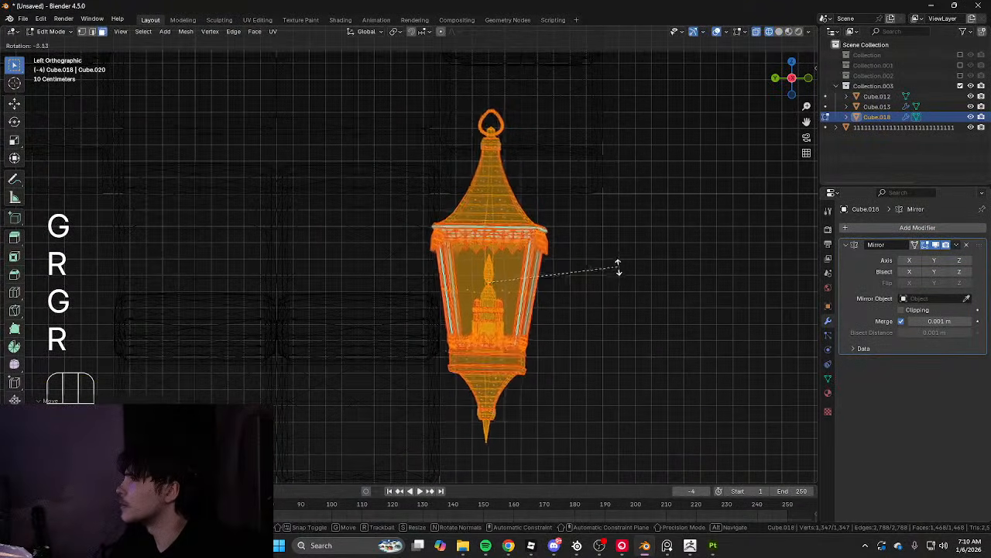
key("shift+z")
key("Tab")
scroll(618, 266, "down", 3)
mouse_move(618, 266)
middle_mouse_down()
mouse_move(525, 261)
mouse_move(624, 276)
middle_mouse_up()
Try resizing the upright lantern and moving it up beside the outer leg, directly beneath the arm
scroll(524, 261, "down", 4)
scroll(604, 255, "up", 4)
key("Tab")
key("a")
key("g")
middle_click_drag(575, 211, 588, 254)
left_click(571, 264)
key("Tab")
scroll(597, 265, "down", 4)
key("Tab")
scroll(635, 251, "up", 4)
key("s")
left_click(588, 262)
key("g")
key("g")
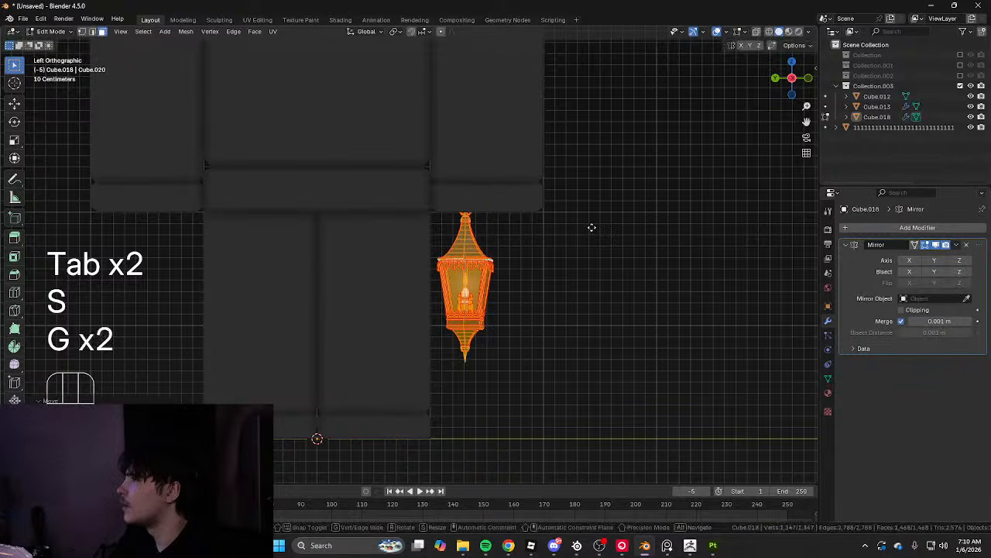
left_click(572, 204)
key("g")
left_click(569, 194)
key("Tab")
scroll(603, 224, "down", 4)
middle_click_drag(604, 224, 514, 272)
Resize the tilted lantern in left view and move it beside the outer leg under the arm
key("Tab")
scroll(535, 267, "up", 3)
middle_click_drag(447, 270, 584, 252, "alt")
key("s")
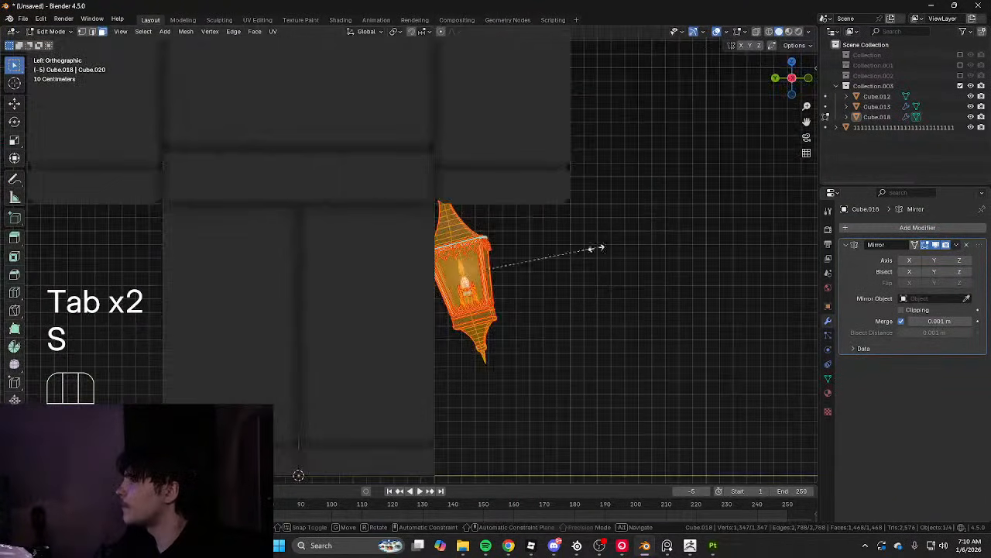
left_click(578, 248)
key("g")
middle_click_drag(410, 224, 544, 230)
Refine the lantern's tilt with trackball rotations and shift it so its roof edge meets the outer leg
key("r")
key("r")
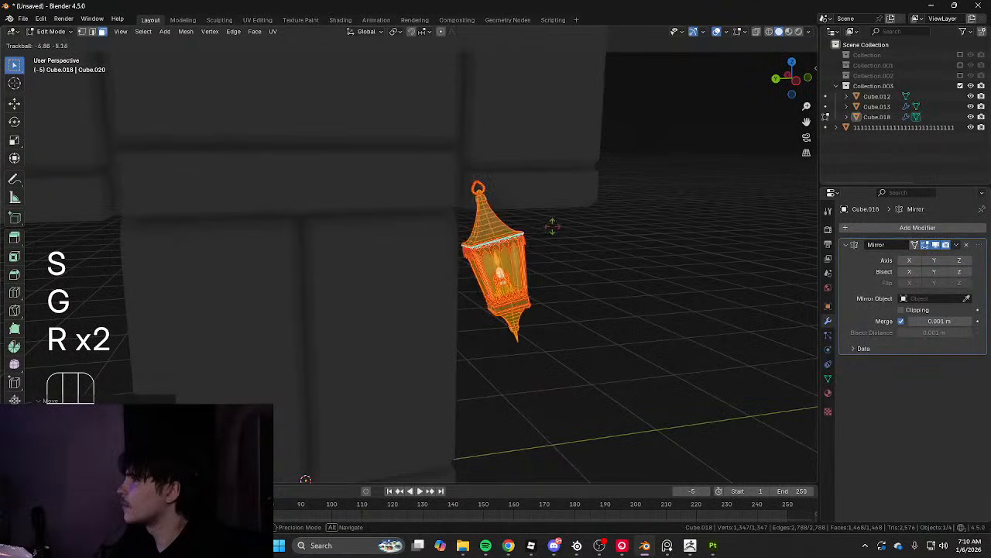
key("g")
left_click(532, 228)
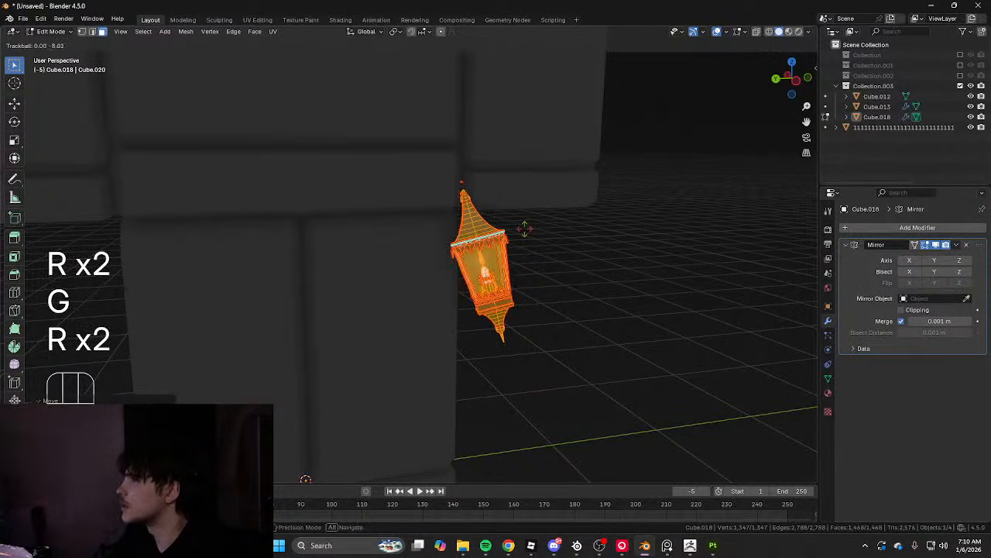
left_click(533, 235)
key("Tab")
scroll(544, 238, "down", 5)
middle_click_drag(544, 238, 552, 217)
Mirror the tilted lantern across the X axis to place a matching one on the opposite hip
left_click(438, 246)
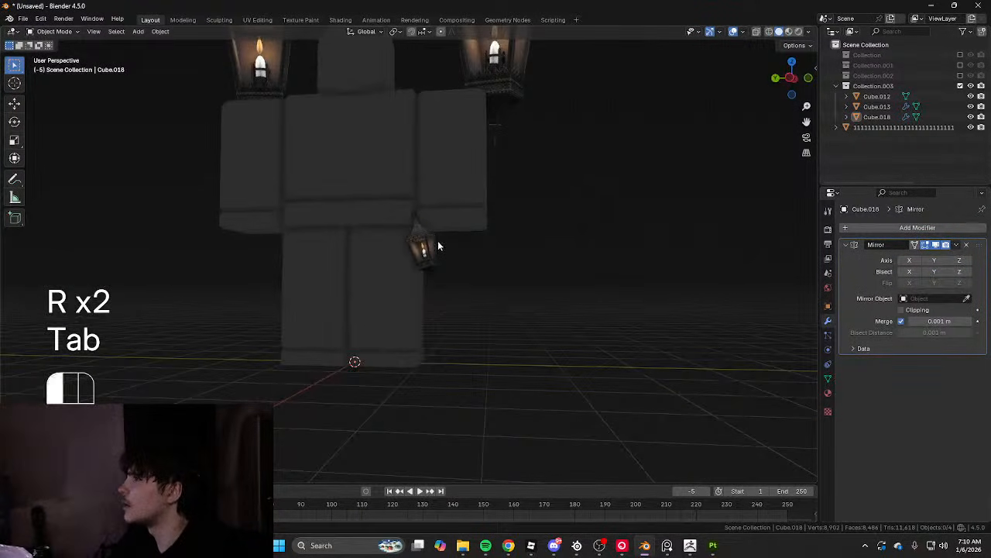
left_click(615, 236)
middle_click_drag(615, 236, 469, 269)
scroll(677, 244, "down", 3)
scroll(469, 269, "up", 3)
left_click(432, 261)
middle_click_drag(530, 253, 468, 258)
scroll(467, 258, "up", 3)
Enlarge the mirrored hip lanterns and check their size against the whole character
key("Tab")
key("s")
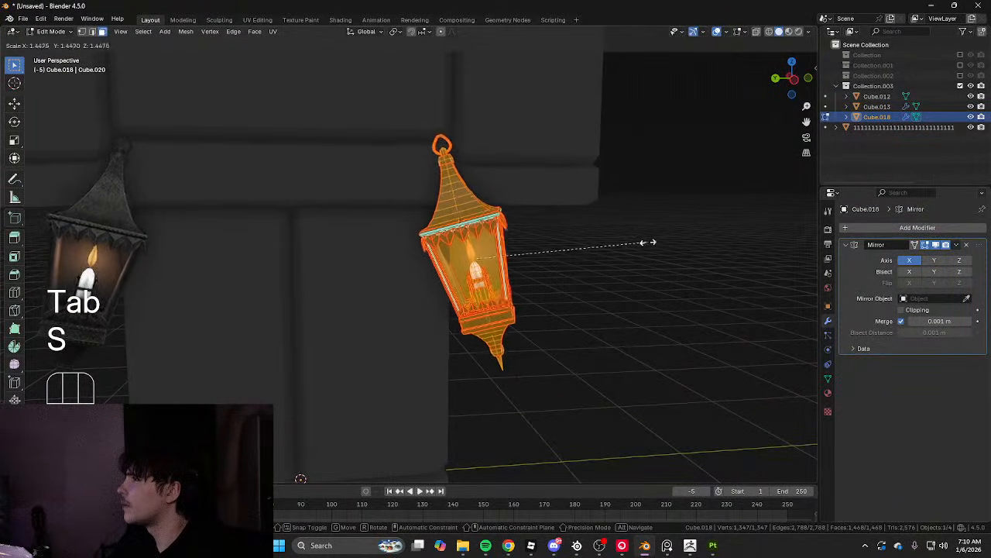
left_click(646, 244)
key("Tab")
scroll(646, 248, "down", 4)
left_click(646, 248)
middle_click_drag(646, 248, 461, 243)
Examine the hip lanterns from the front, the side and at a distance
key("Tab")
left_click(439, 258)
middle_click_drag(439, 258, 573, 276)
scroll(483, 261, "up", 5)
key("Tab")
scroll(611, 239, "down", 8)
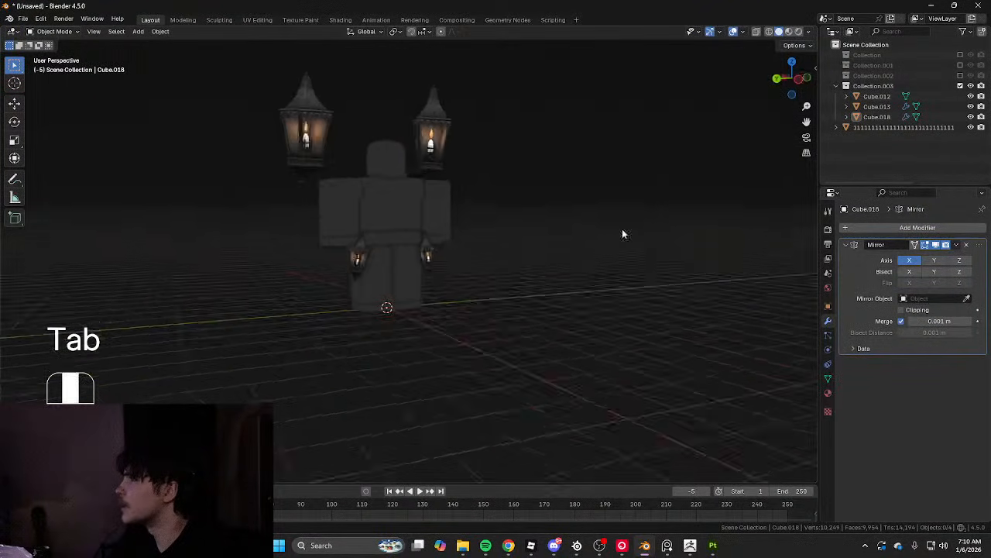
middle_click_drag(621, 234, 586, 228)
scroll(446, 244, "up", 5)
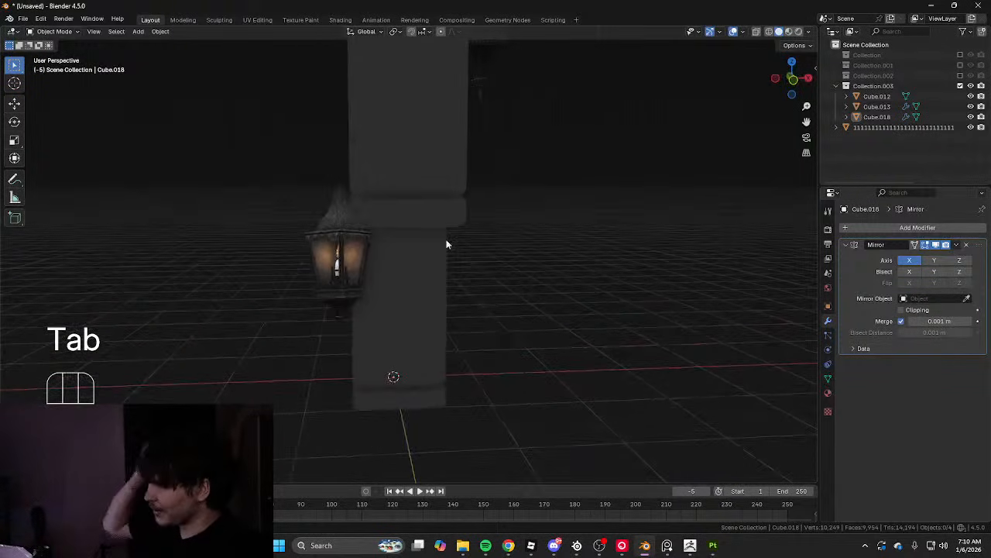
Rotate the hip lantern in top view to square it with the leg and reposition it against the thigh in left view
middle_click_drag(420, 222, 450, 278, "alt")
key("r")
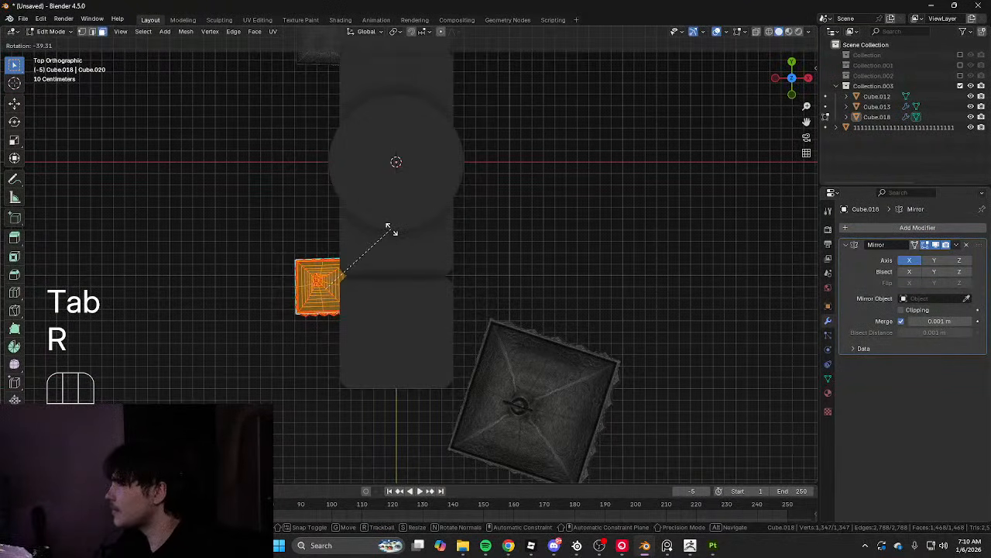
middle_click_drag(364, 271, 633, 234, "alt")
key("g")
left_click(460, 236)
key("g")
middle_click(540, 233)
left_click(543, 233)
key("Tab")
scroll(633, 235, "up", 3)
Edit the character body and hip lantern together, select all their geometry and merge the vertices by distance
left_click_drag(364, 176, 449, 255)
middle_click_drag(488, 233, 401, 208)
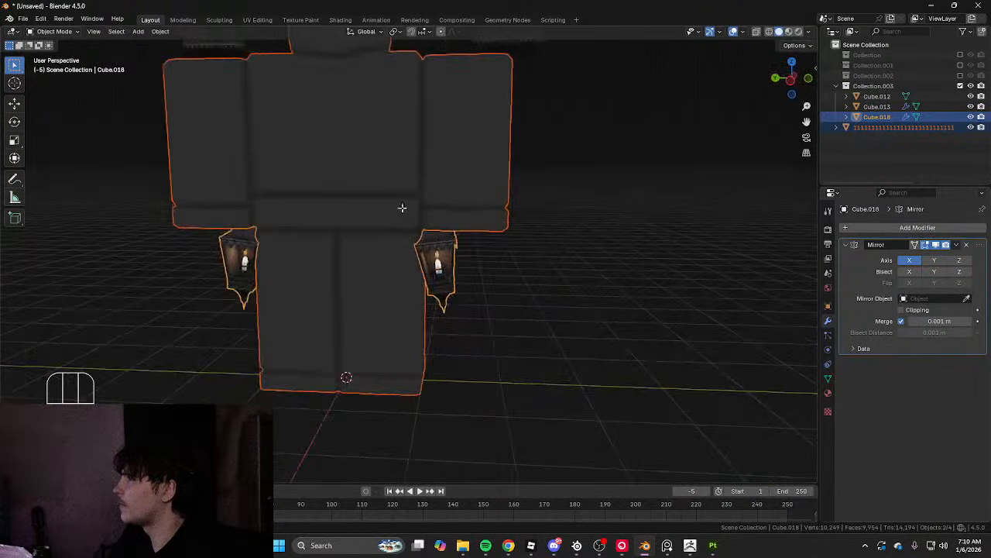
key("Tab")
key("3")
left_click(453, 219)
key("l")
key("a")
key("s")
key("a")
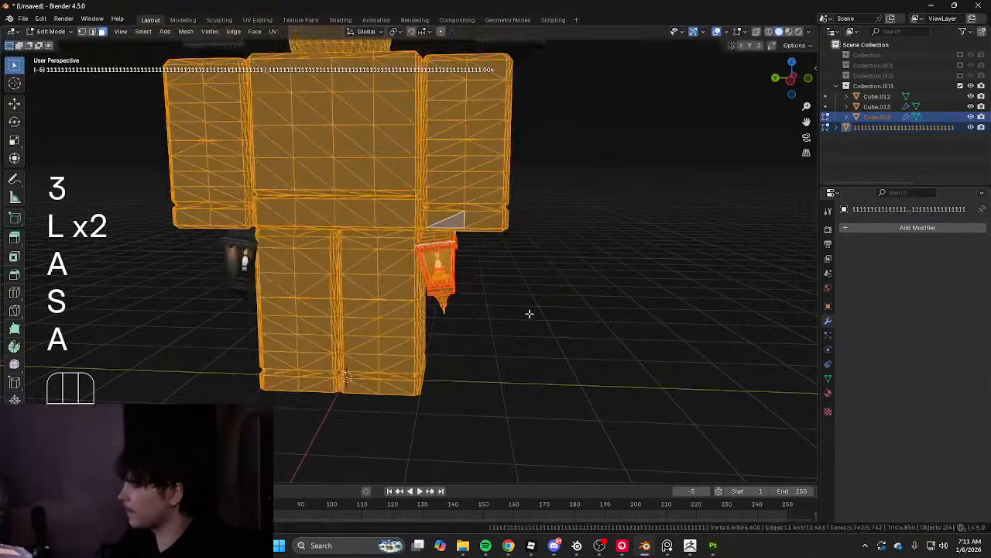
key("ctrl+z")
key("a")
key("m")
left_click(480, 342)
Separate the arm above the hip lantern into its own object and hide it
key("3")
left_click(482, 221)
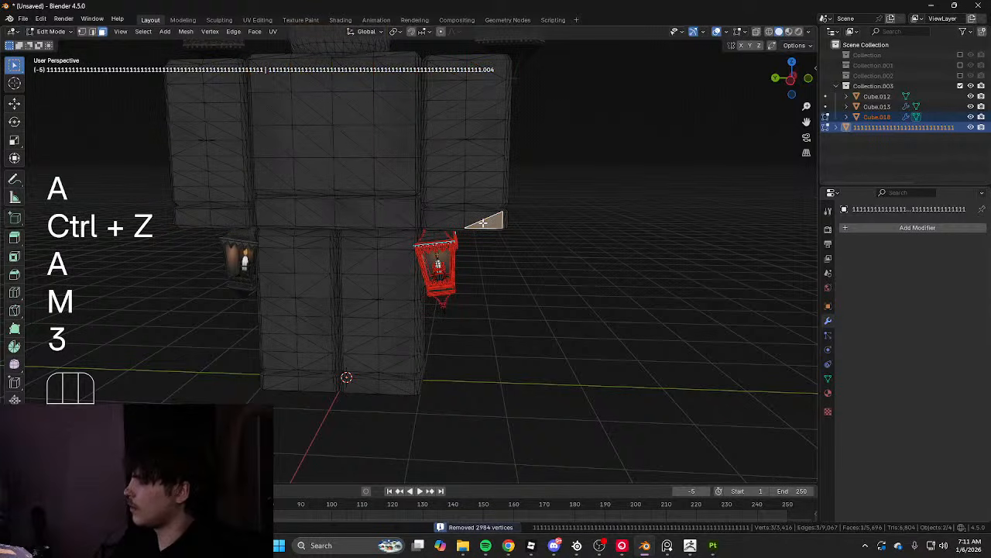
key("l")
key("l")
left_click(497, 196)
key("Tab")
key("h")
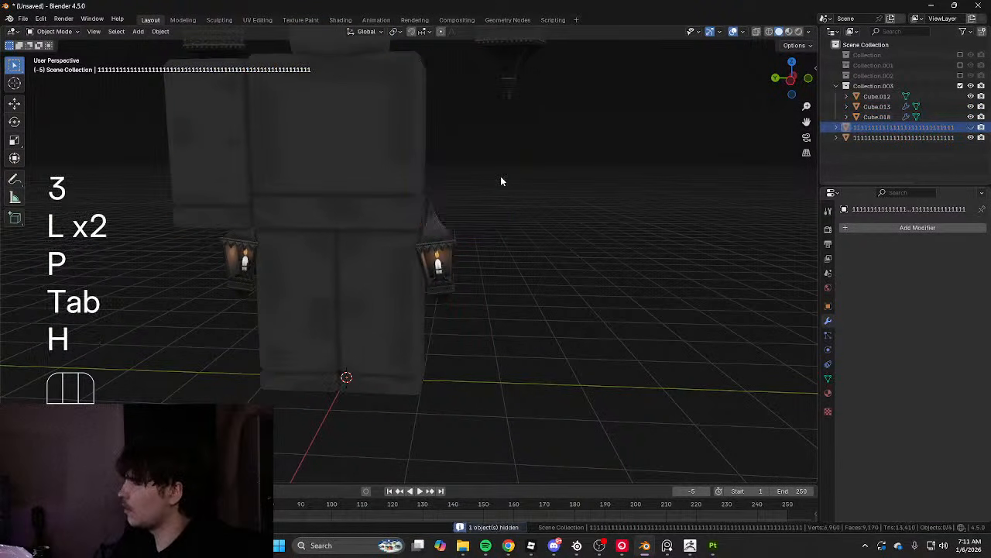
Check the hip lantern's placement with the arm hidden, and unhide the arm
middle_click_drag(501, 181, 444, 237)
left_click(444, 238)
key("Tab")
key("a")
key("Tab")
scroll(526, 220, "down", 4)
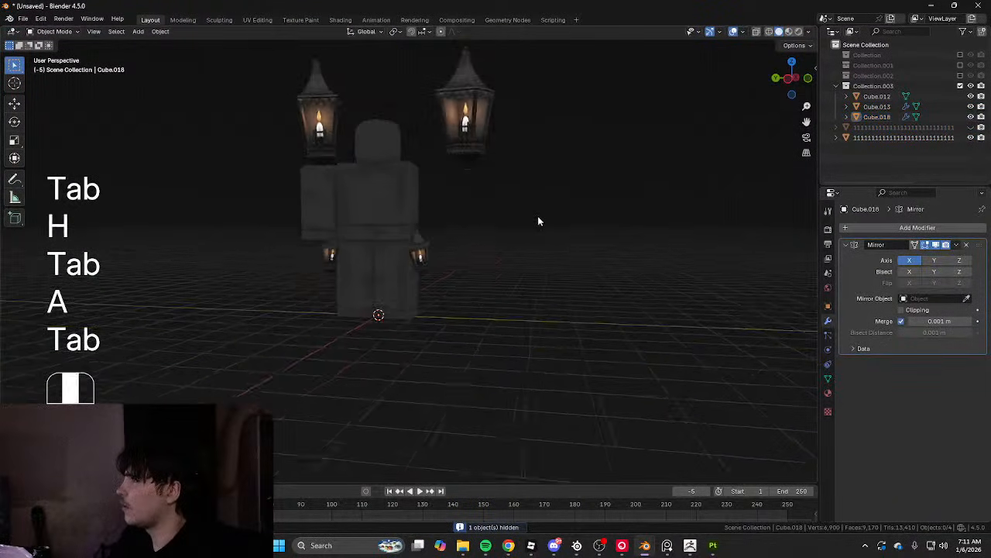
key("alt+h")
key("alt+g")
Apply Shade Auto Smooth to the separated arm and to the rest of the body
middle_click_drag(538, 219, 597, 237)
left_click(534, 230)
left_click(453, 209)
scroll(457, 210, "up", 1)
right_click(463, 206)
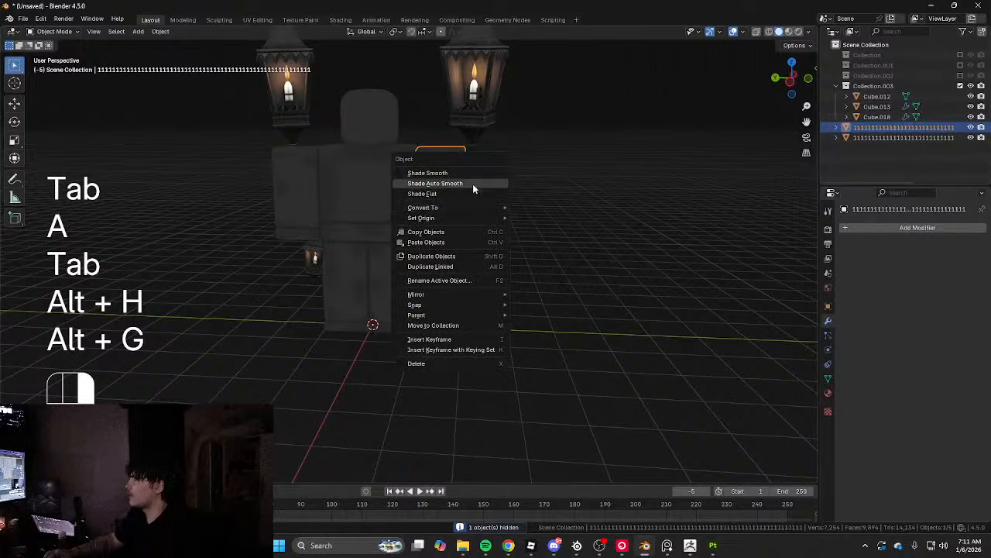
left_click(474, 186)
left_click(408, 202)
right_click(409, 202)
left_click(409, 200)
left_click(509, 193)
scroll(569, 182, "down", 1)
middle_click_drag(585, 190, 484, 221)
scroll(593, 172, "up", 3)
Look through the separated arm's material settings and expand its Geometry Data for the custom split normals options
left_click(828, 393)
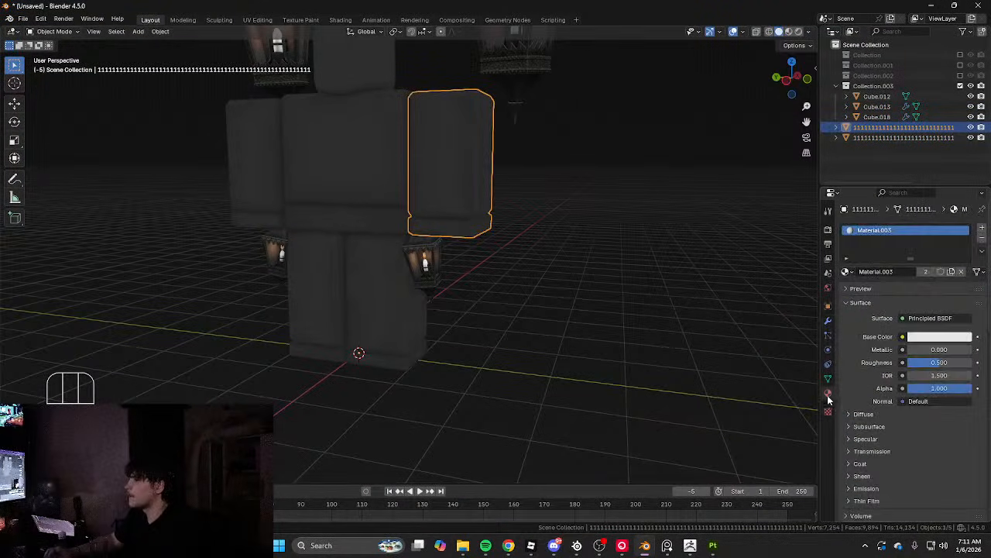
scroll(890, 426, "down", 12)
scroll(890, 464, "down", 3)
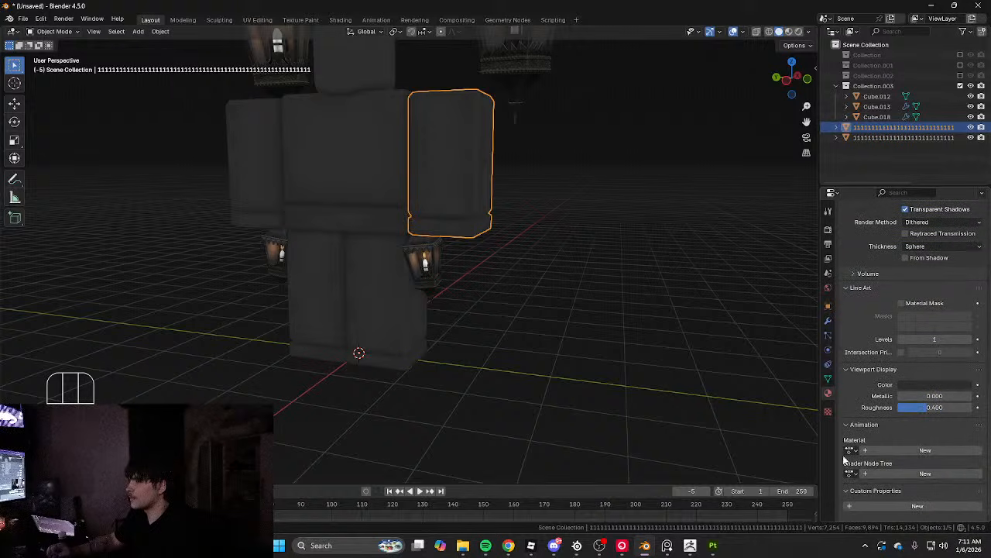
left_click(828, 378)
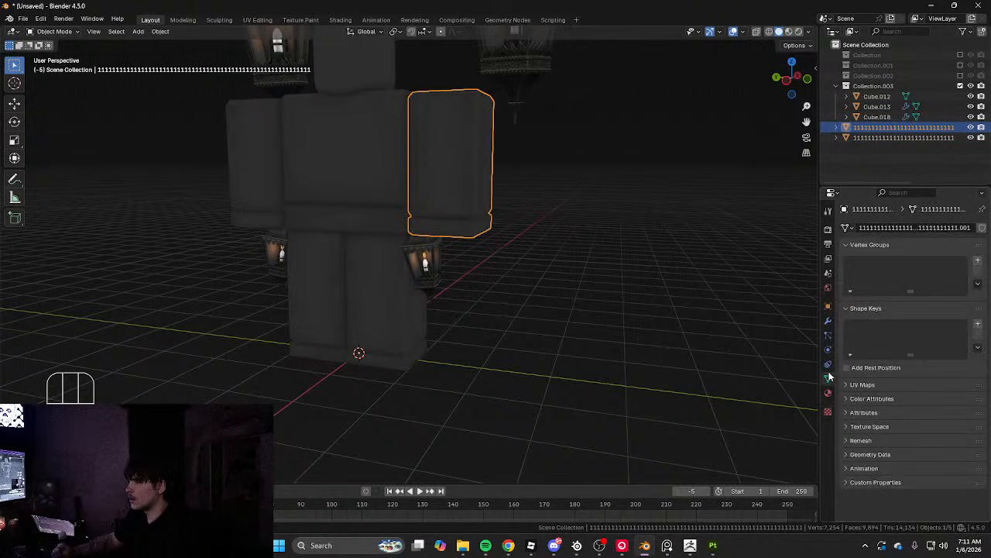
left_click(883, 454)
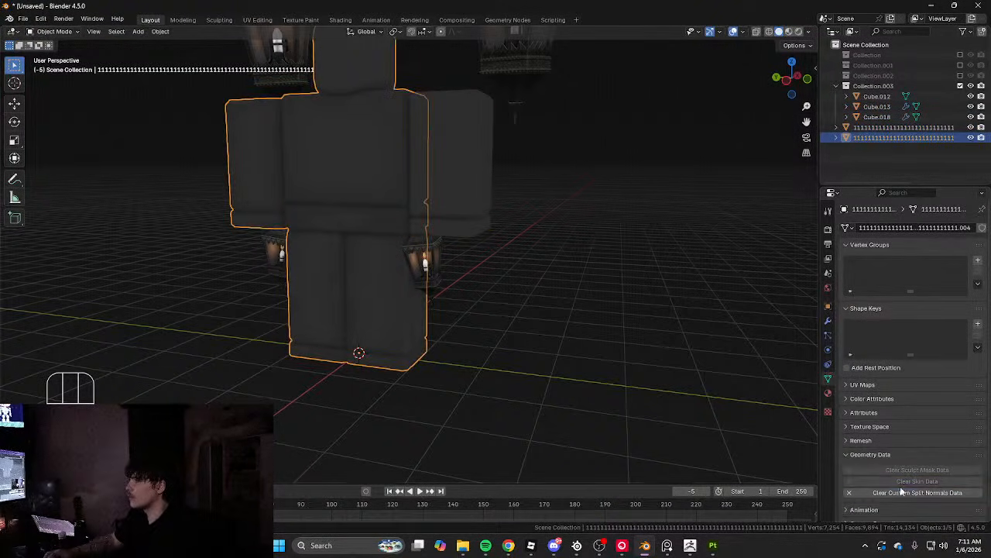
Duplicate the large floating lantern's mesh in top view and place the copy over the shoulder
left_click(434, 264)
middle_click_drag(496, 265, 535, 374, "shift")
left_click(550, 178)
key("Tab")
key("a")
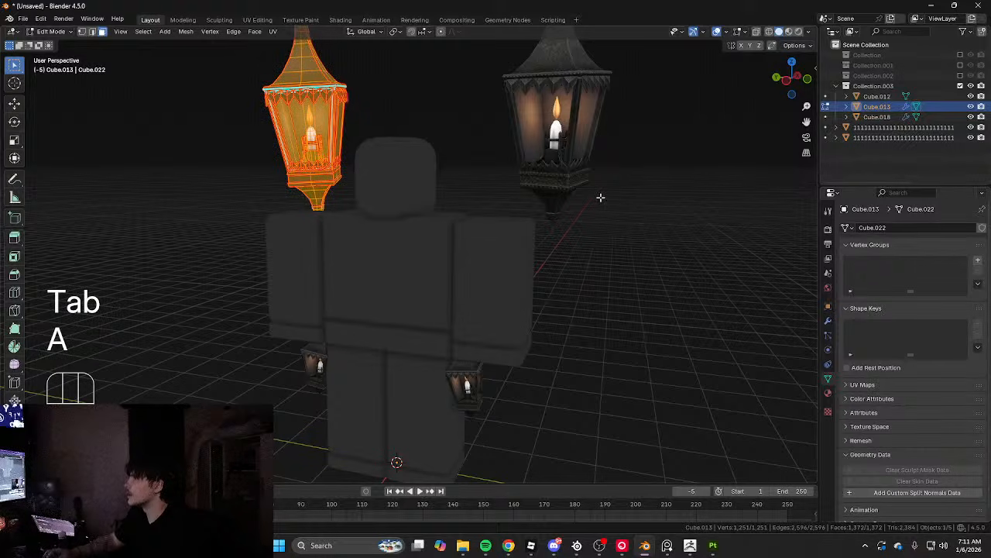
middle_click_drag(601, 197, 692, 186, "alt")
middle_click_drag(622, 299, 496, 303, "alt")
middle_click_drag(465, 305, 458, 347, "alt")
key("shift+d")
left_click(549, 414)
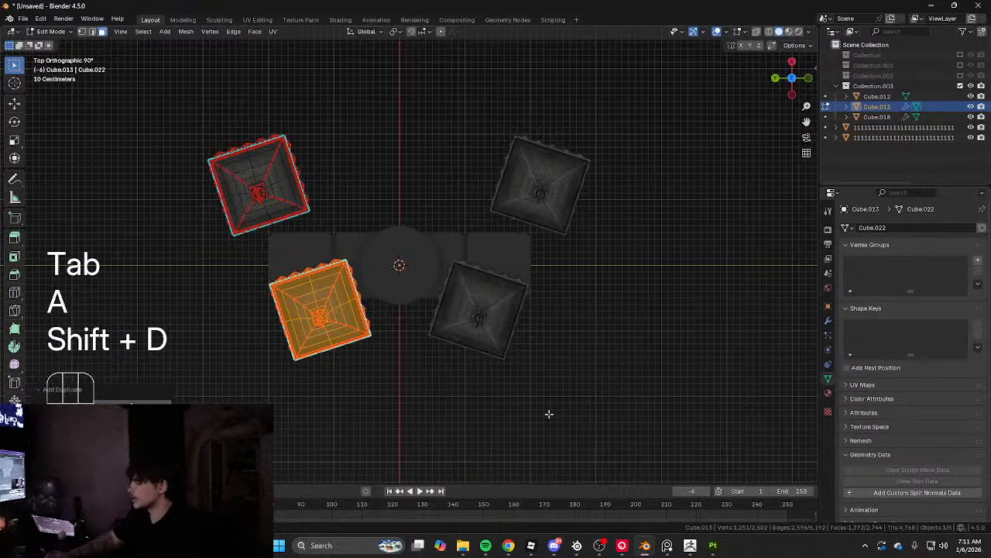
Separate the duplicated lantern into its own object and remove its Mirror modifier
key("p")
left_click(549, 413)
key("Tab")
left_click(828, 319)
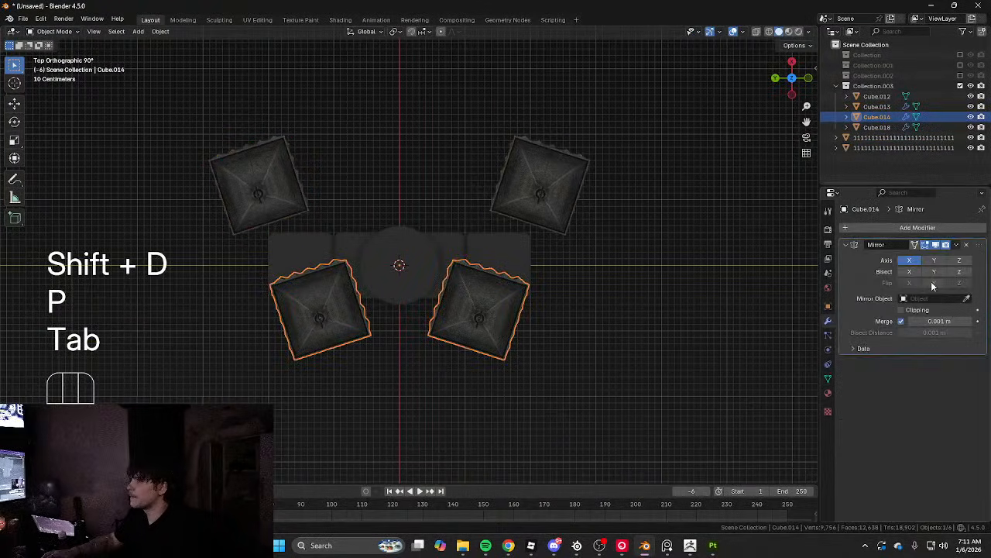
left_click(967, 245)
Straighten the separated lantern with rotations in top view and centre it over the head
key("Tab")
key("a")
key("r")
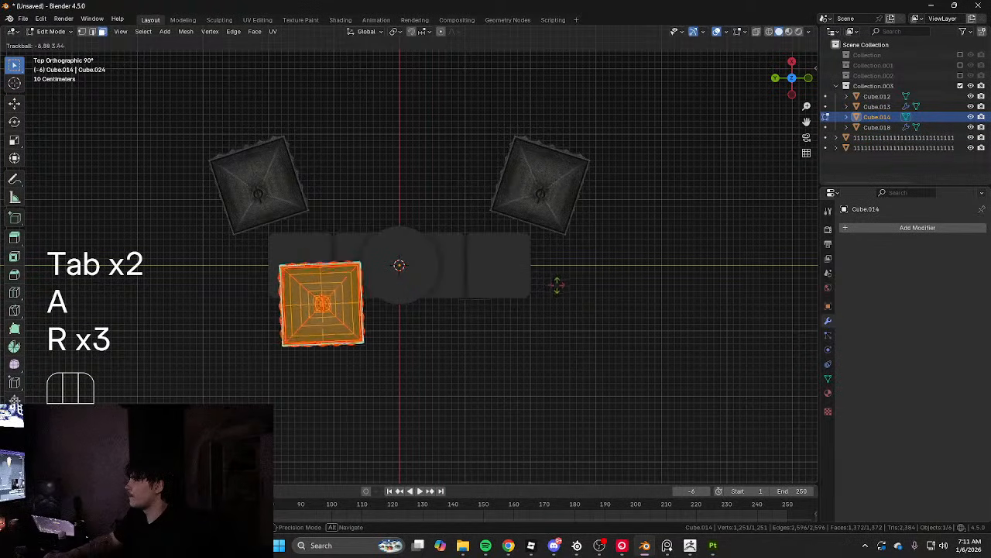
key("g")
left_click(636, 244)
key("r")
left_click(636, 248)
Enlarge the separated lantern in left view and lower it along the Z axis so it encloses the head
middle_click_drag(629, 238, 594, 182, "alt")
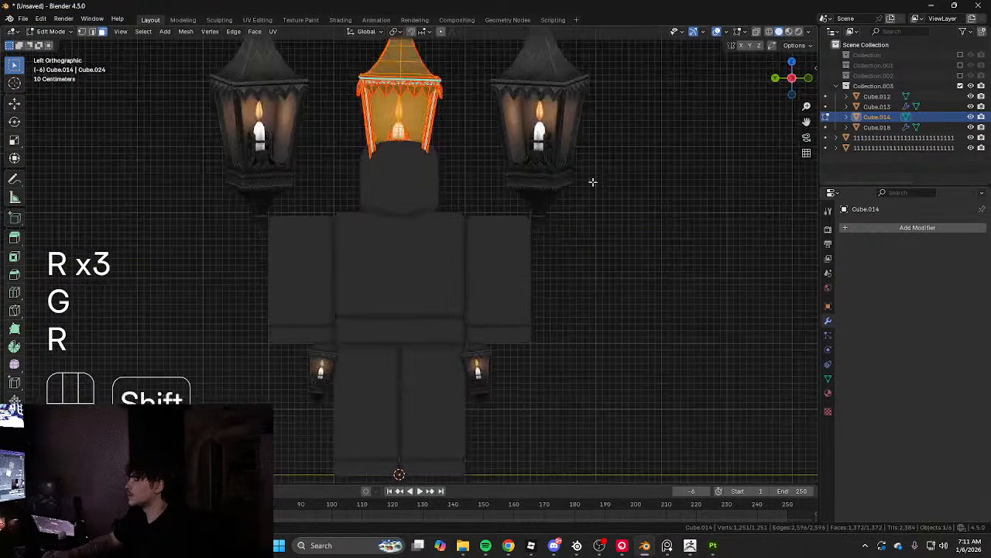
key("r")
key("s")
key("g")
key("z")
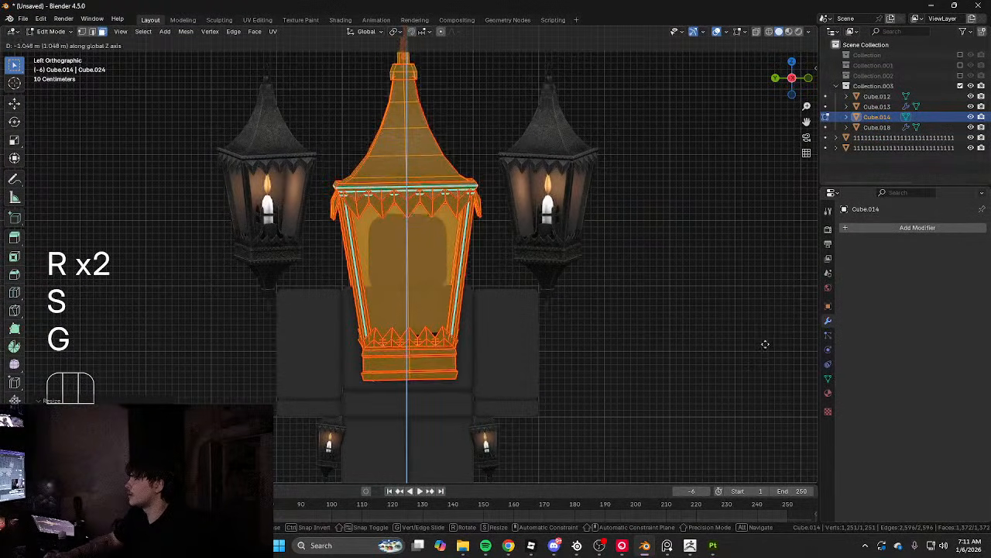
left_click(765, 344)
Straighten the large head lantern with rotations in left view and adjust its position over the head
key("r")
key("r")
key("r")
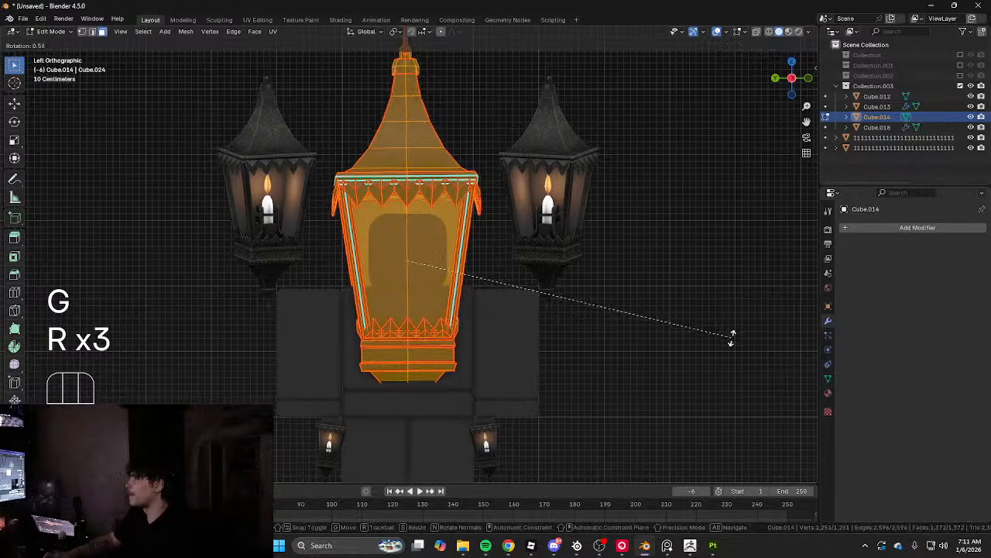
key("g")
key("r")
key("r")
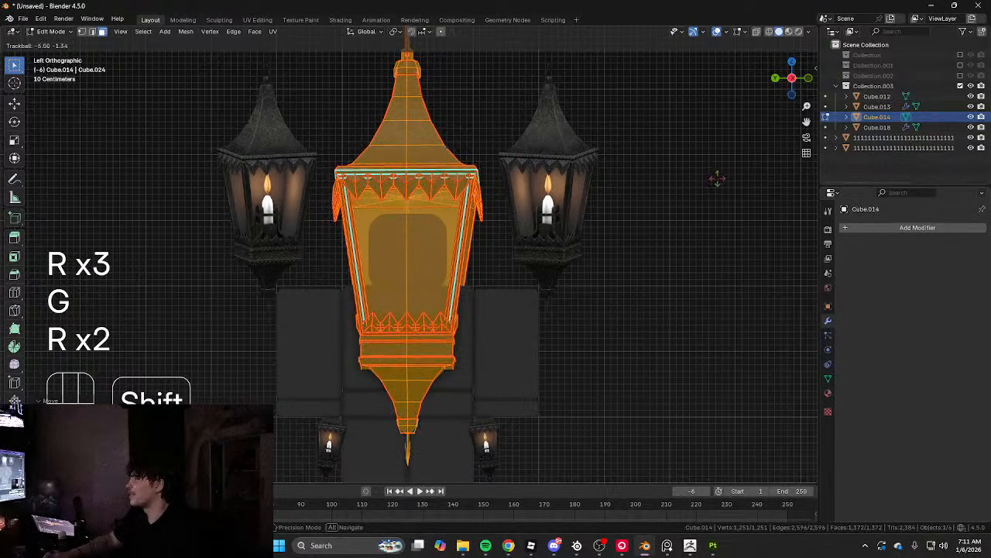
left_click(718, 180)
key("Tab")
Rotate the head lantern upright in back view and move it in line with the body
middle_click_drag(751, 202, 389, 215)
key("Tab")
middle_click_drag(582, 206, 616, 211, "alt")
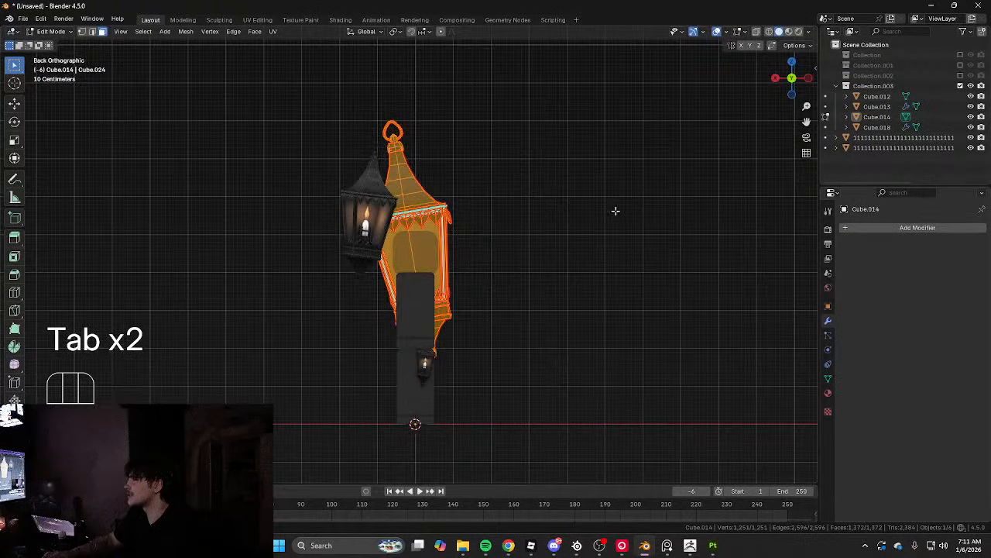
key("r")
key("r")
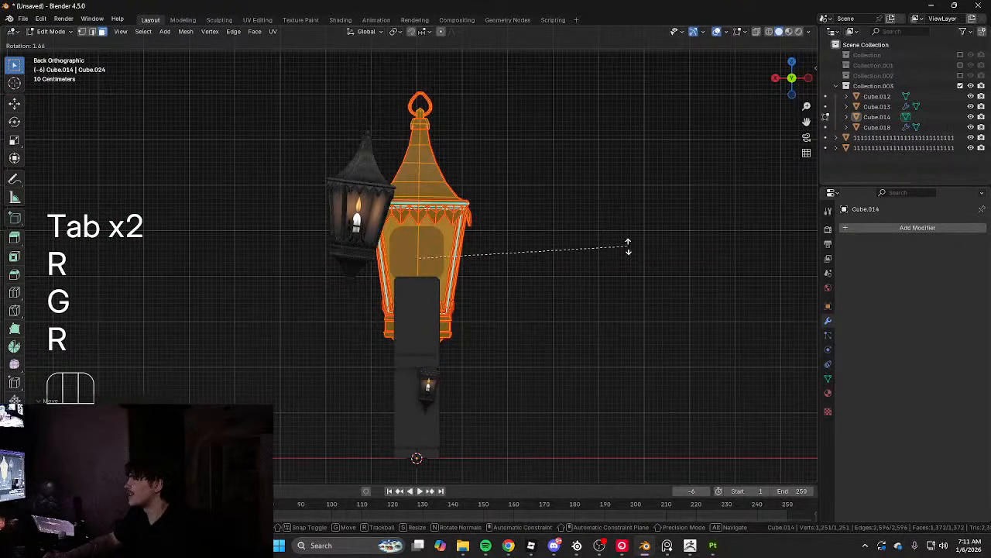
key("g")
key("r")
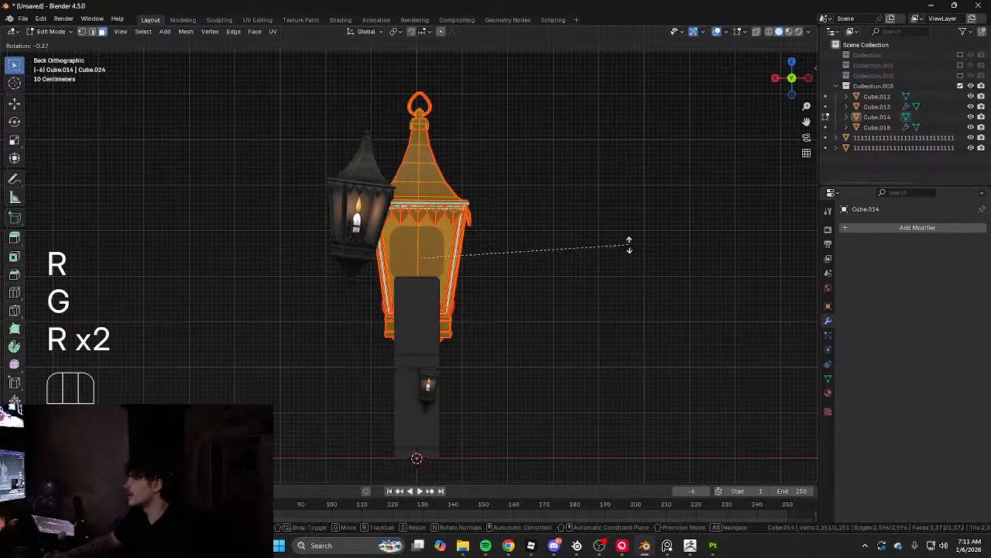
left_click(629, 245)
Centre the head lantern on the head in back view and adjust its height in left view
key("g")
middle_click(629, 244)
left_click(609, 244)
scroll(575, 244, "up", 2)
middle_click_drag(608, 244, 568, 171, "alt")
key("g")
left_click(566, 196)
key("Tab")
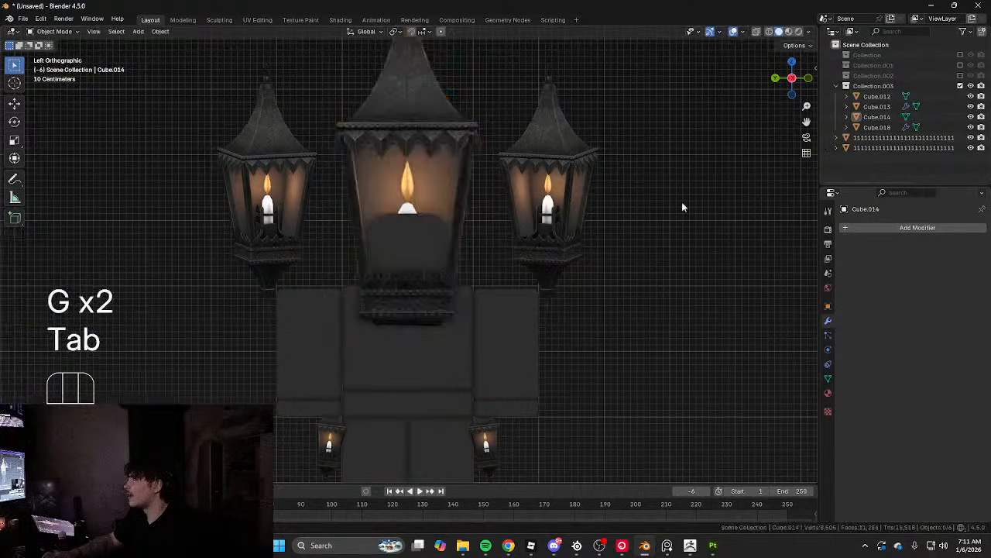
Select the whole head lantern mesh and raise it along the Z axis so its base clears the shoulders
scroll(681, 203, "down", 4)
middle_click_drag(682, 203, 620, 222)
scroll(613, 218, "up", 4)
key("Tab")
key("a")
key("g")
middle_click(550, 235)
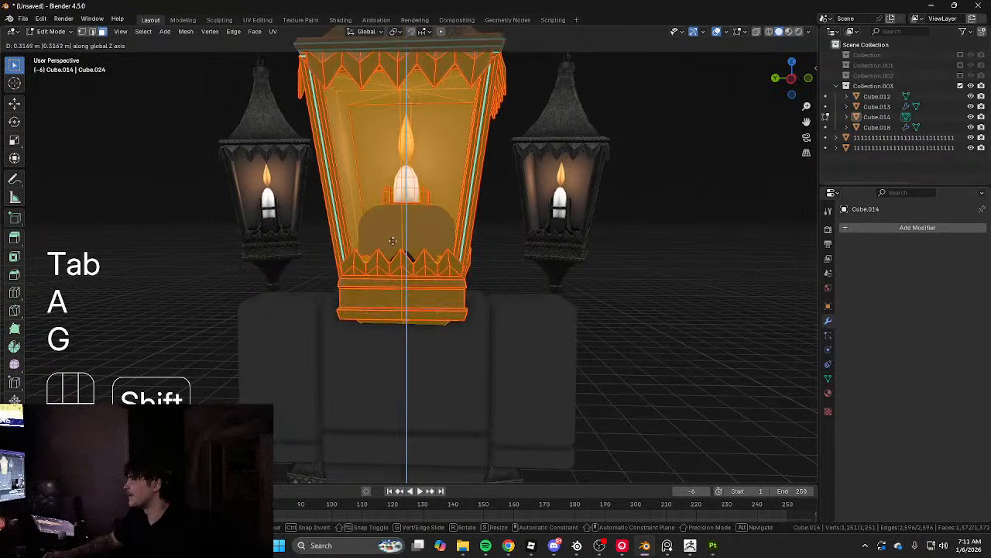
left_click(374, 473)
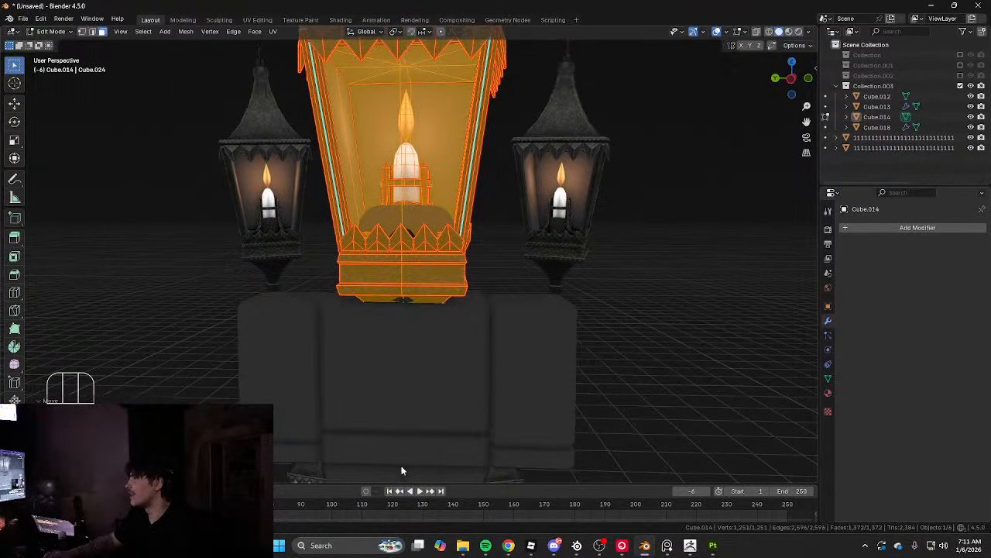
key("Tab")
Raise the lantern above the head along the Z axis, scale it down and set it on top of the head
scroll(418, 457, "down", 6)
middle_click_drag(449, 426, 487, 417)
key("Tab")
scroll(502, 414, "up", 3)
key("g")
middle_click(505, 387)
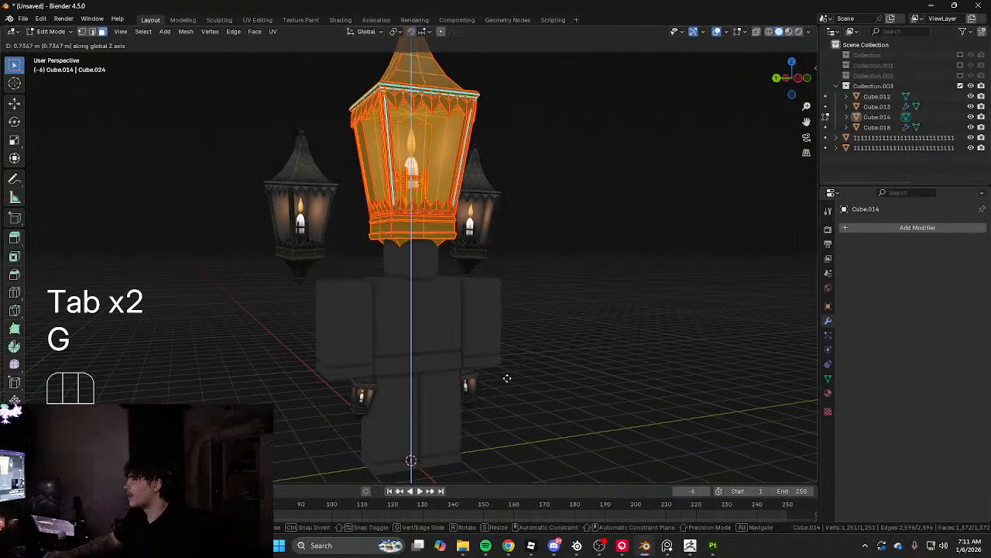
key("s")
left_click(455, 306)
key("g")
left_click(459, 315)
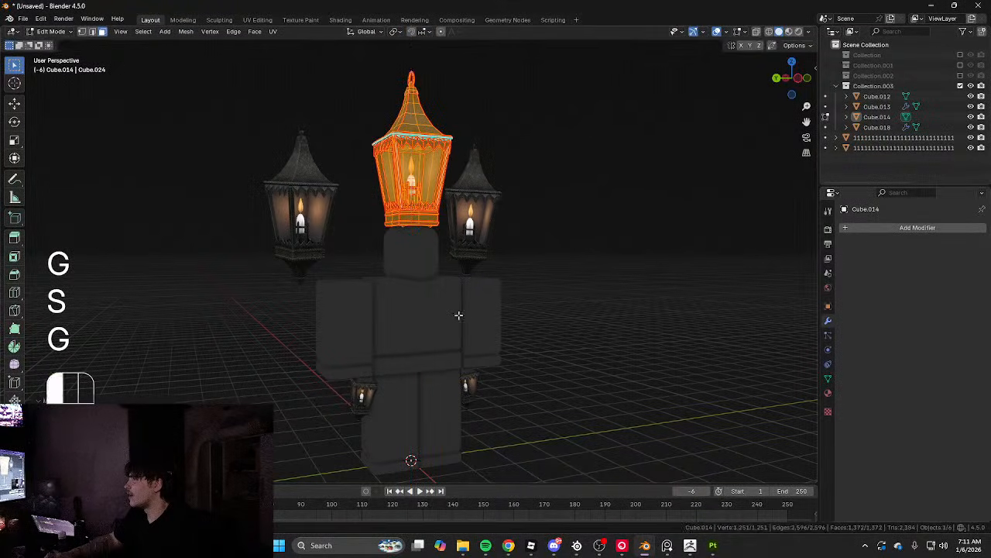
key("Tab")
Shrink the head lantern further and lower it along the Z axis onto the head
middle_click_drag(458, 315, 566, 305)
key("Tab")
key("s")
left_click(458, 257)
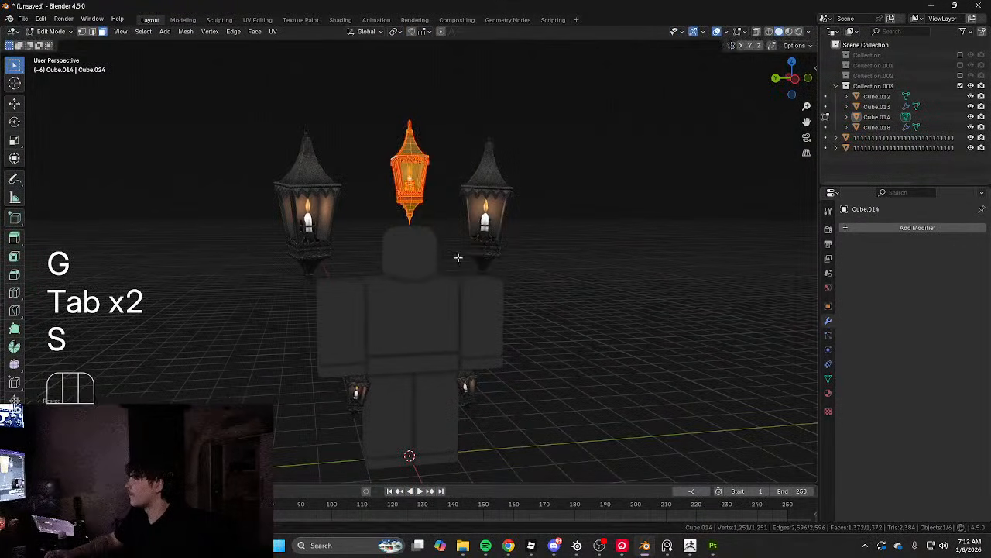
key("g")
middle_click(459, 261)
left_click(464, 280)
key("Tab")
scroll(544, 285, "up", 5)
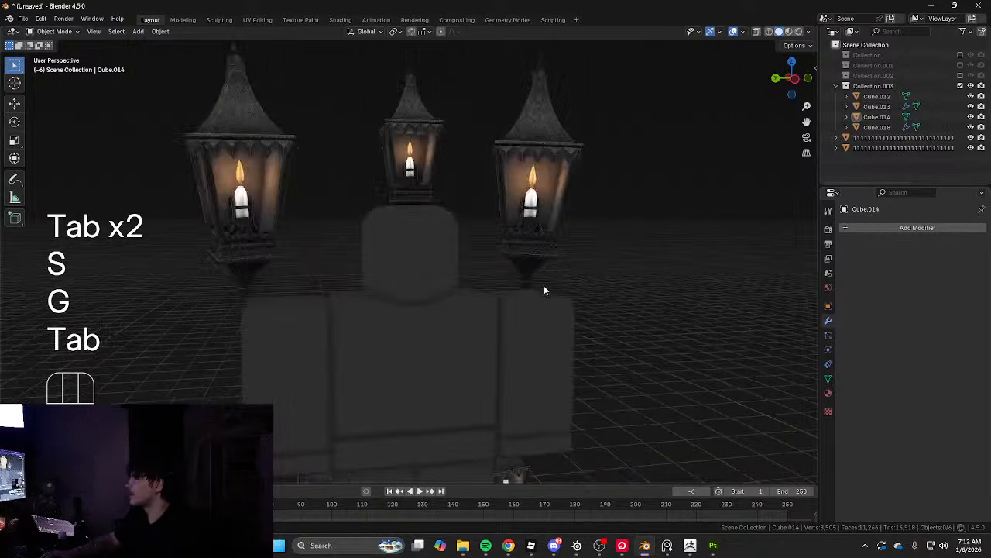
middle_click_drag(544, 285, 514, 290)
scroll(463, 273, "down", 6)
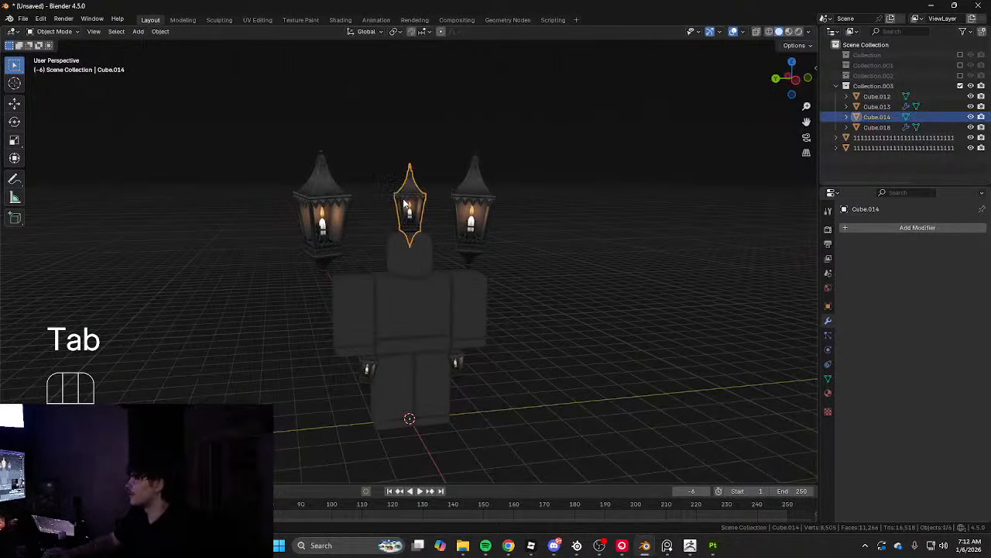
Delete the lantern on top of the head
key("x")
middle_click_drag(518, 252, 468, 241)
scroll(469, 243, "up", 4)
middle_click_drag(561, 302, 492, 272)
scroll(570, 302, "down", 4)
Apply the Mirror modifier of the large floating lantern pair
left_click(493, 273)
middle_click_drag(583, 268, 521, 287, "shift")
middle_click_drag(521, 287, 741, 292)
key("ctrl+a")
Select all vertices of one large floating lantern in wireframe and separate it into its own object
key("Tab")
middle_click_drag(516, 240, 411, 151, "alt")
key("shift+z")
key("1")
left_click_drag(416, 137, 591, 347)
scroll(526, 256, "up", 2)
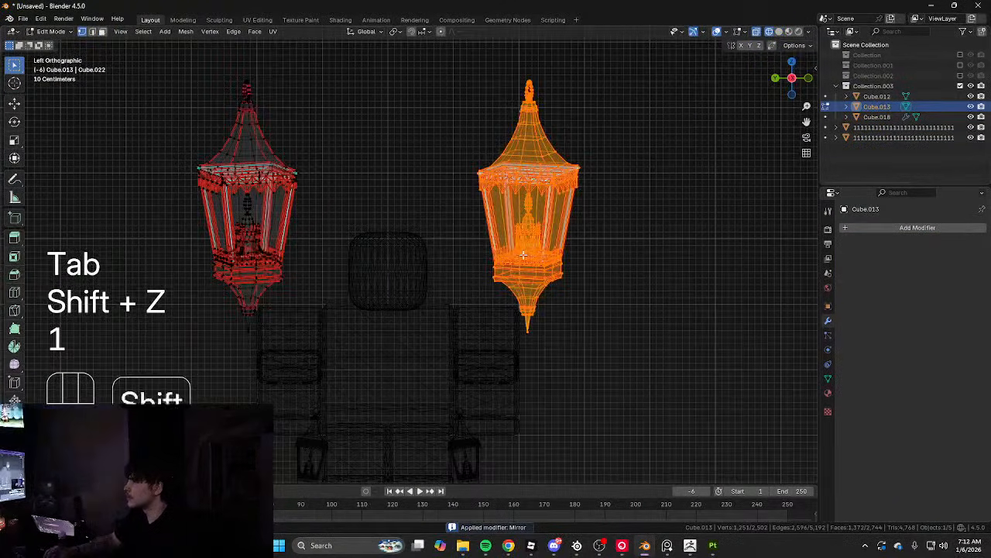
key("shift+z")
mouse_move(562, 256)
middle_mouse_down("shift")
mouse_move(540, 240)
mouse_move(524, 264)
middle_mouse_up("shift")
key("shift+z")
key("Tab")
key("shift+z")
left_click(482, 231)
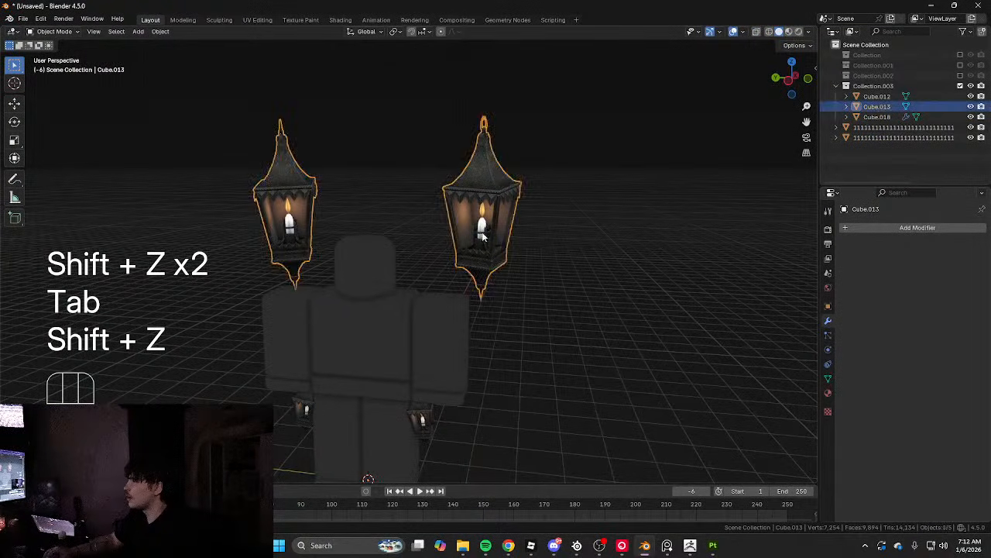
key("Tab")
key("shift+z")
left_click_drag(414, 96, 614, 312)
key("shift+z")
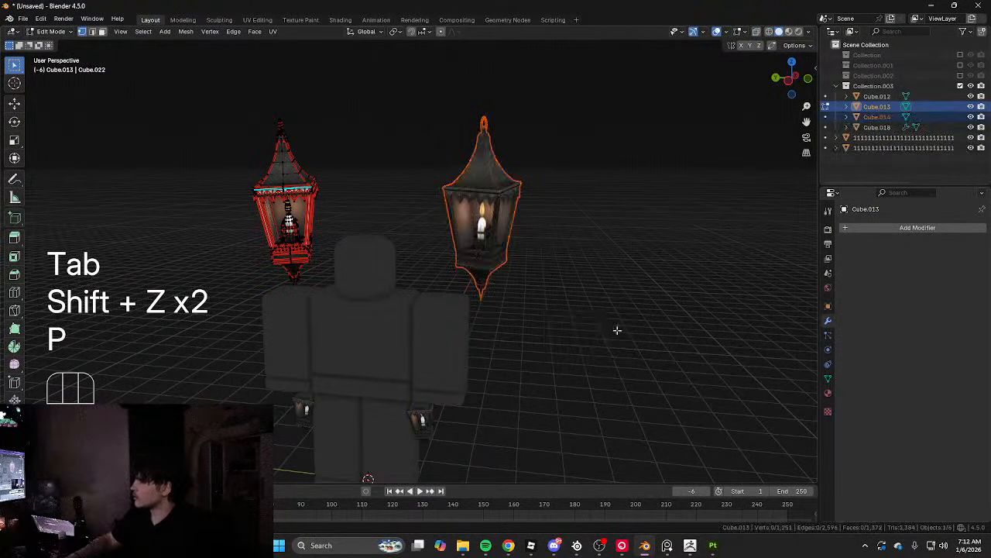
key("Tab")
Temporarily hide the separated floating lantern to check its independence, and undo the hiding
key("h")
key("ctrl+z")
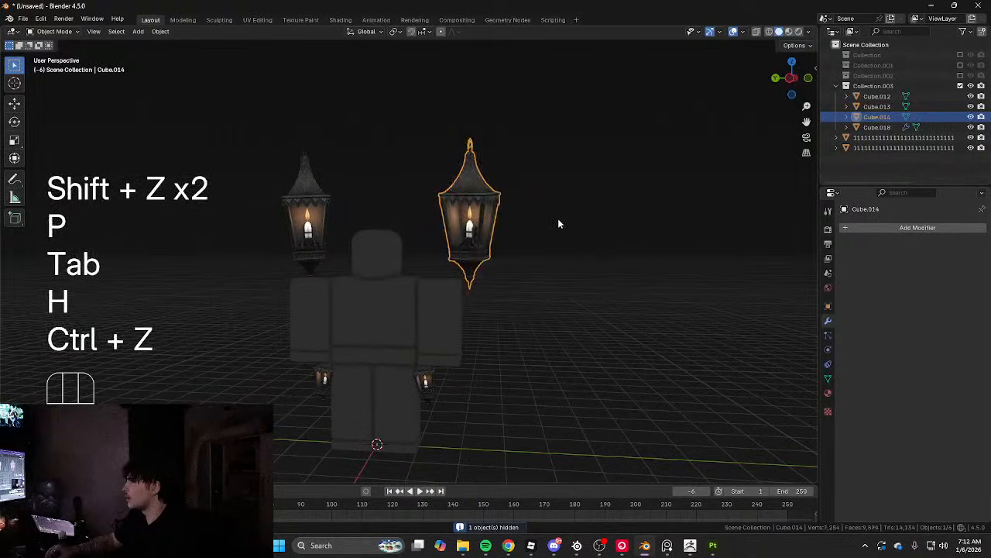
left_click(562, 233)
key("h")
middle_click_drag(485, 222, 510, 240)
key("ctrl+z")
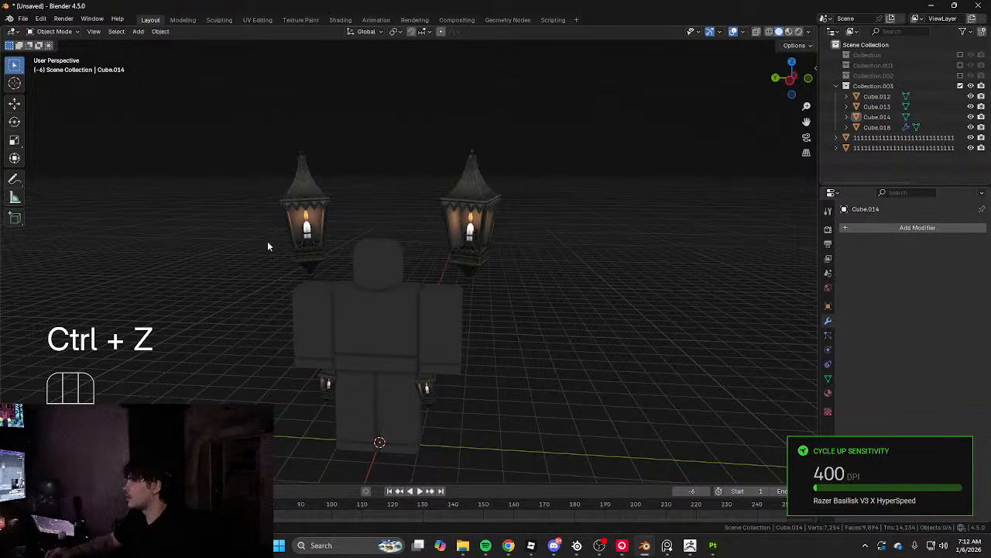
Select the mirrored hip lanterns and apply their Mirror modifier
scroll(384, 282, "up", 3)
middle_click_drag(384, 282, 394, 124, "shift")
left_click(463, 340)
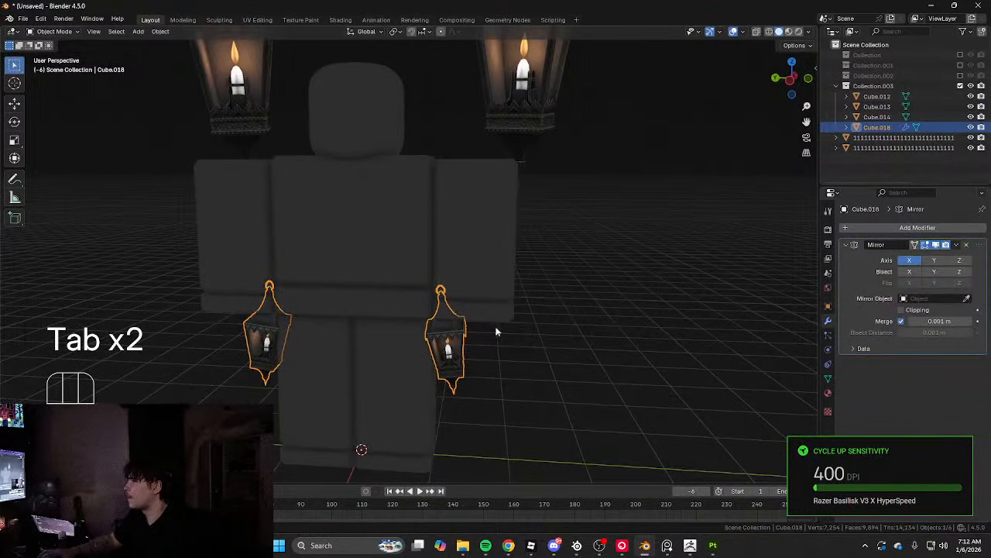
scroll(510, 289, "down", 3)
left_click(510, 290)
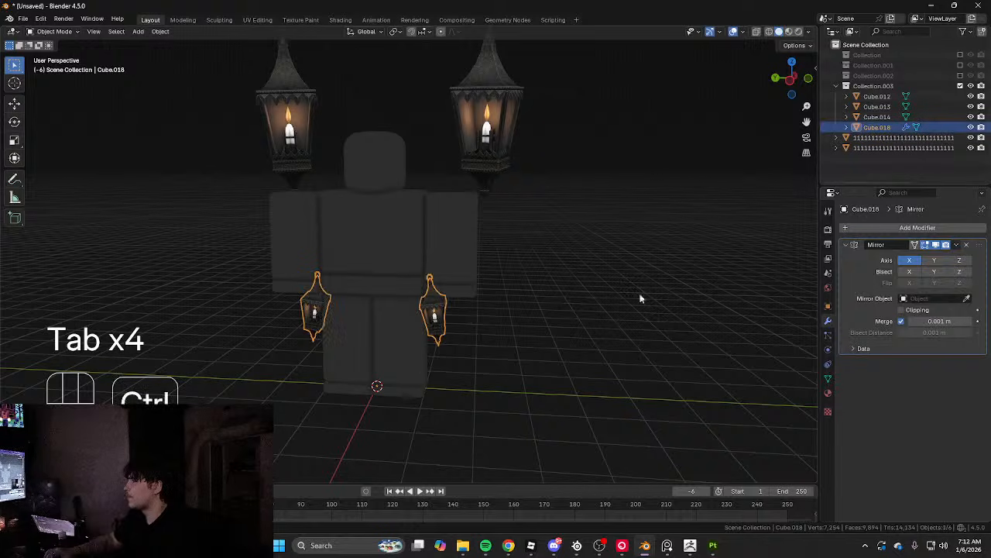
key("ctrl+a")
Select one hip lantern's vertices in wireframe left view and separate it into its own object
key("Tab")
key("Tab")
key("shift+z")
key("1")
left_click_drag(393, 220, 525, 410)
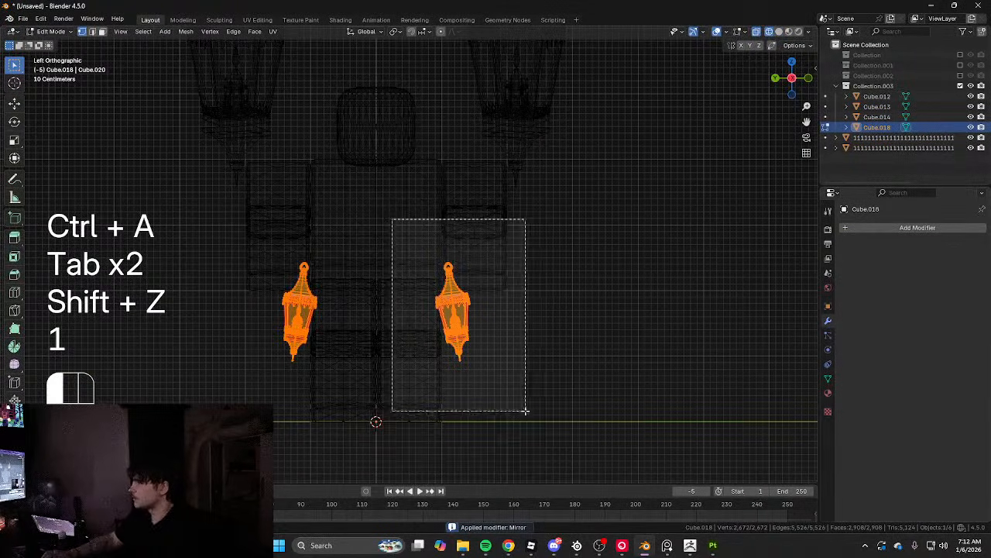
key("p")
left_click(519, 409)
key("Tab")
key("shift+z")
Inspect the separated large floating lantern by repeatedly switching between Object Mode and Edit Mode
scroll(531, 219, "up", 3, "shift")
left_click(535, 215)
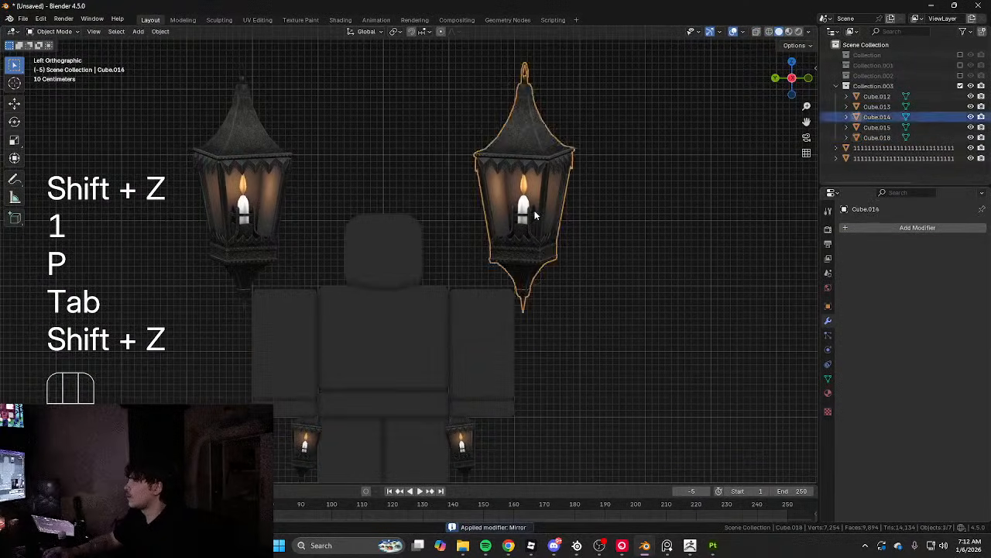
key("Tab")
middle_click_drag(534, 216, 483, 197)
key("Tab")
left_click(613, 270)
left_click(569, 224)
scroll(624, 244, "down", 5)
left_click(624, 243)
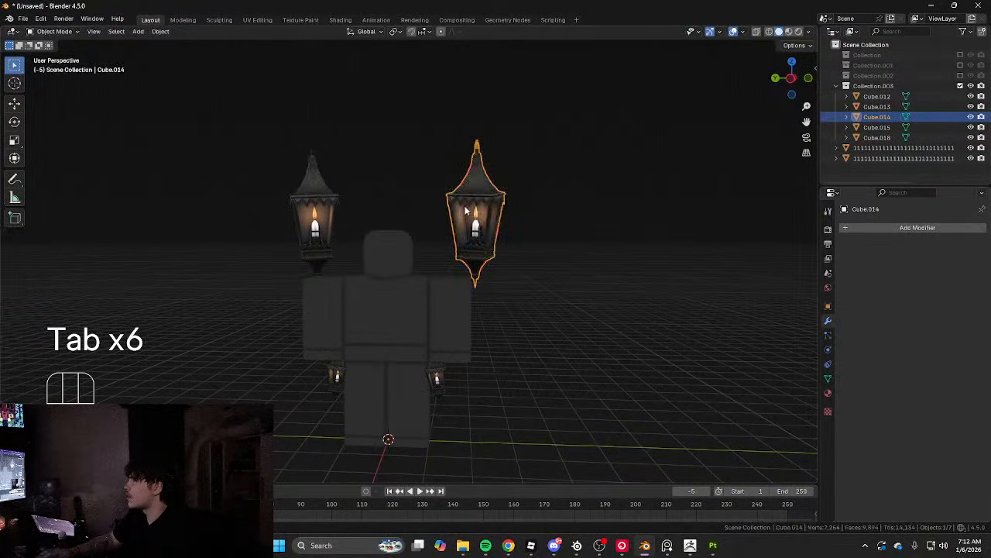
key("Tab")
key("Tab")
key("Tab")
key("Tab")
scroll(465, 210, "up", 4)
key("Tab")
key("Tab")
key("Tab")
key("Tab")
key("Tab")
key("Tab")
key("Tab")
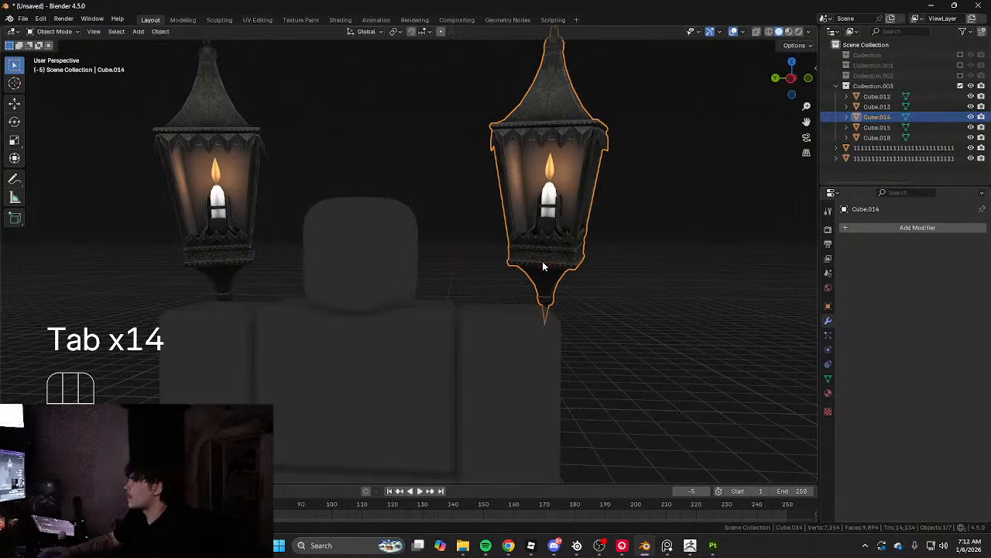
key("a")
key("Tab")
scroll(543, 263, "down", 3)
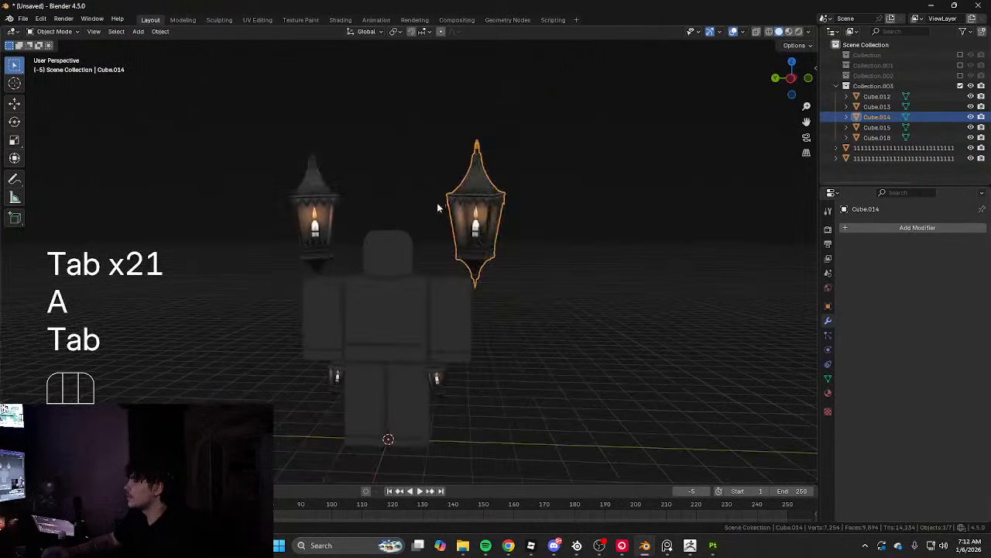
Temporarily hide the other large floating lantern to check that it stands alone, and undo the hiding
middle_click_drag(436, 202, 375, 216)
left_click(322, 192)
key("h")
key("ctrl+z")
scroll(375, 216, "up", 2)
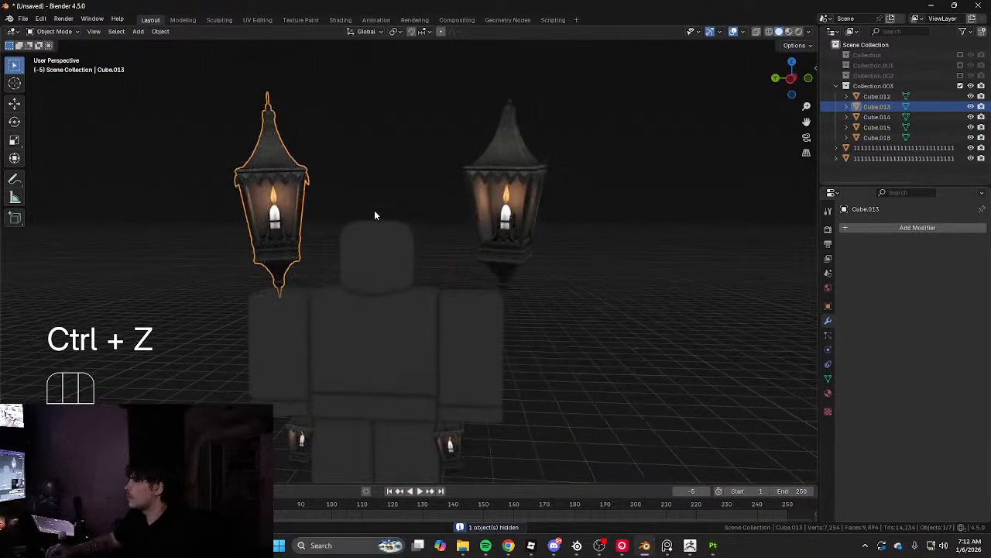
key("ctrl+z")
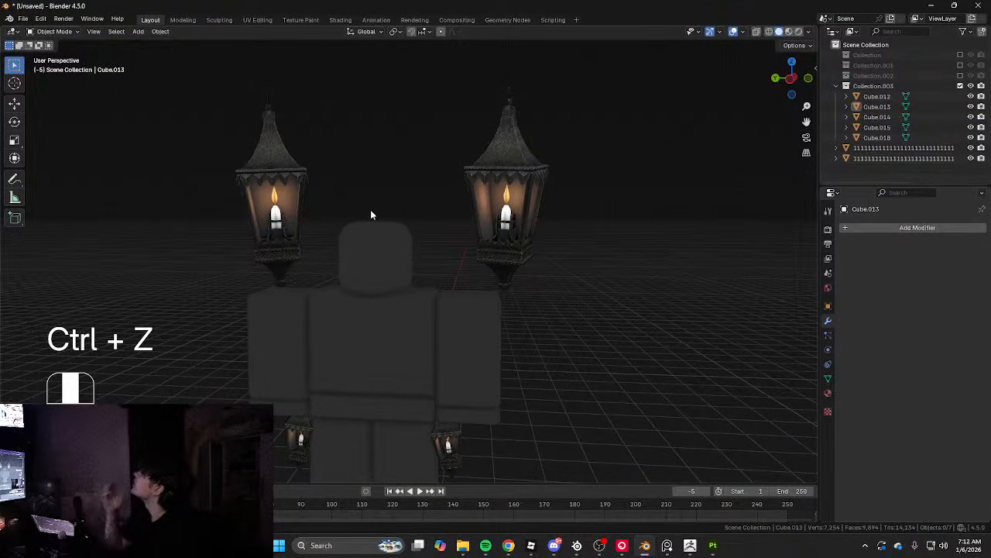
middle_click_drag(371, 215, 409, 239)
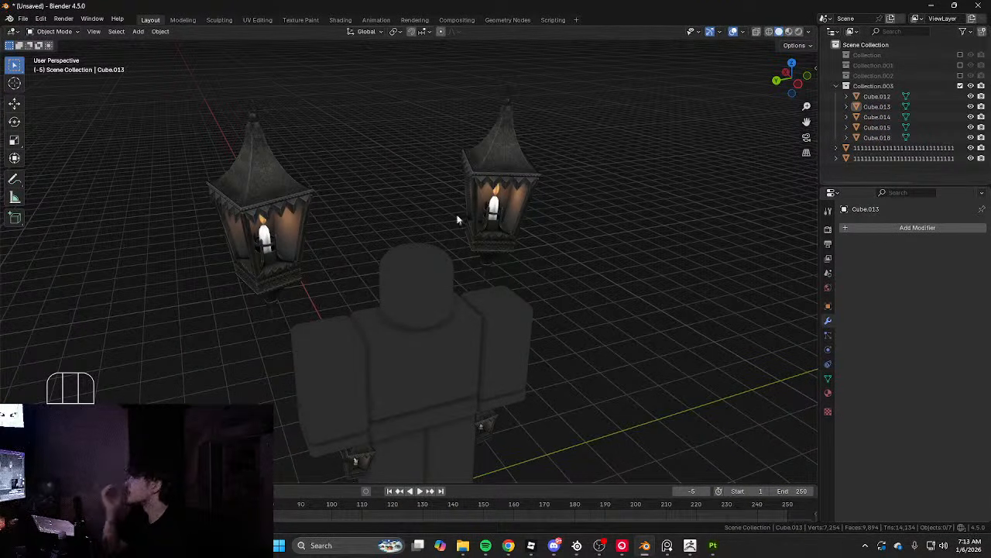
Check the remaining floating lantern and the separated hip lantern as individual meshes in Edit Mode
key("Tab")
key("Tab")
left_click(267, 223)
key("Tab")
middle_click_drag(381, 324, 349, 291)
key("Tab")
left_click(412, 352)
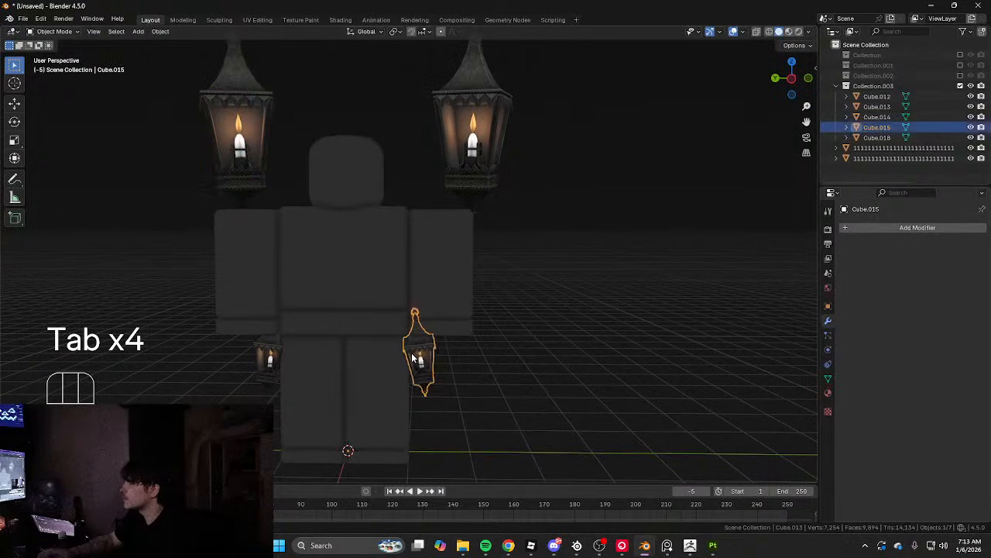
key("Tab")
key("Tab")
Select the character body and the four lanterns, apply All Transforms to them and clear the selection
scroll(408, 343, "down", 2)
middle_click_drag(407, 341, 230, 146)
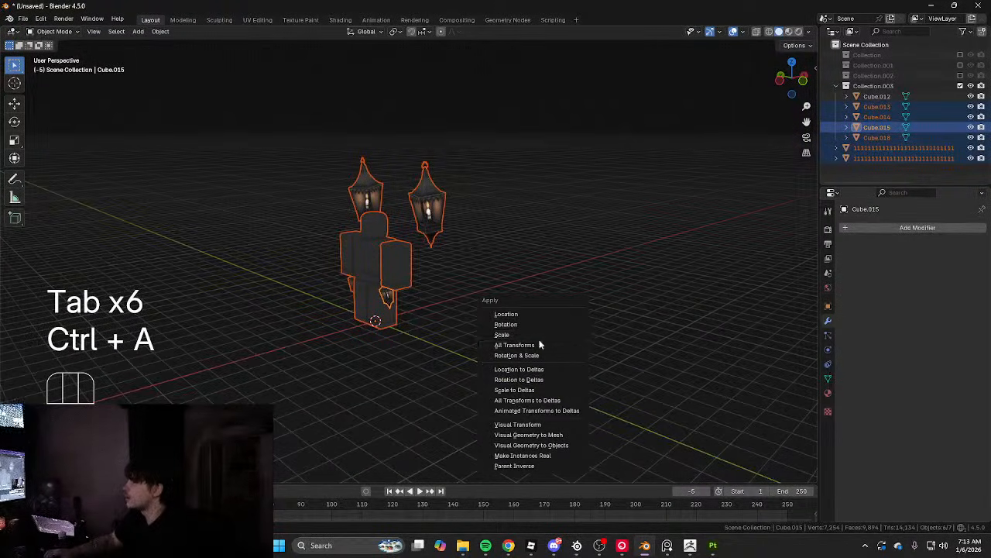
left_click(534, 348)
scroll(482, 331, "up", 5)
middle_click_drag(516, 251, 512, 305, "shift")
left_click(484, 329)
scroll(496, 320, "up", 3)
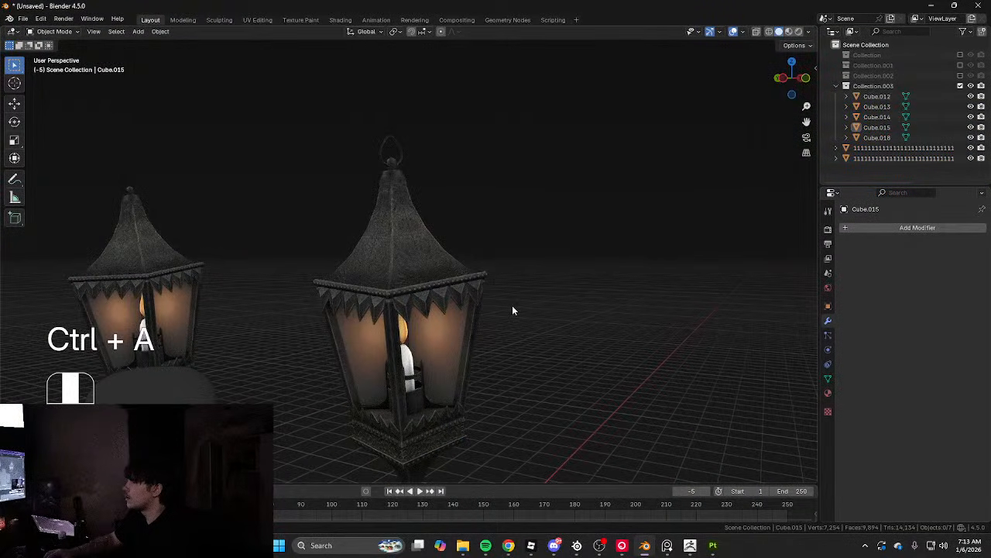
Select the character parts and the four lanterns again and reapply All Transforms to them
scroll(507, 311, "down", 2)
scroll(504, 315, "down", 4)
left_click_drag(239, 150, 416, 261)
scroll(433, 271, "up", 3)
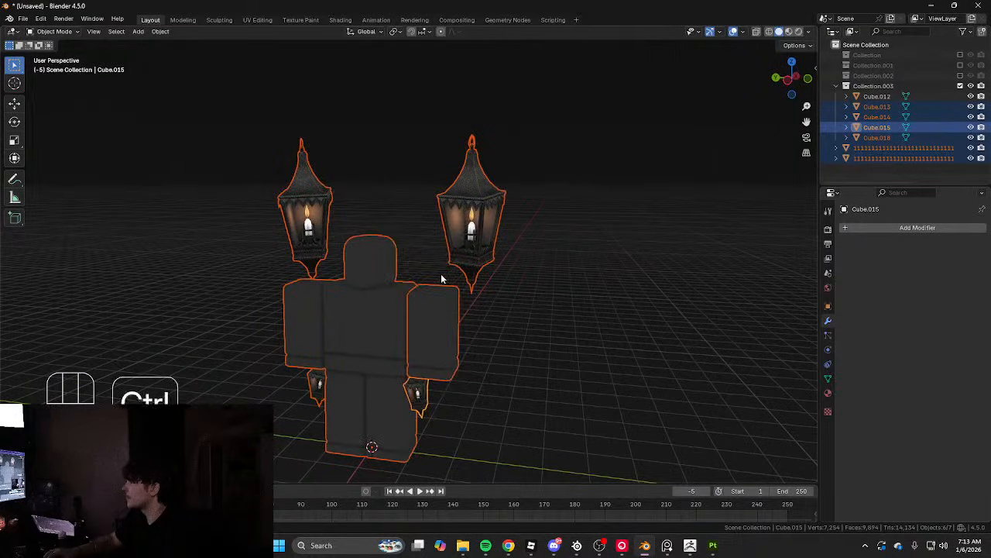
key("ctrl+a")
left_click(435, 275)
Inspect the large floating lantern's mesh and candle in Edit Mode, and return to Object Mode
mouse_move(459, 262)
middle_mouse_down("shift")
mouse_move(448, 300)
mouse_move(464, 268)
middle_mouse_up("shift")
scroll(449, 300, "up", 3)
left_click(480, 281)
key("Tab")
key("Tab")
key("Tab")
key("Tab")
key("Tab")
scroll(445, 251, "up", 6)
left_click(427, 232)
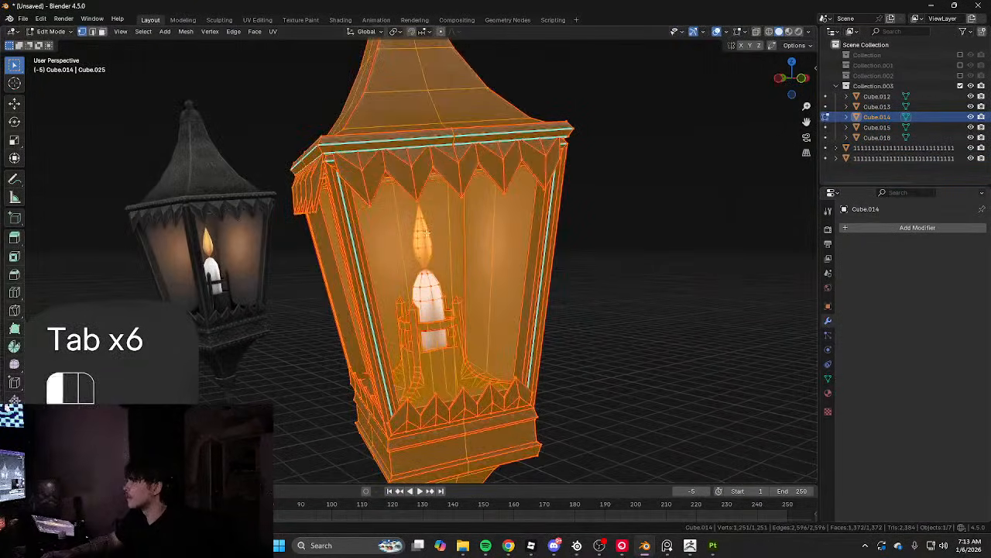
middle_click_drag(427, 232, 414, 213)
scroll(426, 271, "up", 5)
scroll(413, 315, "down", 3)
middle_click_drag(413, 315, 414, 239)
scroll(411, 312, "down", 6)
key("Tab")
scroll(388, 274, "down", 4)
middle_click_drag(413, 238, 367, 246)
Join the character's separate arm with the rest of the body into a single object
left_click_drag(257, 113, 602, 408)
left_click(411, 279)
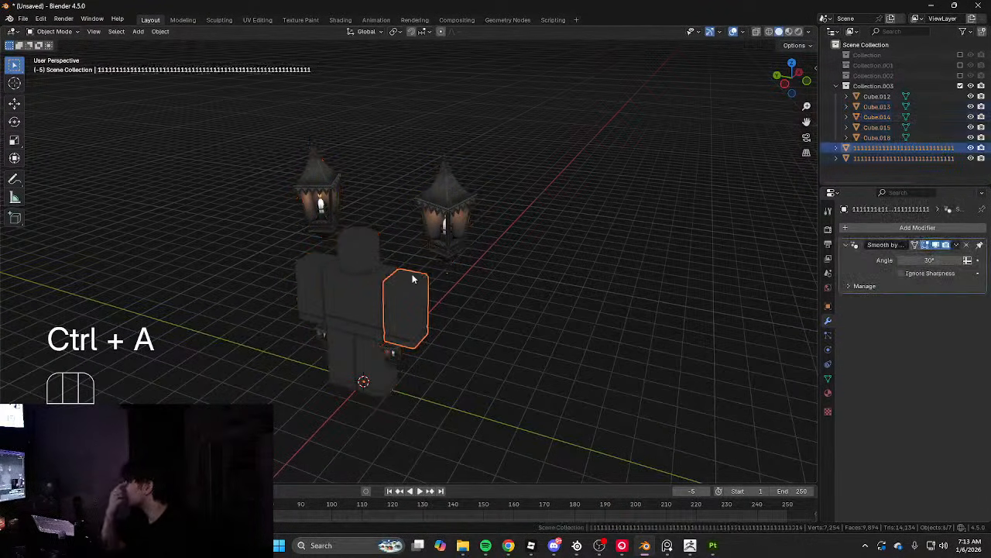
left_click(332, 279, "shift")
key("ctrl+j")
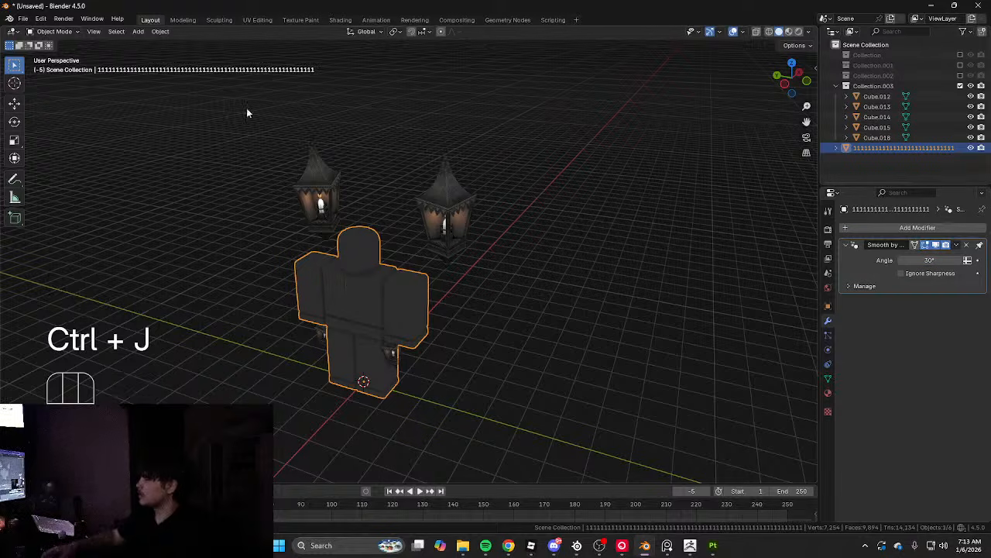
Select the joined character body together with the four lanterns and apply All Transforms
left_click_drag(247, 108, 651, 408)
key("ctrl+a")
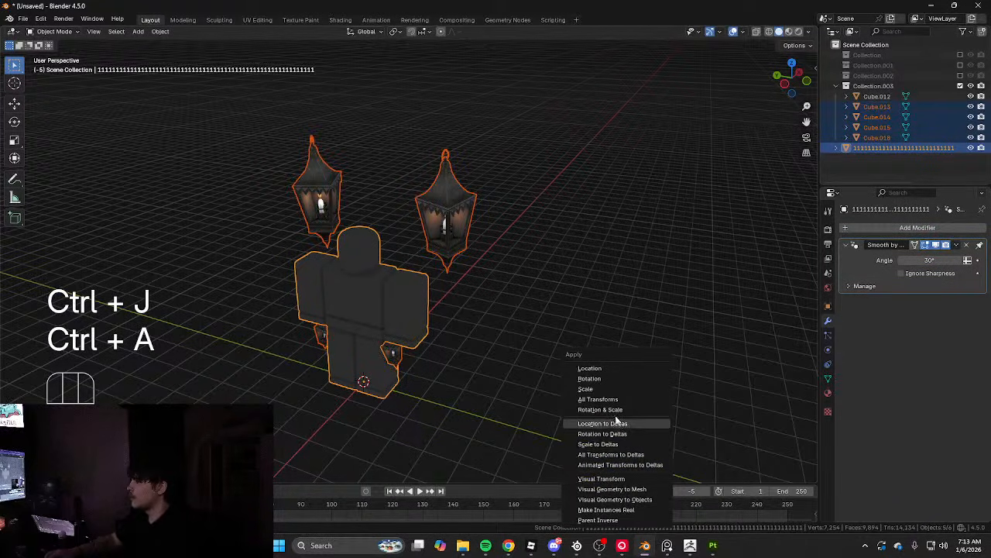
left_click(609, 400)
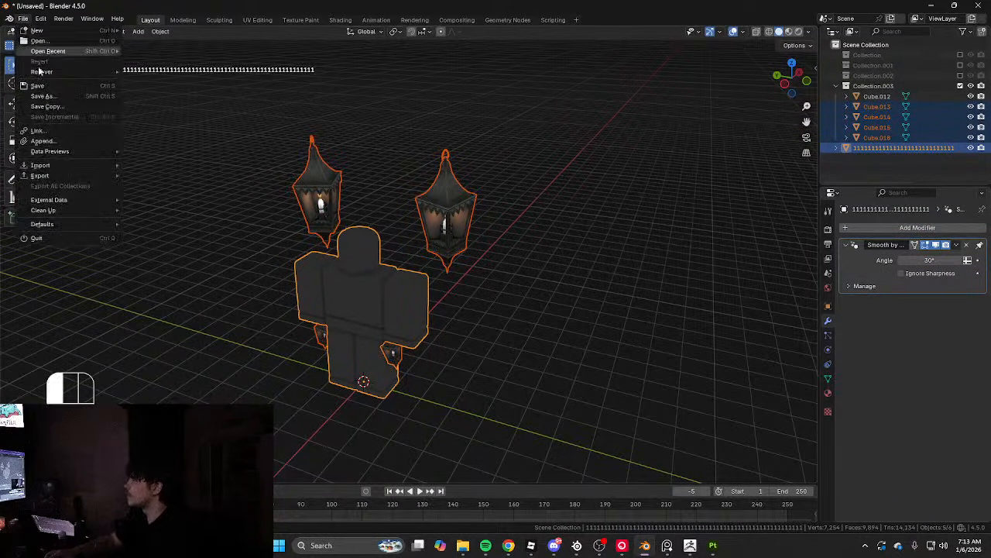
Export the selected objects as rbx.fbx into the Lantern folder, limited to Selected Objects
mouse_move(58, 170)
left_click(213, 266)
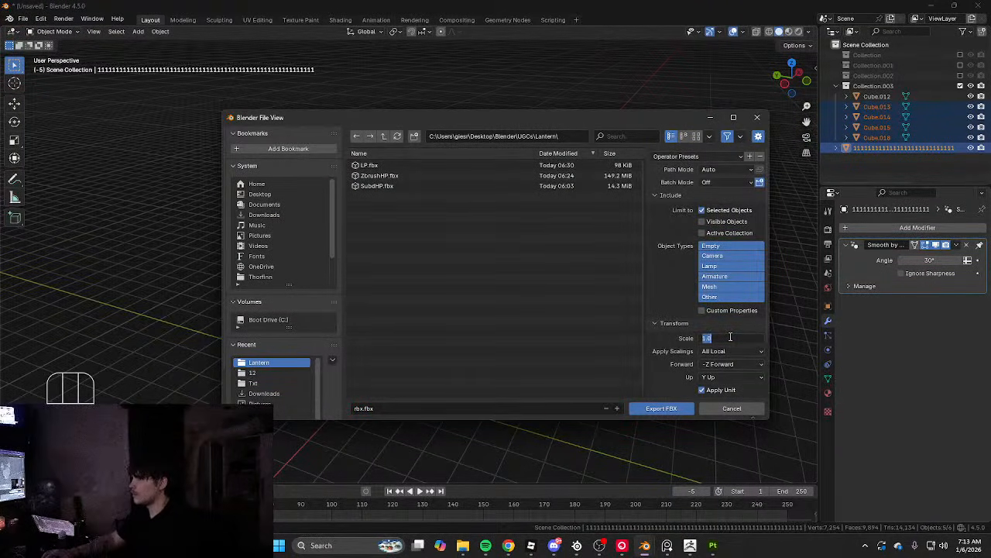
left_click(662, 409)
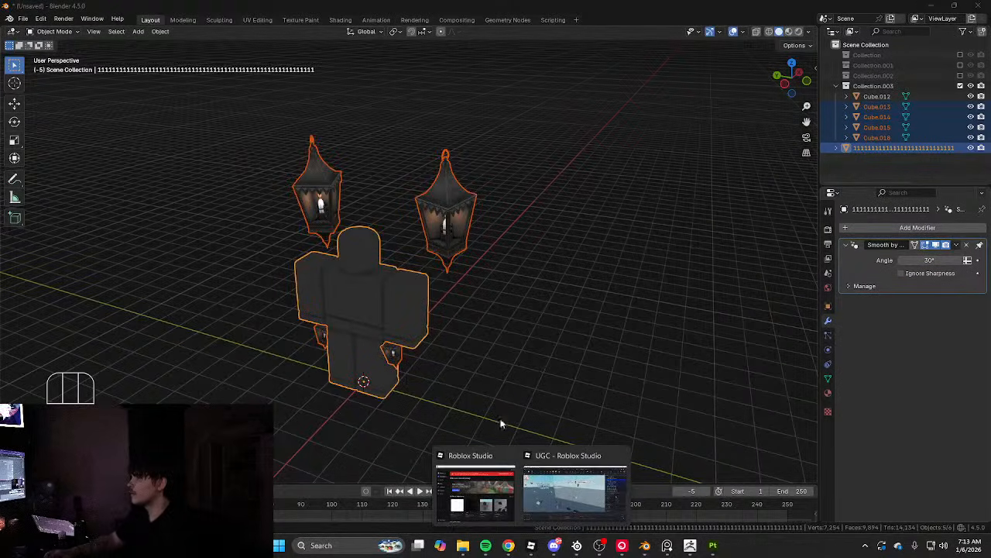
Switch to the UGC place in Roblox Studio and import rbx.fbx from the Lantern folder into an empty area
left_click(571, 461)
left_click(770, 48)
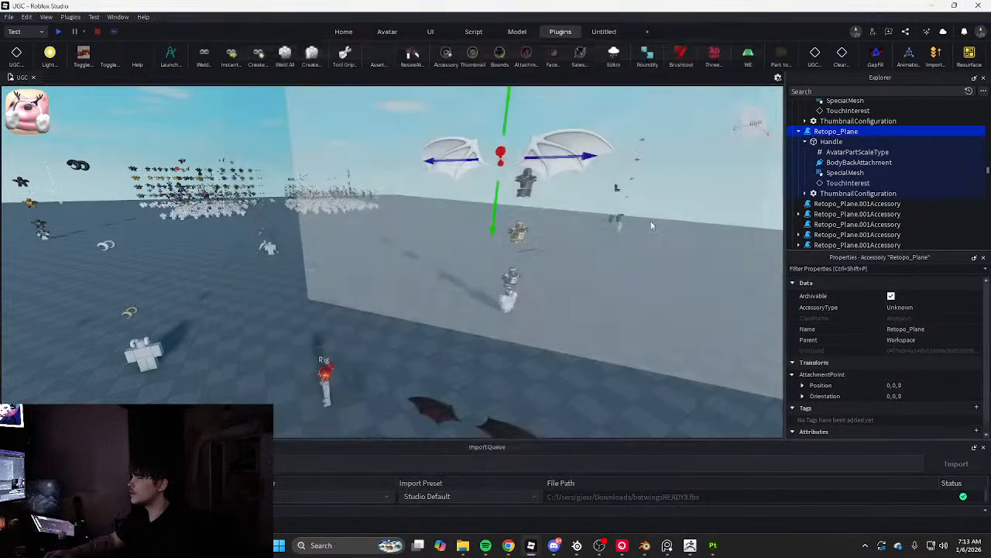
left_click(618, 283)
scroll(617, 284, "down", 6)
right_click_drag(639, 272, 281, 143)
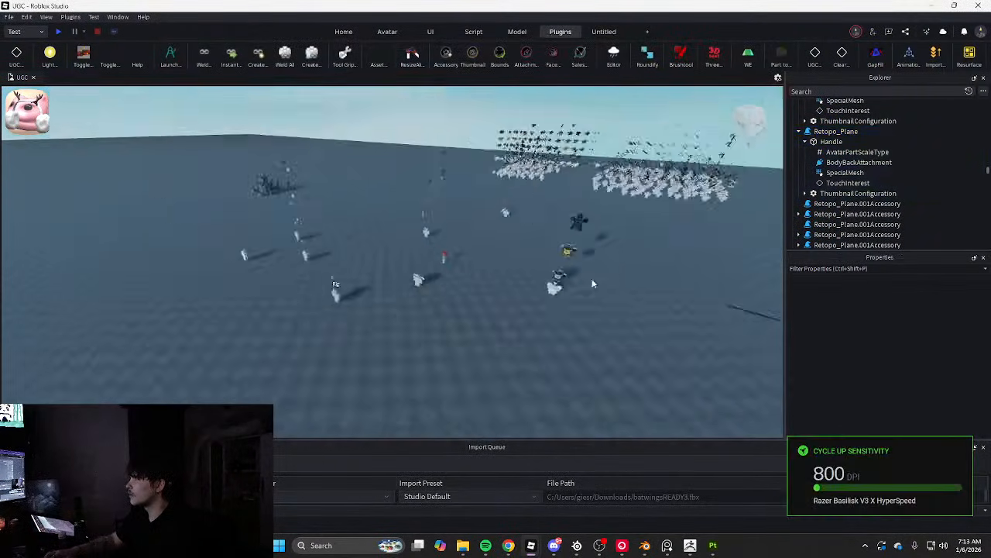
key("w")
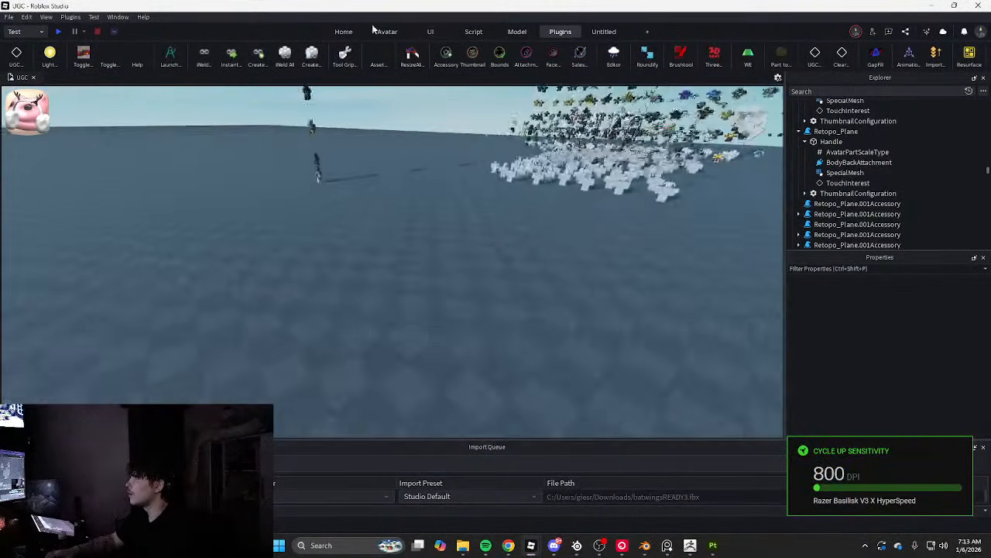
left_click(343, 31)
left_click(383, 55)
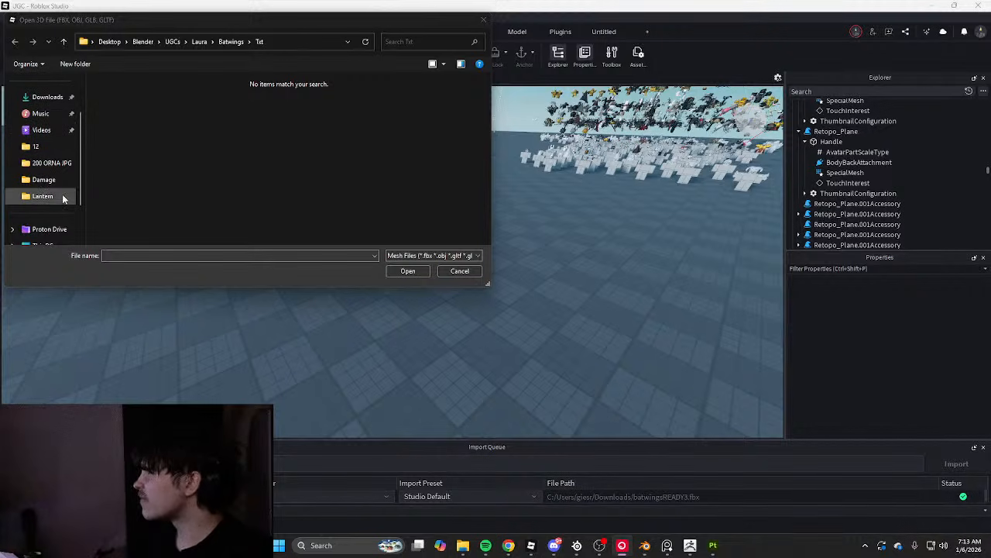
left_click(42, 196)
double_click(124, 109)
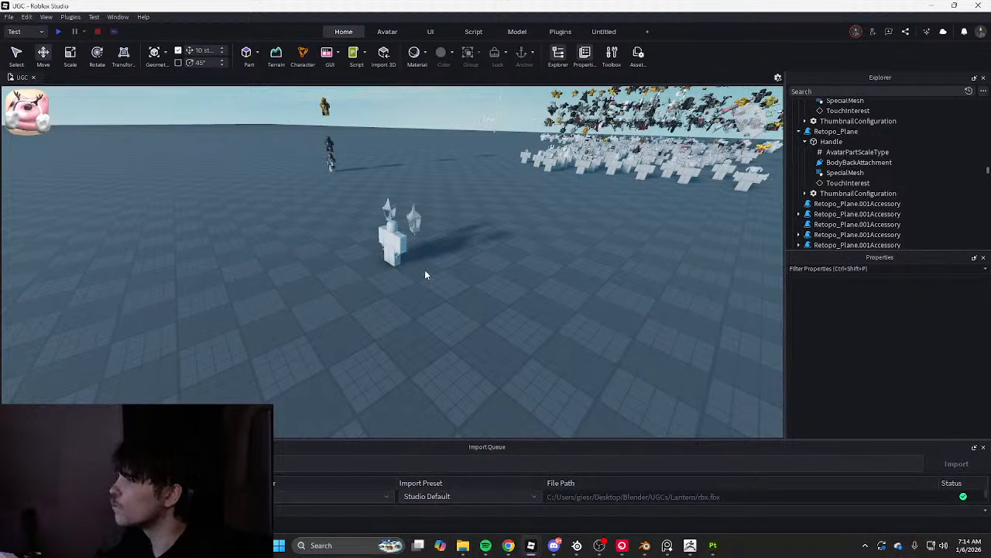
Examine the imported floating lanterns from several distances, including their candles, glowing glass and placement around the character
scroll(428, 272, "up", 6)
right_click_drag(411, 308, 491, 283)
scroll(490, 280, "up", 4)
scroll(510, 267, "down", 6)
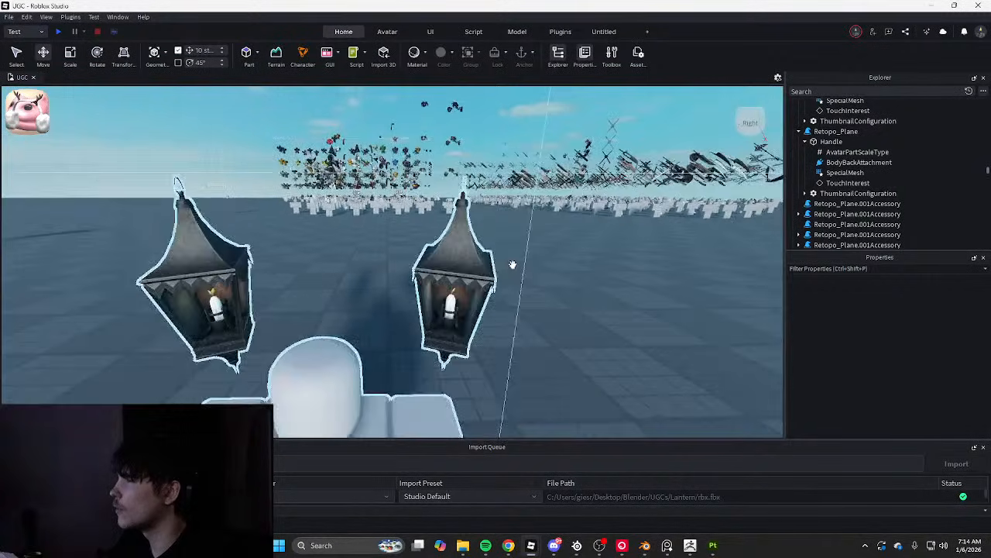
scroll(588, 340, "down", 5)
scroll(582, 320, "up", 2)
scroll(573, 277, "down", 2)
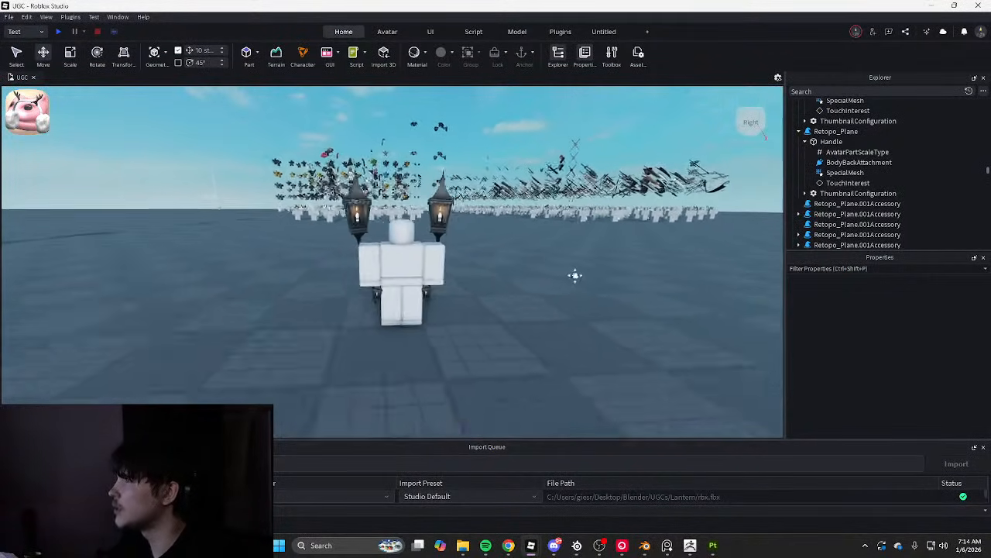
scroll(493, 287, "up", 2)
scroll(451, 299, "up", 6)
scroll(276, 317, "down", 4)
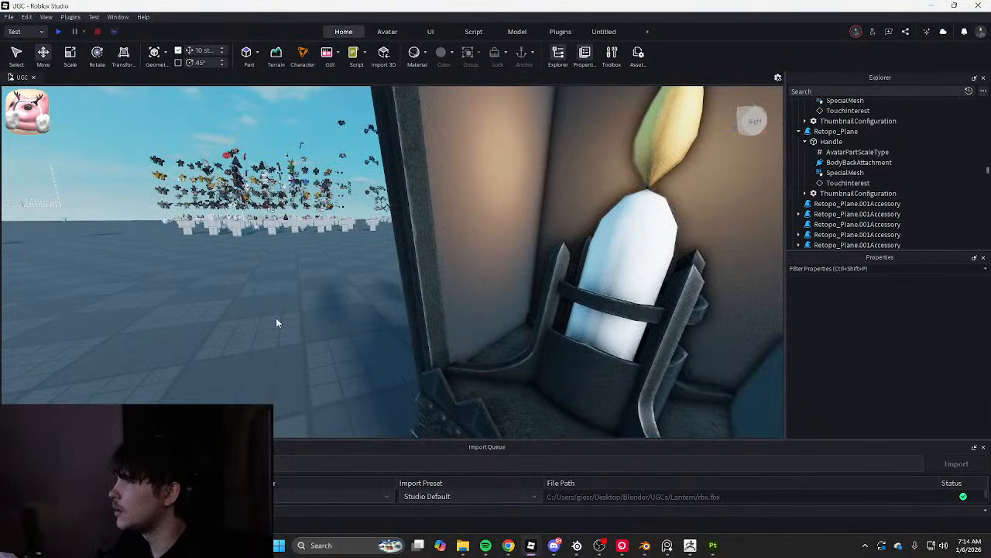
right_click_drag(264, 323, 276, 318)
scroll(383, 300, "up", 4)
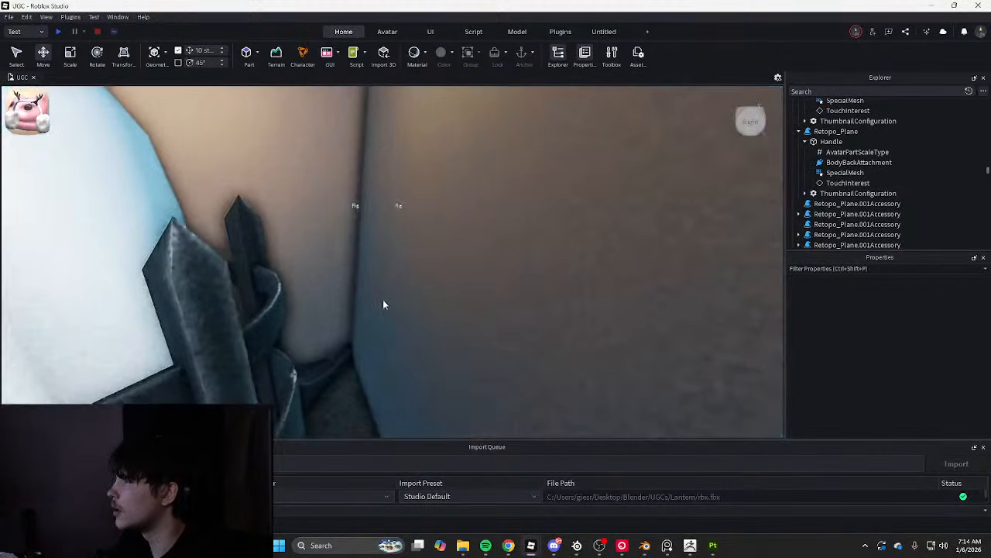
scroll(382, 300, "down", 8)
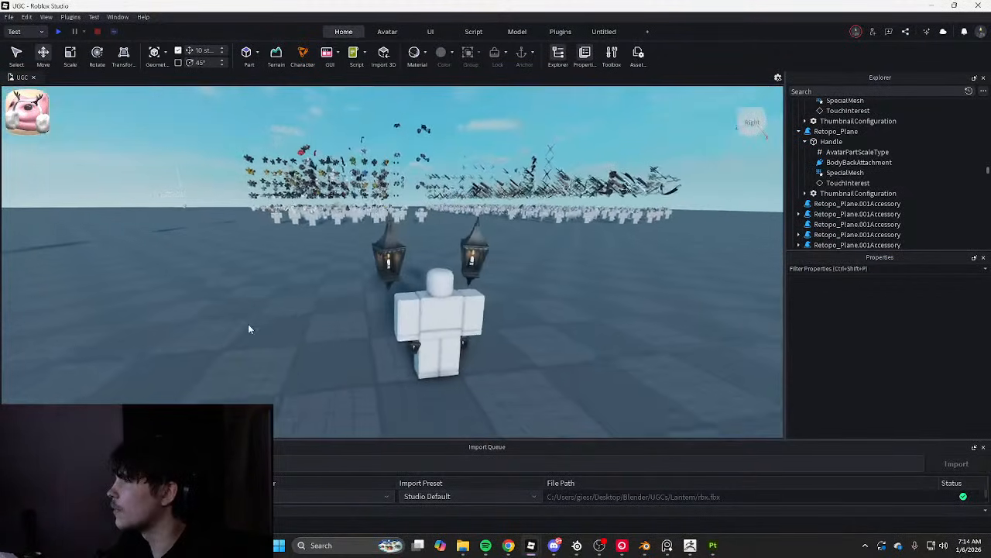
scroll(249, 327, "up", 8)
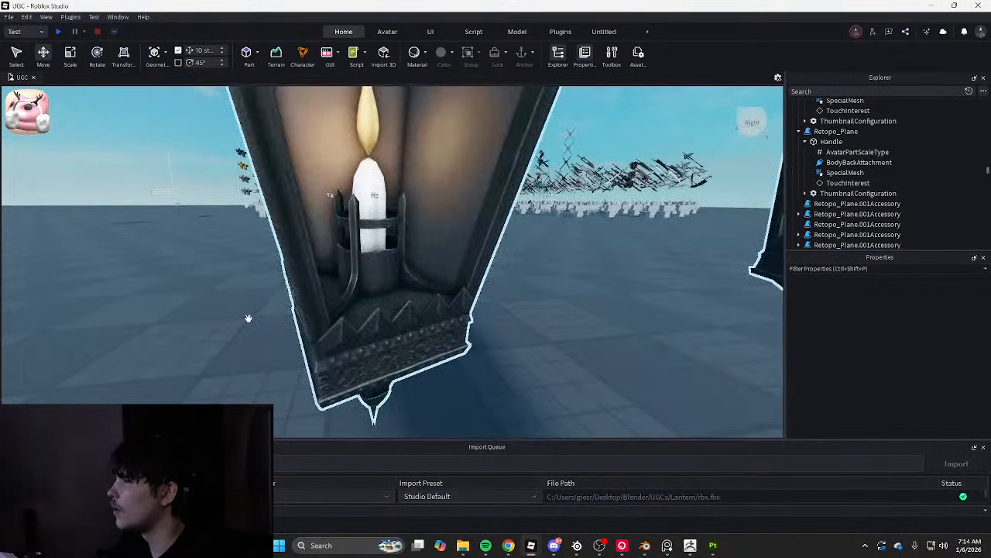
scroll(248, 317, "down", 5)
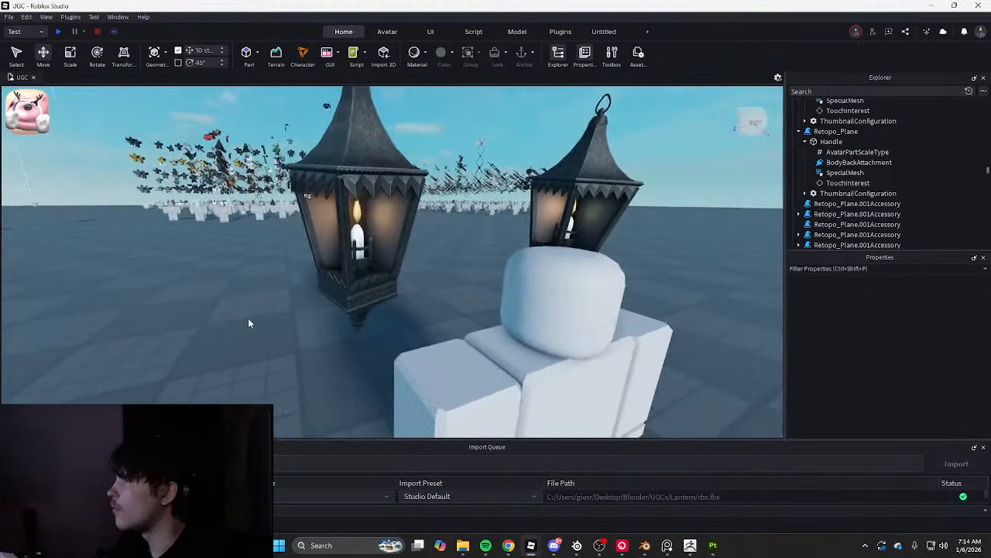
scroll(248, 318, "down", 3)
scroll(249, 323, "up", 3)
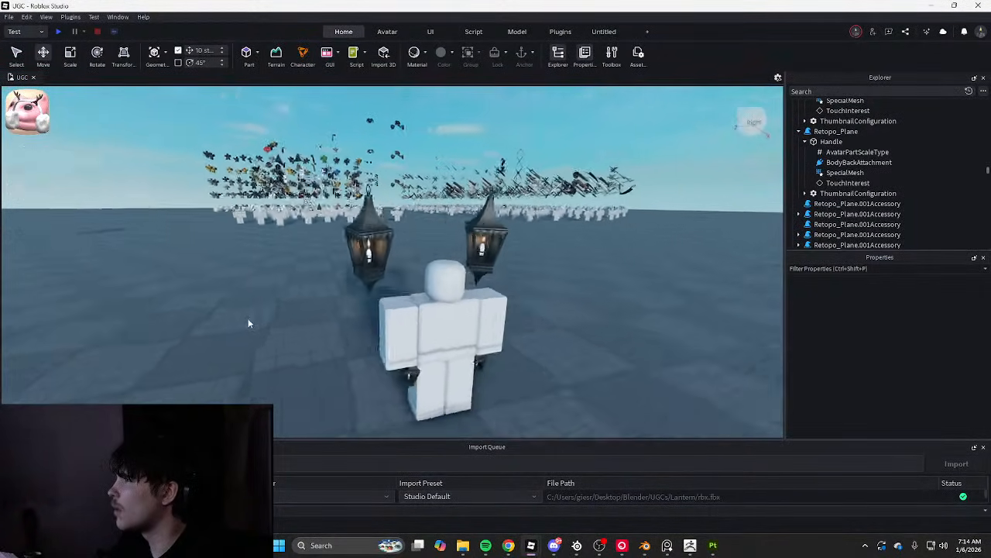
scroll(248, 322, "up", 3)
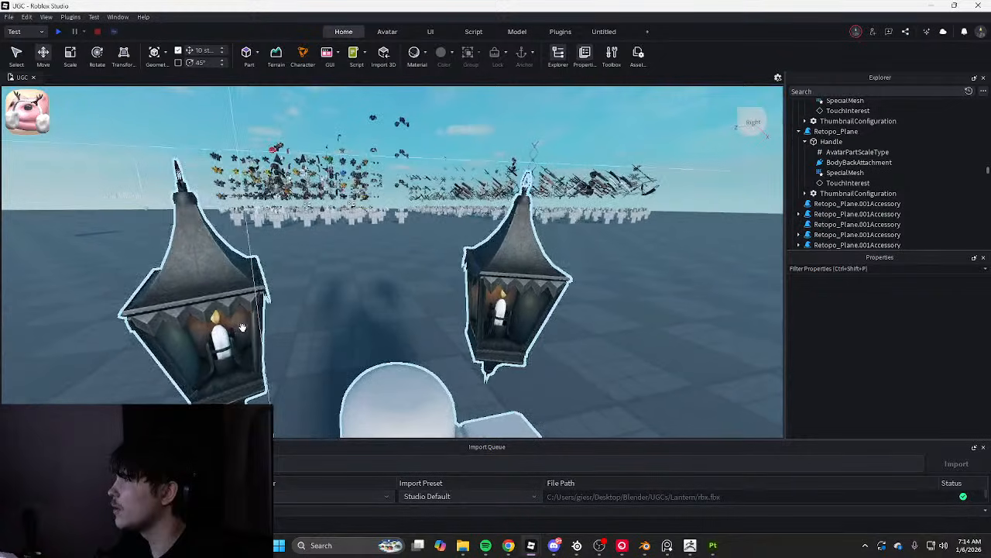
Examine the imported hip lantern up close for how it sits against the character's leg
key("d")
key("q")
right_click_drag(425, 298, 529, 305)
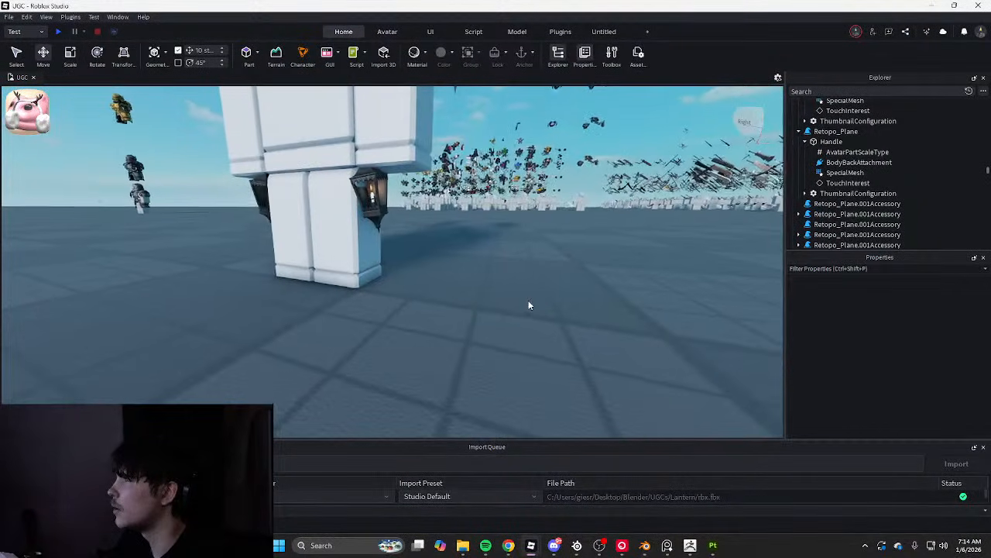
key("a")
key("e")
scroll(478, 256, "up", 5)
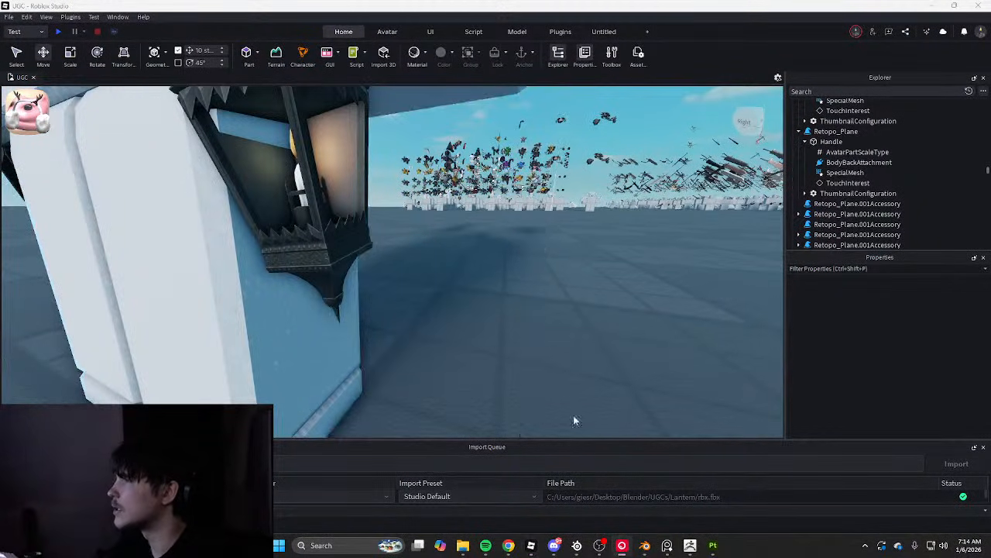
Switch to Blender and select the entire mesh of the hip lantern Cube.015 in Edit Mode
left_click(647, 547)
middle_click_drag(542, 310, 516, 261)
left_click(541, 372)
scroll(542, 389, "up", 4)
middle_click_drag(542, 389, 546, 281, "shift")
scroll(547, 280, "up", 3)
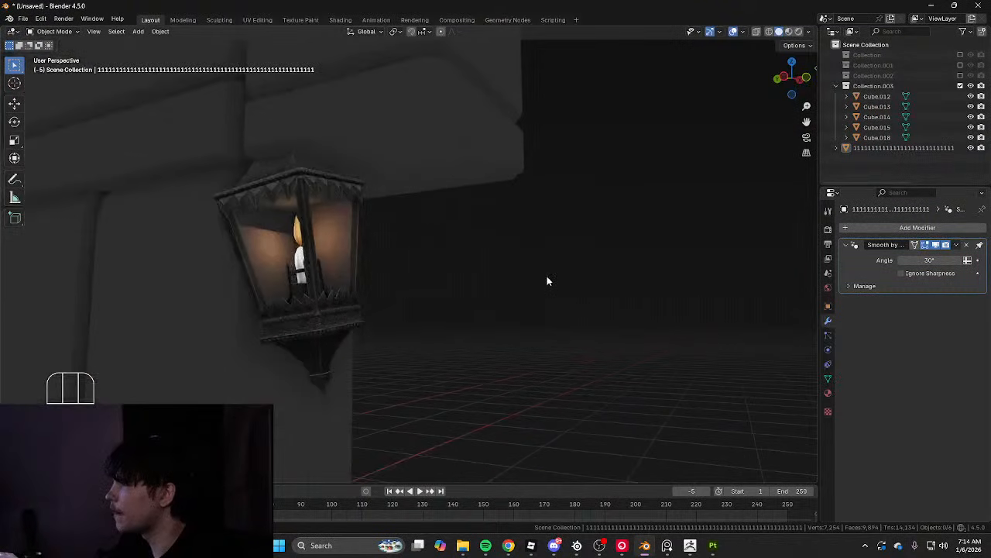
left_click(334, 242)
key("Tab")
key("a")
key("g")
key("ctrl+z")
key("g")
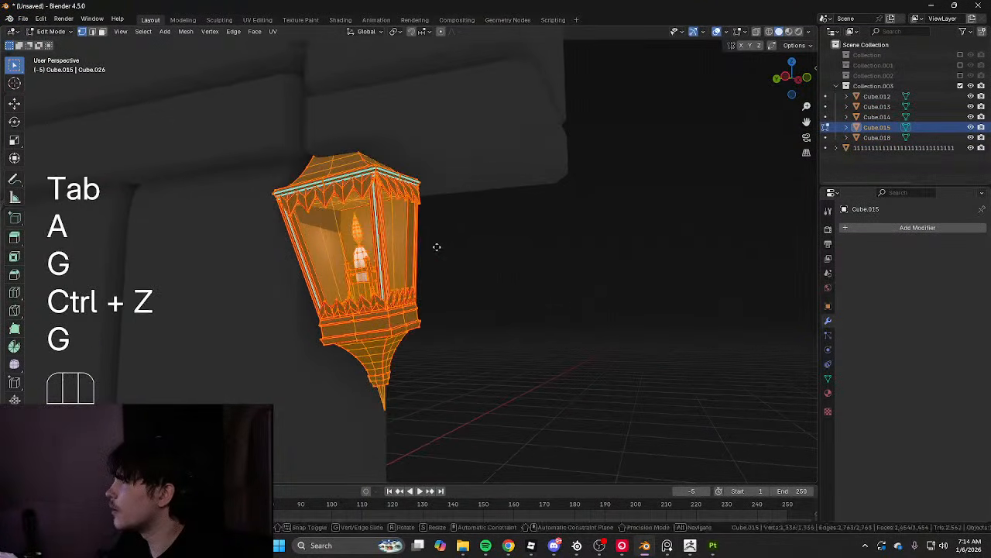
key("ctrl+z")
key("g")
key("ctrl+z")
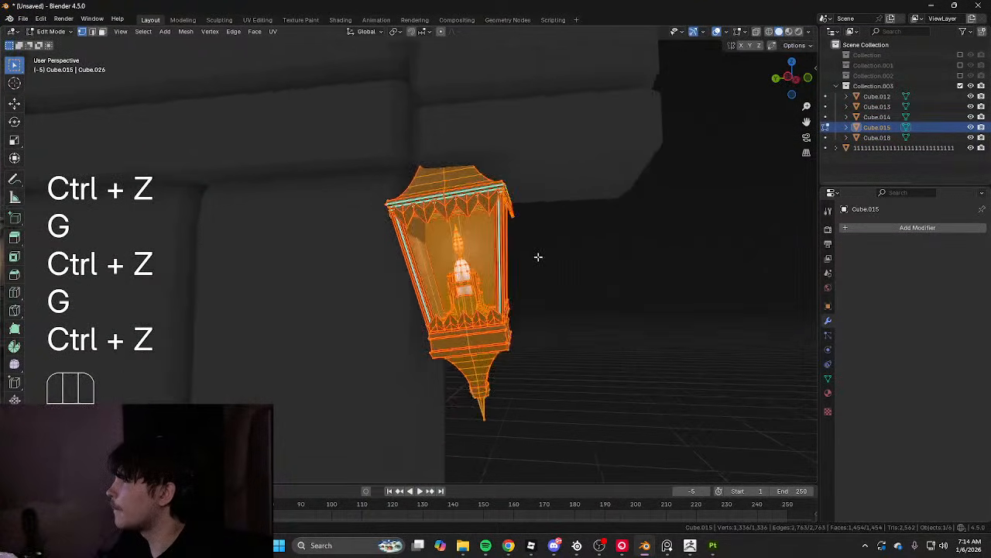
Move the hip lantern's mesh slightly outward from the leg and return to Object Mode
key("g")
left_click(534, 265)
key("Tab")
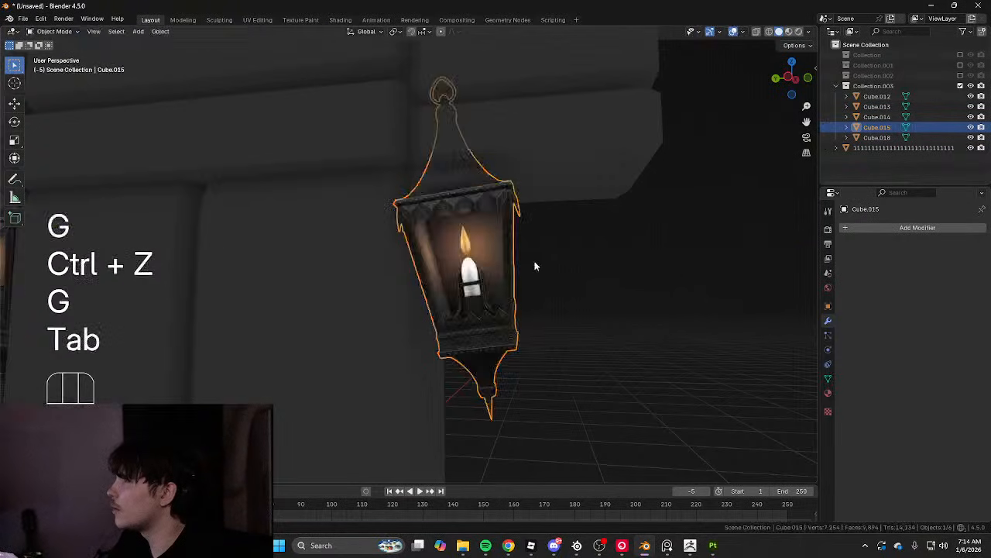
Delete the hip lantern on the opposite side of the character
key("Tab")
scroll(409, 253, "down", 6)
left_click(291, 255)
key("ctrl+x")
key("x")
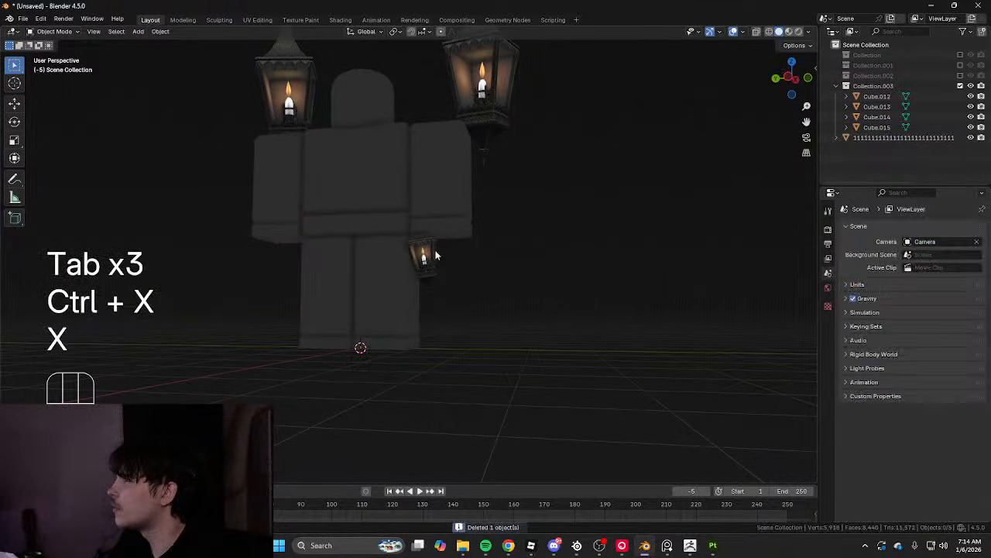
Add a Mirror modifier to the remaining hip lantern and mirror it across the Y axis only
left_click(422, 256)
key("ctrl+a")
left_click(632, 257)
key("ctrl+x")
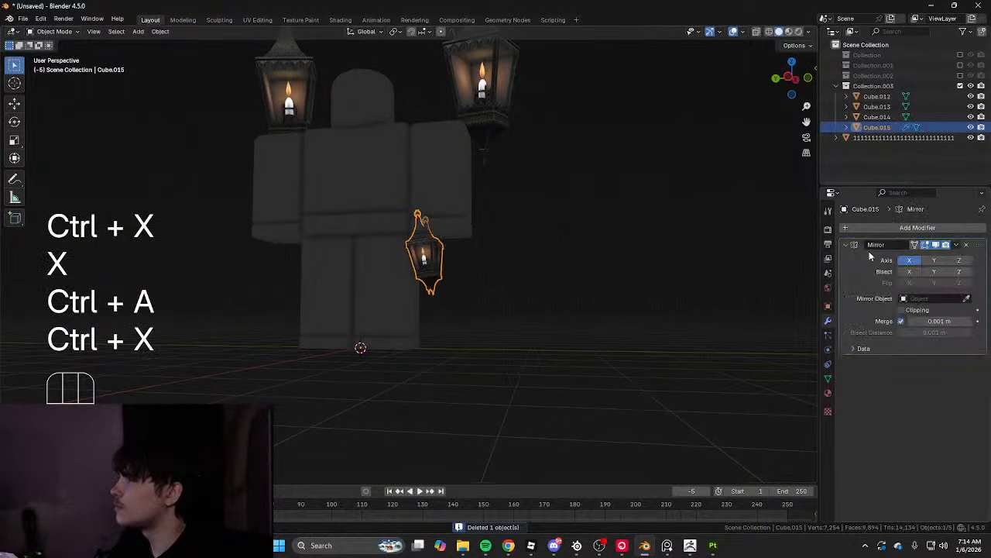
left_click(916, 262)
scroll(536, 204, "down", 2)
left_click(536, 204)
middle_click_drag(536, 204, 537, 241)
scroll(537, 240, "up", 2)
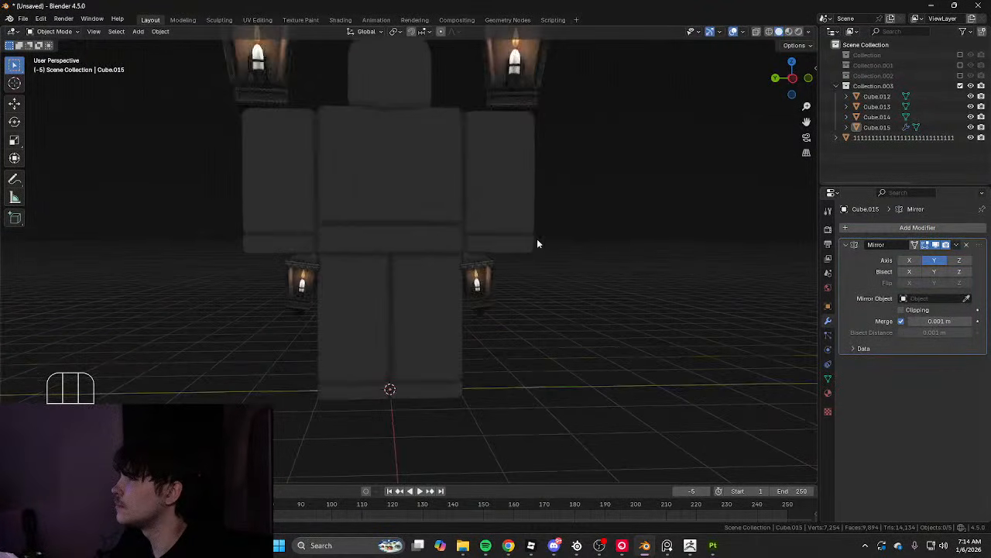
Switch off the hip lantern's Y-axis mirroring to compare the two sides, and undo that change
scroll(555, 254, "up", 1)
scroll(554, 256, "down", 1)
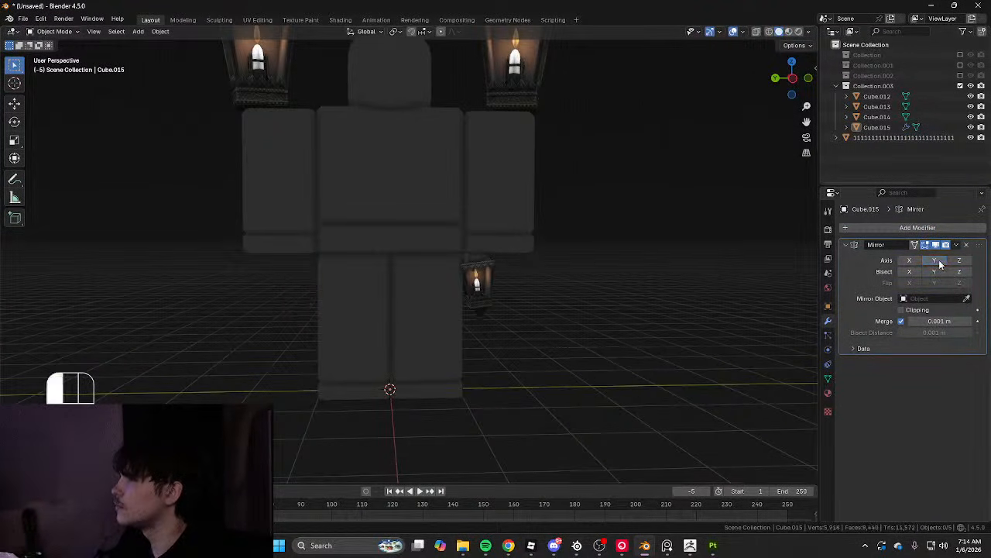
scroll(557, 215, "down", 2)
middle_click_drag(557, 216, 528, 223)
scroll(527, 223, "up", 3)
key("ctrl+z")
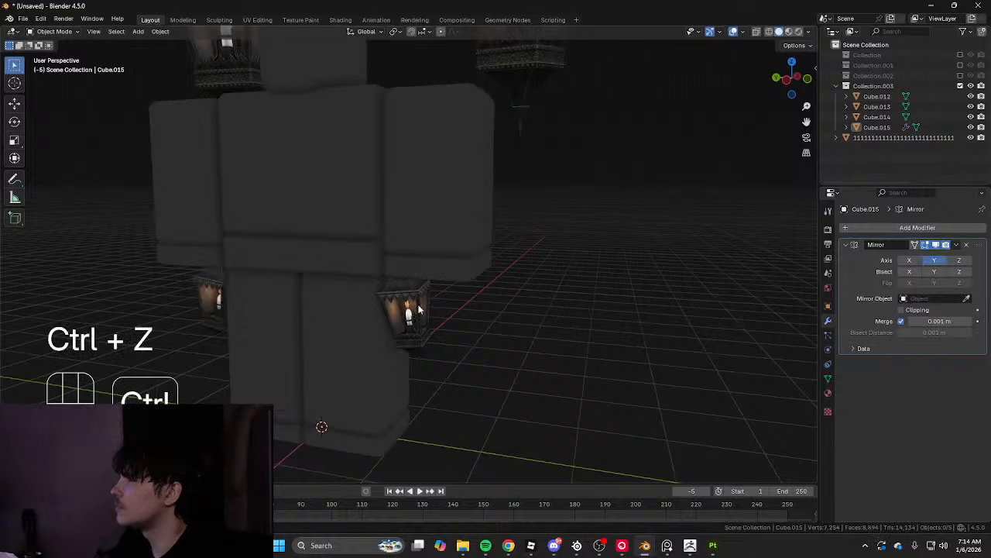
Reposition and freely rotate the hip lantern's whole mesh beside the character in a top wireframe view
key("KP_7")
key("shift+z")
key("g")
key("r")
key("r")
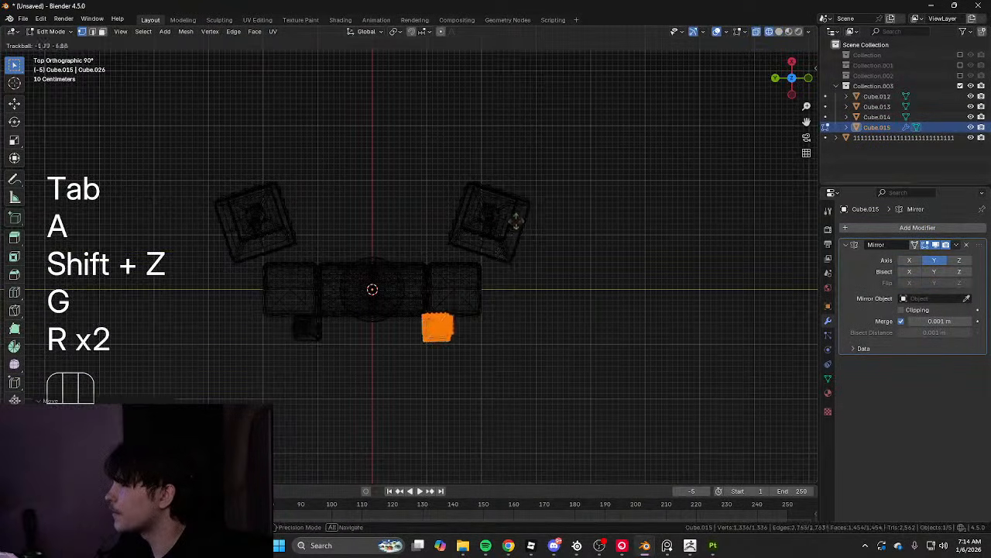
left_click(514, 200)
key("Tab")
Finish the hip lantern's free rotation, return to solid shading and move its mesh closer to the character's hip
mouse_move(524, 224)
middle_mouse_down()
mouse_move(532, 116)
mouse_move(615, 202)
mouse_move(654, 209)
mouse_move(519, 206)
mouse_move(595, 211)
mouse_move(558, 223)
middle_mouse_up()
key("shift+z")
scroll(511, 235, "up", 6)
key("Tab")
key("g")
key("h")
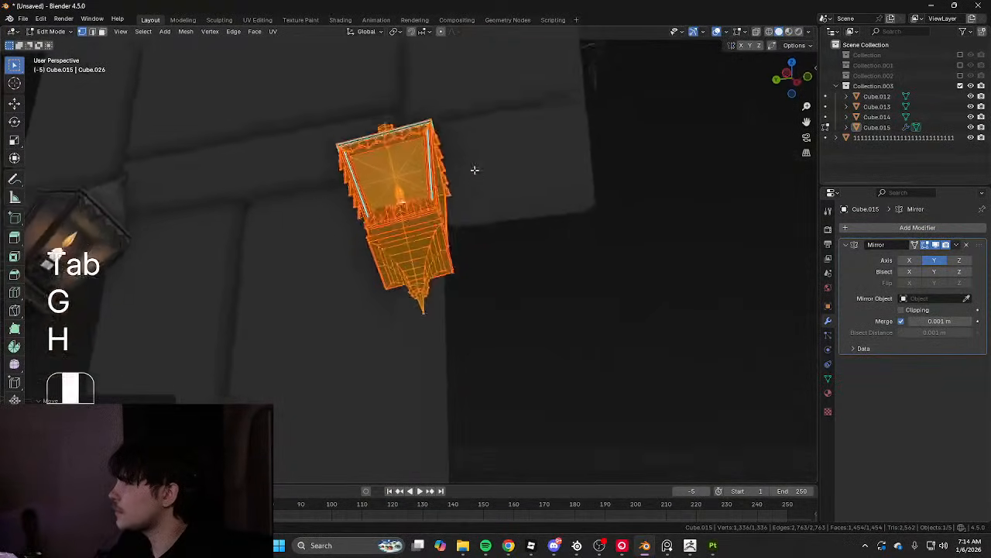
Freely rotate the hip lantern's mesh and move it against the side of the character's hip
key("r")
key("r")
middle_click_drag(523, 174, 704, 159)
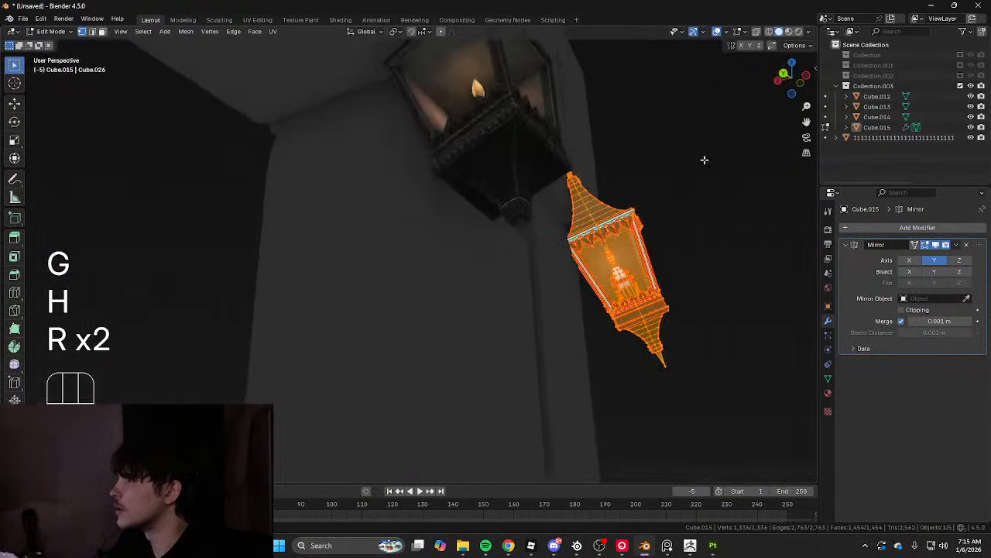
key("r")
left_click(728, 194)
key("g")
middle_click_drag(728, 194, 579, 251)
left_click(730, 208)
Compare the mirrored lantern pair in Object Mode and freely rotate the lantern's mesh again in Edit Mode
key("Tab")
scroll(606, 232, "down", 6)
scroll(579, 251, "up", 7)
key("Tab")
key("r")
key("r")
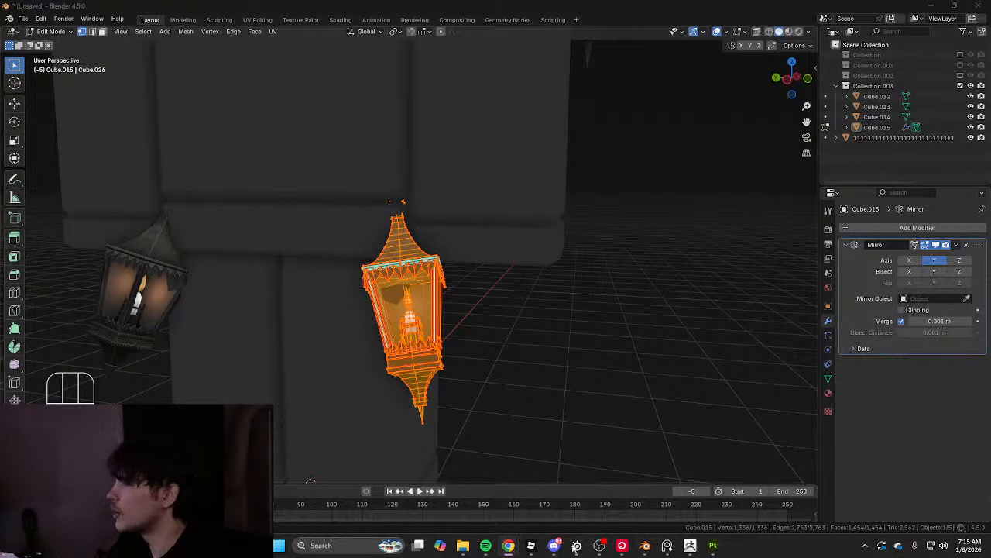
Switch to Roblox Studio and look over the imported lantern character and the other UGC models in the workspace
mouse_move(531, 545)
left_click(581, 496)
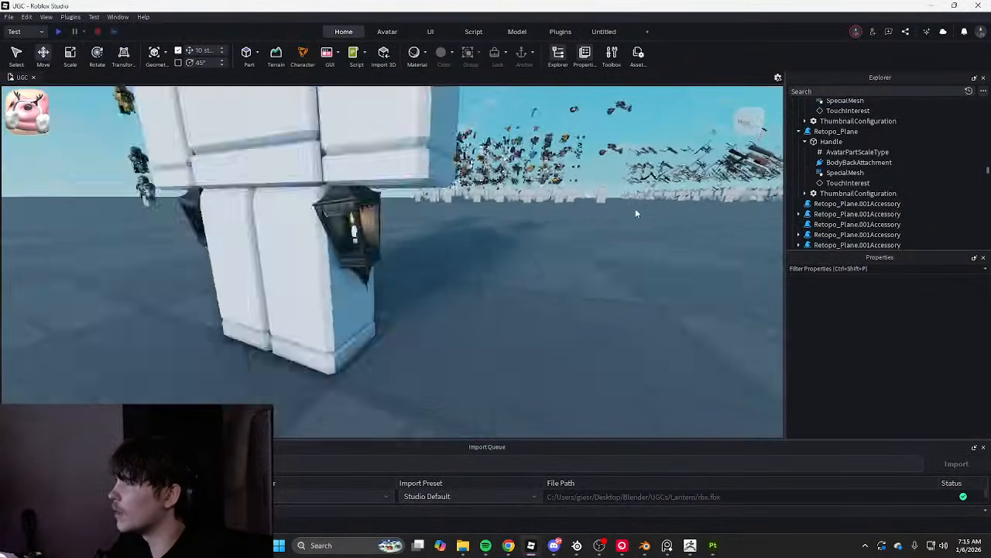
scroll(635, 209, "down", 8)
right_click_drag(569, 228, 371, 287)
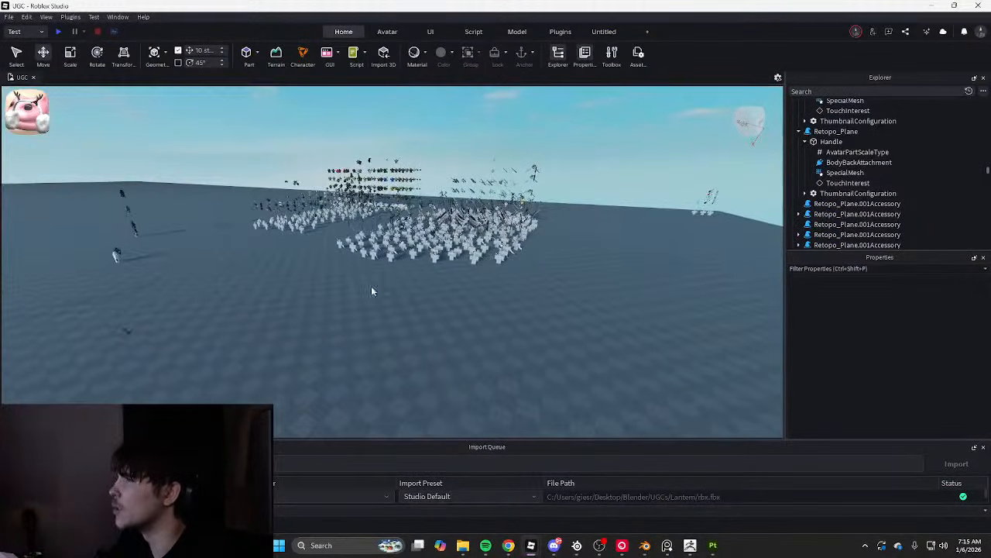
key("w")
key("a")
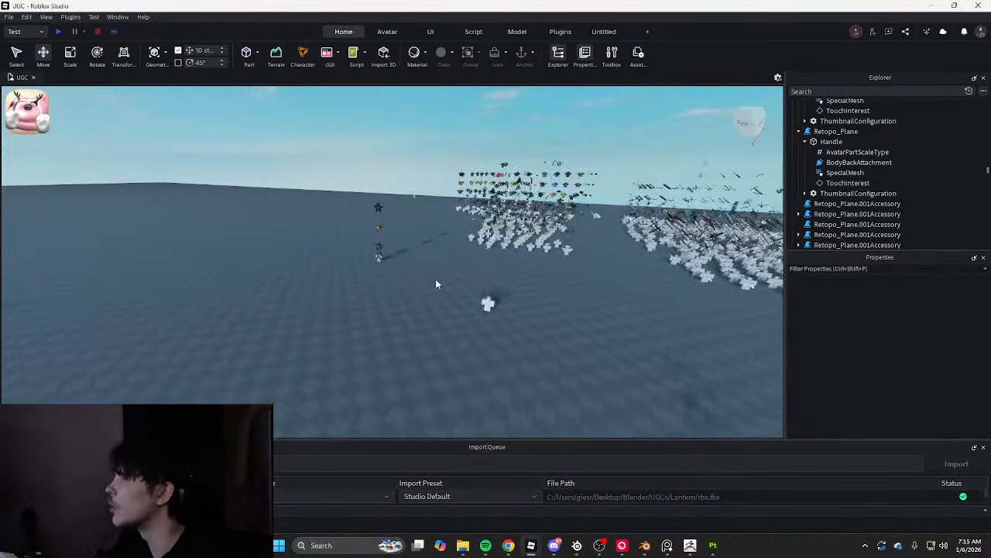
key("d")
key("s")
key("a")
key("d")
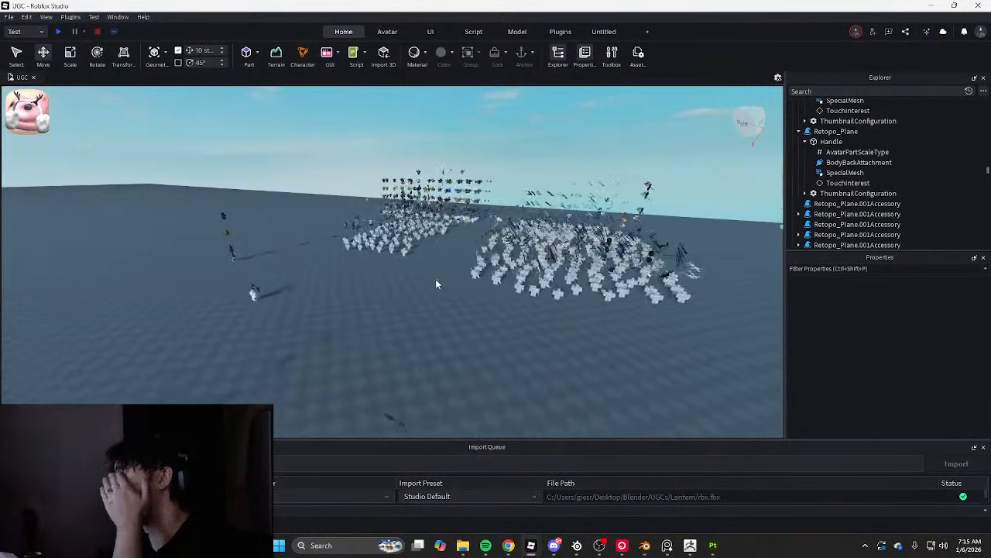
key("w")
key("a")
key("d")
key("w")
key("s")
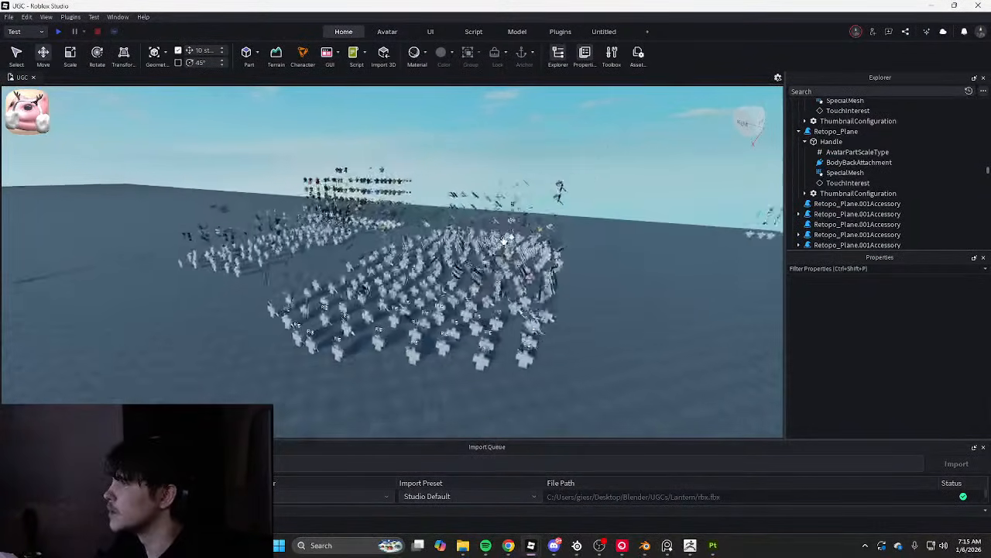
key("w")
key("a")
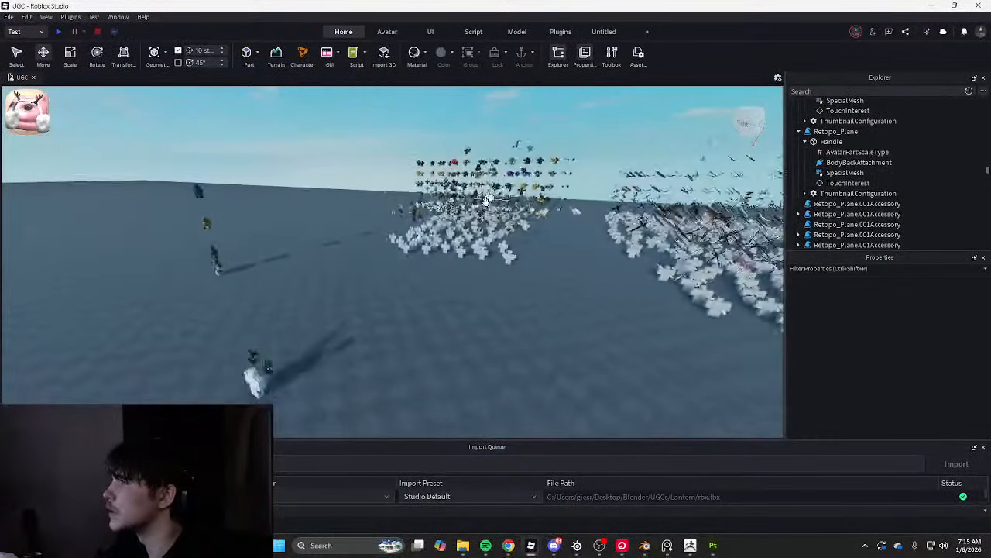
key("s")
key("w")
key("d")
key("a")
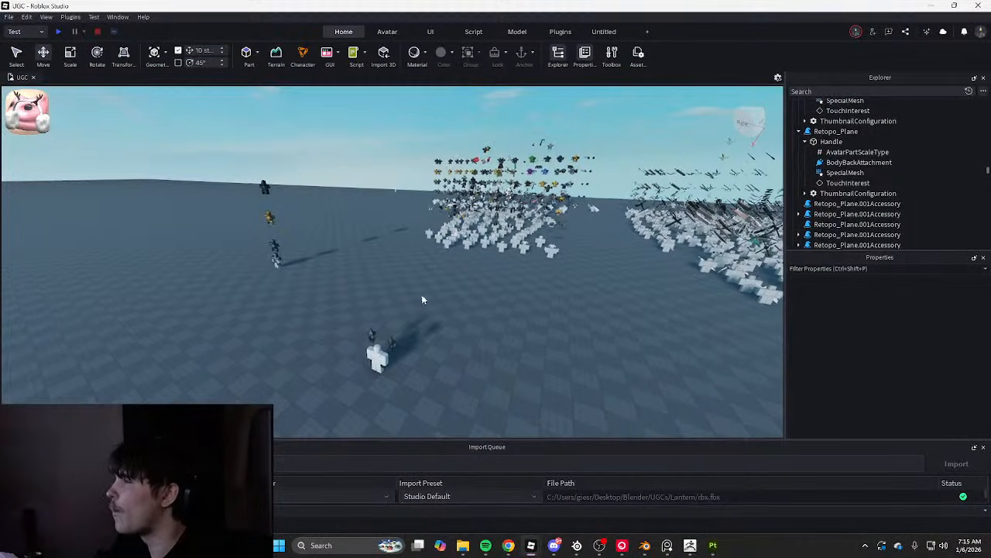
right_click_drag(422, 294, 424, 287)
key("d")
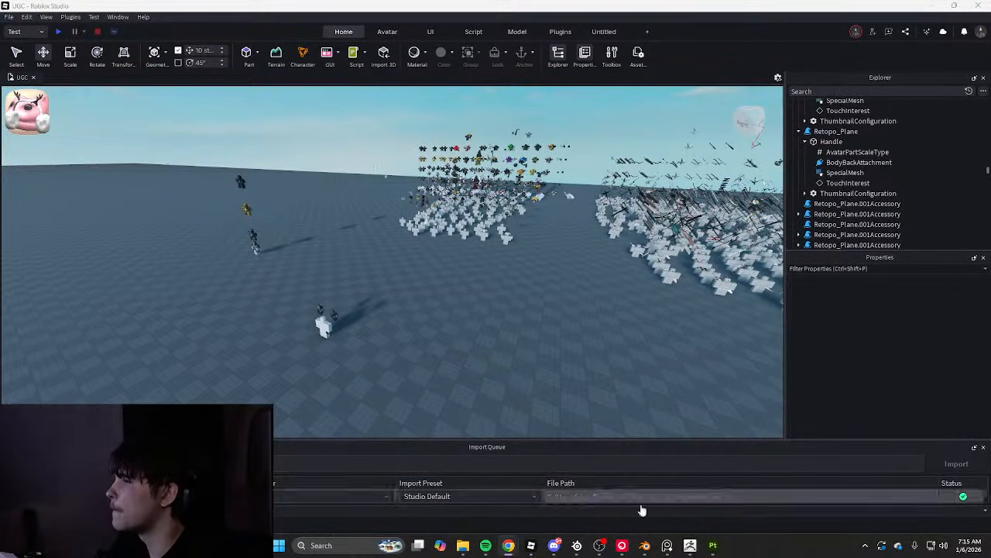
Switch to Substance 3D Painter, close the texture export window and return to Blender
left_click(712, 546)
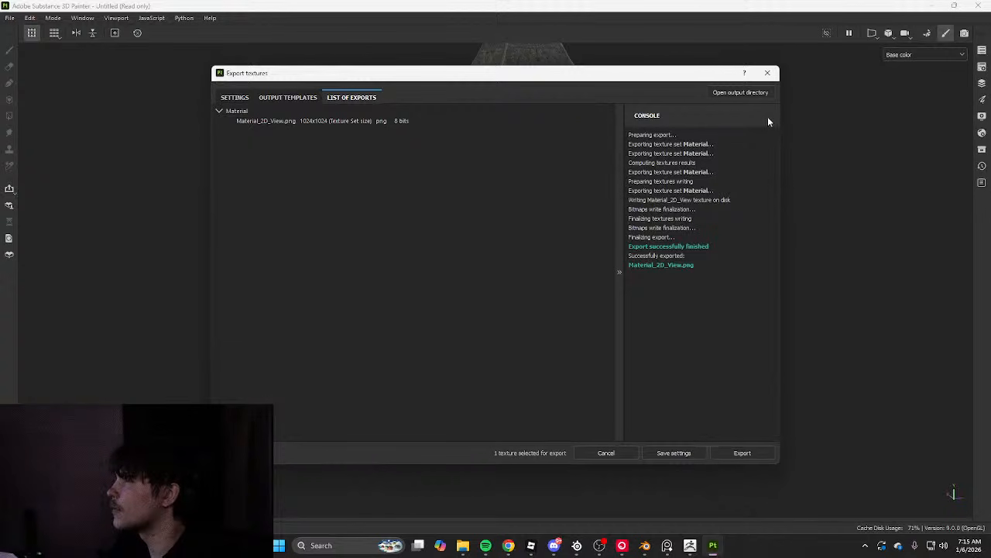
left_click(768, 75)
left_click(638, 546)
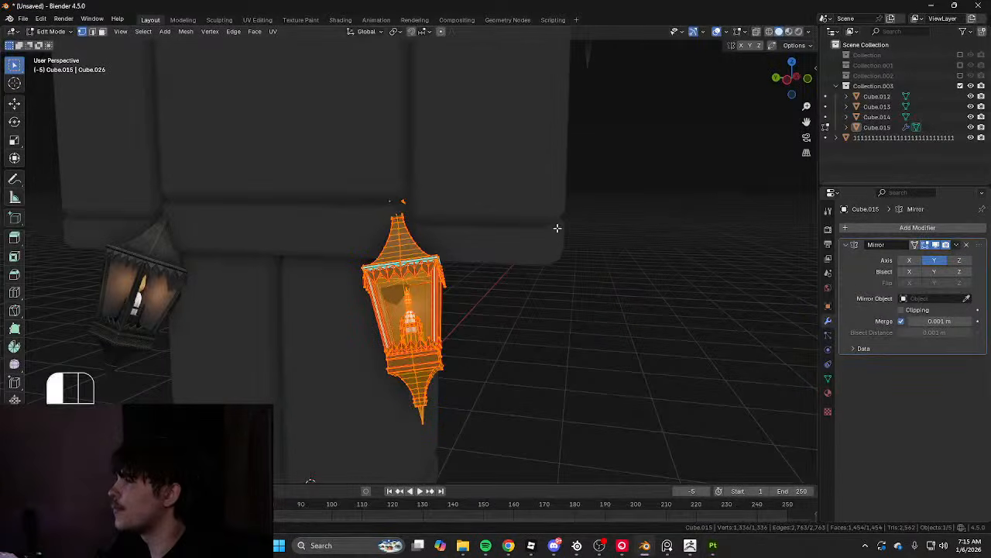
Move the whole hip lantern mesh out from the leg and freely rotate it so its hanging ring is exposed
key("Tab")
middle_click_drag(557, 228, 638, 196)
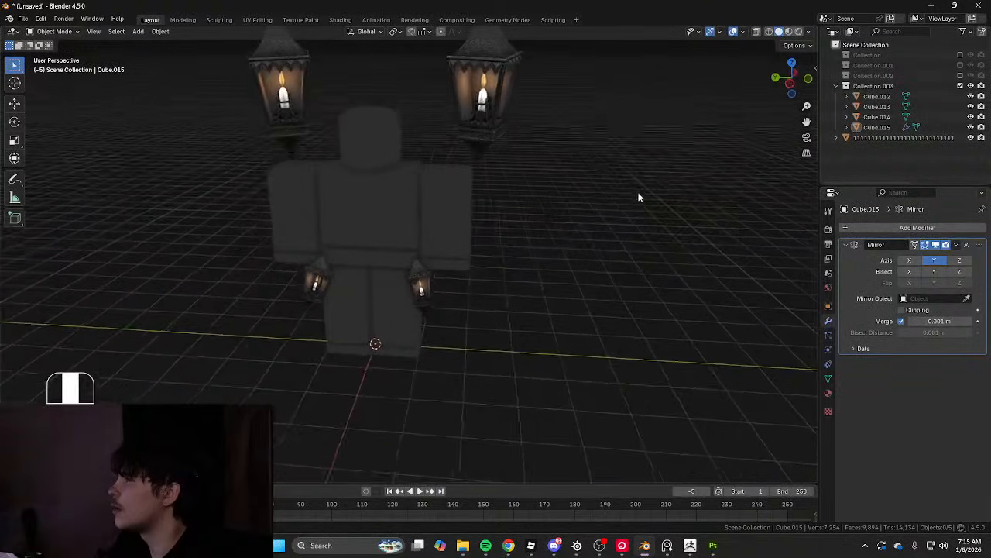
scroll(463, 329, "up", 6)
key("a")
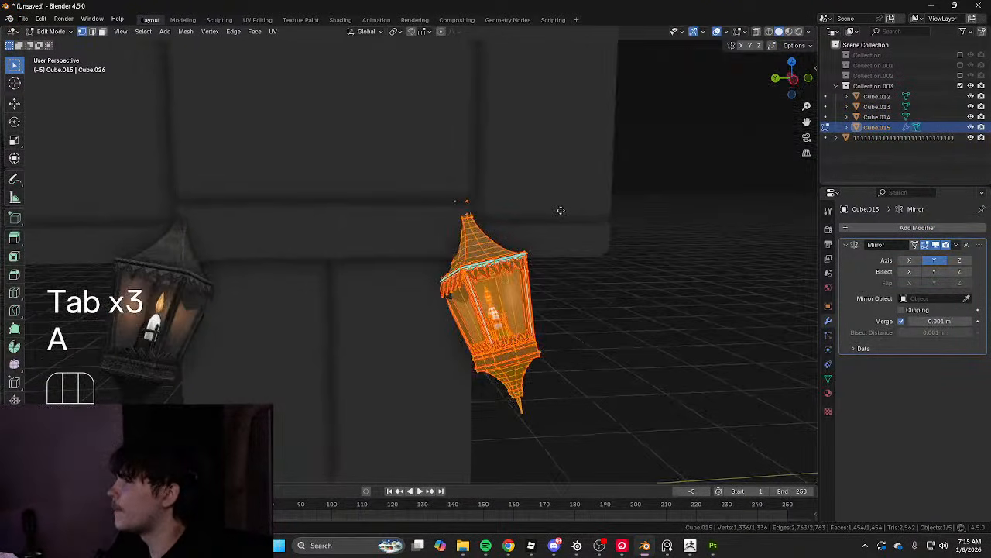
key("g")
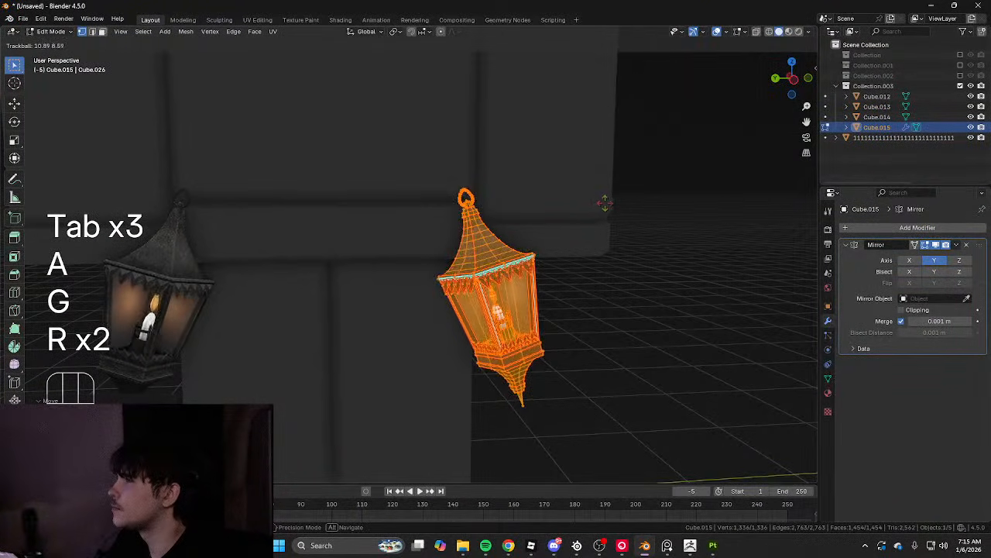
key("Tab")
middle_click_drag(607, 203, 628, 194)
Switch off the Mirror modifier's Y axis and rotate the hip lantern's mesh in a top wireframe view
key("Tab")
key("a")
key("Tab")
scroll(706, 167, "down", 7)
middle_click_drag(549, 198, 496, 224)
key("Tab")
key("KP_7")
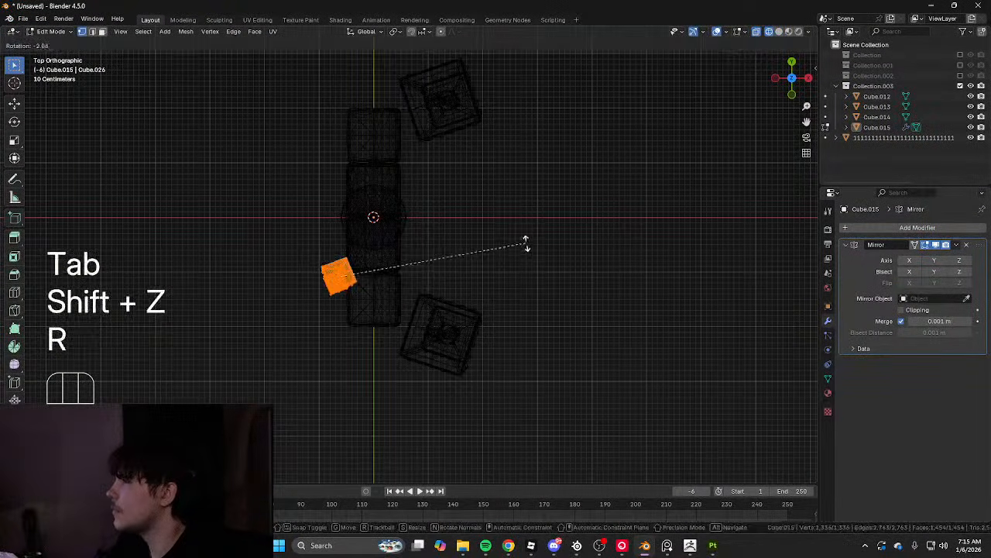
key("r")
key("Tab")
Move and freely rotate the single hip lantern's mesh to hang beside the character's hip, and check it from farther away
middle_click_drag(475, 203, 652, 178)
scroll(618, 157, "up", 2)
key("Tab")
scroll(652, 176, "up", 2)
key("r")
key("r")
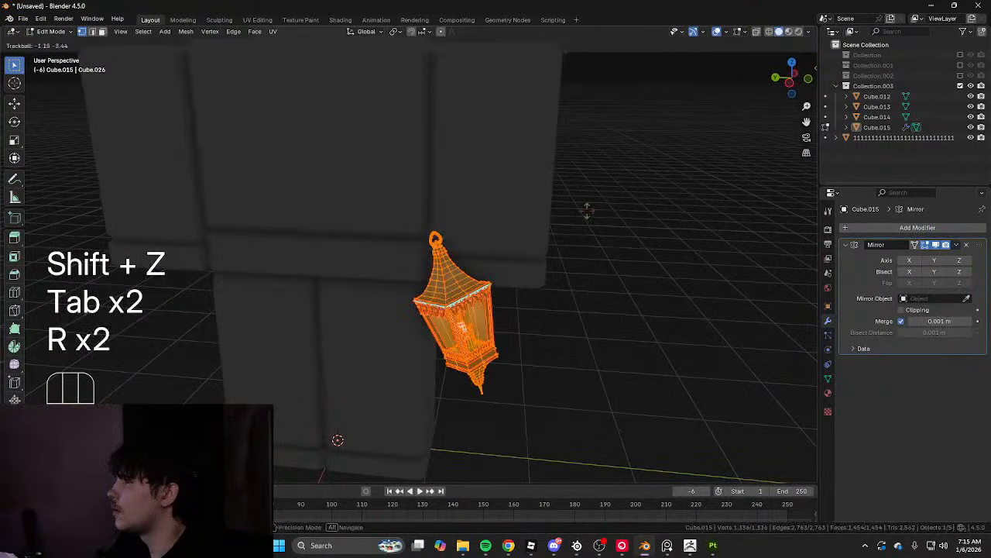
key("g")
middle_click_drag(581, 202, 547, 199)
key("r")
key("r")
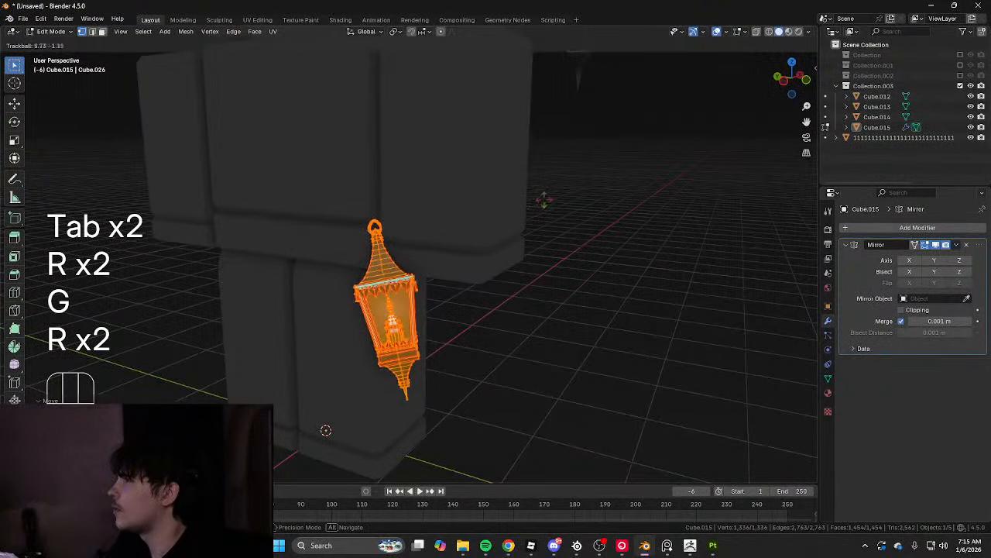
left_click(556, 179)
key("Tab")
scroll(640, 192, "down", 5)
middle_click_drag(640, 193, 609, 199)
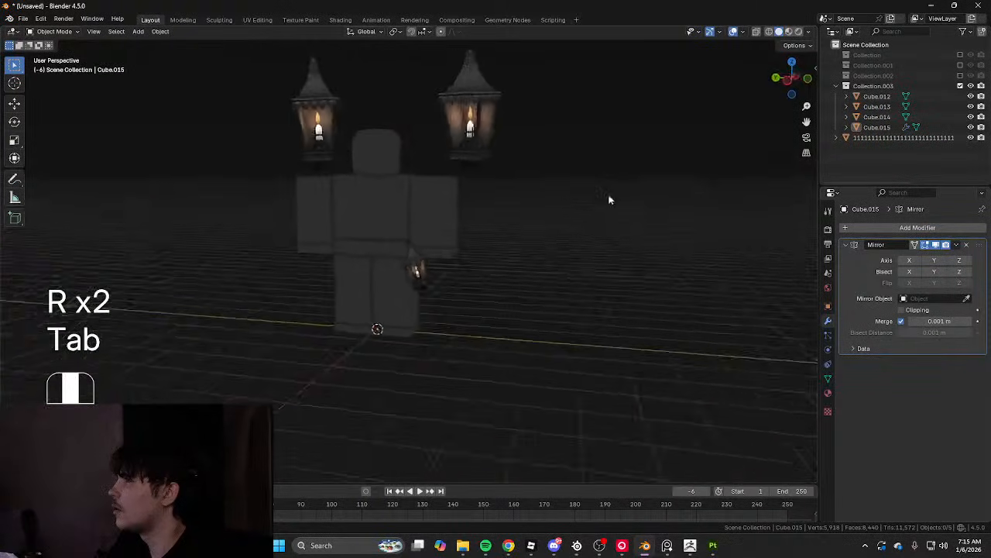
Rotate the hip lantern's mesh once more from a close-up view and compare its angle with the whole character
scroll(502, 193, "up", 3)
middle_click_drag(502, 193, 563, 83)
scroll(495, 112, "up", 3)
key("Tab")
scroll(458, 128, "up", 2)
middle_click_drag(457, 129, 553, 148)
key("r")
left_click(514, 199)
key("Tab")
middle_click_drag(530, 193, 618, 284)
scroll(564, 274, "down", 5)
middle_click_drag(560, 272, 569, 251)
scroll(489, 268, "up", 5)
scroll(572, 251, "down", 5)
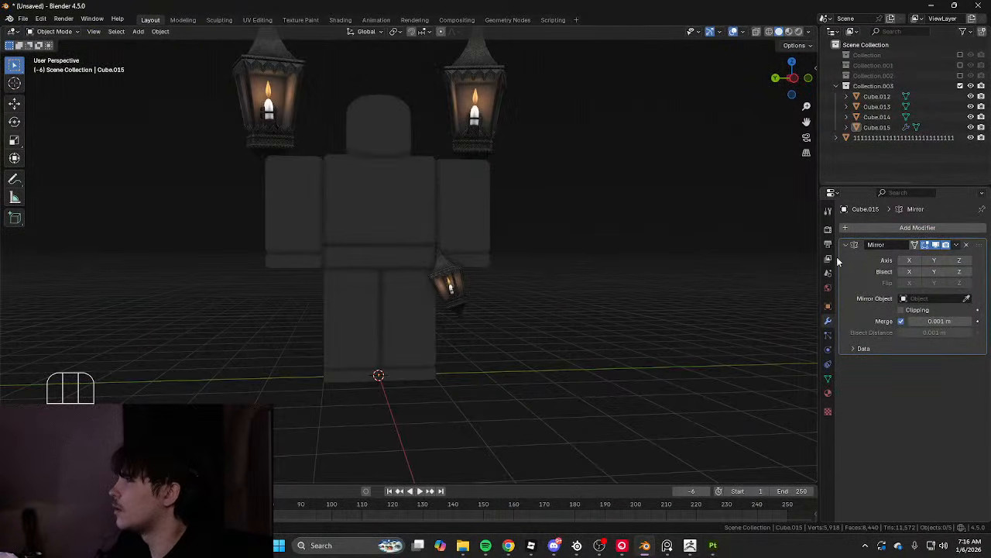
Mirror the hip lantern across the Y axis again and apply the Mirror modifier
scroll(566, 215, "down", 3)
middle_click_drag(566, 214, 525, 220)
scroll(525, 220, "up", 3)
left_click(452, 285)
key("ctrl+a")
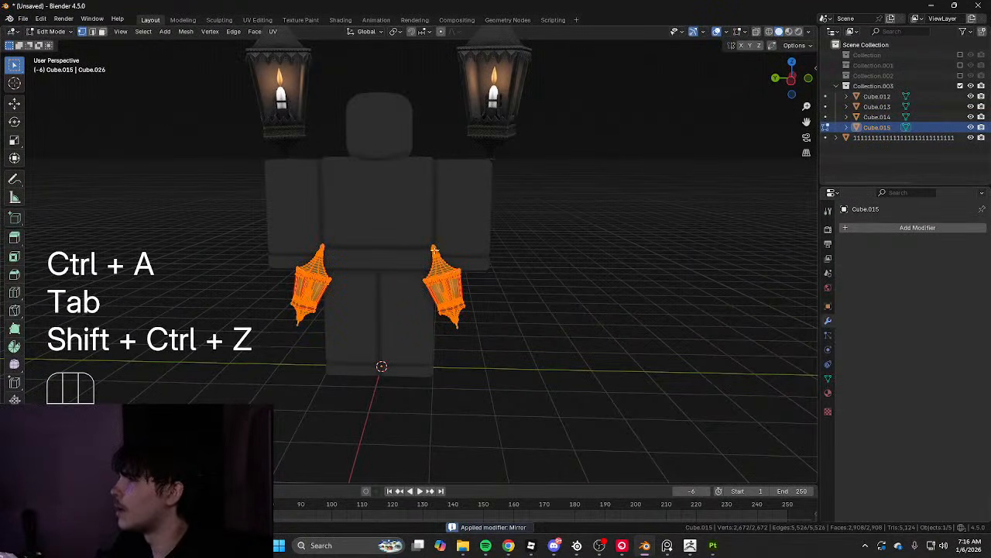
Separate one of the two hip lanterns from the mesh into its own object
key("shift+z")
key("1")
key("shift+z")
key("Tab")
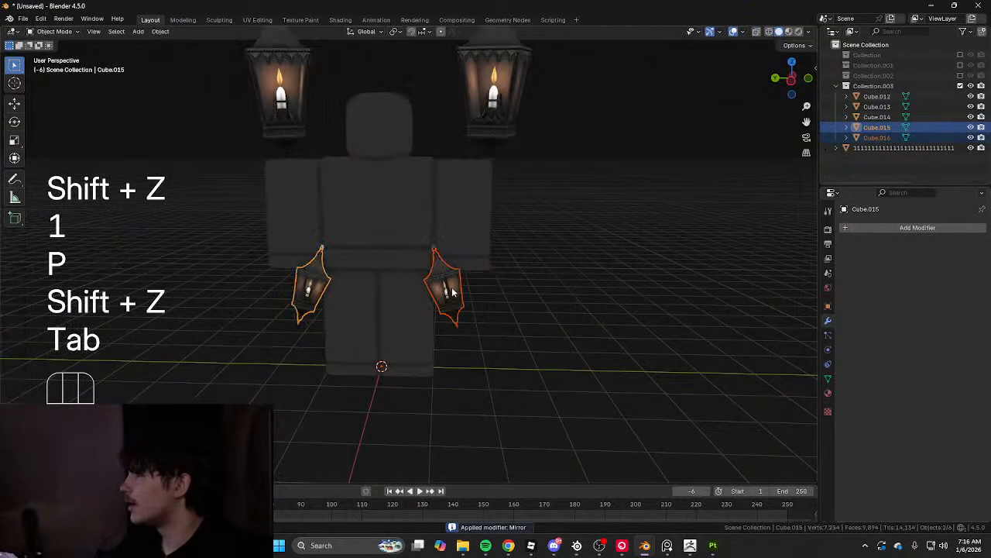
Inspect the separated hip lantern's mesh in wireframe Edit Mode to check that each lantern is its own object
key("Tab")
key("Tab")
scroll(452, 293, "up", 4)
left_click(208, 325)
key("shift+z")
key("Tab")
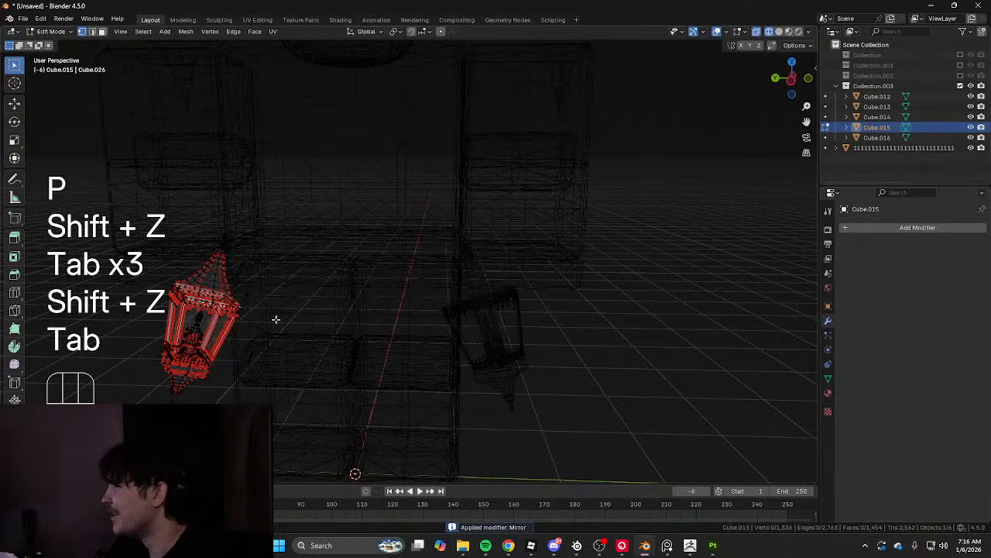
key("shift+z")
key("Tab")
scroll(275, 281, "down", 7)
Export the character with its floating and hip lanterns as an FBX, overwriting rbx.fbx in the Lantern folder
left_click_drag(218, 96, 475, 264)
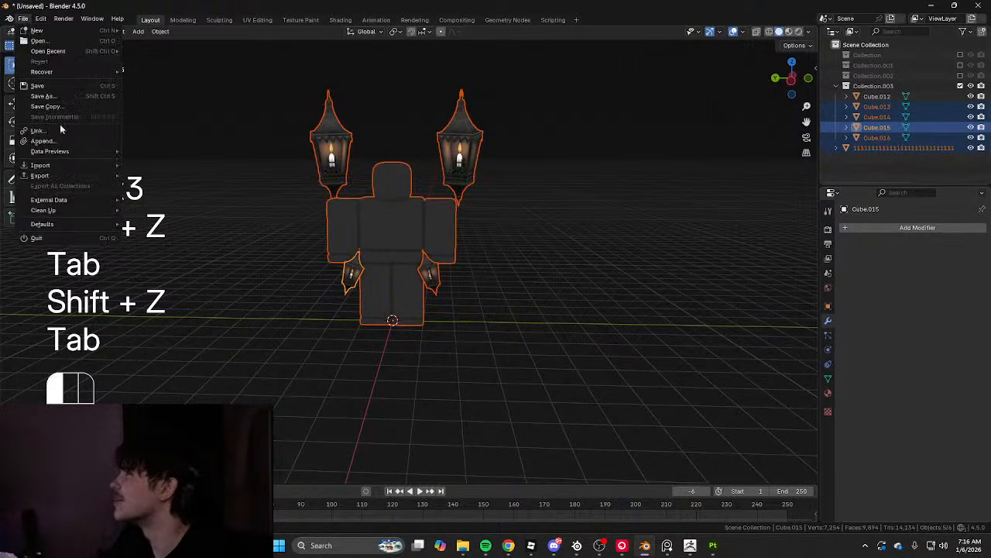
left_click(186, 277)
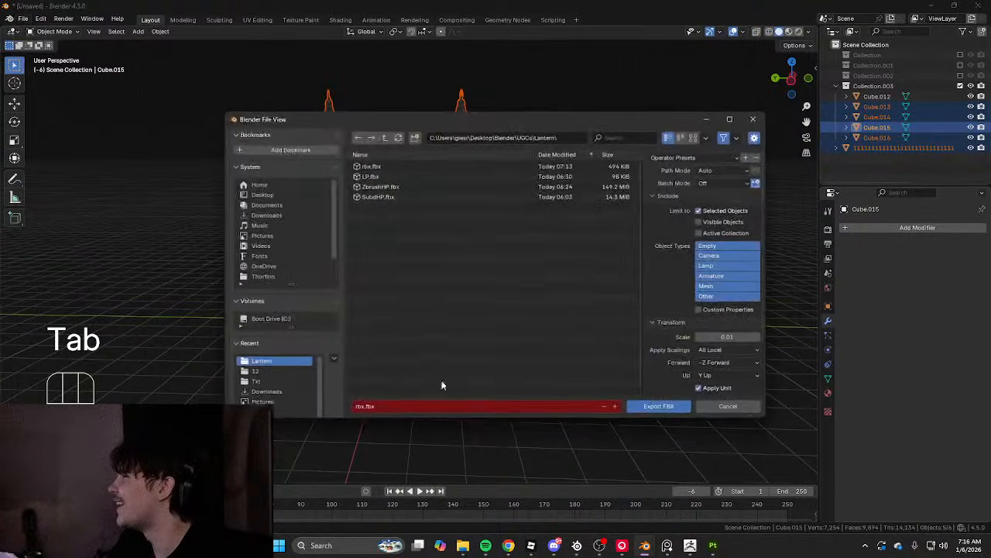
left_click(659, 407)
left_click(689, 545)
key("super")
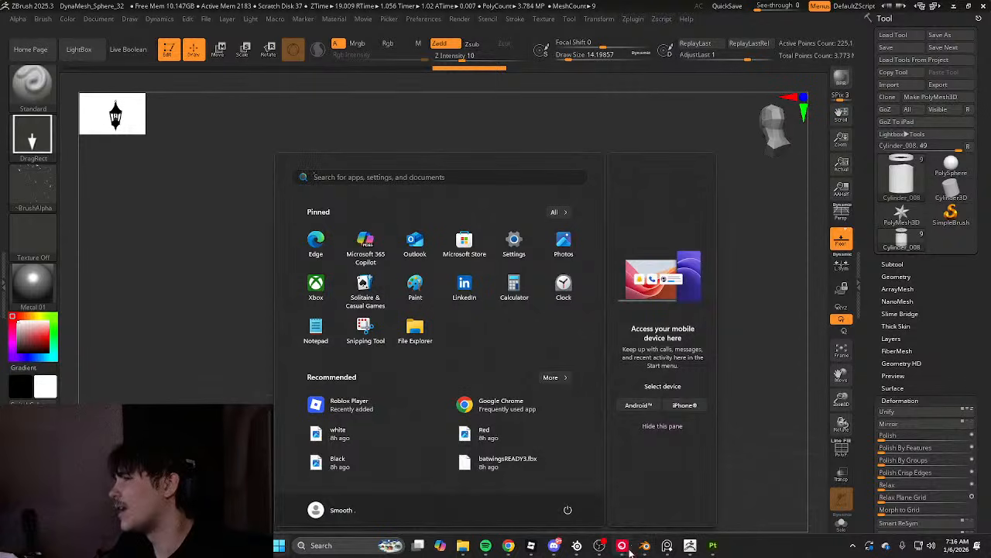
left_click(644, 545)
Switch to the UGC place in Roblox Studio and delete the old rbx character model
mouse_move(531, 545)
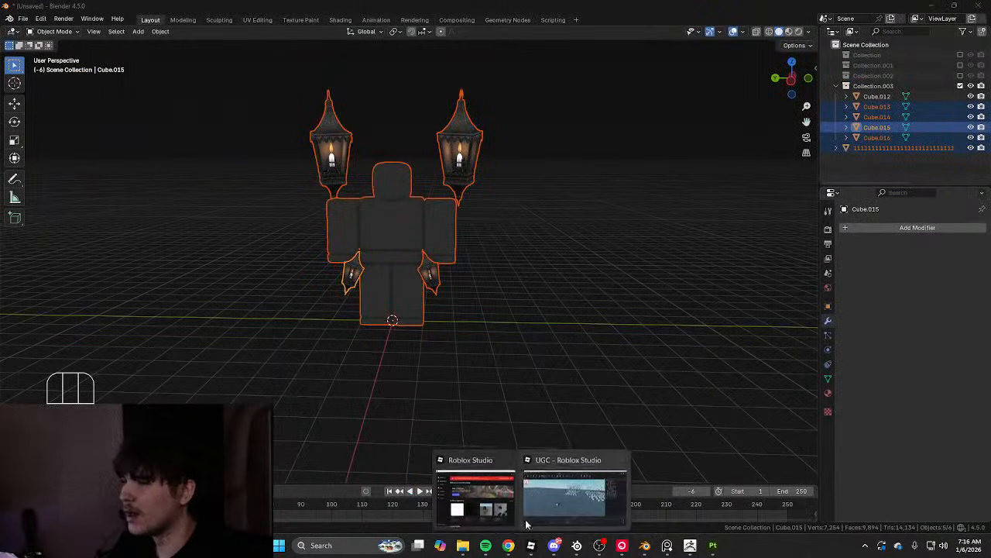
left_click(531, 464)
scroll(393, 303, "up", 5)
left_click(368, 377)
scroll(465, 338, "down", 2)
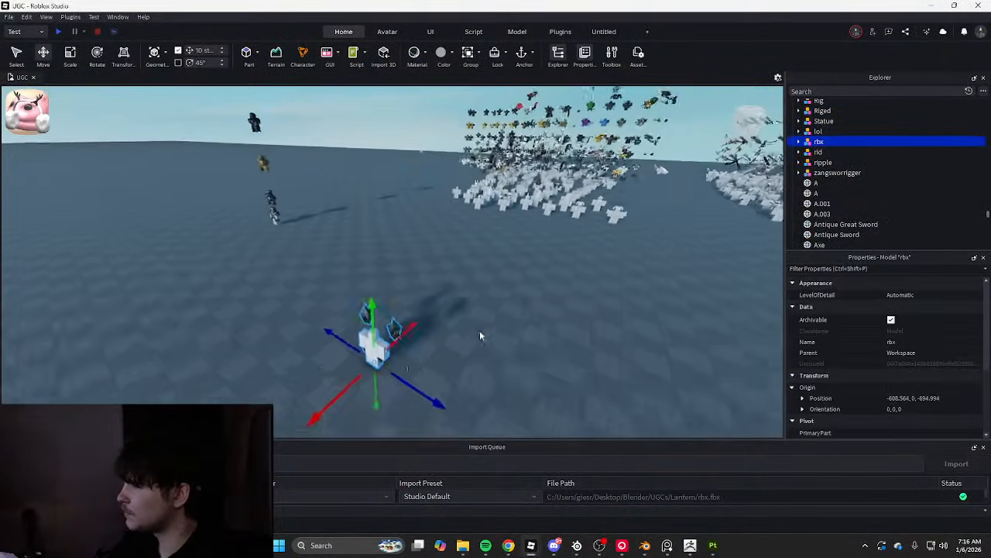
left_click(305, 253)
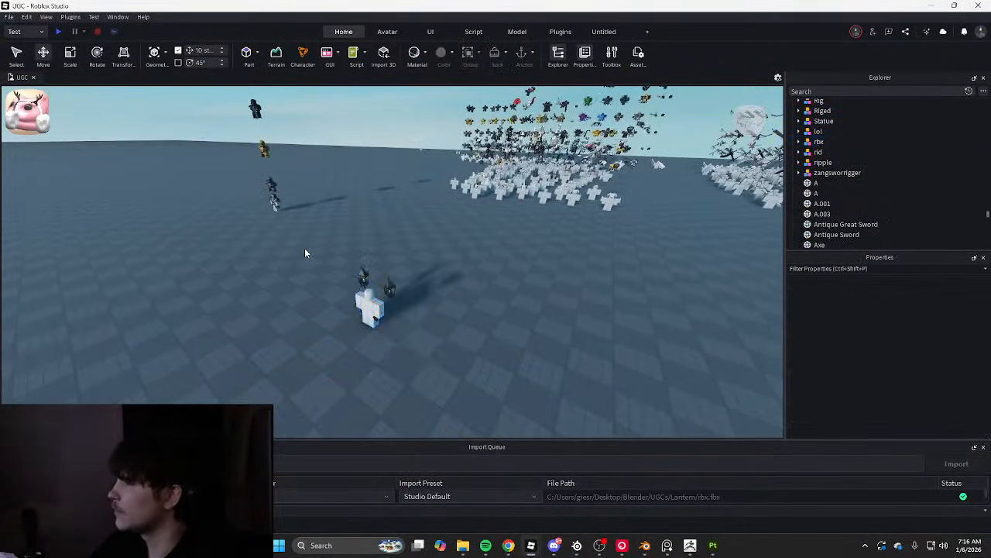
Import rbx.fbx with the Studio Default settings and check the lanterns on the new character model
left_click(382, 55)
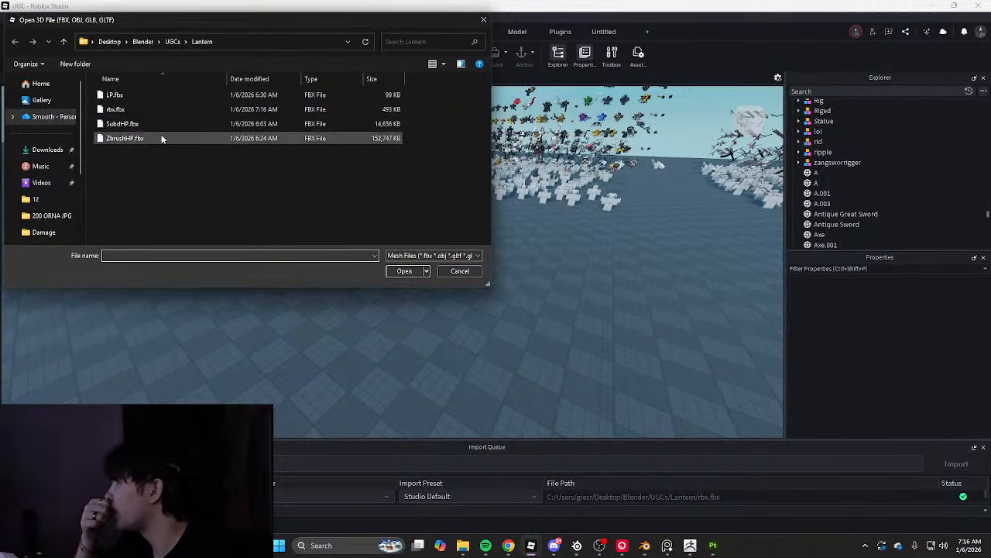
double_click(122, 108)
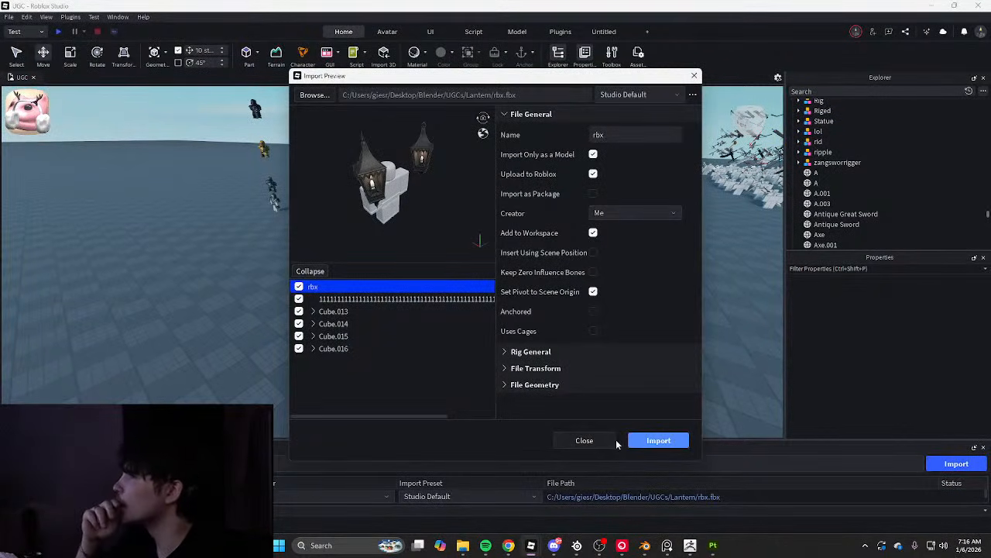
left_click(637, 441)
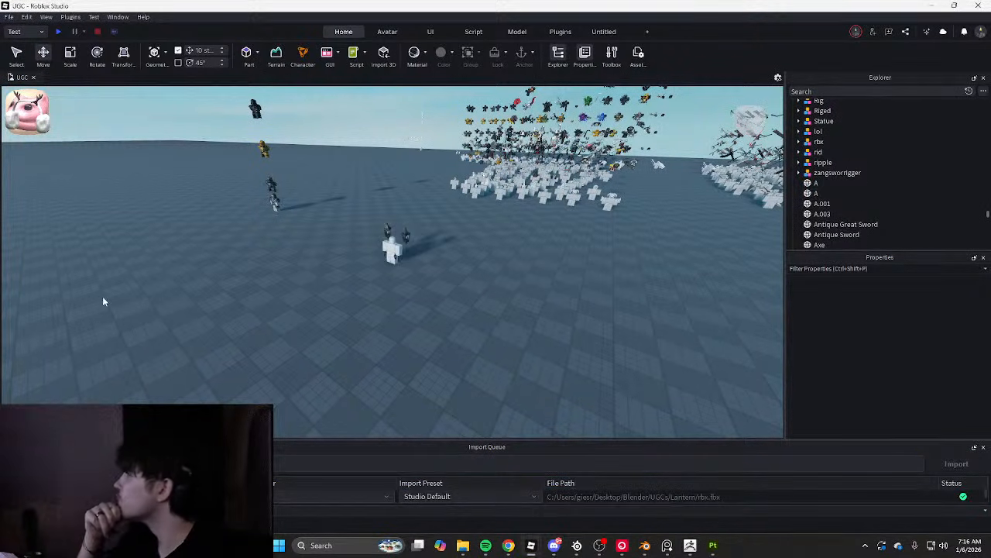
scroll(281, 266, "up", 6)
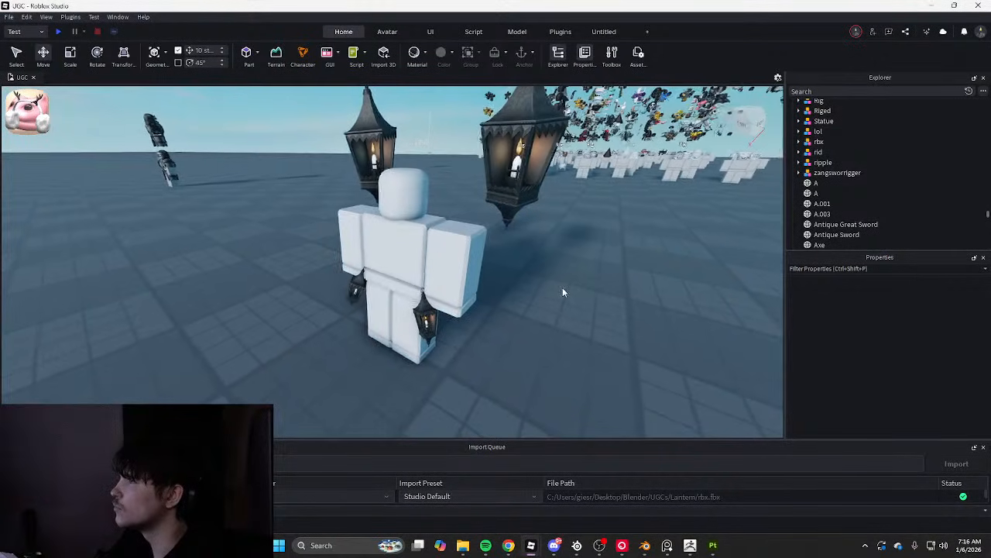
scroll(562, 291, "down", 6)
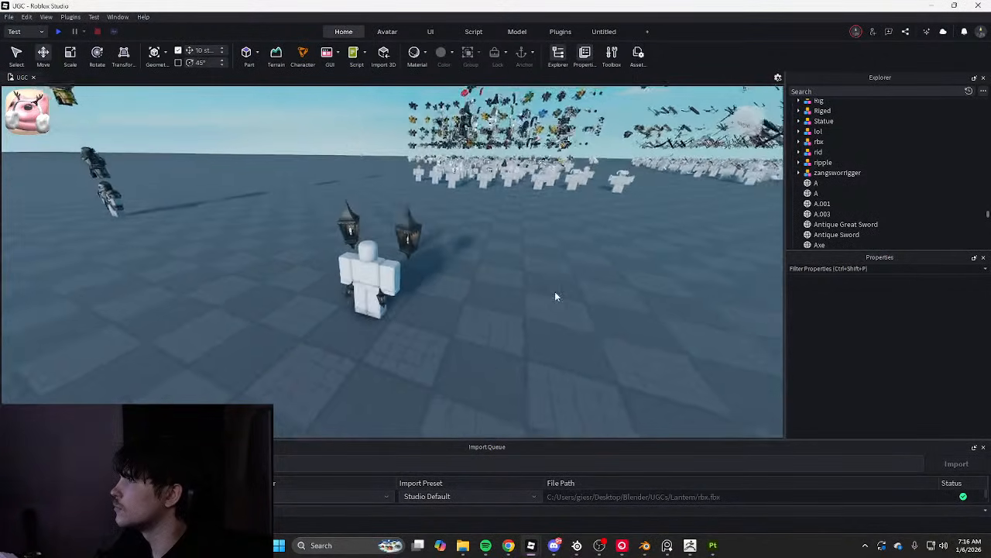
Examine the floating and hip lanterns on the imported rbx character from close up and from a distance
right_click_drag(554, 295, 556, 295)
middle_click_drag(556, 295, 524, 303)
scroll(503, 278, "up", 5)
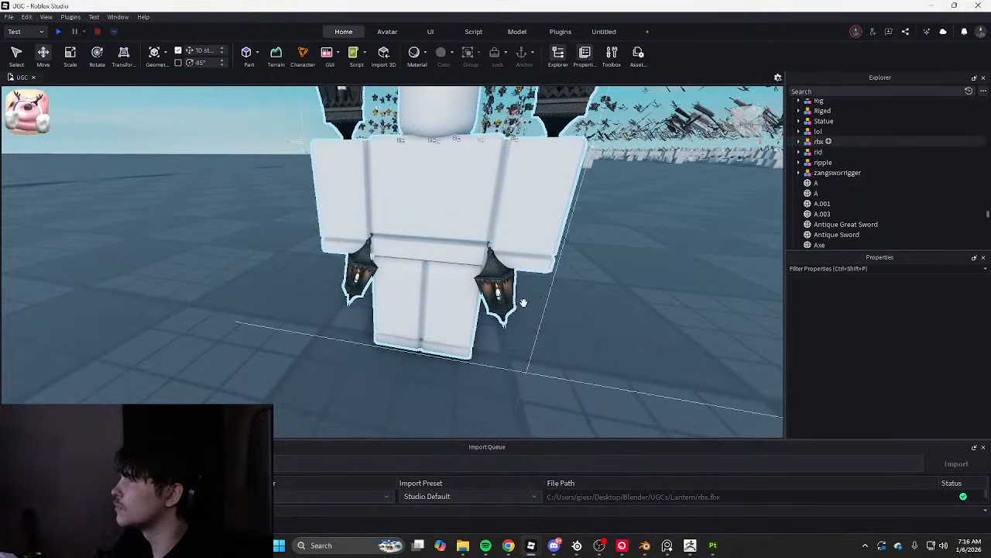
right_click_drag(616, 303, 616, 302)
scroll(616, 305, "up", 4)
middle_click_drag(616, 302, 611, 283)
right_click_drag(606, 259, 605, 257)
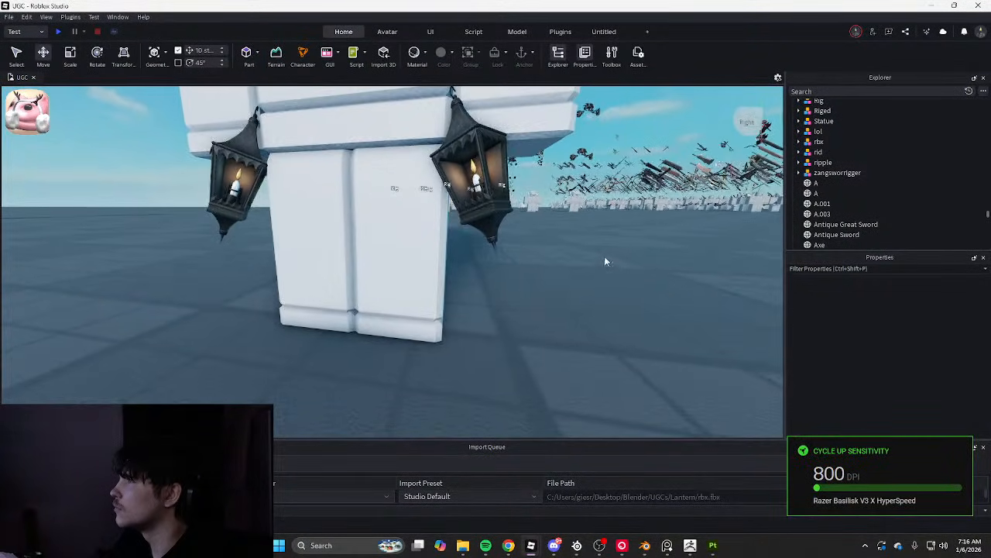
middle_click_drag(605, 257, 607, 298)
scroll(607, 298, "down", 3)
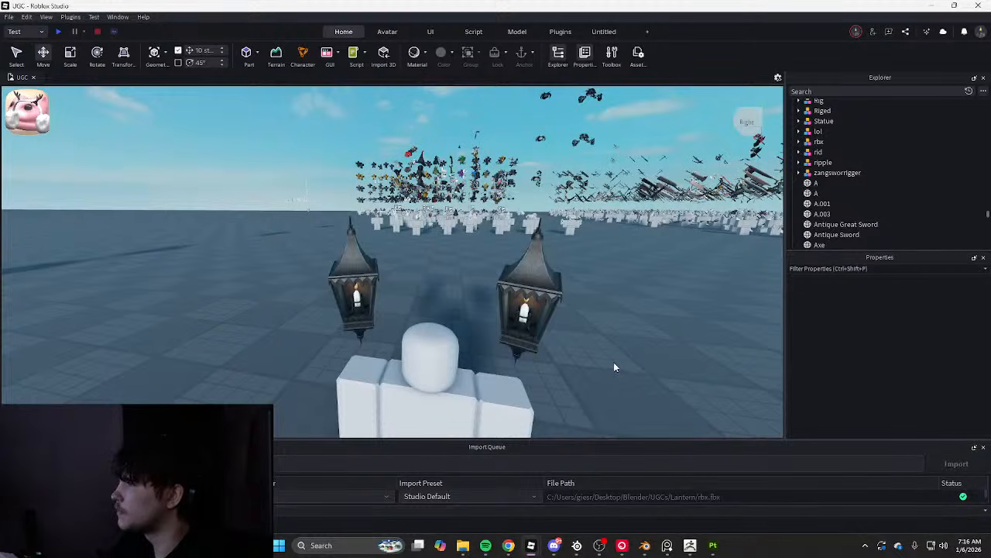
scroll(613, 362, "down", 6)
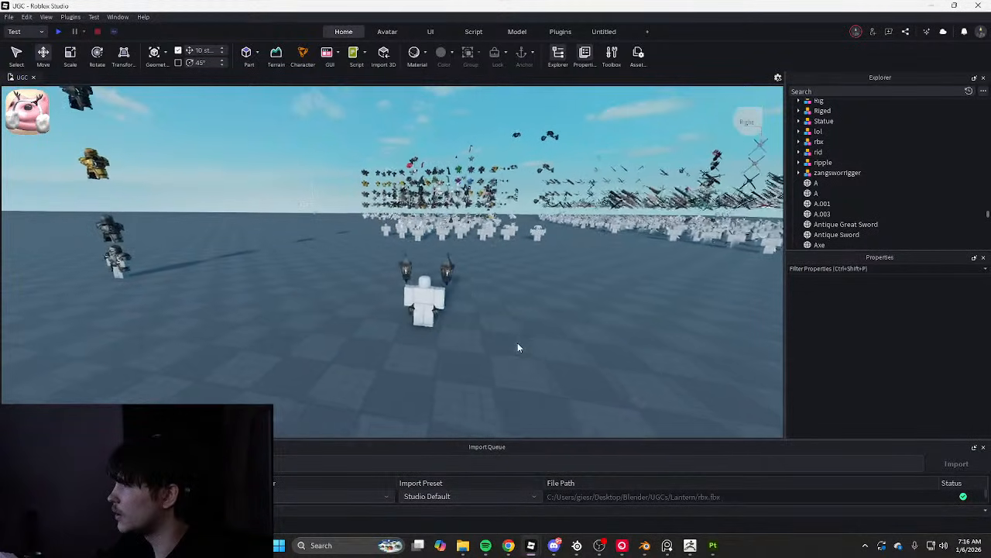
scroll(518, 344, "up", 5)
left_click(454, 333)
scroll(612, 336, "down", 4)
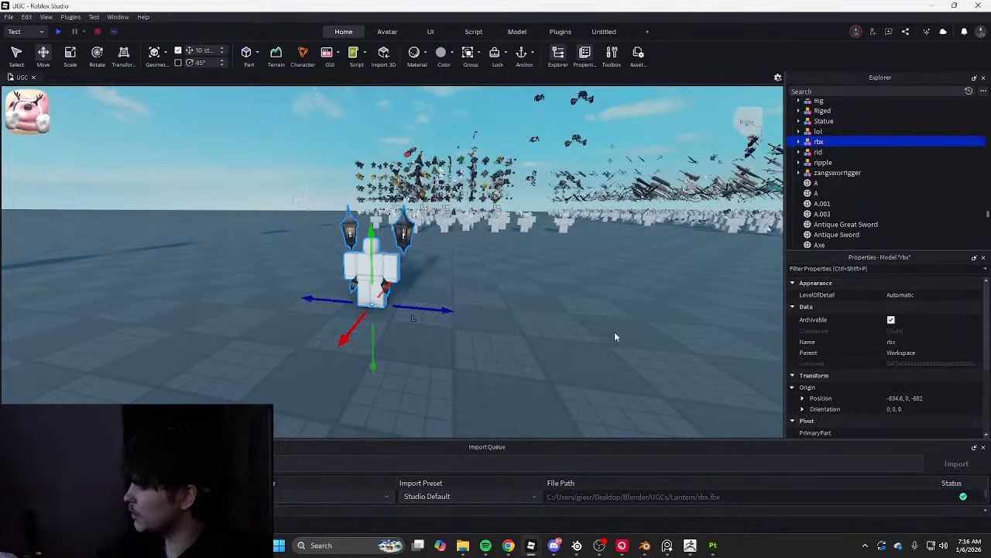
left_click(552, 302)
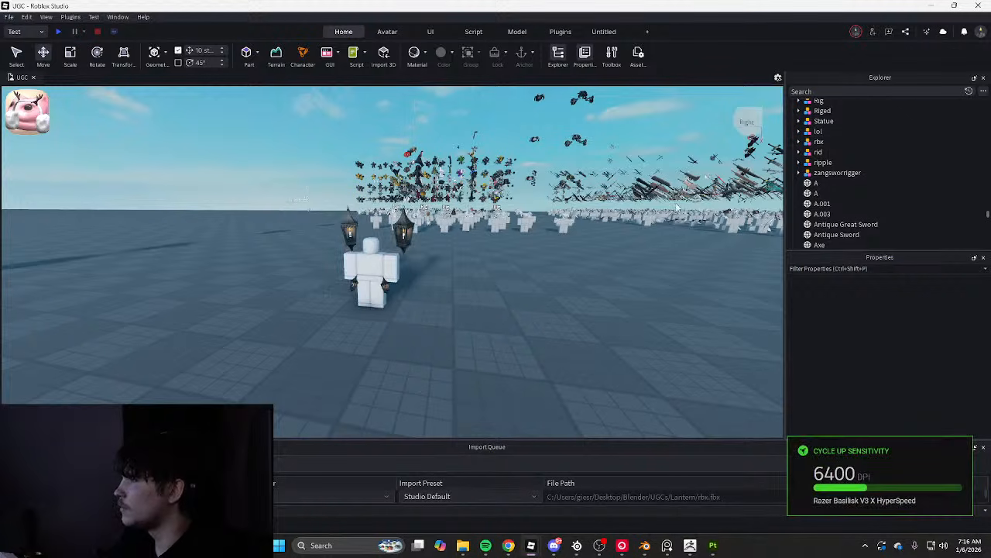
Ungroup the imported rbx model so the character body and each lantern are separate mesh parts
left_click(370, 288)
key("ctrl+u")
left_click(521, 286)
right_click_drag(503, 312, 479, 300)
key("w")
key("w")
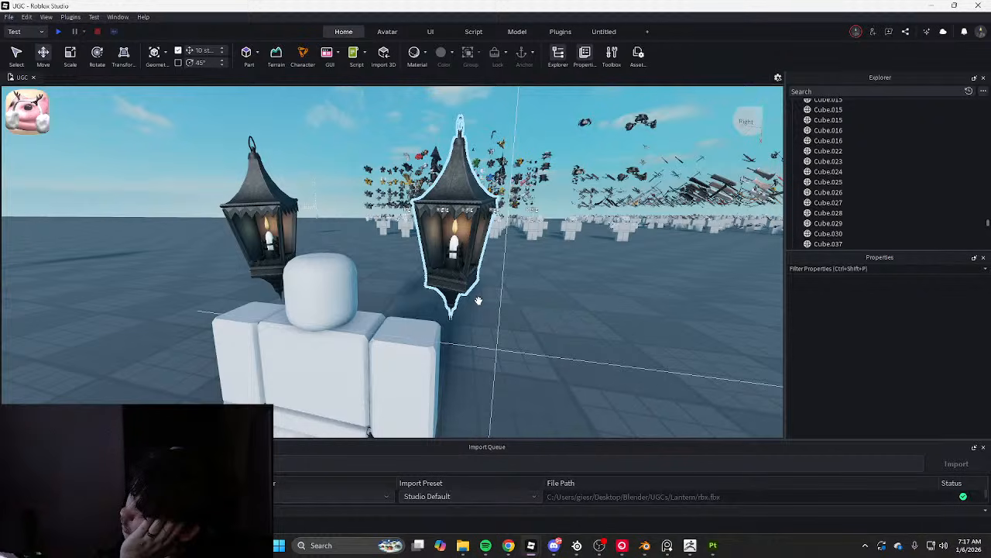
scroll(478, 301, "down", 8)
scroll(465, 260, "up", 6)
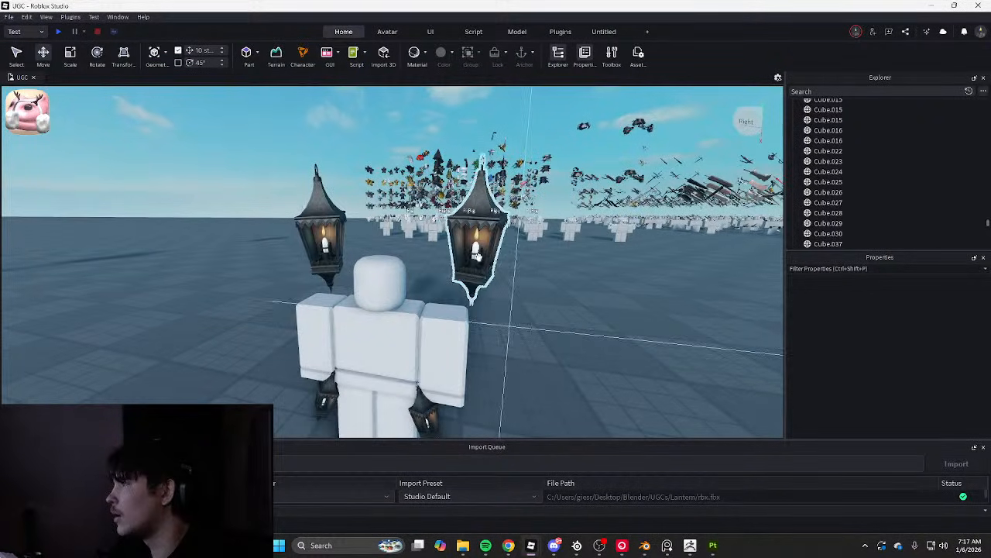
scroll(519, 291, "up", 2)
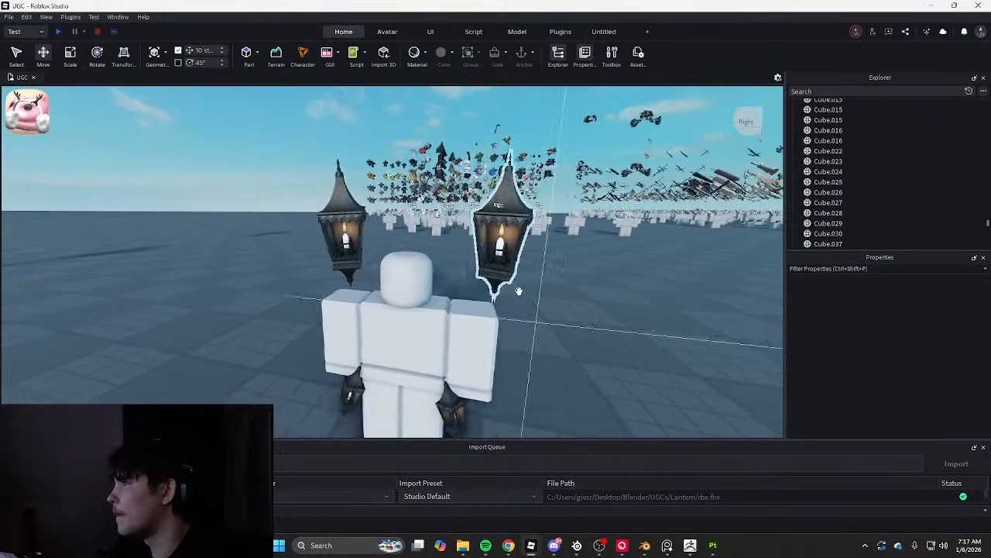
key("a")
key("d")
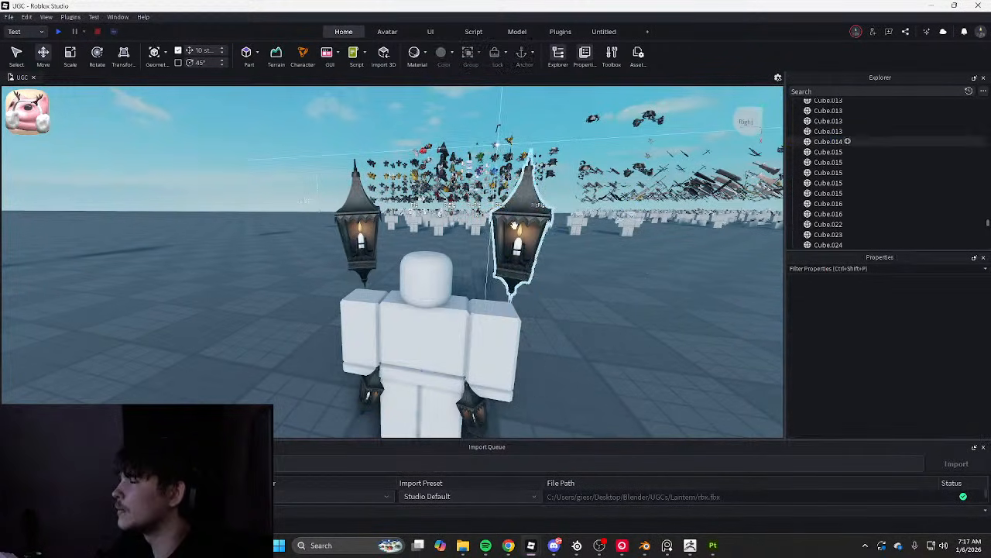
left_click(560, 32)
key("d")
right_click_drag(555, 135, 555, 136)
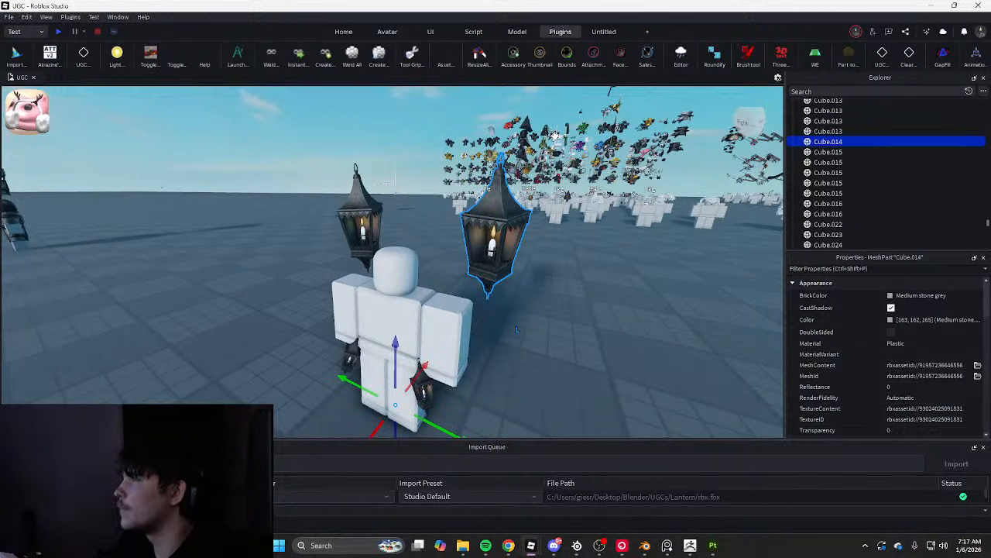
key("w")
left_click(513, 56)
left_click(419, 326)
key("d")
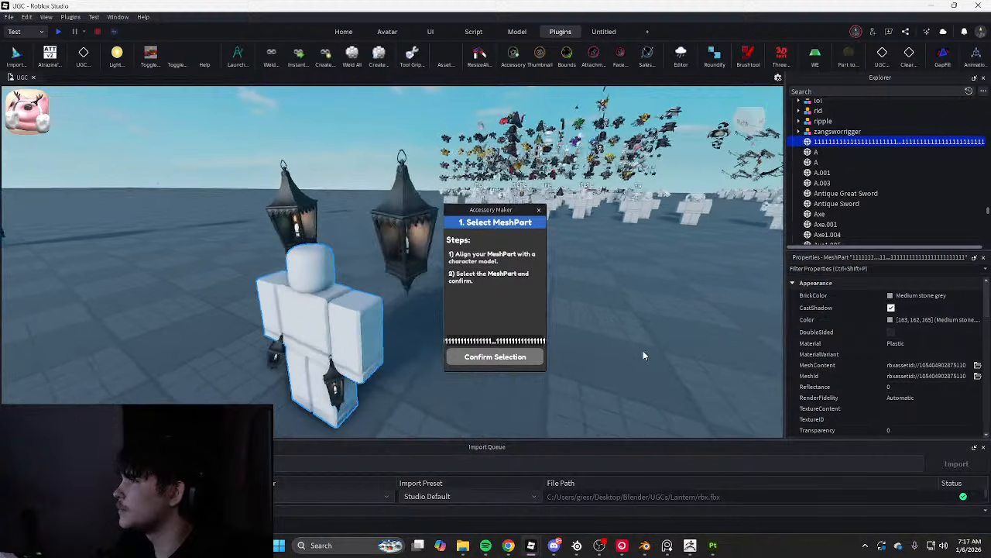
left_click(364, 242)
left_click(263, 308)
left_click(505, 357)
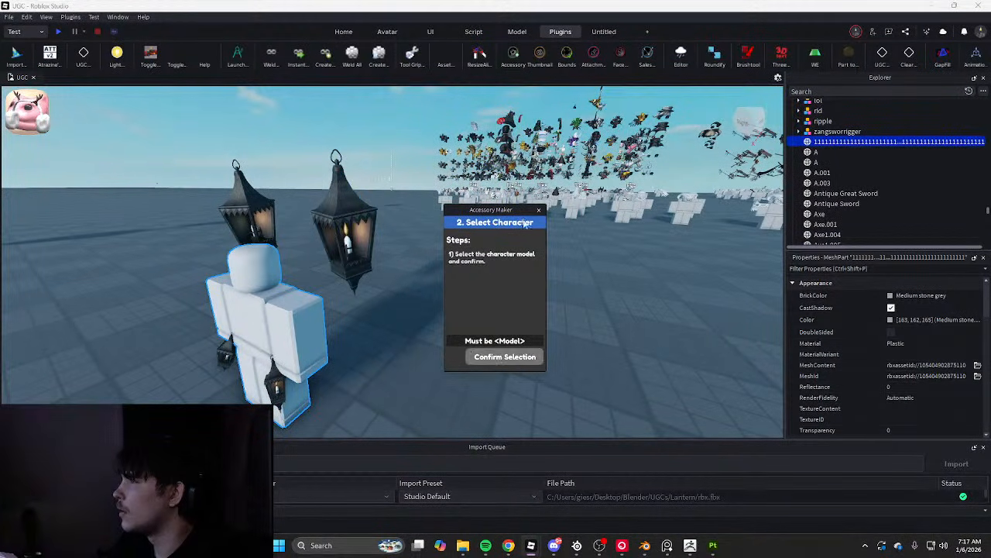
left_click(539, 210)
Place a Rig beside the imported character and set its origin position to the body mesh's position, -634.599, 2.551, -682
left_click_drag(632, 207, 463, 356)
left_click(263, 310)
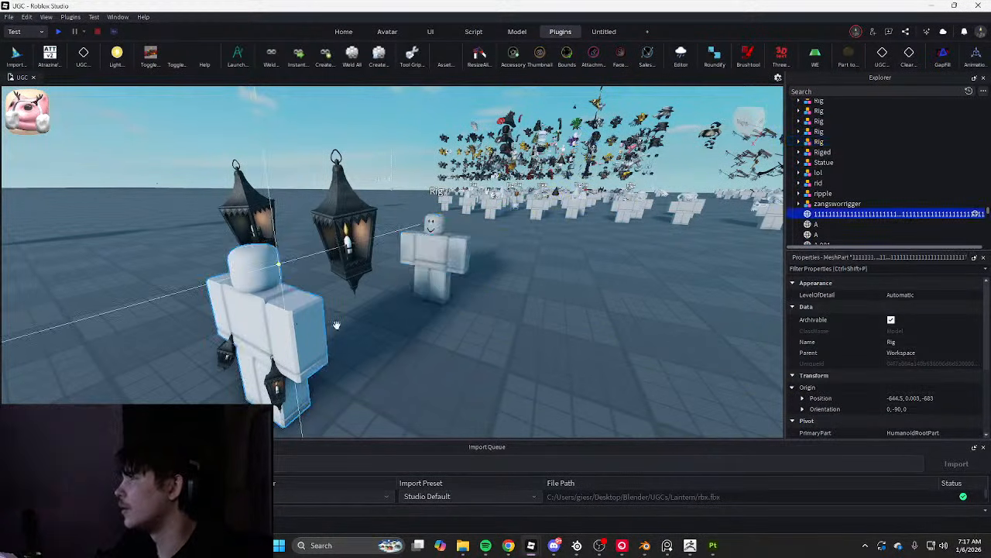
scroll(859, 386, "down", 5)
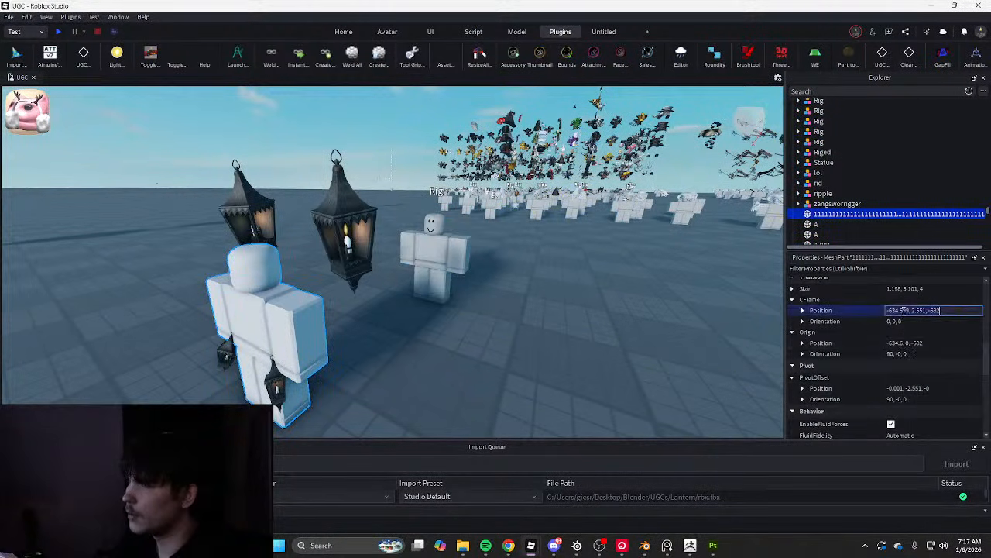
left_click(471, 302)
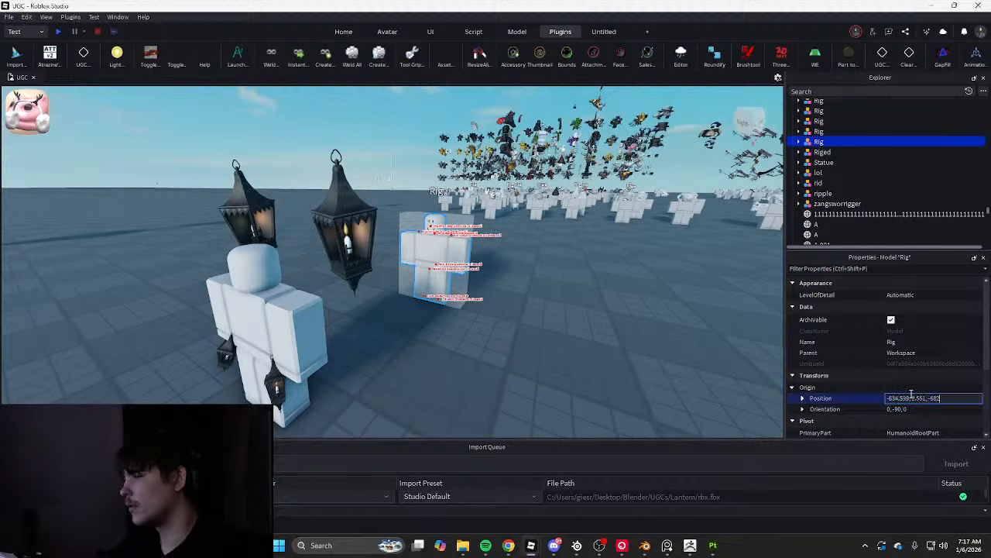
key("Return")
Lower the Rig to ground level between the lanterns and delete the imported blank body mesh
key("ctrl+2")
right_click_drag(410, 312, 395, 302)
key("a")
left_click_drag(389, 284, 389, 392)
left_click(535, 305)
left_click(436, 289)
key("Delete")
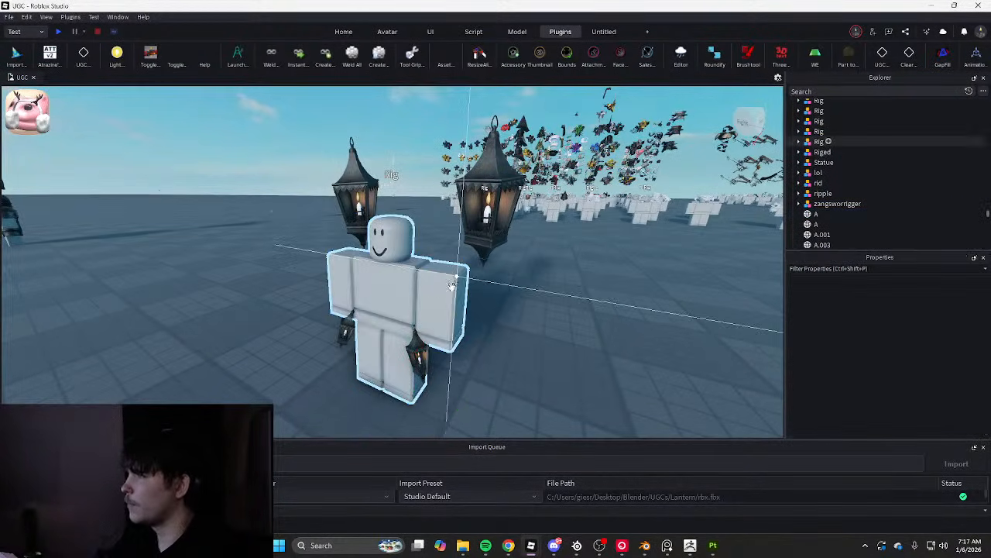
scroll(558, 192, "down", 4)
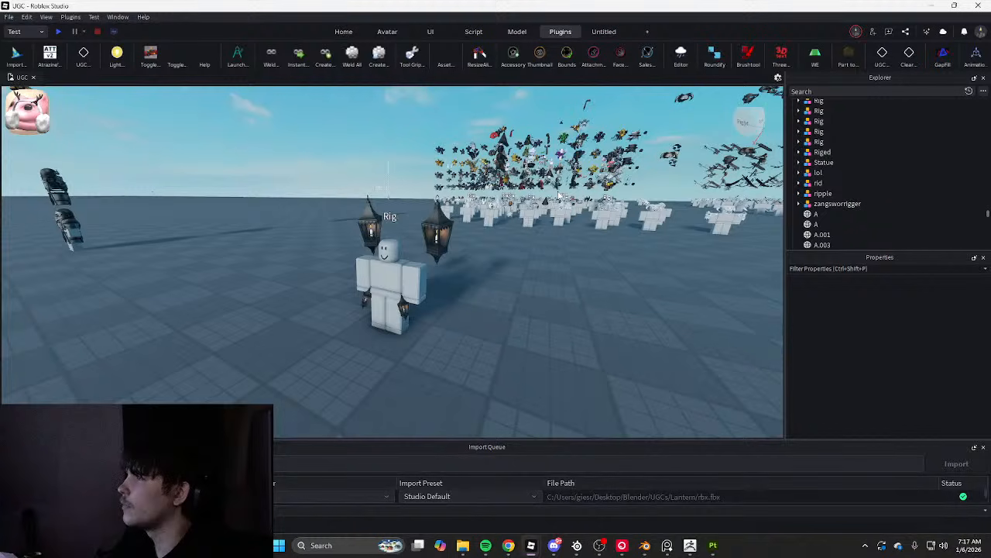
scroll(559, 196, "up", 5)
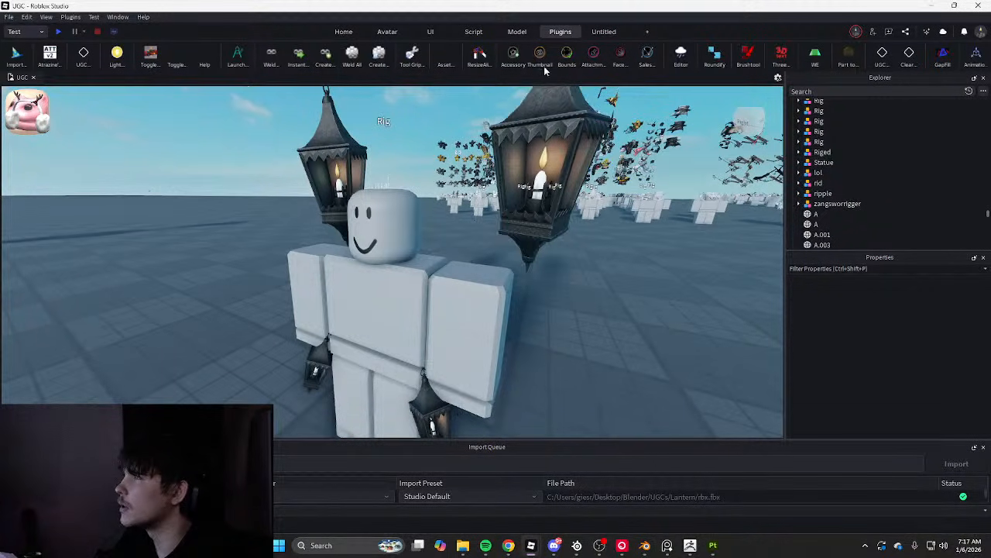
Switch to Blender and inspect the UV layout of the floating lantern Cube.013 in the UV Editing workspace
left_click(644, 545)
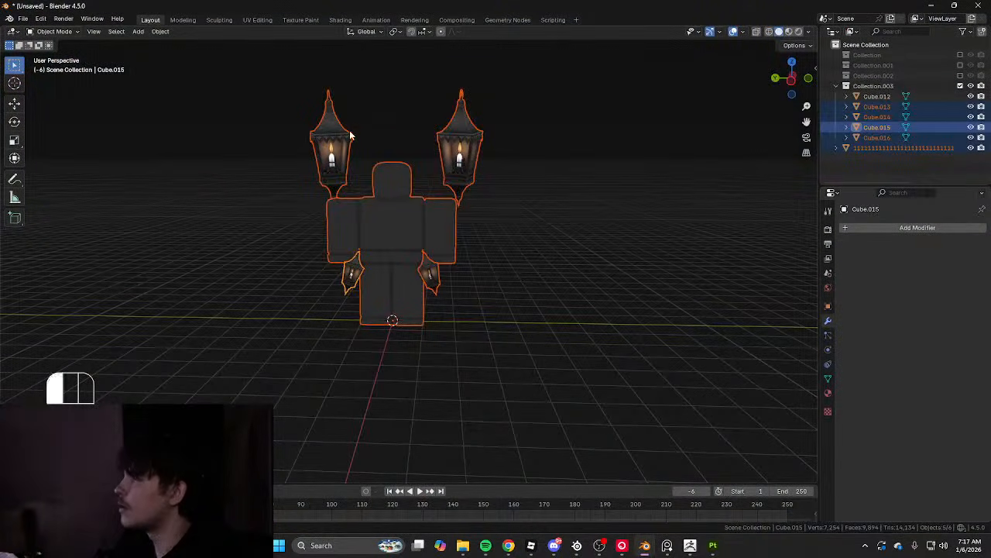
left_click(350, 135)
key("Tab")
key("a")
left_click(257, 19)
scroll(264, 232, "down", 4)
scroll(277, 172, "up", 5)
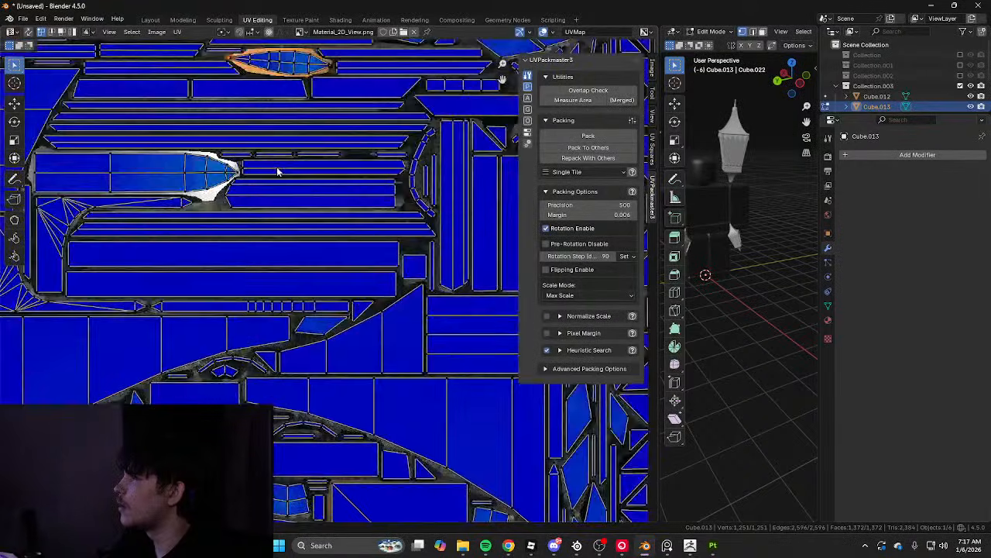
Switch back to Roblox Studio and convert the floating lantern Cube.014 into a Body (Back) accessory for the Rig with Accessory Maker
key("alt+Tab")
left_click(518, 198)
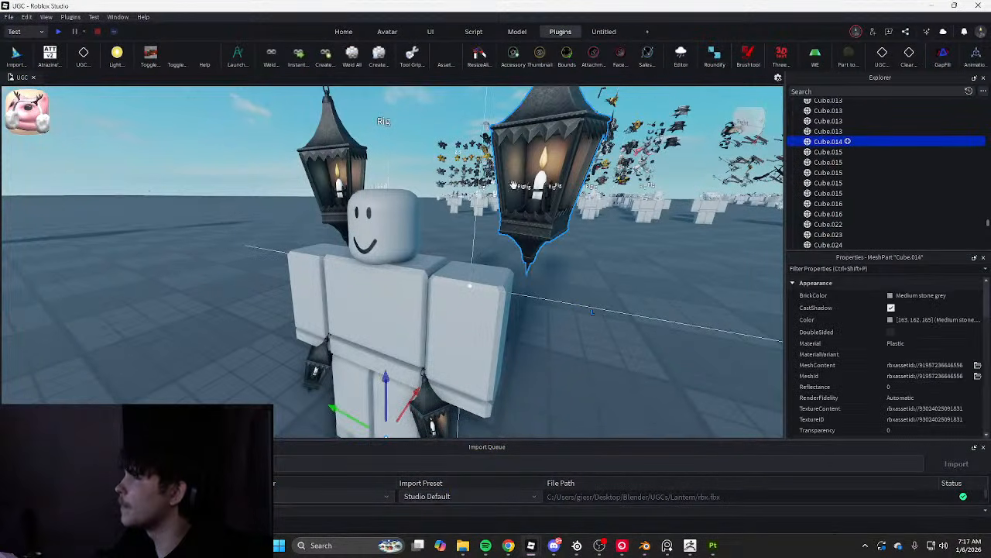
left_click(513, 55)
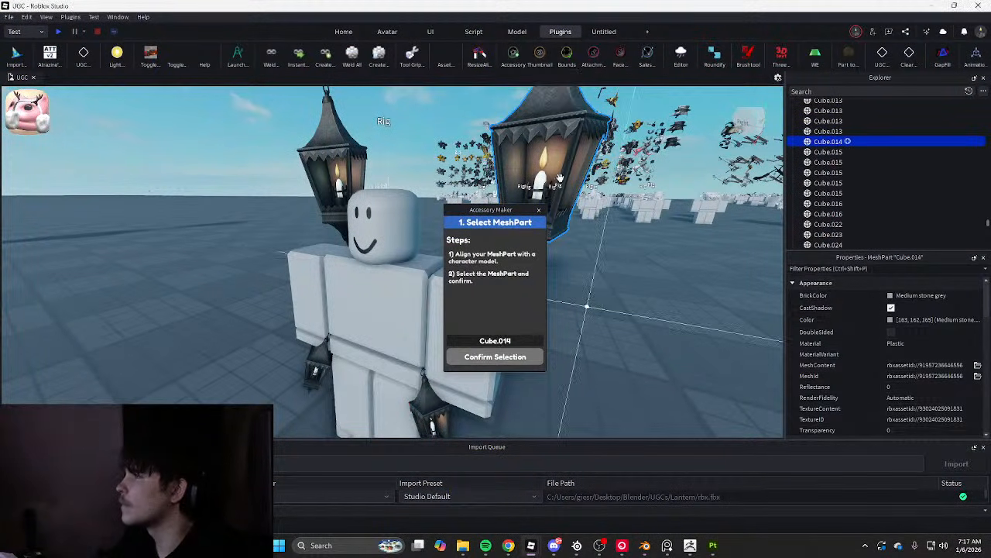
left_click(508, 363)
left_click(394, 305)
left_click(501, 355)
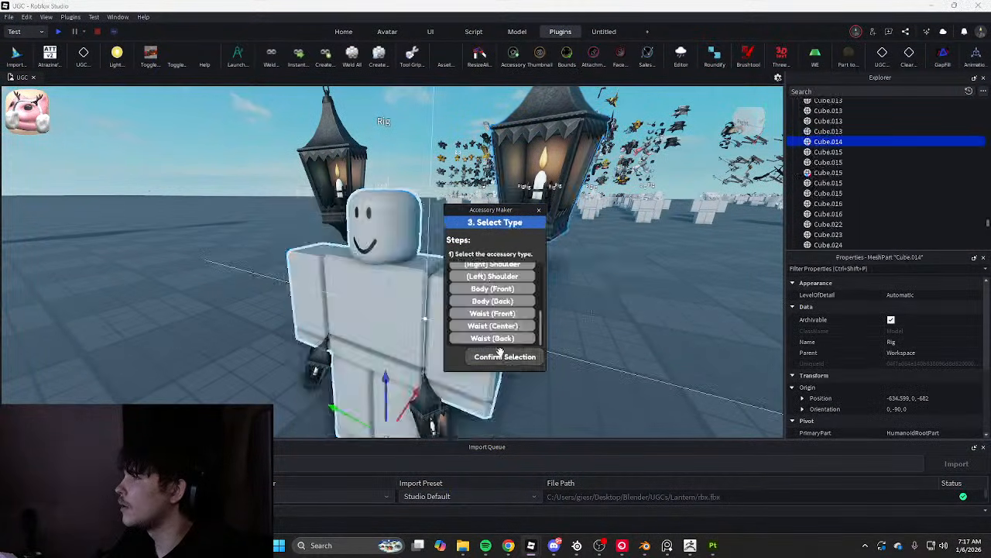
left_click(505, 301)
left_click(509, 357)
left_click(509, 356)
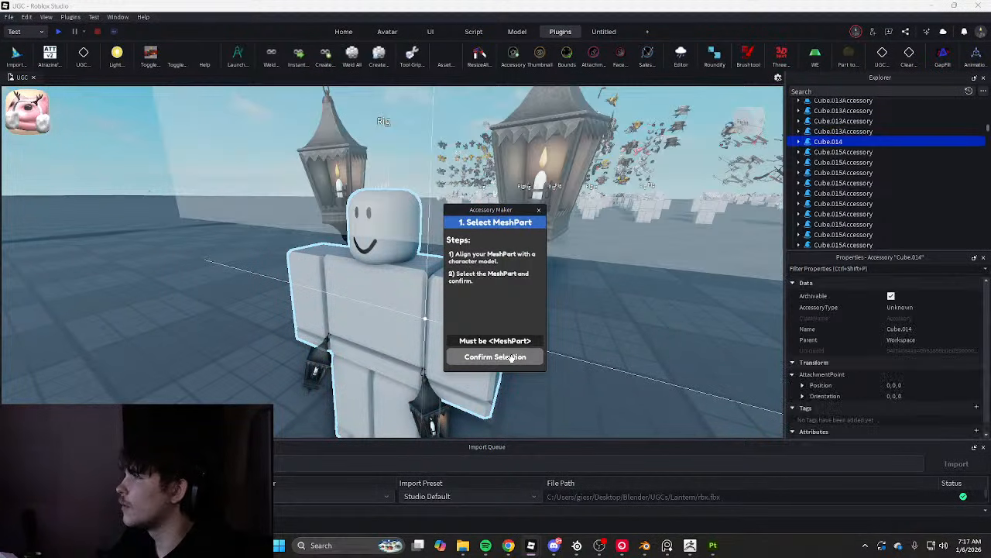
Convert the other floating lantern, Cube.013, into a Body (Back) accessory for the Rig and close Accessory Maker
left_click(415, 258)
left_click(498, 357)
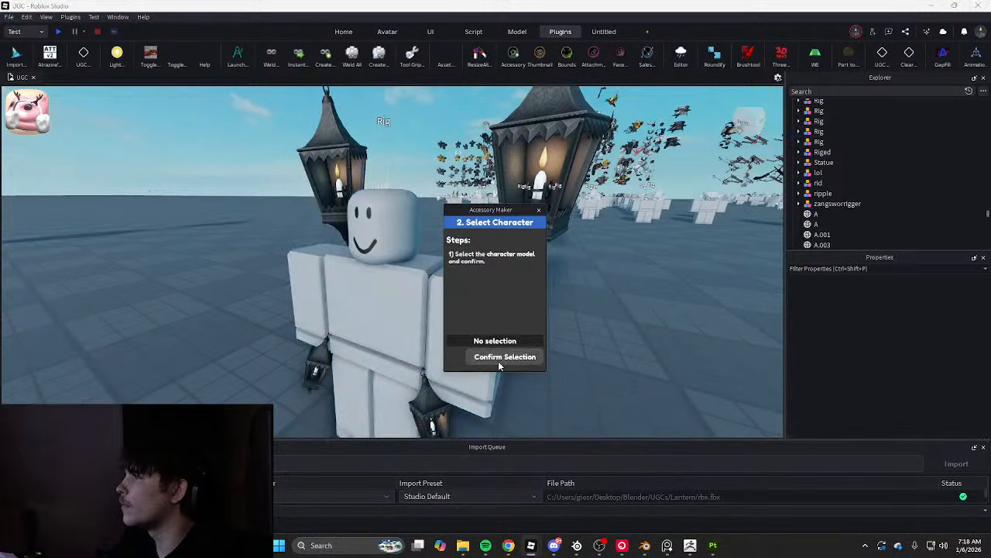
left_click(388, 307)
left_click(505, 356)
left_click(496, 317)
left_click(496, 302)
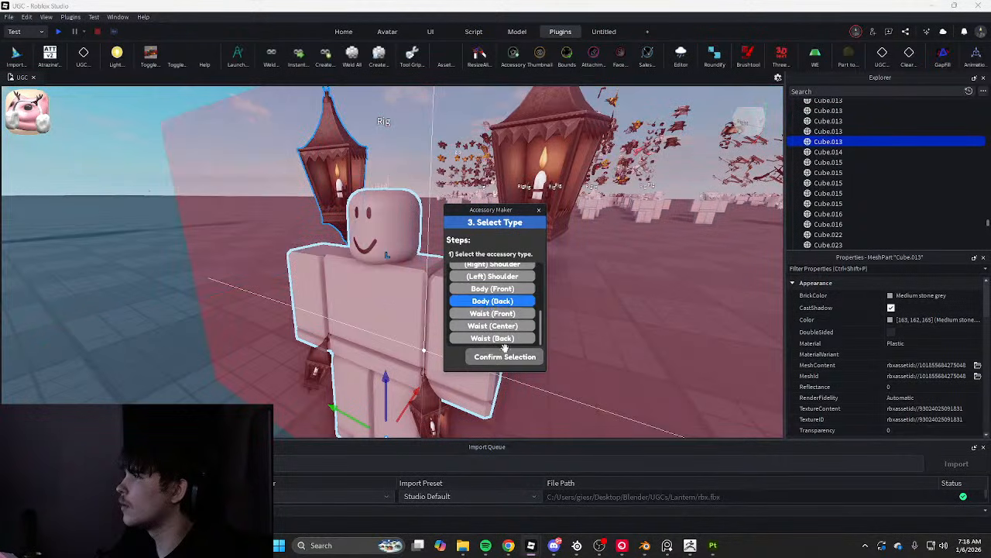
left_click(504, 356)
left_click(504, 357)
right_click_drag(332, 268, 330, 268)
left_click(540, 210)
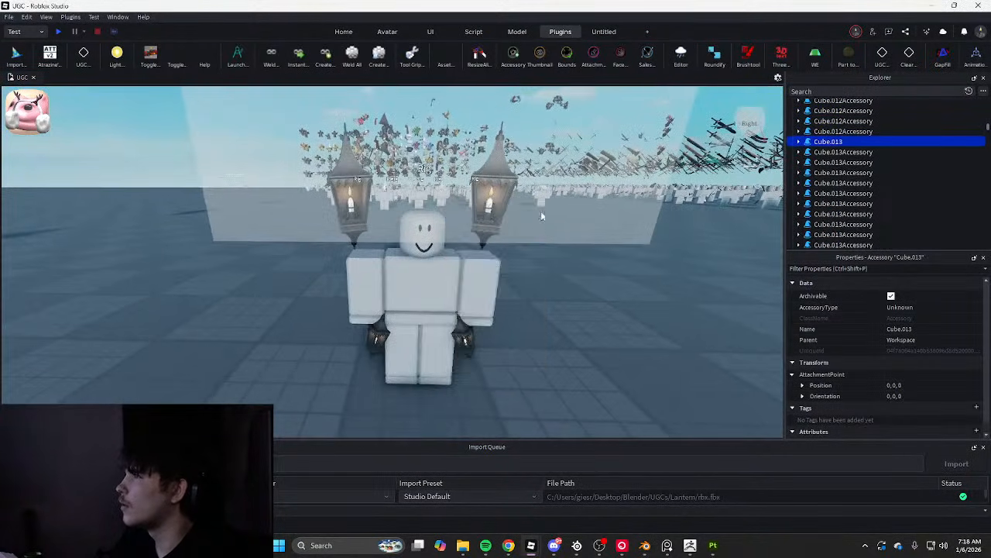
Start an accessory from the hip lantern Cube.016 on the Rig in Accessory Maker, choosing the Waist (Center) type
left_click(565, 380)
left_click(469, 338)
key("w")
key("d")
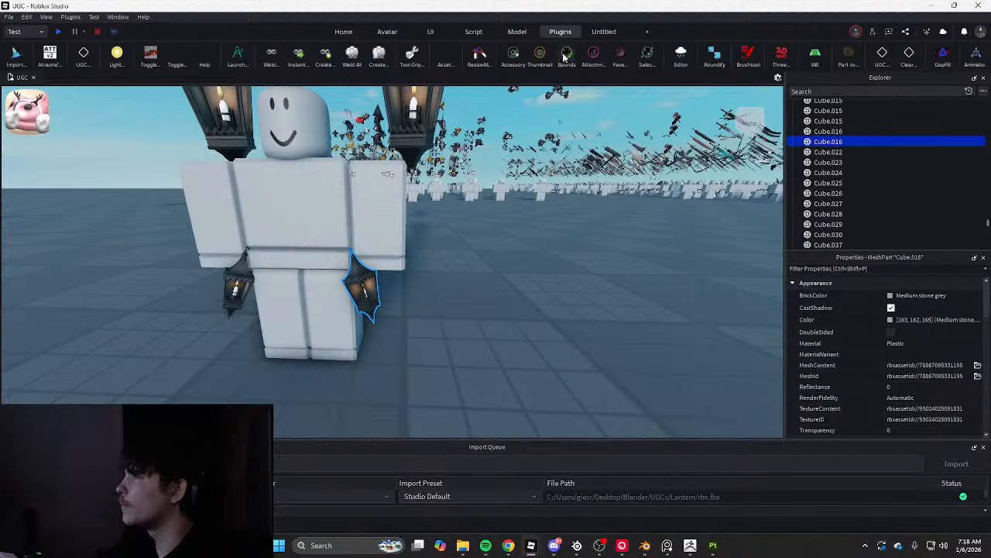
left_click(513, 52)
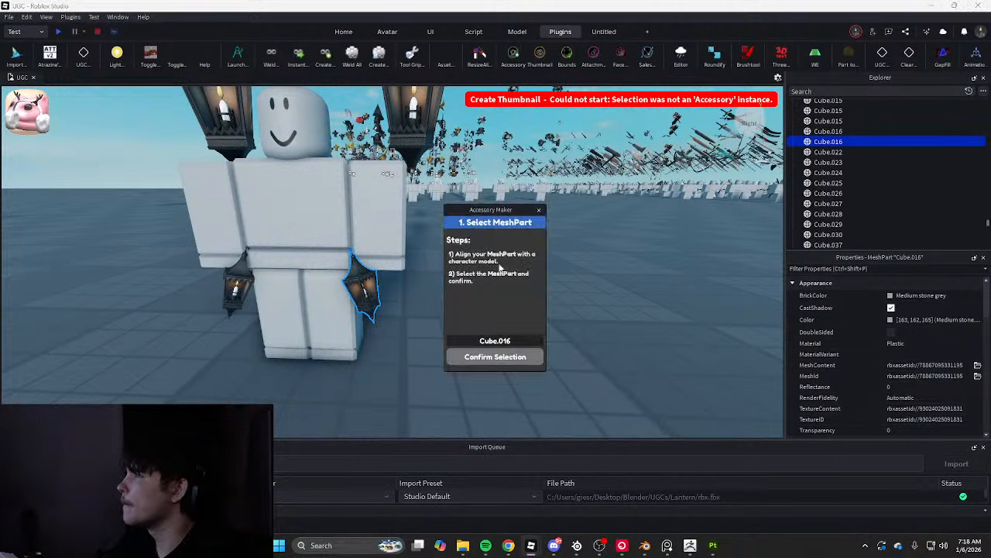
left_click(797, 138)
left_click(504, 357)
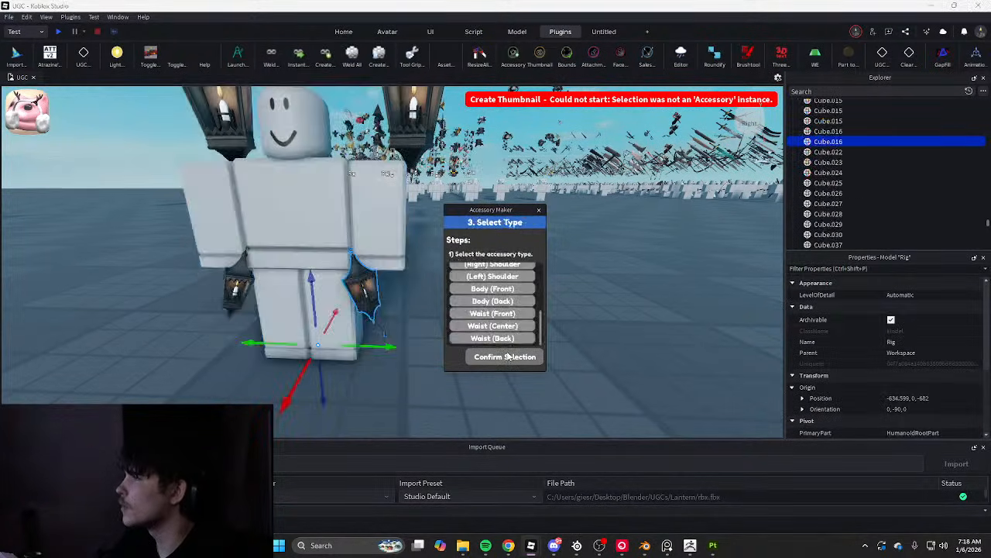
left_click(493, 325)
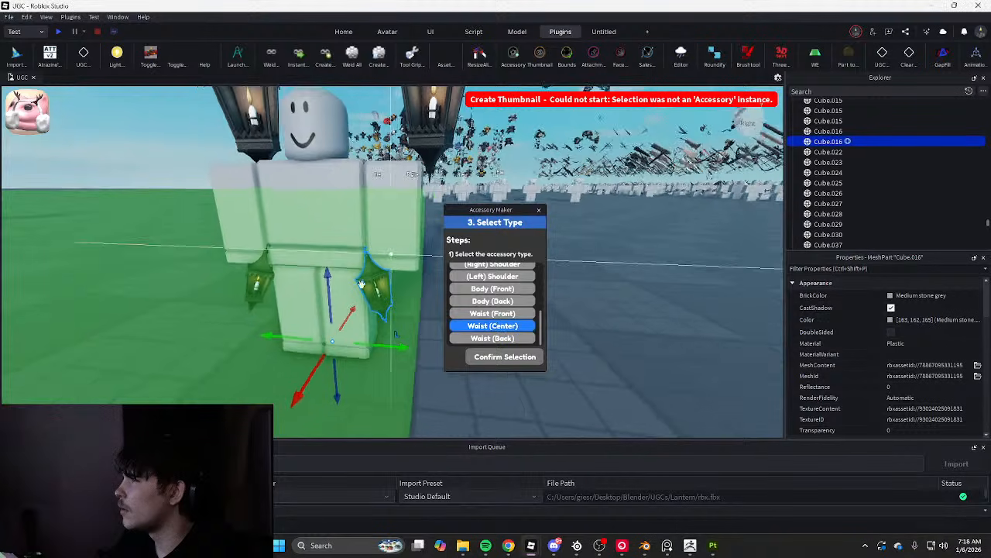
right_click_drag(382, 321, 364, 326)
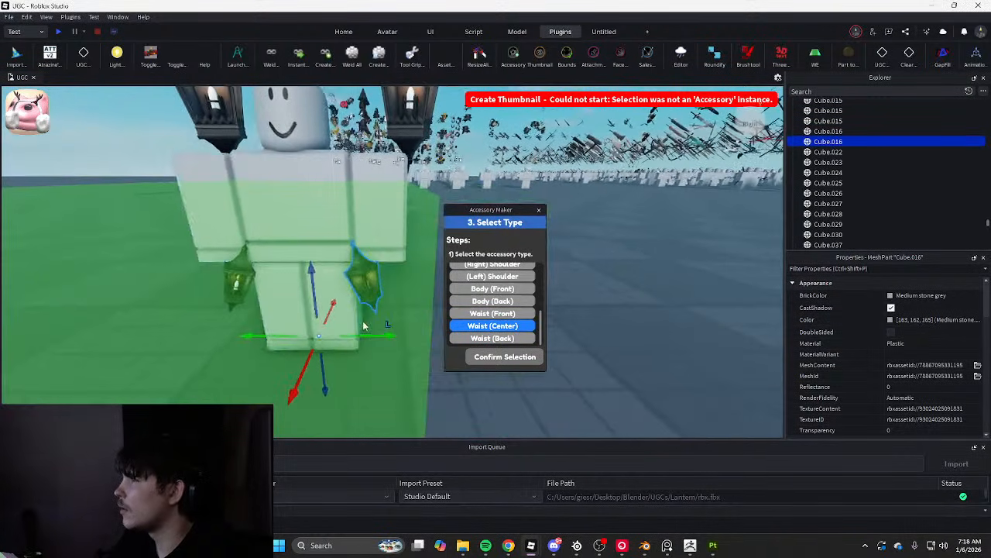
Finish the Cube.016 lantern as a Waist (Center) accessory, make Cube.015 one for the same character, and close the Accessory Maker
left_click(486, 355)
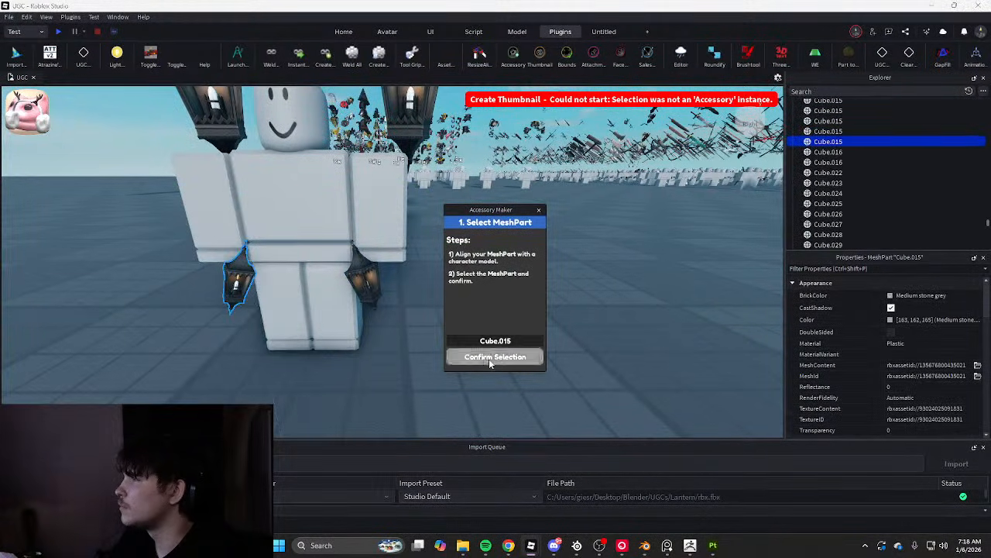
left_click(489, 358)
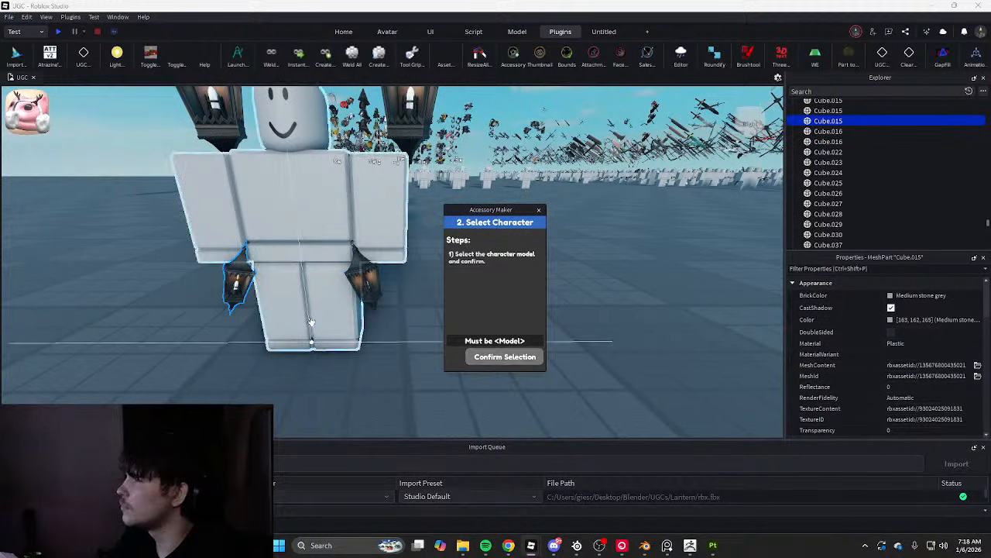
left_click(310, 321)
left_click(488, 357)
left_click(494, 329)
left_click(504, 358)
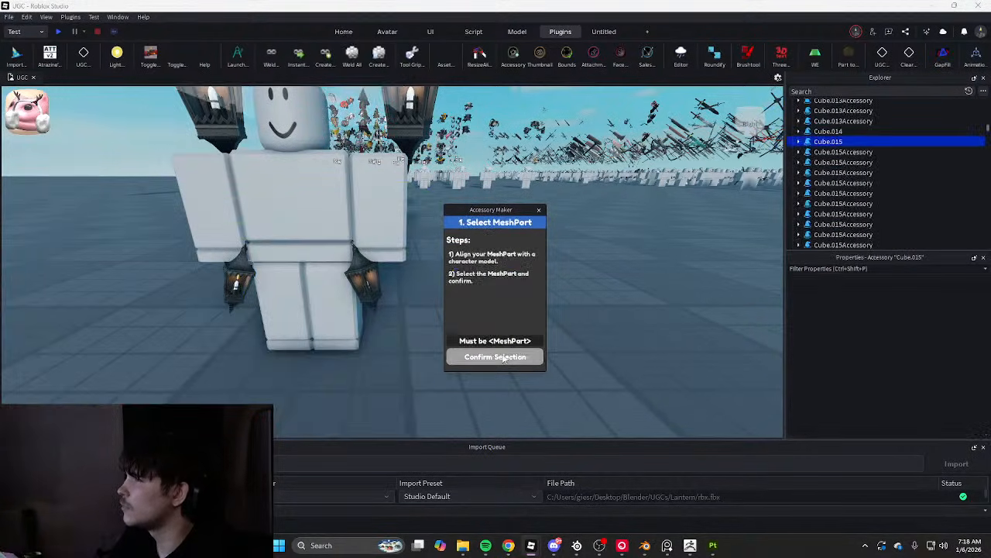
left_click(539, 210)
Examine the converted lanterns around the rig from the front and side, selecting the Cube.013 accessory to check its placement
key("w")
key("e")
left_click(553, 362)
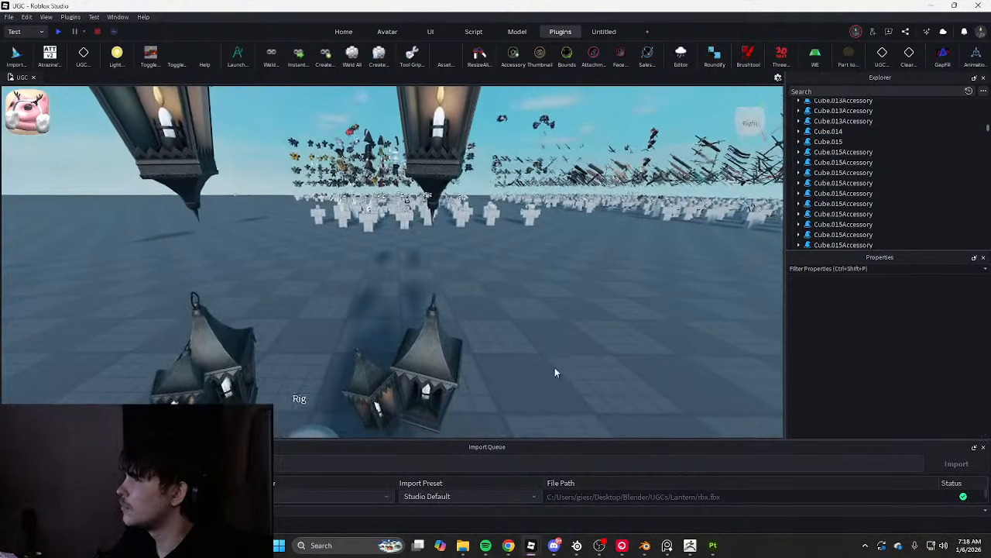
key("s")
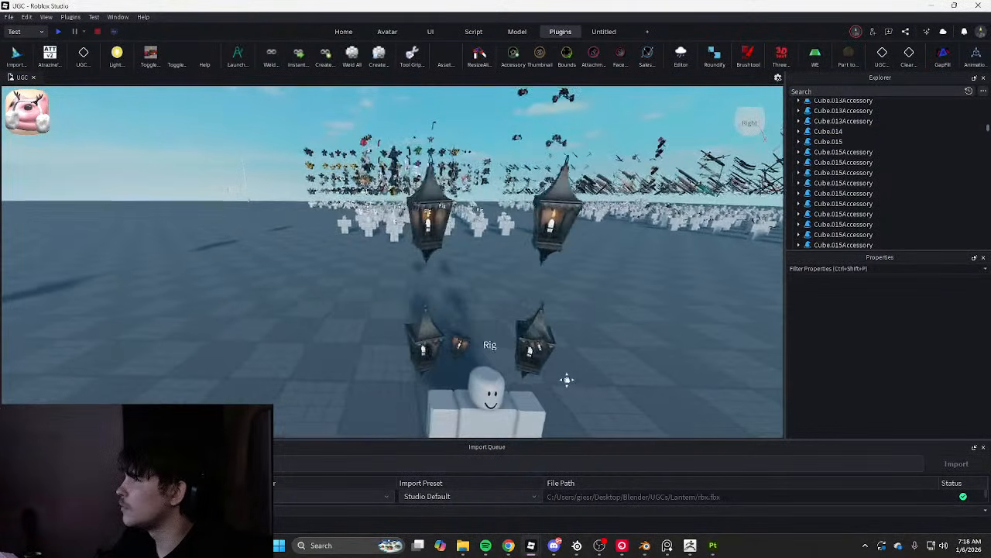
middle_click_drag(567, 379, 577, 393)
left_click(443, 242)
left_click(831, 131)
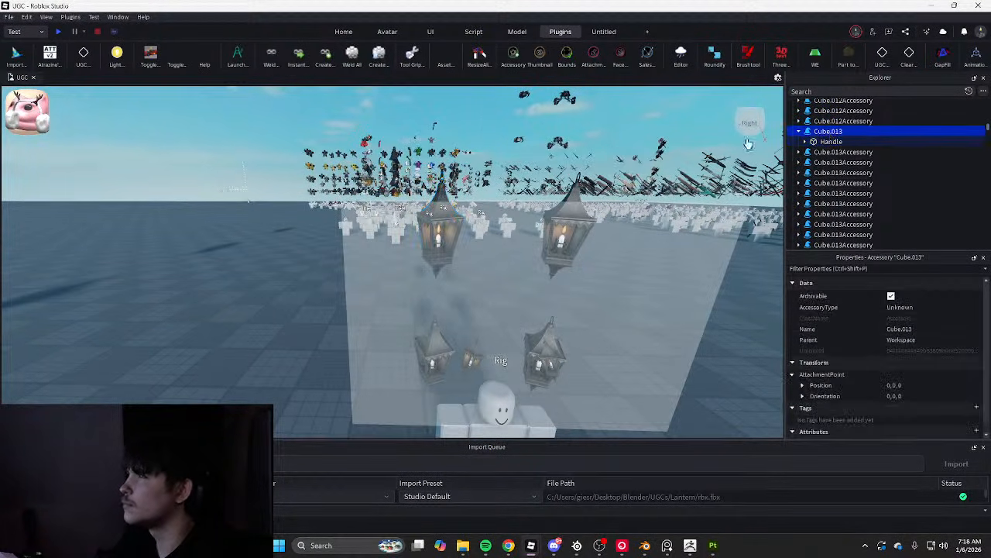
key("s")
key("w")
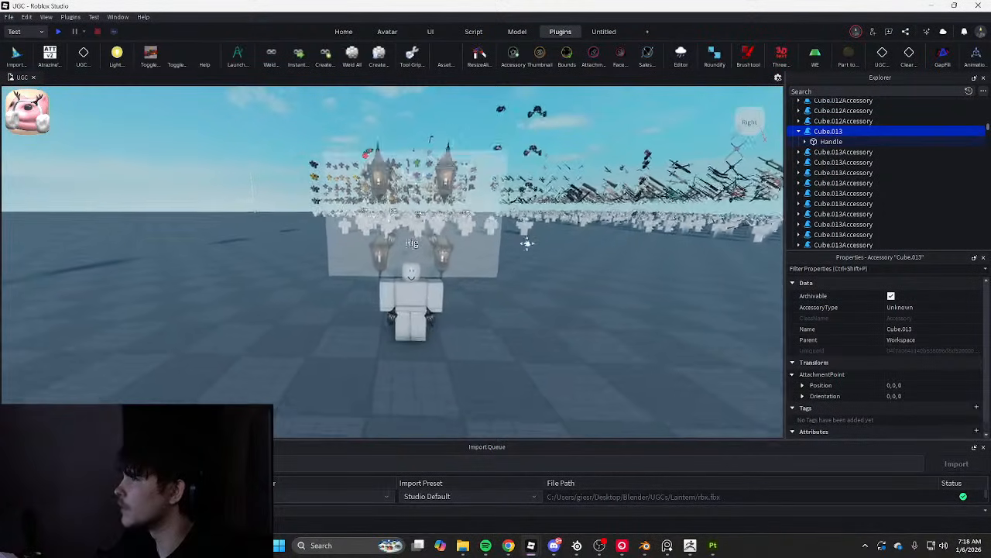
key("s")
key("s")
left_click(530, 287)
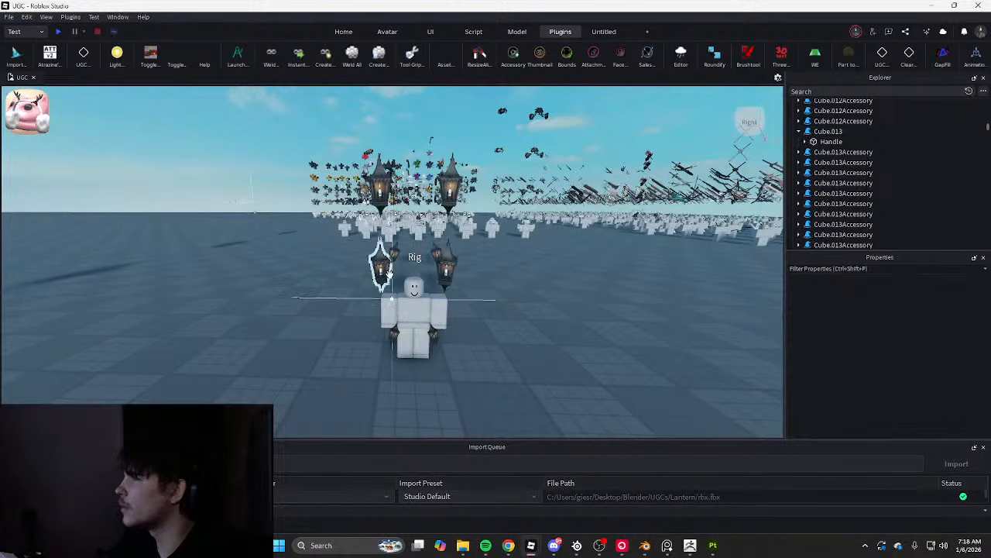
left_click(393, 254)
left_click(379, 190)
key("w")
right_click_drag(554, 272, 542, 255)
key("w")
key("s")
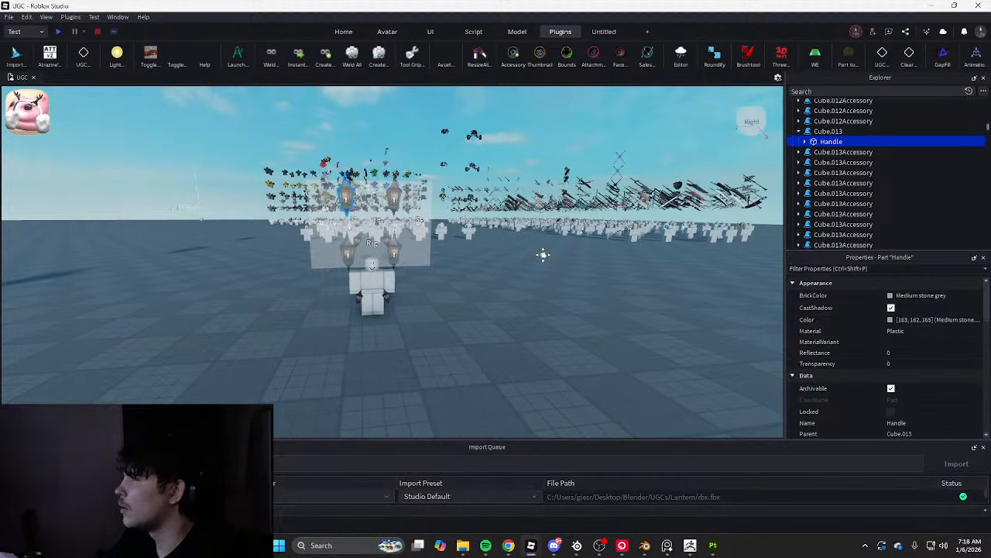
key("w")
middle_click_drag(543, 255, 658, 305)
key("s")
key("w")
key("w")
right_click_drag(656, 302, 655, 299)
key("s")
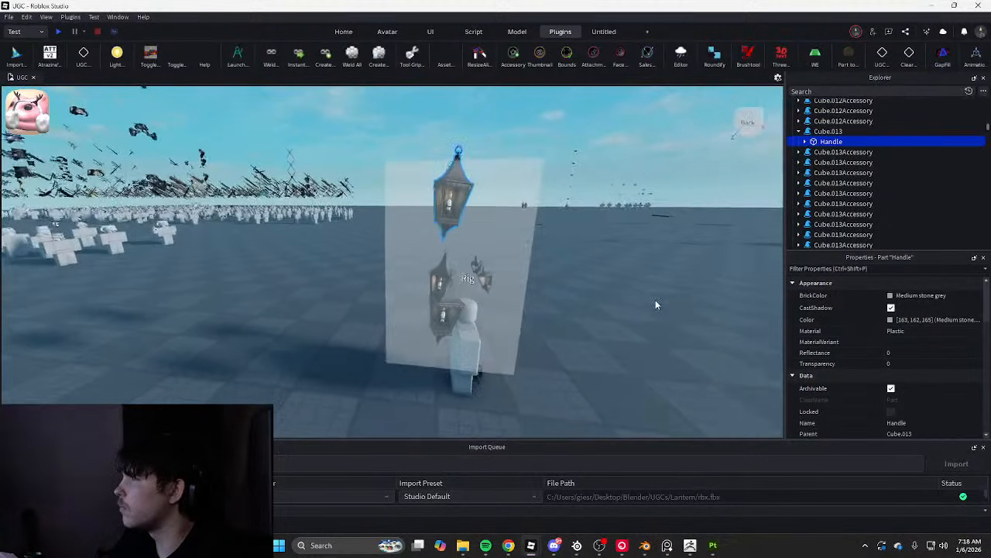
Examine the smaller Cube.016 lantern accessory and compare its placement with the other lanterns around the rig
middle_click_drag(649, 291, 602, 265)
key("d")
mouse_move(603, 265)
right_mouse_down()
mouse_move(590, 263)
mouse_move(613, 268)
right_mouse_up()
key("w")
left_click(381, 177)
key("d")
key("s")
middle_click_drag(471, 241, 474, 268)
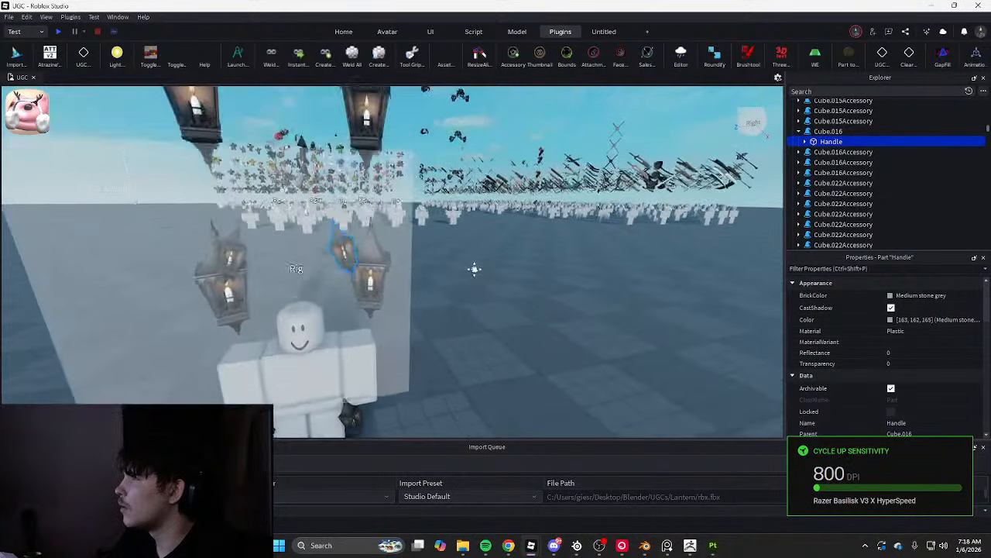
key("s")
right_click_drag(474, 268, 481, 284)
left_click(517, 263)
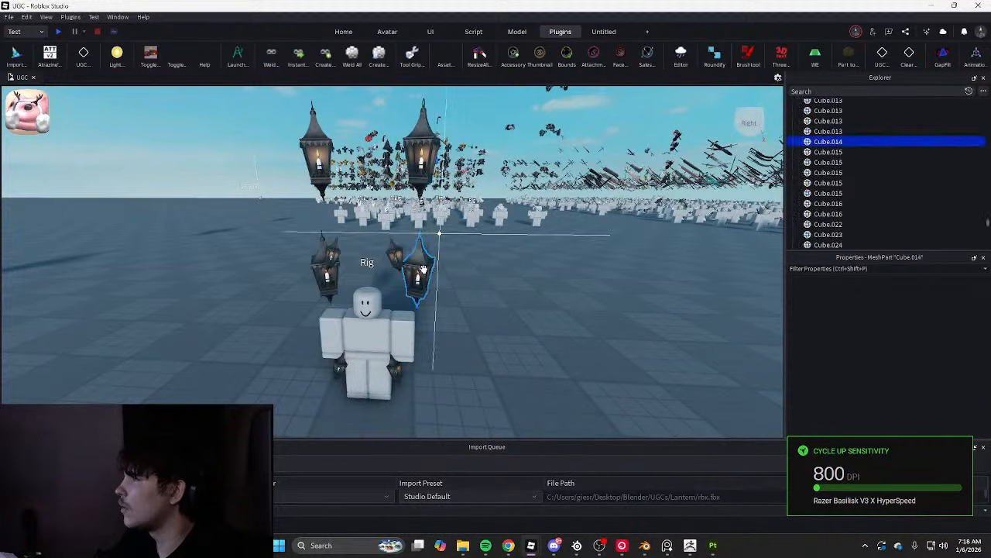
left_click(556, 309)
middle_click_drag(556, 309, 584, 305)
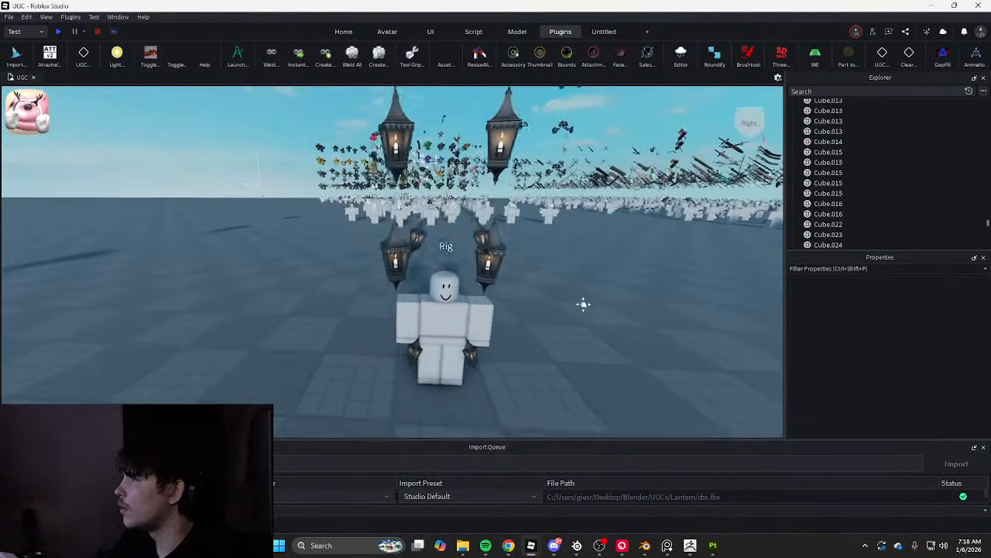
Inspect the roof texture of the Cube.014 lantern accessory up close
left_click(607, 245)
key("f")
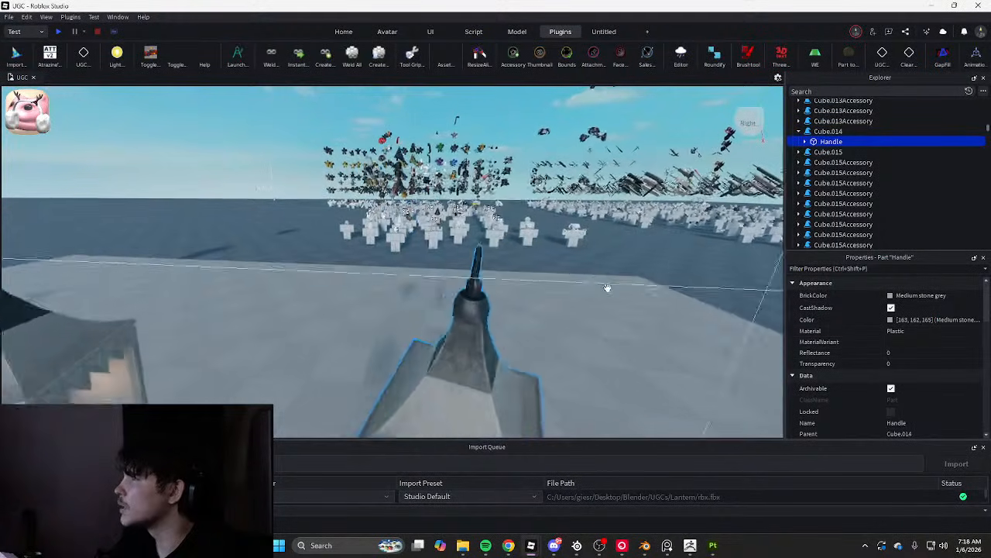
key("q")
mouse_move(607, 287)
right_mouse_down()
mouse_move(609, 274)
mouse_move(594, 288)
right_mouse_up()
key("s")
key("e")
key("w")
key("d")
key("s")
key("a")
left_click_drag(131, 272, 160, 282, "alt")
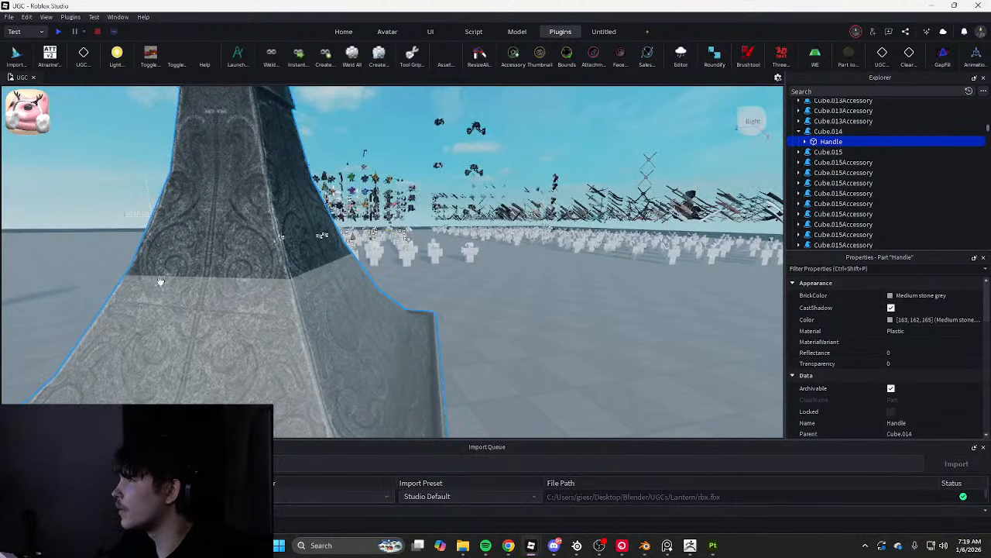
scroll(214, 289, "down", 3)
scroll(214, 289, "up", 3)
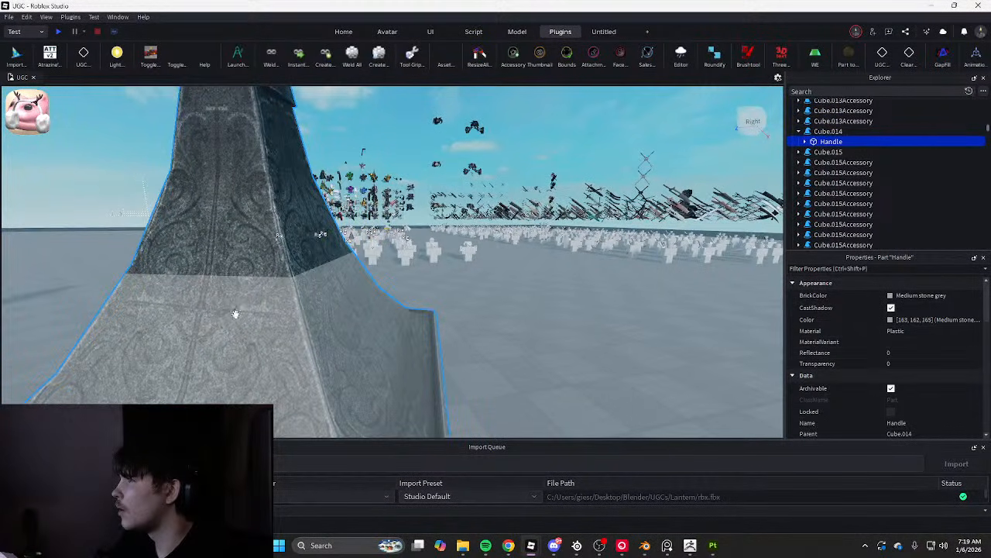
Switch to Blender and move all geometry of the two large lanterns, Cube.013 and Cube.014, down along the Z axis in Edit Mode
key("alt+Tab")
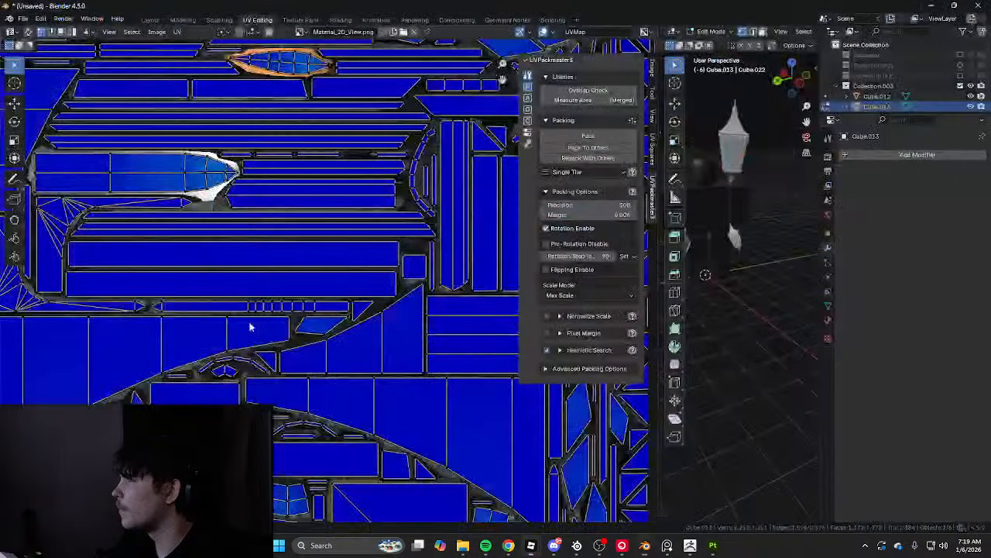
left_click(153, 20)
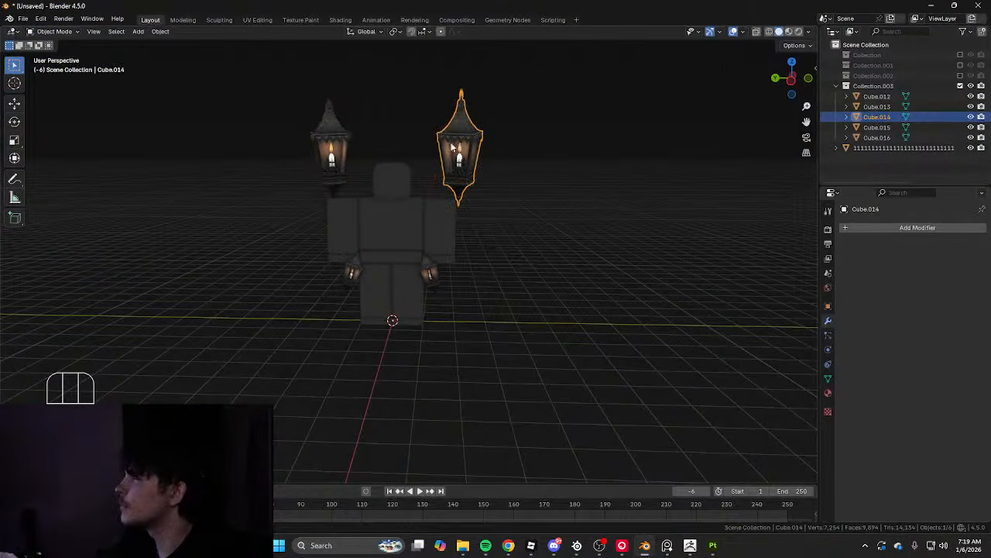
left_click(329, 143, "shift")
key("Tab")
key("a")
middle_click_drag(545, 117, 493, 241, "alt")
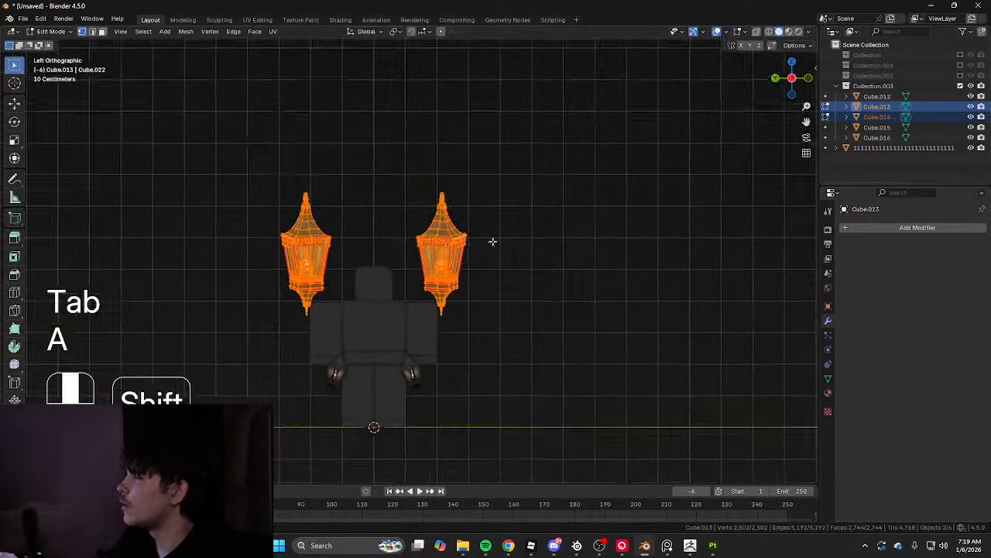
scroll(493, 241, "up", 10)
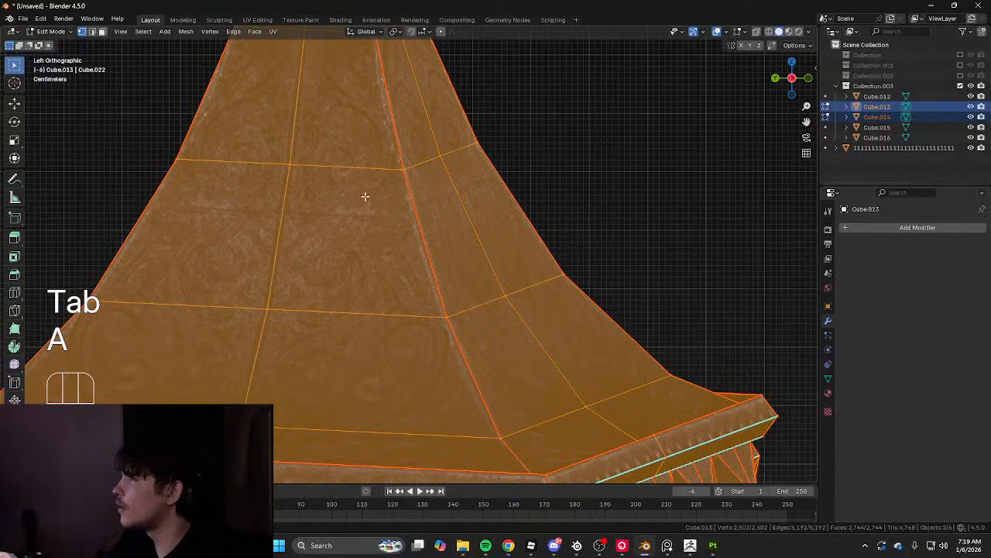
scroll(403, 194, "up", 3, "shift")
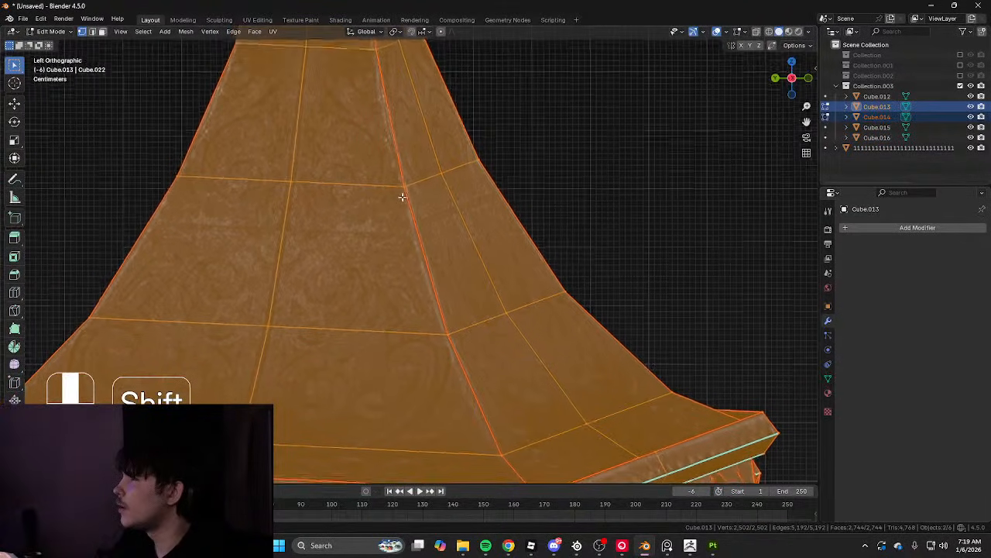
key("g")
scroll(597, 358, "down", 8)
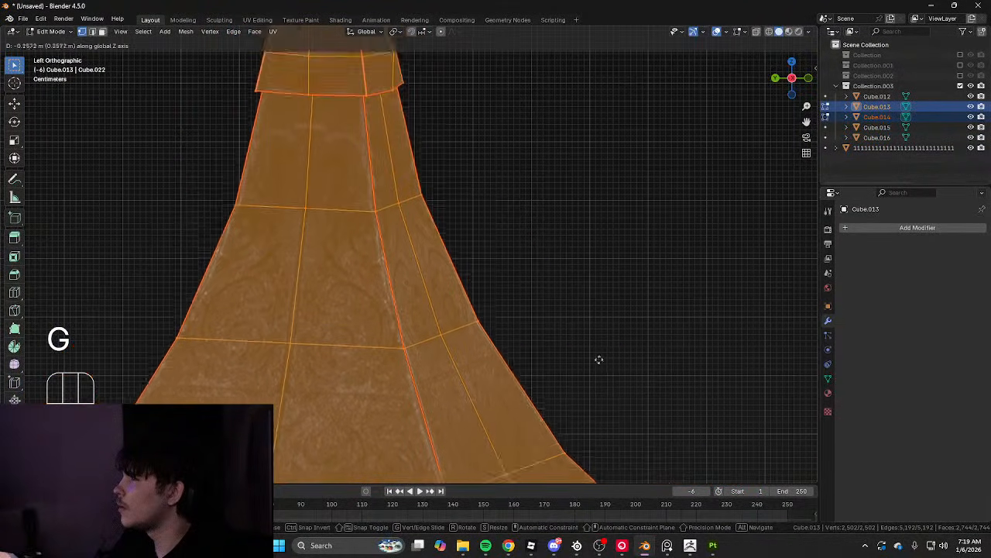
left_click(615, 289)
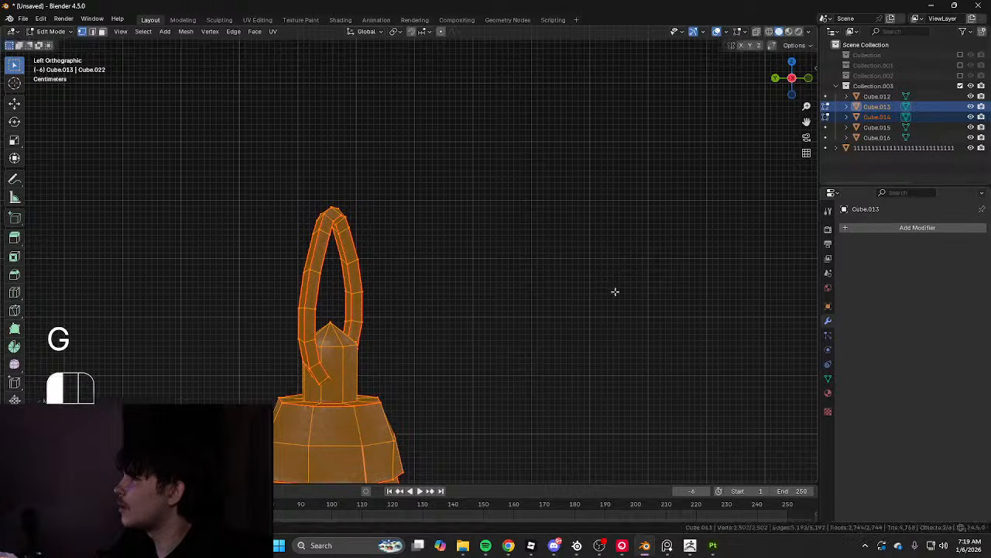
key("Tab")
Select the character body and its four lanterns and export the selected objects as FBX, overwriting rbx.fbx in the Lantern folder
scroll(504, 162, "down", 7)
middle_click_drag(493, 228, 188, 160)
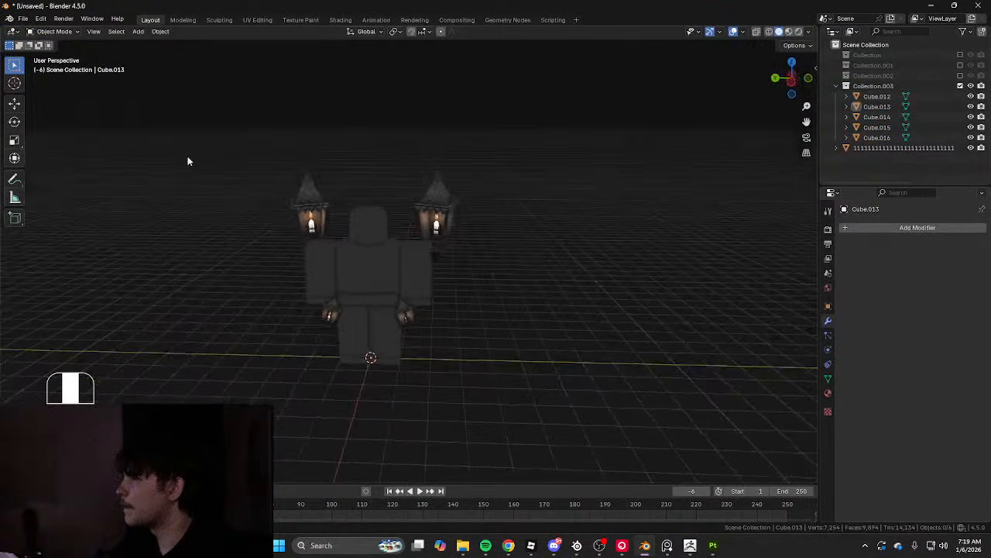
scroll(162, 159, "up", 4)
scroll(212, 193, "up", 1)
scroll(290, 194, "down", 2)
left_click(338, 254)
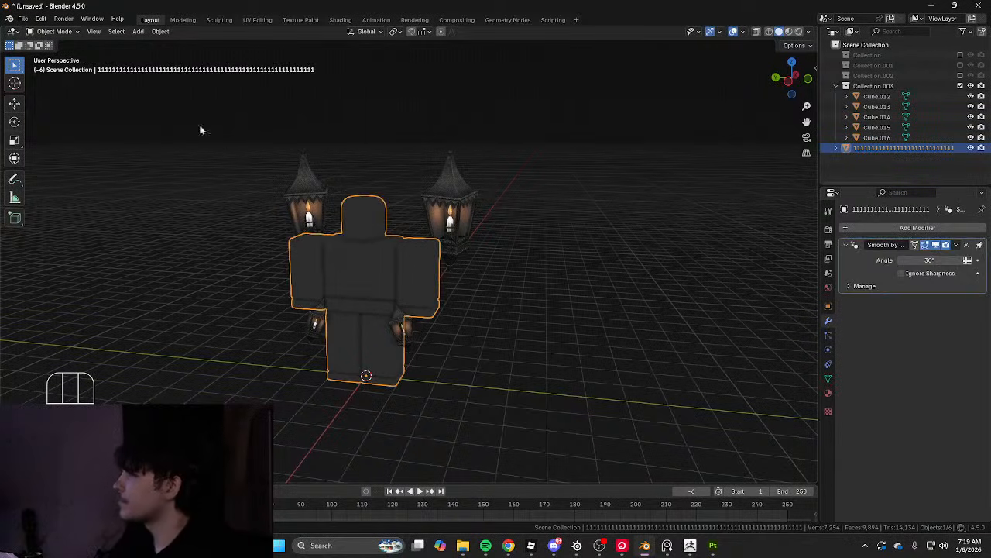
left_click_drag(174, 106, 551, 390)
left_click(454, 241)
left_click_drag(192, 80, 471, 359)
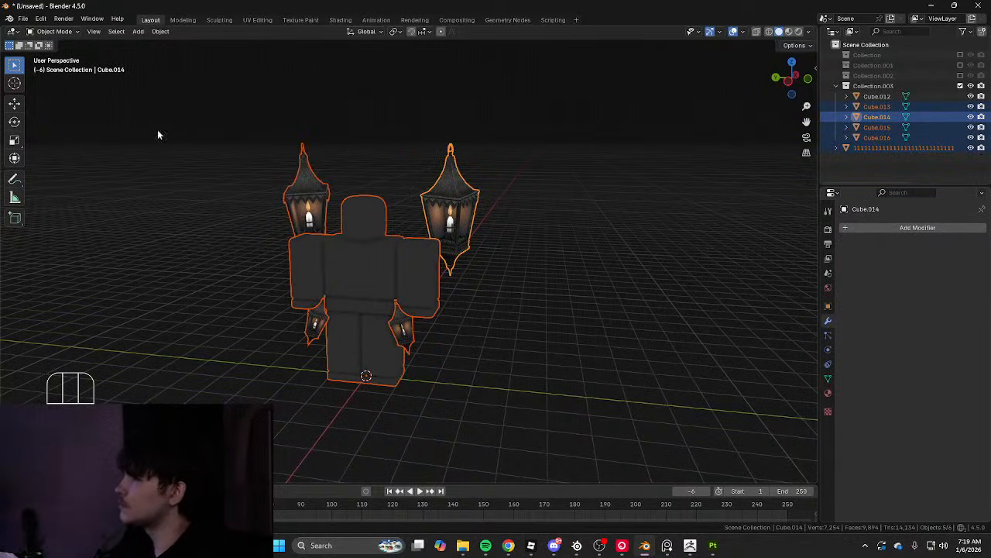
left_click(24, 19)
left_click(172, 267)
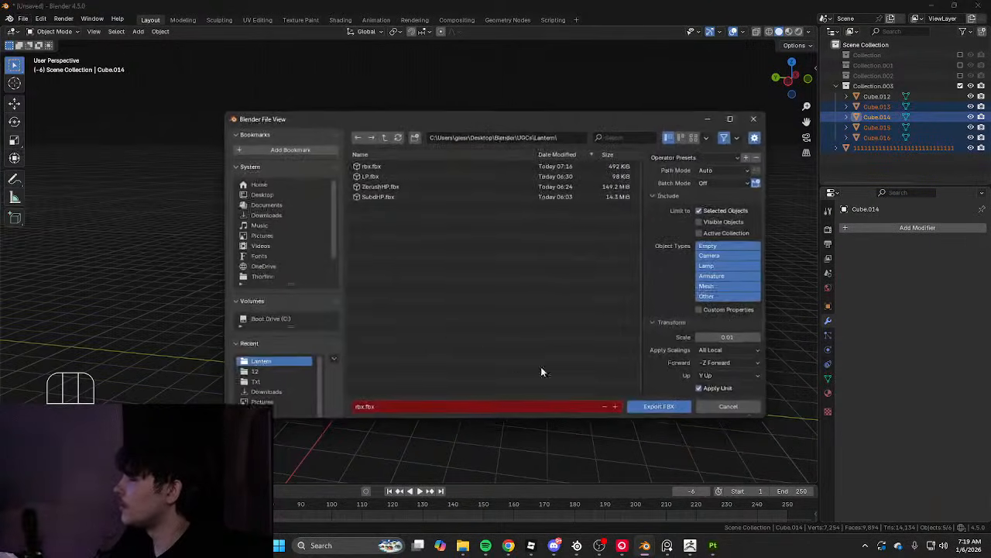
left_click(656, 406)
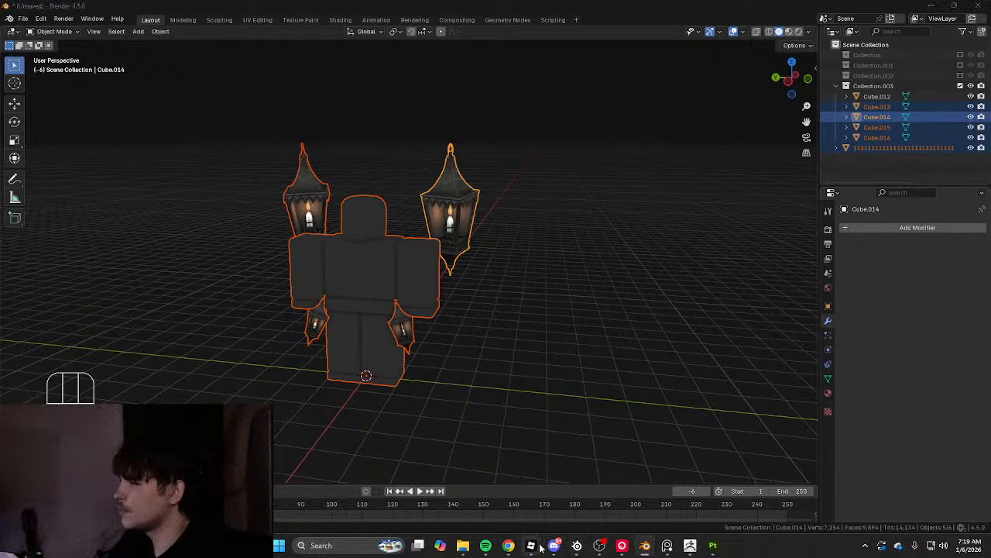
Switch to Roblox Studio and delete the old rig together with its lantern accessories
mouse_move(541, 547)
left_click(577, 488)
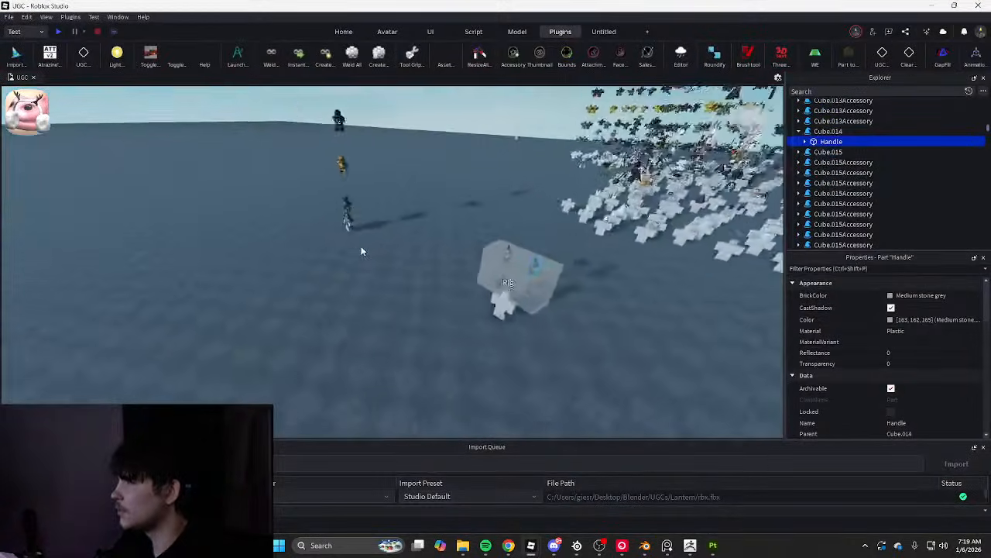
key("w")
key("d")
left_click_drag(338, 220, 447, 430)
key("s")
key("Delete")
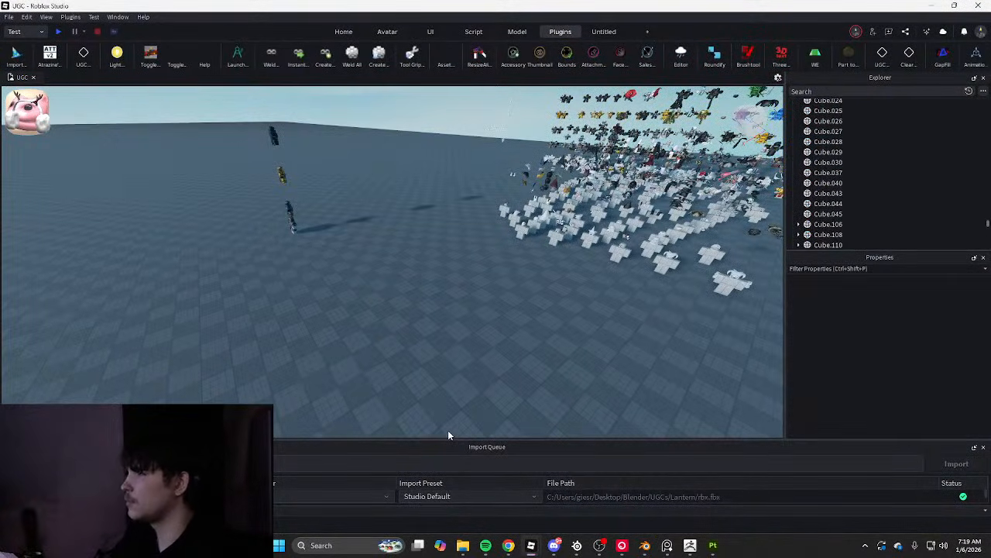
Import the re-exported rbx.fbx from the Lantern folder into the workspace with the Studio Default preset
left_click(345, 32)
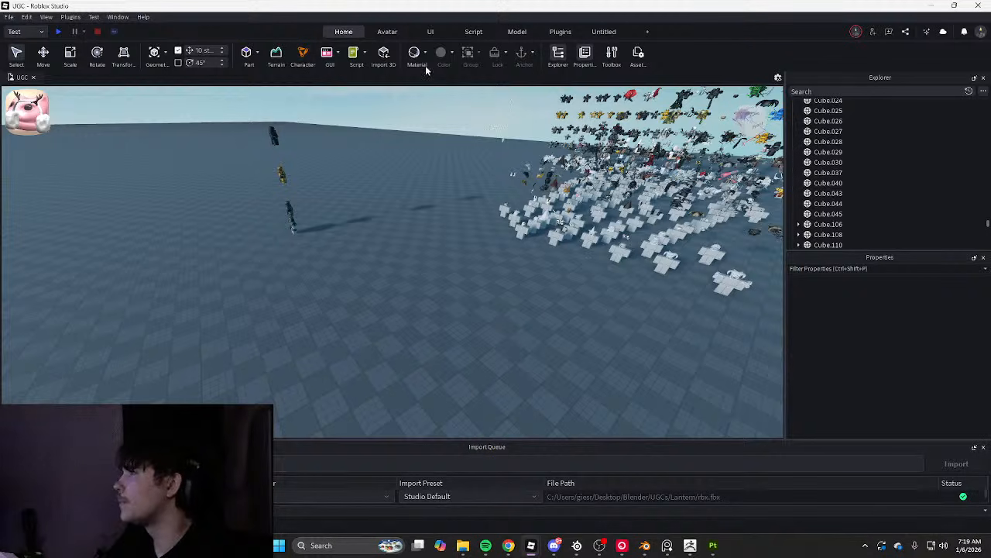
left_click(385, 55)
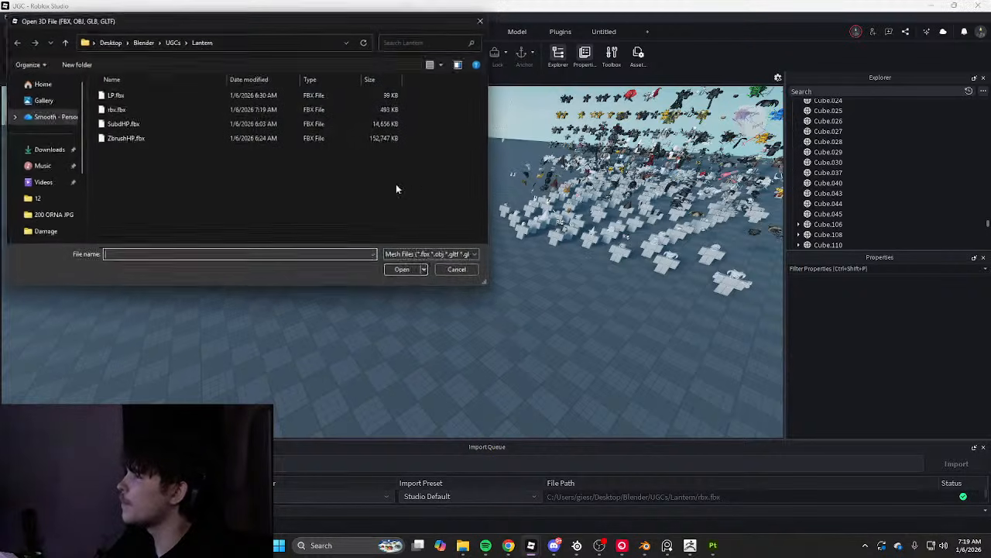
double_click(133, 112)
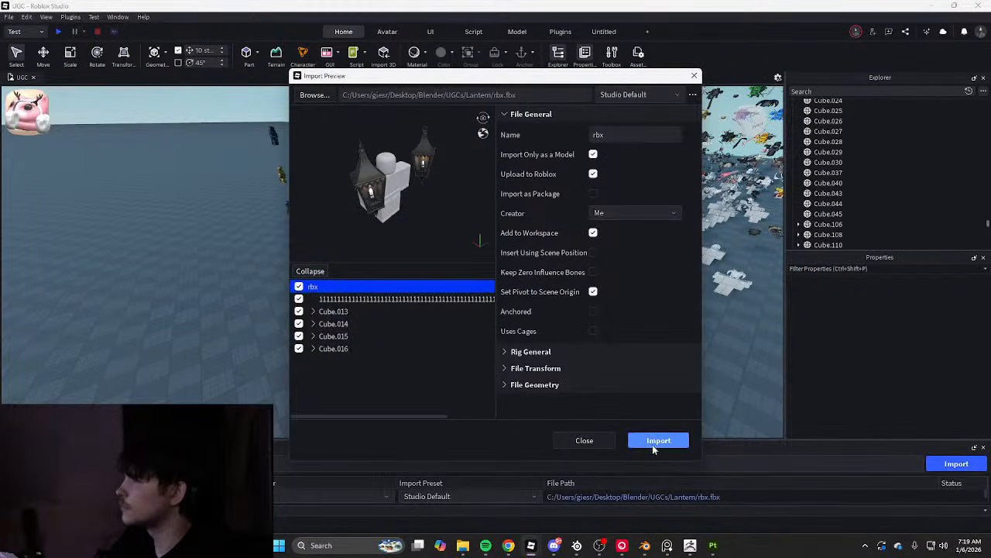
left_click(655, 443)
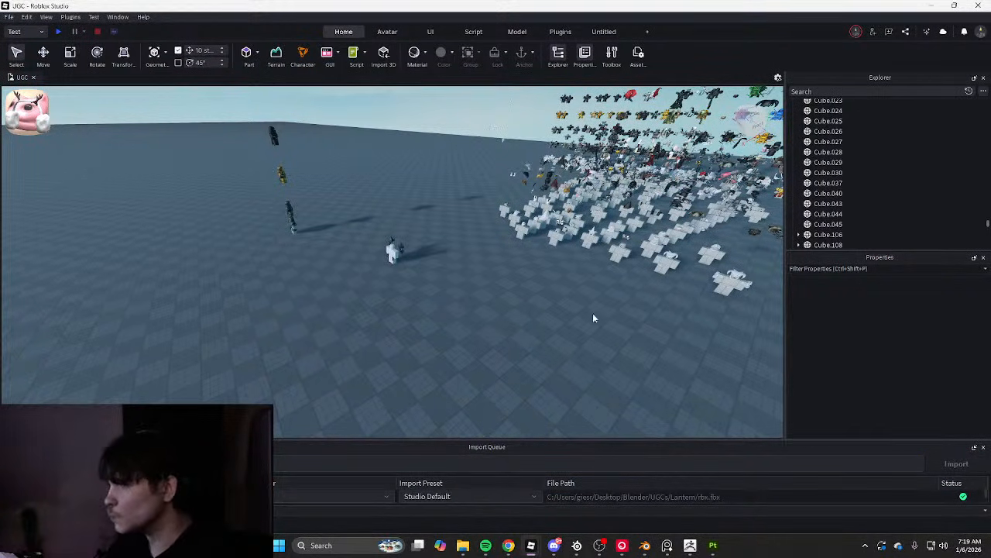
scroll(577, 289, "down", 3)
scroll(449, 308, "up", 6)
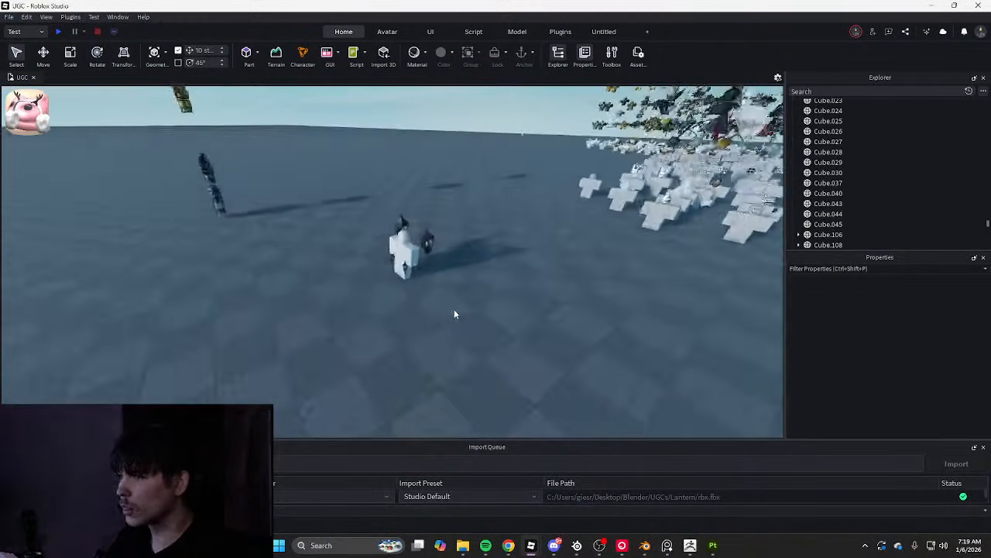
Bring one of the spare Rig characters over from the crowd and place it beside the imported body and lanterns
scroll(433, 286, "up", 6)
scroll(527, 287, "down", 2)
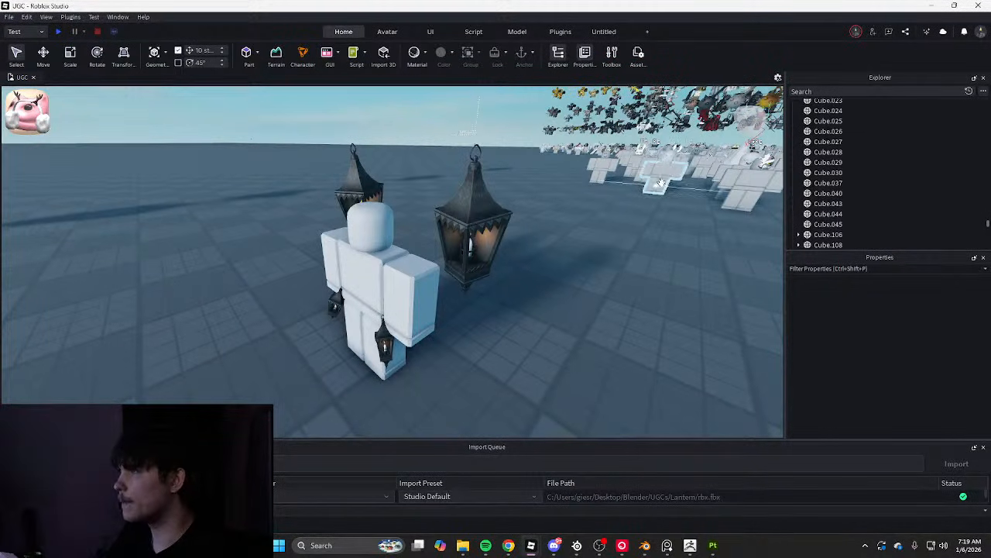
left_click_drag(660, 180, 560, 300)
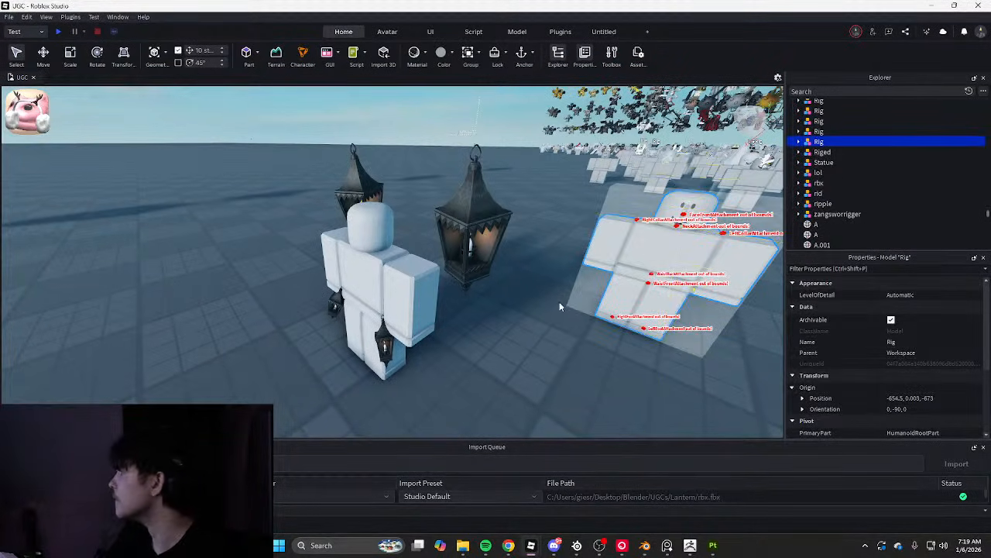
left_click(524, 361)
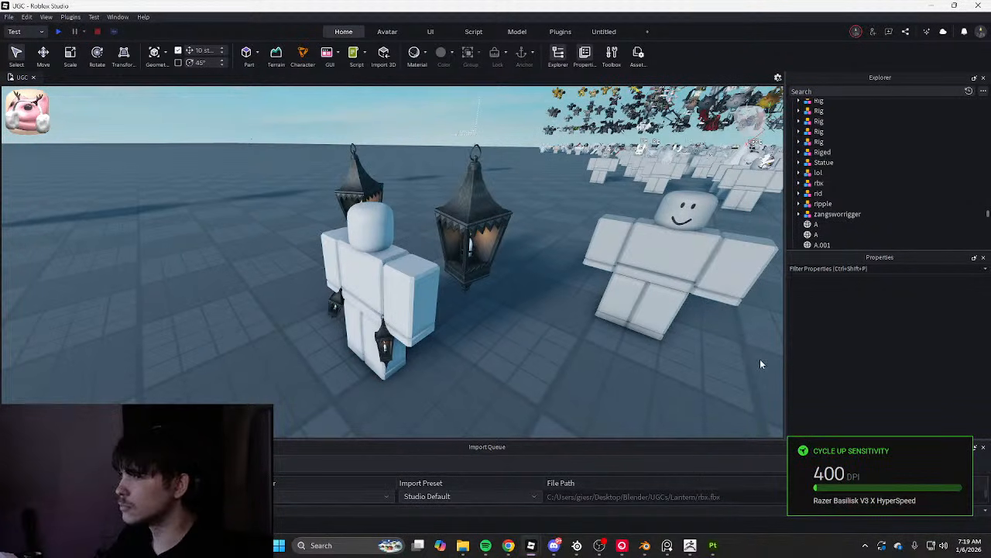
Ungroup the imported rbx model so the body and the lanterns become separate meshes
left_click(658, 287)
left_click(505, 343)
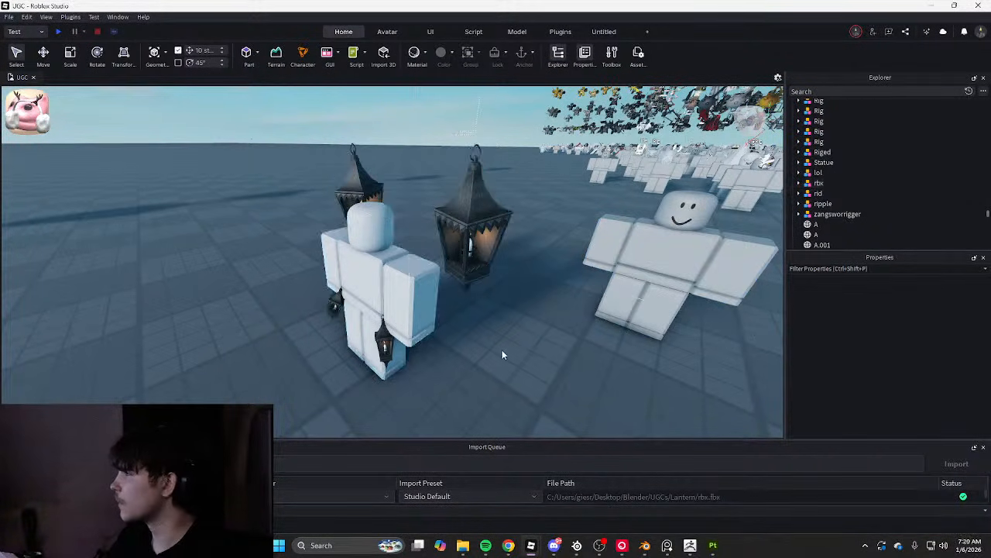
left_click(398, 279)
key("ctrl+u")
left_click(522, 347)
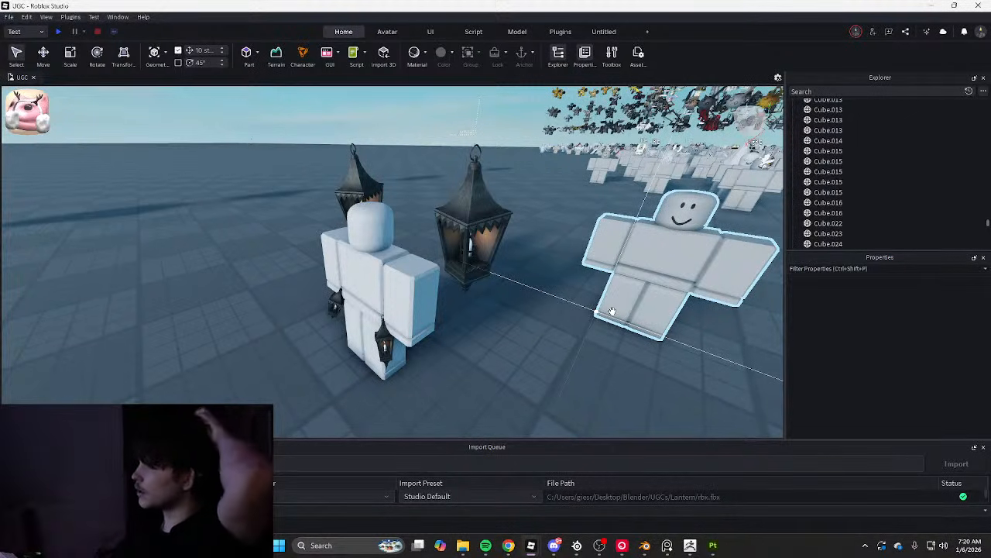
left_click(376, 295)
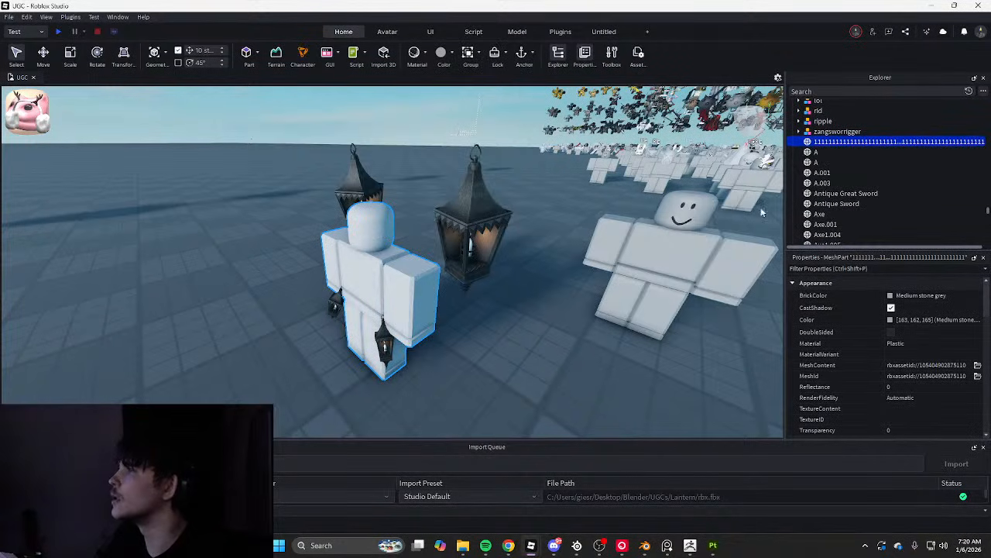
left_click(602, 326)
left_click(416, 283)
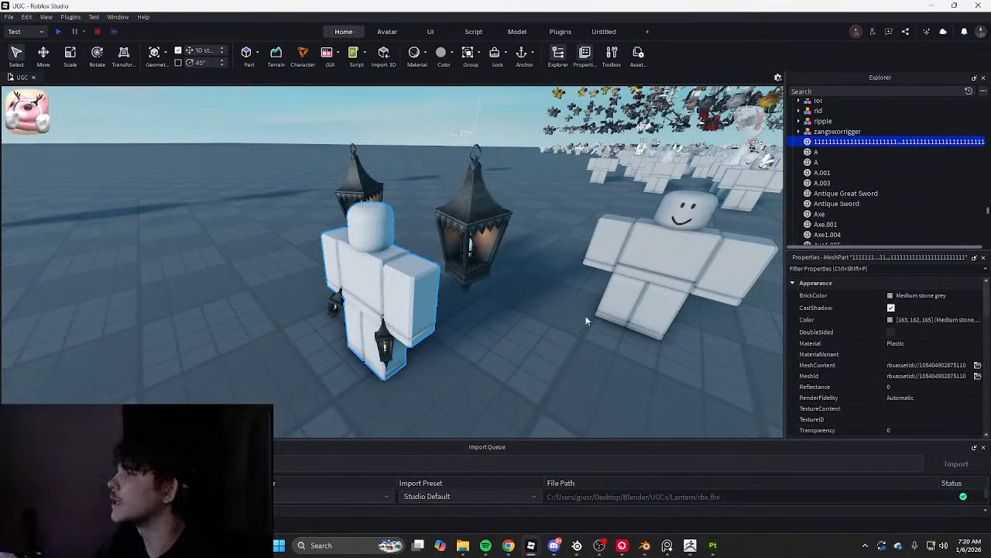
left_click(560, 348)
left_click(403, 287)
left_click(525, 324)
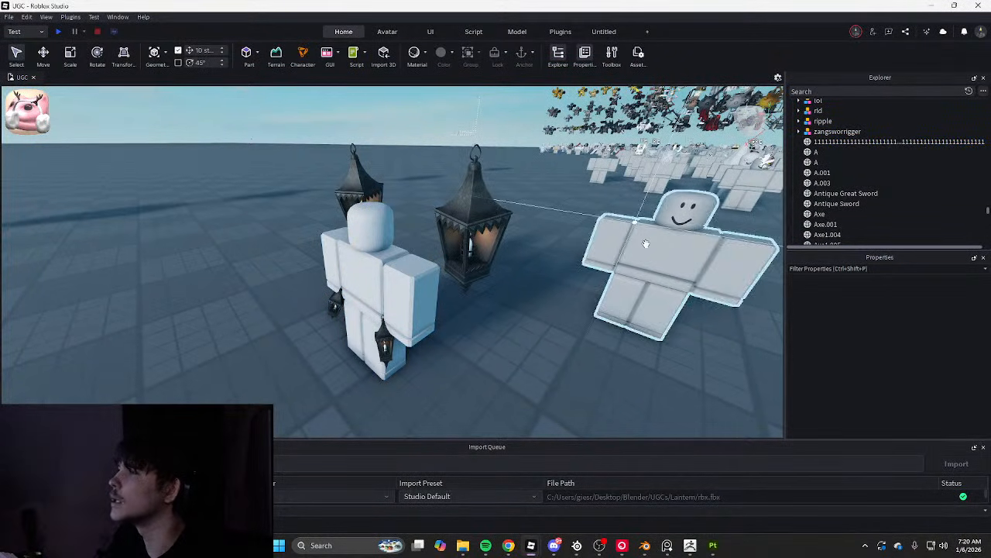
left_click(646, 243)
left_click(530, 339)
Copy the imported body mesh's position onto the Rig, setting it to -645.955, 2.551, -667.466
left_click(405, 296)
left_click(553, 348)
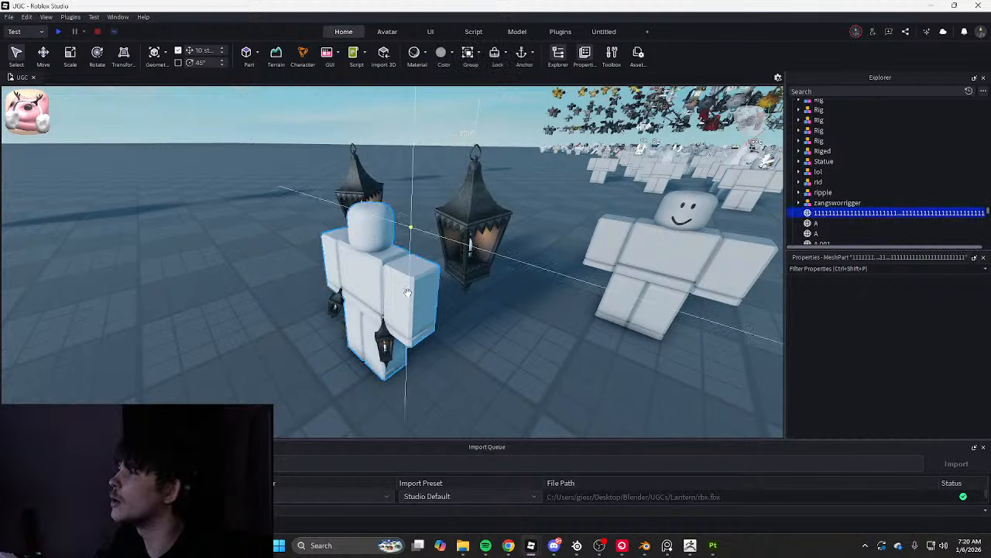
scroll(915, 338, "down", 4)
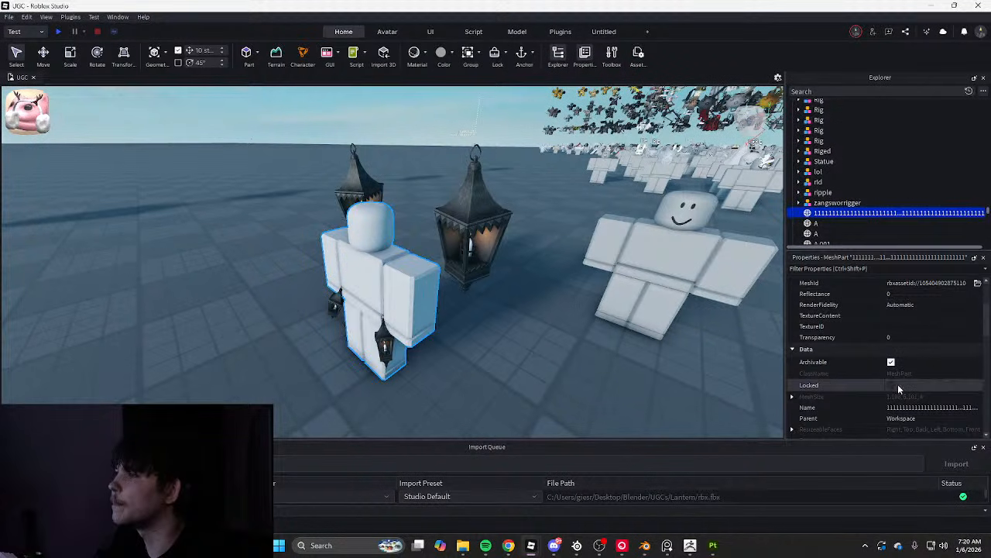
scroll(897, 384, "down", 3)
left_click(736, 310)
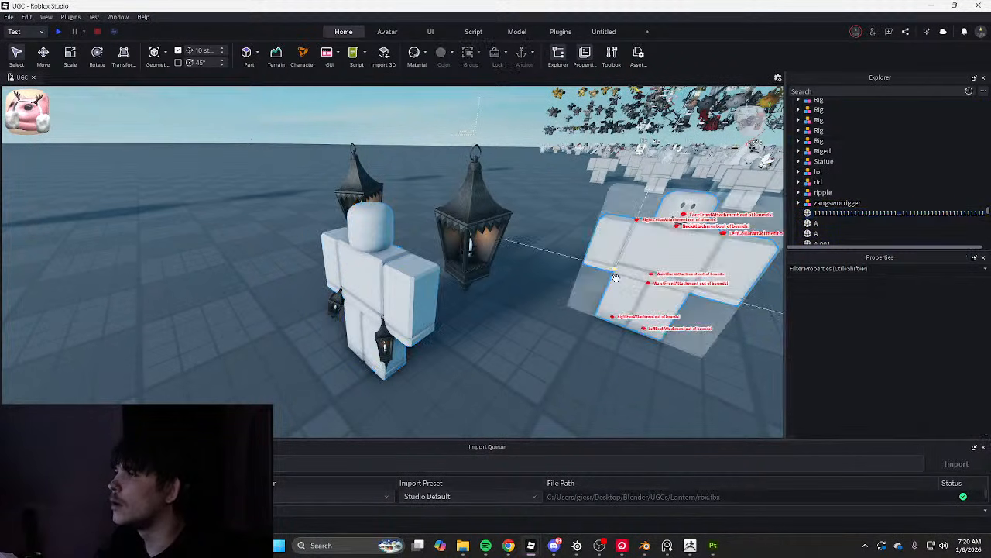
type("-645.955, 2.551, -667.466")
key("Return")
Move the Rig straight down by 2.551 so that it lines up with the imported body
right_click_drag(468, 239, 463, 226)
key("ctrl+2")
left_click_drag(372, 238, 377, 351)
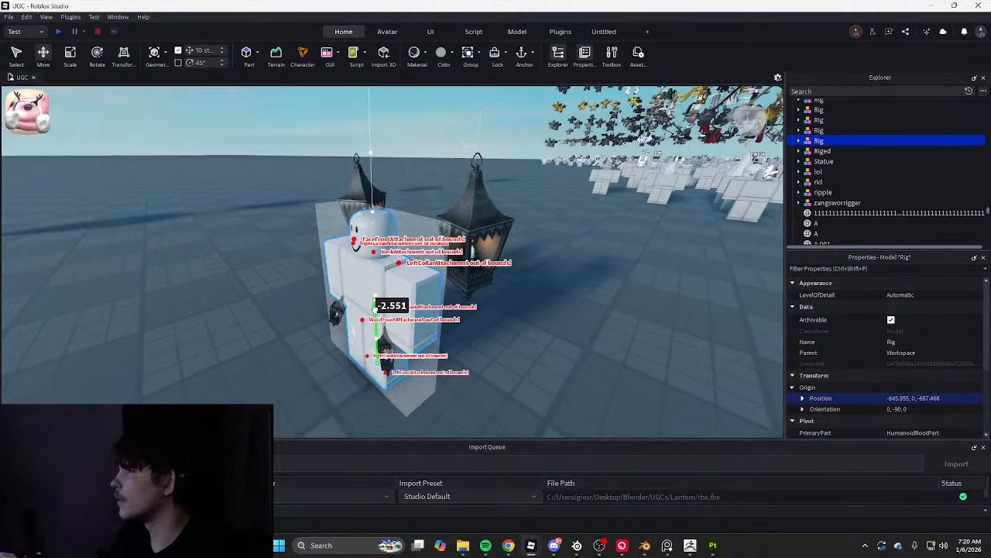
left_click(460, 319)
Delete the imported body mesh that overlaps the Rig, keeping the lanterns
key("d")
right_click_drag(513, 305, 494, 280)
key("w")
left_click(518, 397)
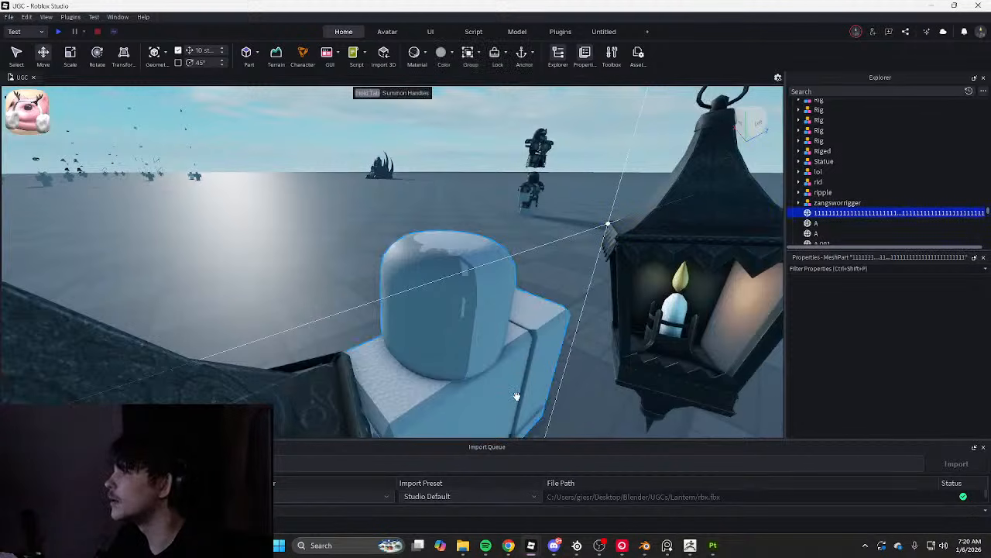
key("Delete")
Examine the Rig and the placement of the four lanterns around it from the front and up close
key("a")
right_click_drag(452, 351, 496, 303)
key("w")
key("s")
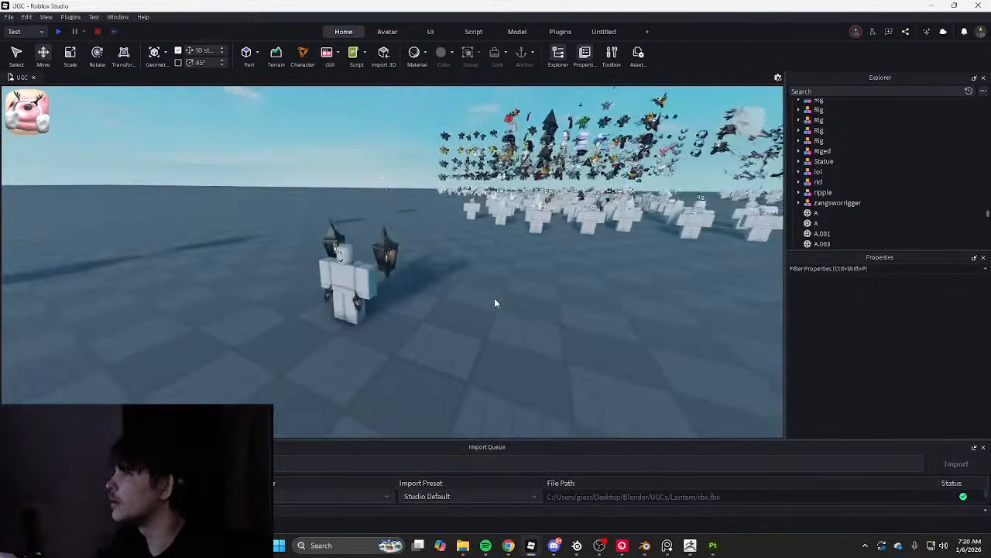
key("w")
key("a")
key("w")
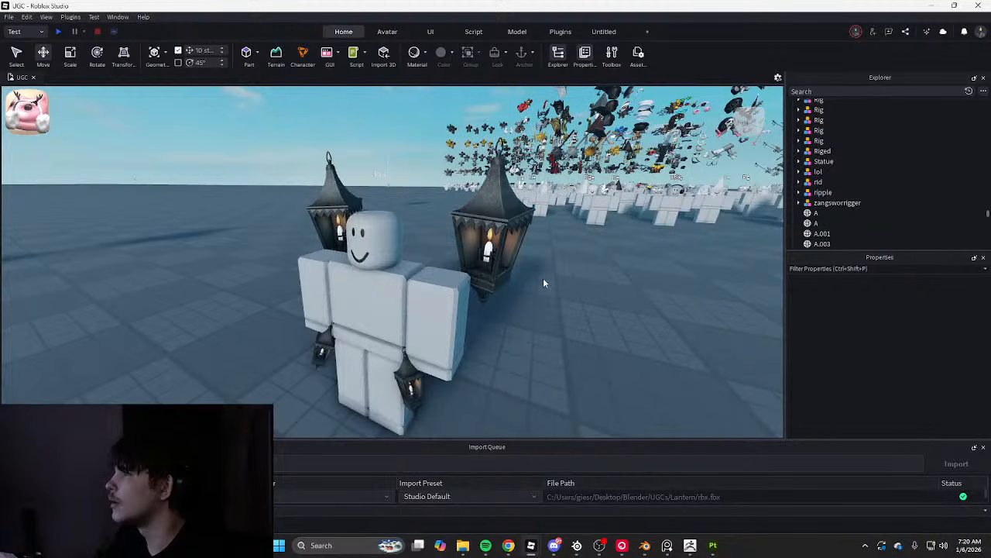
scroll(541, 273, "up", 3)
right_click_drag(542, 272, 538, 260)
key("s")
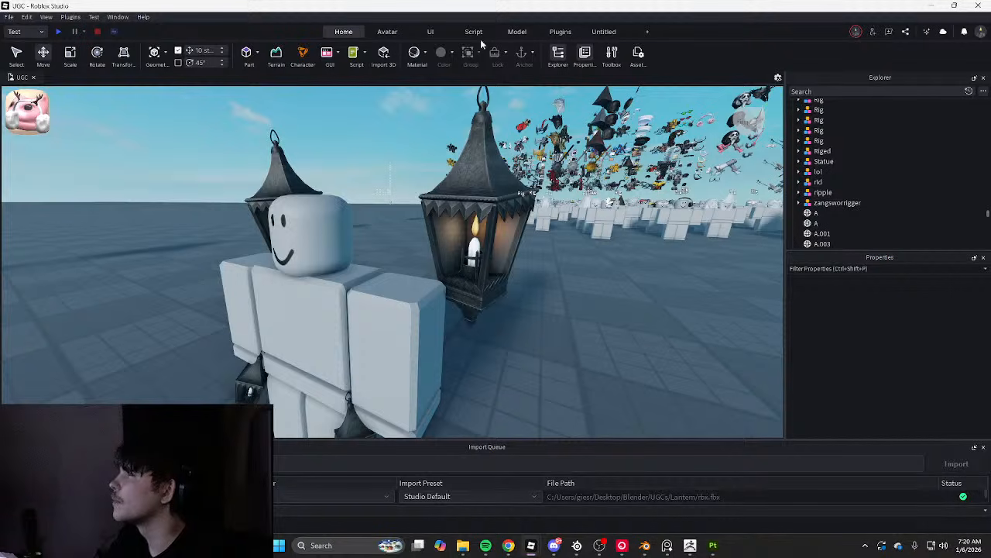
Open the Accessory Maker plugin
left_click(346, 32)
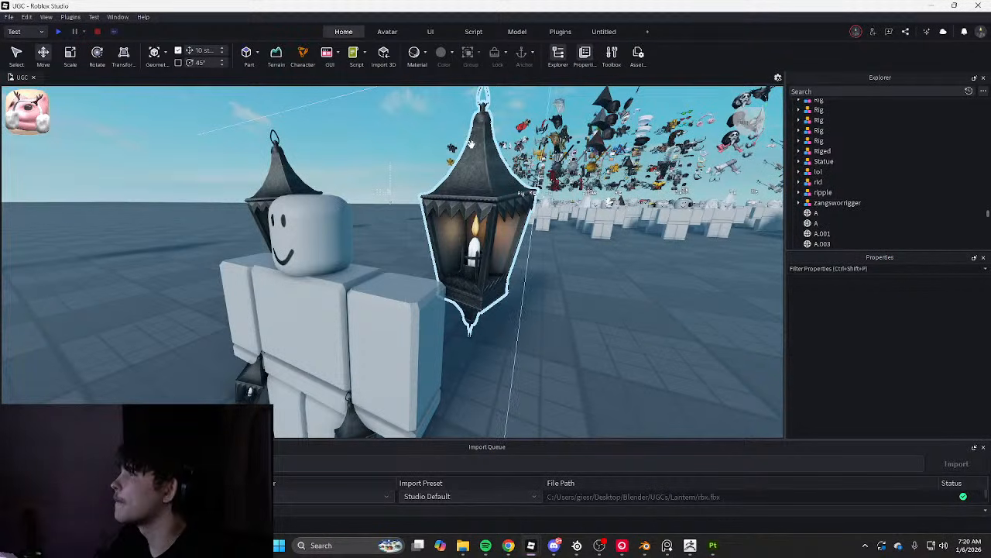
left_click(517, 31)
left_click(474, 32)
left_click(567, 32)
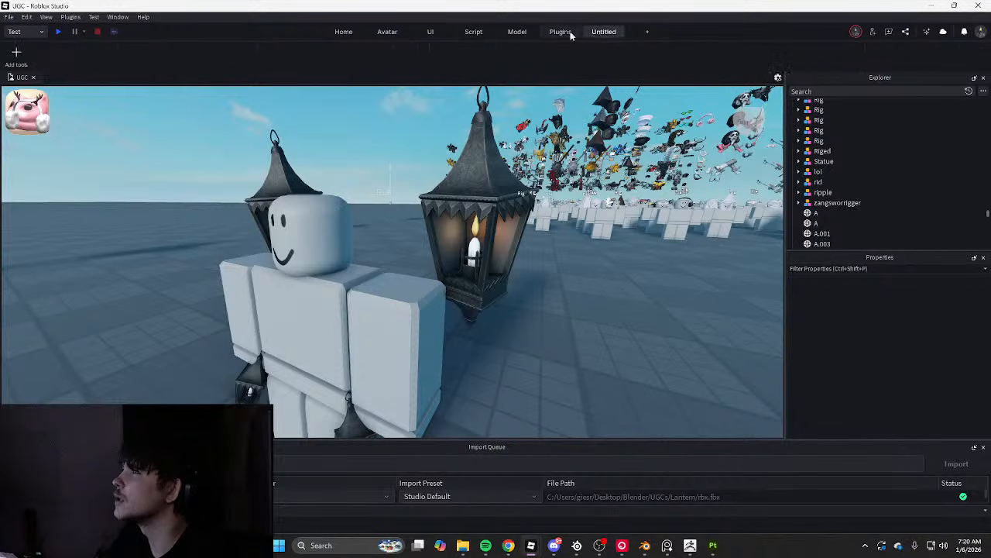
left_click(512, 54)
Convert the large lantern Cube.014 into a Body (Back) accessory for the Rig, exported as SpecialMesh
left_click(476, 167)
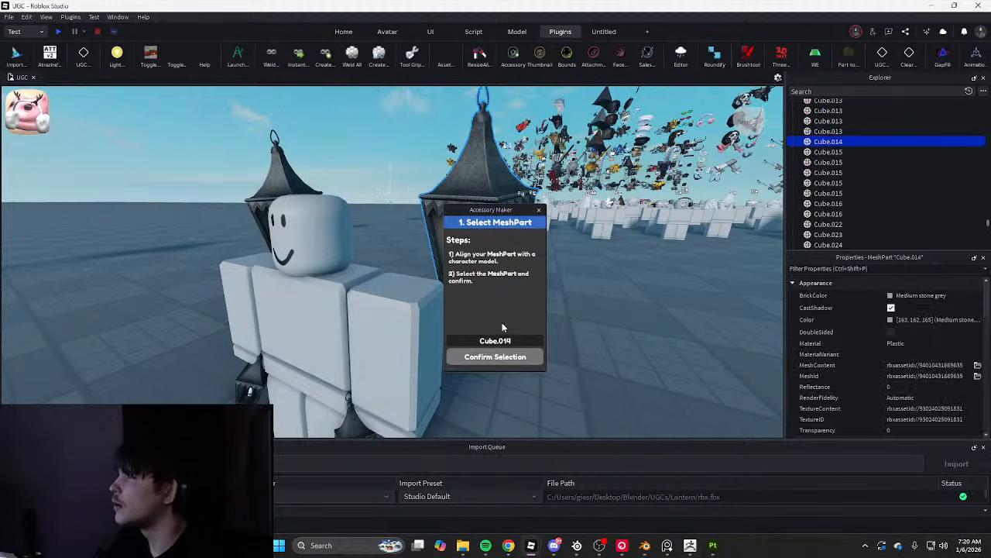
left_click(430, 348)
left_click(509, 361)
left_click(419, 344)
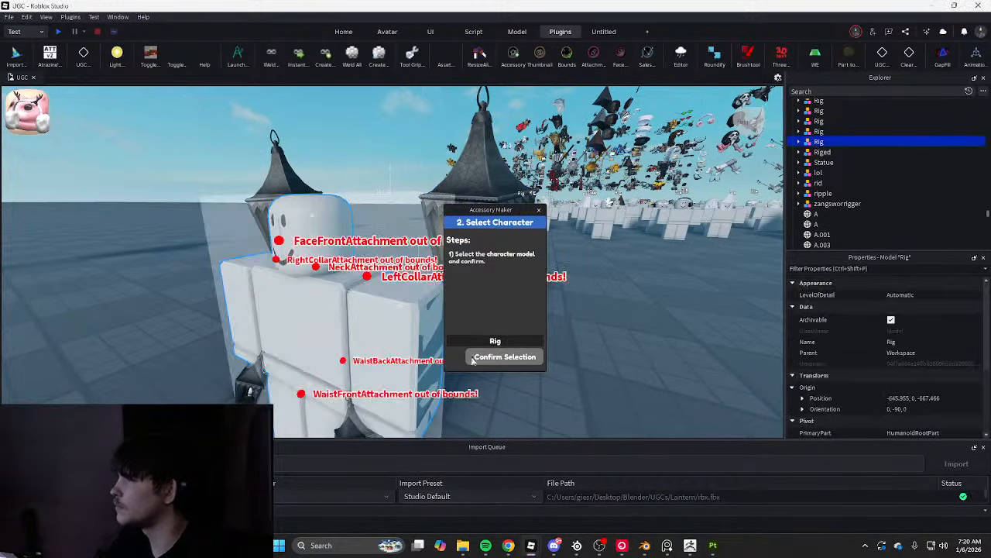
left_click(476, 359)
scroll(491, 332, "down", 5)
left_click(495, 302)
left_click(506, 358)
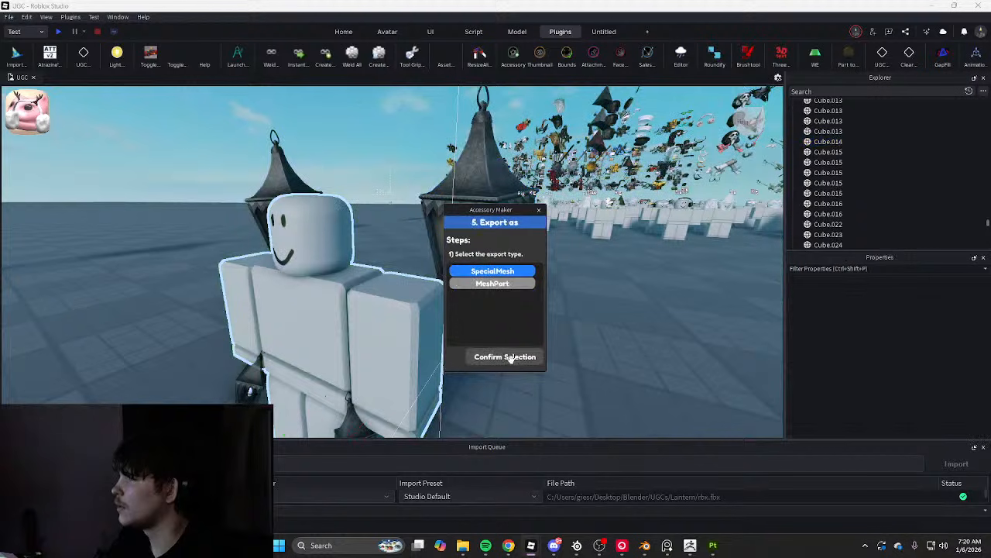
left_click(511, 356)
Convert the other large lantern, Cube.013, into a Body (Back) accessory for the Rig
left_click(278, 180)
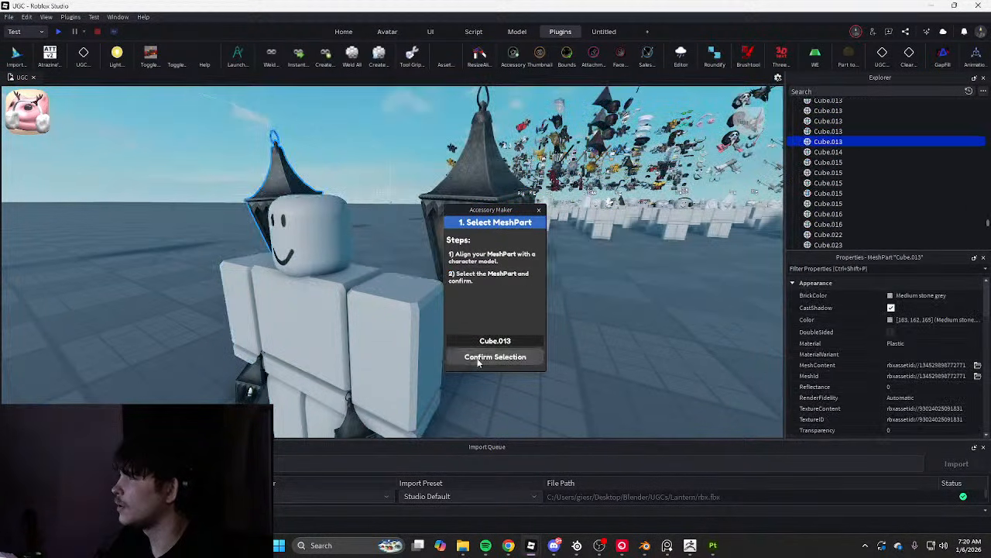
left_click(477, 361)
left_click(390, 332)
left_click(491, 356)
left_click(383, 322)
left_click(505, 357)
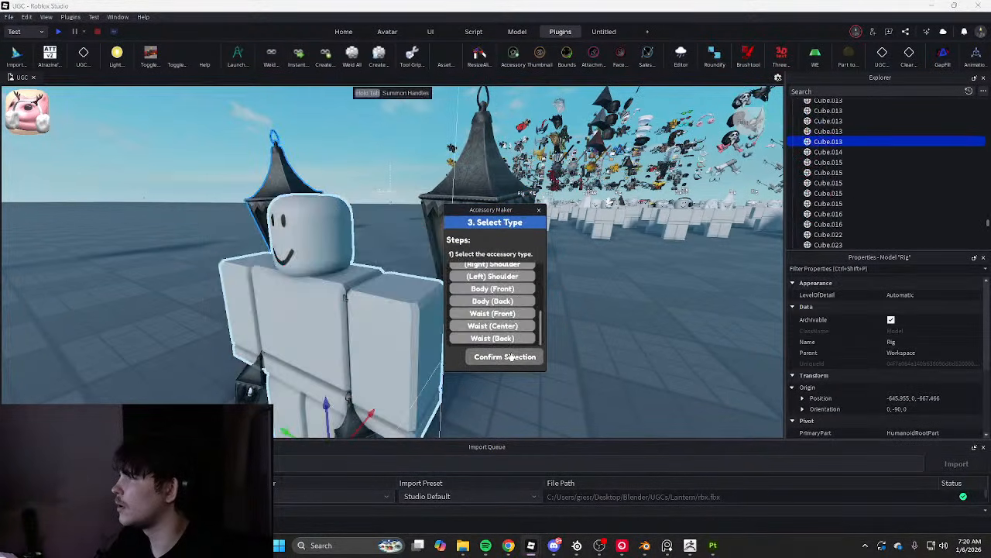
left_click(493, 306)
left_click(509, 357)
left_click(510, 357)
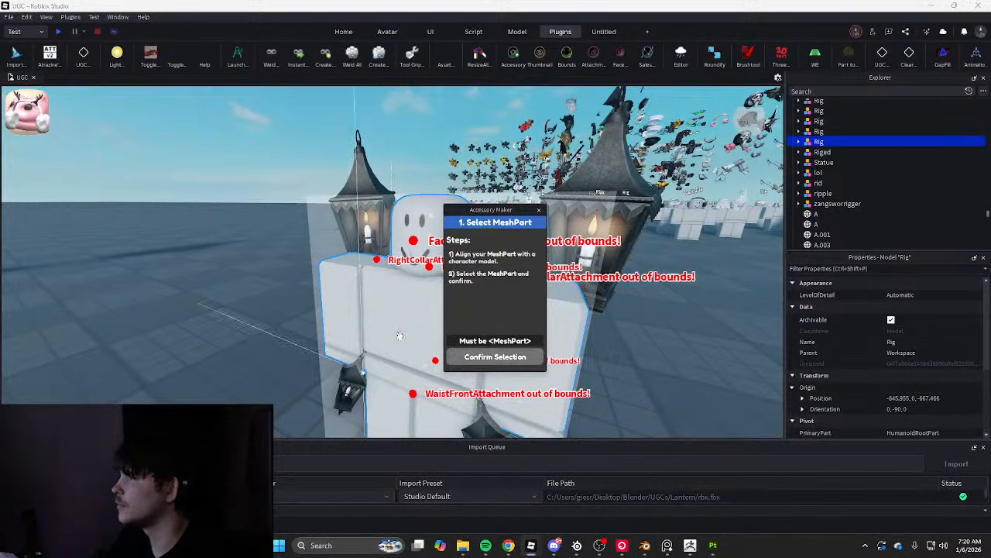
Convert the small hip lantern Cube.016 into a Waist (Center) accessory for the Rig
scroll(380, 307, "down", 5)
scroll(375, 310, "up", 7)
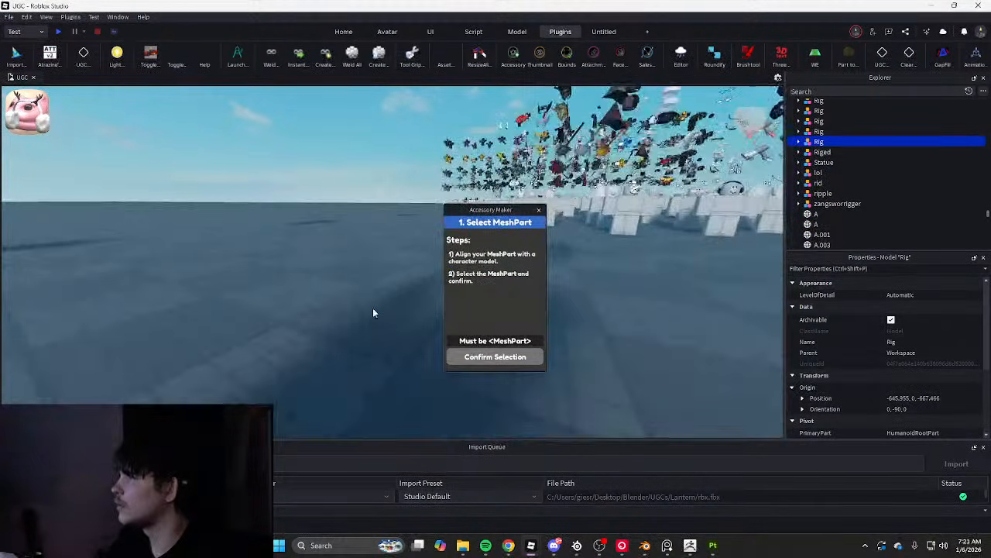
scroll(375, 312, "down", 2)
right_click_drag(377, 304, 364, 306)
left_click(364, 314)
left_click(499, 356)
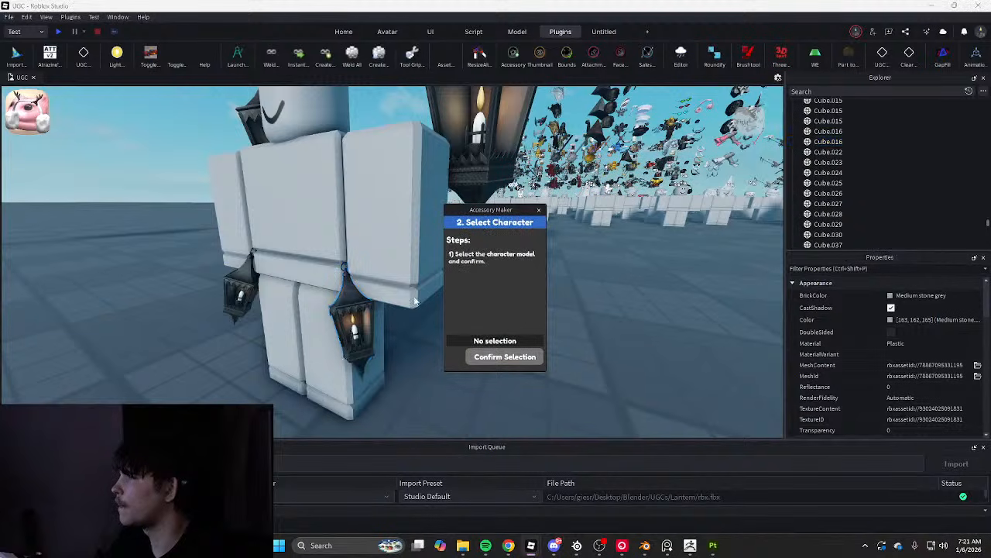
left_click(413, 295)
left_click(500, 357)
left_click(492, 324)
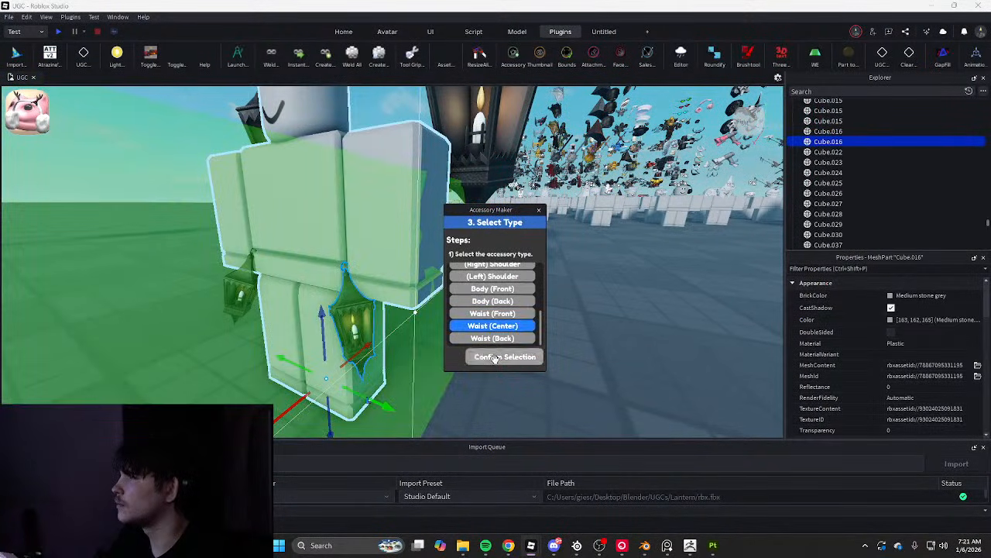
left_click(494, 357)
Convert the small hip lantern Cube.015 into a Waist (Center) accessory exported as SpecialMesh, and close the Accessory Maker
left_click(346, 324)
left_click(499, 356)
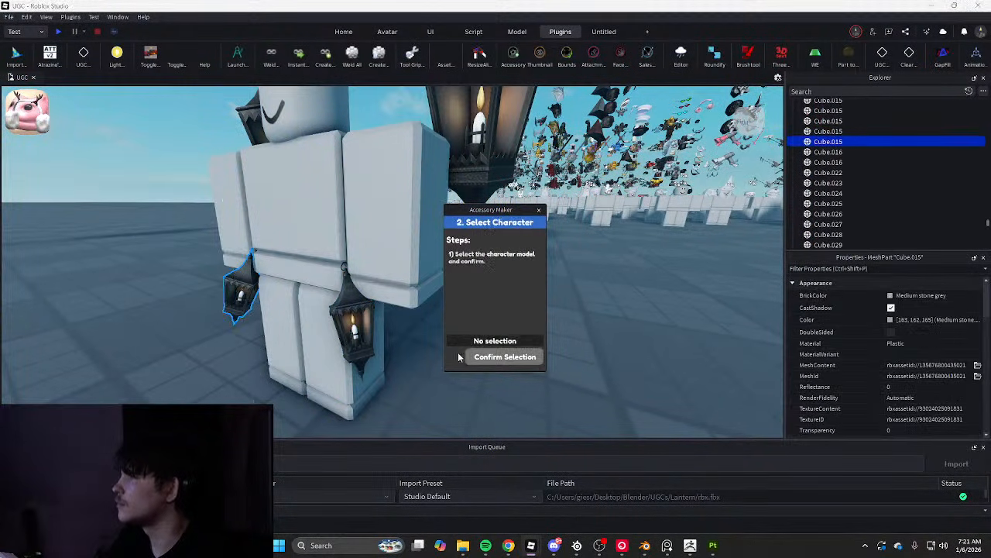
left_click(349, 271)
left_click(505, 356)
left_click(493, 328)
left_click(500, 357)
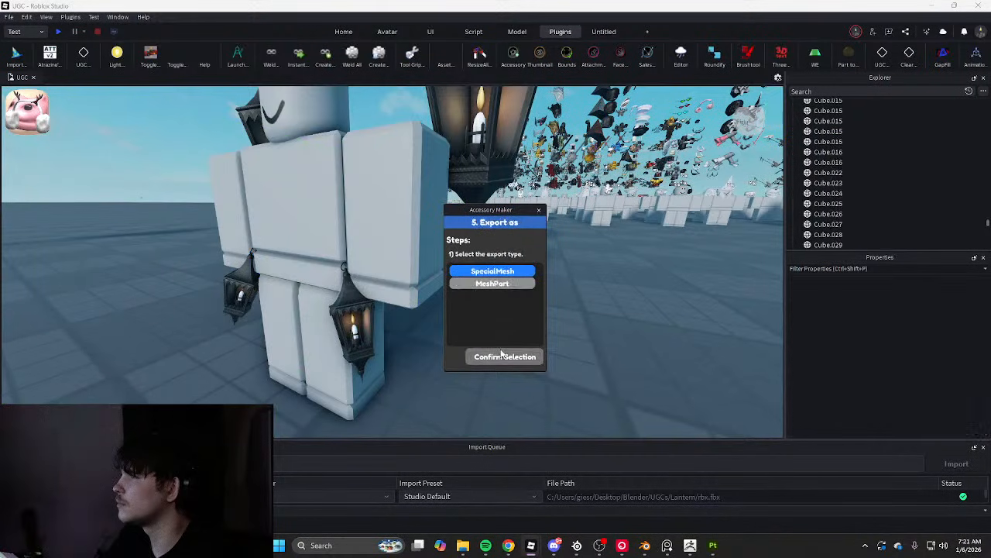
left_click(499, 356)
left_click(539, 211)
Examine the newly created lantern accessories above the Rig and check which accessory each handle belongs to
left_click(506, 266)
key("e")
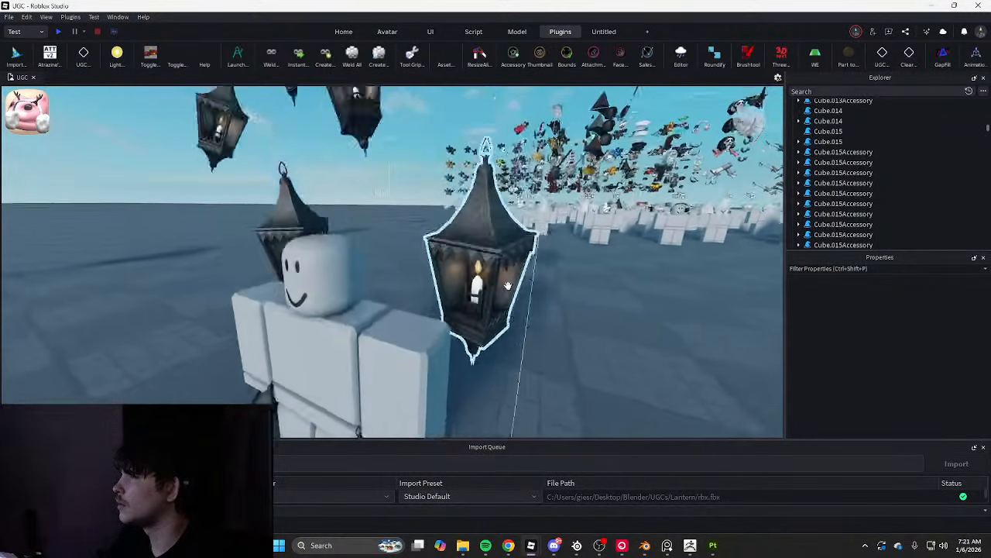
key("s")
left_click(466, 276)
key("e")
key("w")
right_click_drag(533, 303, 538, 333)
key("s")
key("d")
key("s")
left_click(538, 334)
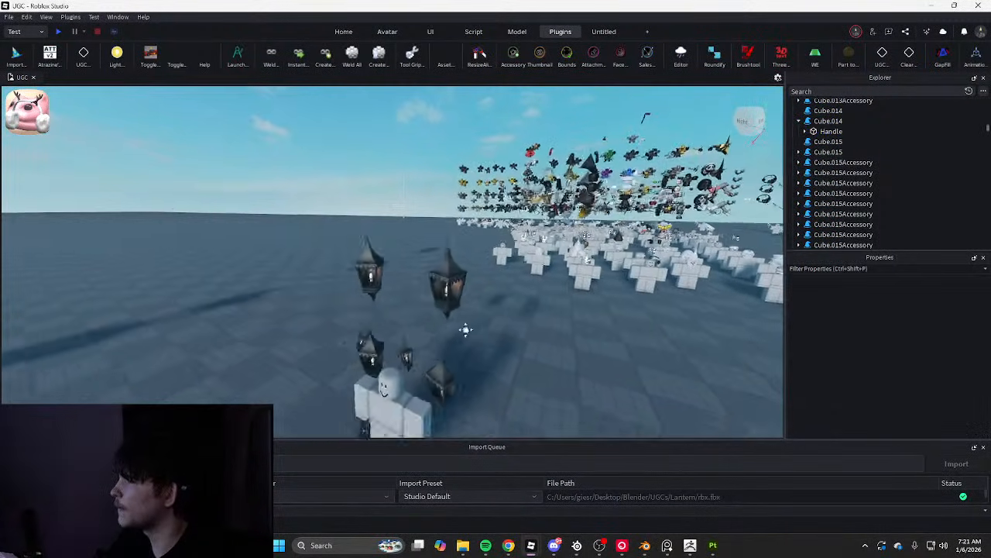
key("q")
key("e")
key("w")
key("e")
key("a")
left_click(399, 312)
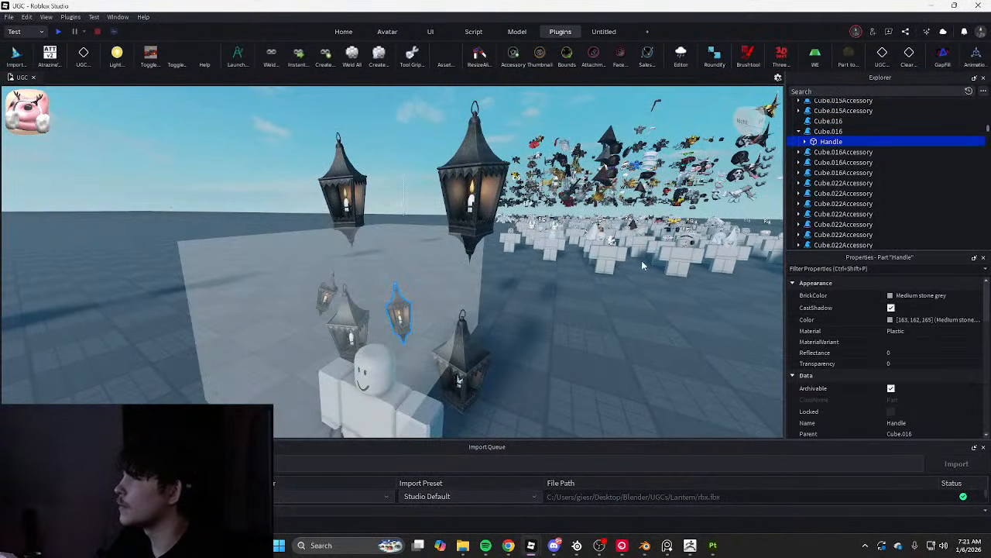
left_click(571, 308)
key("s")
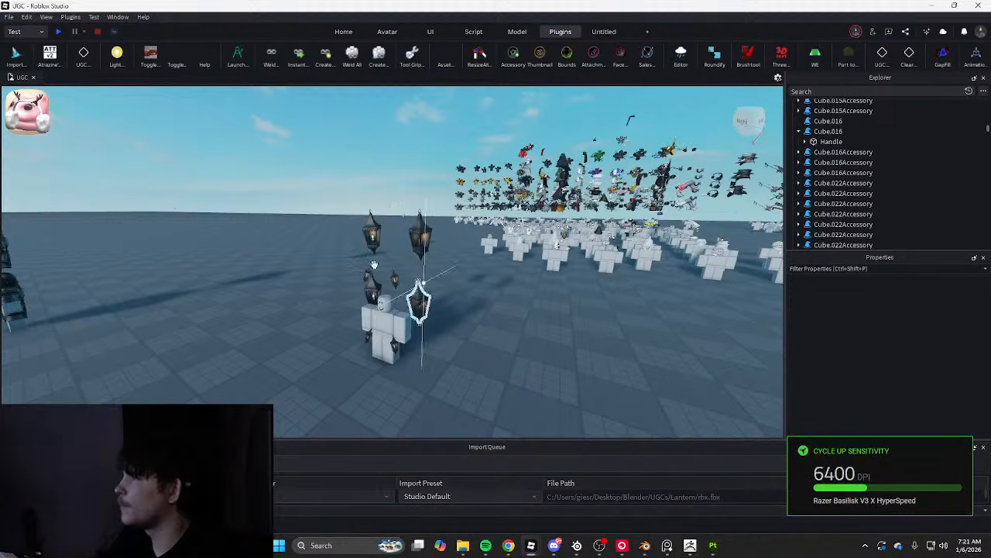
key("w")
key("e")
Select the large lantern accessory Cube.014 and open it in the Thumbnail Maker
left_click(435, 257)
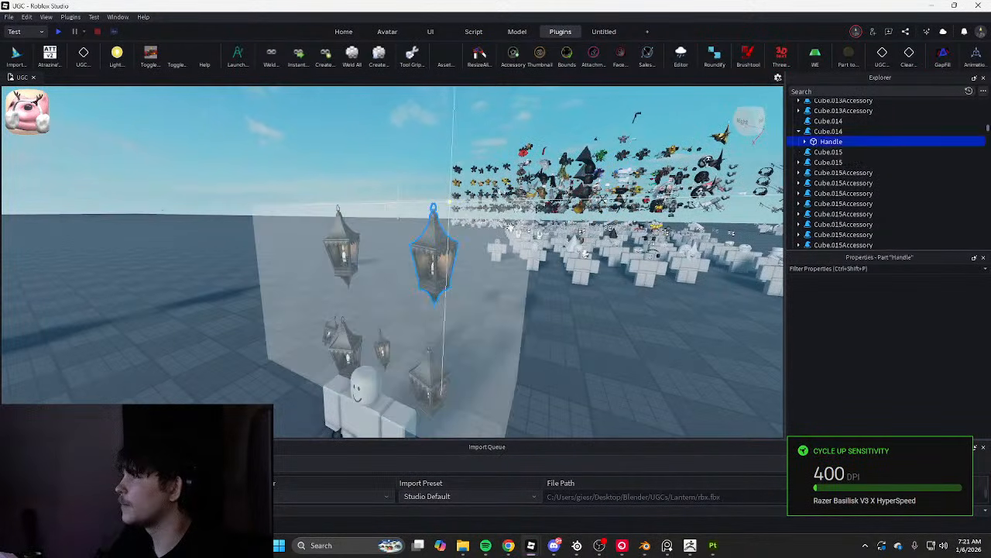
left_click(835, 132)
left_click(540, 54)
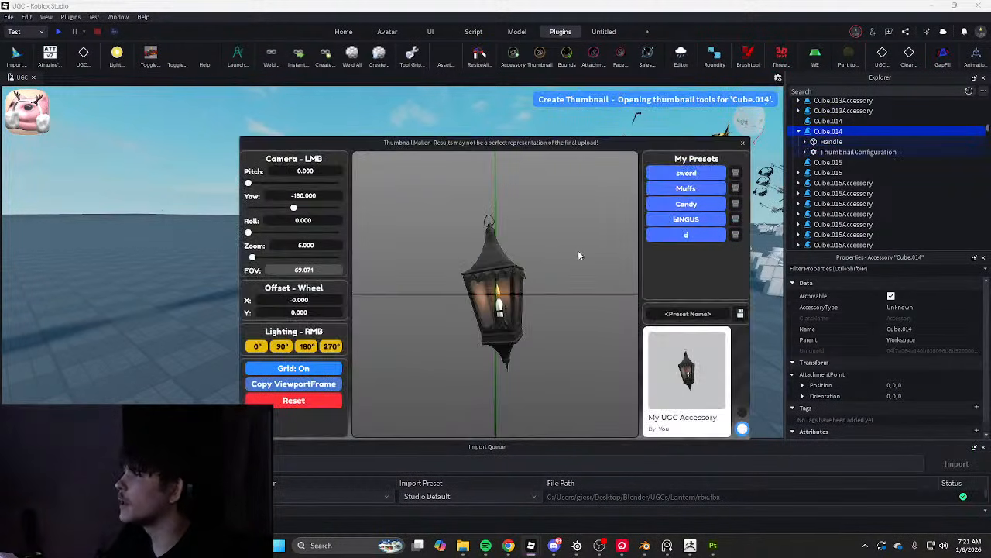
Try framing the large lantern at zoom 100 with different camera angles and rolls, previewing it on the dark item card
left_click_drag(328, 257, 564, 290)
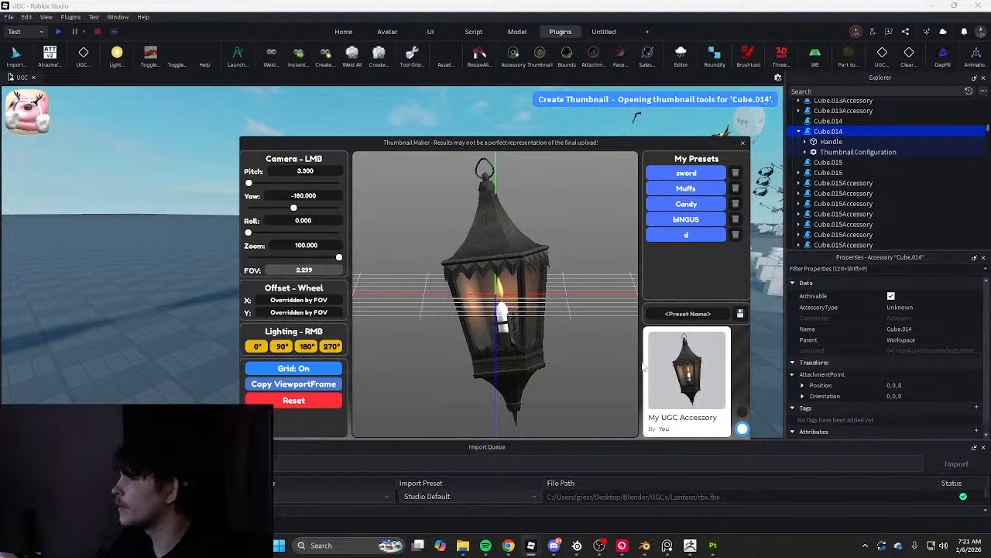
left_click(740, 412)
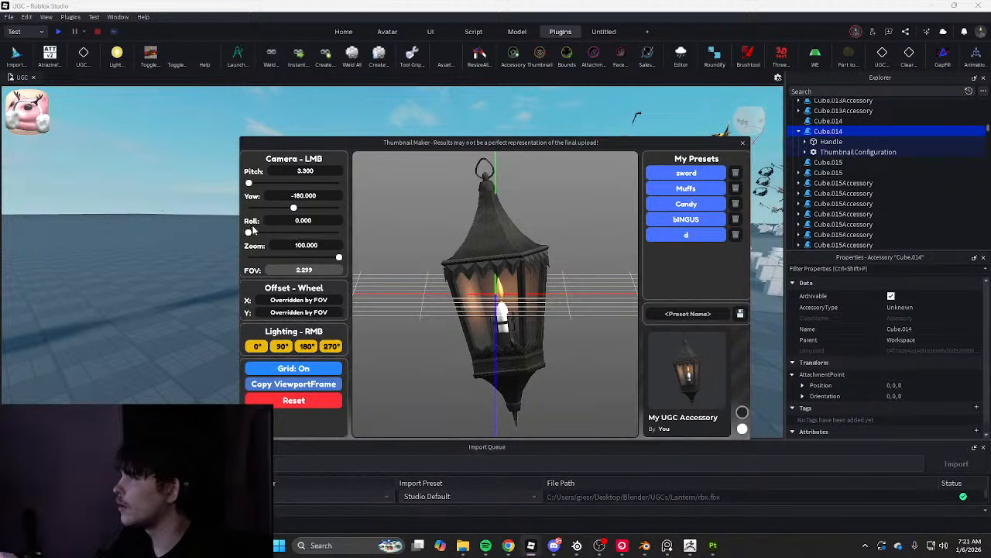
left_click_drag(248, 231, 261, 232)
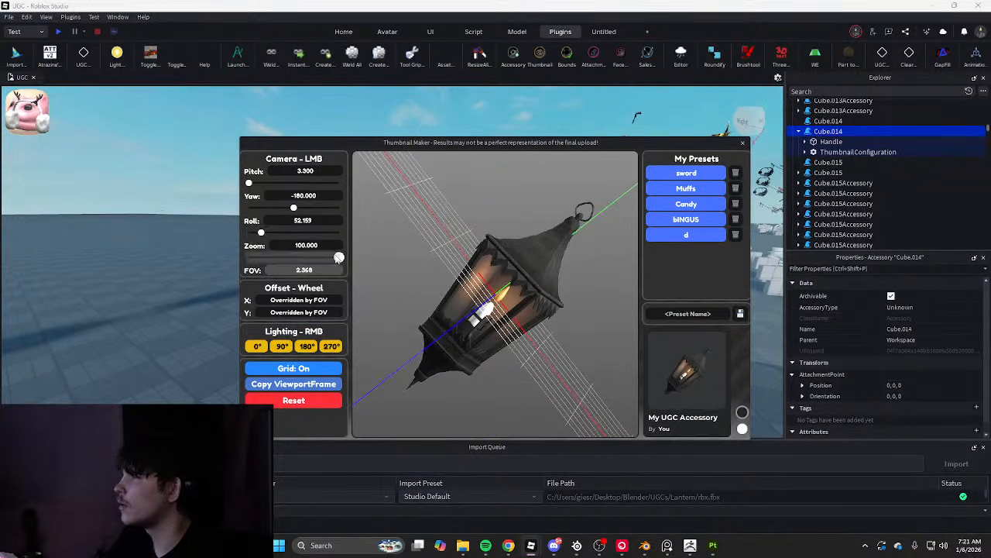
left_click_drag(533, 294, 531, 292)
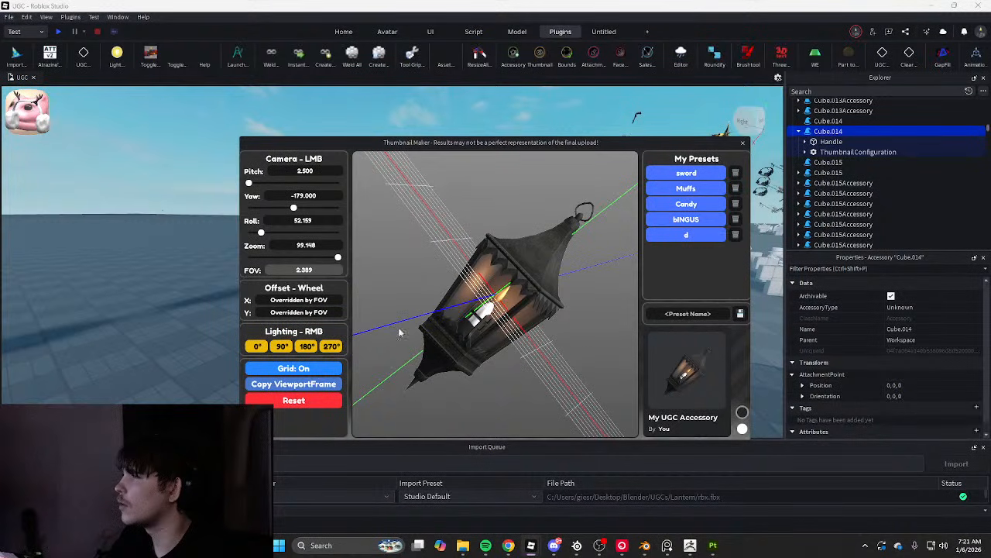
scroll(518, 324, "down", 3)
scroll(588, 326, "up", 2)
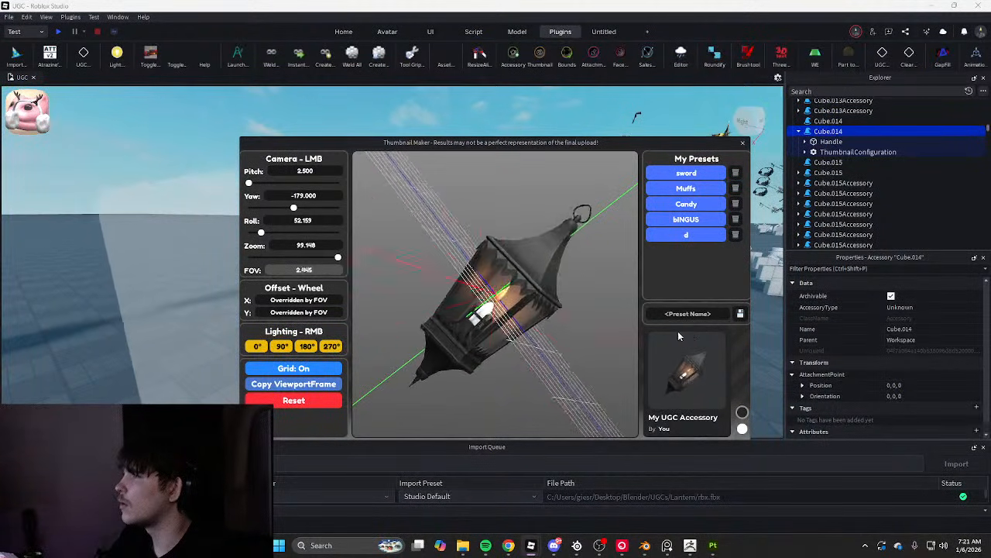
left_click_drag(548, 314, 380, 268)
mouse_move(261, 232)
left_mouse_down()
mouse_move(343, 231)
mouse_move(249, 233)
left_mouse_up()
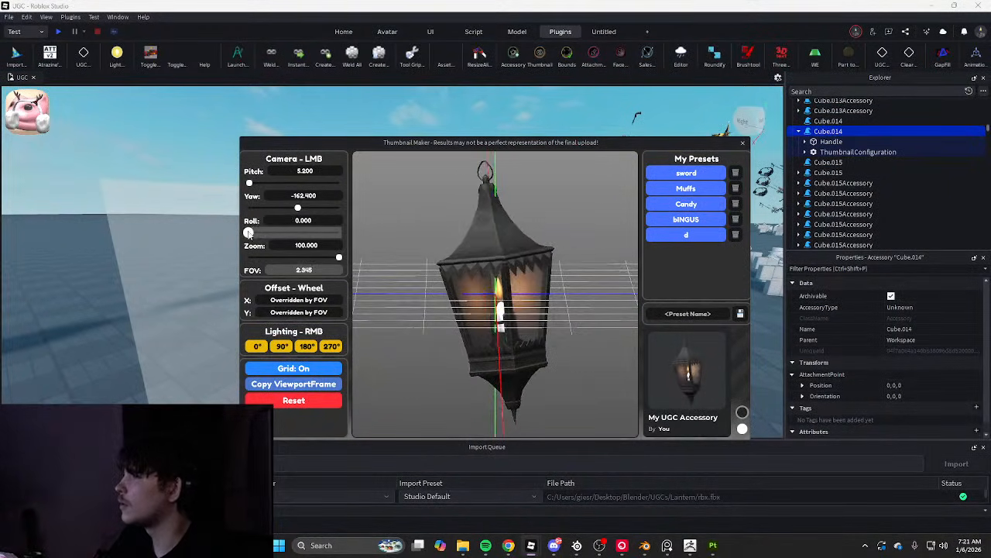
Switch to Substance 3D Painter and examine the lantern's textured model and its UV texture layout
left_click(714, 545)
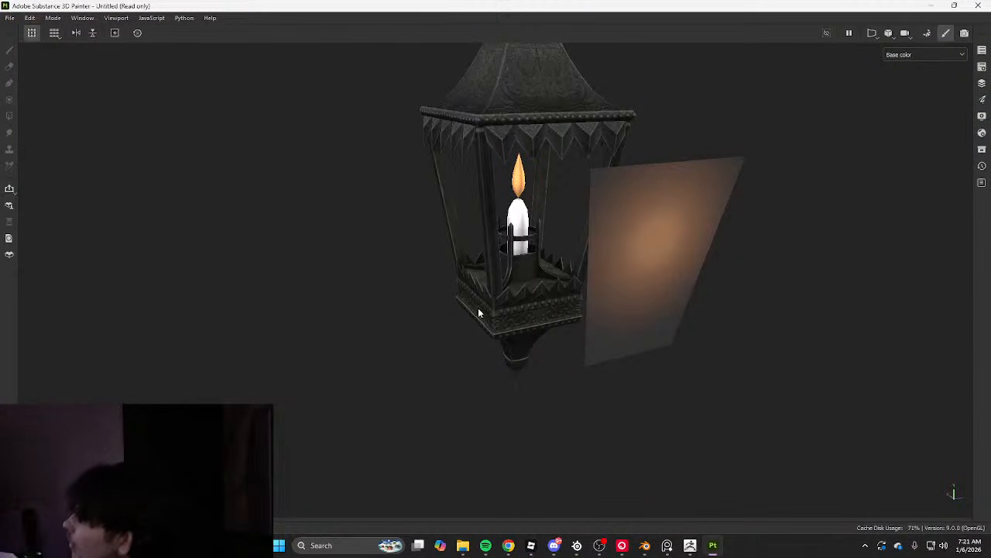
scroll(479, 300, "up", 4)
scroll(485, 295, "down", 3)
key("F3")
scroll(512, 268, "down", 4)
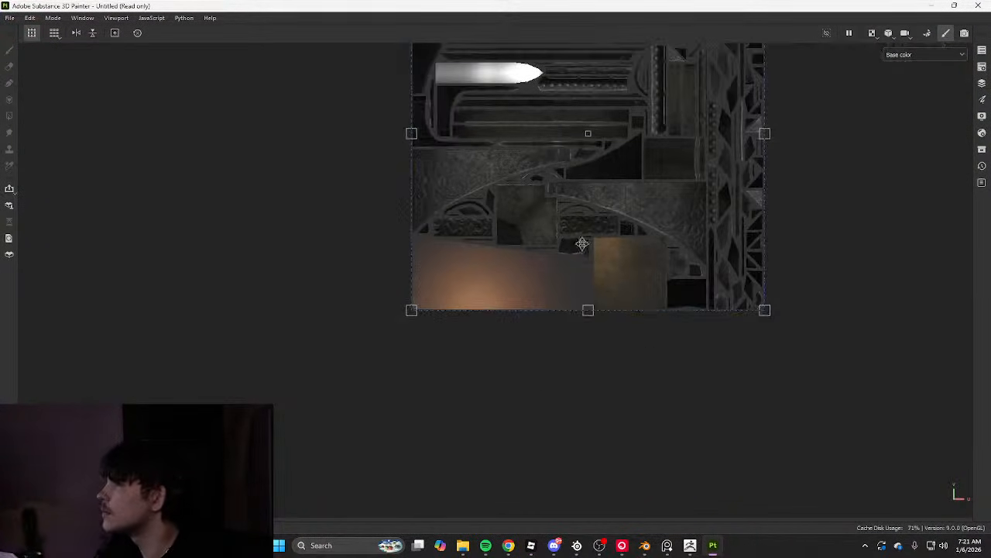
middle_click_drag(592, 141, 556, 272, "alt")
scroll(533, 245, "up", 4)
scroll(531, 238, "up", 3)
scroll(498, 235, "down", 3)
middle_click_drag(564, 357, 517, 313, "alt")
key("F2")
key("Tab")
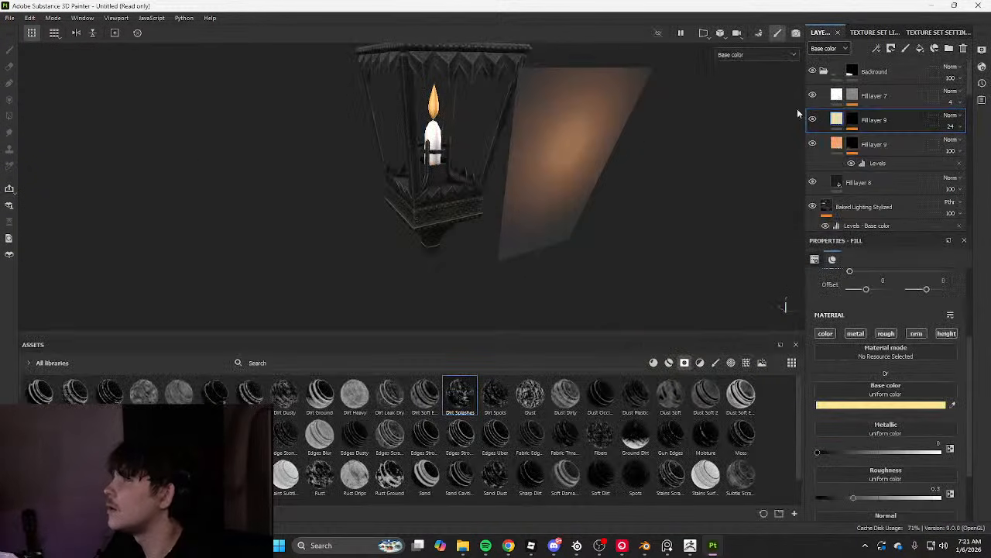
left_click(867, 31)
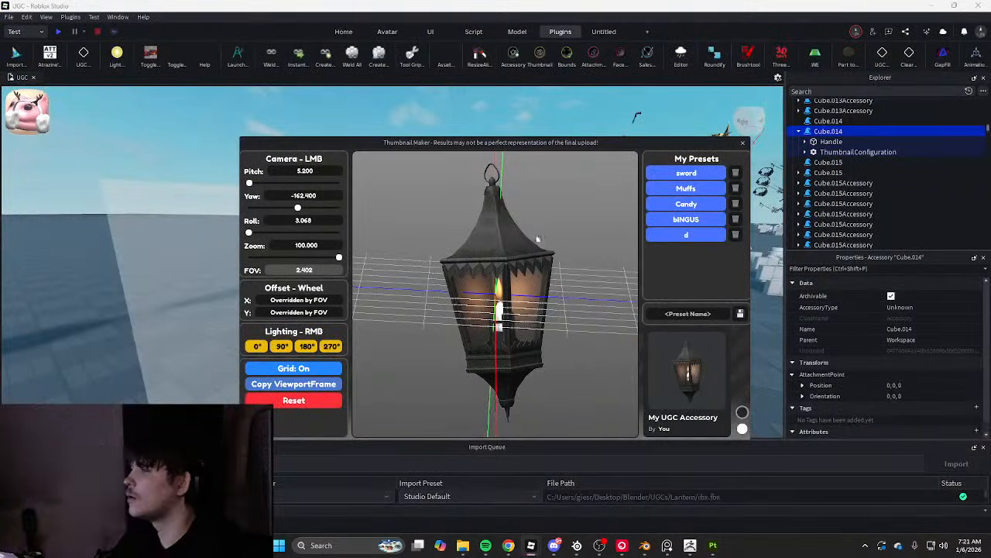
Back in Roblox Studio, reset the thumbnail camera and try a roll of about 48 with zoom 2.25
mouse_move(495, 255)
left_mouse_down()
mouse_move(527, 265)
mouse_move(609, 237)
mouse_move(601, 255)
left_mouse_up()
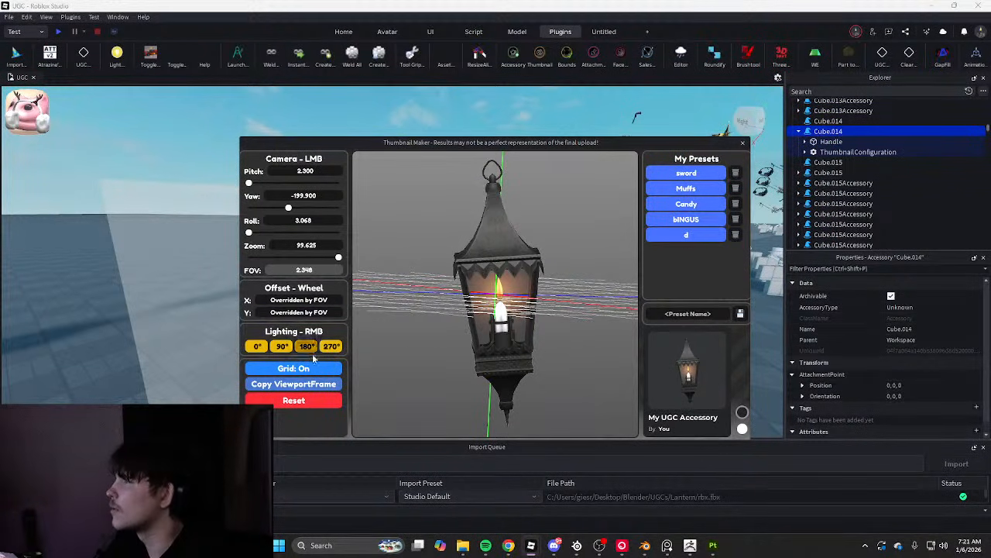
left_click(309, 400)
scroll(464, 271, "up", 5)
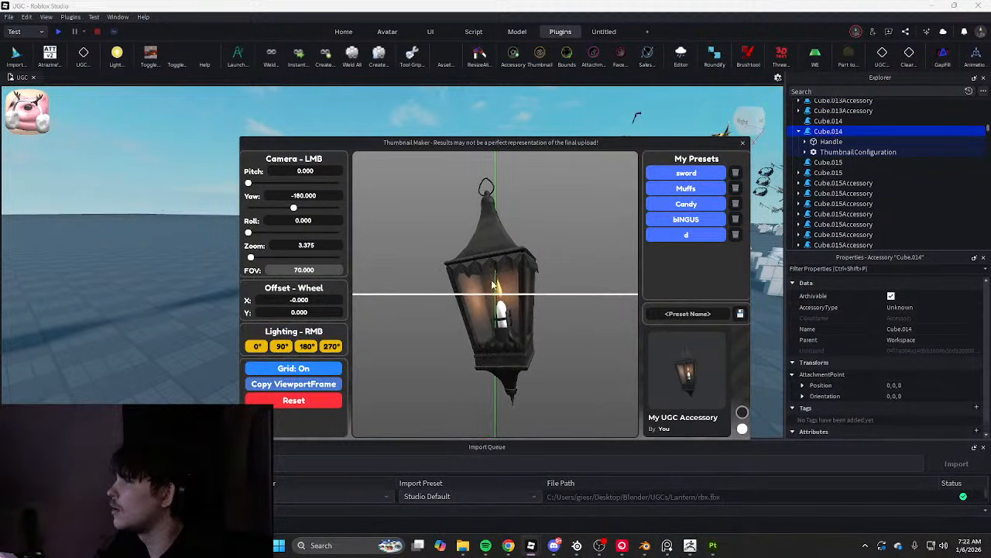
left_click_drag(493, 268, 568, 265)
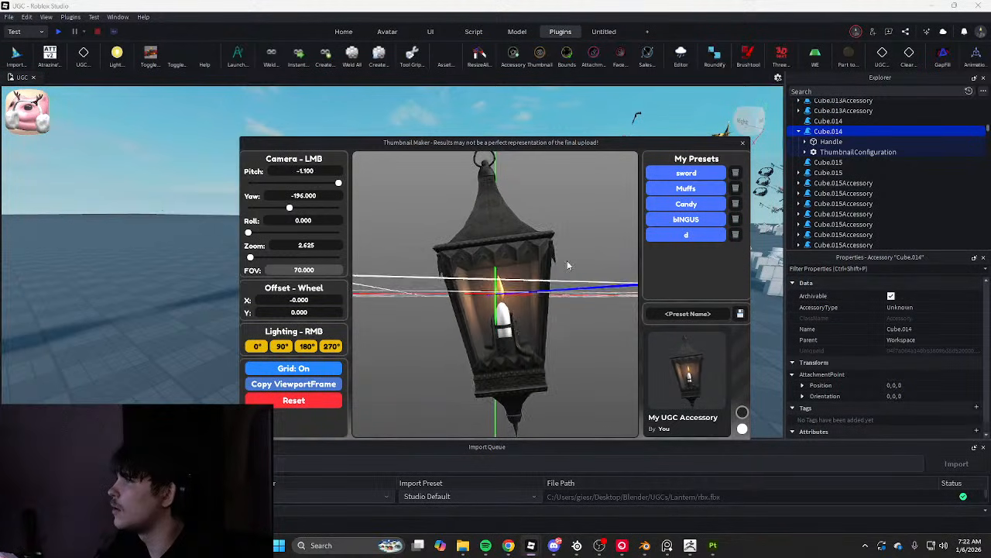
left_click_drag(248, 232, 260, 232)
scroll(473, 259, "up", 2)
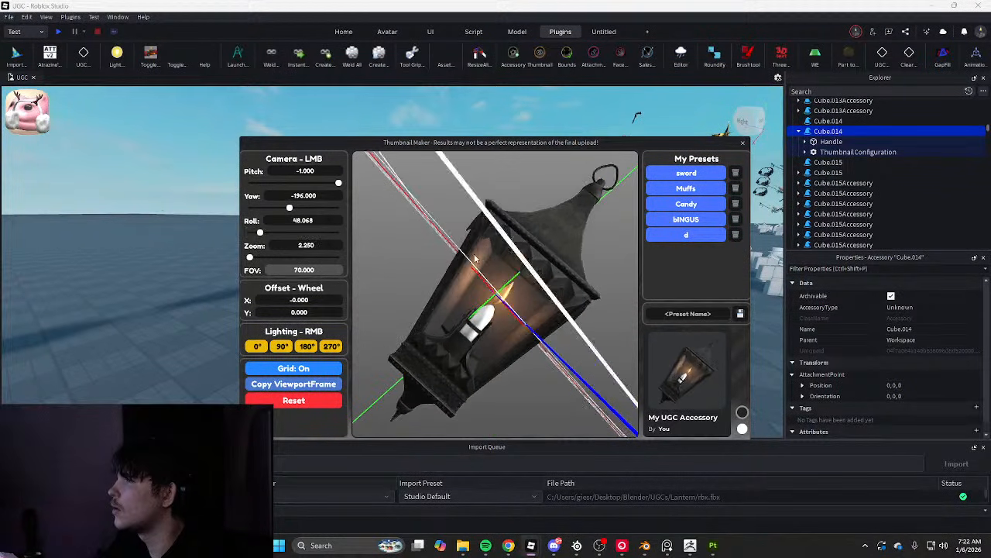
Try filling the thumbnail with the tilted lantern using pitch -5.6, yaw -198.7, zoom 2.25 and offset 0.040, -0.050
left_click_drag(474, 259, 430, 288)
left_click_drag(500, 239, 546, 245)
middle_click_drag(546, 246, 590, 290)
left_click_drag(556, 281, 571, 259)
middle_click_drag(522, 271, 522, 236)
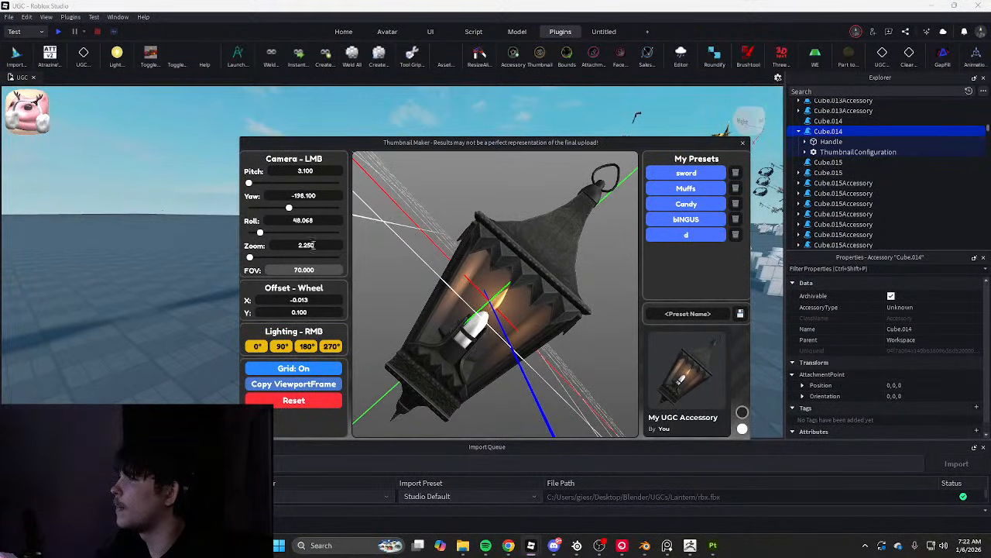
left_click_drag(249, 258, 248, 259)
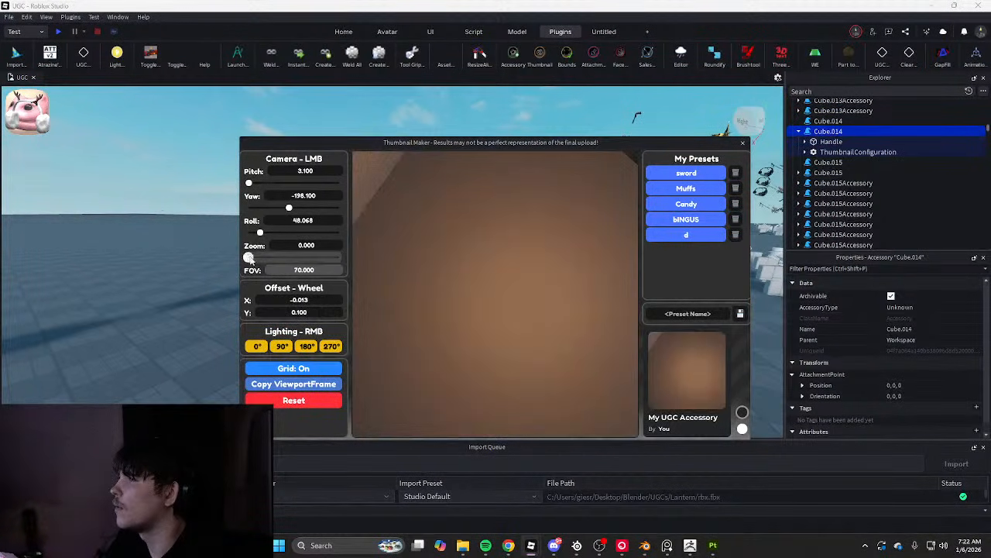
scroll(537, 253, "down", 9)
left_click_drag(537, 253, 510, 211)
mouse_move(514, 230)
middle_mouse_down()
mouse_move(509, 221)
mouse_move(532, 232)
mouse_move(530, 219)
mouse_move(522, 233)
middle_mouse_up()
scroll(516, 231, "up", 1)
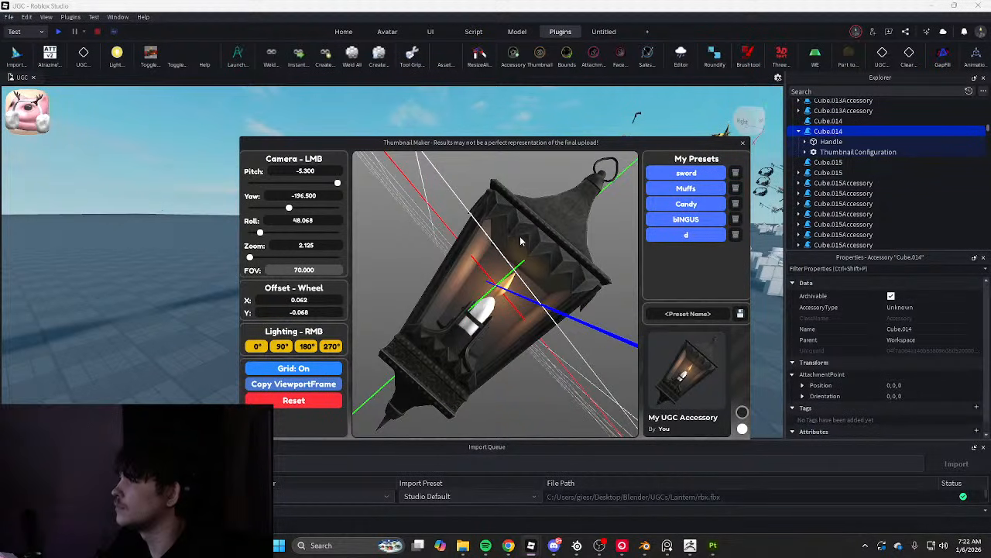
mouse_move(516, 237)
left_mouse_down()
mouse_move(503, 254)
mouse_move(524, 235)
left_mouse_up()
scroll(560, 216, "down", 1)
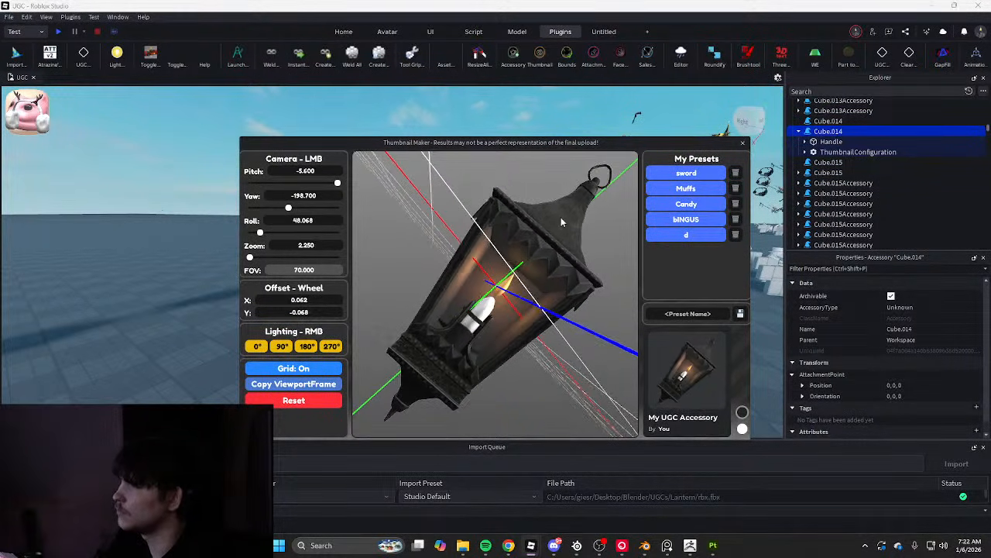
middle_click_drag(564, 217, 562, 228)
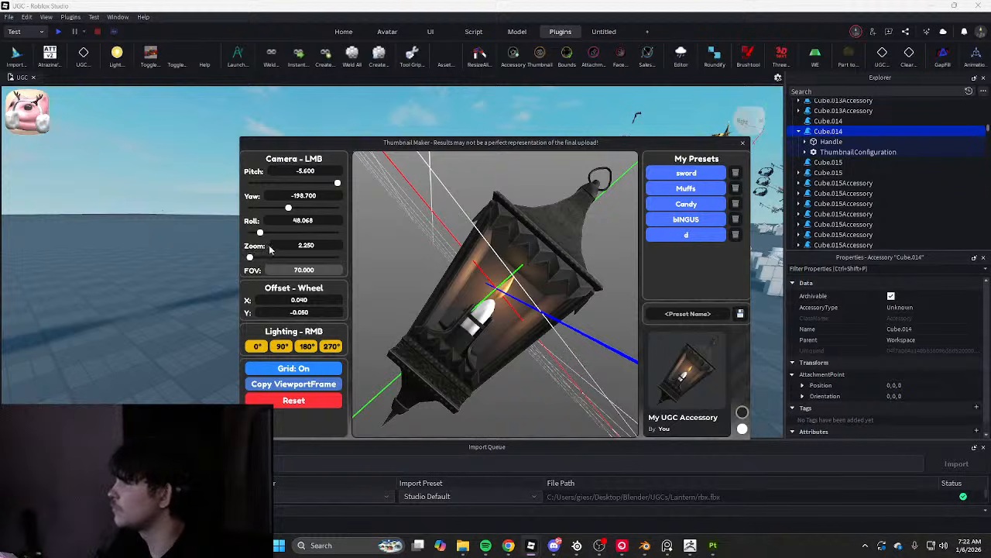
Reset the thumbnail camera and try zoom 100 with the lantern turned and rolled to about 248
left_click(293, 400)
left_click_drag(311, 261, 408, 261)
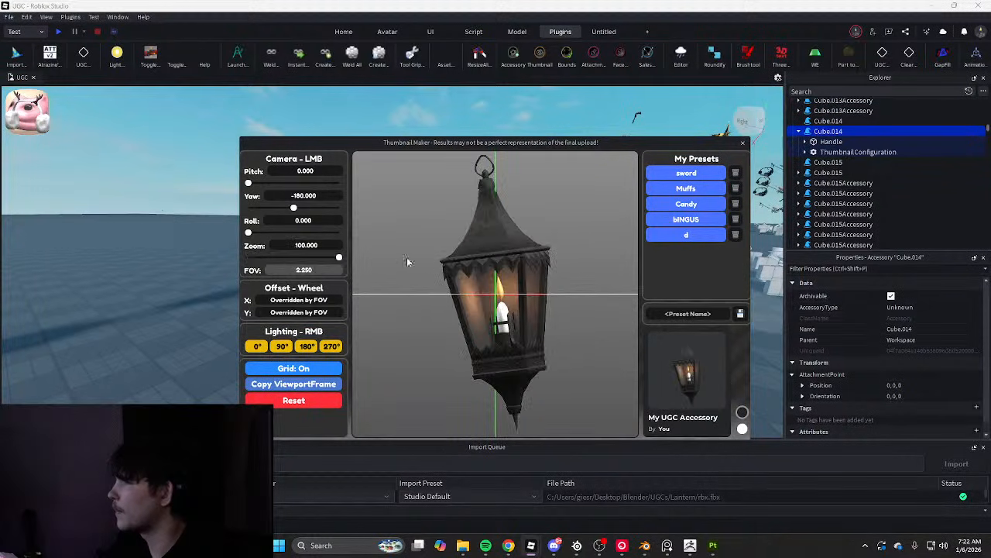
left_click_drag(537, 259, 362, 276)
left_click_drag(248, 232, 322, 231)
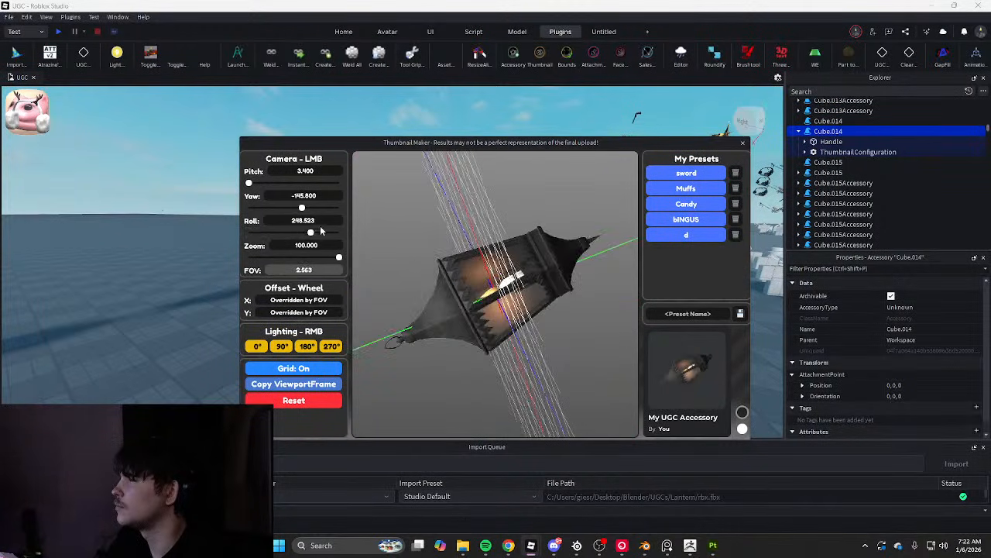
Reset the thumbnail camera, angle it to pitch -4.9 and yaw -193.5, and preview the lantern on the light item card
left_click(311, 400)
scroll(526, 302, "up", 5)
mouse_move(523, 292)
left_mouse_down()
mouse_move(570, 273)
mouse_move(511, 284)
left_mouse_up()
scroll(522, 276, "down", 4)
scroll(518, 271, "up", 1)
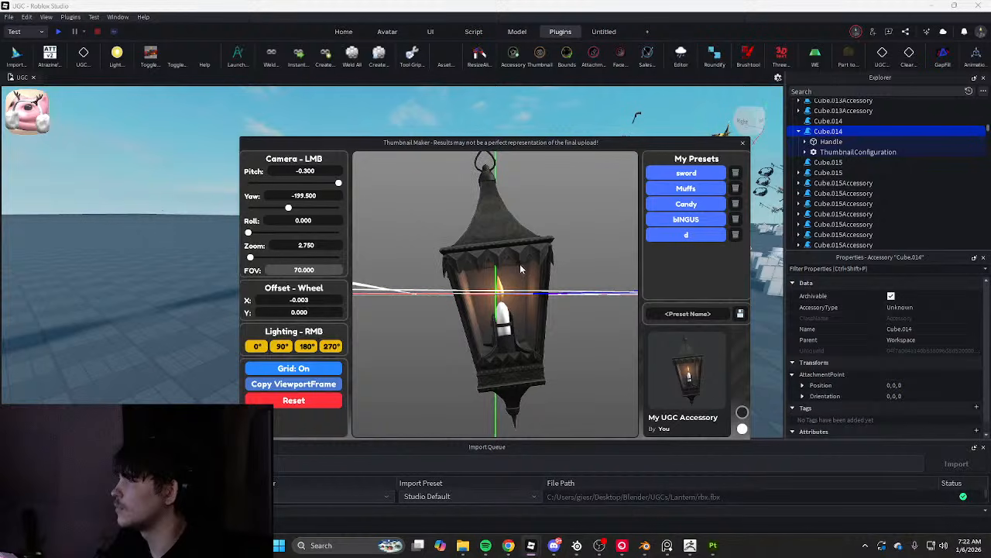
middle_click_drag(520, 269, 517, 278)
scroll(514, 278, "up", 1)
left_click(742, 429)
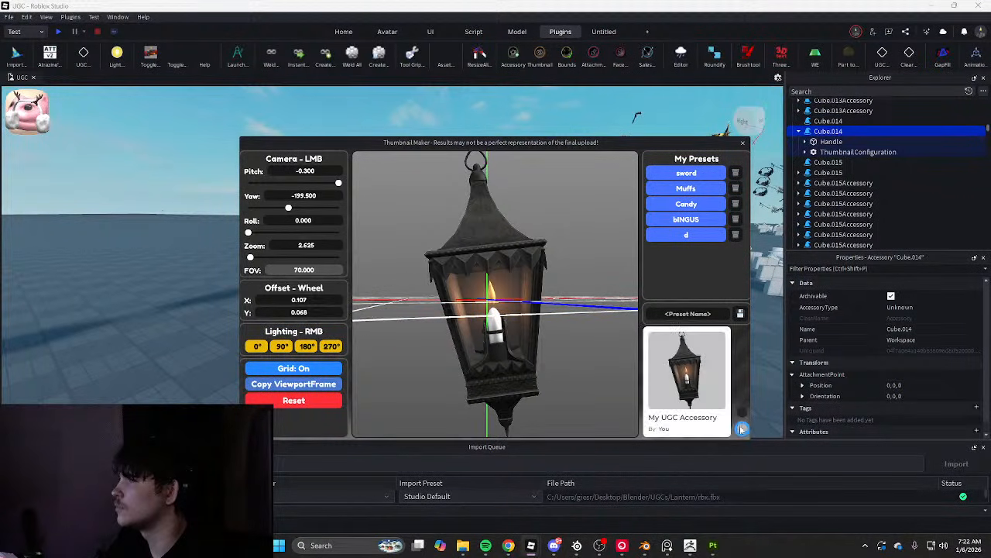
left_click_drag(511, 290, 478, 252)
scroll(478, 251, "down", 2)
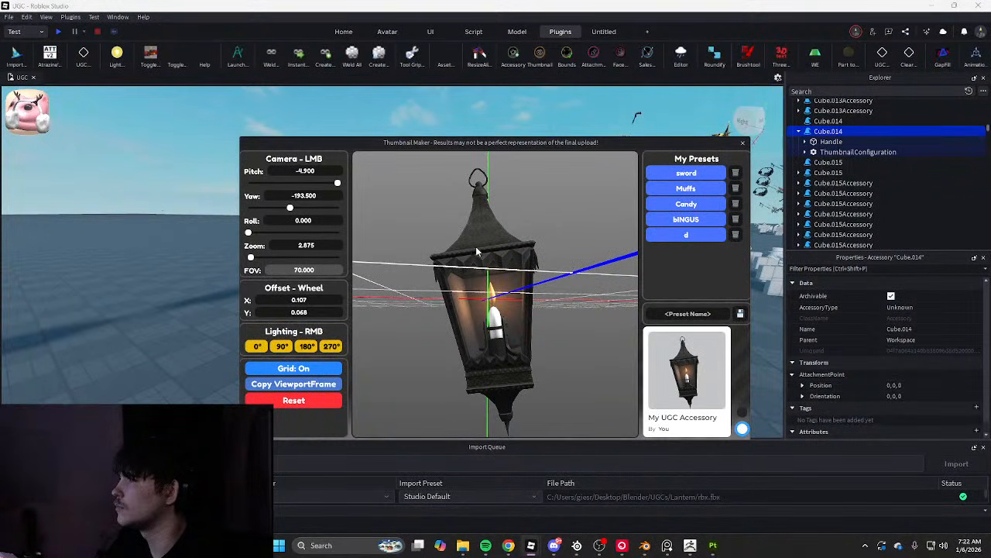
Tilt the lantern to roll 52.159 and fill the thumbnail with zoom 2.125 and offset X 0.040, Y -0.095
left_click_drag(249, 232, 260, 232)
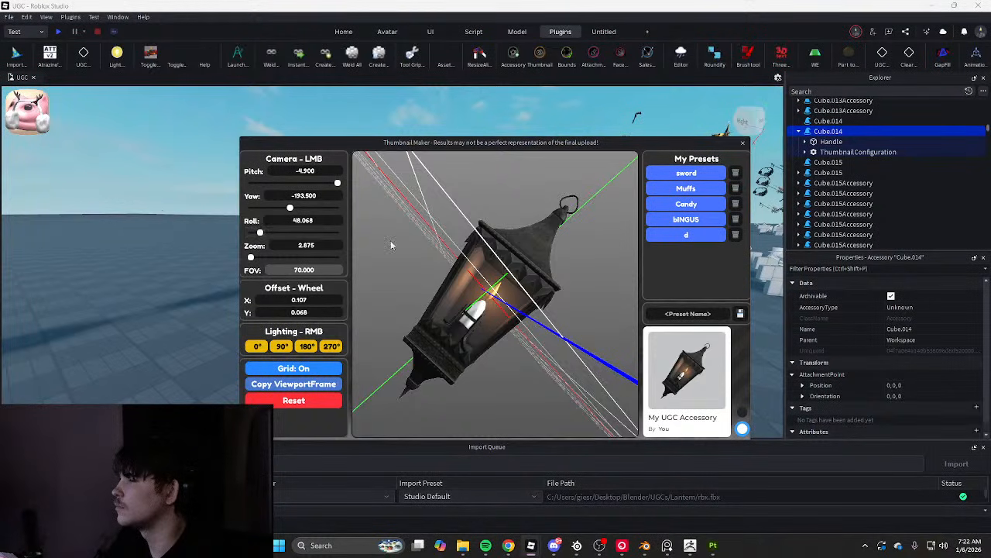
middle_click_drag(478, 249, 496, 232)
scroll(493, 262, "up", 5)
scroll(511, 235, "up", 1)
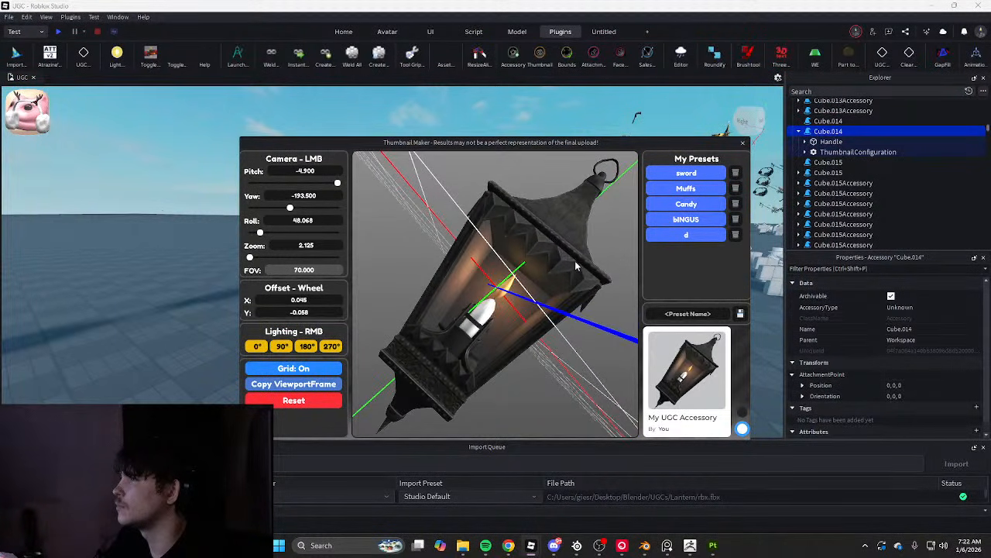
mouse_move(575, 260)
middle_mouse_down()
mouse_move(569, 253)
mouse_move(577, 270)
middle_mouse_up()
left_click_drag(260, 232, 262, 233)
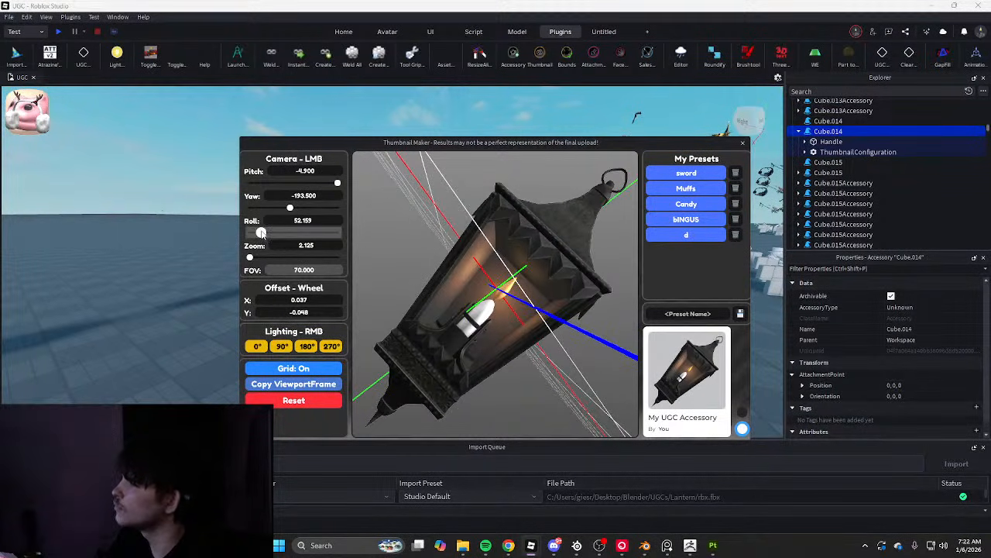
middle_click_drag(551, 301, 566, 289)
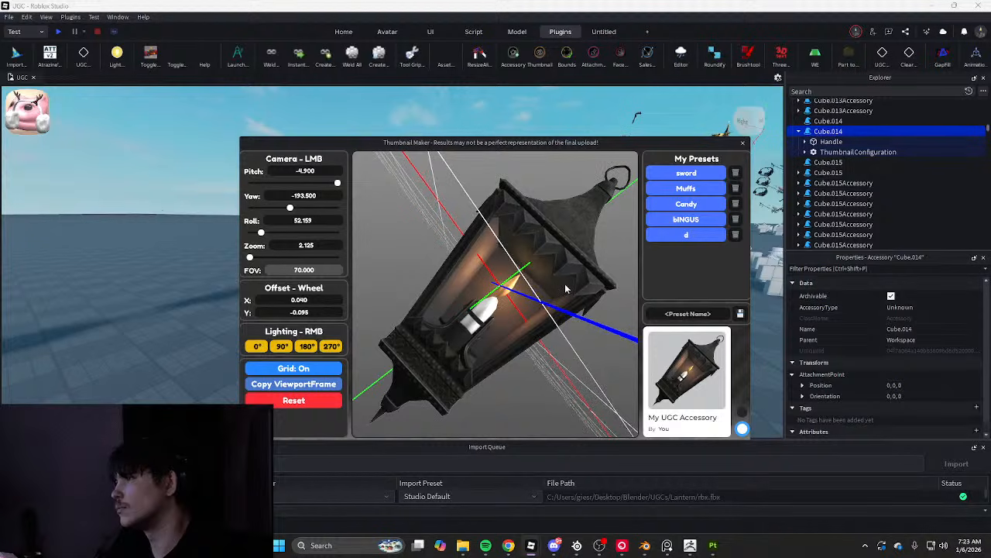
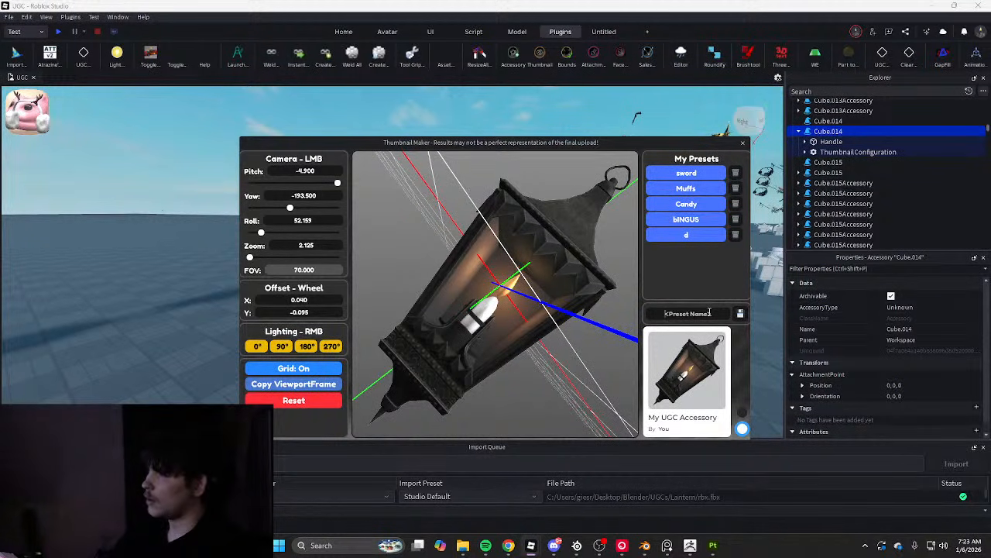
Save the thumbnail camera setup as a preset named Lantern and reopen Cube.014's thumbnail to check it
type("Lan")
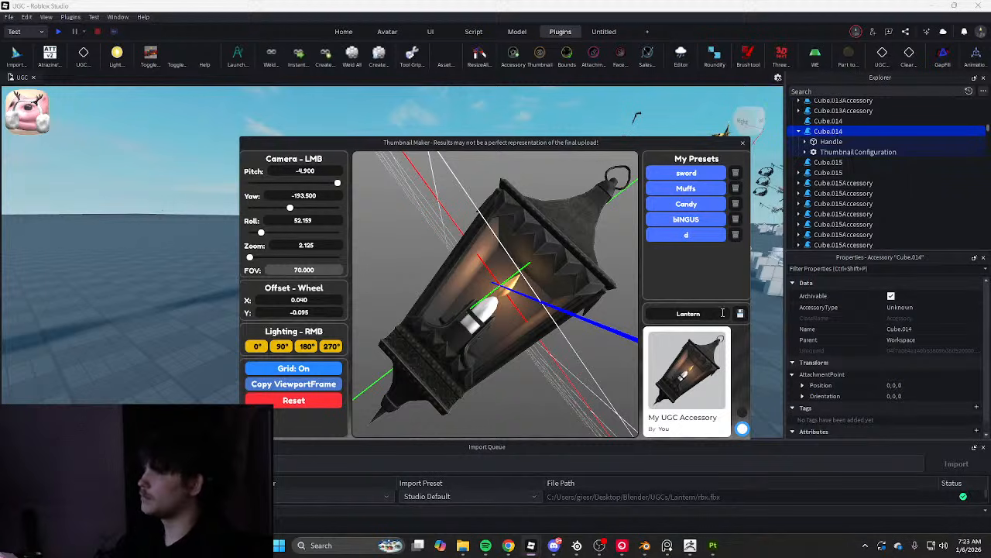
left_click(743, 143)
left_click(434, 256)
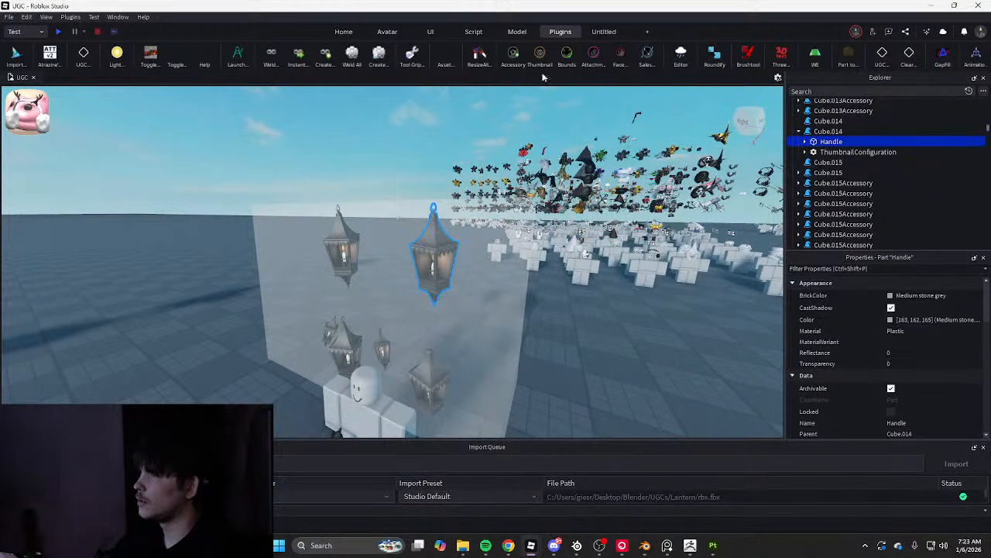
left_click(540, 55)
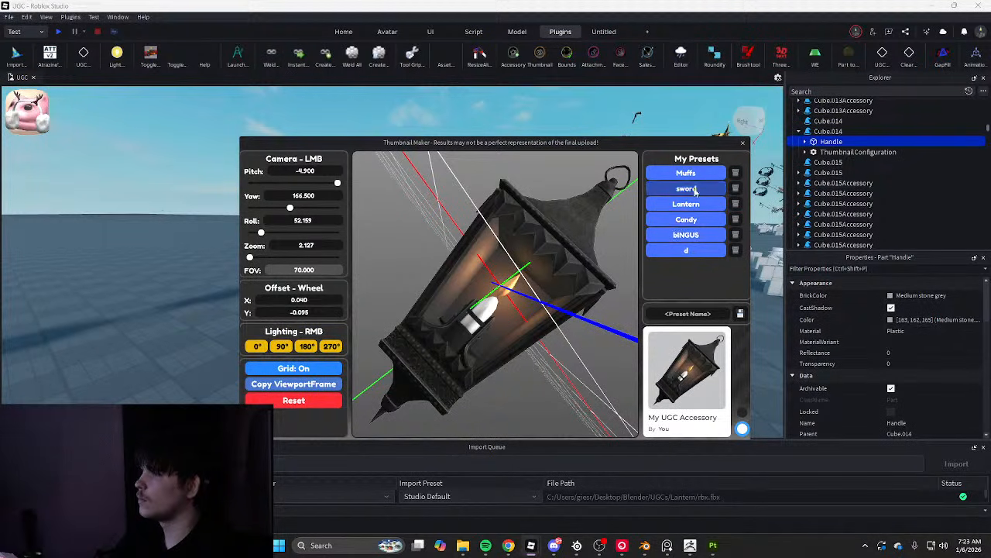
left_click(742, 141)
Open the lantern accessory Cube.013 in the Thumbnail Maker and apply the Lantern preset
left_click(341, 247)
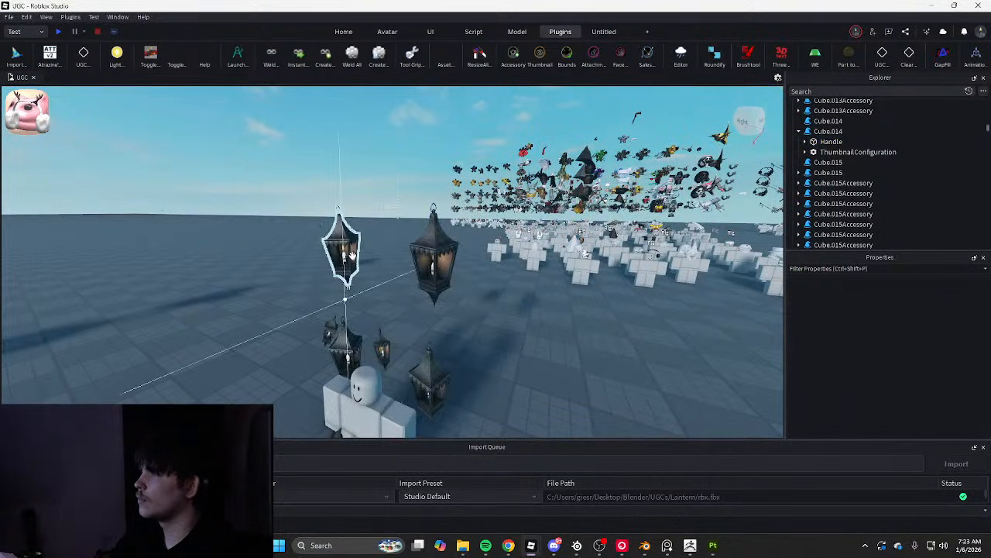
left_click(825, 131)
left_click(534, 53)
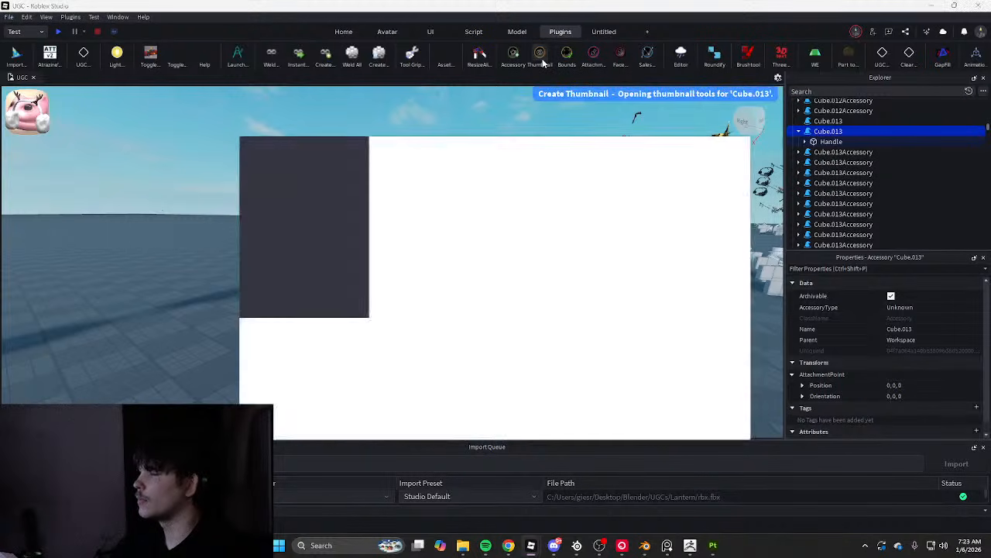
left_click(686, 204)
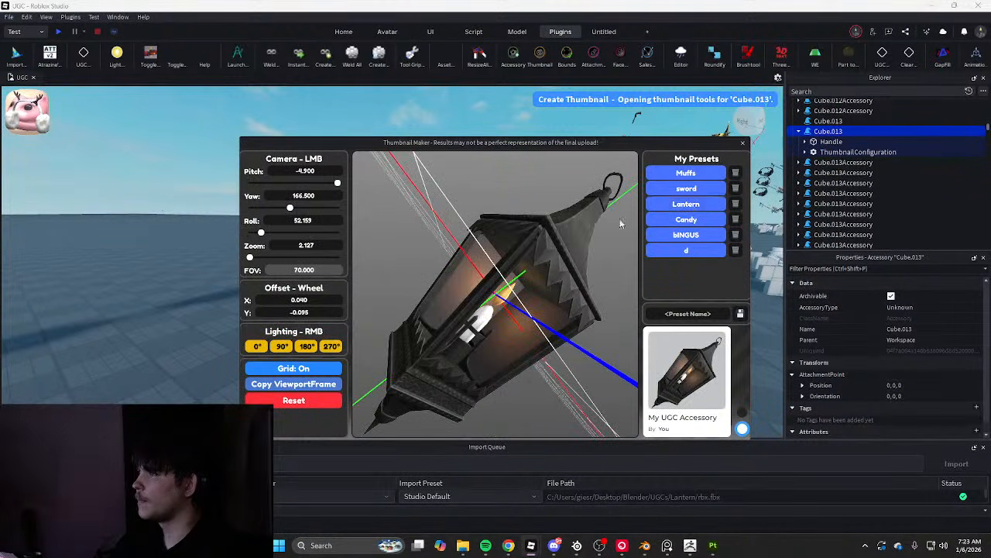
Reapply the Lantern preset to Cube.013's thumbnail and preview it on the dark item card
mouse_move(260, 257)
left_mouse_down()
mouse_move(297, 257)
mouse_move(251, 257)
left_mouse_up()
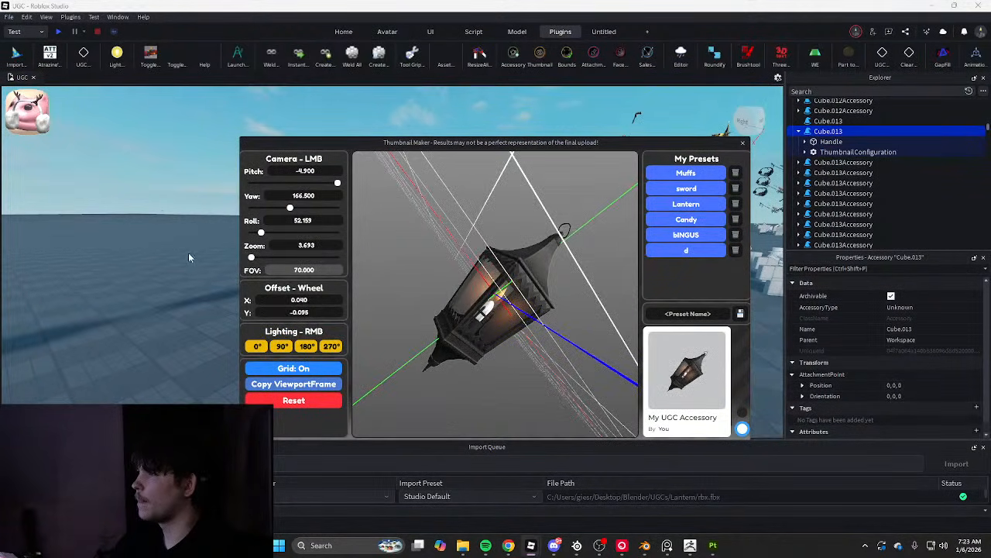
left_click(689, 208)
left_click(741, 411)
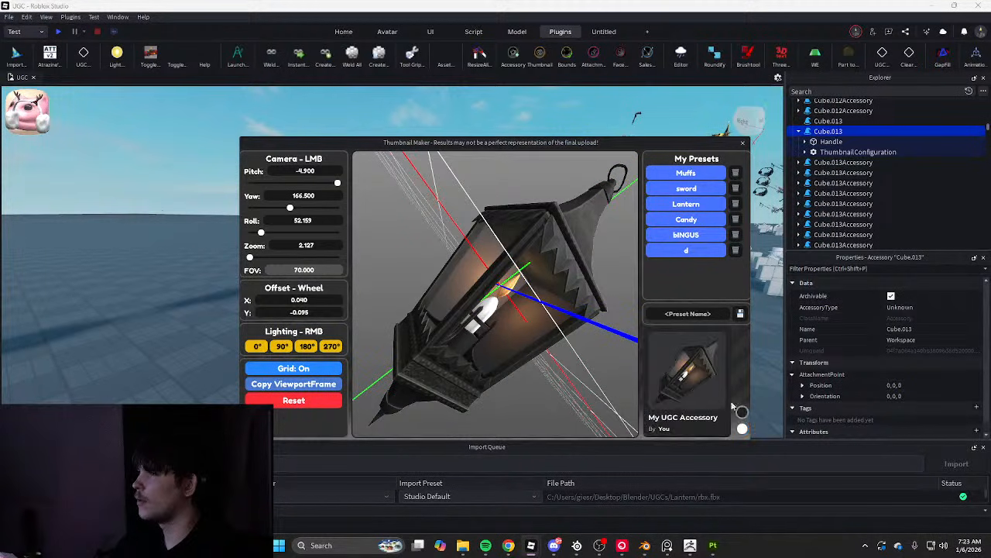
Tilt Cube.013's thumbnail the opposite way with roll 322.159, pitch -1.8, yaw 199.5 and offset X 0.077, Y -0.120
left_click_drag(532, 295, 380, 304)
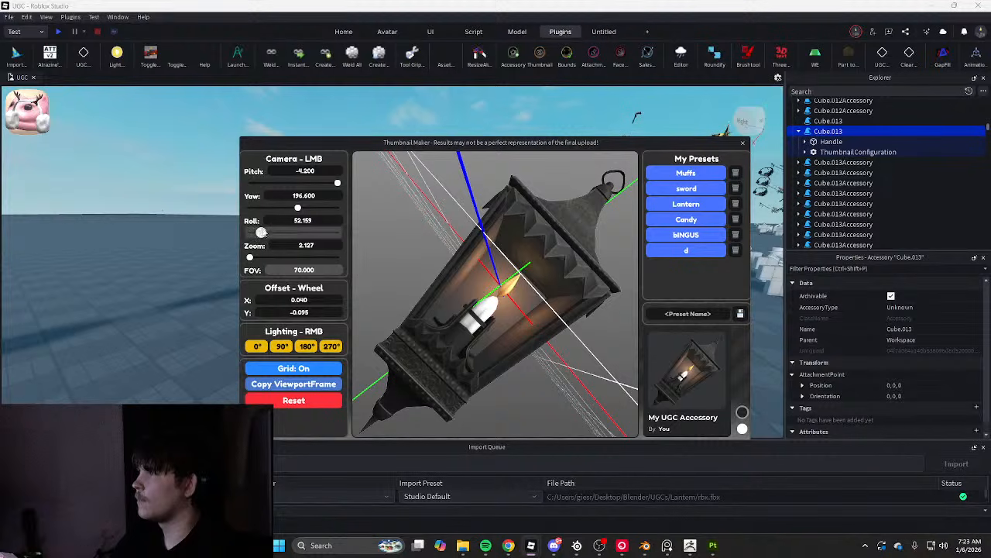
left_click_drag(262, 233, 329, 232)
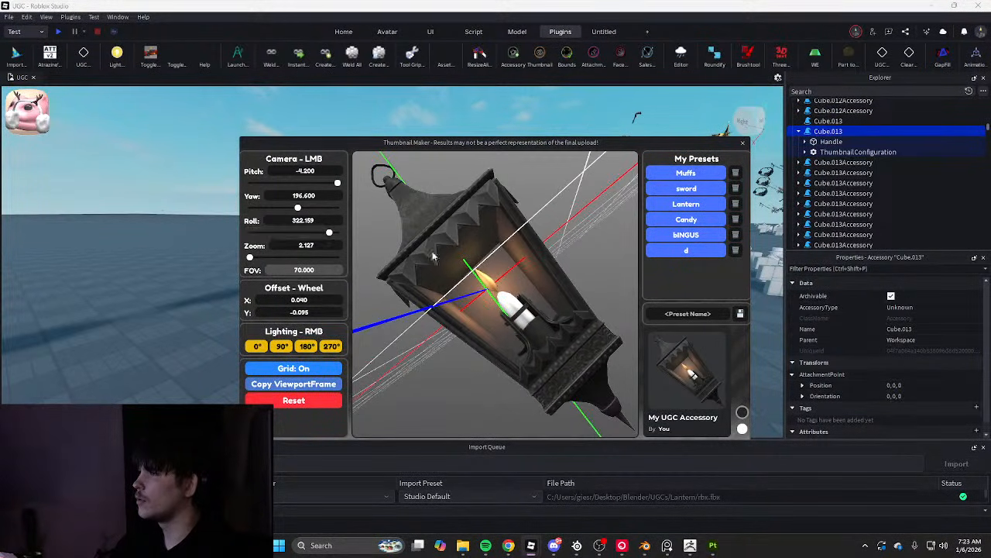
middle_click_drag(535, 283, 520, 264)
mouse_move(520, 263)
left_mouse_down()
mouse_move(536, 275)
mouse_move(506, 274)
left_mouse_up()
middle_click_drag(505, 272, 502, 274)
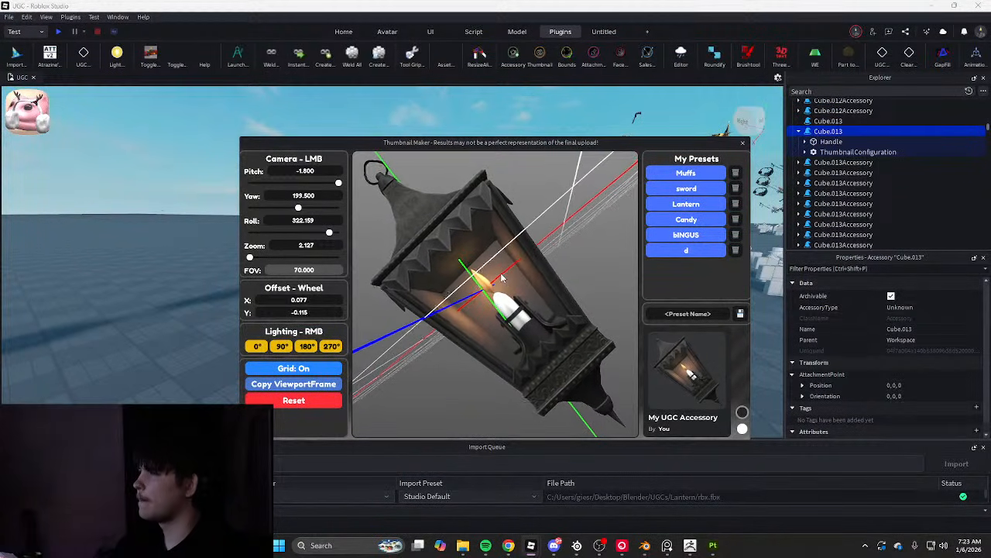
Save the camera setup as a preset named Lantern2 and test it by reapplying it after a zoom change
left_click(683, 312)
type("Lant")
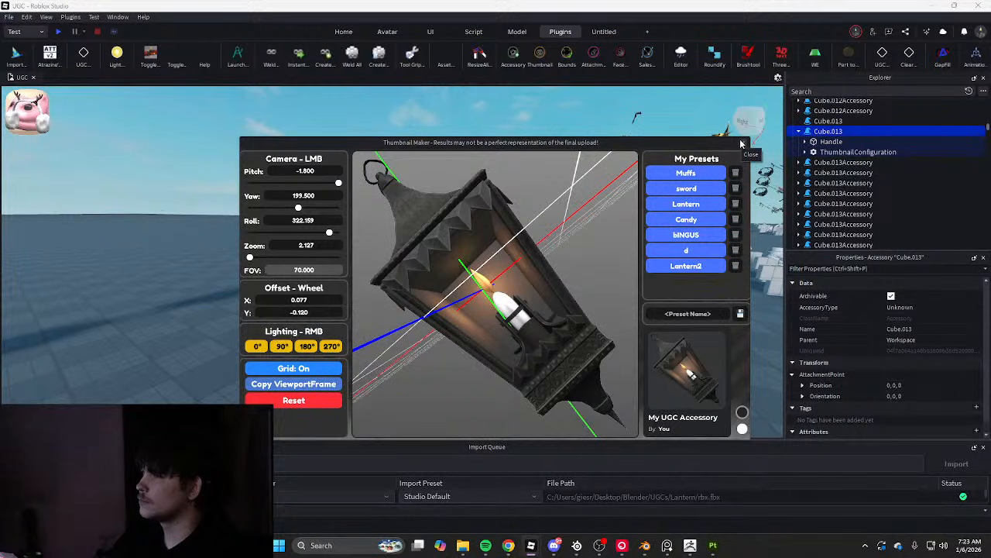
left_click(742, 430)
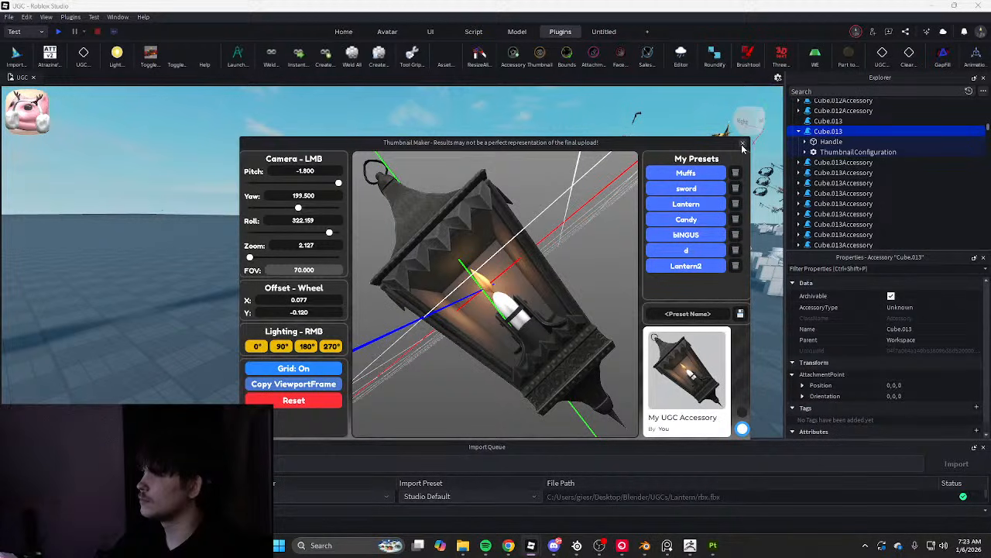
left_click(299, 258)
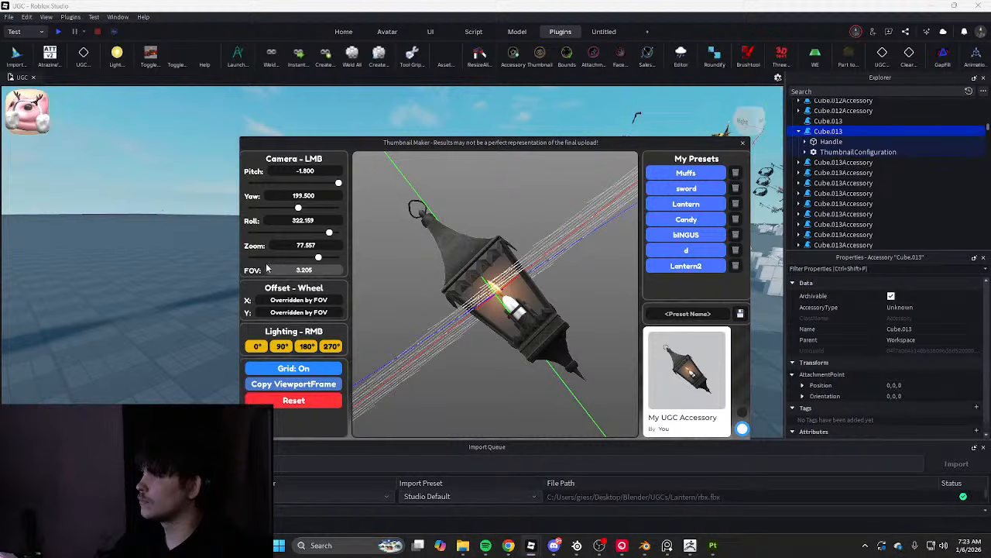
left_click_drag(268, 259, 253, 259)
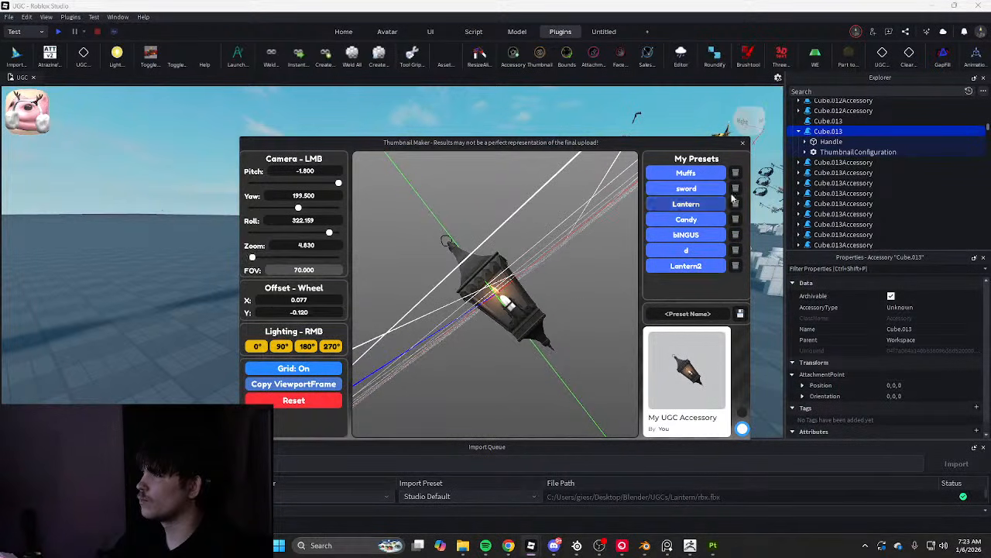
left_click(697, 266)
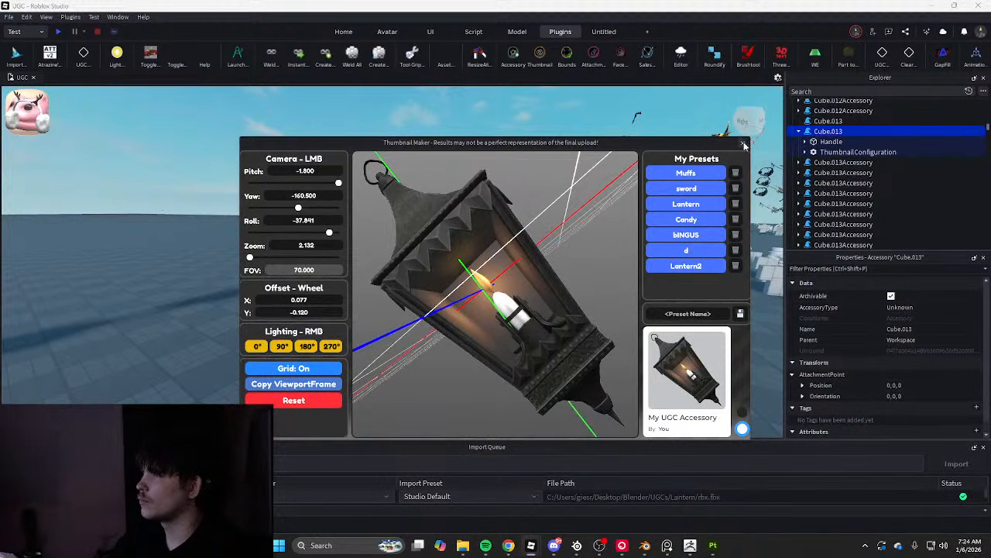
left_click(743, 144)
Open the lantern accessory Cube.016 in the Thumbnail Maker and apply the Lantern preset
left_click(563, 345)
middle_click_drag(552, 347, 552, 354)
scroll(551, 354, "up", 3)
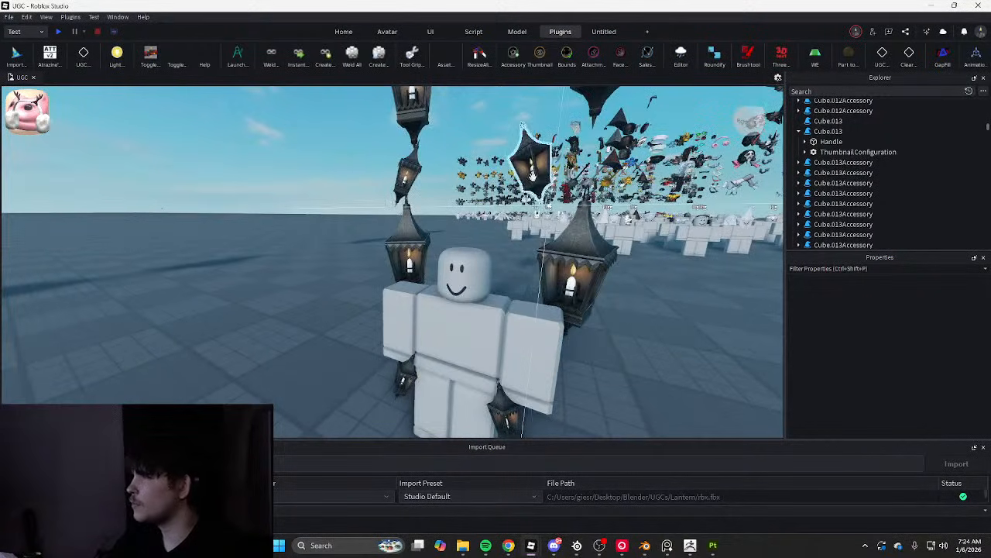
left_click(532, 175)
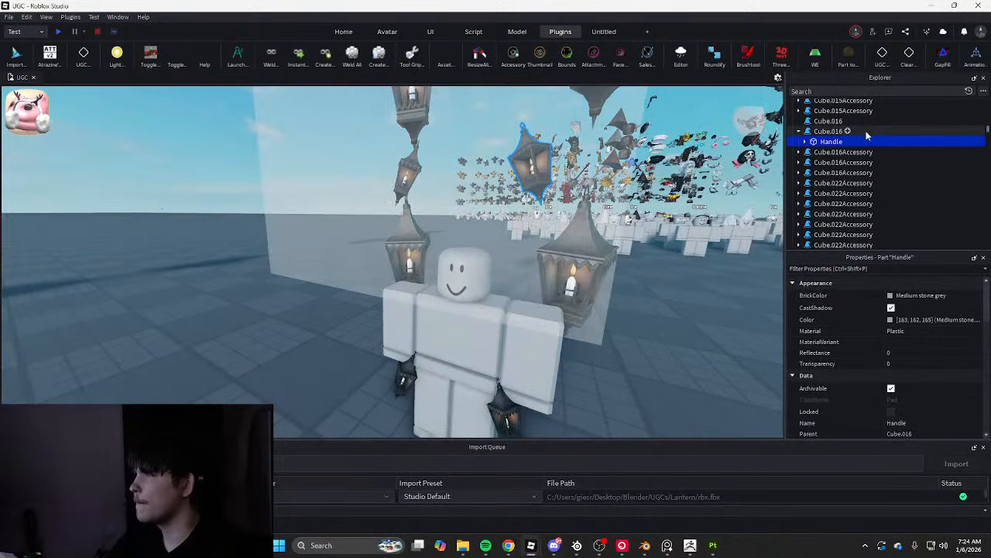
left_click(540, 54)
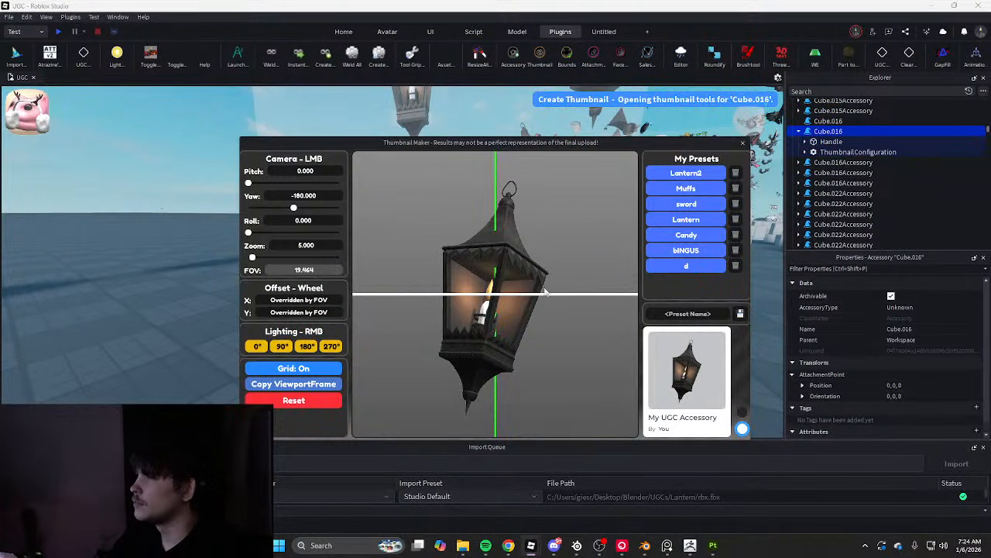
left_click(695, 221)
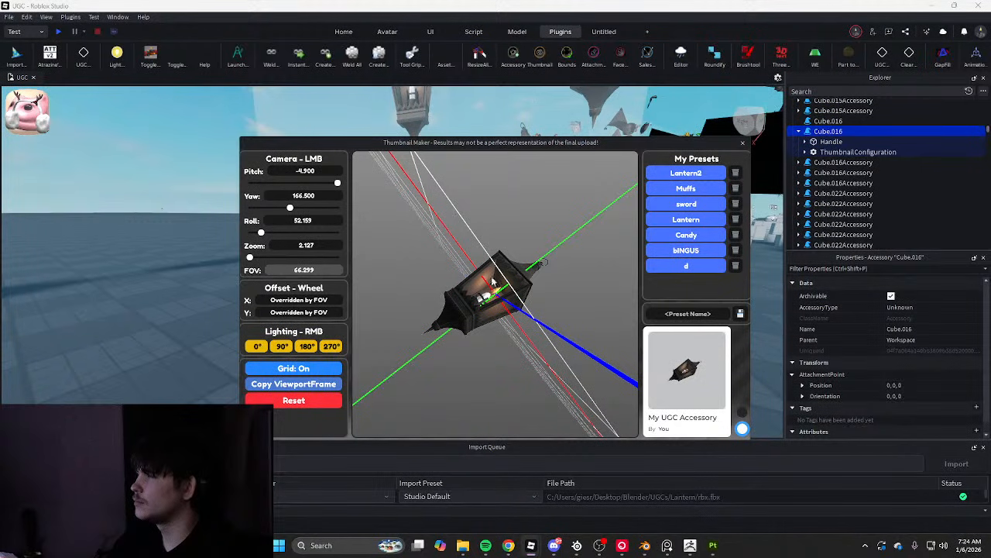
Try reframing Cube.016's thumbnail closer with pitch 18.4, yaw 145.7 and zoom 0.877
scroll(507, 326, "up", 3)
scroll(521, 273, "up", 3)
scroll(523, 273, "down", 6)
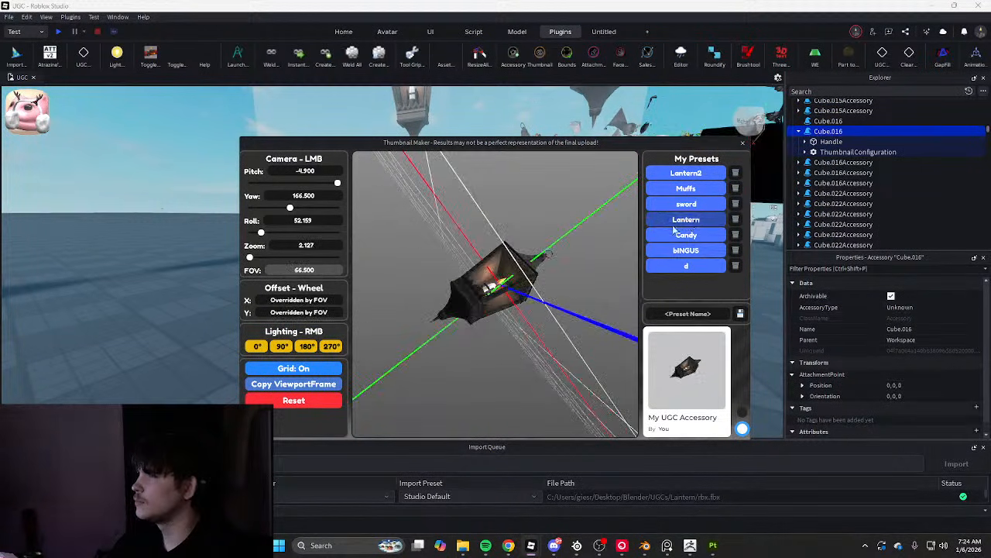
scroll(524, 273, "up", 5)
mouse_move(525, 271)
left_mouse_down()
mouse_move(544, 257)
mouse_move(535, 266)
left_mouse_up()
scroll(535, 265, "up", 3)
mouse_move(535, 265)
middle_mouse_down()
mouse_move(550, 277)
mouse_move(564, 270)
mouse_move(566, 262)
mouse_move(535, 260)
mouse_move(530, 279)
mouse_move(550, 281)
mouse_move(548, 253)
middle_mouse_up()
scroll(551, 277, "down", 2)
scroll(552, 281, "up", 1)
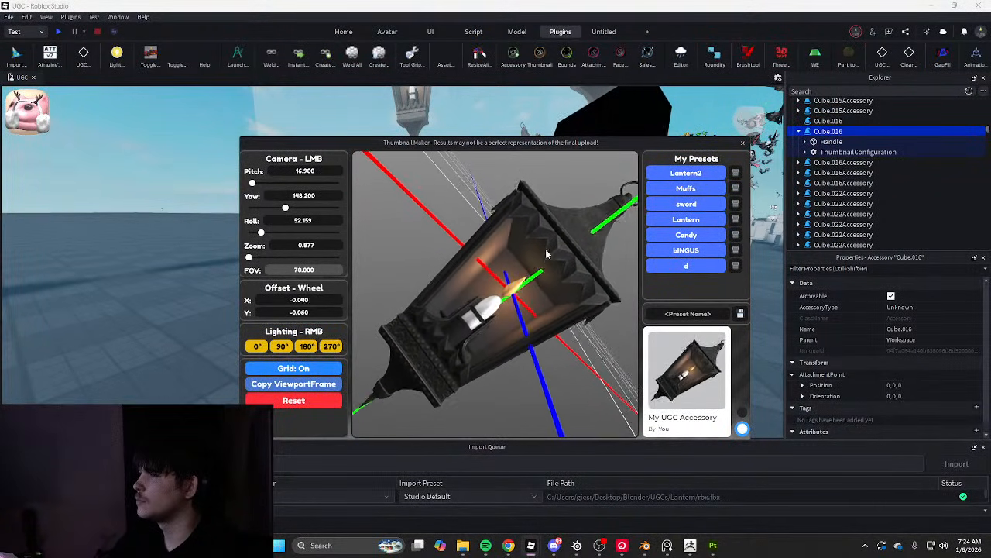
mouse_move(546, 280)
left_mouse_down()
mouse_move(560, 267)
mouse_move(544, 282)
left_mouse_up()
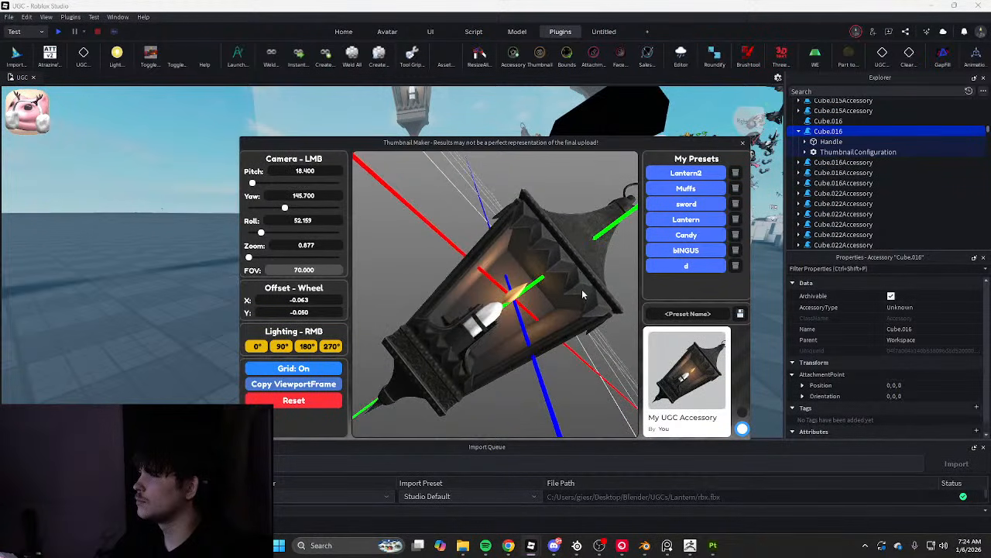
middle_click_drag(553, 285, 539, 284)
Compare the Lantern and Lantern2 presets on Cube.016's thumbnail
left_click(683, 220)
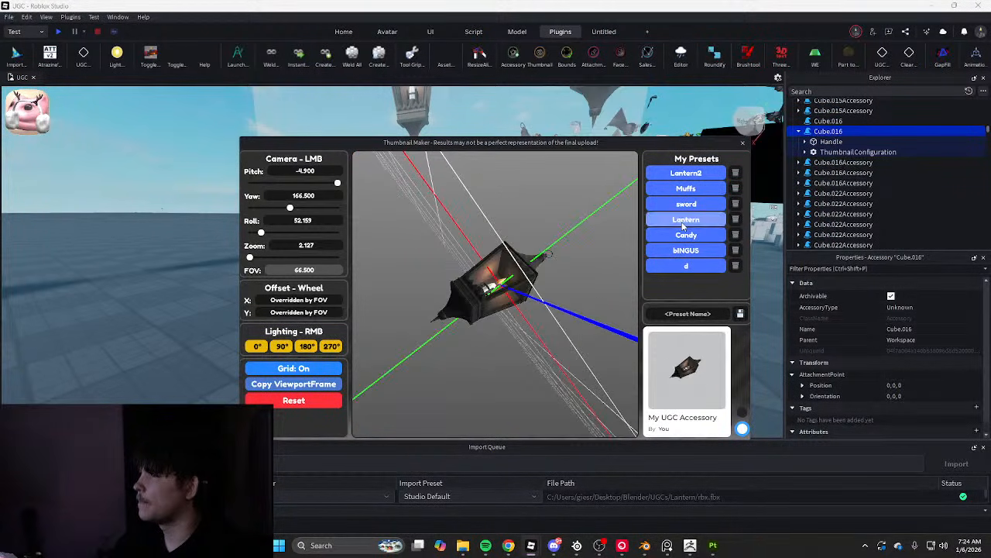
scroll(522, 285, "up", 3)
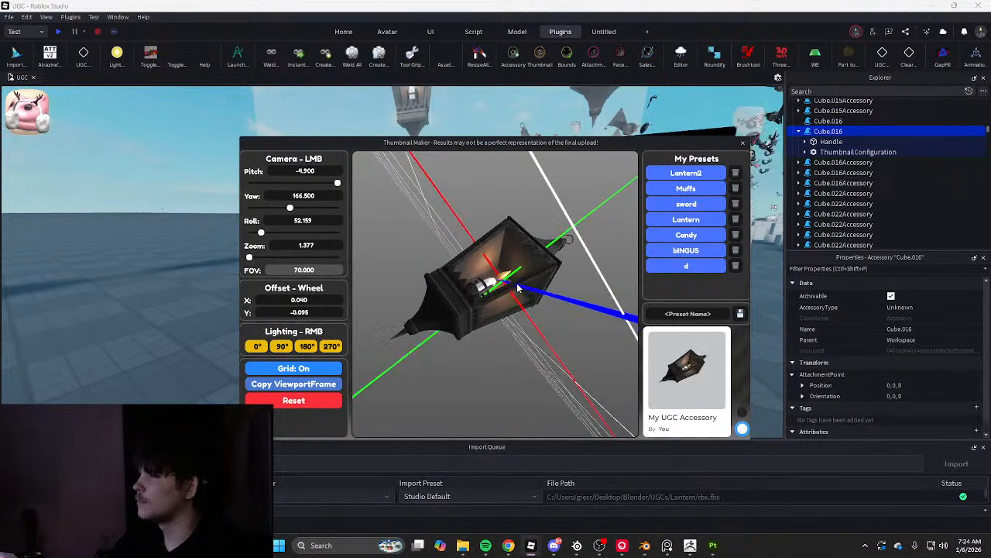
scroll(534, 279, "down", 2)
left_click(682, 220)
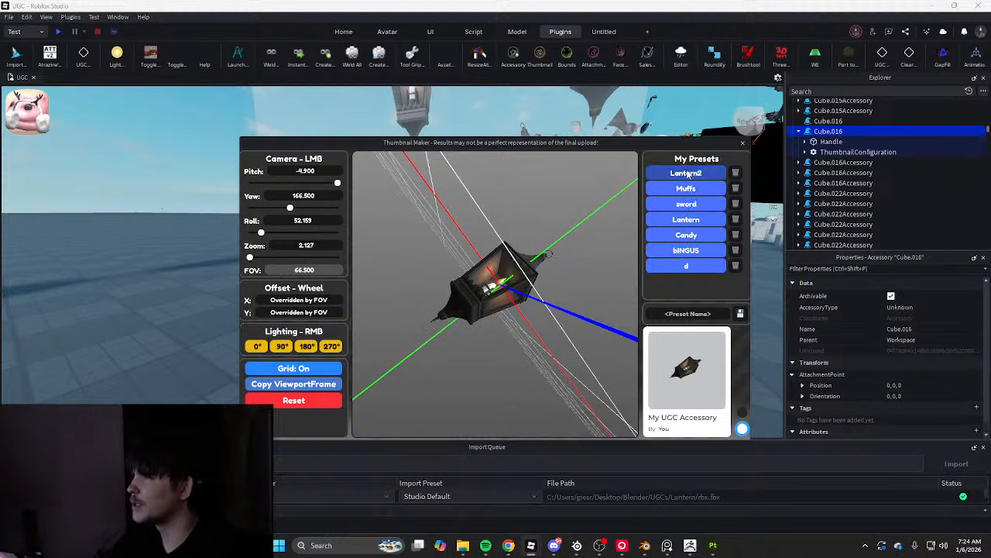
left_click(689, 174)
Reapply the Lantern preset to Cube.016 and reframe it with pitch 16.9, yaw 156.1, zoom 1.002 and offset X -0.070, Y 0.040
left_click(687, 221)
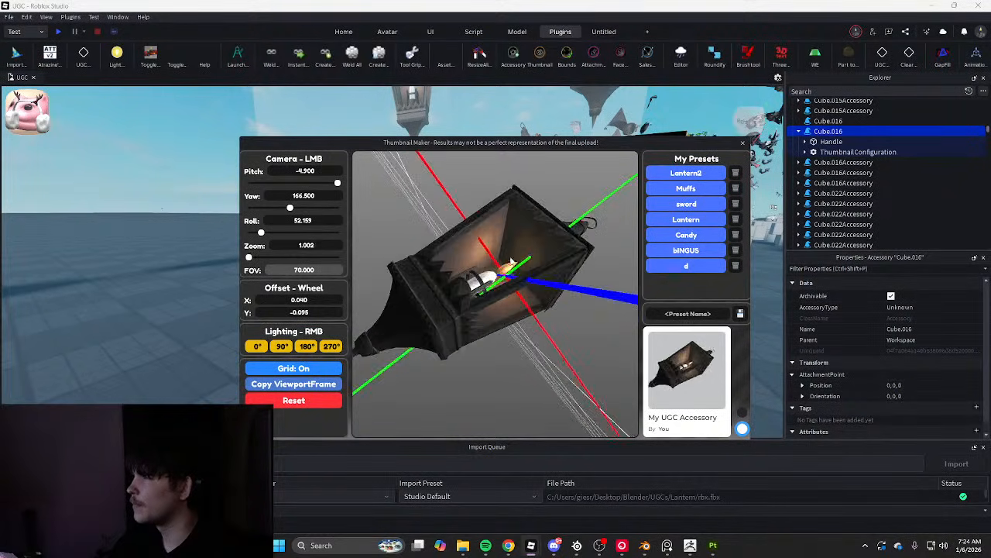
left_click_drag(568, 263, 537, 312)
scroll(570, 328, "down", 3)
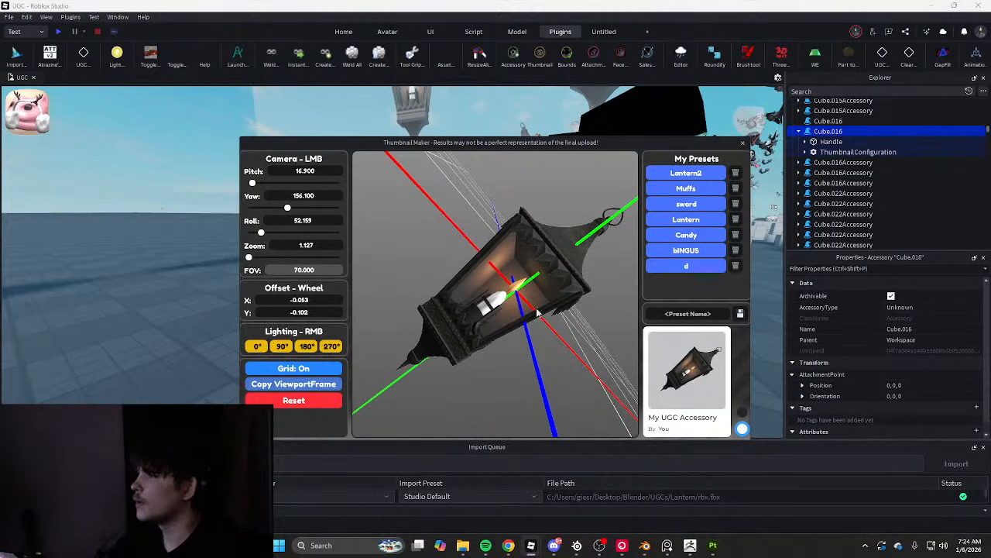
scroll(537, 312, "up", 3)
scroll(534, 309, "down", 2)
middle_click_drag(516, 291, 543, 302)
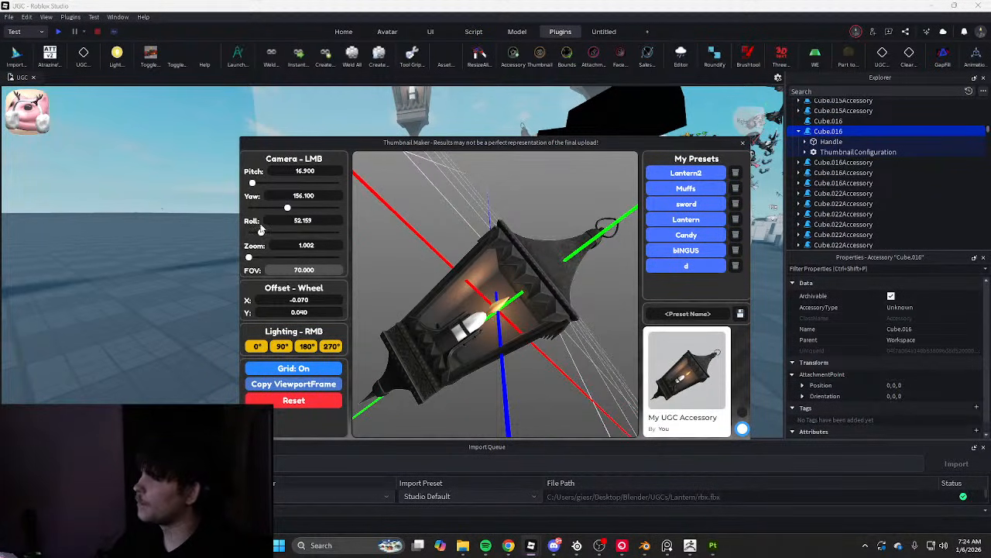
Fine-tune the roll, zoom, angle and offset of Cube.016's thumbnail and close the Thumbnail Maker
left_click_drag(264, 236, 263, 235)
scroll(473, 289, "up", 2)
middle_click_drag(473, 289, 486, 262)
left_click_drag(487, 265, 480, 276)
middle_click_drag(492, 293, 493, 296)
left_click(742, 143)
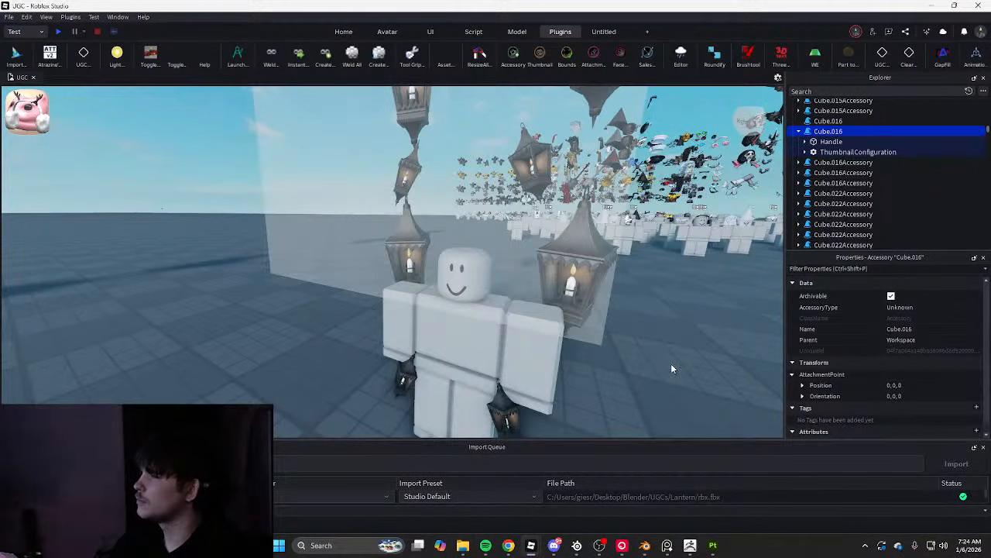
Open the lantern accessory Cube.015 in the Thumbnail Maker and apply the Lantern2 preset
scroll(671, 362, "down", 5)
left_click(619, 339)
left_click(398, 225)
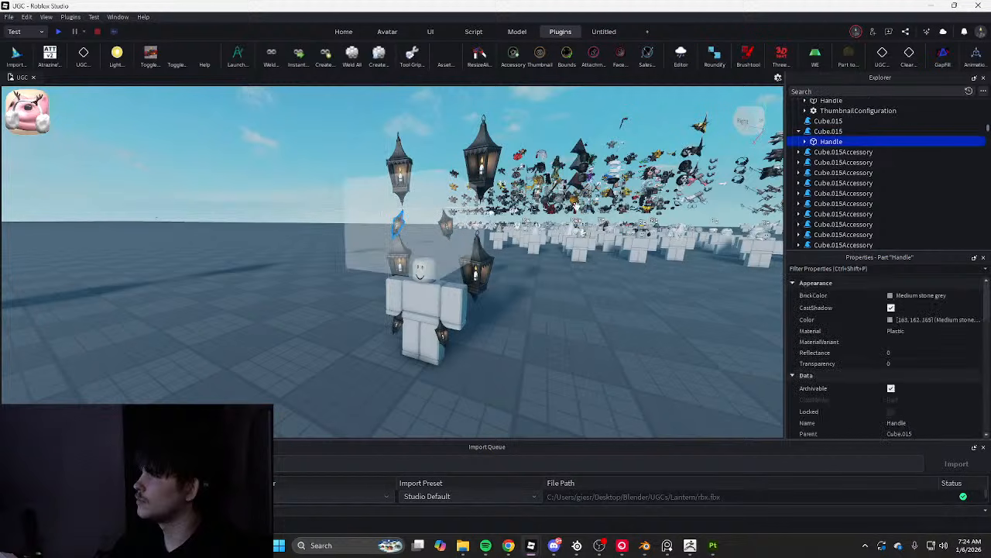
left_click(832, 132)
left_click(540, 53)
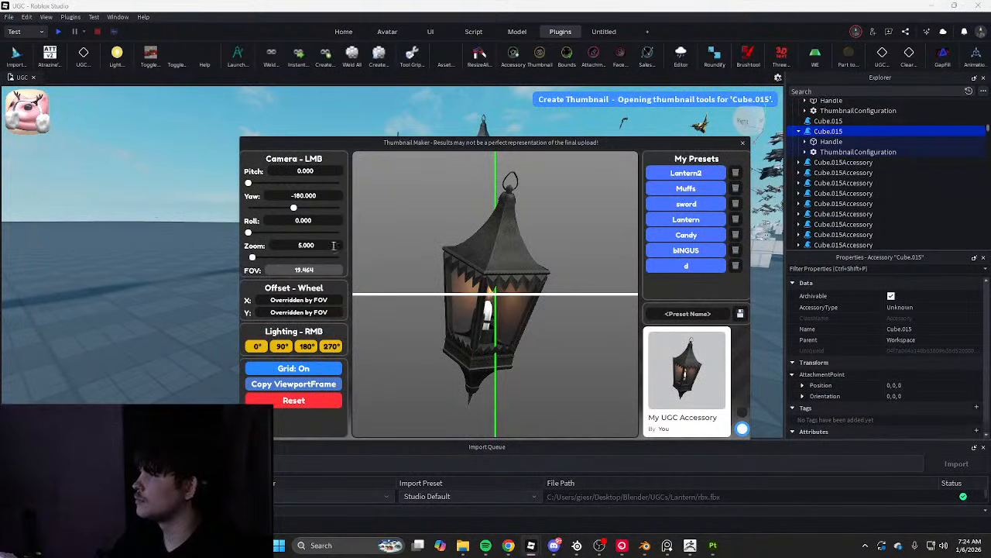
left_click(686, 173)
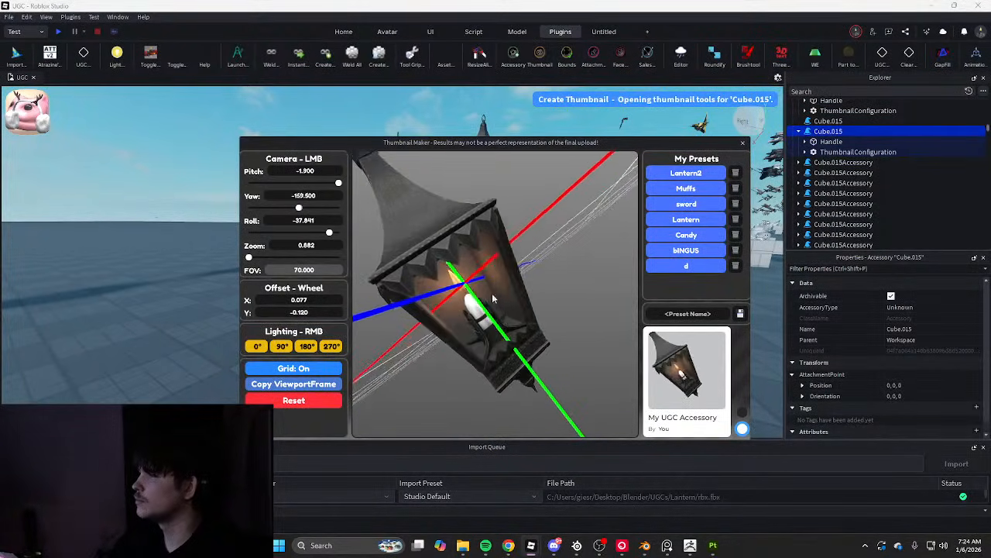
Angle Cube.015's thumbnail to pitch -18.8, yaw -144.6 with offset X -0.023, Y -0.005, previewing it on the dark item card
middle_click_drag(513, 289, 535, 325)
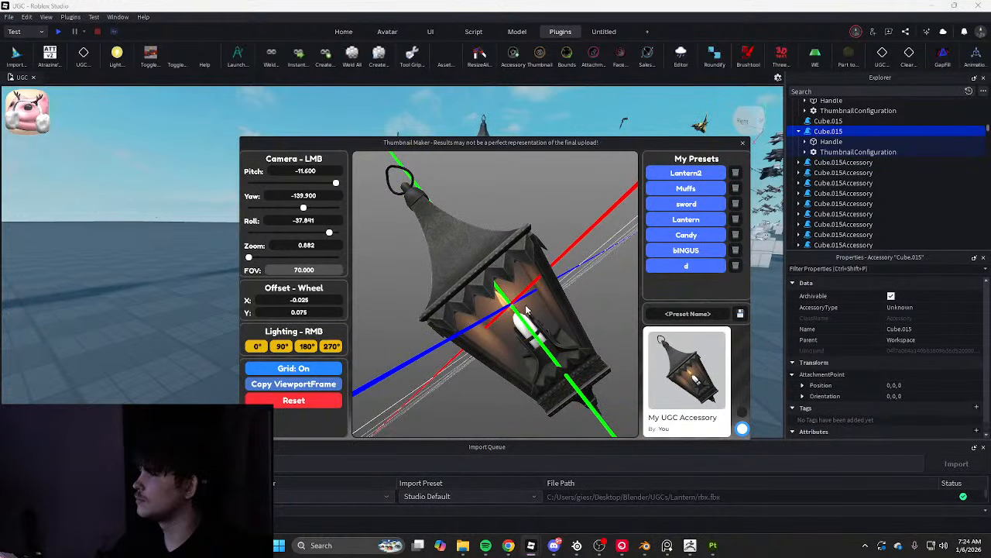
left_click_drag(528, 282, 558, 282)
middle_click_drag(557, 283, 494, 278)
left_click(743, 410)
scroll(499, 282, "up", 1)
scroll(497, 280, "down", 1)
left_click_drag(533, 282, 570, 286)
middle_click_drag(570, 285, 568, 293)
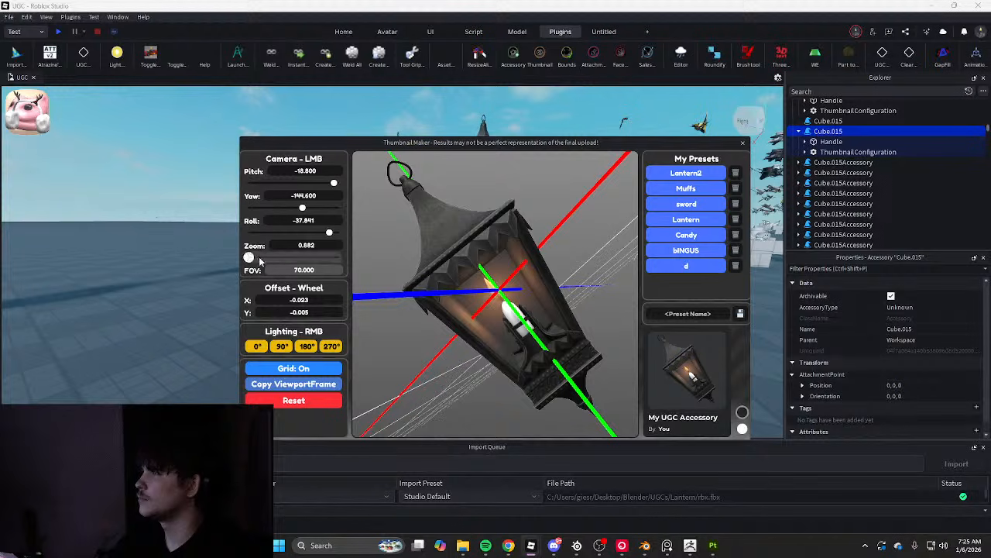
Set Cube.015's thumbnail zoom to 0.875 and adjust the camera to pitch -19.4, yaw -144.8 and offset X -0.003, Y 0.008
left_click_drag(261, 262, 248, 261)
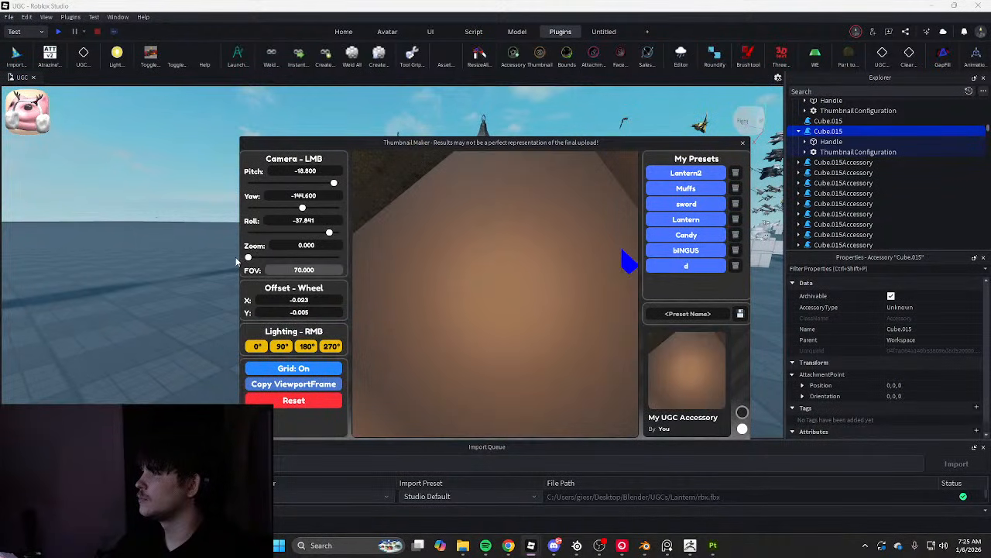
scroll(491, 279, "down", 8)
scroll(491, 279, "up", 2)
scroll(491, 279, "down", 1)
middle_click_drag(491, 279, 496, 289)
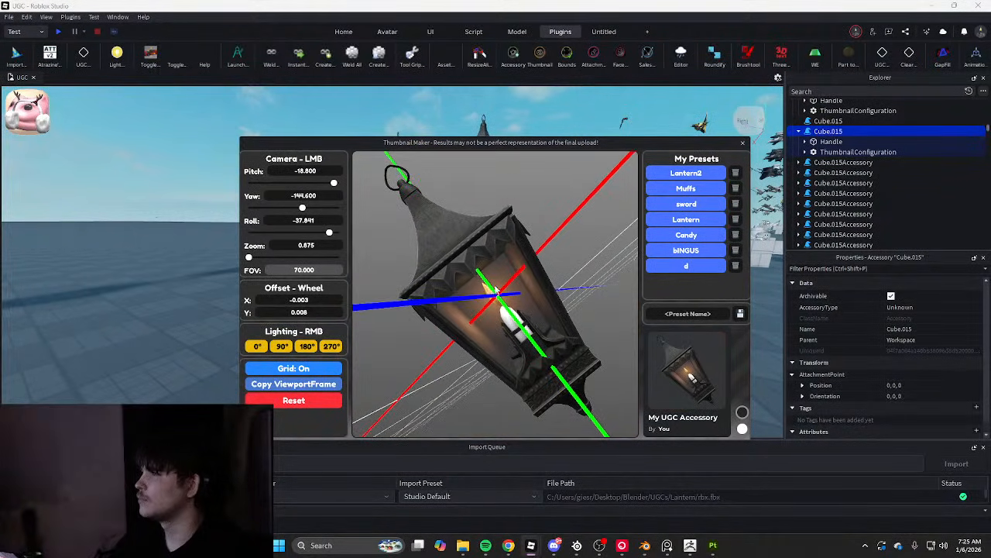
left_click_drag(496, 289, 497, 287)
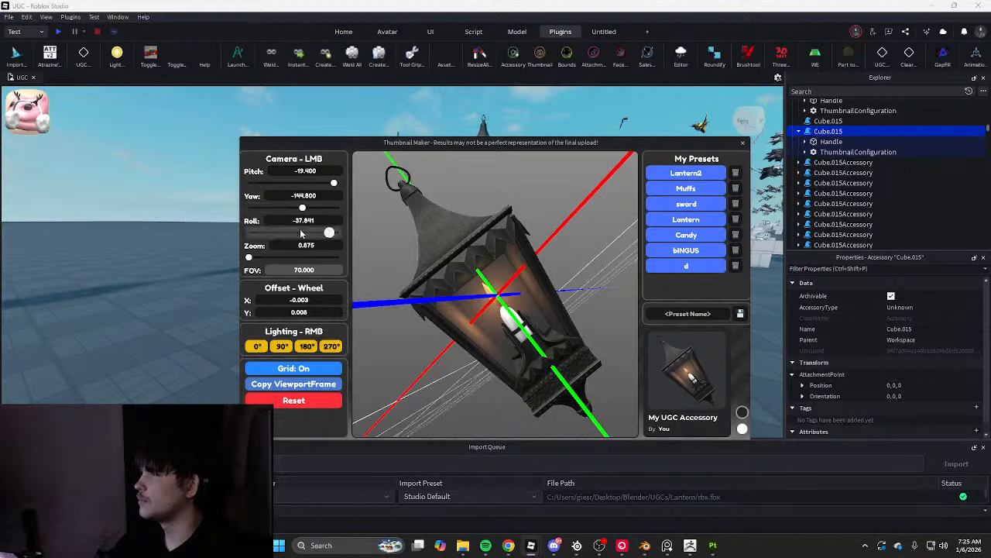
Tilt Cube.015's thumbnail to roll 318.068 and recenter it with offset X -0.040, Y -0.010 at zoom 0.875
left_click_drag(330, 233, 329, 233)
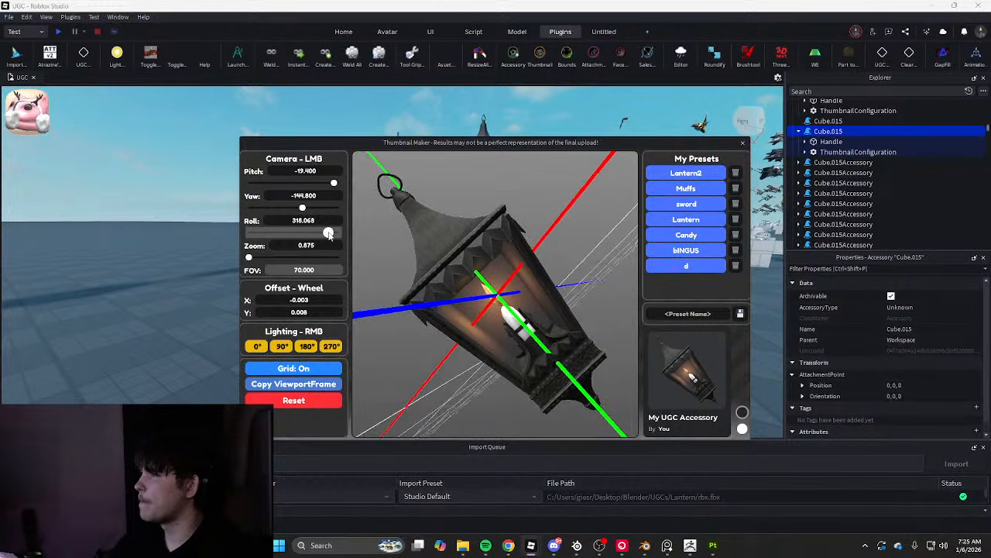
scroll(491, 267, "up", 1)
middle_click_drag(491, 267, 496, 263)
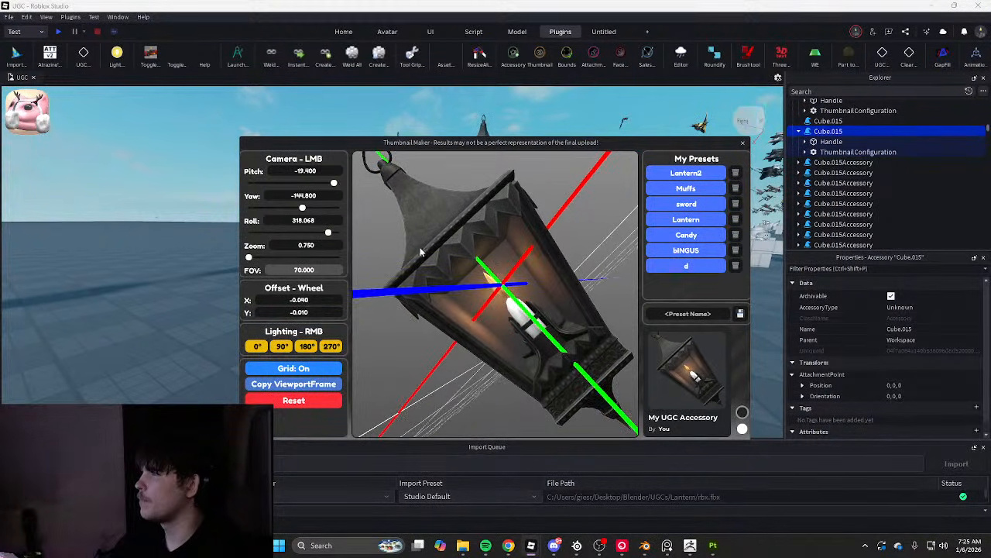
scroll(422, 251, "down", 1)
scroll(423, 252, "up", 1)
scroll(422, 252, "down", 1)
scroll(423, 252, "up", 1)
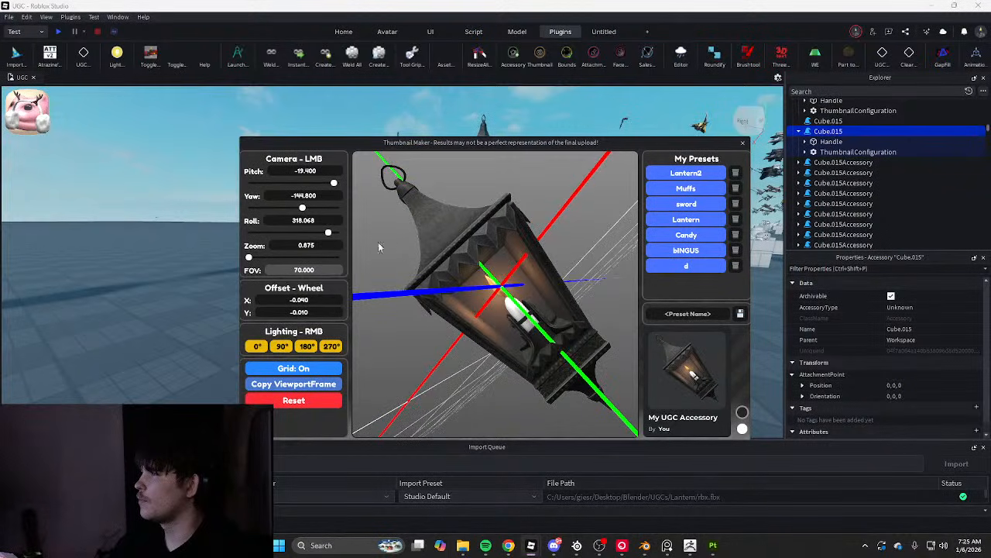
Set the zoom of Cube.015's thumbnail to 0.800, nudge its framing and close the Thumbnail Maker
left_click(330, 244)
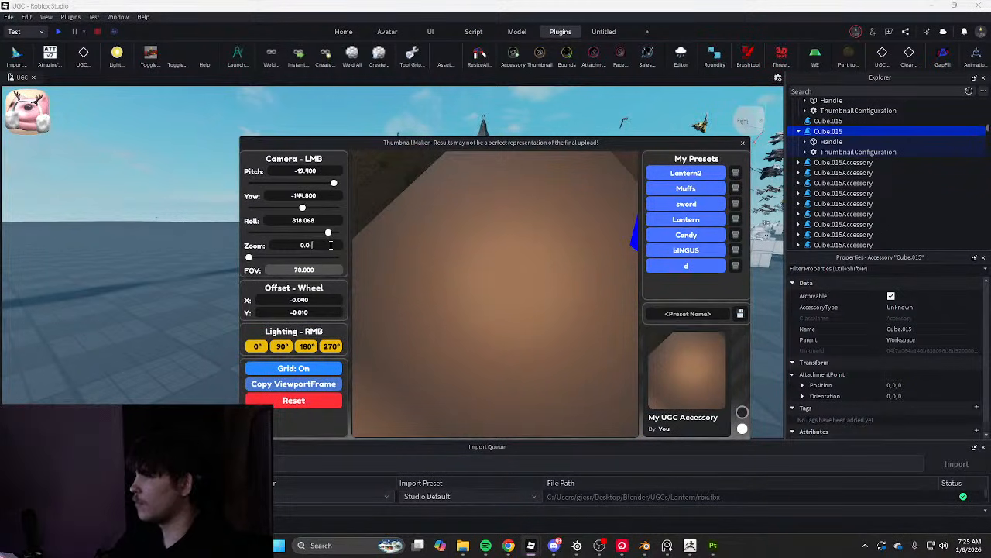
type("0.0")
key("BackSpace")
type("800")
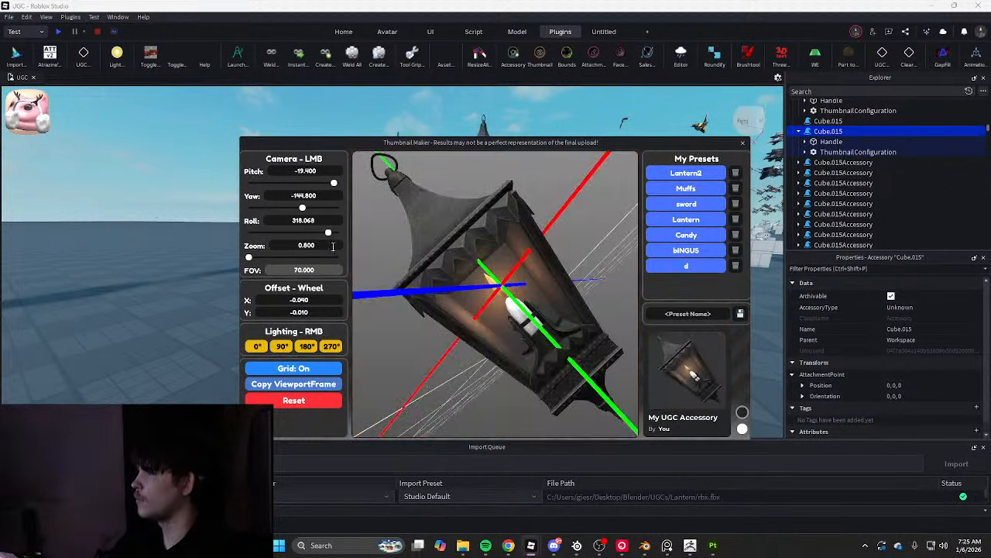
middle_click_drag(504, 238, 496, 234)
left_click(743, 144)
left_click(521, 293)
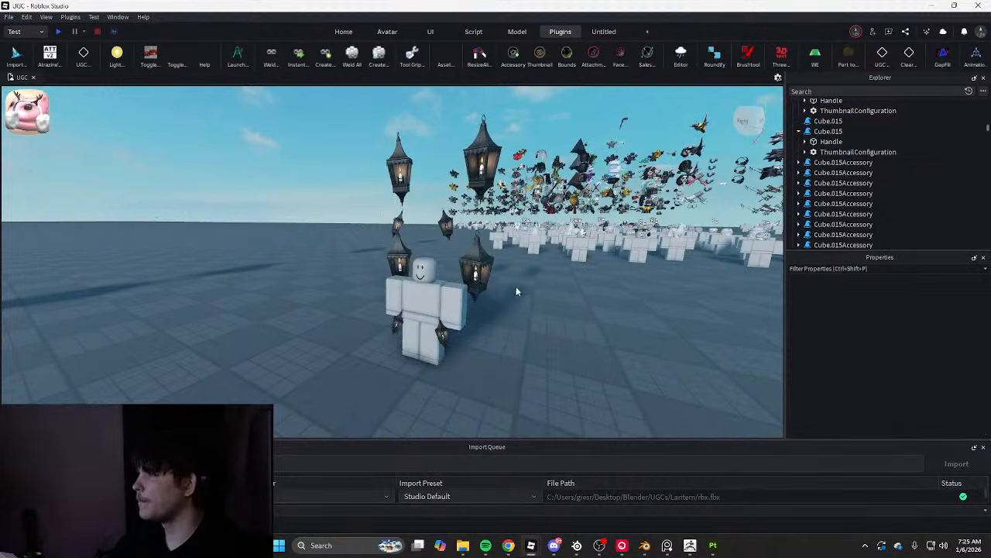
key("w")
key("e")
left_click_drag(508, 293, 511, 262)
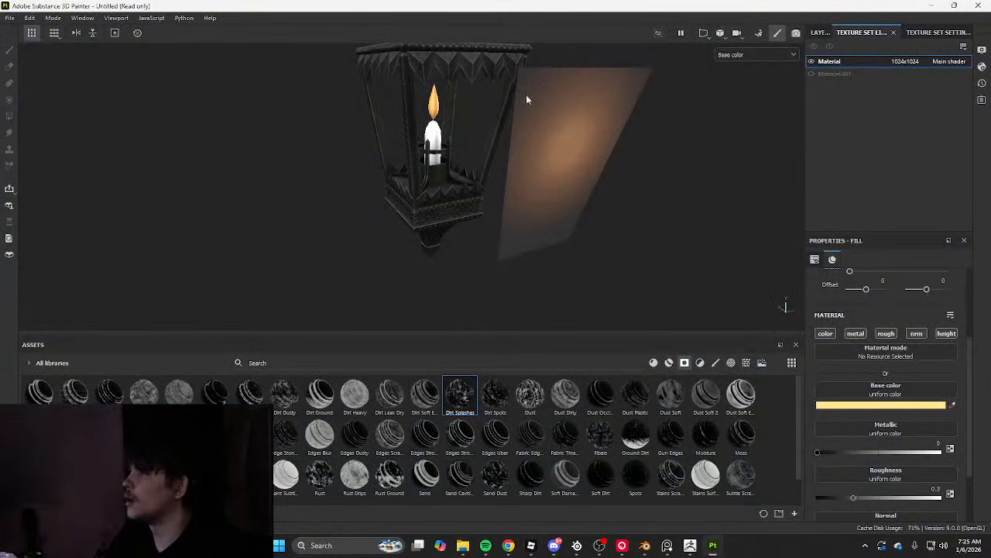
Switch to Substance 3D Painter and set the base color of Fill layer 1 to the warm grey 9D9592
key("Tab")
scroll(519, 230, "up", 2)
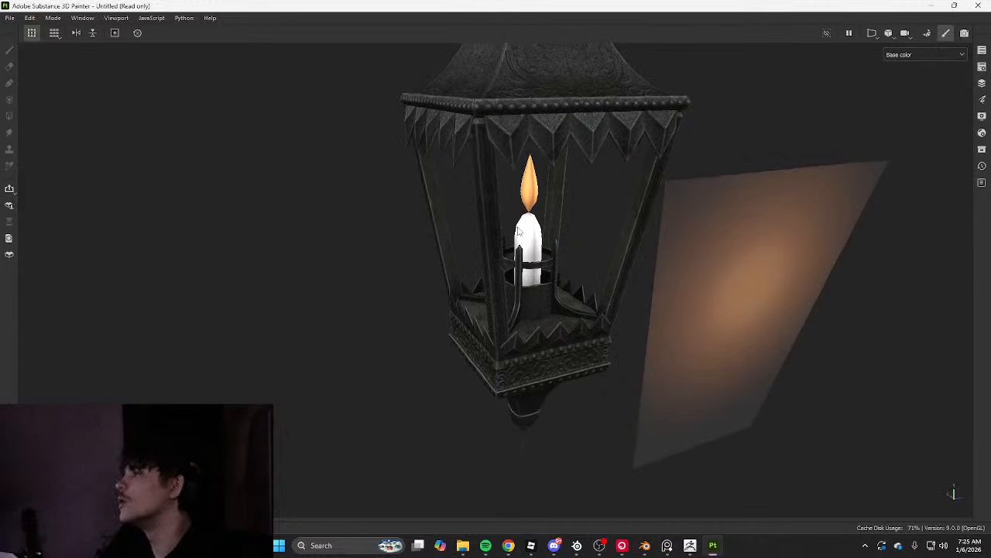
scroll(519, 231, "down", 3)
key("Tab")
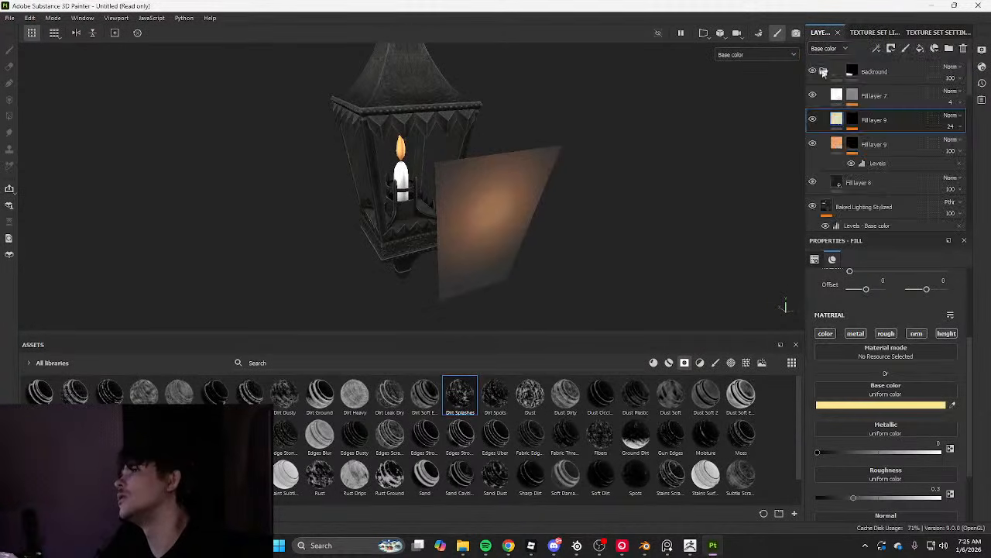
scroll(836, 200, "down", 5)
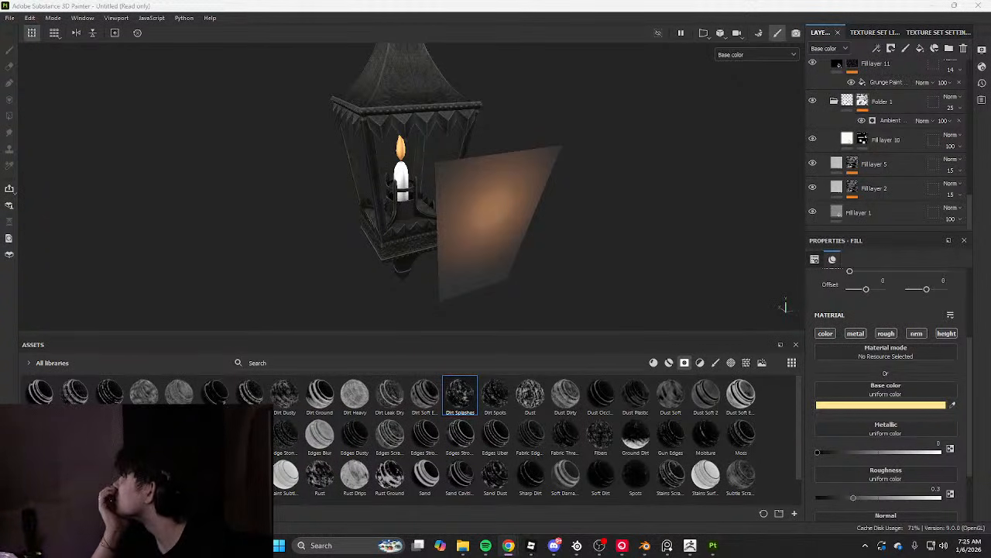
left_click(858, 212)
left_click(877, 404)
left_click(898, 388)
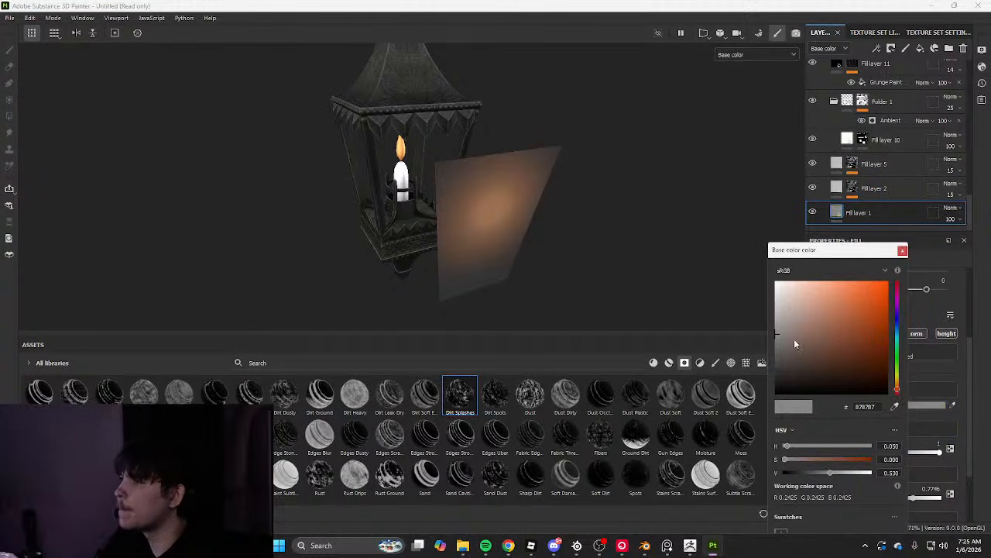
left_click_drag(794, 339, 785, 330)
left_click_drag(536, 239, 547, 254, "alt")
left_click_drag(776, 333, 783, 323)
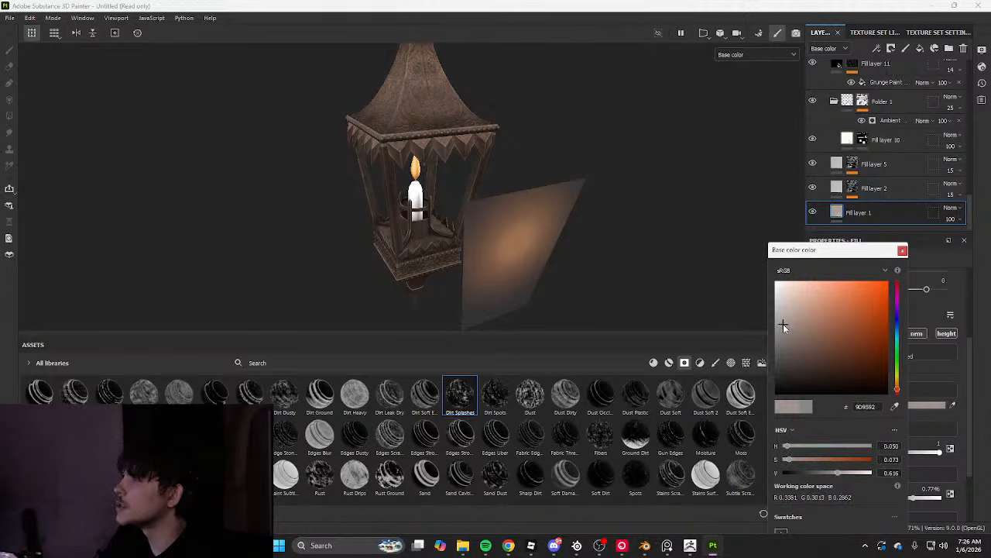
Check the recolored lantern from several angles and fine-tune Fill layer 1's brownish base color
key("Tab")
scroll(573, 281, "down", 3)
left_click_drag(563, 281, 666, 281, "alt")
key("Tab")
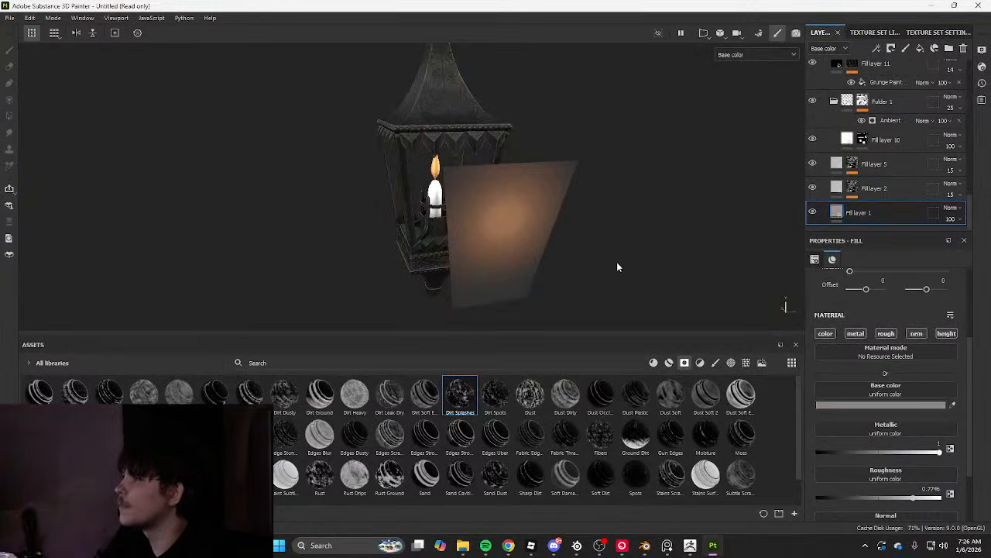
key("ctrl")
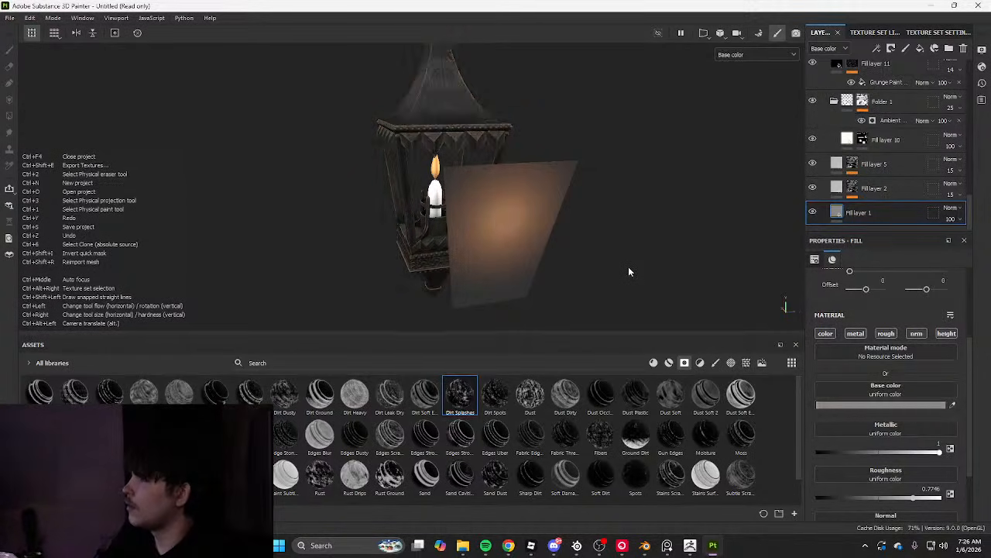
scroll(626, 268, "down", 5)
key("Tab")
left_click_drag(619, 267, 792, 273, "alt")
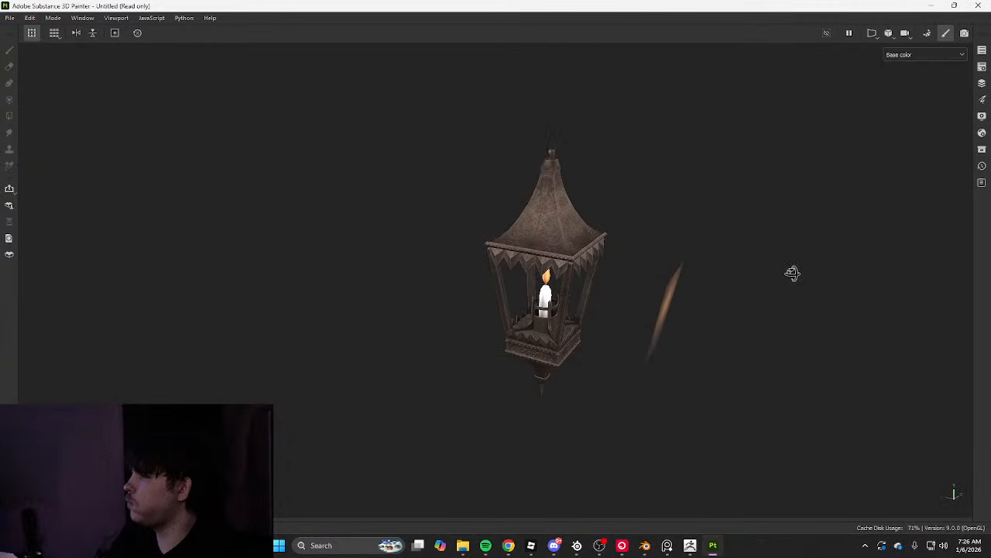
key("Tab")
key("f")
left_click(869, 407)
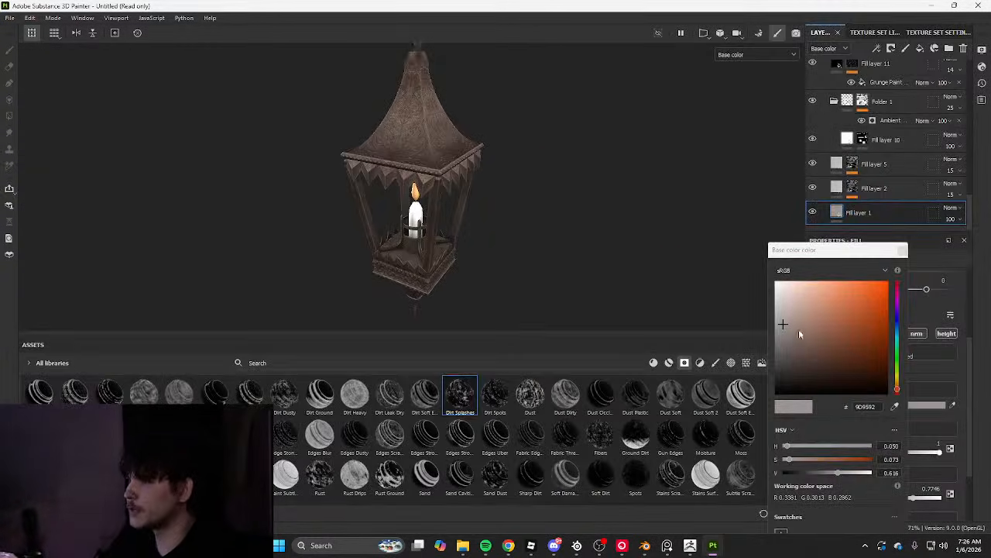
mouse_move(784, 323)
left_mouse_down()
mouse_move(794, 322)
mouse_move(785, 324)
left_mouse_up()
key("Tab")
left_click_drag(689, 306, 741, 295, "alt")
Export the brown Material texture to the UGCs/Lantern folder using the 2D View output template
key("ctrl+shift+e")
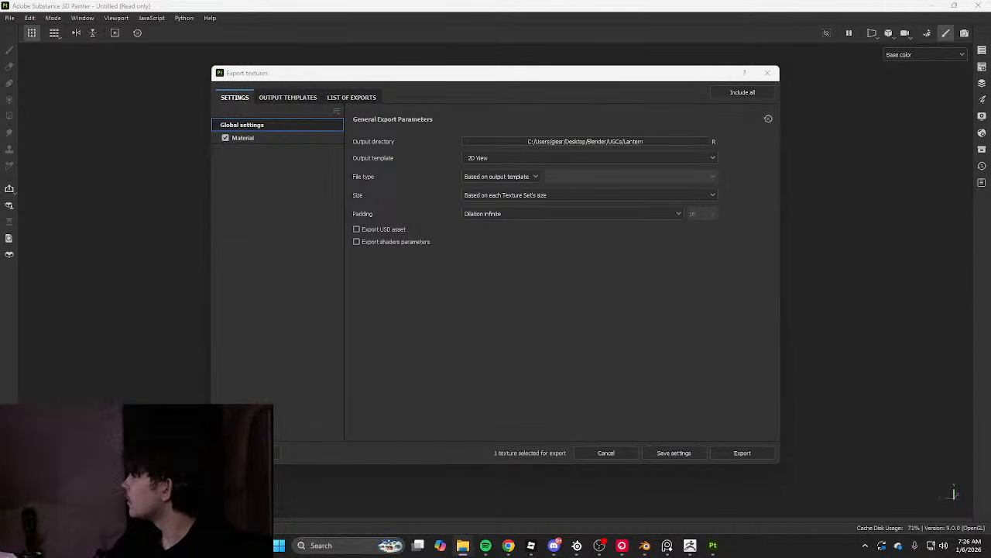
left_click(742, 453)
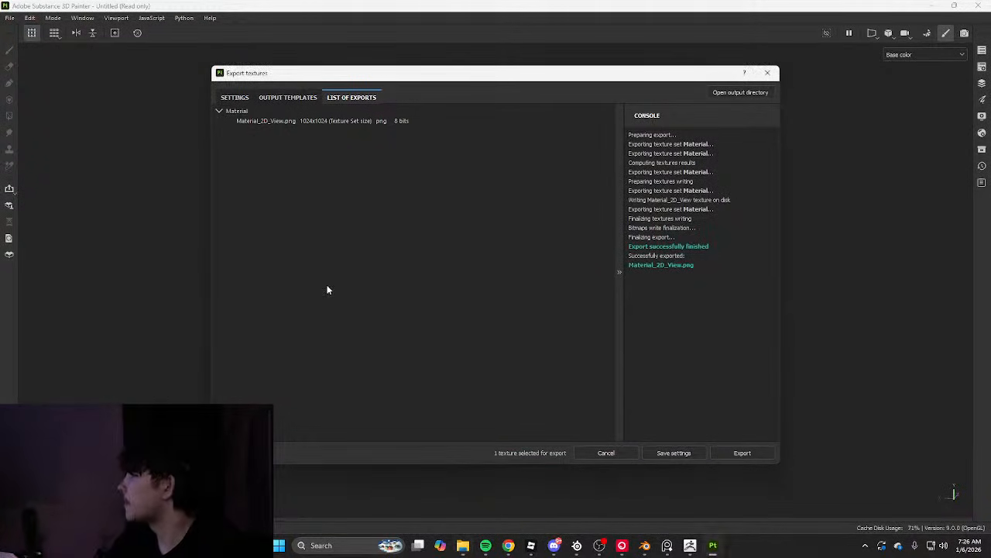
left_click(768, 73)
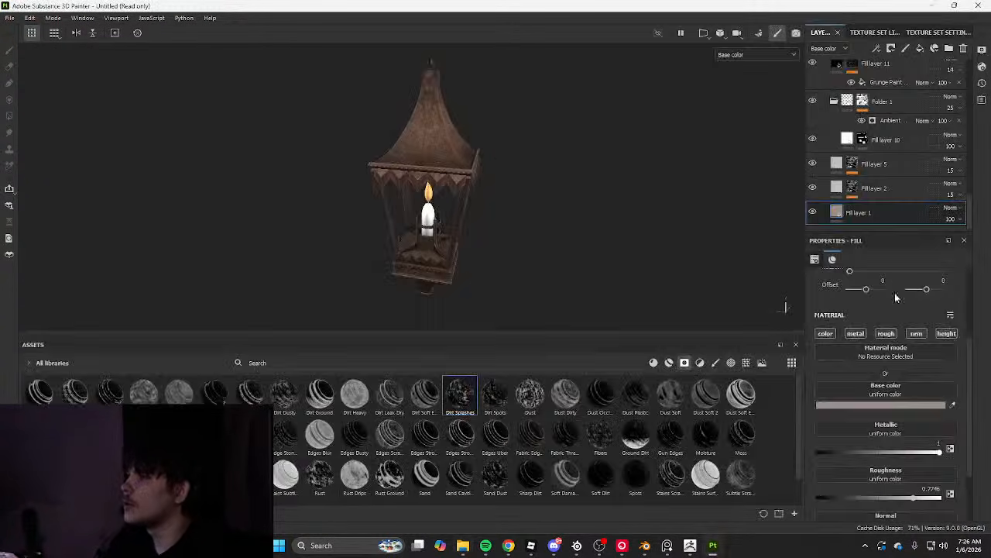
Set the base color of Fill layer 1 to the neutral light grey ADADAD and check it around the lantern
left_click(930, 404)
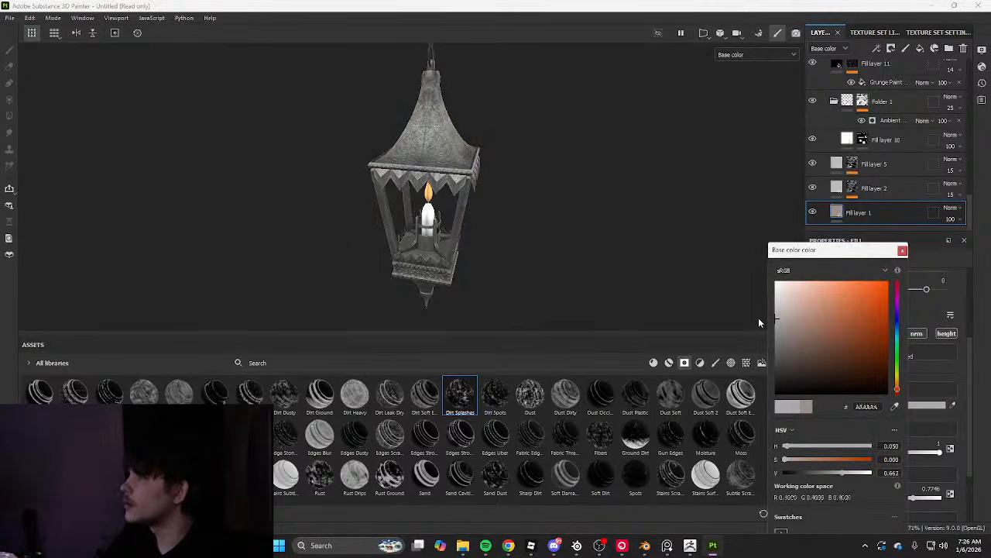
key("Tab")
left_click_drag(643, 232, 511, 219, "alt")
scroll(598, 225, "up", 3)
scroll(453, 254, "up", 4)
scroll(511, 218, "down", 8)
key("Tab")
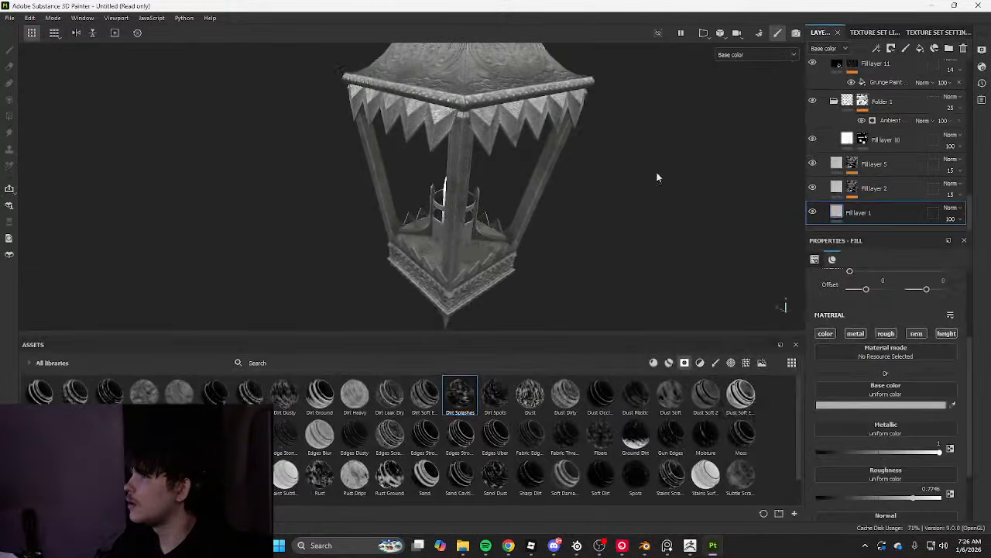
left_click(848, 404)
left_click_drag(782, 387, 737, 316)
key("Tab")
left_click_drag(677, 277, 550, 222, "alt")
right_click_drag(550, 223, 631, 364, "alt")
Compare the grey lantern with the ZBrush sculpt and the Roblox Studio accessories, and review Fill layer 1's base color in Substance Painter
left_click(689, 545)
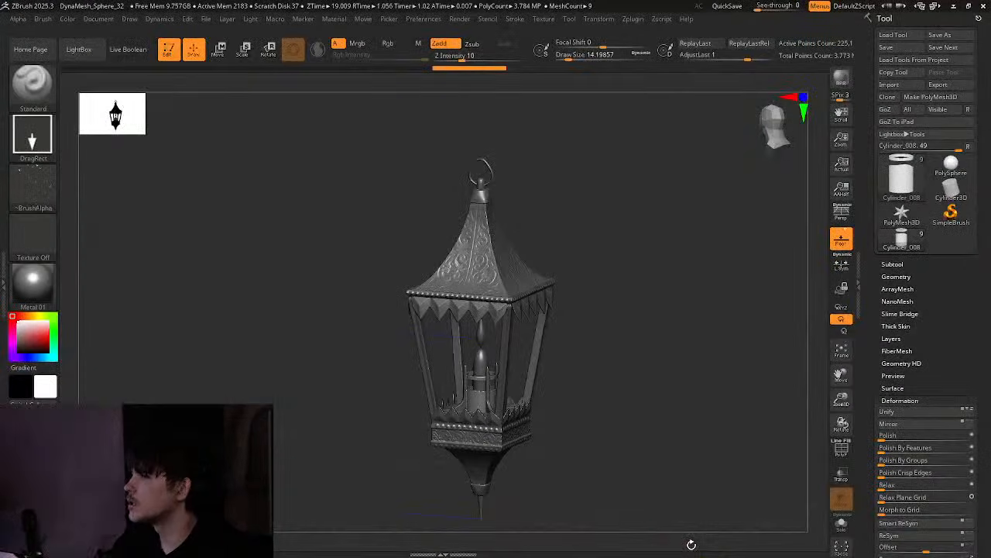
key("alt+Tab")
left_click(534, 546)
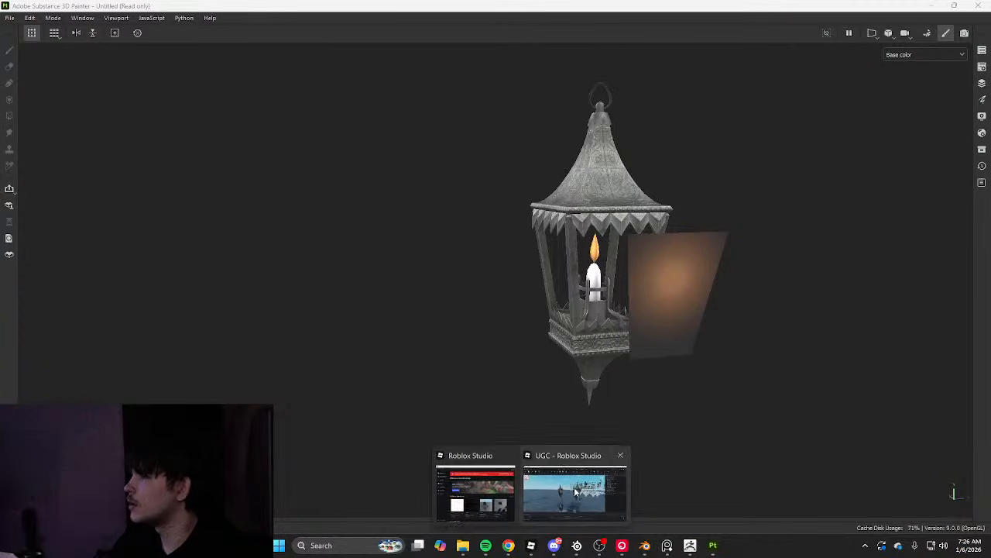
left_click(579, 488)
scroll(554, 353, "down", 3)
key("alt+Tab")
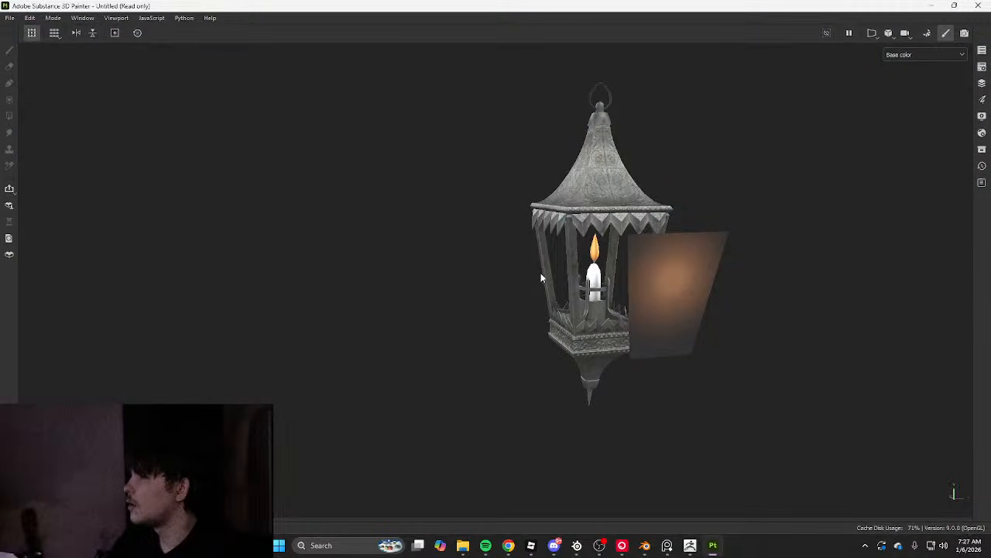
left_click_drag(541, 273, 621, 287, "alt")
right_click_drag(620, 287, 646, 321, "alt")
key("Tab")
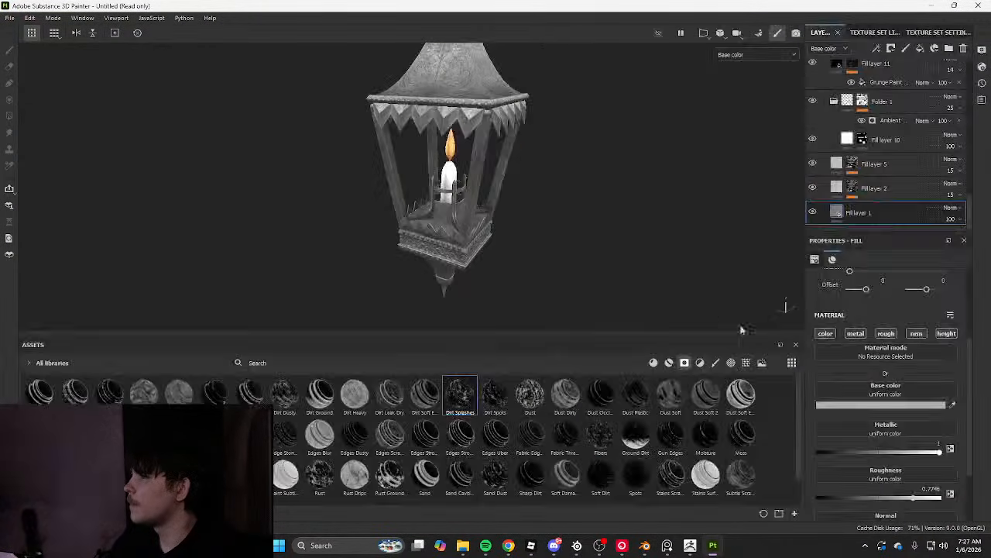
left_click(860, 405)
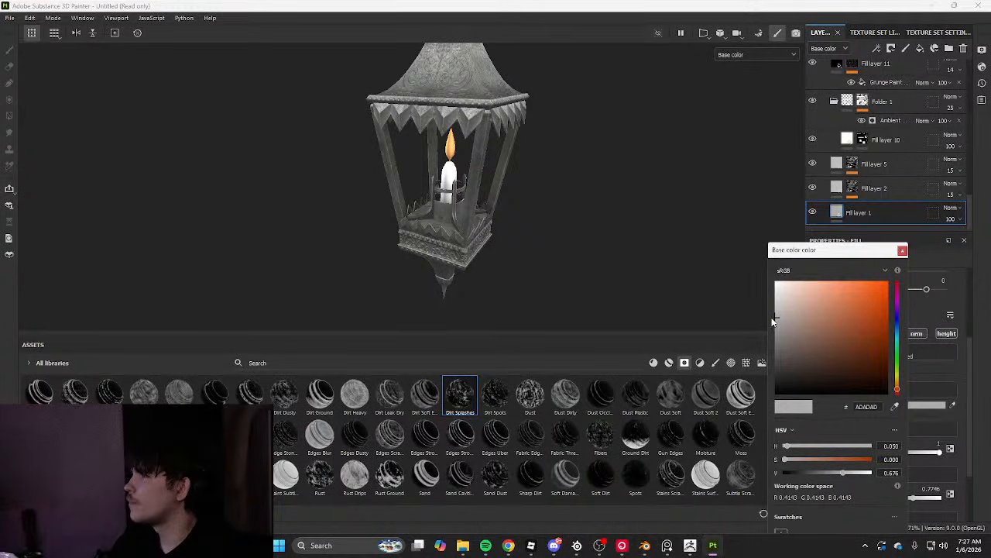
scroll(413, 276, "down", 2)
Export the light grey Material texture to the UGCs/Lantern folder using the 2D View output template
key("ctrl+shift+e")
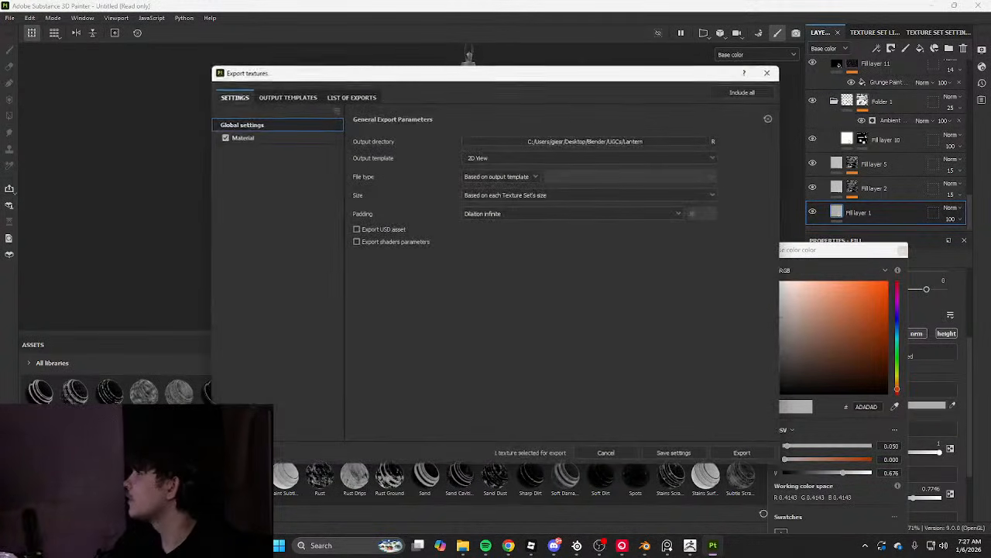
left_click(715, 455)
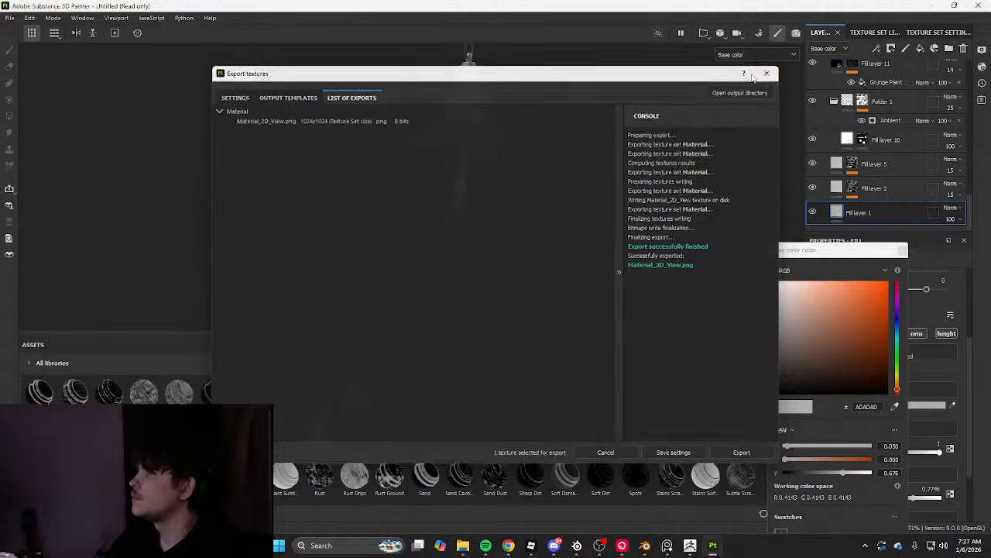
key("Escape")
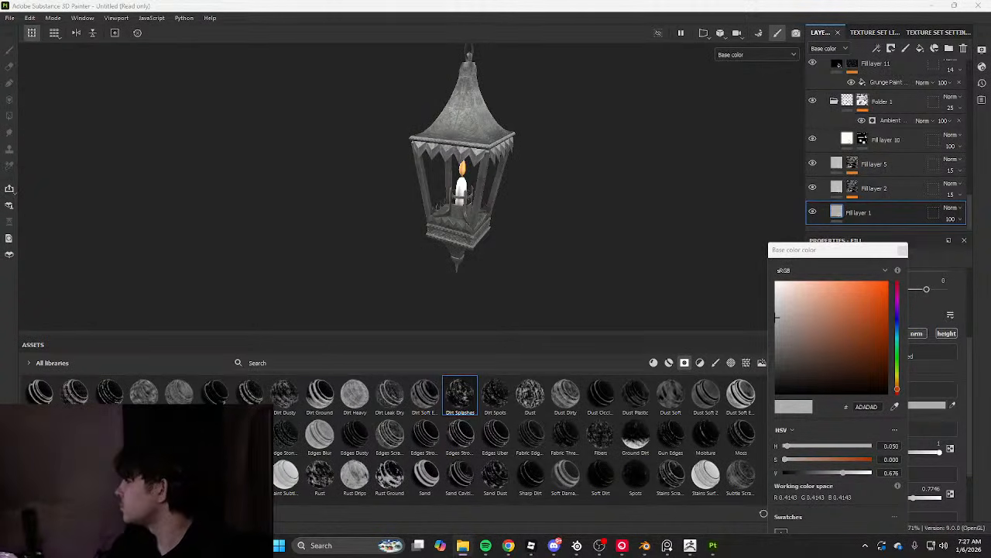
Switch to the UGC place in Roblox Studio and duplicate Cube.013 twice, stacking the copies above it with the second raised by 10
key("alt+Tab")
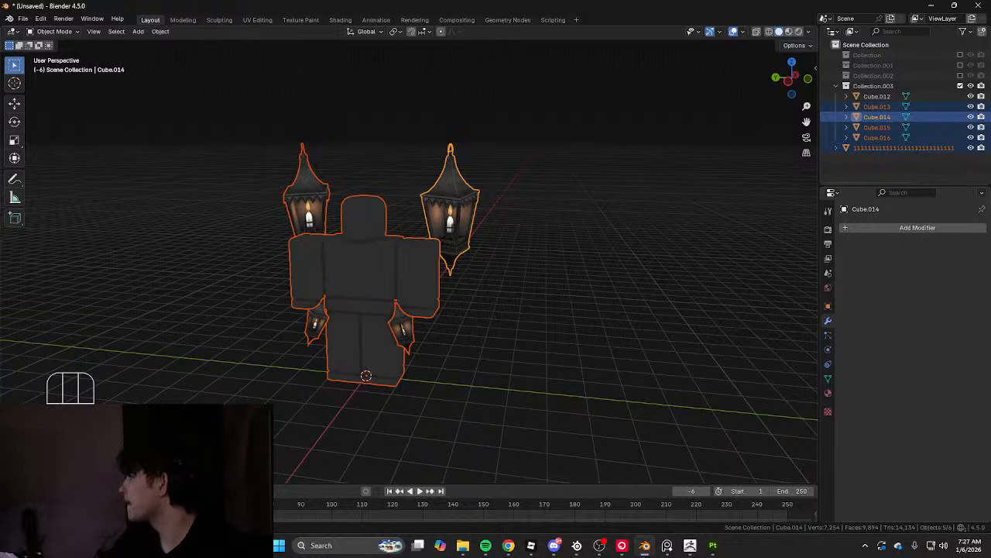
key("alt+Tab")
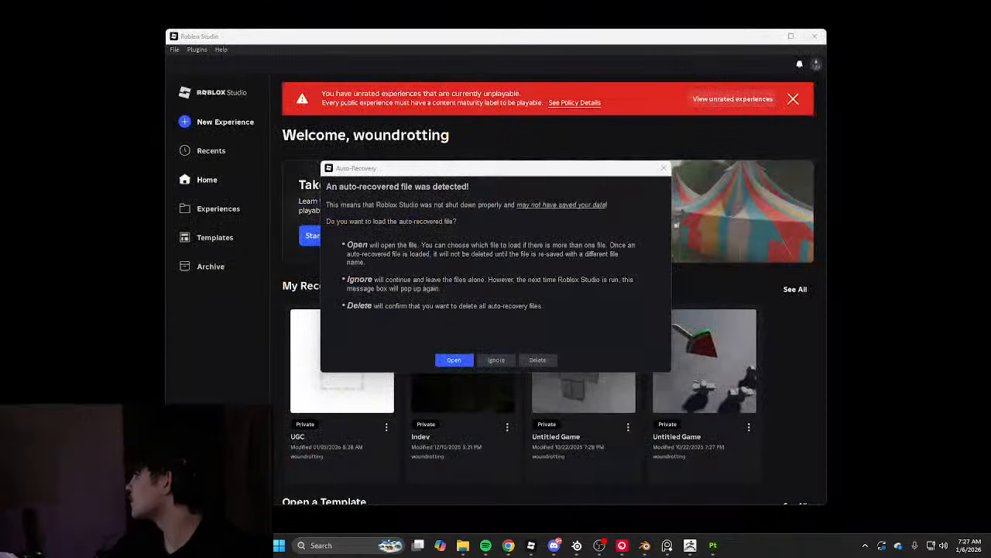
key("alt+Tab")
key("alt+Tab")
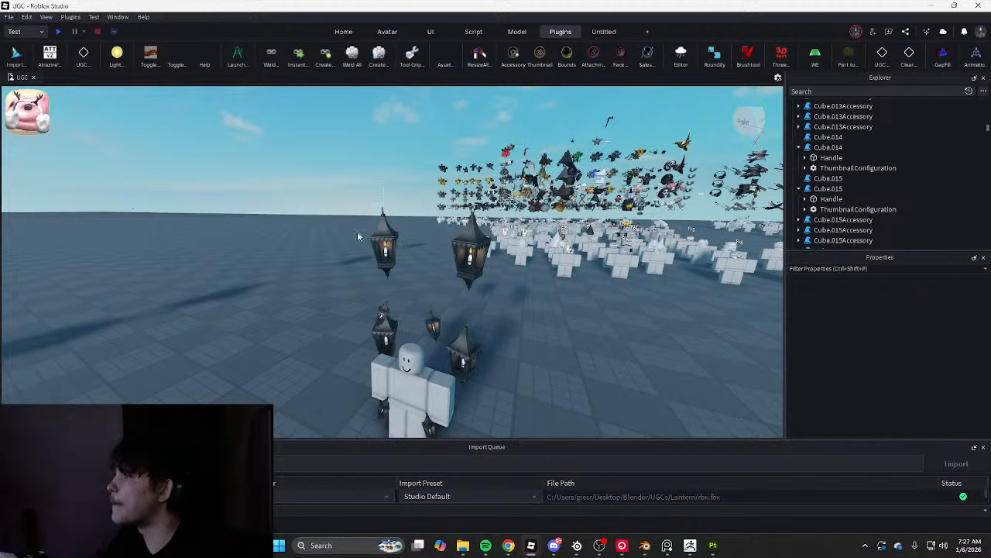
left_click(384, 238)
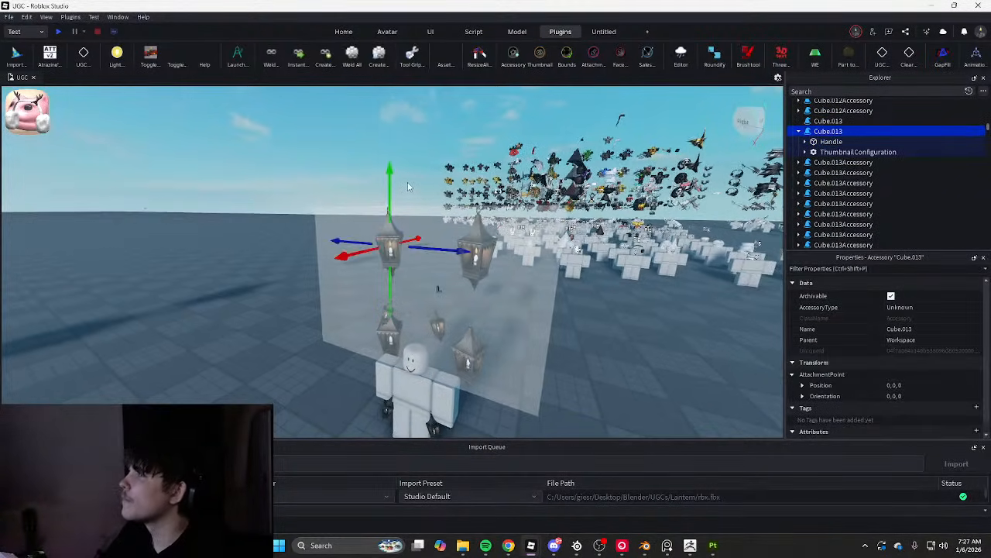
scroll(418, 193, "down", 5)
key("ctrl+d")
left_click_drag(393, 249, 391, 146)
scroll(391, 201, "down", 5)
key("ctrl+d")
scroll(434, 280, "up", 1)
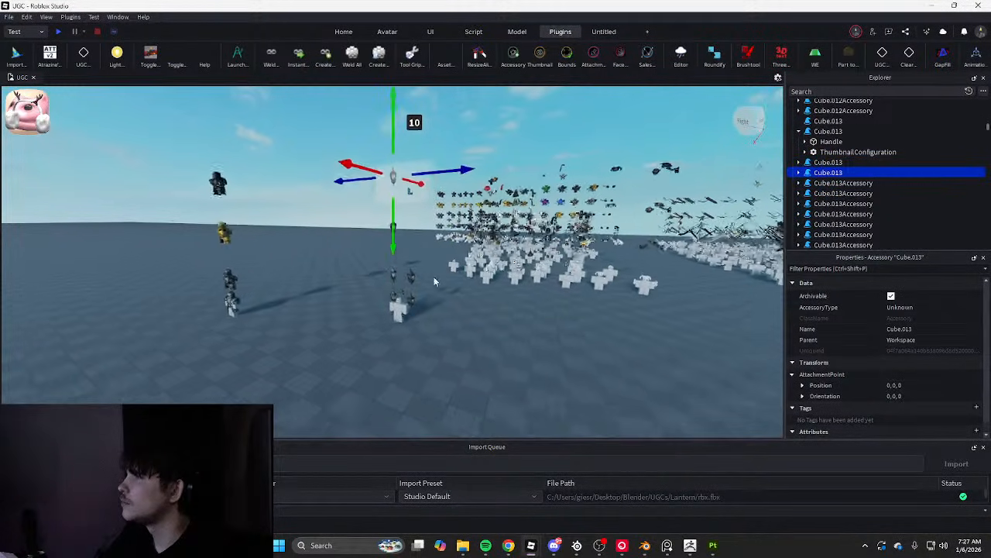
Duplicate the lantern accessory Cube.014 twice and stack the copies above it, level with the Cube.013 copies
scroll(434, 281, "up", 2)
left_click(418, 279)
left_click(819, 132)
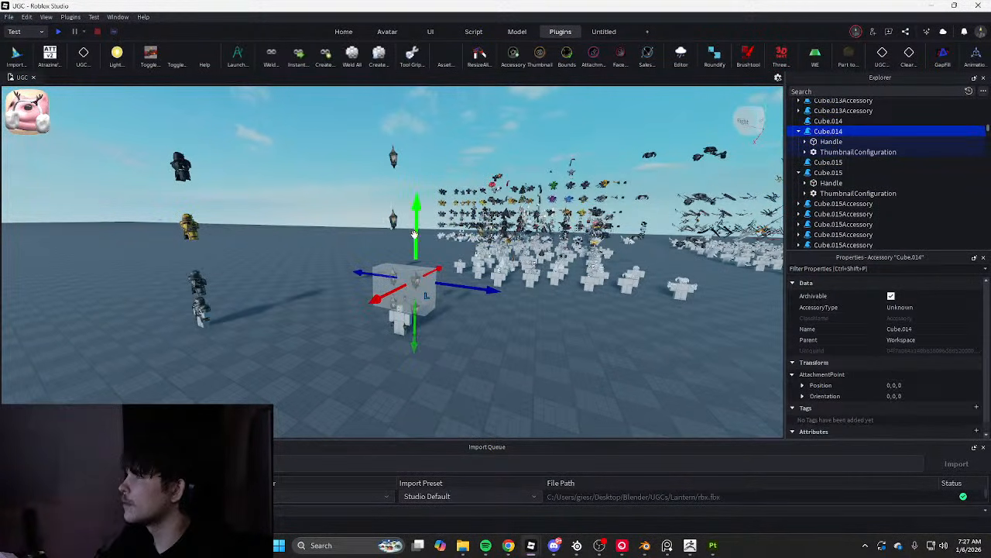
key("ctrl+d")
left_click_drag(415, 234, 417, 112)
key("ctrl+d")
scroll(456, 275, "up", 2)
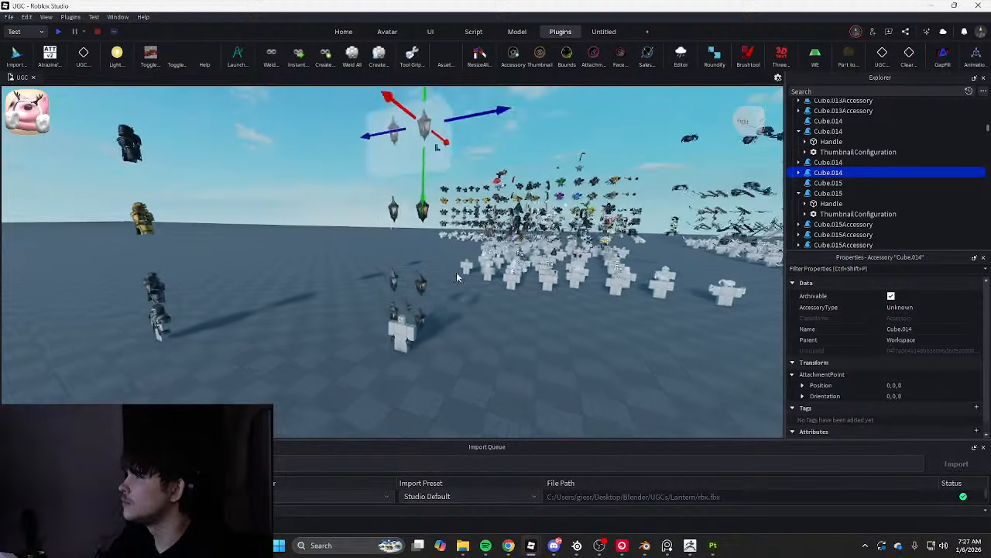
Duplicate the small lantern accessory Cube.016 twice and raise the copies above the original in two tiers
scroll(457, 277, "up", 3)
left_click(424, 351)
left_click(819, 132)
key("ctrl+d")
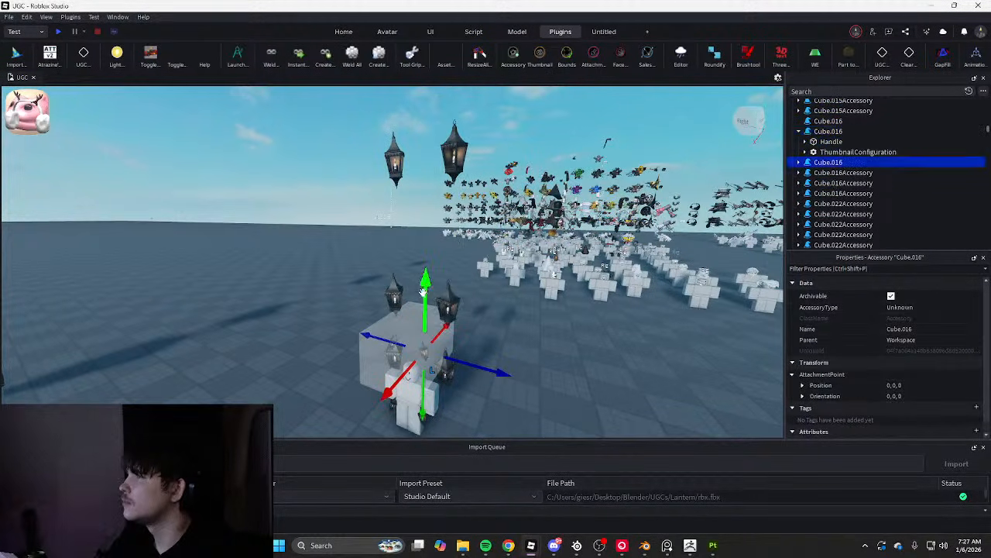
scroll(422, 255, "down", 3)
left_click_drag(424, 293, 410, 93)
key("ctrl+d")
scroll(403, 333, "up", 2)
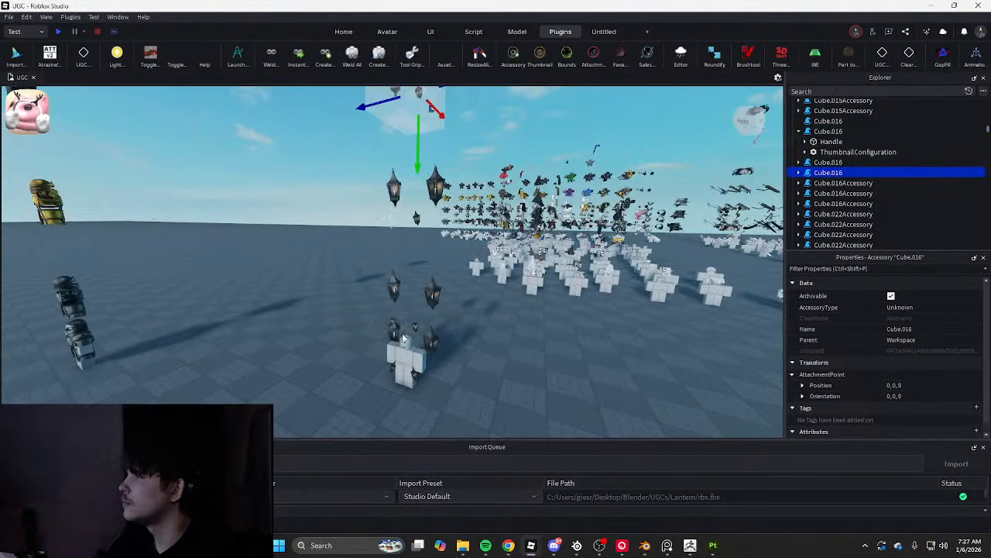
Duplicate the small lantern accessory Cube.015 twice and raise the copies above the original in two tiers, level with the Cube.016 copies
scroll(438, 329, "up", 2)
right_click_drag(464, 352, 472, 359)
key("a")
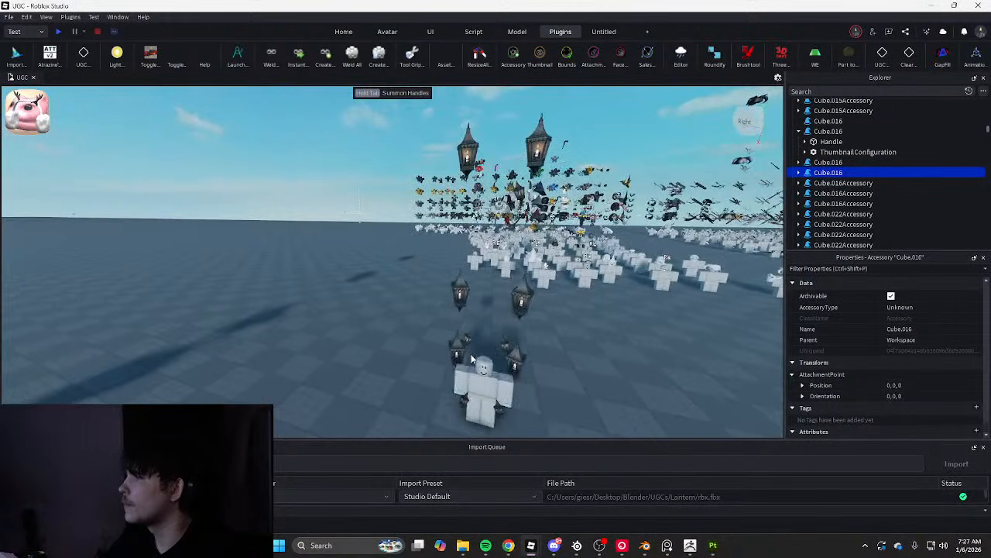
left_click(466, 356)
left_click(824, 132)
key("ctrl+d")
scroll(480, 208, "down", 2)
left_click_drag(470, 268, 437, 94)
scroll(450, 230, "down", 2)
key("ctrl+d")
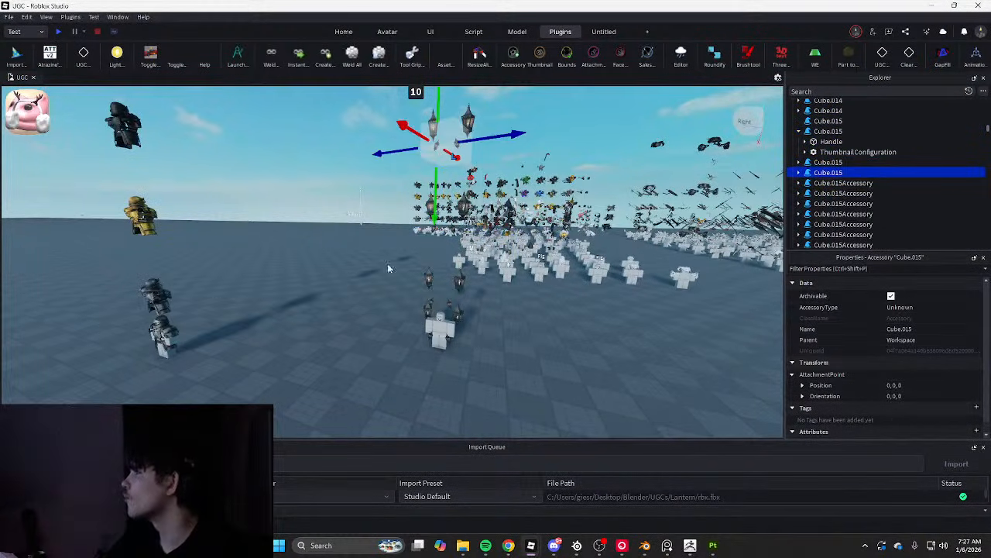
Upload Bronze.png from the UGCs/Lantern folder as the texture of the middle-tier Cube.014 copy's SpecialMesh
left_click(608, 314)
key("w")
right_click_drag(565, 295, 578, 251)
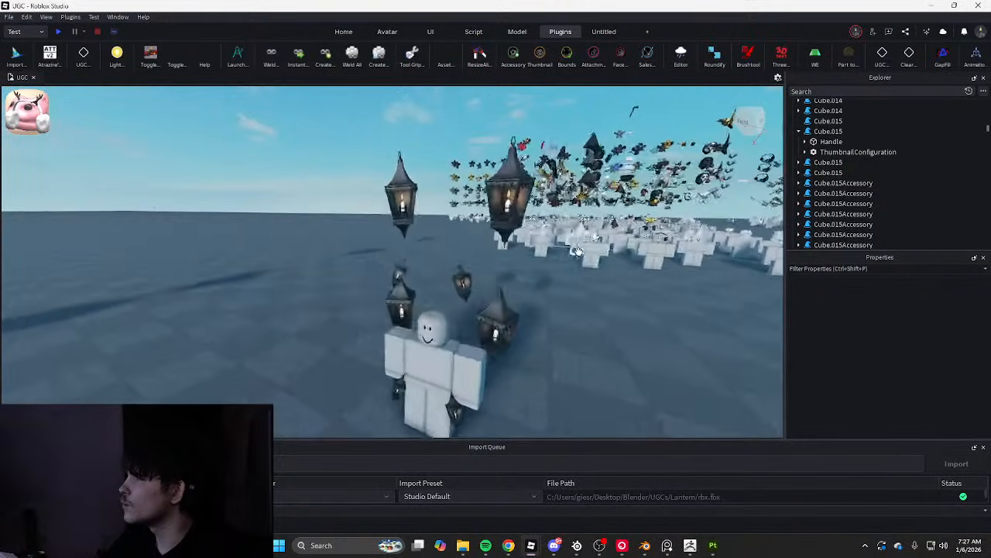
middle_click_drag(579, 251, 581, 345)
scroll(581, 345, "down", 2)
scroll(458, 270, "up", 3)
left_click(507, 252)
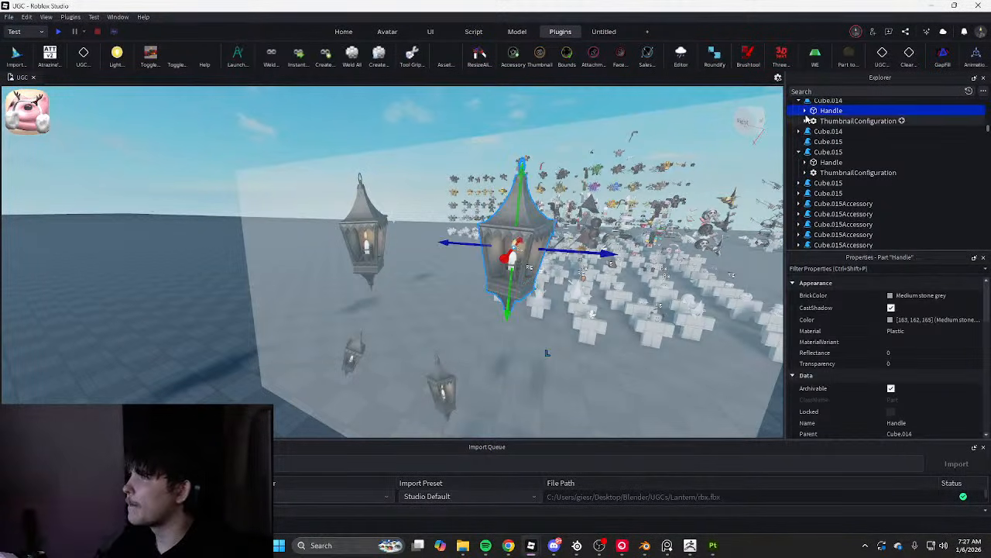
left_click(806, 112)
left_click(845, 142)
left_click(846, 382)
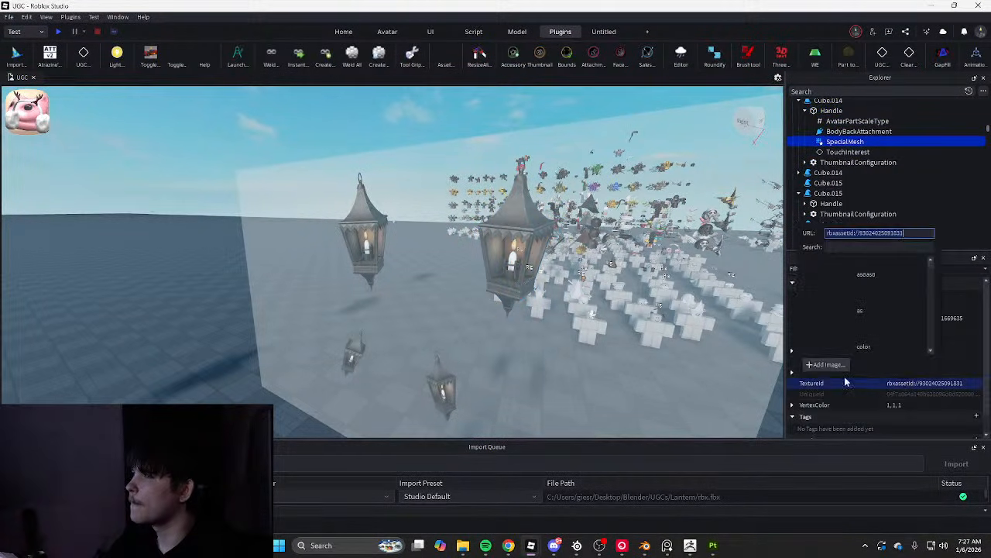
left_click(827, 364)
left_click(453, 247)
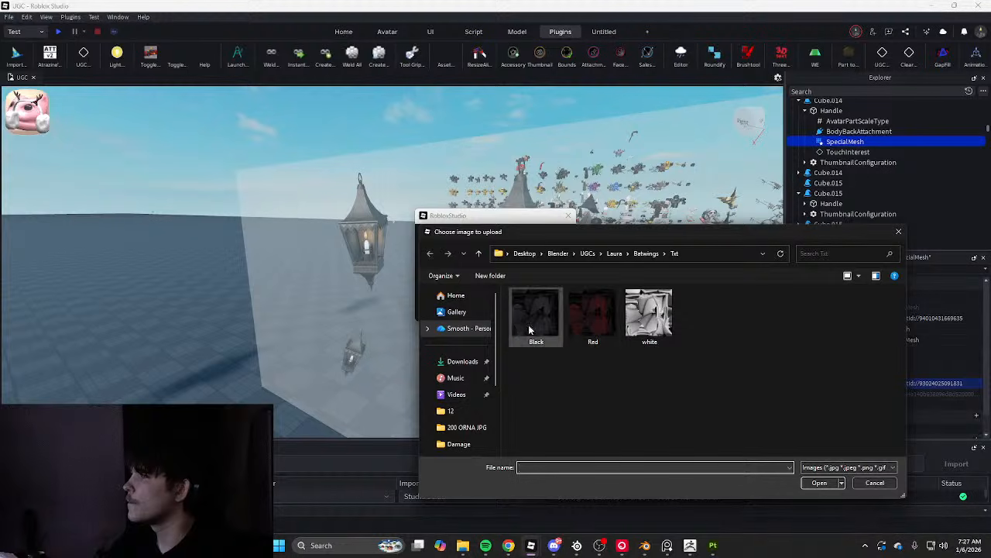
left_click(588, 253)
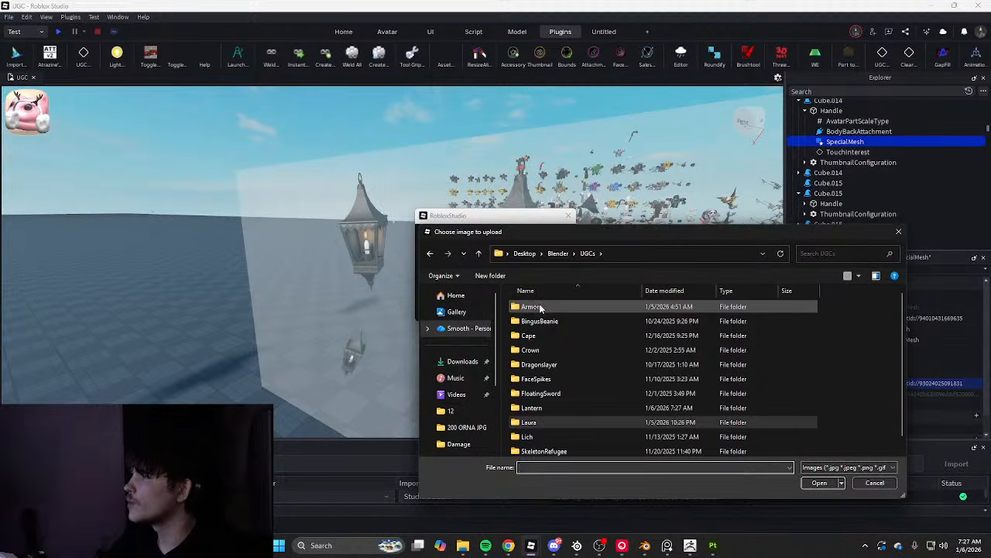
double_click(534, 407)
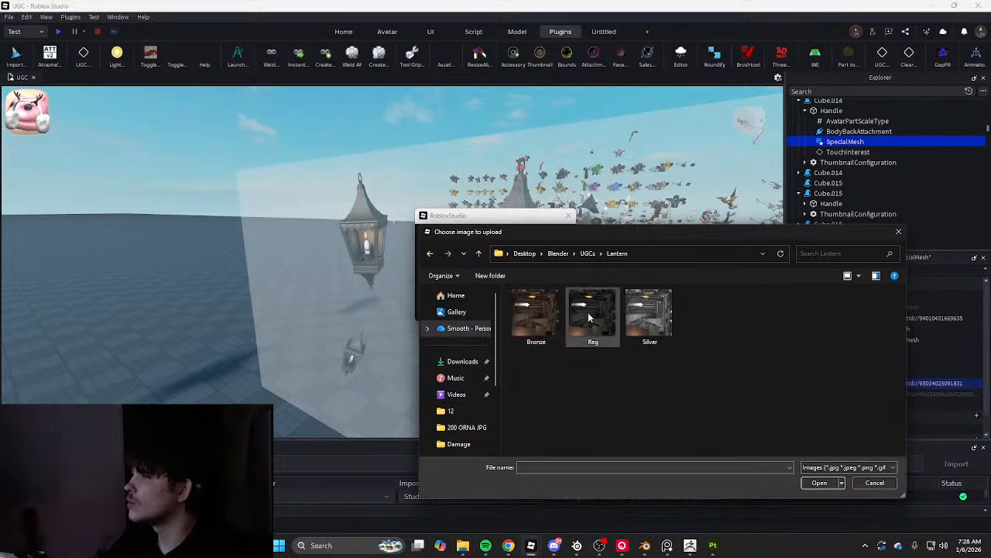
double_click(534, 313)
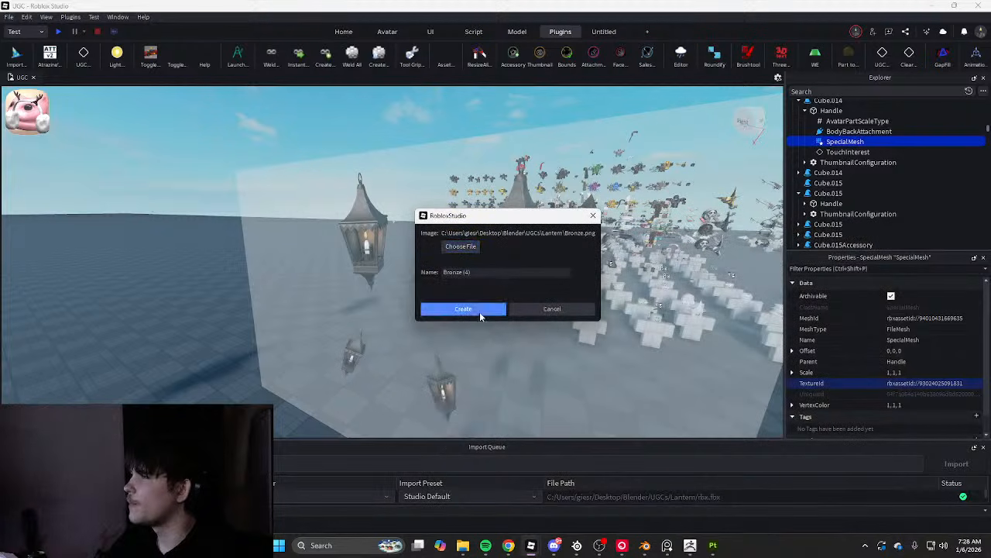
left_click(479, 312)
Examine the newly textured Cube.014 lantern up close and from farther away
scroll(495, 309, "up", 5)
scroll(501, 319, "down", 3)
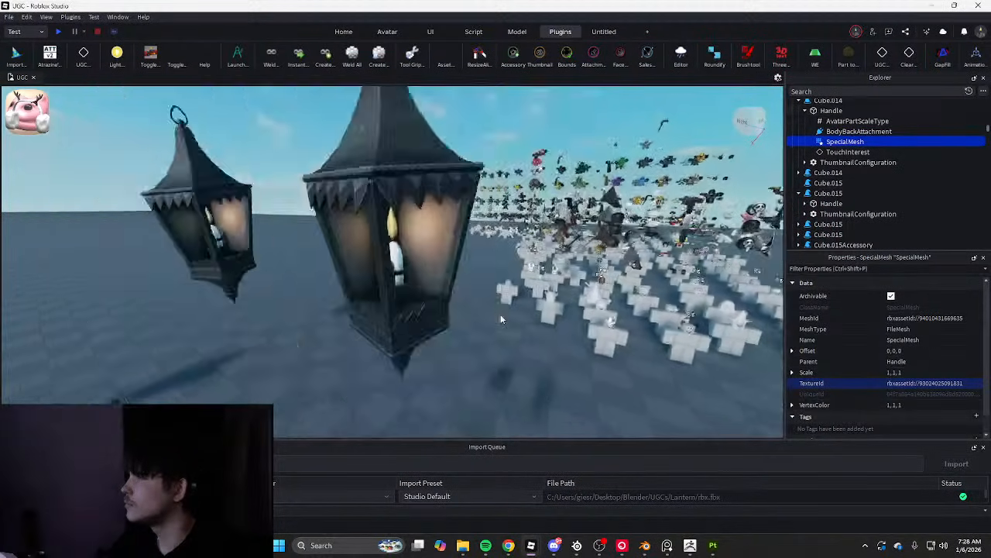
scroll(501, 317, "up", 8)
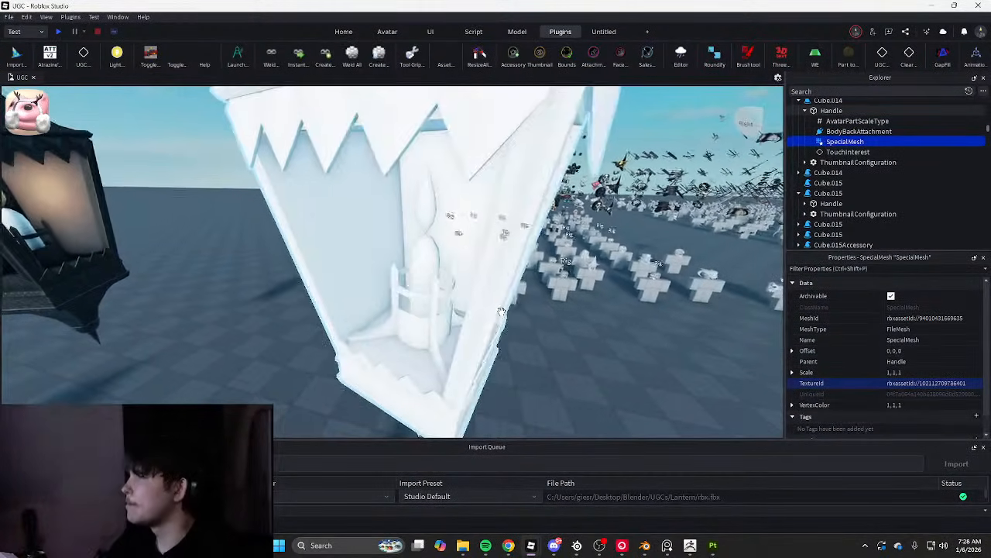
scroll(501, 312, "up", 3)
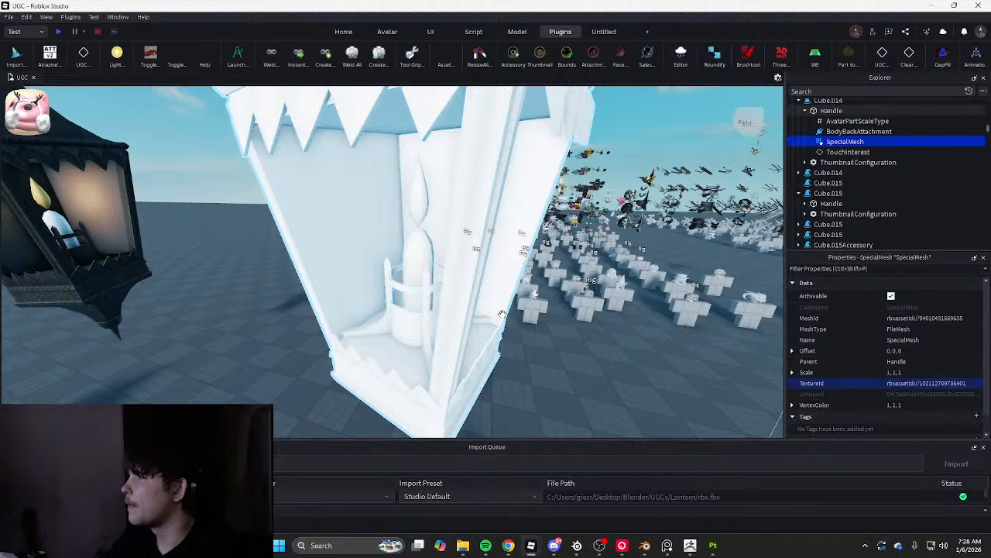
scroll(523, 327, "down", 5)
left_click(597, 358)
key("s")
right_click_drag(597, 359, 598, 374)
scroll(534, 359, "up", 3)
scroll(465, 310, "down", 6)
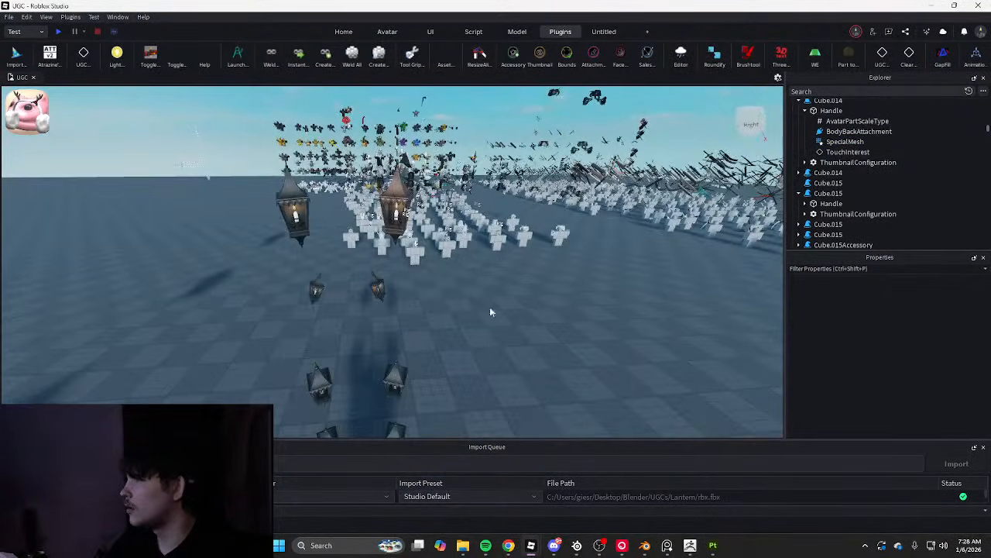
Copy the bronze TextureId from the middle-tier Cube.014 copy's SpecialMesh
right_click_drag(489, 308, 480, 289)
scroll(489, 313, "up", 4)
scroll(514, 309, "down", 3)
left_click(480, 288)
left_click(845, 142)
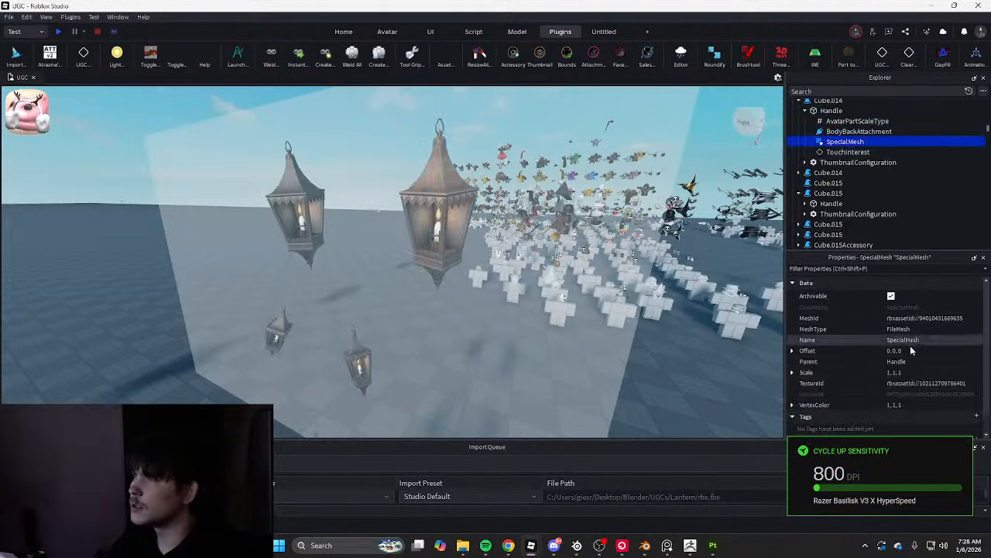
left_click(906, 383)
Apply the copied bronze texture ID to the SpecialMesh of the middle-tier Cube.013 copy
left_click(295, 190)
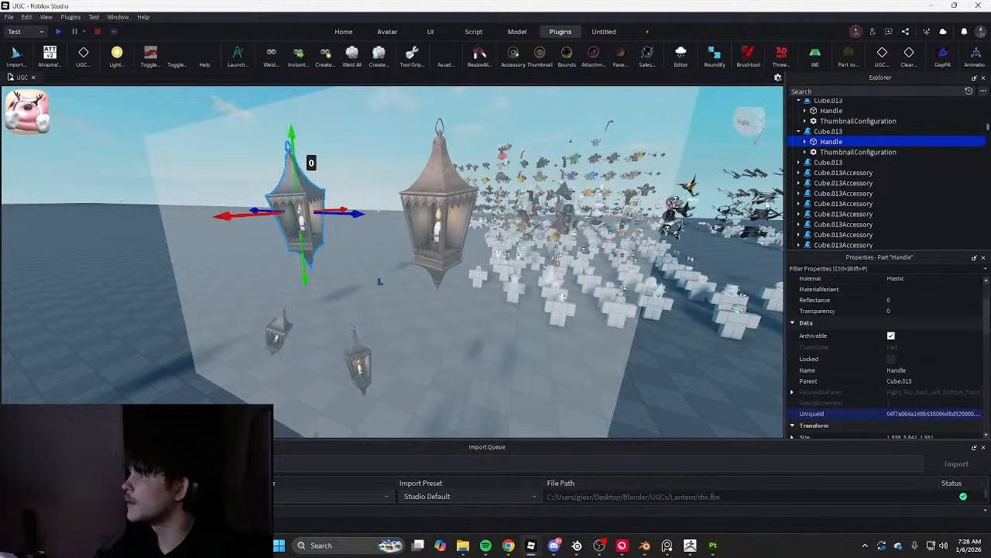
left_click(805, 142)
left_click(845, 172)
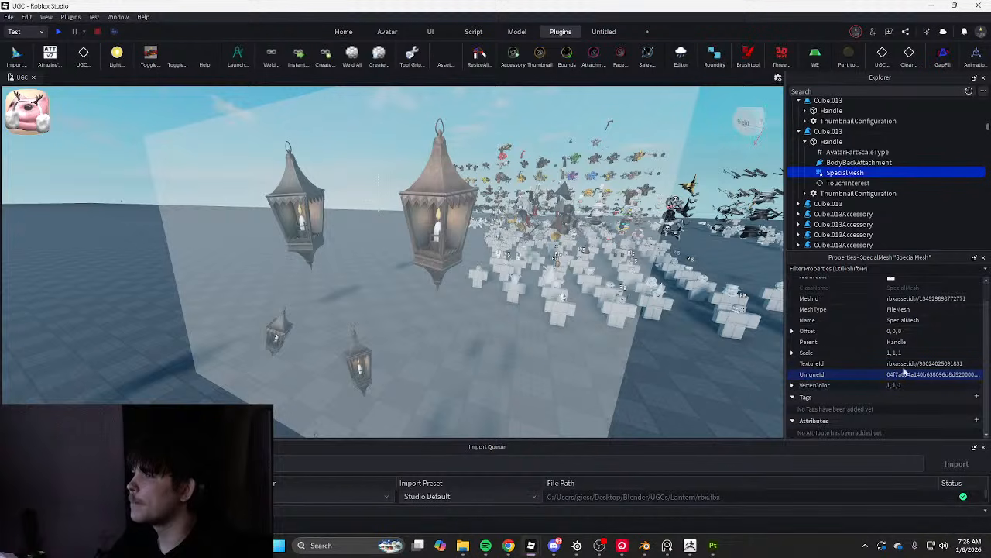
left_click(914, 364)
key("ctrl+v")
key("Return")
Apply the bronze texture ID to the SpecialMesh of the middle-tier Cube.016 copy
left_click(392, 364)
left_click(361, 368)
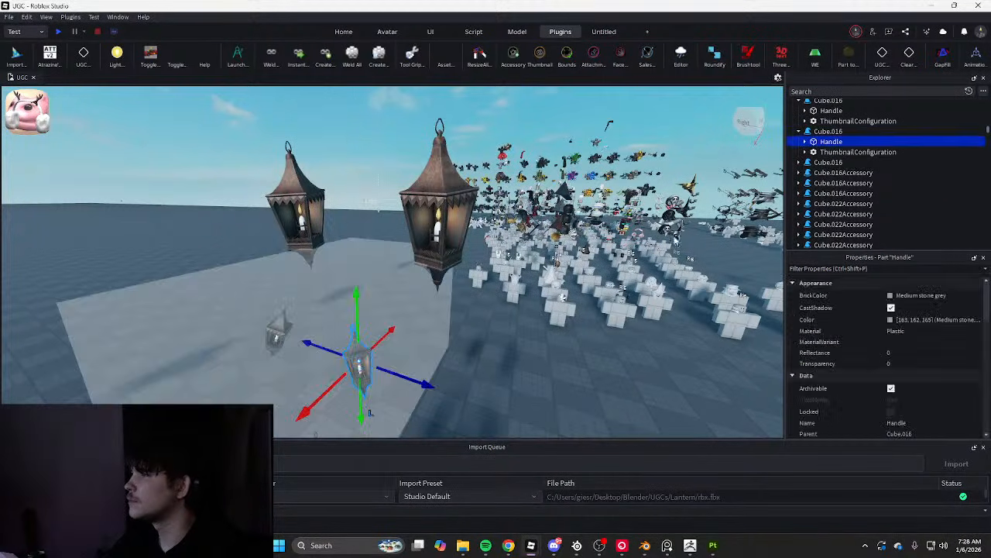
left_click(804, 141)
left_click(845, 162)
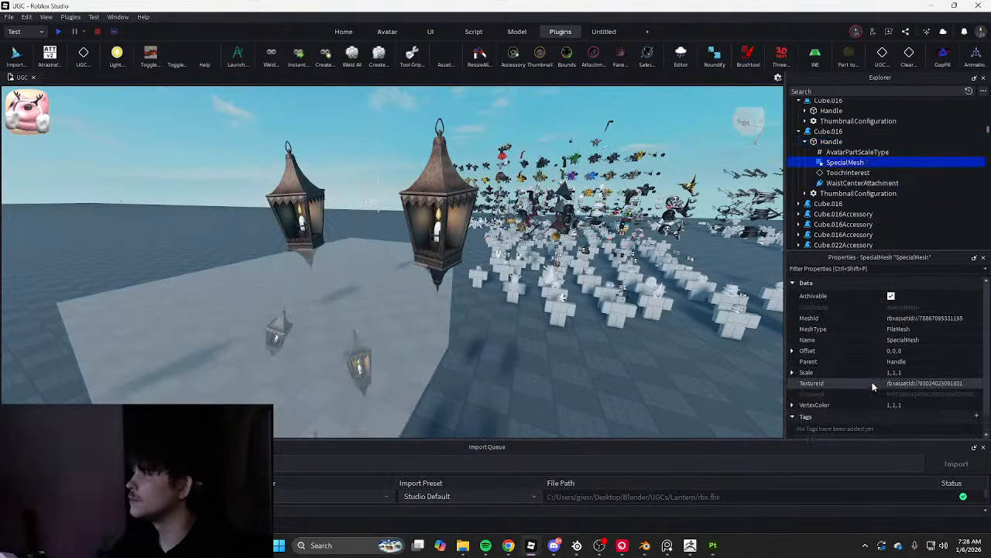
left_click(914, 384)
key("ctrl+v")
key("Return")
Apply the bronze texture ID to the SpecialMesh of the middle-tier Cube.015 copy
left_click(276, 334)
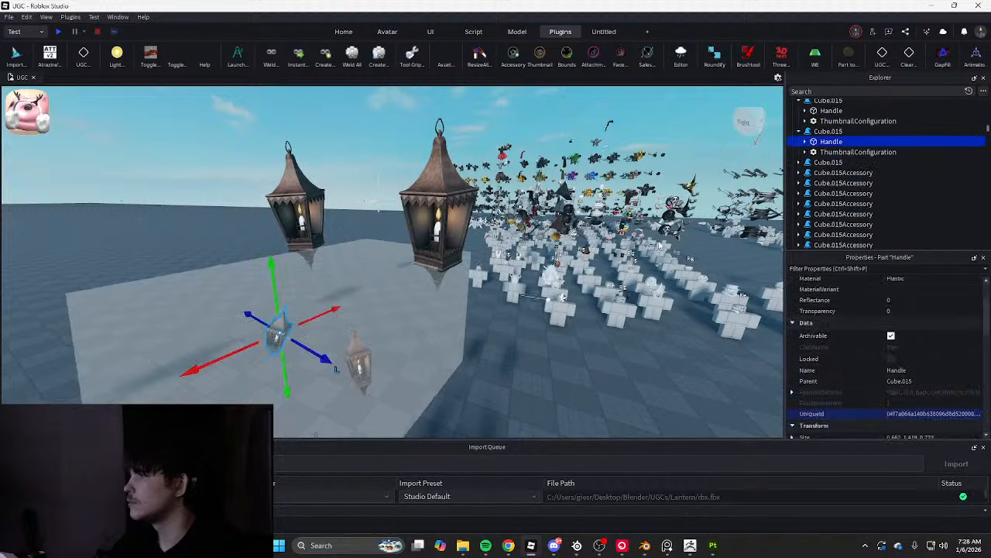
left_click(804, 142)
left_click(845, 162)
scroll(890, 360, "down", 1)
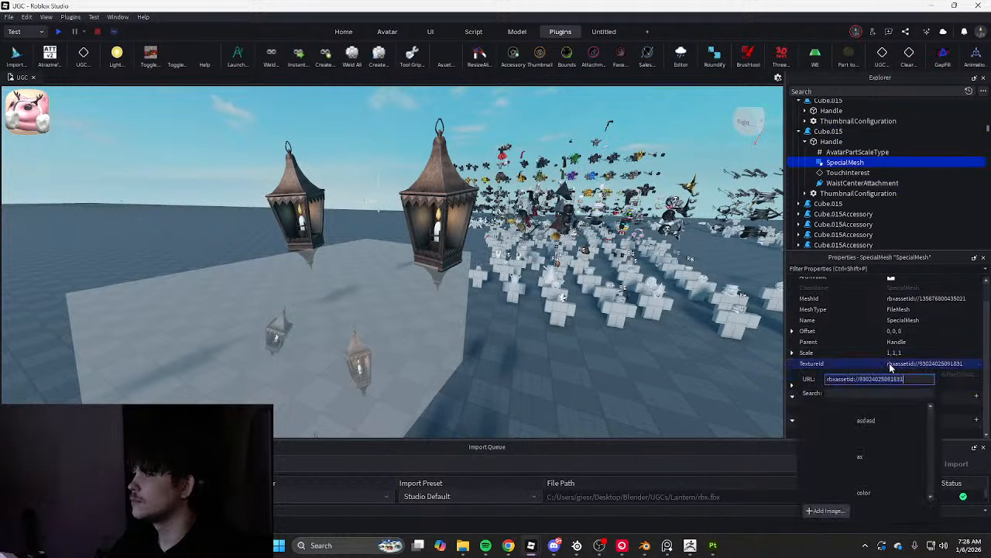
left_click(522, 380)
Upload the Silver image from the Lantern folder as the texture of the top-tier Cube.014 copy's SpecialMesh
key("s")
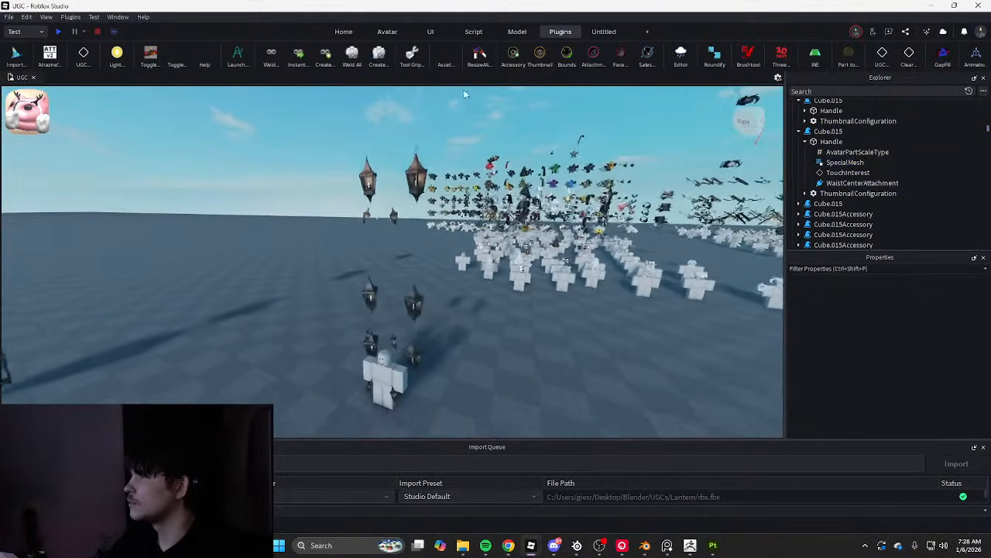
key("e")
key("w")
left_click(511, 318)
left_click(805, 142)
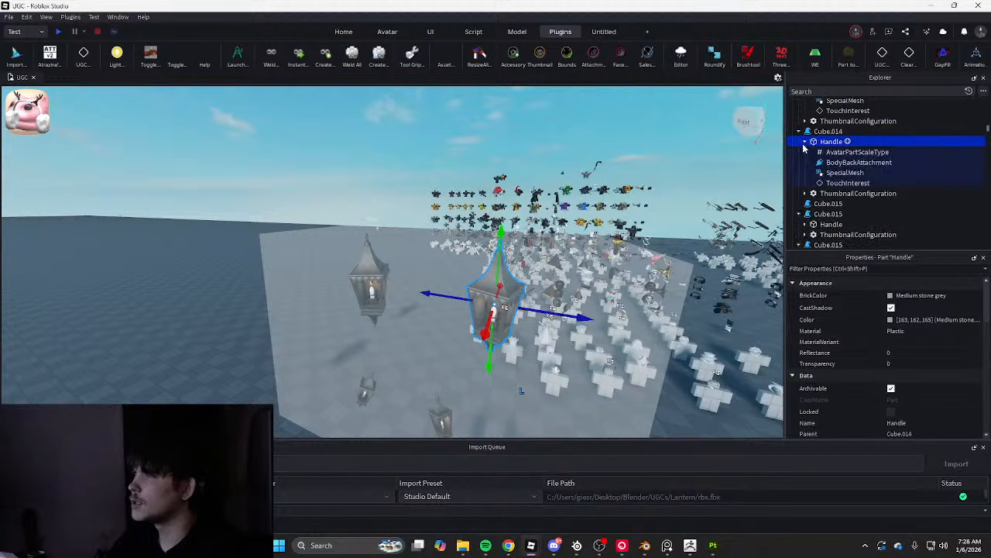
left_click(844, 173)
left_click(895, 385)
left_click(827, 364)
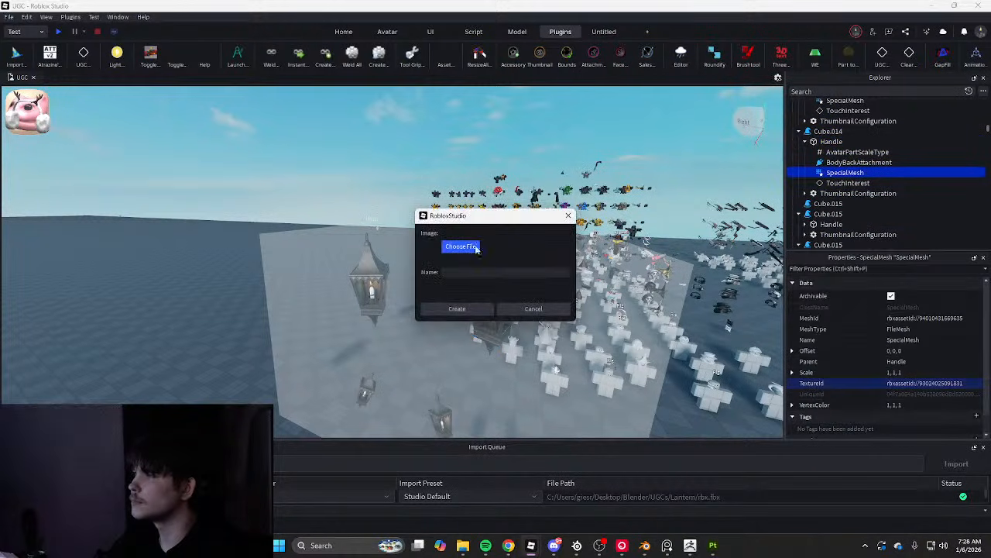
double_click(638, 321)
left_click(542, 309)
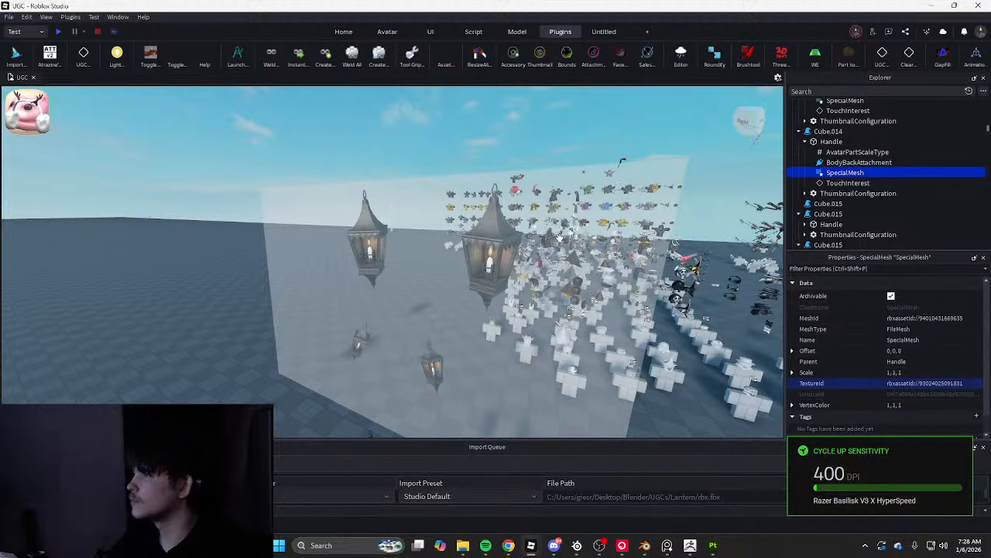
Copy the silver TextureId from the top-tier Cube.014 copy's SpecialMesh
key("w")
key("d")
key("ctrl+z")
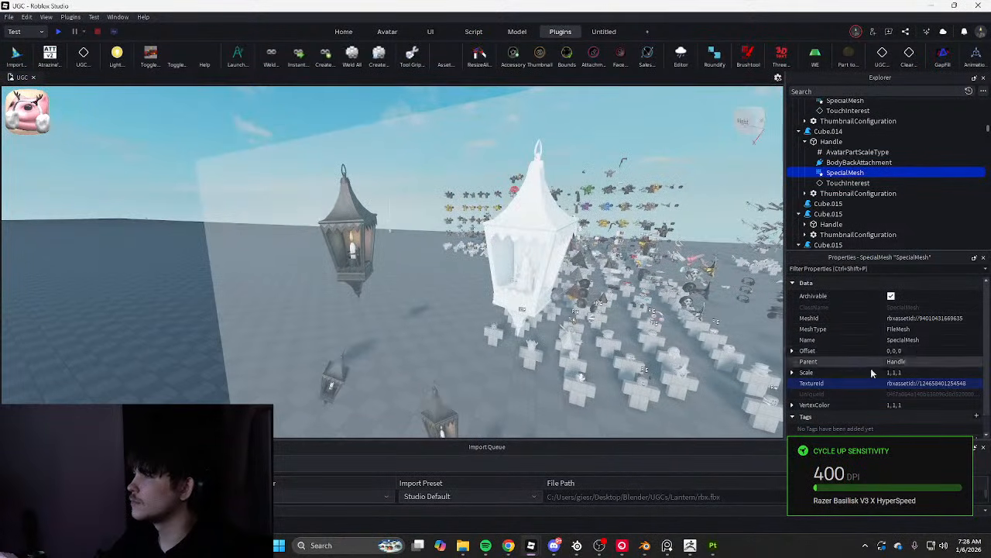
left_click(901, 388)
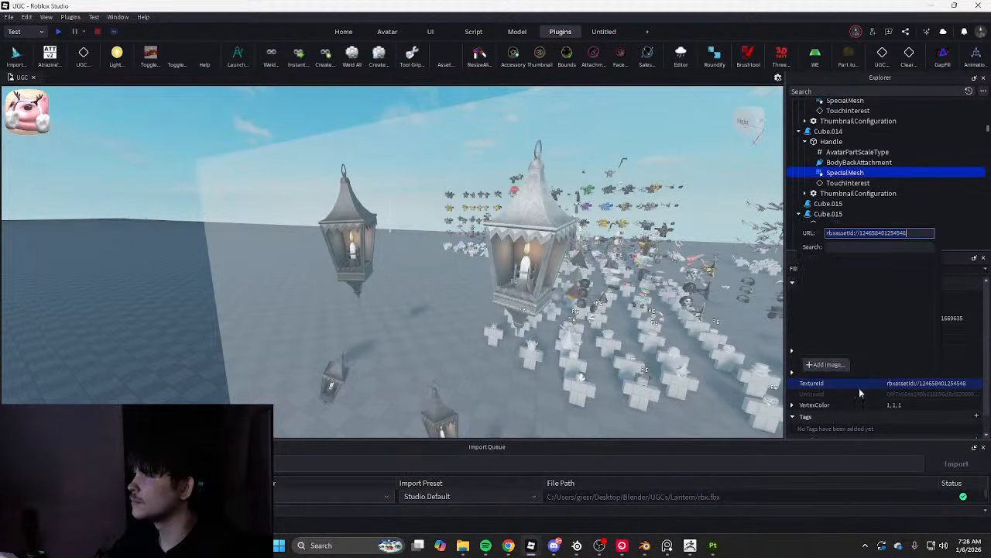
Check the silver lantern up close and apply its texture ID to the SpecialMesh of the top-tier Cube.013 copy
left_click(415, 345)
key("w")
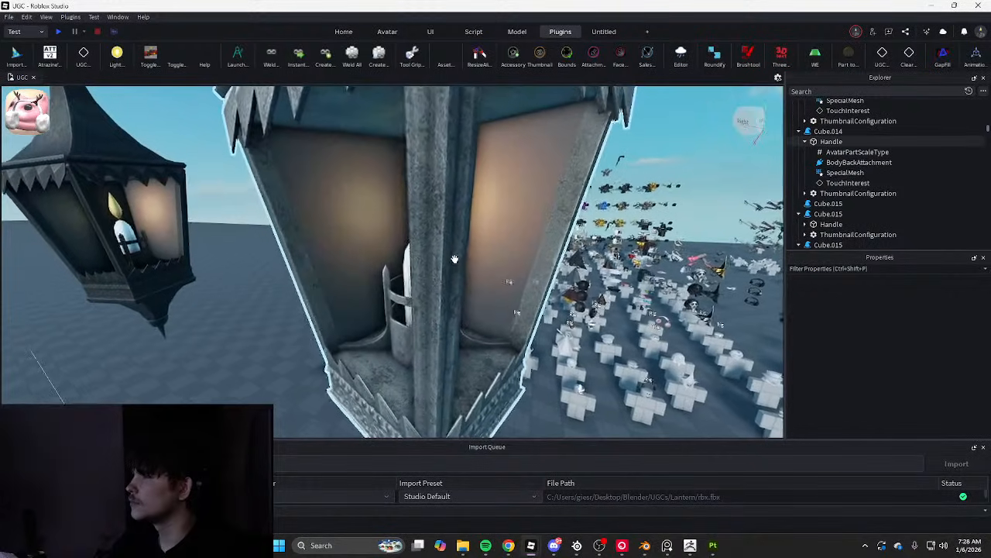
key("s")
right_click_drag(454, 262, 454, 270)
key("w")
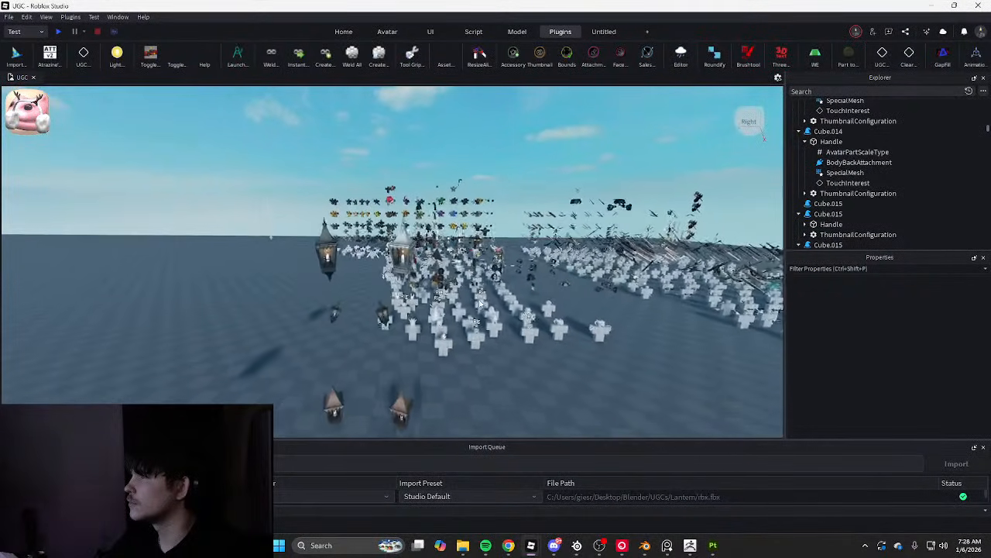
left_click(334, 250)
left_click(804, 141)
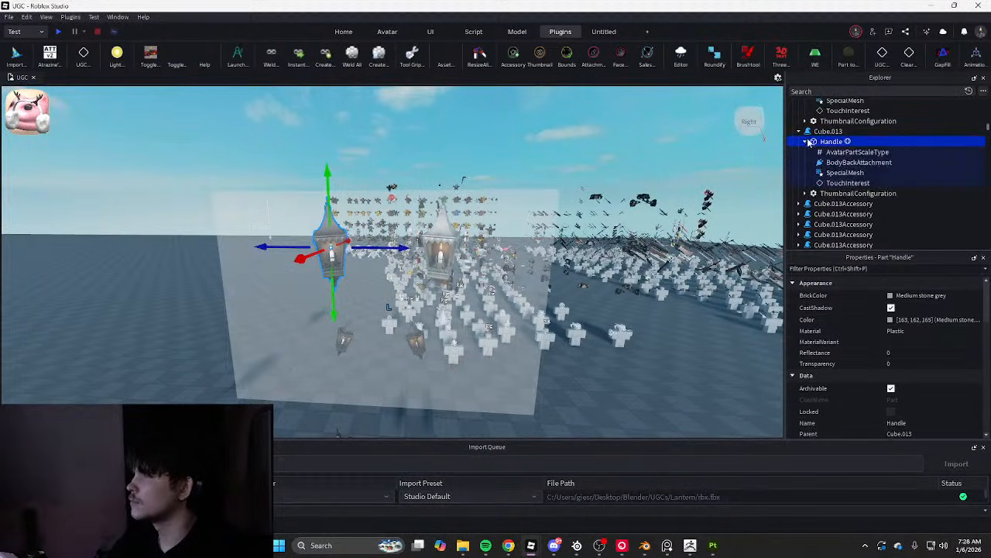
left_click(845, 172)
left_click(907, 383)
key("ctrl+v")
key("Return")
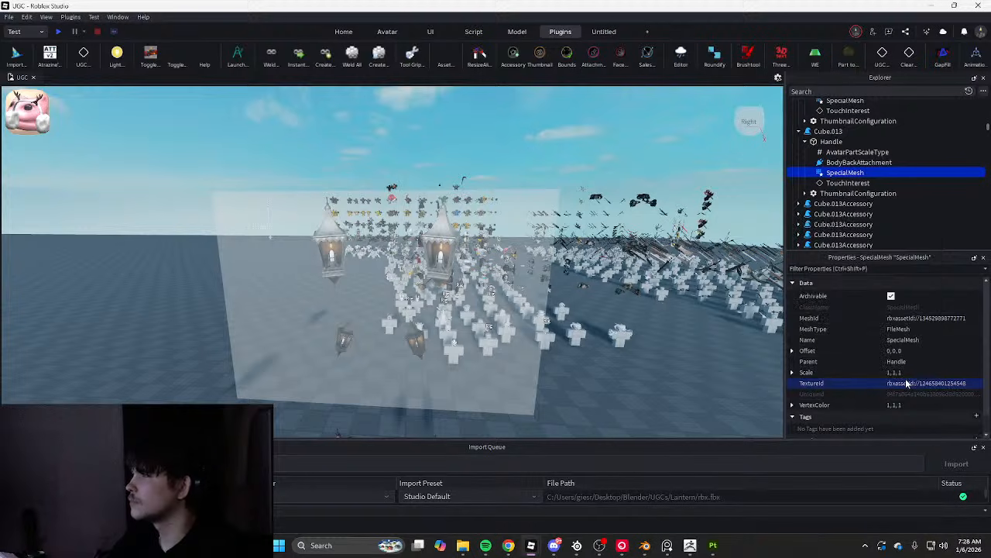
Apply the silver texture ID to the SpecialMesh of the top-tier Cube.016 copy
left_click(508, 381)
left_click(411, 343)
left_click(805, 142)
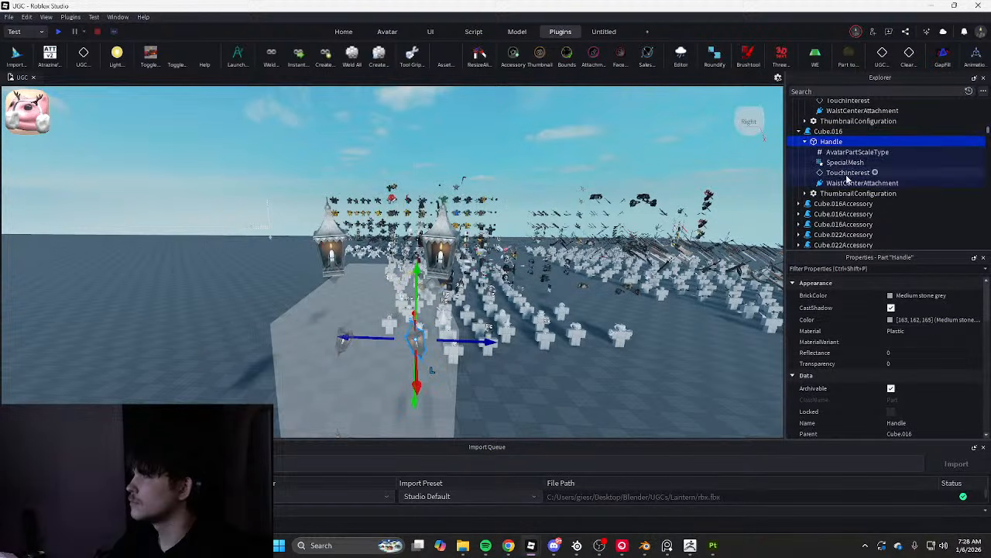
left_click(845, 162)
left_click(907, 383)
key("ctrl+v")
key("Return")
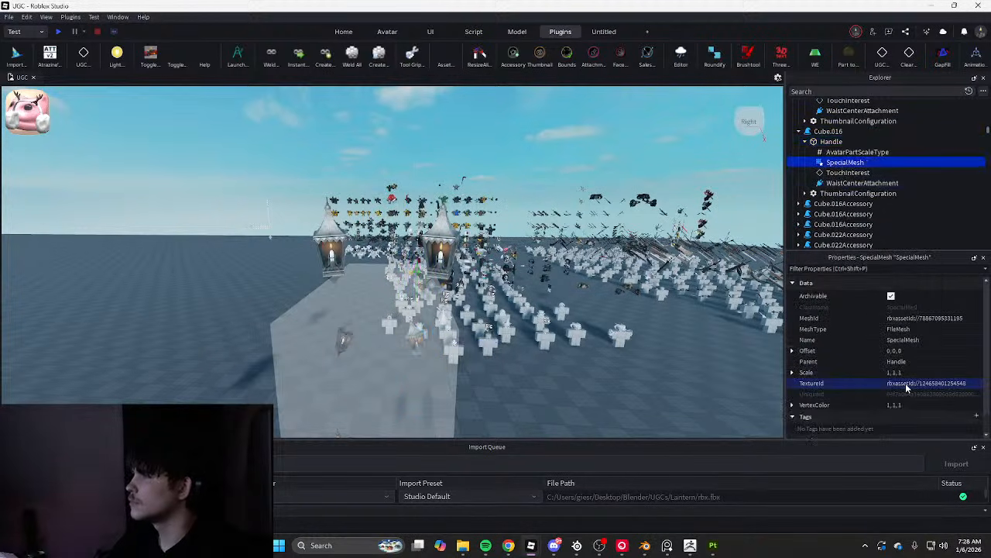
Apply the silver texture ID to the SpecialMesh of the top-tier Cube.015 copy and deselect it
left_click(233, 333)
left_click(343, 336)
left_click(805, 141)
left_click(845, 162)
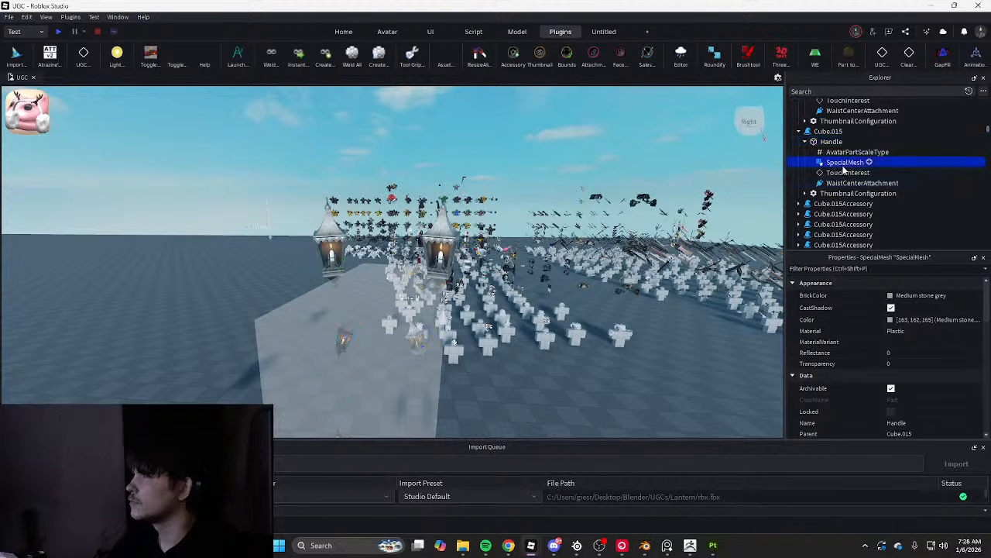
left_click(905, 382)
key("ctrl+v")
key("Return")
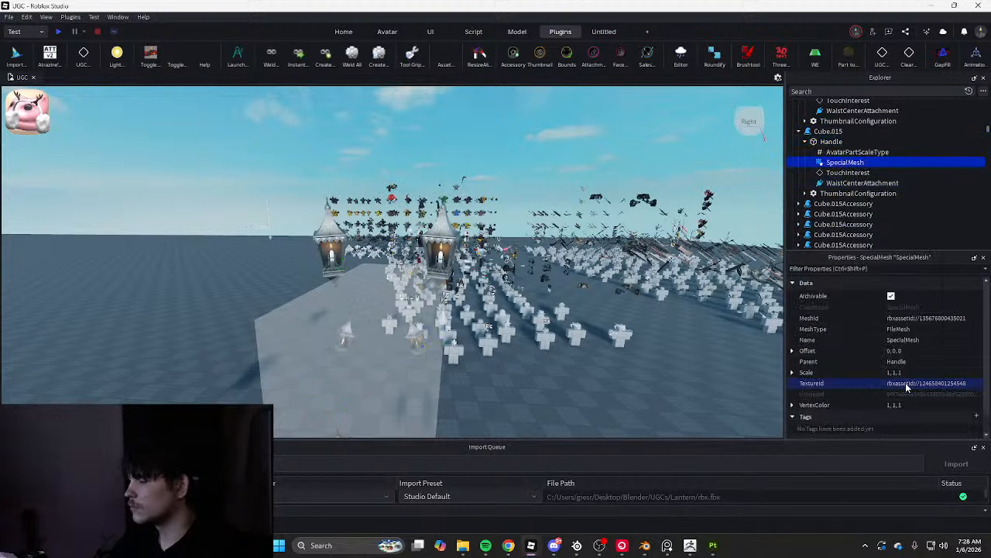
left_click(617, 382)
key("s")
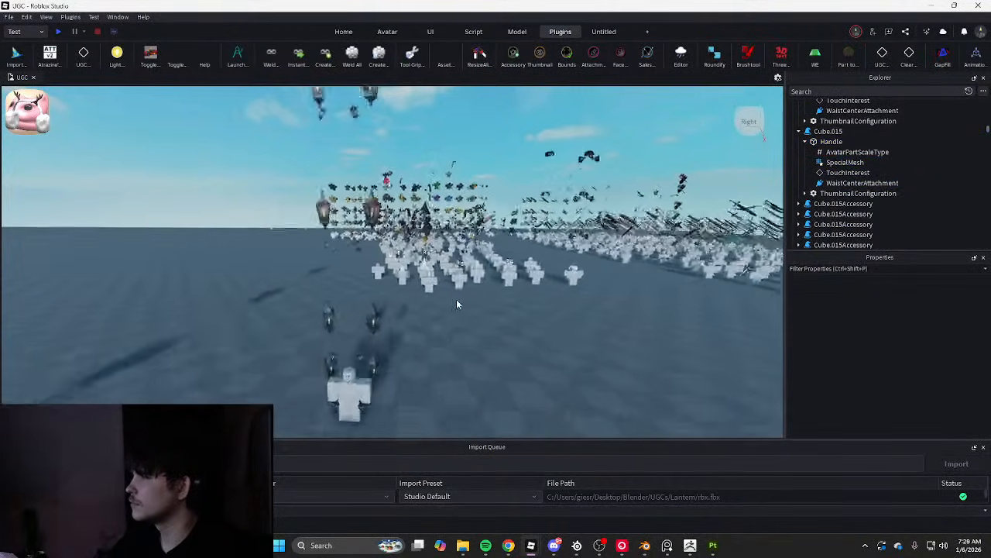
Examine the stacked lantern variants around the avatar from several distances and heights
key("w")
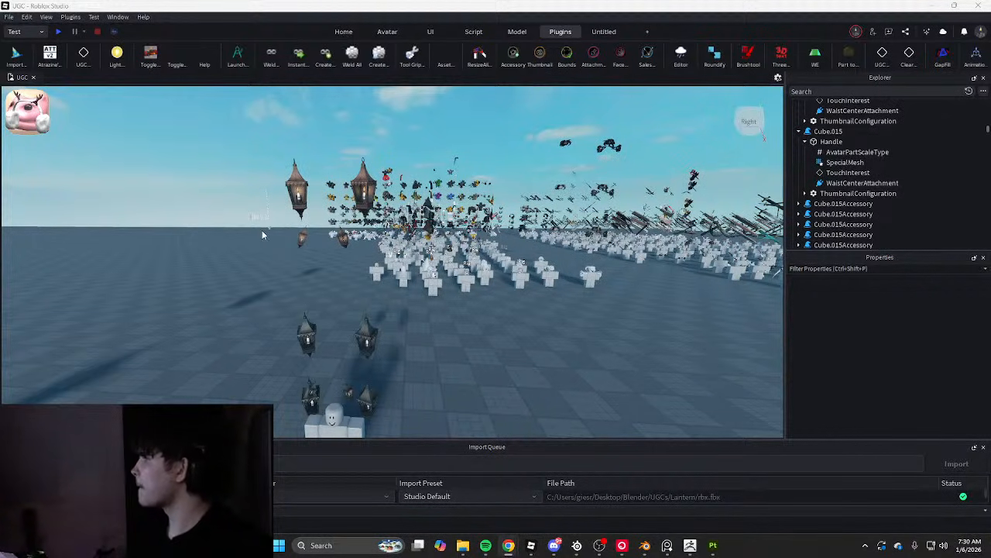
key("s")
right_click_drag(171, 273, 236, 268)
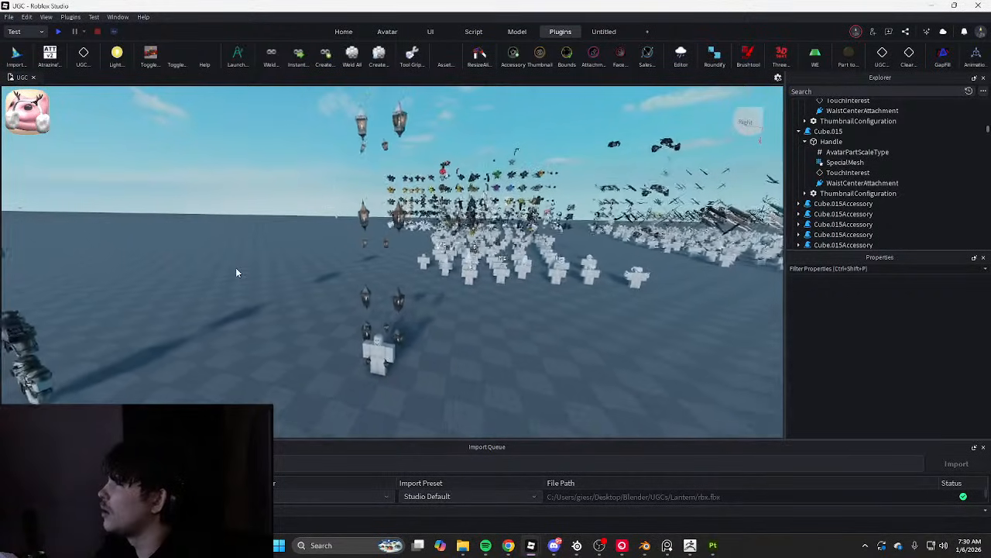
key("s")
key("a")
key("w")
key("d")
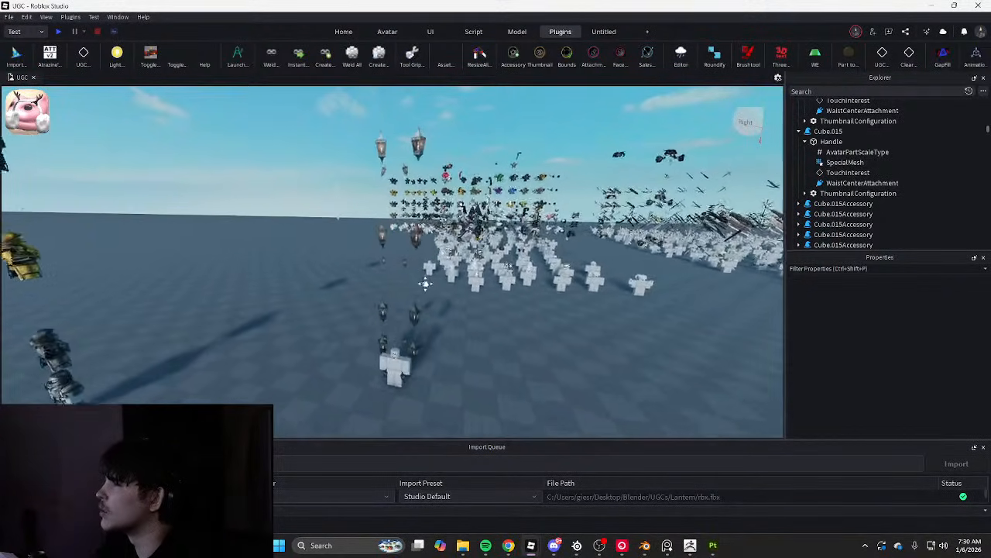
key("w")
key("e")
key("q")
key("s")
key("e")
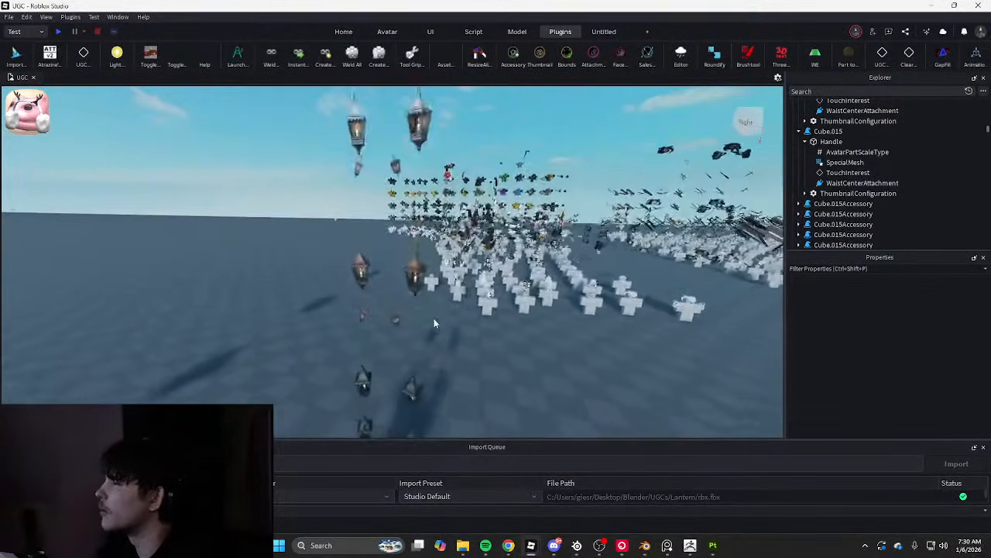
key("w")
key("q")
key("d")
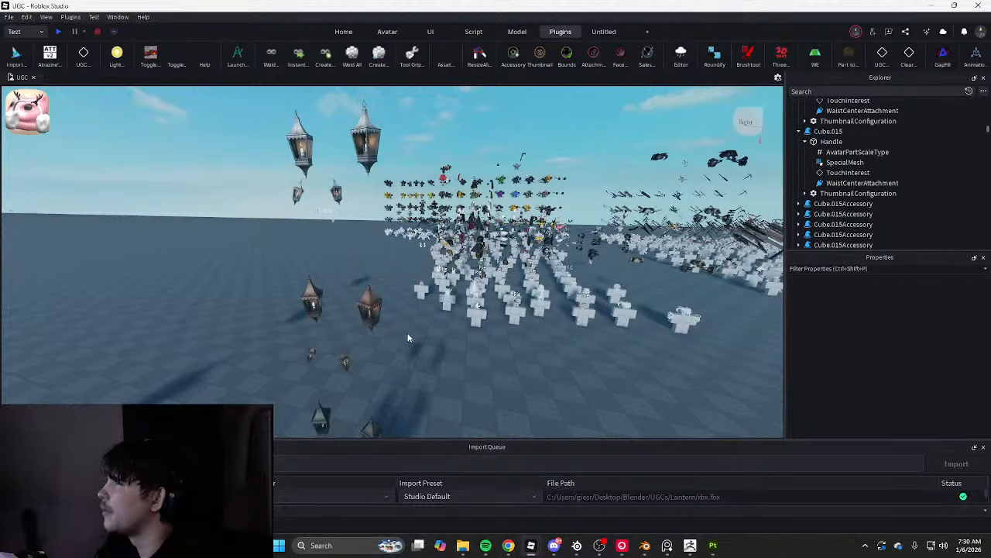
key("s")
key("d")
key("a")
key("w")
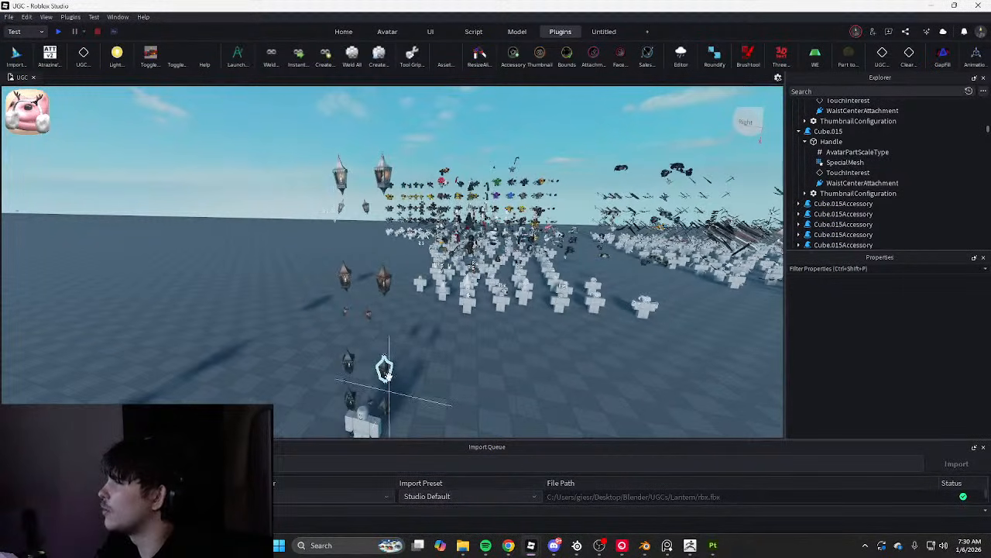
key("s")
key("w")
key("q")
key("a")
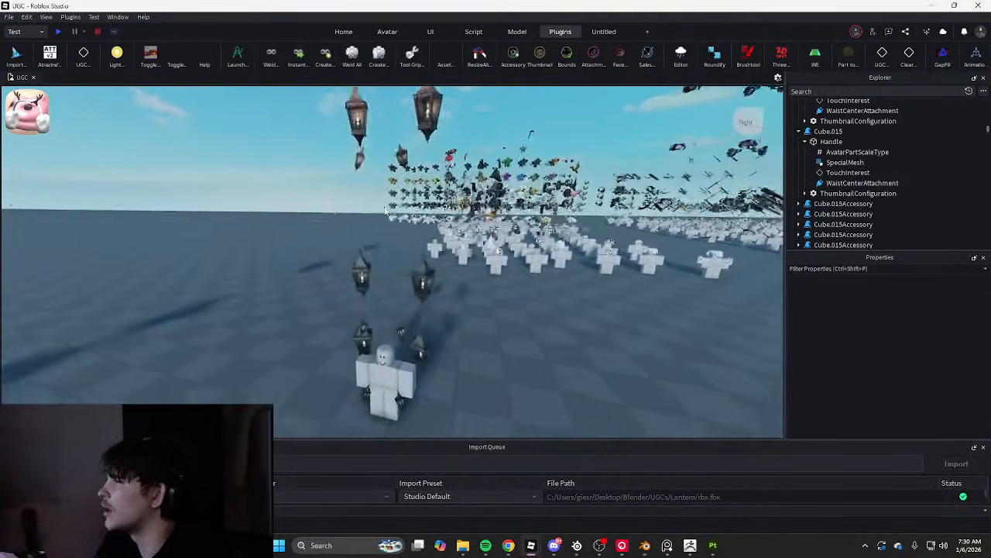
key("w")
key("q")
key("d")
key("a")
key("d")
key("s")
key("e")
key("a")
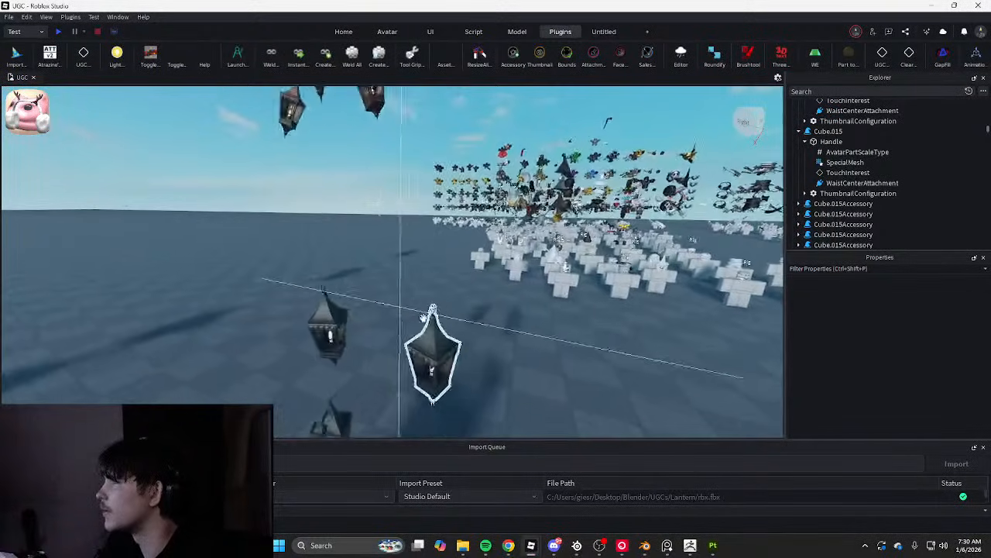
key("s")
key("q")
key("e")
key("d")
key("w")
key("s")
key("q")
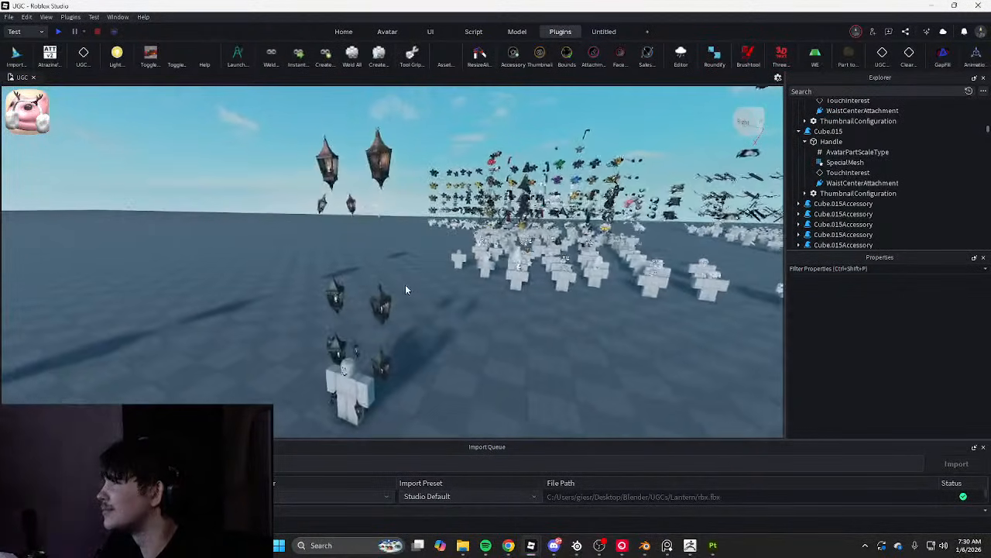
key("w")
left_click(398, 301)
left_click(512, 376)
key("s")
key("e")
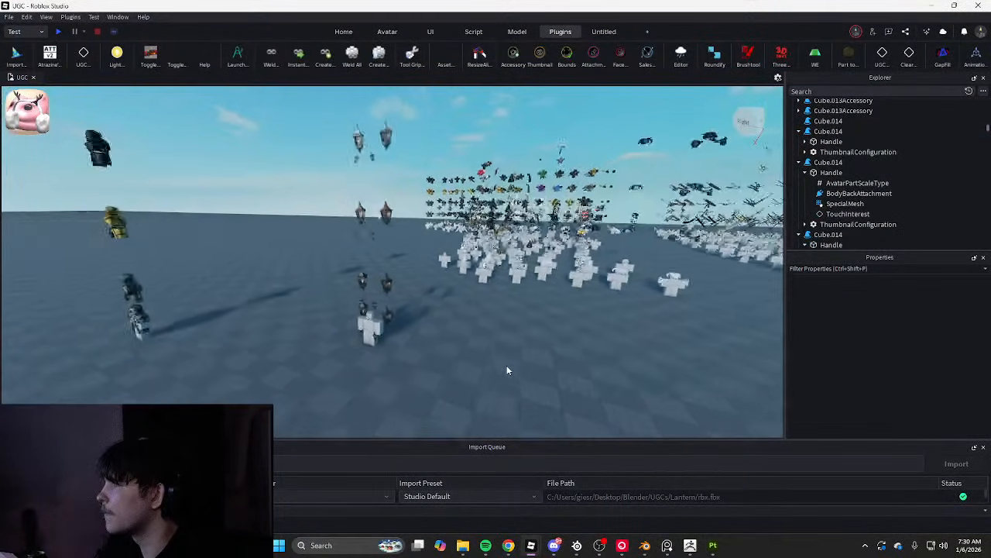
Start saving the dark Cube.014 lantern accessory above the avatar's shoulder to Roblox
key("w")
left_click(387, 370)
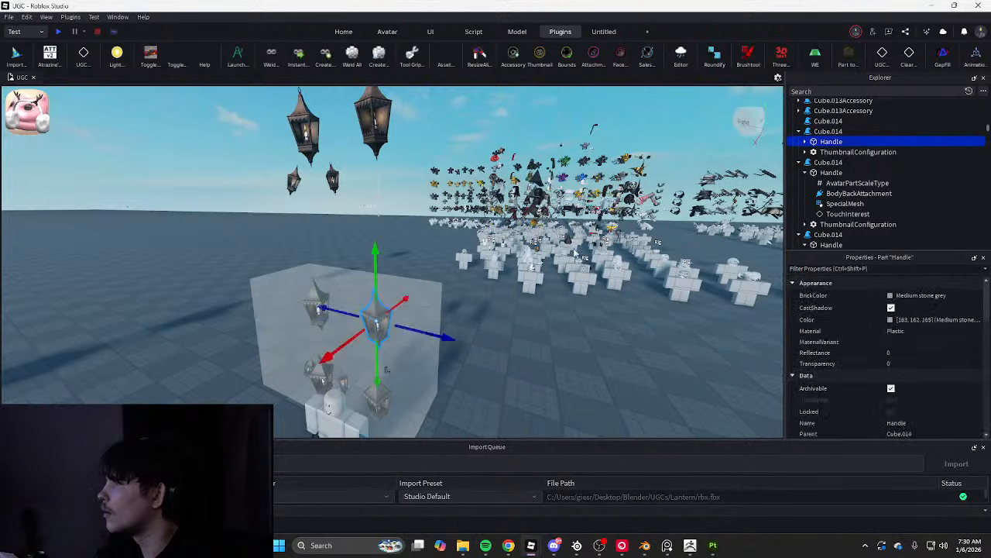
right_click(830, 134)
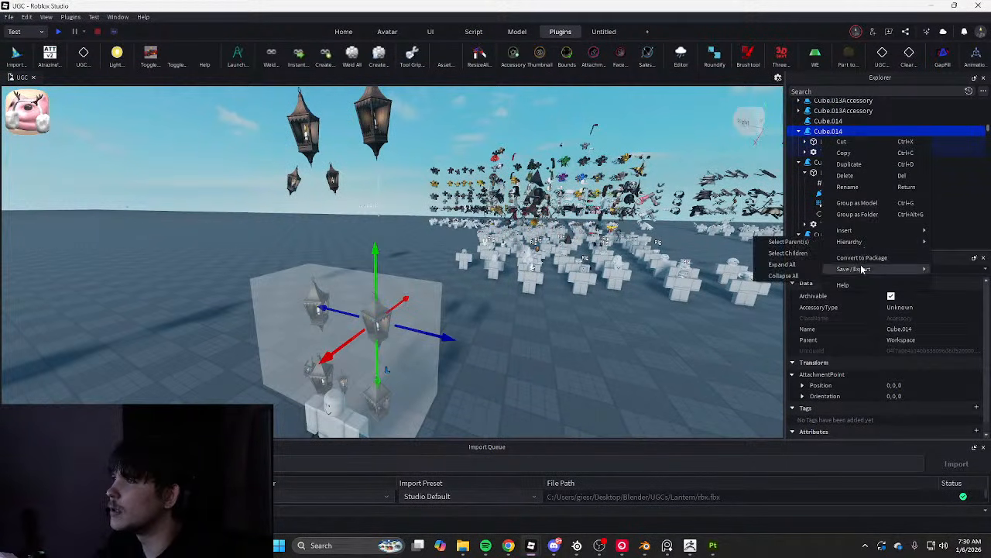
mouse_move(862, 269)
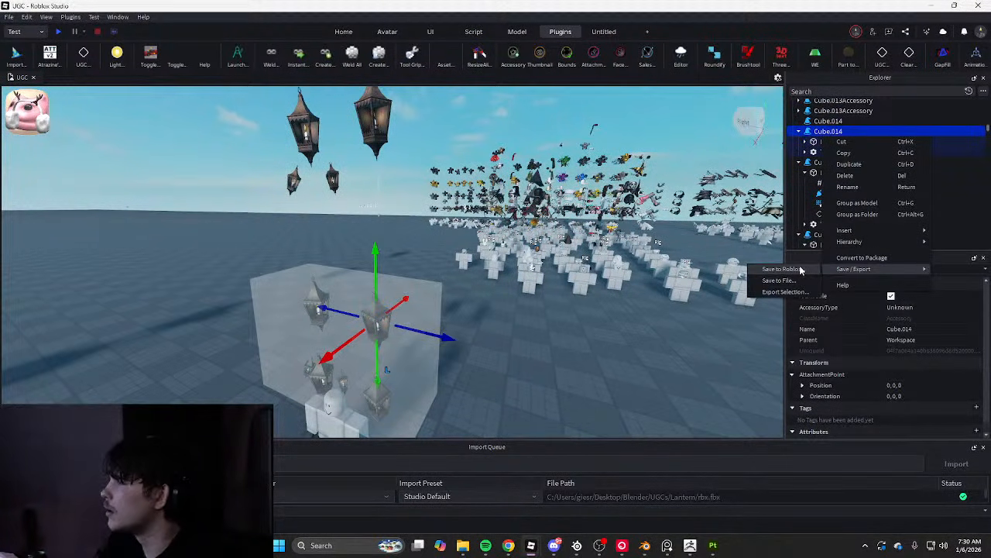
right_click_drag(531, 330, 589, 284)
key("a")
right_click(832, 132)
mouse_move(856, 265)
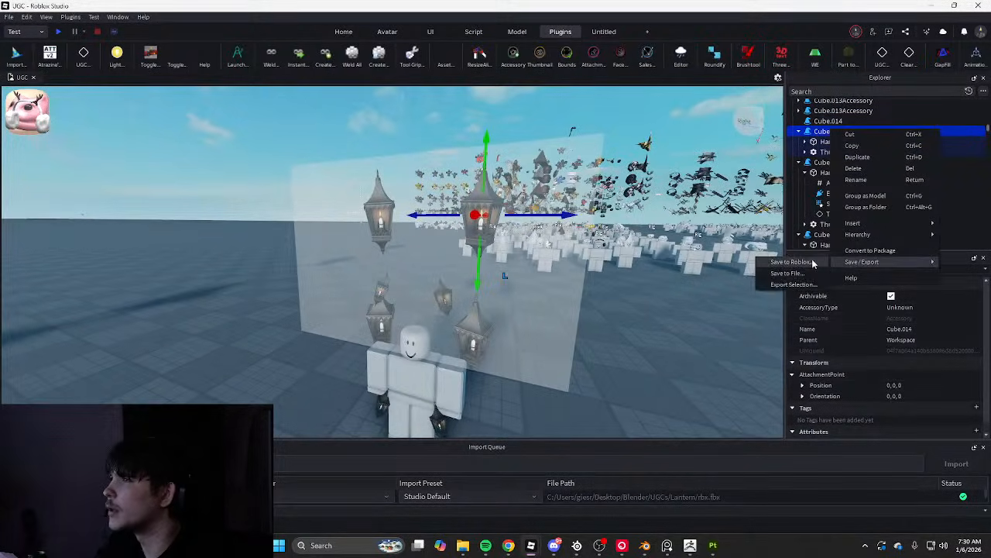
left_click(814, 263)
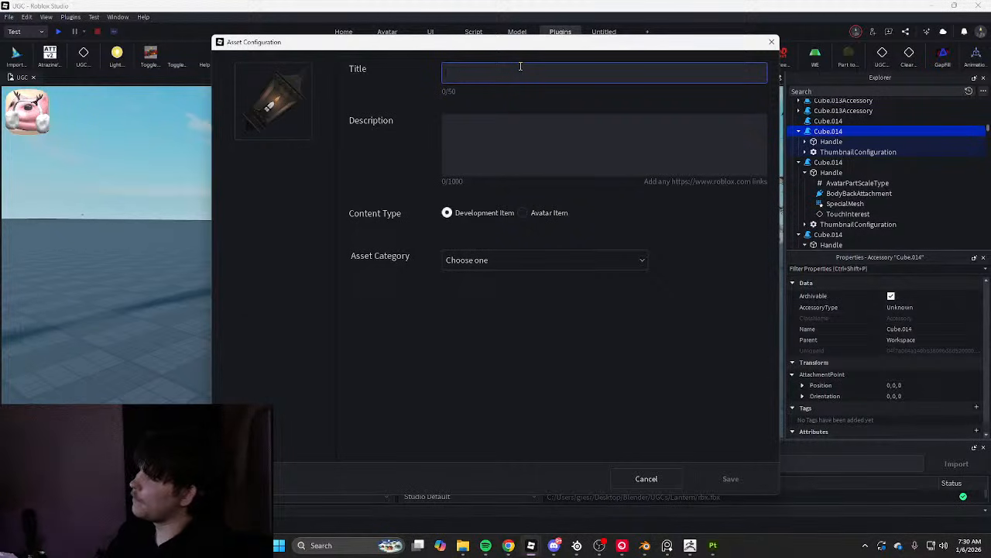
Title the asset "Gothic Floating Lantern (L)", describe it as "d", and configure it as an Avatar Item in the Back Accessory category
type("Gothic Floating Lantern (L")
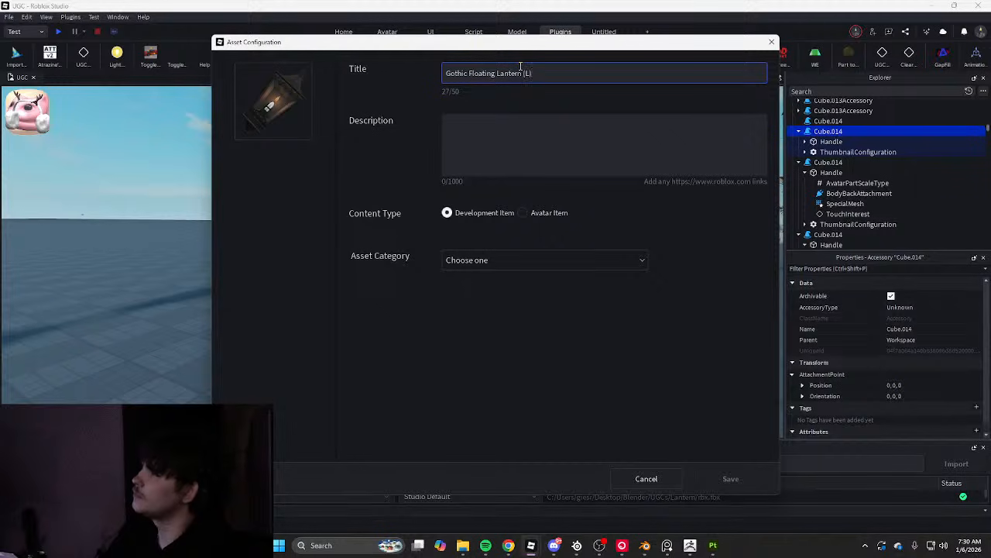
left_click(513, 142)
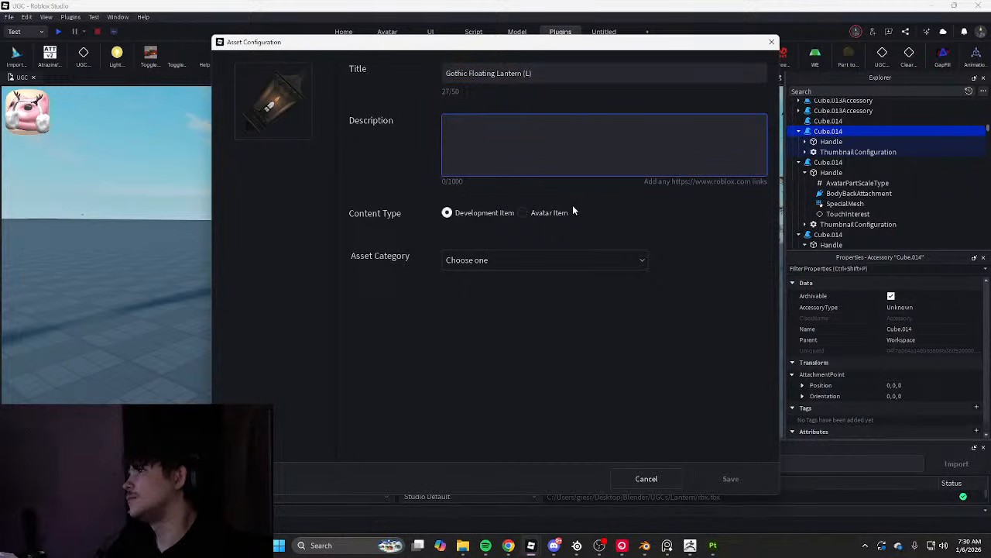
left_click(522, 213)
left_click(512, 263)
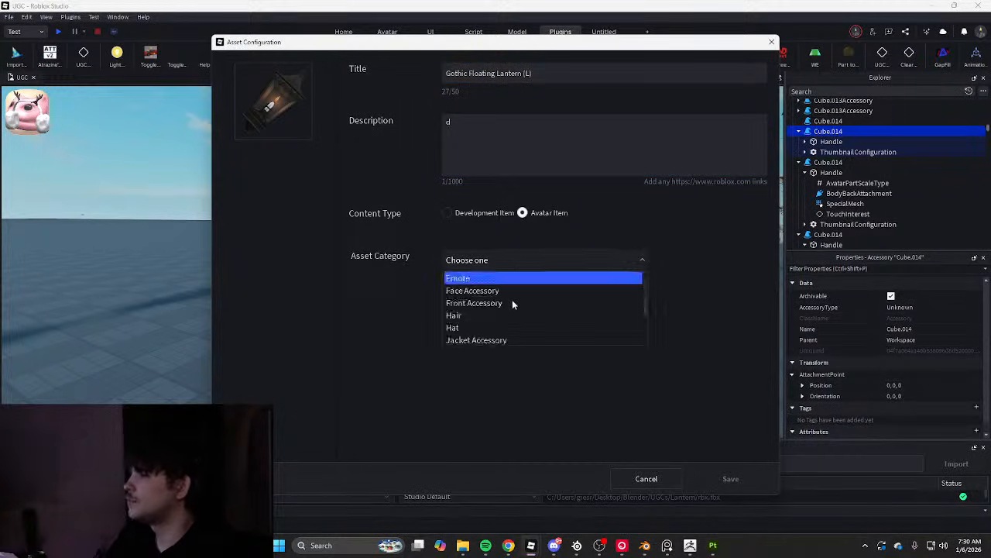
scroll(512, 299, "up", 3)
left_click(481, 316)
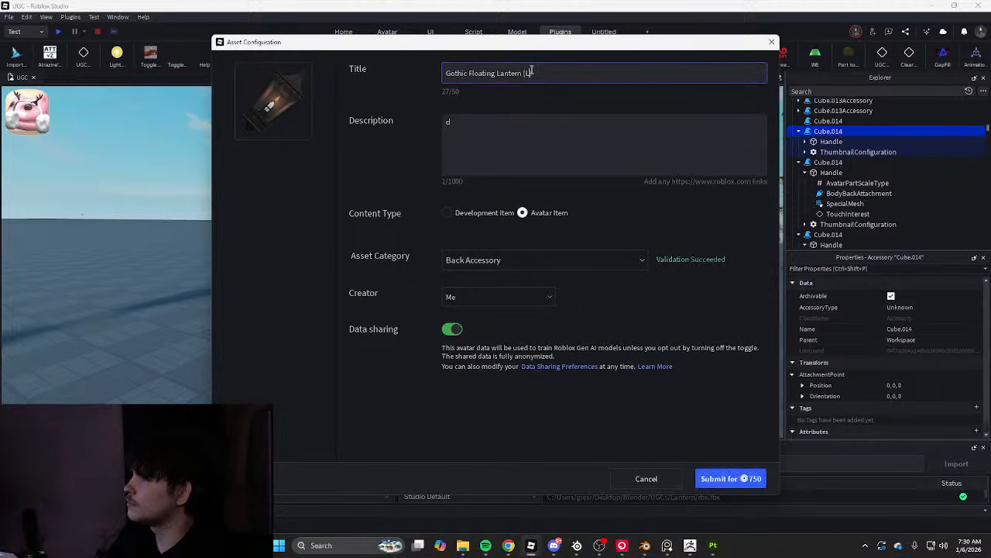
Set the creator to Smooths Medieval Fortress, pay for and submit the left floating lantern, and close the asset configuration
left_click(499, 296)
scroll(504, 340, "down", 3)
left_click(522, 351)
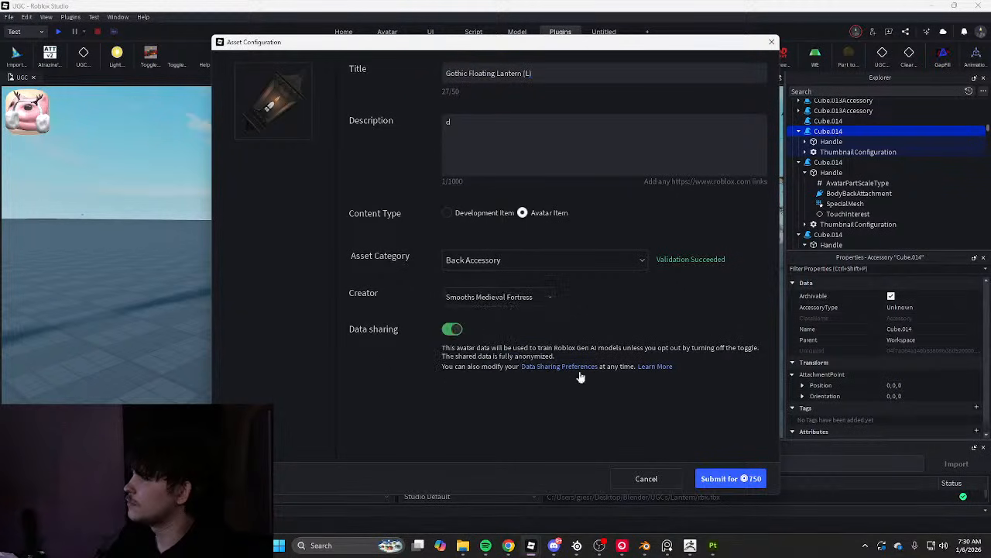
left_click(736, 474)
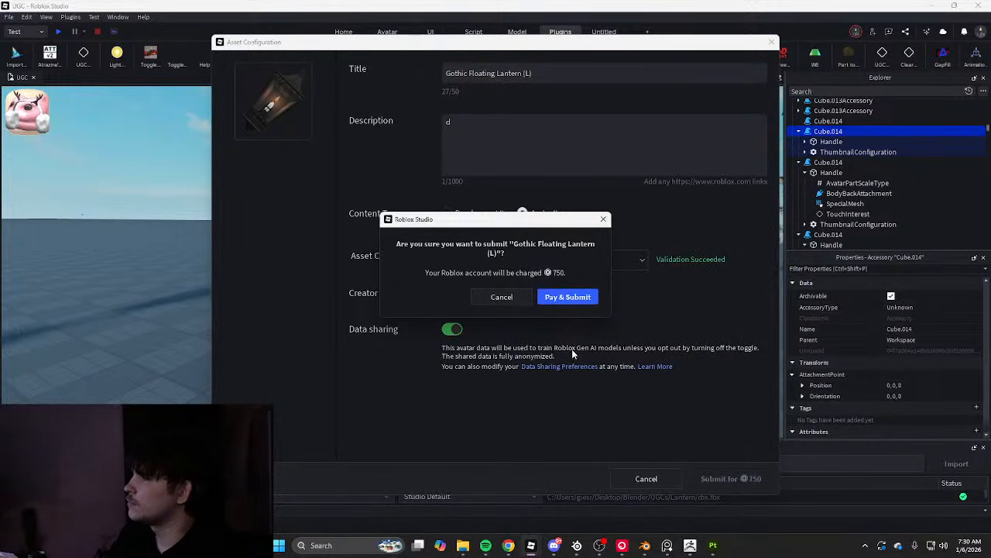
left_click(571, 298)
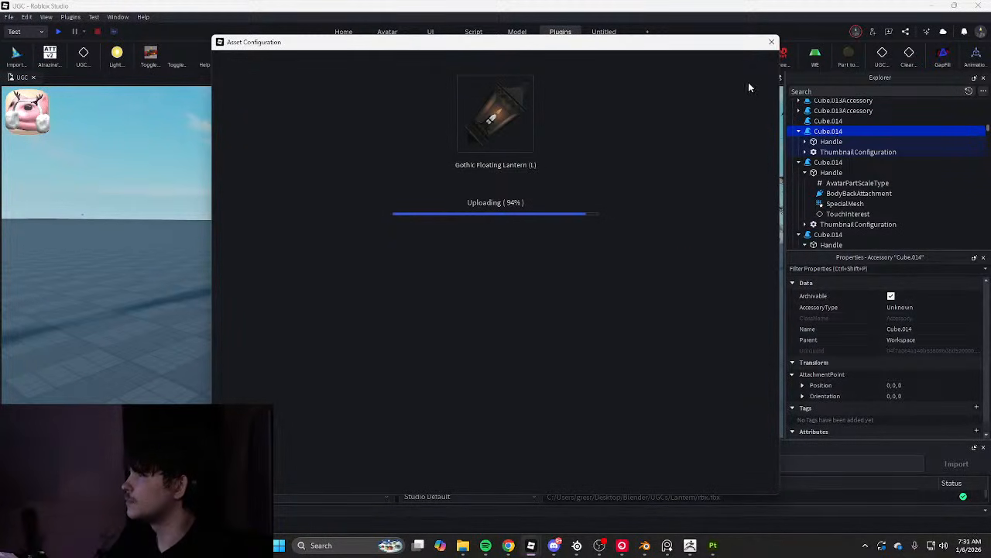
left_click(772, 42)
Start saving the dark Cube.013 accessory to Roblox with the title "Gothic Floating Lantern (R)" and description "d"
left_click(828, 139)
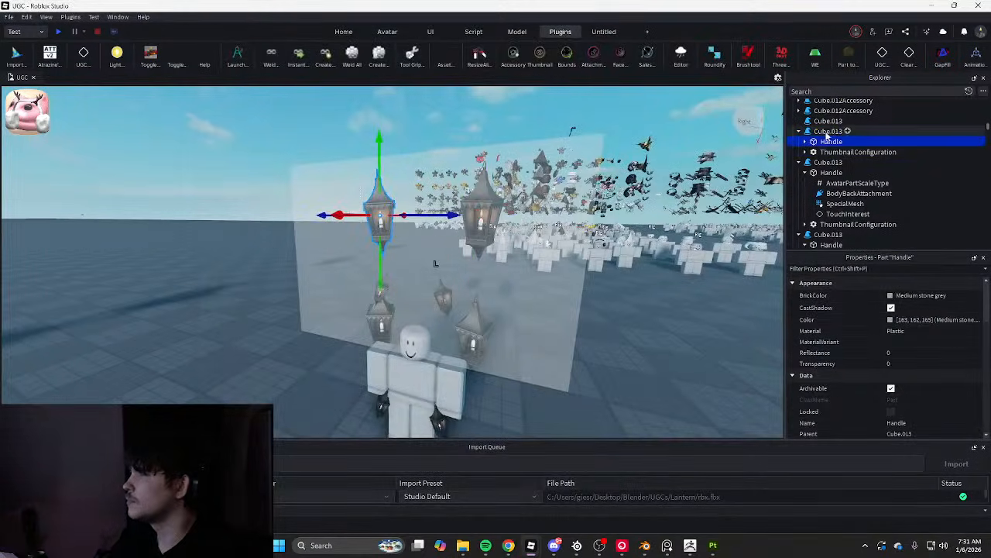
right_click(827, 132)
mouse_move(850, 274)
left_click(782, 265)
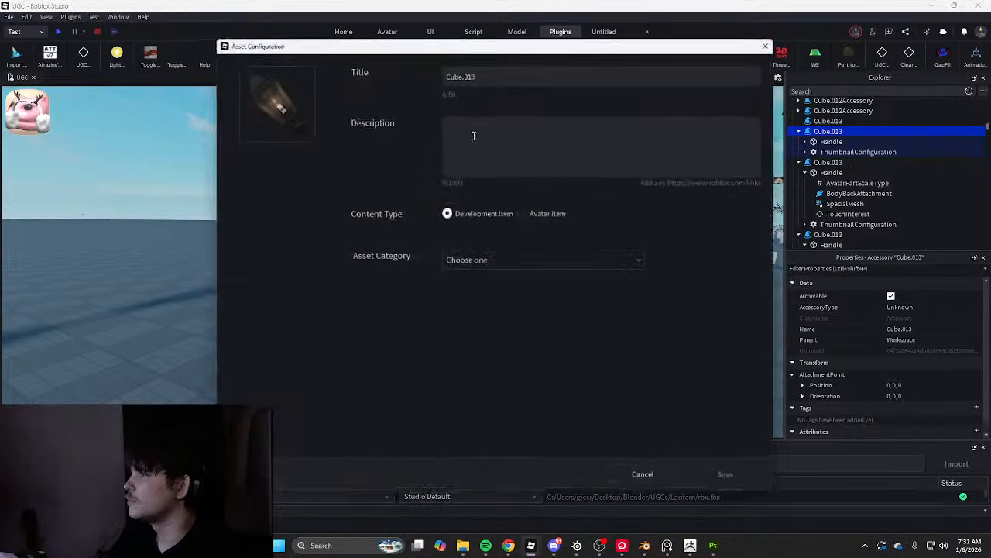
left_click(524, 75)
key("ctrl+a")
type("Gothic Floating Lantern (L)")
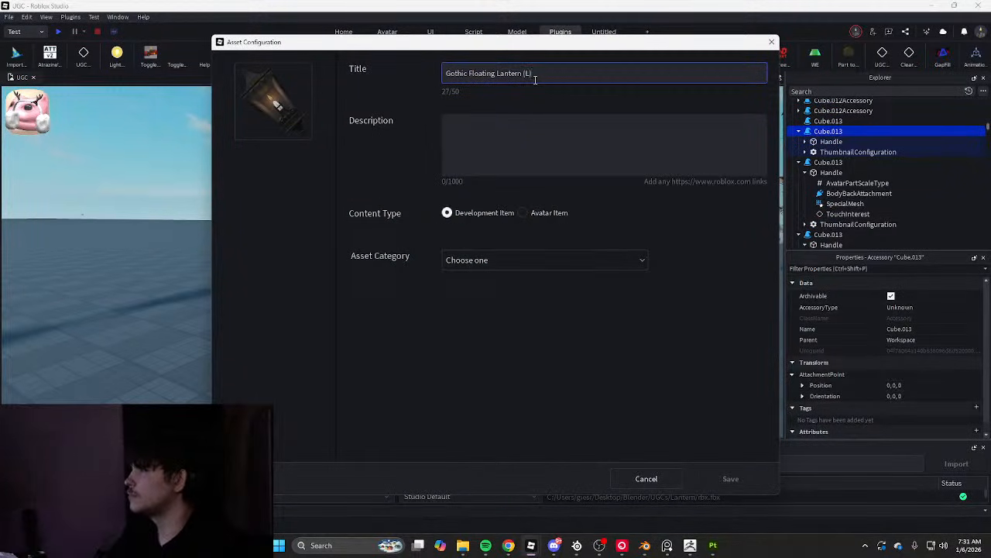
left_click(542, 140)
type("d")
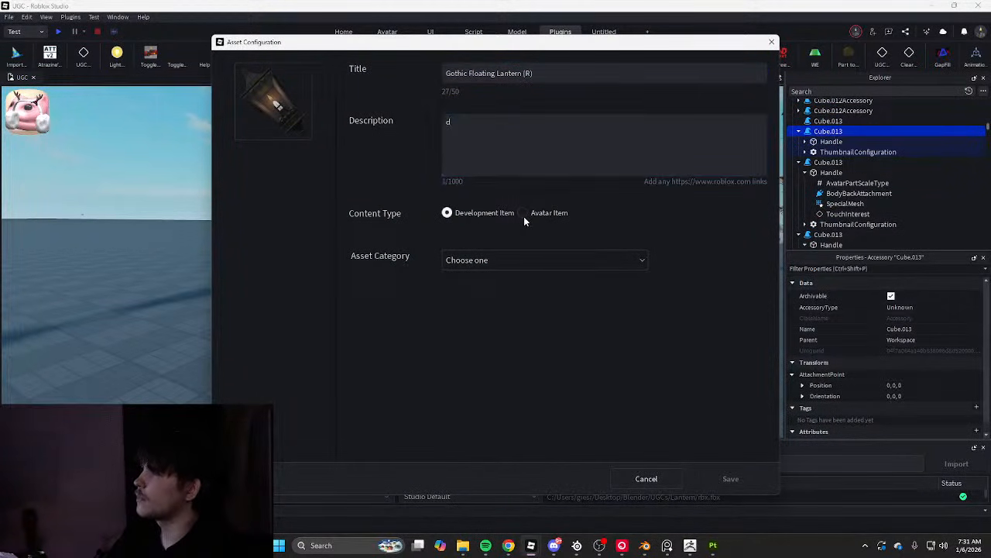
Set the Cube.013 asset's content type to Avatar Item and its category to Back Accessory
left_click(523, 216)
left_click(542, 261)
scroll(507, 297, "down", 2)
scroll(496, 302, "down", 3)
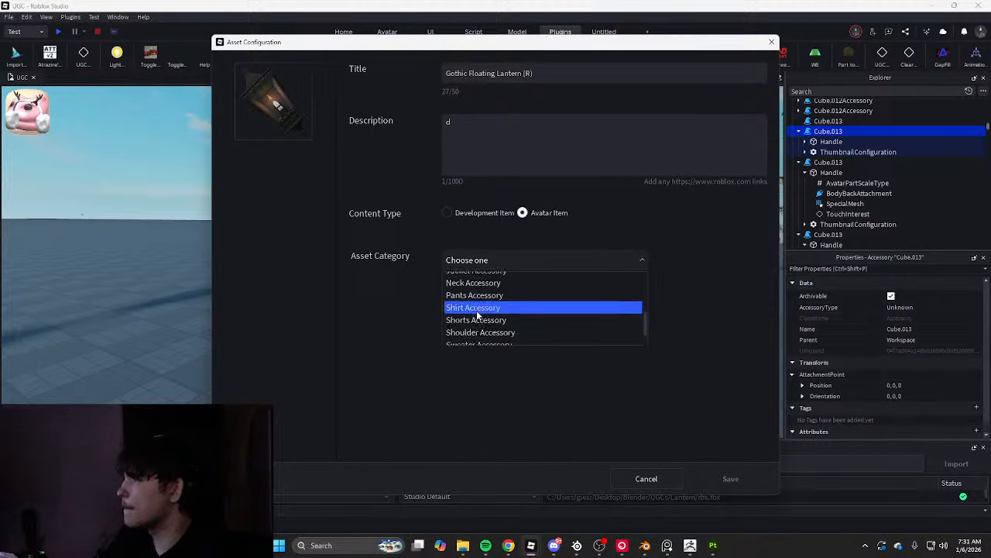
scroll(471, 312, "up", 4)
scroll(479, 325, "up", 2)
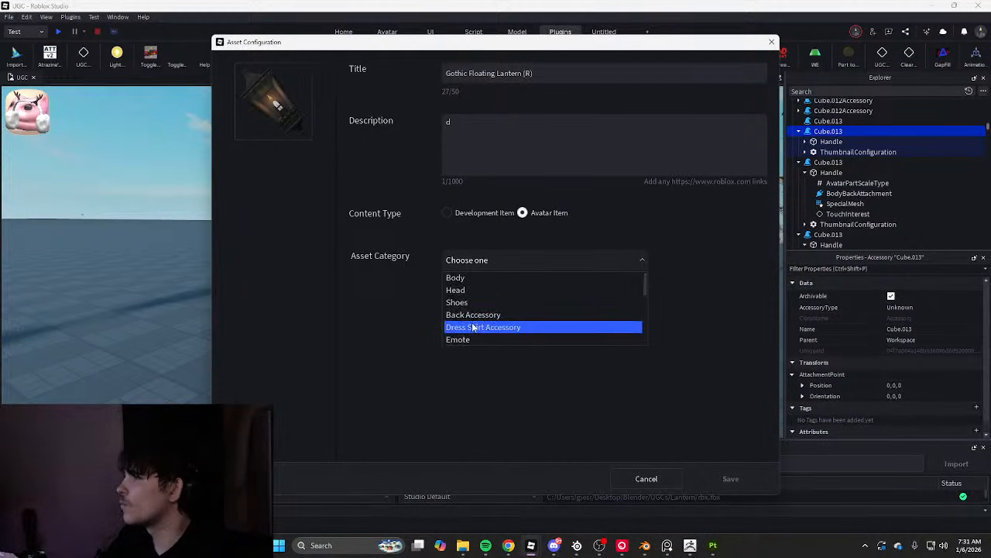
left_click(473, 312)
Choose the creator group for Gothic Floating Lantern (R), pay for and submit it, and close the asset configuration
left_click(478, 300)
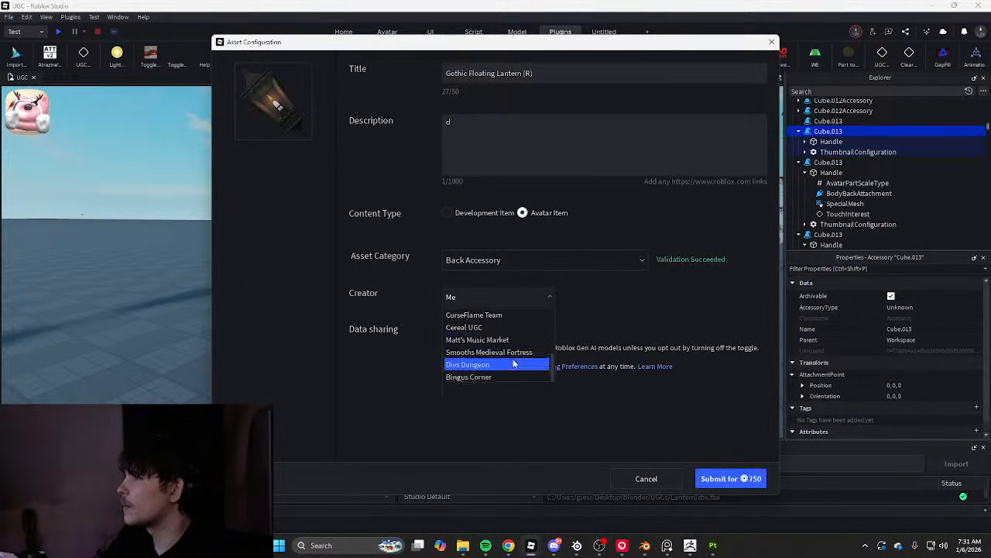
left_click(507, 360)
left_click(720, 478)
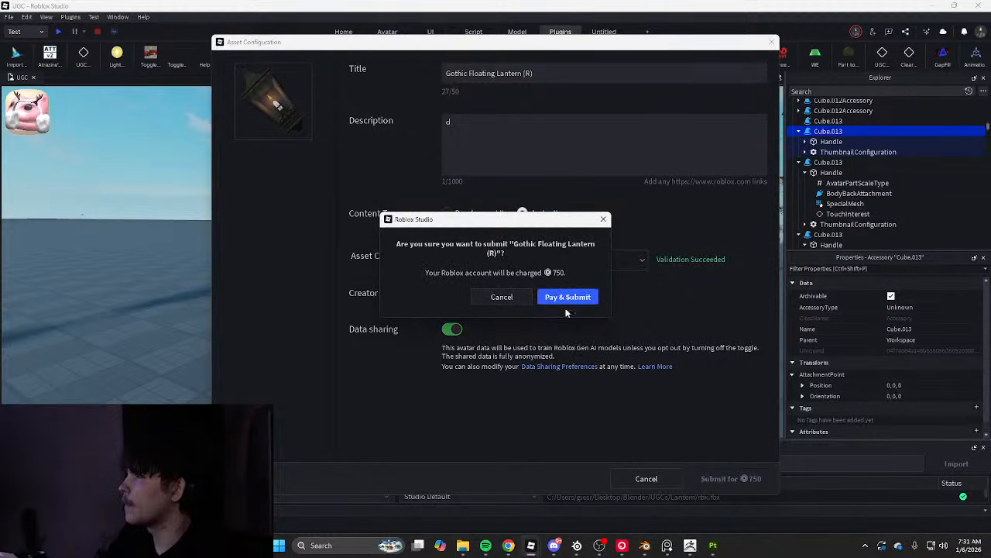
left_click(567, 297)
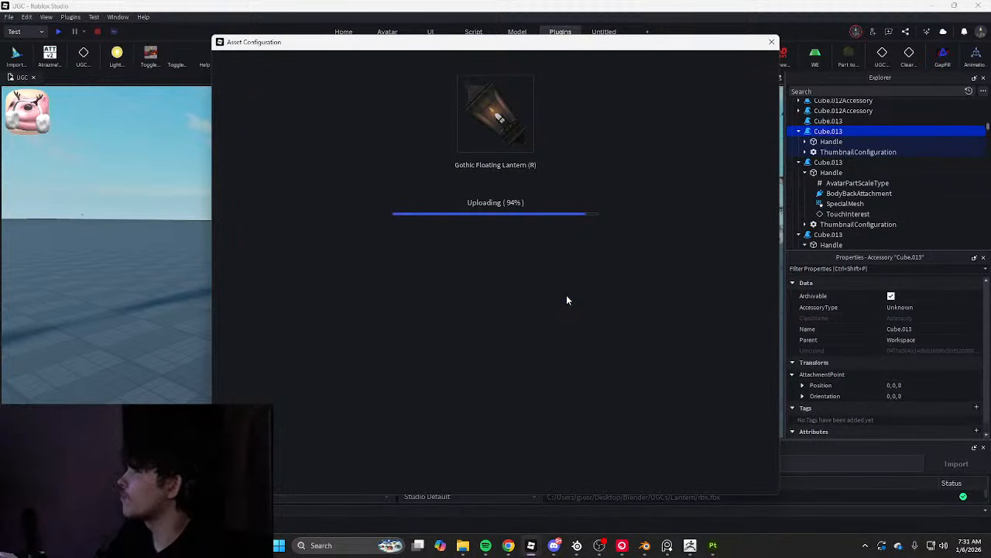
left_click(773, 42)
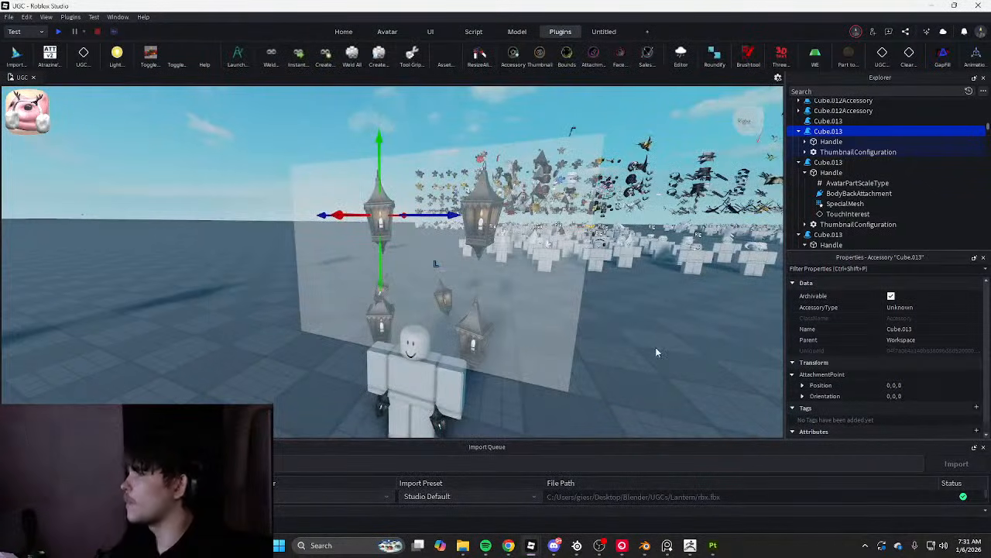
Start saving the dark Cube.016 accessory to Roblox with the title "Gothic Waist Lantern (L)" and description "d"
left_click(482, 376)
left_click(445, 299)
right_click(825, 130)
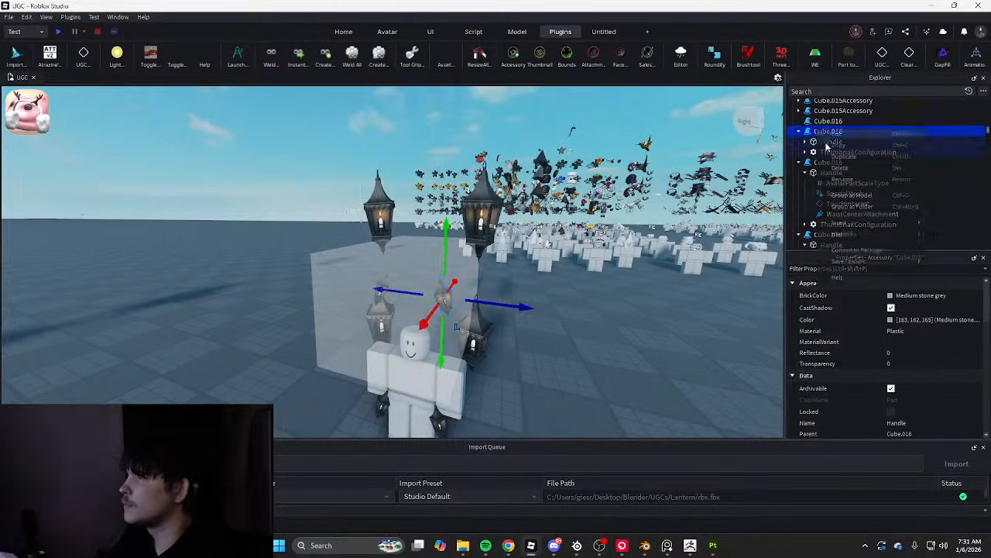
mouse_move(865, 263)
left_click(801, 262)
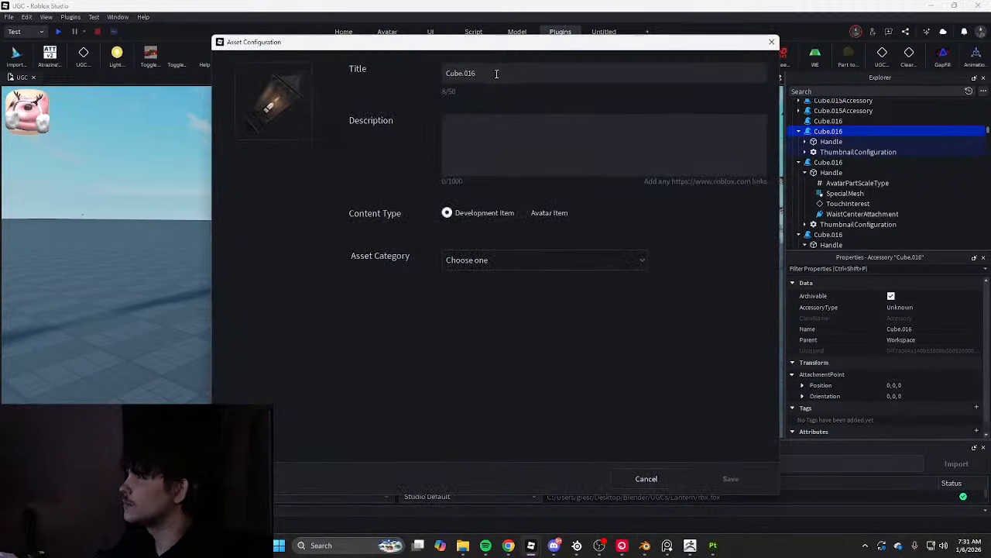
left_click(498, 73)
key("ctrl+a")
type("Gothic Floating Lantern (L)")
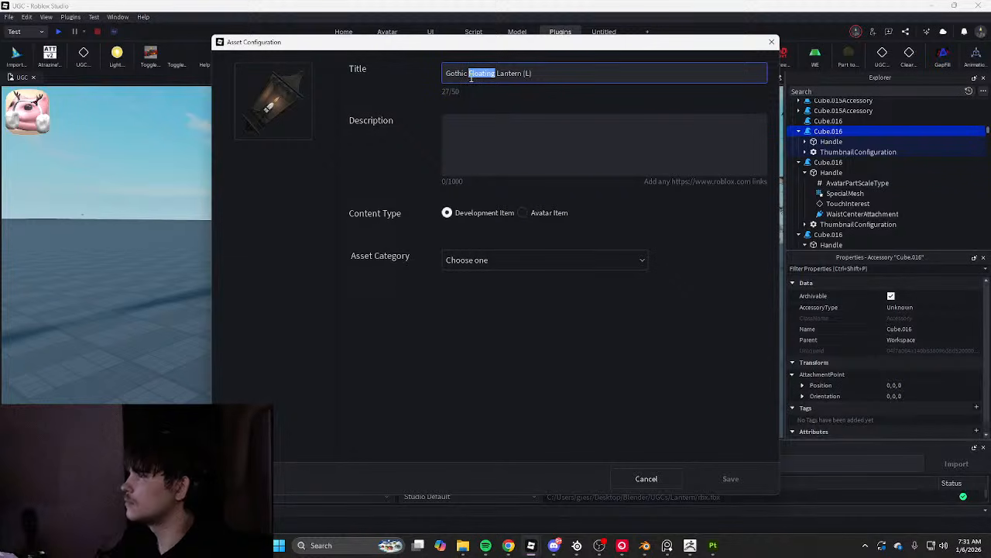
left_click(558, 152)
type("d")
Set the Cube.016 asset's content type to Avatar Item and its category to Waist Accessory
left_click(523, 212)
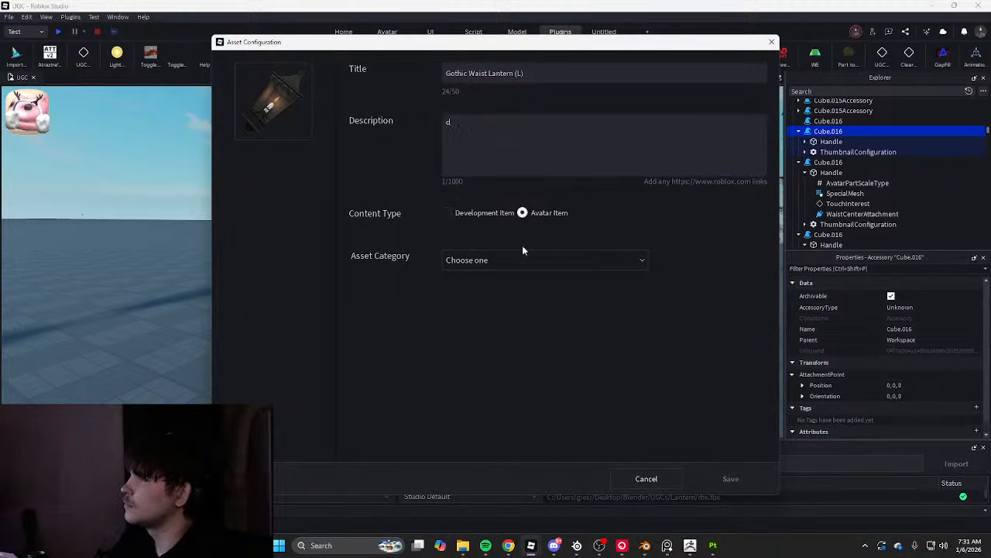
left_click(523, 260)
scroll(524, 299, "down", 2)
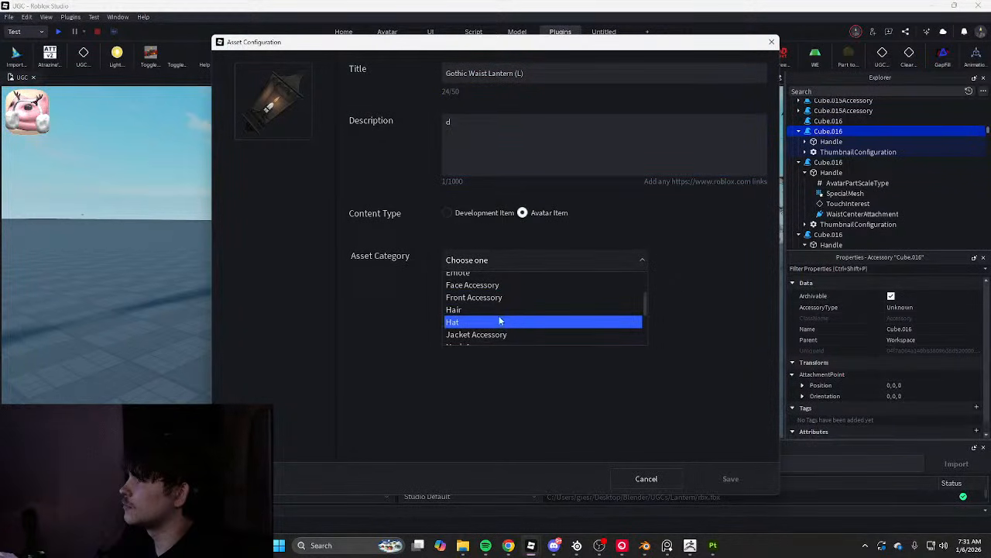
scroll(480, 305, "down", 1)
scroll(478, 310, "up", 5)
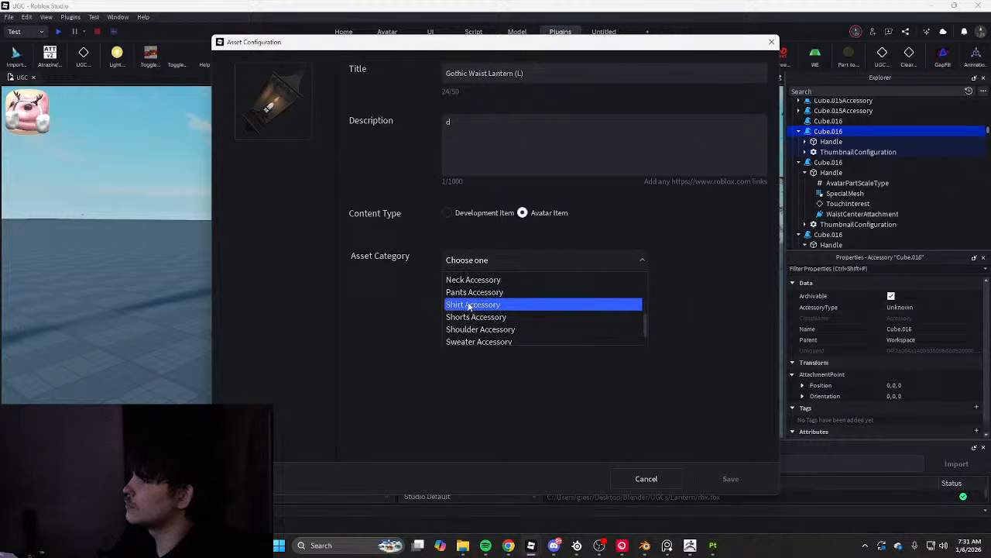
scroll(476, 318, "down", 5)
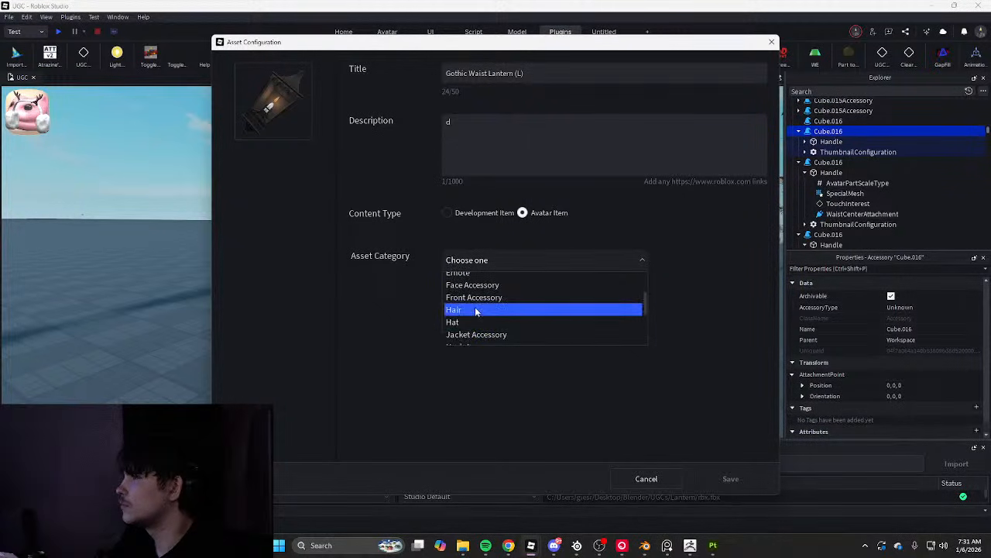
scroll(477, 302, "down", 1)
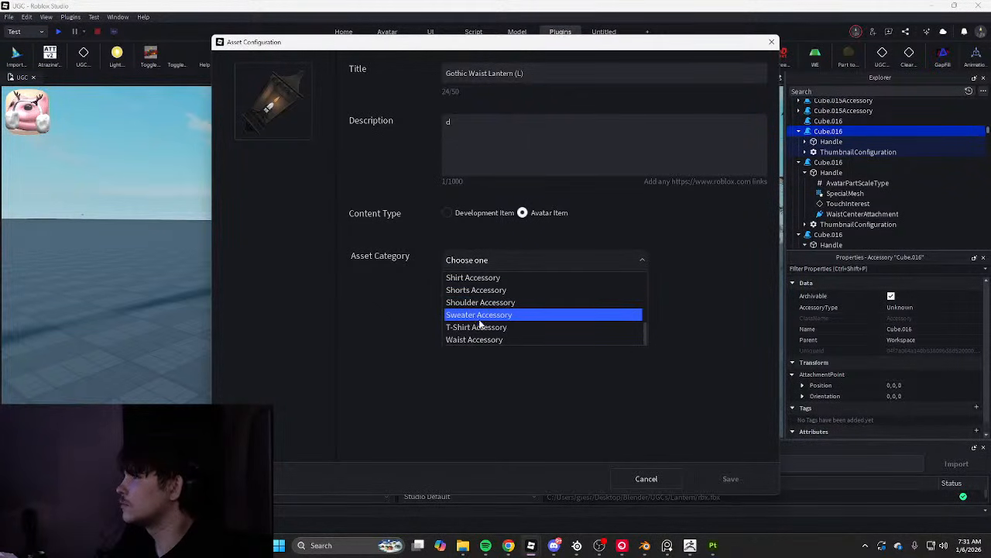
left_click(474, 339)
Set the creator of Gothic Waist Lantern (L) to Smooths Medieval Fortress, and pay for and submit the item
left_click(474, 302)
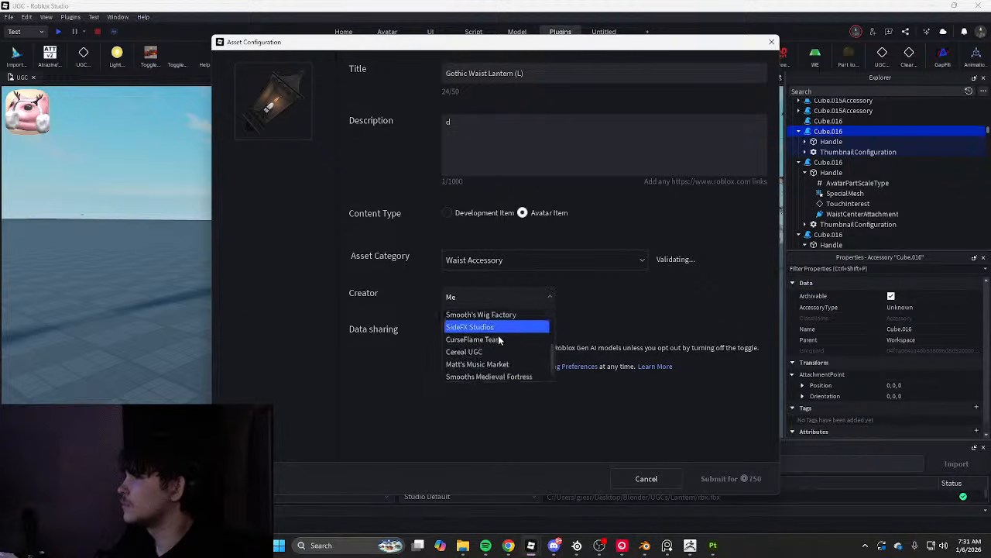
scroll(501, 336, "down", 2)
left_click(520, 352)
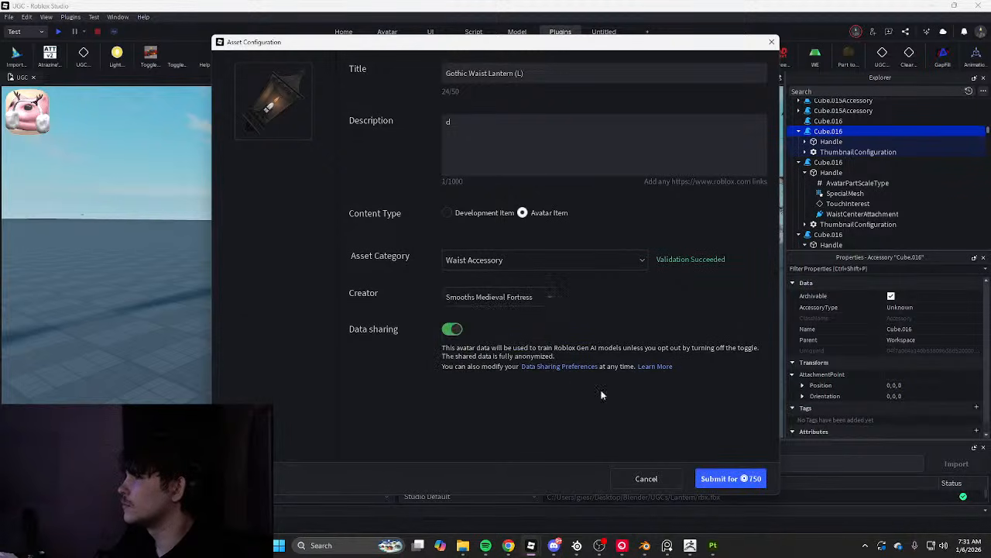
left_click(742, 479)
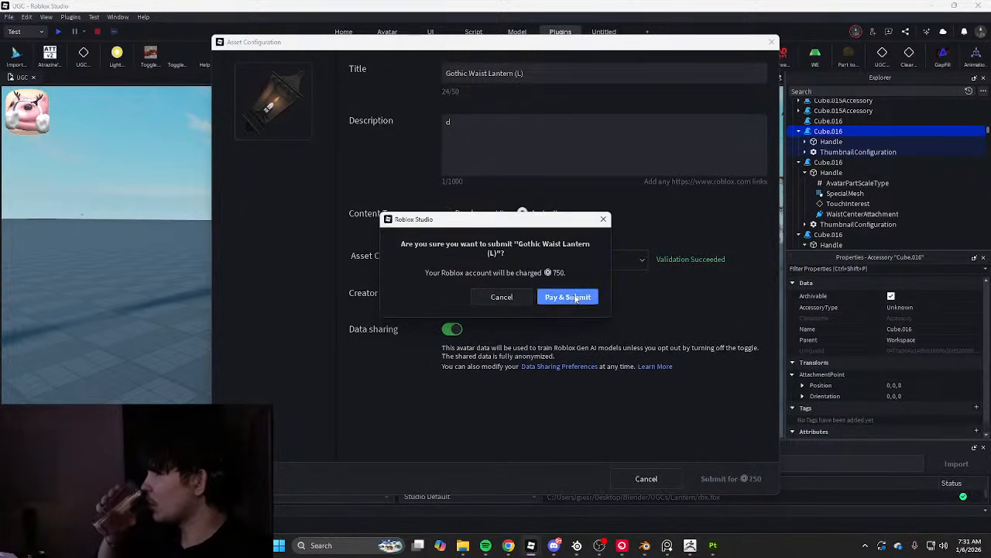
left_click(574, 294)
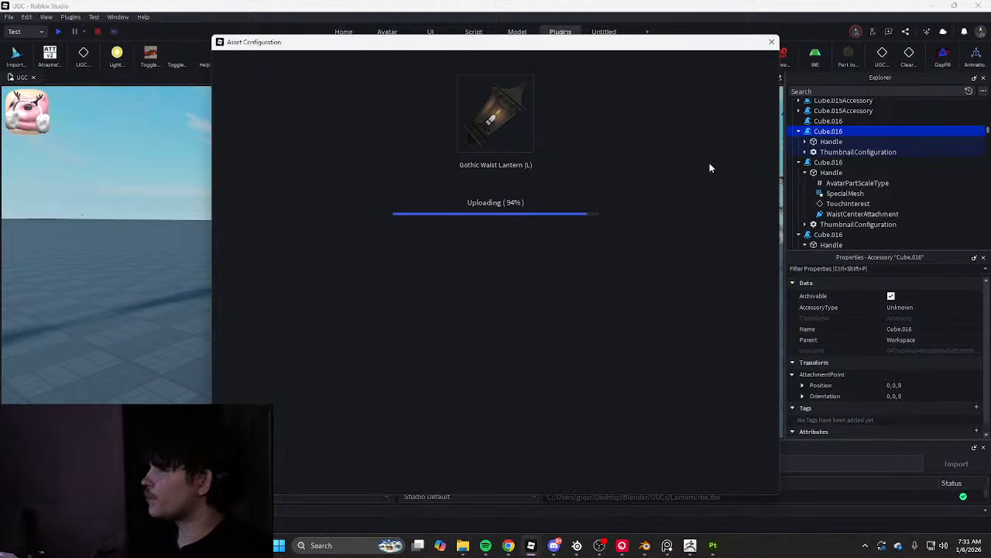
left_click(772, 44)
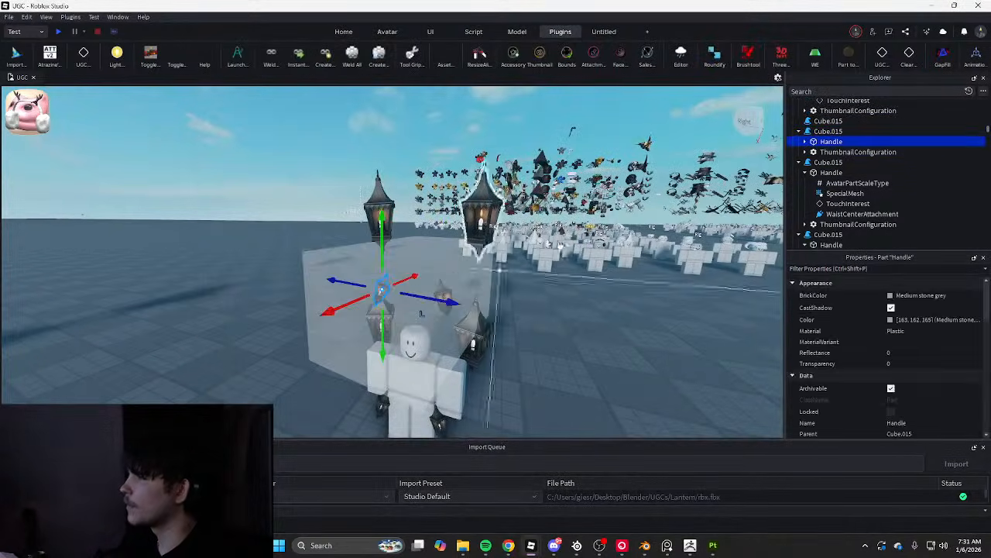
Start saving the dark Cube.015 accessory to Roblox with the title "Gothic Waist Lantern (R)" and description "d"
right_click(824, 132)
mouse_move(855, 266)
left_click(790, 265)
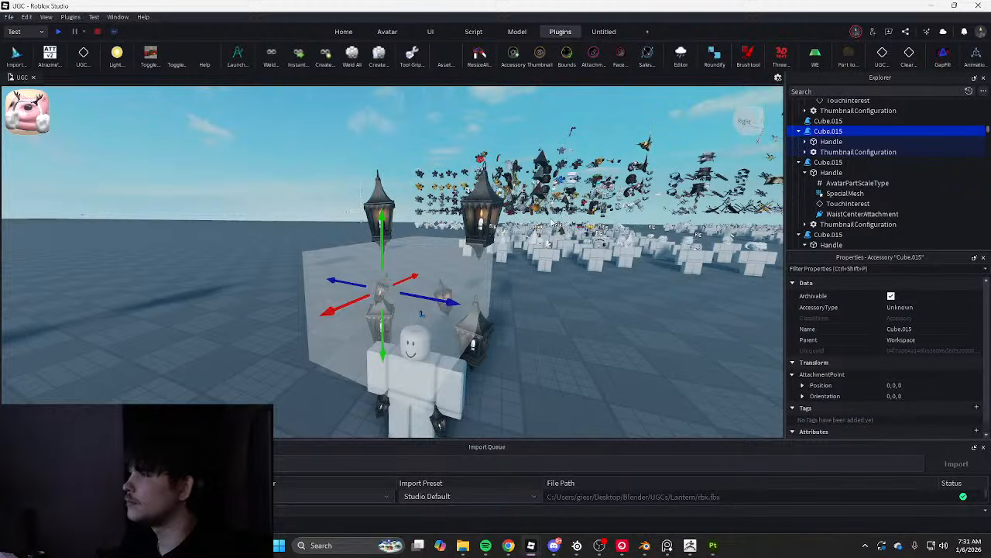
left_click(525, 77)
key("ctrl+a")
type("Gothic Floating Lantern (L)")
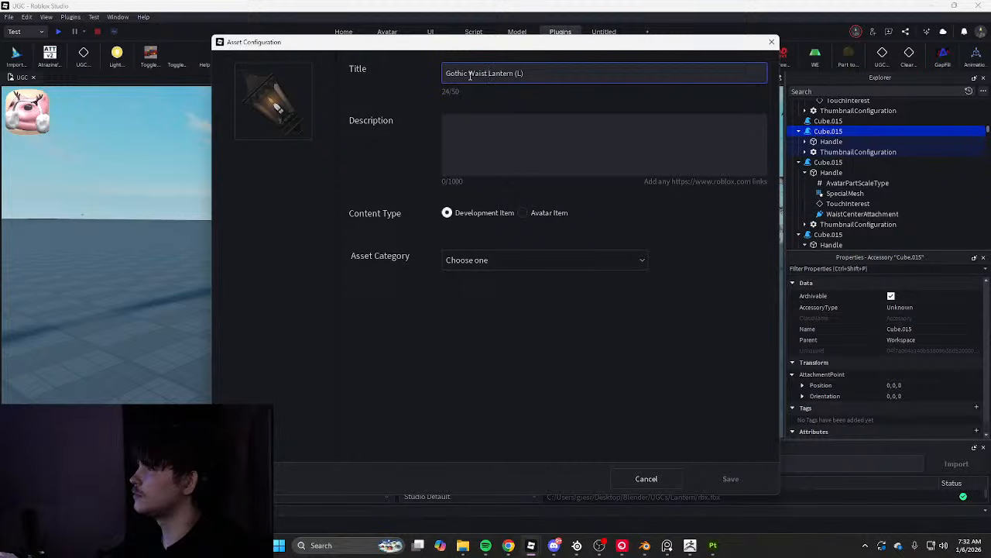
type(")")
left_click(534, 136)
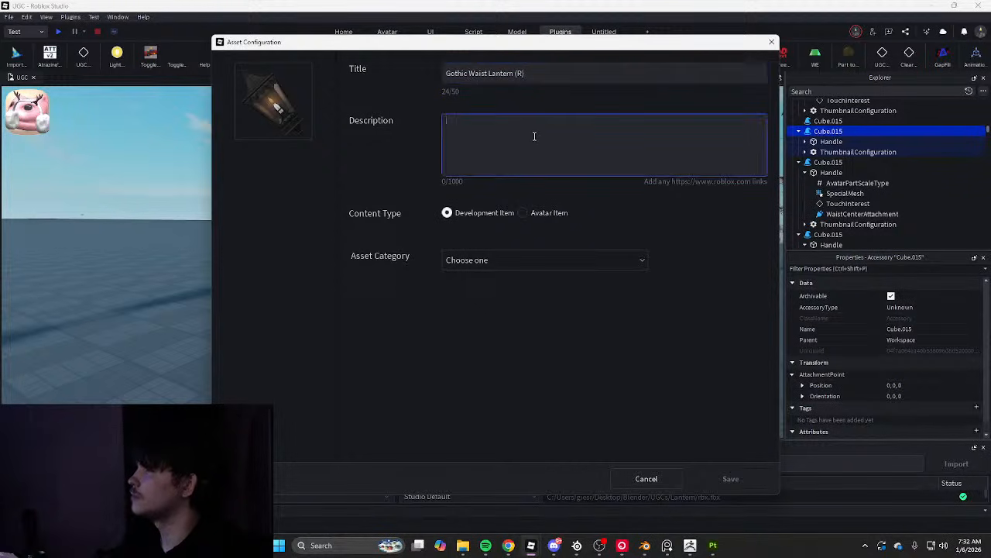
Set the Cube.015 asset's content type to Avatar Item and its category to Waist Accessory
left_click(524, 214)
left_click(505, 264)
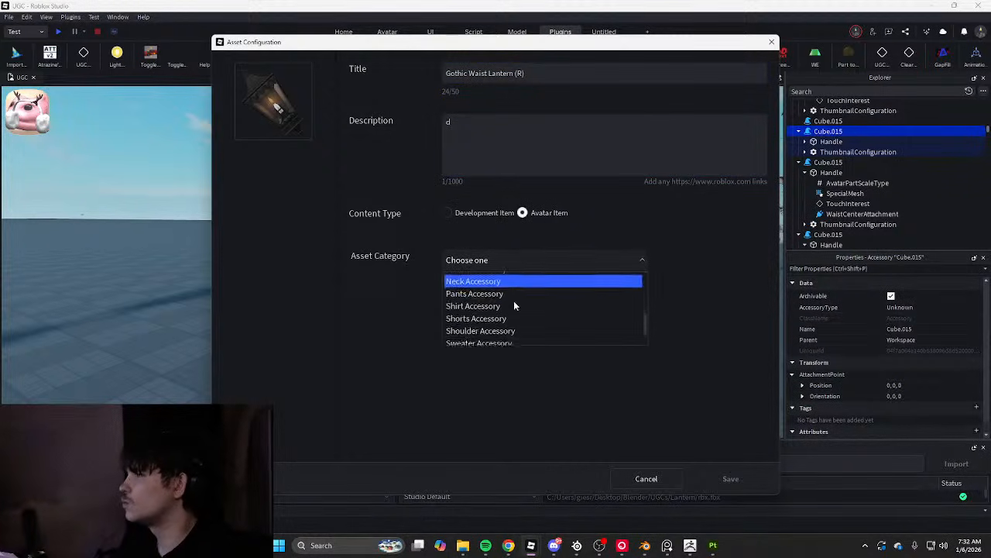
scroll(507, 302, "down", 5)
scroll(500, 310, "down", 1)
scroll(484, 323, "up", 5)
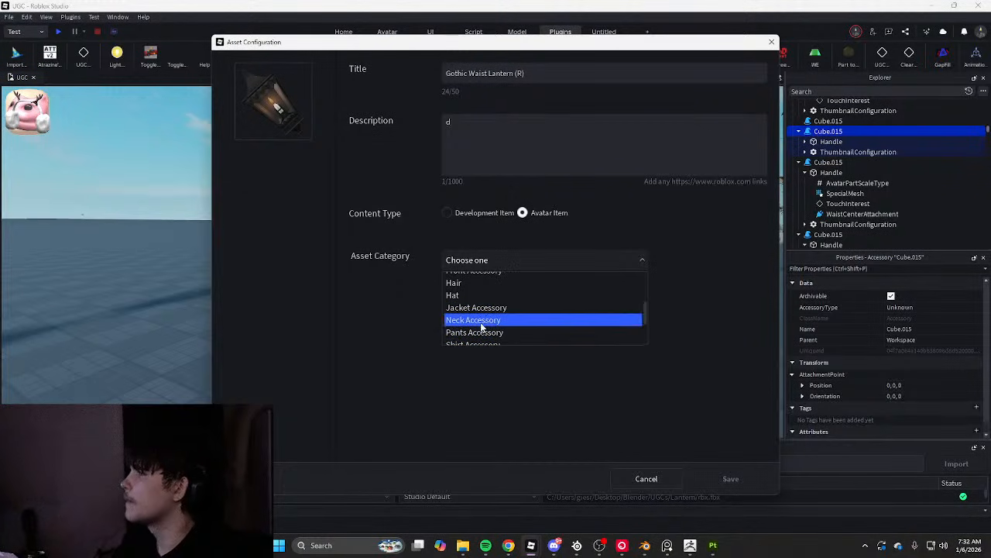
scroll(484, 325, "up", 2)
scroll(484, 324, "down", 5)
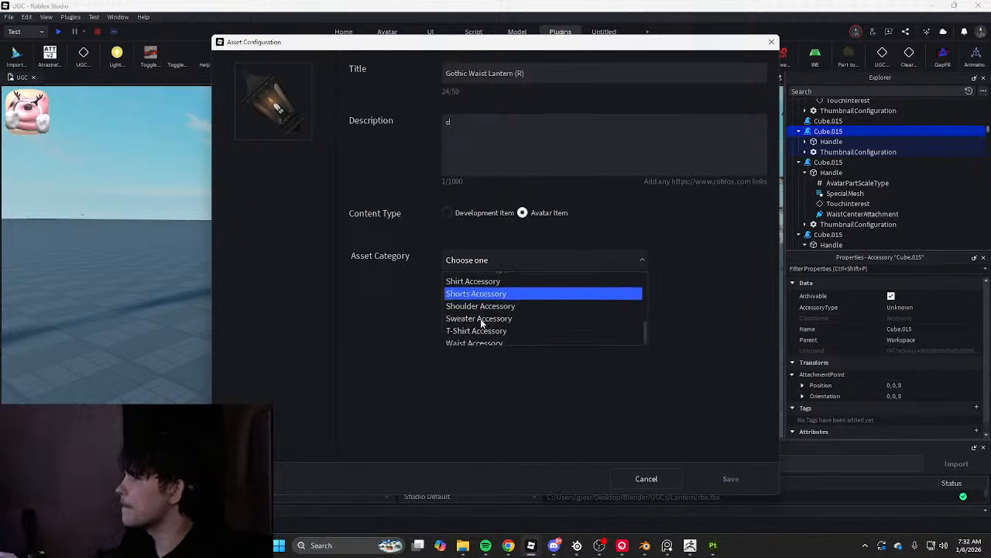
left_click(476, 339)
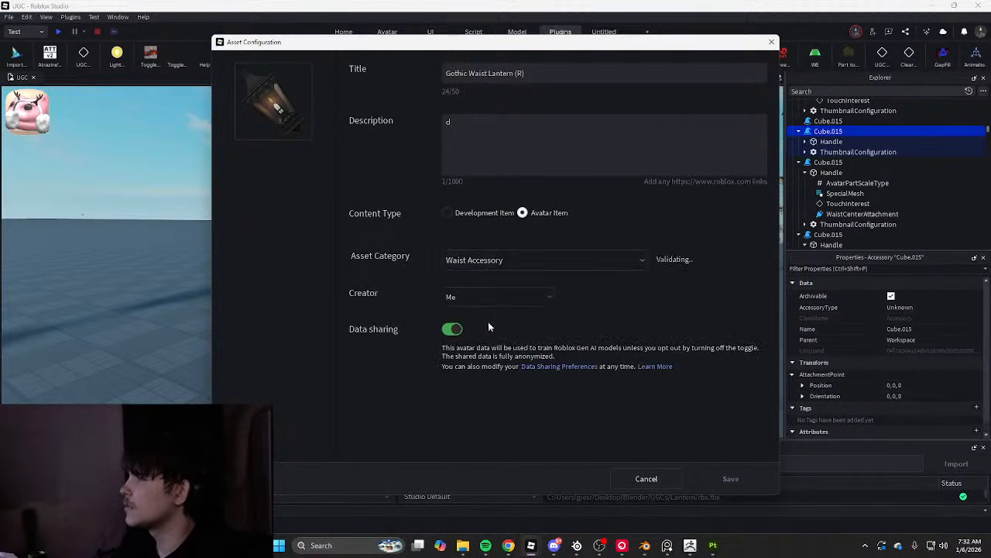
Set the creator of Gothic Waist Lantern (R) to Smooths Medieval Fortress, and pay for and submit the item
left_click(495, 297)
scroll(515, 346, "down", 3)
left_click(522, 352)
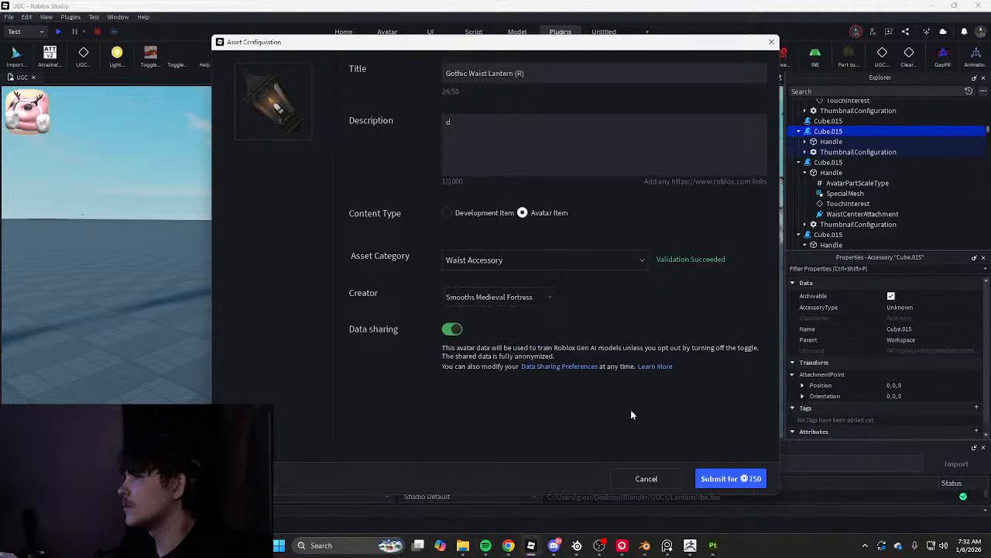
left_click(730, 480)
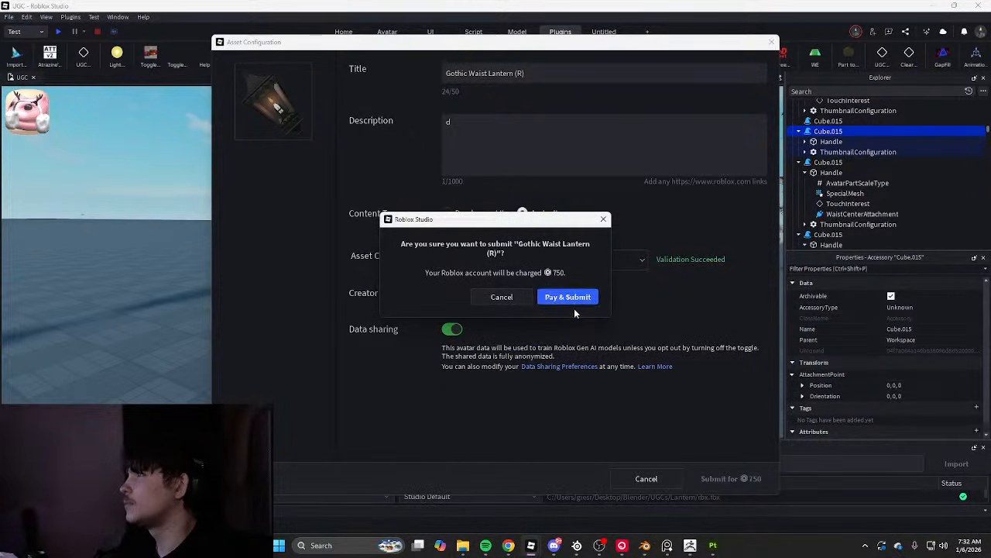
left_click(573, 302)
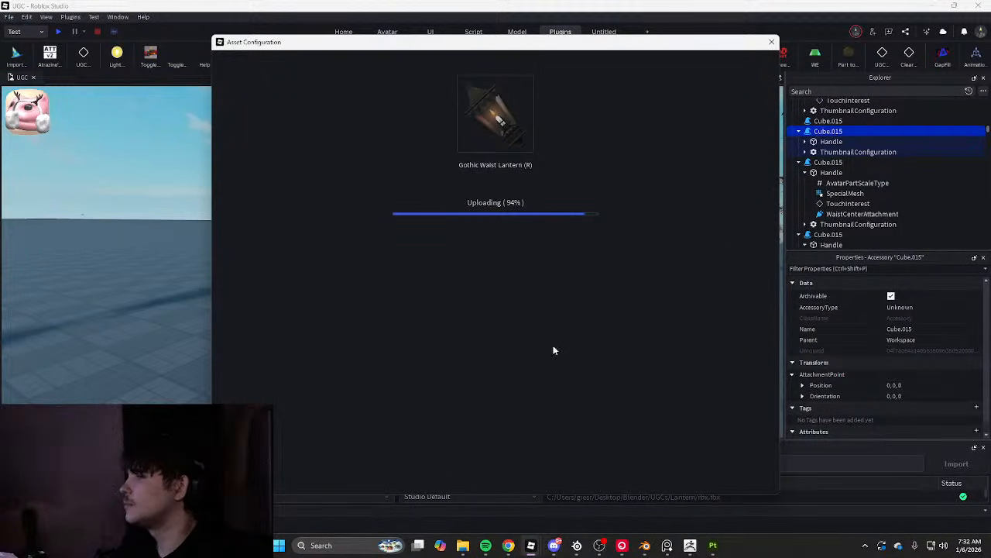
left_click(772, 43)
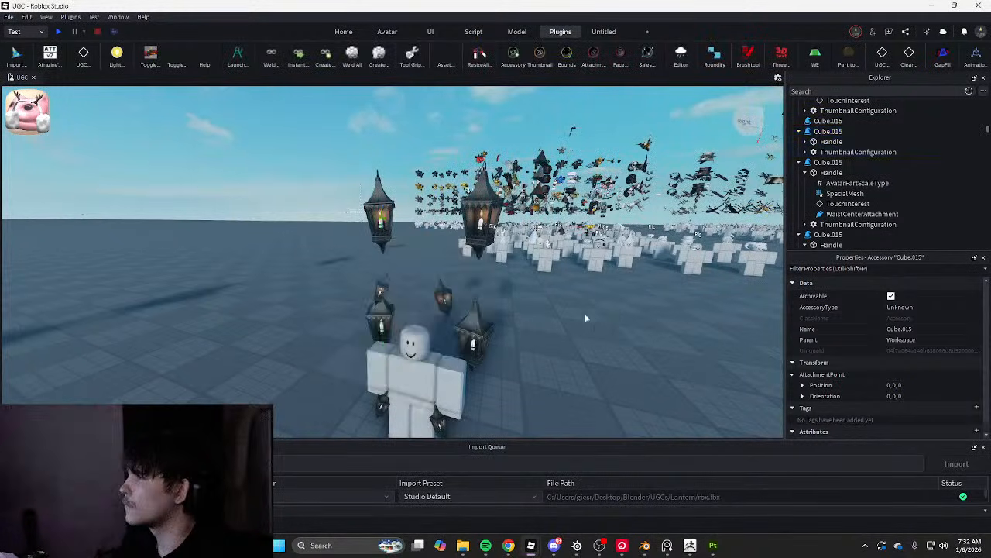
Start saving the large bronze Cube.014 accessory to Roblox with the title "Gothic Floating Lantern (L)"
key("w")
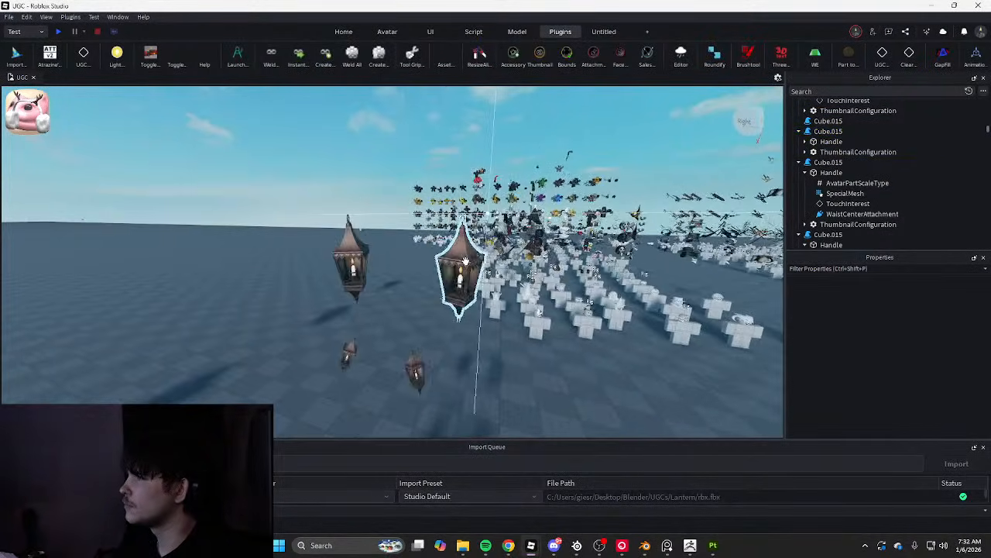
left_click(461, 273)
right_click(819, 133)
mouse_move(845, 268)
left_click(776, 277)
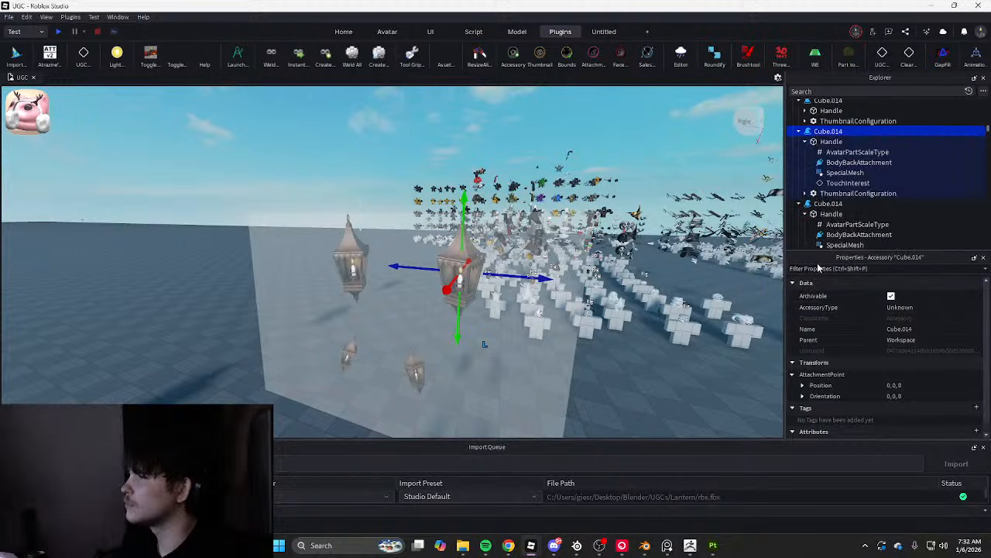
left_click(522, 74)
type("Gothic Floating Lantern (L)")
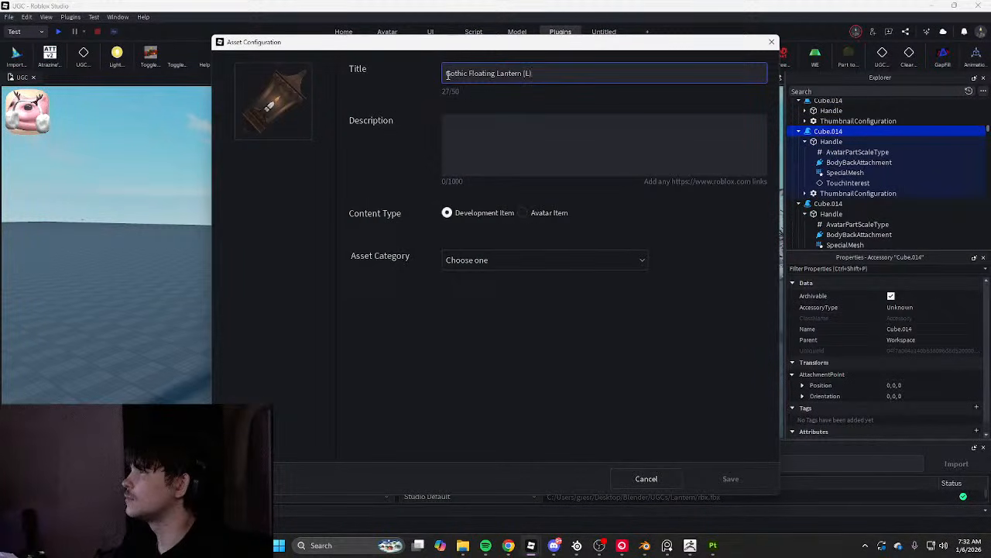
Change the Cube.014 asset's title to "Bronze Gothic Floating Lantern (L)", copy that title, and enter the description "d"
left_click(449, 74)
type("Bronz")
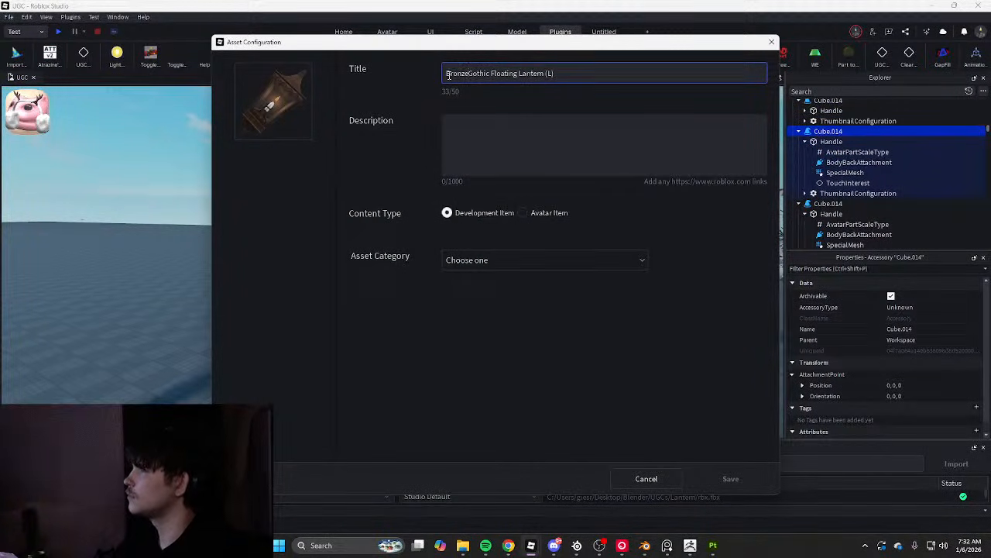
type("e")
key("ctrl+a")
key("ctrl+c")
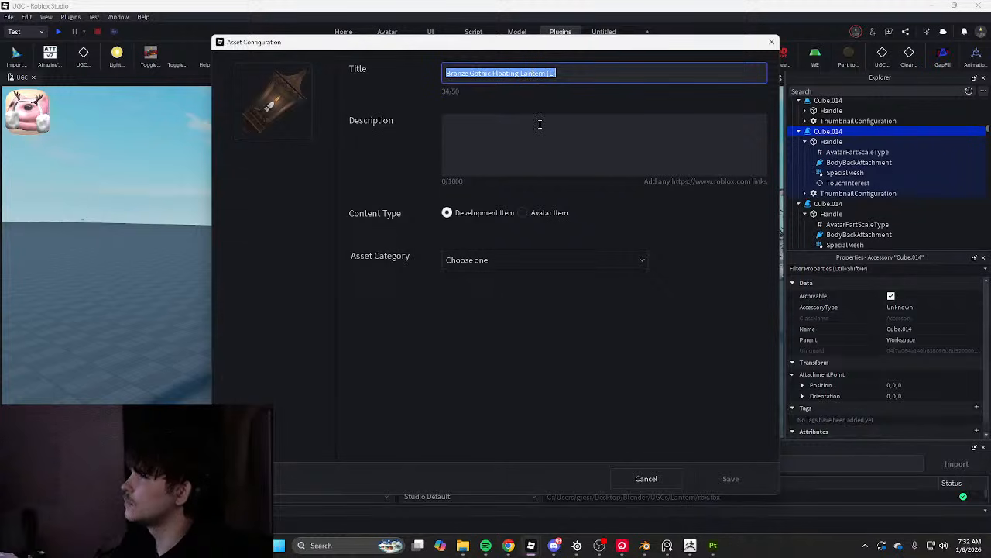
left_click(537, 124)
type("d")
Set the Cube.014 asset's content type to Avatar Item and its category to Back Accessory
left_click(524, 212)
left_click(524, 267)
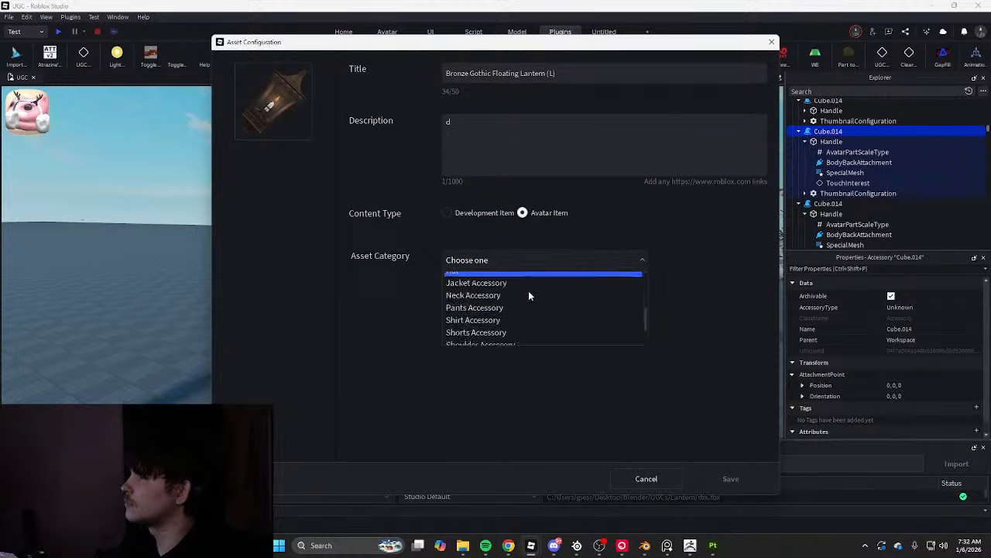
scroll(490, 308, "down", 5)
scroll(470, 306, "up", 5)
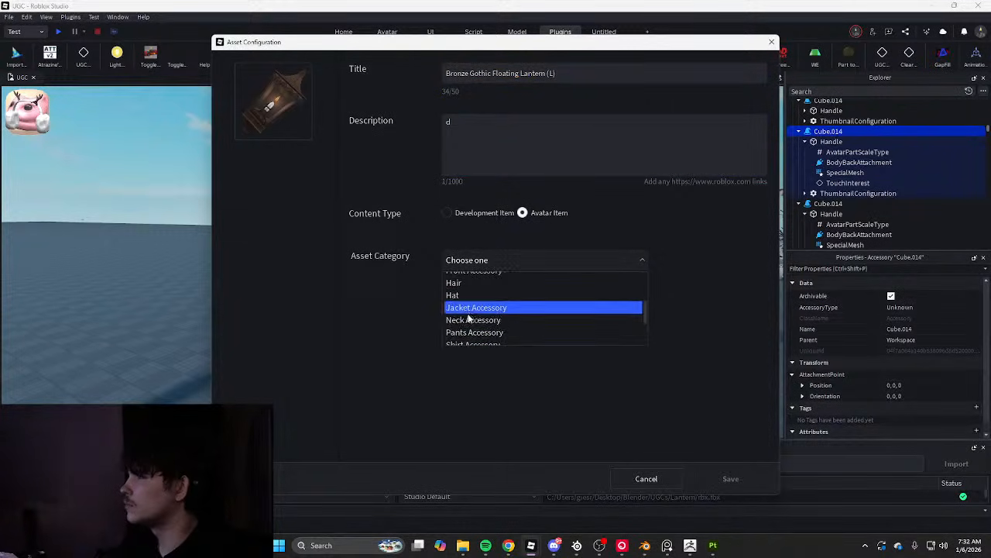
left_click(472, 314)
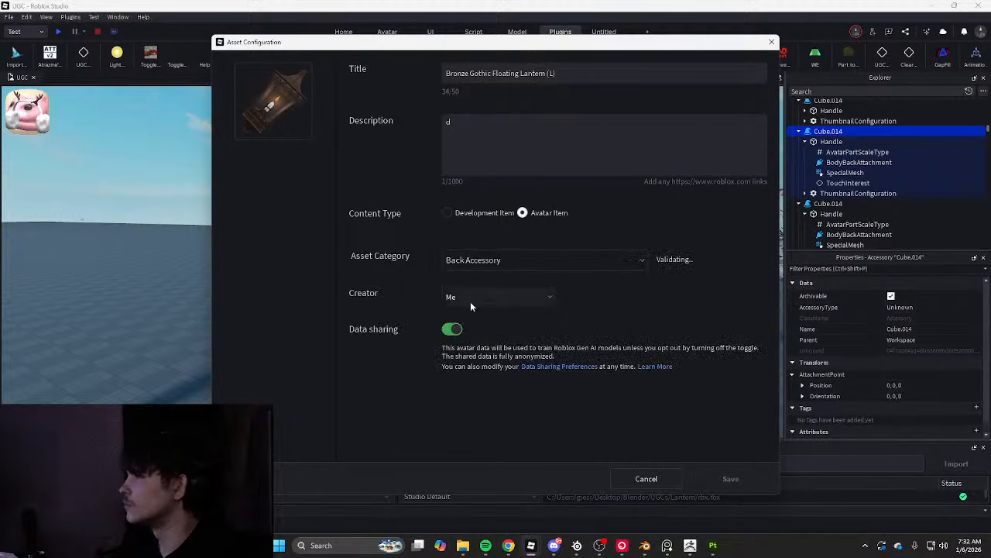
Set the creator of Bronze Gothic Floating Lantern (L) to Smooths Medieval Fortress, and pay for and submit the item
left_click(471, 299)
scroll(511, 348, "down", 3)
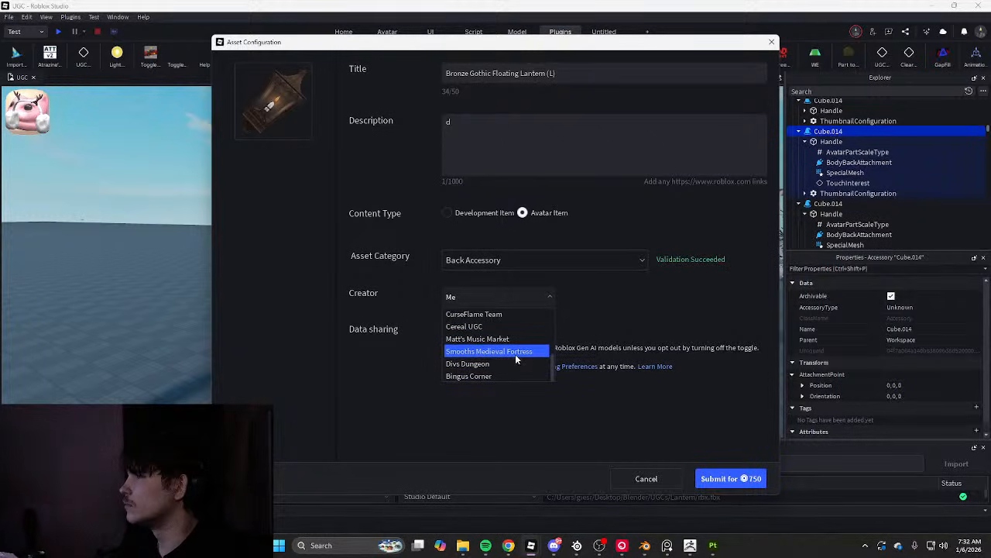
left_click(515, 355)
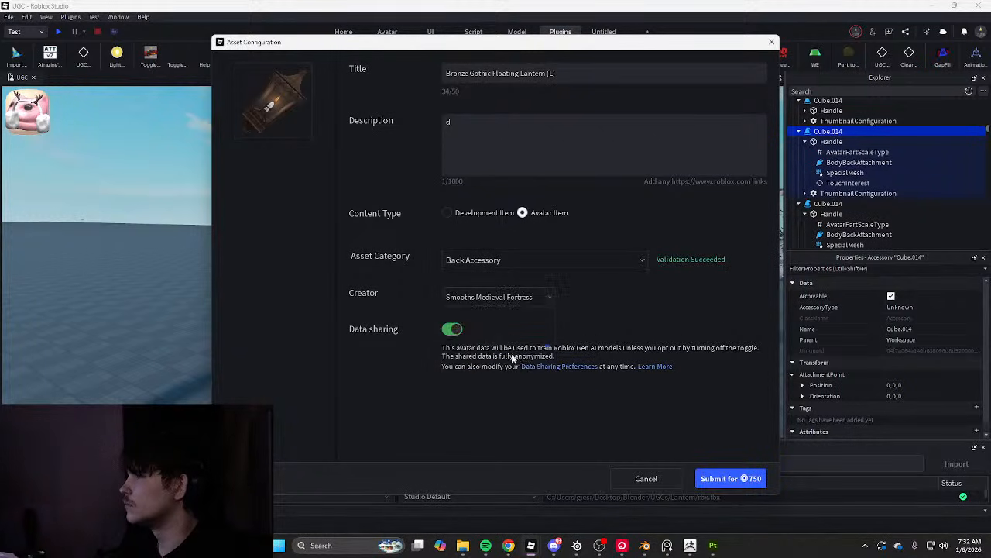
left_click(717, 480)
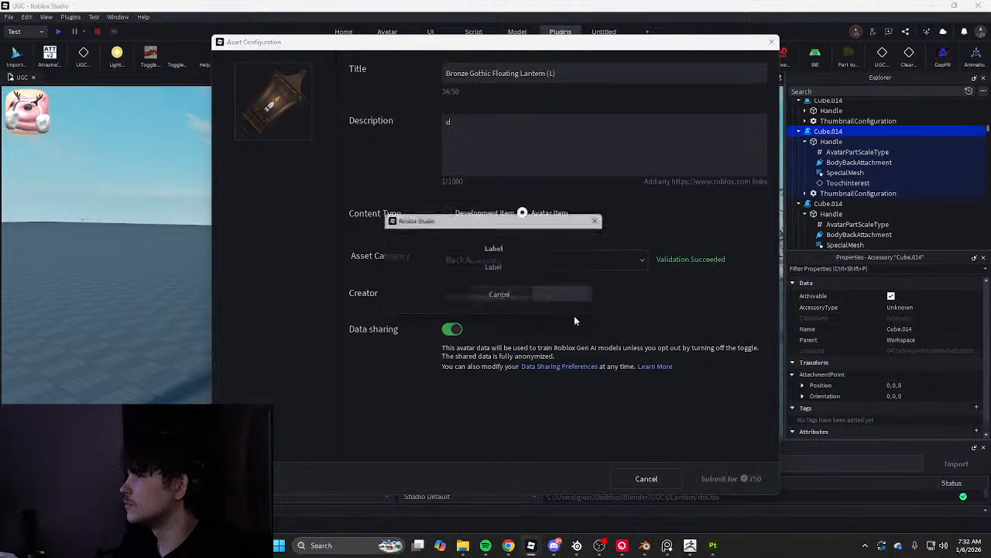
left_click(568, 301)
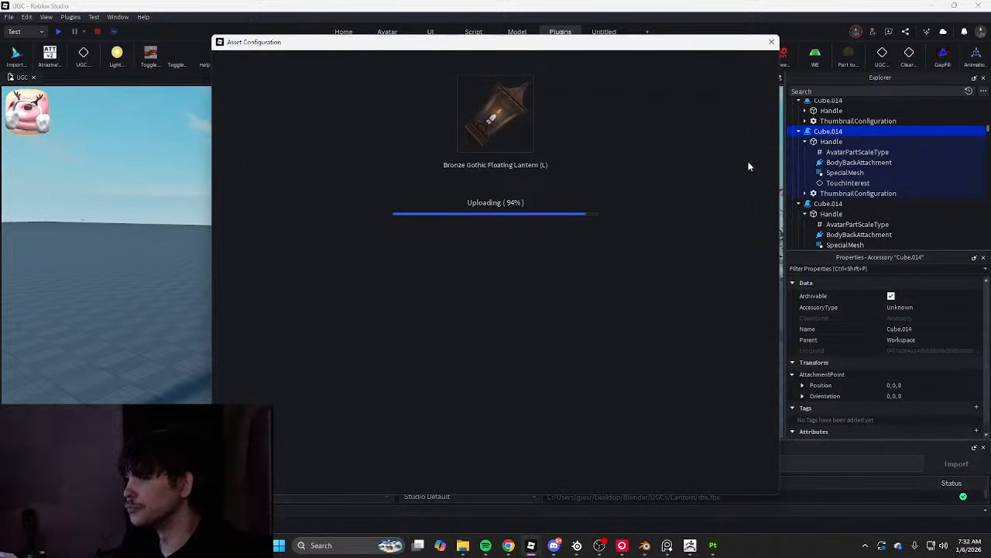
left_click(771, 42)
Start saving the other large bronze accessory, Cube.013, to Roblox with the title "Bronze Gothic Floating Lantern (R)" and the description "d"
left_click(350, 269)
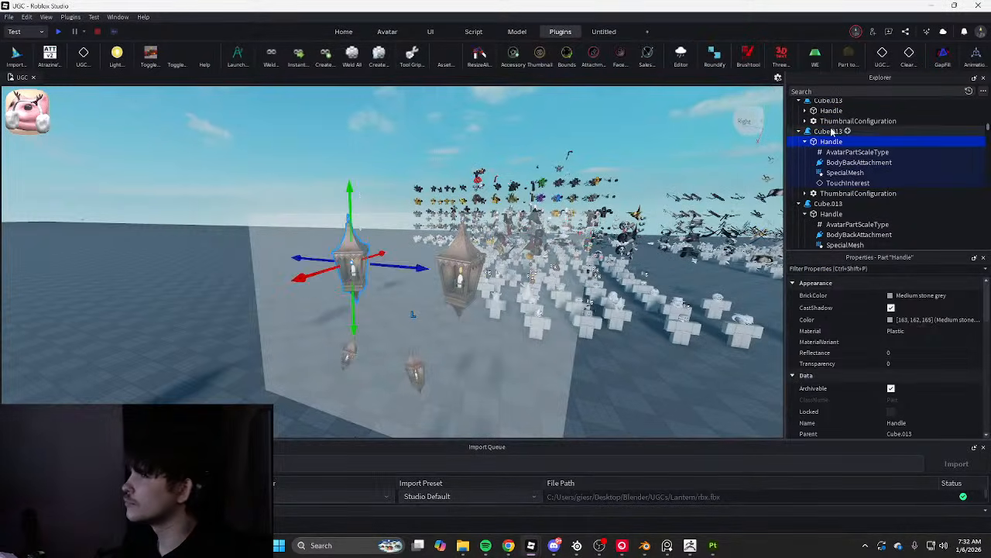
right_click(829, 131)
mouse_move(852, 267)
left_click(802, 263)
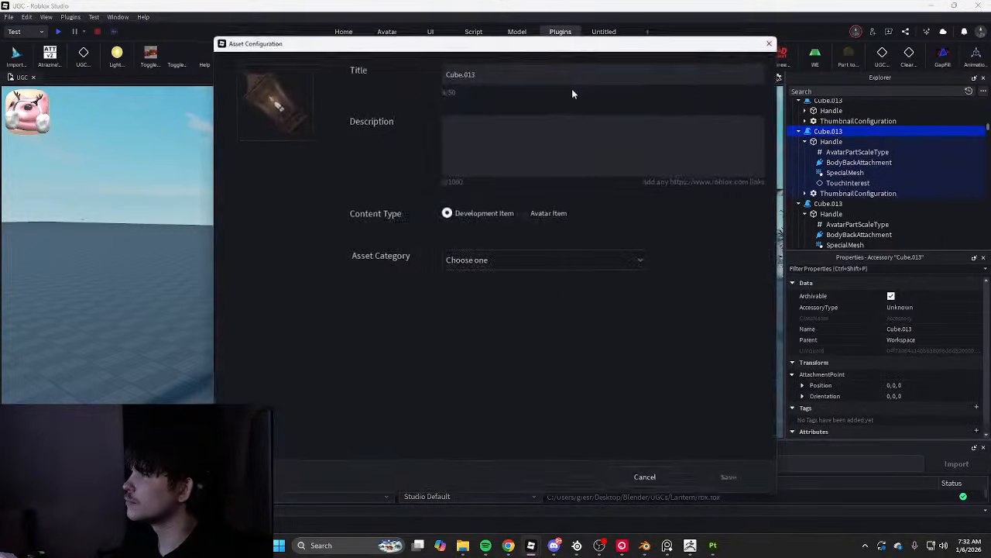
left_click(575, 76)
key("ctrl+a")
key("ctrl+v")
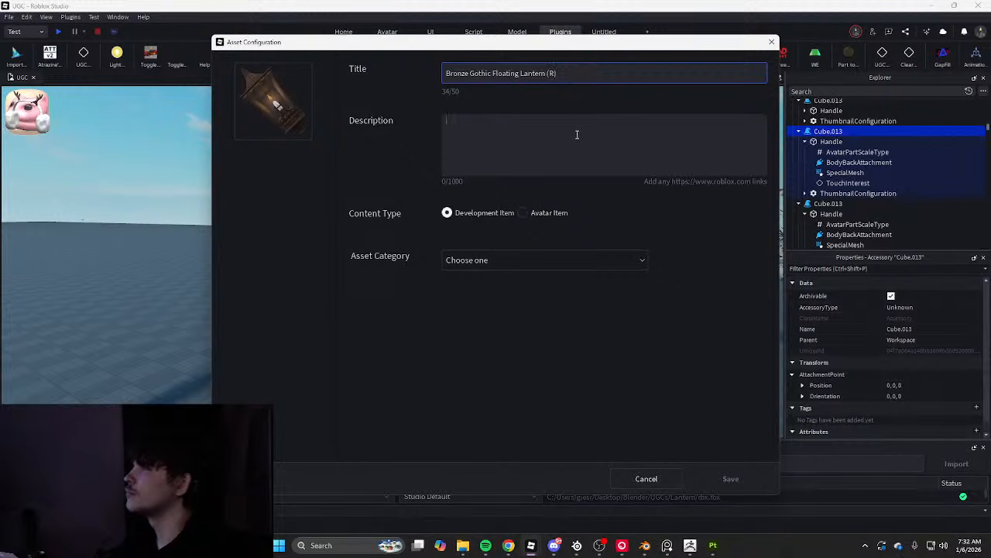
left_click(577, 134)
type("d")
Set the Cube.013 asset's content type to Avatar Item and its category to Back Accessory
left_click(522, 212)
left_click(524, 259)
scroll(515, 298, "down", 3)
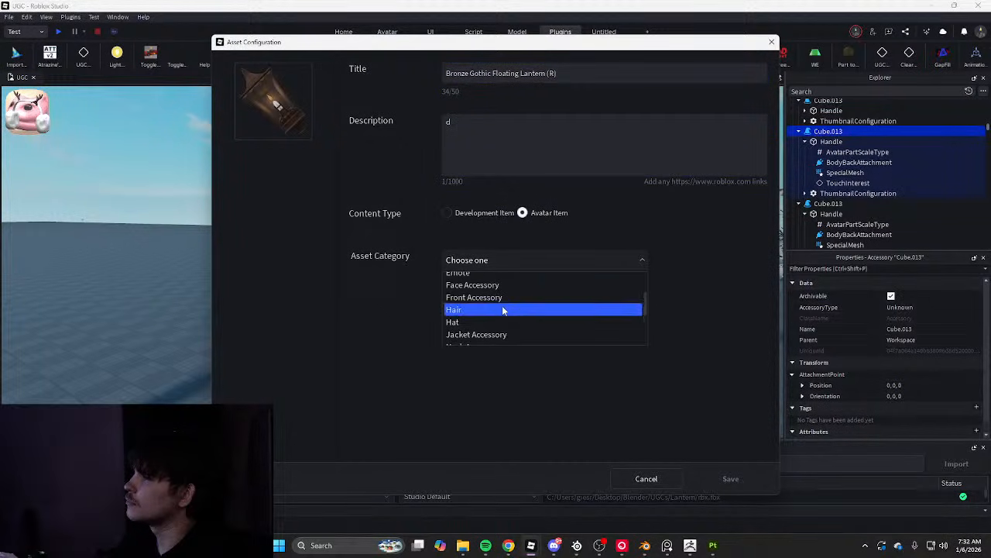
scroll(500, 314, "down", 3)
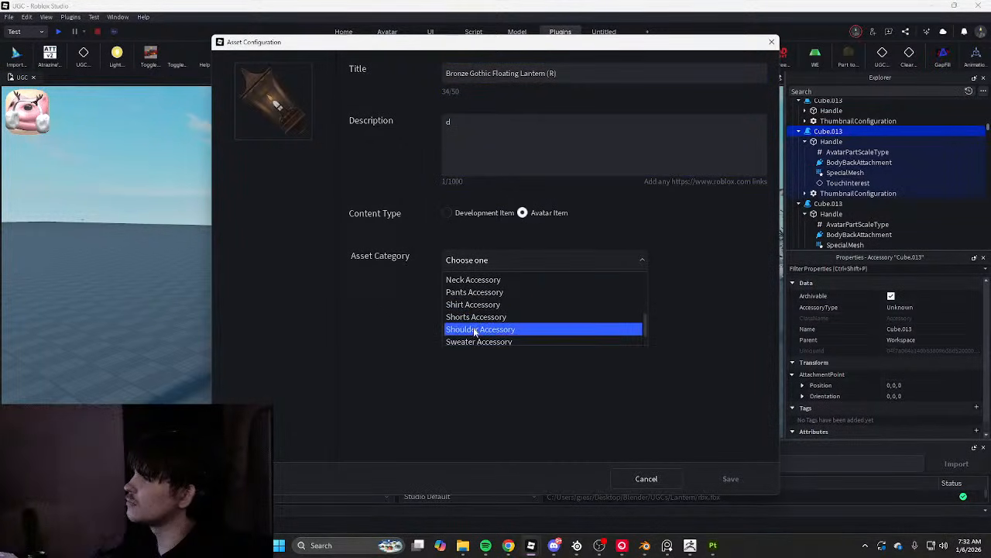
scroll(474, 325, "up", 6)
left_click(475, 315)
Set the creator of Bronze Gothic Floating Lantern (R) to Smooths Medieval Fortress, and pay for and submit the item
left_click(488, 297)
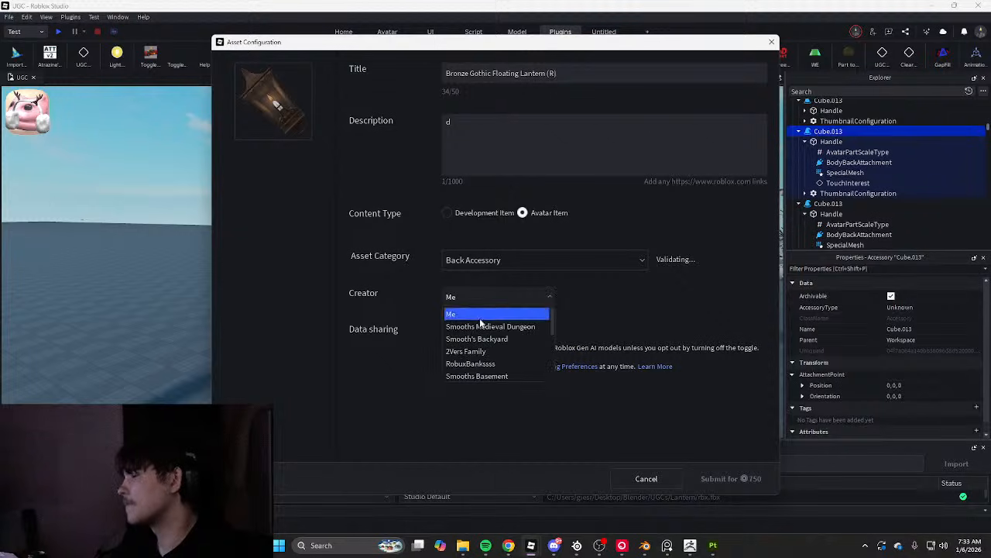
scroll(500, 325, "down", 3)
left_click(519, 351)
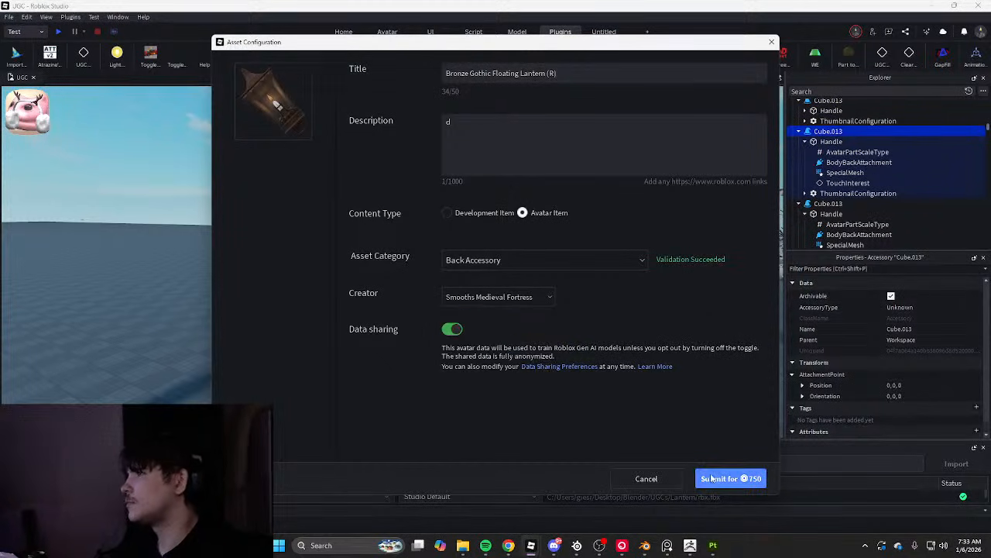
left_click(714, 479)
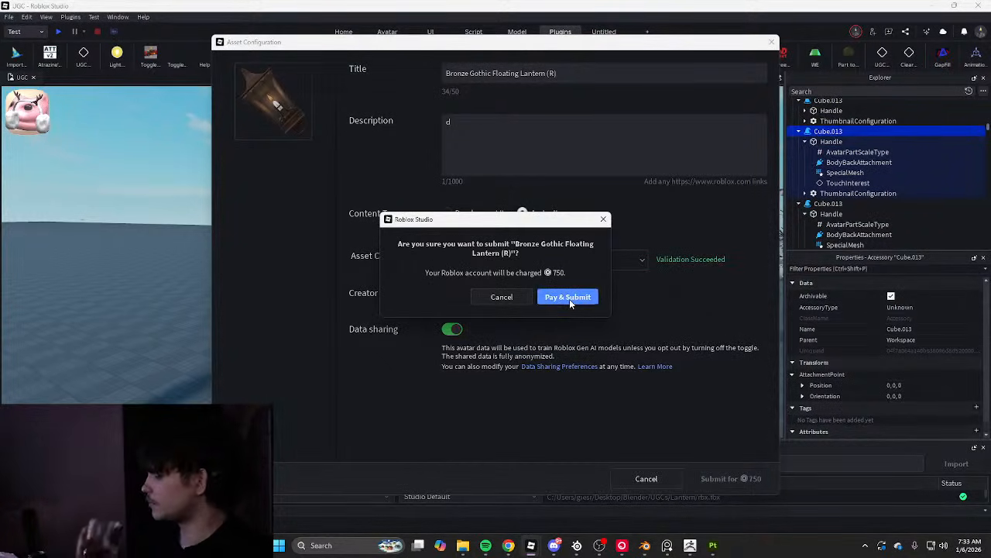
left_click(569, 301)
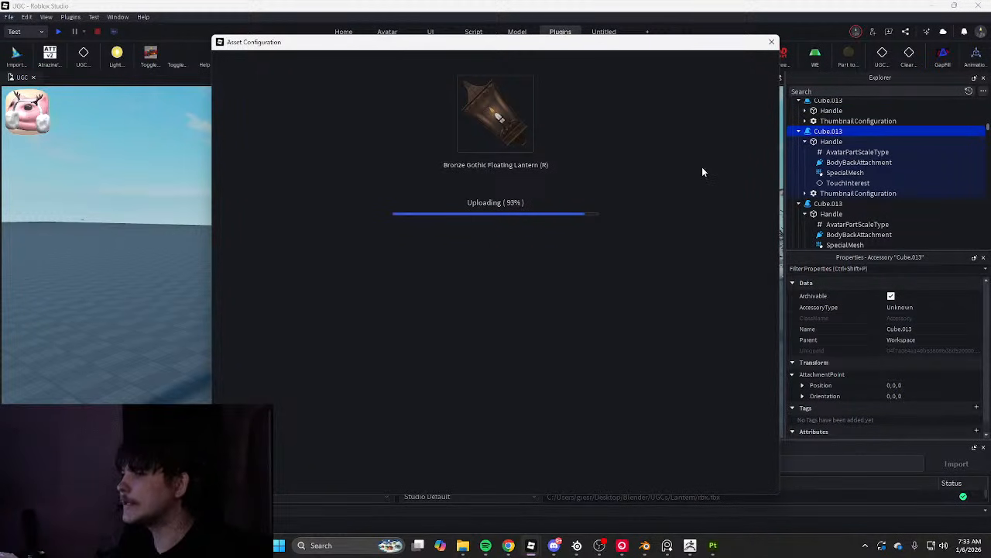
left_click(772, 42)
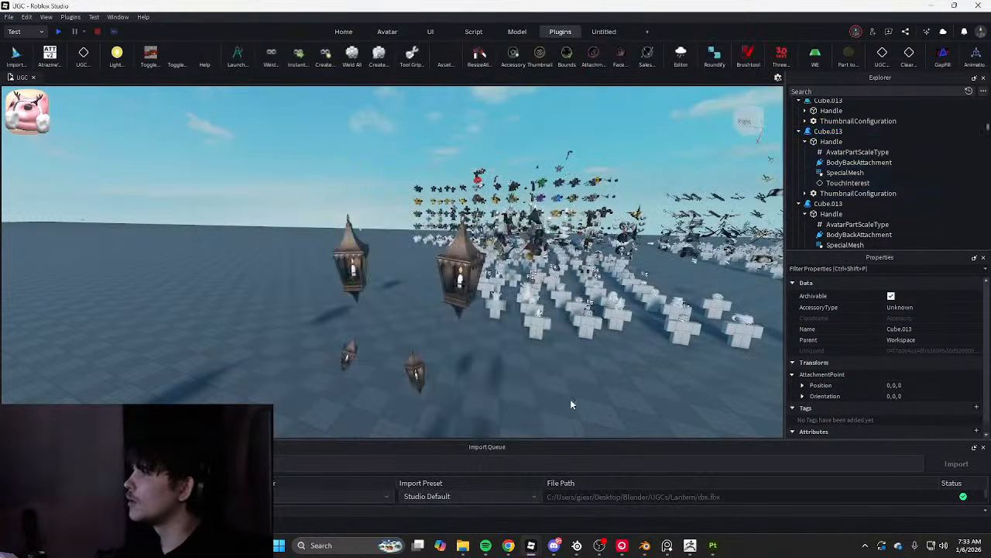
Start saving the small bronze Cube.016 accessory to Roblox with the title "Bronze Gothic Waist Lantern (L)"
left_click(419, 371)
right_click(833, 133)
mouse_move(855, 268)
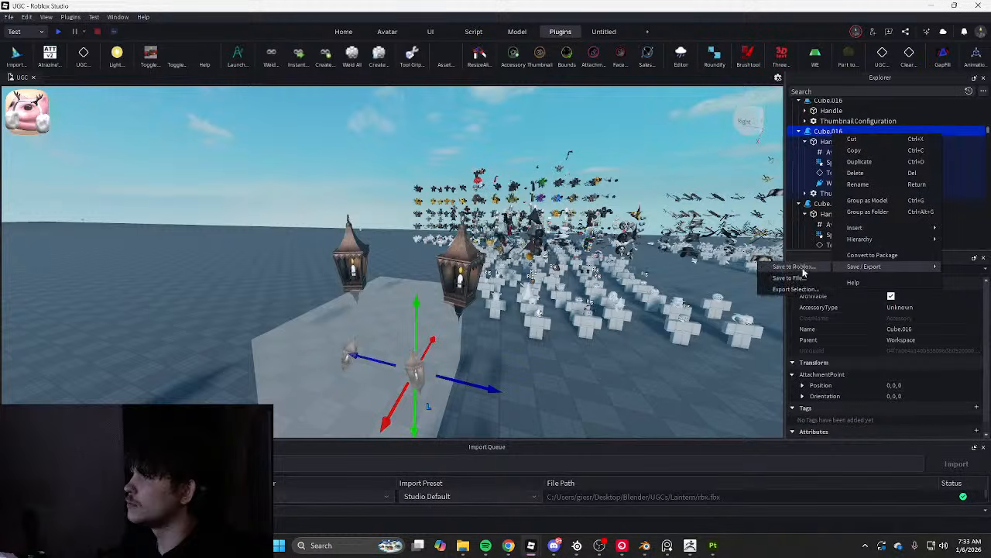
left_click(794, 267)
left_click(500, 73)
key("ctrl+a")
type("Bronze Gothic Floating Lantern (L)")
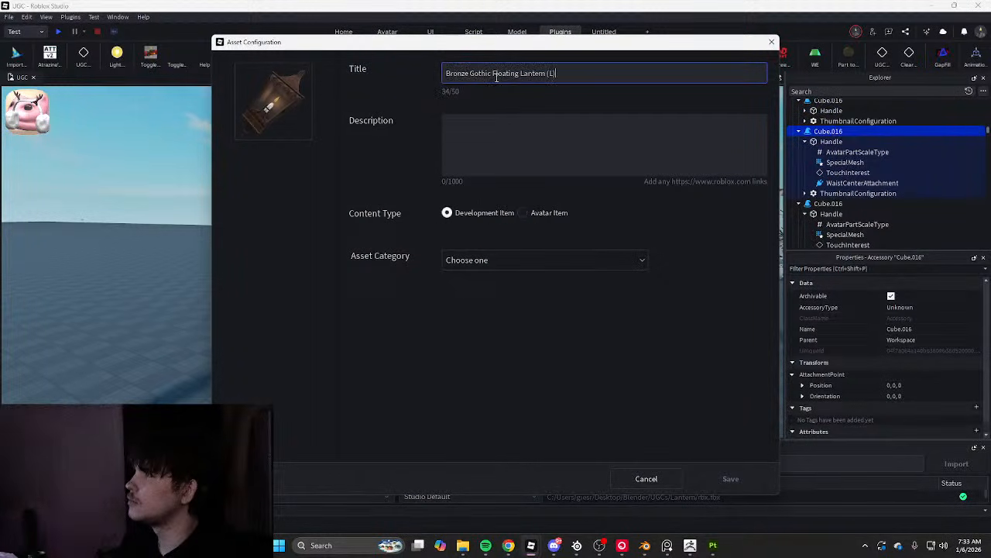
type("Wais")
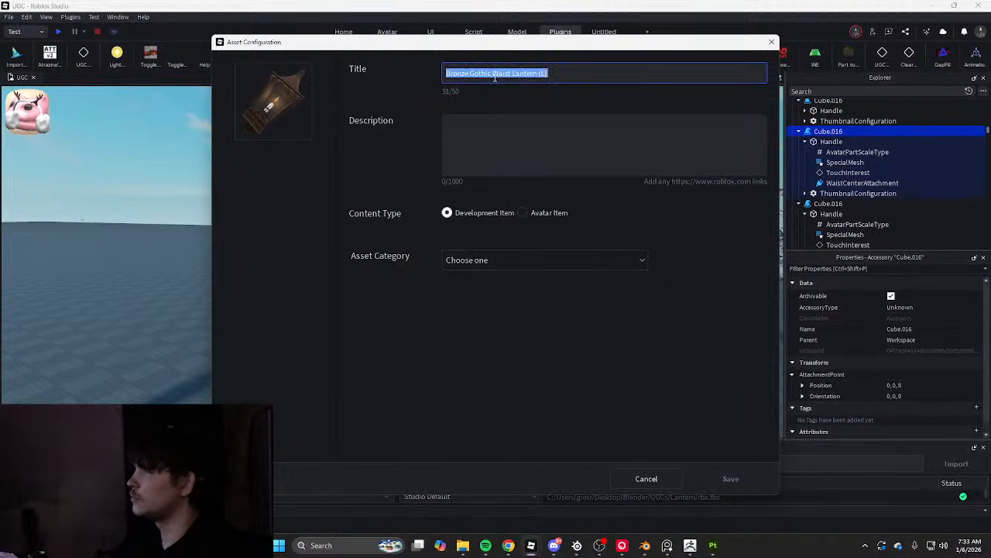
Give the Cube.016 asset the description "d", the content type Avatar Item and the category Waist Accessory
left_click(580, 147)
type("d")
left_click(522, 212)
left_click(519, 260)
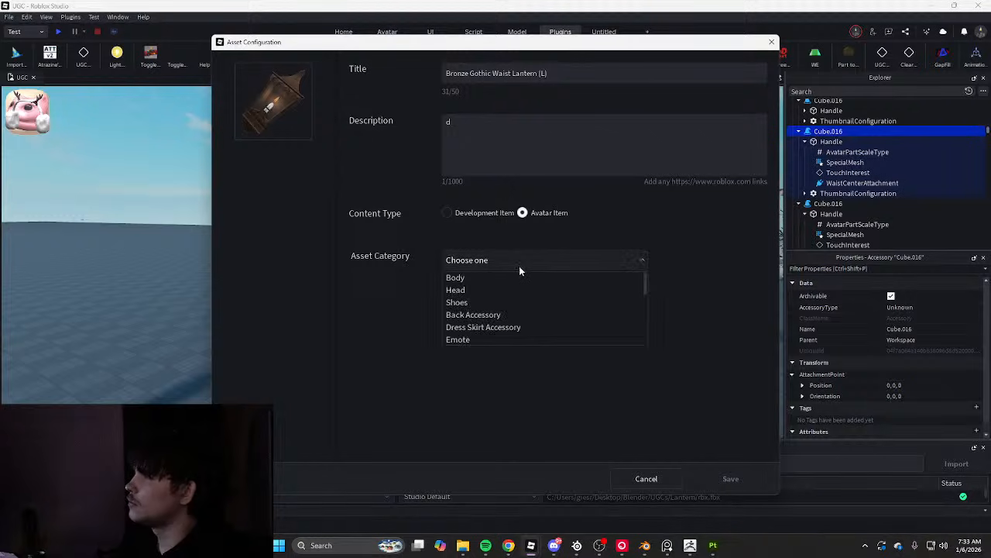
scroll(504, 310, "down", 3)
scroll(502, 302, "down", 2)
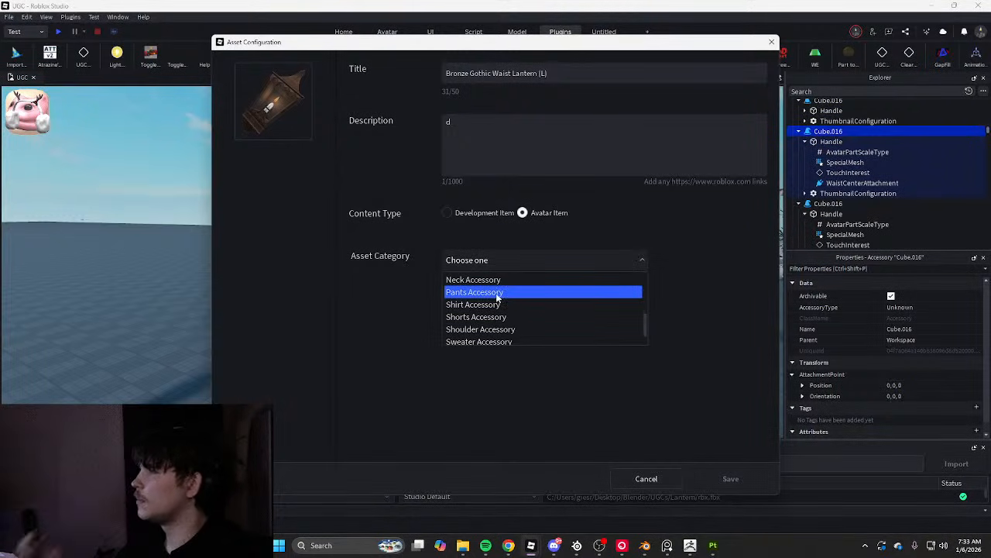
scroll(487, 325, "up", 1)
scroll(486, 326, "down", 2)
left_click(486, 339)
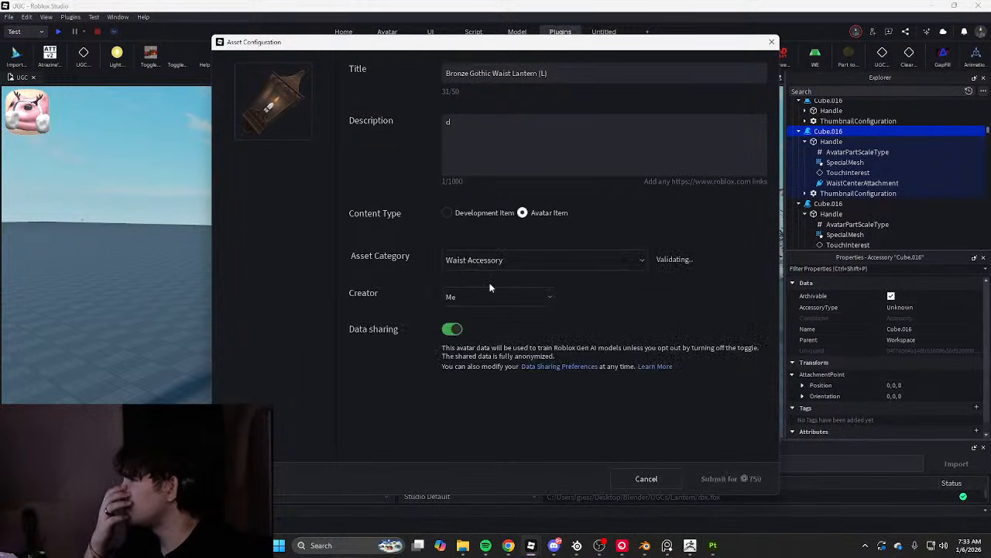
Set the creator of Bronze Gothic Waist Lantern (L) to Smooths Medieval Fortress, and pay for and submit the item
left_click(496, 298)
scroll(500, 329, "down", 3)
left_click(520, 351)
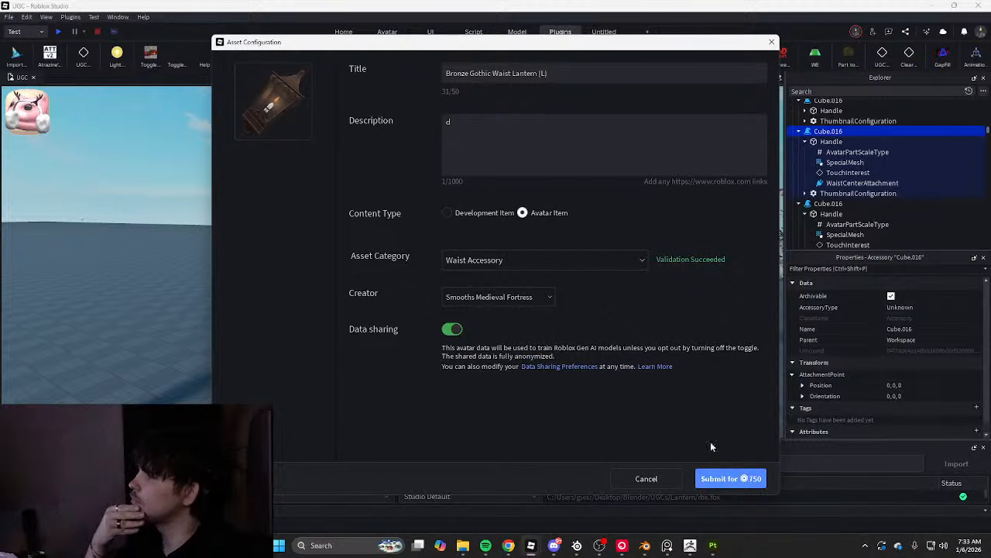
left_click(728, 478)
left_click(565, 298)
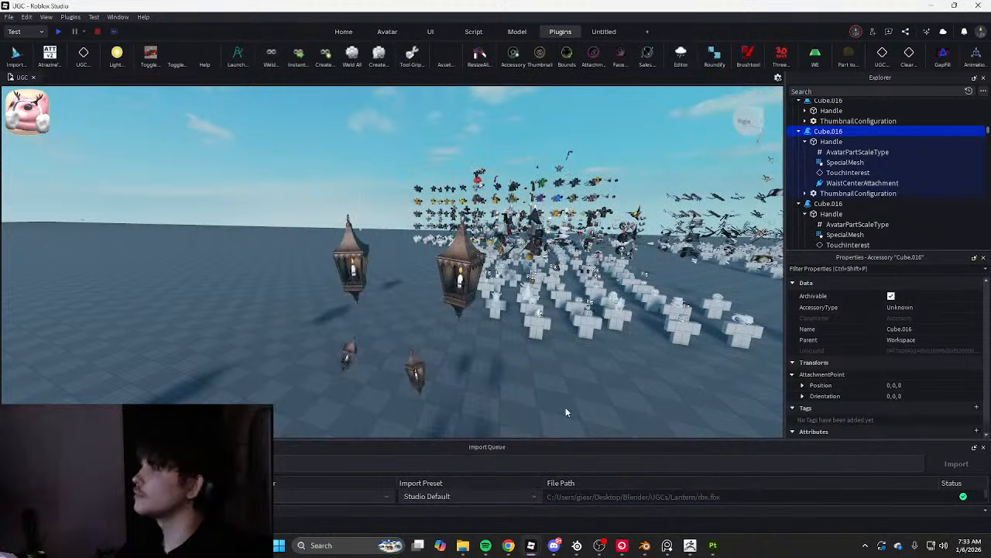
Start saving the other small bronze accessory, Cube.015, to Roblox with the title "Bronze Gothic Waist Lantern (R)"
left_click(343, 349)
right_click(825, 134)
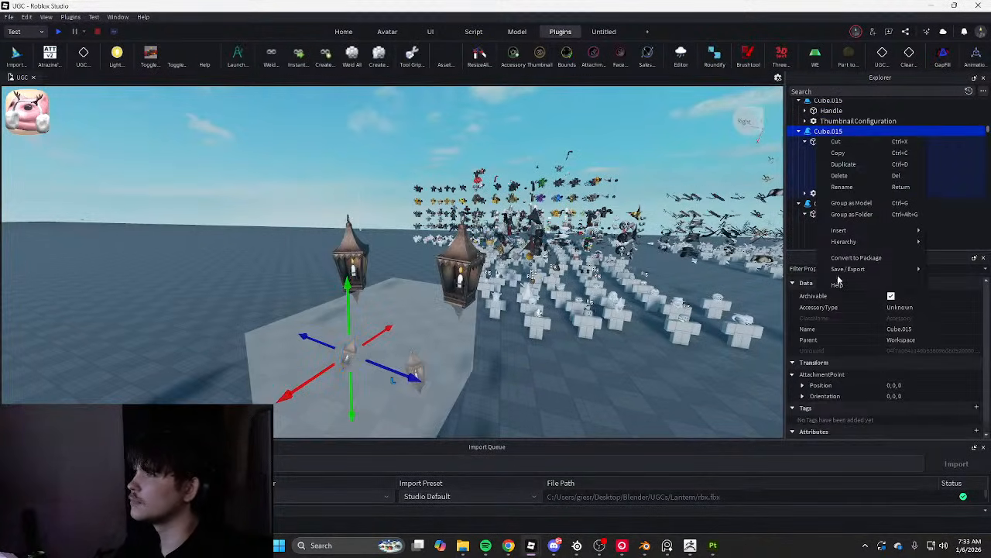
mouse_move(840, 271)
left_click(801, 269)
left_click(521, 75)
key("ctrl+a")
type("Bronze Gothic Waist Lantern (L)")
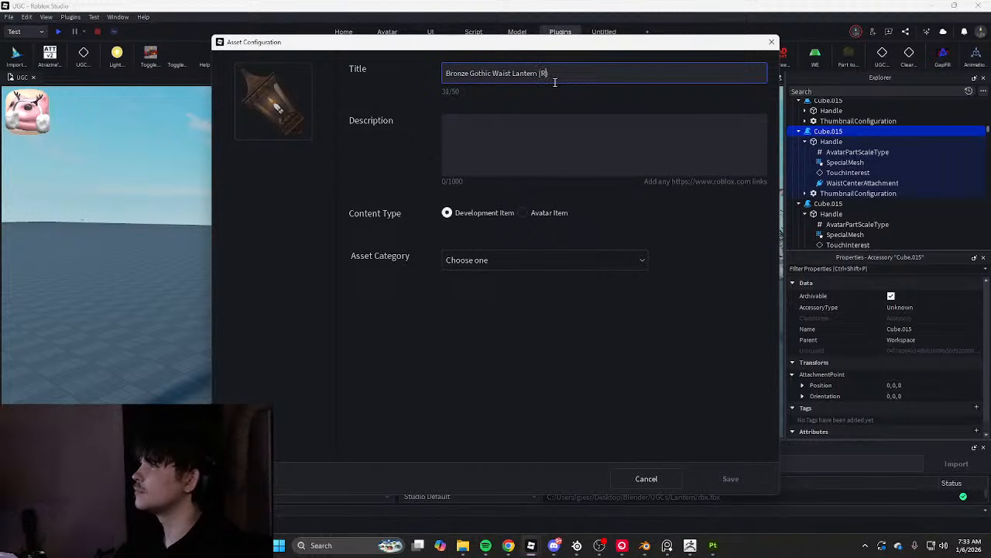
Give the Cube.015 asset the description "d", the content type Avatar Item and the category Waist Accessory
left_click(563, 155)
type("d")
left_click(522, 212)
left_click(535, 260)
scroll(481, 301, "down", 2)
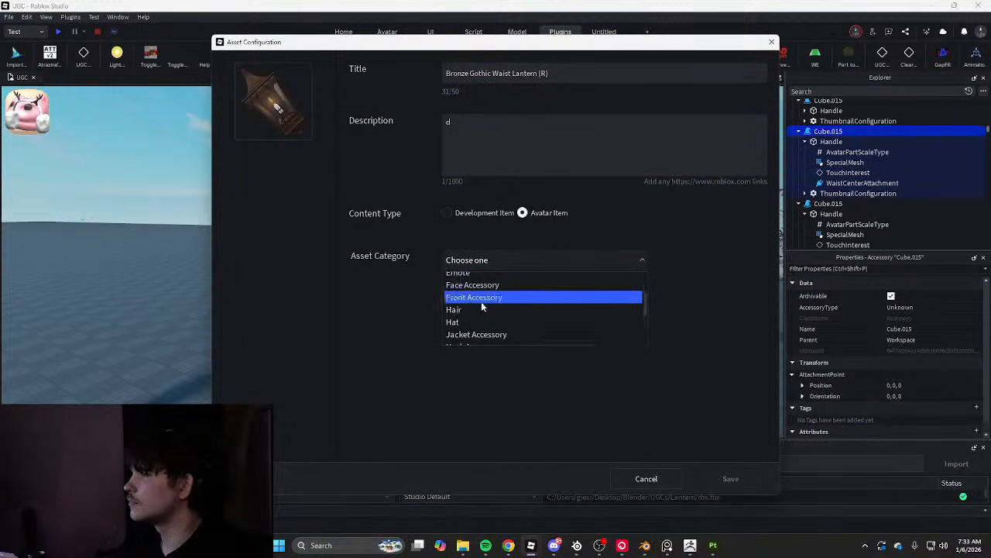
scroll(478, 295, "down", 2)
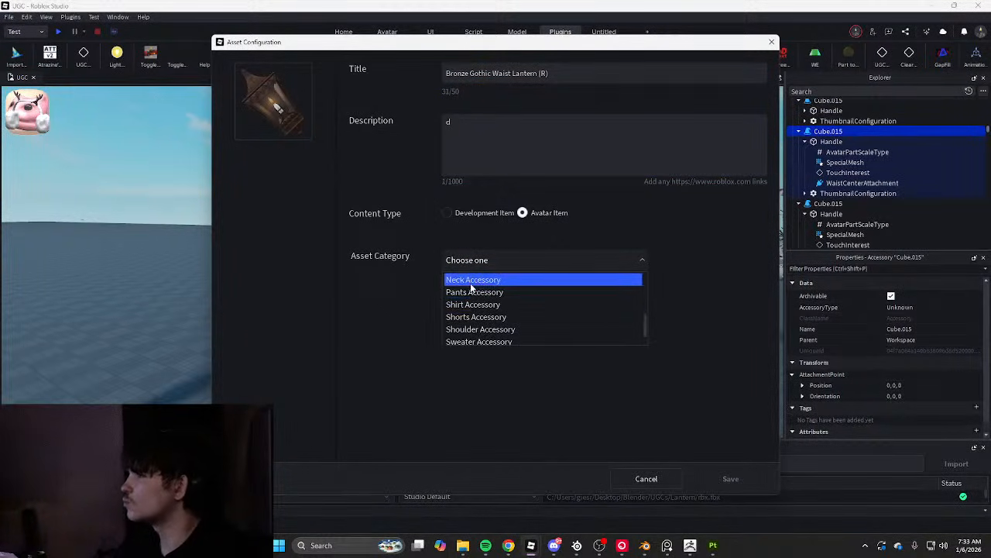
scroll(491, 318, "up", 2)
scroll(488, 324, "down", 3)
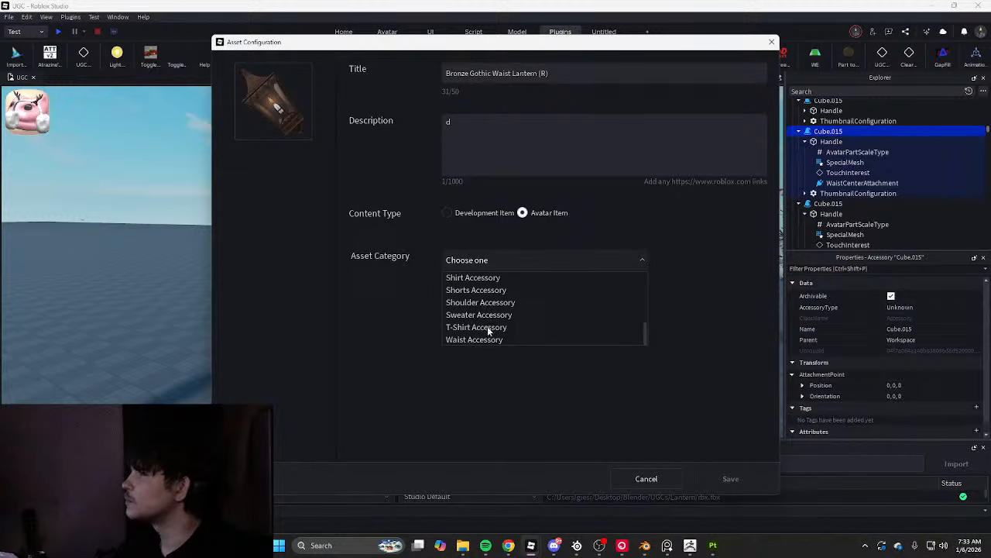
left_click(474, 340)
Set the creator of Bronze Gothic Waist Lantern (R) to Smooths Medieval Fortress, and pay for and submit the item
left_click(496, 297)
left_click(524, 347)
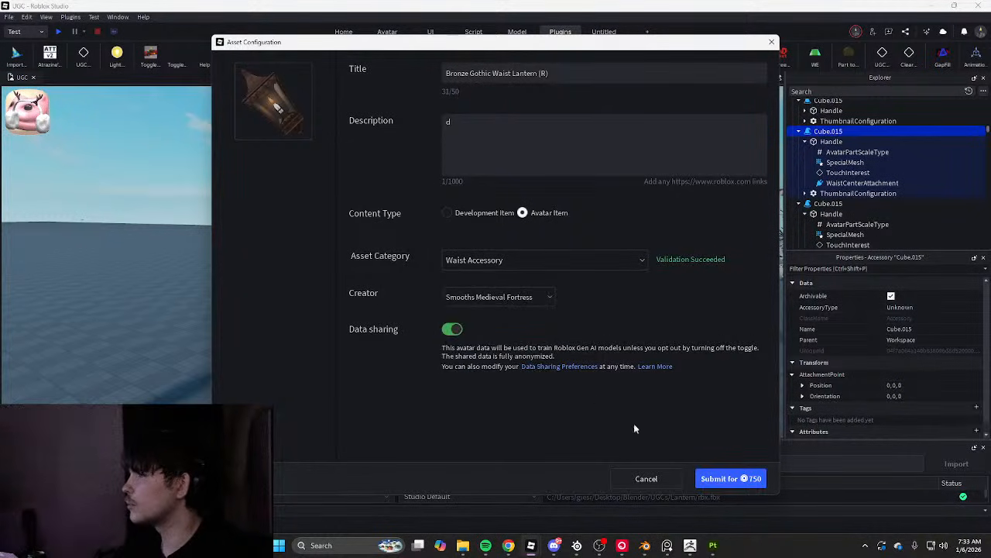
left_click(741, 479)
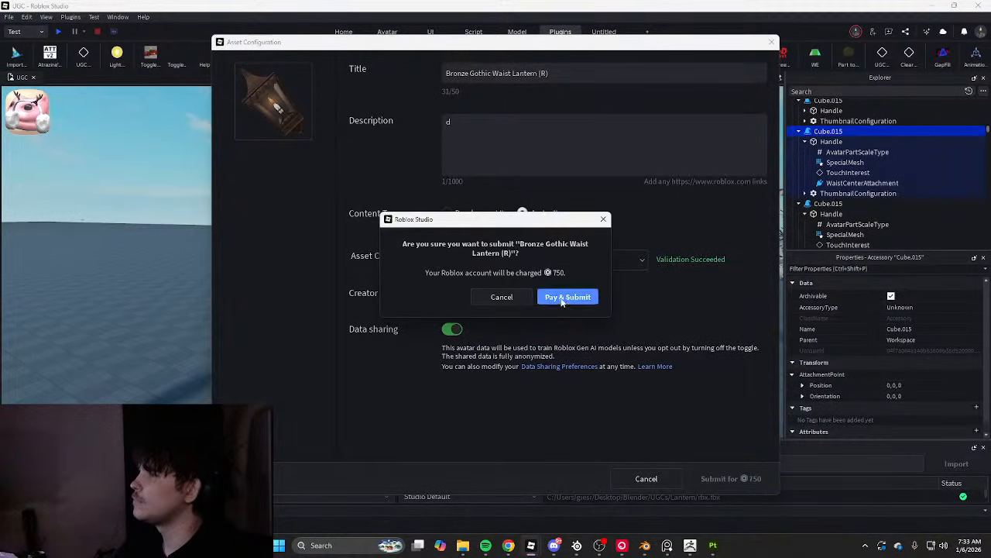
left_click(561, 299)
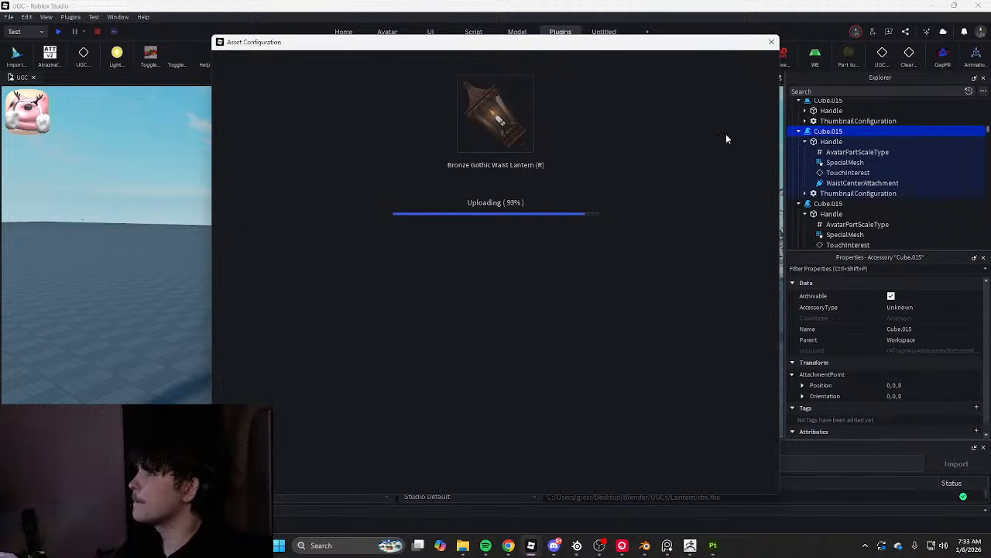
left_click(773, 48)
Start saving the large silver accessory Cube.014 to Roblox
left_click(591, 142)
key("e")
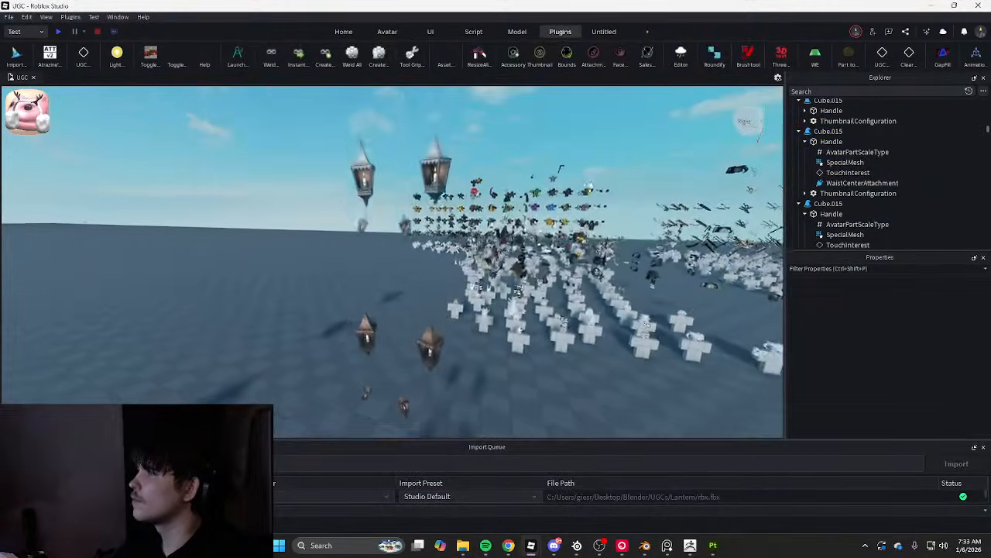
key("w")
left_click(491, 243)
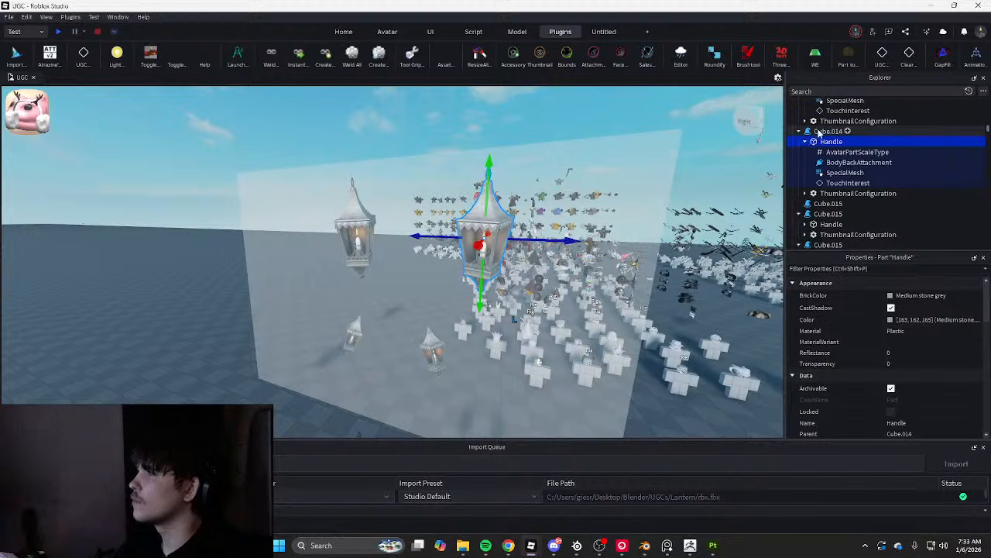
right_click(820, 130)
mouse_move(843, 263)
left_click(805, 264)
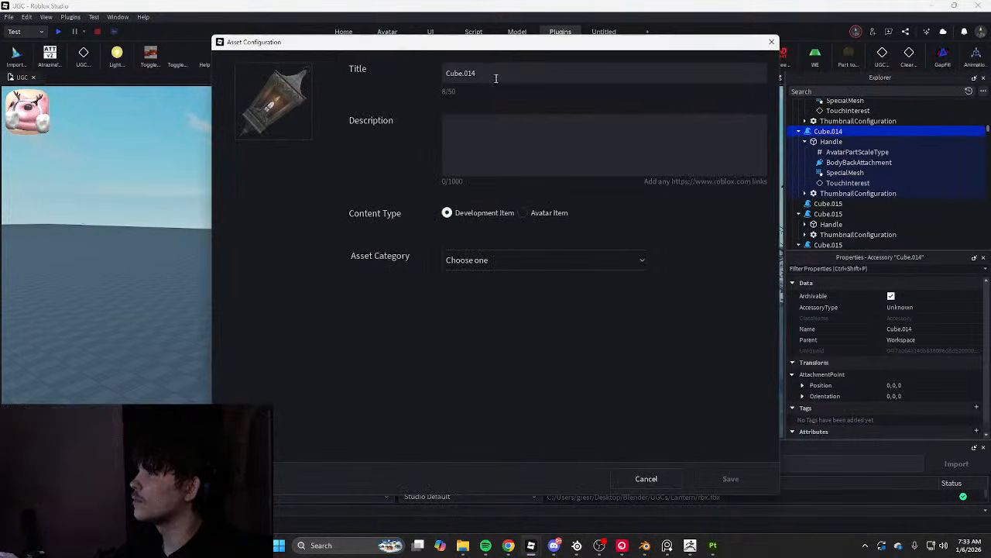
Title the Cube.014 asset "Silver Gothic Floating Lantern (L)" and copy the title
left_click(487, 78)
key("ctrl+a")
type("Bronze Gothic Waist Lantern (L)")
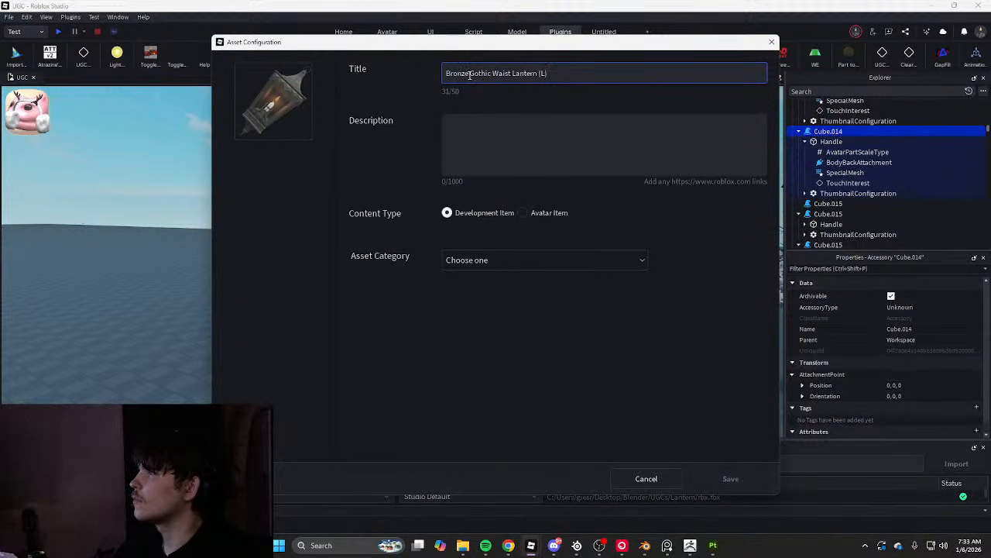
type("Silve")
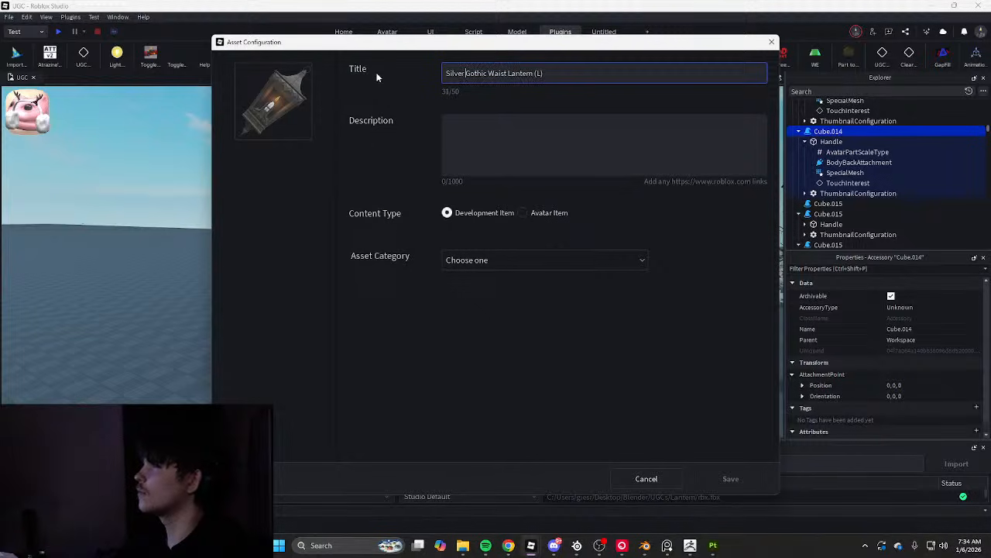
key("BackSpace")
key("BackSpace")
key("BackSpace")
key("BackSpace")
key("BackSpace")
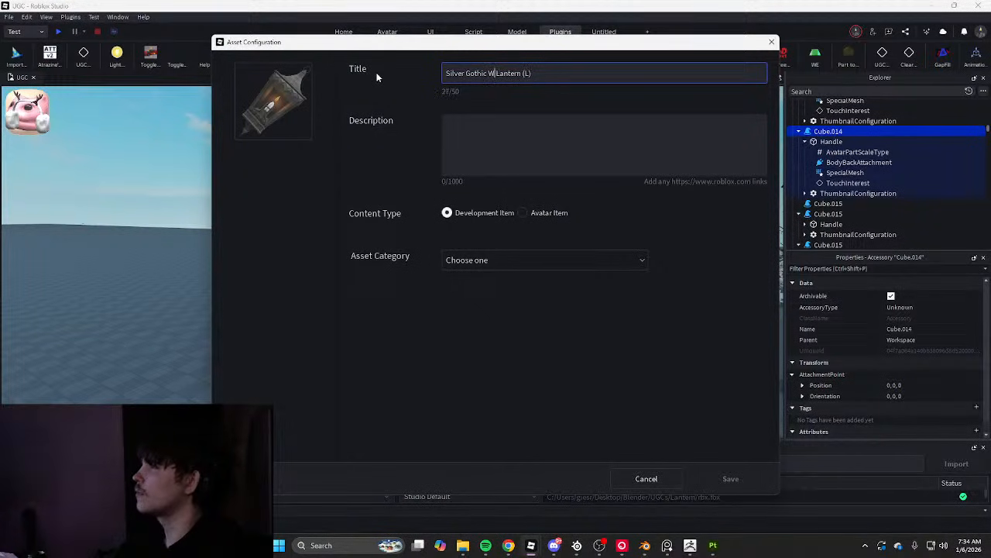
type("Floating")
key("ctrl+a")
key("ctrl+c")
Give the Cube.014 asset the description "d", the content type Avatar Item and the category Back Accessory
left_click(513, 144)
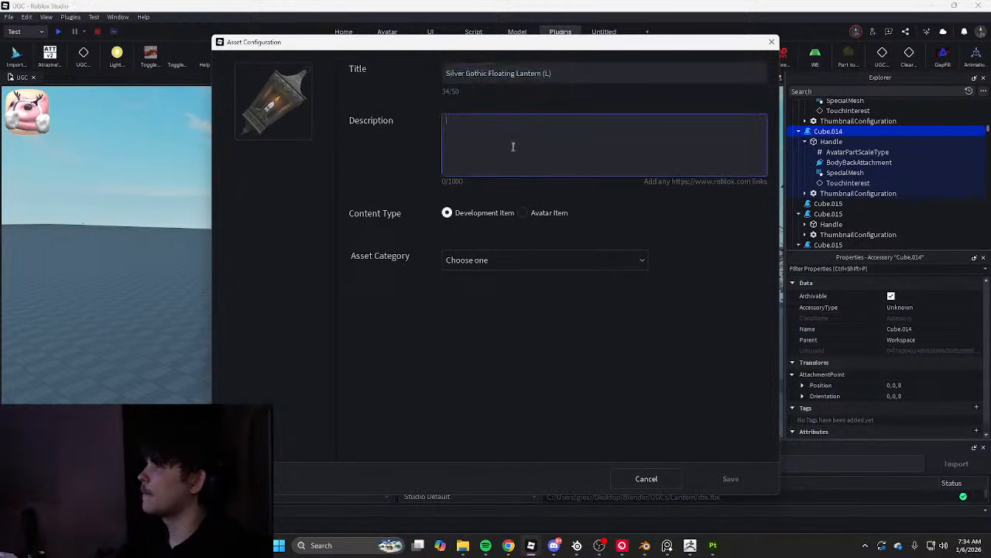
type("d")
left_click(523, 213)
left_click(513, 261)
scroll(504, 294, "down", 2)
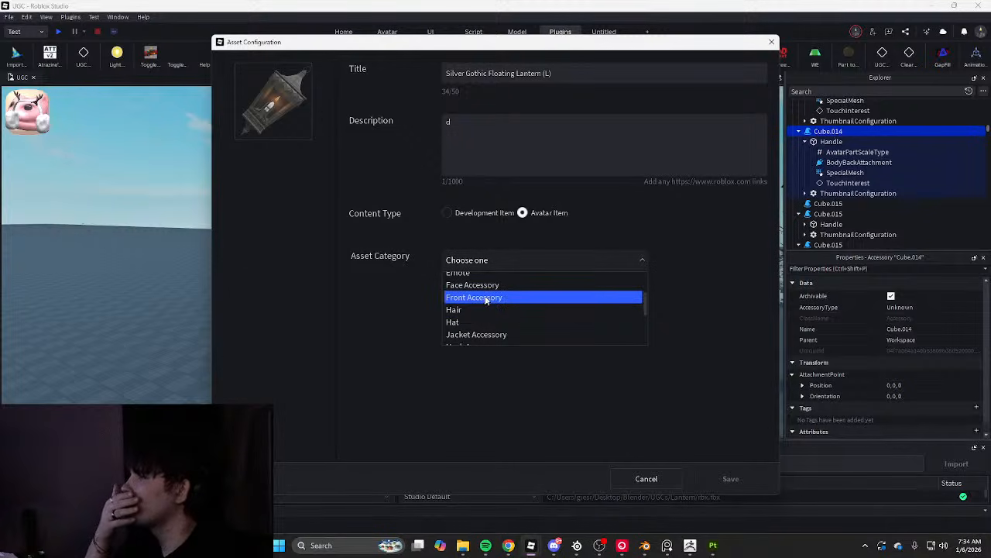
scroll(487, 308, "down", 4)
scroll(482, 309, "up", 4)
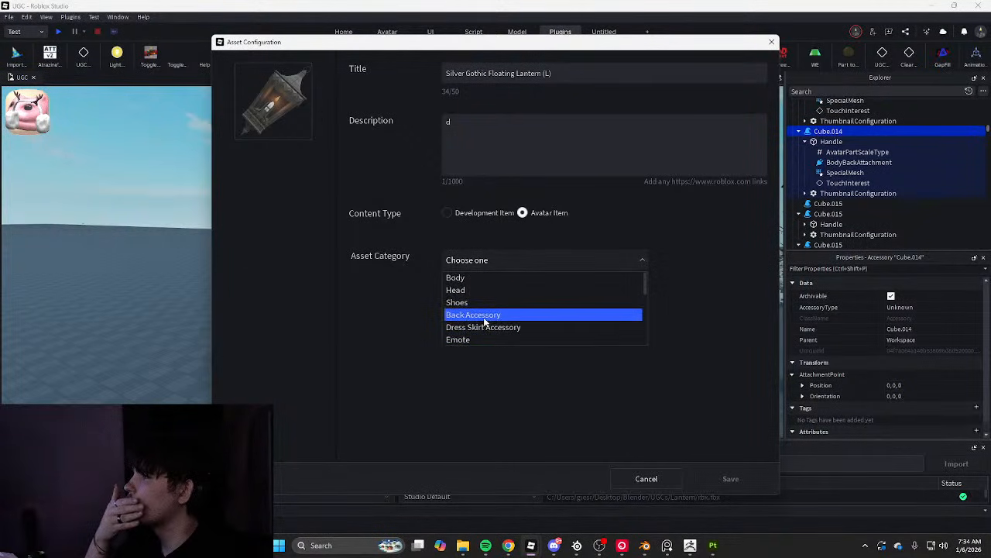
left_click(484, 311)
Set the creator of Silver Gothic Floating Lantern (L) to Smooths Medieval Fortress, and pay for and submit the item
left_click(483, 299)
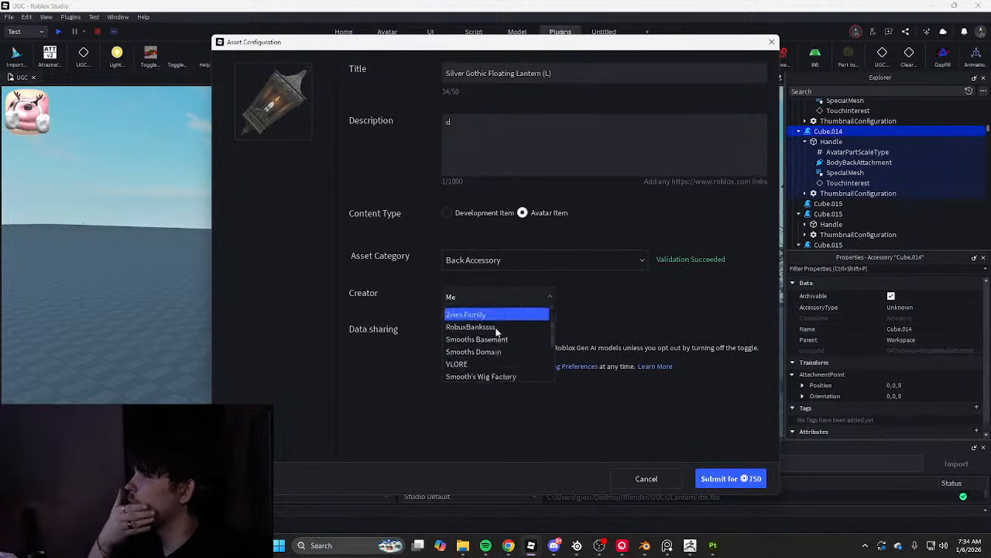
scroll(507, 341, "down", 3)
left_click(516, 355)
left_click(733, 478)
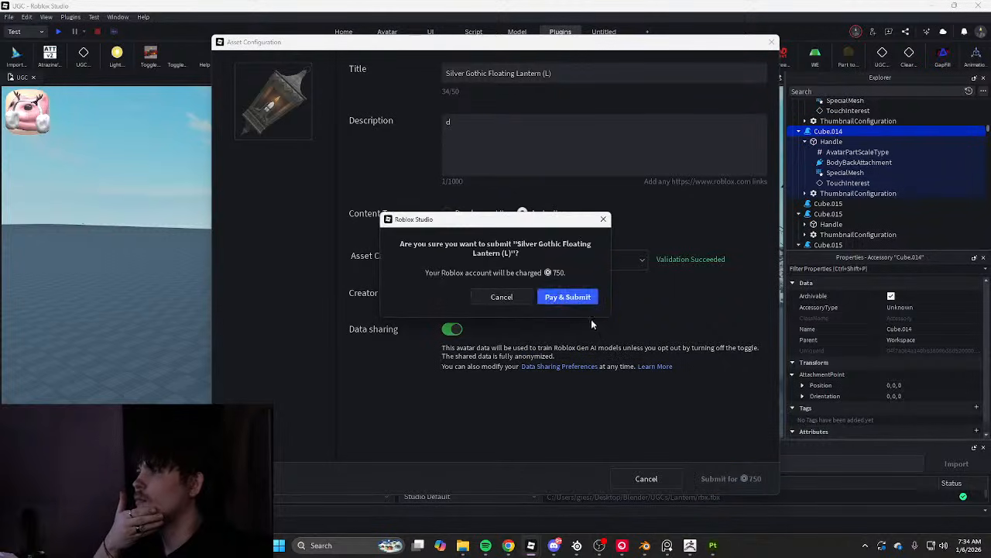
left_click(571, 294)
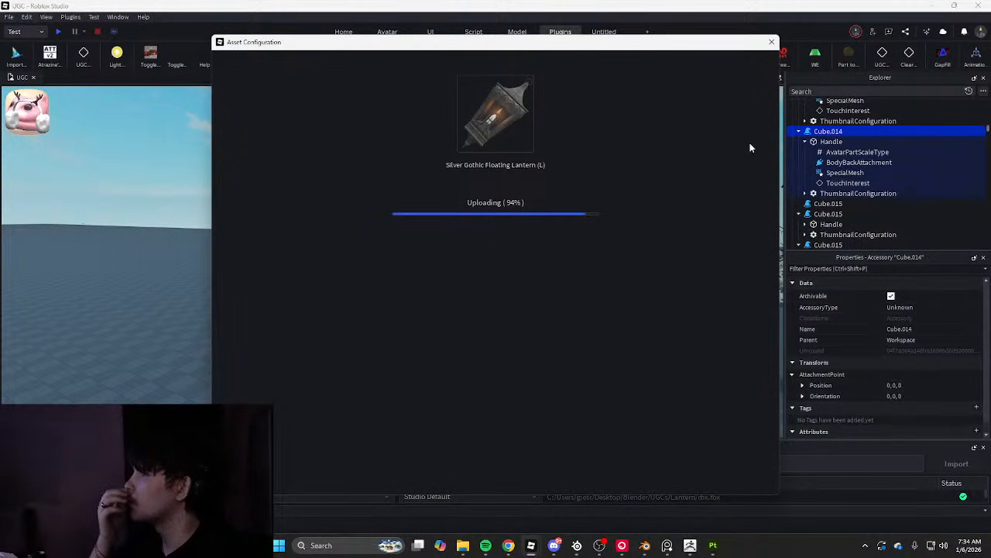
left_click(772, 42)
Start saving the other large silver accessory, Cube.013, to Roblox with the title "Silver Gothic Floating Lantern (R)"
left_click(356, 244)
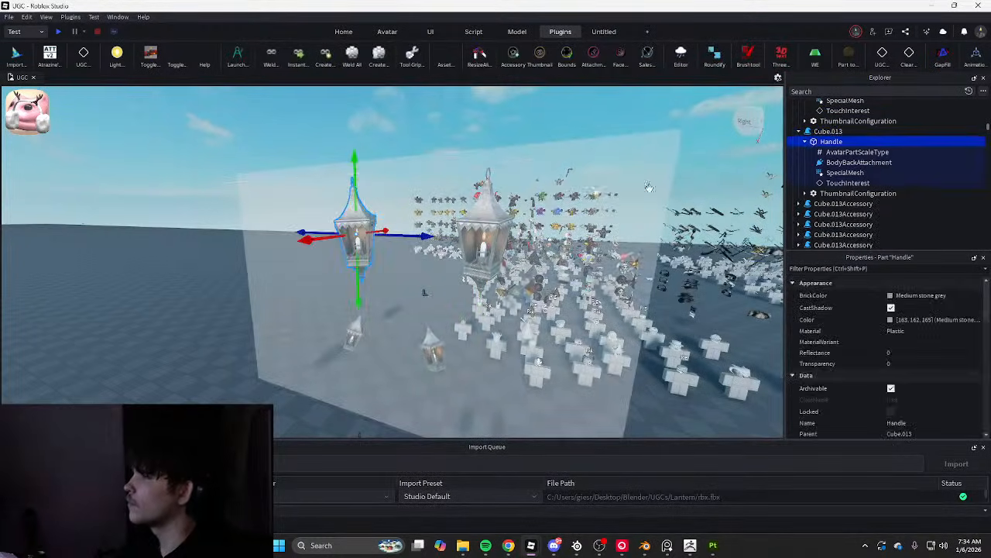
right_click(840, 133)
mouse_move(847, 264)
left_click(816, 262)
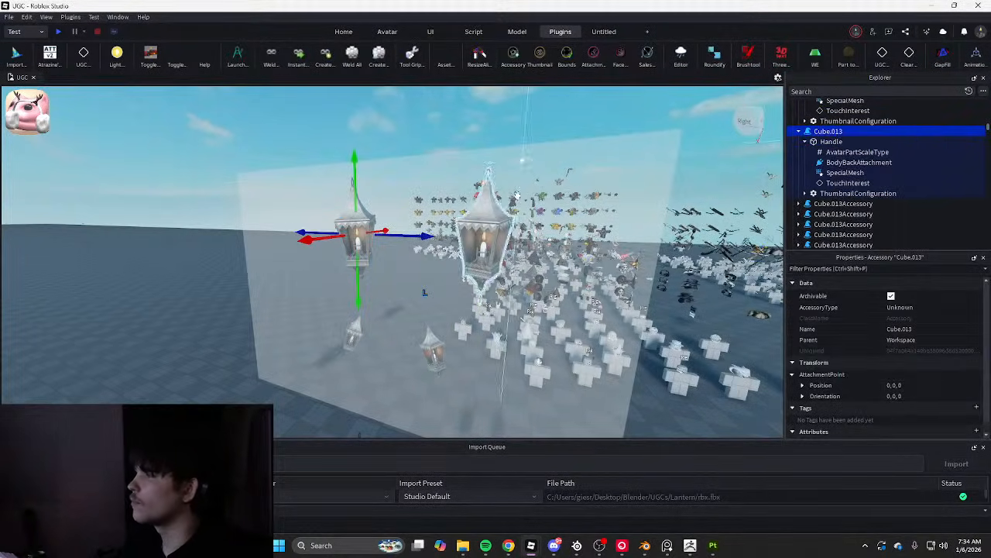
left_click(524, 74)
key("ctrl+a")
key("ctrl+v")
key("Left")
key("BackSpace")
type("R")
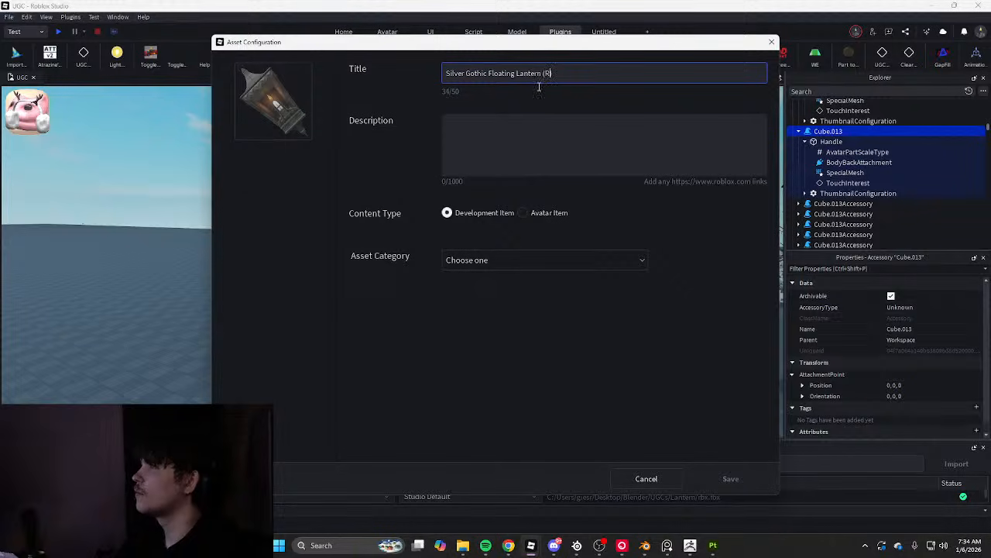
Give the Cube.013 asset the description "d", the content type Avatar Item and the category Back Accessory
left_click(527, 139)
type("d")
left_click(522, 212)
left_click(521, 260)
scroll(528, 314, "down", 5)
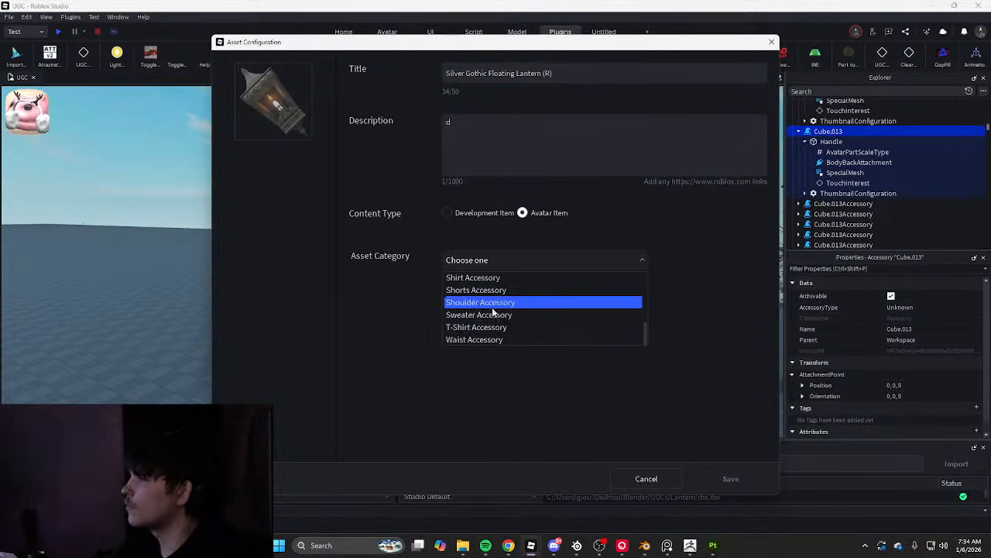
scroll(488, 329, "up", 2)
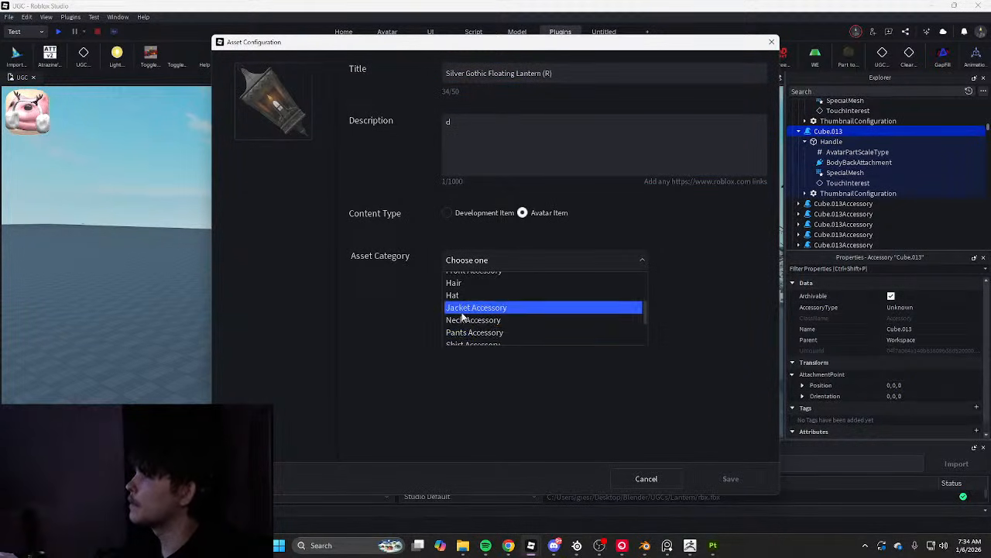
scroll(488, 329, "up", 3)
scroll(489, 330, "down", 5)
scroll(484, 328, "up", 5)
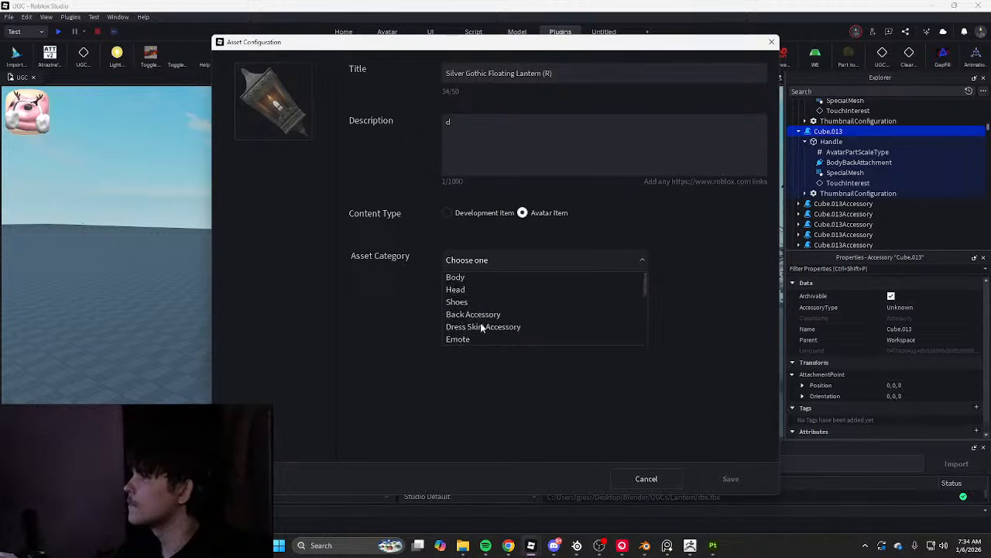
left_click(473, 314)
Set the creator of Silver Gothic Floating Lantern (R) to Smooths Medieval Fortress, and pay for and submit the item
left_click(488, 297)
scroll(507, 348, "down", 2)
left_click(511, 349)
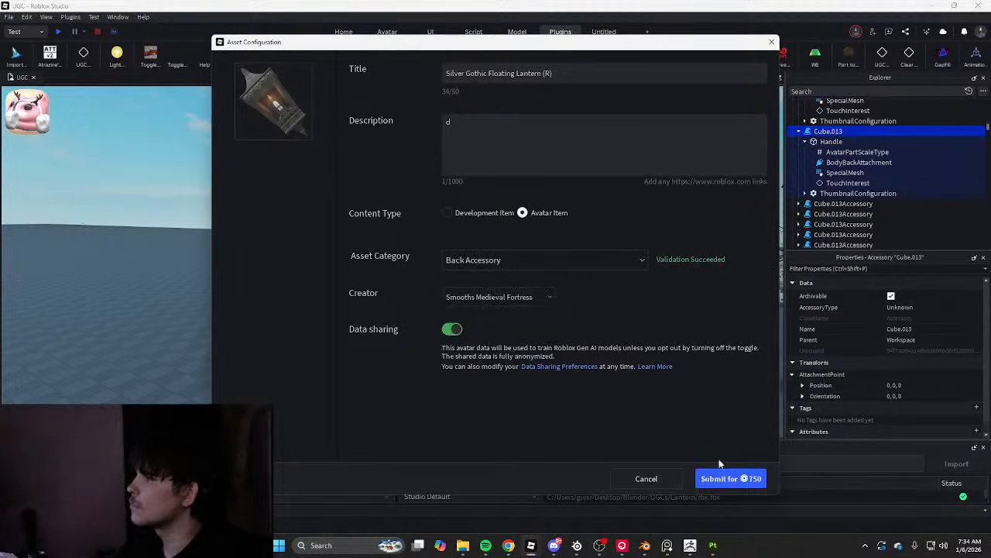
left_click(720, 476)
left_click(560, 299)
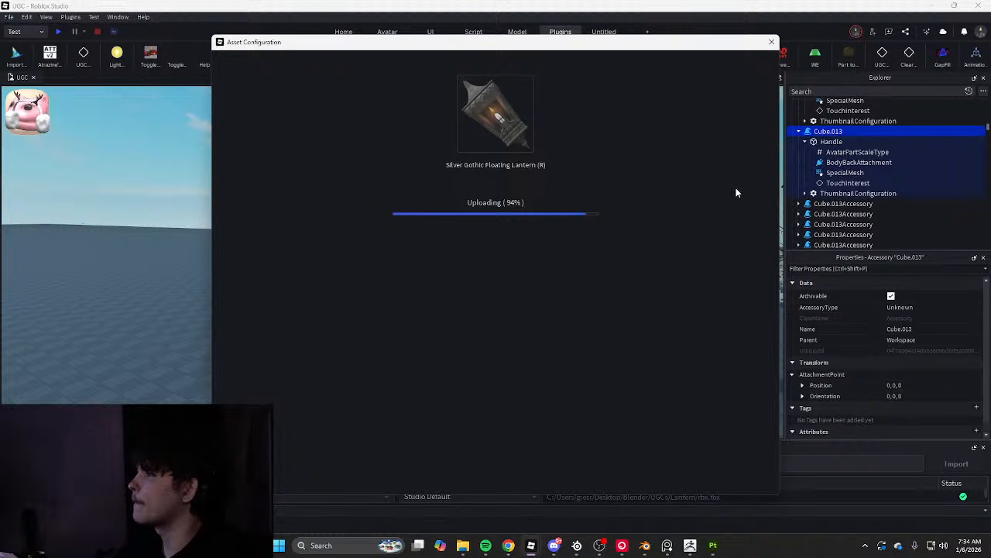
left_click(771, 42)
Start saving the small silver accessory Cube.016 to Roblox with the title "Silver Gothic Waist Lantern (L)", and copy the title
left_click(450, 339)
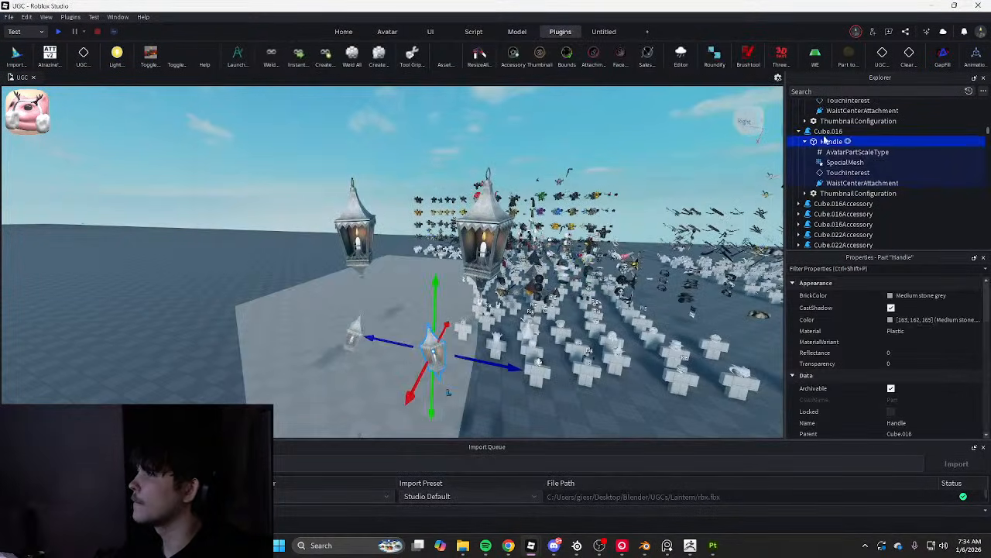
left_click(827, 131)
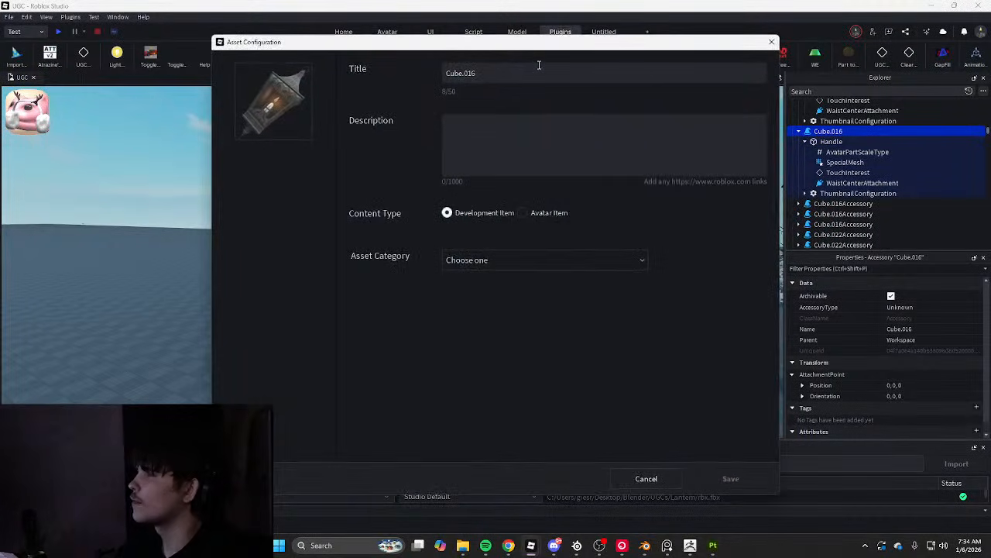
left_click(538, 68)
key("ctrl+a")
key("ctrl+v")
key("Left")
key("Left")
key("Left")
key("Left")
key("Left")
key("Left")
key("Left")
key("Left")
key("Left")
key("Left")
key("Left")
key("Left")
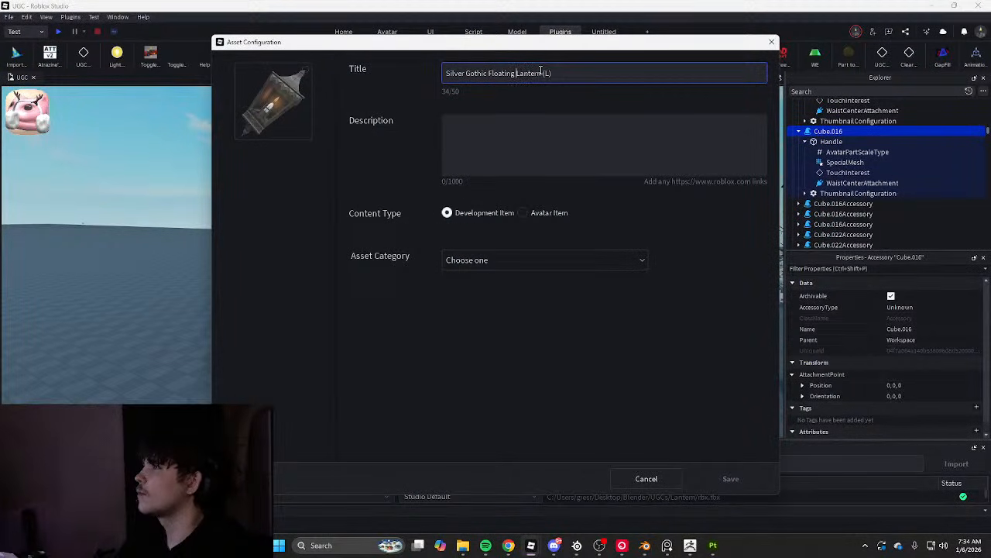
key("BackSpace")
key("BackSpace")
key("BackSpace")
key("BackSpace")
key("BackSpace")
key("BackSpace")
key("BackSpace")
key("BackSpace")
type("Waist")
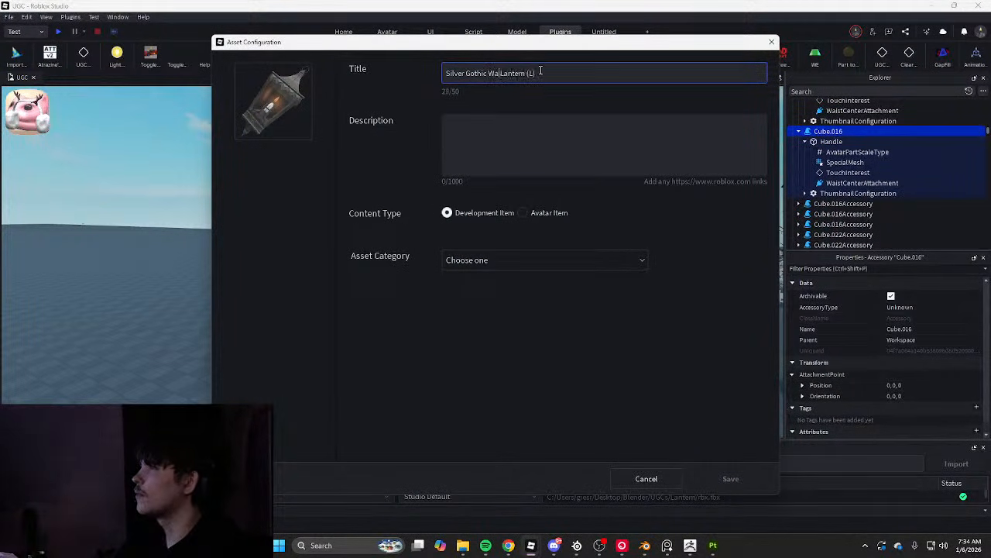
key("ctrl+a")
key("ctrl+c")
Give the Cube.016 asset the description "d", the content type Avatar Item and the category Waist Accessory
left_click(533, 147)
type("r")
left_click(525, 214)
left_click(542, 260)
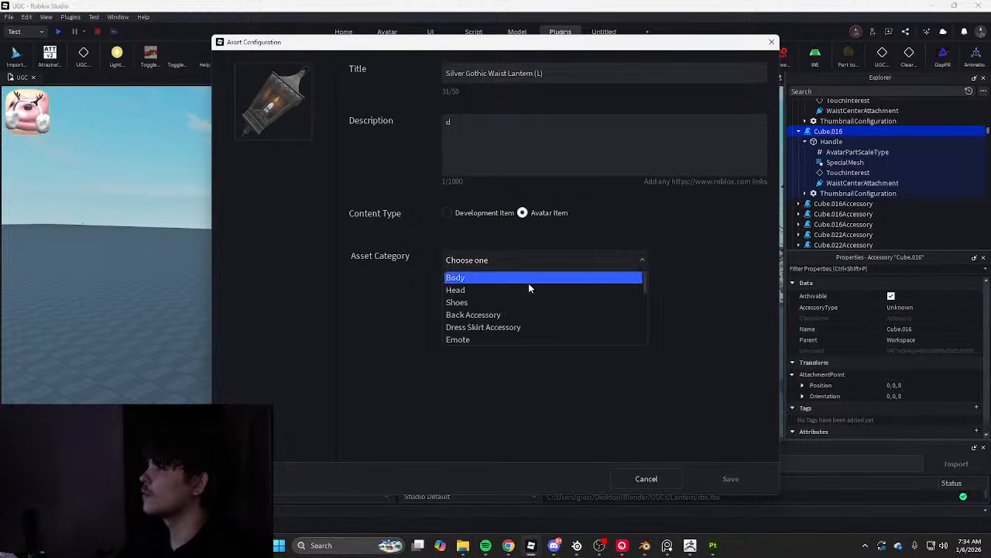
scroll(504, 300, "down", 2)
scroll(496, 304, "down", 3)
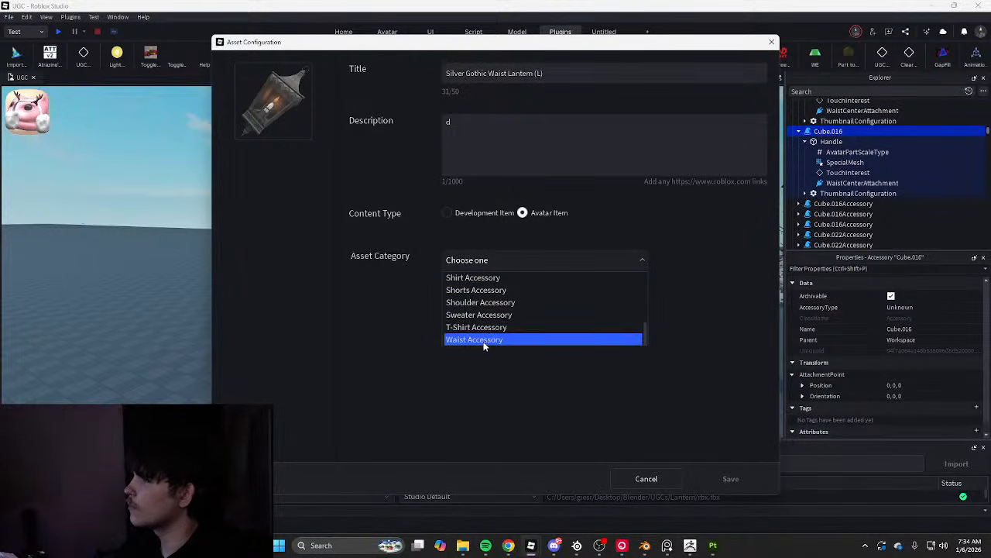
left_click(481, 339)
Set the creator of Silver Gothic Waist Lantern (L) to Smooths Medieval Fortress, and pay for and submit the item
left_click(500, 297)
scroll(519, 353, "down", 3)
left_click(517, 354)
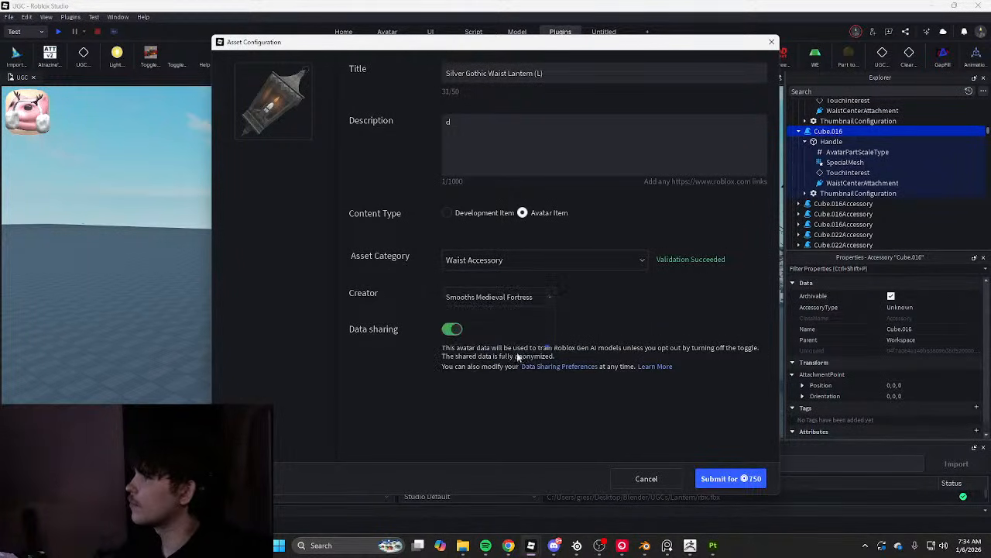
left_click(721, 474)
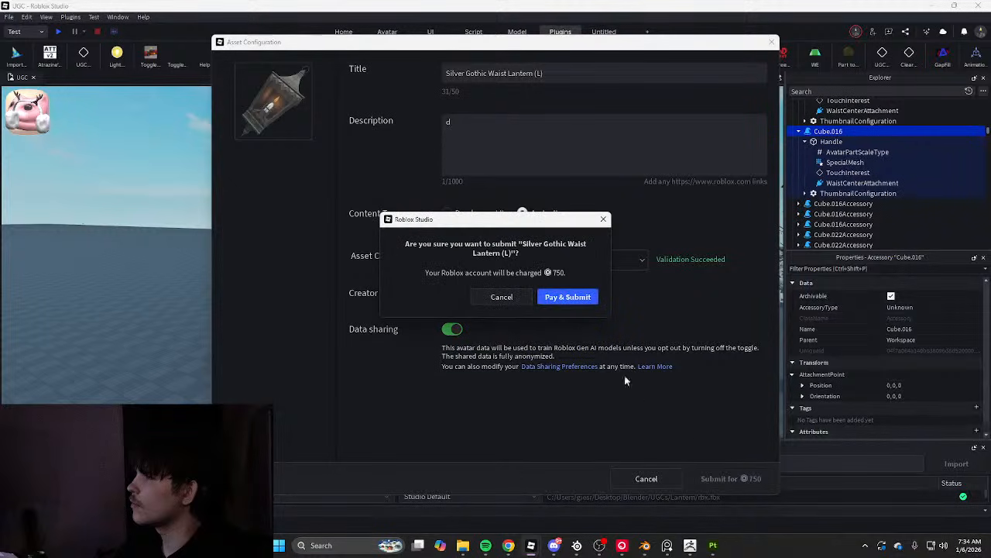
left_click(559, 297)
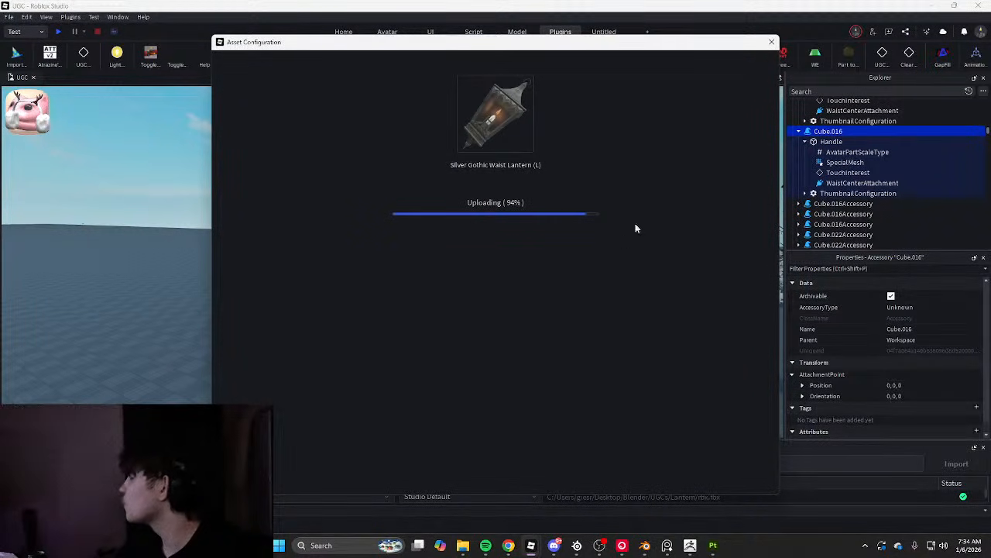
left_click(771, 43)
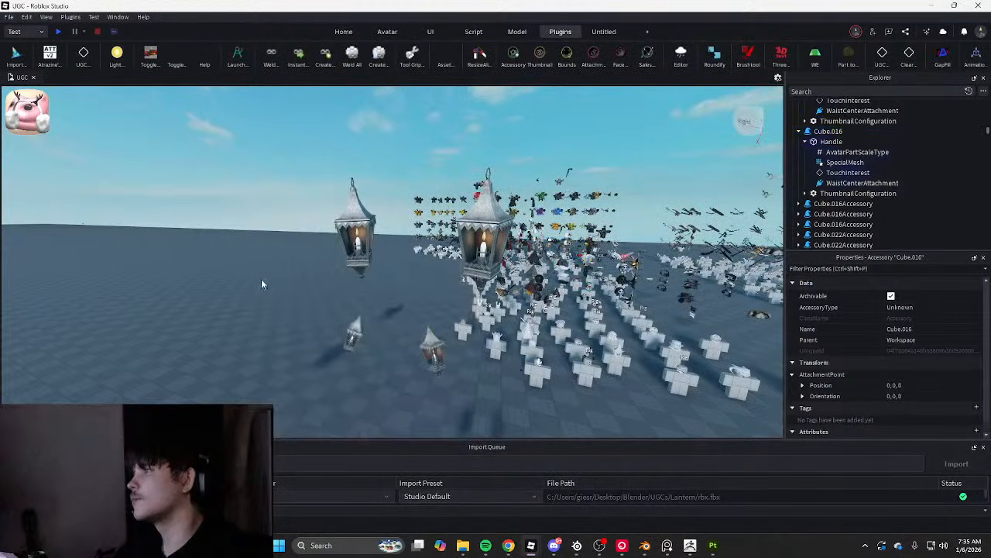
Start saving the other small silver accessory, Cube.015, to Roblox with the title "Silver Gothic Waist Lantern (R)"
left_click(355, 331)
right_click(829, 133)
mouse_move(841, 267)
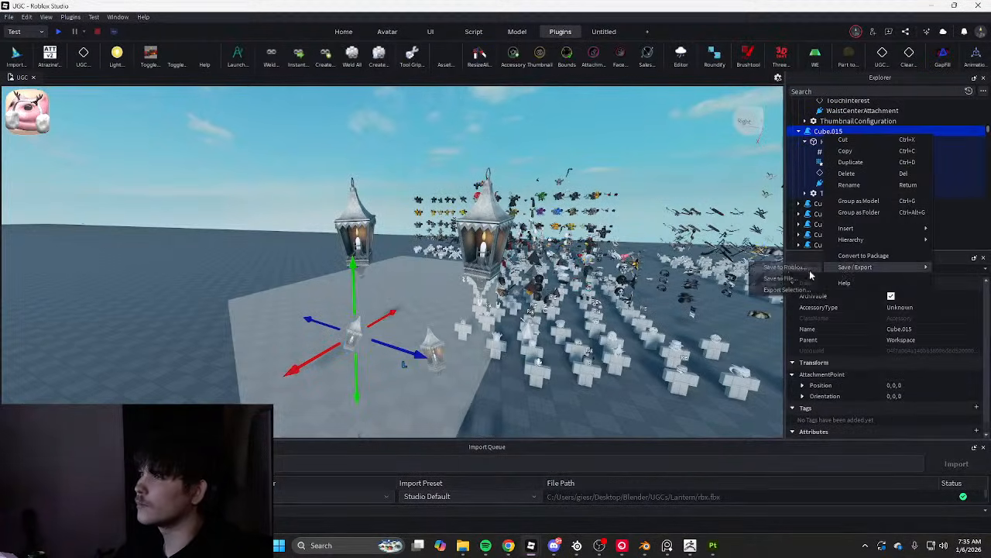
left_click(762, 265)
key("ctrl+v")
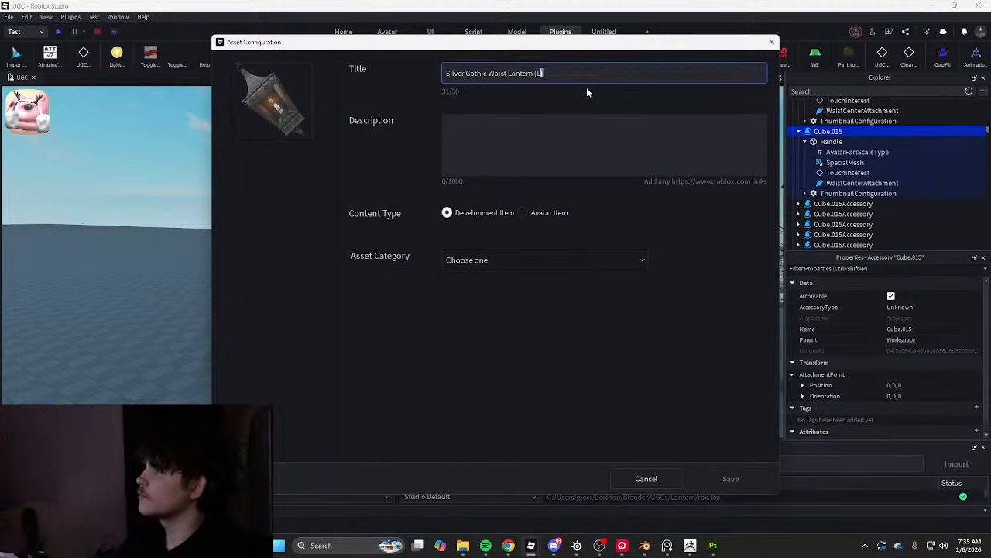
key("BackSpace")
type("R")
Give the silver Cube.015 asset the description "d", the content type Avatar Item and the category Waist Accessory
left_click(564, 141)
type("d")
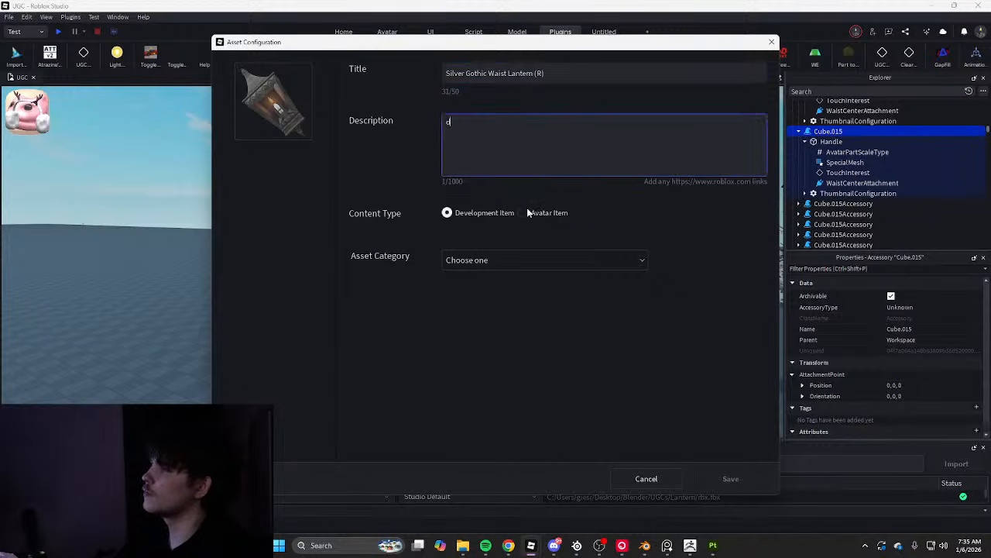
left_click(524, 213)
left_click(515, 262)
scroll(464, 299, "down", 5)
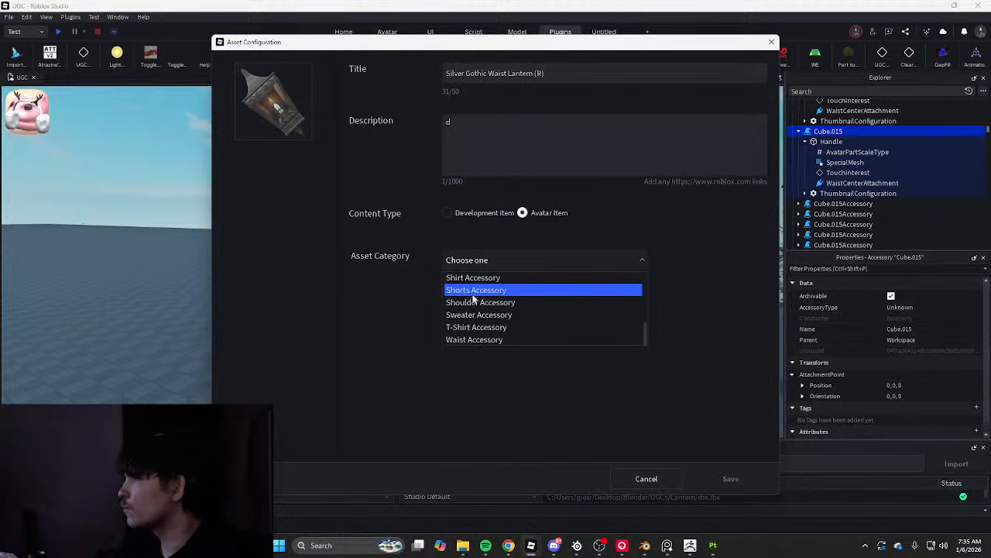
left_click(474, 339)
Set the creator of Silver Gothic Waist Lantern (R) to Smooths Medieval Fortress, pay for and submit the item, and close the asset configuration
left_click(503, 297)
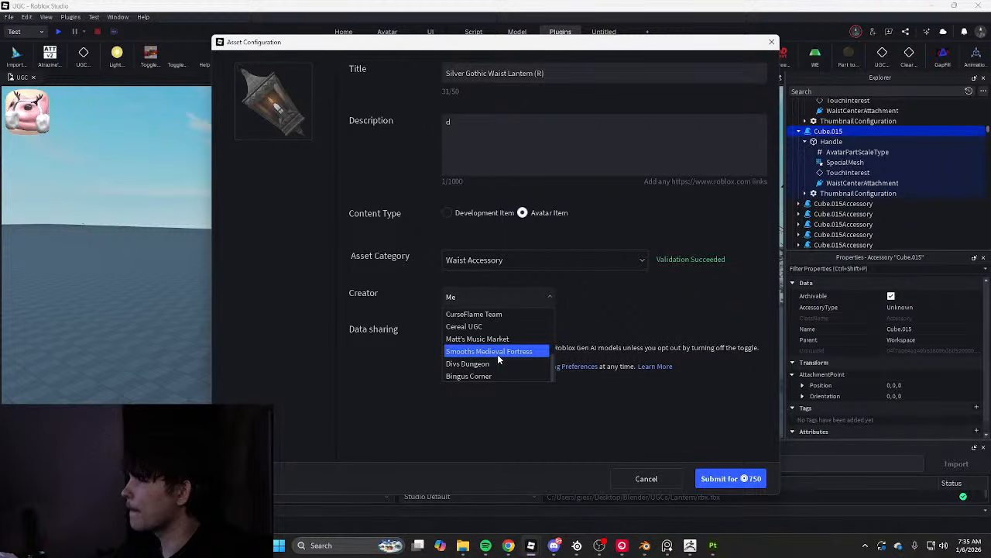
left_click(498, 355)
left_click(728, 478)
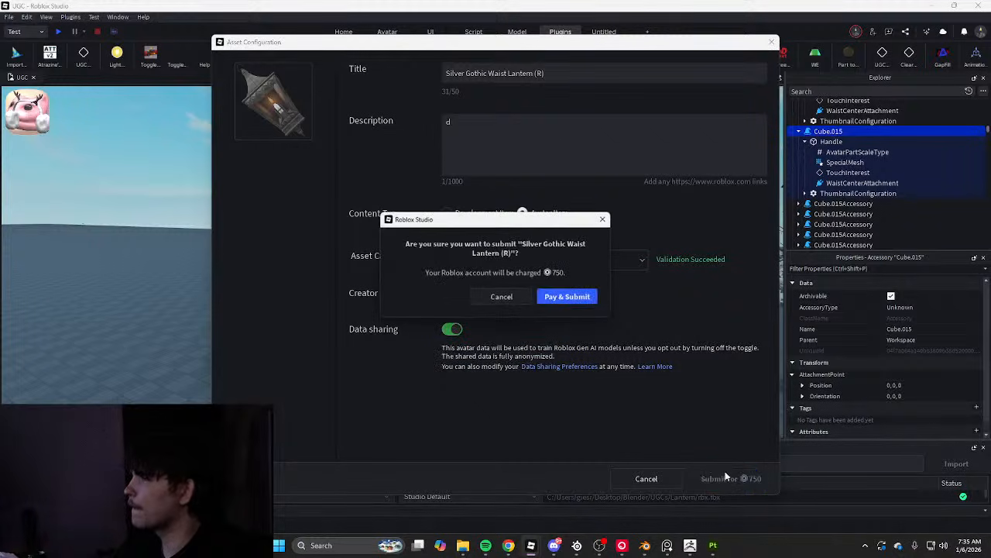
left_click(568, 298)
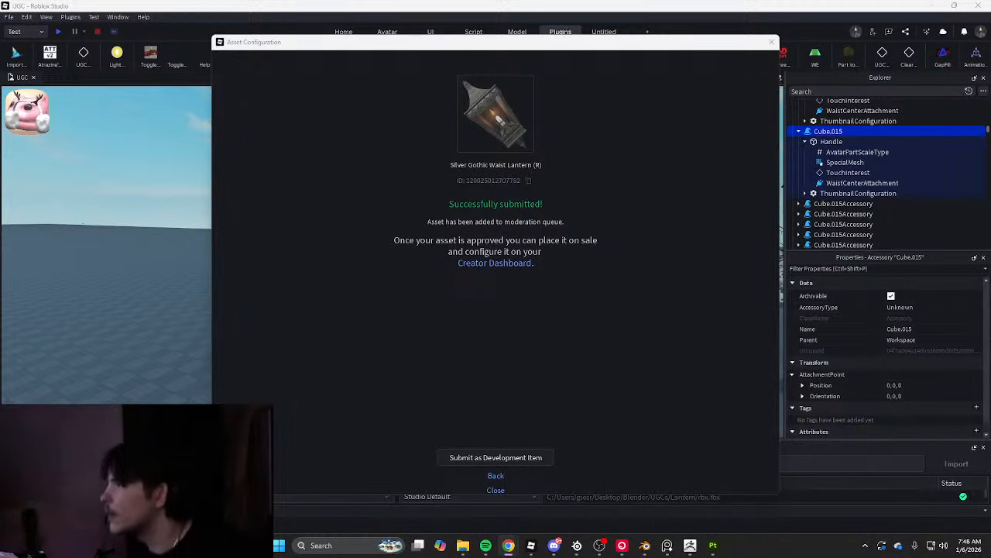
left_click(763, 44)
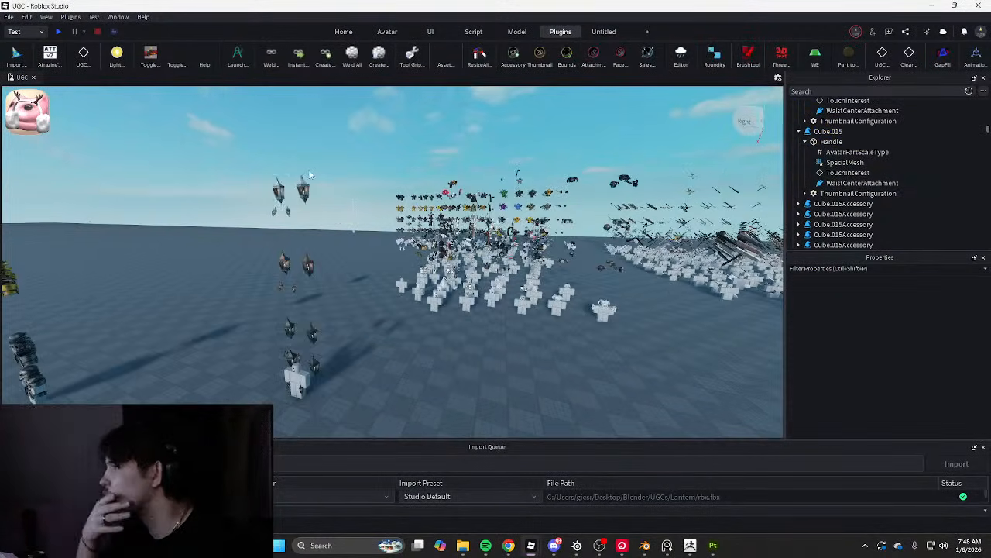
key("a")
key("e")
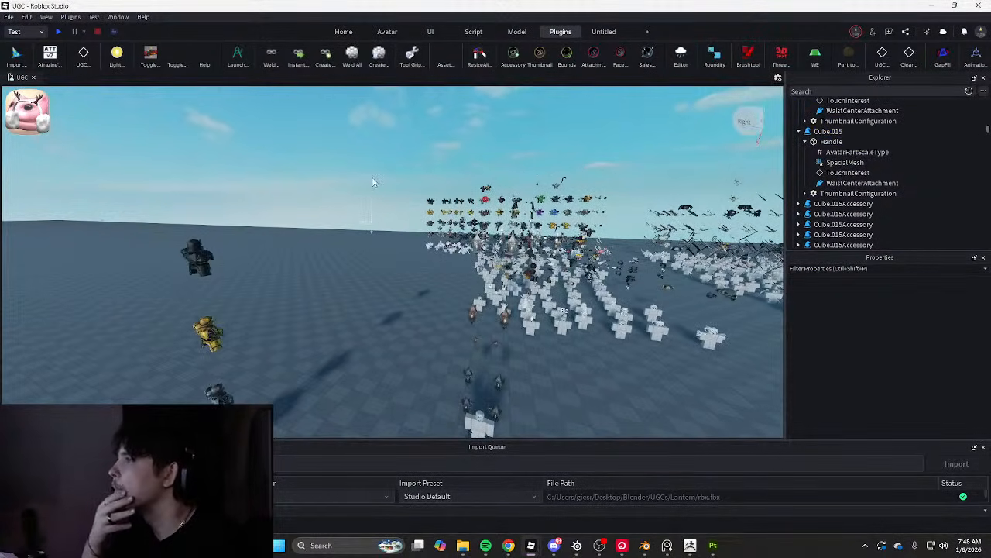
key("a")
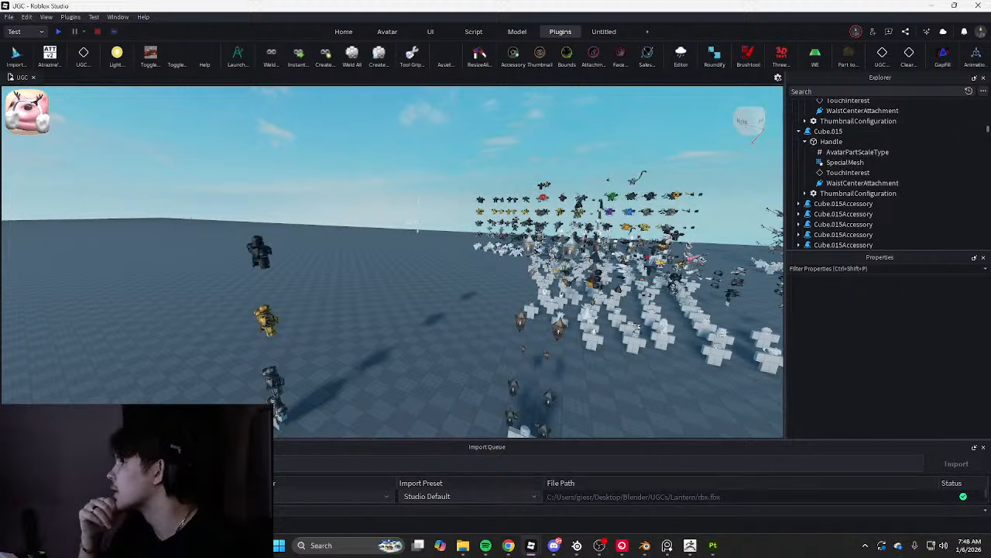